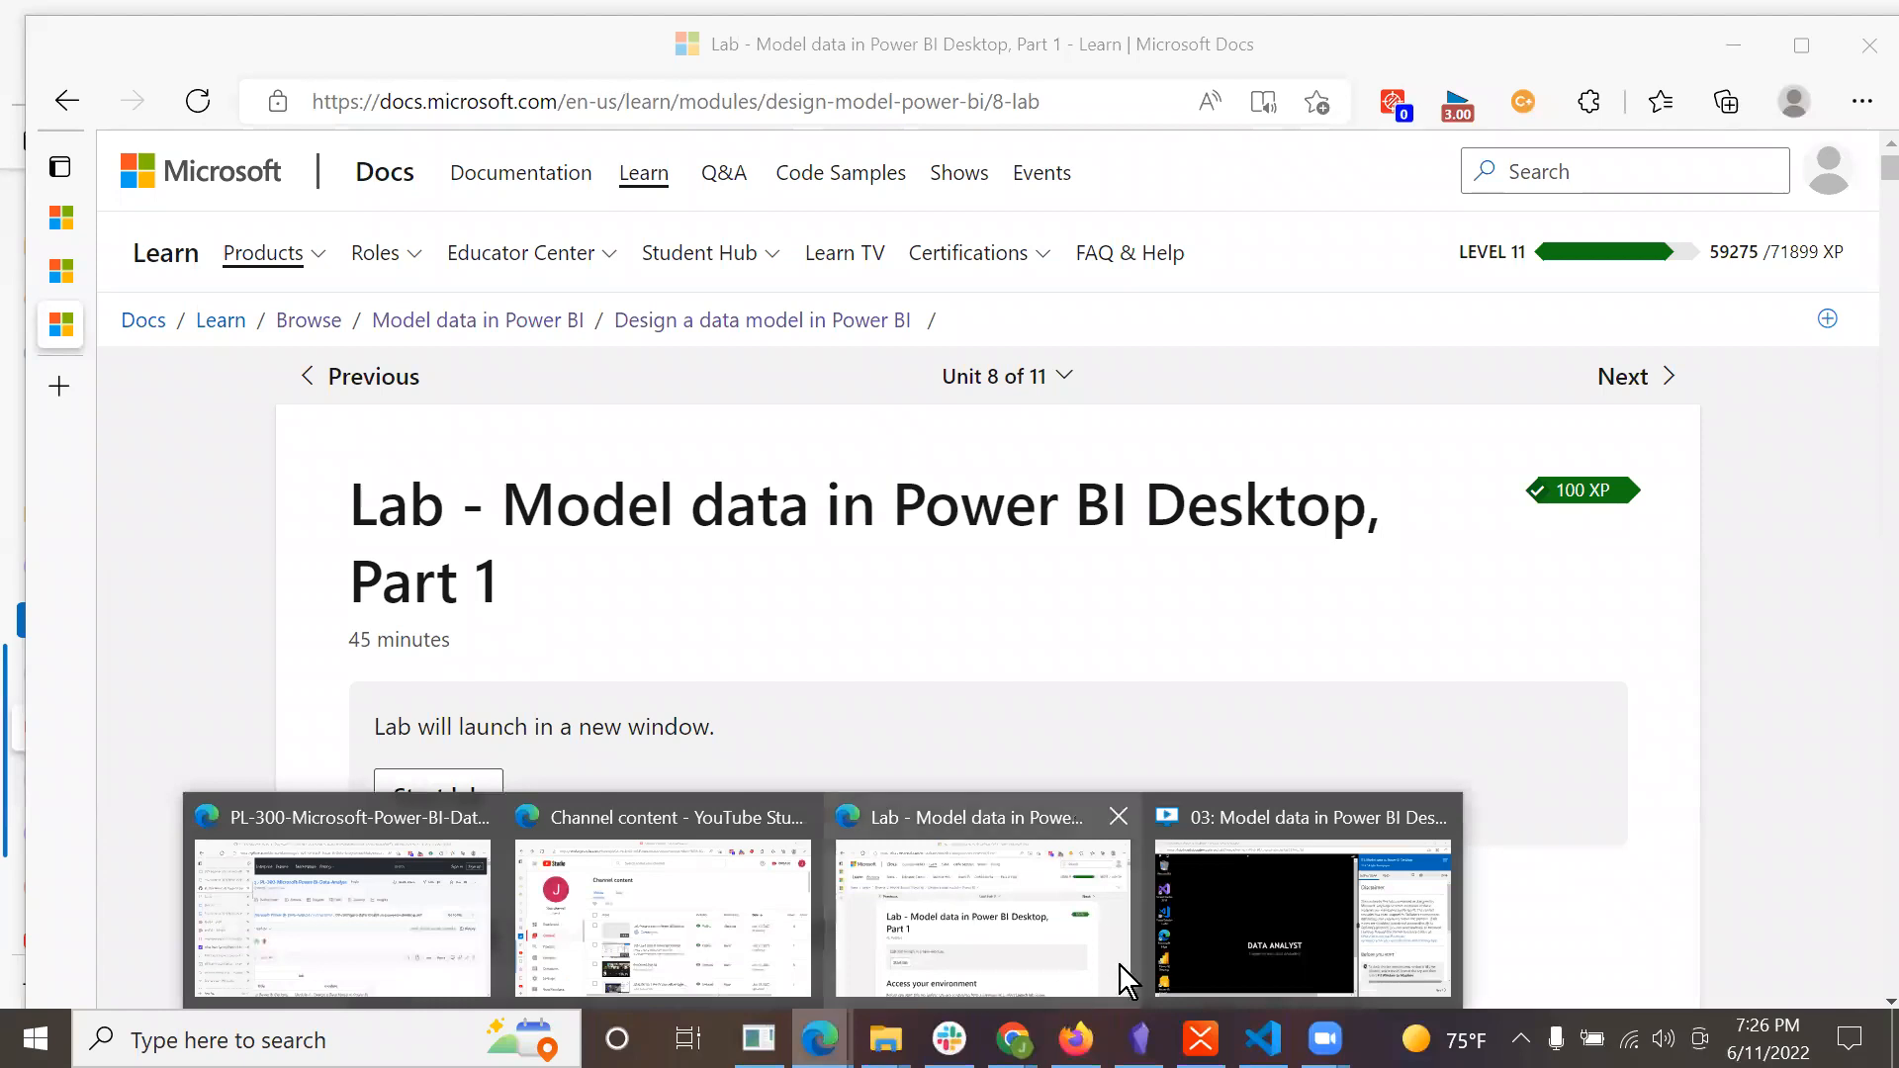
Switch to the "03: Model data in Power BI Desktop" lab window and fit the window to the virtual machine.
click(1302, 920)
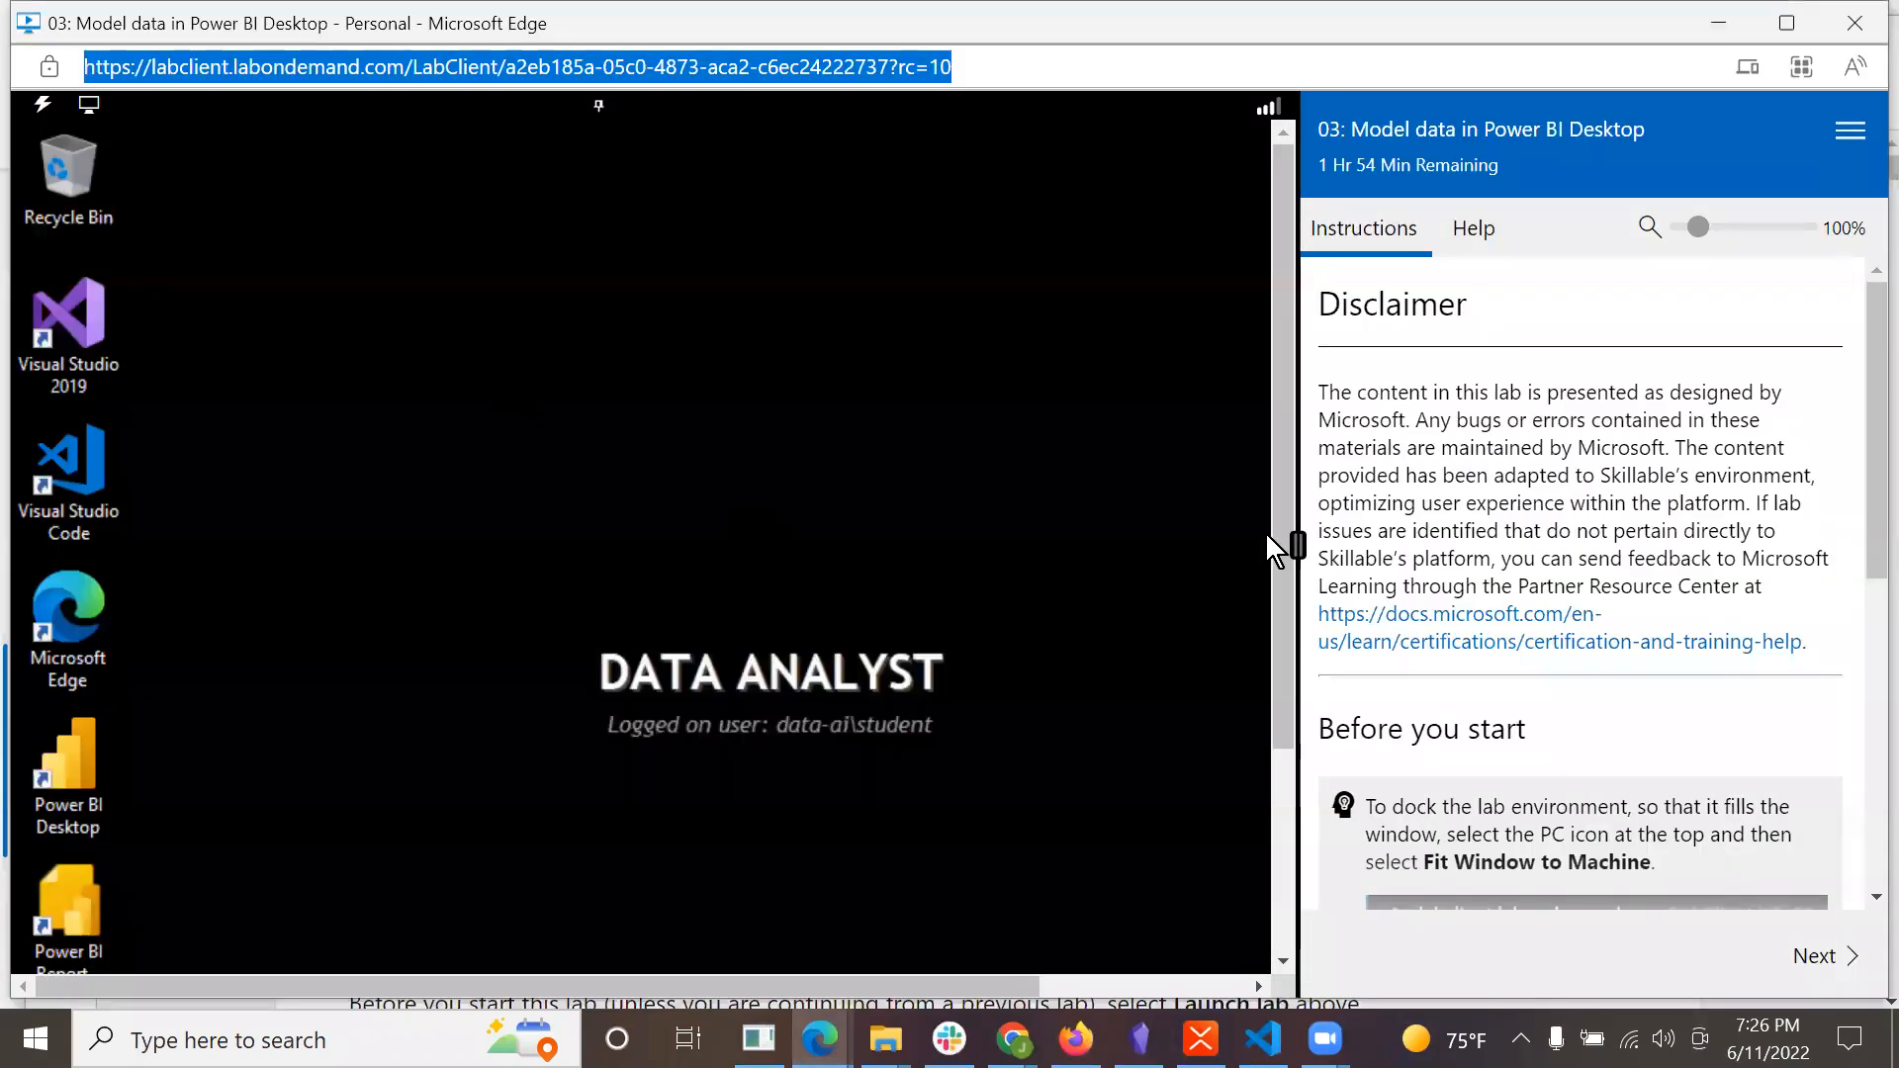
scroll(1569, 457, down, 1)
scroll(1569, 457, down, 1)
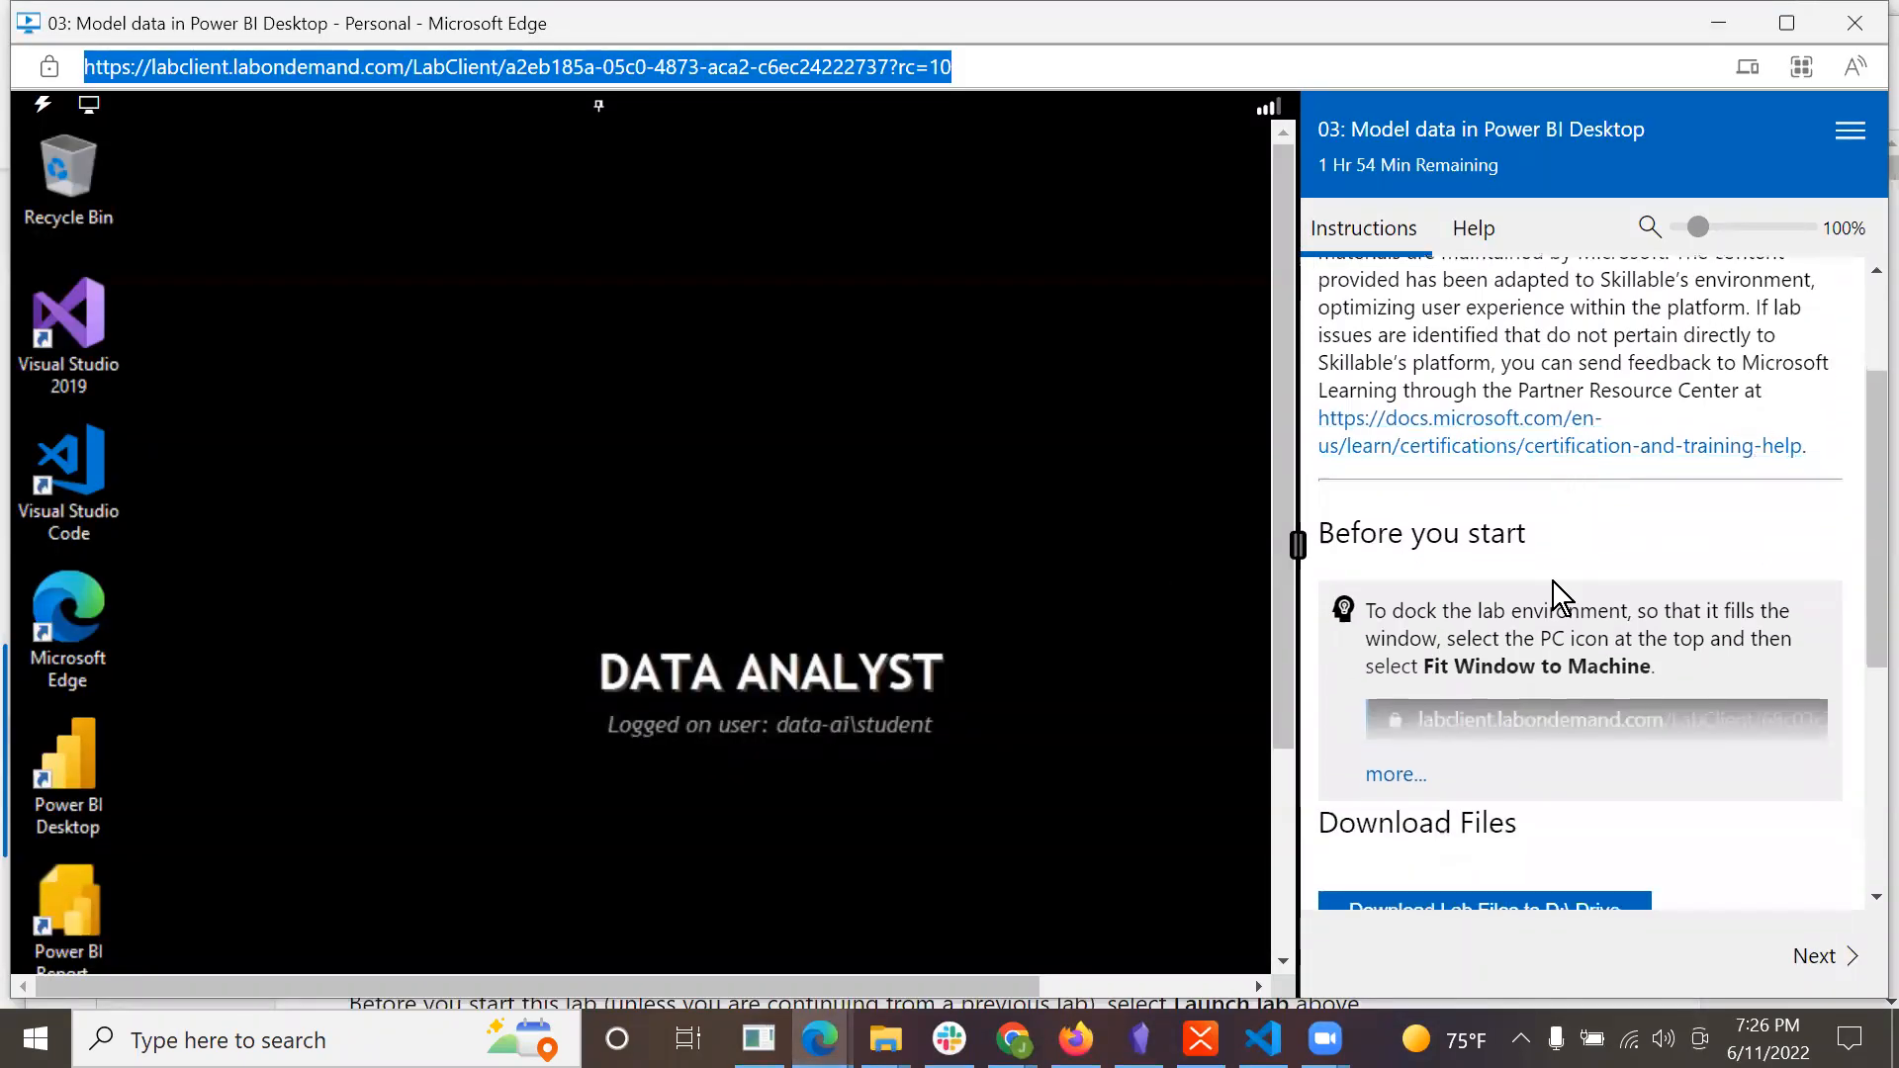
click(90, 106)
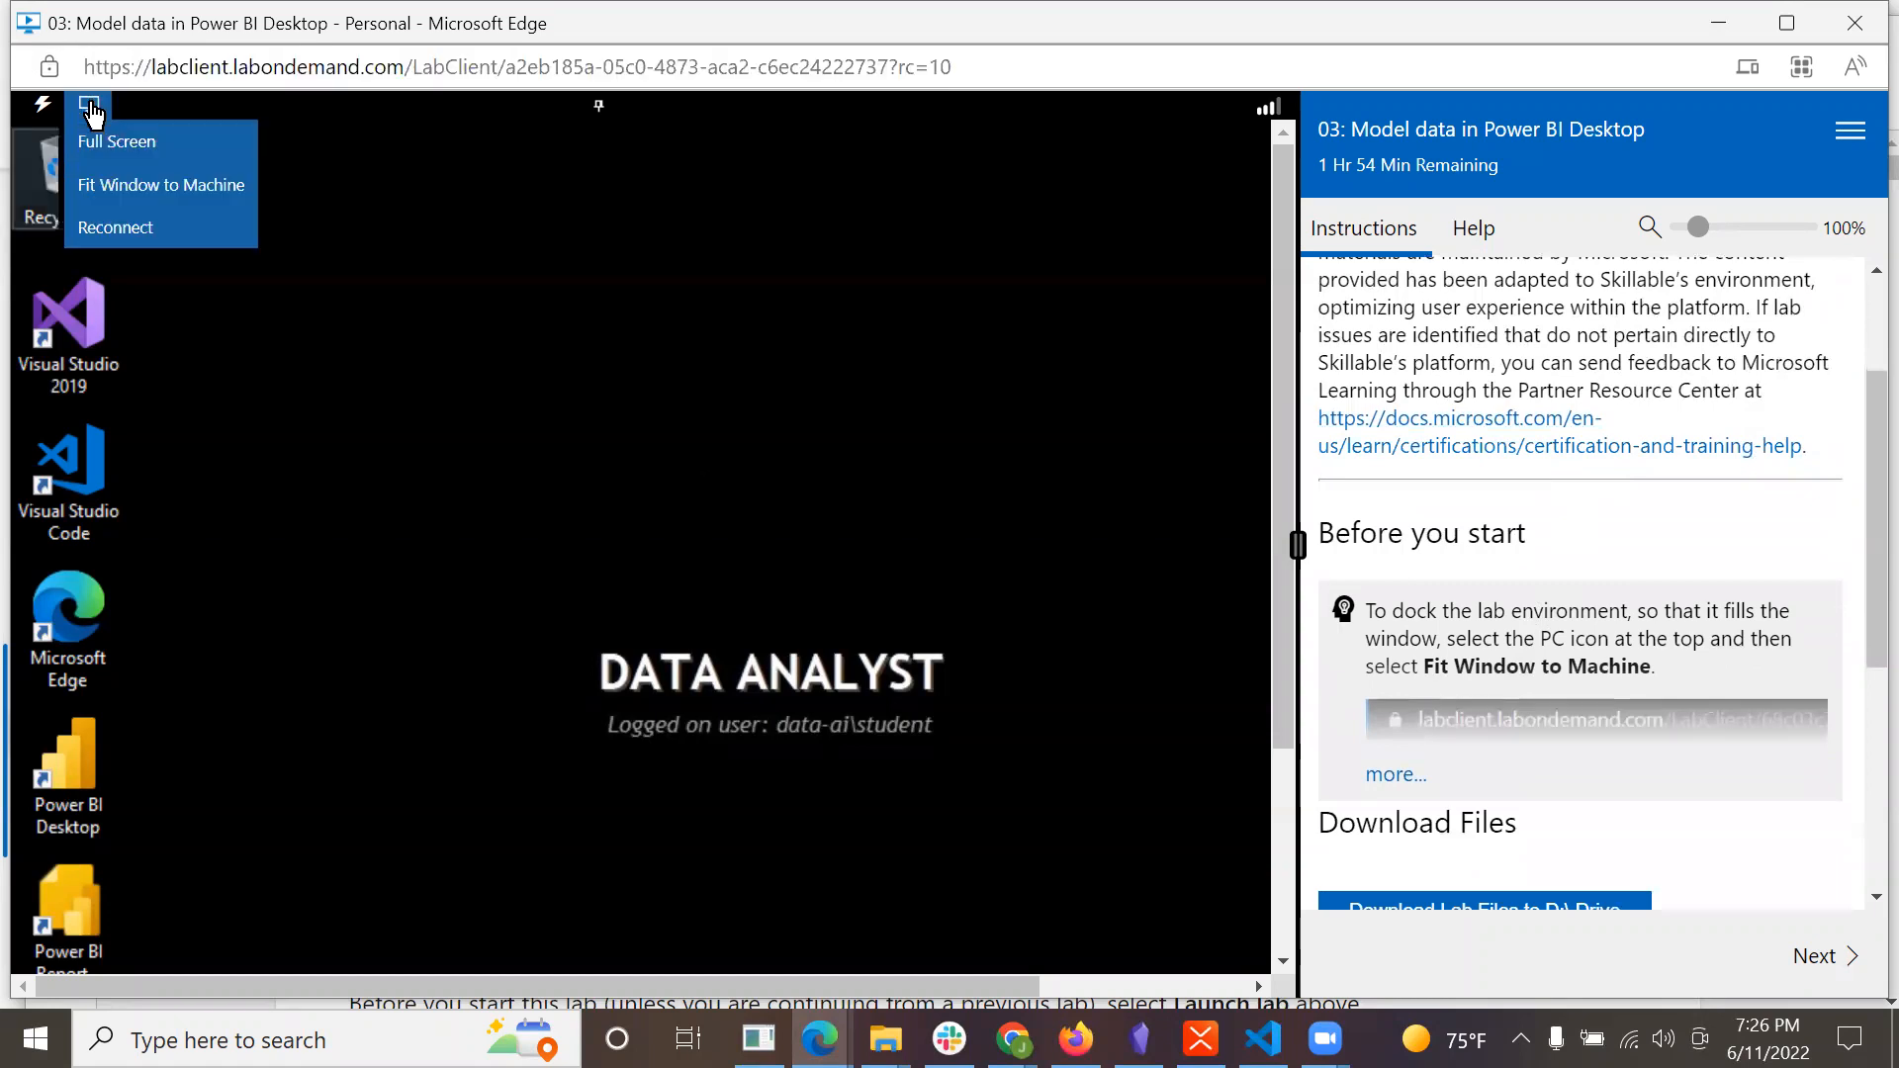
click(153, 190)
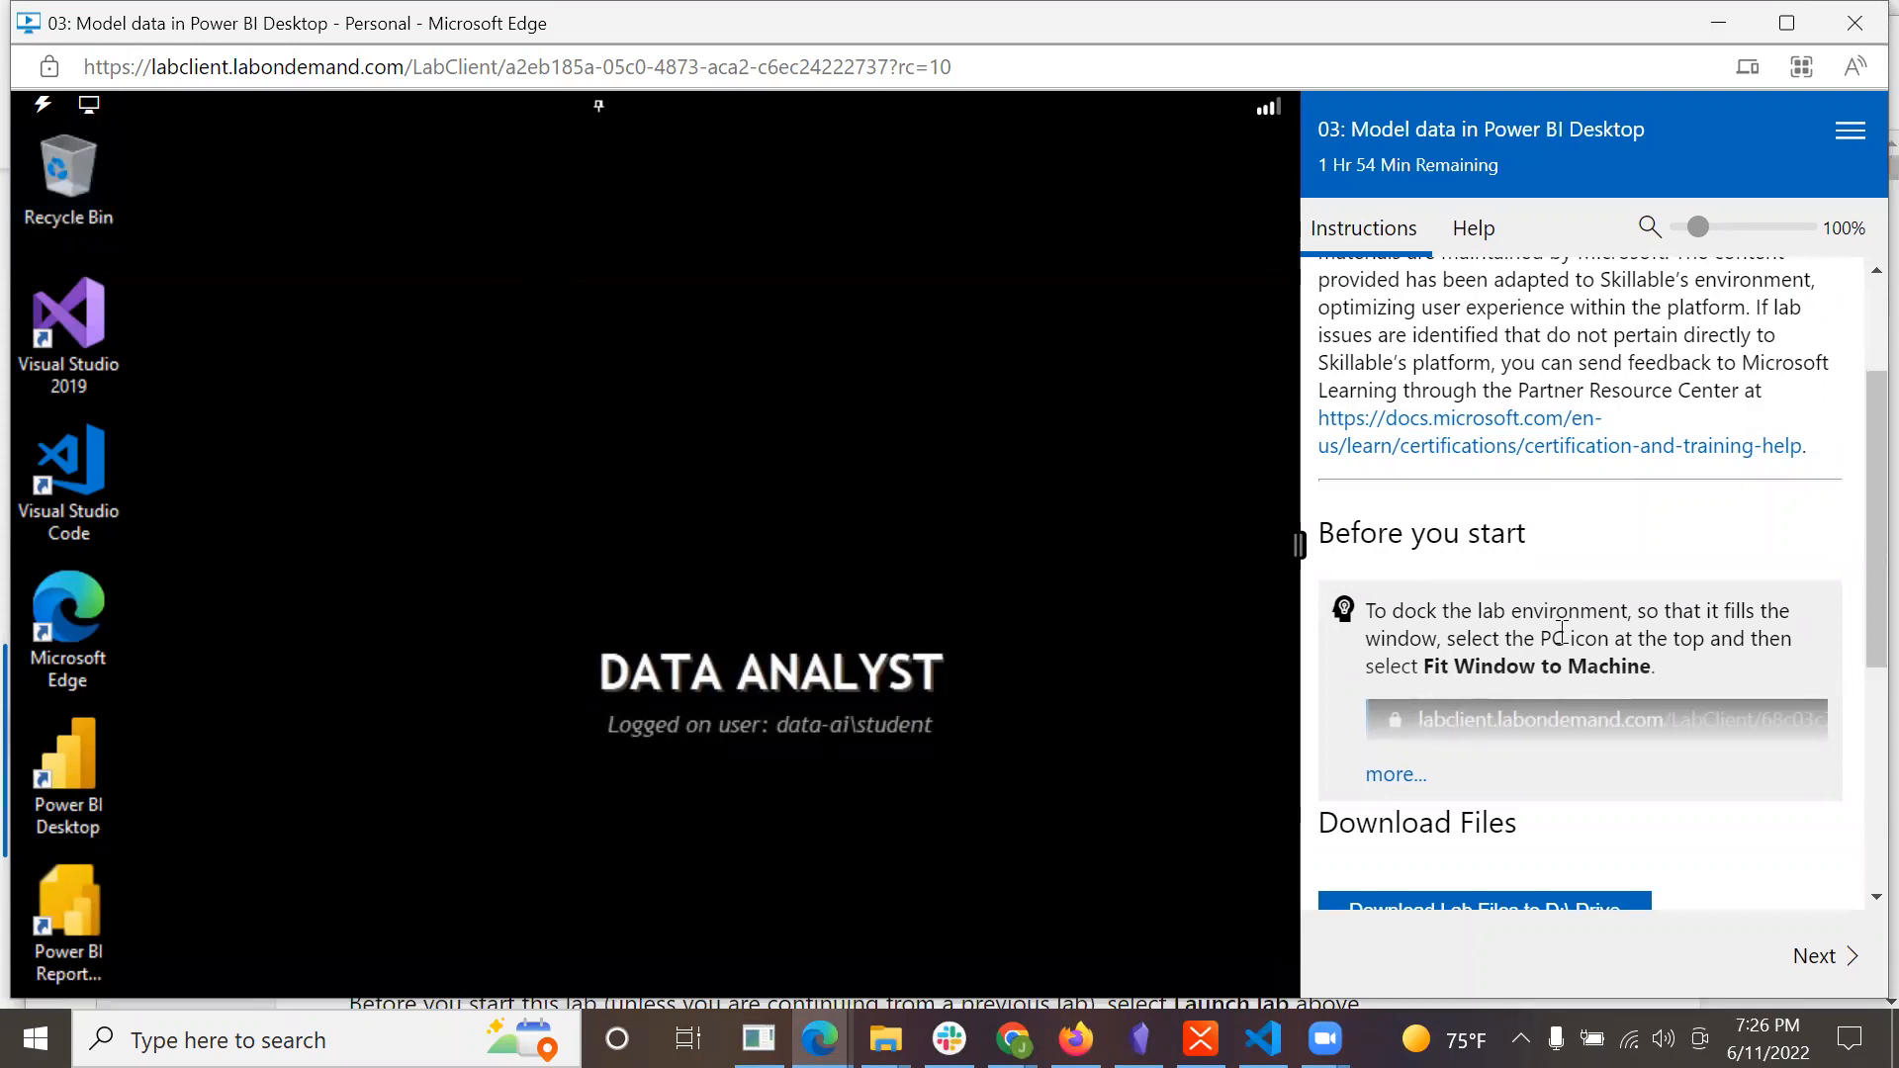
Download the lab files to the D:\ drive and proceed to the lab's instructions.
scroll(1559, 631, down, 2)
click(1401, 582)
scroll(1506, 601, down, 5)
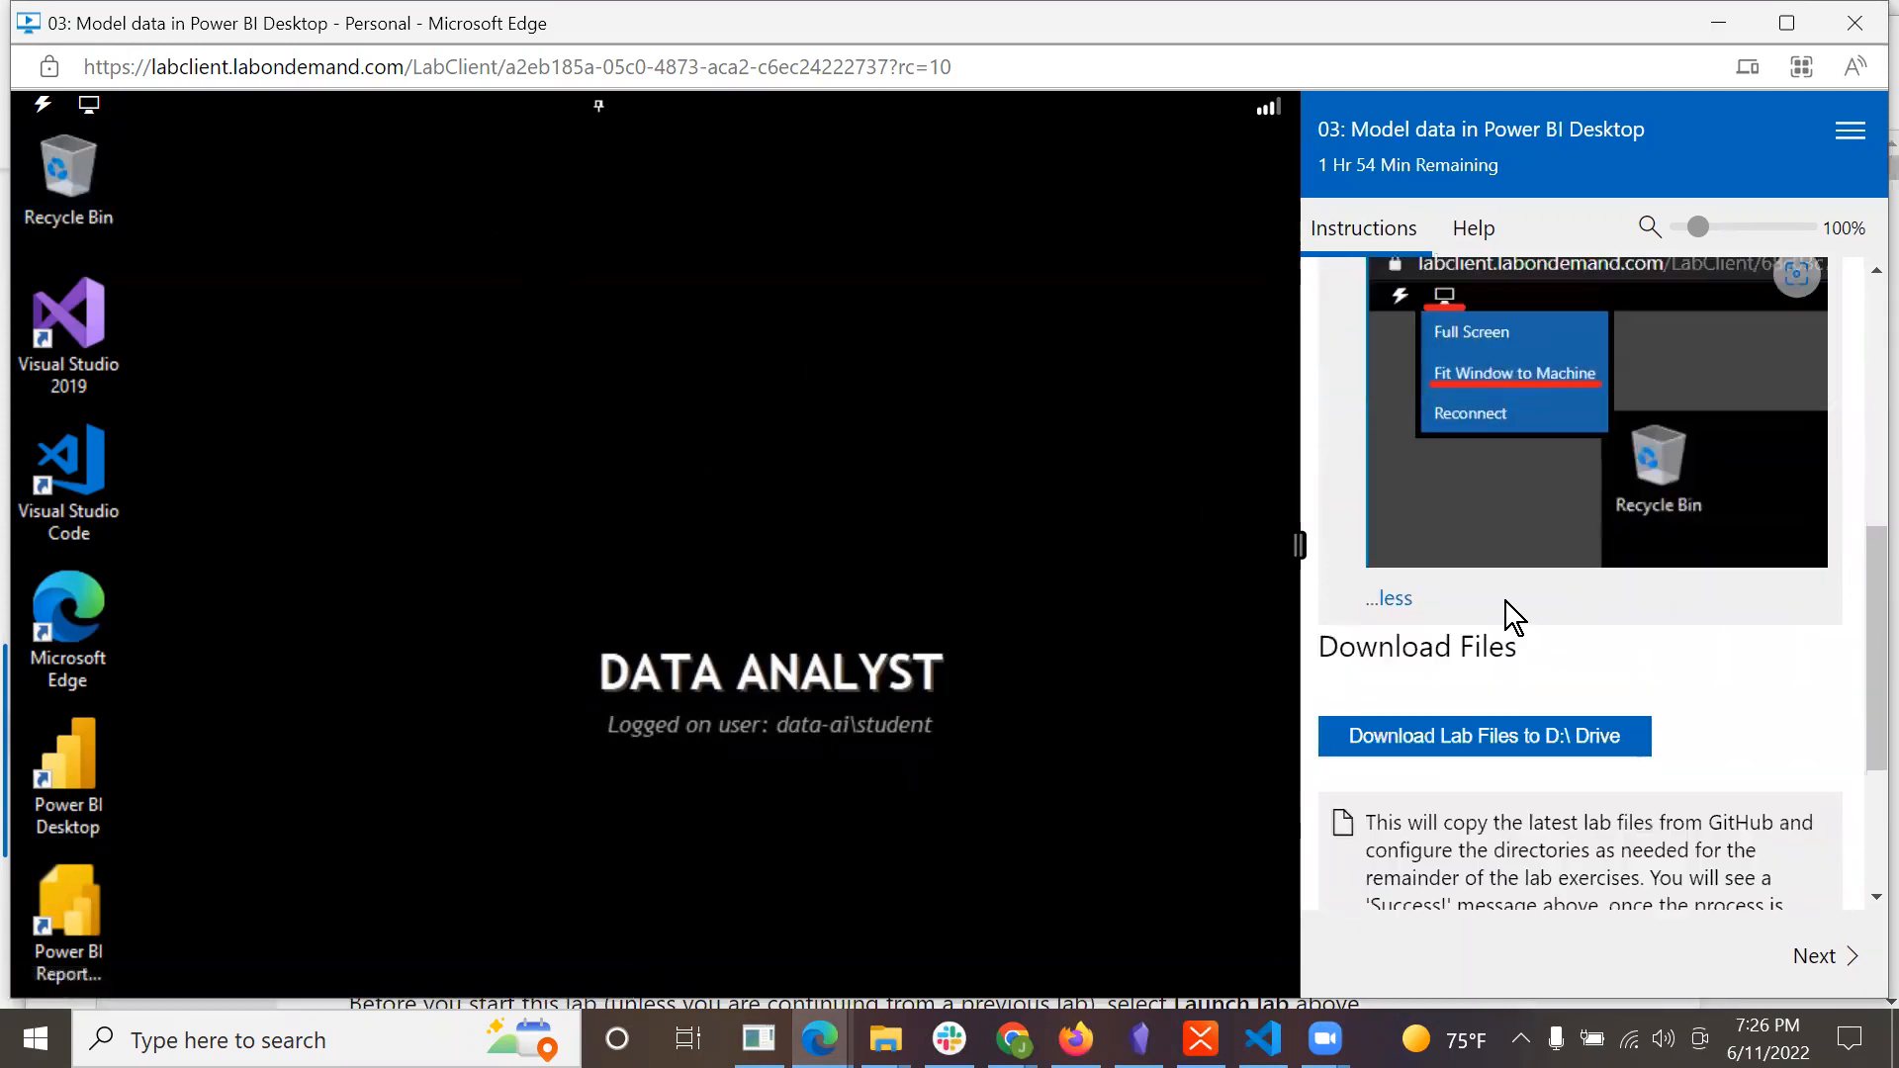
click(1447, 508)
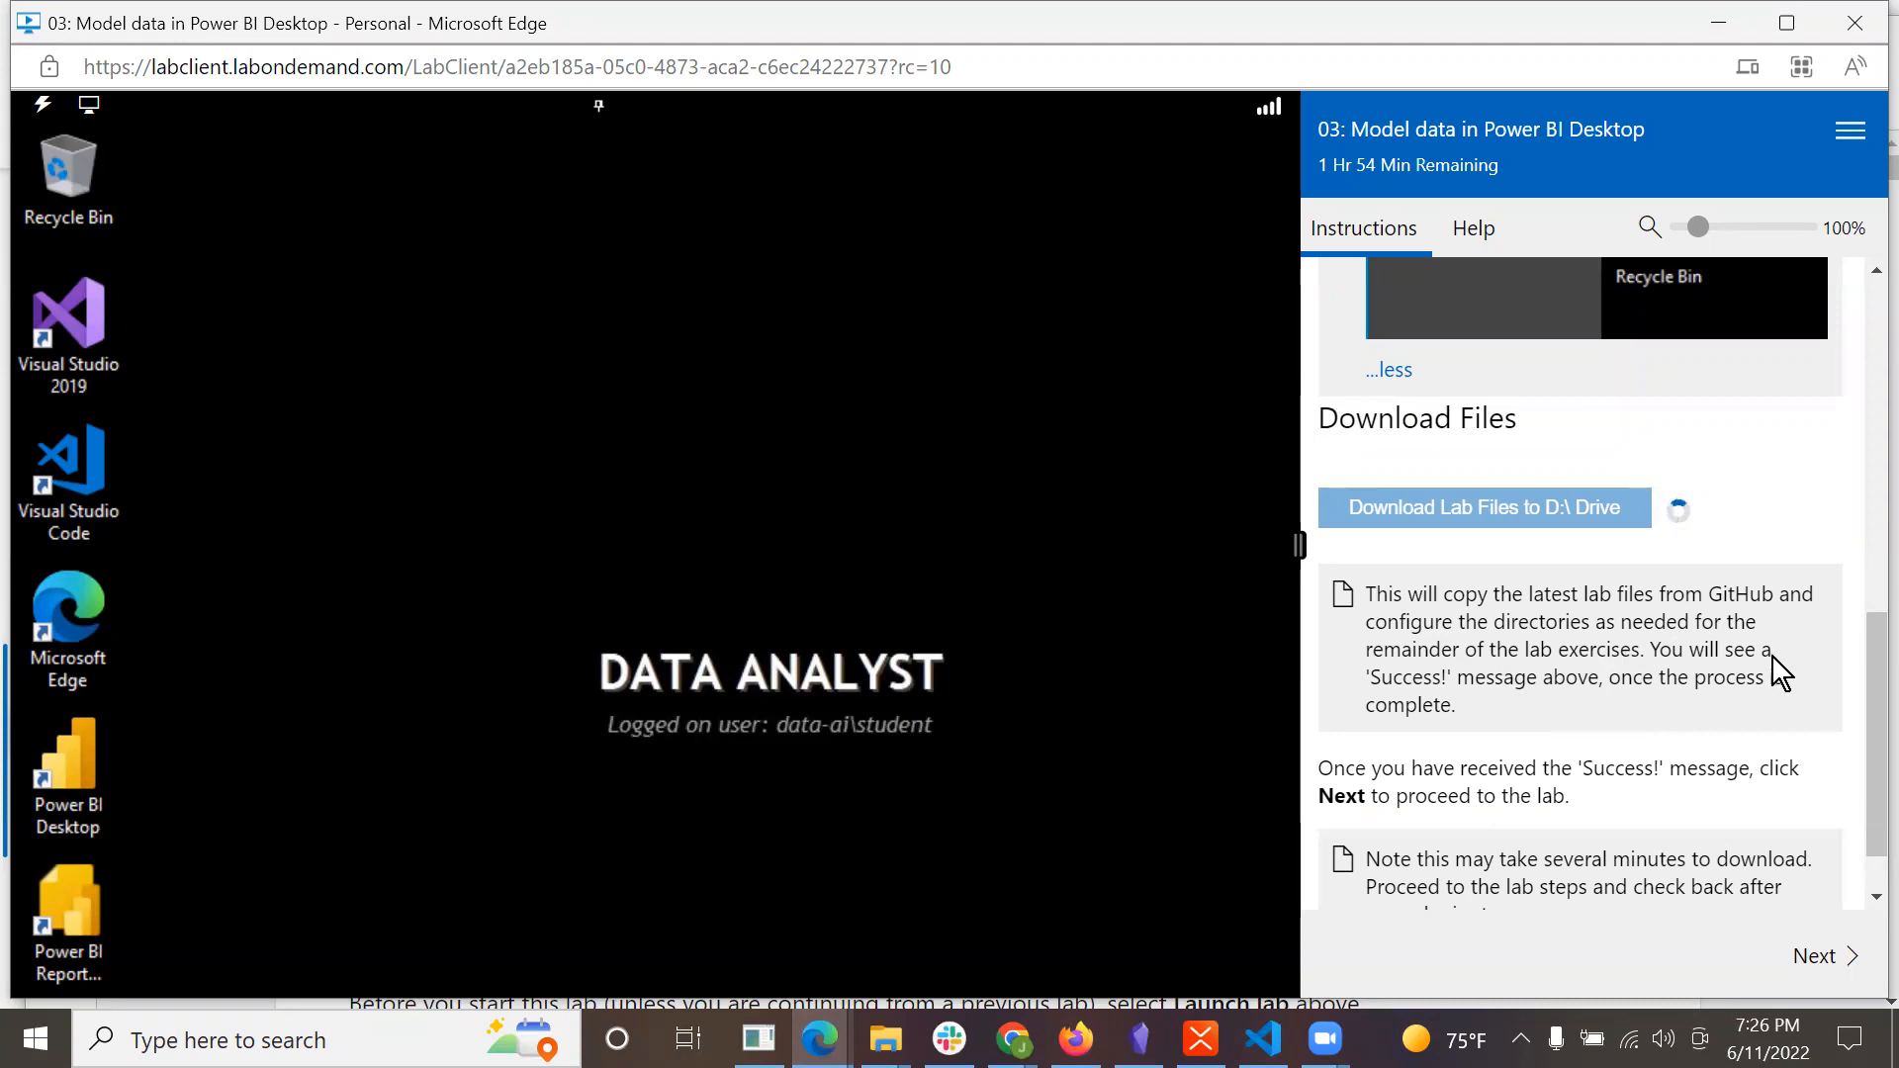
scroll(1773, 661, down, 1)
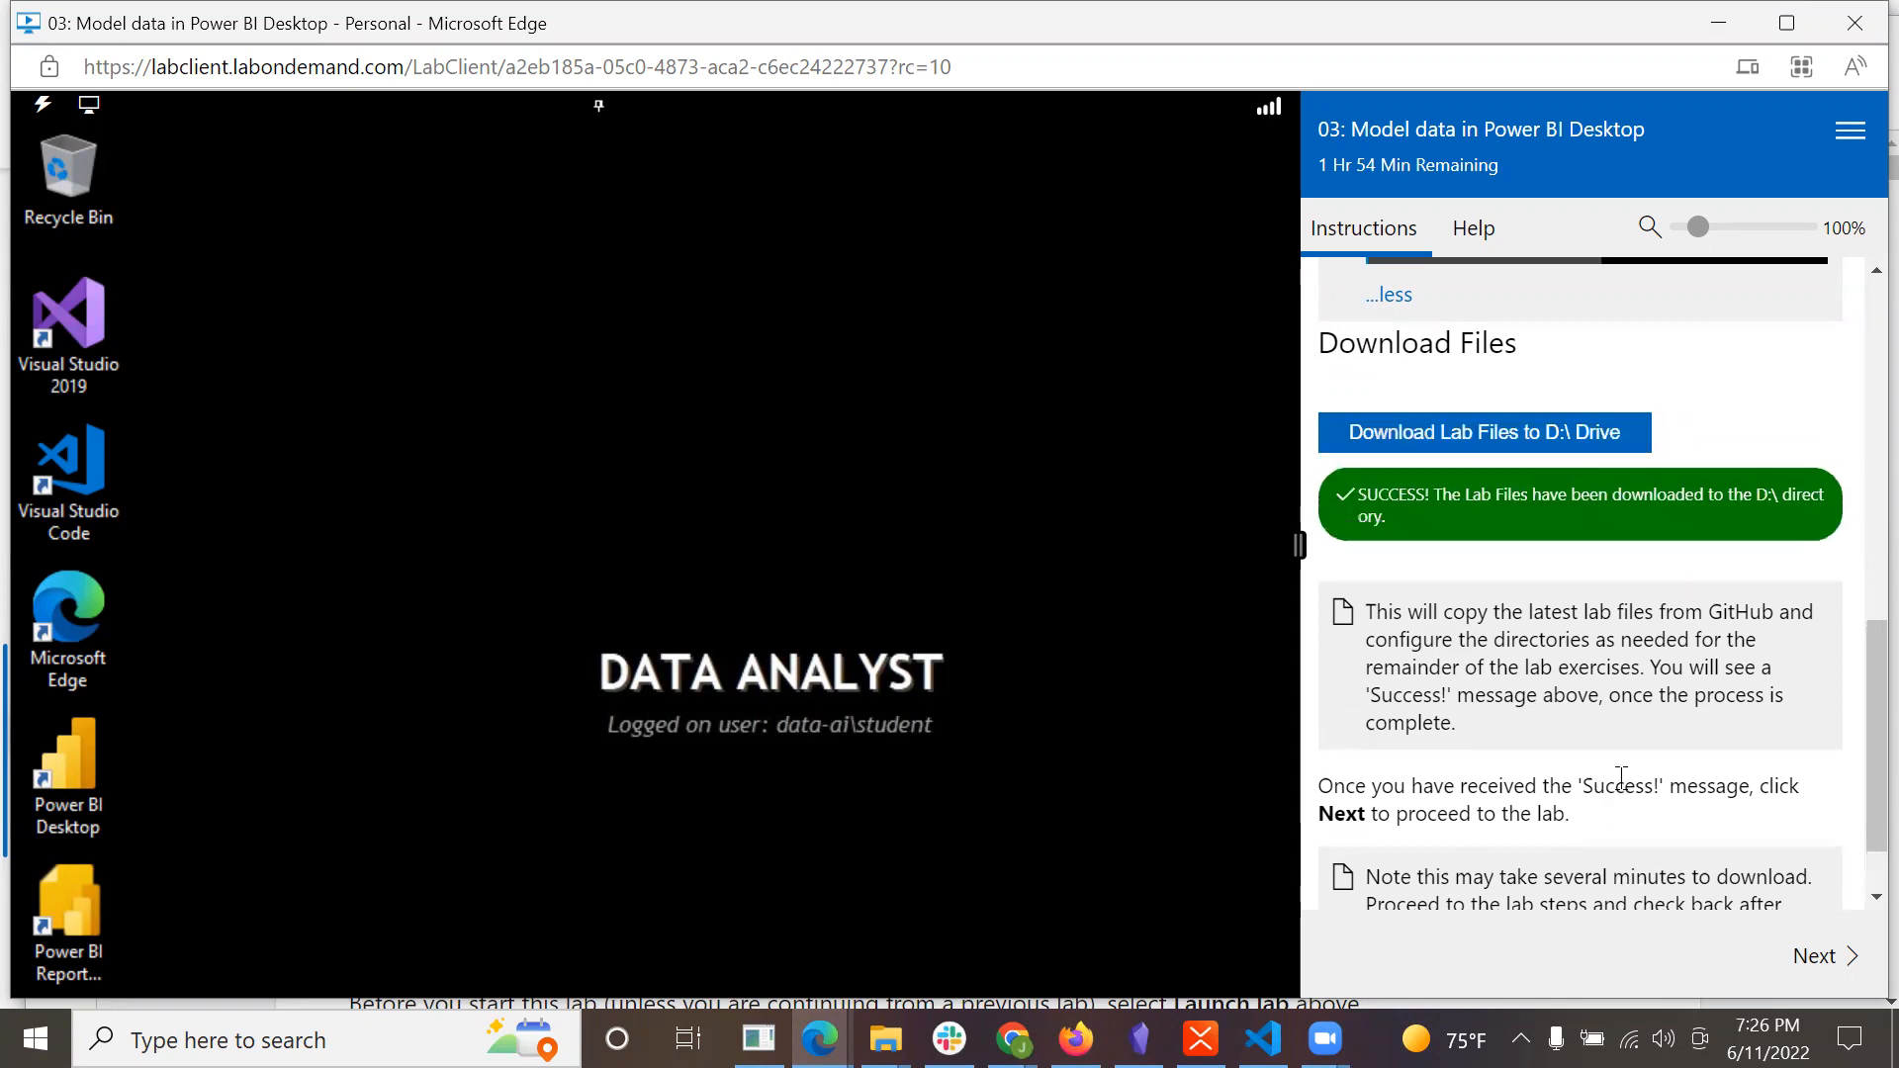
click(1825, 957)
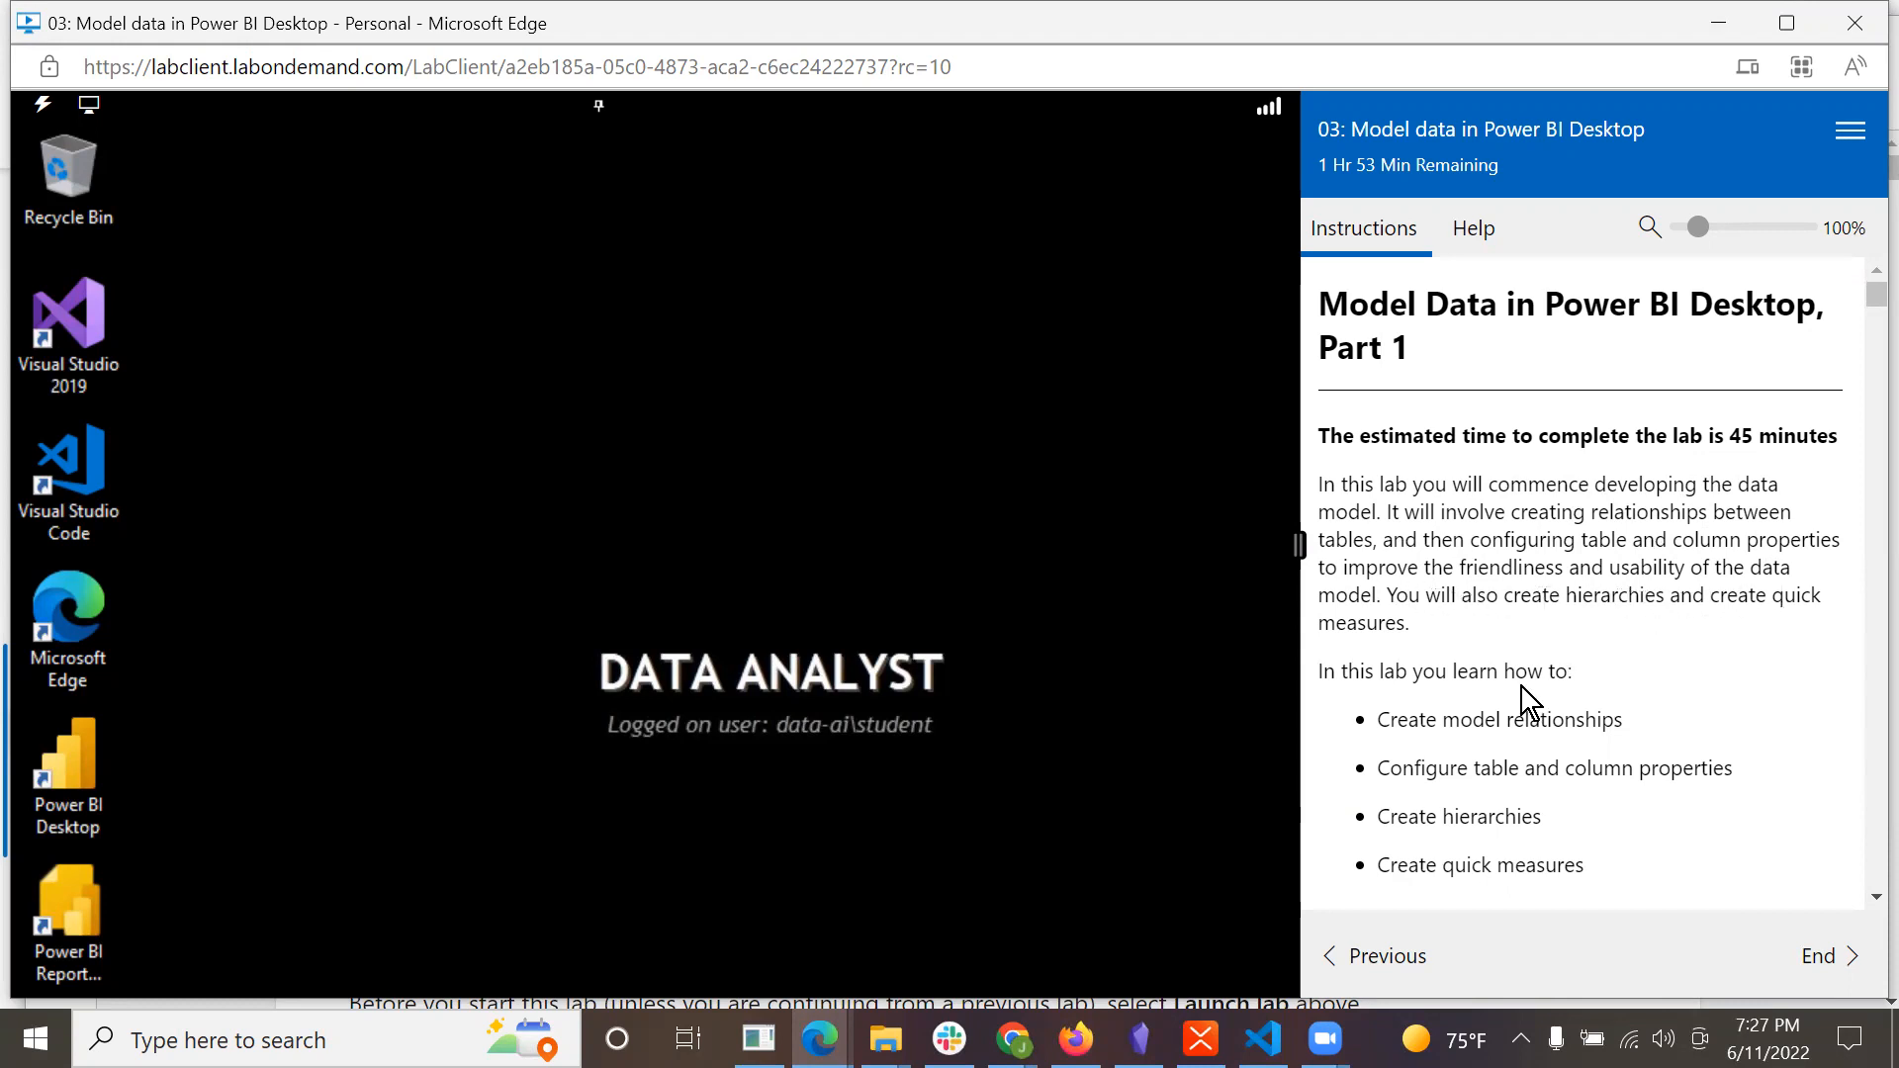
Read the lab introduction, the lab story and the Task 1 setup instructions of Exercise 1.
scroll(1644, 679, down, 2)
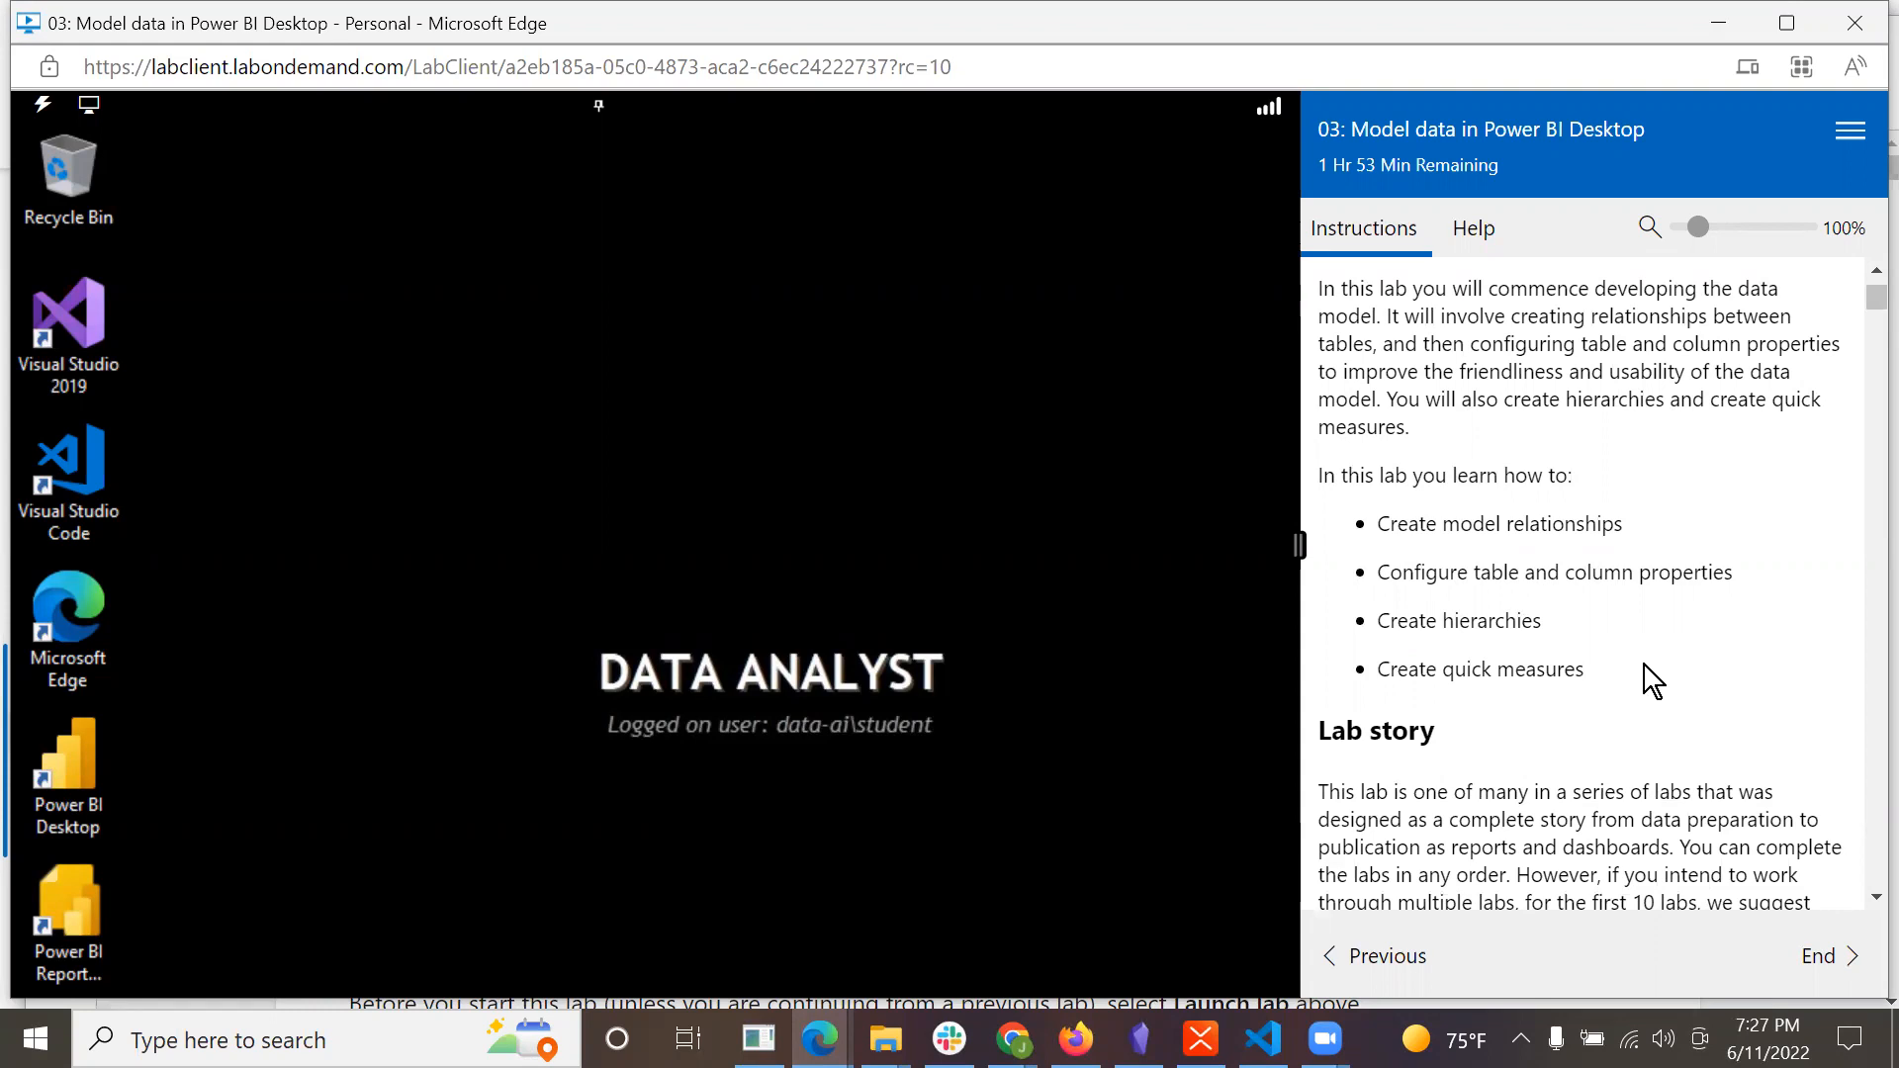
scroll(1644, 664, down, 4)
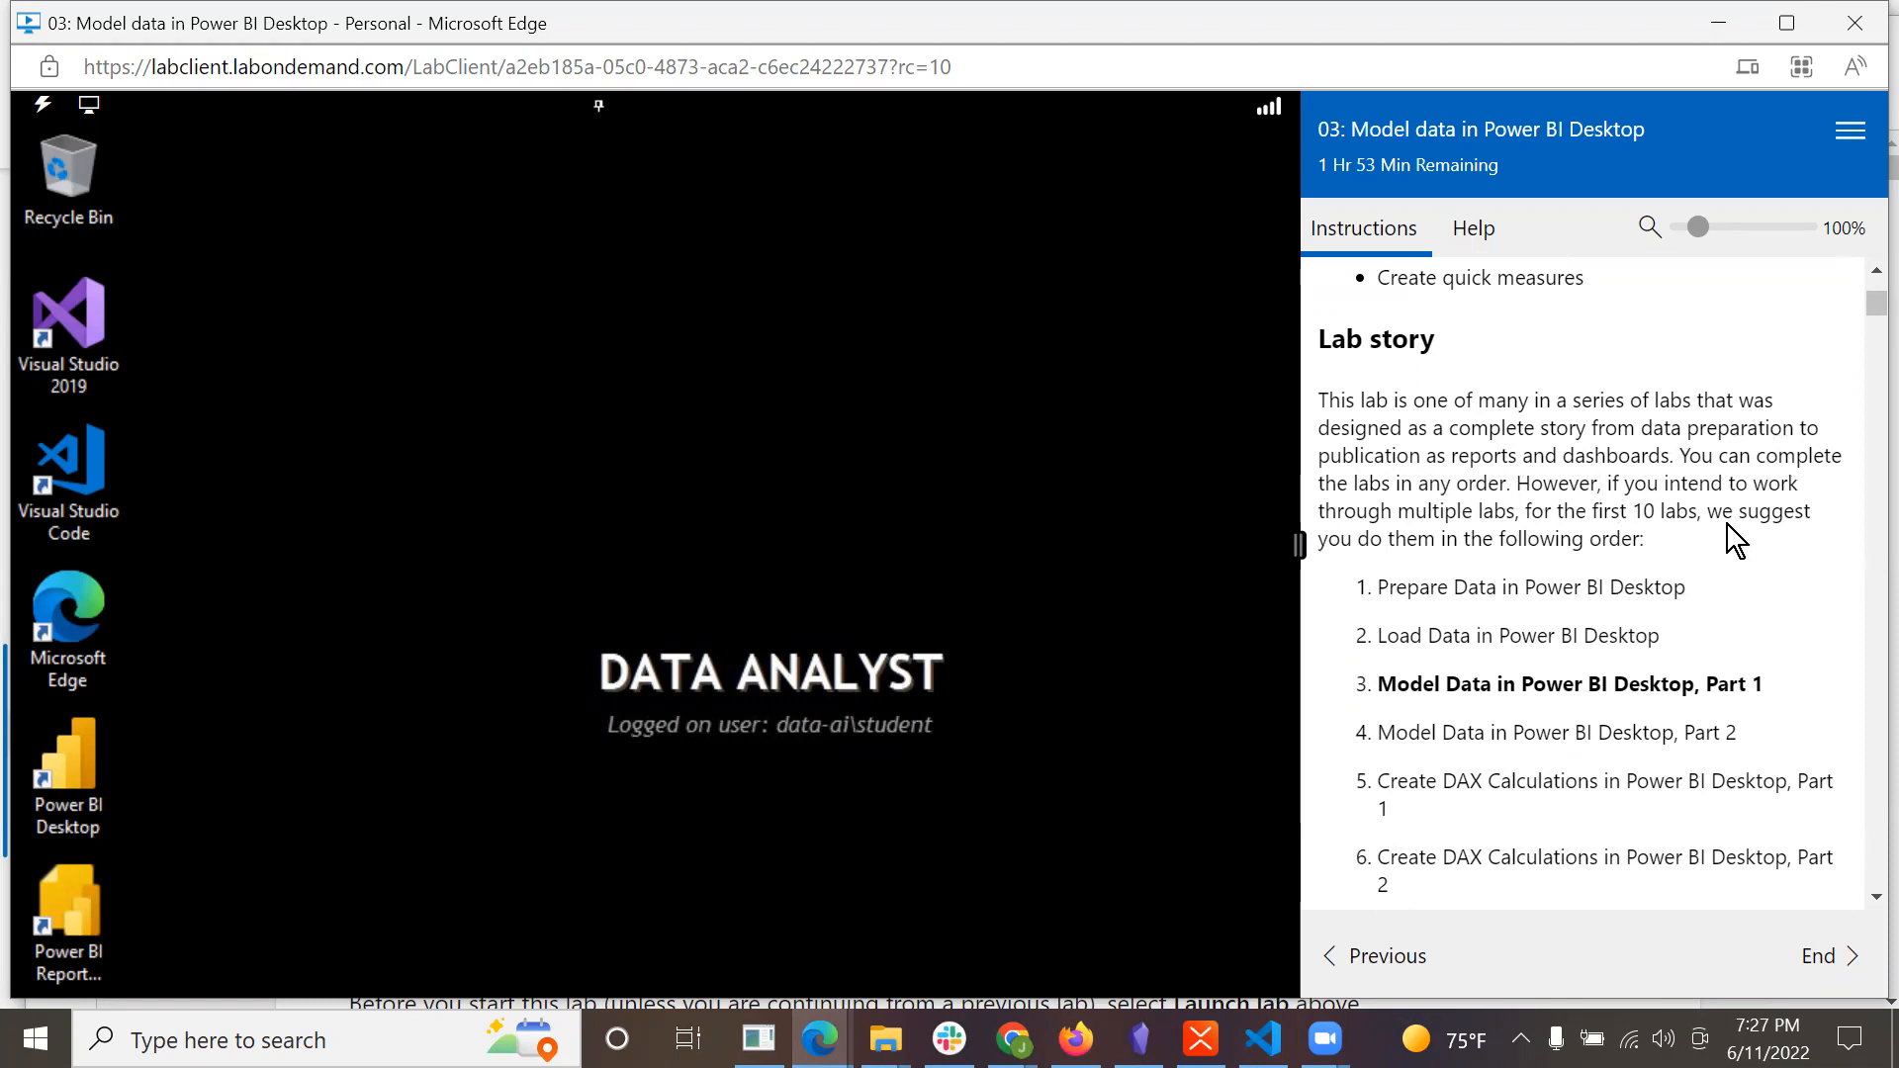
scroll(1674, 568, down, 1)
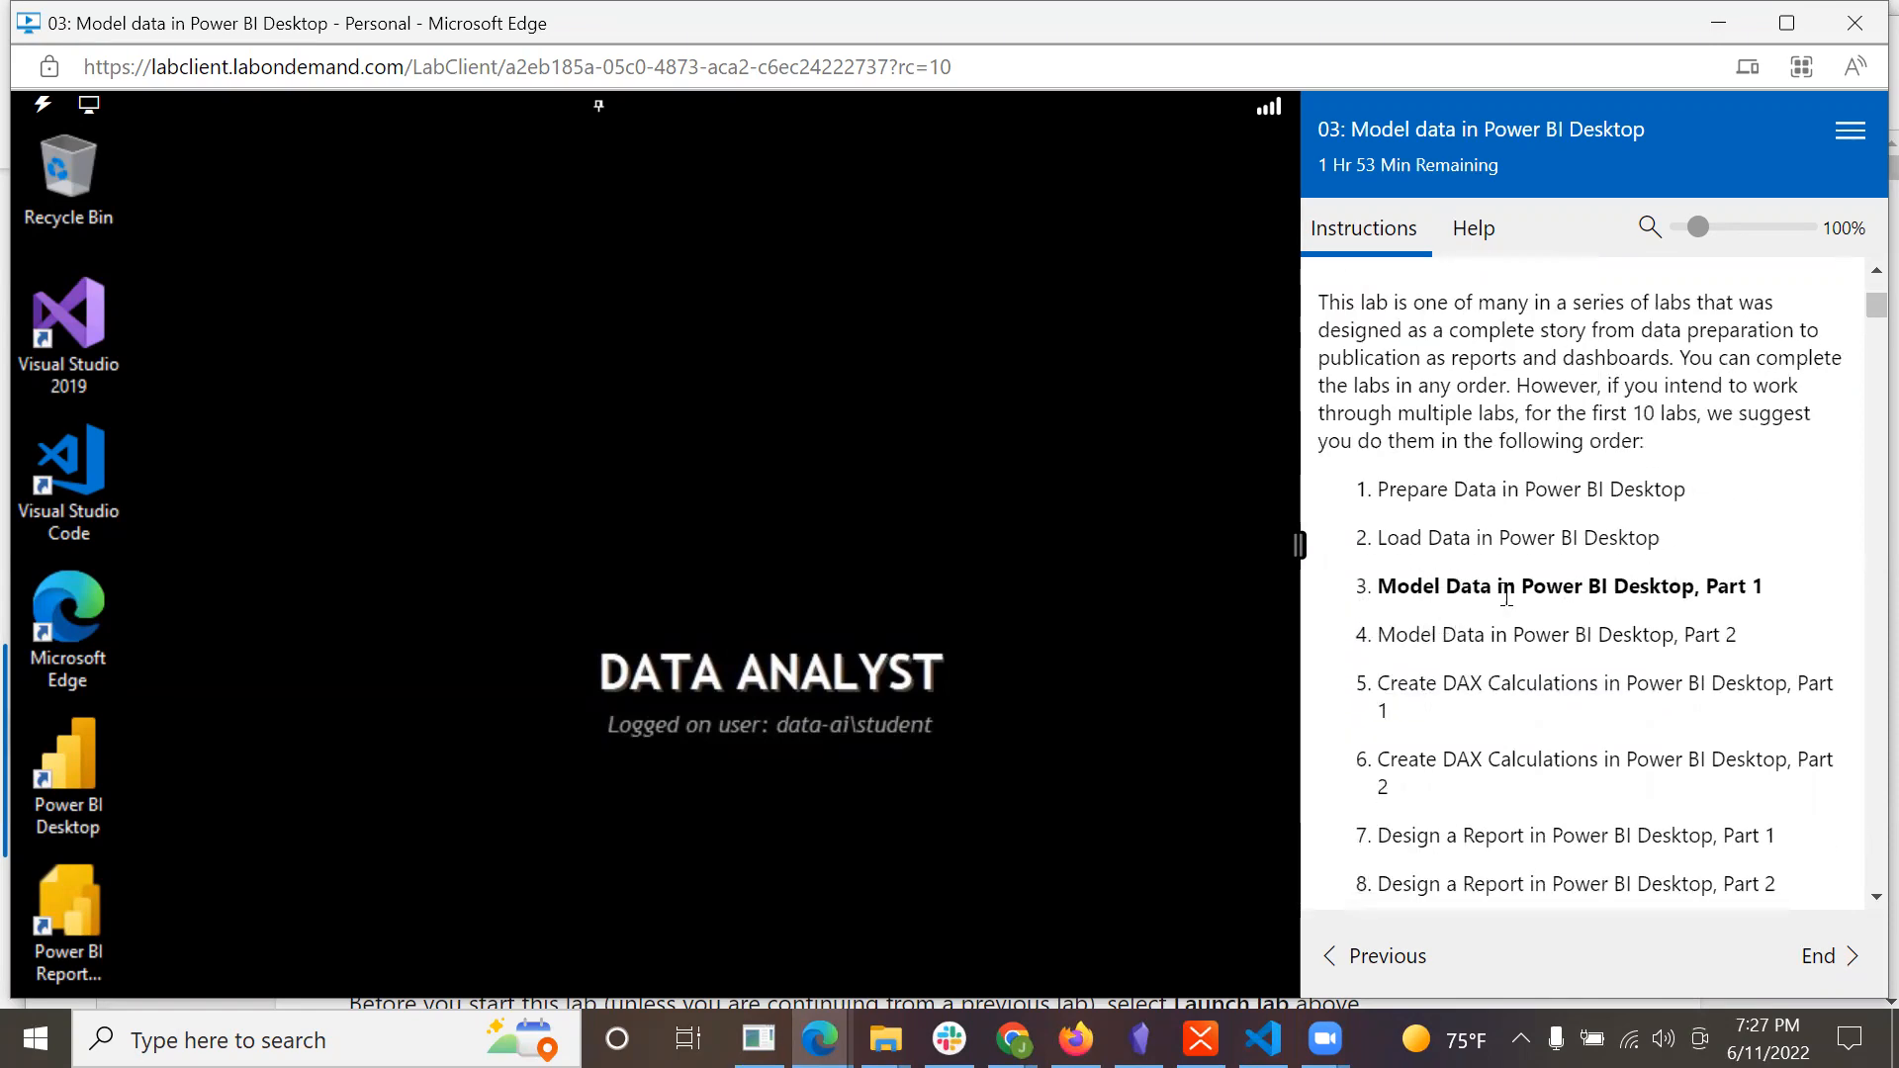
scroll(1775, 600, down, 5)
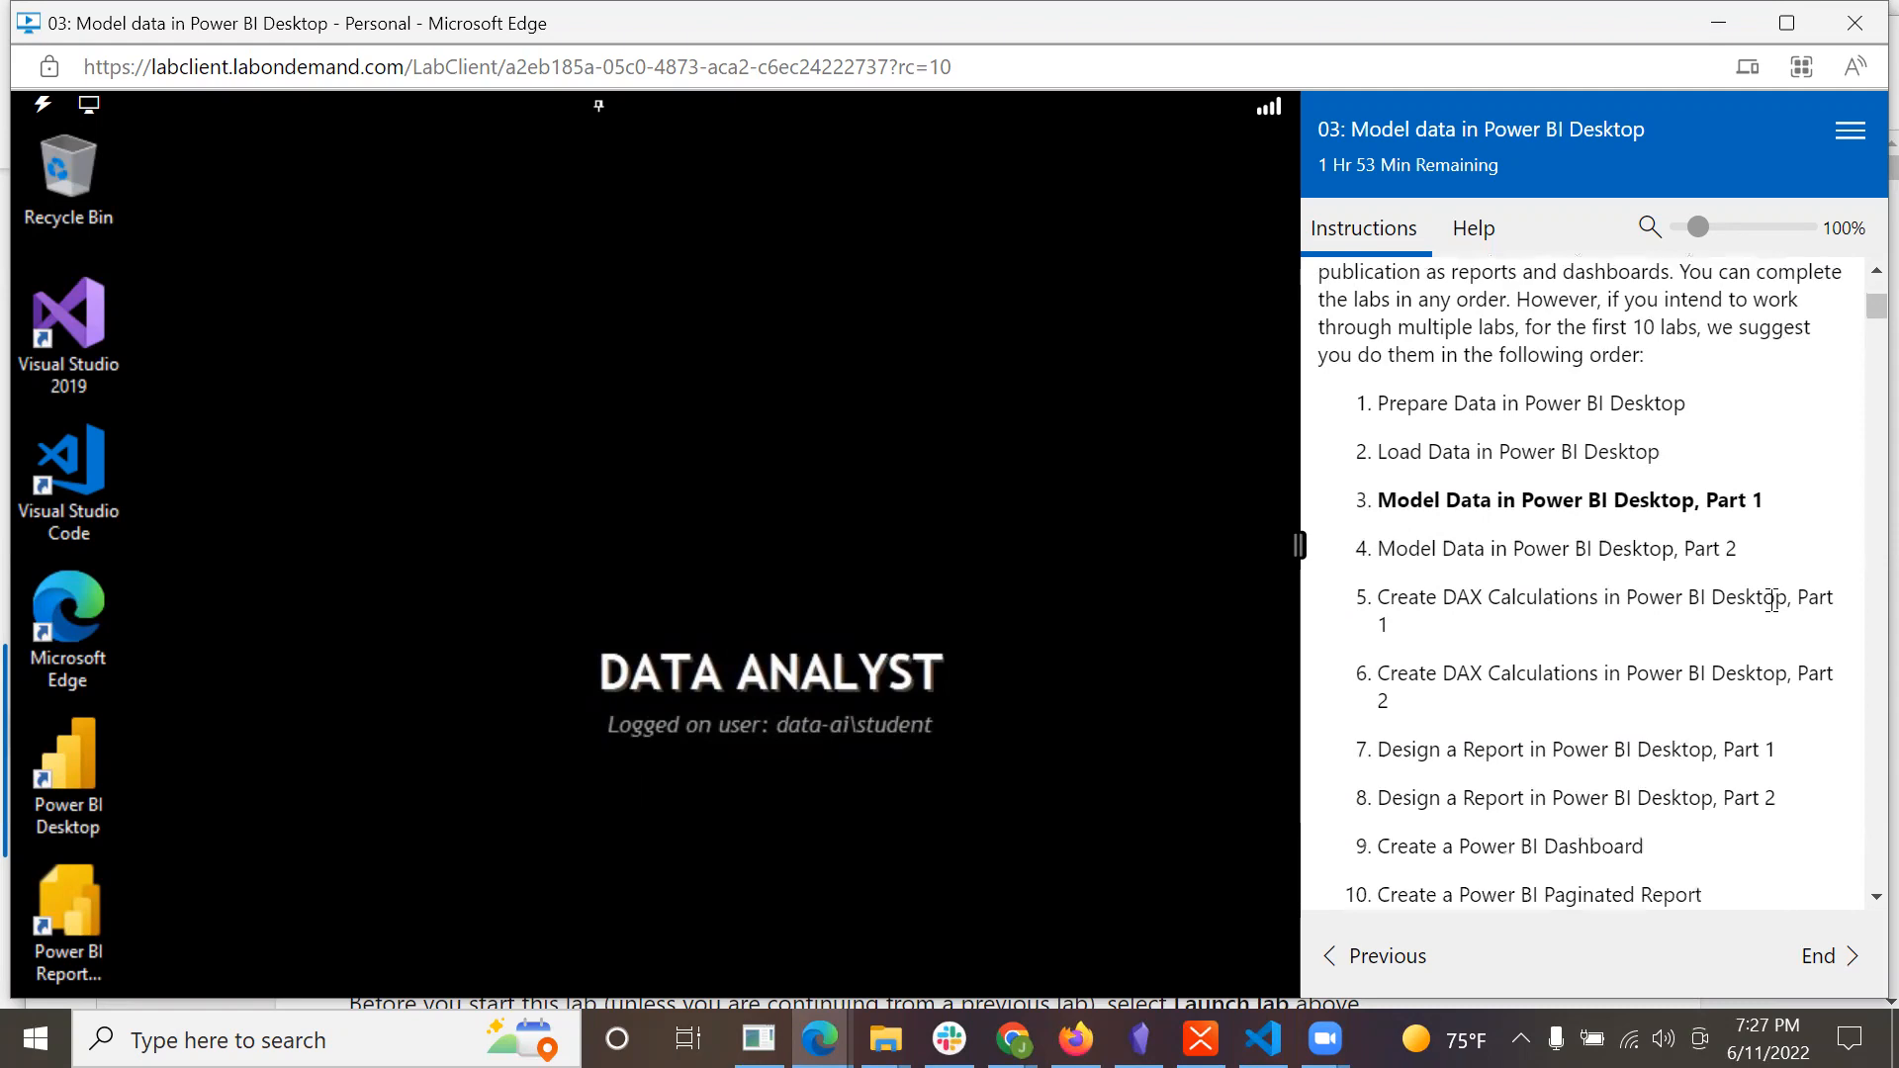
scroll(1766, 608, down, 2)
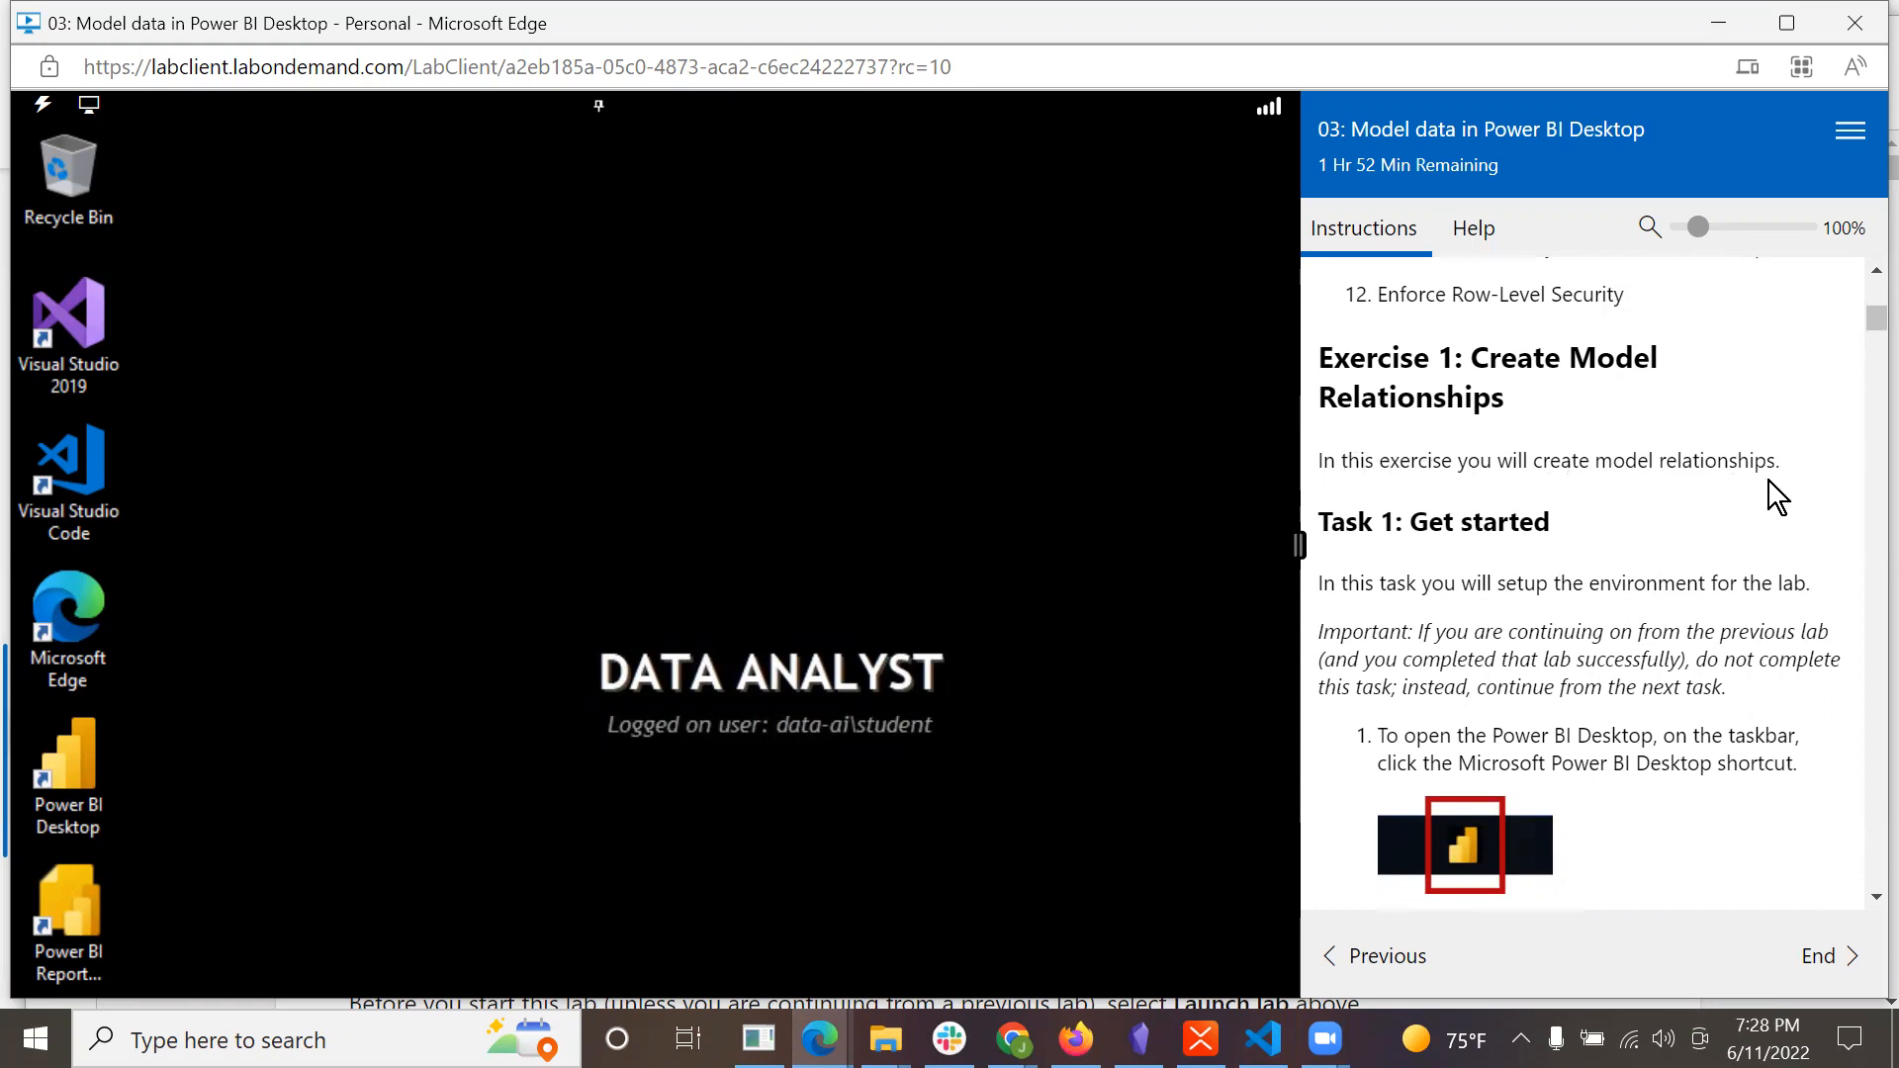
scroll(1680, 542, down, 2)
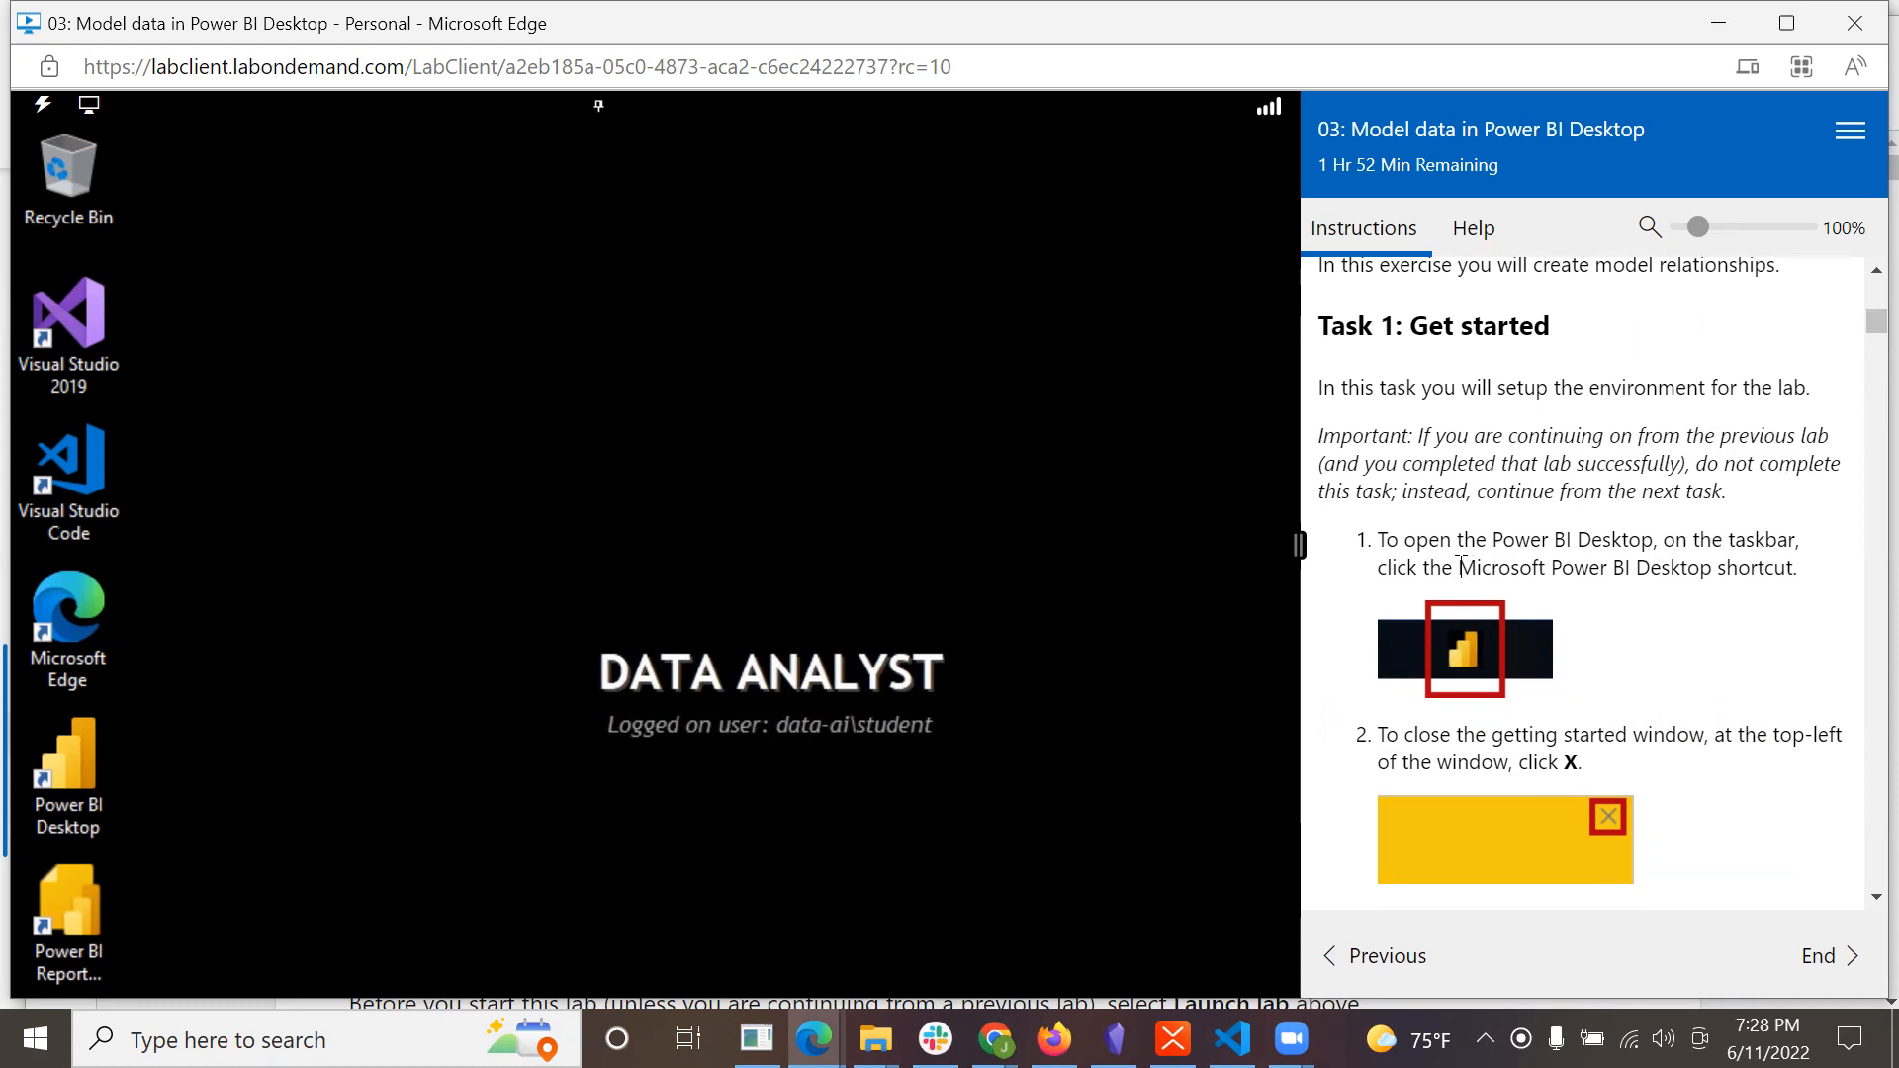
scroll(1690, 566, down, 1)
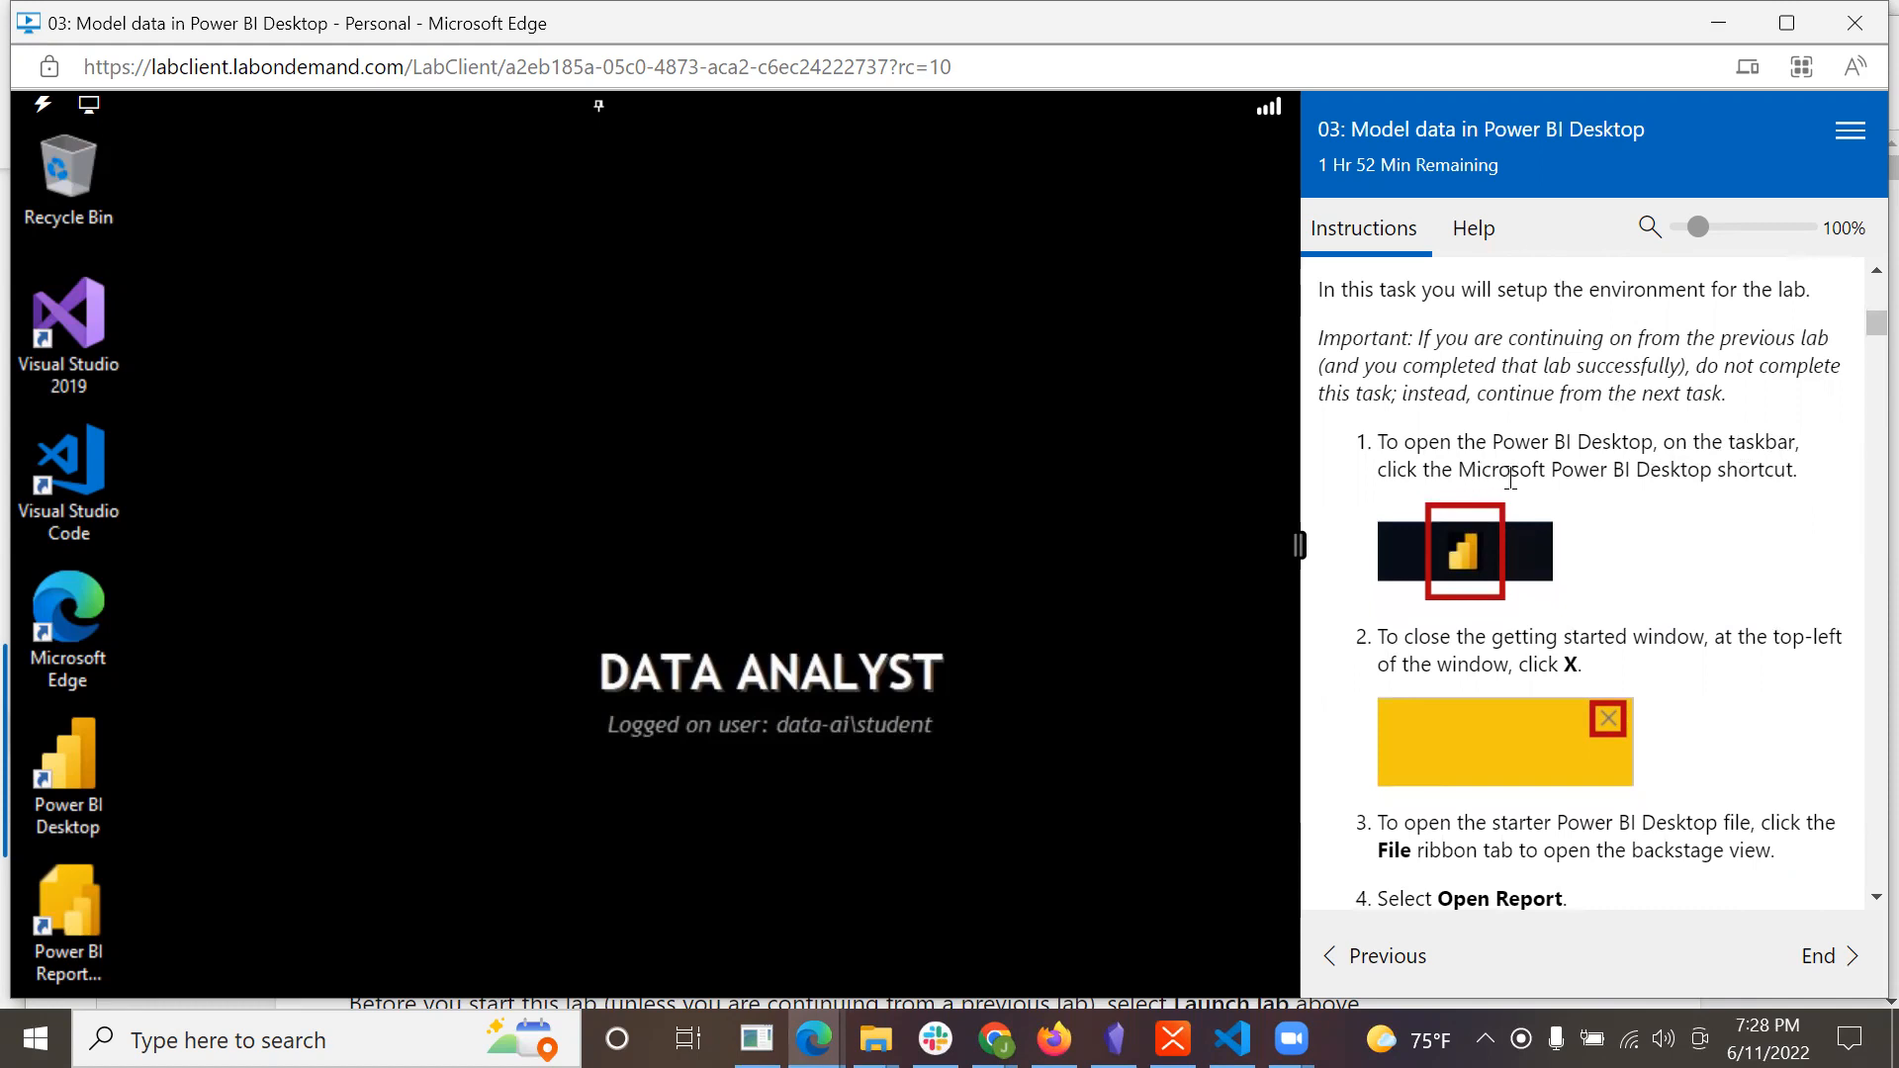
Launch Power BI Desktop in the virtual machine and dismiss its start screen and the e-mail sign-in dialog.
double_click(40, 775)
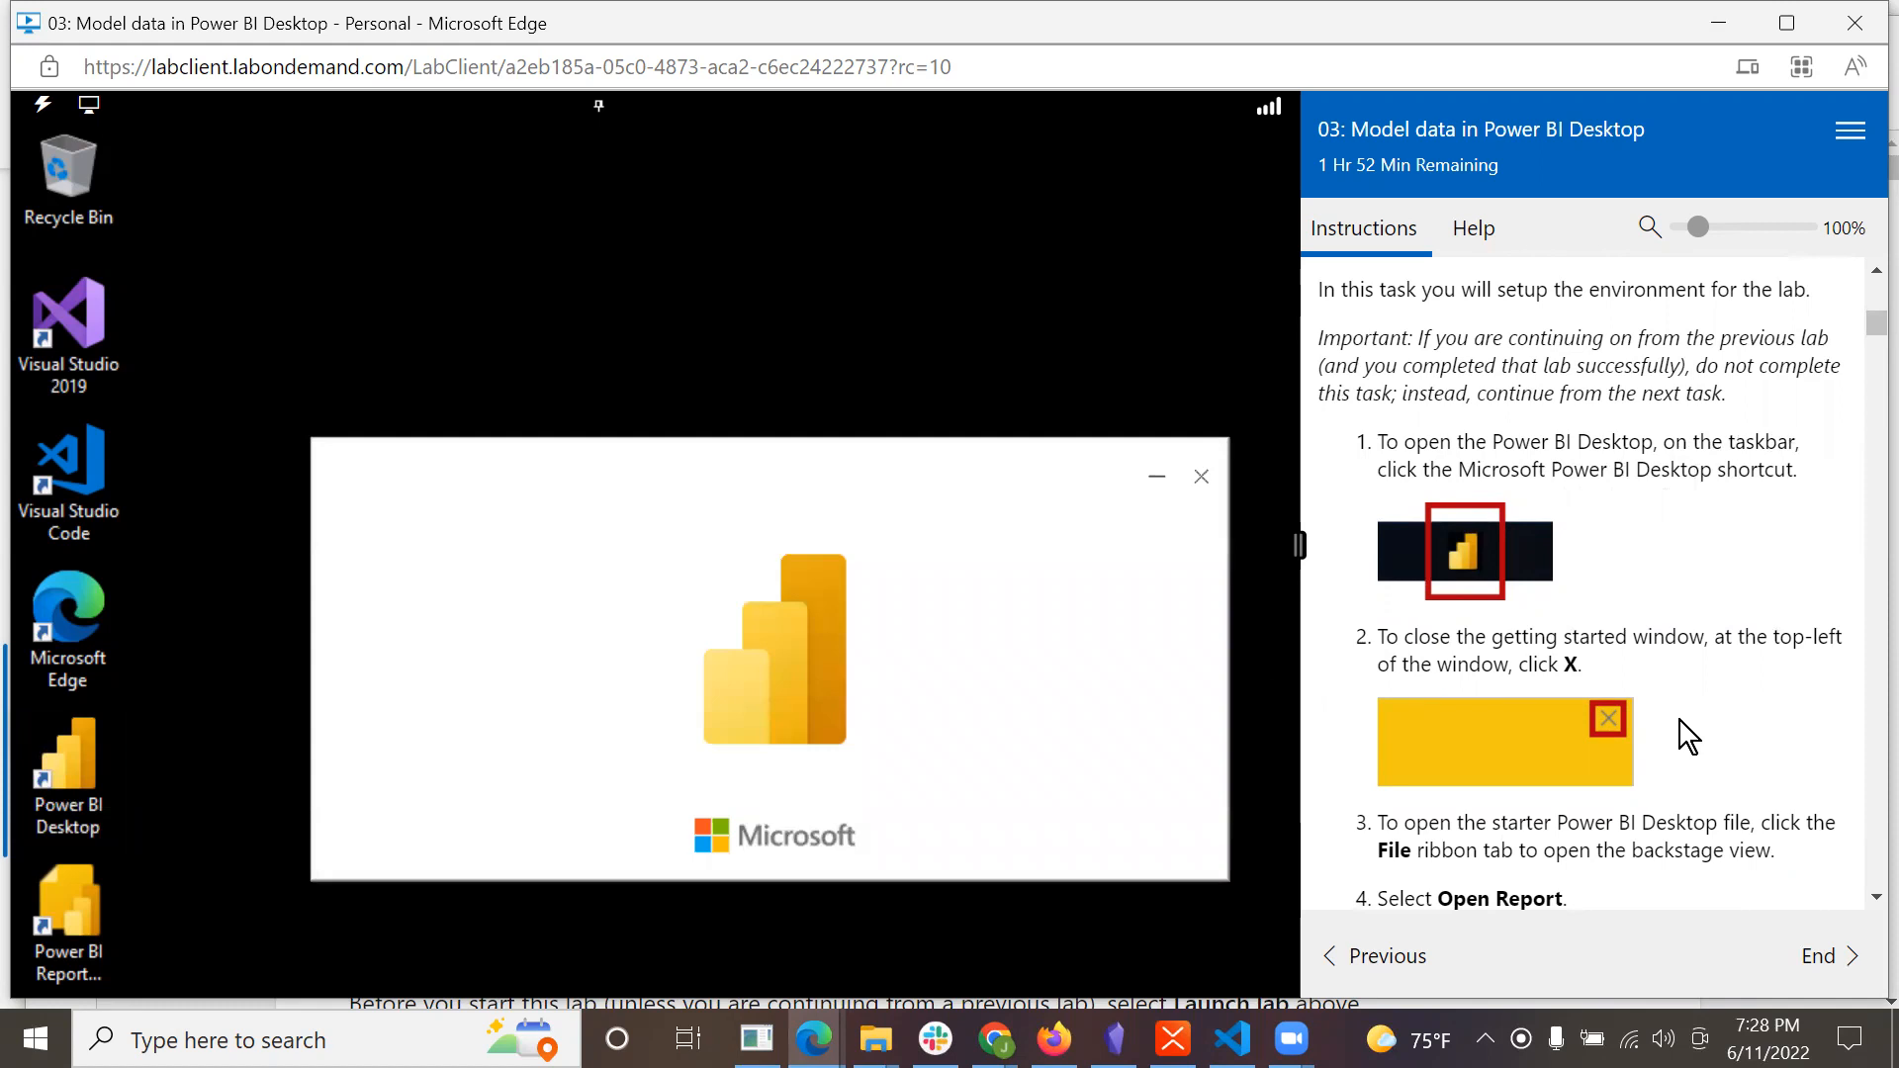
scroll(1680, 736, down, 1)
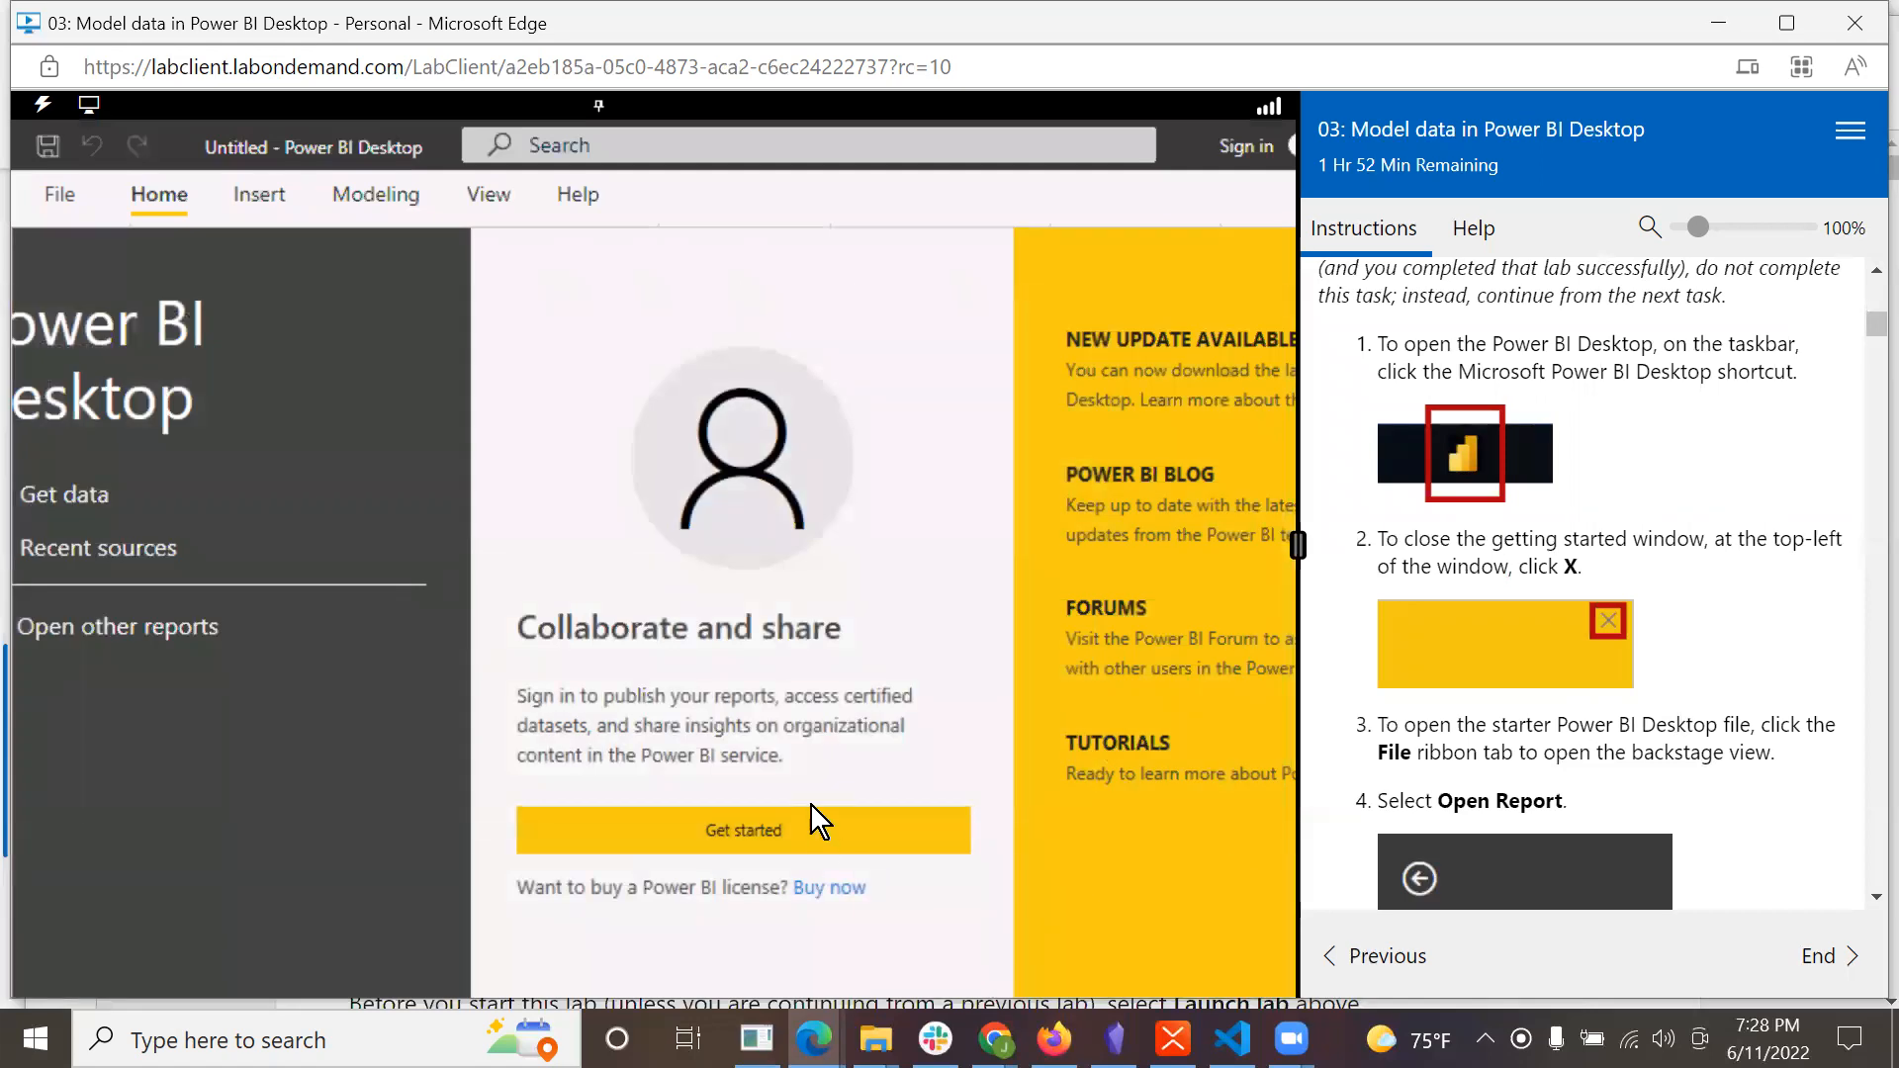
click(811, 839)
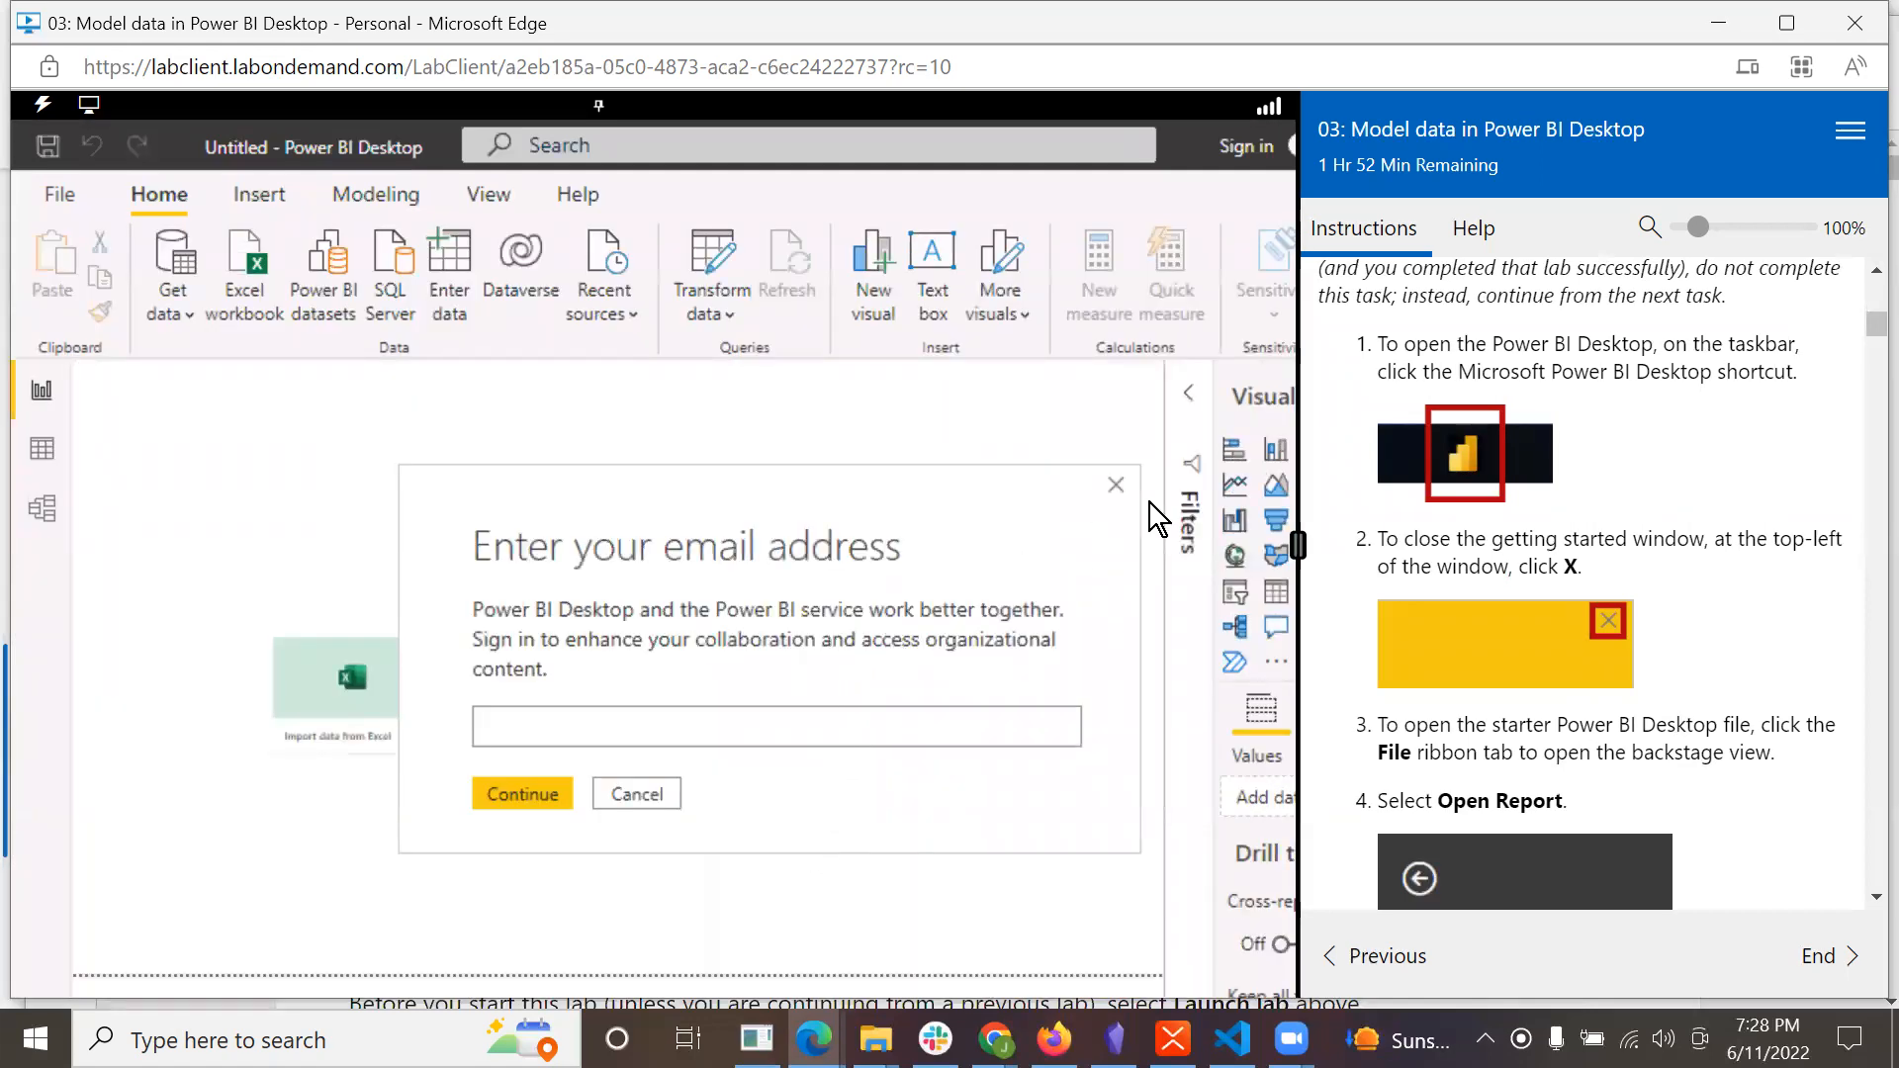
click(1115, 484)
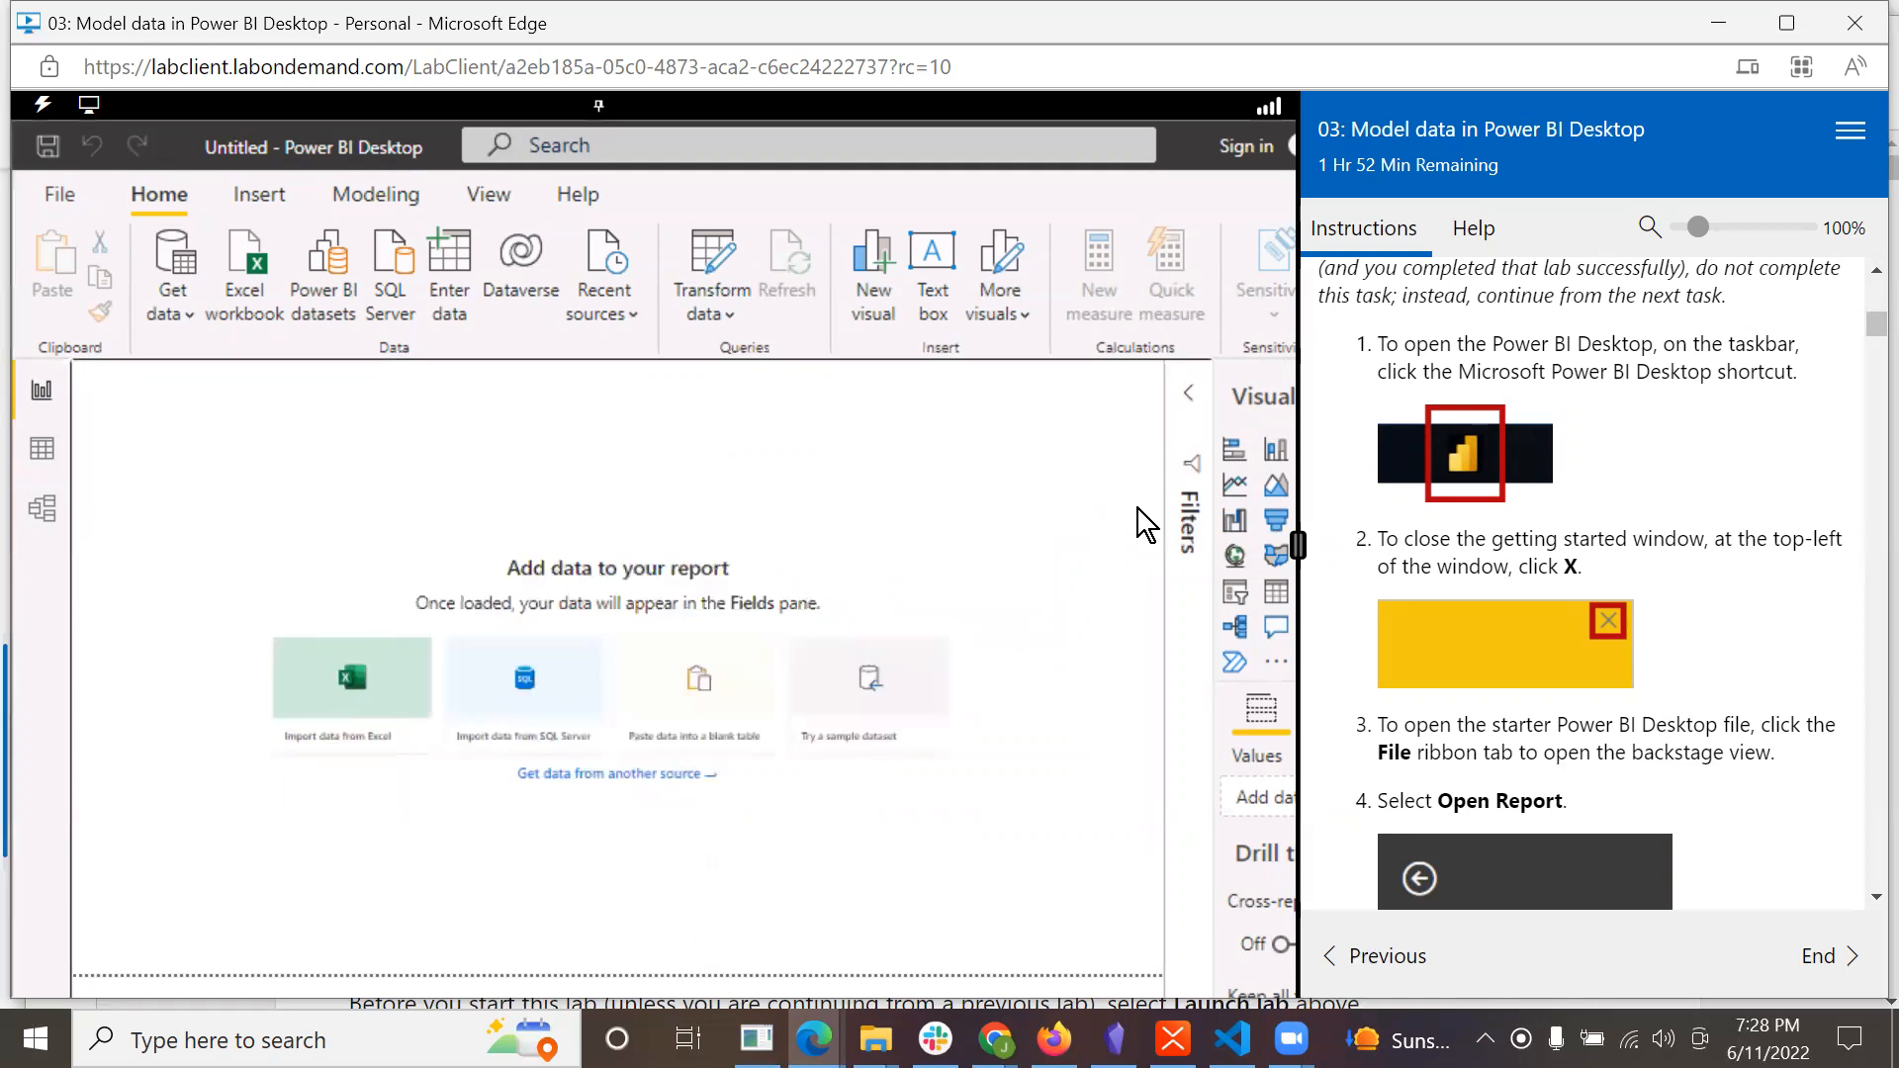
Browse for an existing report to open and go to the D:\DA100\Labs folder.
scroll(1628, 615, down, 2)
scroll(1630, 614, down, 1)
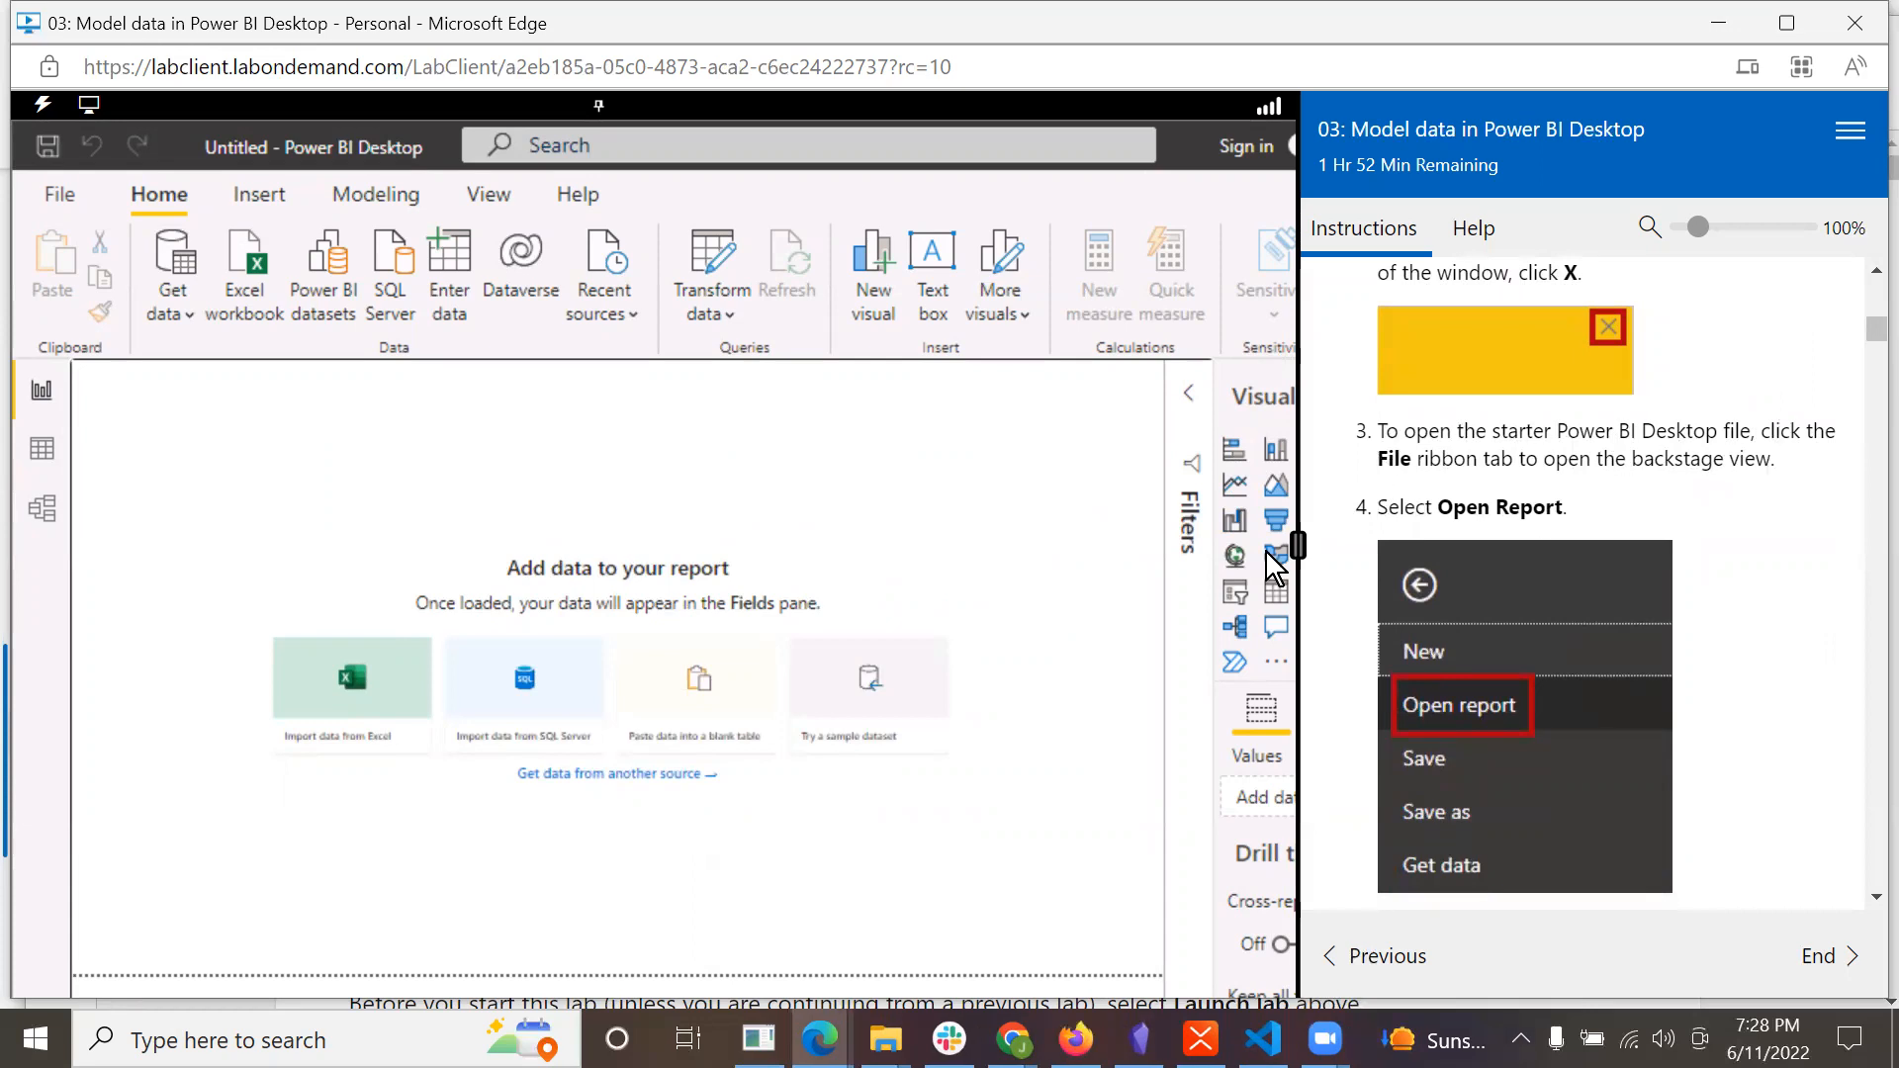
click(70, 192)
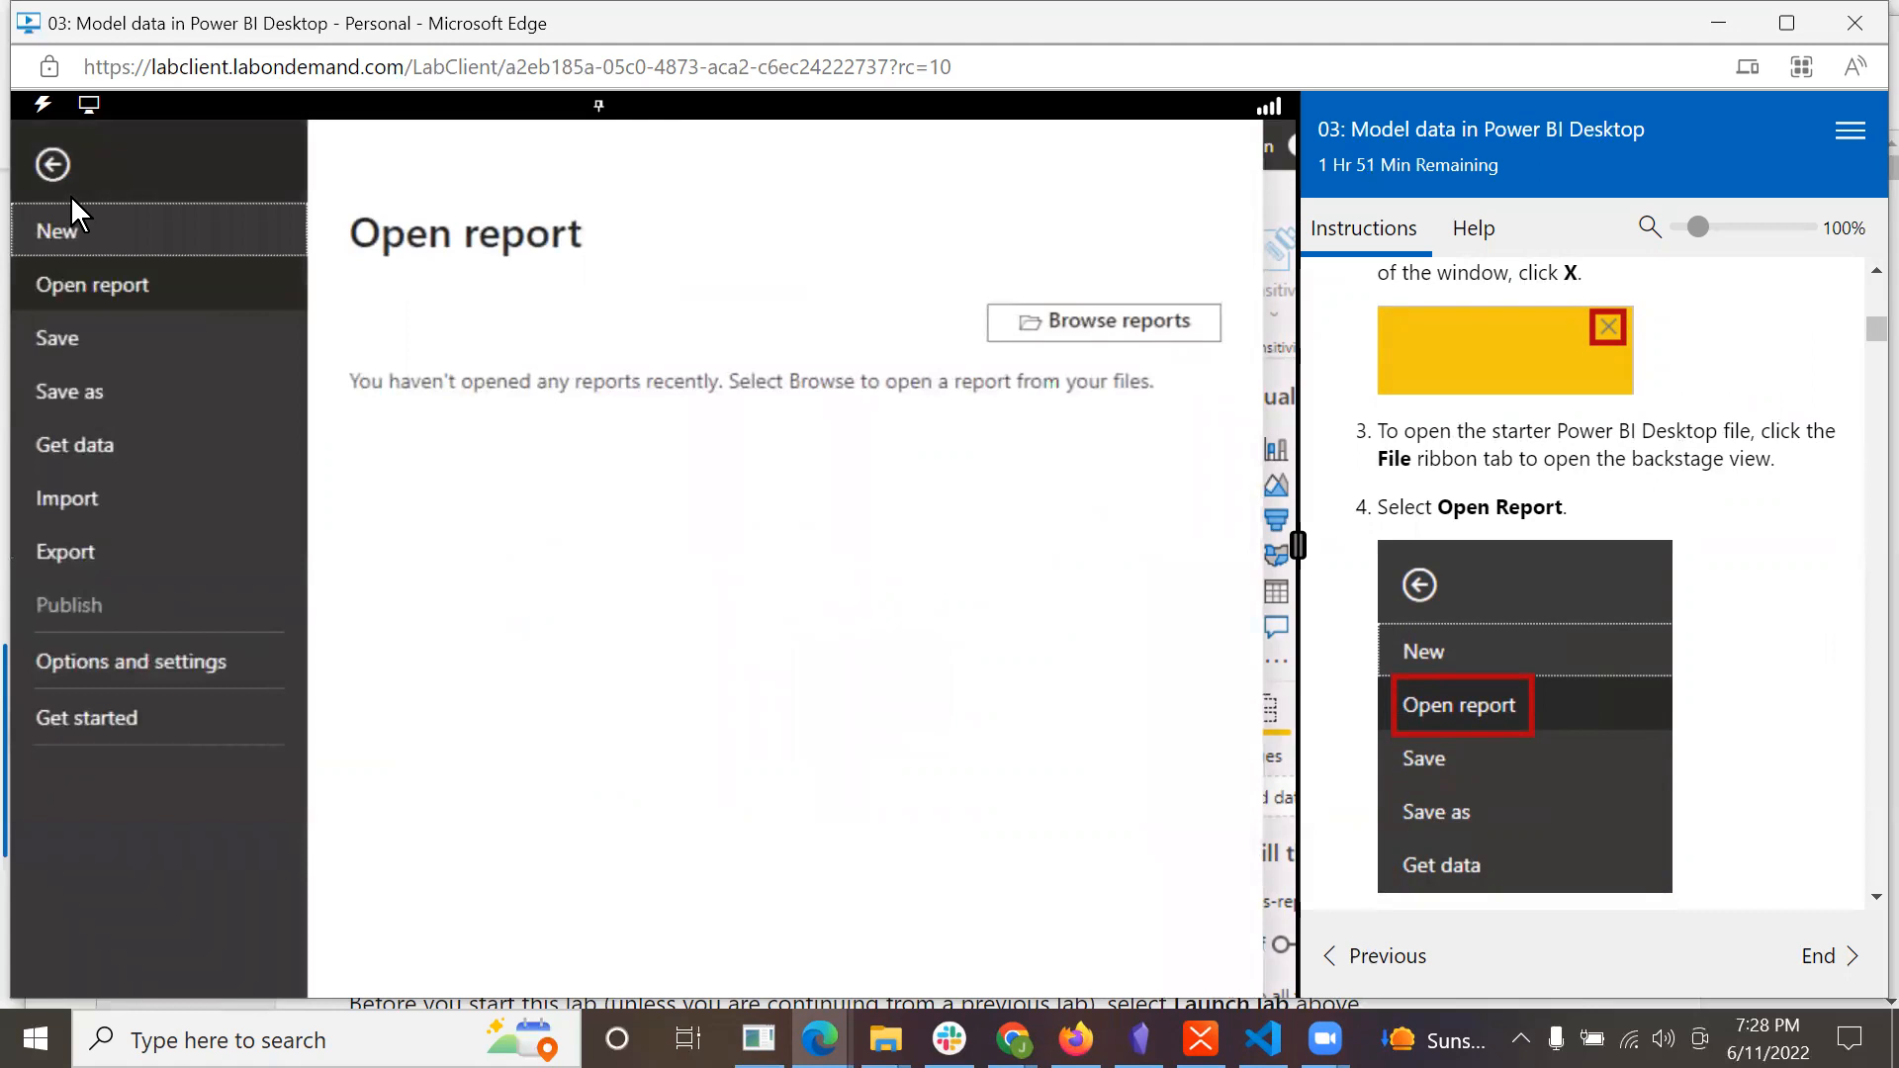
click(83, 285)
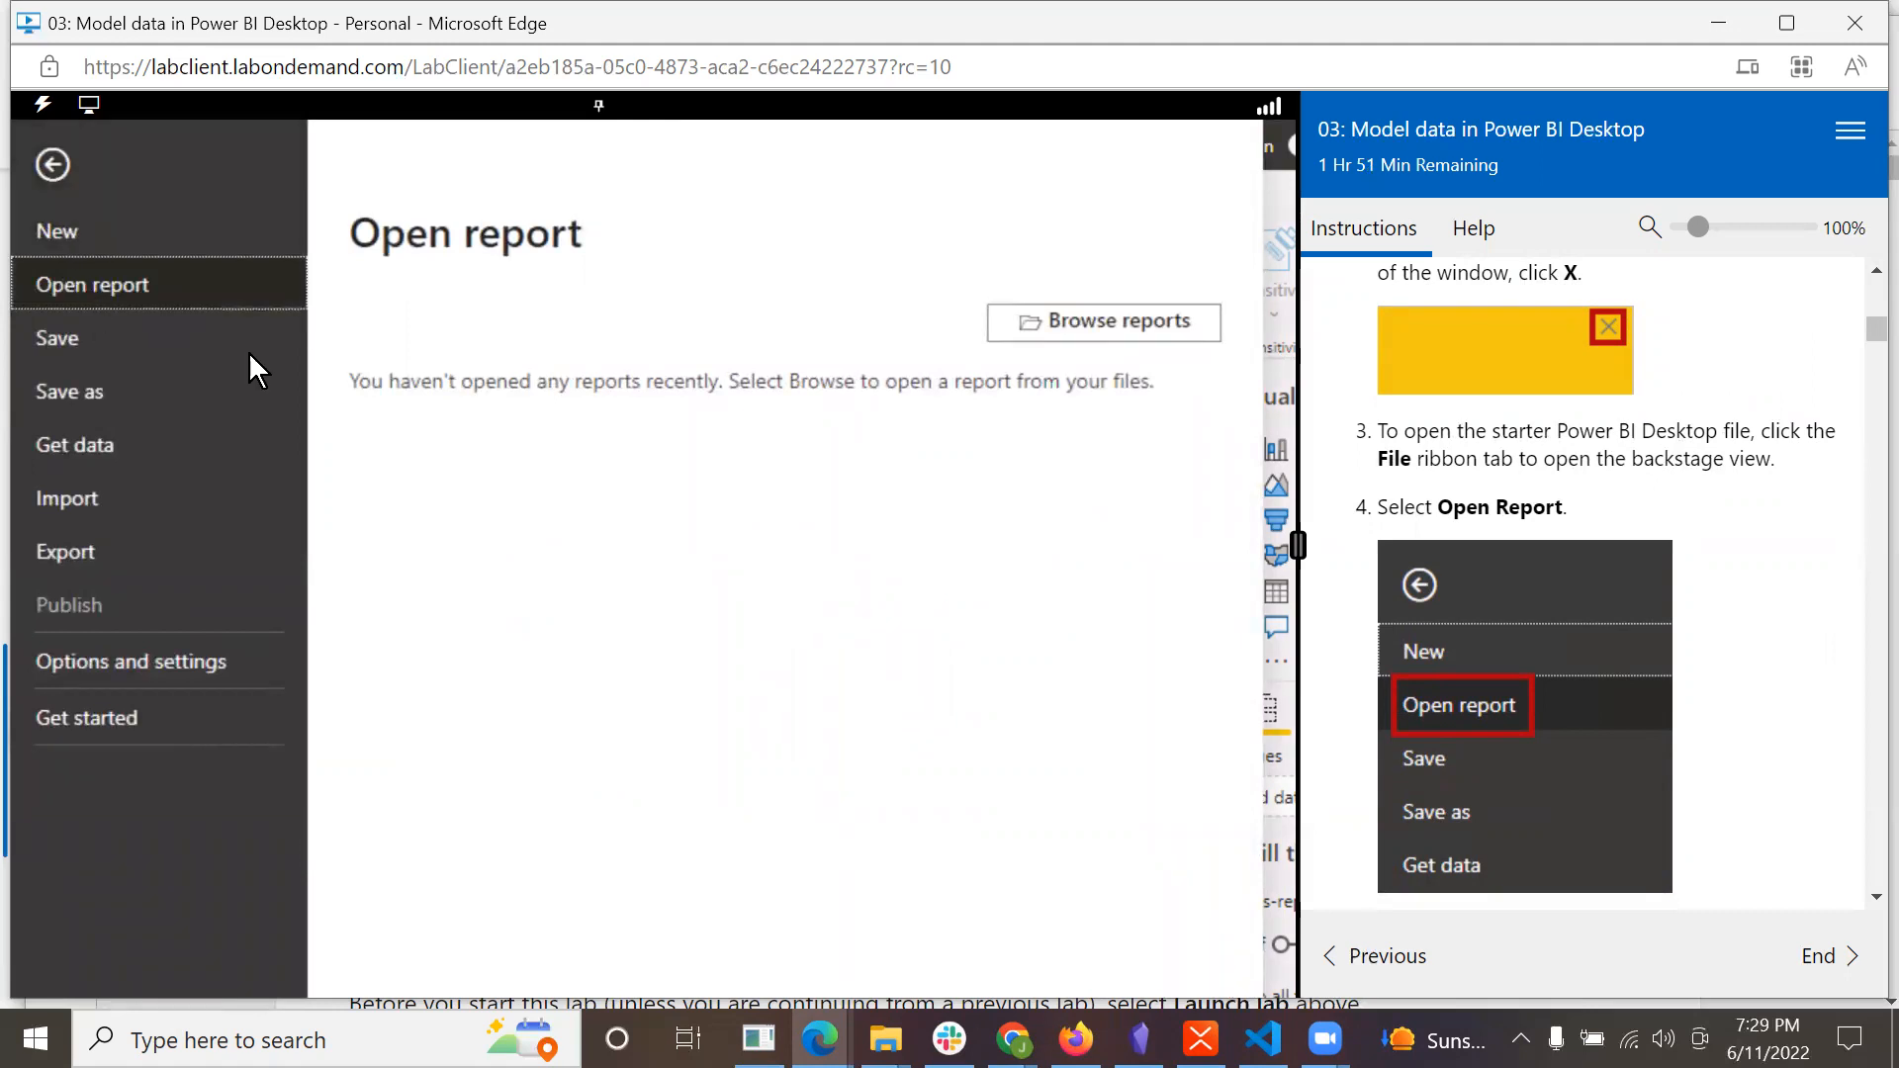
scroll(1733, 554, down, 4)
click(1114, 335)
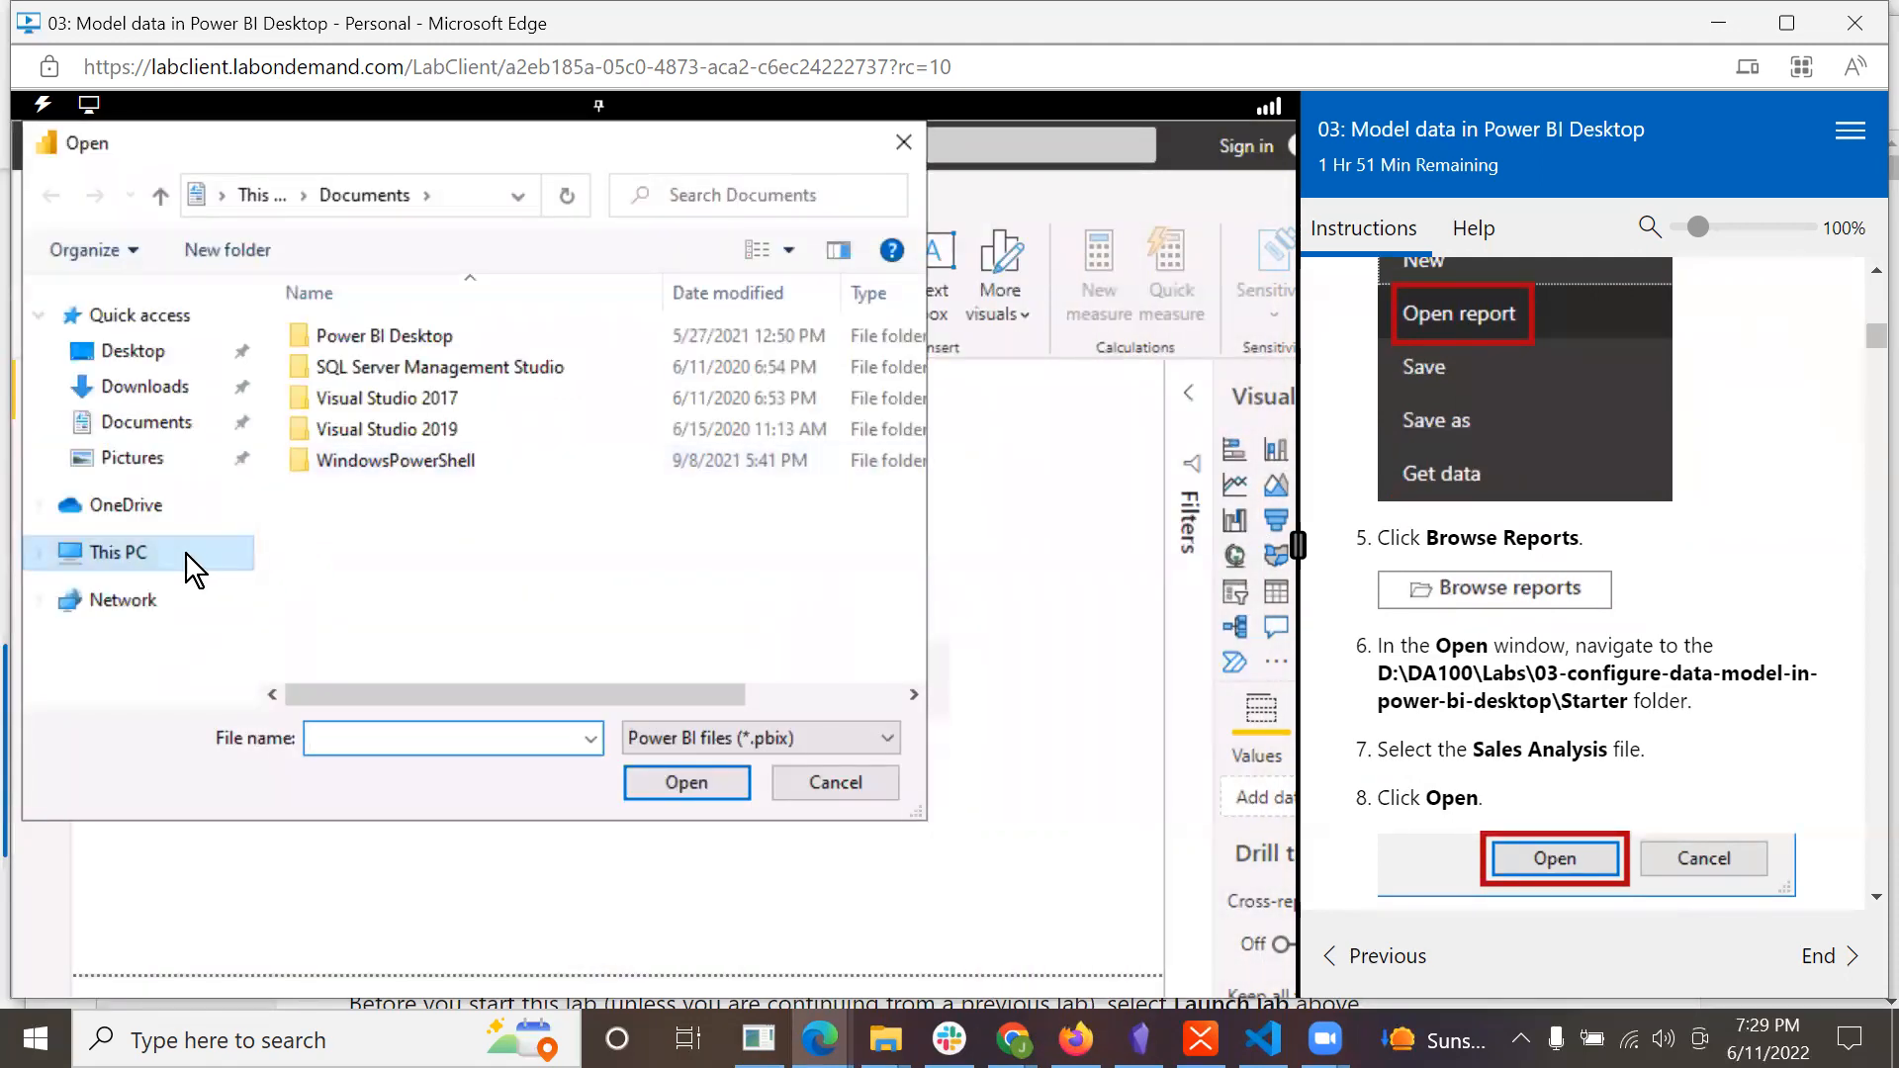
click(36, 551)
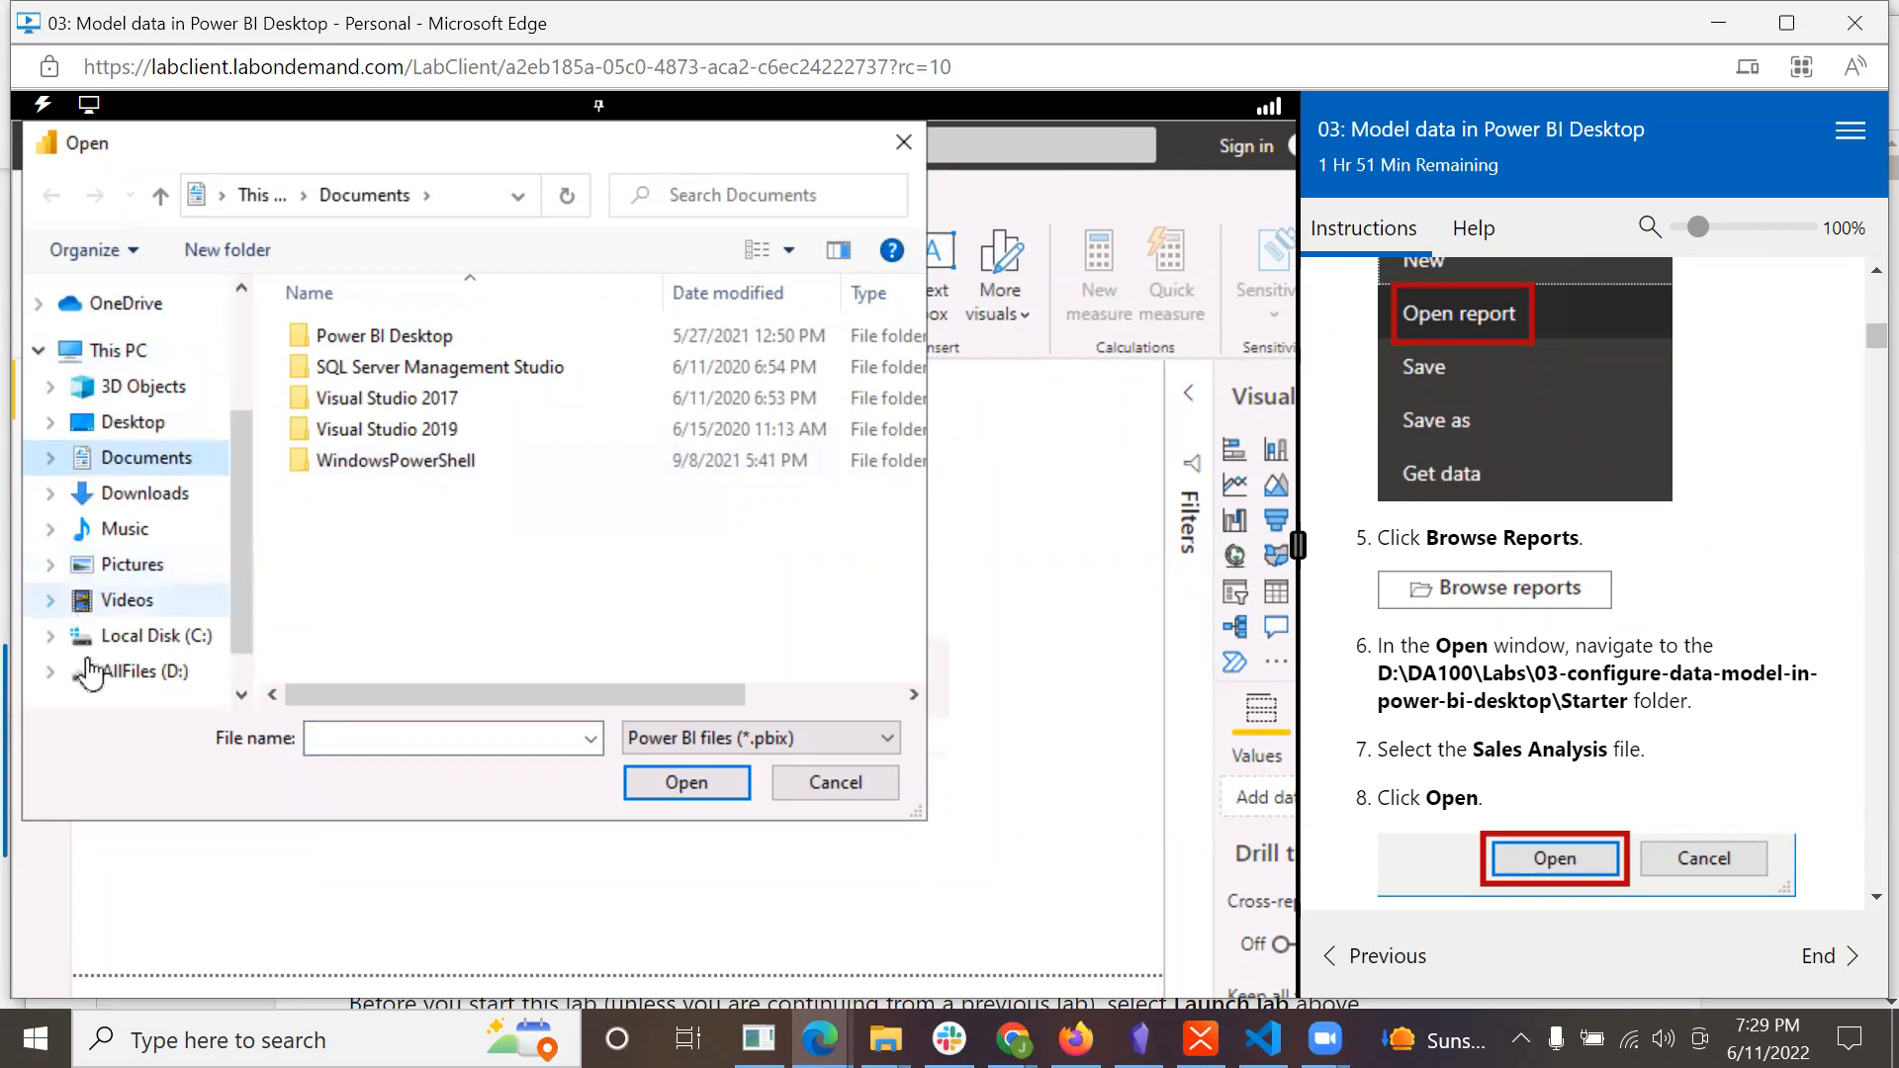
click(55, 677)
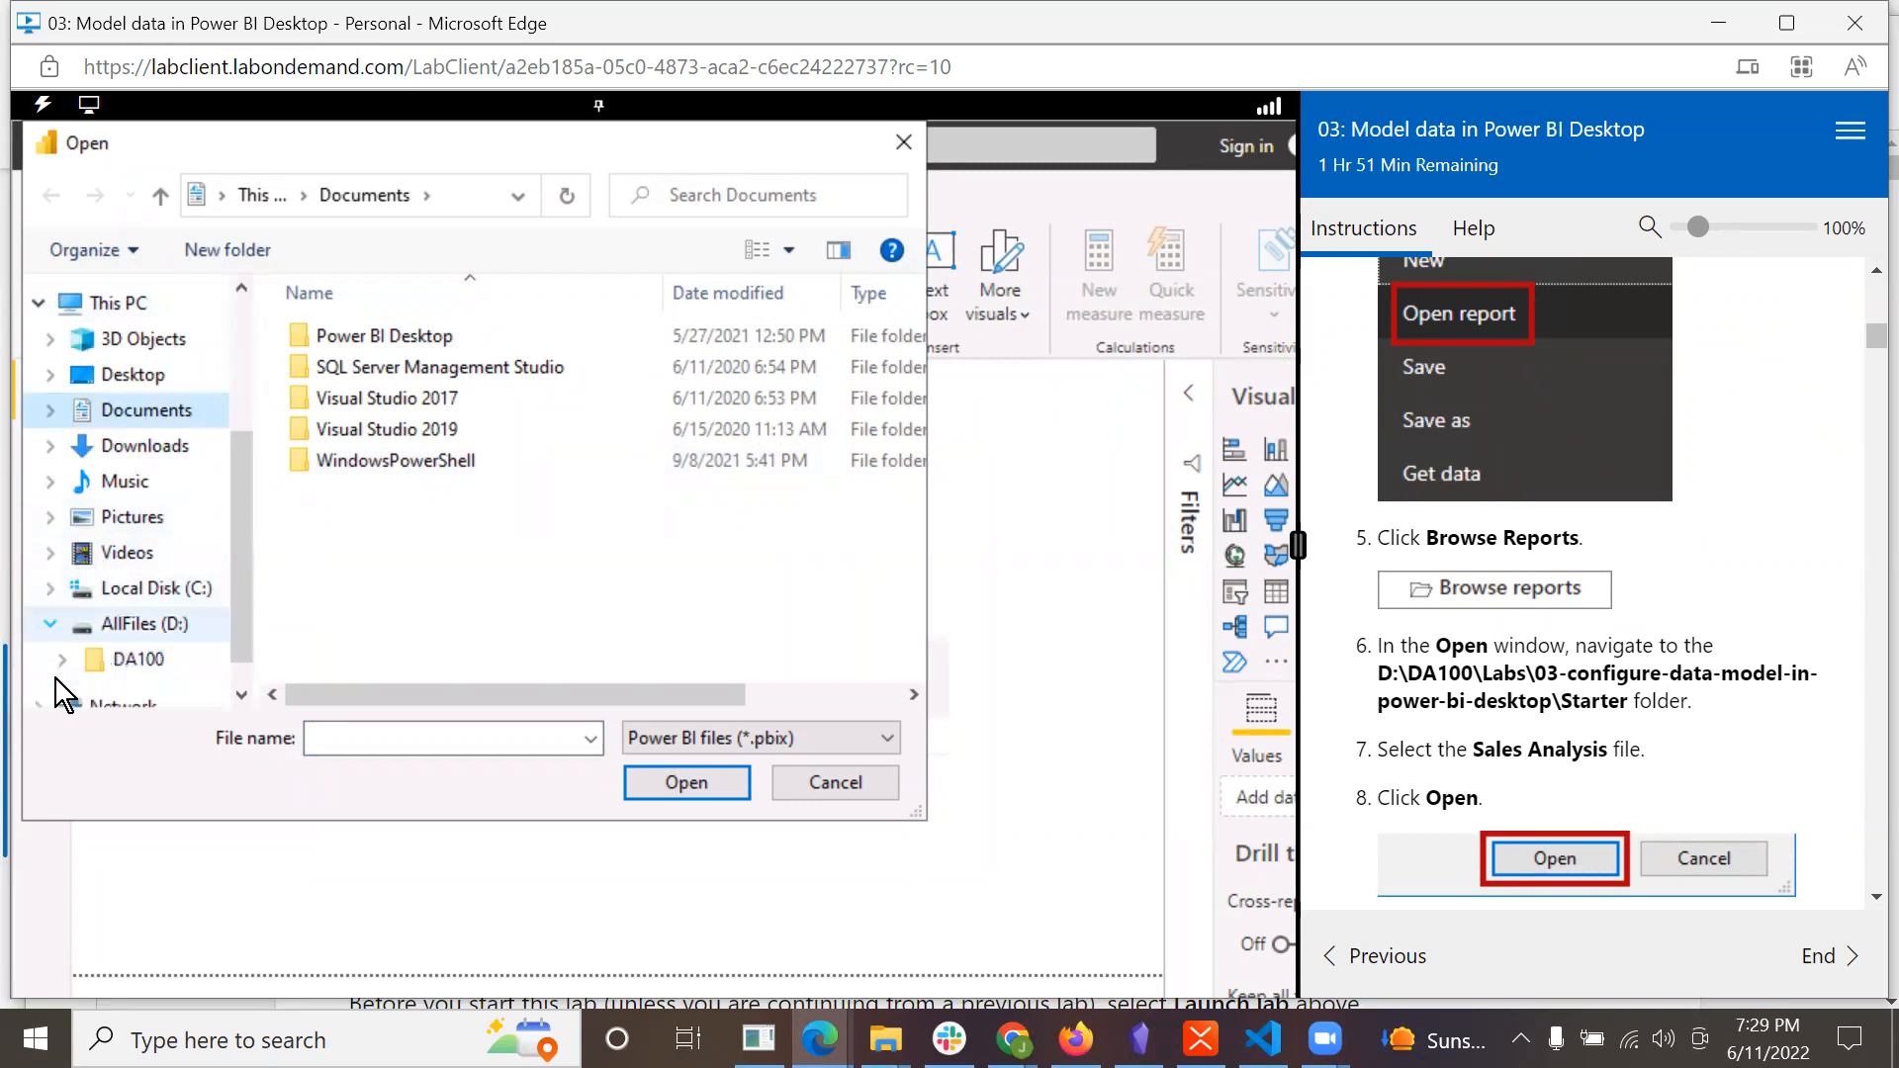
click(139, 659)
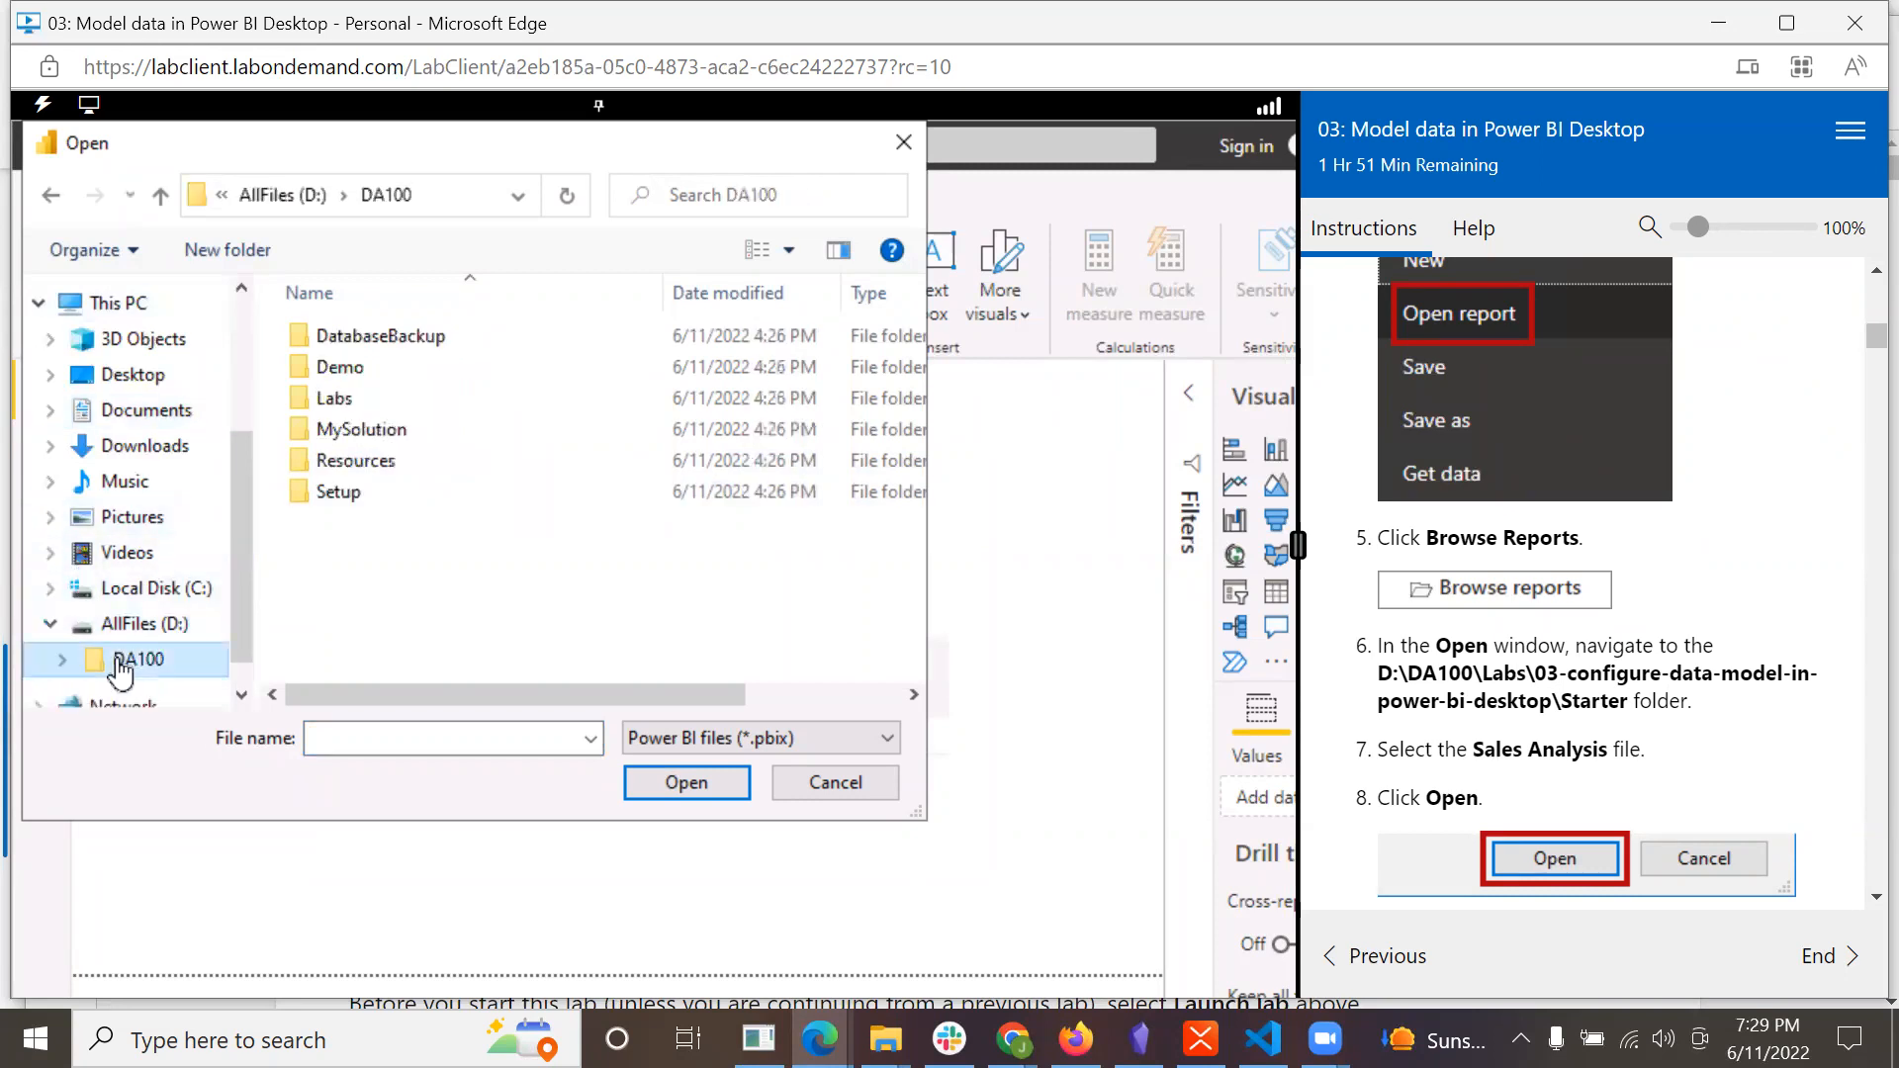
double_click(322, 397)
Open Sales Analysis.pbix from the Starter folder of 03-configure-data-model-in-power-bi-desktop.
click(343, 401)
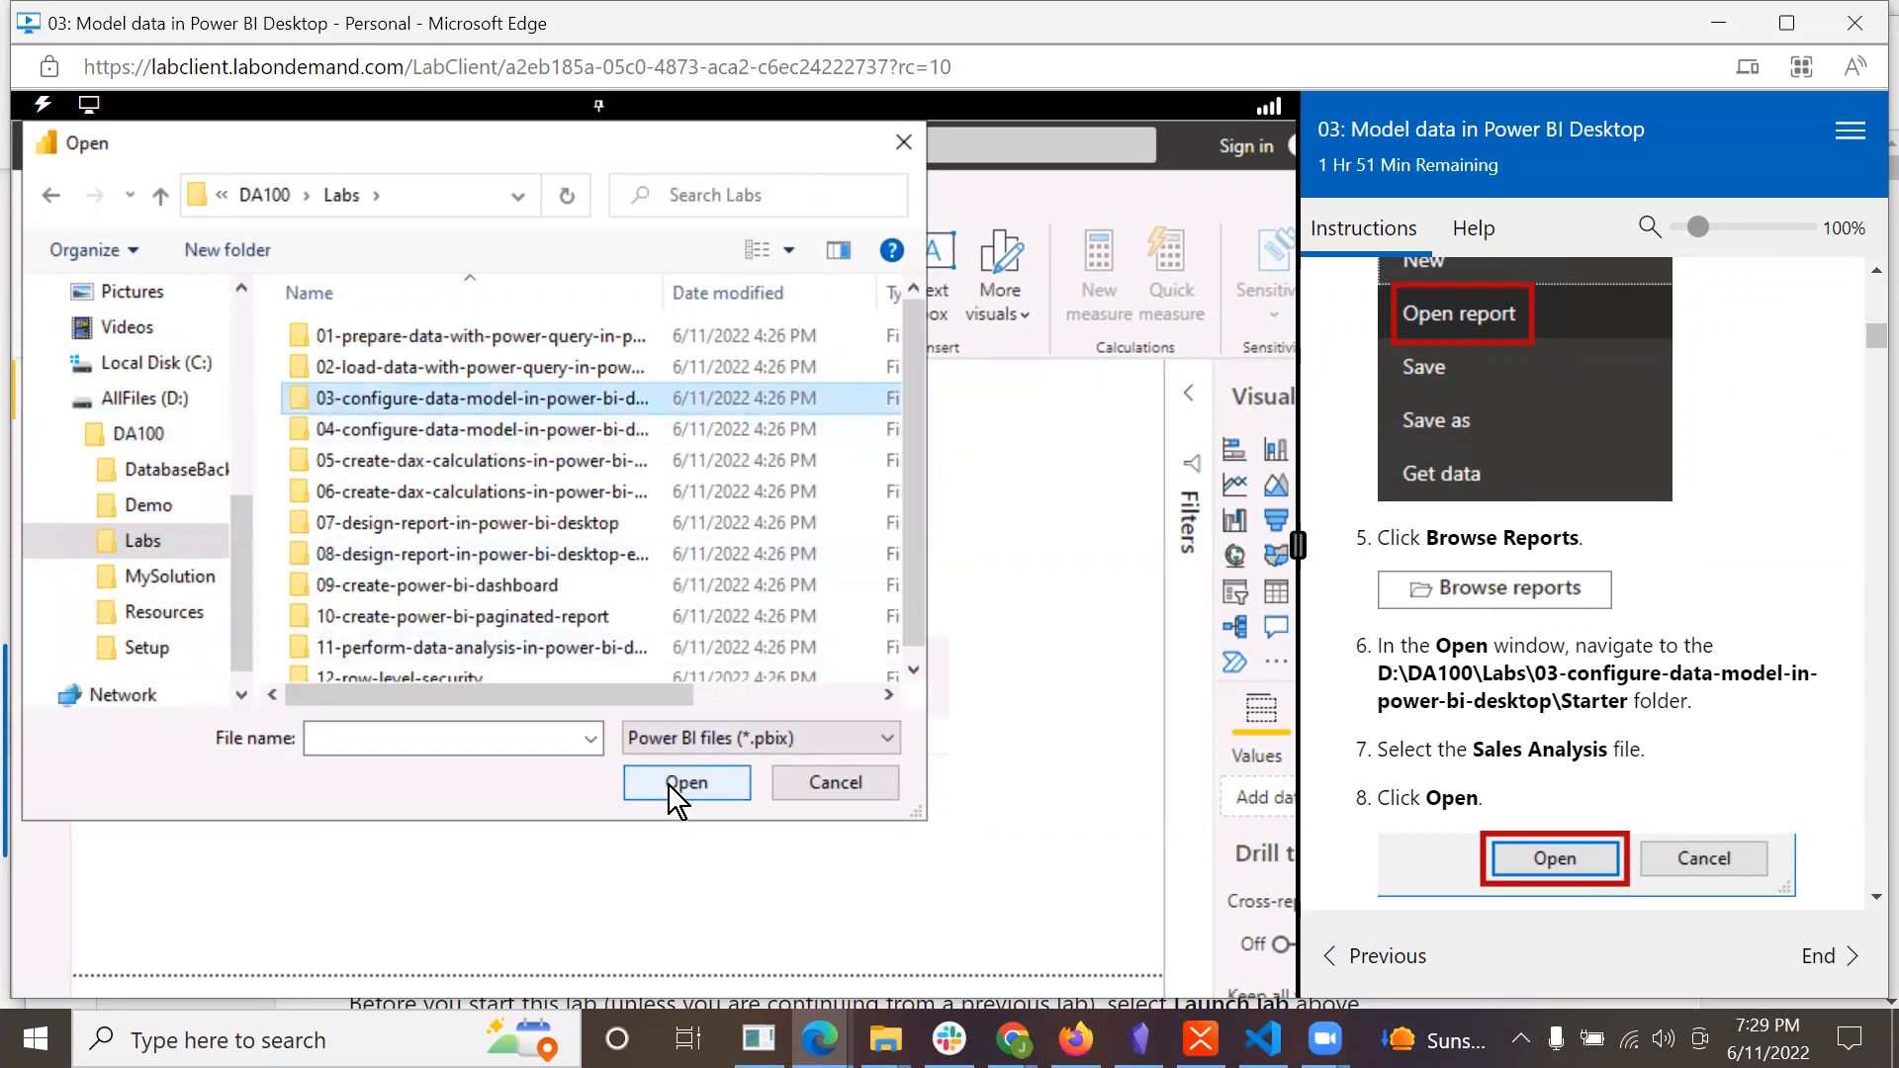
double_click(294, 406)
double_click(299, 366)
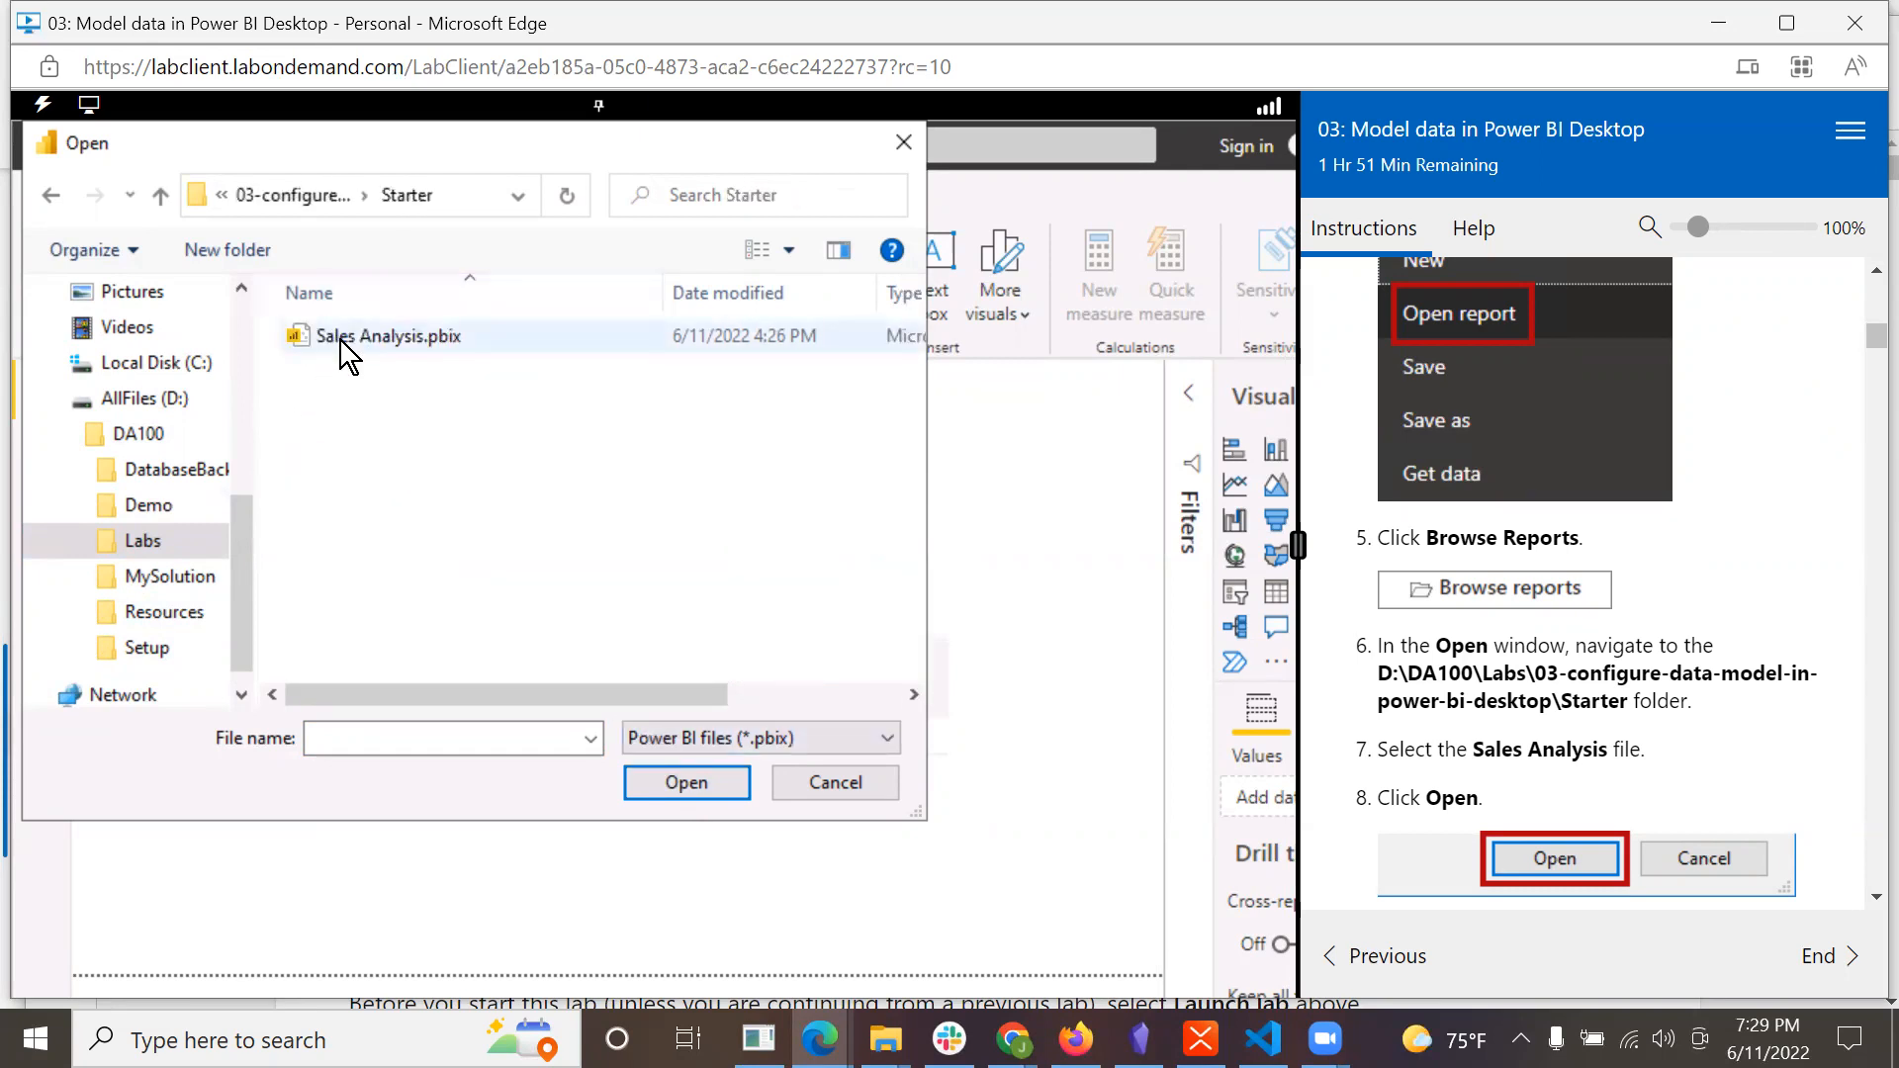
click(340, 340)
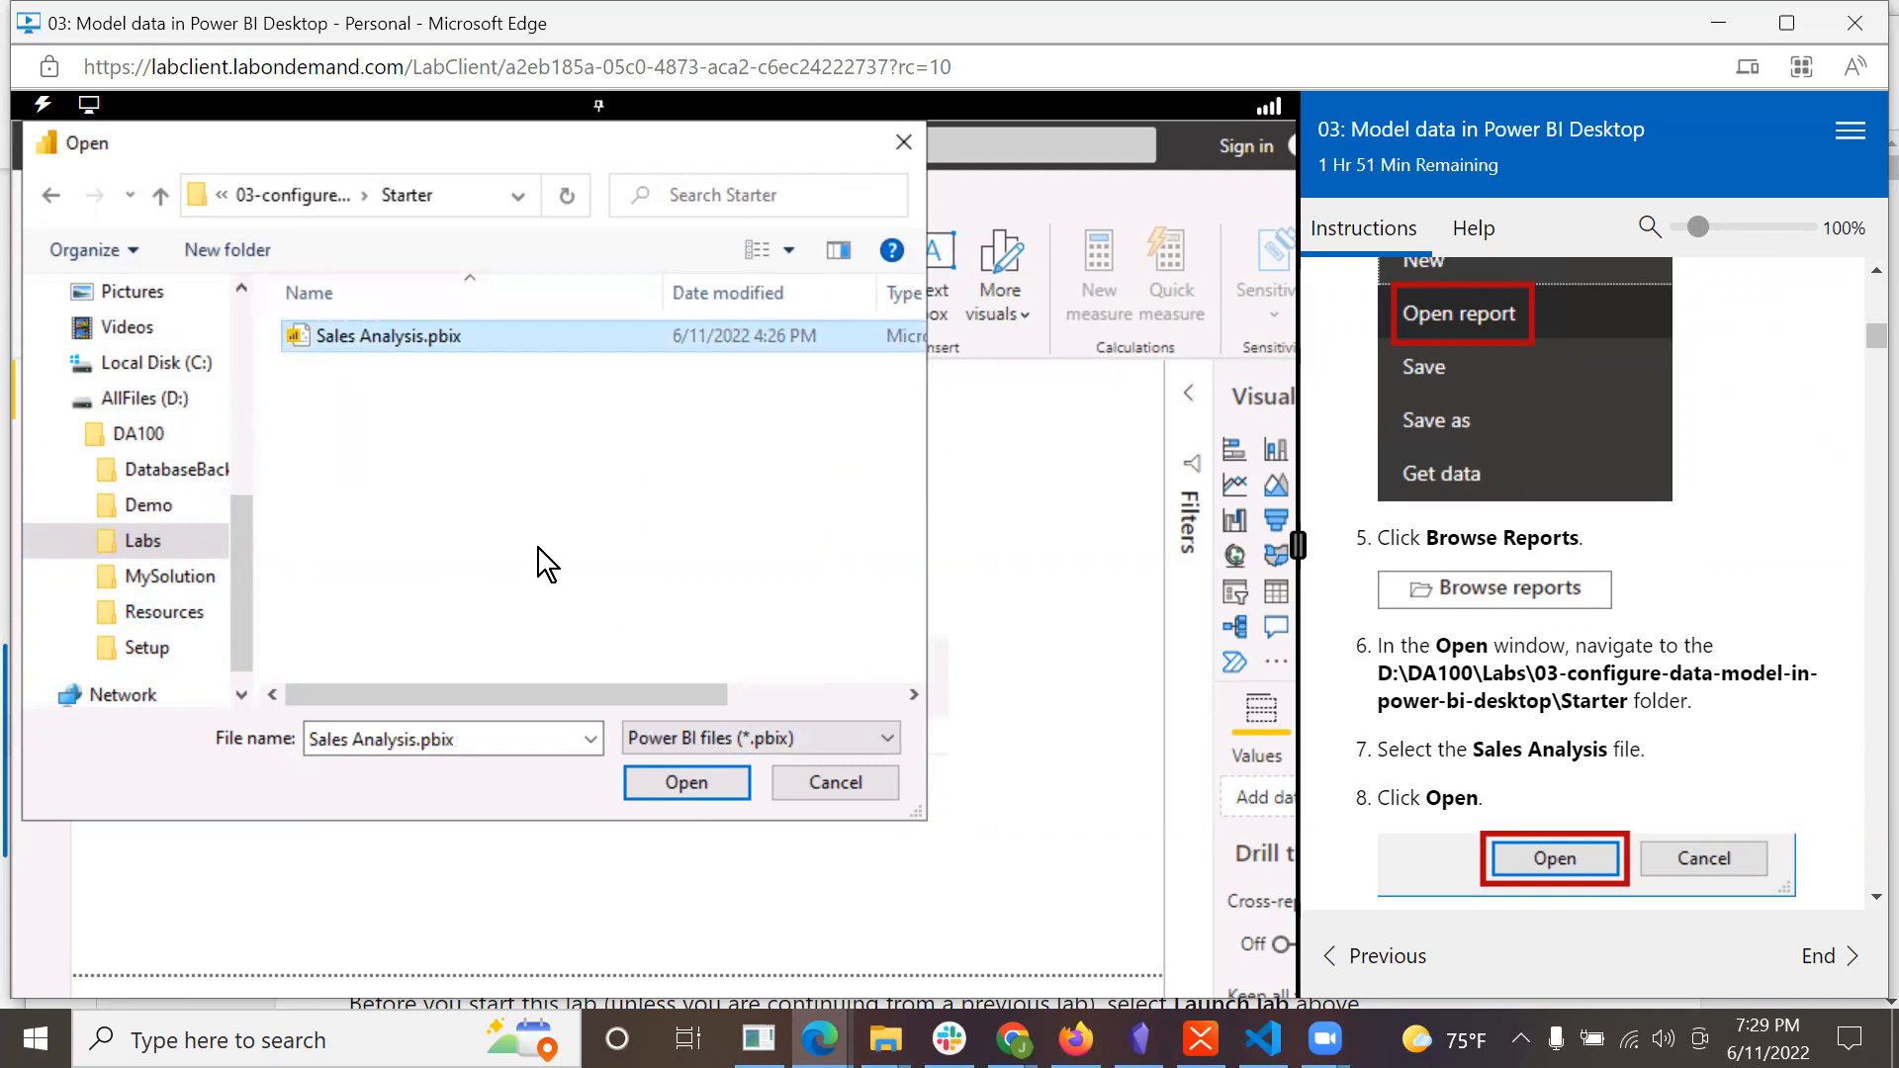
click(682, 784)
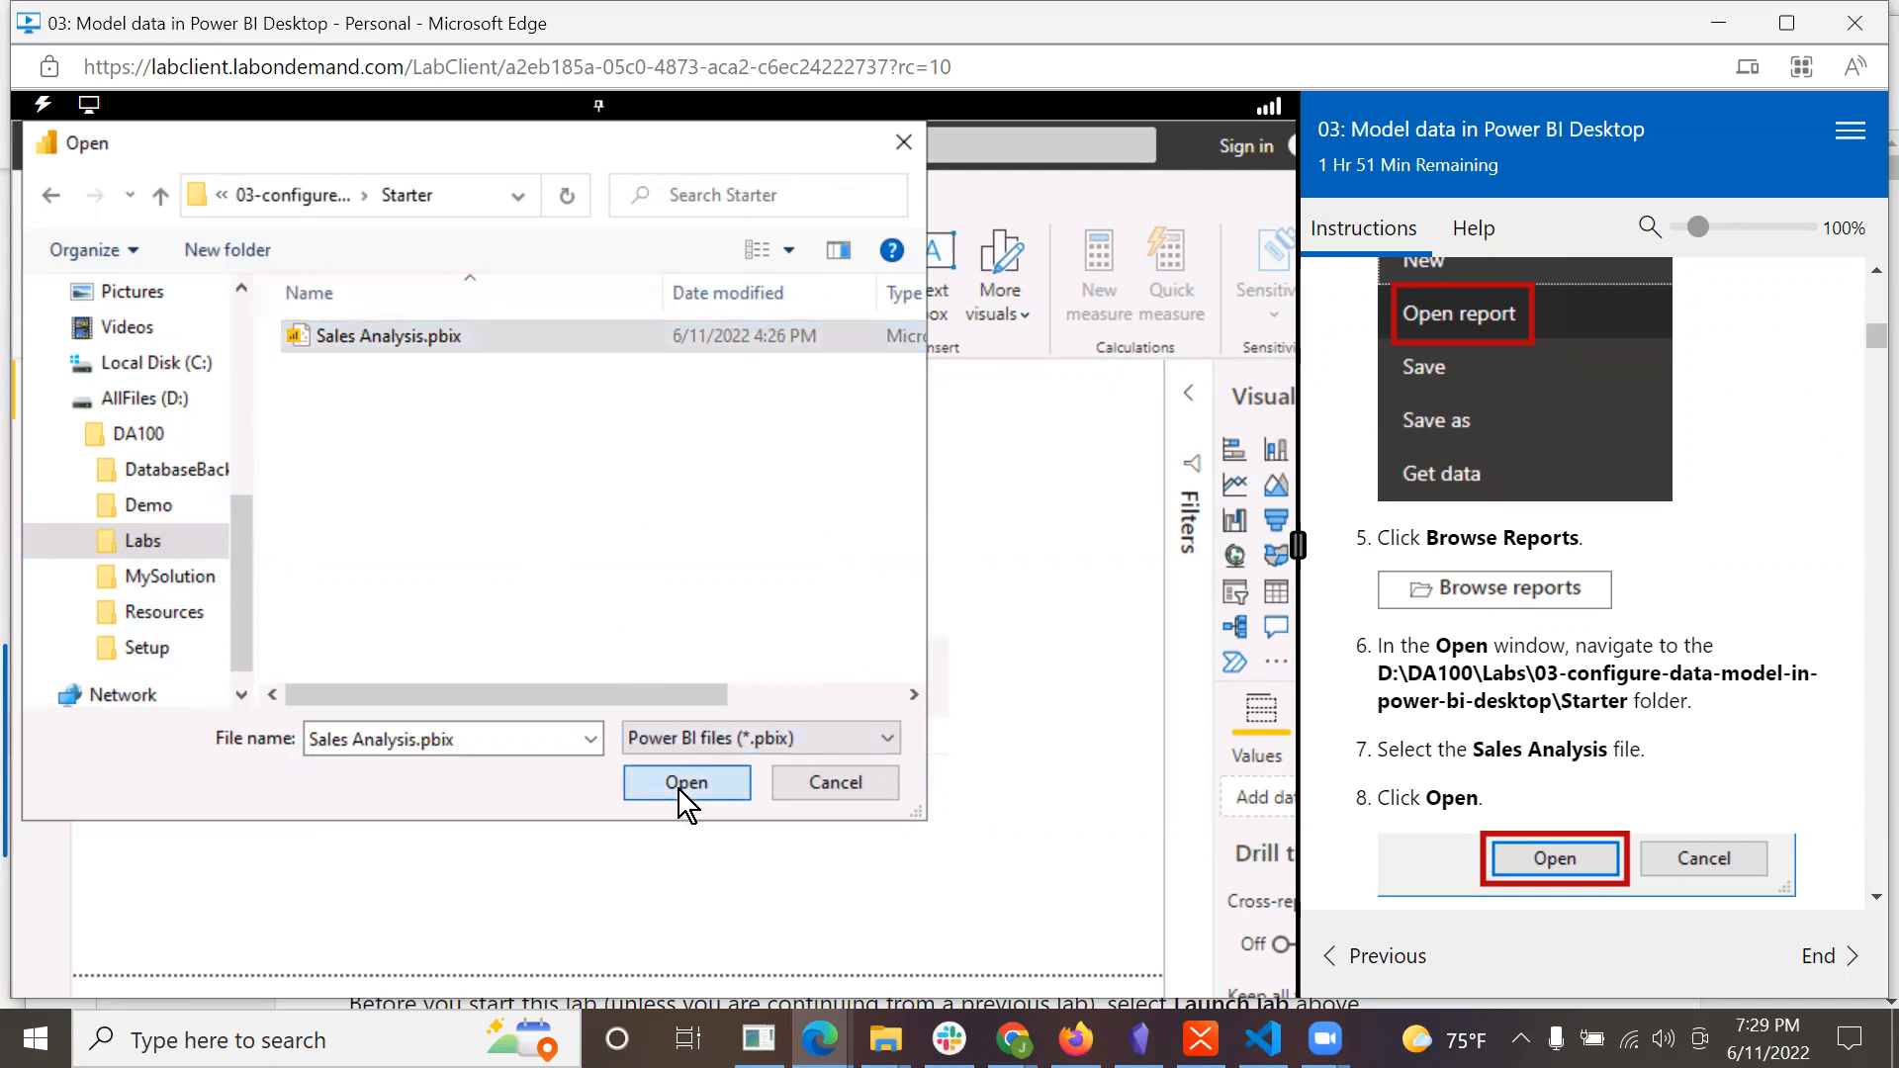
Save a copy of the opened report as Sales Analysis.pbix in the D:\DA100\MySolution folder.
scroll(1629, 708, down, 5)
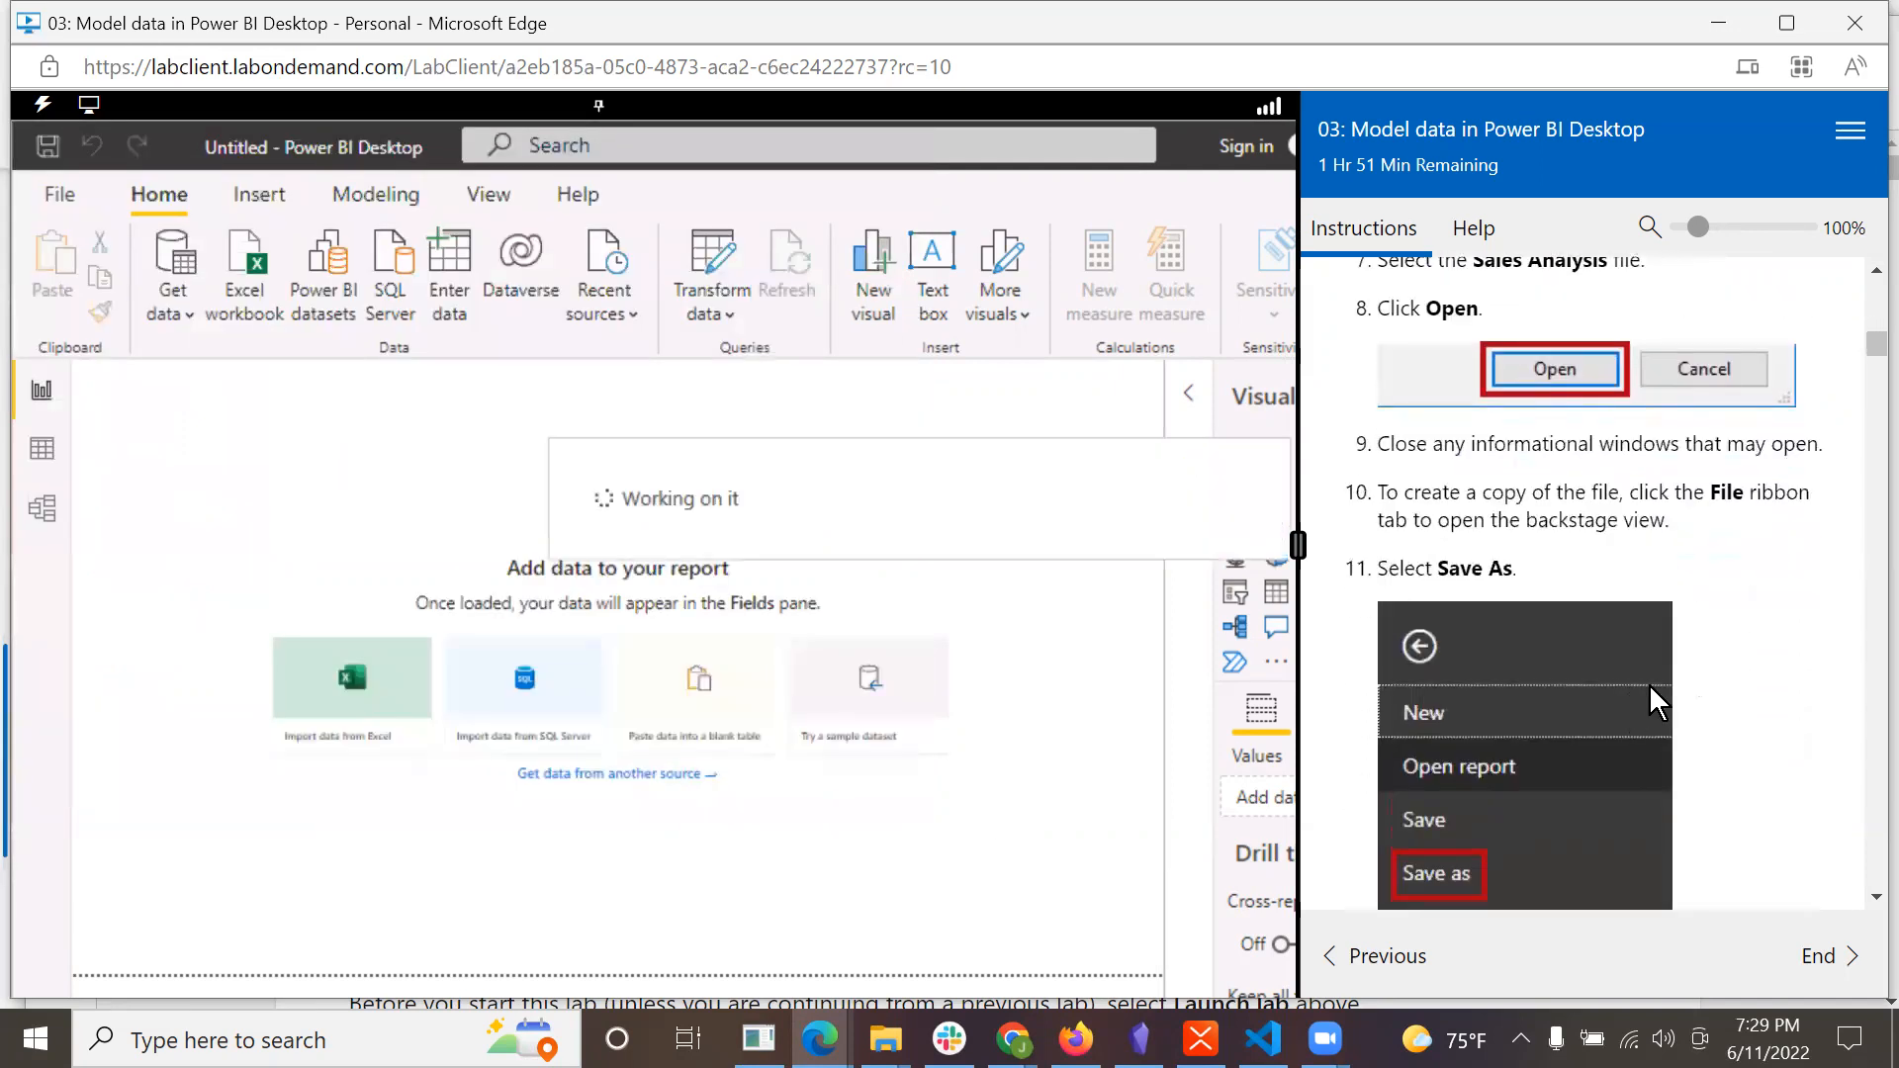
scroll(1761, 659, down, 1)
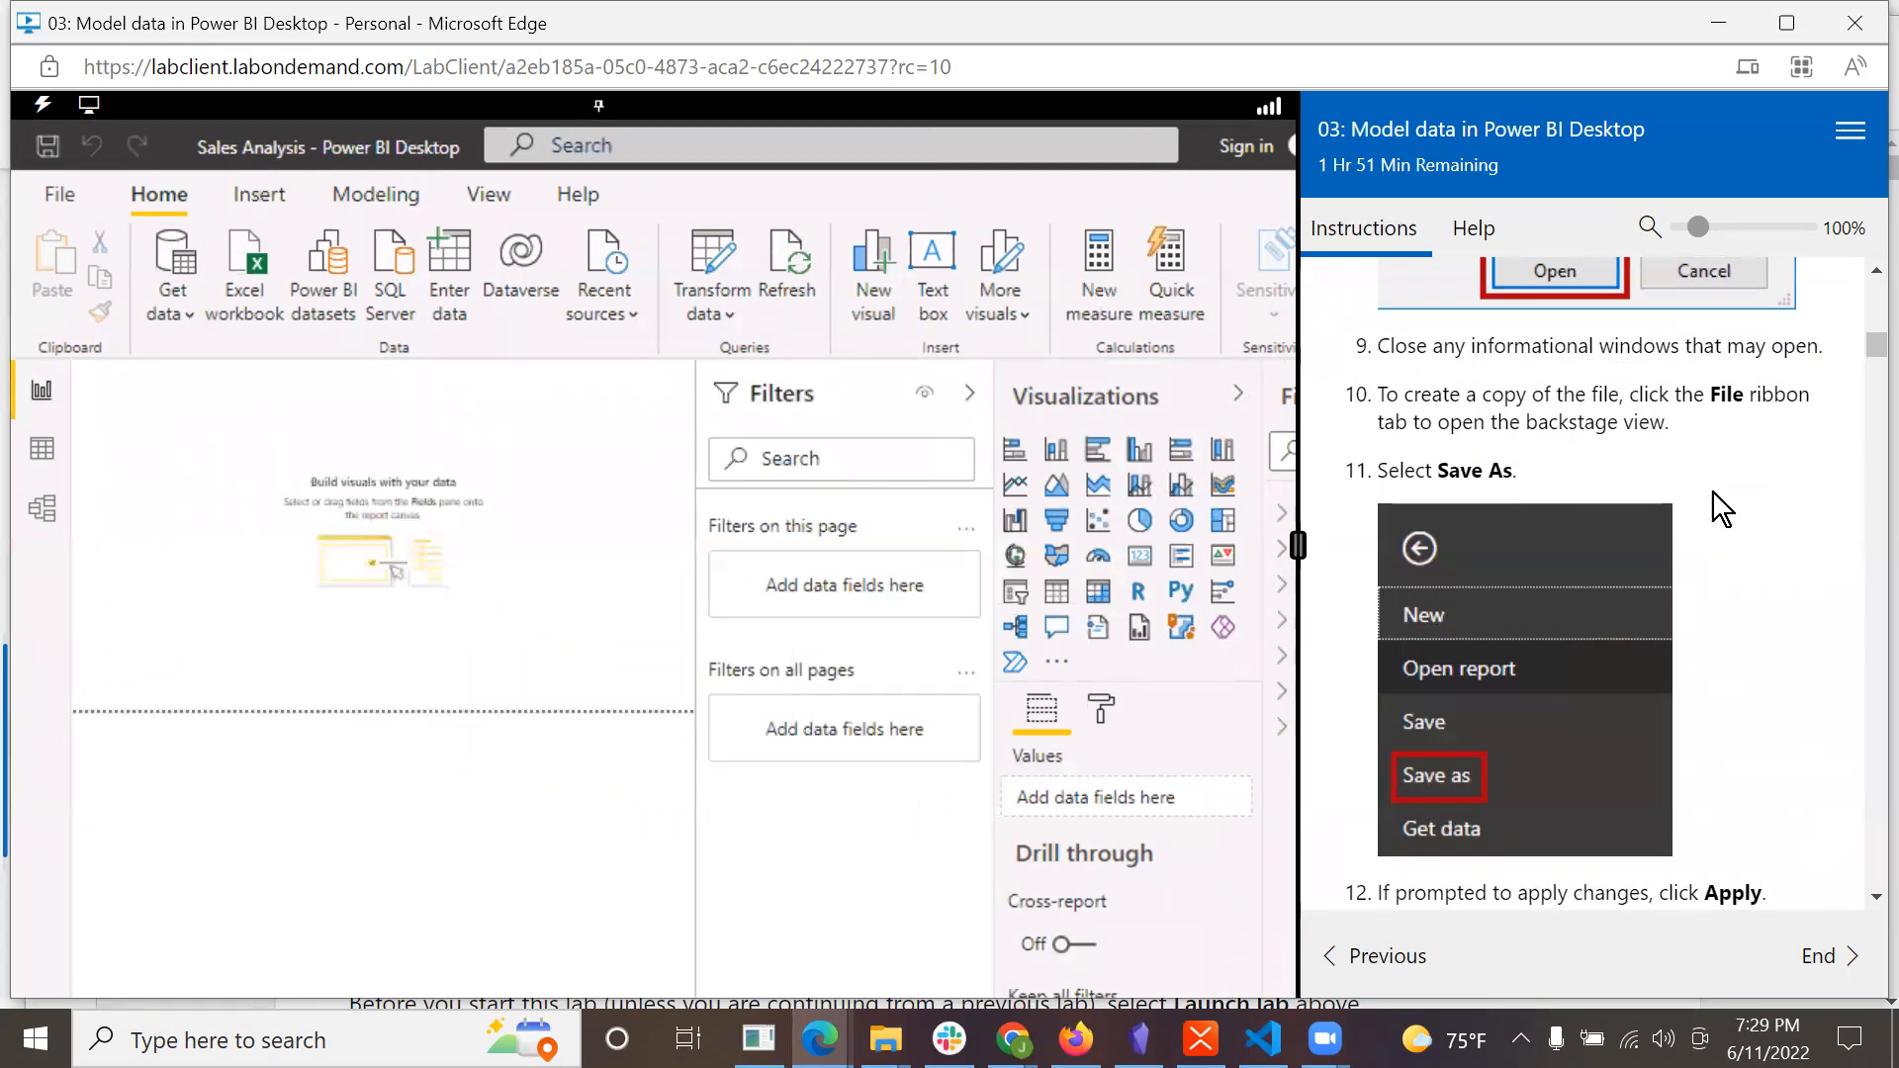
scroll(1730, 525, down, 1)
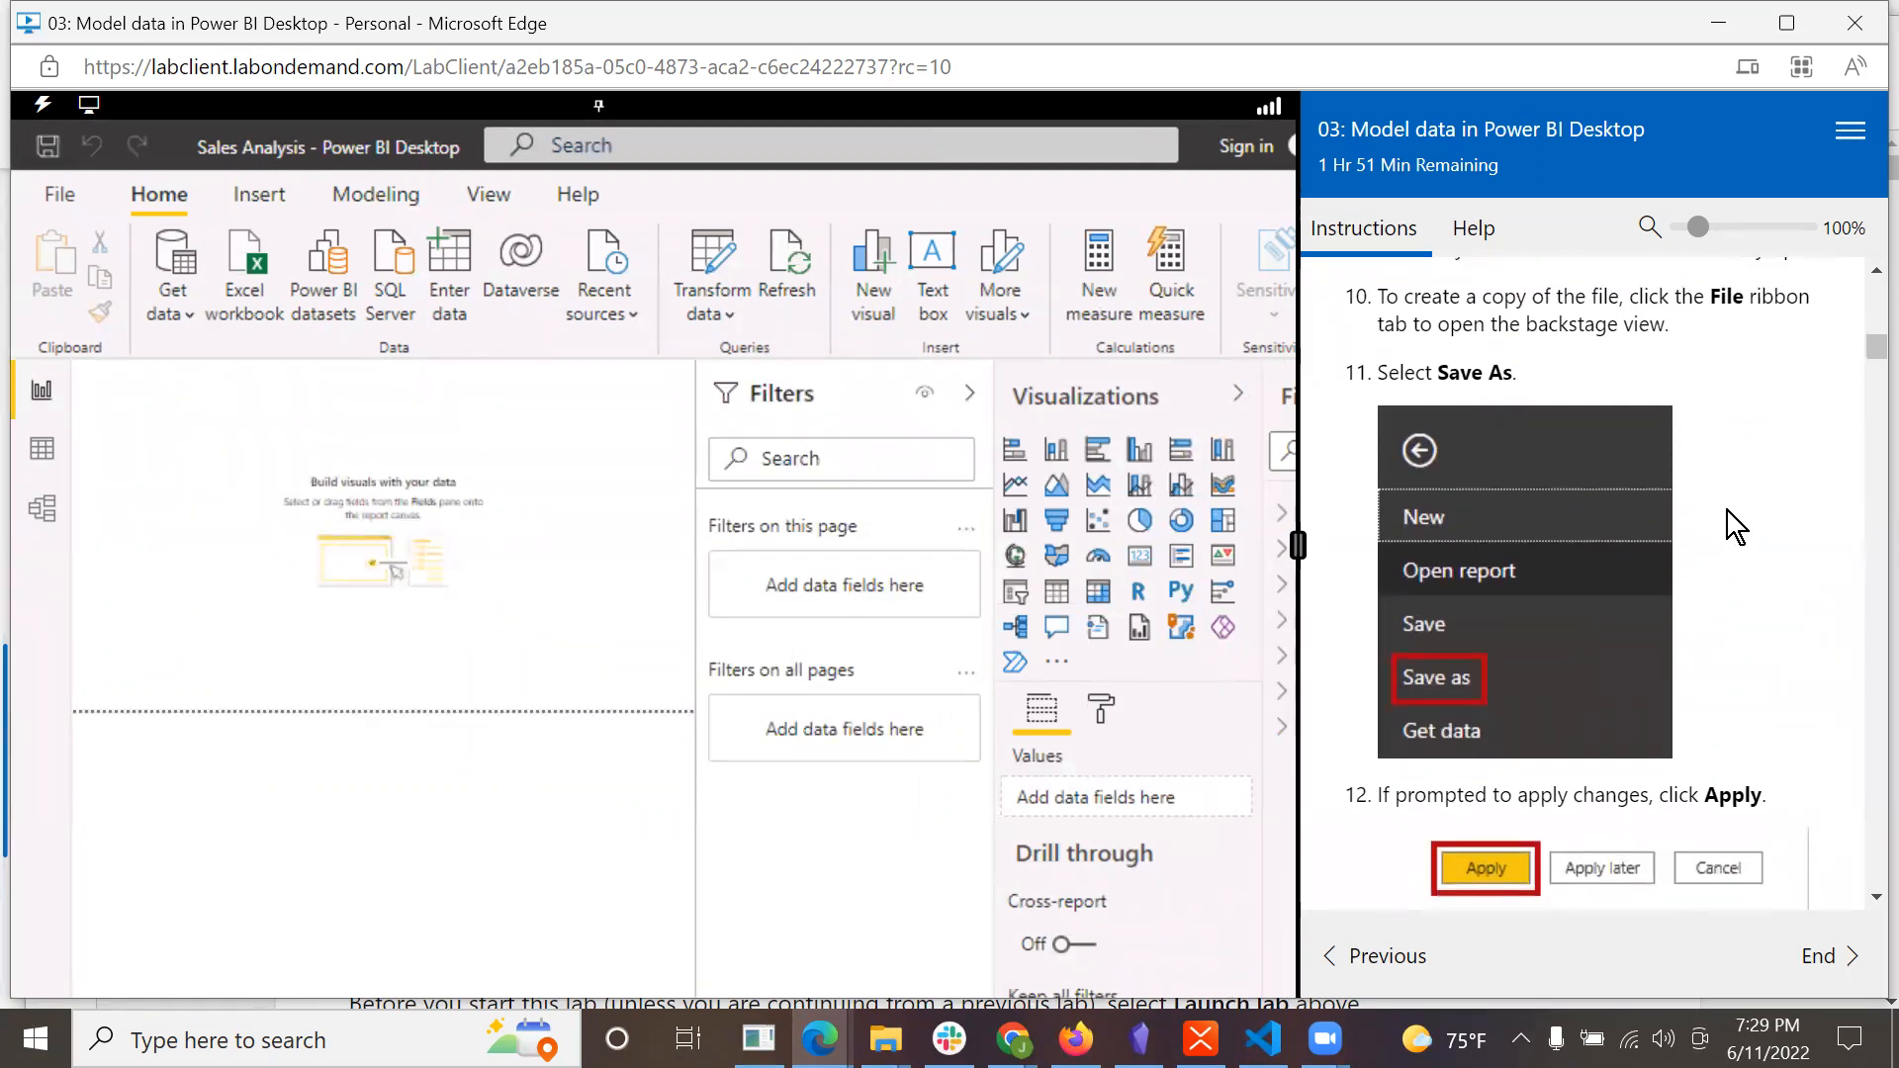
click(72, 203)
click(77, 395)
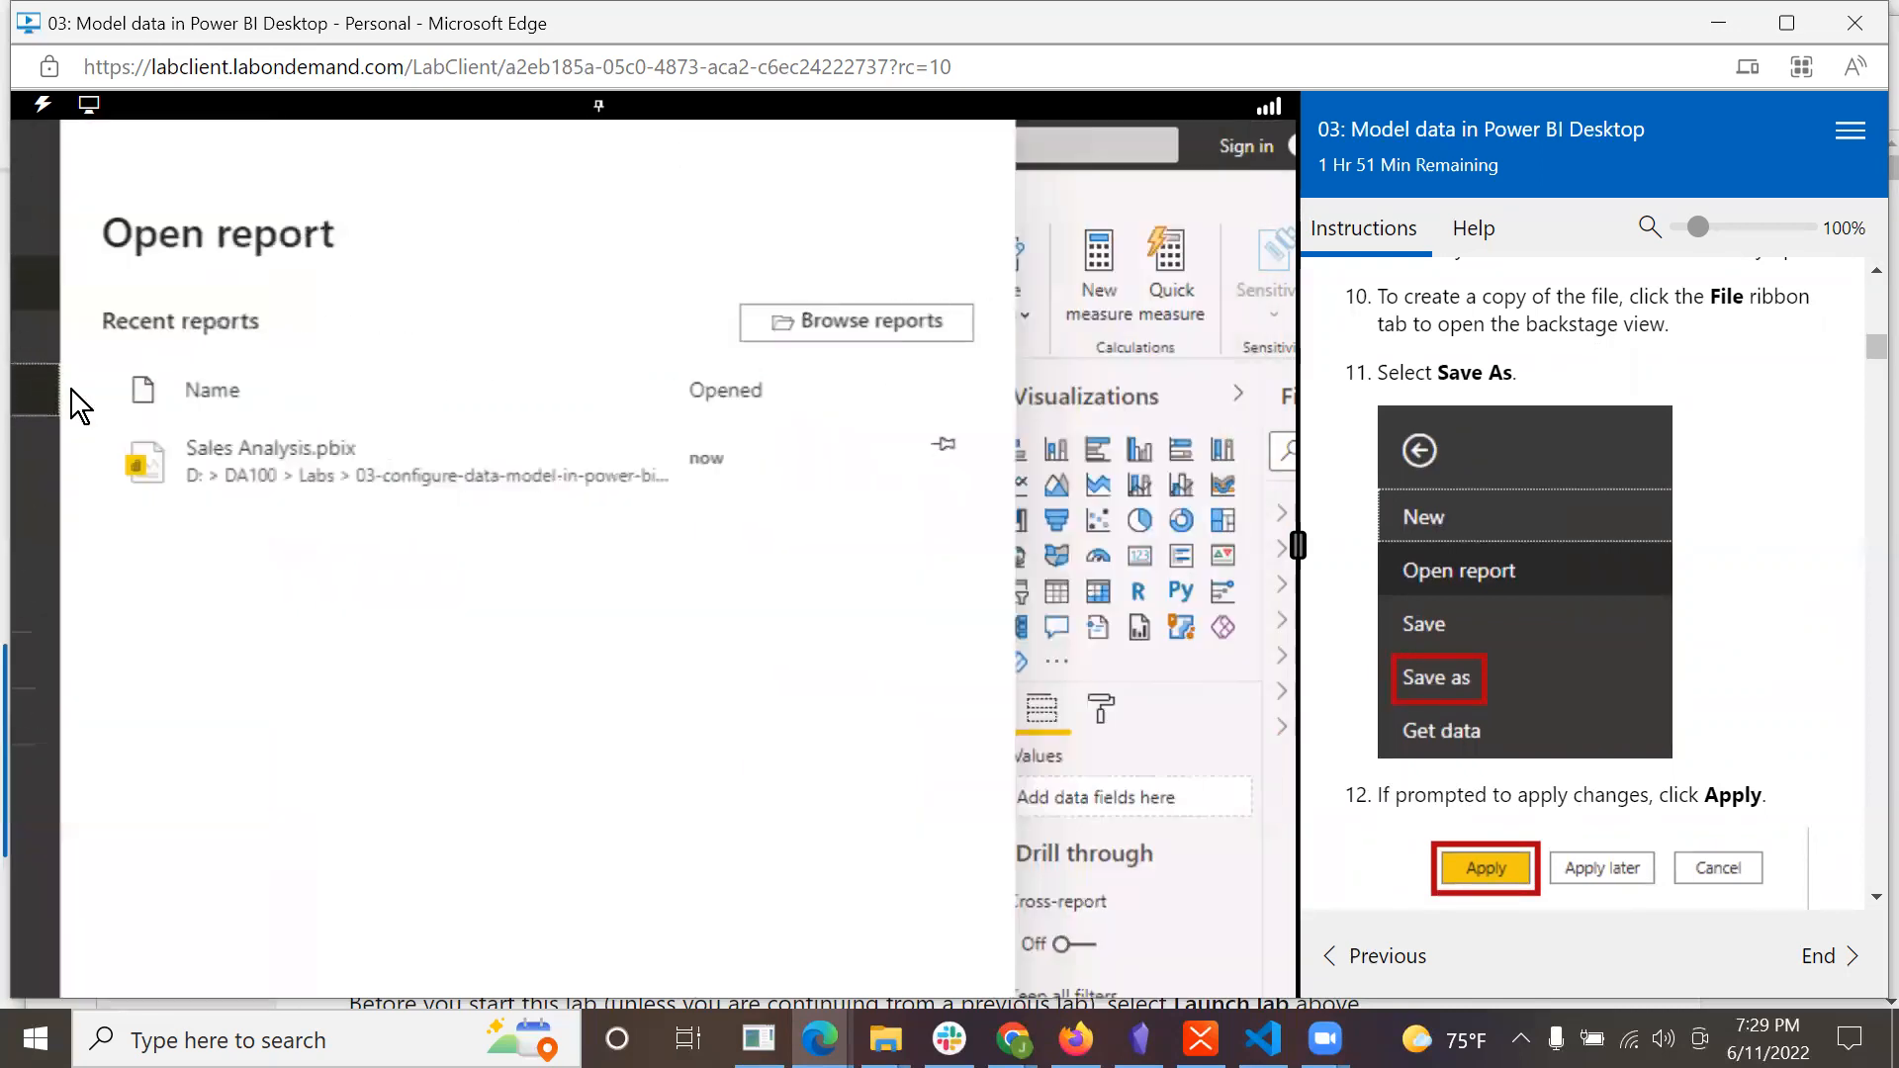
scroll(1778, 752, down, 3)
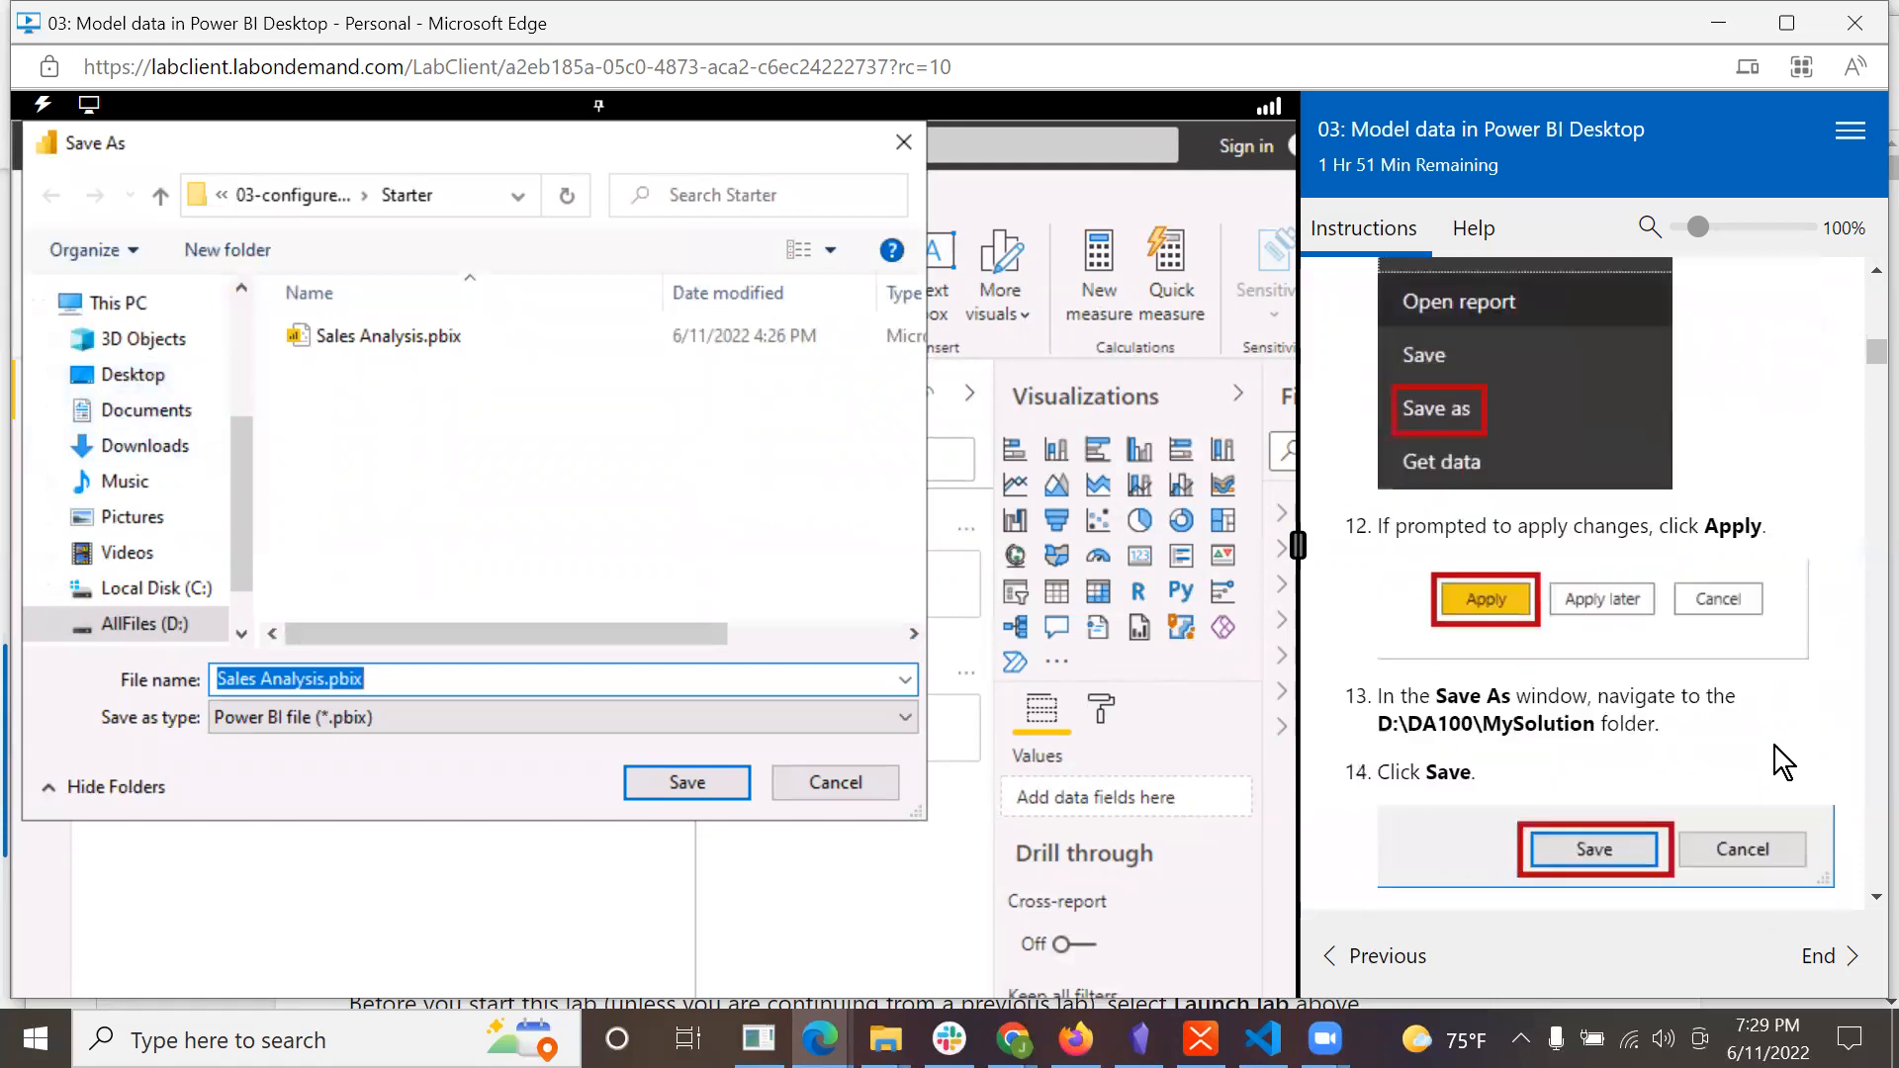
scroll(1773, 744, down, 2)
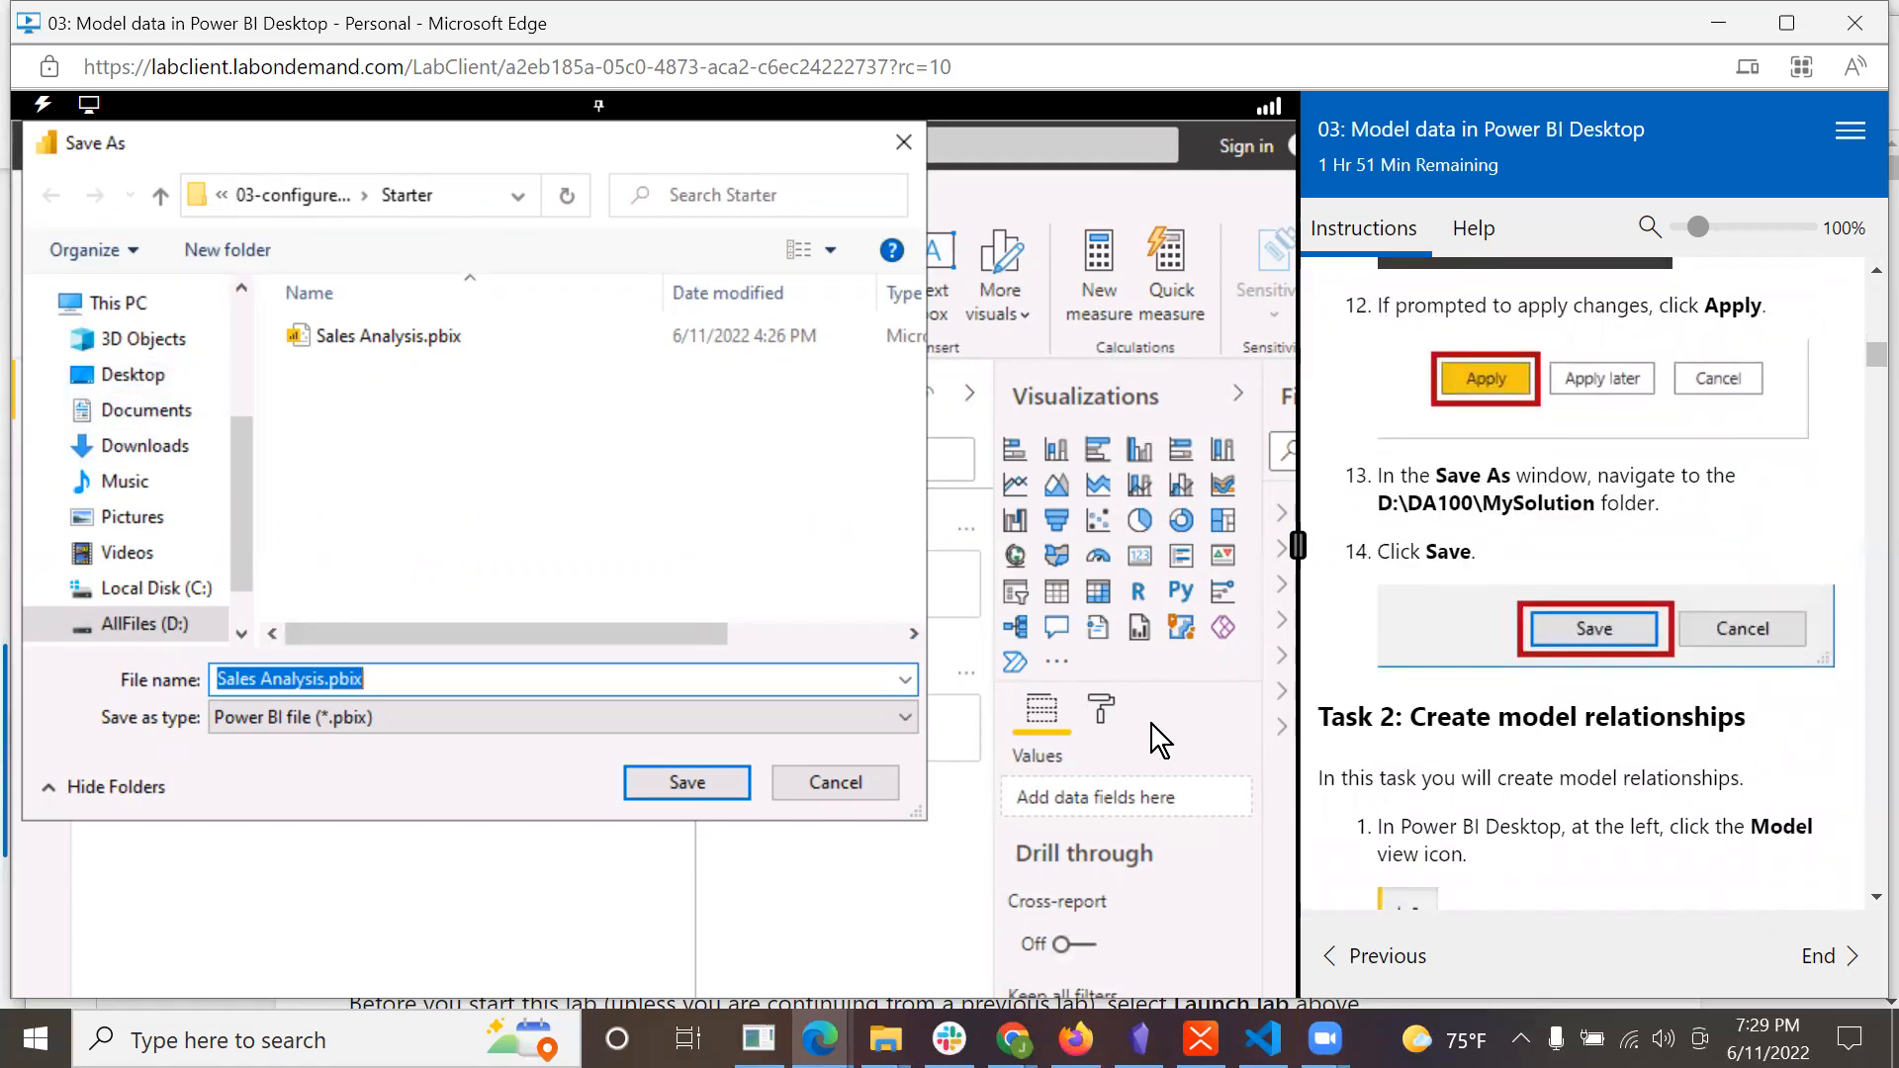
click(139, 625)
double_click(333, 334)
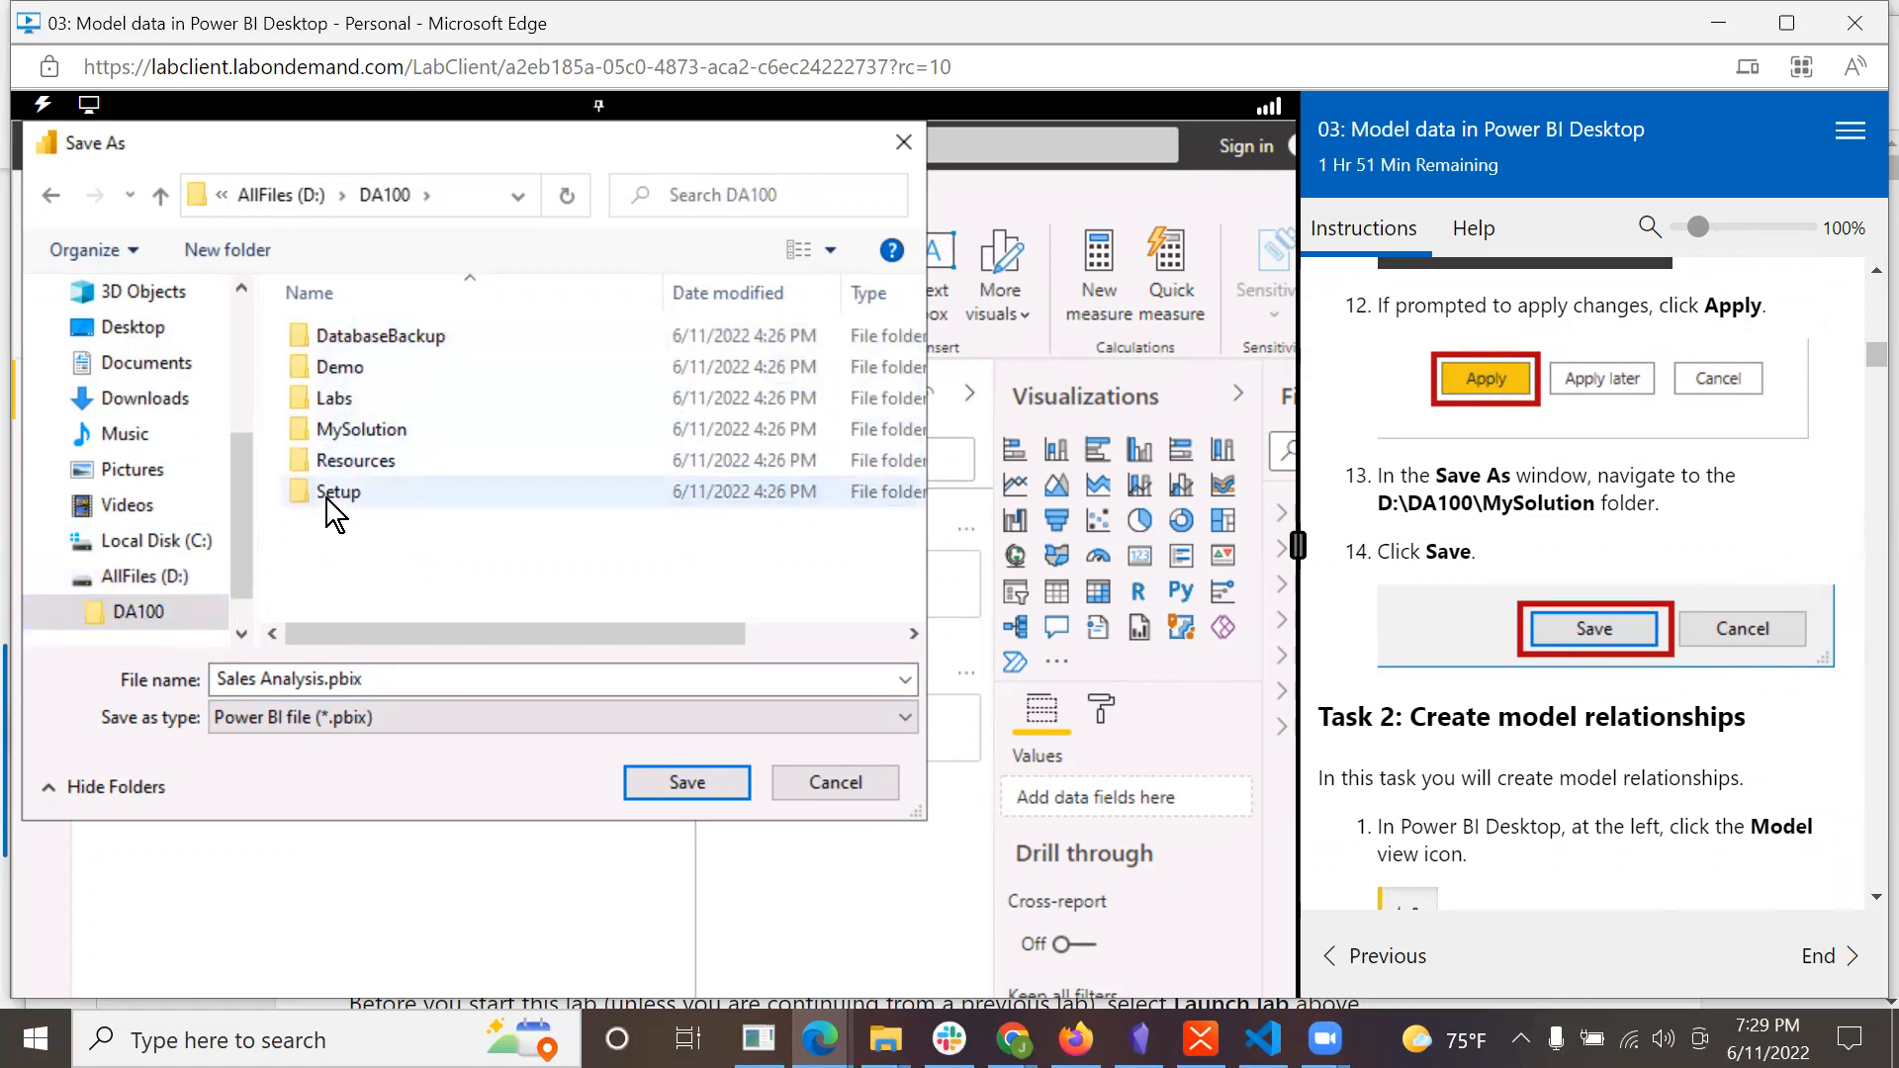
double_click(319, 420)
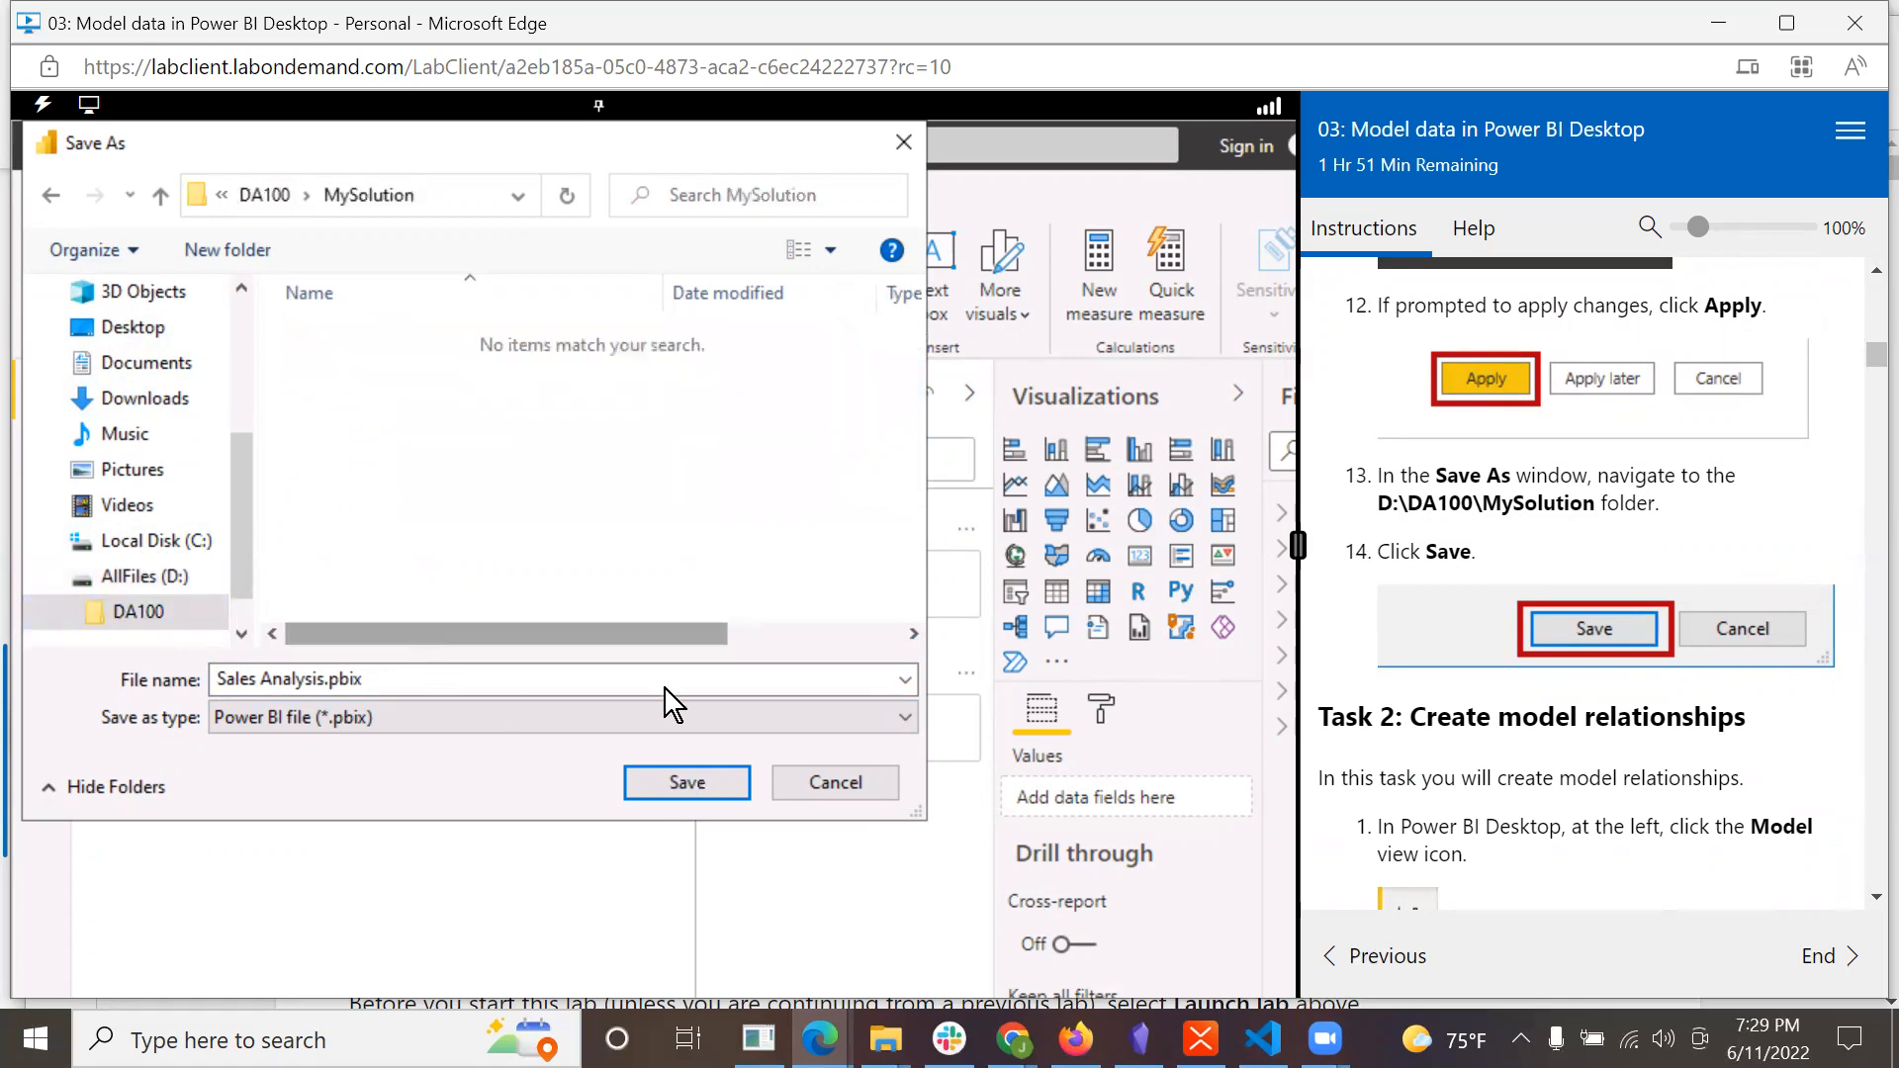
click(702, 786)
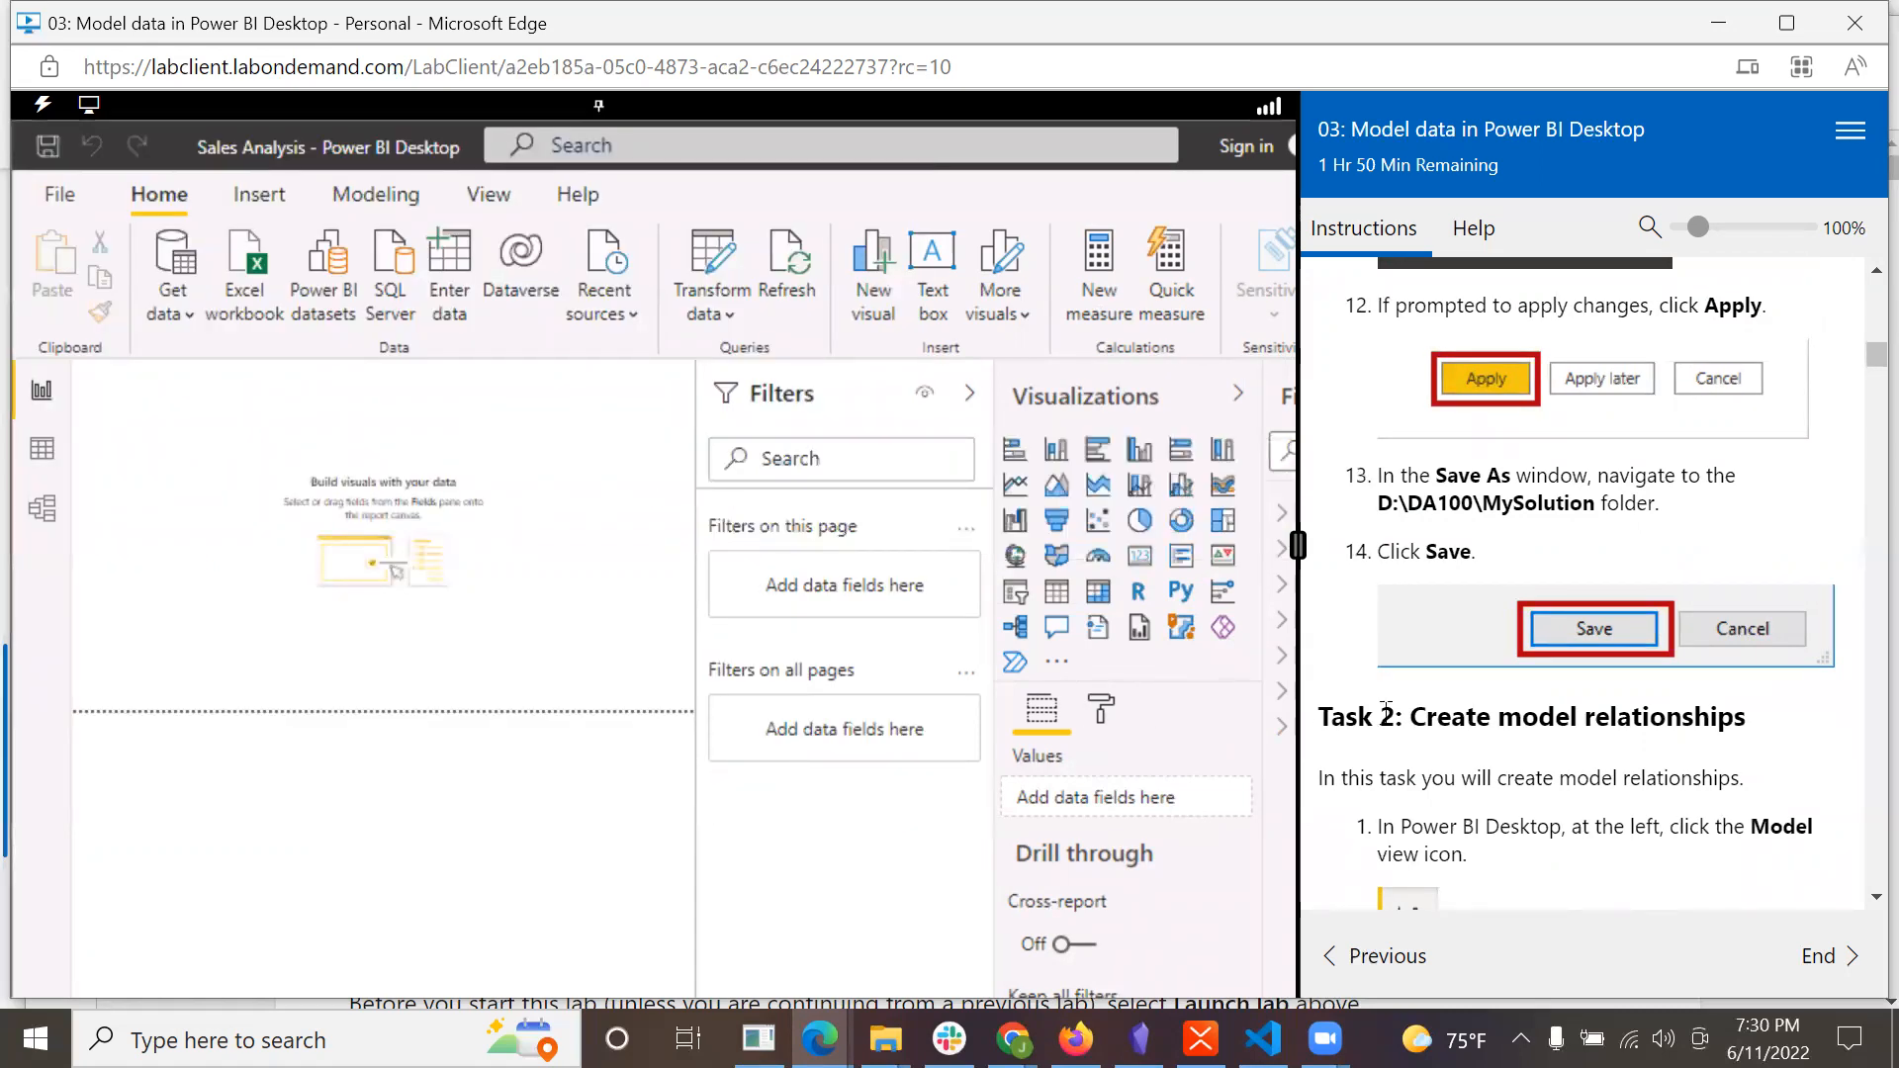
Read the start of Task 2: Create model relationships and switch the report to Model view.
scroll(1405, 717, down, 1)
scroll(1479, 732, down, 2)
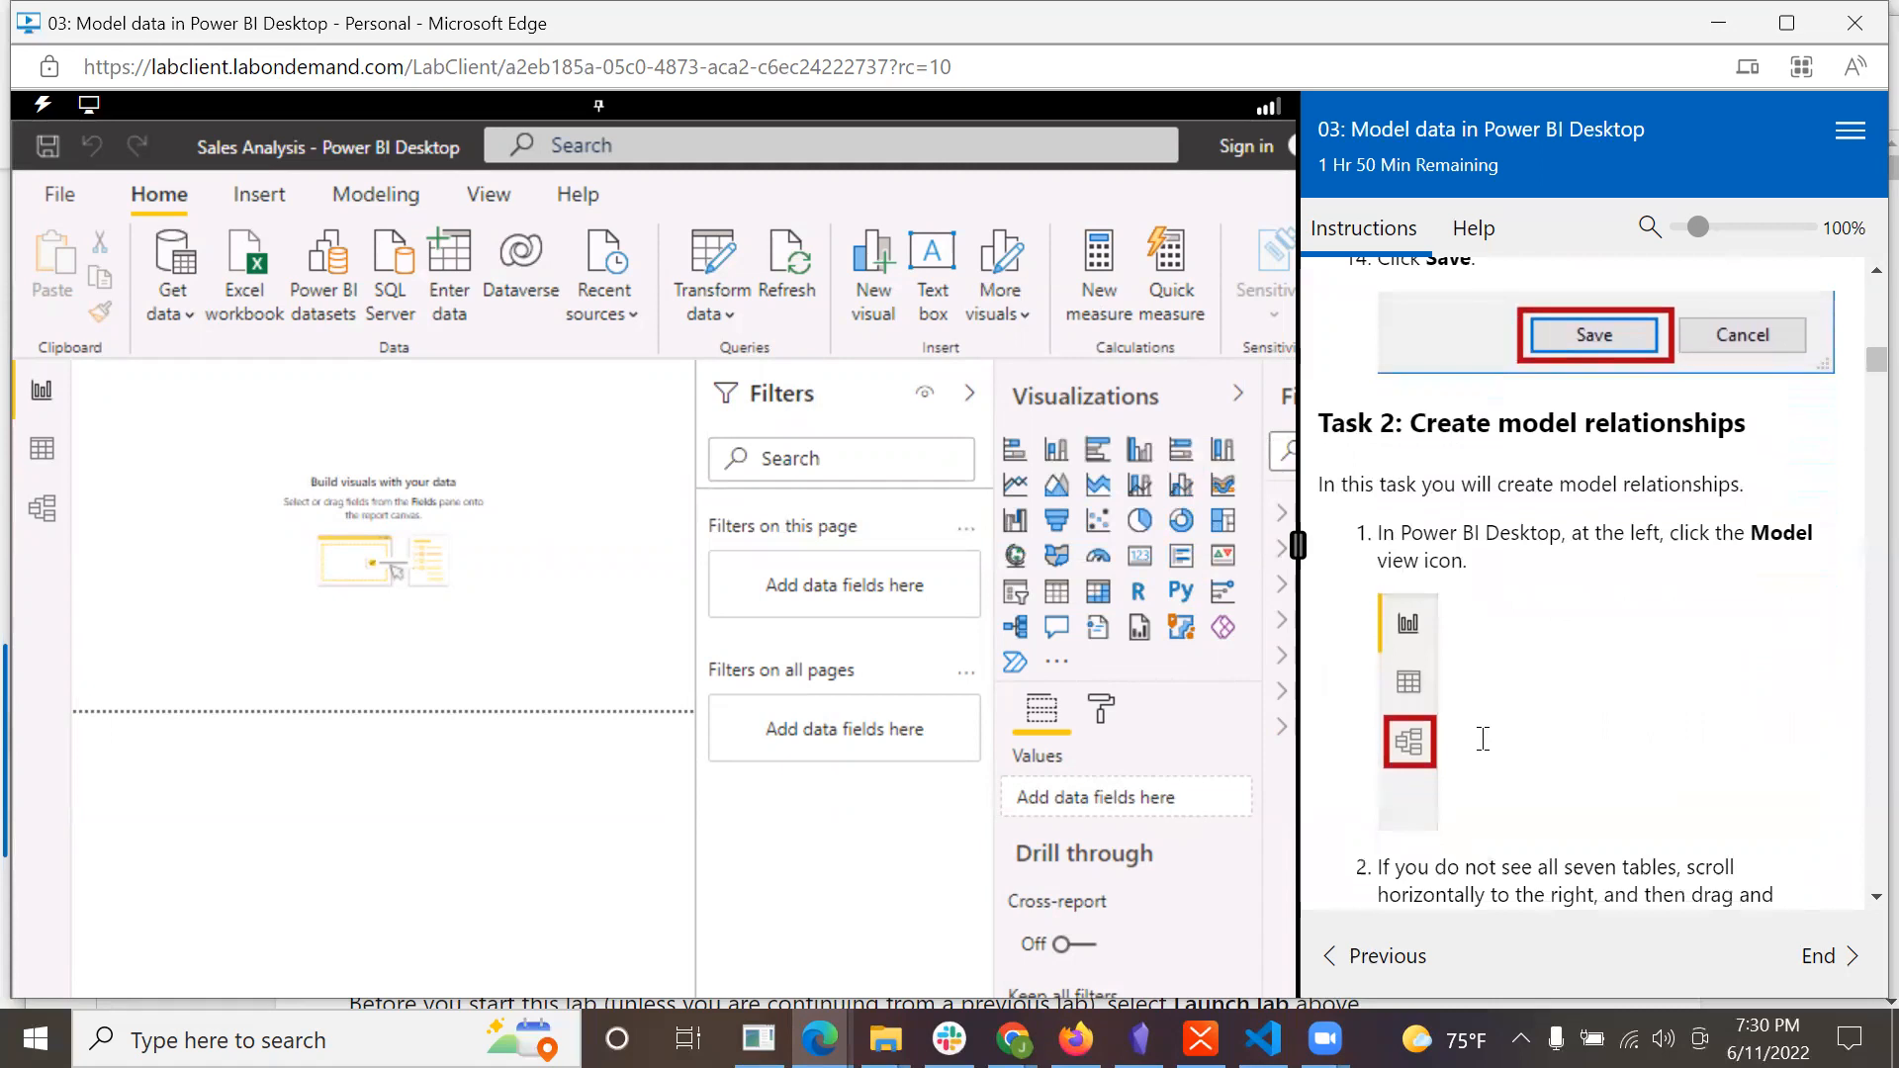
scroll(1499, 580, down, 1)
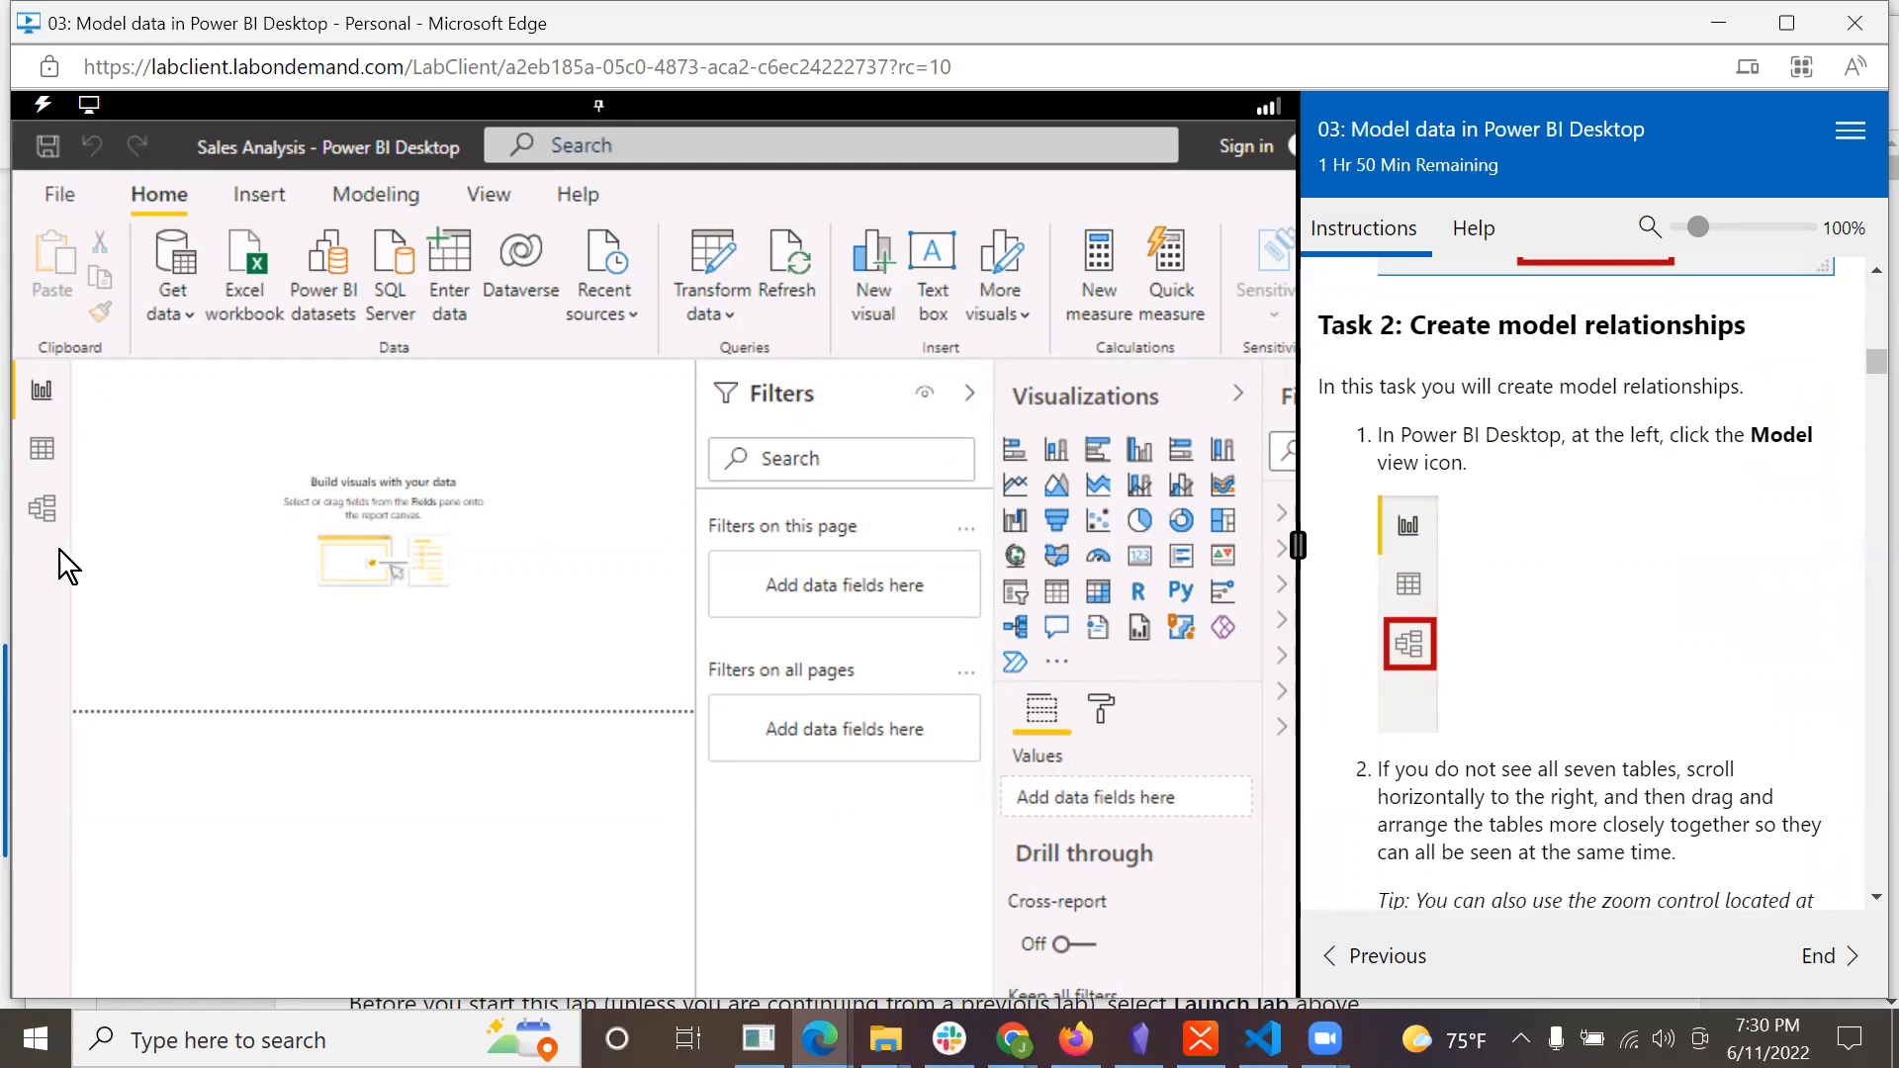
click(42, 514)
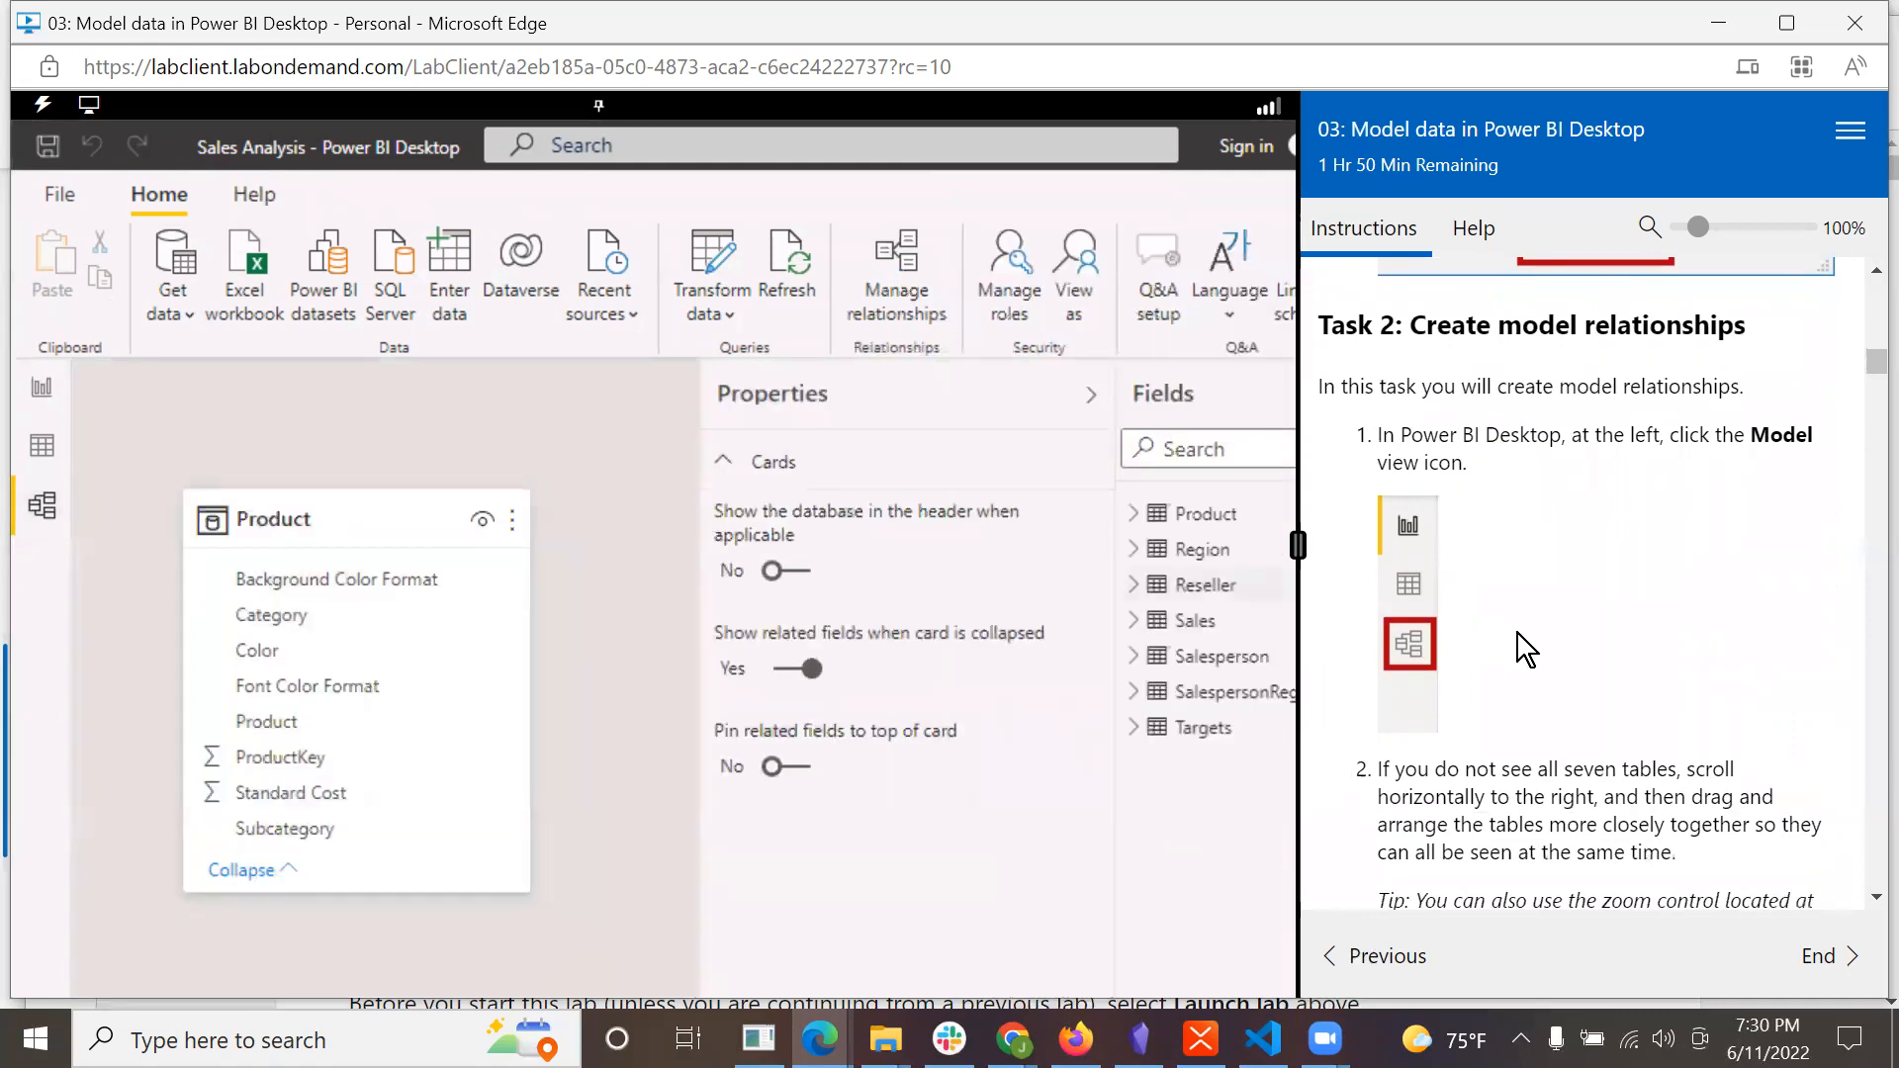
Read the lab notes on the model tables and missing relationships, and return to Report view.
scroll(1517, 644, down, 2)
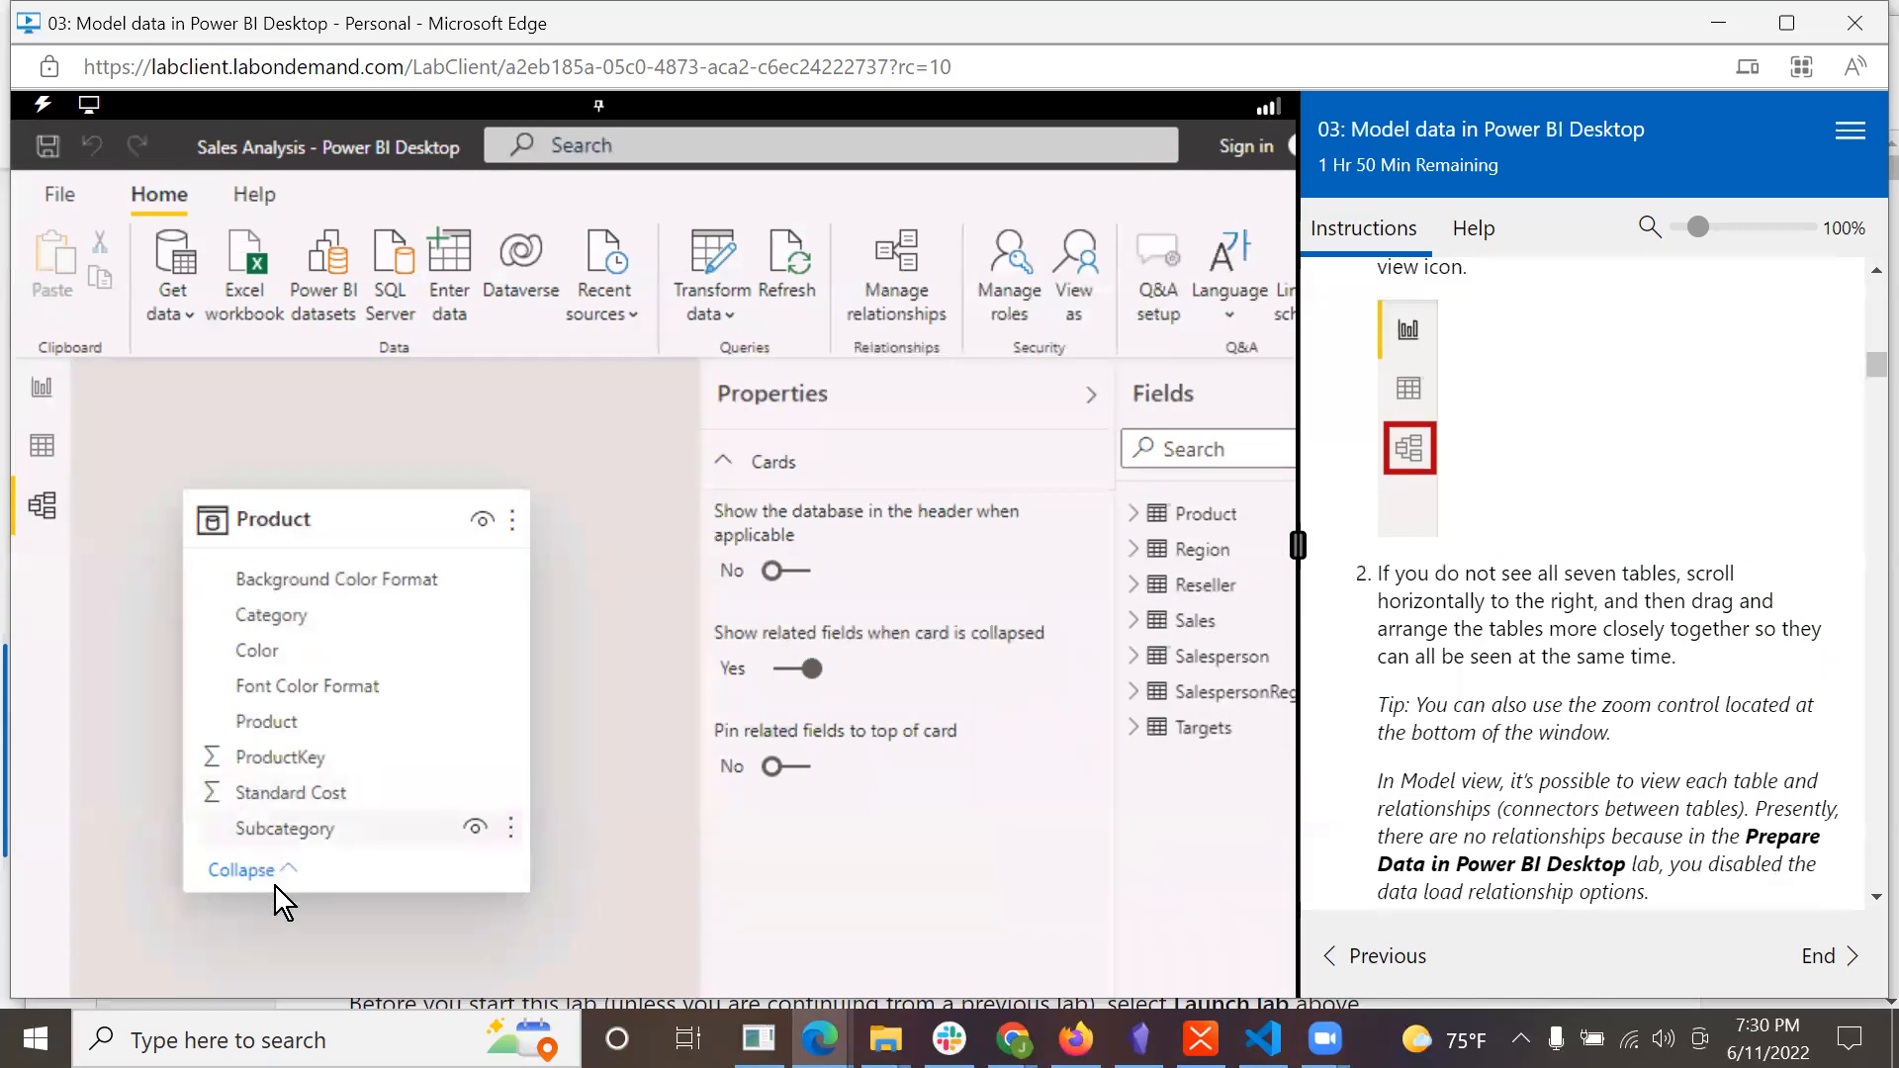
scroll(1537, 769, down, 2)
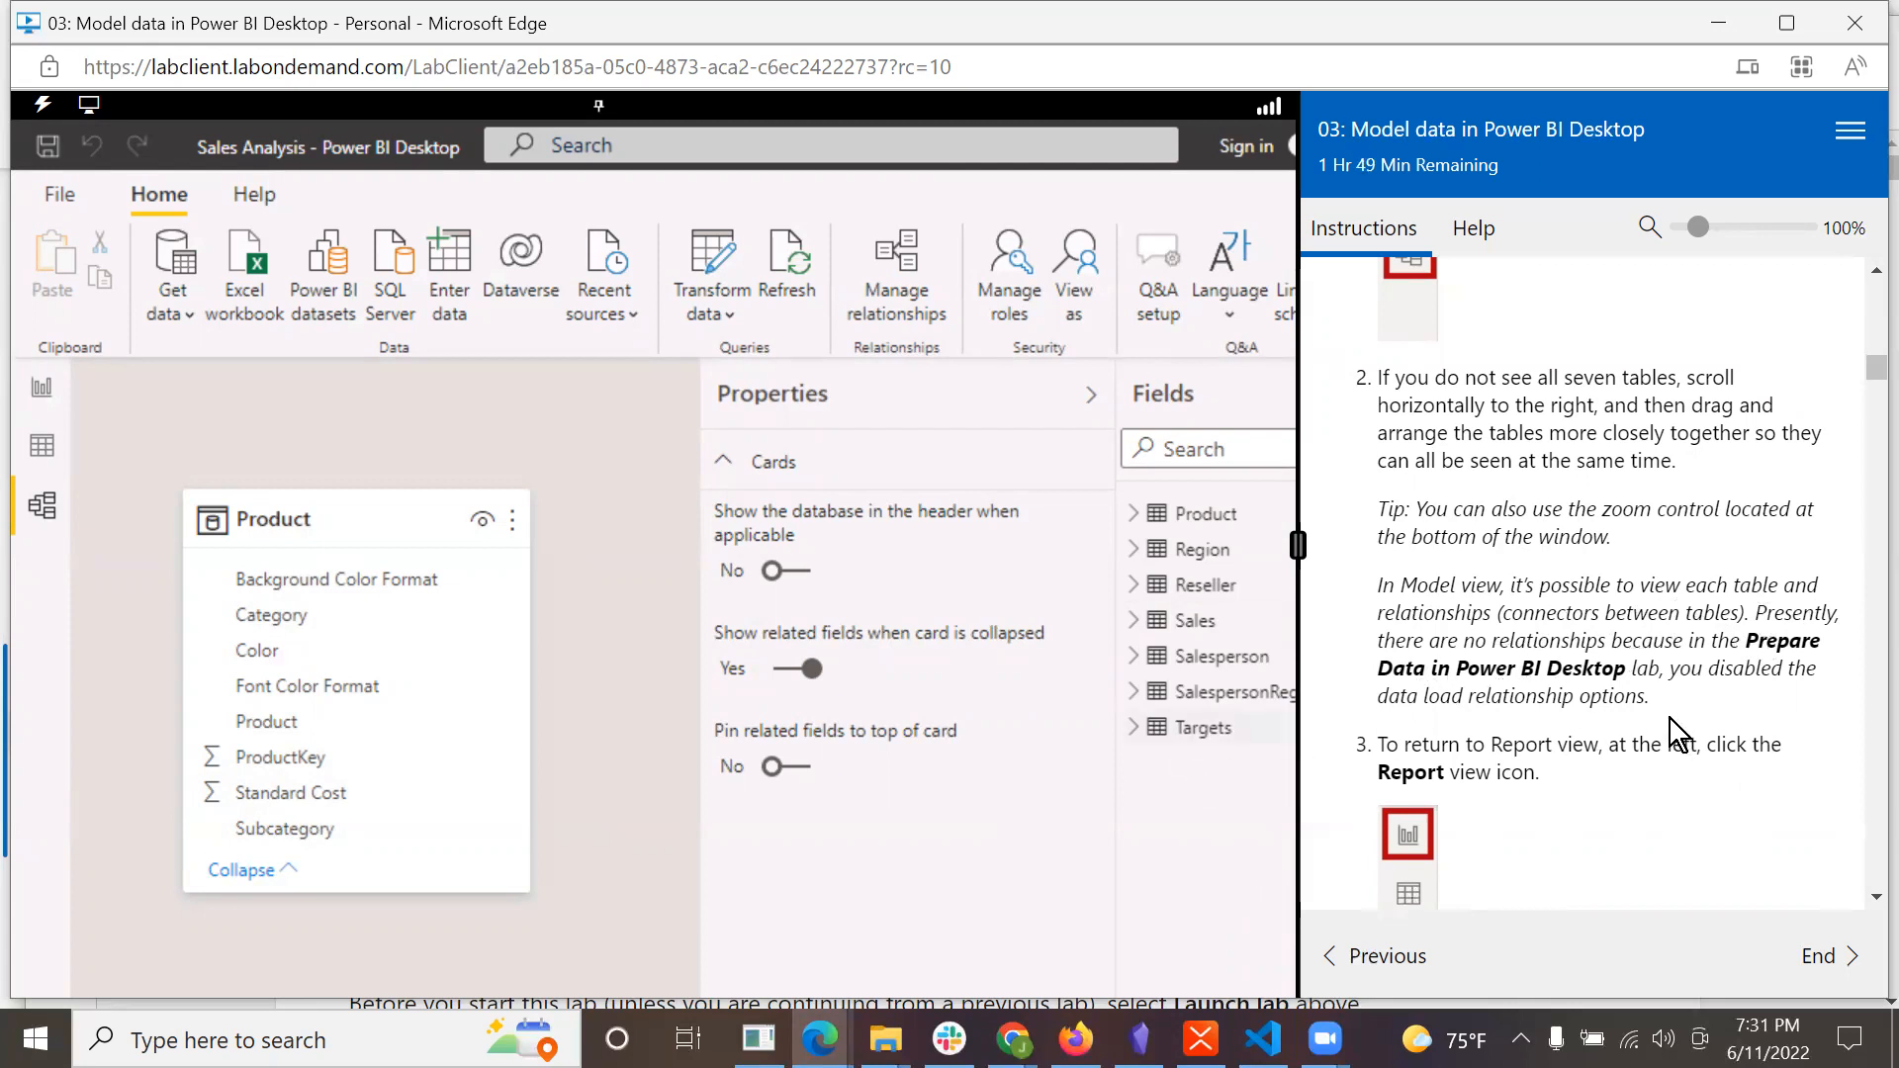
scroll(1673, 720, down, 2)
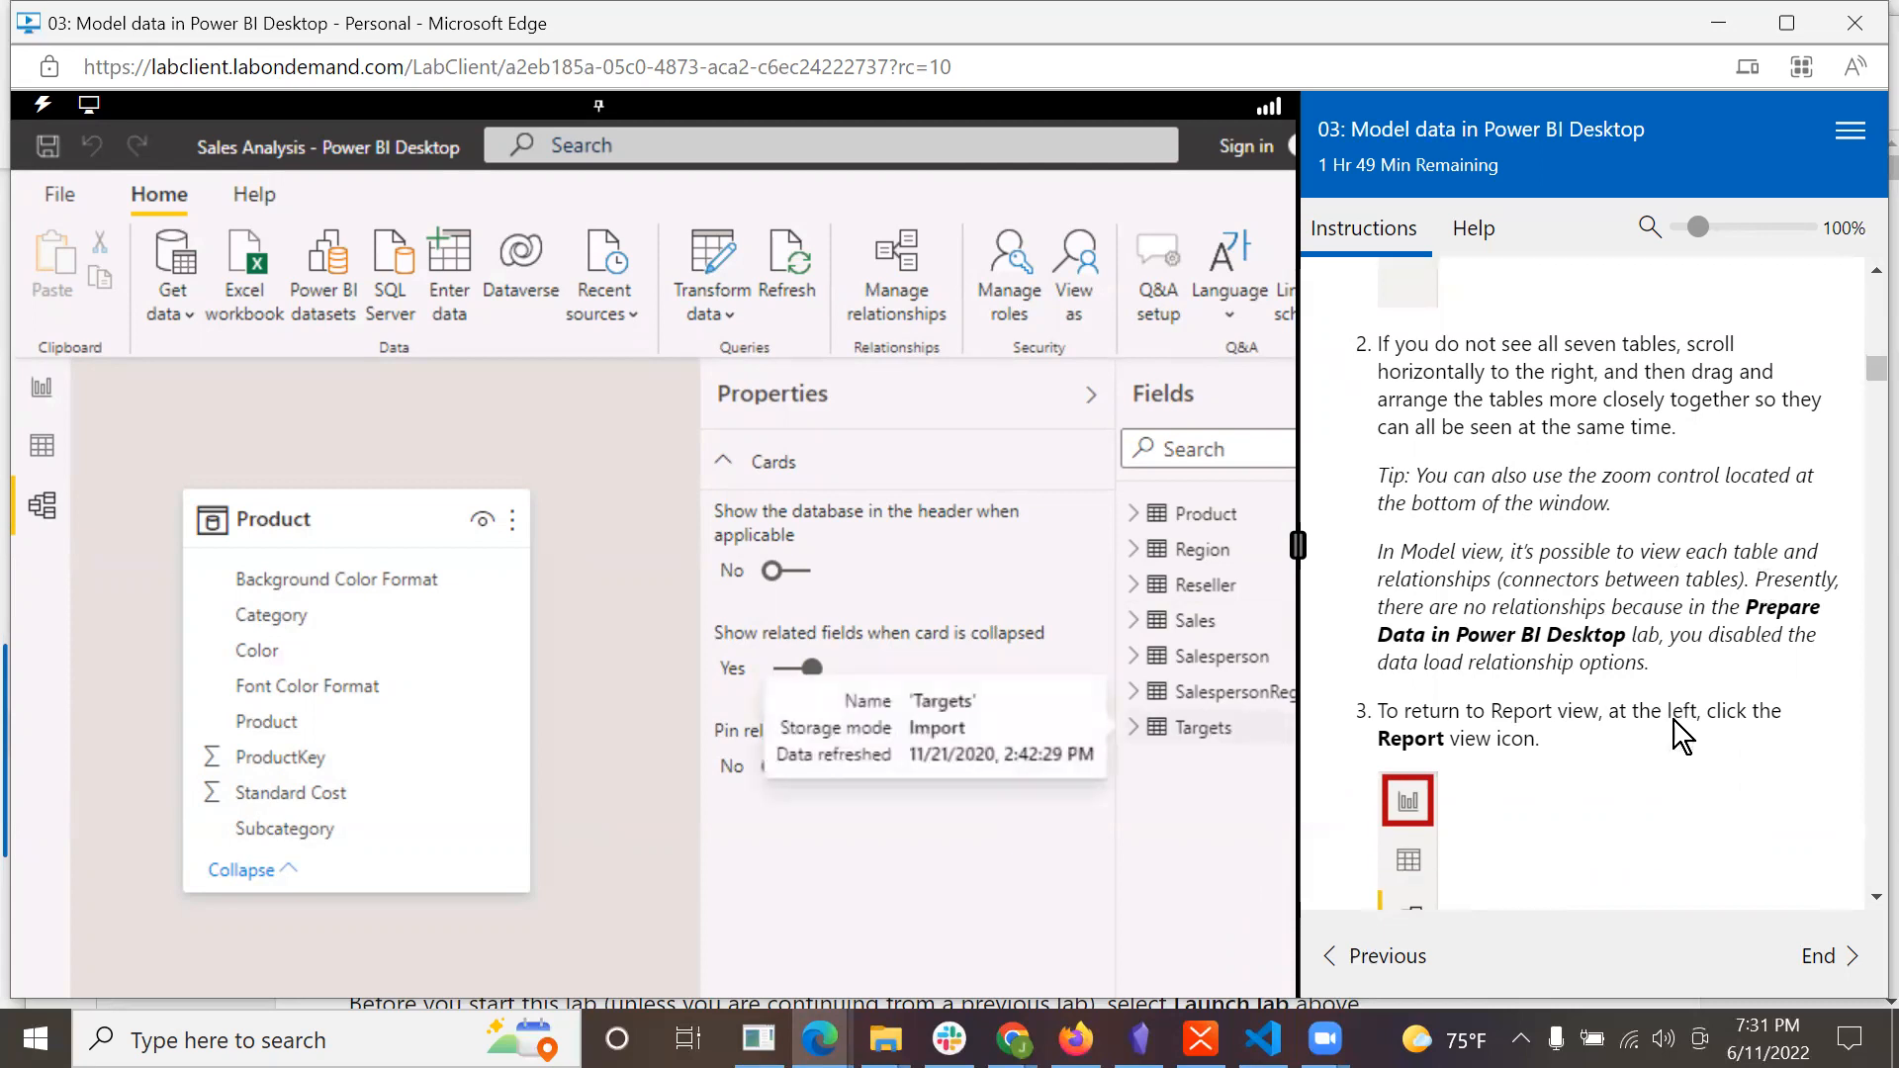
scroll(1674, 734, down, 1)
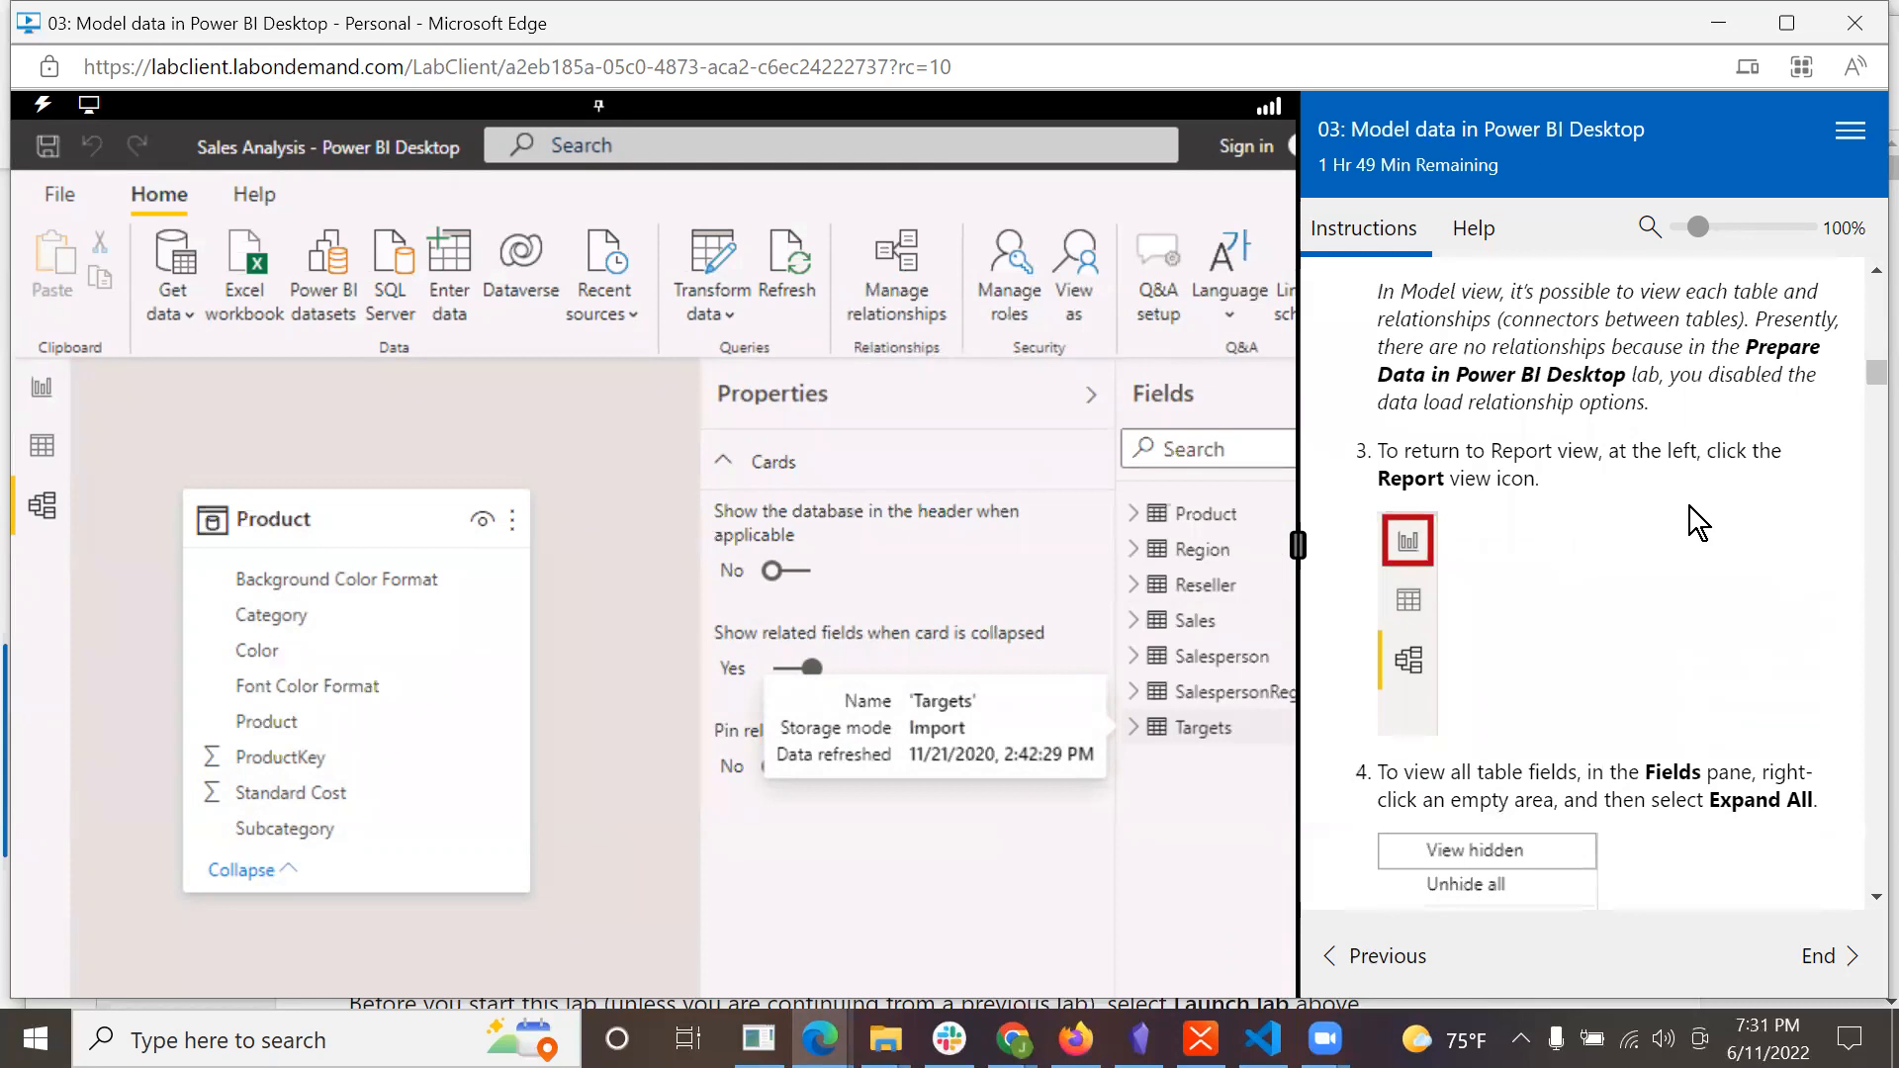
scroll(1689, 506, down, 1)
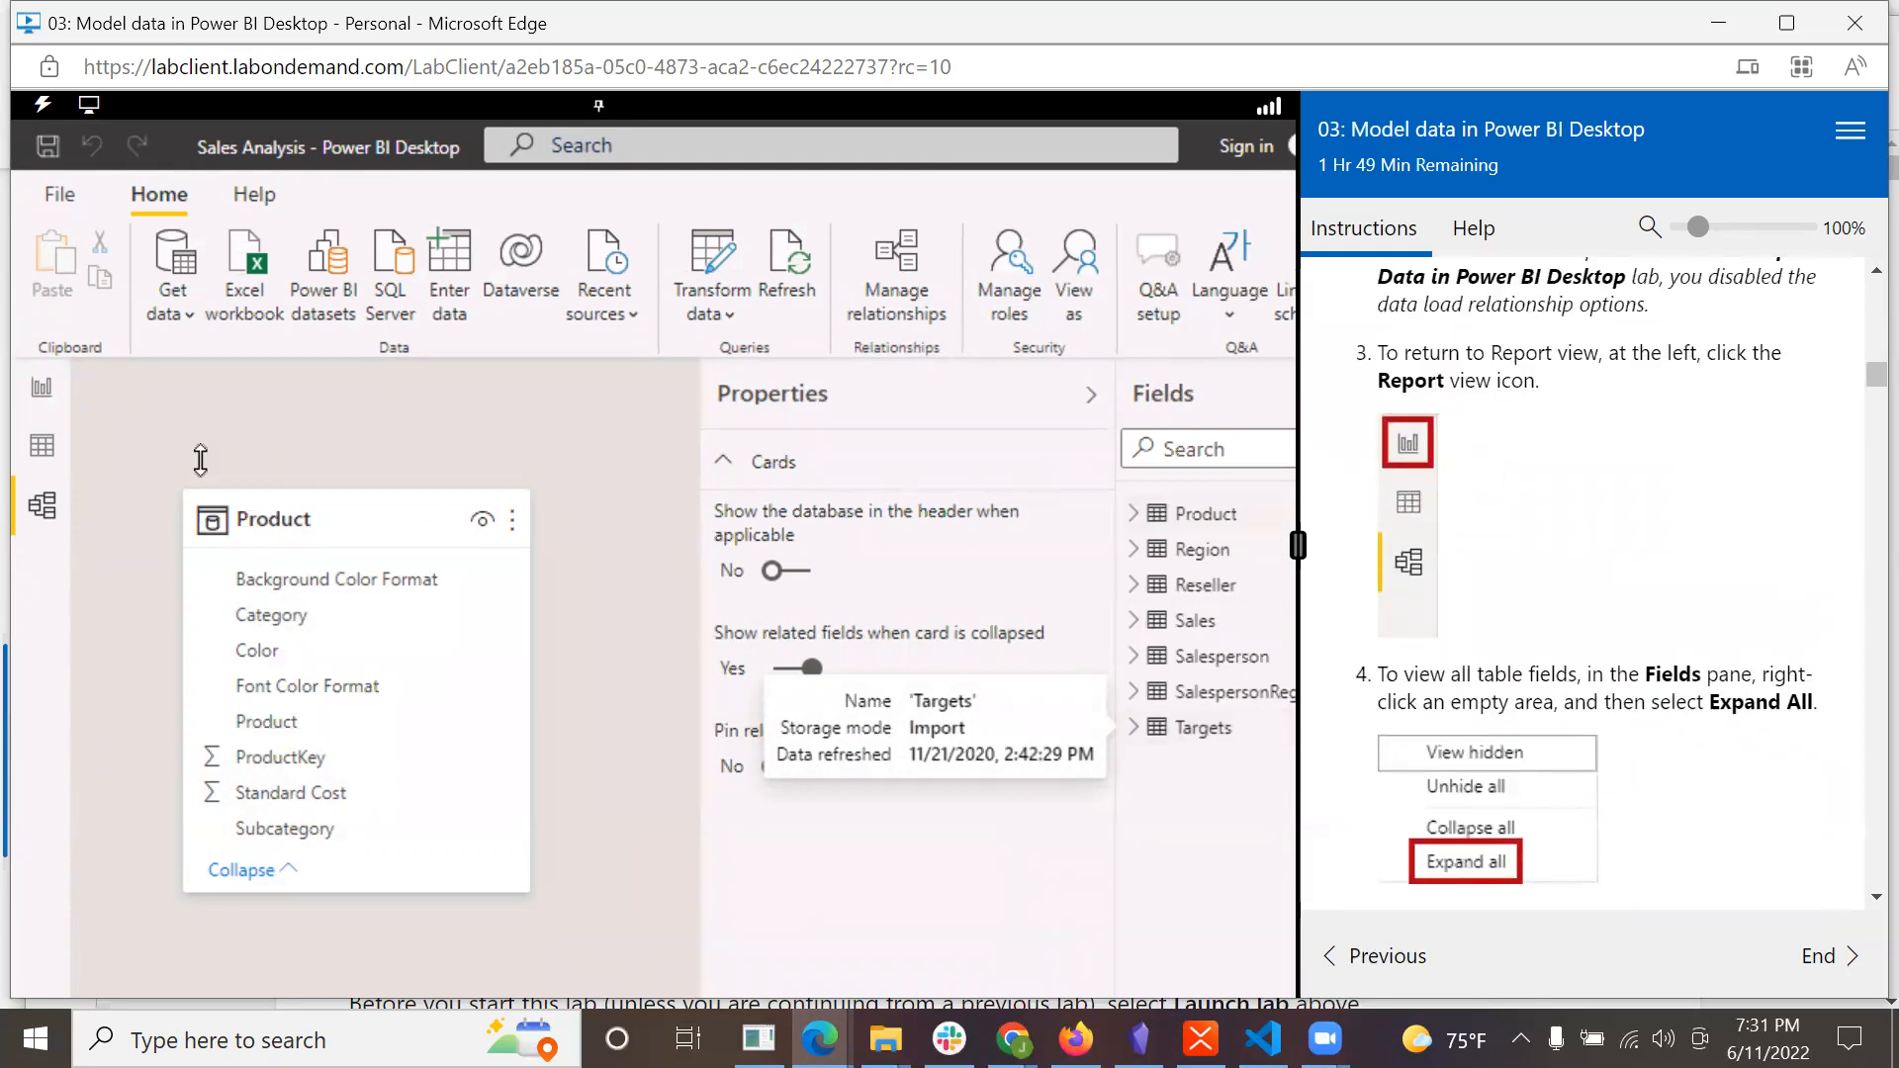
click(44, 390)
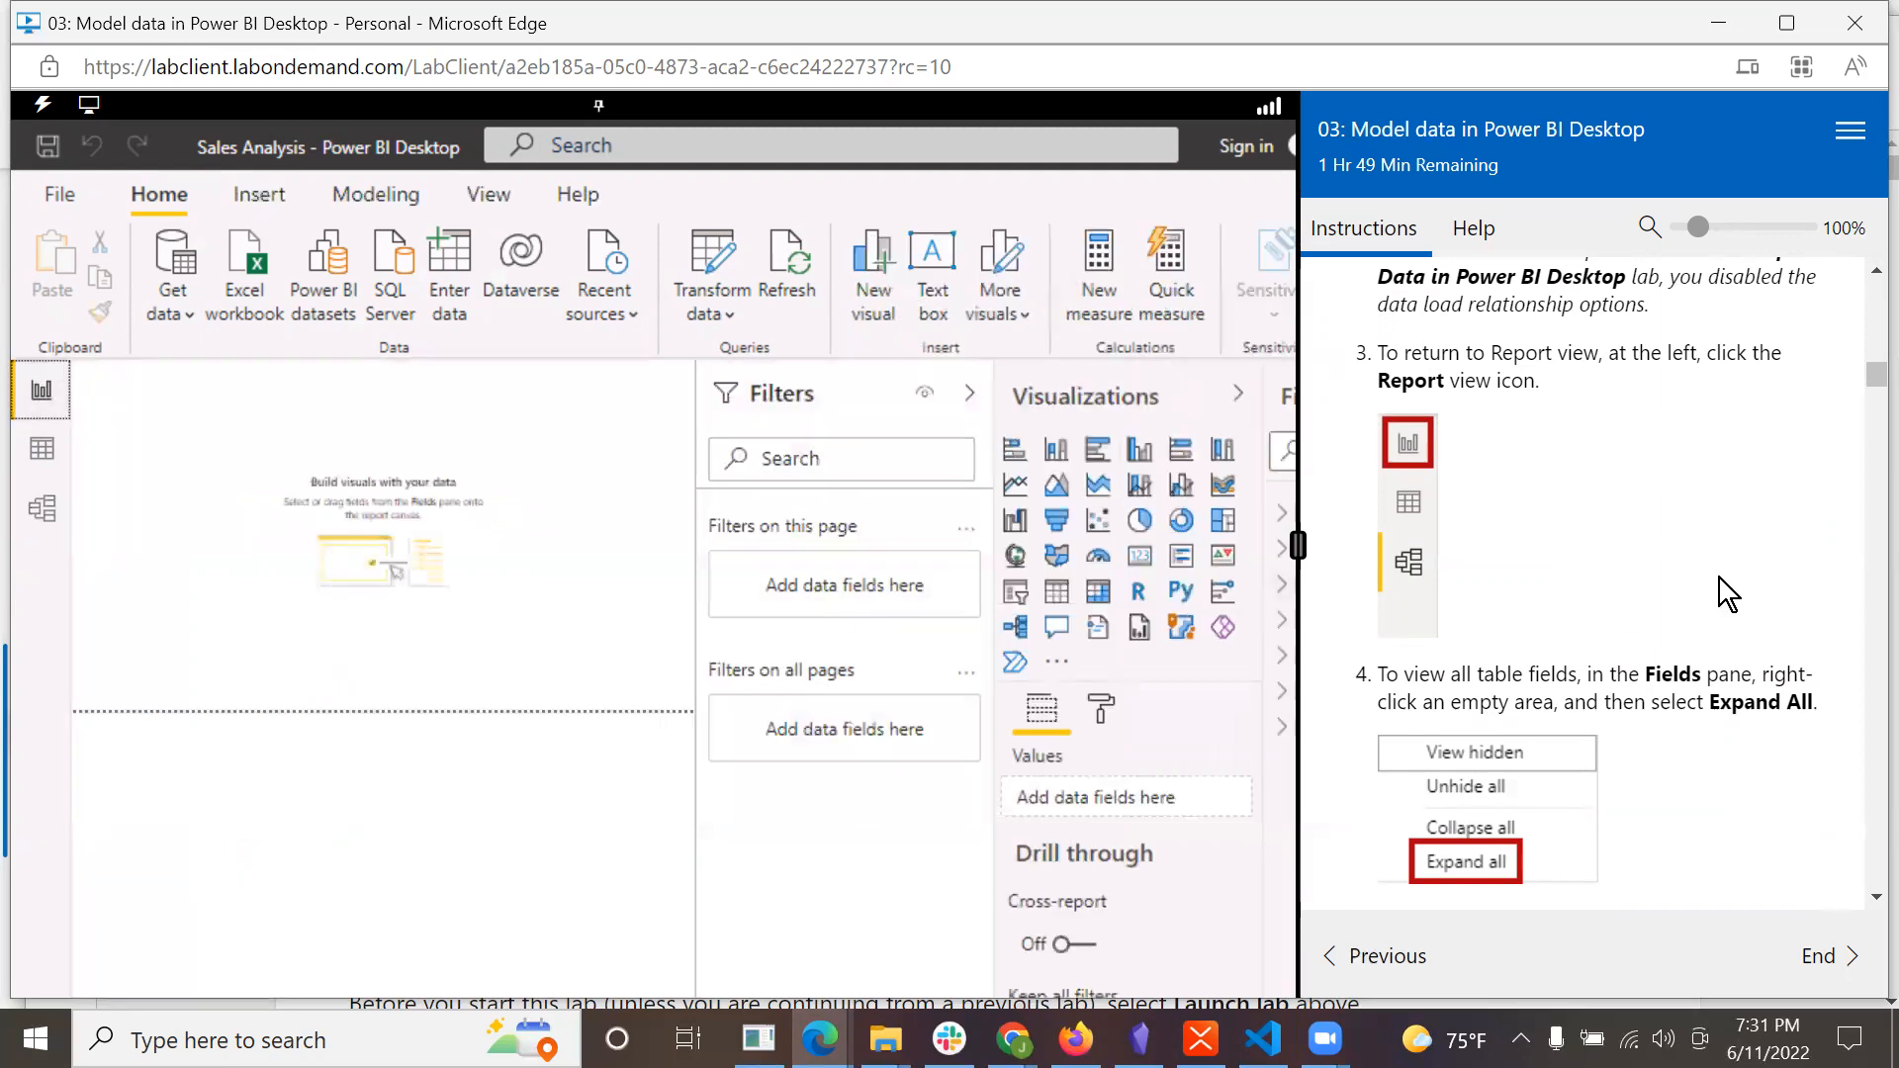
Widen the virtual machine area to show the Fields pane and expand all tables in it.
scroll(1725, 594, down, 2)
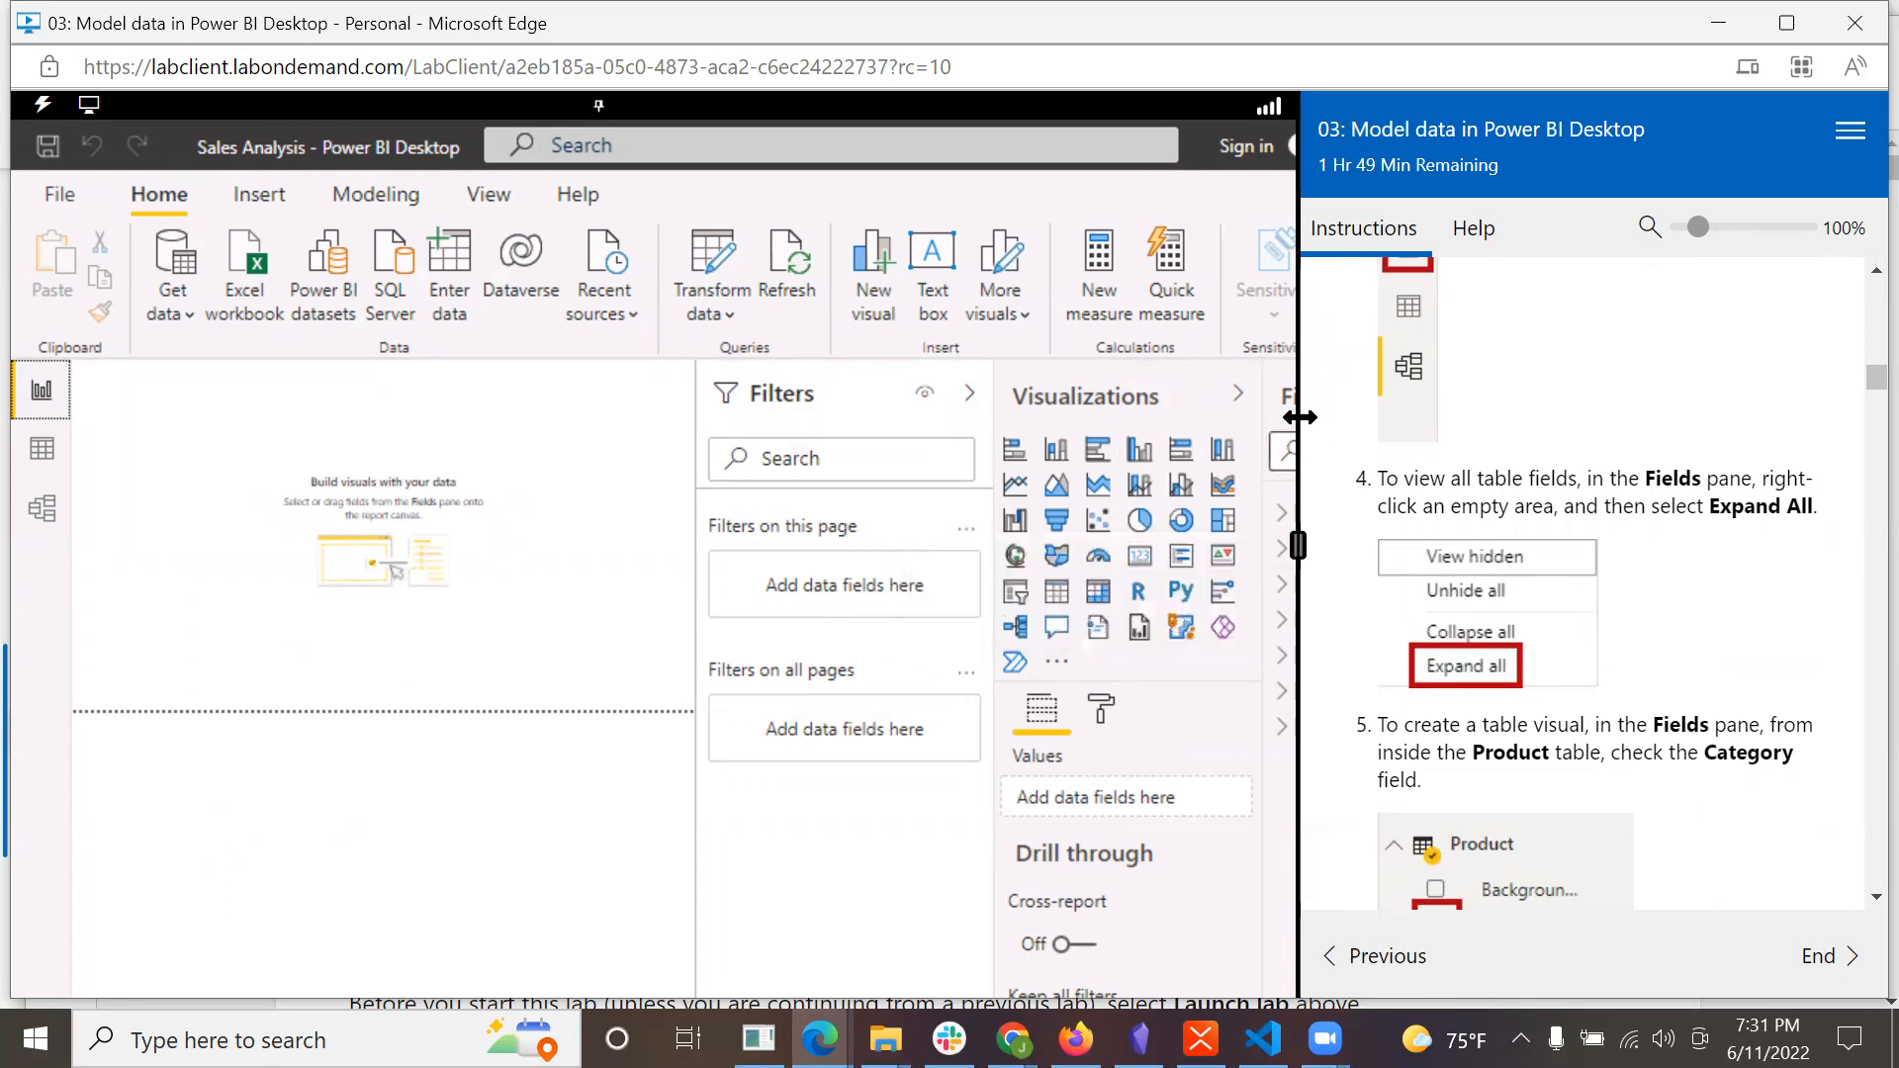
drag(1299, 417, 1459, 433)
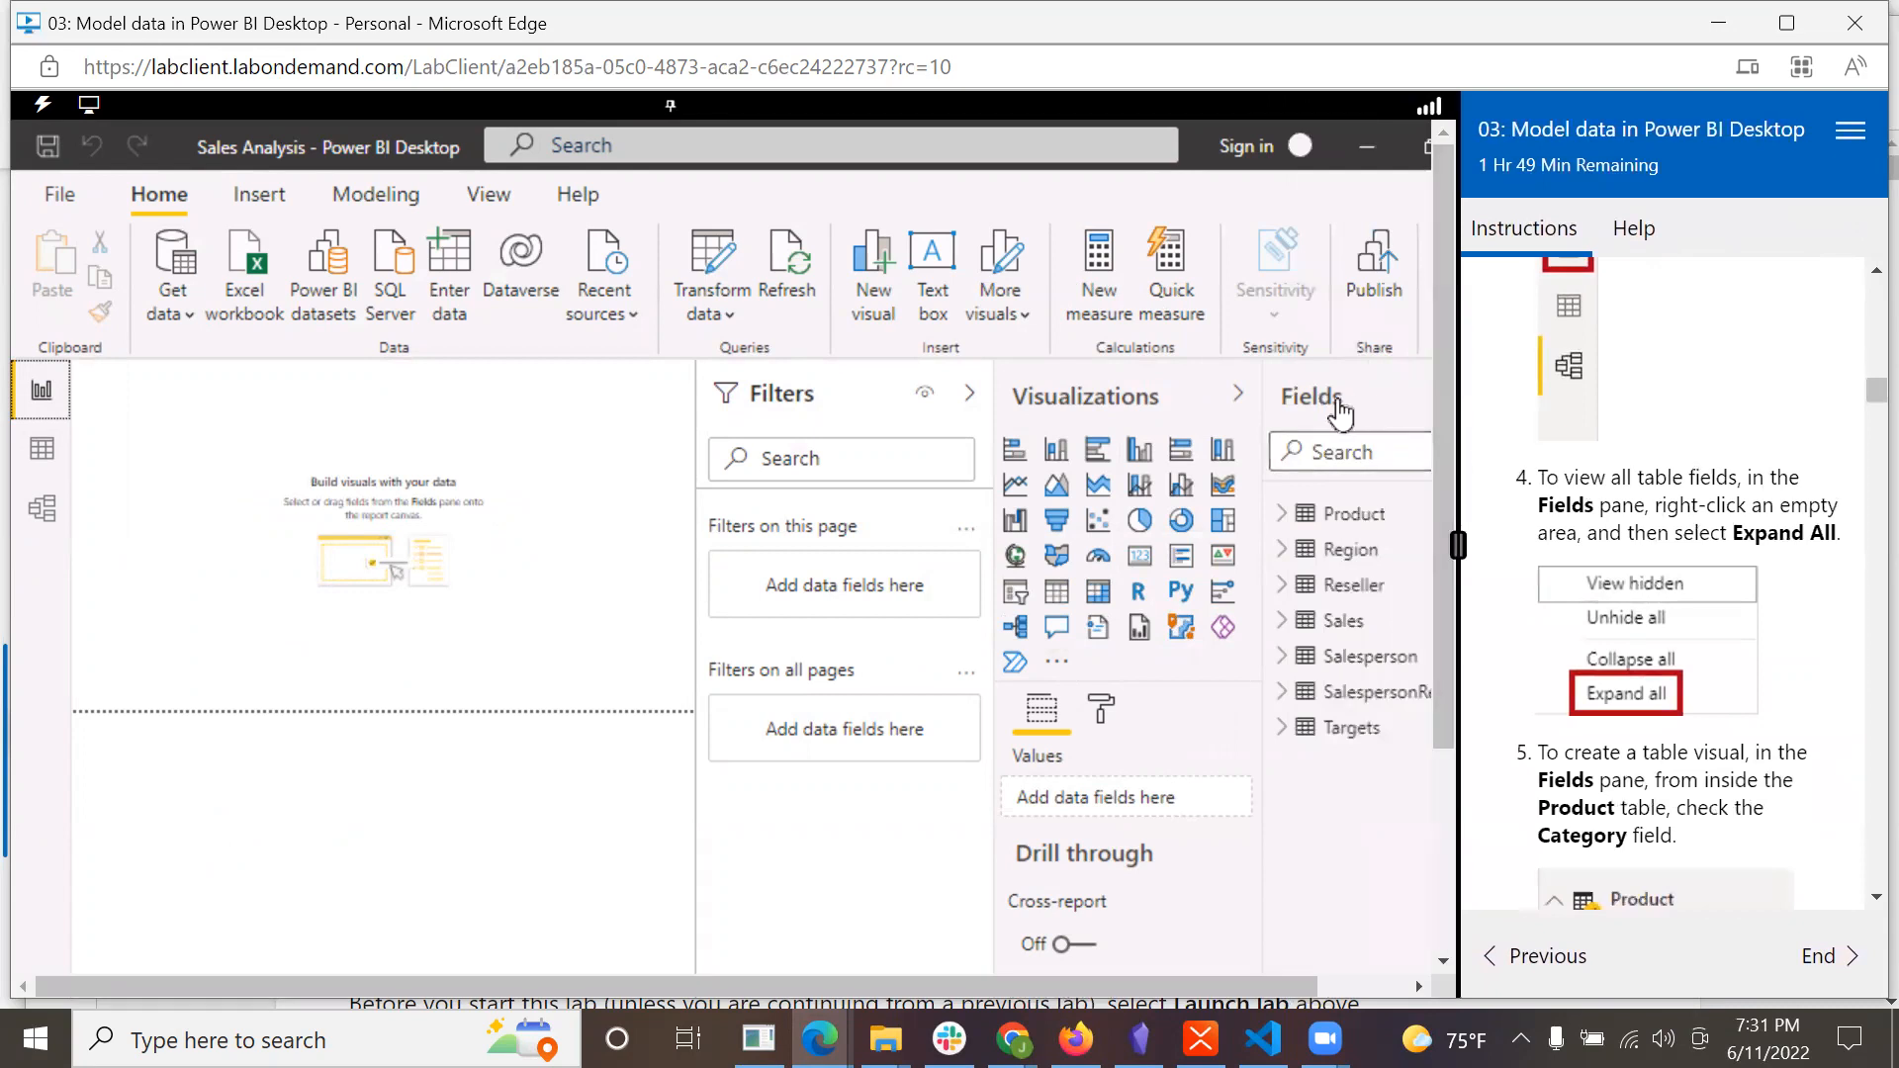
right_click(1303, 825)
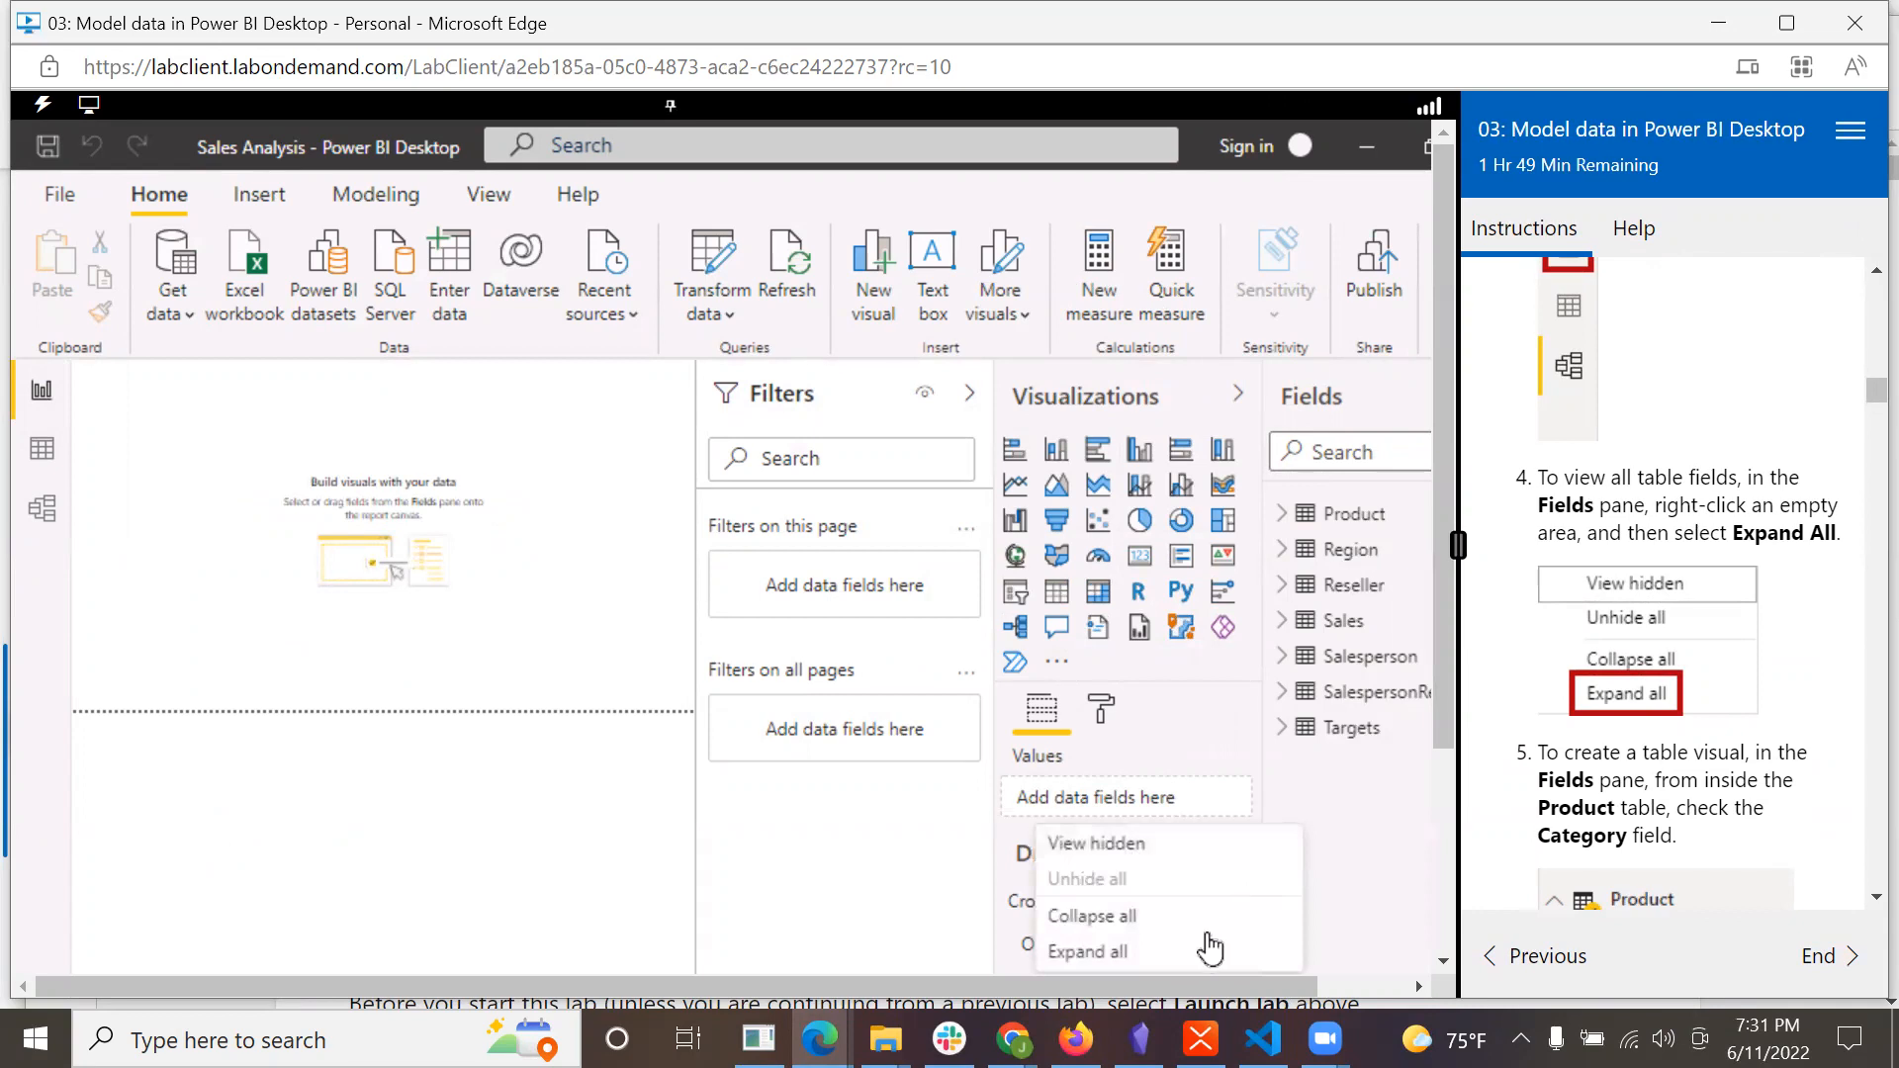
click(1150, 956)
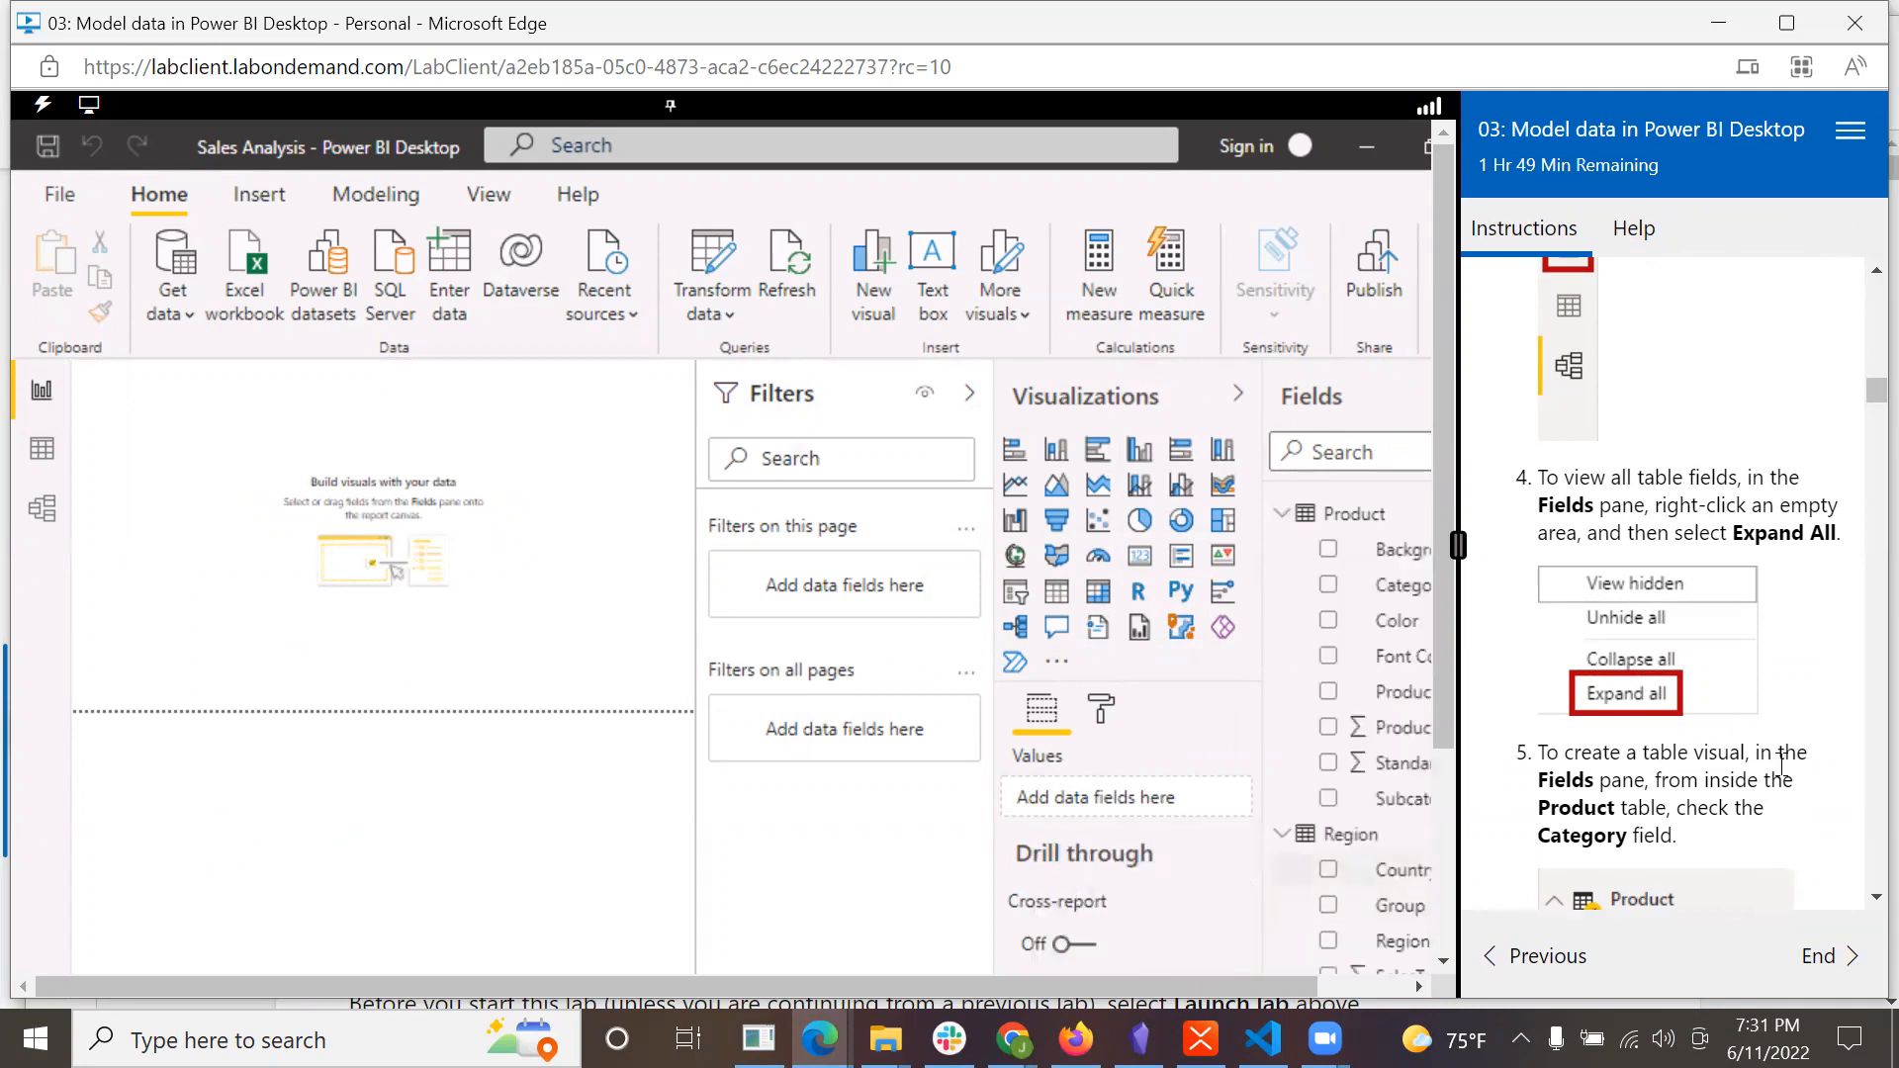
Create a table visual on the report page from the Category field of the Product table.
scroll(1781, 767, down, 2)
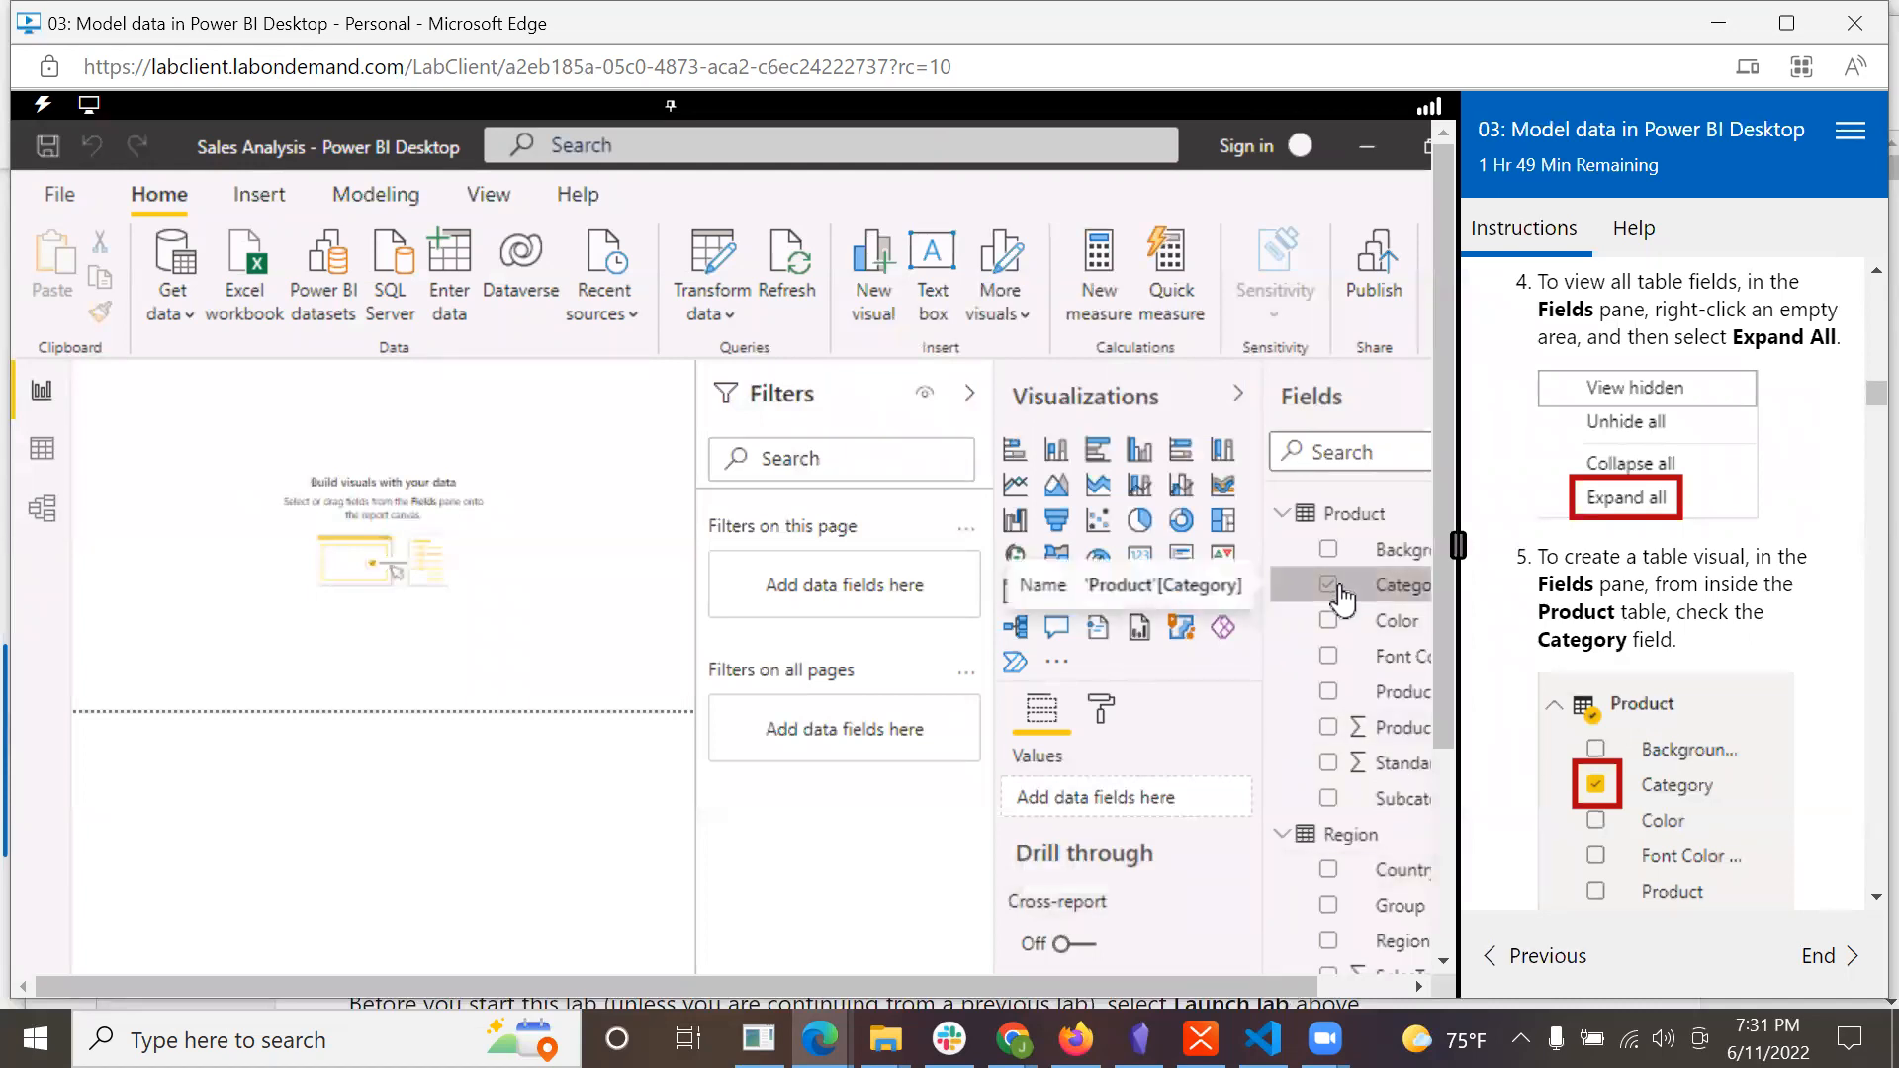
scroll(1739, 748, down, 1)
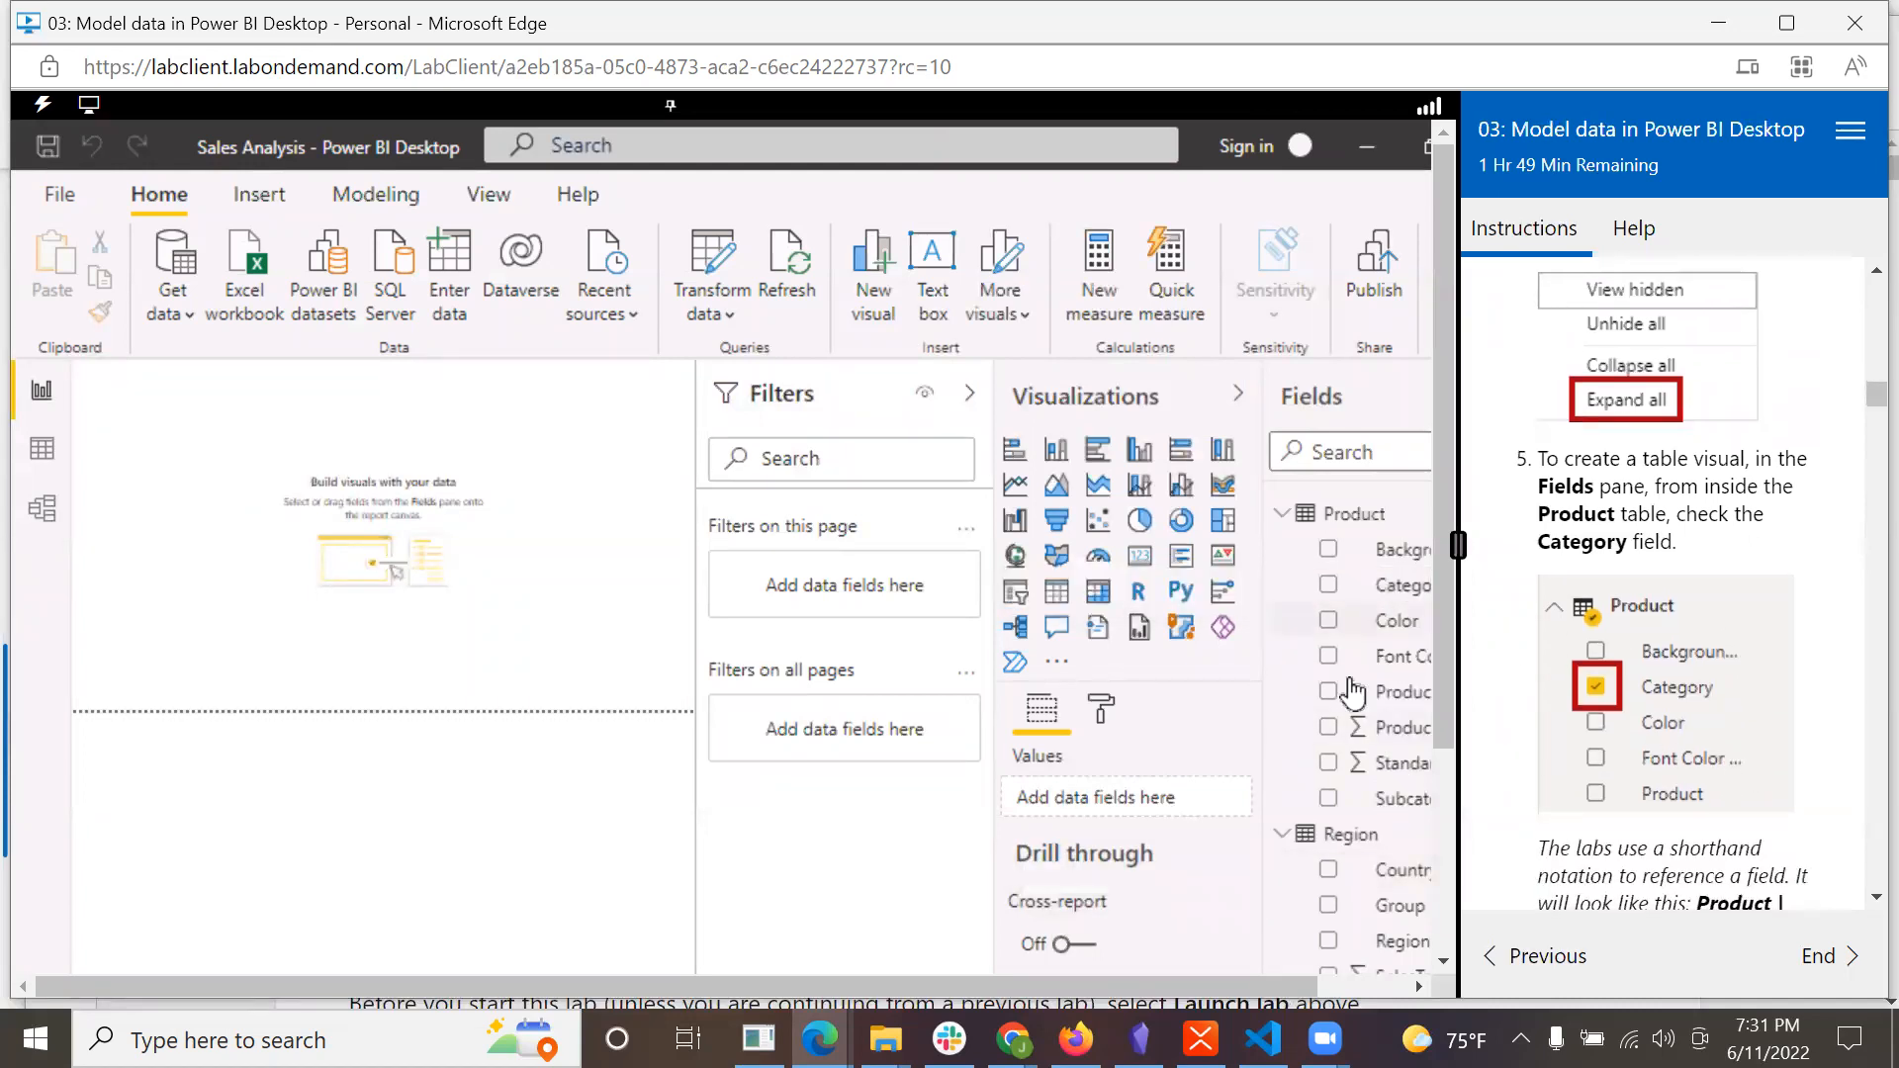
click(1332, 591)
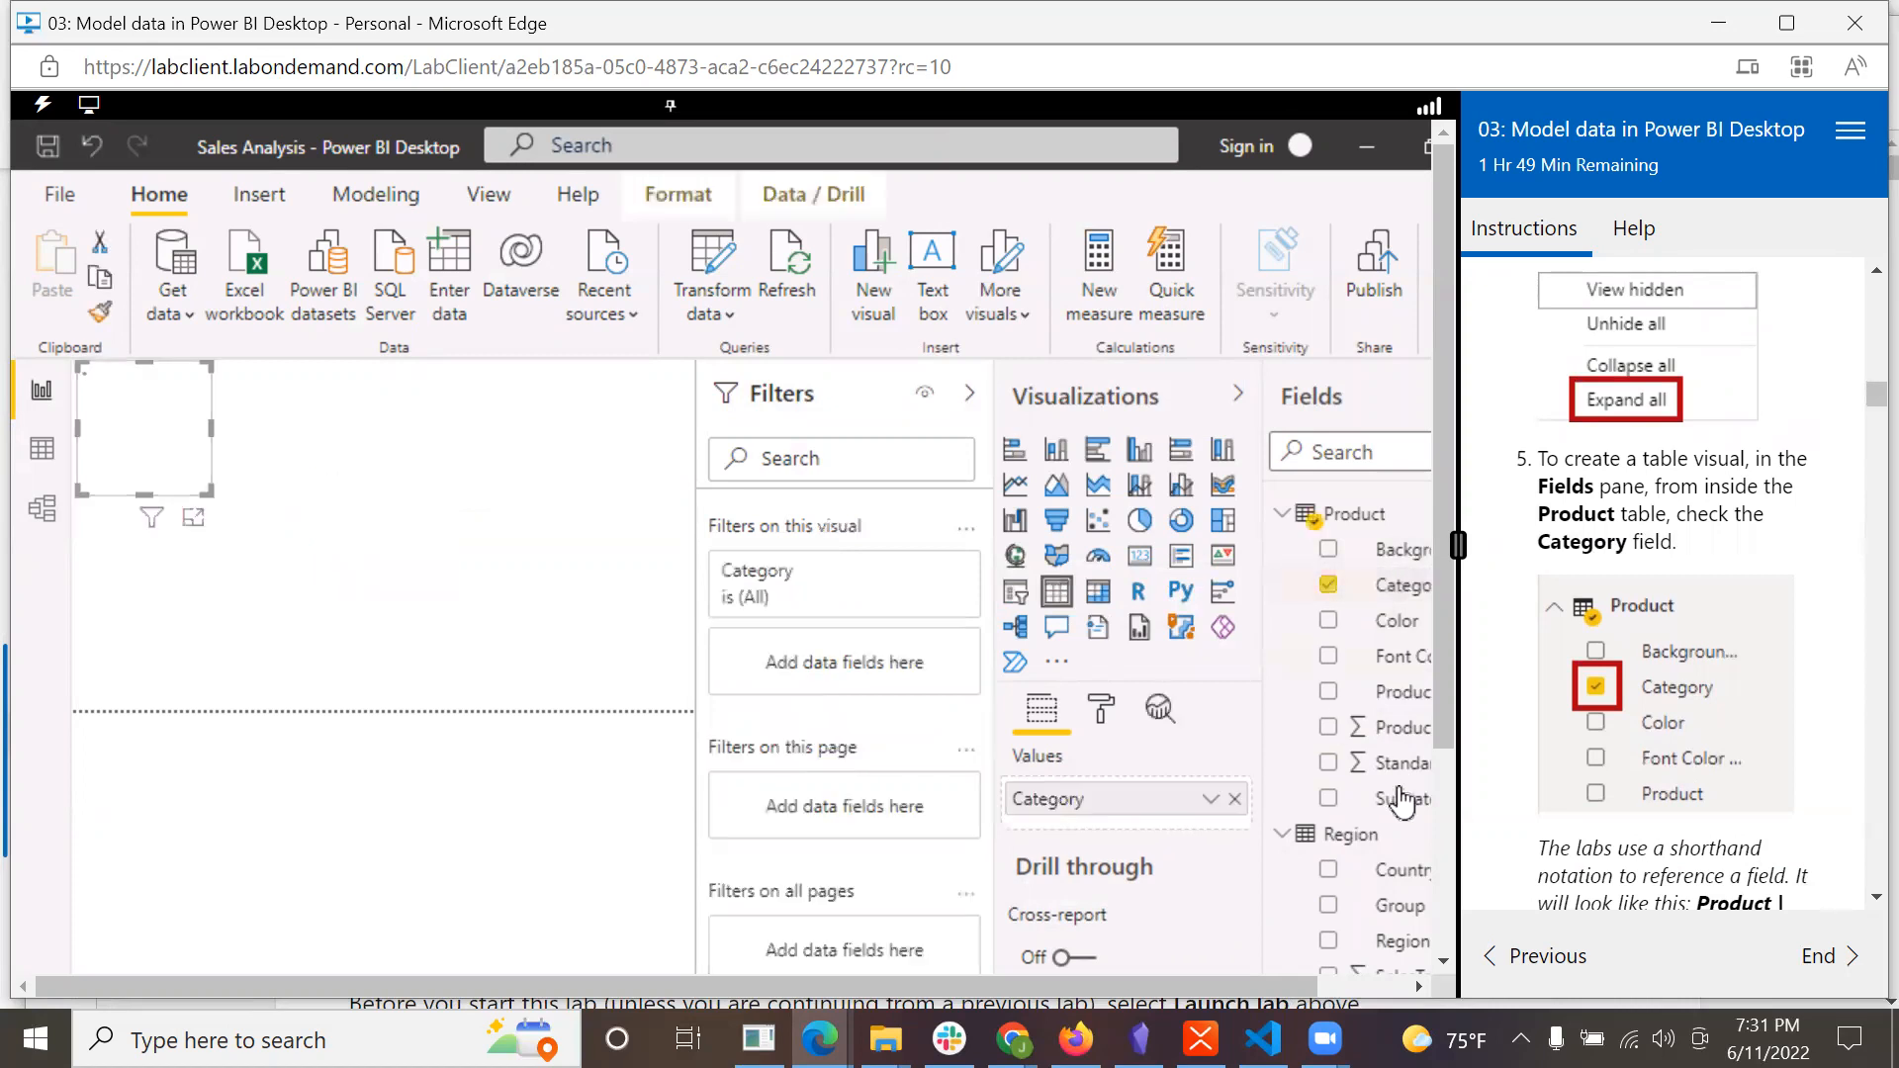
Add the Sales field of the Sales table as an additional column in the table visual.
scroll(1791, 767, down, 3)
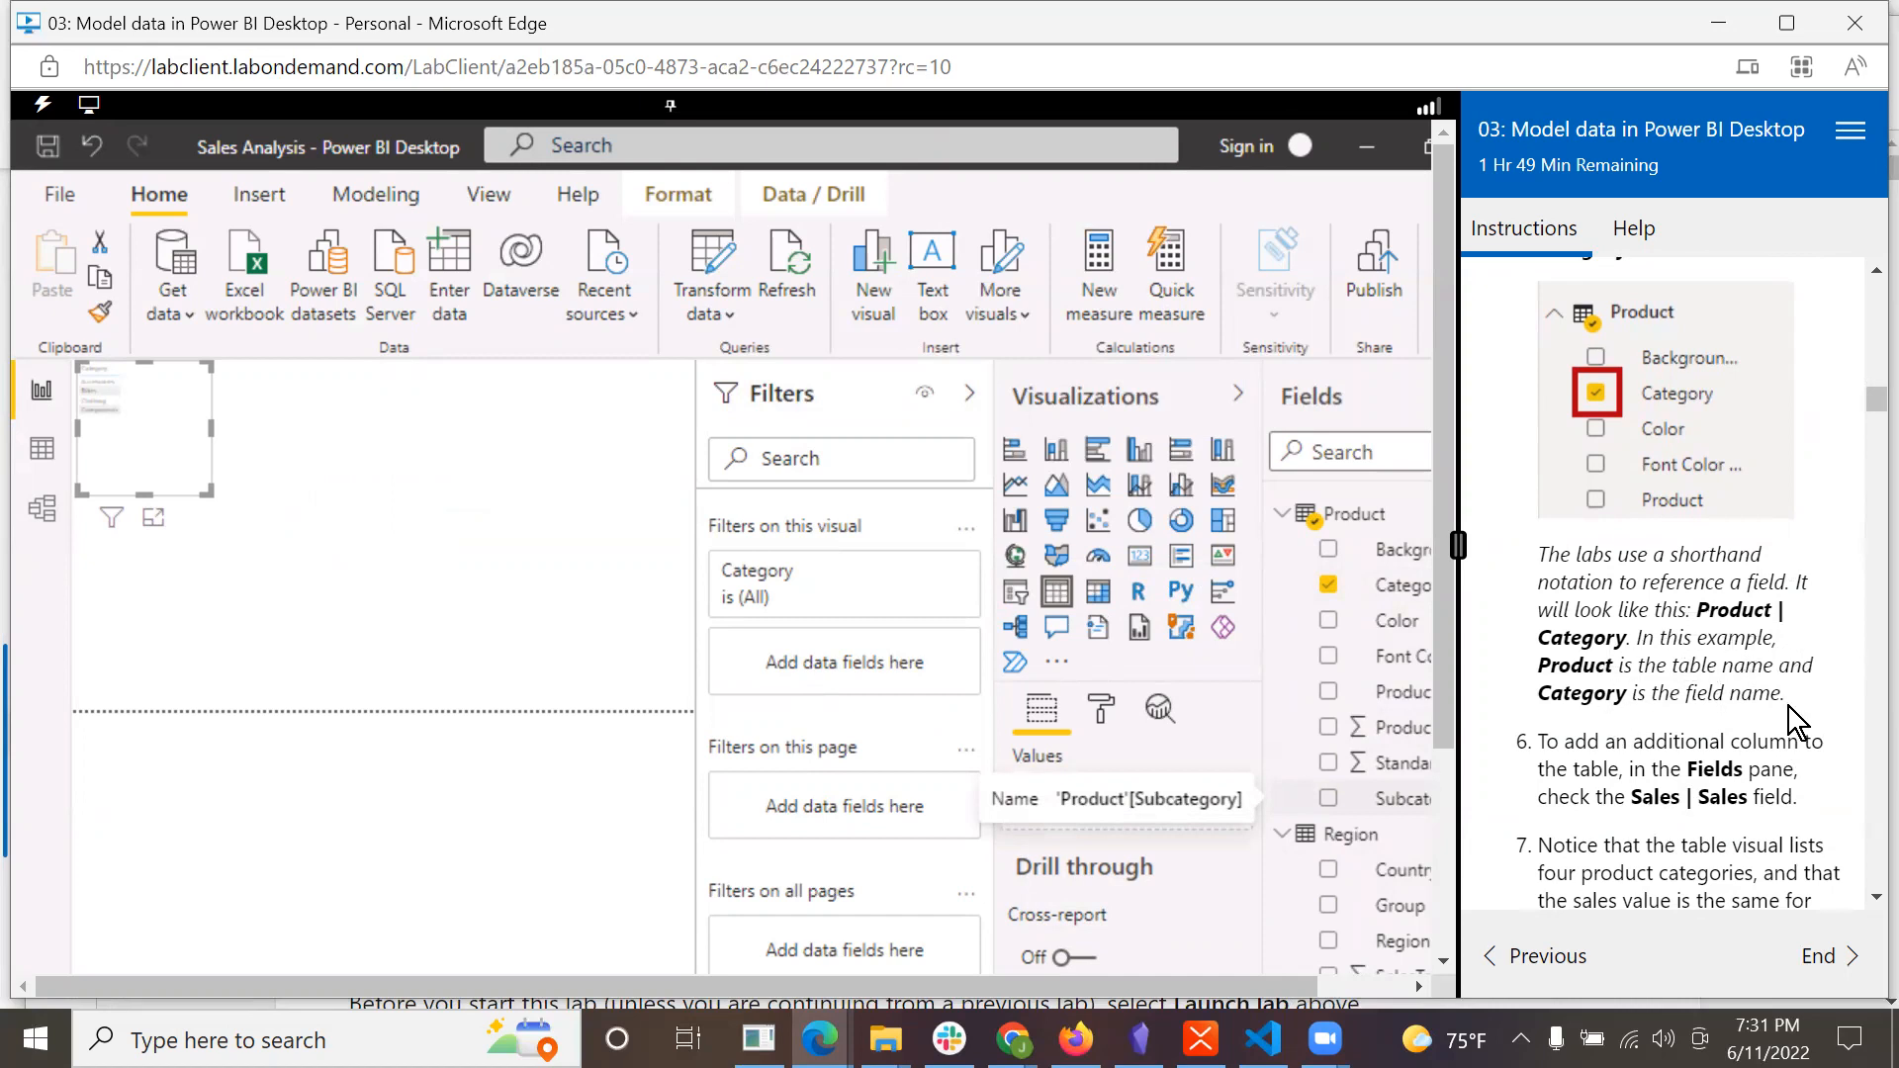
scroll(1796, 718, down, 1)
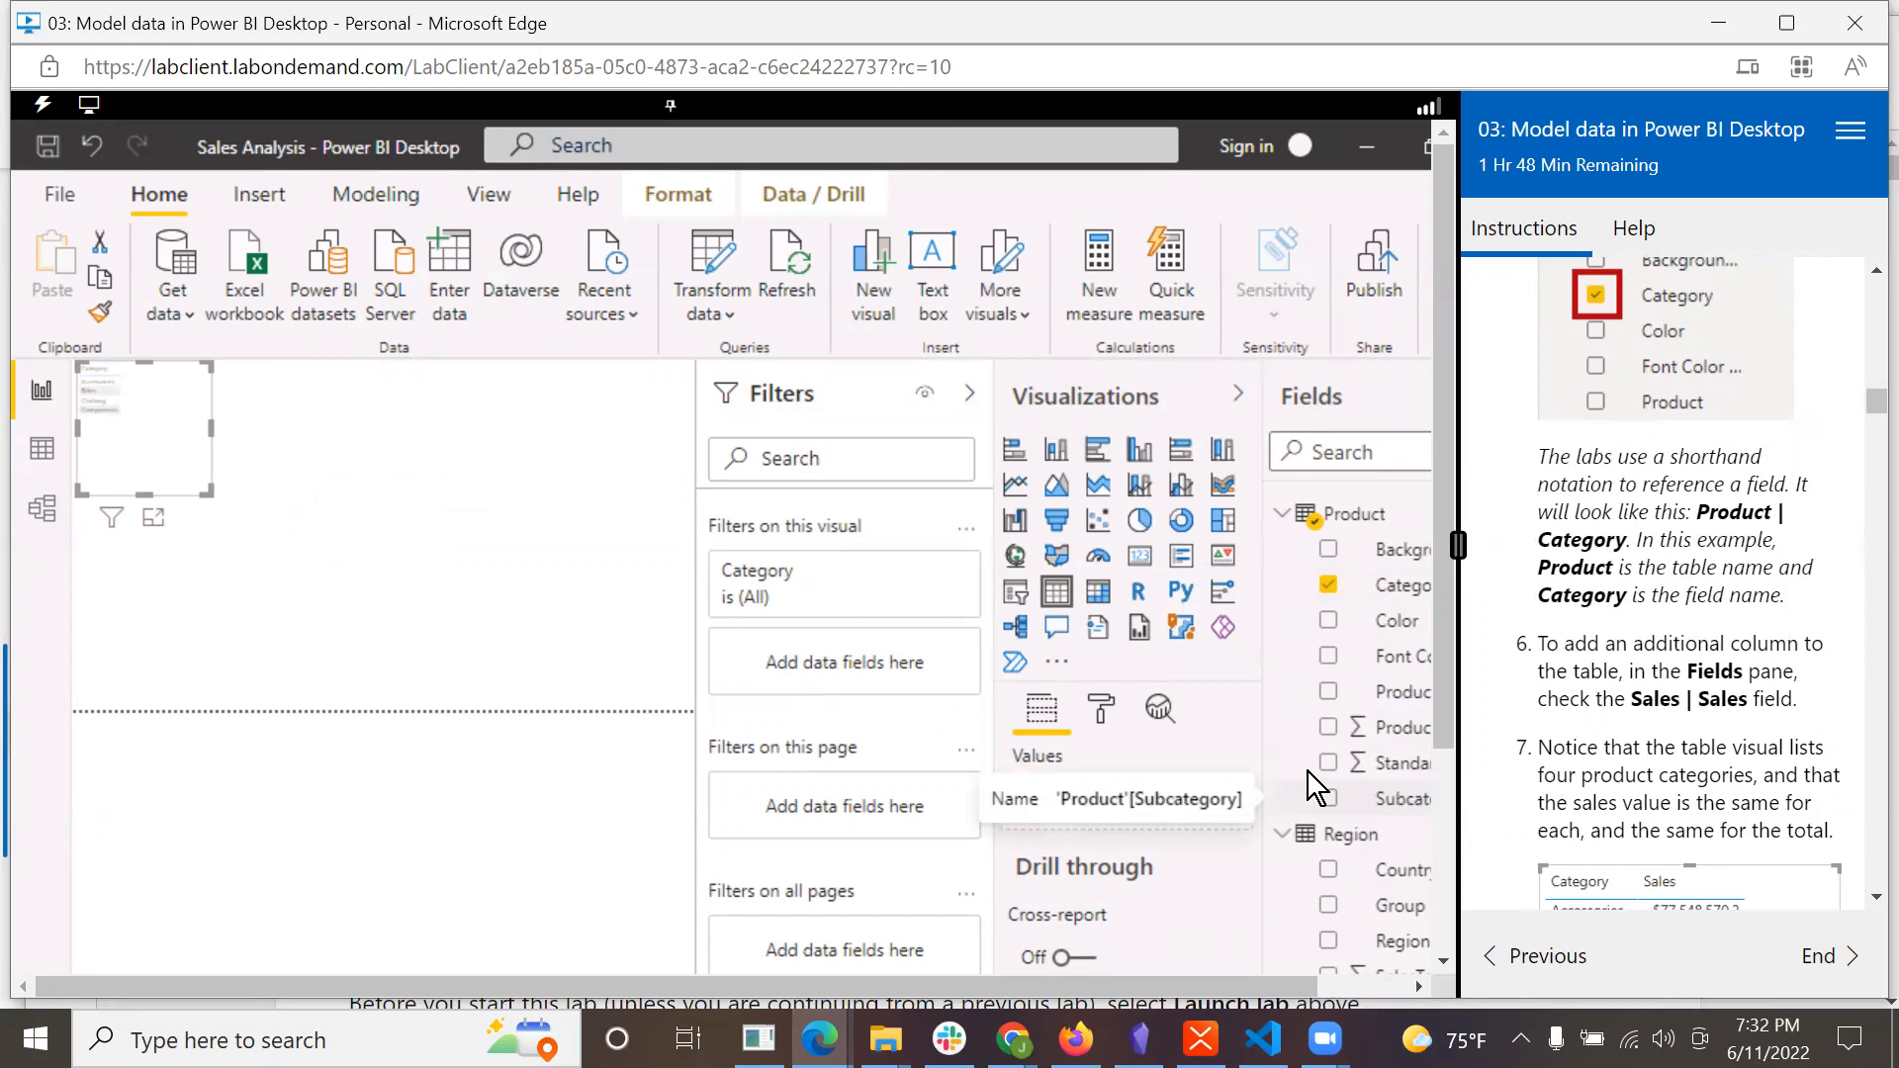
scroll(1371, 776, down, 3)
scroll(1371, 777, down, 3)
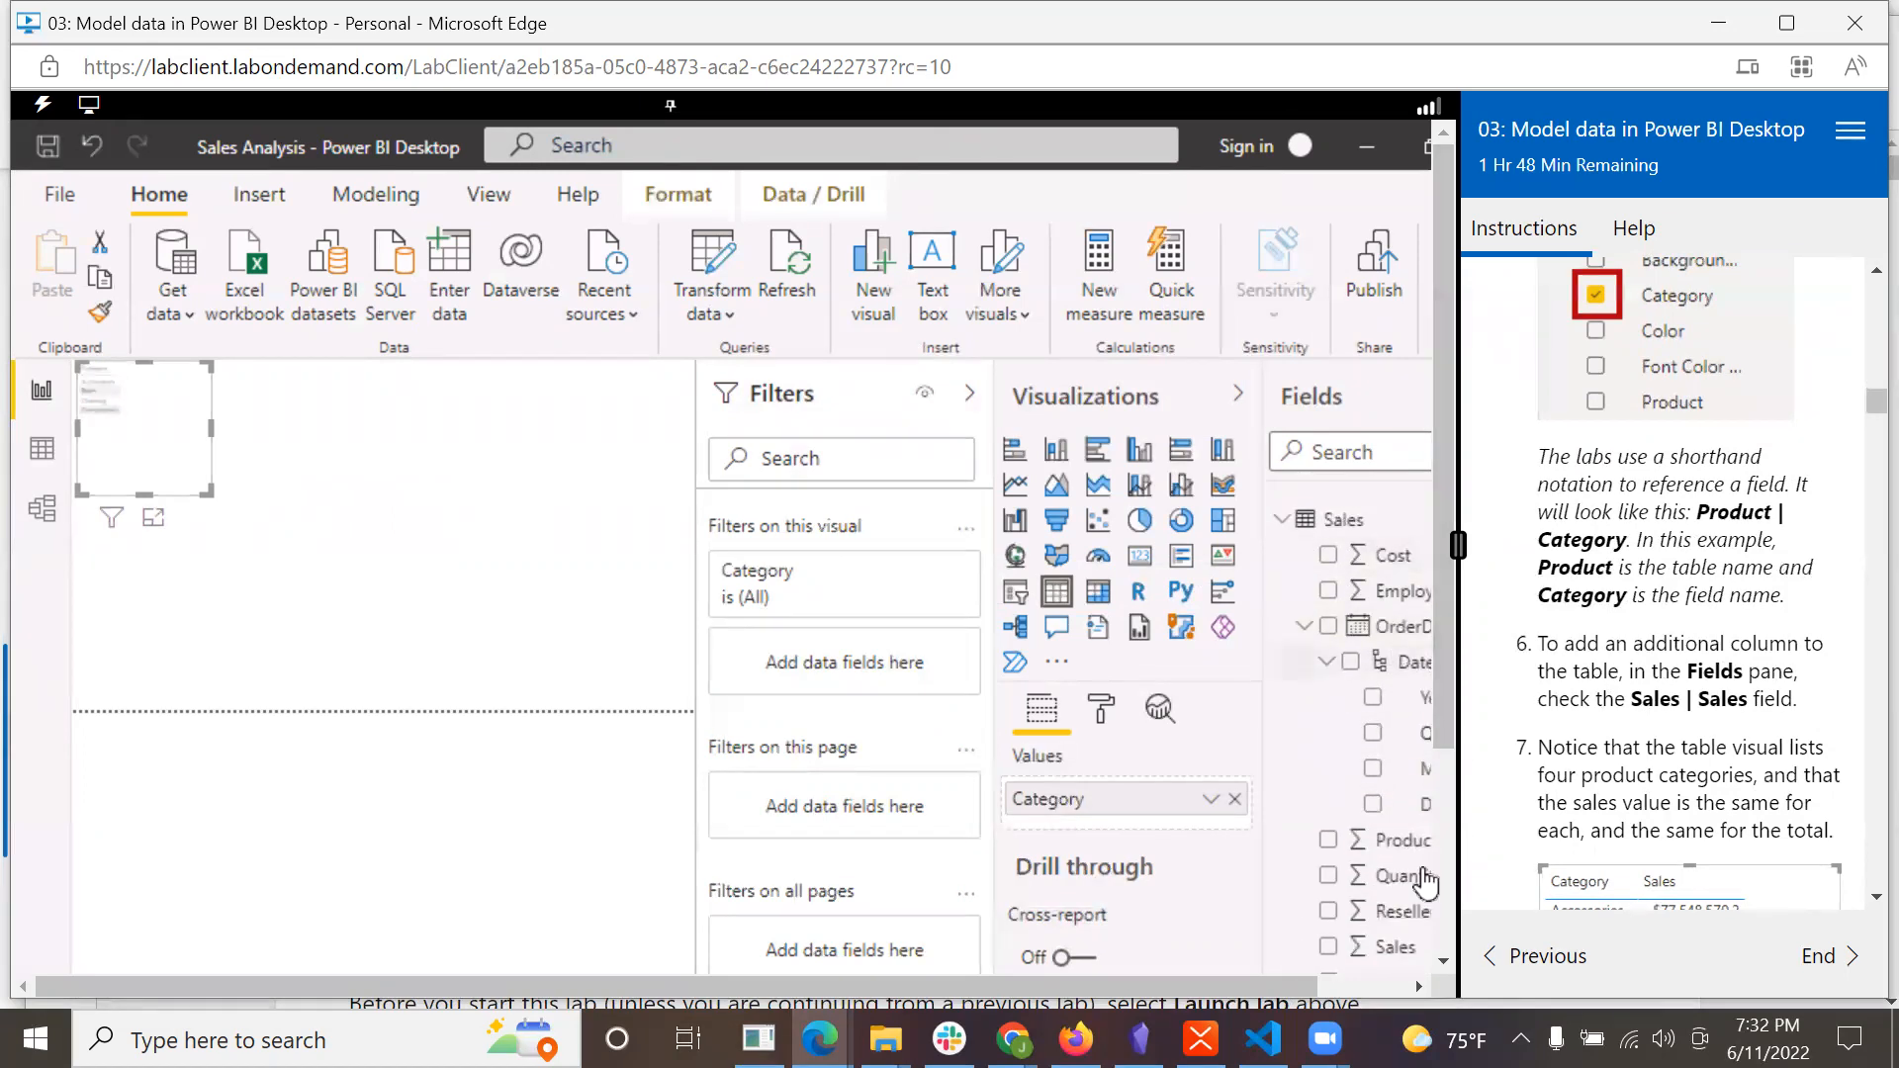
click(1330, 950)
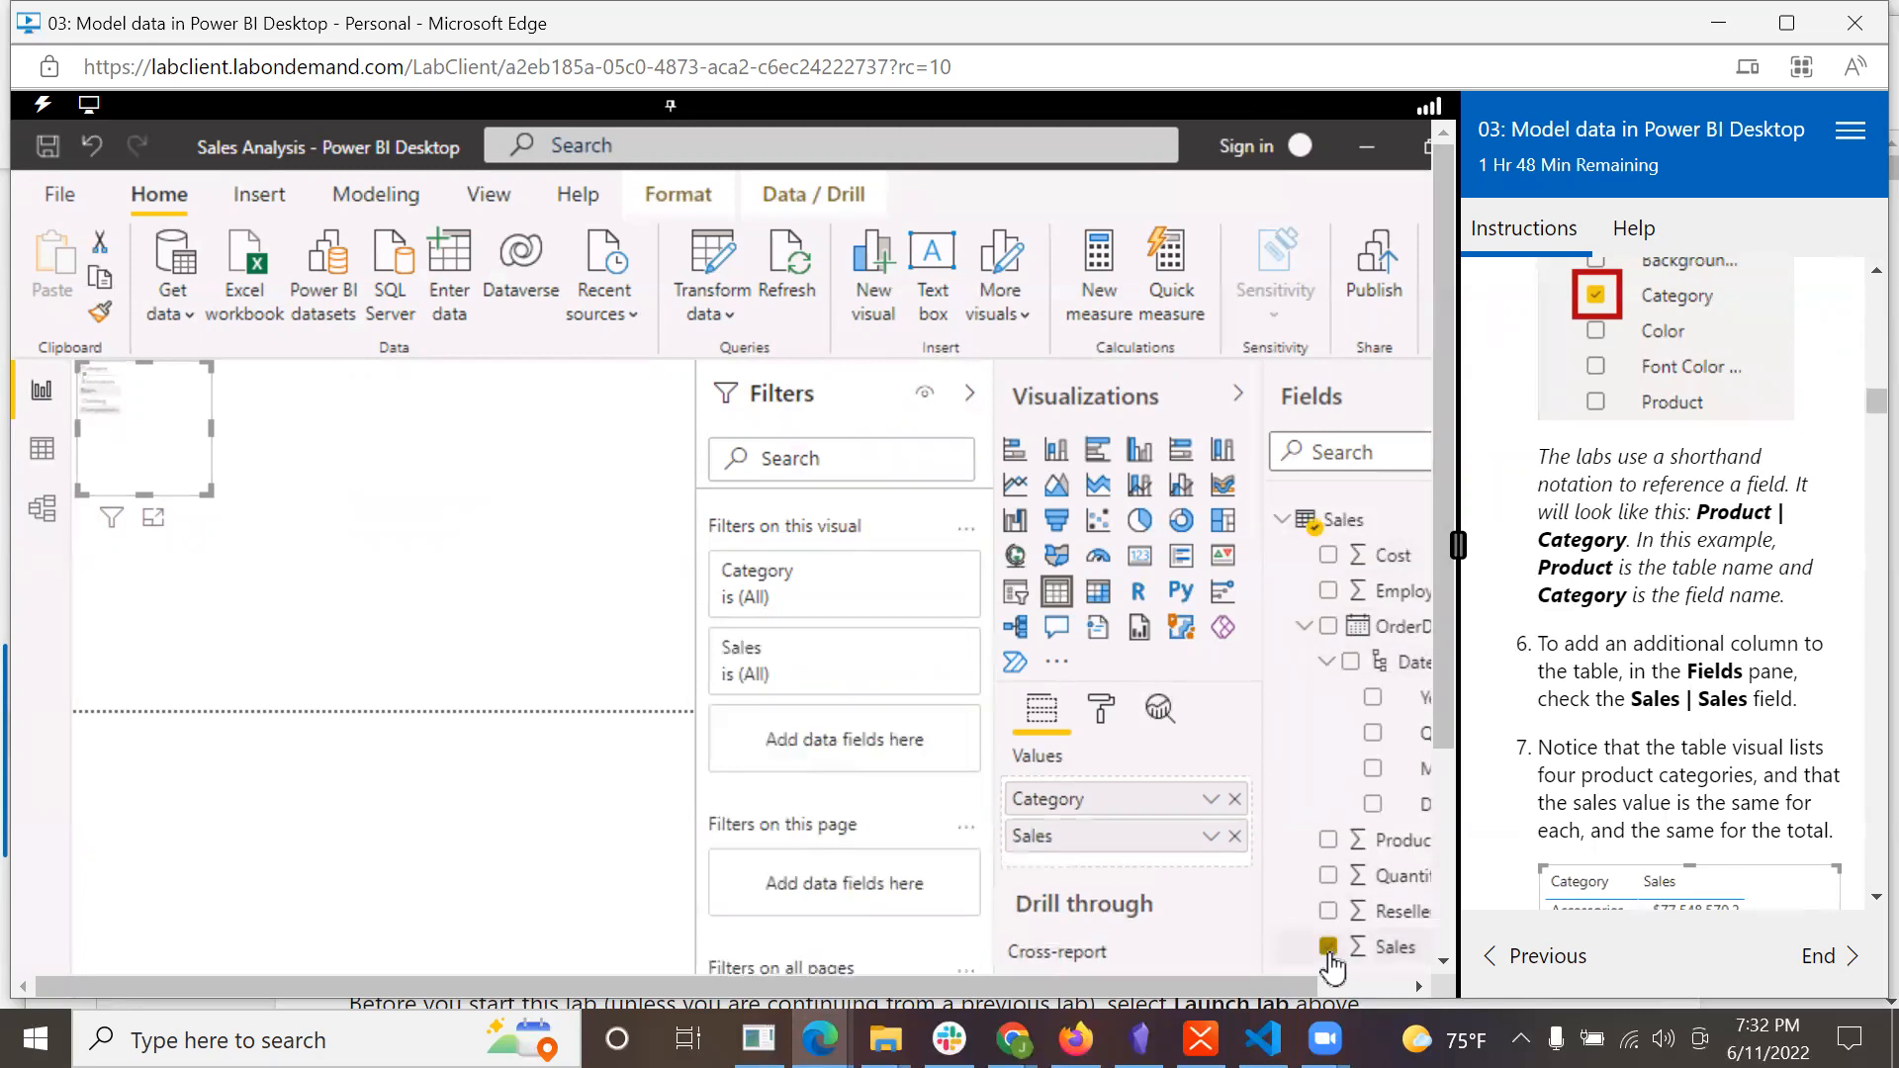
Read the lab note on the category sales values and enlarge the table visual on the report page.
scroll(1715, 781, down, 1)
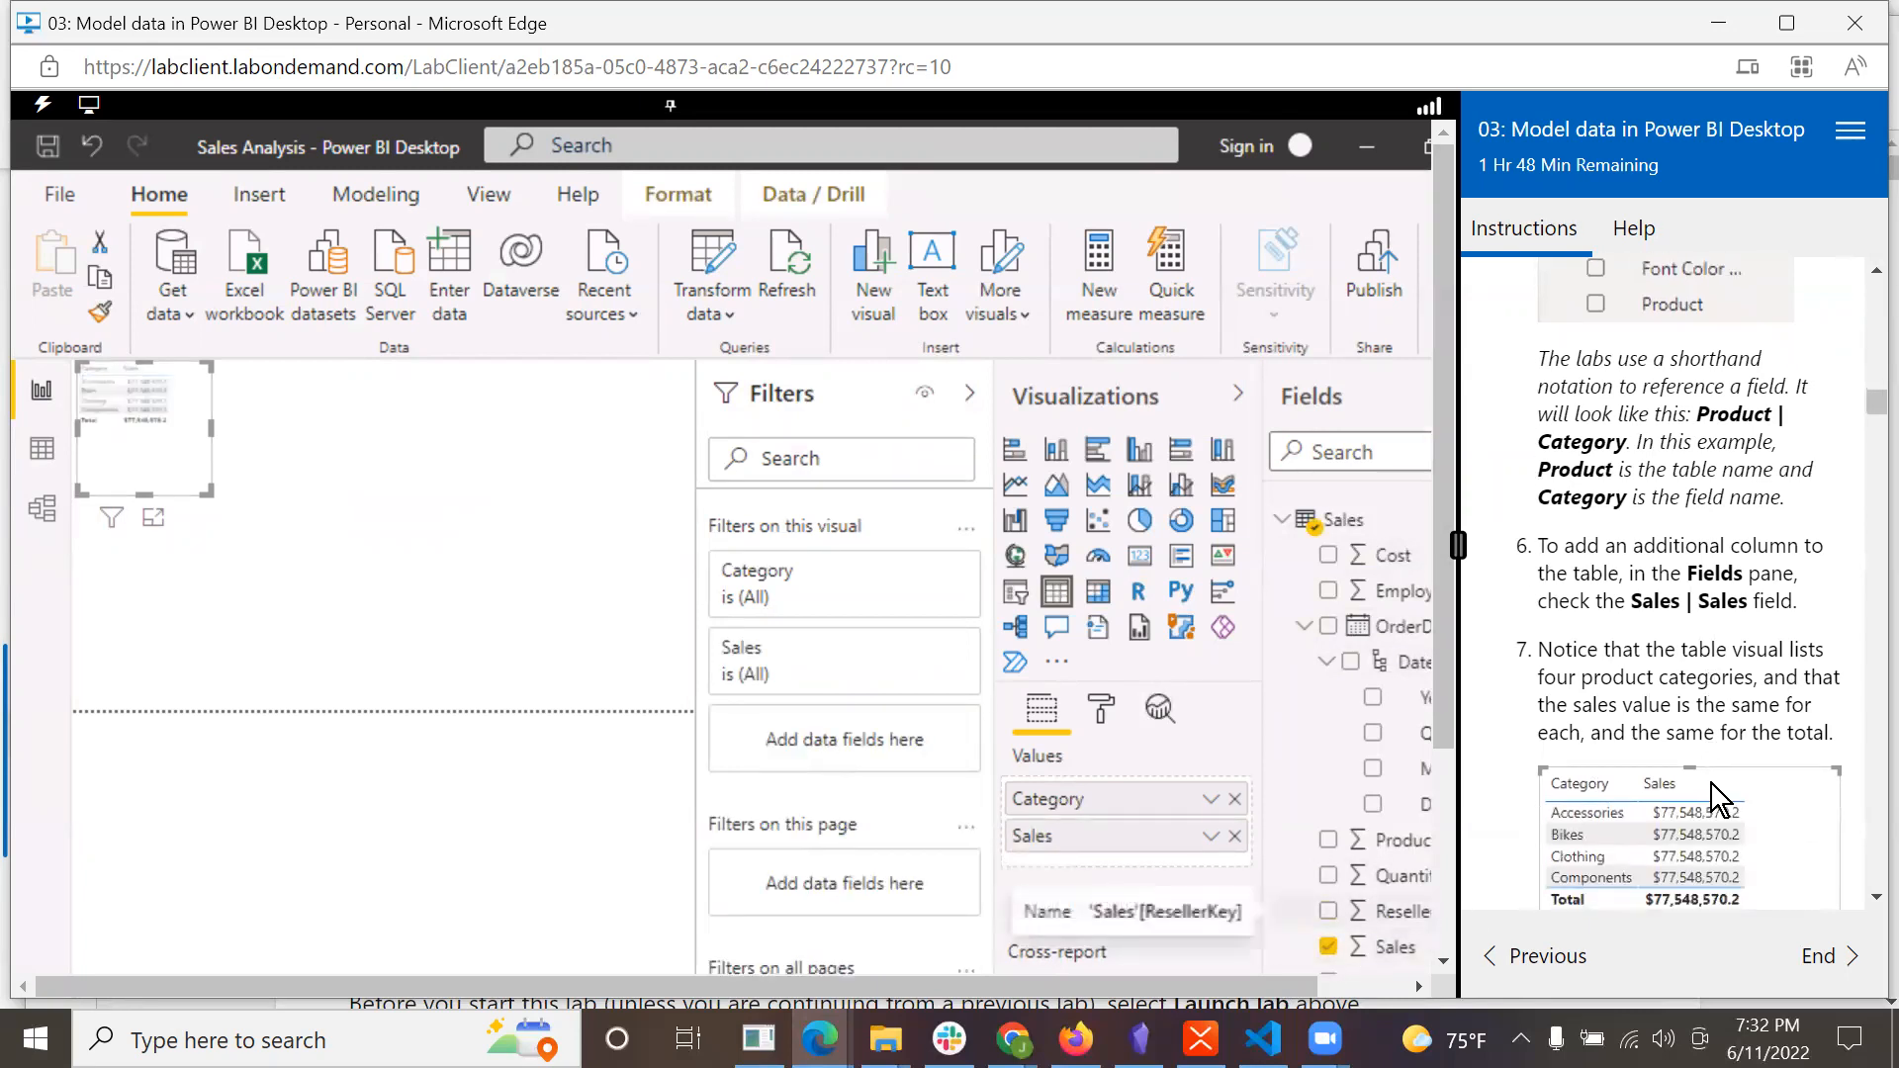
scroll(1743, 758, down, 2)
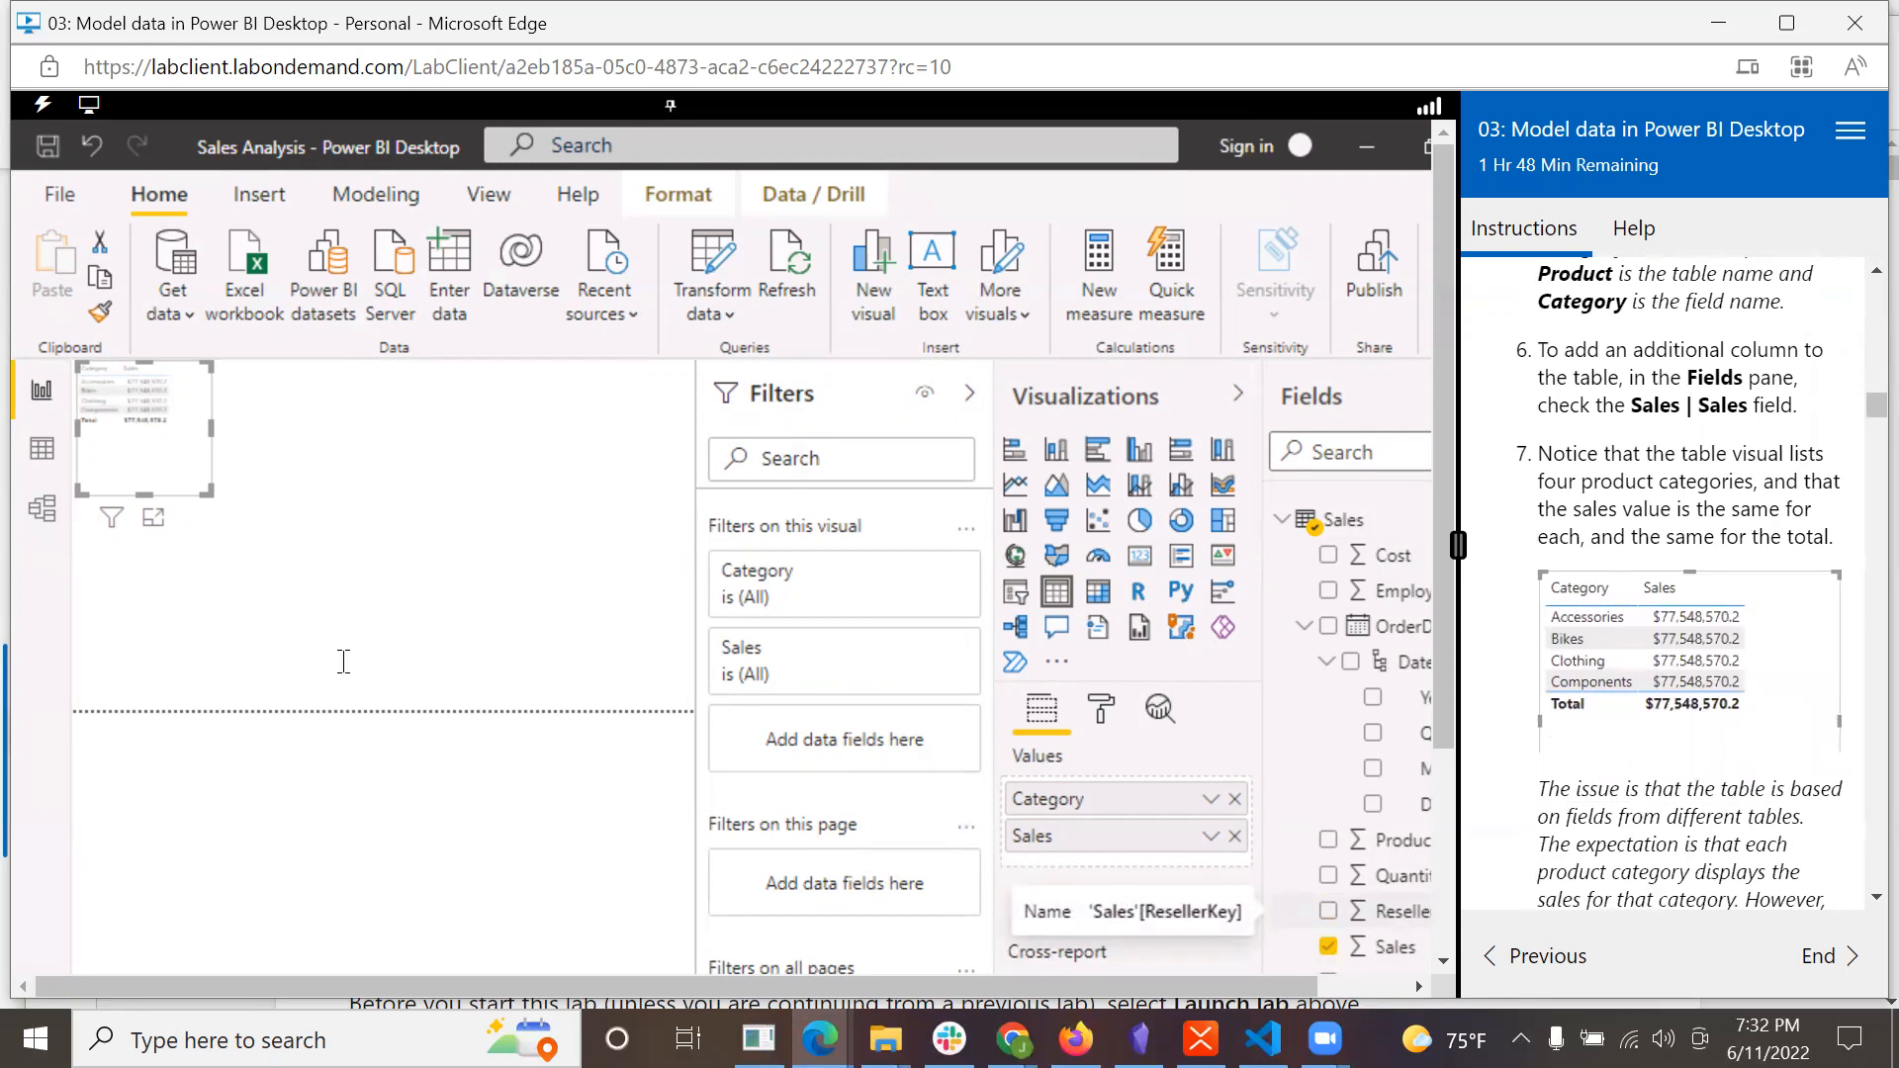
drag(211, 492, 334, 534)
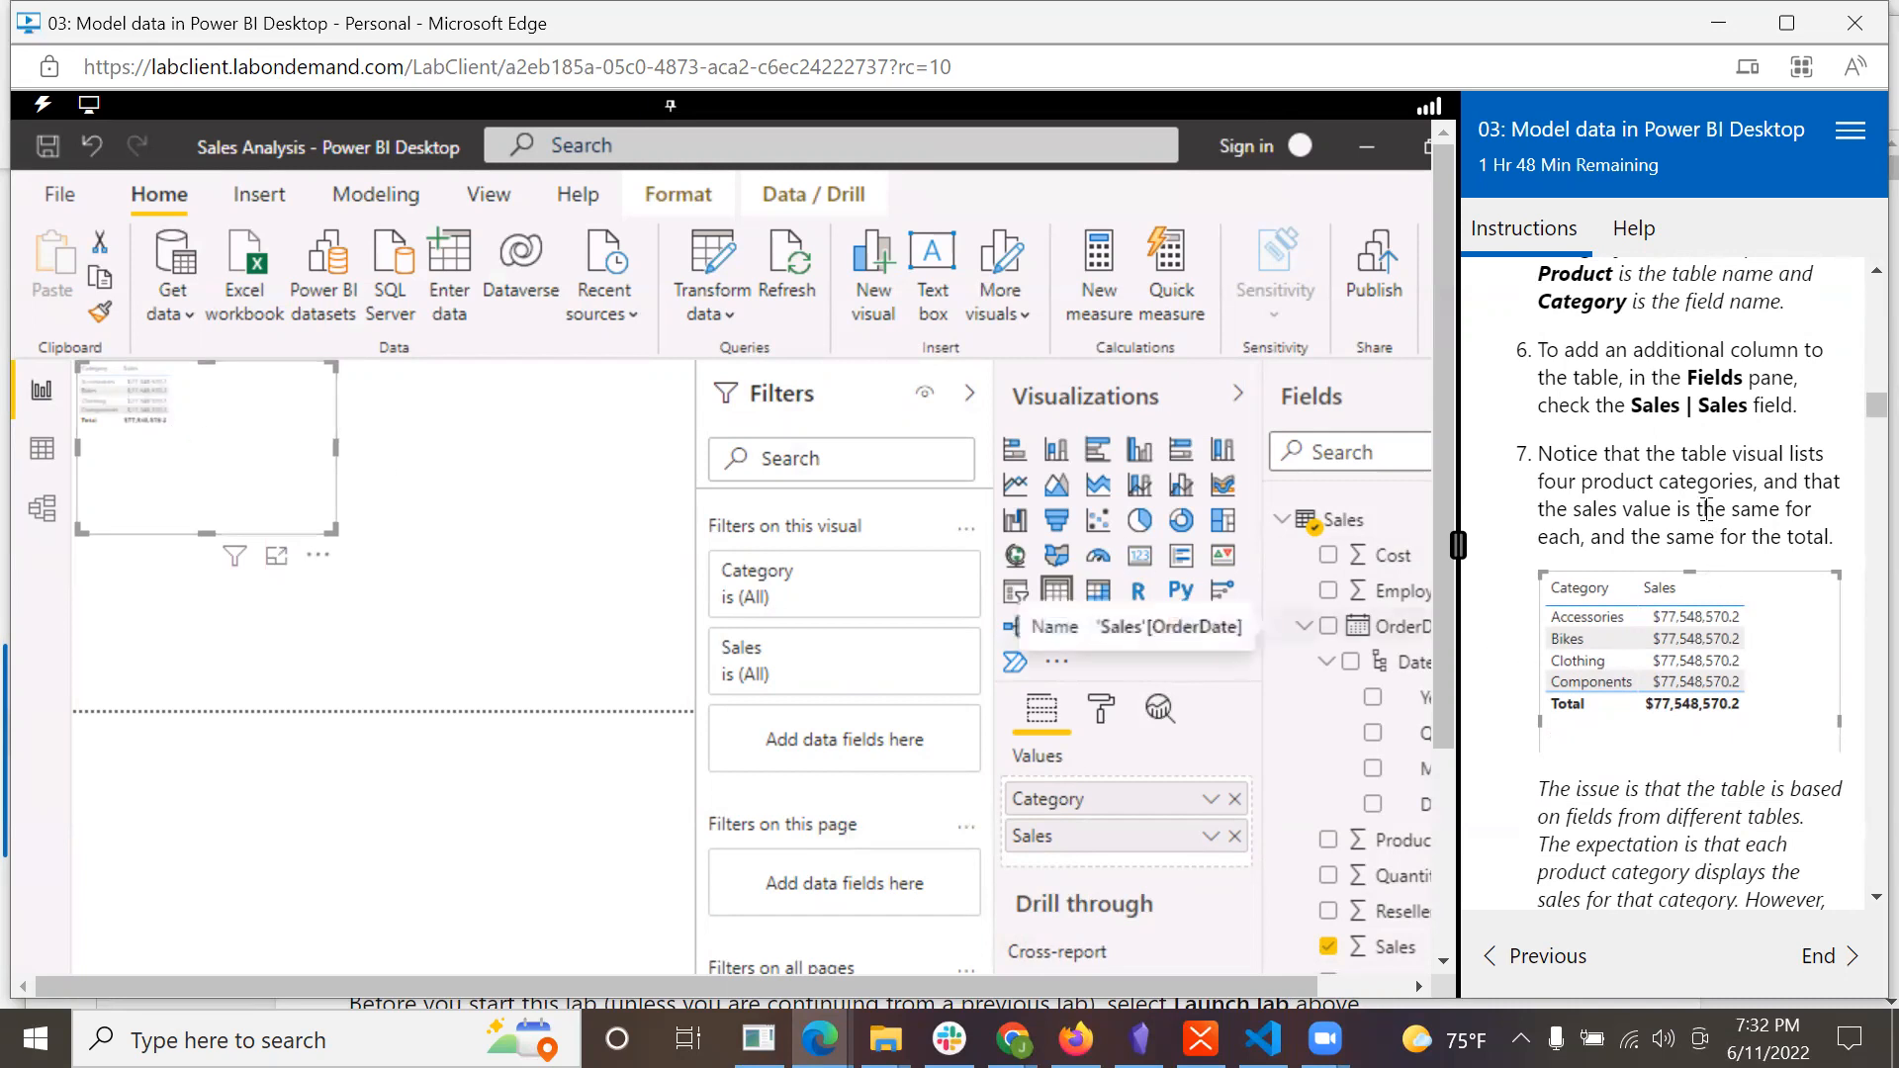
click(317, 558)
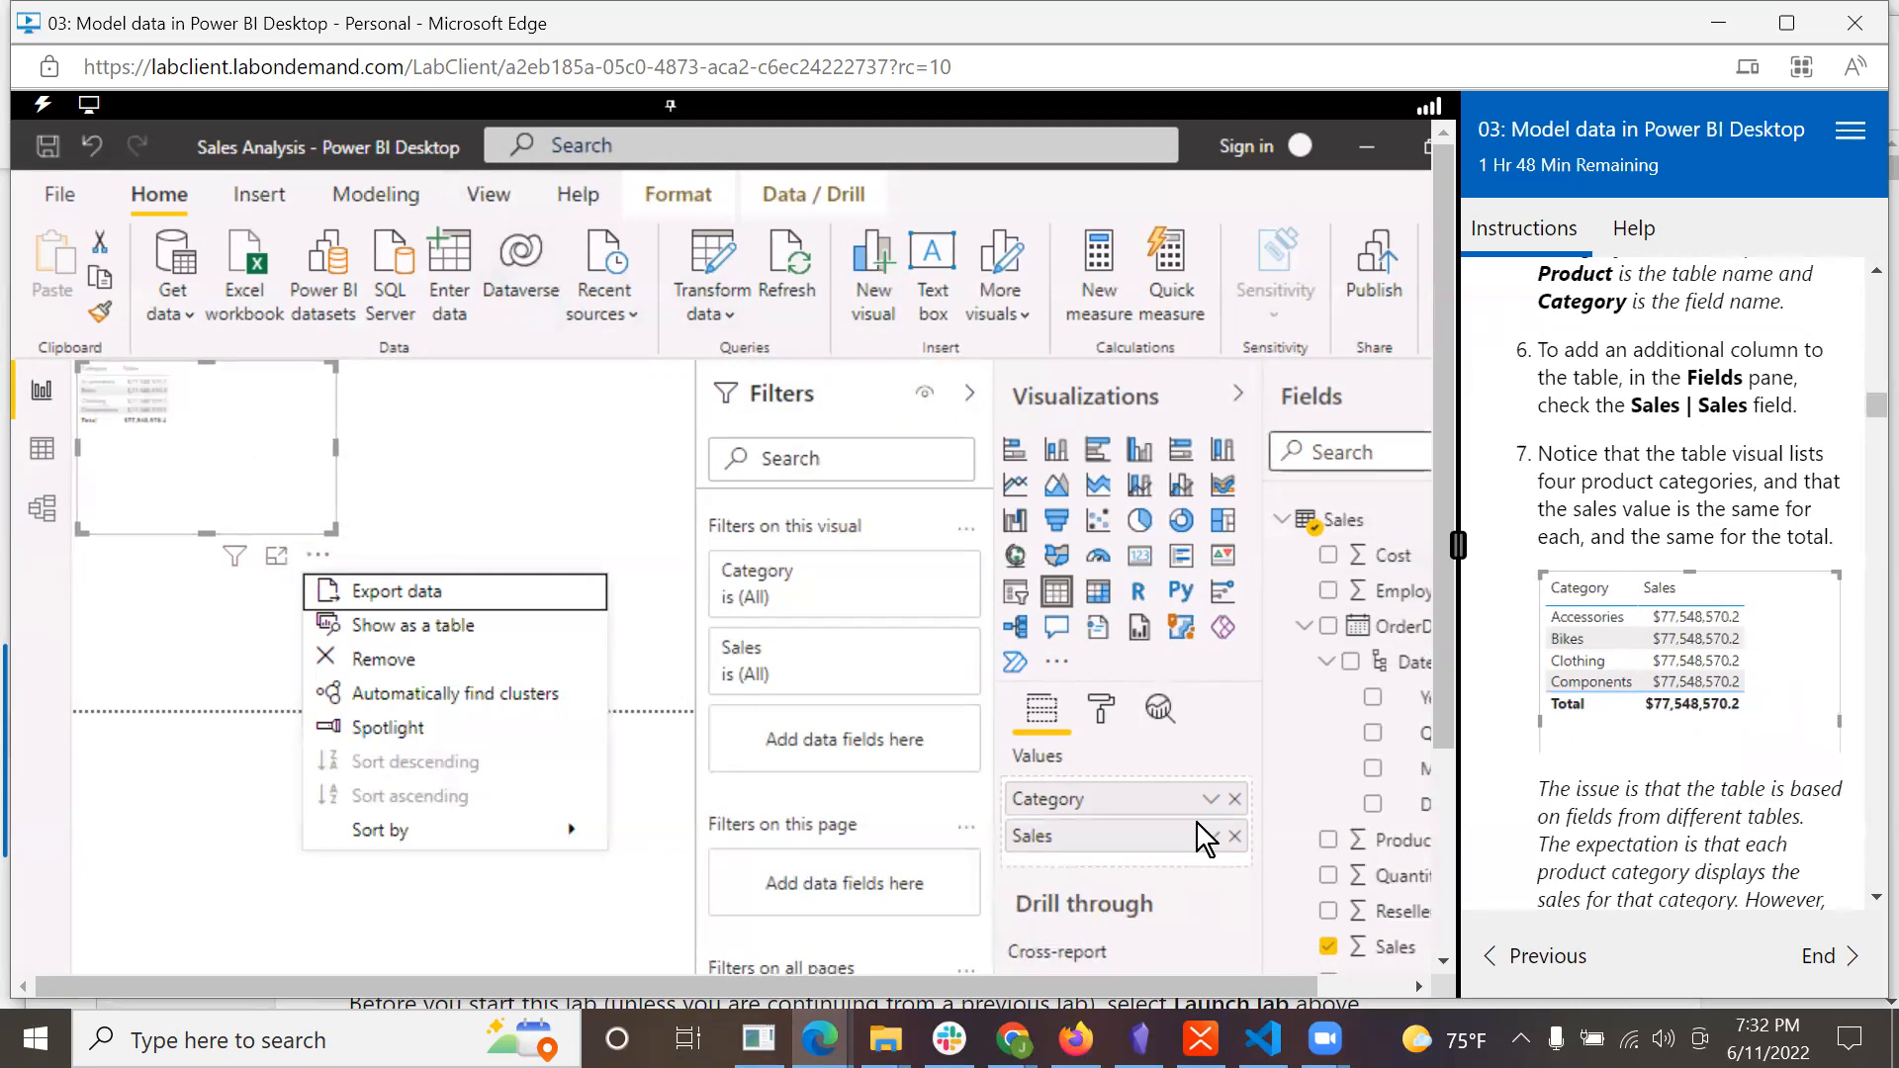
drag(1440, 680, 1456, 982)
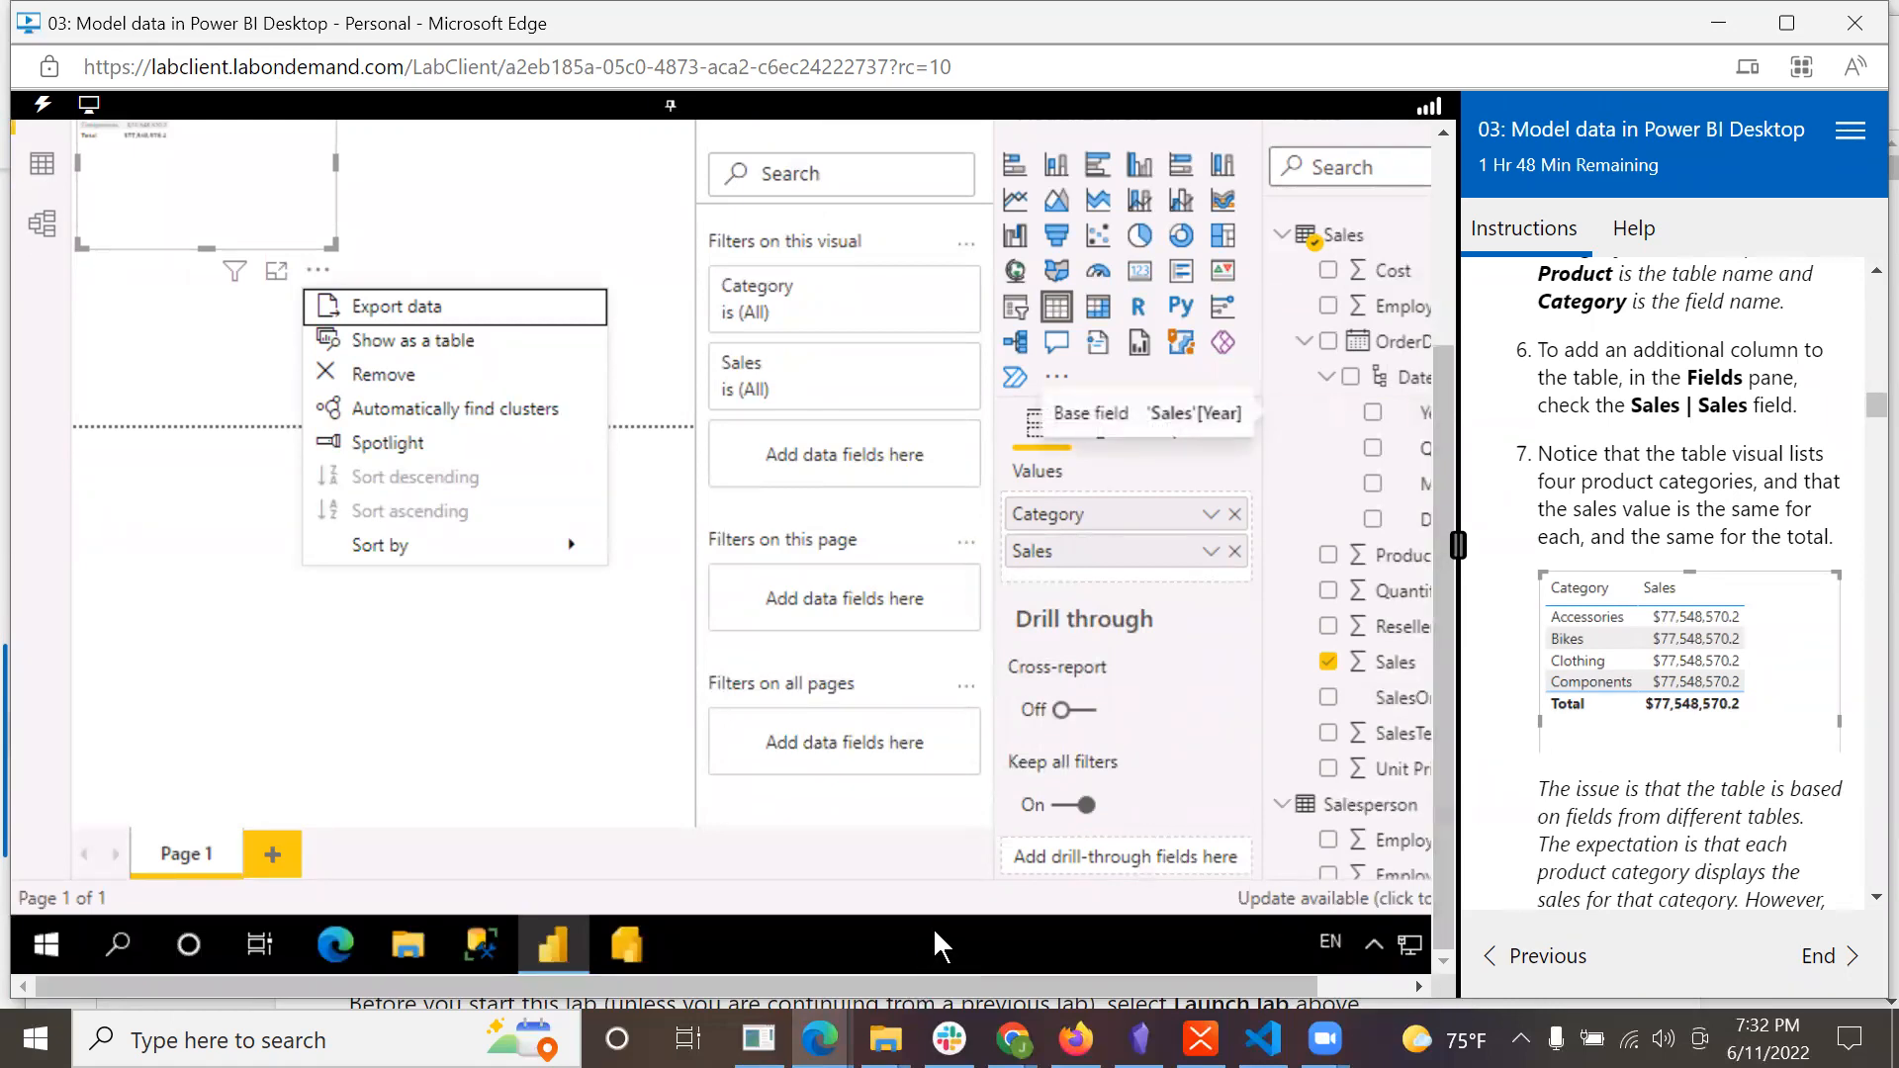
drag(916, 993, 1229, 970)
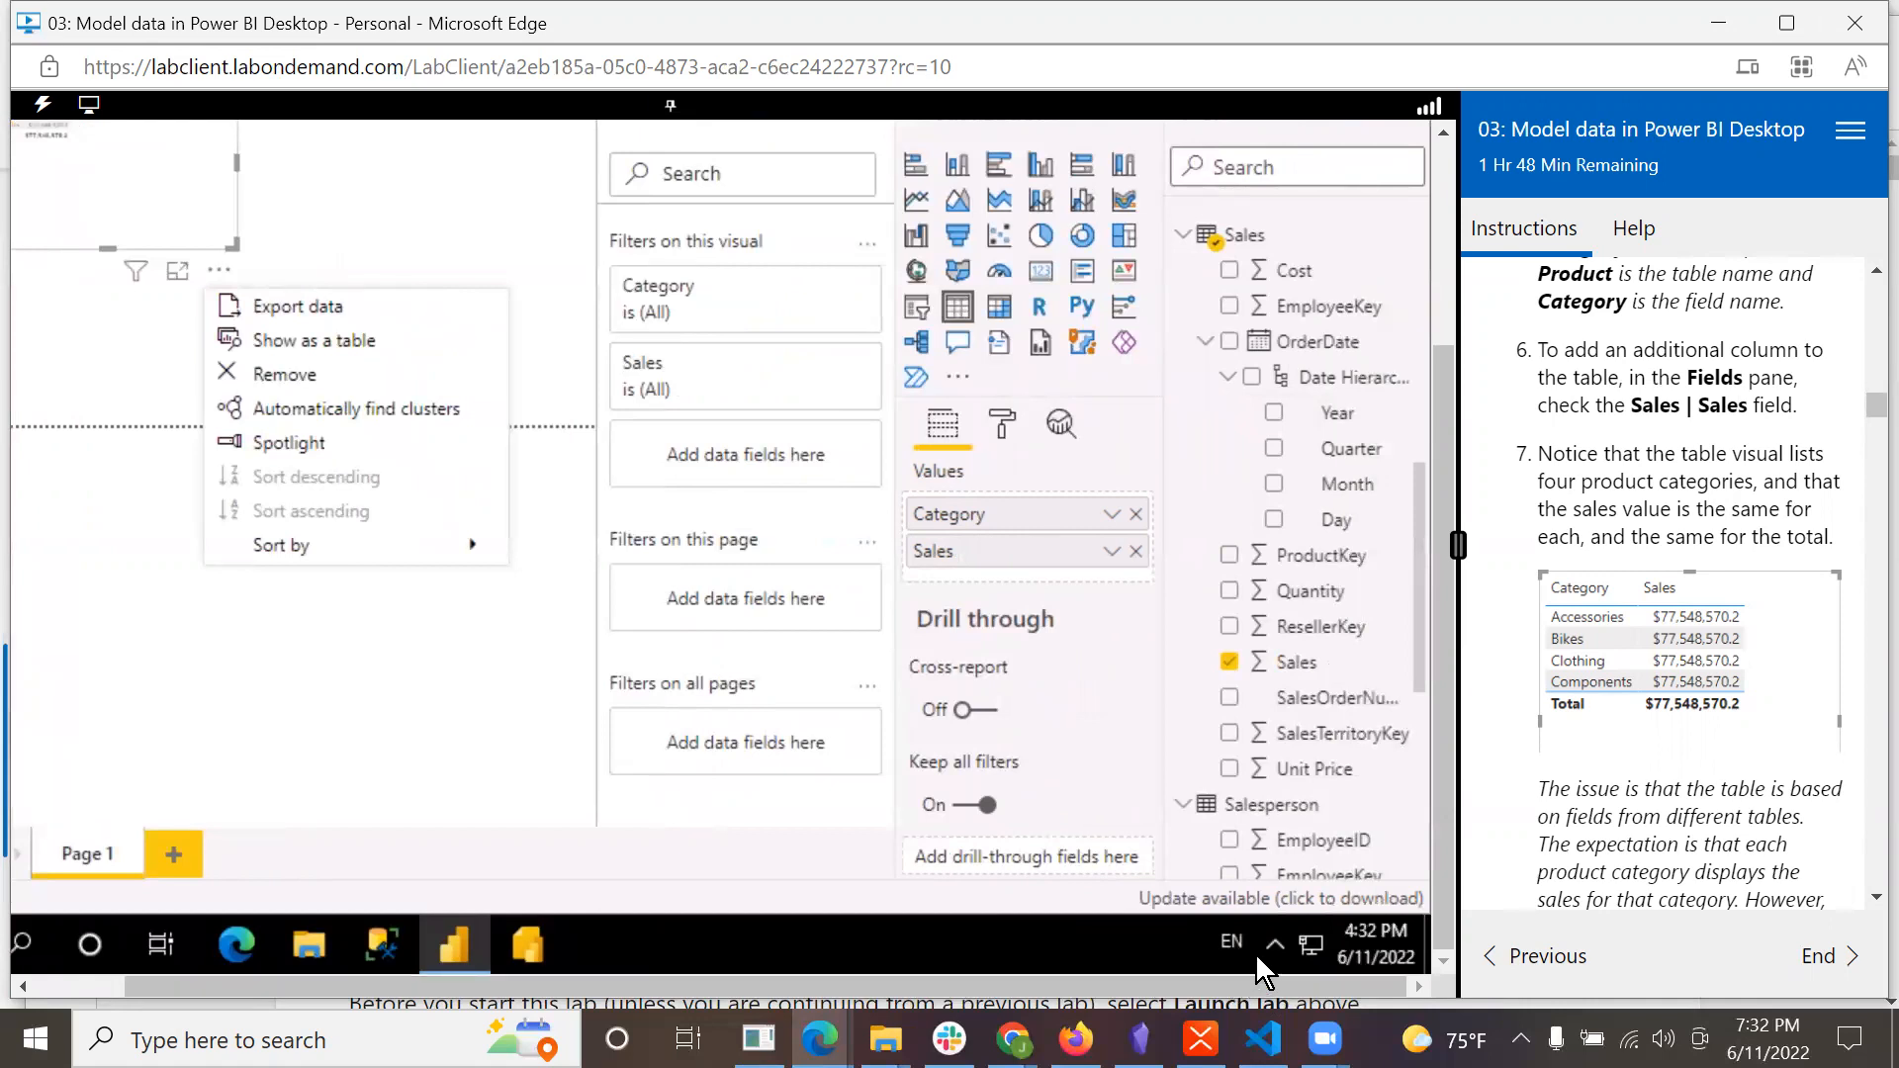
click(1268, 951)
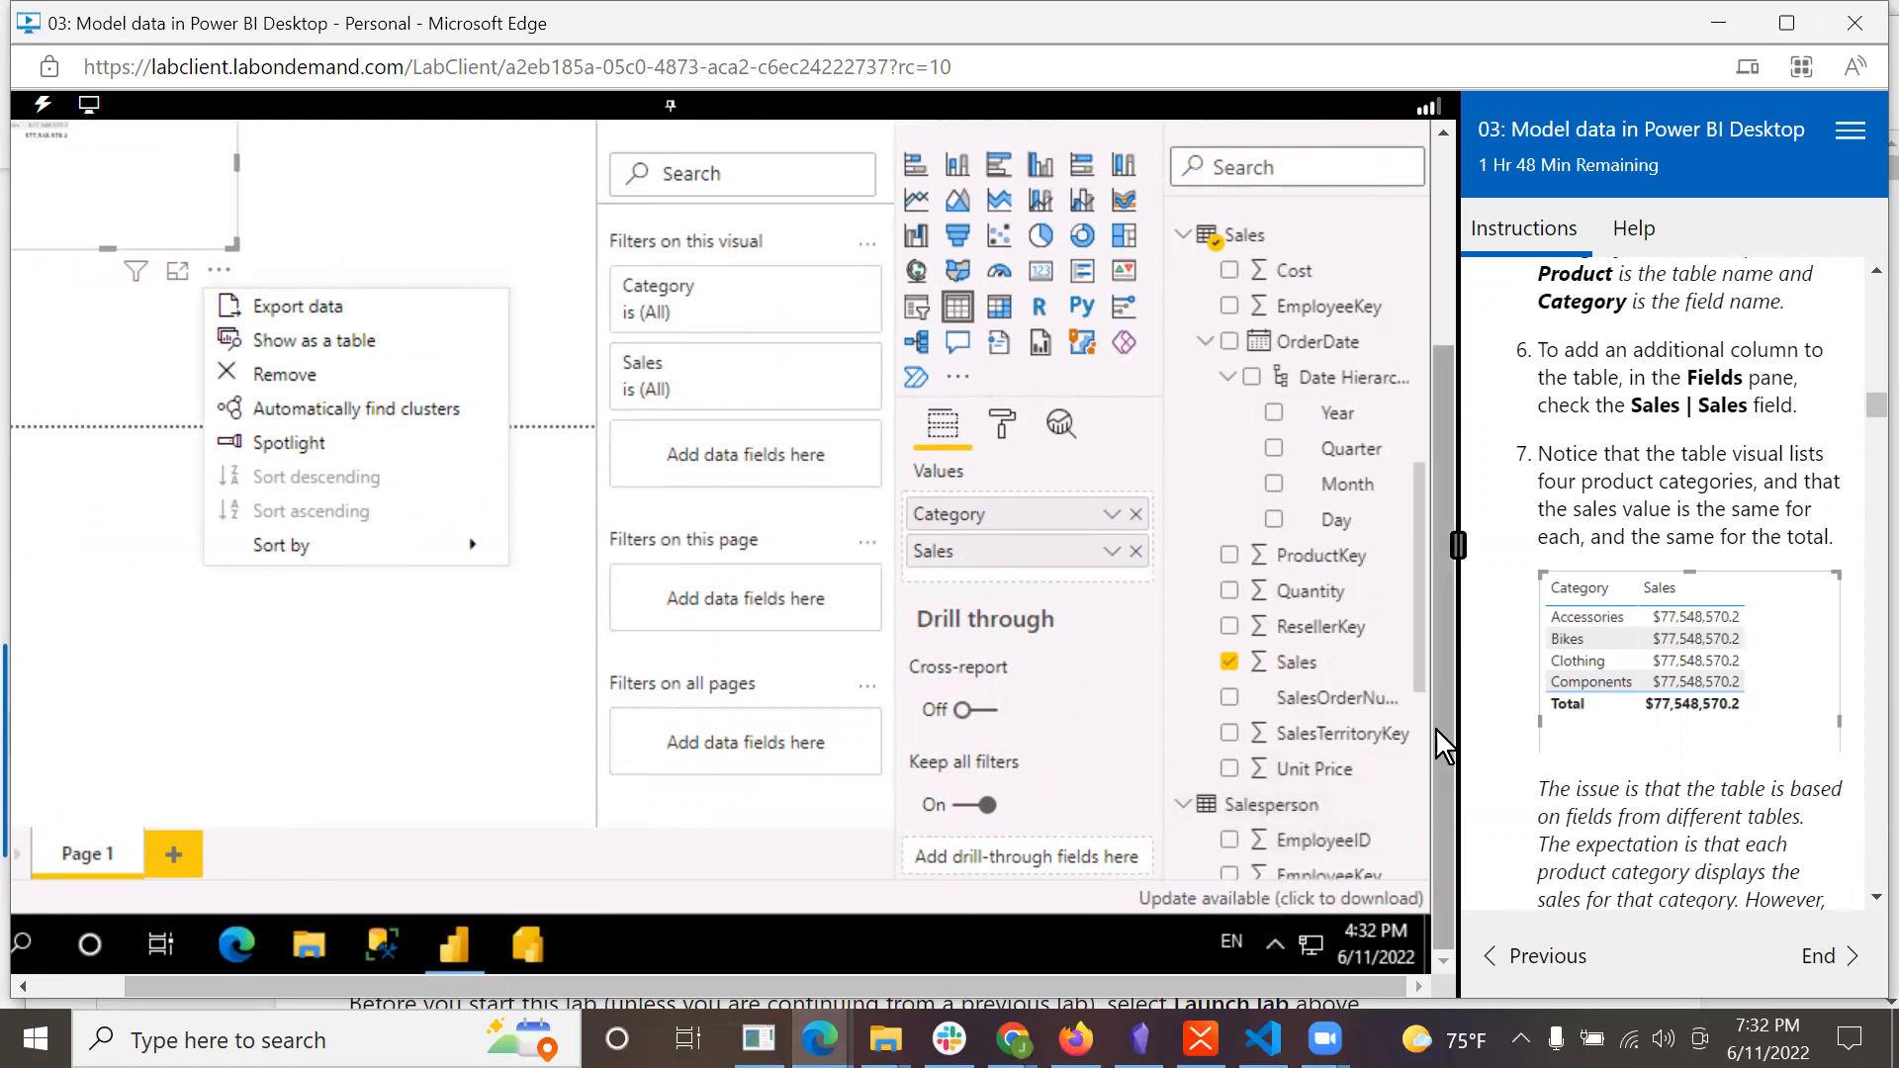
drag(1425, 676, 1446, 269)
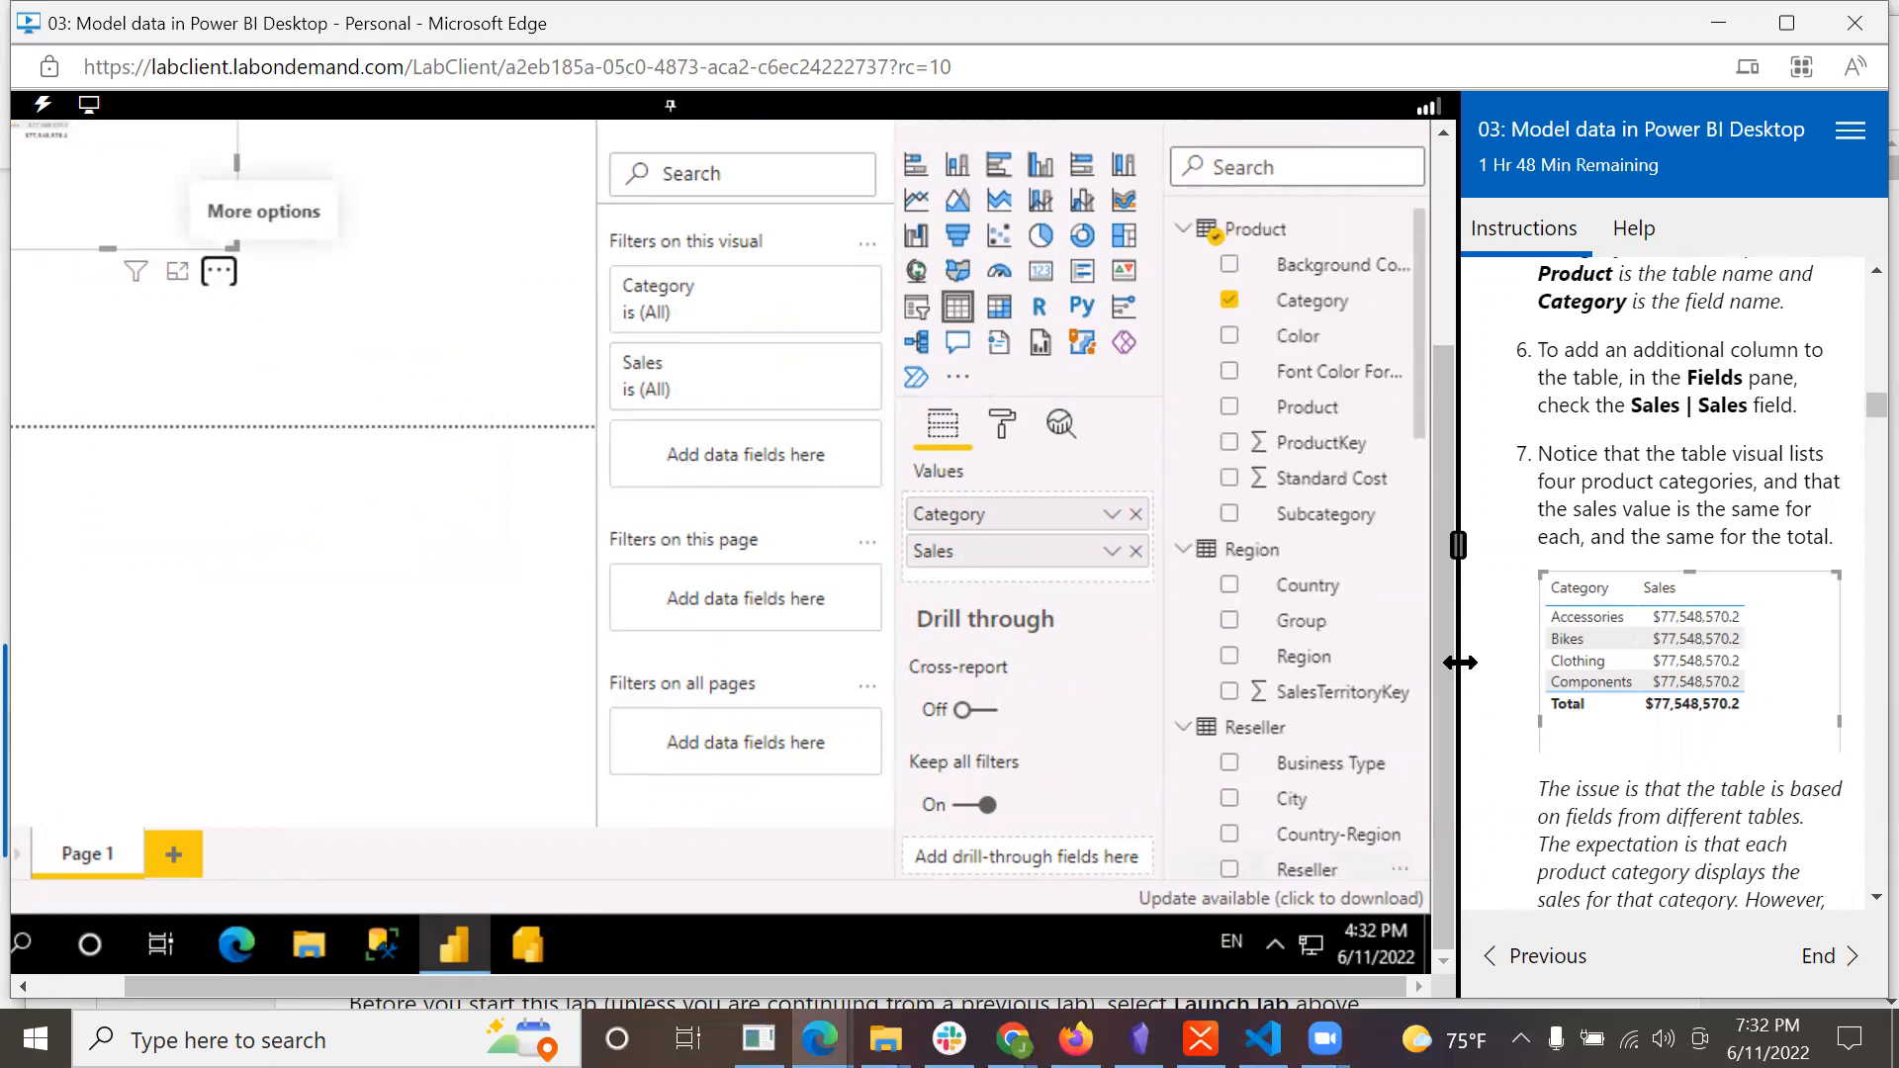
drag(1445, 376, 1446, 181)
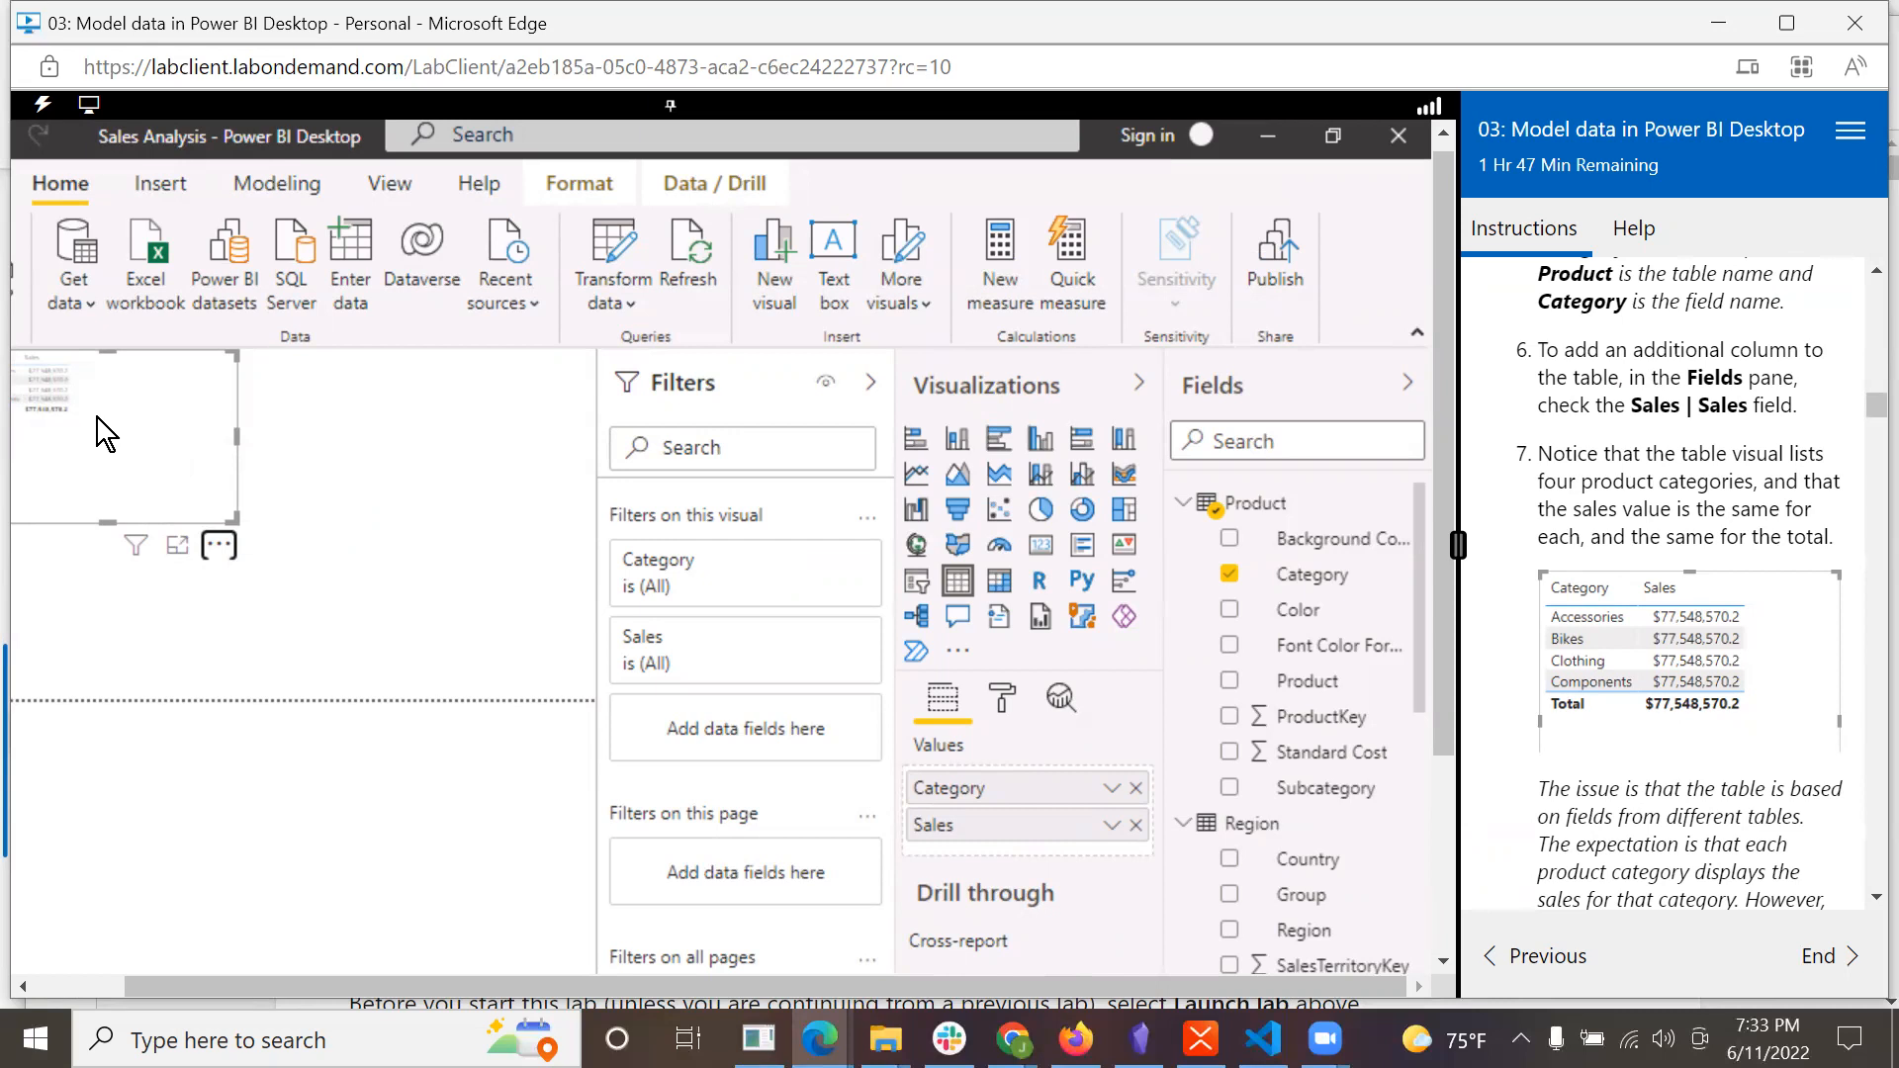
Set the report page view to Actual size so the category sales table is readable.
click(418, 182)
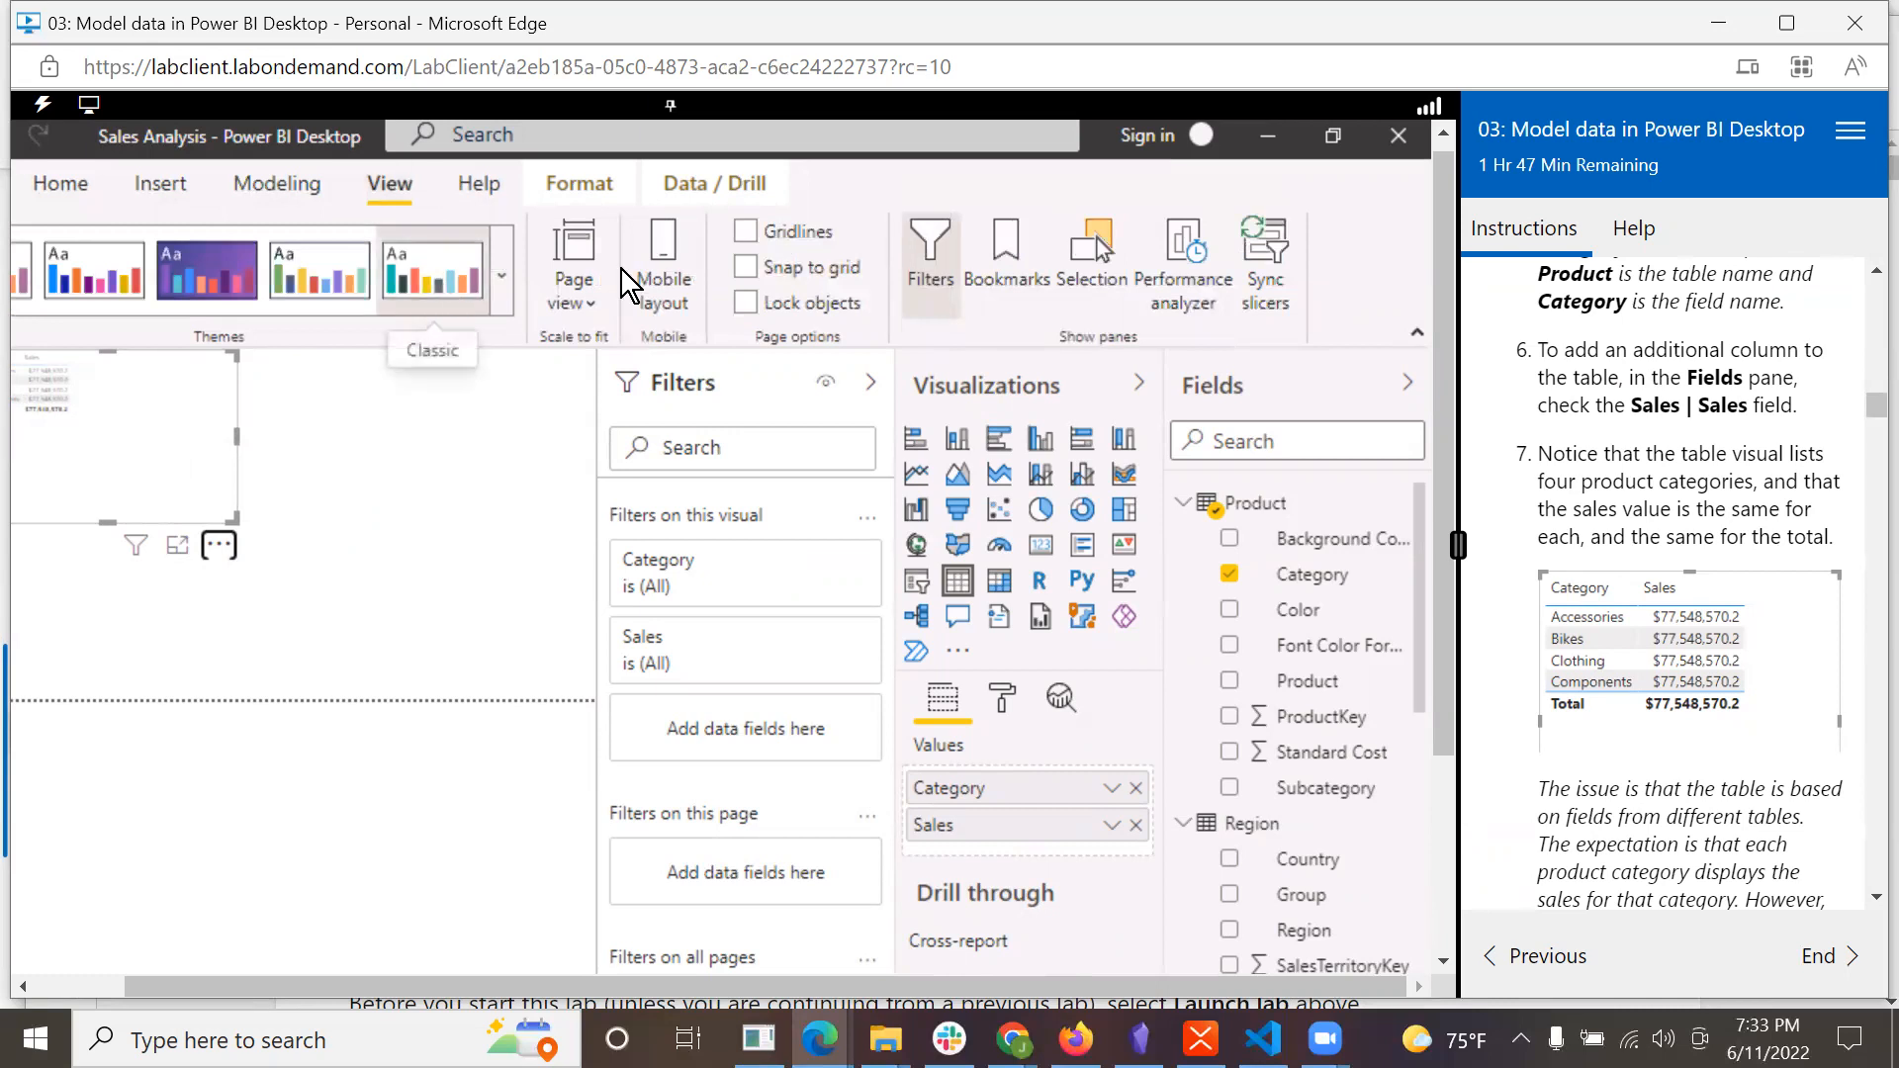
click(1416, 323)
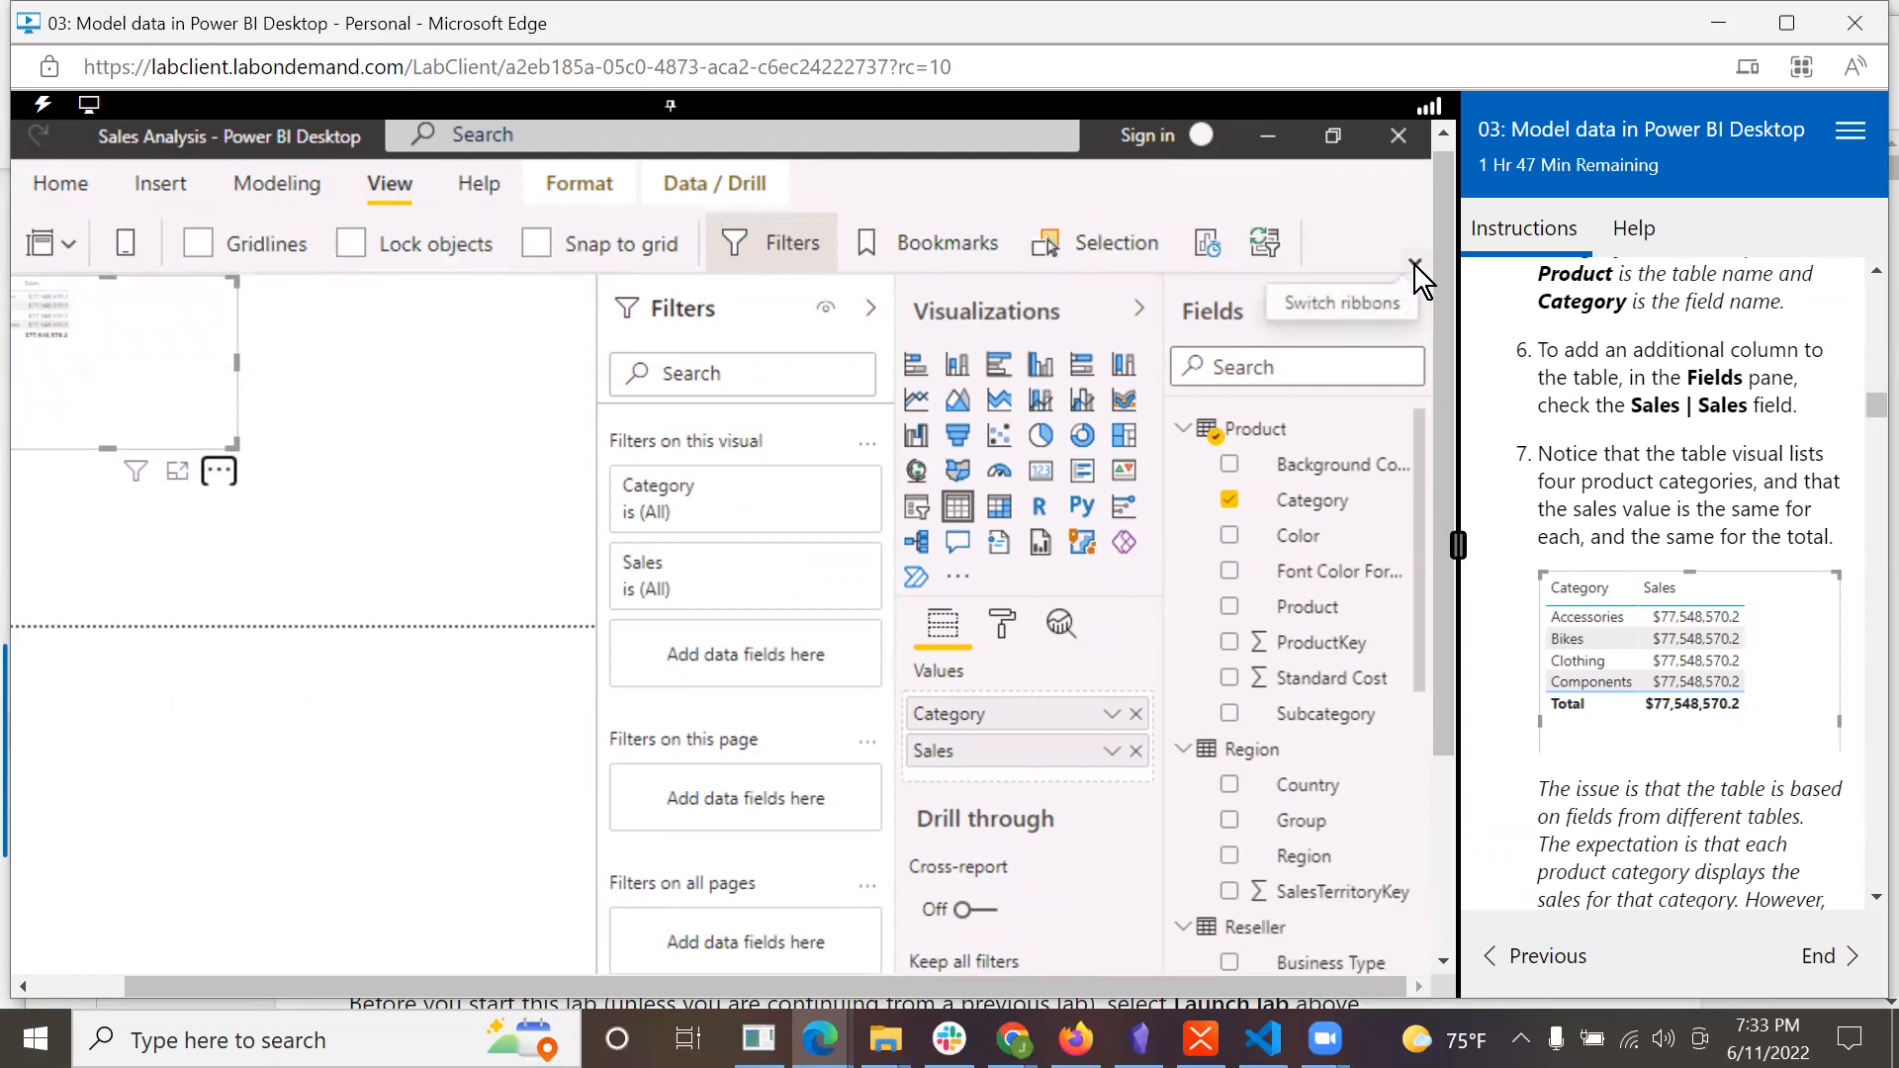
click(1415, 263)
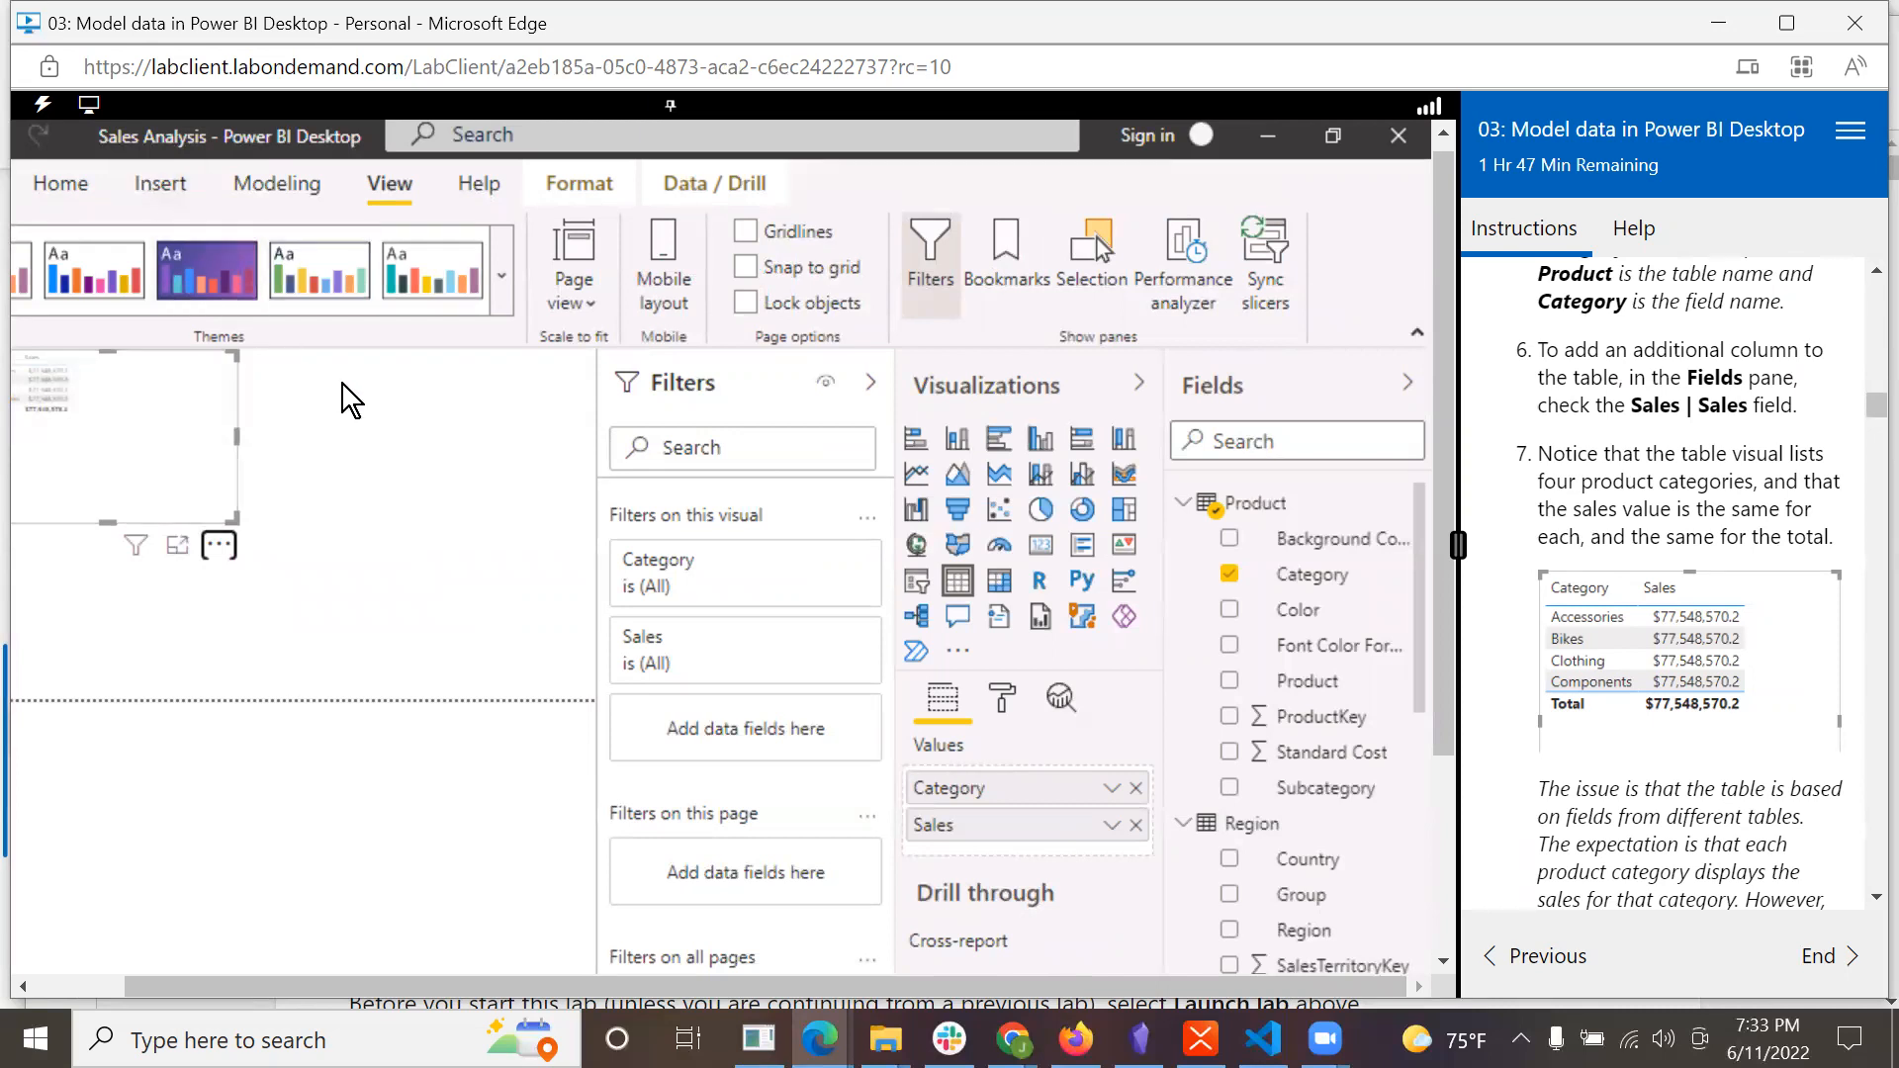
click(595, 300)
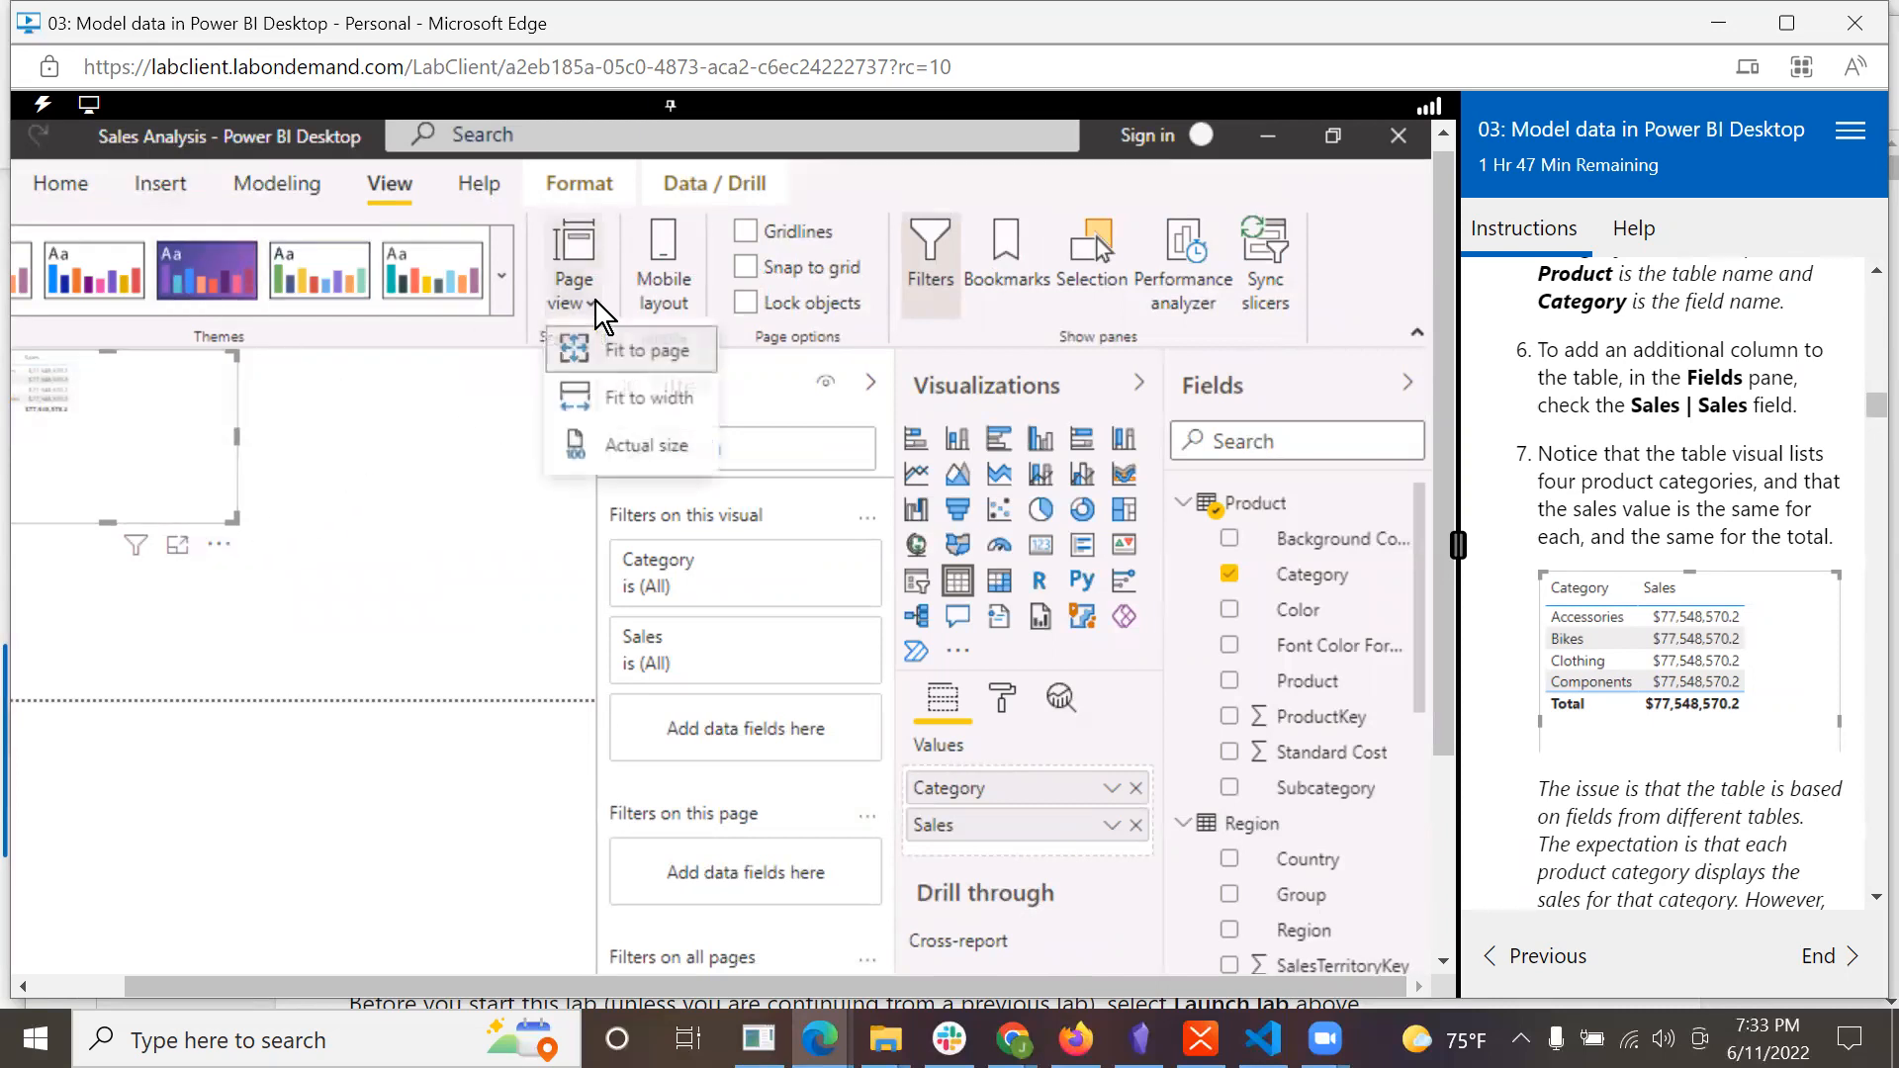
click(574, 402)
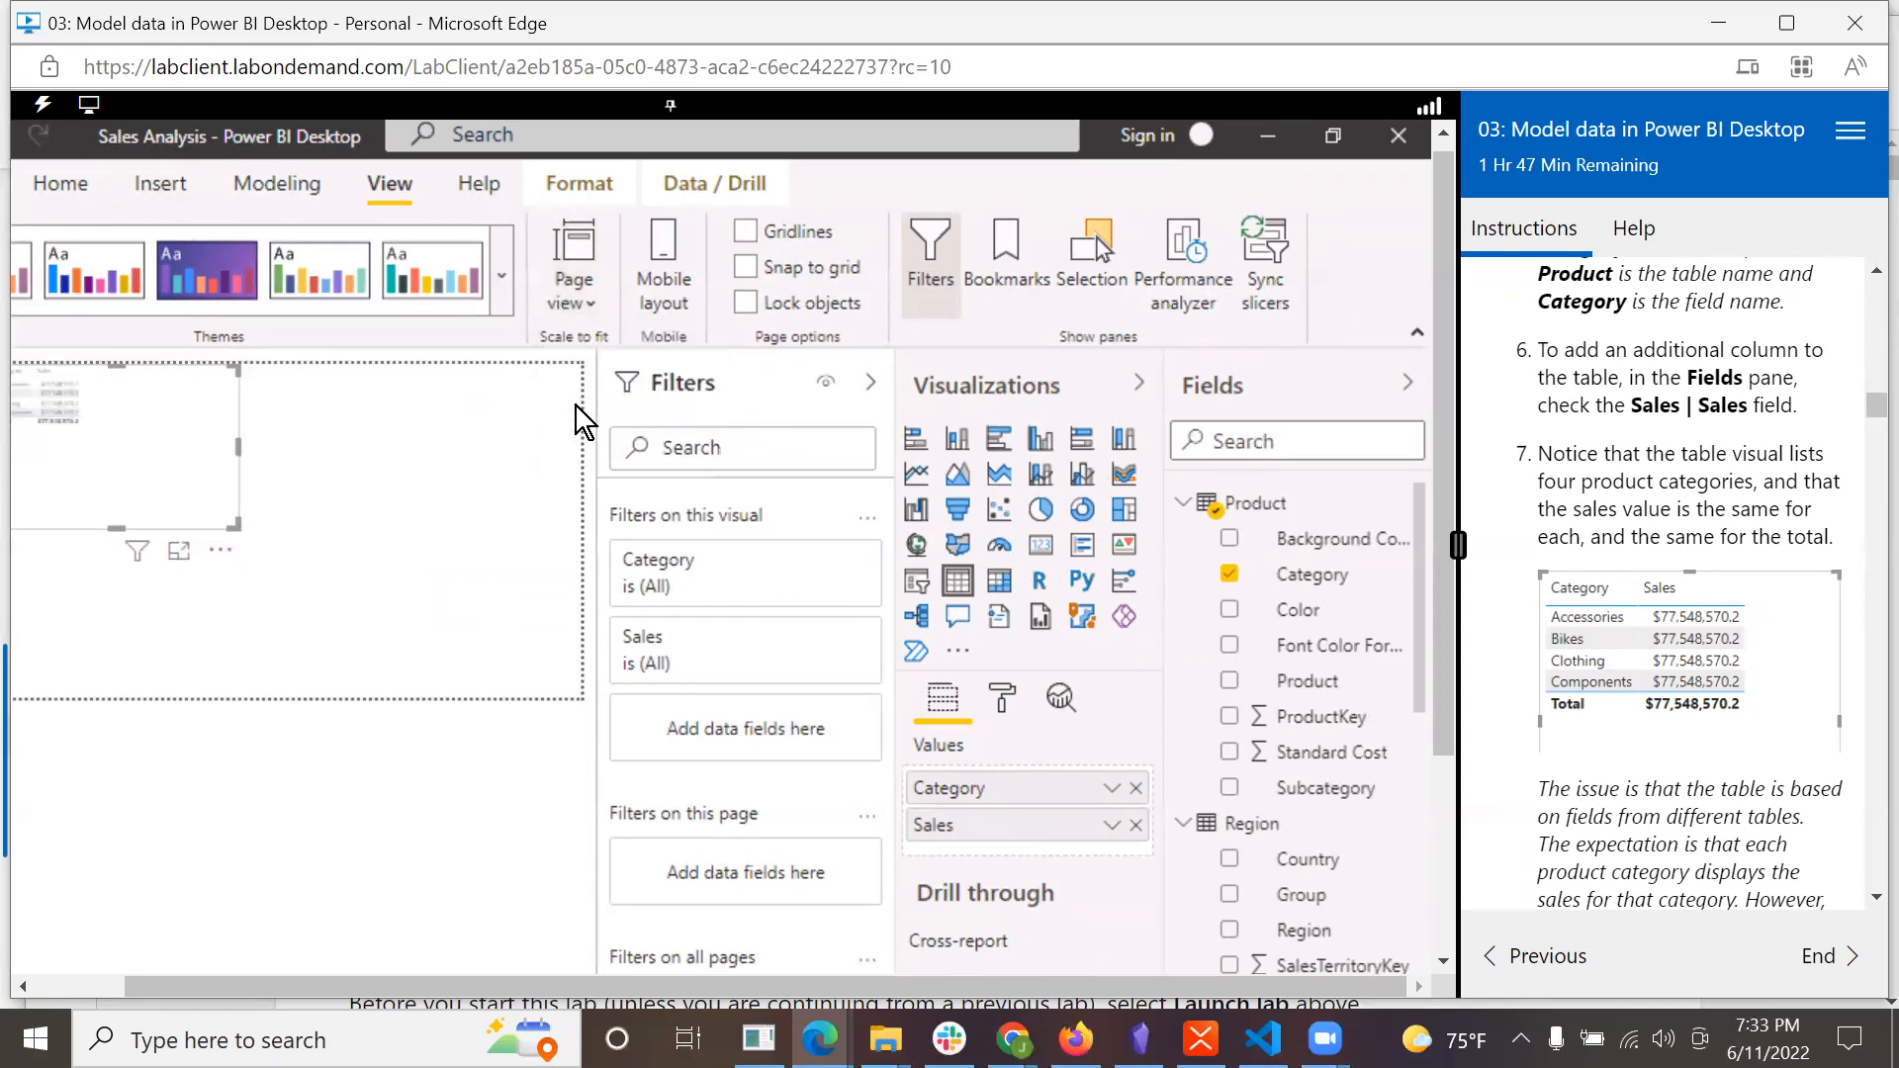
click(584, 294)
click(580, 441)
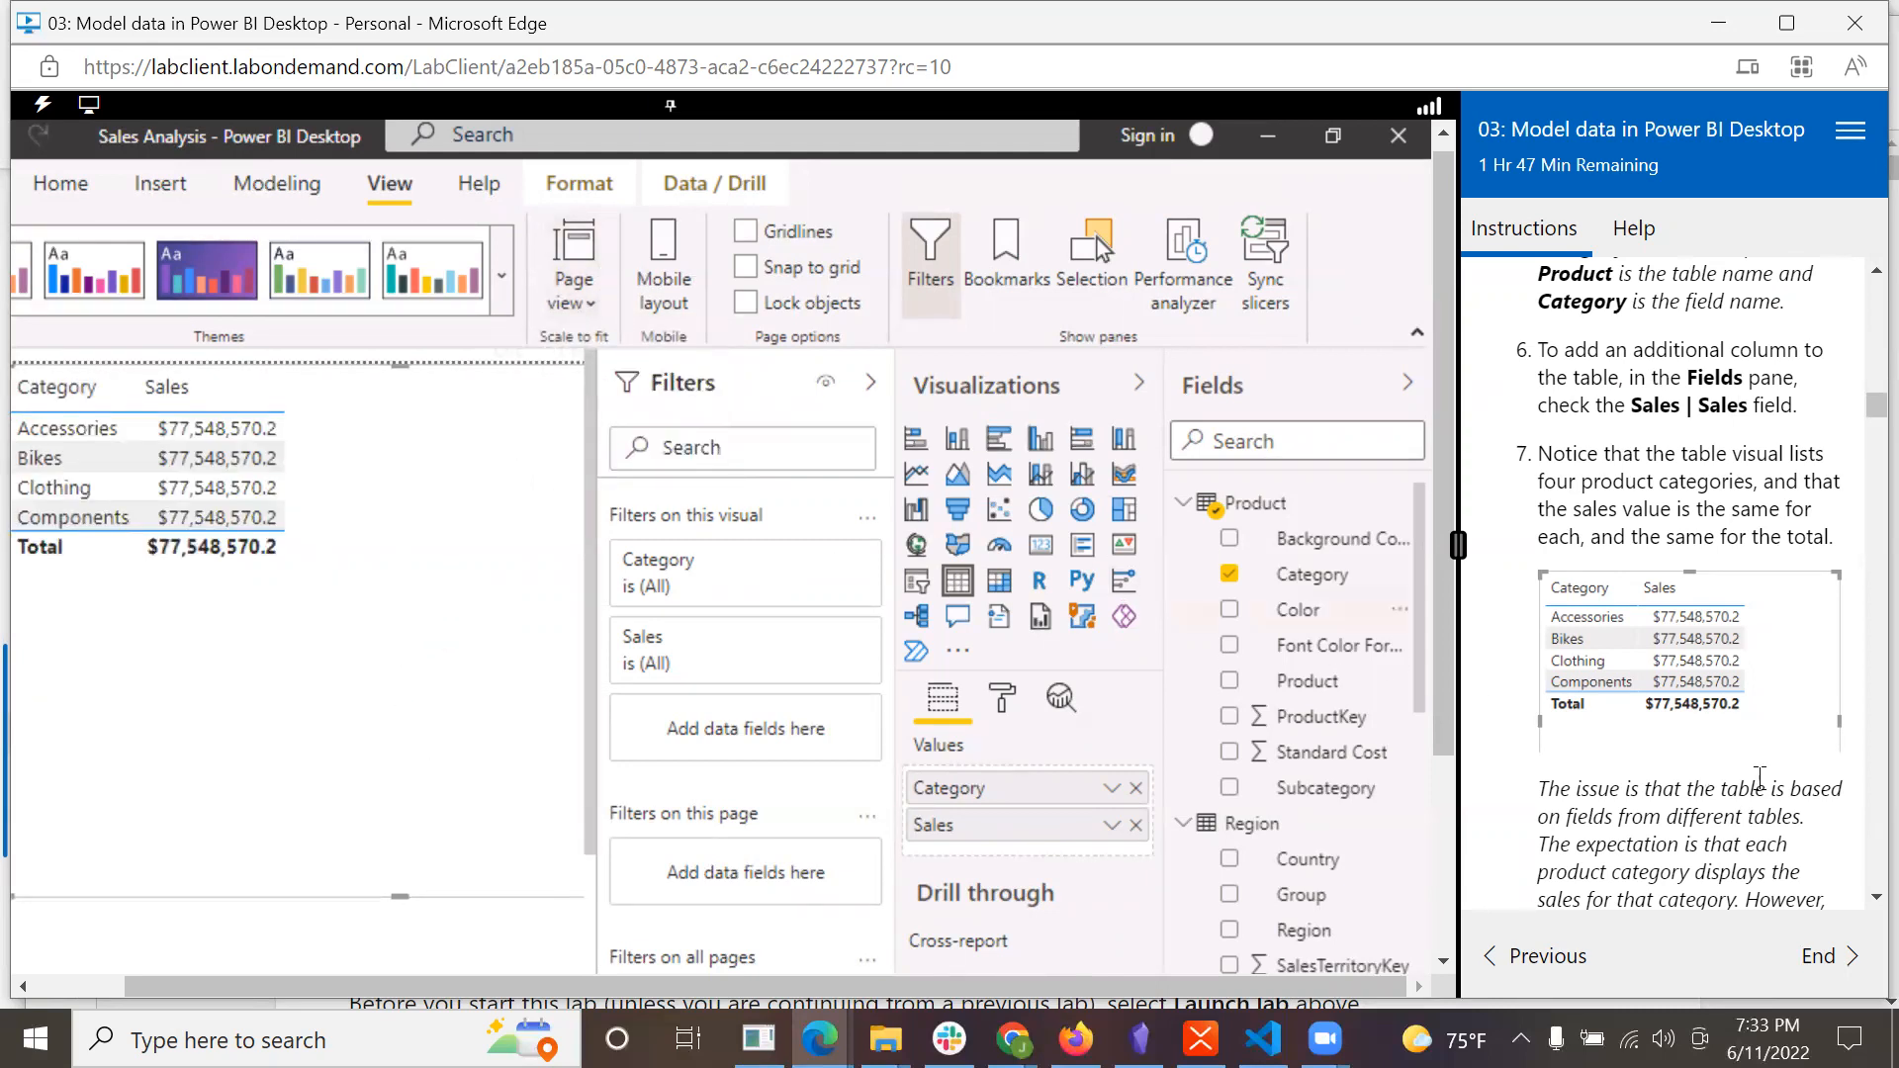
Read the lab note on the missing link between the Product and Sales tables, and open the Manage relationships window.
scroll(1743, 813, down, 1)
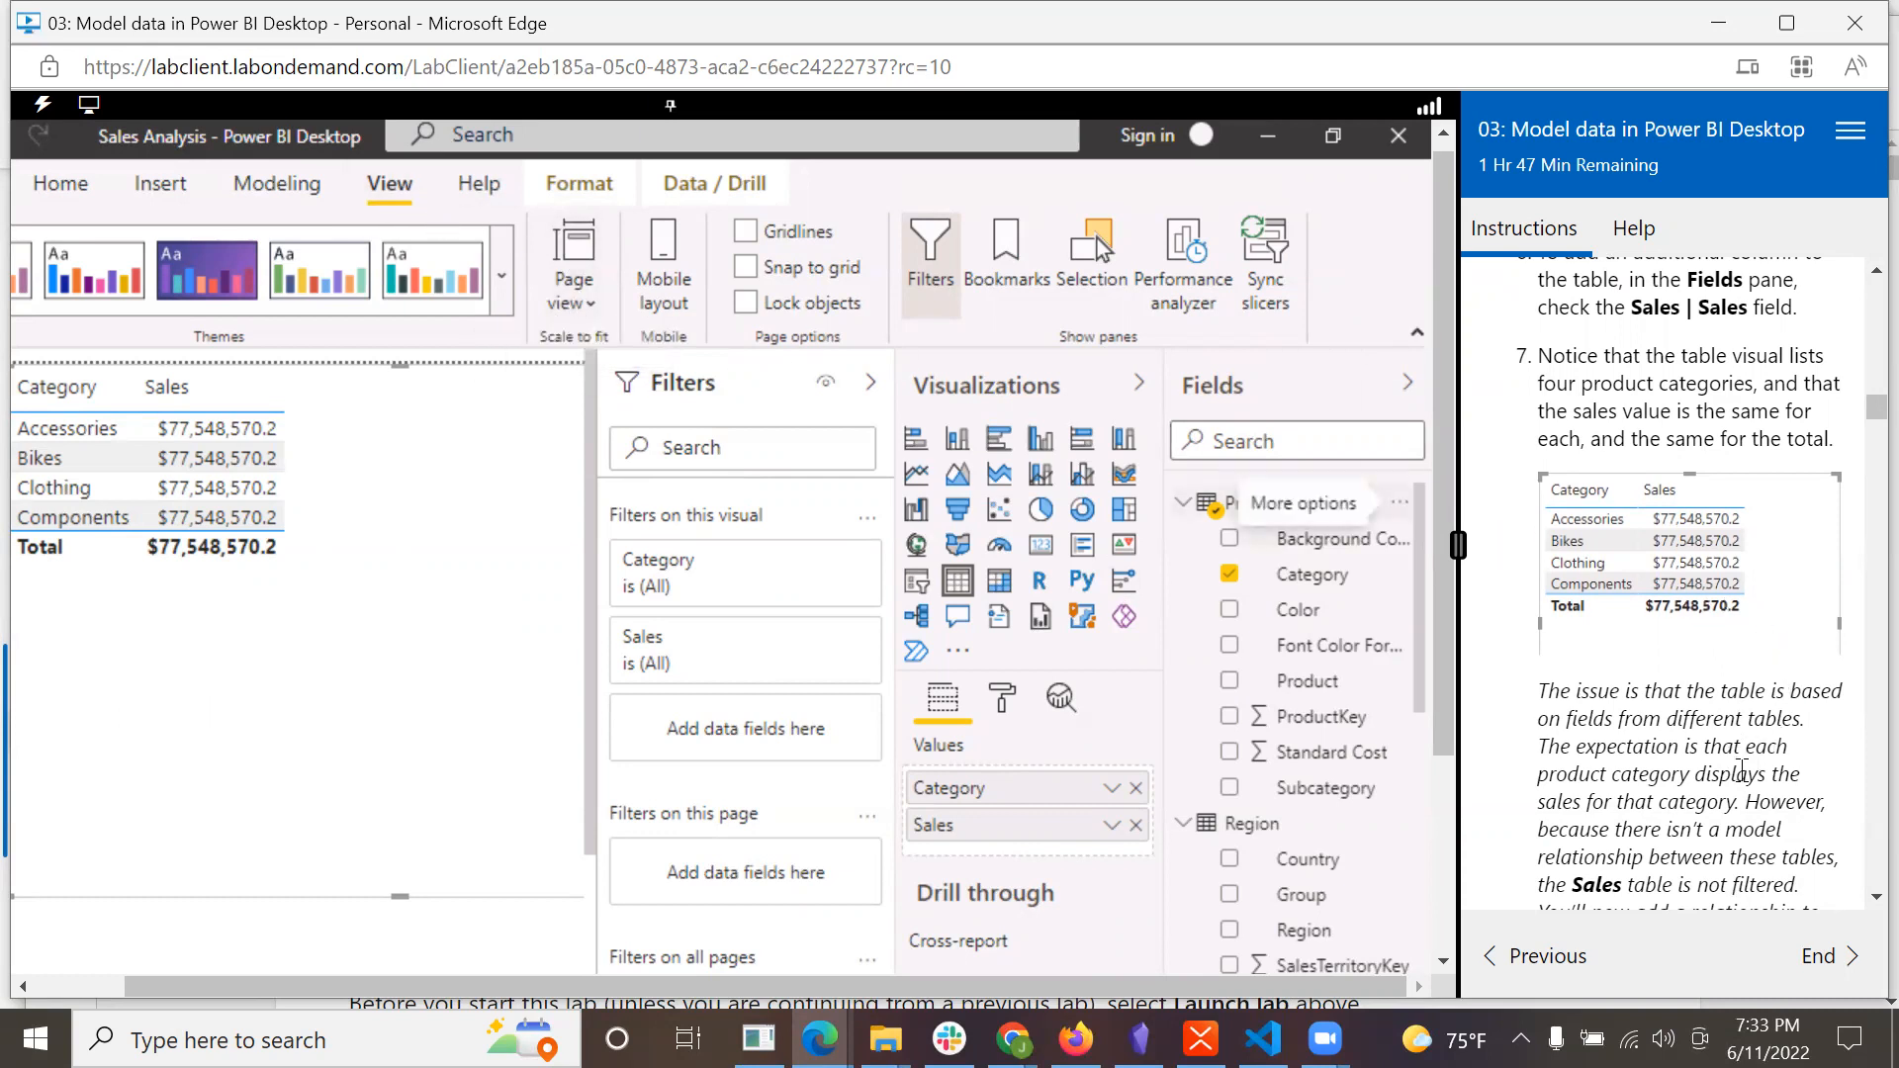
scroll(1742, 773, down, 1)
scroll(1742, 773, up, 1)
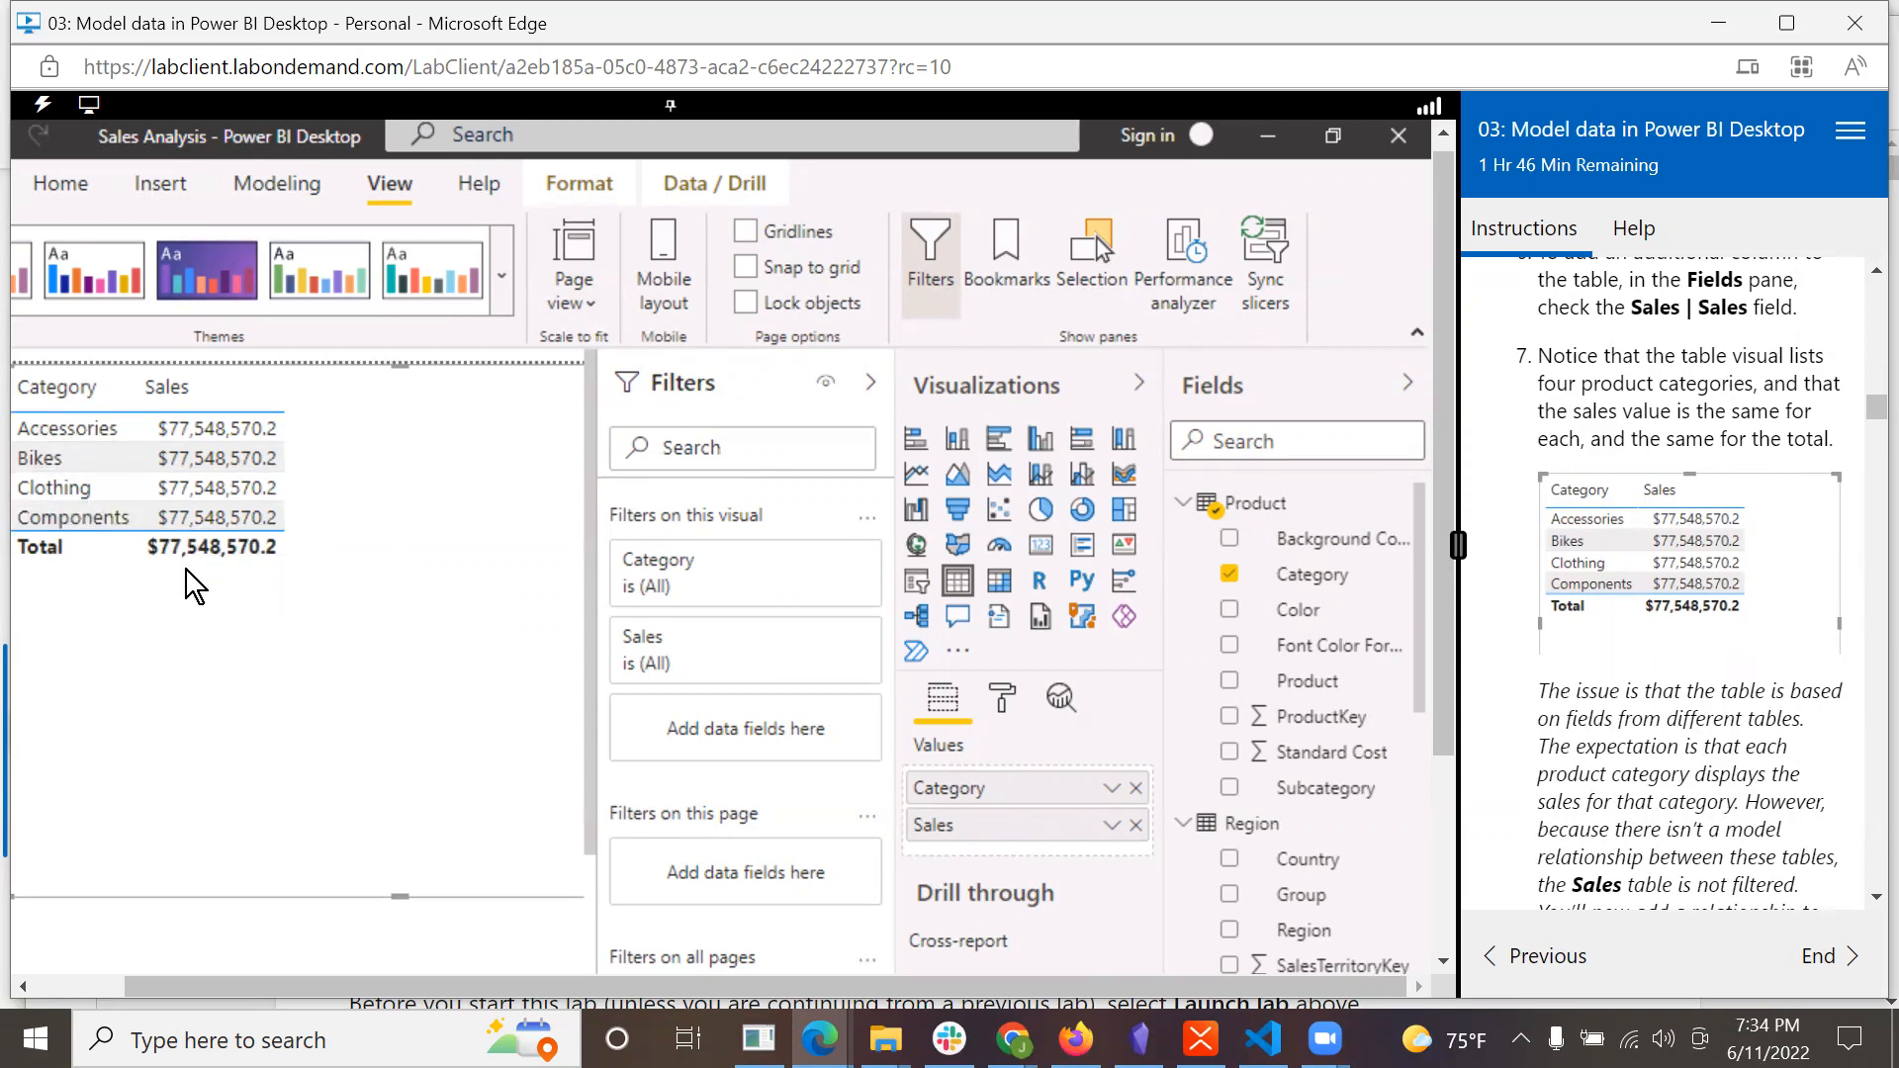
scroll(1631, 752, down, 1)
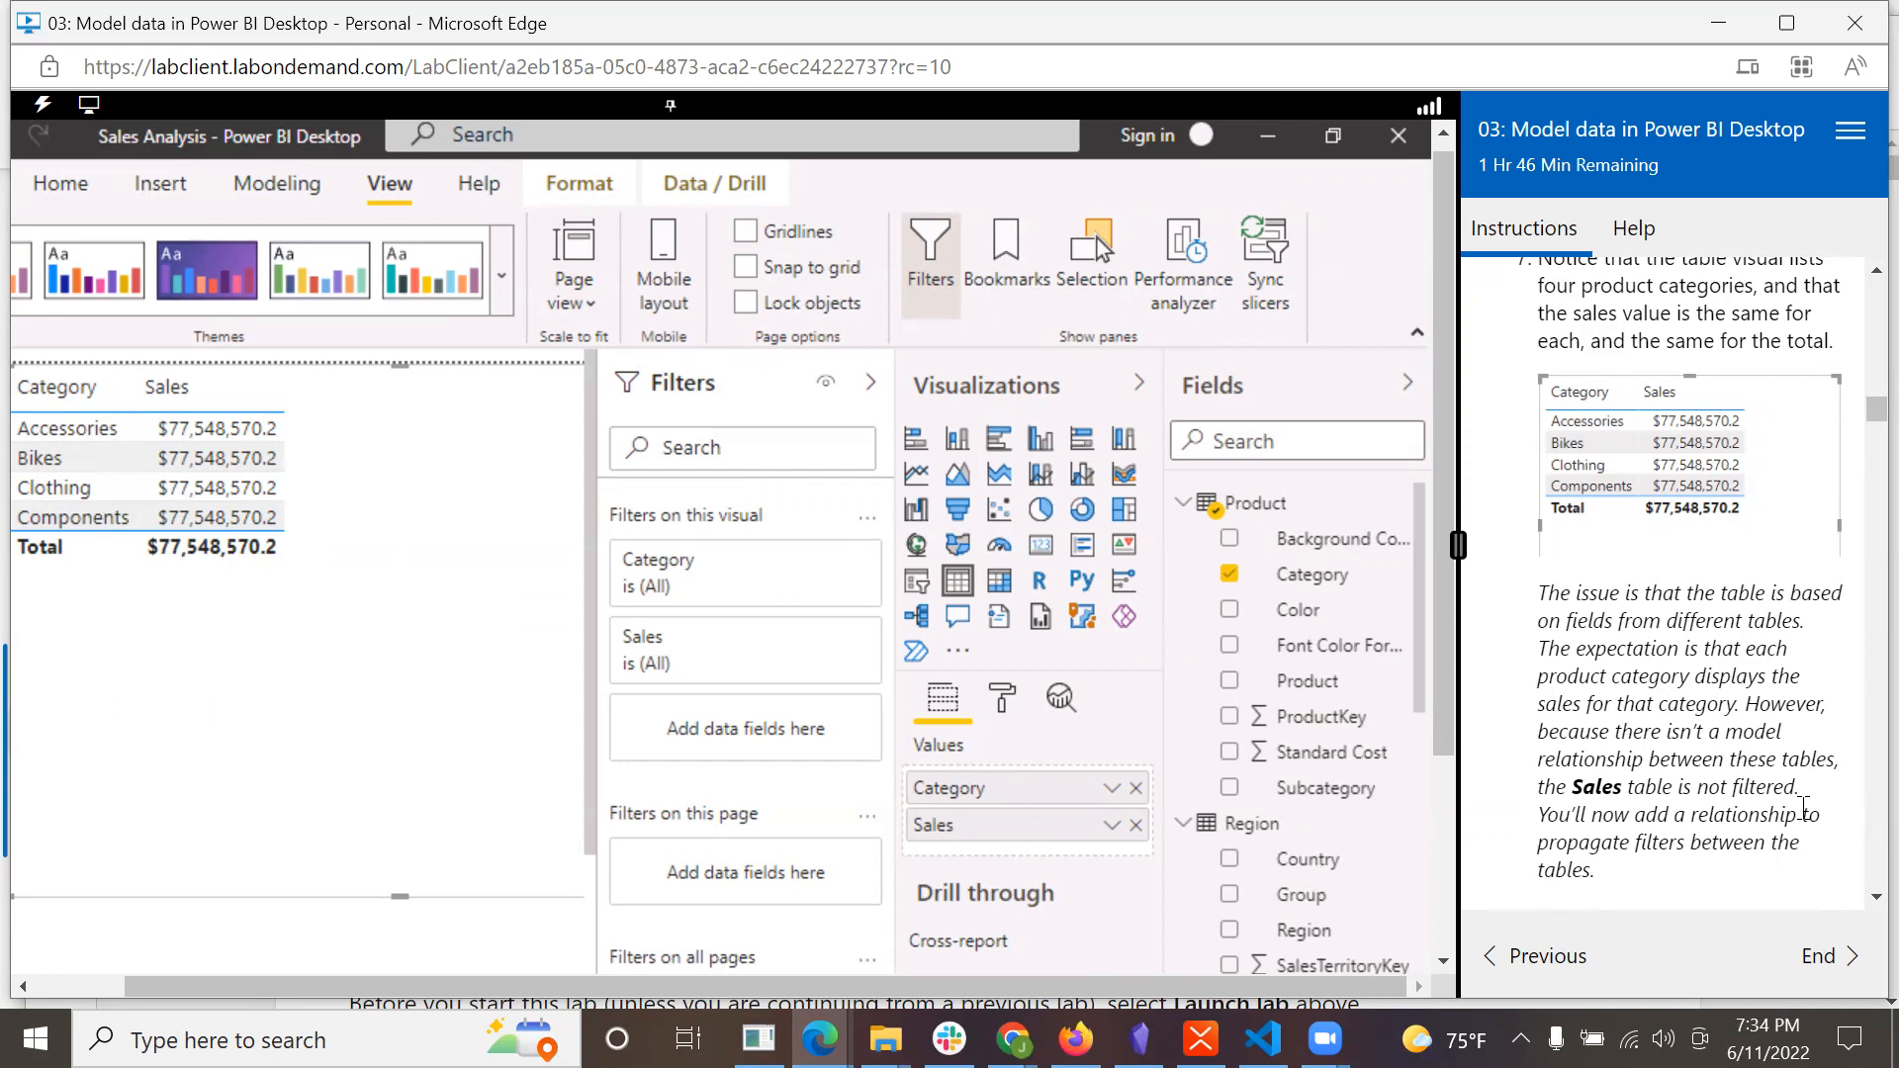
scroll(1802, 812, down, 1)
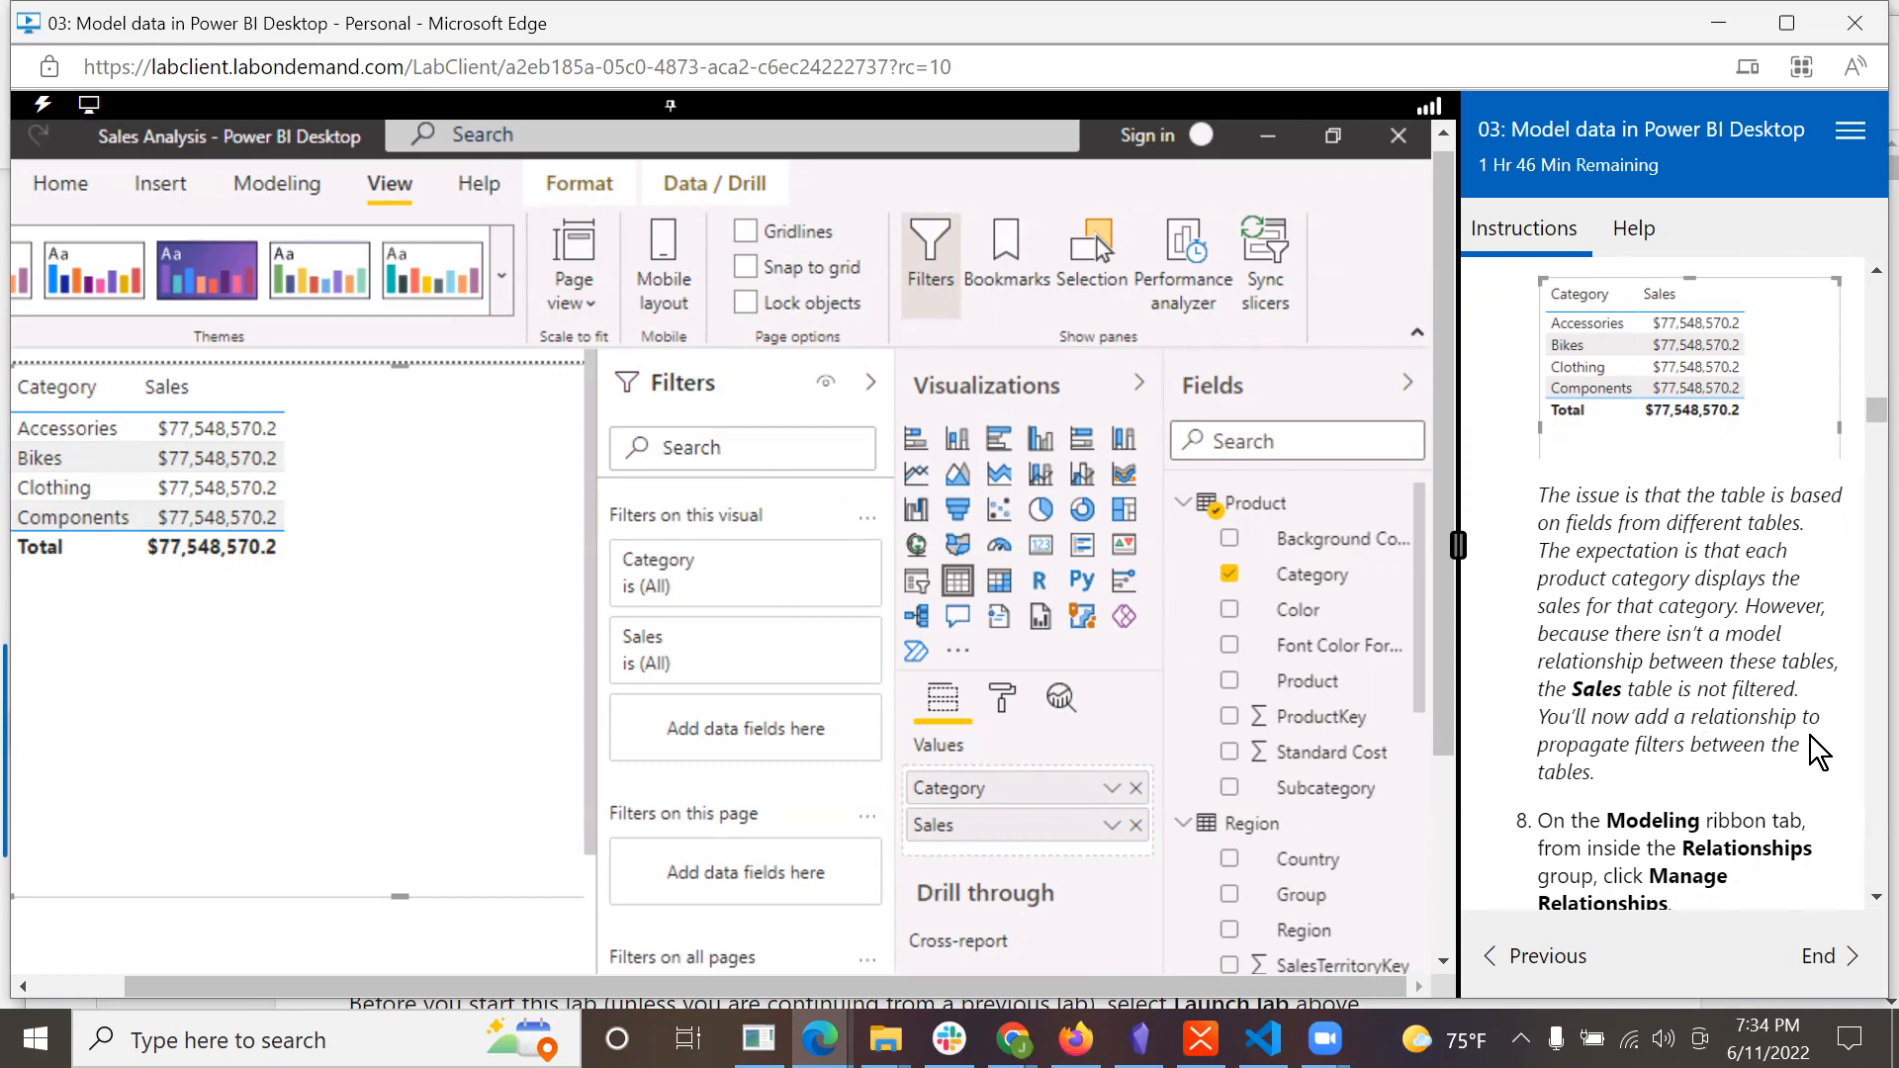
scroll(1739, 776, down, 3)
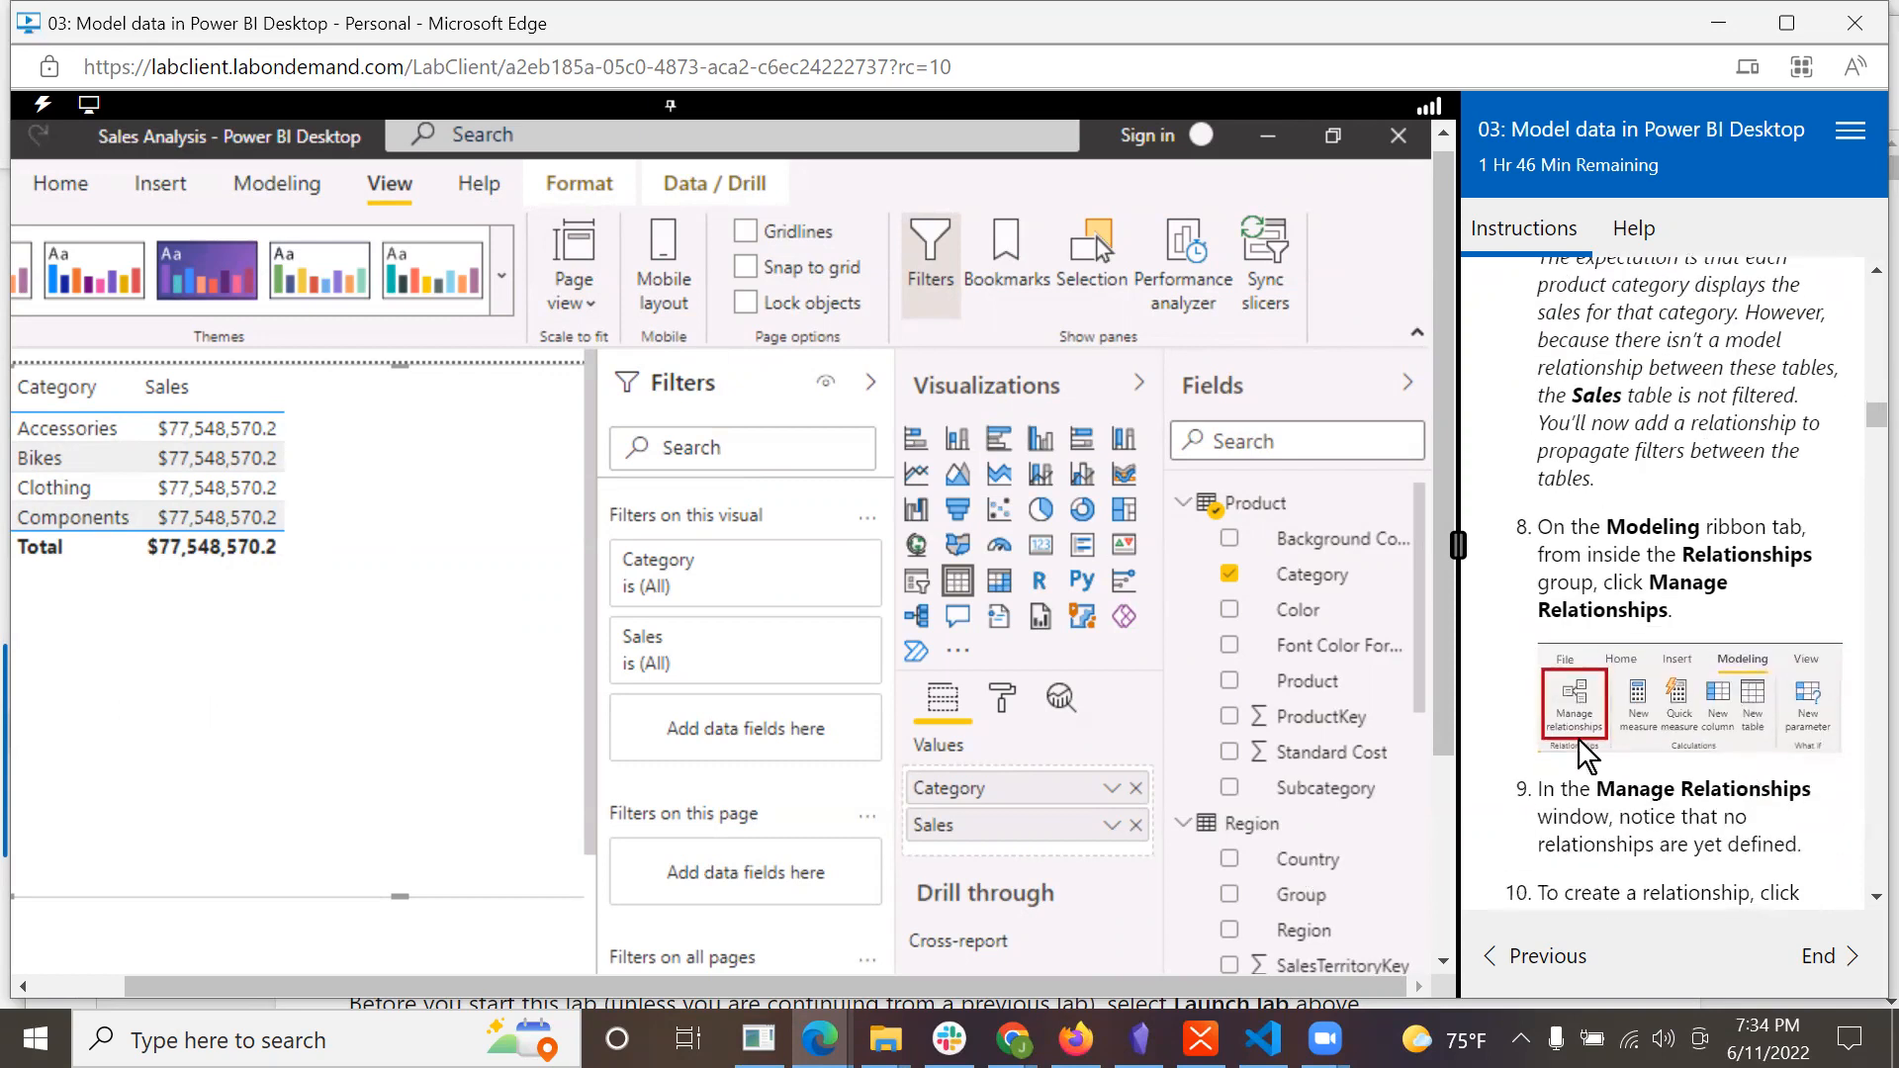
drag(704, 984, 466, 959)
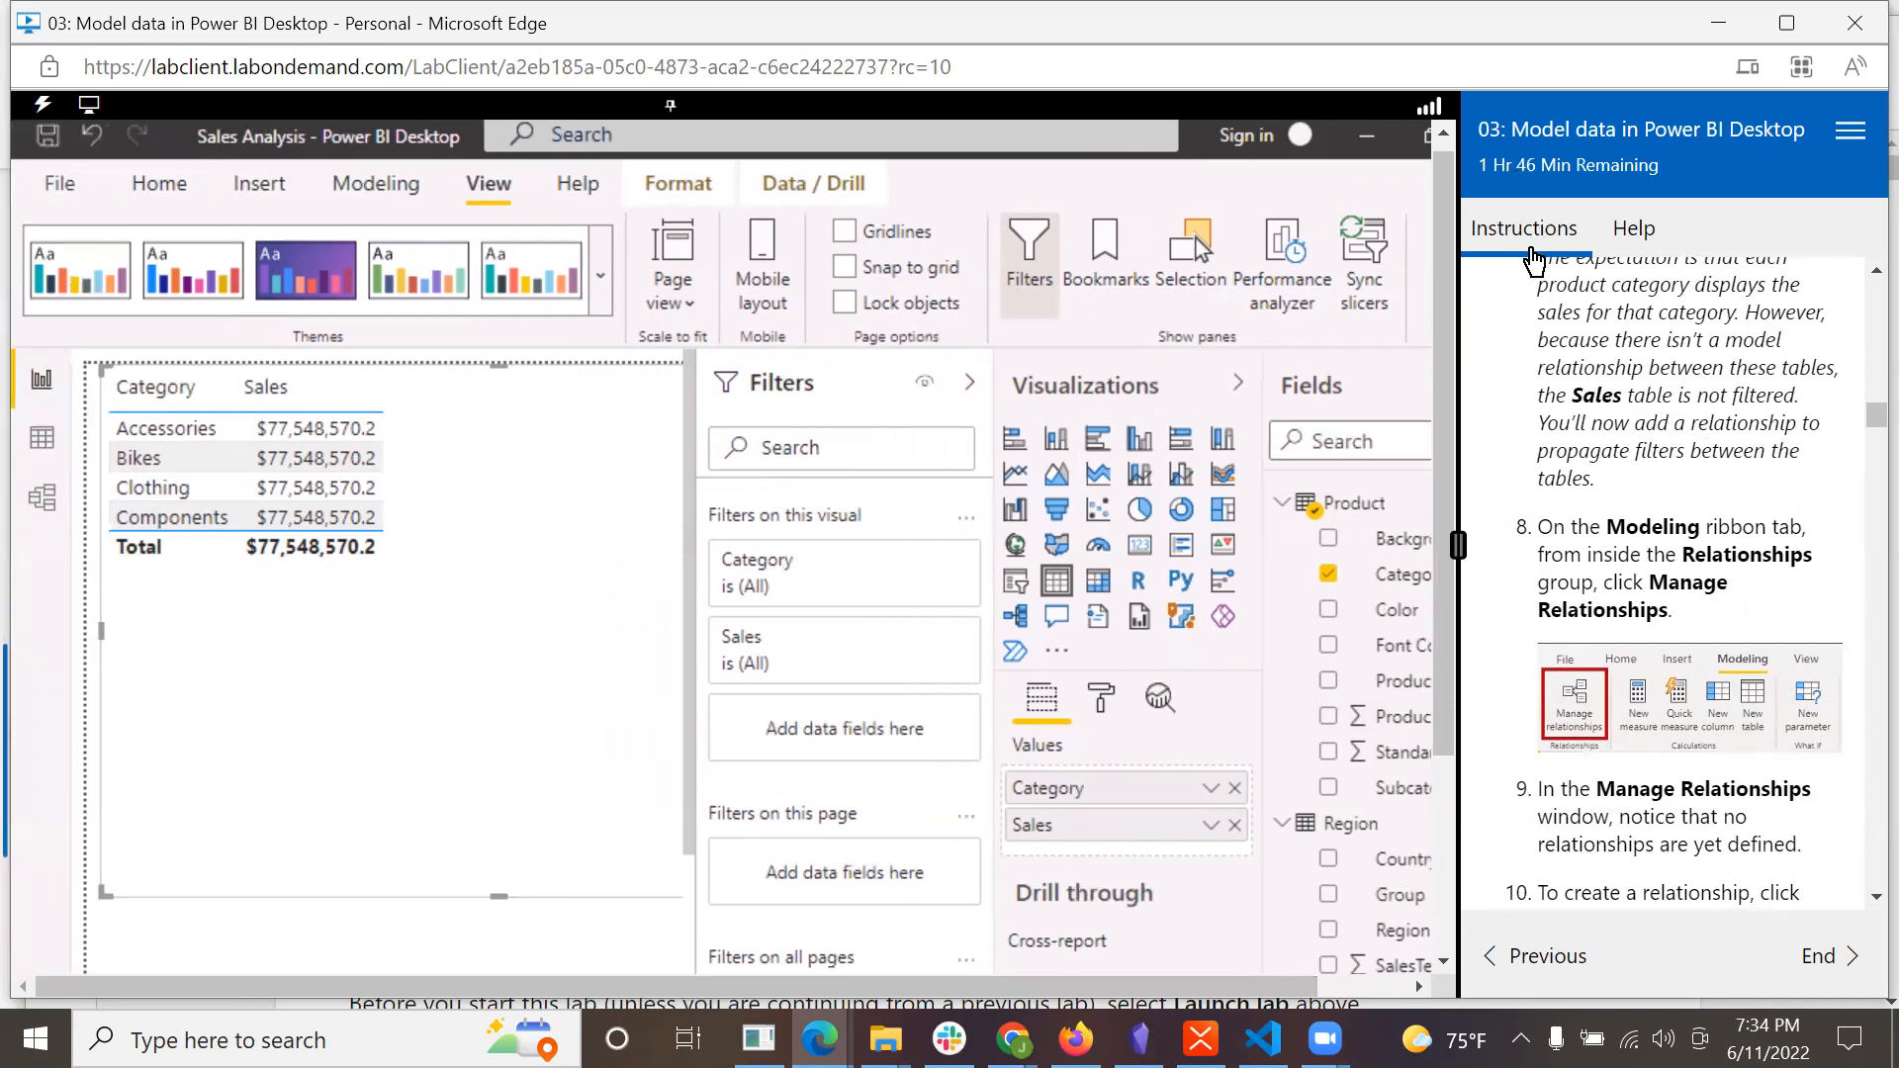
click(378, 186)
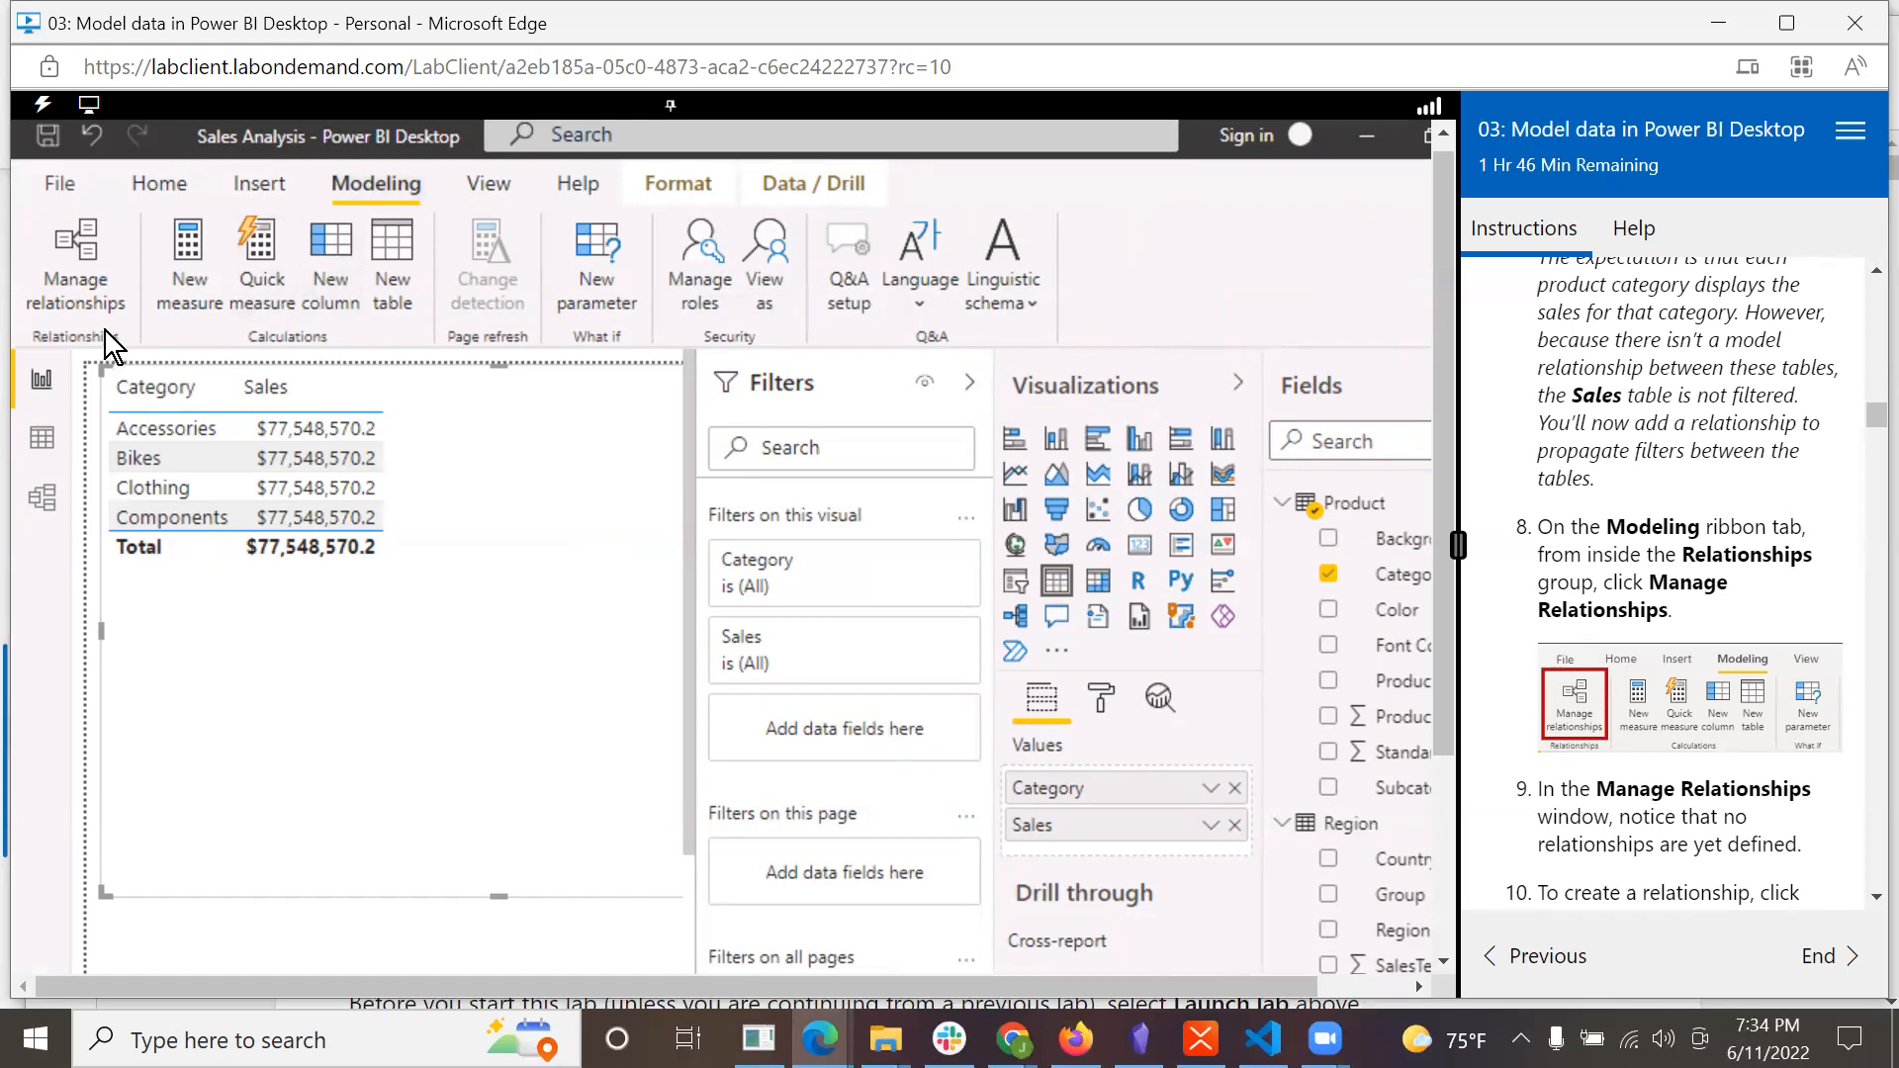
click(92, 246)
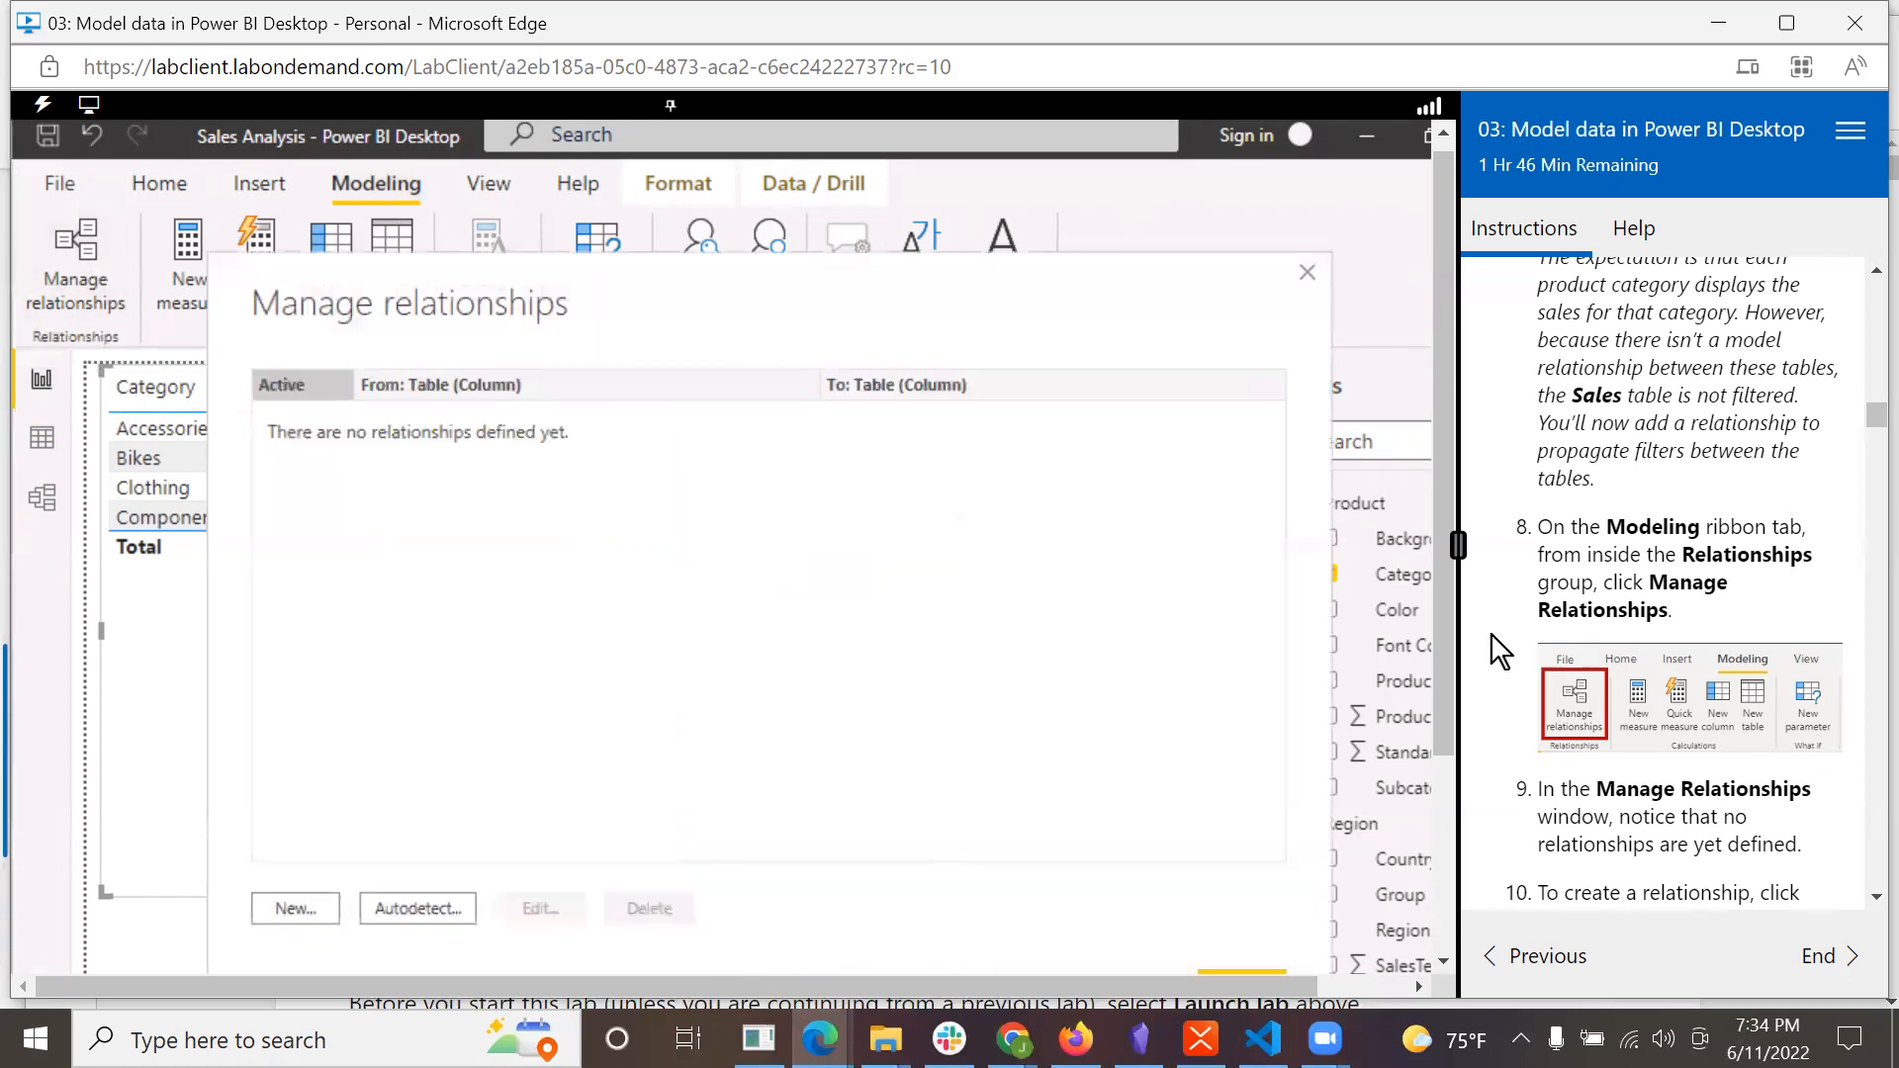
Start a new relationship and choose Product as its first table.
scroll(1814, 627, down, 2)
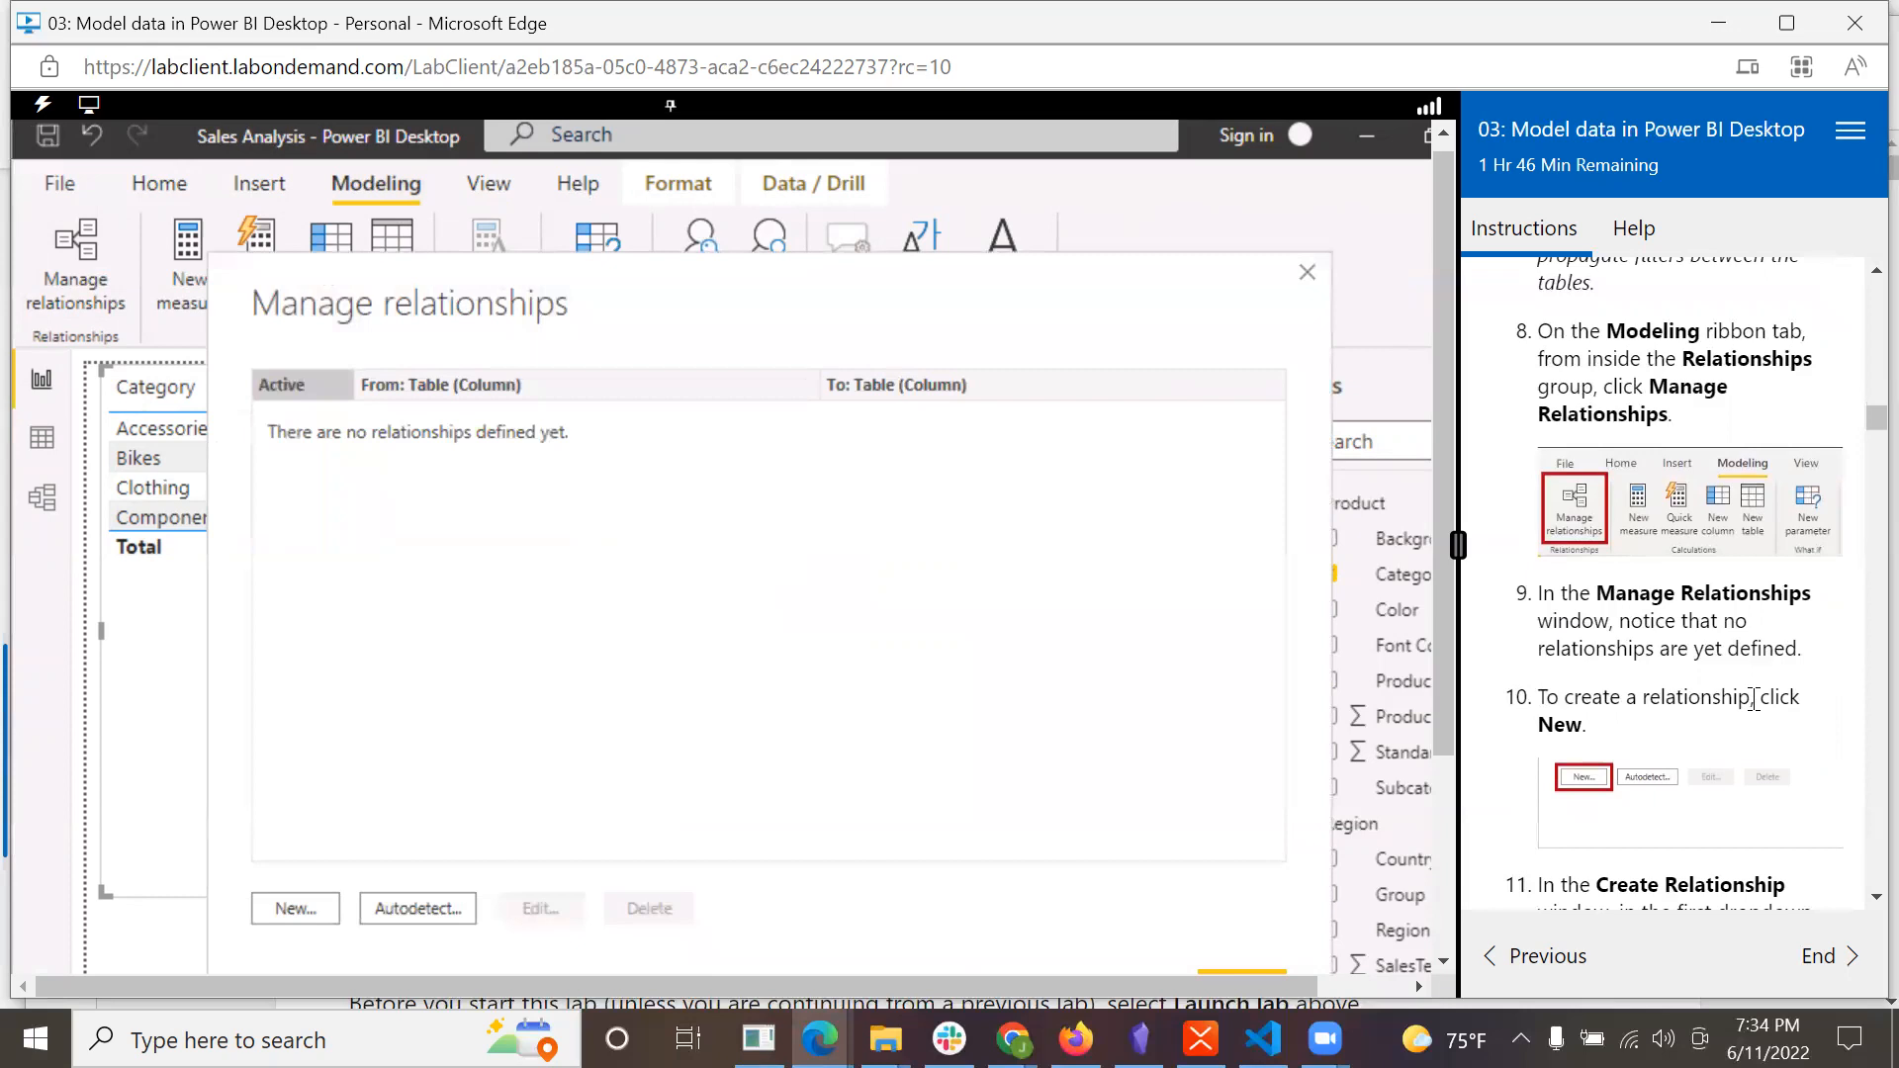
scroll(1753, 698, down, 1)
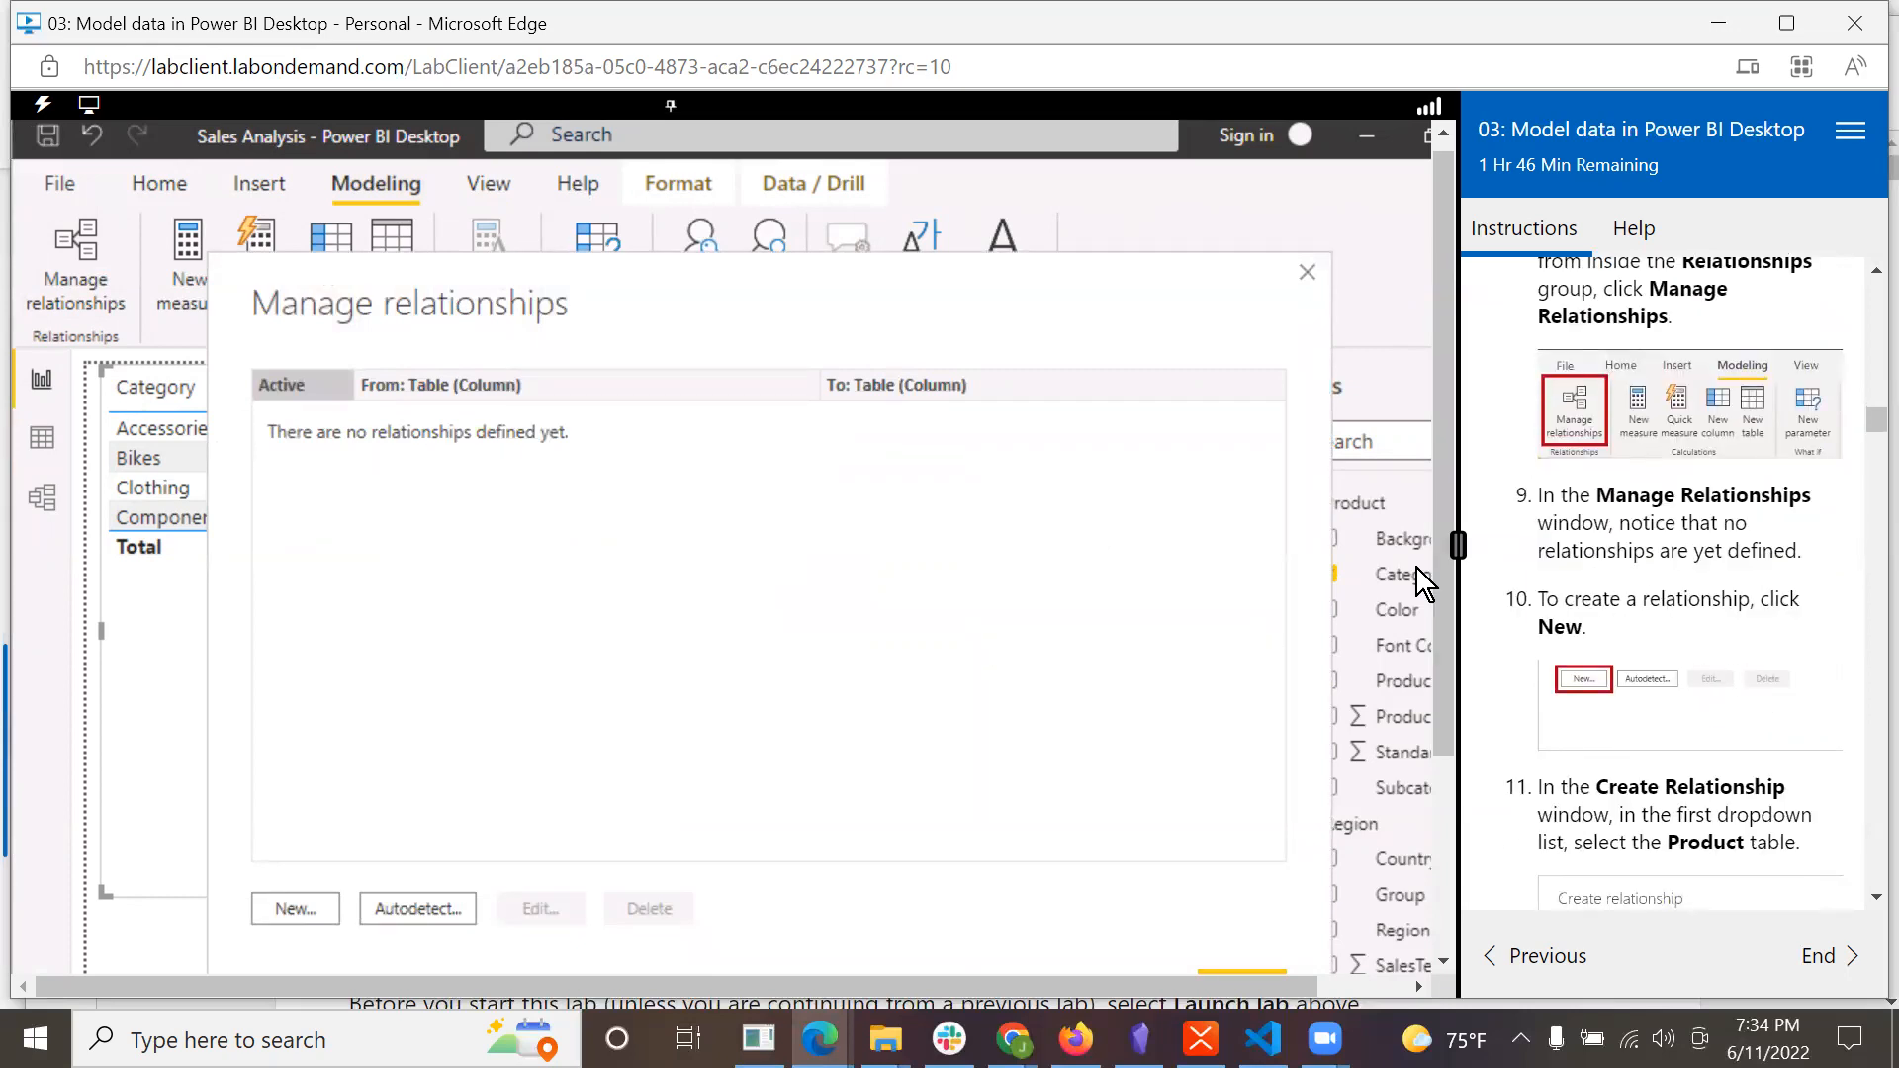
scroll(1720, 659, down, 3)
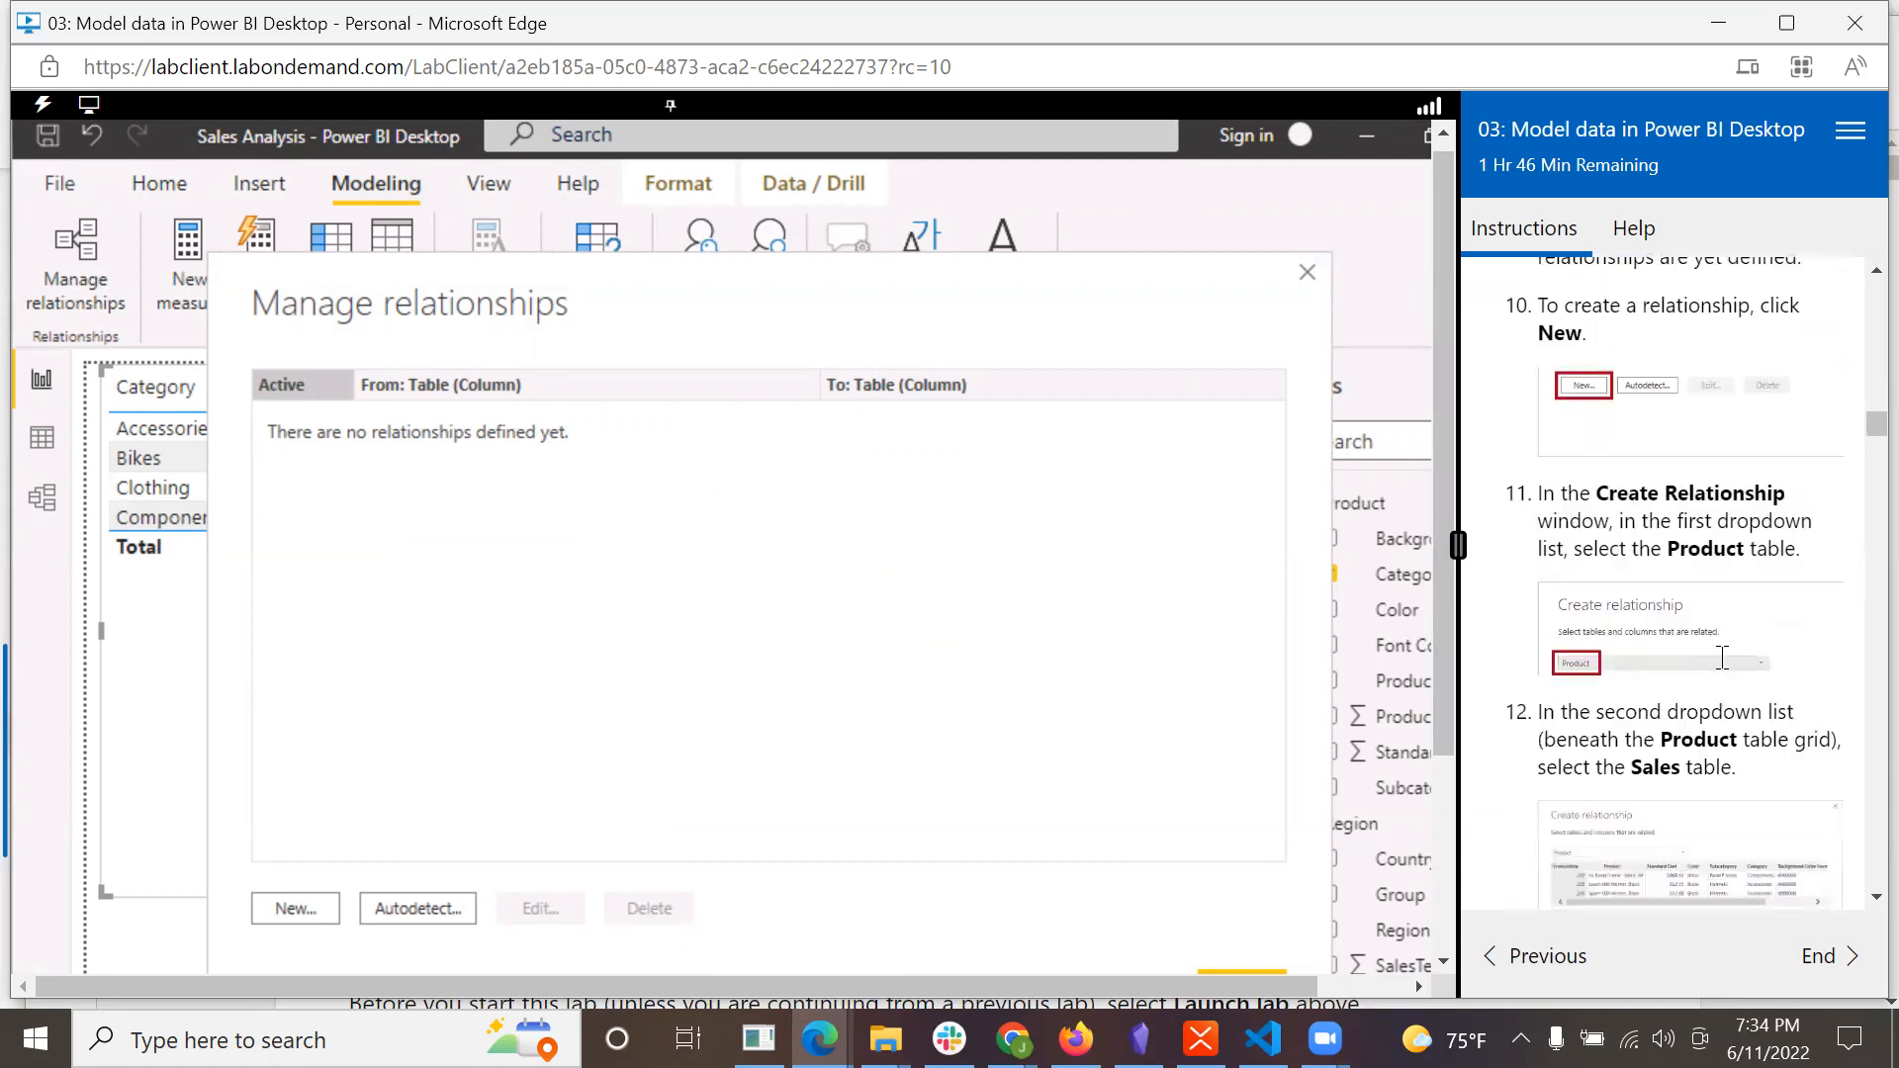
click(305, 907)
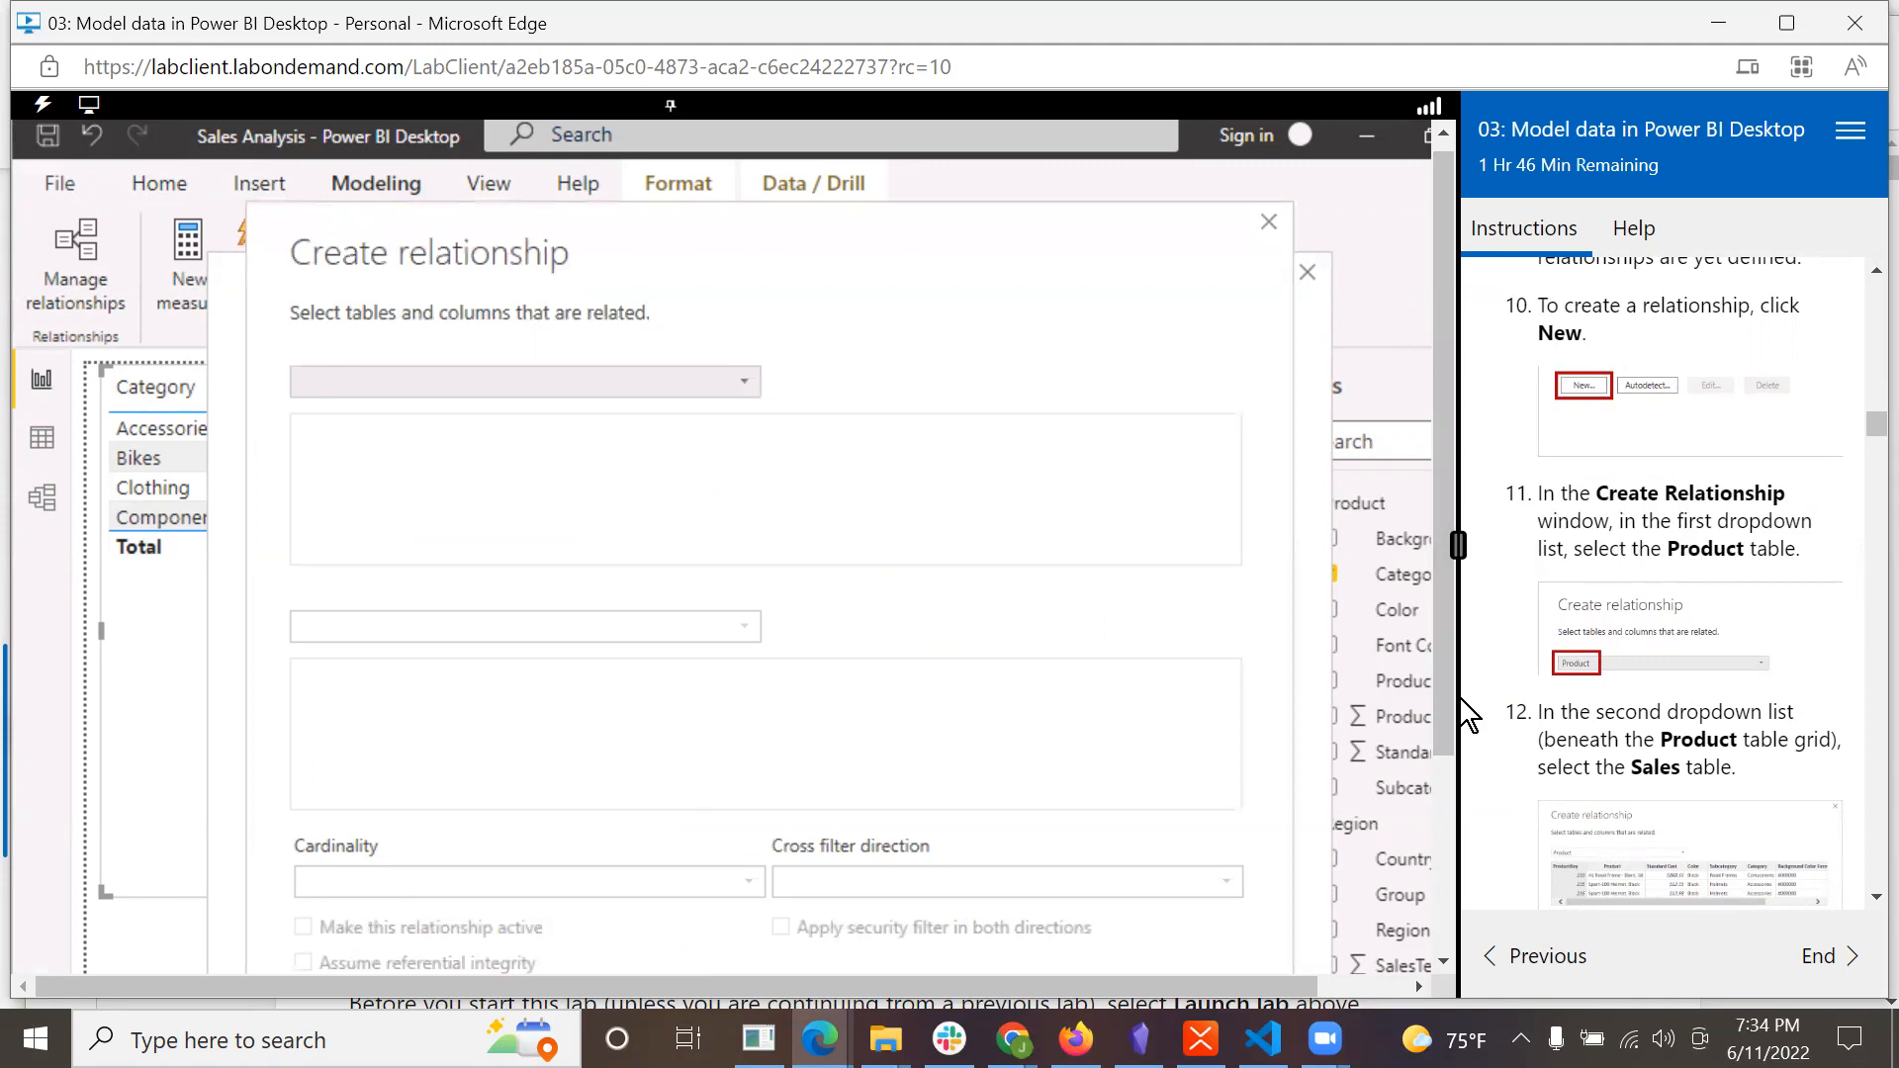
scroll(1731, 633, down, 2)
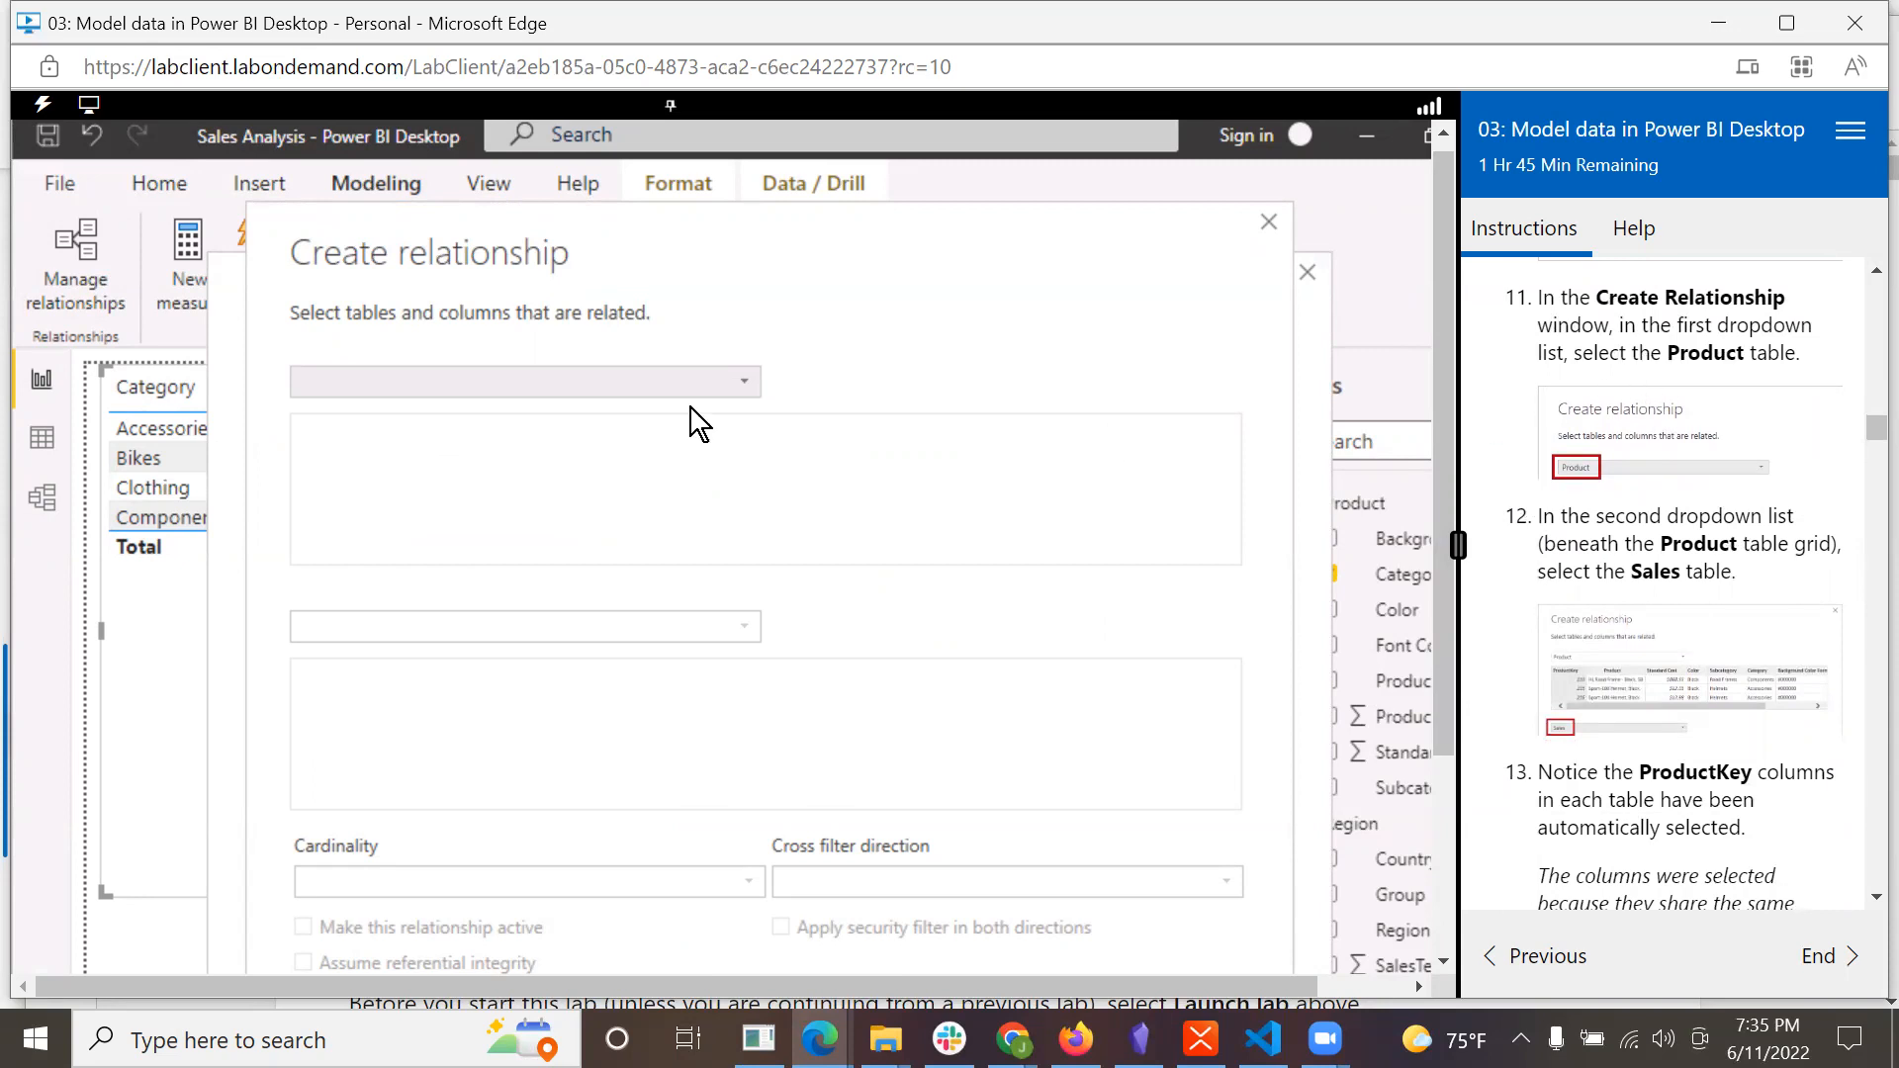
click(744, 382)
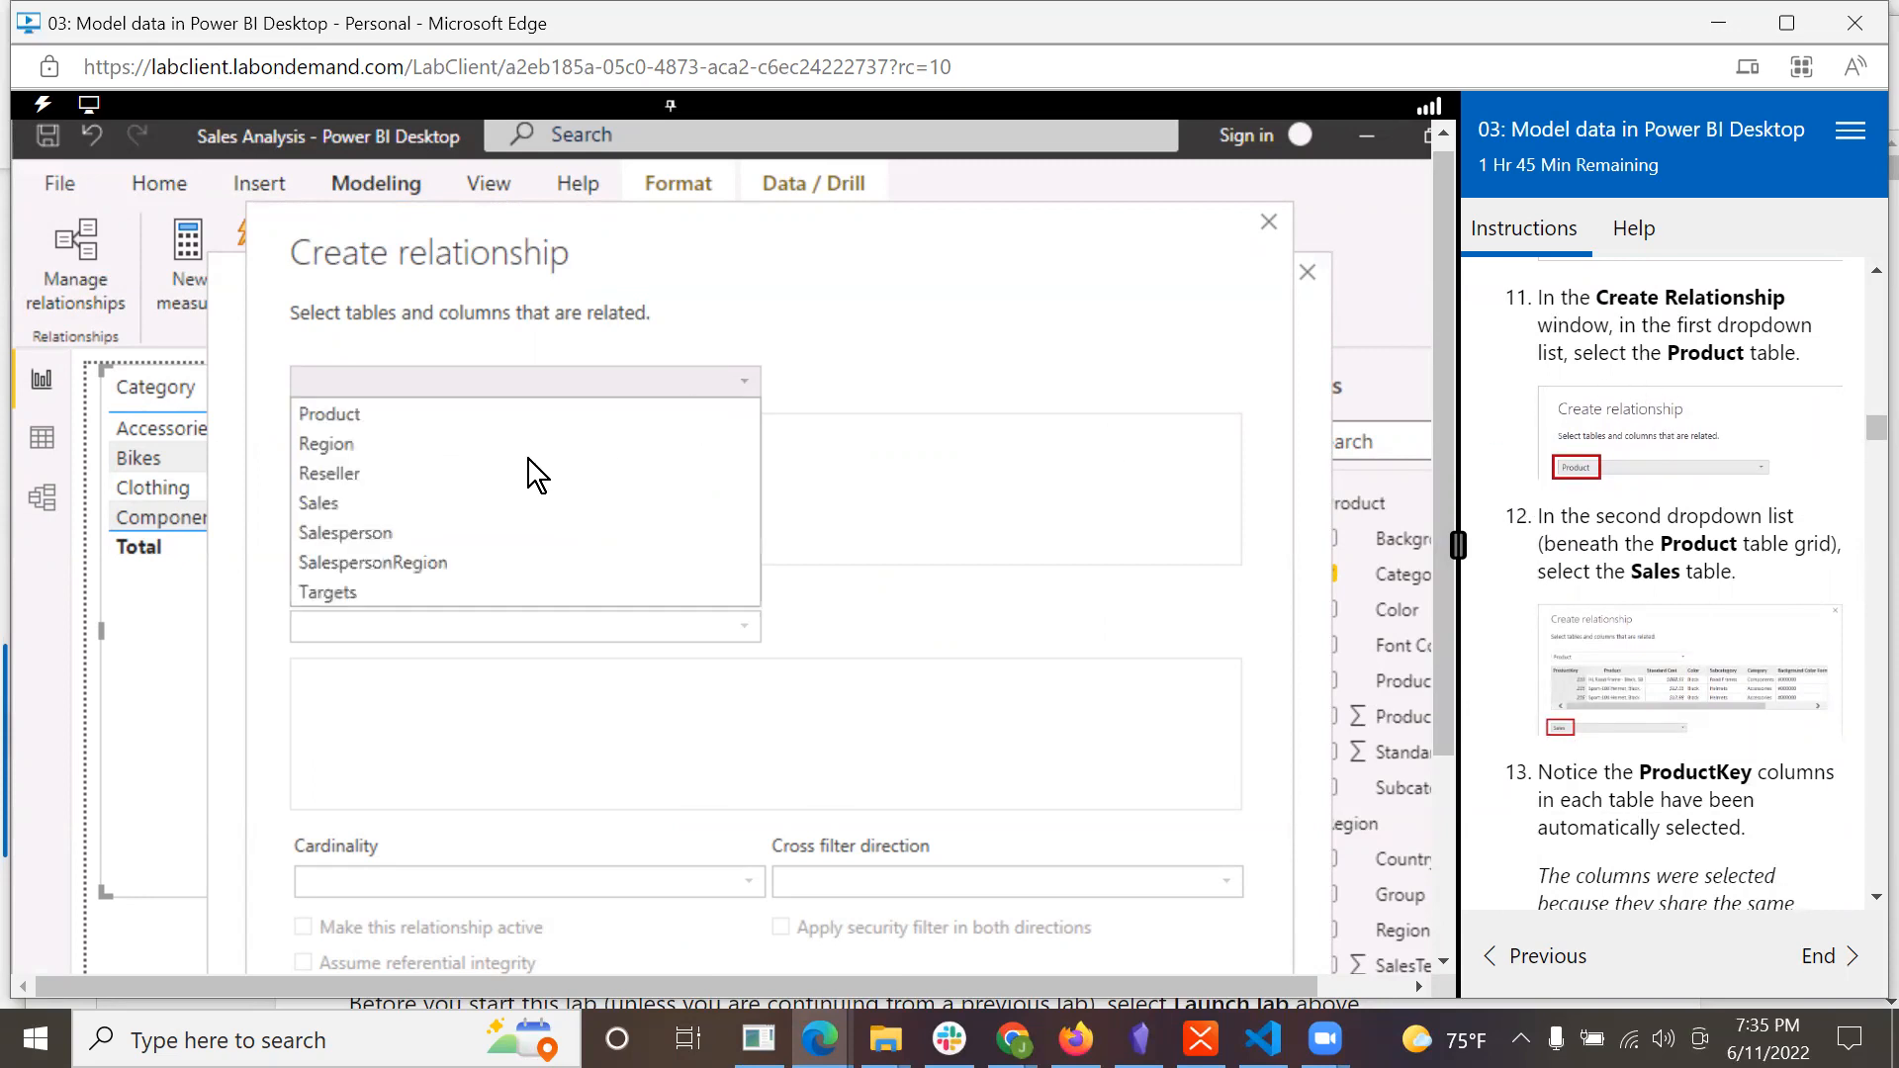
click(330, 408)
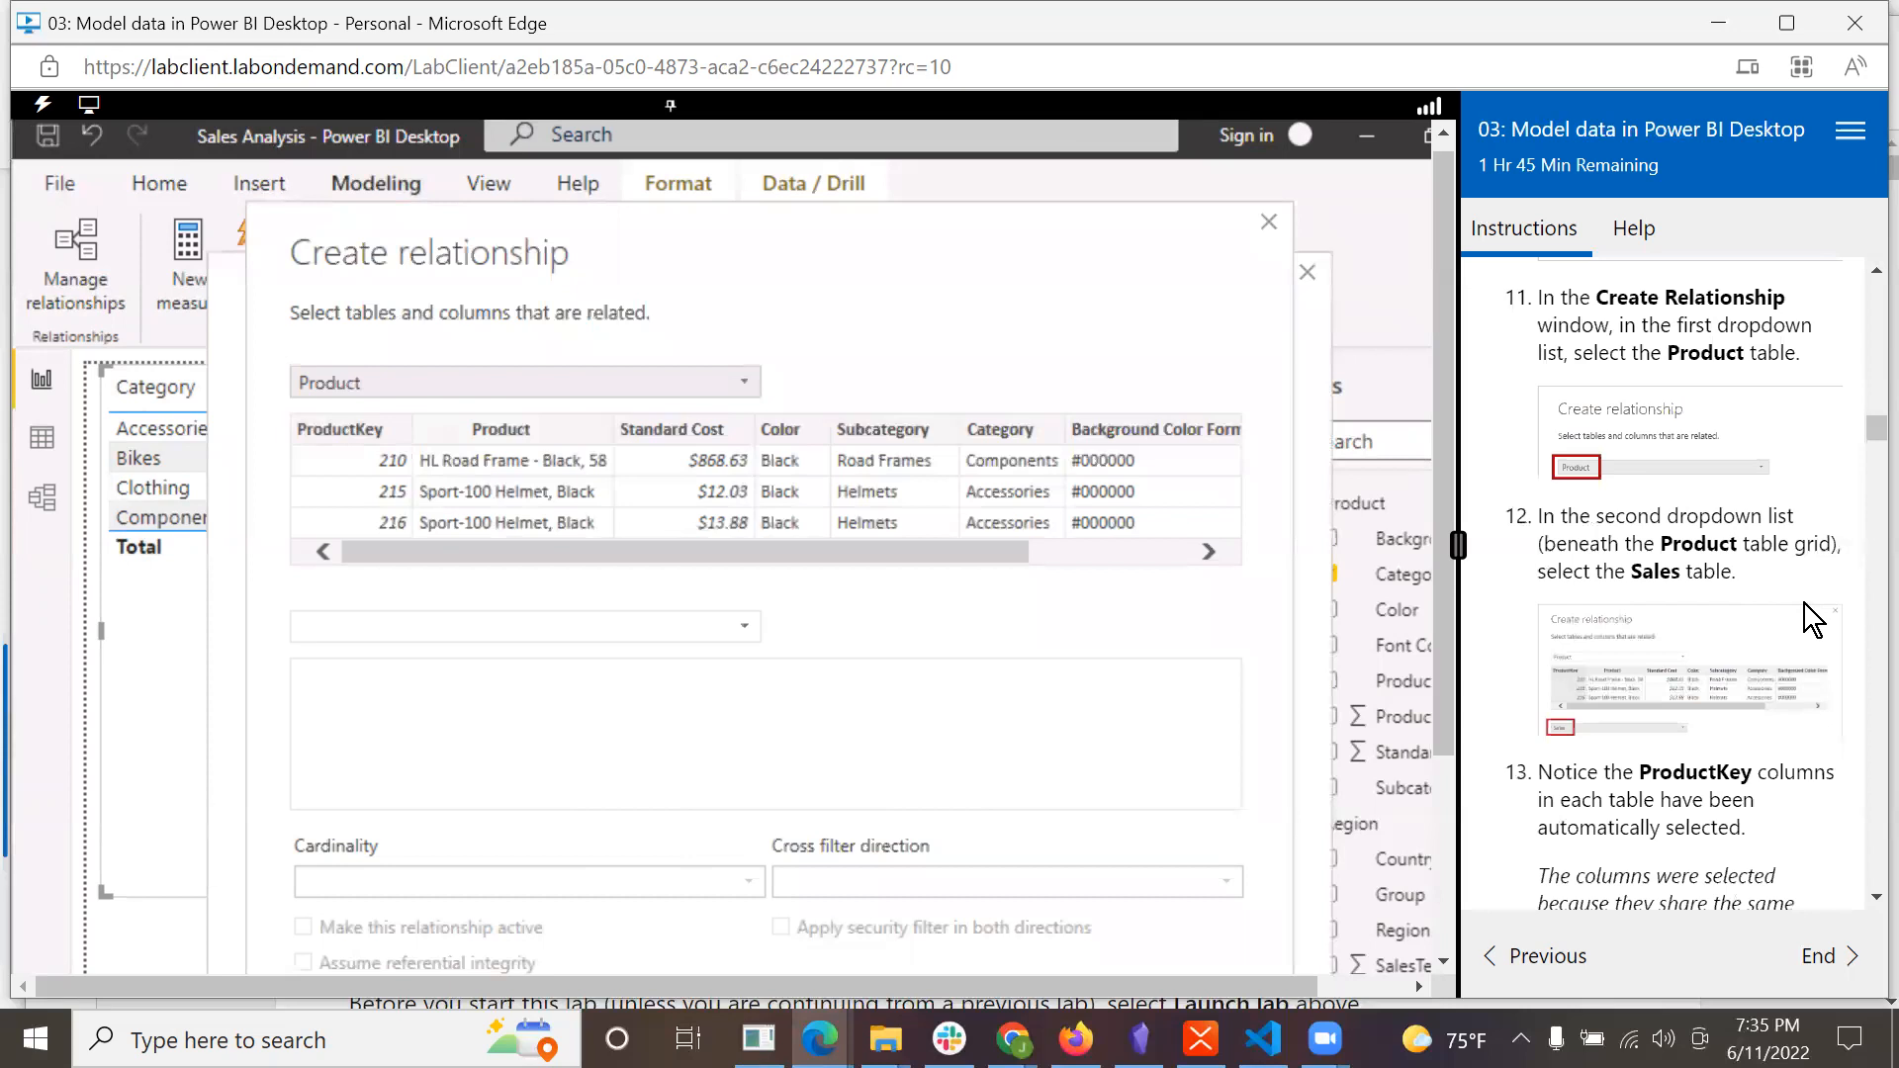
Choose Sales as the second table of the relationship, beneath the Product table grid.
scroll(1802, 606, down, 1)
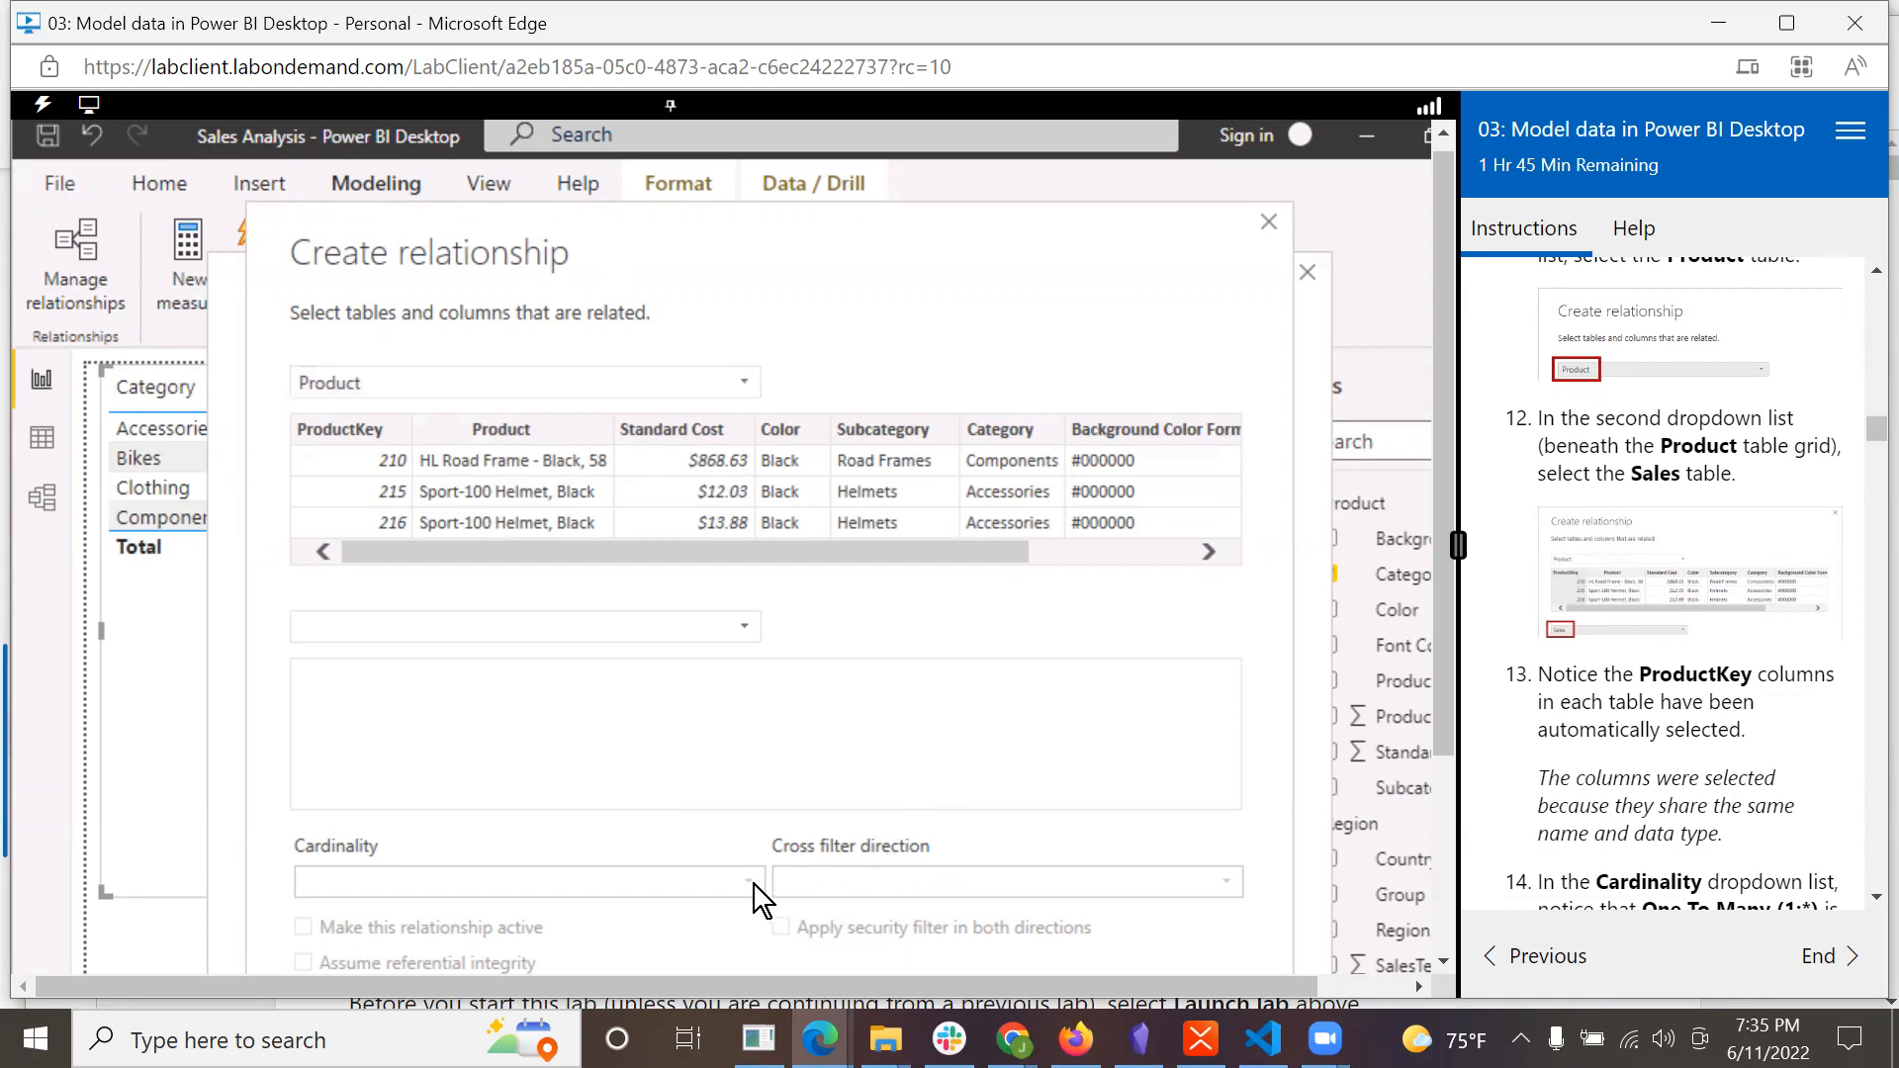
drag(1441, 613, 1457, 810)
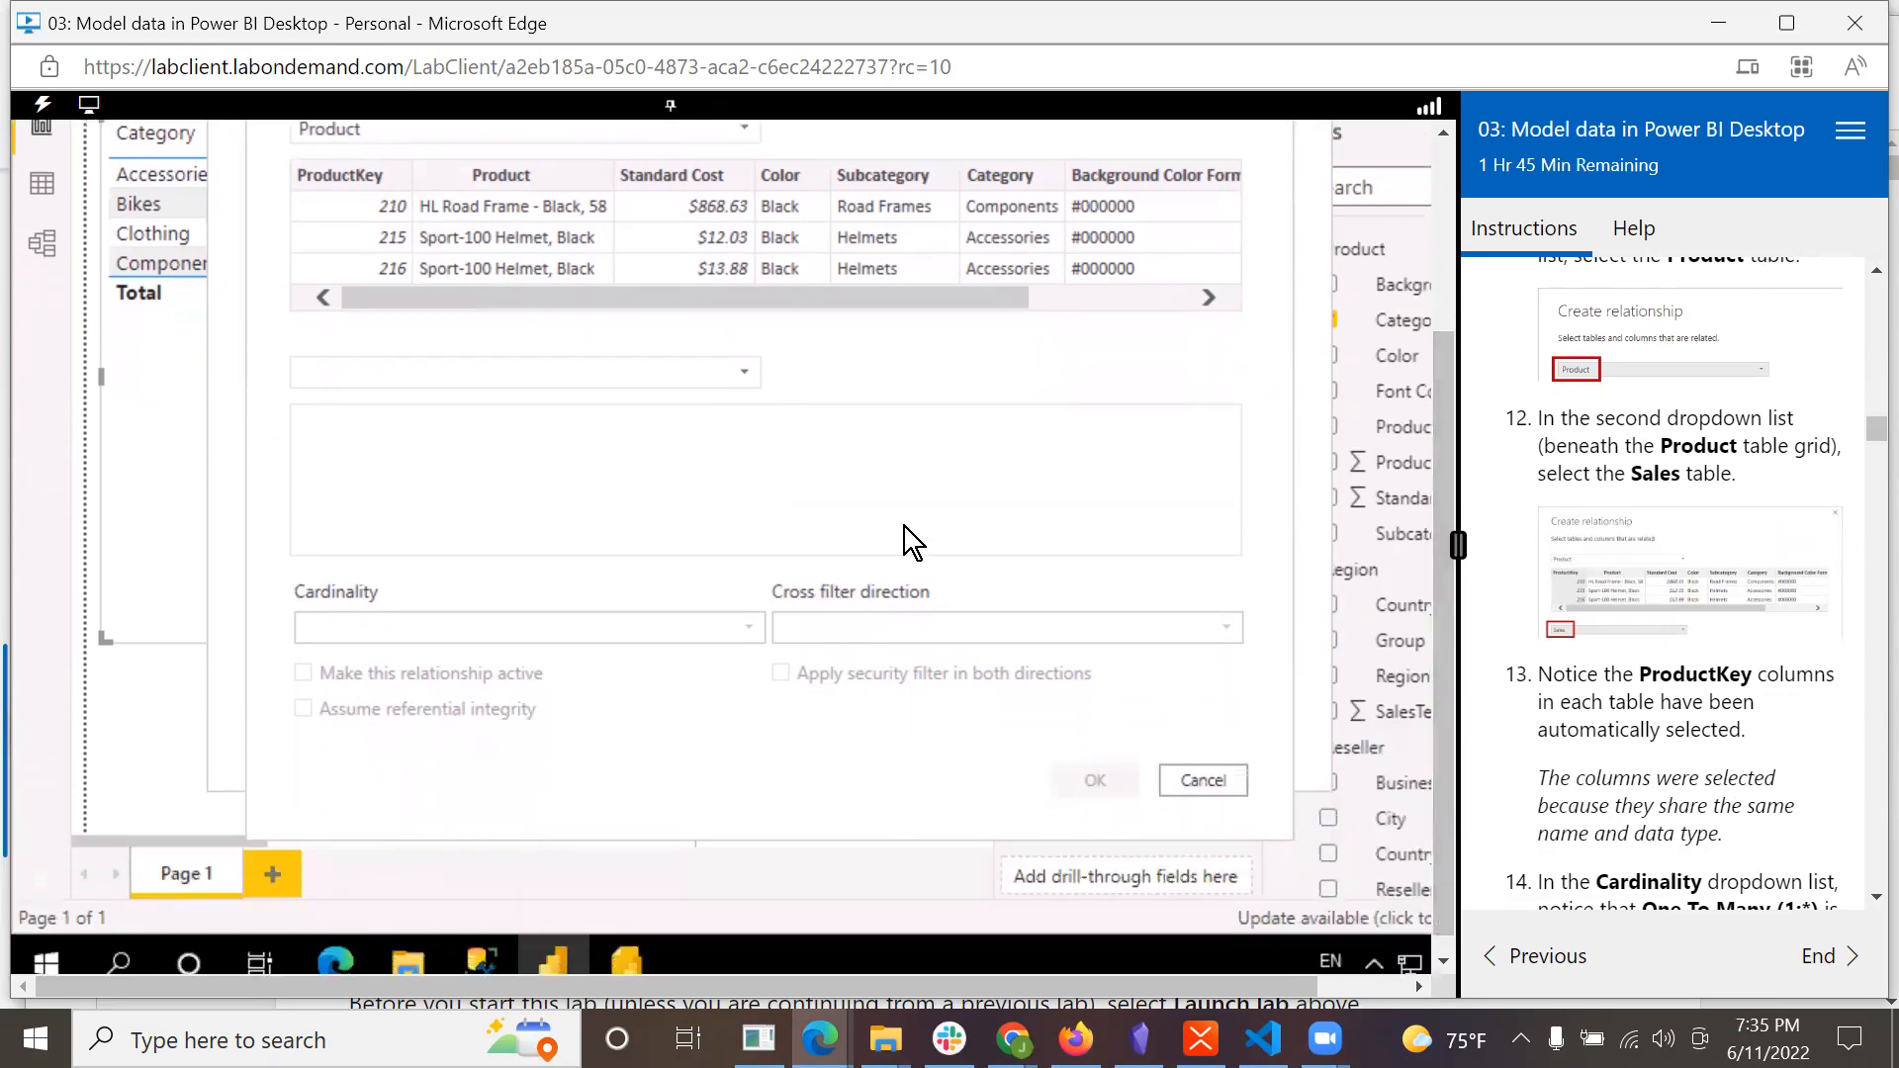
click(736, 372)
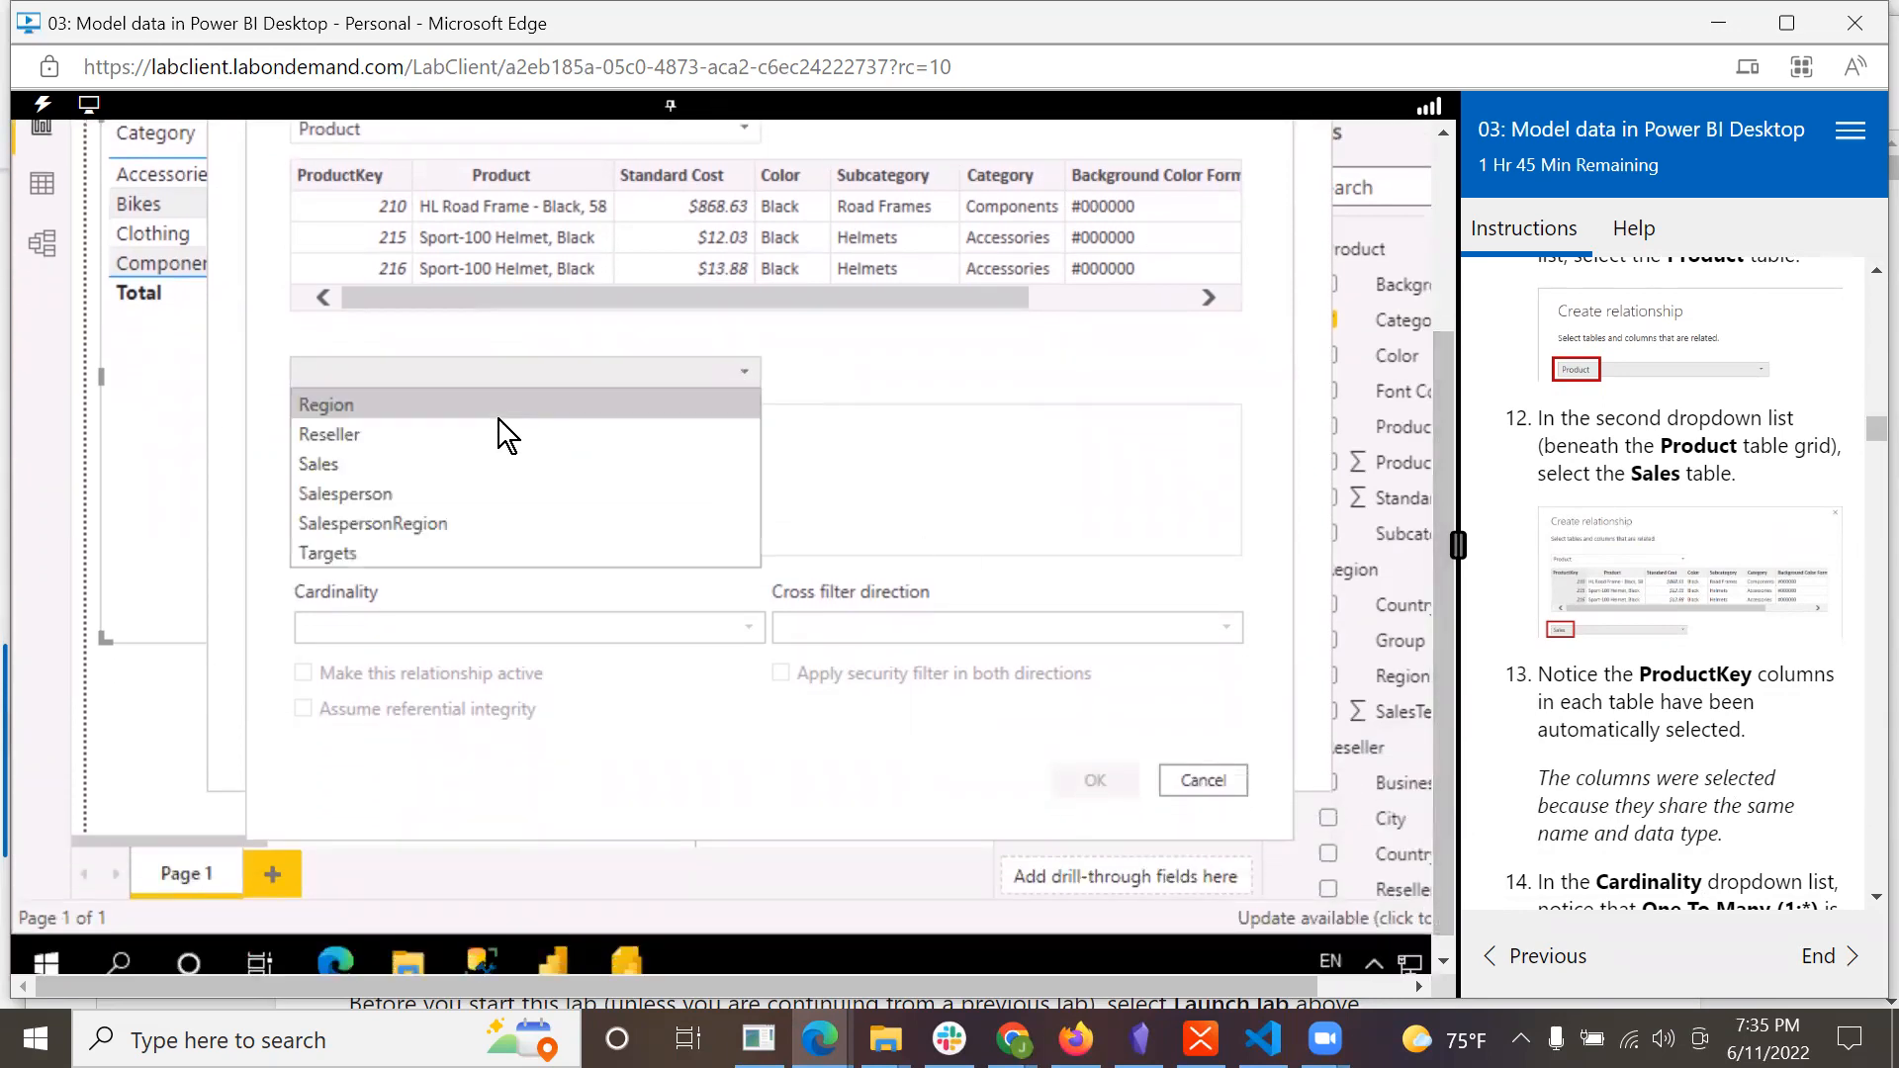
click(377, 465)
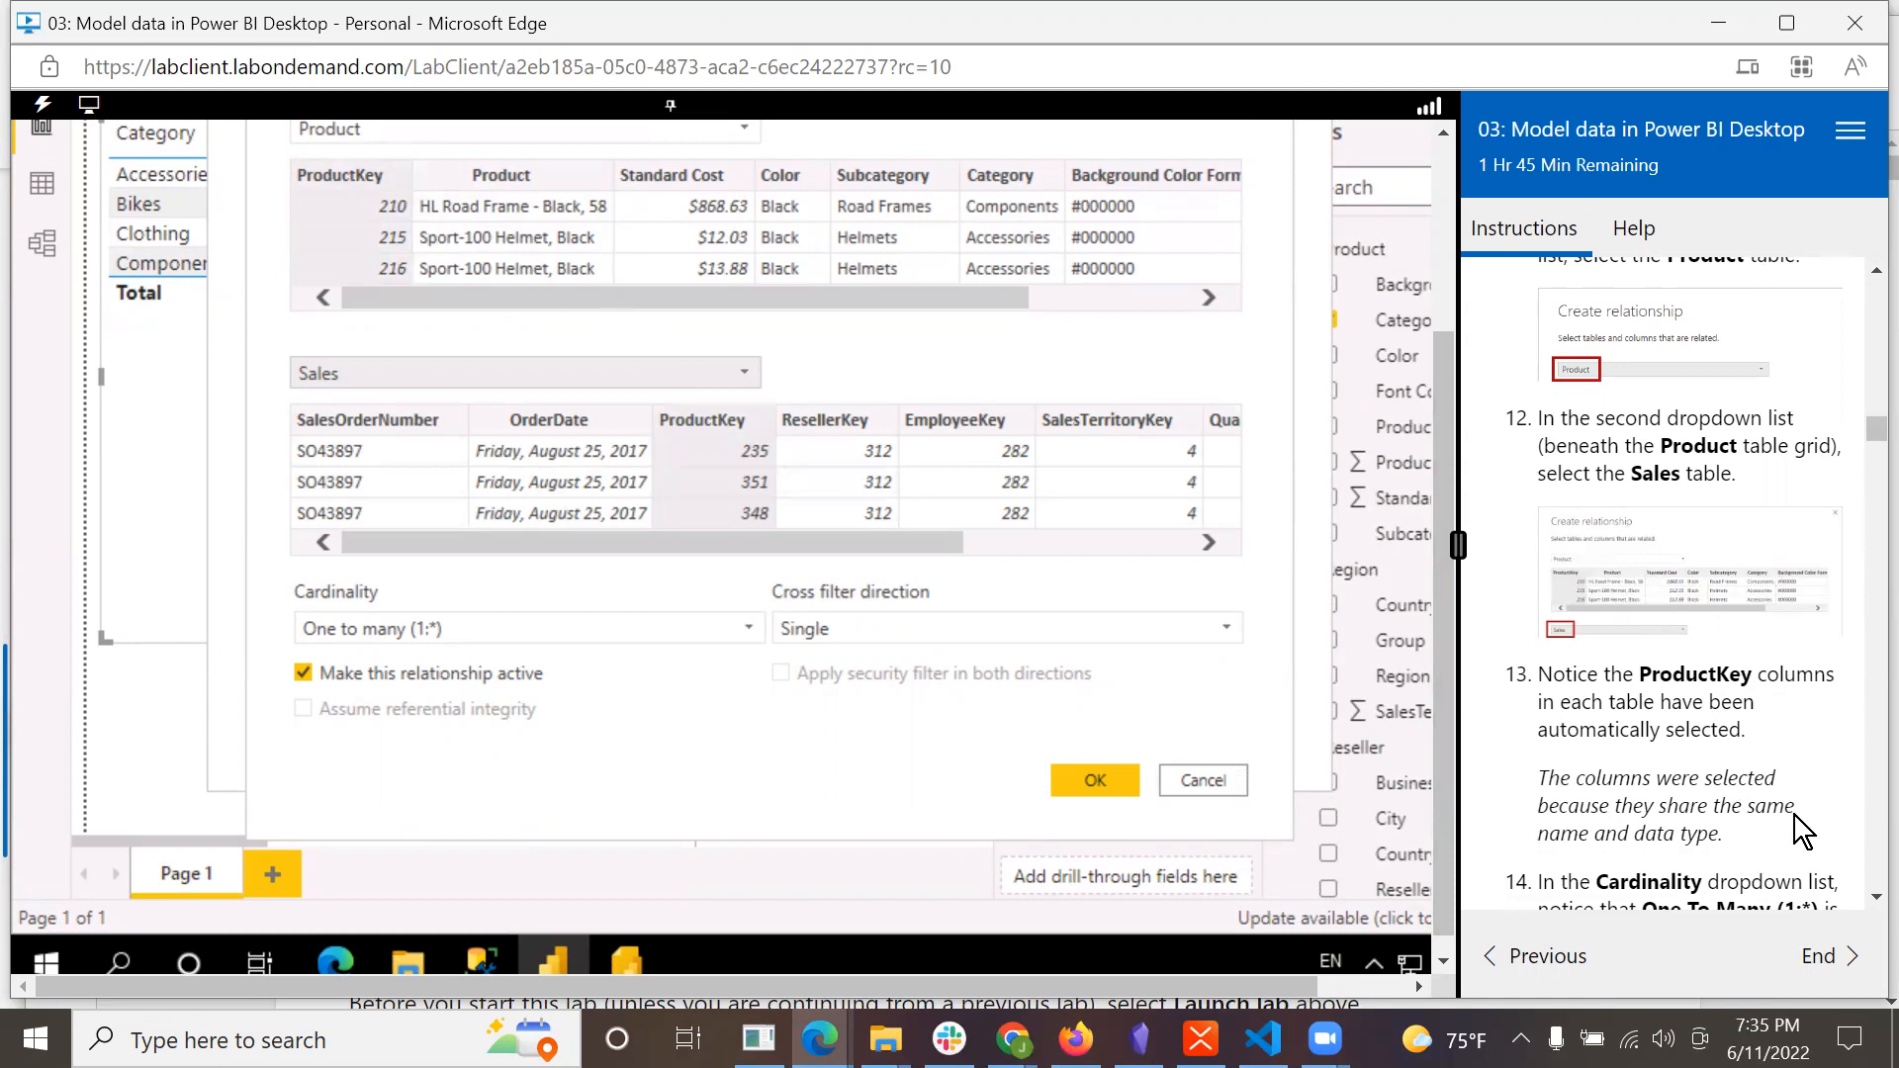
Read the lab notes on the automatically selected ProductKey columns and the relationship's cardinality.
scroll(1788, 817, down, 1)
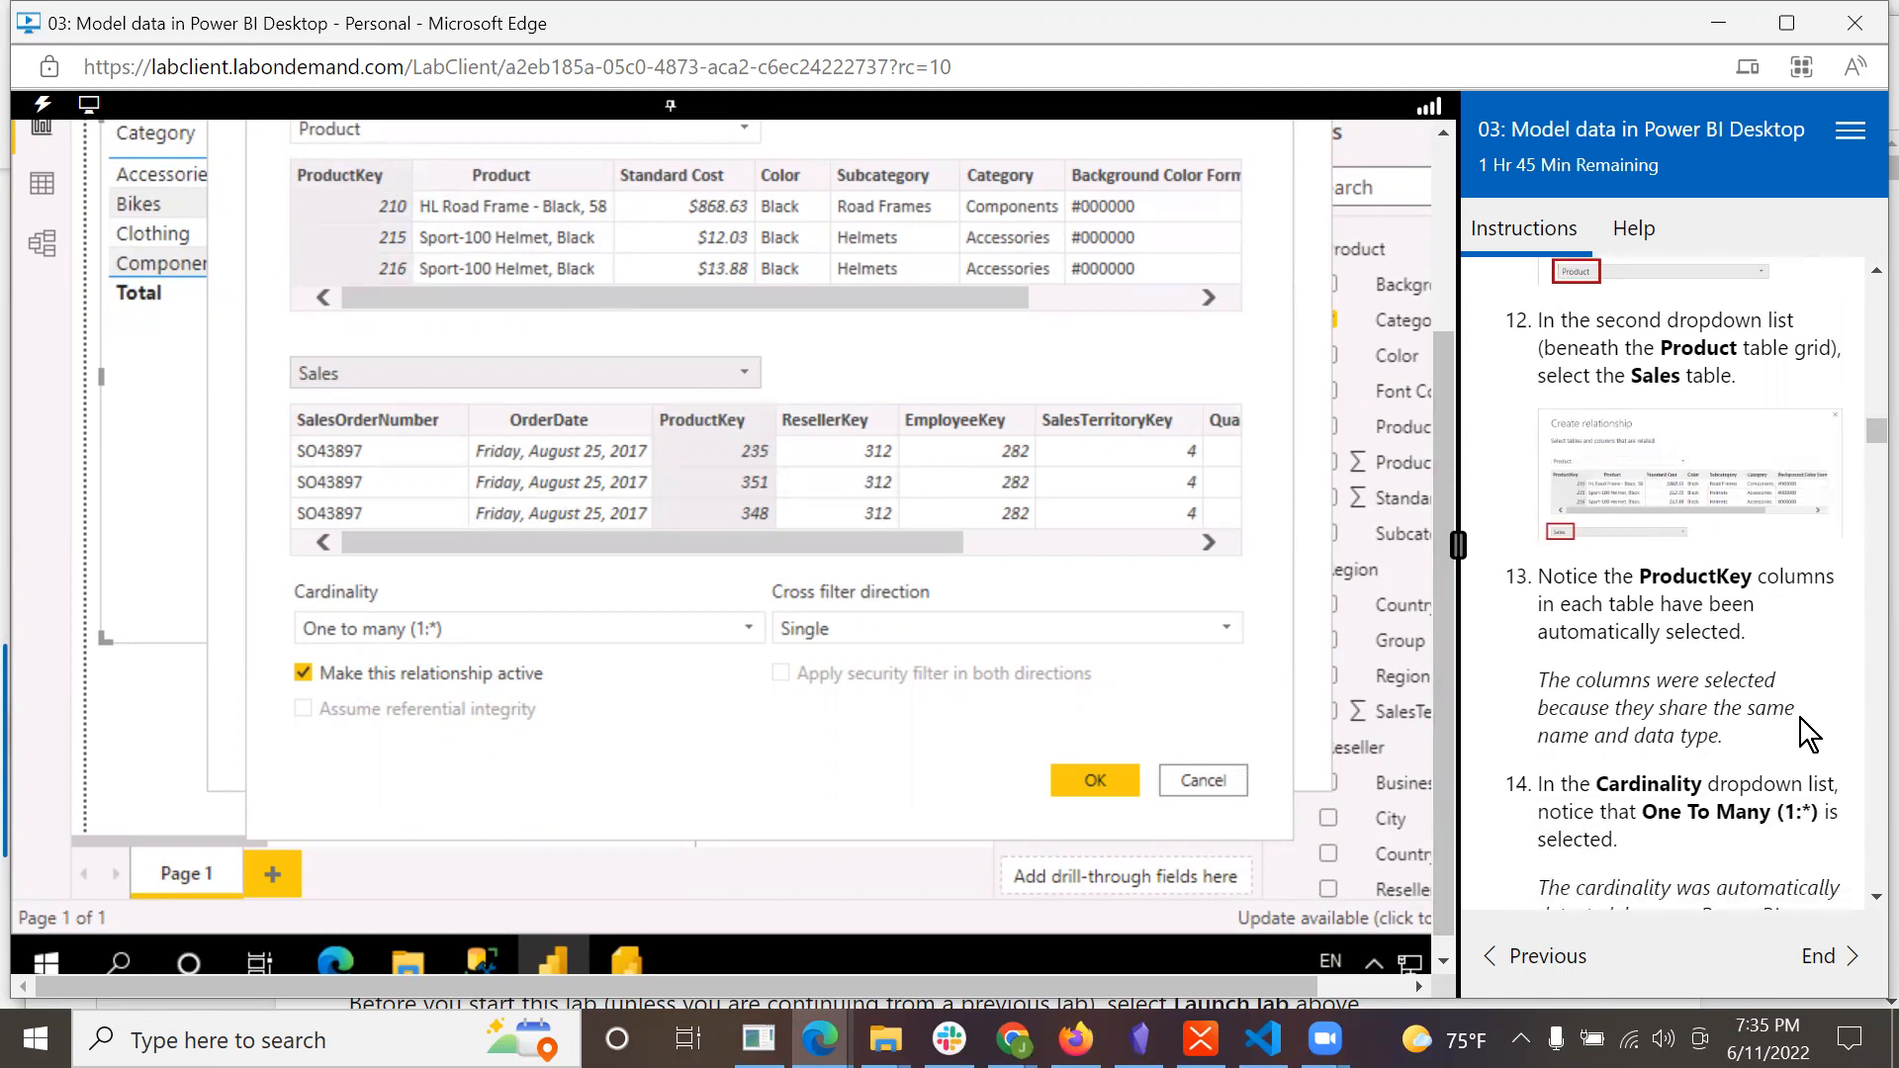
scroll(1779, 736, down, 1)
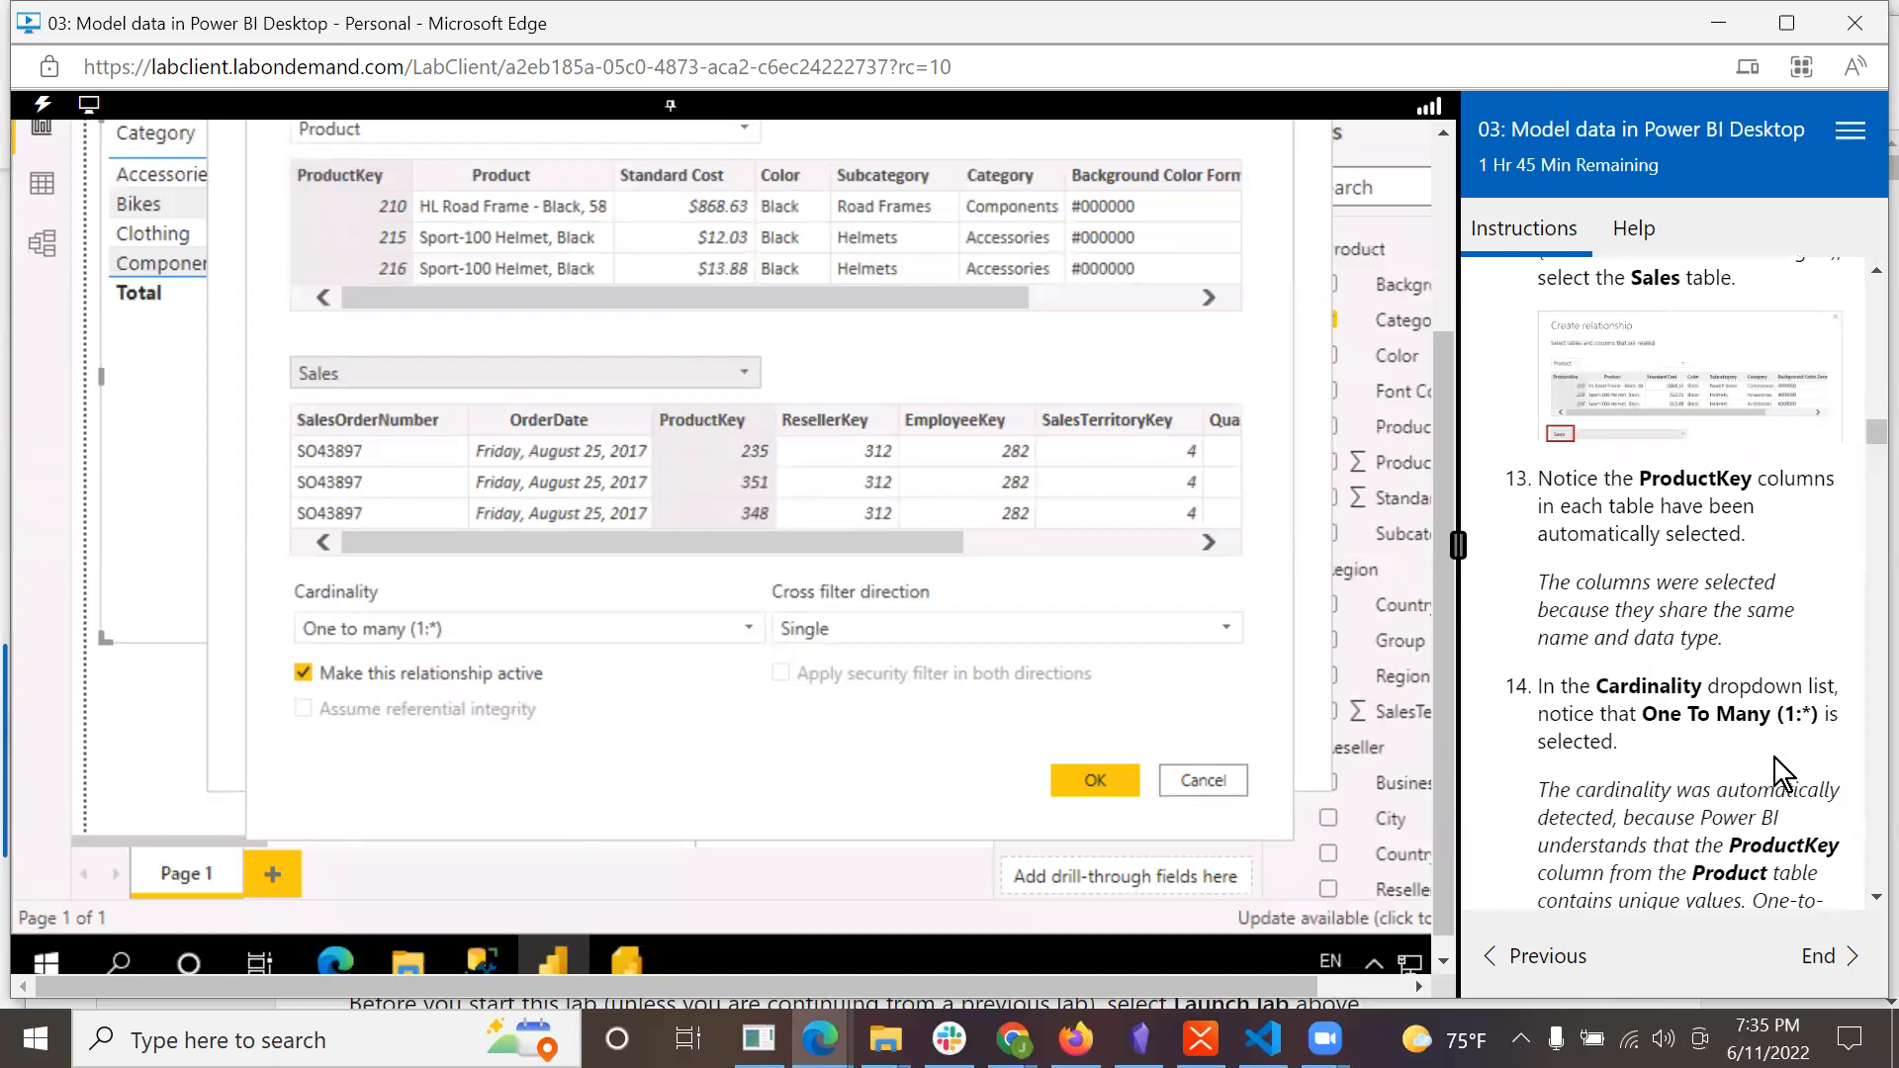
scroll(1775, 758, down, 1)
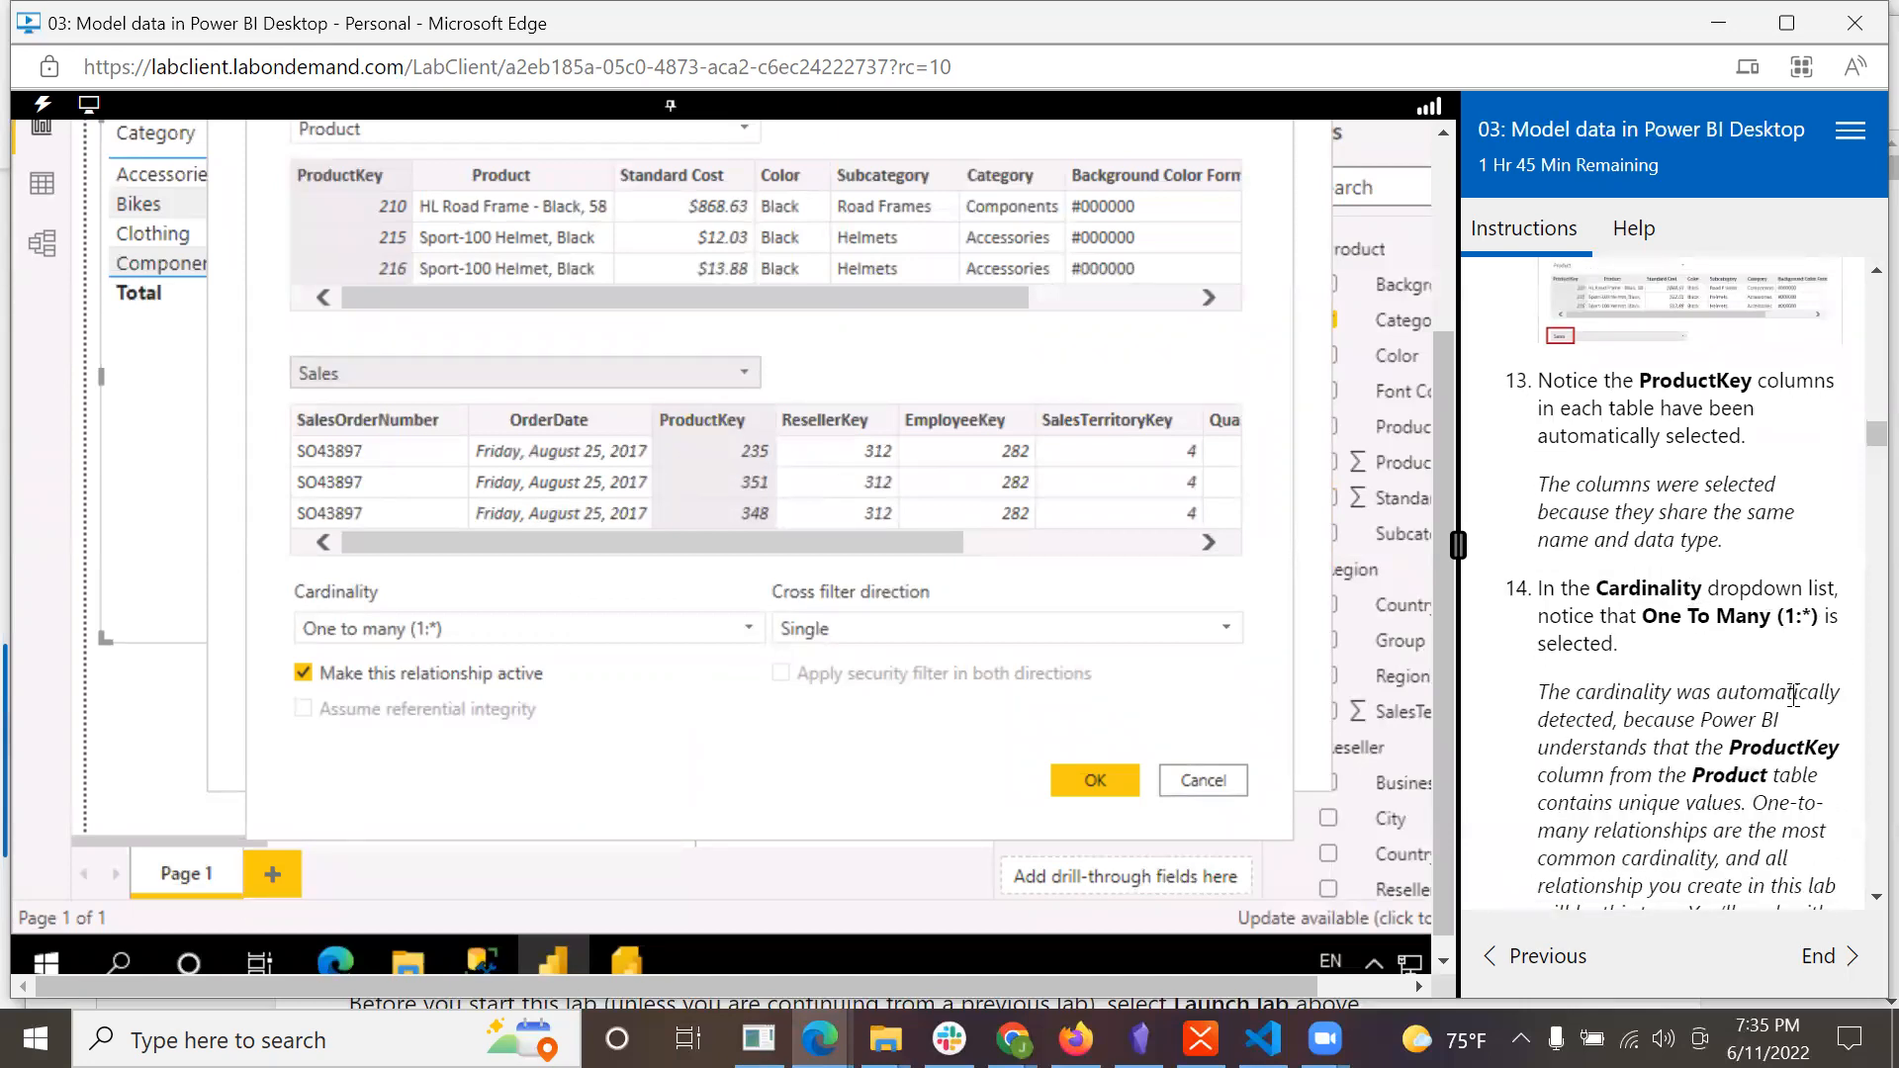
scroll(1790, 696, down, 1)
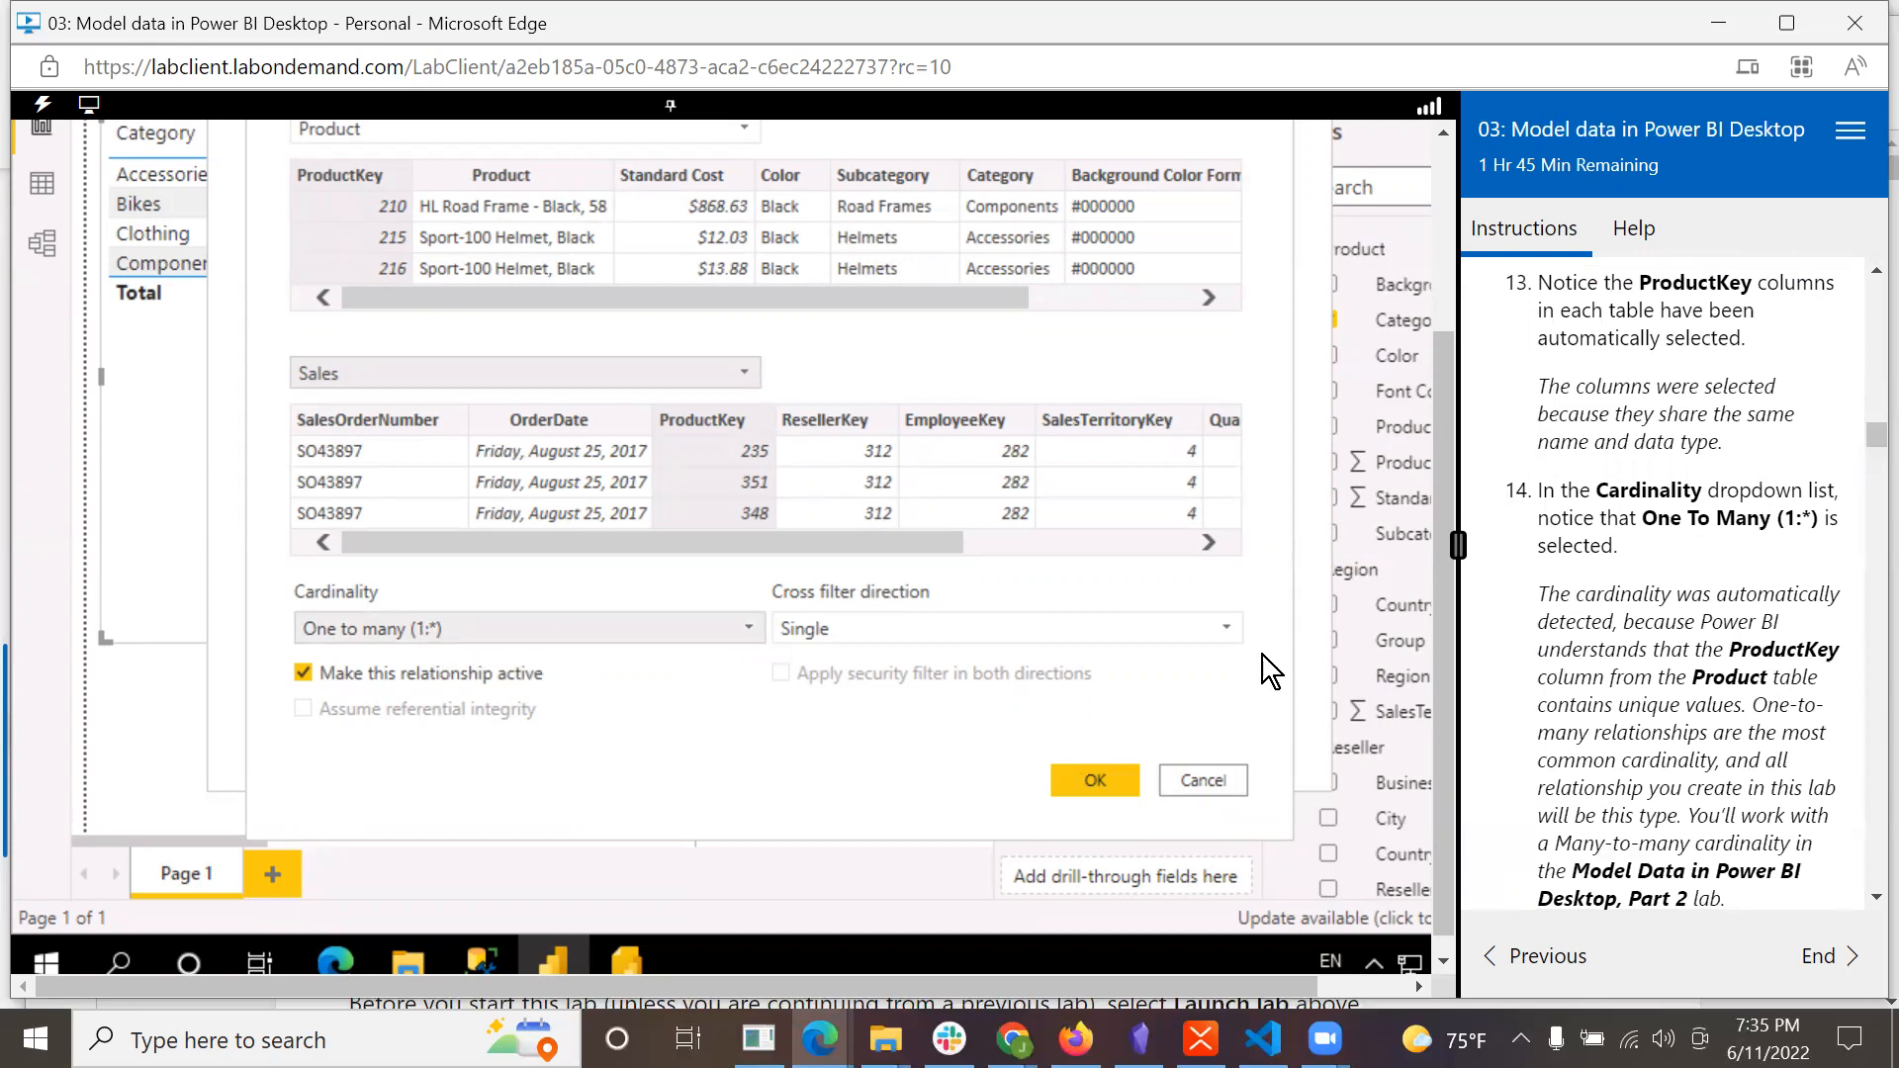
Read the lab notes on the relationship's cardinality, Single cross filter direction and active setting, up to the instruction for confirming it.
scroll(1661, 690, down, 1)
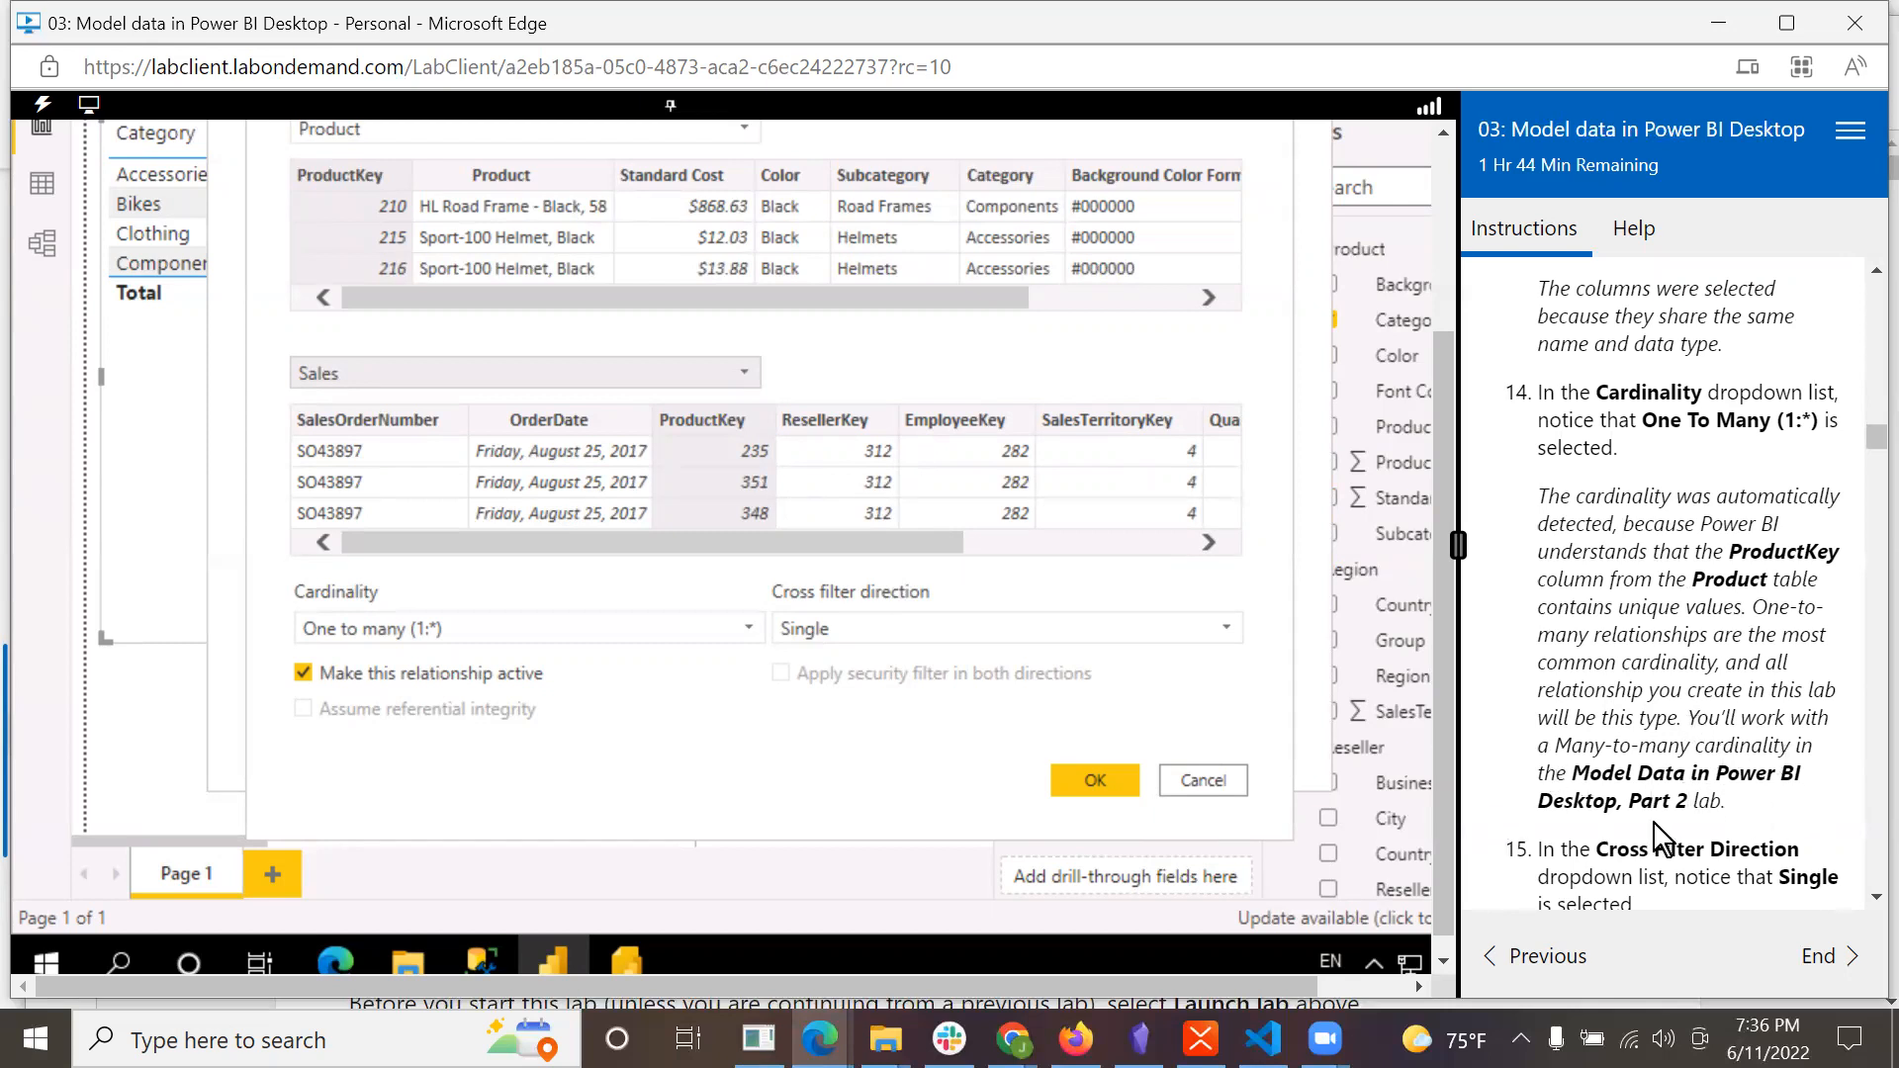
scroll(1721, 794, down, 1)
scroll(1721, 793, down, 2)
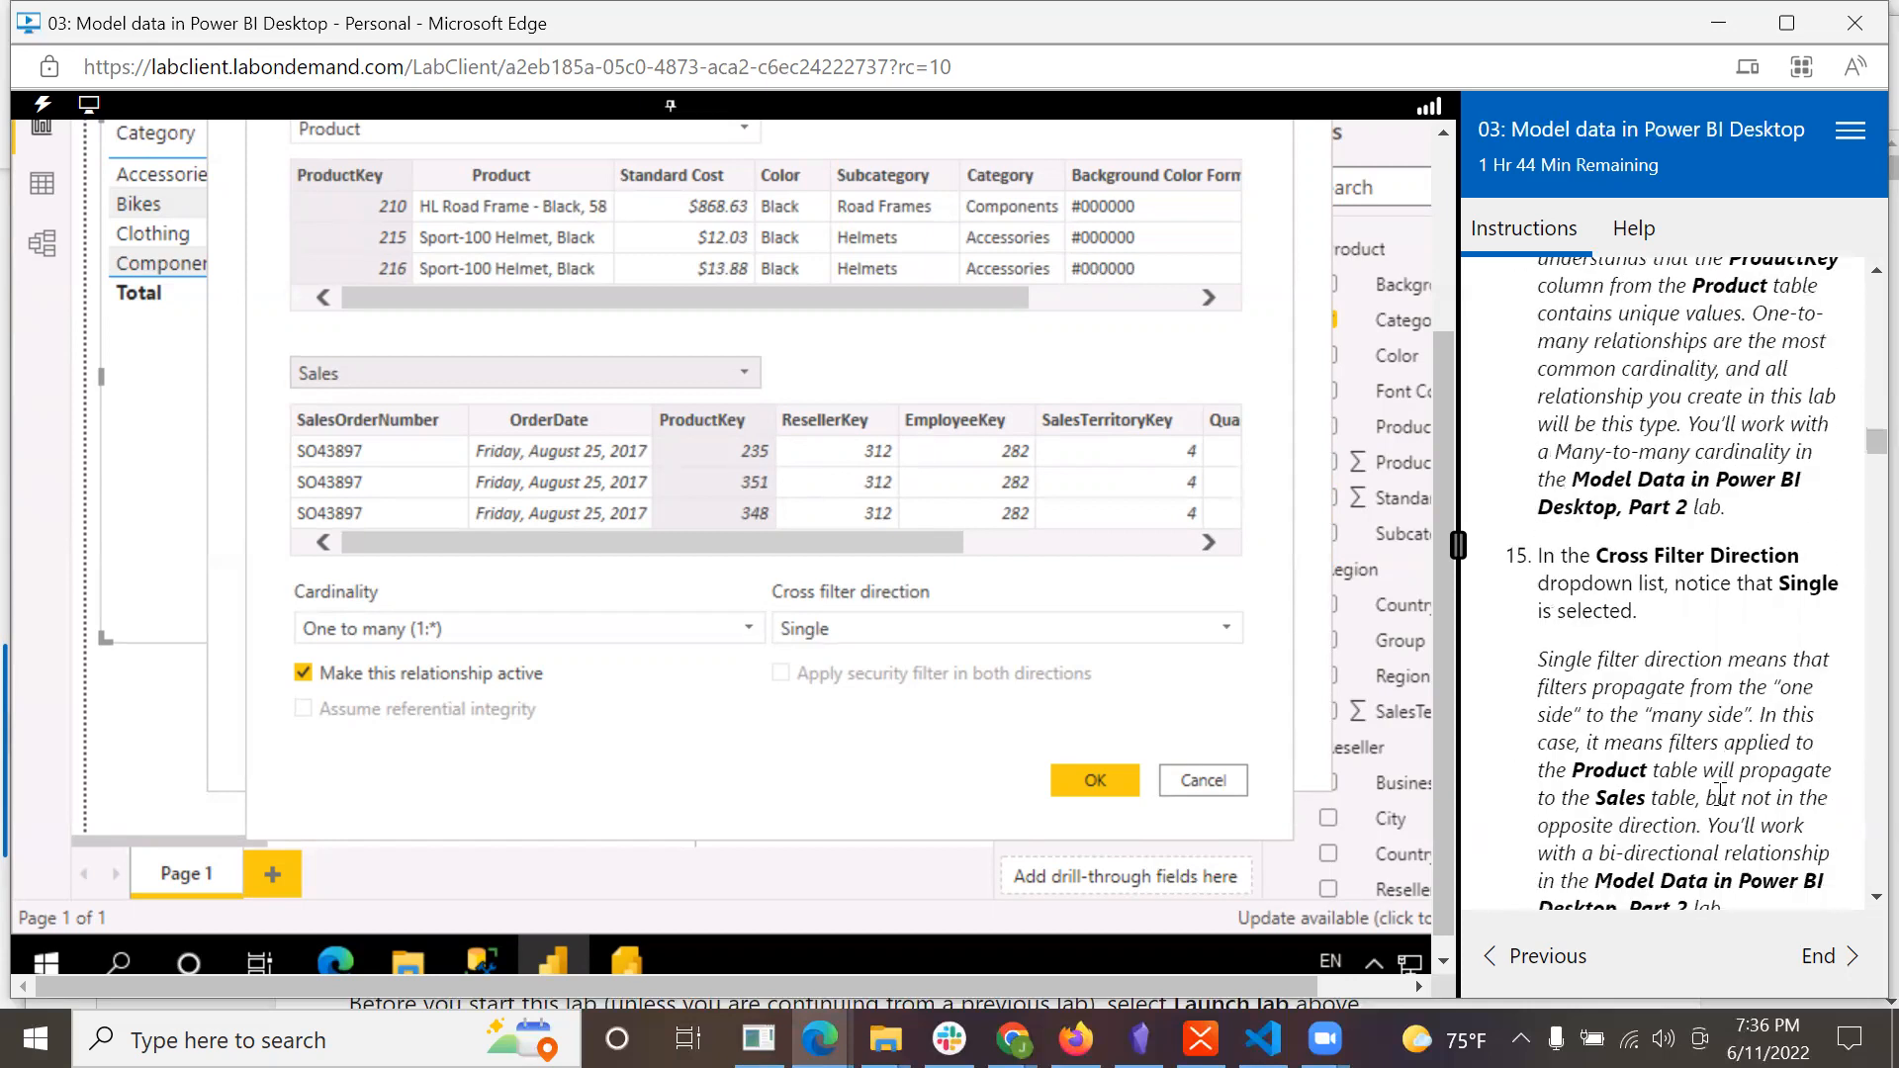
scroll(1720, 793, down, 1)
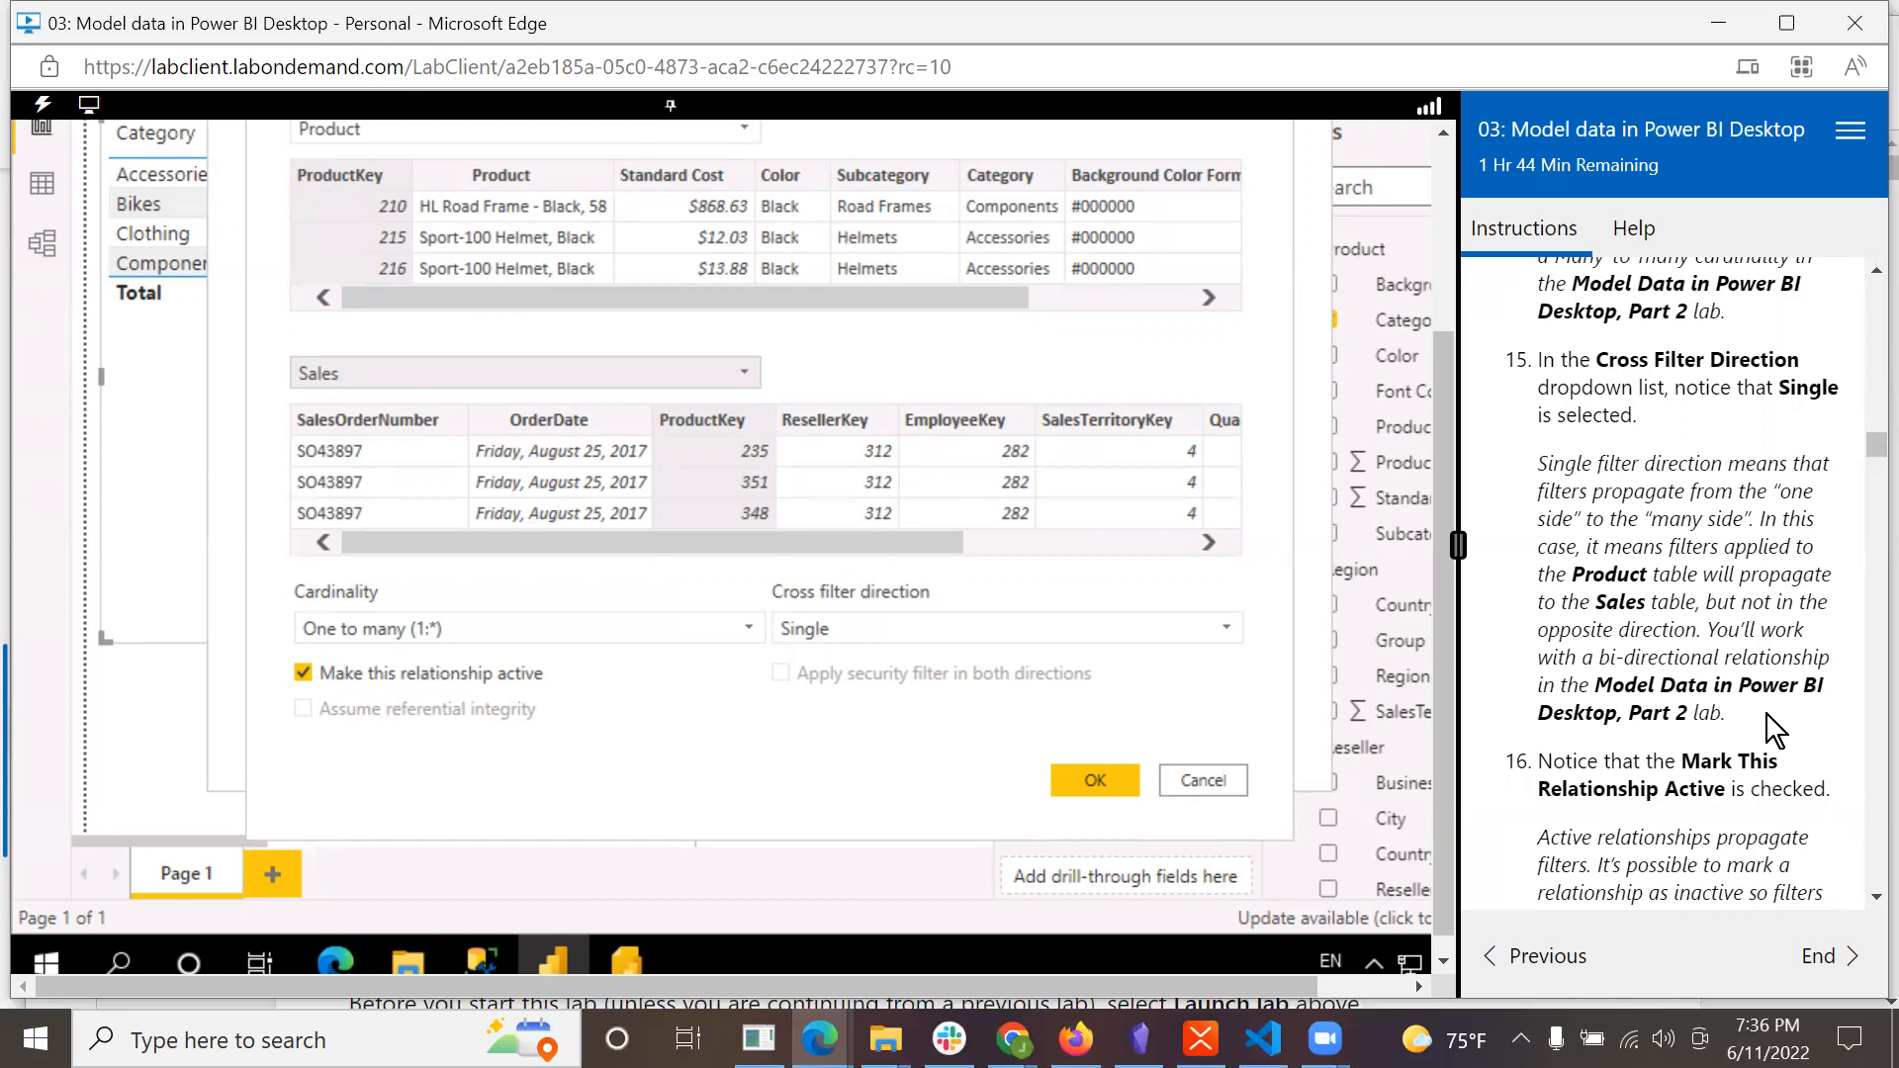
scroll(1766, 716, down, 4)
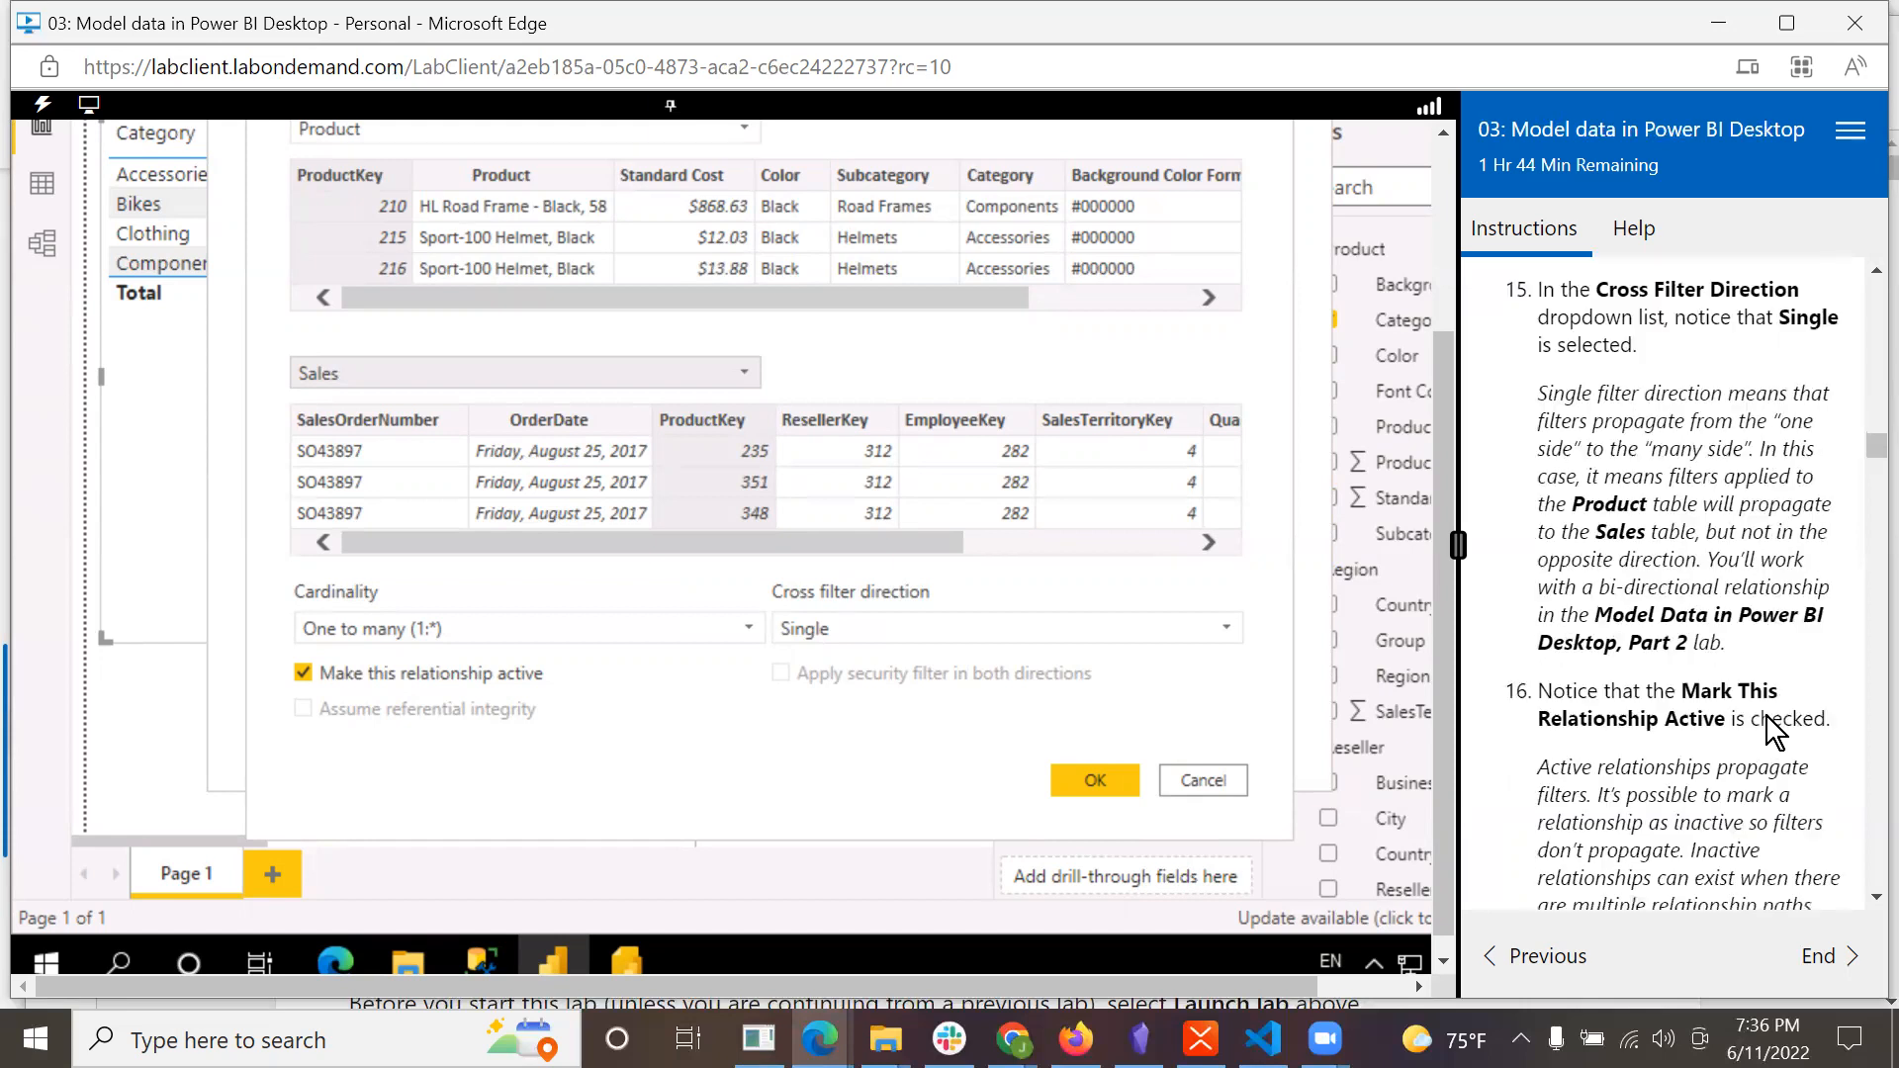
scroll(1769, 716, down, 1)
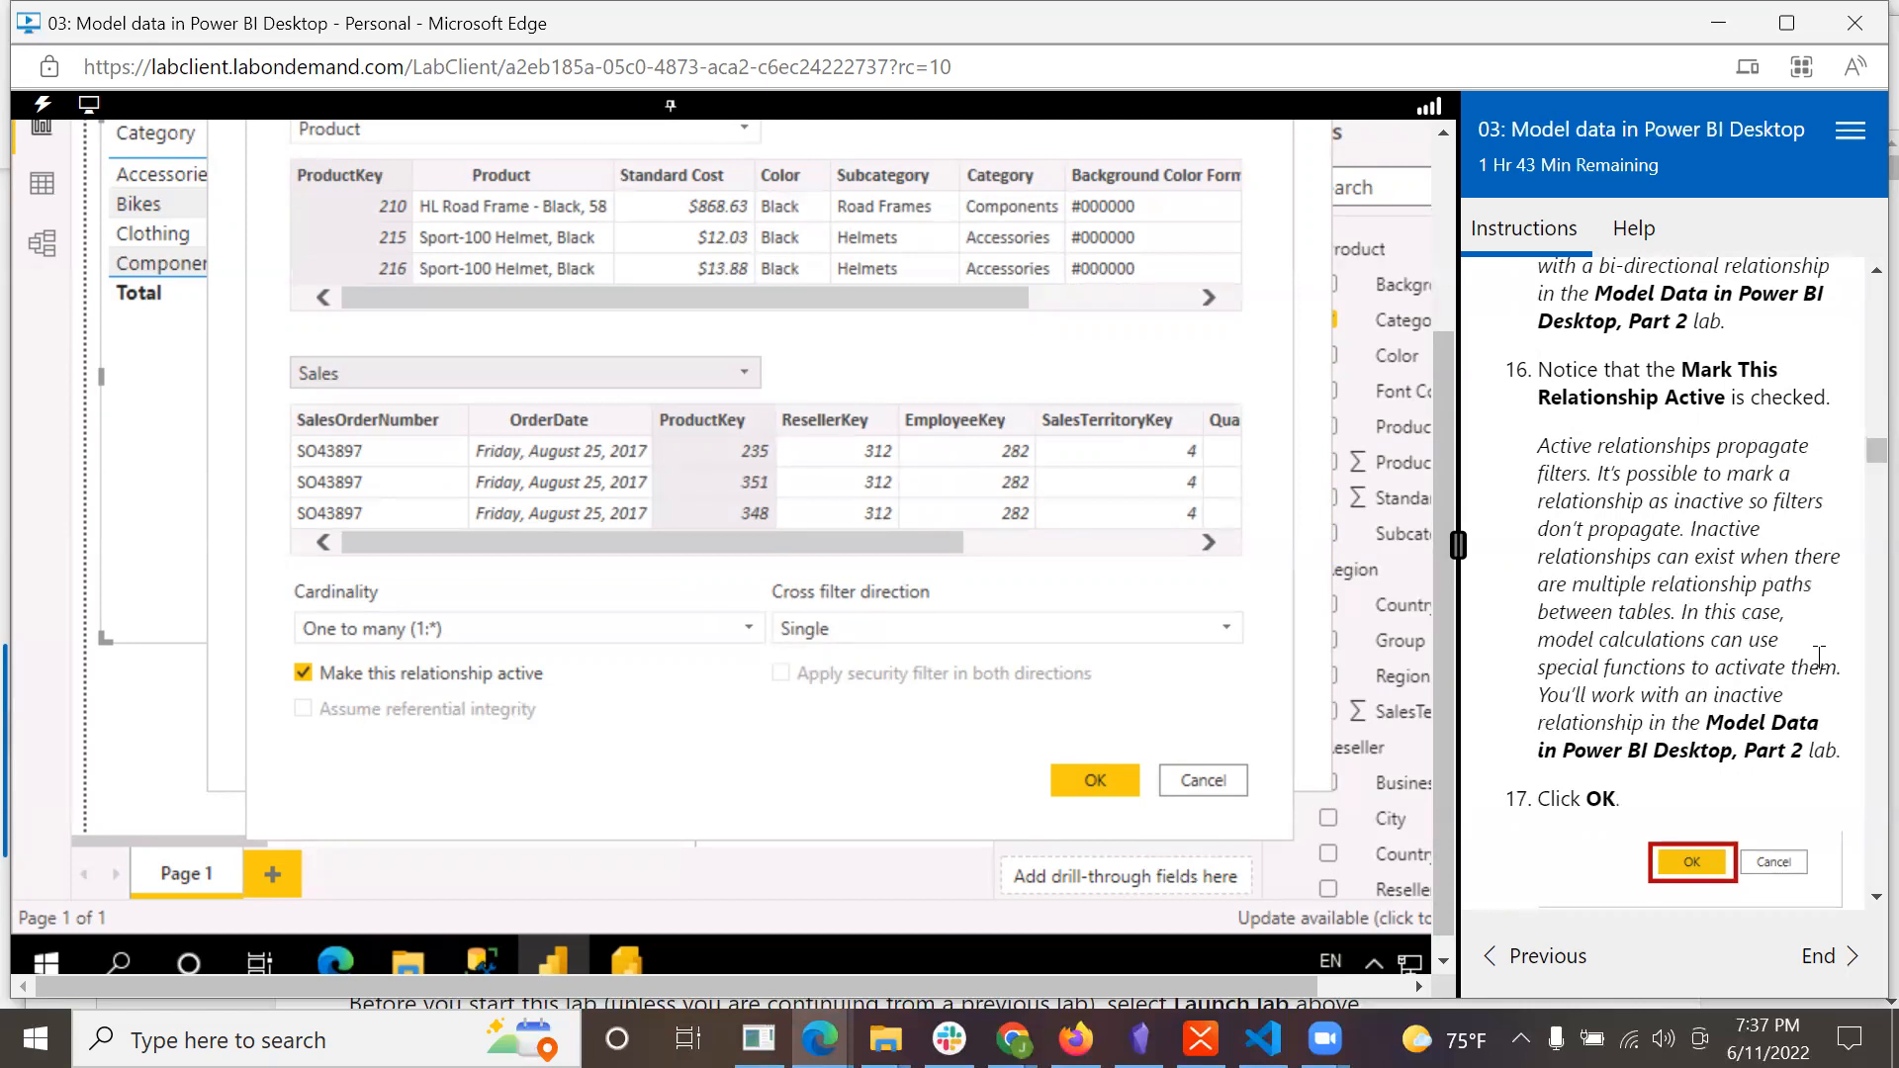
scroll(1821, 657, down, 1)
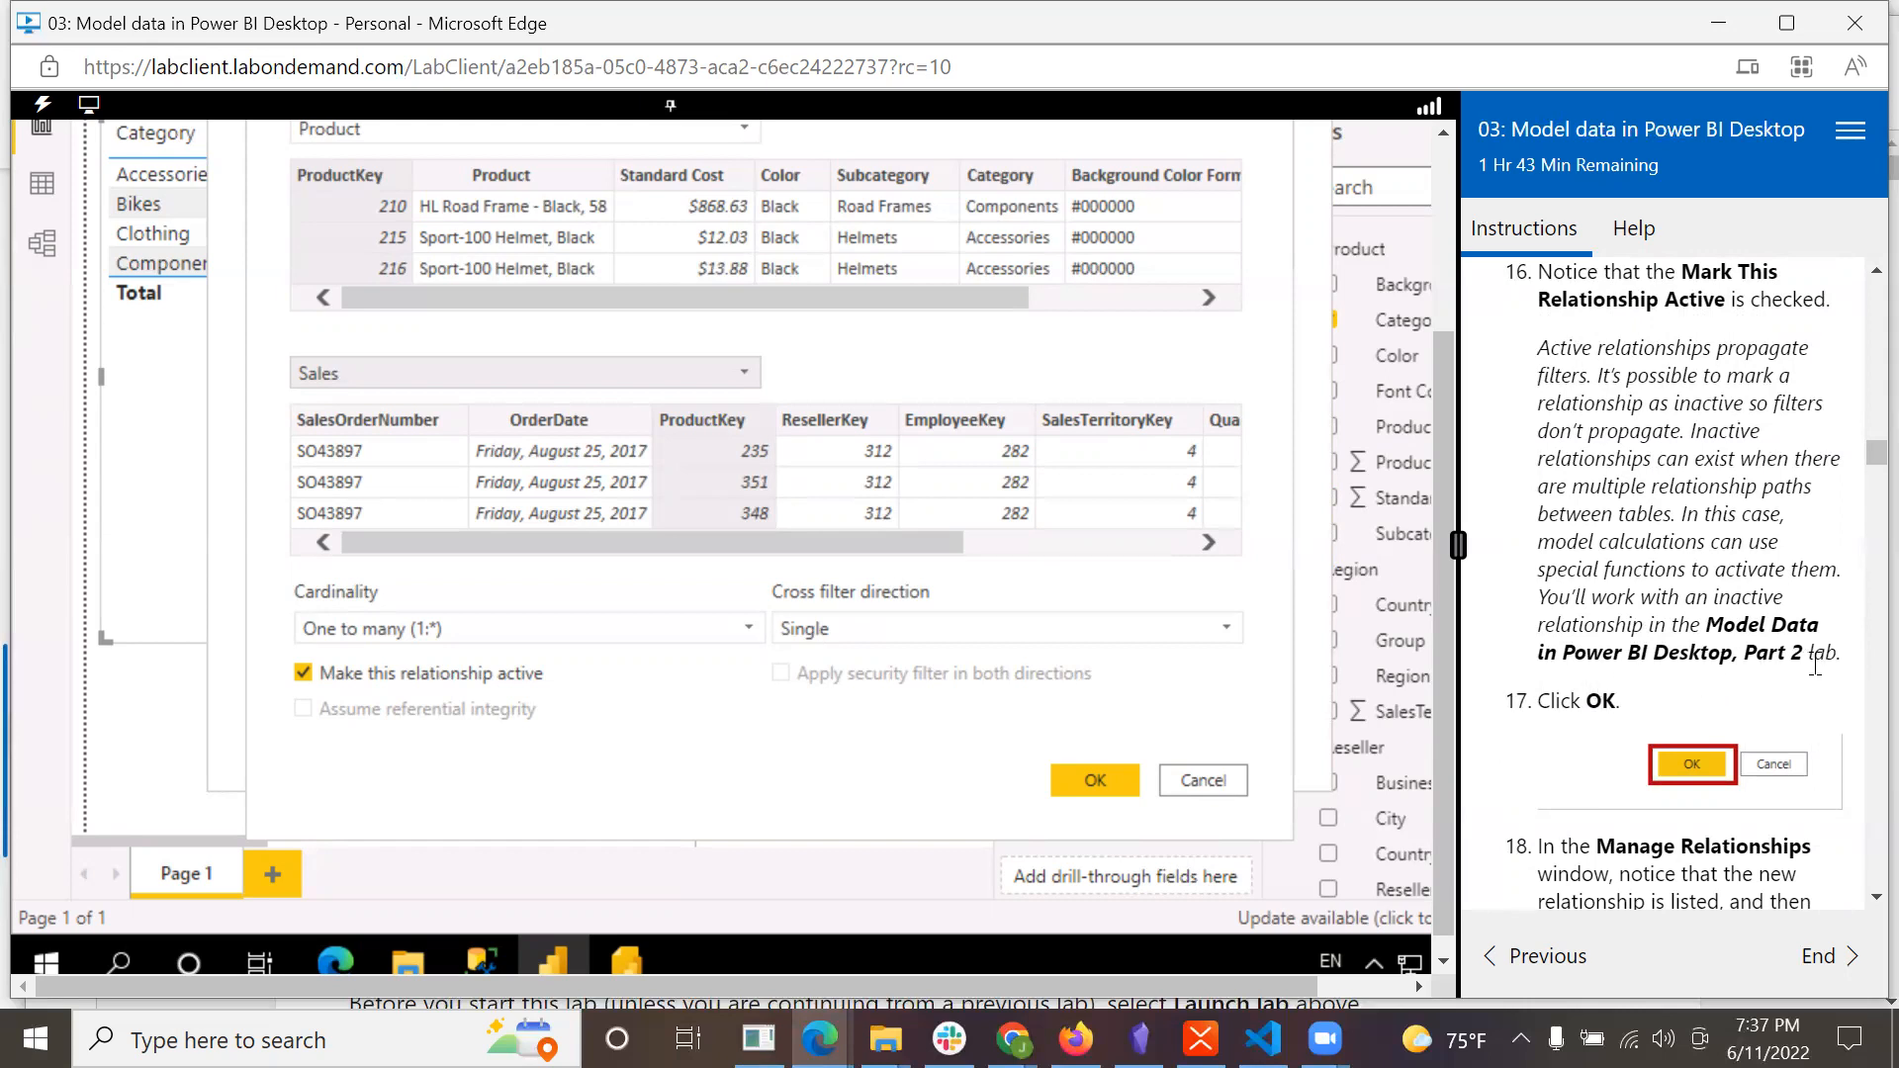
scroll(1836, 691, down, 1)
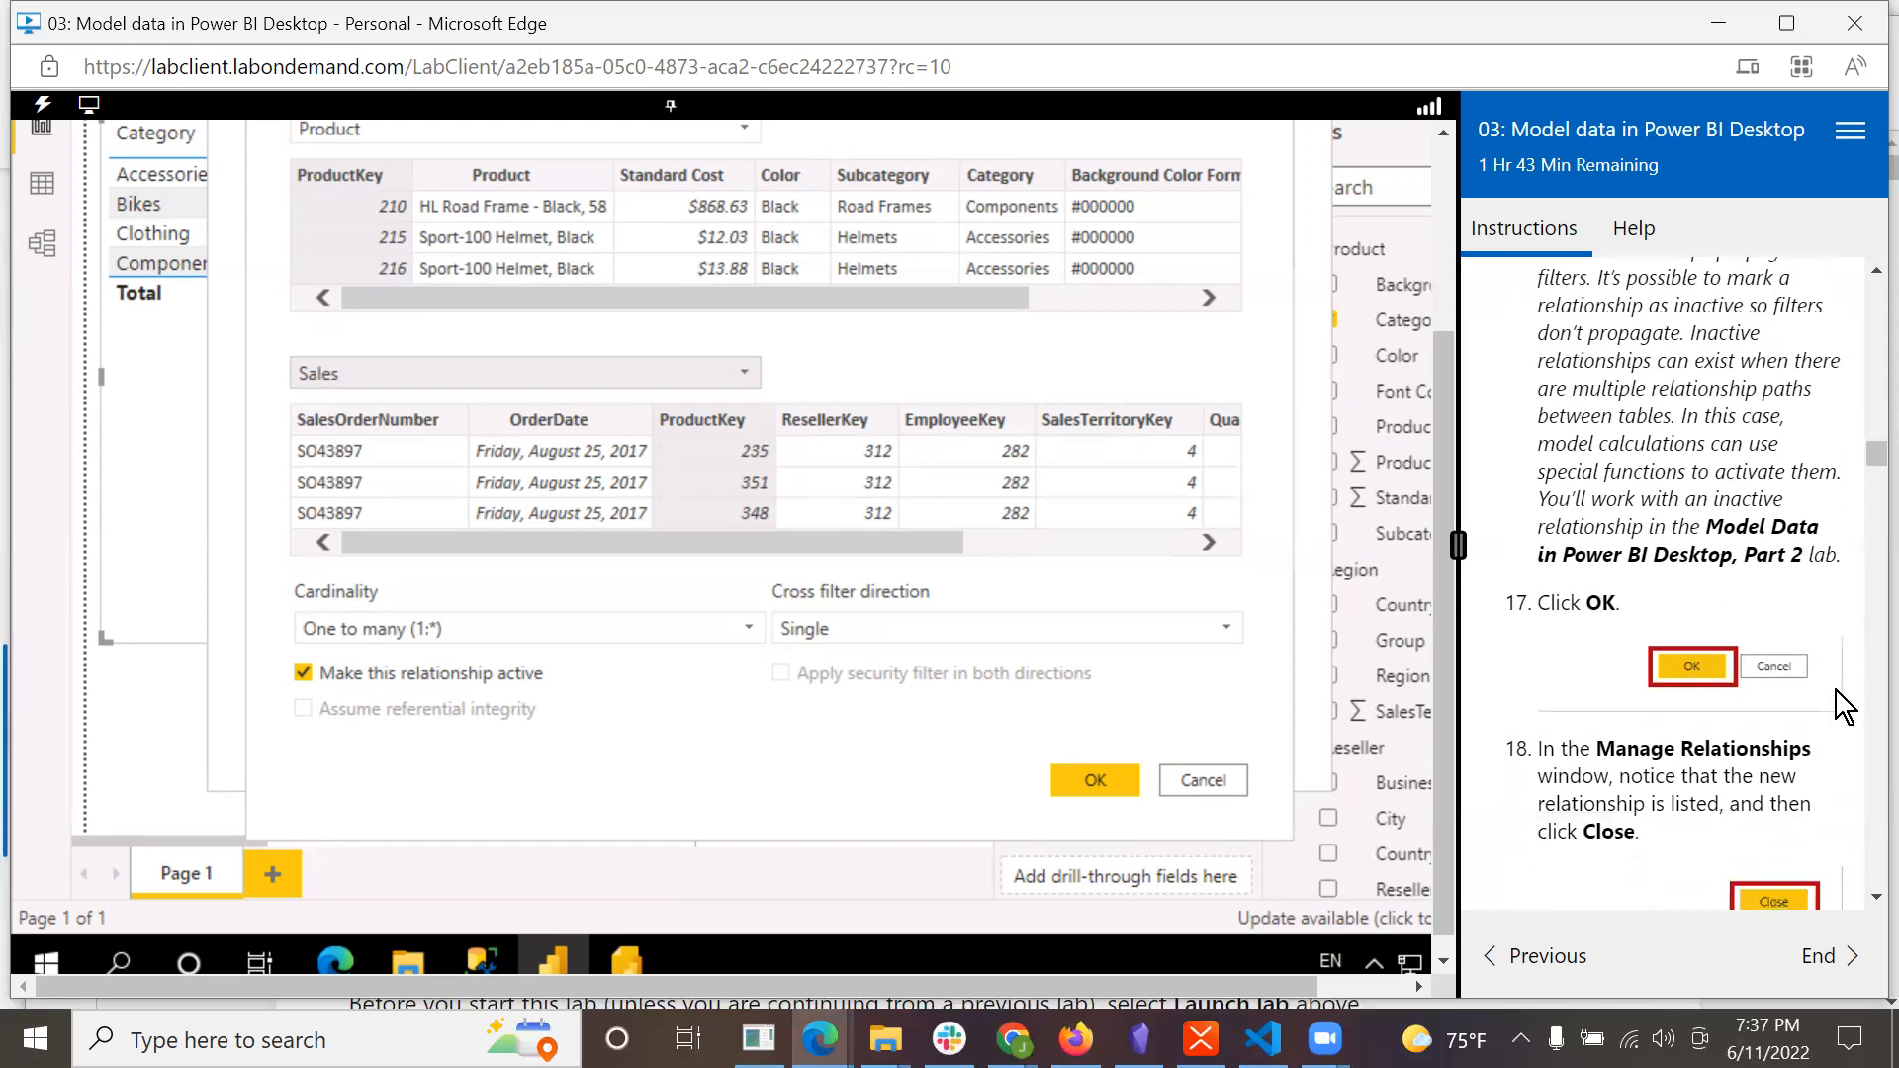
Confirm the new Product-to-Sales relationship on ProductKey, check its entry in the relationship list, and close the Manage relationships window.
click(1107, 776)
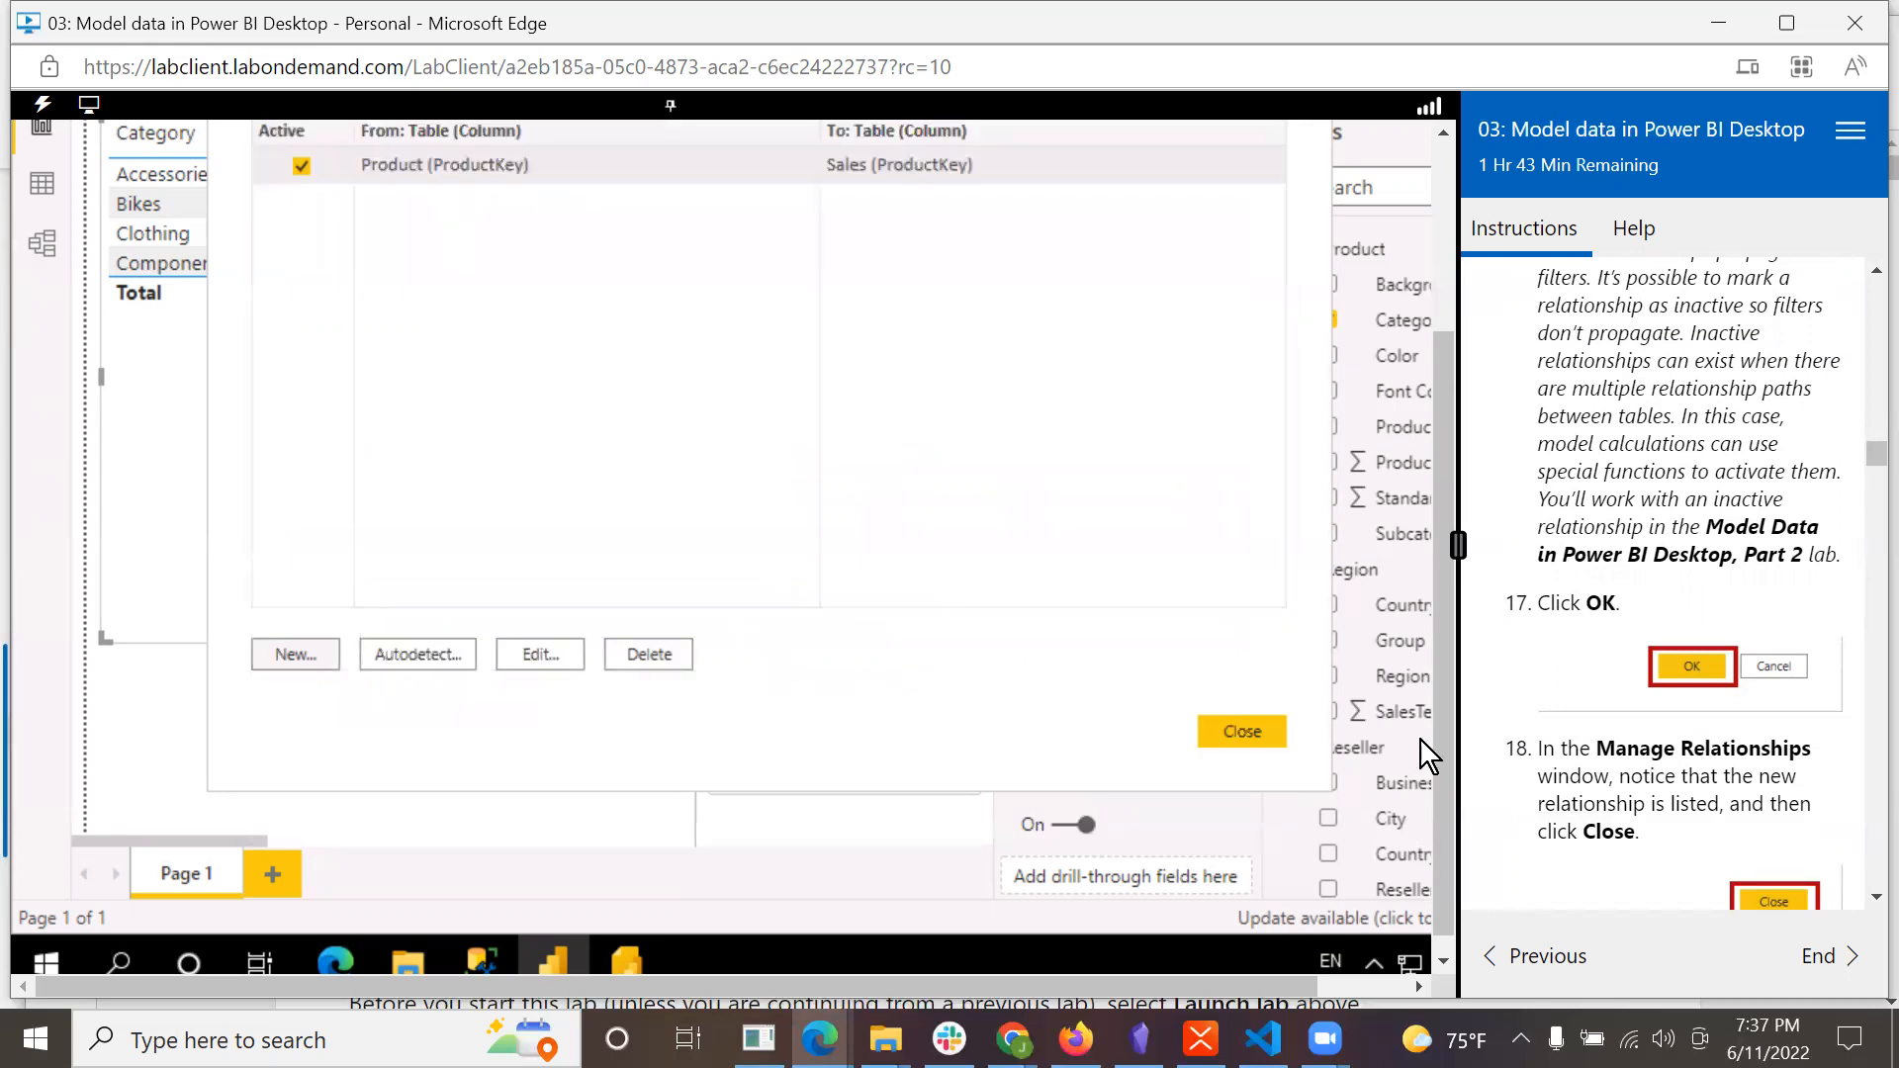
scroll(1524, 732, down, 3)
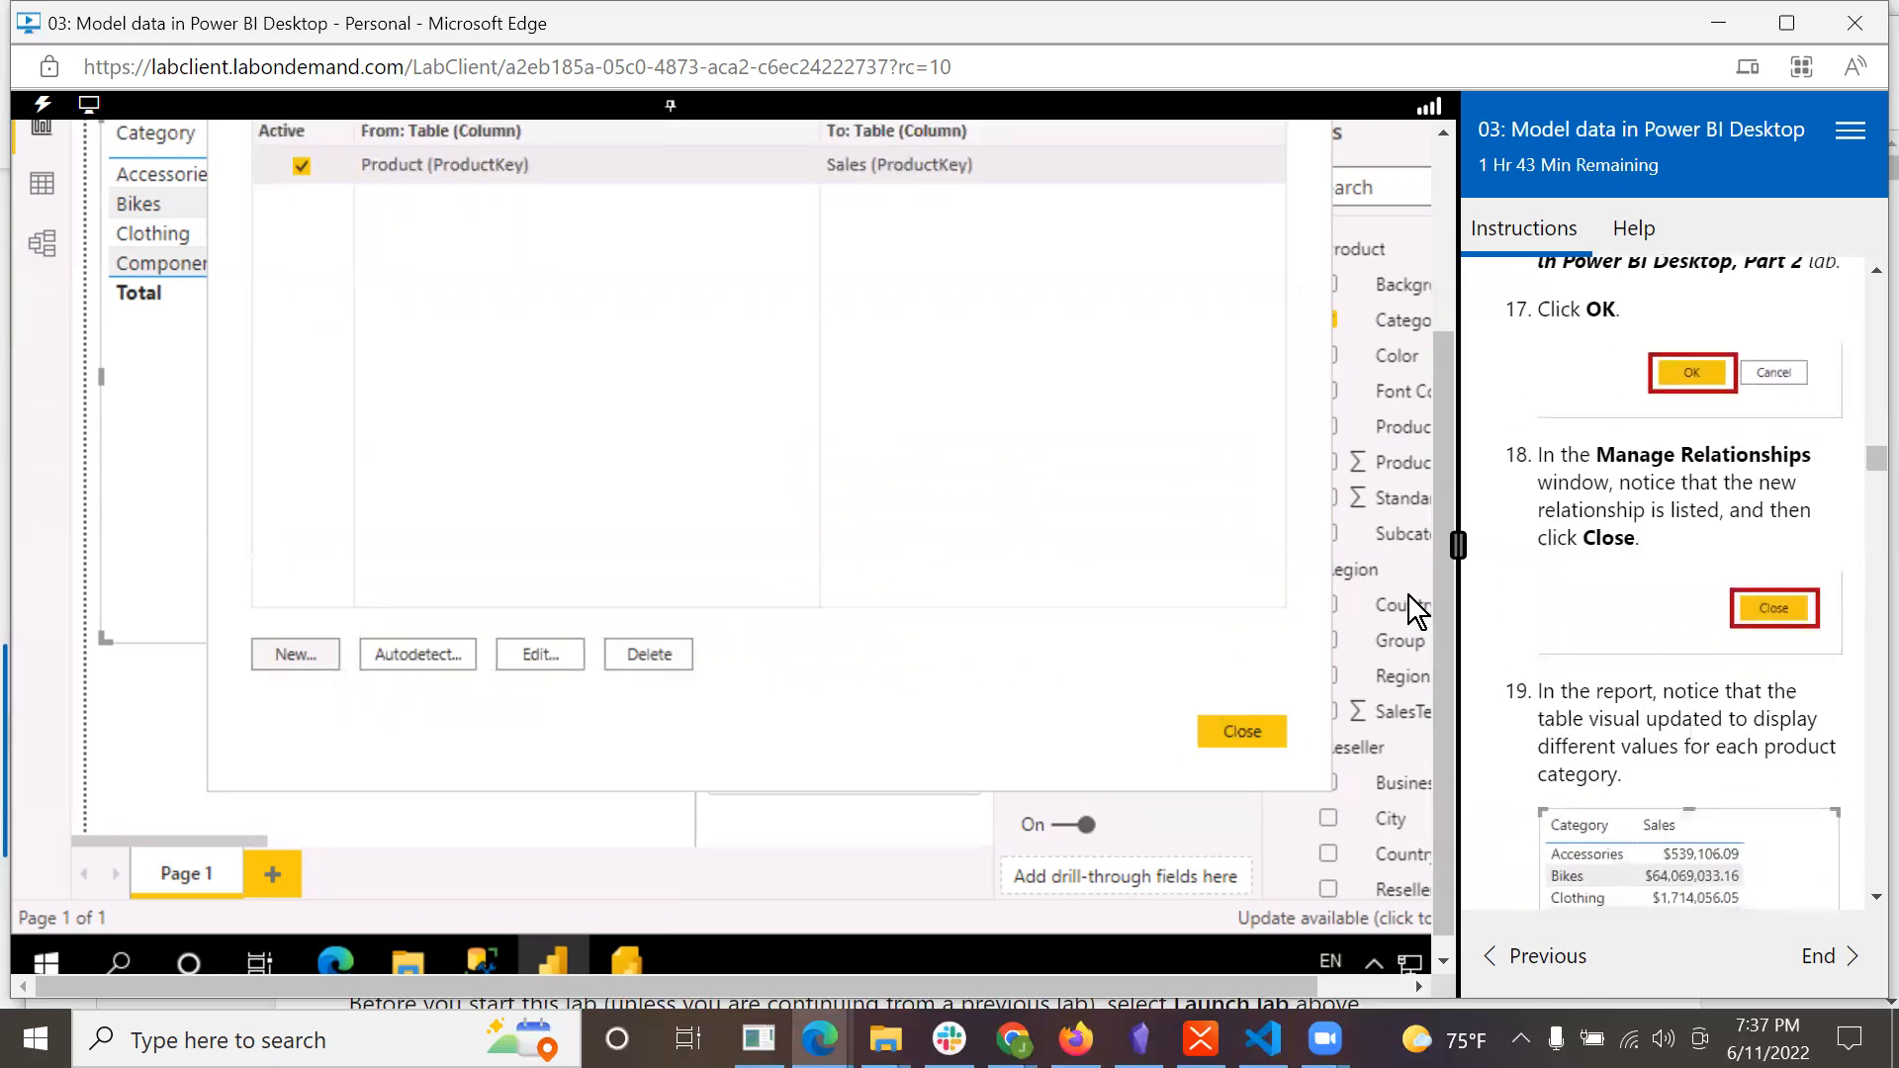
drag(1445, 592, 1445, 466)
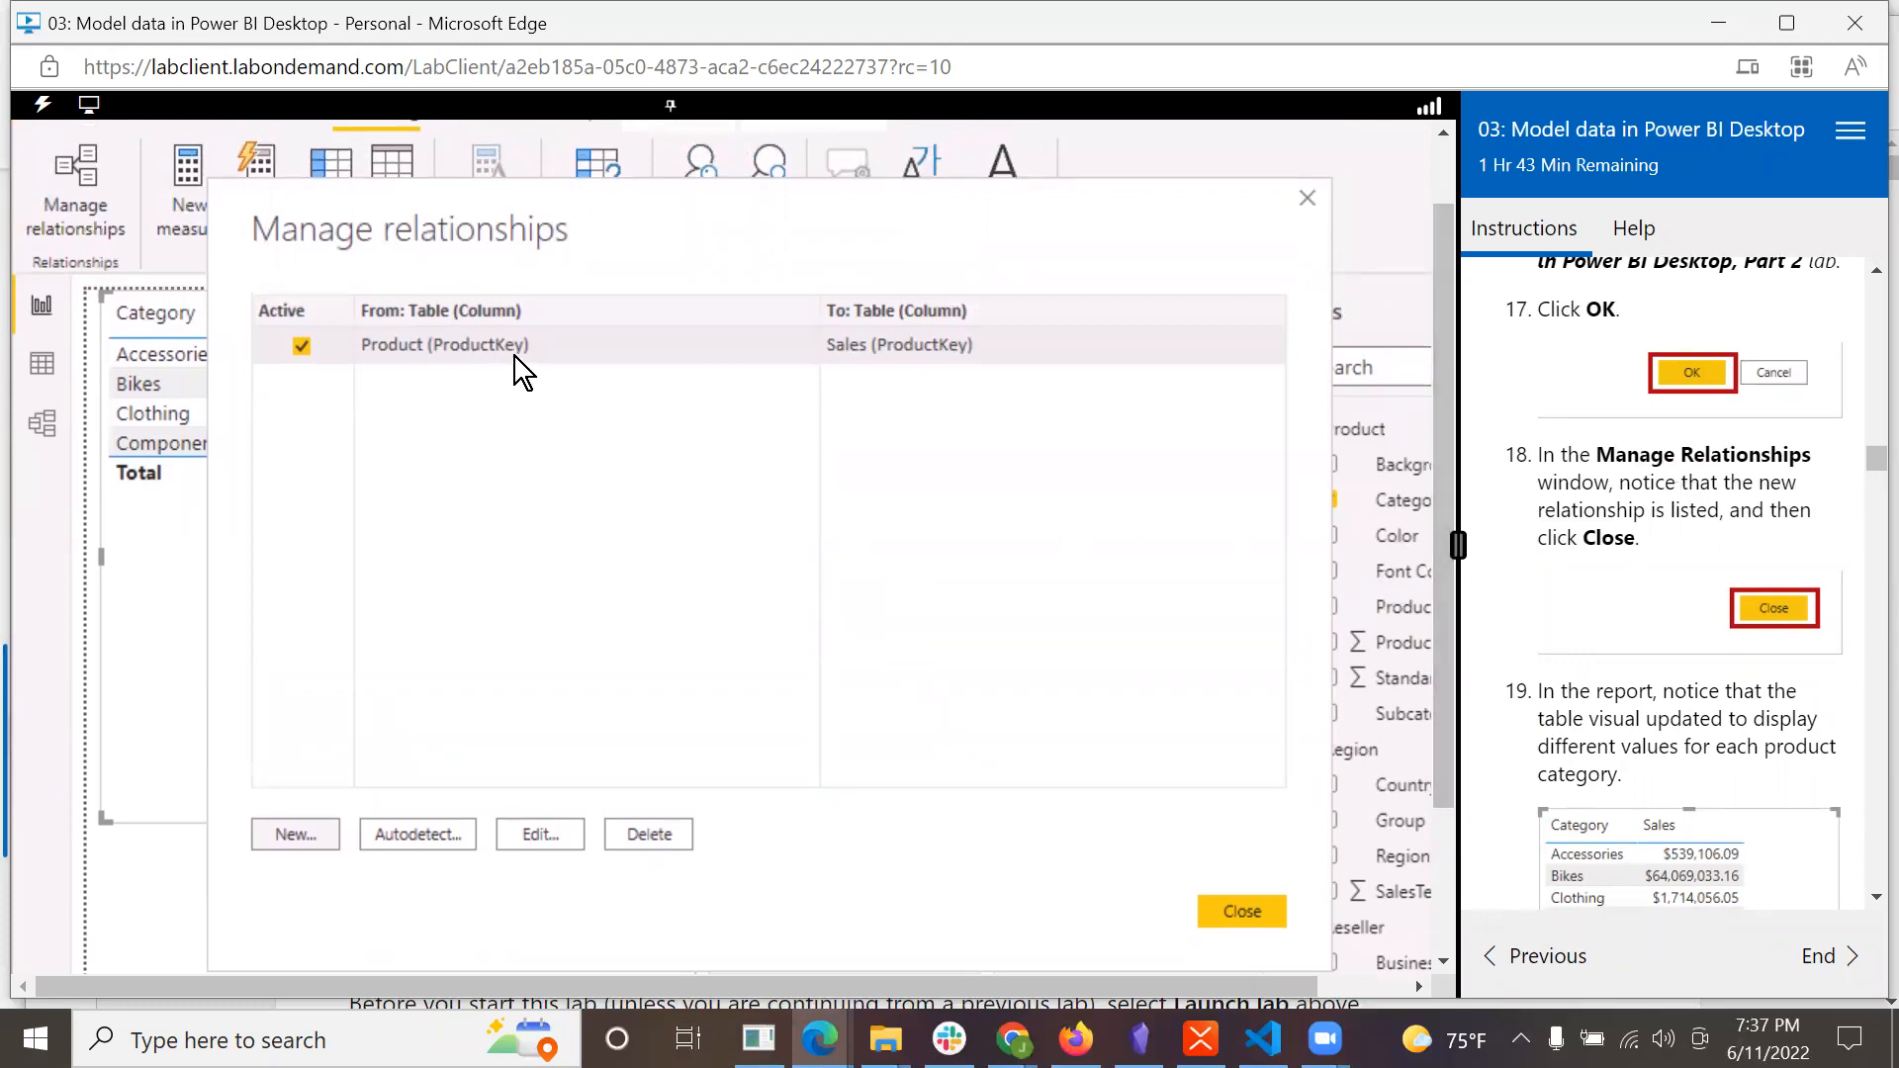
click(1207, 913)
Read the lab notes on the updated table visual, and switch to Model view to examine the Product table's connector.
scroll(1806, 793, down, 3)
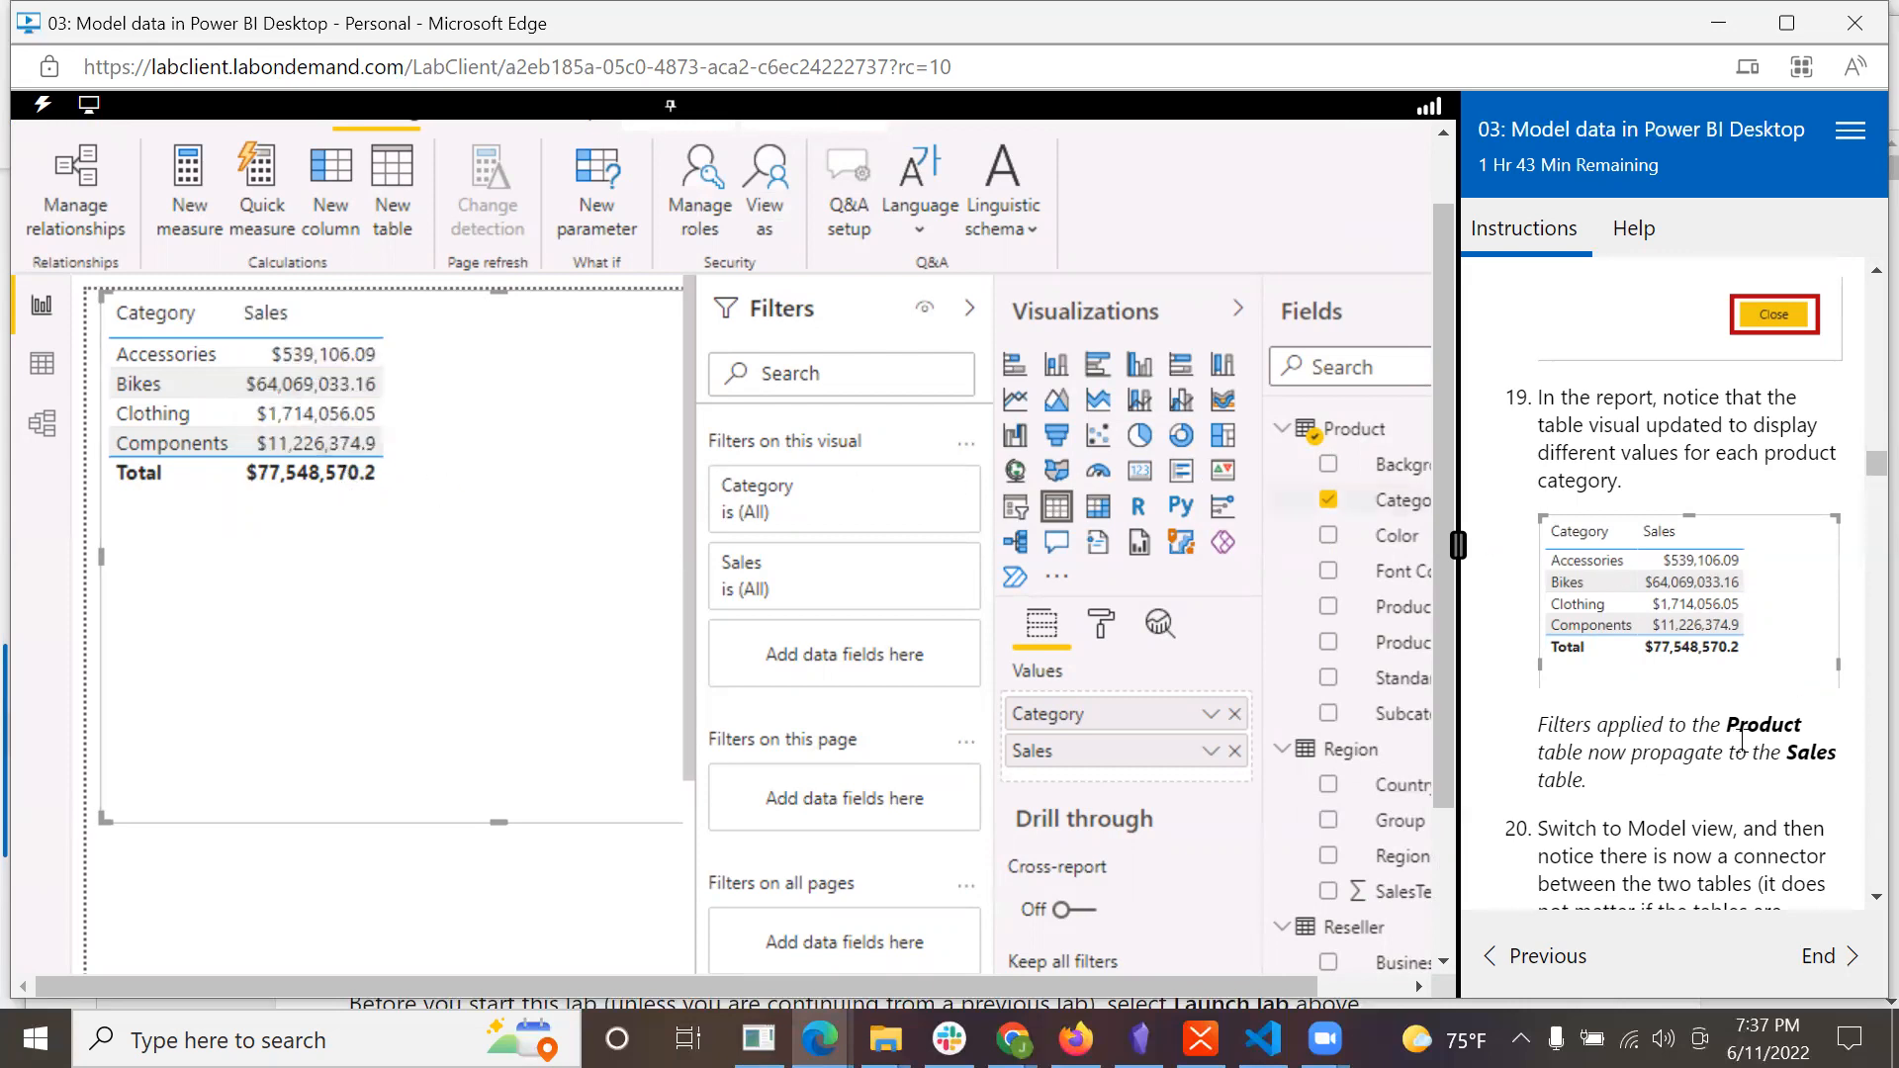
scroll(1675, 806, down, 1)
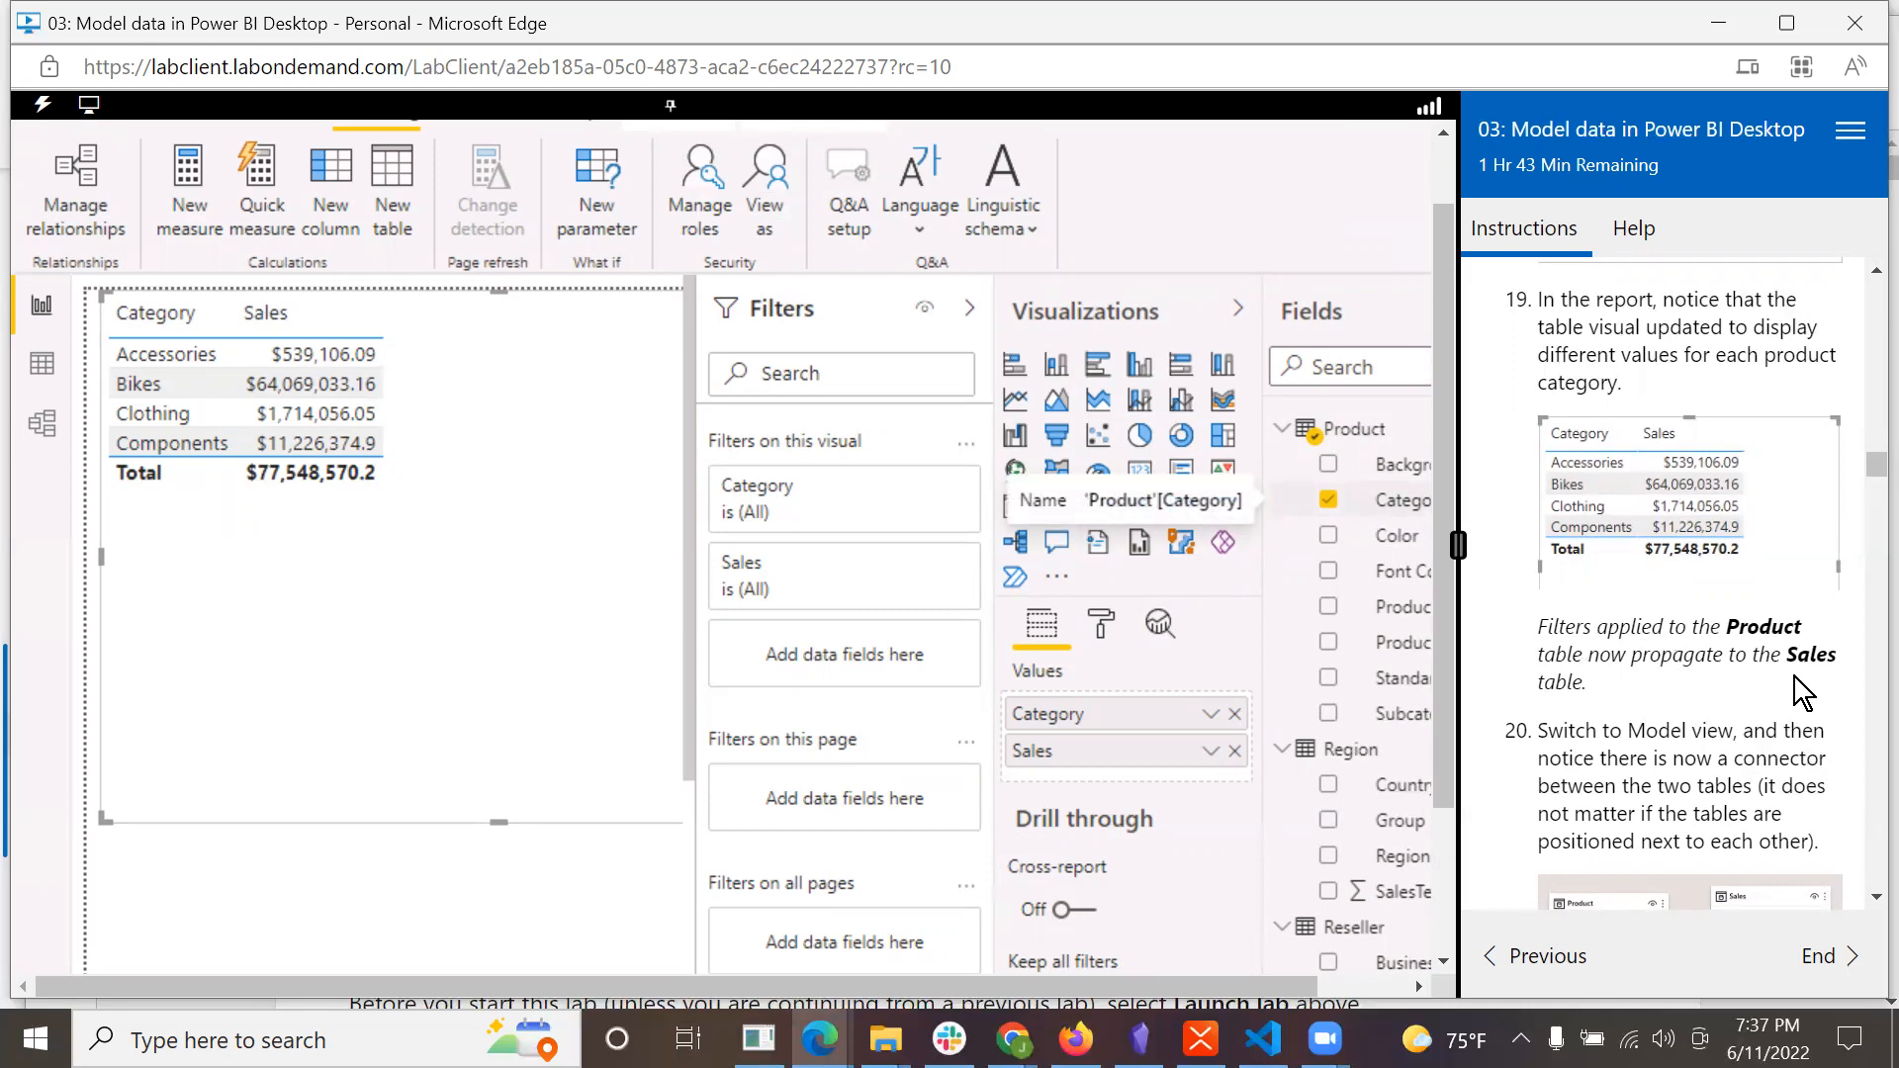
scroll(1792, 678, down, 1)
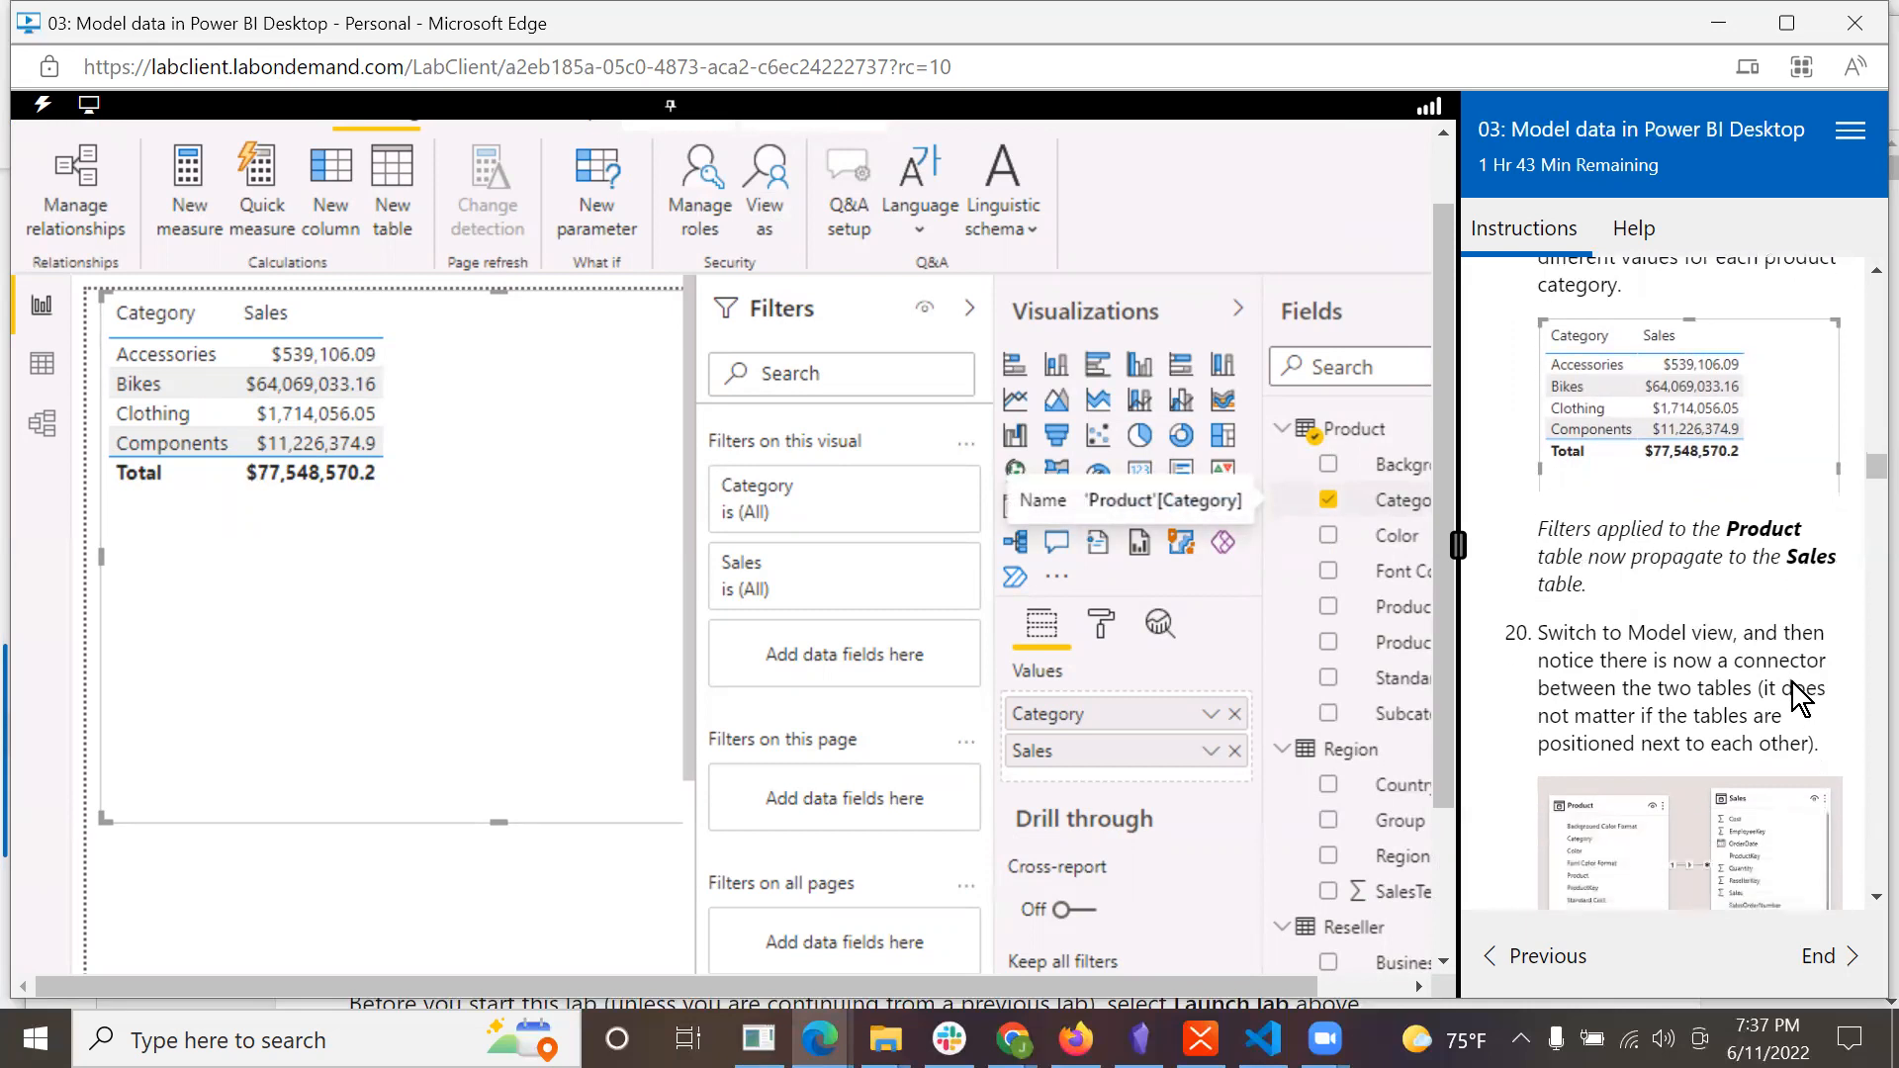
click(42, 426)
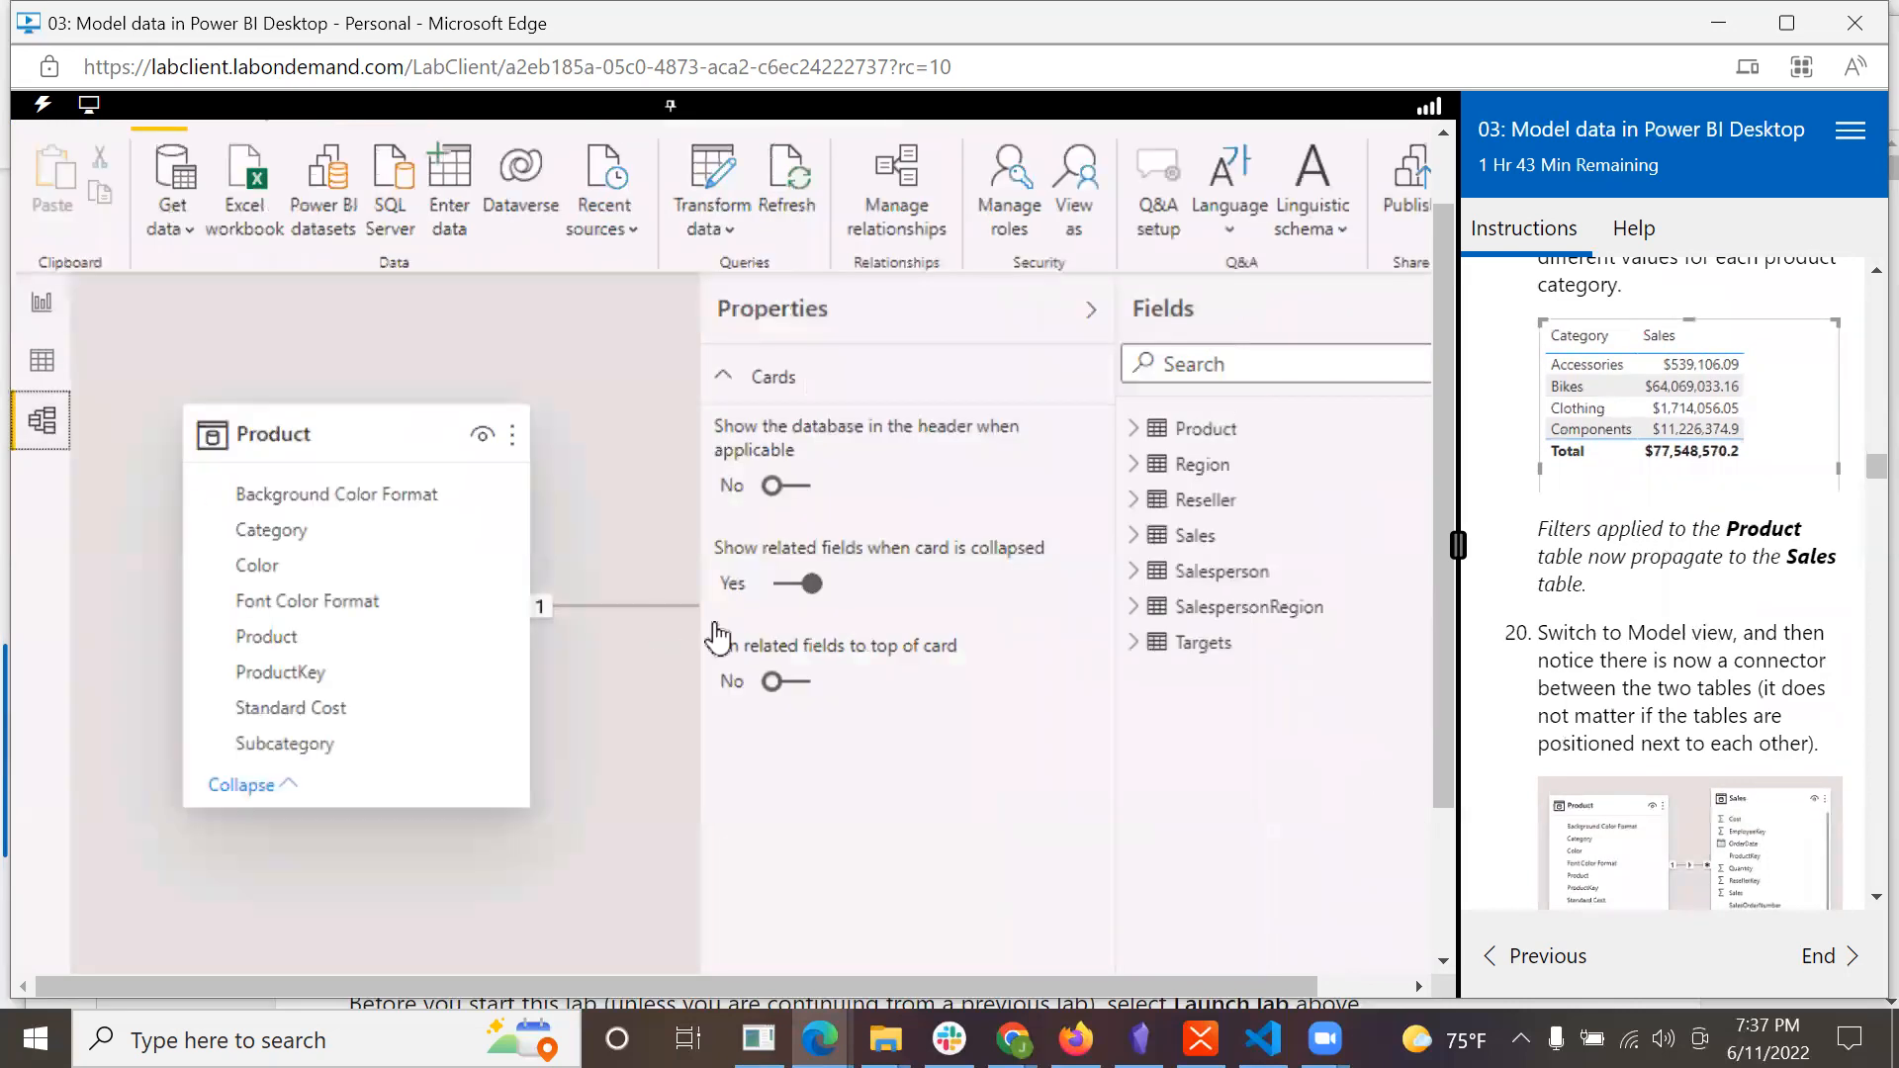
scroll(1660, 736, down, 2)
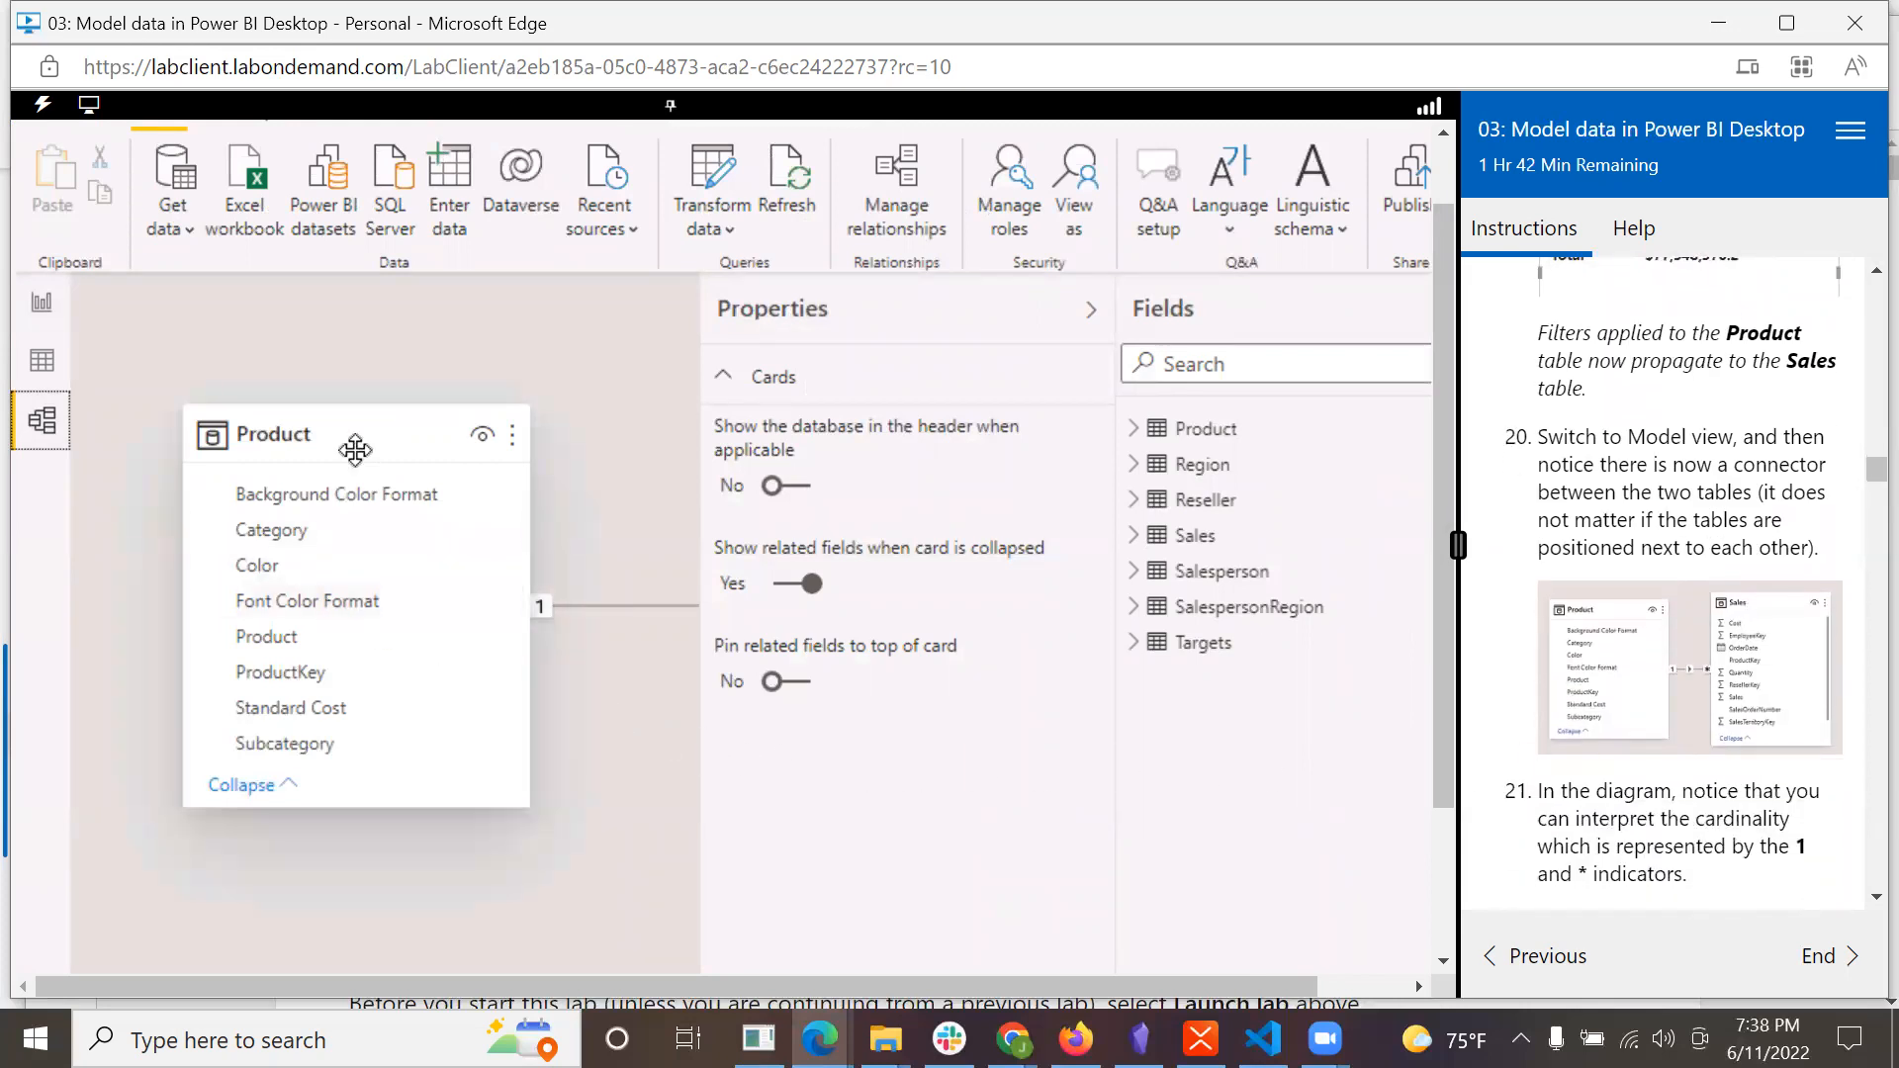
mouse_move(607, 610)
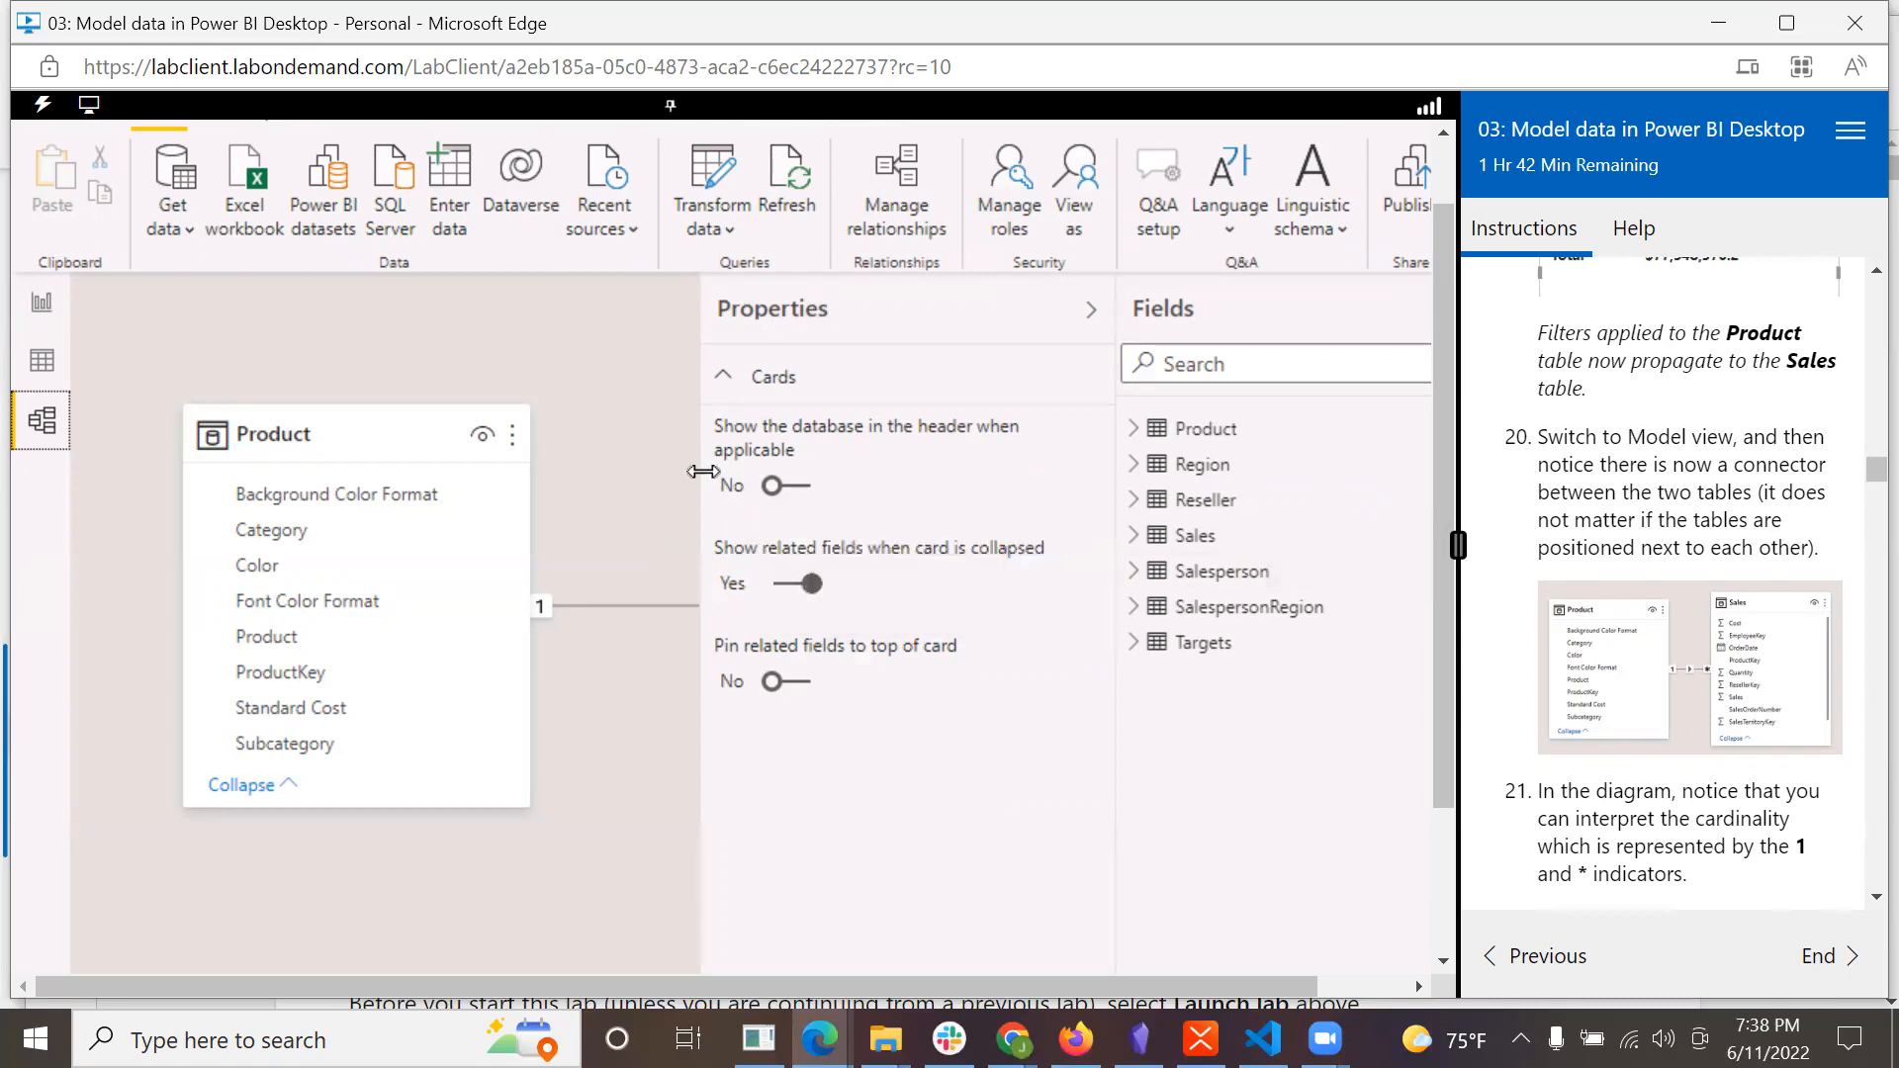
Shrink the Product table card in the model diagram and move the Region card directly beneath it.
drag(708, 472, 856, 475)
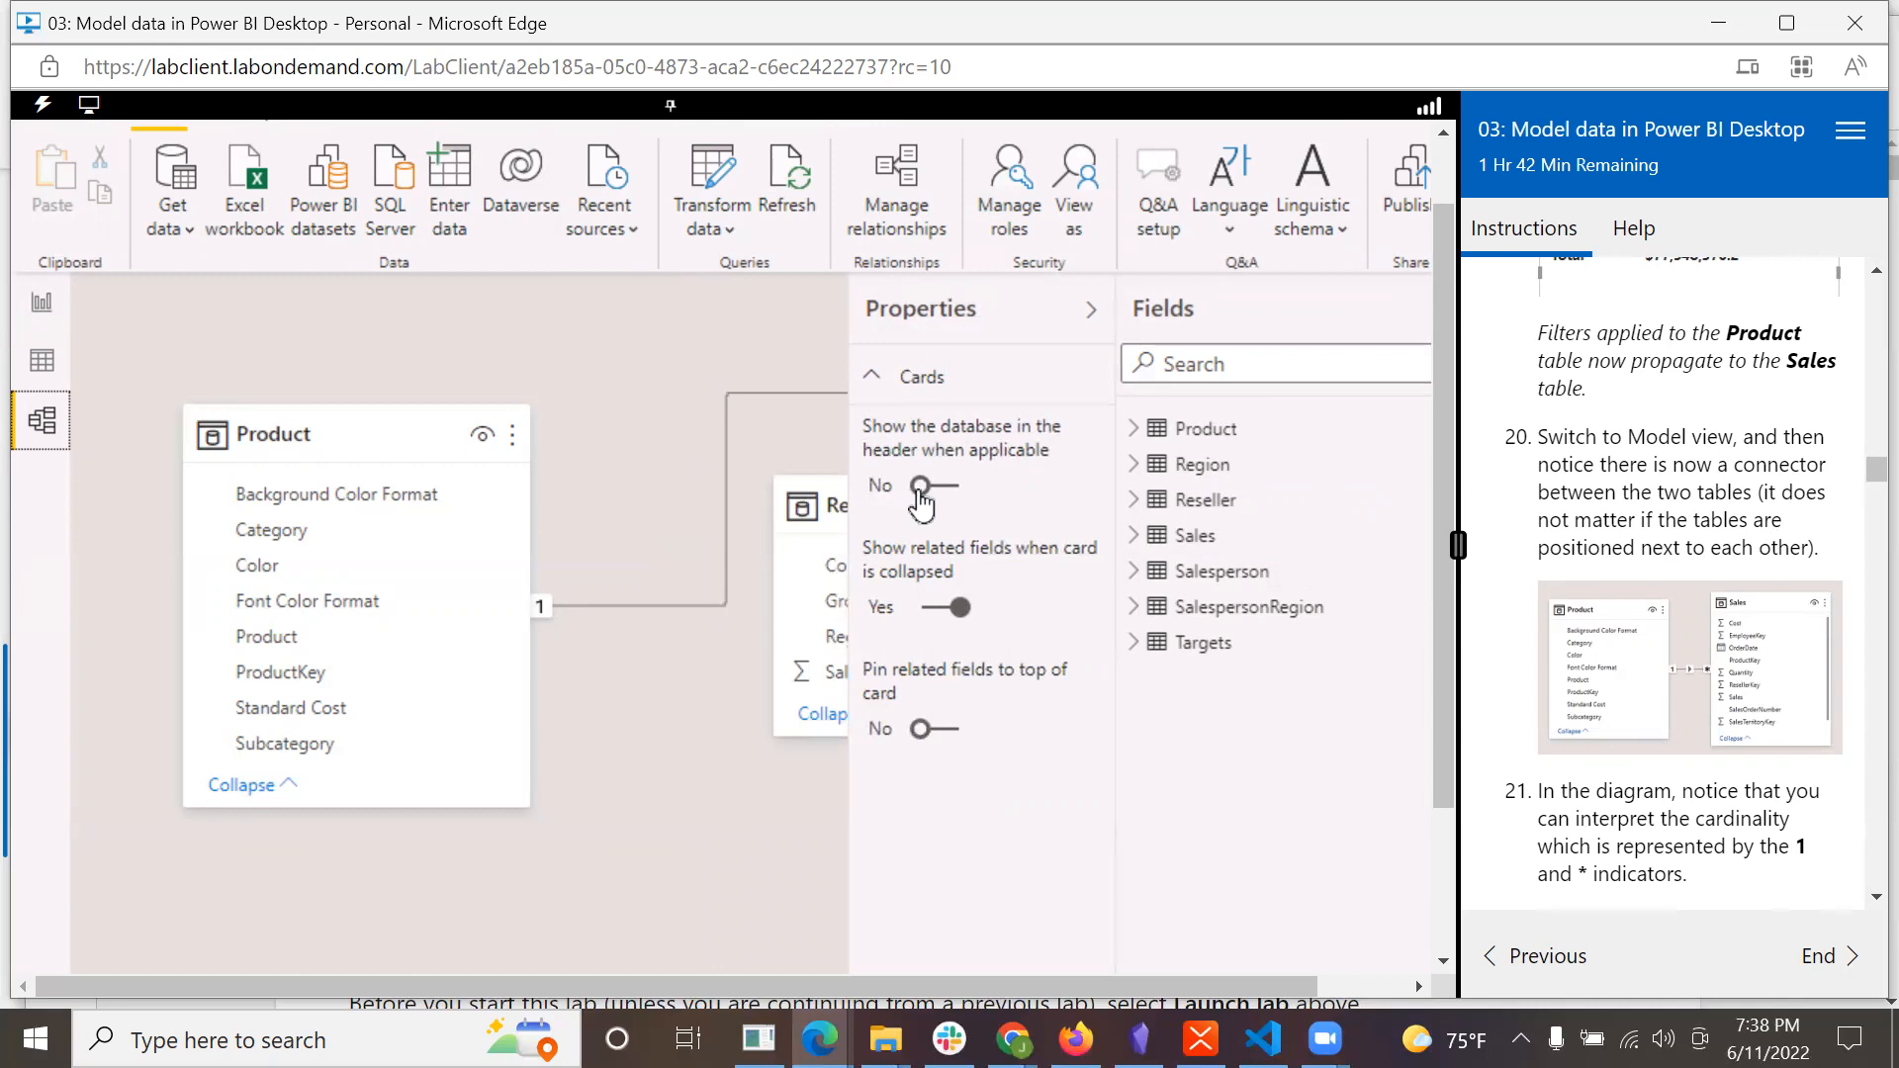
drag(1118, 510, 1261, 514)
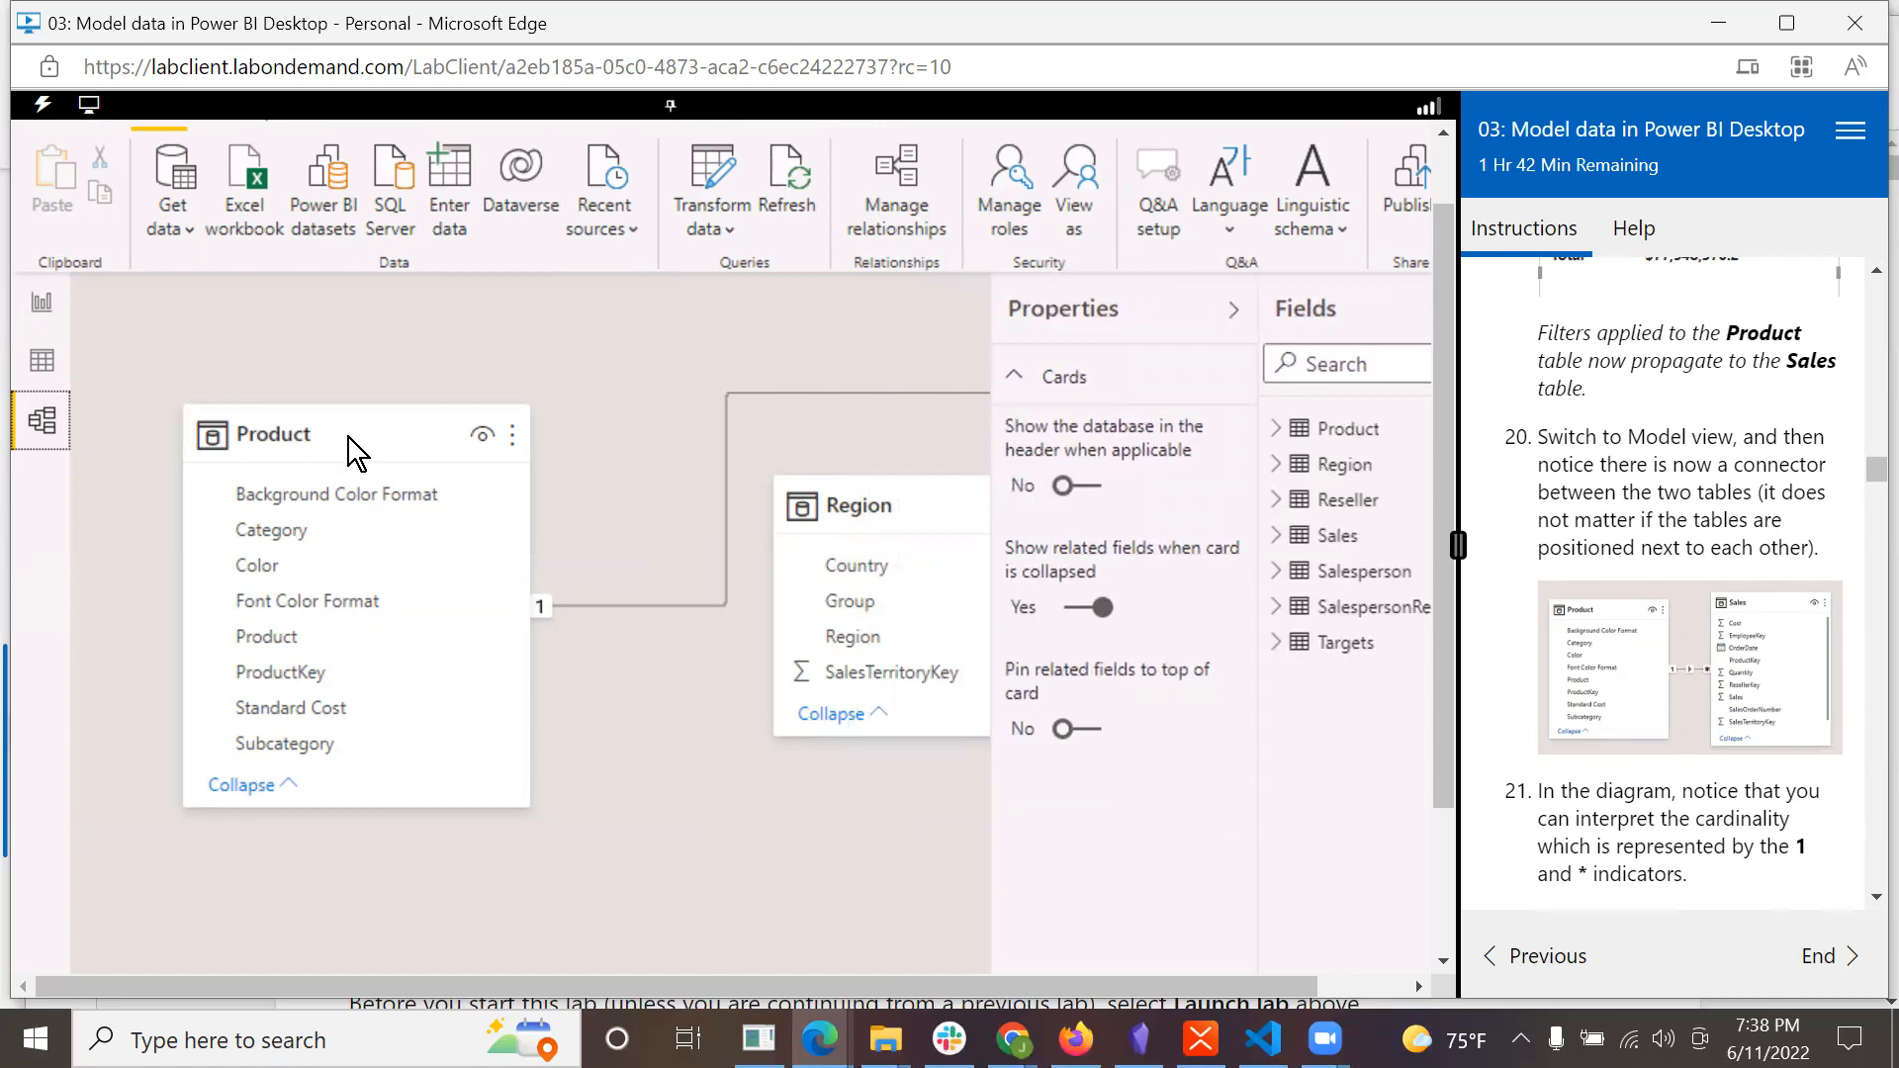
drag(341, 428, 263, 348)
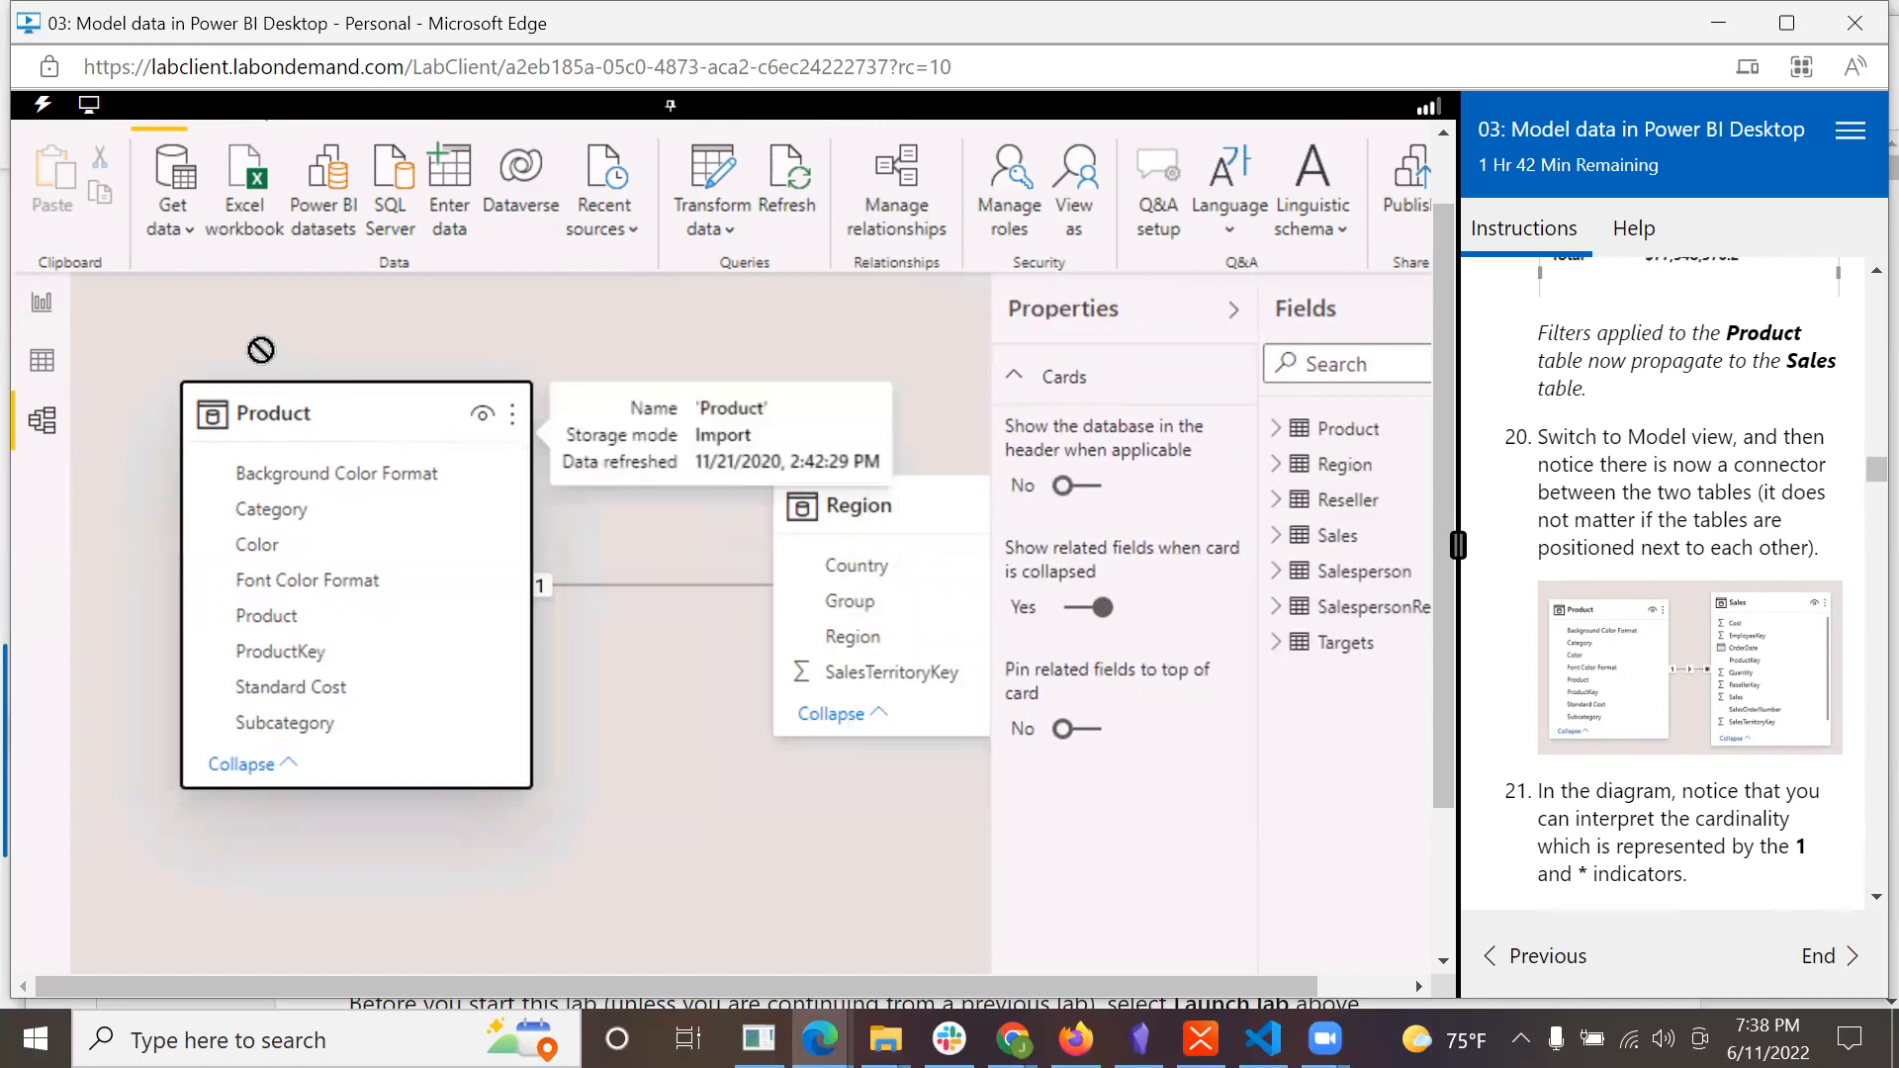
drag(524, 788, 391, 629)
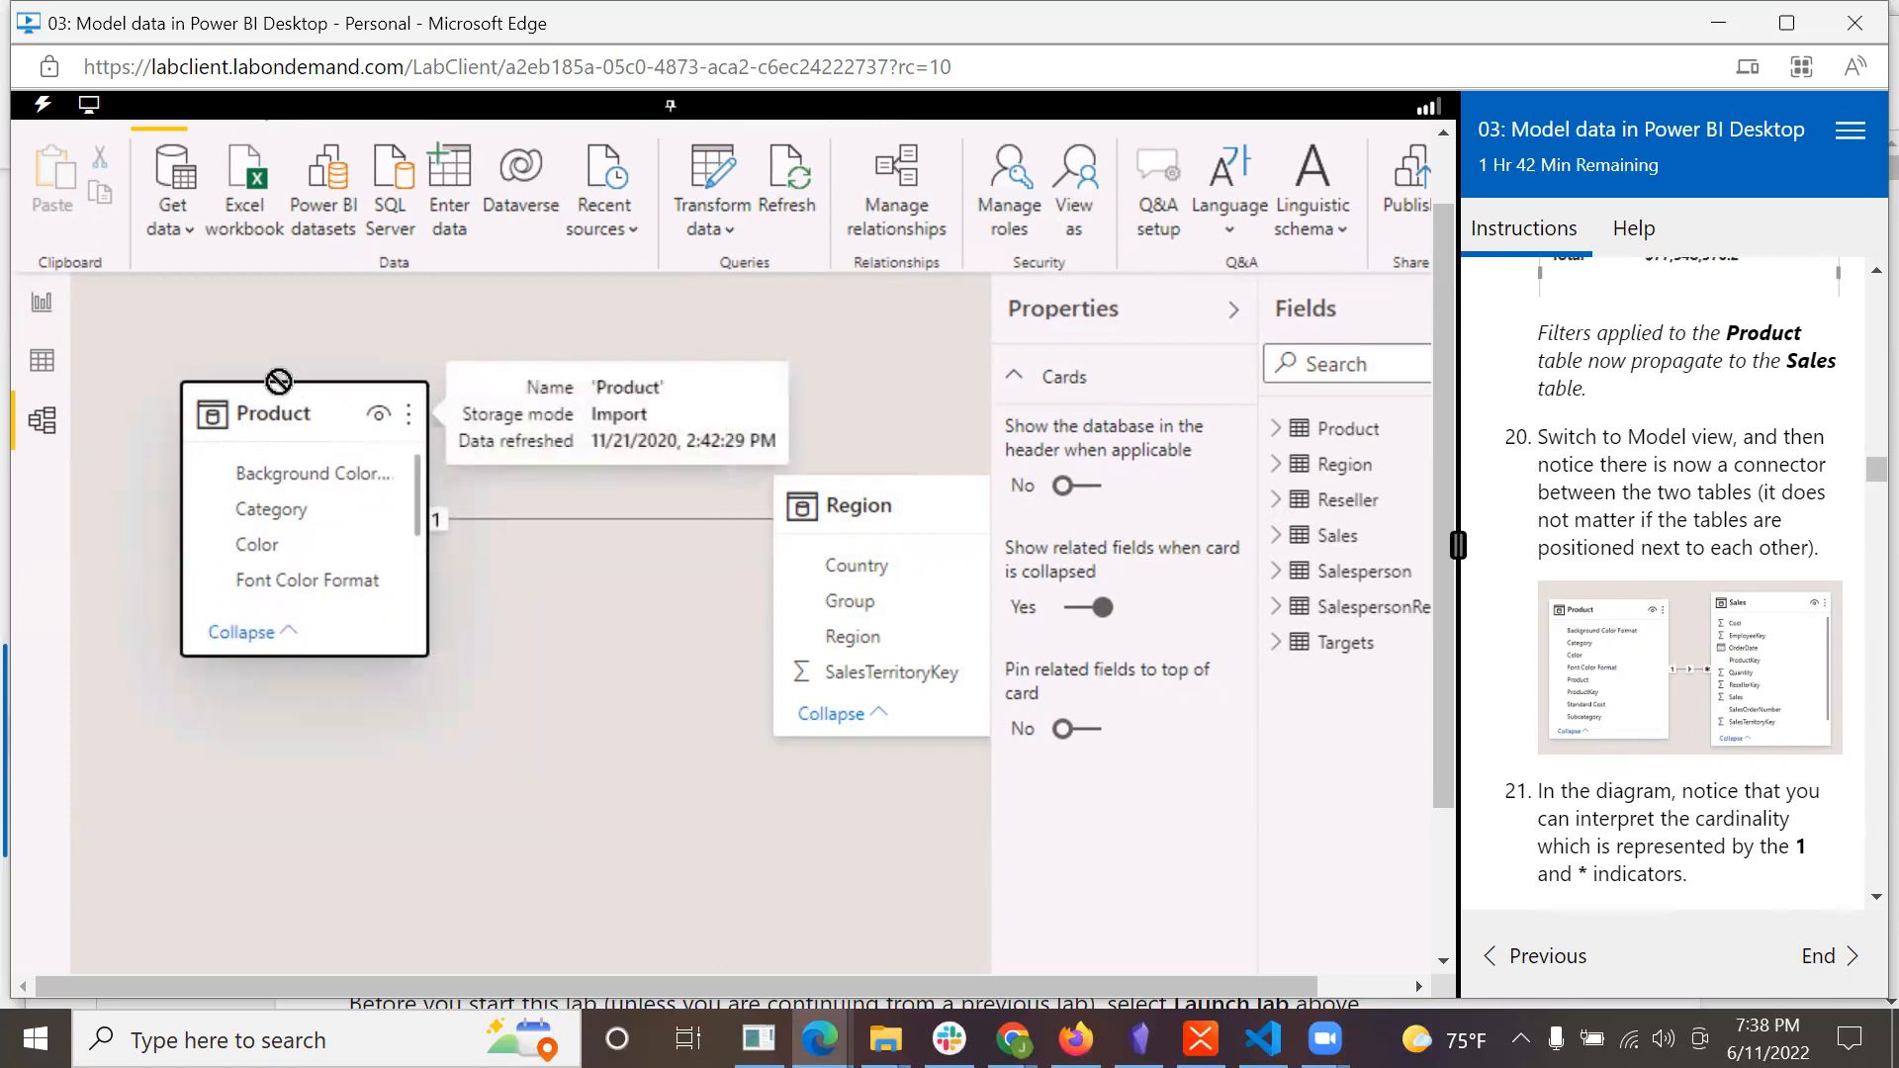
drag(306, 400, 204, 335)
drag(870, 521, 344, 706)
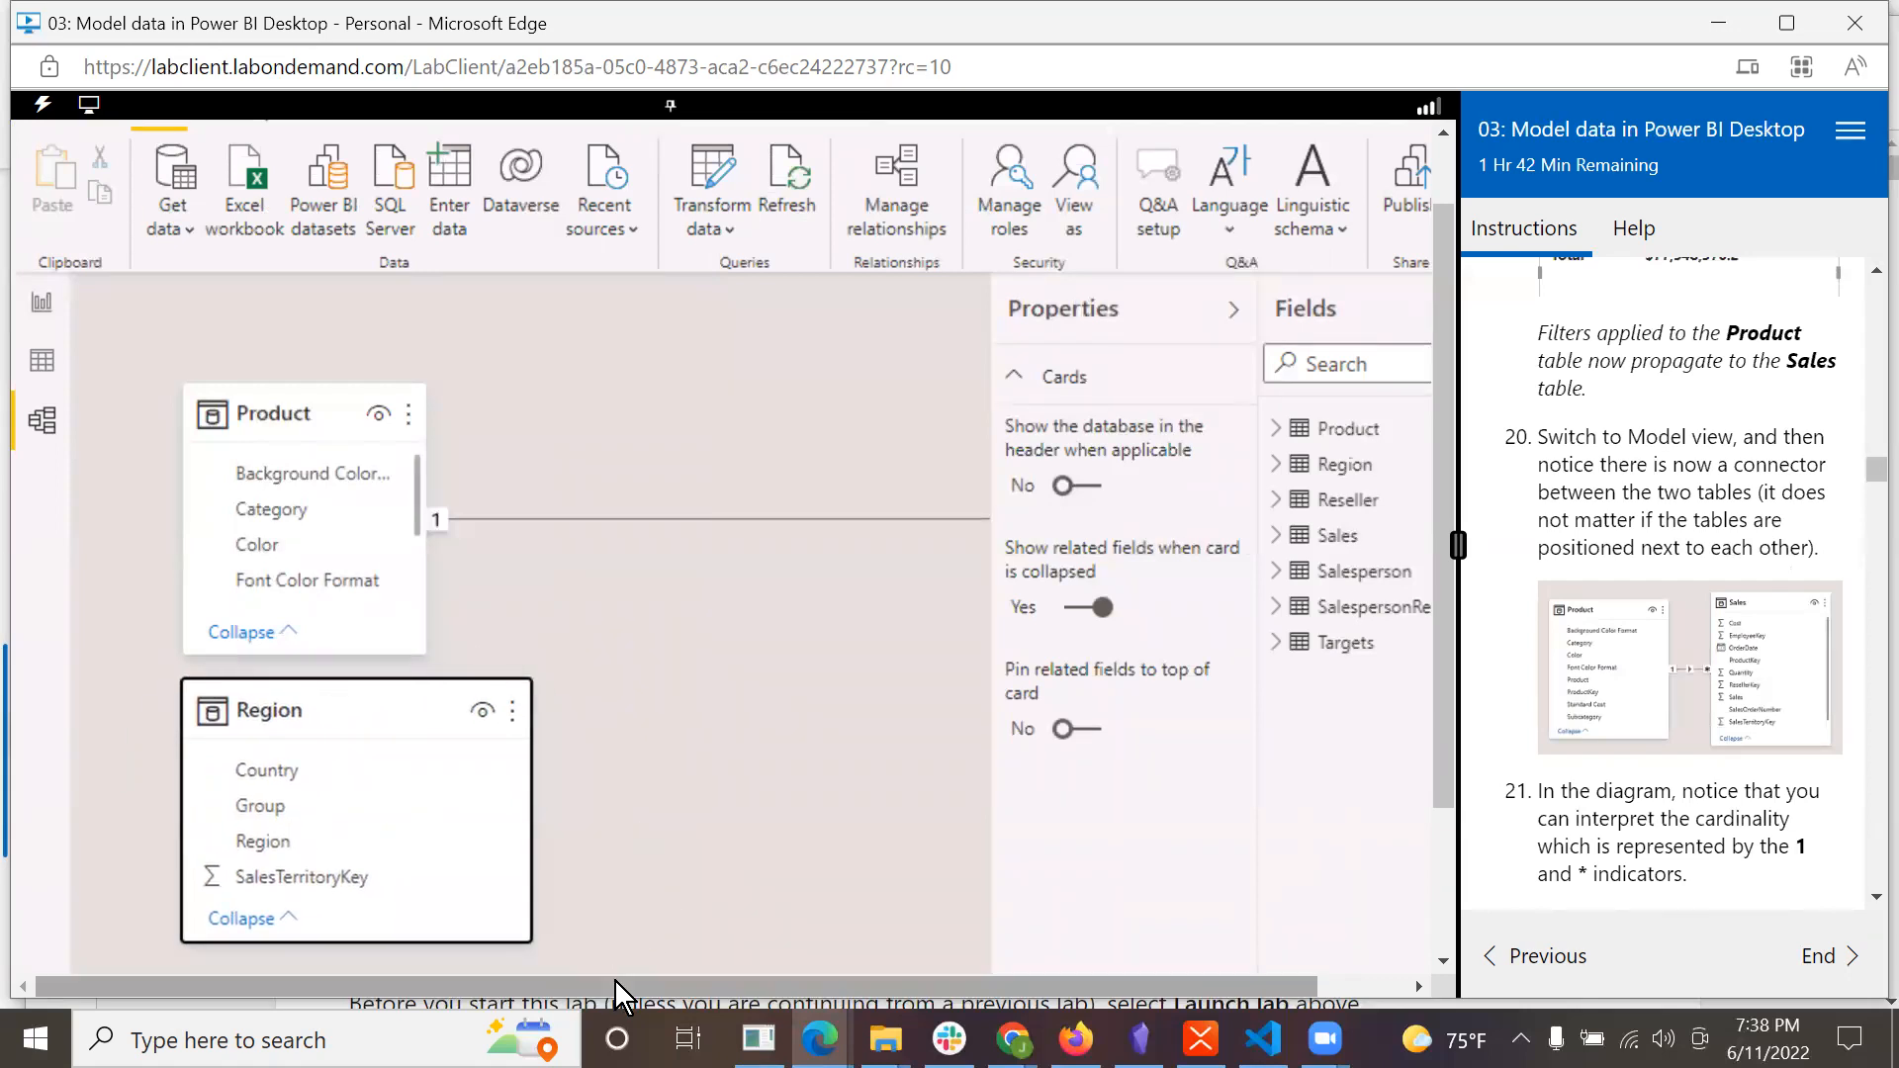
Collapse the Properties and Fields panes to give the model diagram more room.
drag(619, 986, 924, 986)
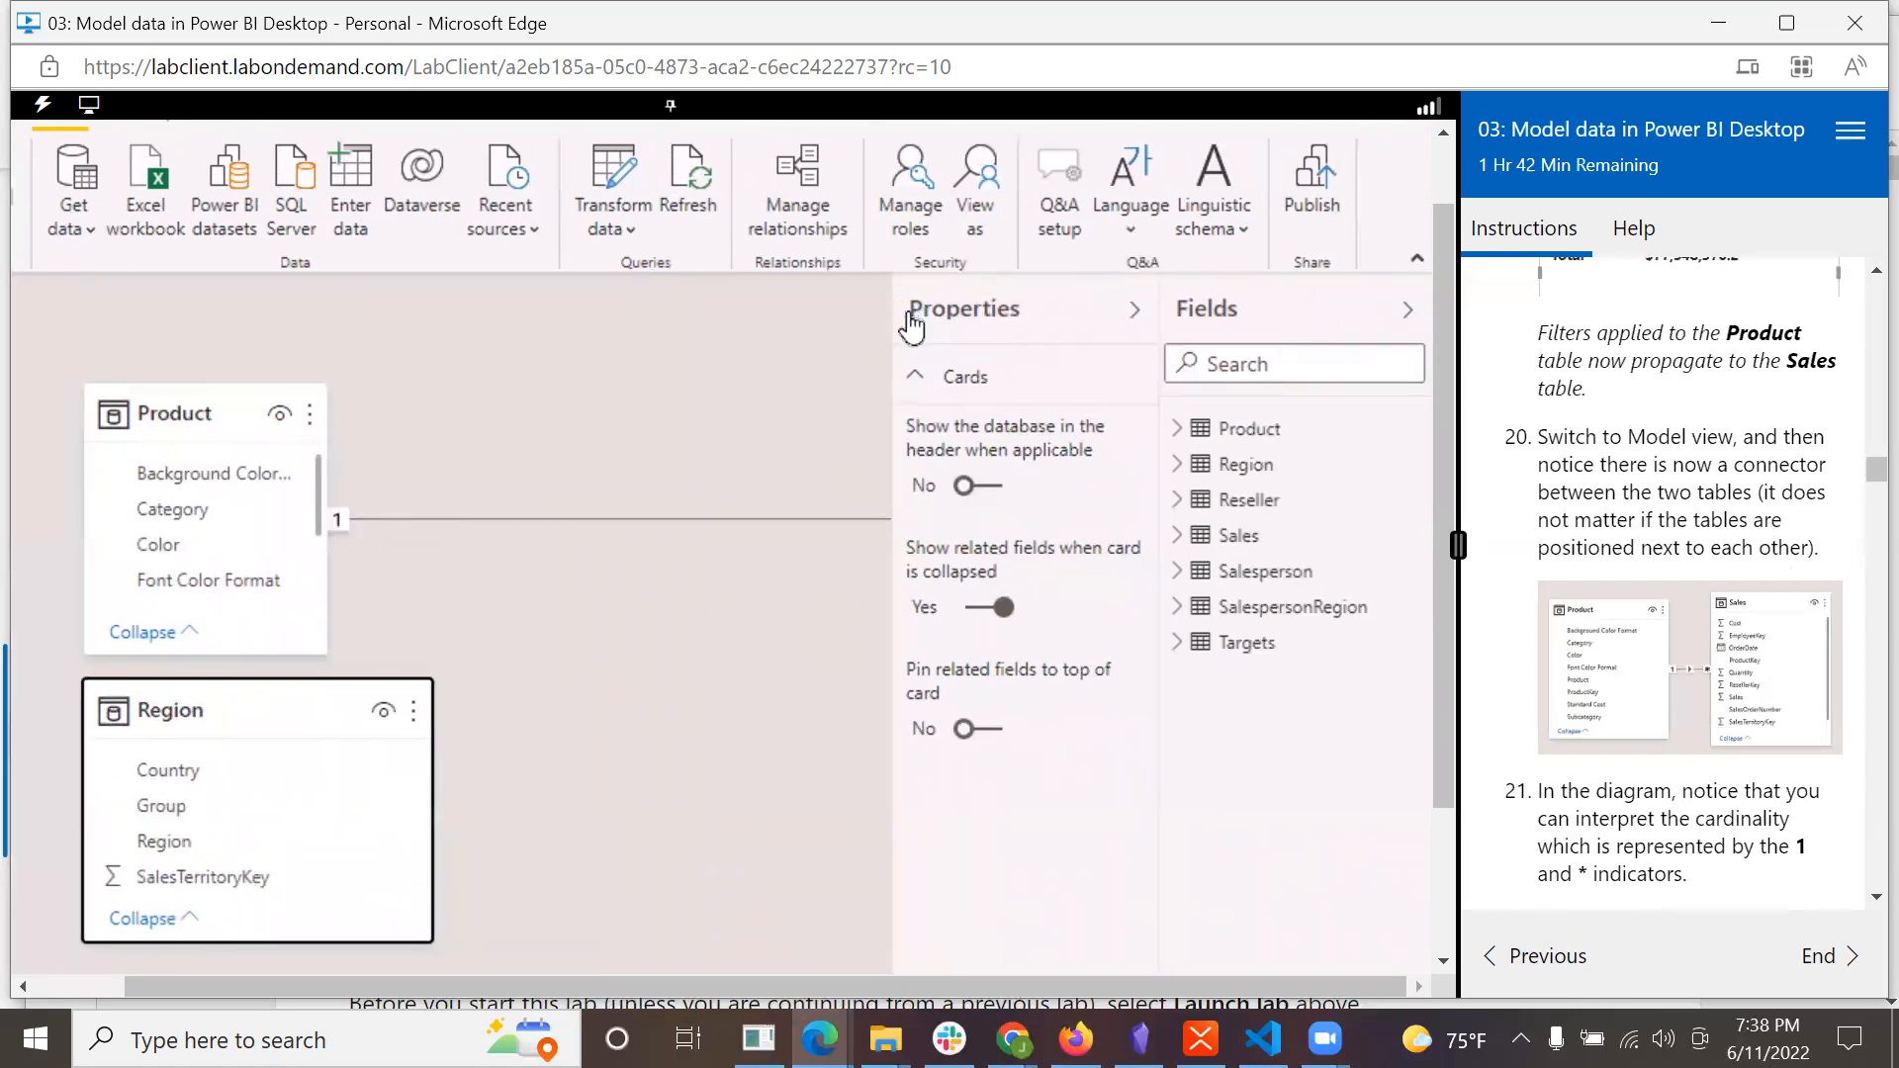
click(1134, 313)
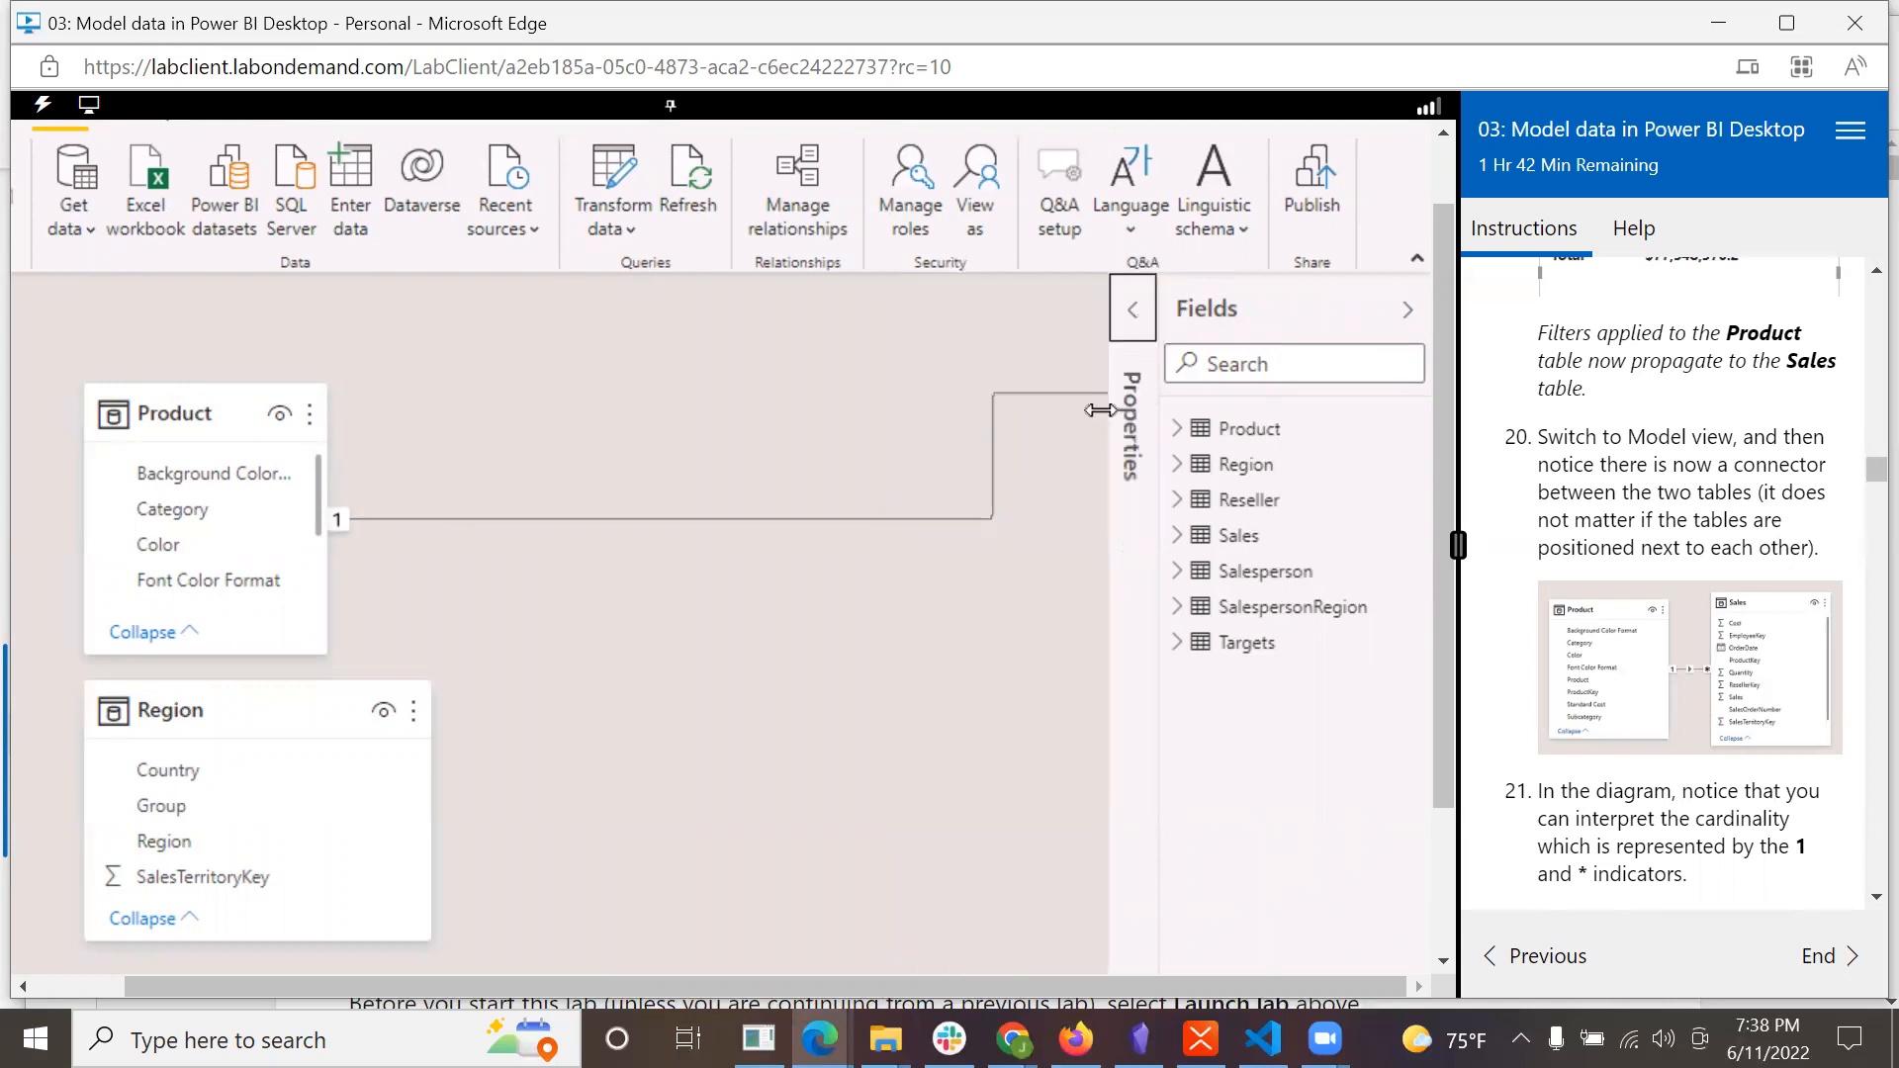
click(1408, 310)
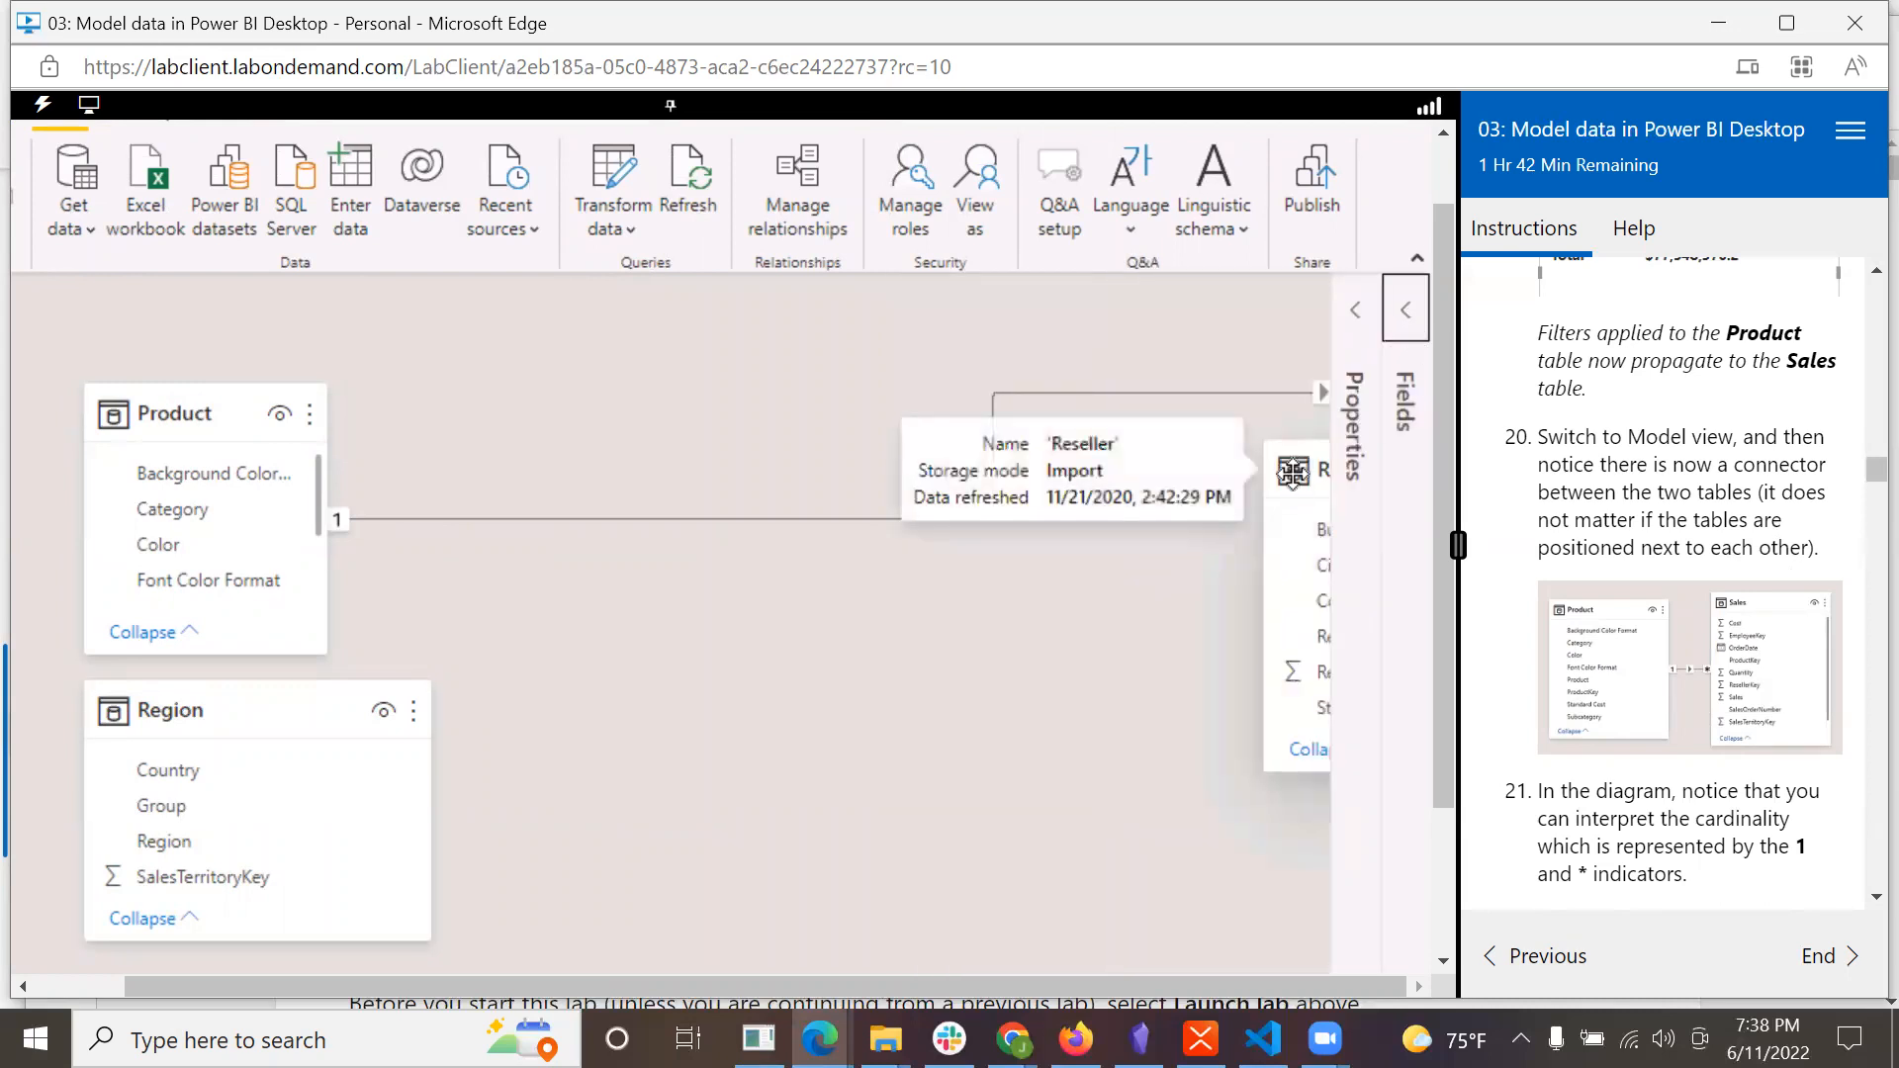
Move the Reseller table card next to the Region card and shrink it to a narrower, shorter size.
drag(1293, 470, 1291, 488)
right_click(1247, 577)
click(1071, 477)
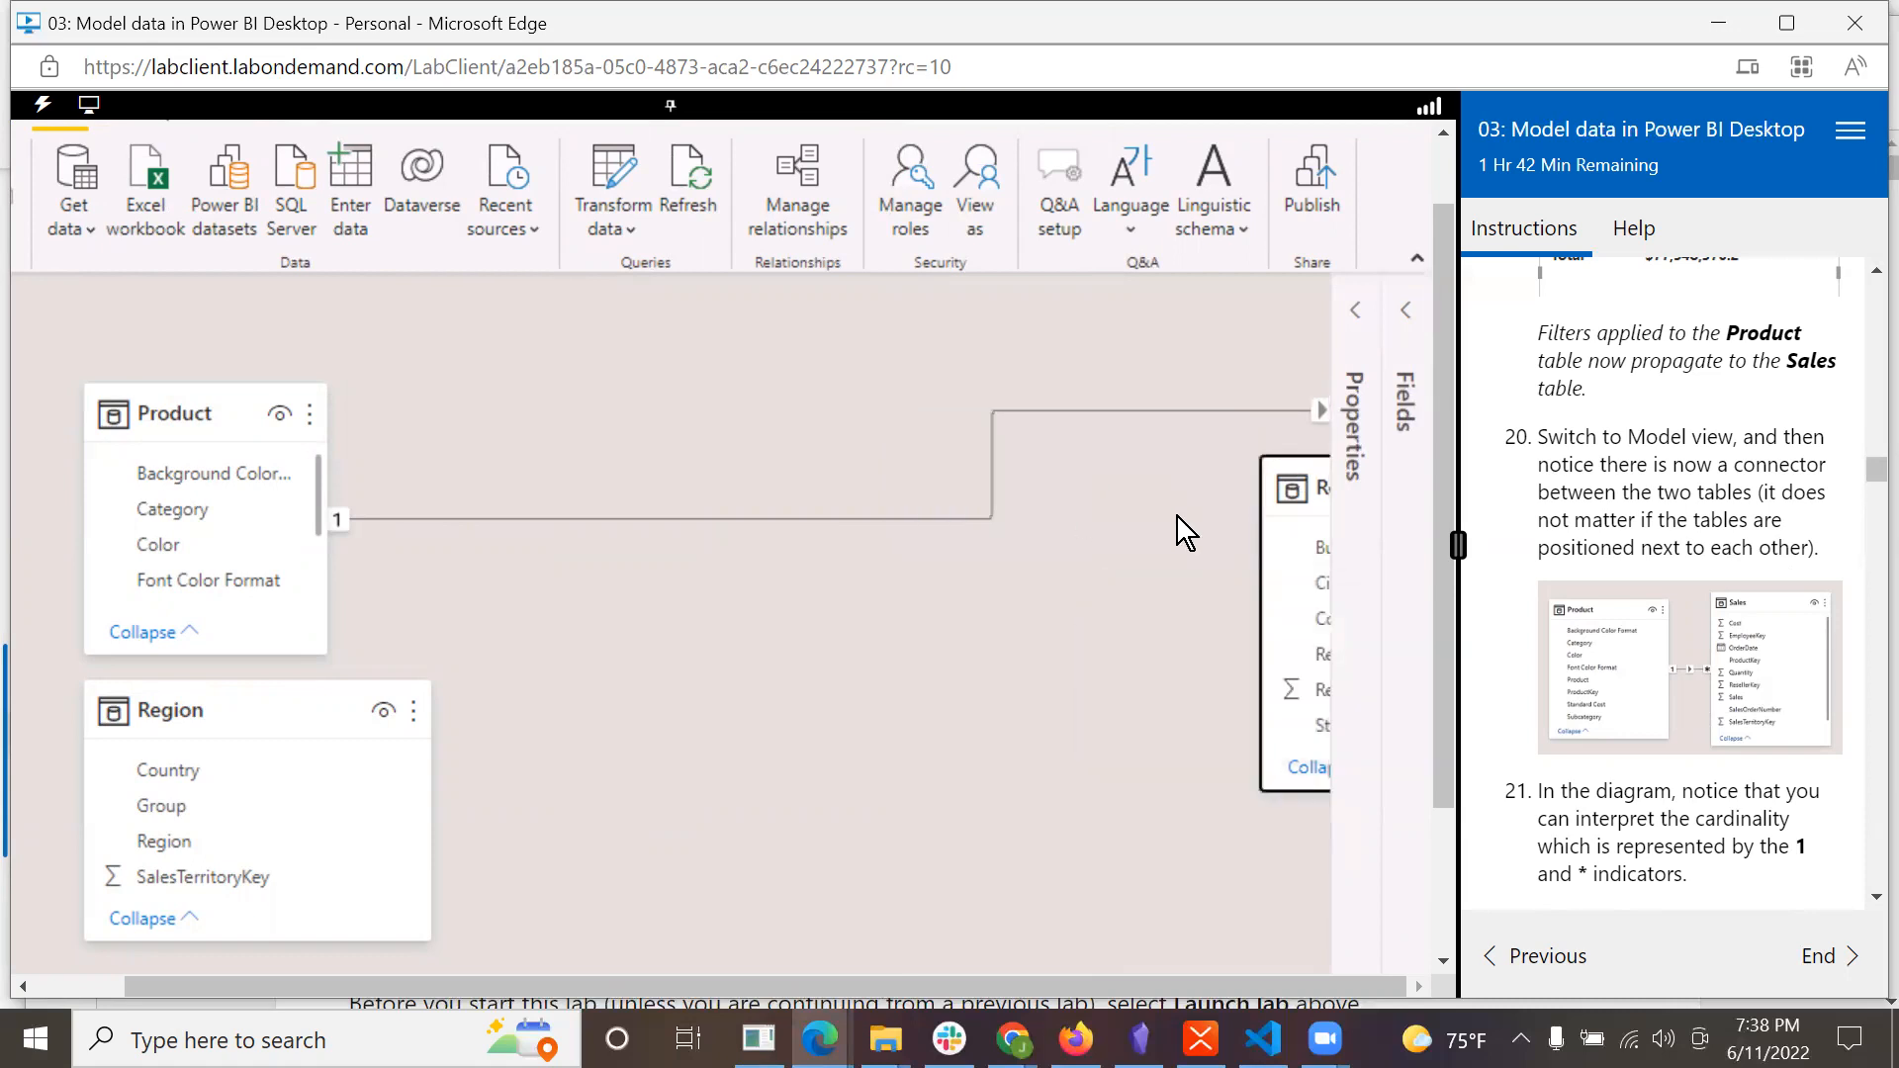
drag(1286, 485, 473, 661)
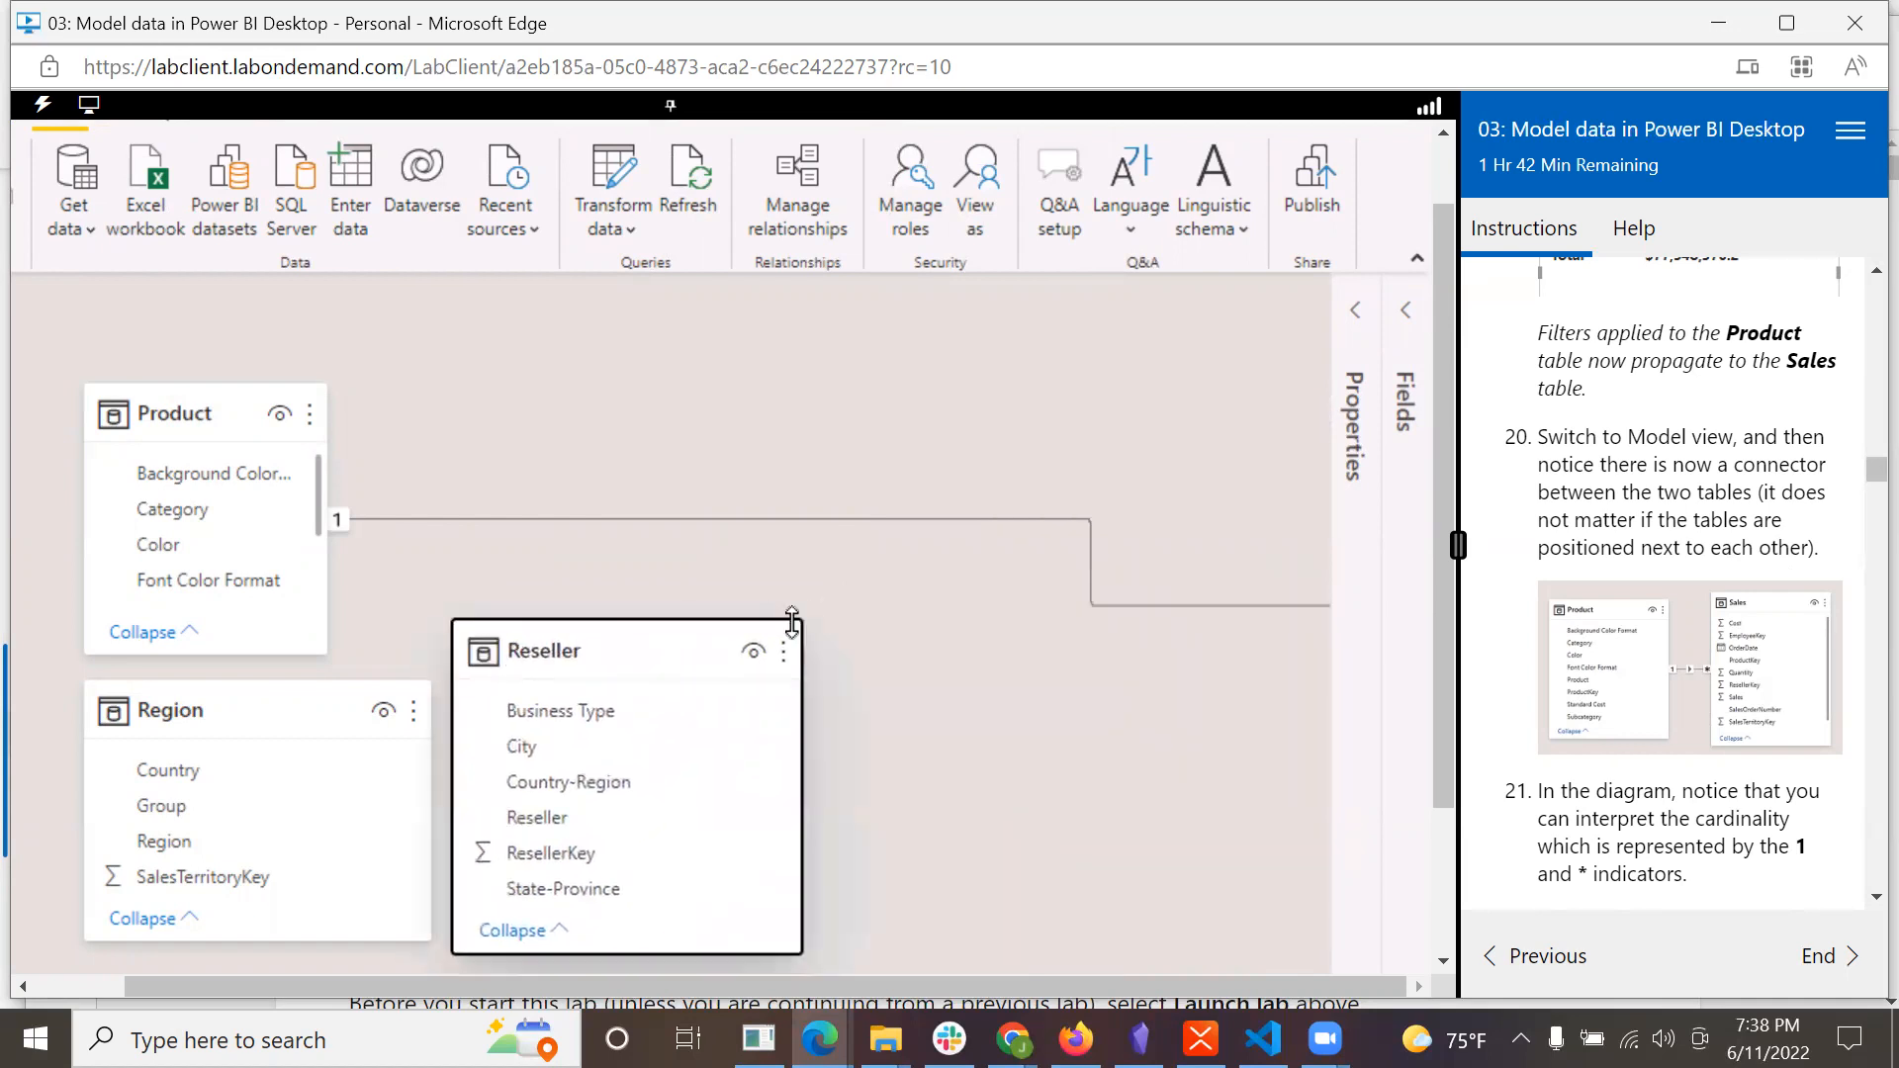
drag(779, 630, 655, 673)
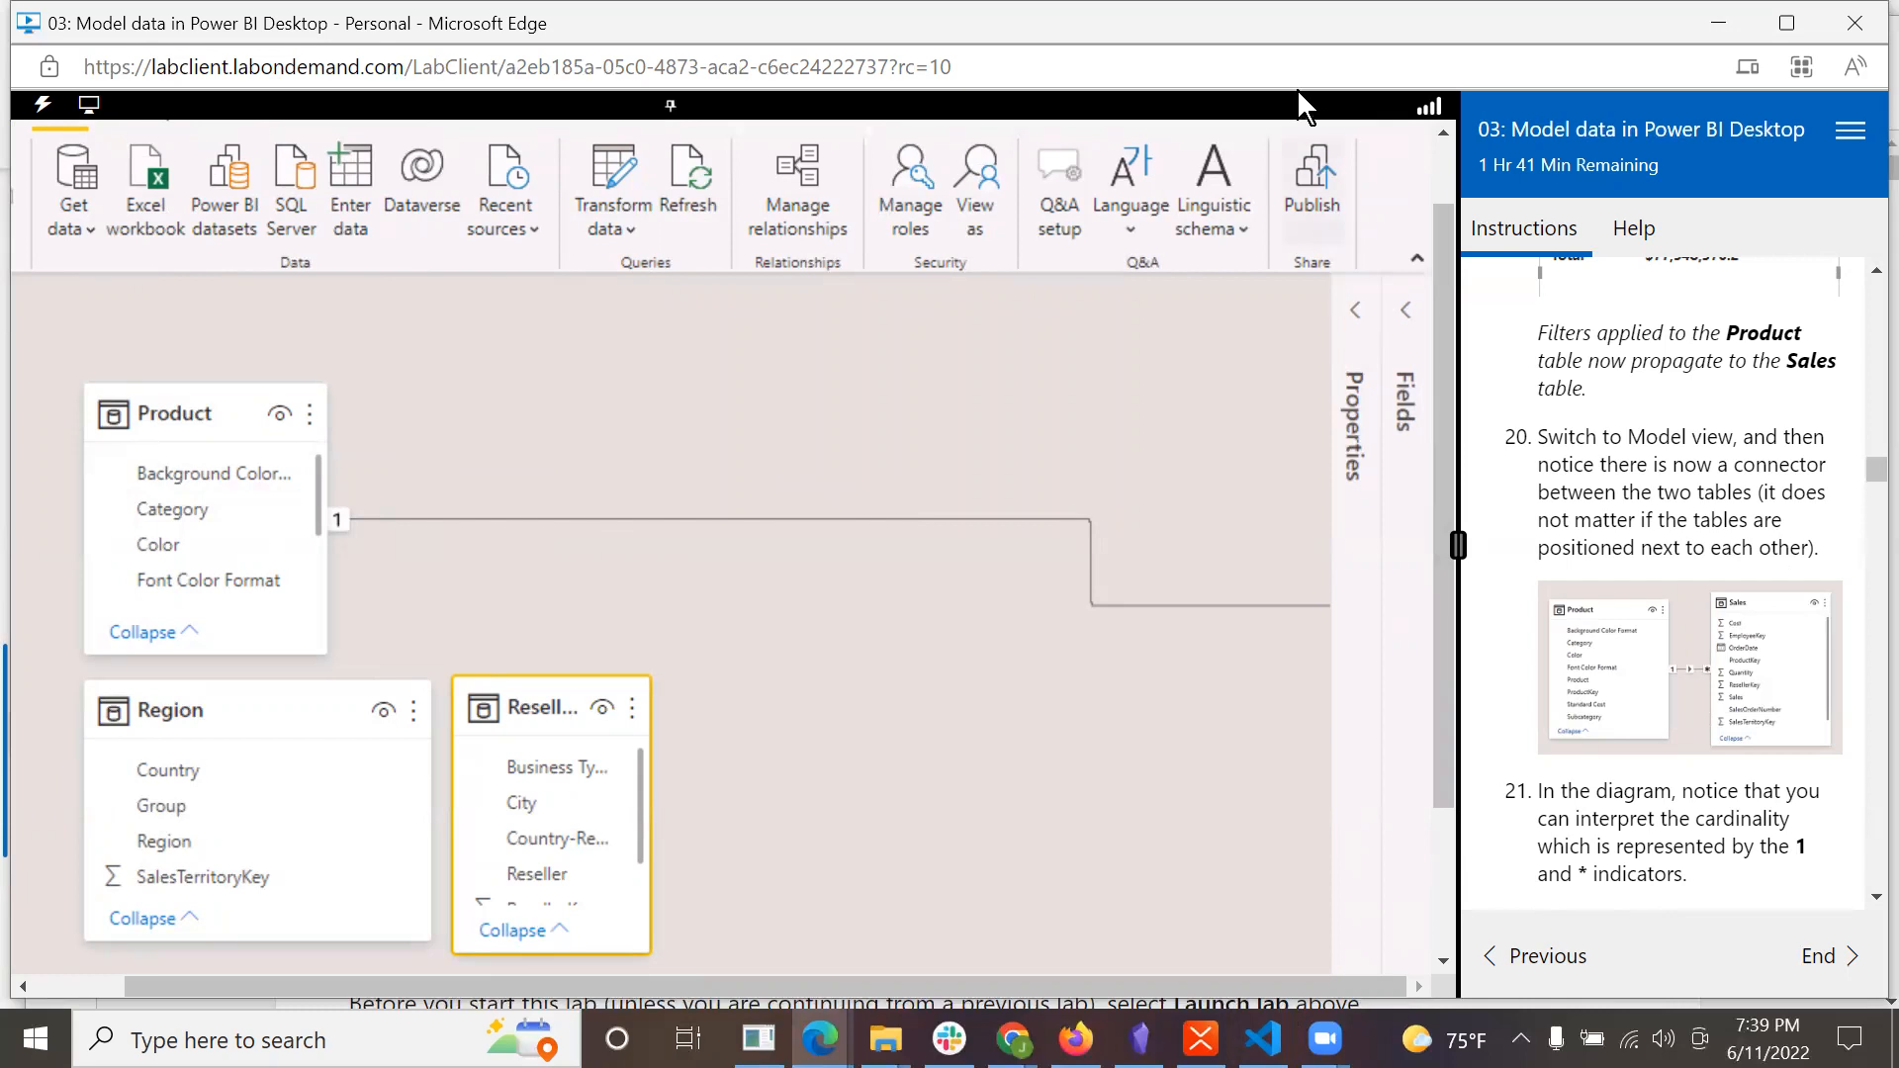
right_click(1094, 363)
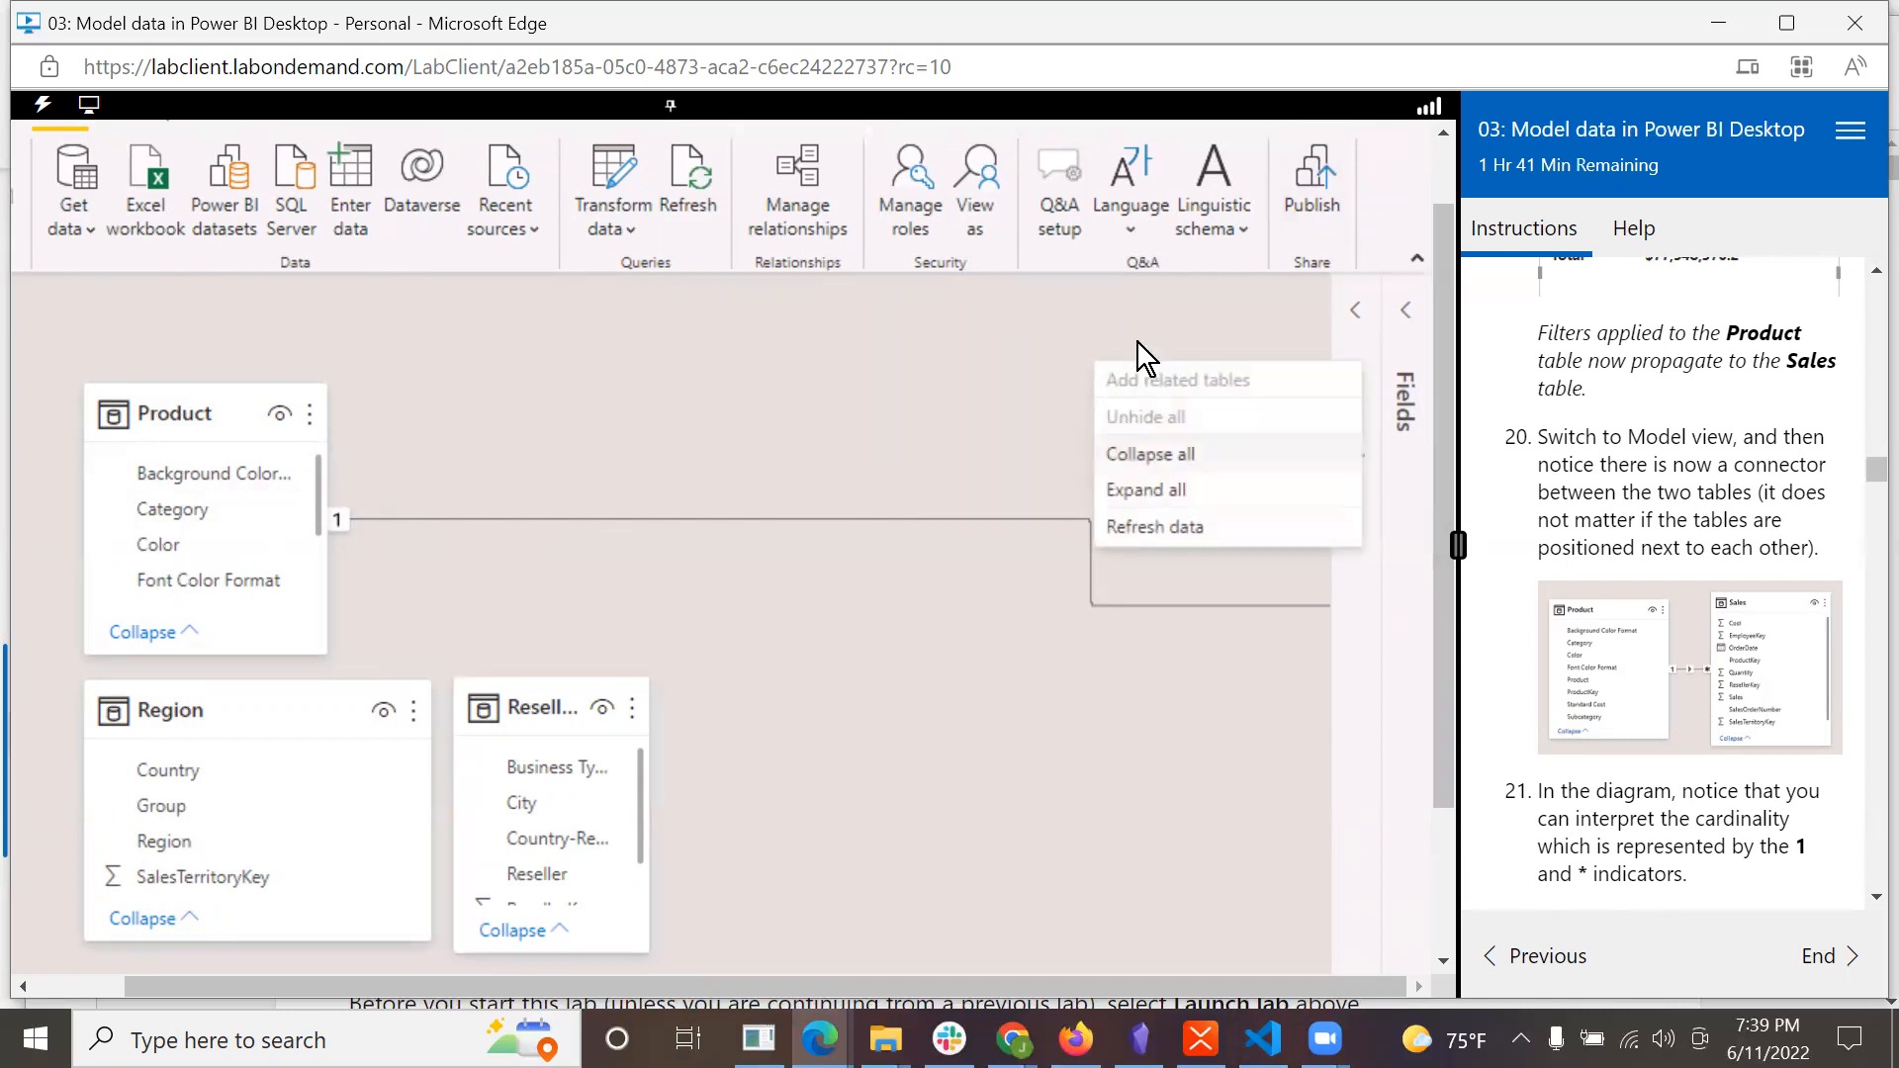
click(931, 342)
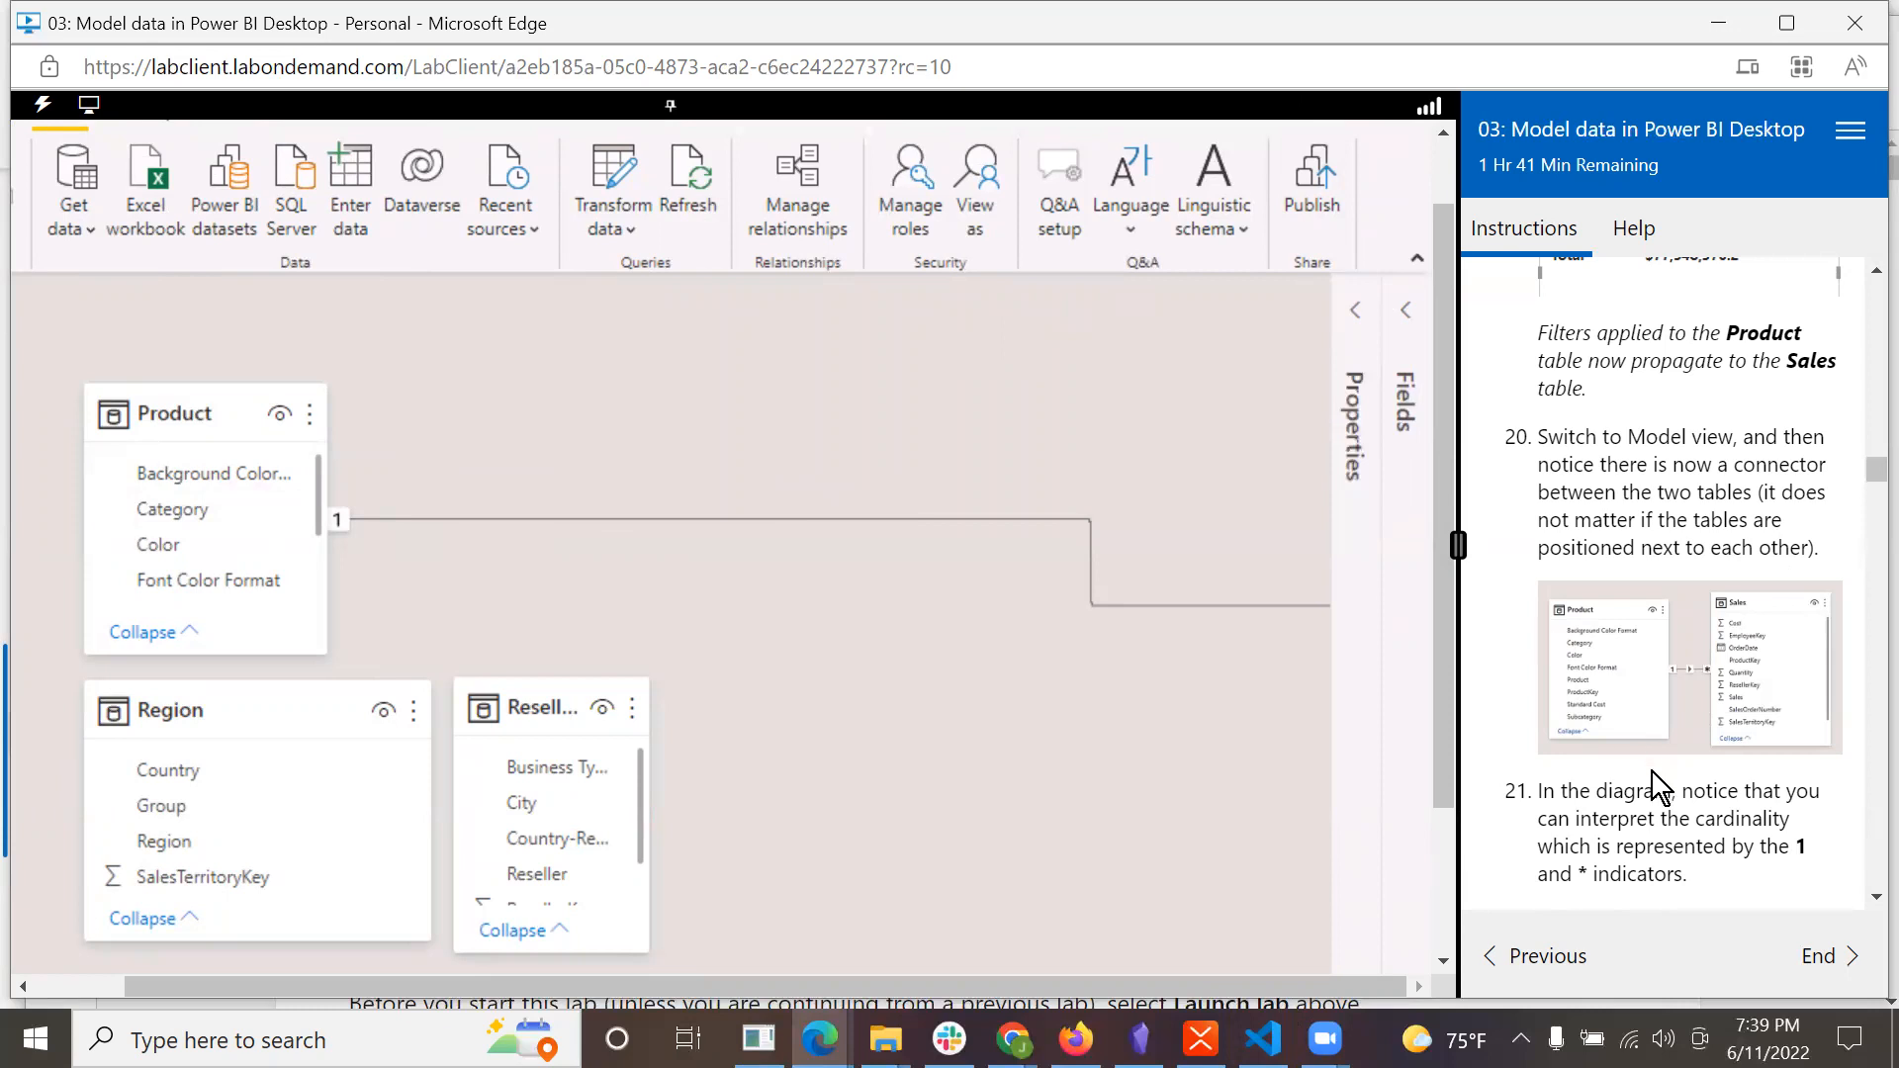
Read the lab notes on cardinality indicators, filter direction and related columns, and examine the ProductKey column in the Product card.
scroll(1653, 772, down, 1)
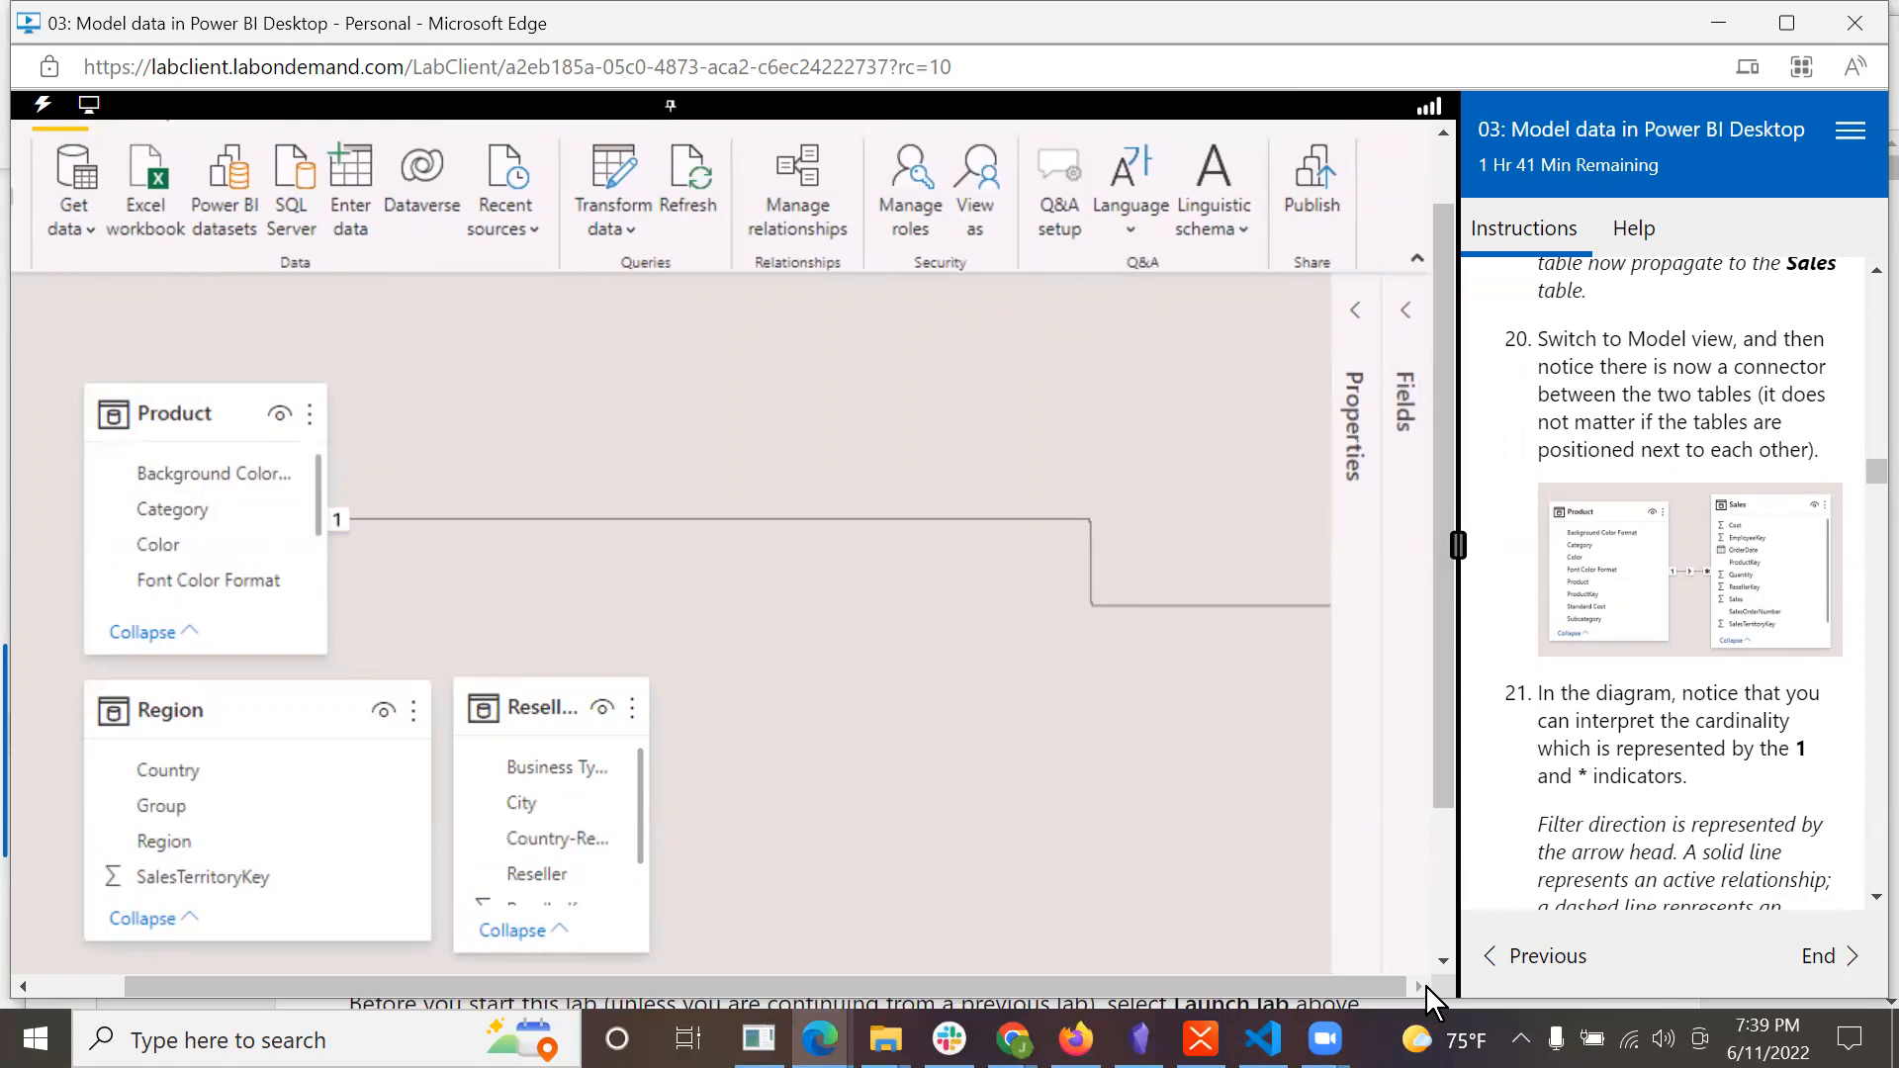
scroll(1647, 704, down, 1)
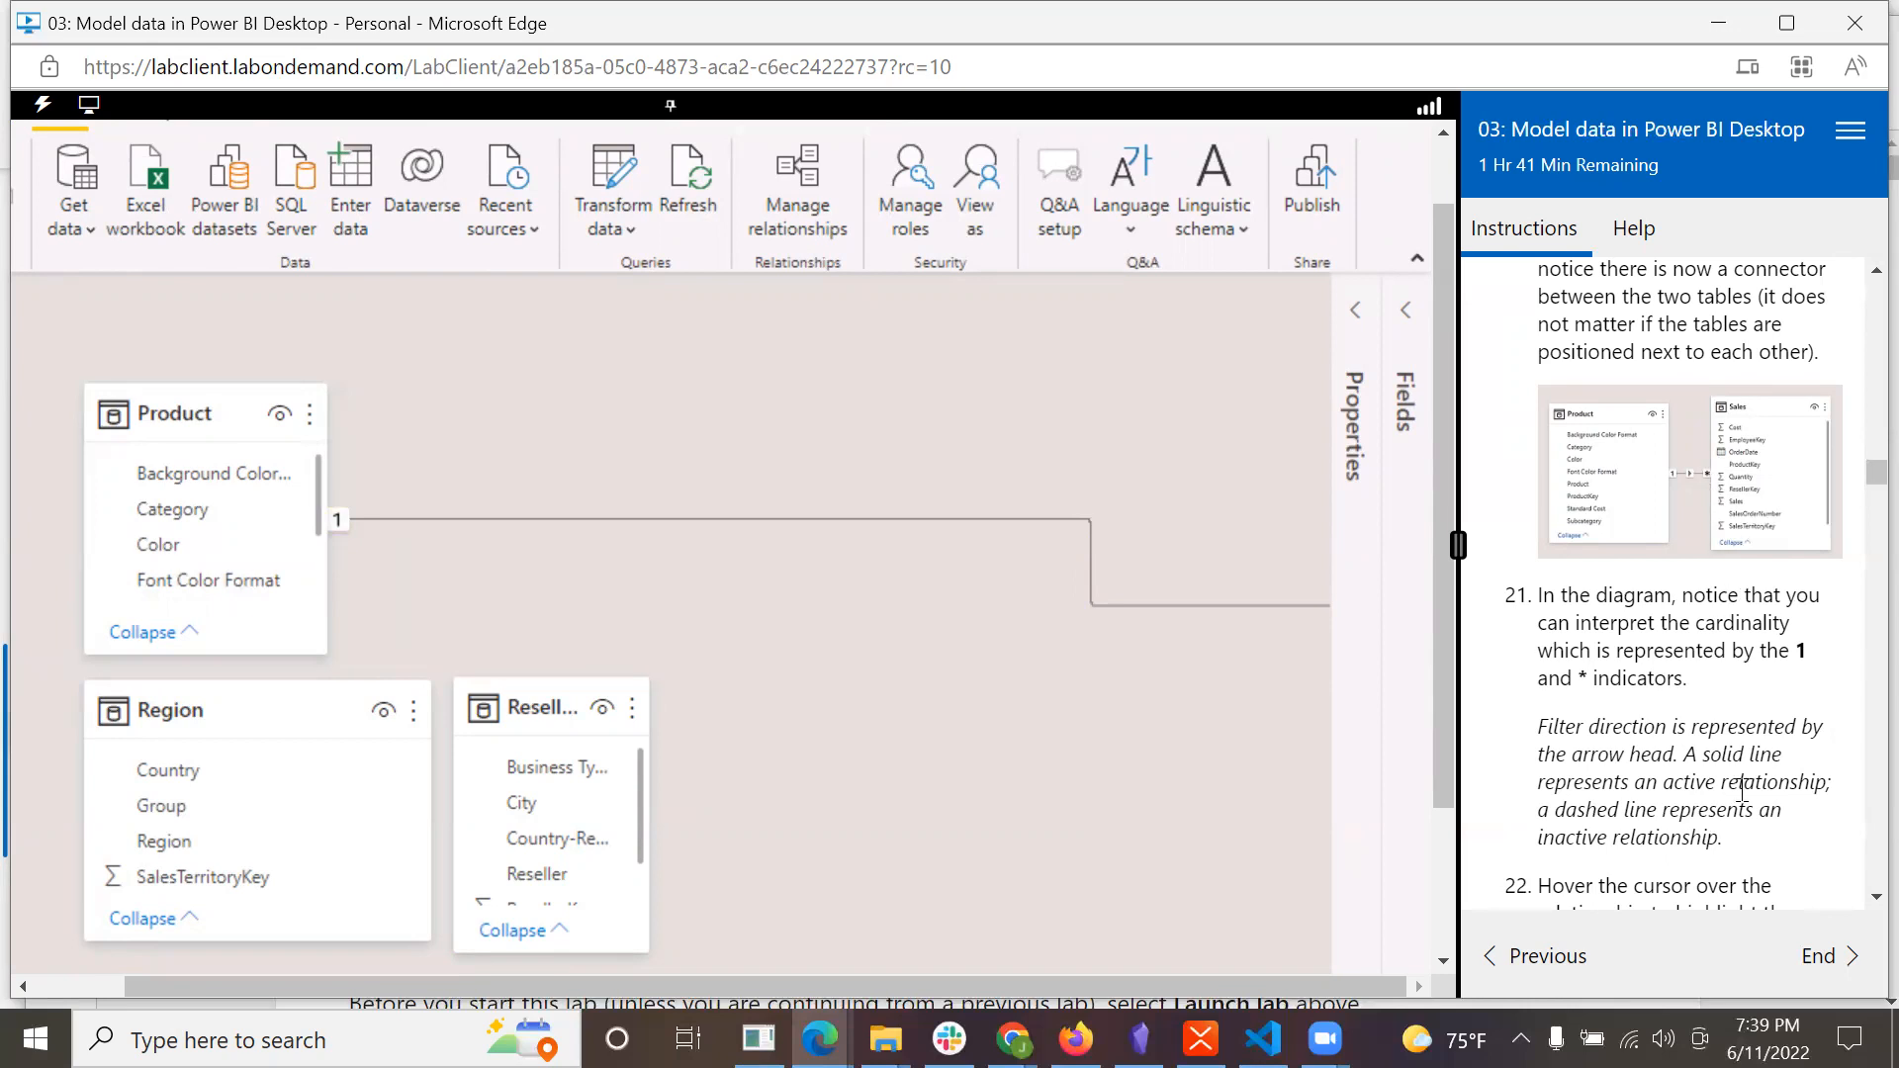
scroll(1741, 791, down, 1)
scroll(1743, 789, down, 1)
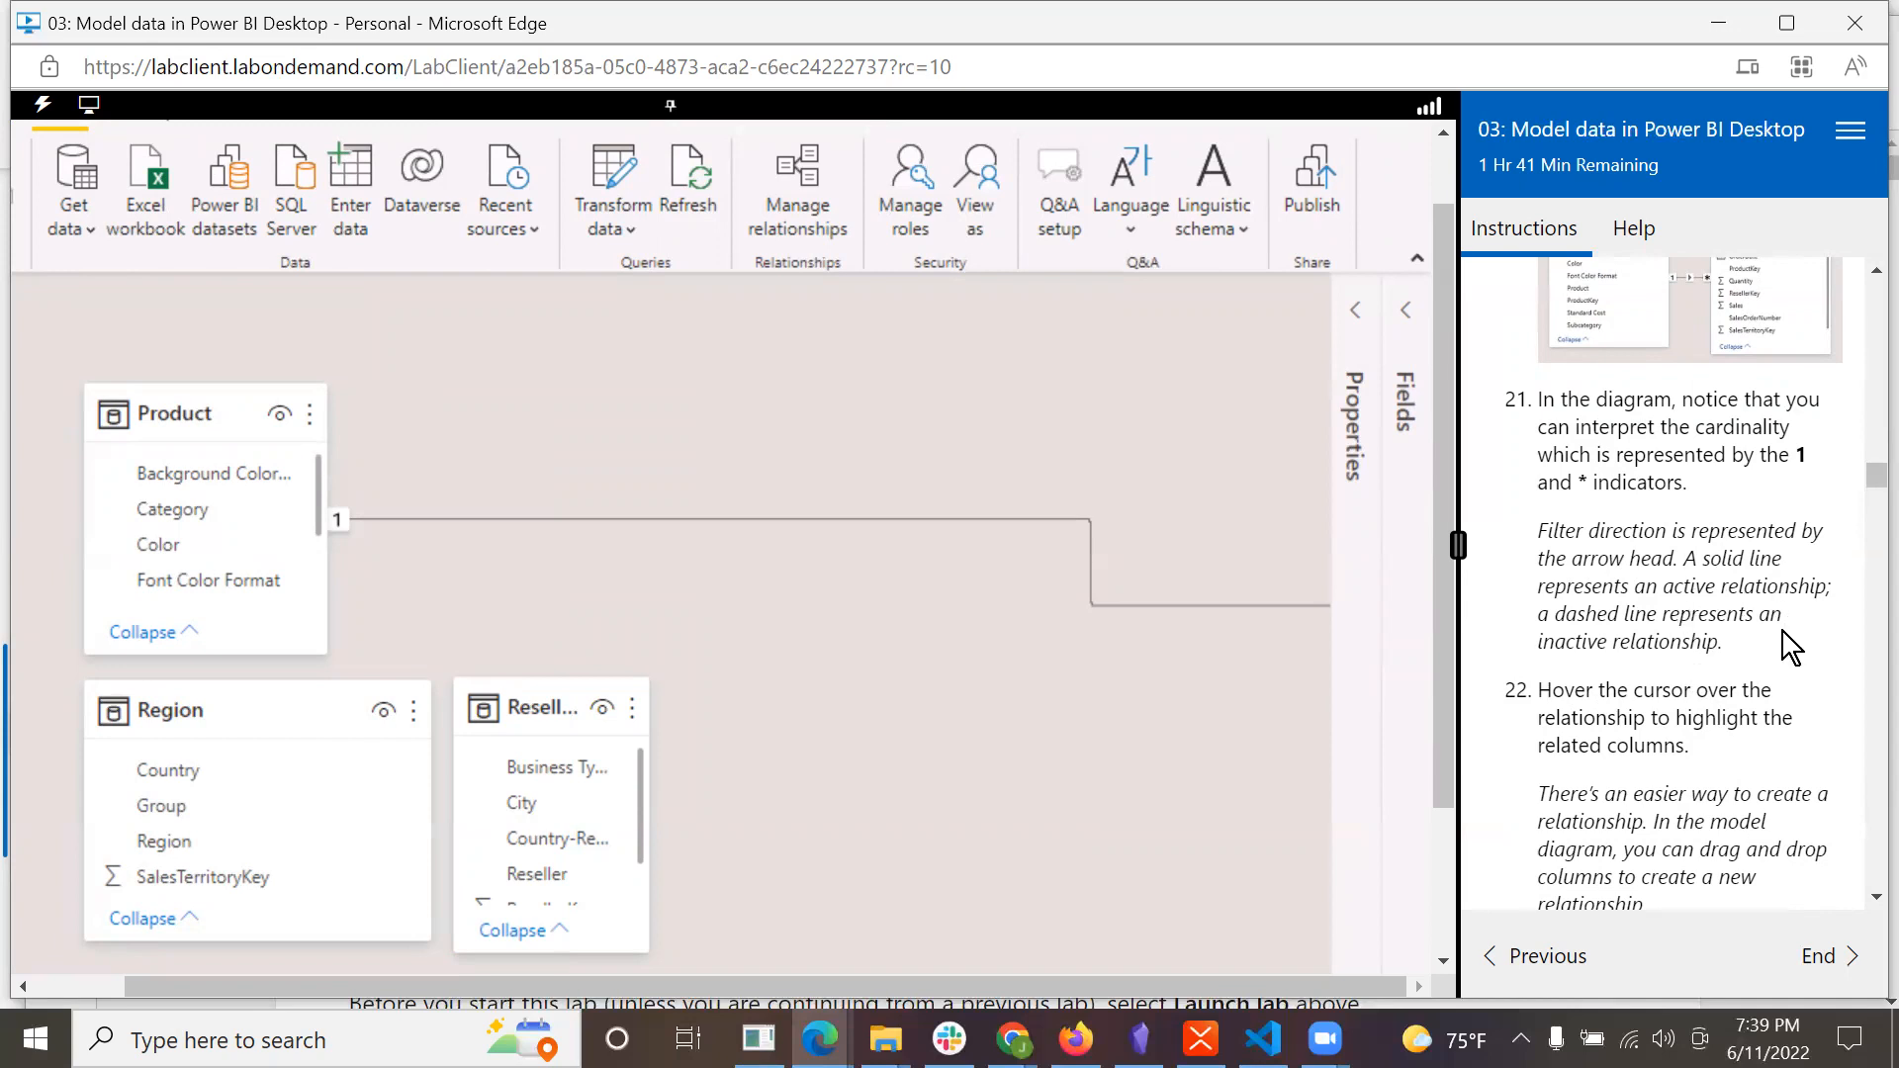
scroll(1783, 633, down, 2)
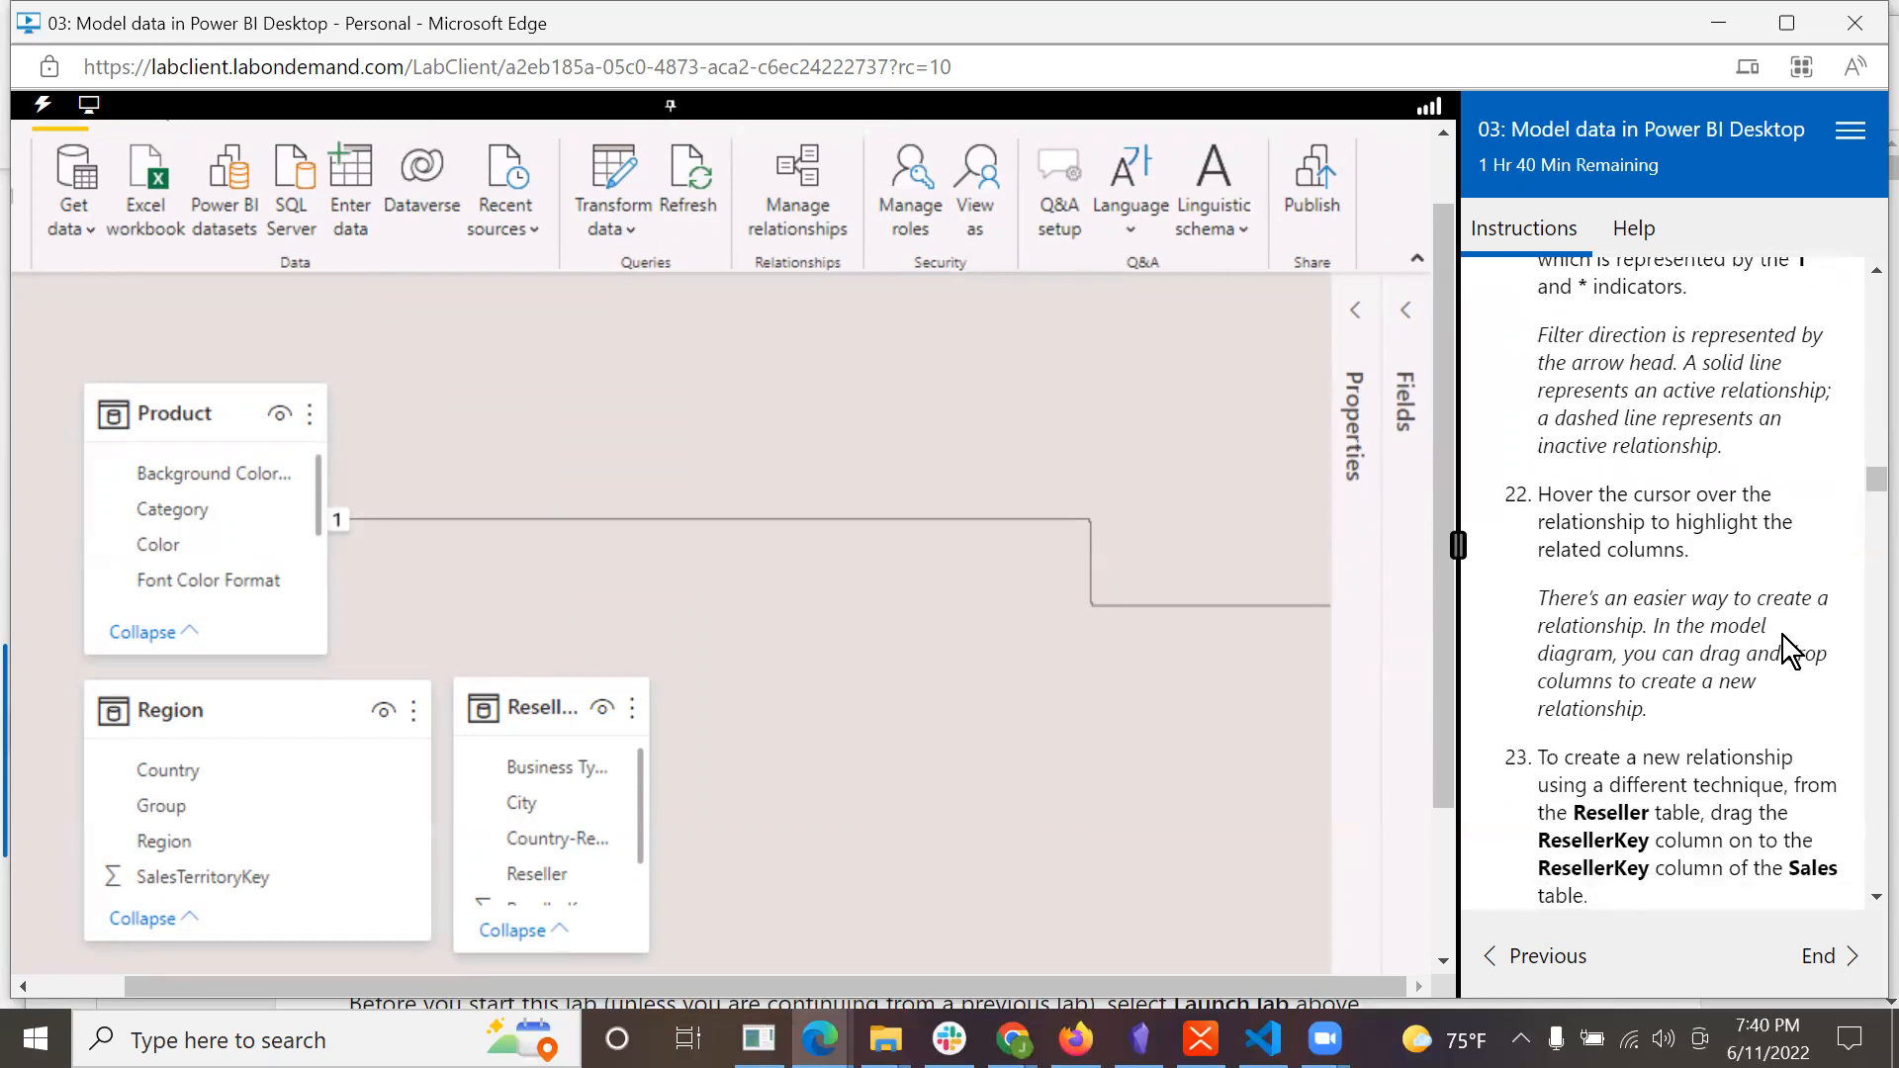
scroll(1783, 635, down, 1)
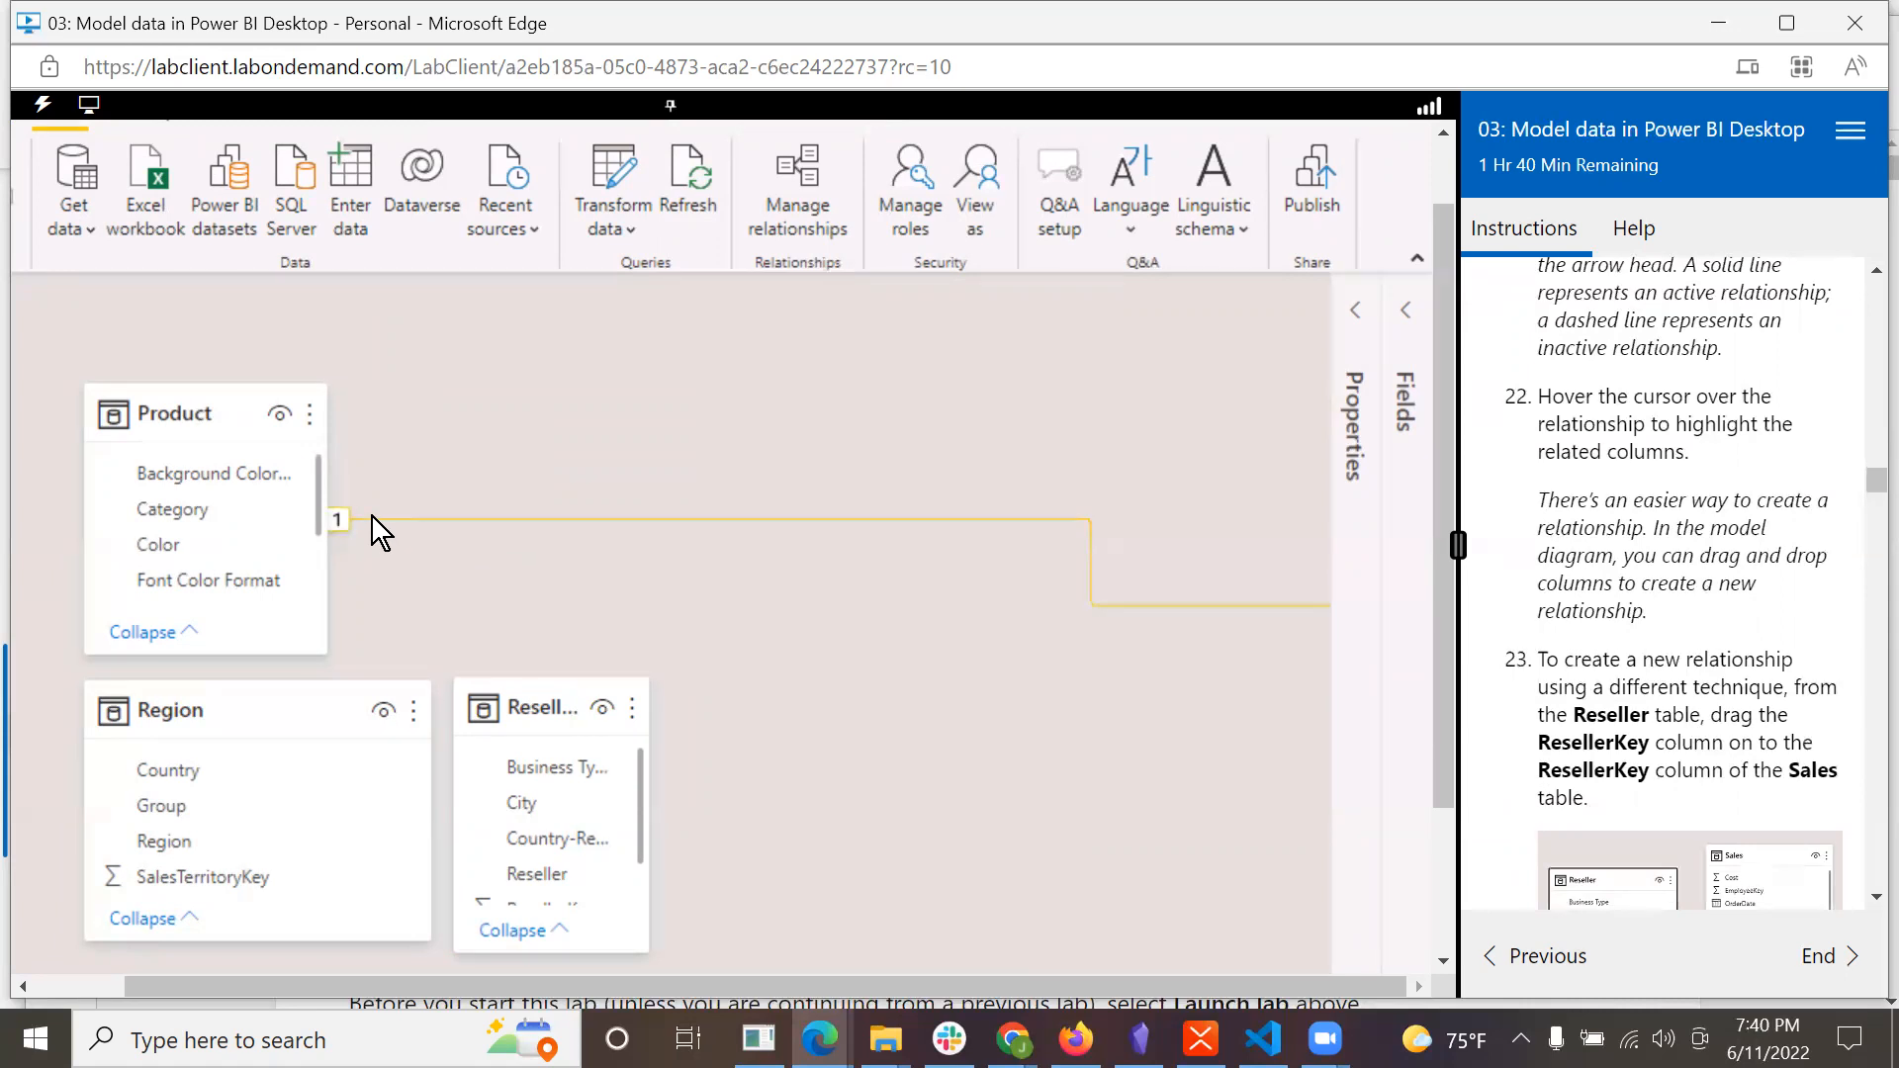
drag(317, 494, 303, 576)
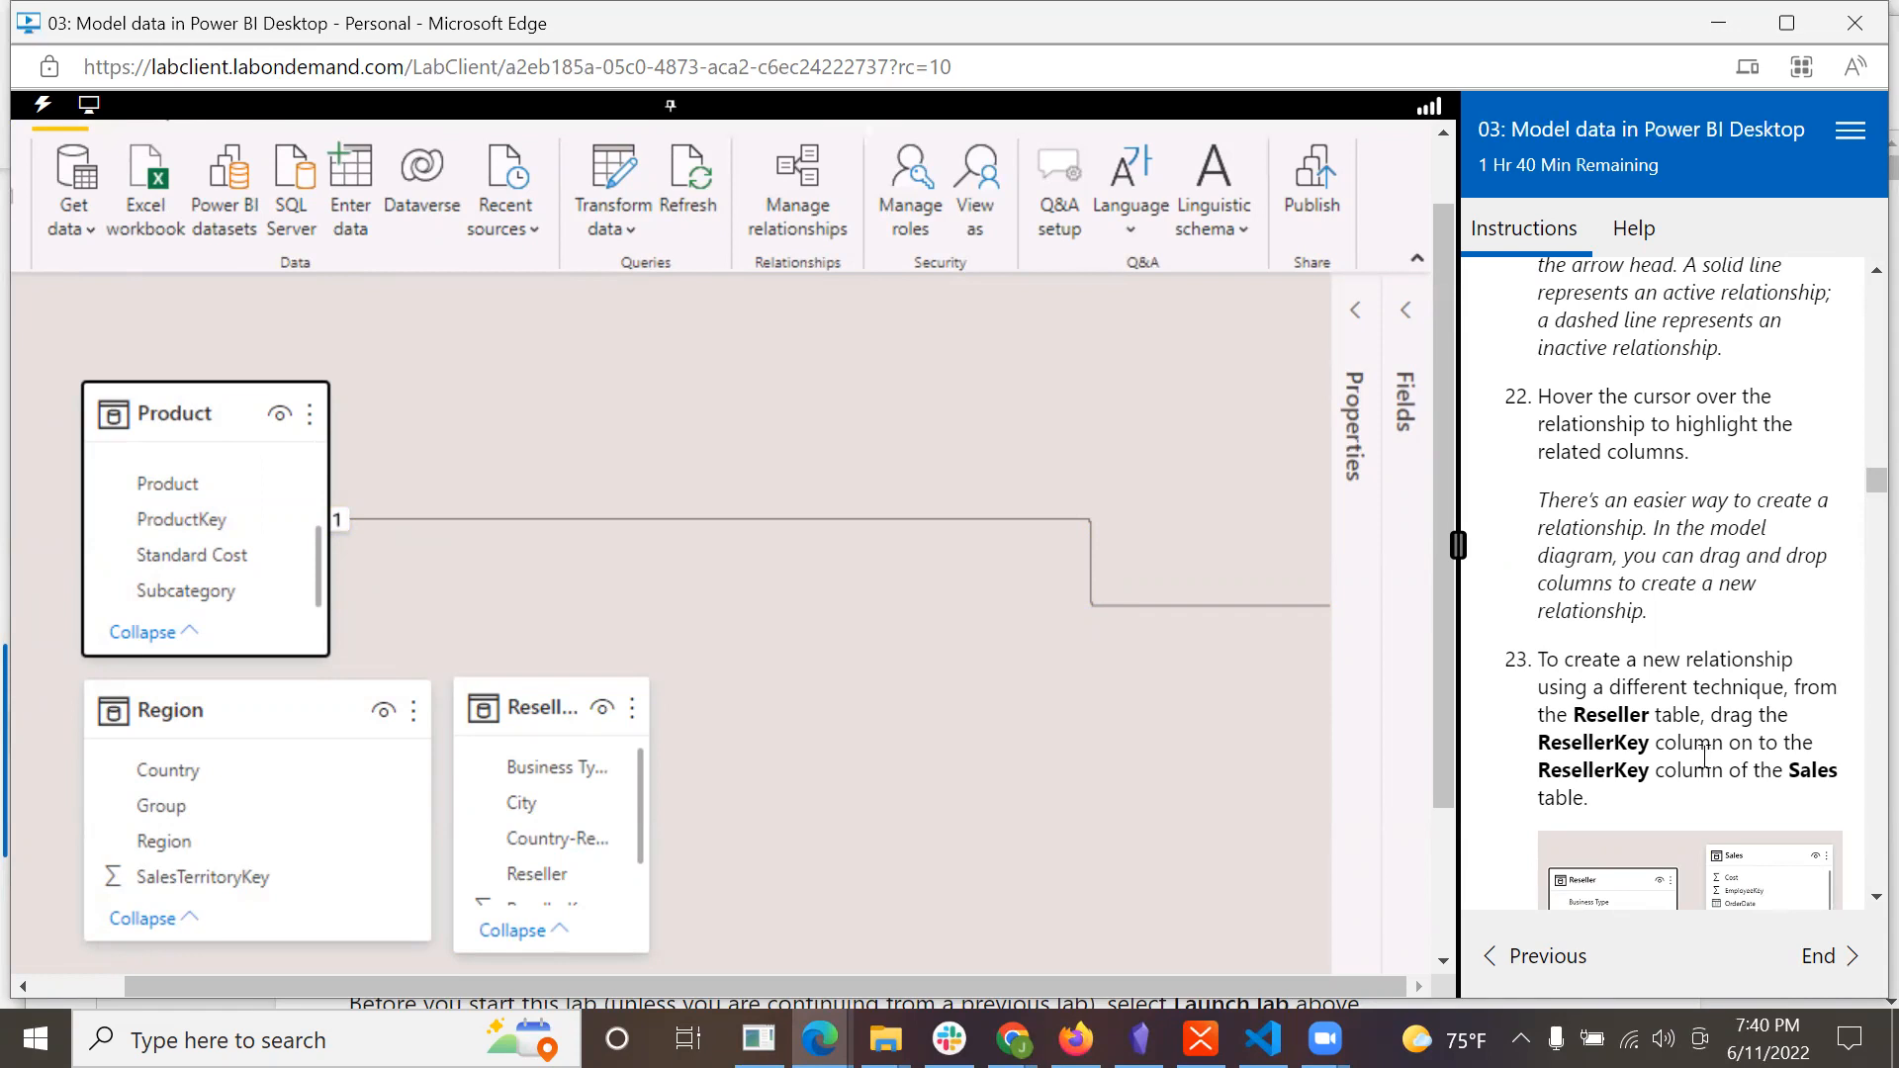
Collapse all table cards in the model diagram.
scroll(1704, 754, down, 2)
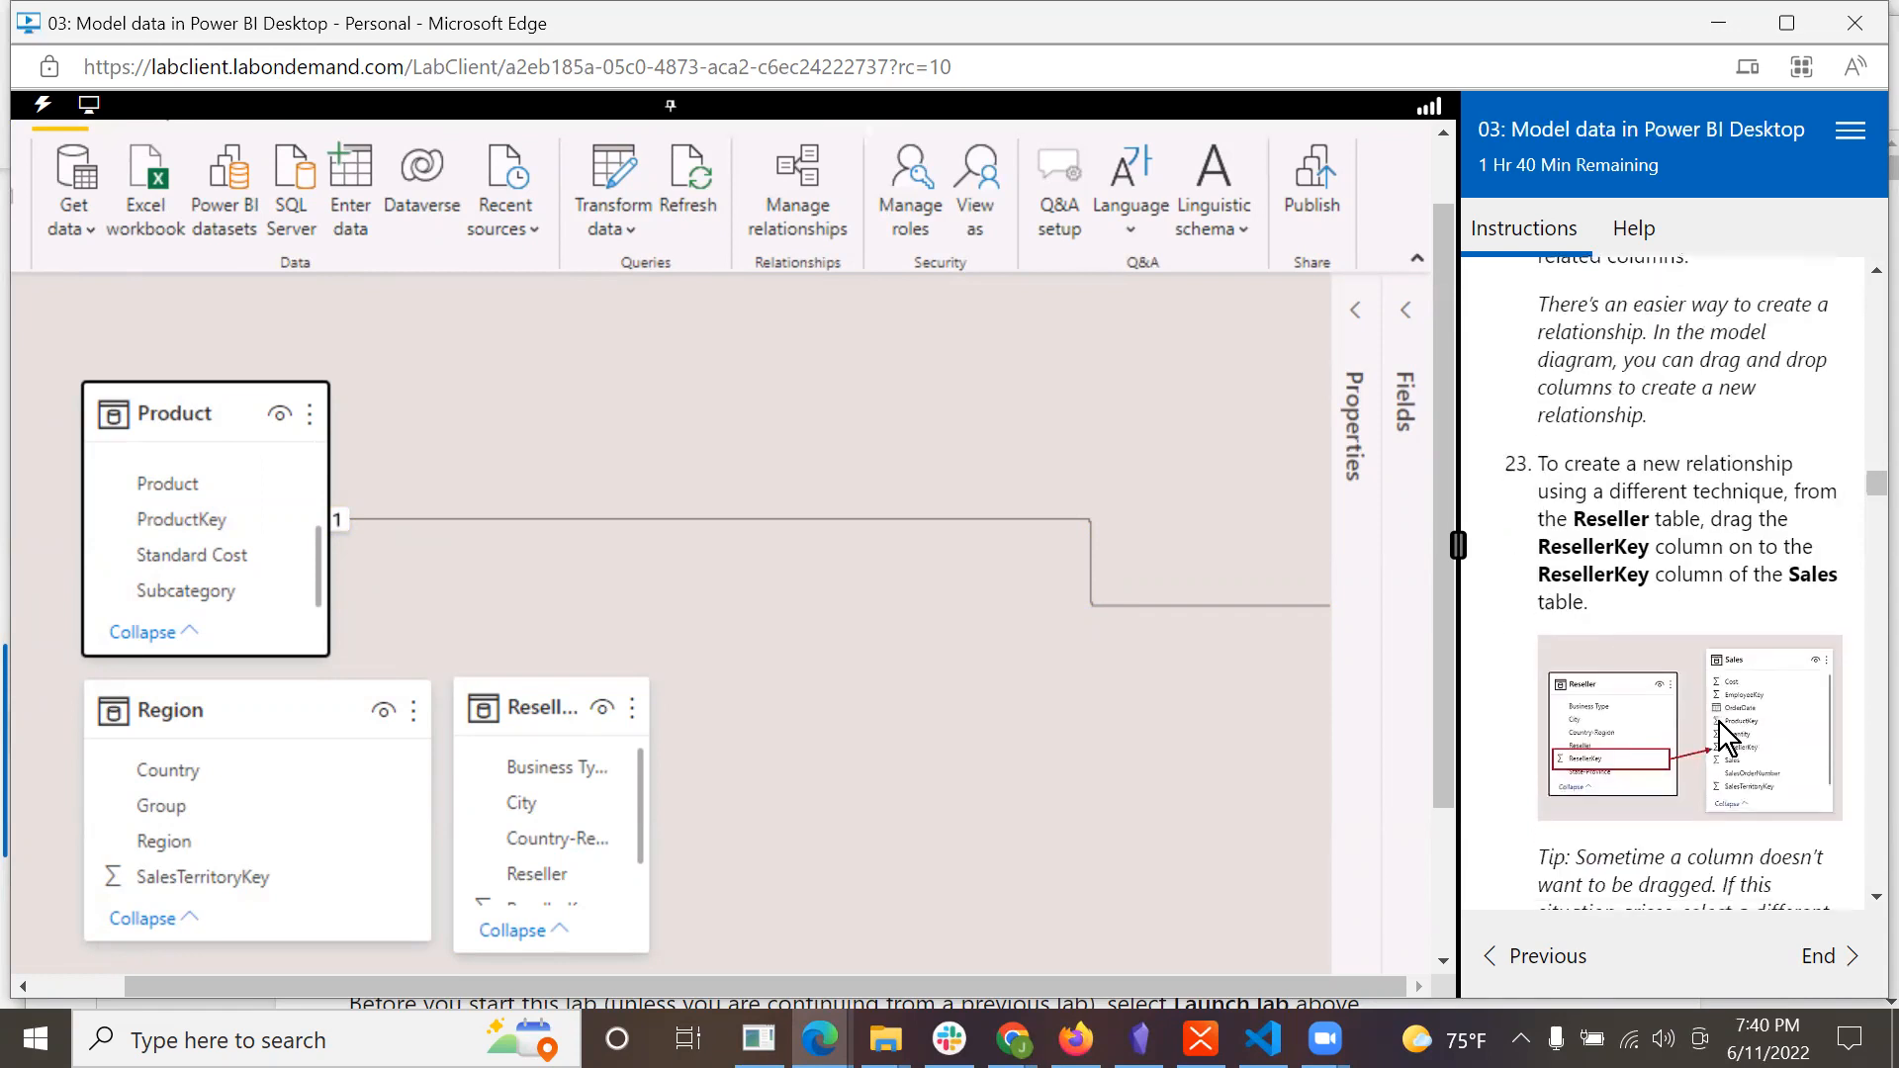
right_click(774, 371)
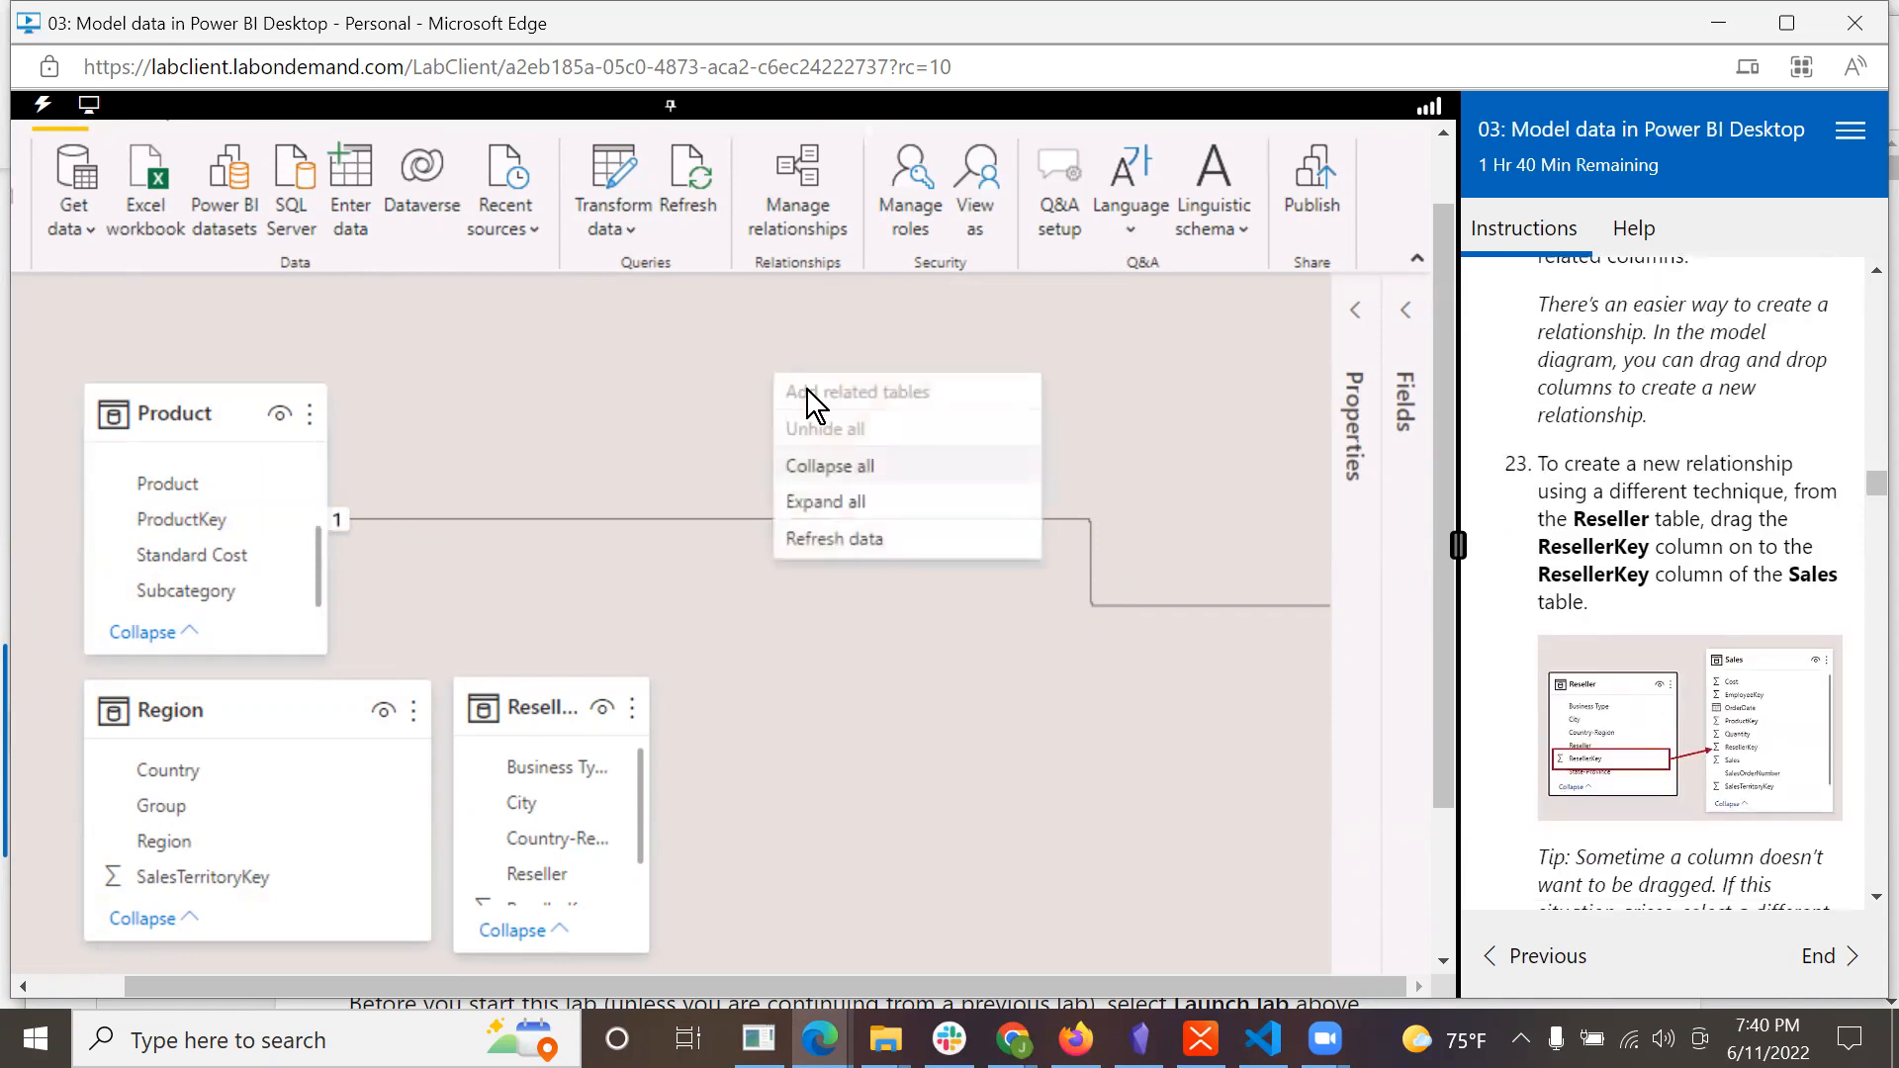
click(875, 475)
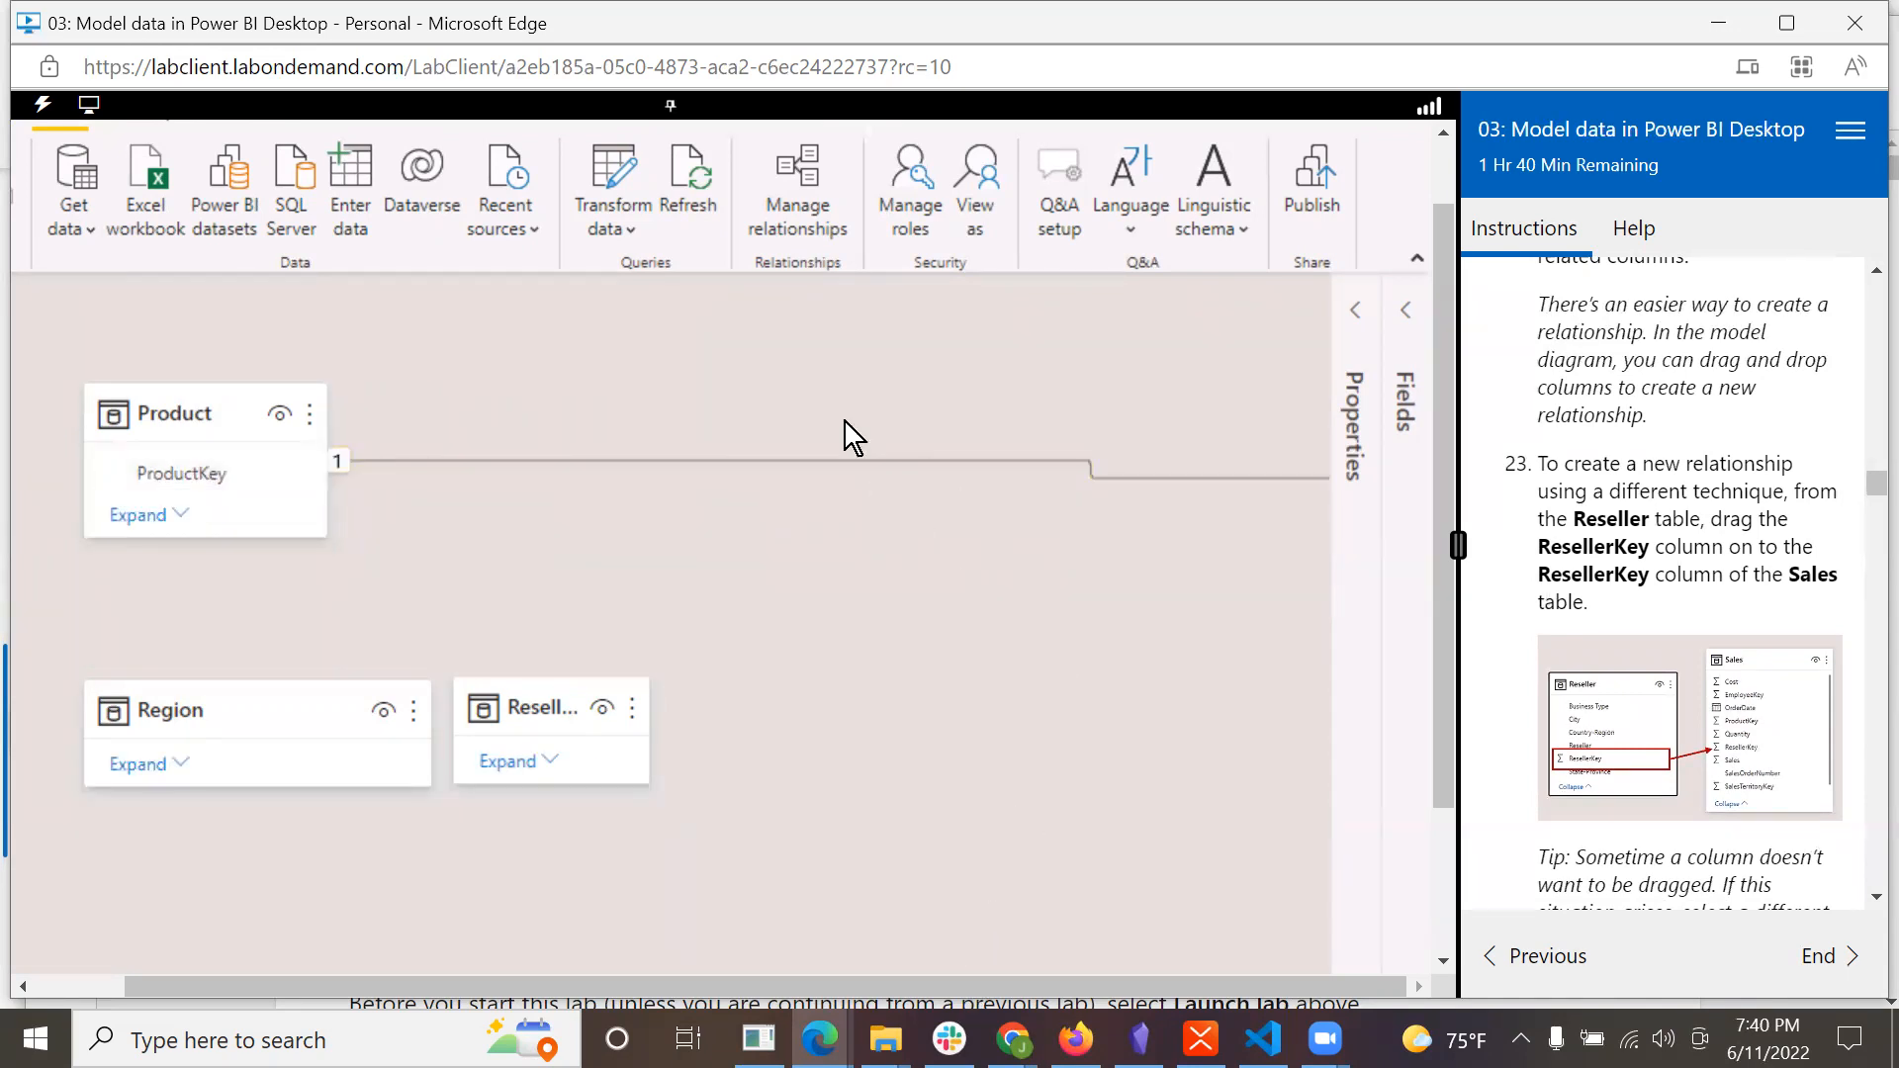
right_click(770, 326)
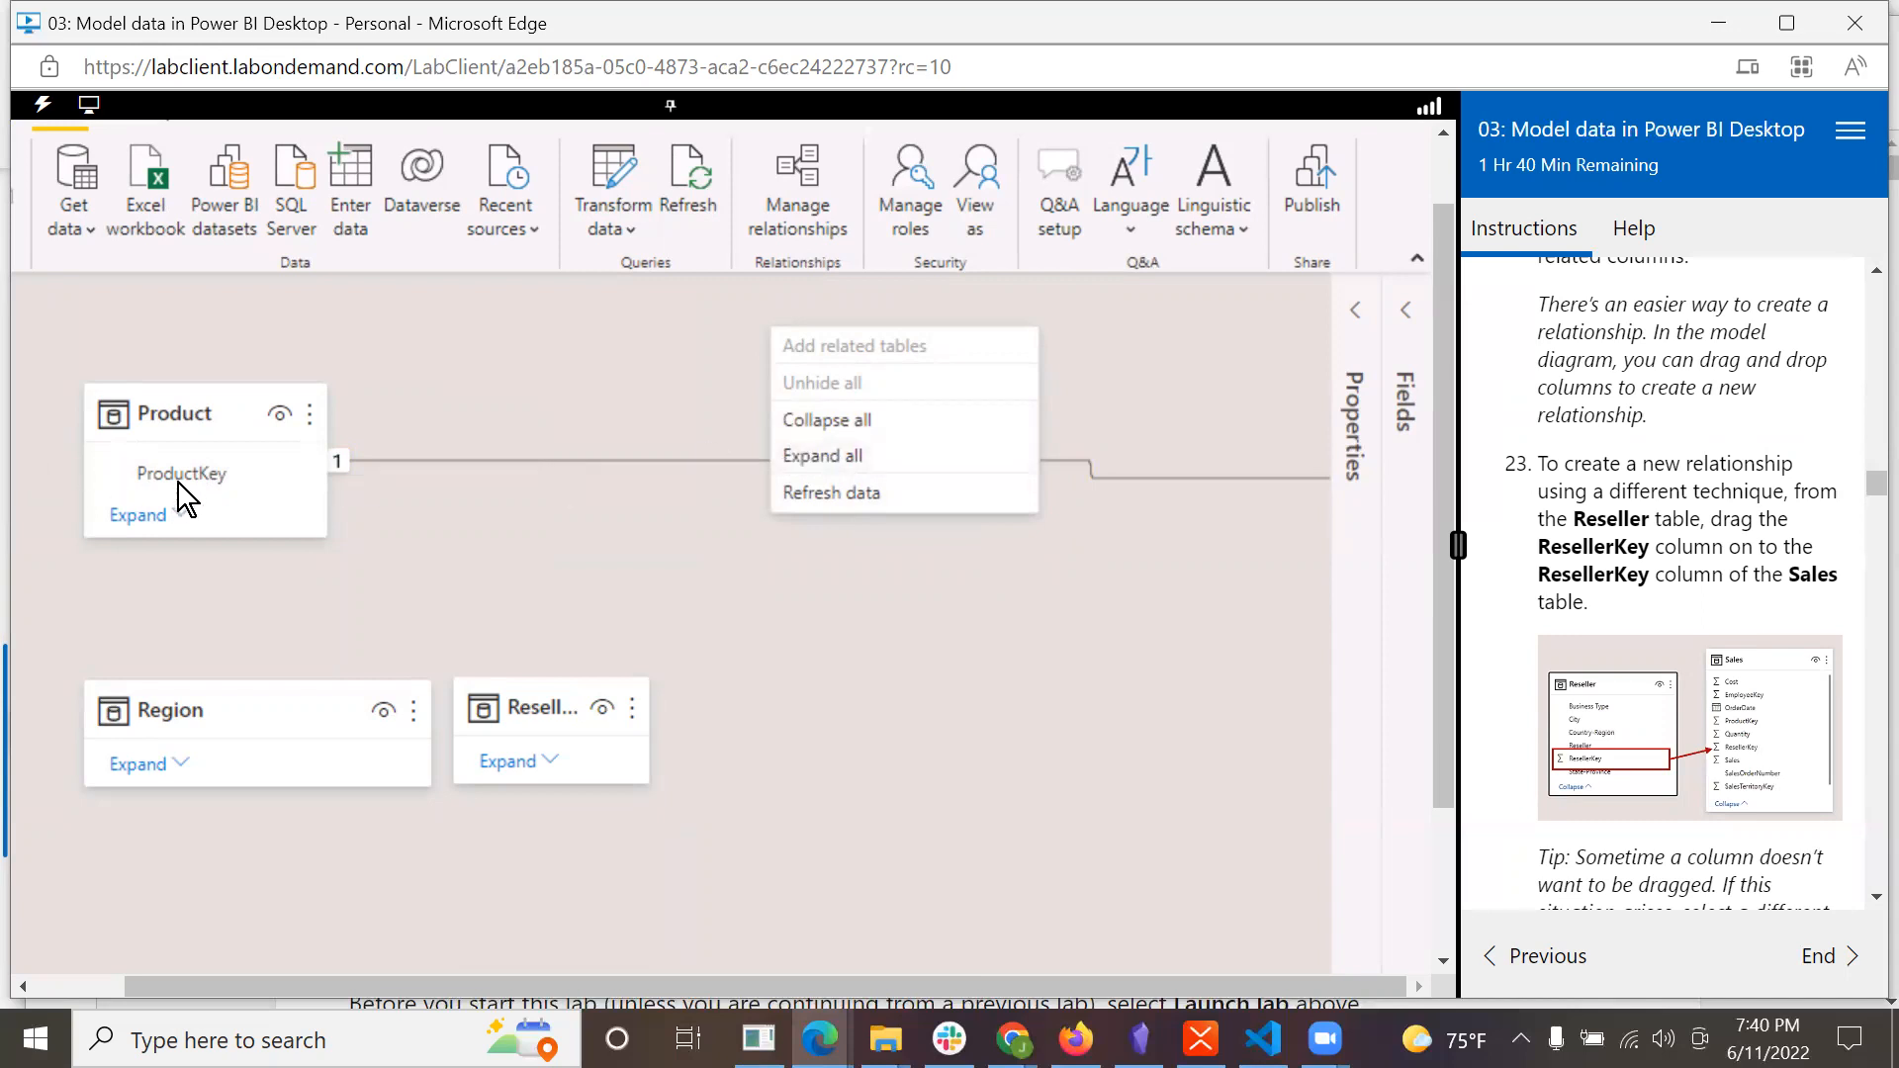
click(917, 610)
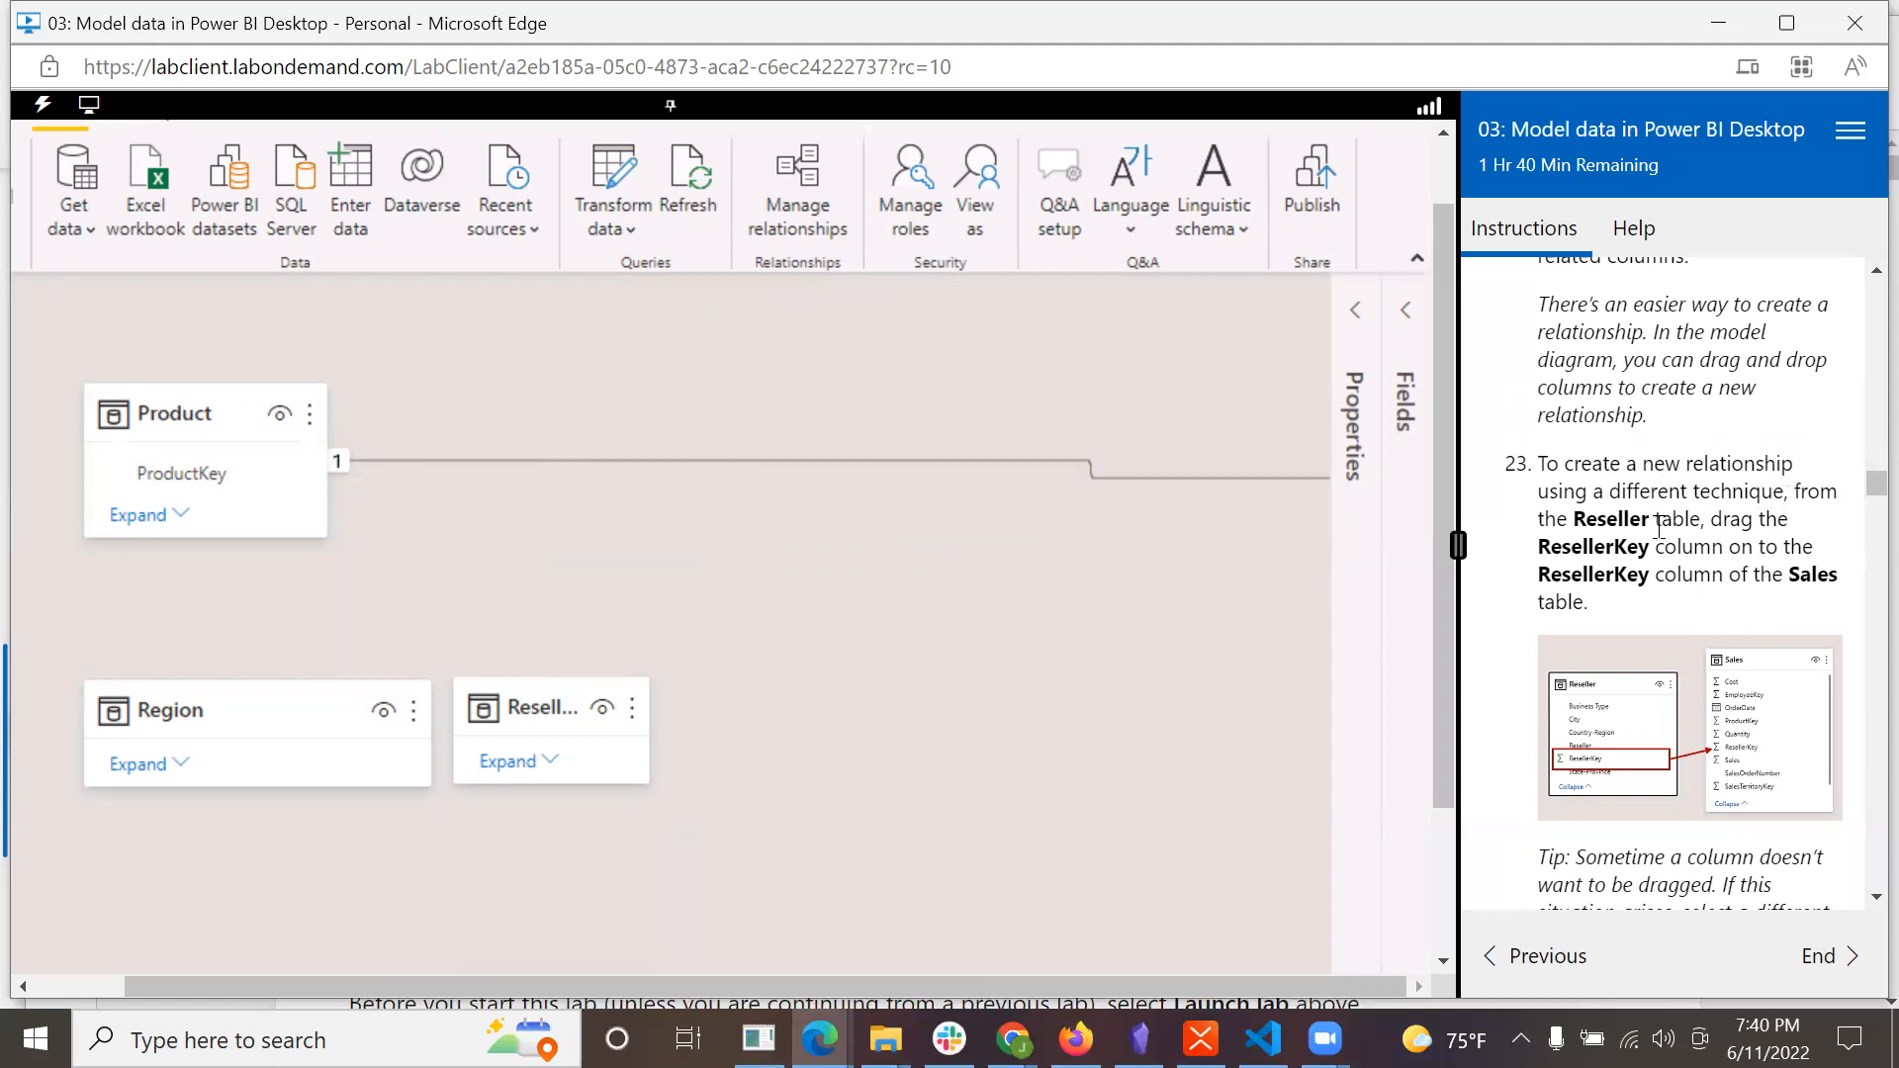
Widen the Reseller card and expand it to show its ResellerKey column.
drag(649, 764, 776, 785)
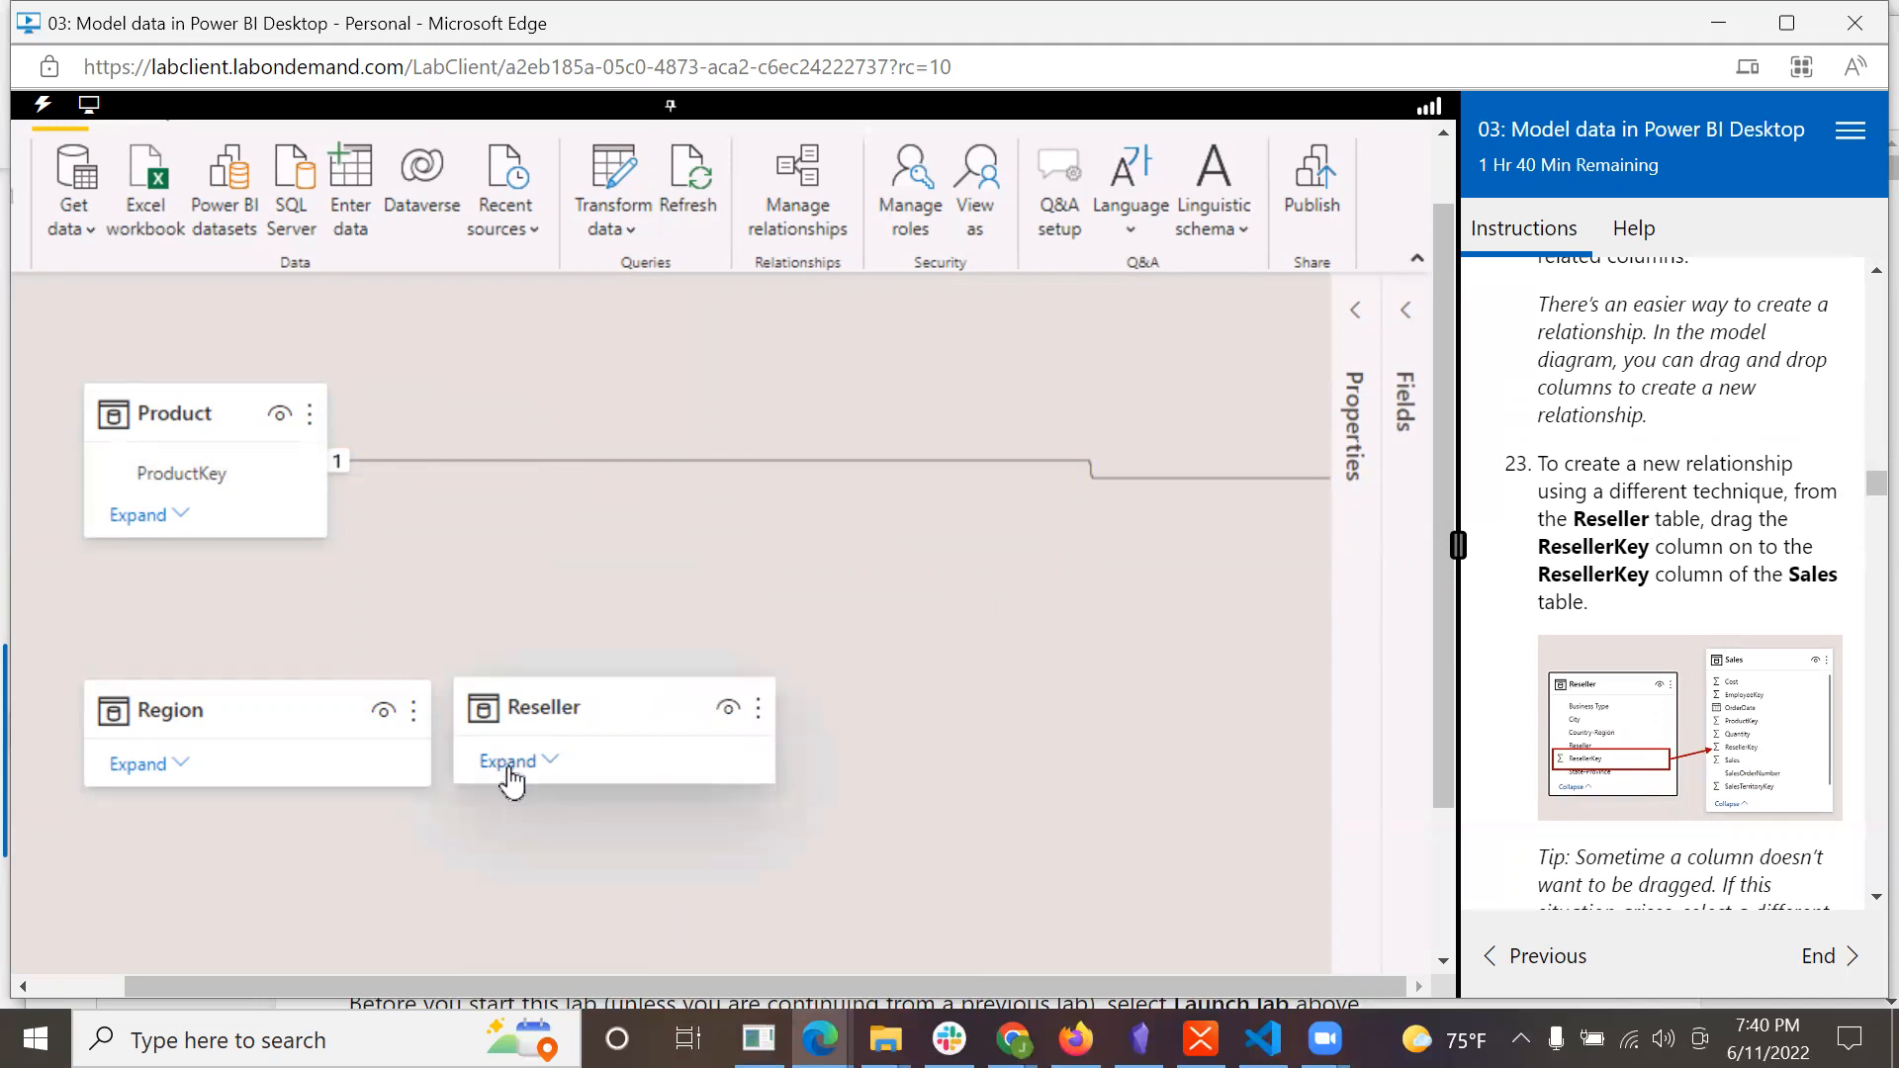
click(550, 764)
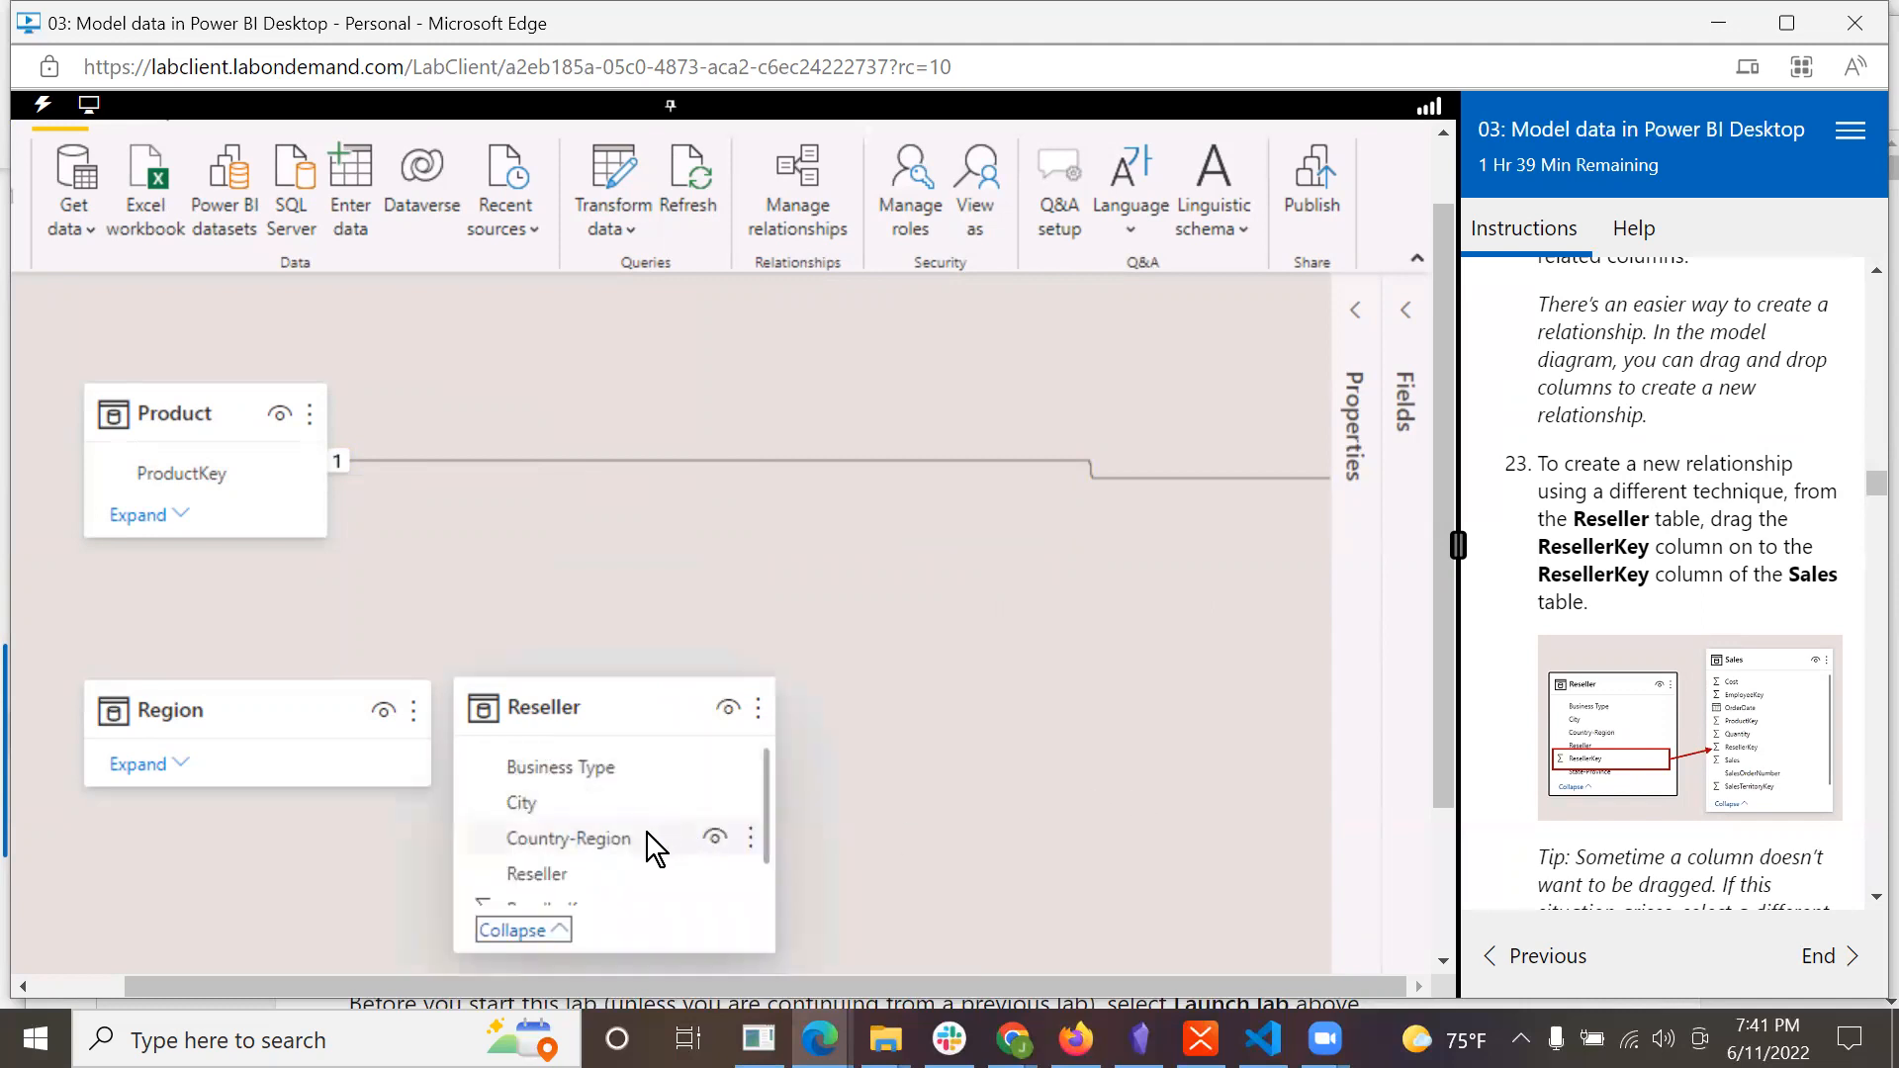
scroll(608, 839, down, 1)
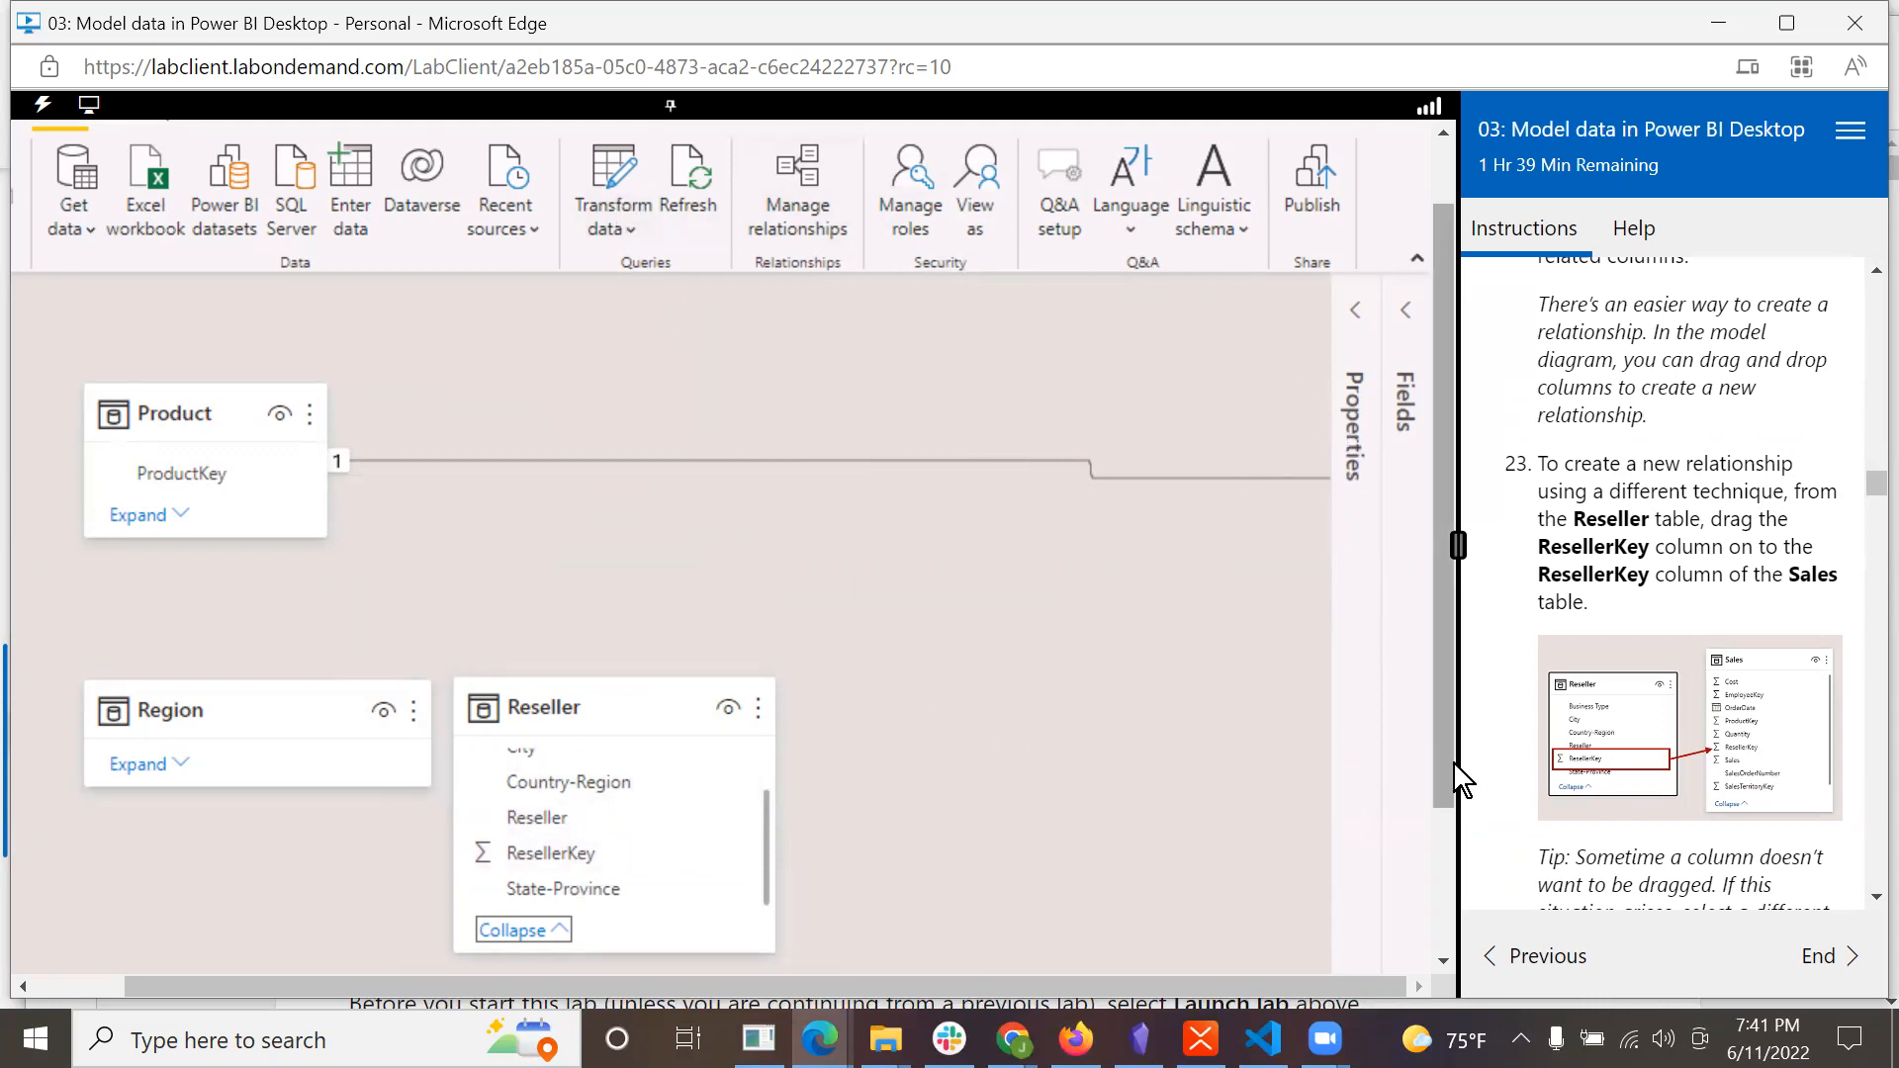
Bring the distant Sales, Salesperson, SalespersonRegion and Targets cards closer to the Product, Region and Reseller cards.
drag(1447, 762, 1462, 988)
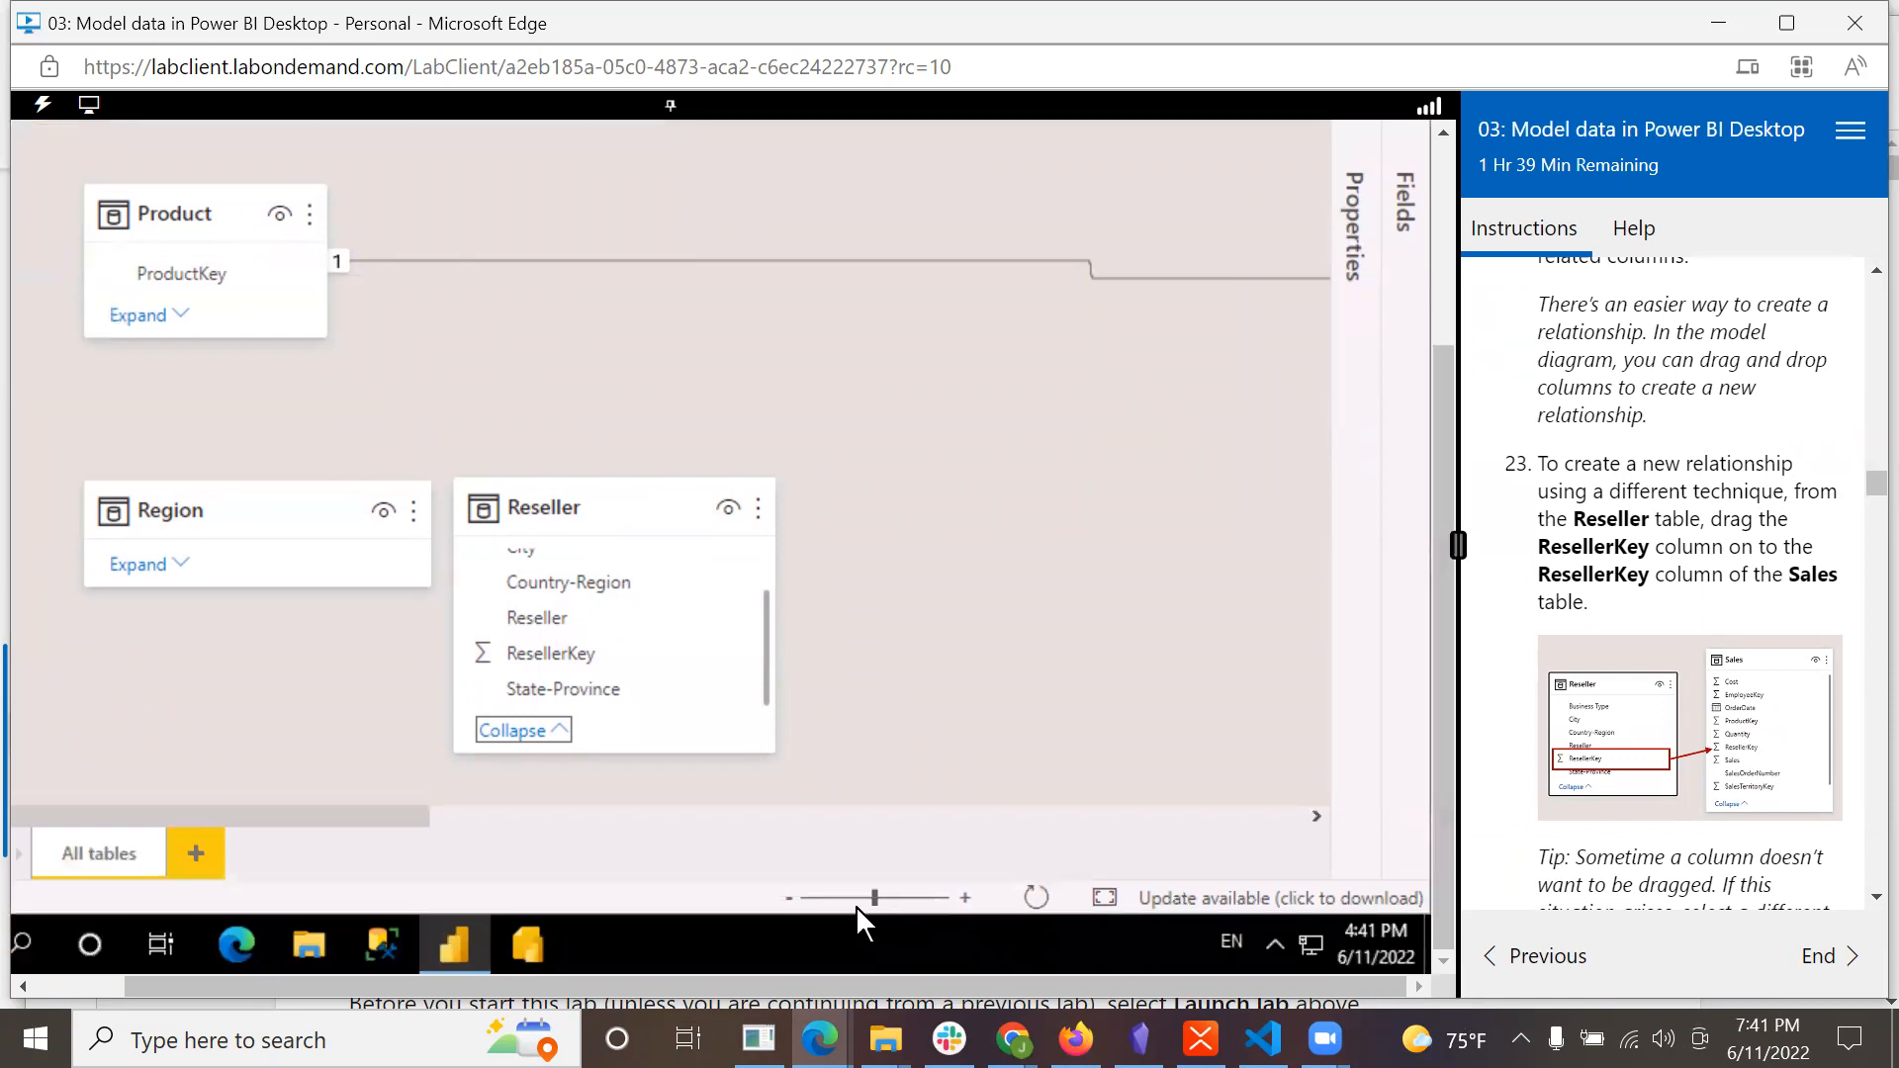
drag(869, 894, 846, 894)
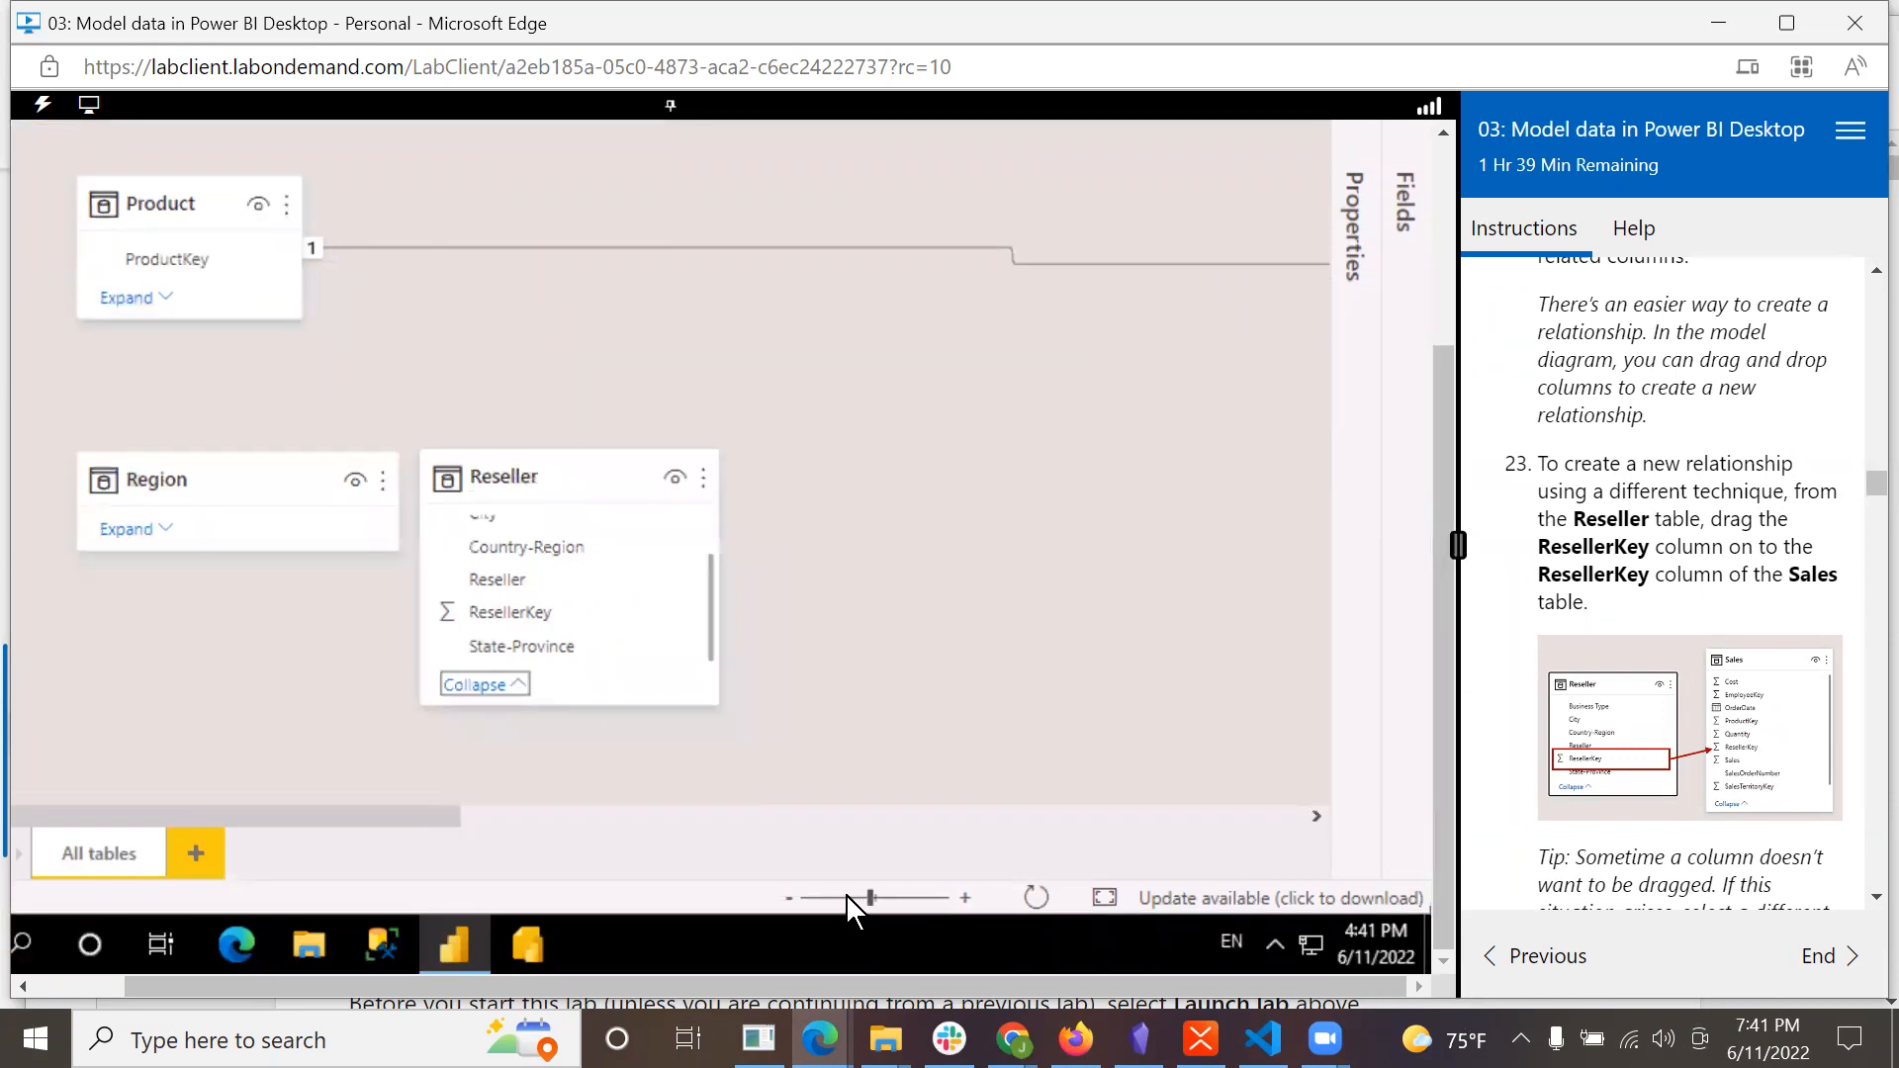
click(816, 894)
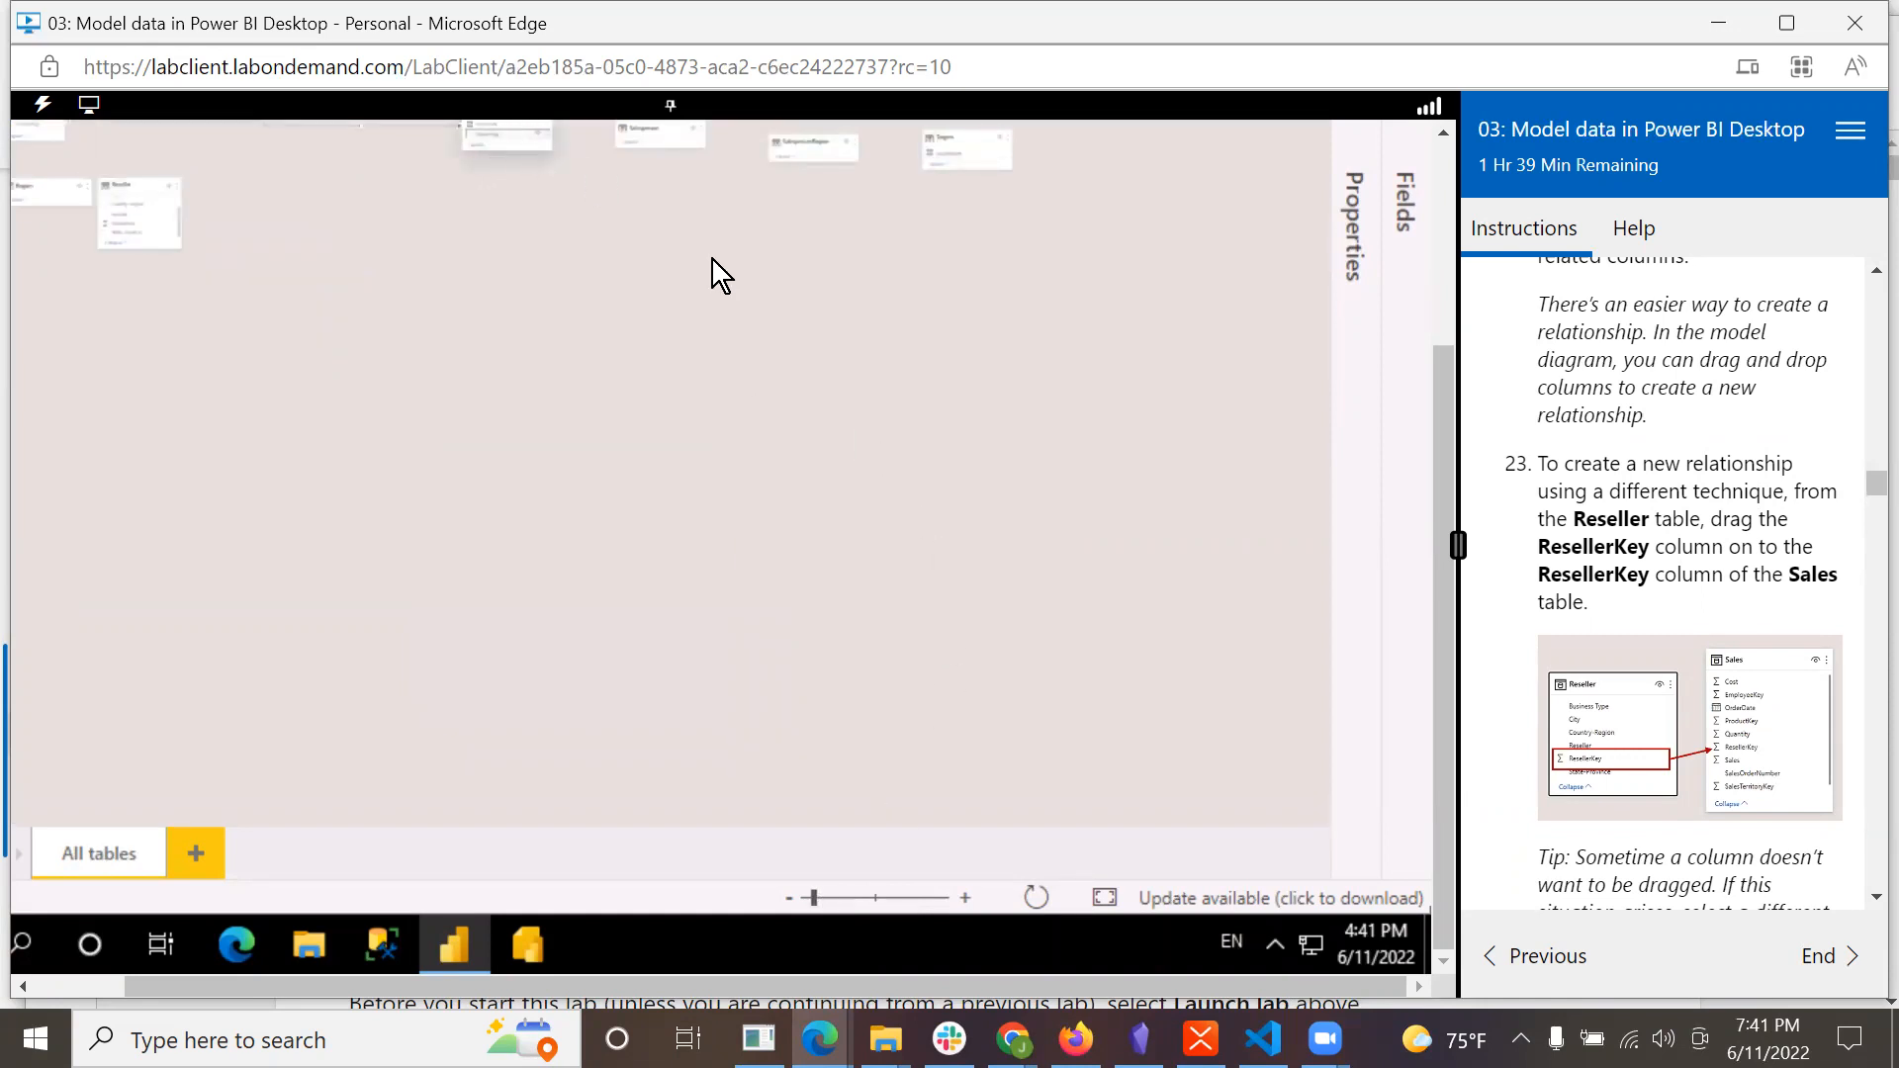
click(842, 896)
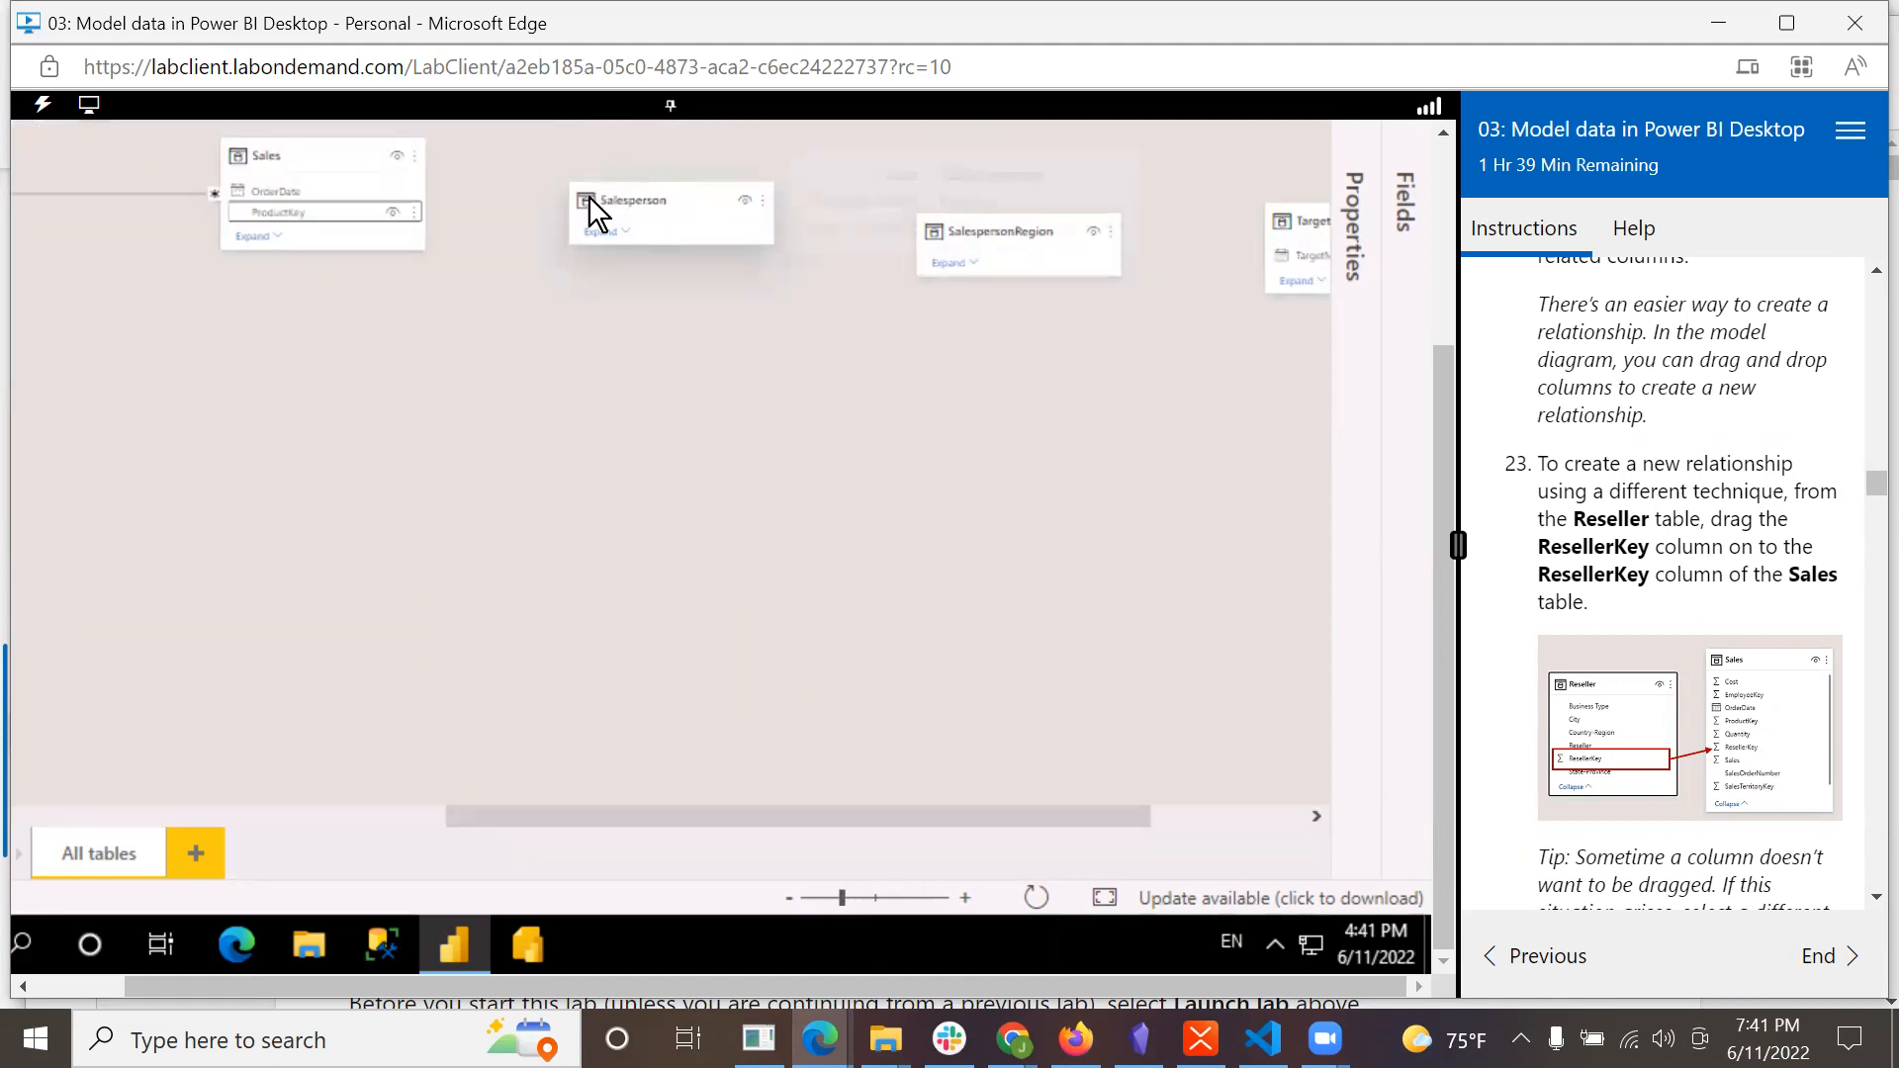
drag(255, 168, 21, 280)
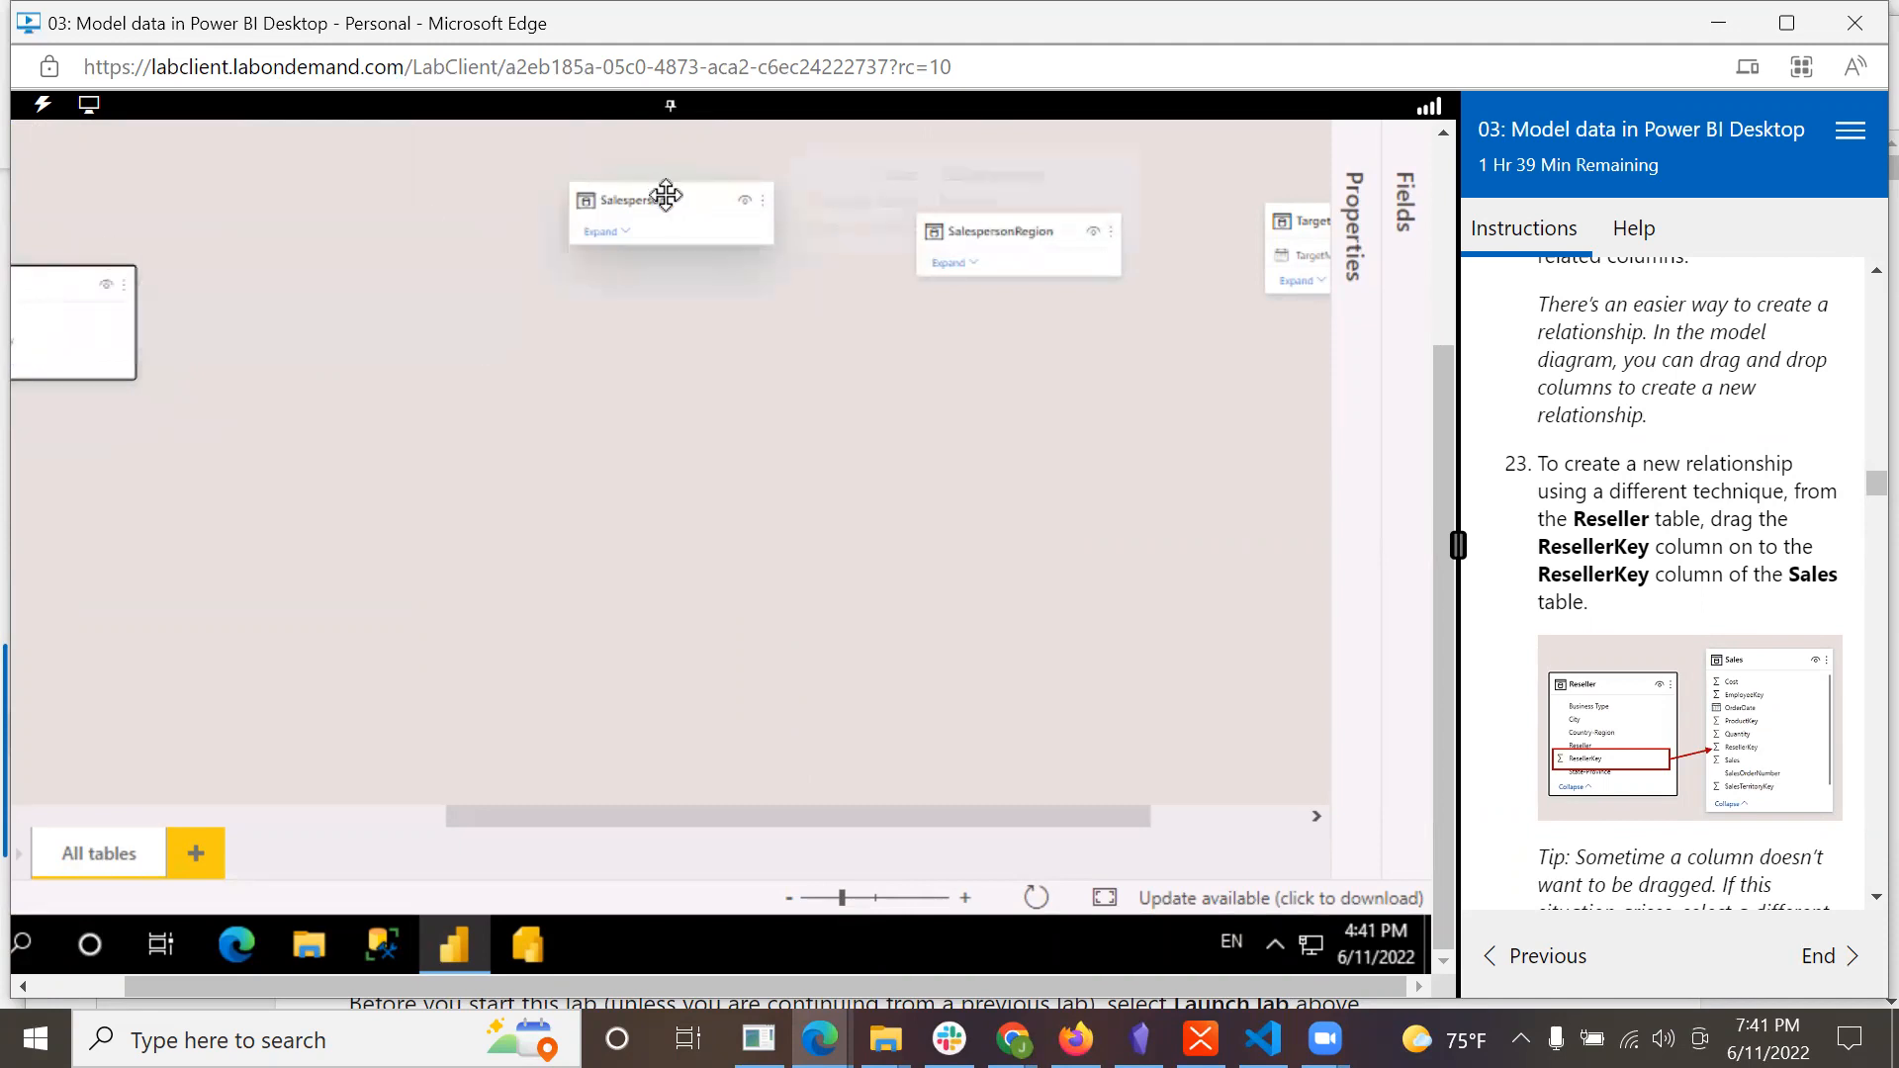
drag(650, 203, 24, 422)
drag(1026, 241, 24, 503)
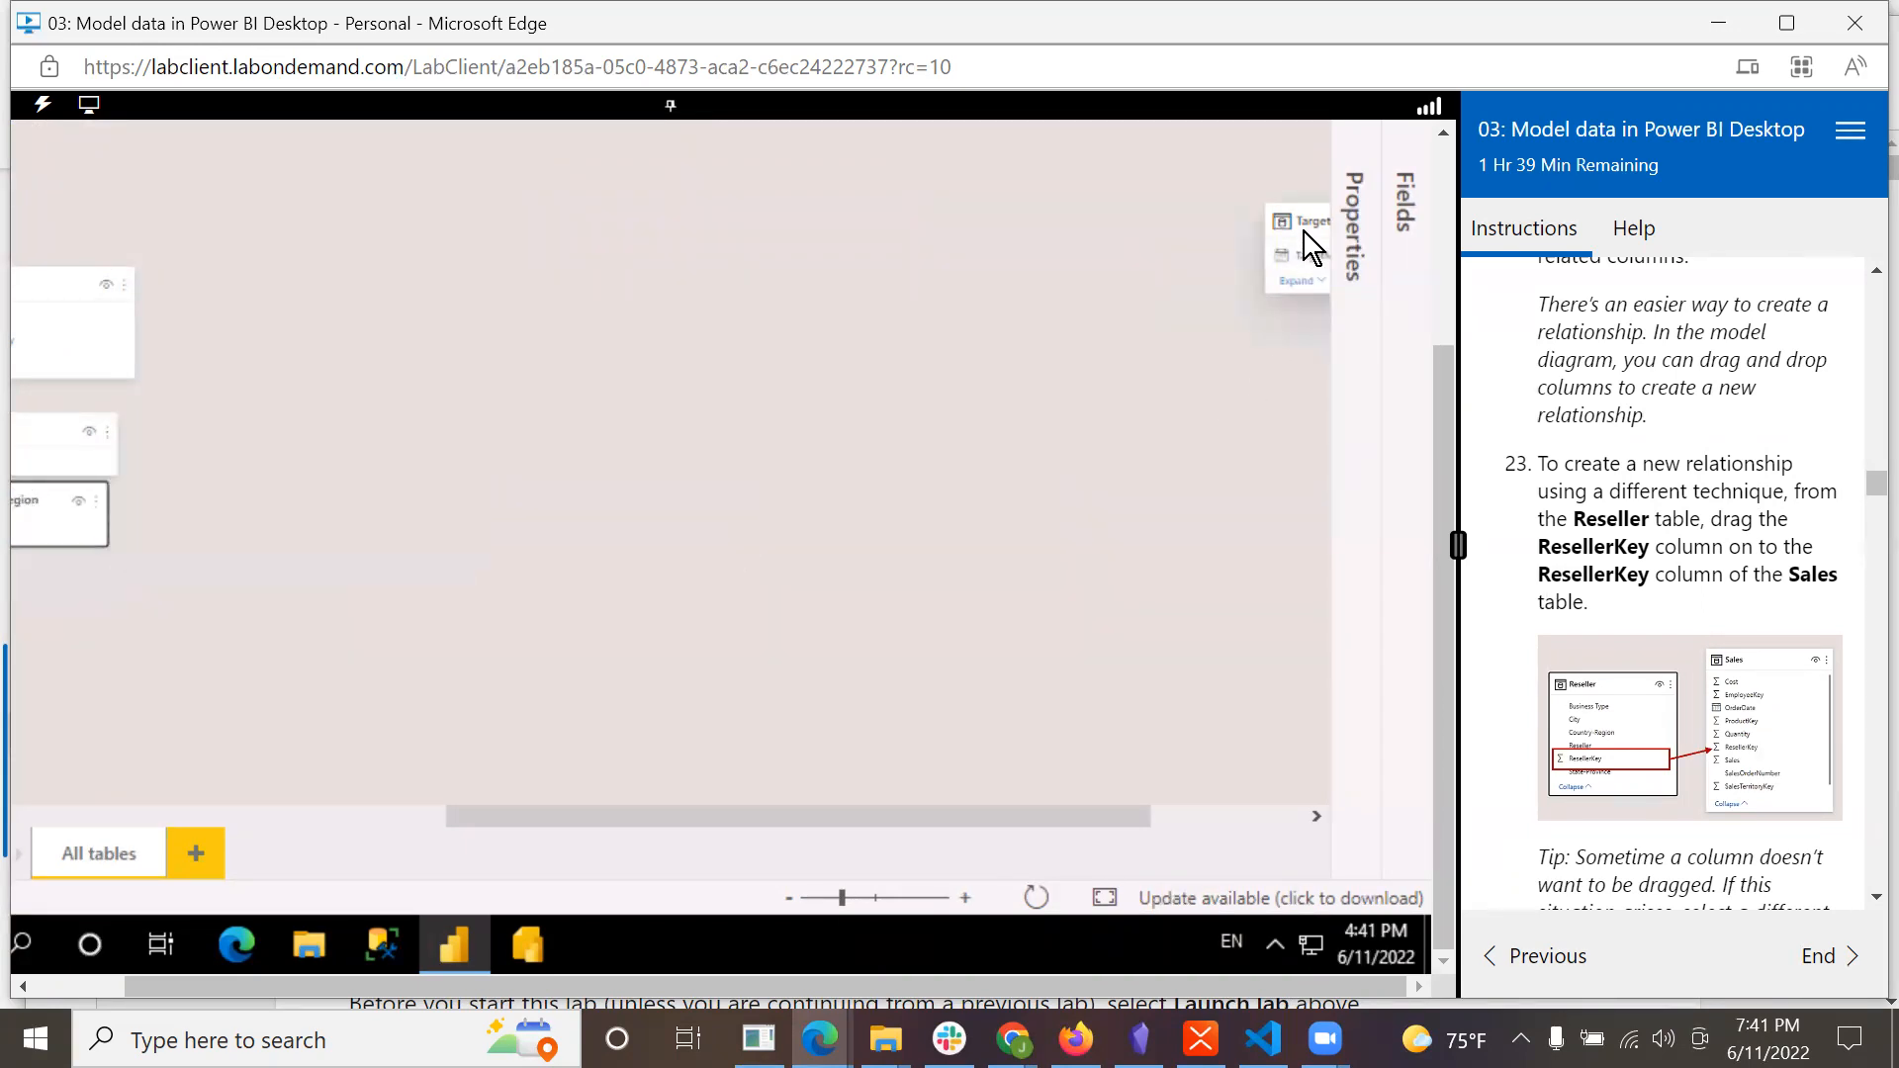
drag(1272, 262, 399, 530)
Arrange Region and Targets beneath Product, with Reseller beside them and Sales, Salesperson and SalespersonRegion stacked in a column next to Reseller.
drag(144, 318, 128, 280)
drag(347, 322, 360, 249)
drag(487, 554, 81, 399)
drag(874, 280, 552, 133)
drag(903, 435, 622, 344)
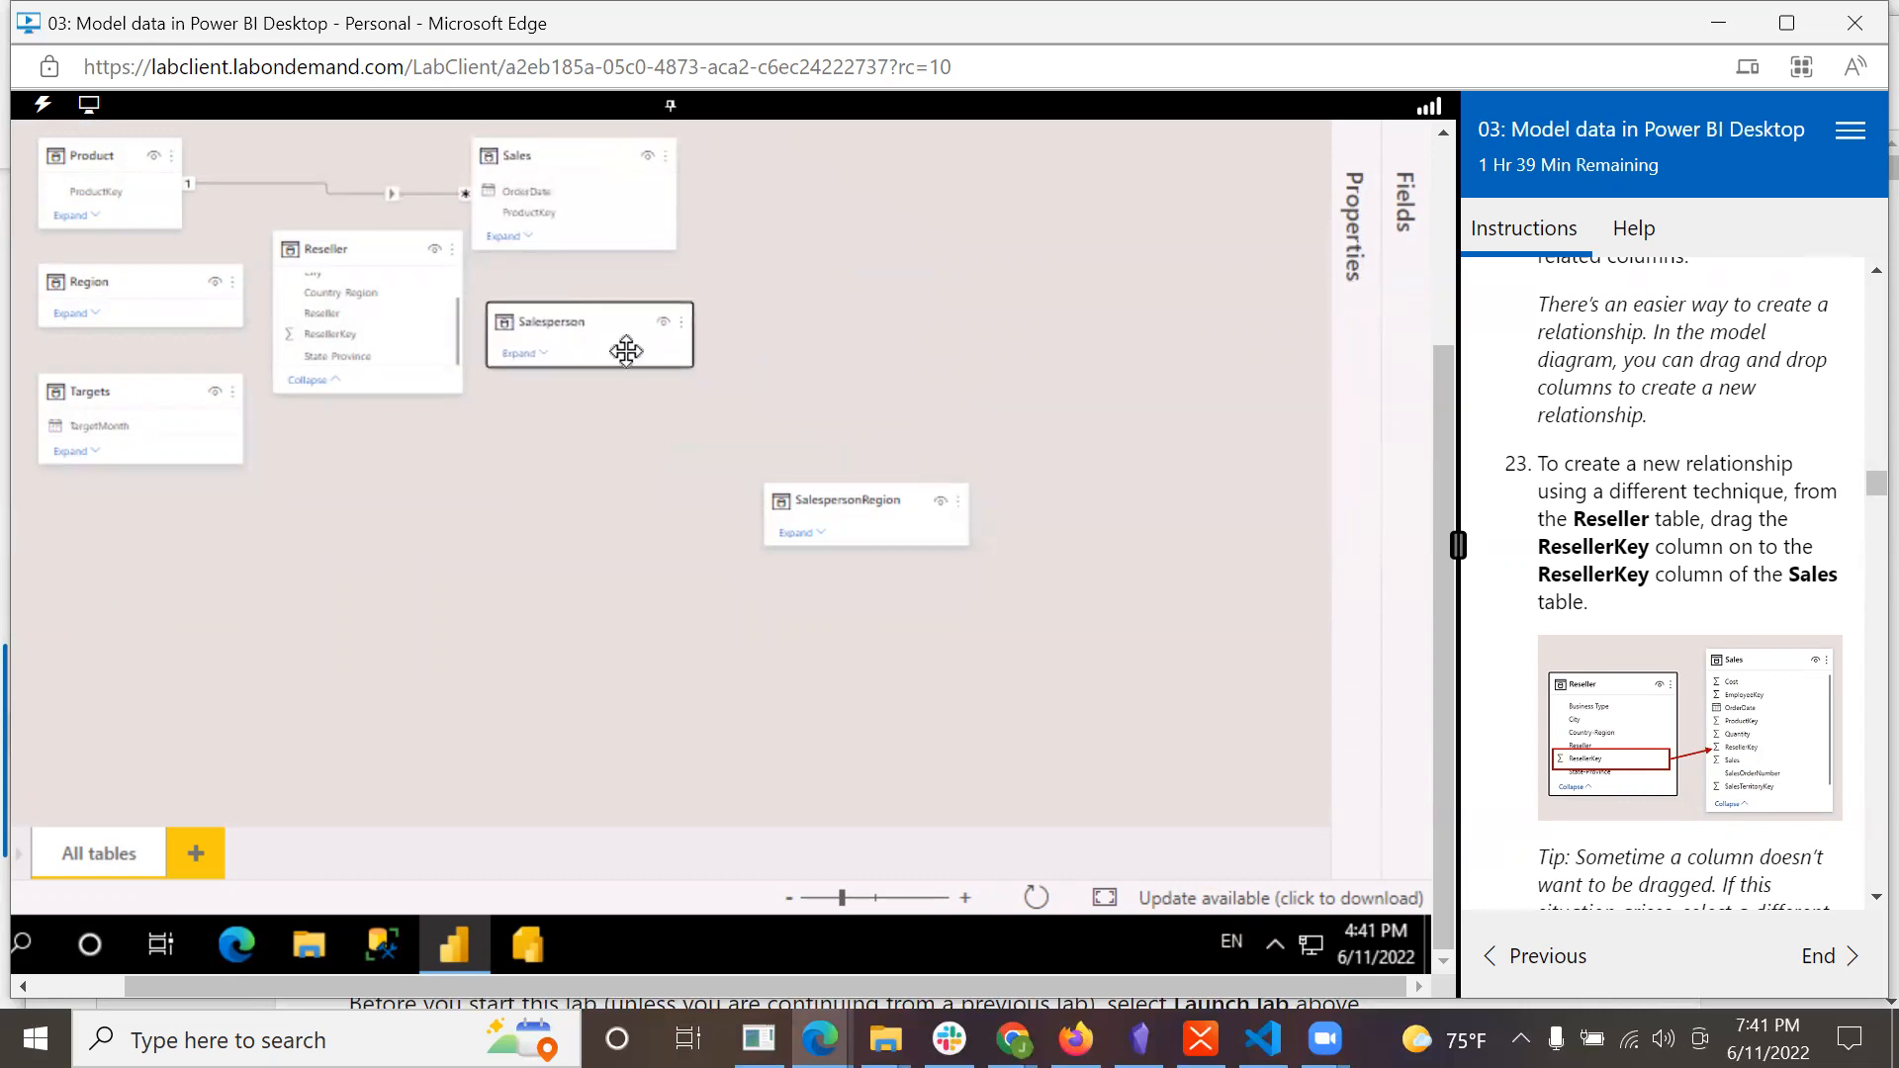
drag(859, 508, 574, 458)
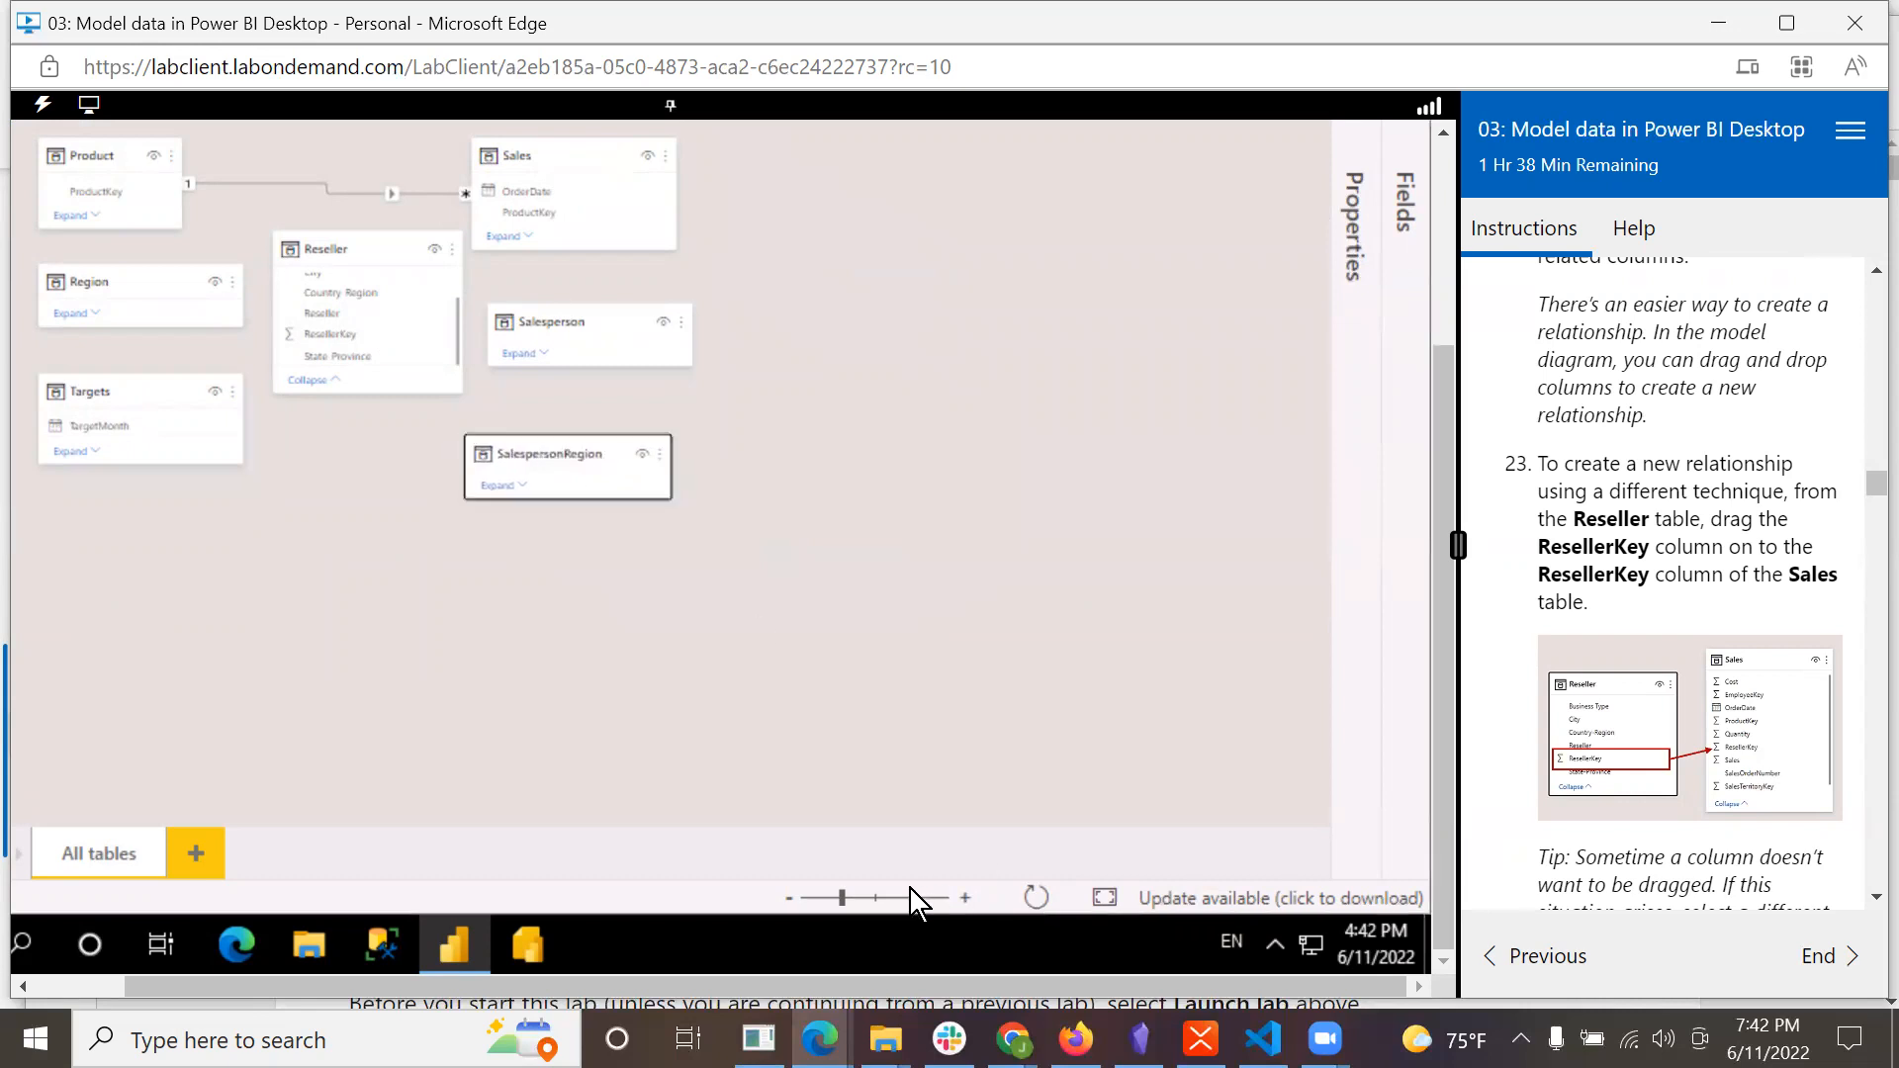
Expand the Sales card to list its columns and move the Salesperson card beneath Reseller.
click(960, 898)
click(959, 898)
click(963, 899)
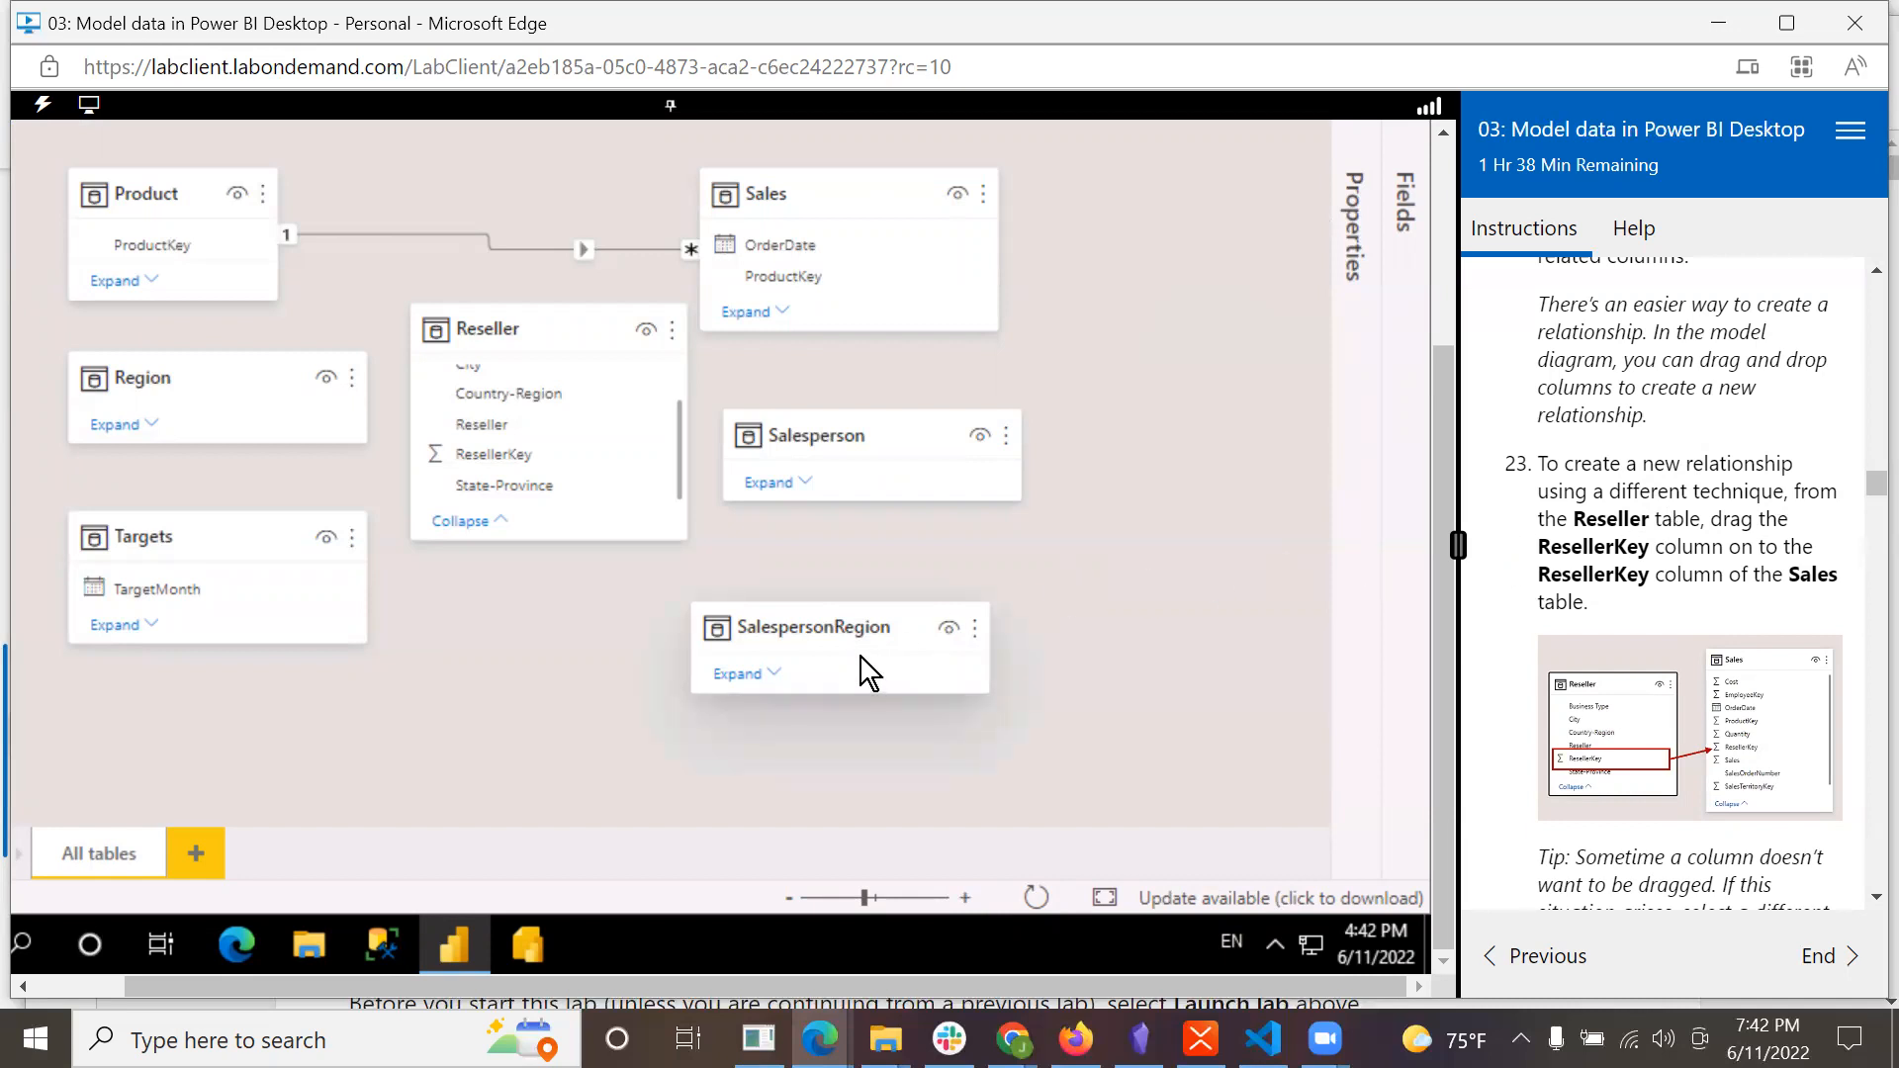
click(491, 454)
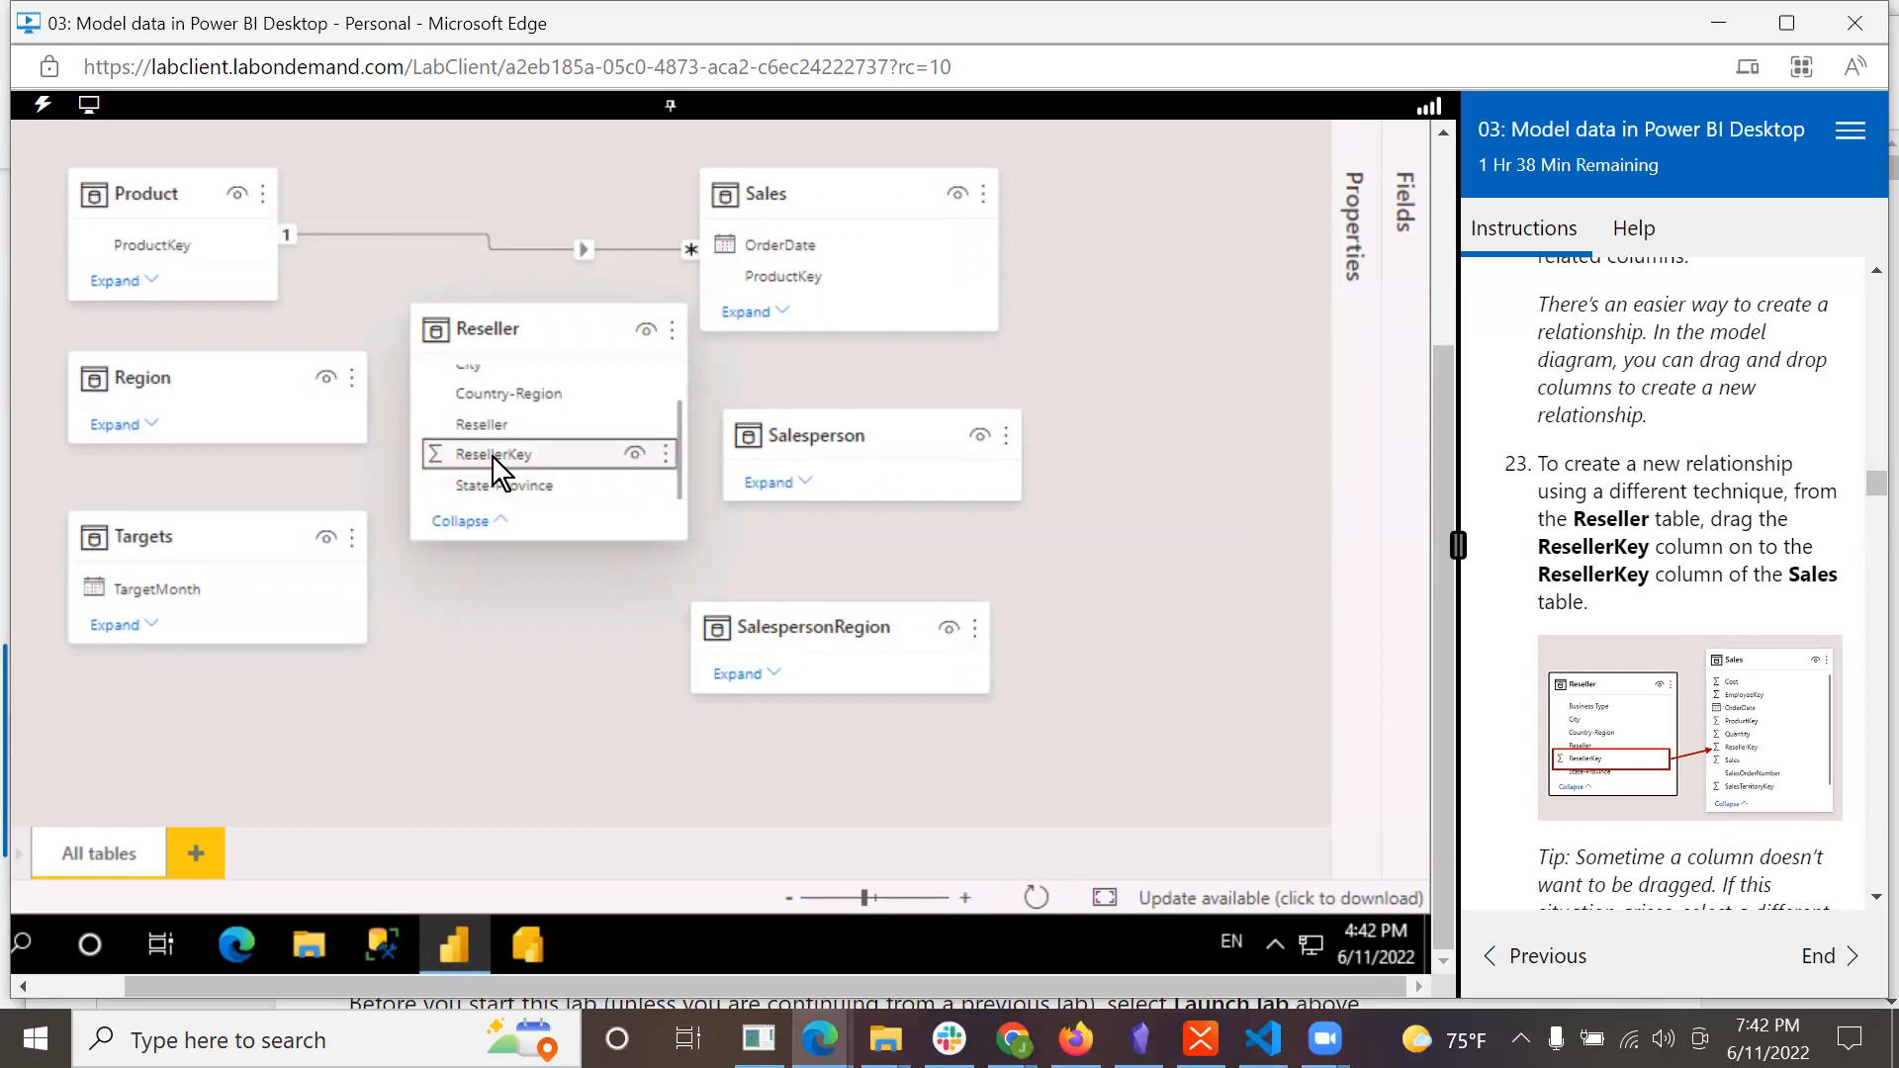
click(754, 315)
drag(791, 445, 518, 665)
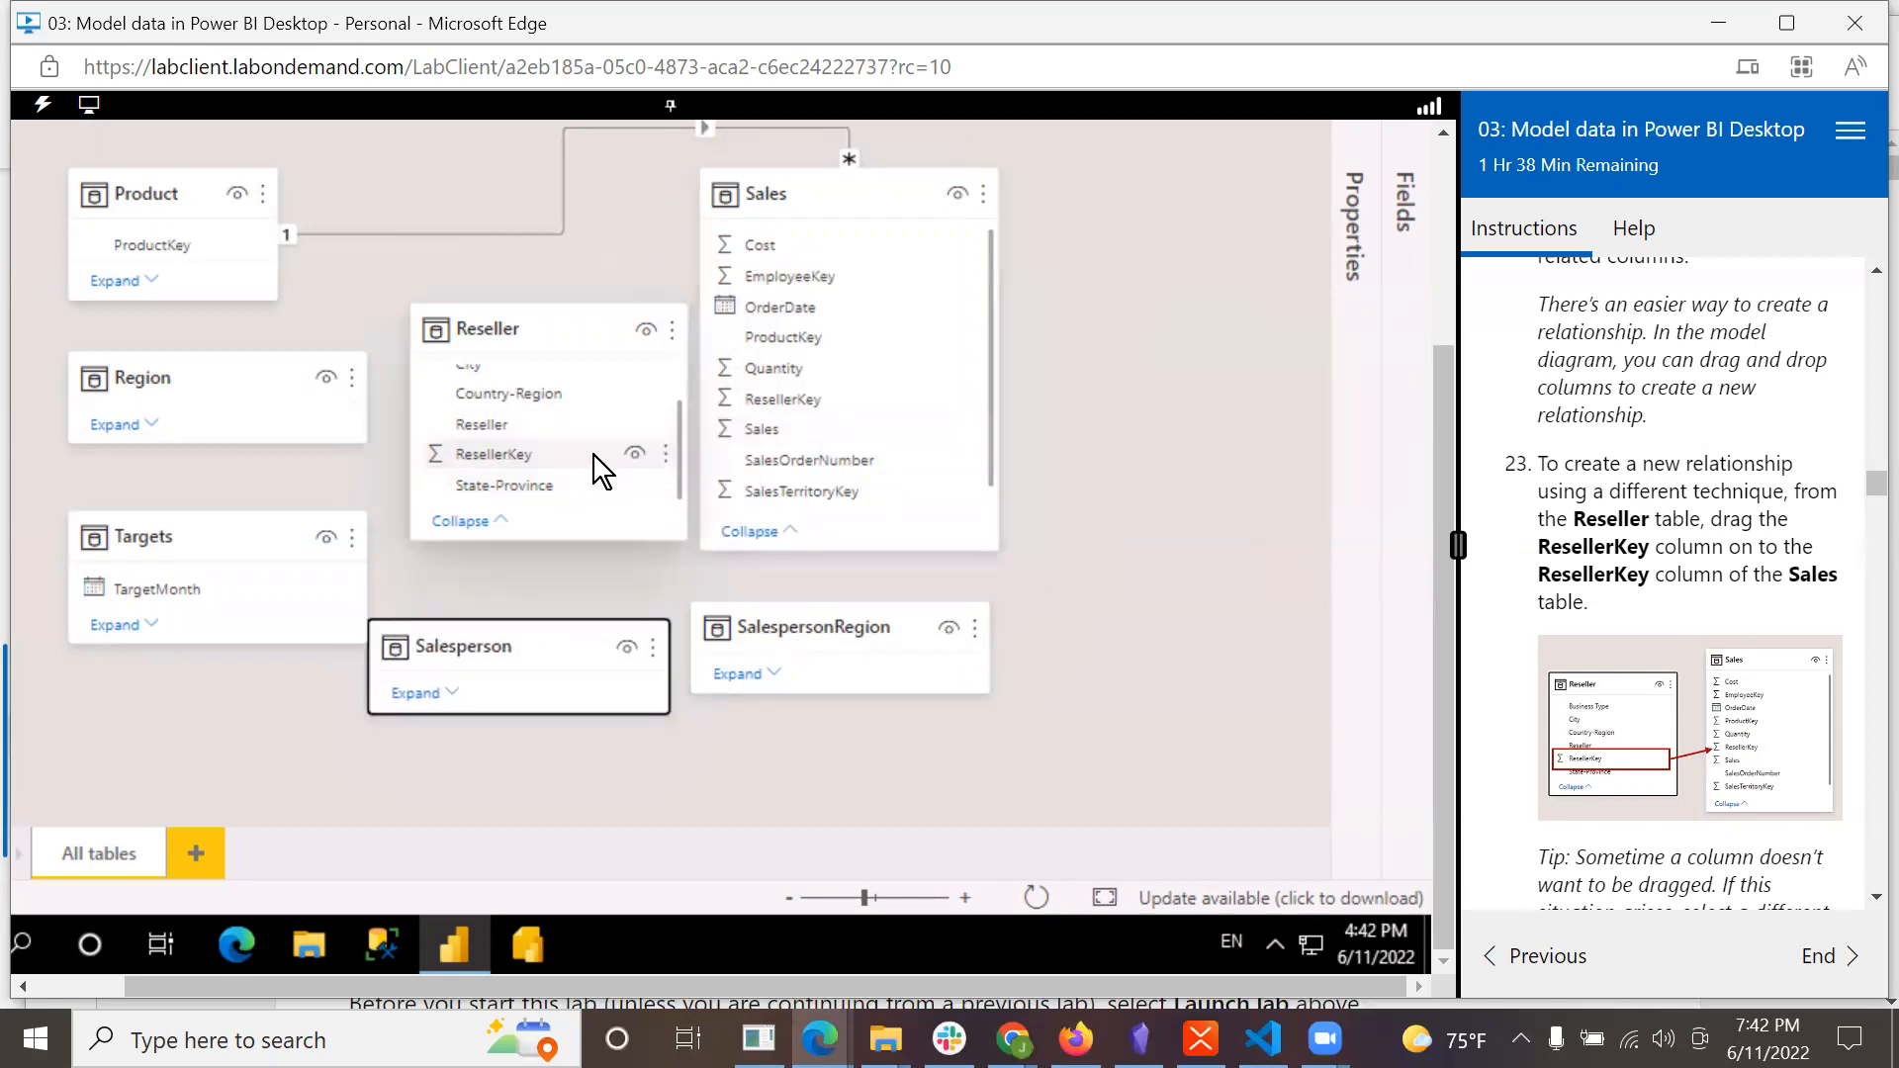
Relate the Reseller table's ResellerKey column to ResellerKey in Sales, and move the Sales card farther away from Reseller.
drag(526, 449, 825, 398)
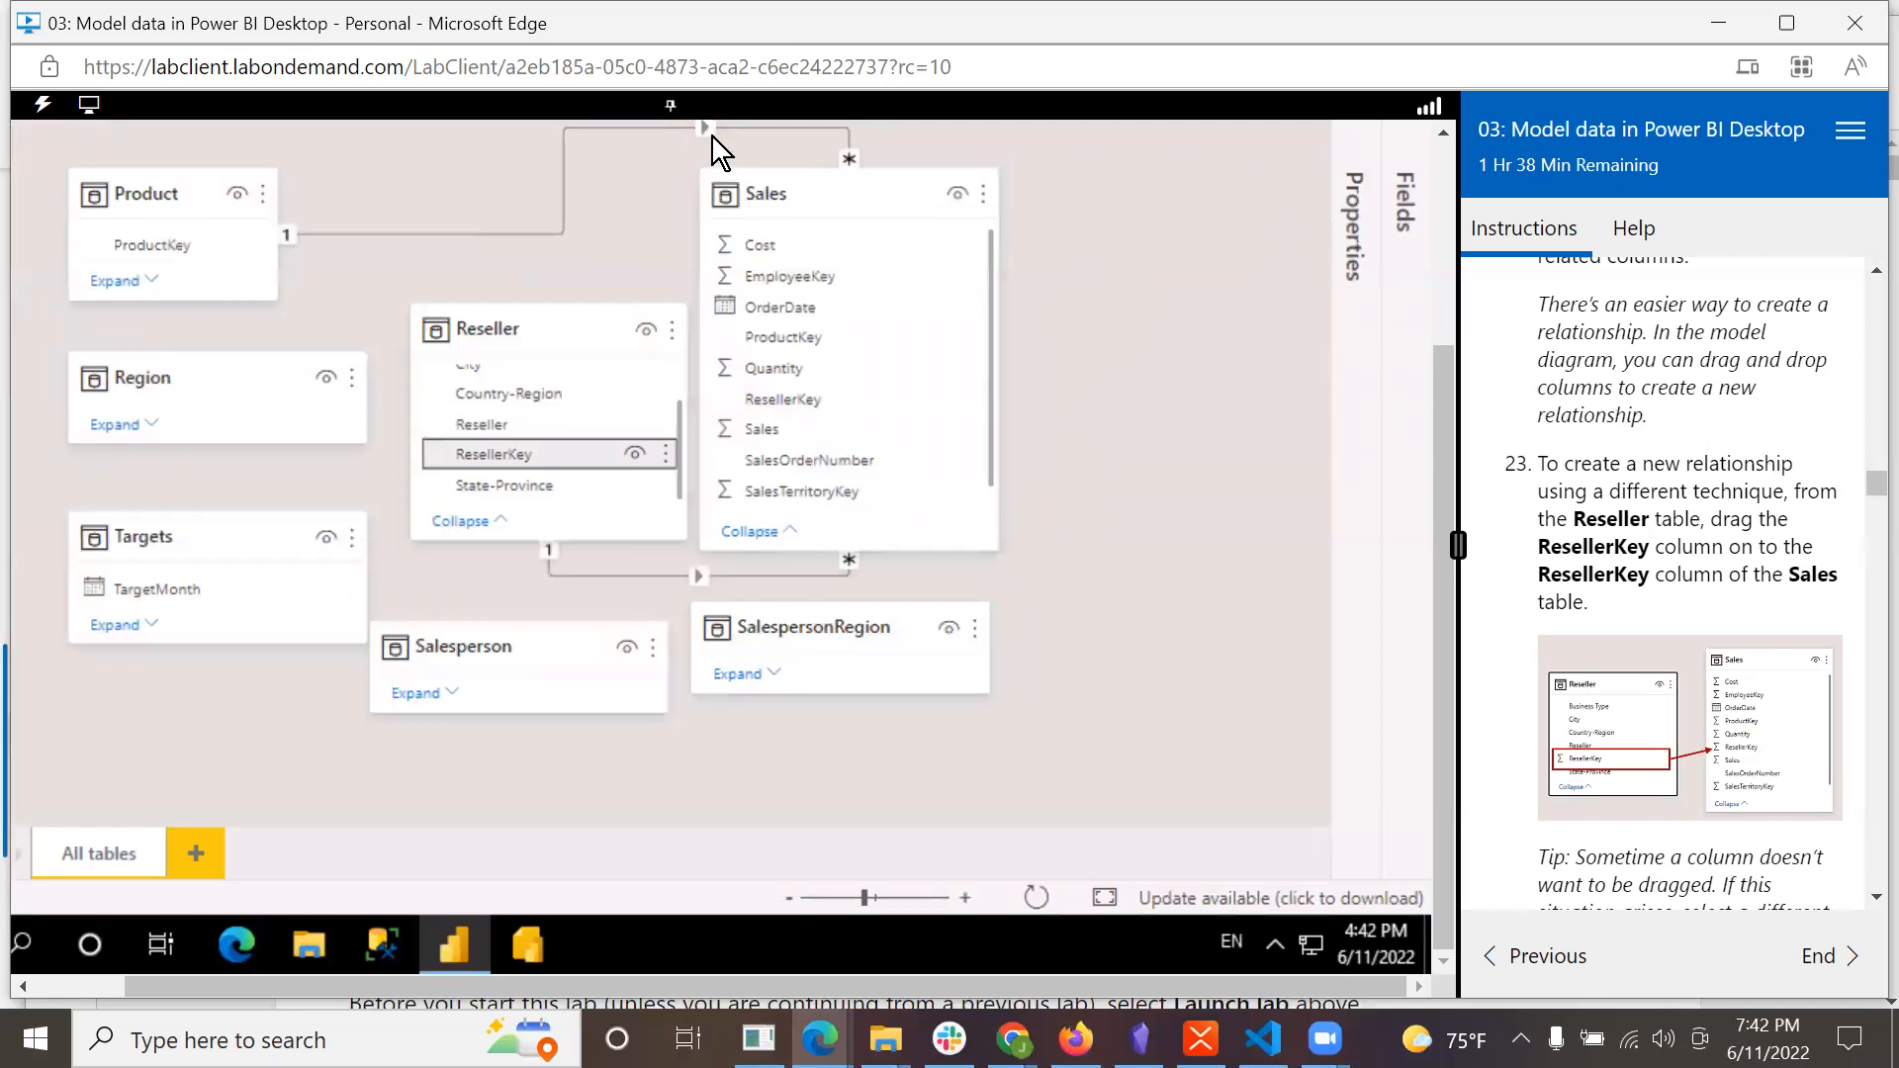
drag(927, 187, 1025, 190)
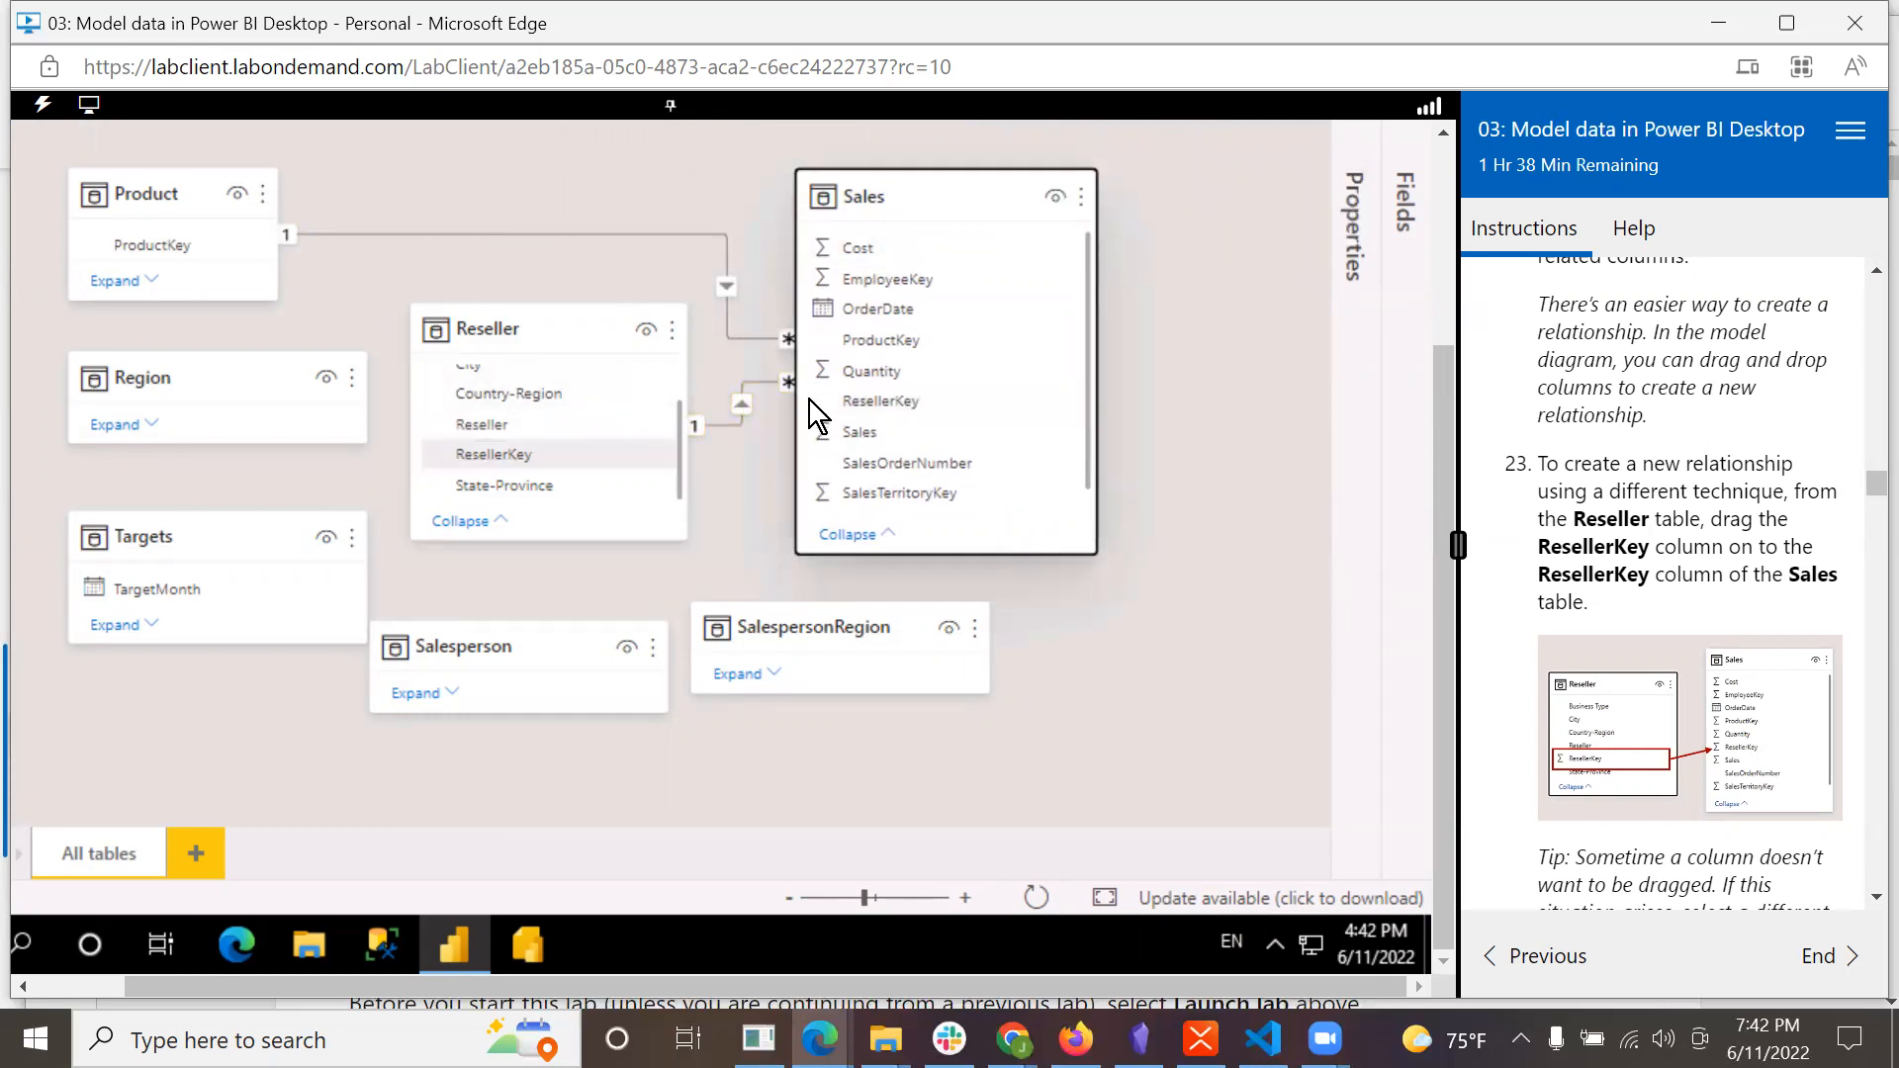
click(860, 406)
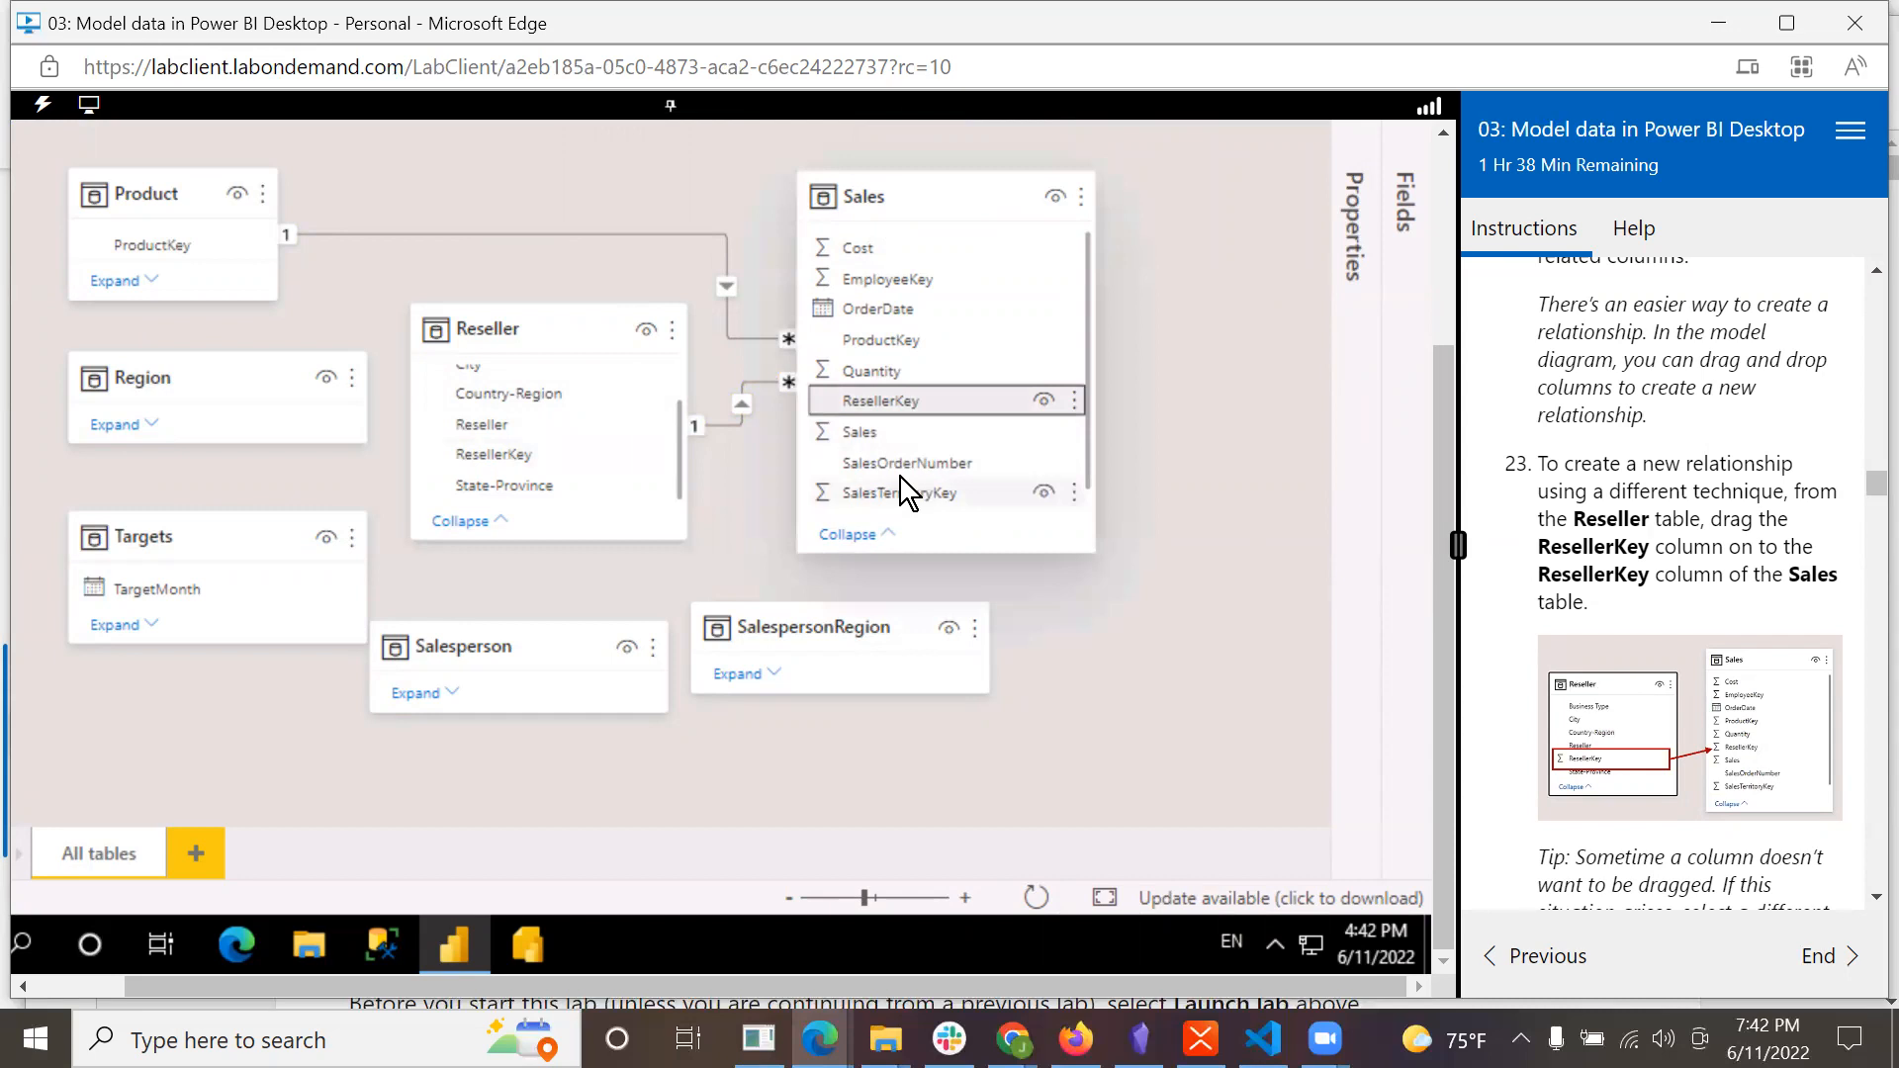
scroll(1725, 718, down, 1)
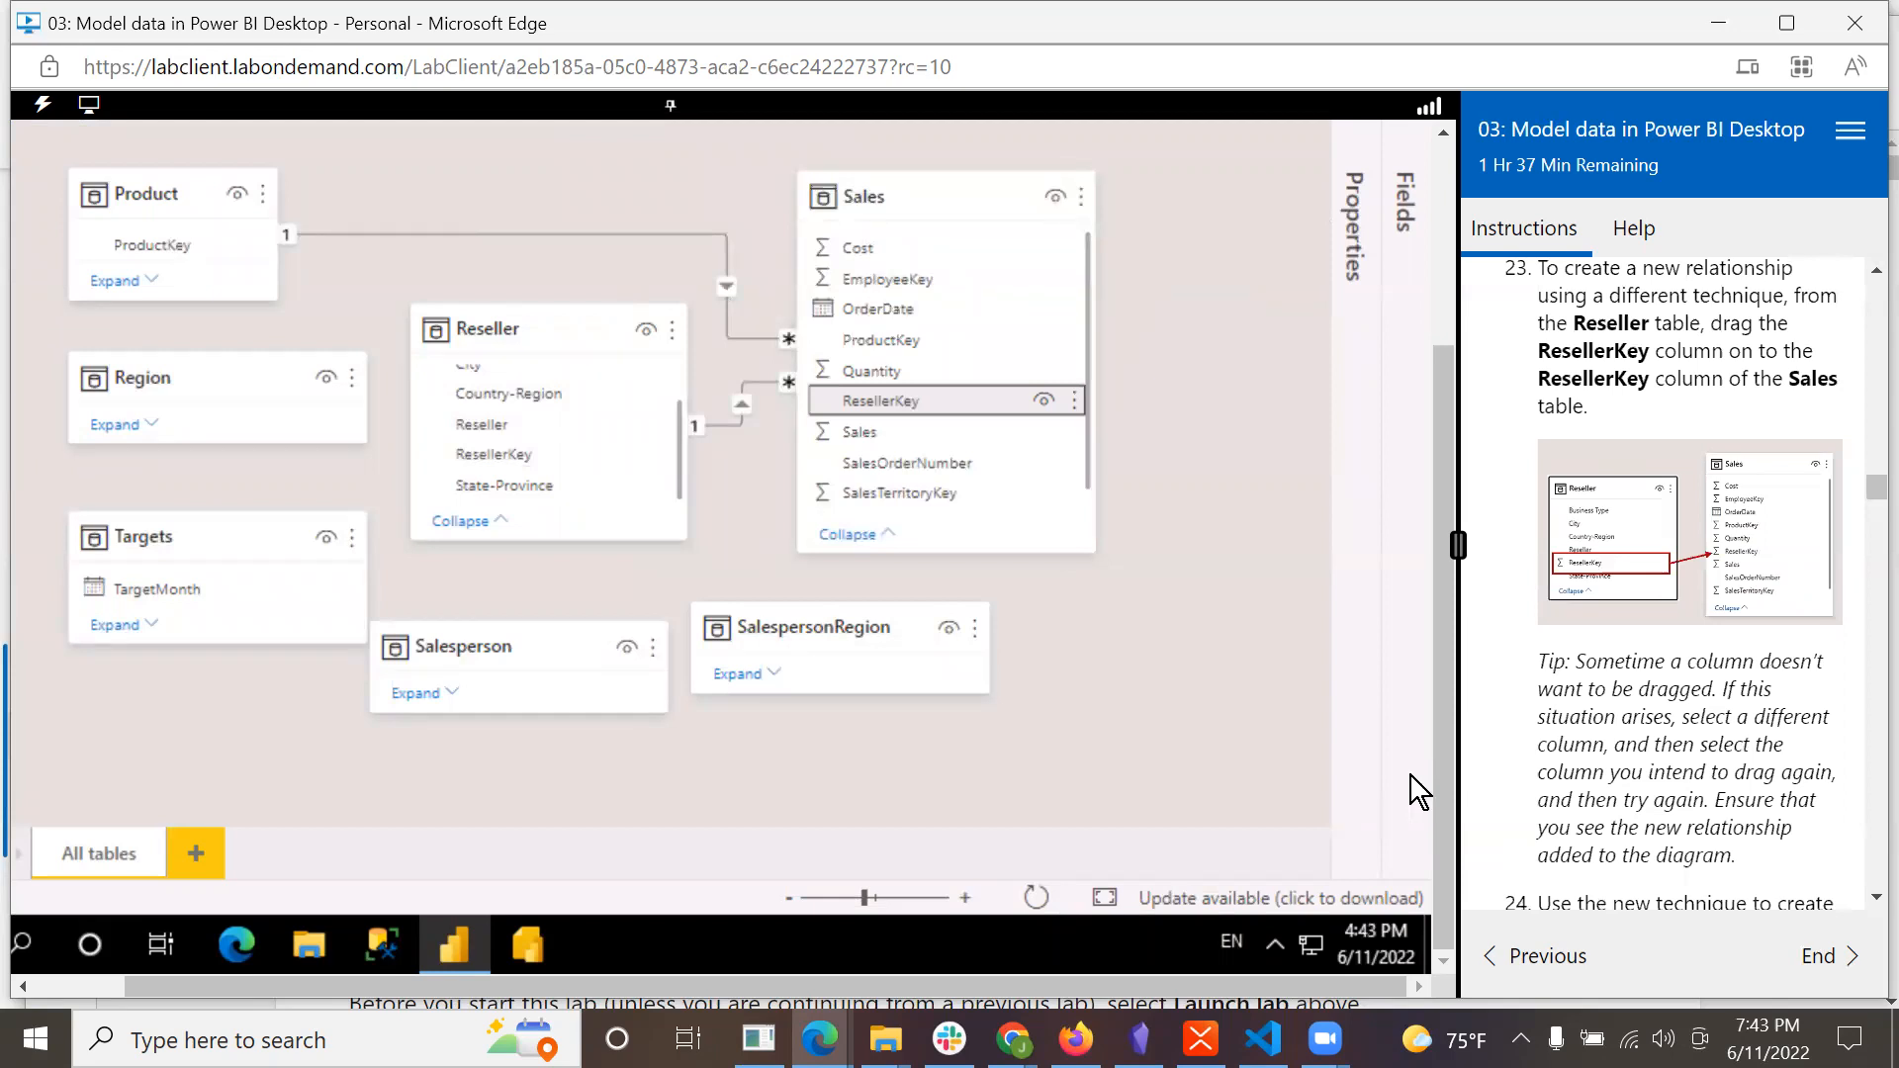
drag(983, 203, 1112, 207)
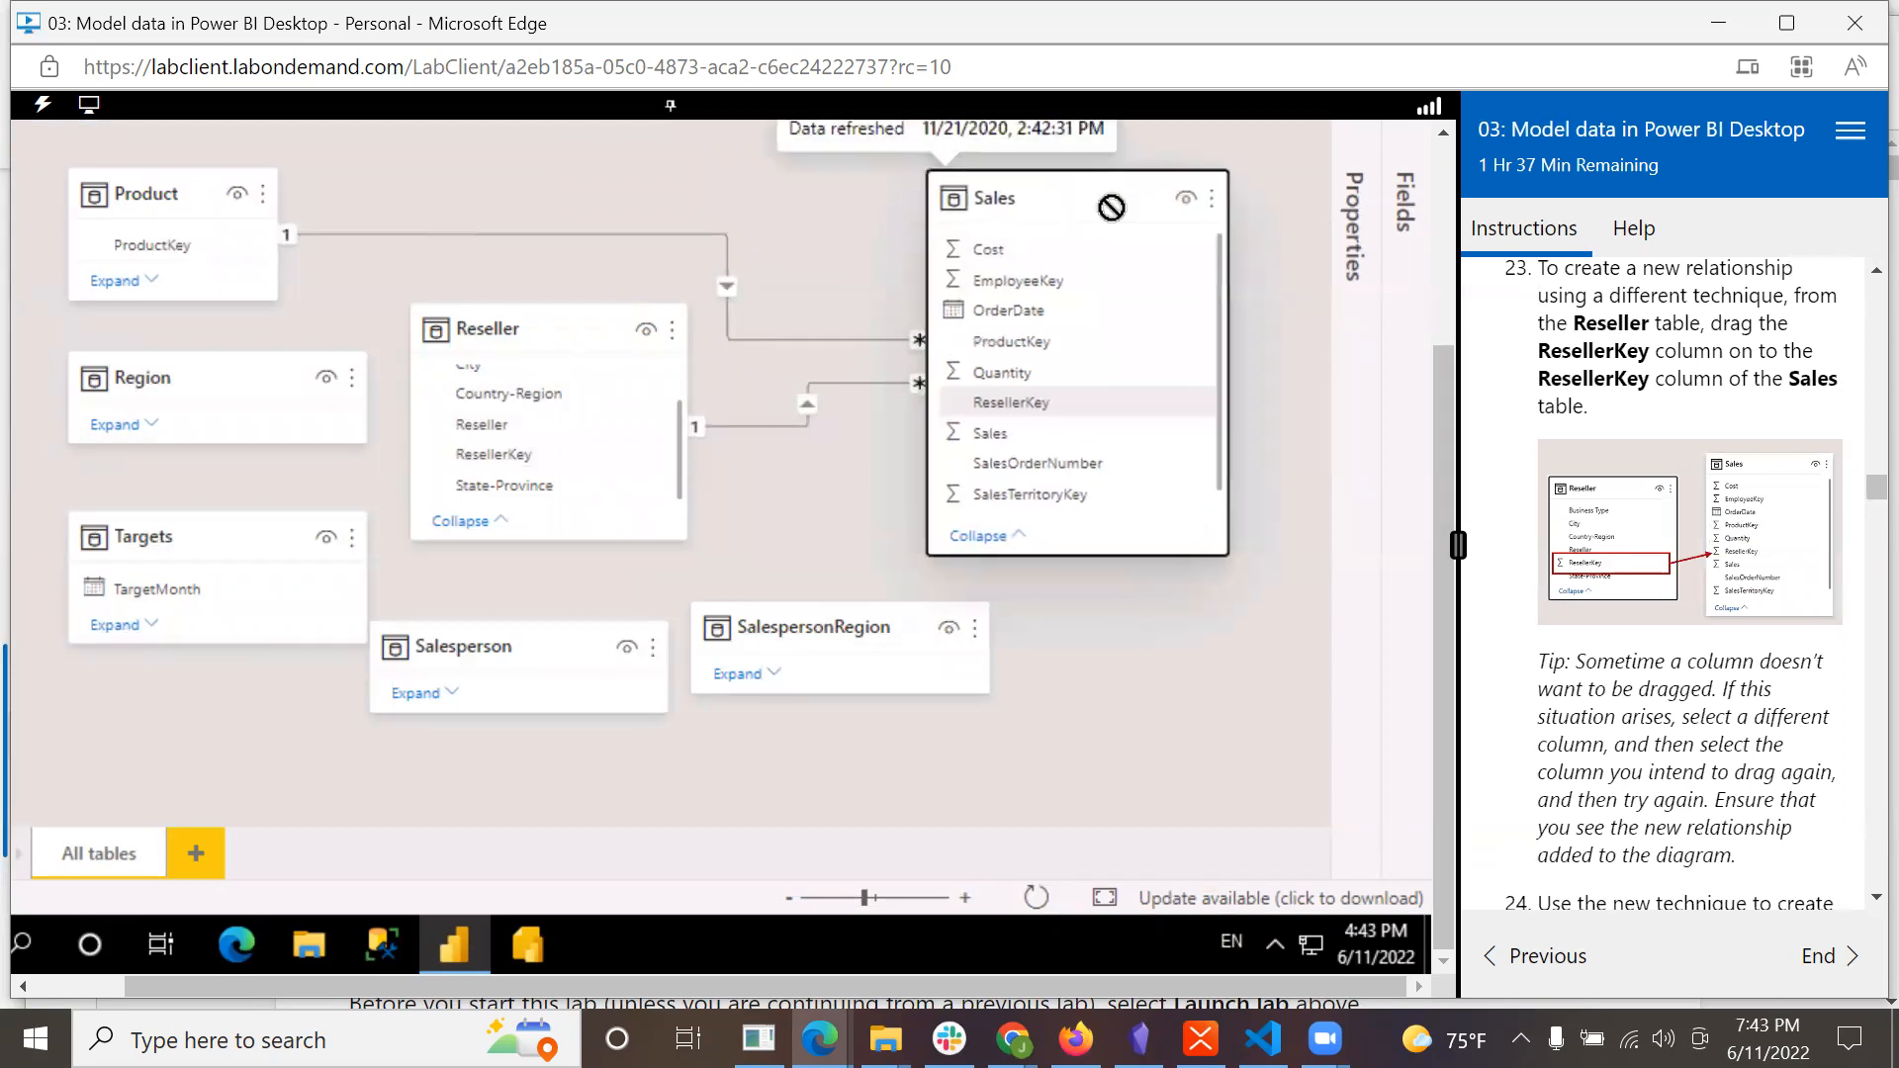
Move the Targets card lower, expand Region, and relate its SalesTerritoryKey column to SalesTerritoryKey in Sales.
scroll(1722, 787, down, 2)
scroll(1722, 786, down, 2)
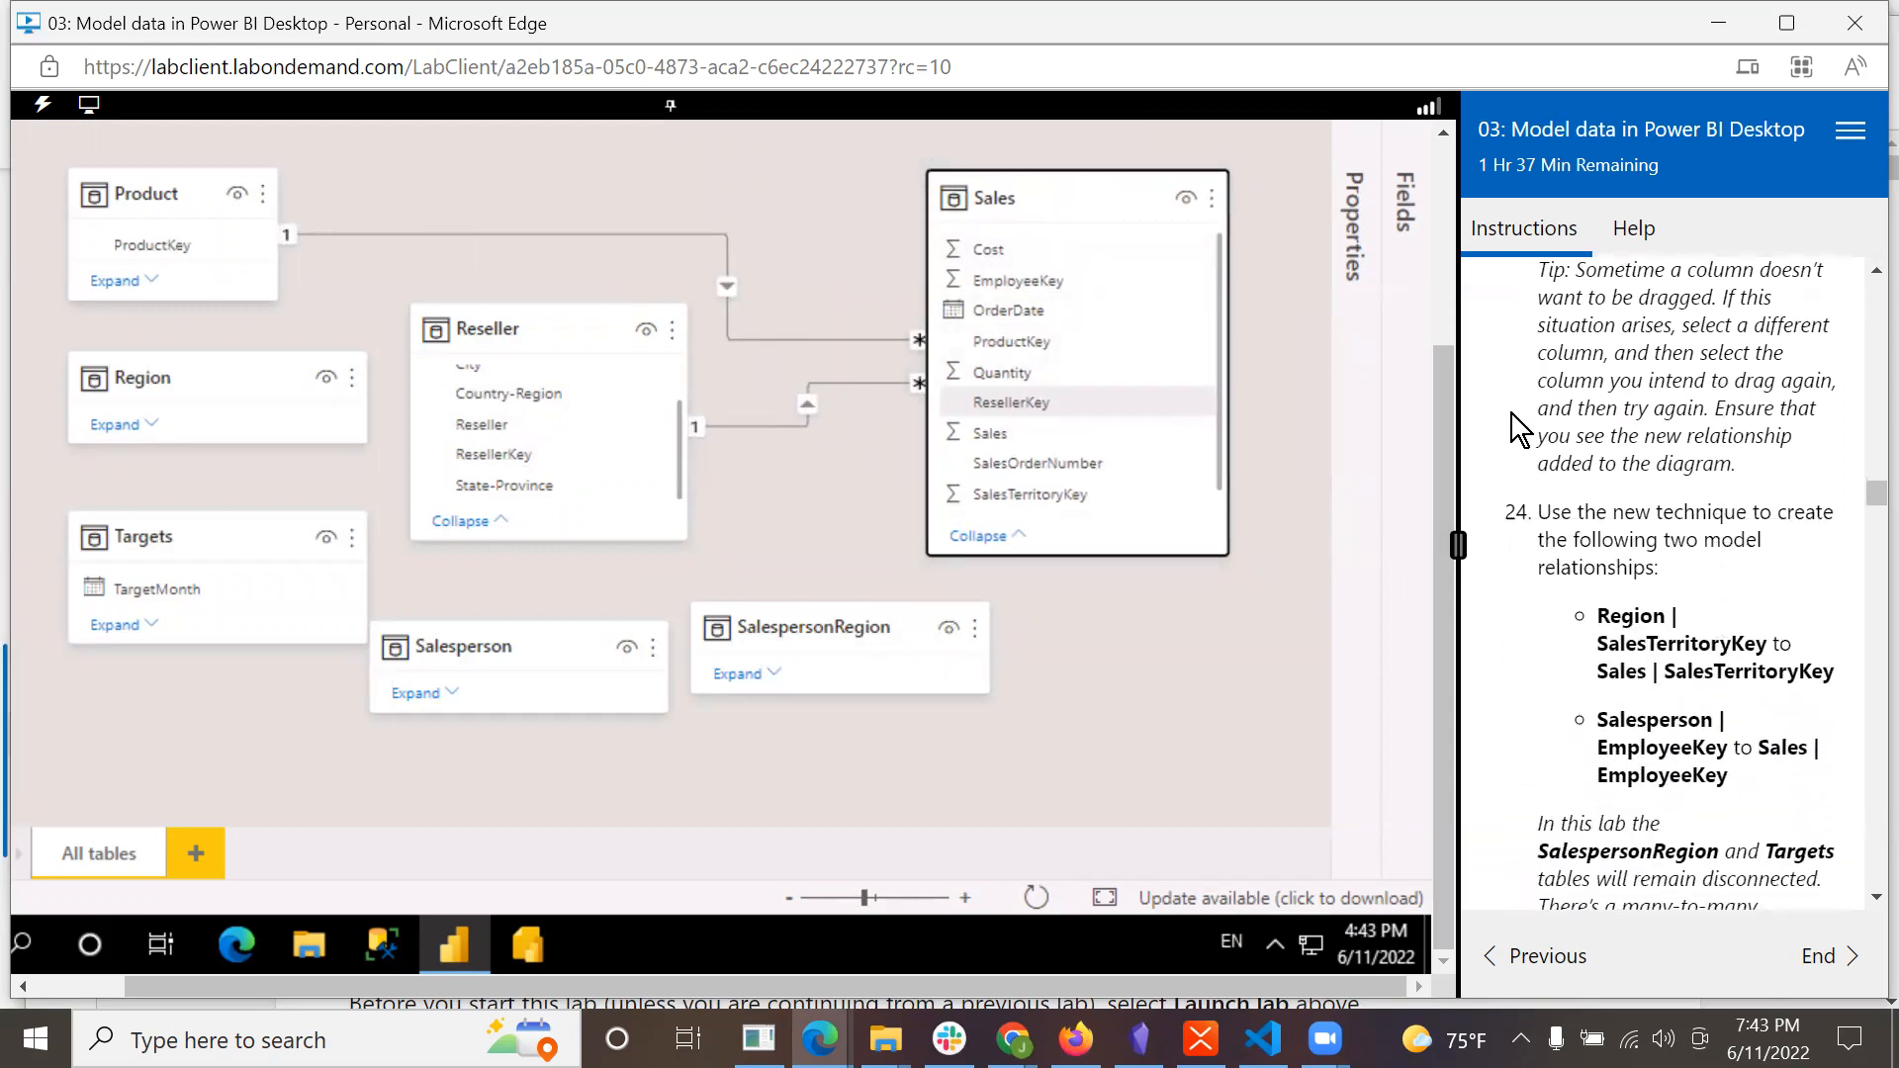
scroll(1769, 697, down, 2)
scroll(1770, 697, down, 1)
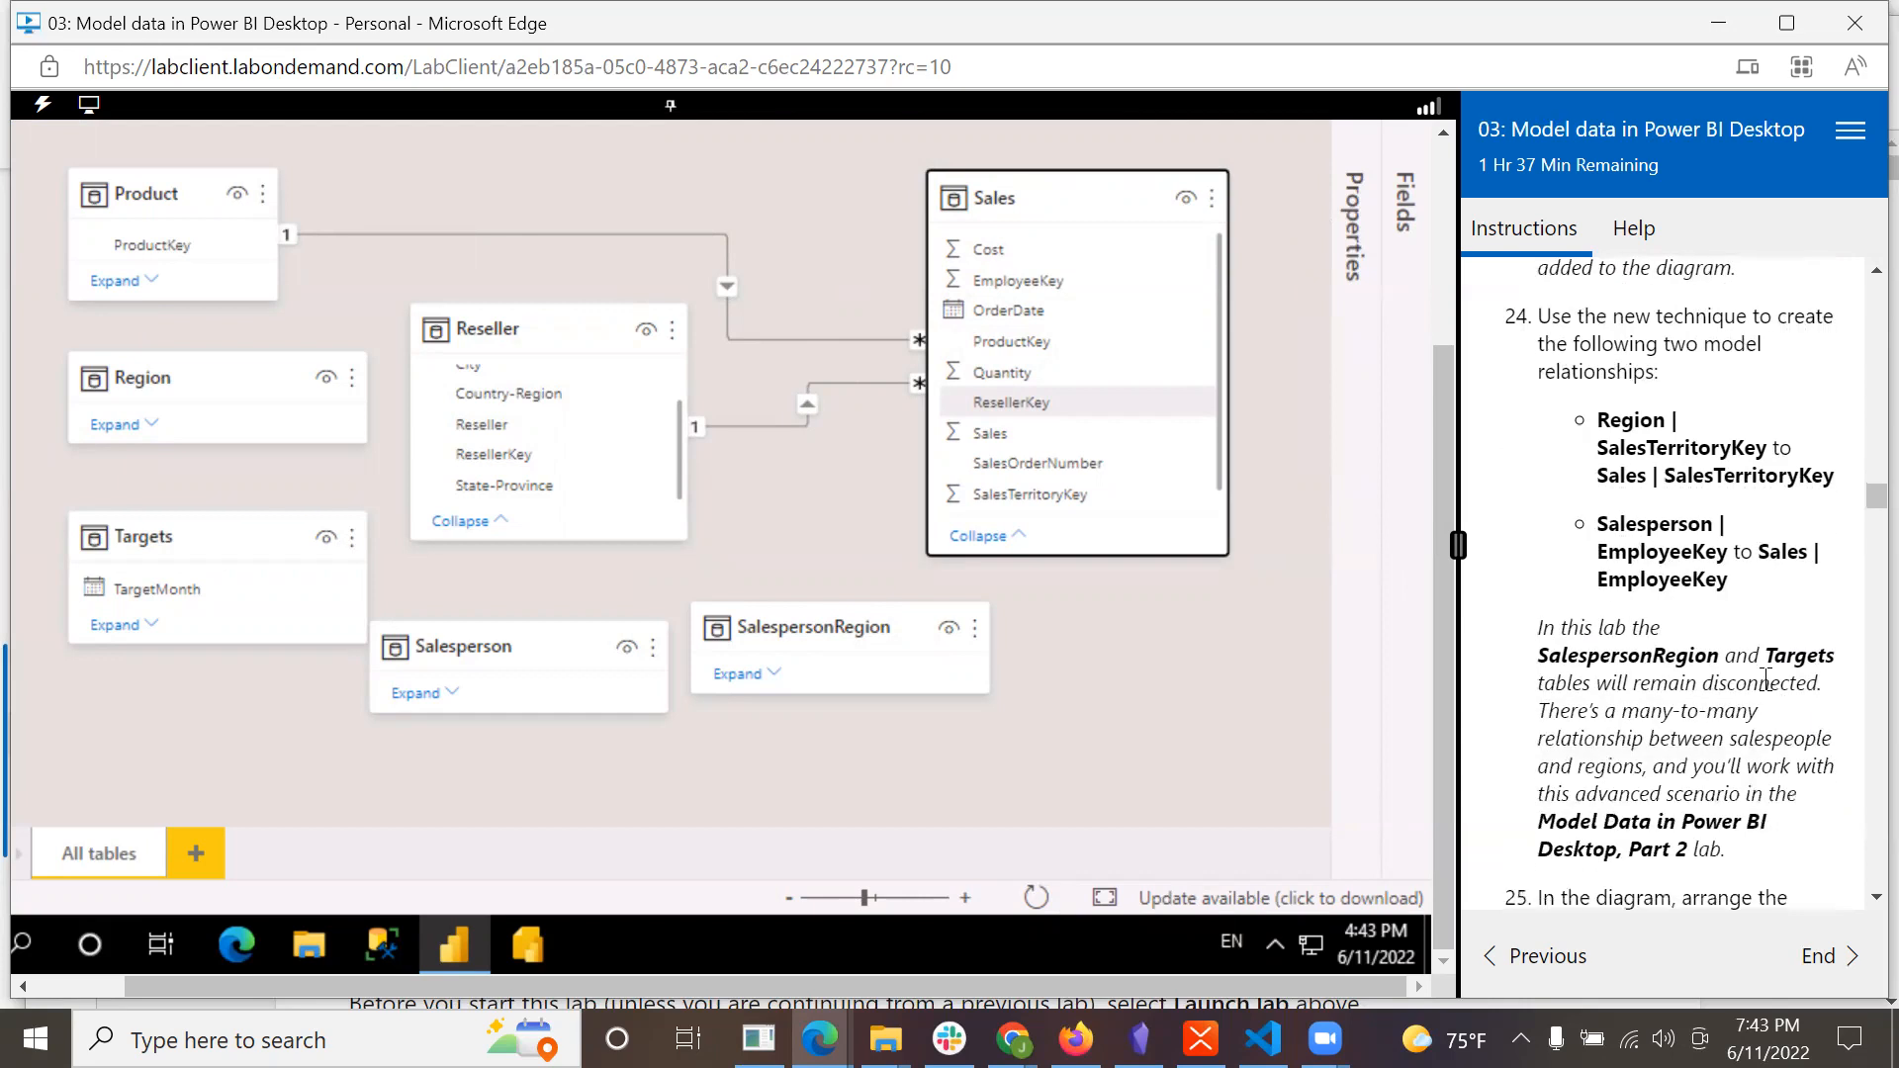
drag(177, 536, 155, 663)
click(148, 434)
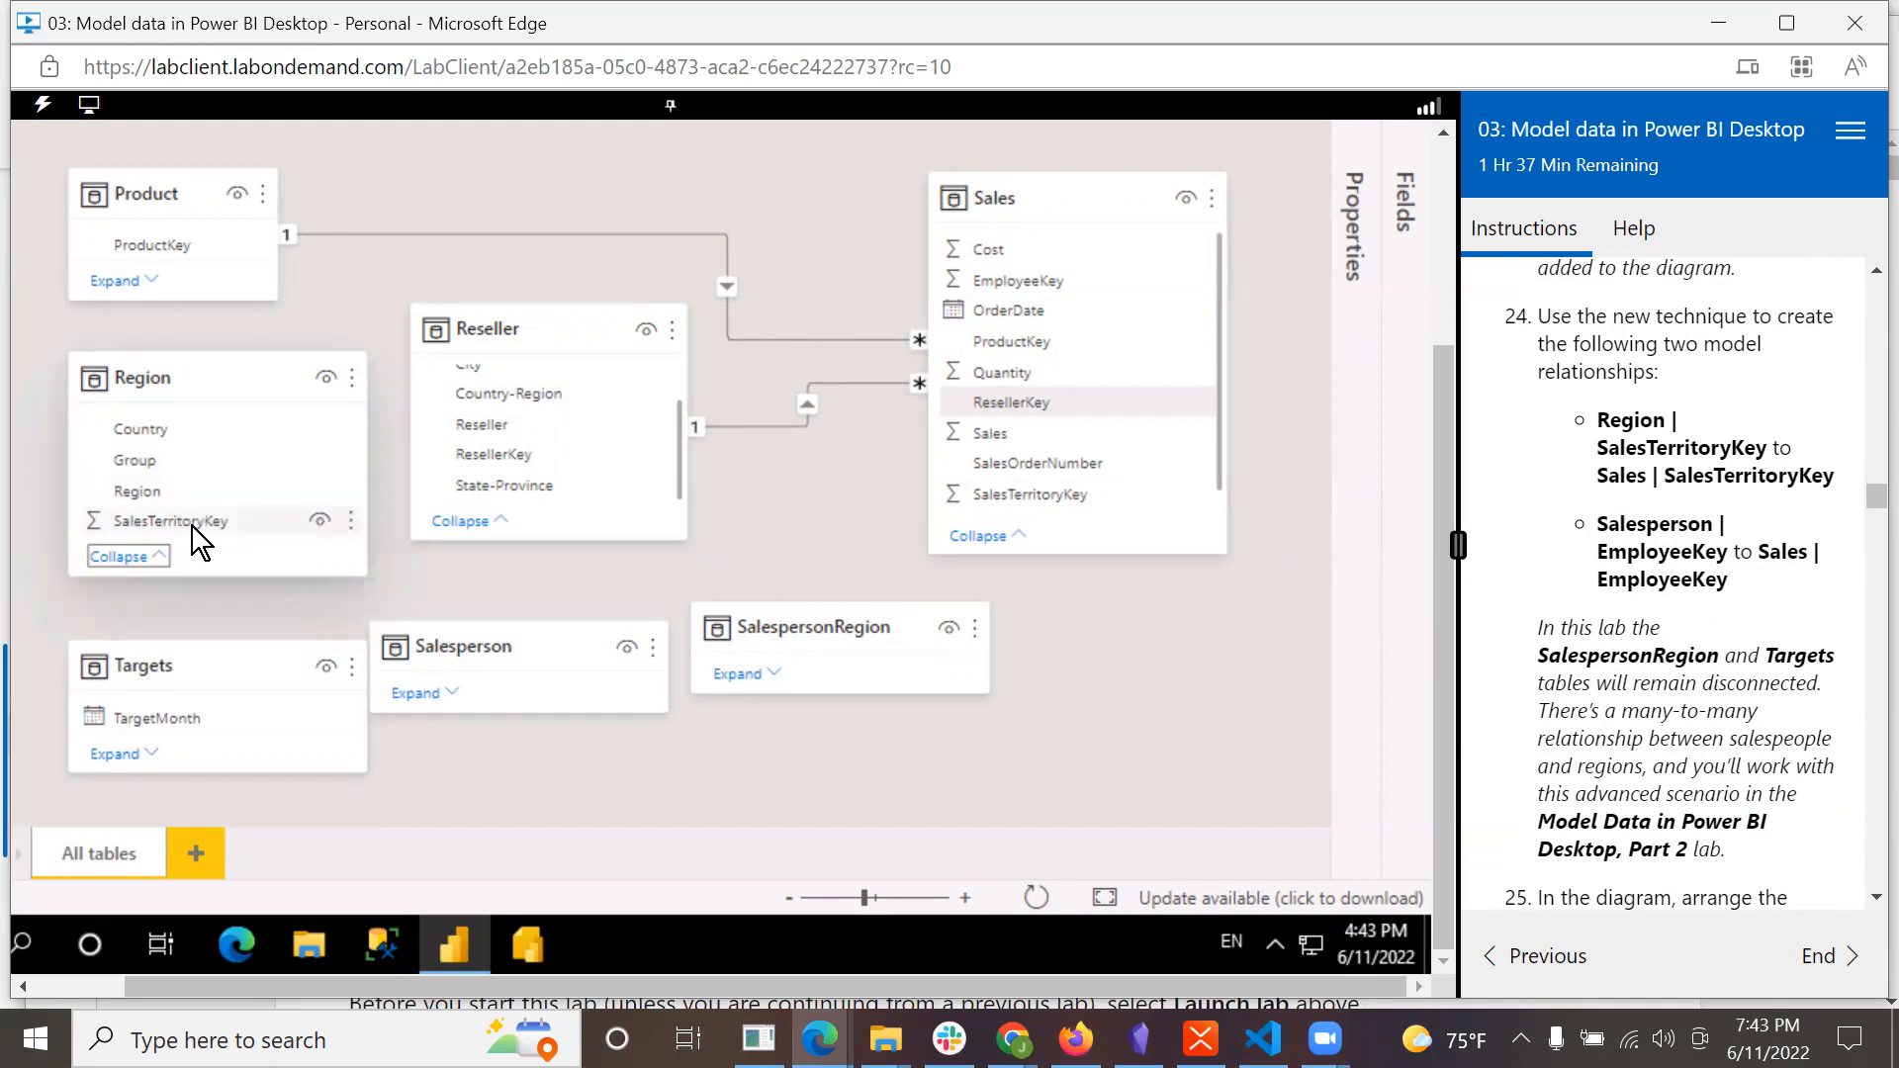
drag(192, 527, 1051, 477)
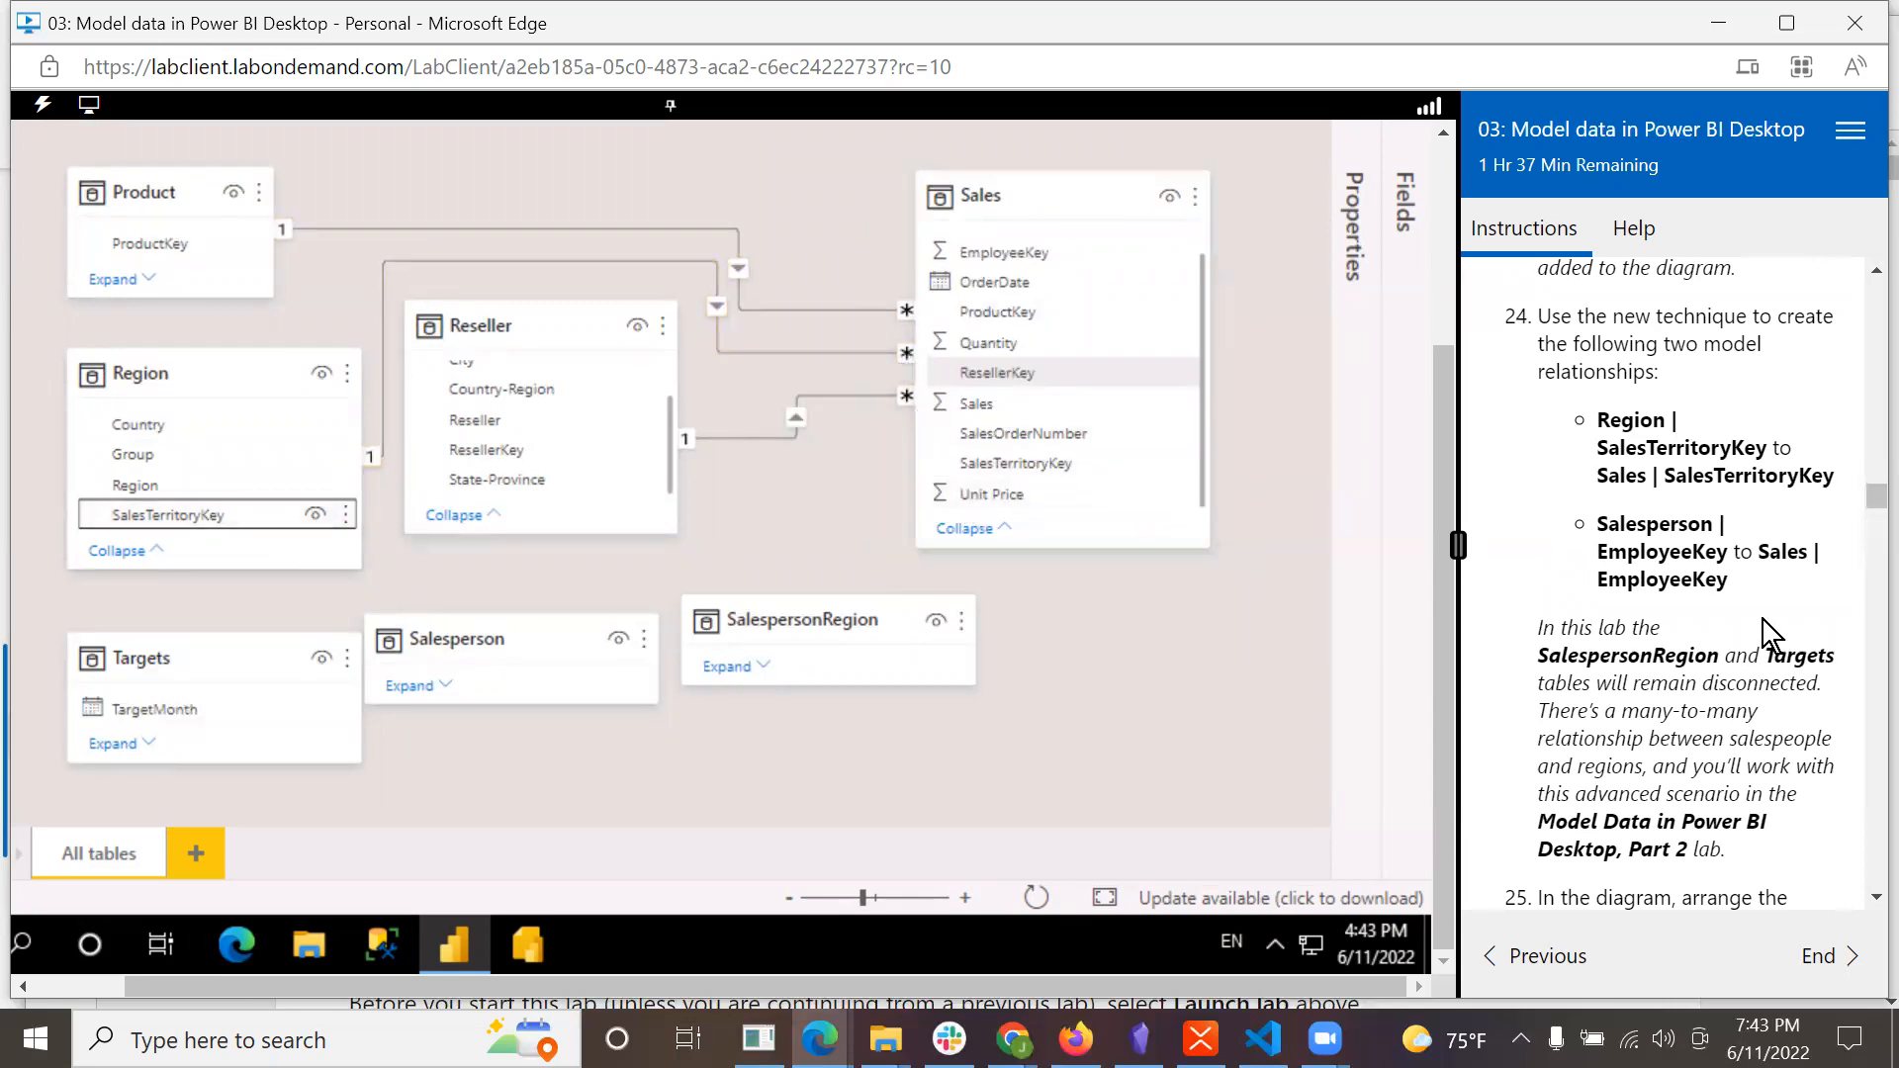
click(766, 669)
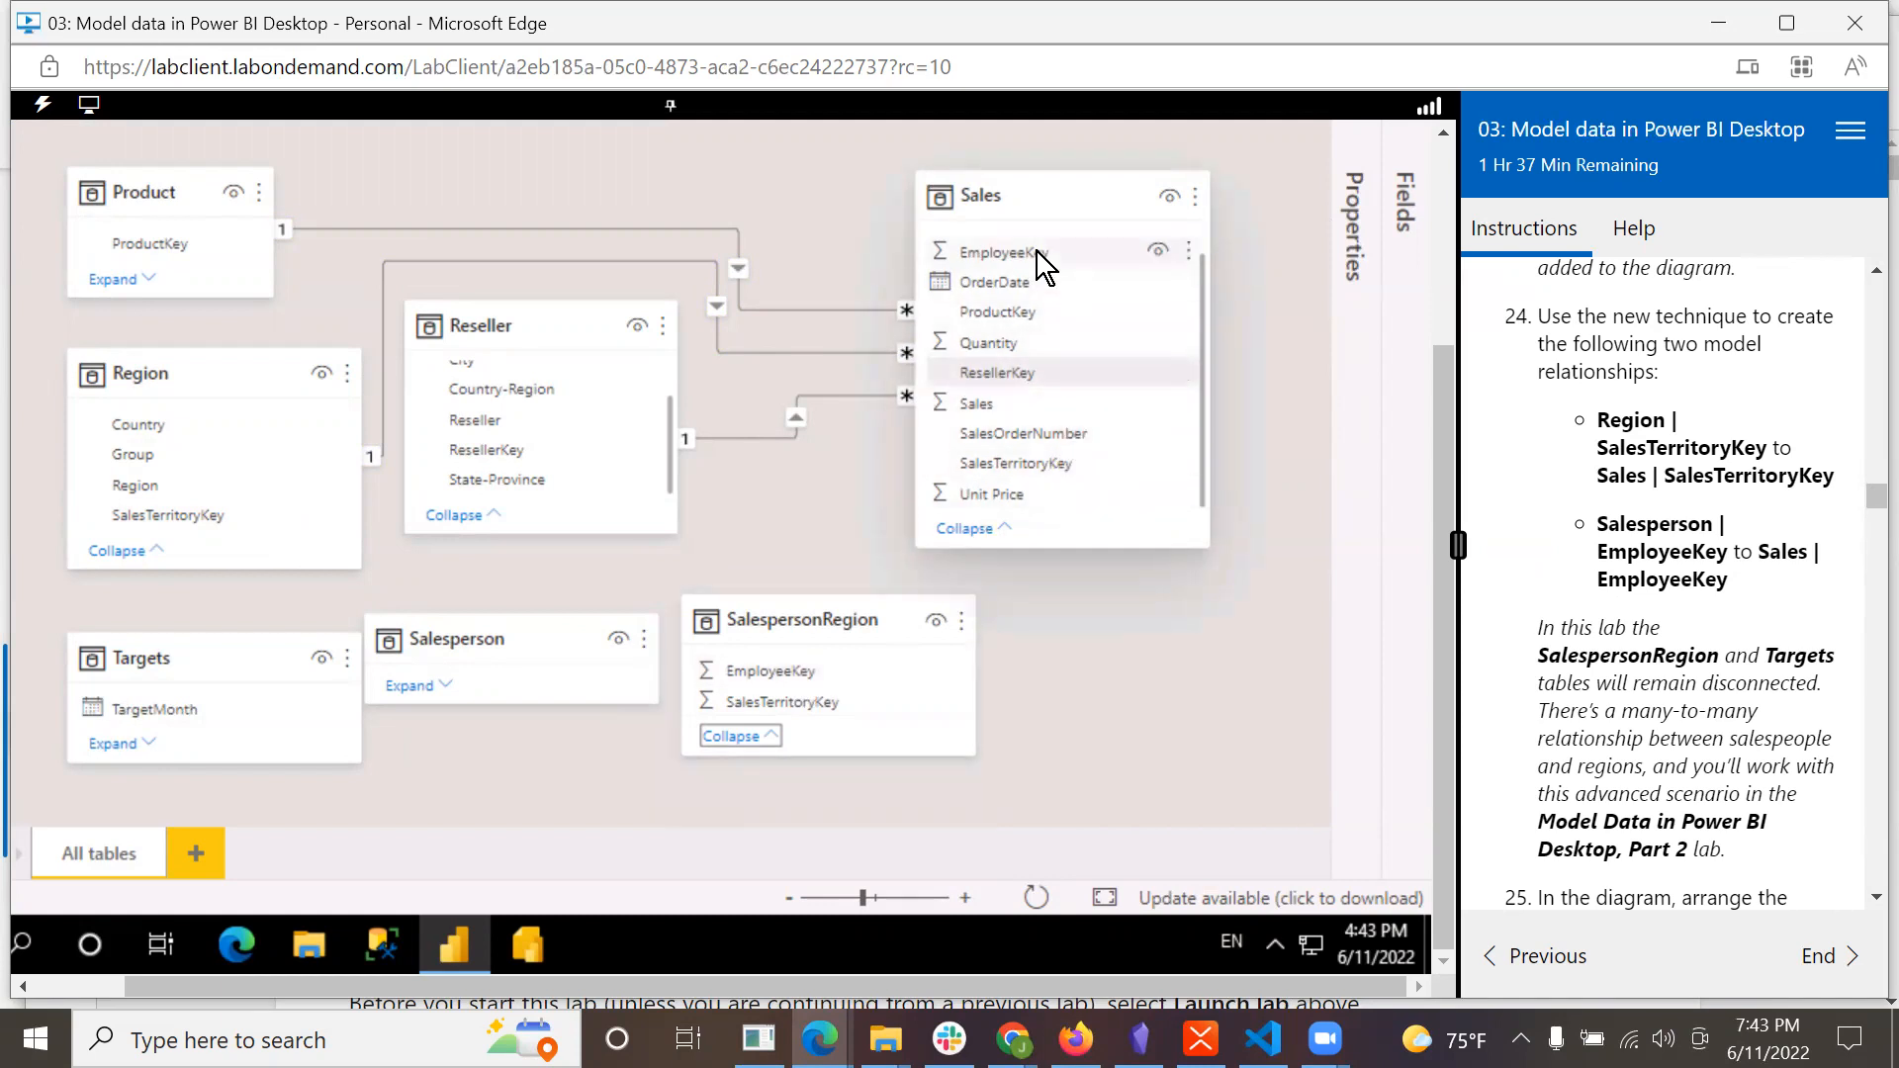
mouse_move(1037, 252)
mouse_down()
mouse_move(794, 673)
mouse_move(879, 527)
mouse_move(969, 269)
mouse_move(1012, 277)
mouse_up()
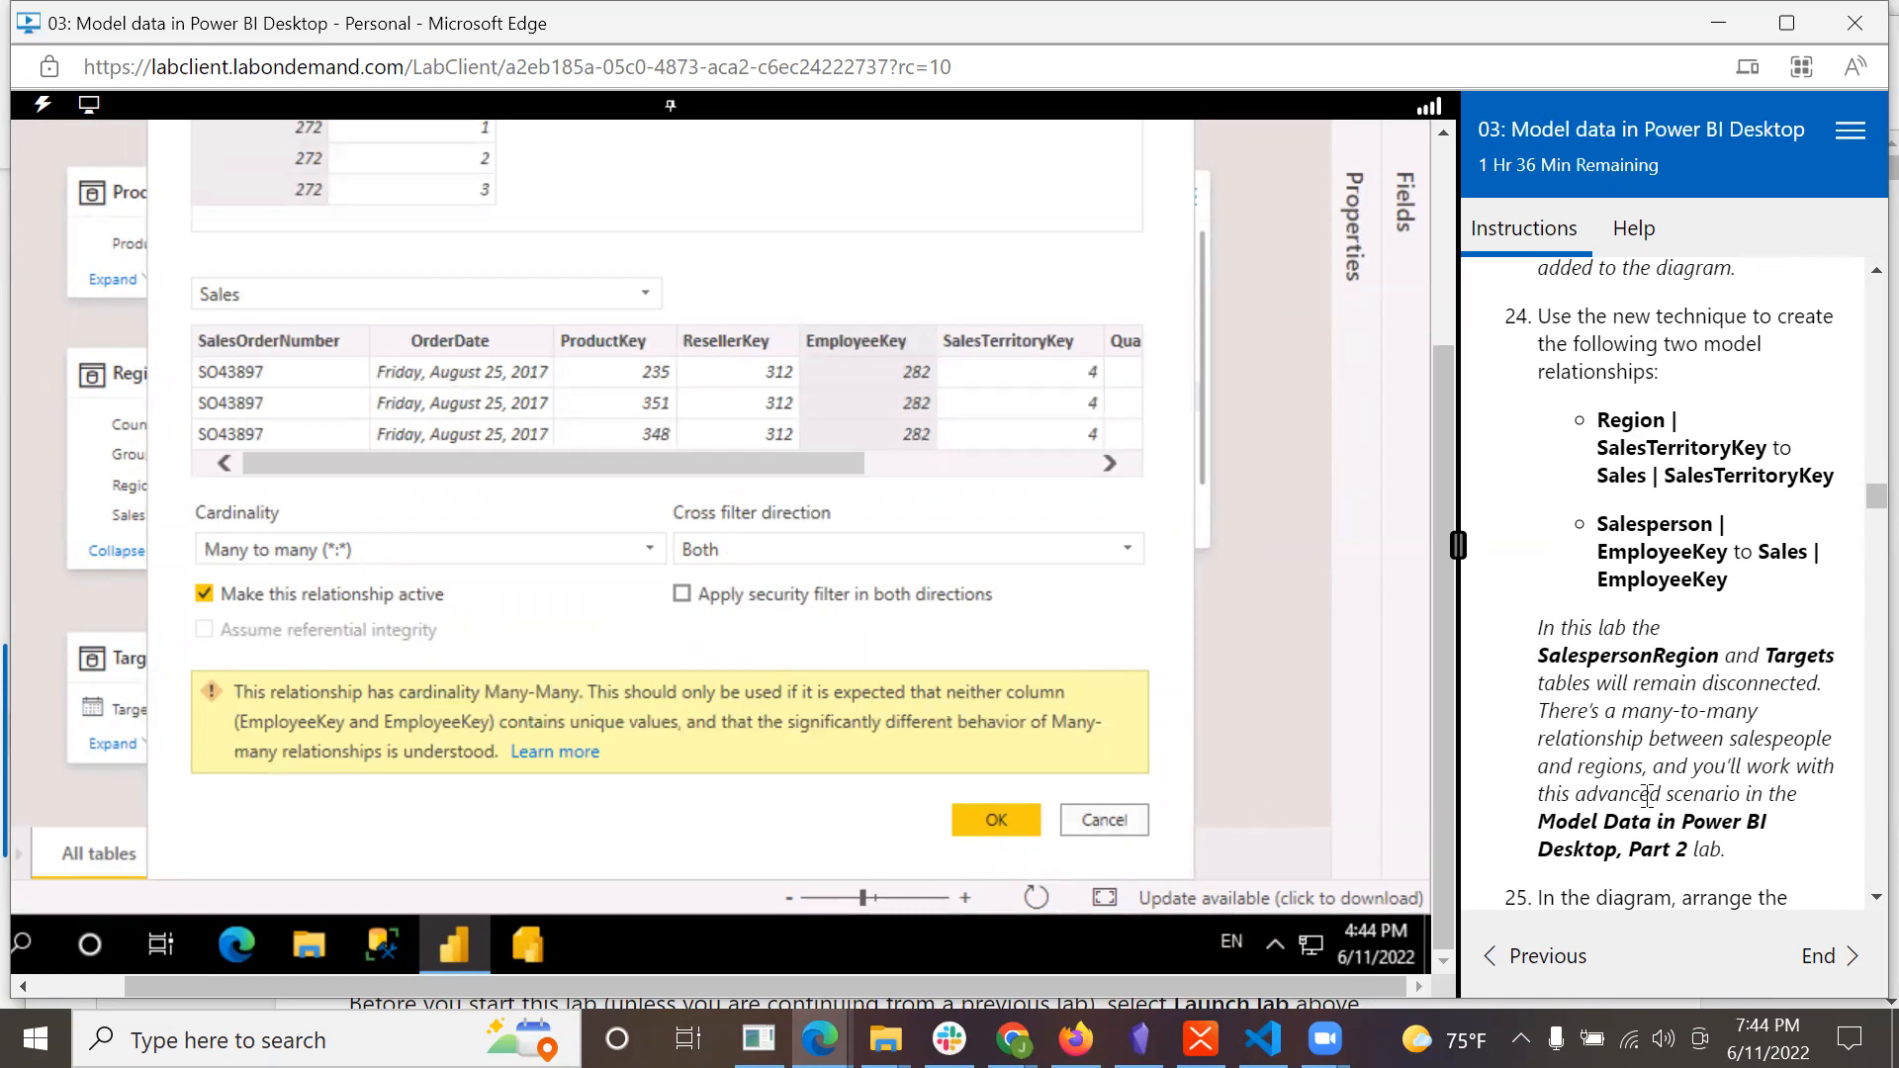
scroll(1647, 794, down, 1)
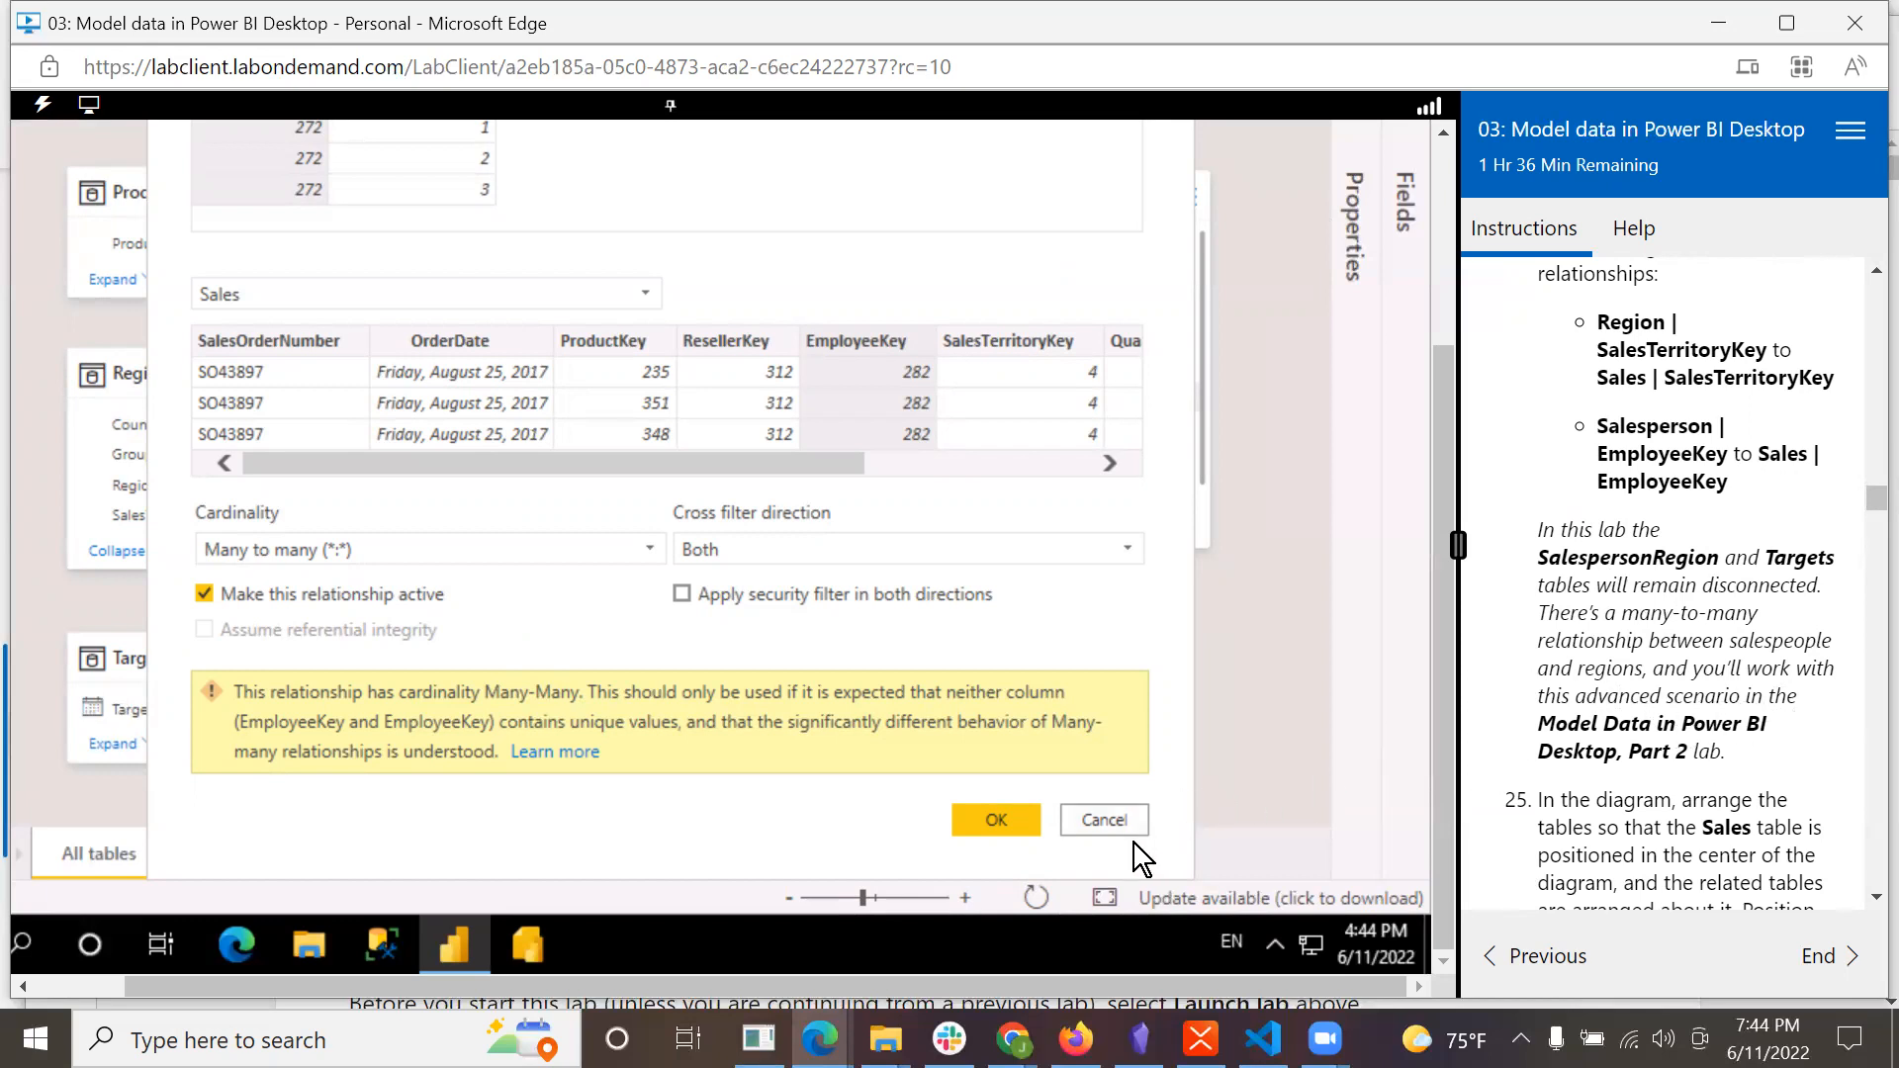
click(1105, 820)
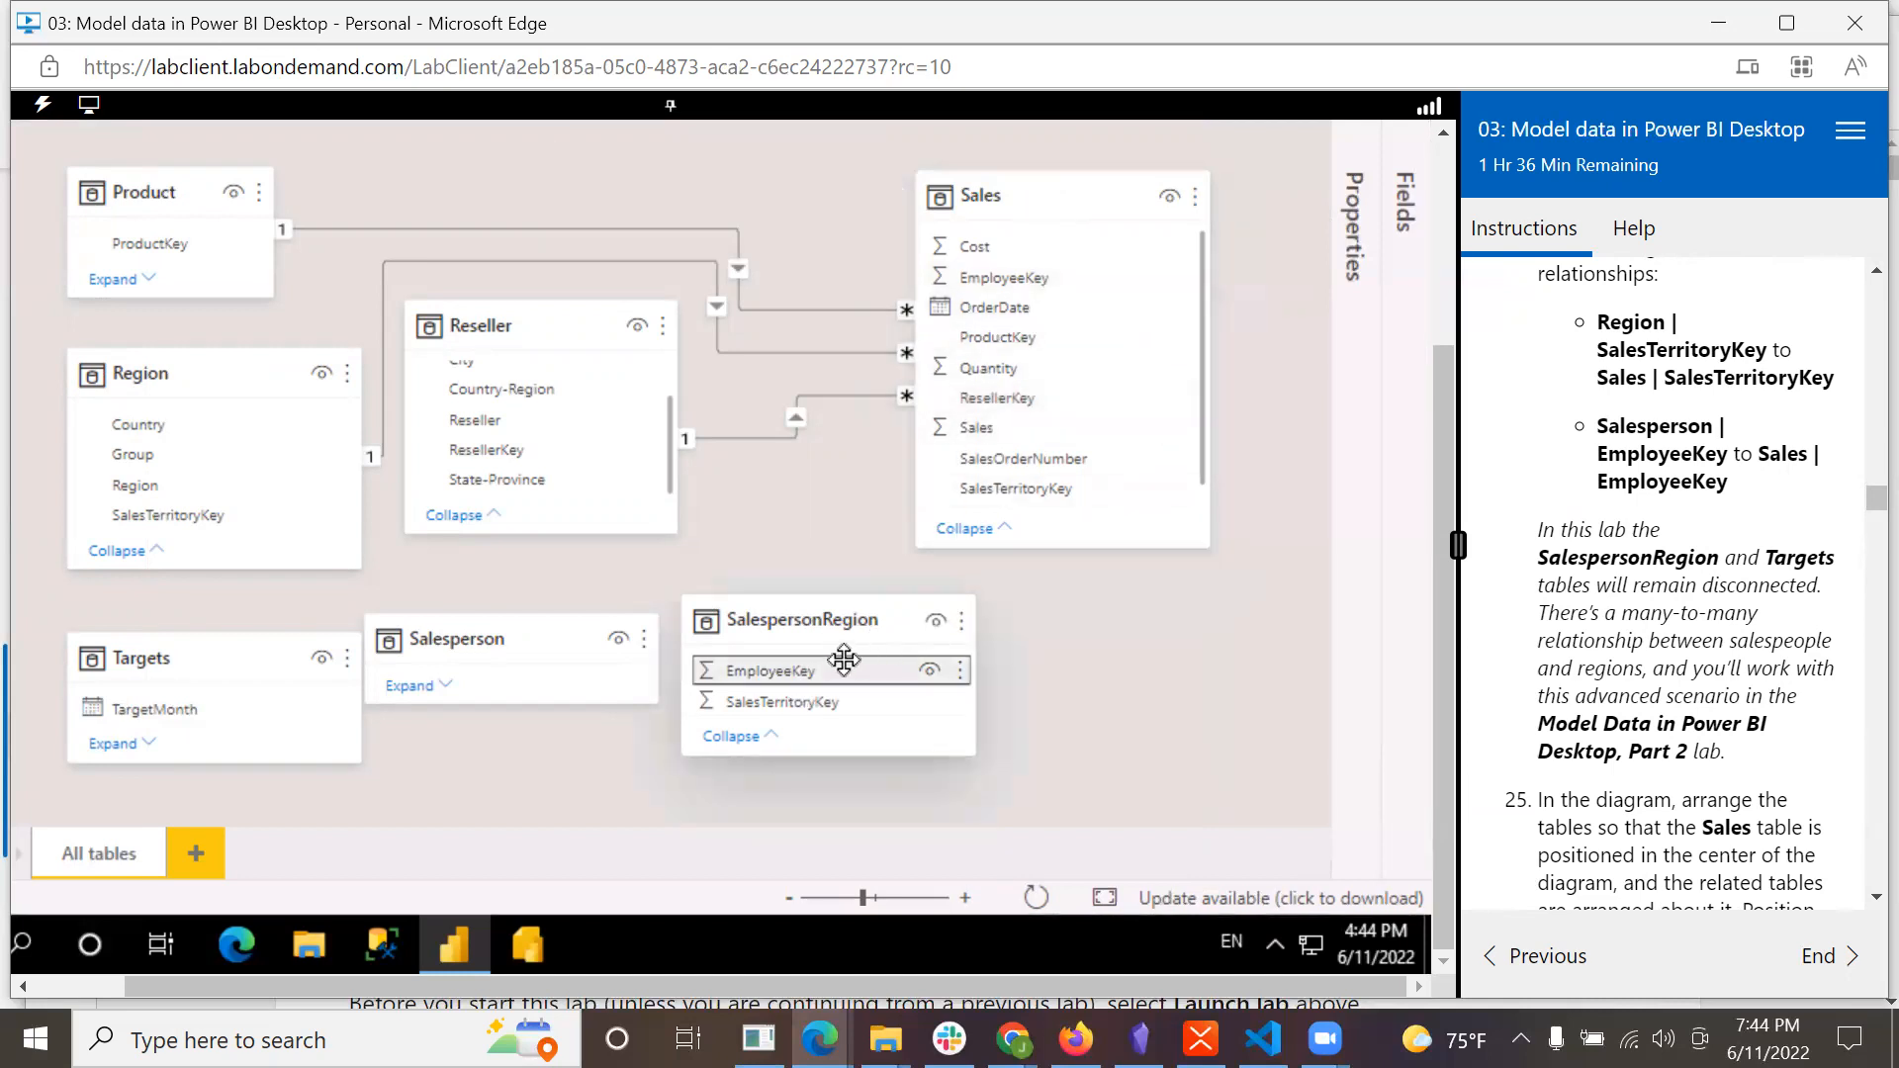
drag(817, 669, 1088, 288)
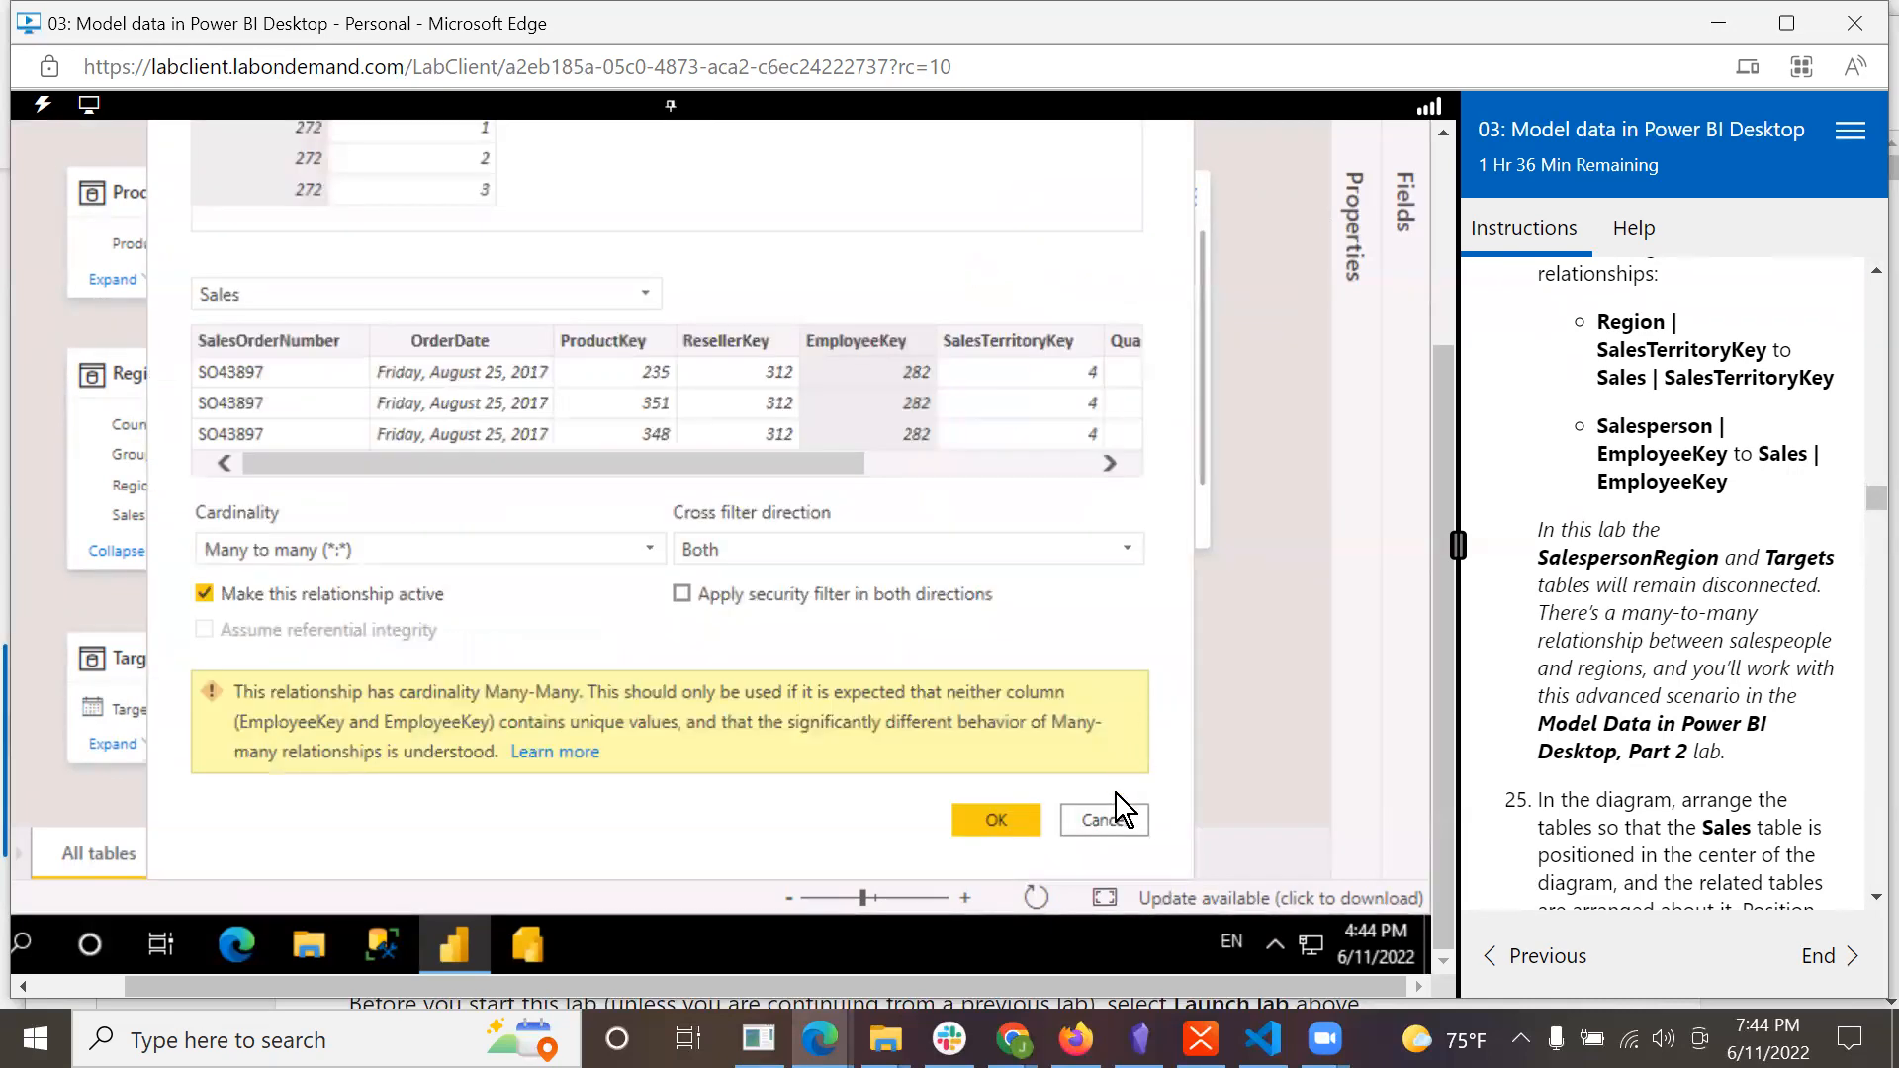
scroll(1712, 757, down, 3)
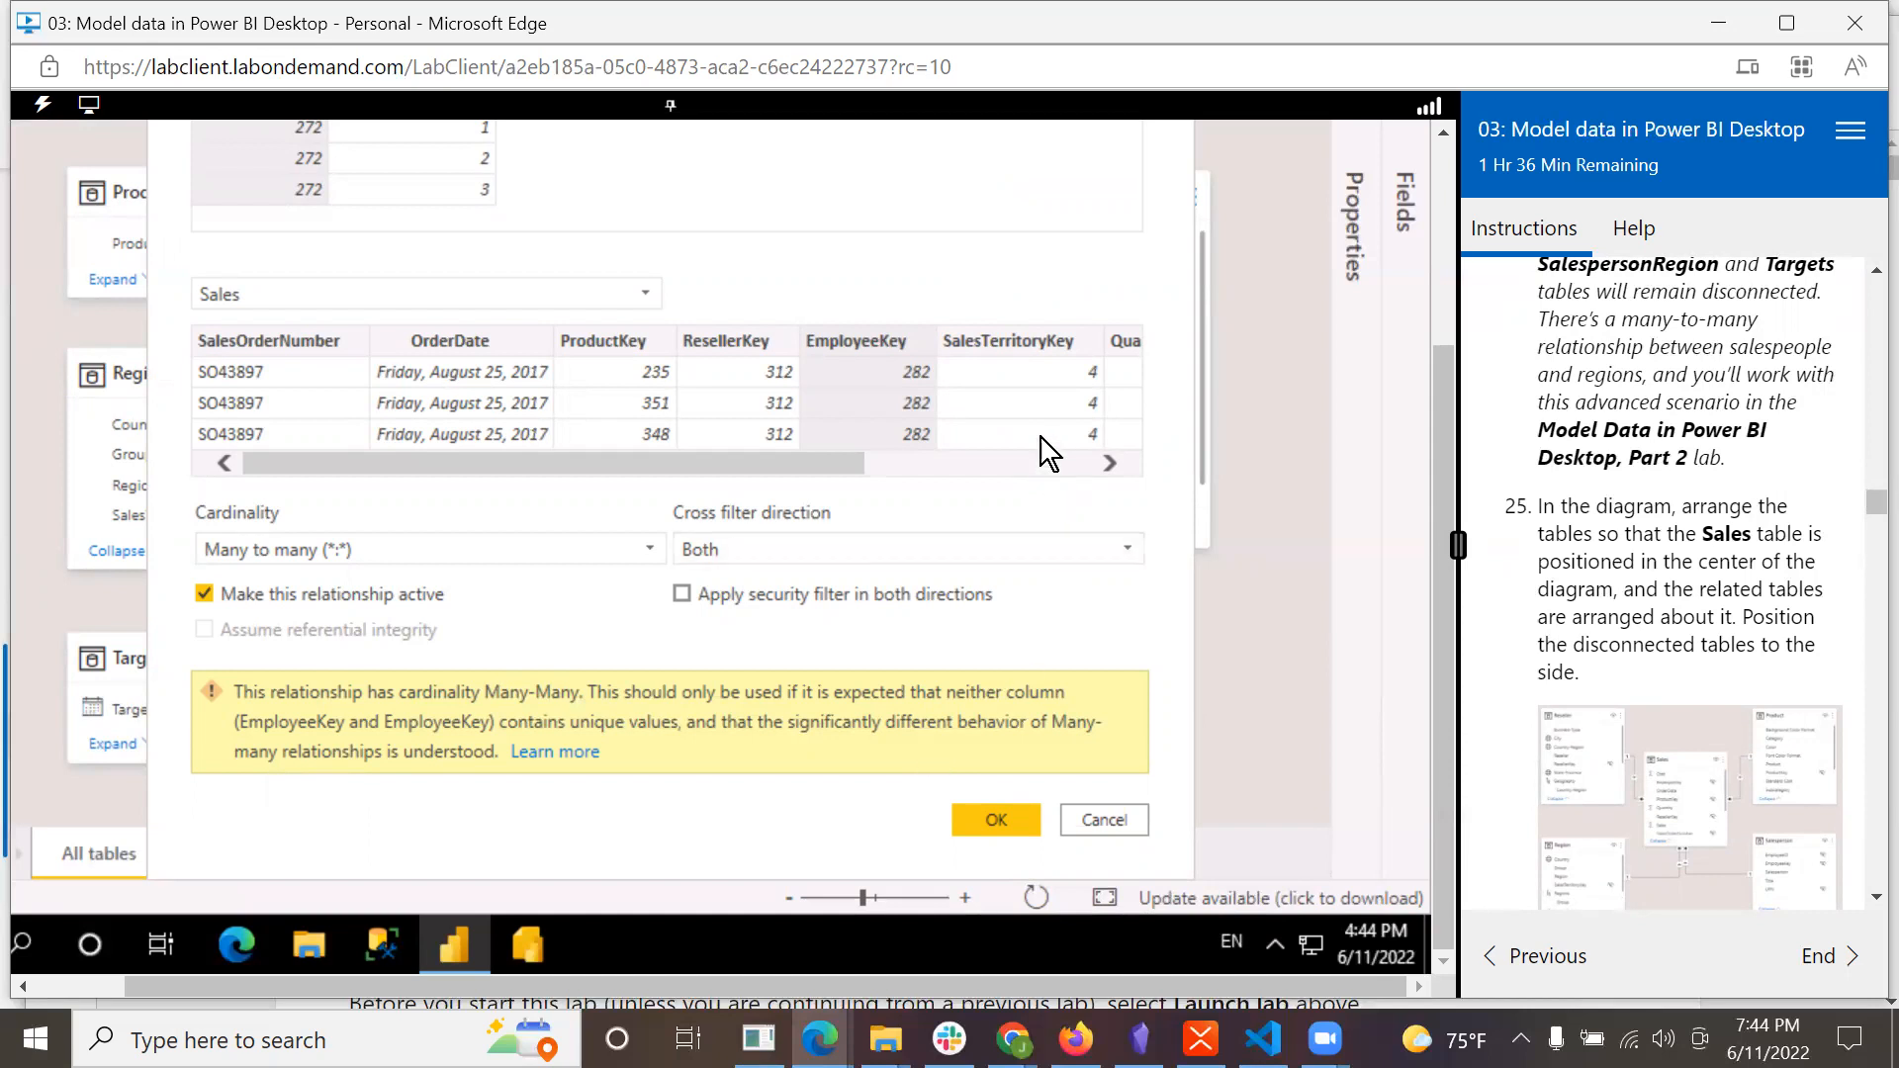
click(1141, 829)
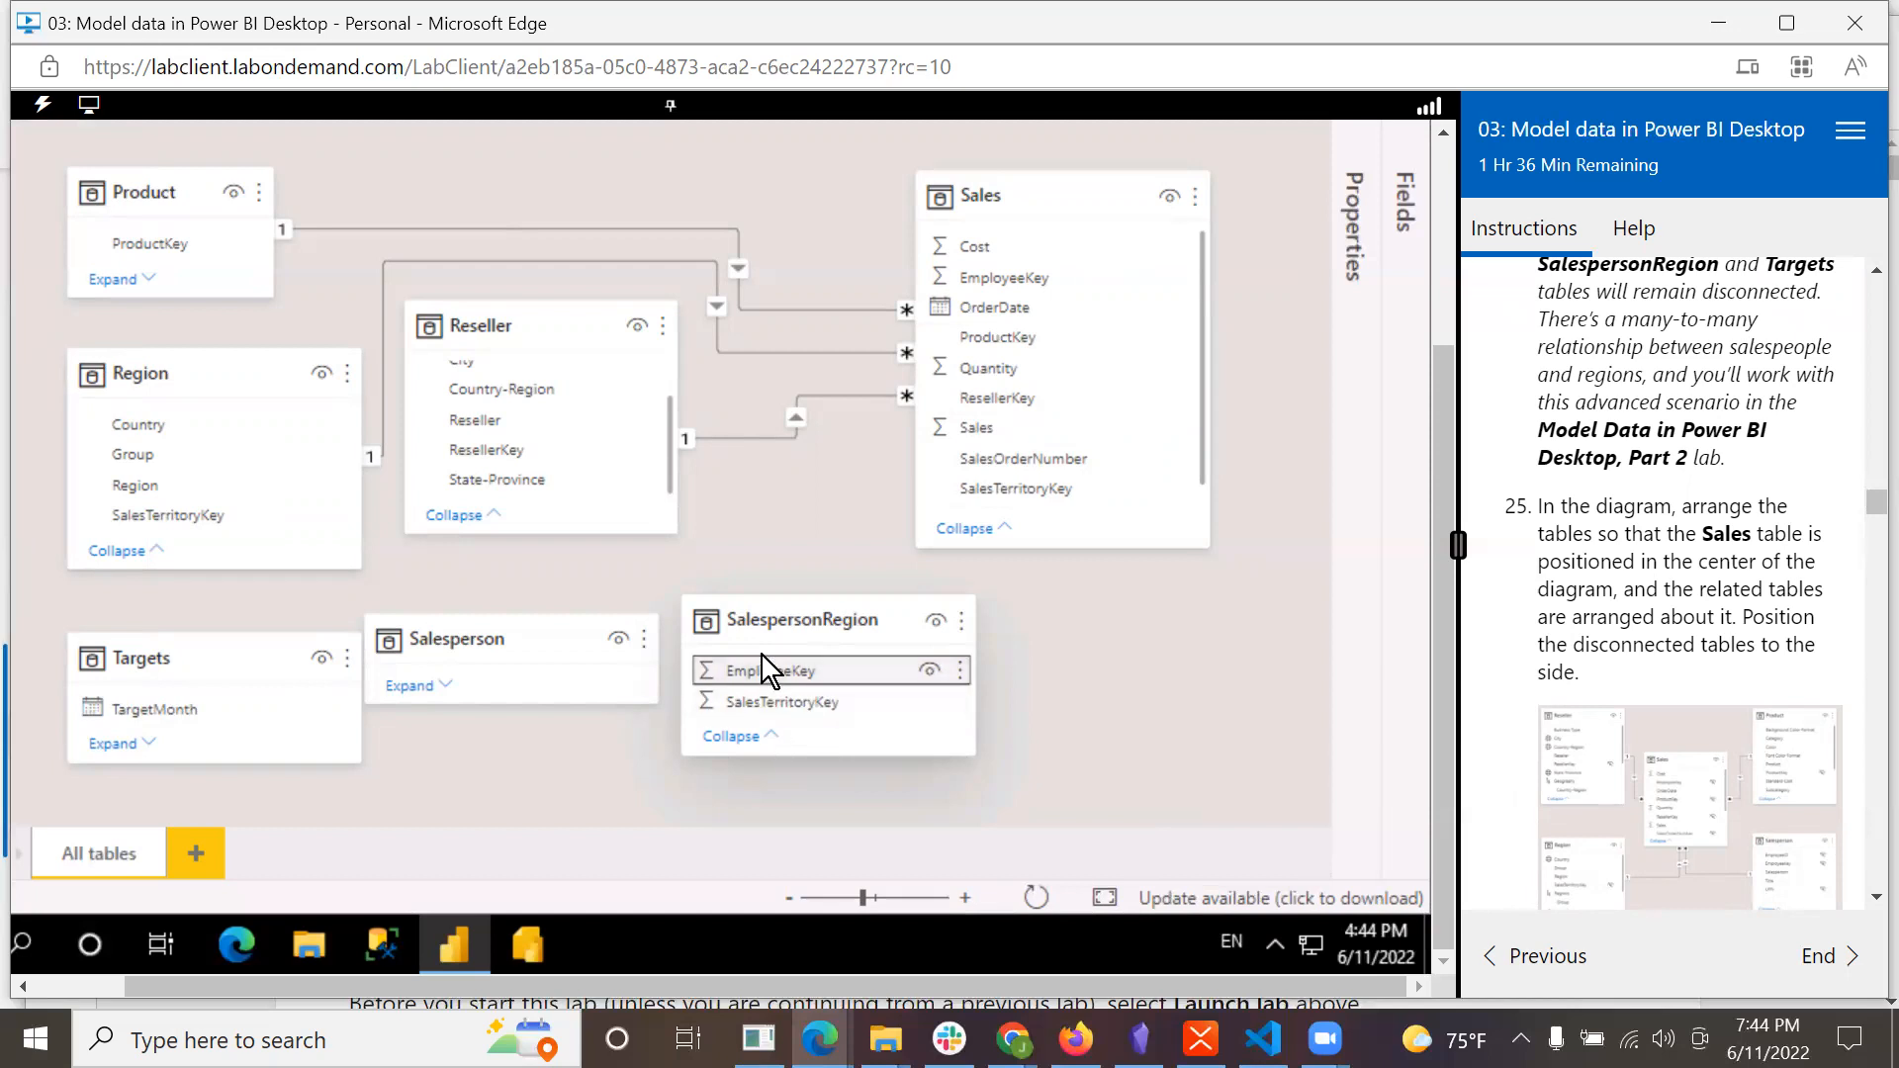
Expand the Salesperson card and relate its EmployeeKey column to EmployeeKey in SalespersonRegion.
drag(773, 672, 777, 673)
scroll(1669, 514, up, 3)
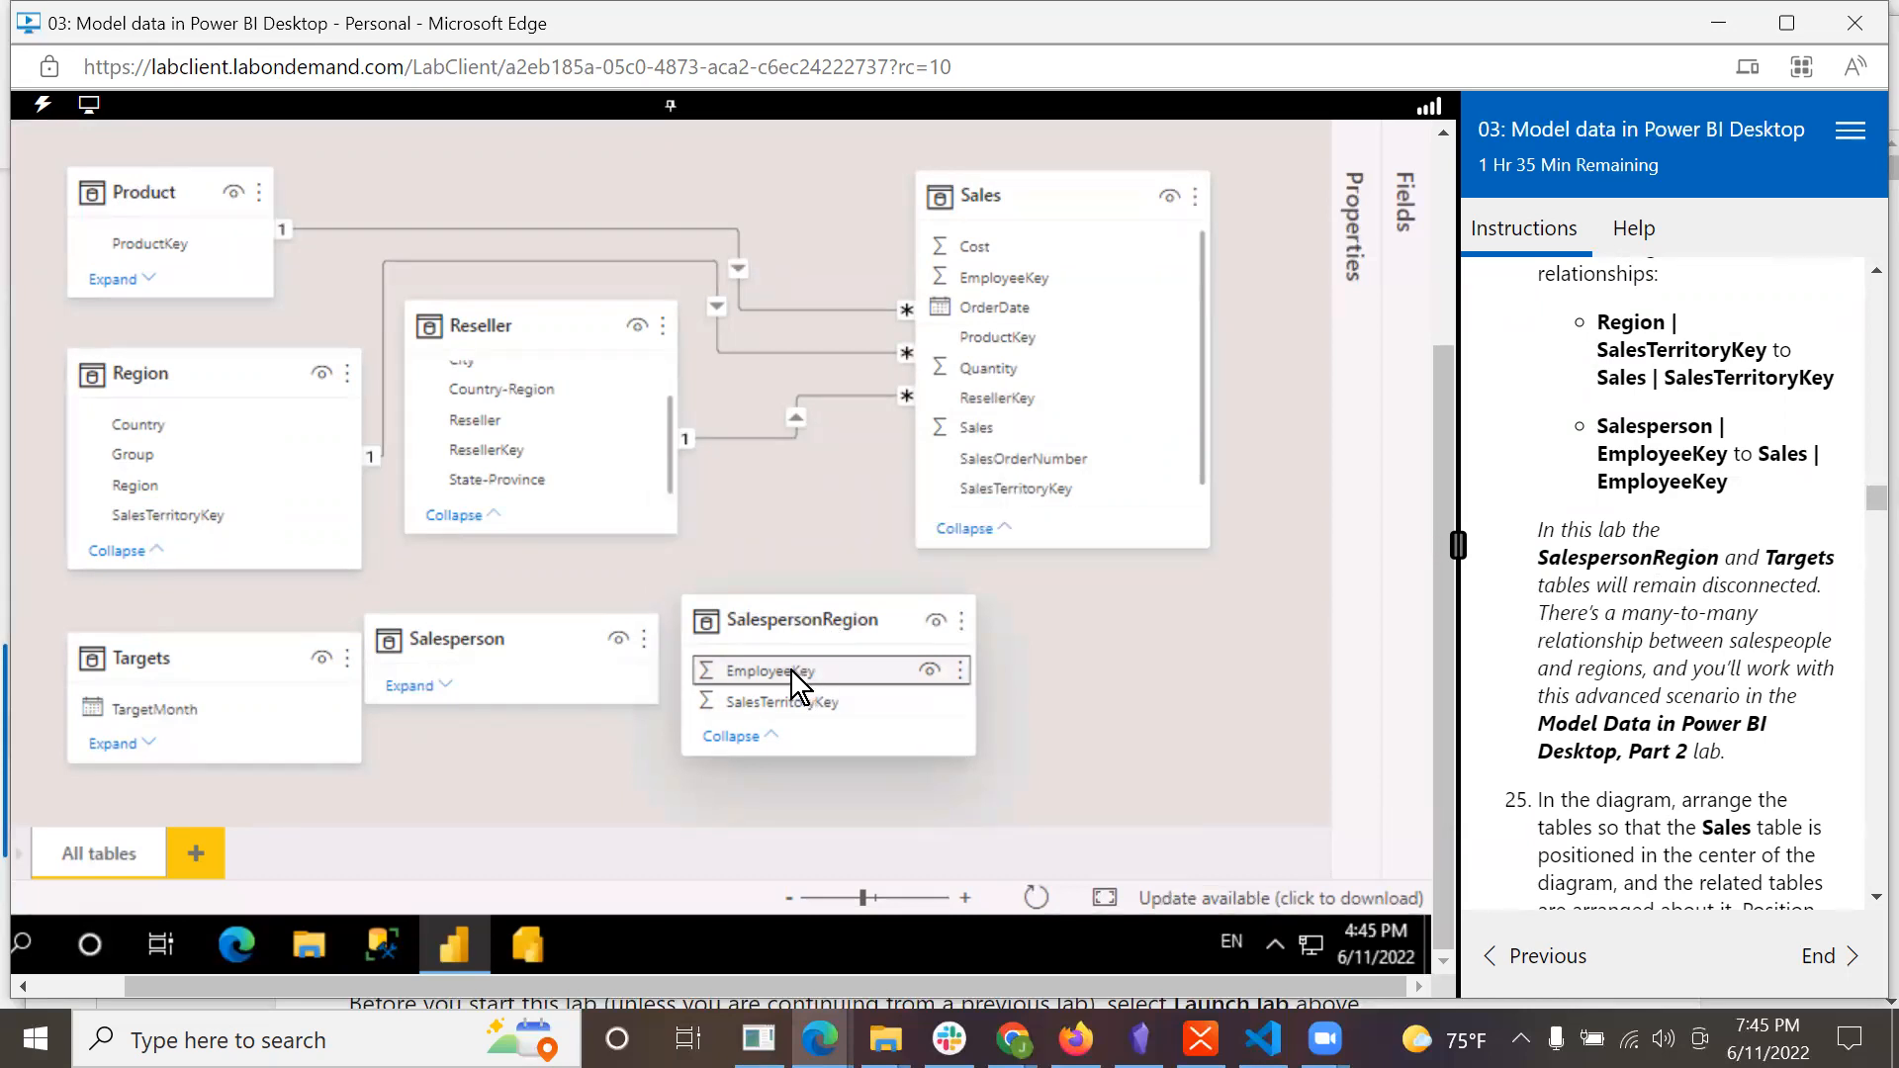
click(427, 687)
drag(481, 636, 505, 598)
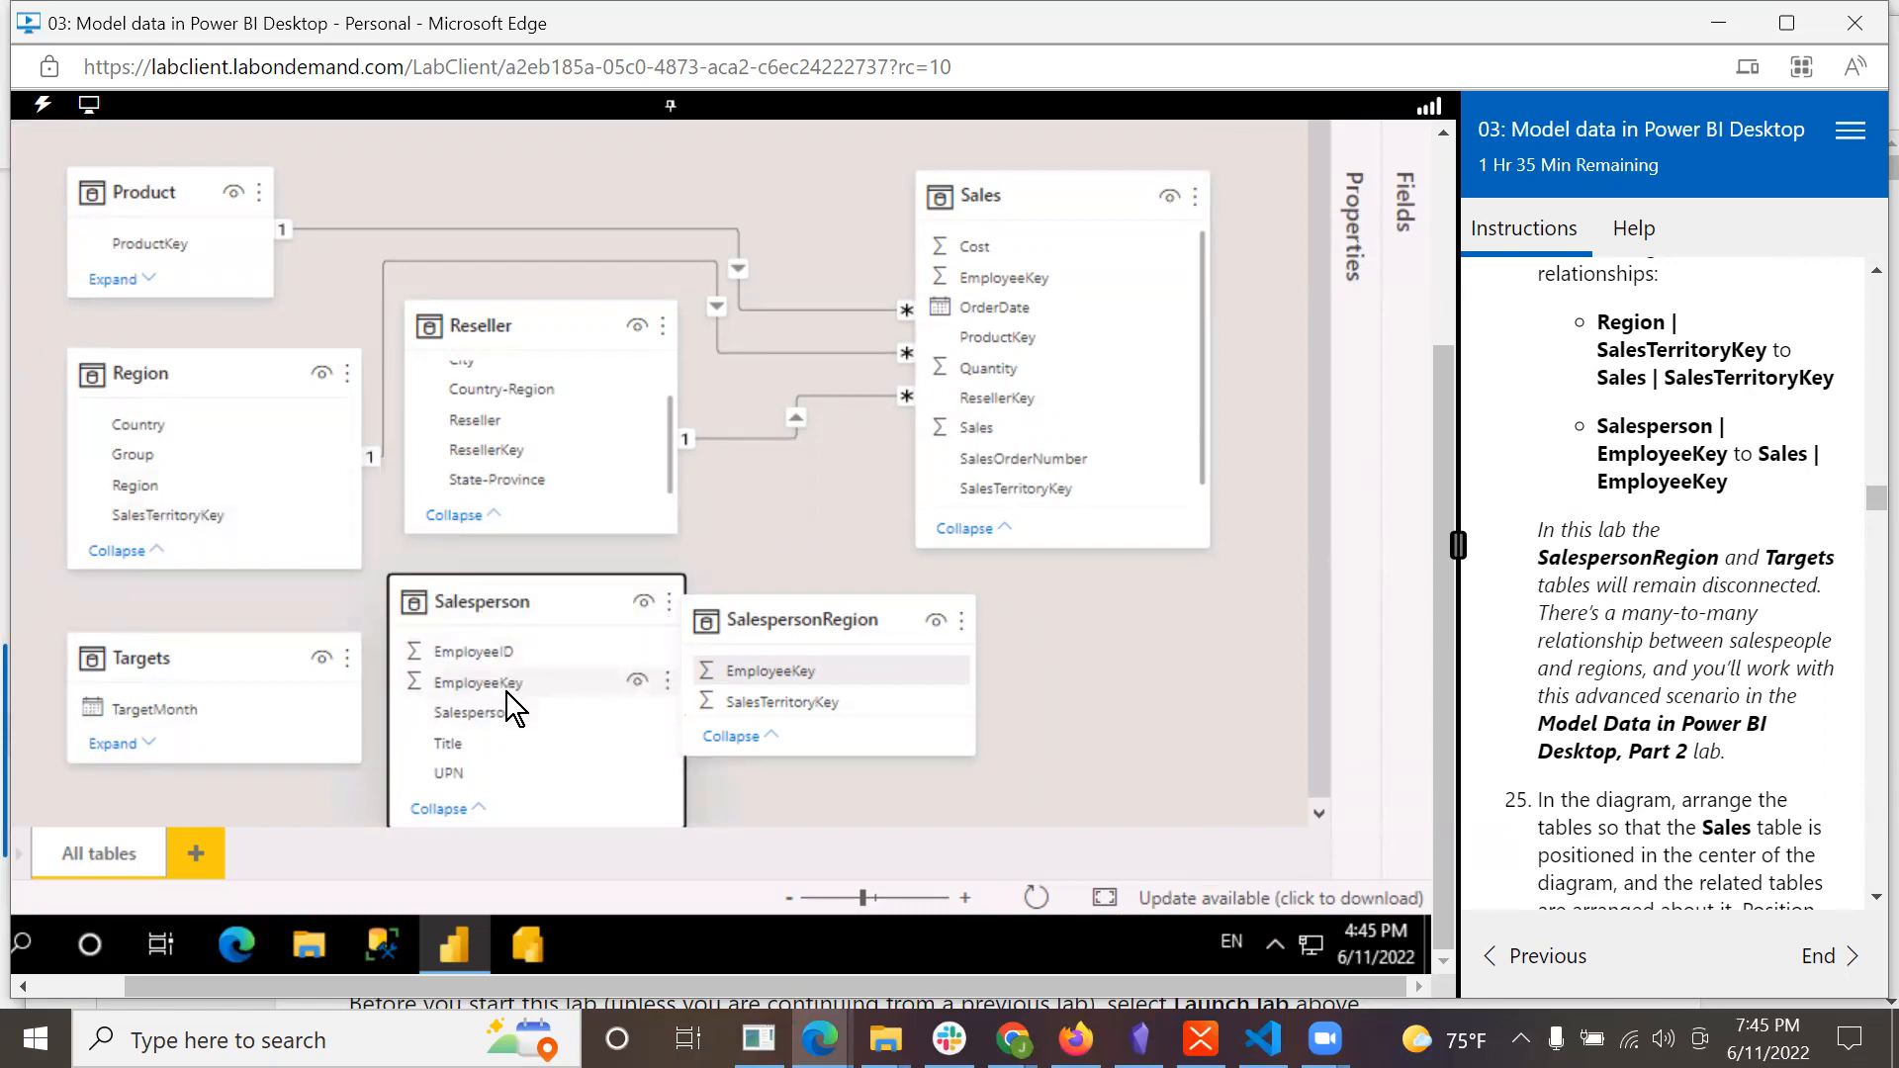
drag(507, 693, 1011, 648)
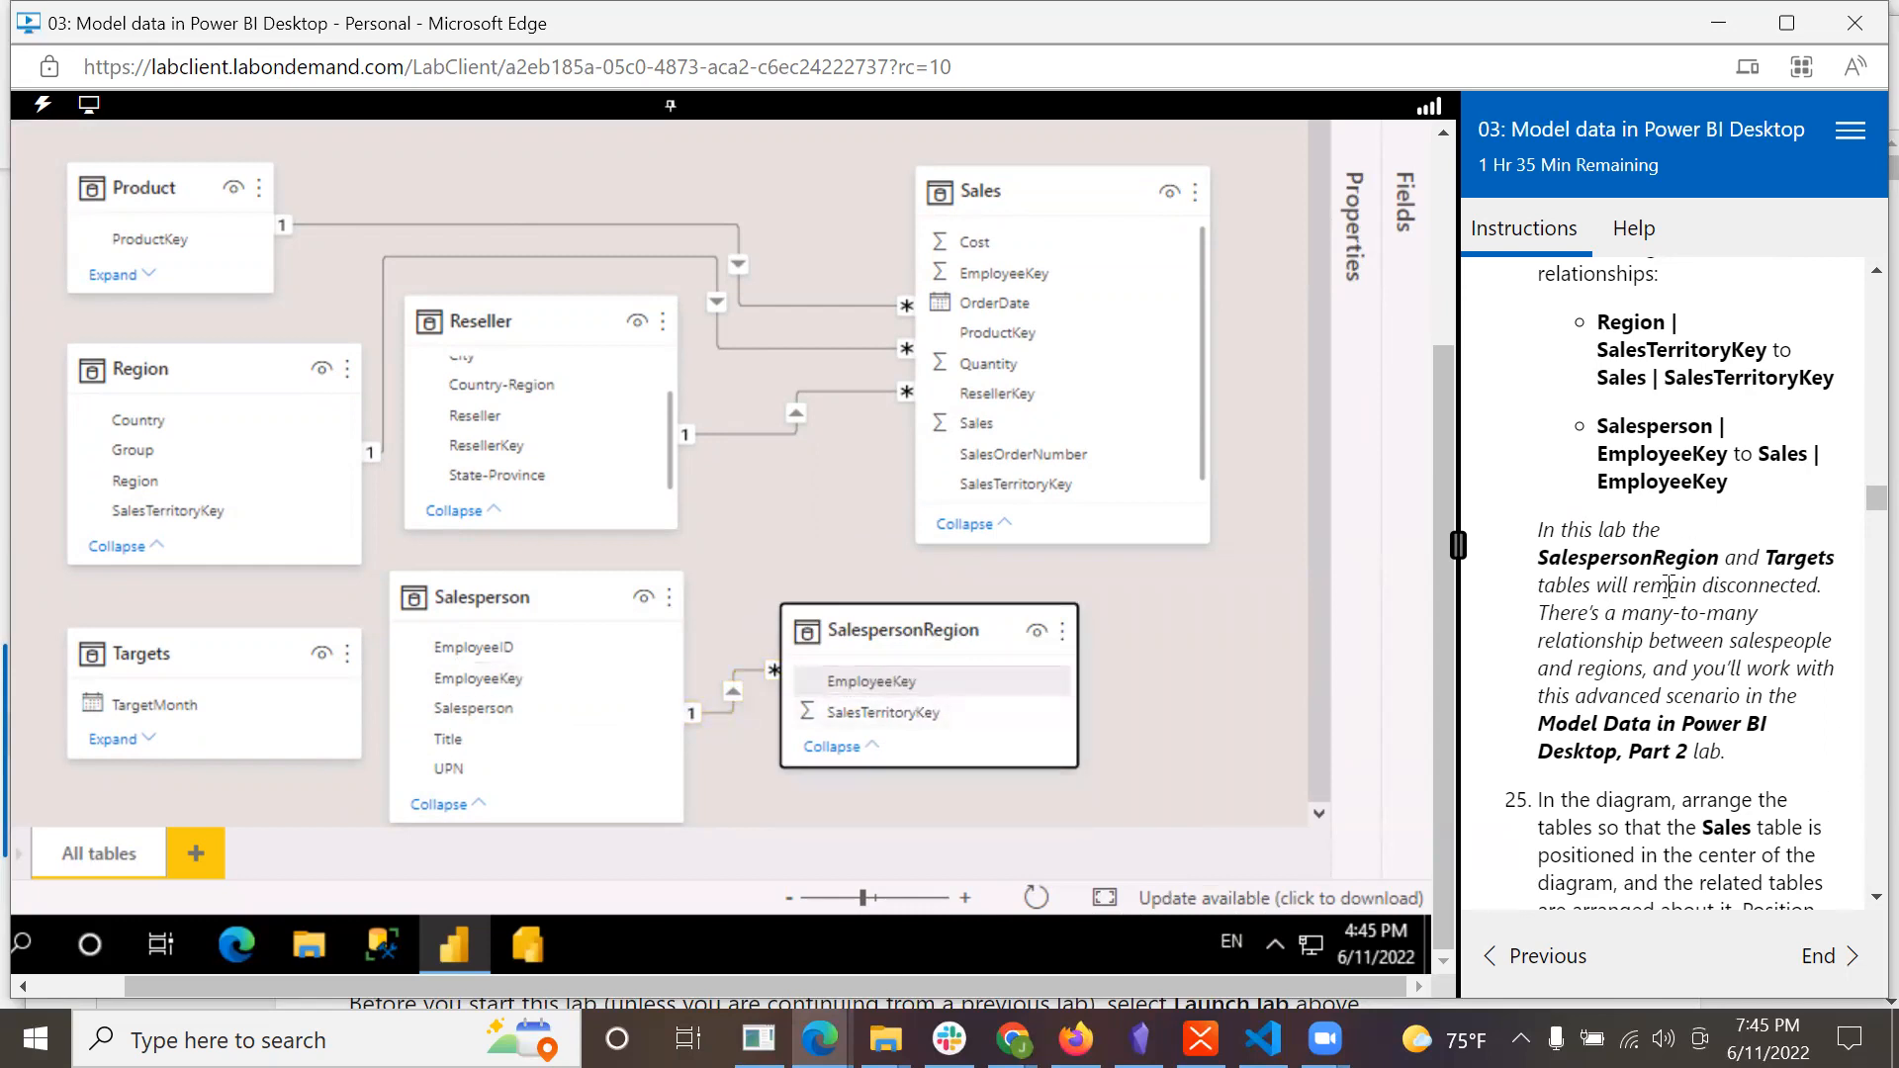
Arrange the diagram with Sales next to Product and Region, Reseller on the other side of Sales, and SalespersonRegion beneath Reseller.
scroll(1622, 651, down, 1)
scroll(1621, 651, down, 4)
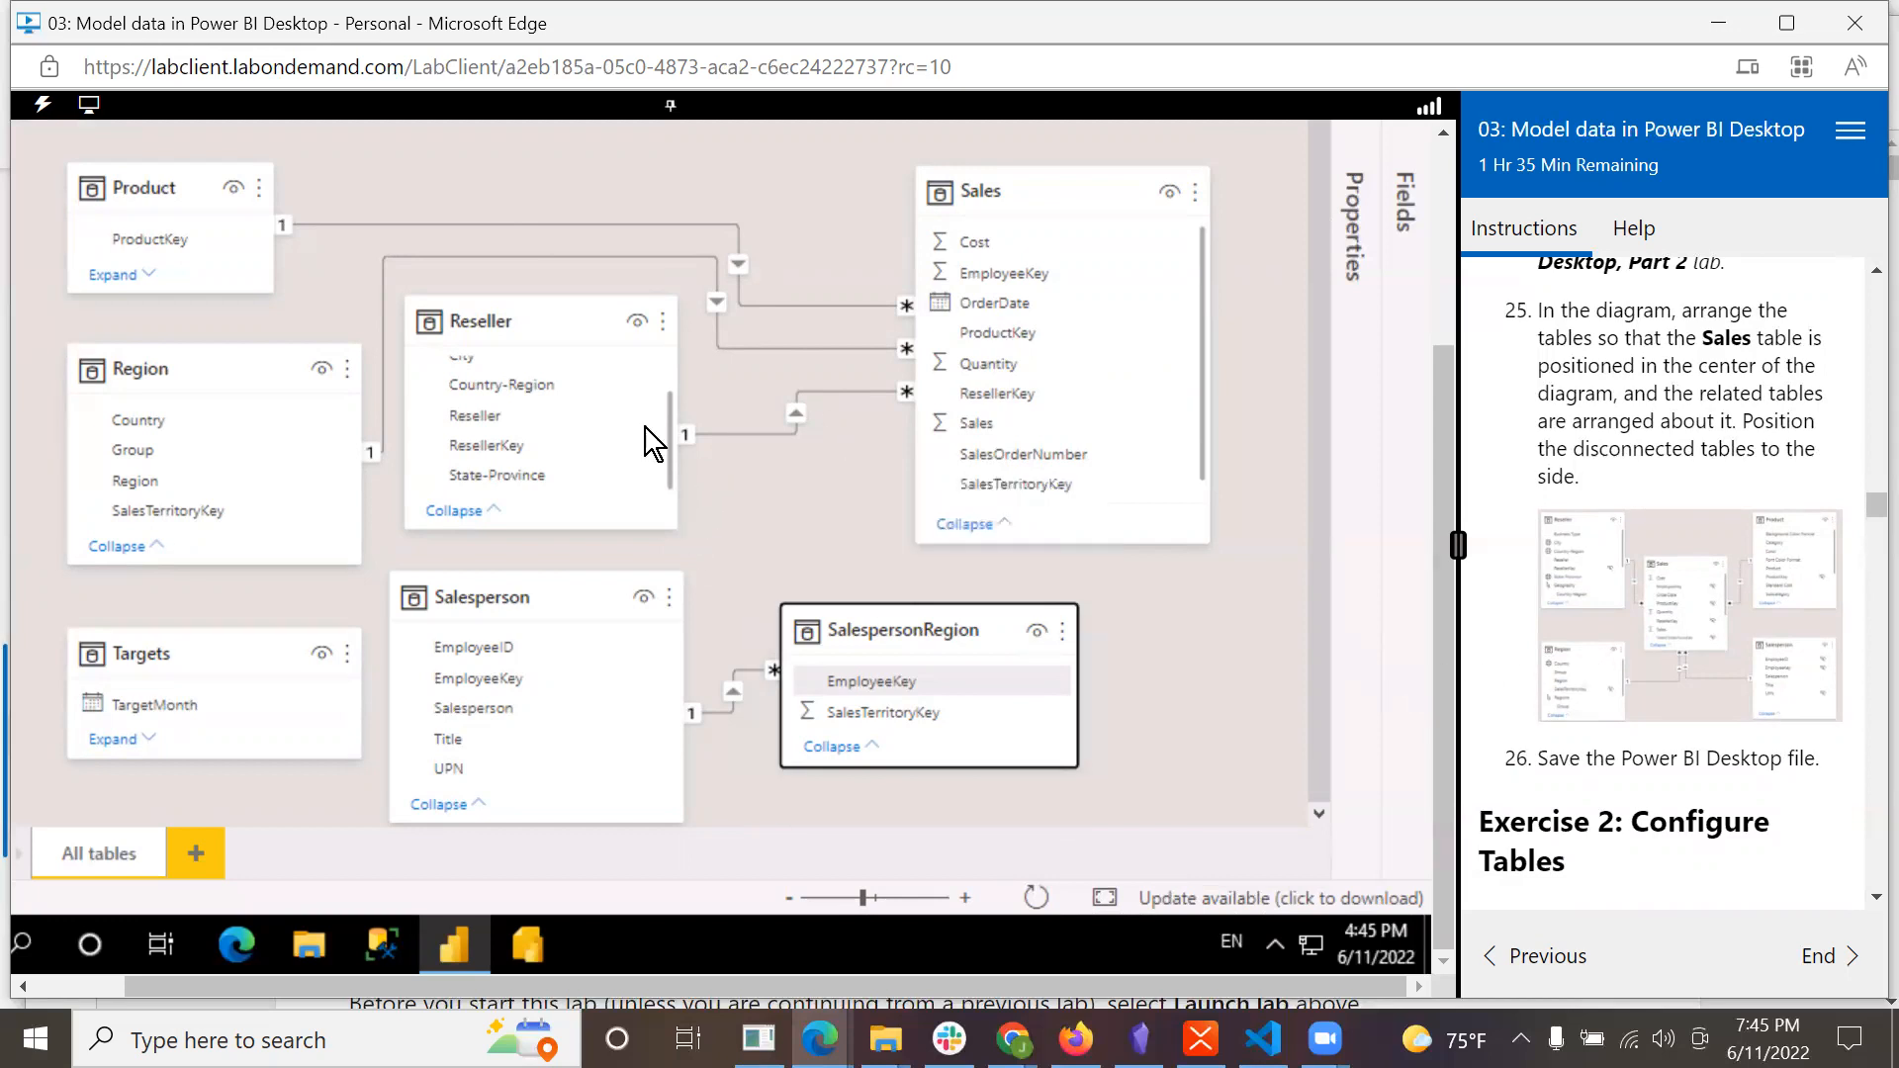
click(491, 444)
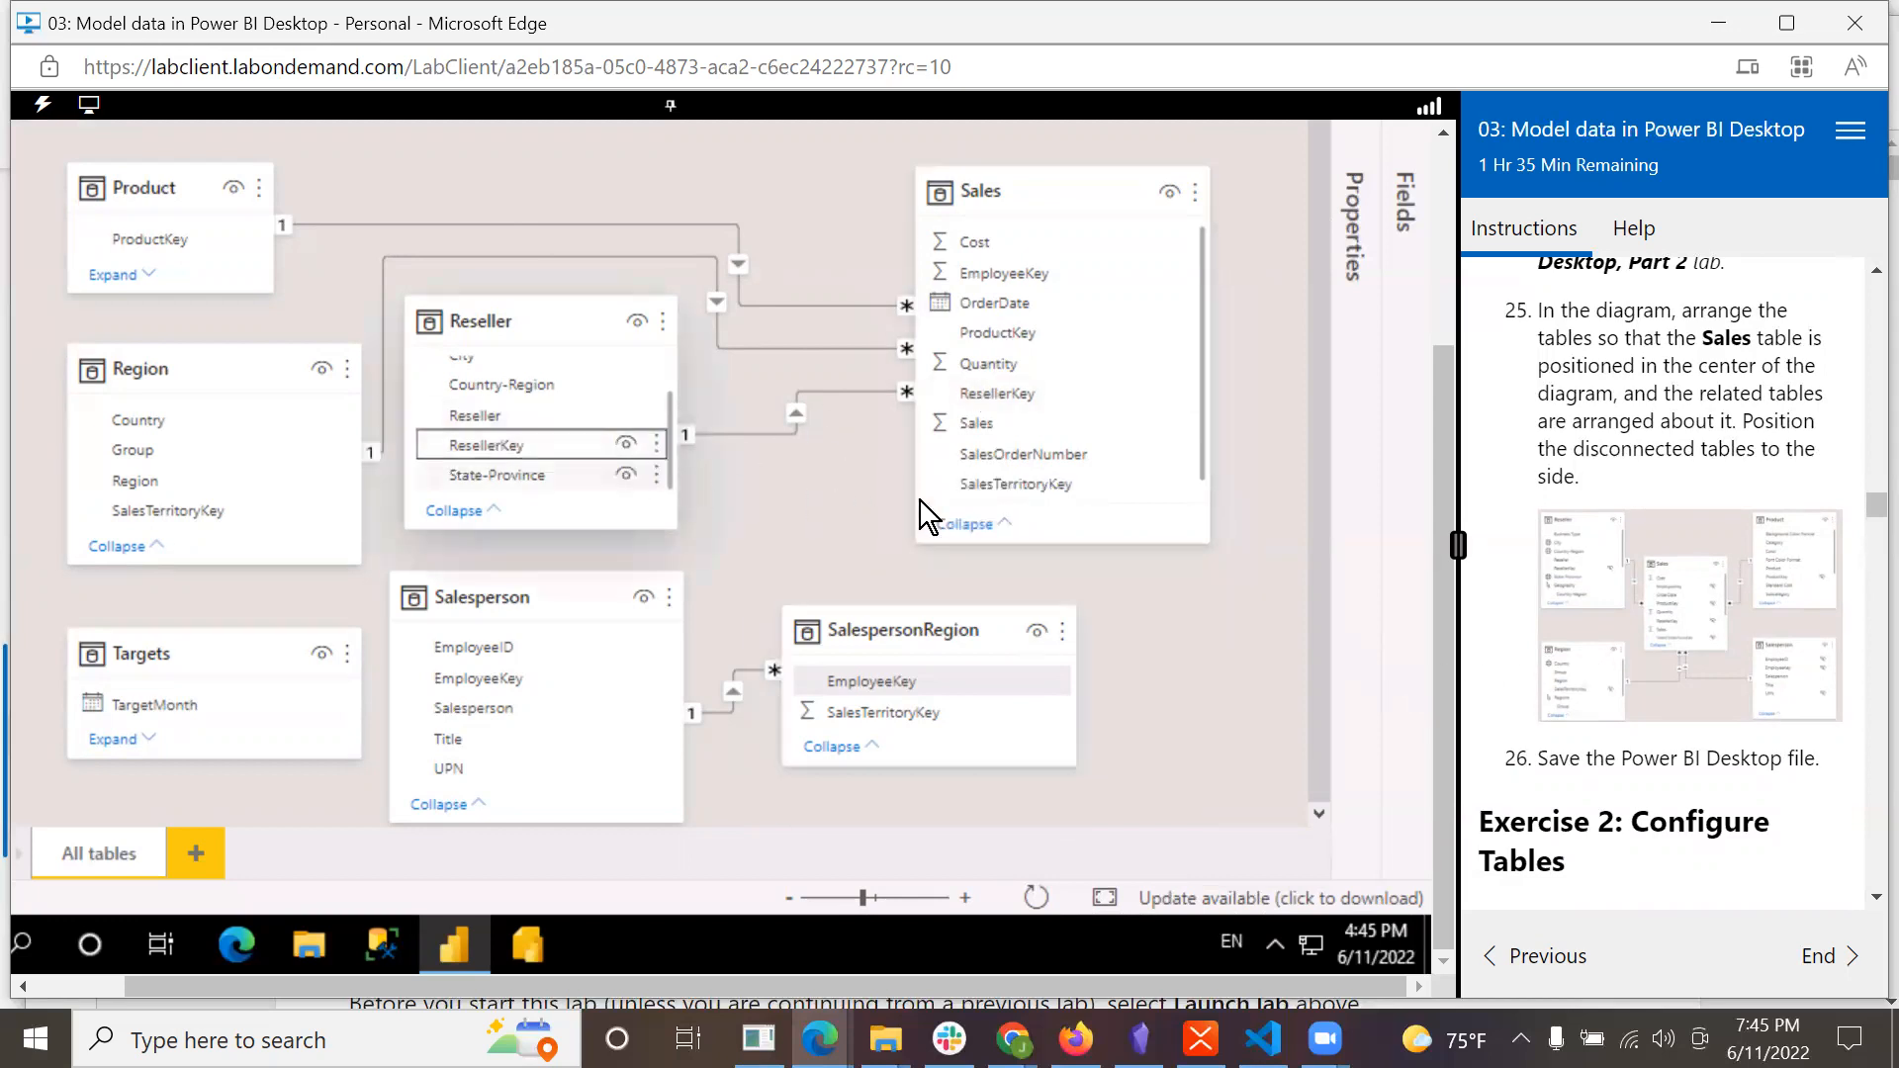
drag(544, 332, 1144, 509)
drag(1030, 195, 577, 184)
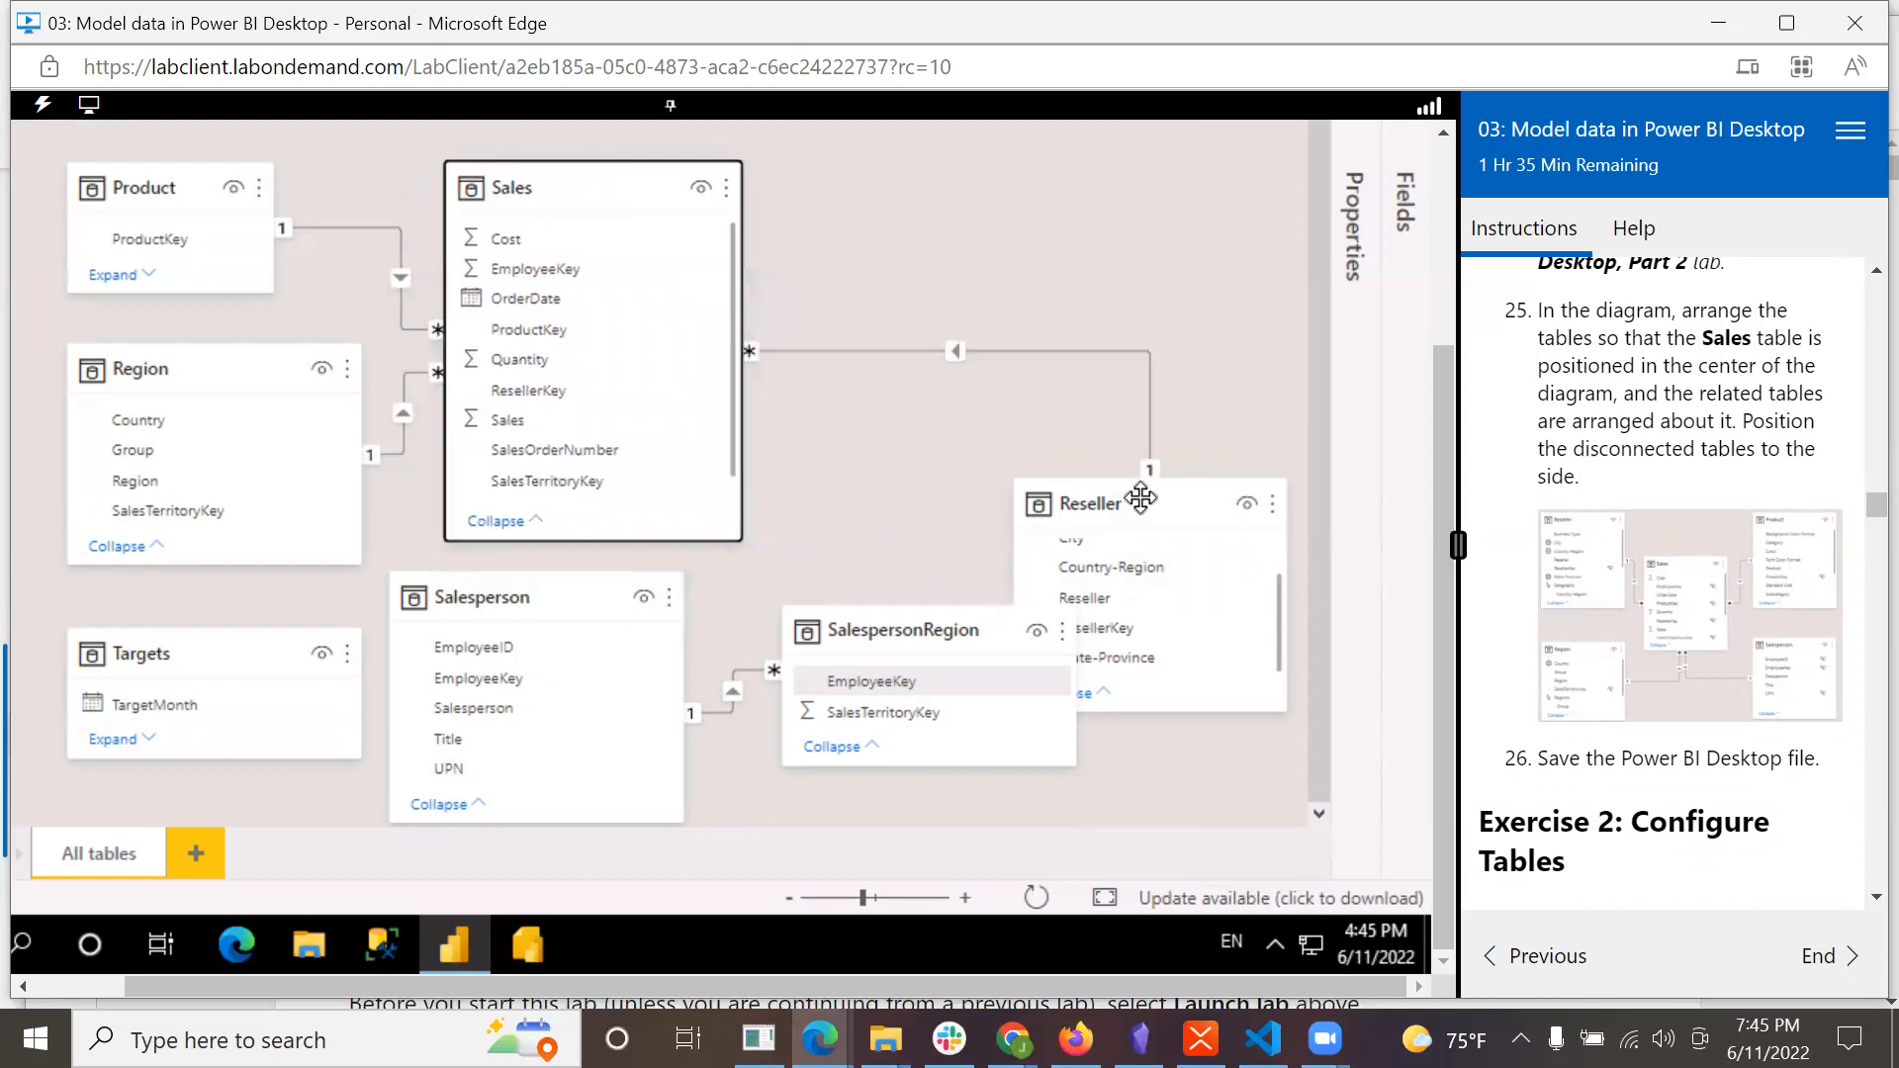
drag(1142, 500, 930, 151)
drag(917, 616, 906, 512)
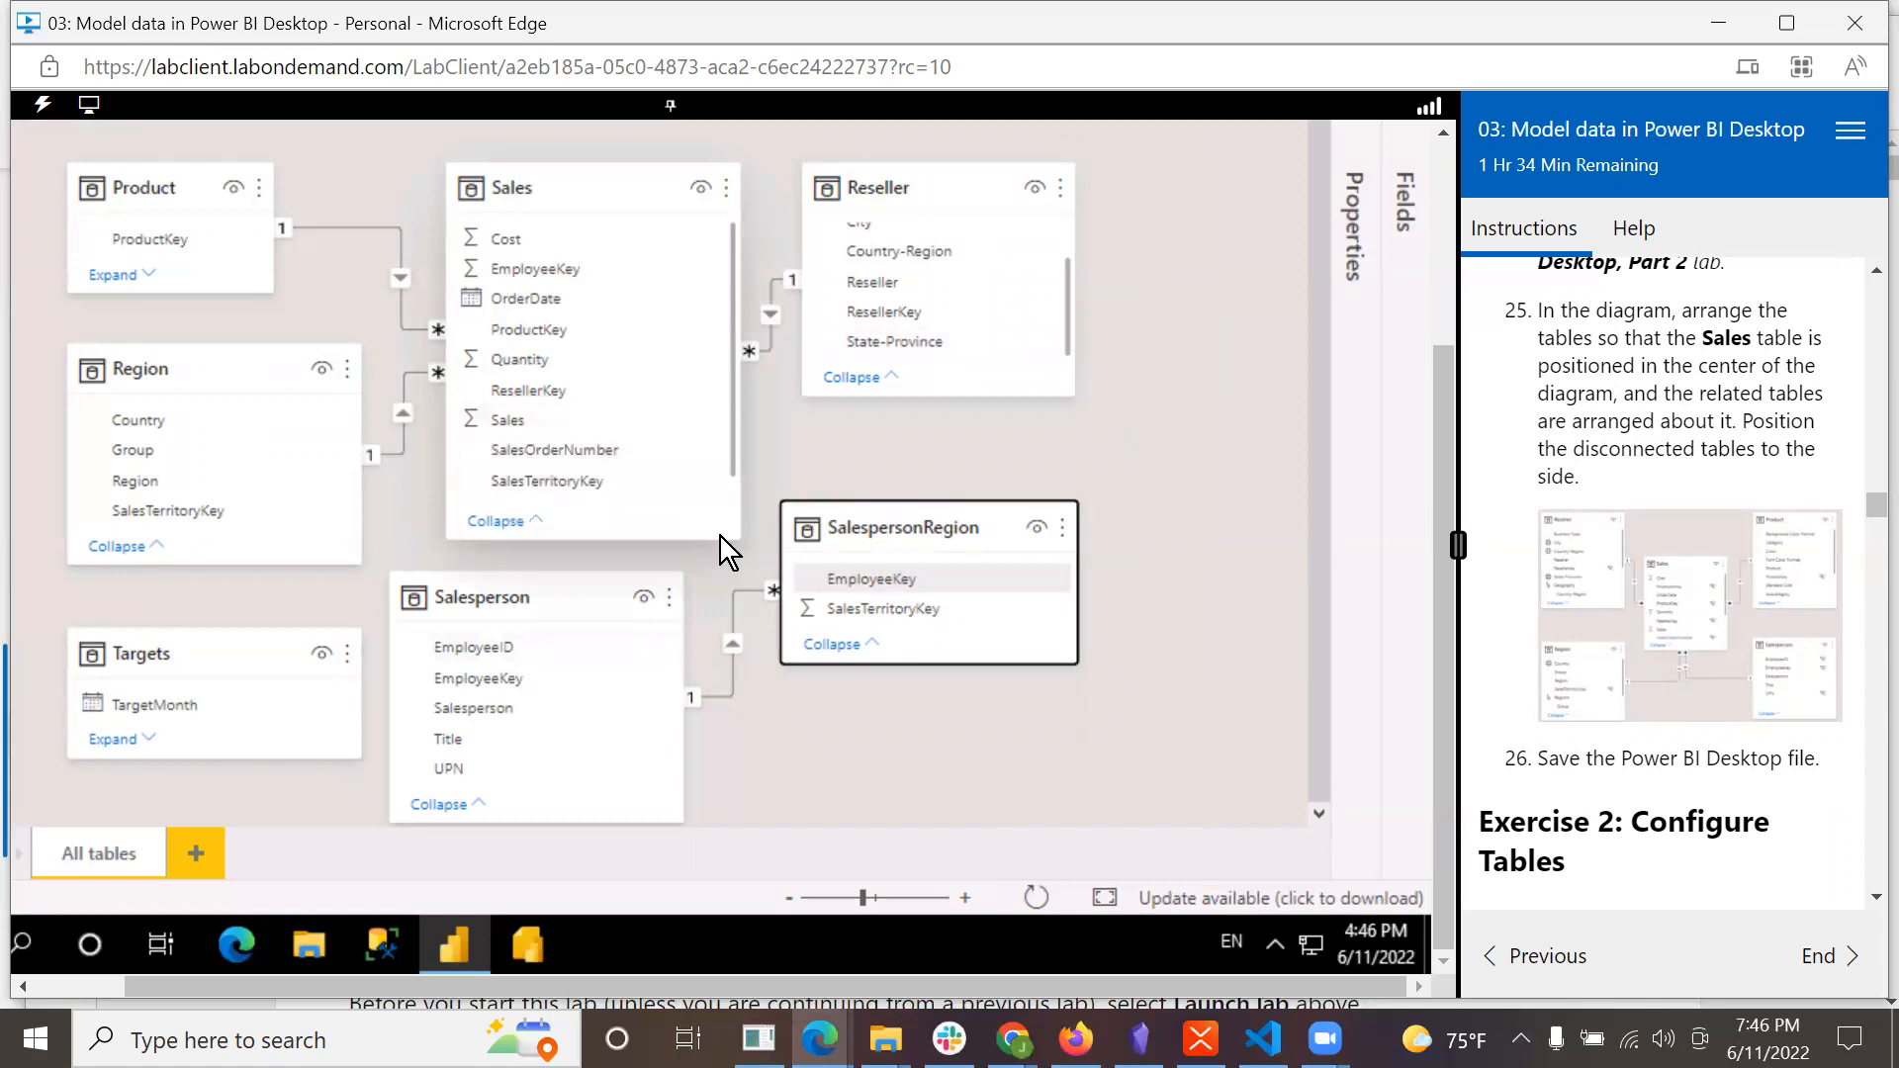
Open the reference diagram image from task 25 in a new tab, examine its table relationships, and return to the lab window.
right_click(1648, 591)
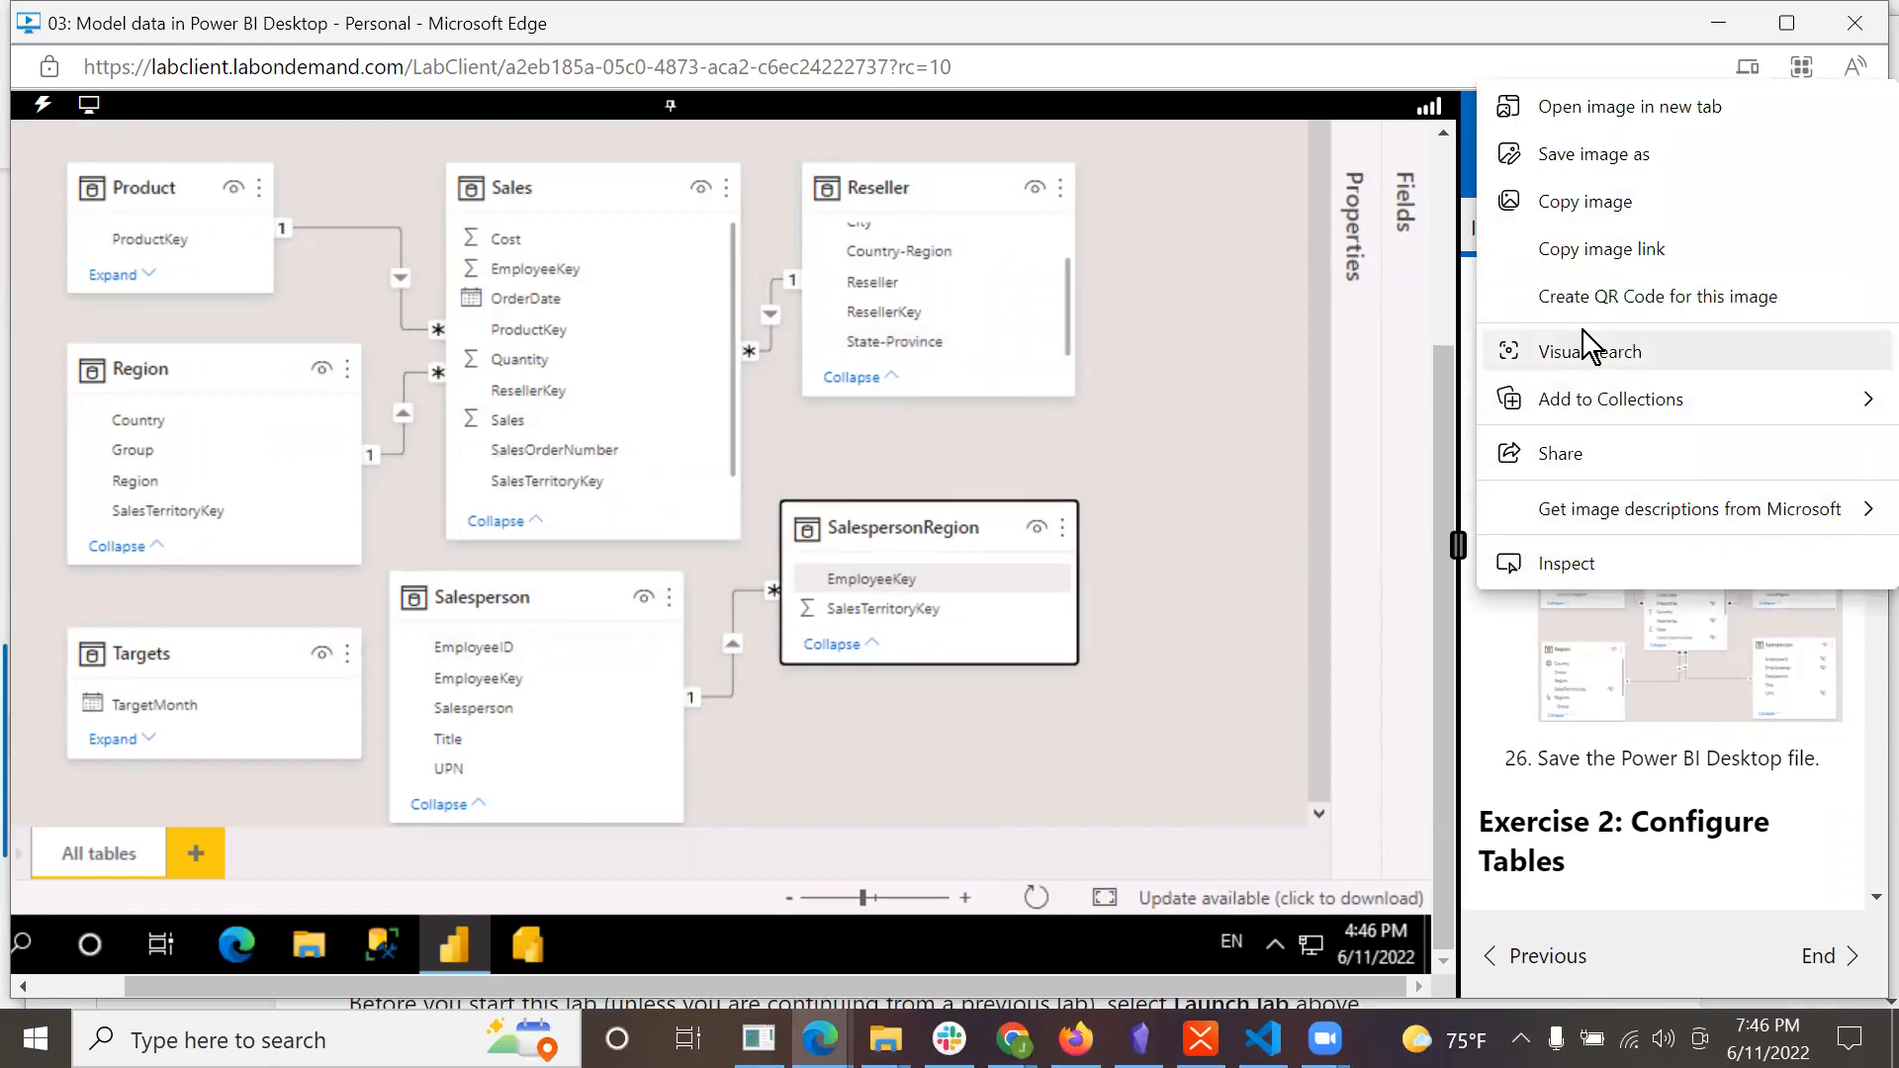
click(1582, 259)
right_click(1682, 545)
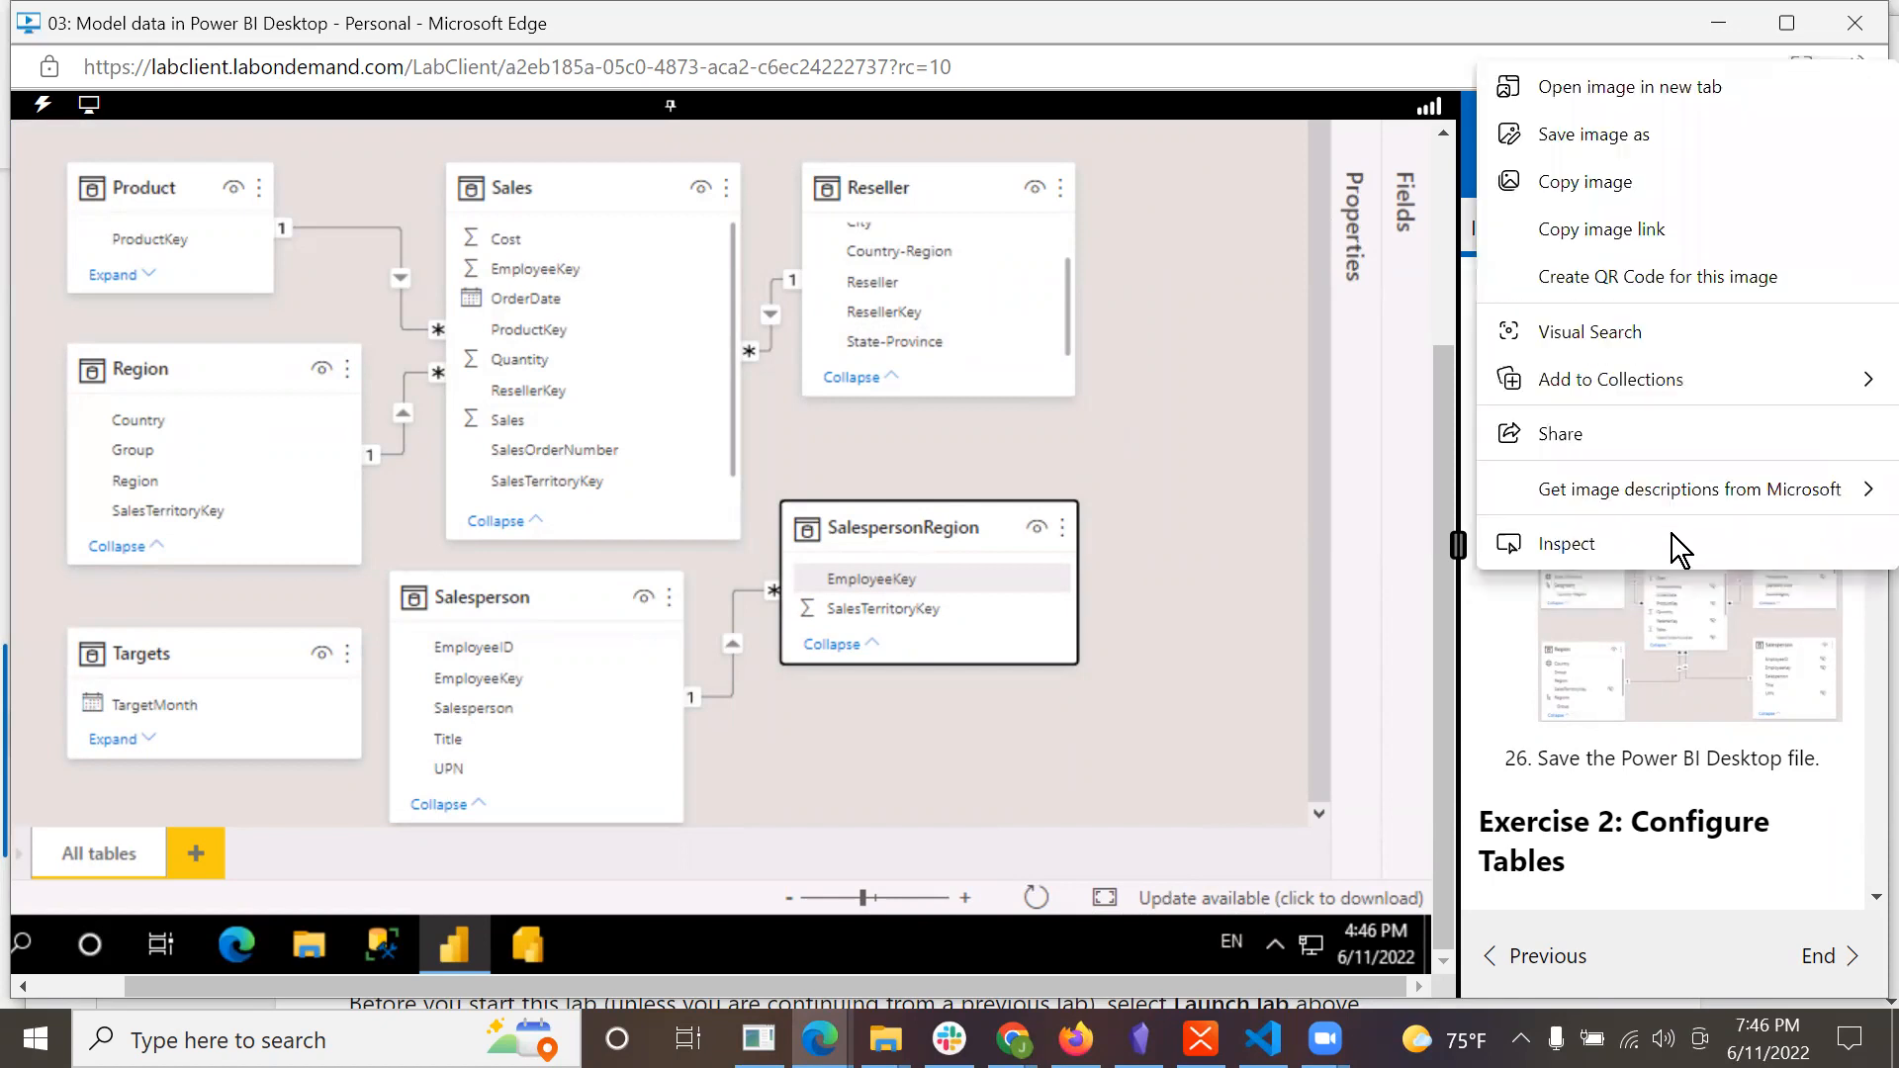
click(1601, 89)
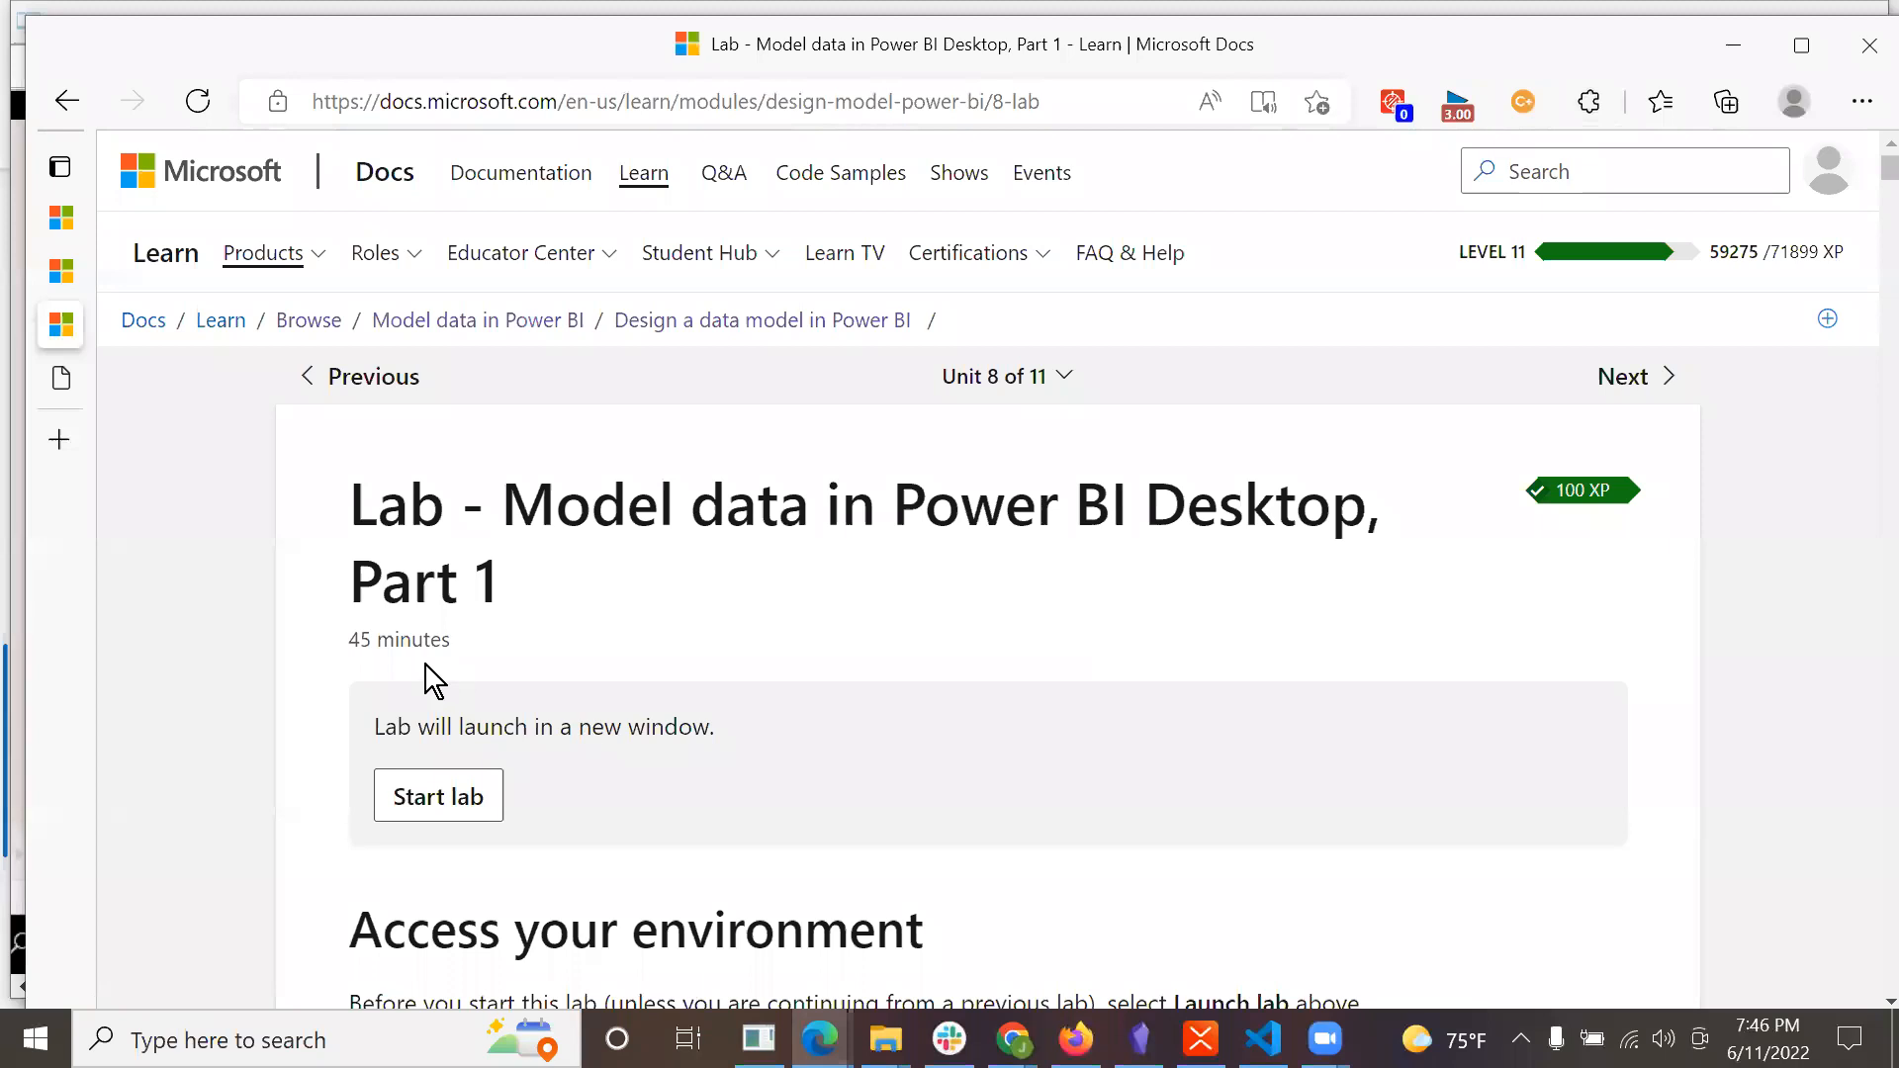
click(77, 394)
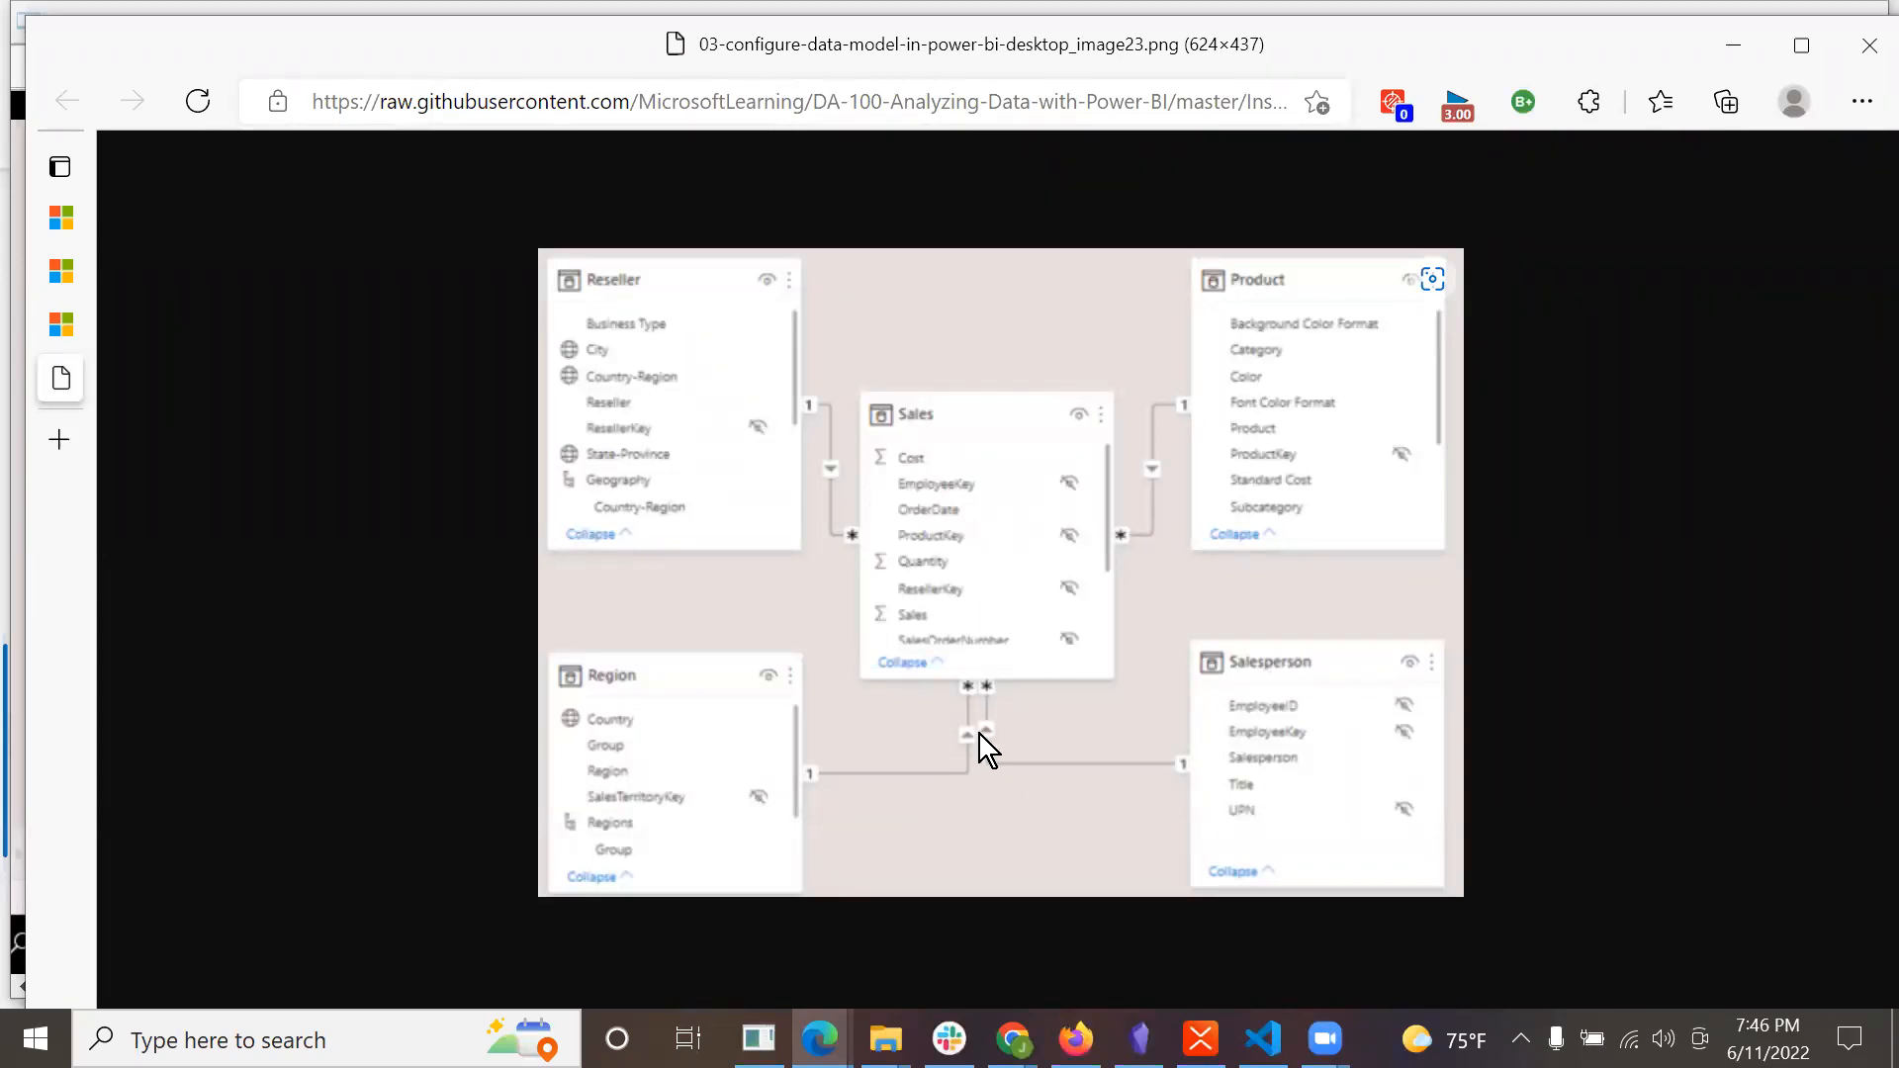
click(71, 325)
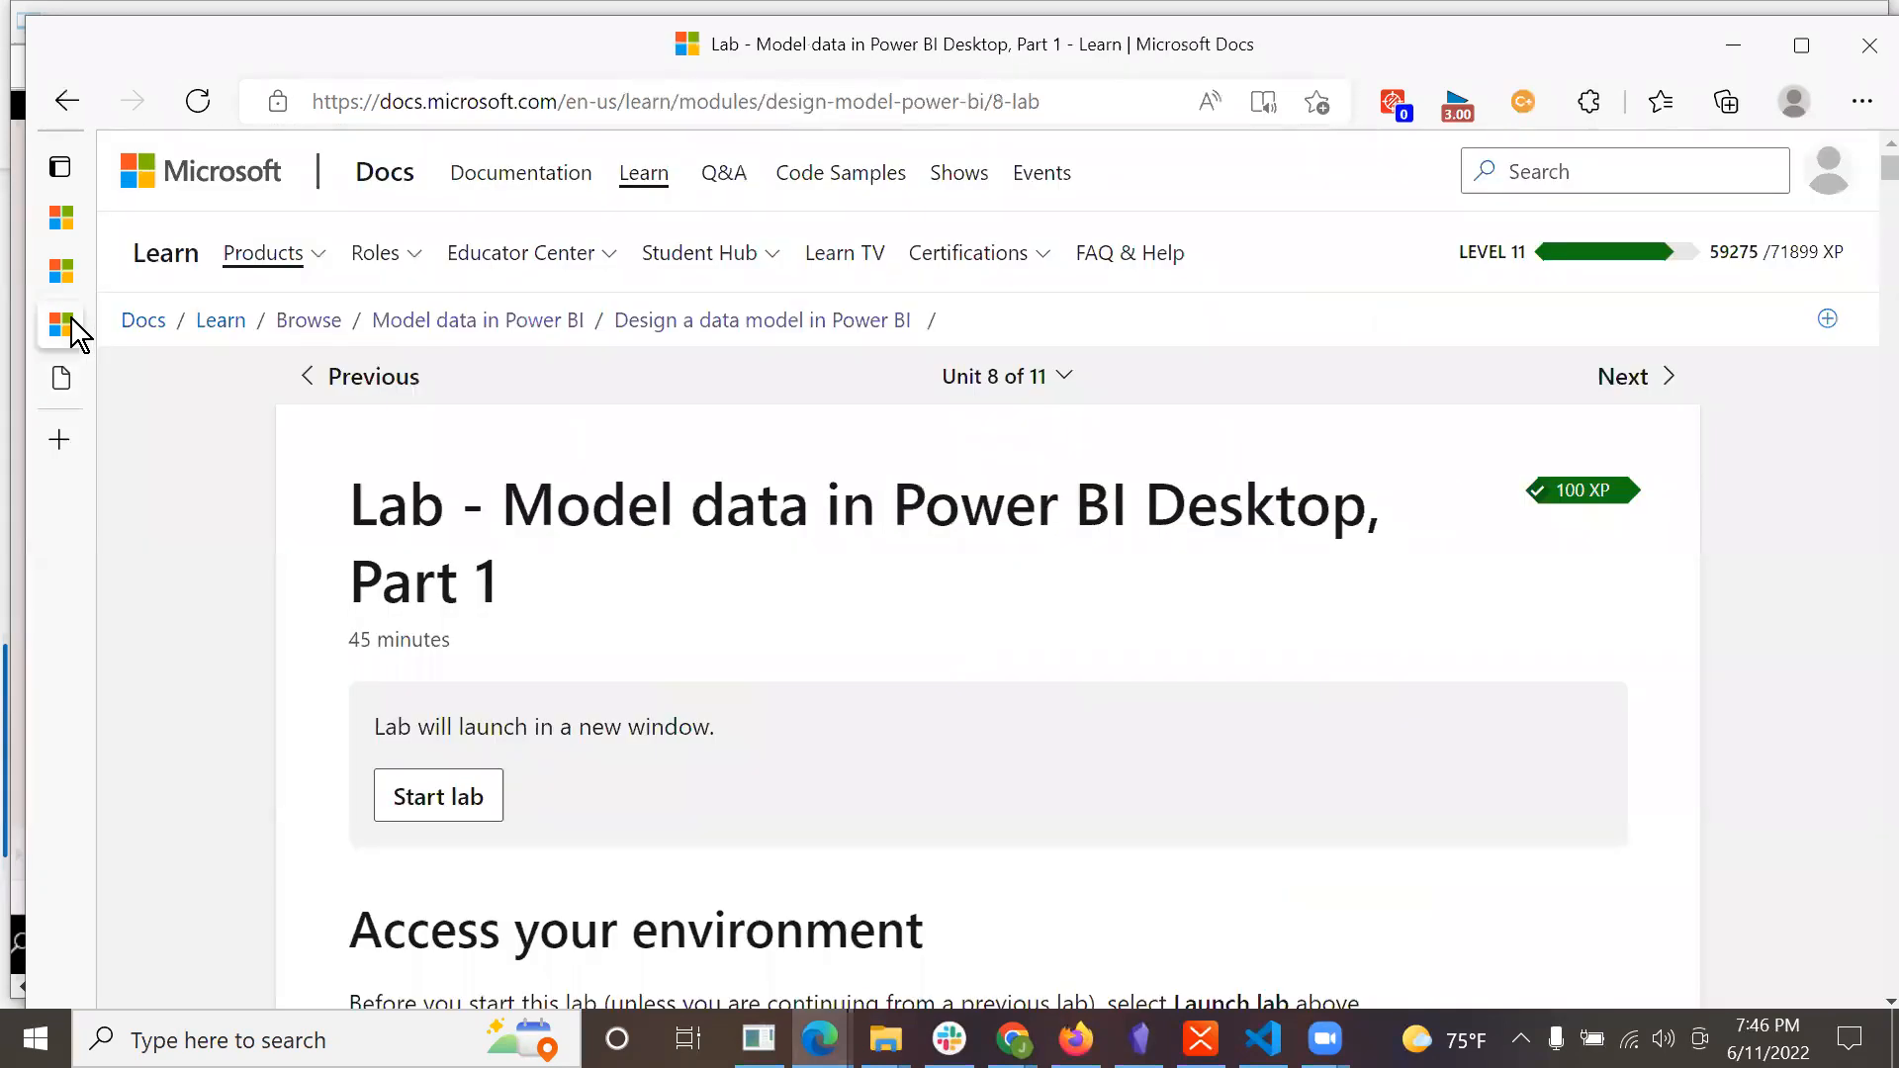
click(819, 1039)
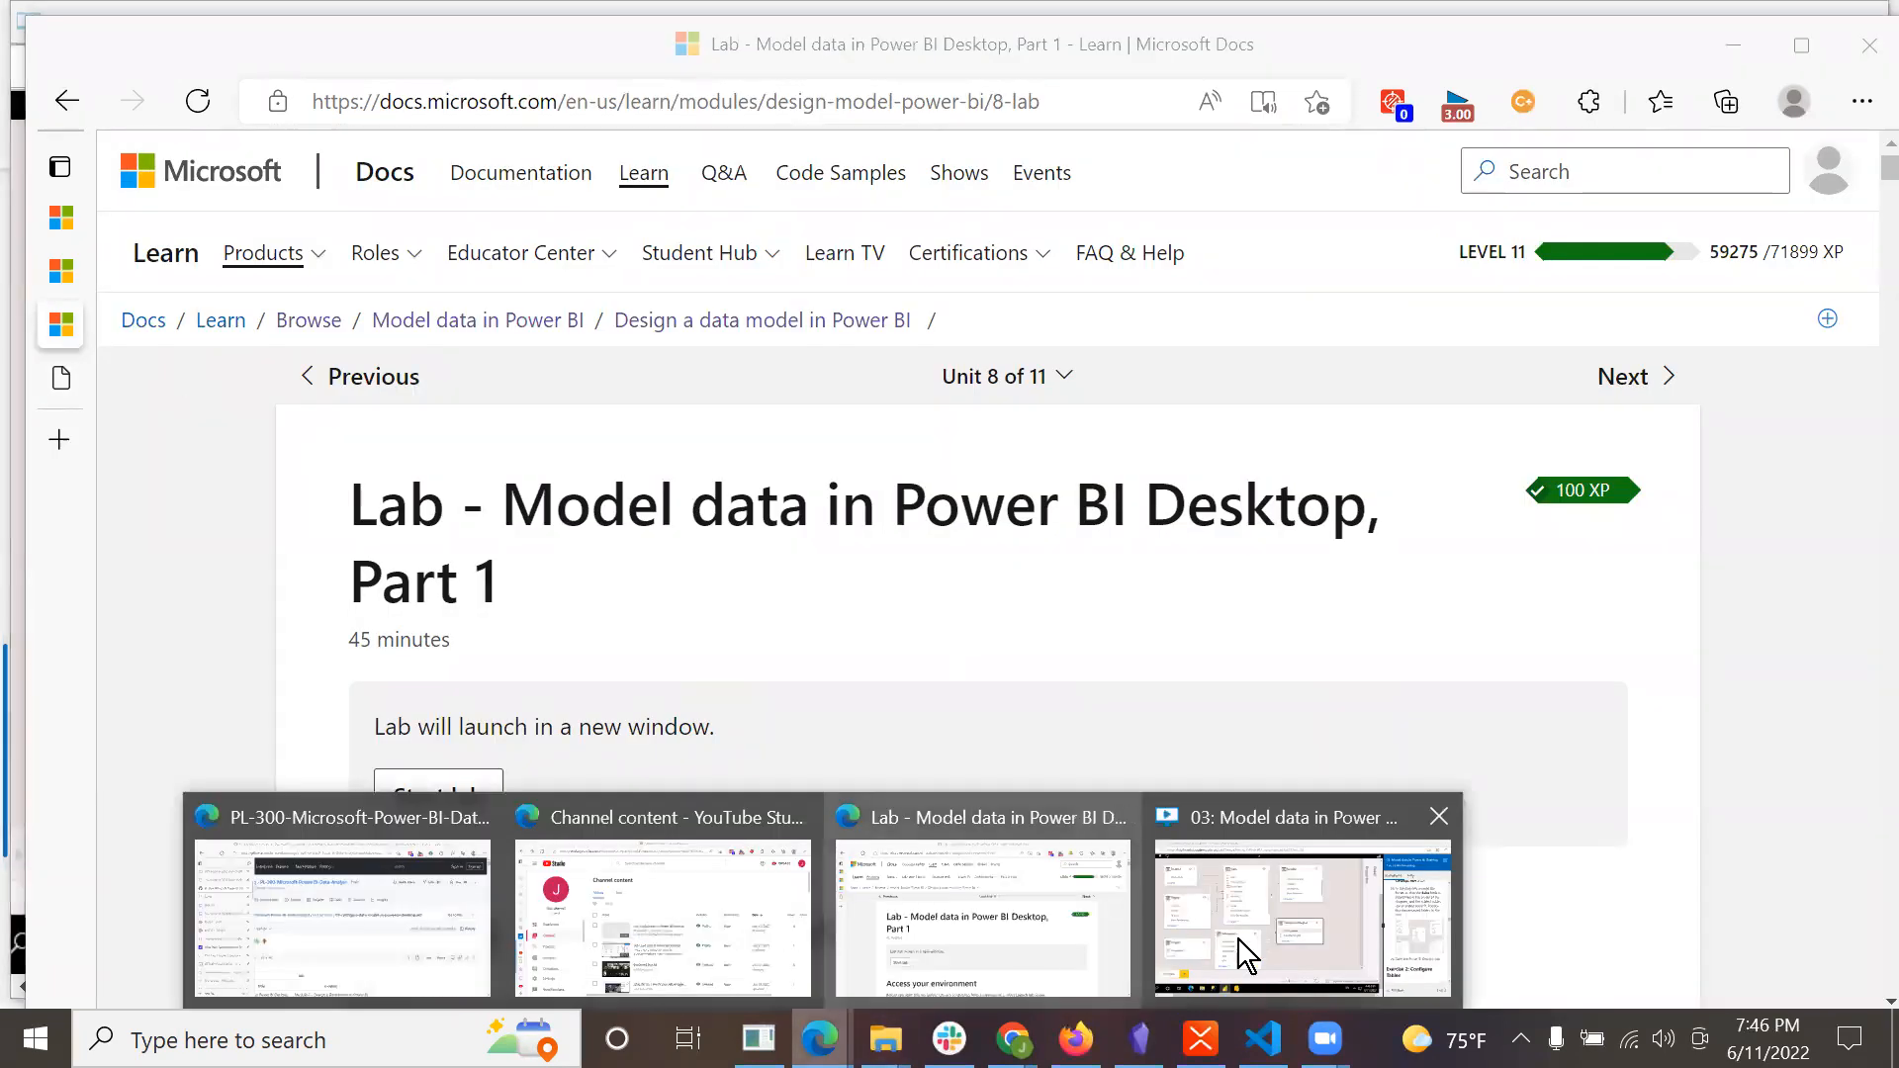
click(1238, 940)
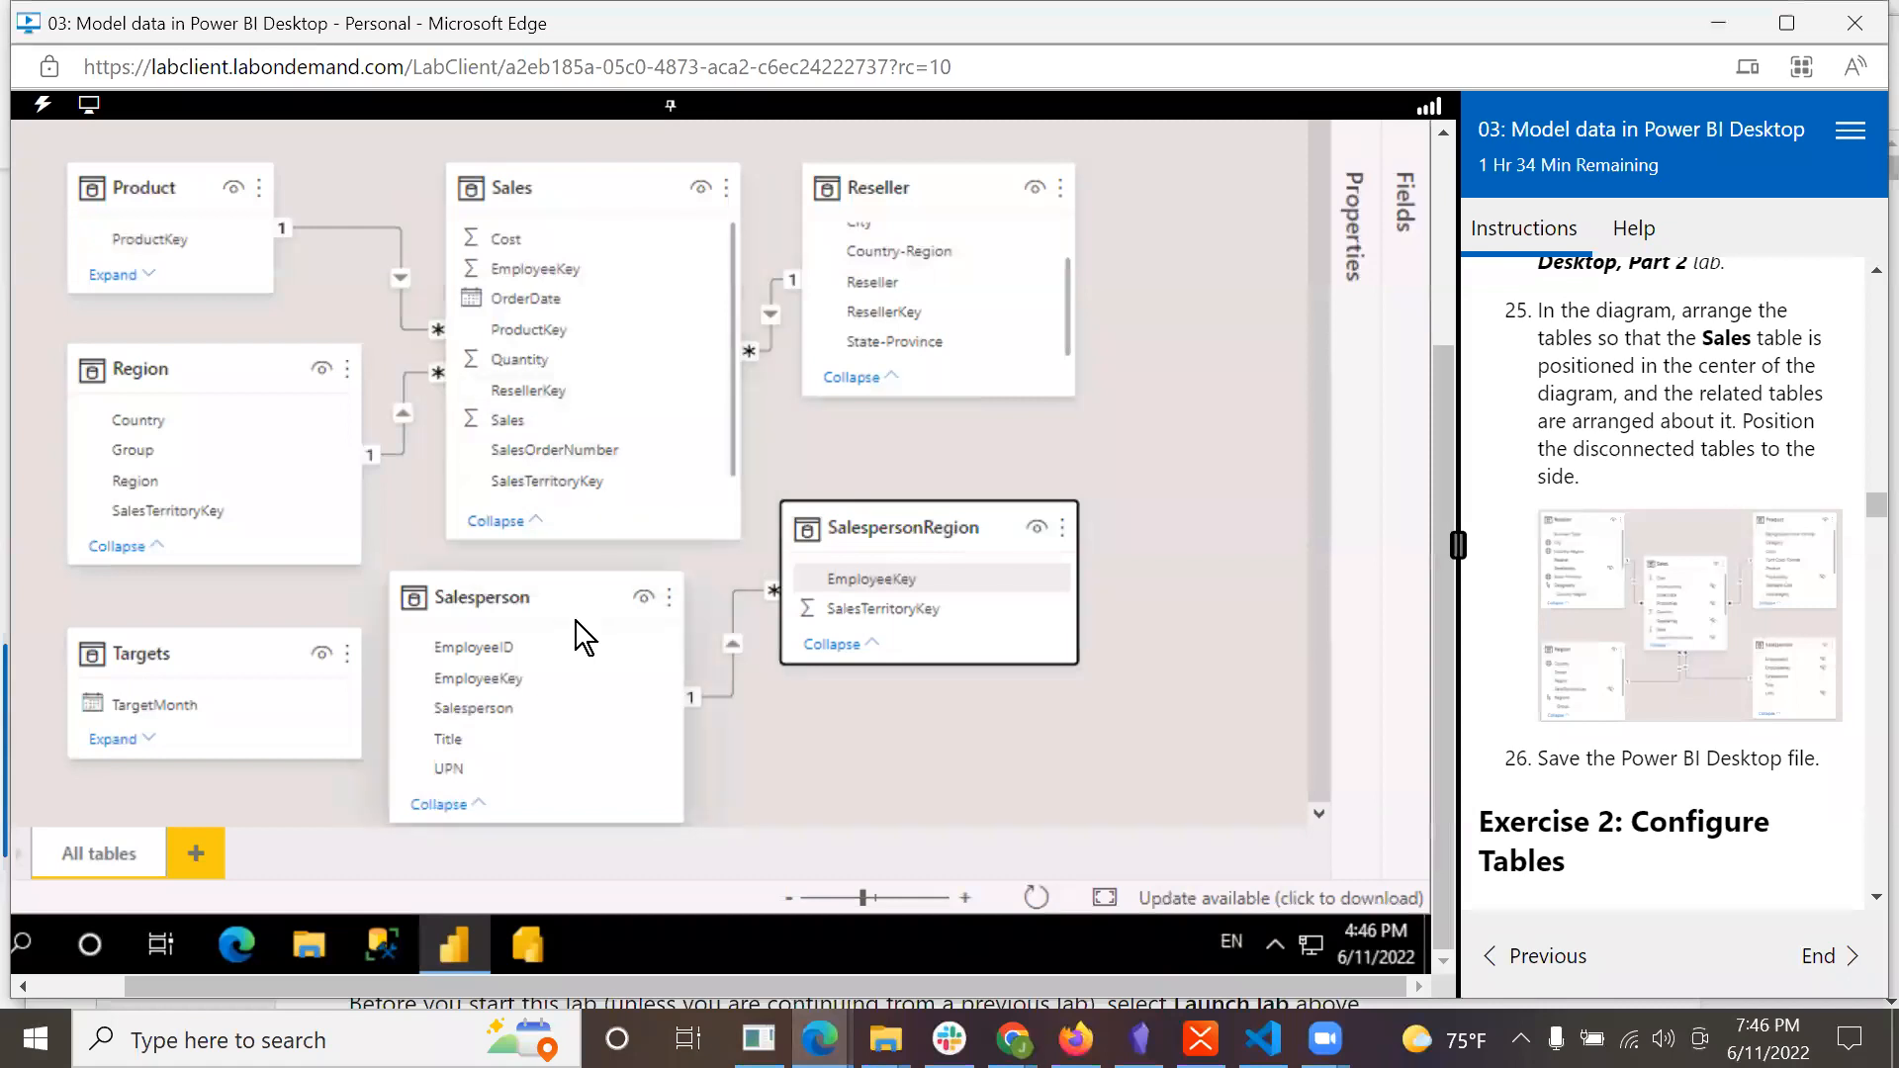
Delete the relationship between Salesperson and SalespersonRegion, and relate Salesperson's EmployeeKey column to EmployeeKey in Sales.
scroll(1712, 677, up, 5)
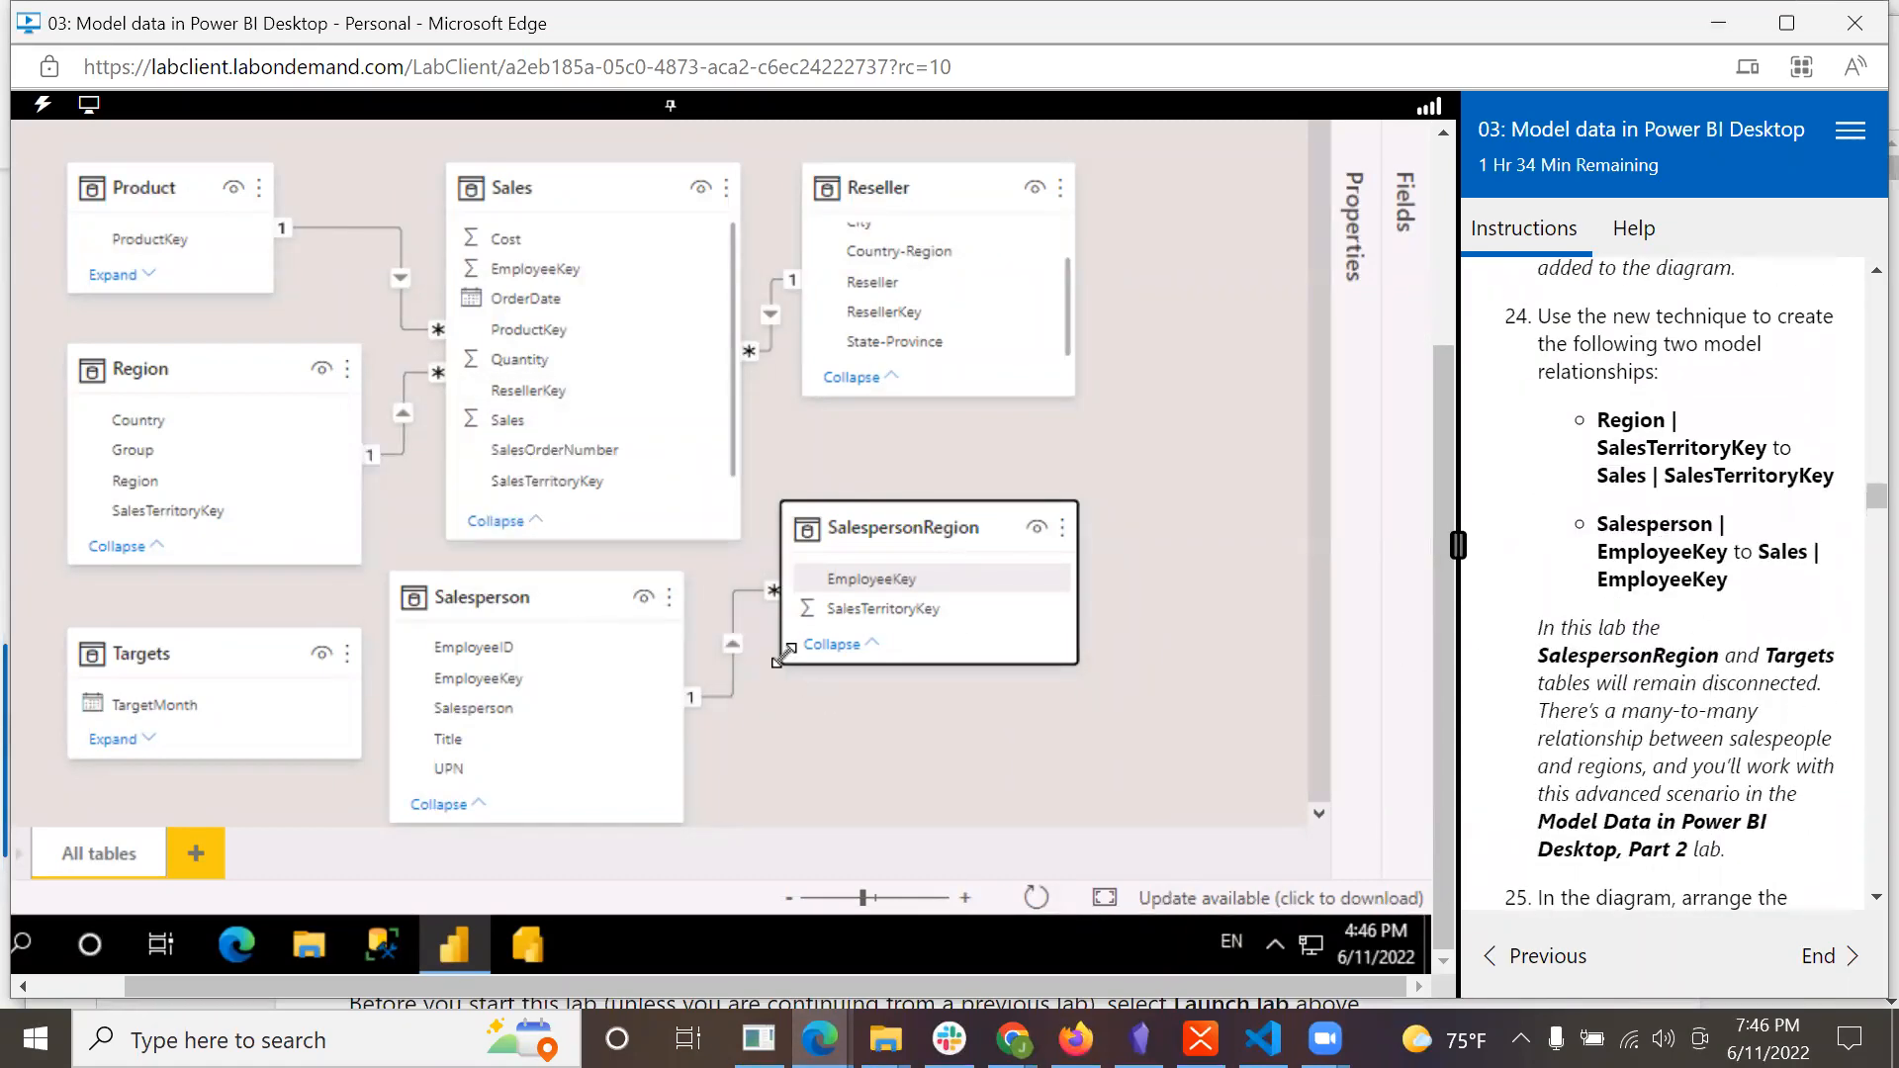
right_click(733, 643)
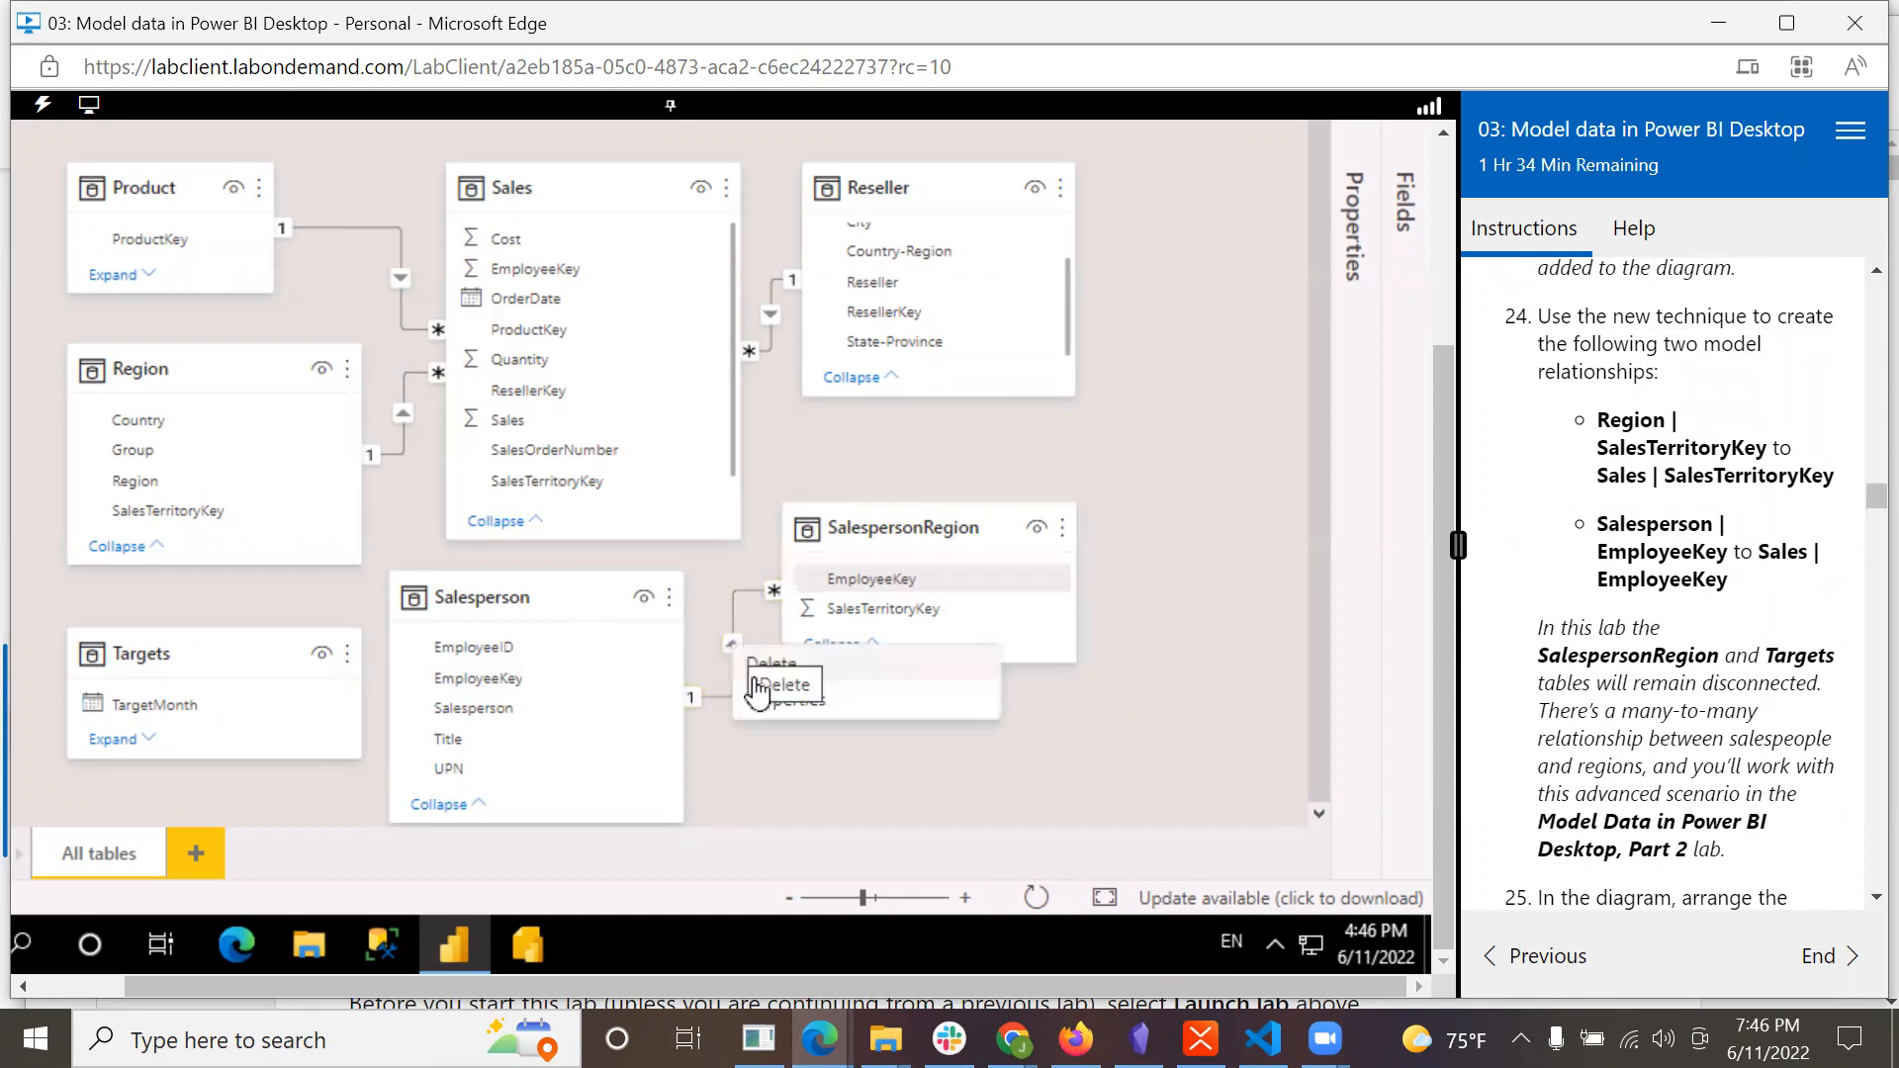
click(752, 674)
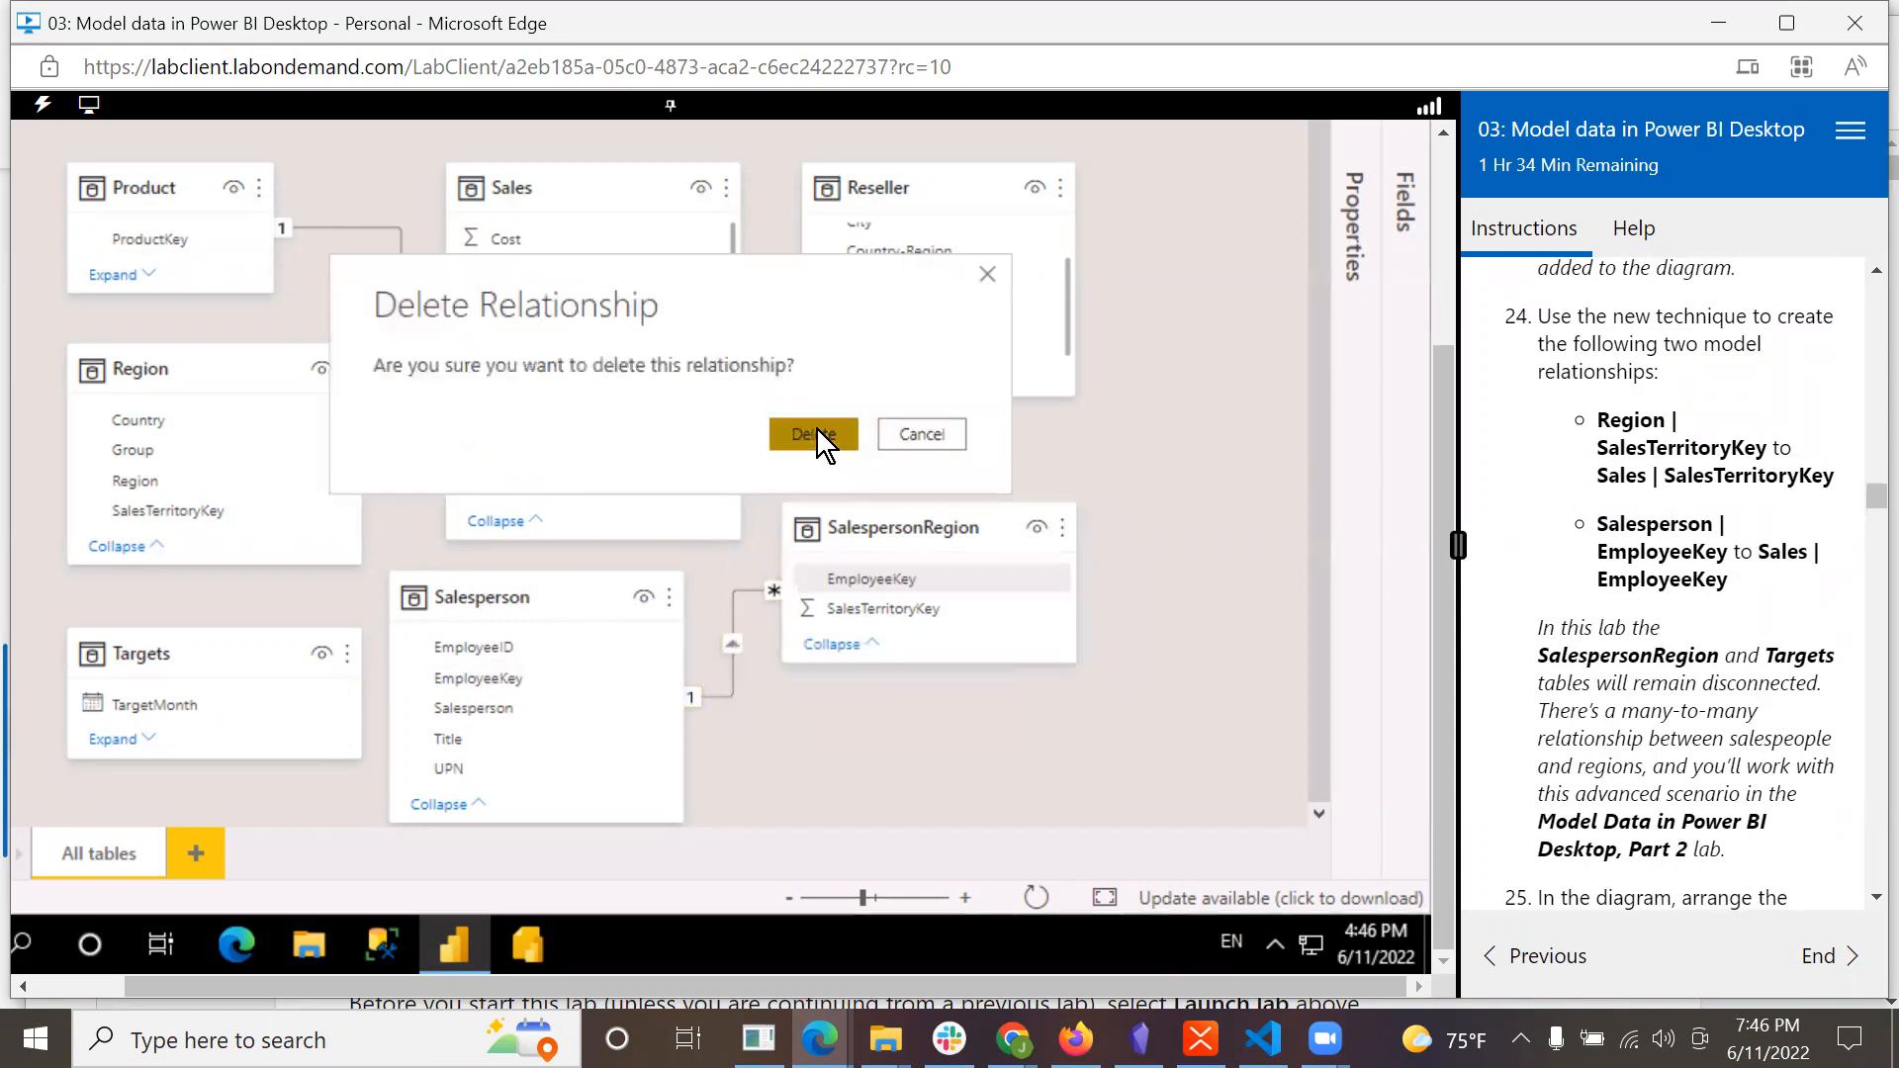
click(813, 433)
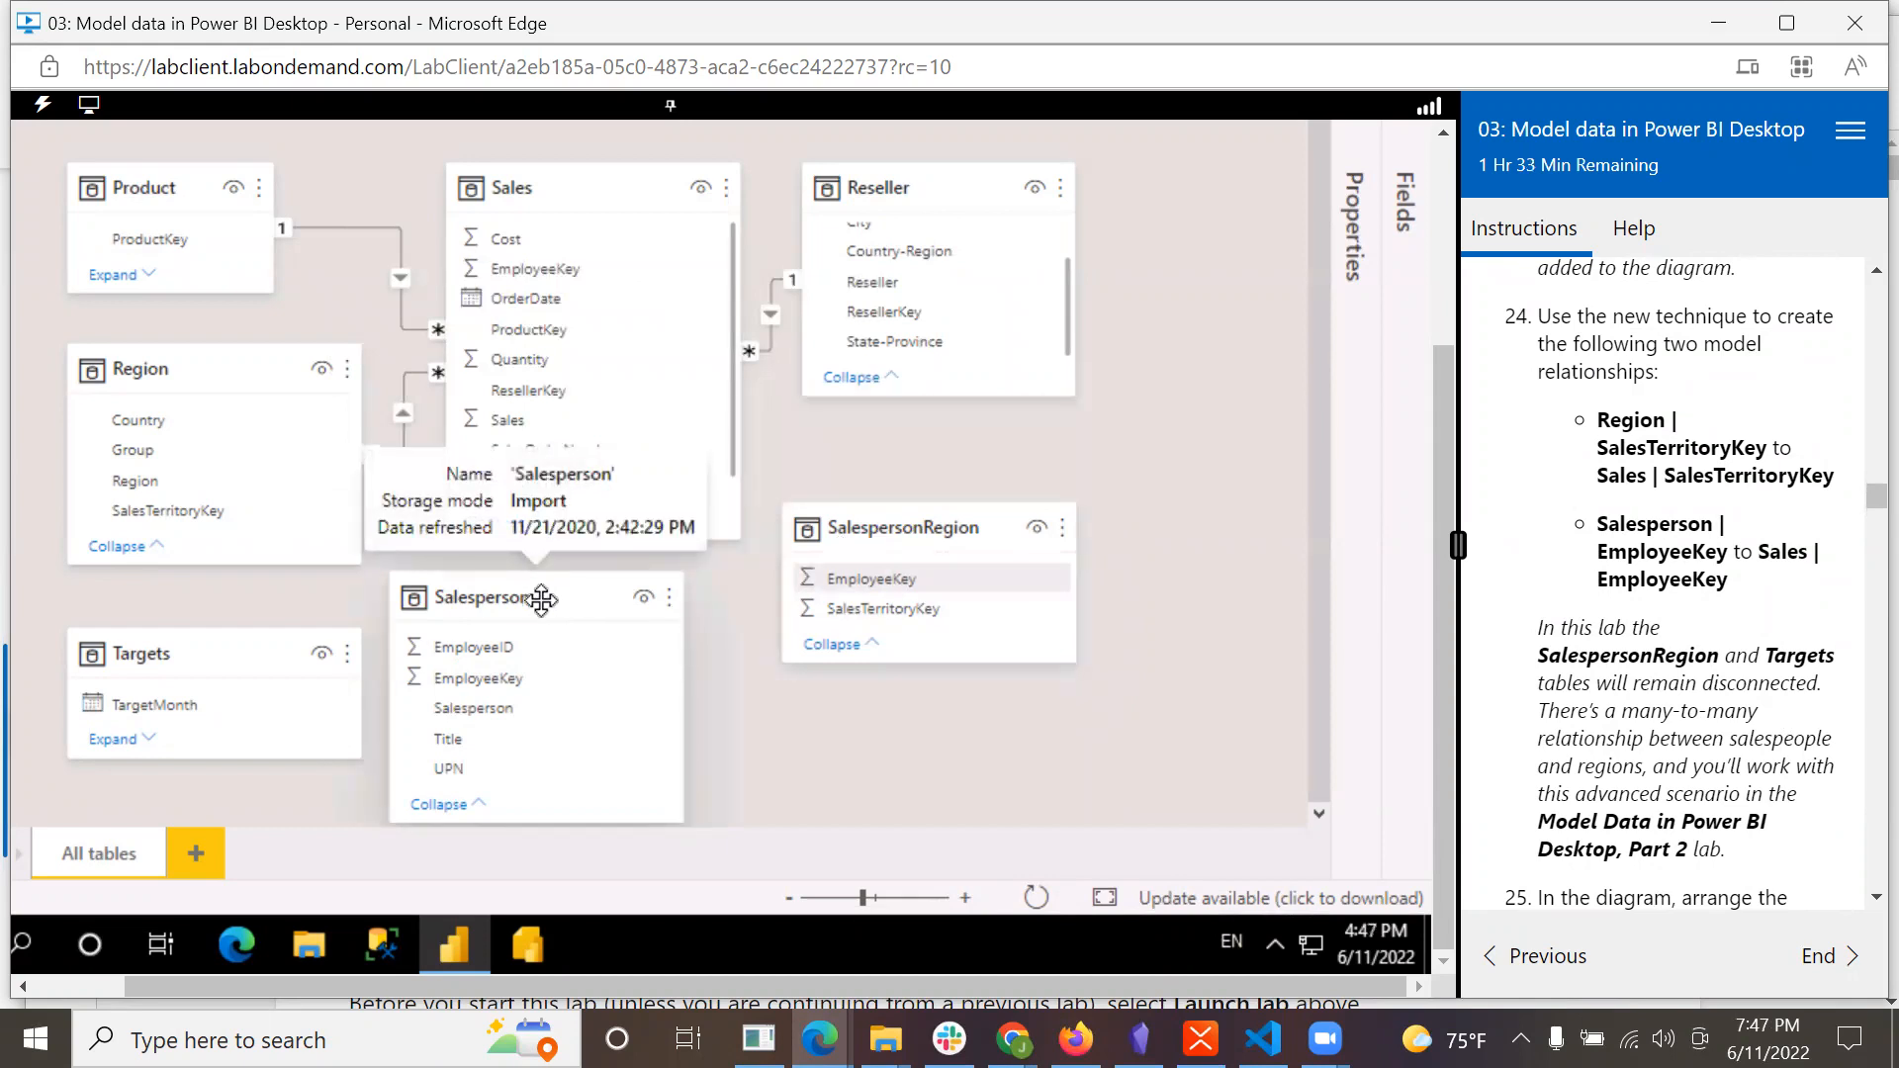
click(514, 681)
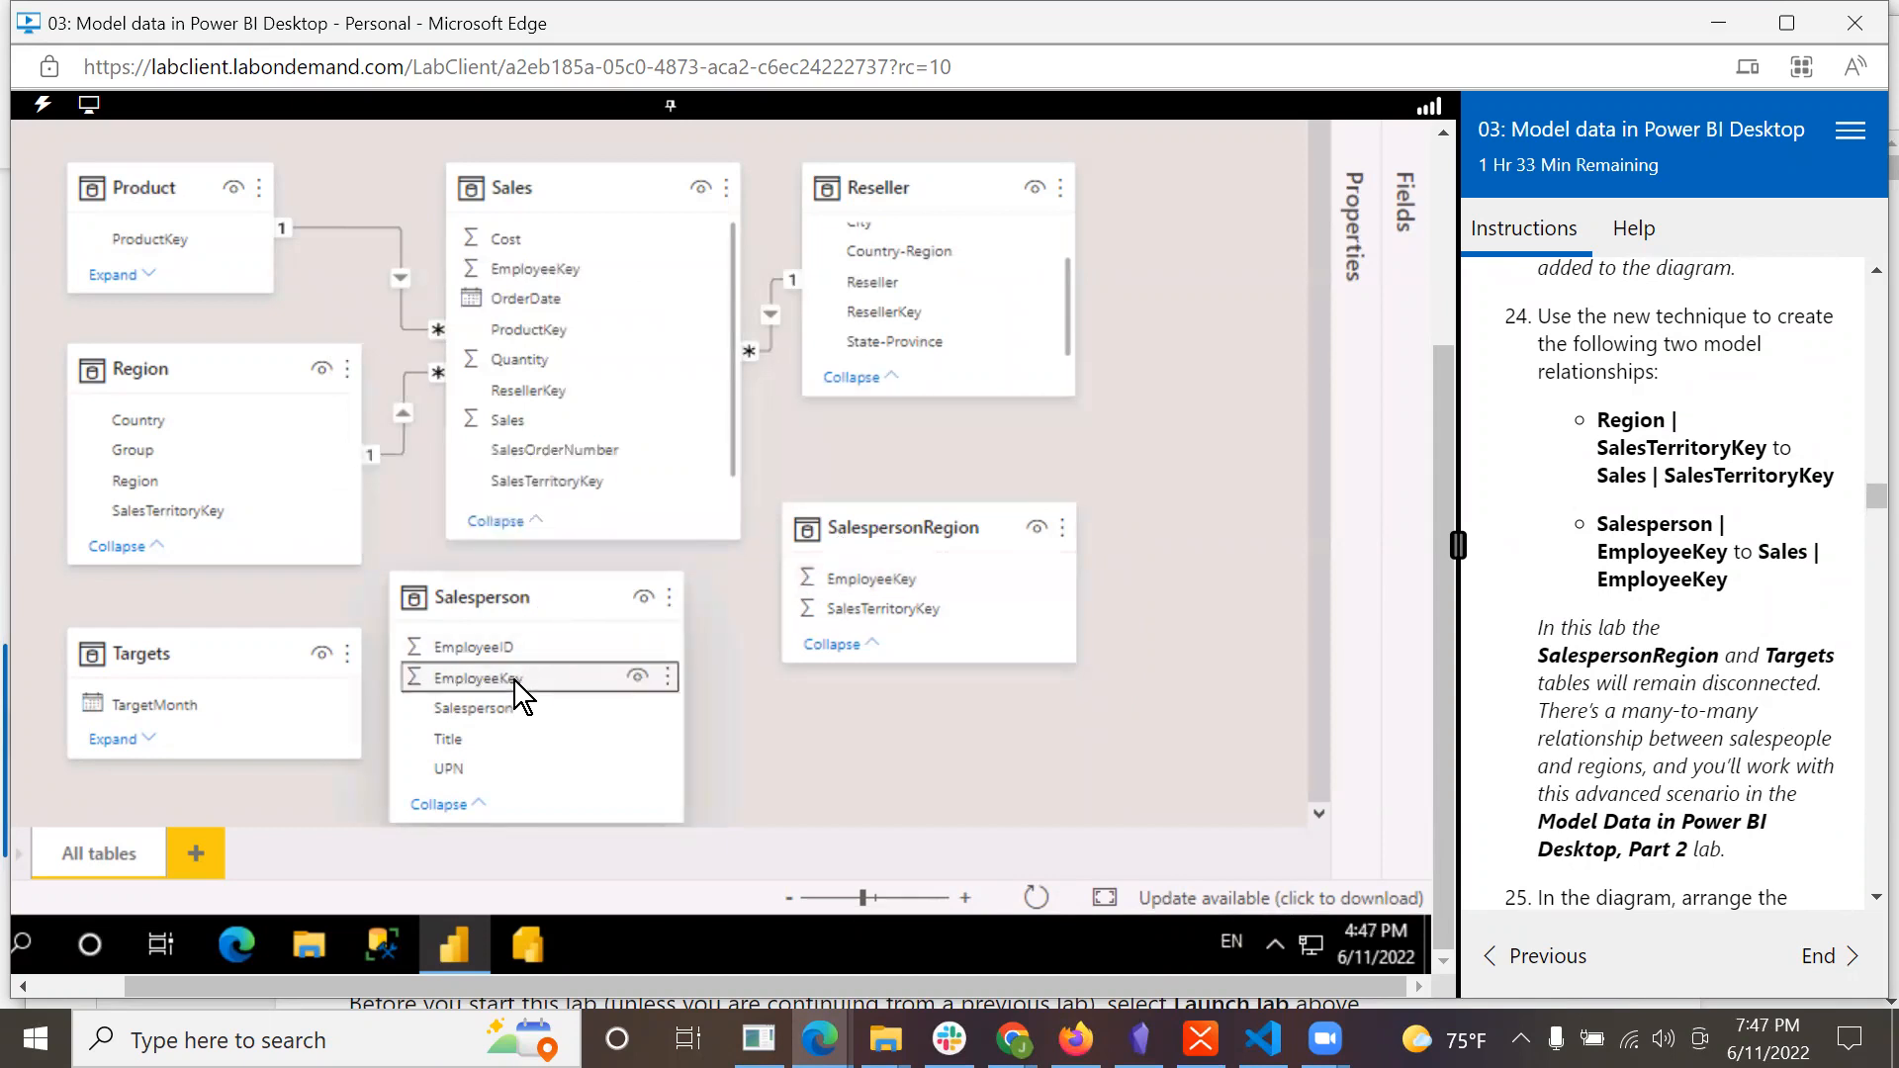
drag(514, 678, 635, 261)
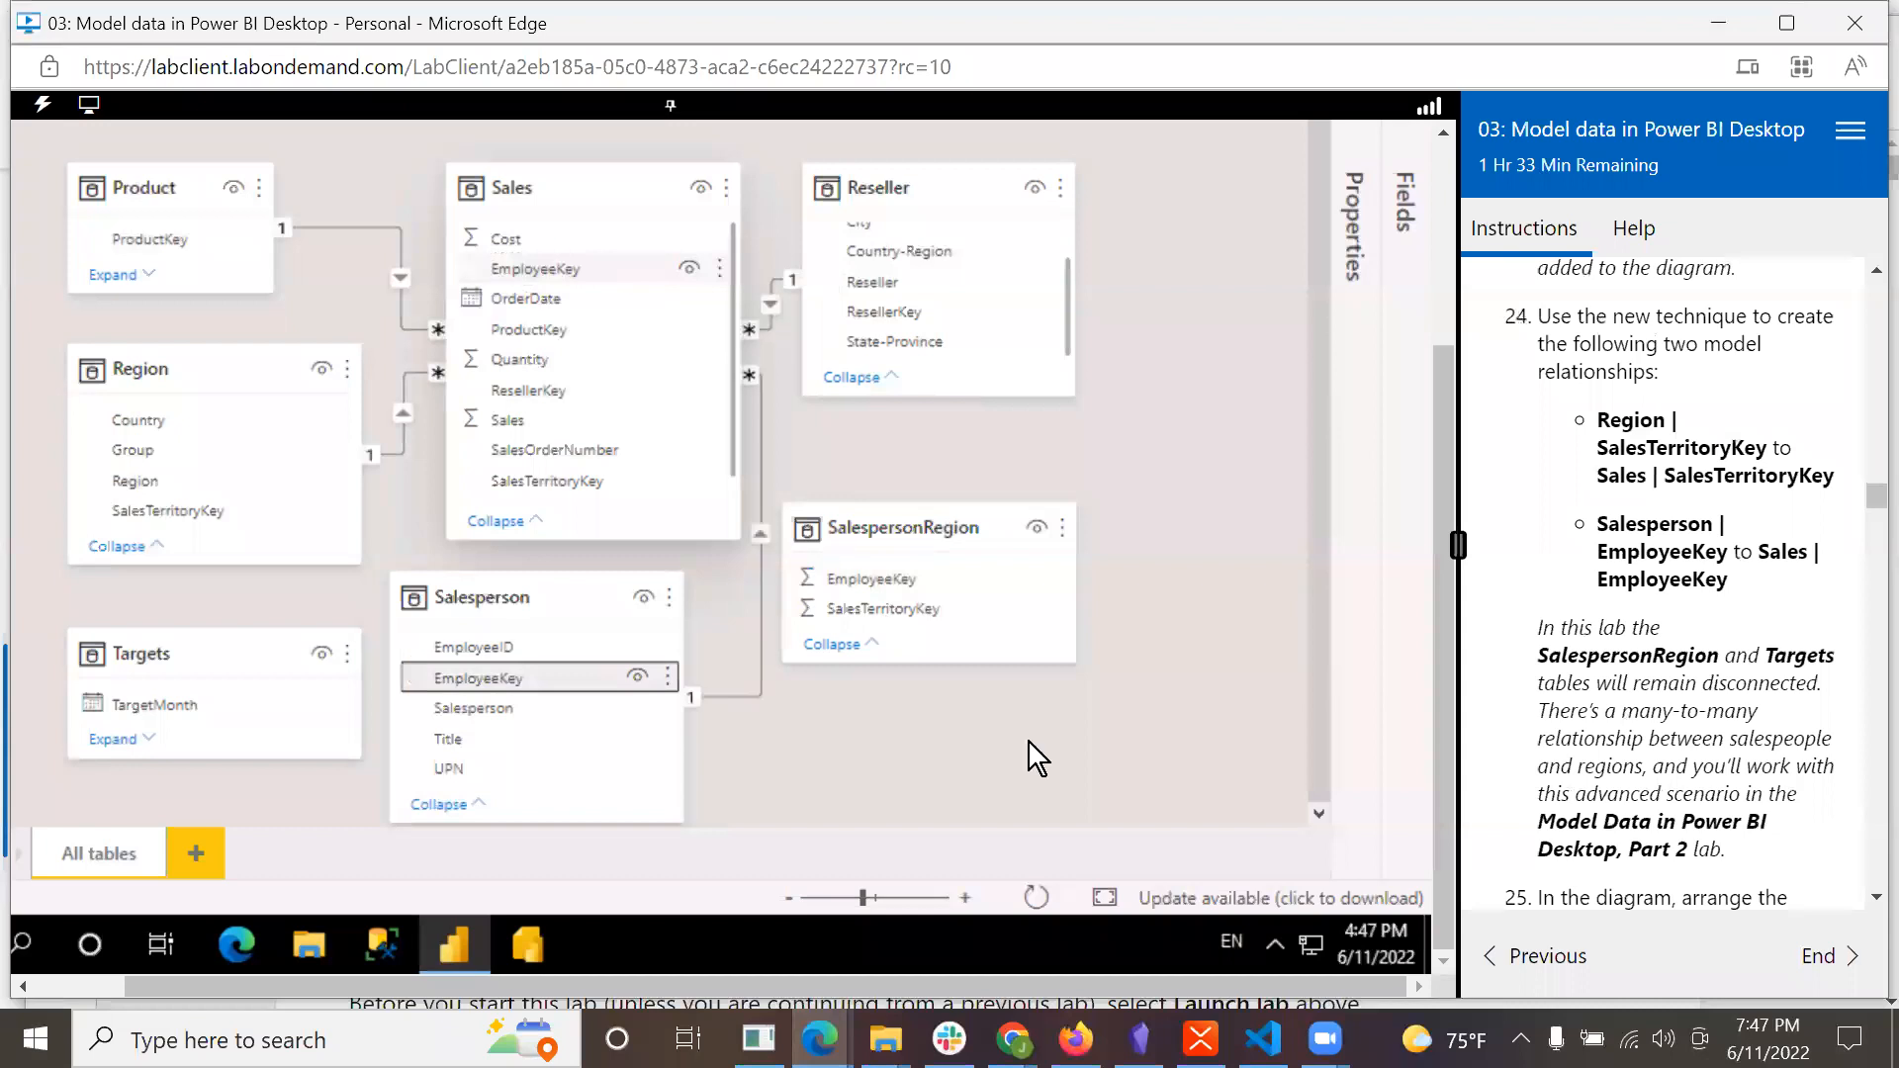
Move the Salesperson card beneath Reseller and place the disconnected SalespersonRegion card beneath Sales, beside Targets.
drag(905, 519, 994, 573)
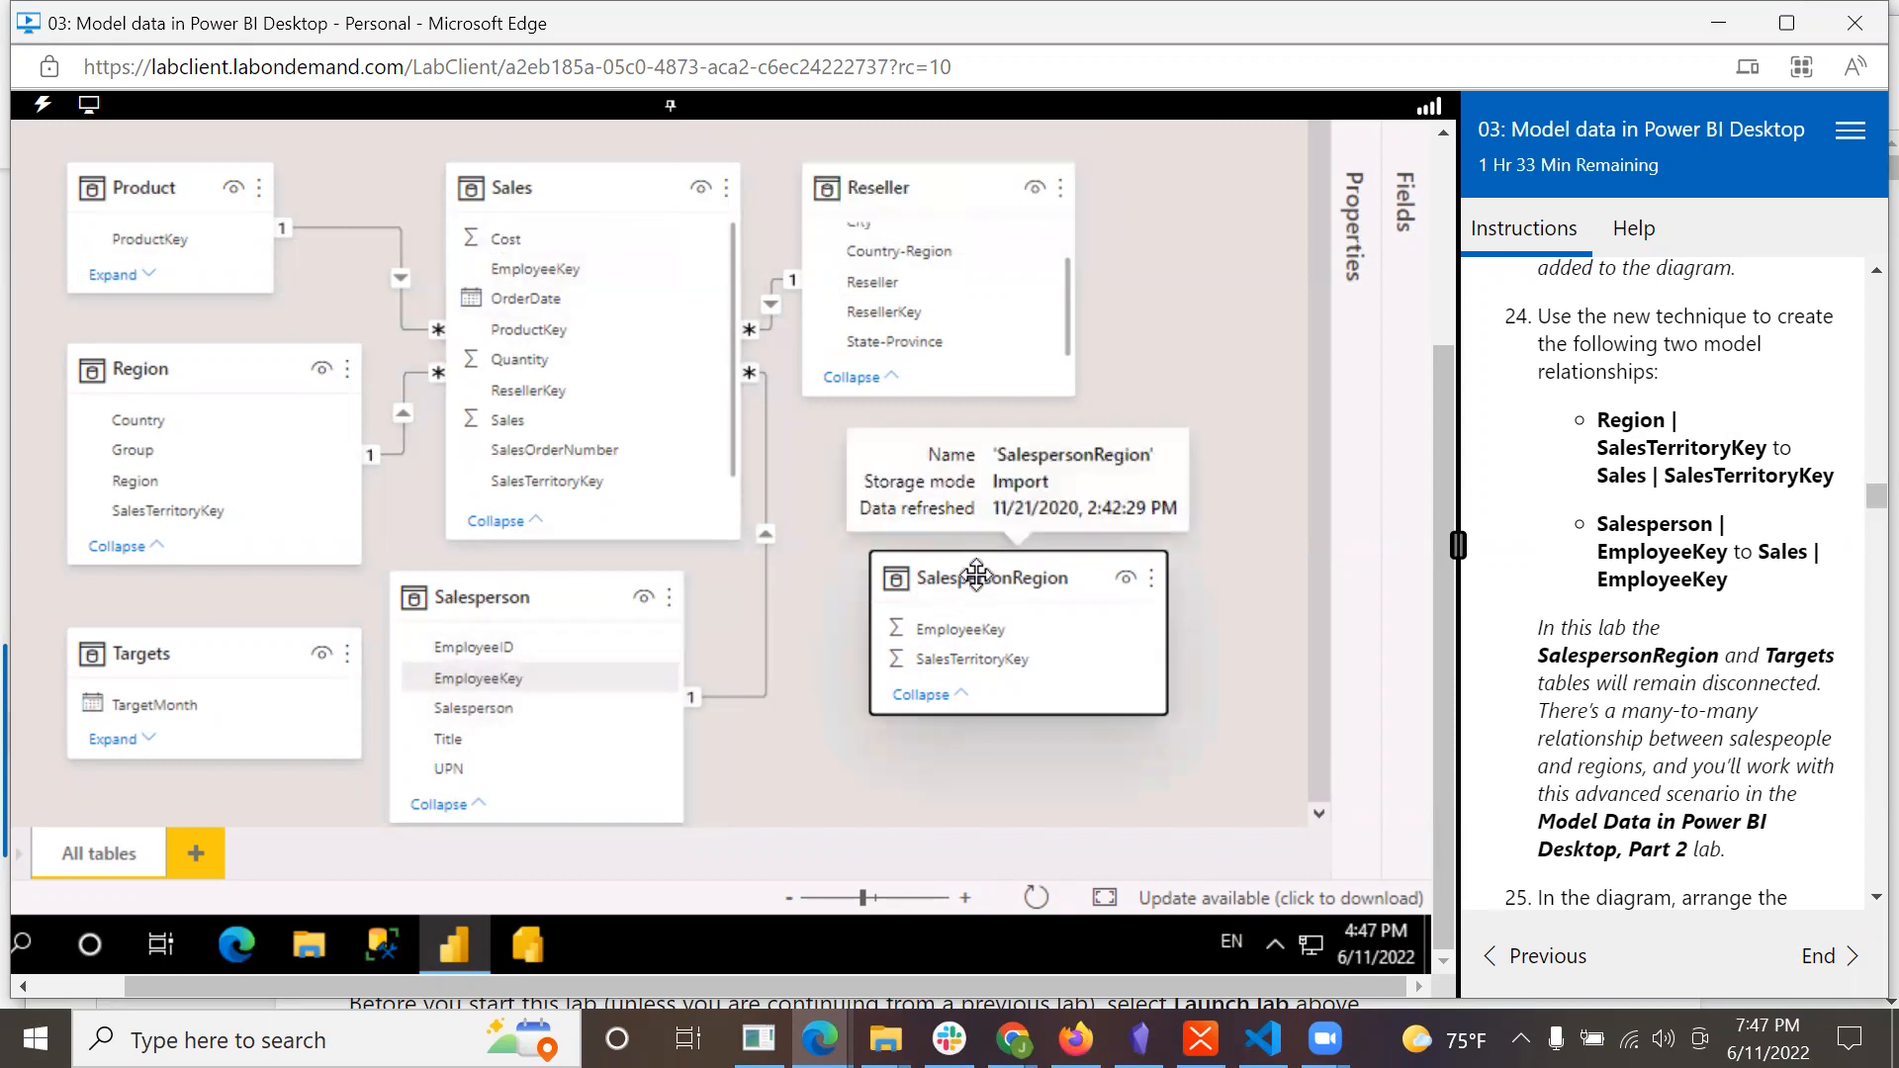
drag(979, 567, 1050, 674)
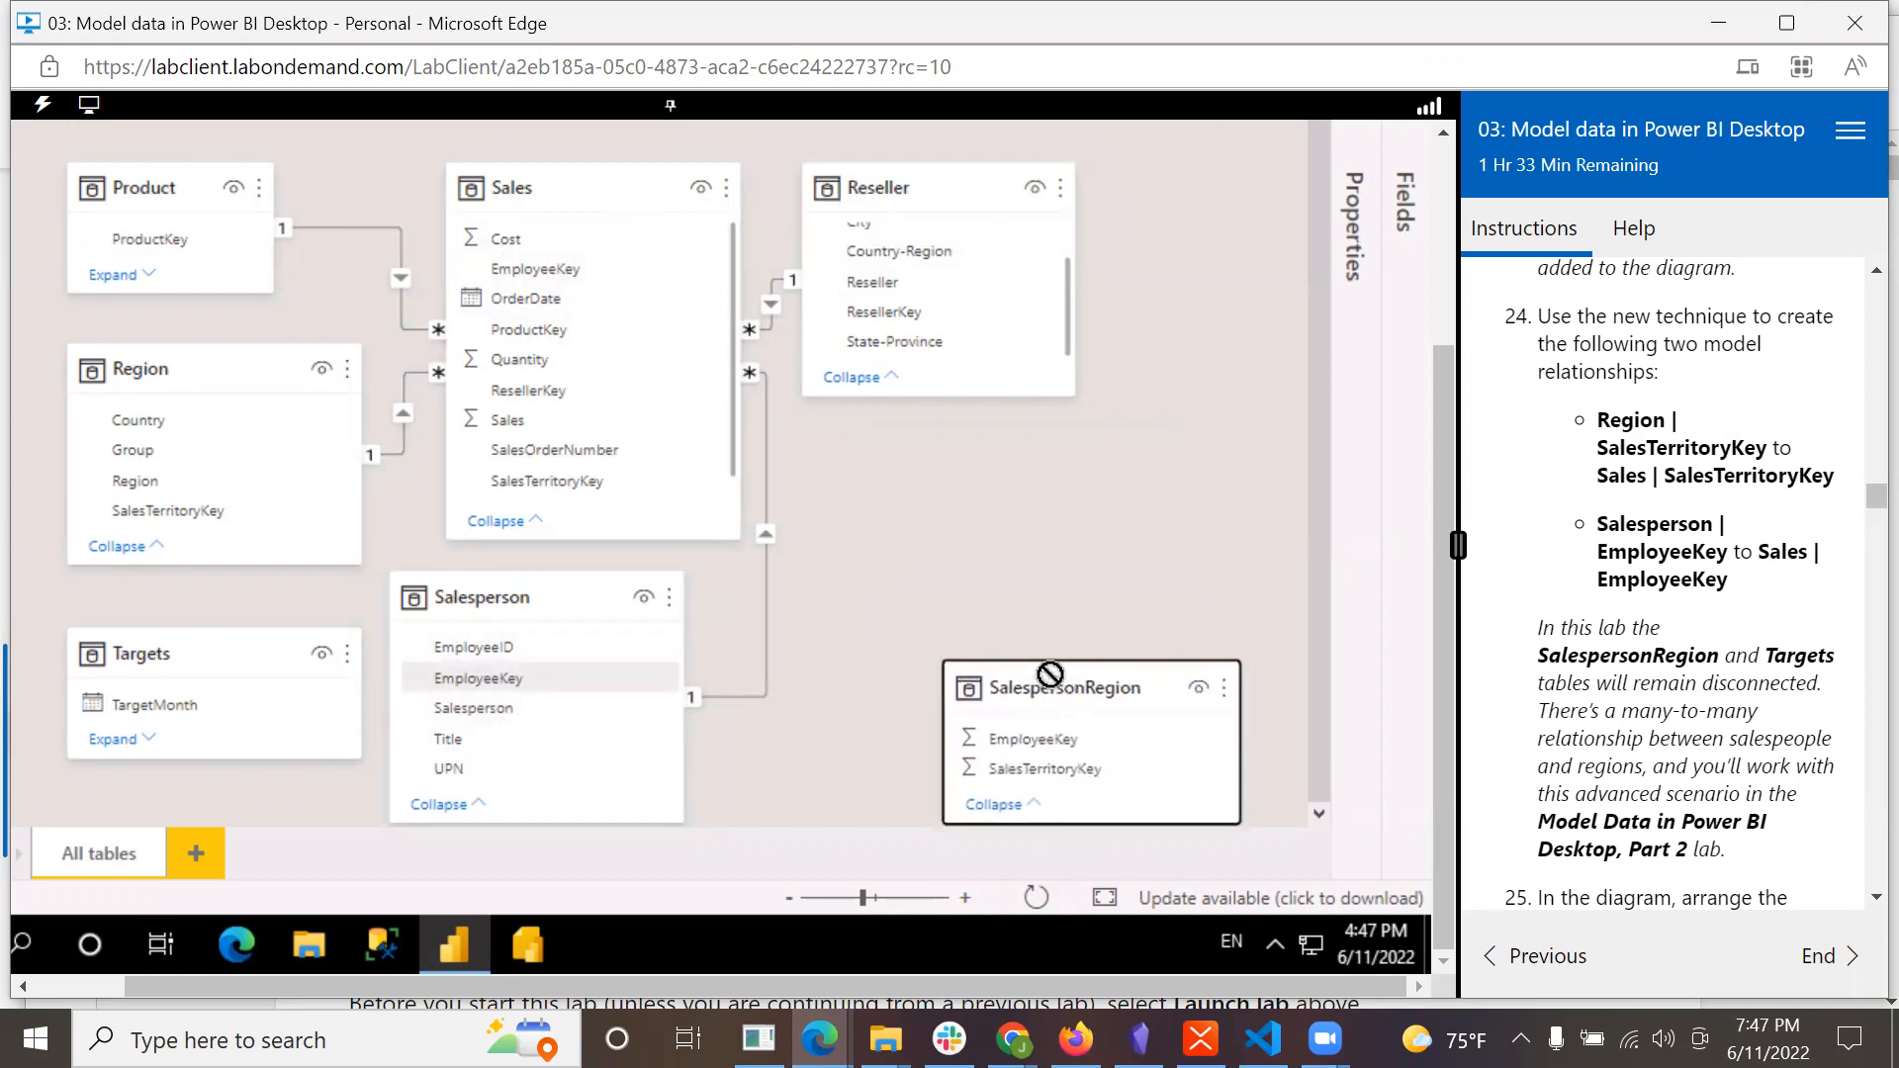
drag(526, 598, 935, 429)
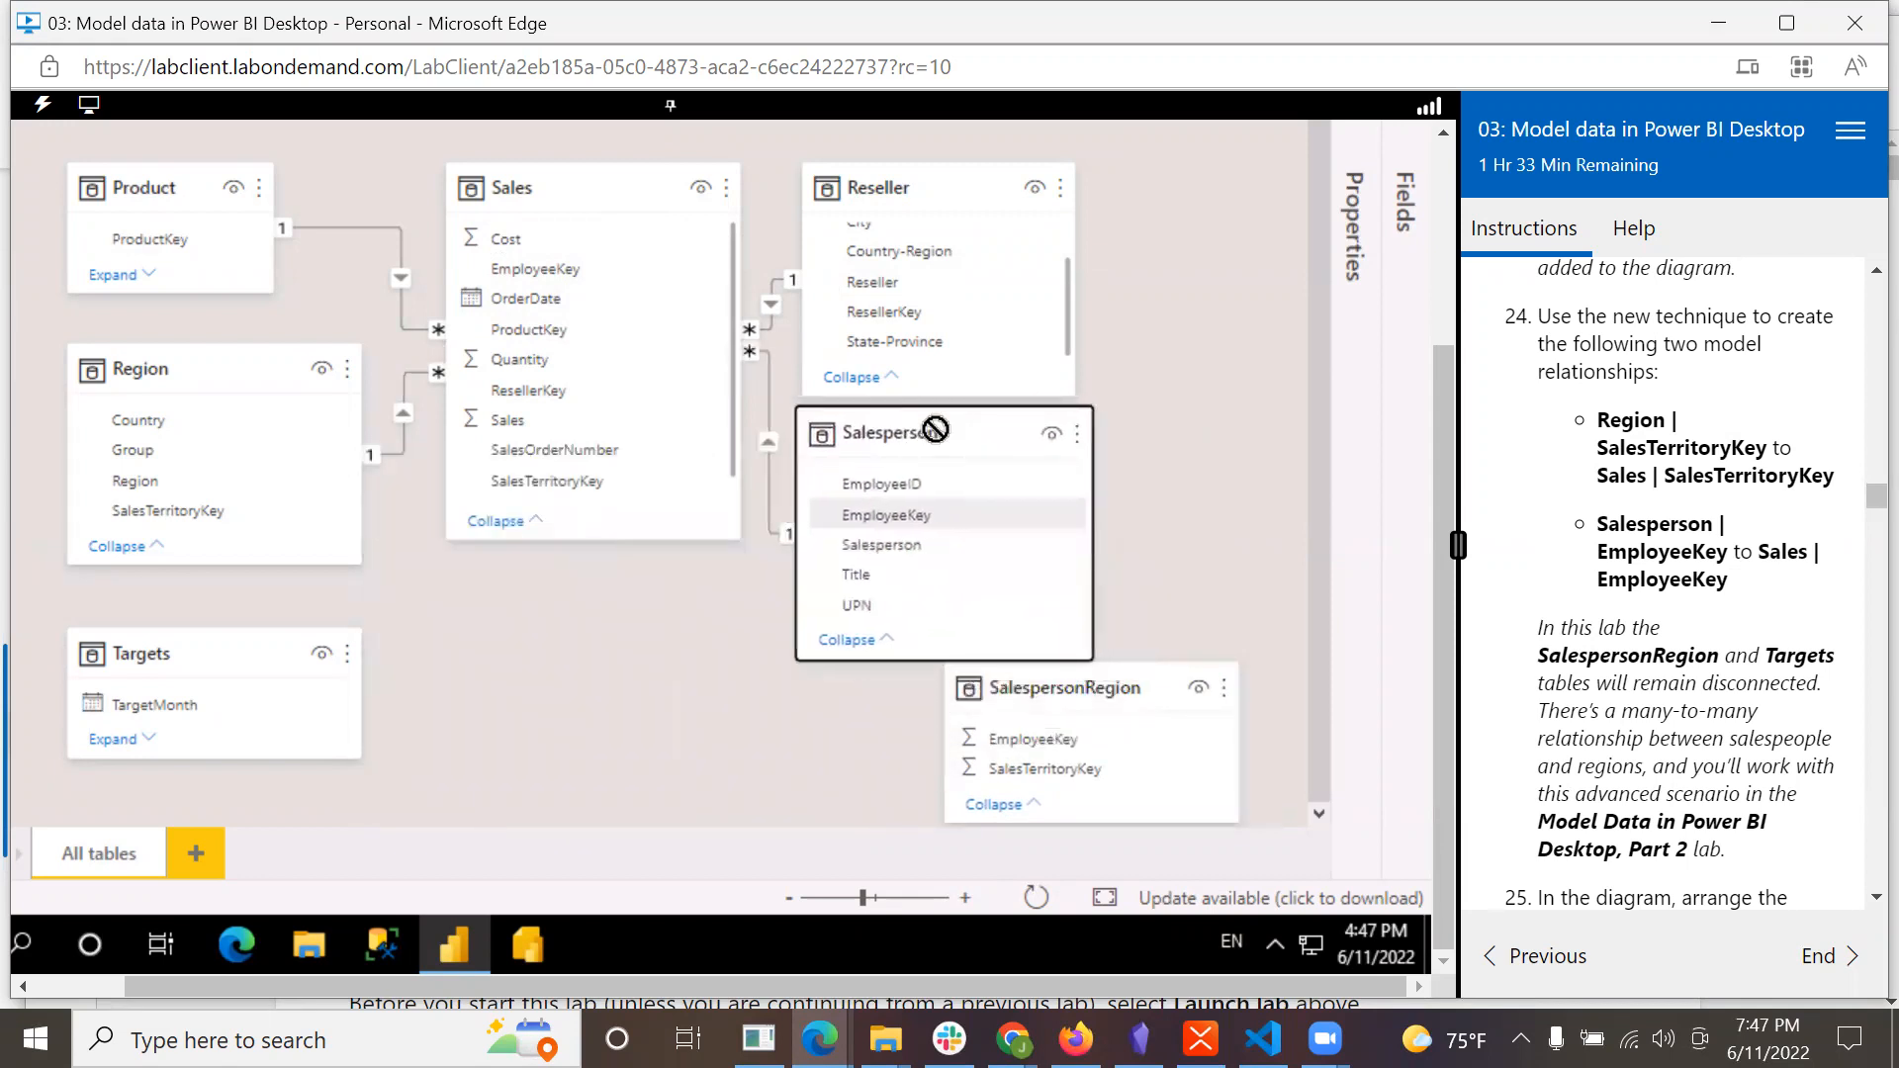
click(1156, 686)
drag(1156, 686, 629, 637)
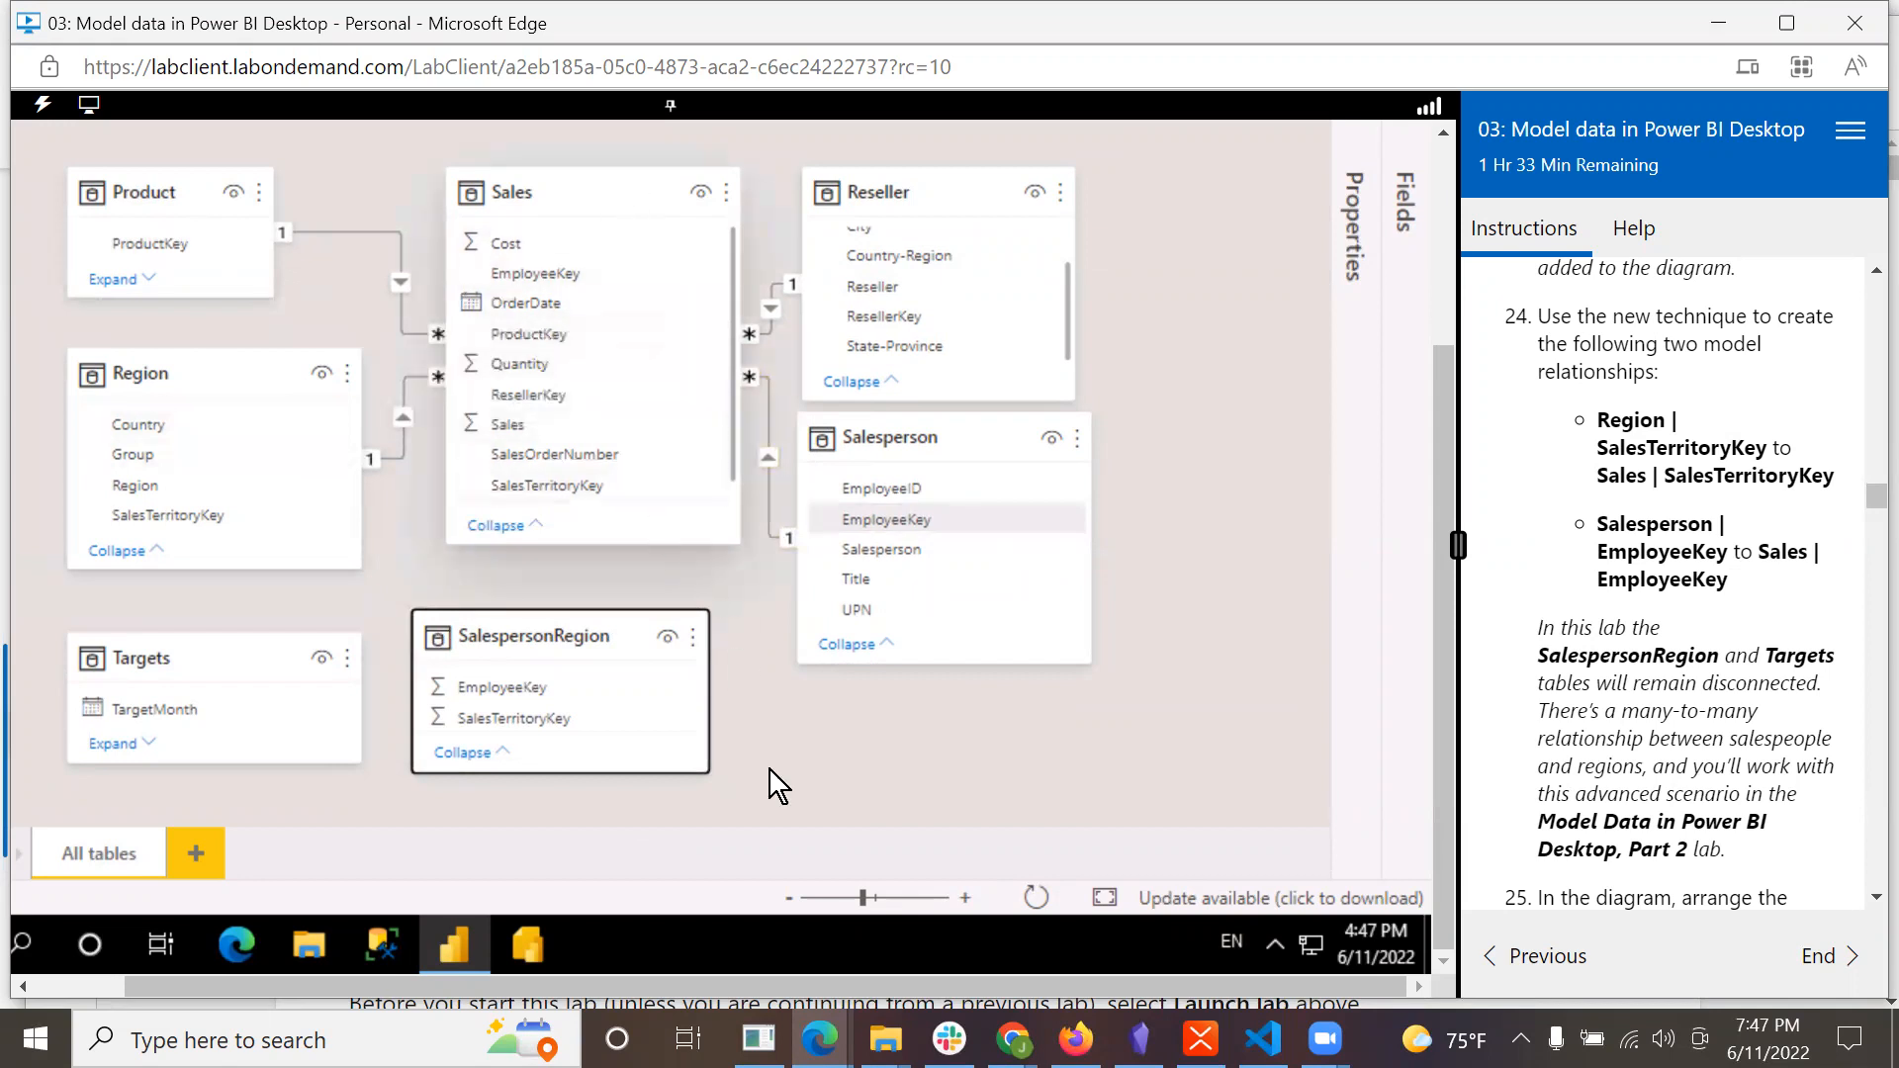
Check the table layout and relationships against the reference diagram image and reread lab tasks 24 to 26.
mouse_move(819, 1039)
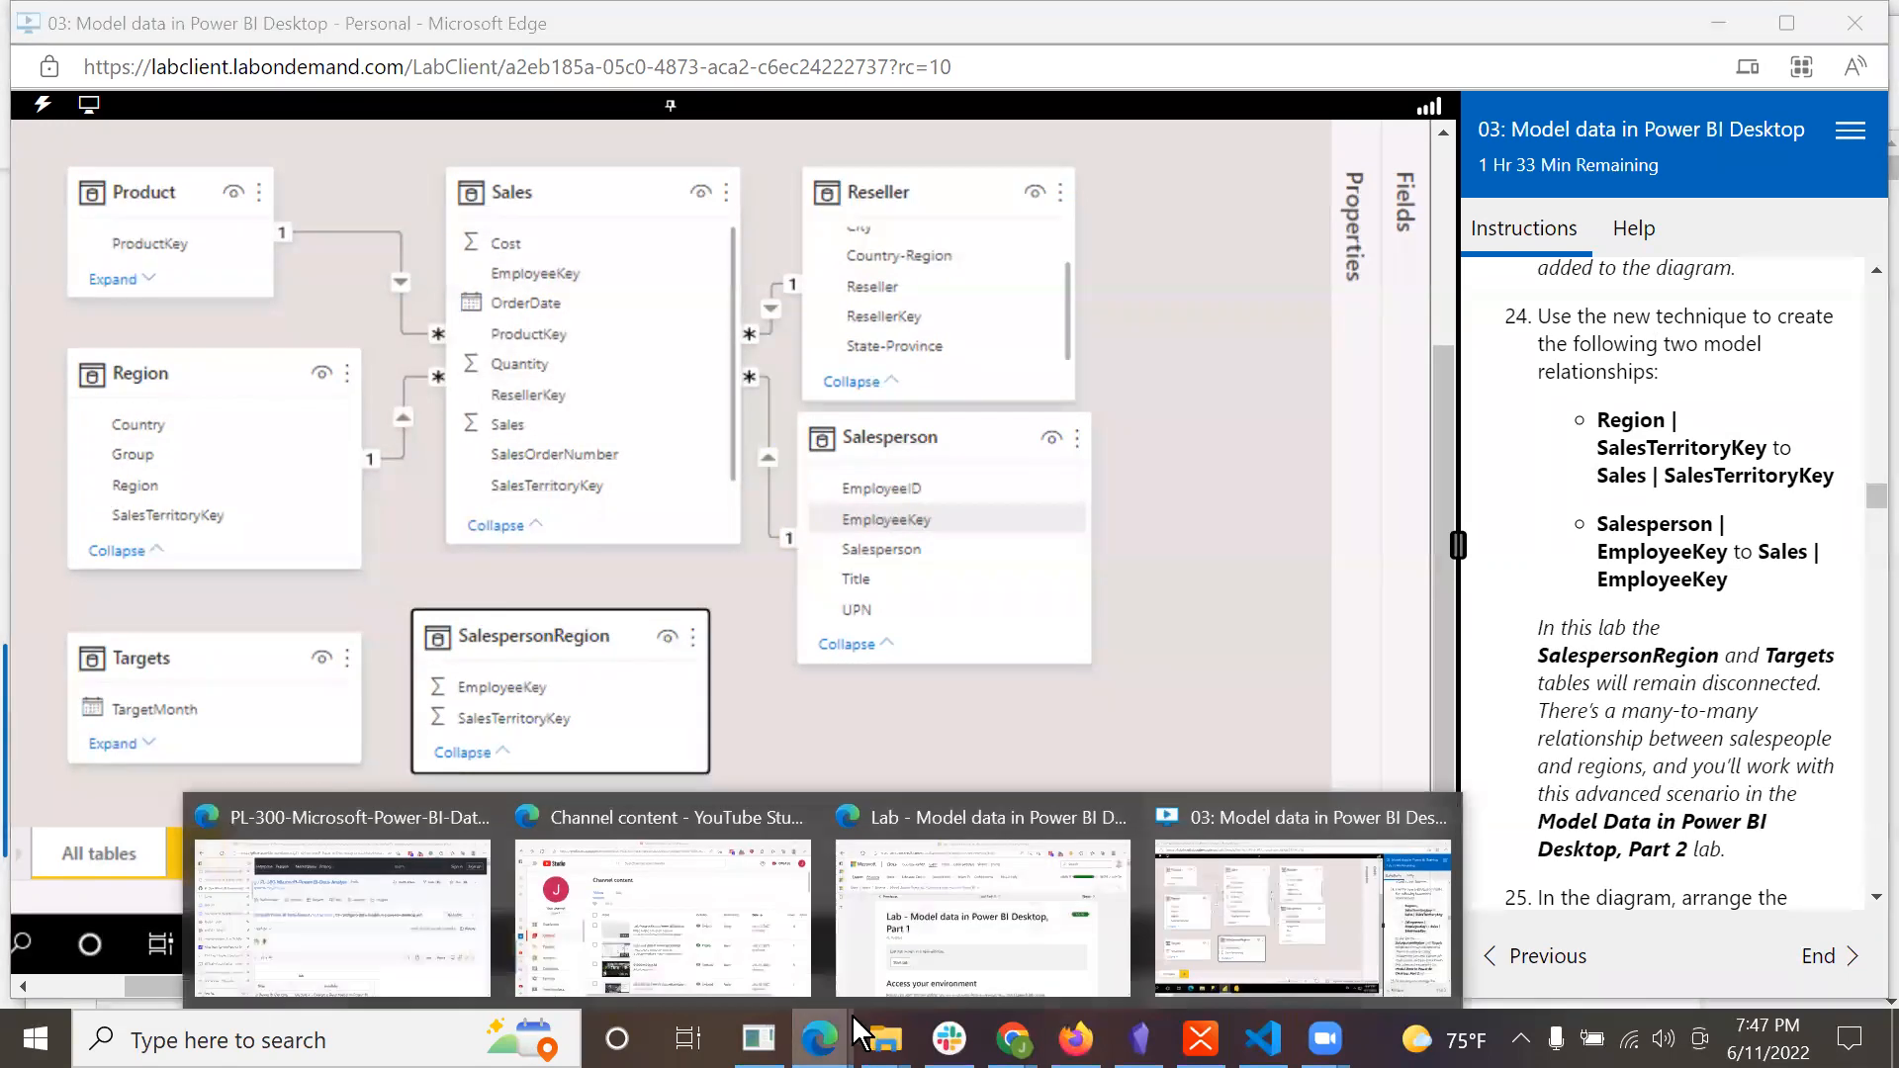
click(1197, 954)
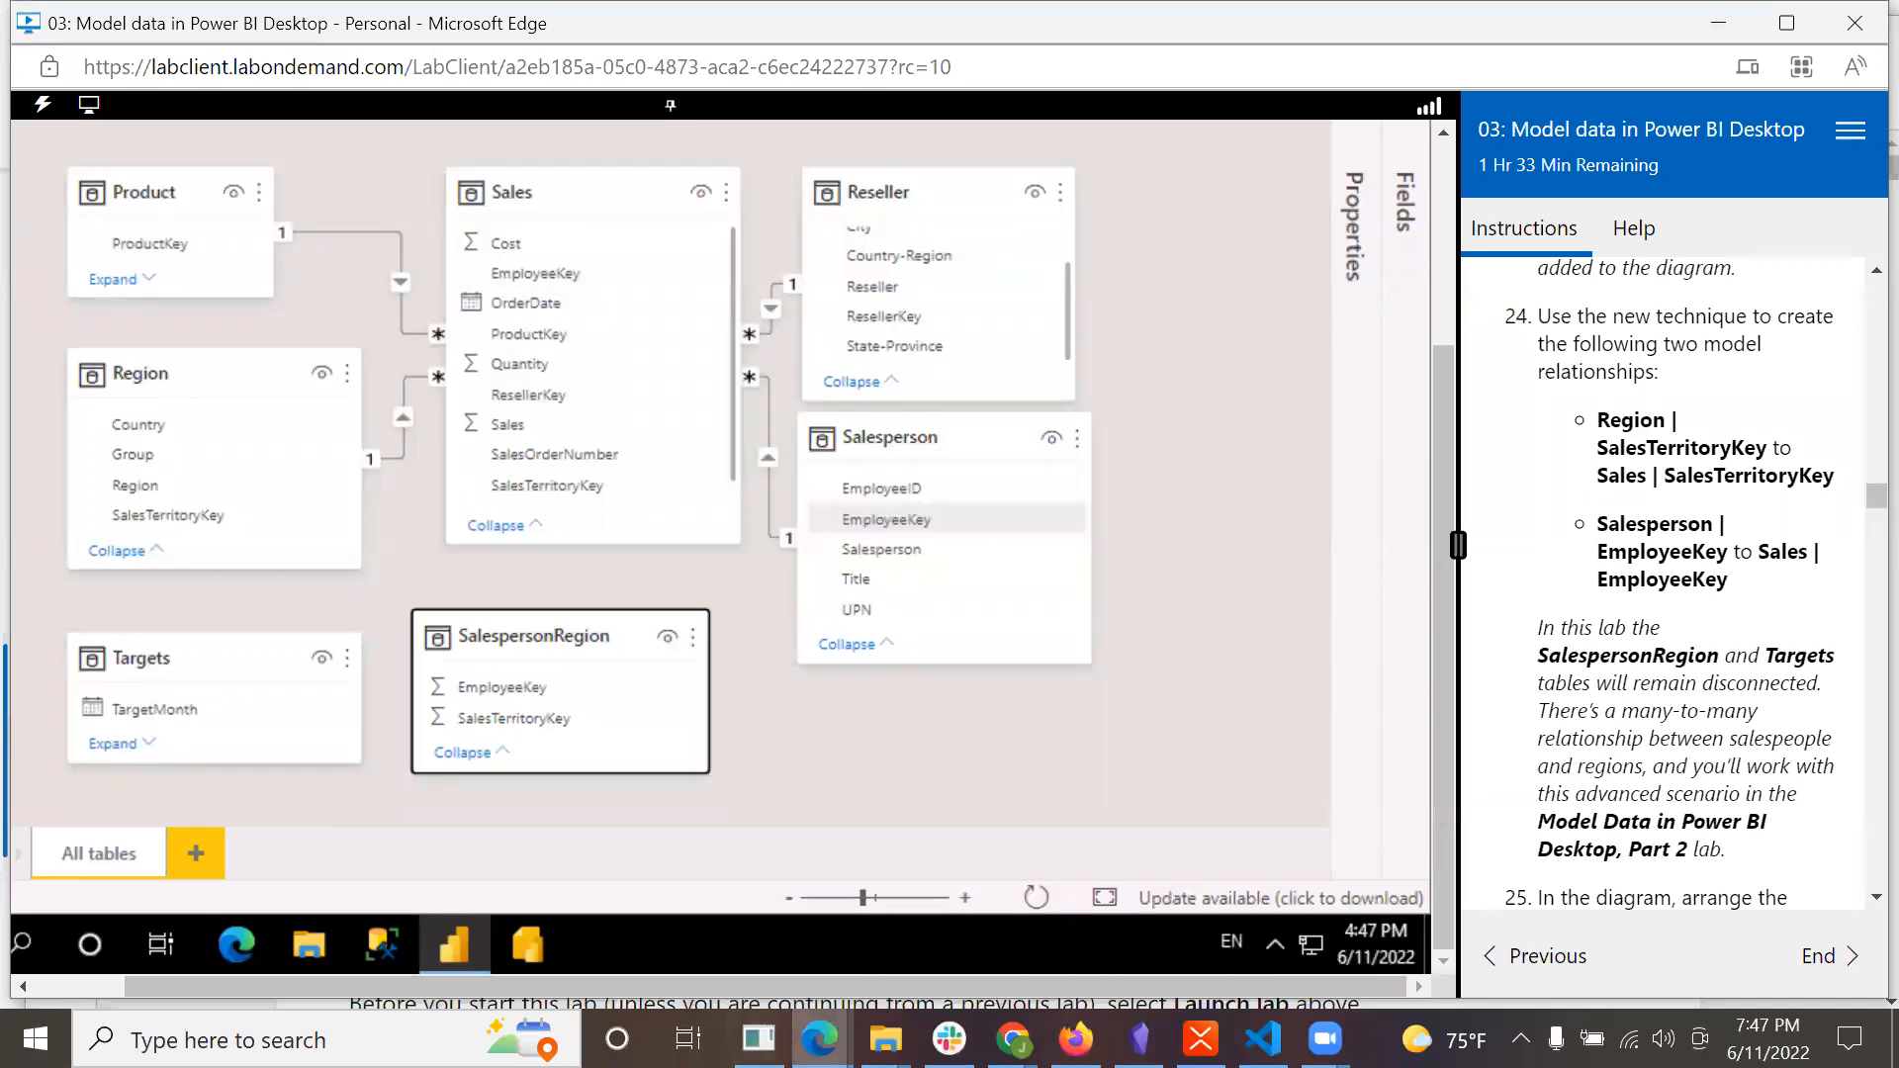
click(820, 1039)
click(1262, 809)
click(819, 1039)
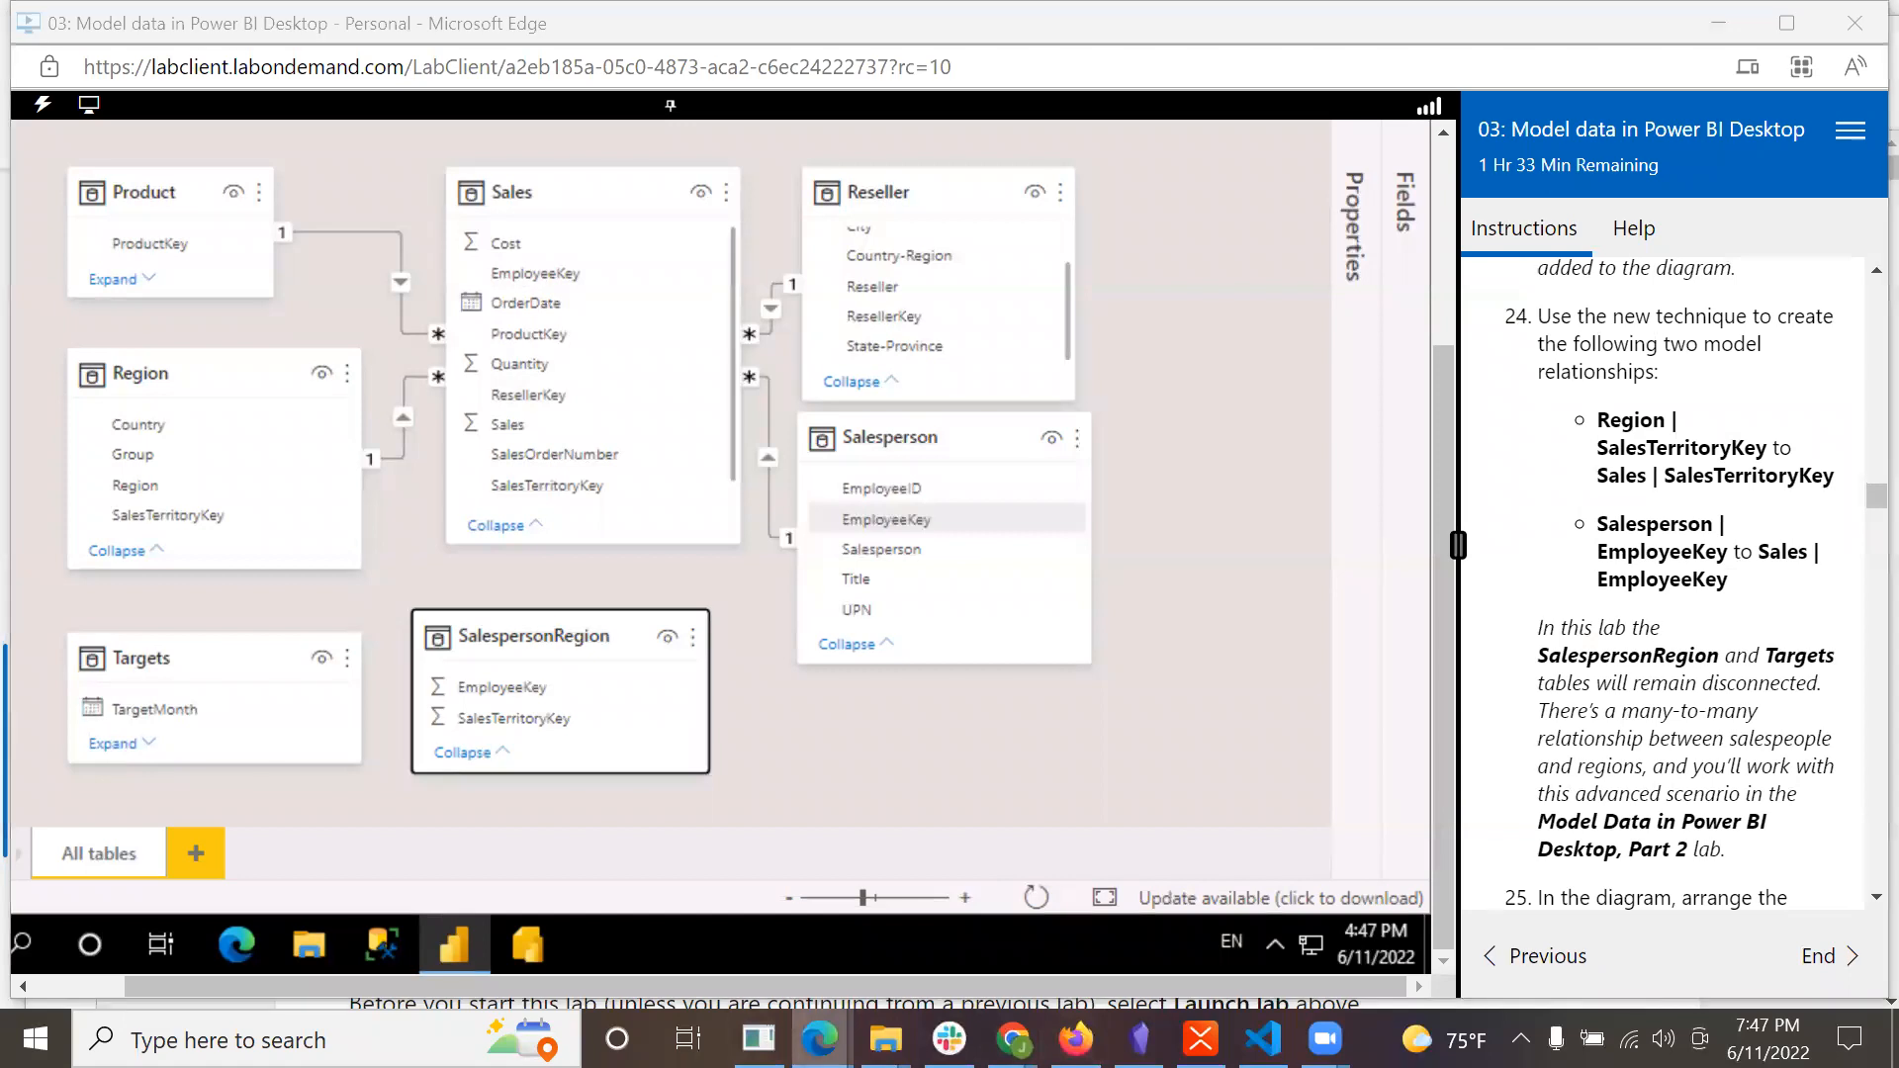
click(947, 946)
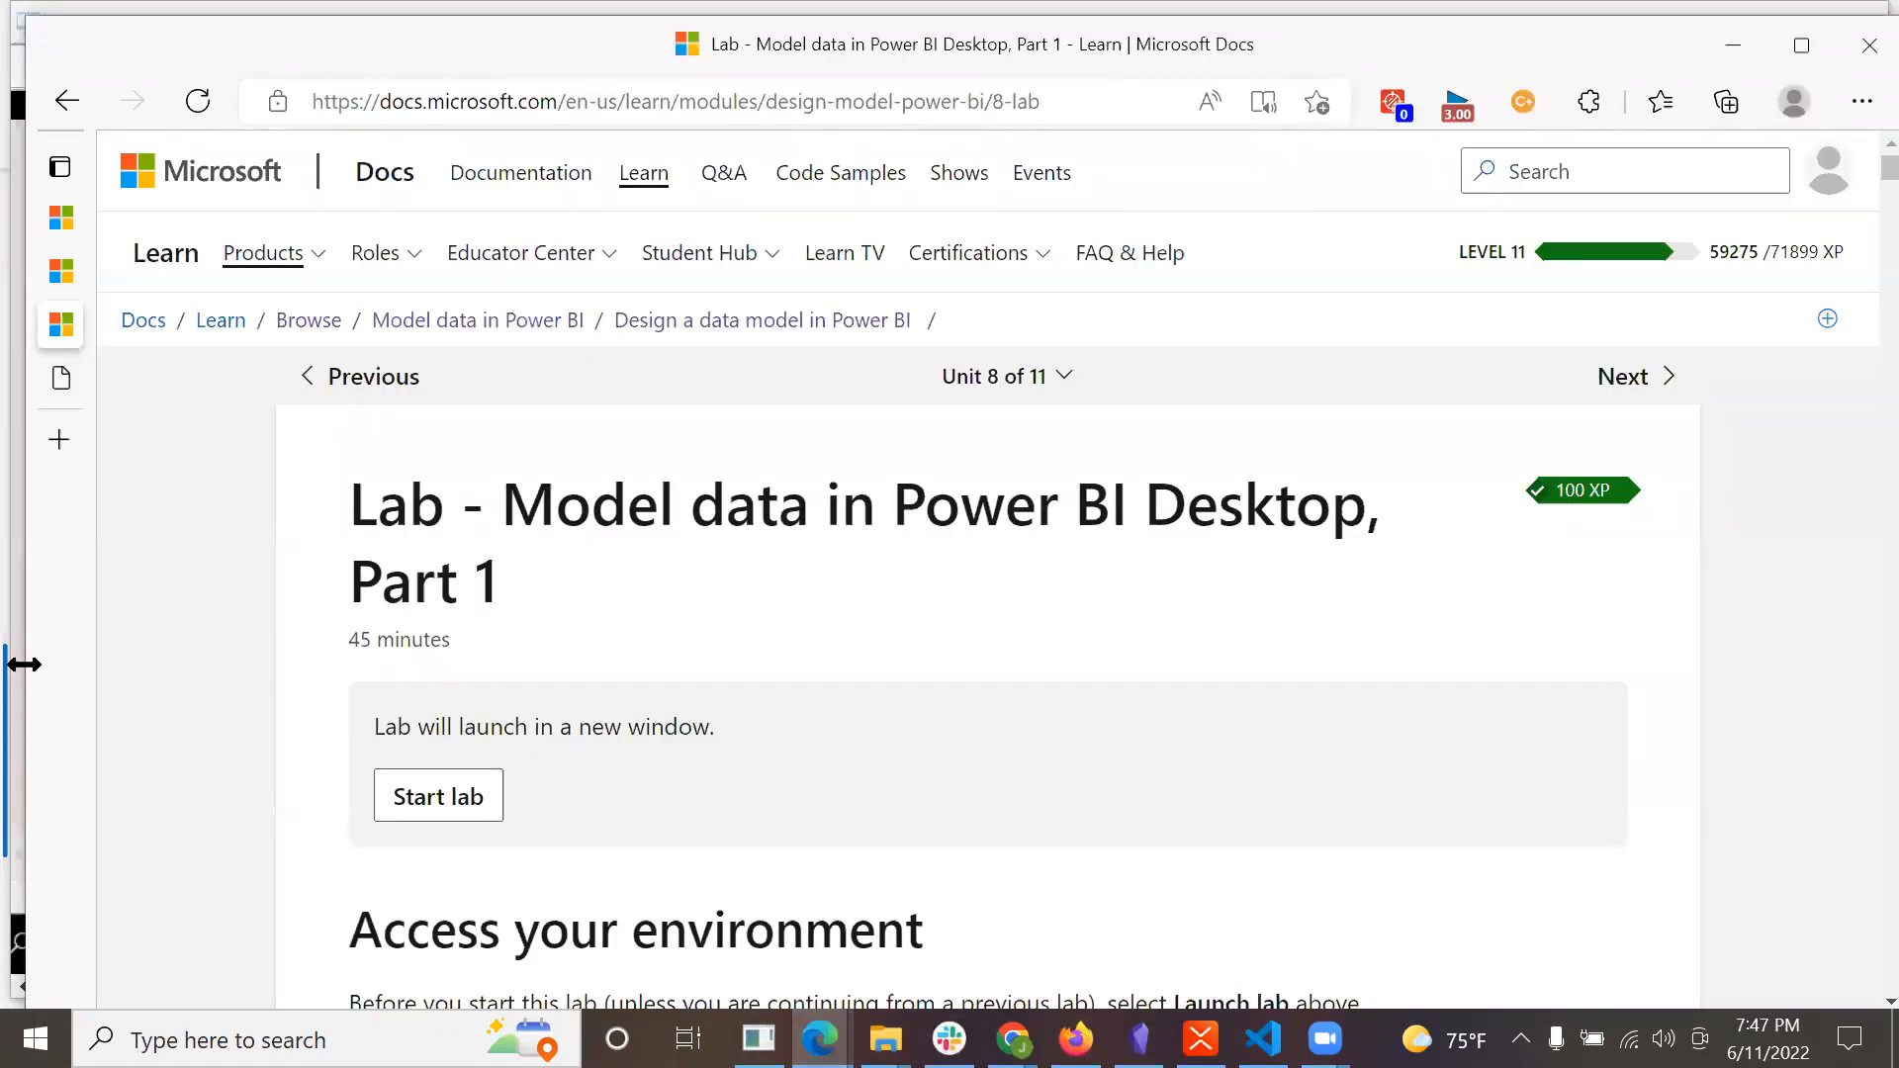
click(60, 380)
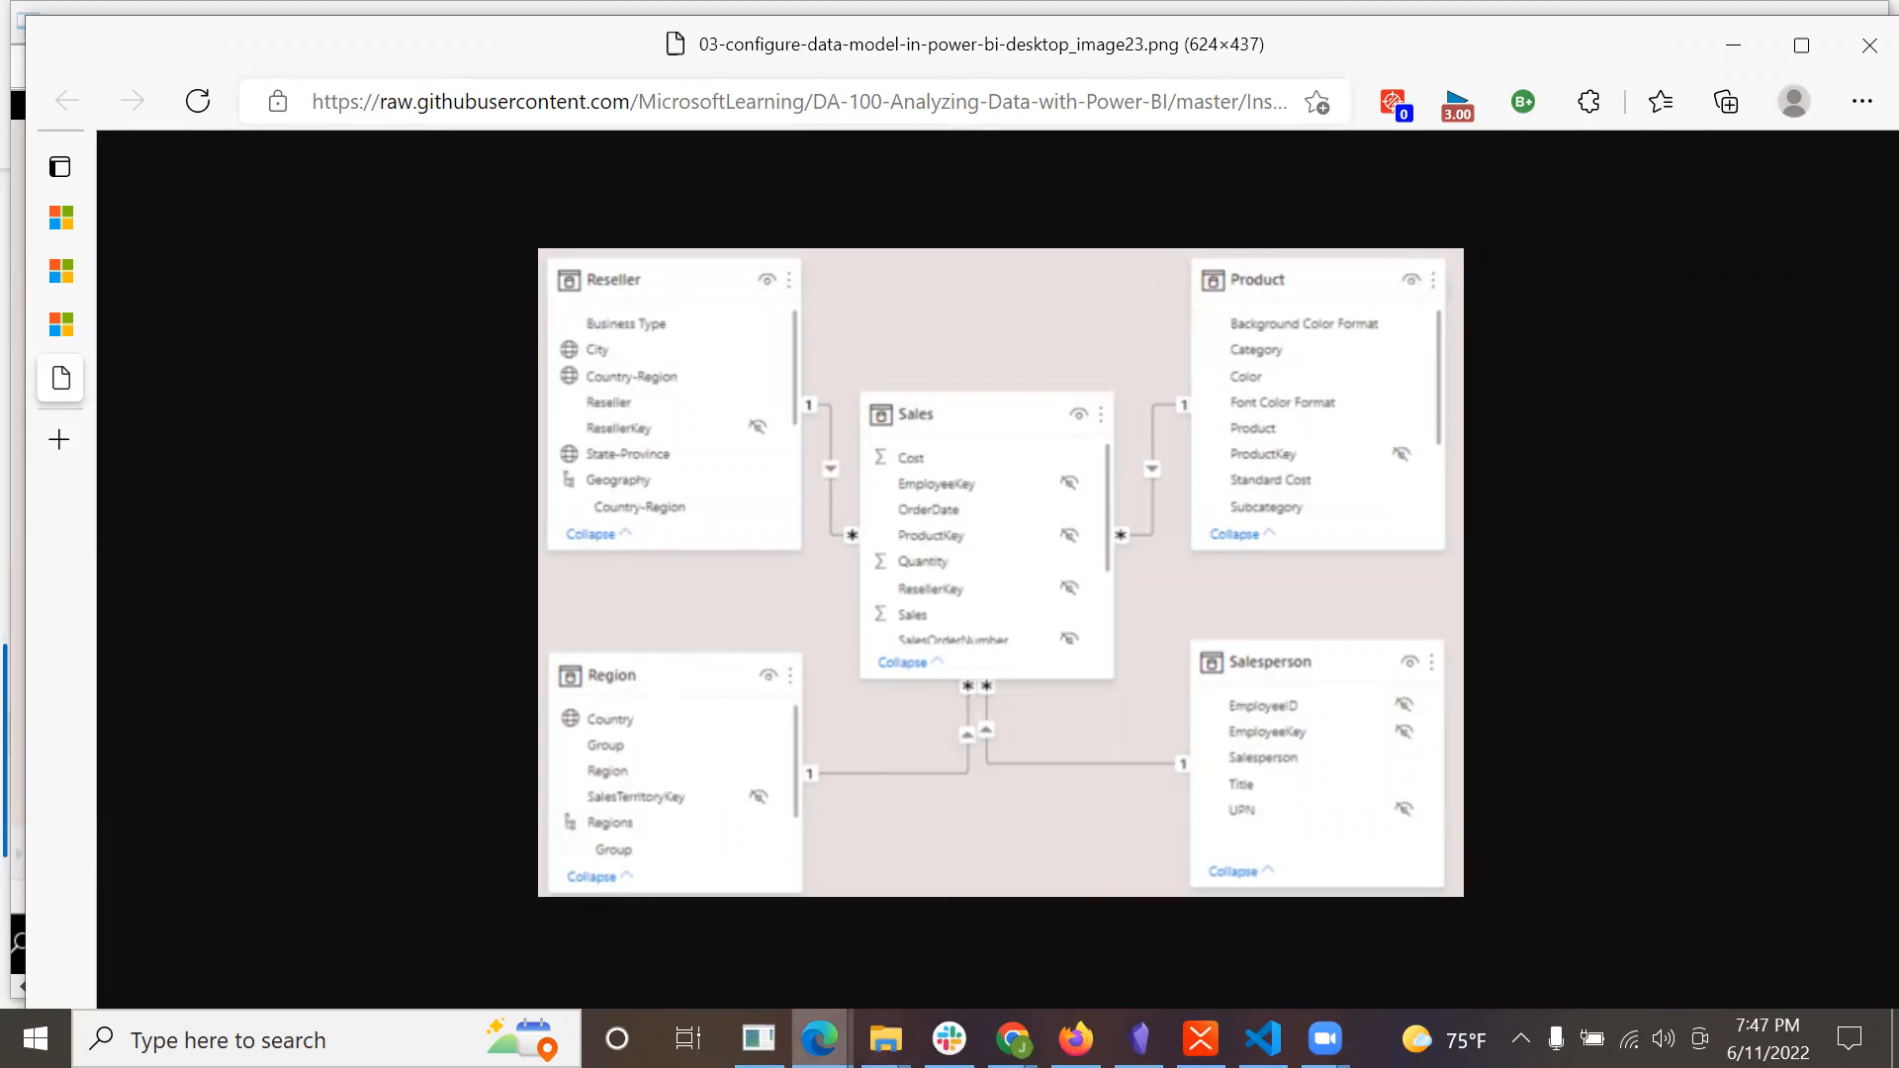
mouse_move(819, 1039)
click(1214, 912)
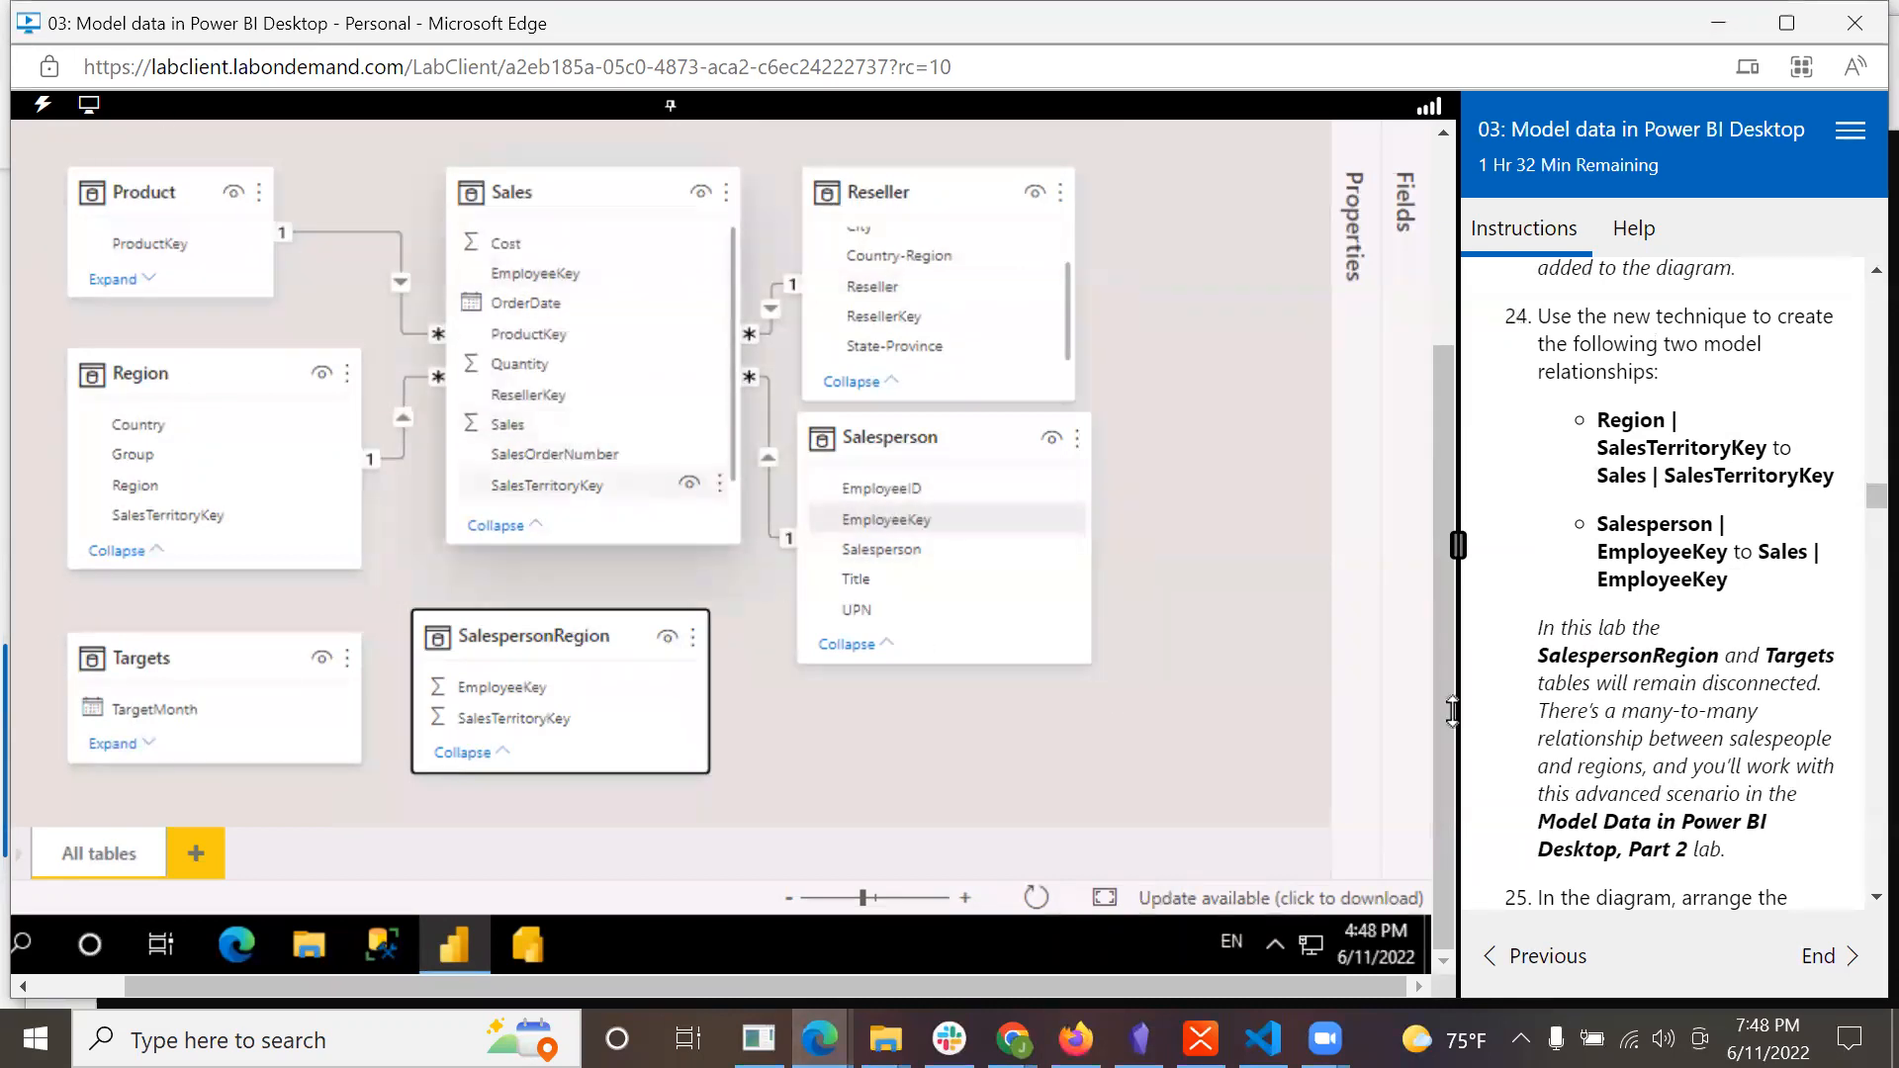
scroll(1714, 749, up, 6)
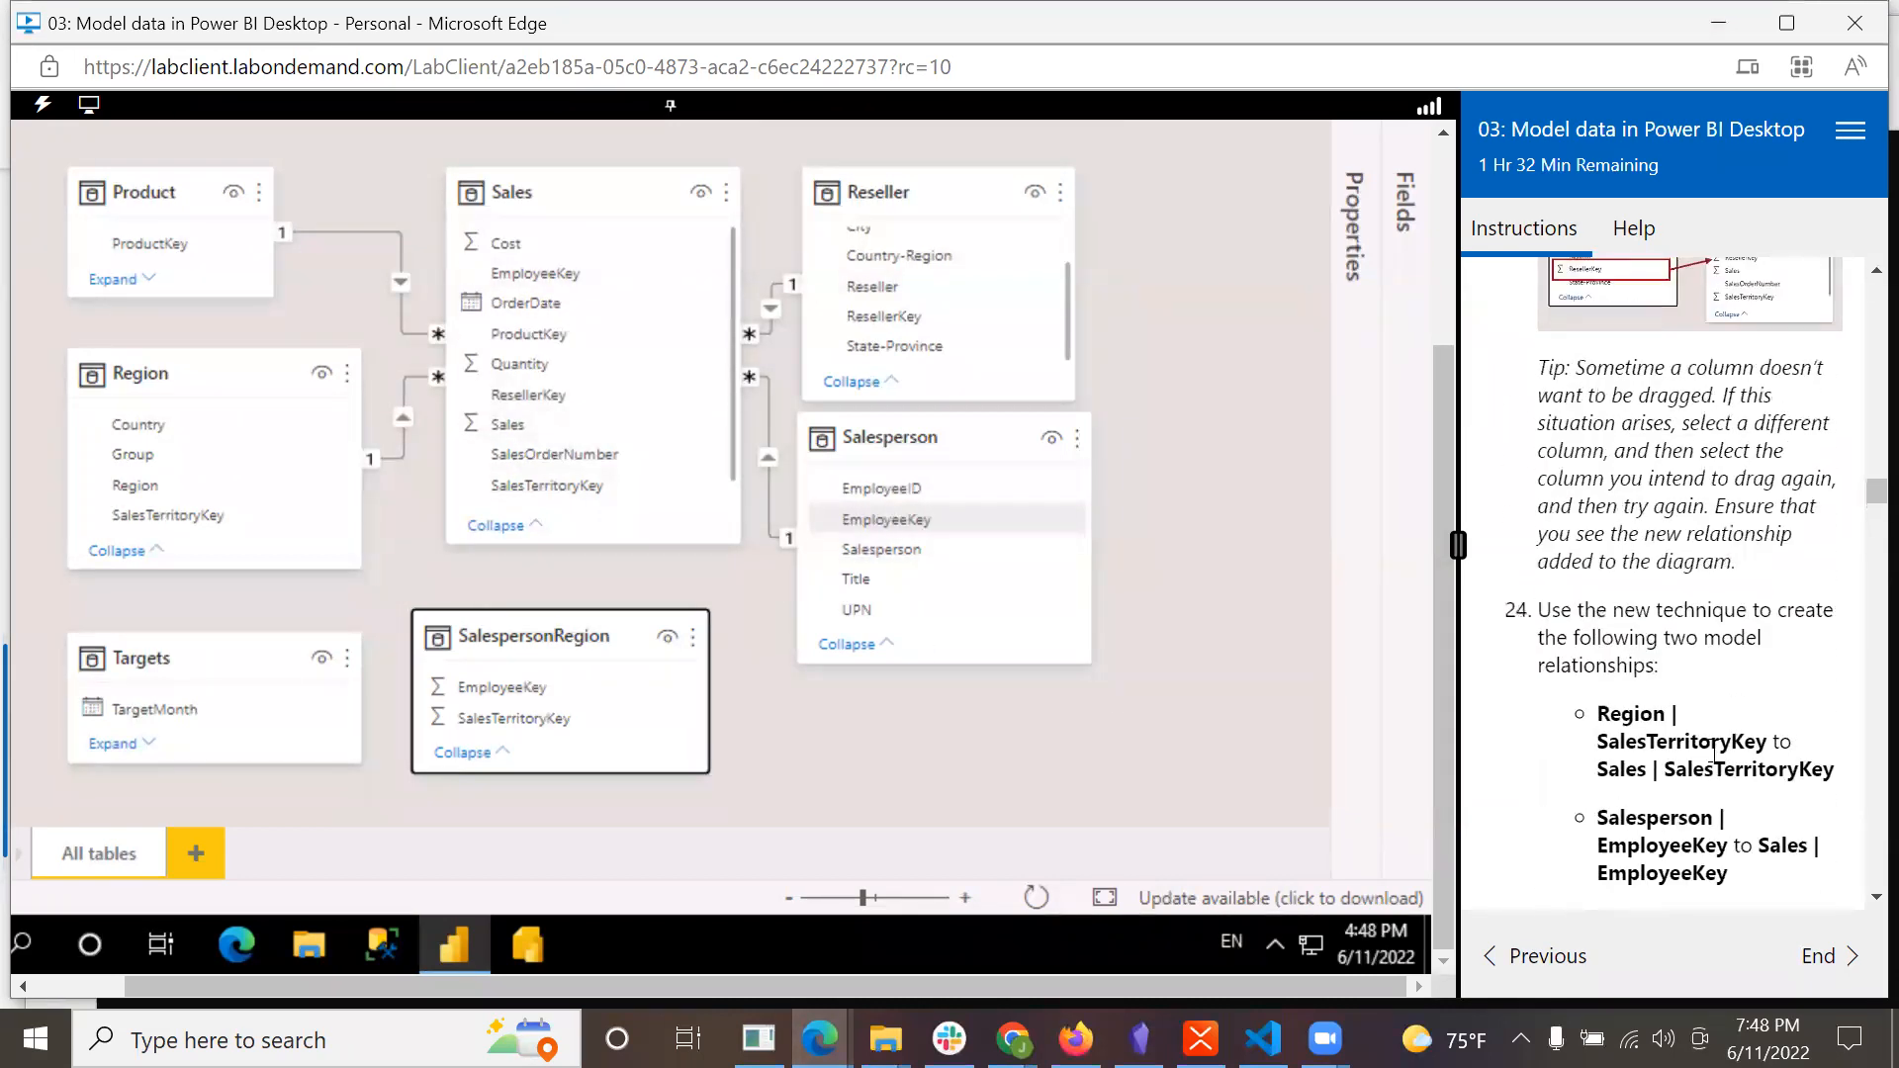
scroll(1714, 749, up, 5)
scroll(1714, 749, down, 10)
scroll(1715, 749, down, 6)
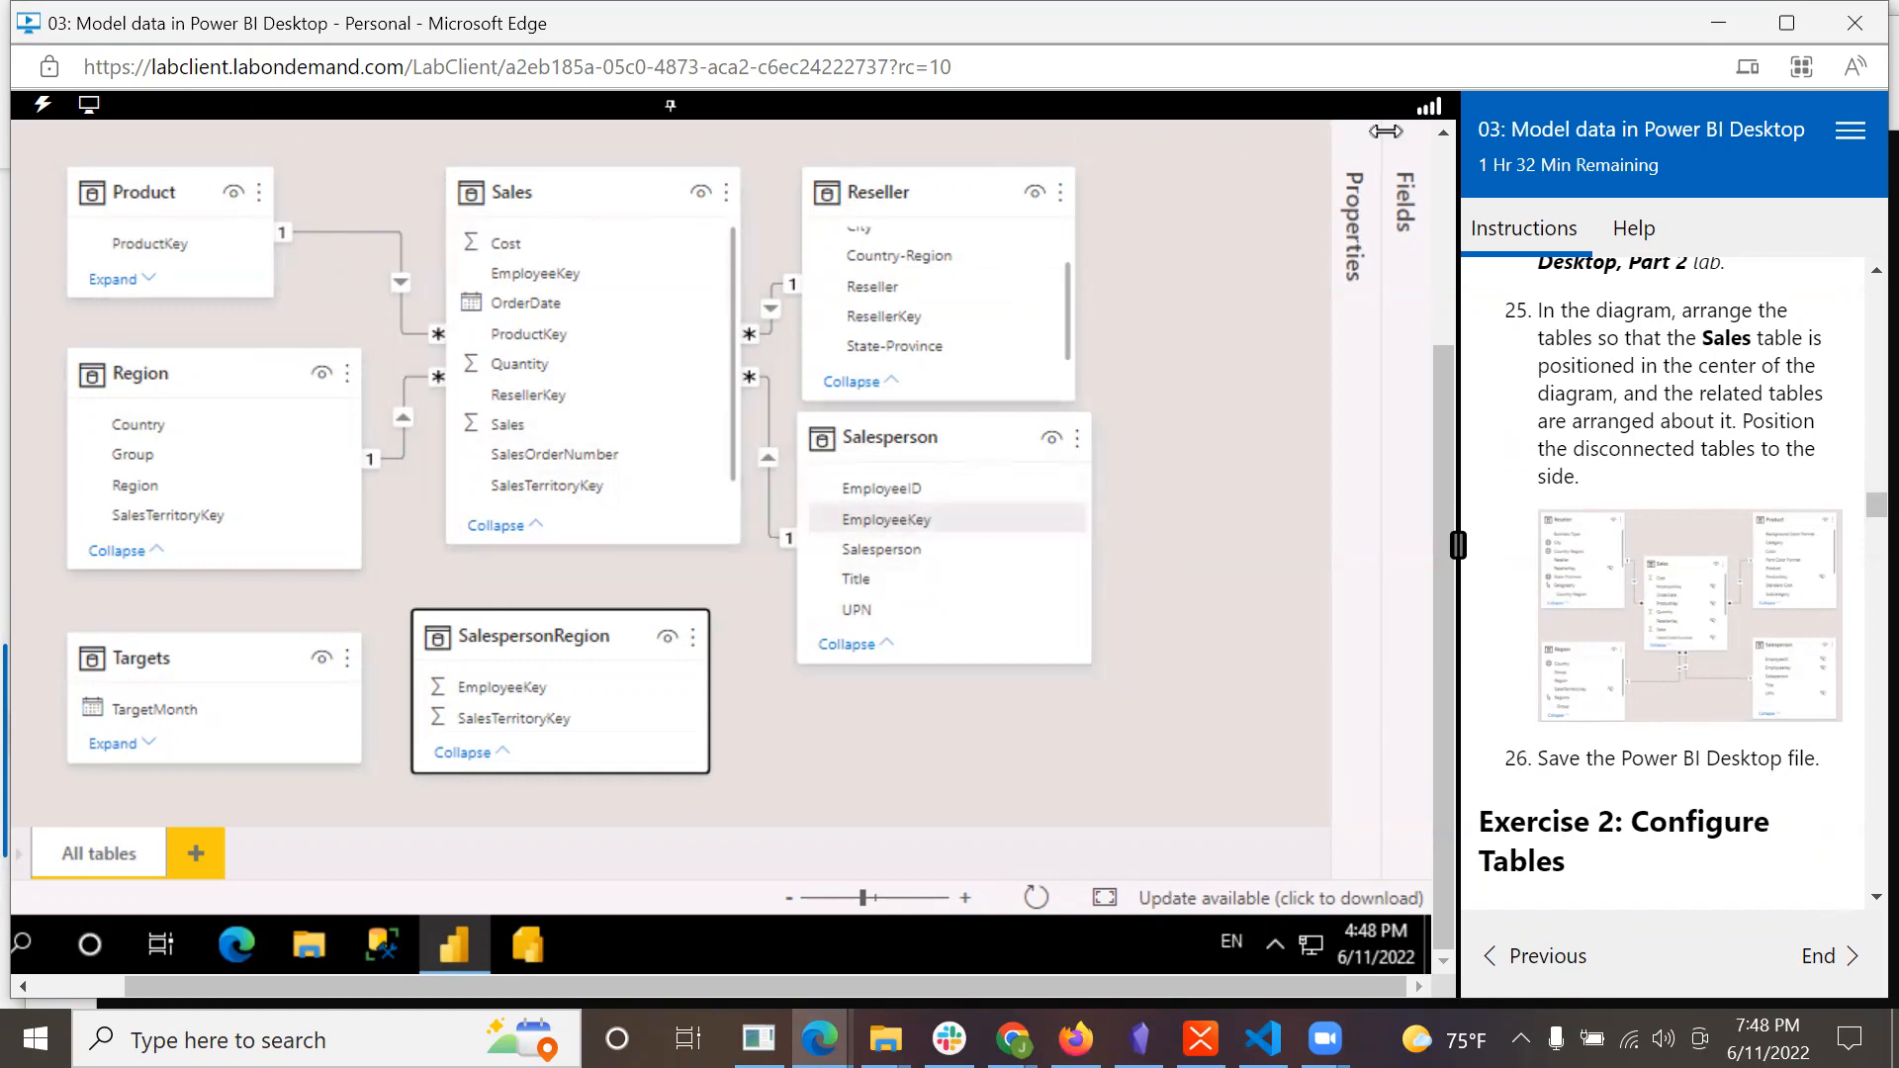
Save the Sales Analysis report file.
drag(1435, 376, 1463, 105)
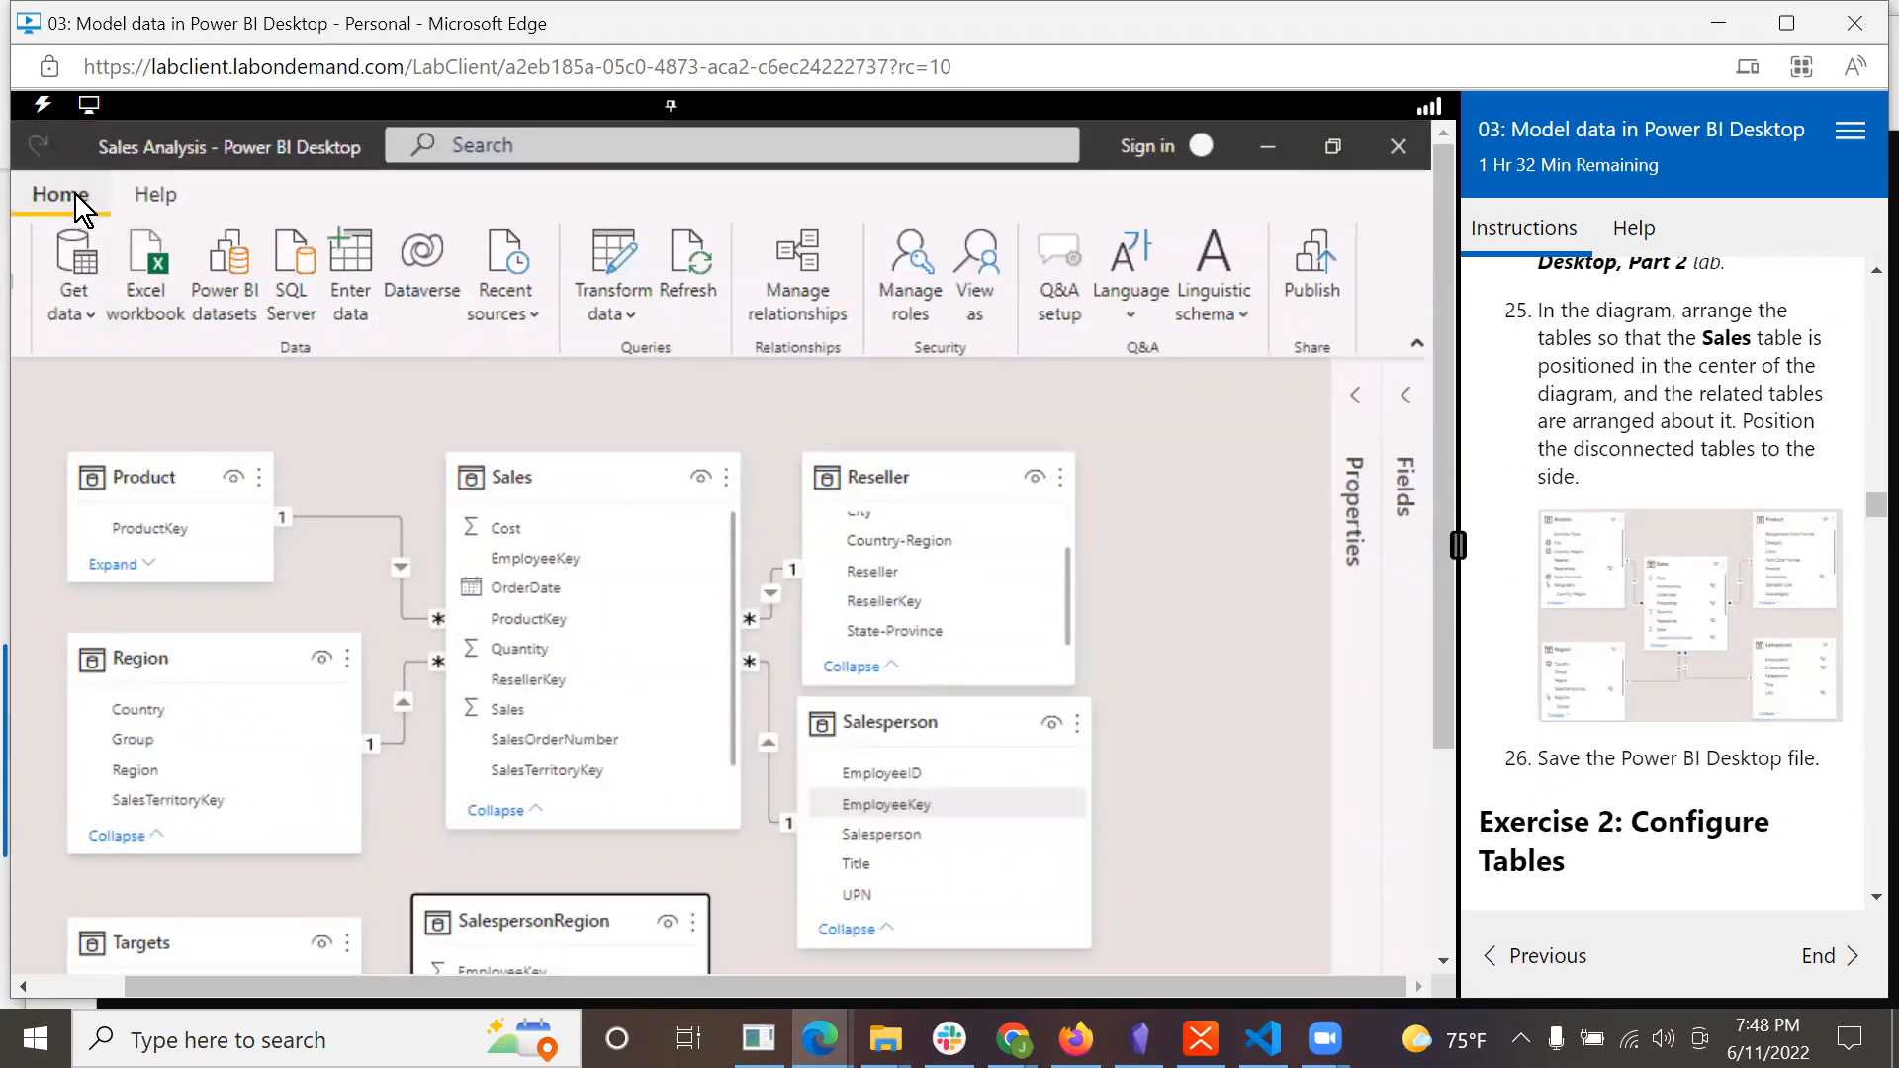
drag(864, 987, 378, 980)
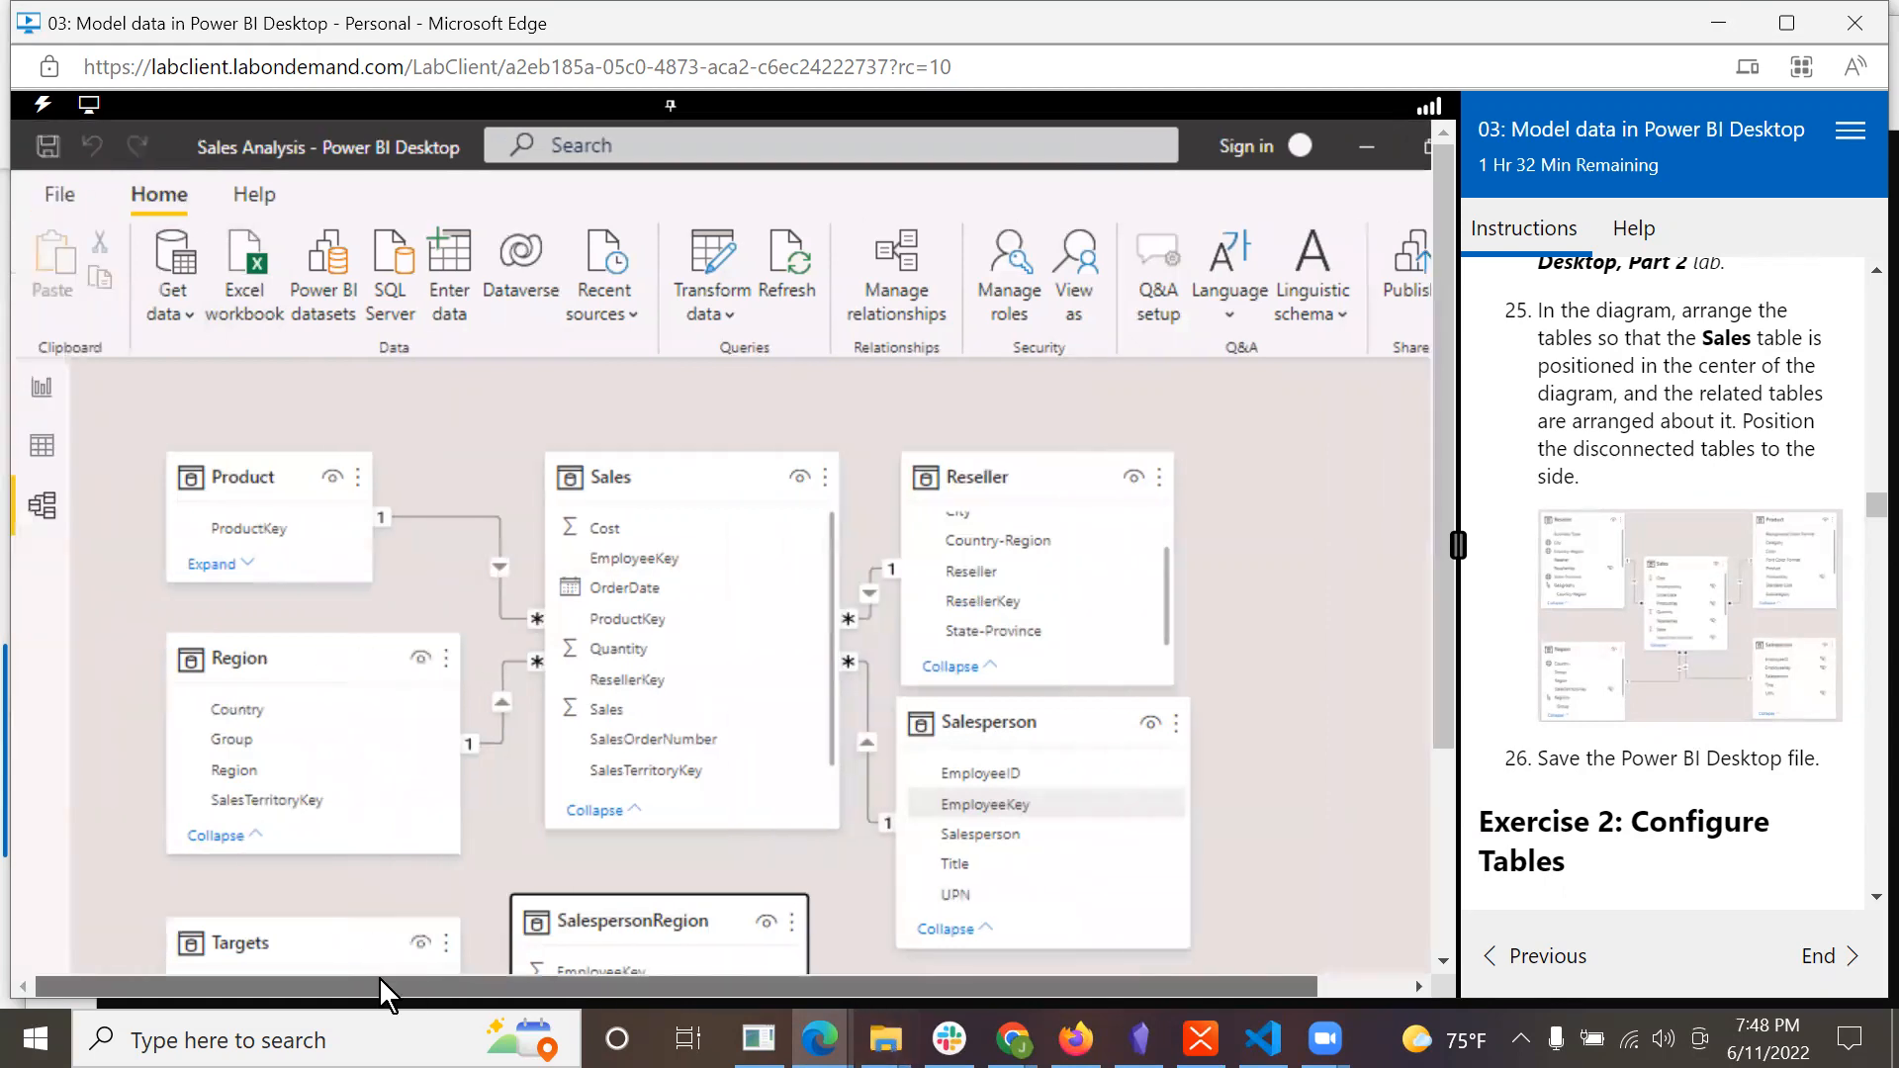
click(68, 198)
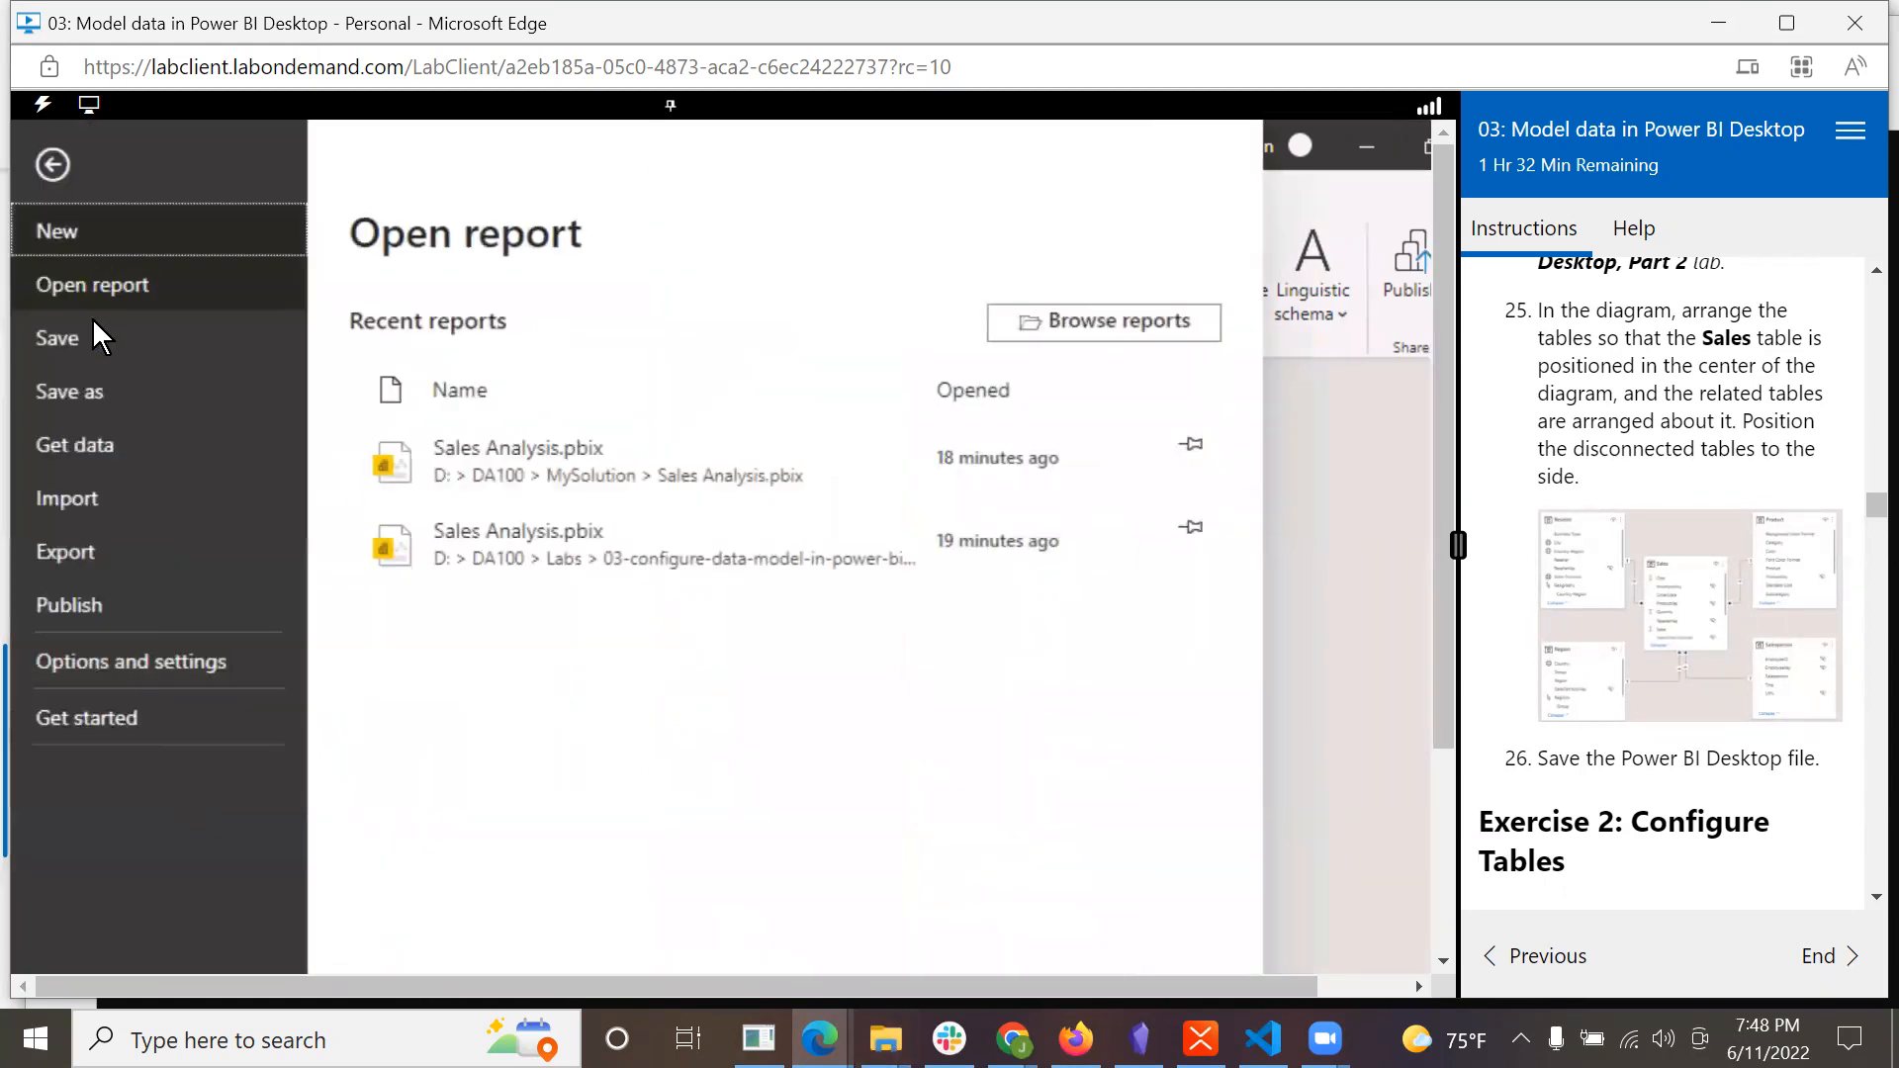
click(86, 340)
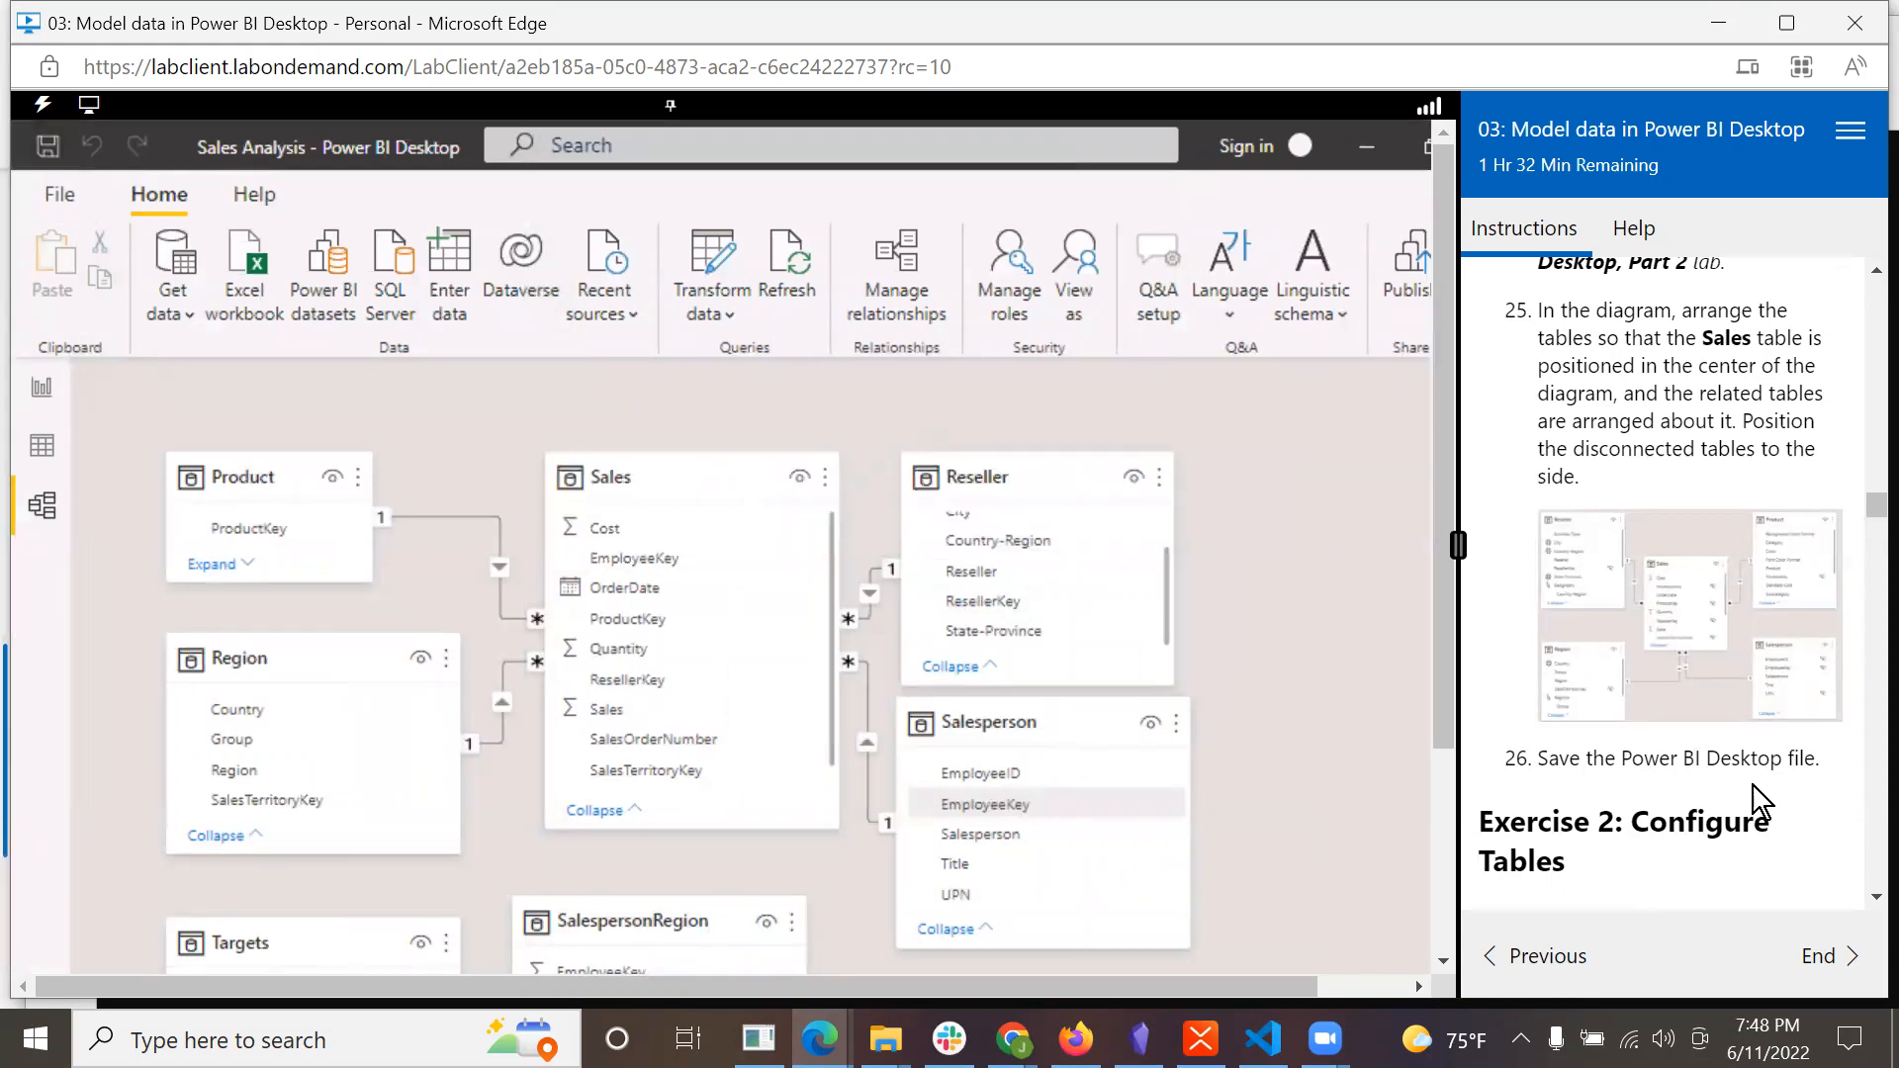
Read the Exercise 2 instructions for configuring the Product table and show the model's field list in Model view.
scroll(1755, 786, down, 2)
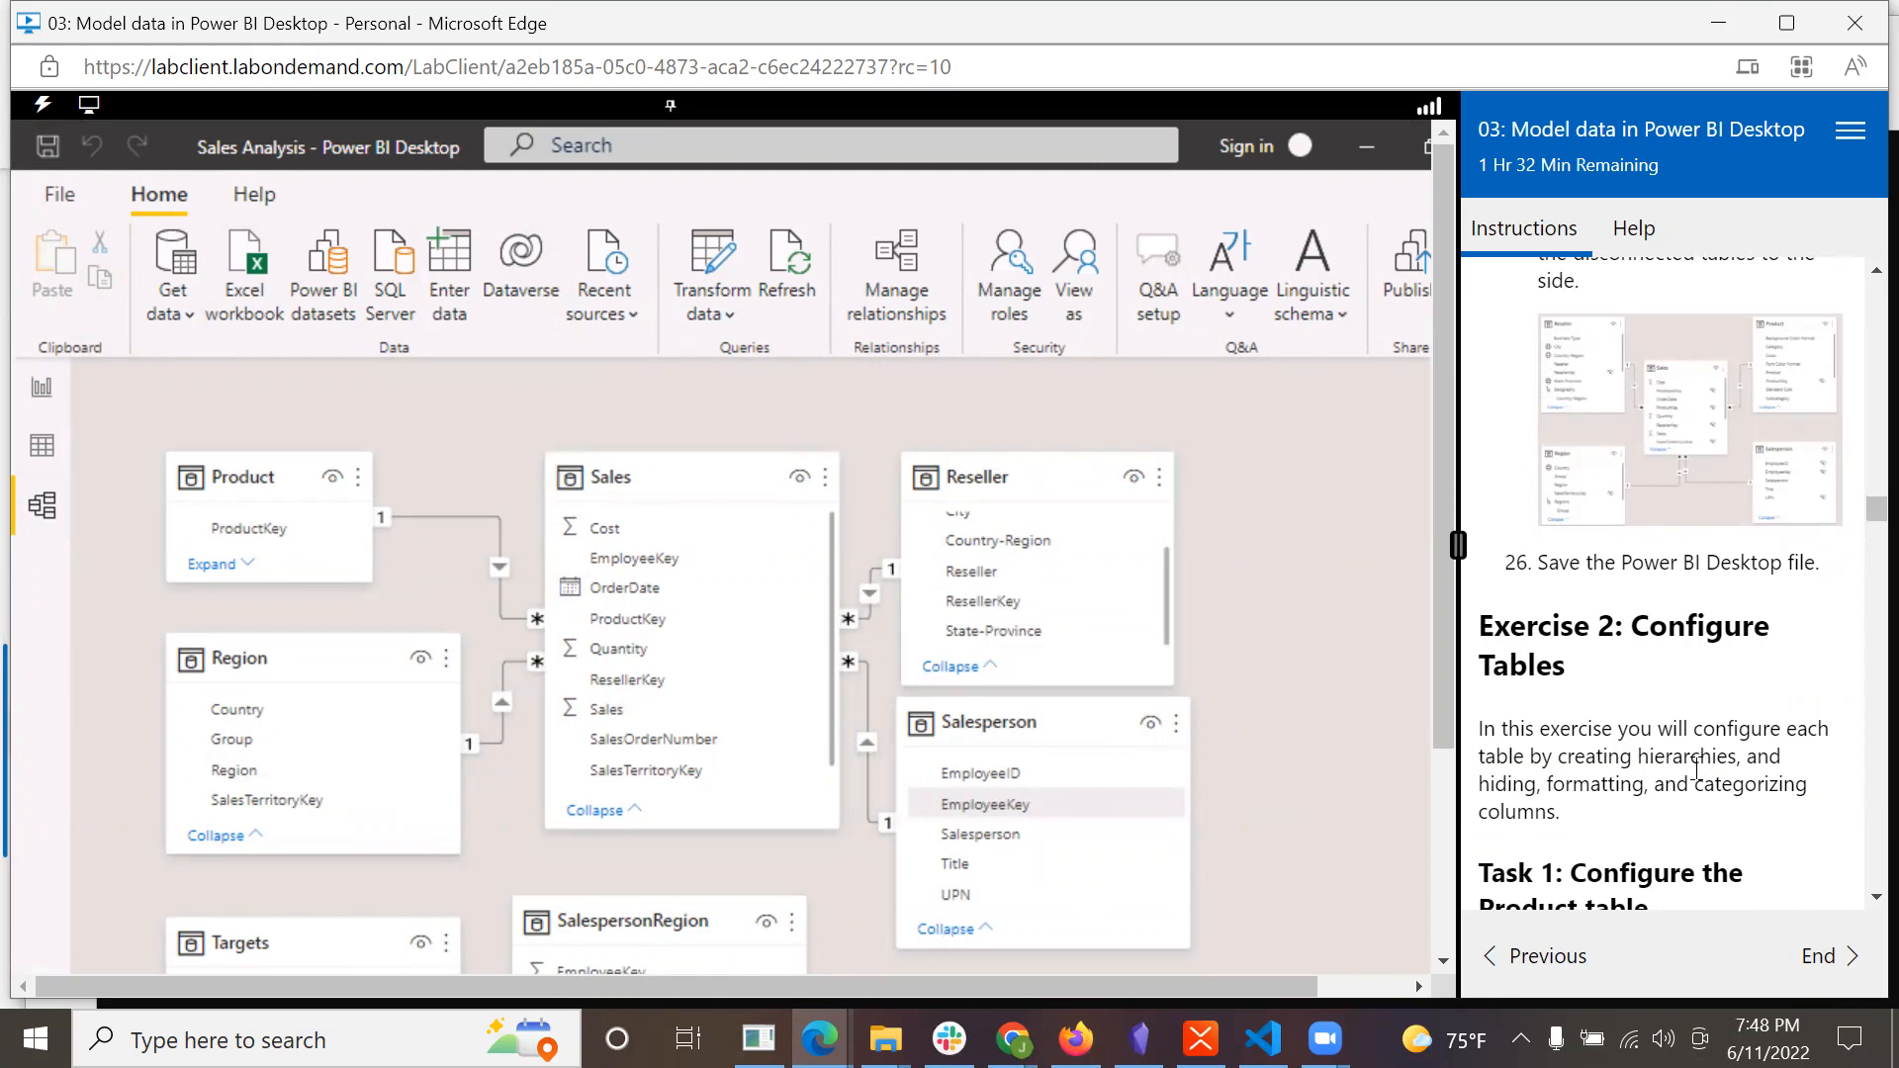
scroll(1696, 769, down, 3)
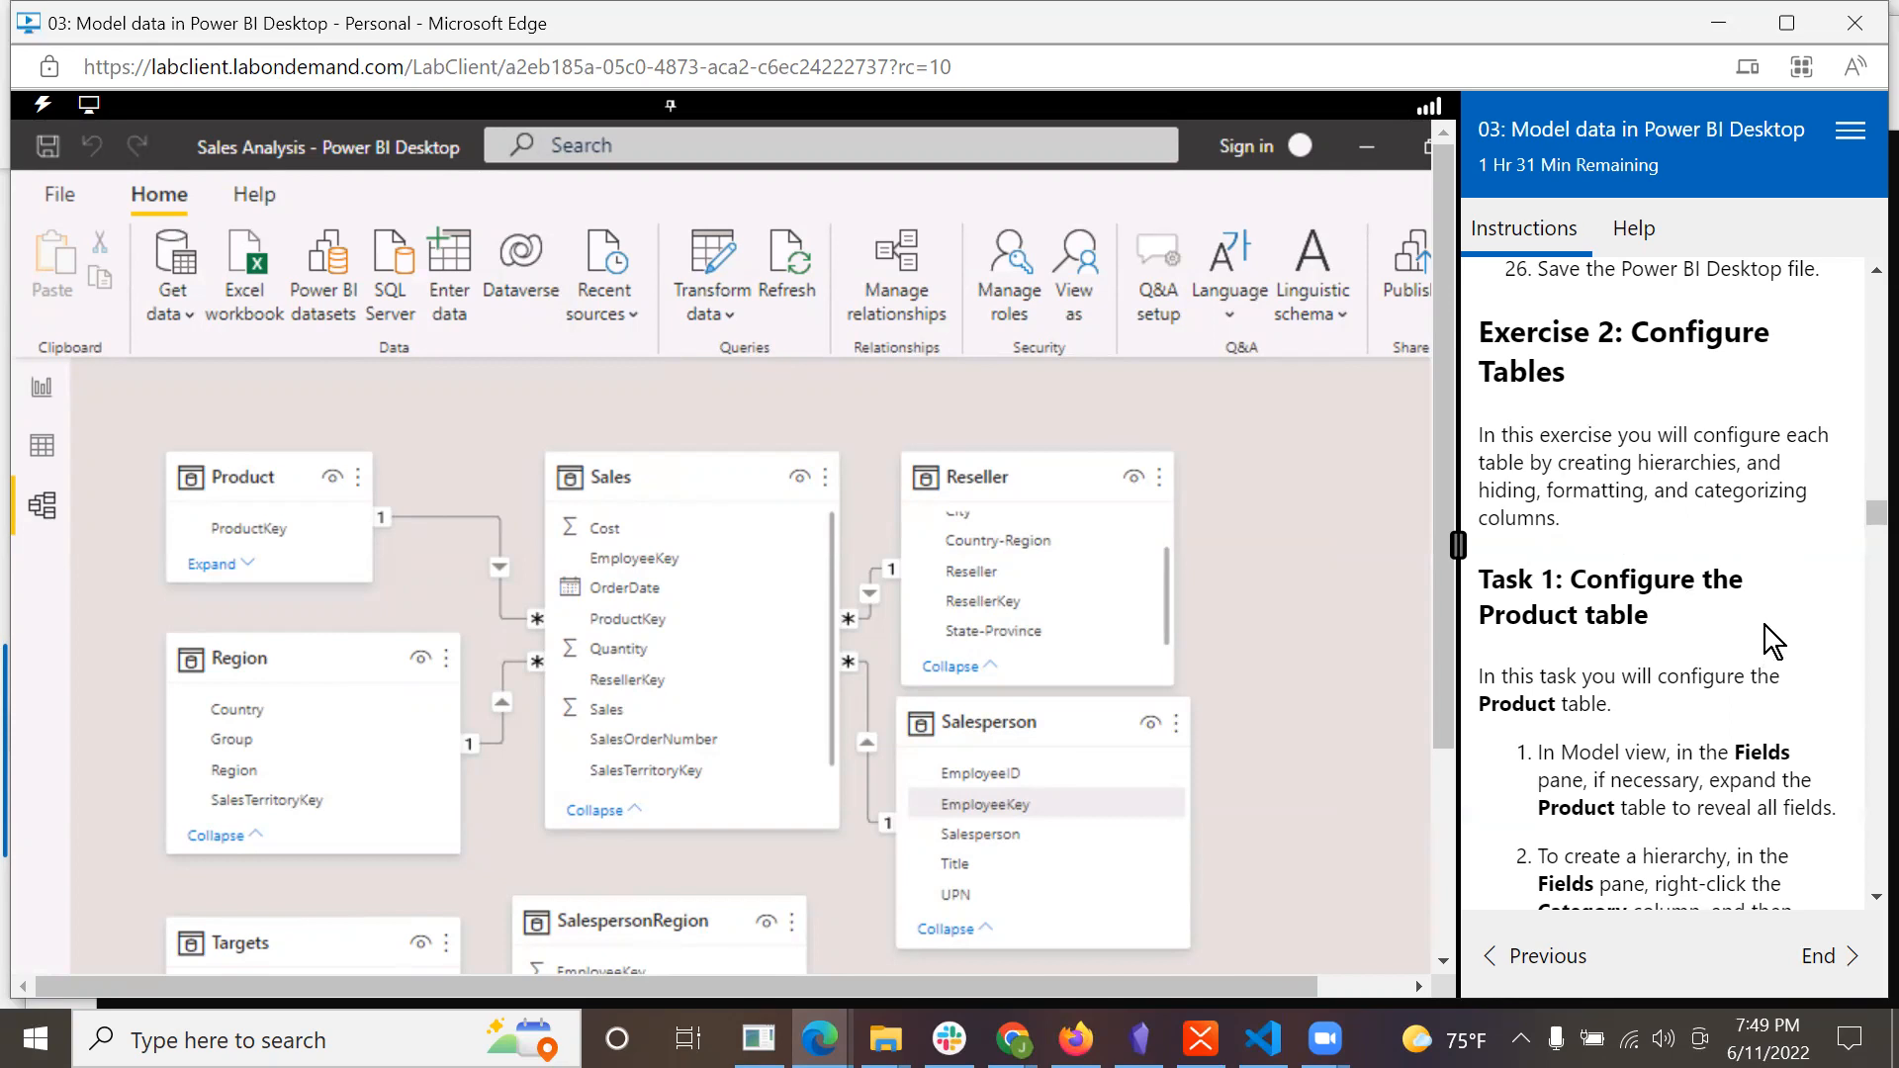
scroll(1765, 635, down, 2)
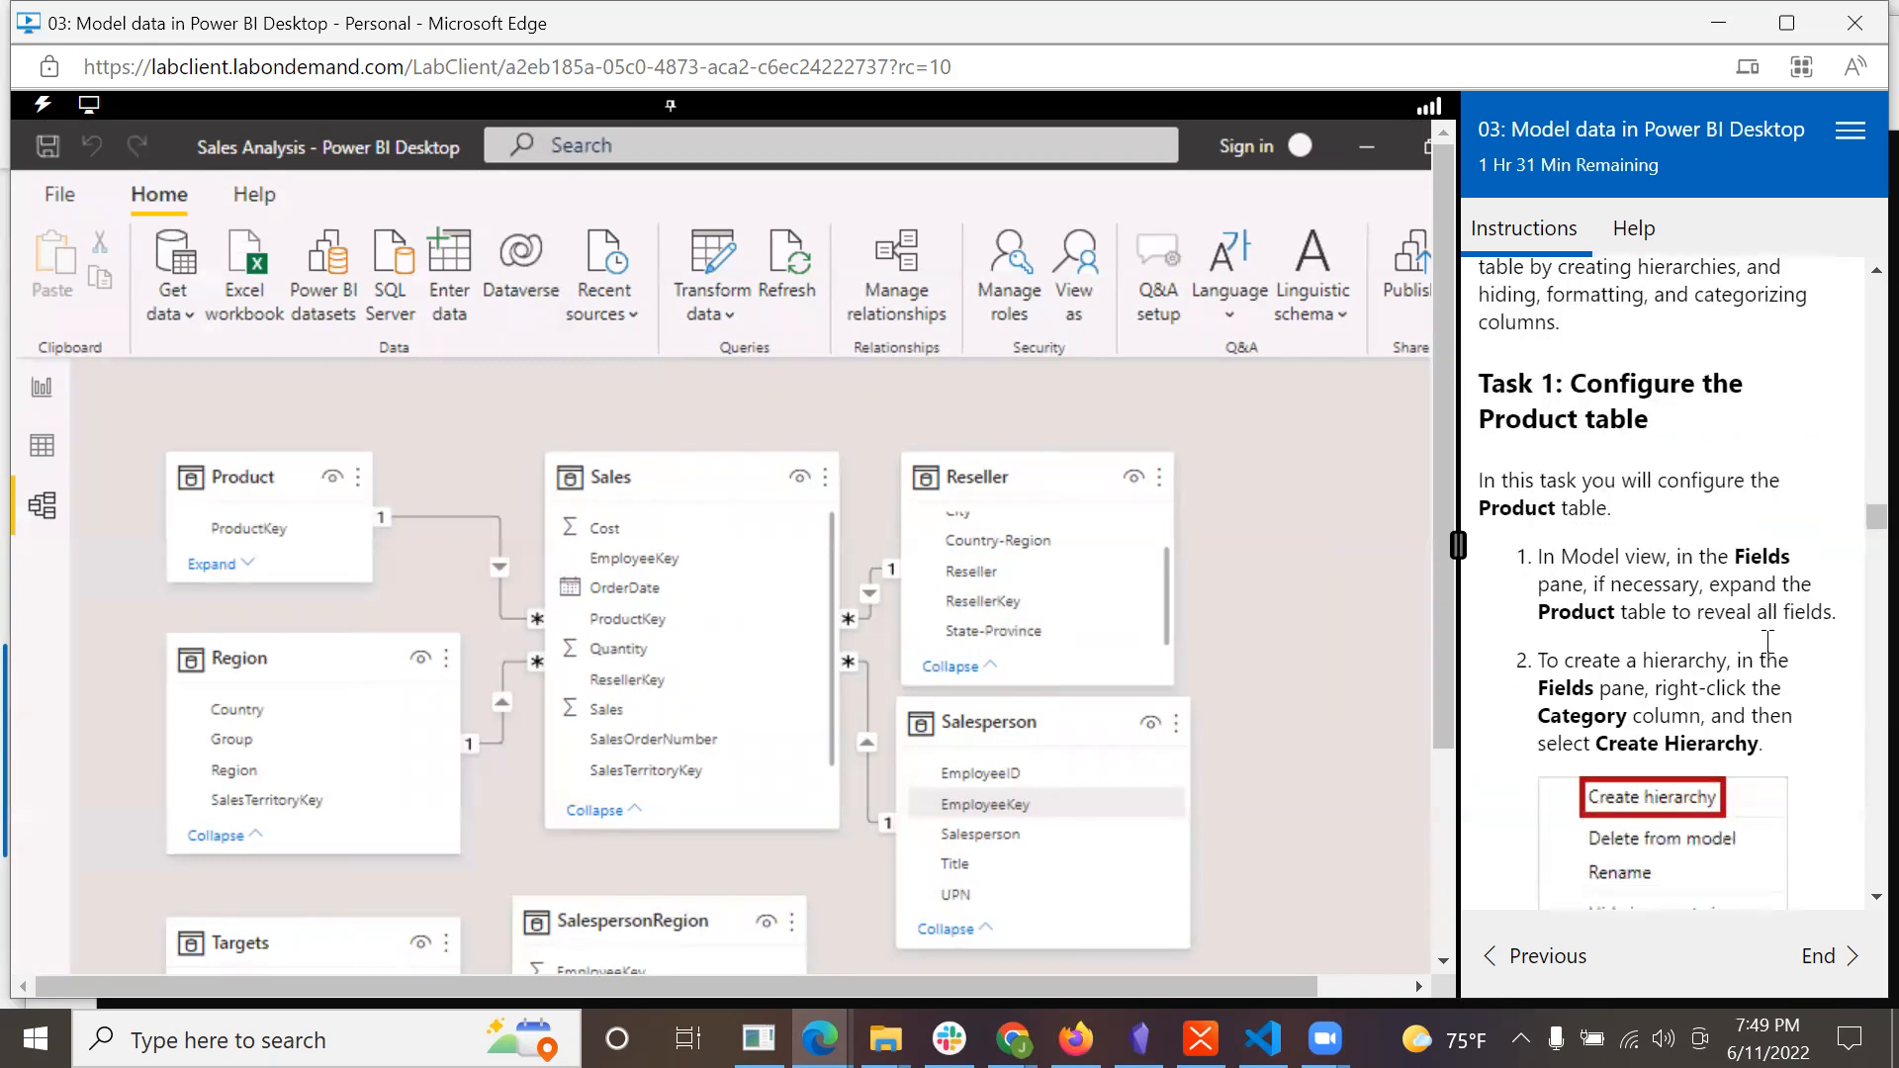
scroll(1765, 643, down, 1)
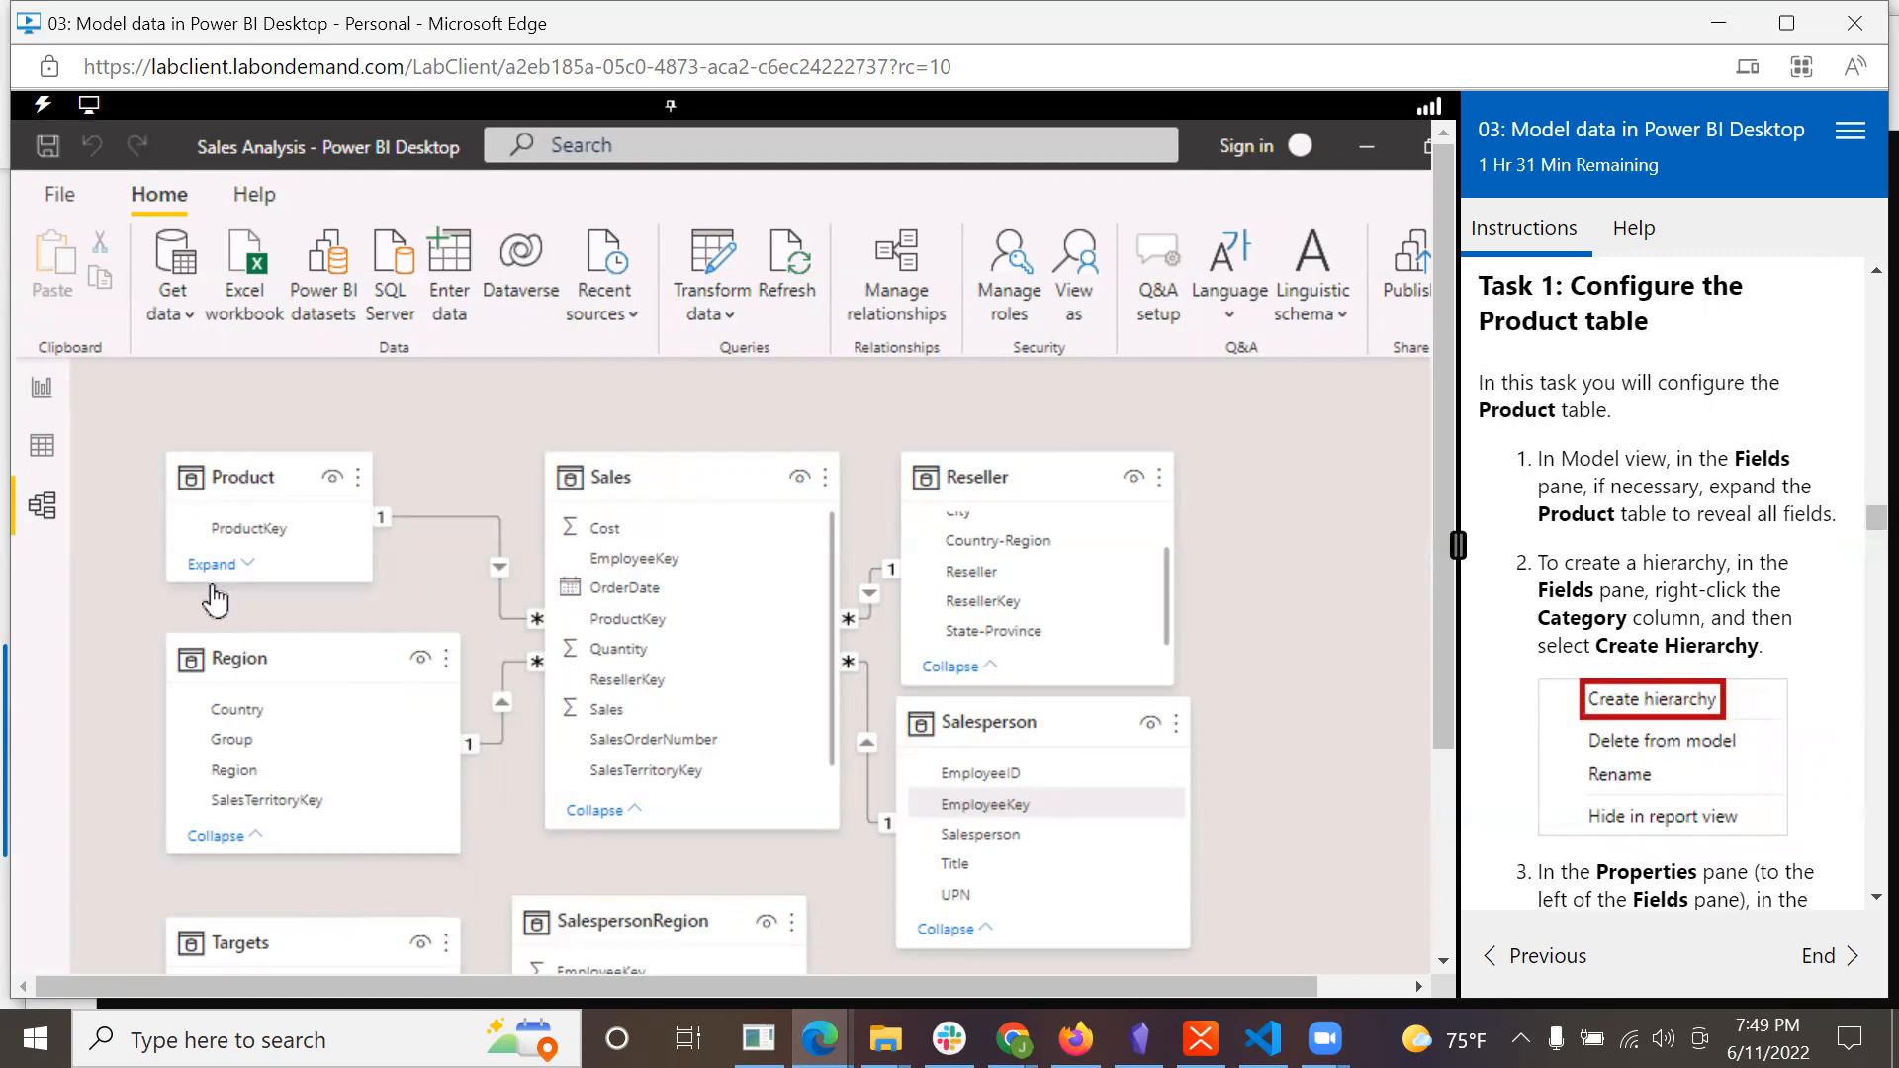
click(46, 507)
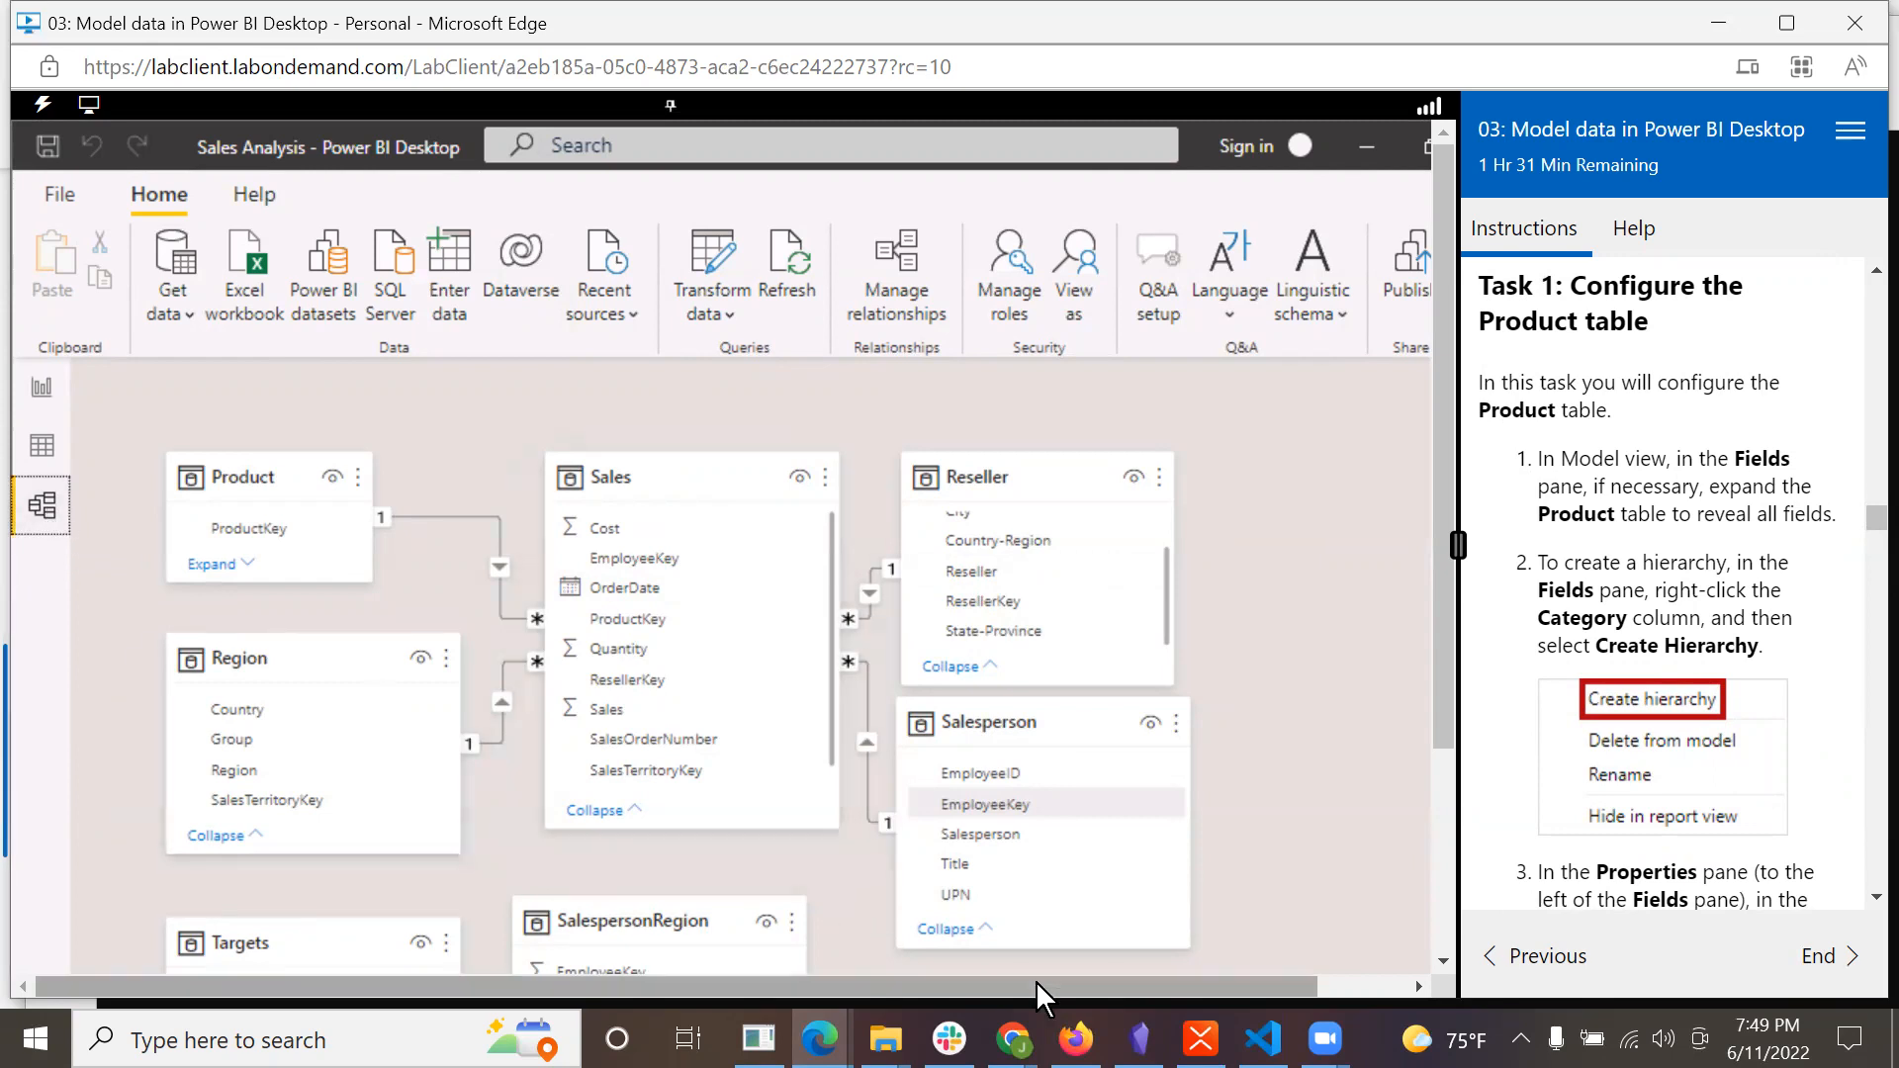
drag(1038, 985, 1283, 988)
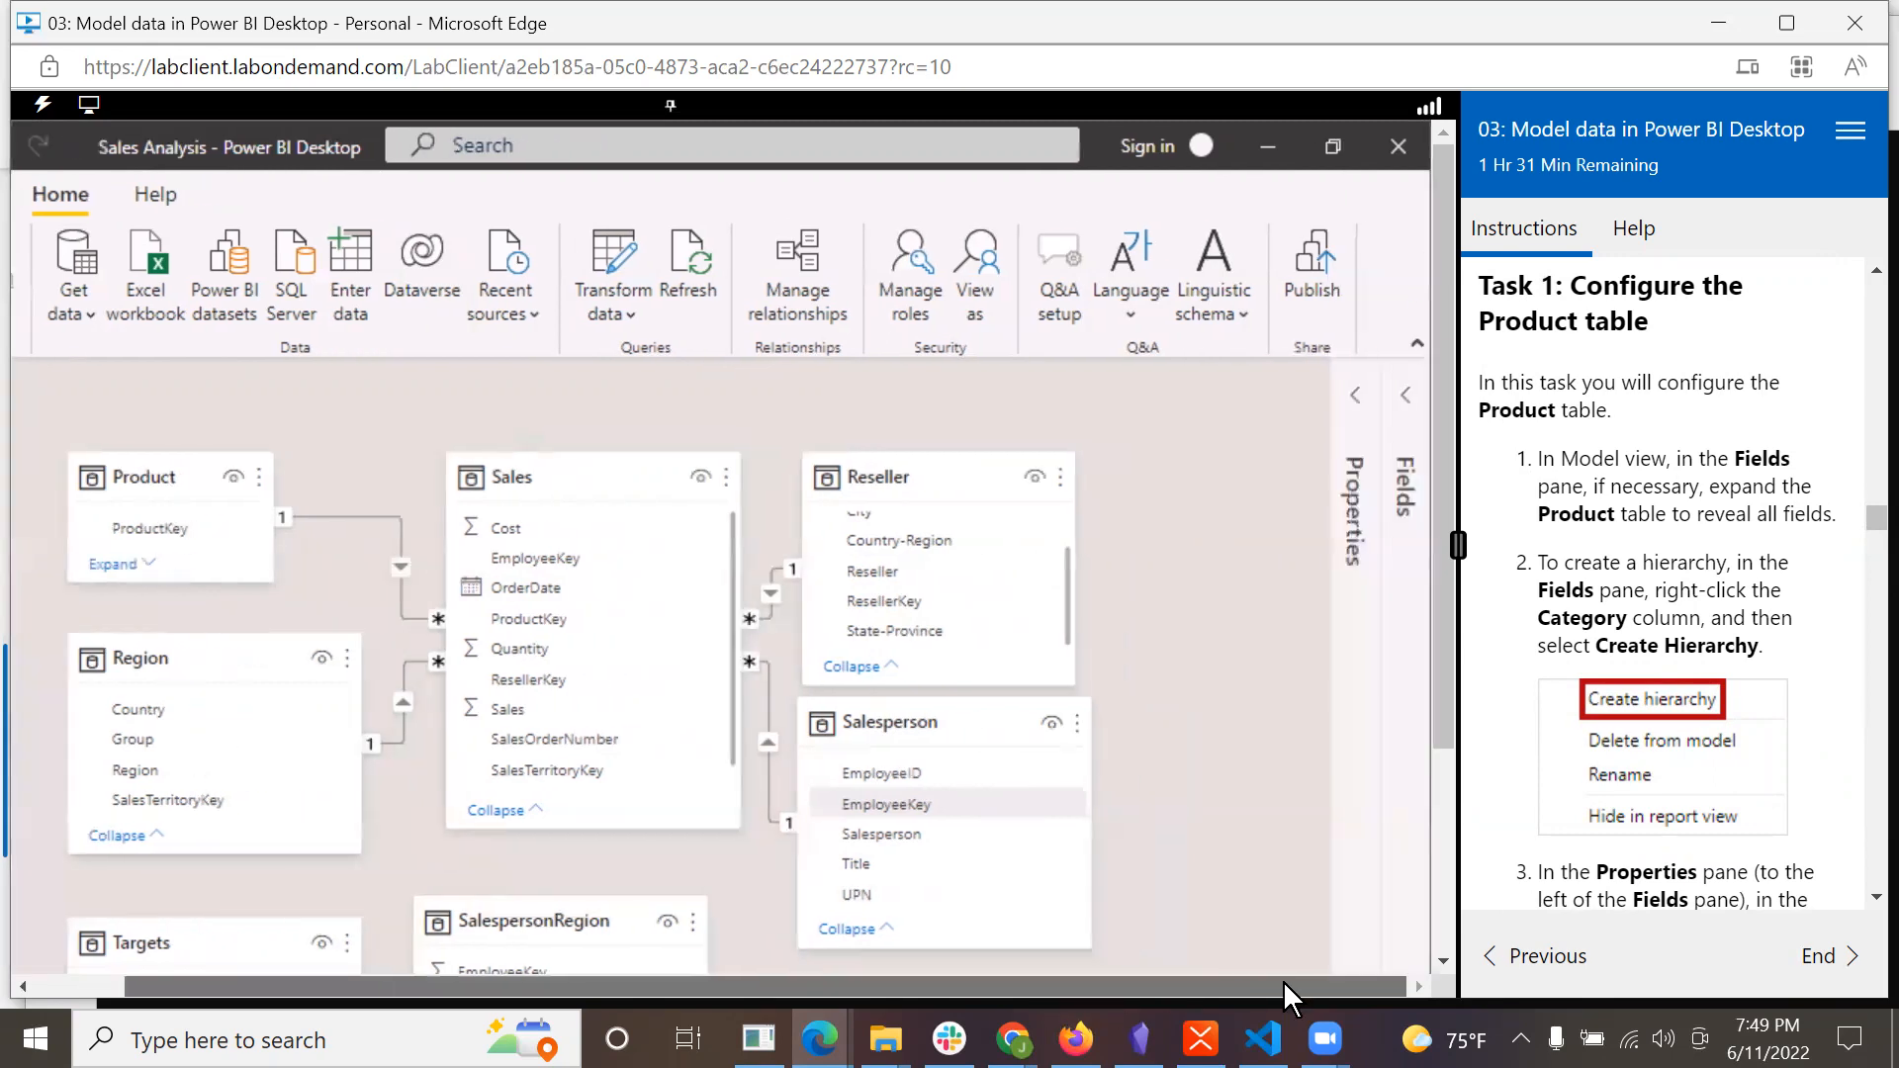
click(1404, 398)
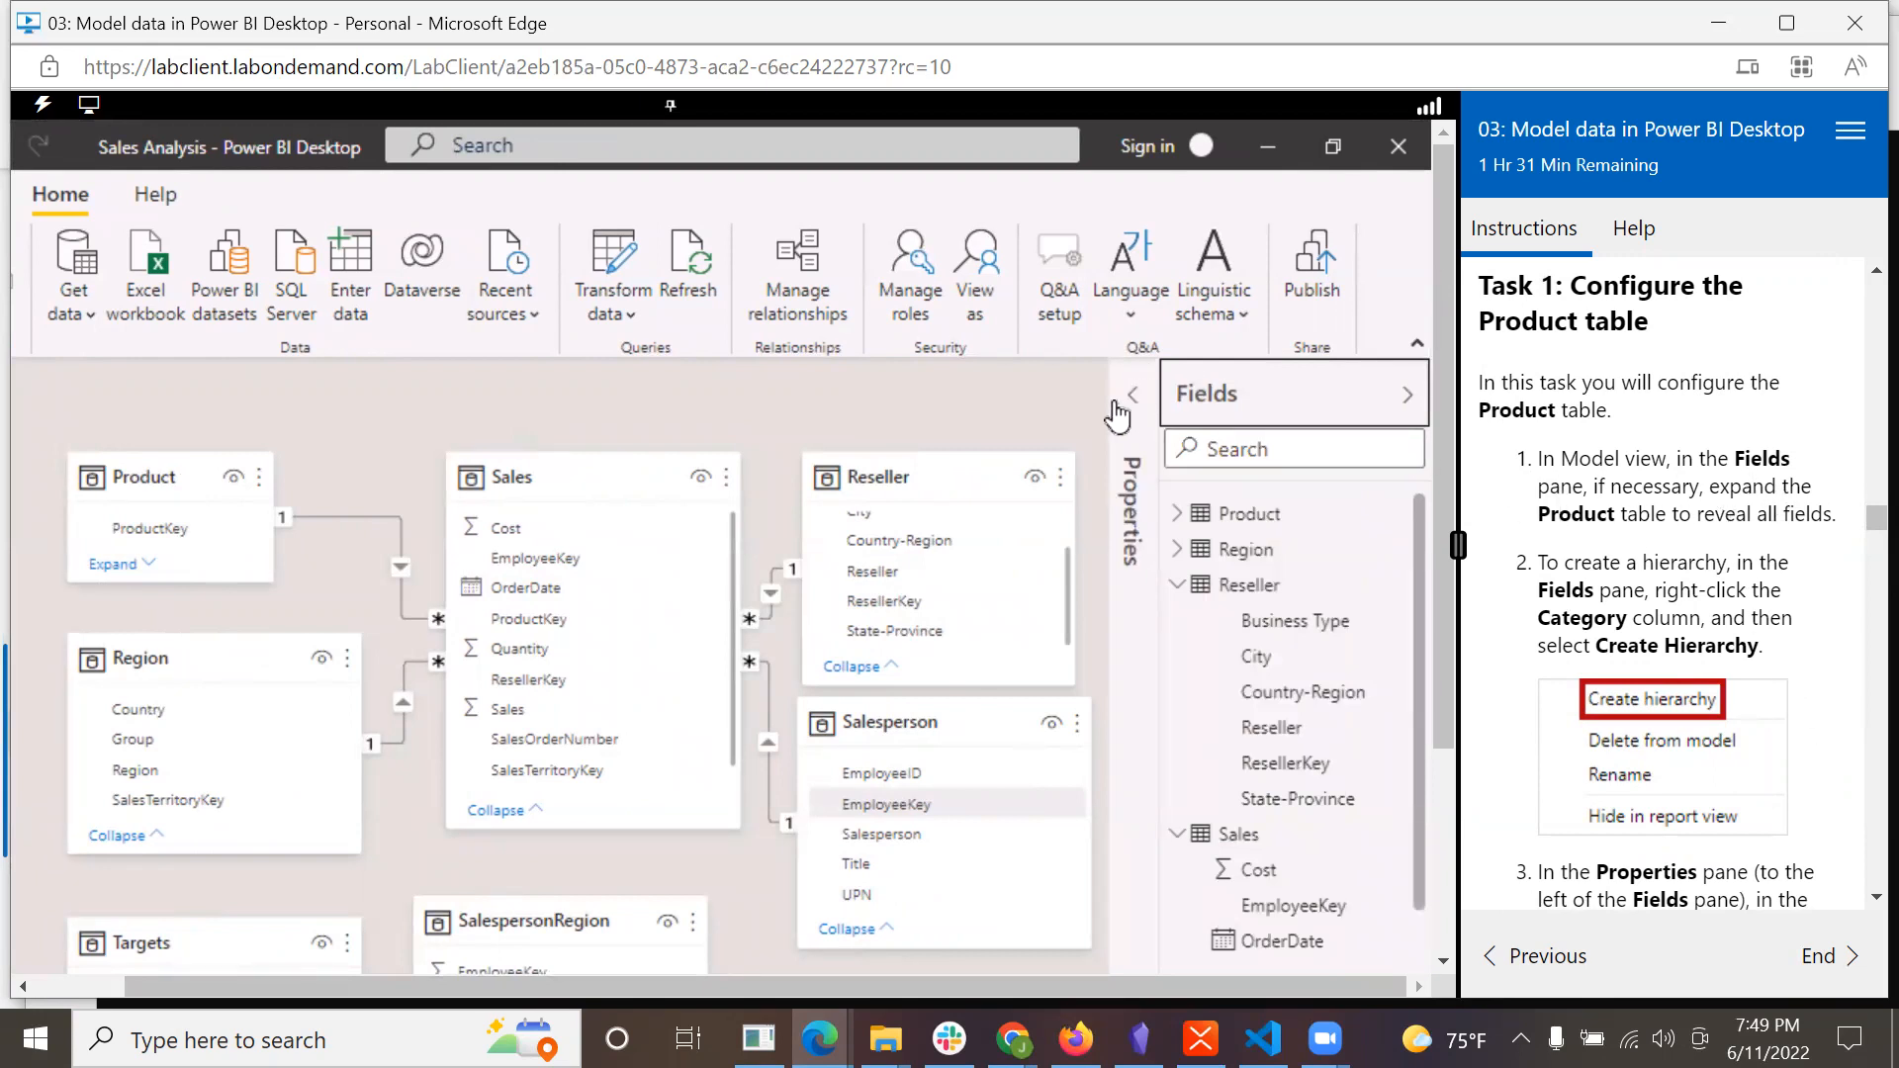
Move the Region card lower in the diagram and expand the Product card to list its columns.
drag(175, 461, 178, 396)
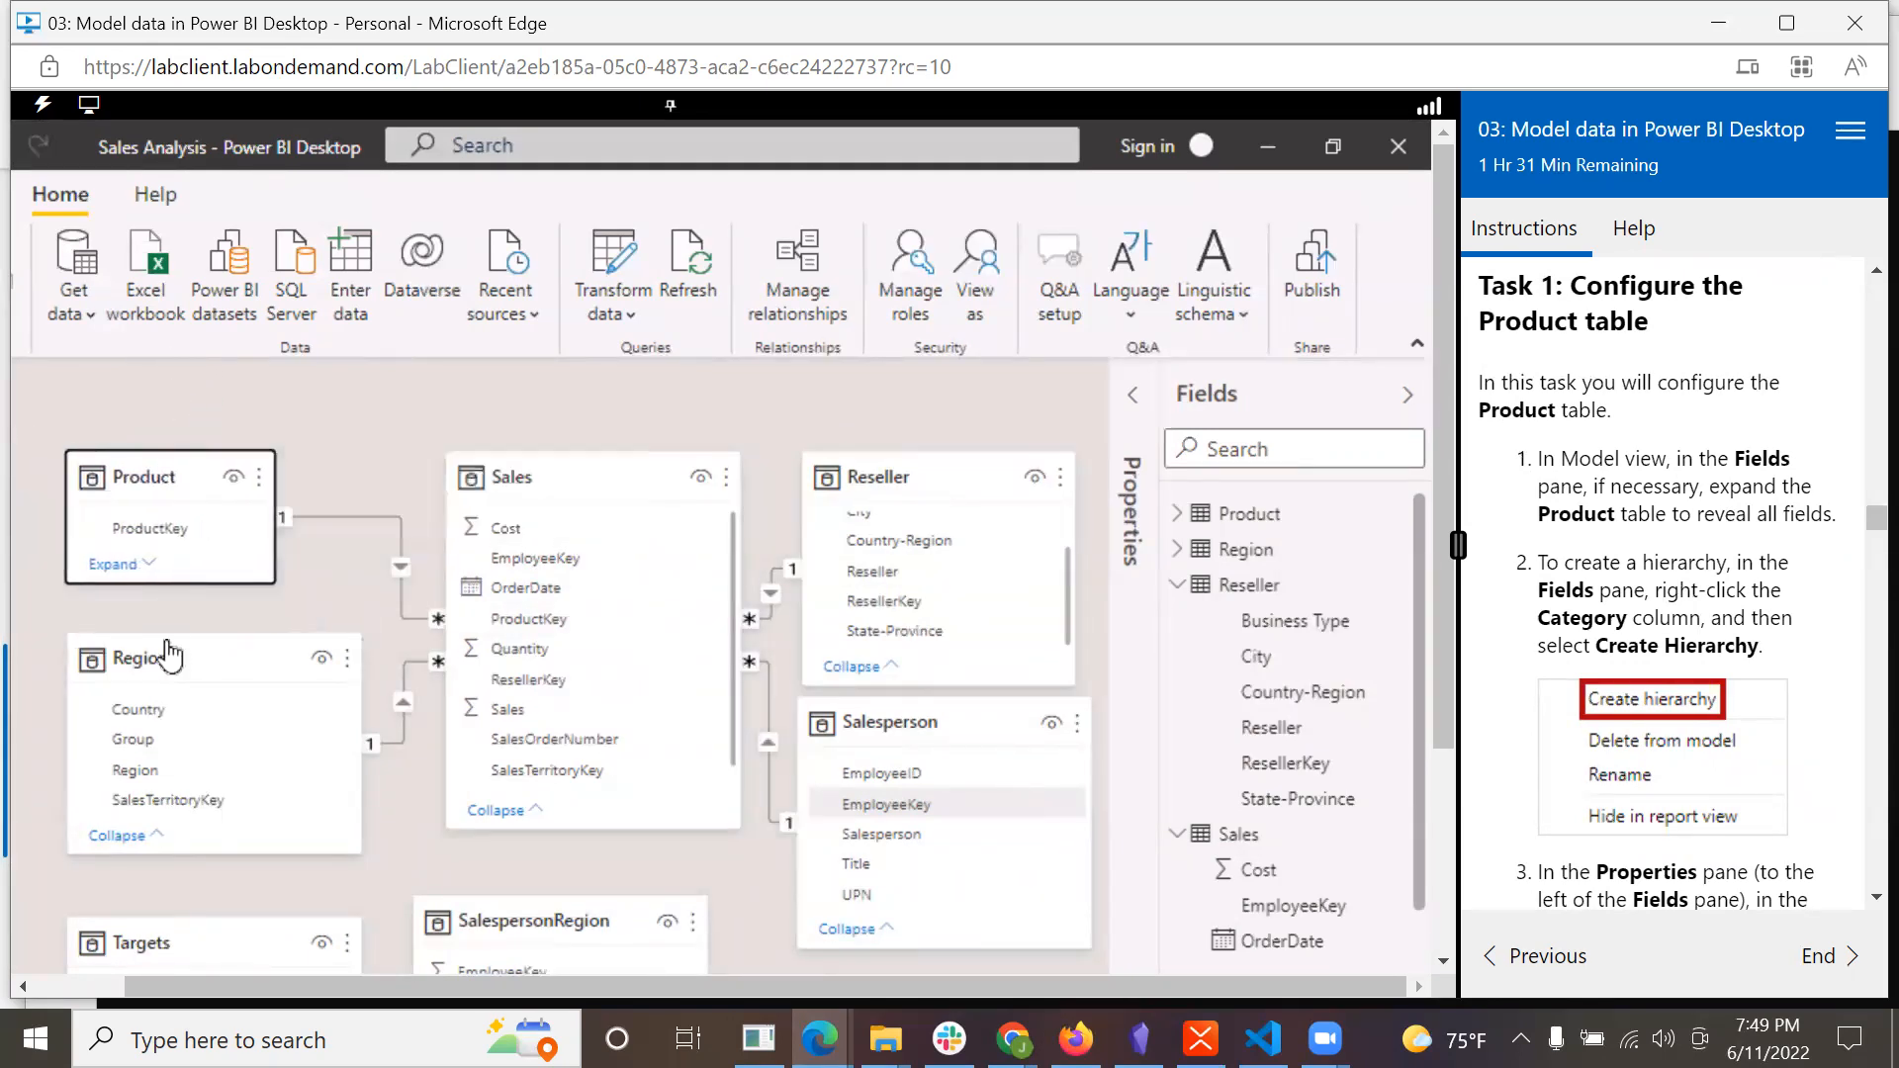
drag(183, 659, 185, 739)
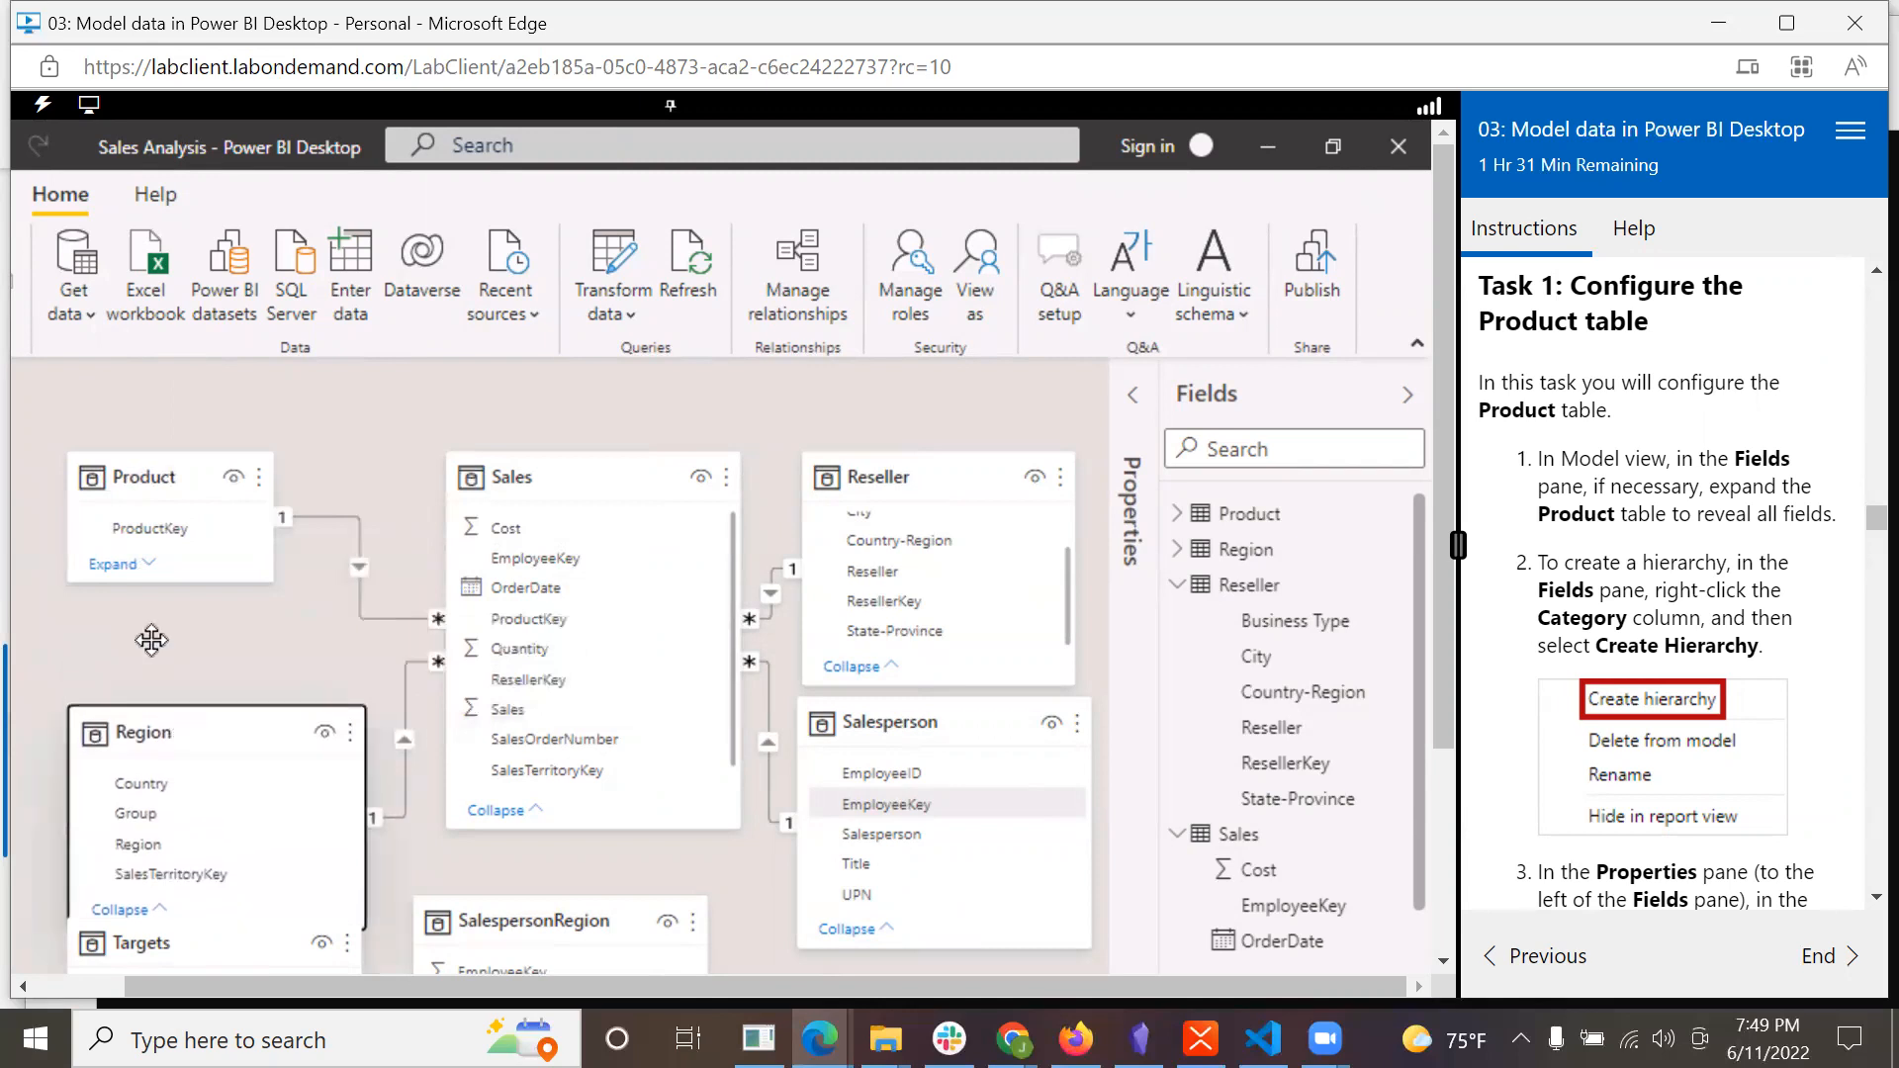
click(113, 564)
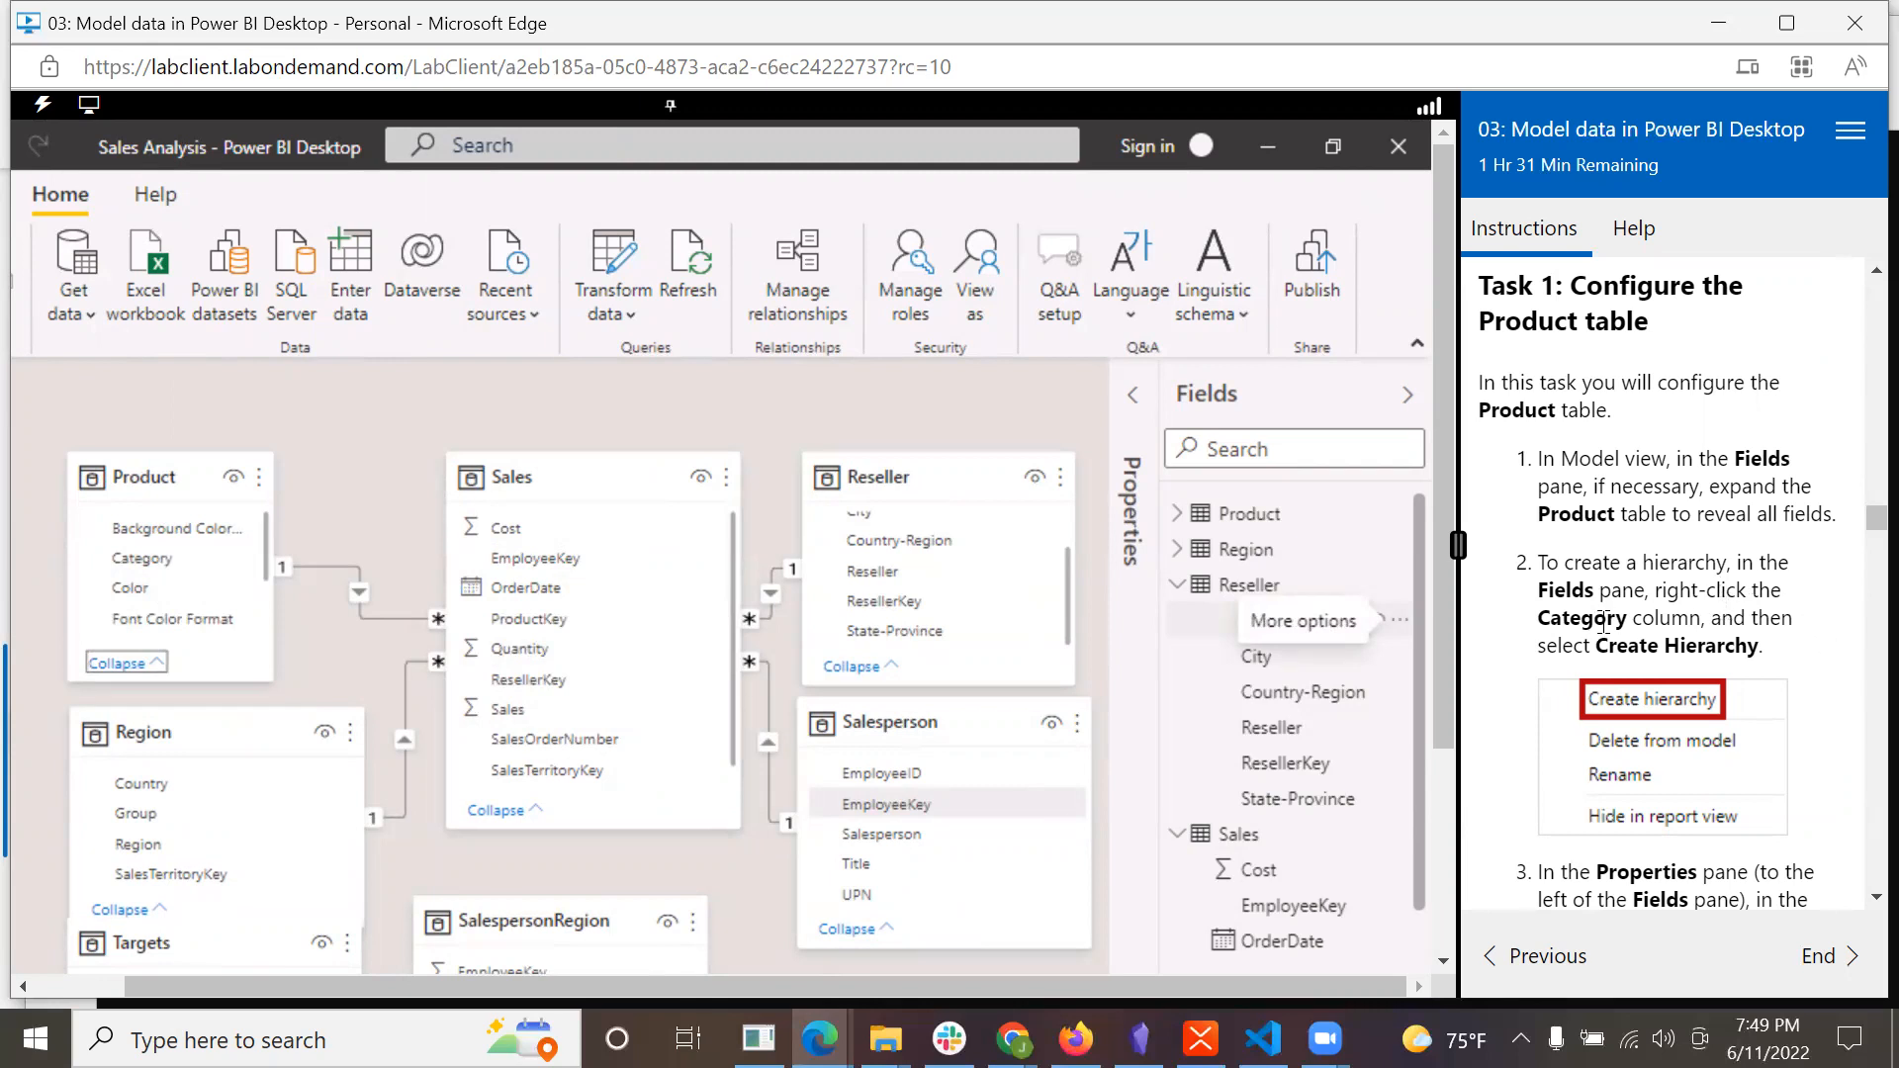
Create a hierarchy from the Category column of the Product table.
click(1177, 514)
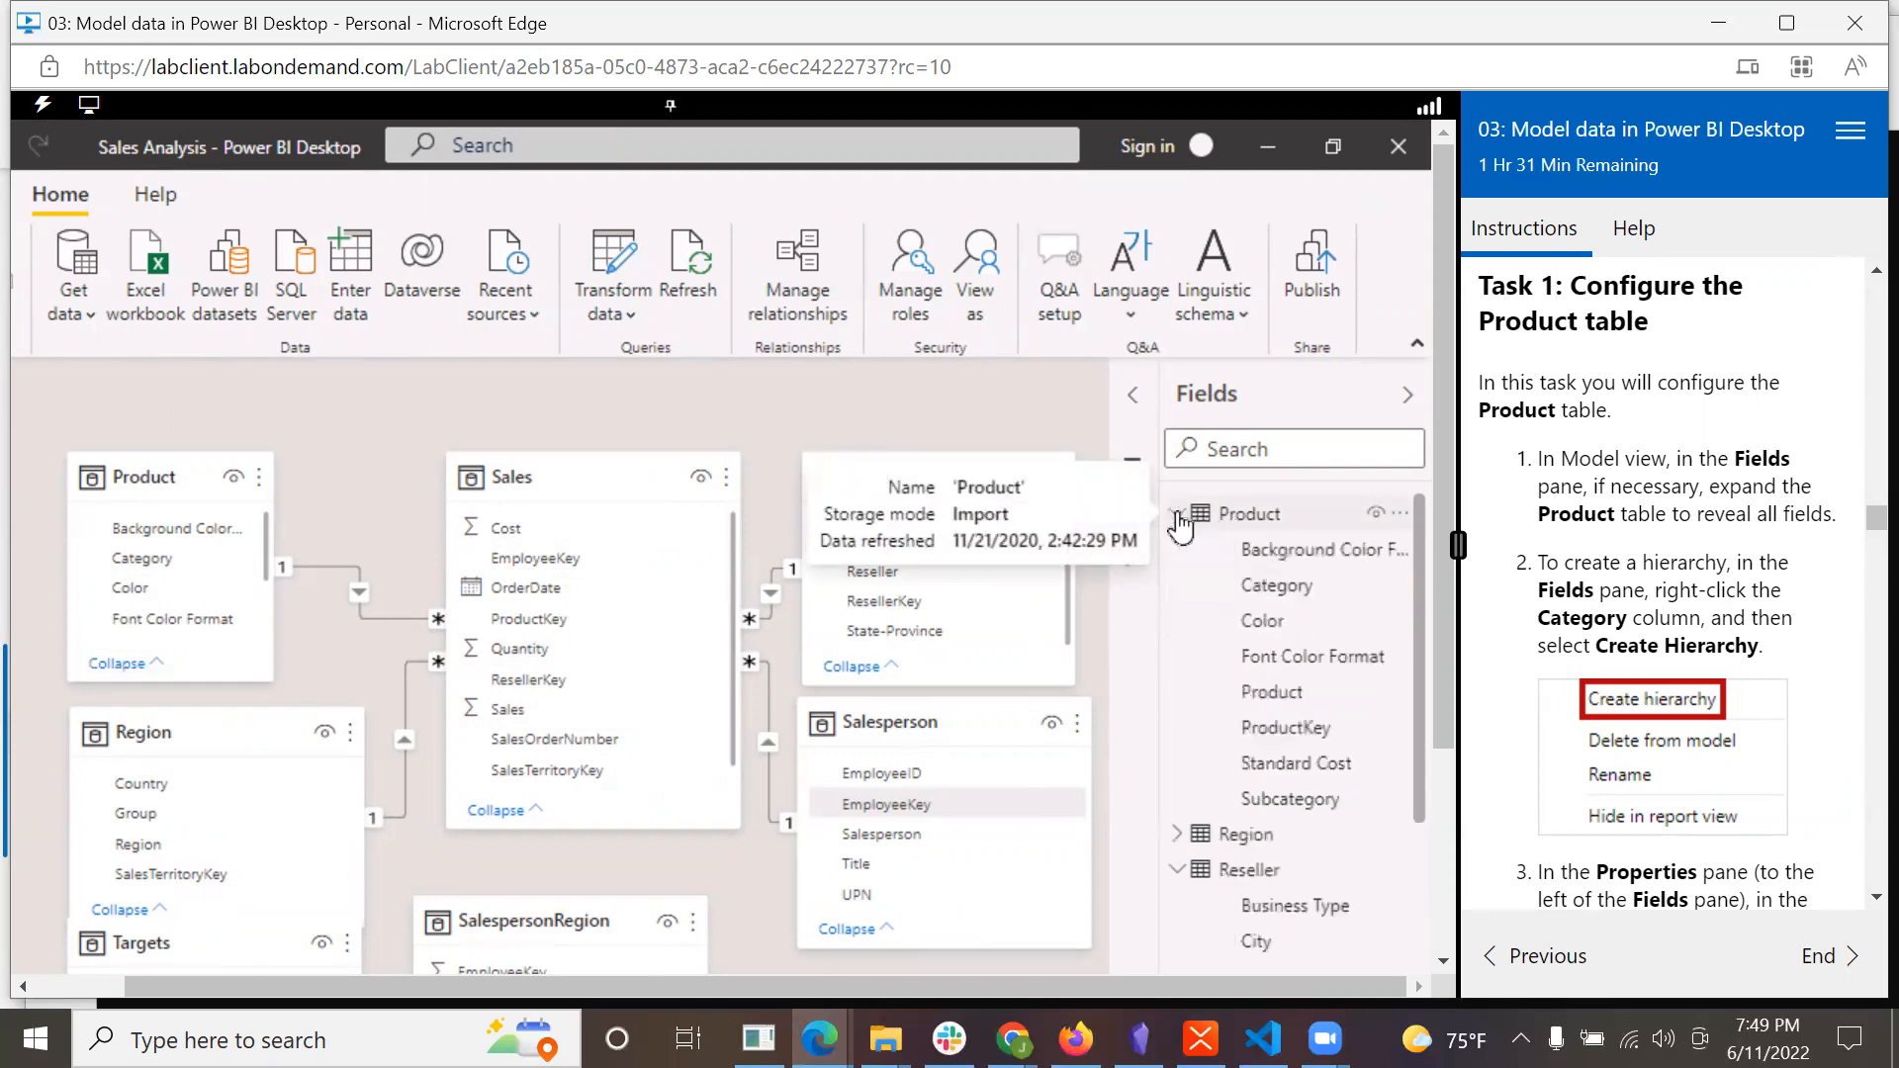
right_click(1275, 594)
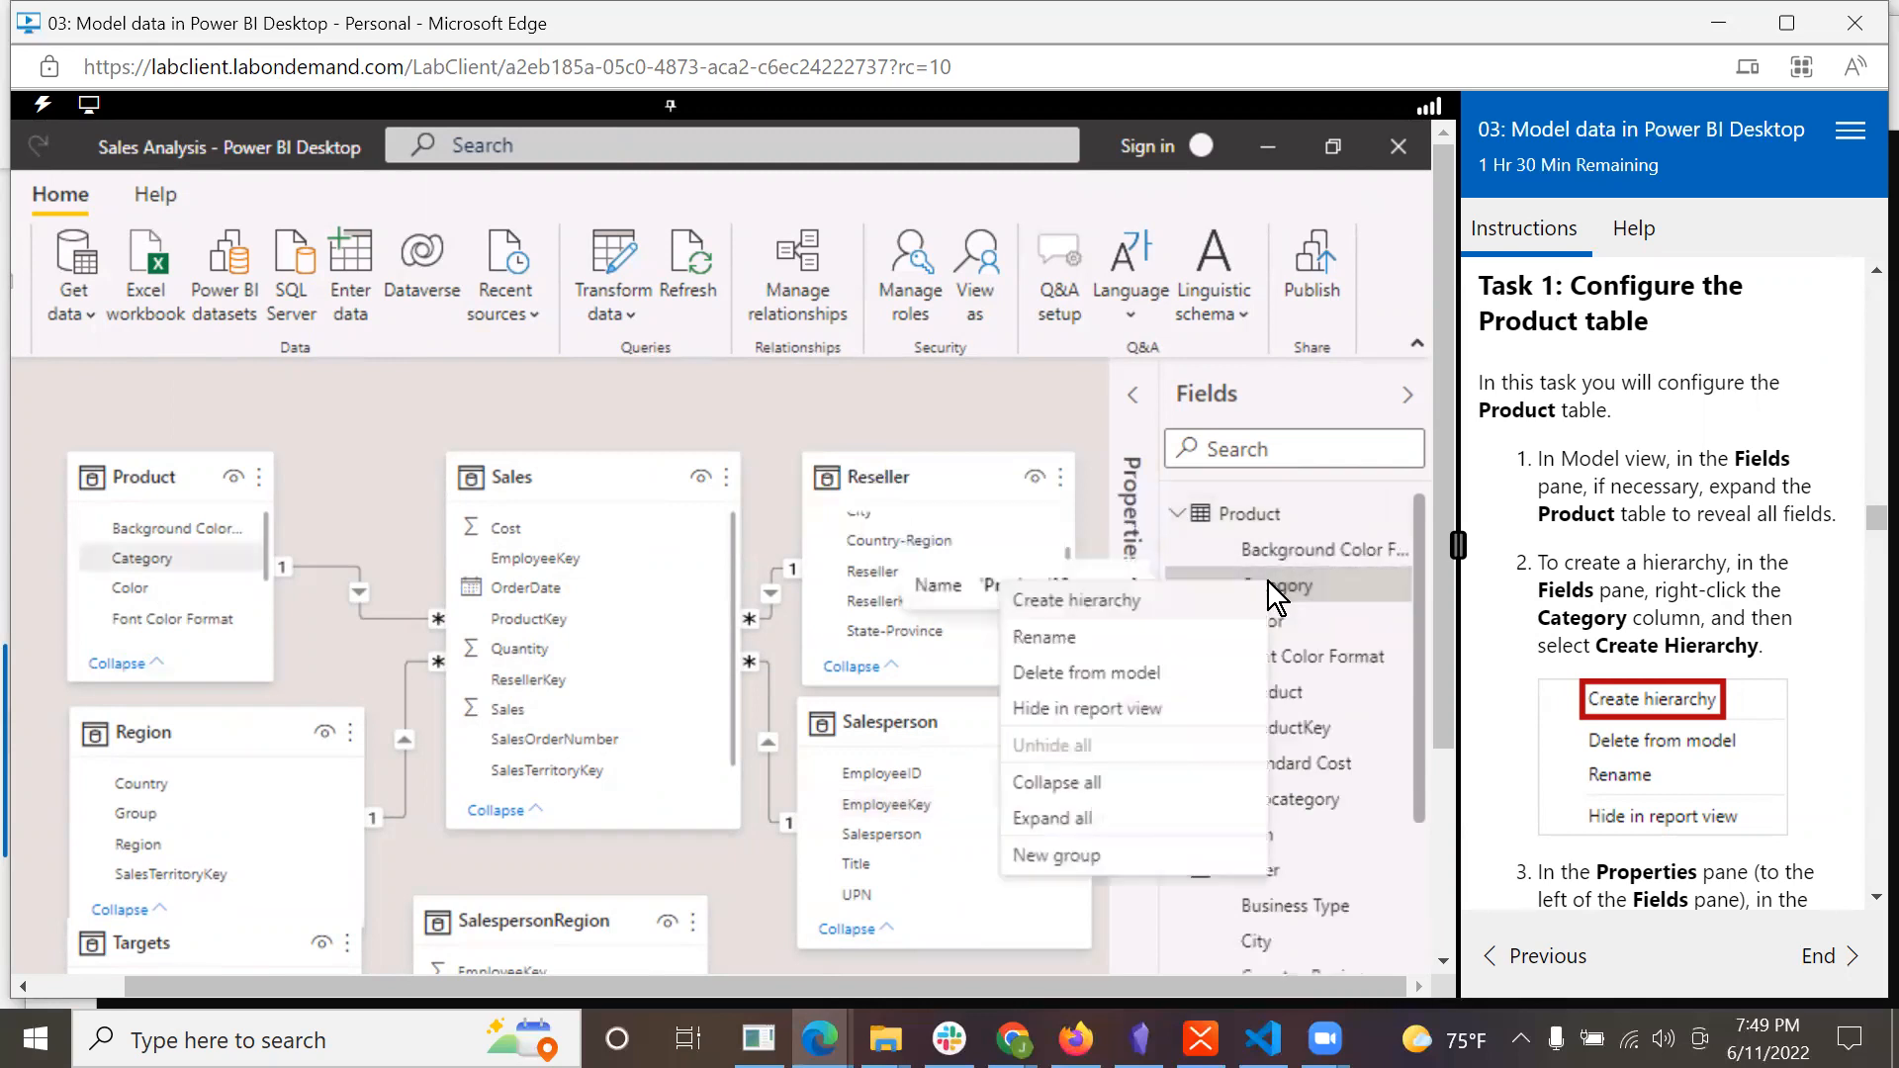
click(1173, 614)
Rename the new Category hierarchy in the Product table to Products.
scroll(1756, 769, down, 1)
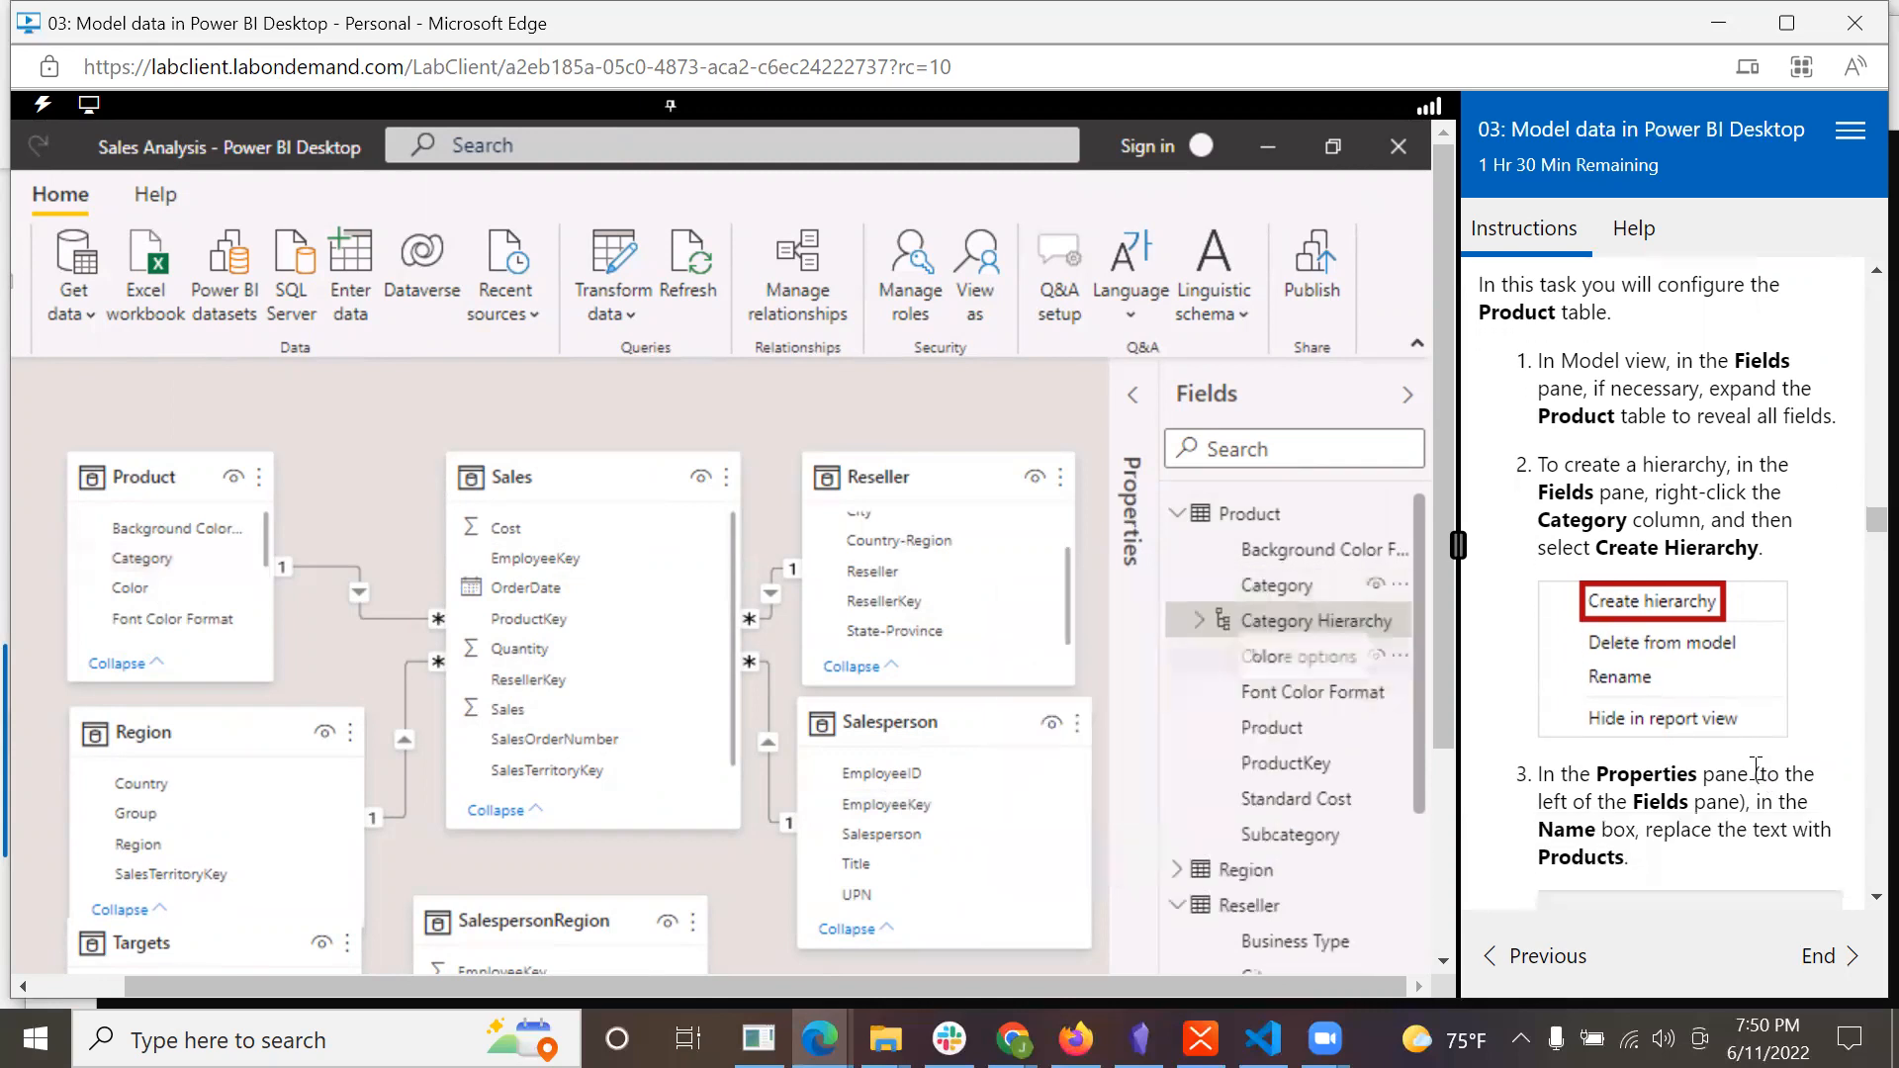
scroll(1756, 770, down, 2)
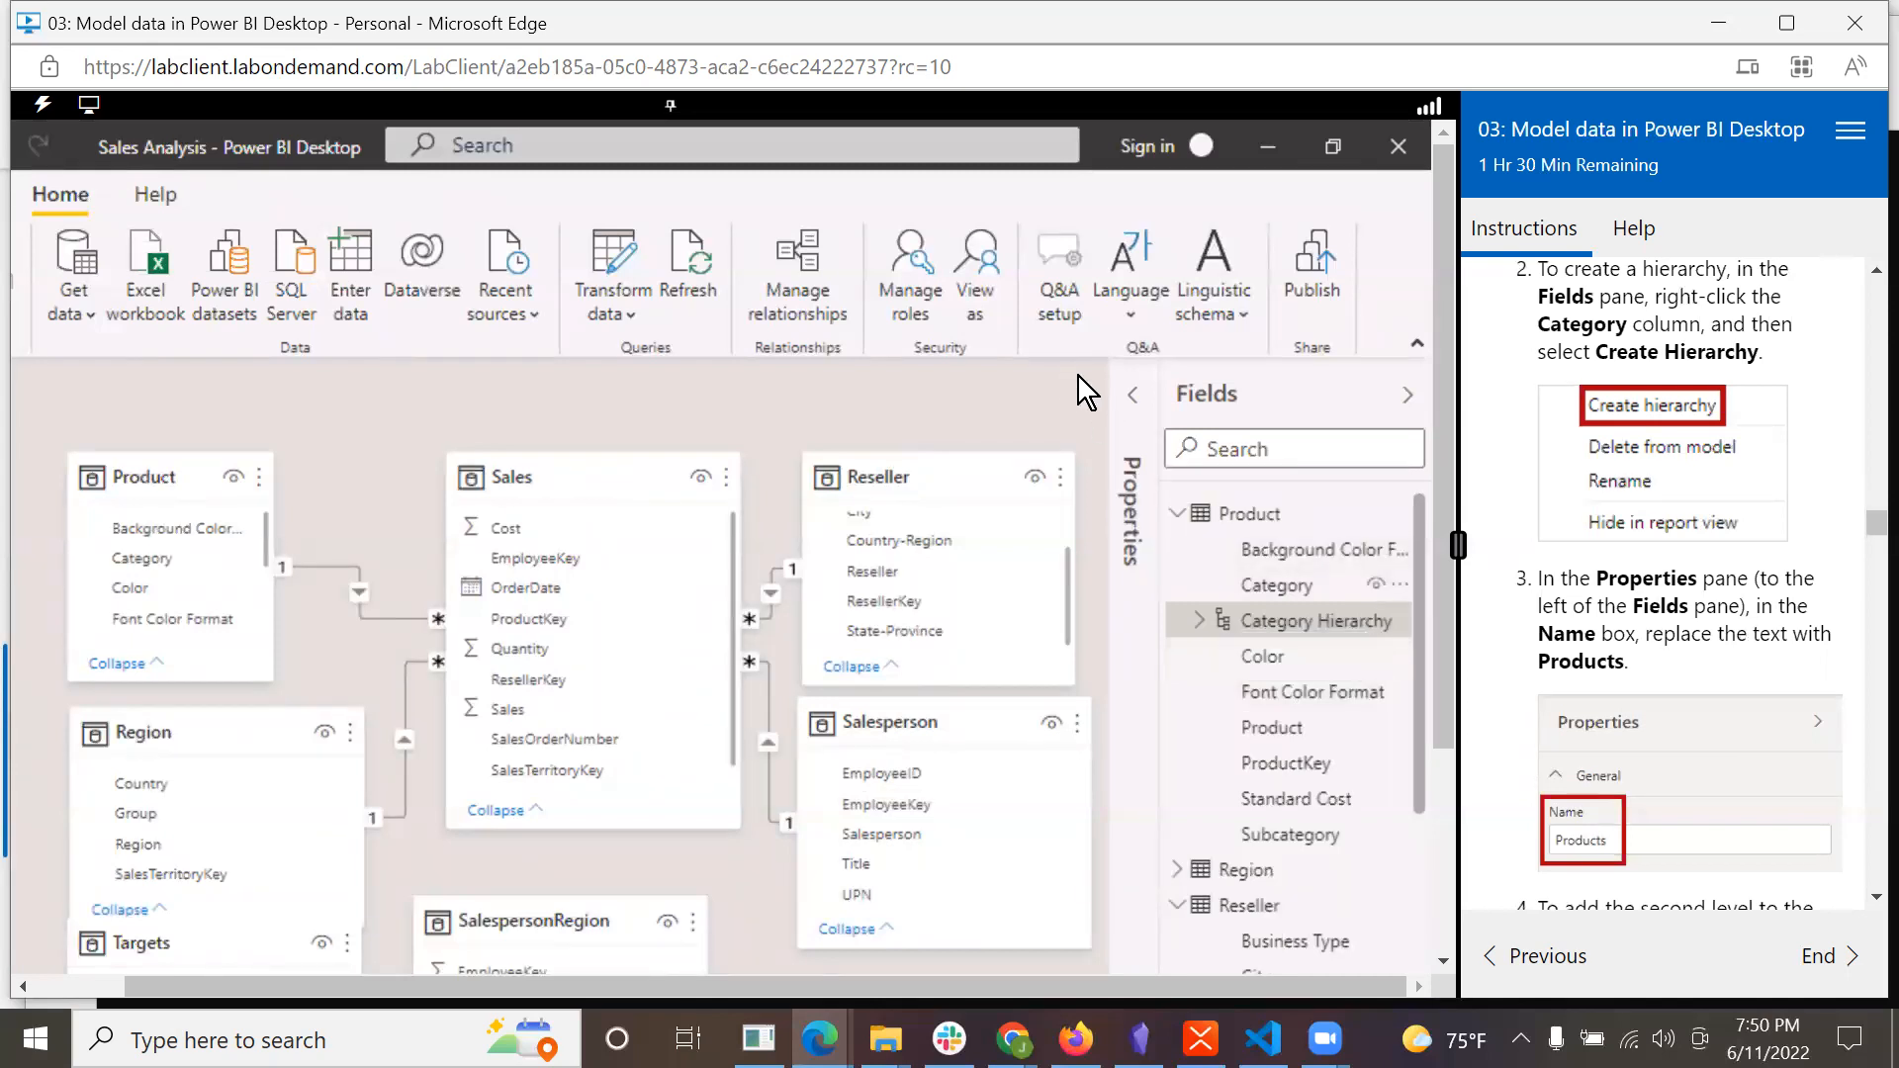
click(1134, 397)
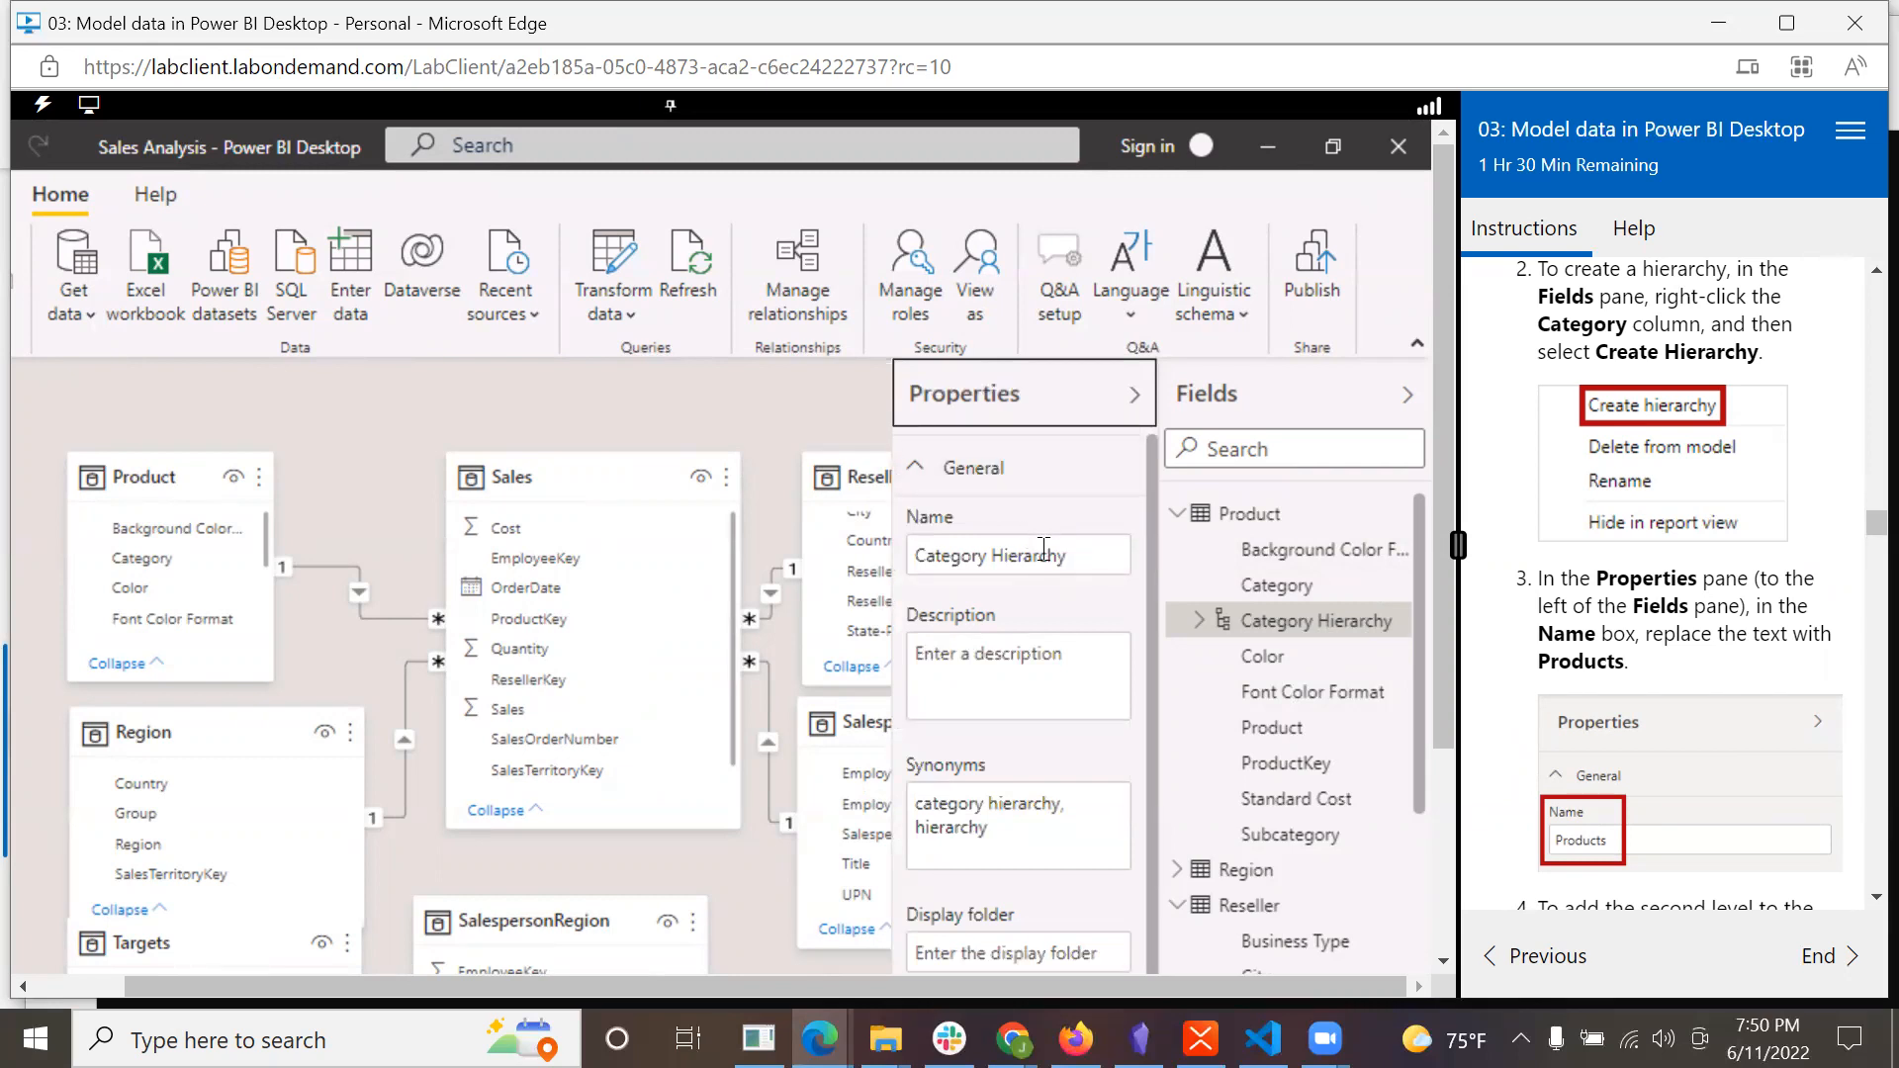
drag(1085, 557, 883, 502)
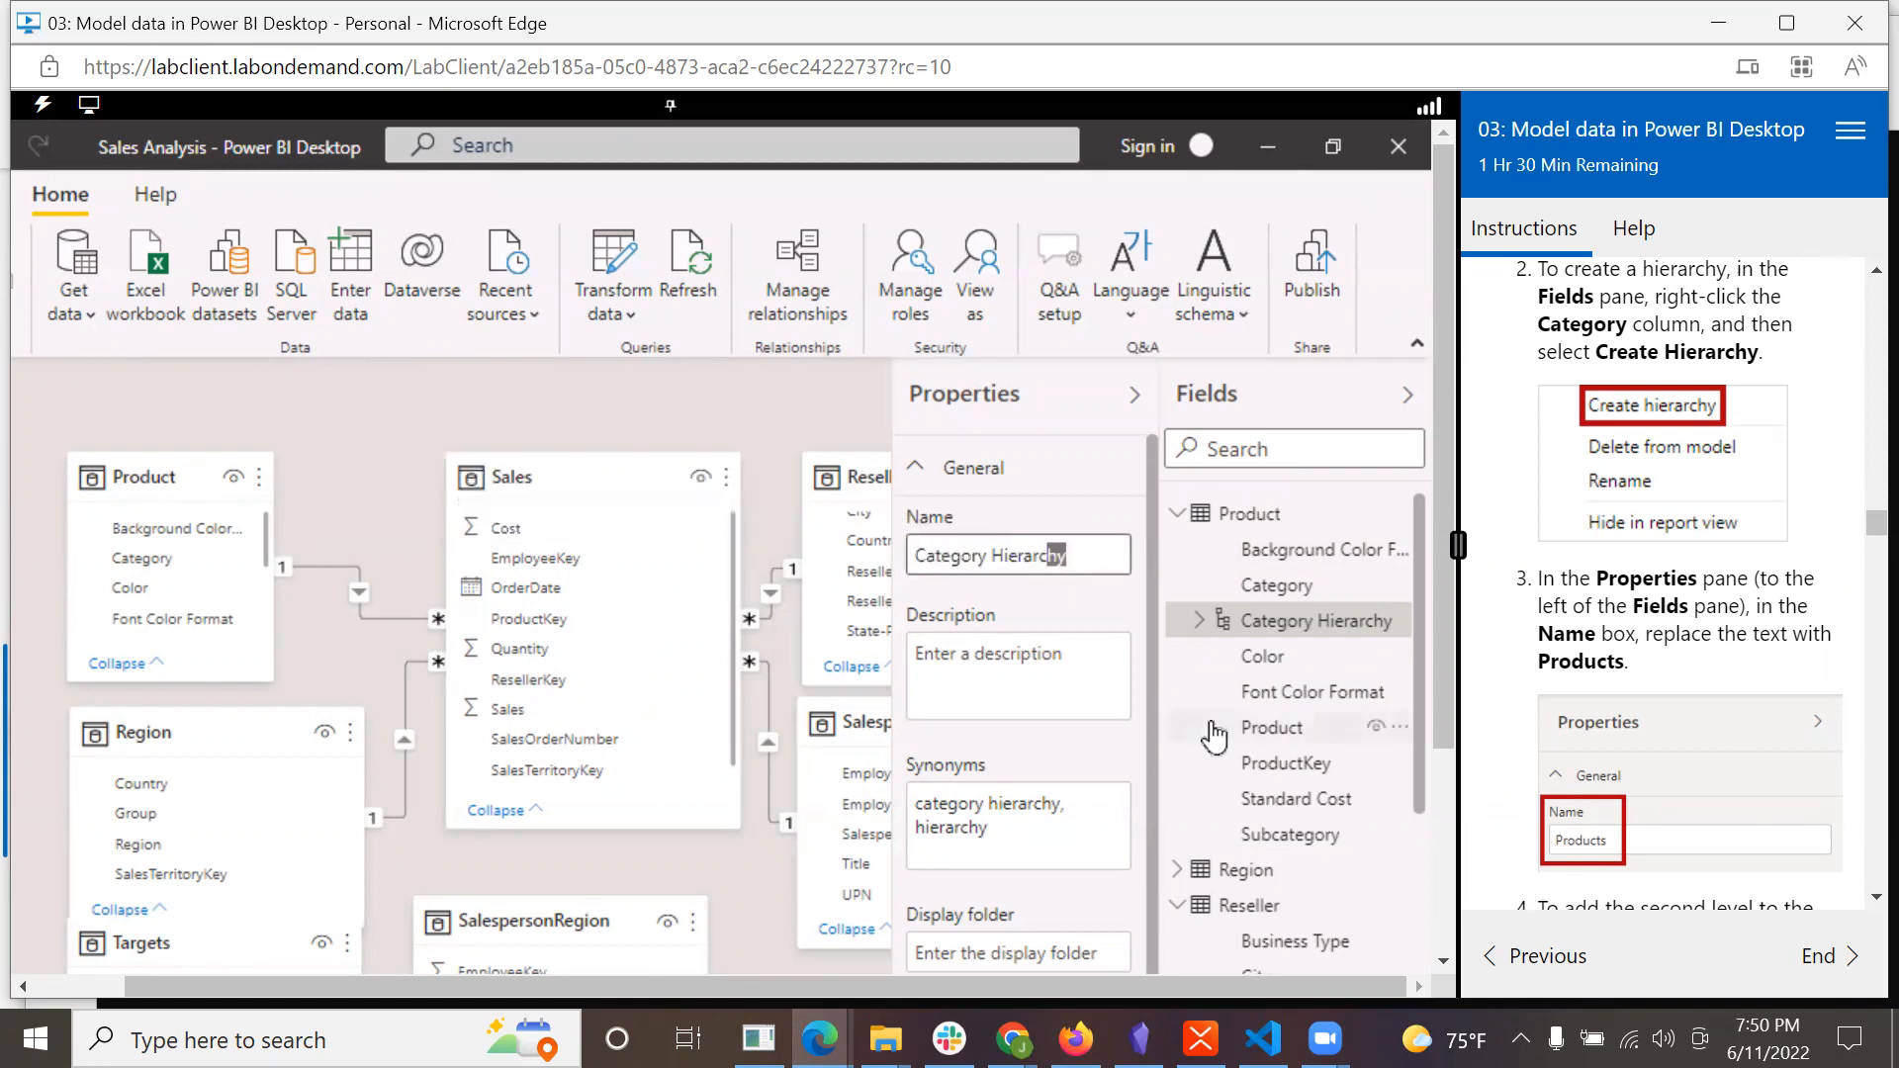
key(BackSpace)
key(BackSpace)
key(BackSpace)
key(BackSpace)
key(BackSpace)
key(BackSpace)
key(BackSpace)
key(BackSpace)
key(BackSpace)
key(BackSpace)
key(BackSpace)
key(BackSpace)
key(BackSpace)
key(BackSpace)
key(BackSpace)
key(BackSpace)
key(BackSpace)
text(Products)
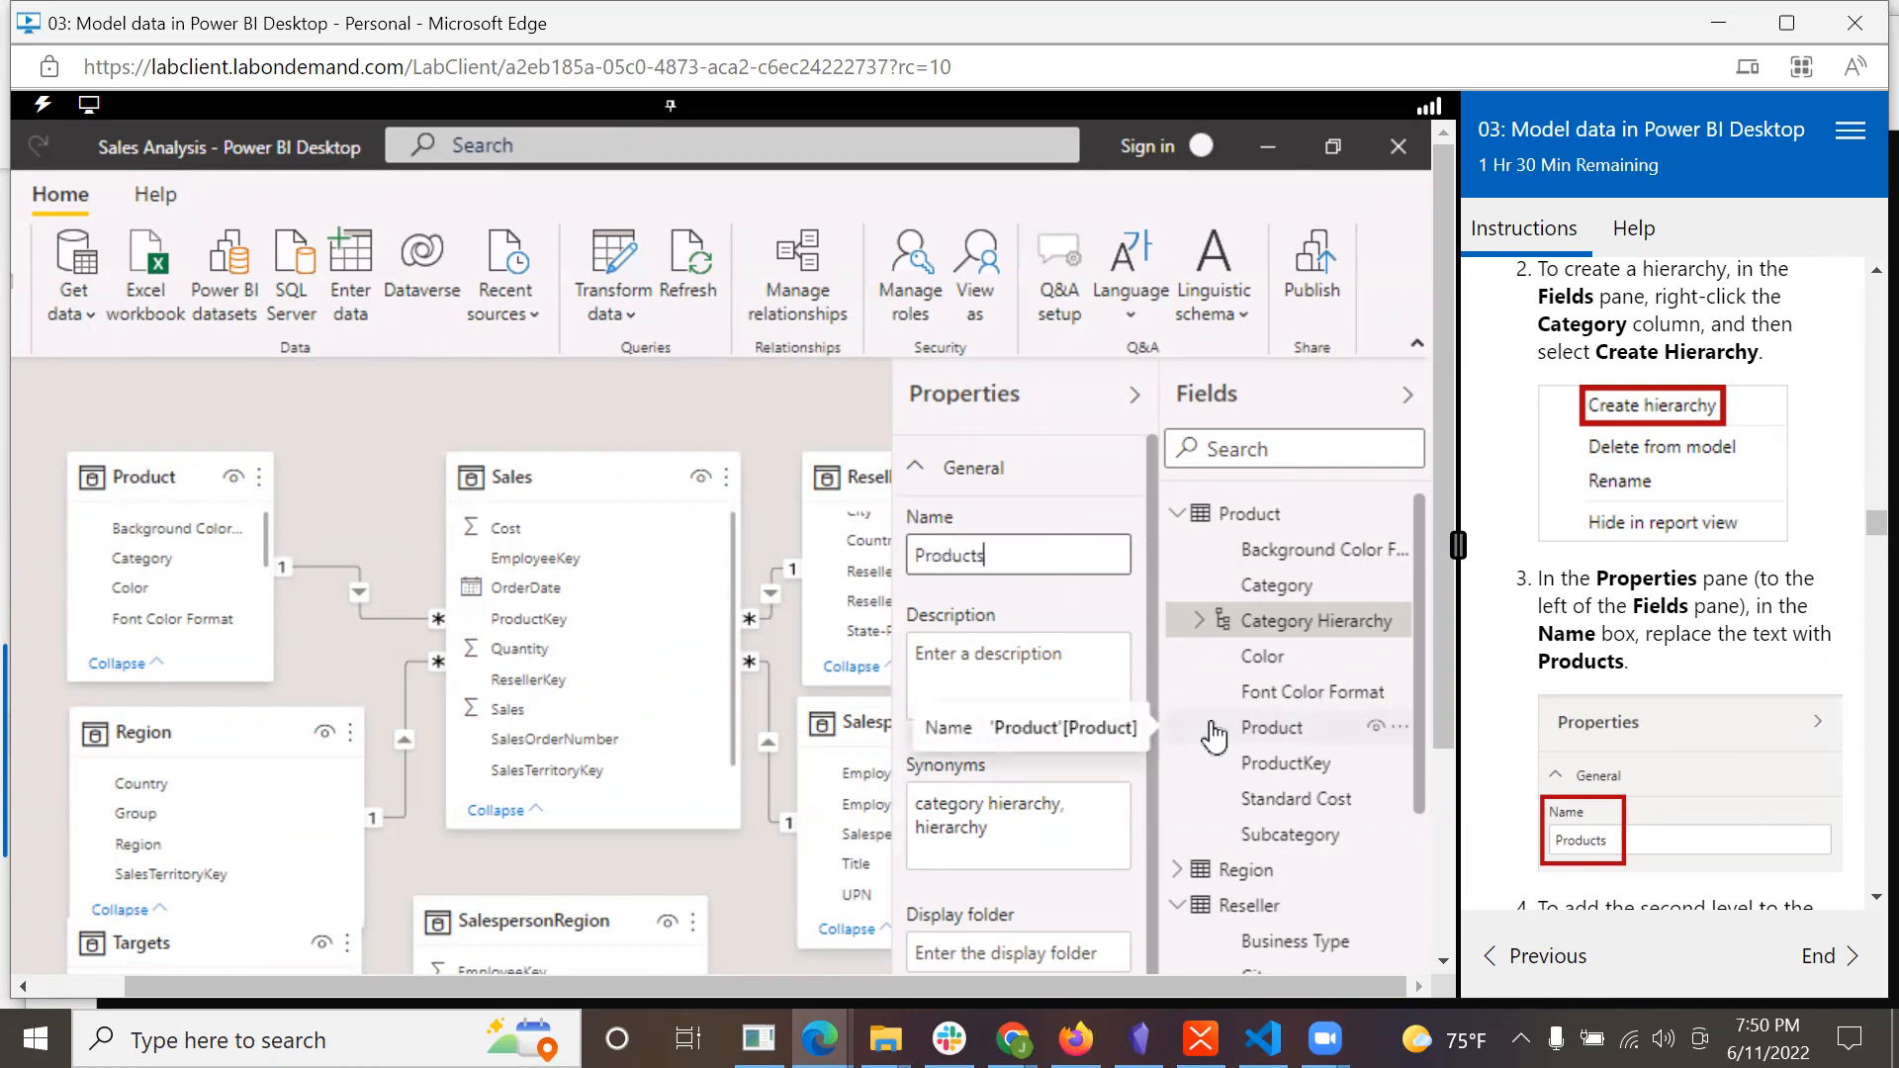
click(1110, 491)
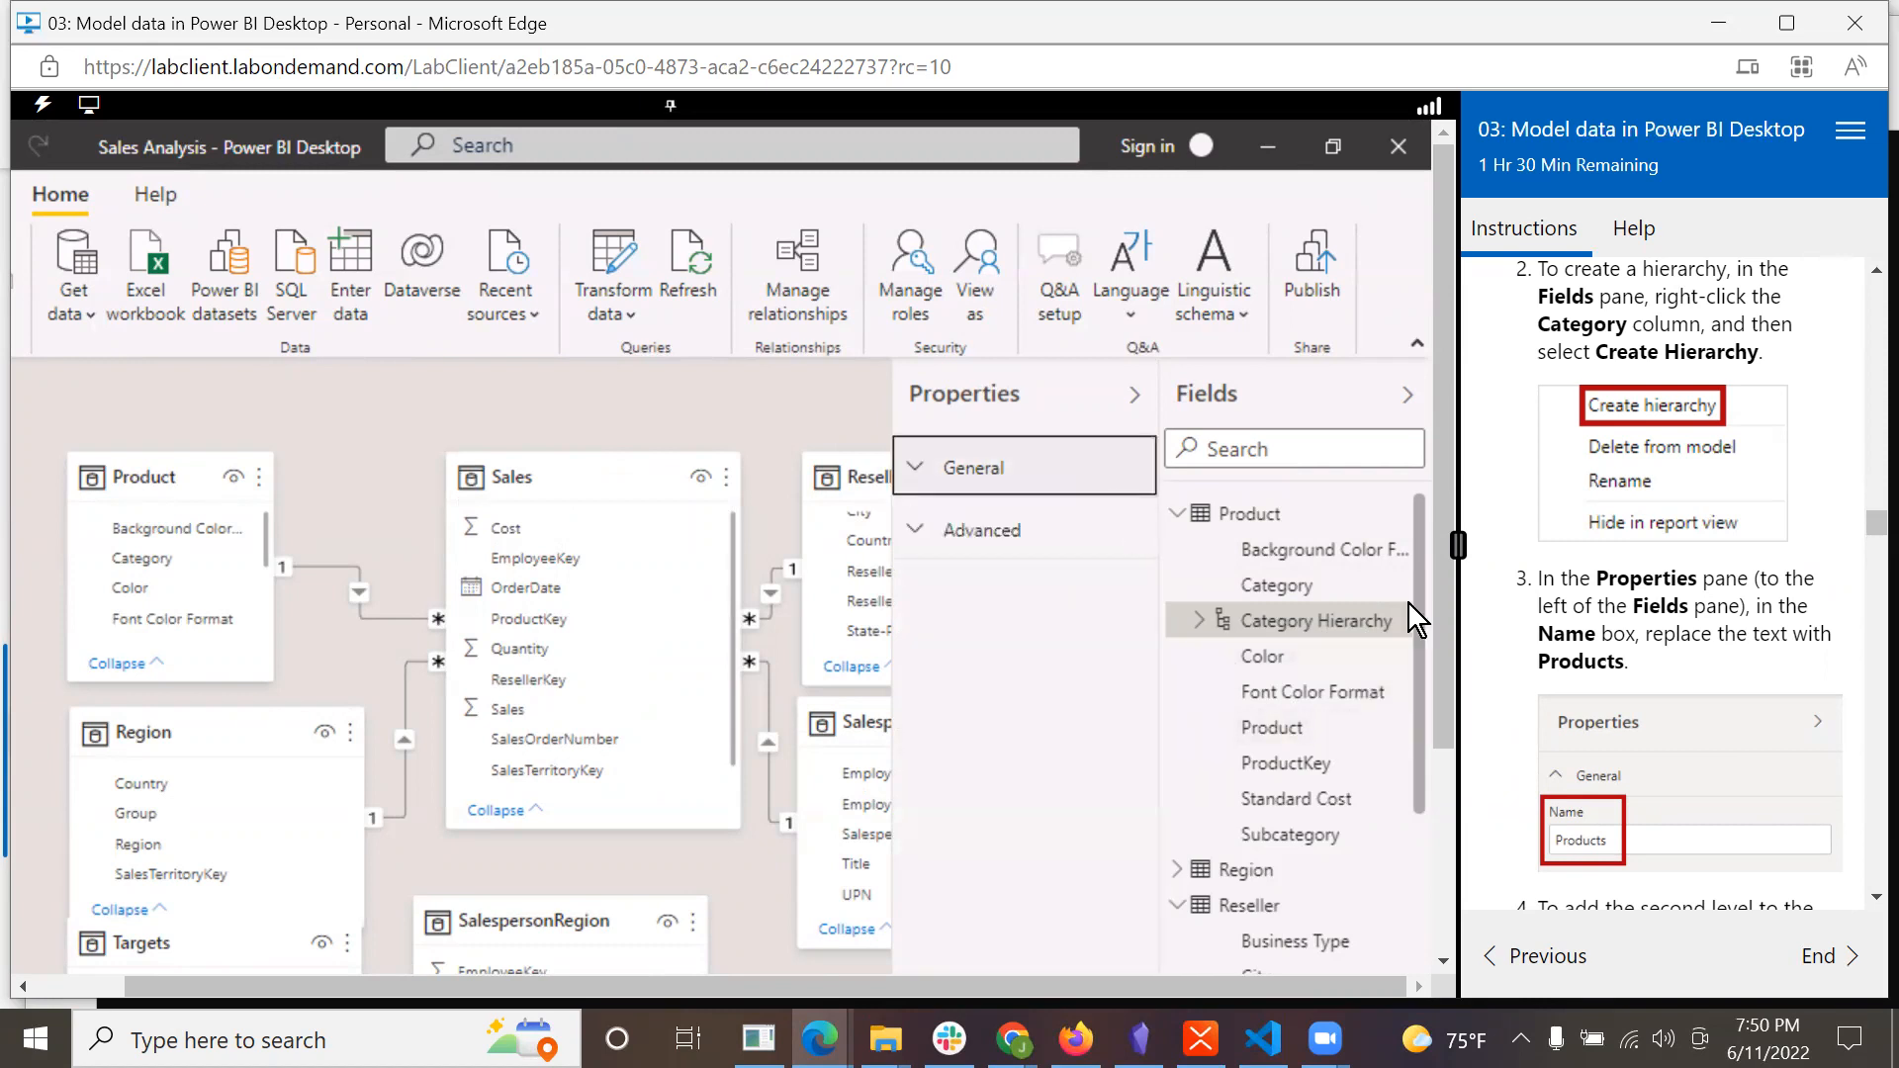
click(922, 463)
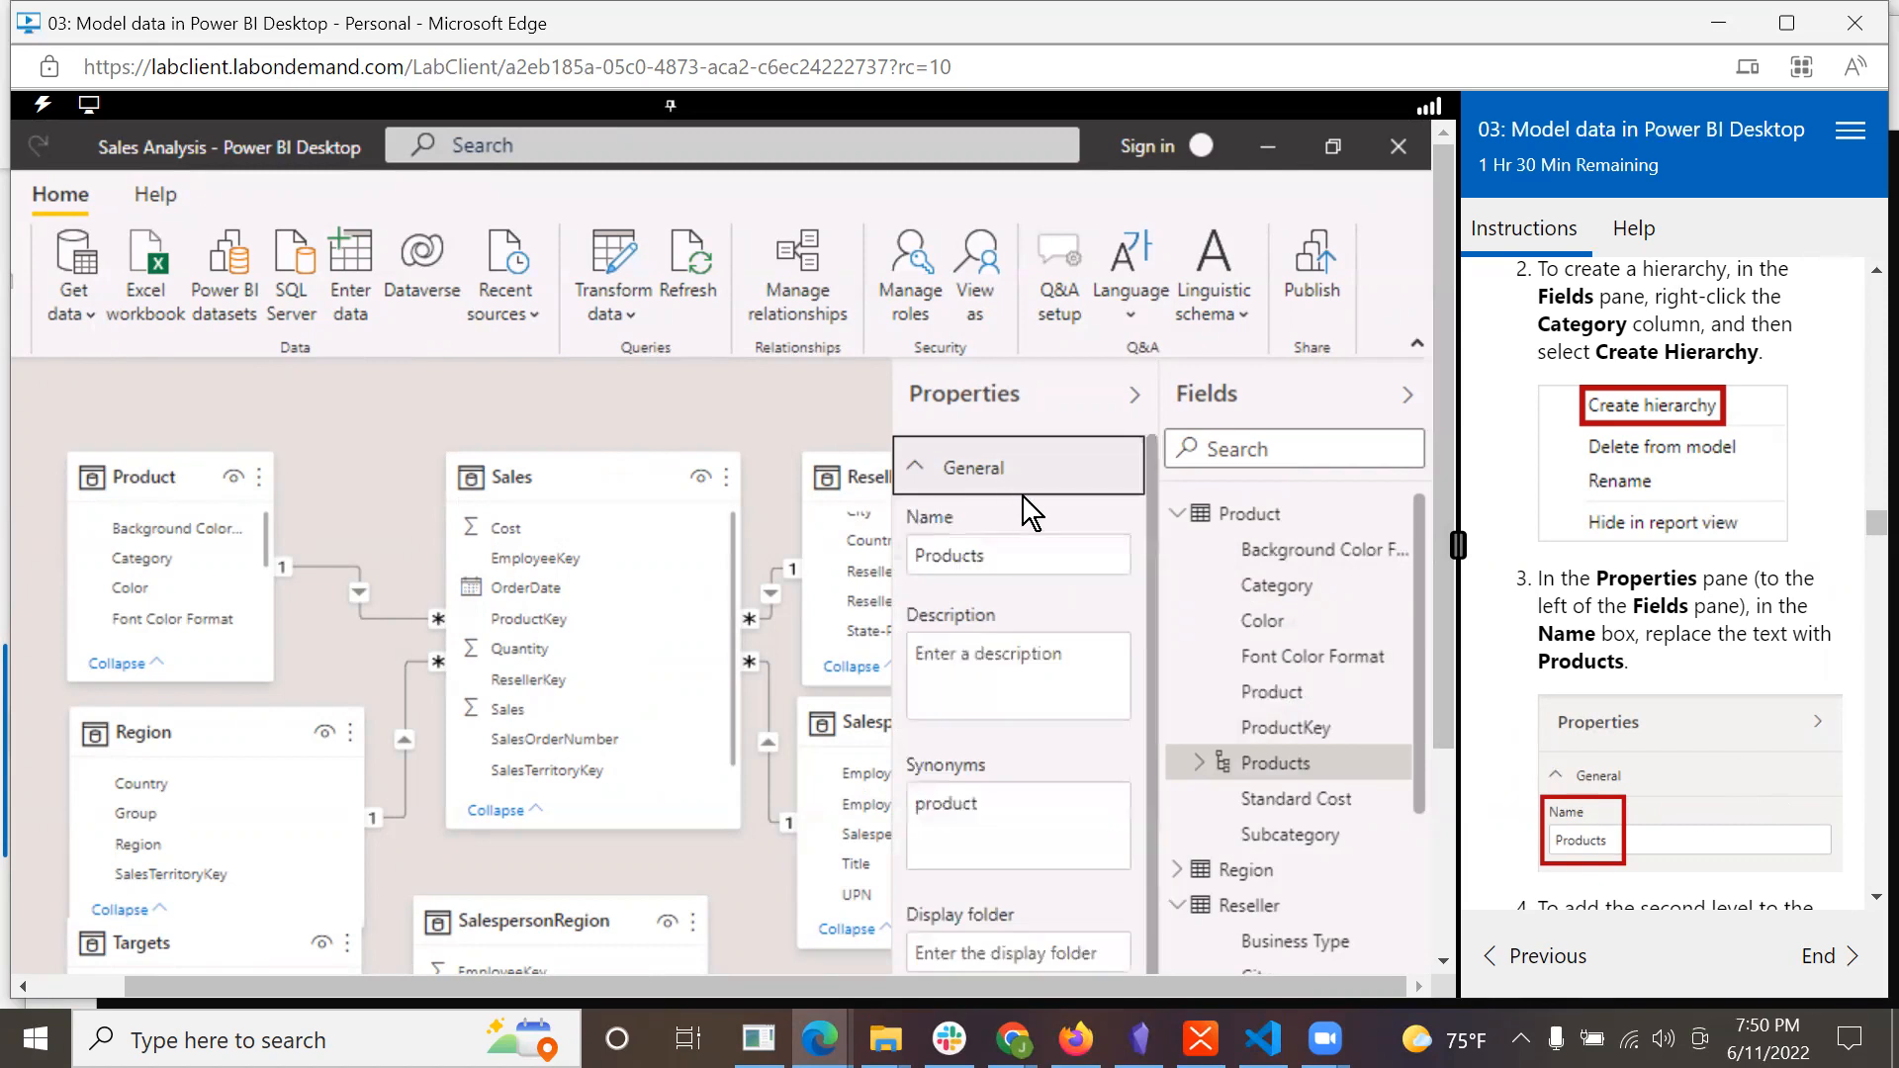
Add the Product column as a level below Category in the Products hierarchy and apply the level changes.
scroll(1681, 806, down, 5)
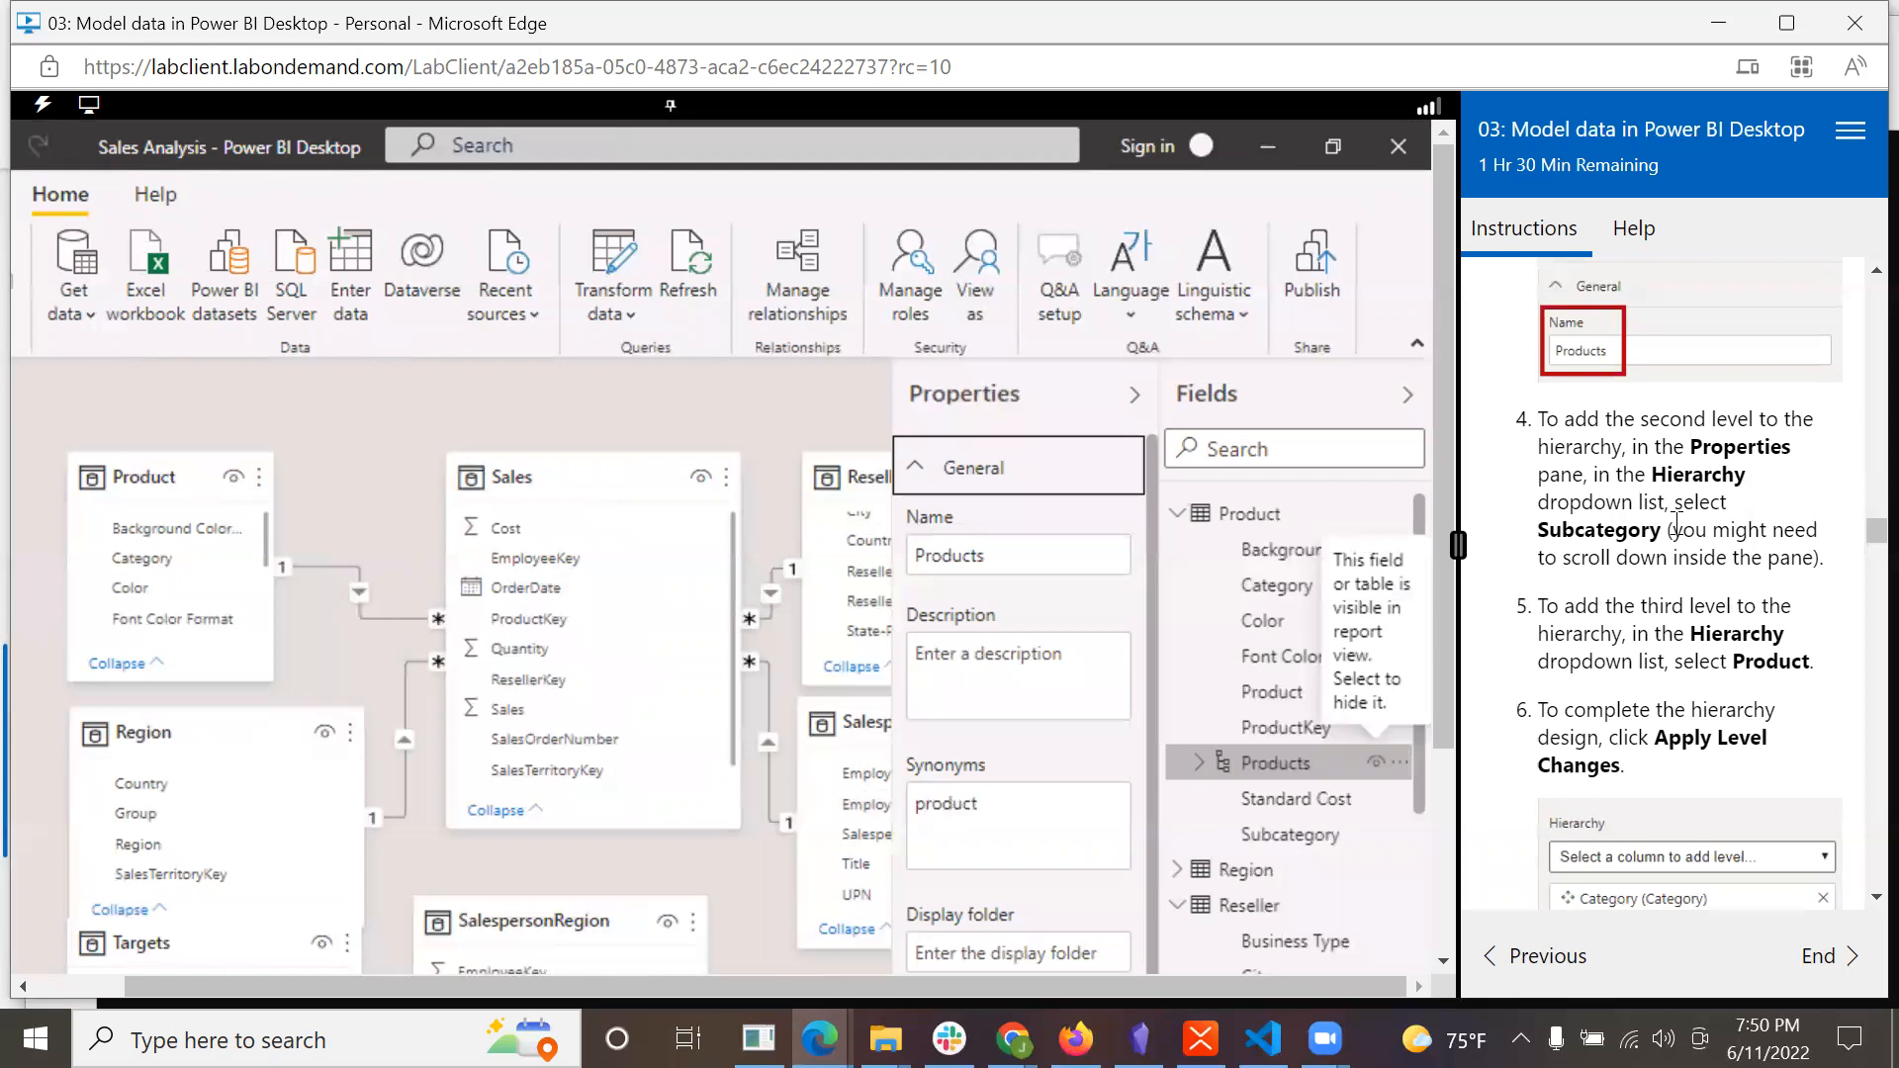
click(920, 460)
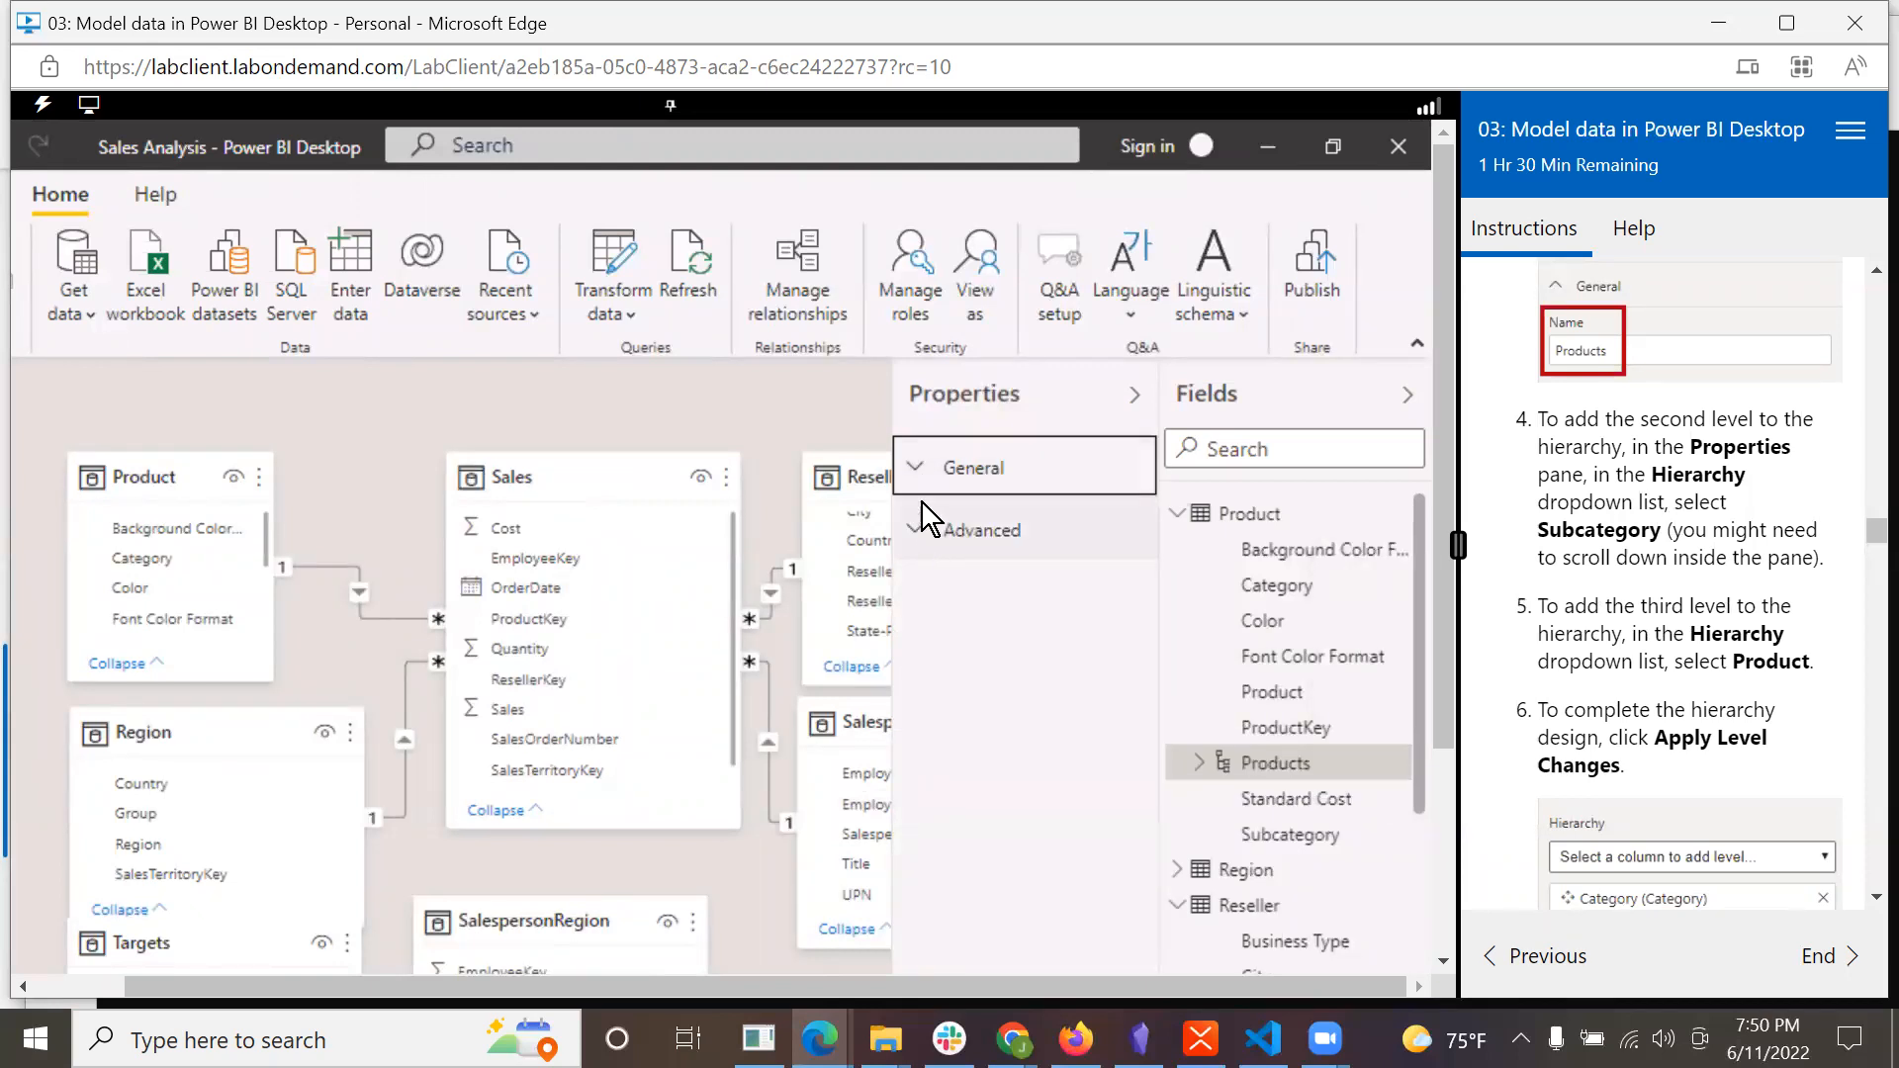
click(910, 466)
scroll(1173, 669, down, 5)
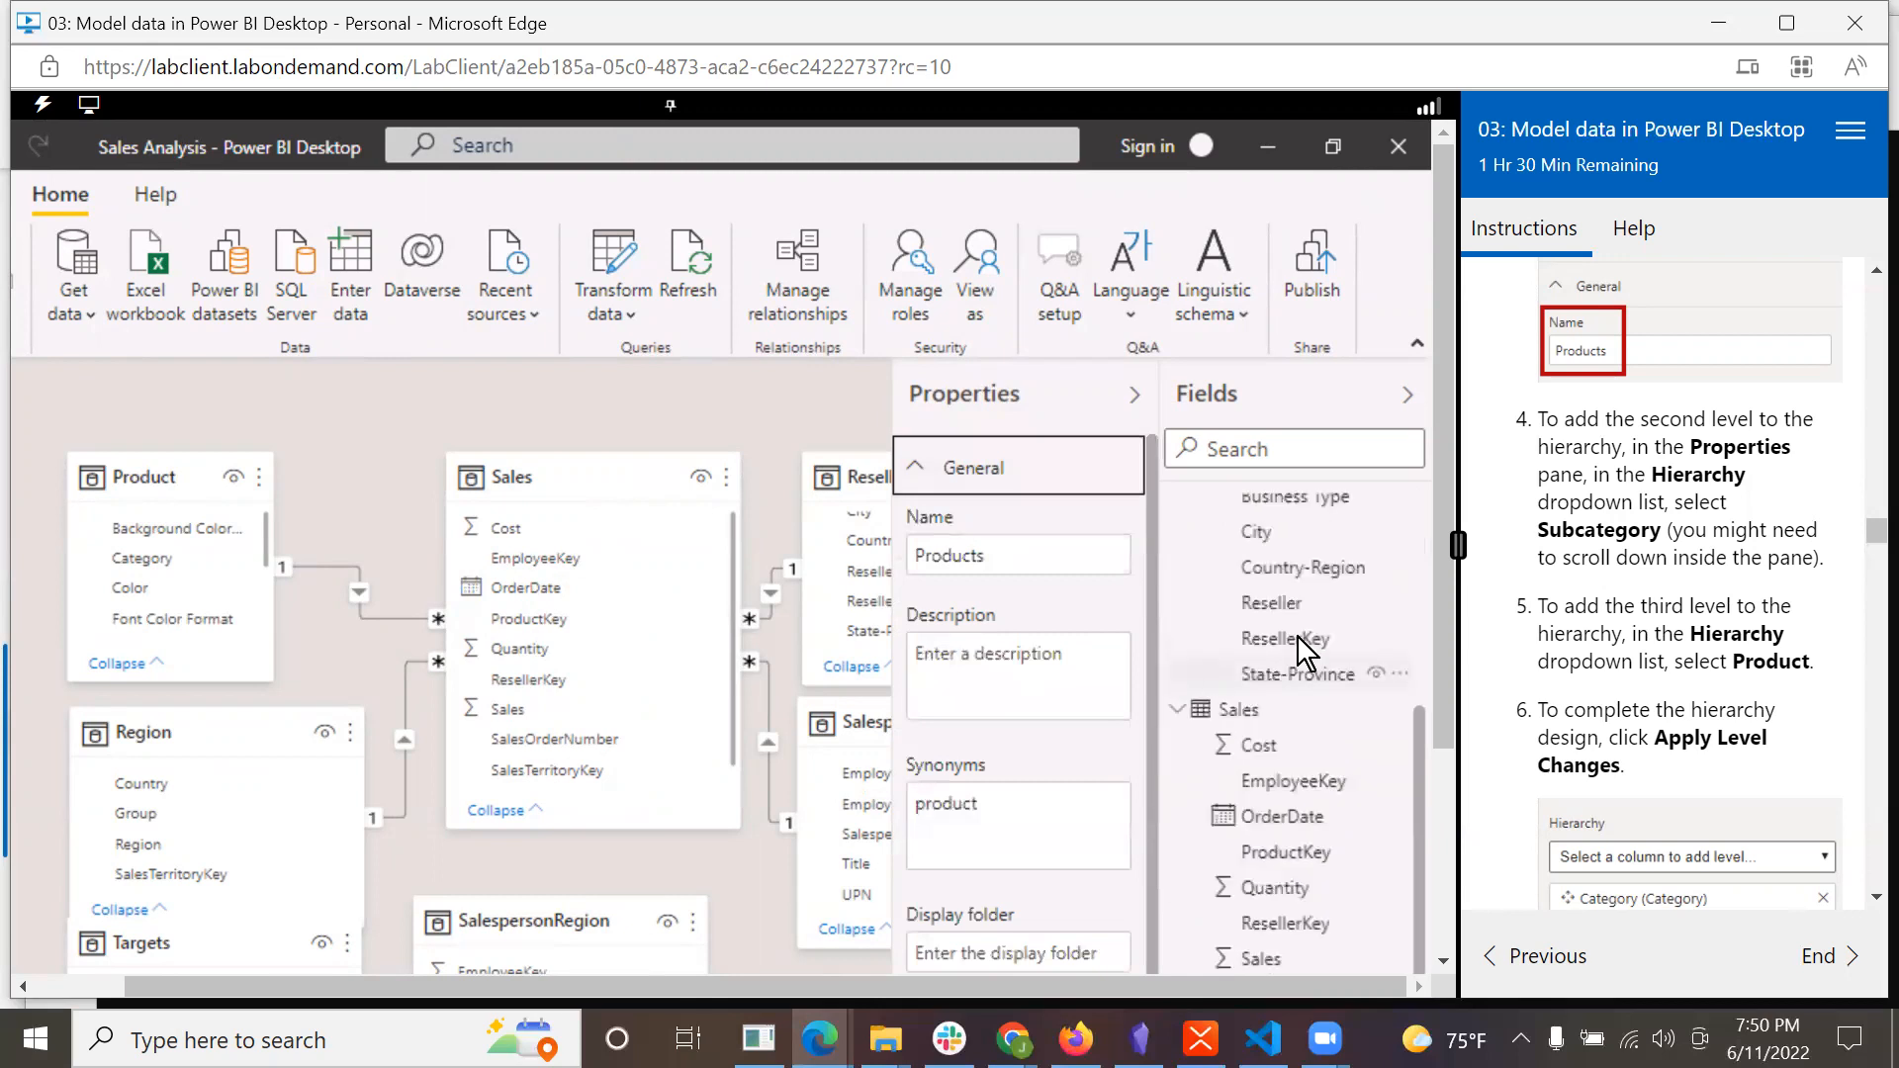
drag(1440, 621, 1459, 881)
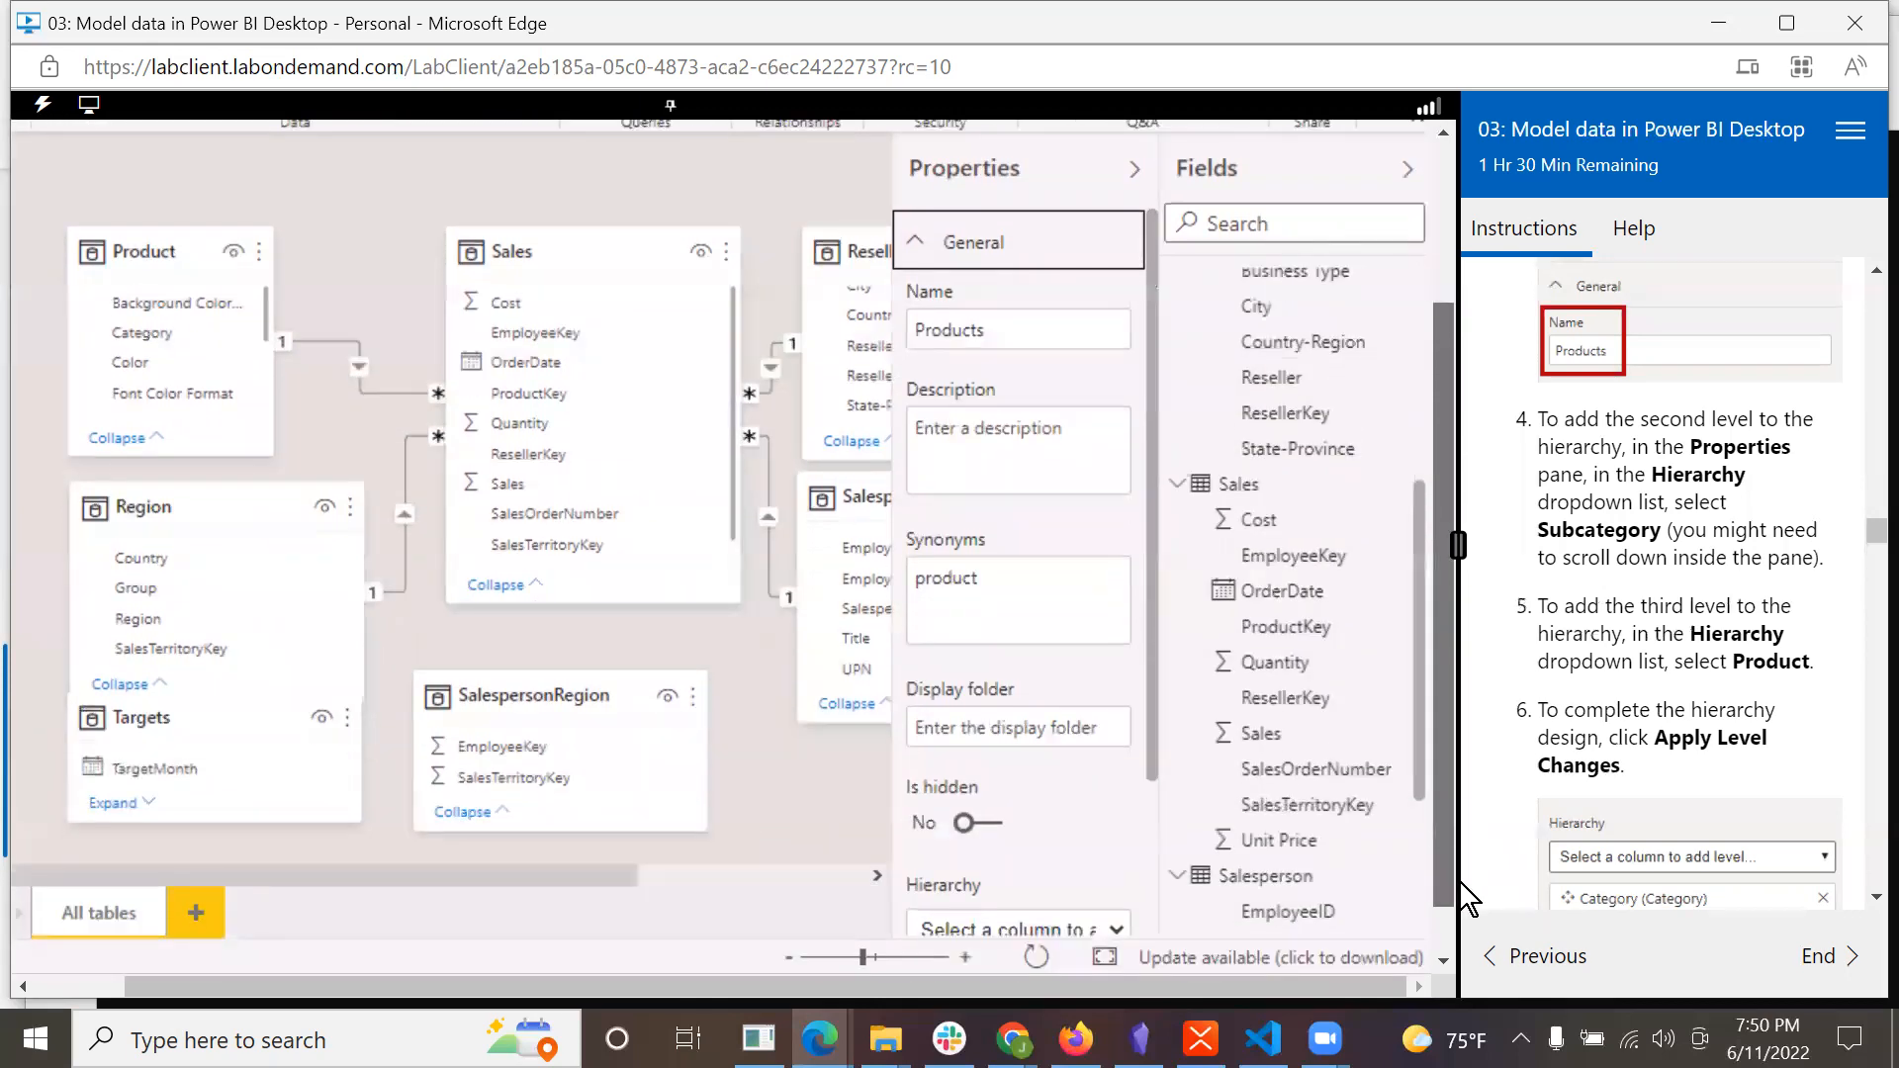
scroll(1130, 756, down, 3)
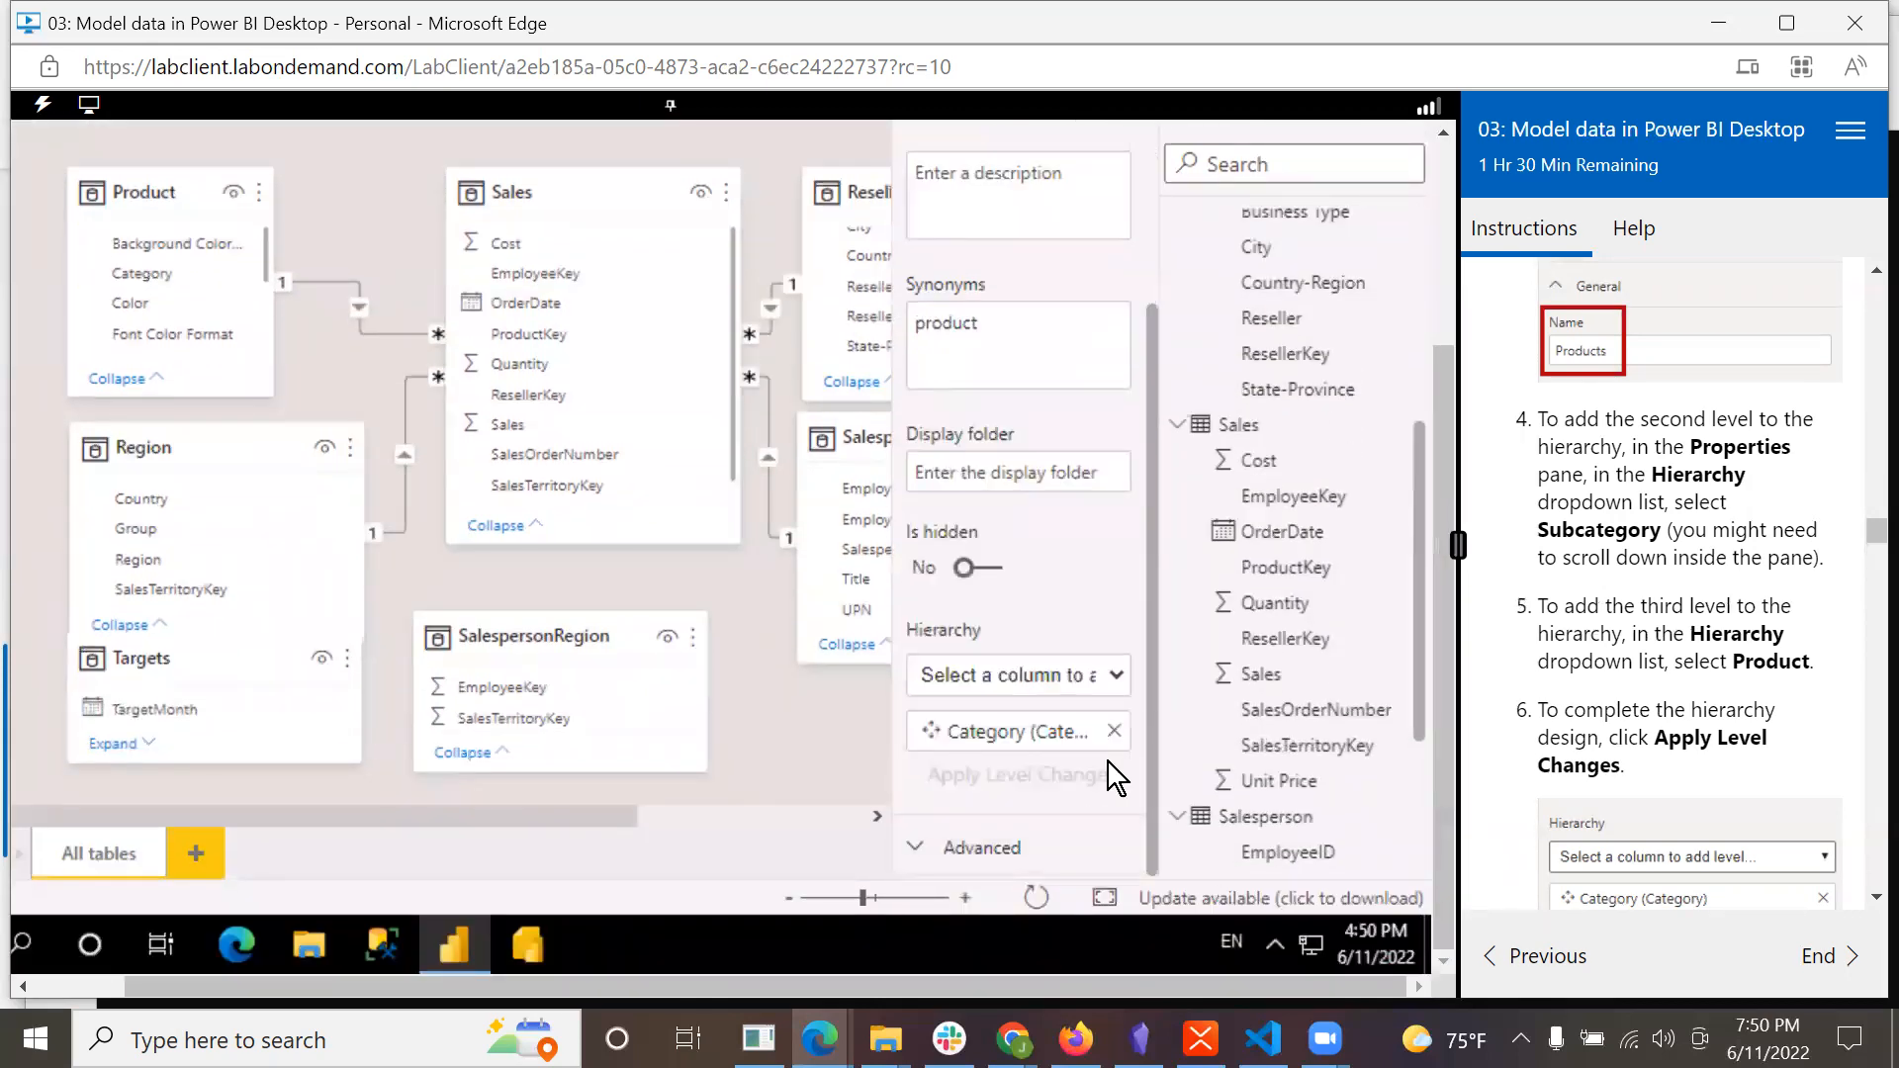
click(1116, 673)
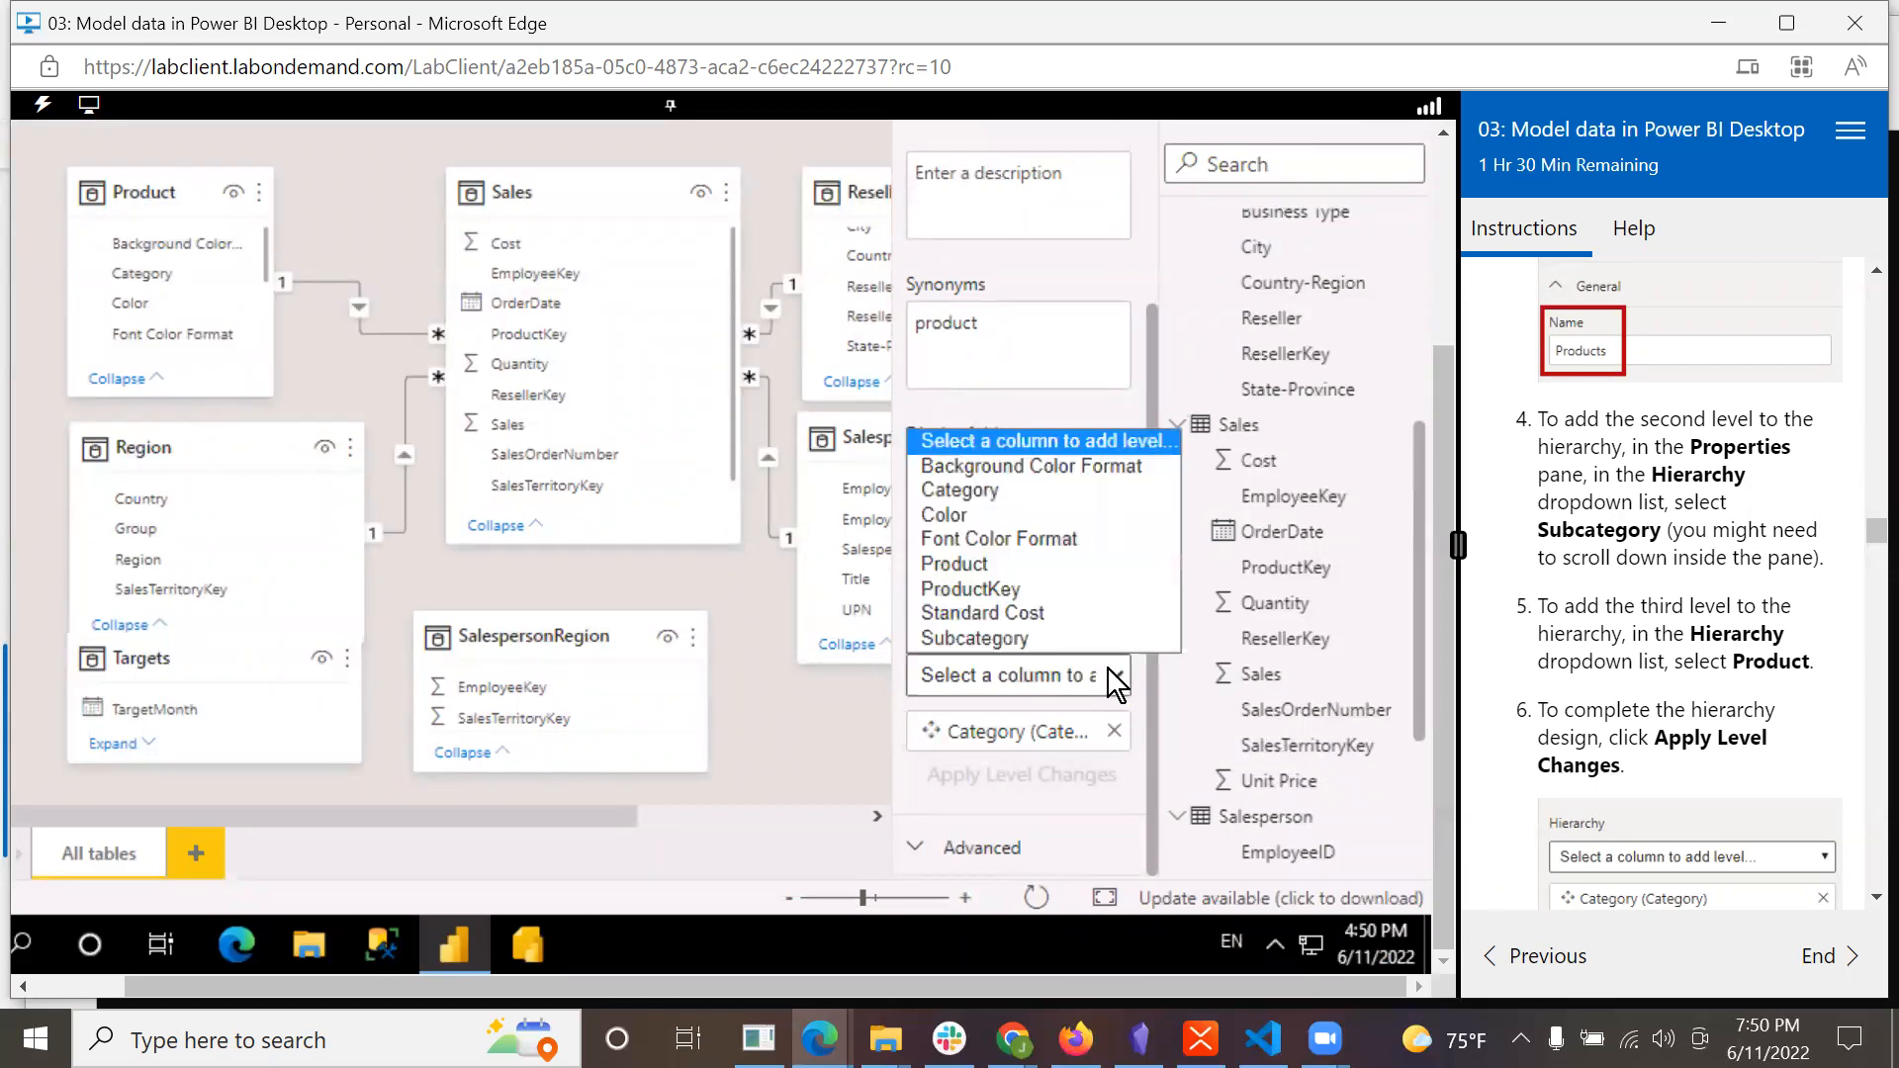
click(987, 562)
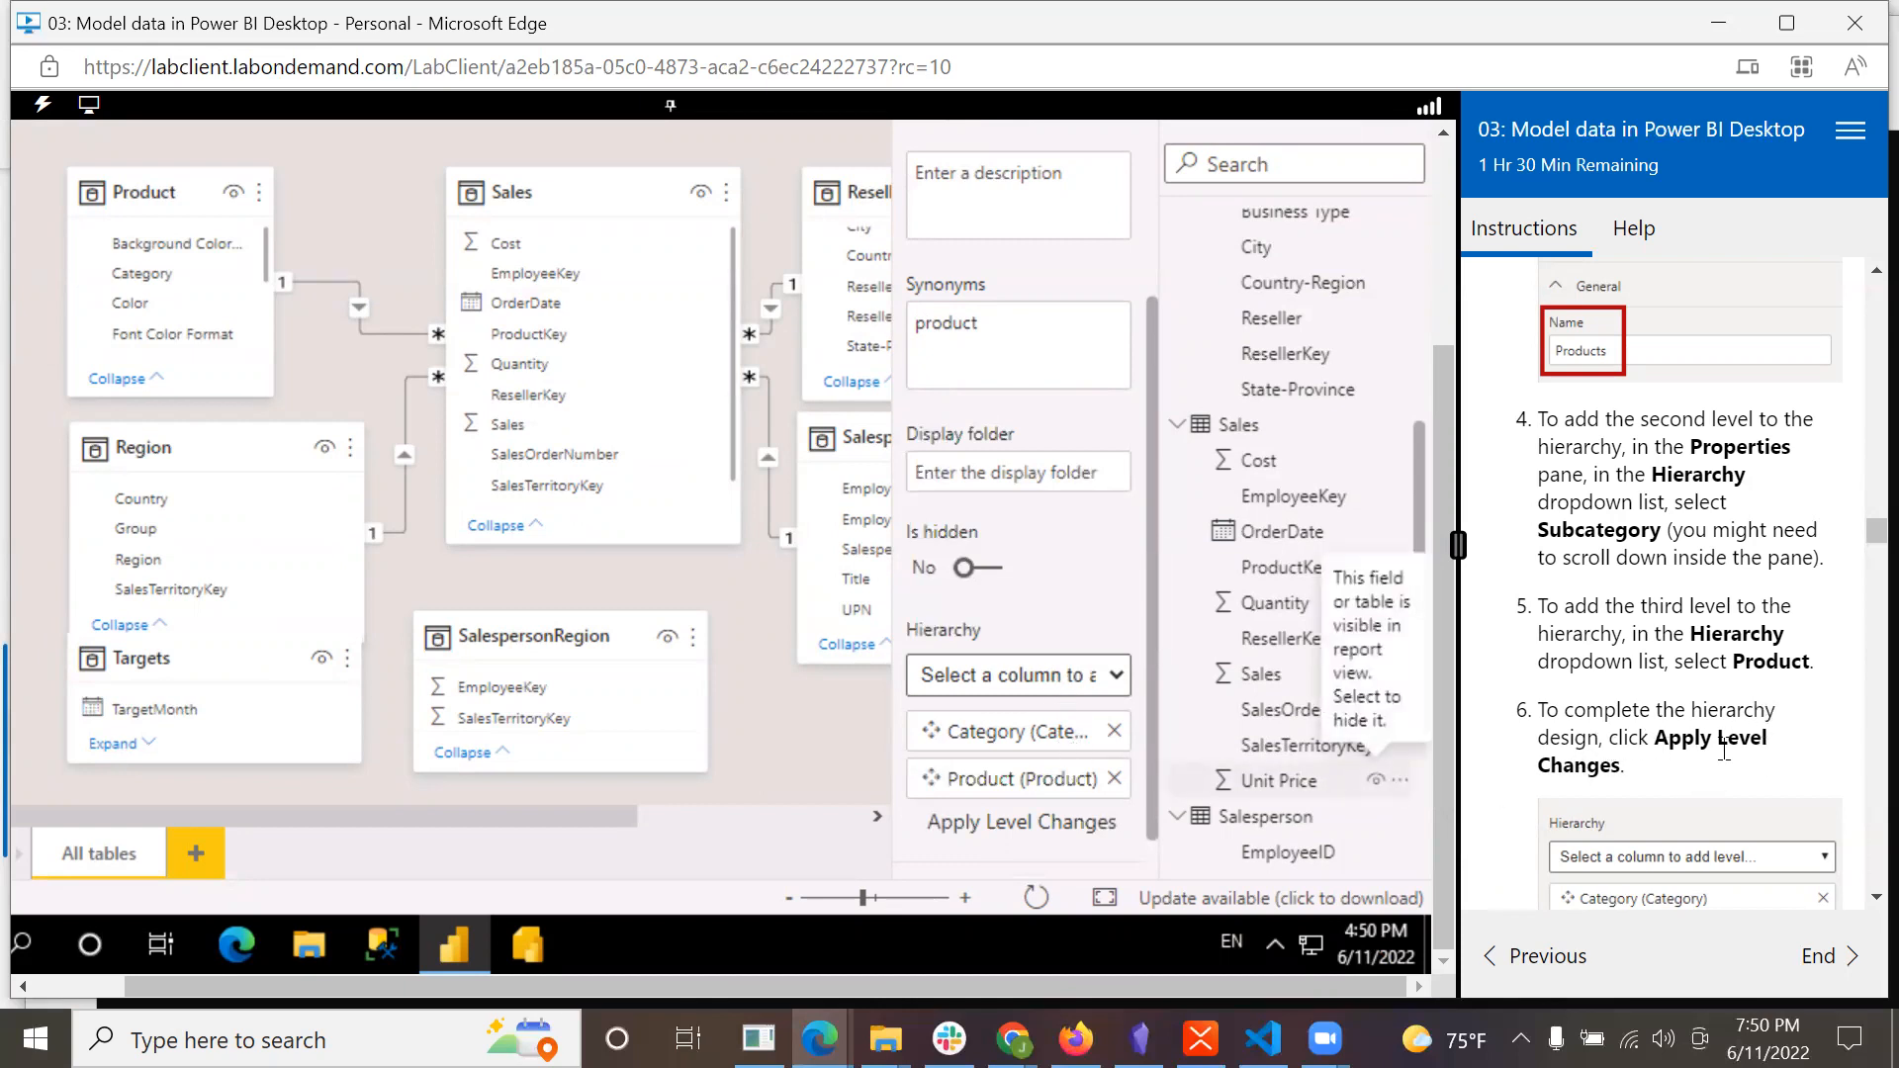
click(976, 833)
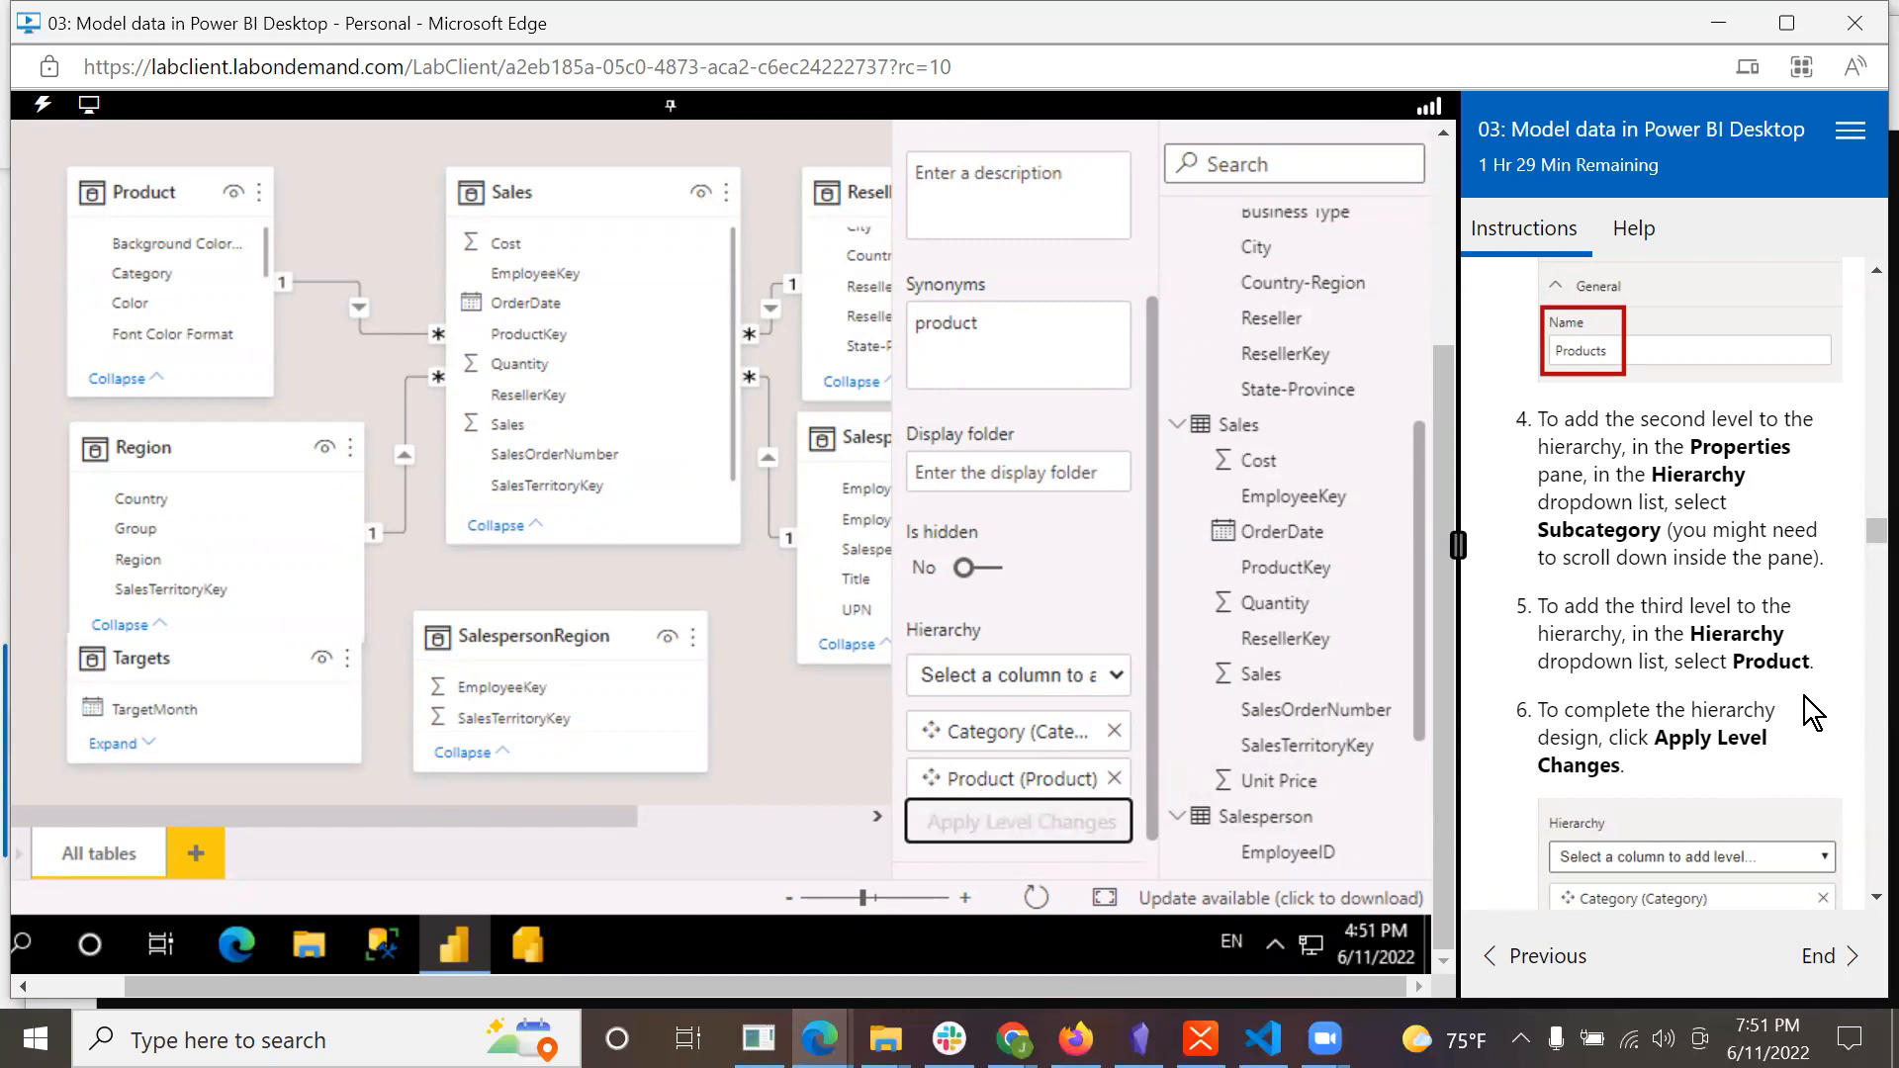
Compare the Products hierarchy levels with the reference image and reread lab tasks 3 to 6.
scroll(1804, 697, down, 4)
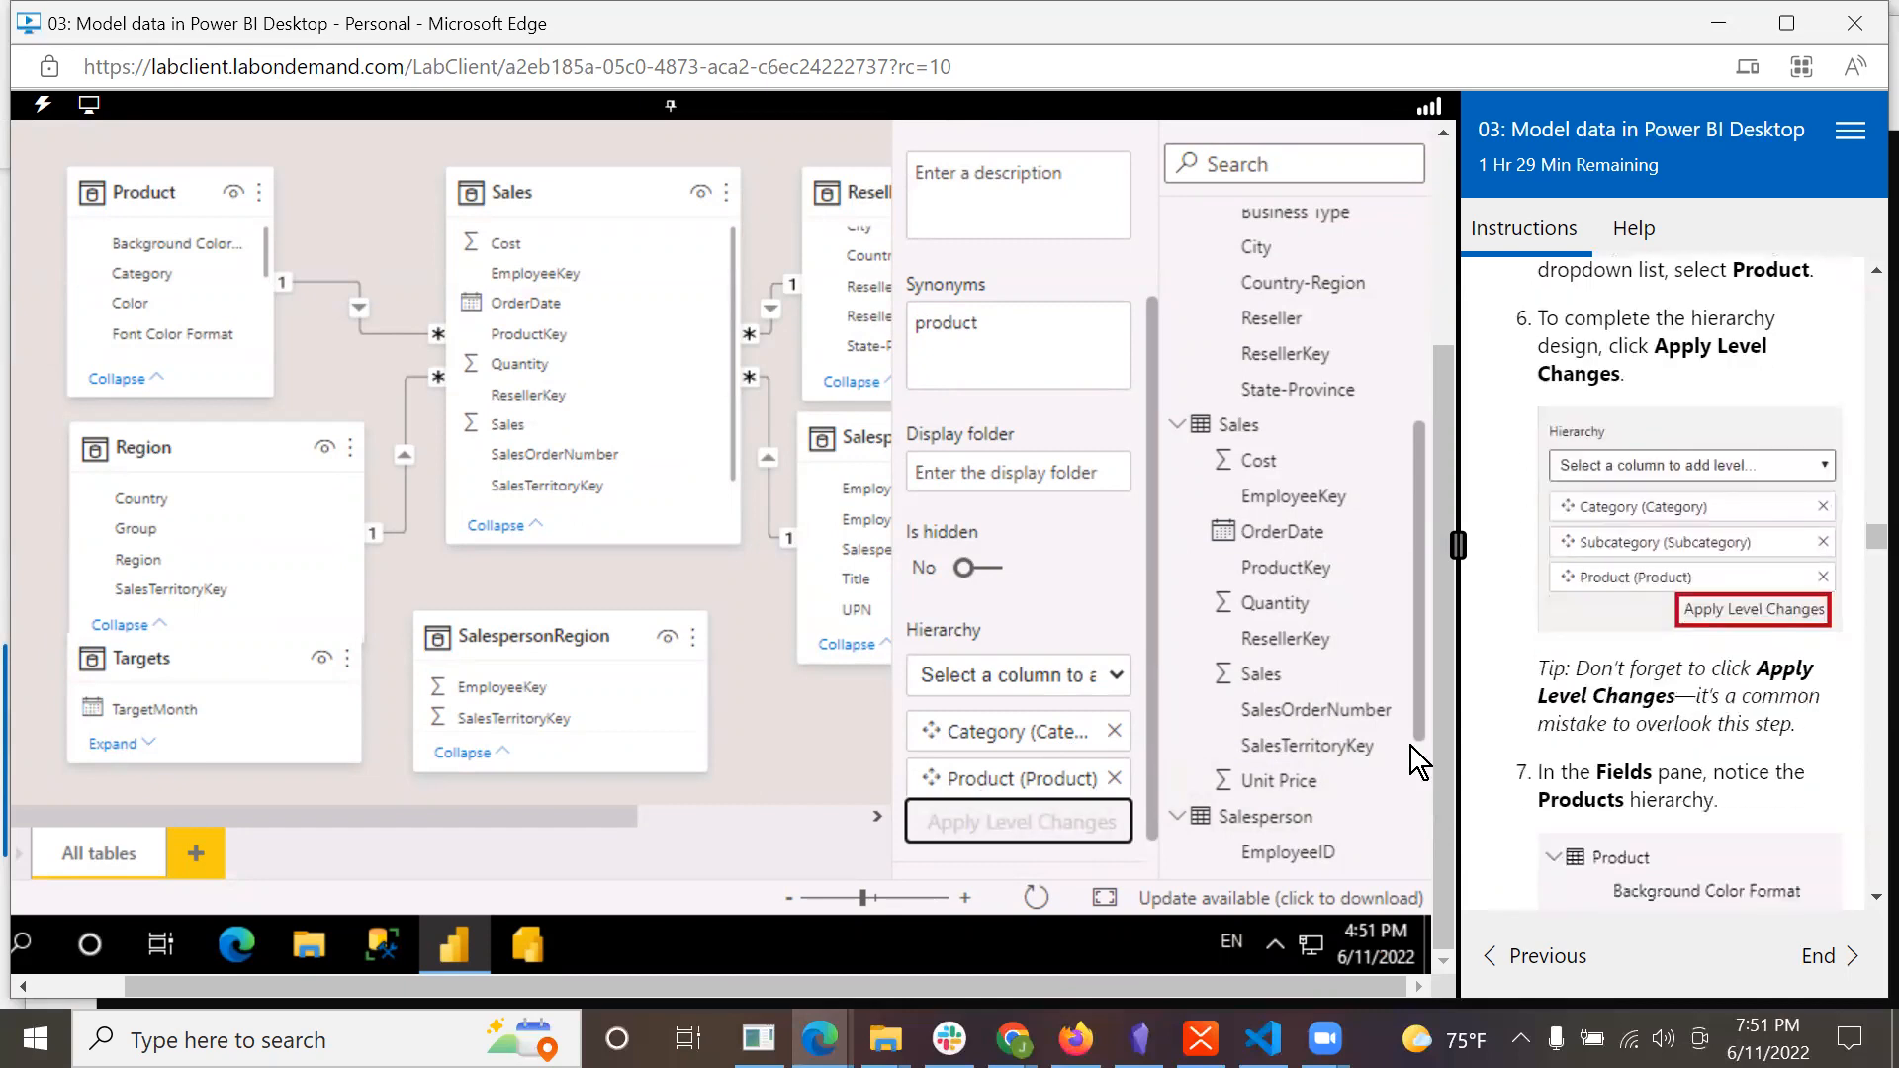
drag(1027, 742, 1039, 778)
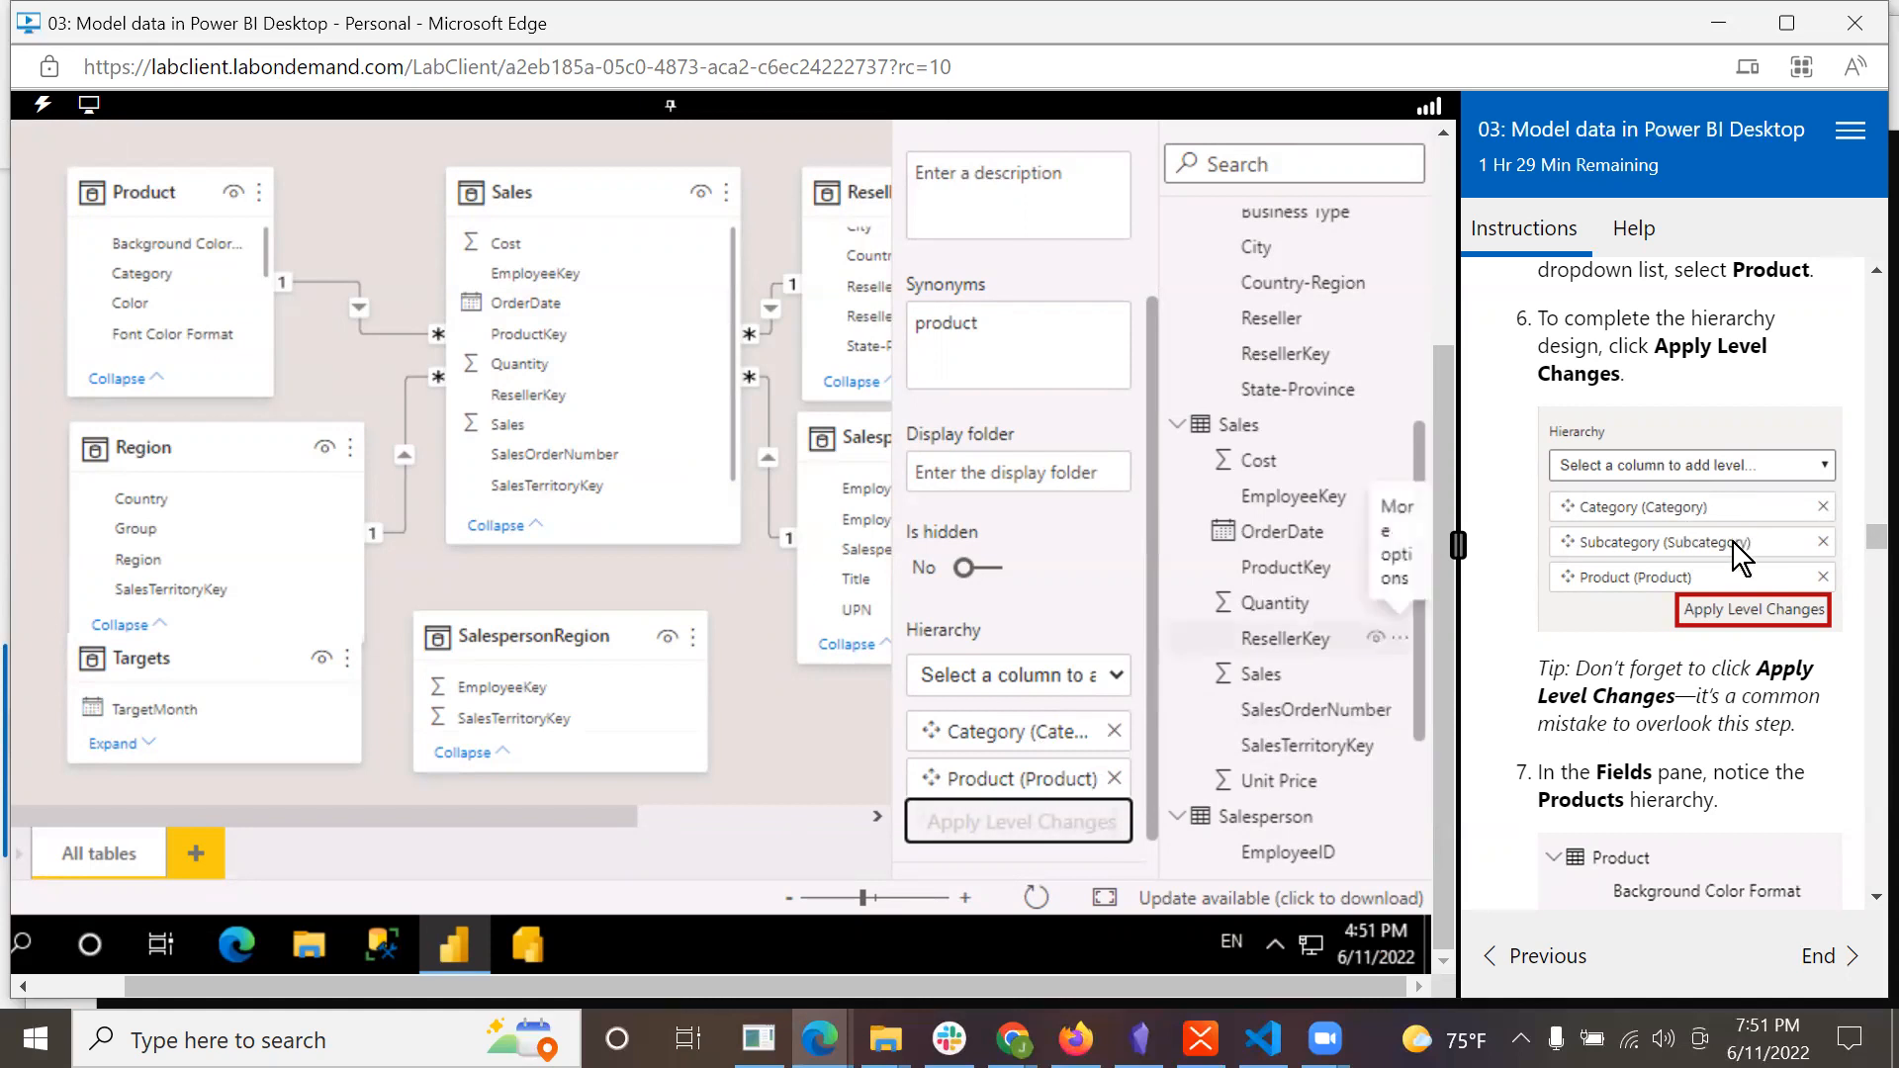
scroll(1733, 542, up, 4)
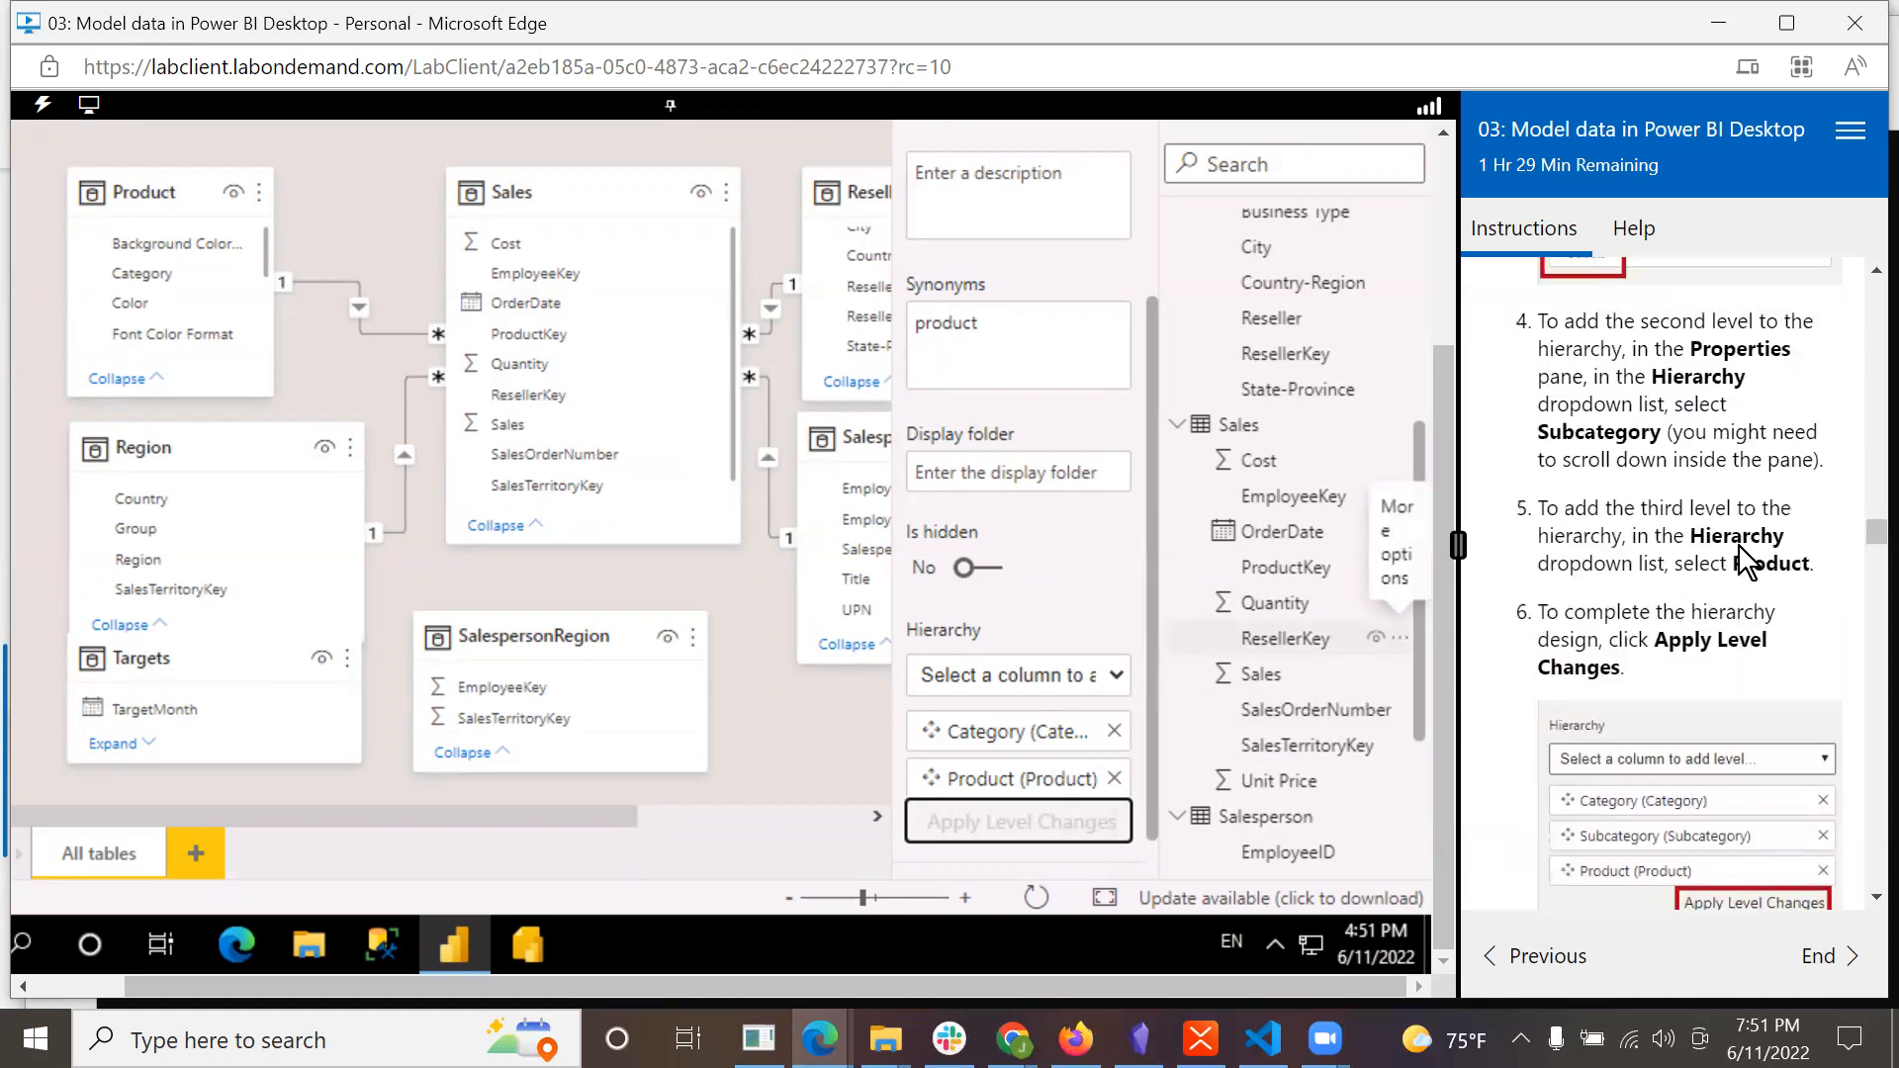
scroll(1741, 544, up, 3)
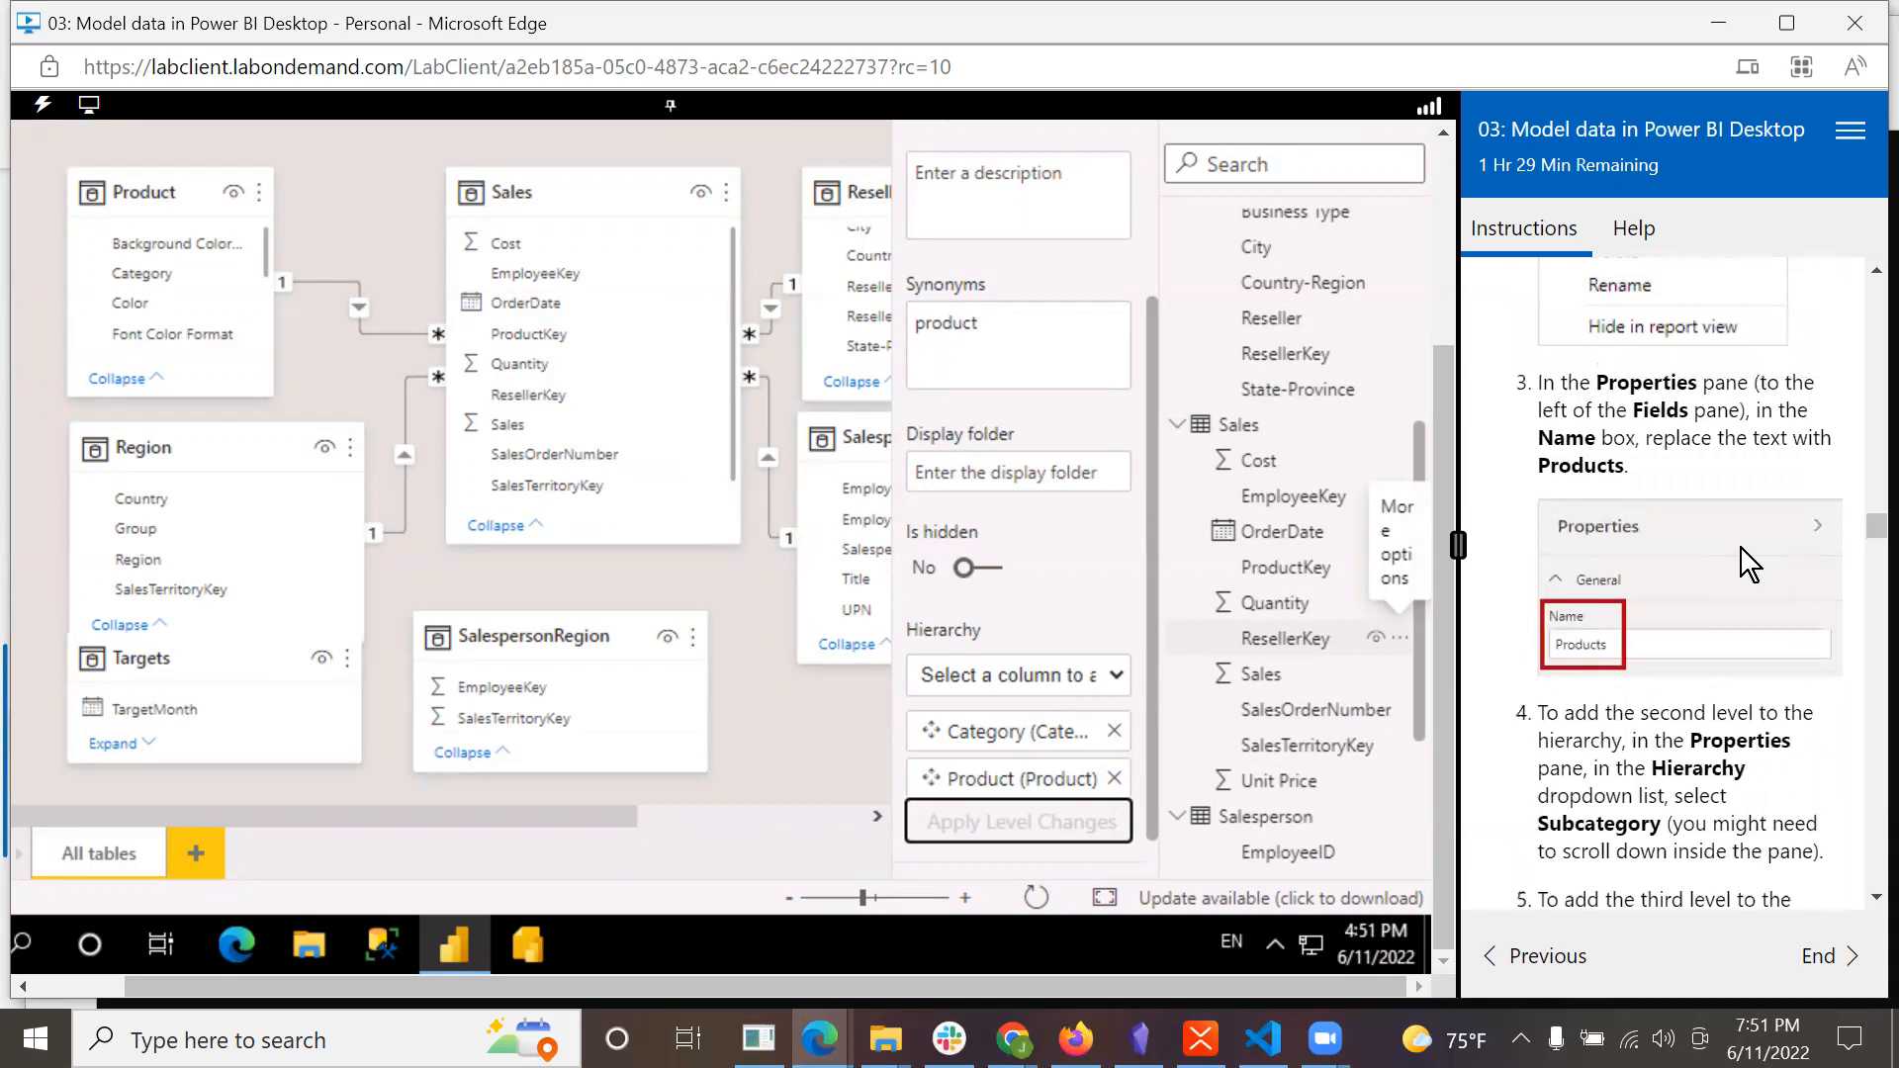
Reread the lab's Task 1 hierarchy instructions and examine the general and formatting properties of the EmployeeKey column in the Sales table.
scroll(1741, 544, down, 3)
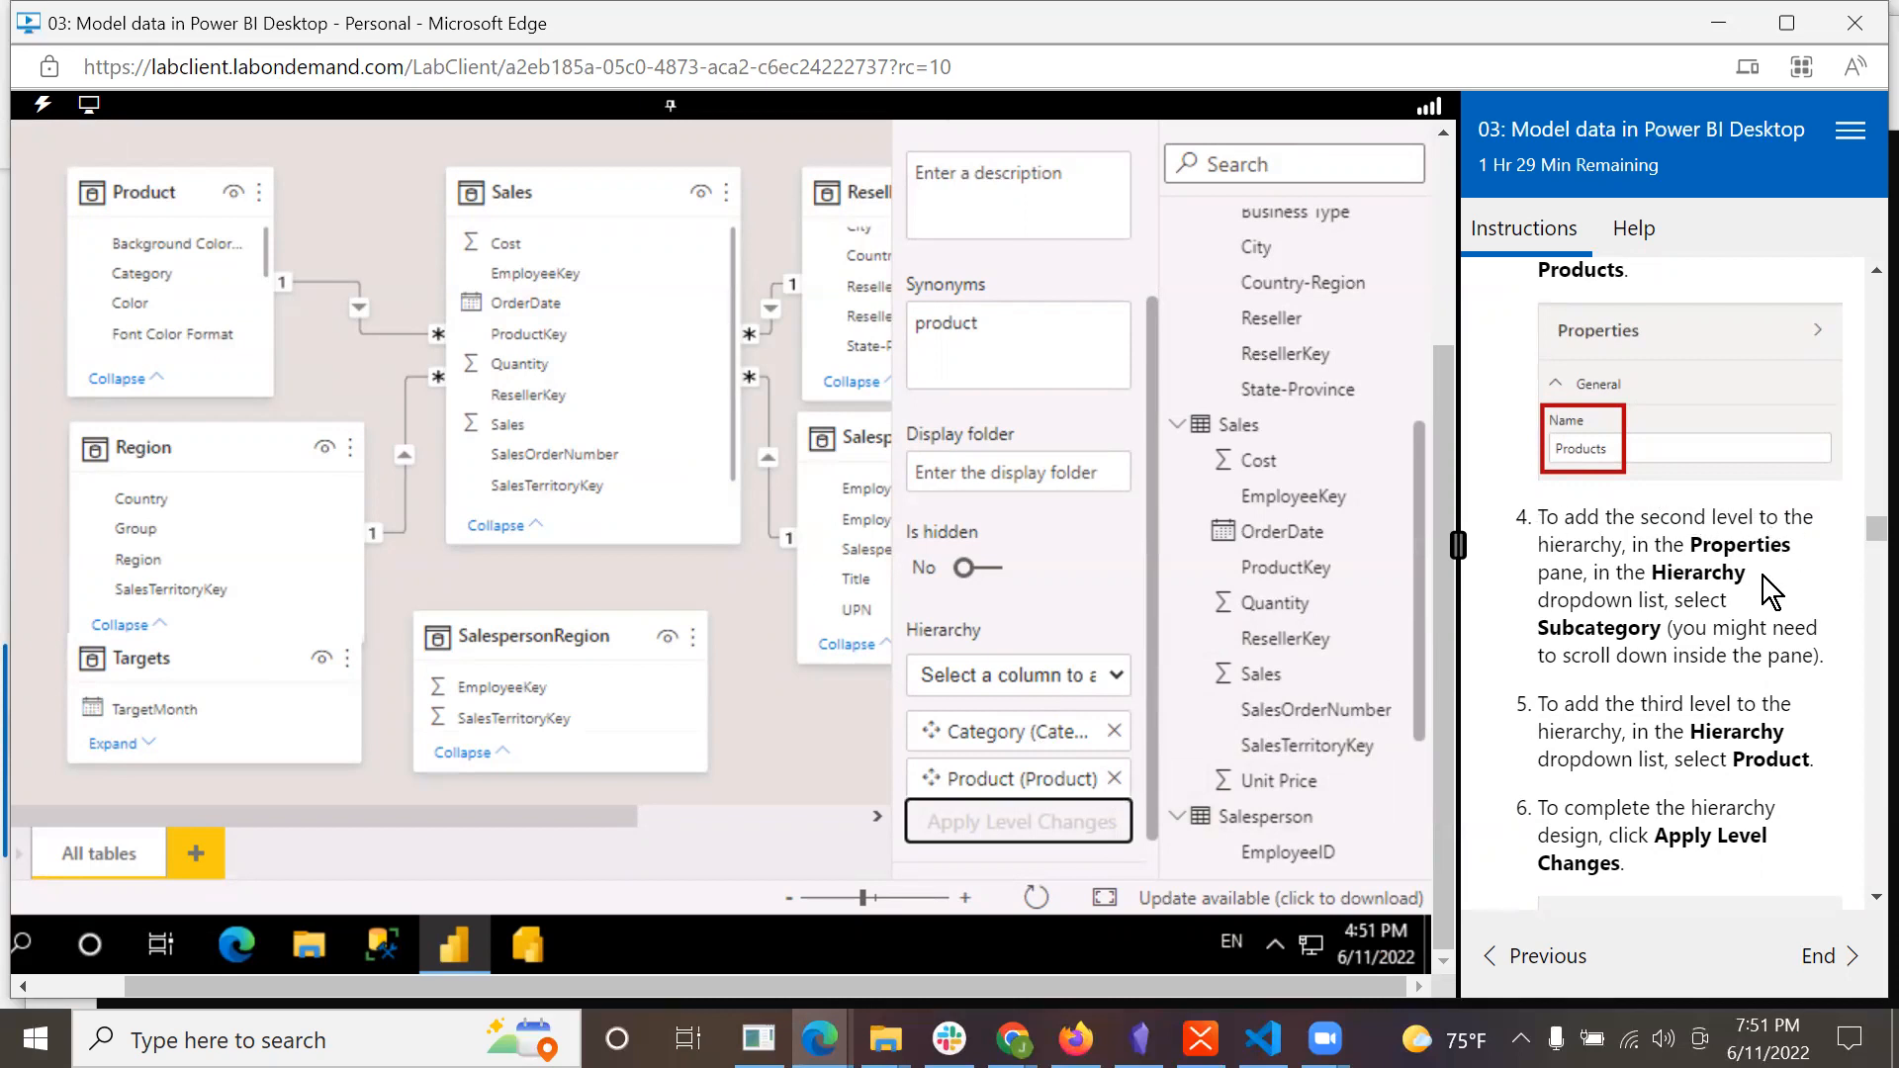
scroll(1100, 267, up, 2)
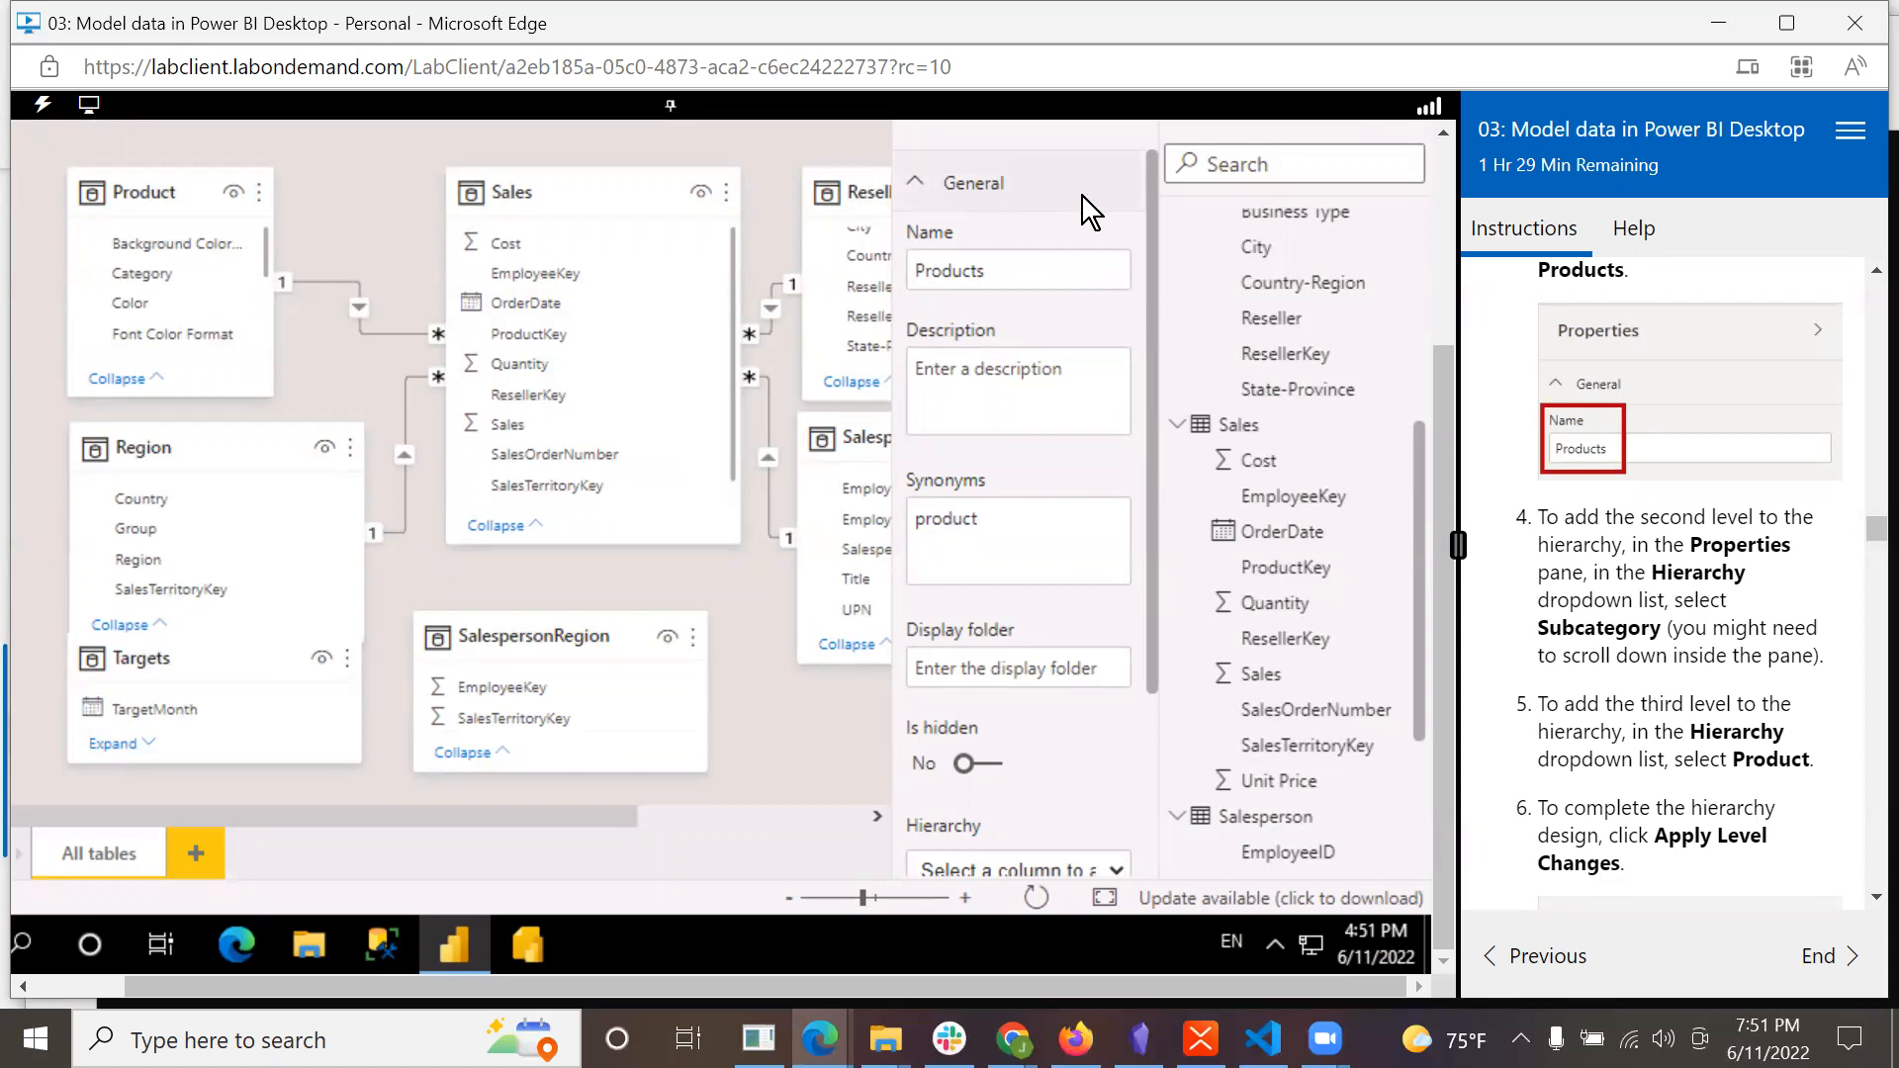
scroll(1434, 324, up, 2)
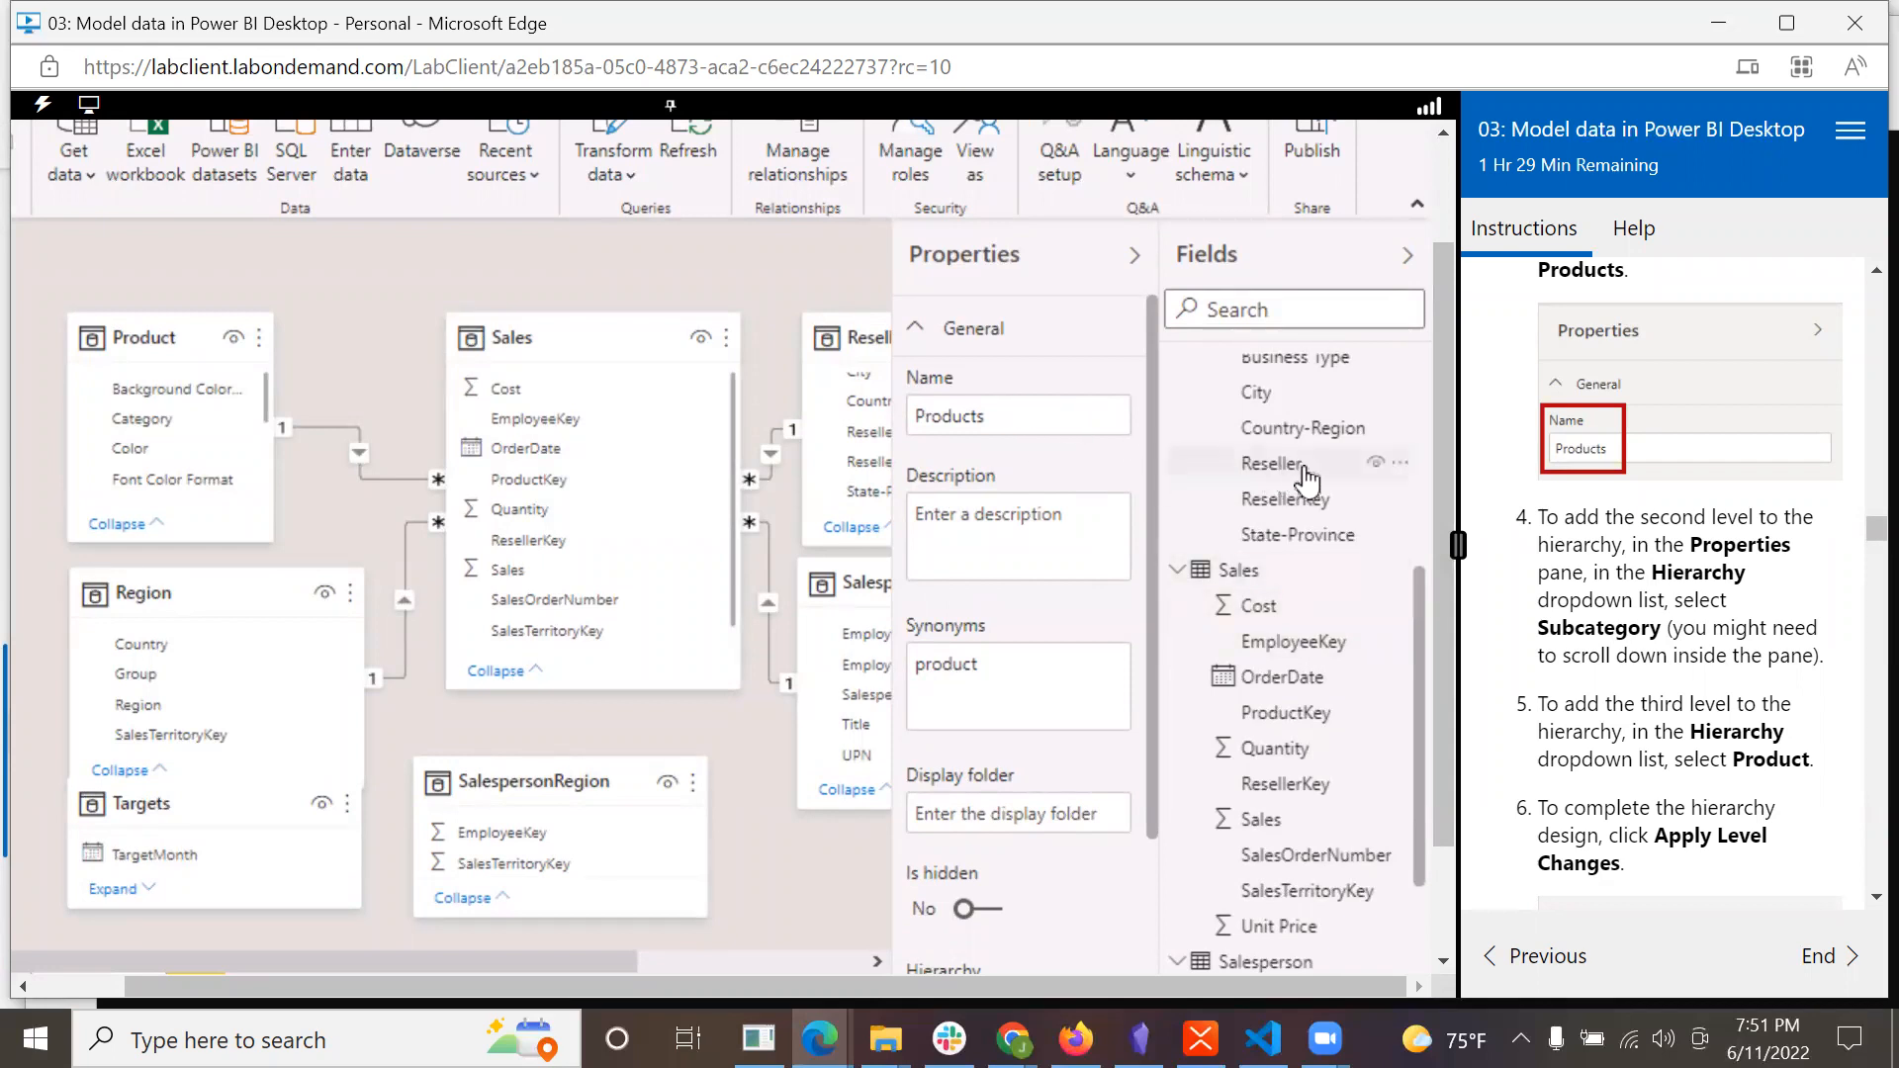
click(1413, 631)
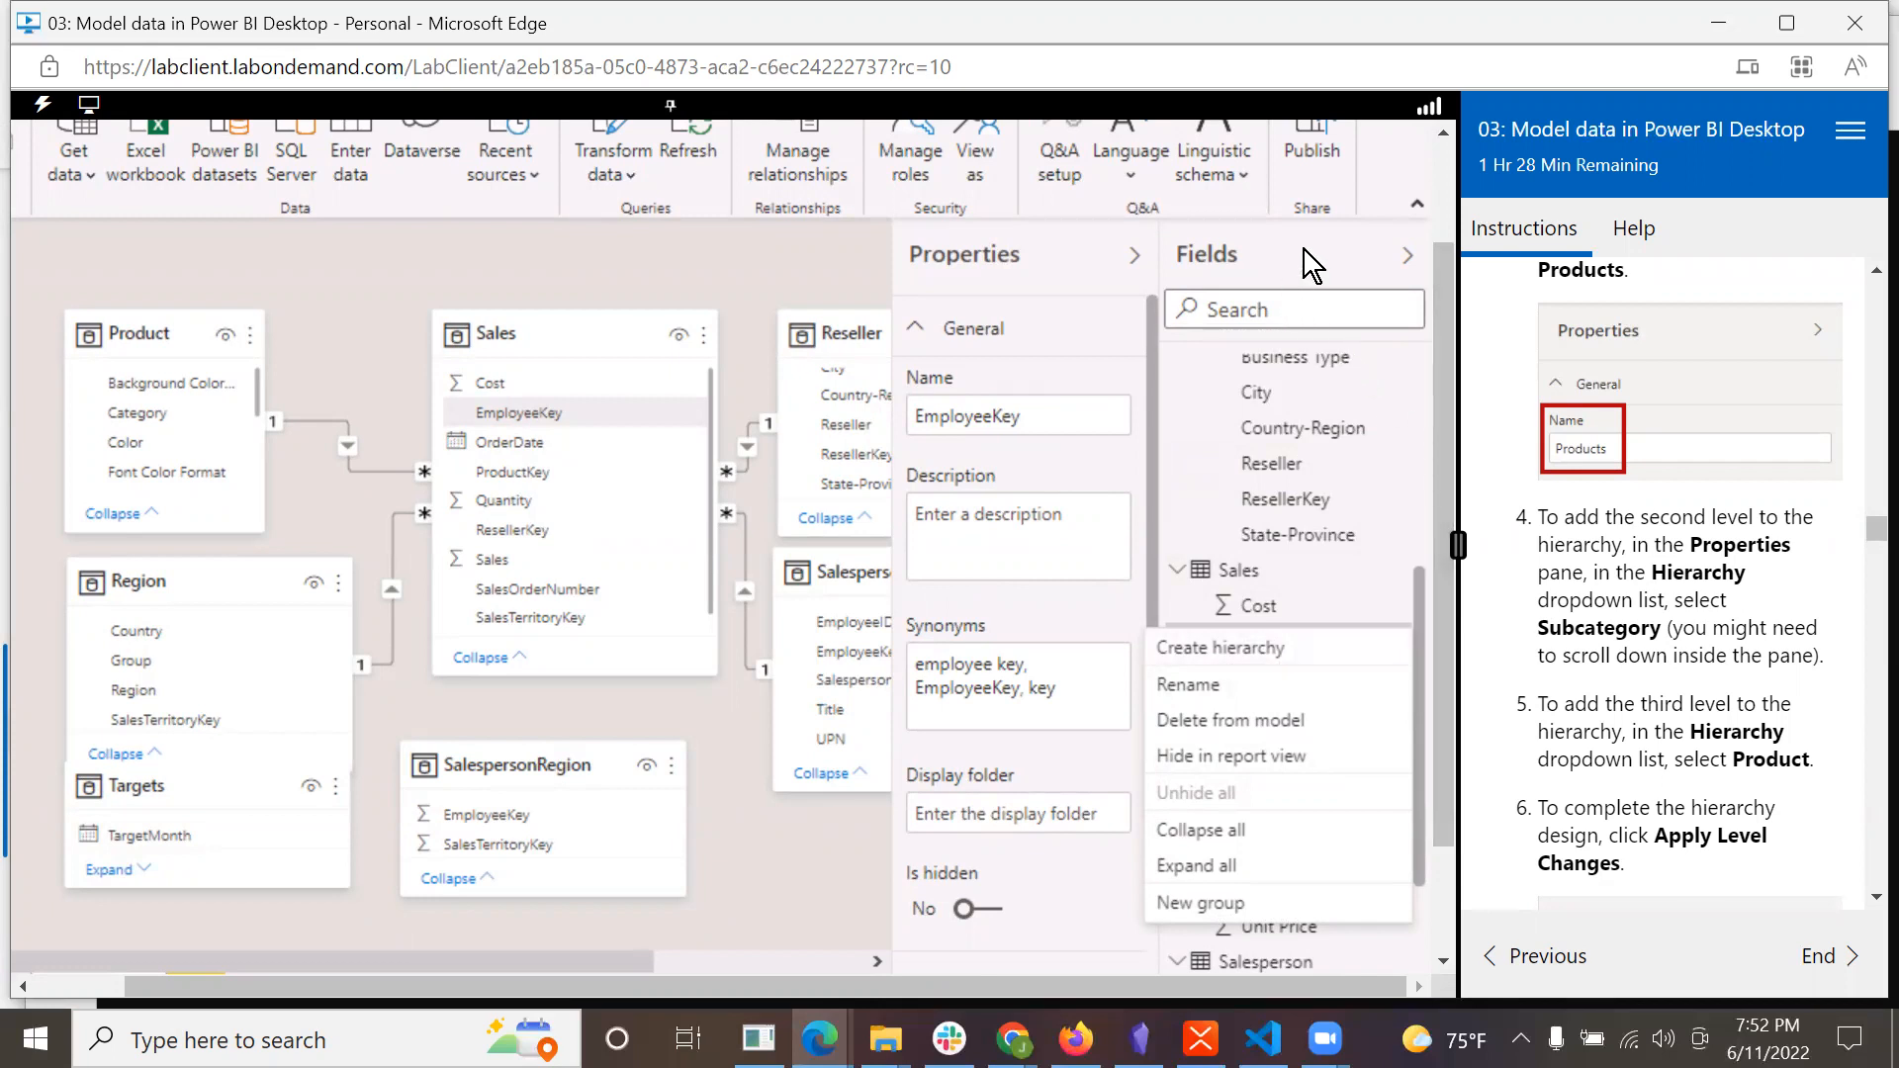
click(1408, 256)
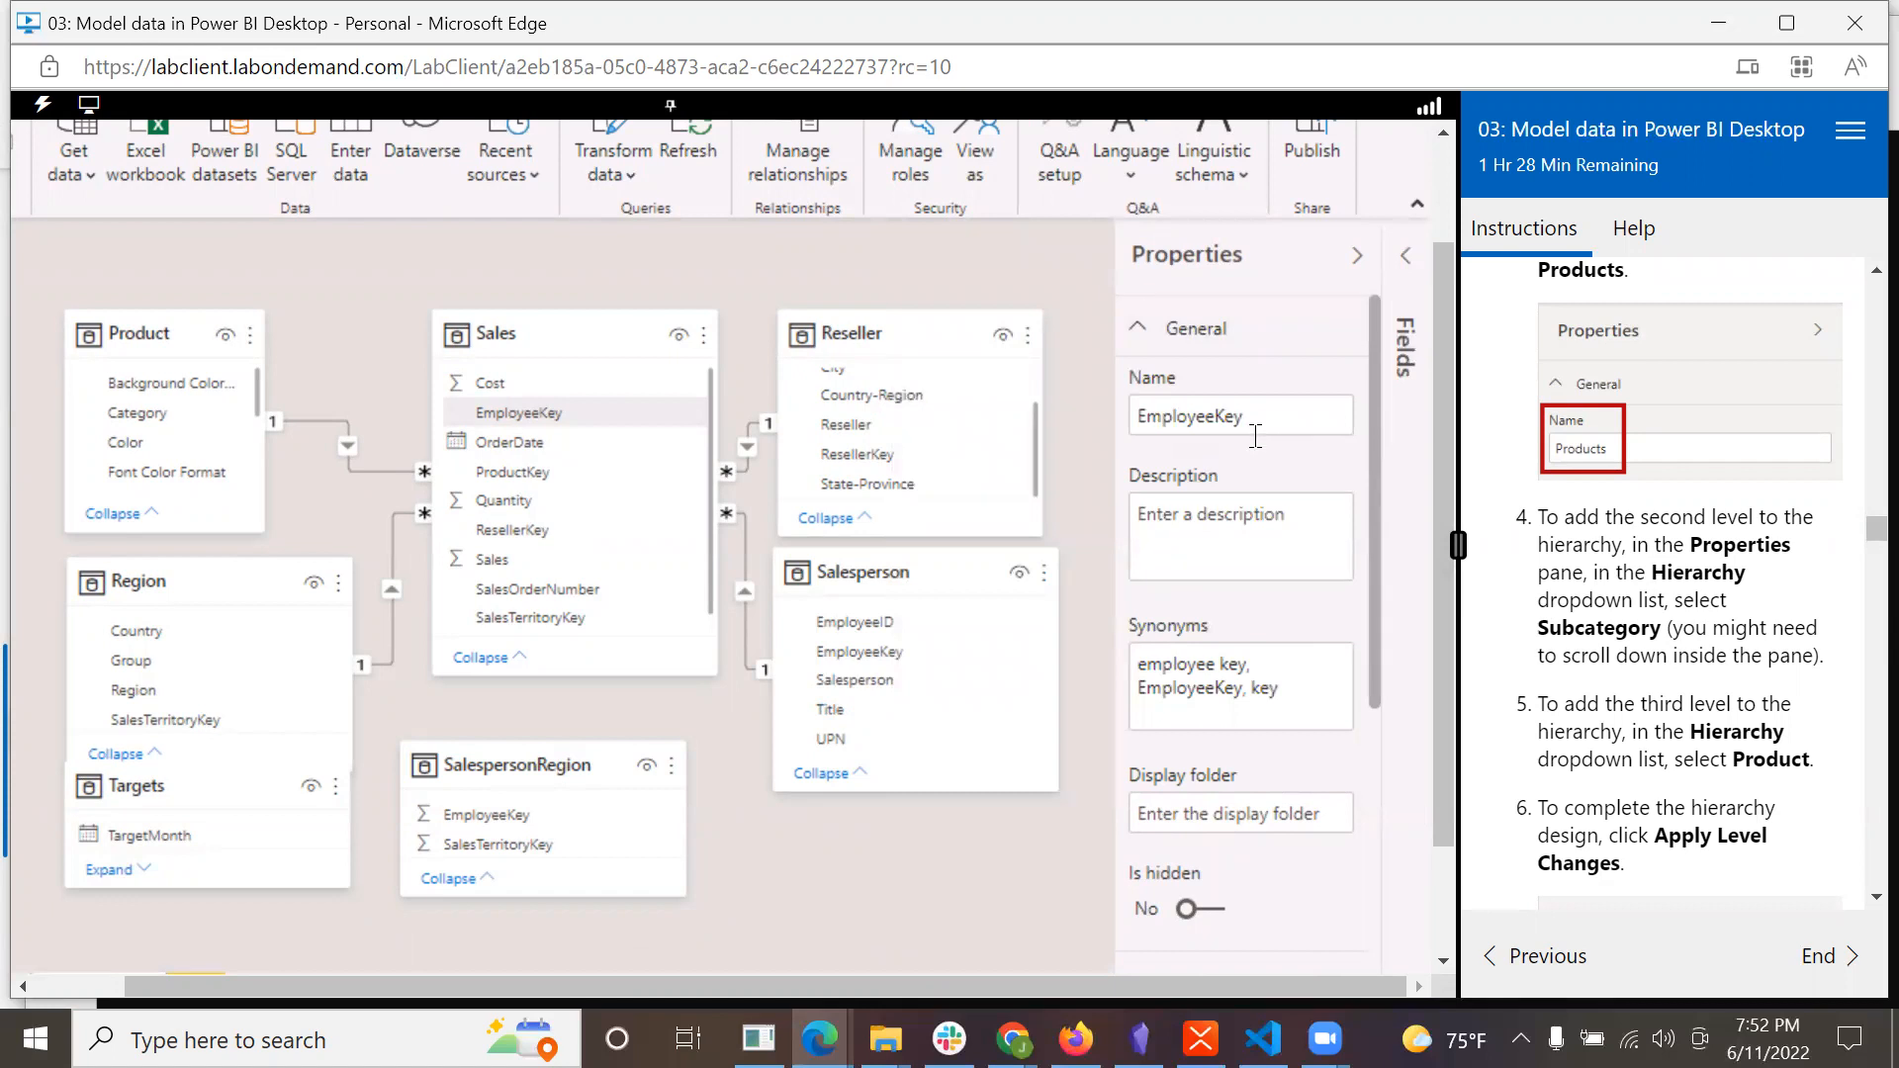
scroll(1281, 713, down, 5)
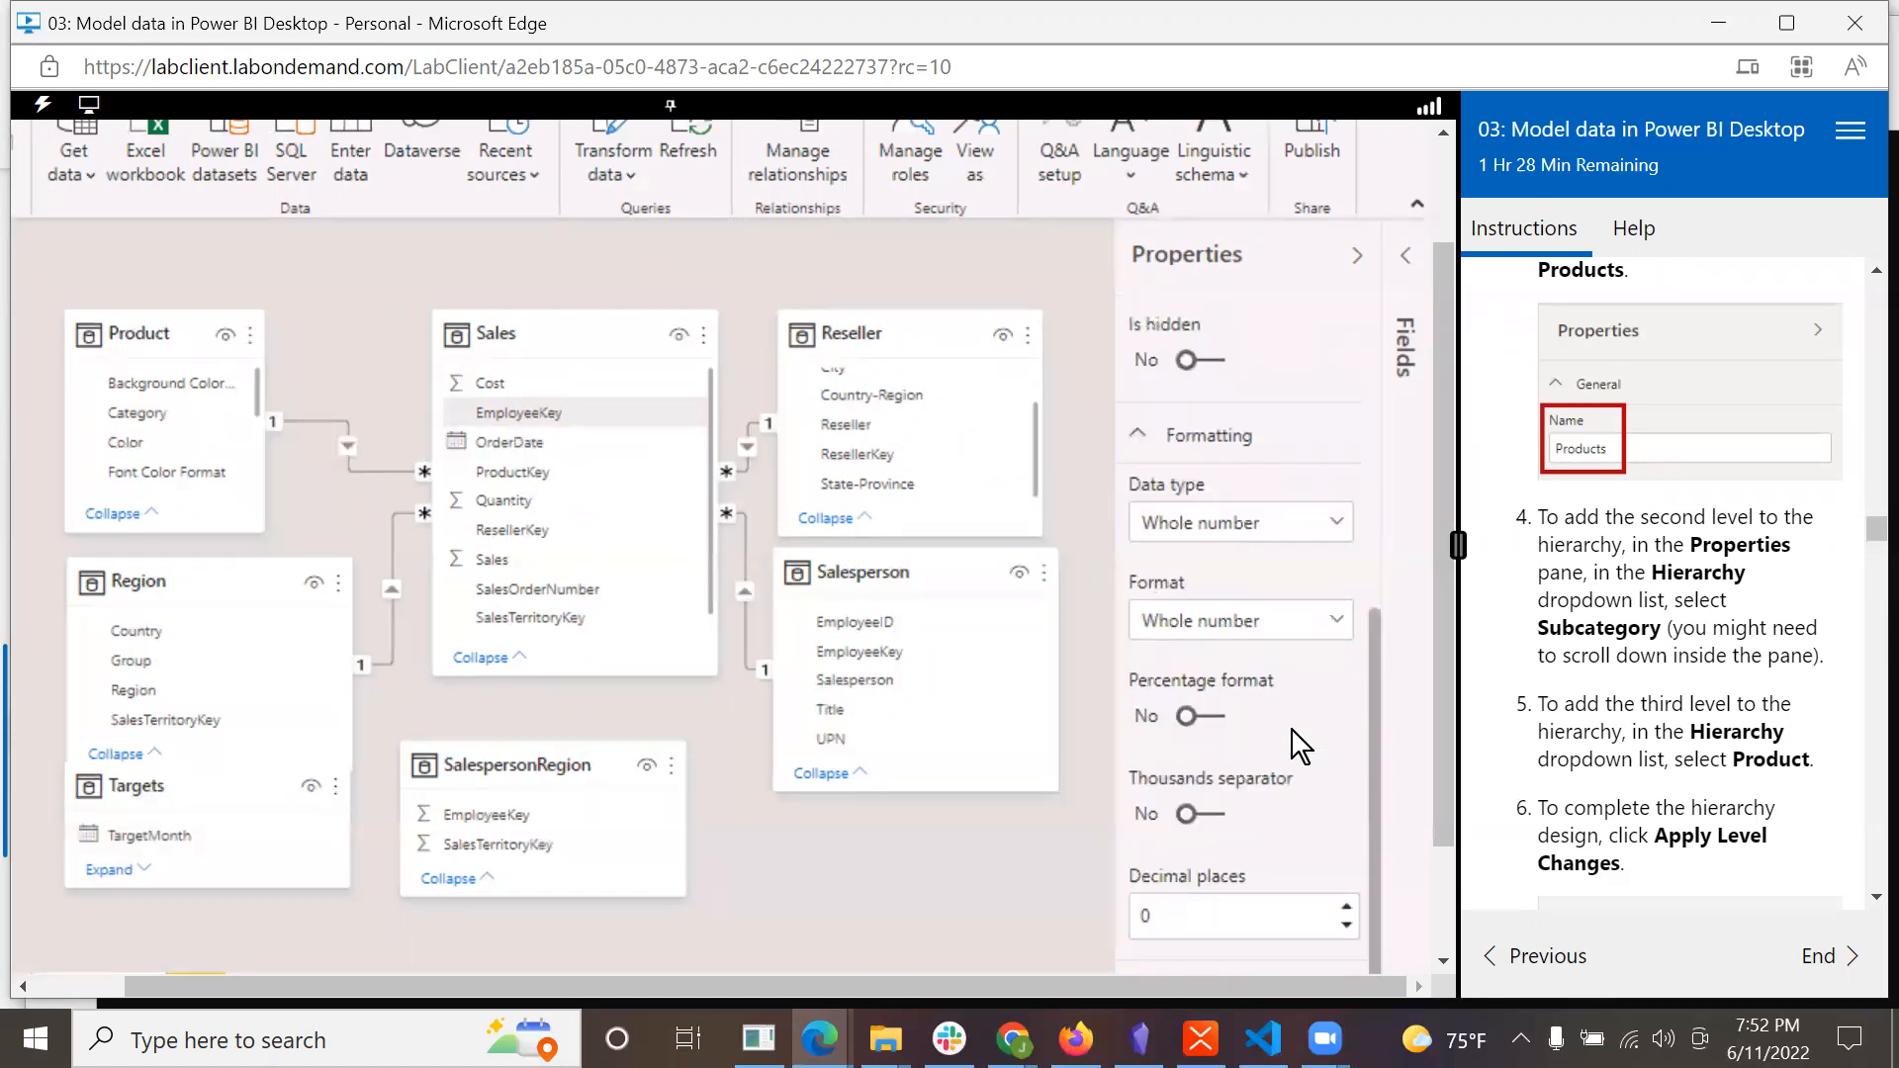
scroll(1292, 730, up, 5)
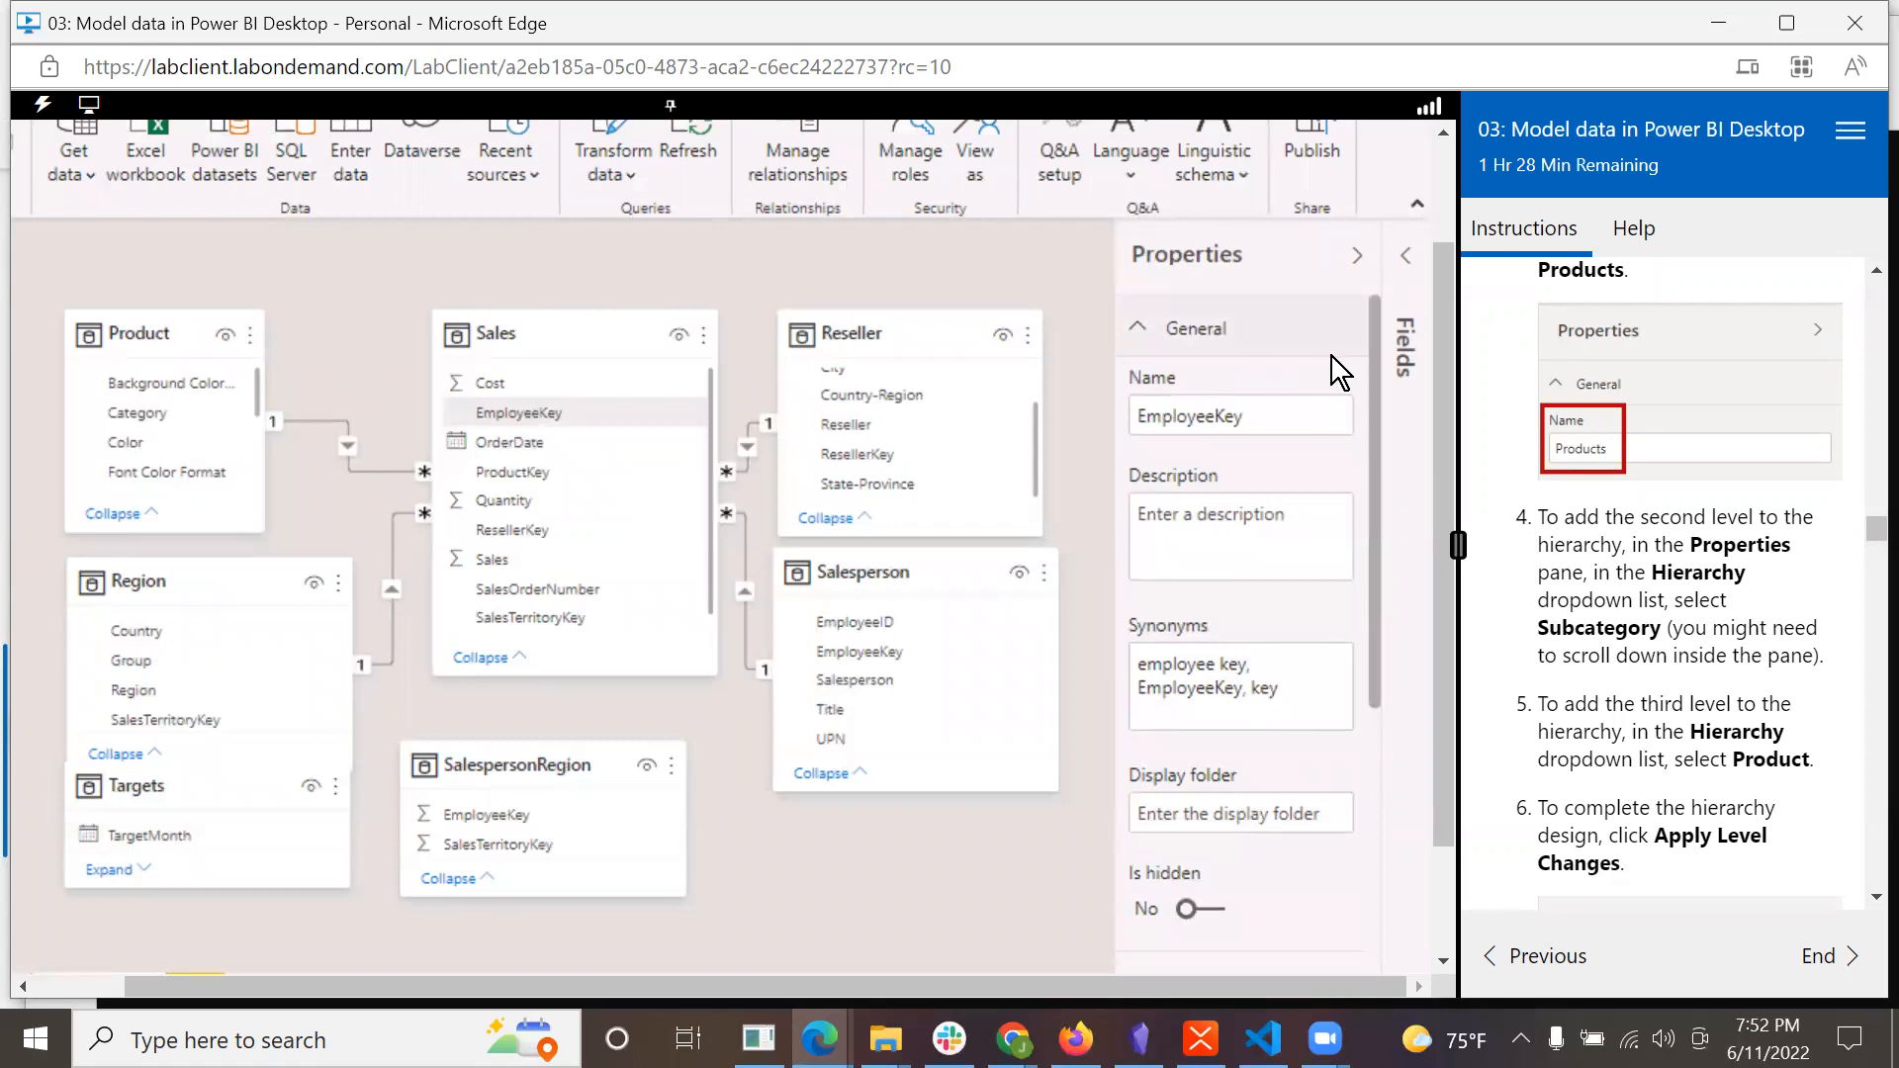
scroll(1253, 857, down, 5)
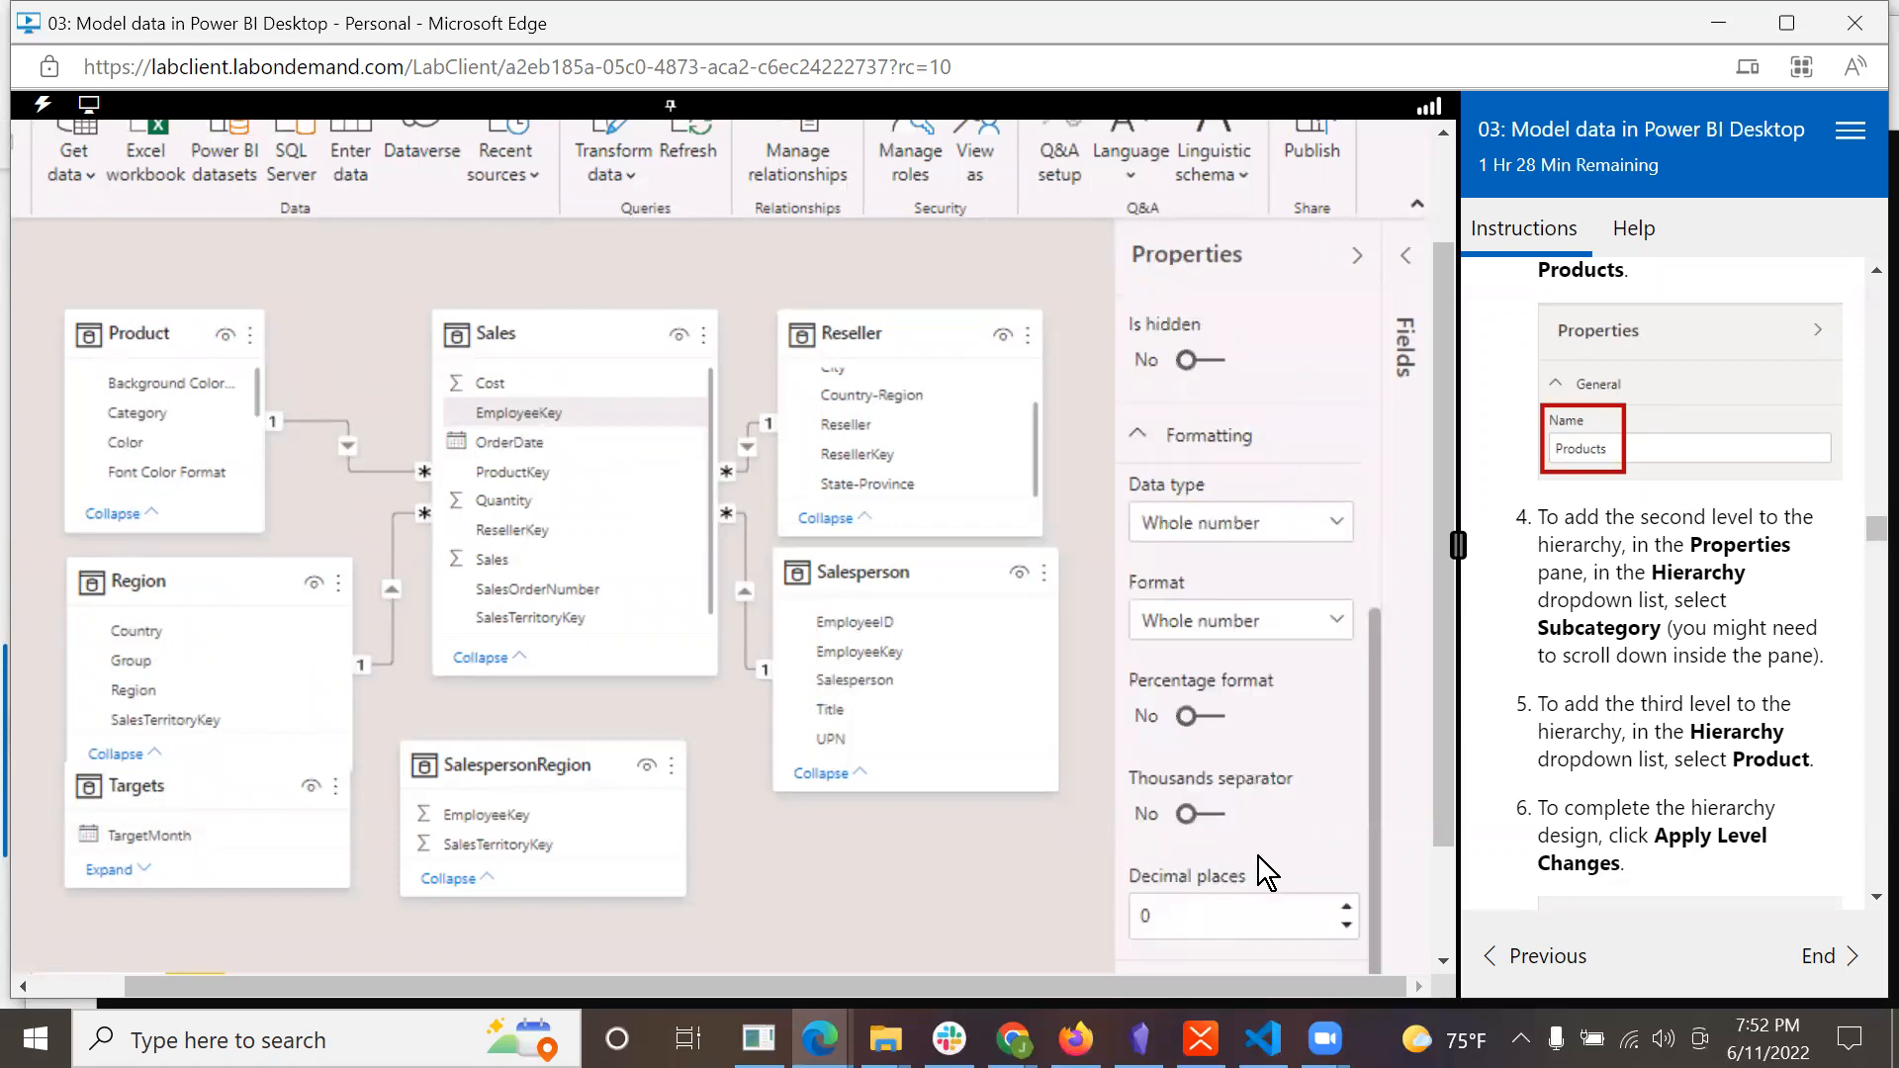
scroll(1259, 857, up, 5)
click(1138, 326)
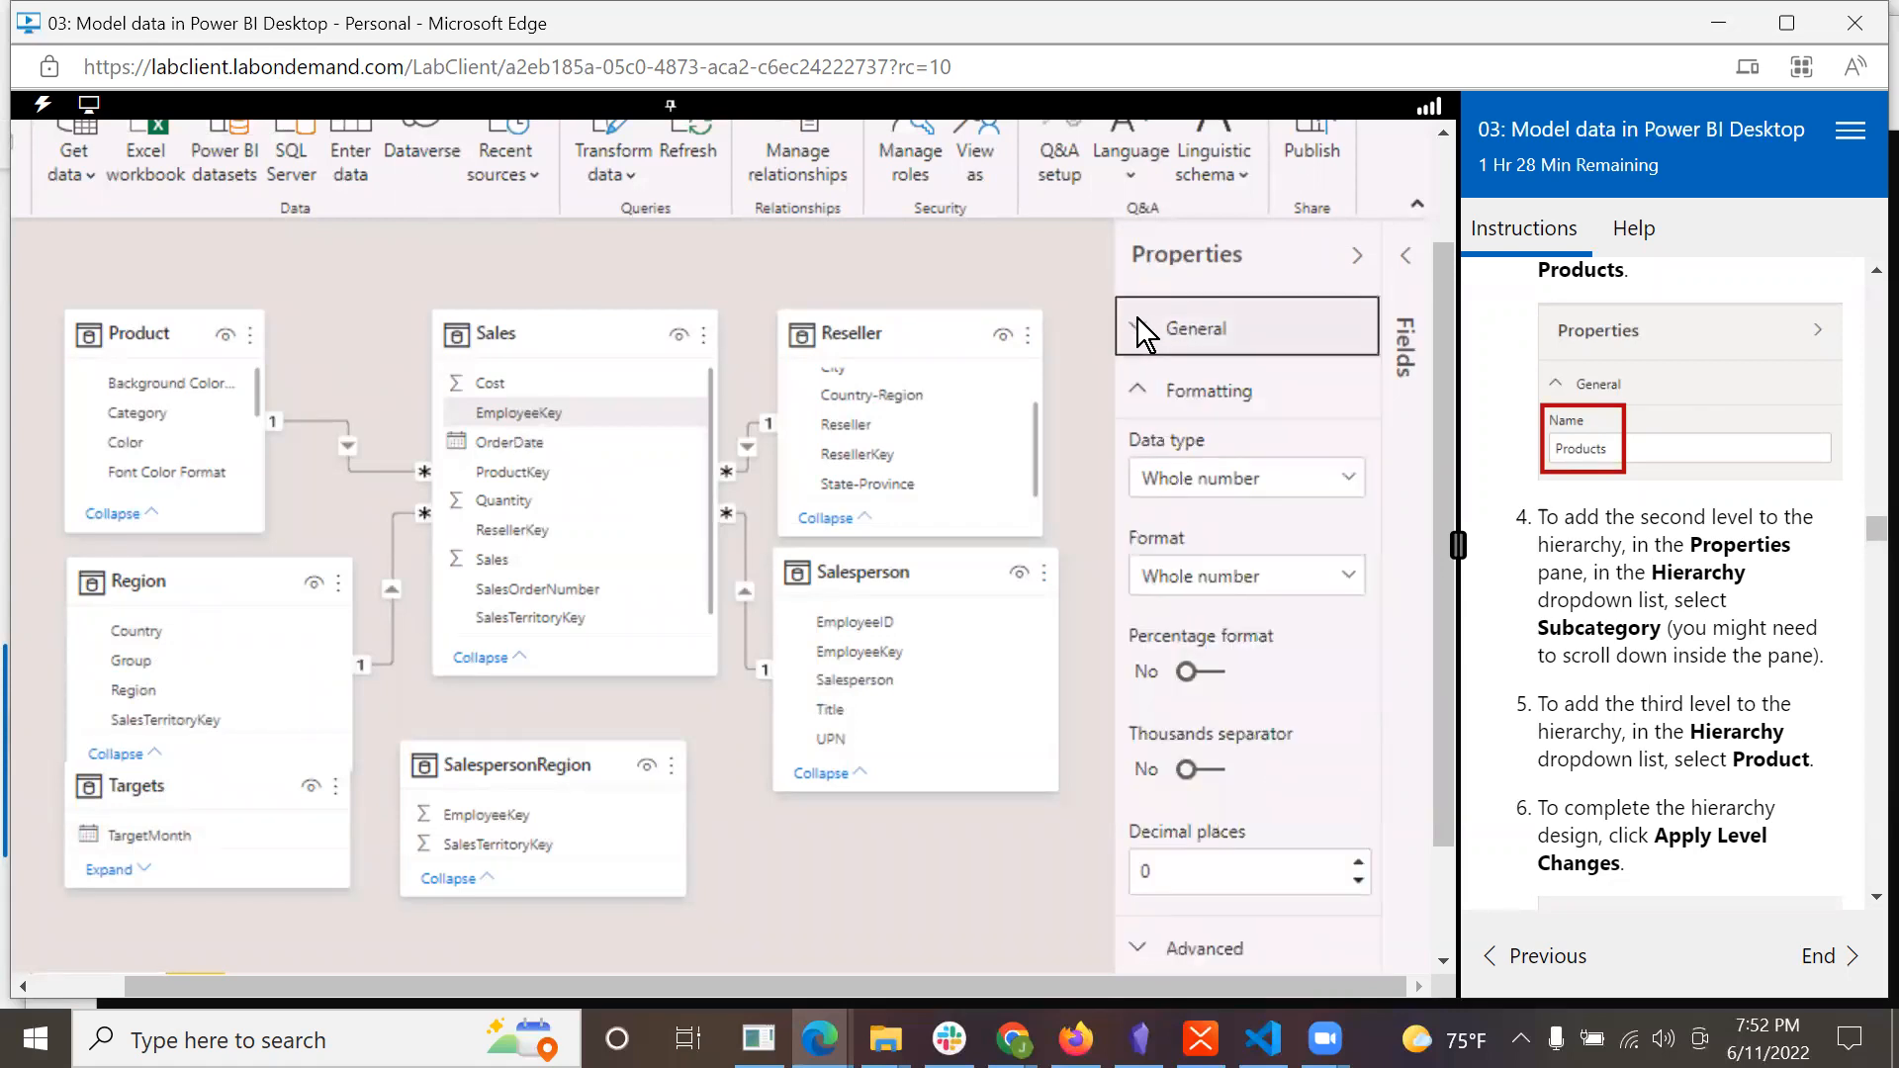
scroll(1774, 636, up, 4)
scroll(1773, 636, up, 2)
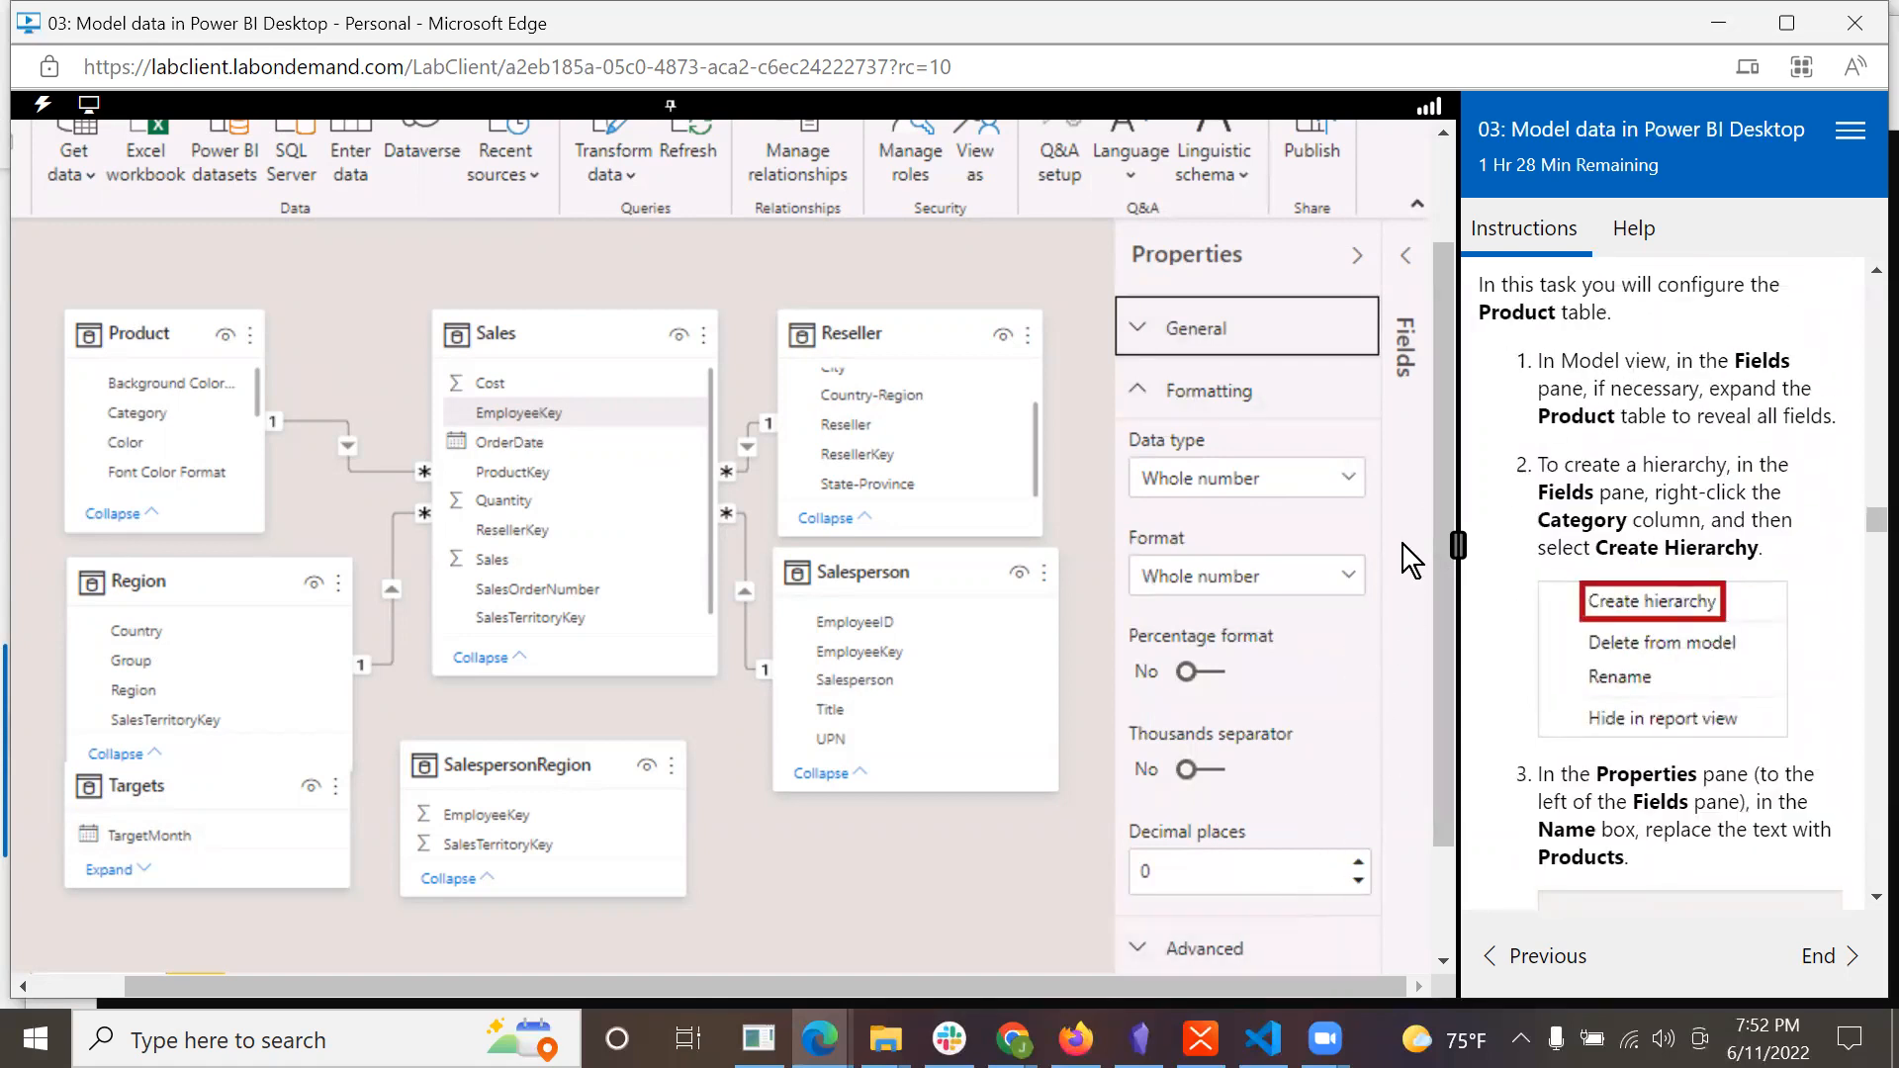
scroll(1721, 534, up, 1)
scroll(1721, 534, up, 1)
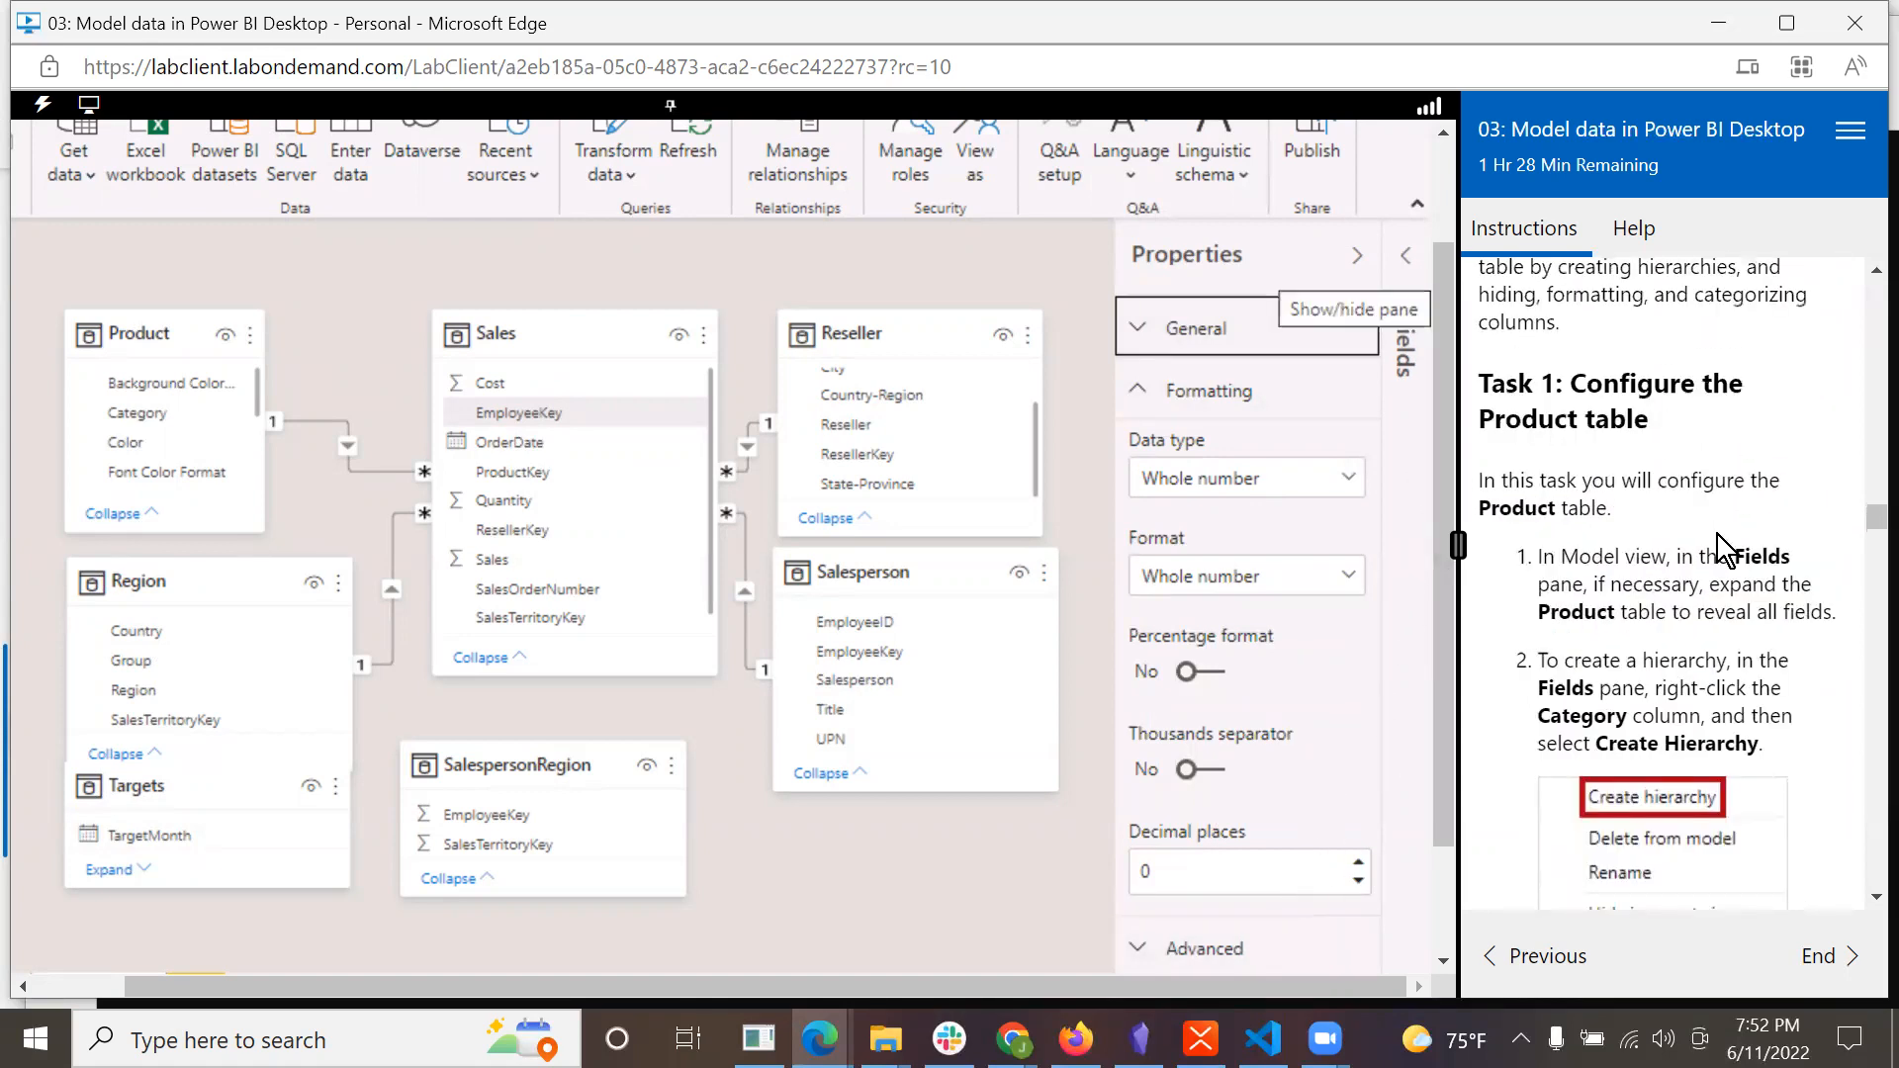
scroll(1722, 534, down, 2)
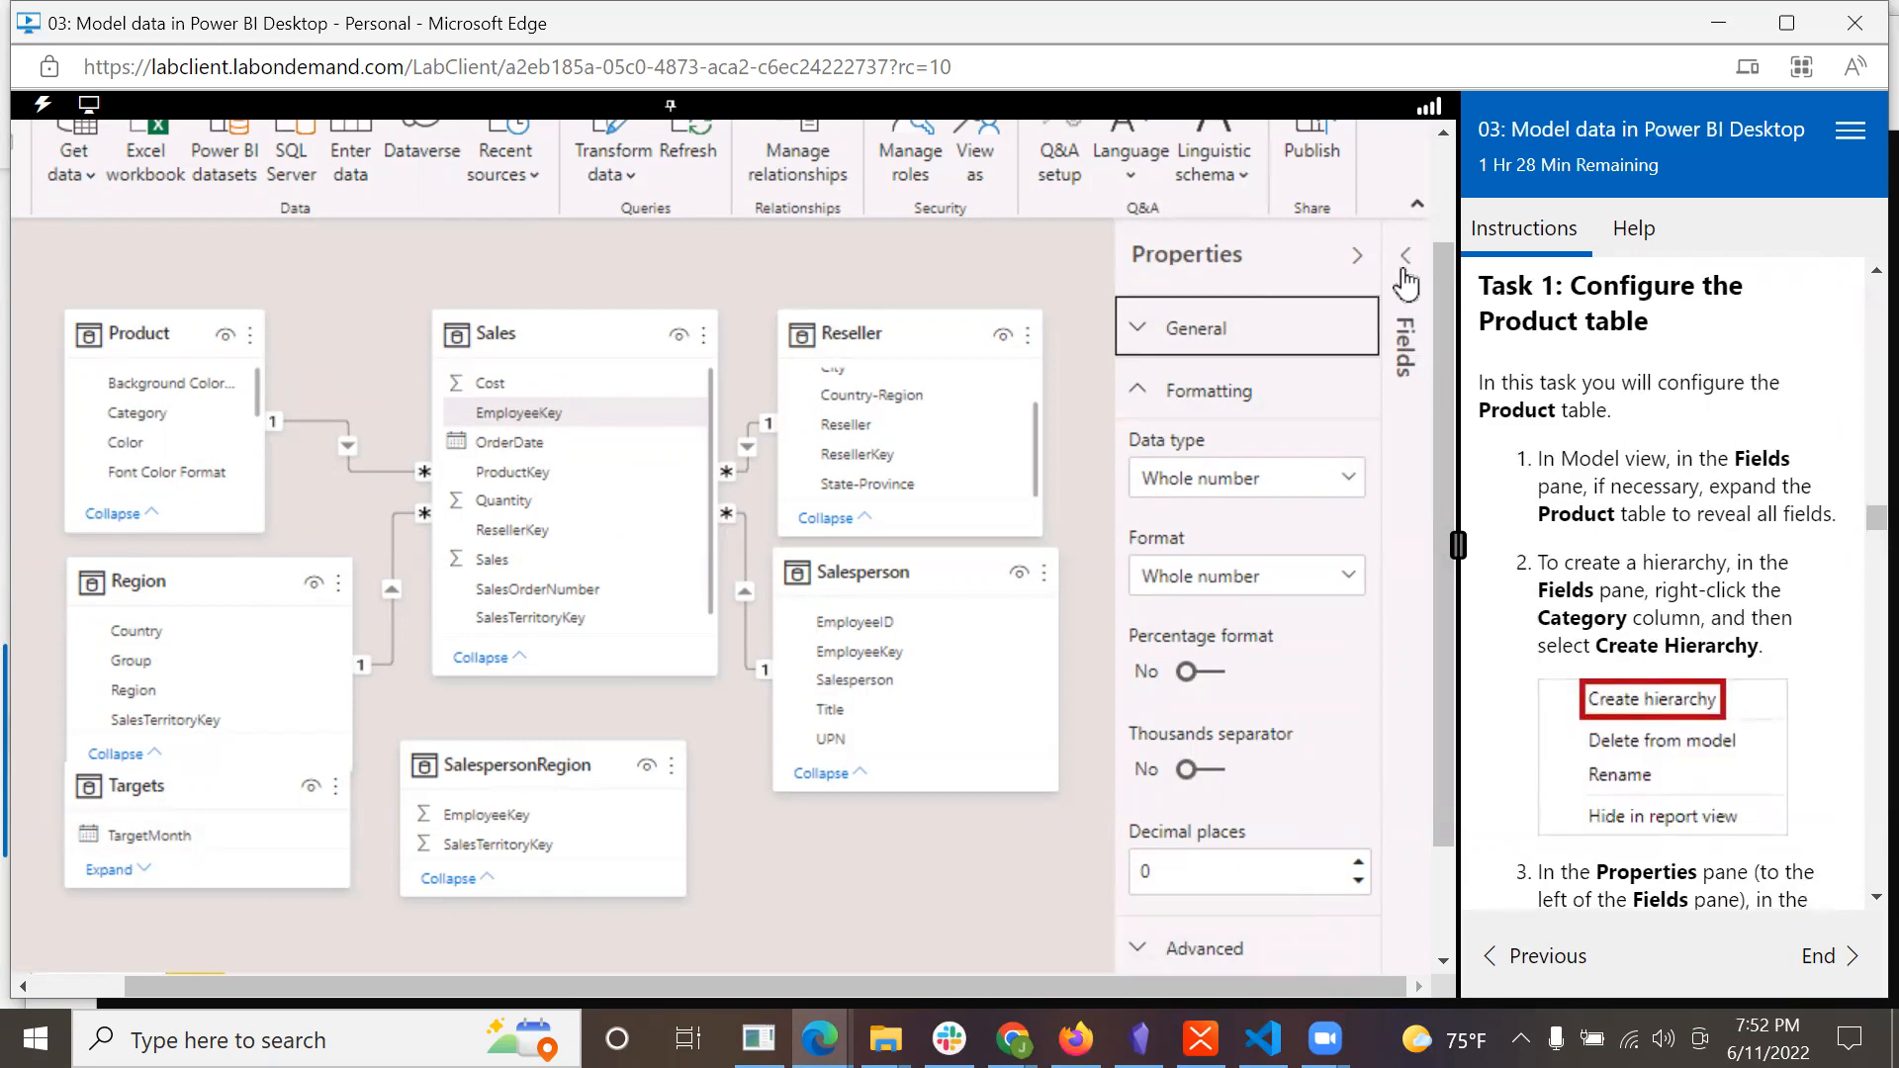
Create another hierarchy from the Category column of the Product table.
click(1410, 297)
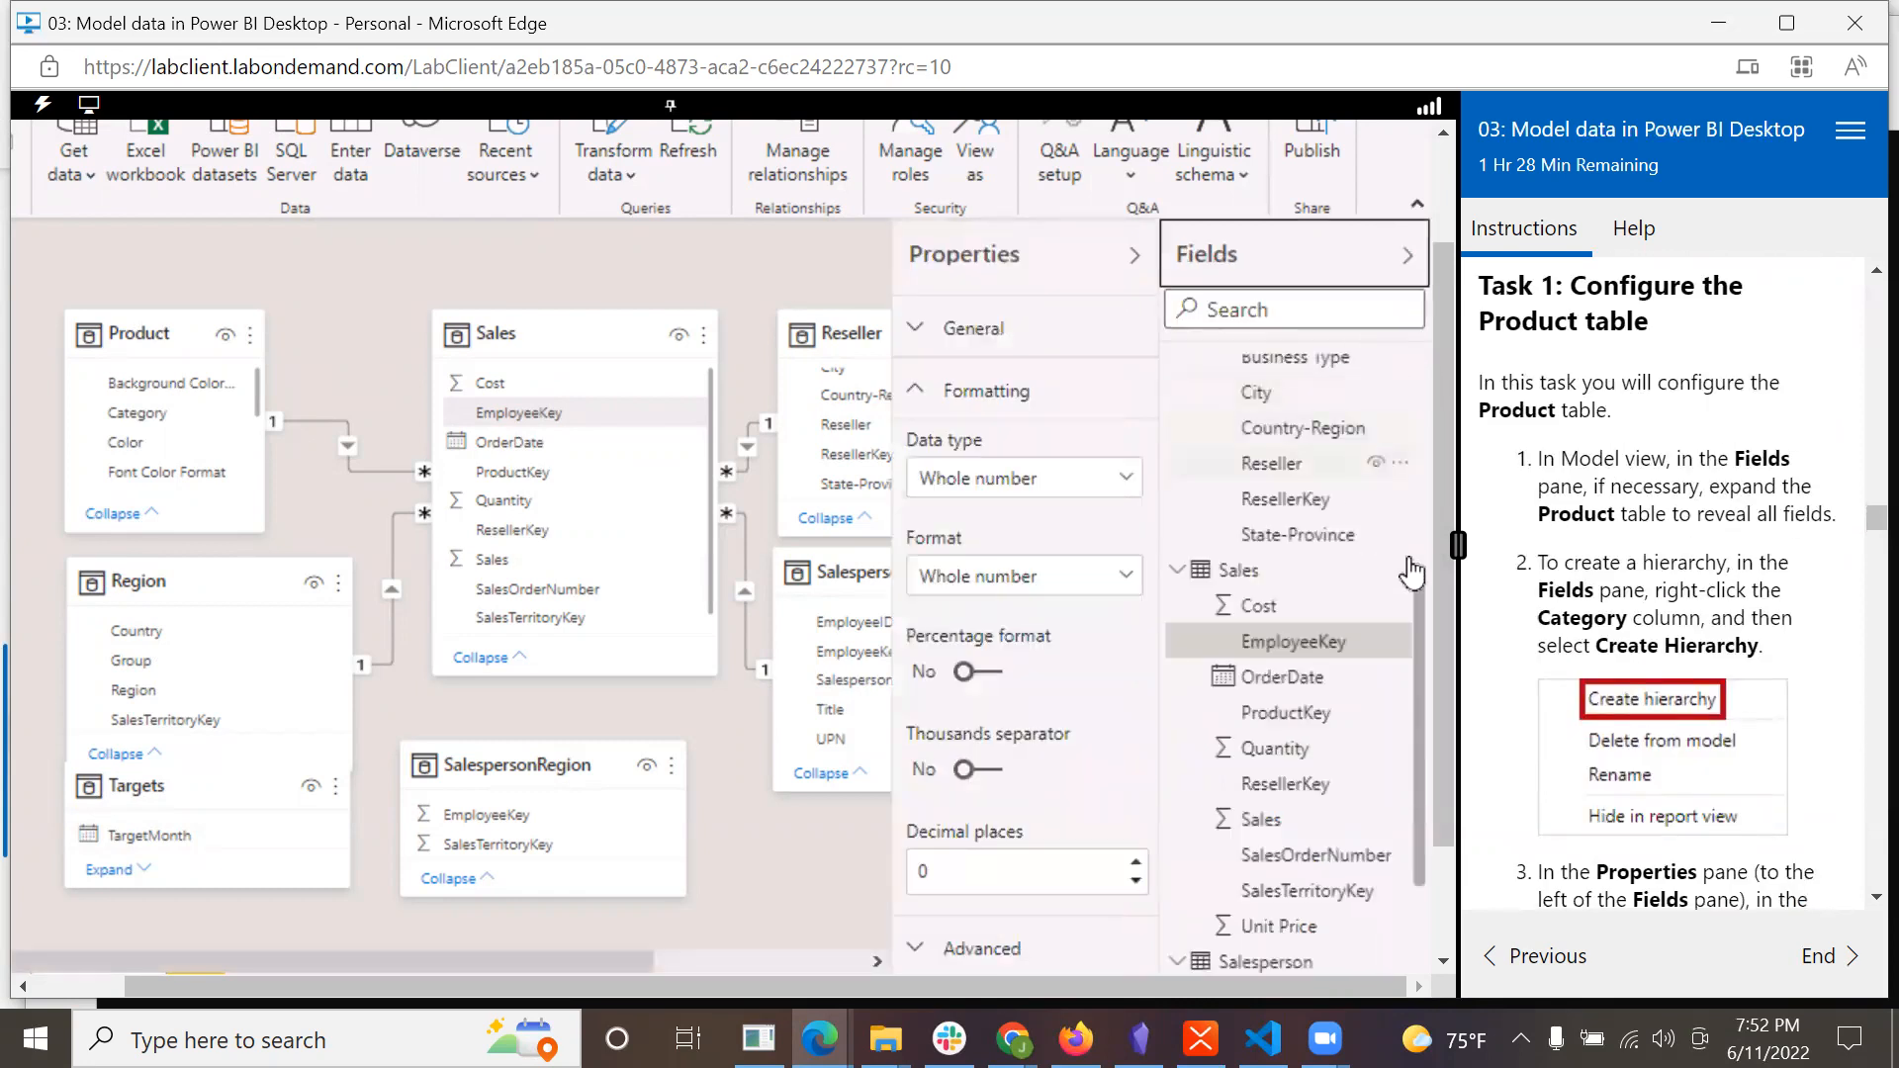
drag(1421, 596, 1429, 311)
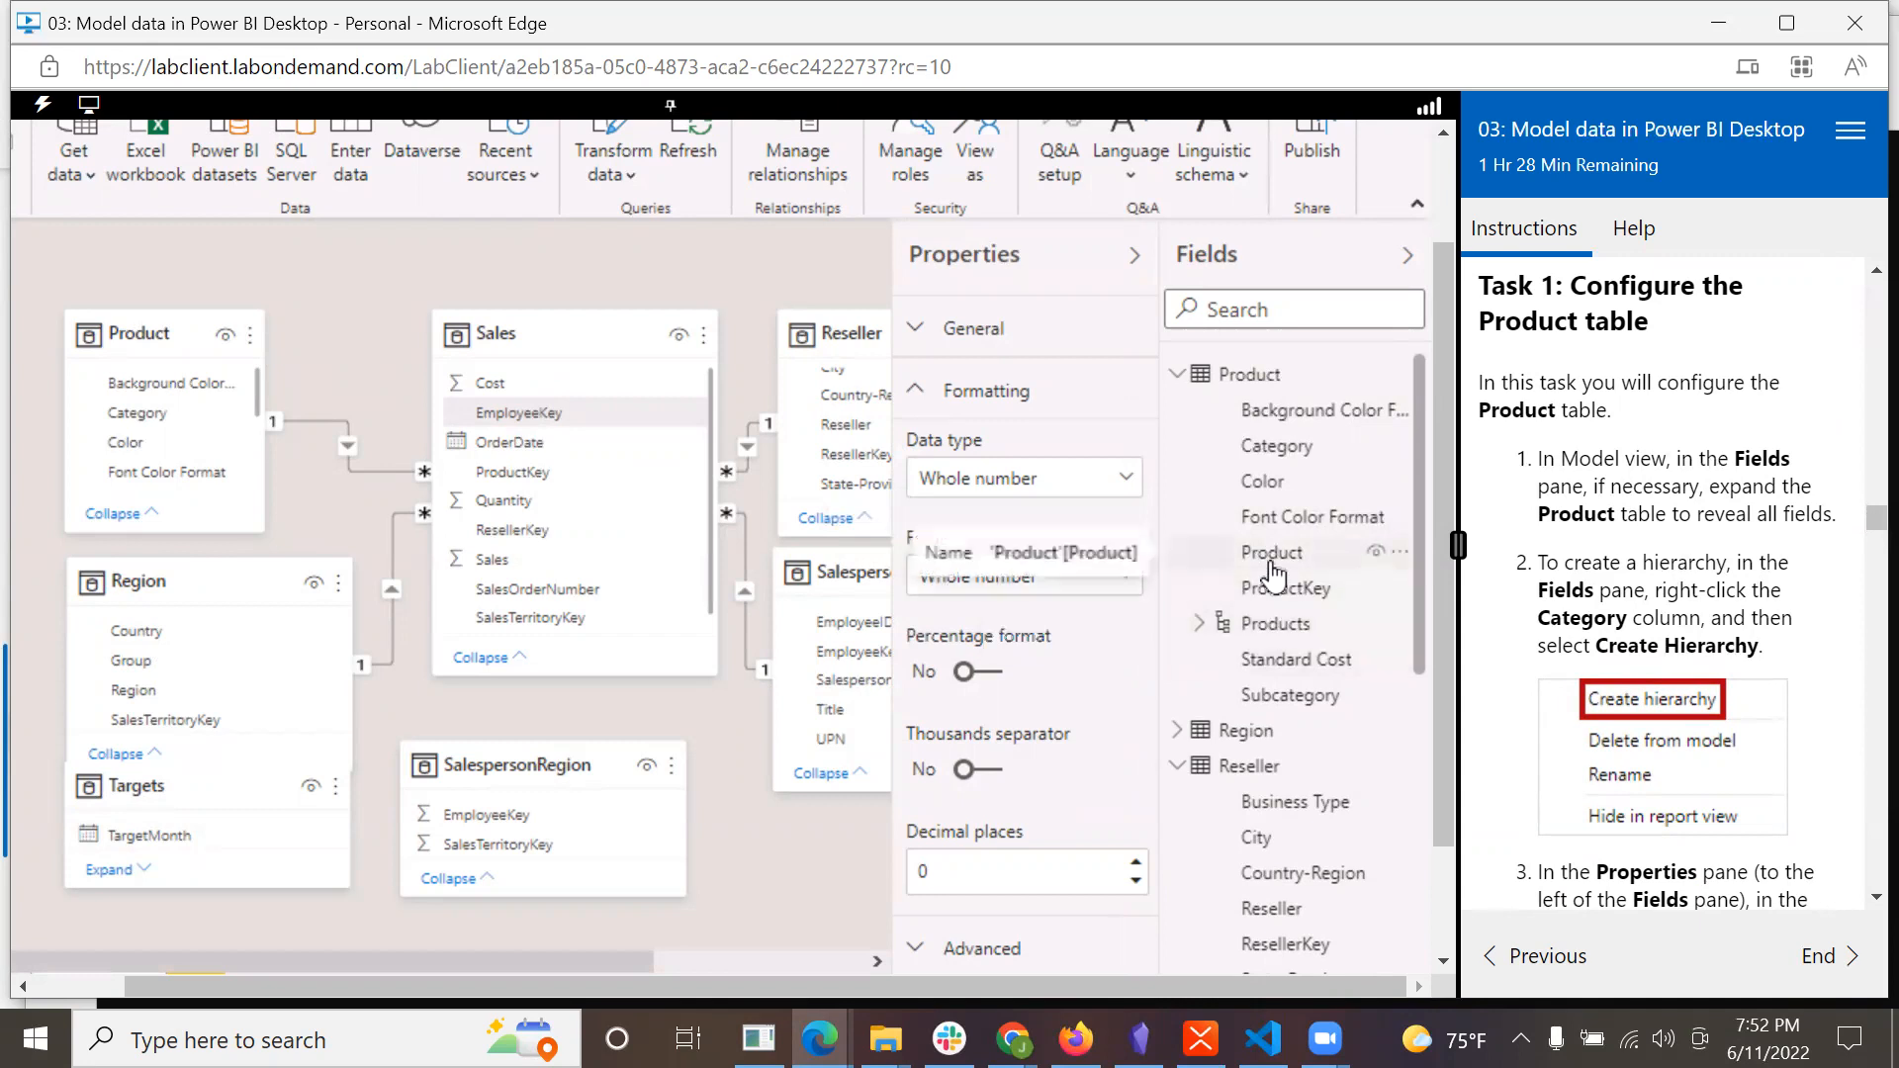
click(1276, 447)
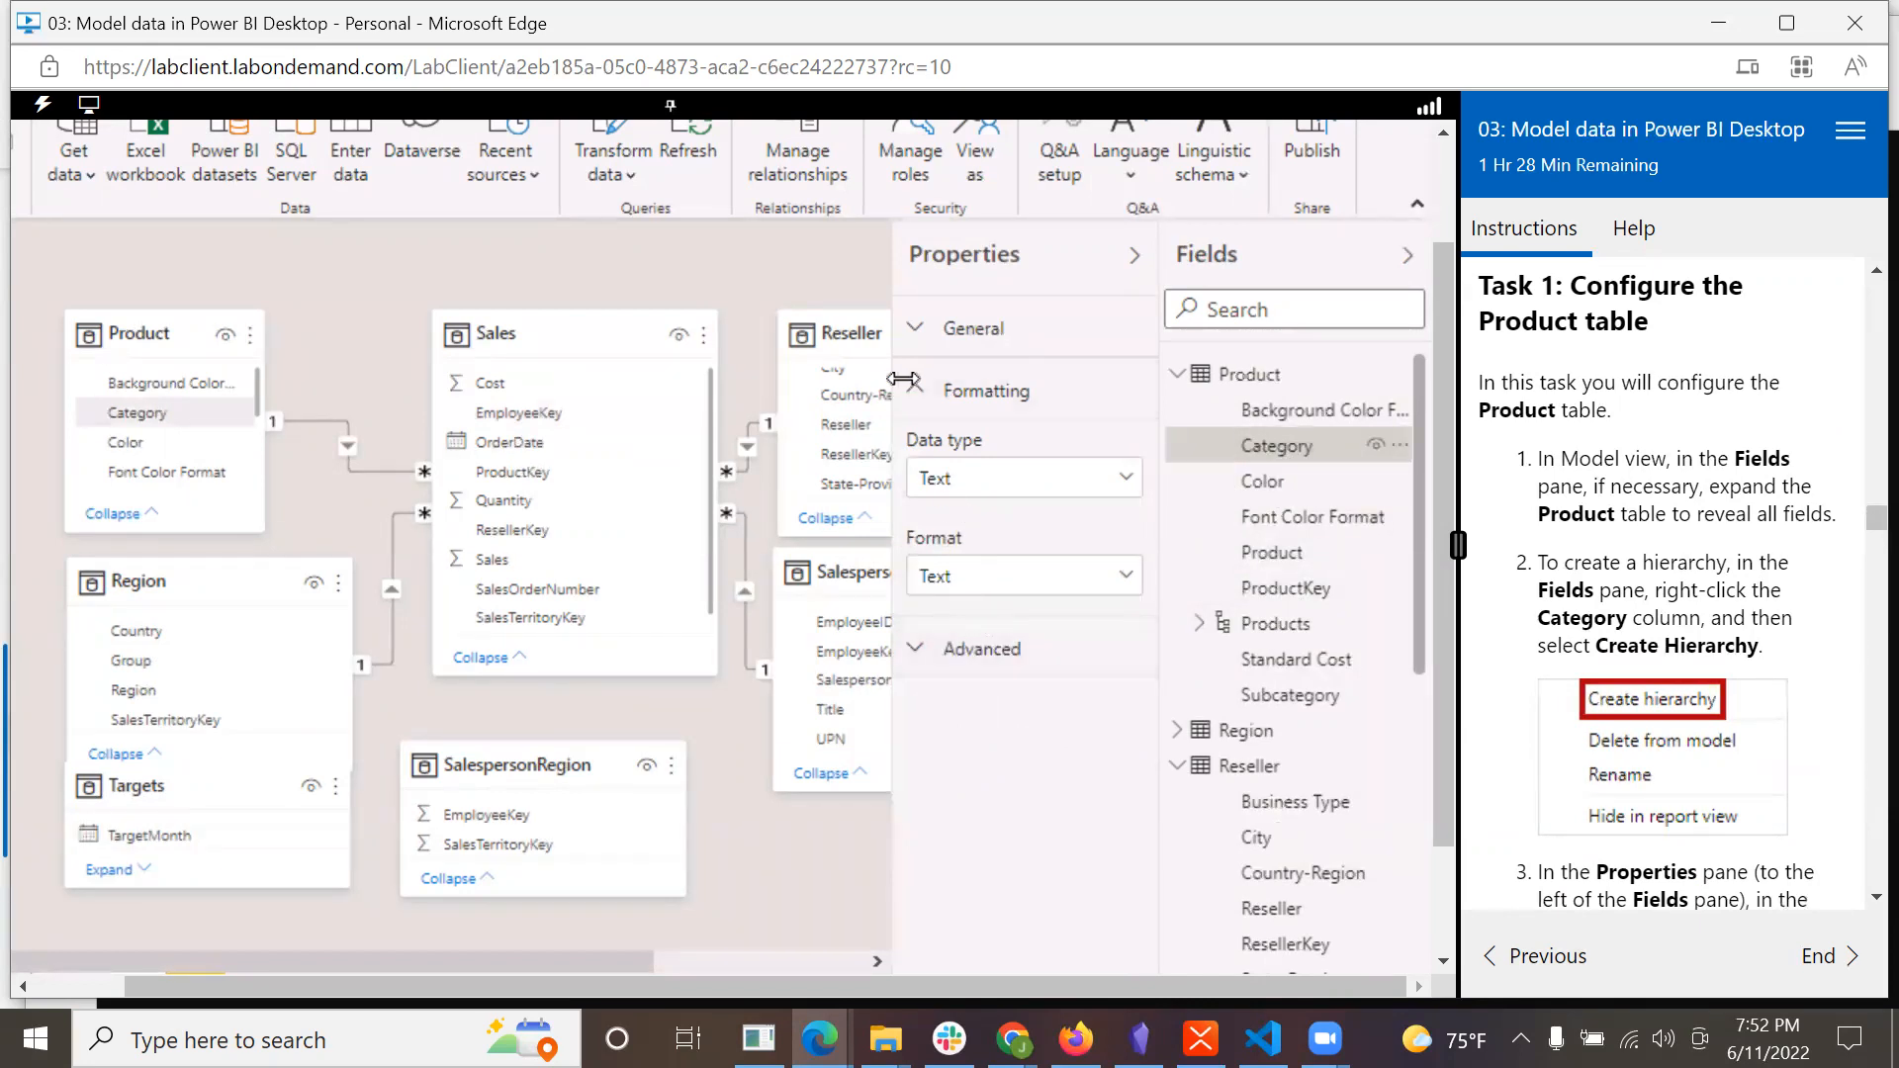
click(928, 328)
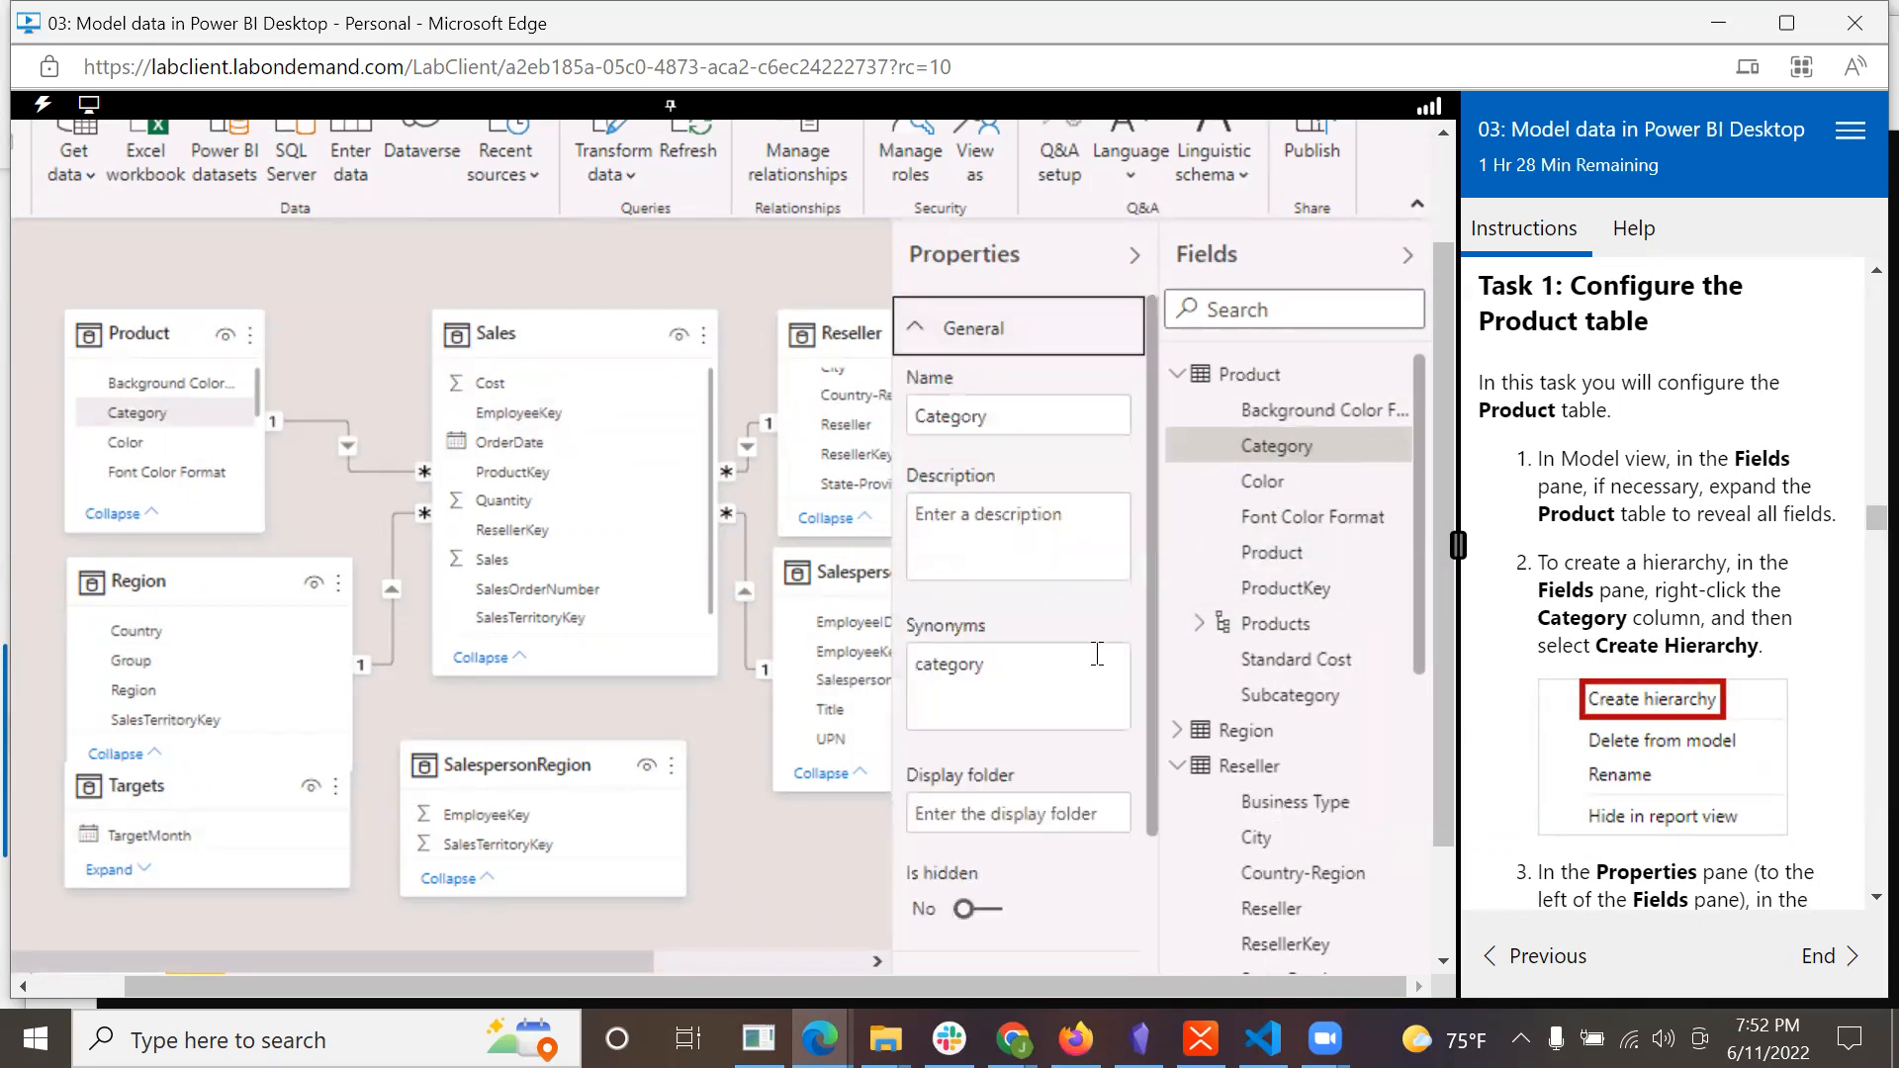
scroll(1097, 654, down, 3)
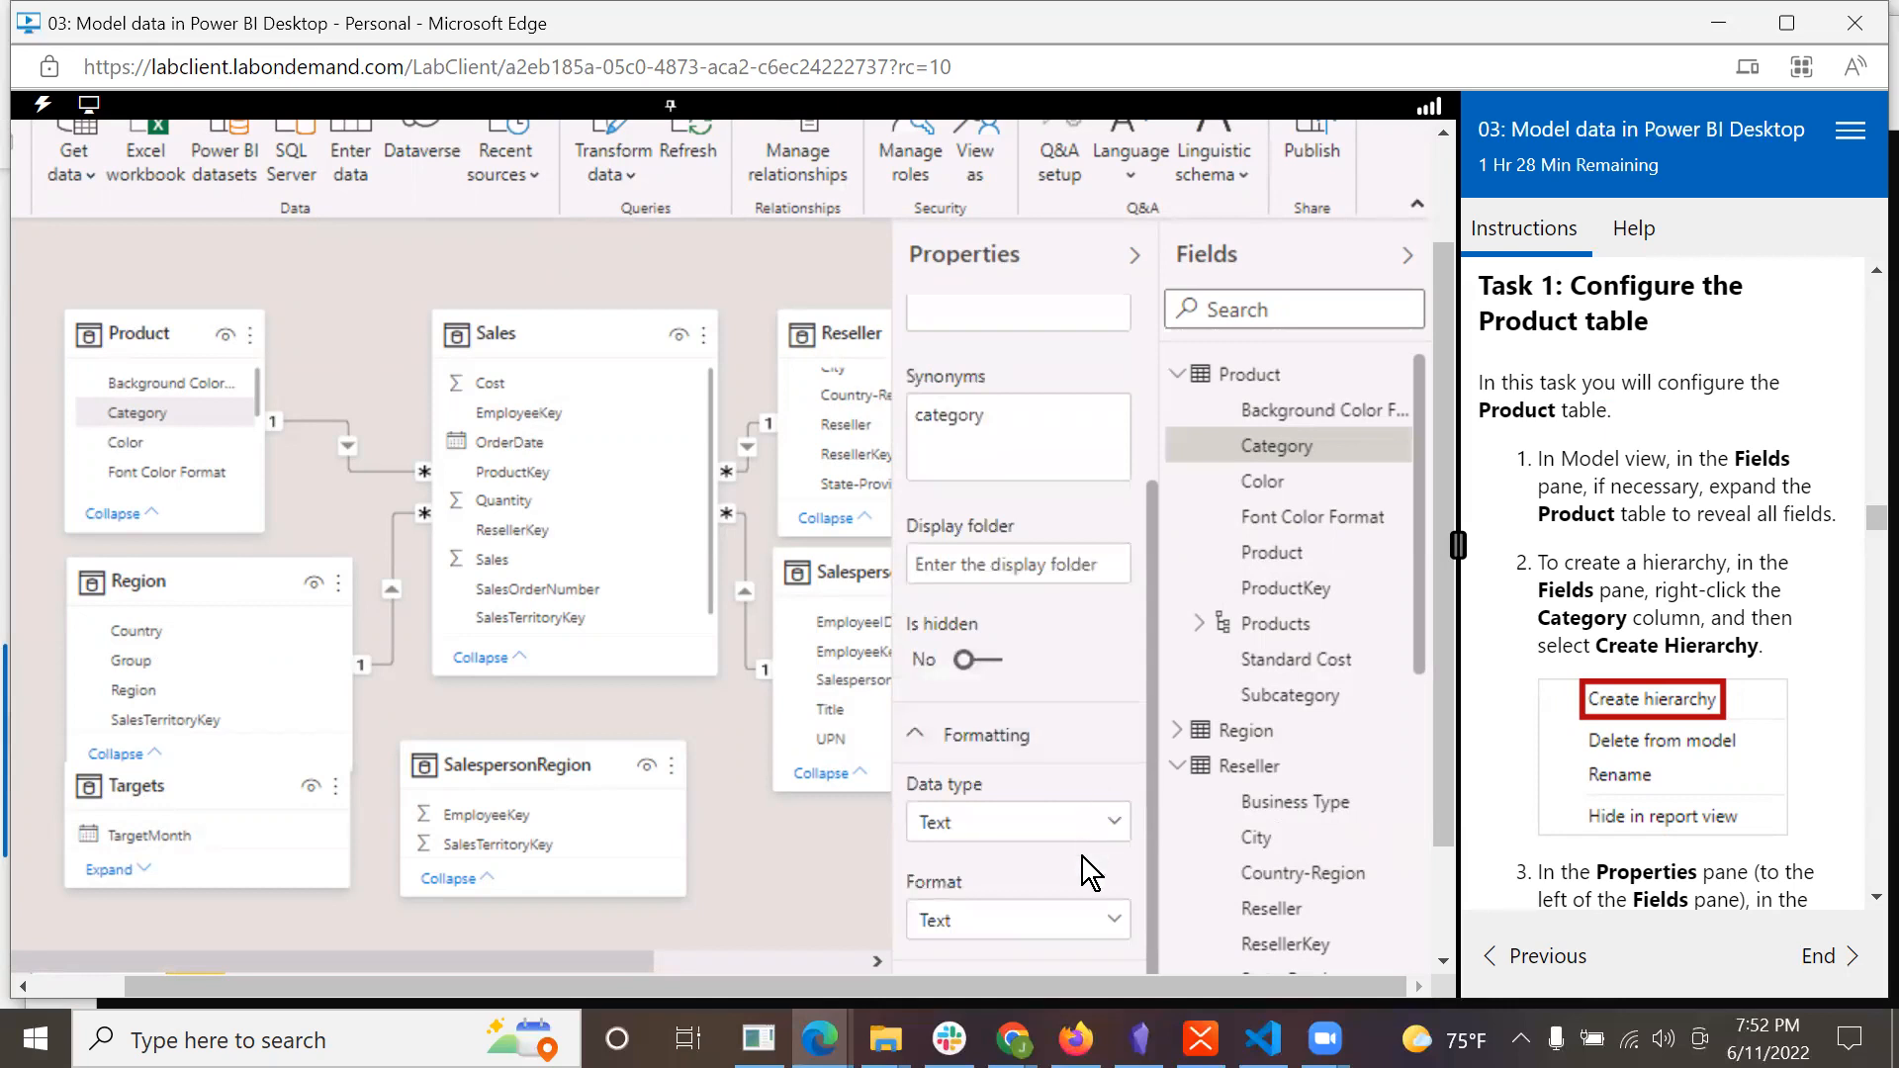
right_click(1276, 453)
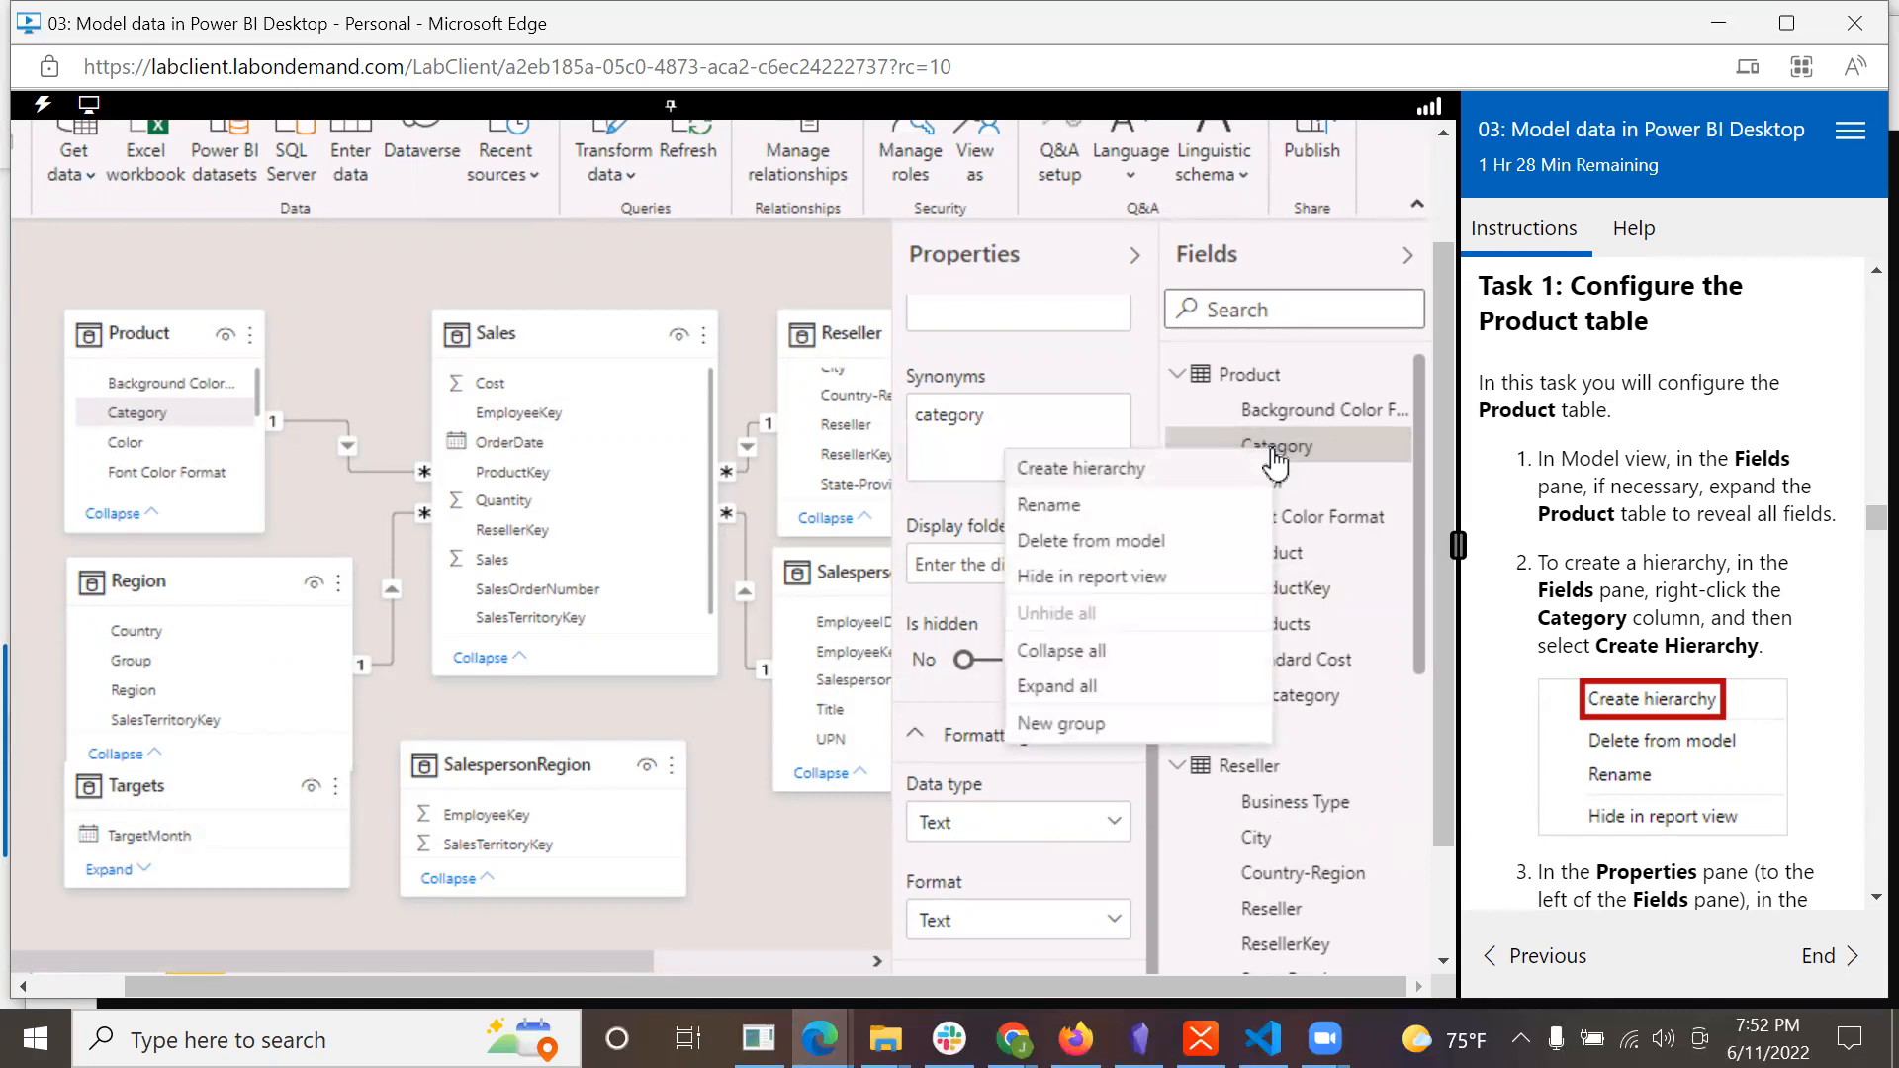
click(1131, 470)
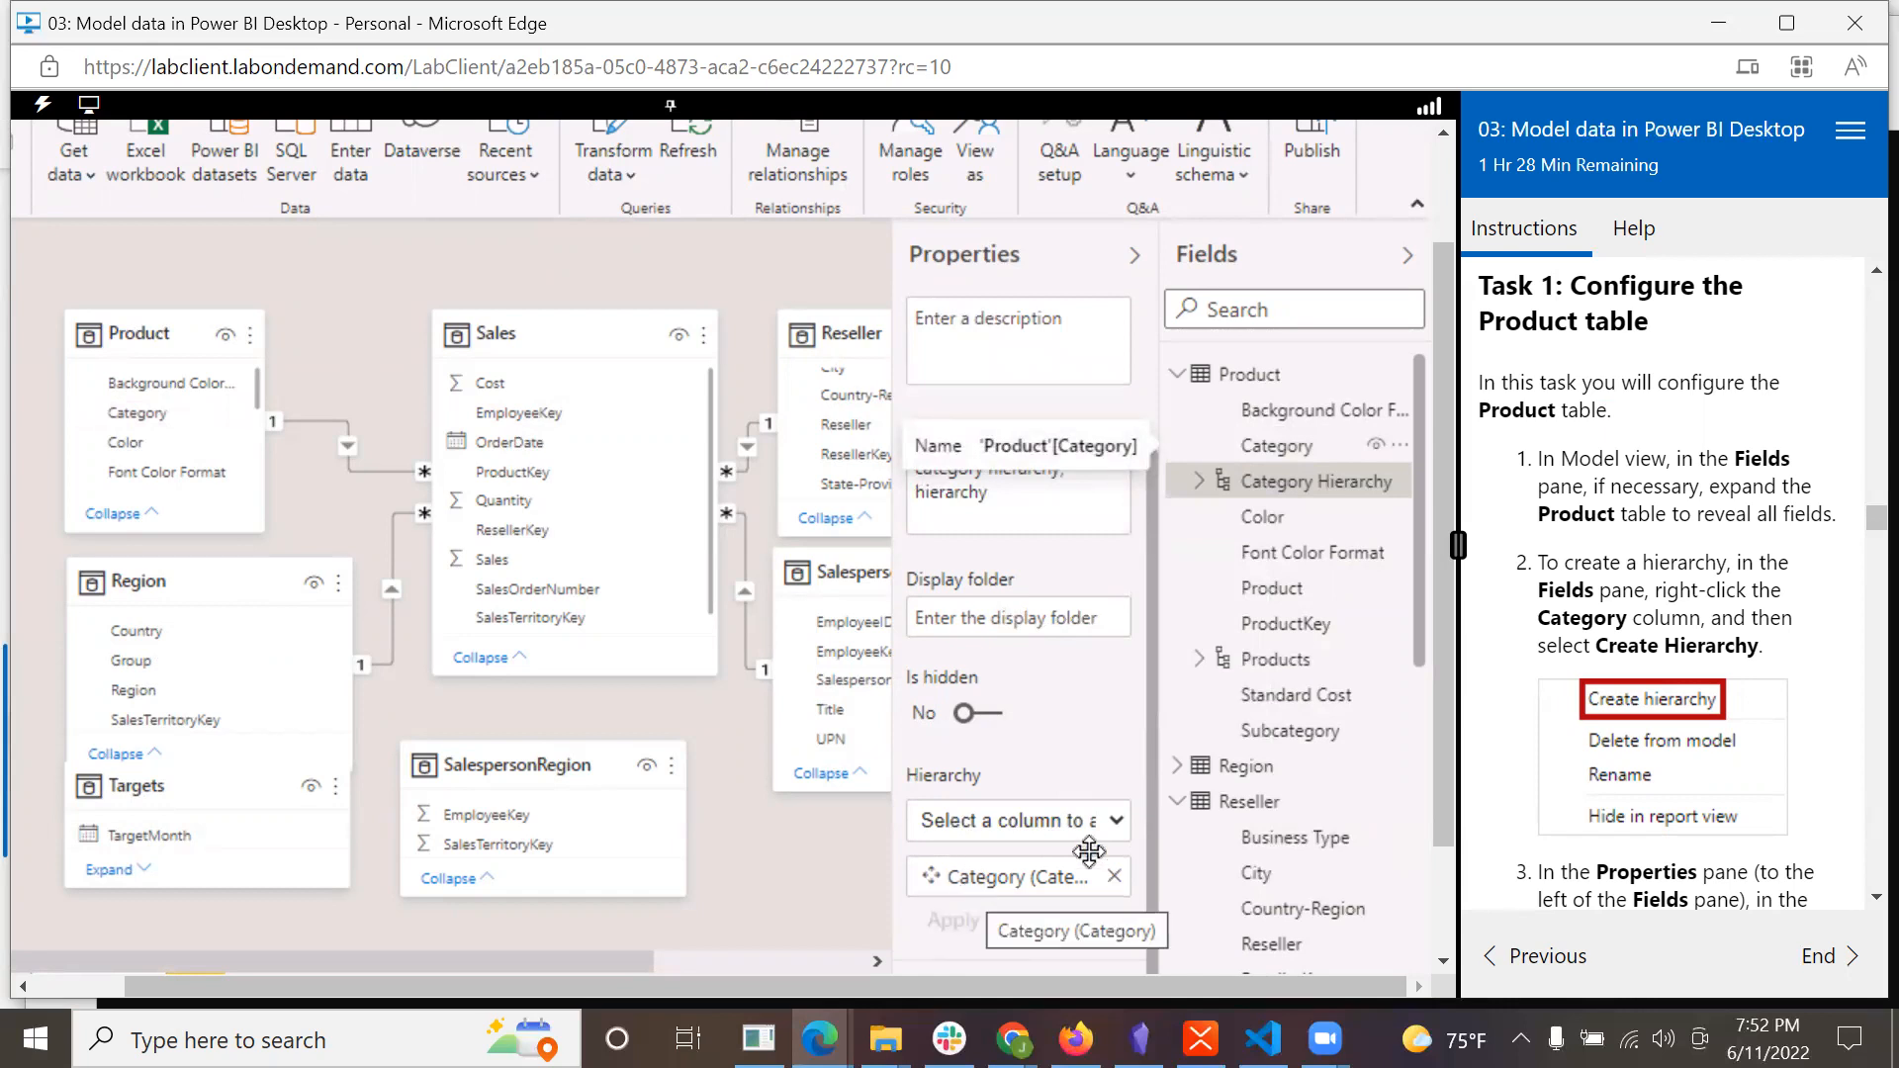
Try to rename the new Category Hierarchy in the Product table to Products.
scroll(1771, 791, down, 3)
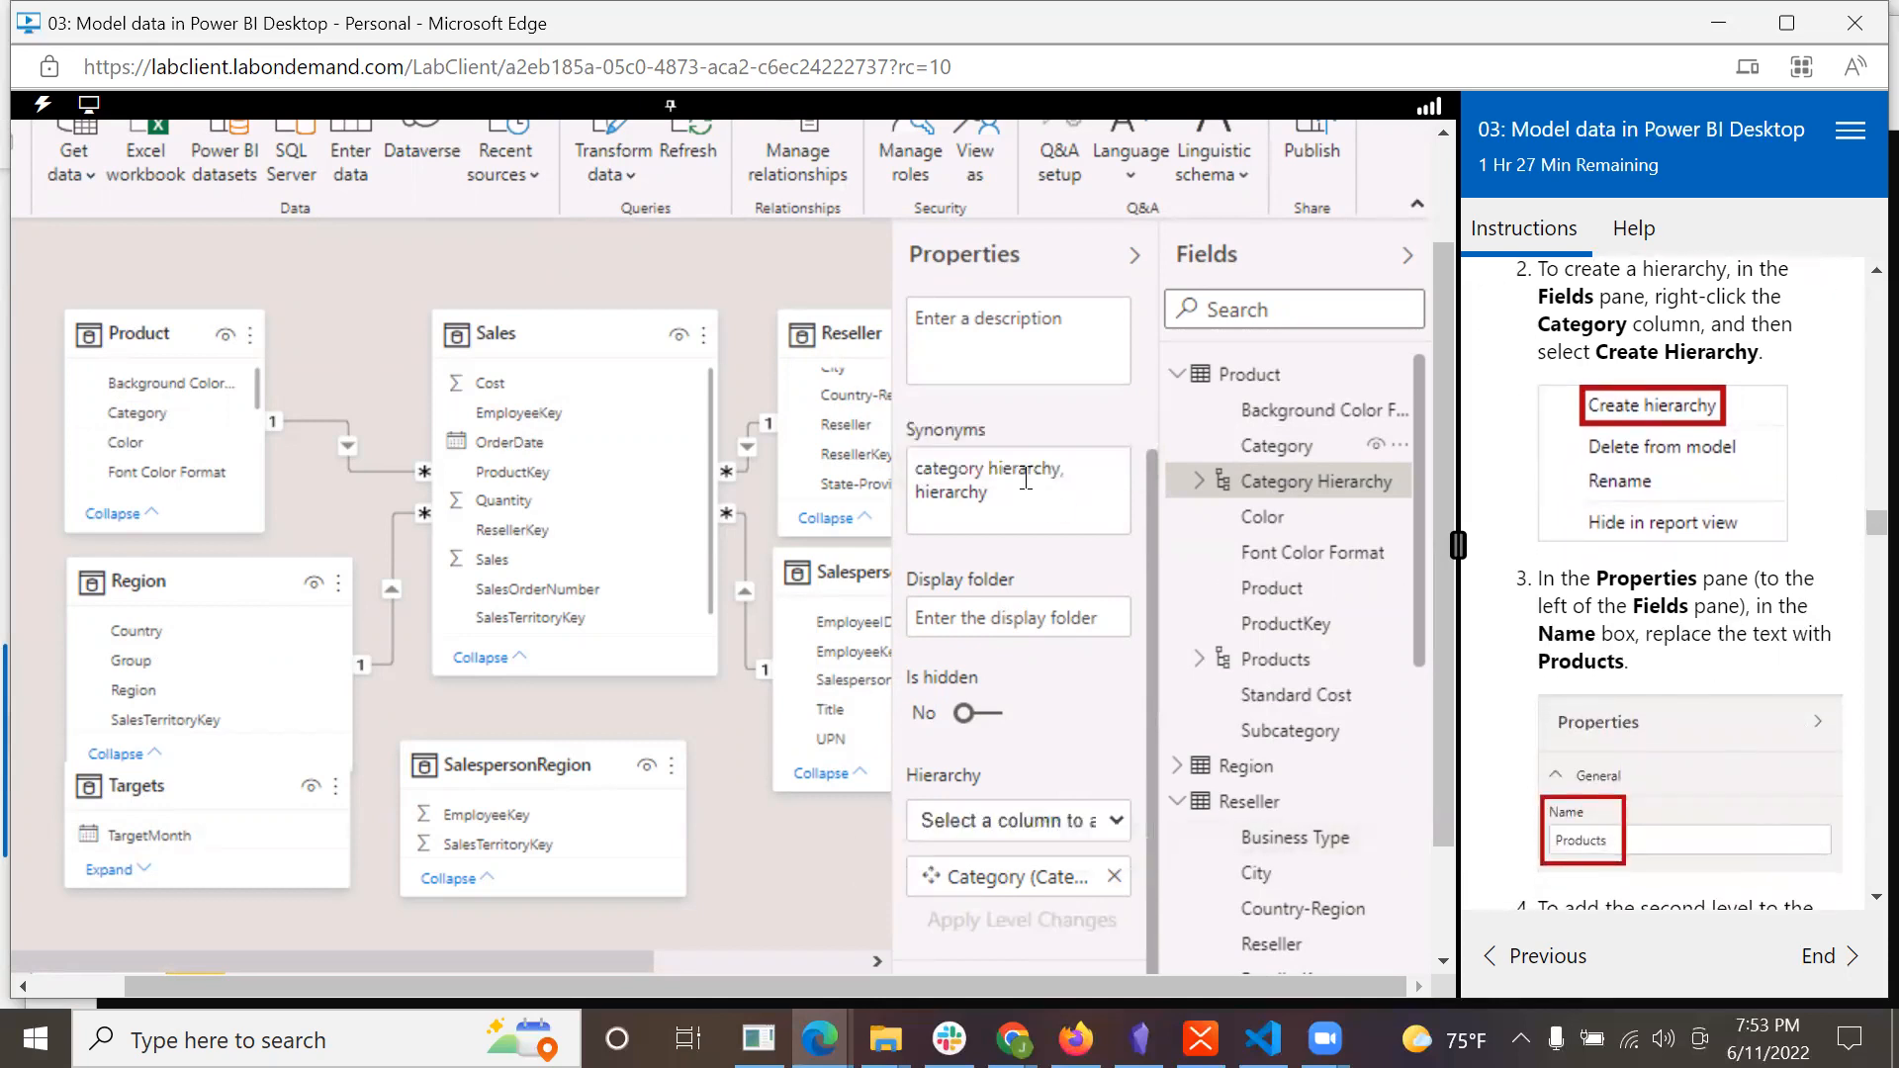
drag(1154, 495, 1158, 263)
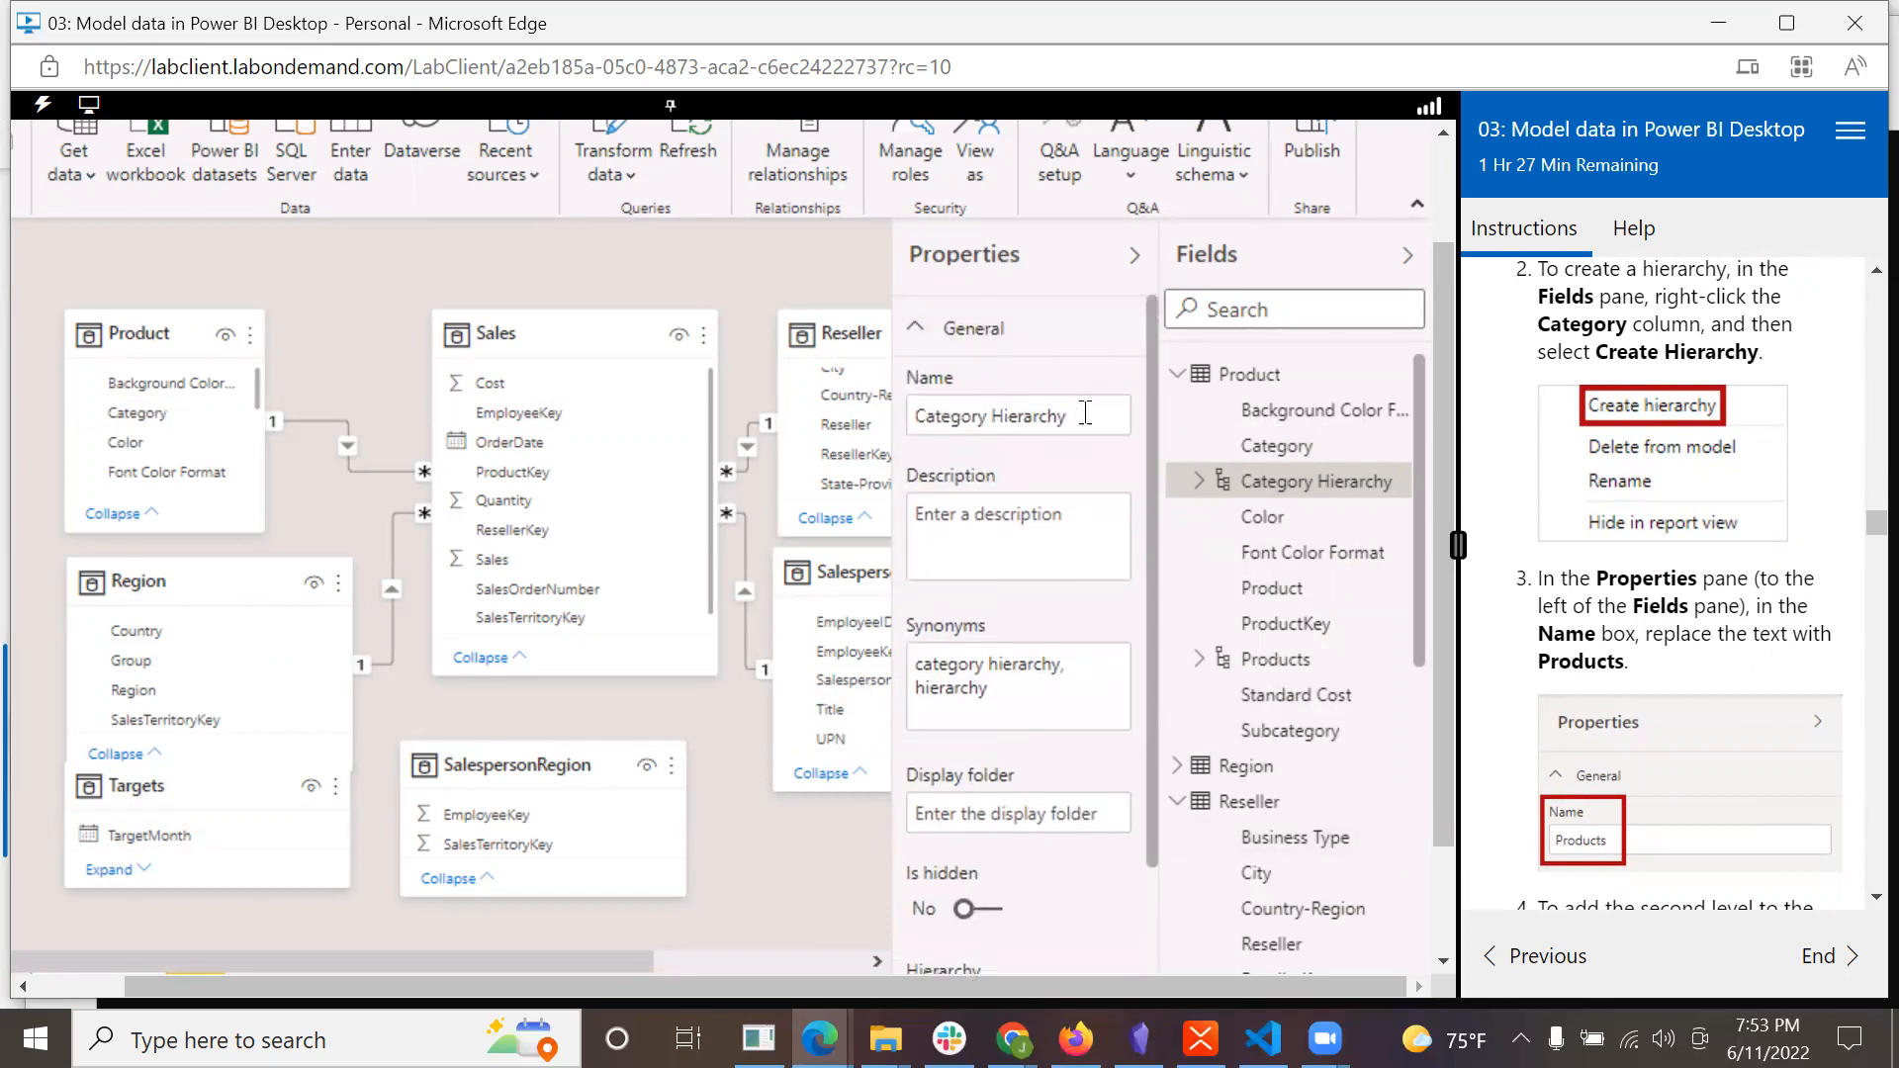
drag(1090, 417, 1020, 417)
key(BackSpace)
key(BackSpace)
key(BackSpace)
key(BackSpace)
key(BackSpace)
key(BackSpace)
key(BackSpace)
key(BackSpace)
key(BackSpace)
key(BackSpace)
key(BackSpace)
key(BackSpace)
key(BackSpace)
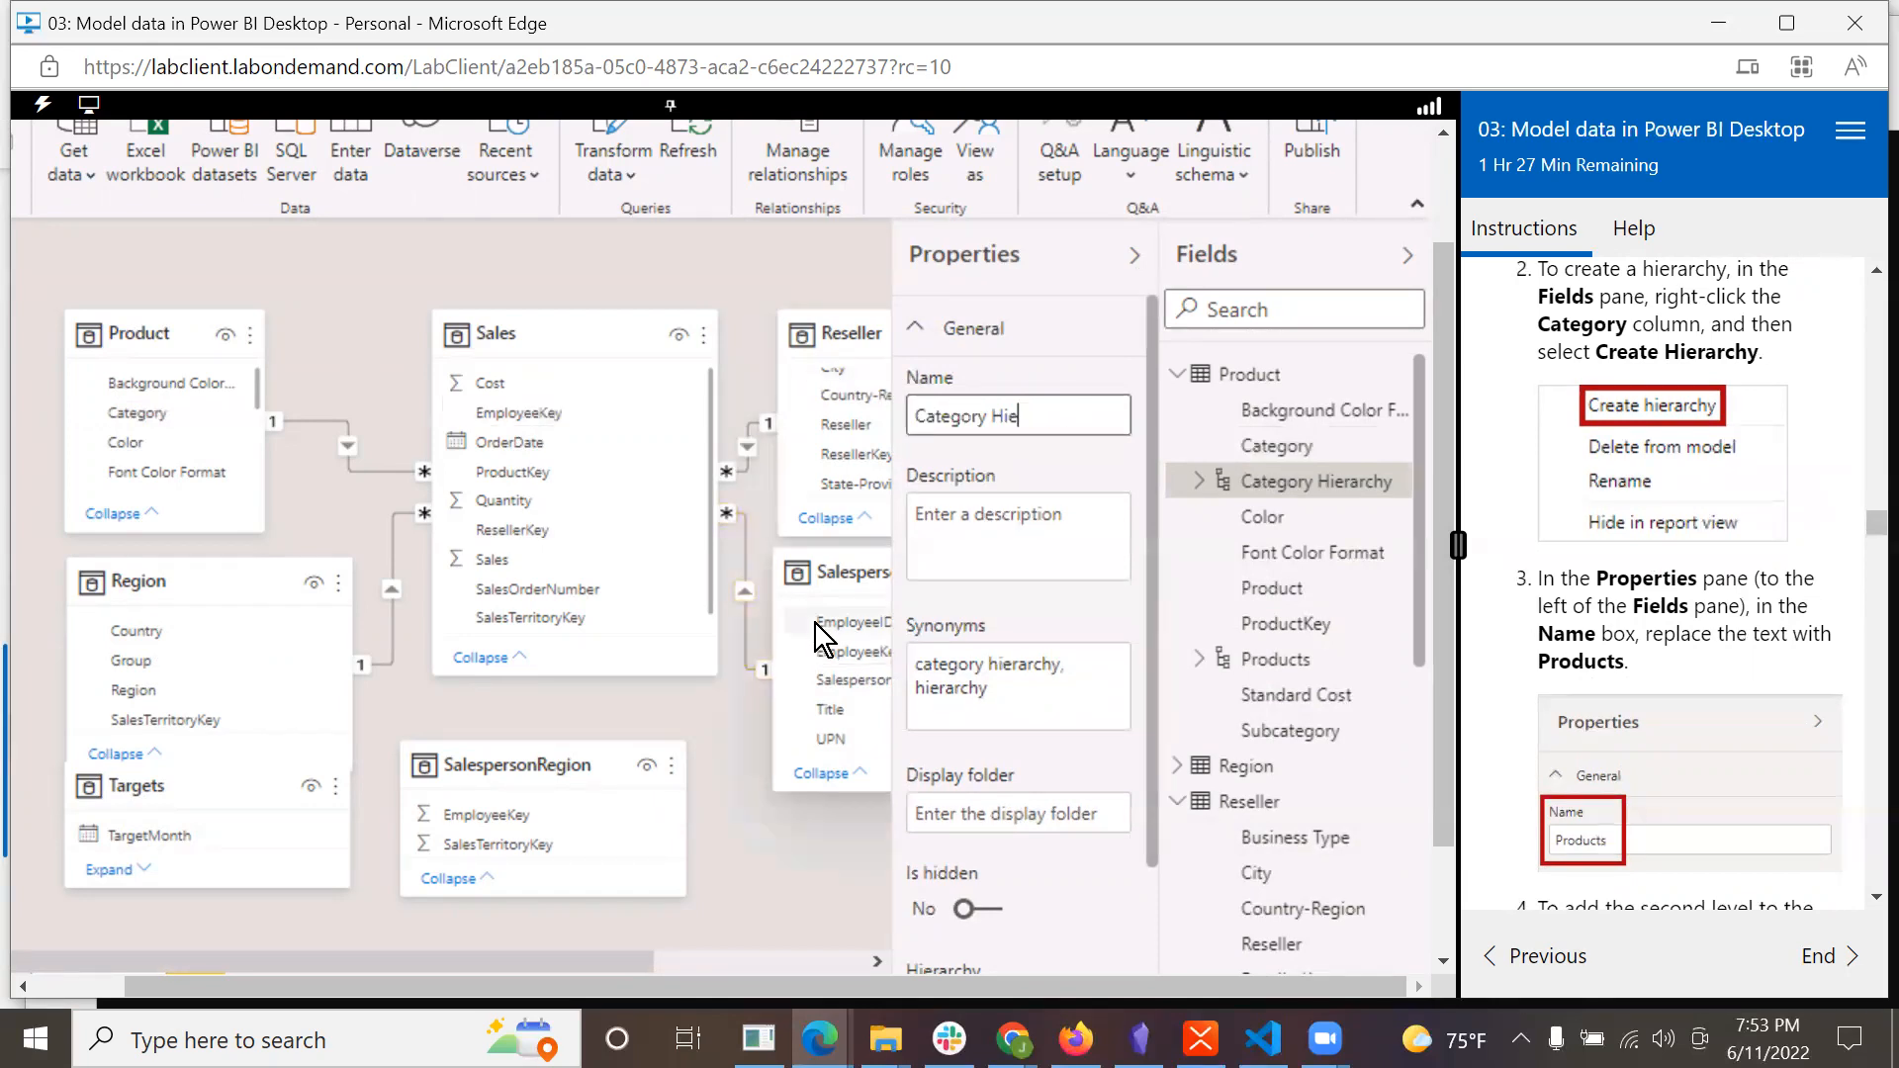
text(Products)
key(Return)
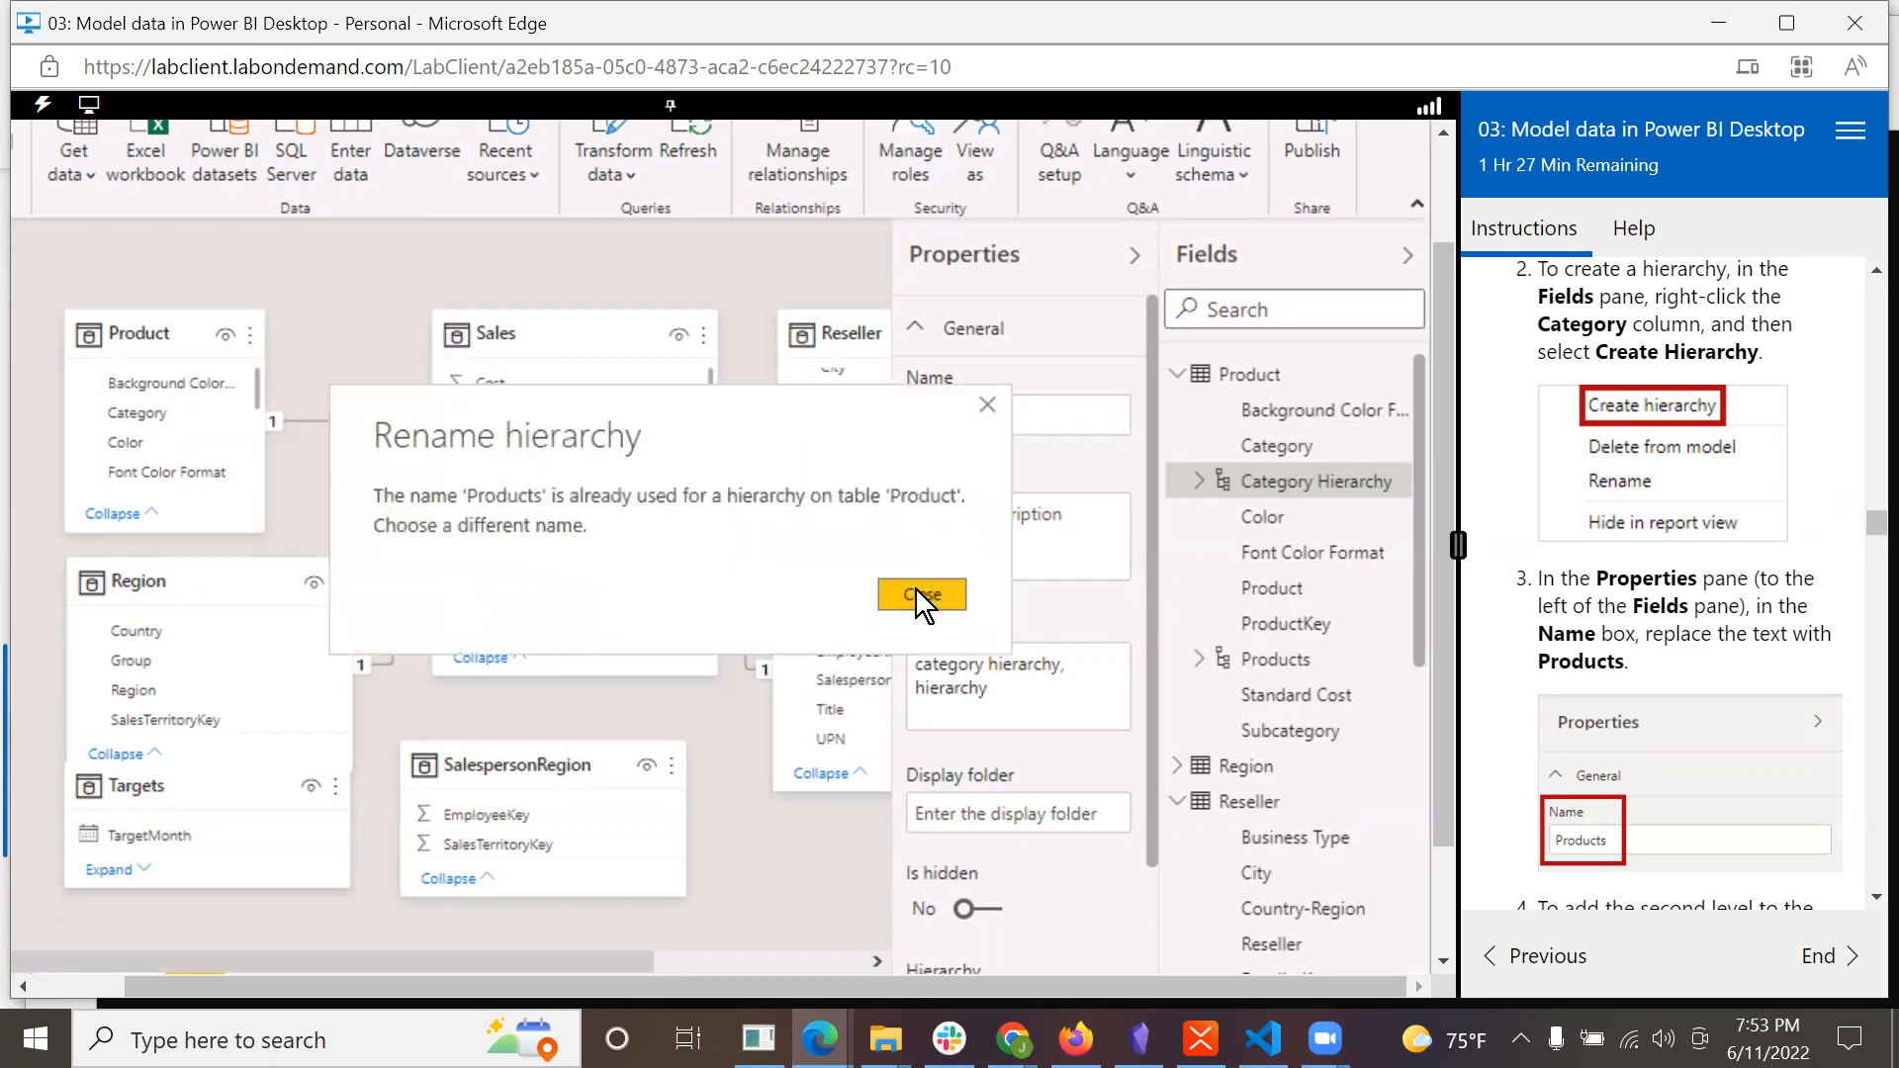
click(918, 594)
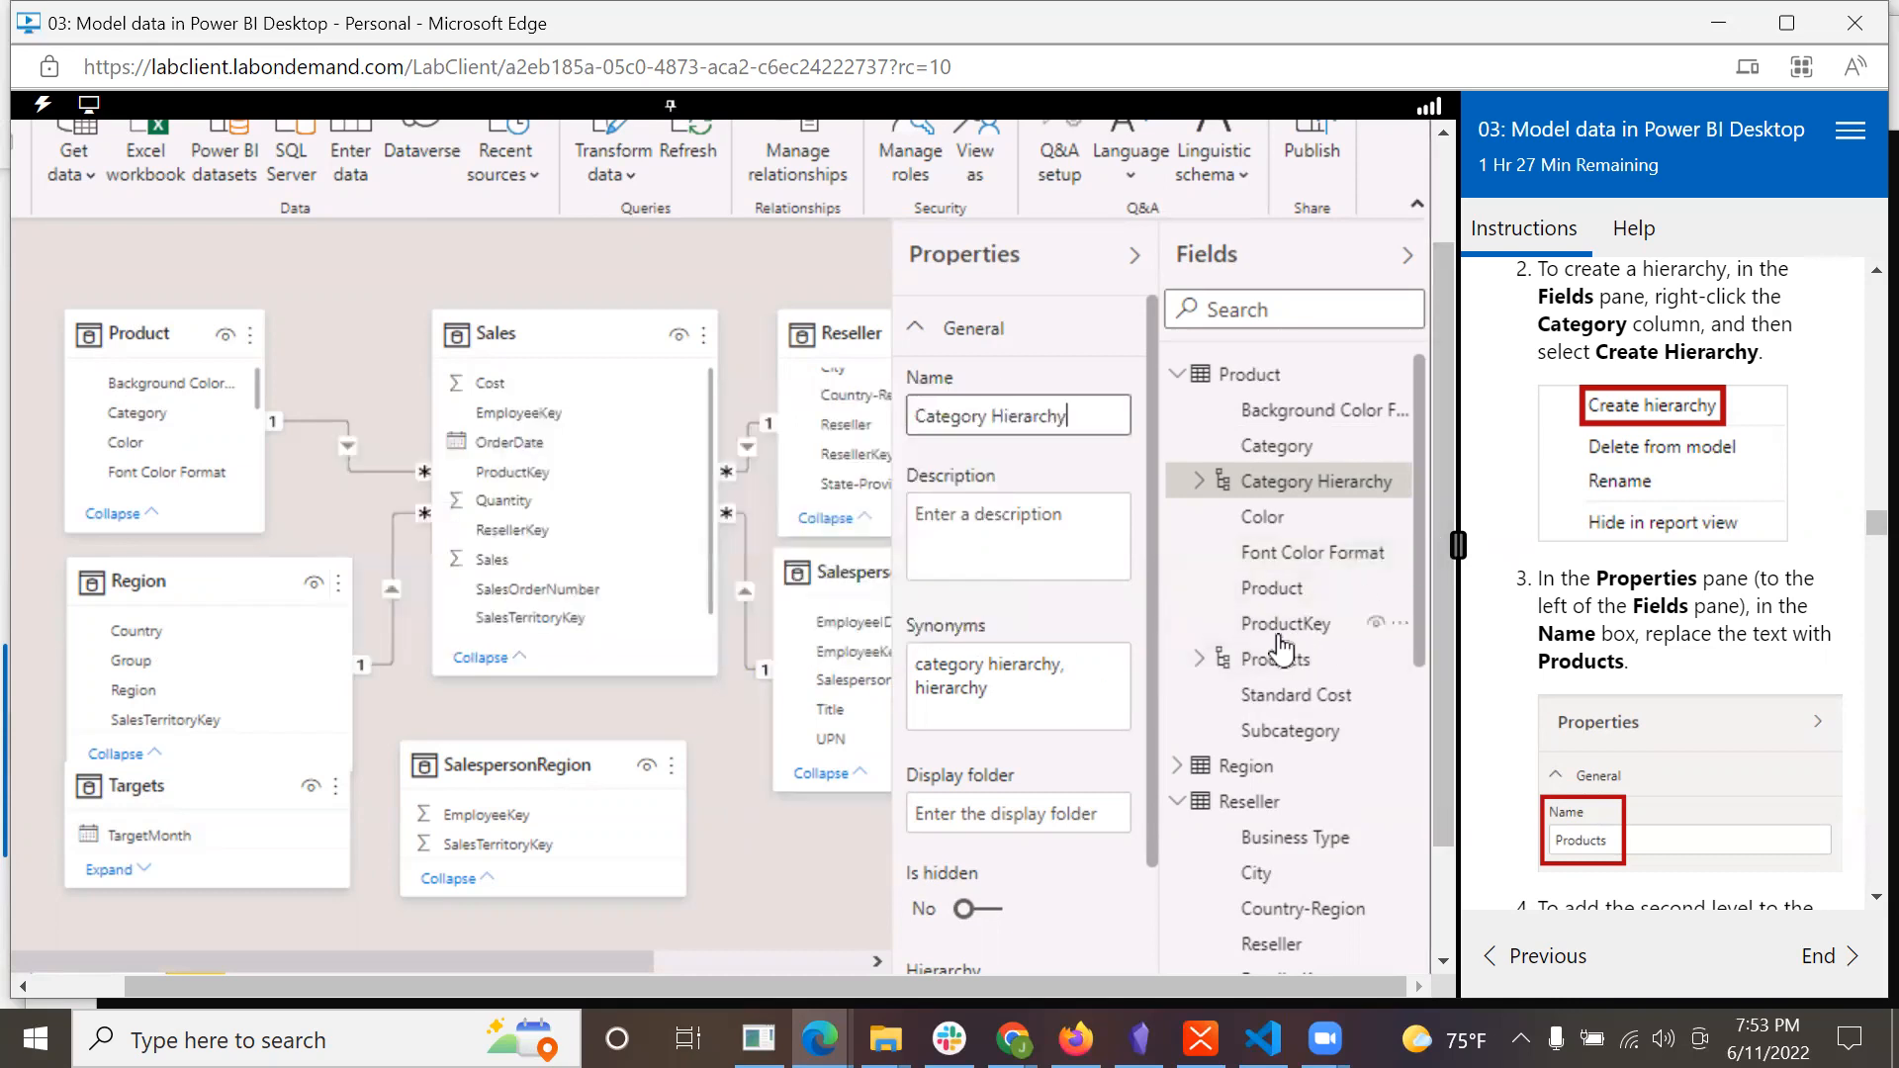
Try to place Subcategory between the Category and Product levels of the Products hierarchy, and delete the Products hierarchy from the model.
click(1200, 659)
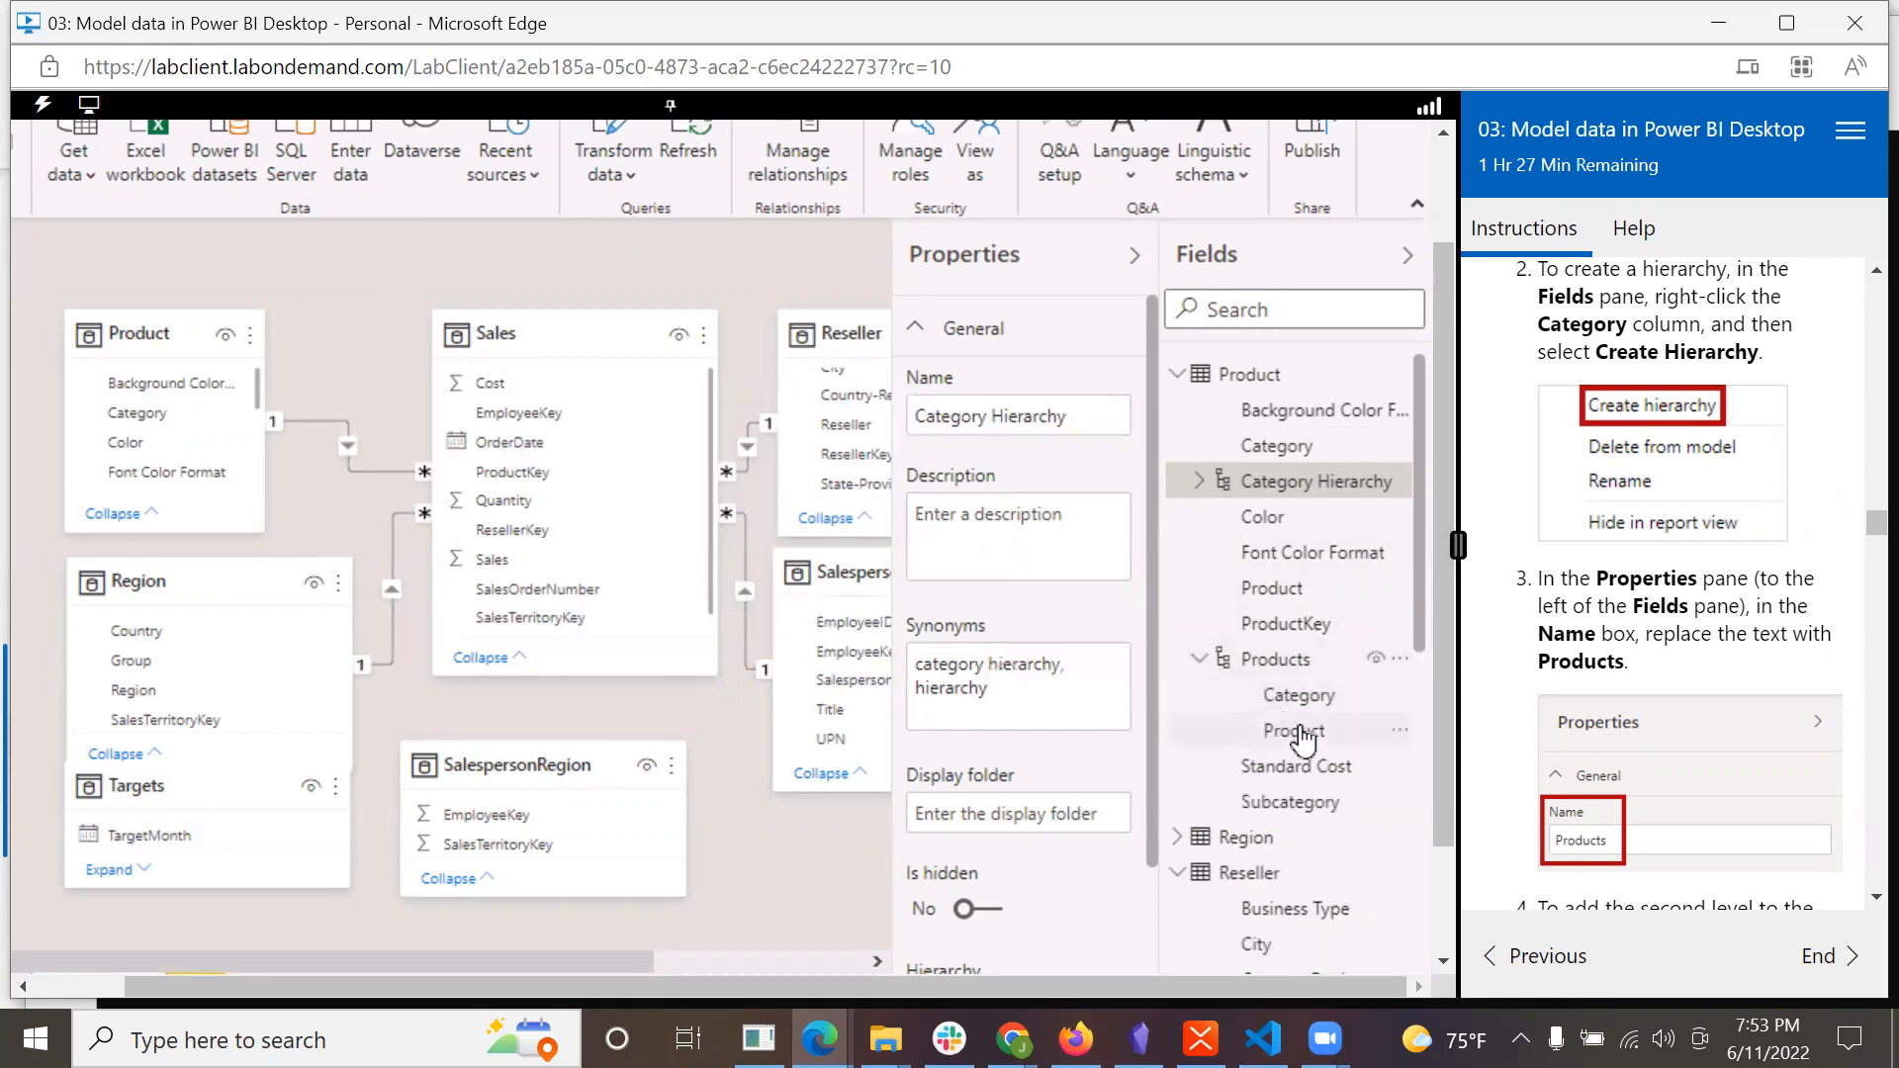
drag(1294, 809, 1334, 716)
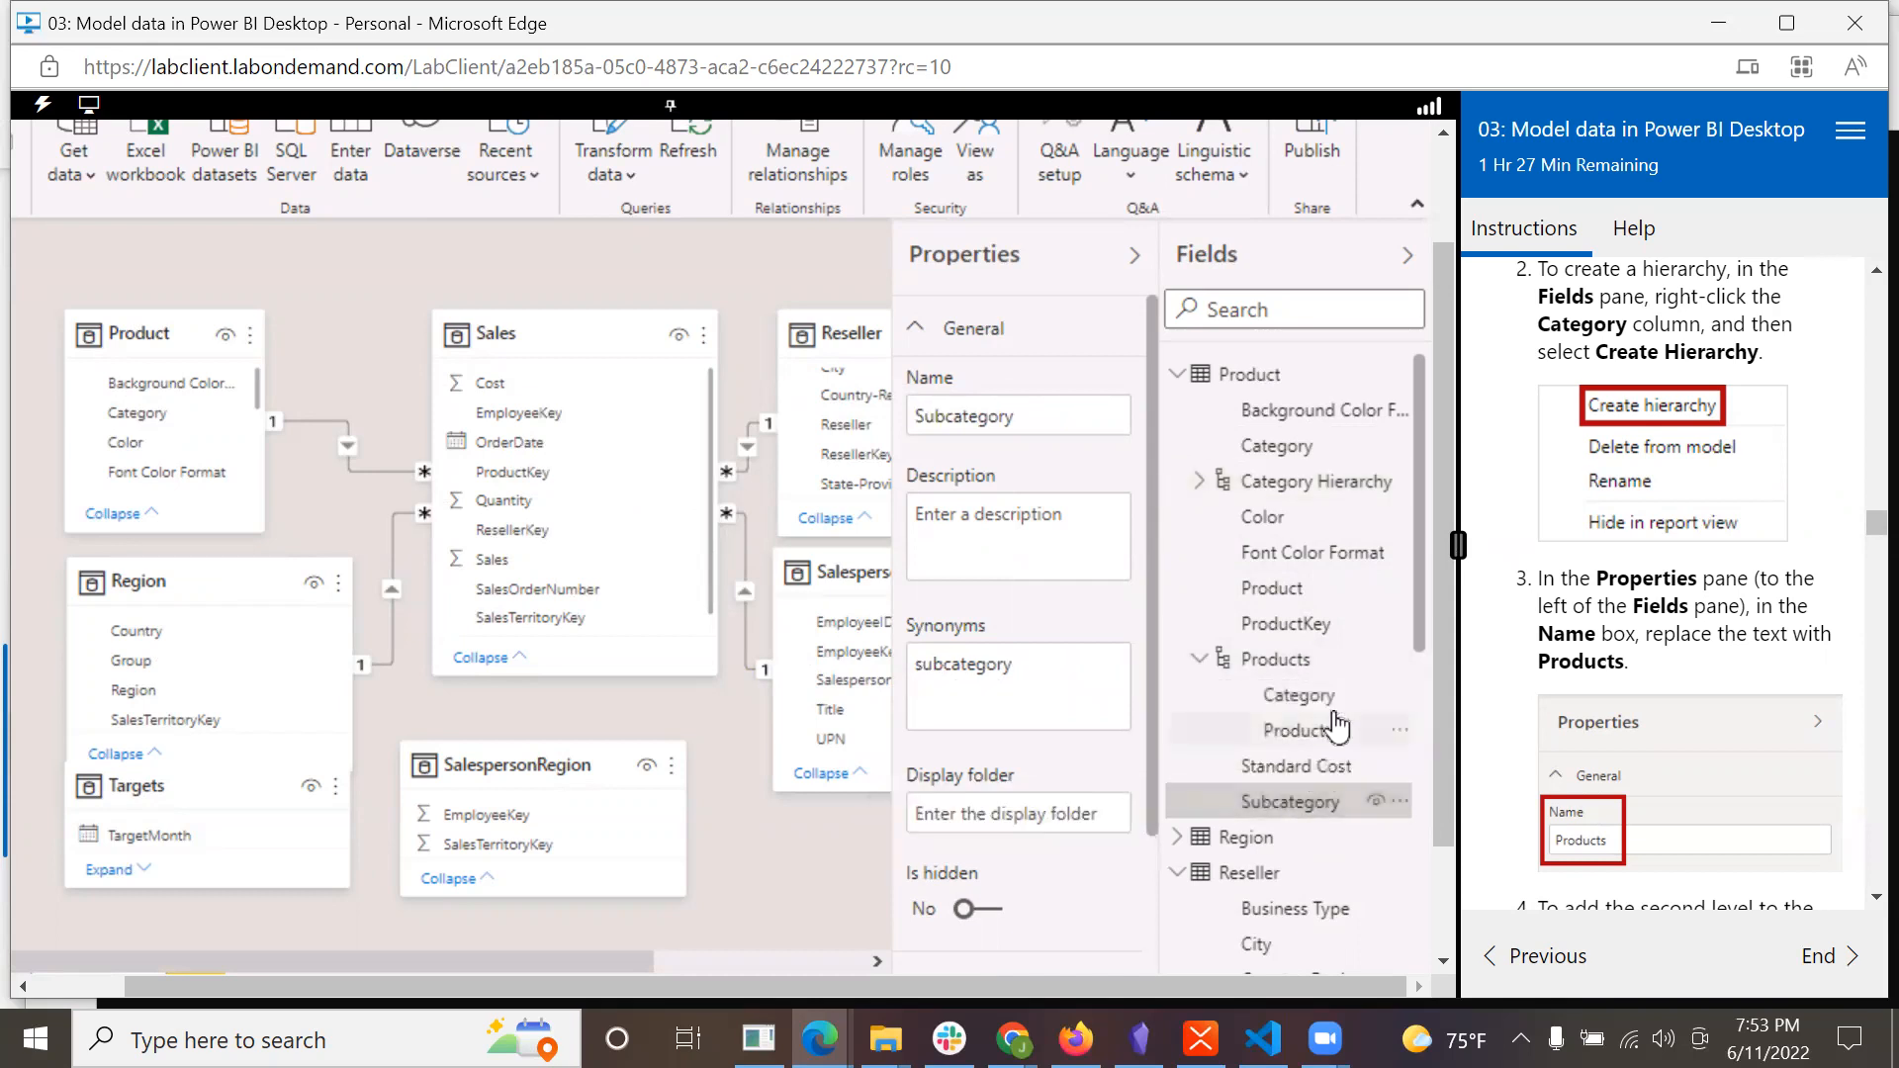
right_click(1257, 668)
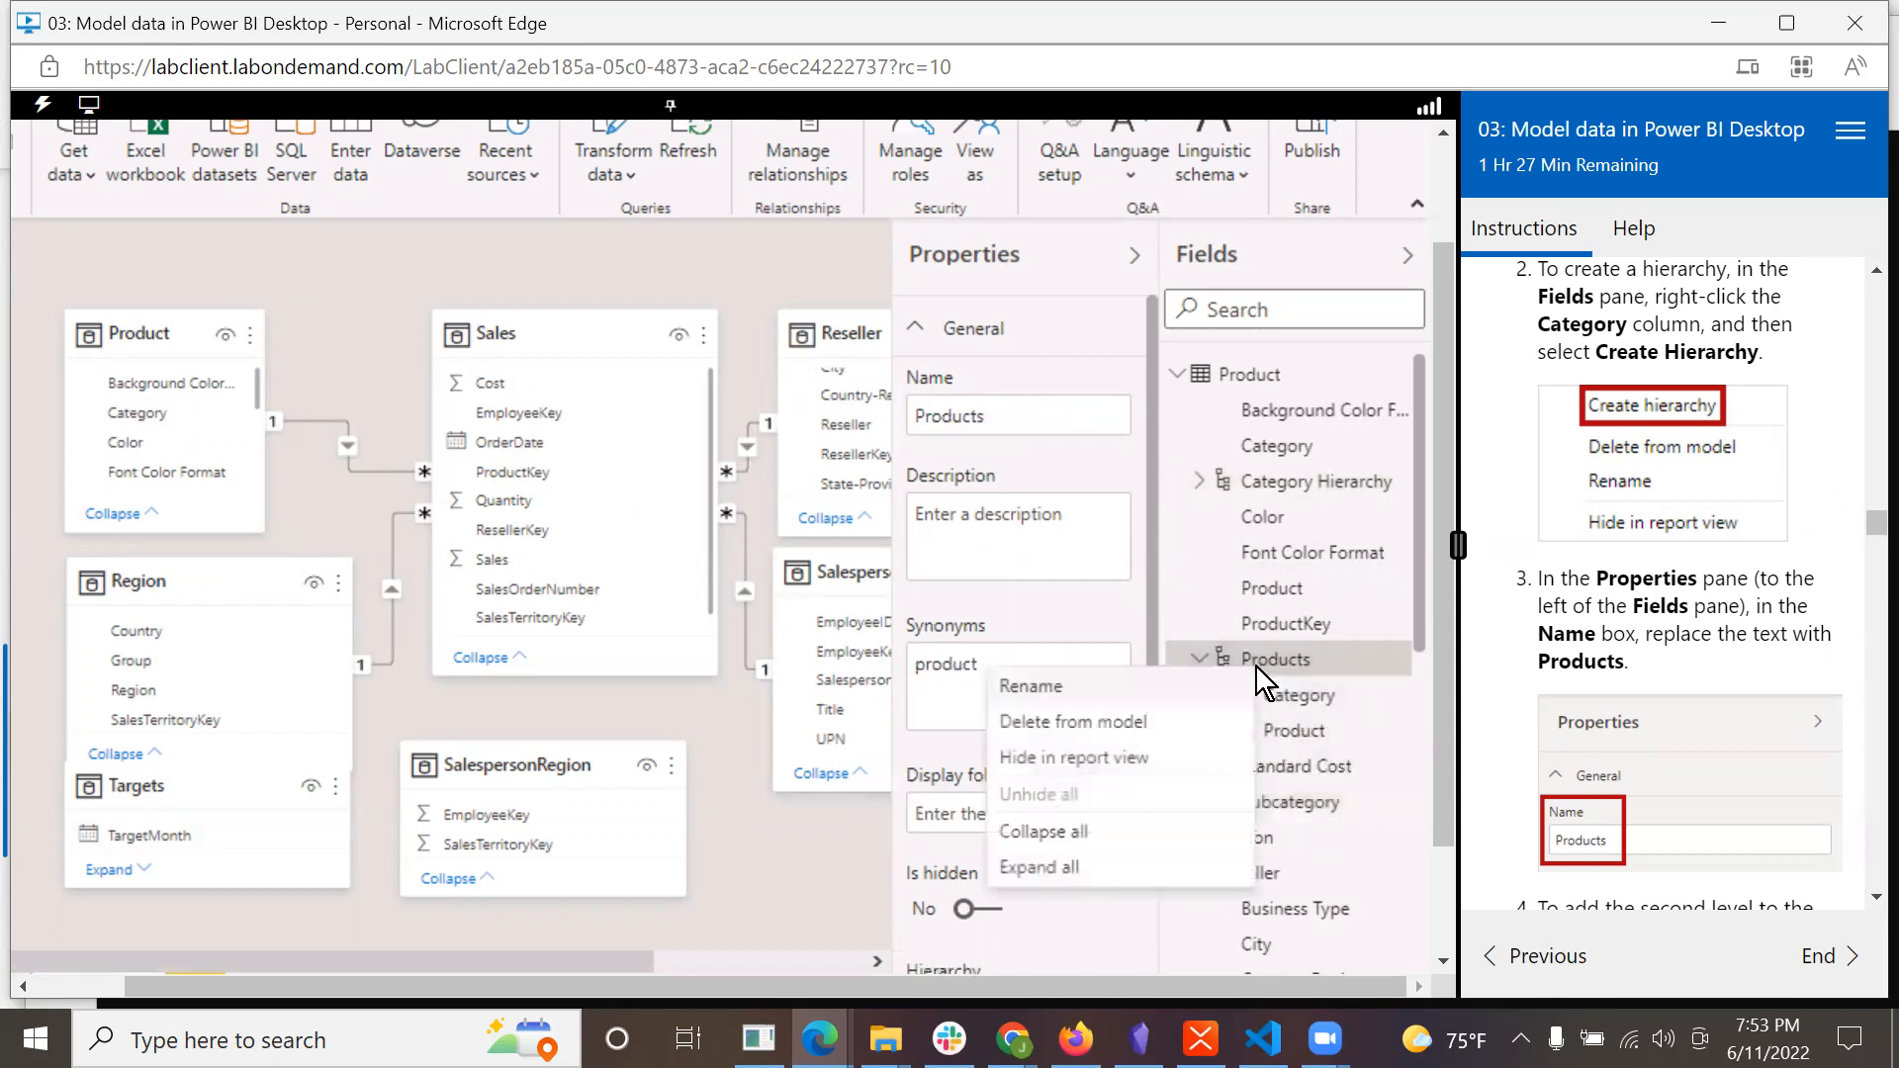
click(1143, 723)
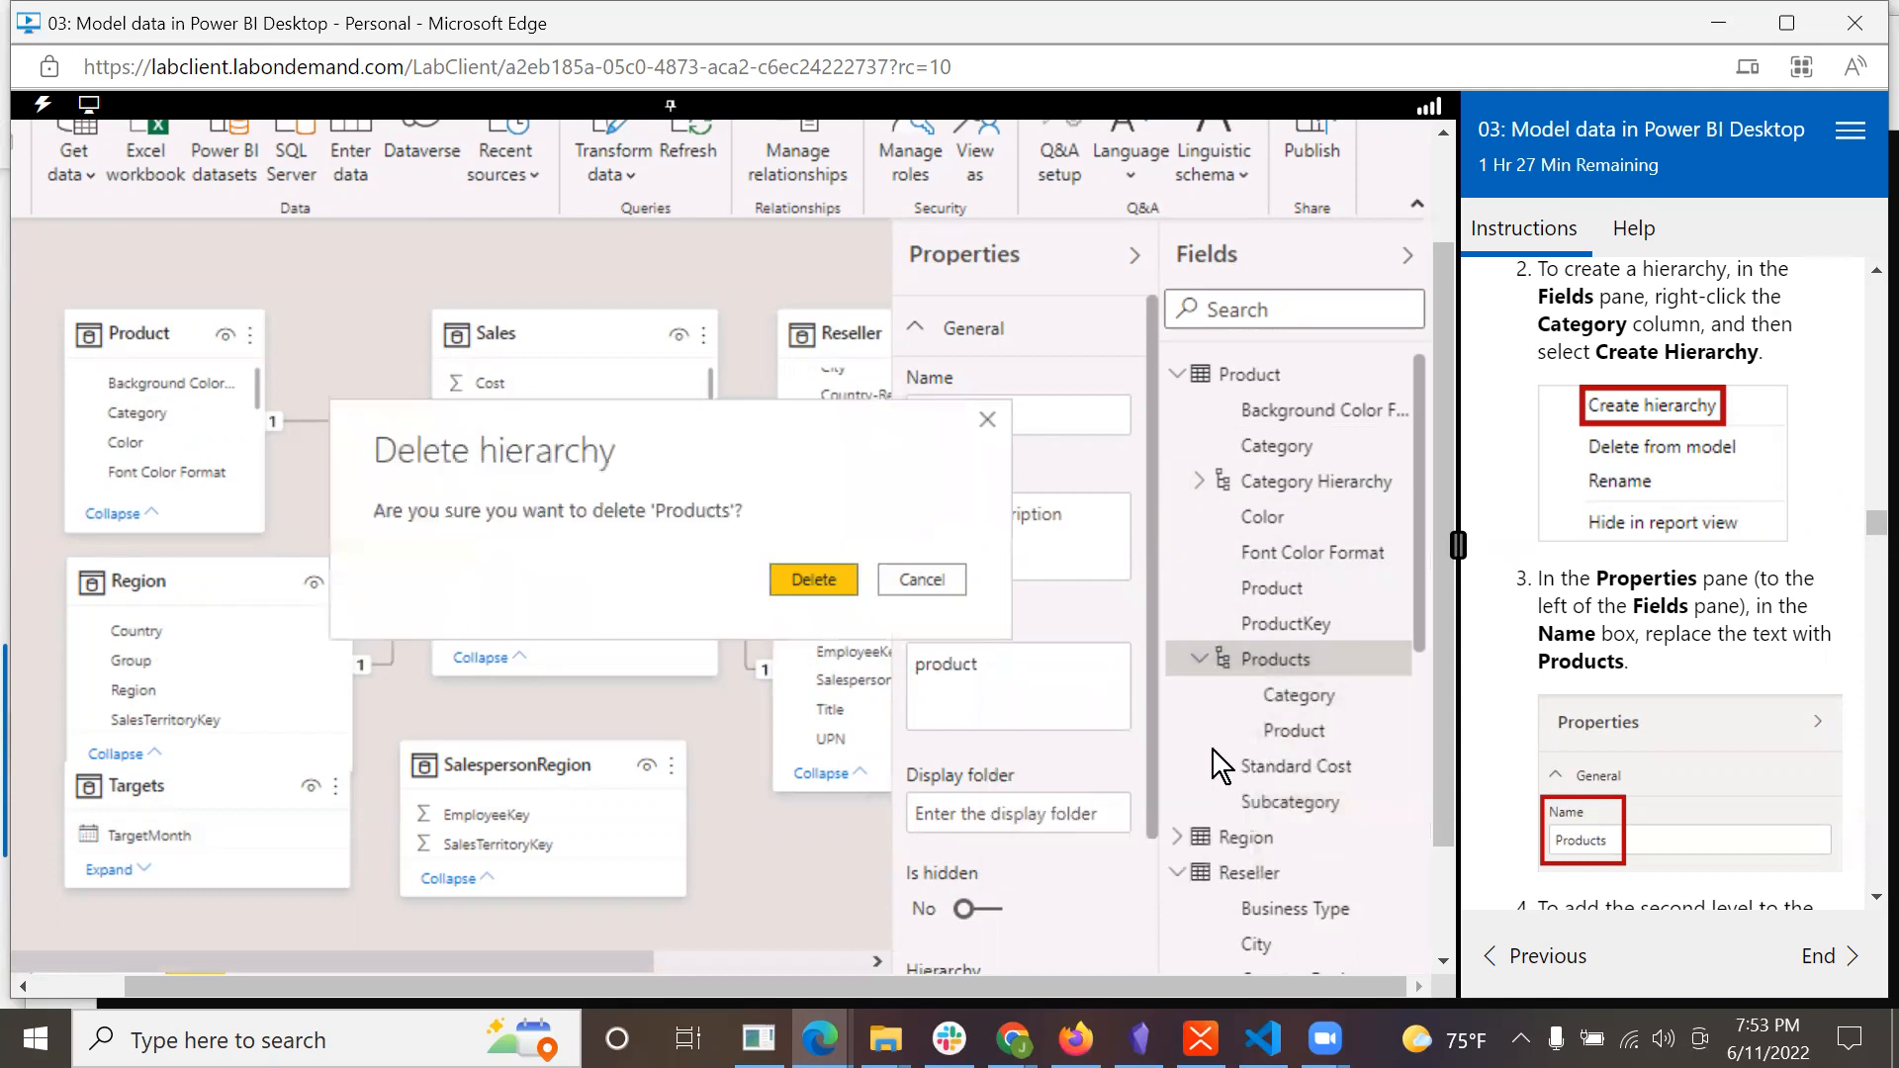
click(827, 578)
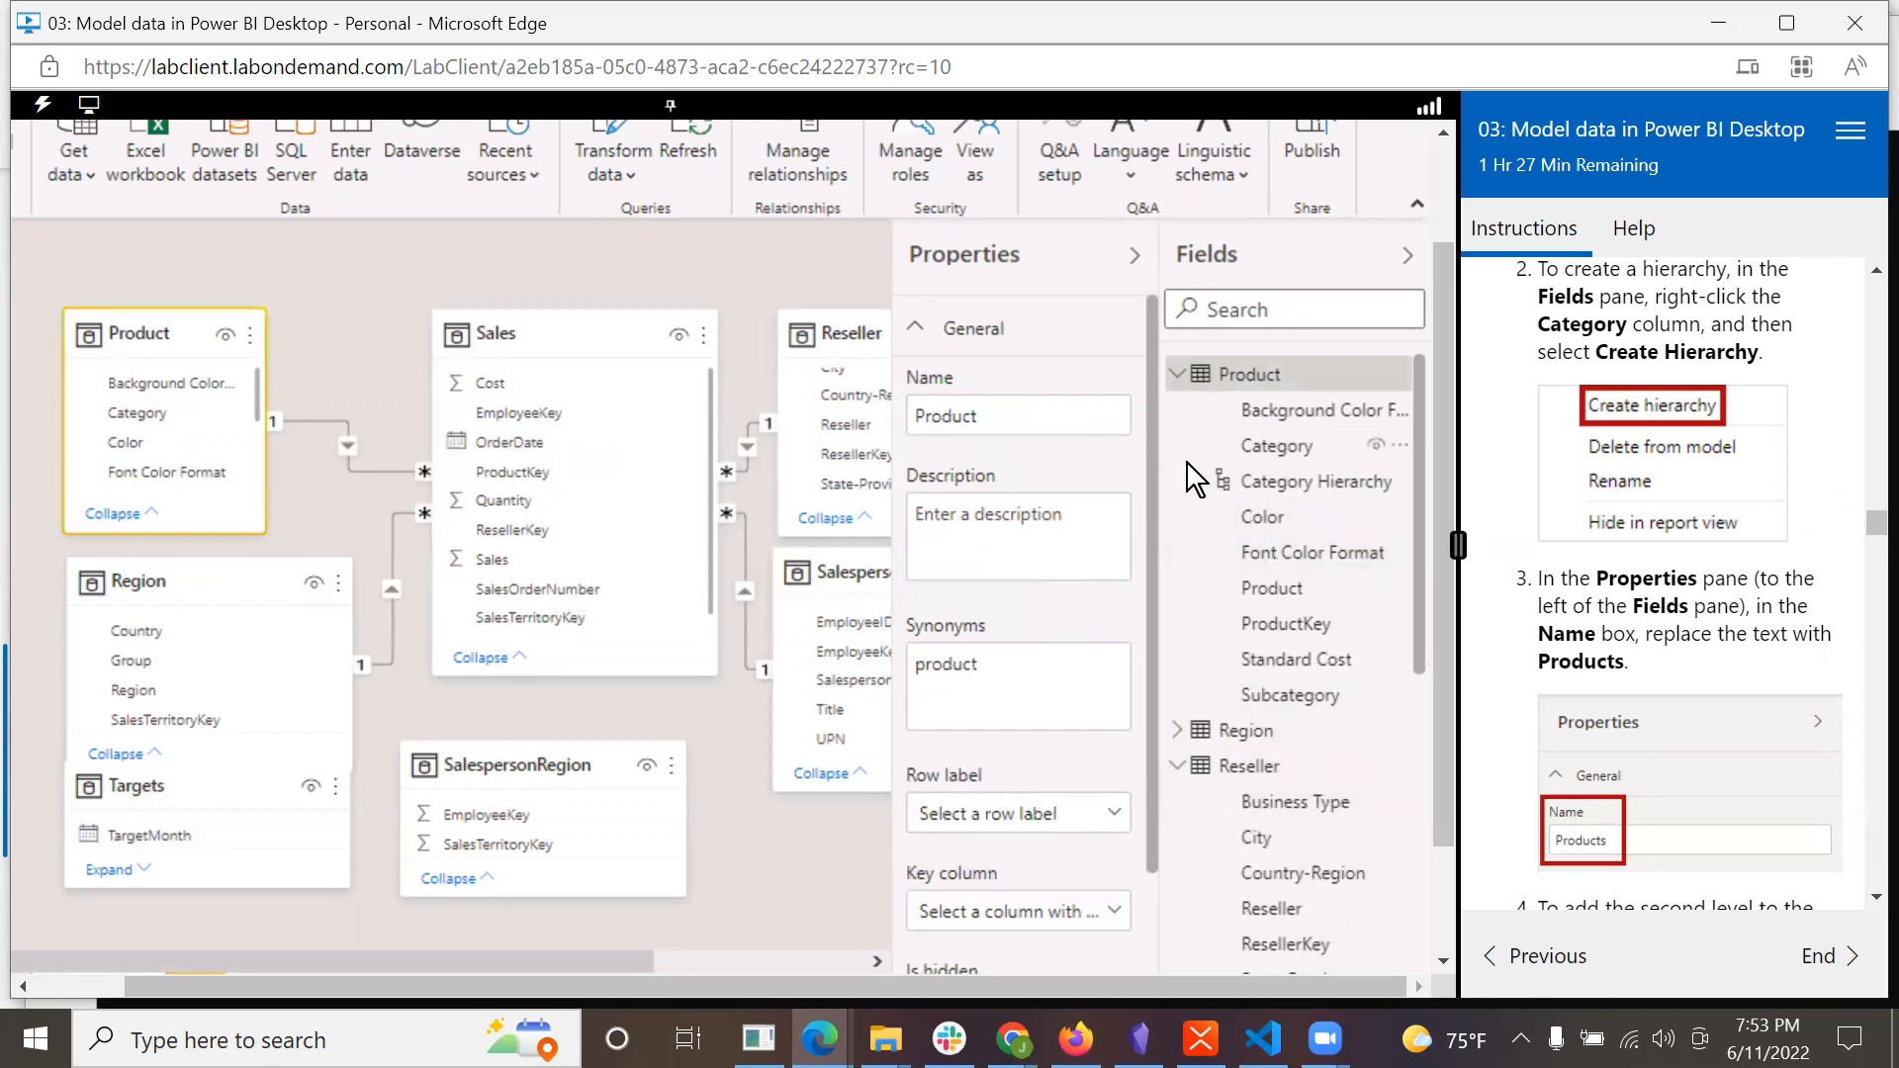
Delete the Category Hierarchy of the Product table from the model.
right_click(1205, 489)
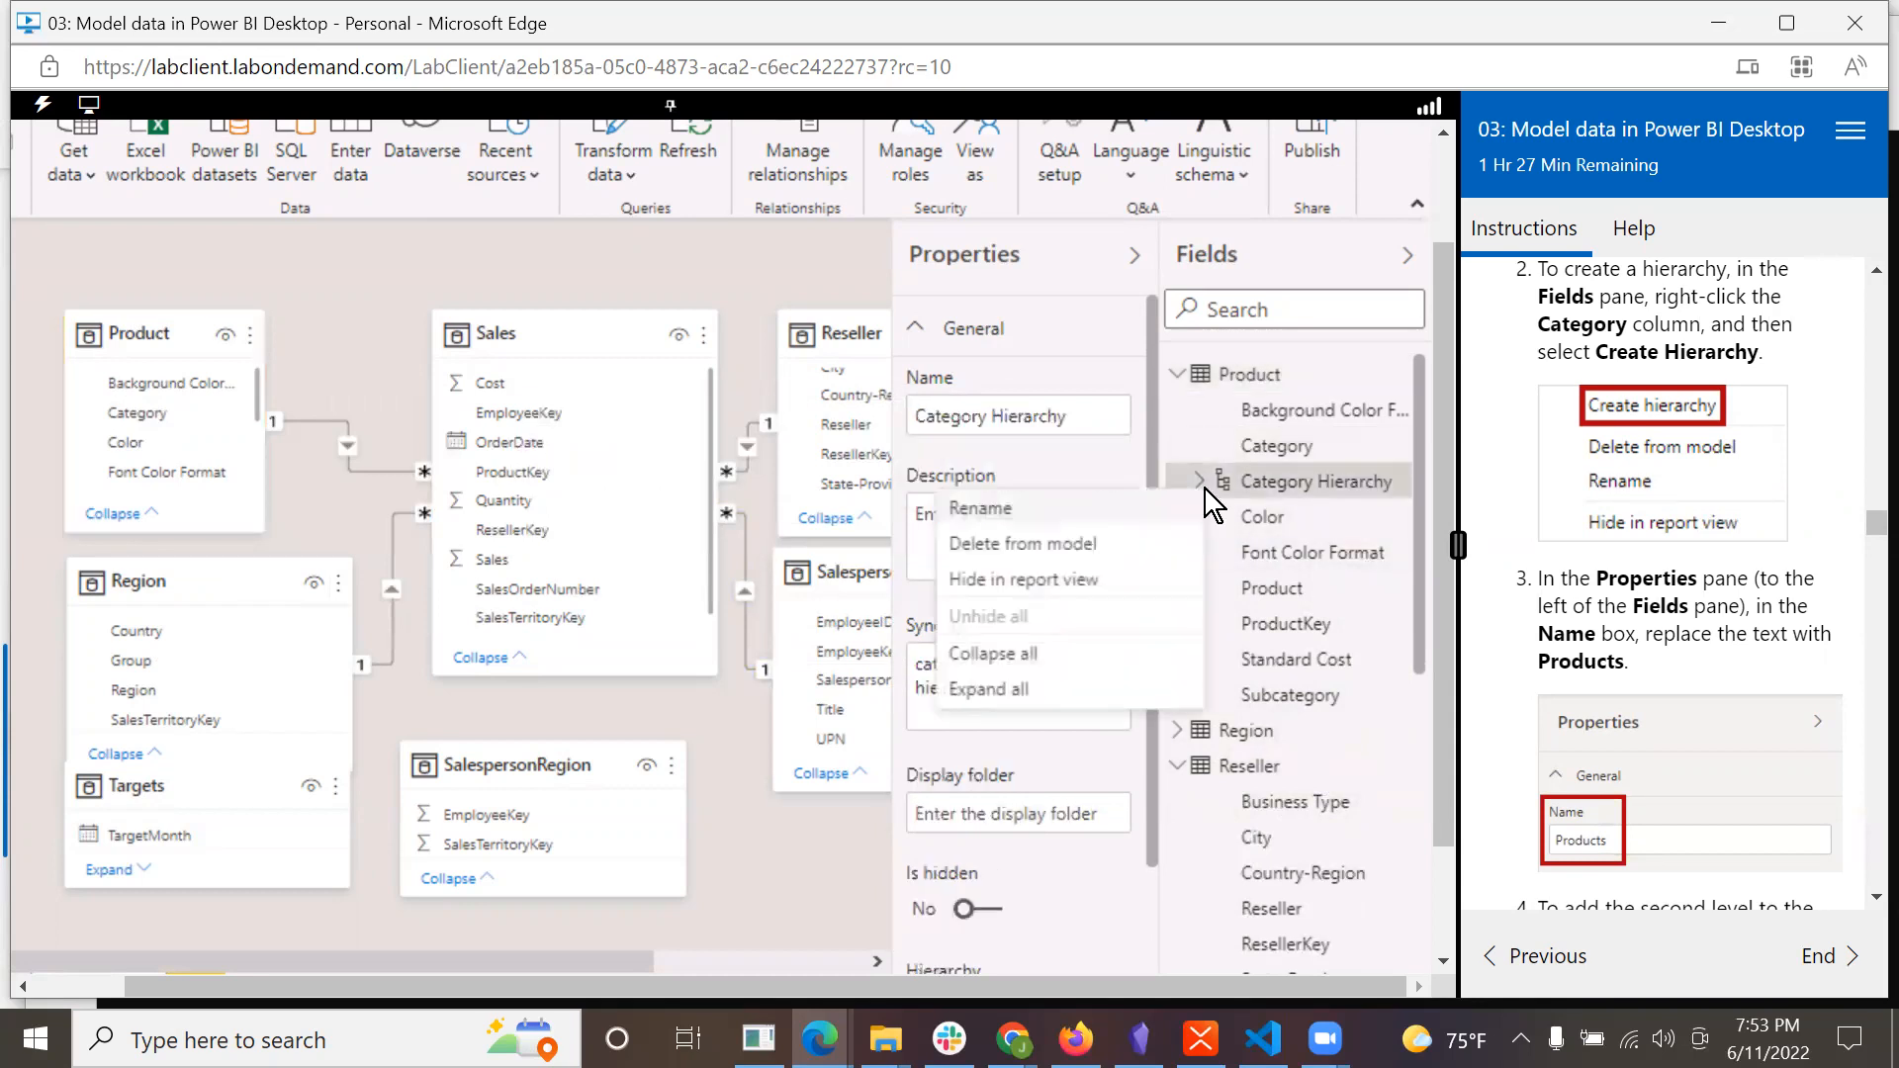
click(1021, 543)
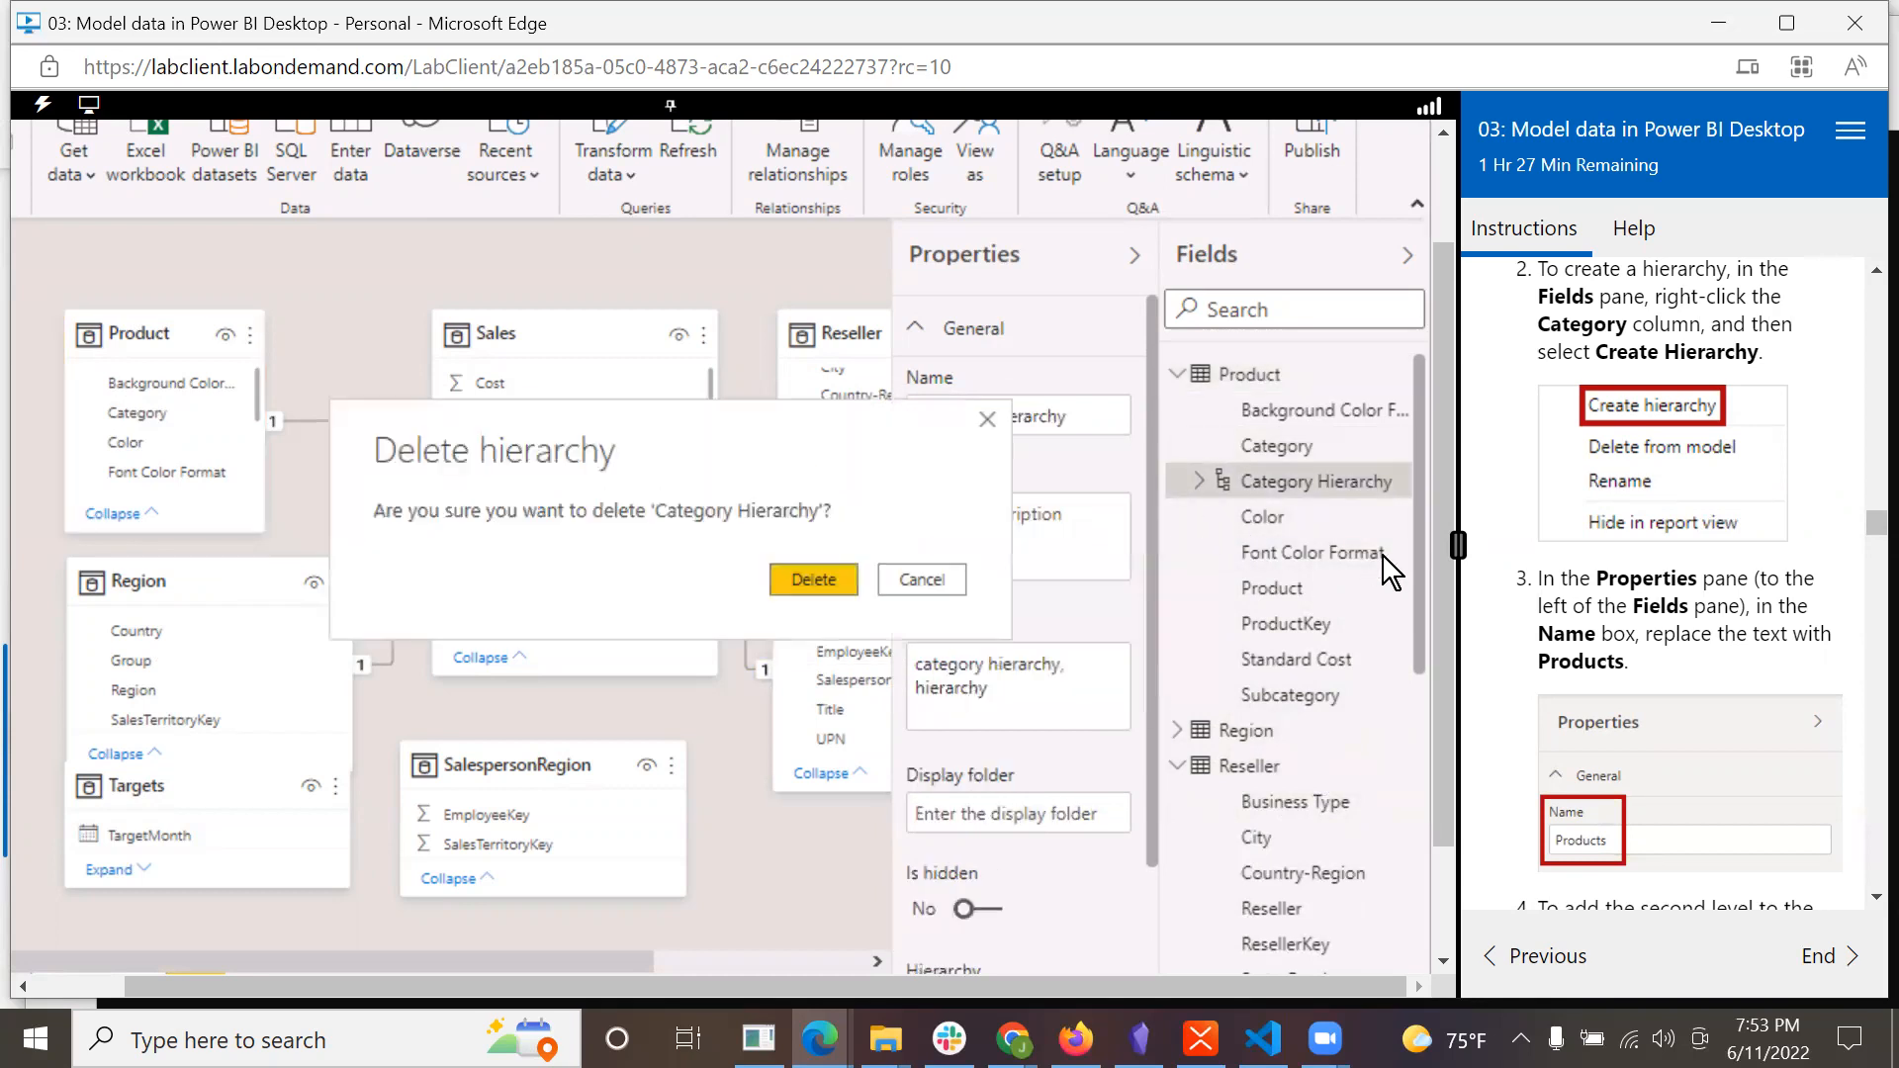
click(835, 580)
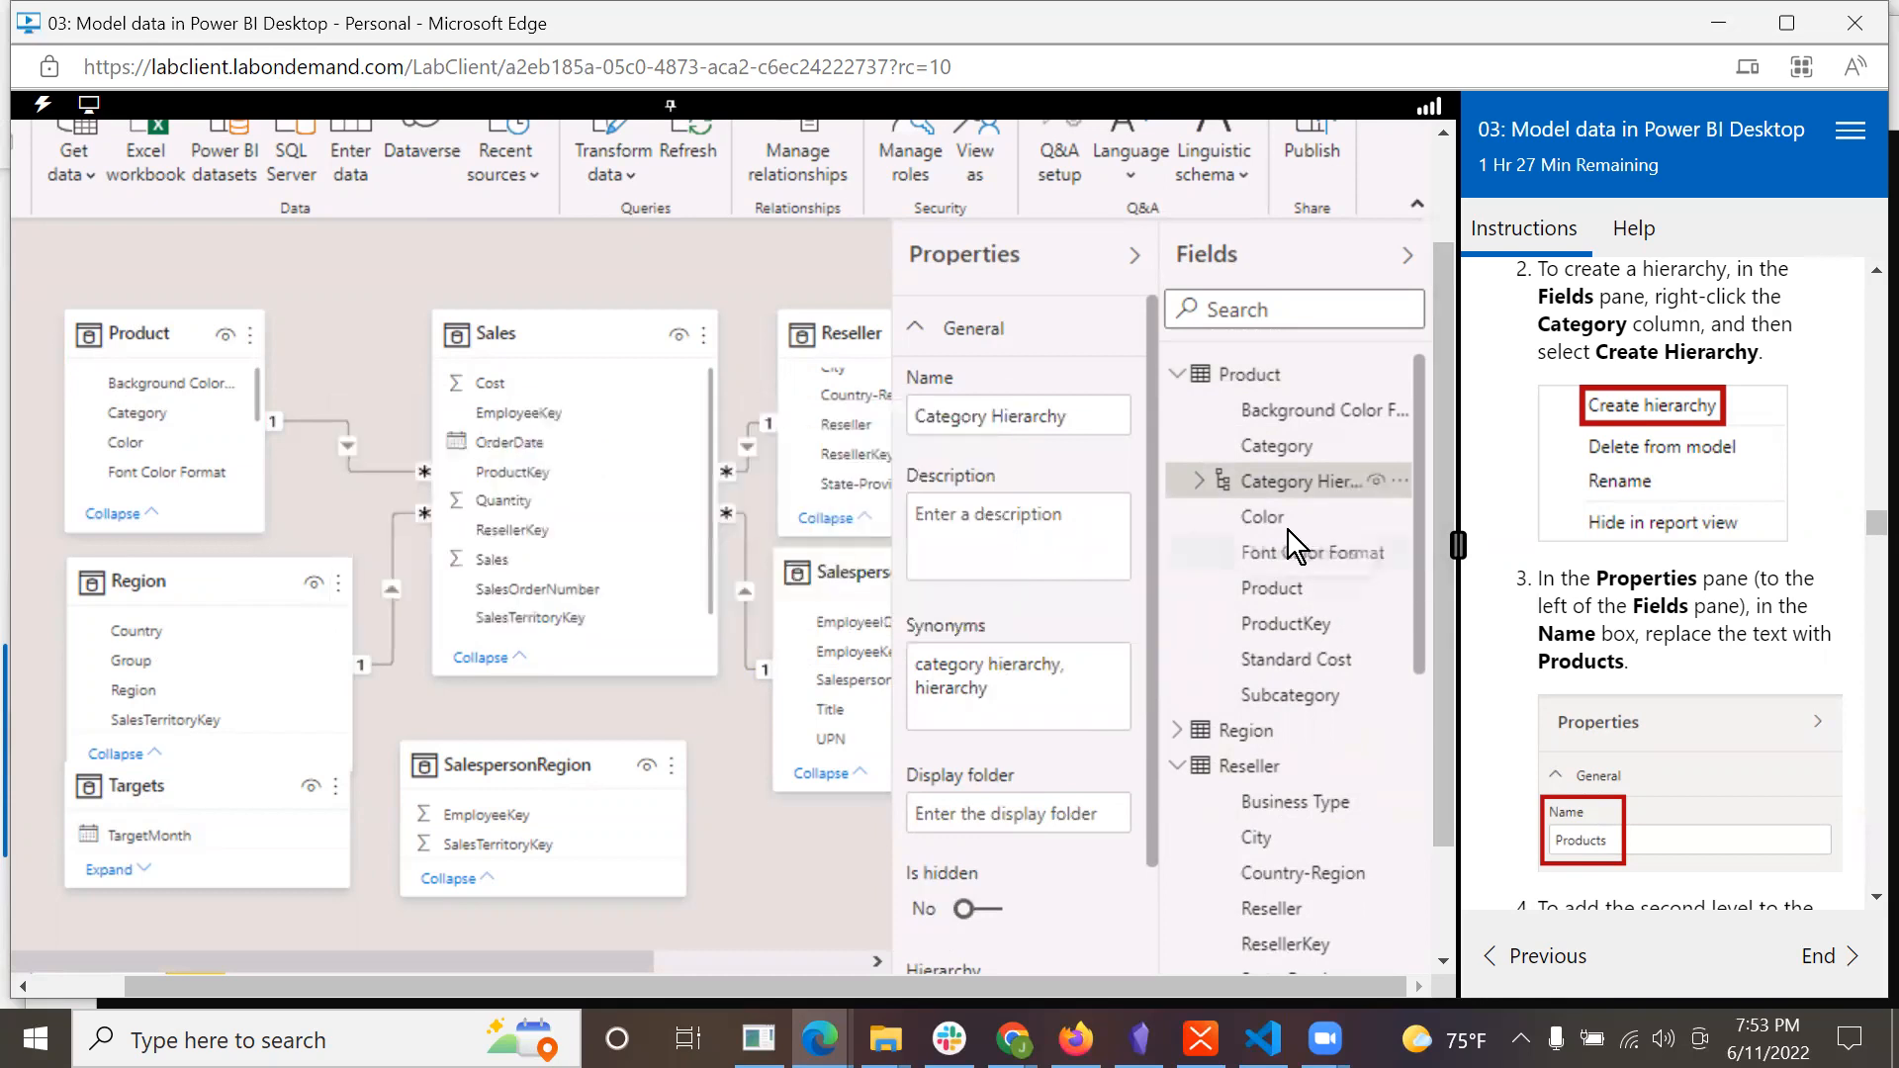
Create a fresh hierarchy from the Category column of the Product table, following lab step 2.
scroll(1583, 513, up, 2)
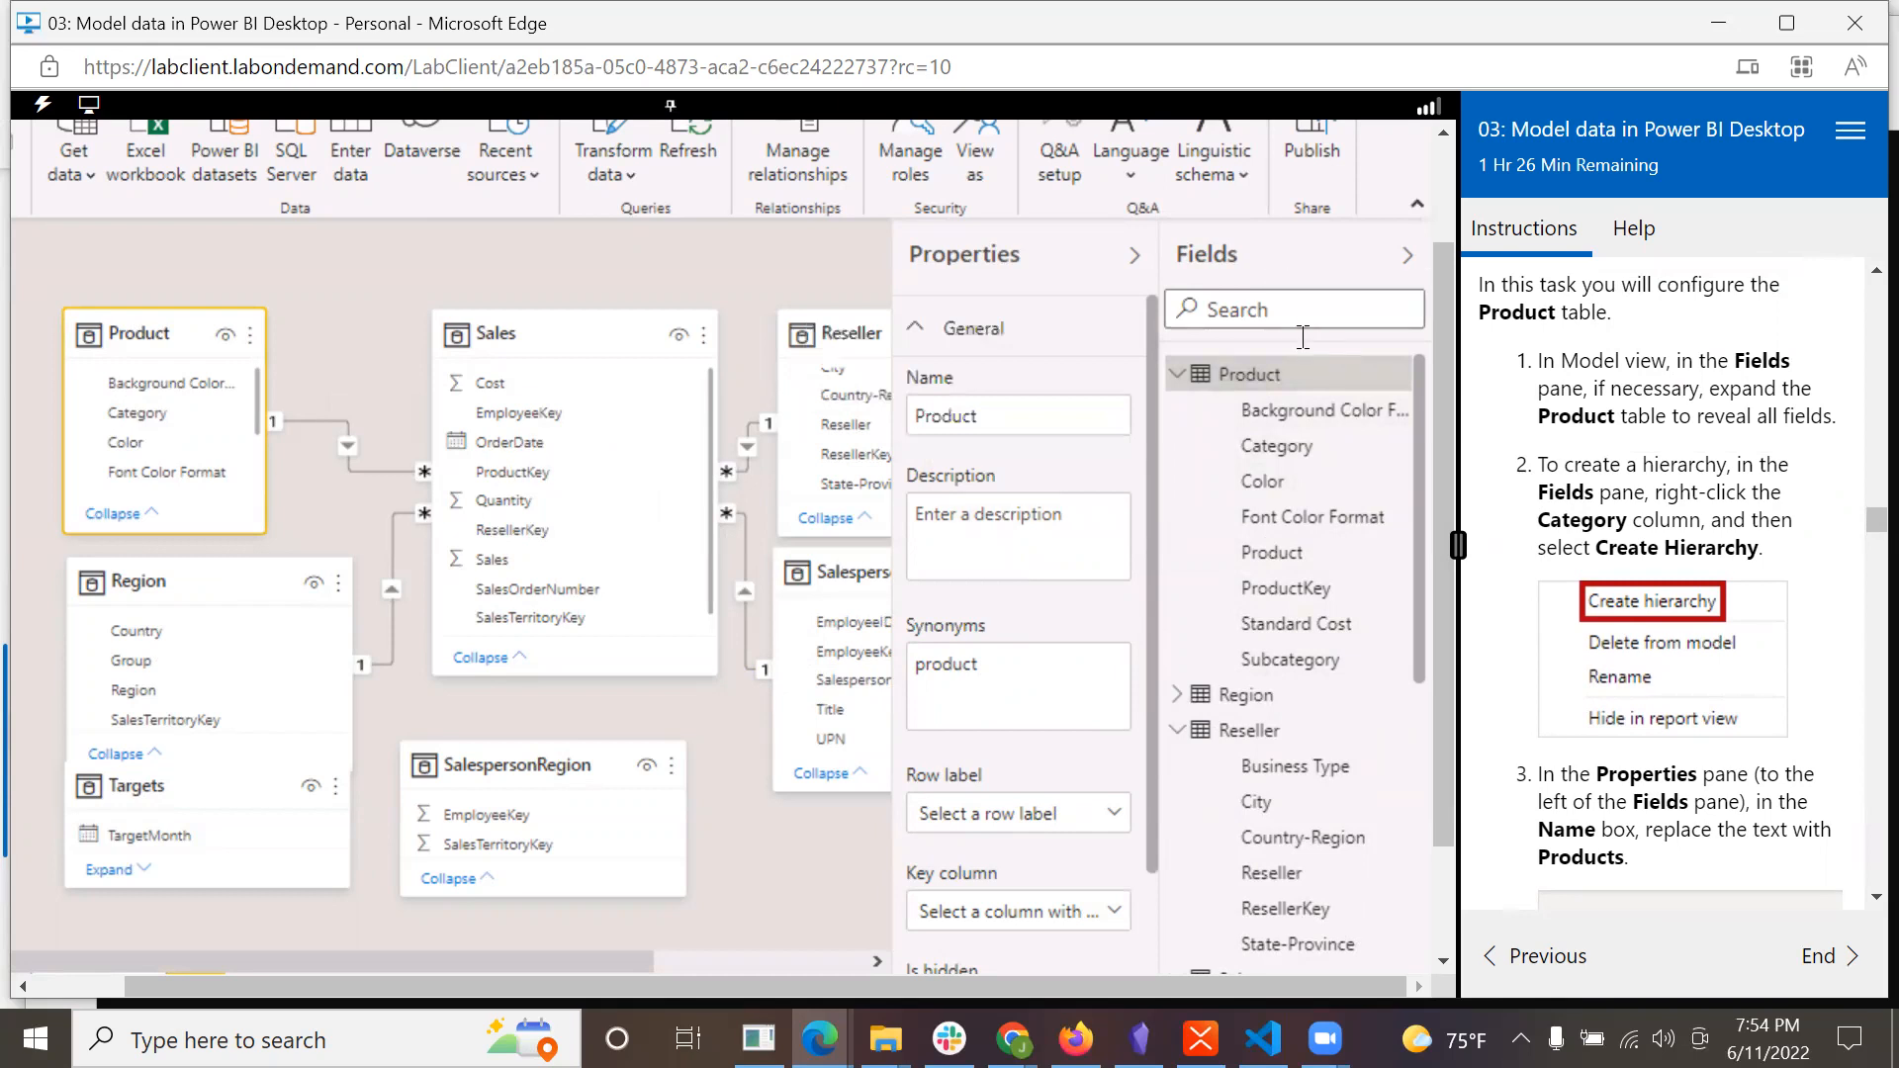
right_click(1270, 457)
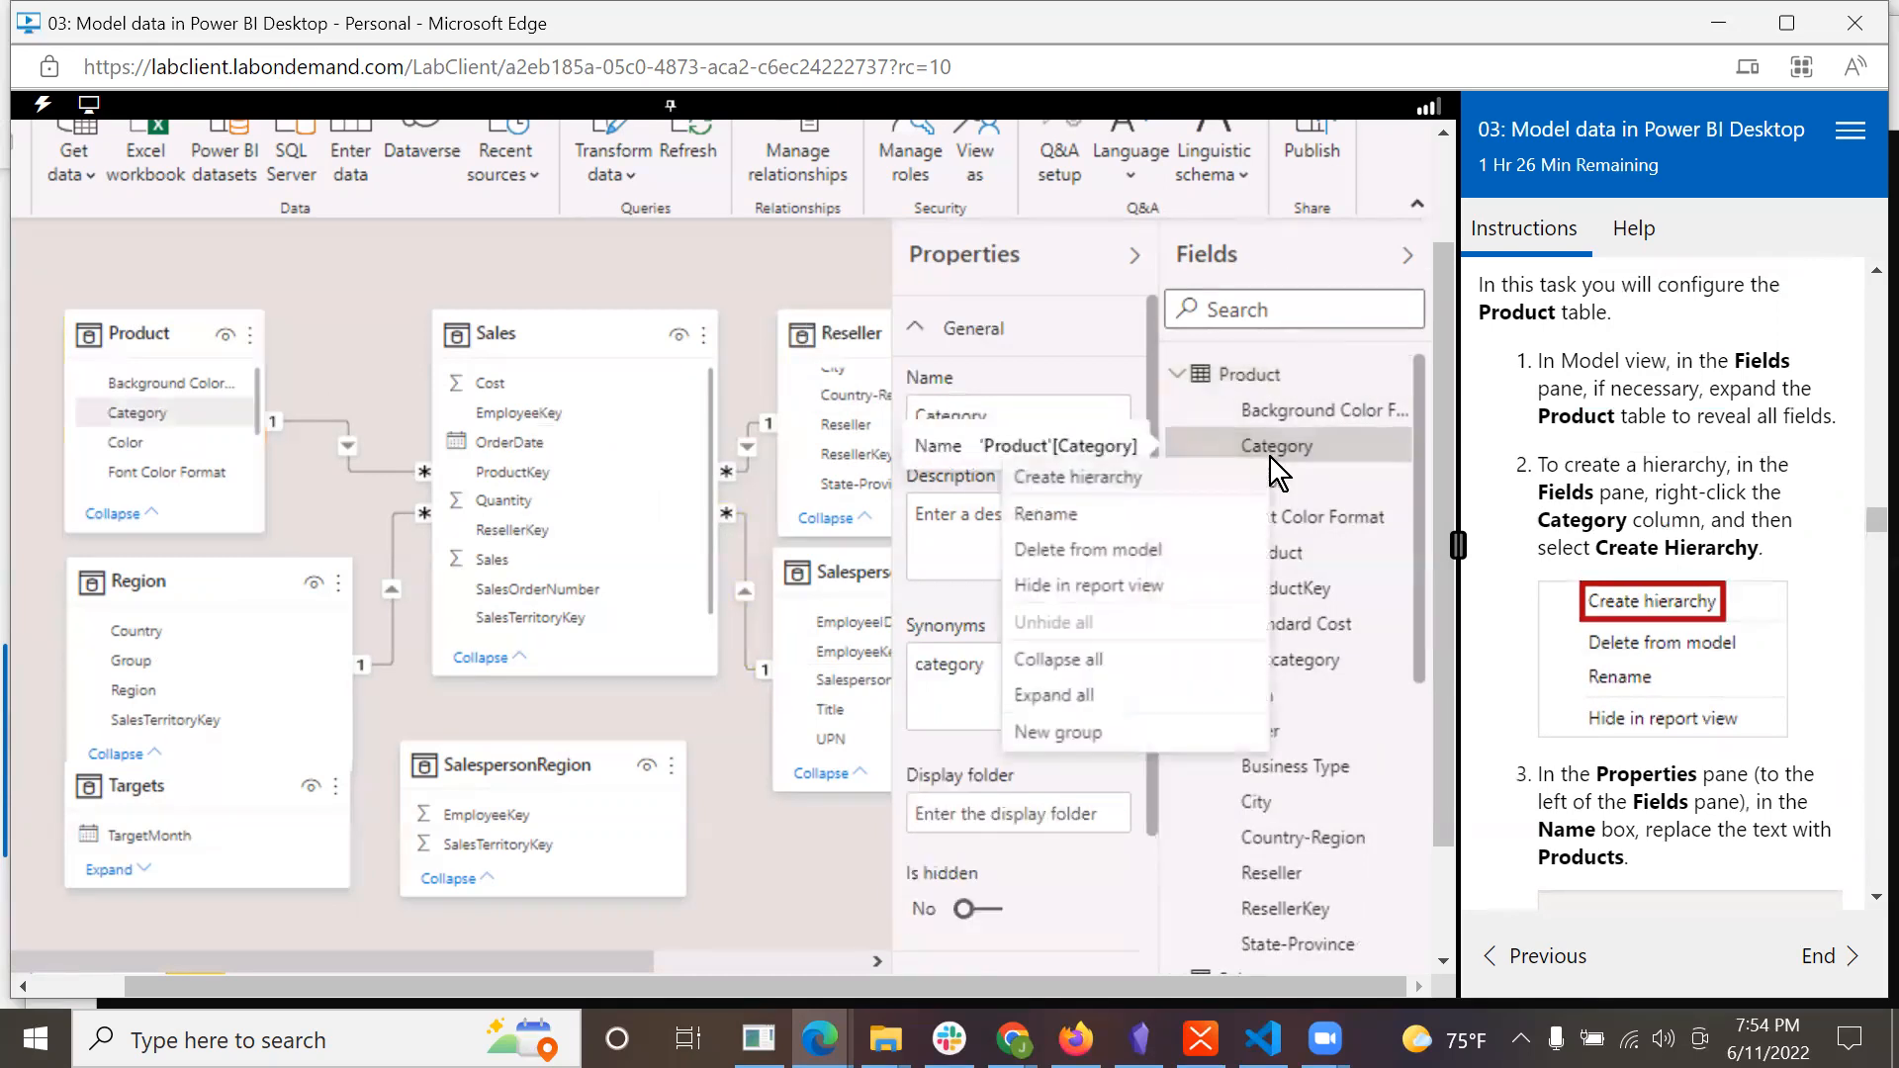
click(1174, 479)
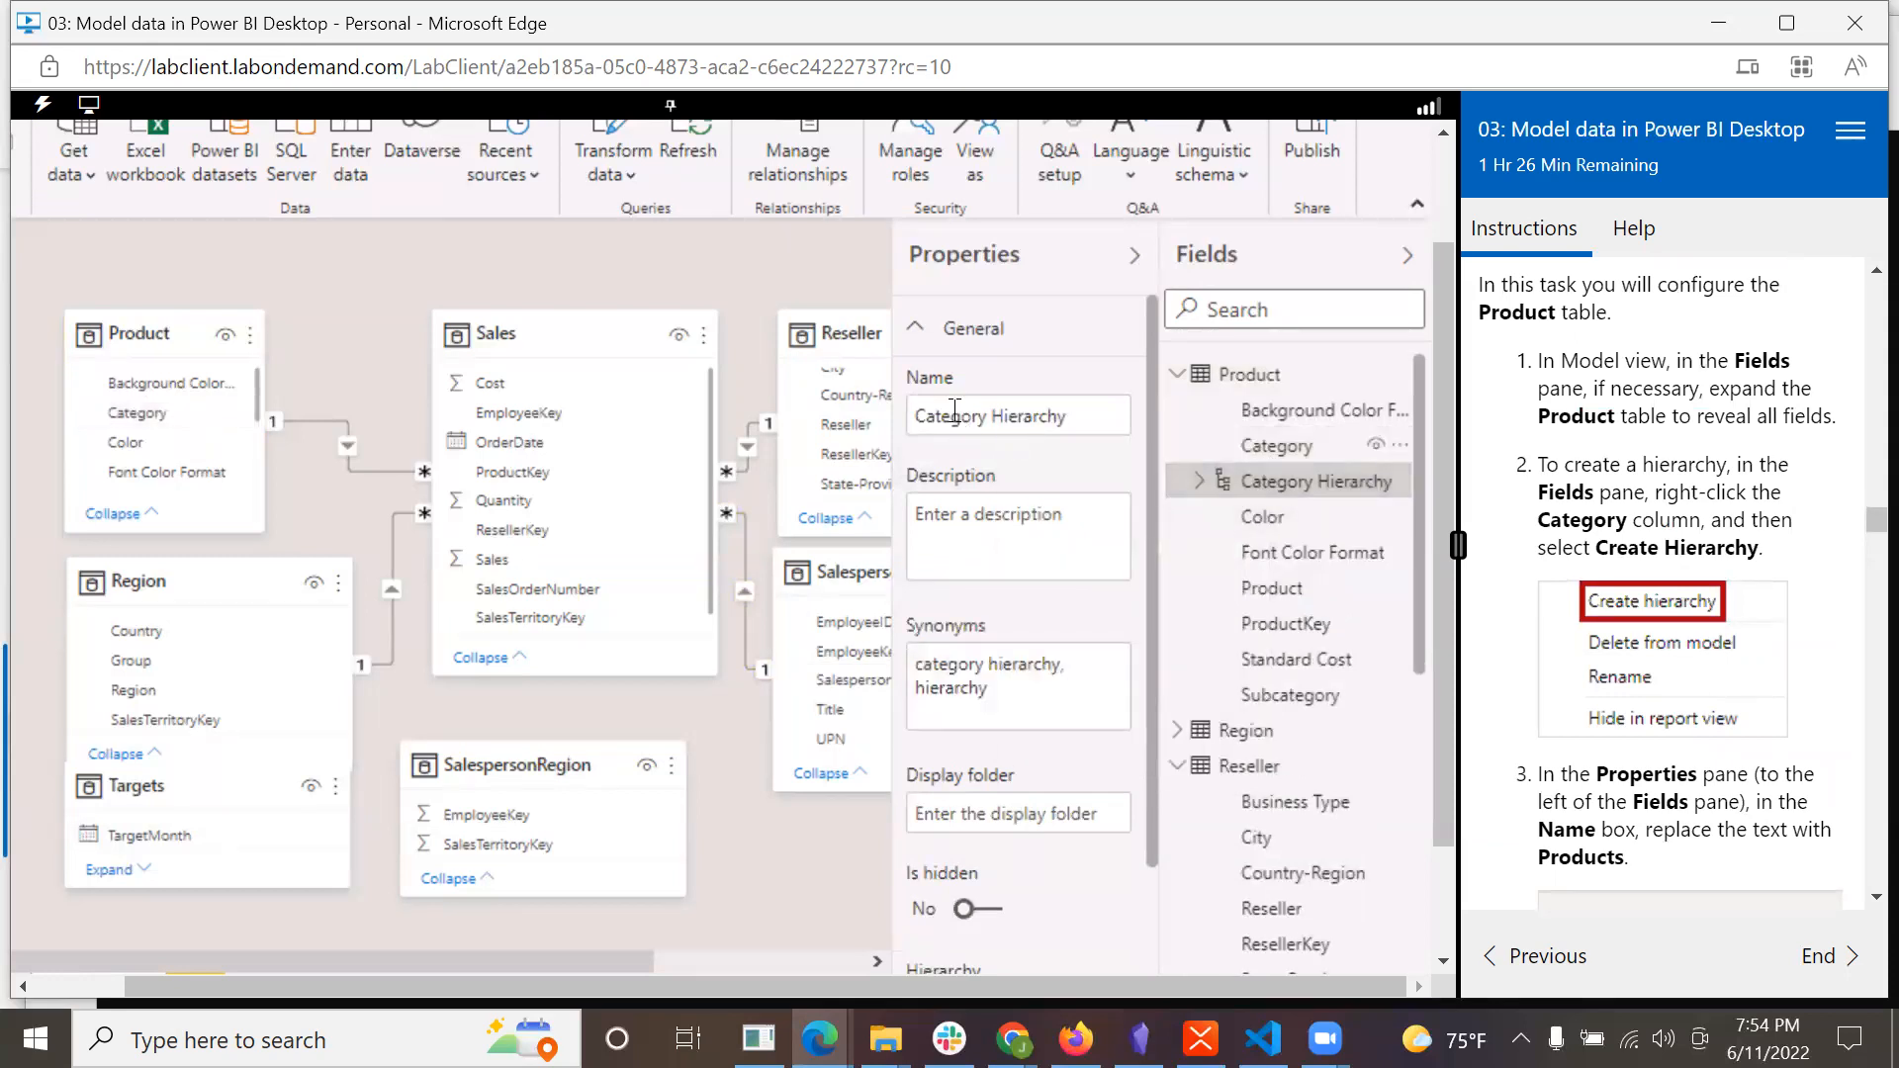
Rename the new Category Hierarchy in the Product table to Products, following lab step 3.
scroll(1785, 776, down, 3)
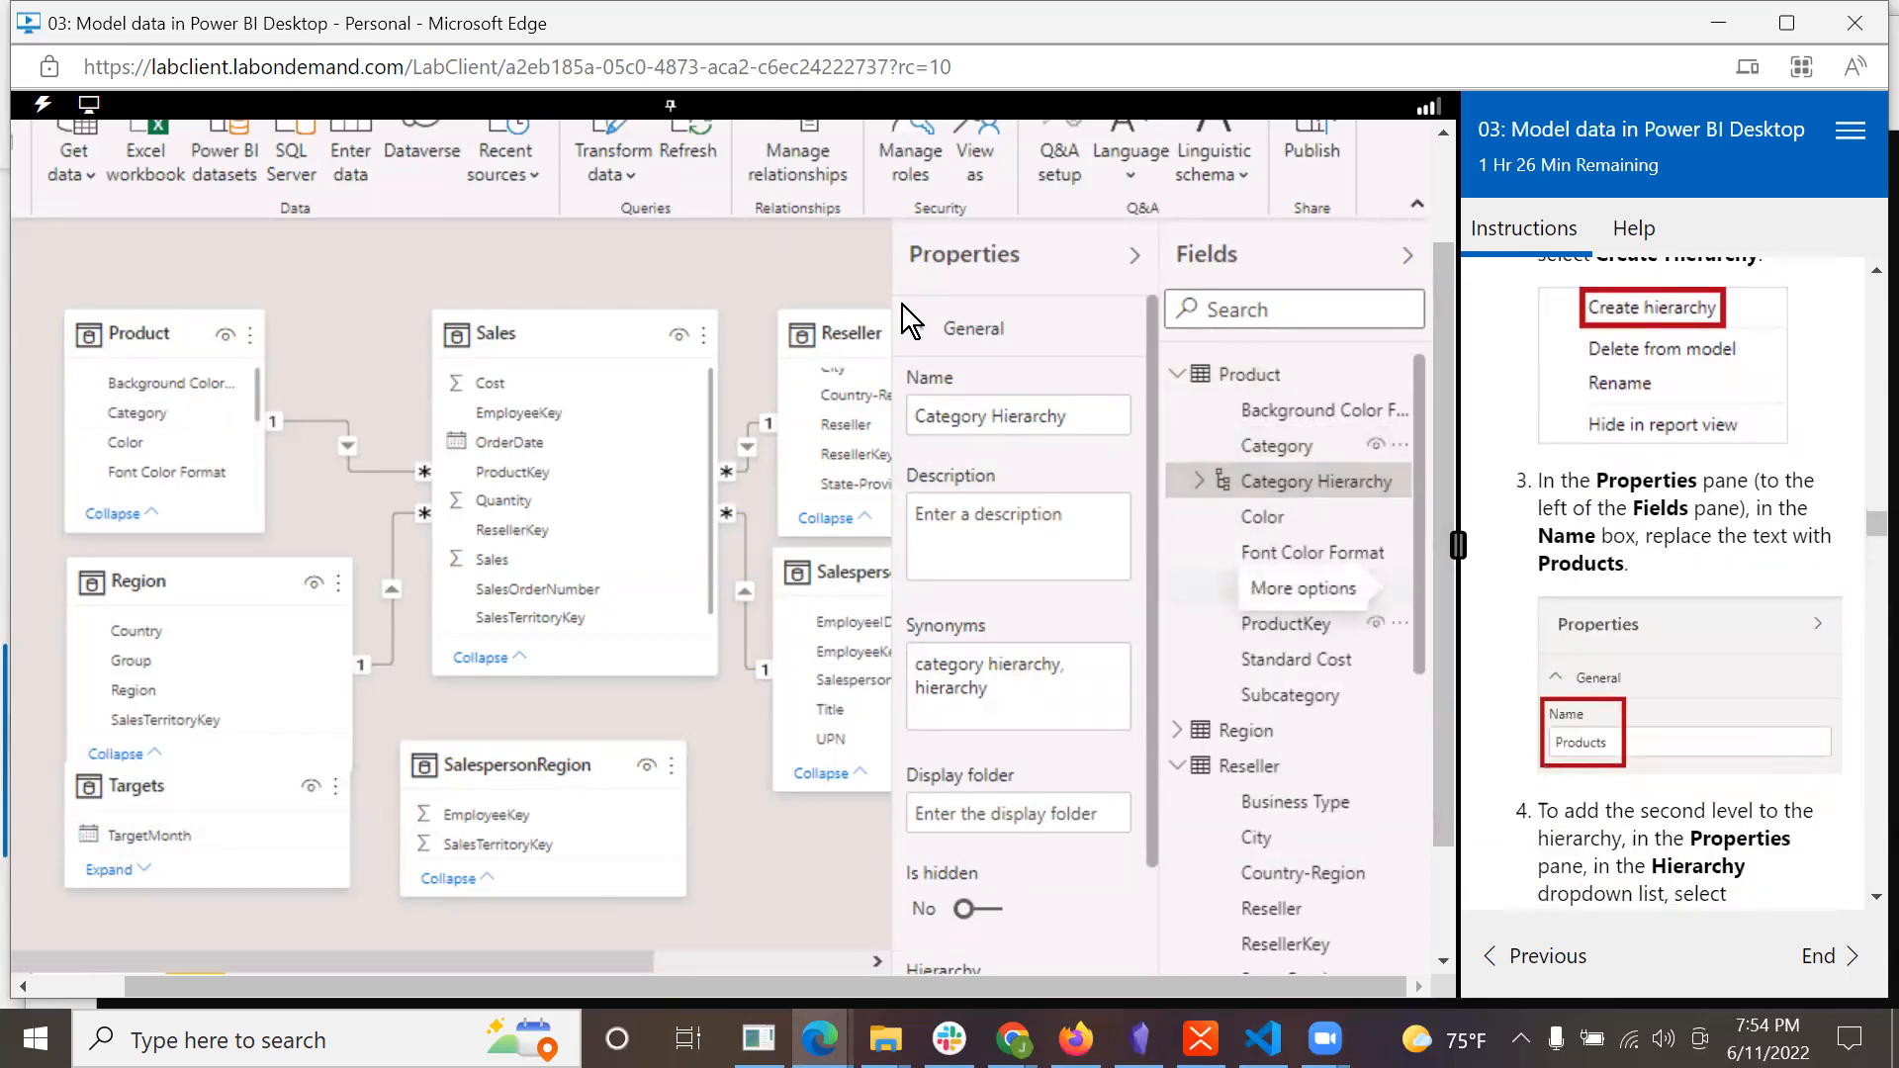
click(1089, 415)
key(BackSpace)
key(BackSpace)
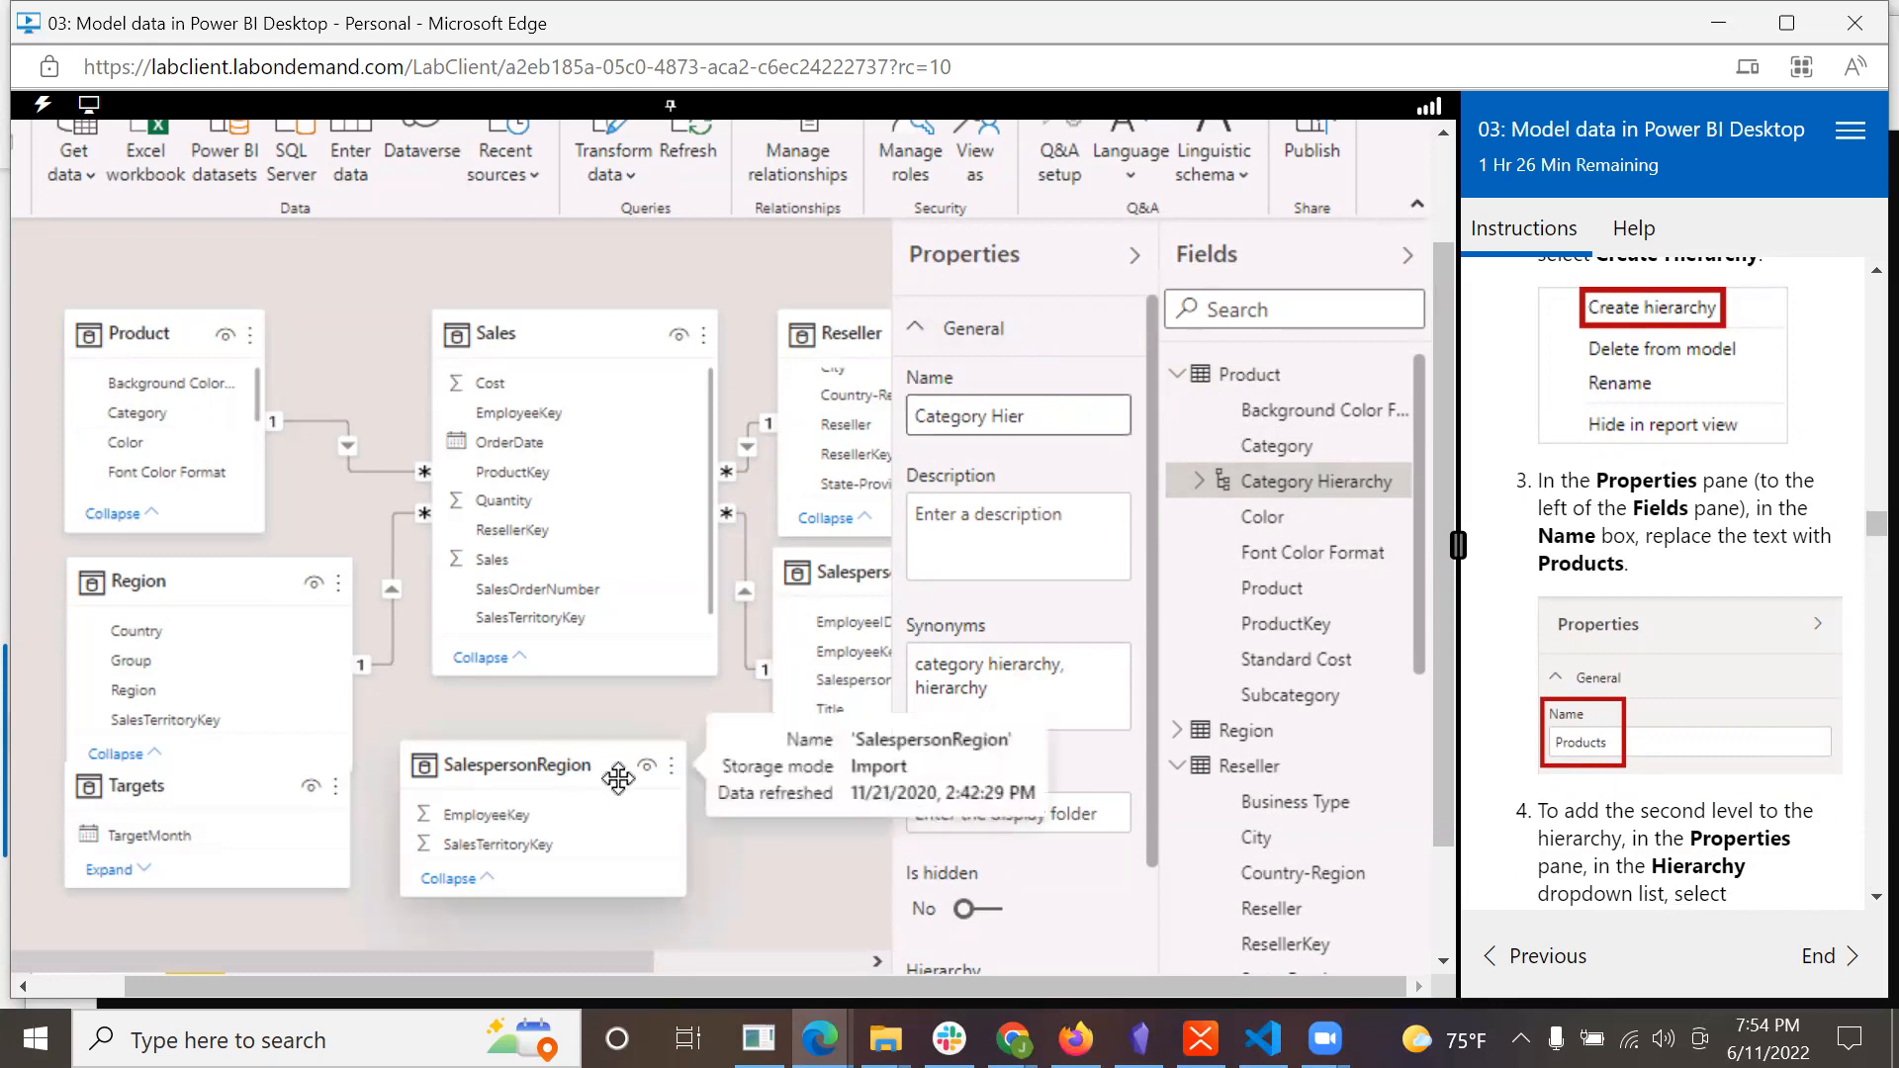
key(BackSpace)
key(BackSpace)
key(BackSpace)
key(BackSpace)
key(BackSpace)
text(Products)
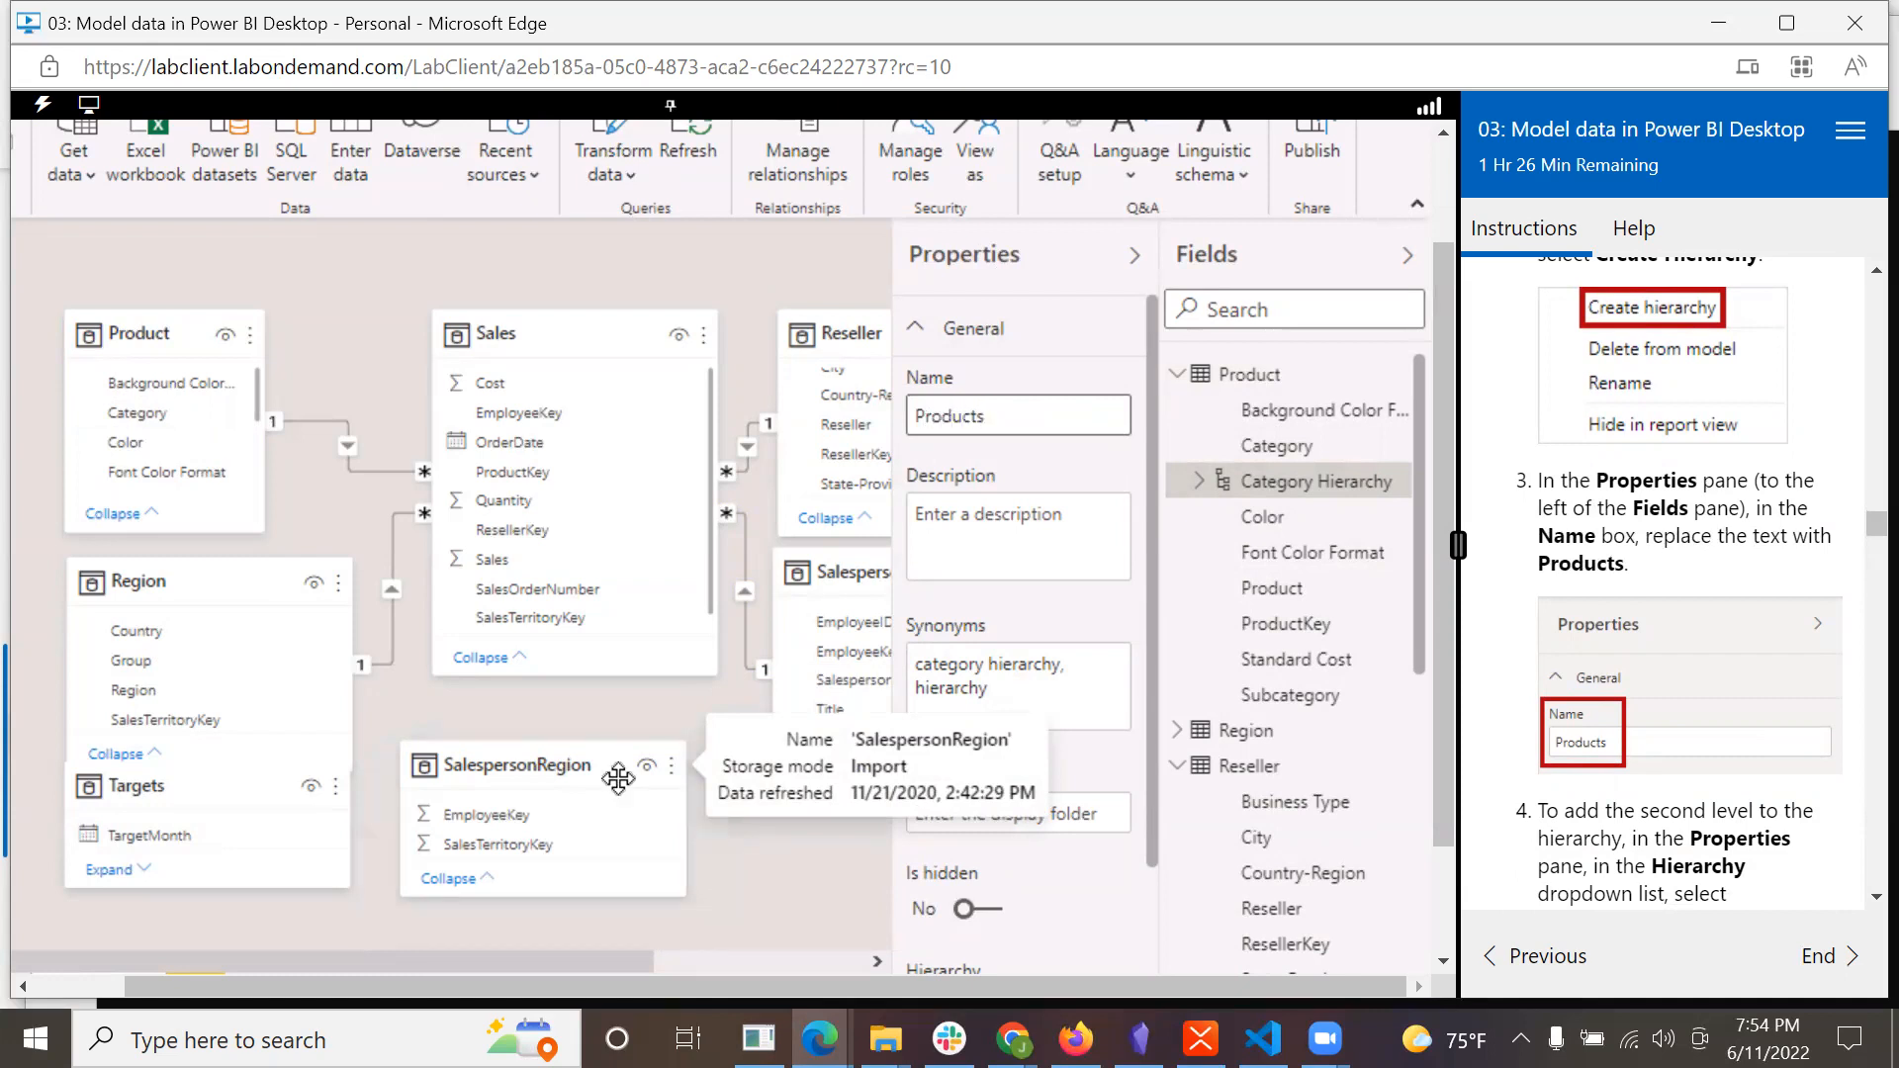
key(Escape)
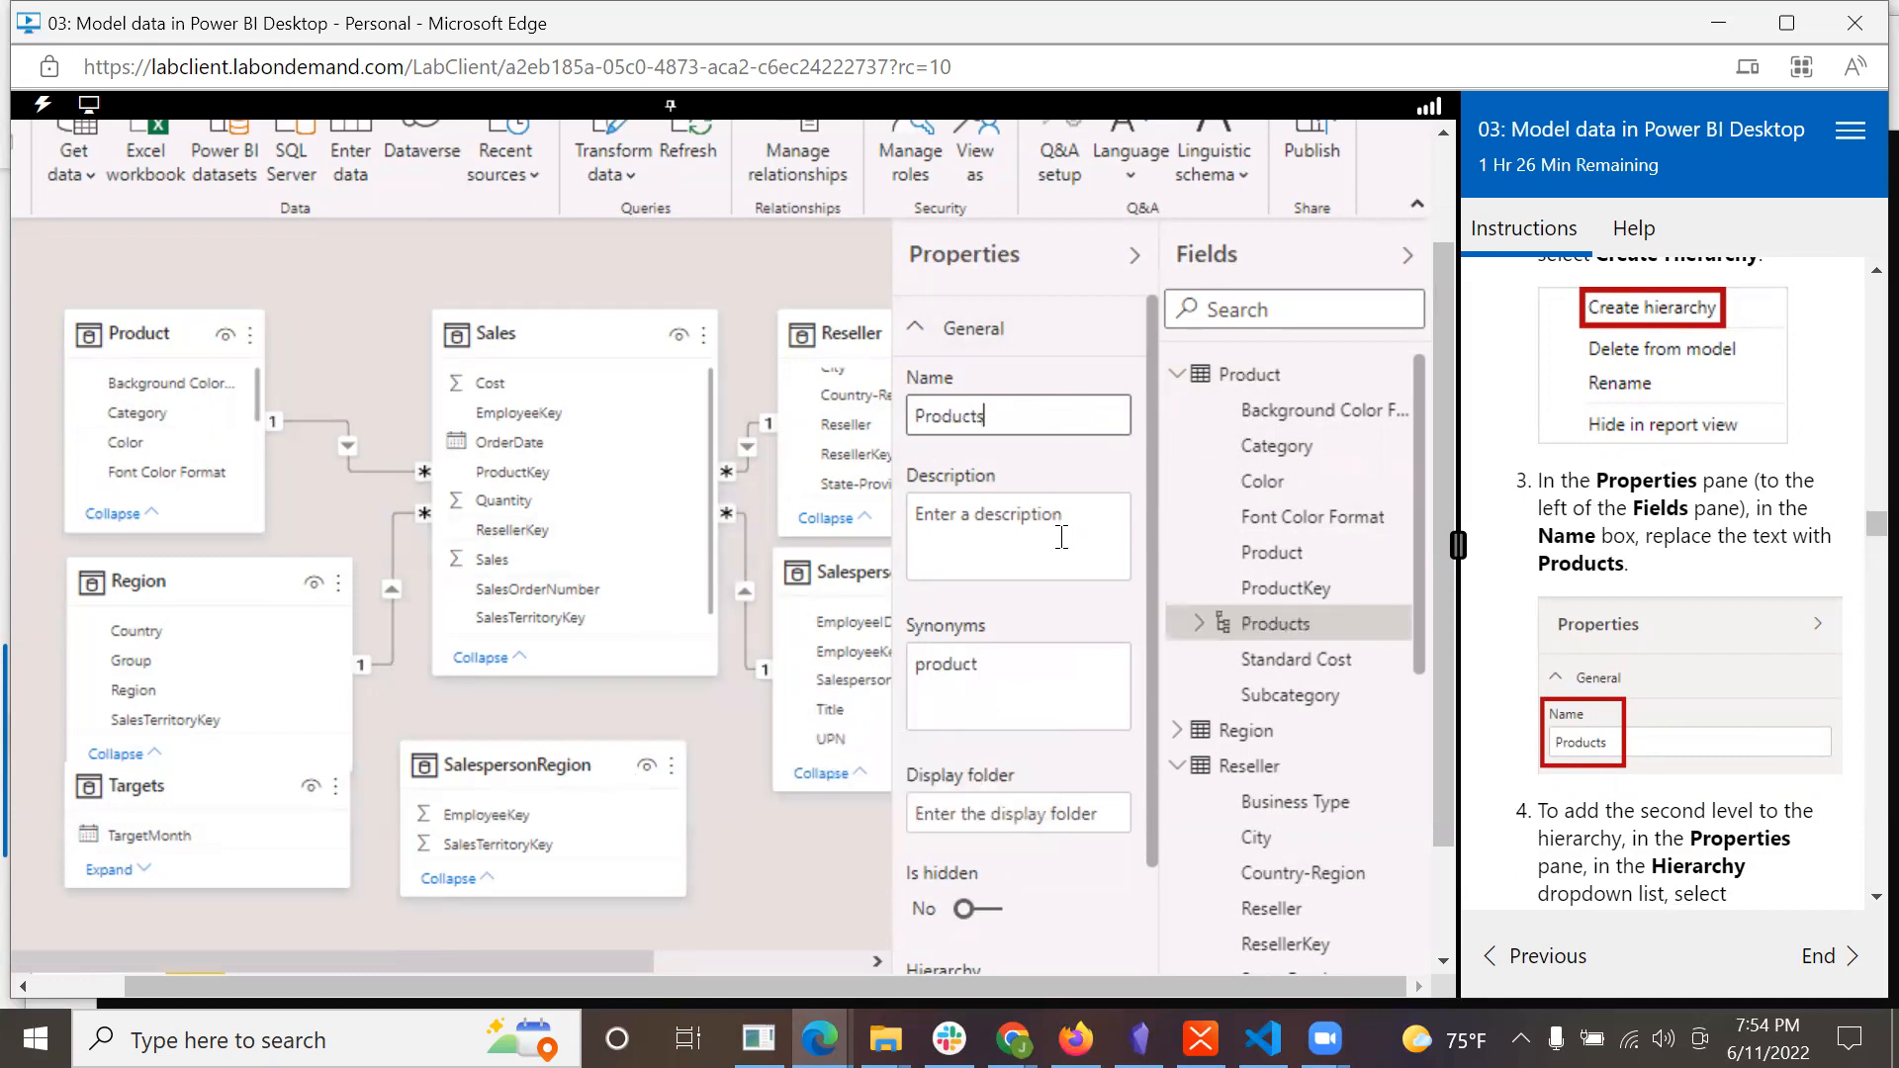
Expand the Products hierarchy and add Subcategory as its second level below Category, following lab step 4.
click(1199, 623)
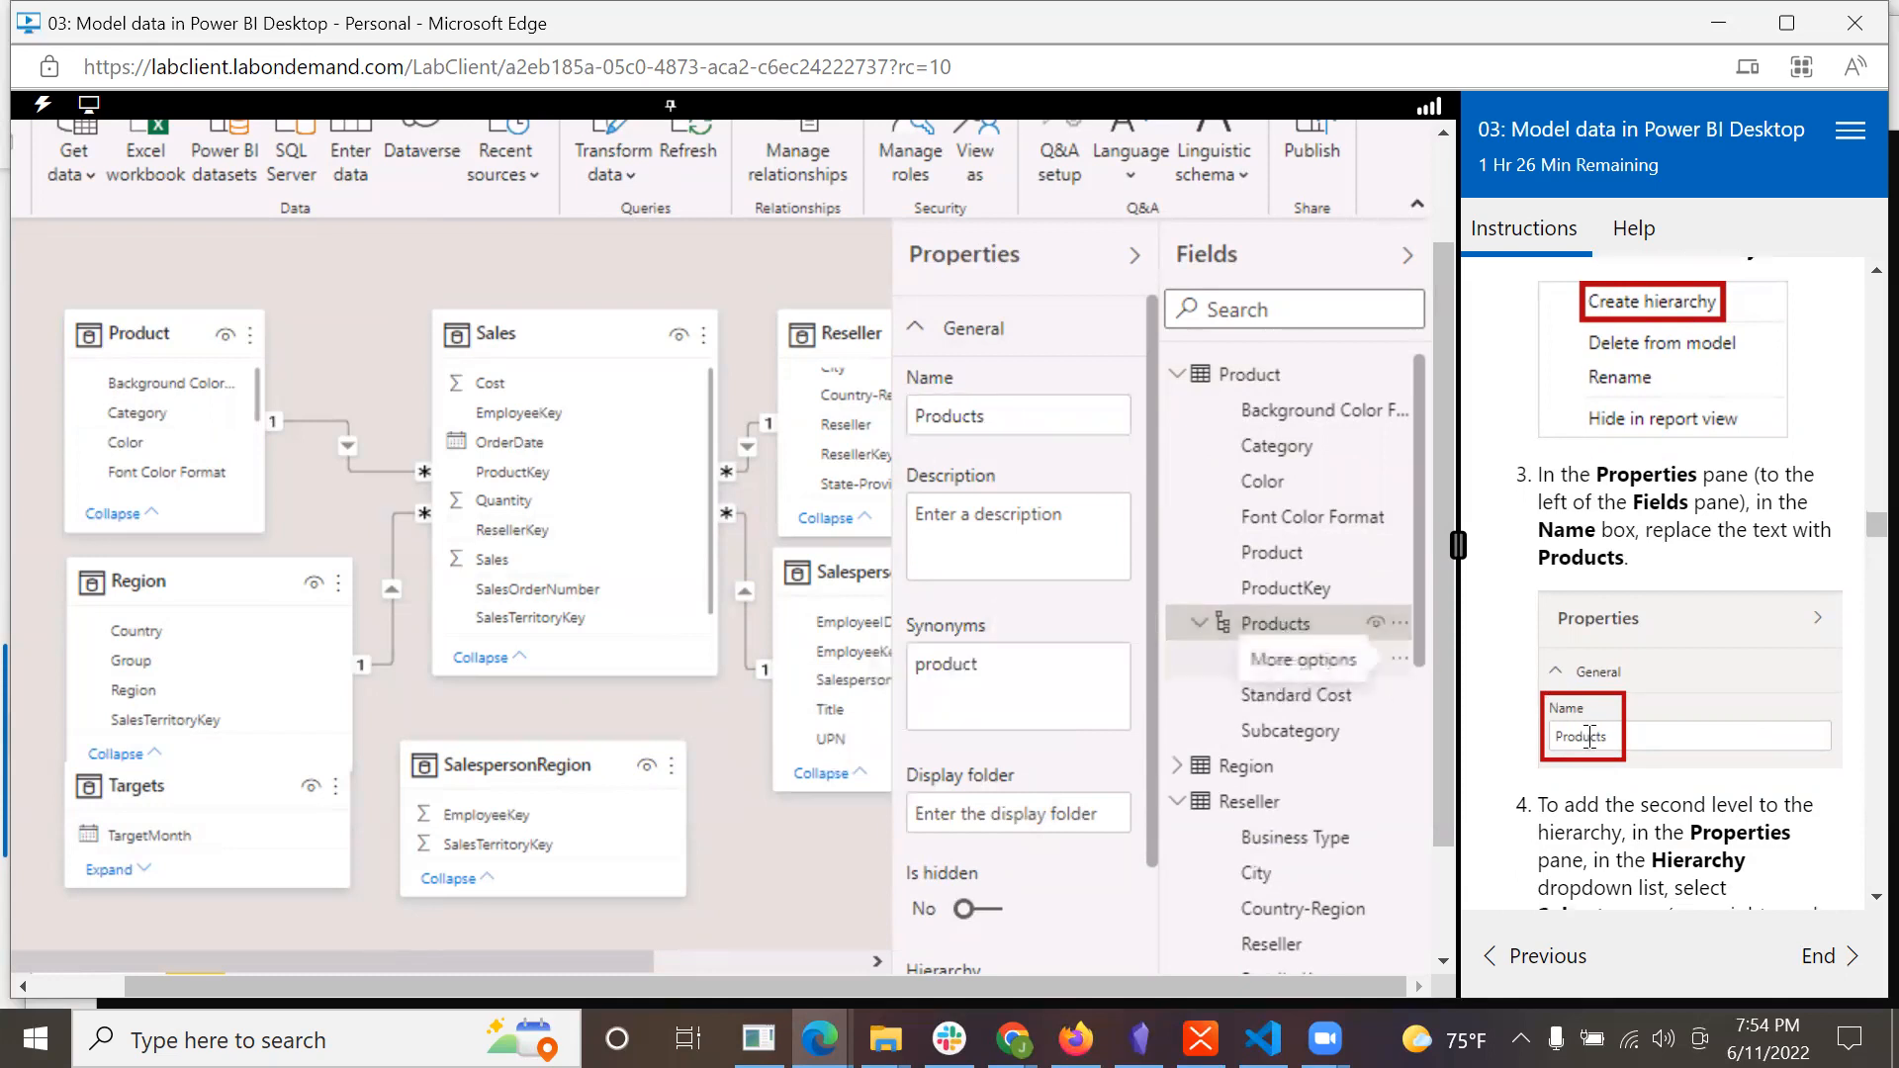
scroll(1650, 777, down, 1)
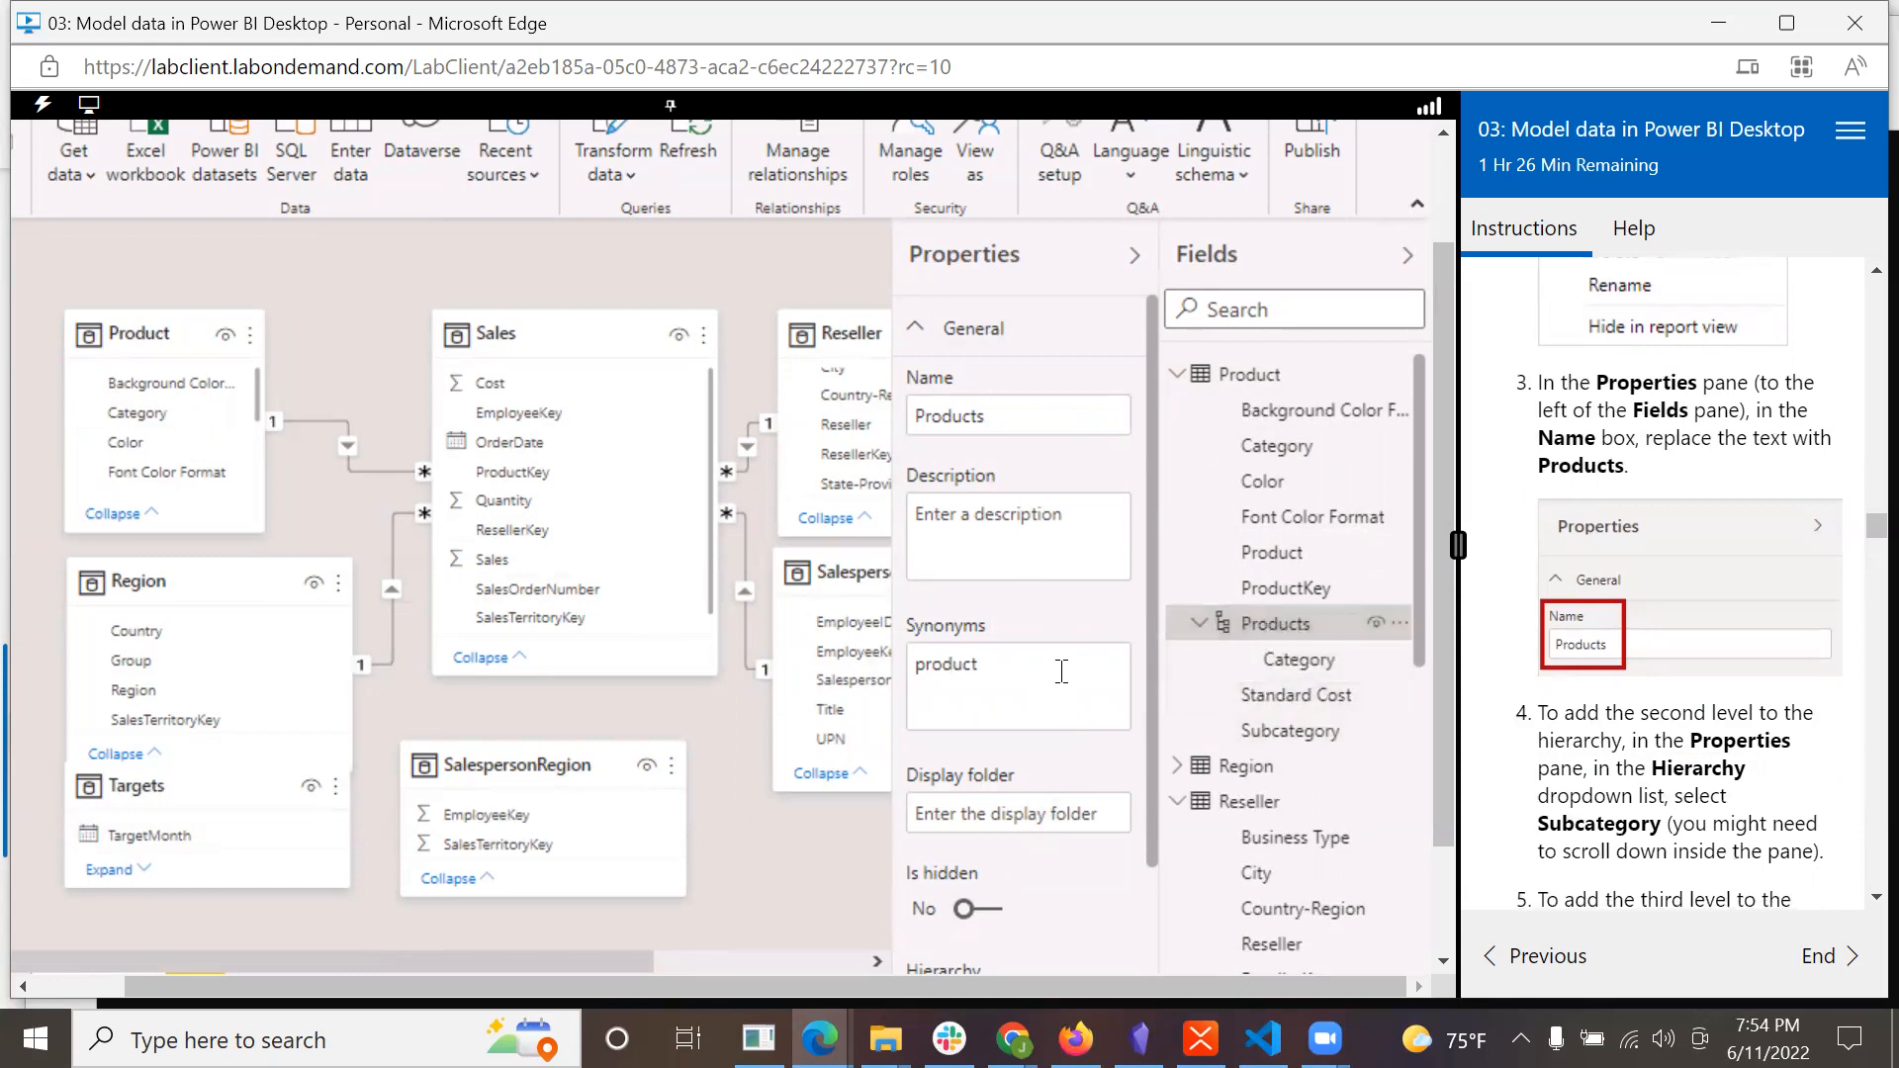
scroll(1544, 841, down, 3)
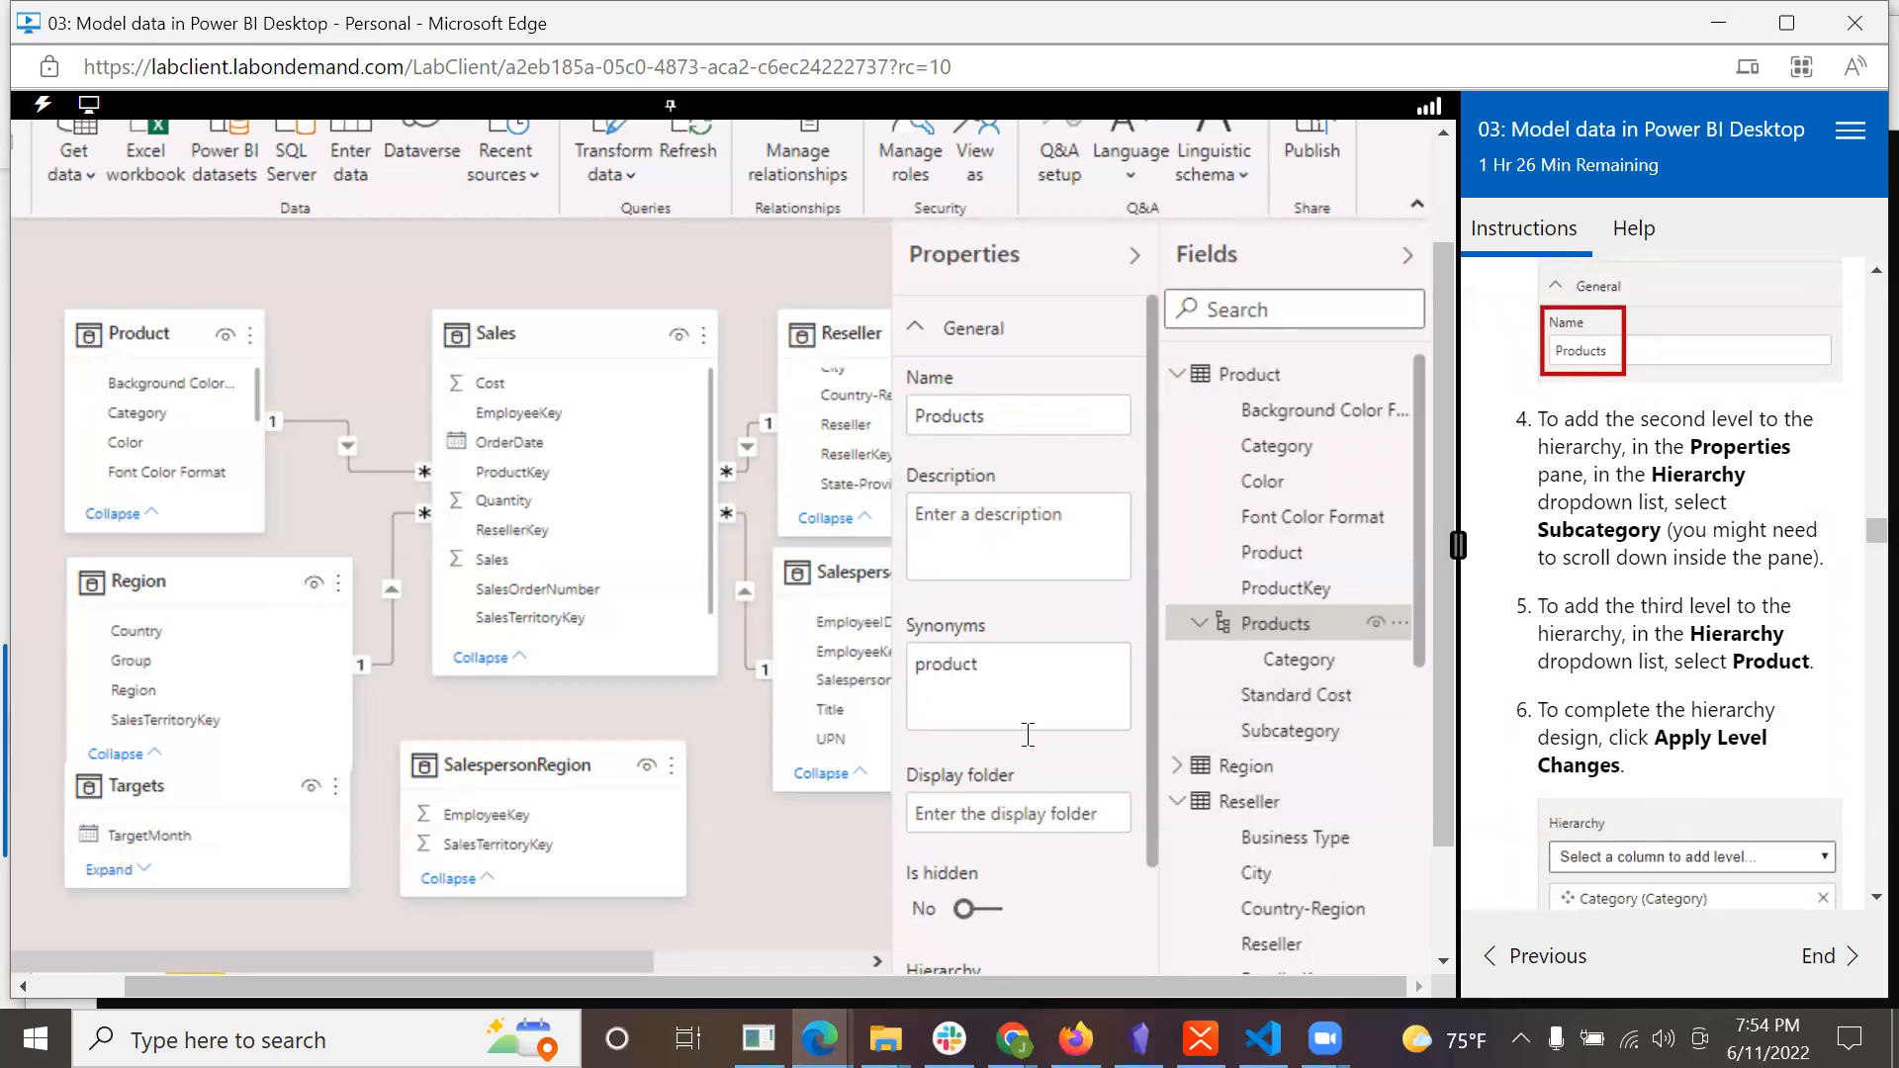
scroll(1028, 734, down, 2)
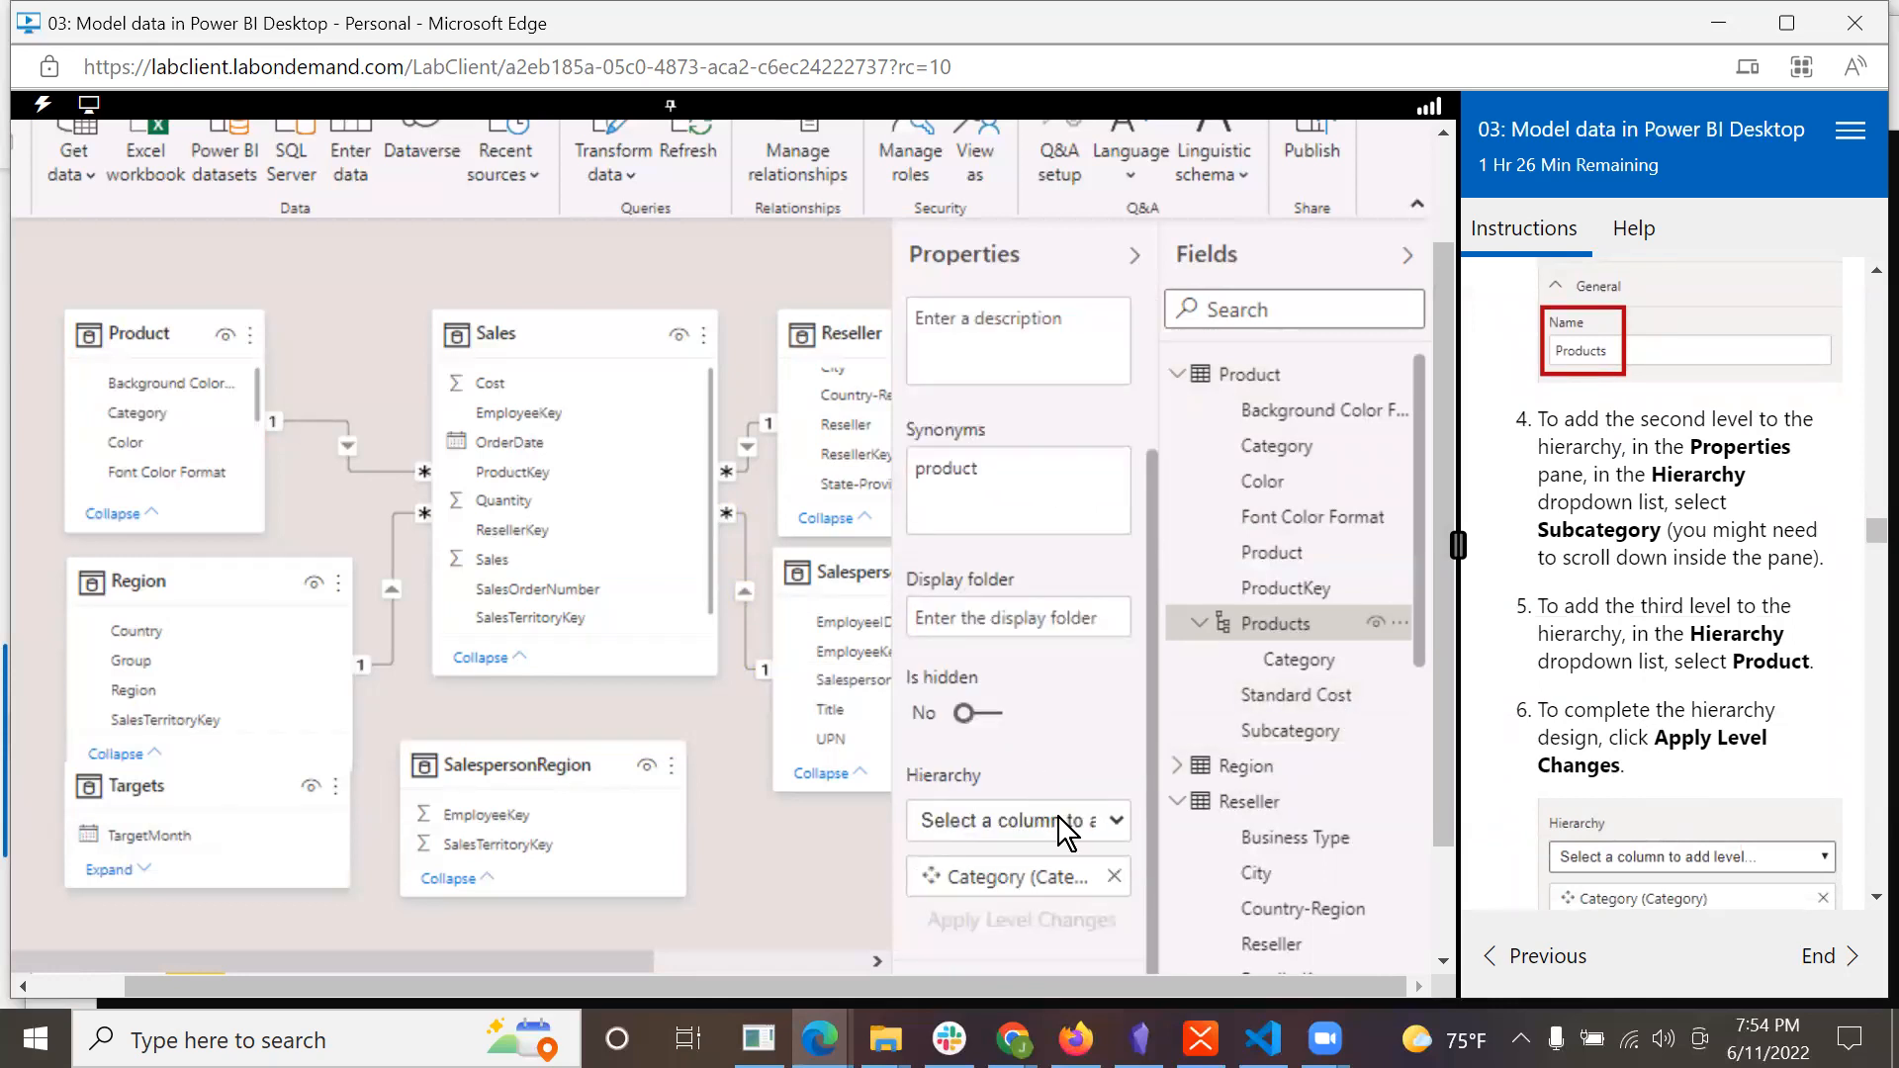
click(1116, 821)
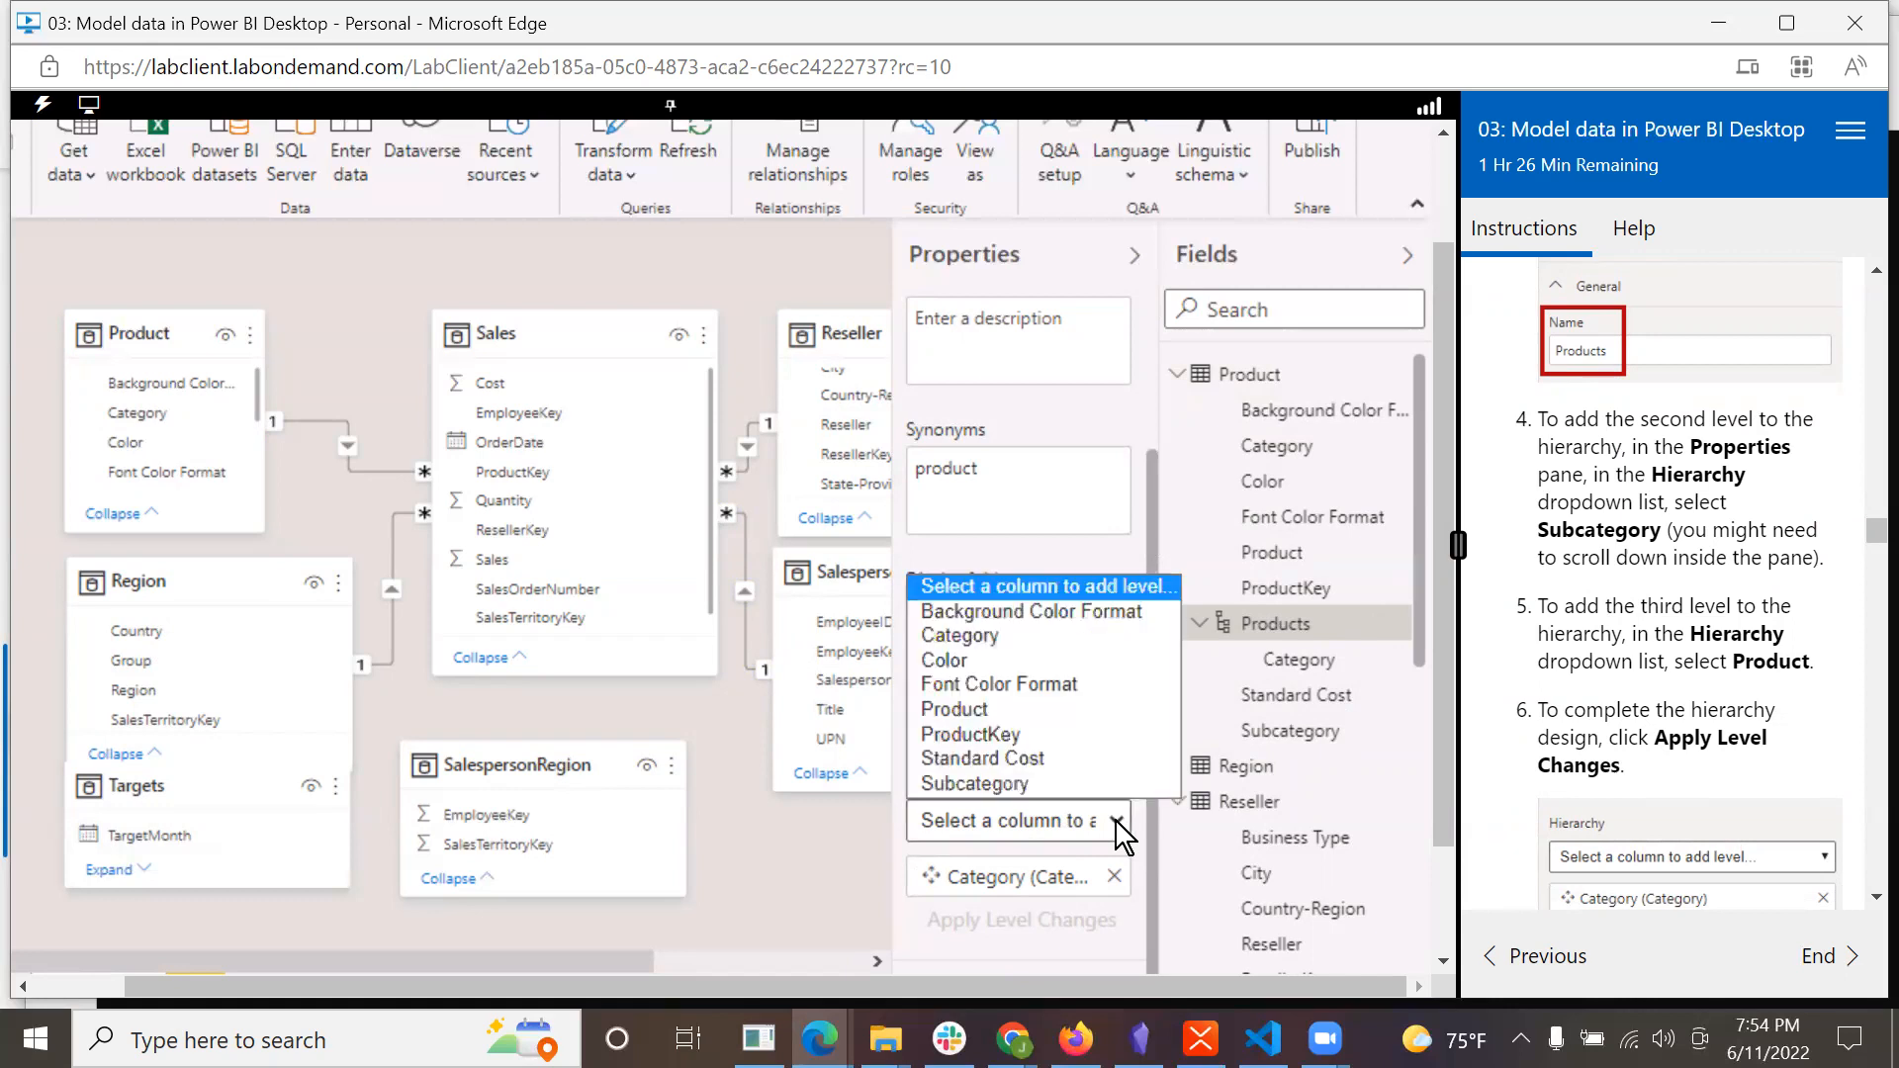
click(1046, 777)
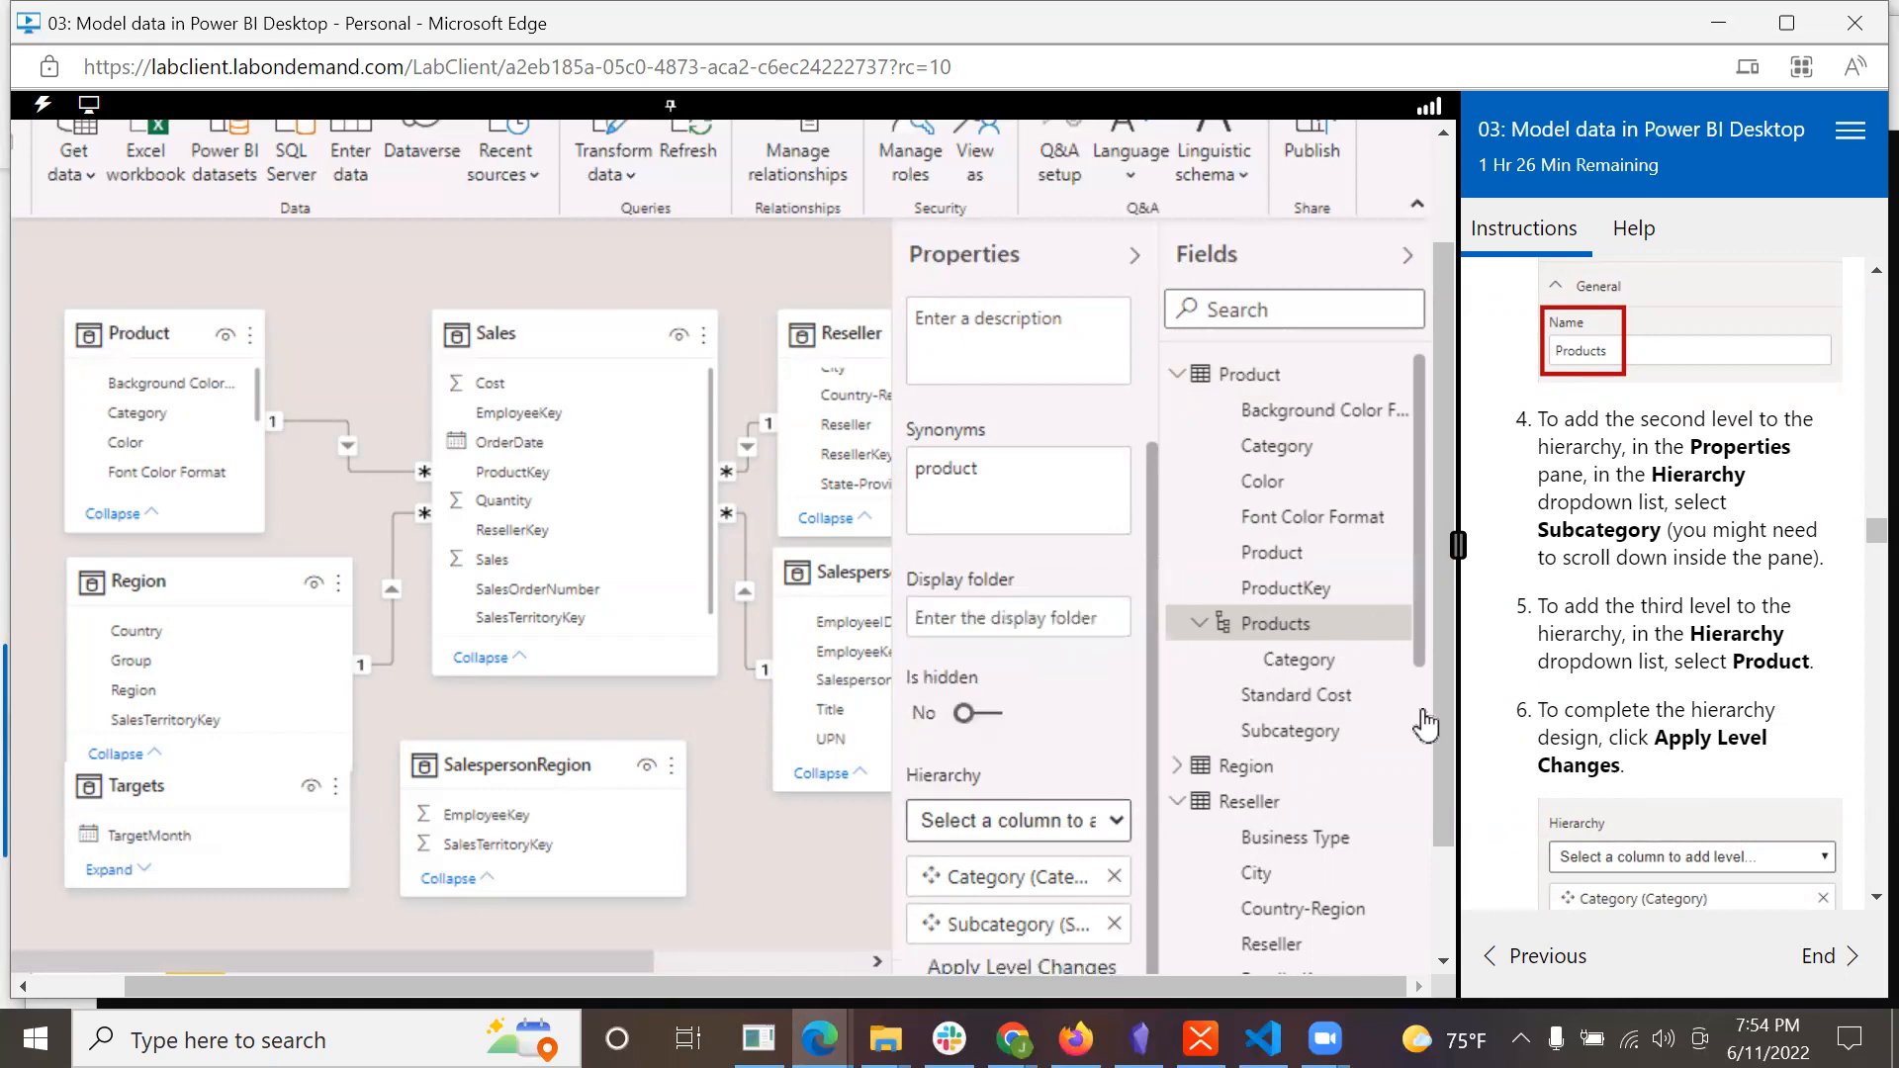
drag(1450, 733, 1462, 846)
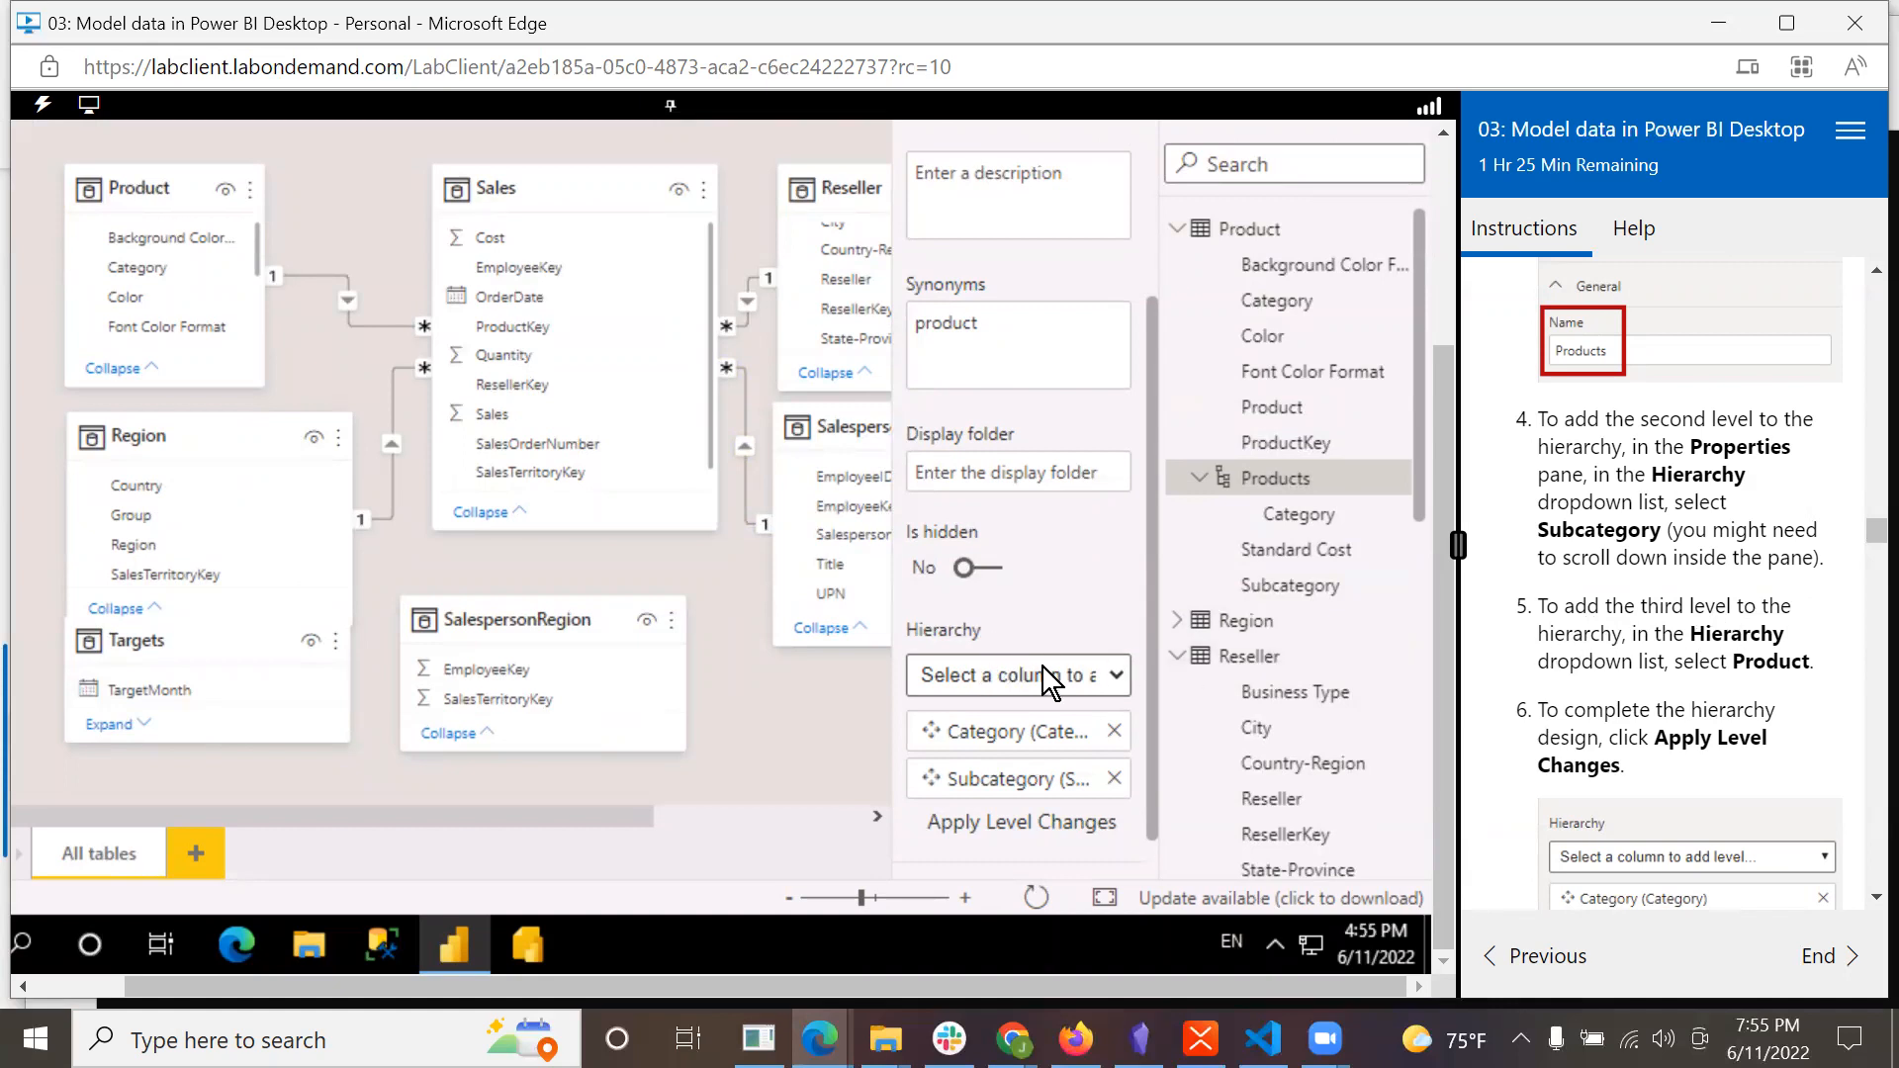
Add the Product column as the third level of the Products hierarchy and apply the level changes.
click(1118, 674)
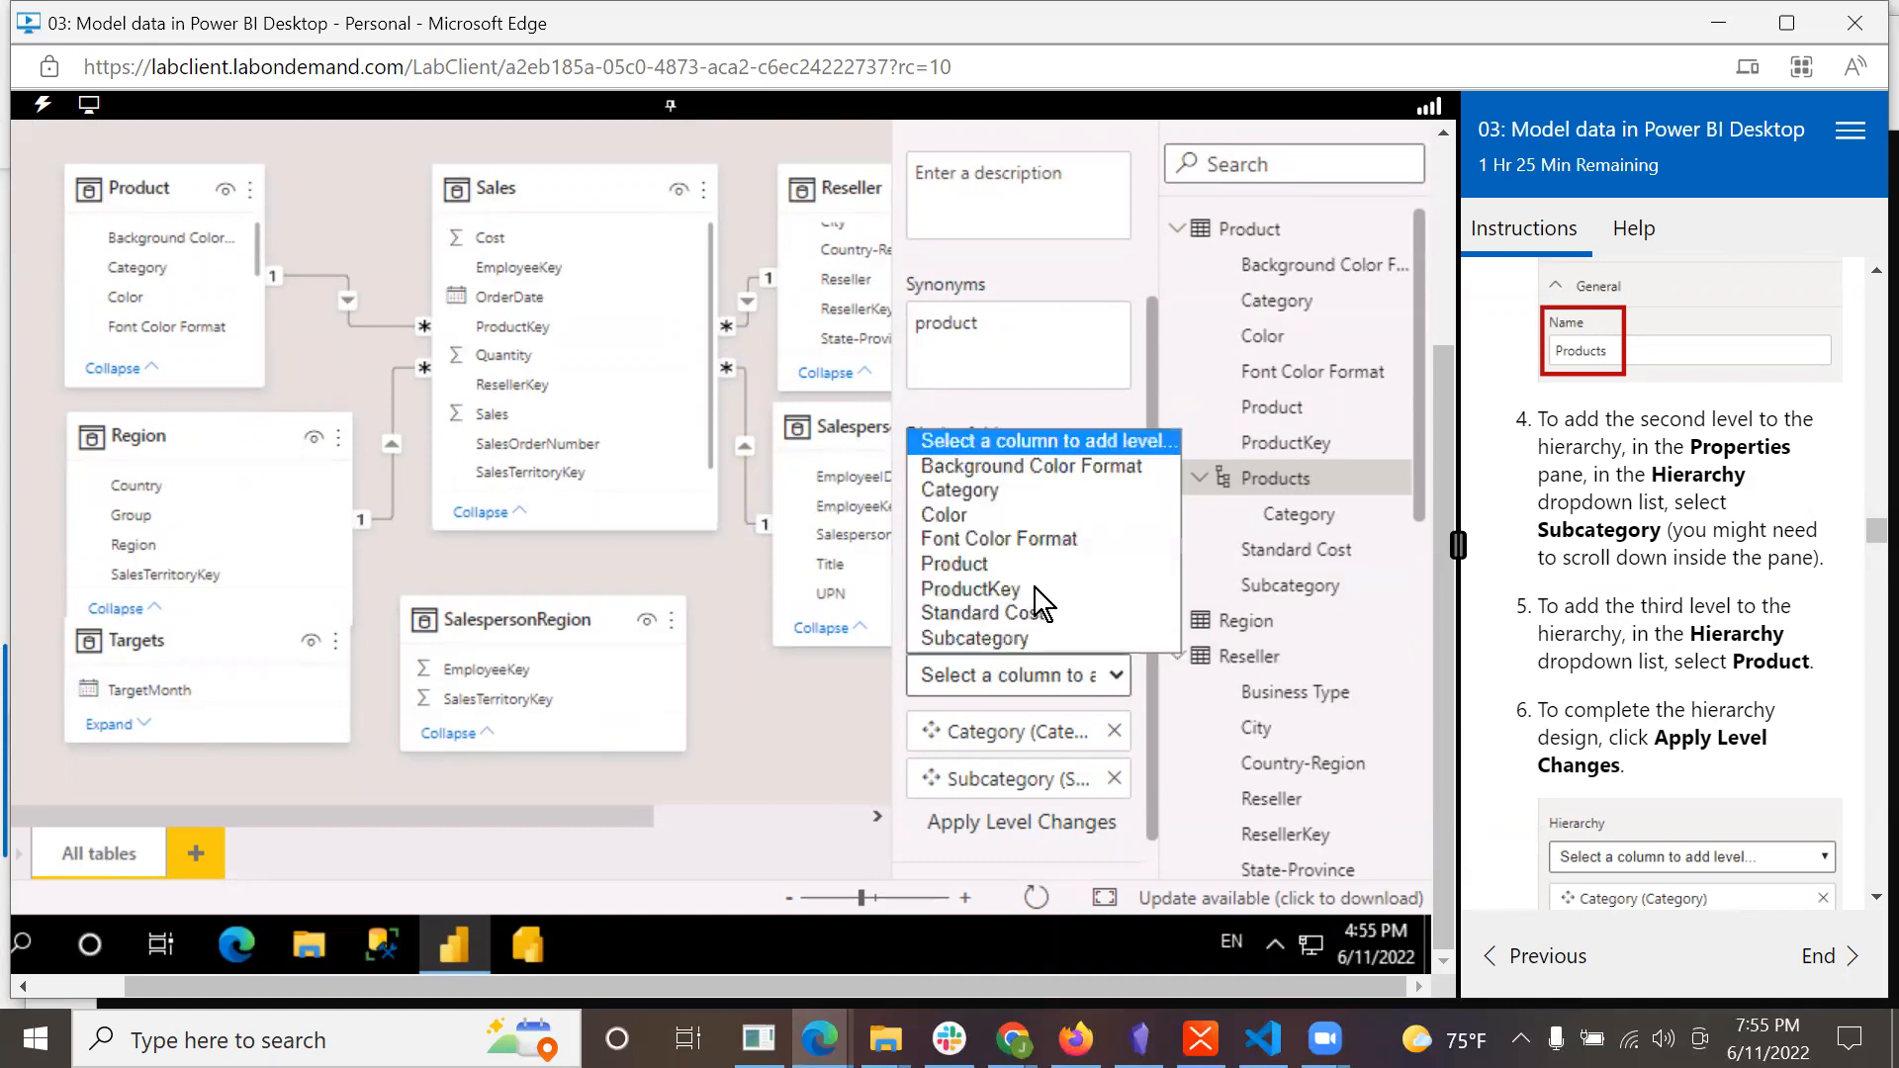
click(1007, 571)
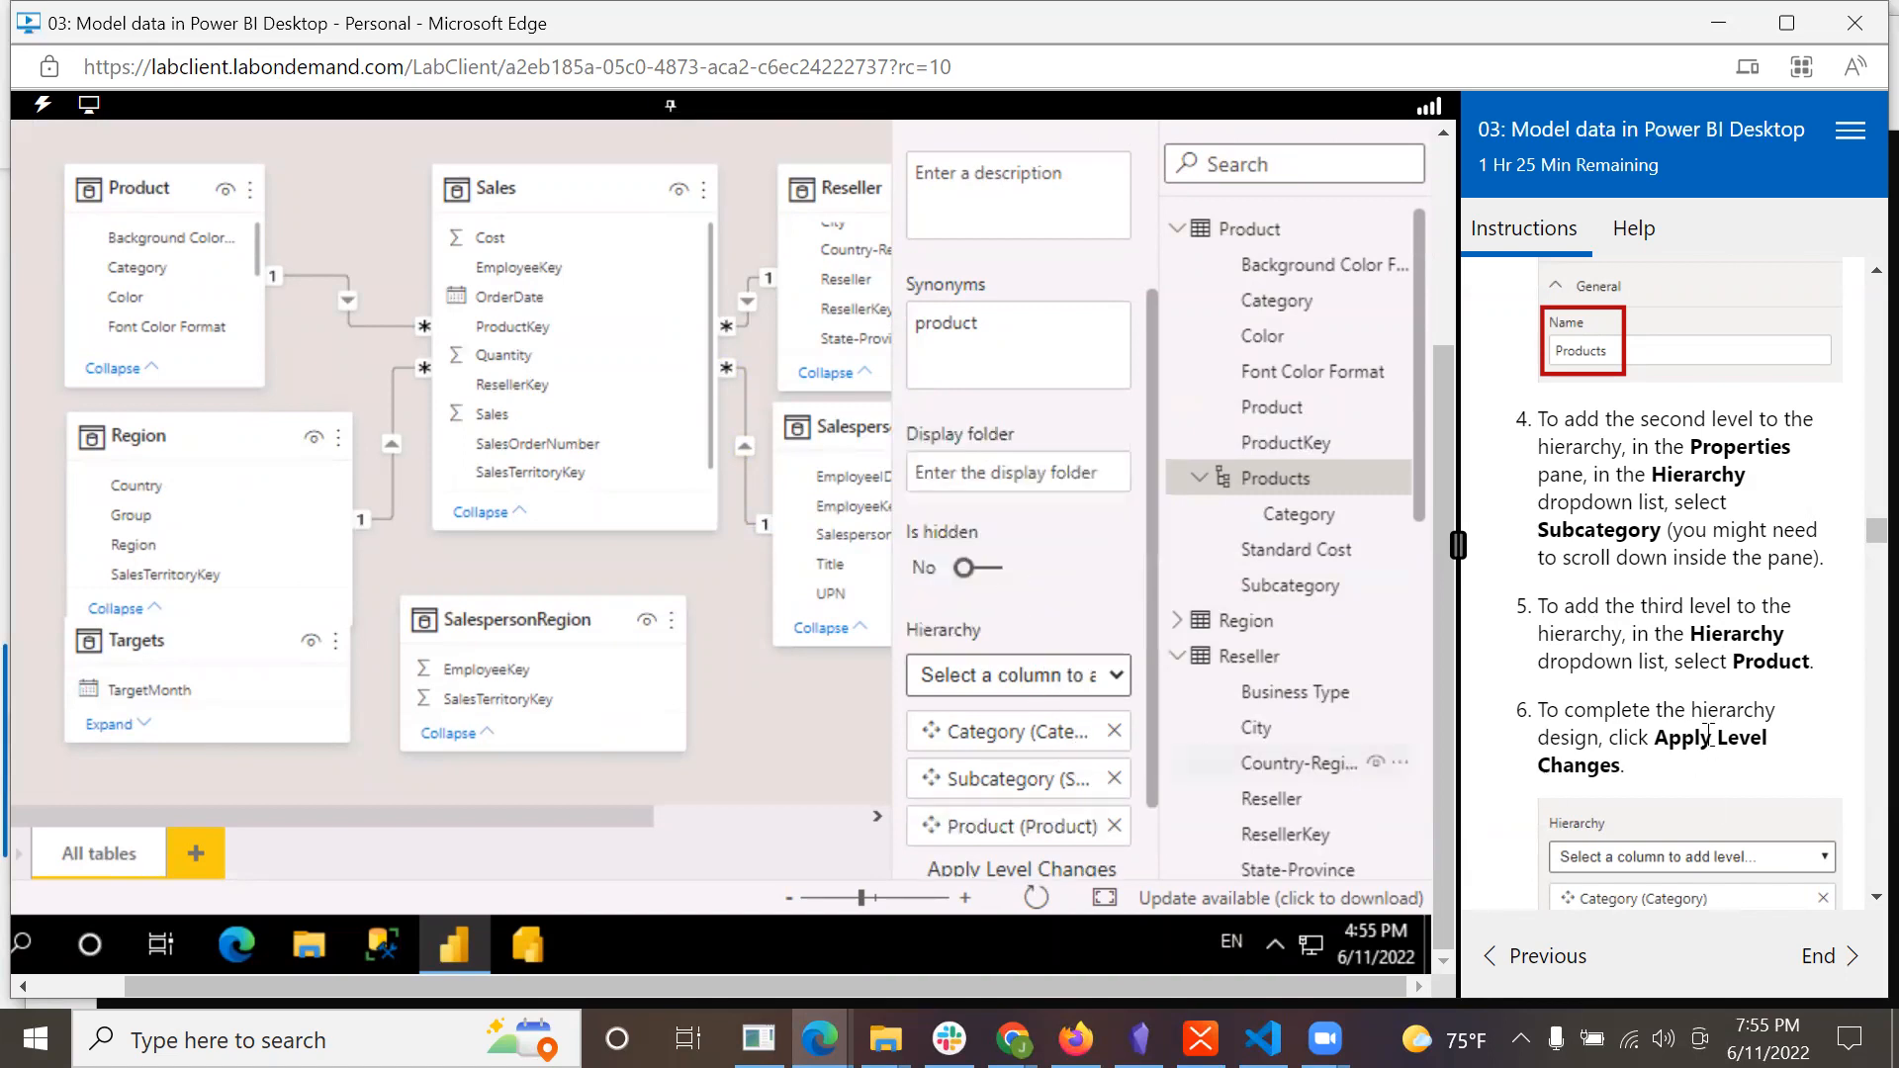
scroll(1721, 703, down, 1)
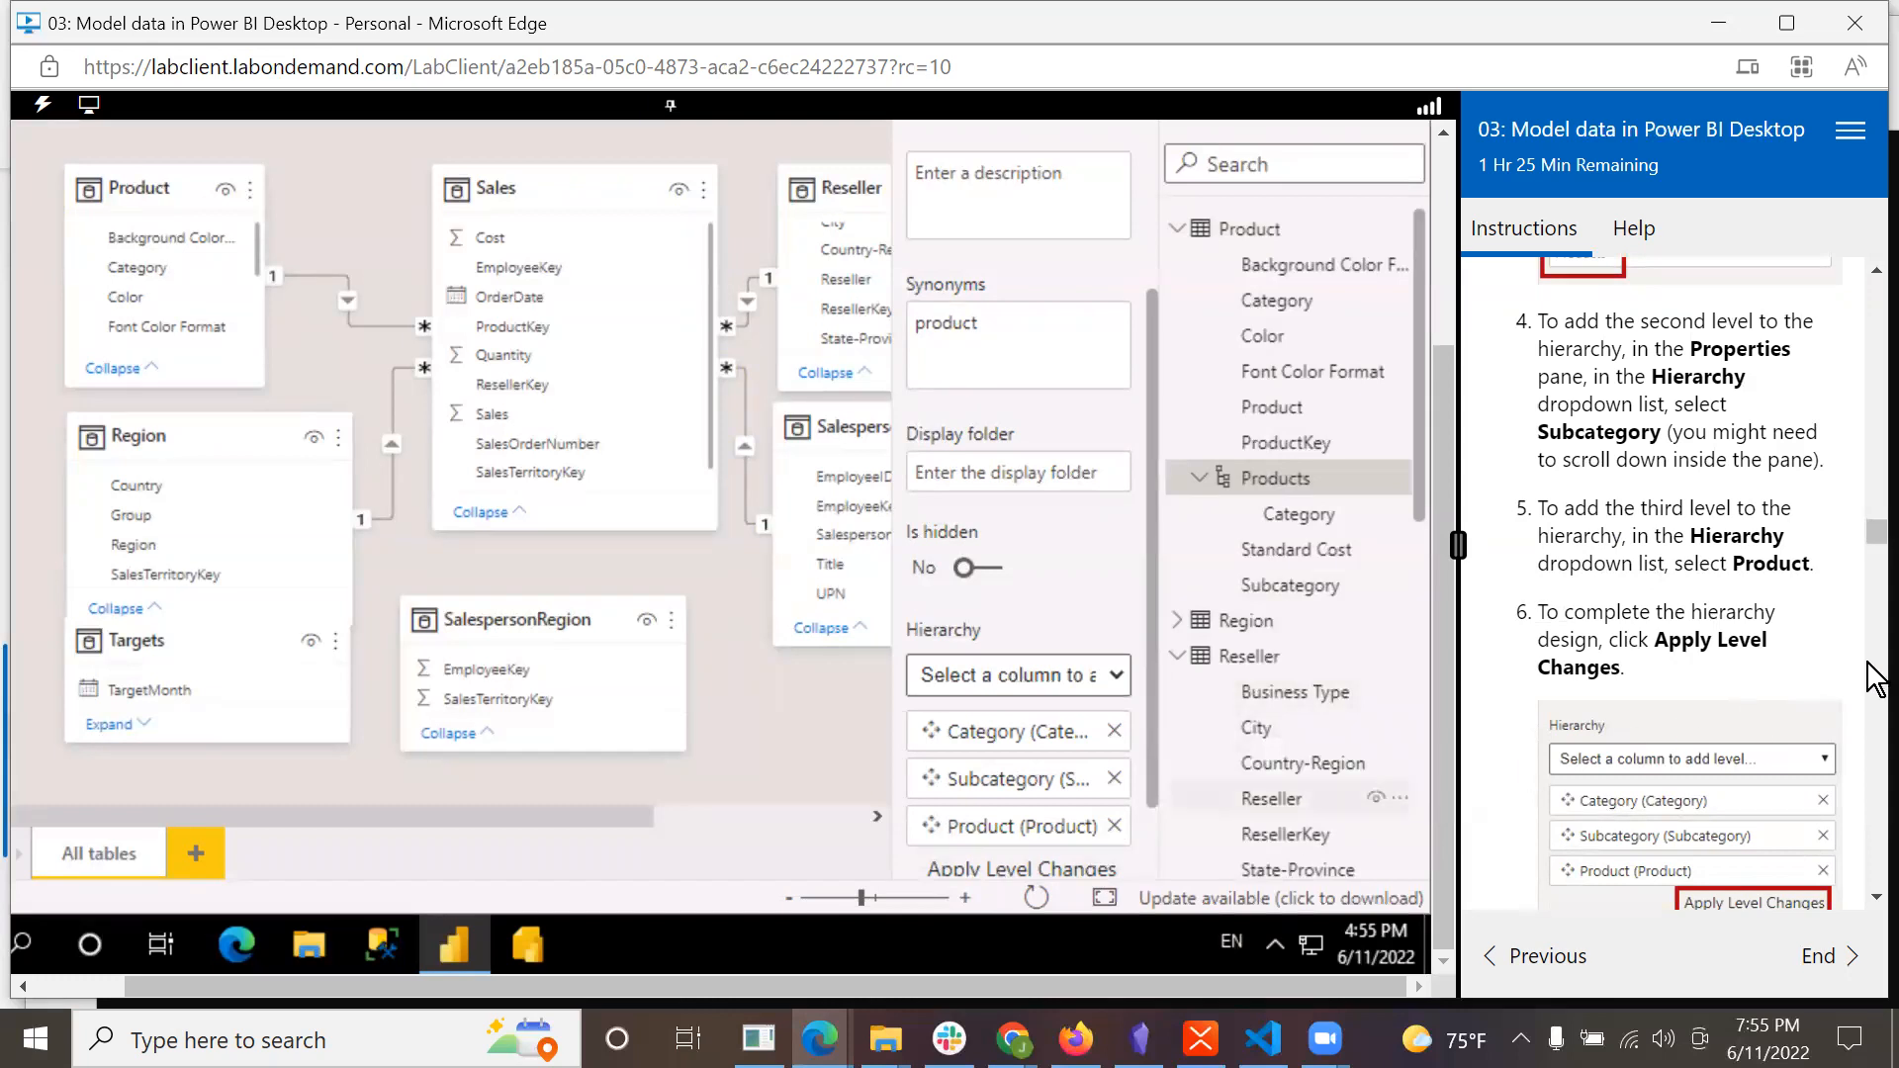
scroll(1865, 673, down, 1)
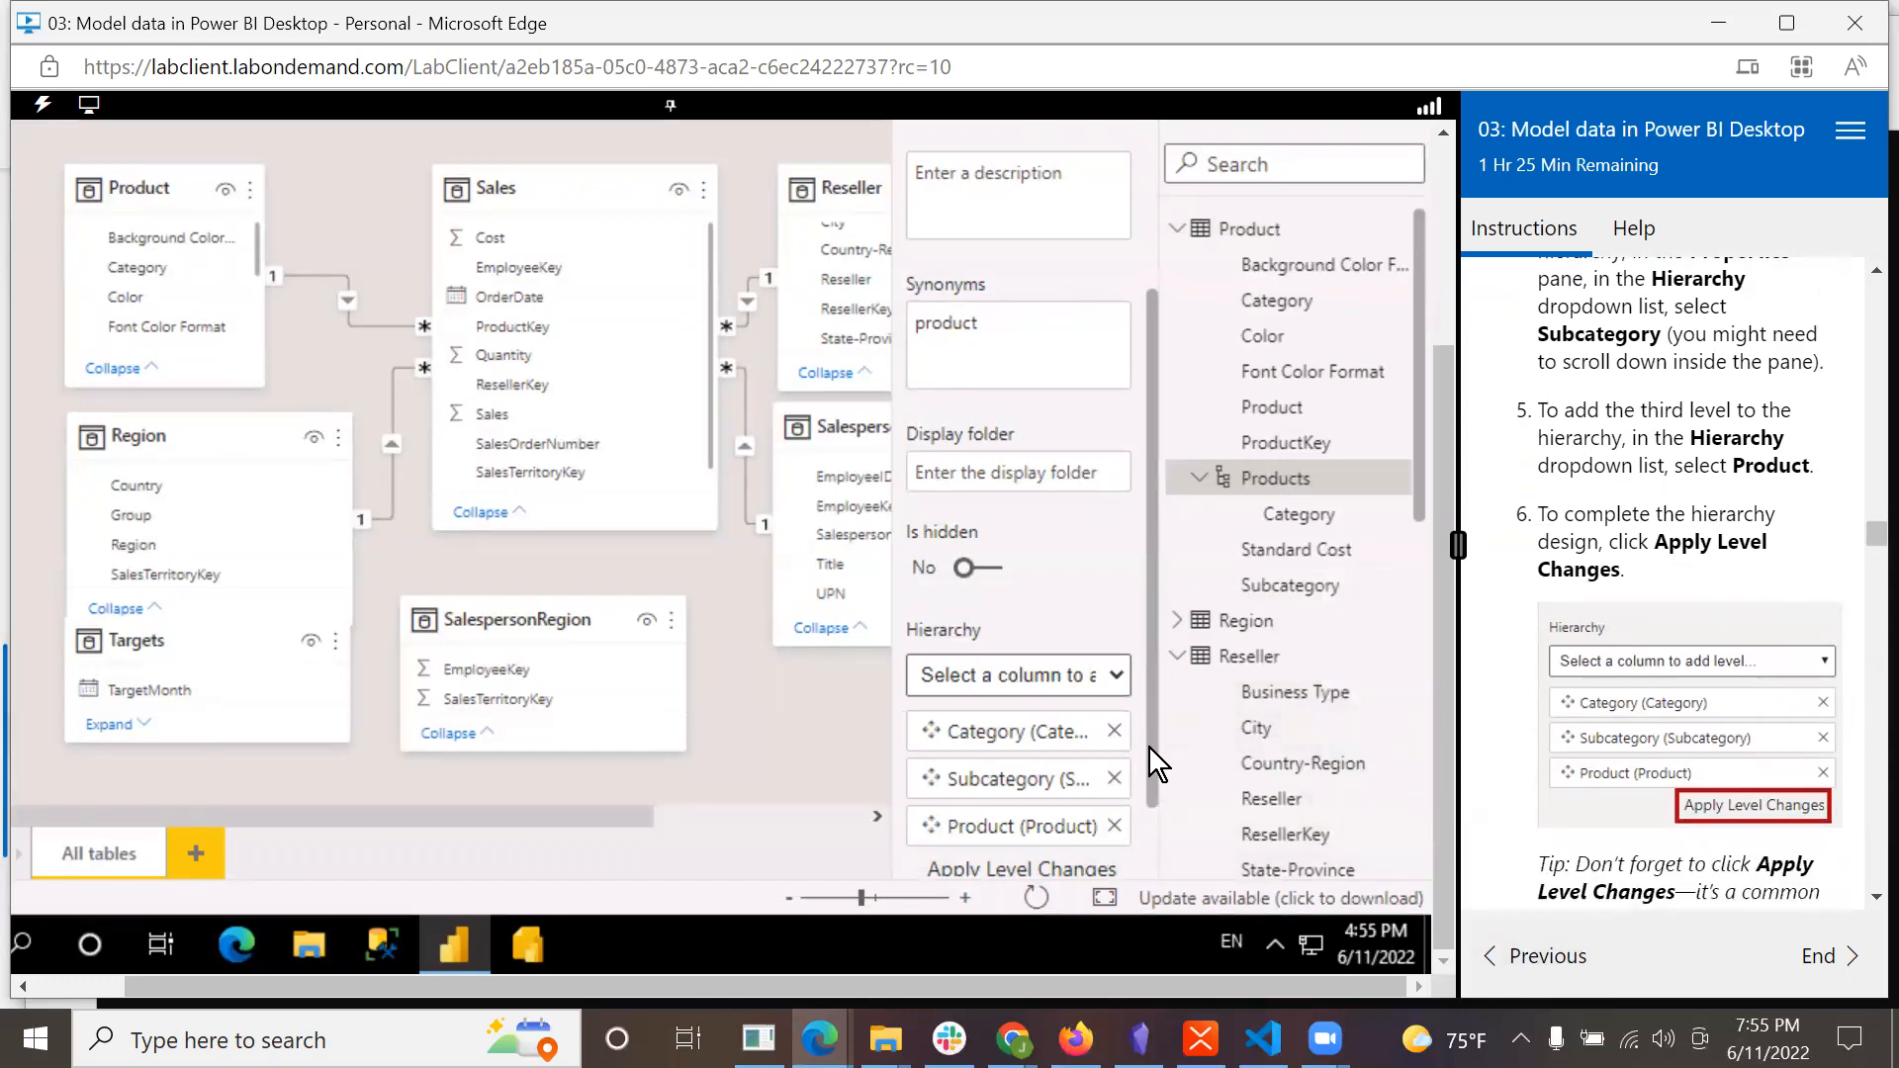
scroll(1150, 752, down, 1)
scroll(1670, 671, down, 1)
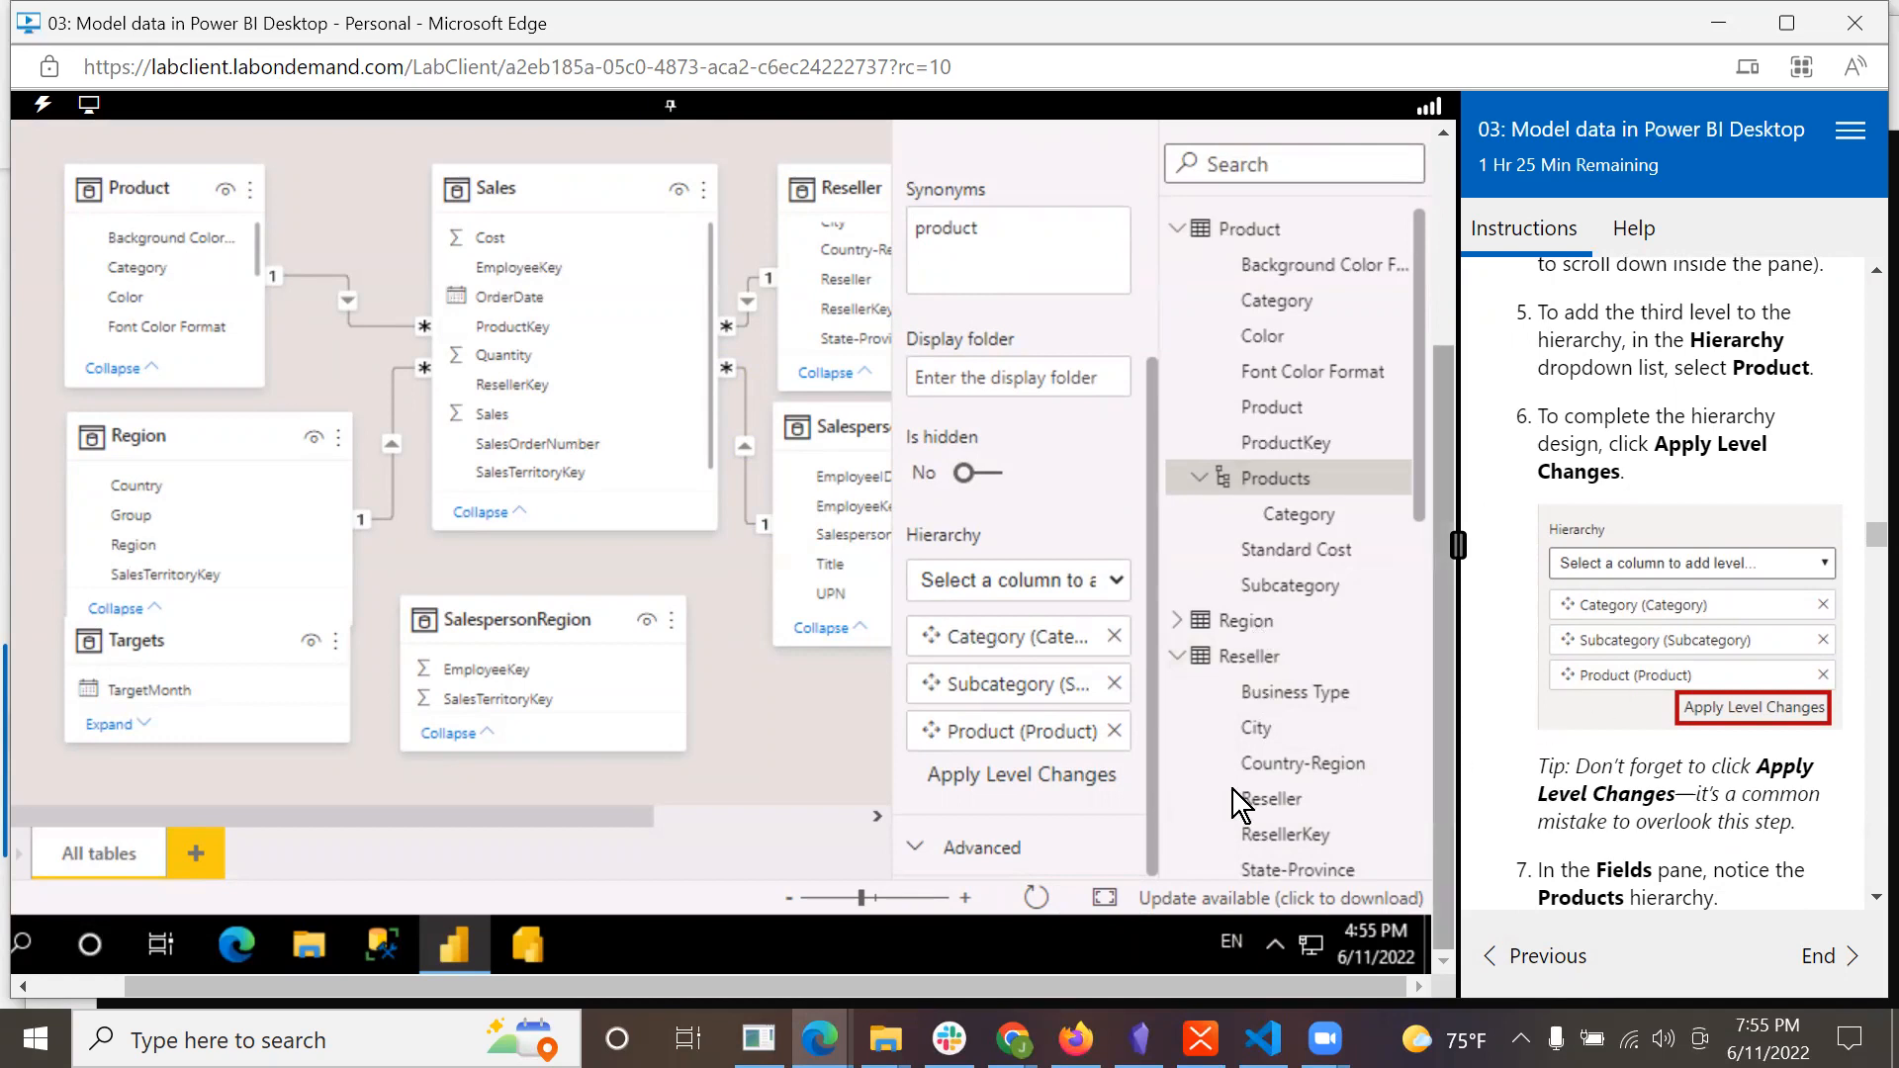
click(1017, 780)
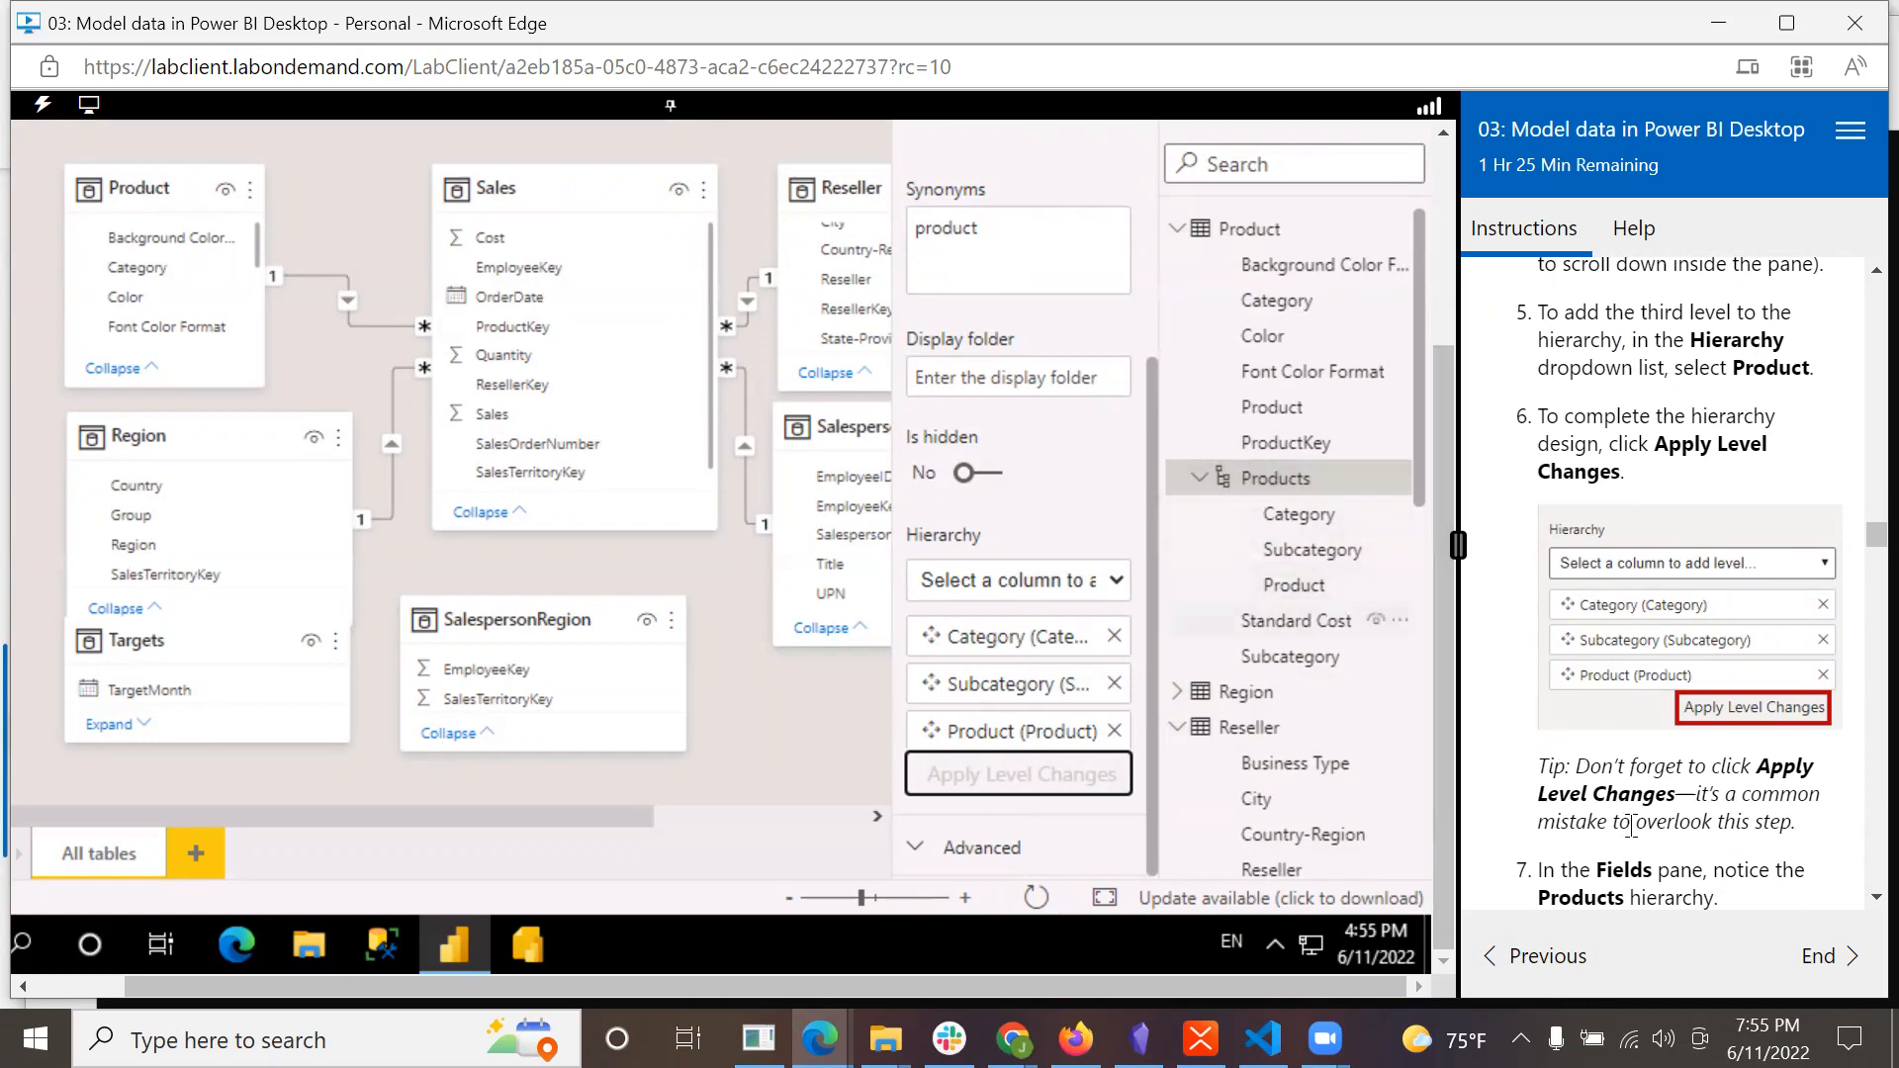
Read the lab's next instructions, then collapse and re-expand the Products hierarchy in the Product table to examine its levels.
scroll(1678, 653, down, 2)
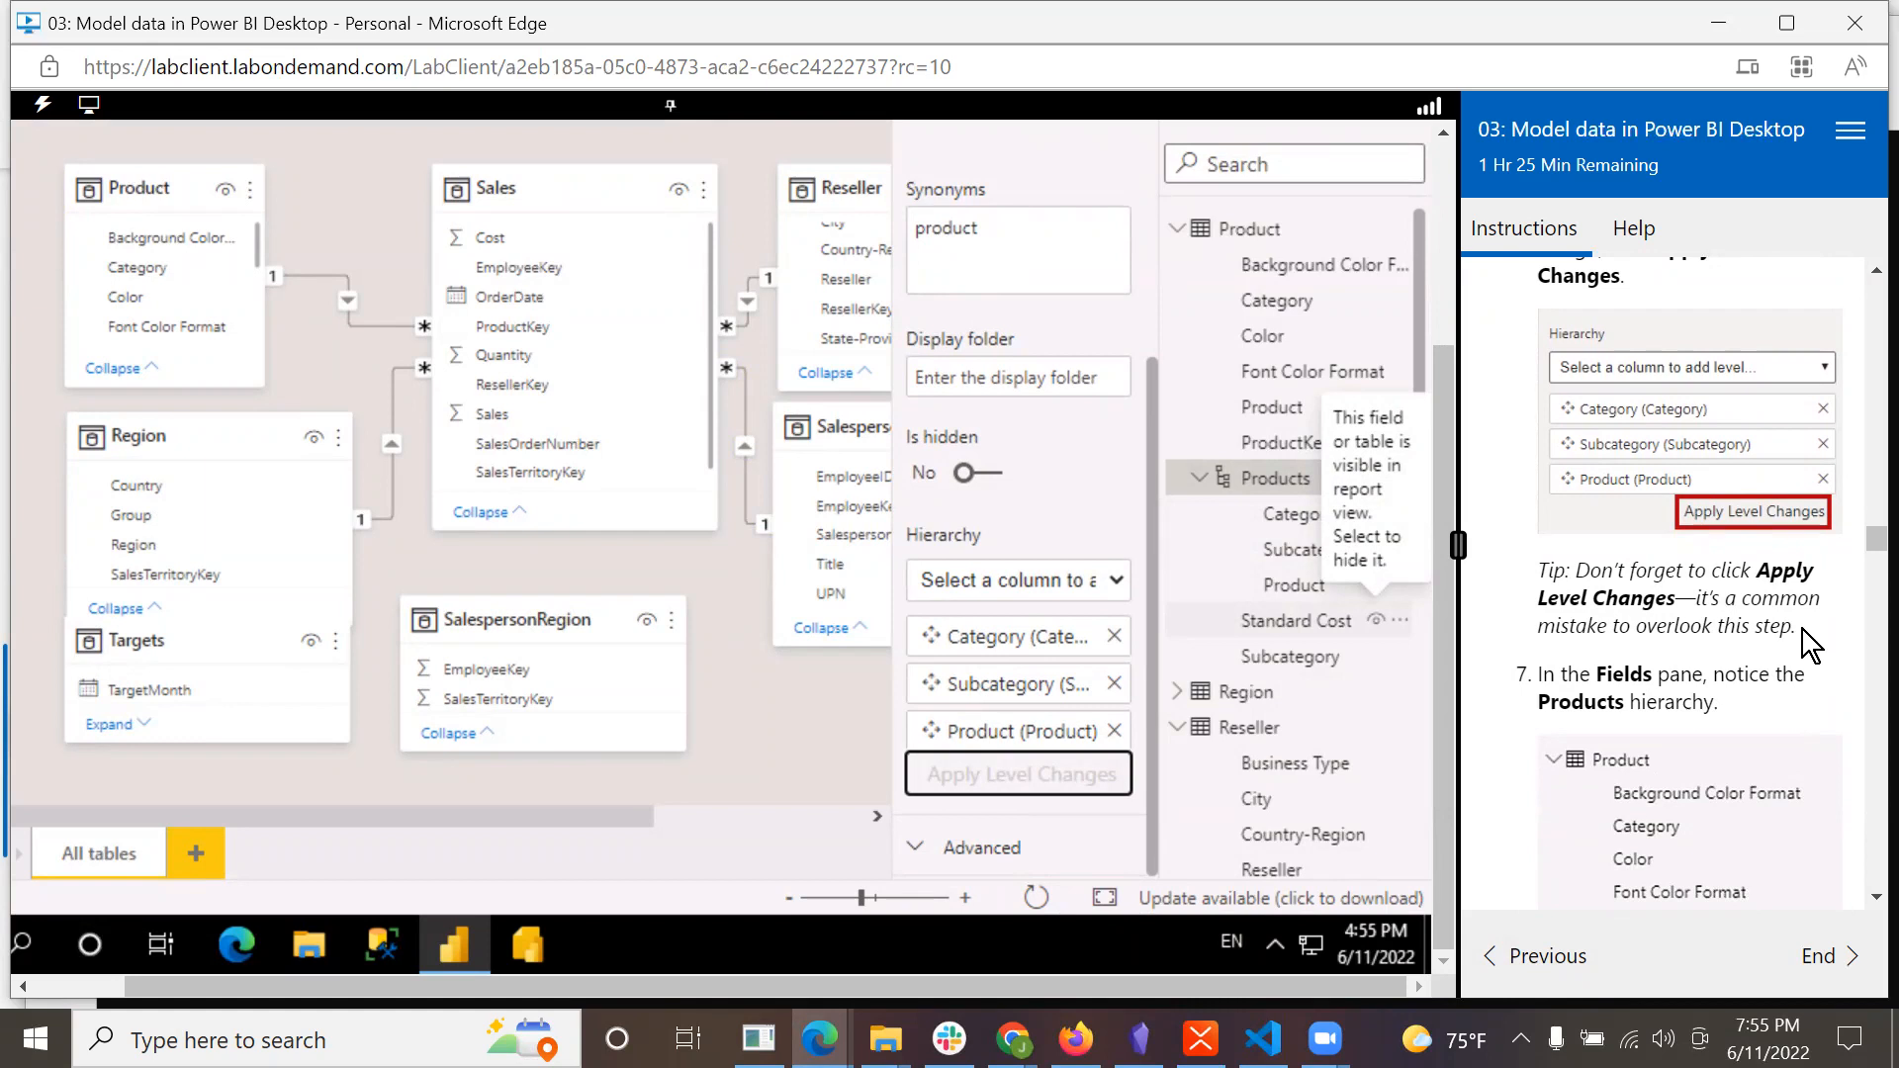
scroll(1802, 629, down, 3)
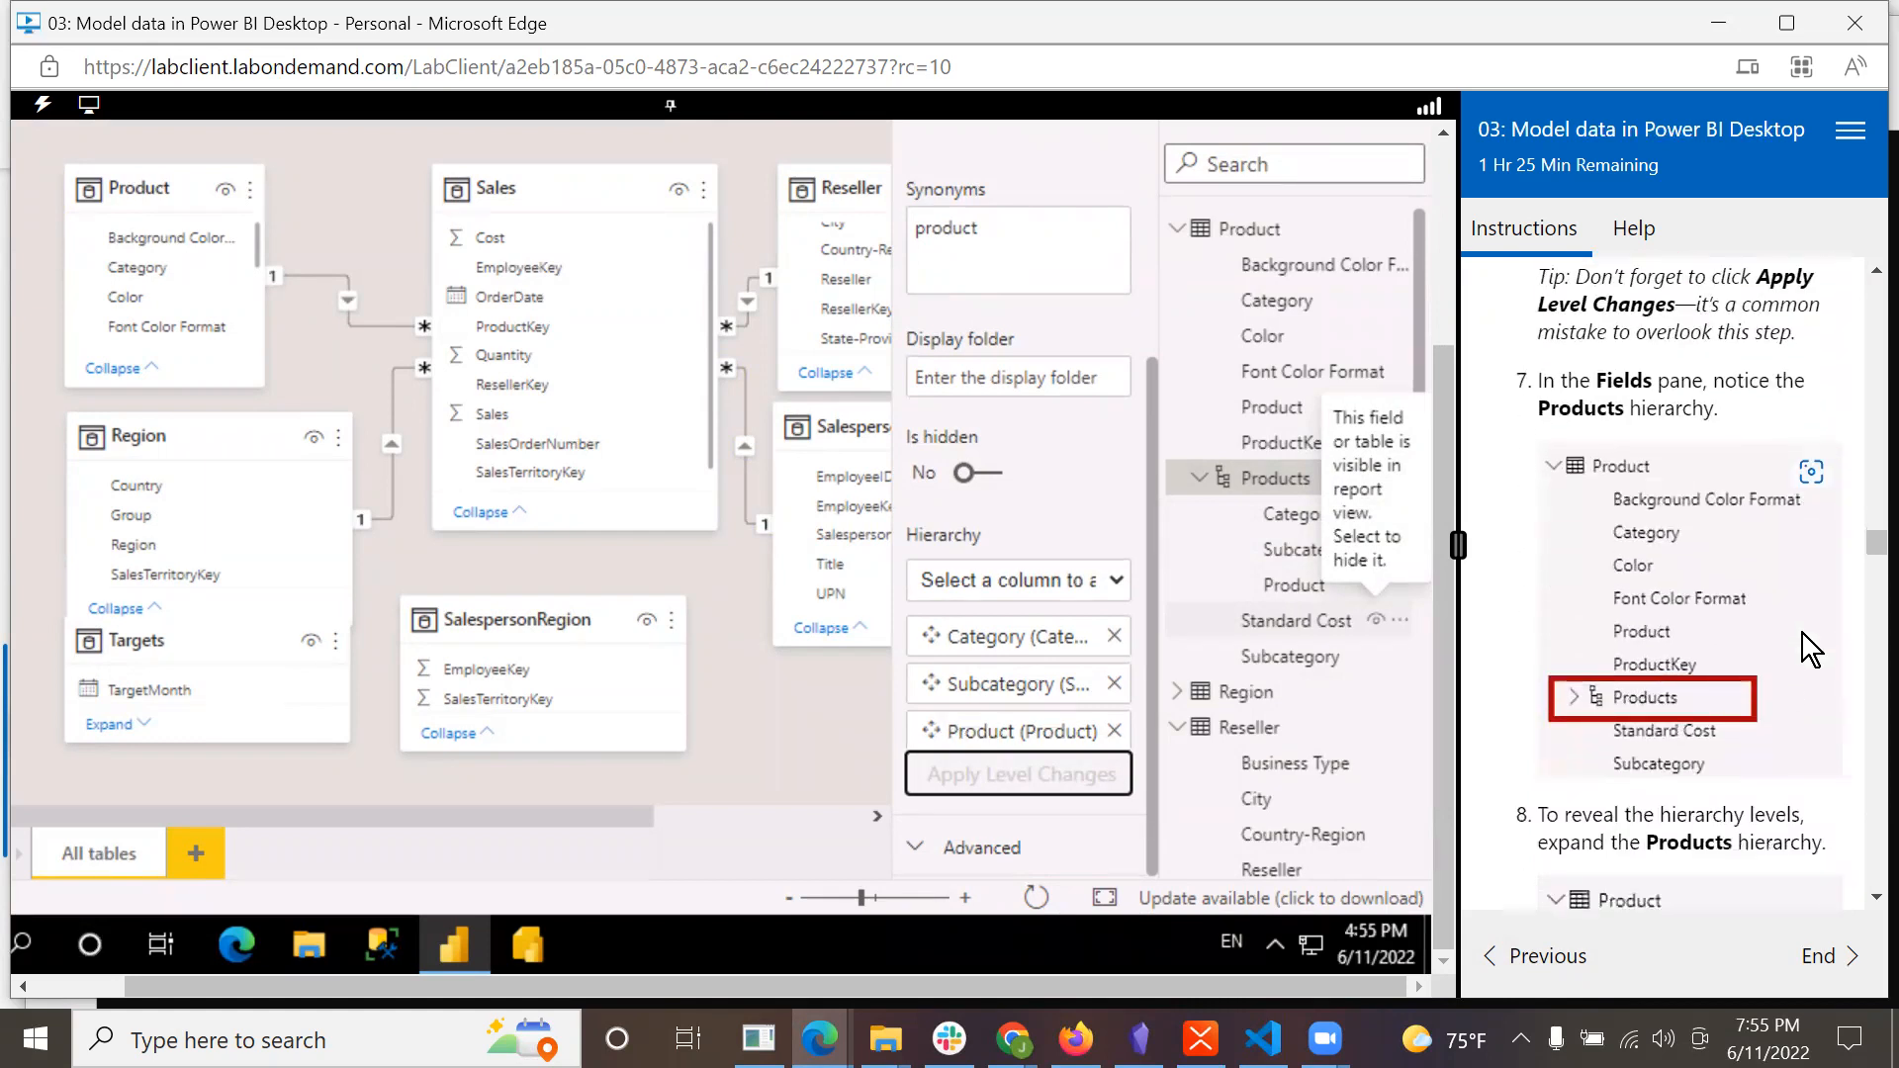
scroll(1802, 633, down, 1)
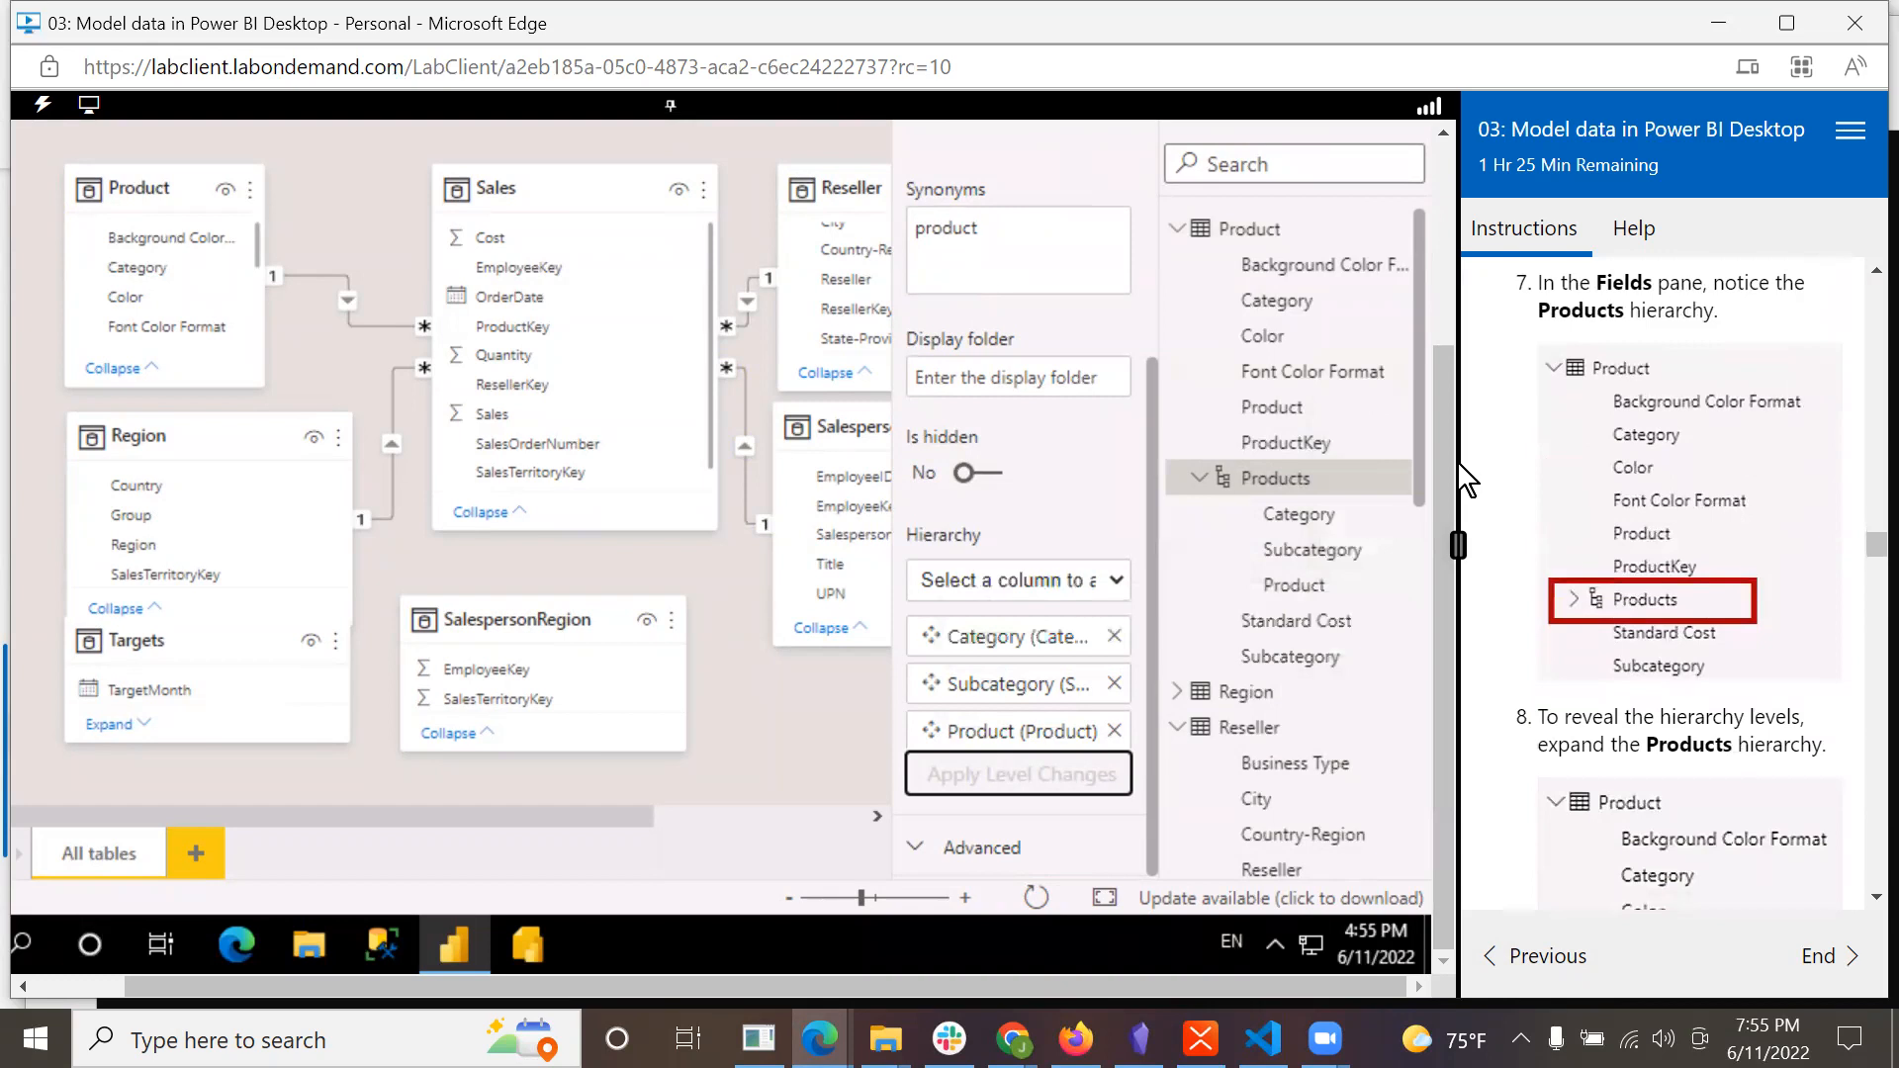
scroll(1445, 425, up, 3)
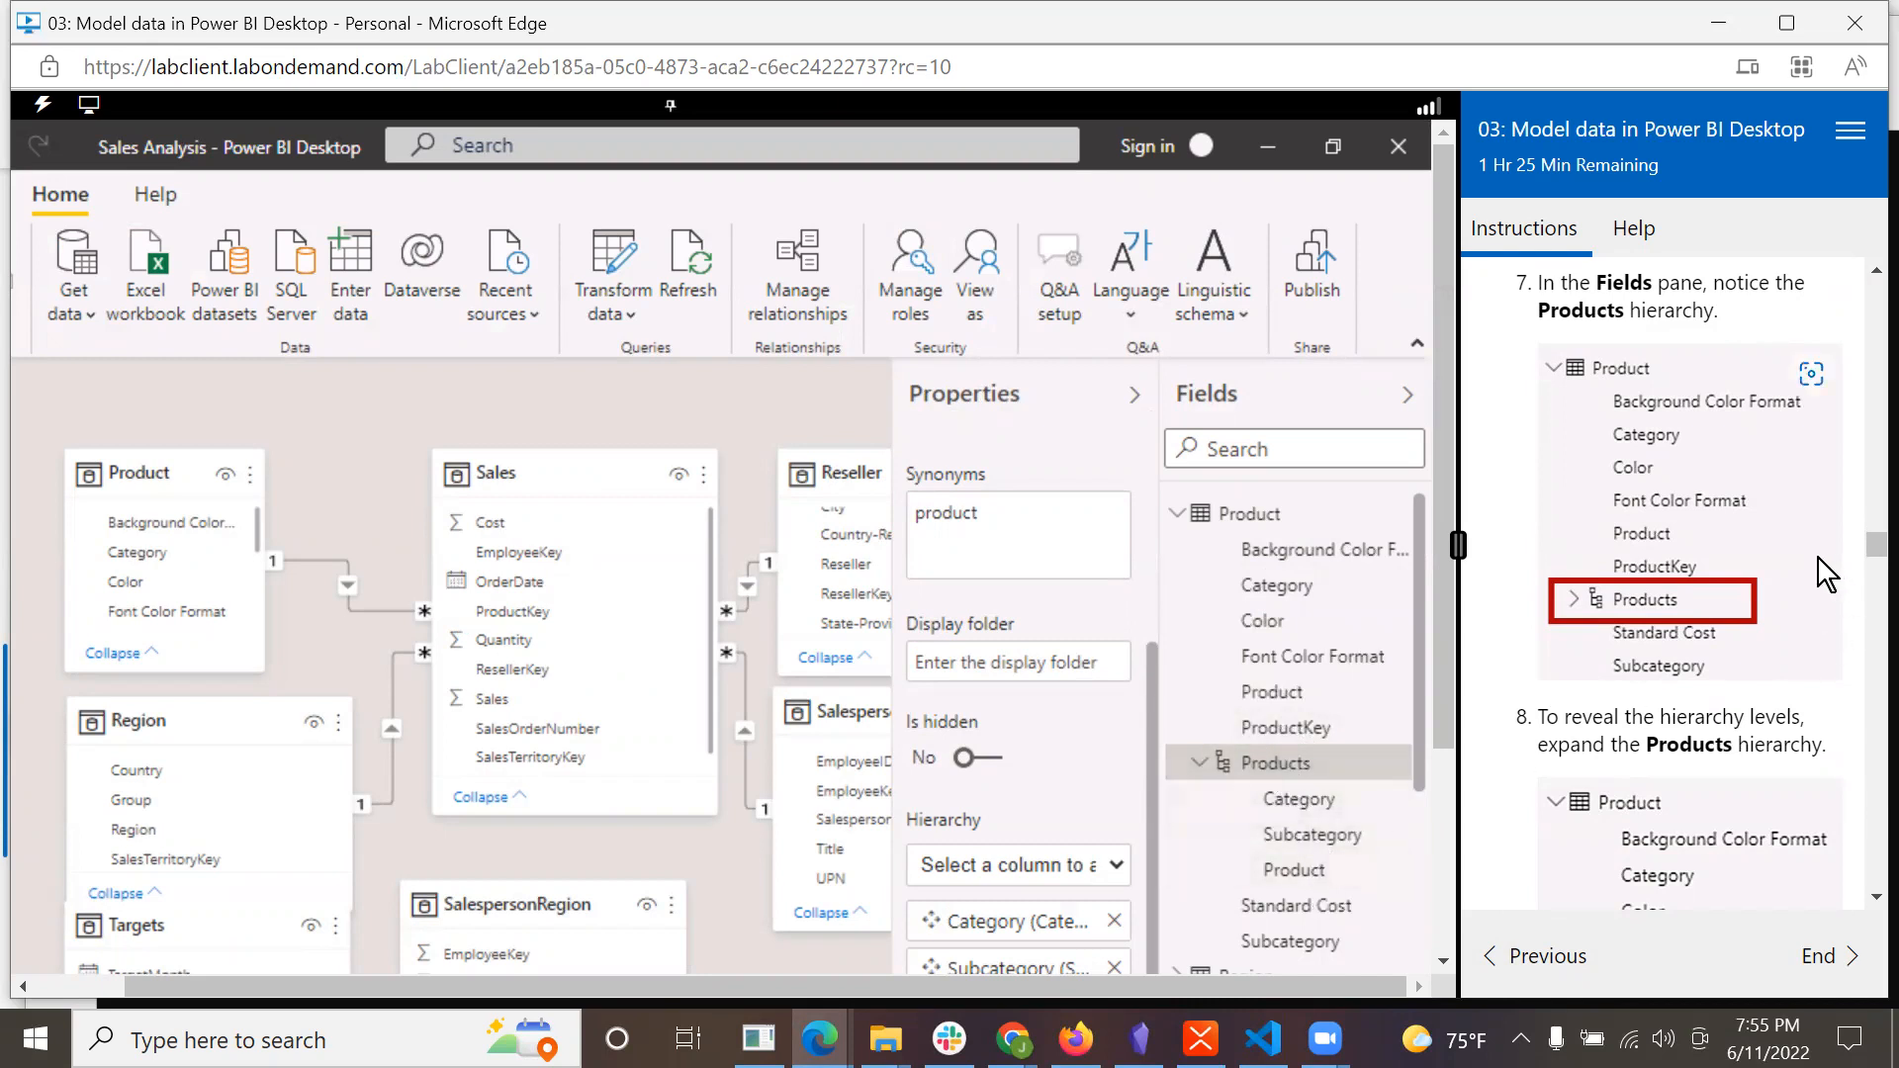
scroll(1814, 590, down, 1)
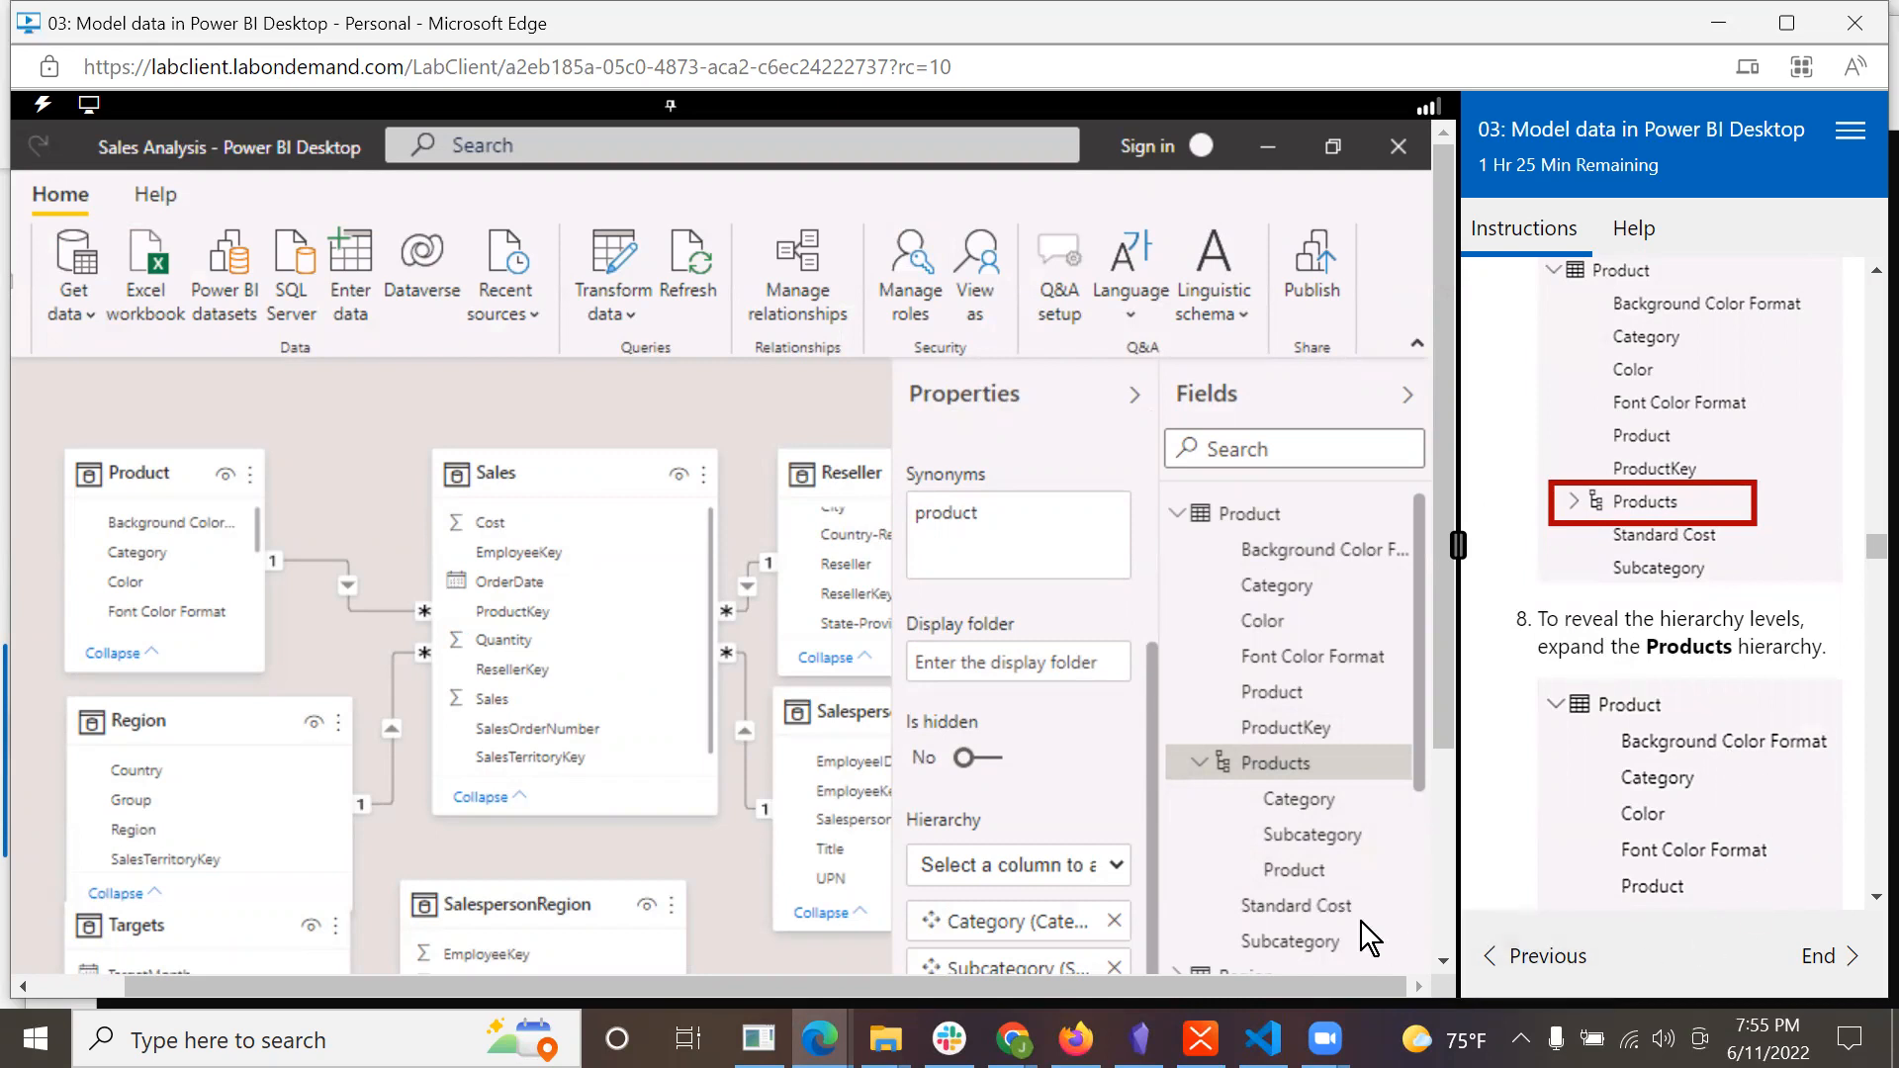
click(1198, 764)
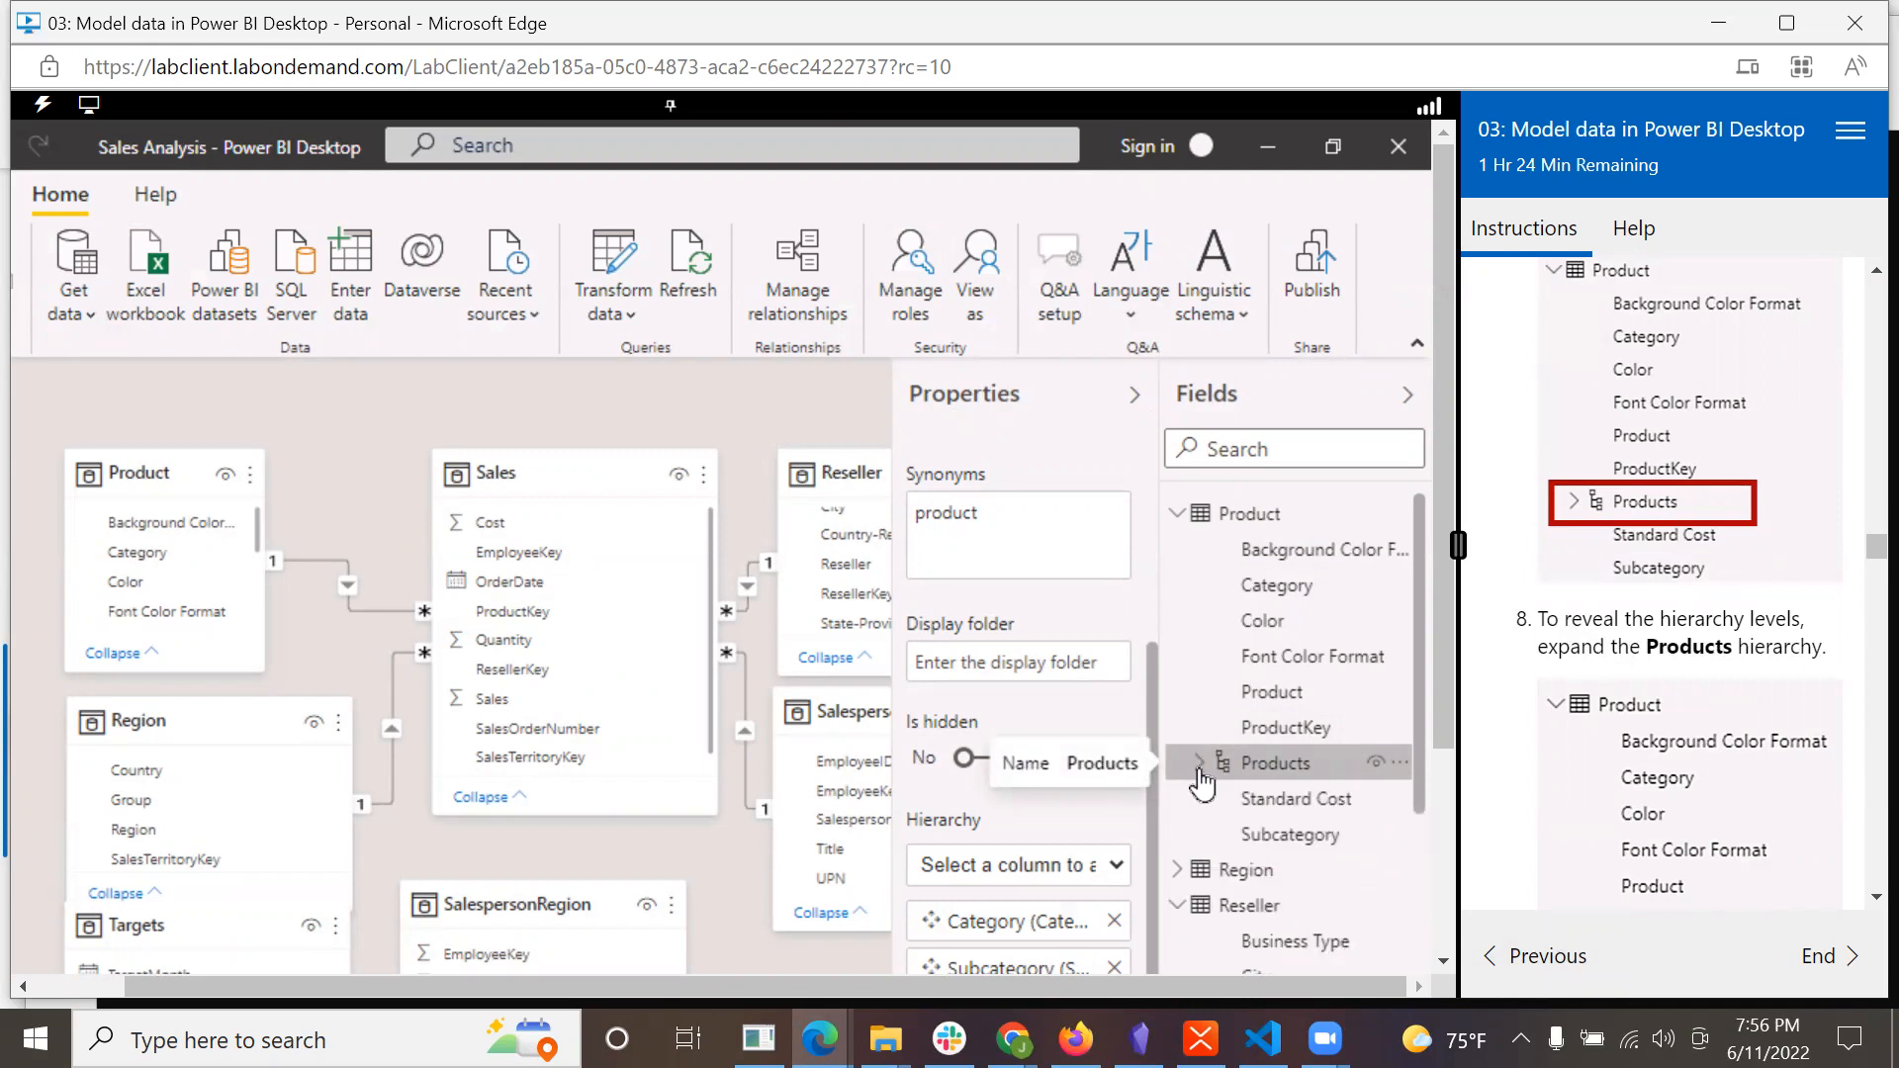
click(1200, 773)
Put the Product table's Background Color Format and Font Color Format columns together into a display folder named Formatting.
scroll(1767, 811, down, 2)
scroll(1767, 807, down, 4)
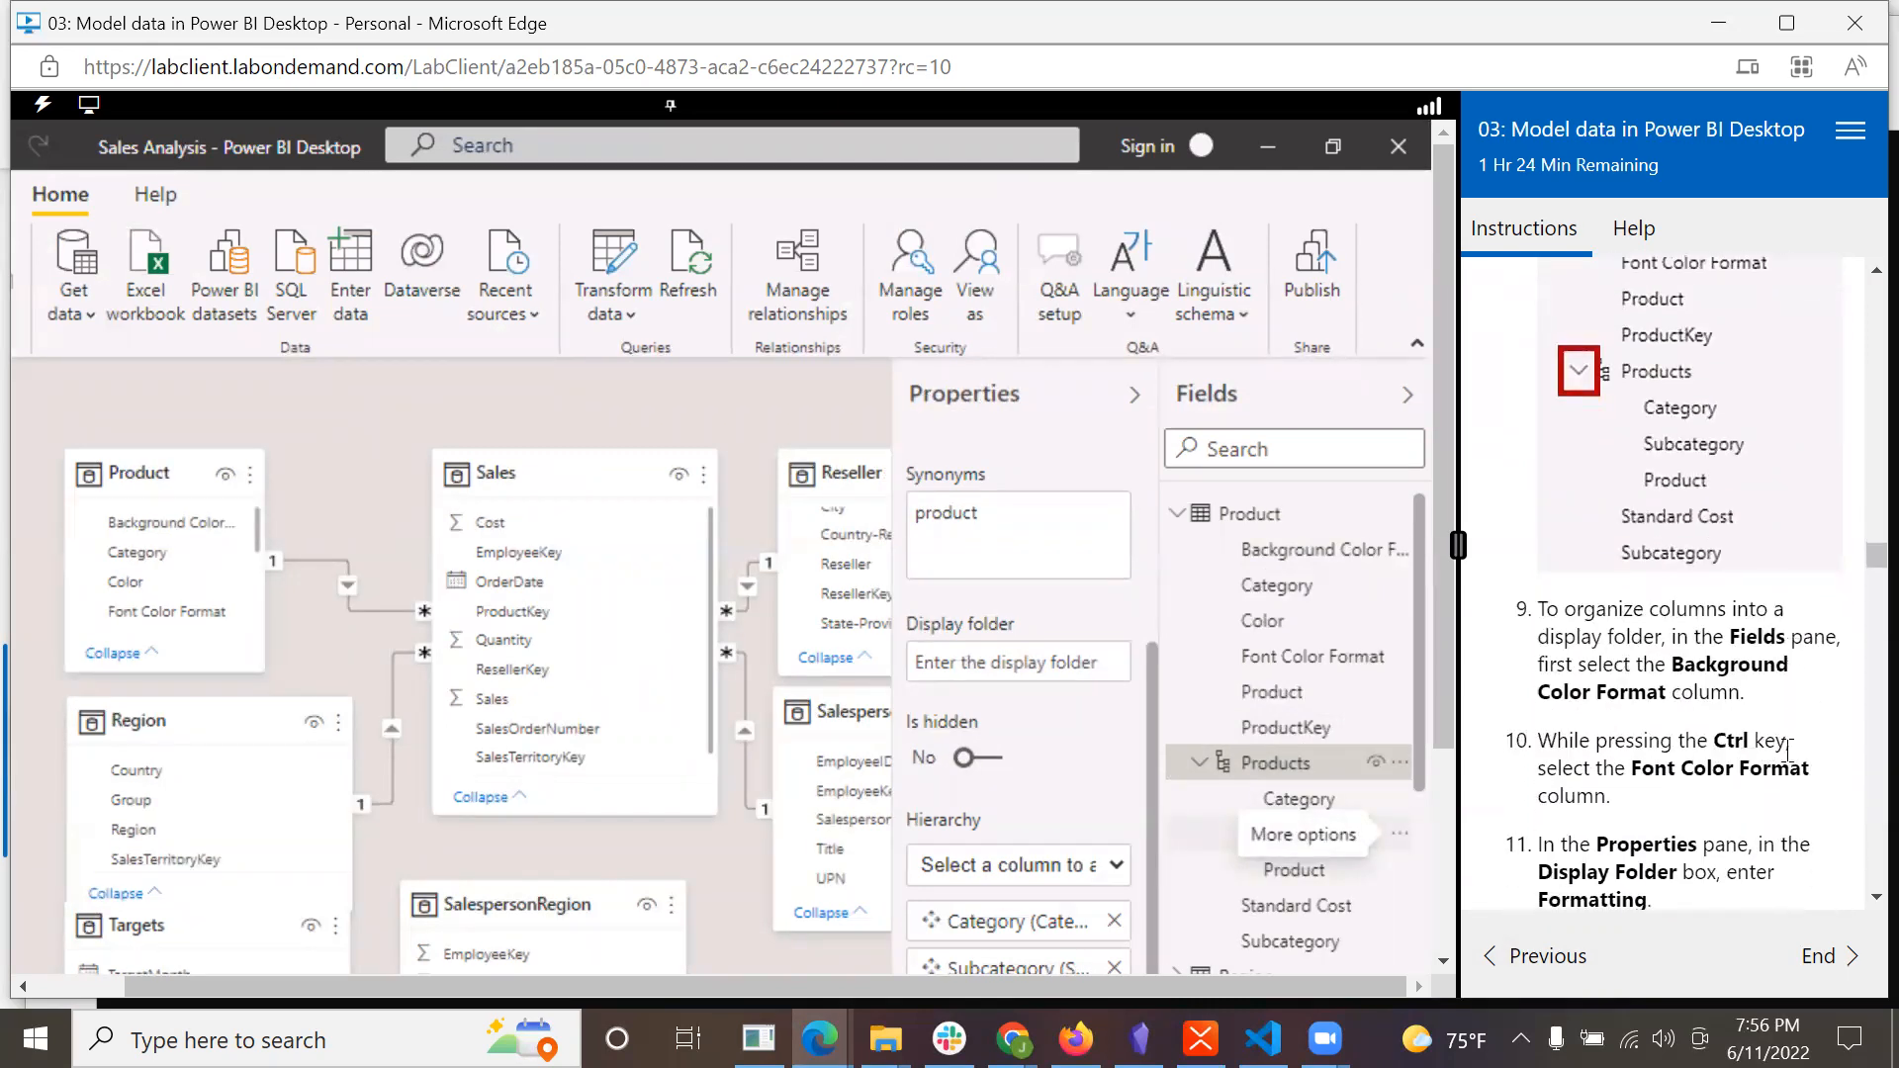
click(1320, 567)
scroll(1662, 799, down, 1)
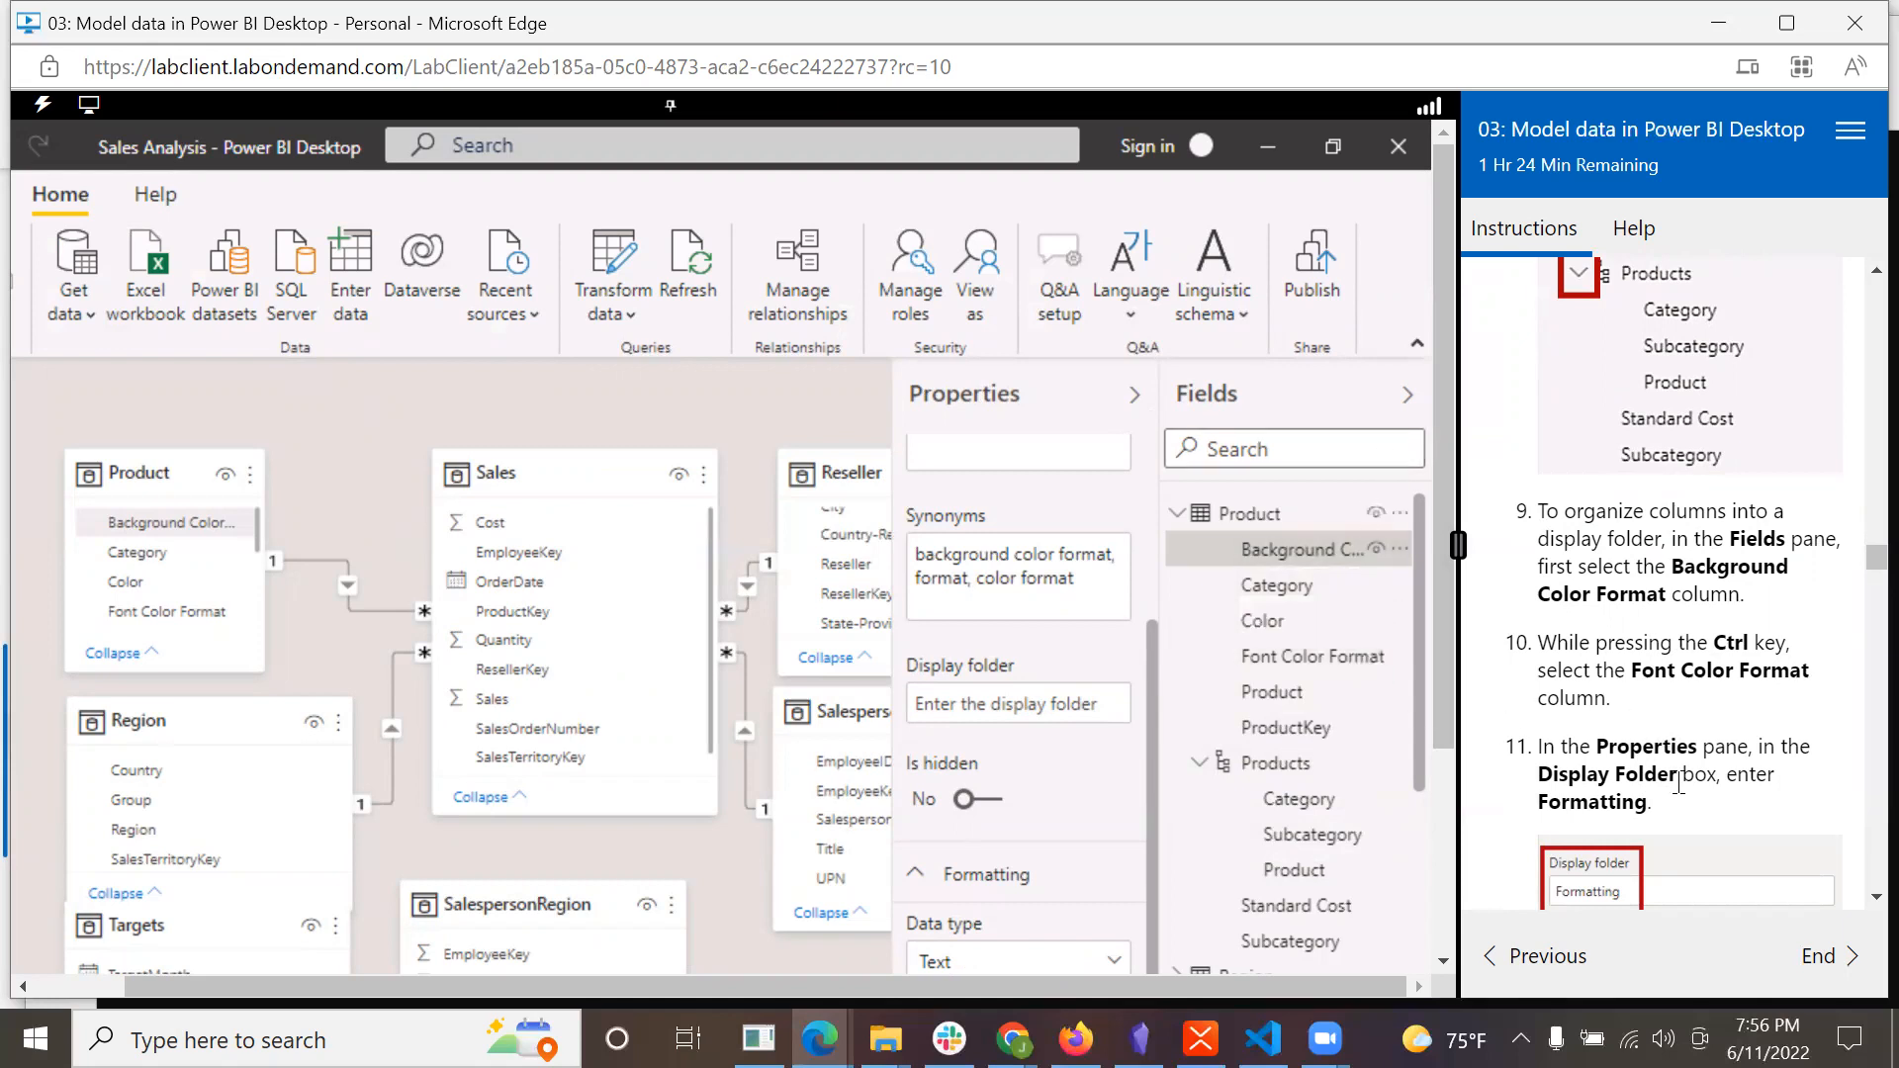
ctrl+click(1304, 657)
scroll(1765, 791, down, 2)
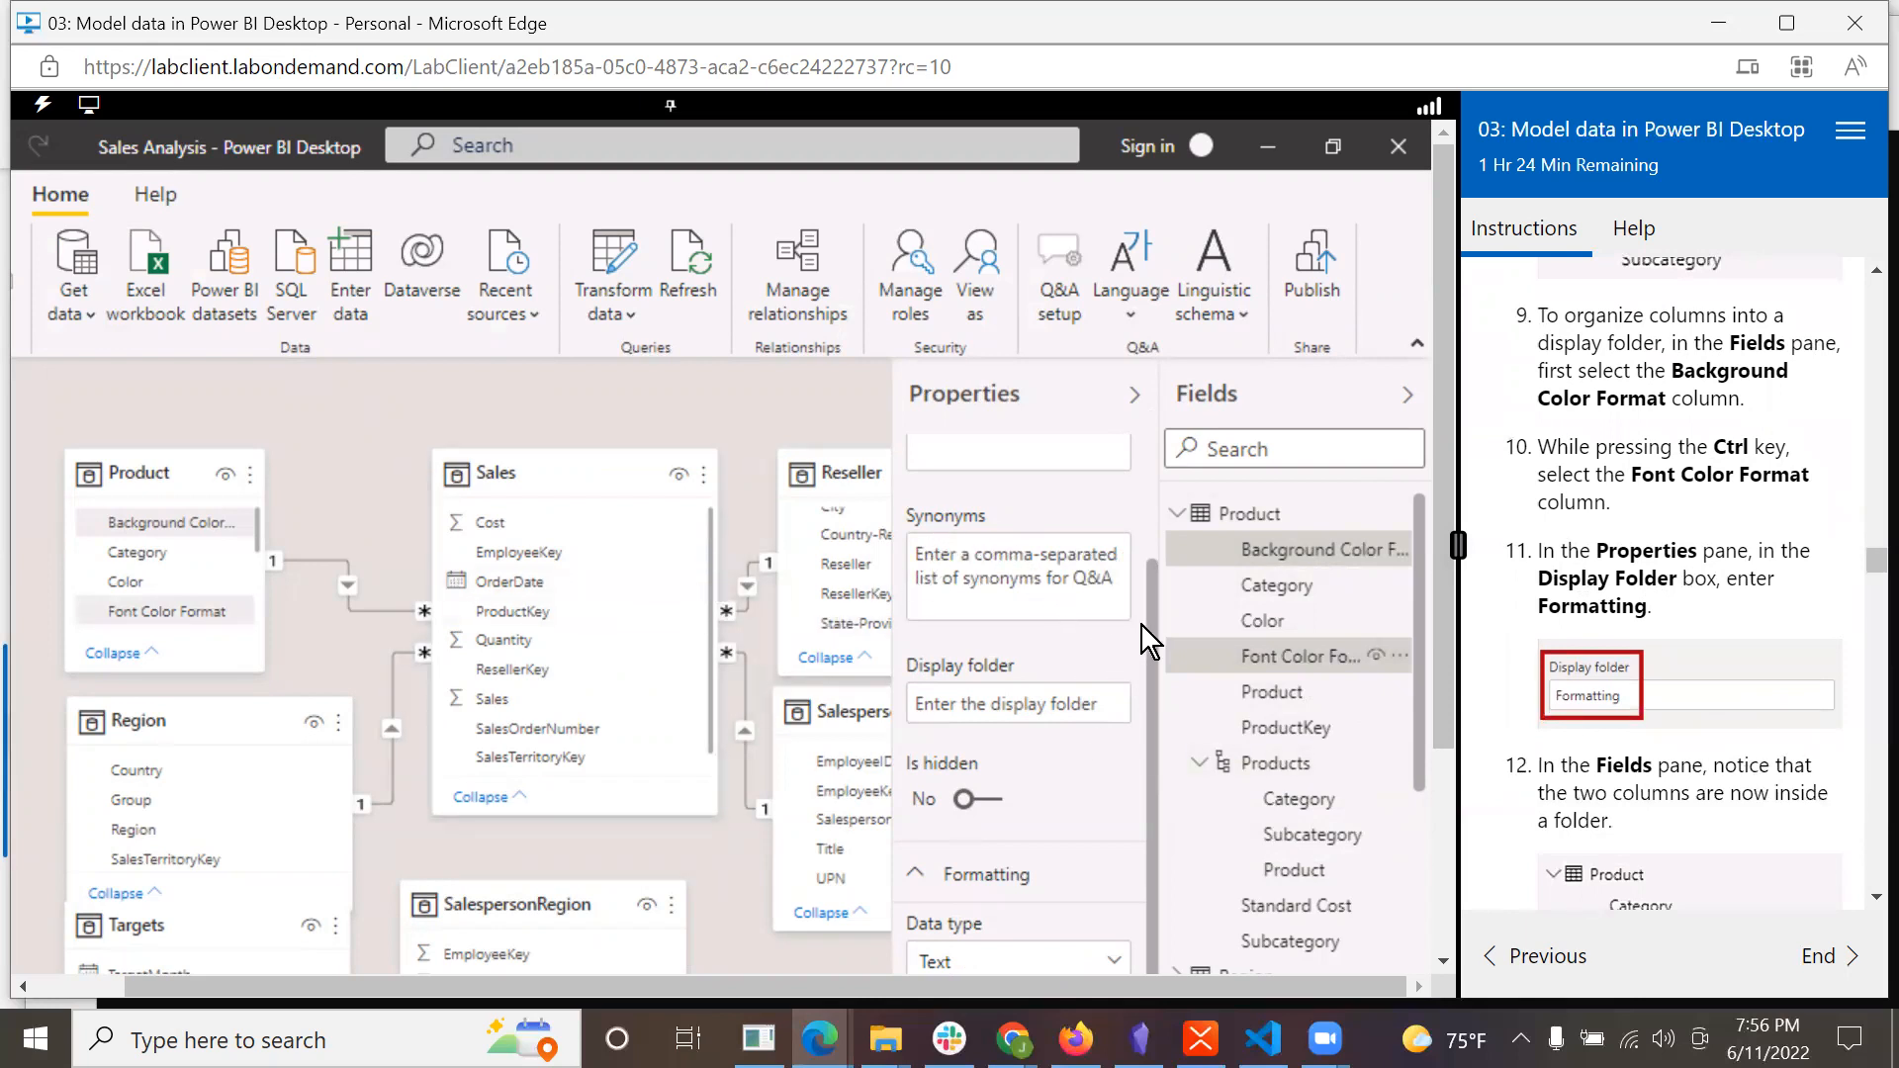
click(1101, 707)
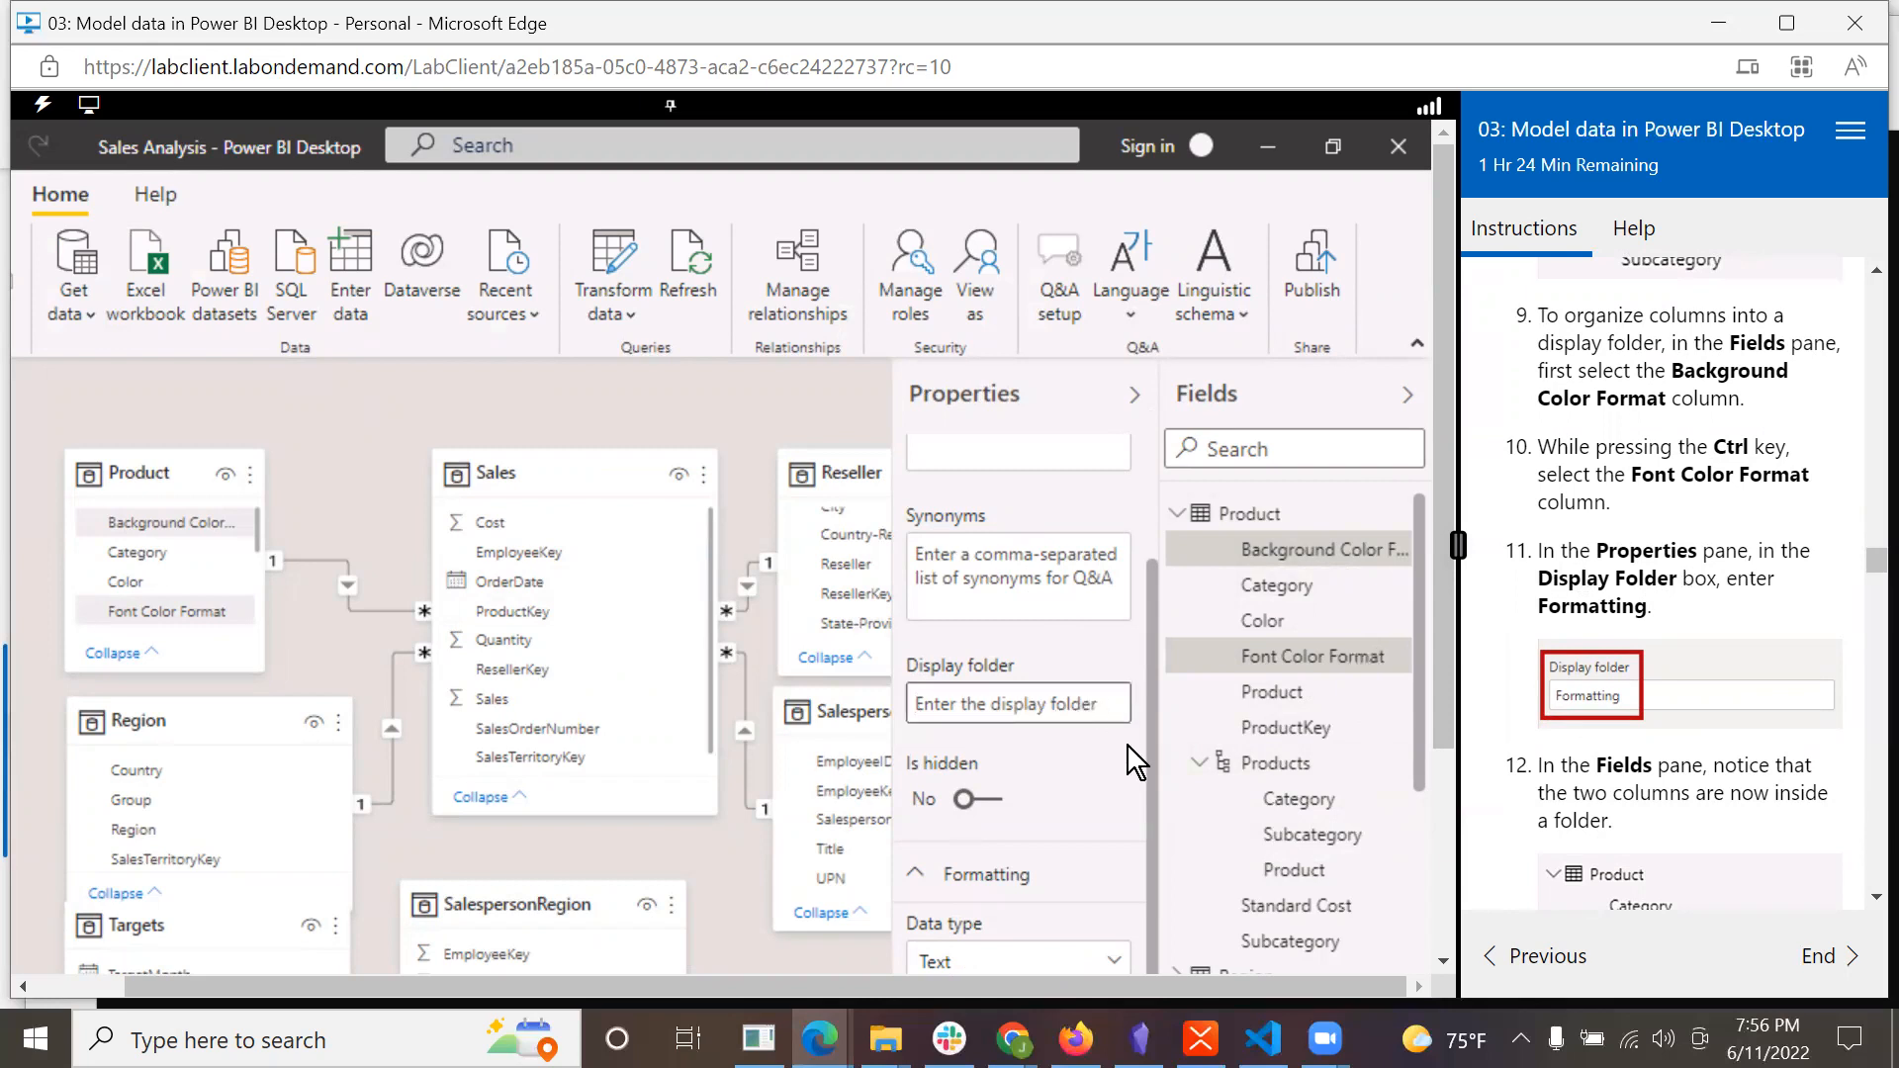
text(F)
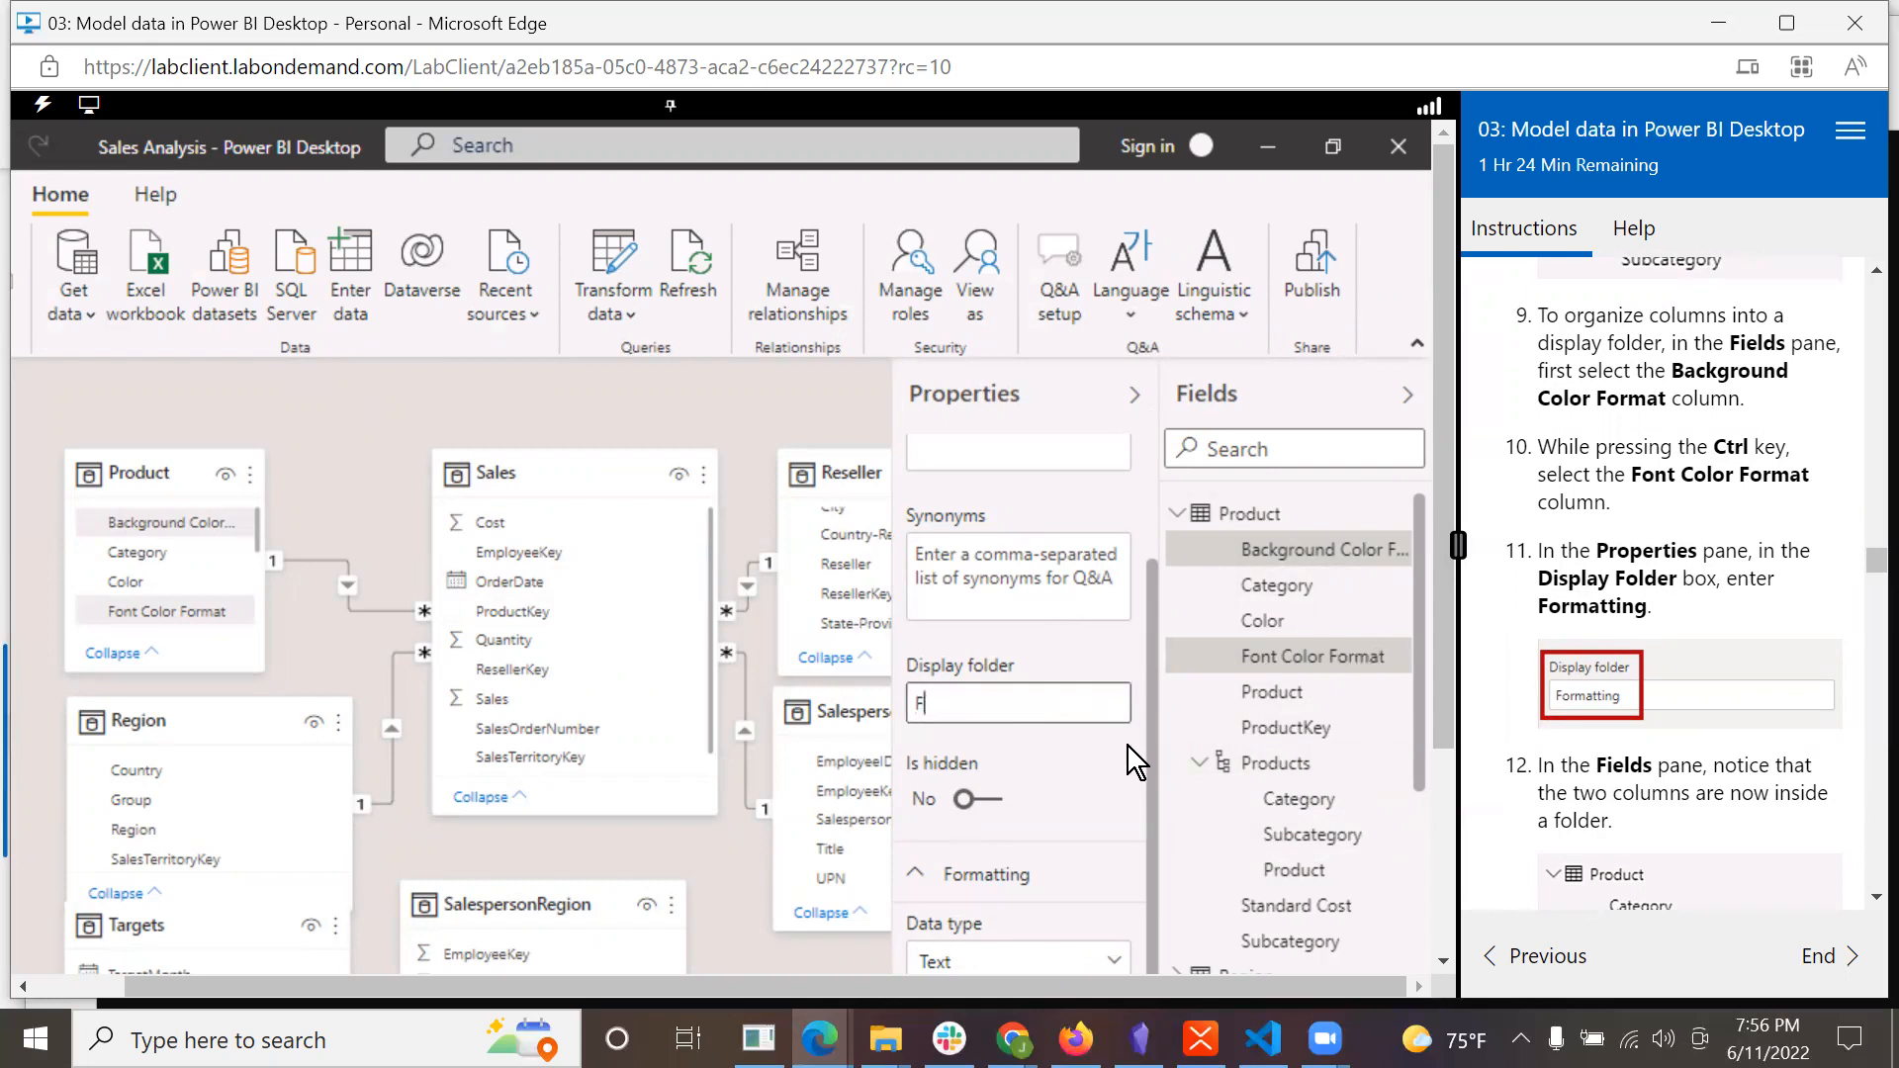
text(ormatting)
scroll(1763, 817, down, 2)
scroll(1763, 817, down, 3)
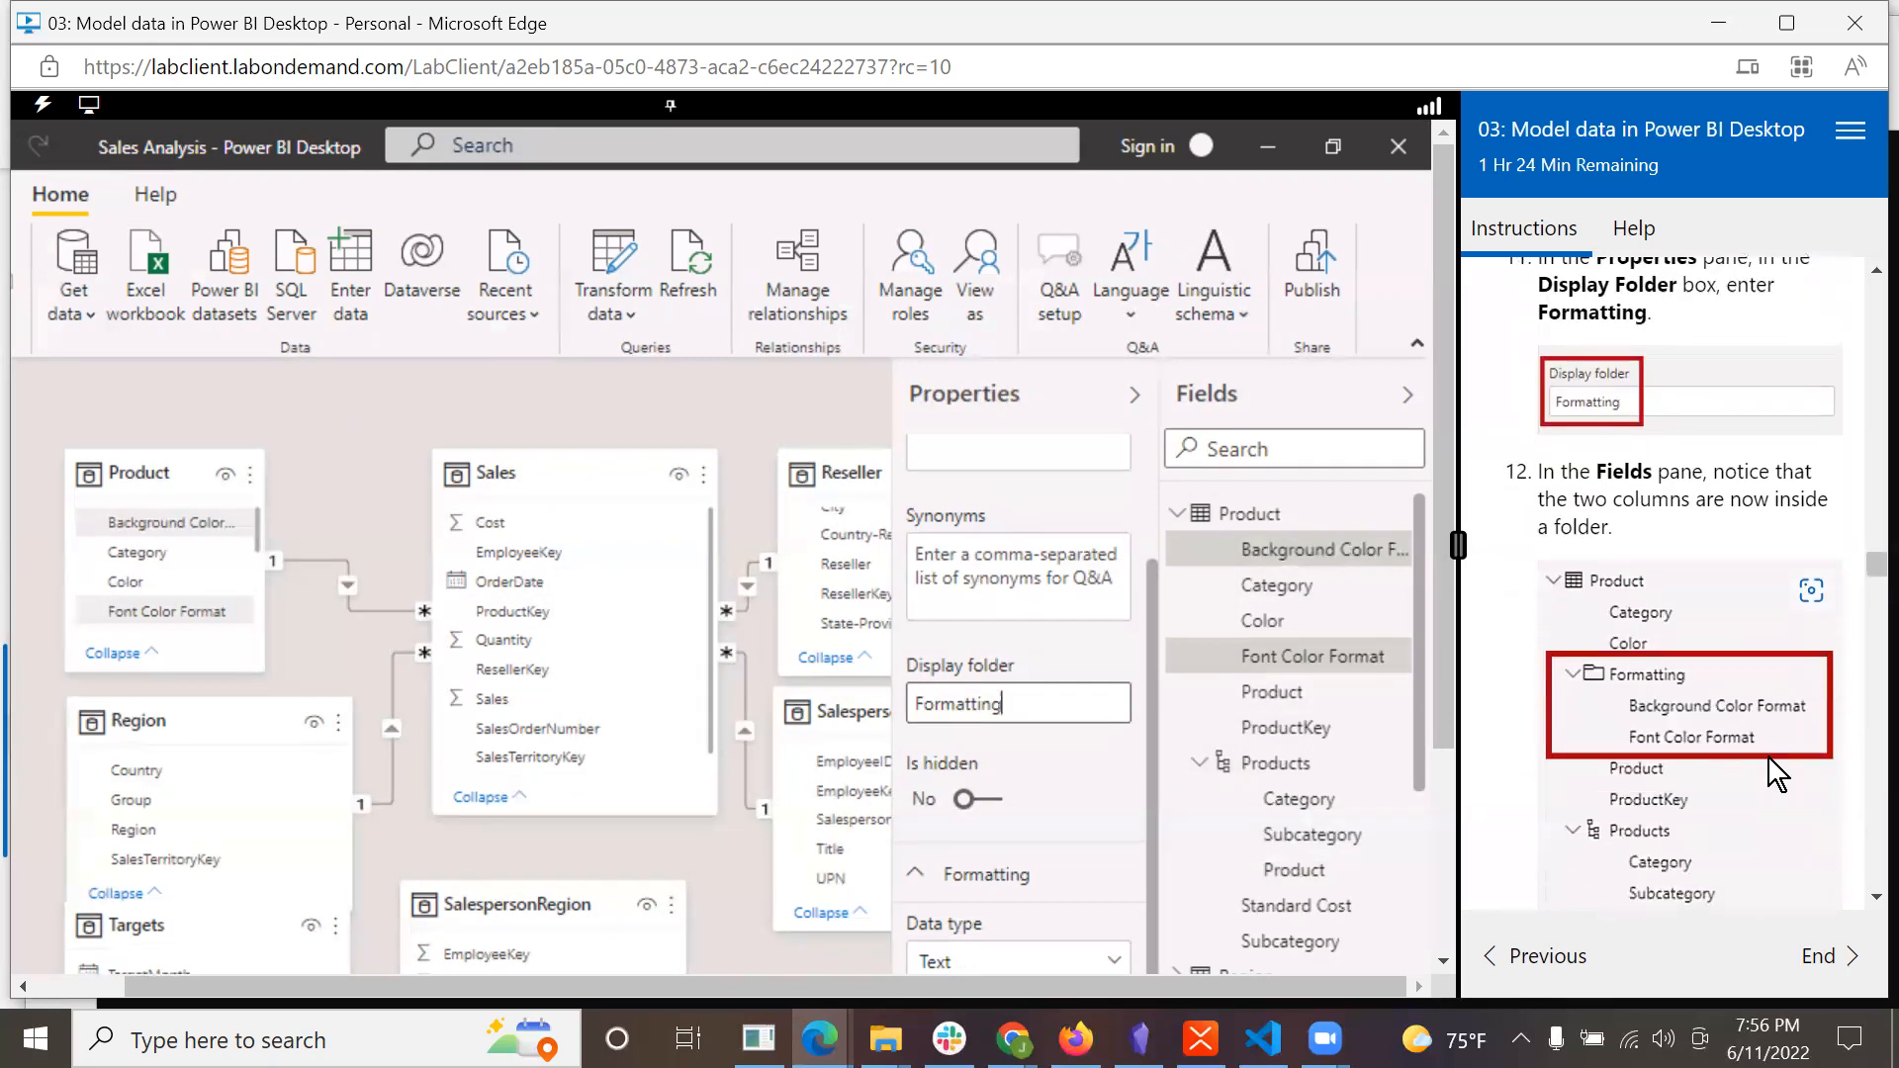
scroll(1772, 698, down, 1)
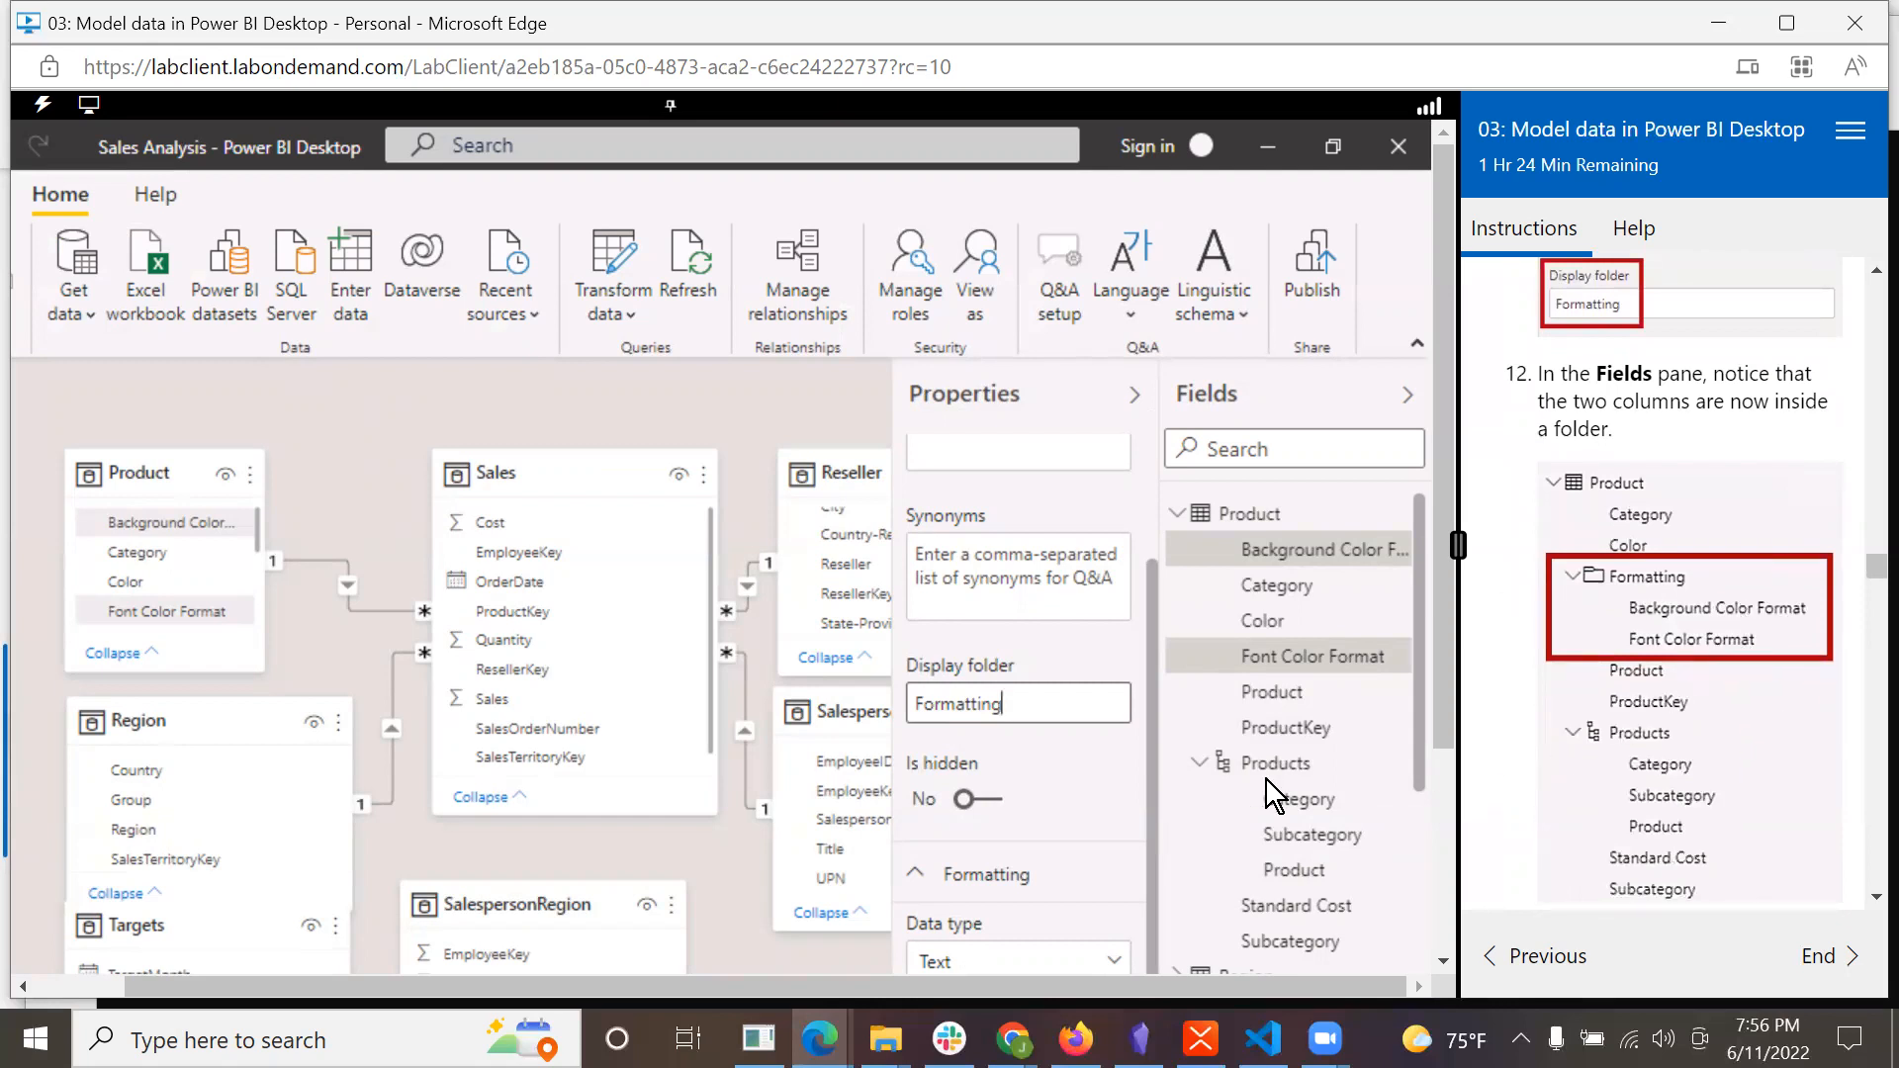
key(Return)
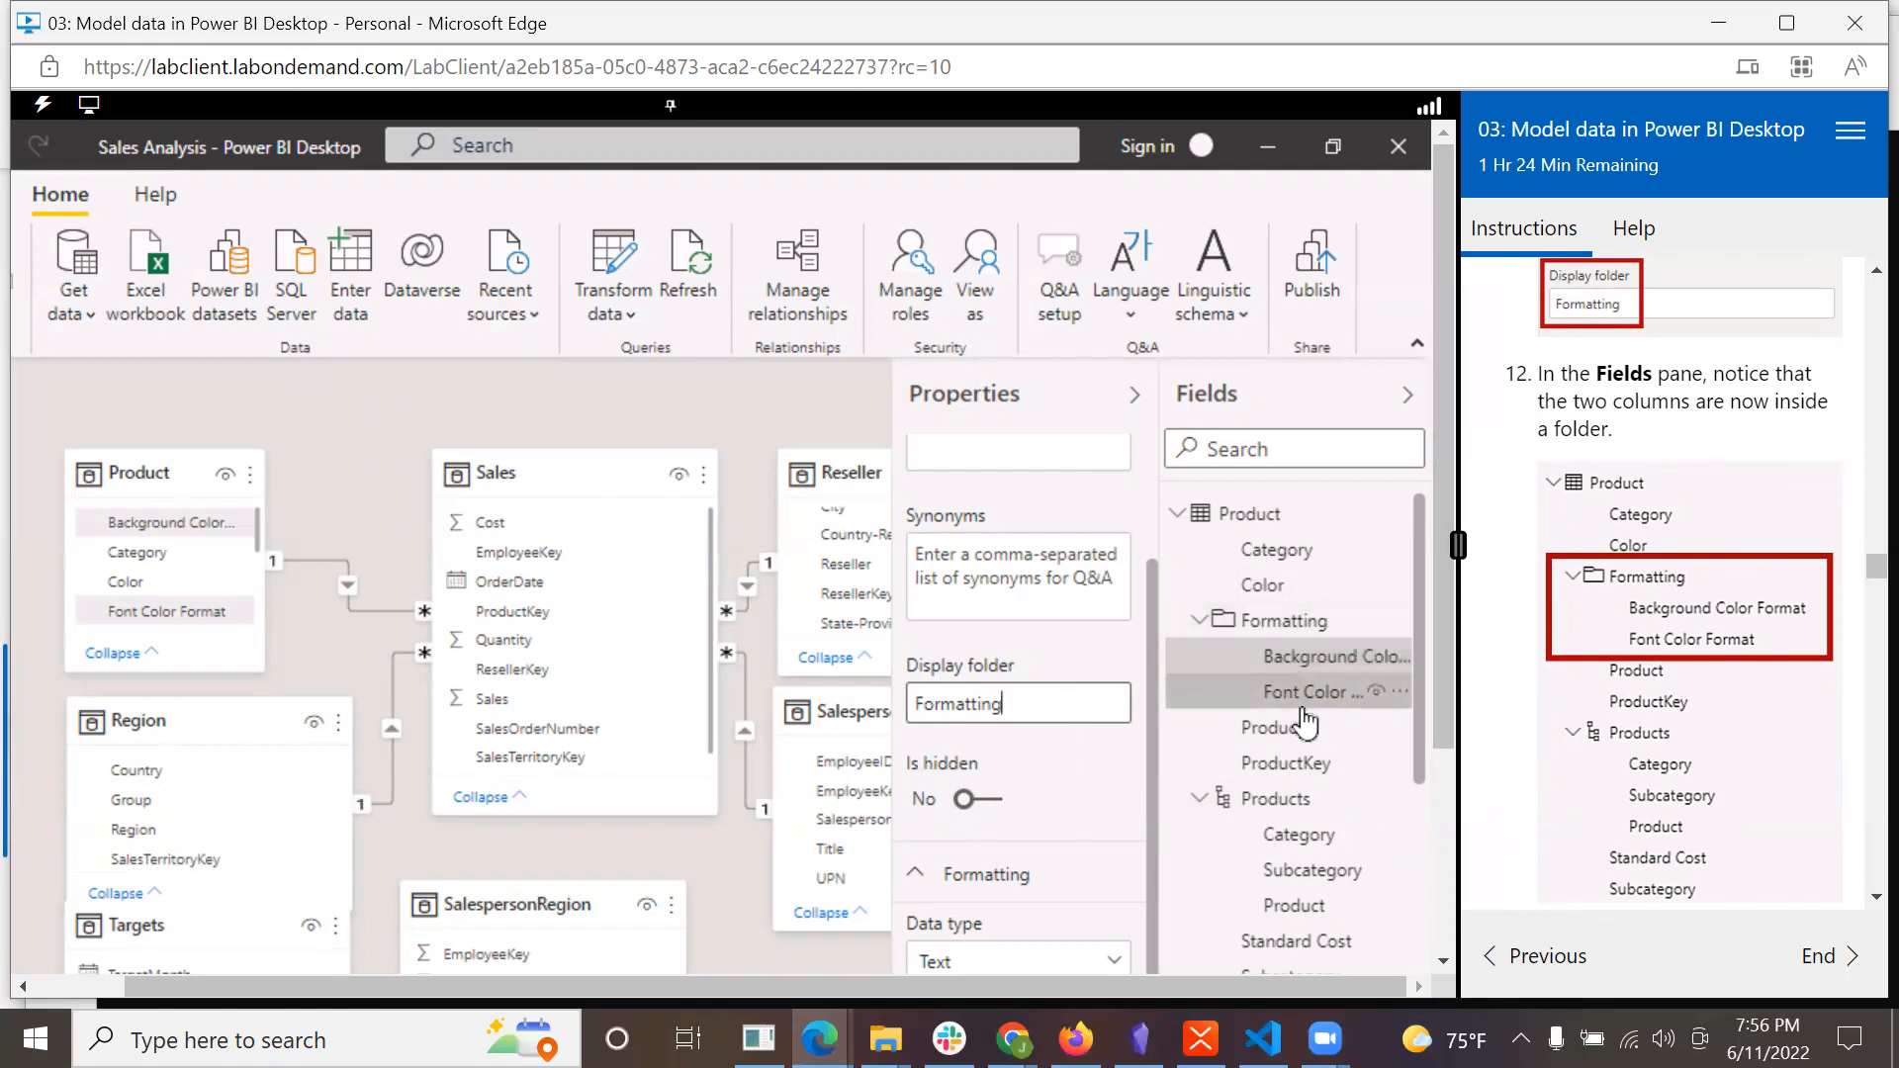
Read the instructions for configuring the Region table and expand that table in the field list to show its columns.
scroll(1684, 799, down, 1)
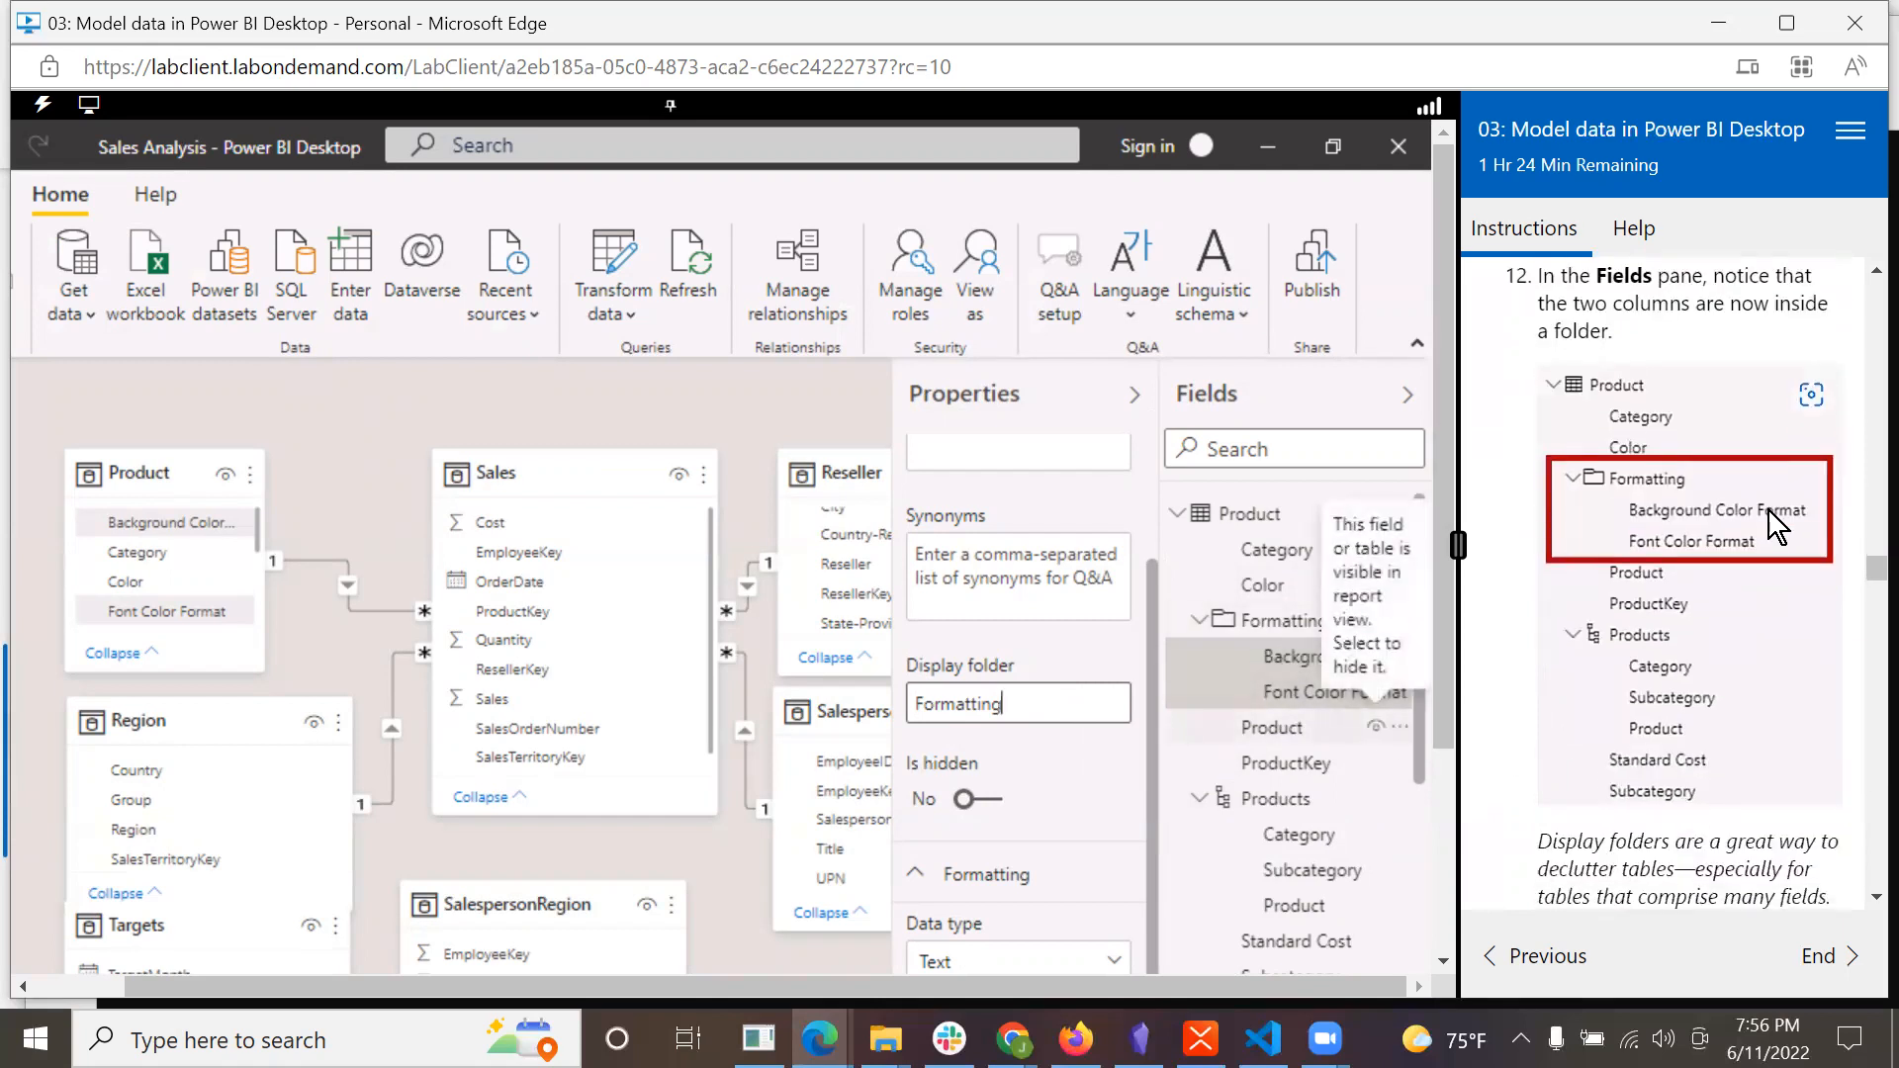
scroll(1740, 740, down, 3)
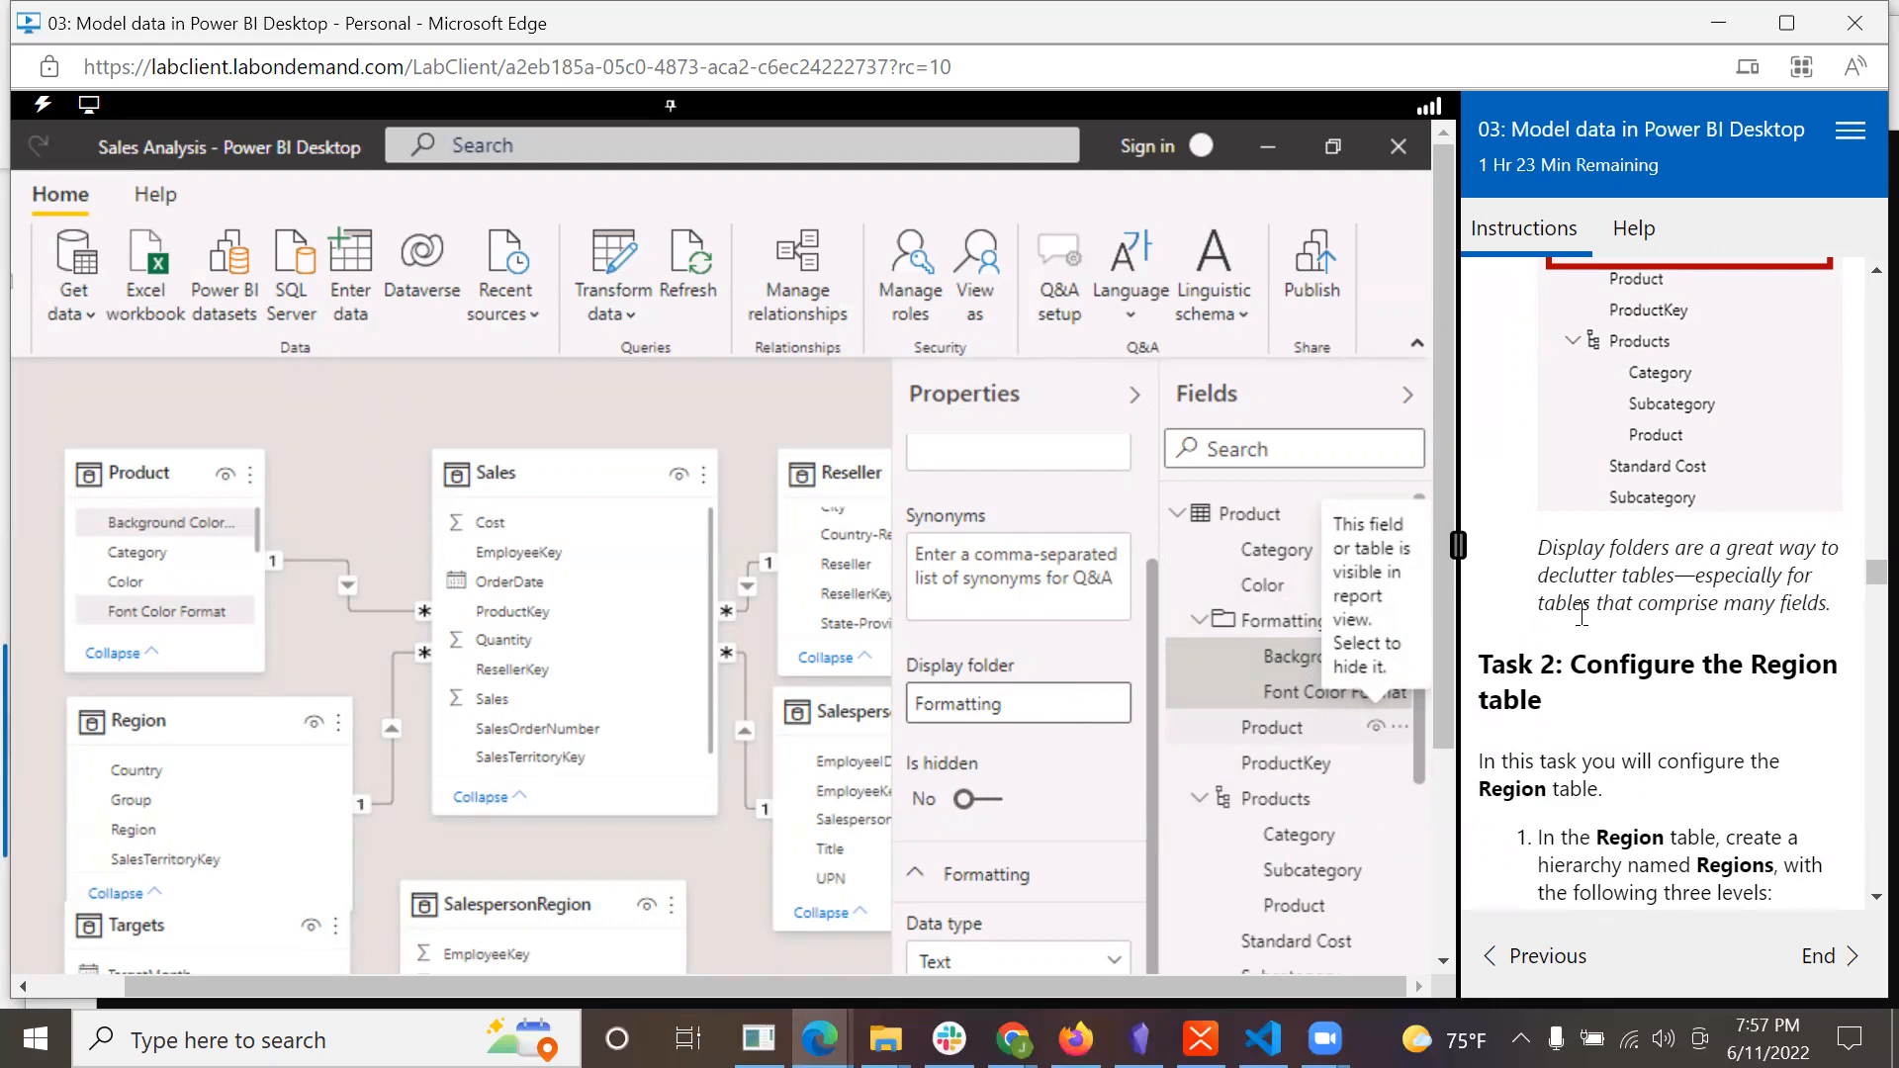
scroll(1793, 736, down, 1)
scroll(1793, 736, down, 3)
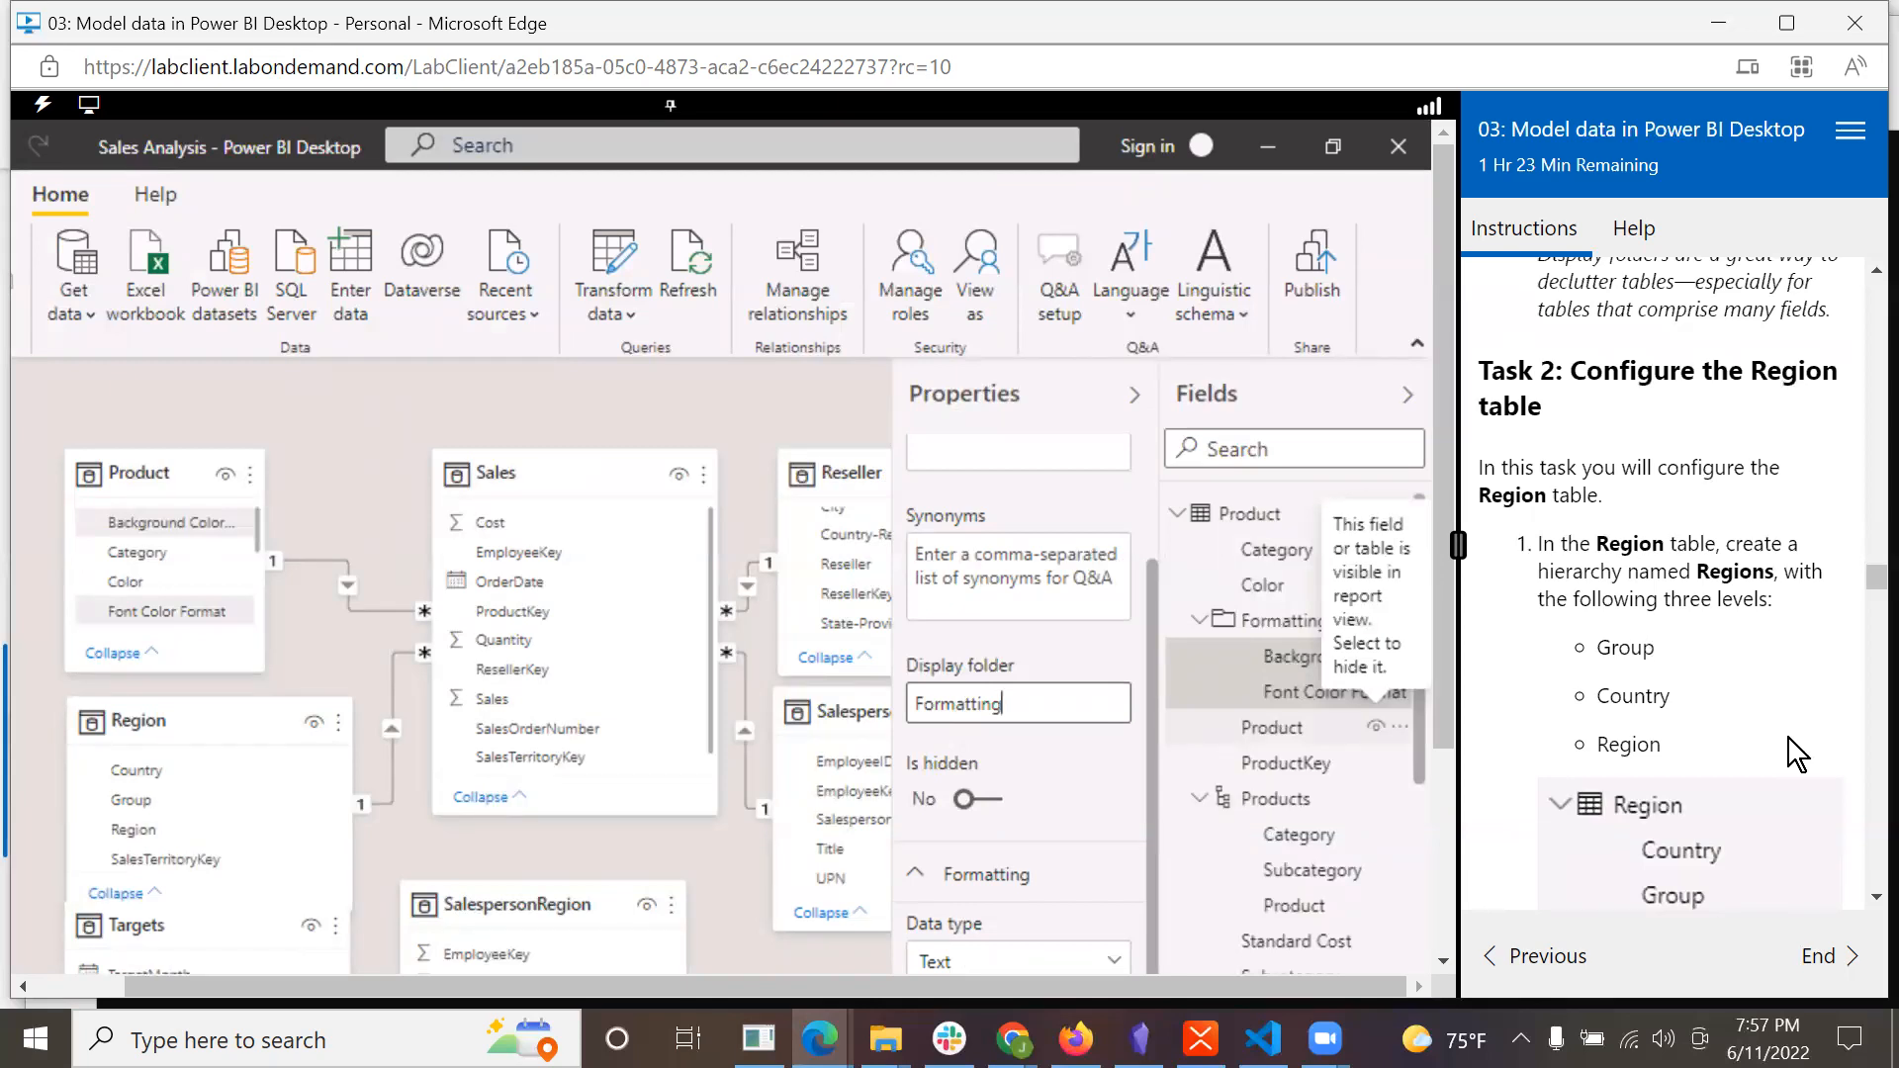
scroll(1789, 738, down, 1)
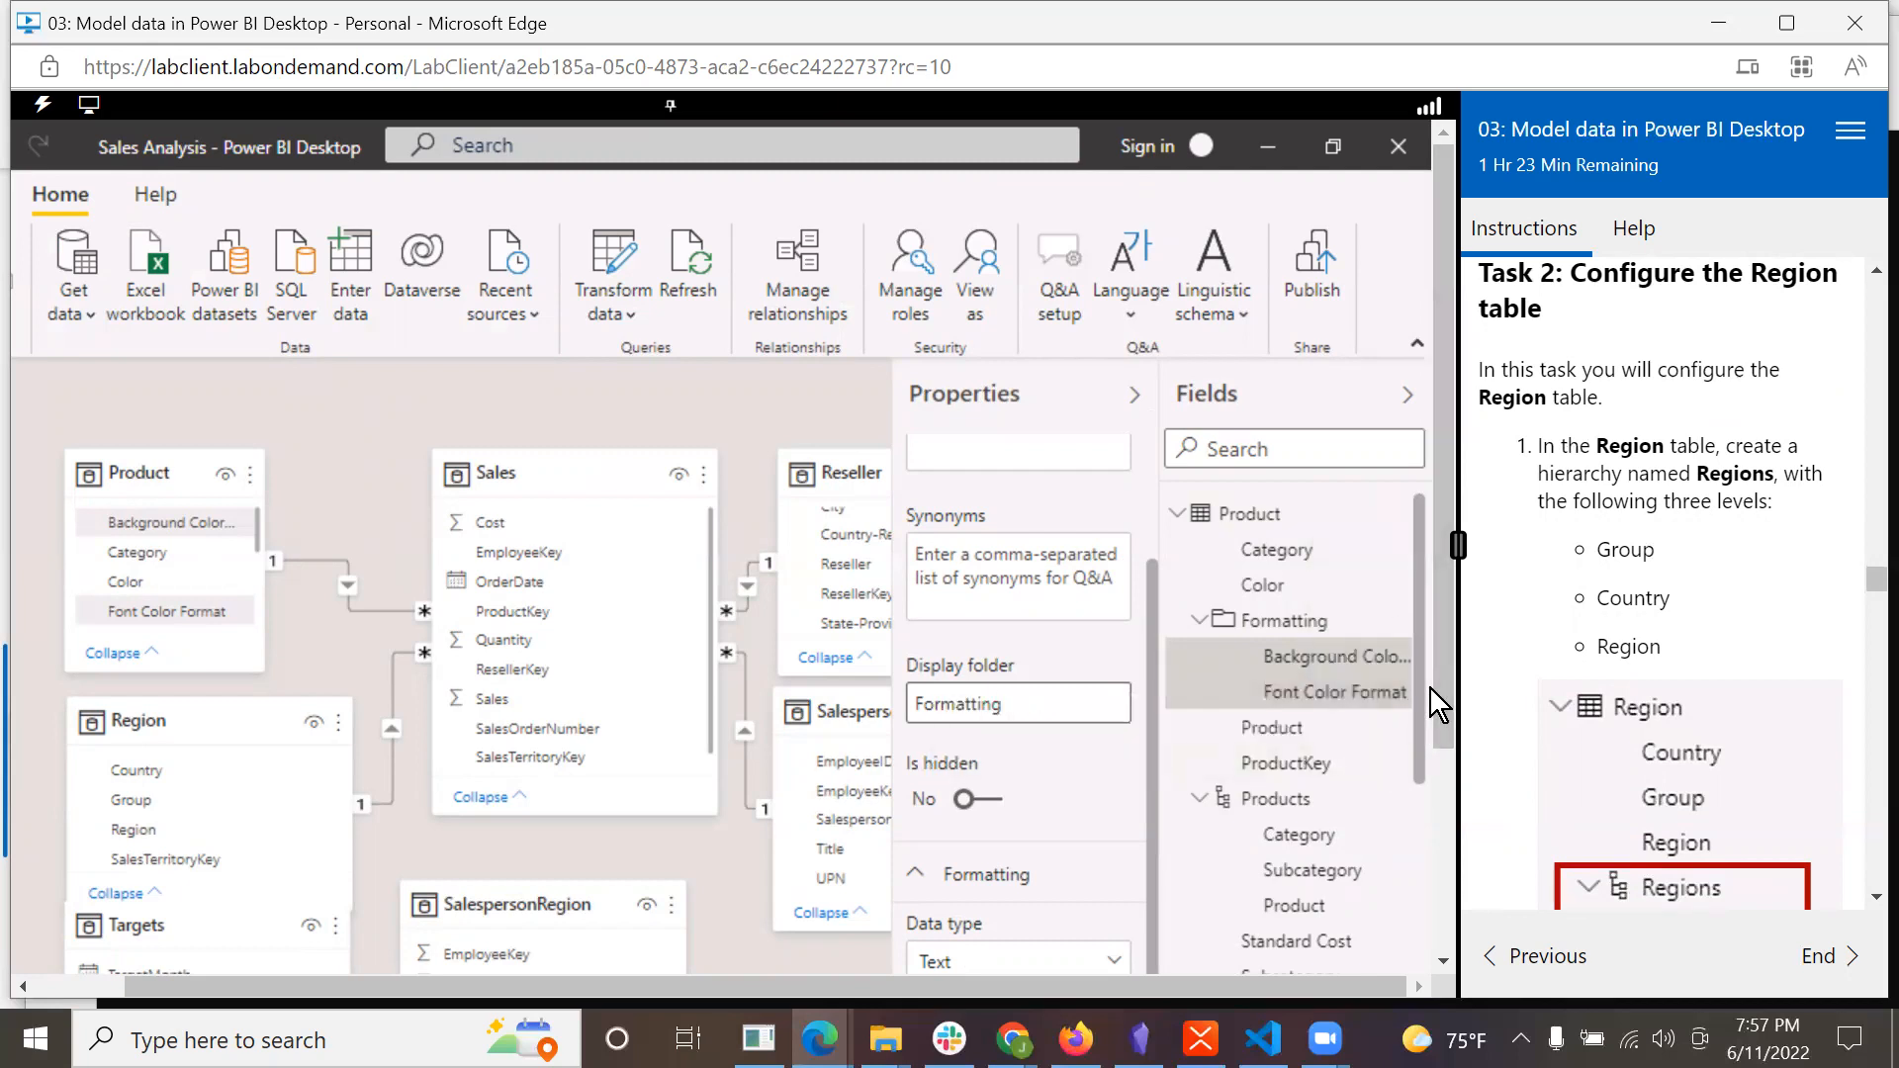
drag(1422, 685, 1445, 858)
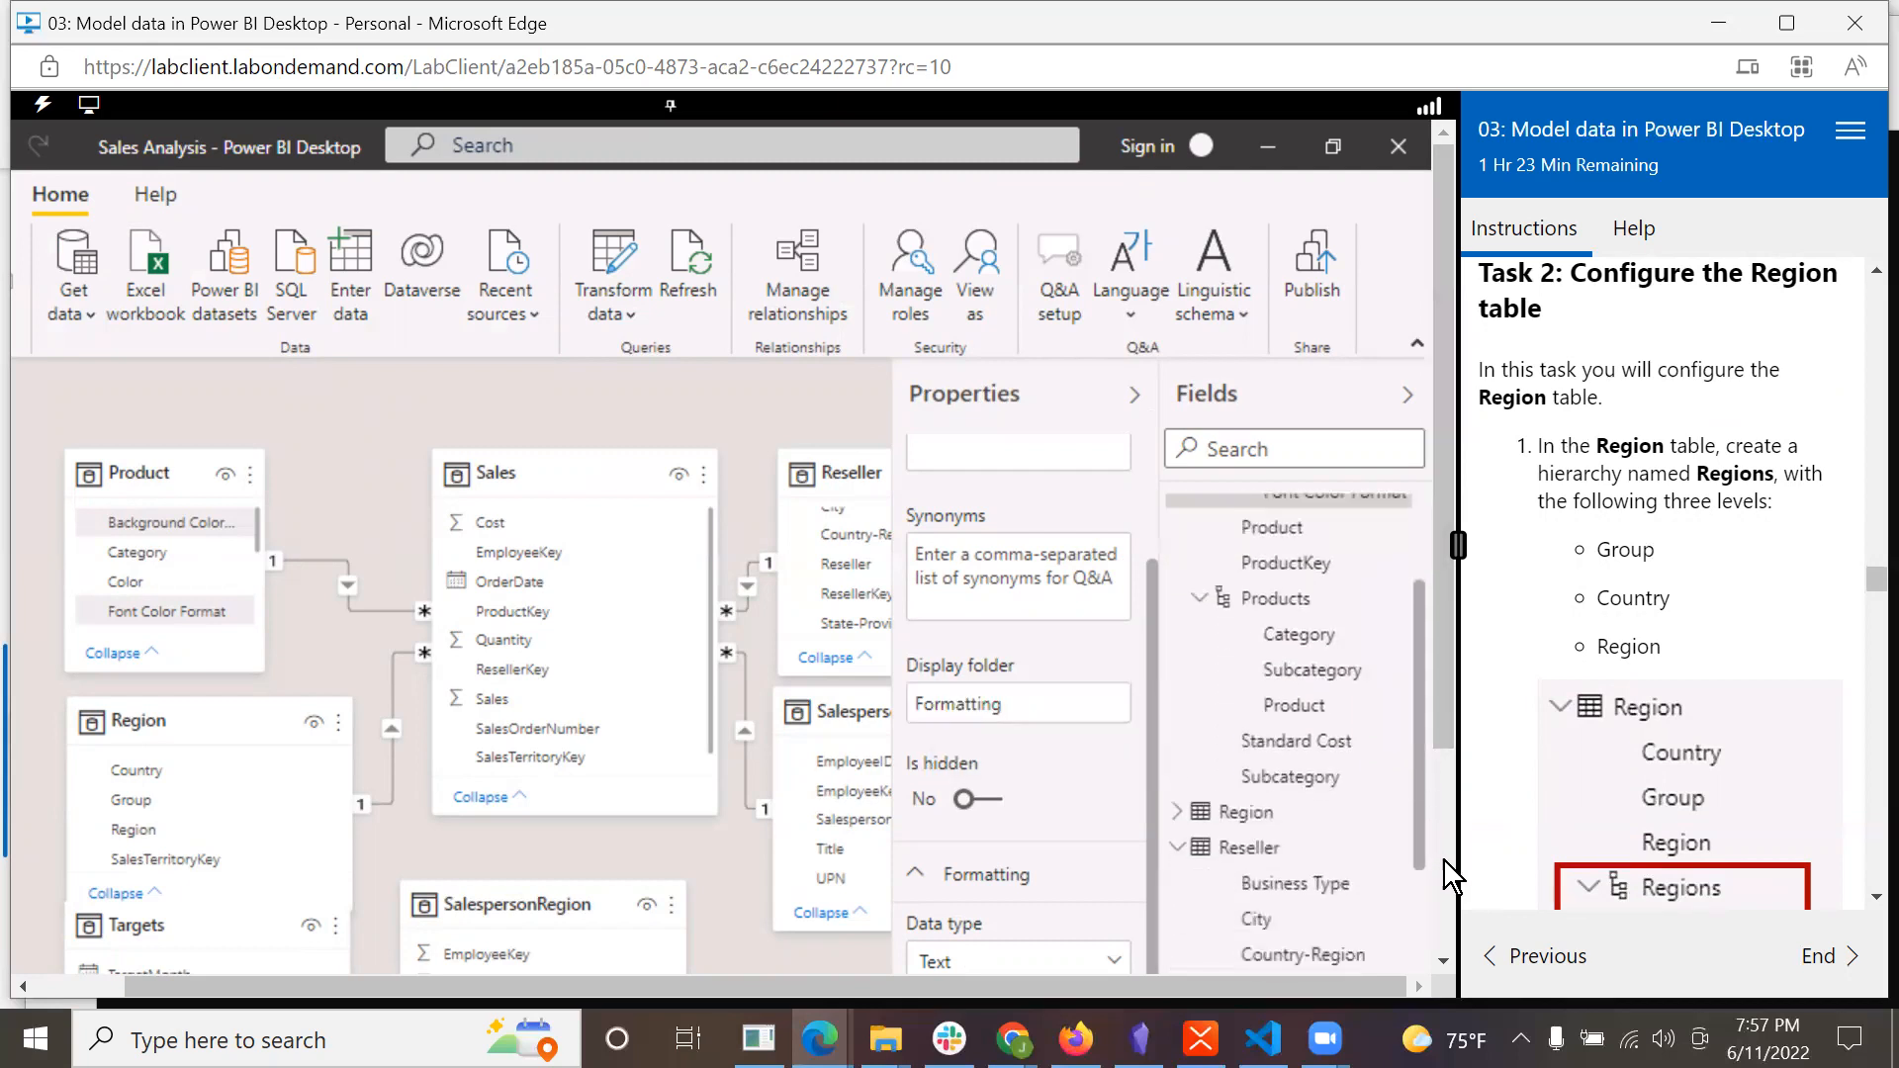
click(1178, 812)
drag(1421, 720, 1430, 845)
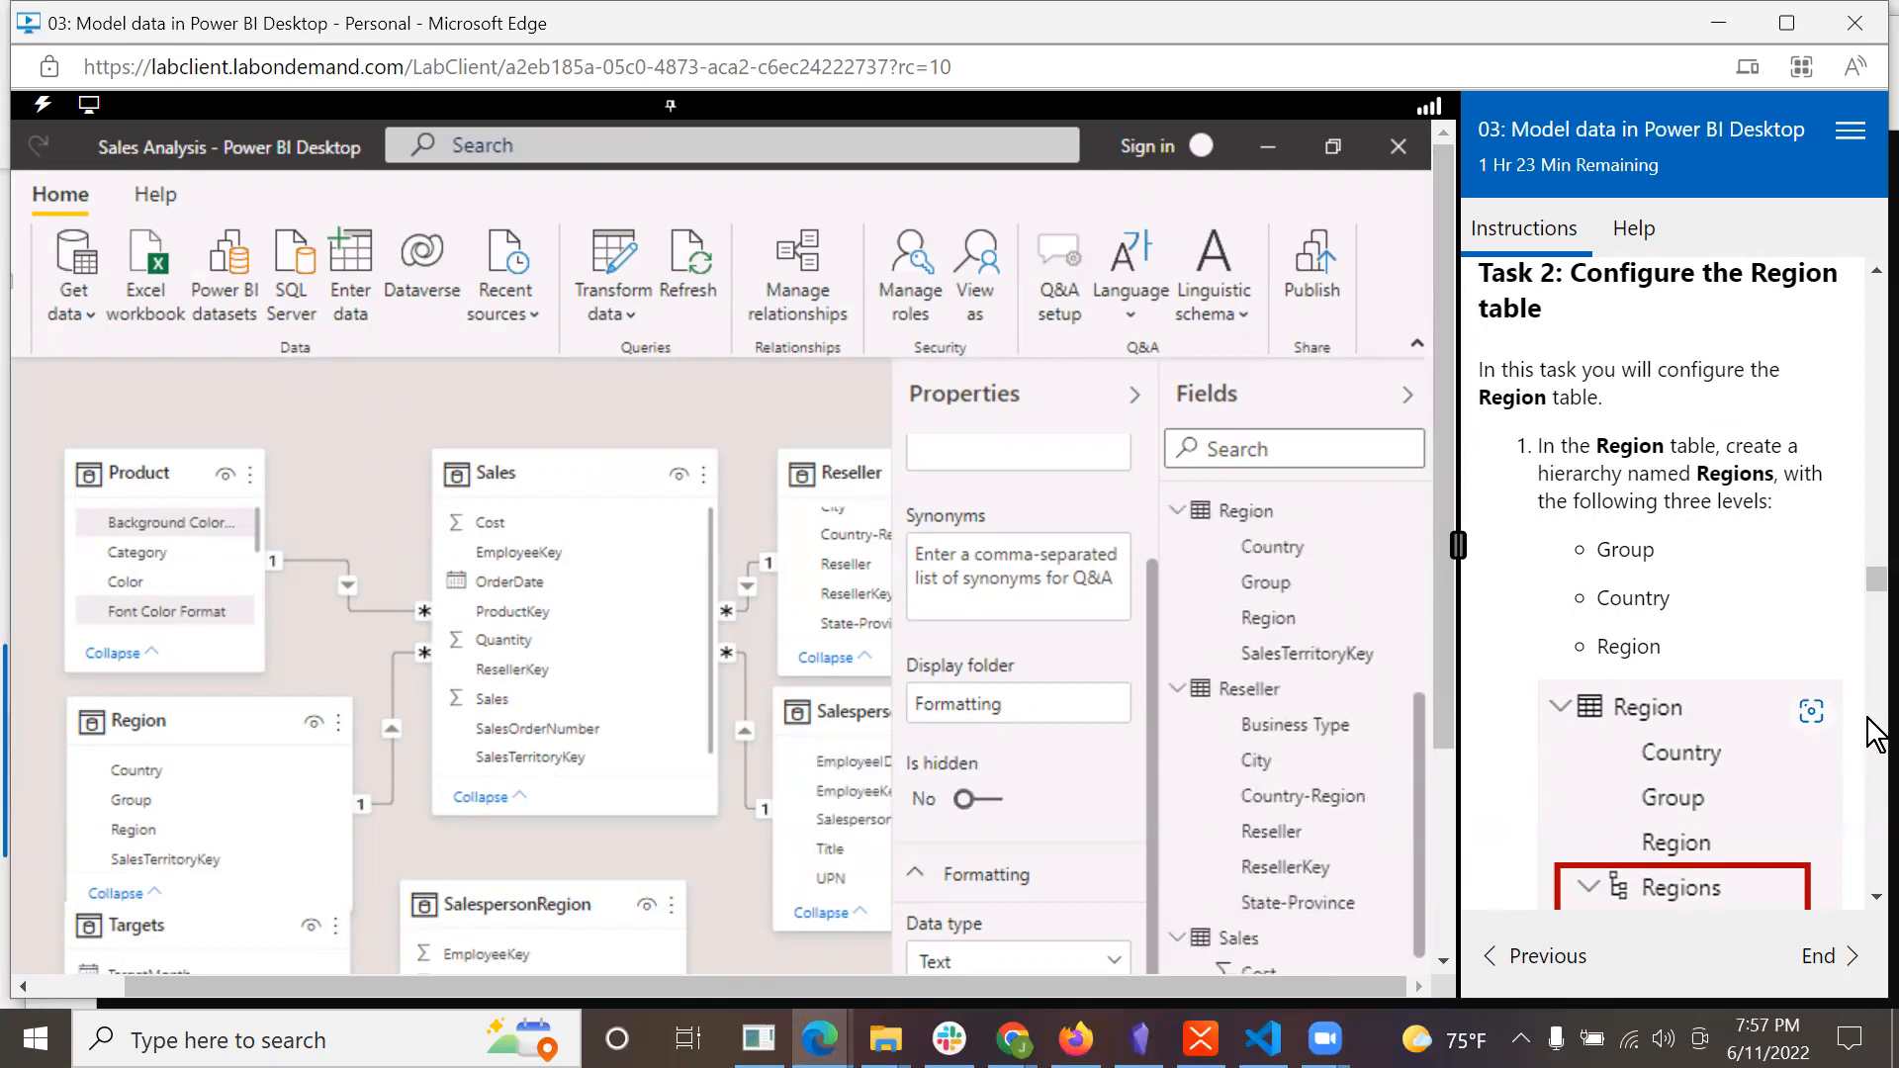
Check the required Regions levels in the instructions and create a hierarchy from the Region table's Group column.
click(1876, 897)
click(1875, 897)
click(1876, 897)
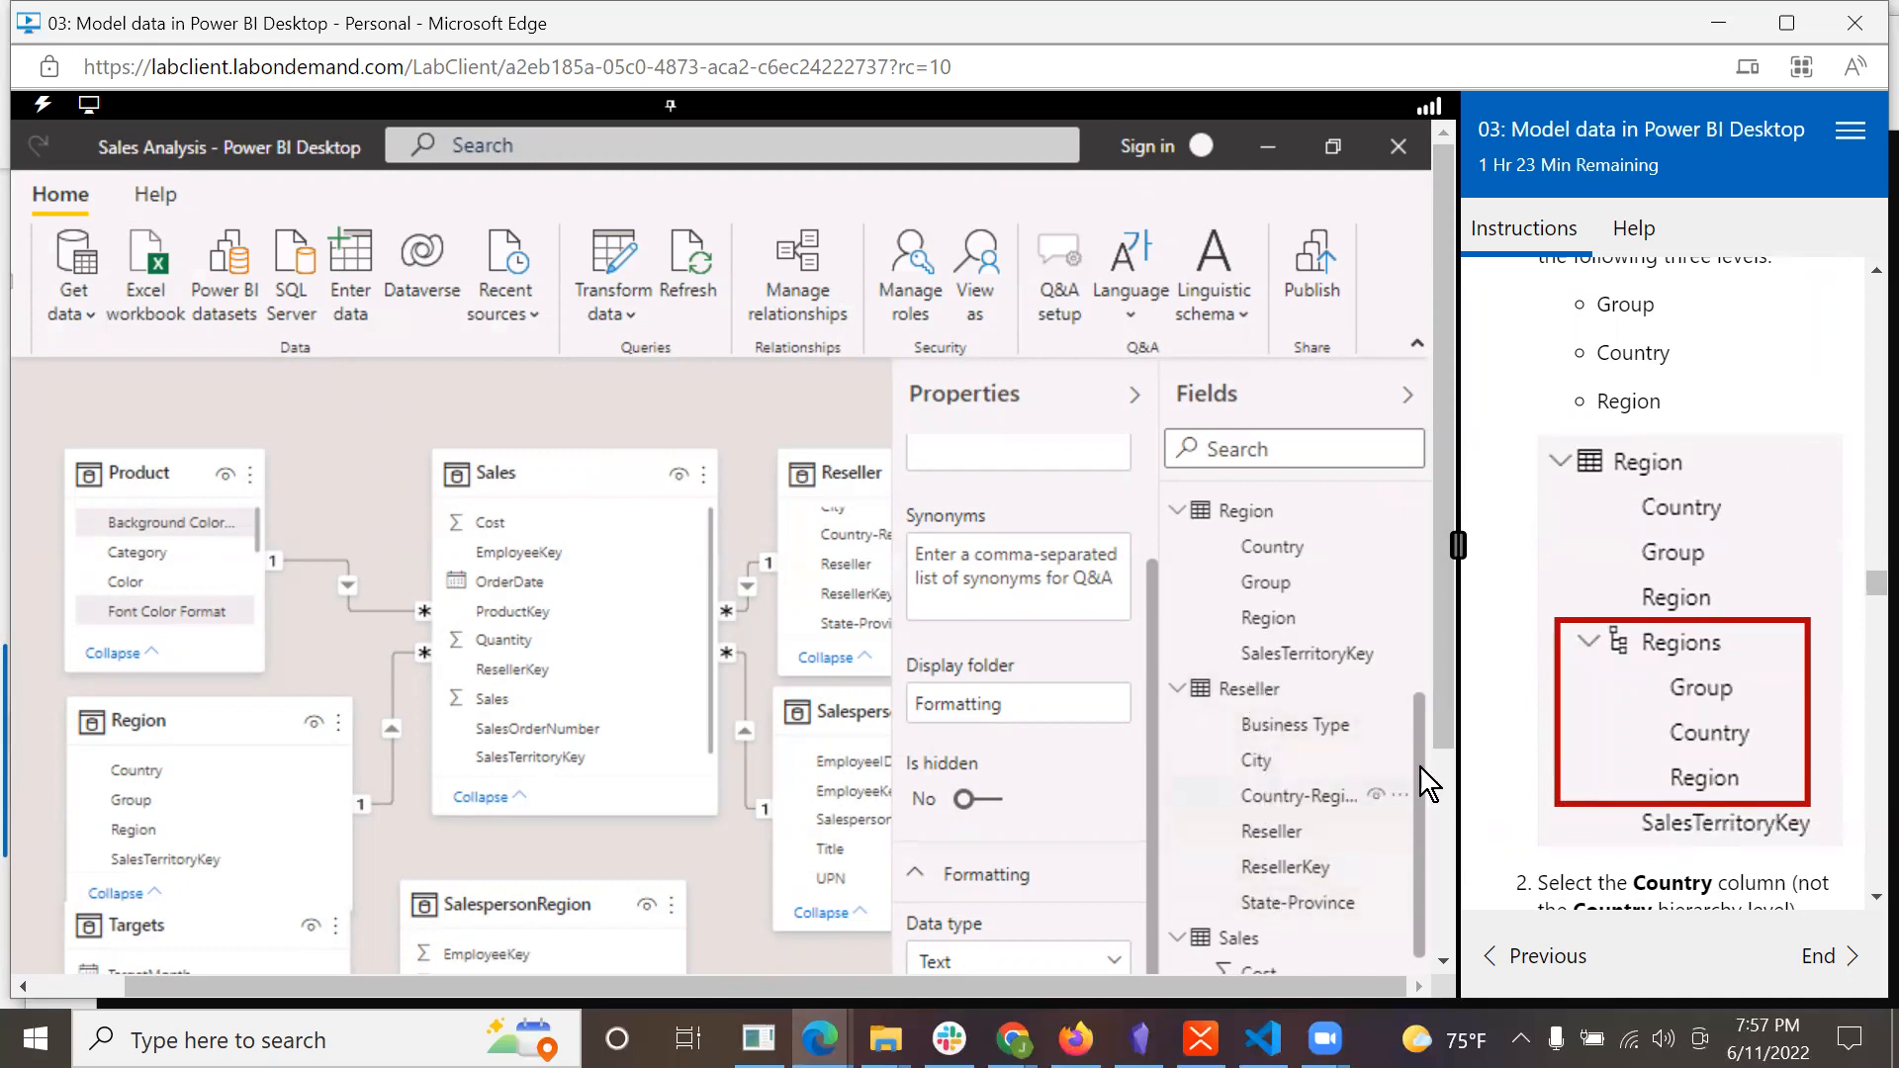
drag(1444, 726, 1451, 763)
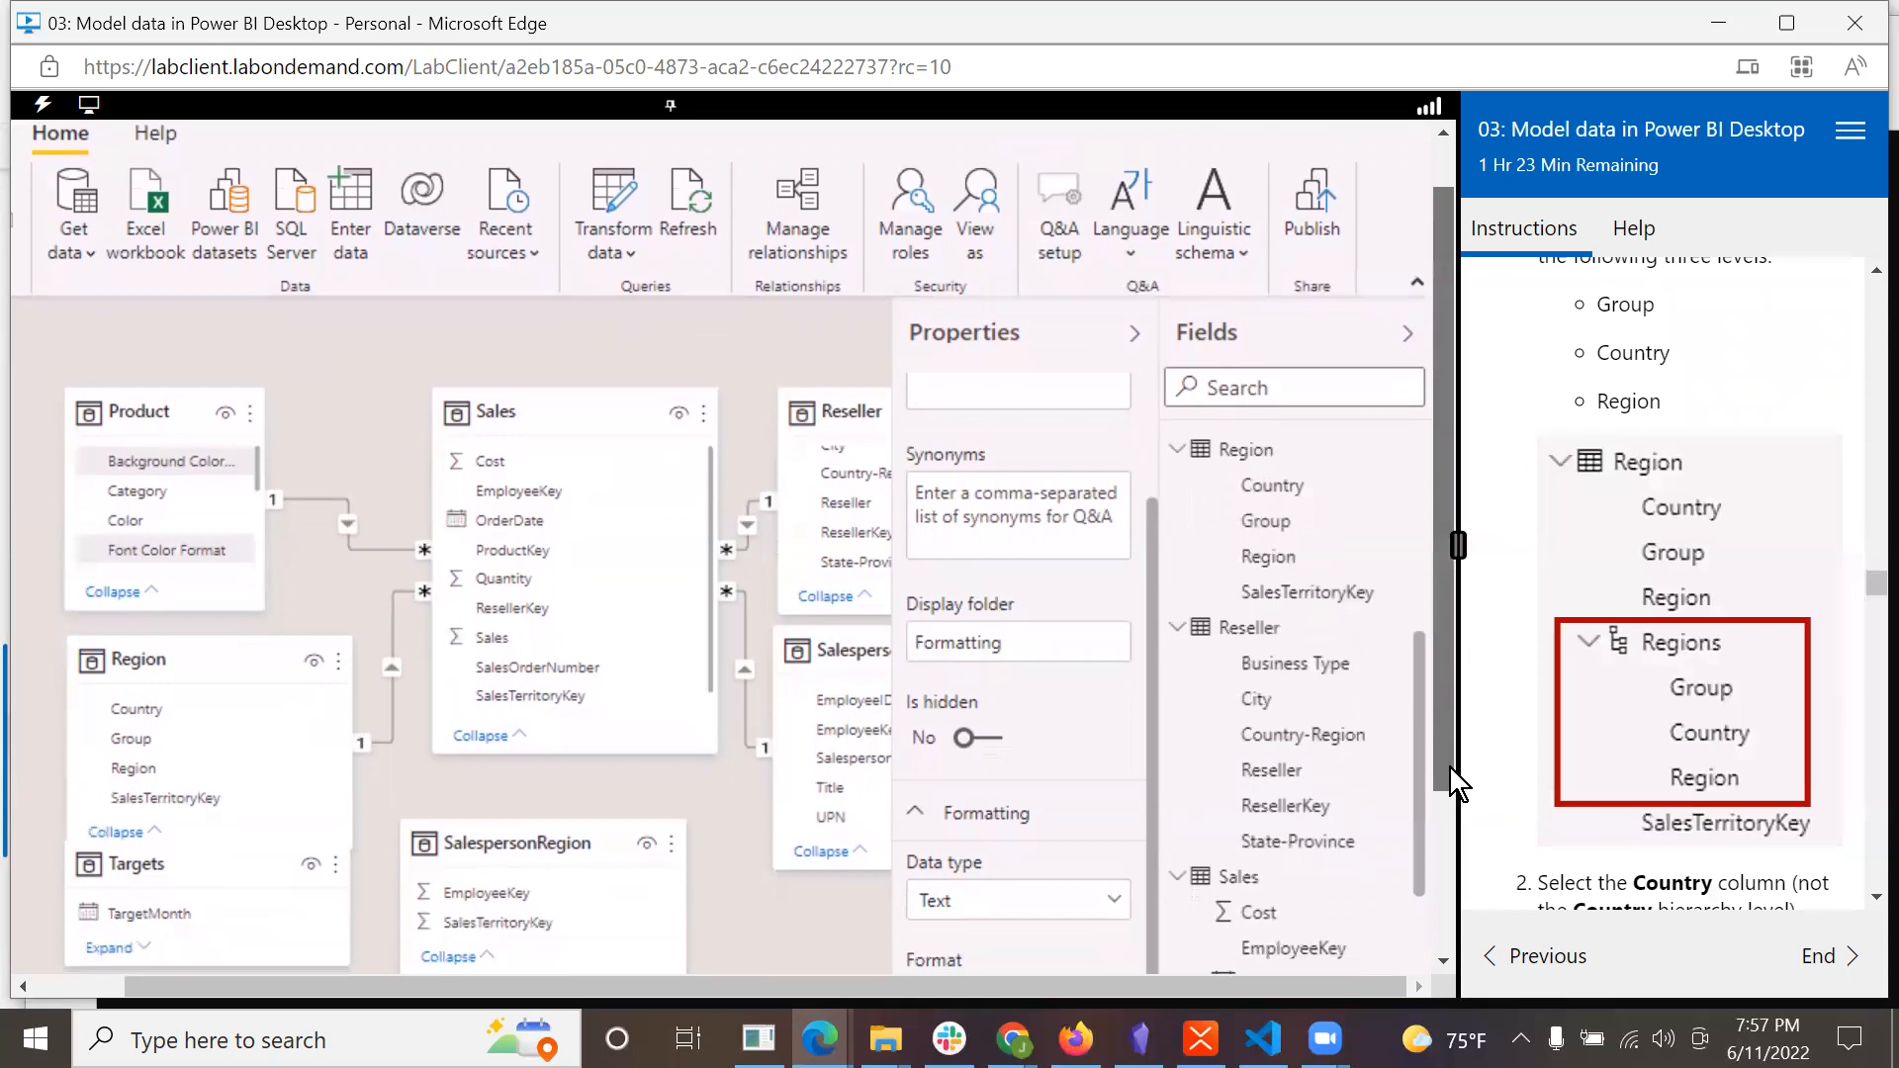
right_click(1280, 539)
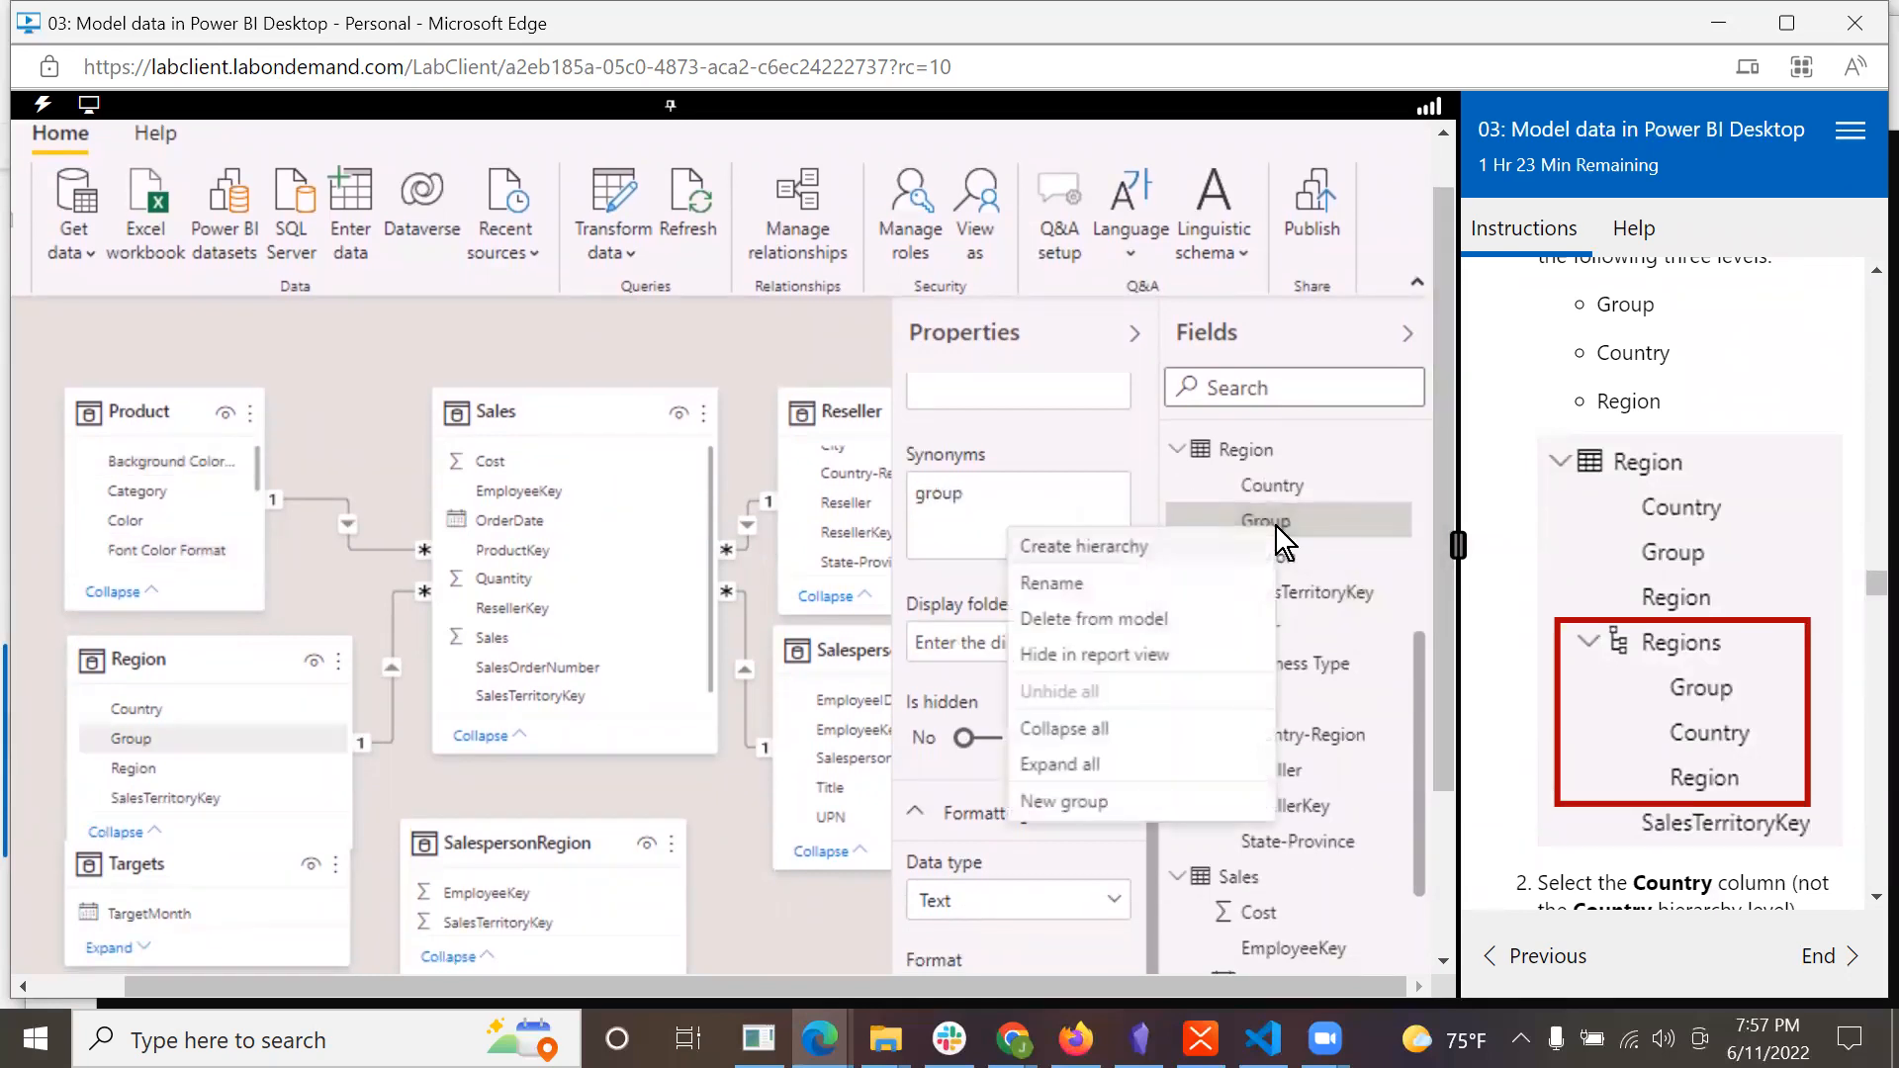
click(1174, 548)
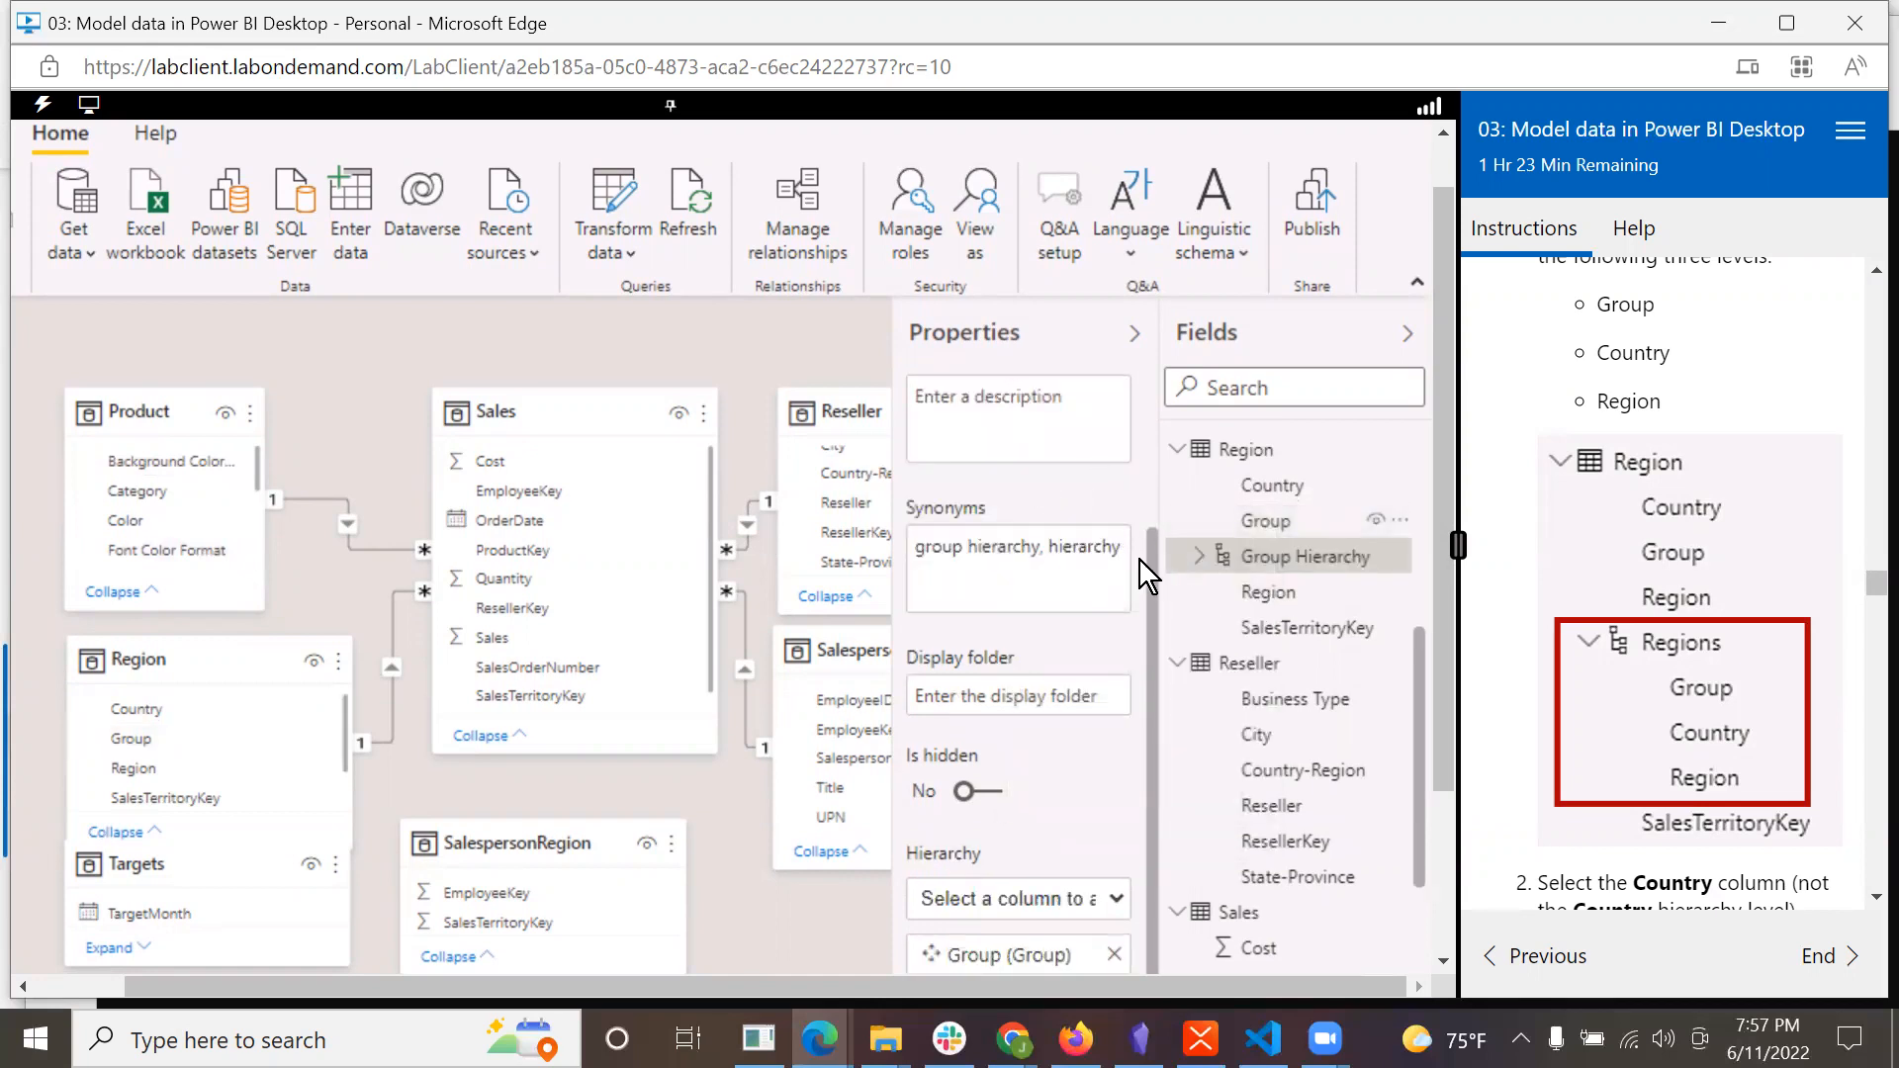
Rename the new hierarchy in the Region table as Regions.
drag(1153, 566, 1147, 370)
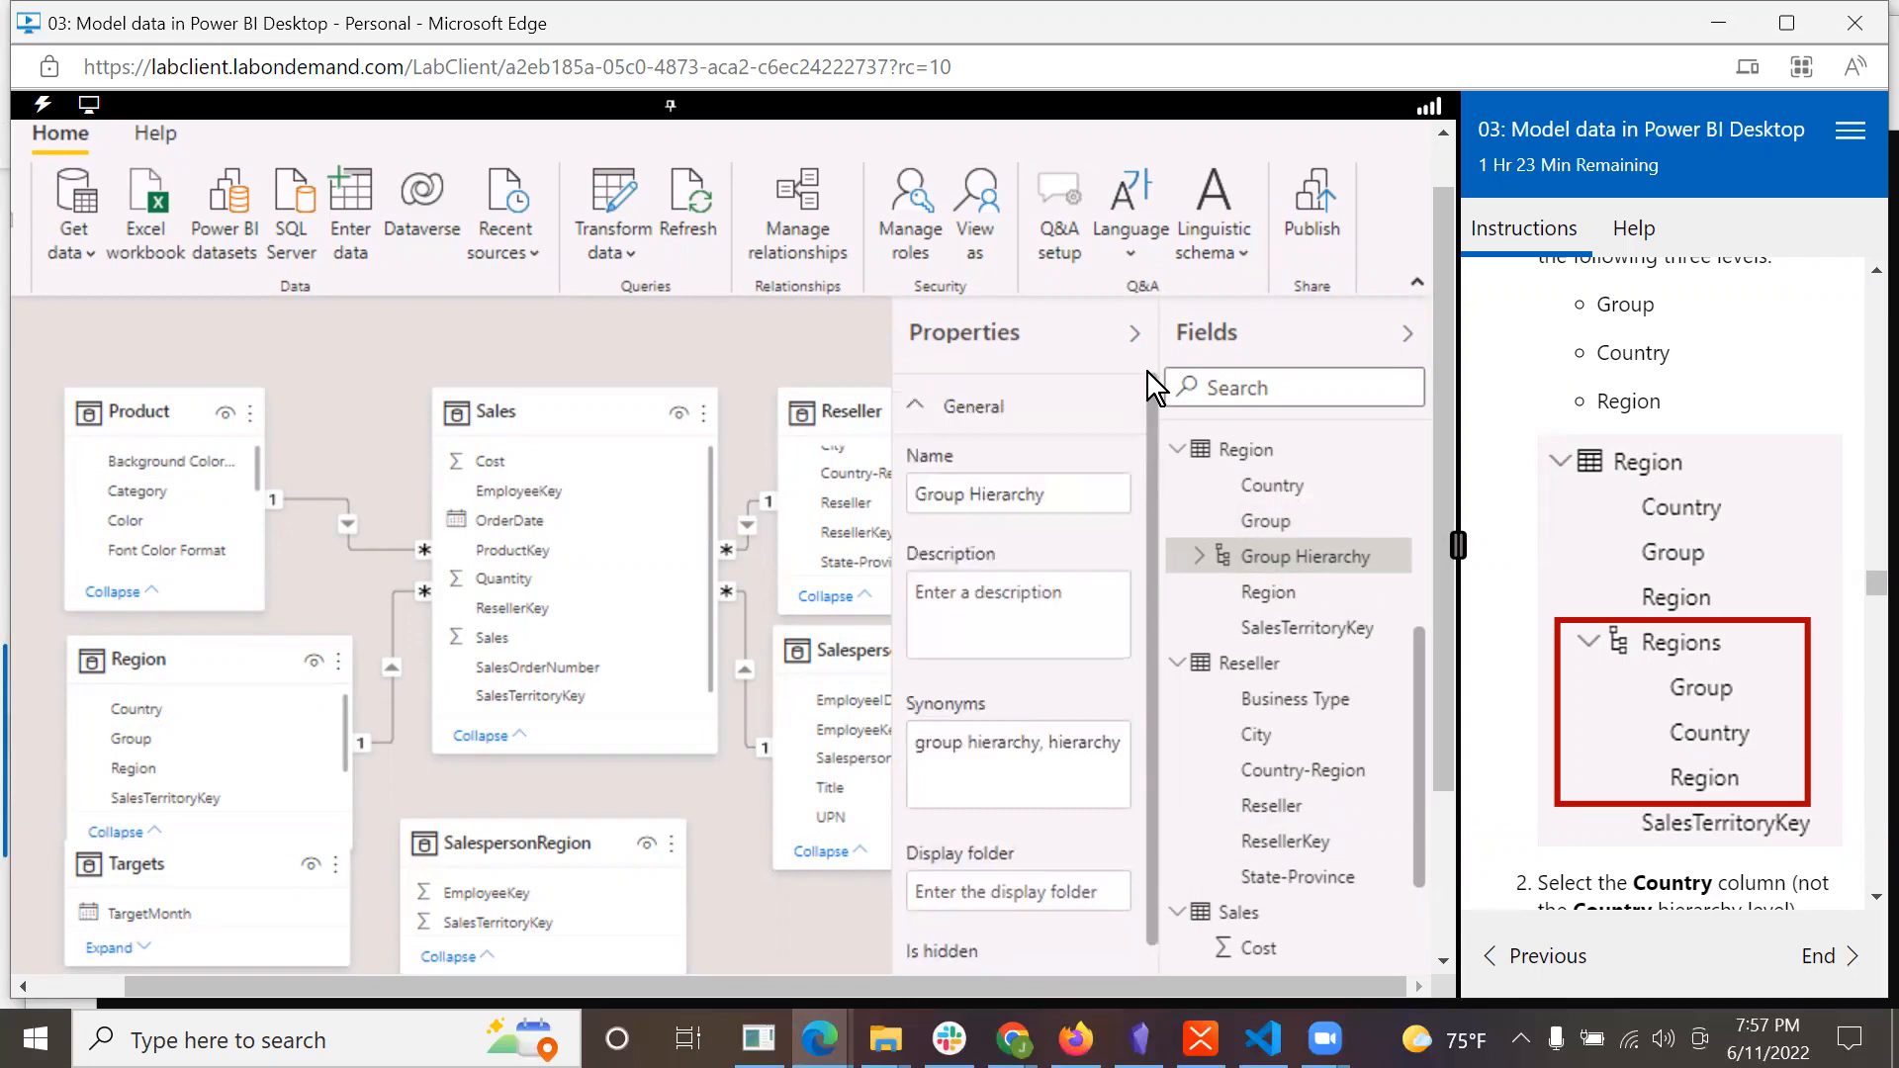
click(1055, 494)
key(BackSpace)
key(BackSpace)
key(BackSpace)
key(BackSpace)
key(BackSpace)
key(BackSpace)
key(BackSpace)
key(BackSpace)
key(BackSpace)
key(BackSpace)
key(BackSpace)
key(BackSpace)
key(BackSpace)
key(BackSpace)
key(BackSpace)
text(Regions)
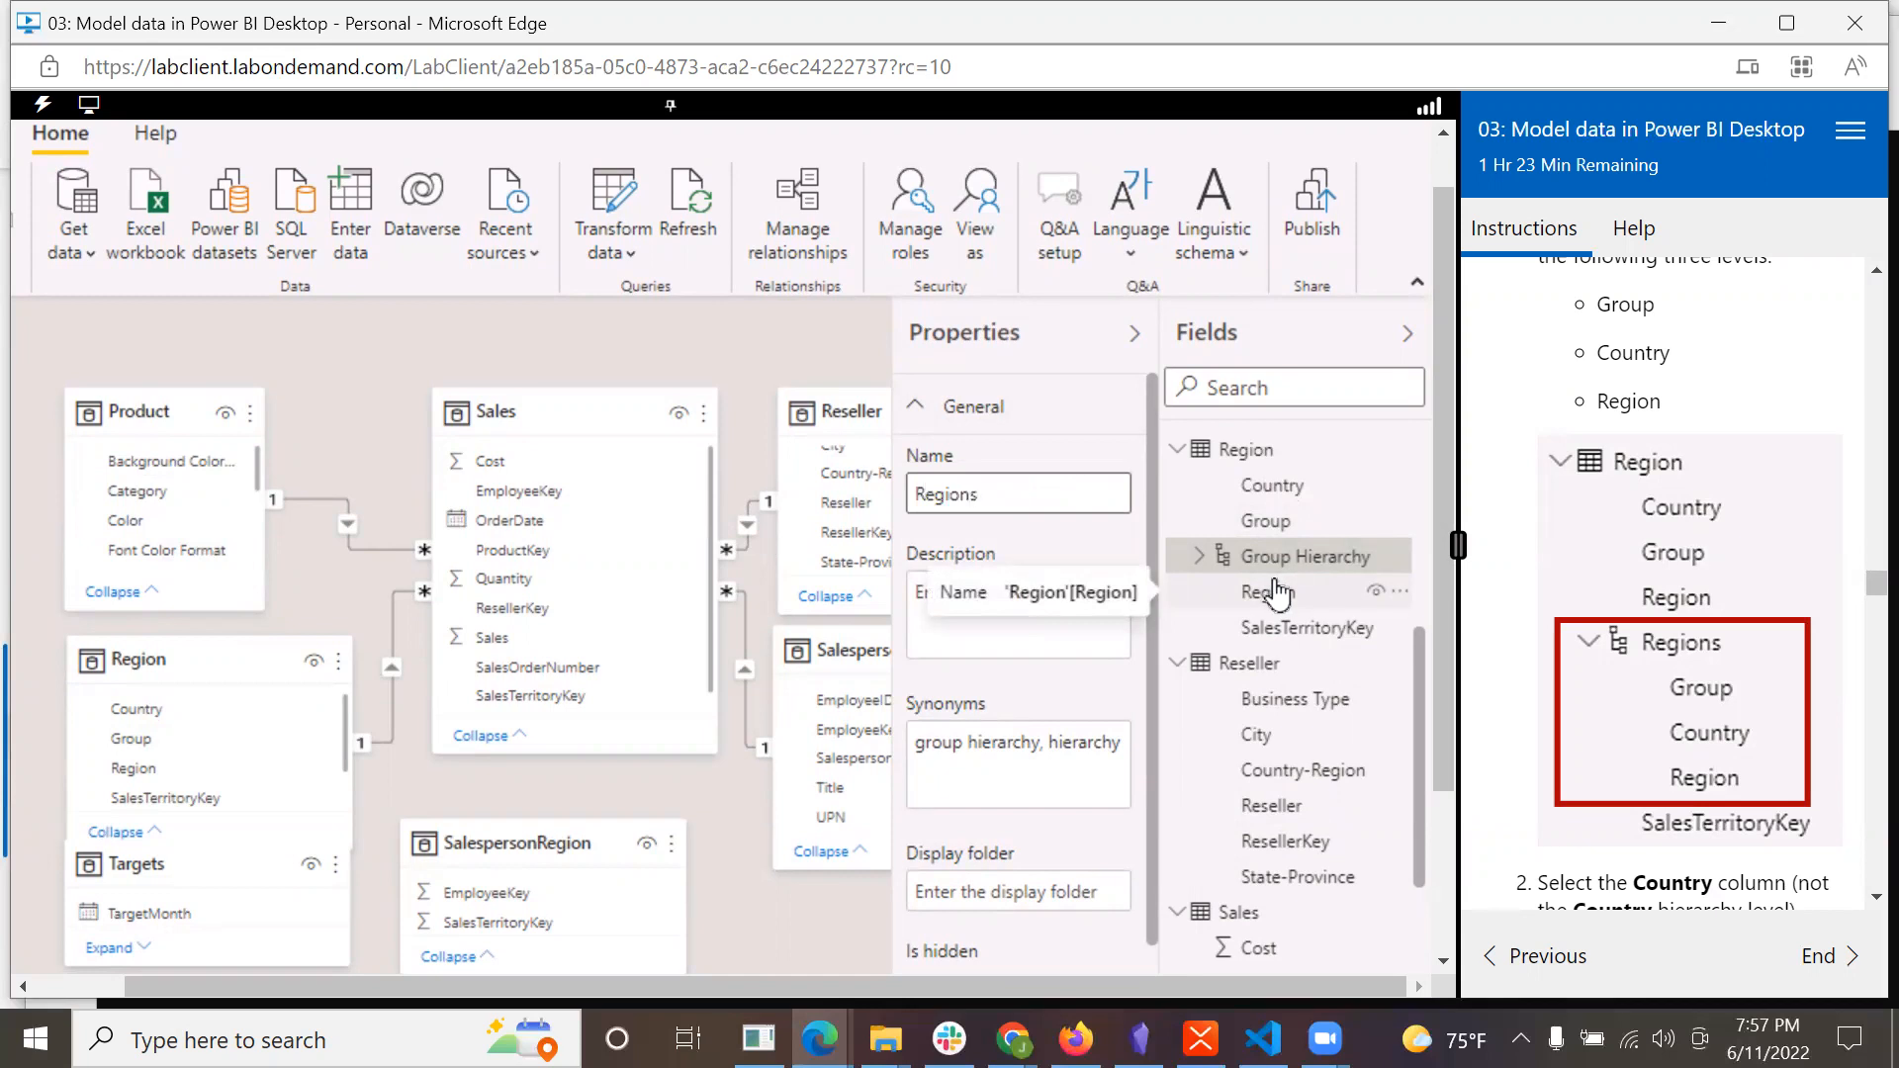
click(1083, 685)
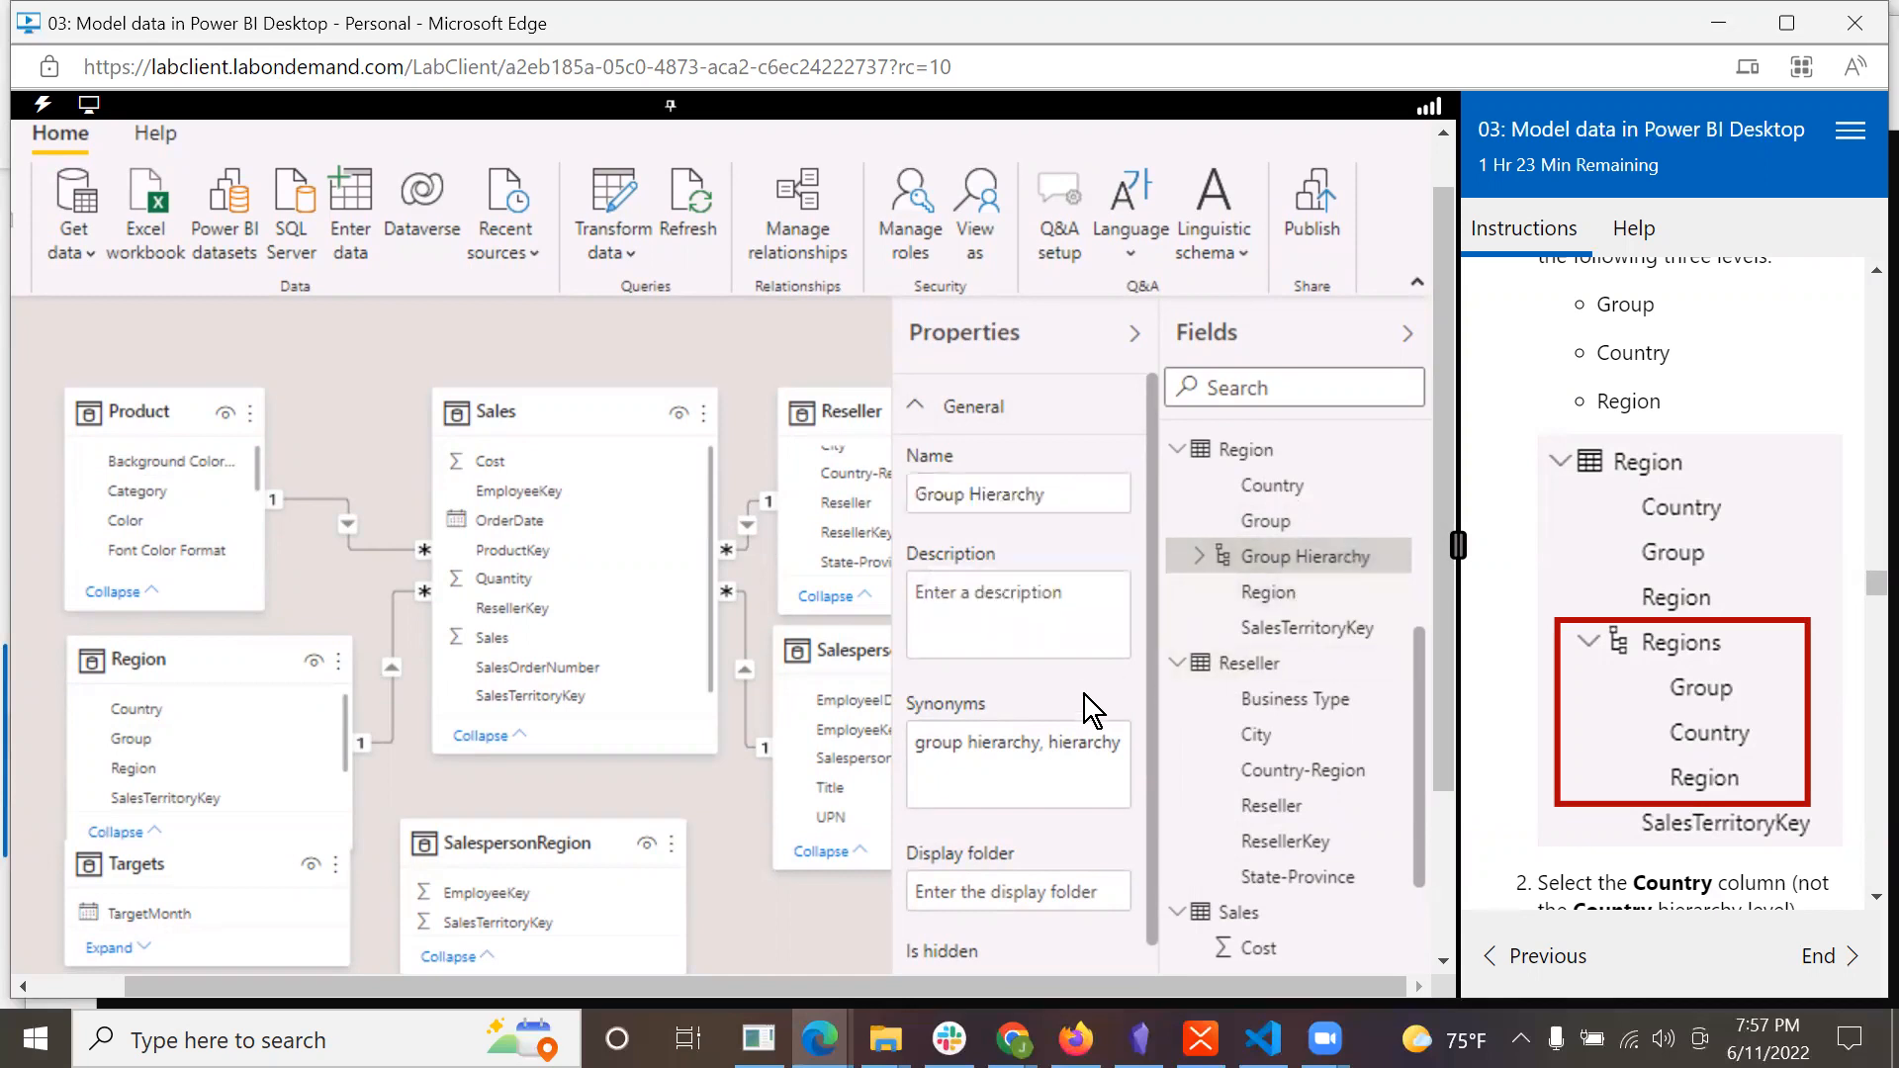
Add Country and Region as levels below Group in the Regions hierarchy.
scroll(1089, 713, down, 2)
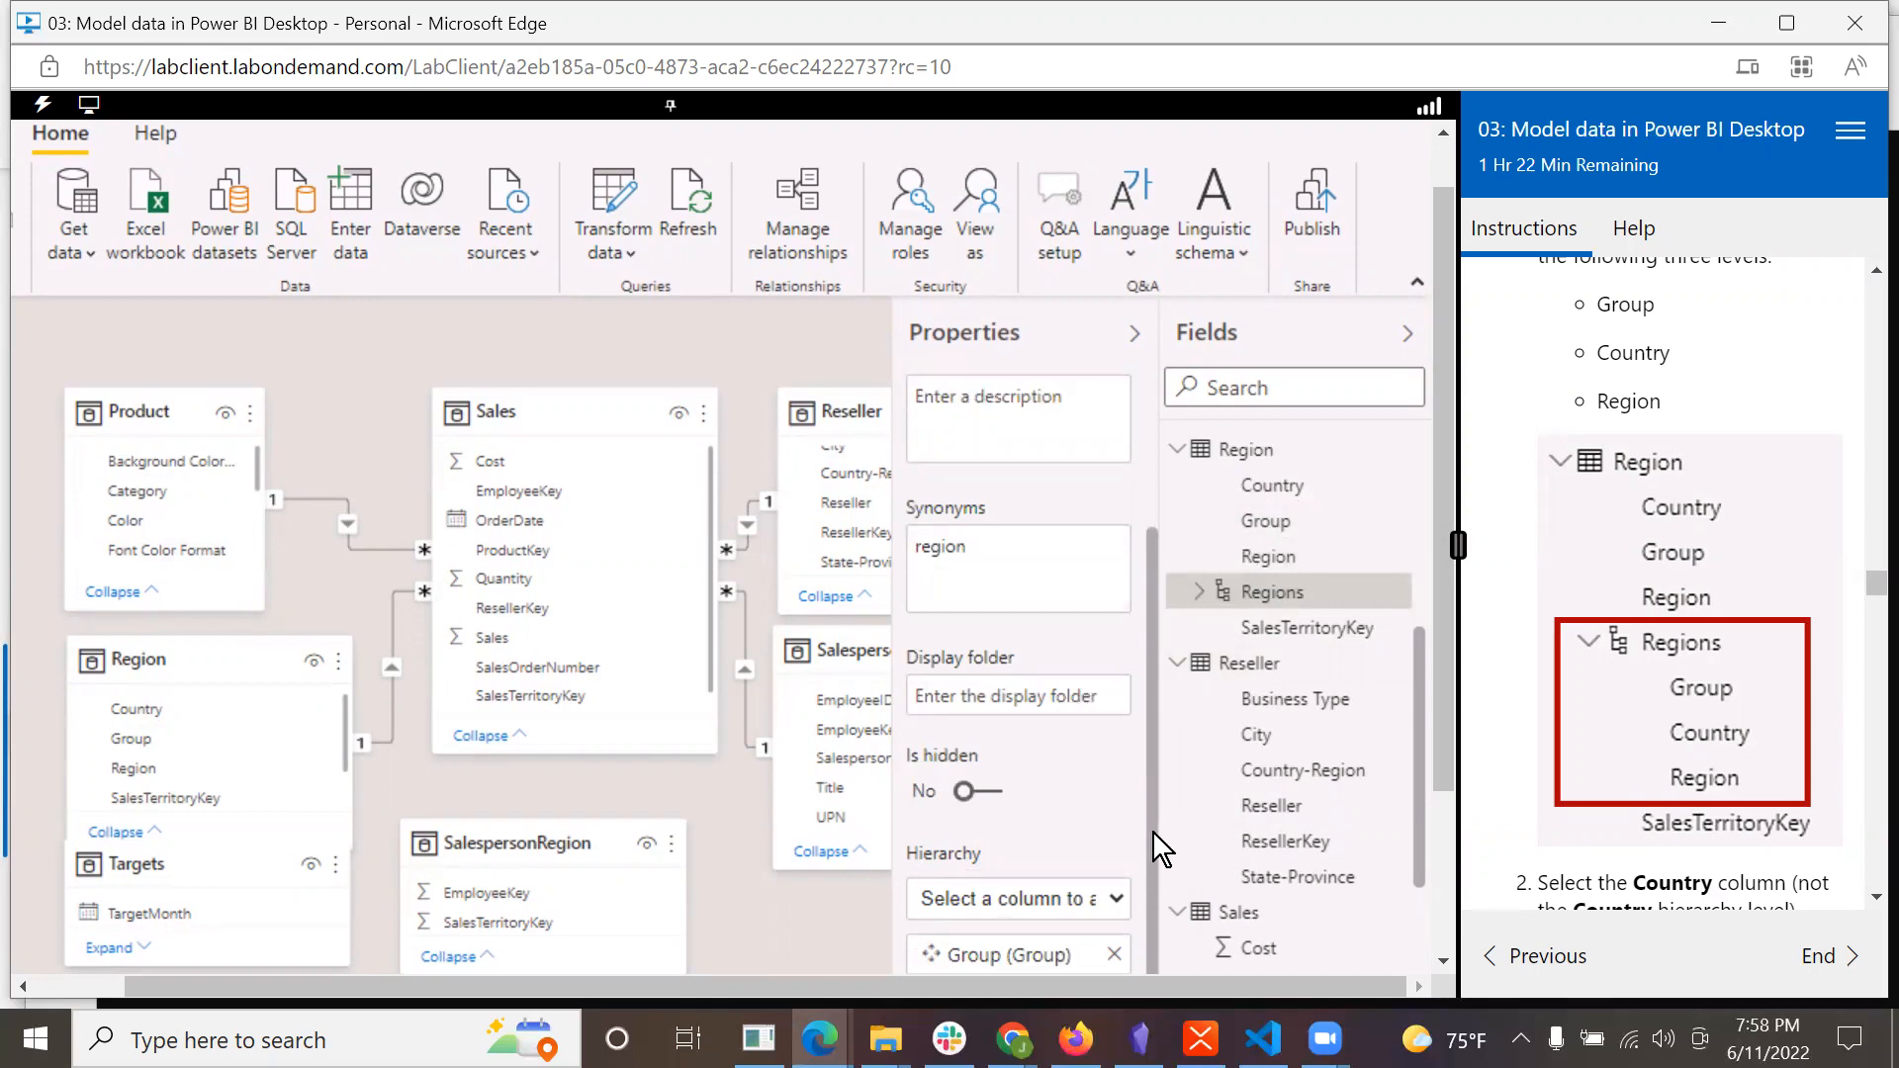
click(1114, 899)
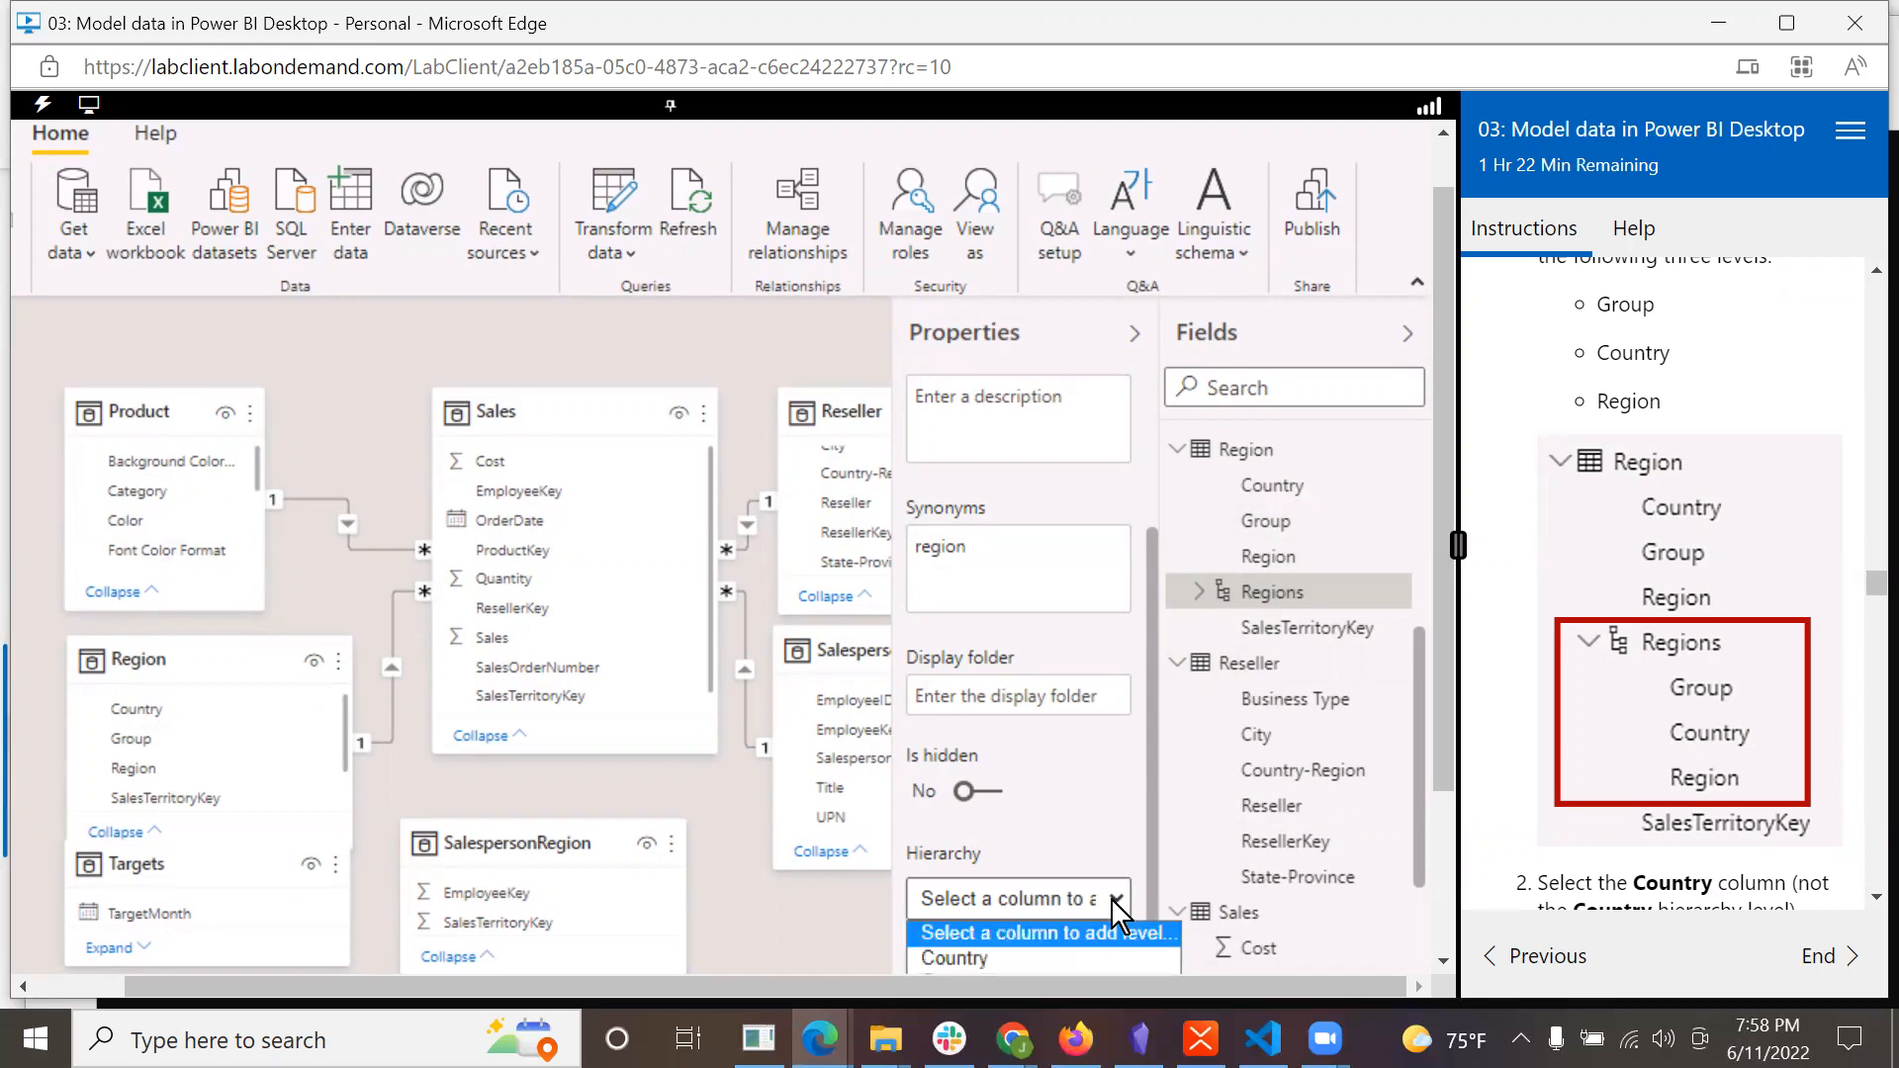
click(1029, 975)
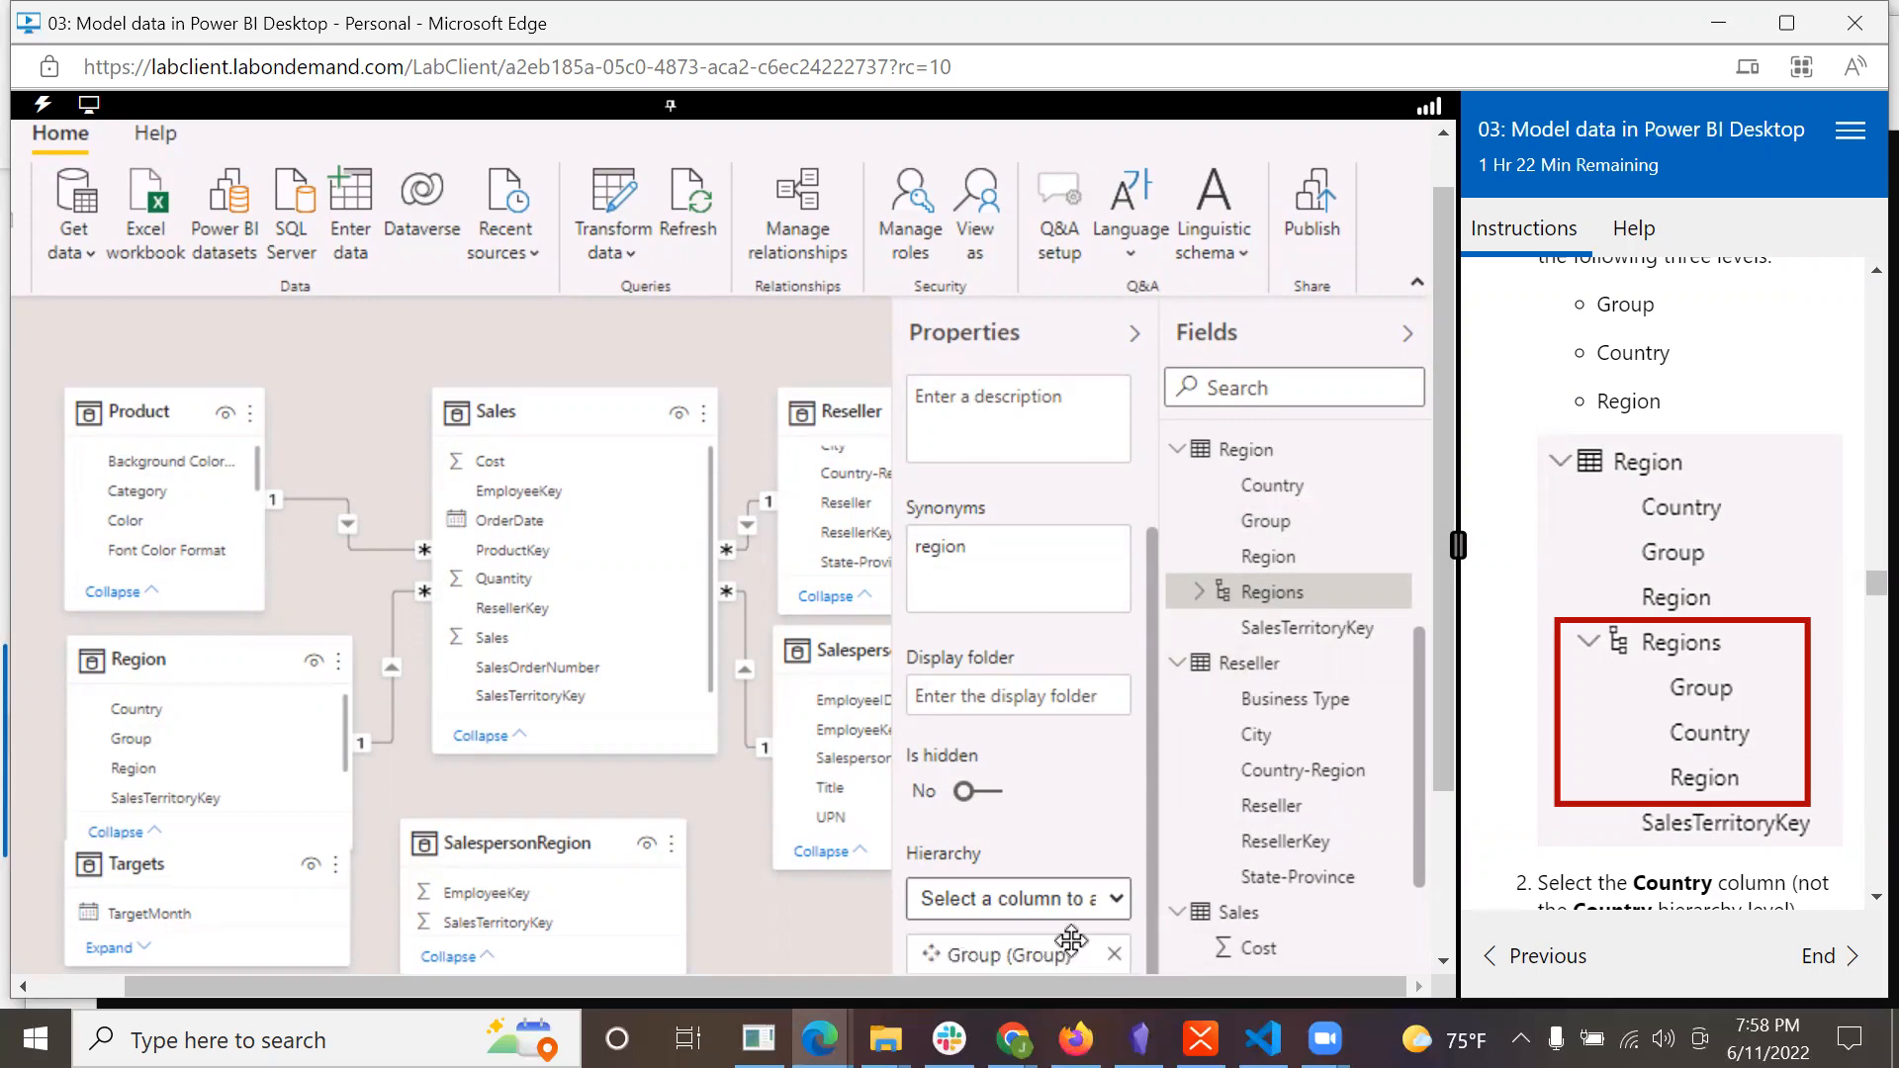
drag(1444, 757, 1457, 936)
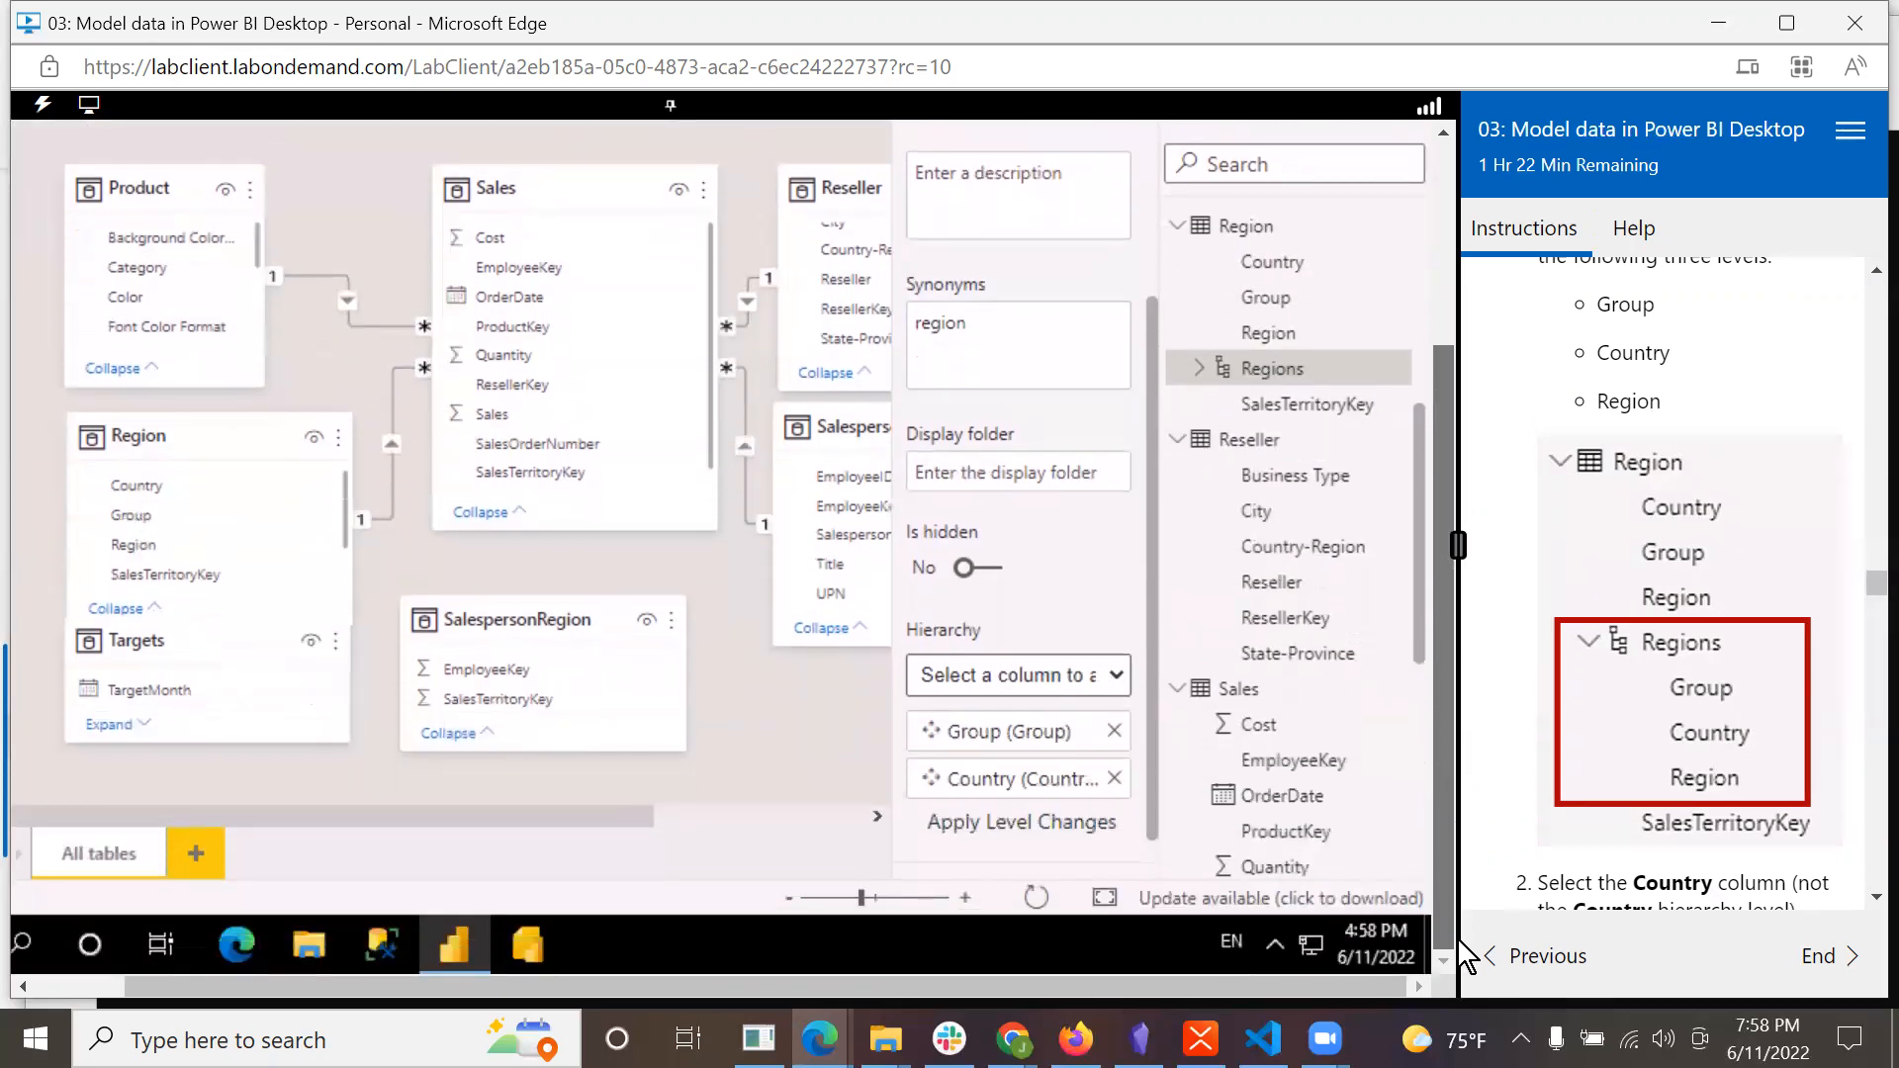
click(1122, 667)
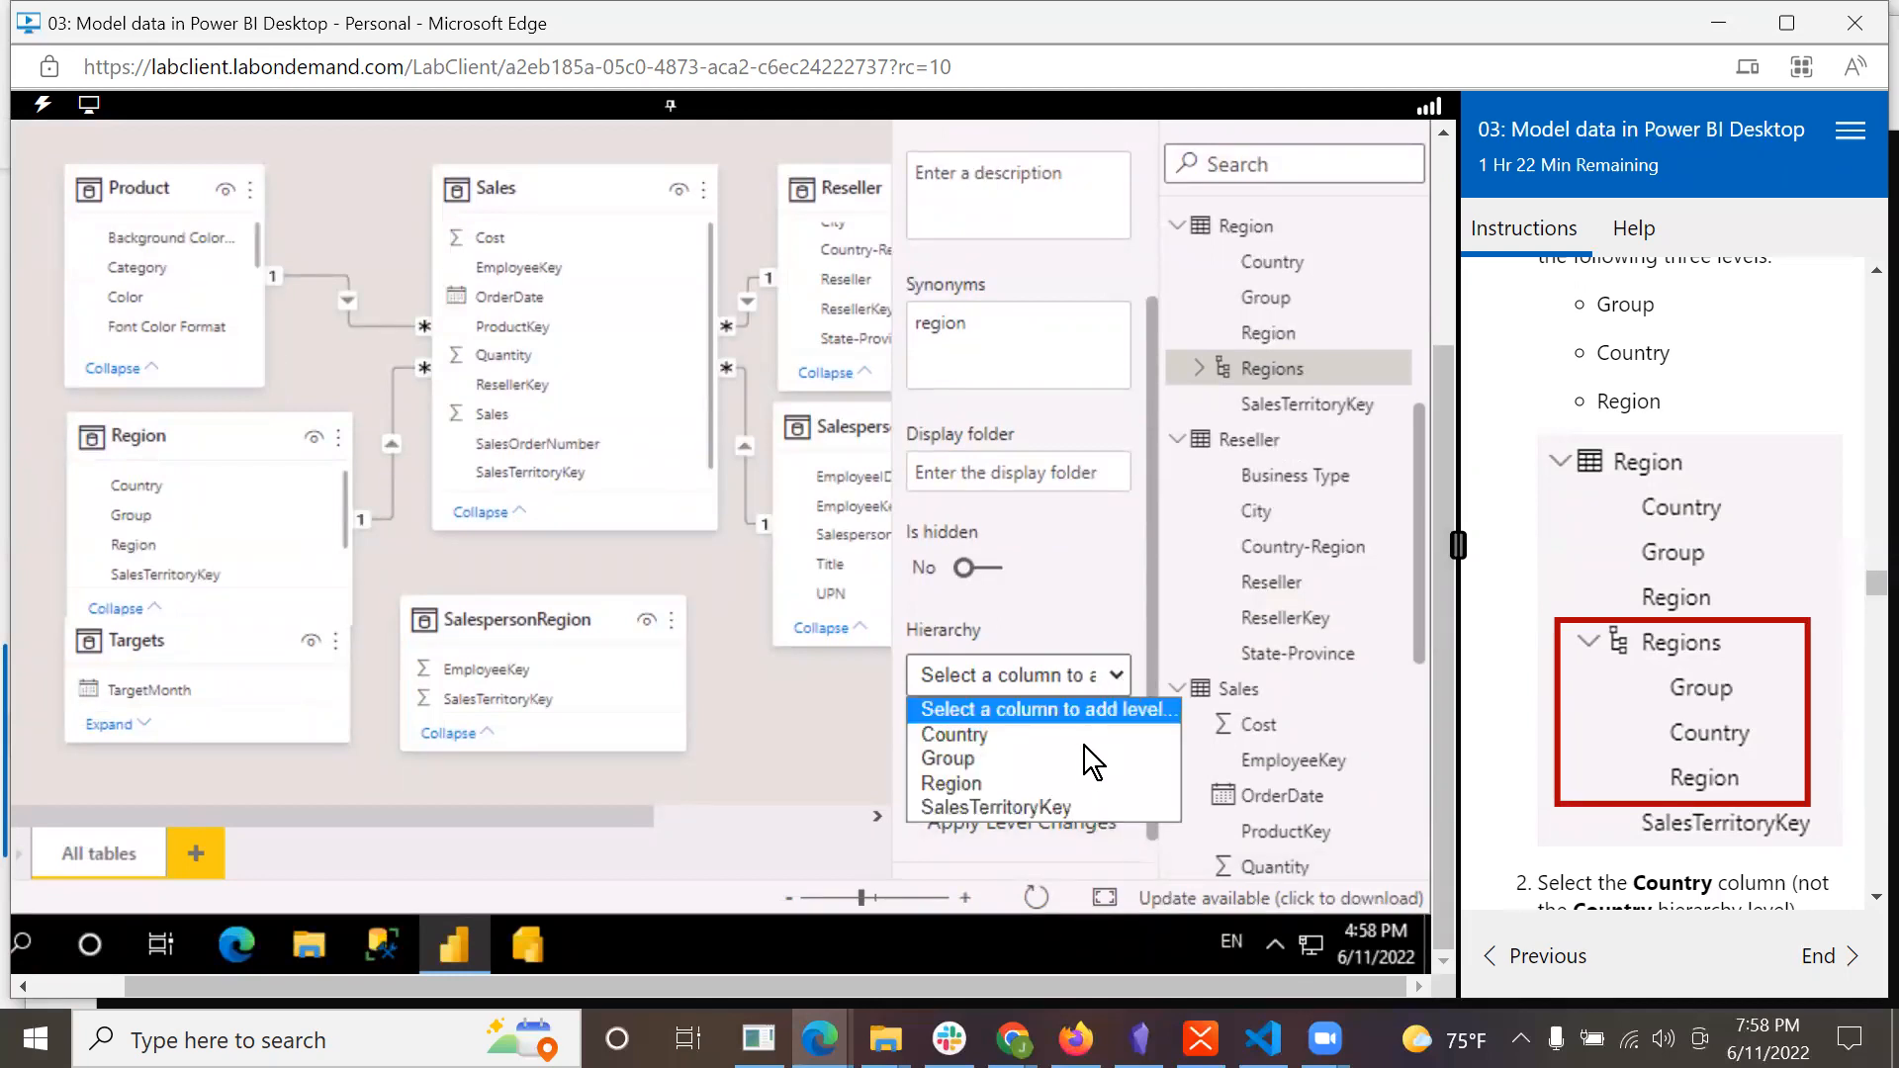
click(1037, 782)
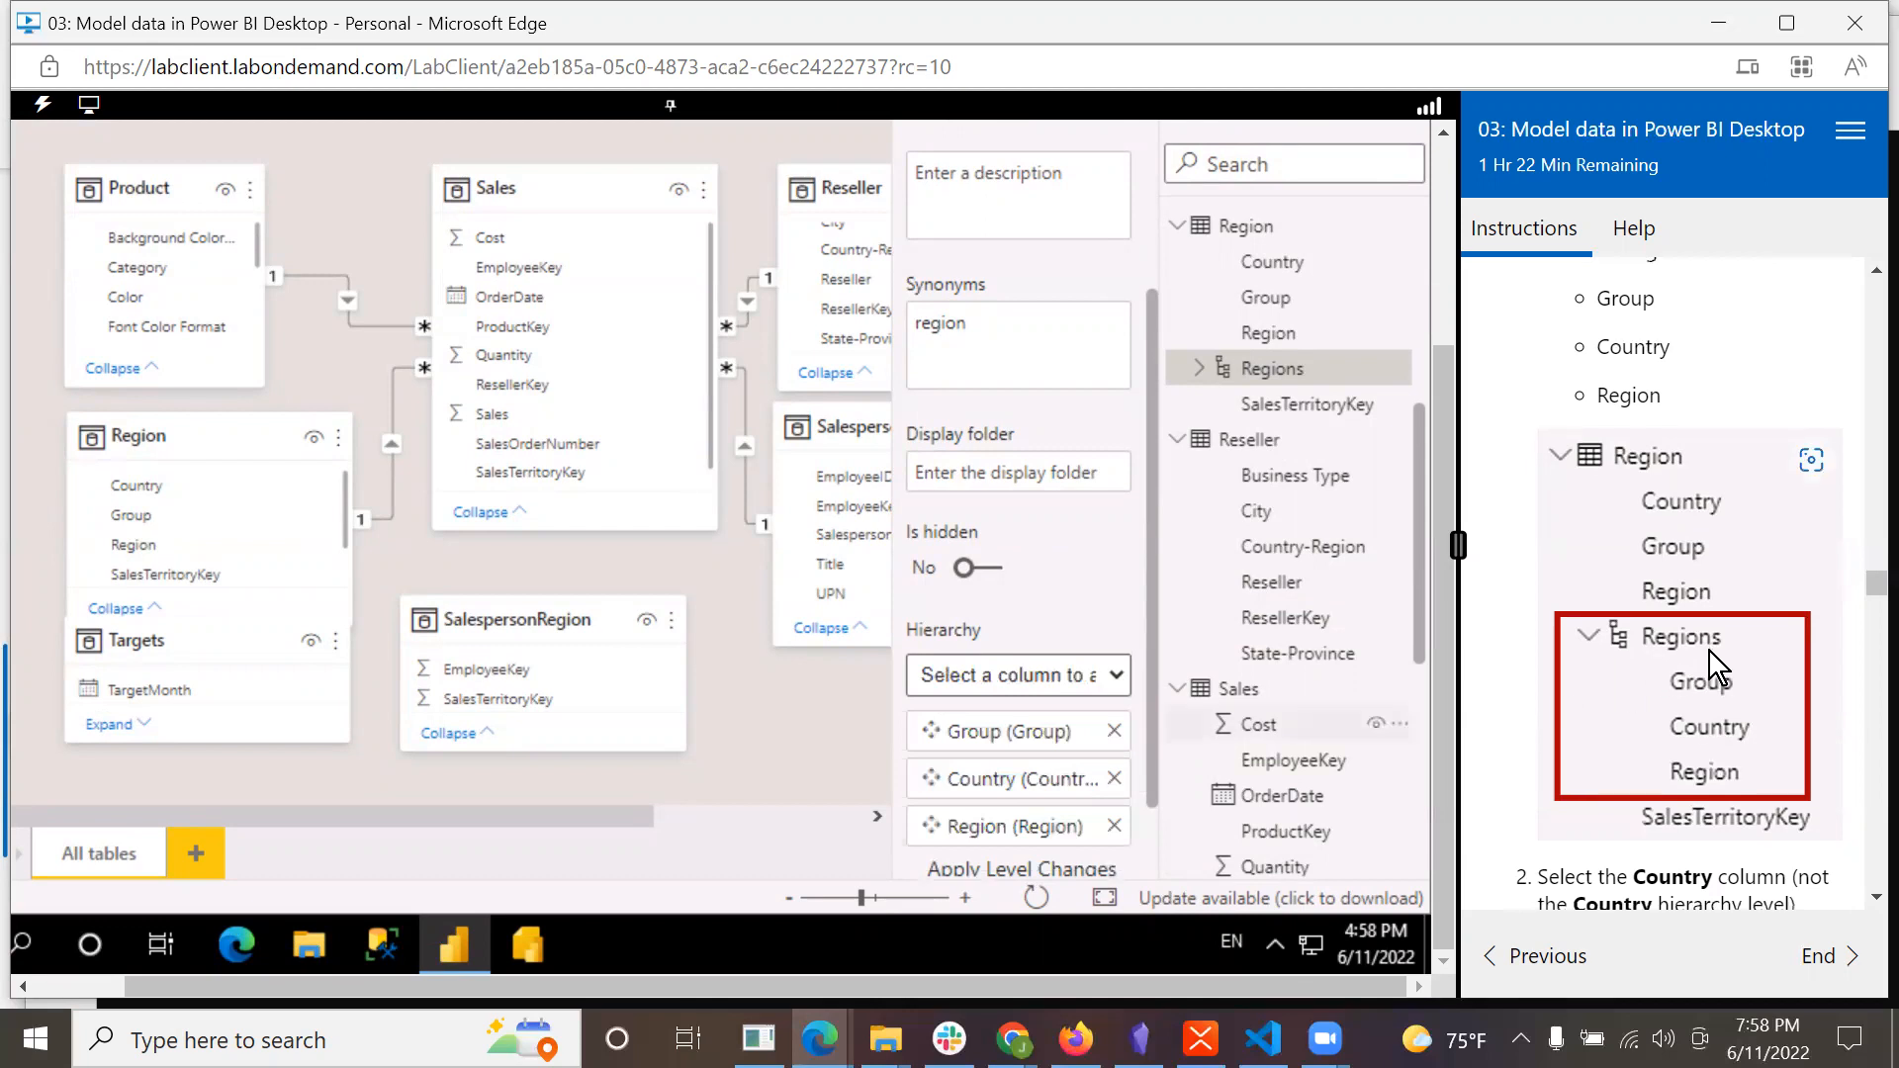
Check the levels against the instructions, apply the level changes to the Regions hierarchy and expand it in the field list.
scroll(1692, 692, down, 2)
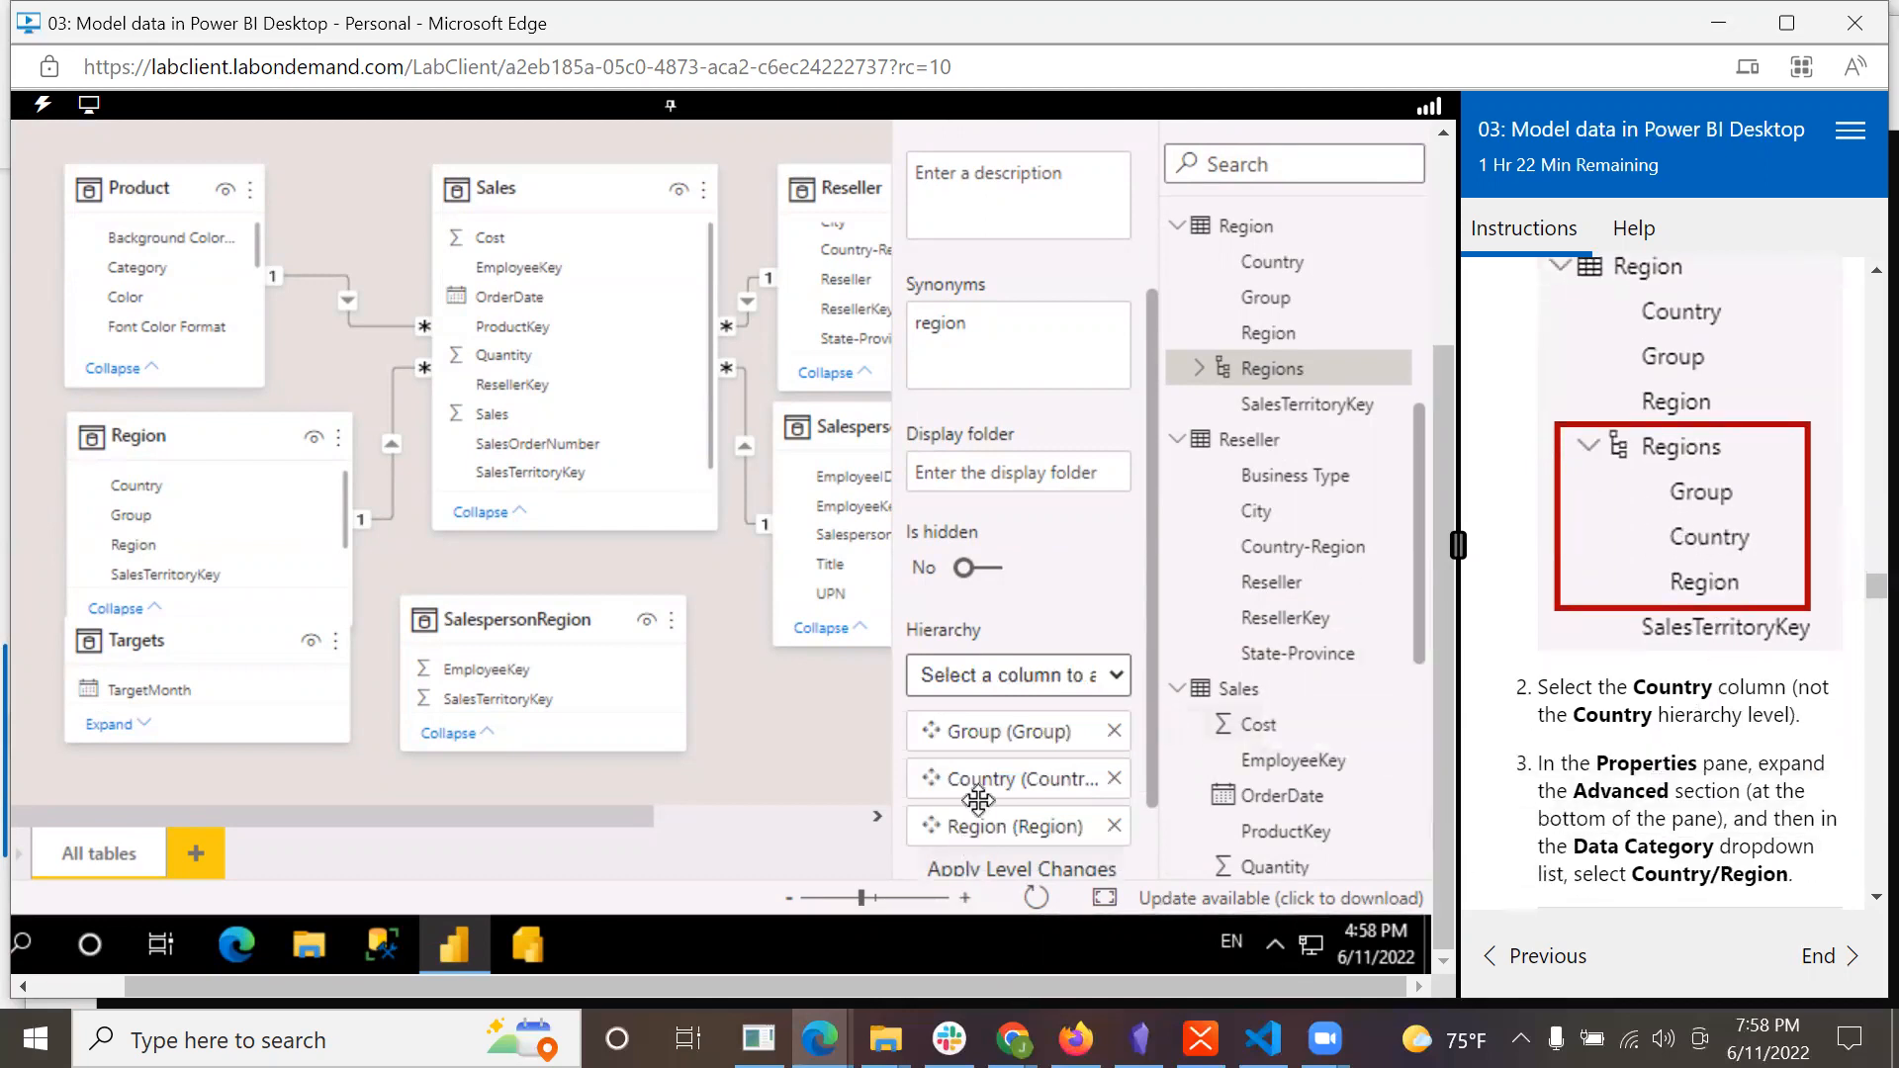
scroll(1699, 770, down, 1)
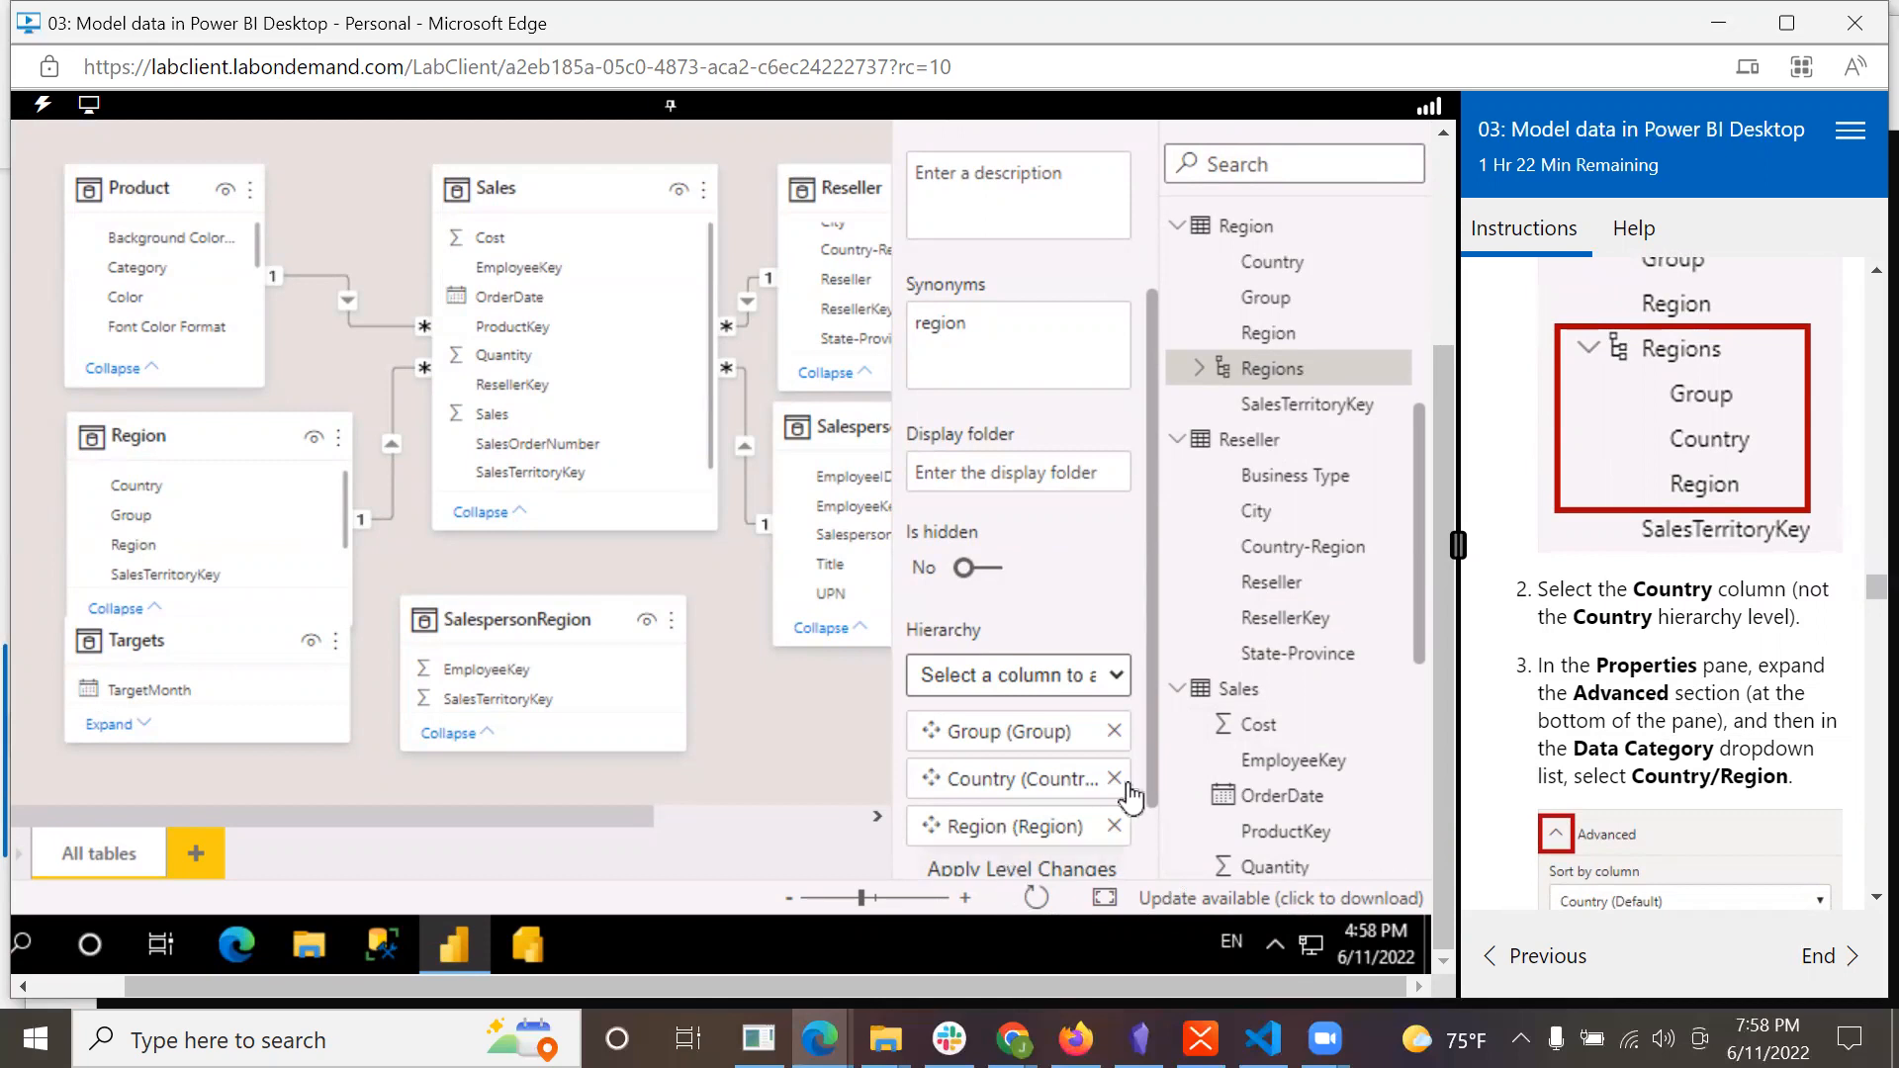
scroll(1681, 469, up, 5)
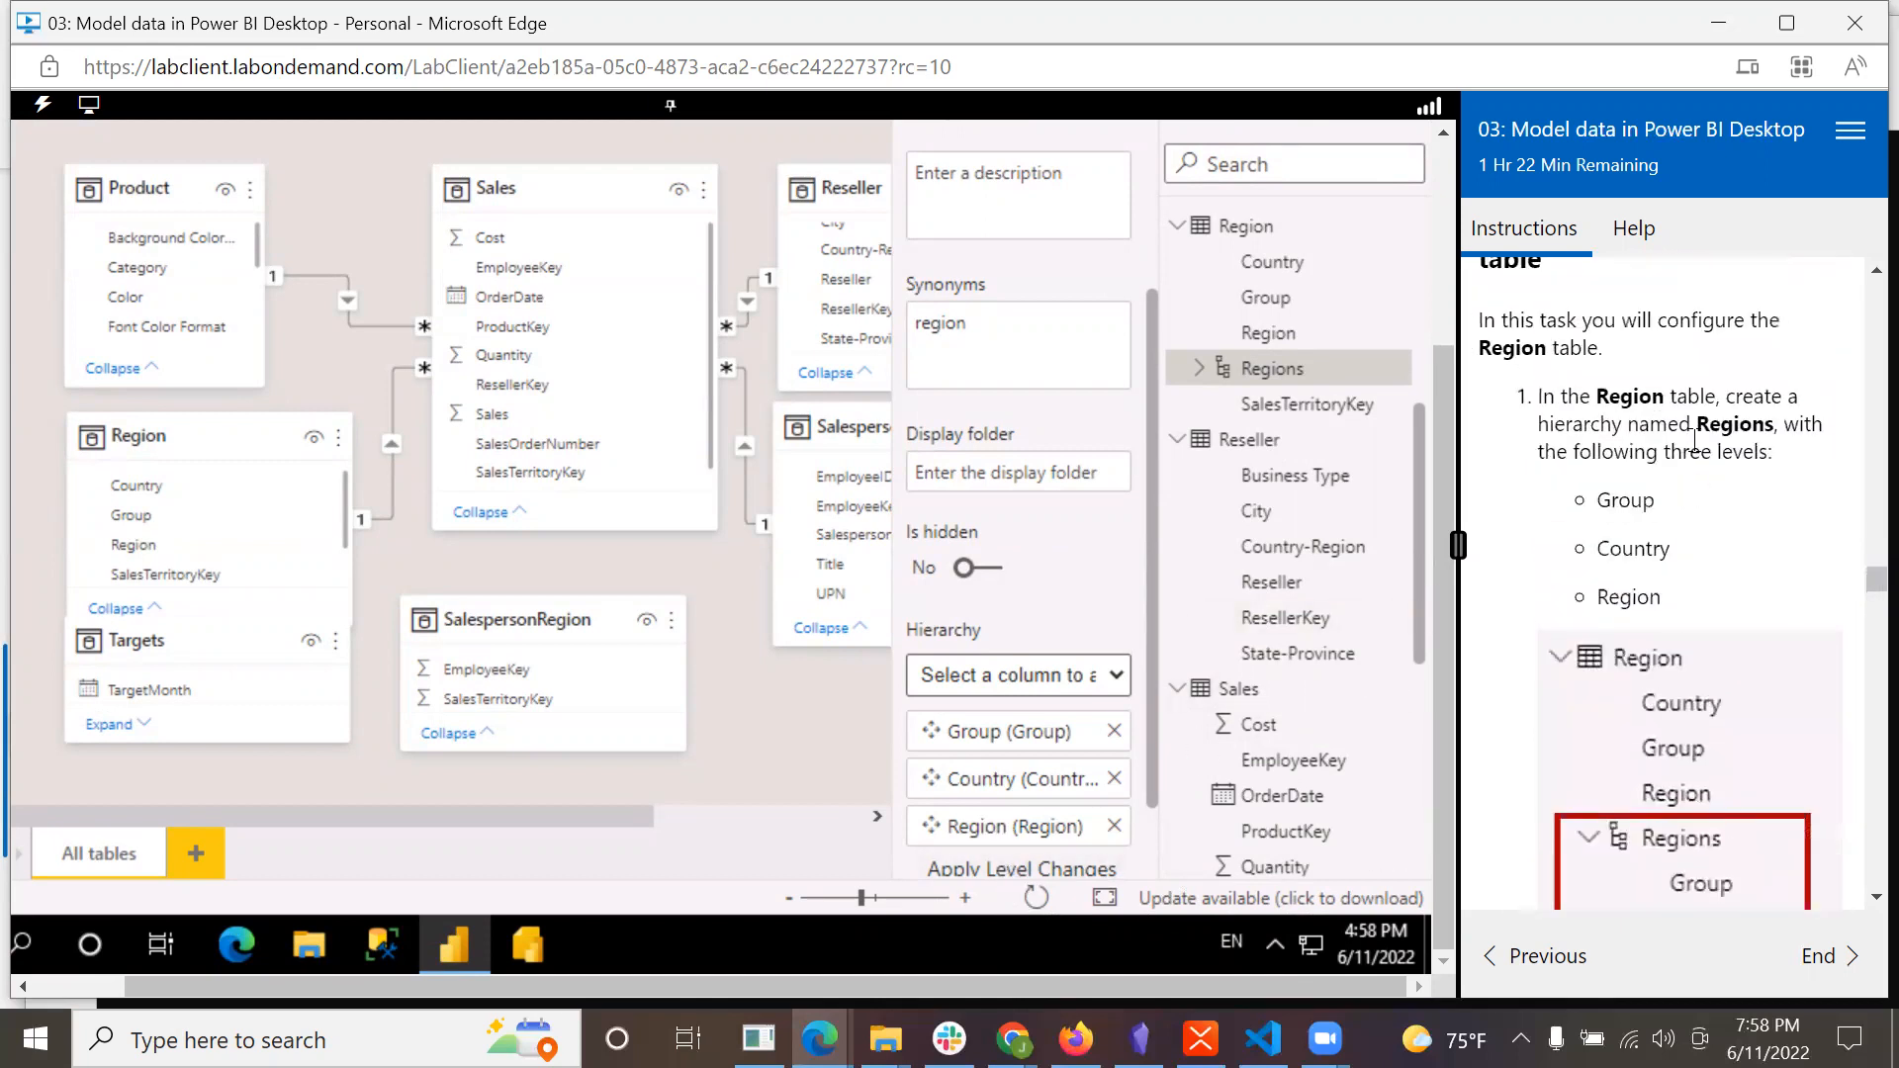
click(1077, 868)
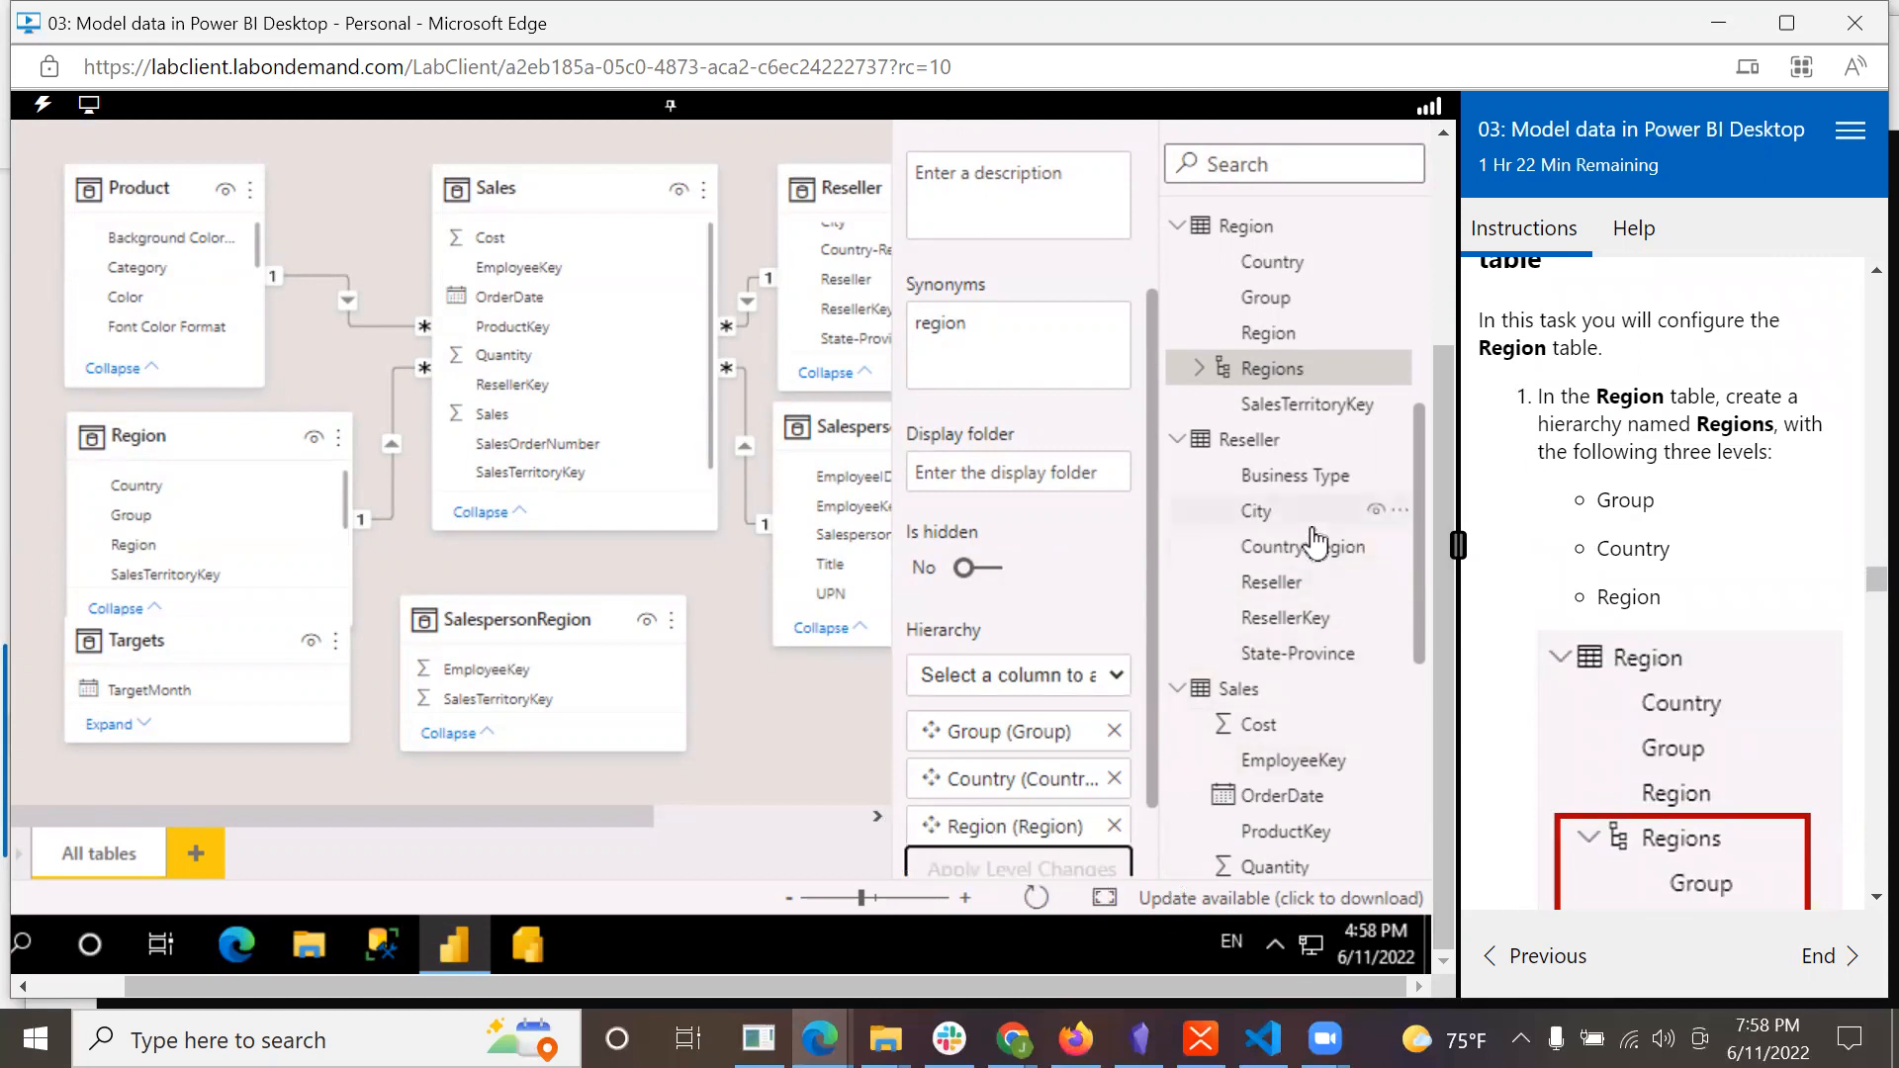
click(1197, 371)
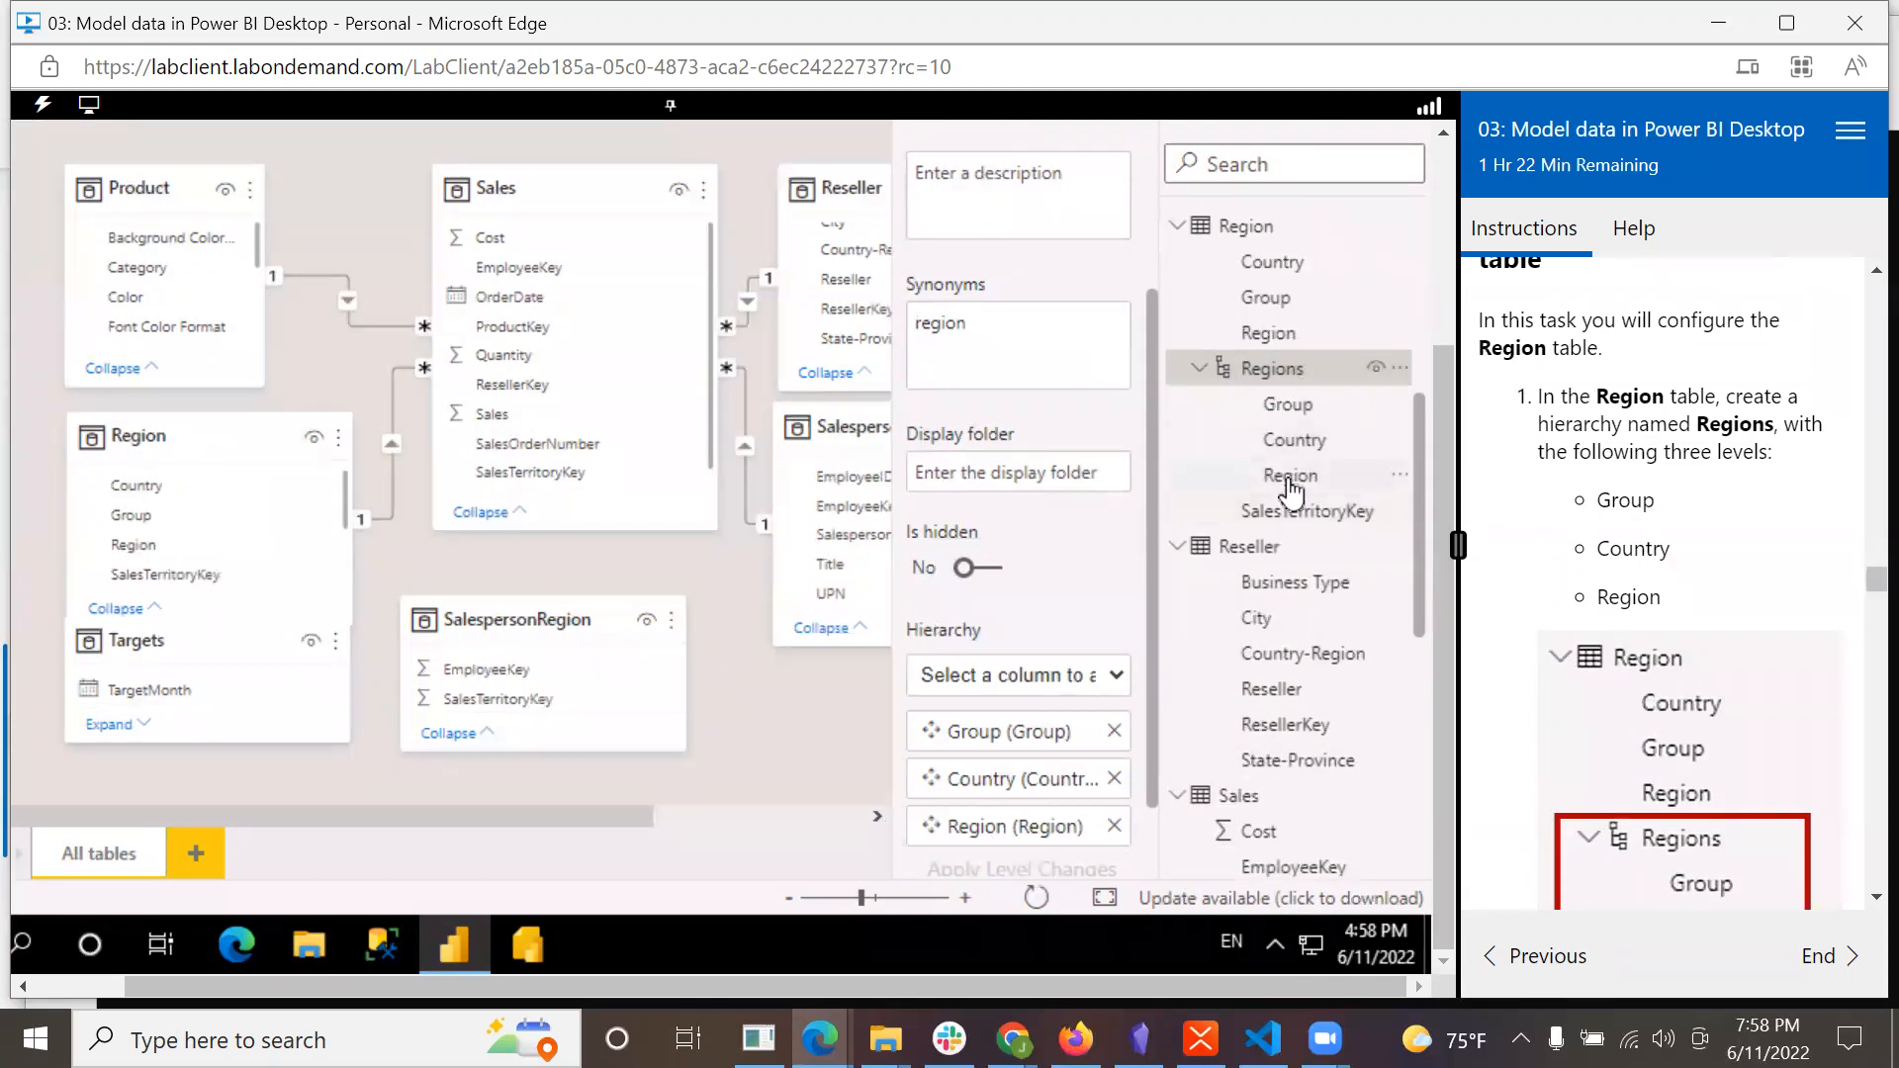
Set the data category of the Region table's Country column, not the hierarchy level, to Country/Region.
scroll(1755, 593, down, 4)
scroll(1755, 594, up, 3)
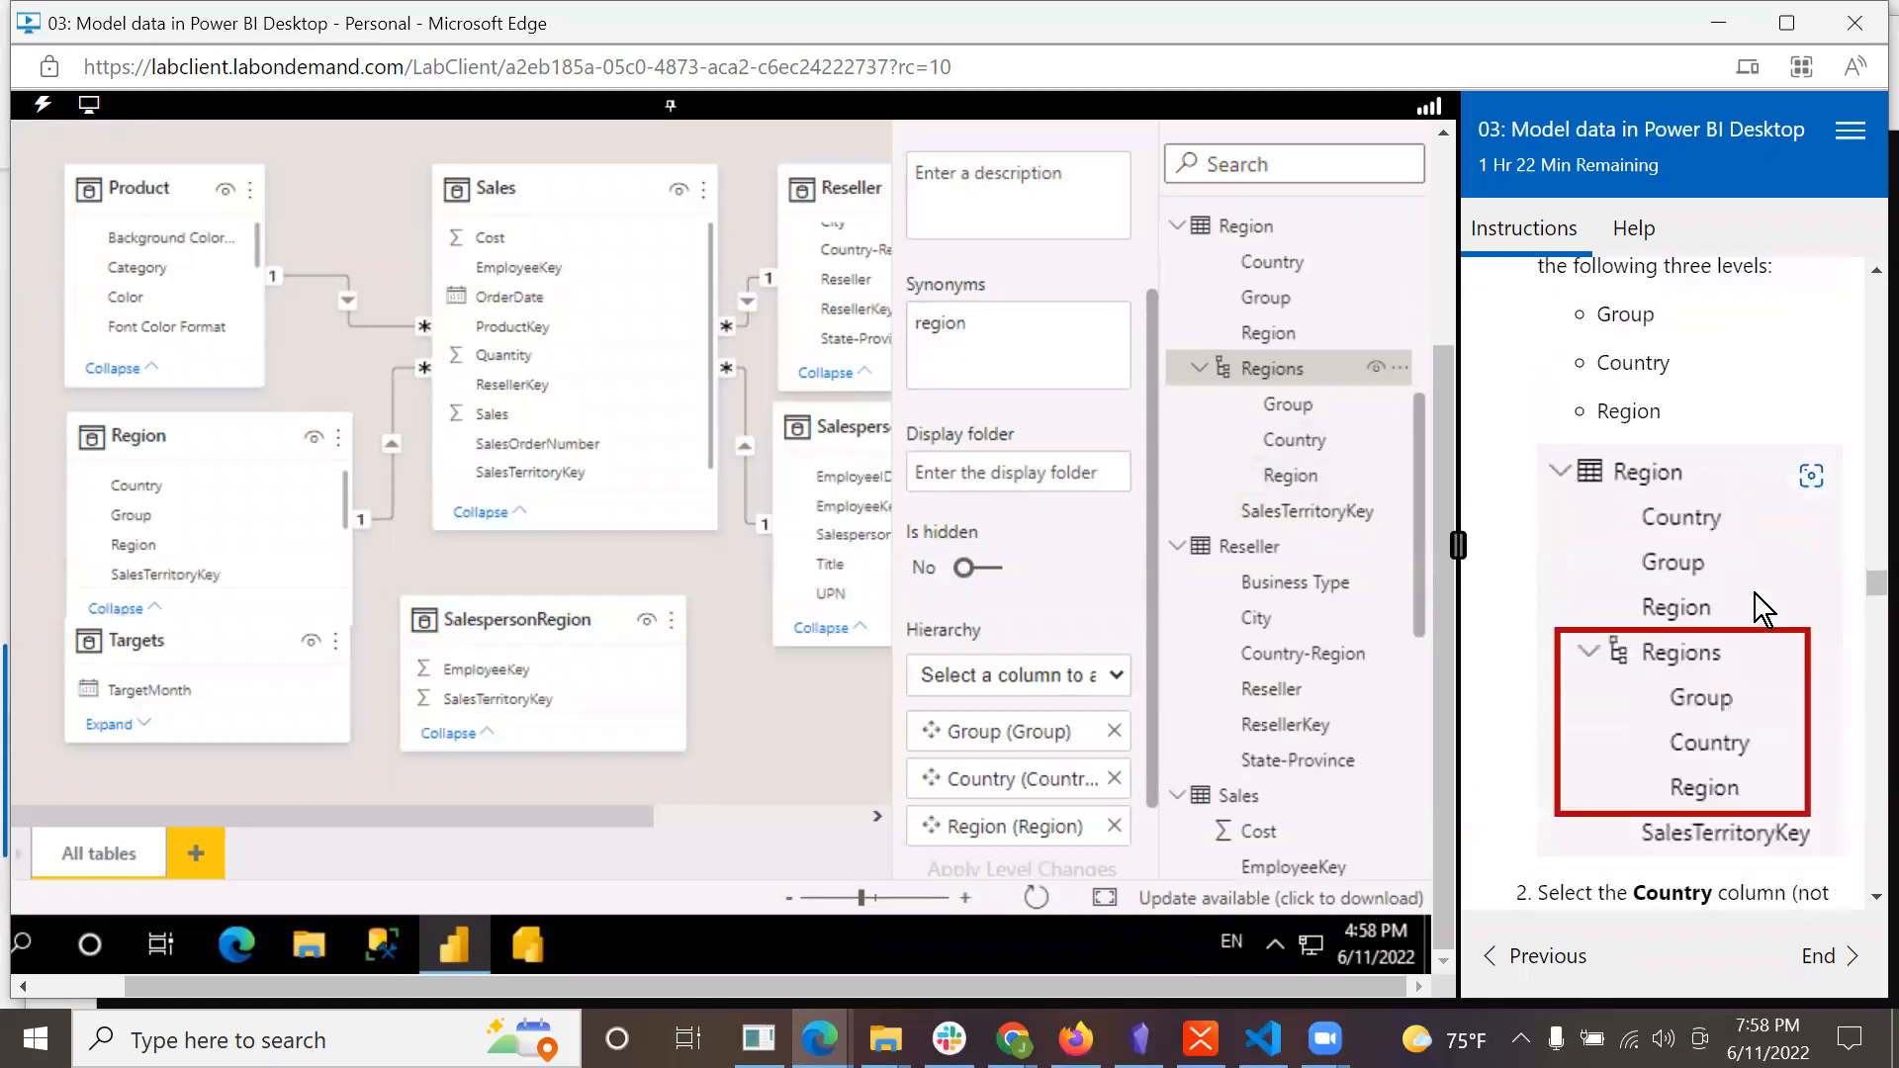
scroll(1755, 593, down, 1)
scroll(1755, 593, down, 5)
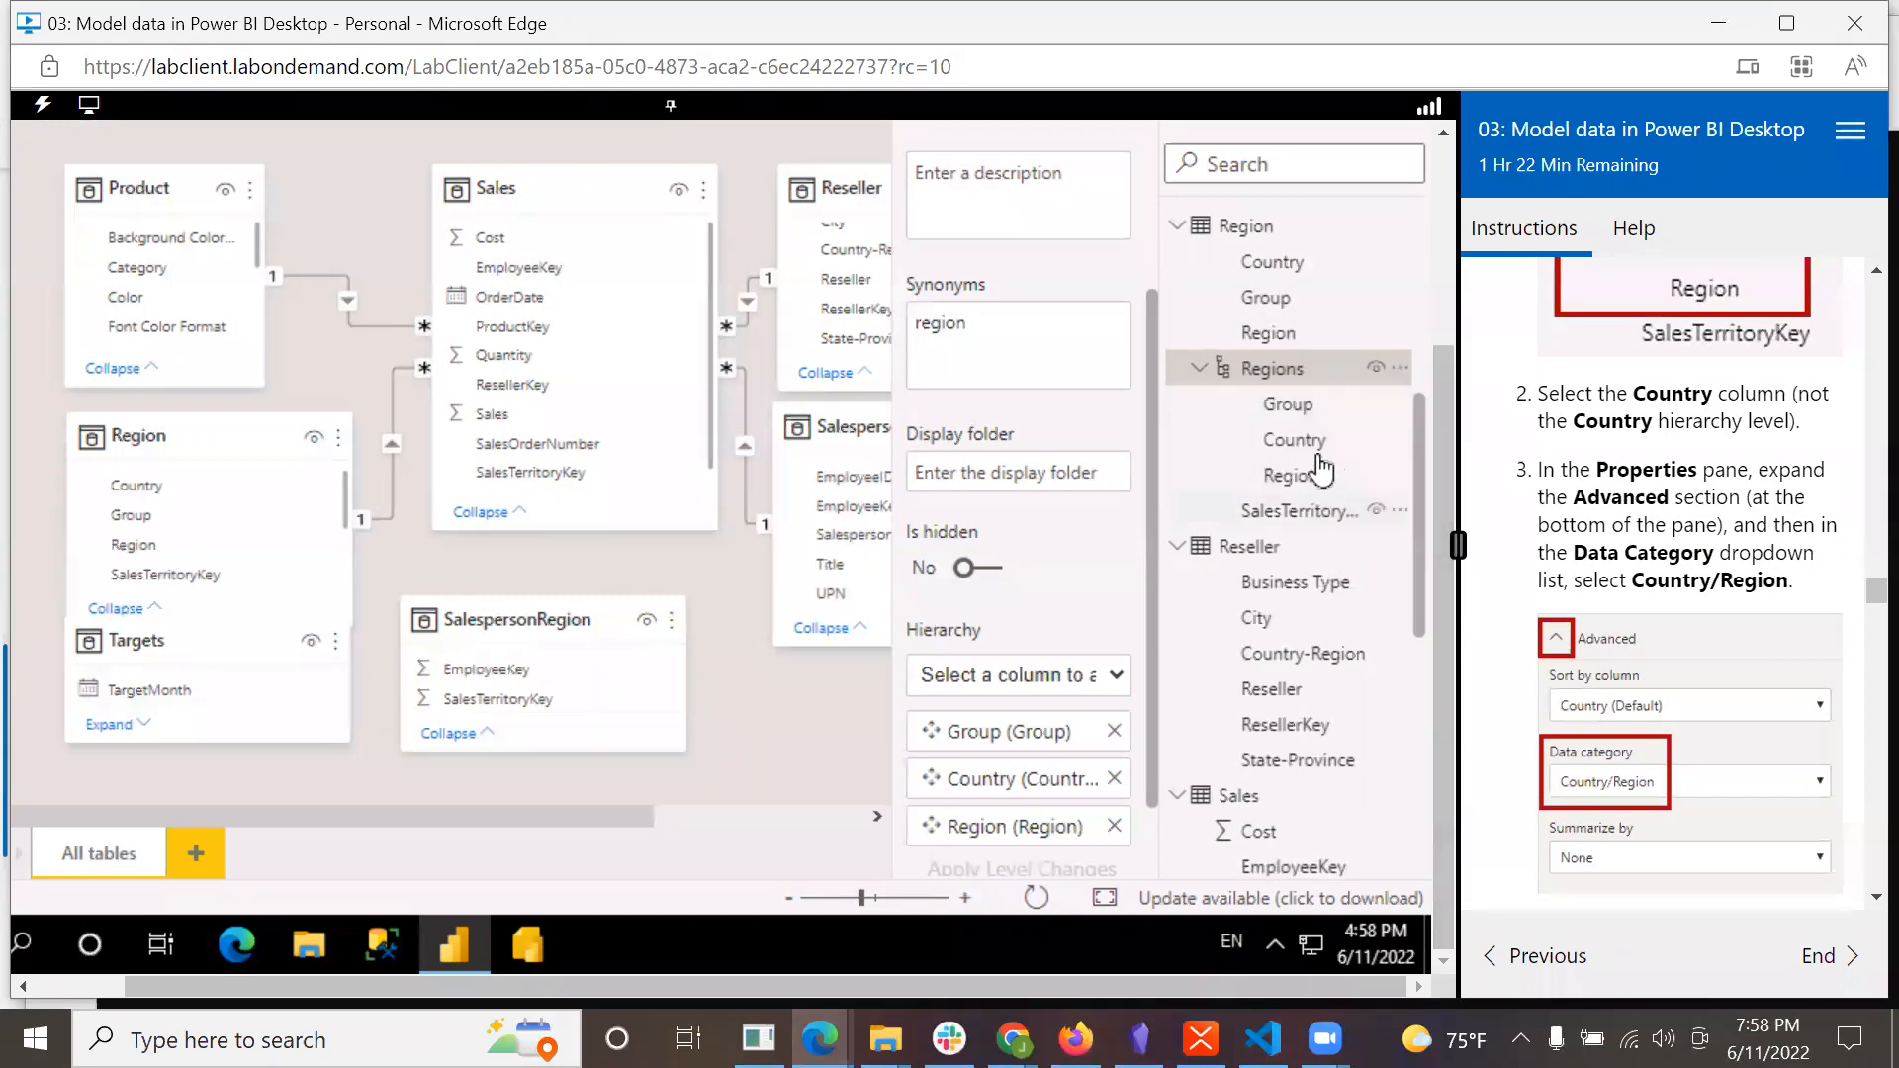
click(1277, 263)
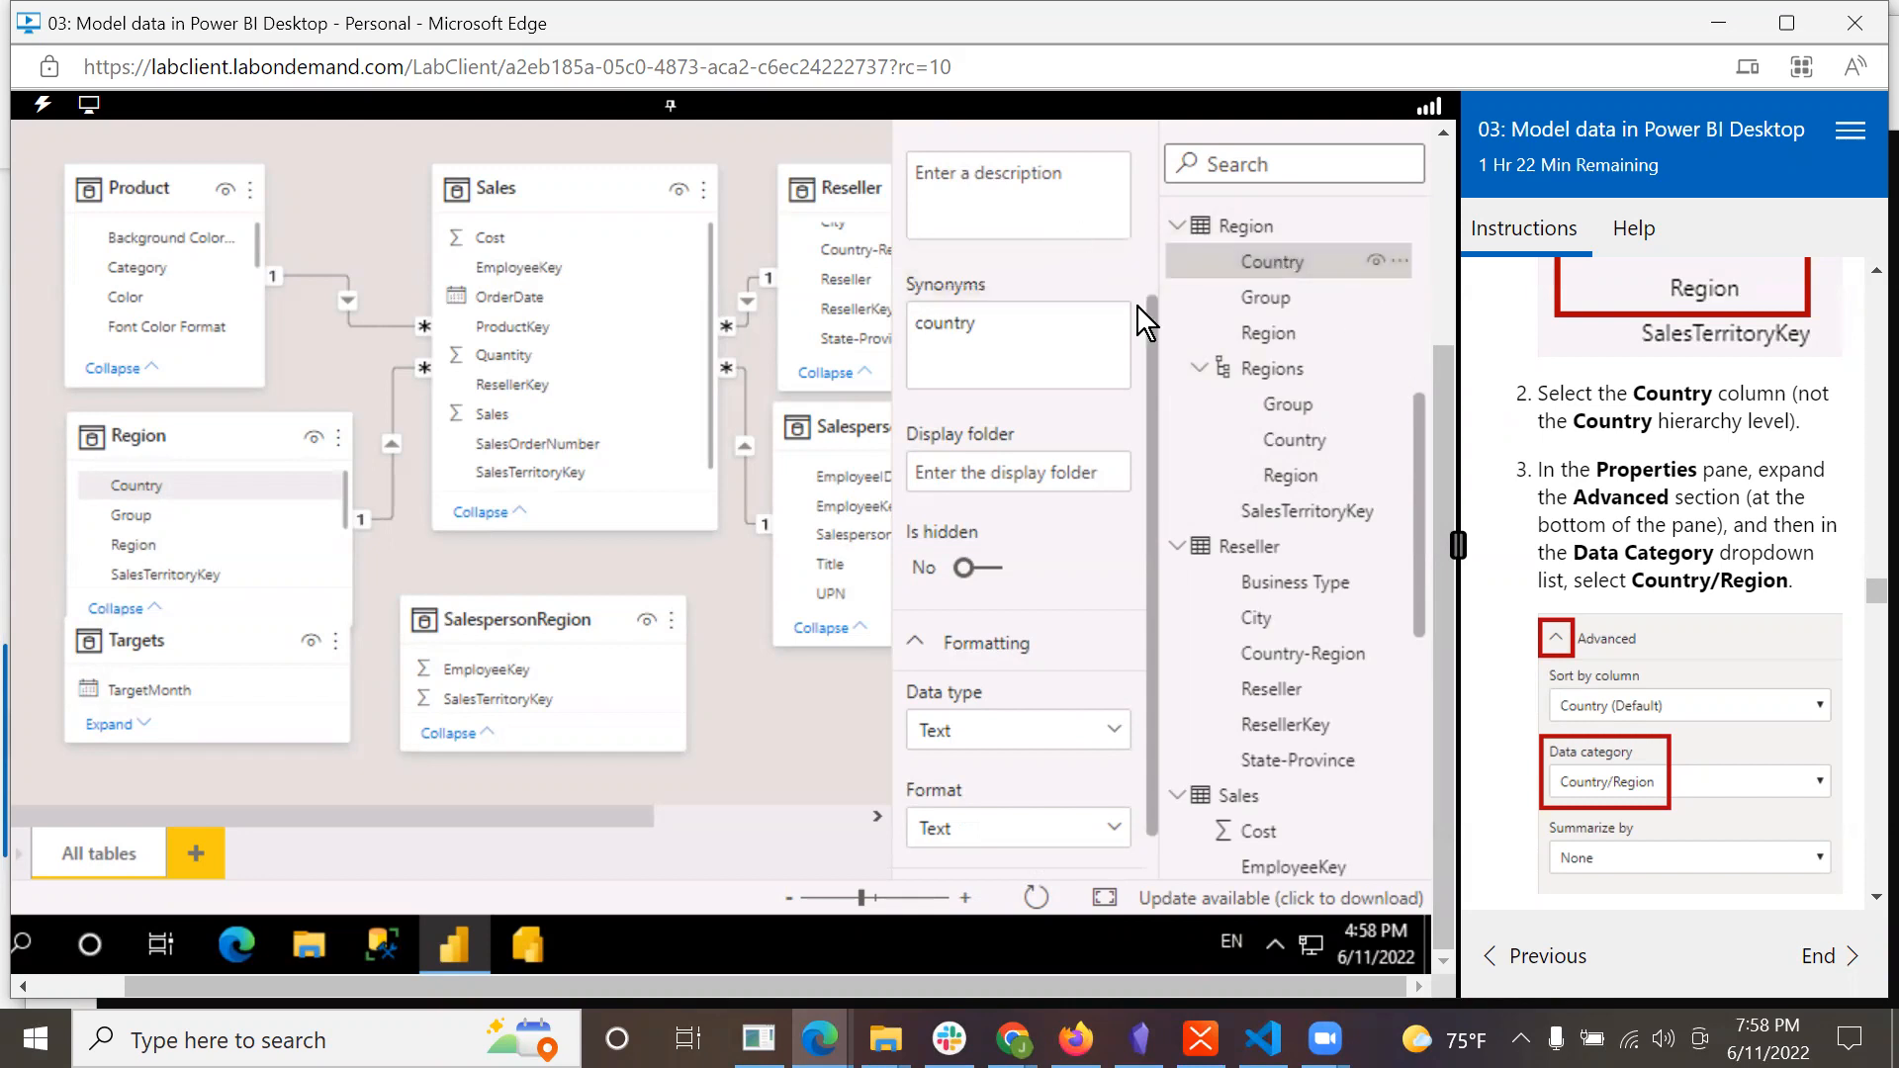
drag(1148, 325, 1147, 92)
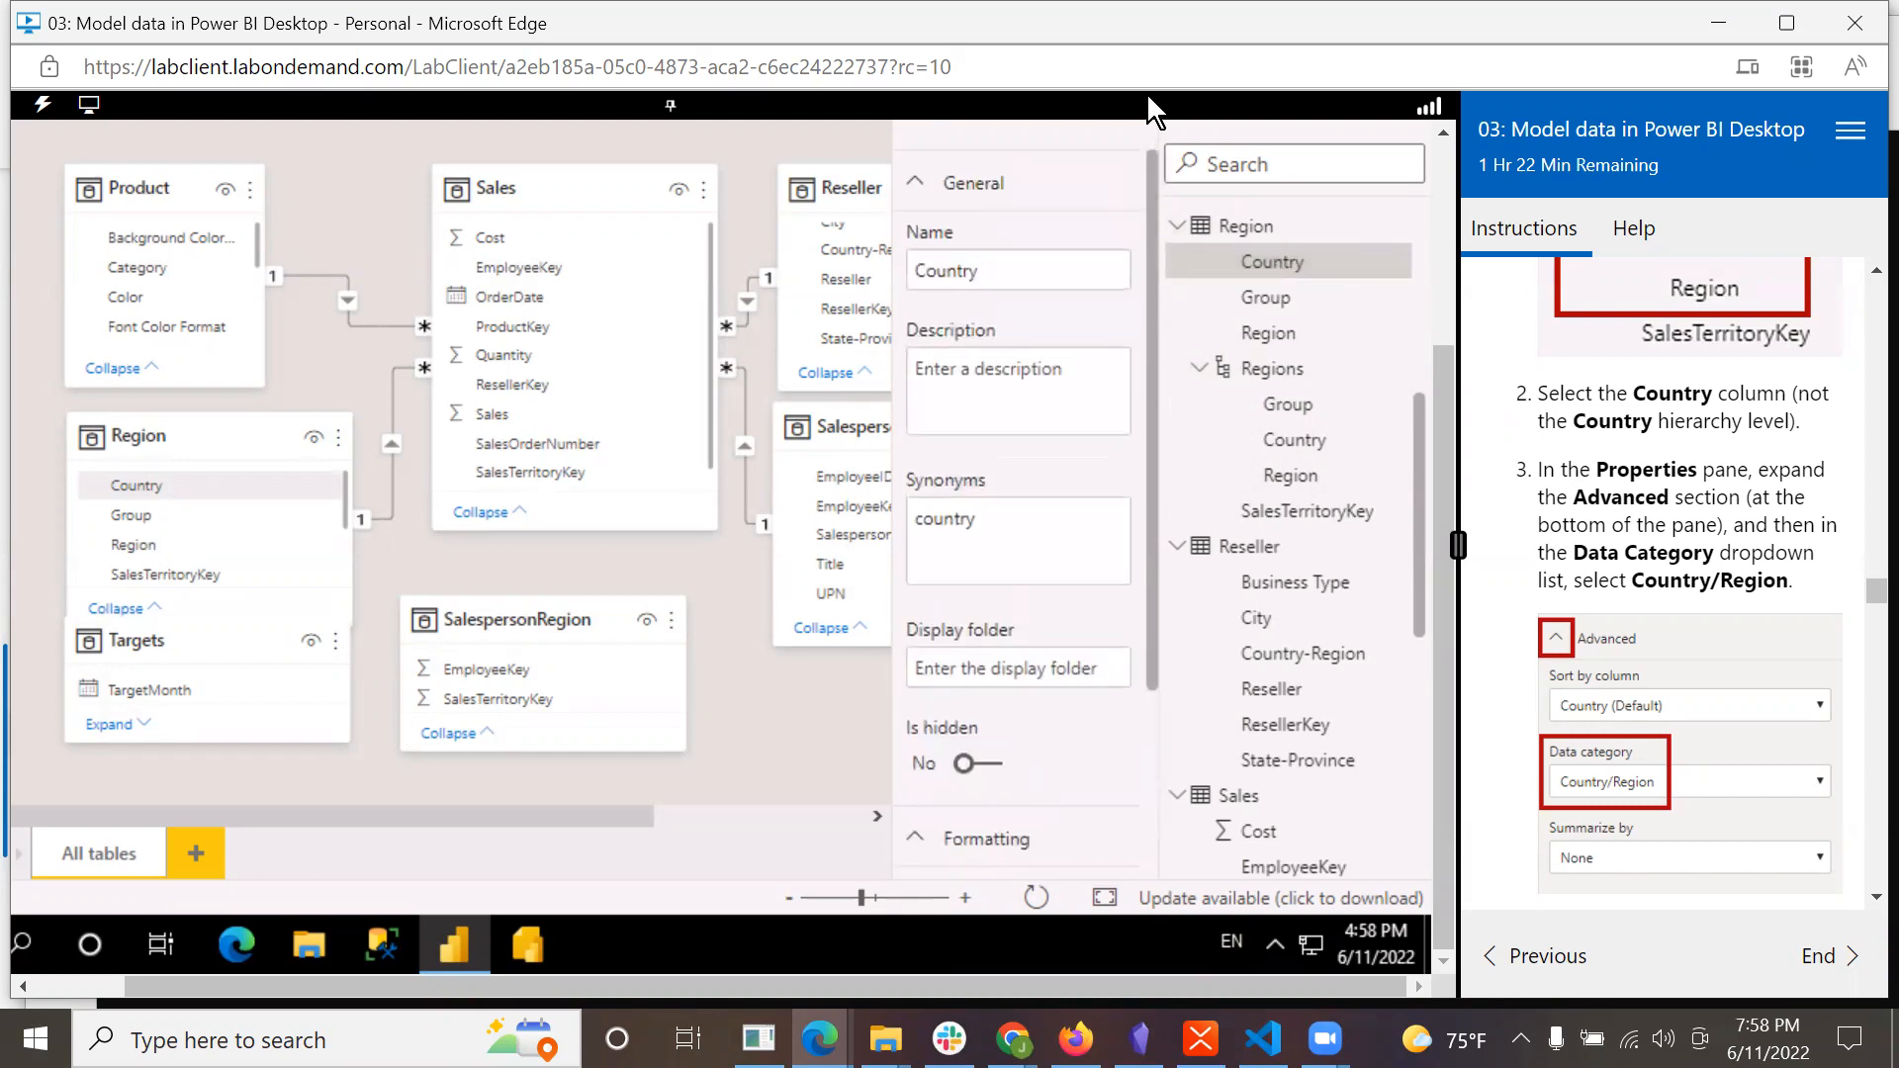
drag(1447, 353, 1450, 271)
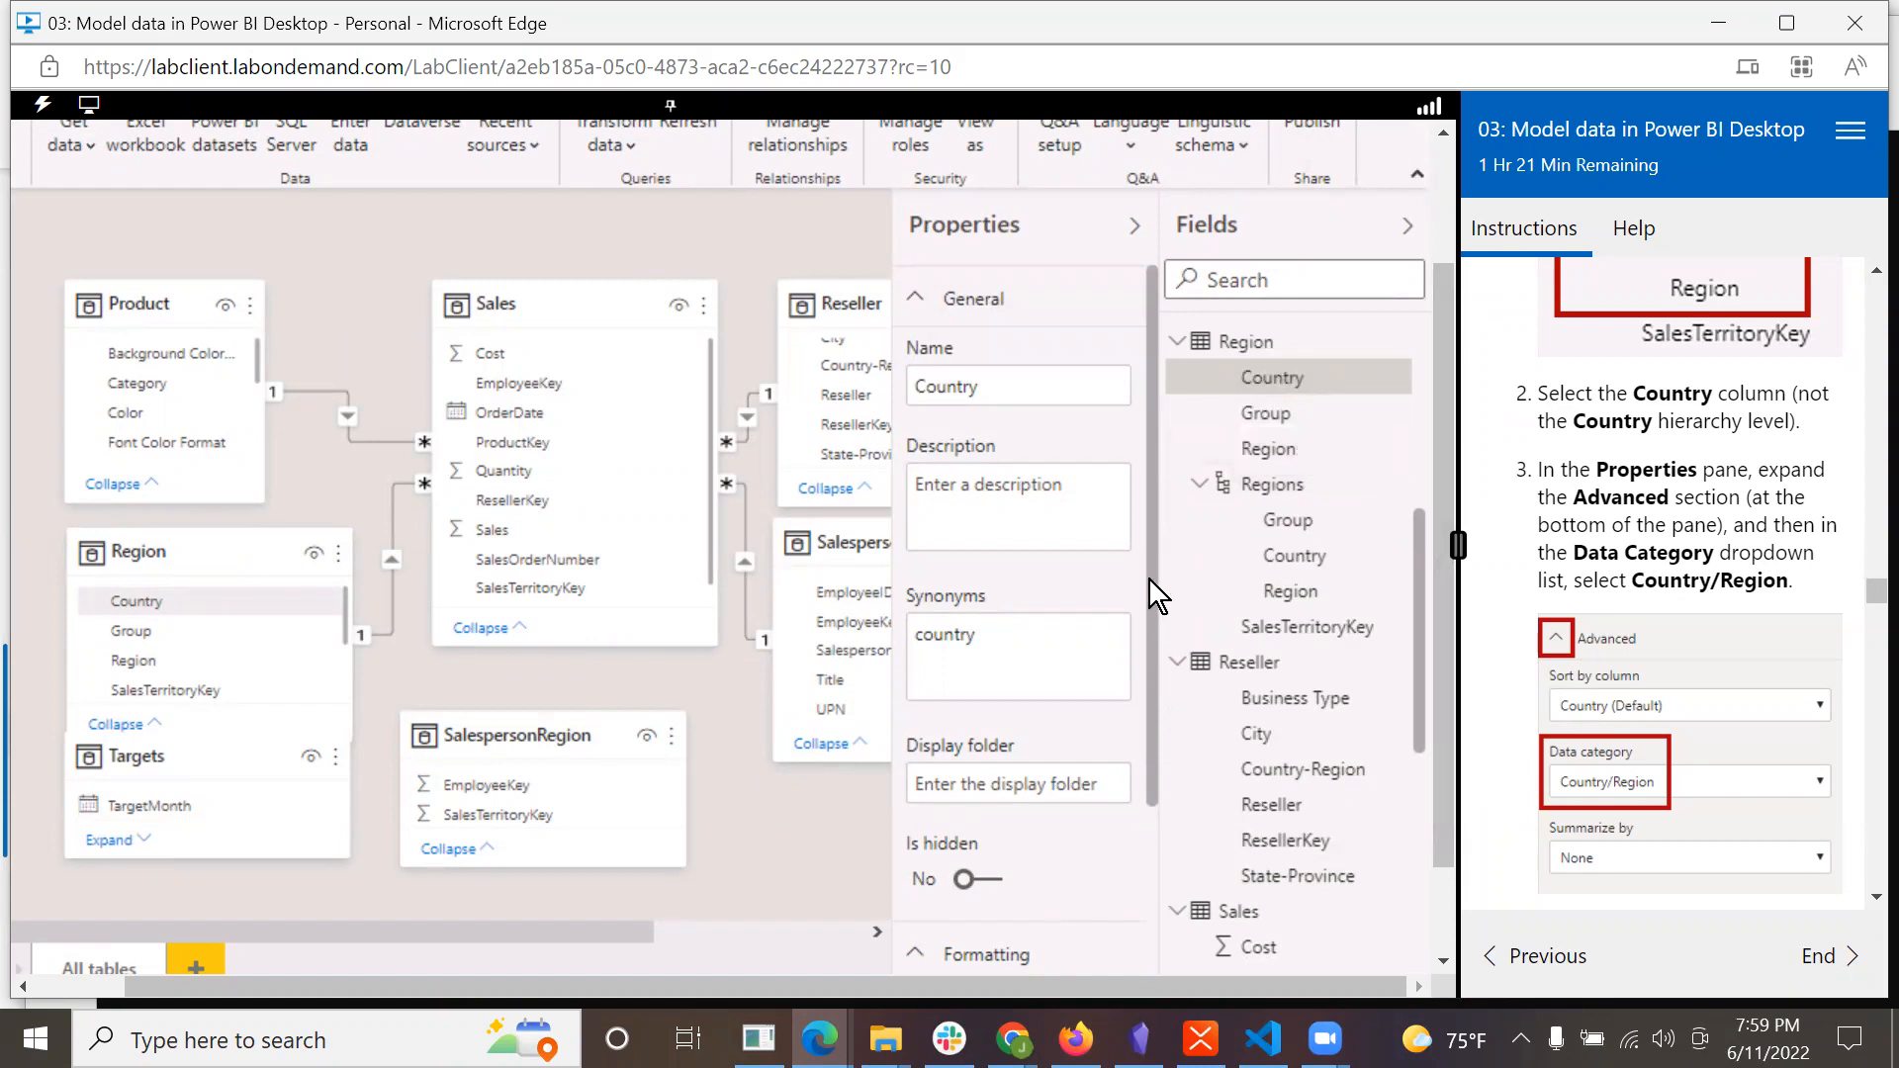
drag(1149, 586, 1183, 960)
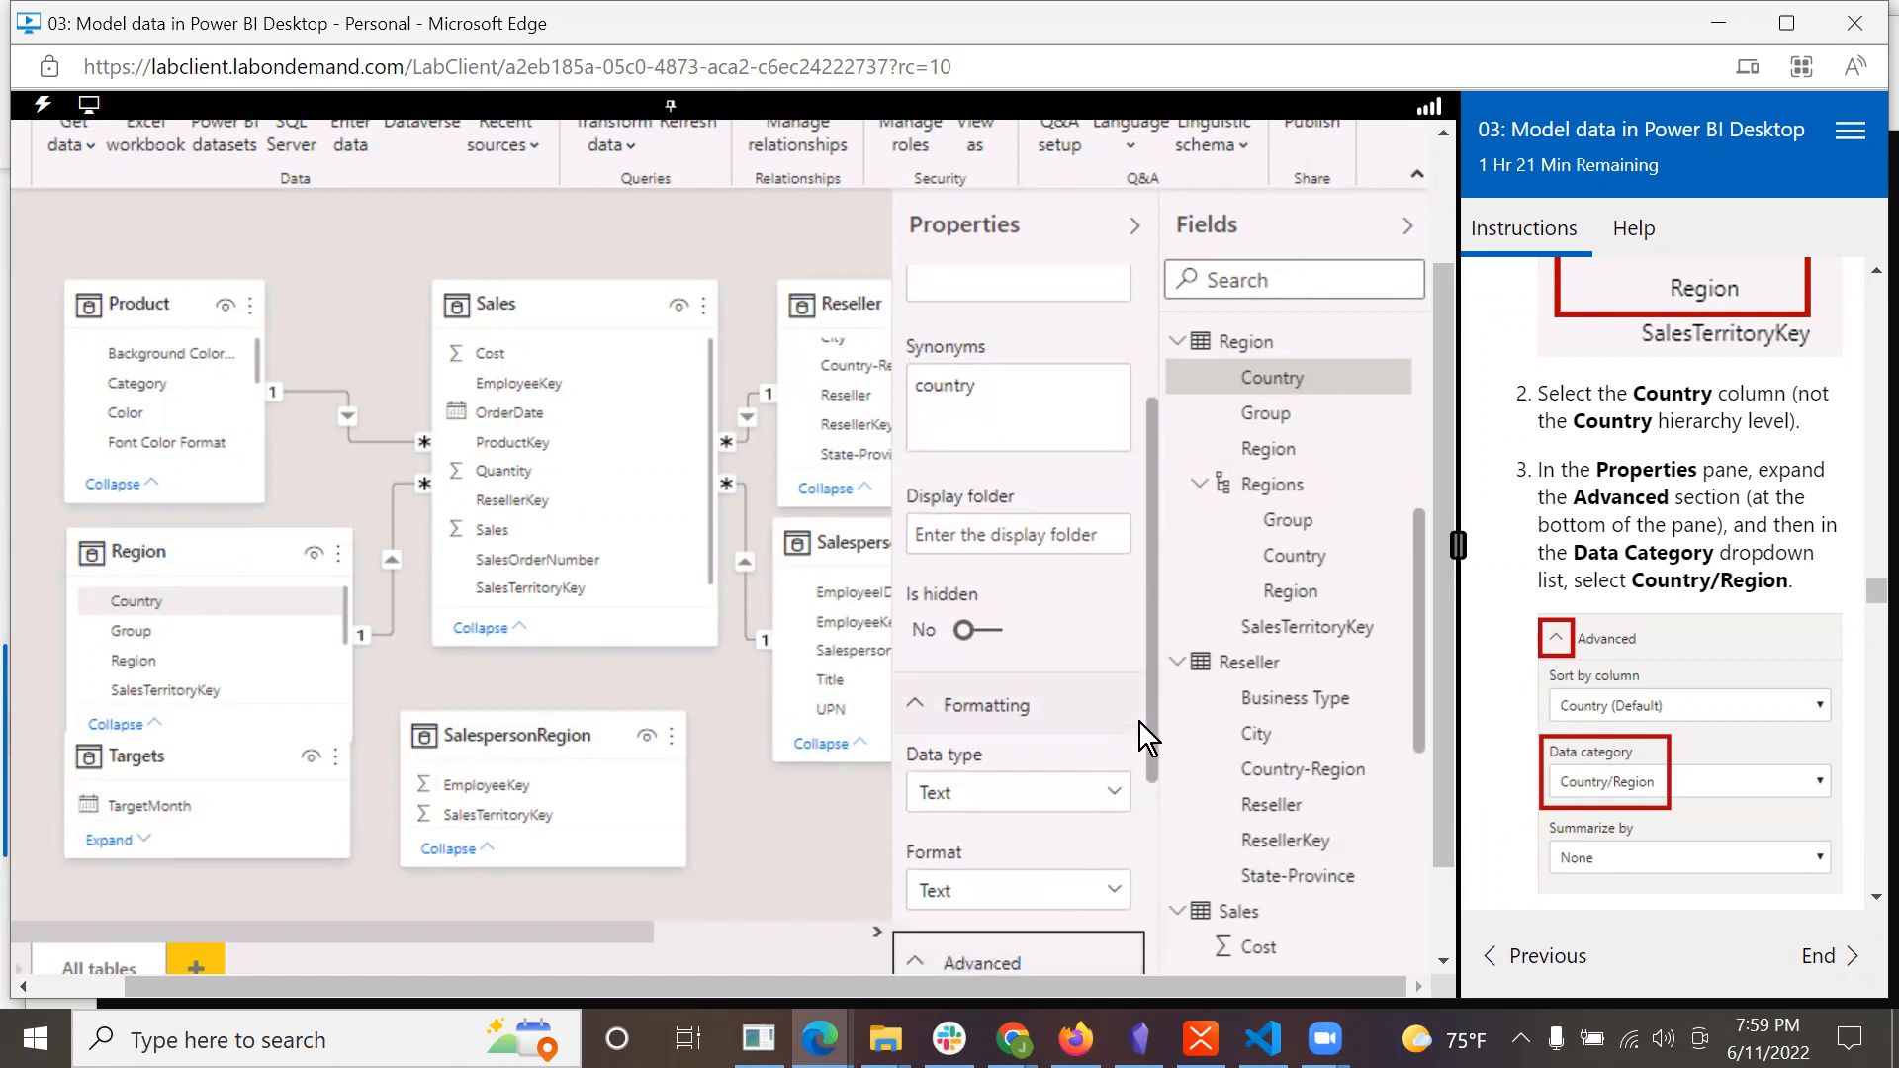
drag(1153, 728, 1172, 1011)
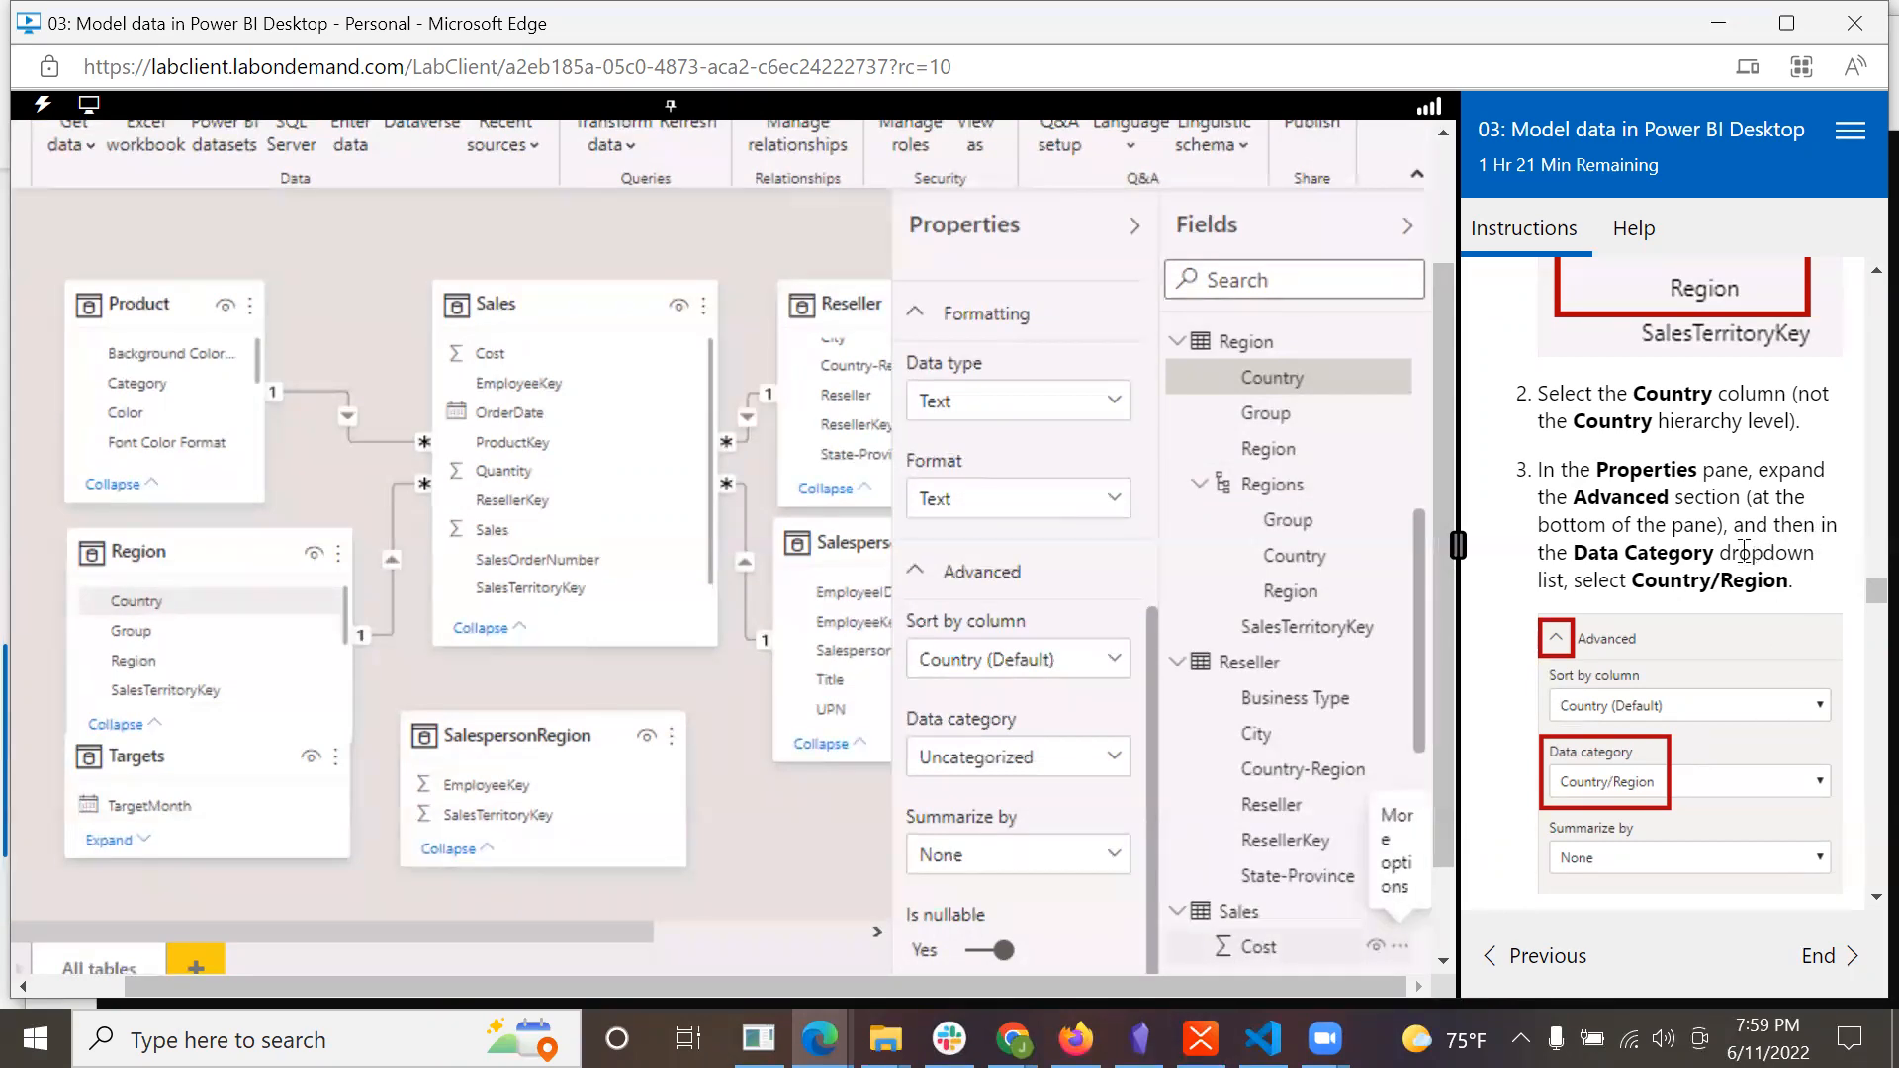
click(1111, 759)
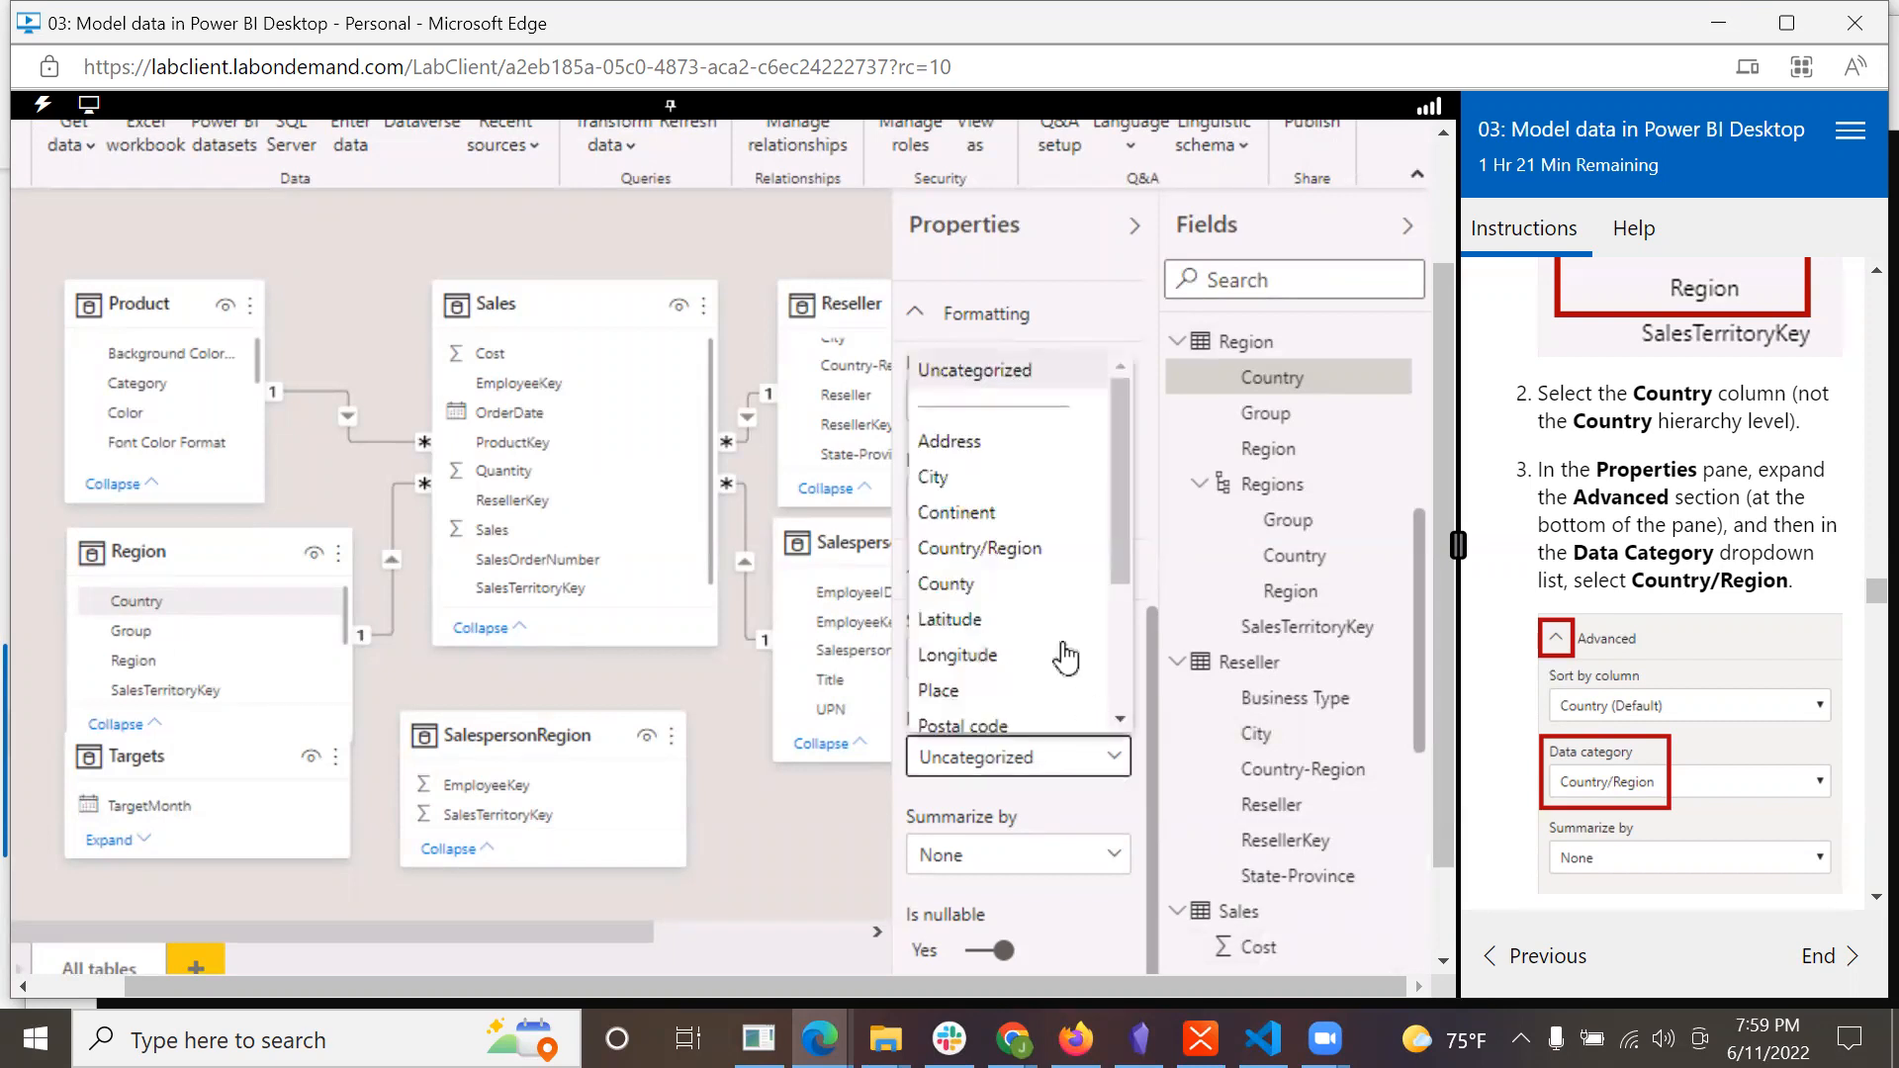
click(1030, 548)
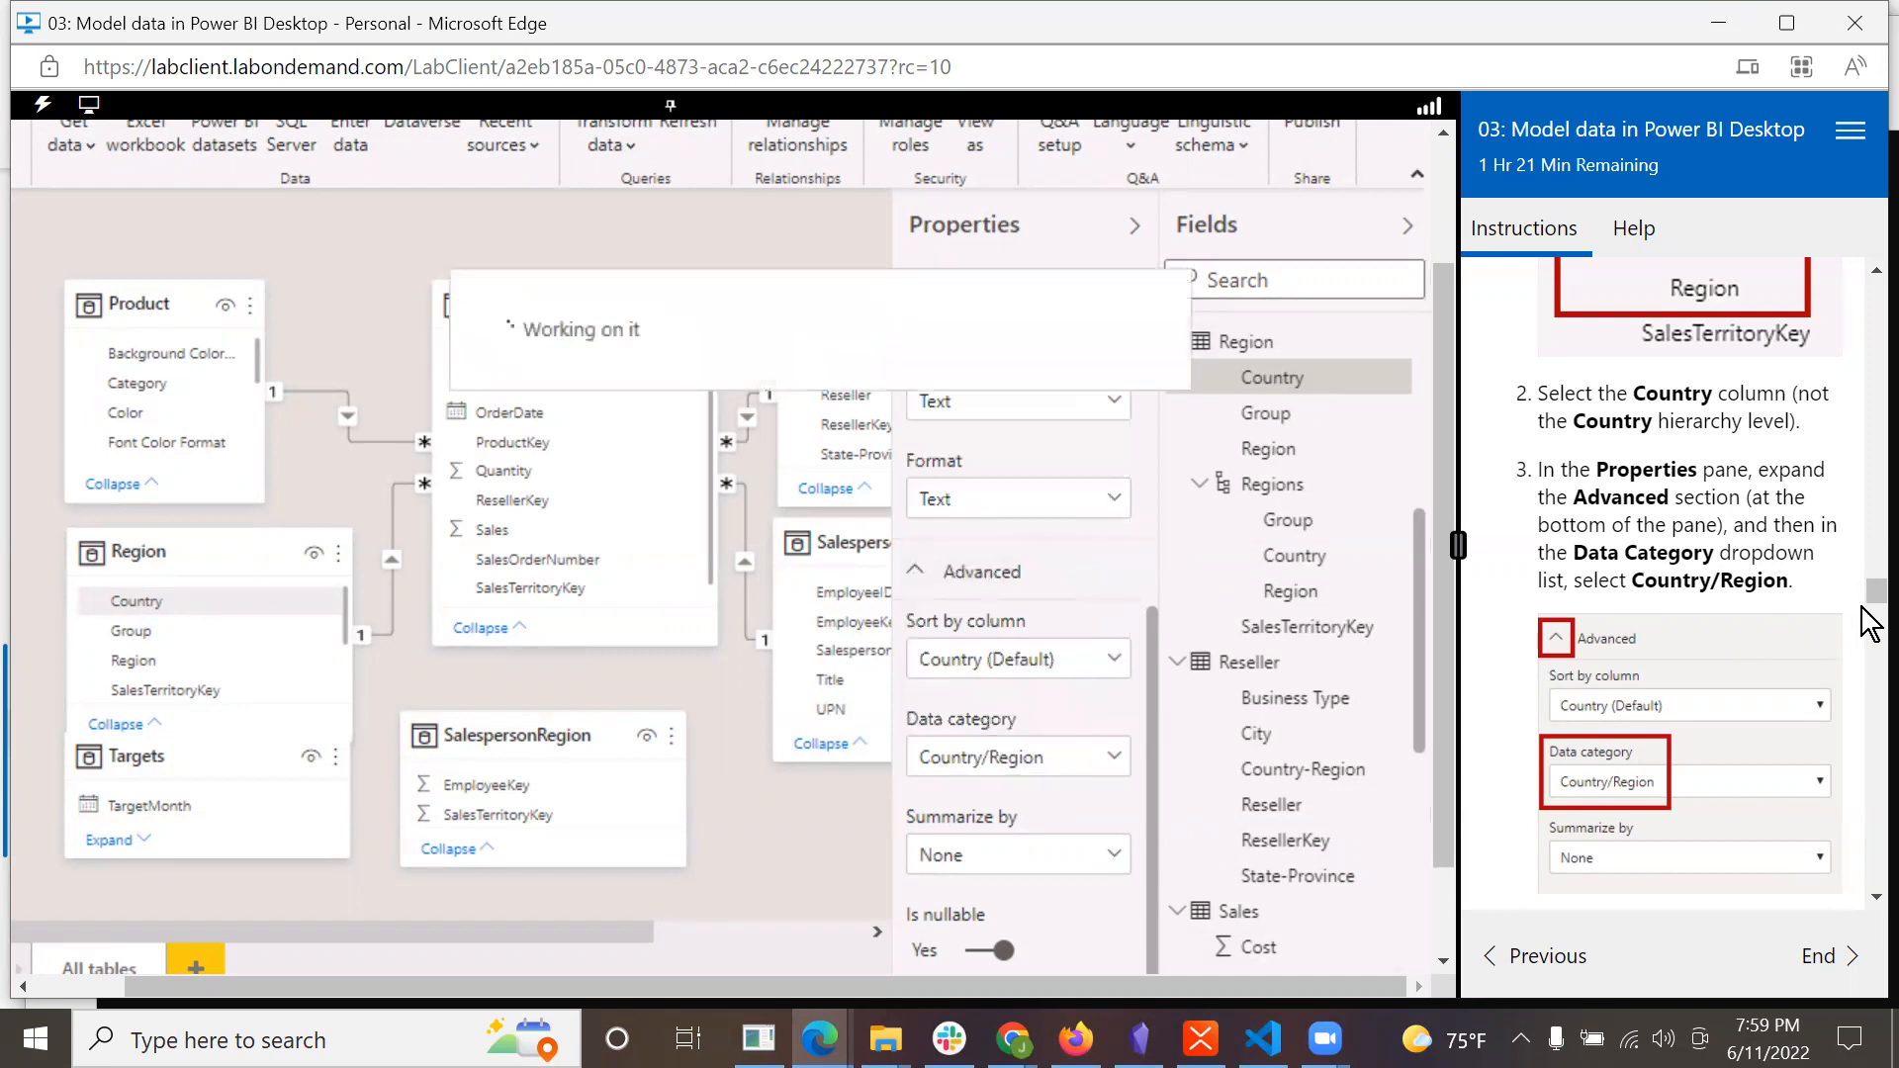
Read the data categorization note and the Reseller table task, and locate the Reseller table's columns in the field list.
scroll(1874, 900, down, 3)
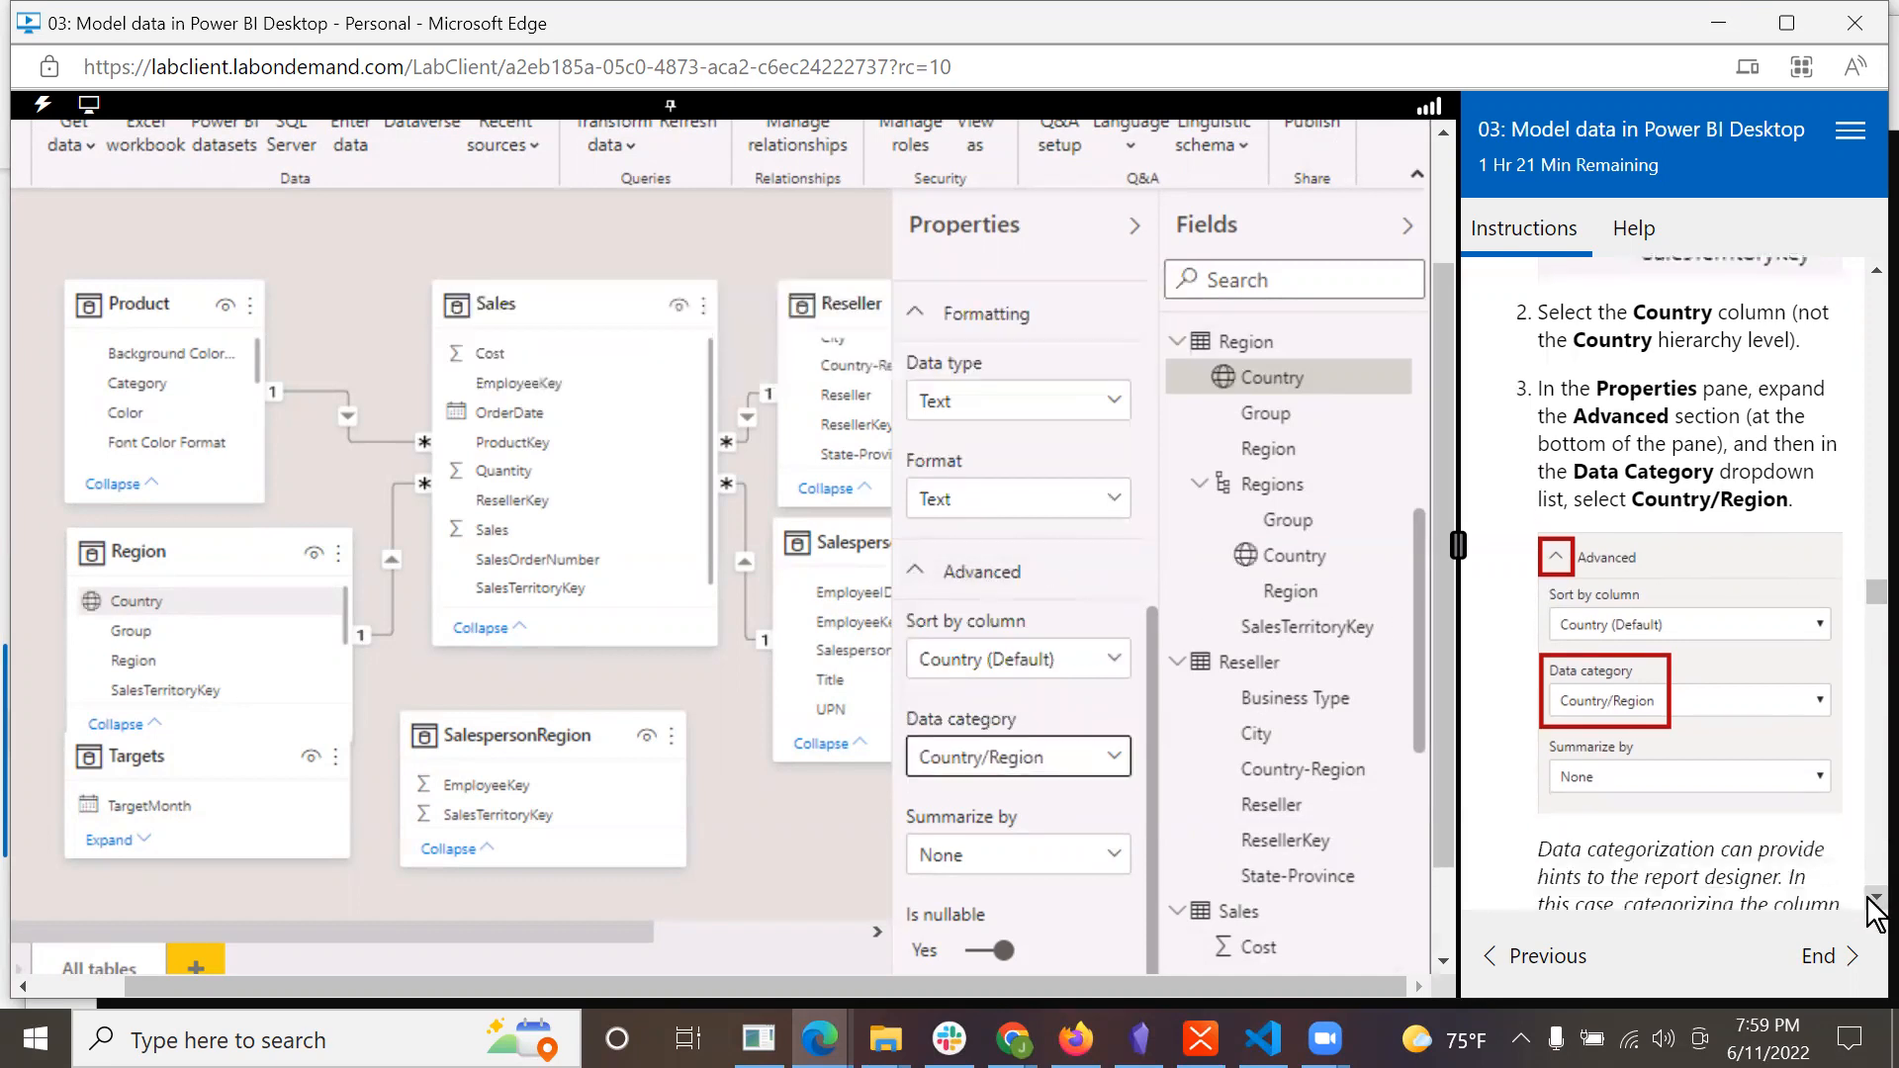
click(1877, 898)
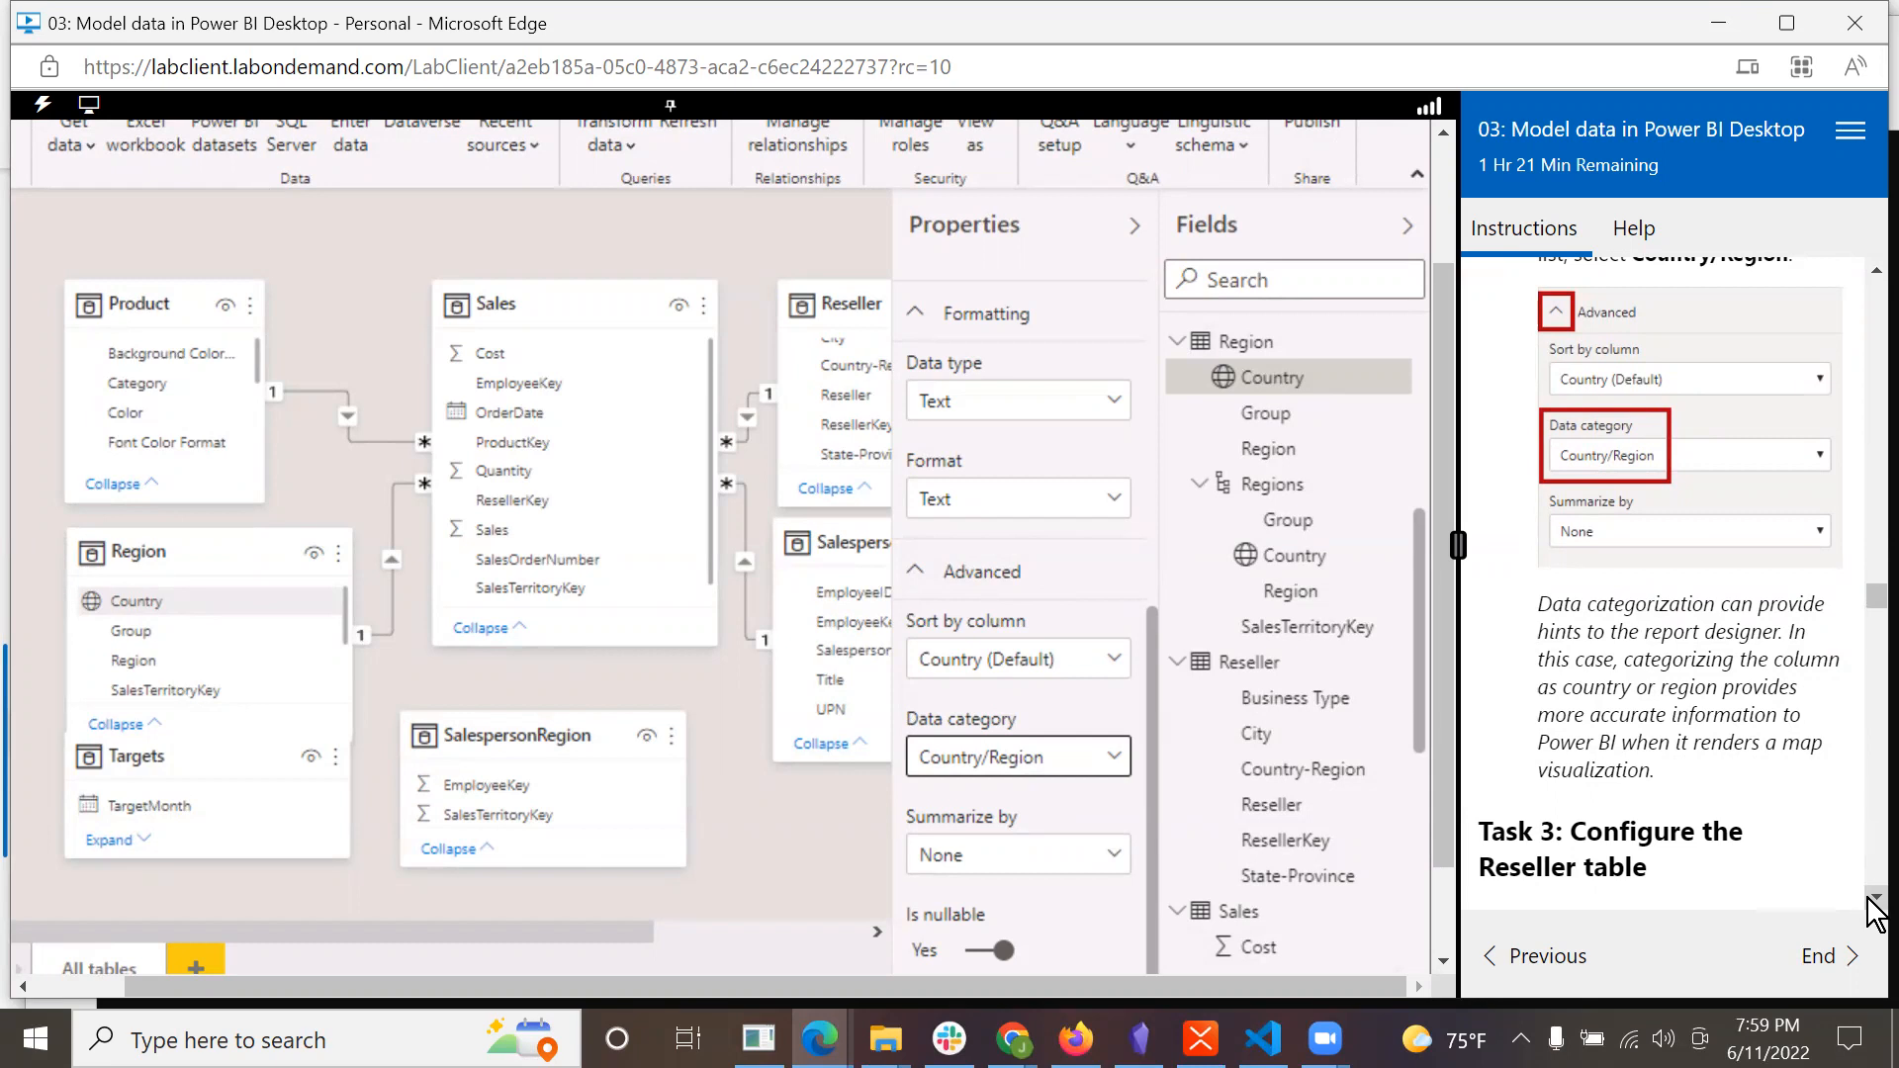
scroll(1868, 900, down, 3)
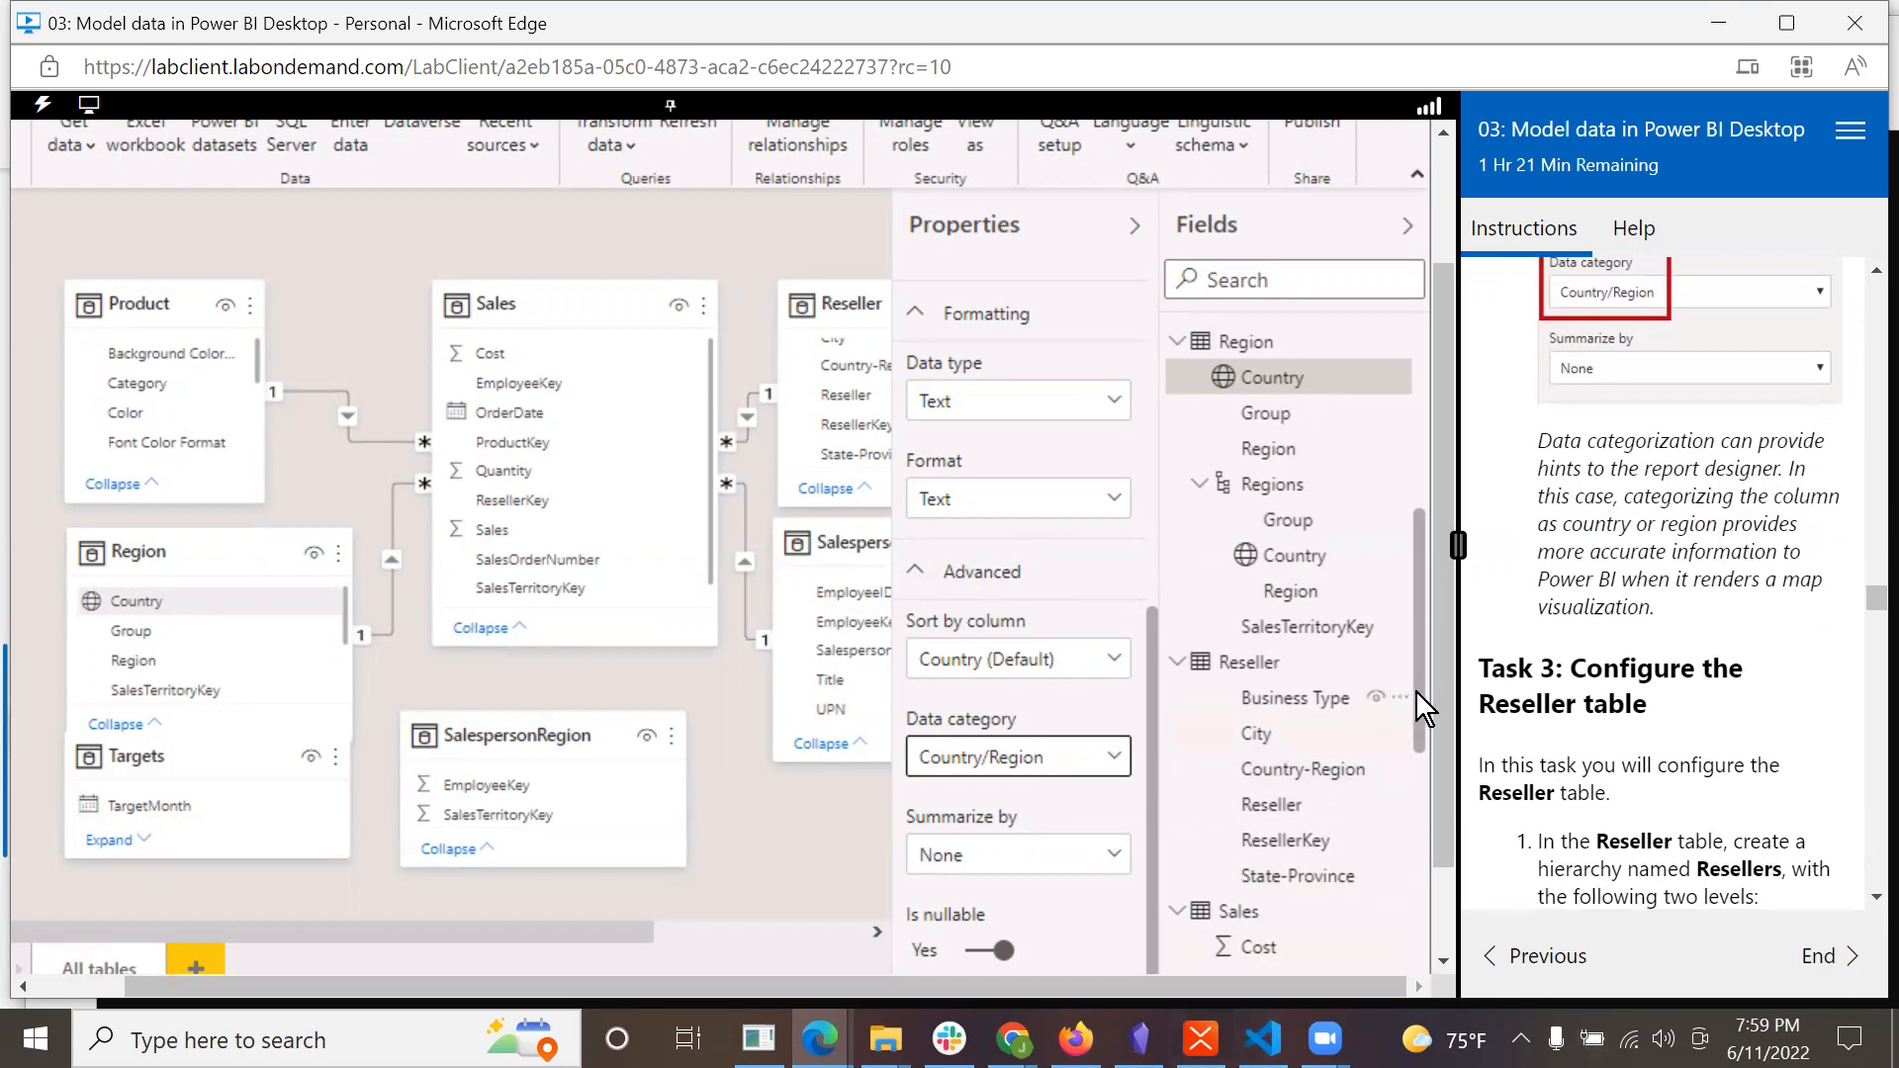
mouse_move(1421, 710)
mouse_down()
mouse_move(1421, 770)
mouse_move(1414, 698)
mouse_up()
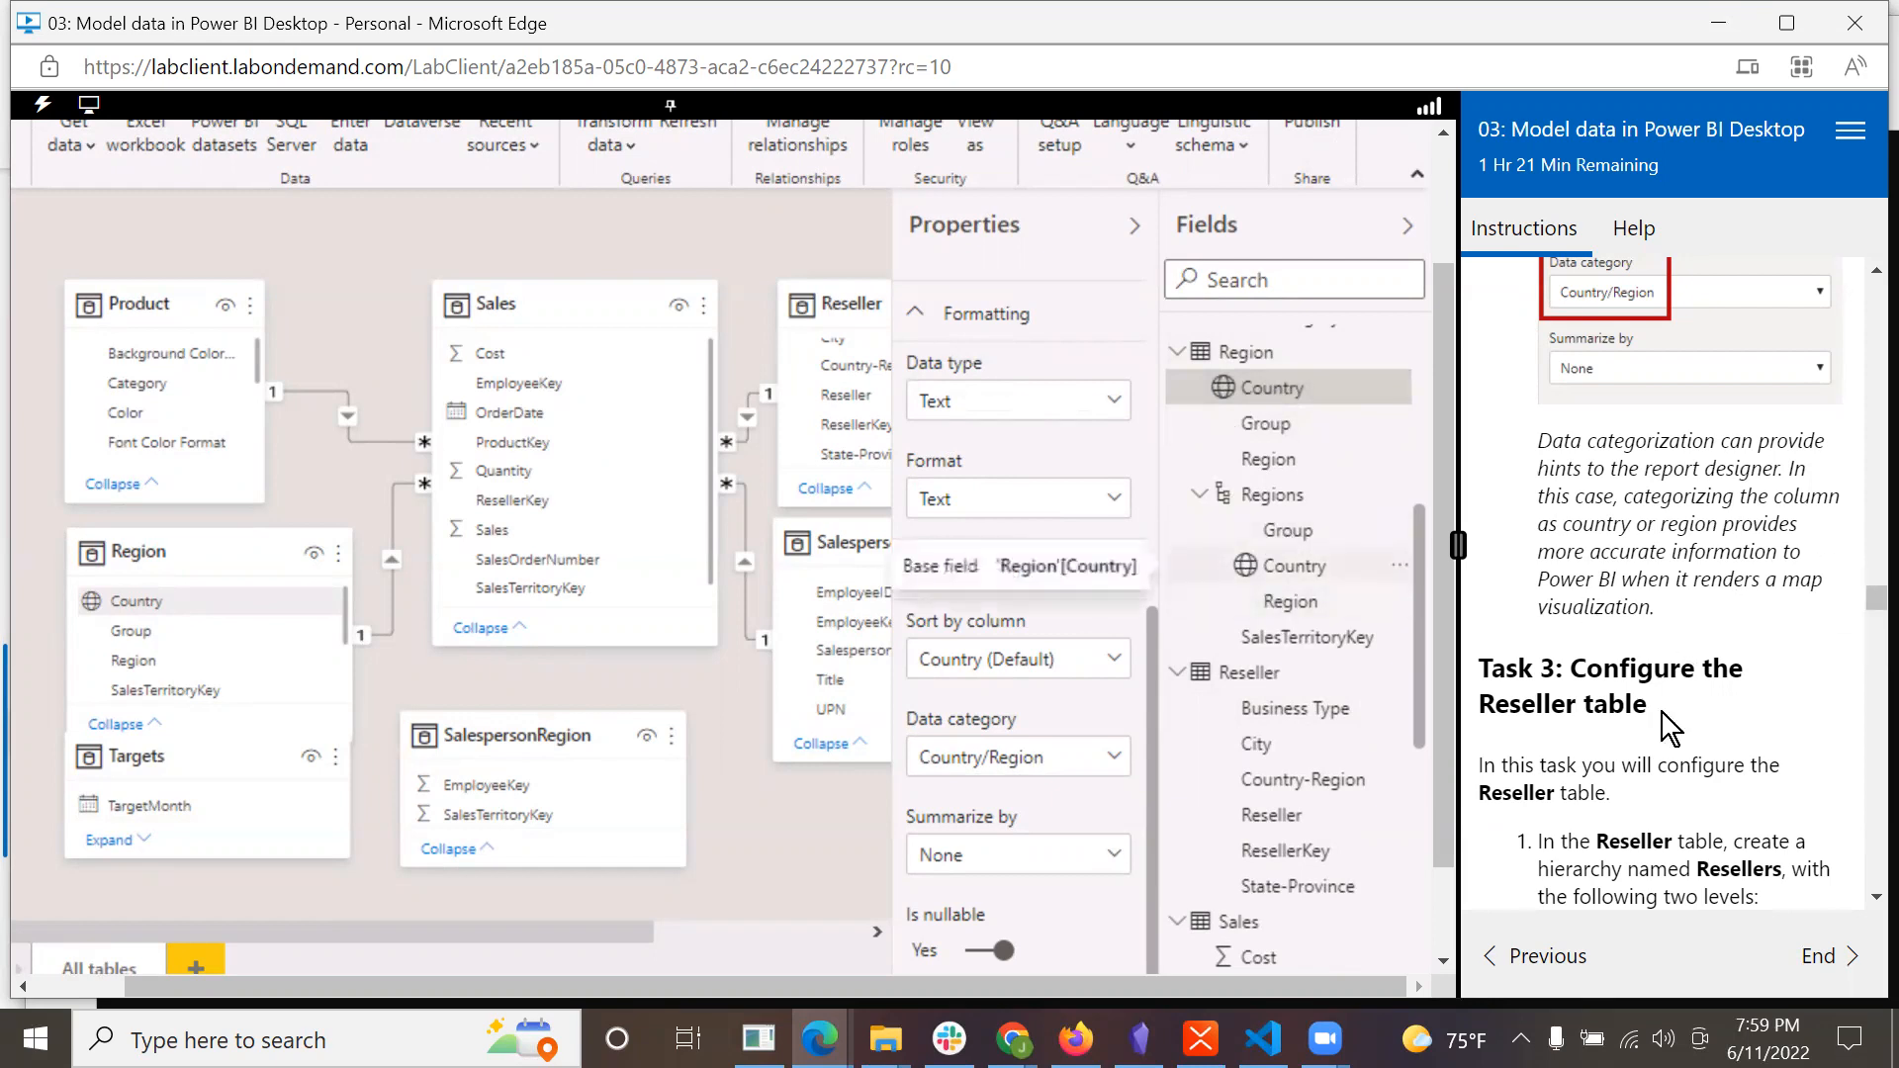
click(1876, 898)
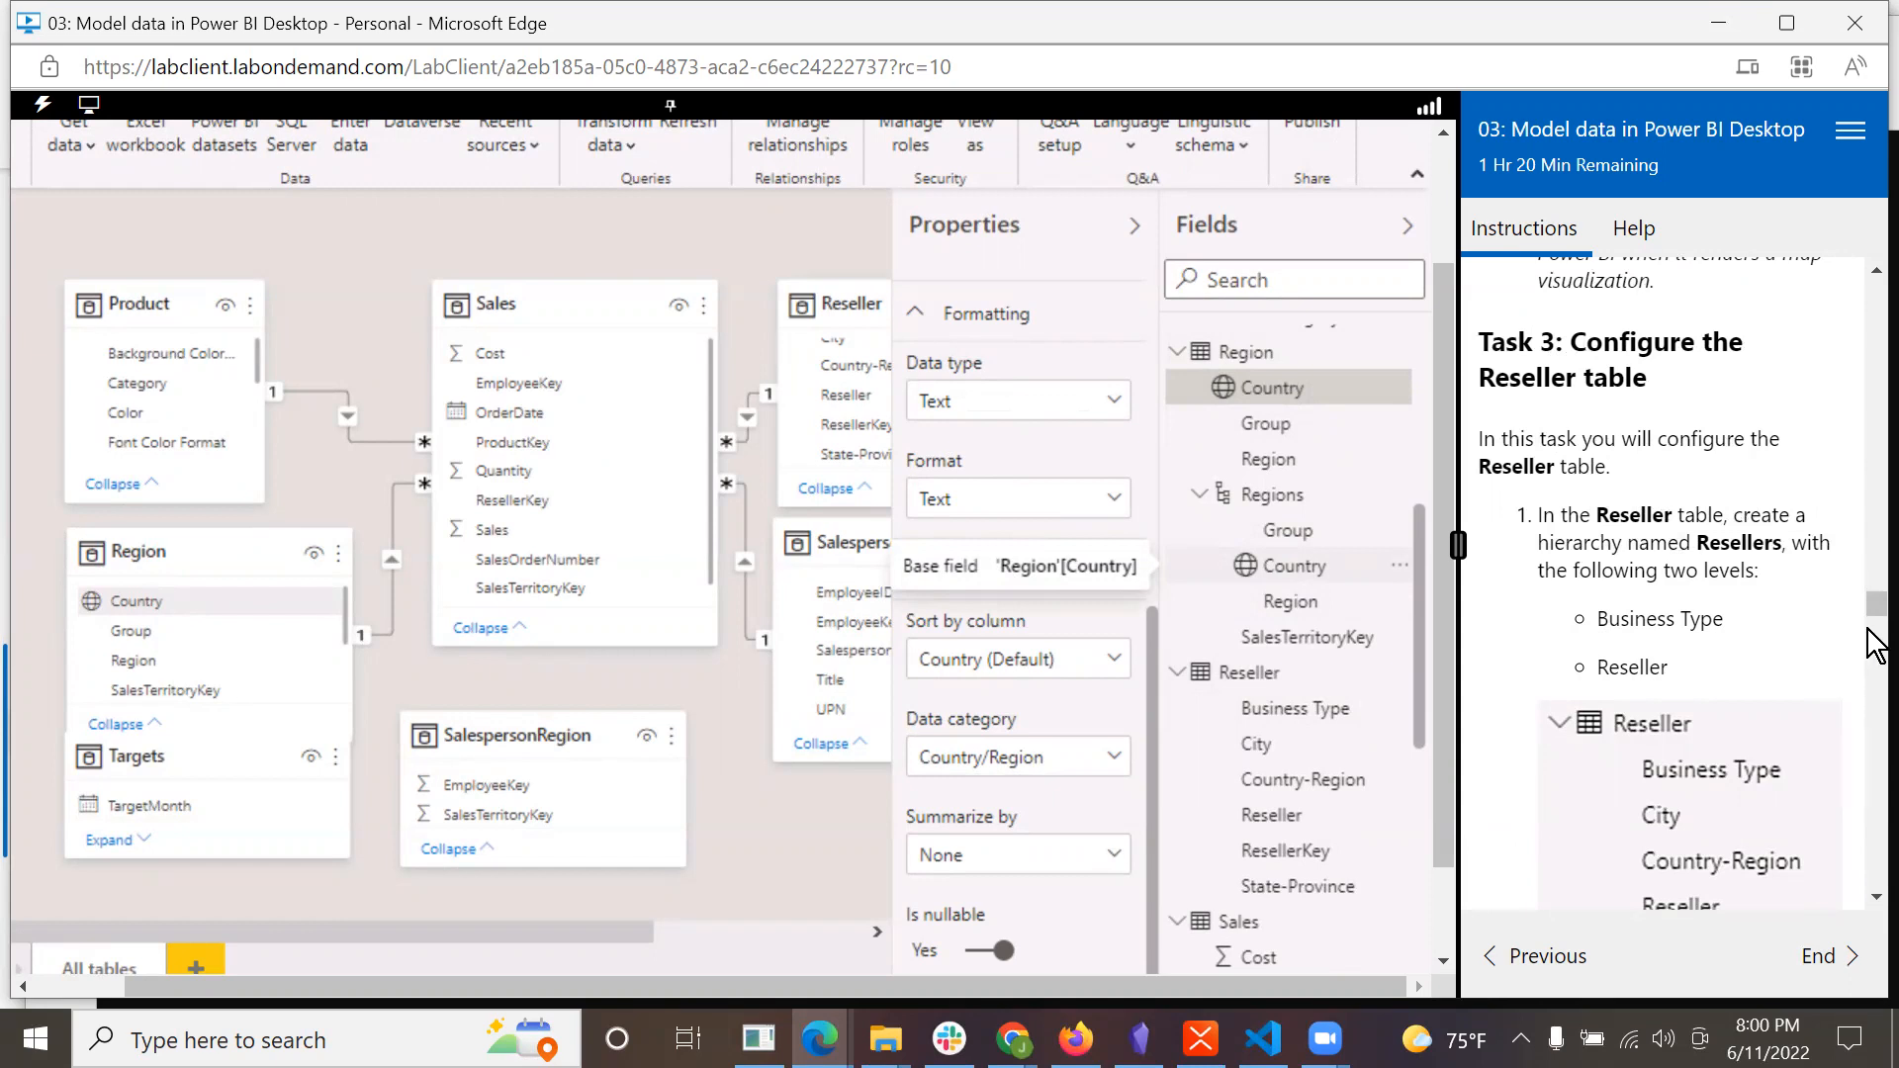
scroll(1416, 668, down, 1)
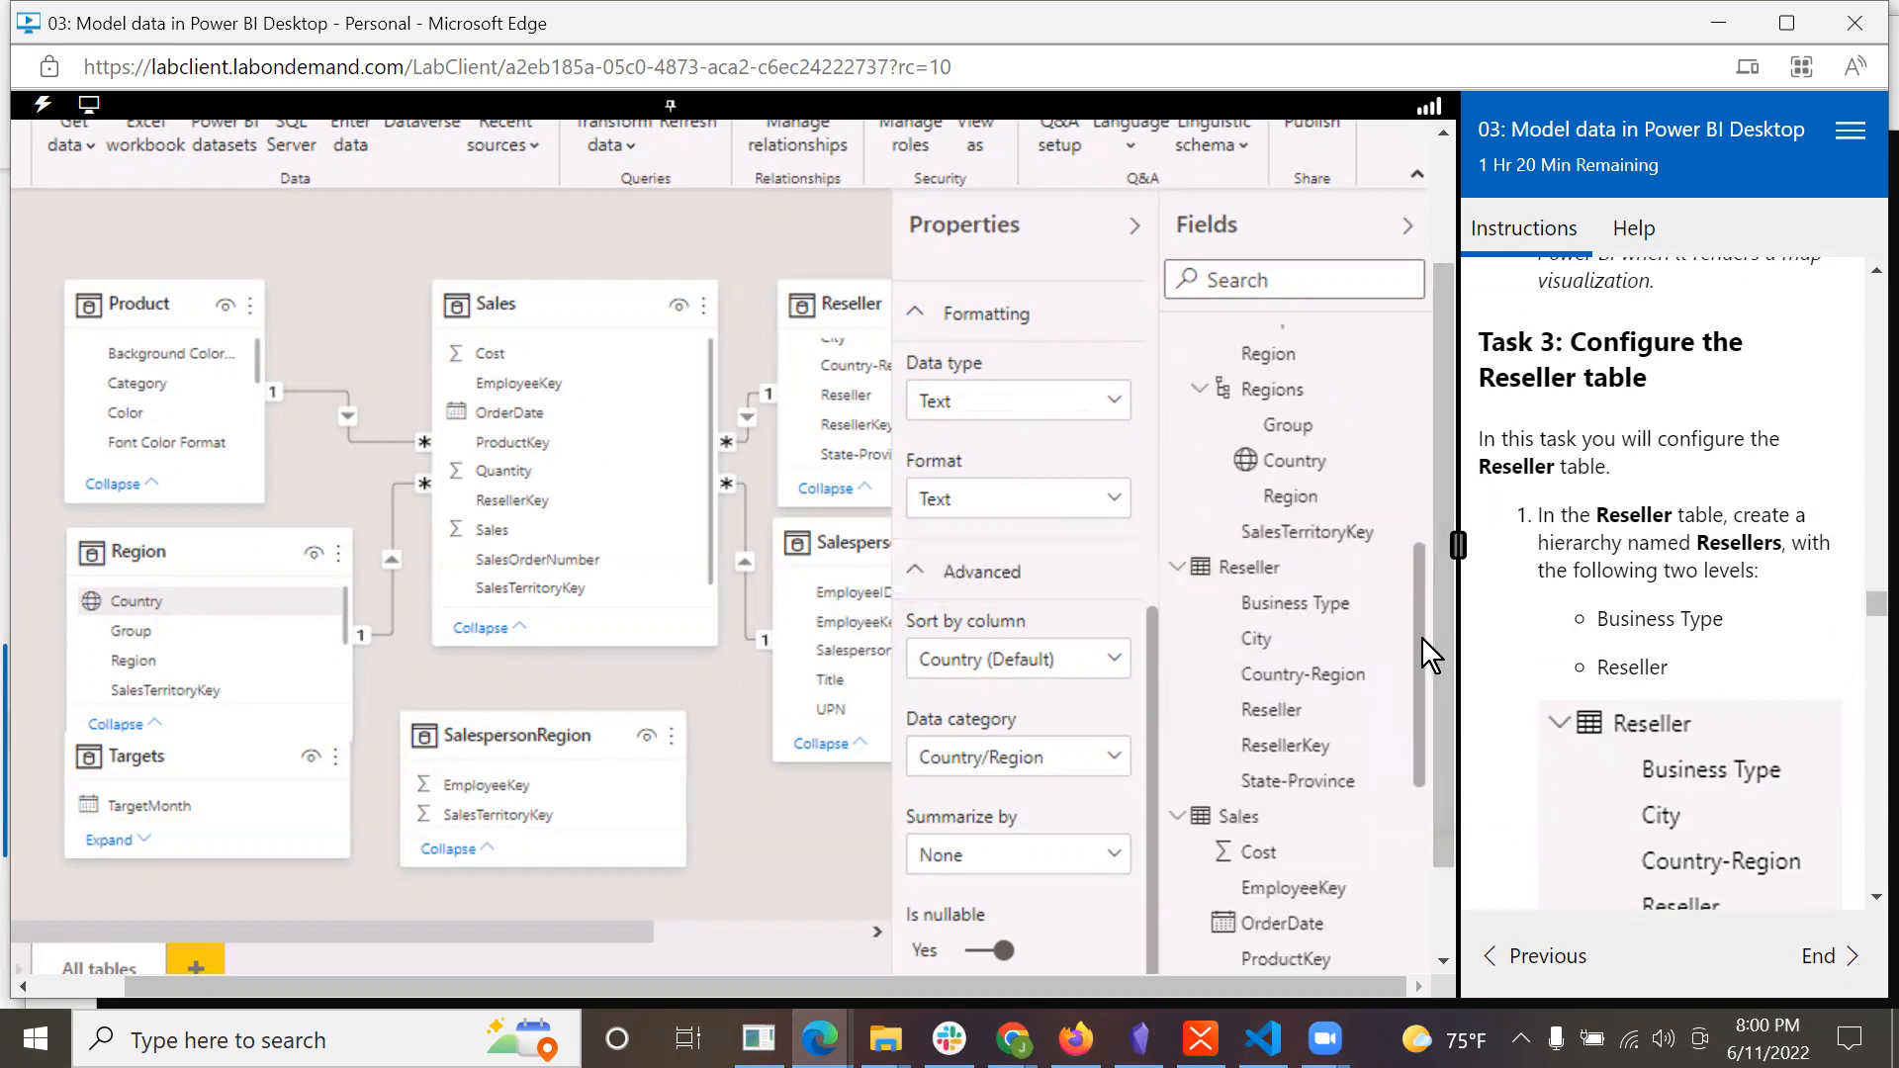
drag(1416, 603, 1417, 692)
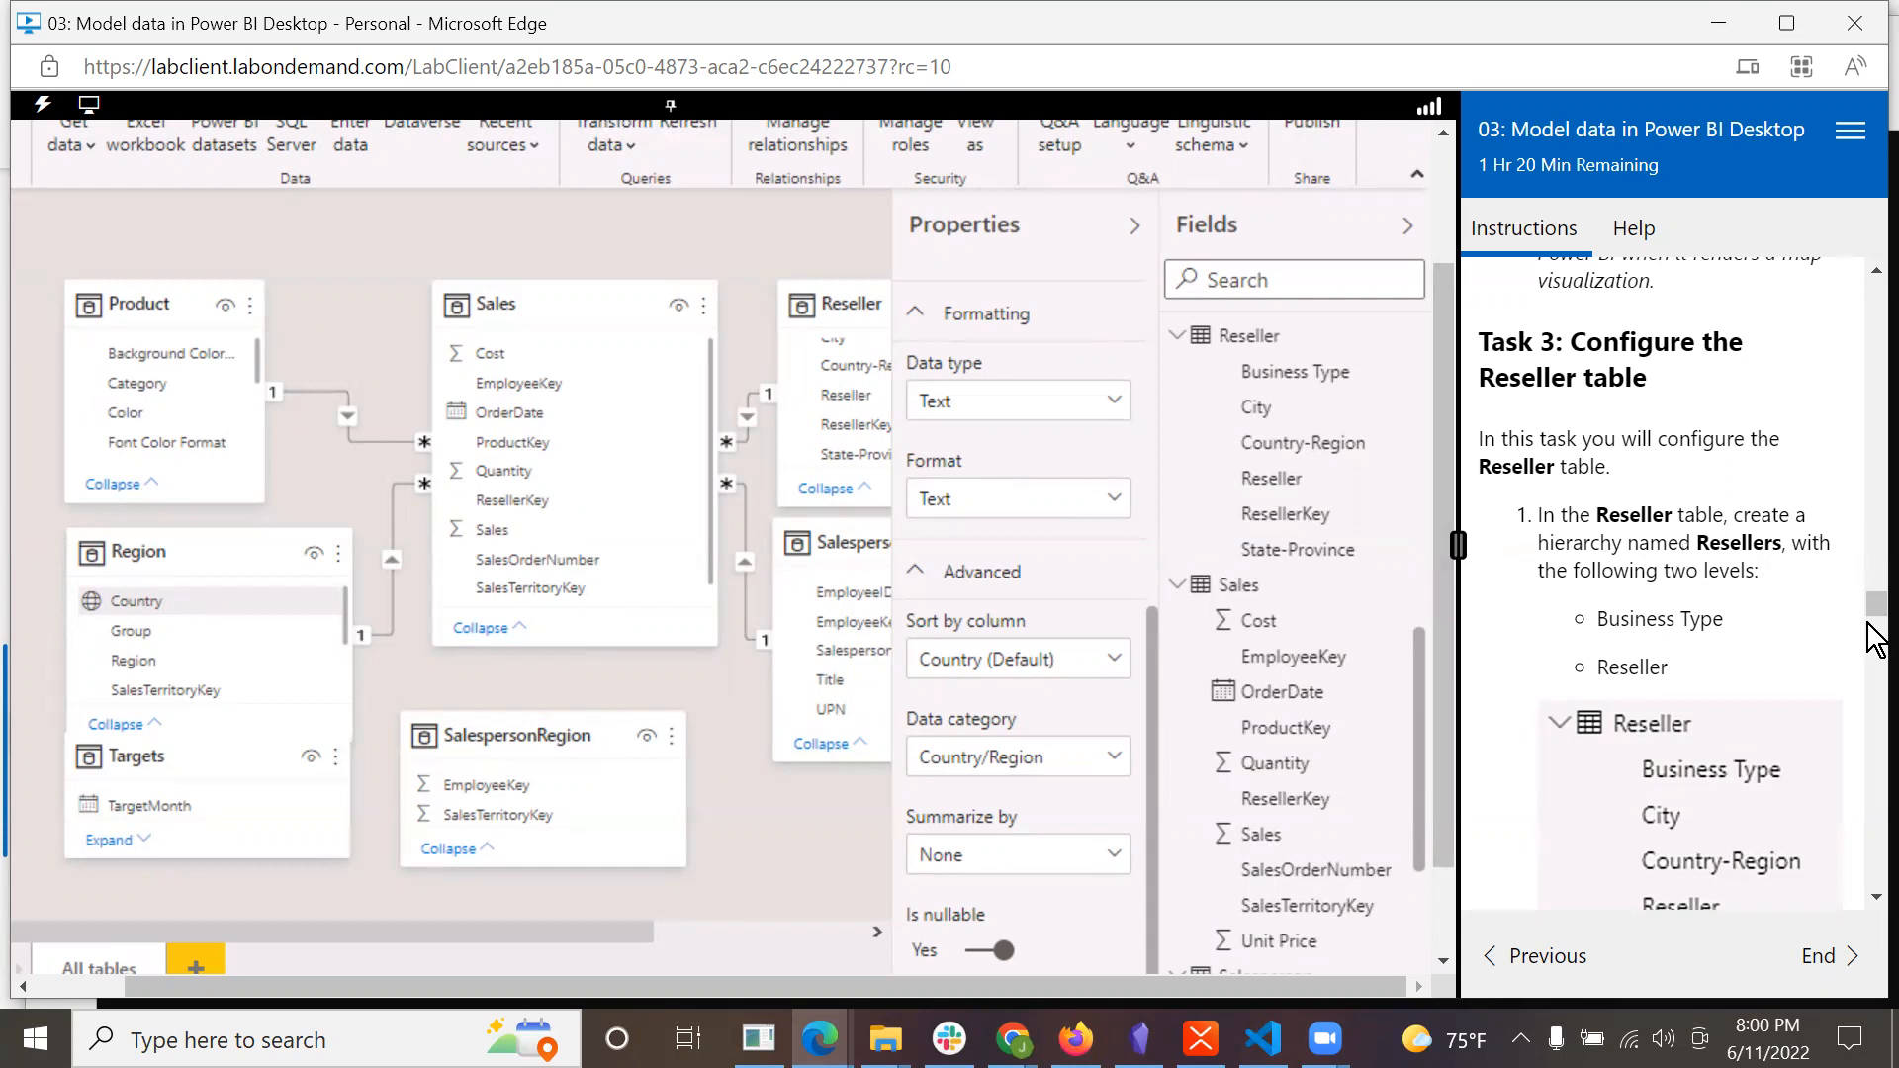
Check the required Resellers levels in the instructions and create a hierarchy from the Reseller table's Business Type column.
click(1876, 898)
click(1876, 898)
click(1875, 898)
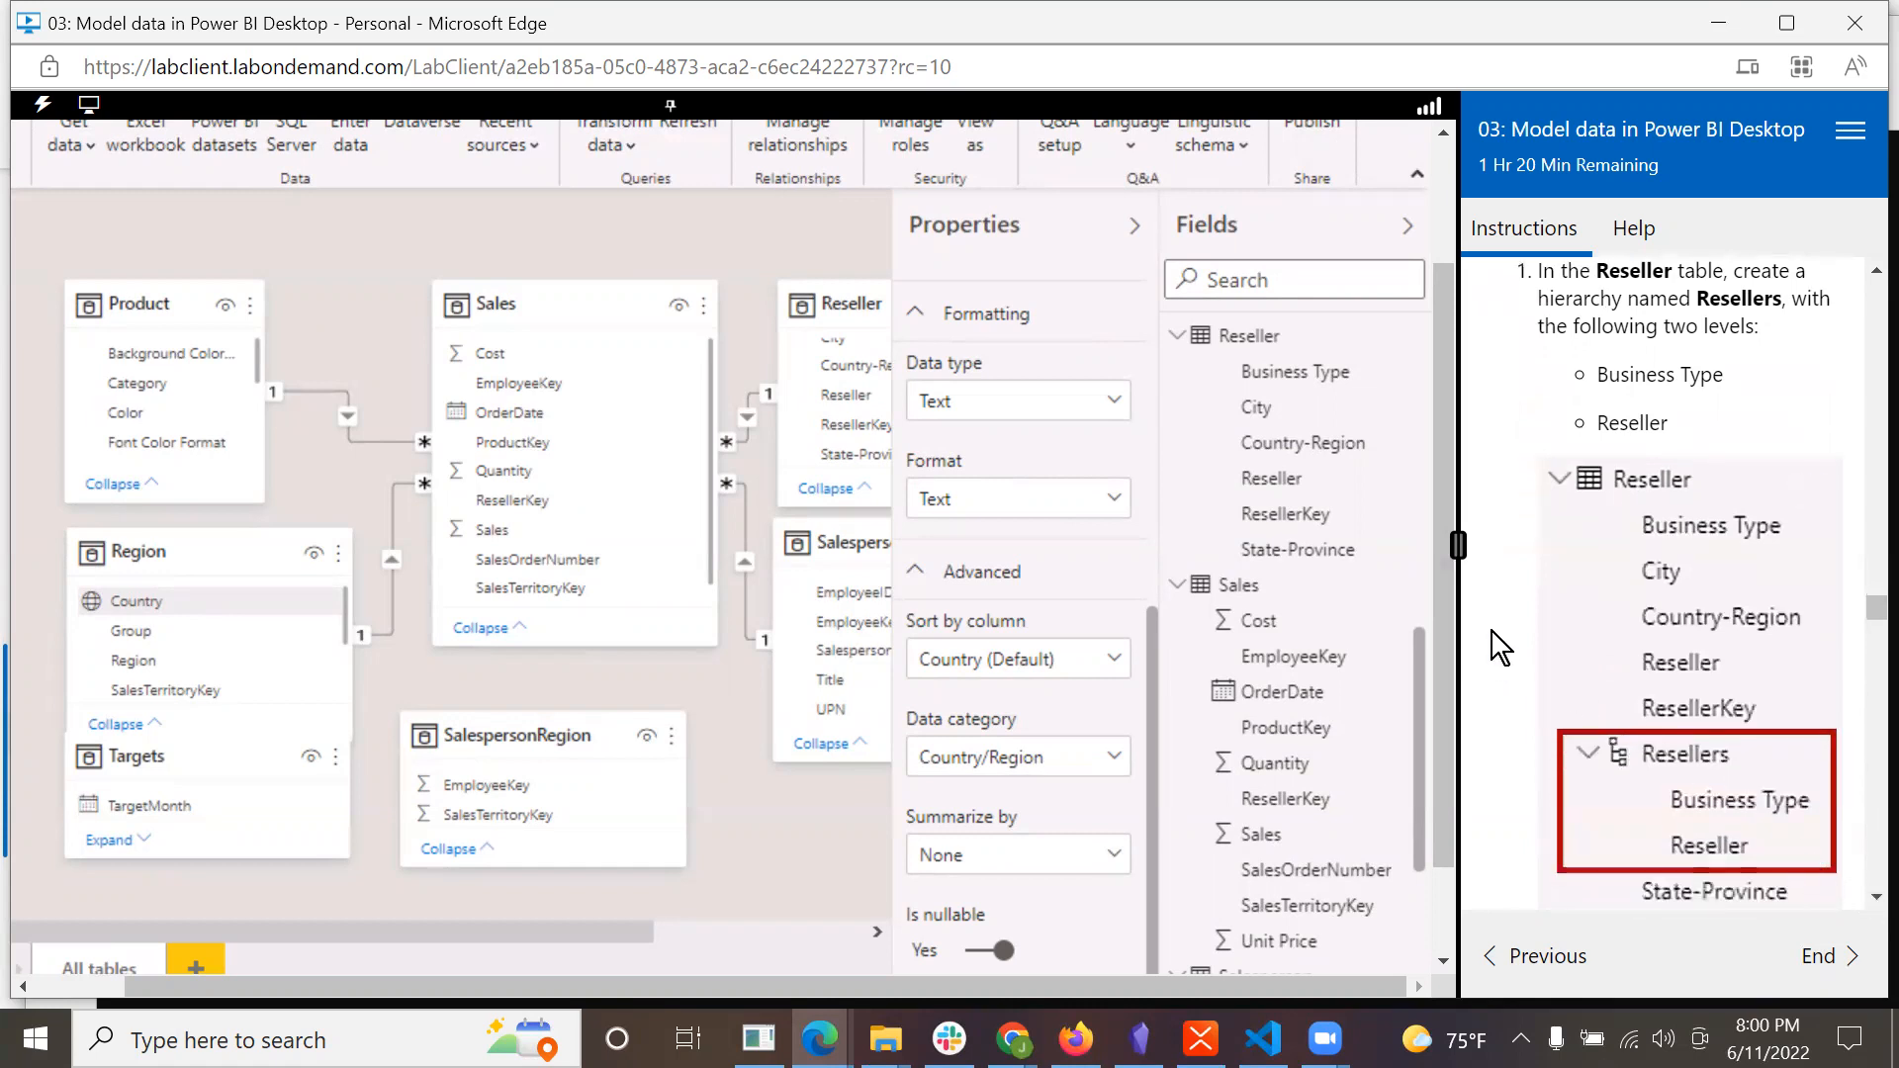
right_click(1291, 381)
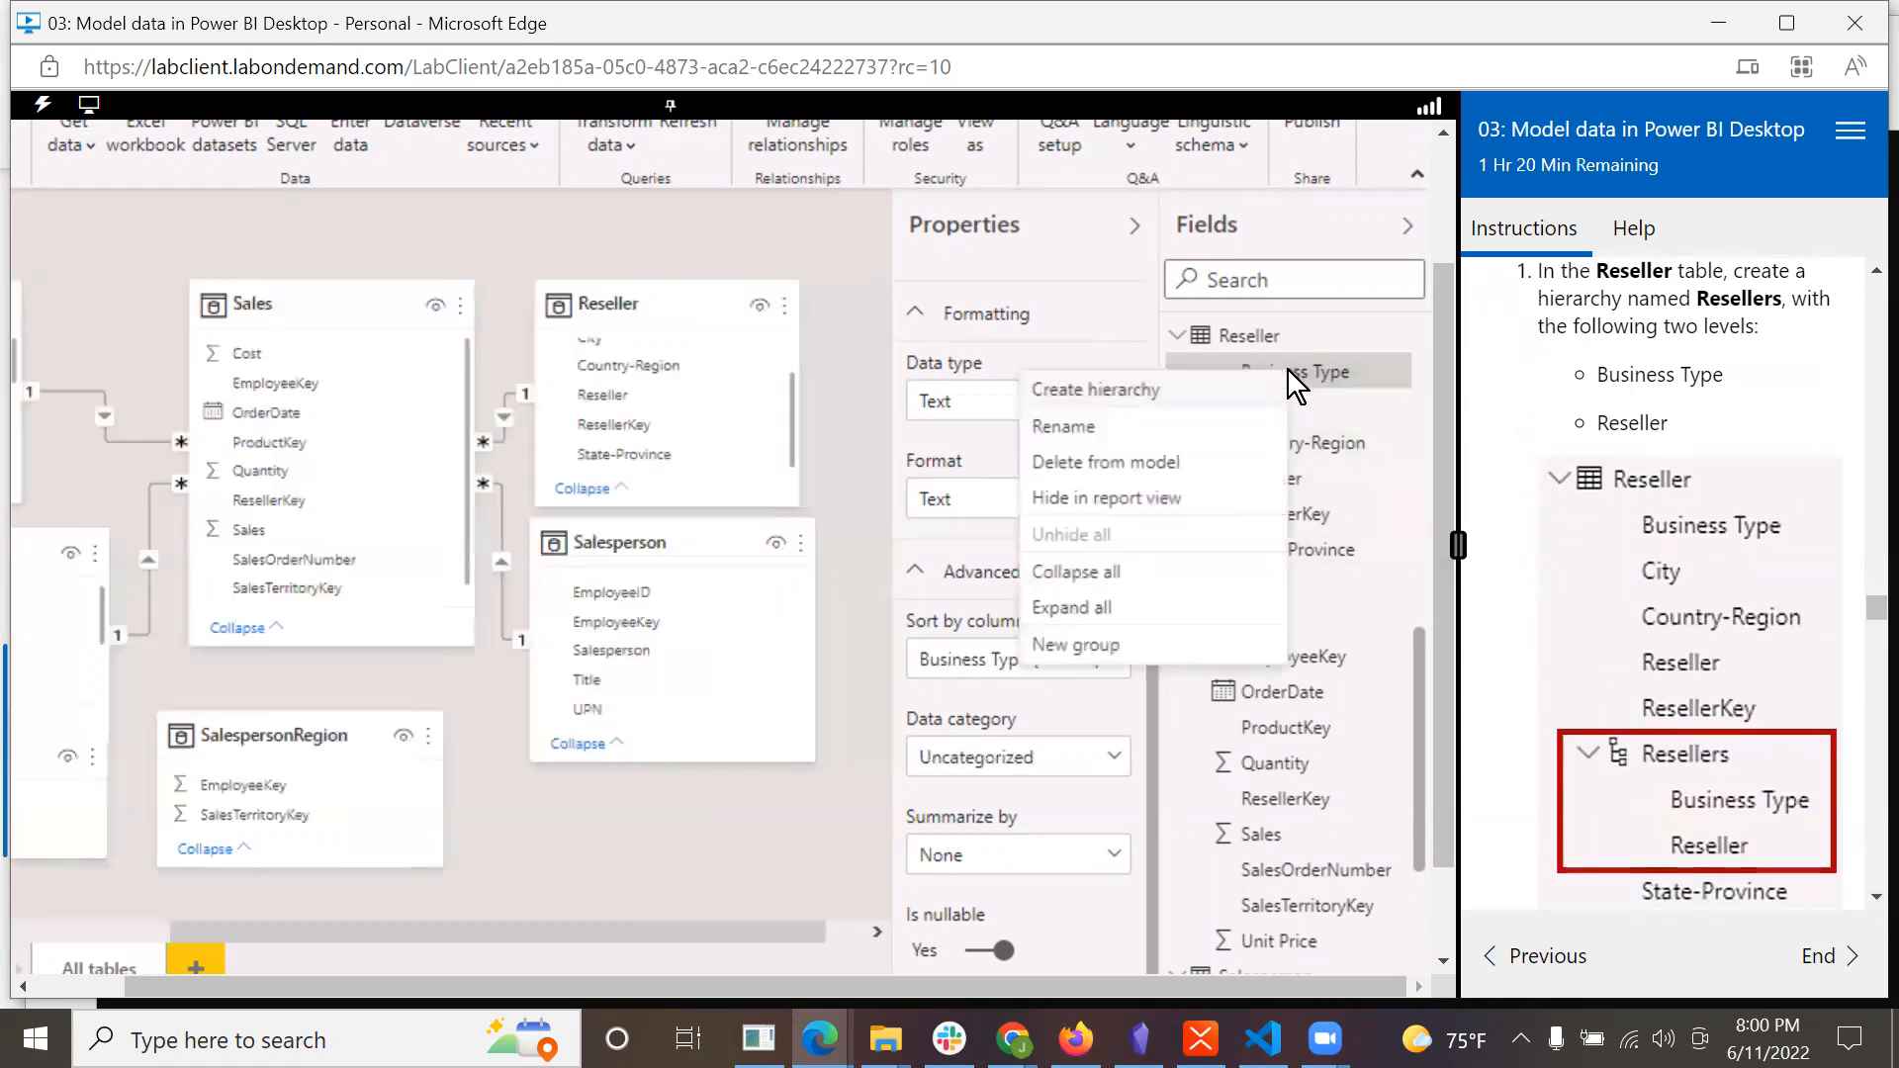
click(1183, 390)
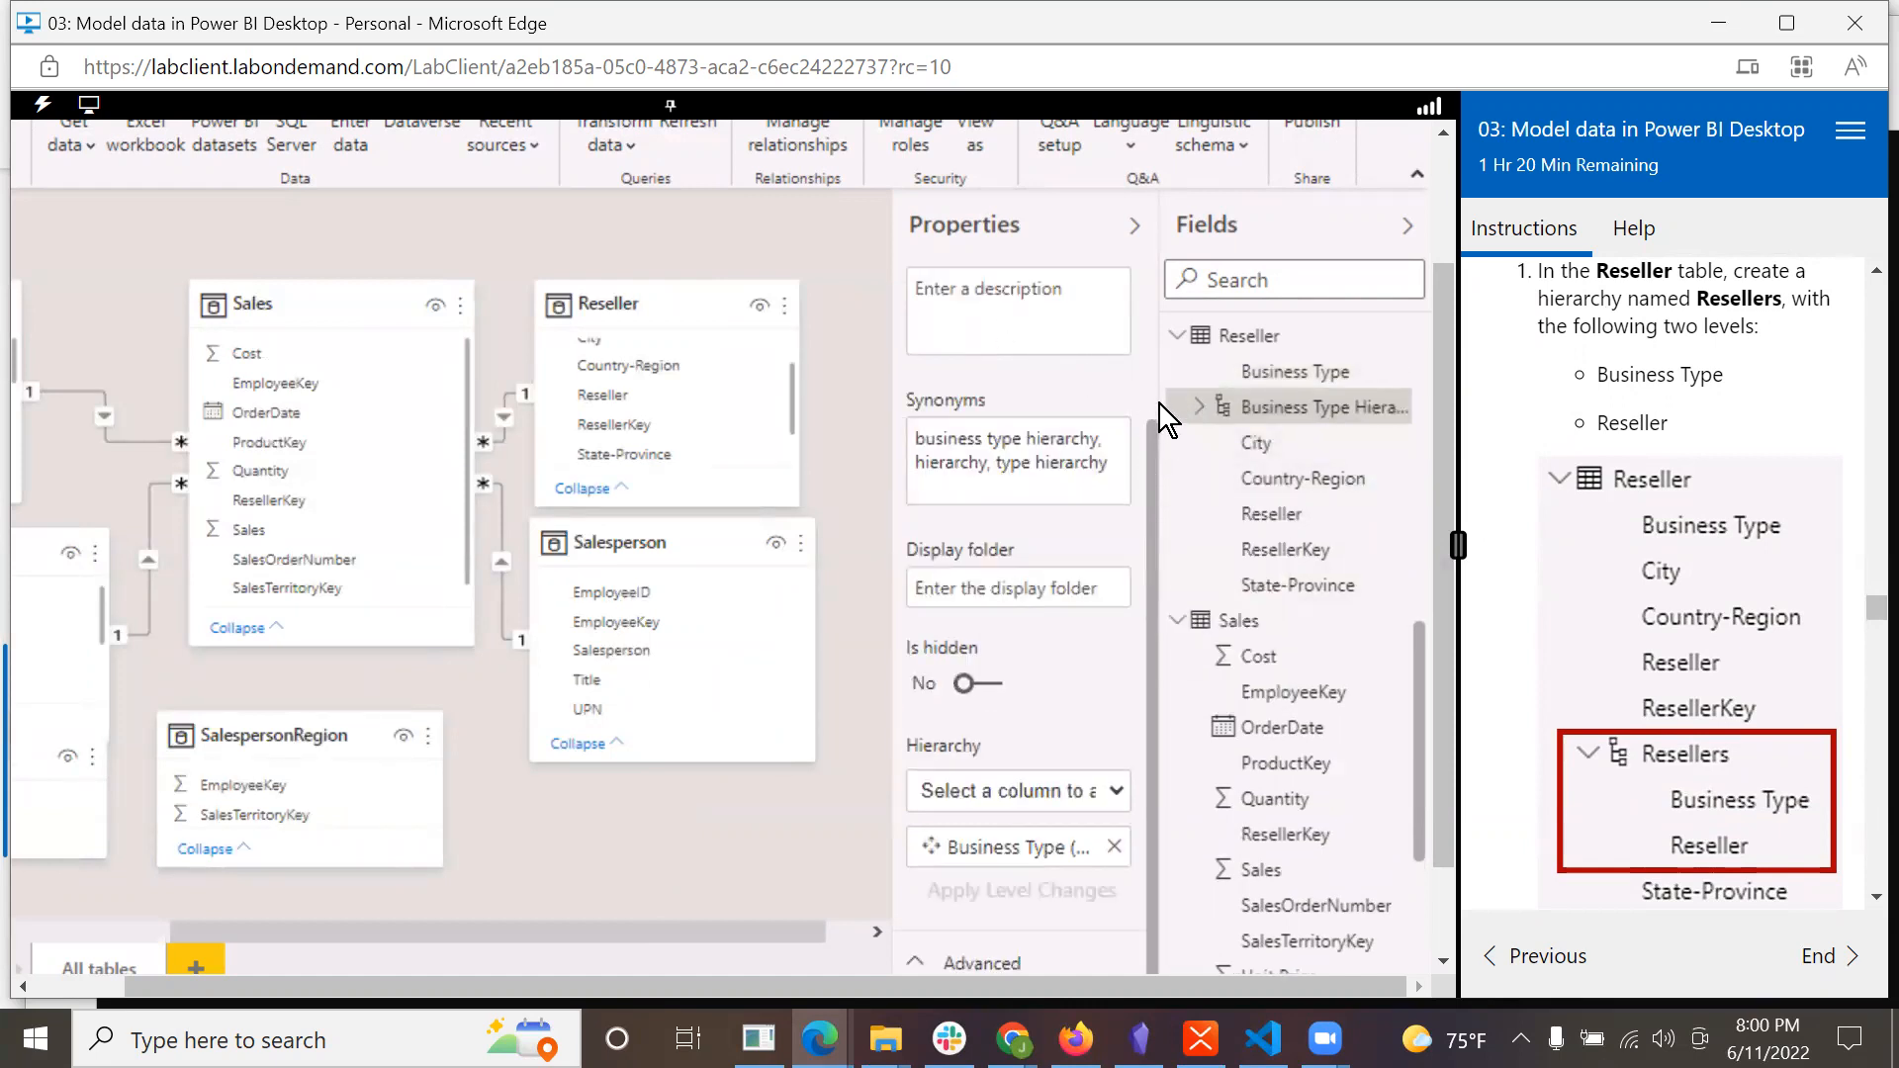
Rename the new hierarchy in the Reseller table as Resellers.
drag(1153, 425, 1150, 252)
click(1114, 391)
key(BackSpace)
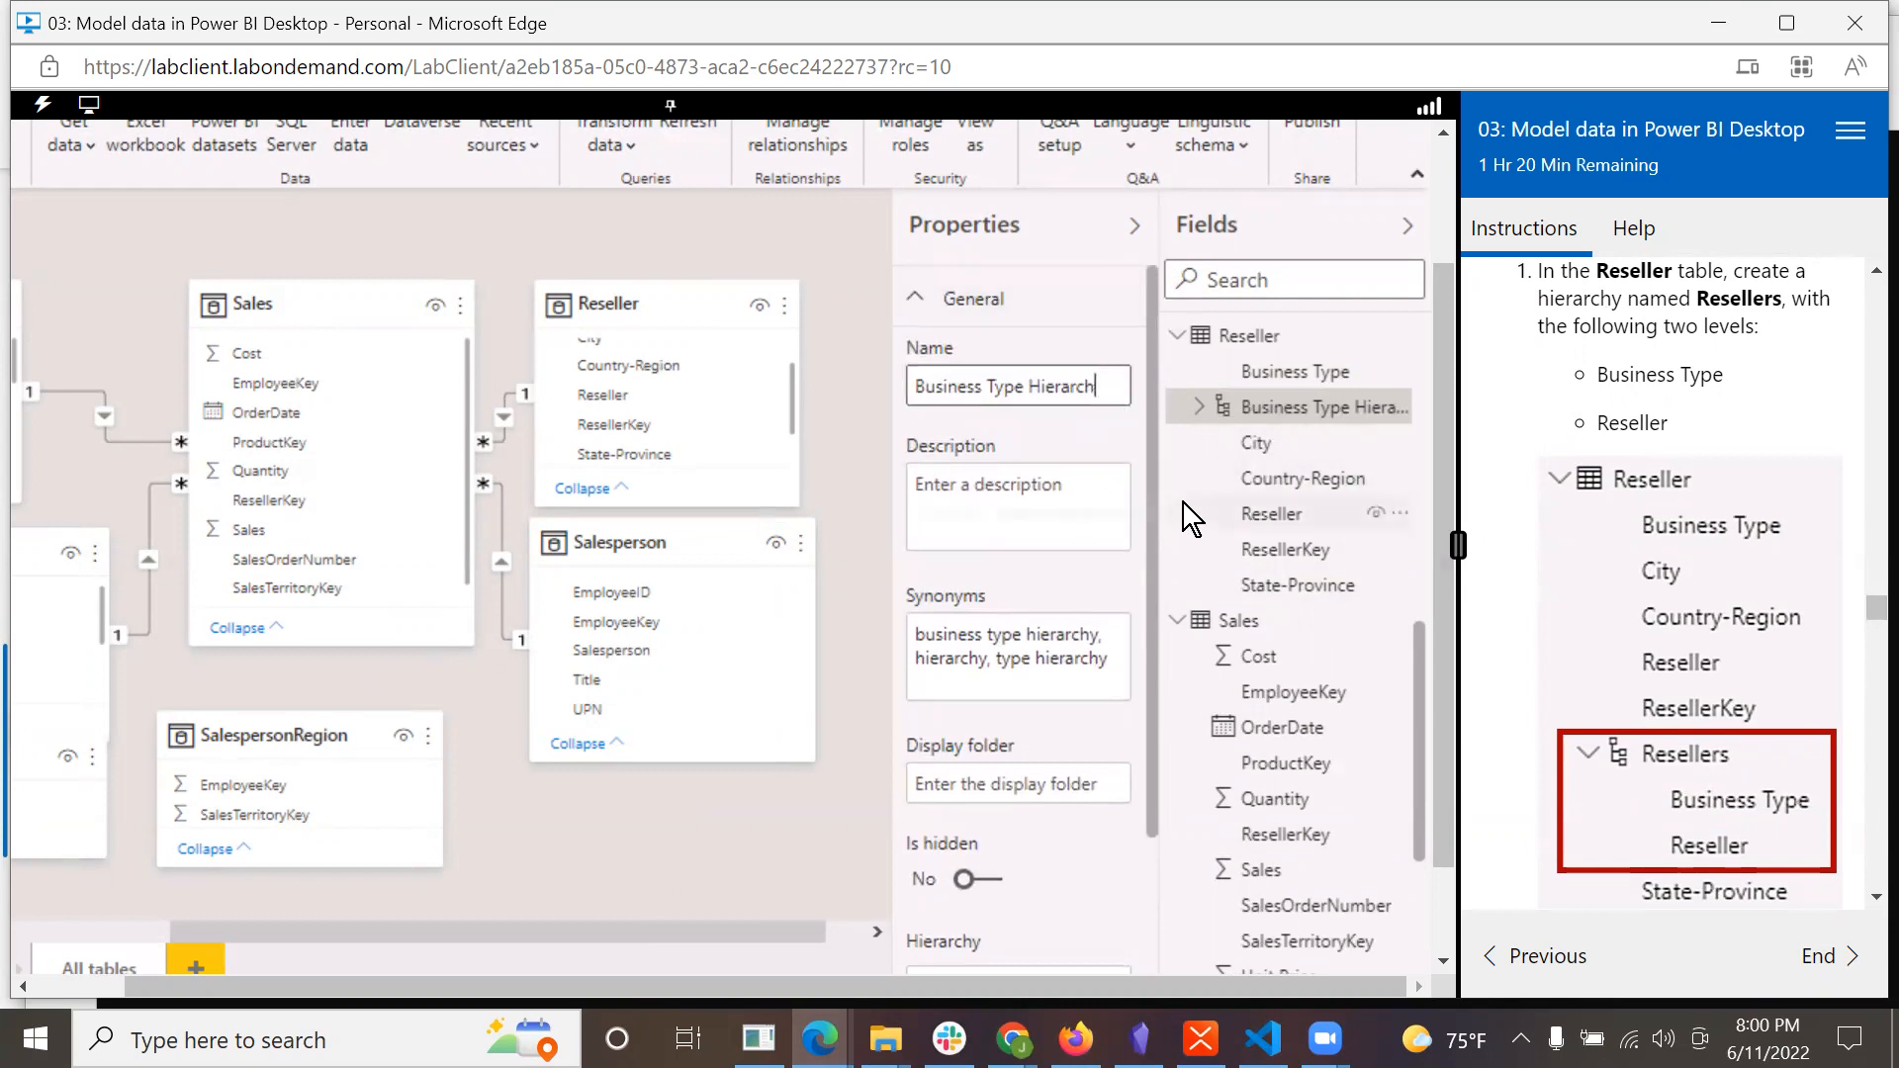
key(BackSpace)
key(BackSpace)
key(BackSpace)
key(BackSpace)
key(BackSpace)
key(BackSpace)
key(BackSpace)
key(BackSpace)
key(BackSpace)
key(BackSpace)
key(BackSpace)
key(BackSpace)
key(BackSpace)
key(BackSpace)
key(BackSpace)
key(BackSpace)
key(BackSpace)
key(BackSpace)
key(BackSpace)
key(BackSpace)
text(Resellers)
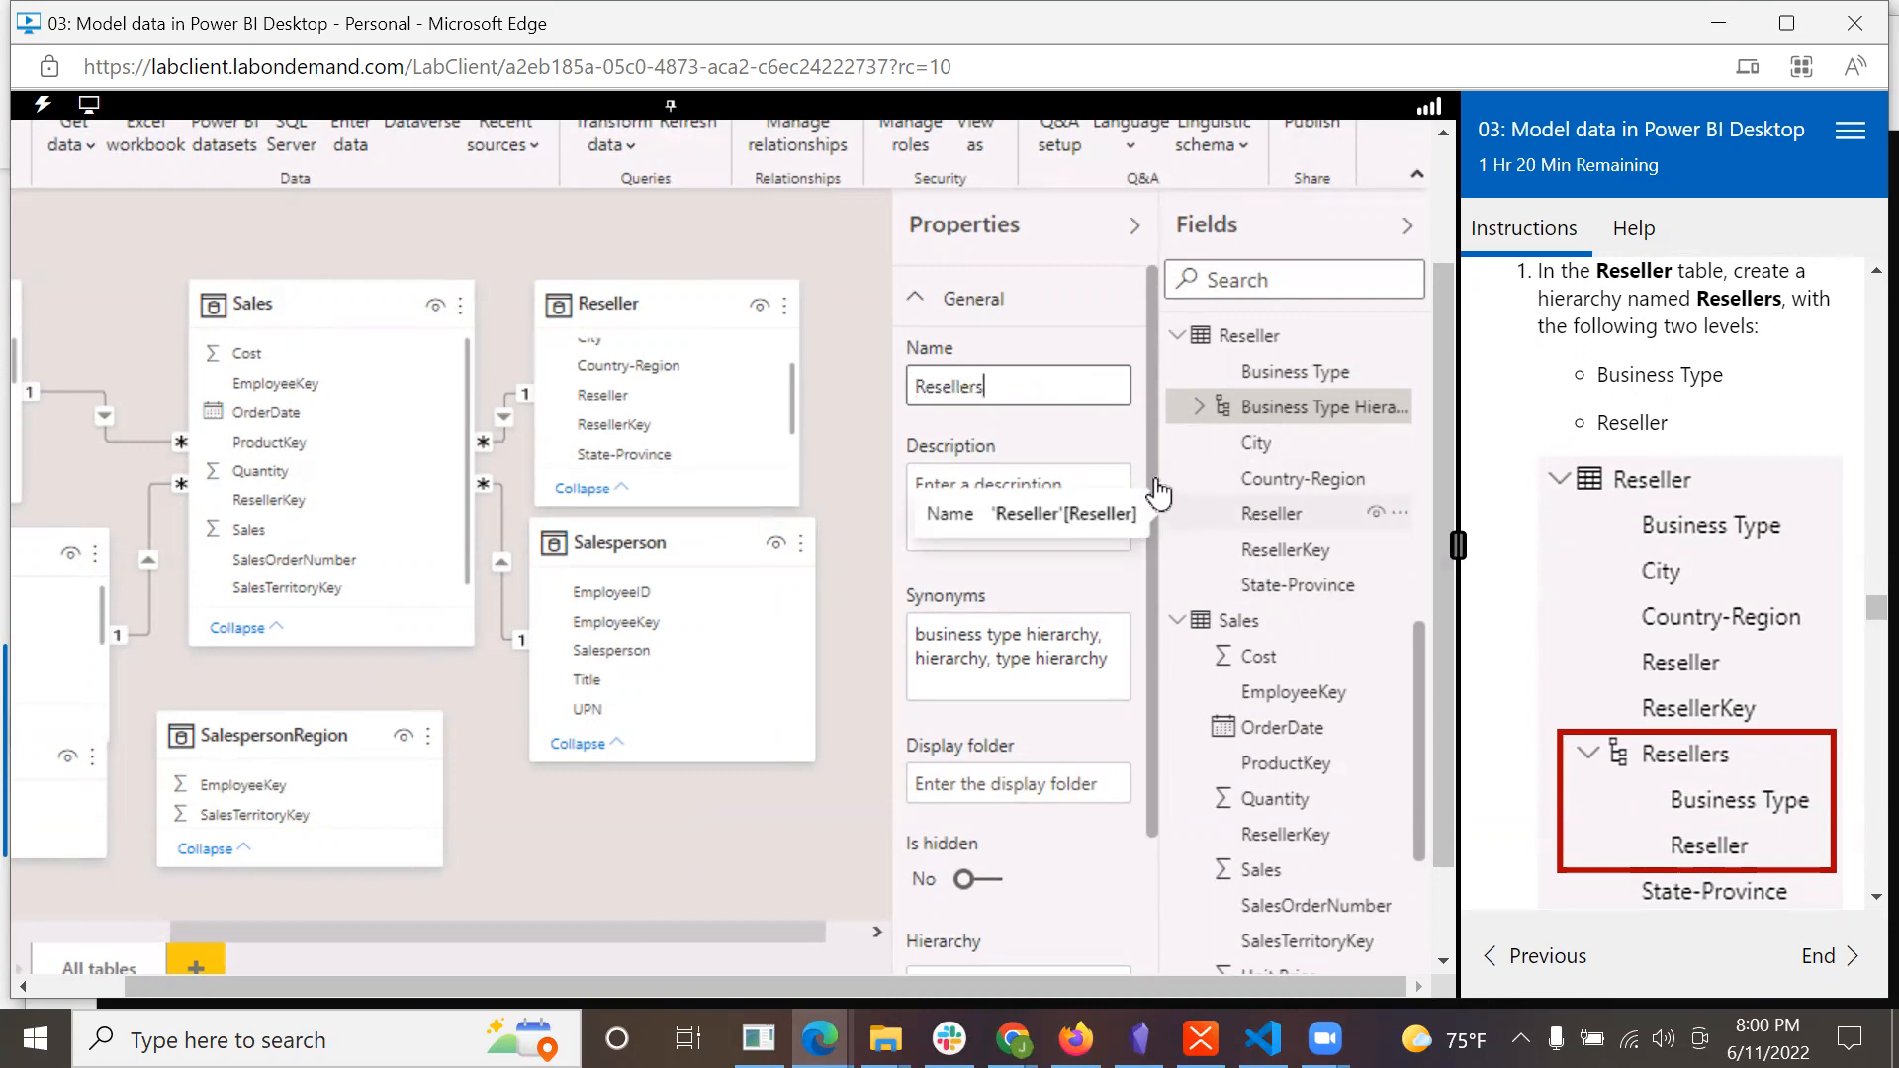
click(1121, 475)
Add the Reseller column as the second level of the Resellers hierarchy and apply the level changes.
drag(1151, 485, 1177, 708)
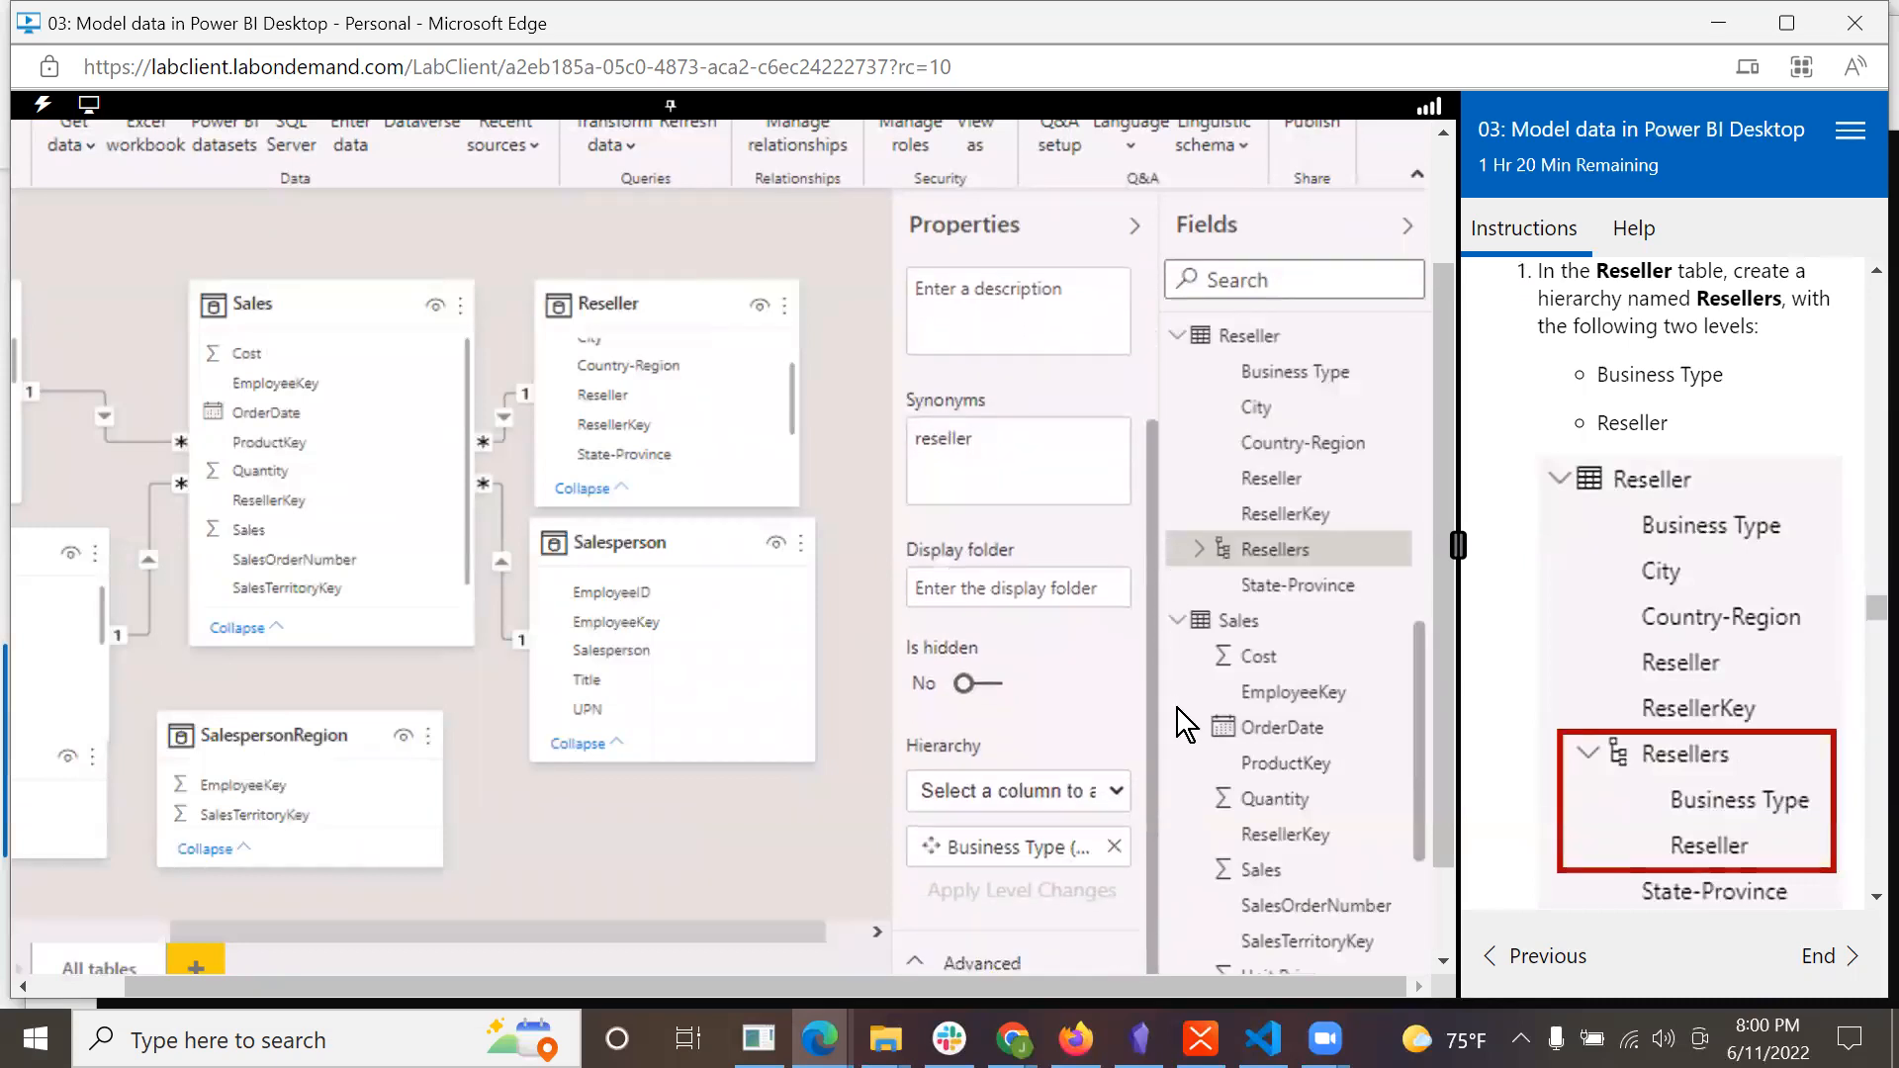
click(1110, 795)
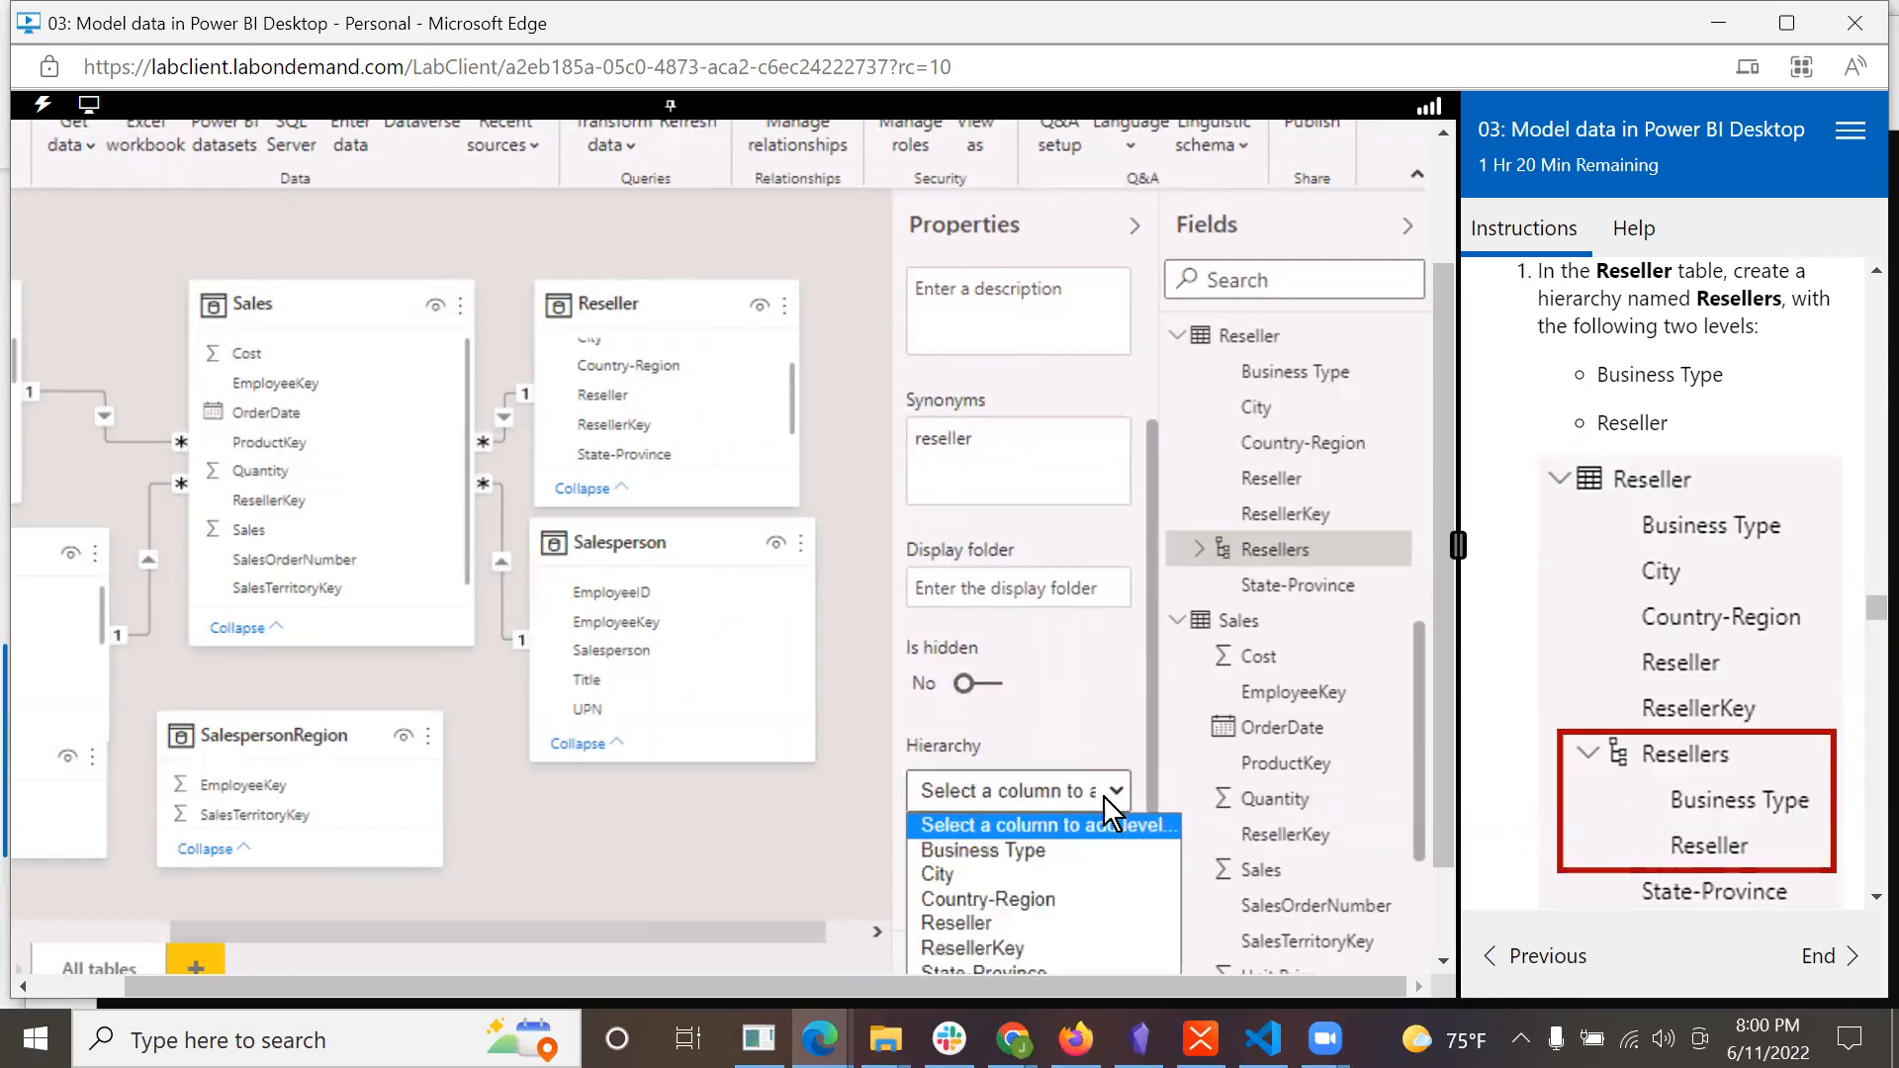
click(1012, 923)
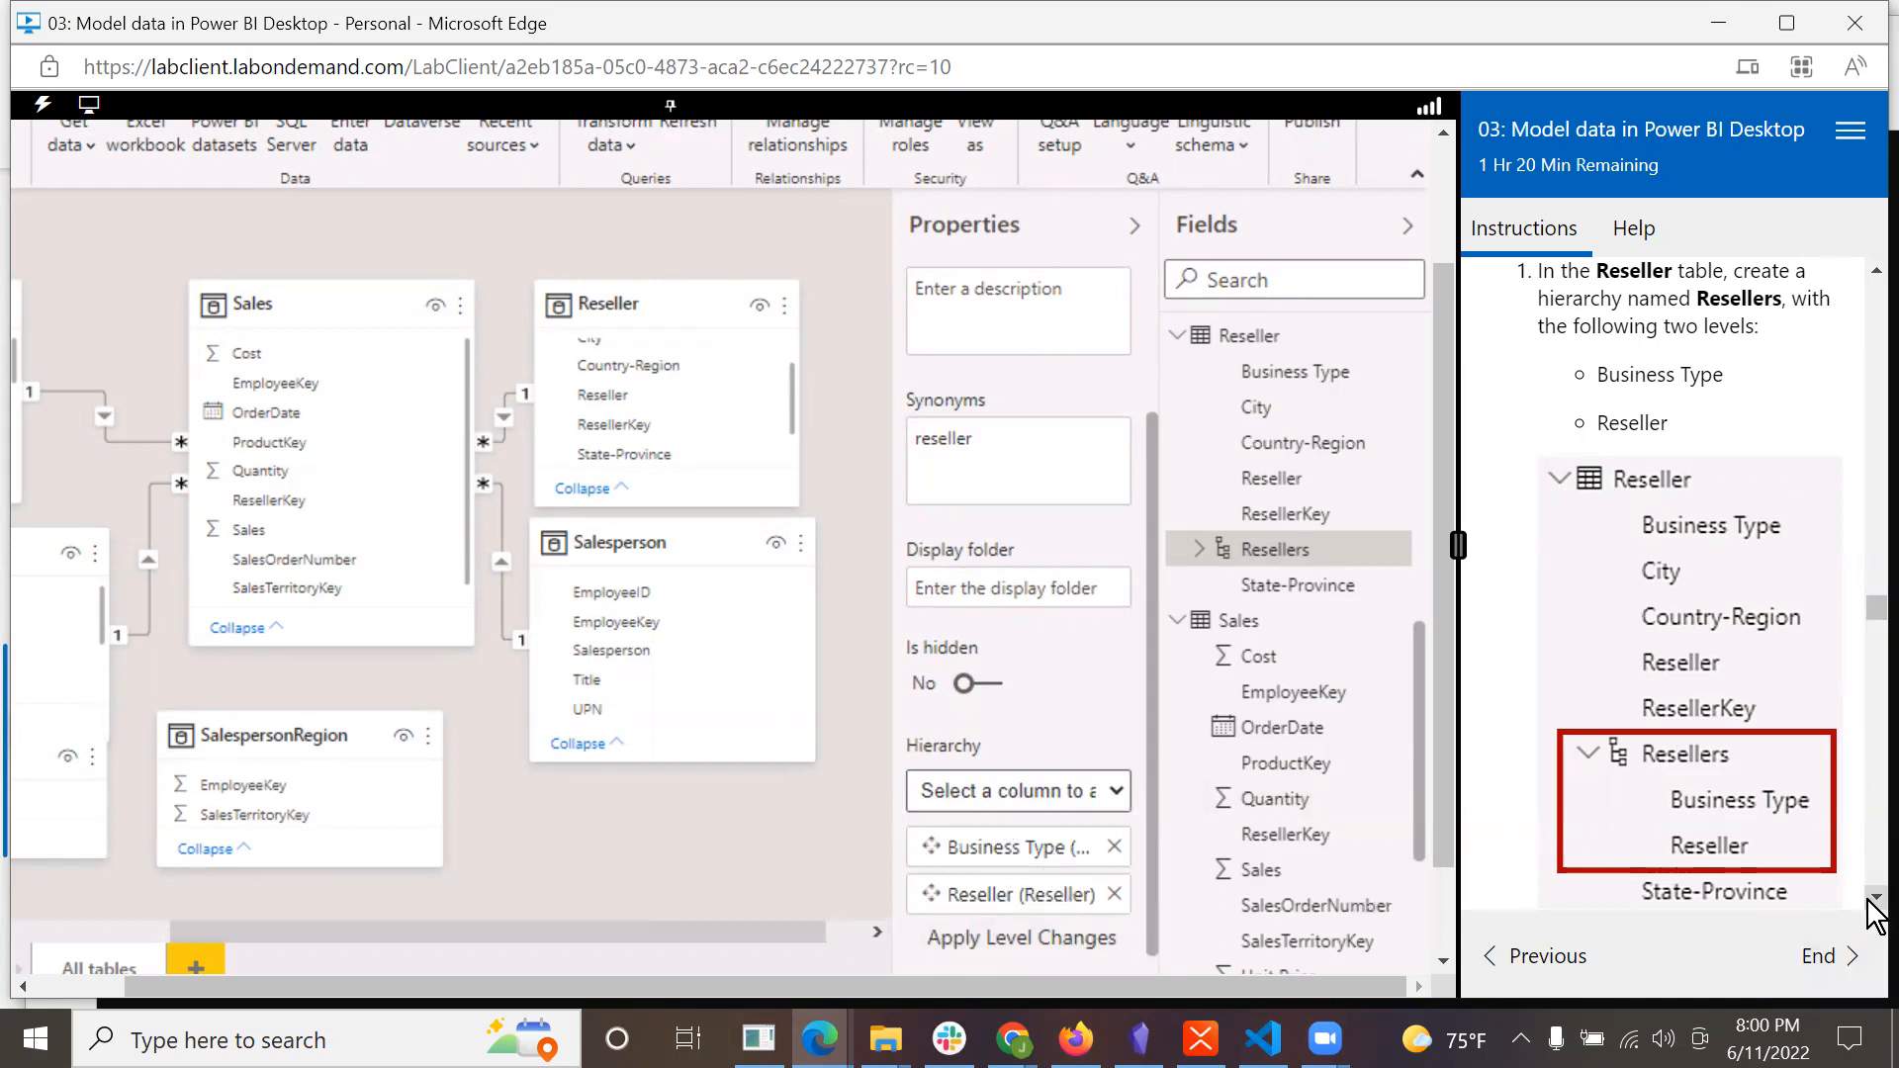
scroll(1873, 910, down, 3)
scroll(1873, 910, down, 1)
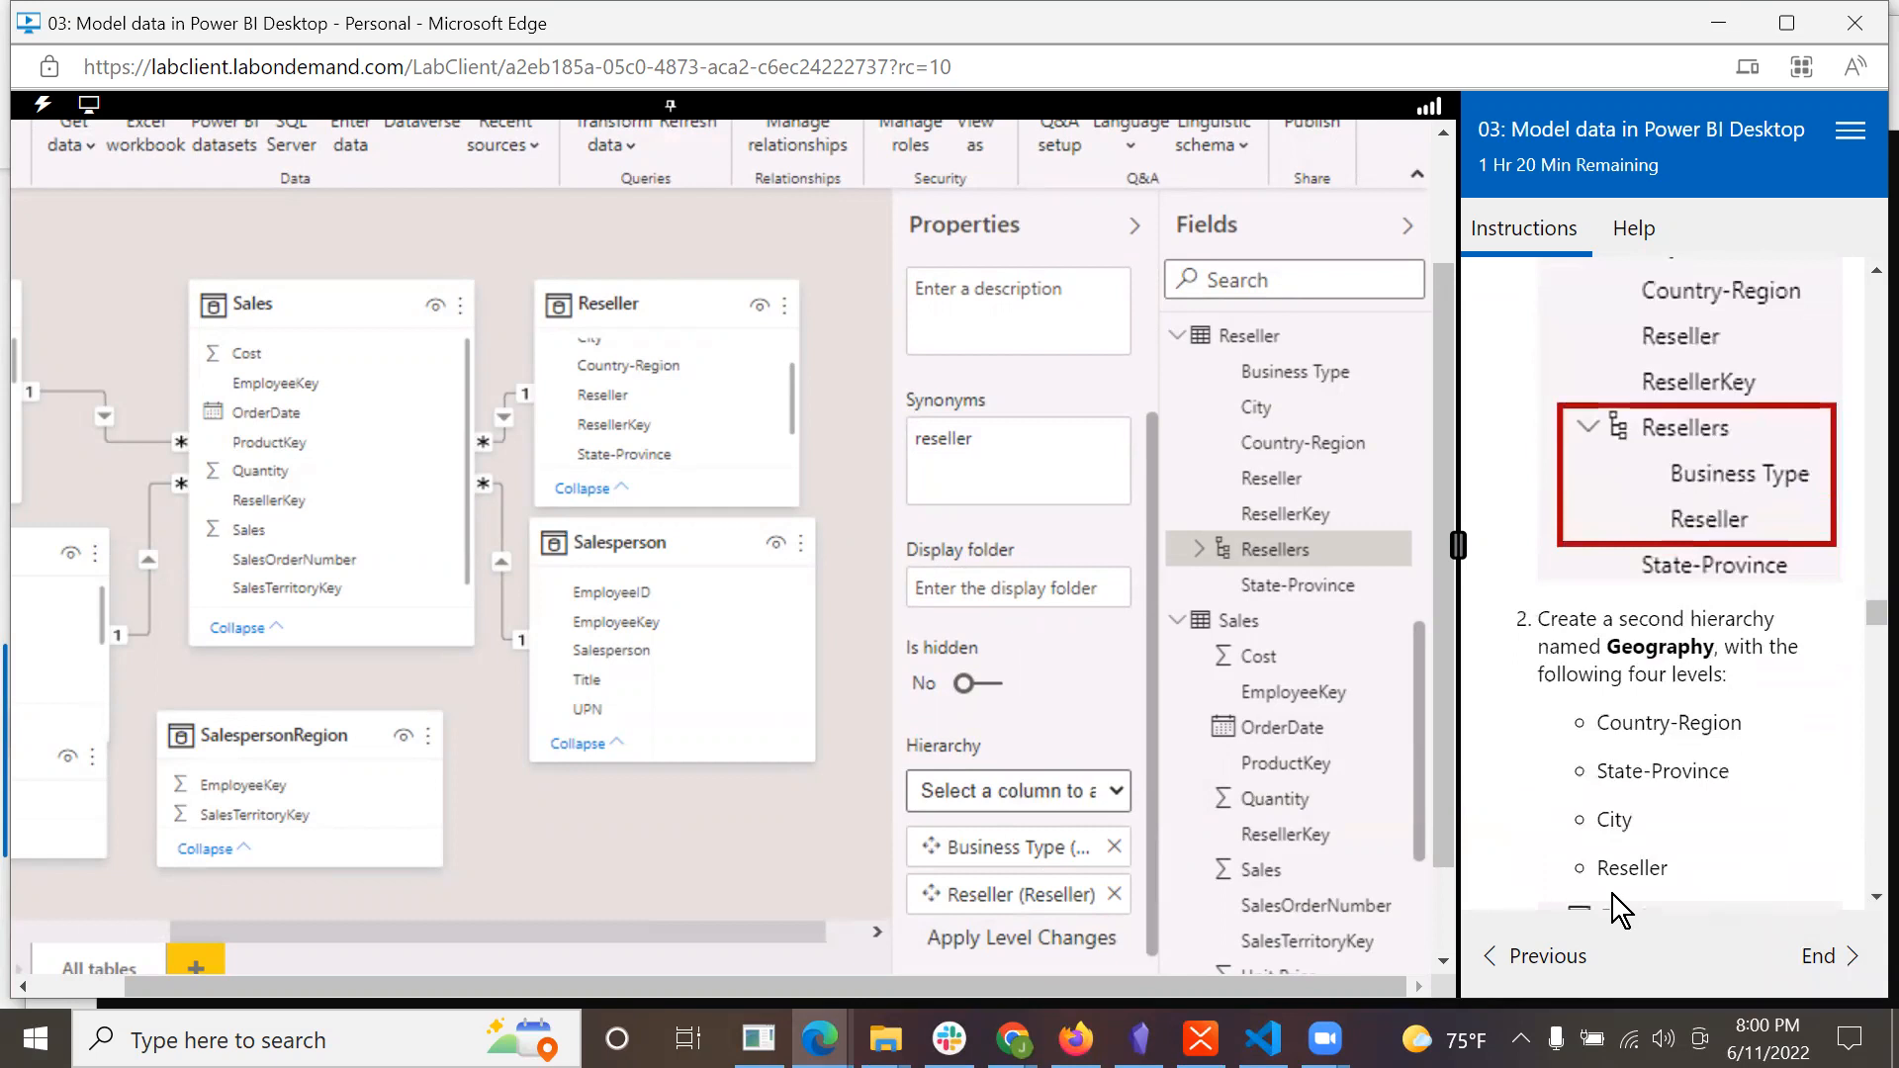
click(1042, 947)
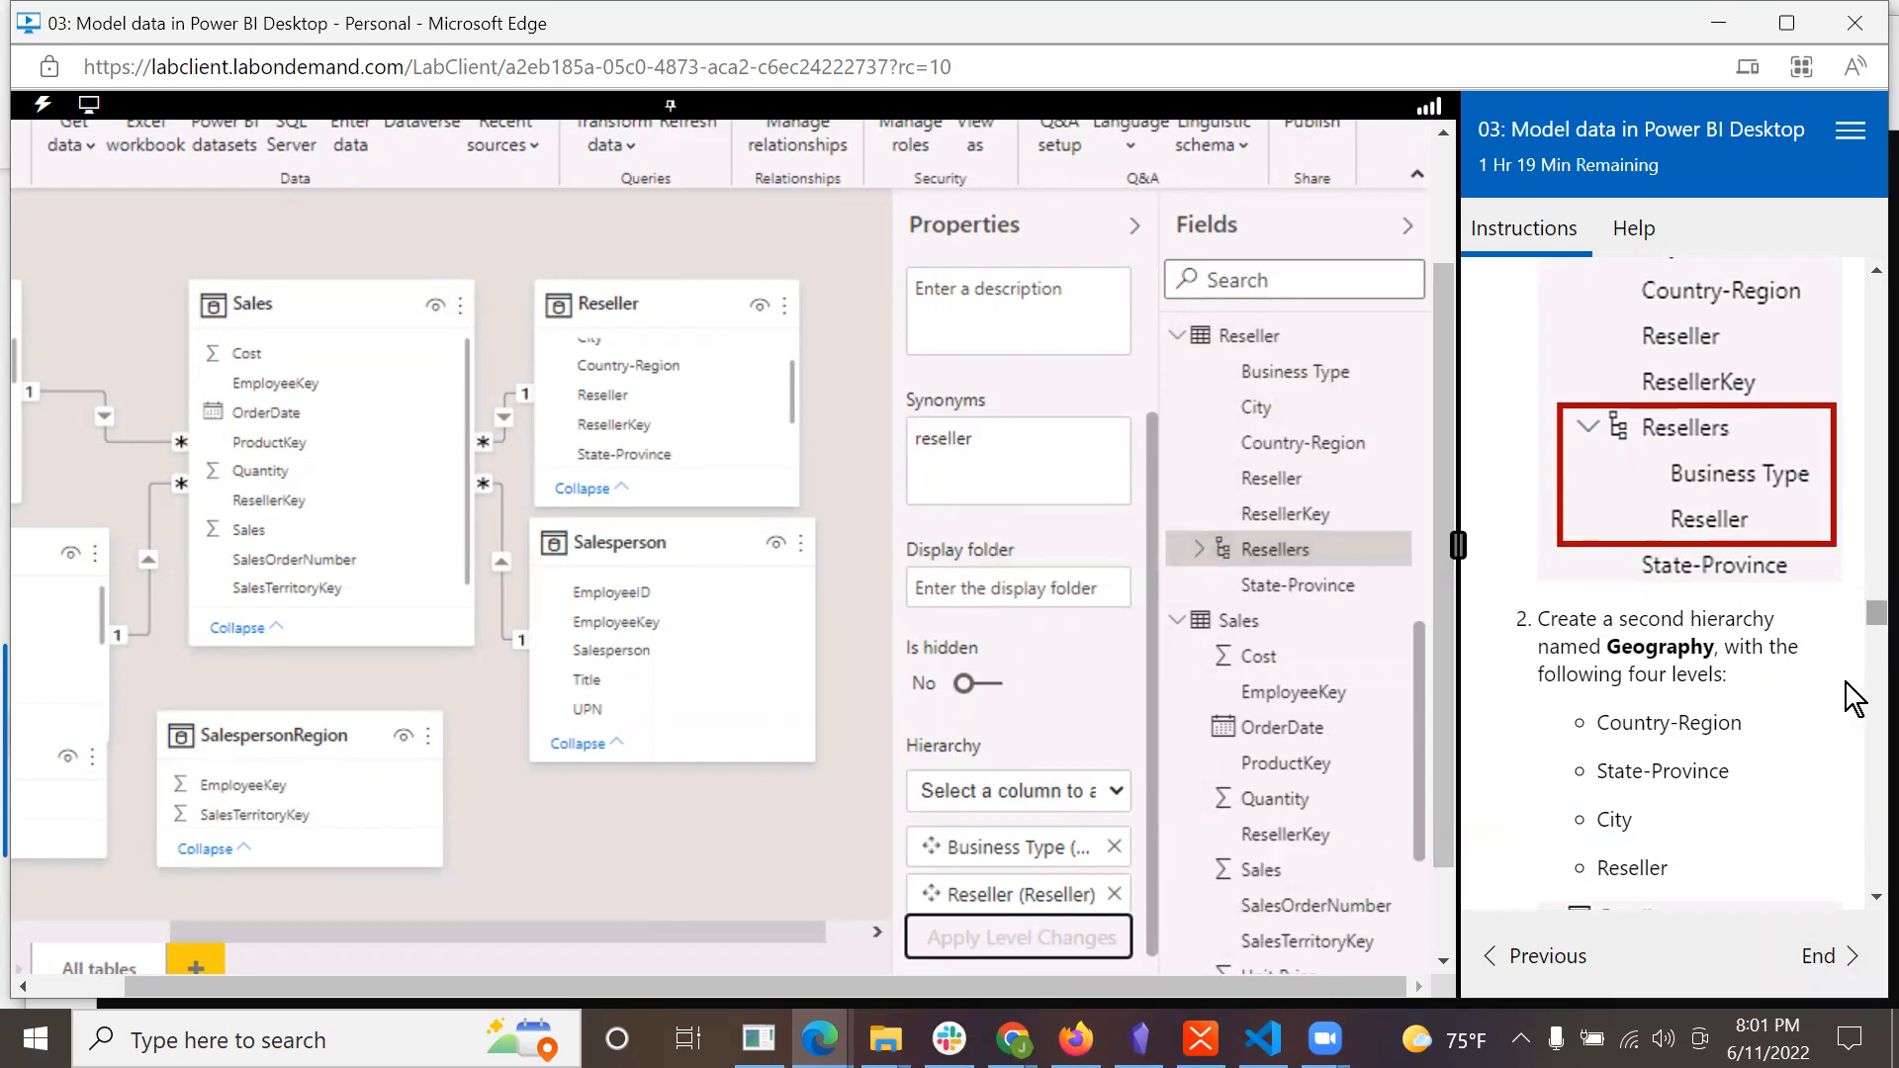
Check the required Geography levels in the instructions and create a hierarchy from the Reseller table's Country-Region column.
click(1876, 897)
click(1876, 897)
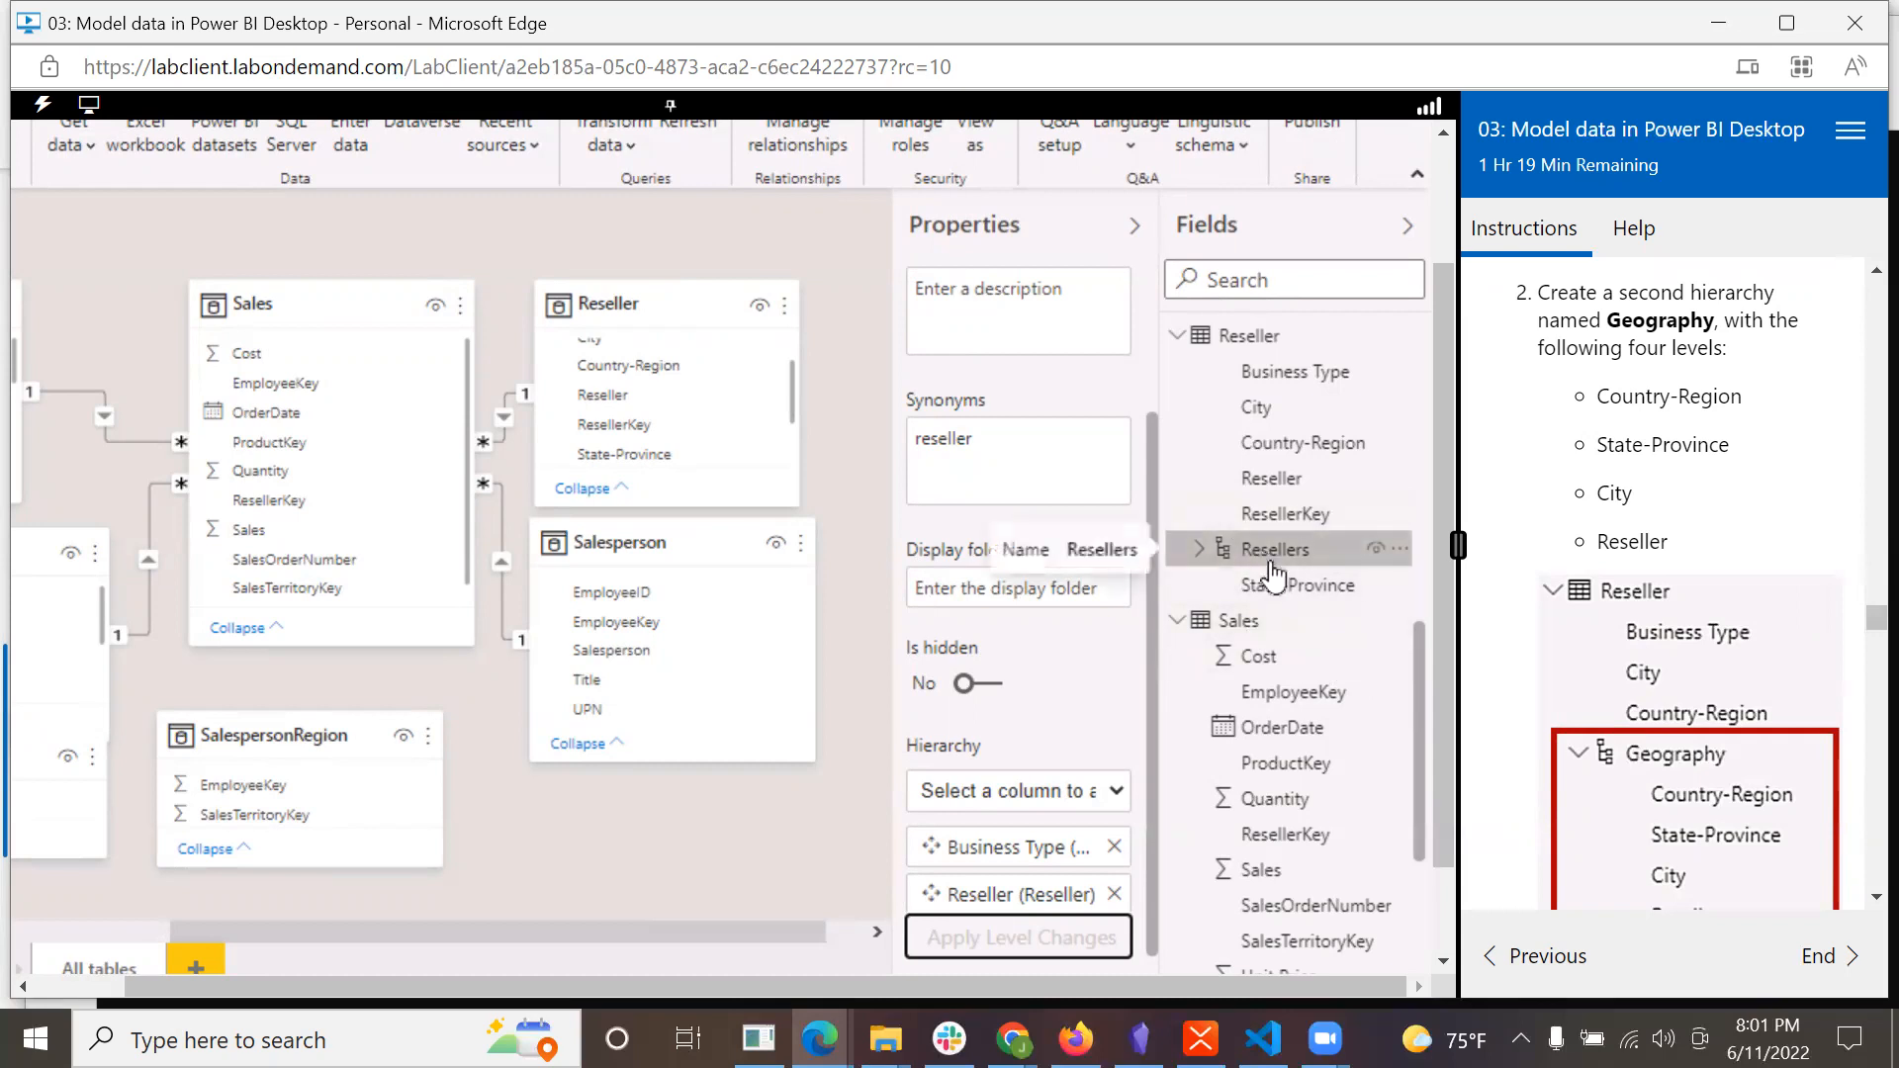
right_click(1267, 453)
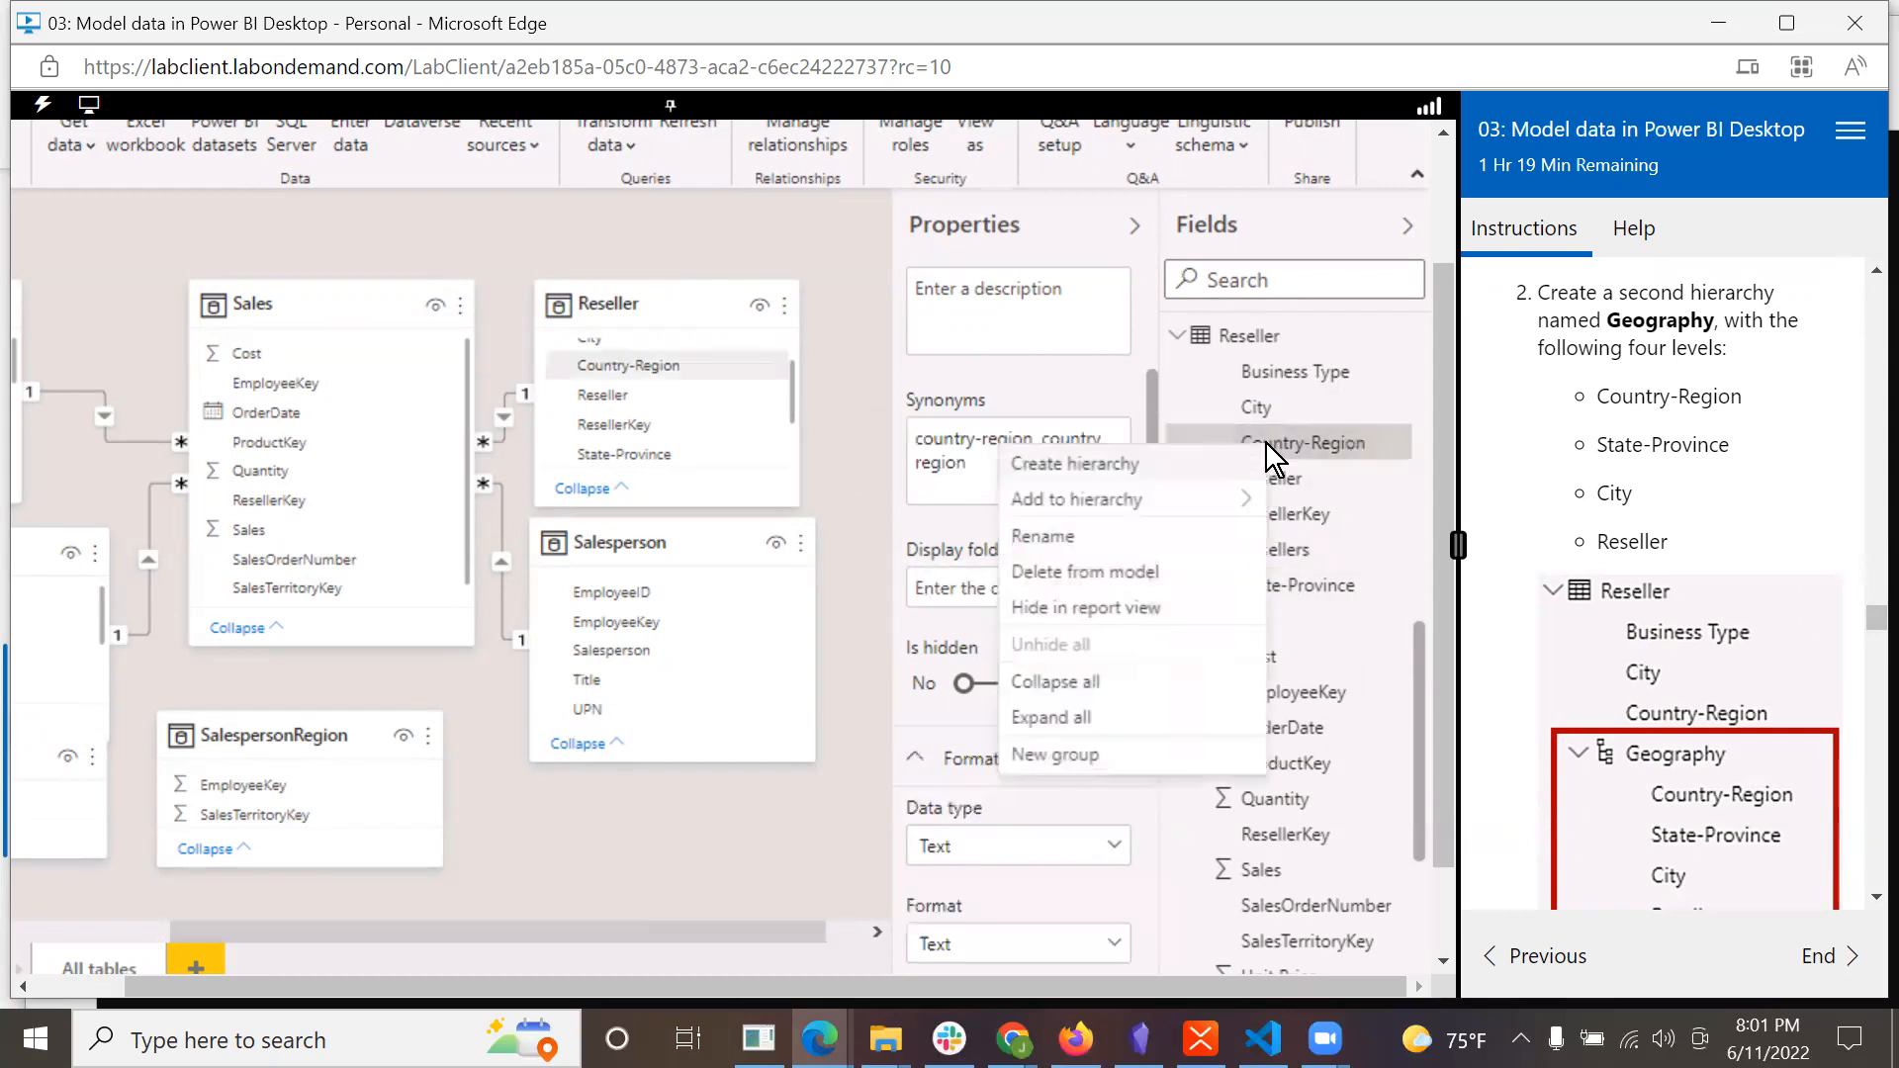
click(1157, 465)
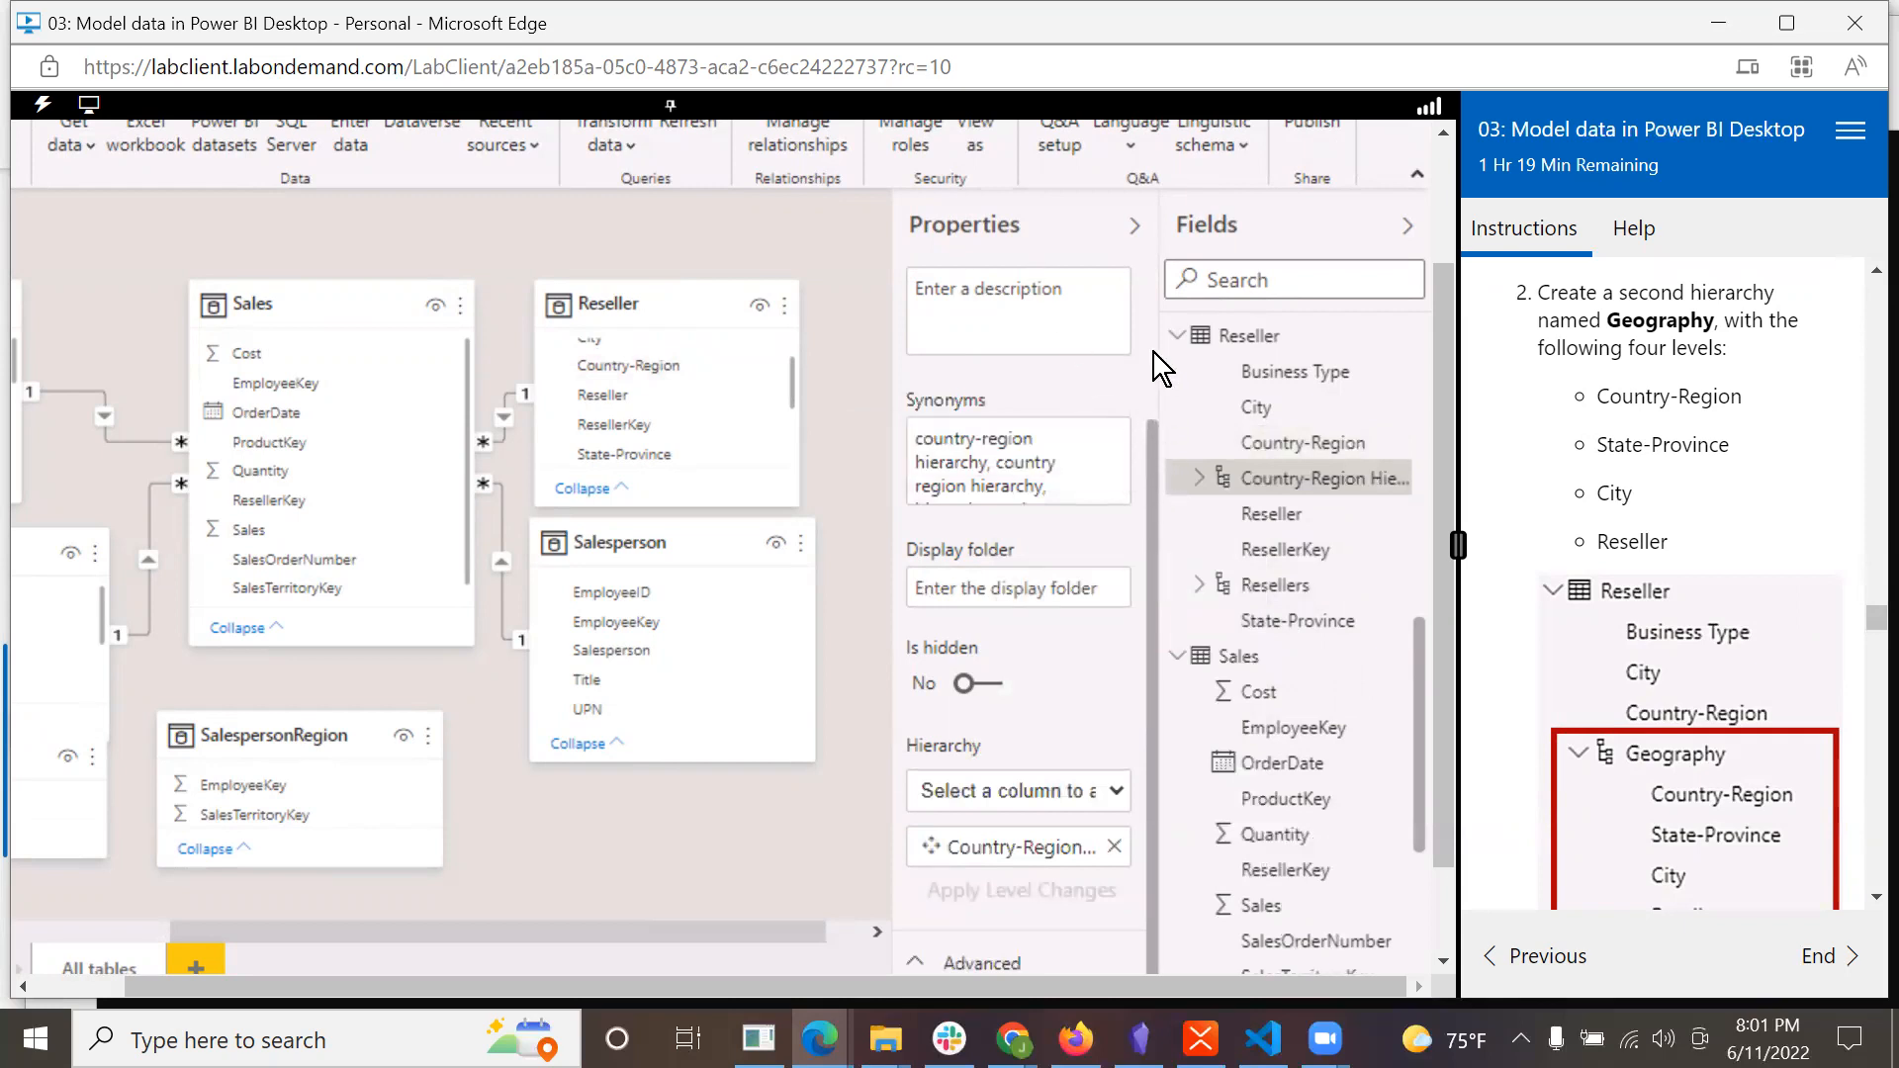
Rename the new Country-Region hierarchy in the Reseller table as Geography.
scroll(1154, 352, up, 5)
click(1115, 395)
key(BackSpace)
key(BackSpace)
key(BackSpace)
key(BackSpace)
key(BackSpace)
key(BackSpace)
key(BackSpace)
key(BackSpace)
key(BackSpace)
key(BackSpace)
key(BackSpace)
key(BackSpace)
key(BackSpace)
key(BackSpace)
key(BackSpace)
key(BackSpace)
key(BackSpace)
key(BackSpace)
key(BackSpace)
key(BackSpace)
text(Geography)
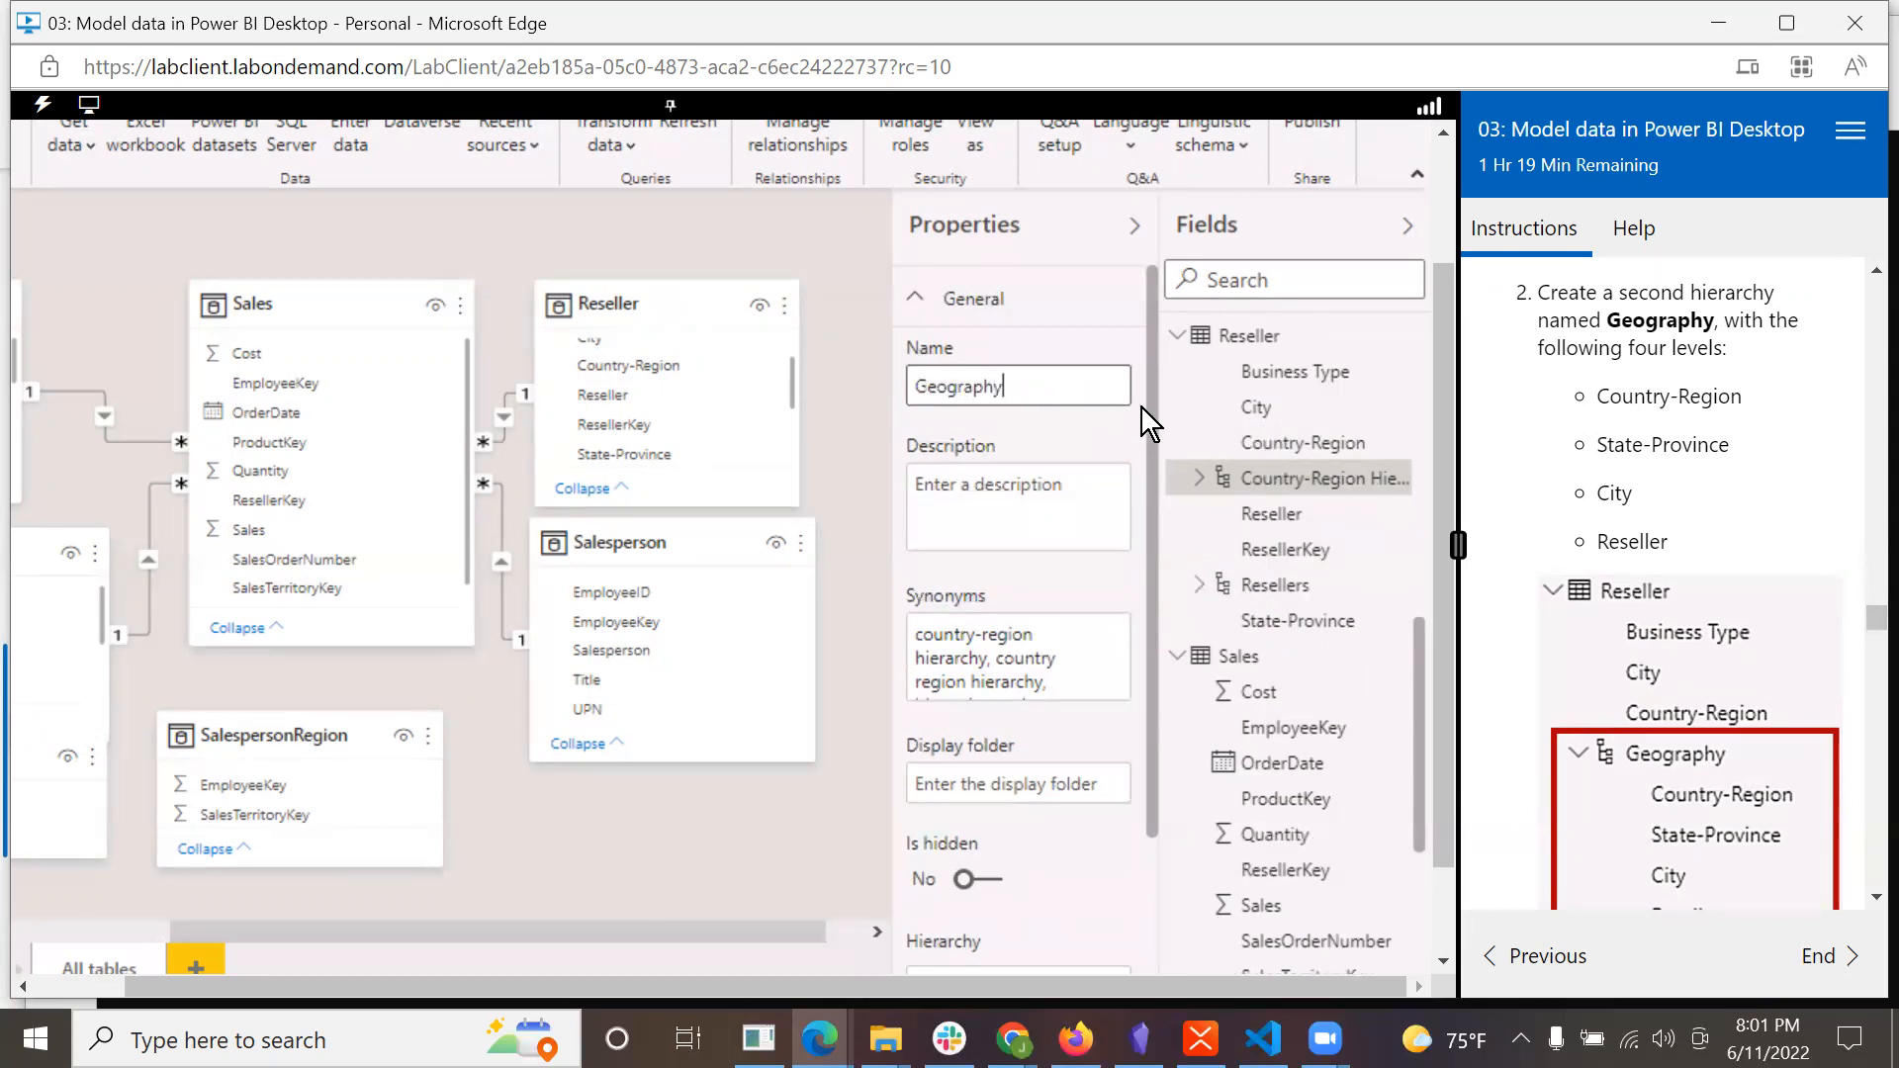
key(Escape)
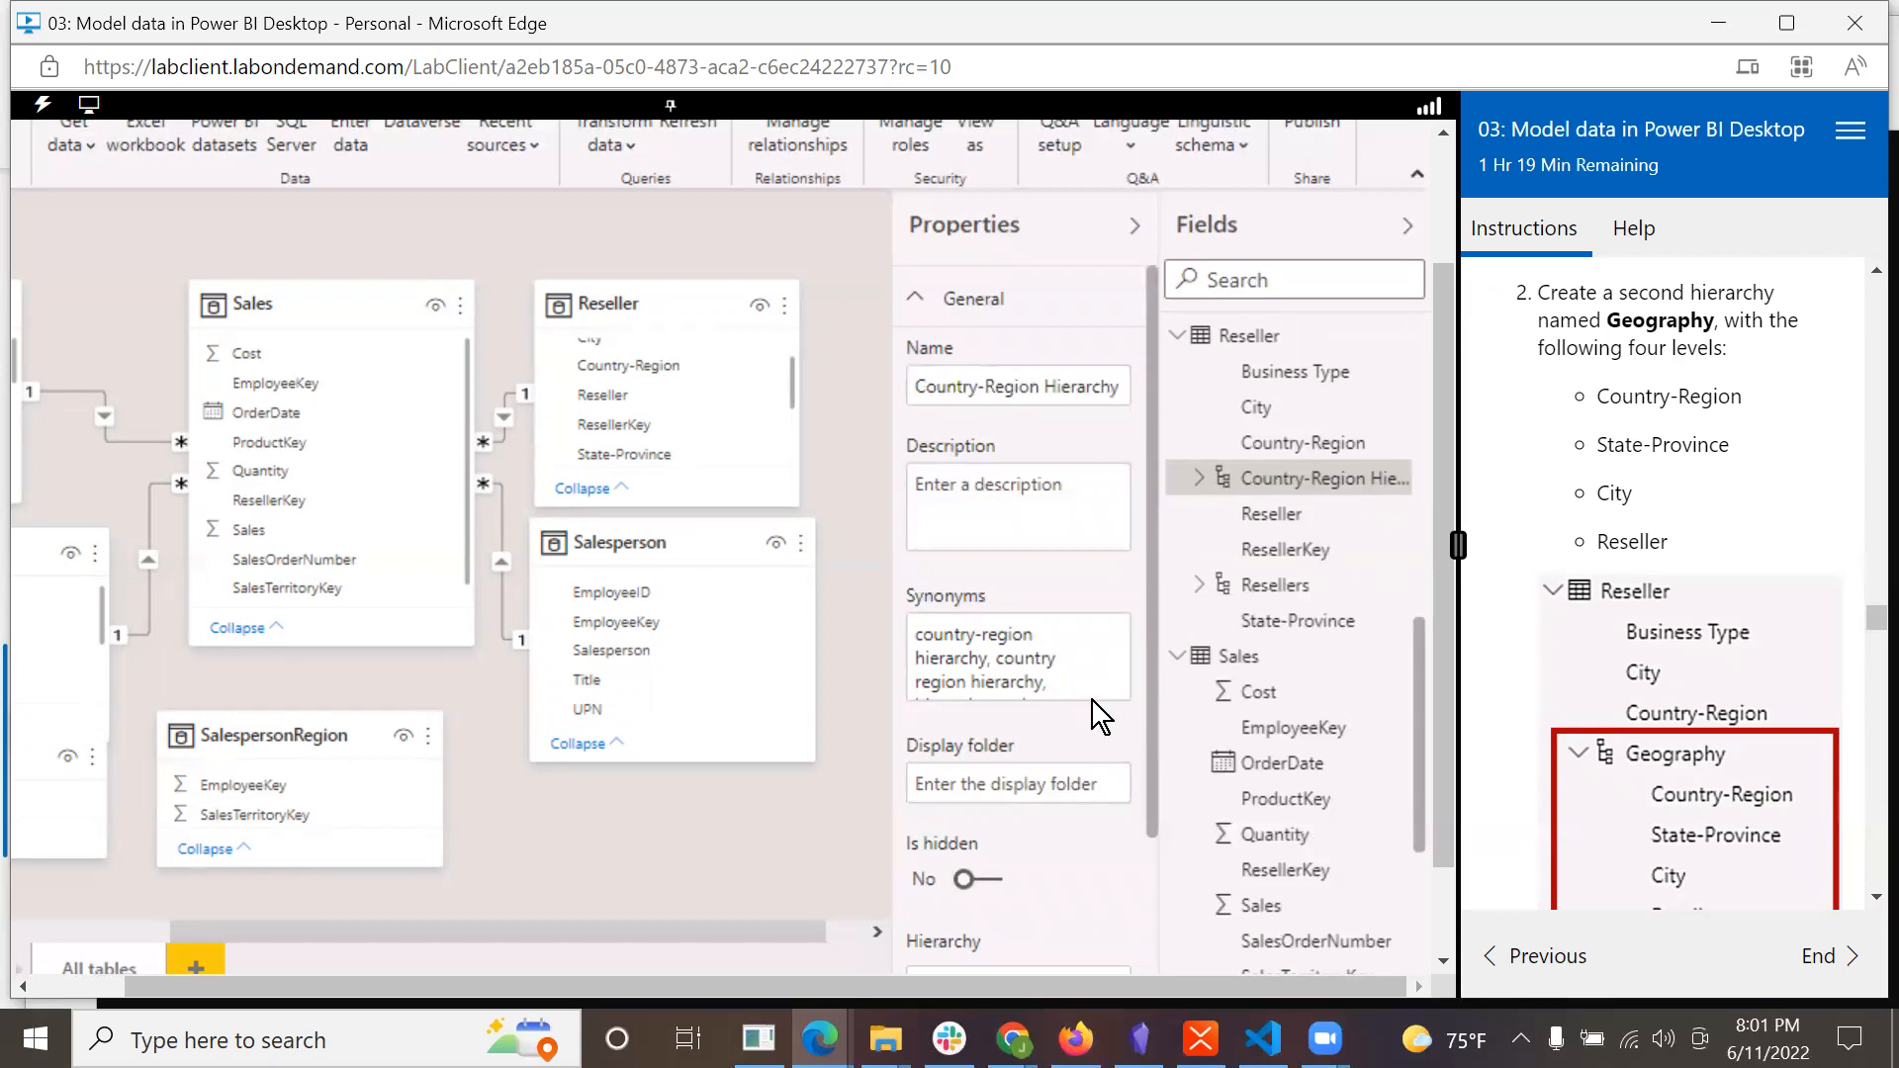
Check the level order in the instructions and add State-Province to the Geography hierarchy below Country-Region.
scroll(1157, 742, down, 1)
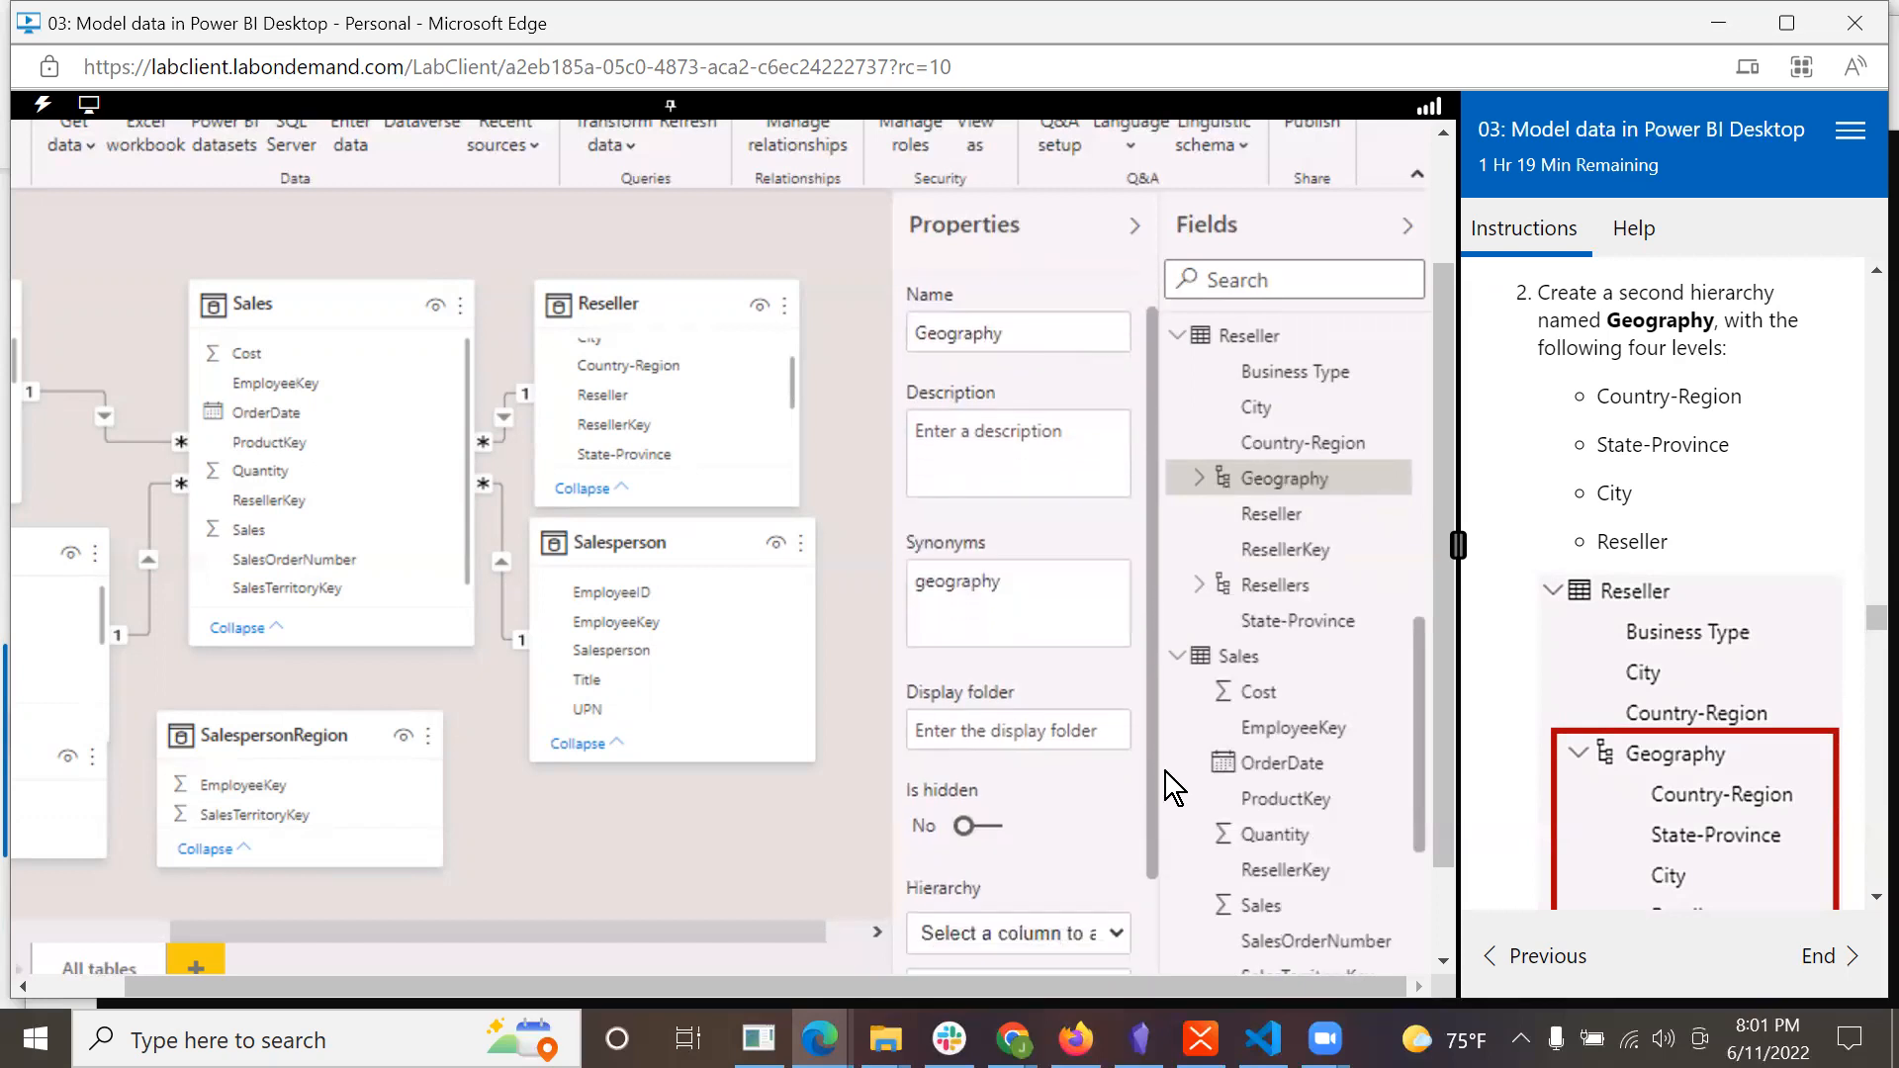
scroll(1172, 831, down, 3)
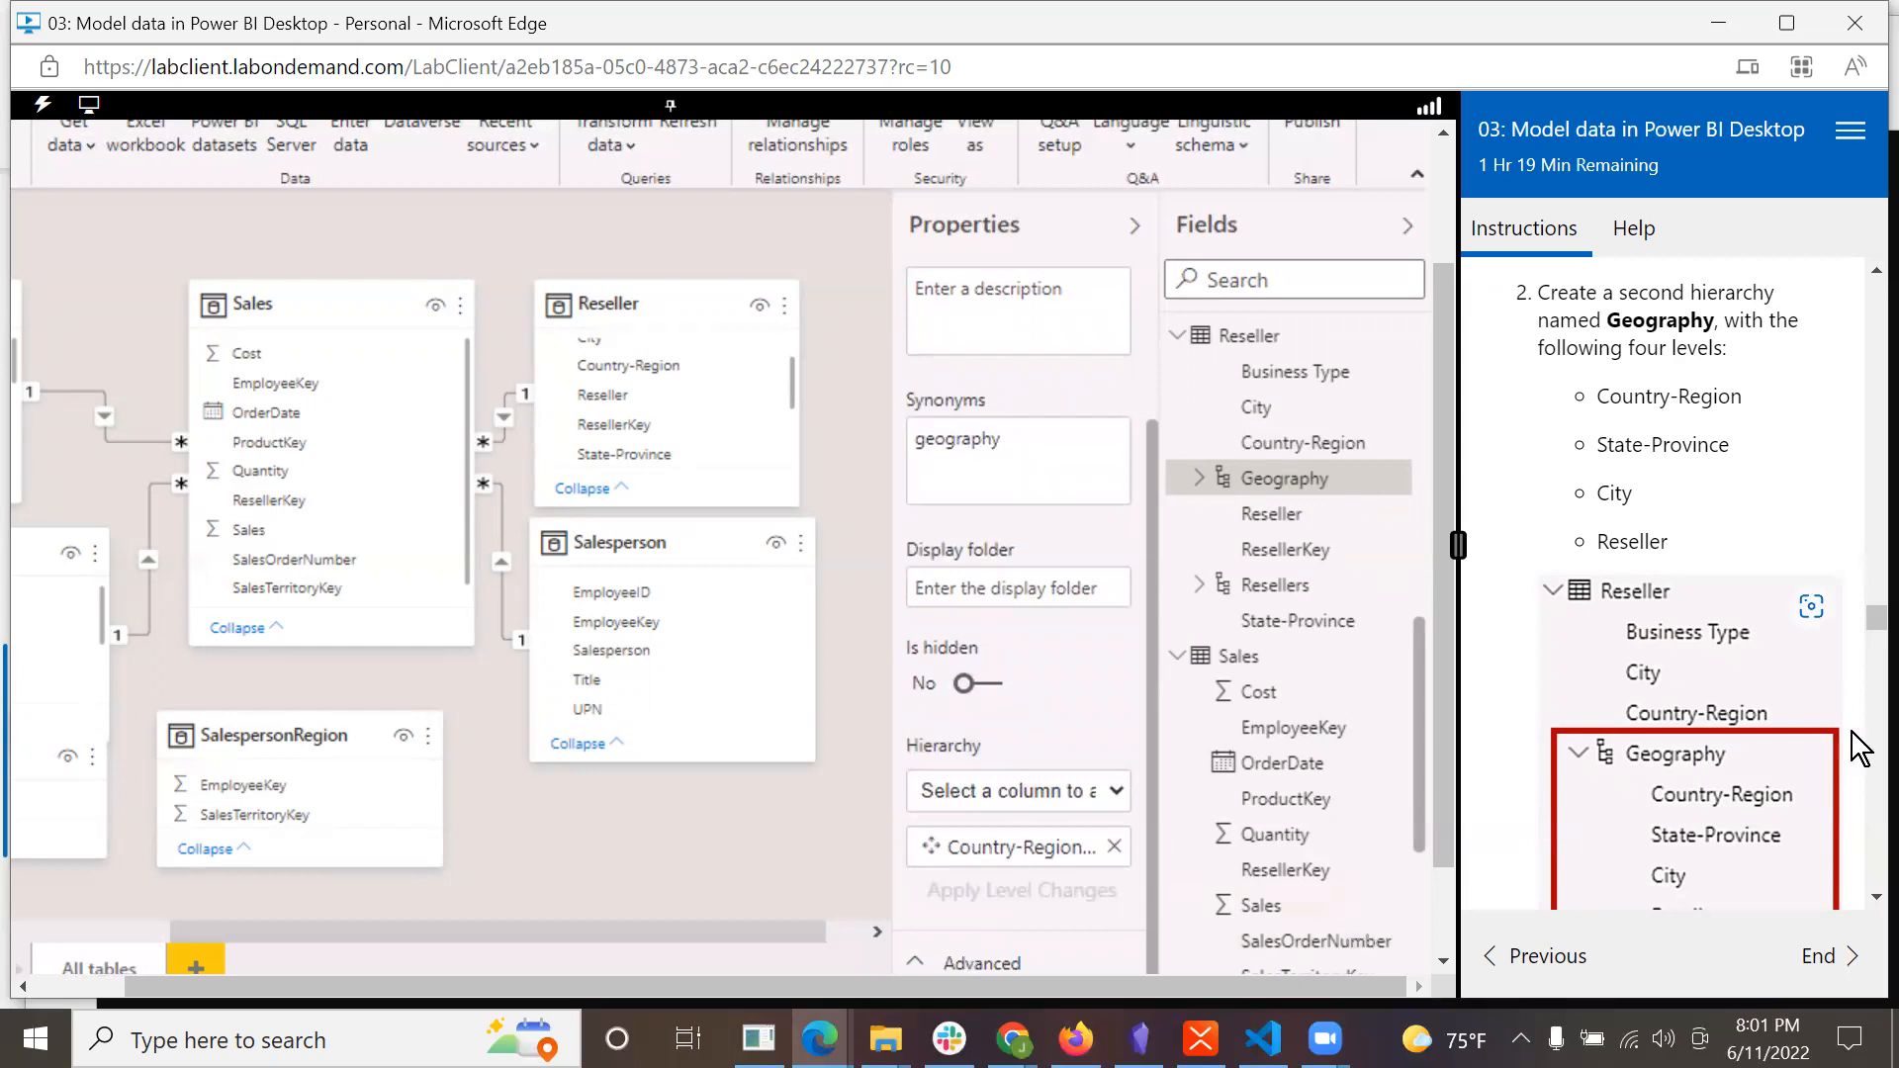
click(1875, 897)
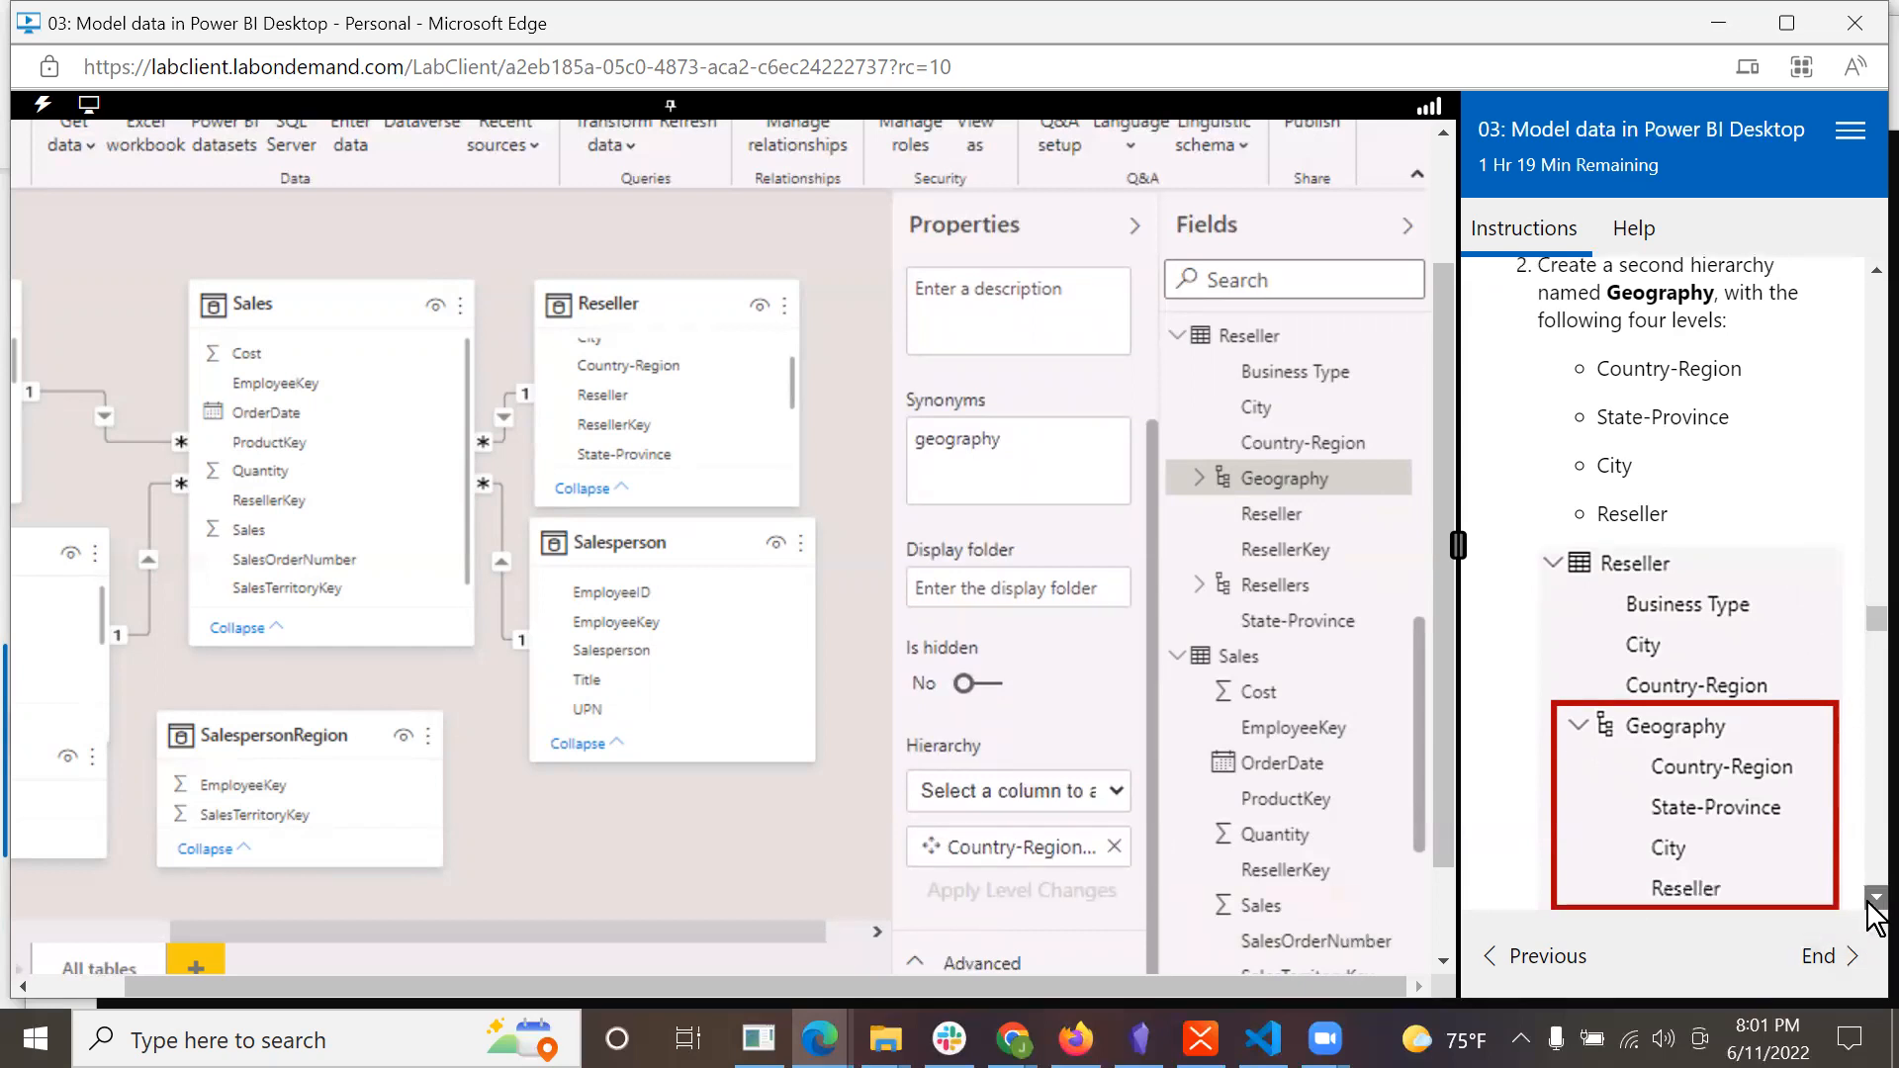
click(1875, 897)
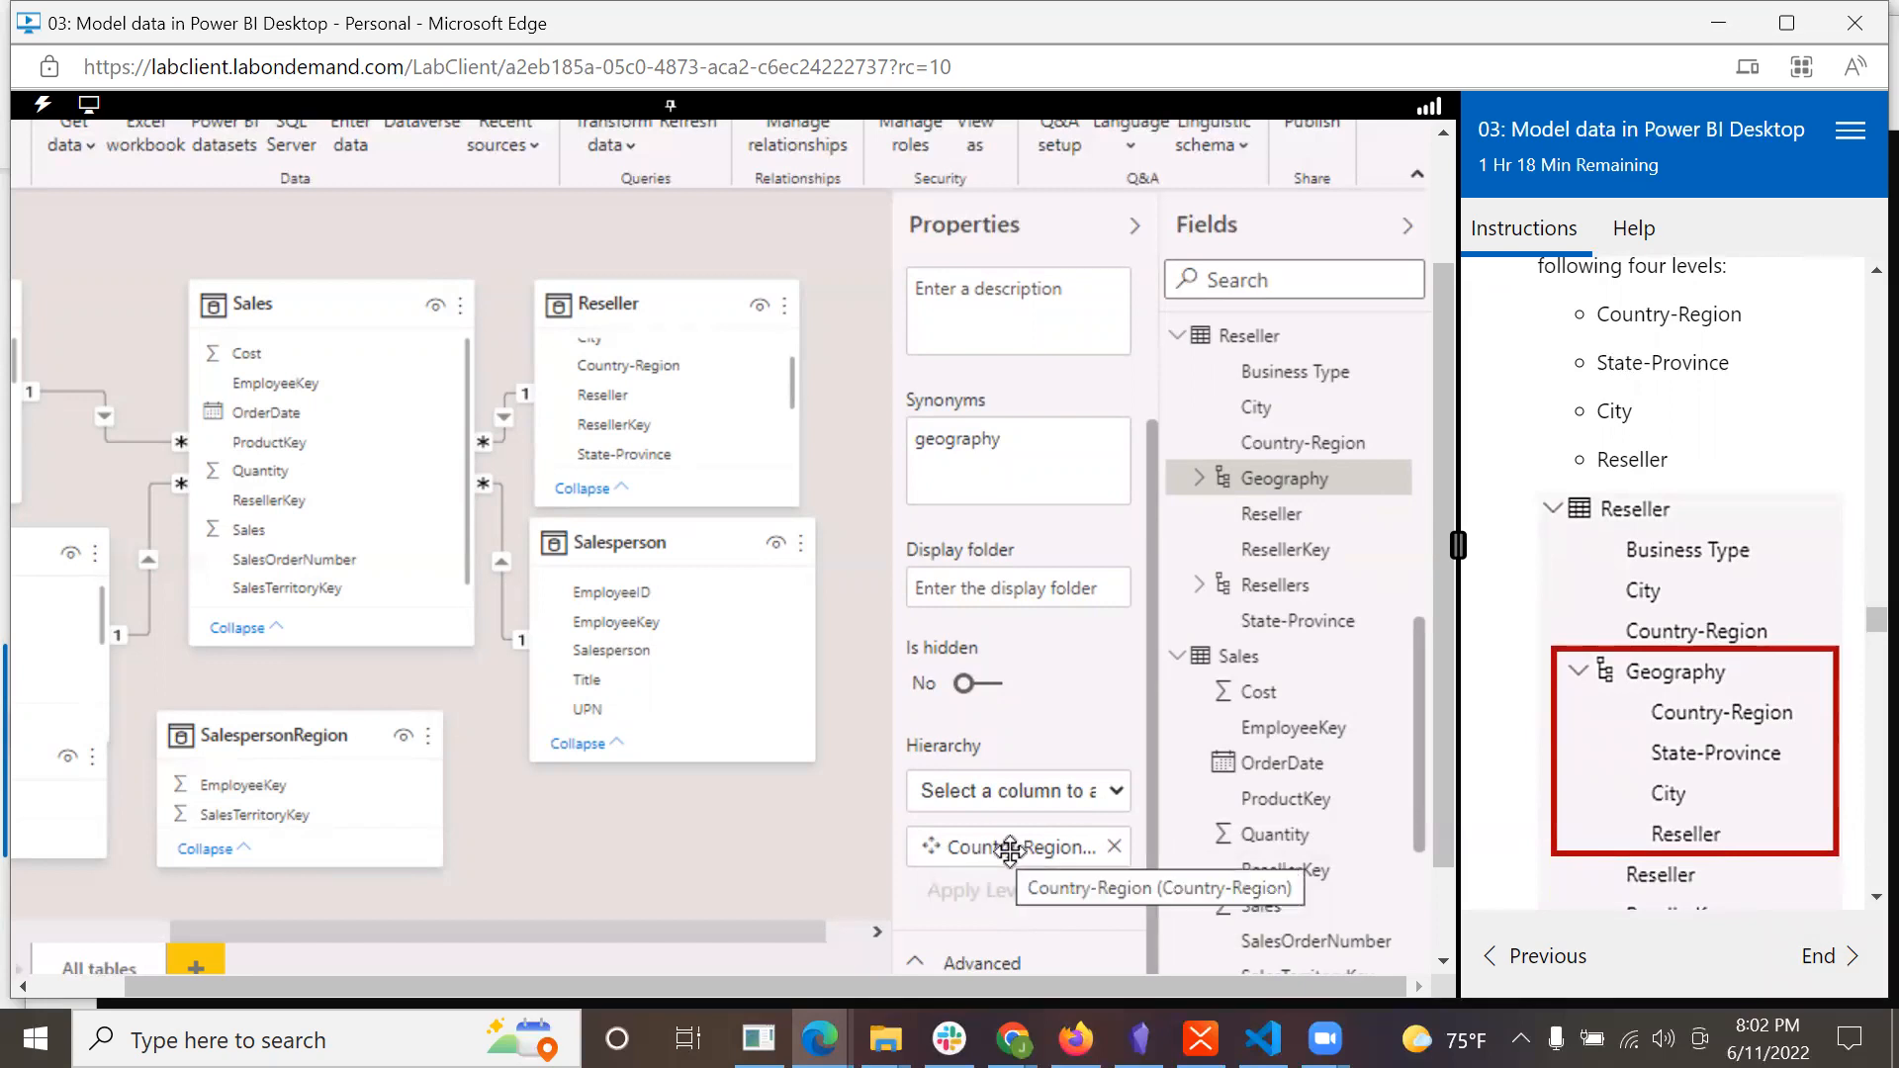
click(1120, 790)
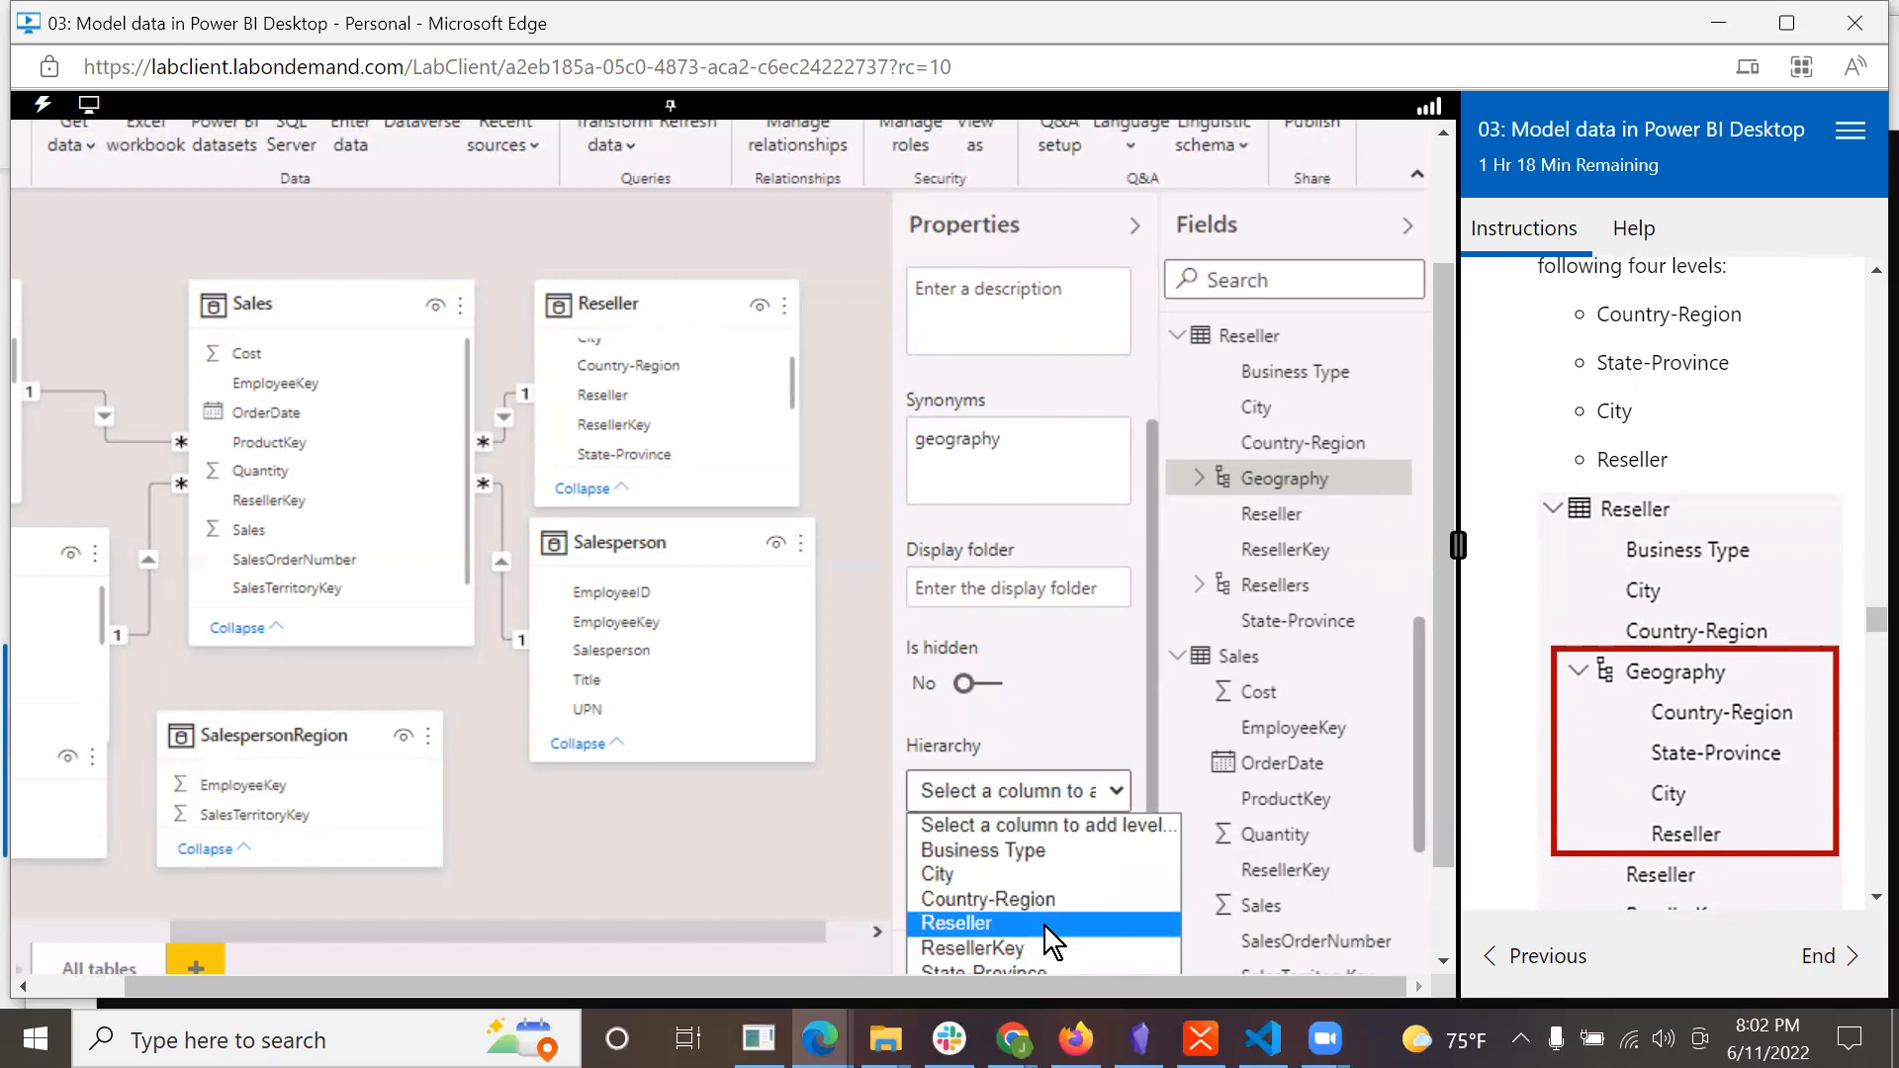
click(1029, 967)
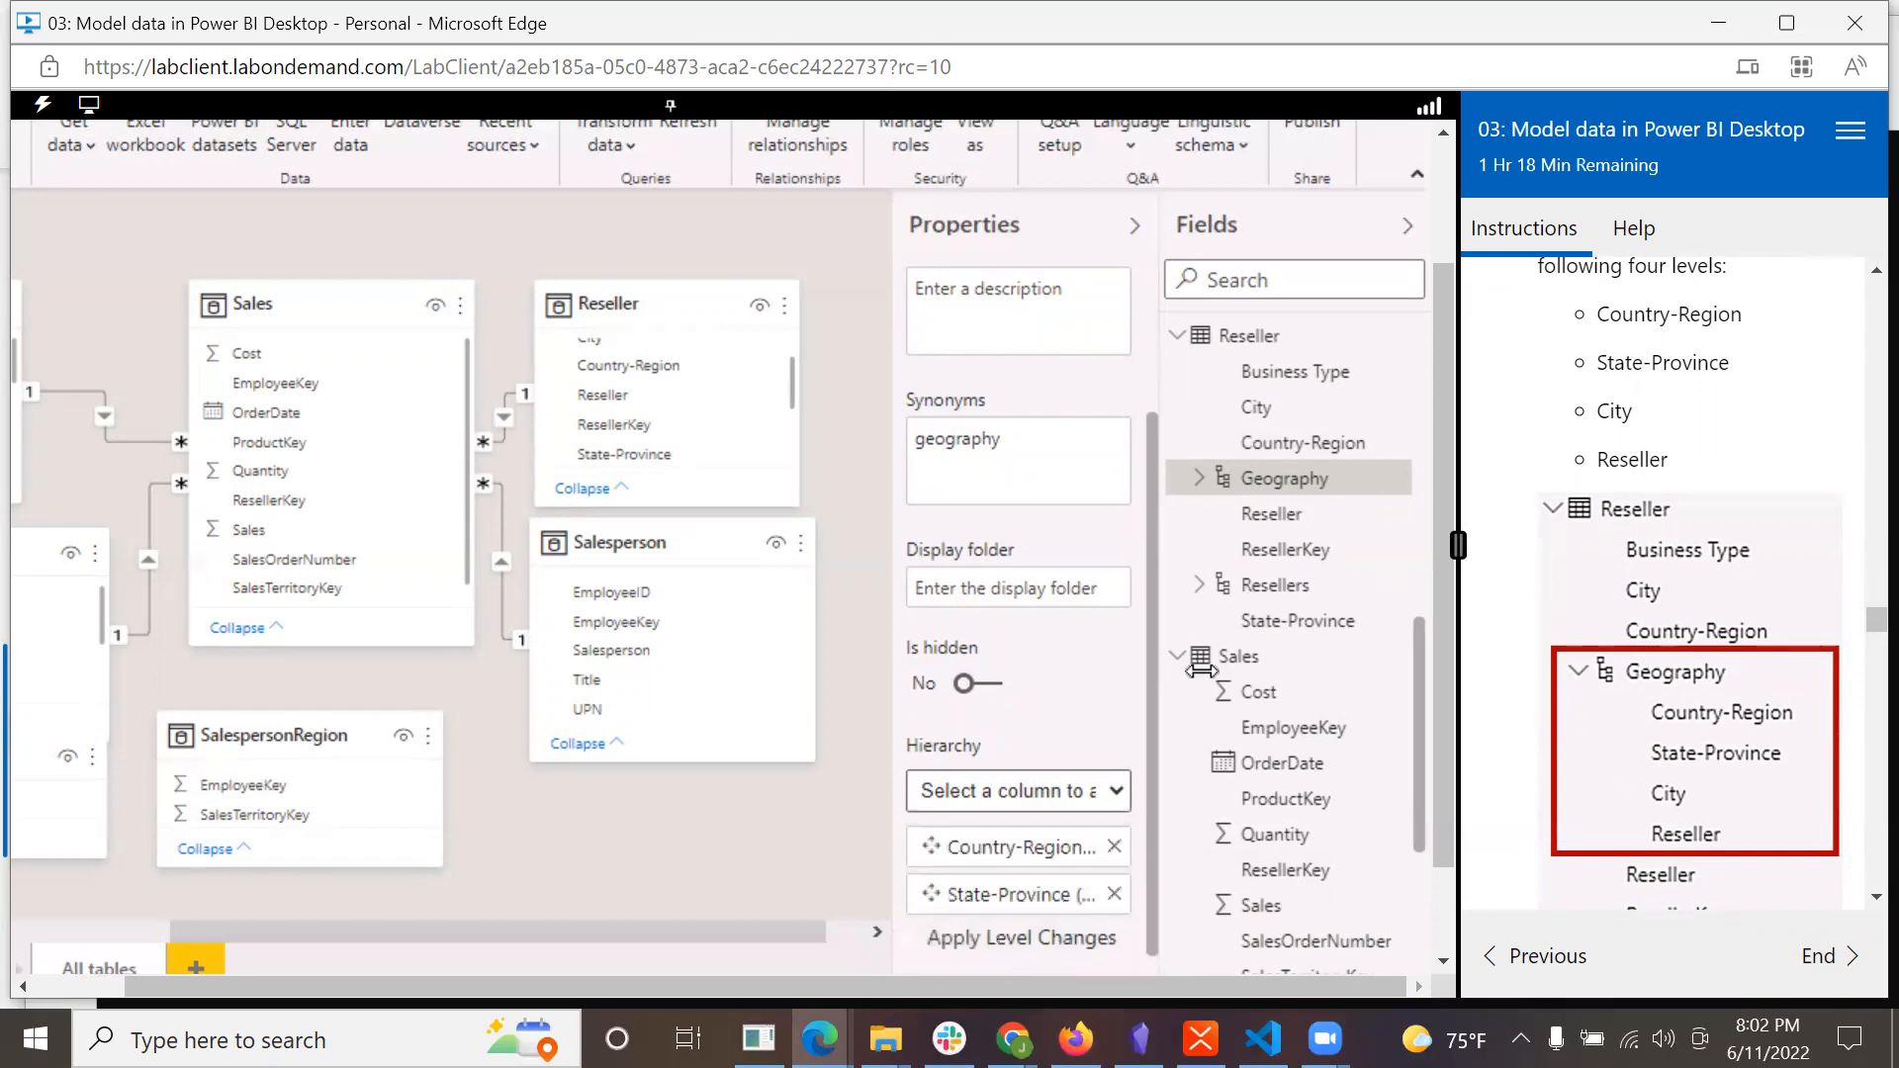
Add City and Reseller as the third and fourth levels of the Geography hierarchy and apply the level changes.
drag(1420, 822, 1422, 885)
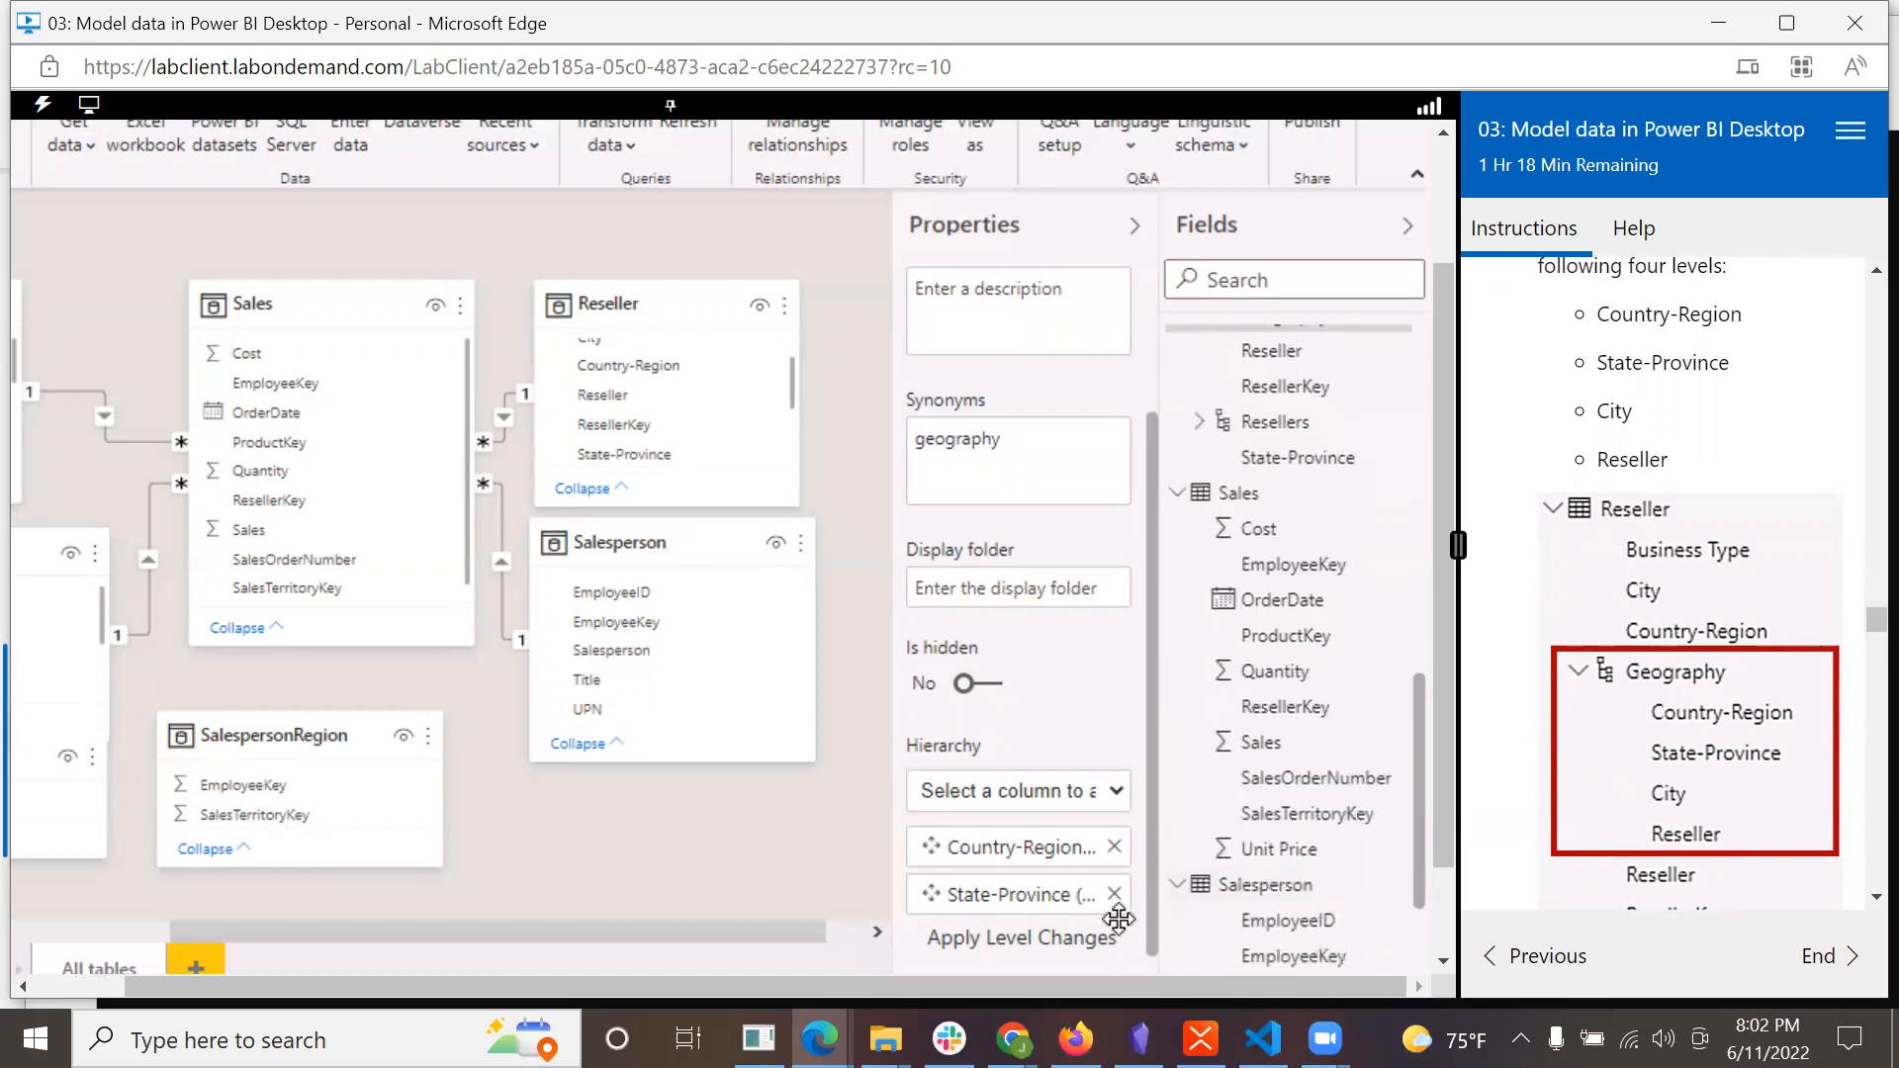
drag(1149, 934, 1156, 975)
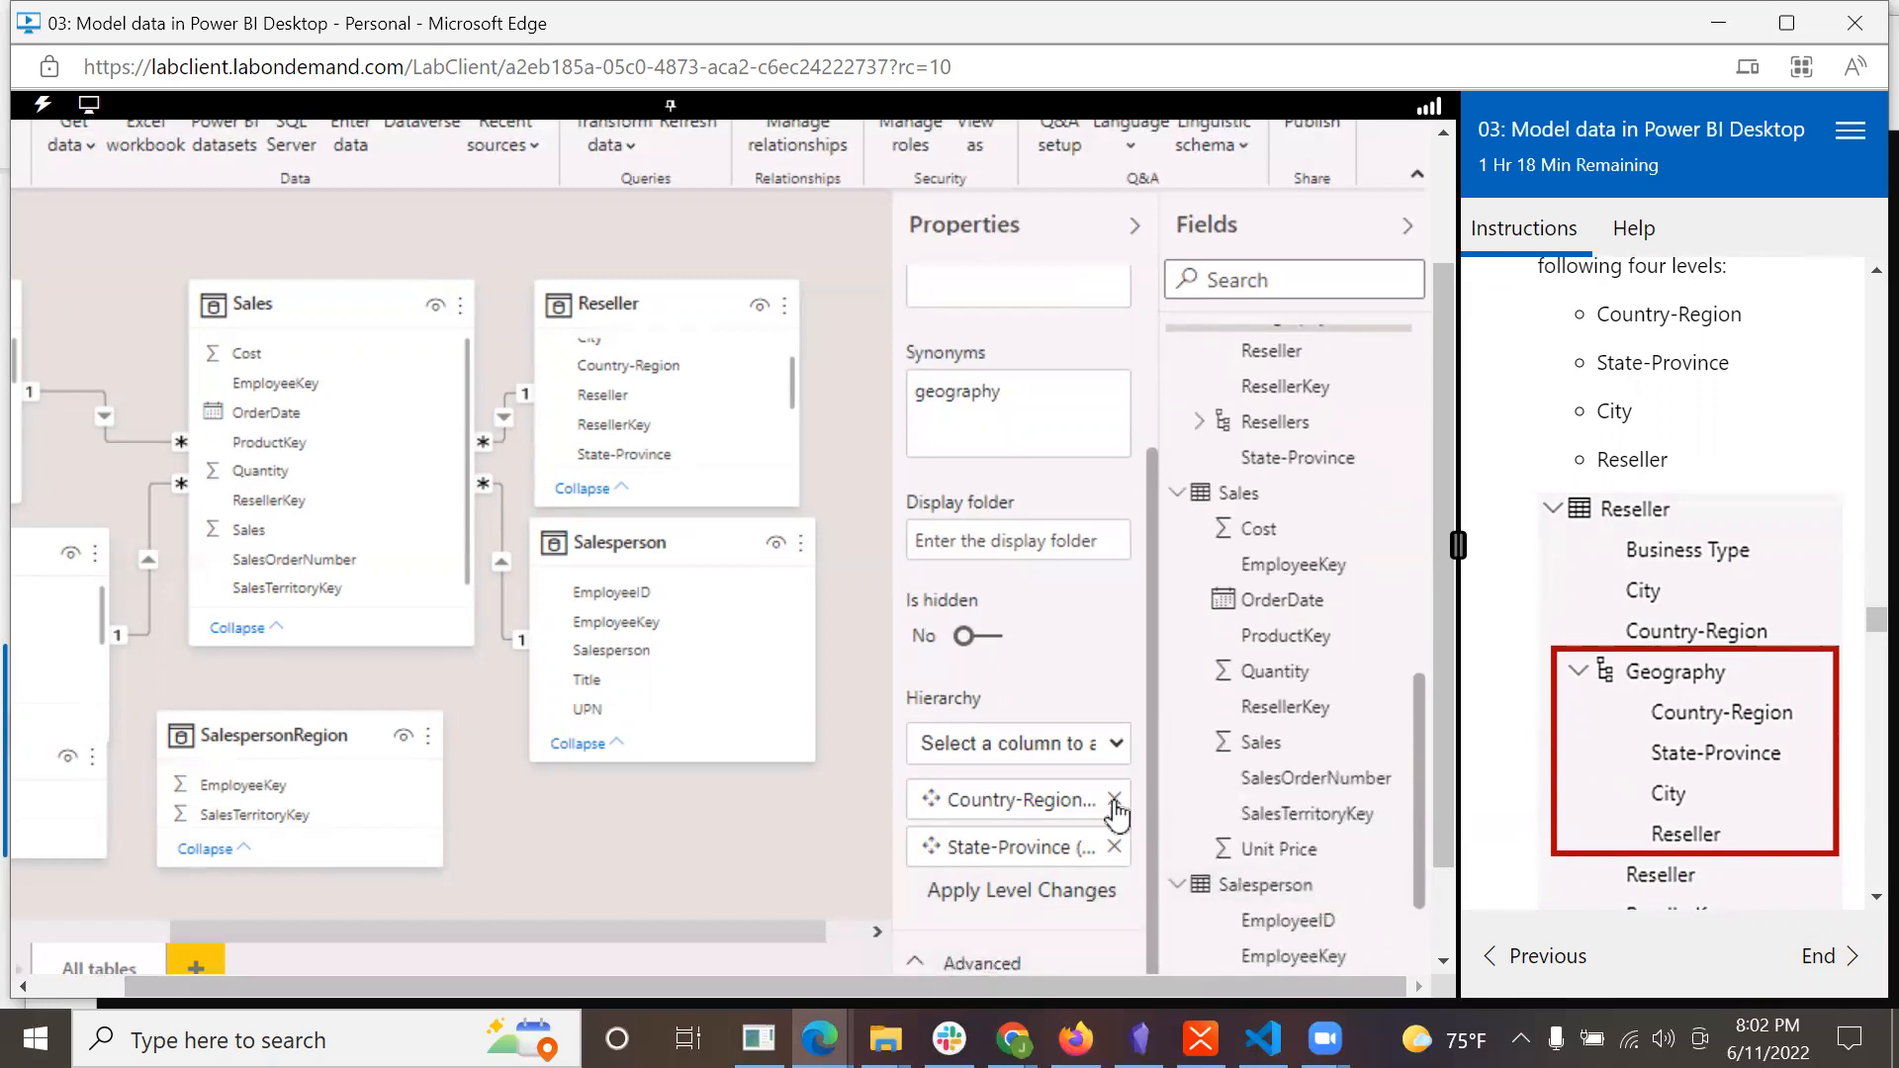
click(1115, 742)
click(970, 826)
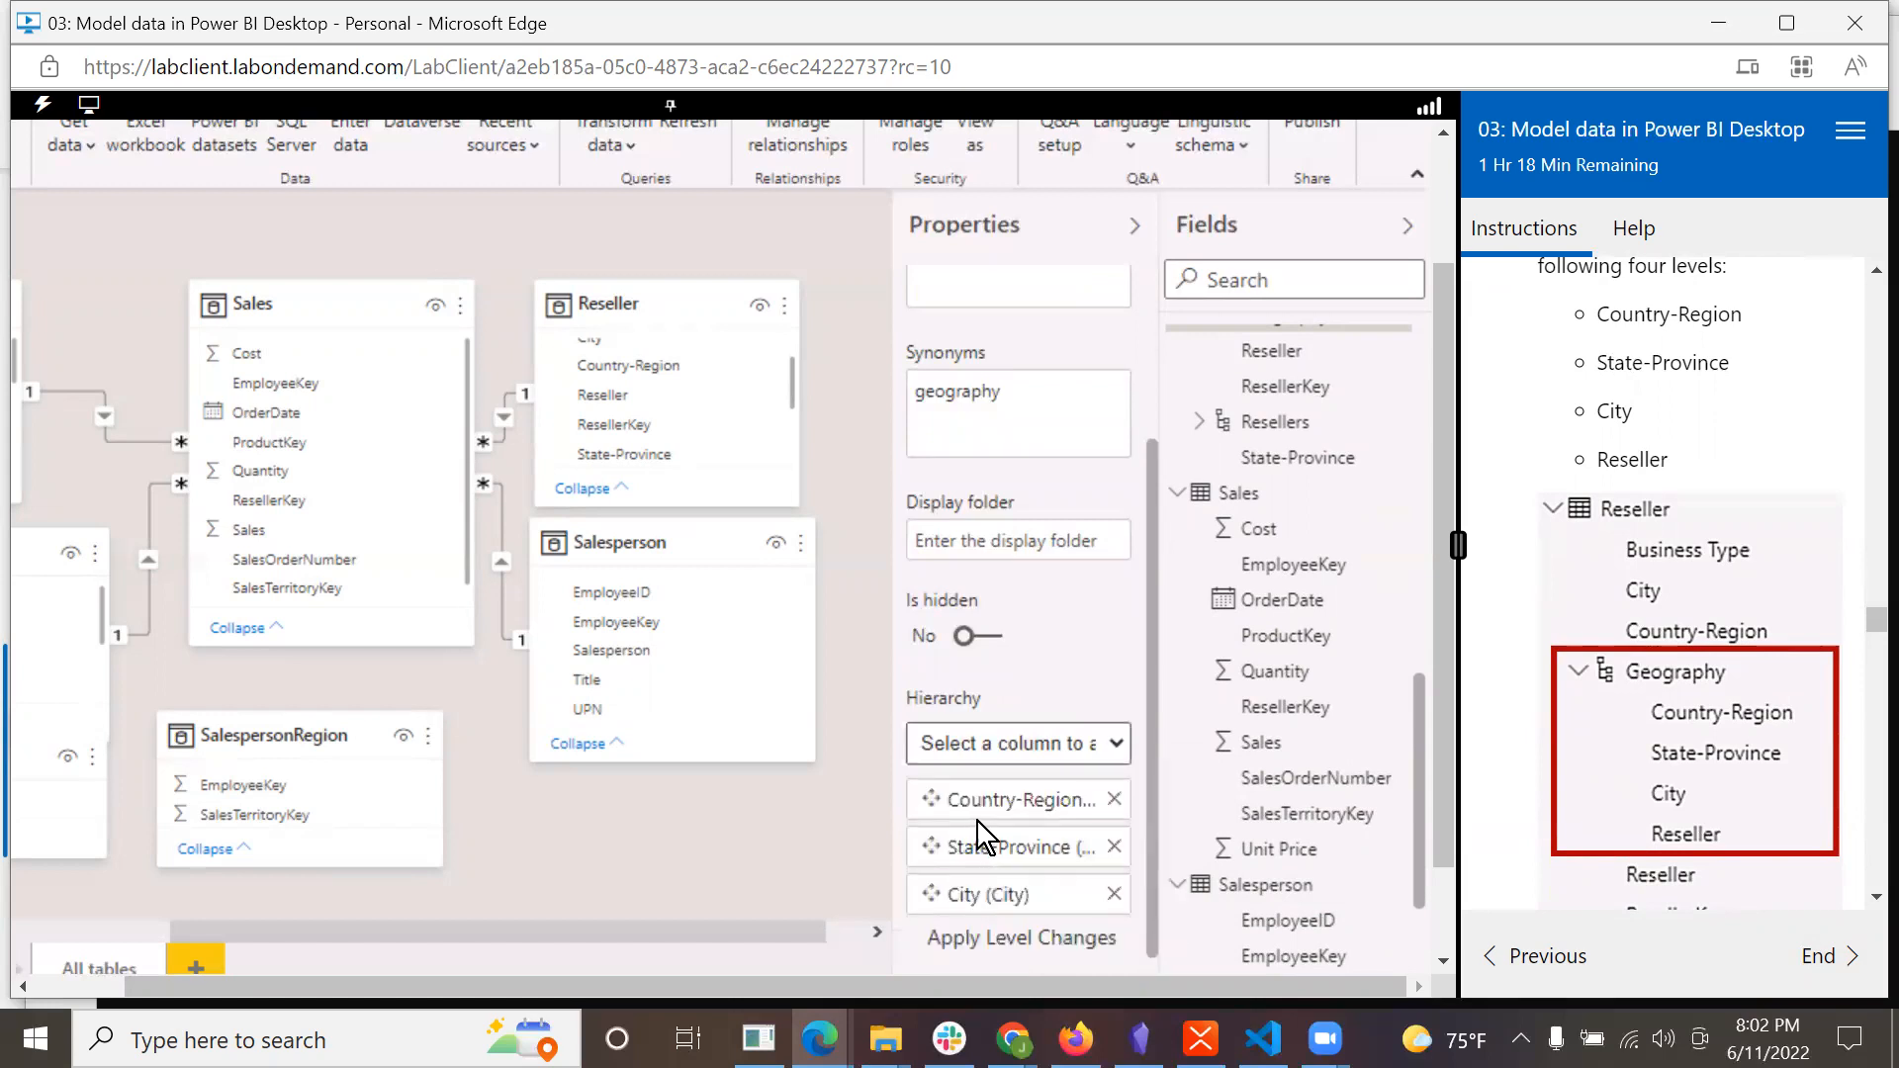
click(1120, 748)
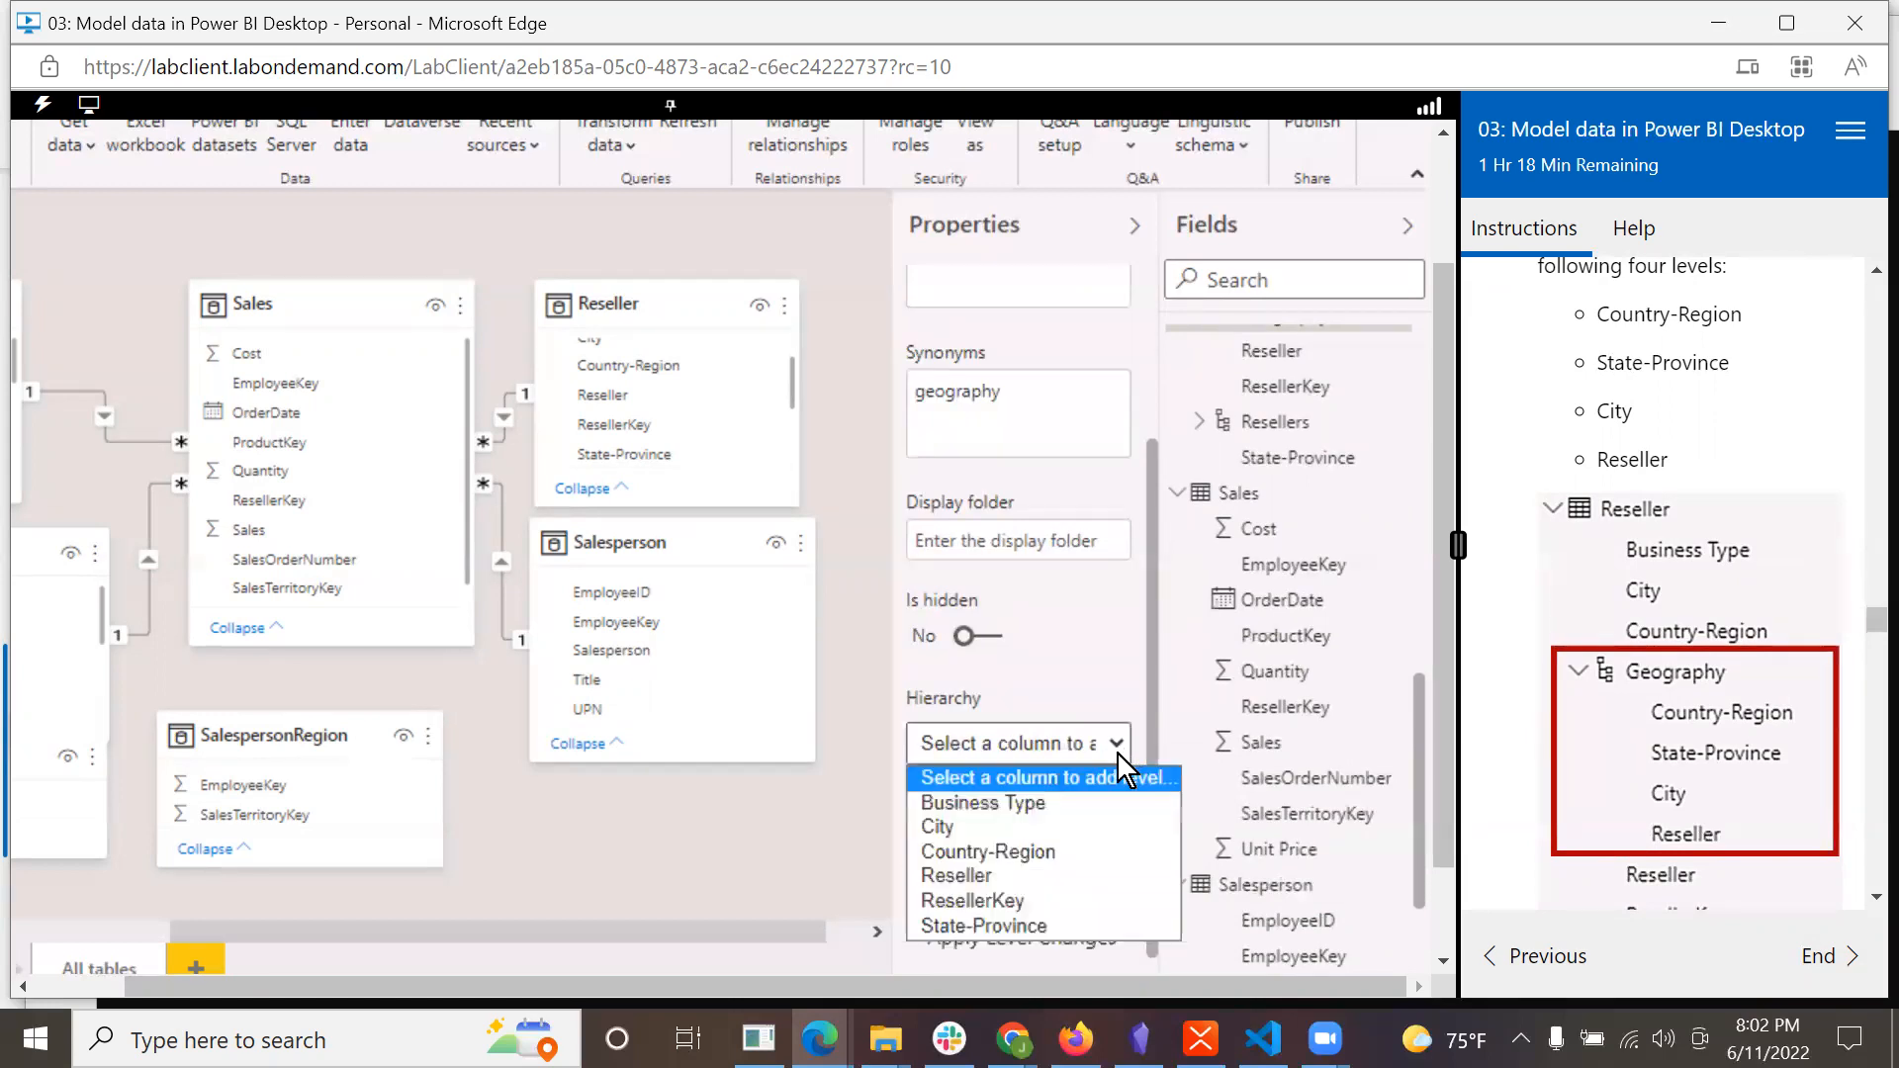
click(1011, 875)
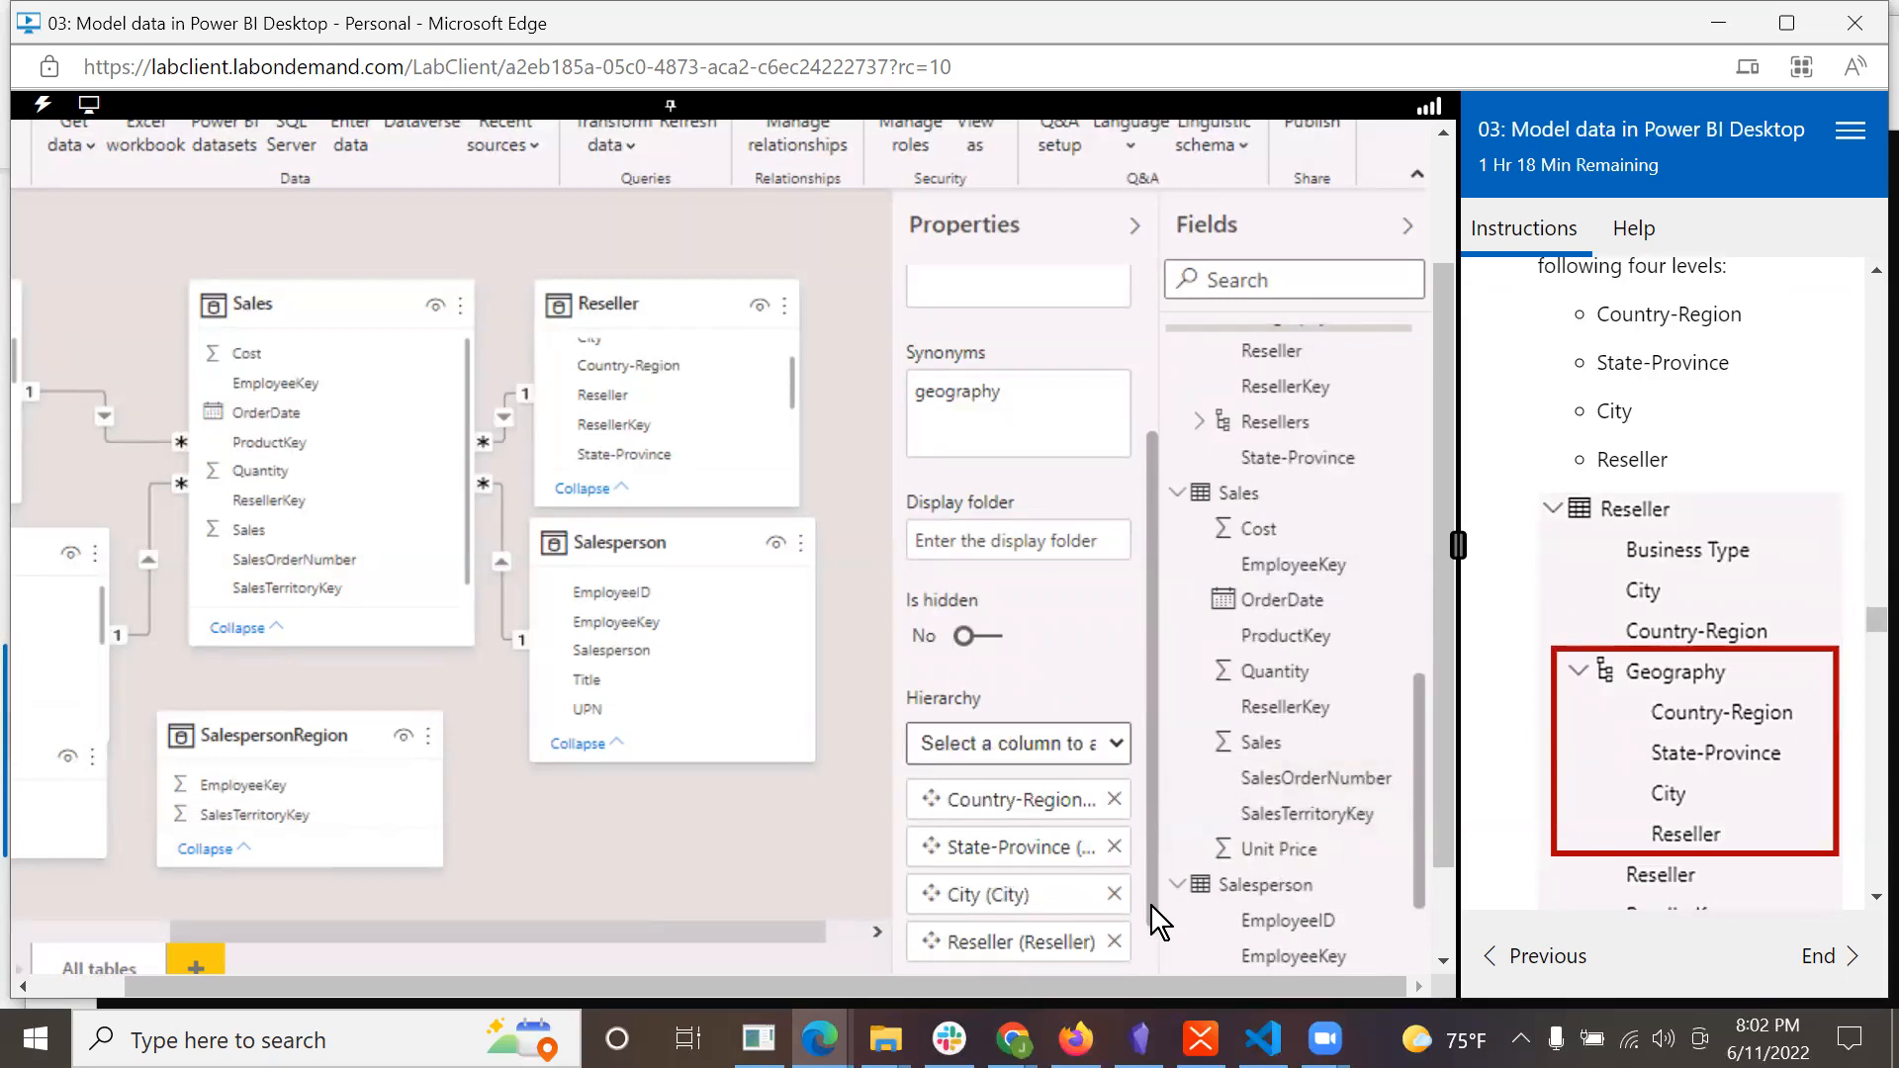
scroll(1150, 930, down, 2)
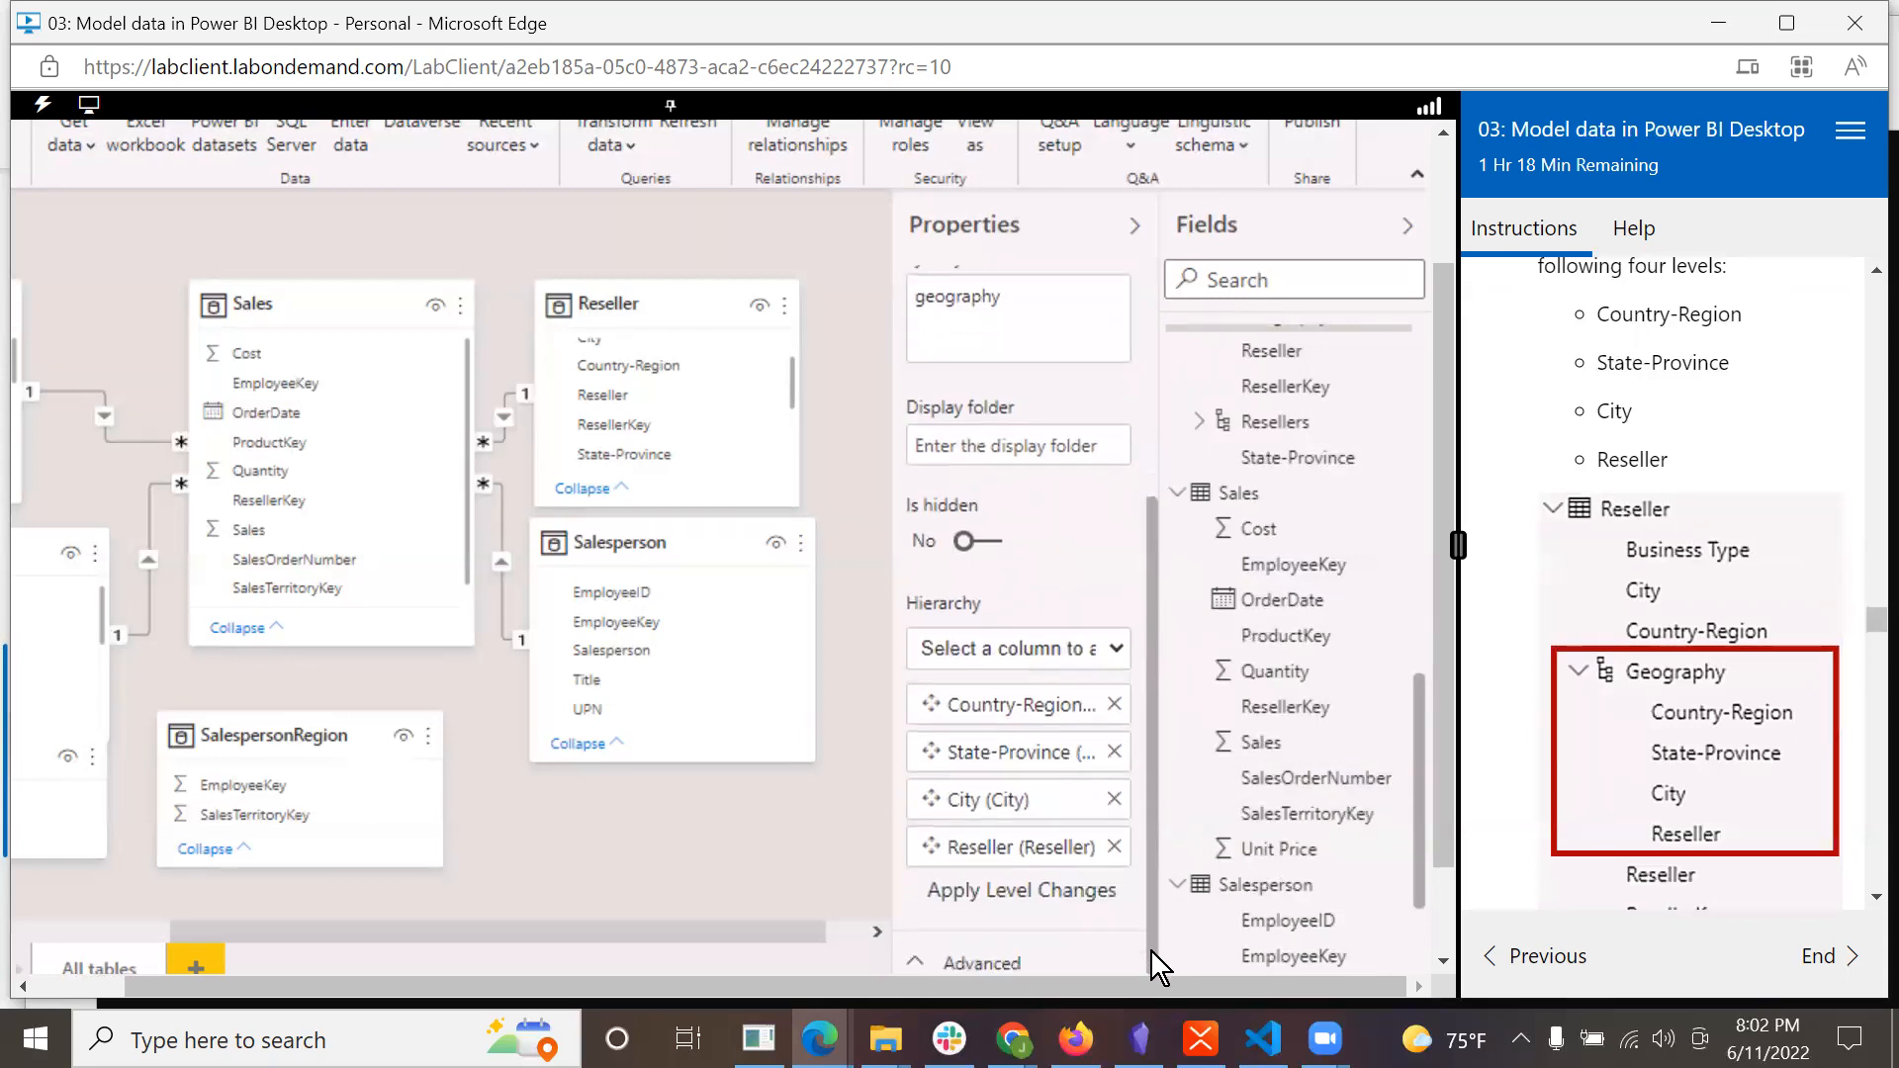
click(1088, 895)
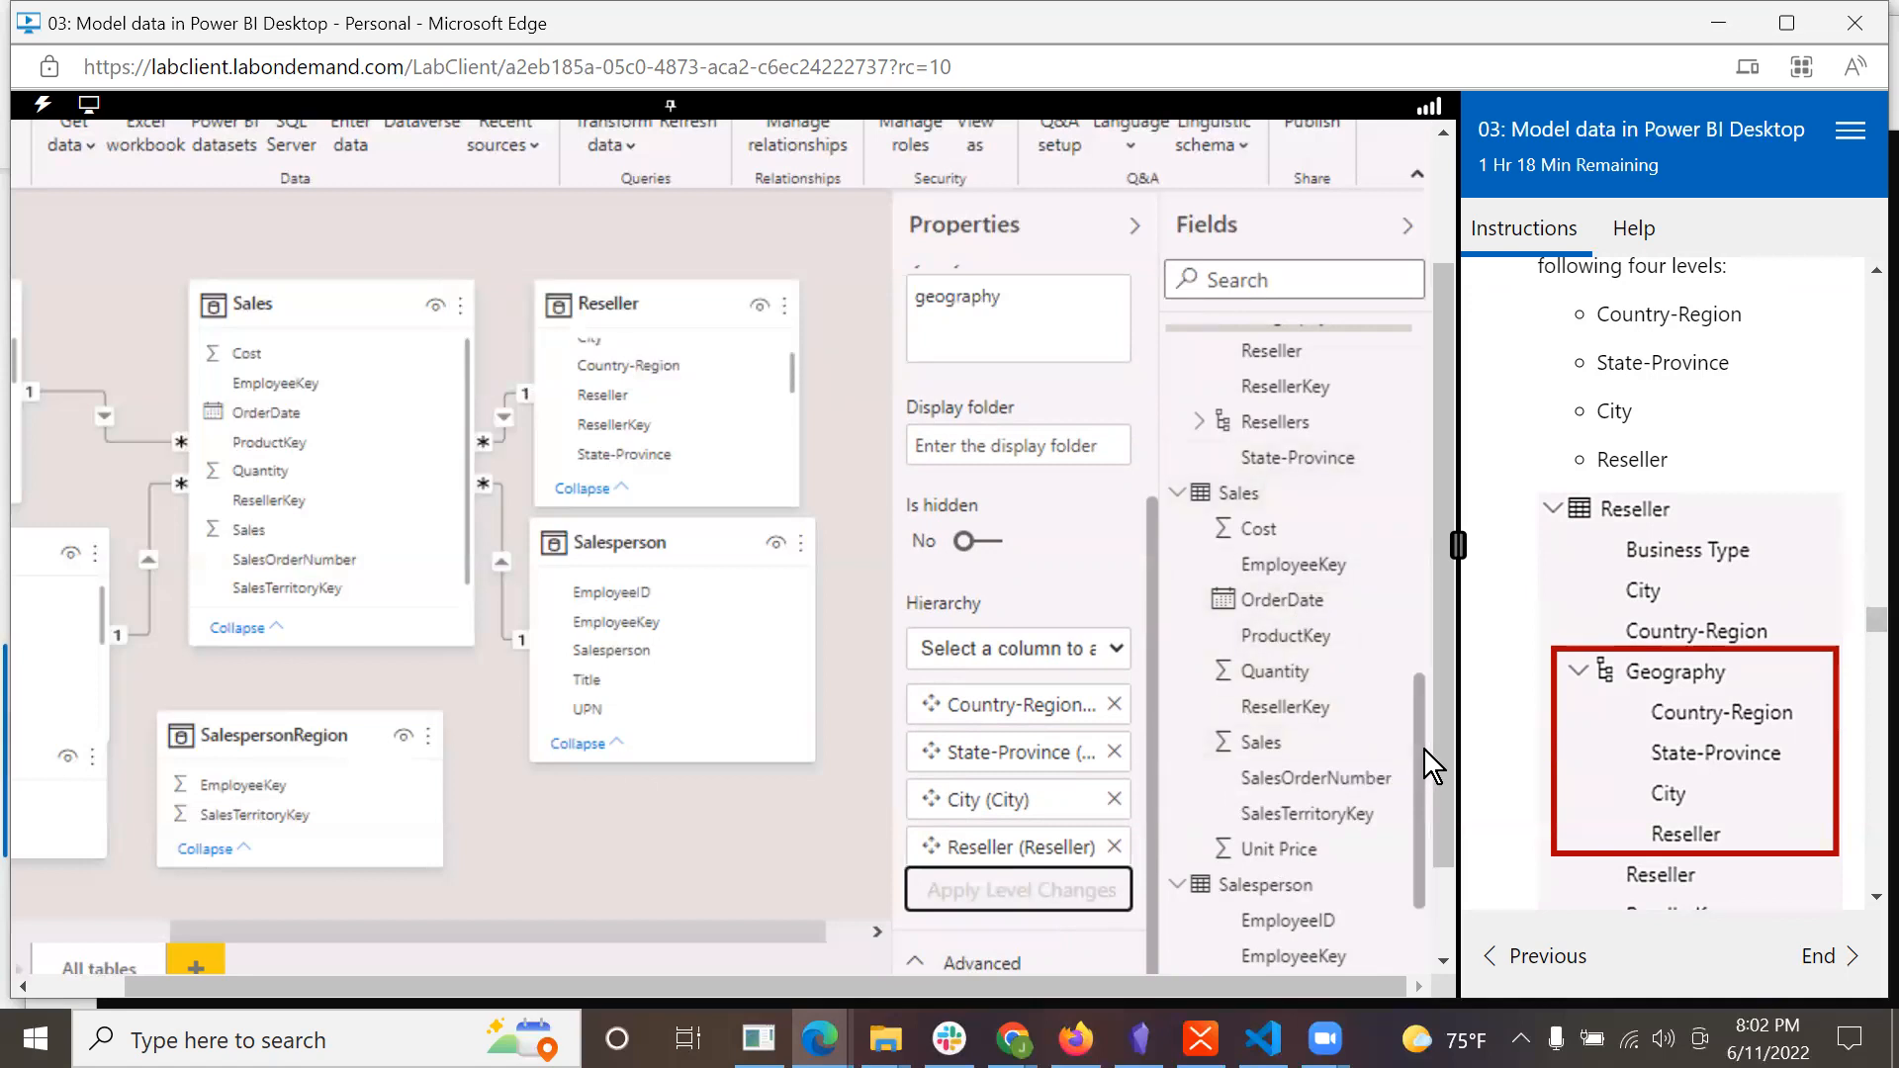
Expand the Geography hierarchy in the field list to check its levels, and collapse it again.
scroll(1416, 739, up, 3)
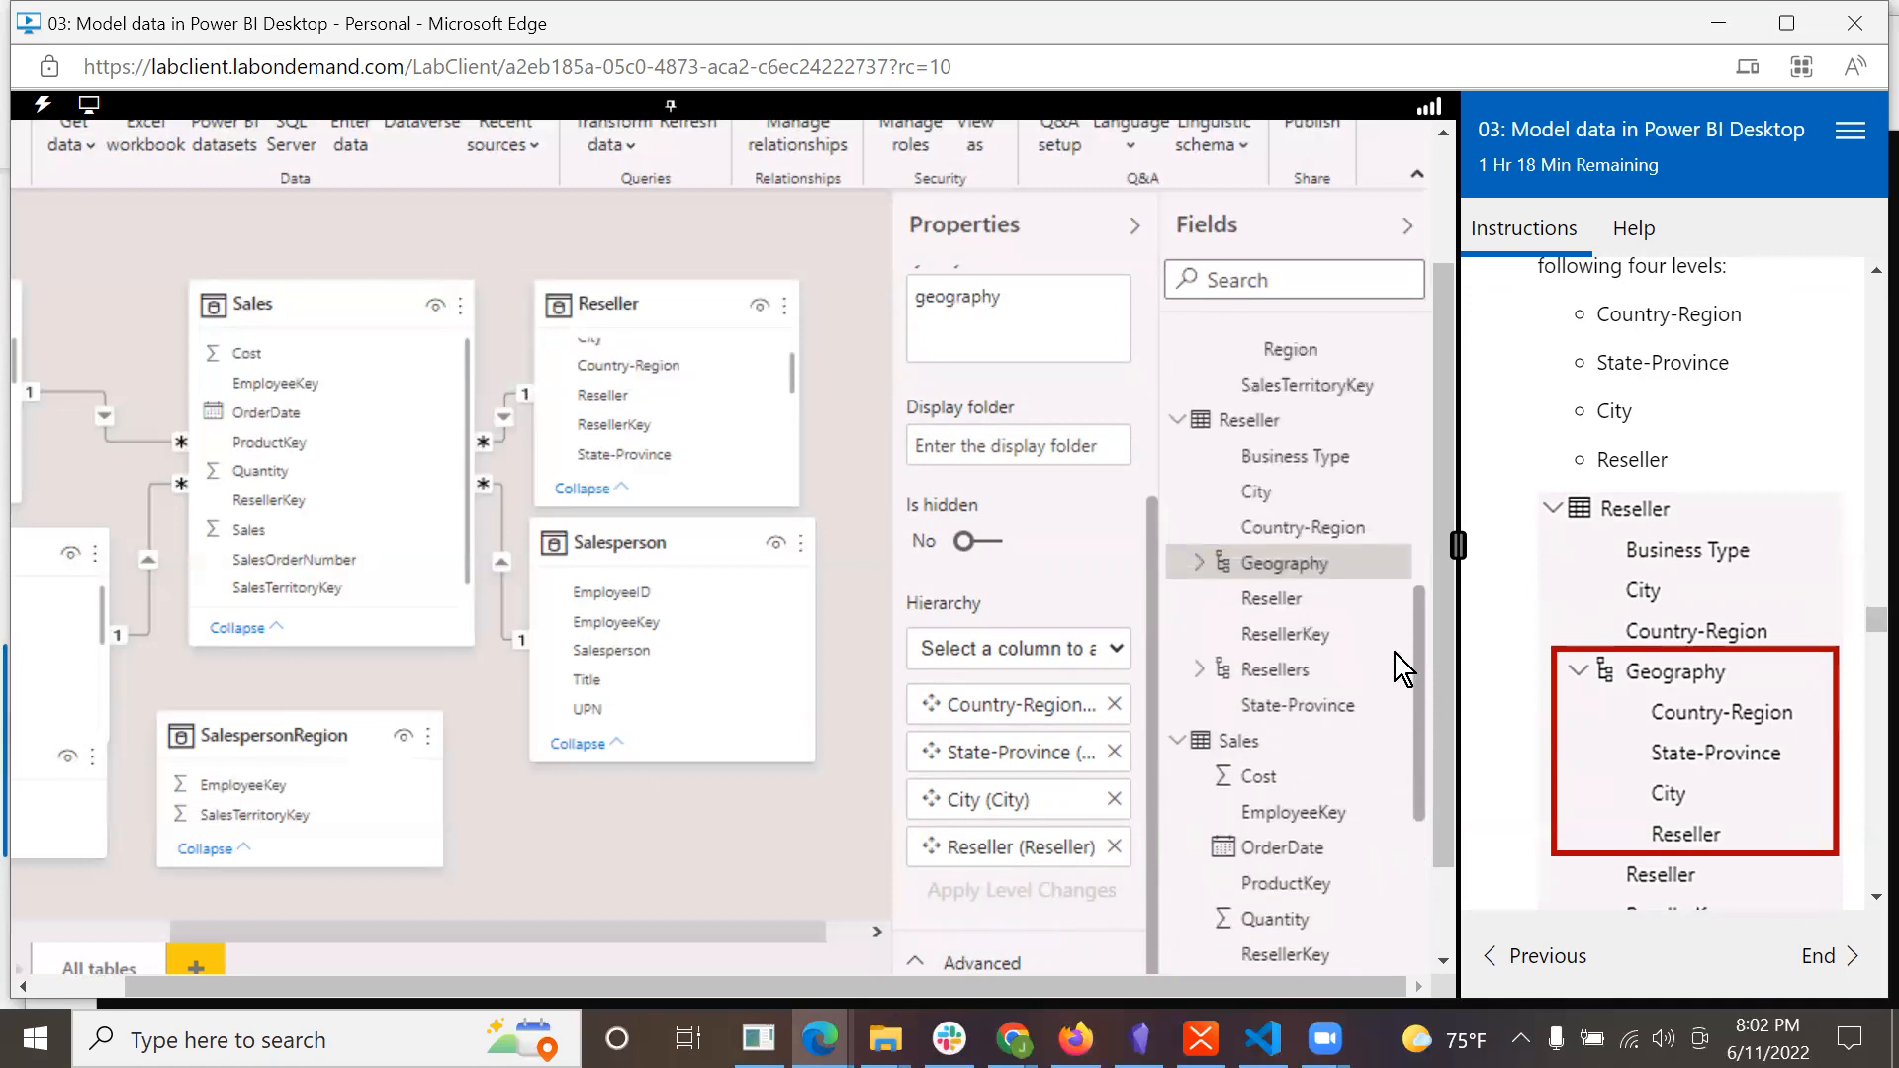
click(1200, 565)
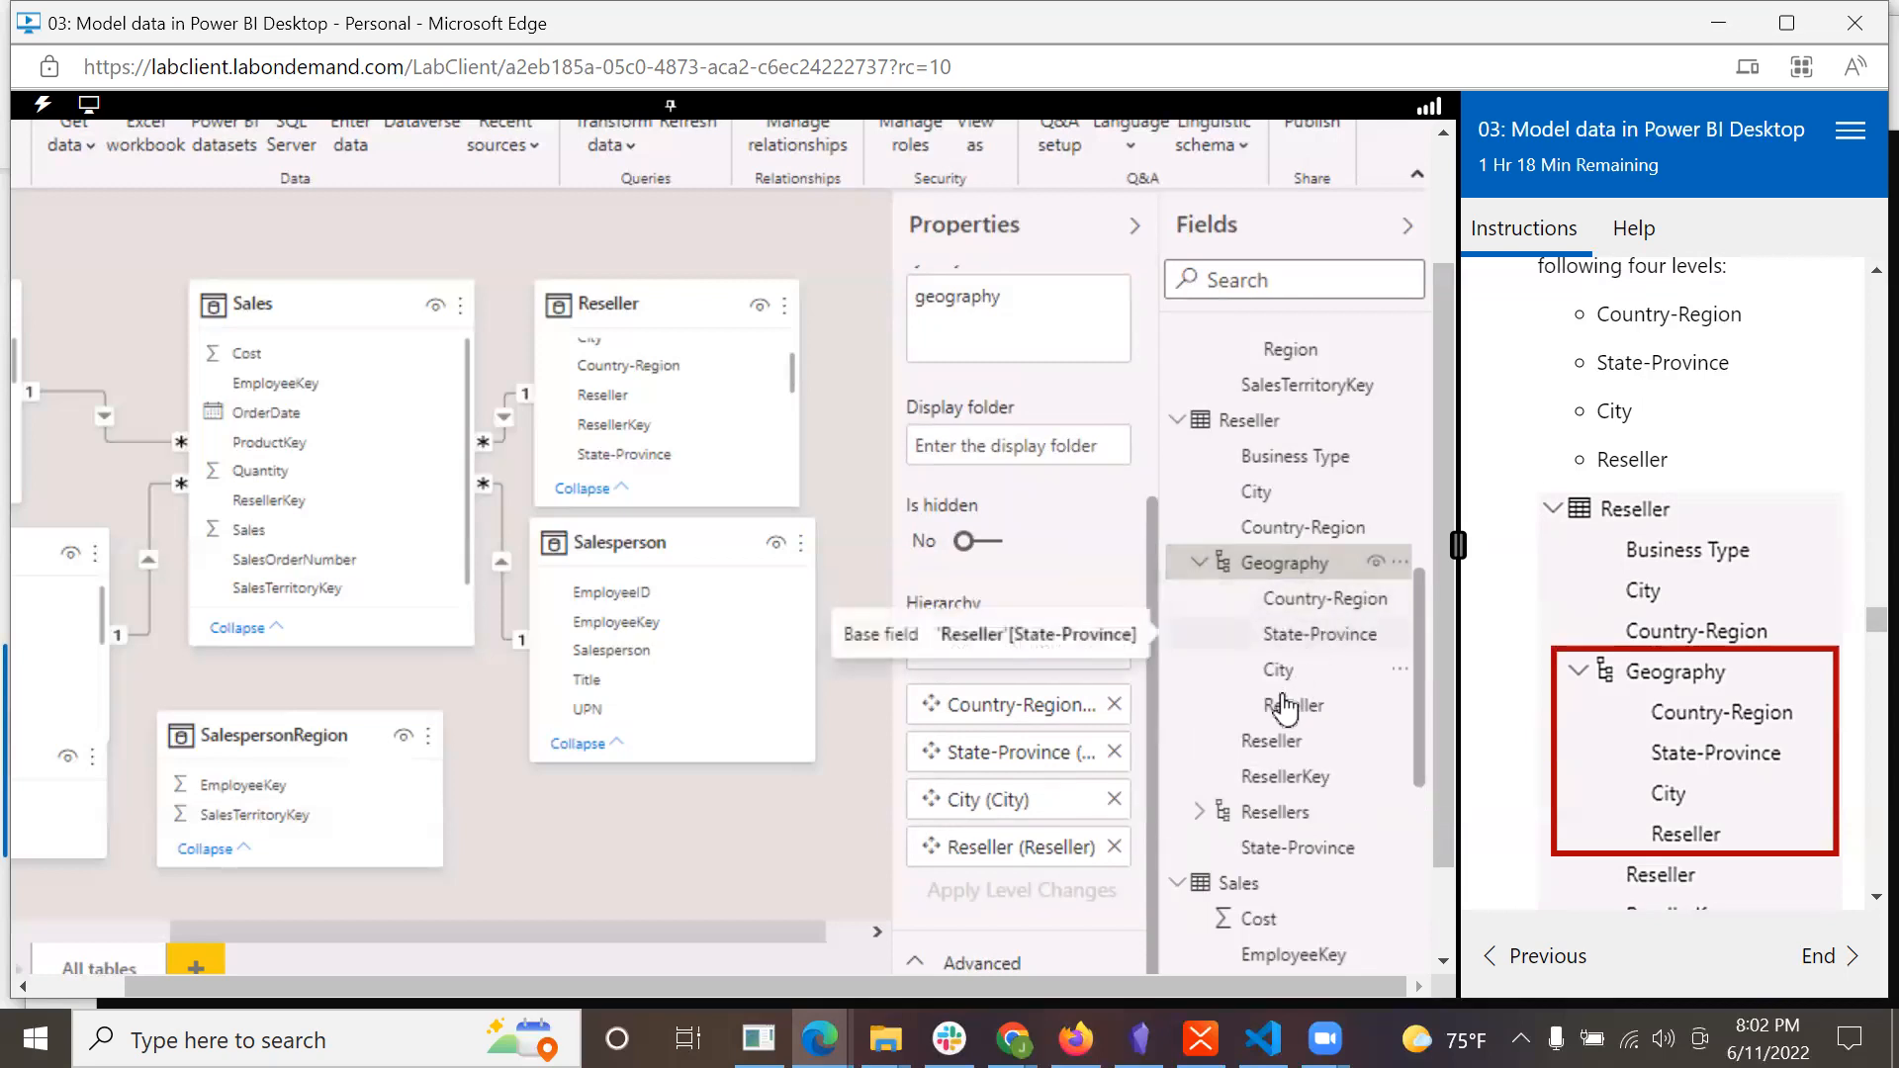
click(1199, 562)
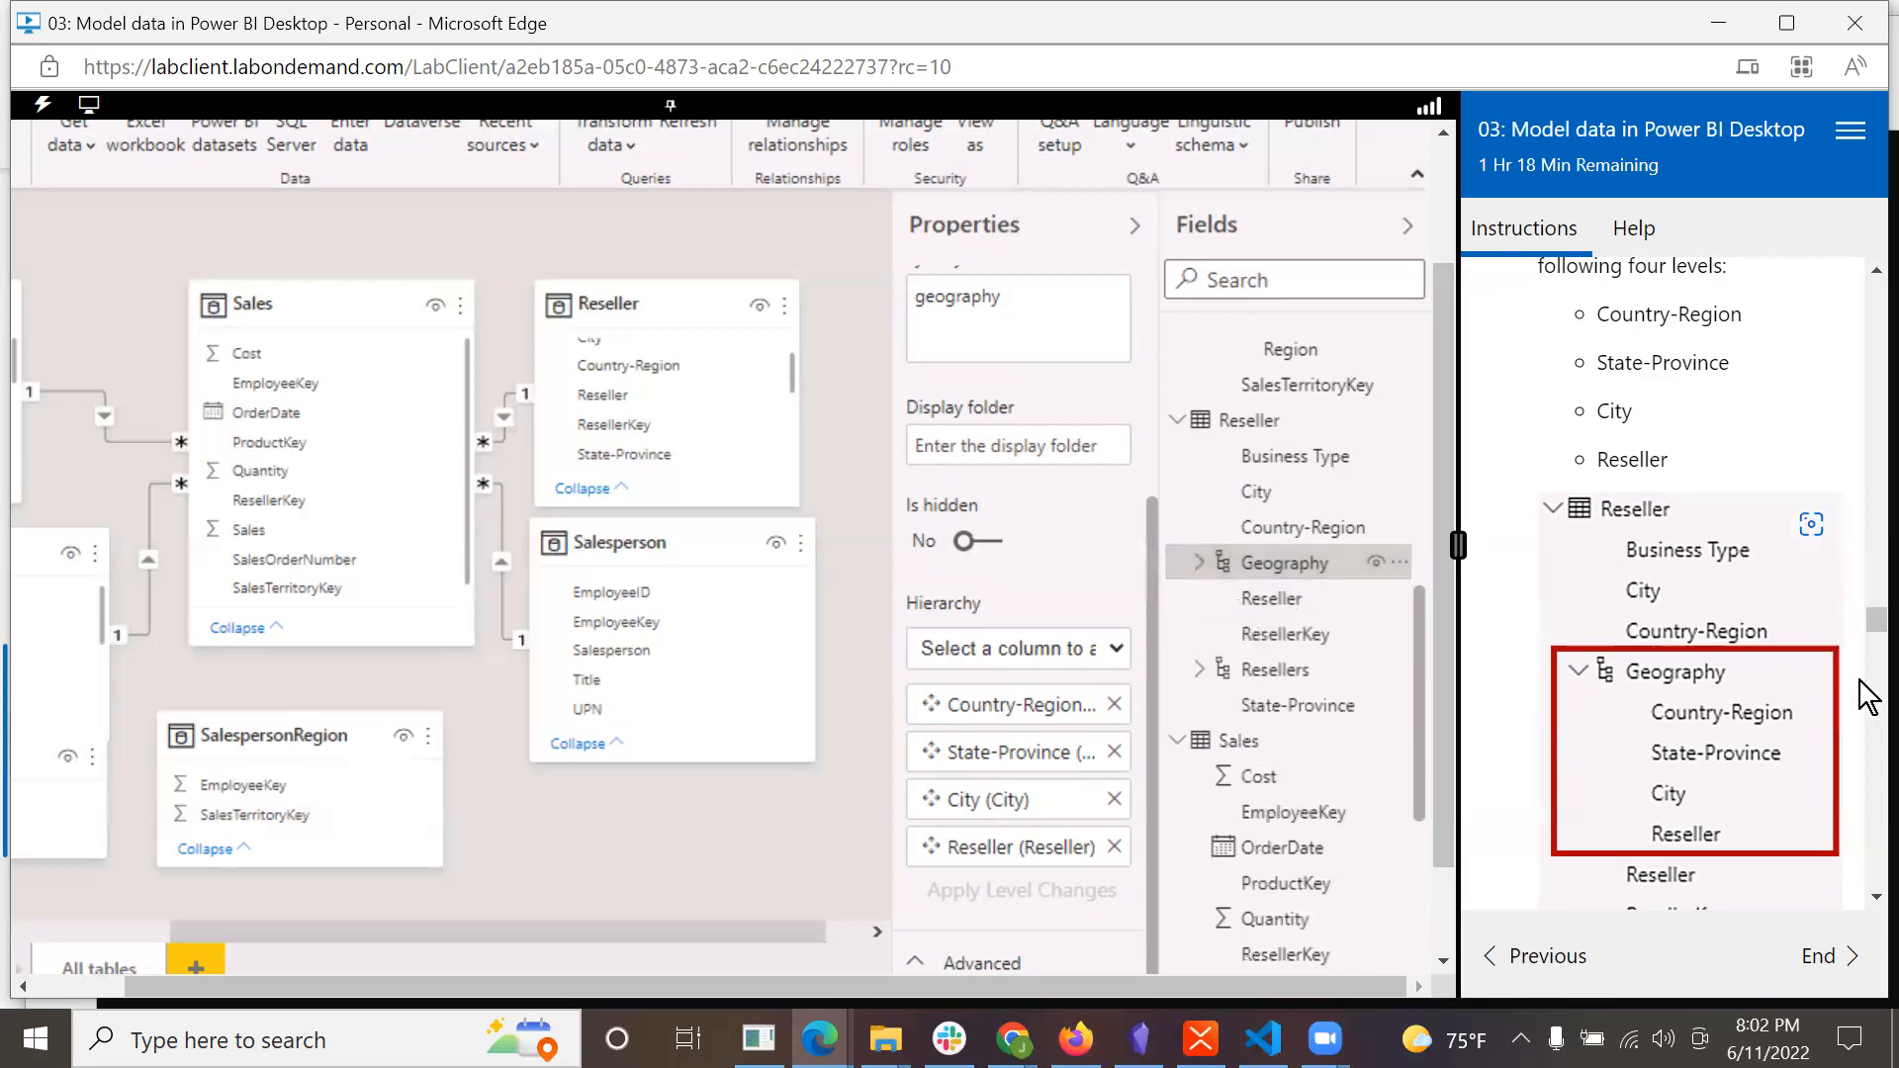
Read the instructions on categorizing the Reseller table's geographic columns and the start of the Sales table task.
click(1876, 897)
click(1877, 898)
click(1877, 898)
click(1877, 898)
click(1876, 898)
click(1877, 899)
click(1877, 898)
click(1877, 898)
click(1876, 899)
click(1877, 898)
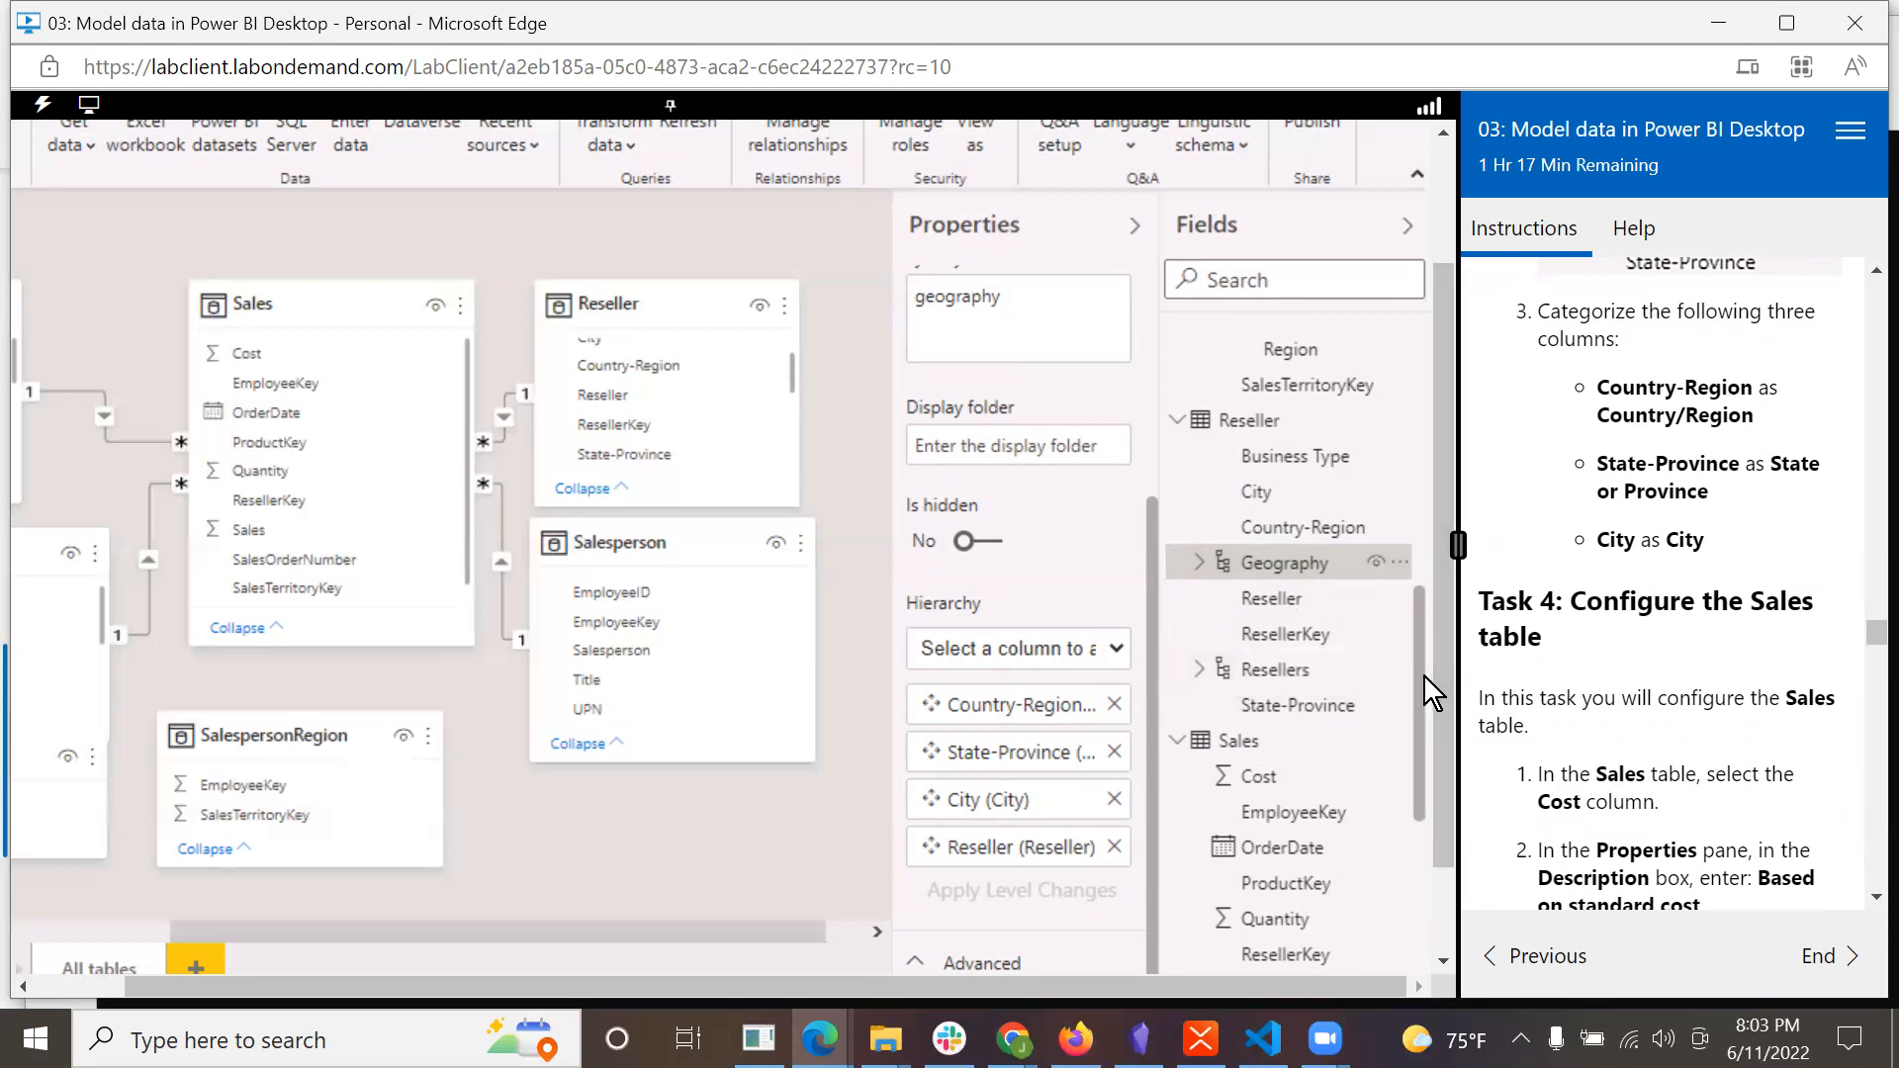
Locate the Reseller table's columns in the field list and review the earlier instructions on setting a column's data category.
drag(1422, 672, 1433, 604)
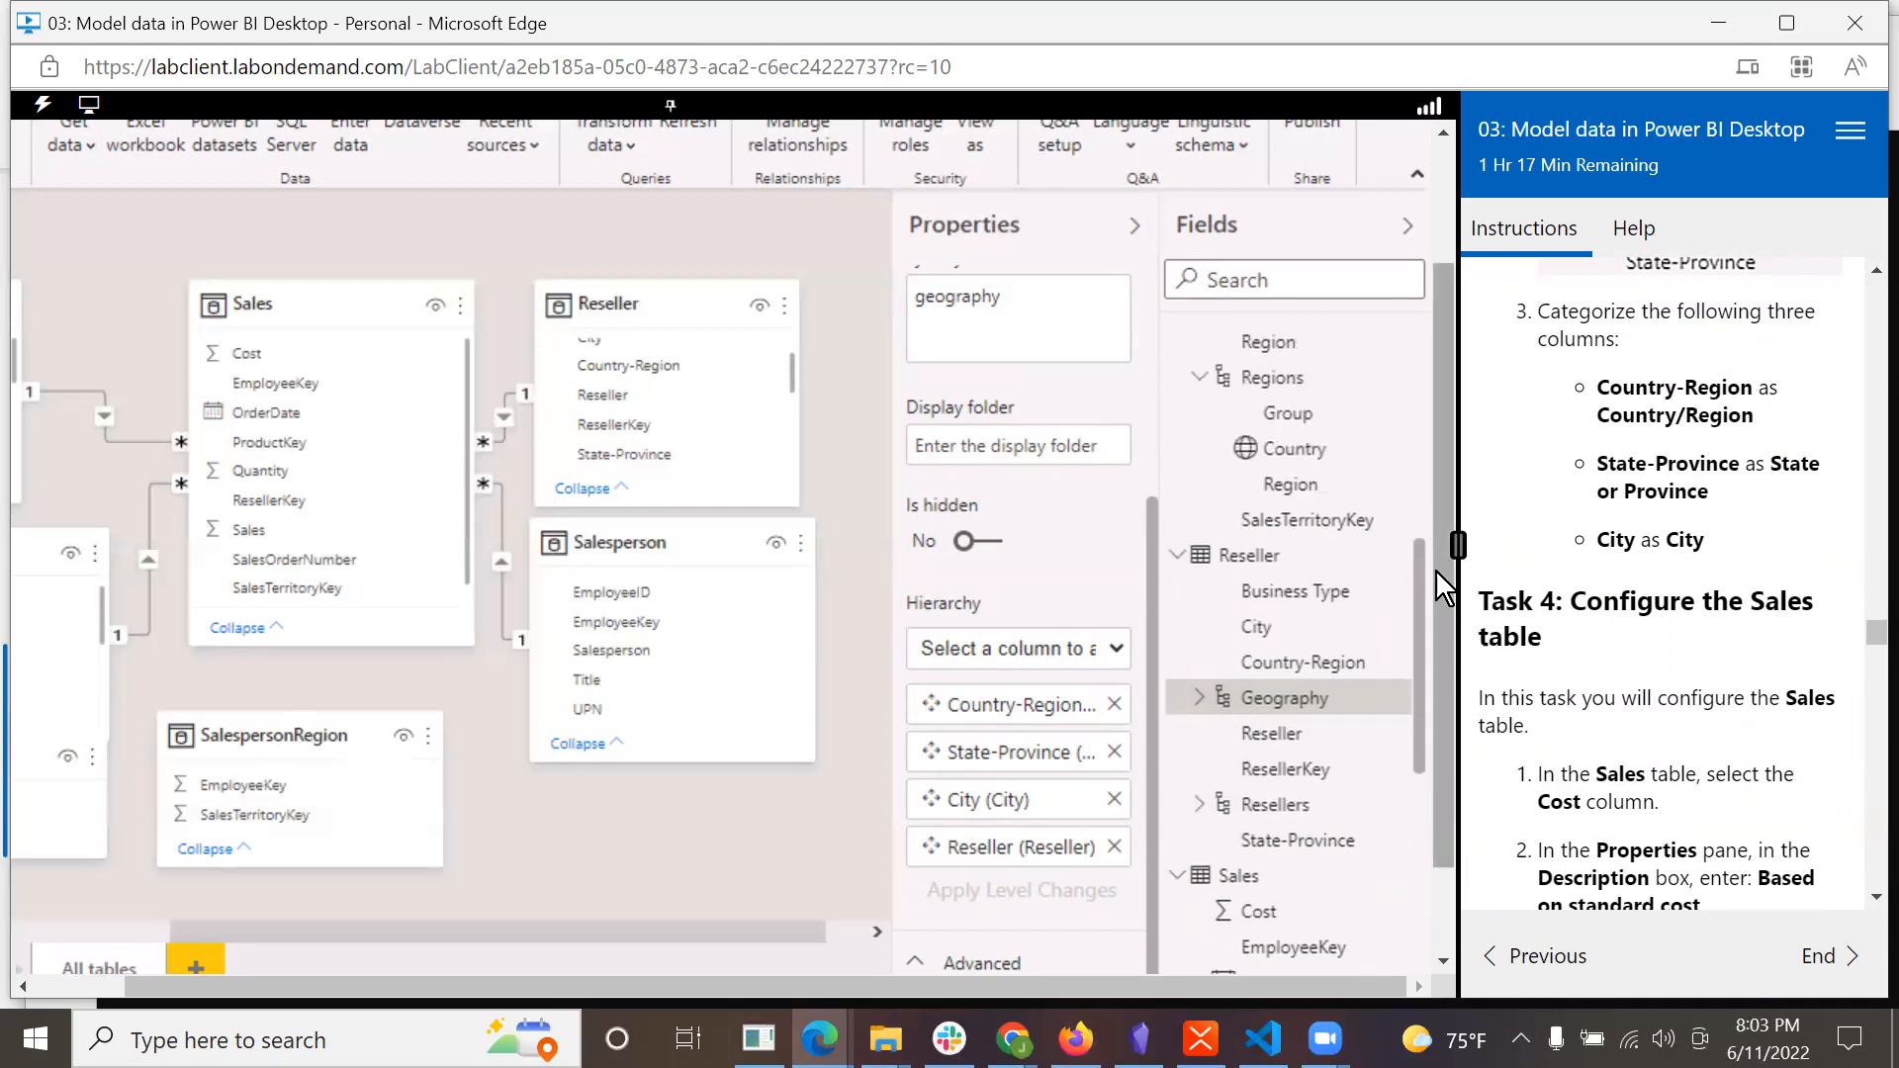
drag(1417, 574, 1441, 797)
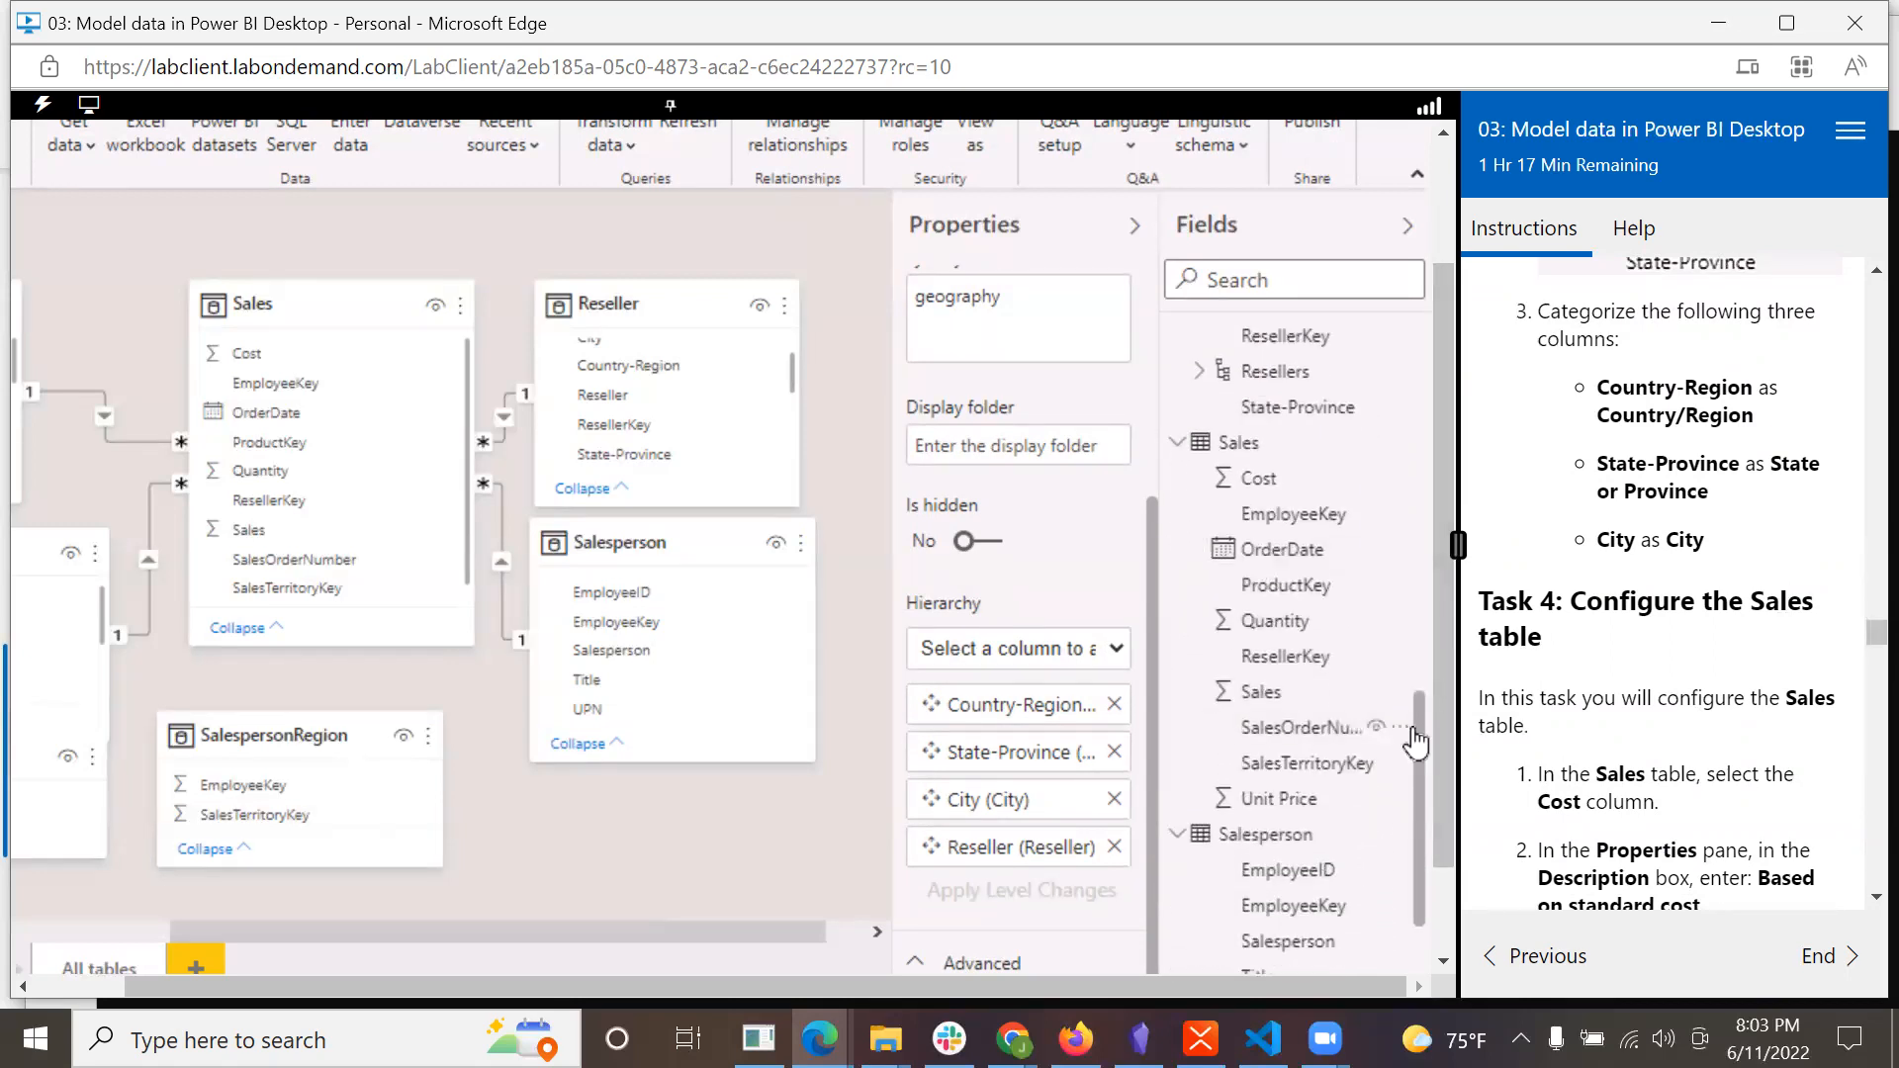
click(1411, 728)
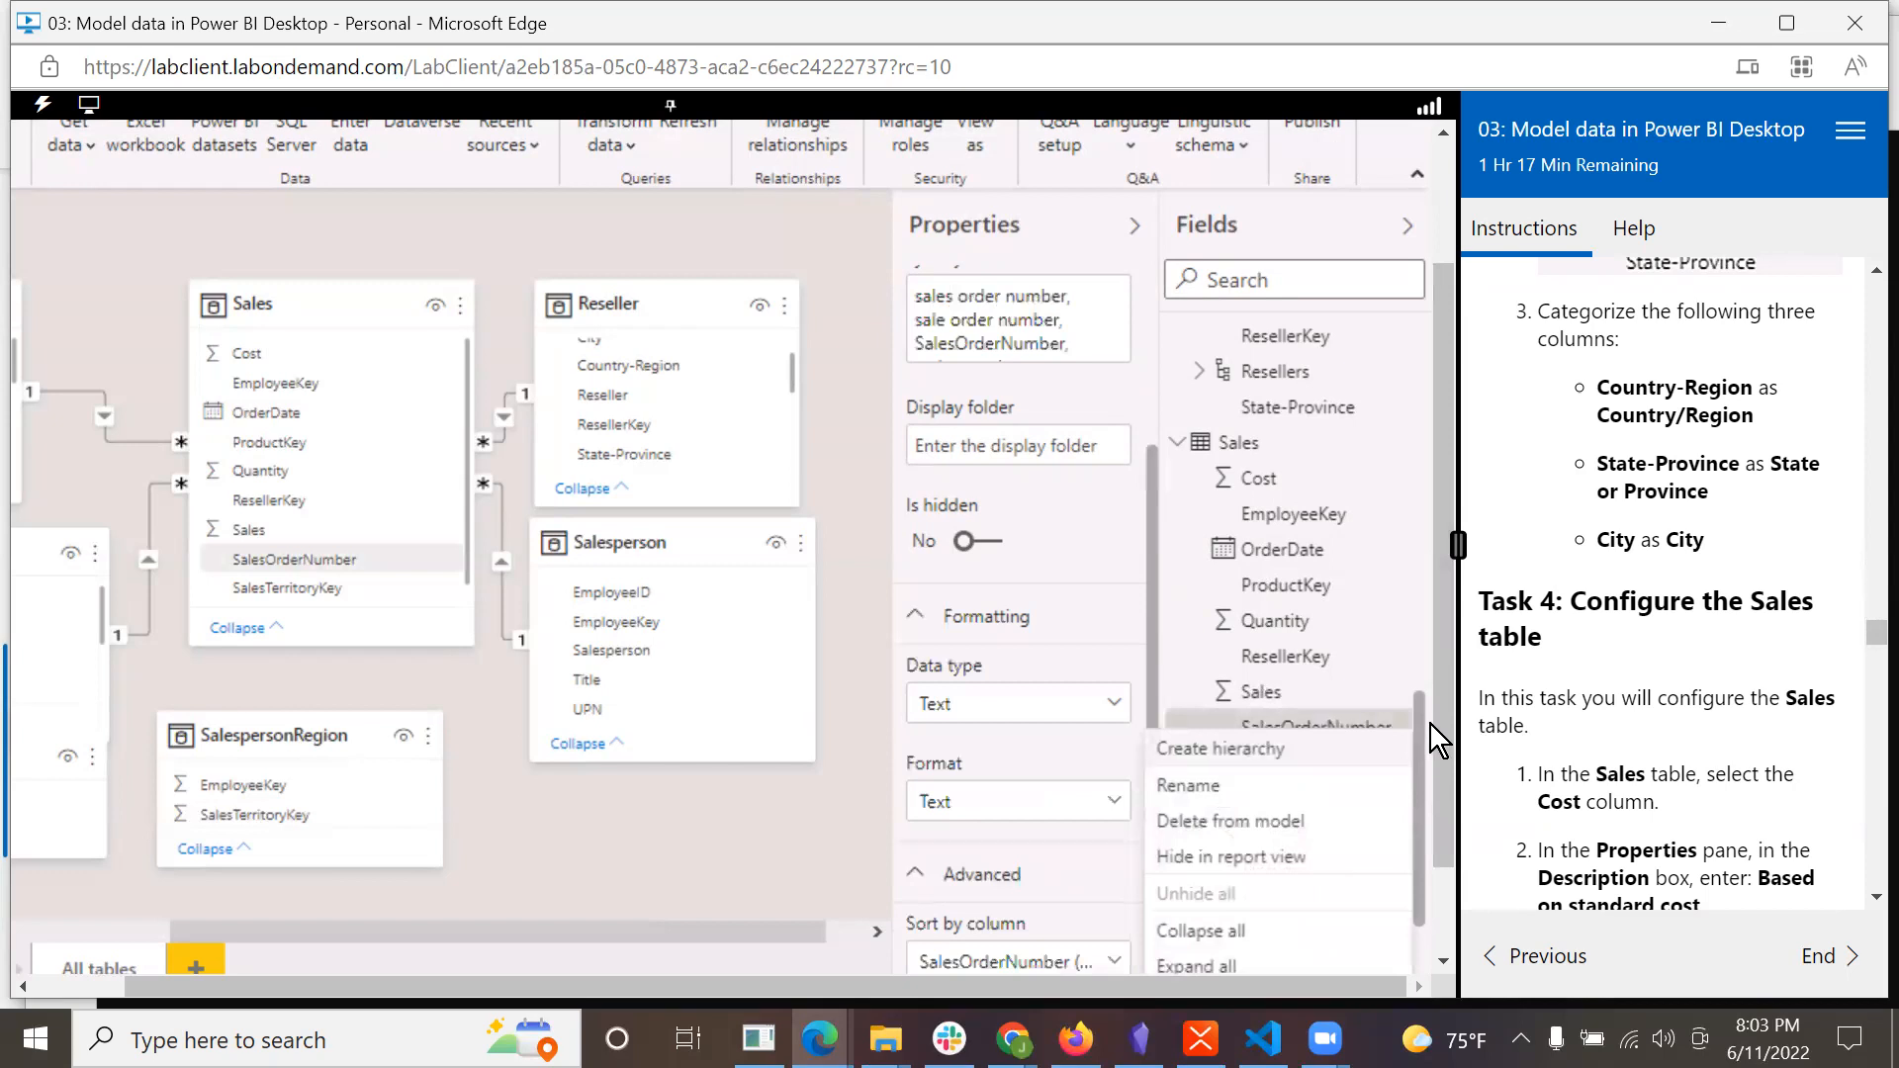
click(1428, 721)
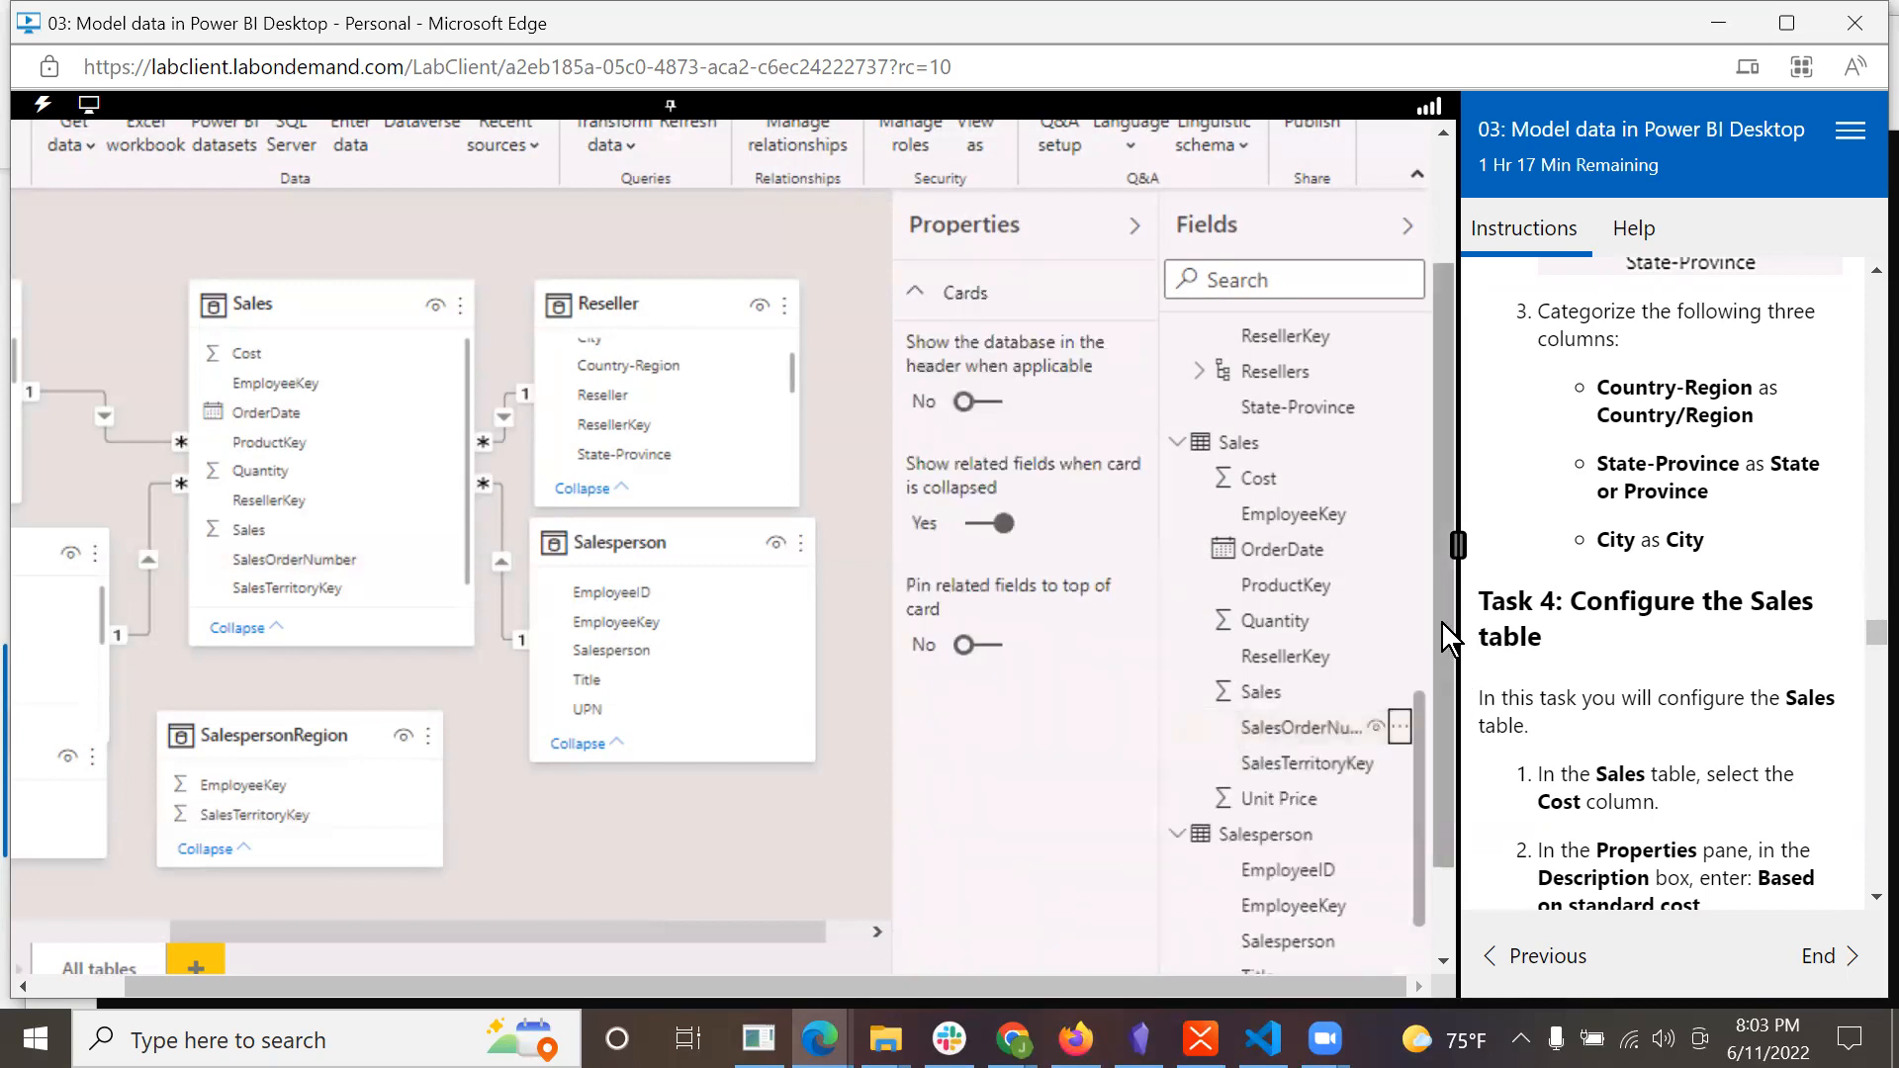
drag(1416, 704, 1429, 561)
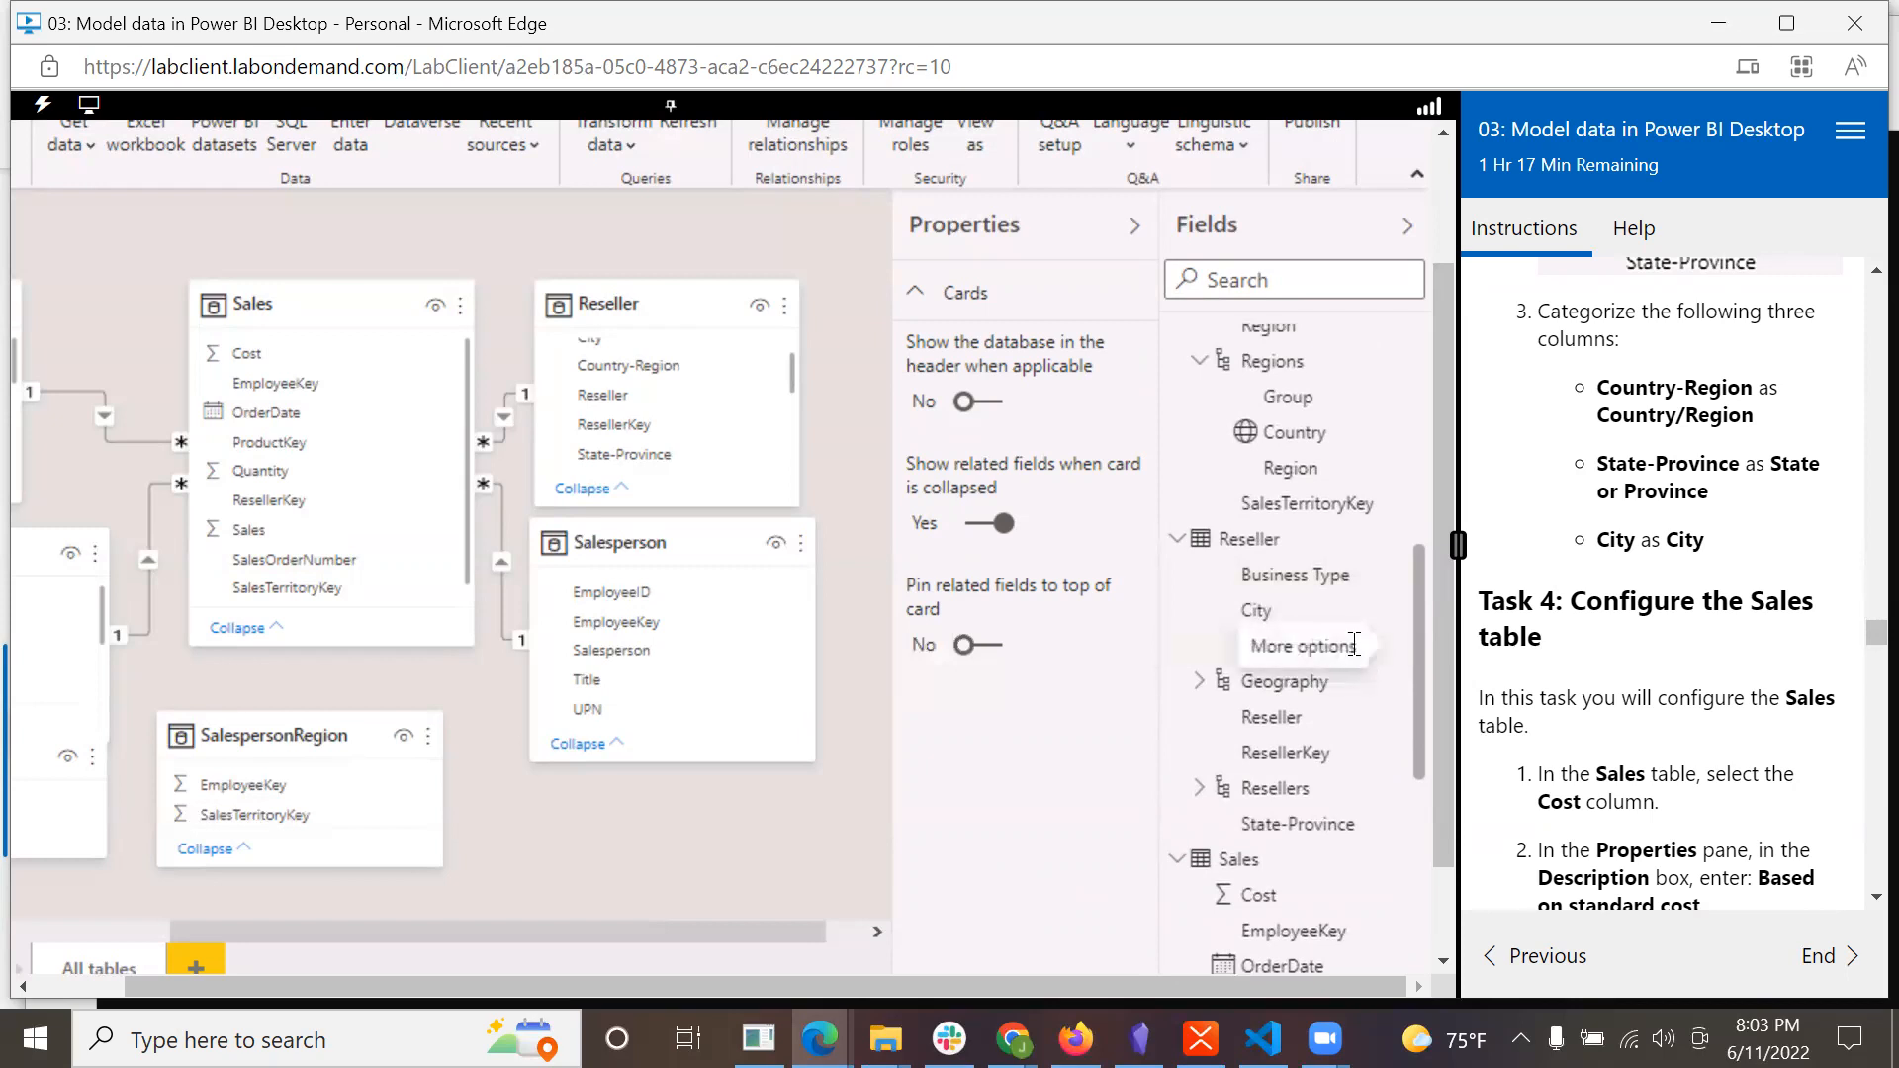
scroll(1694, 577, up, 10)
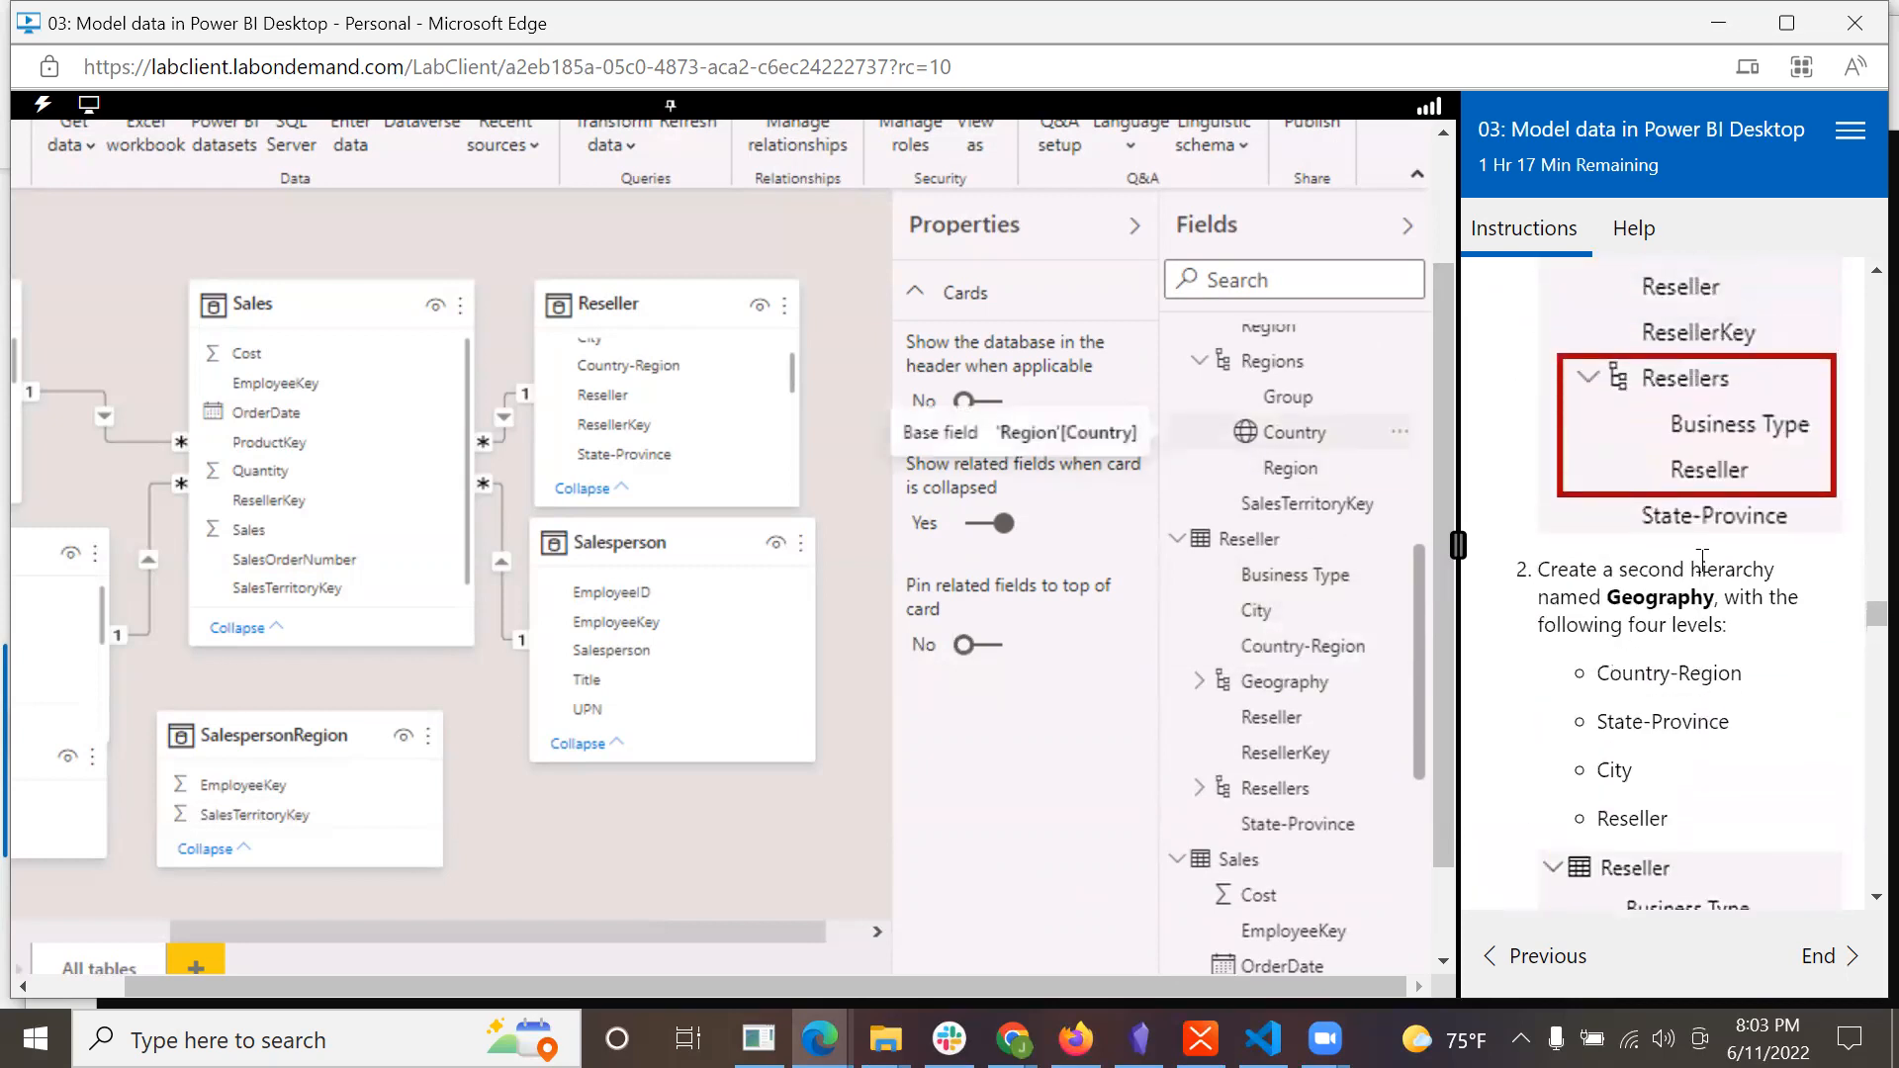
scroll(1702, 559, up, 10)
scroll(1702, 559, up, 3)
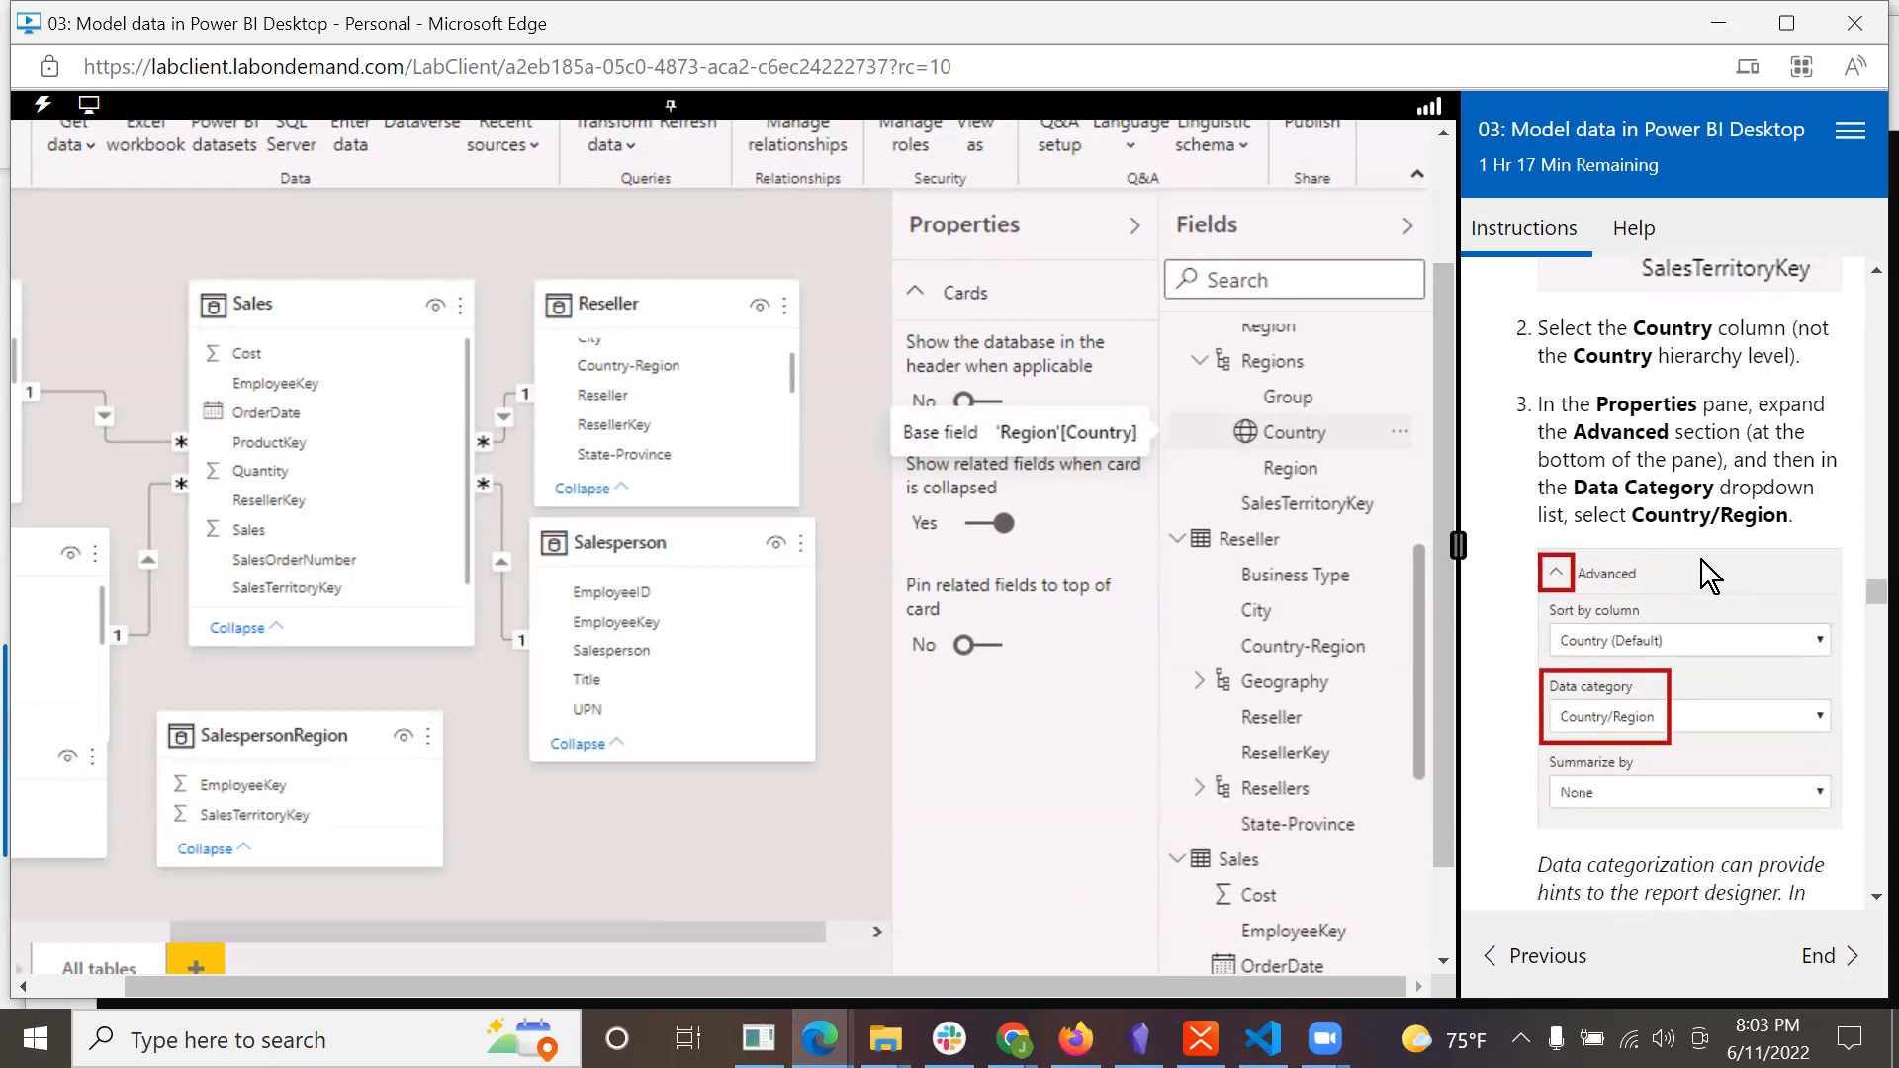
scroll(1701, 560, down, 10)
scroll(1705, 562, down, 7)
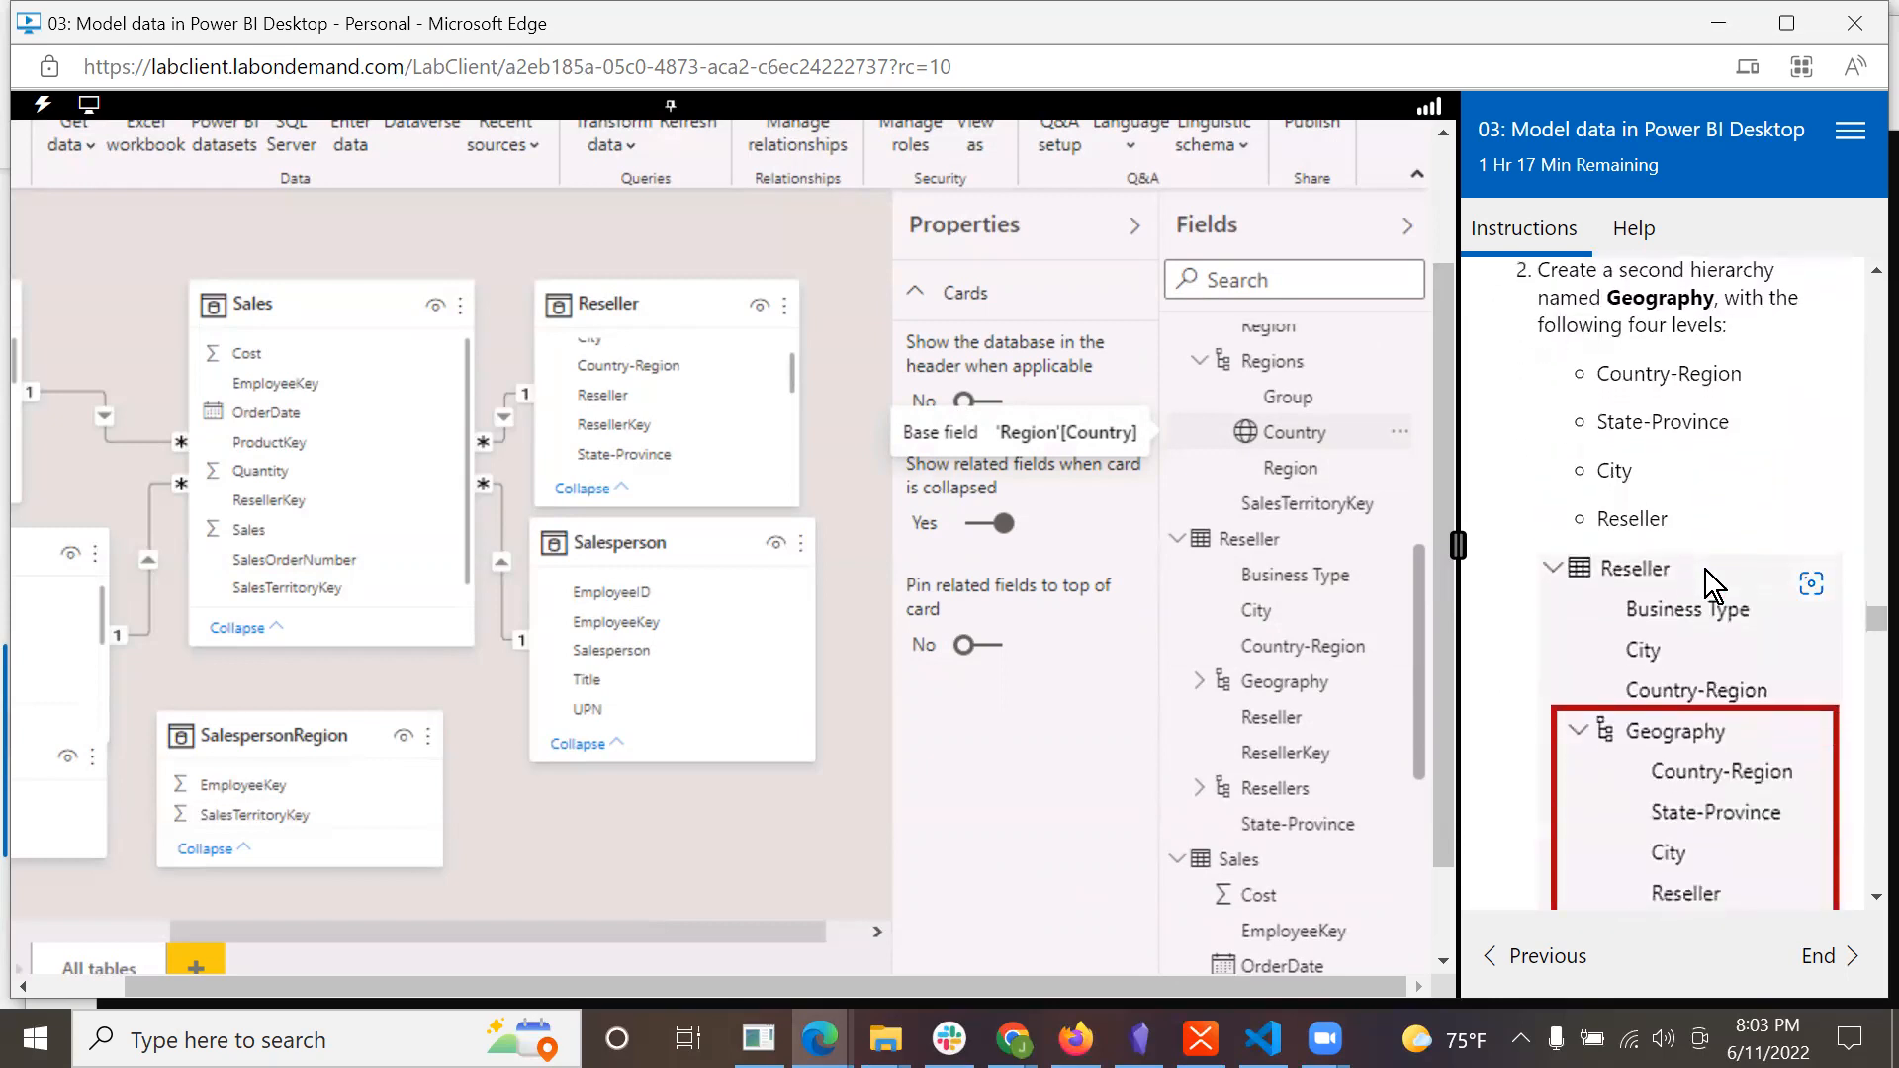
Set the data category of the Reseller table's Country-Region column to Country/Region.
scroll(1706, 570, down, 6)
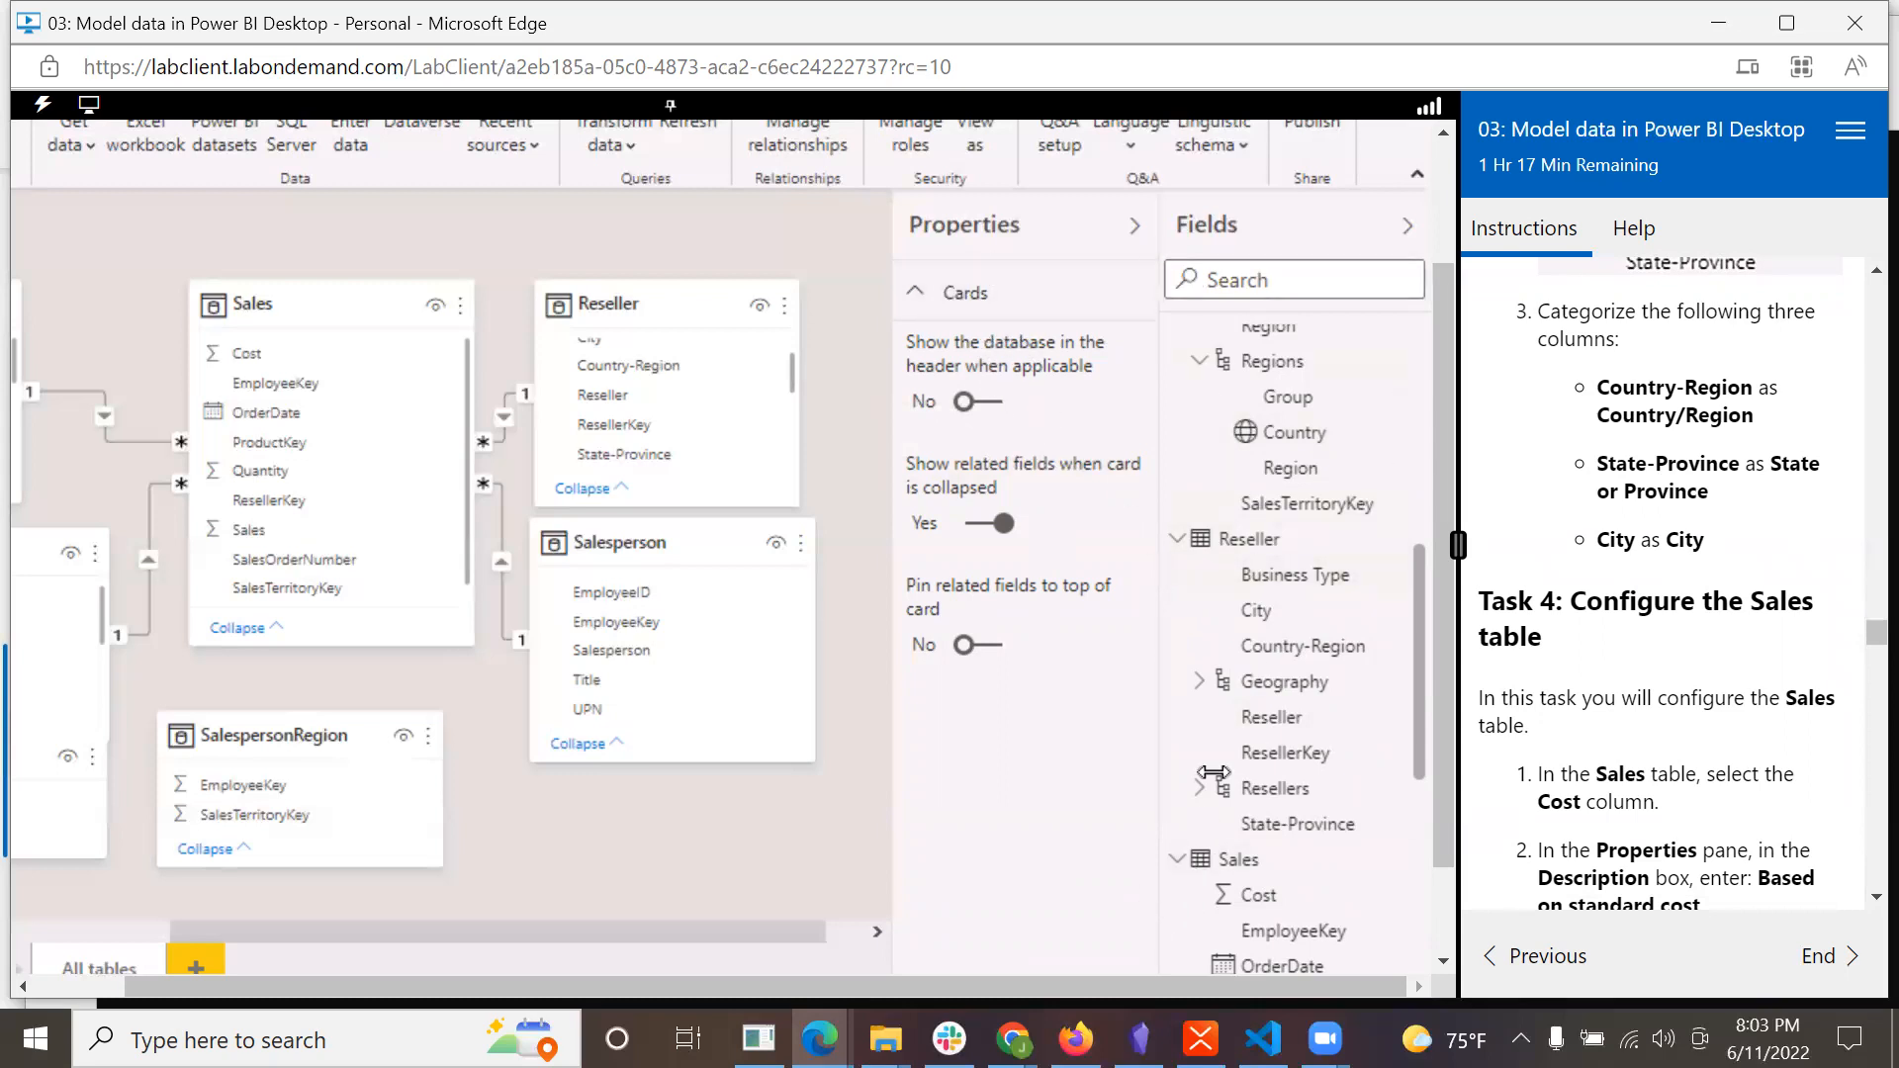
click(1347, 651)
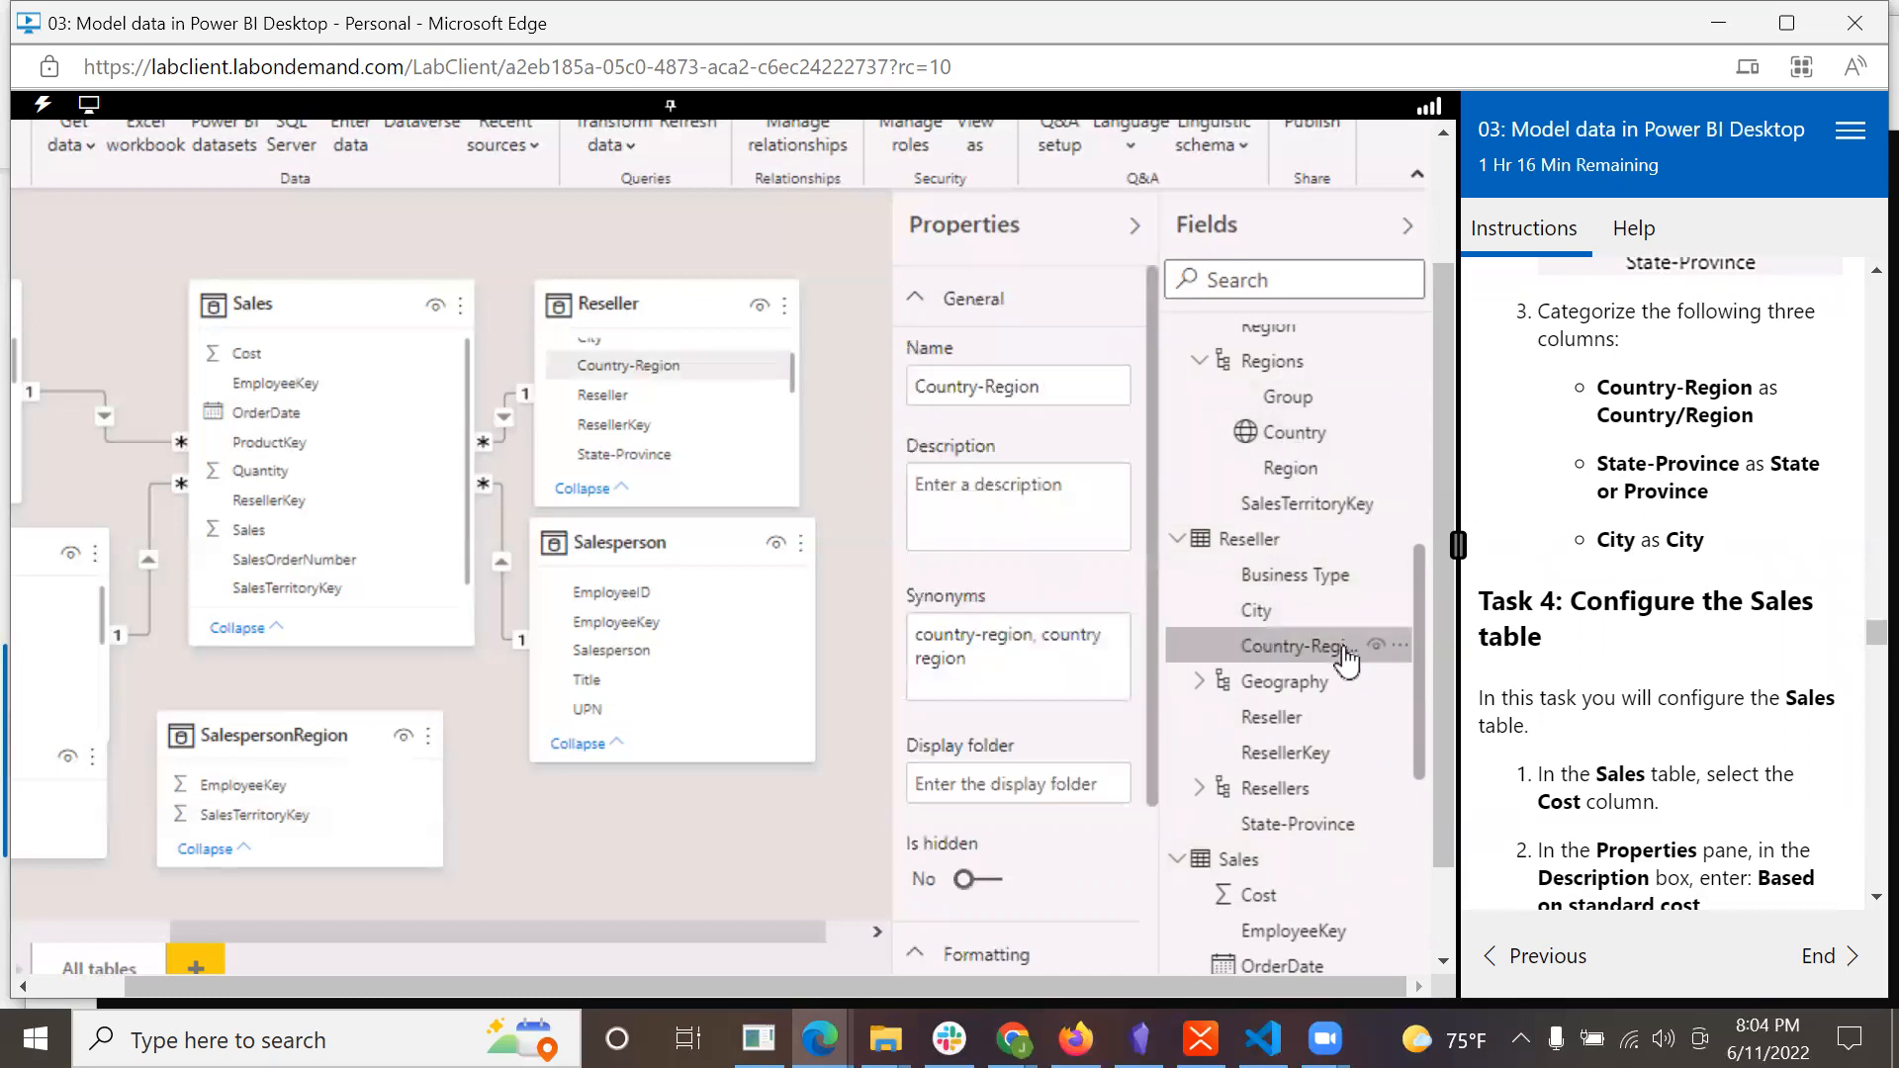
drag(1154, 377, 1179, 853)
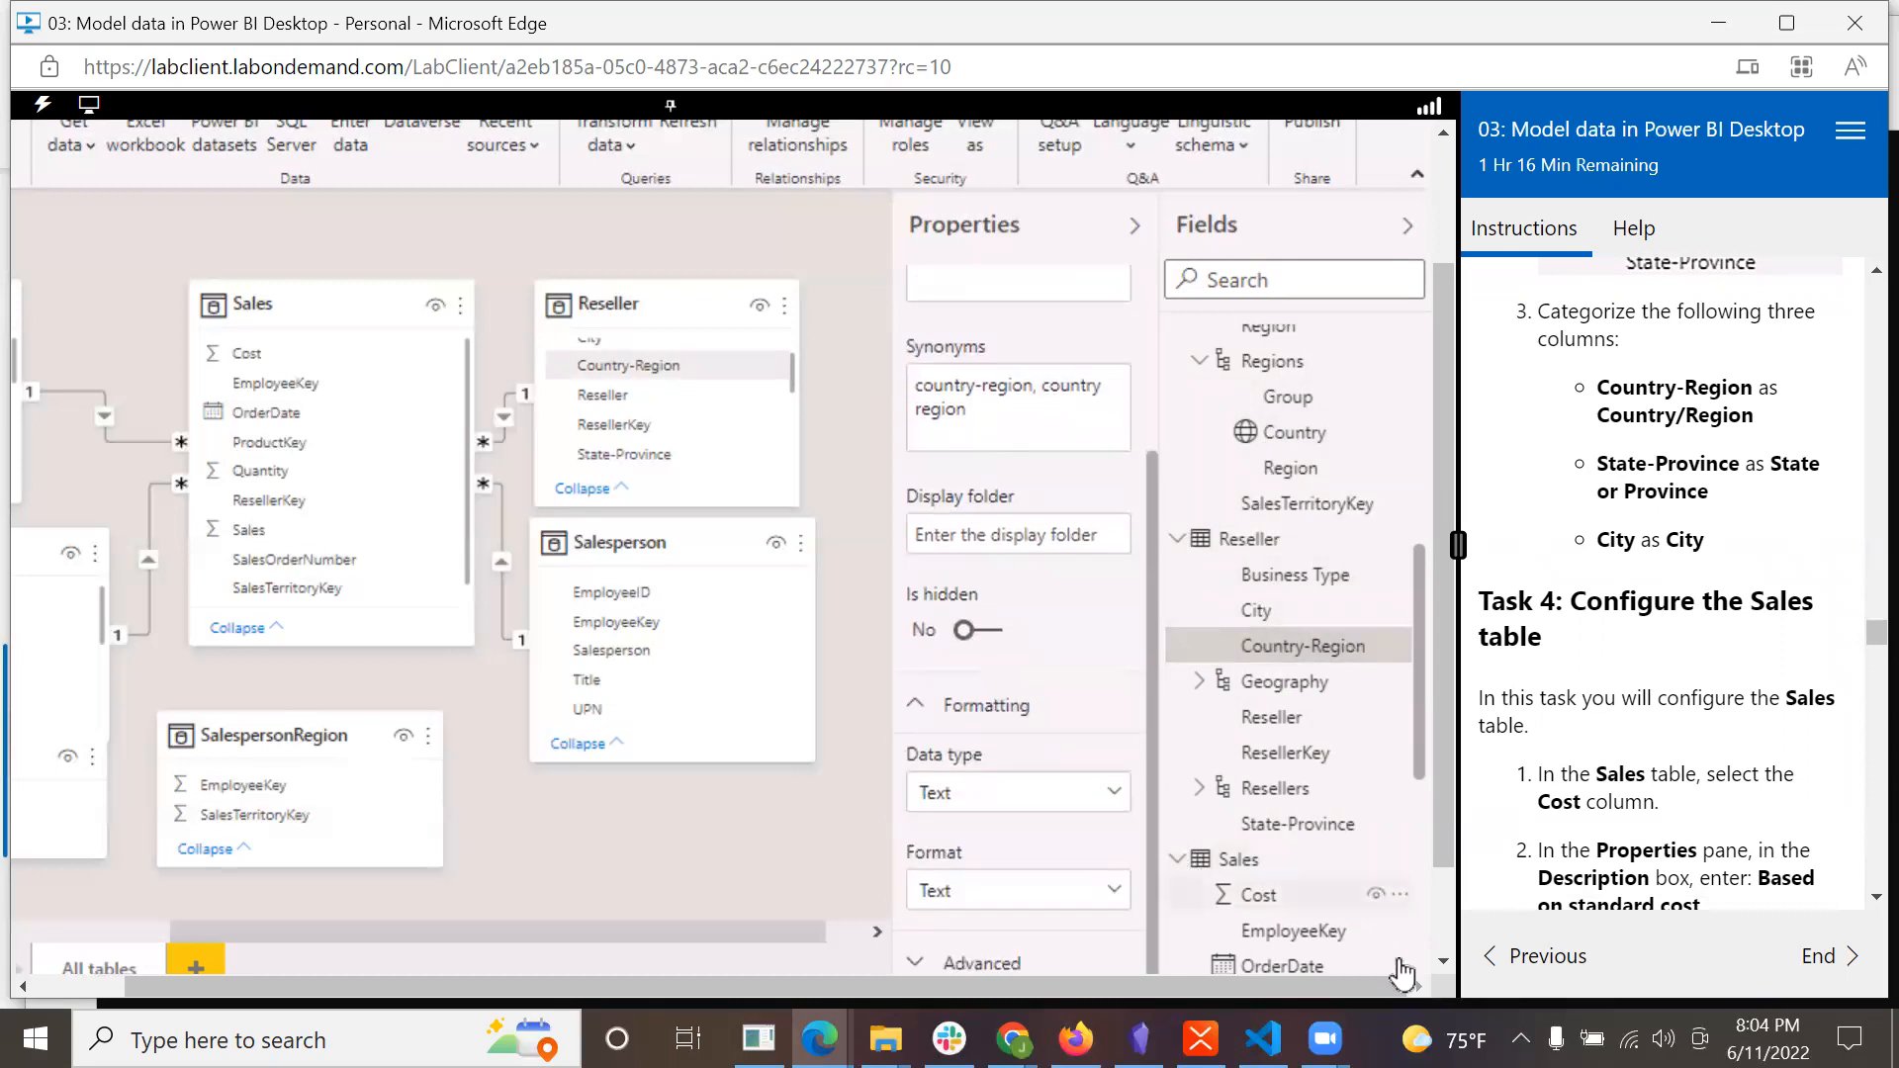
click(1441, 962)
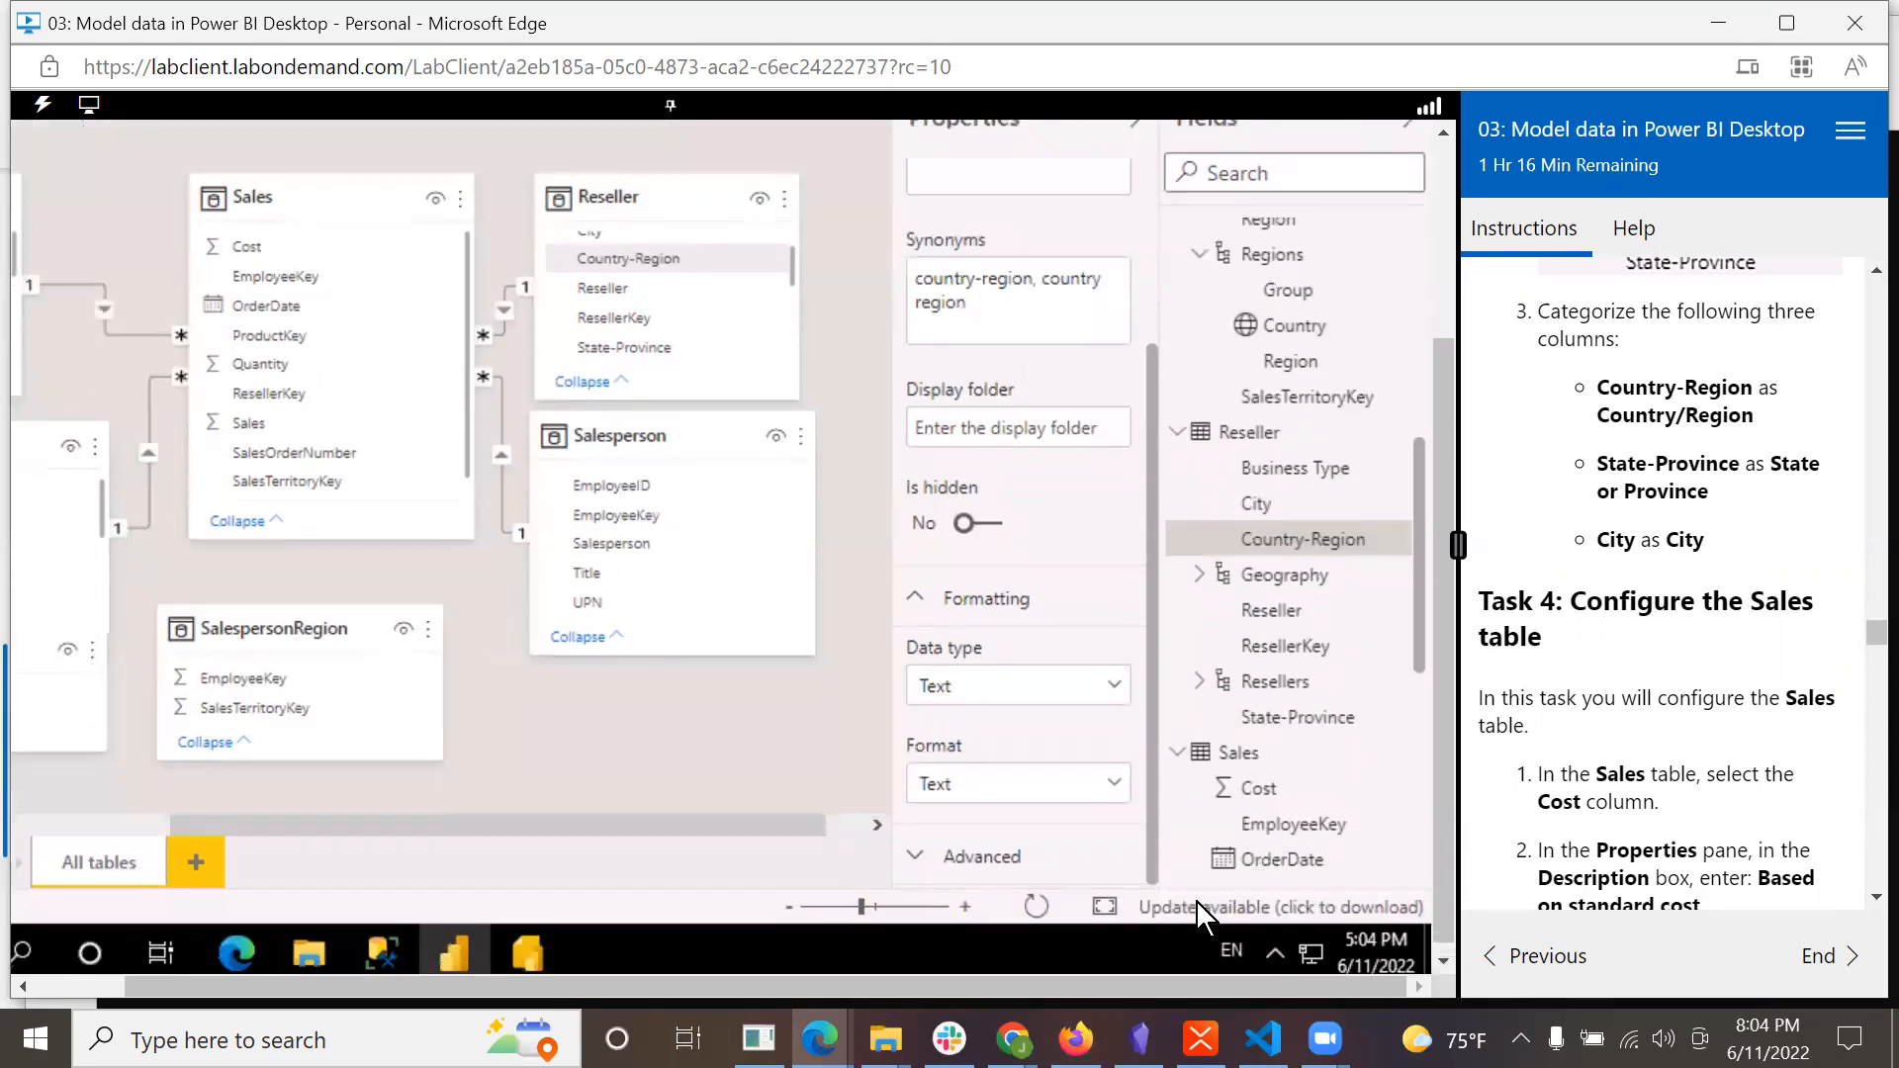
click(914, 852)
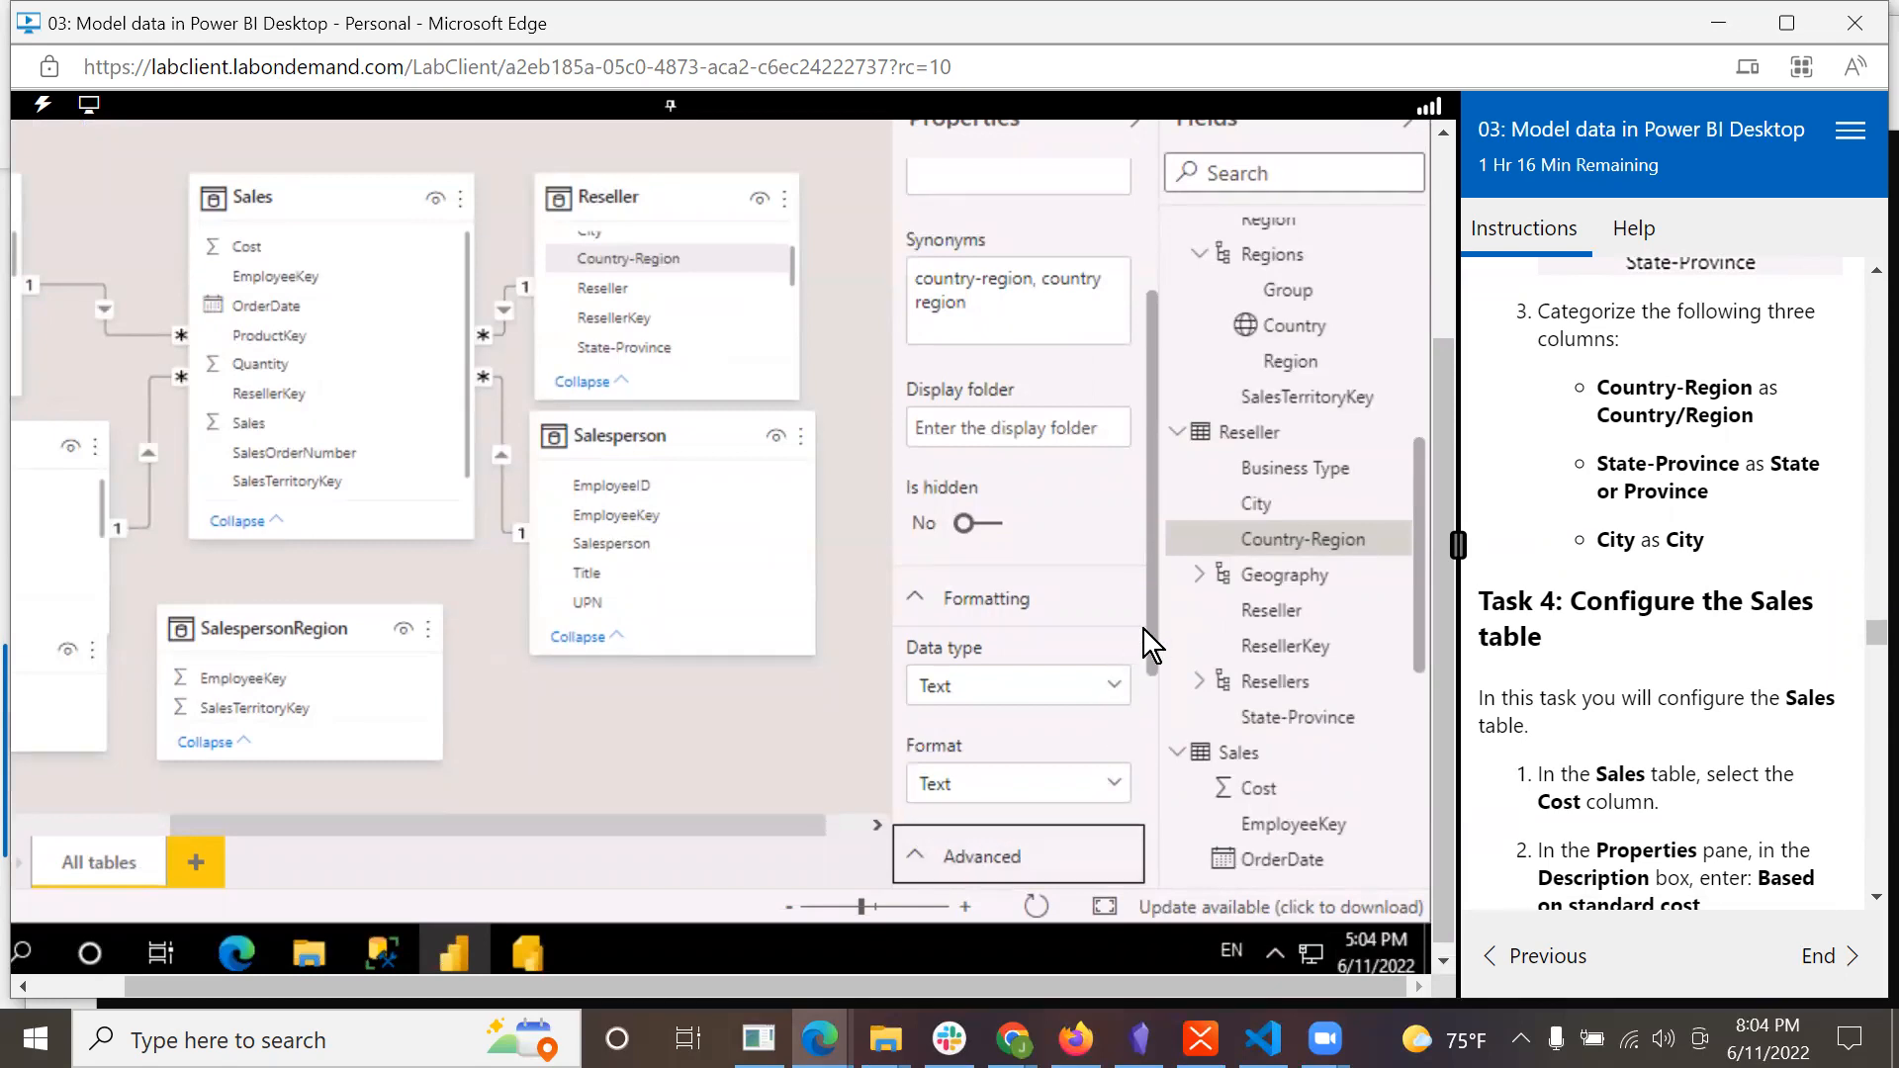
drag(1155, 626, 1172, 941)
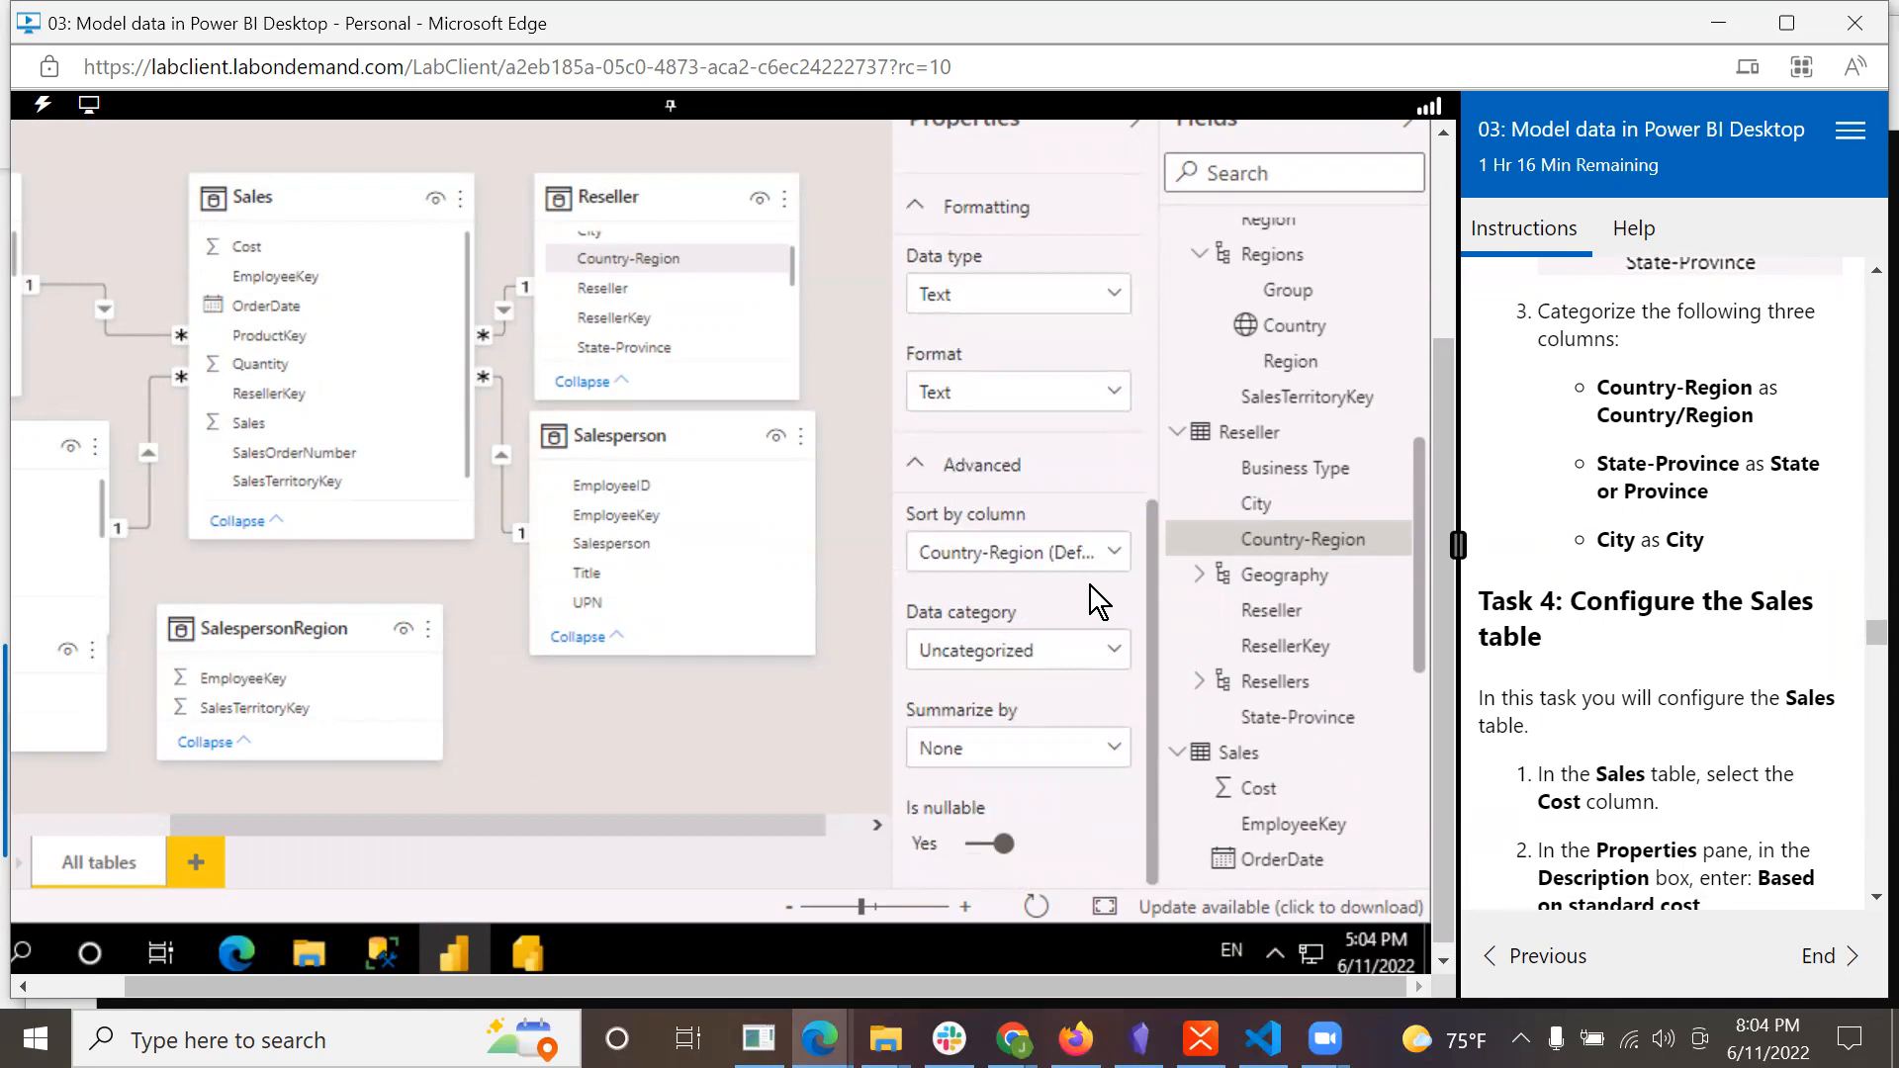
click(1113, 656)
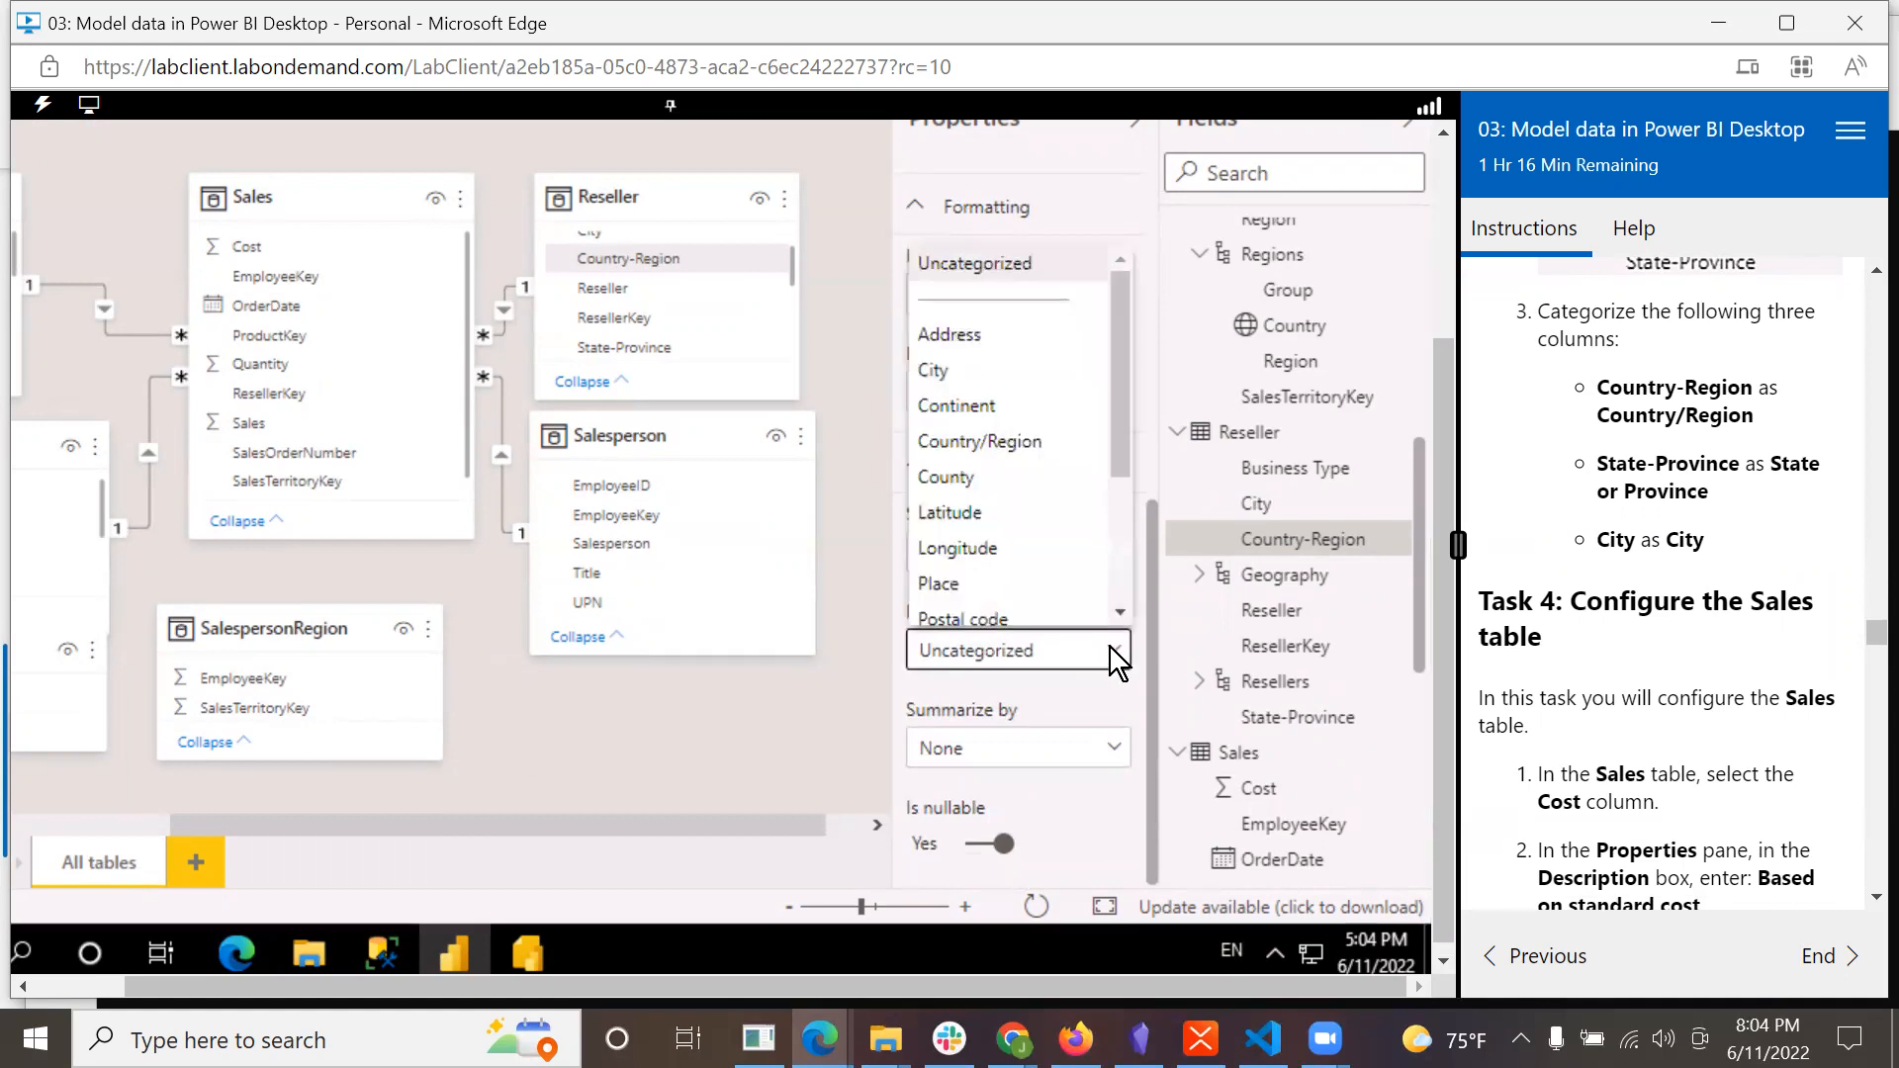
click(1029, 441)
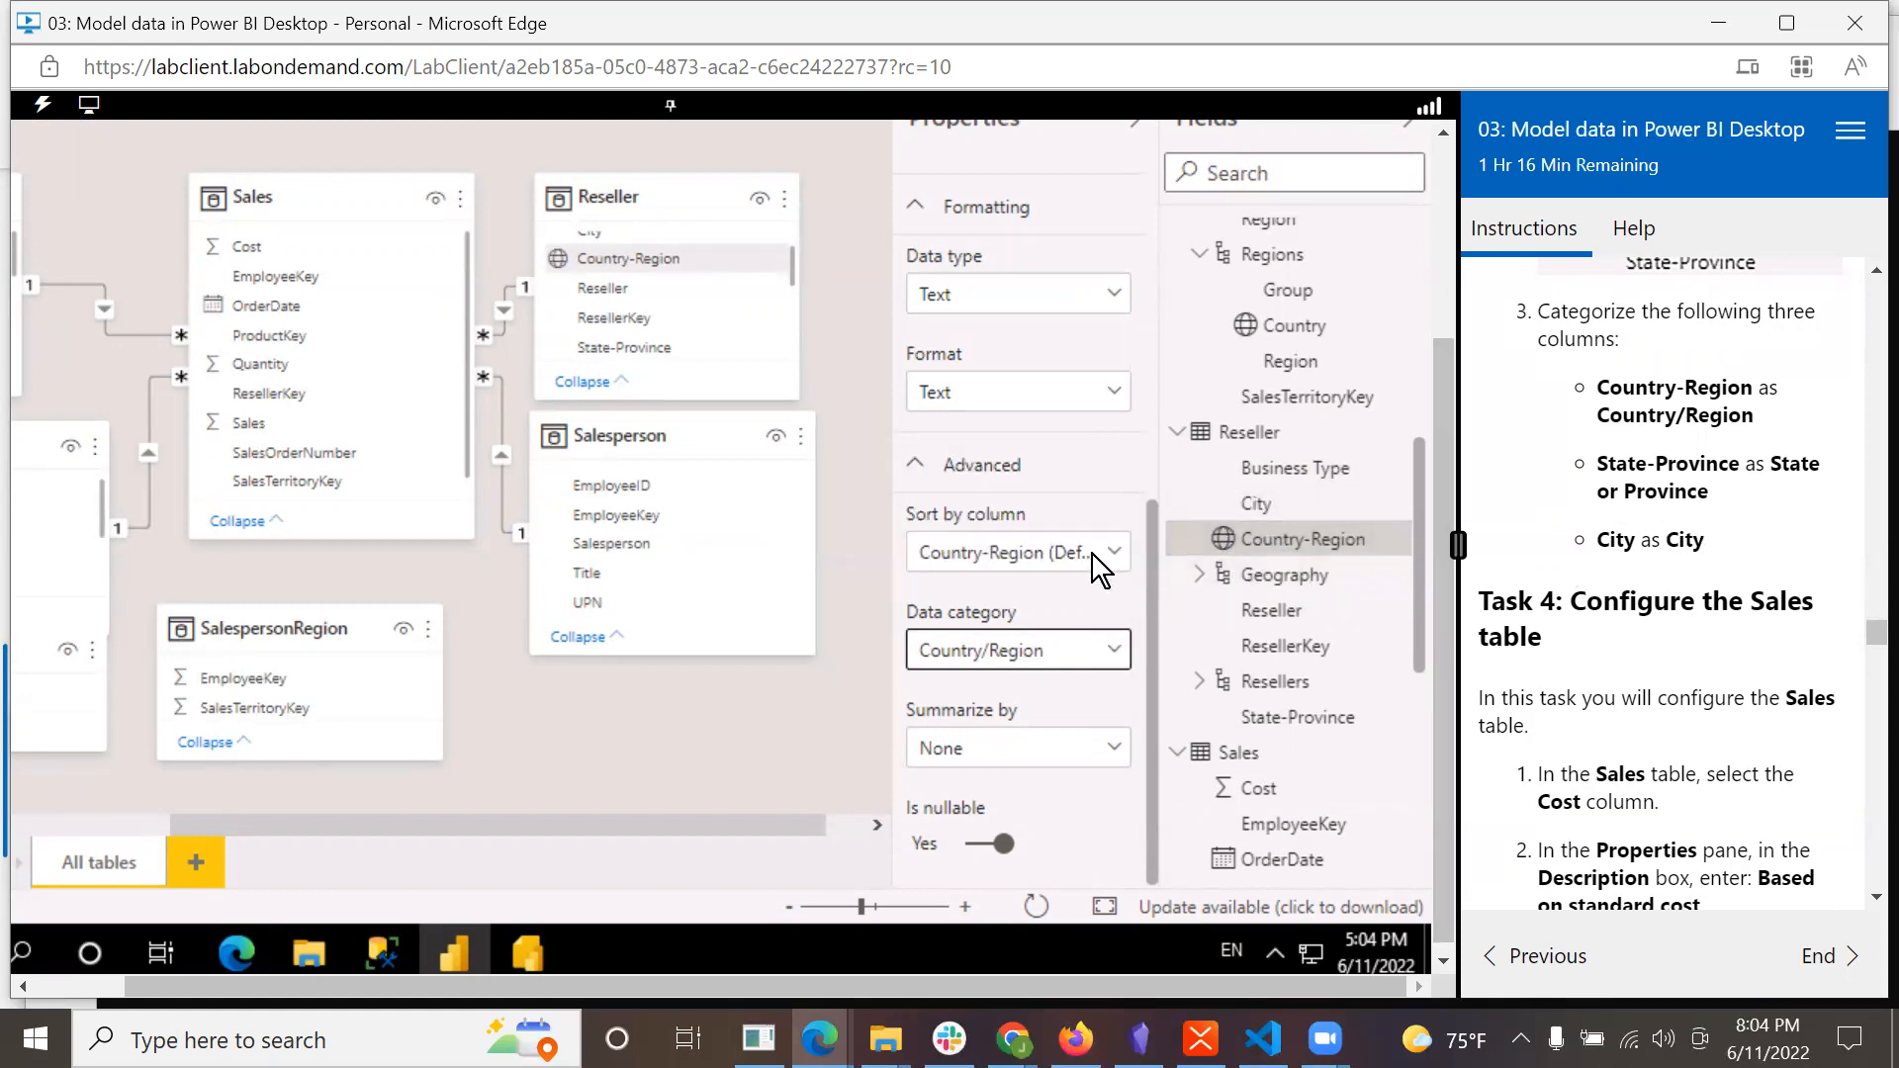
Categorize the Reseller table's State-Province column as State or Province.
mouse_move(1301, 562)
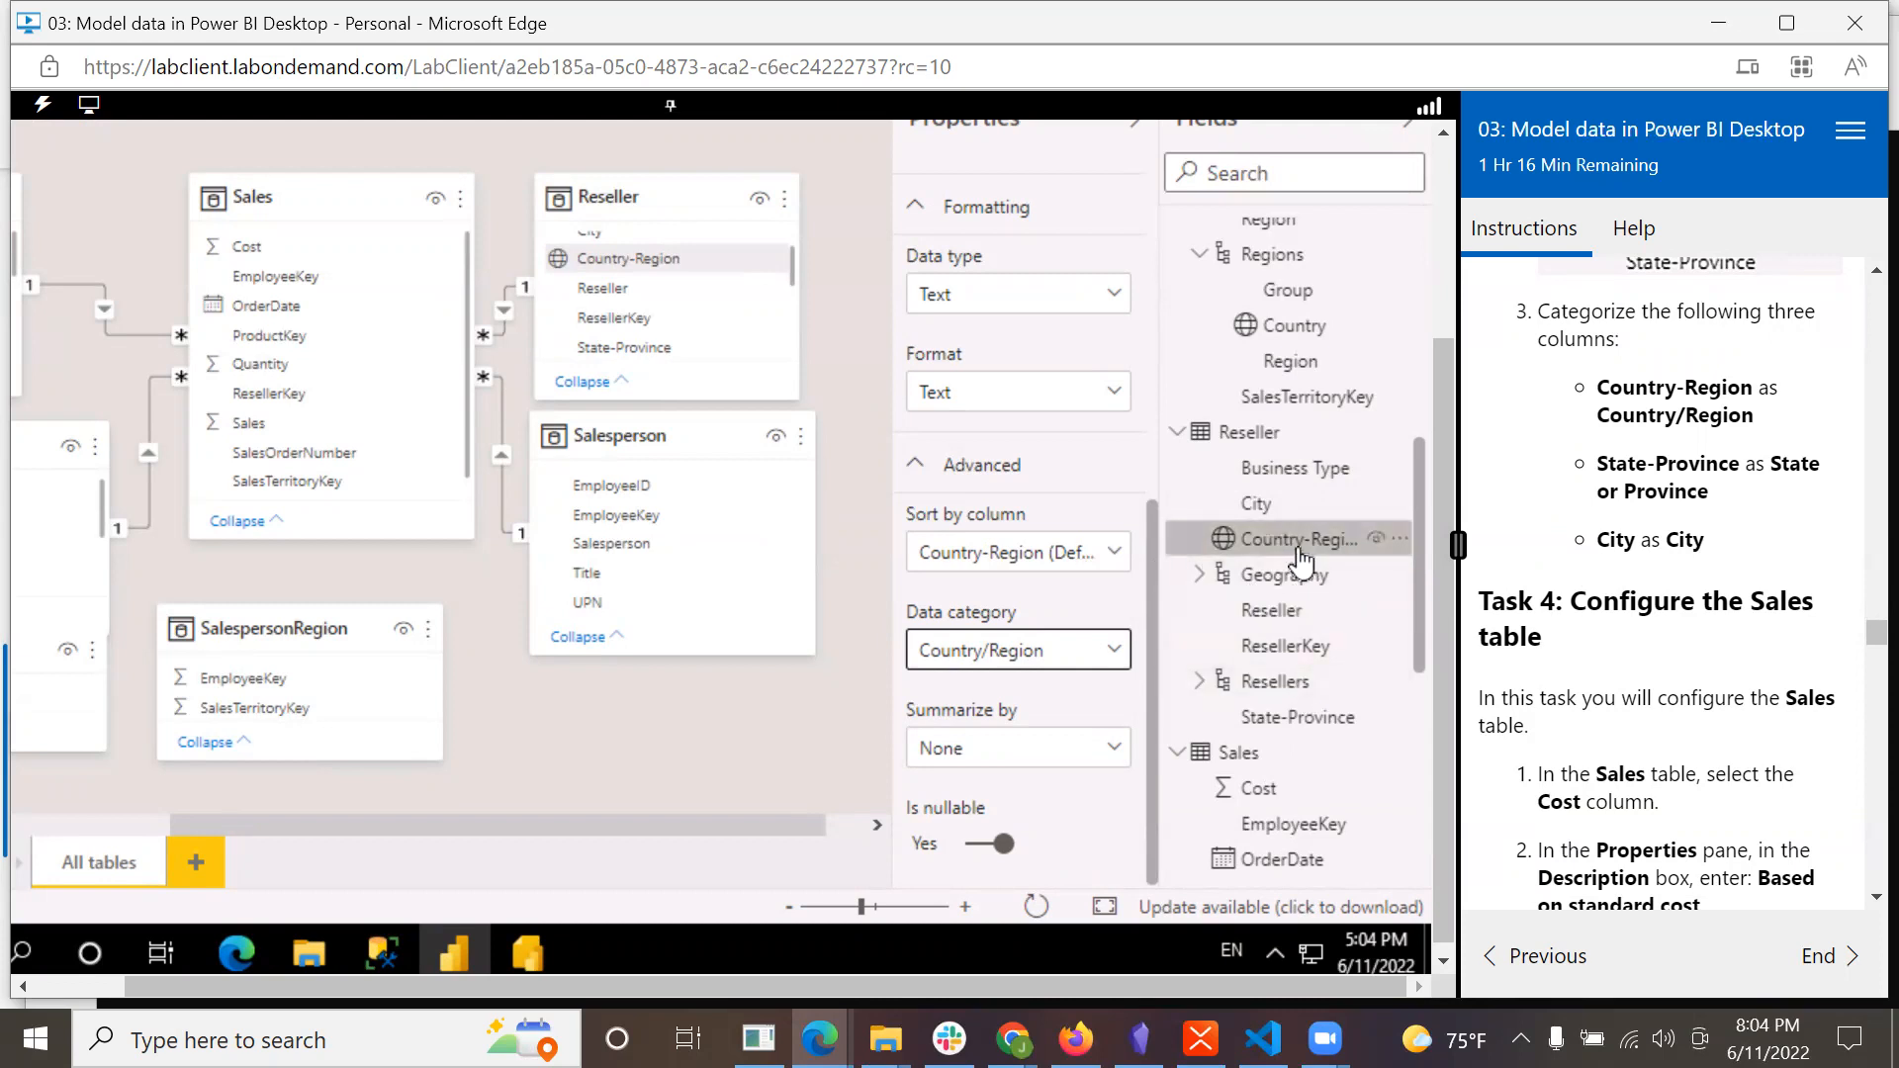
click(1260, 730)
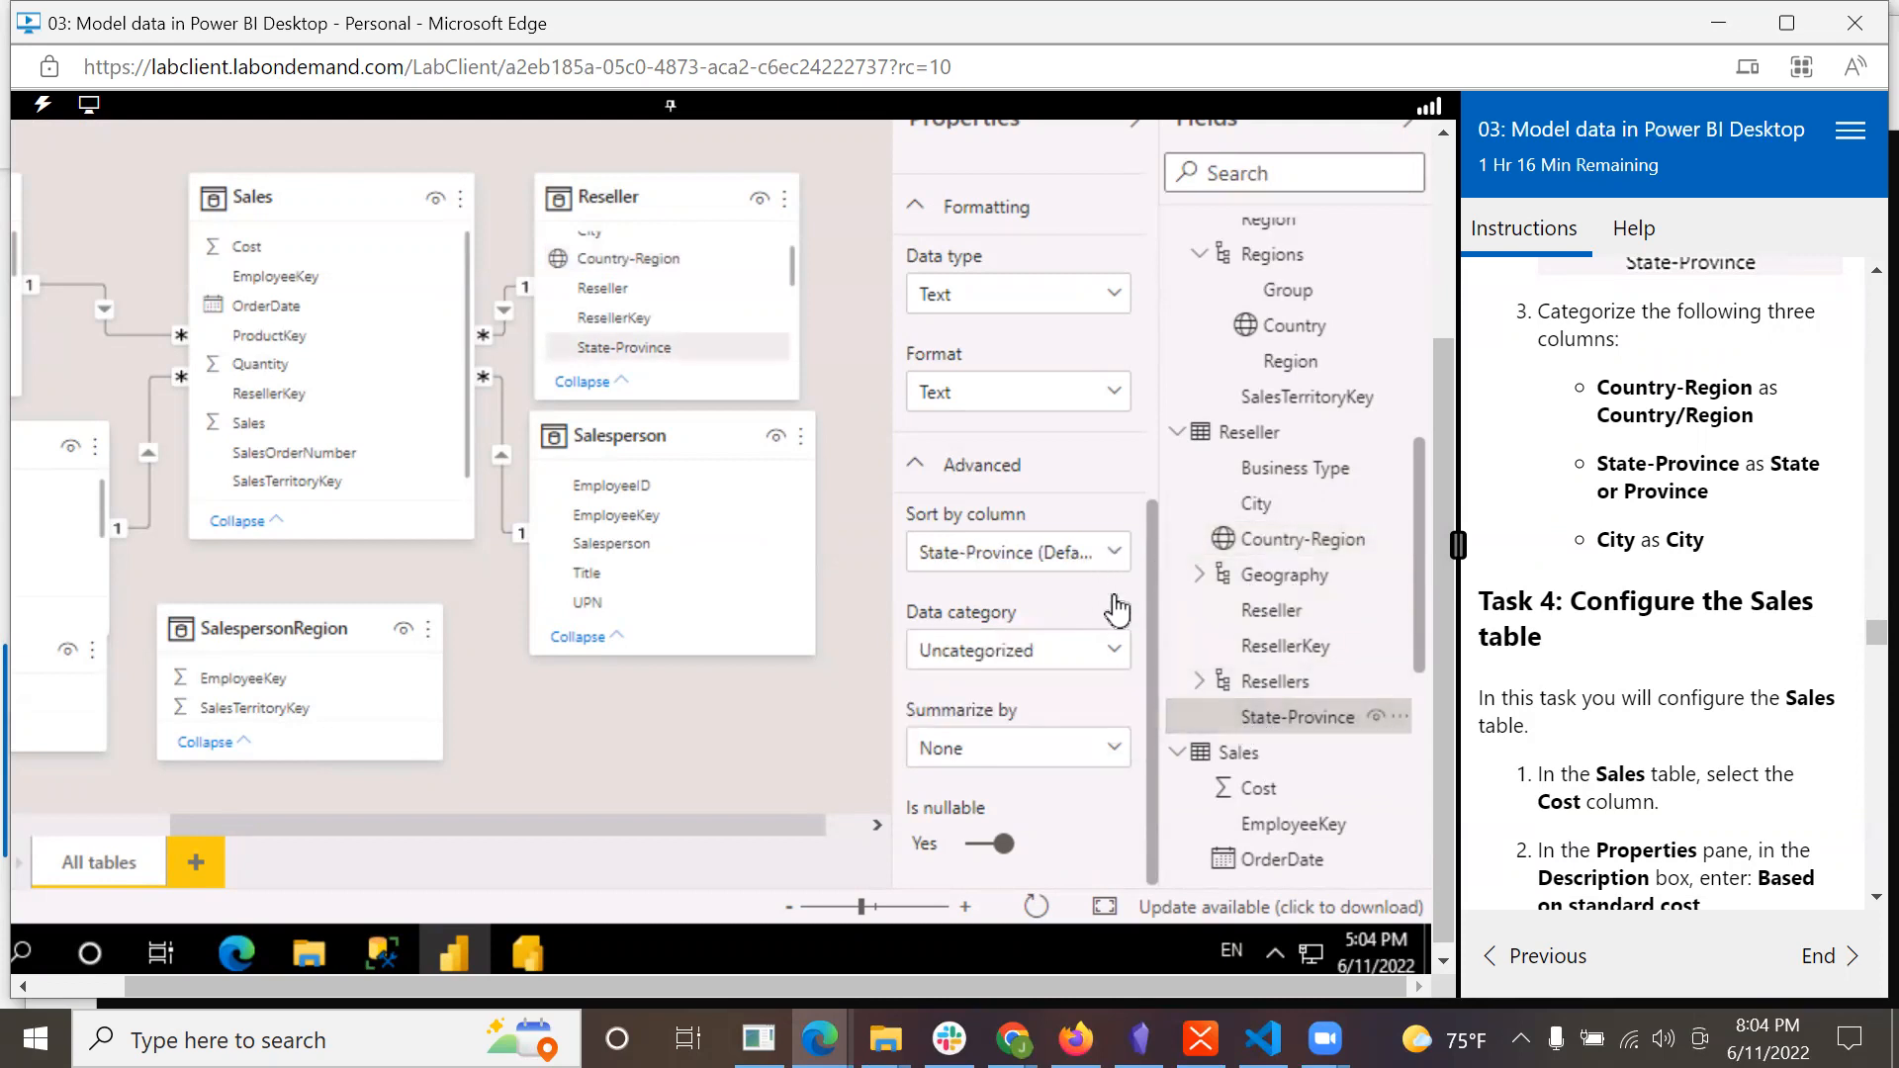
click(1116, 657)
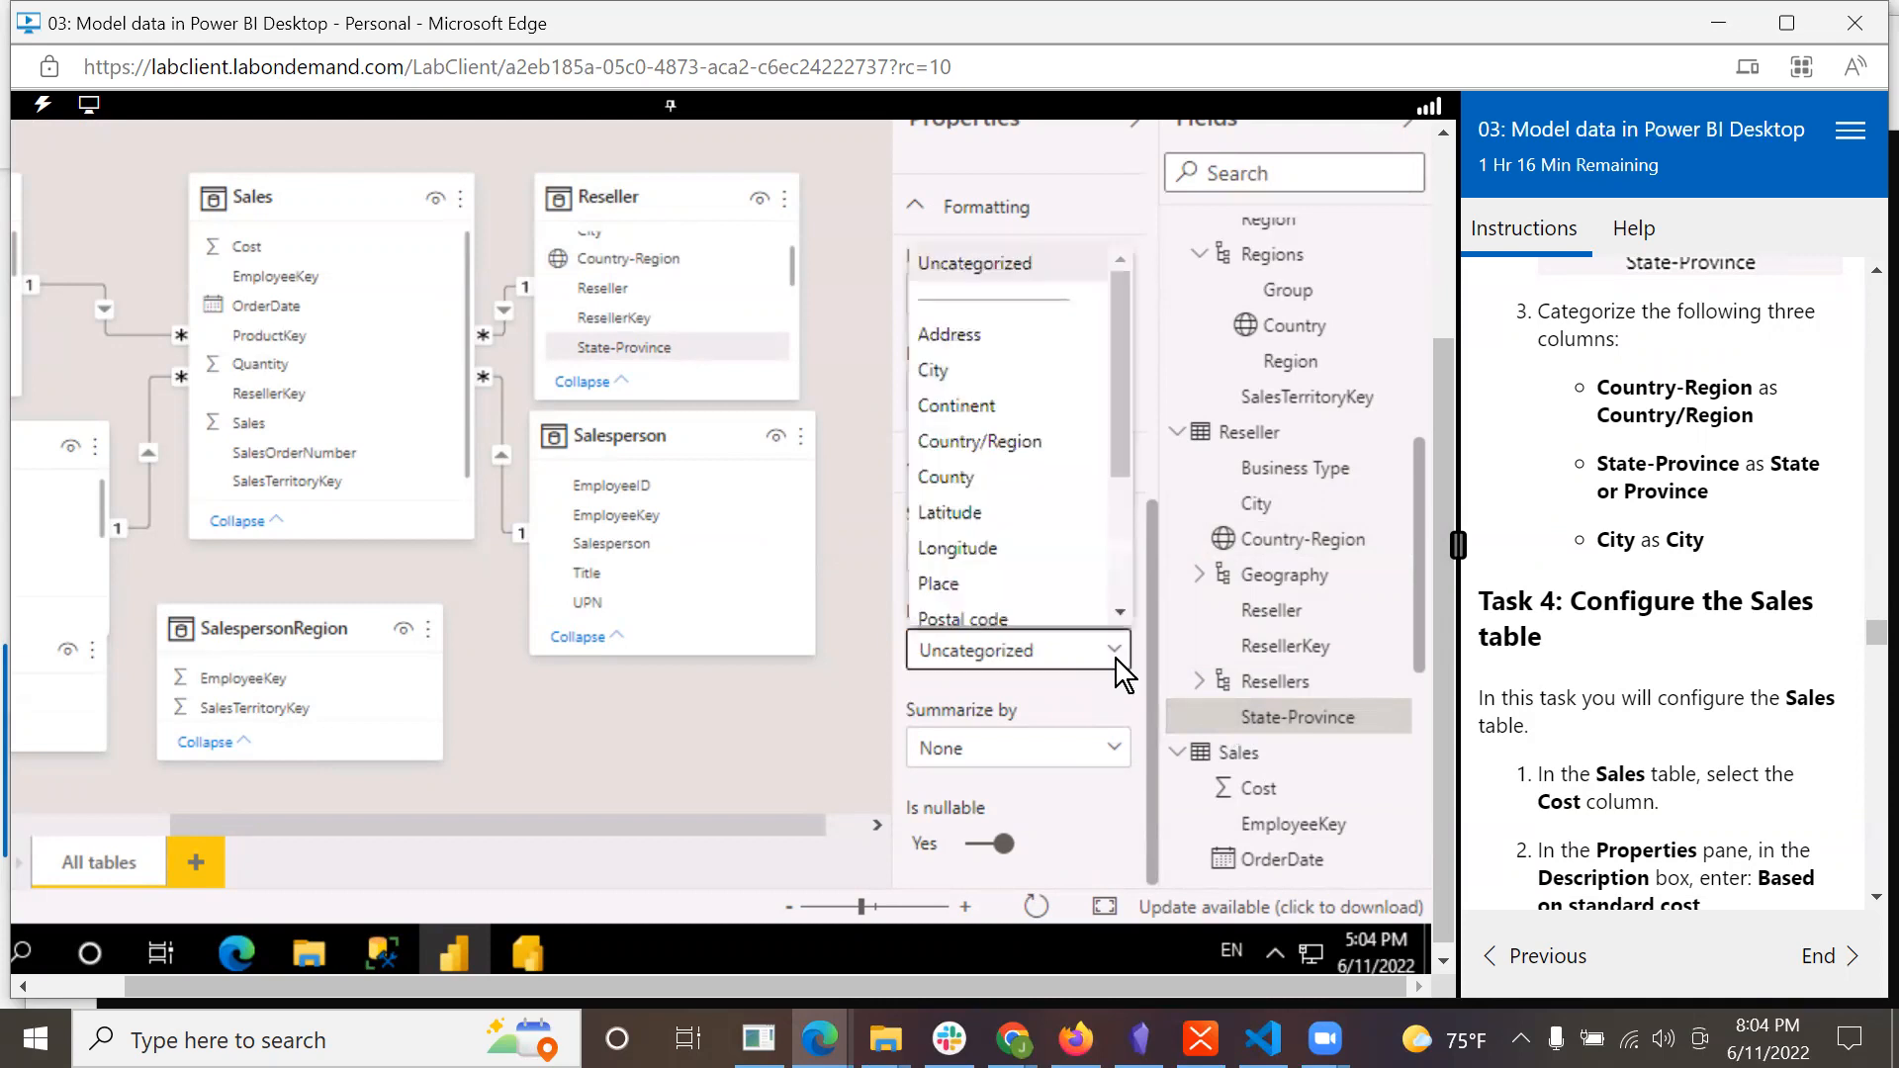
scroll(1068, 594, down, 2)
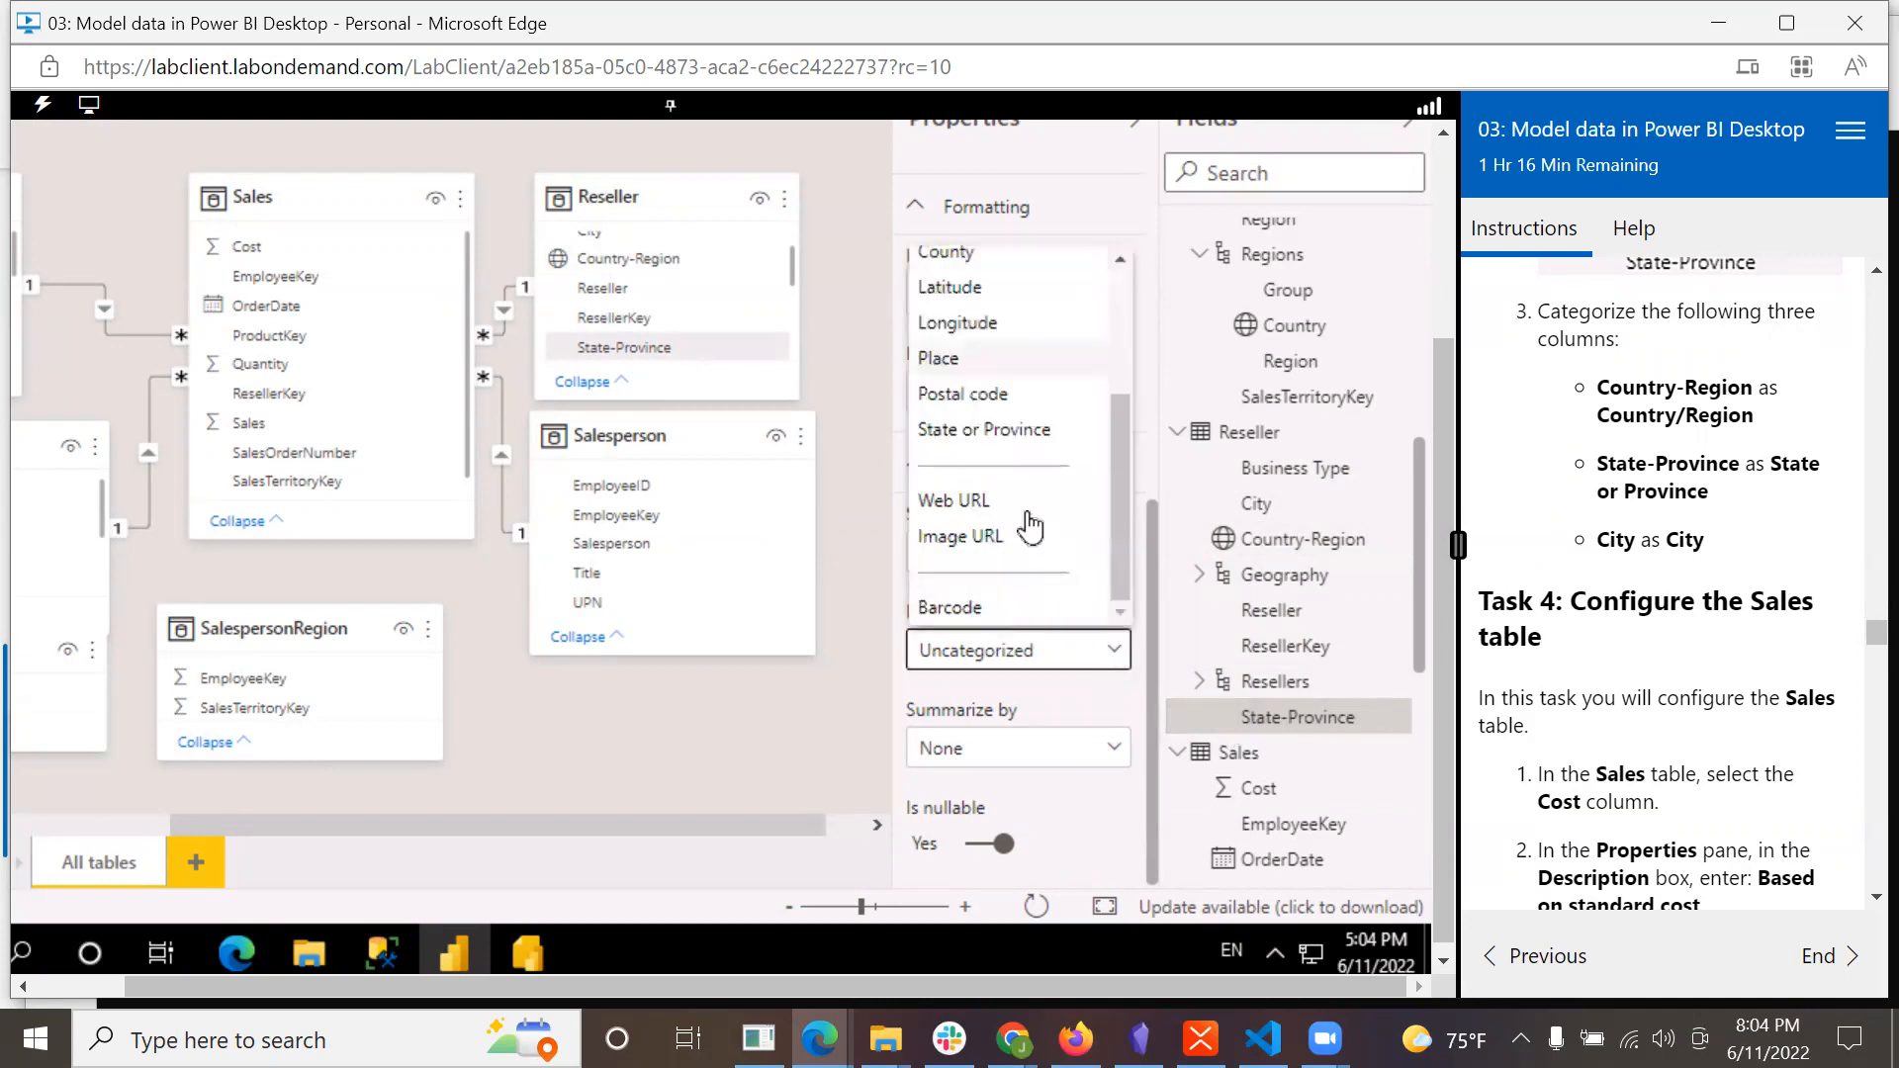
click(1006, 431)
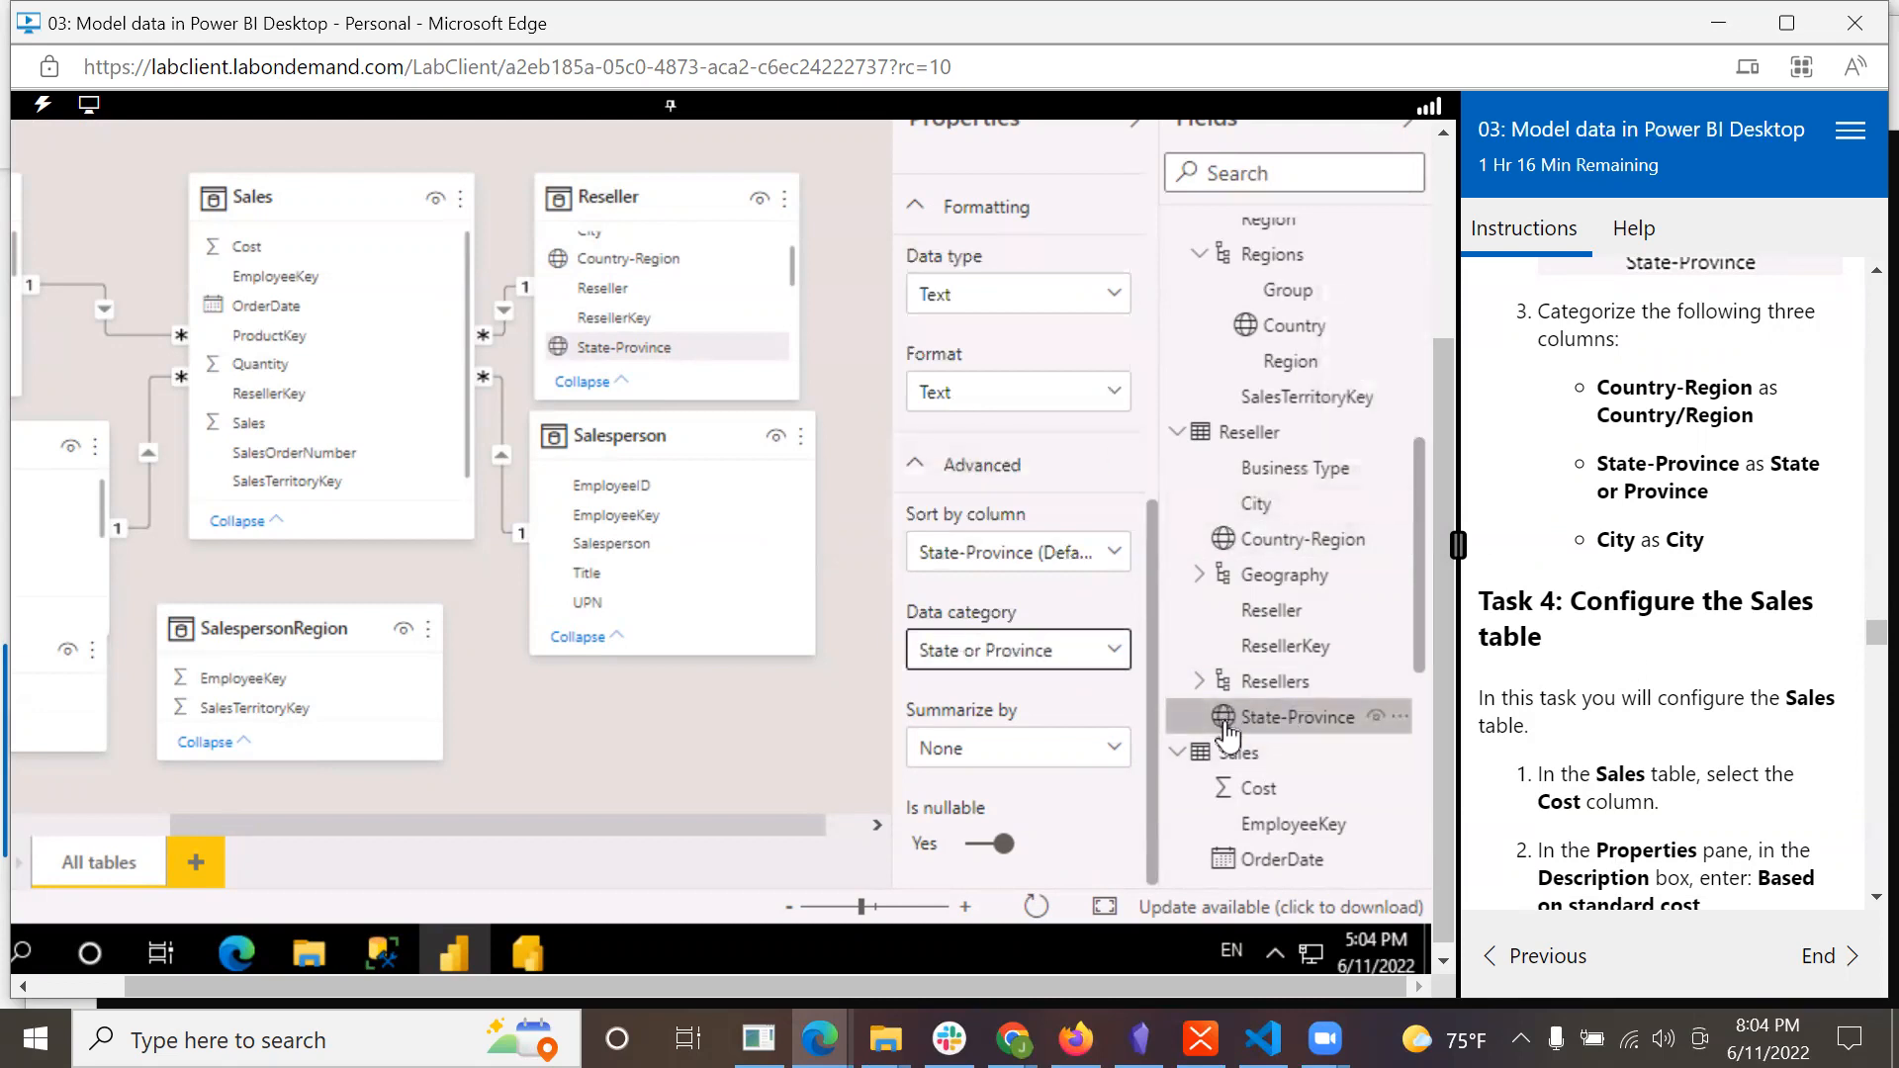
Assign the City data category to the City column of the Reseller table.
click(1256, 505)
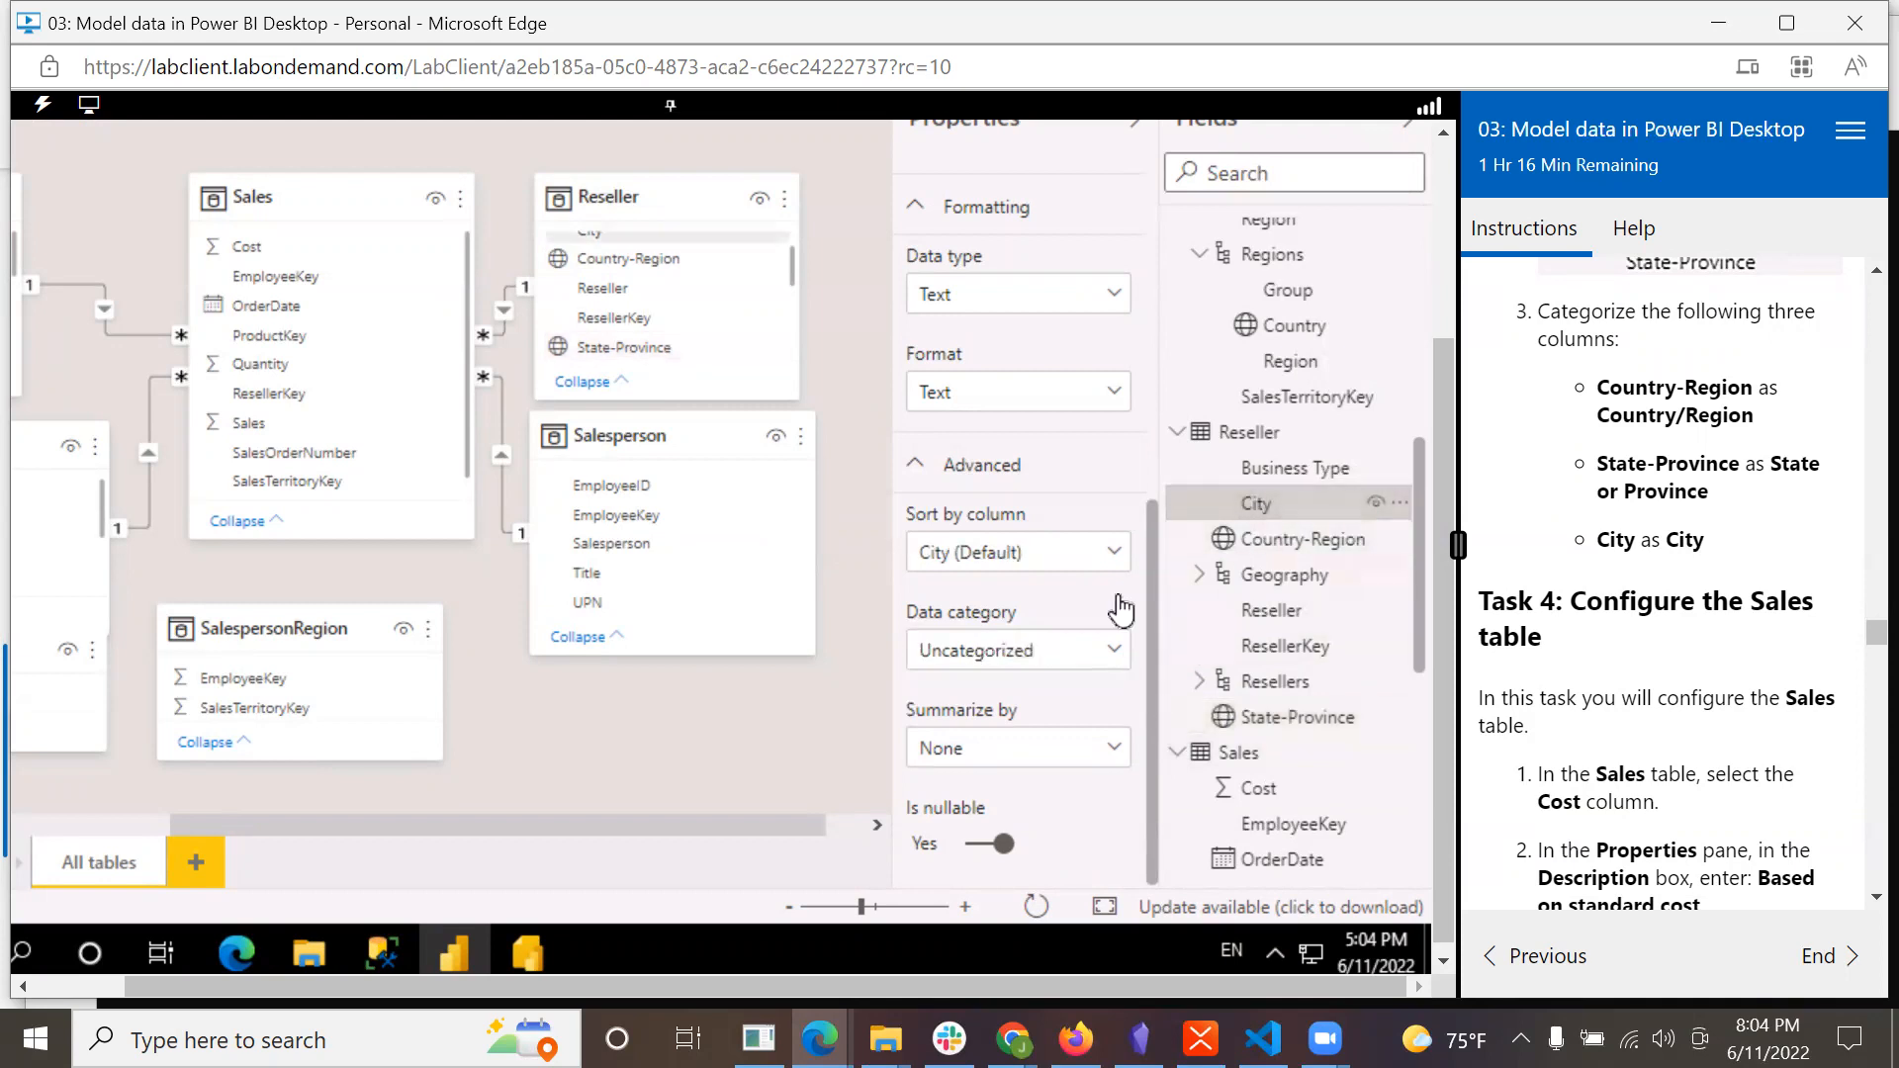
click(1113, 653)
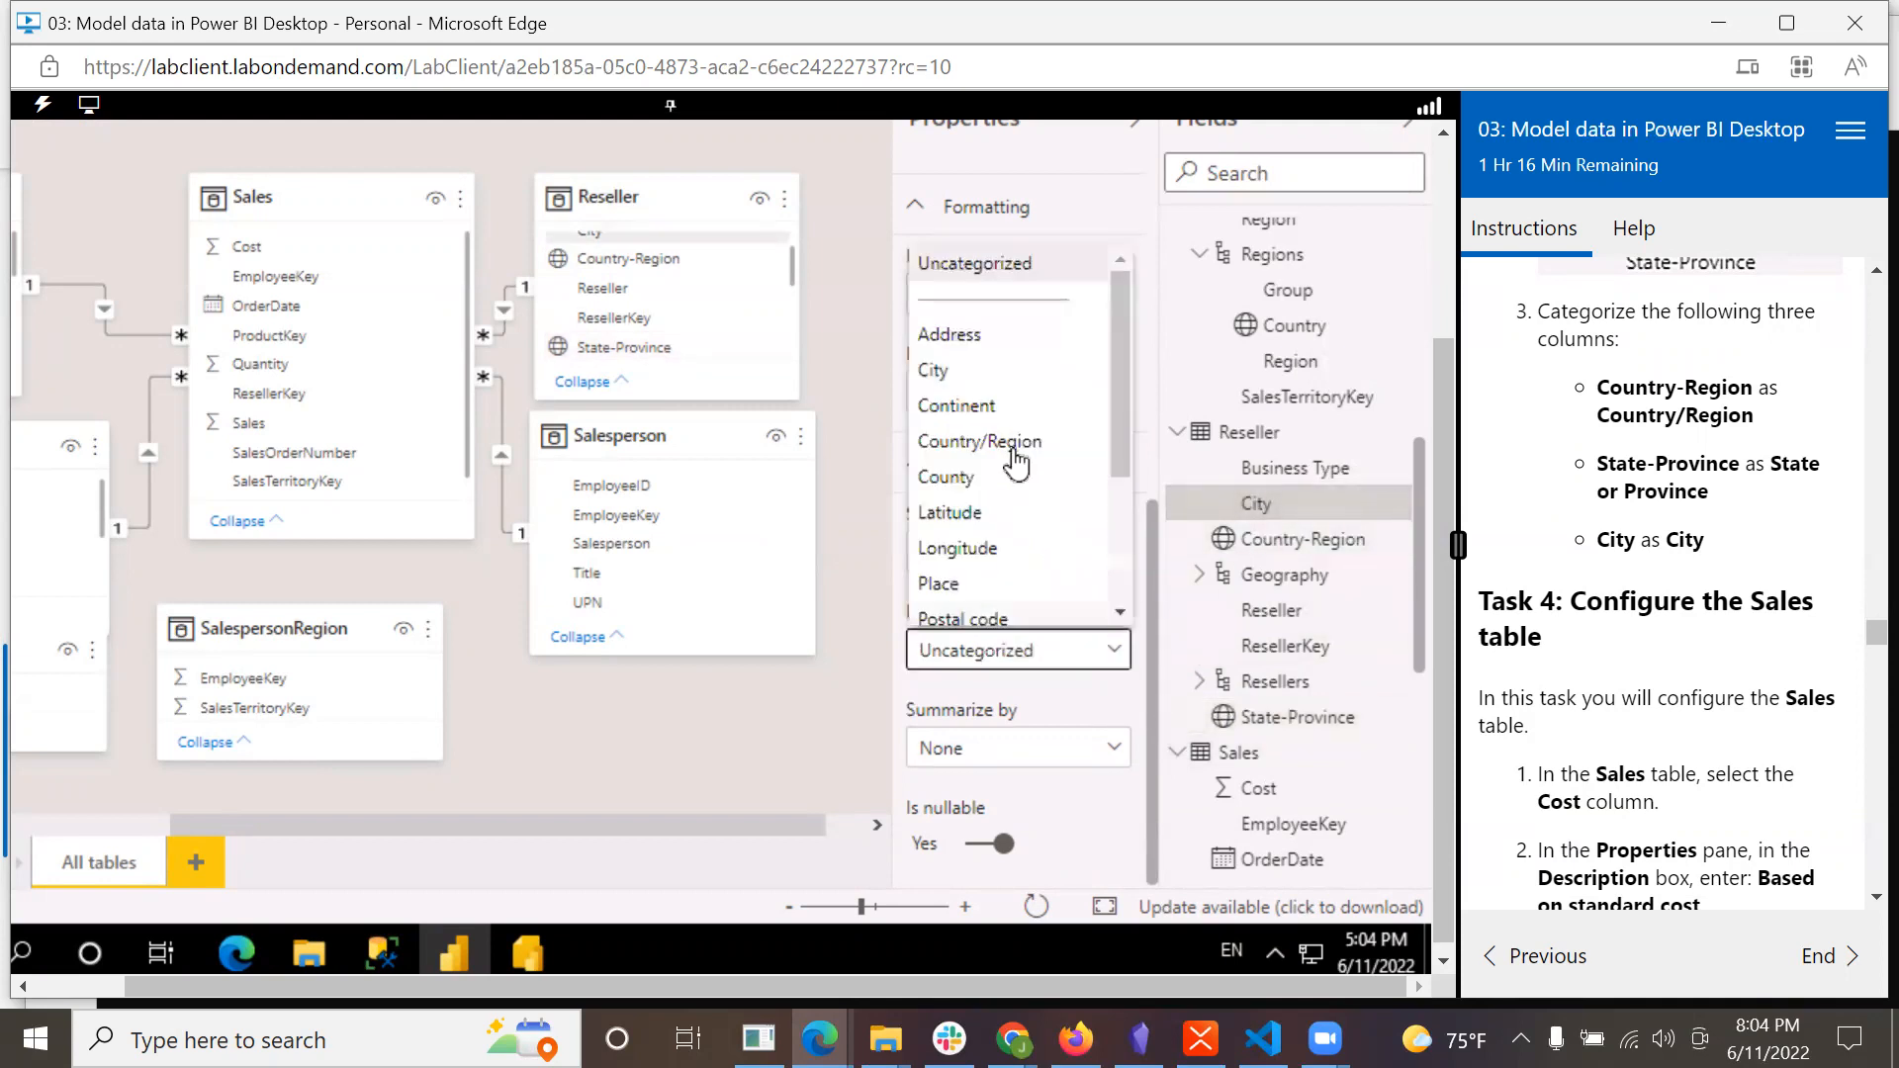
click(929, 373)
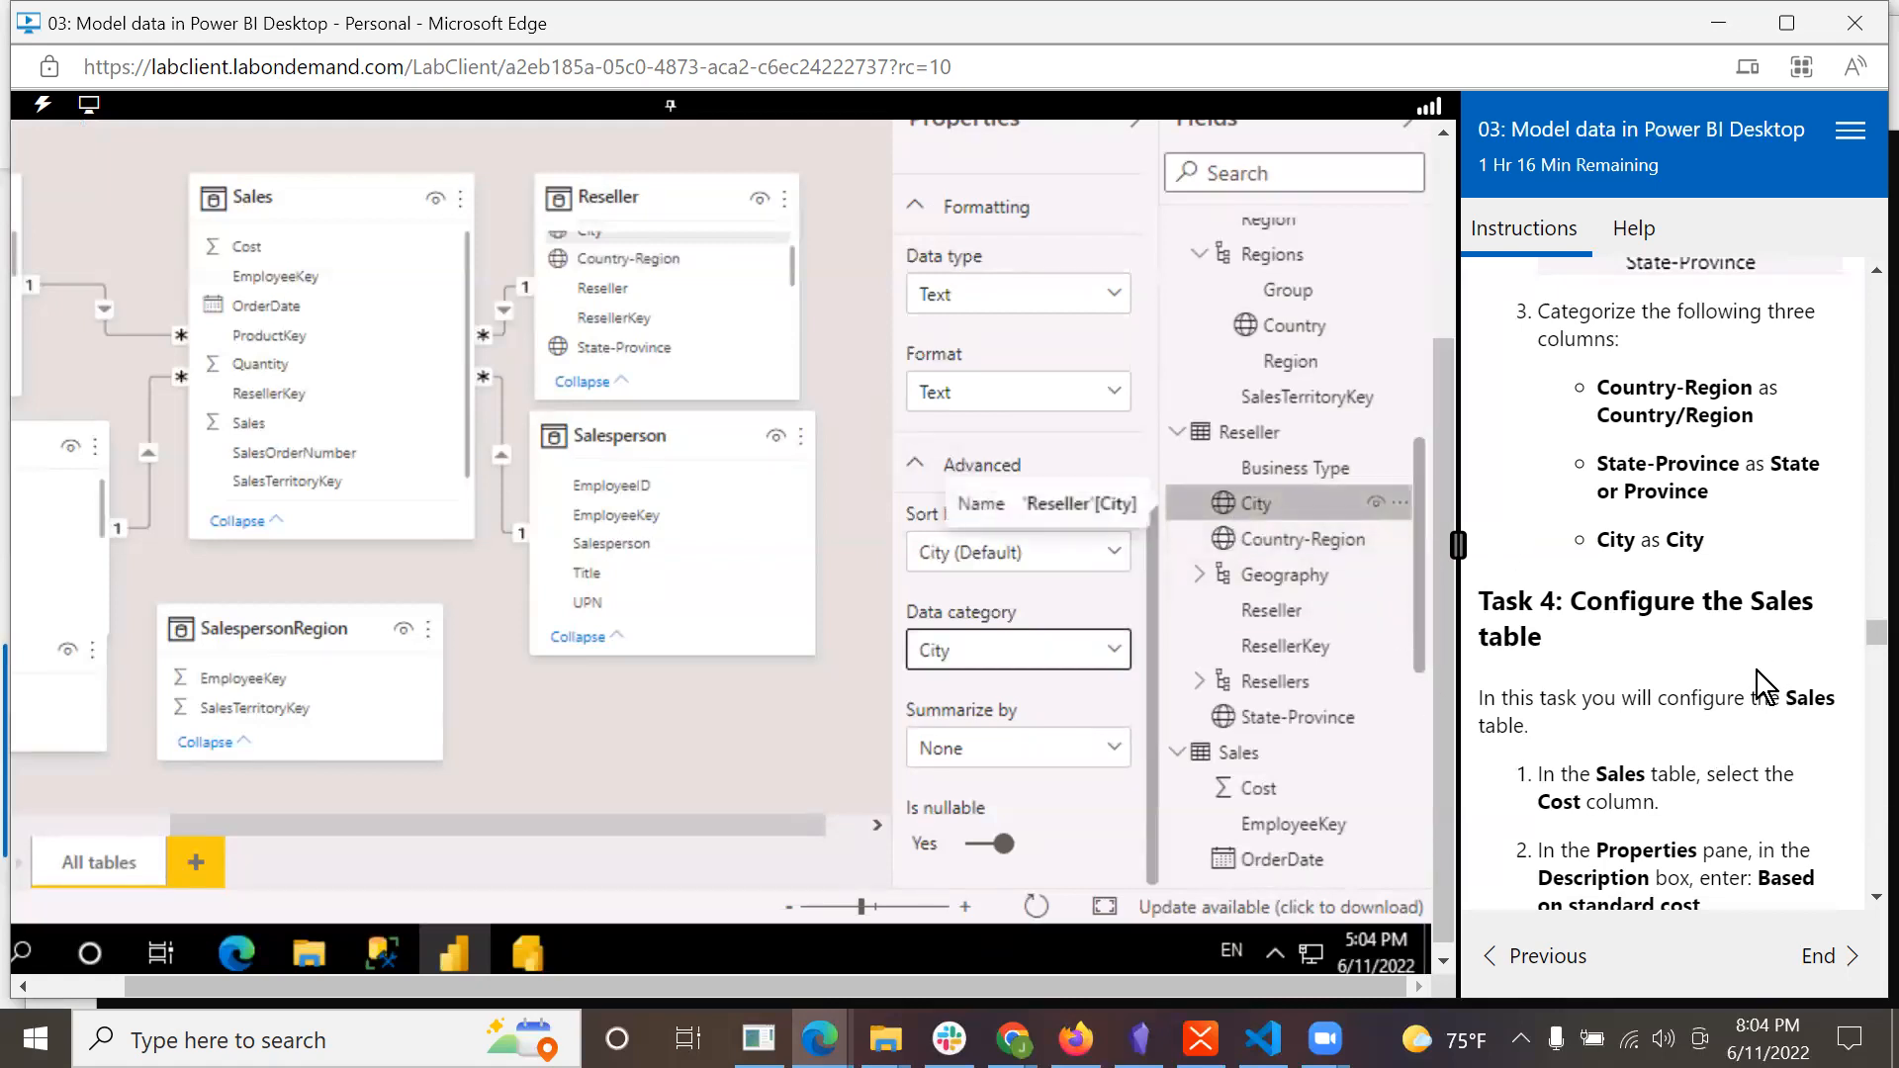
Give the Sales table's Cost column the description "Based on standard cost".
scroll(1753, 738, down, 1)
scroll(1753, 748, down, 3)
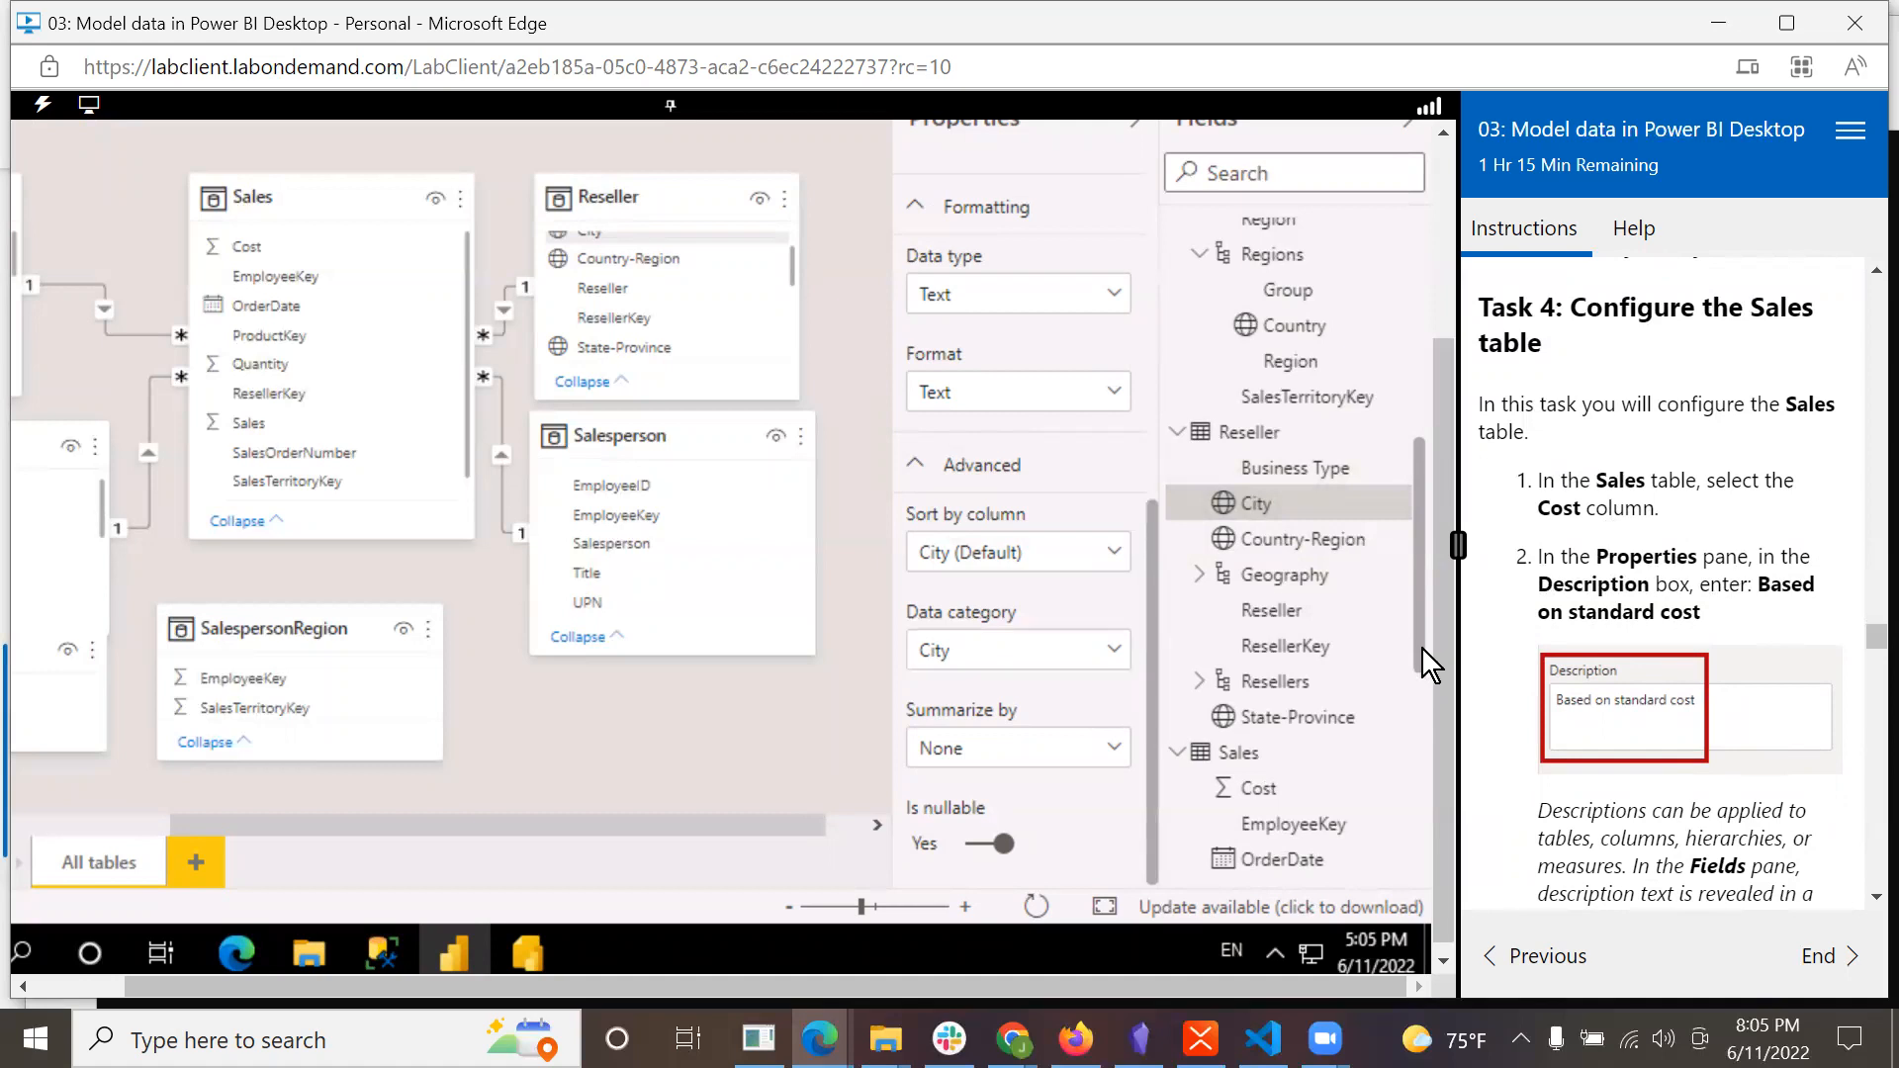
scroll(1421, 645, down, 5)
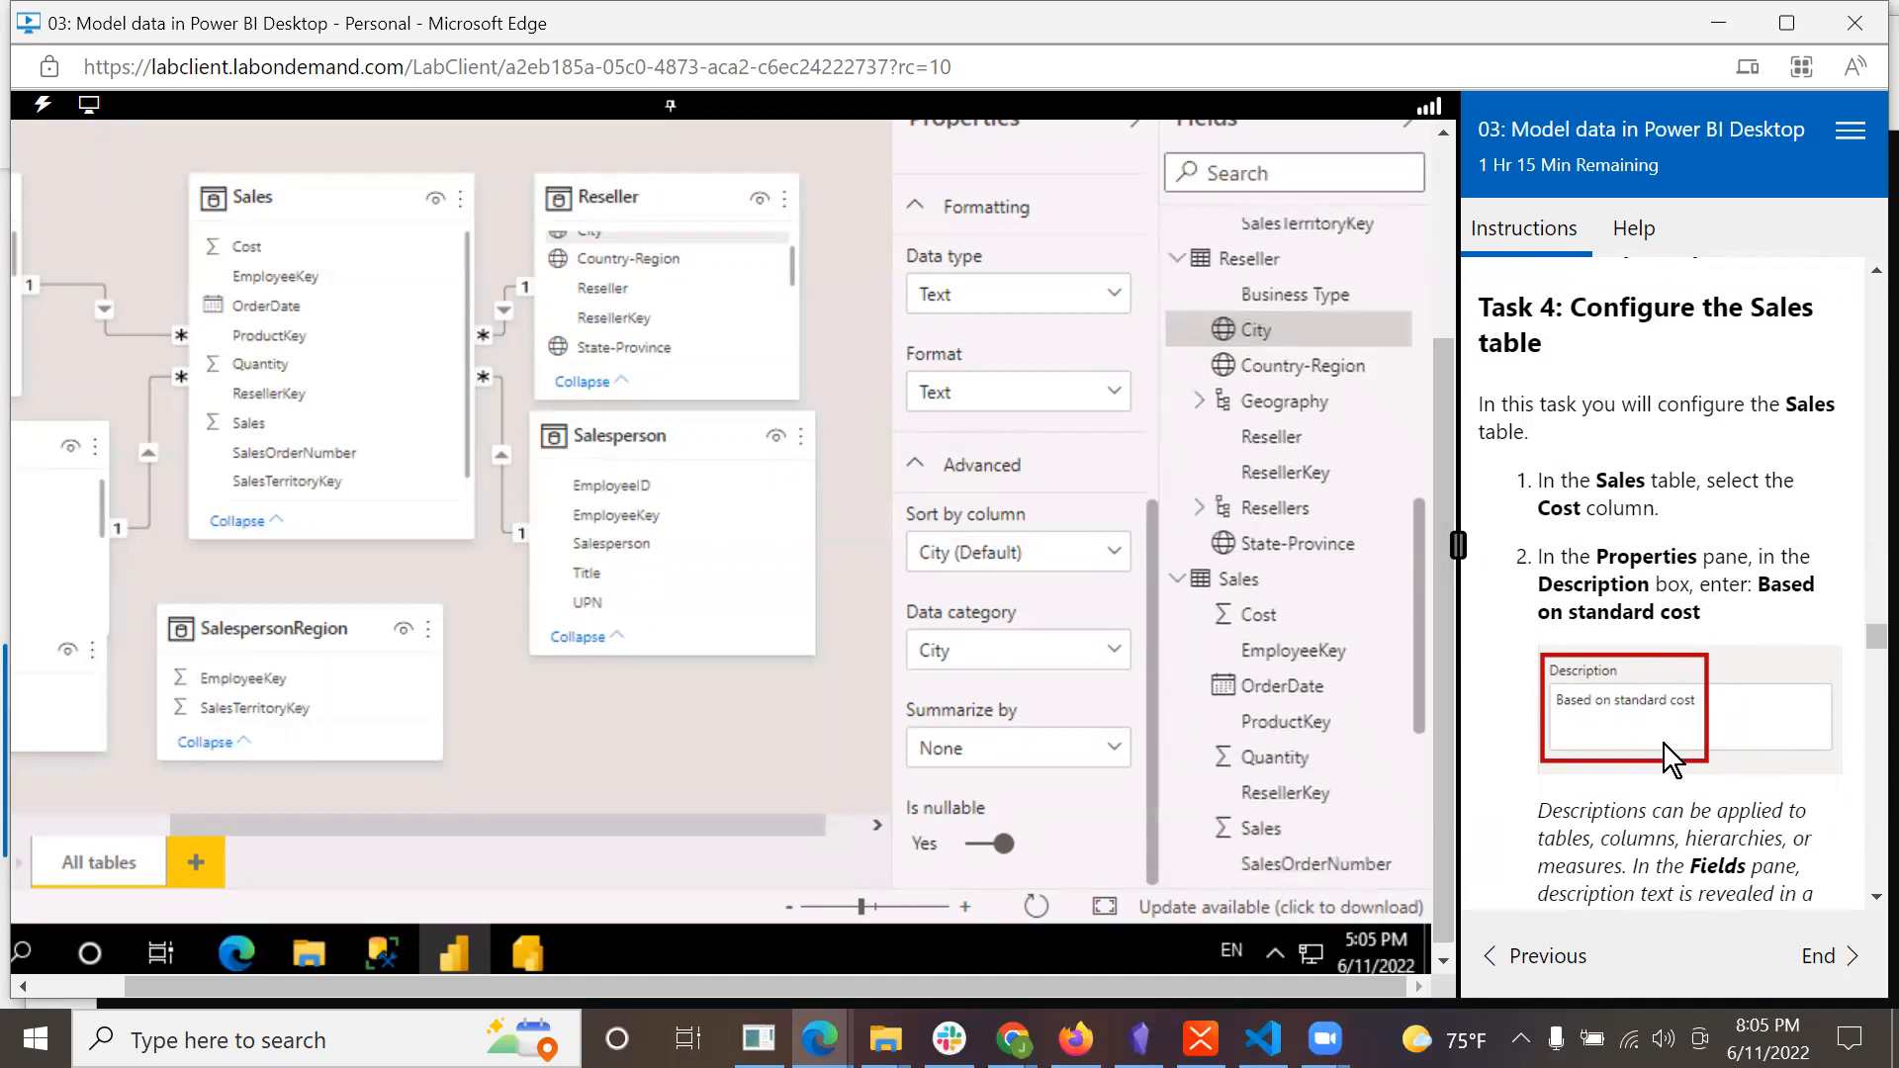
click(1262, 615)
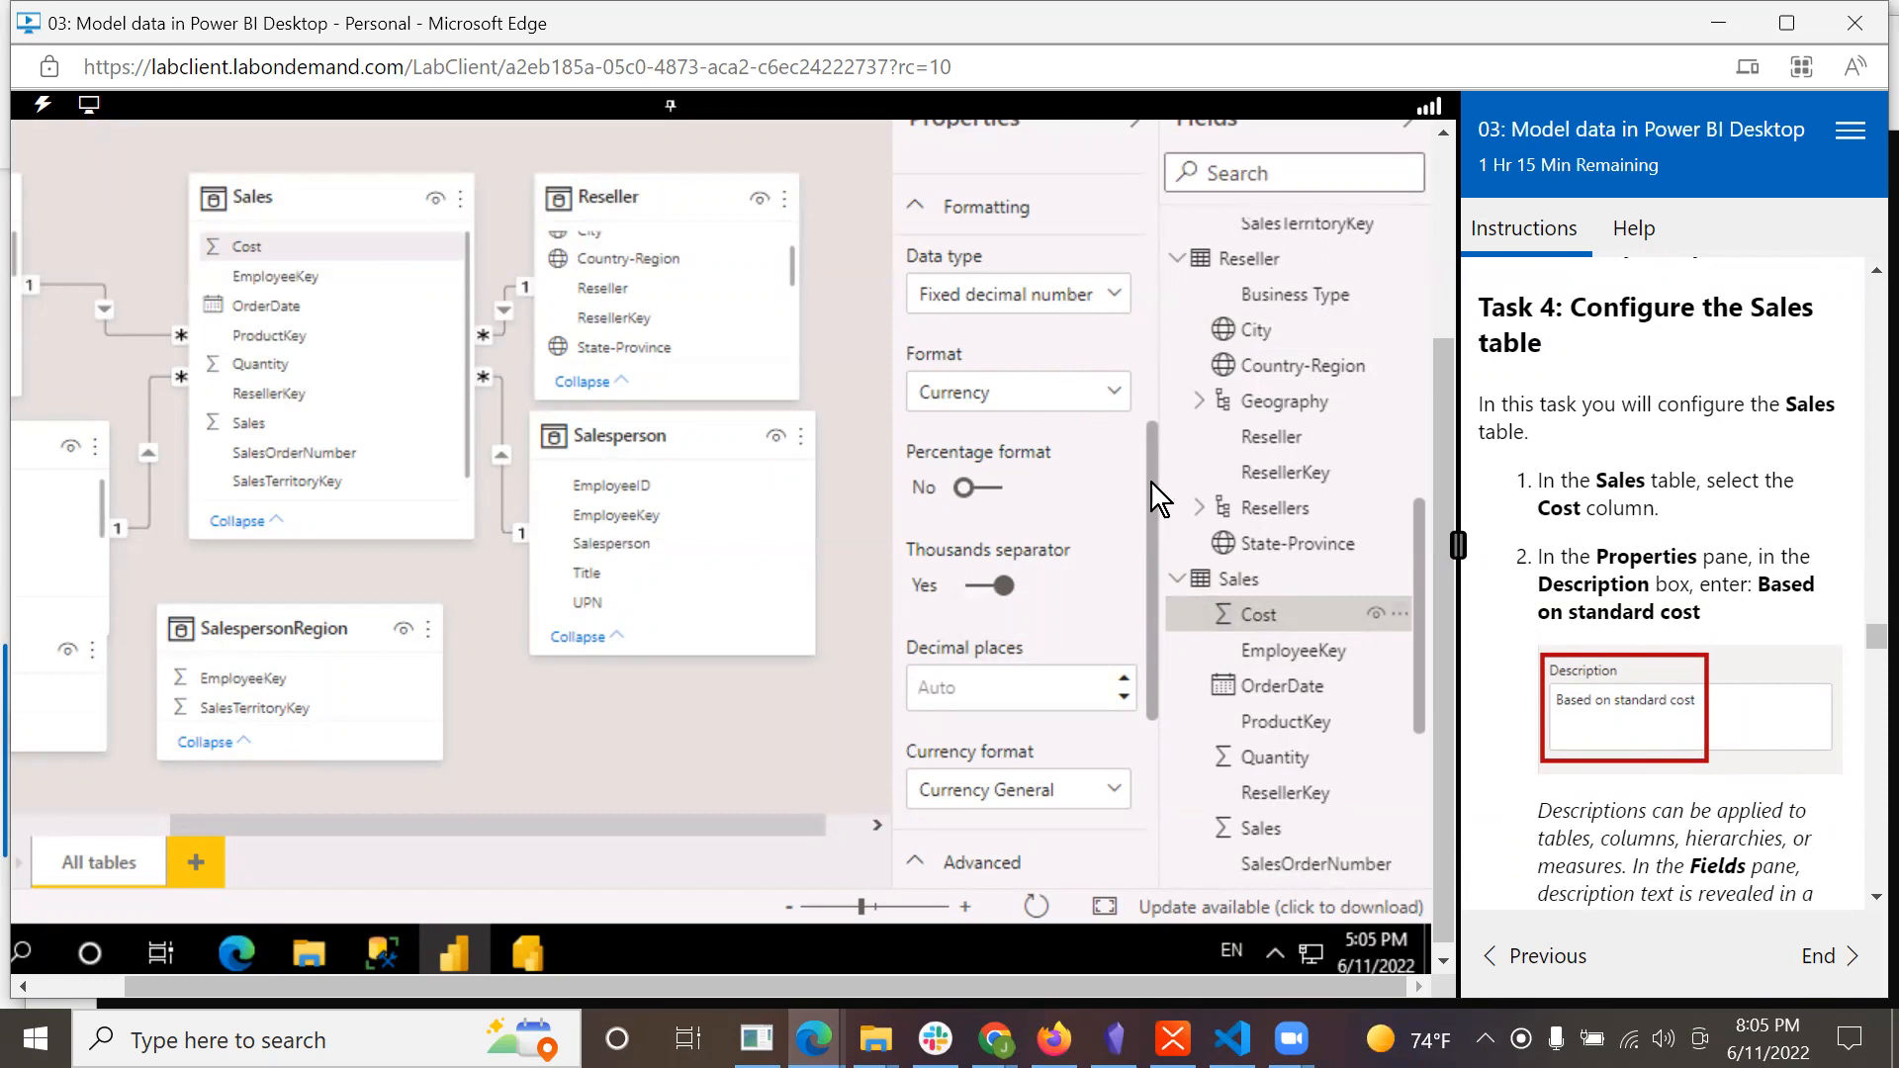
drag(1150, 471, 1147, 228)
click(1058, 359)
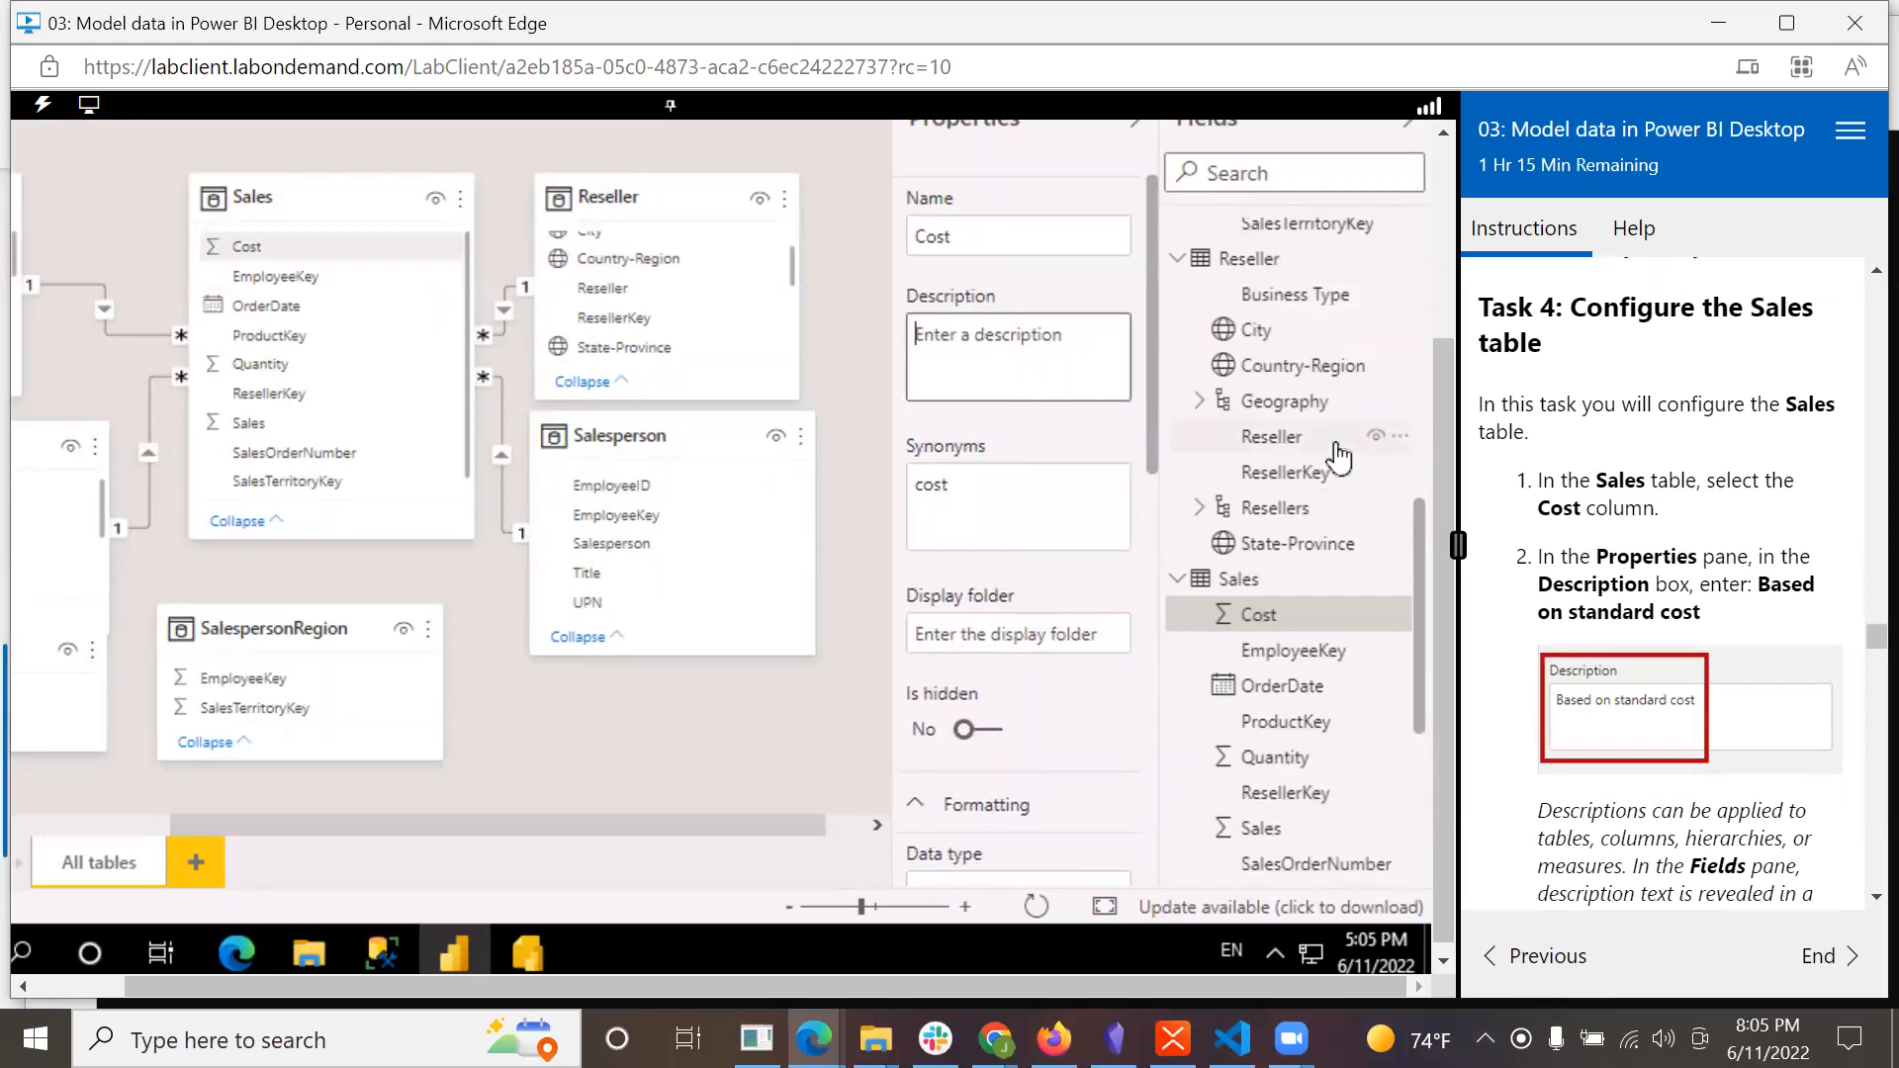
text(Based on standard cost)
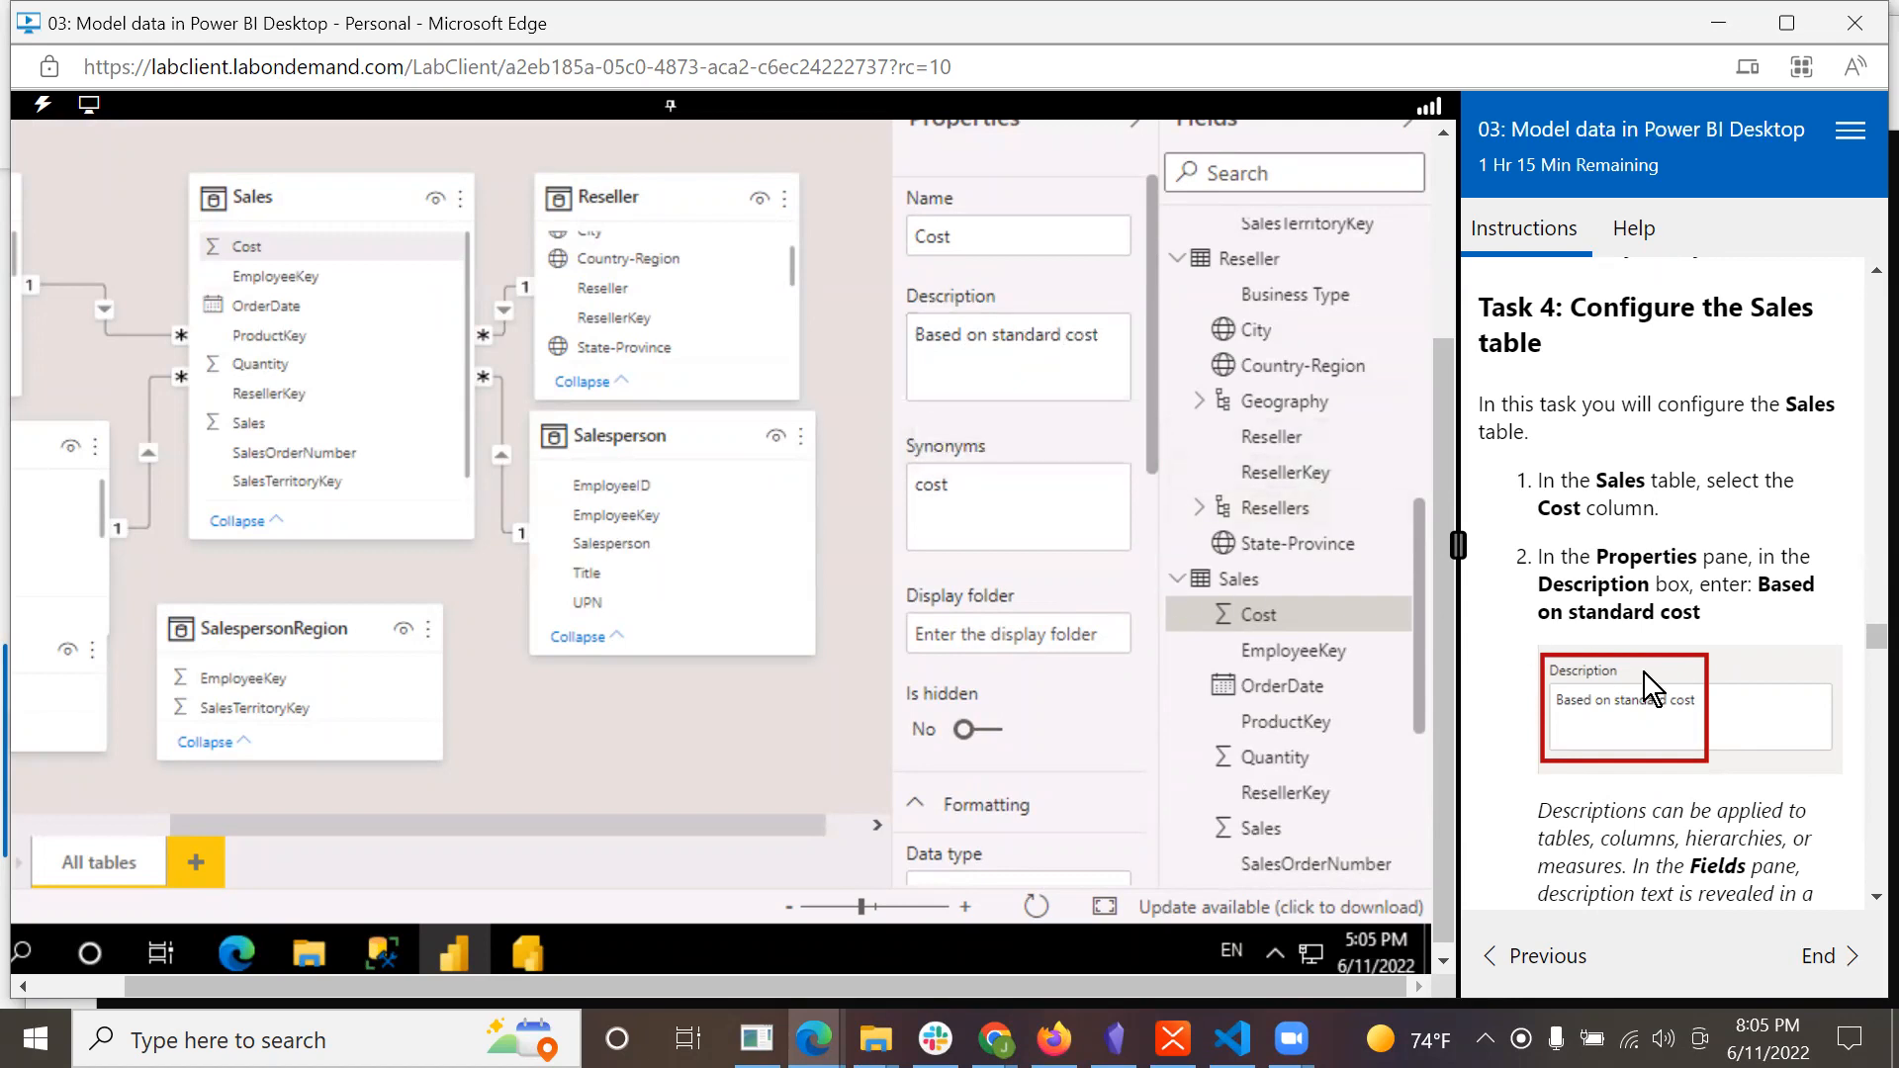
Turn on the thousands separator in the formatting of the Sales table's Quantity column.
scroll(1648, 687, down, 3)
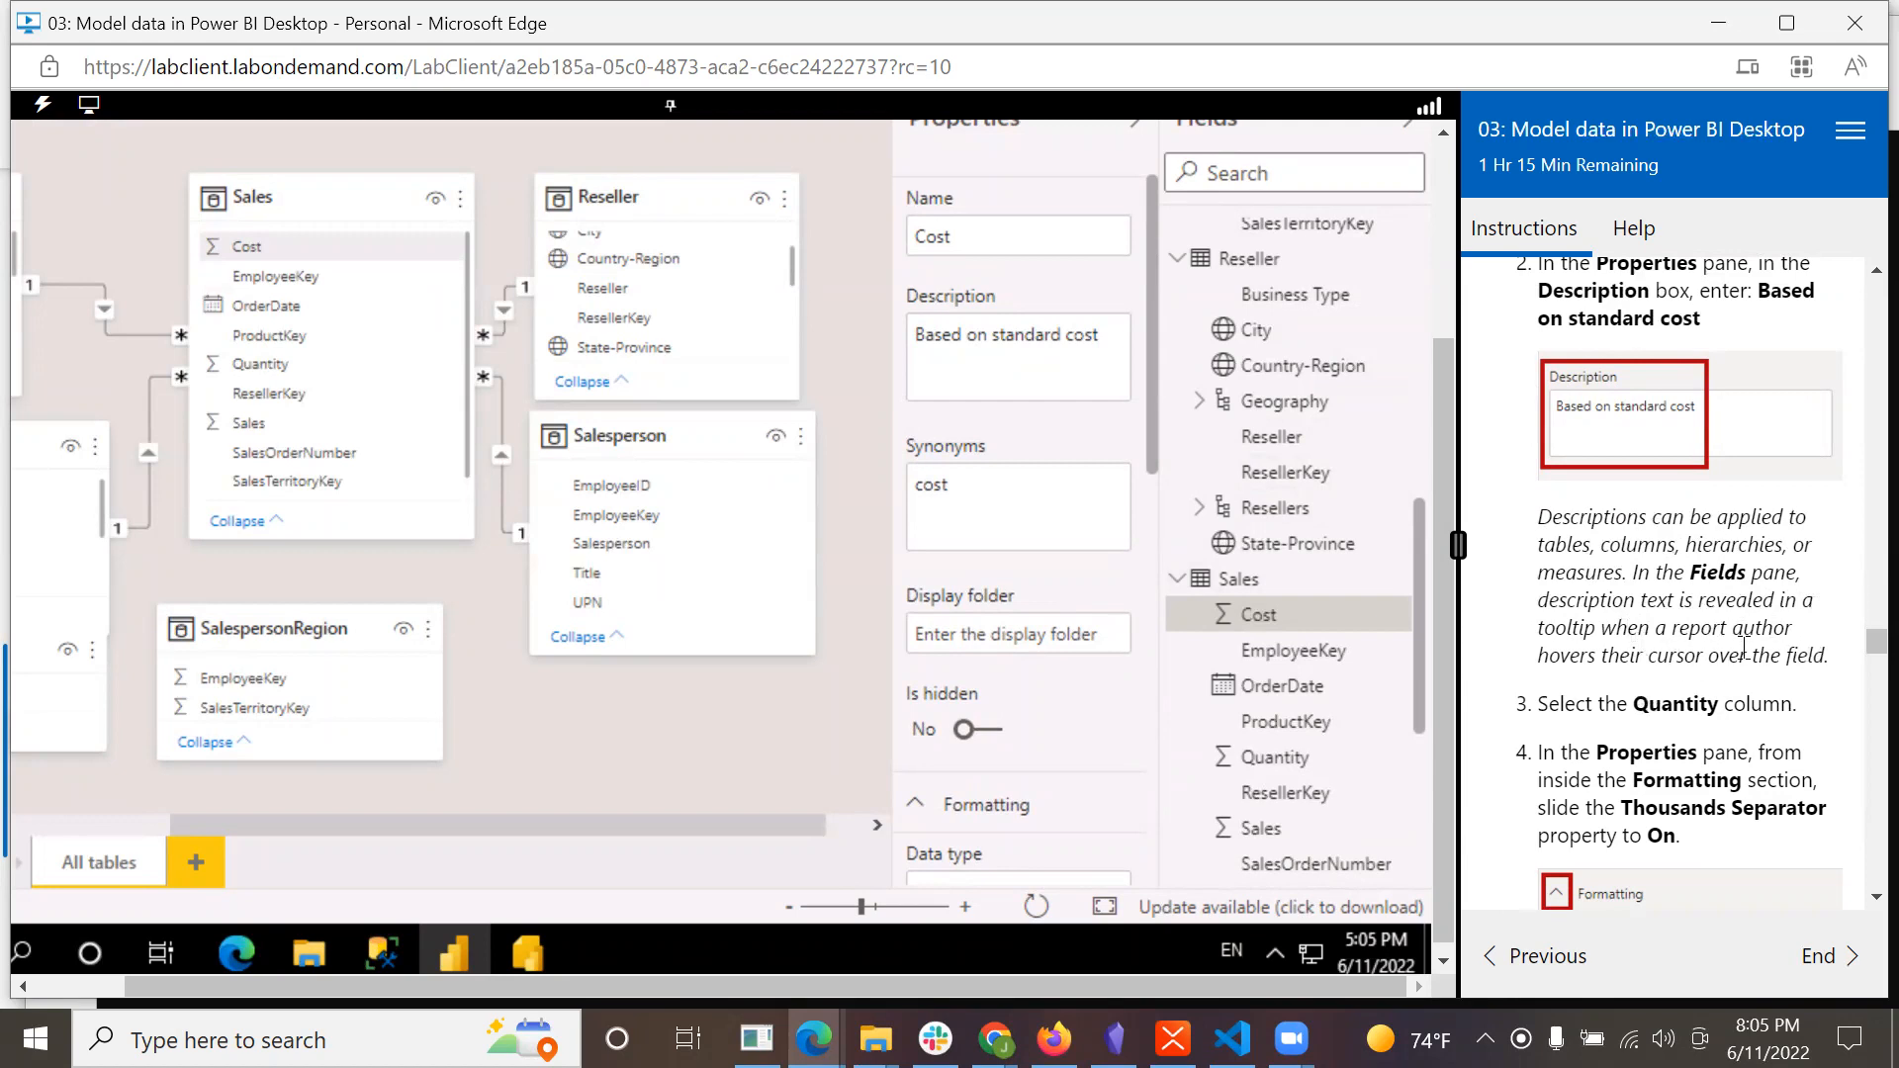
scroll(1794, 672, down, 2)
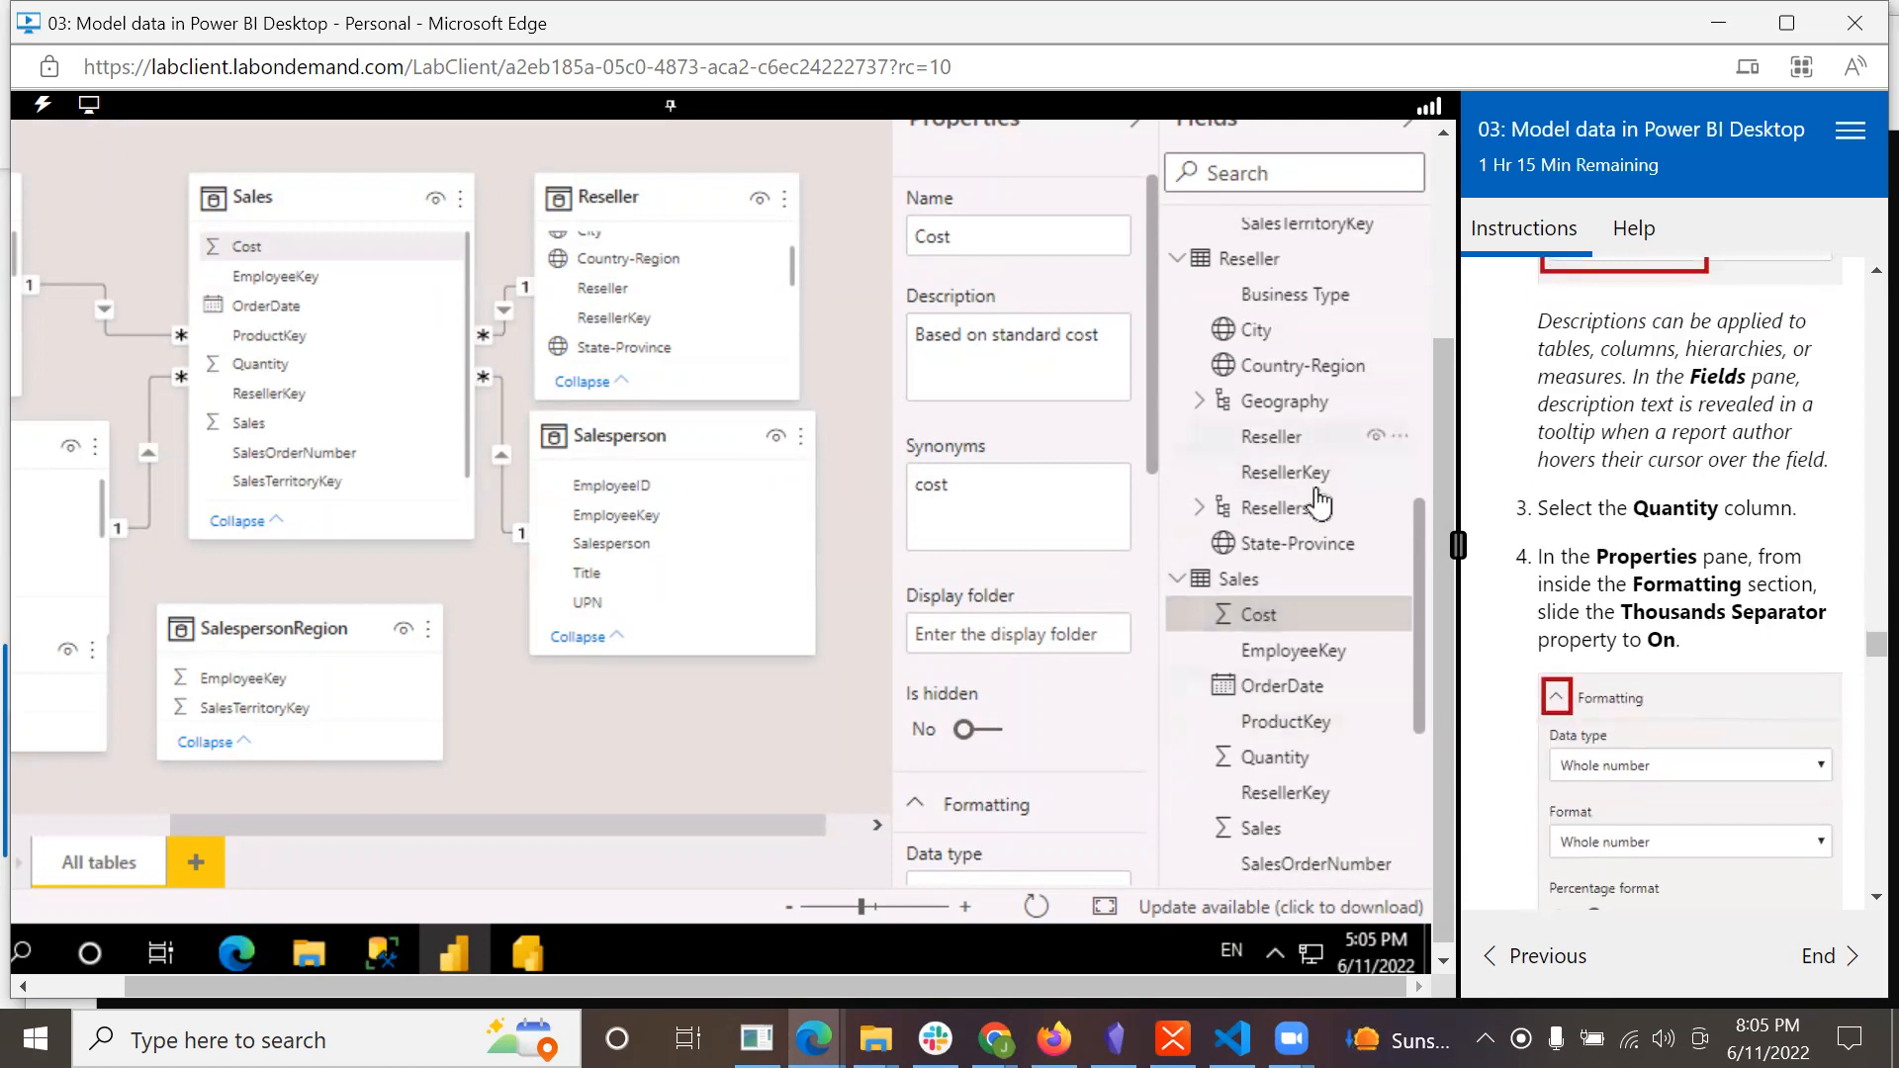
click(1296, 770)
scroll(1791, 648, down, 1)
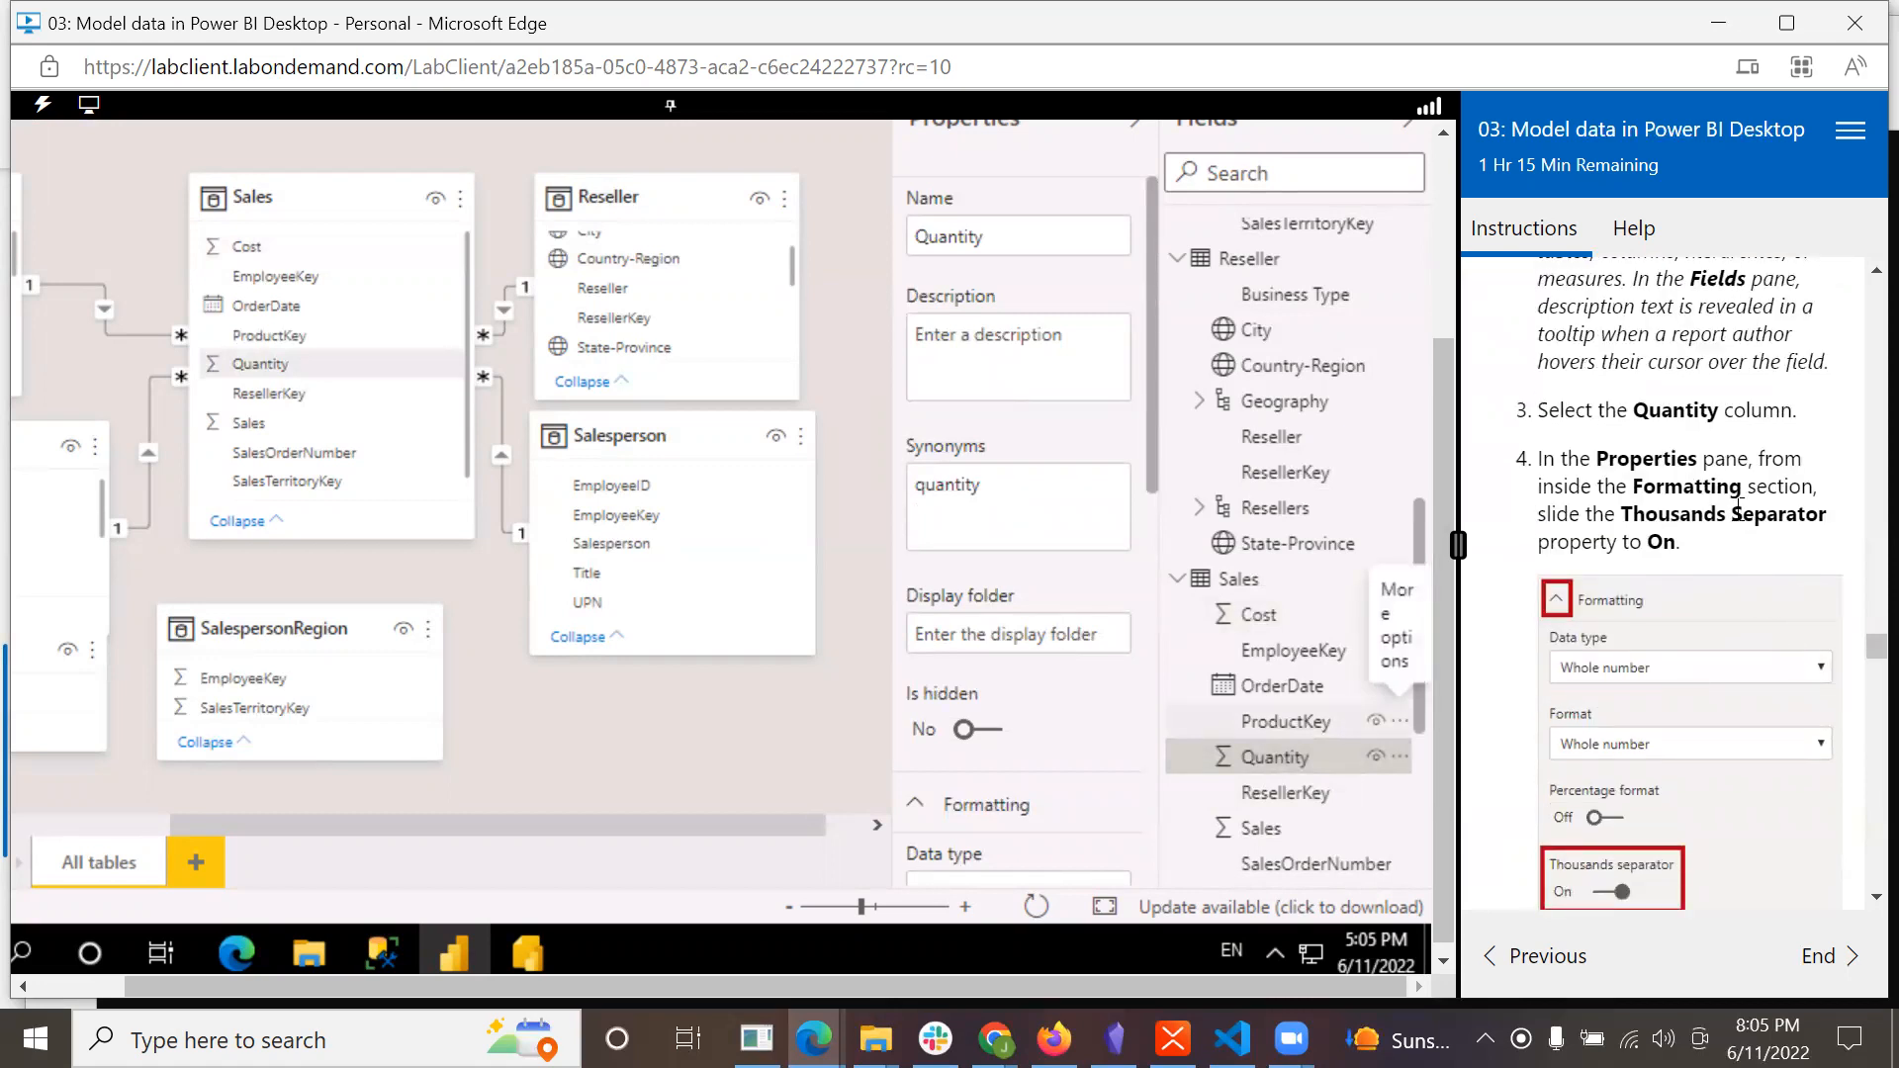
click(918, 805)
scroll(1076, 756, down, 4)
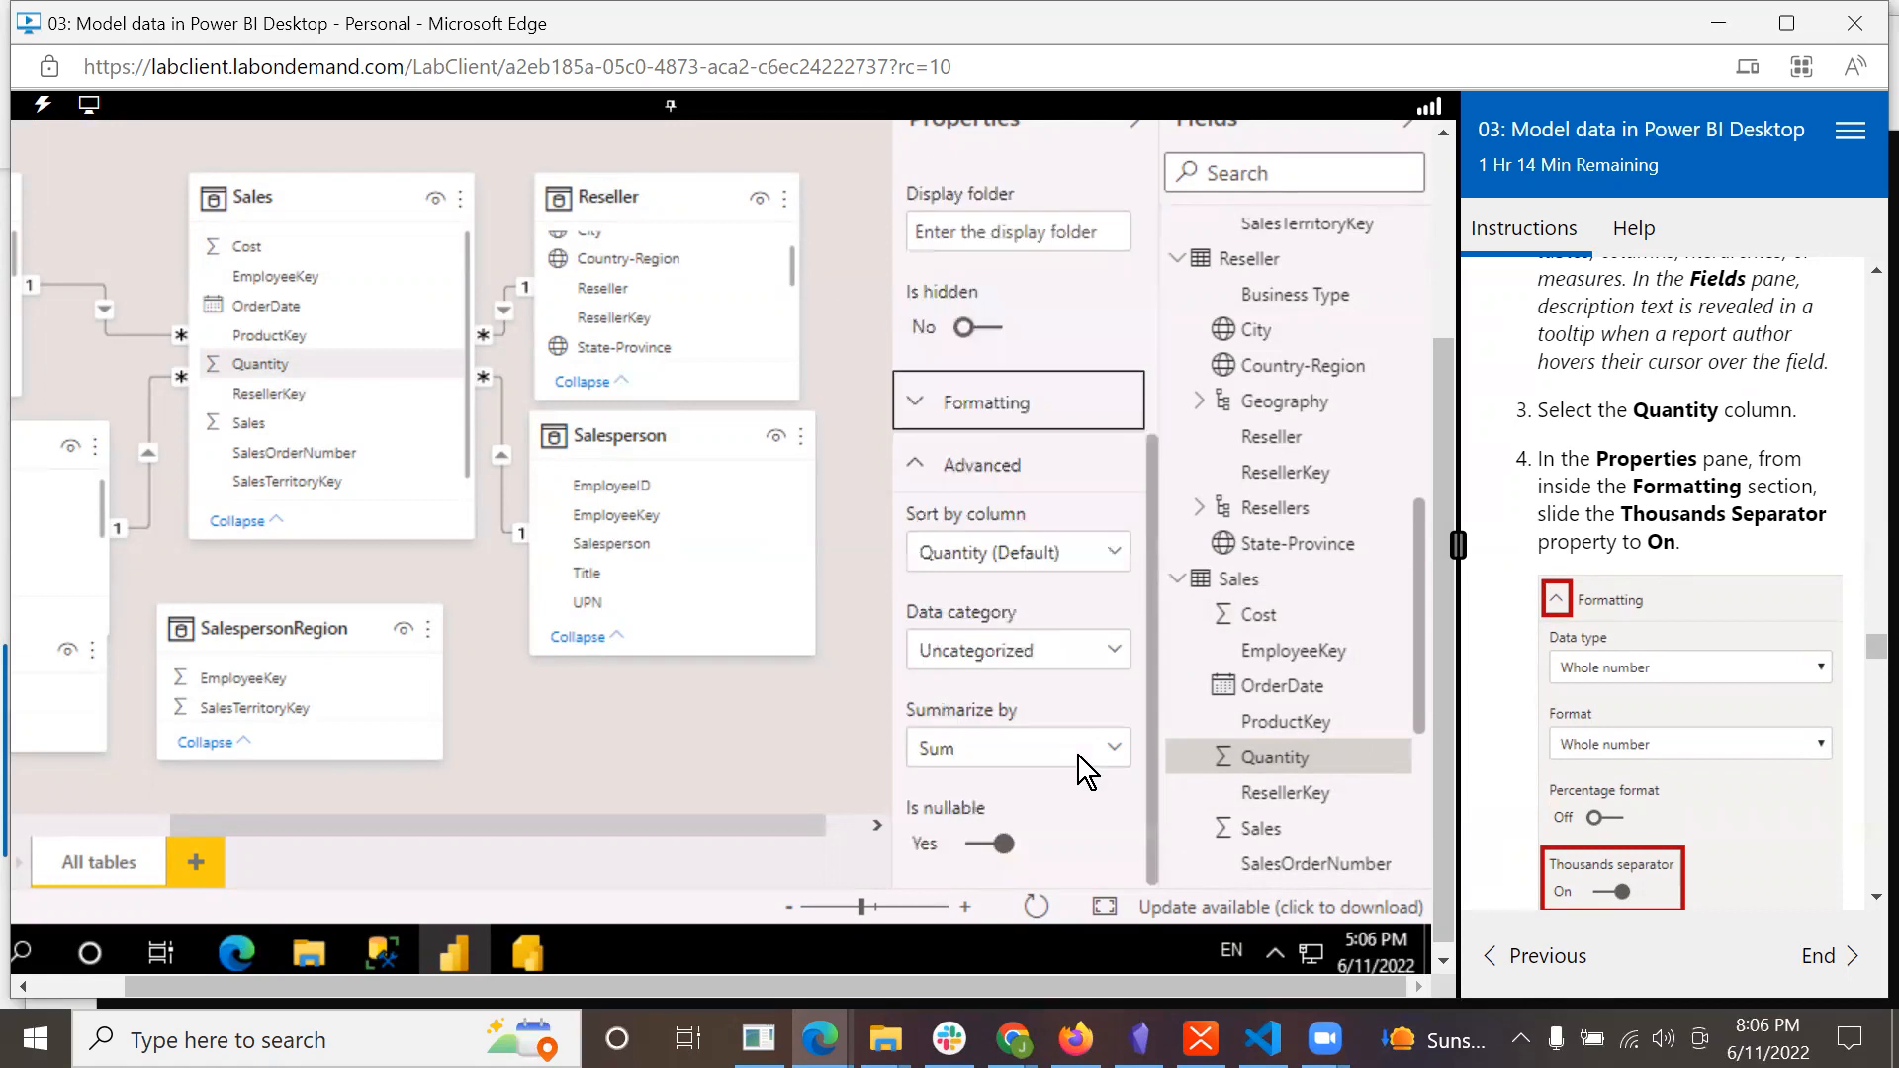
click(908, 394)
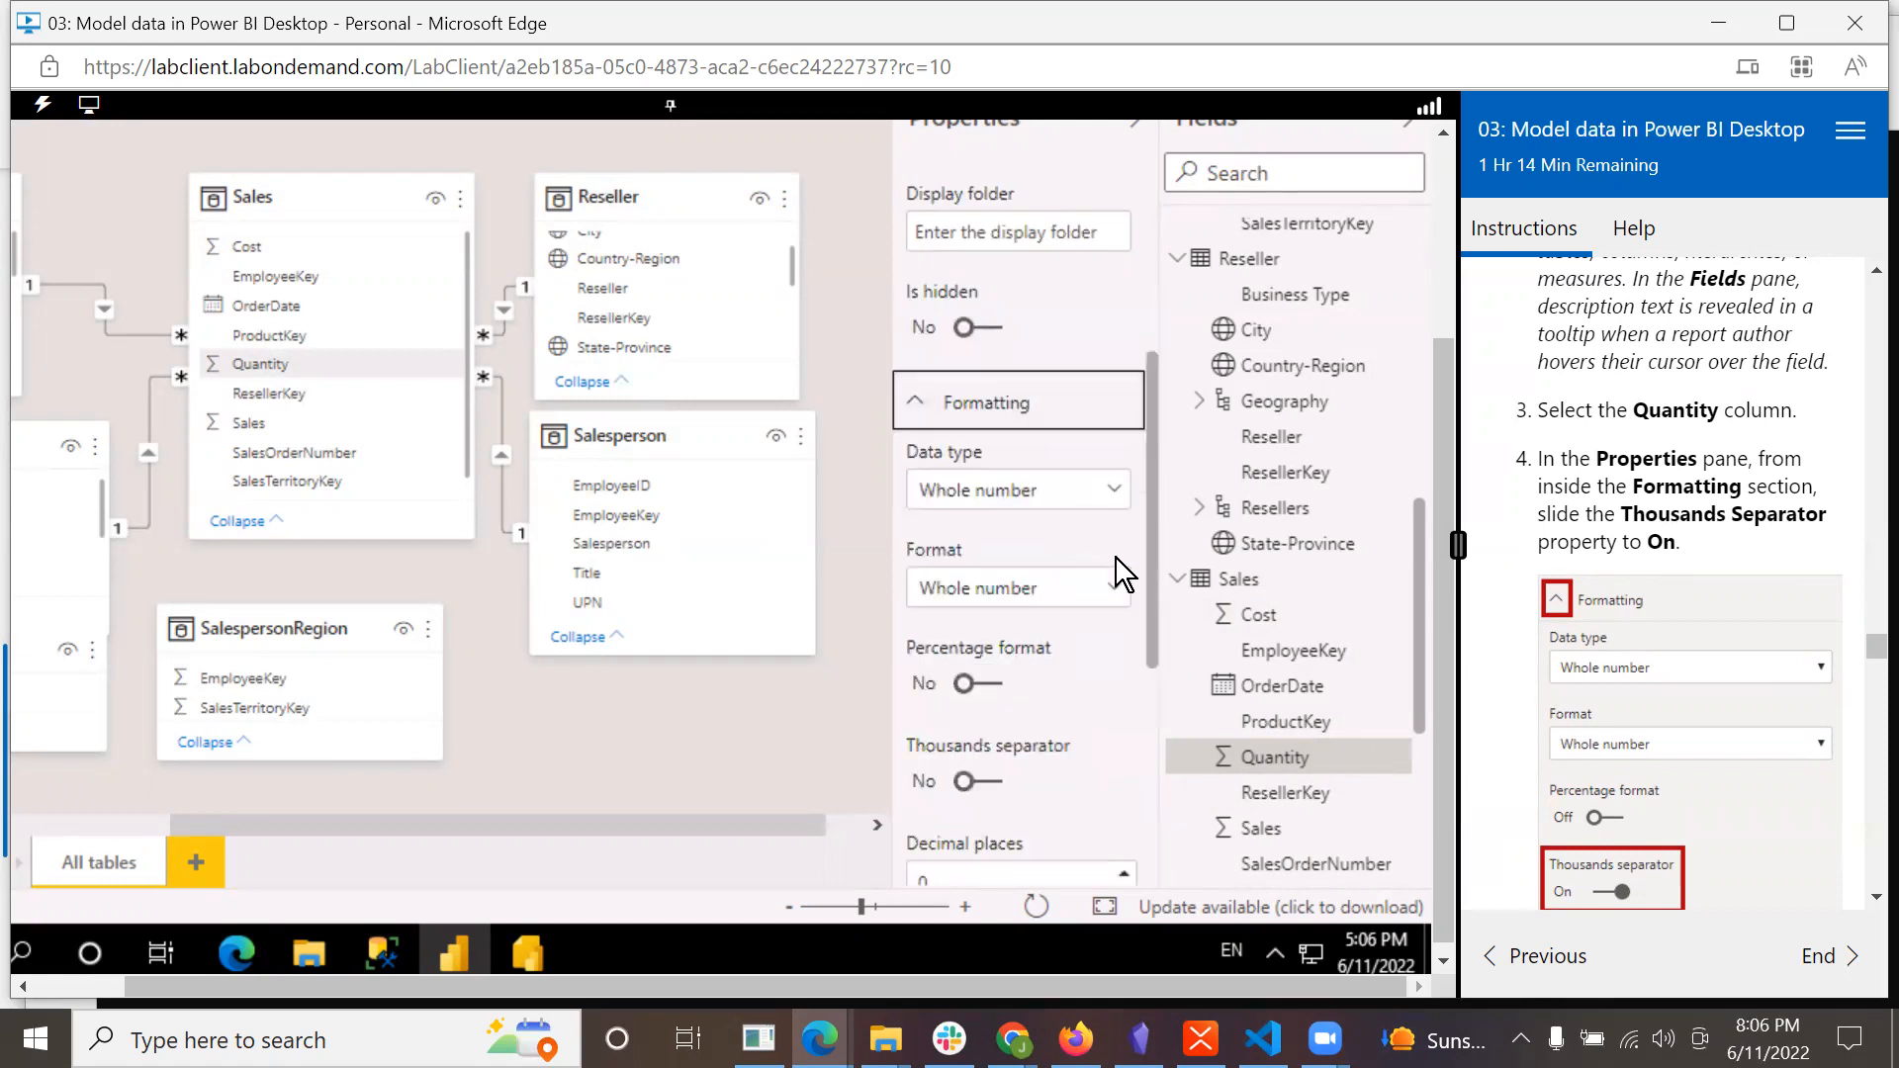
click(1115, 590)
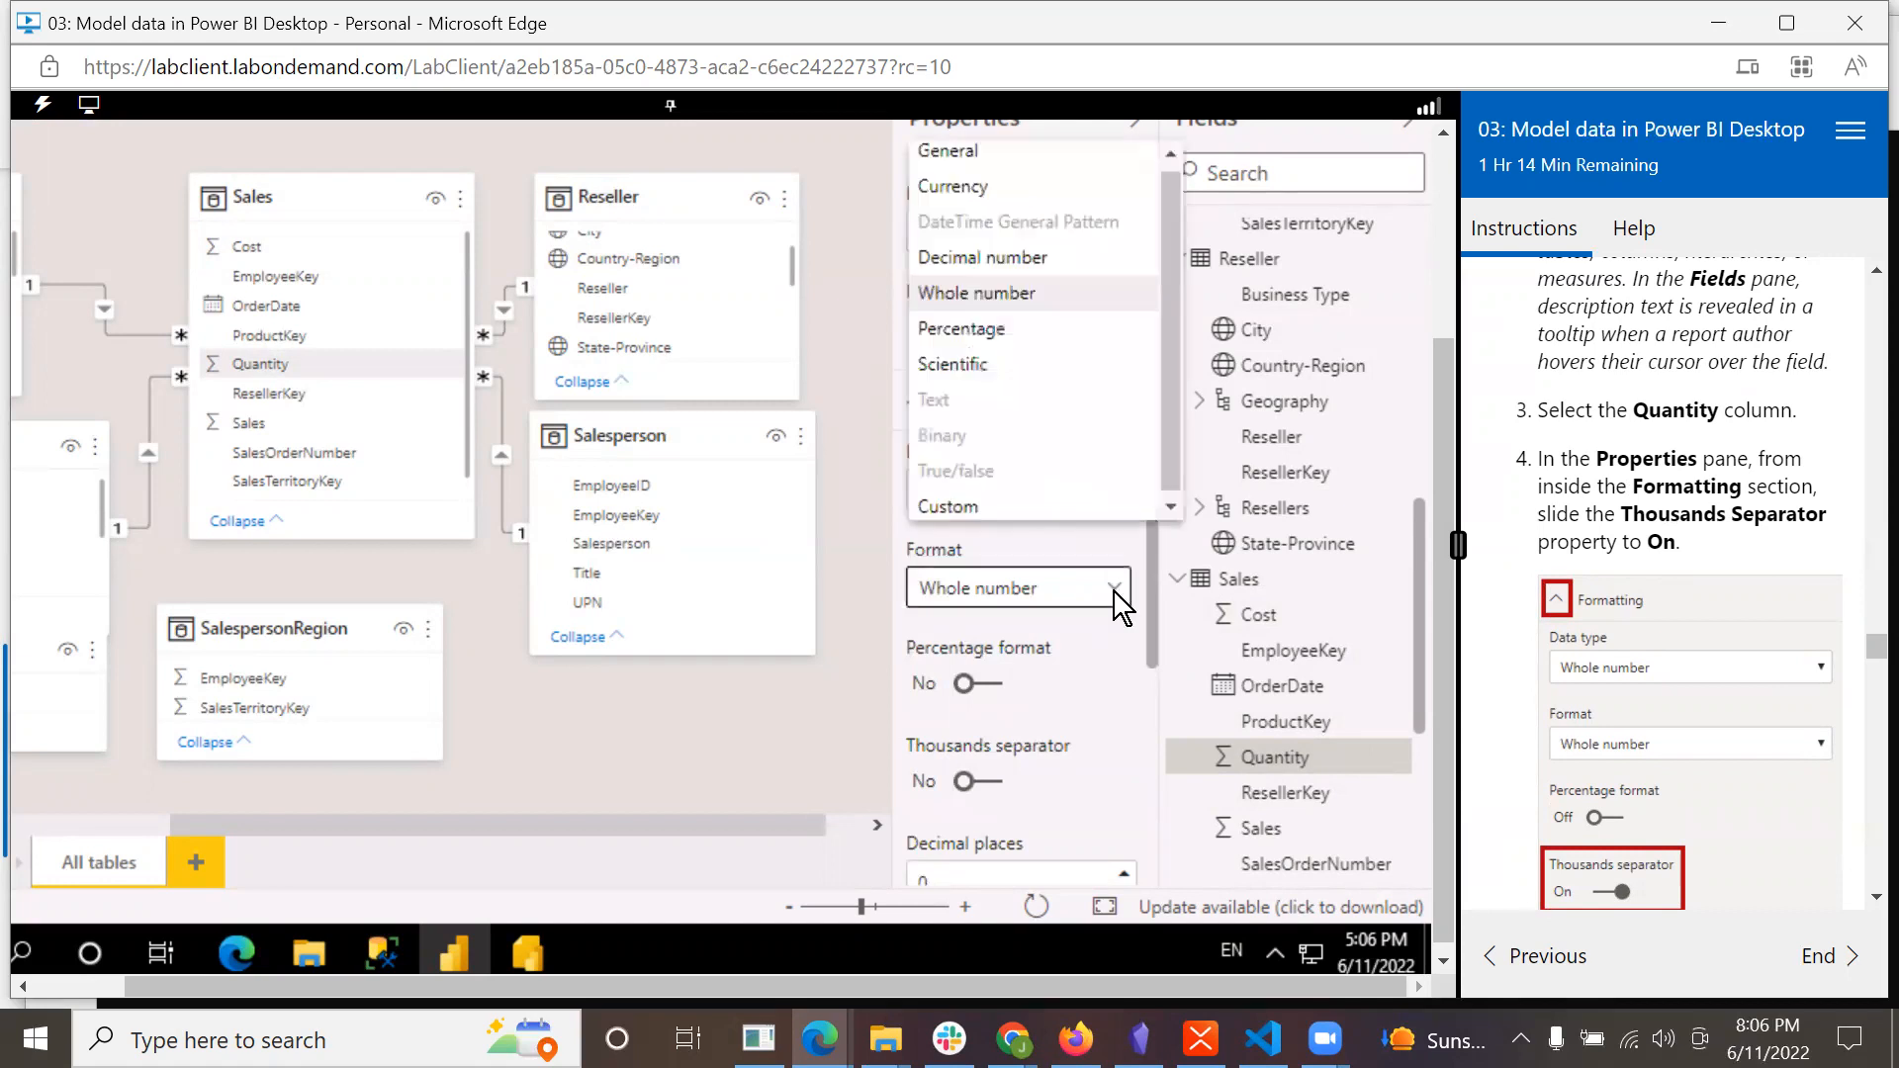
click(1114, 592)
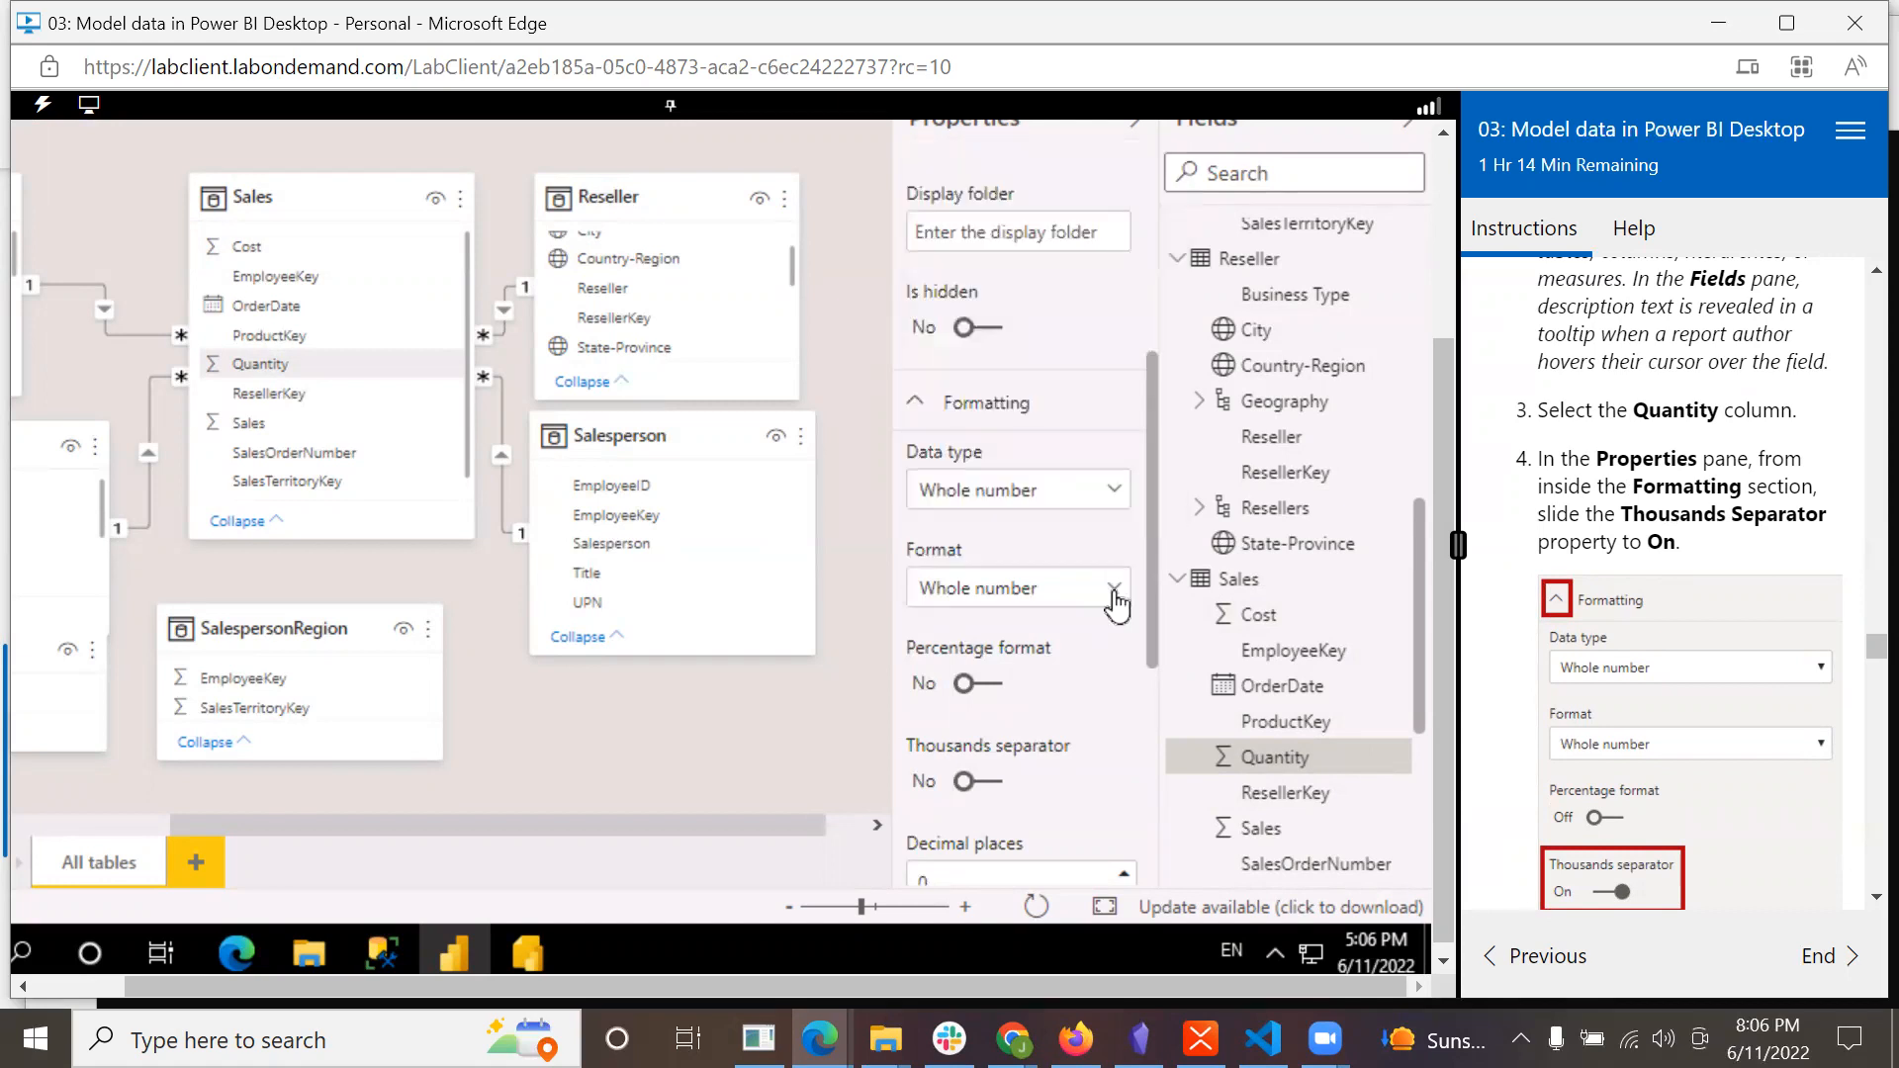
click(993, 781)
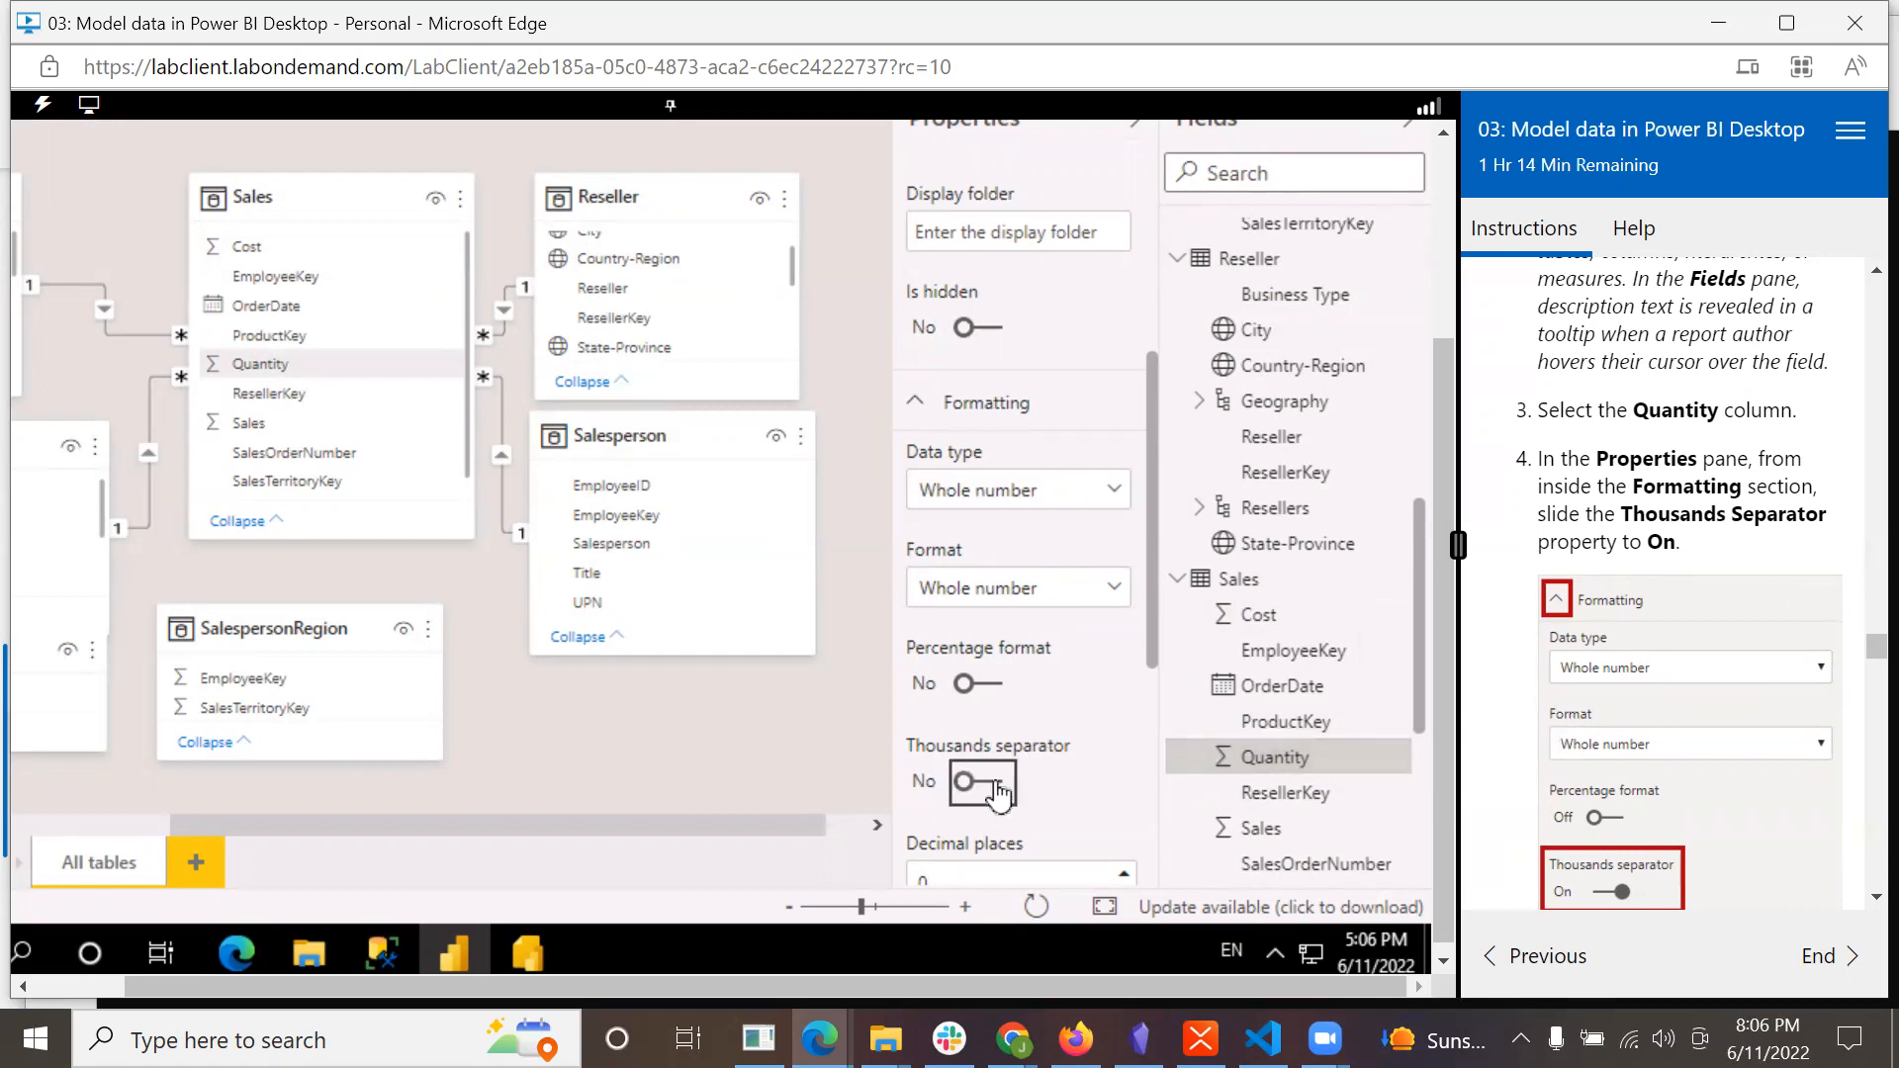
click(973, 785)
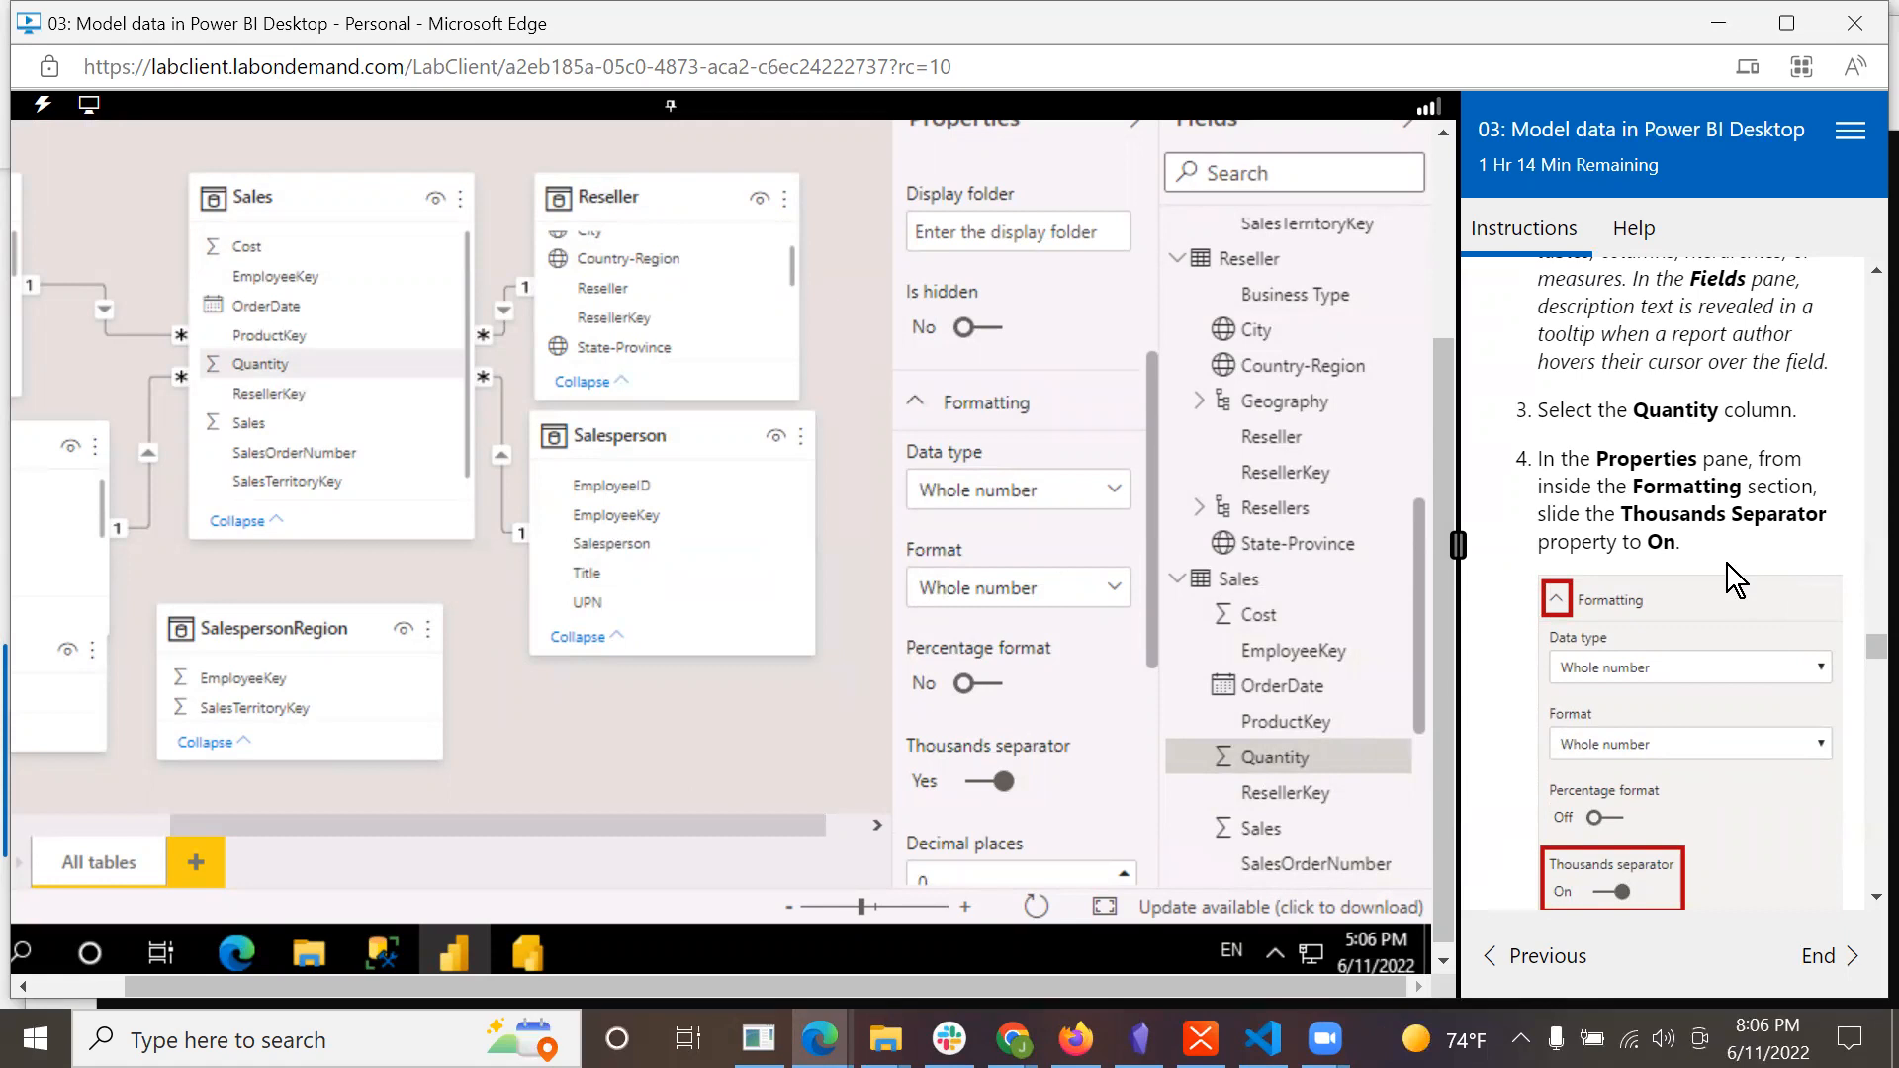
Set the decimal places of the Sales table's Unit Price column to 2.
scroll(1771, 663, down, 3)
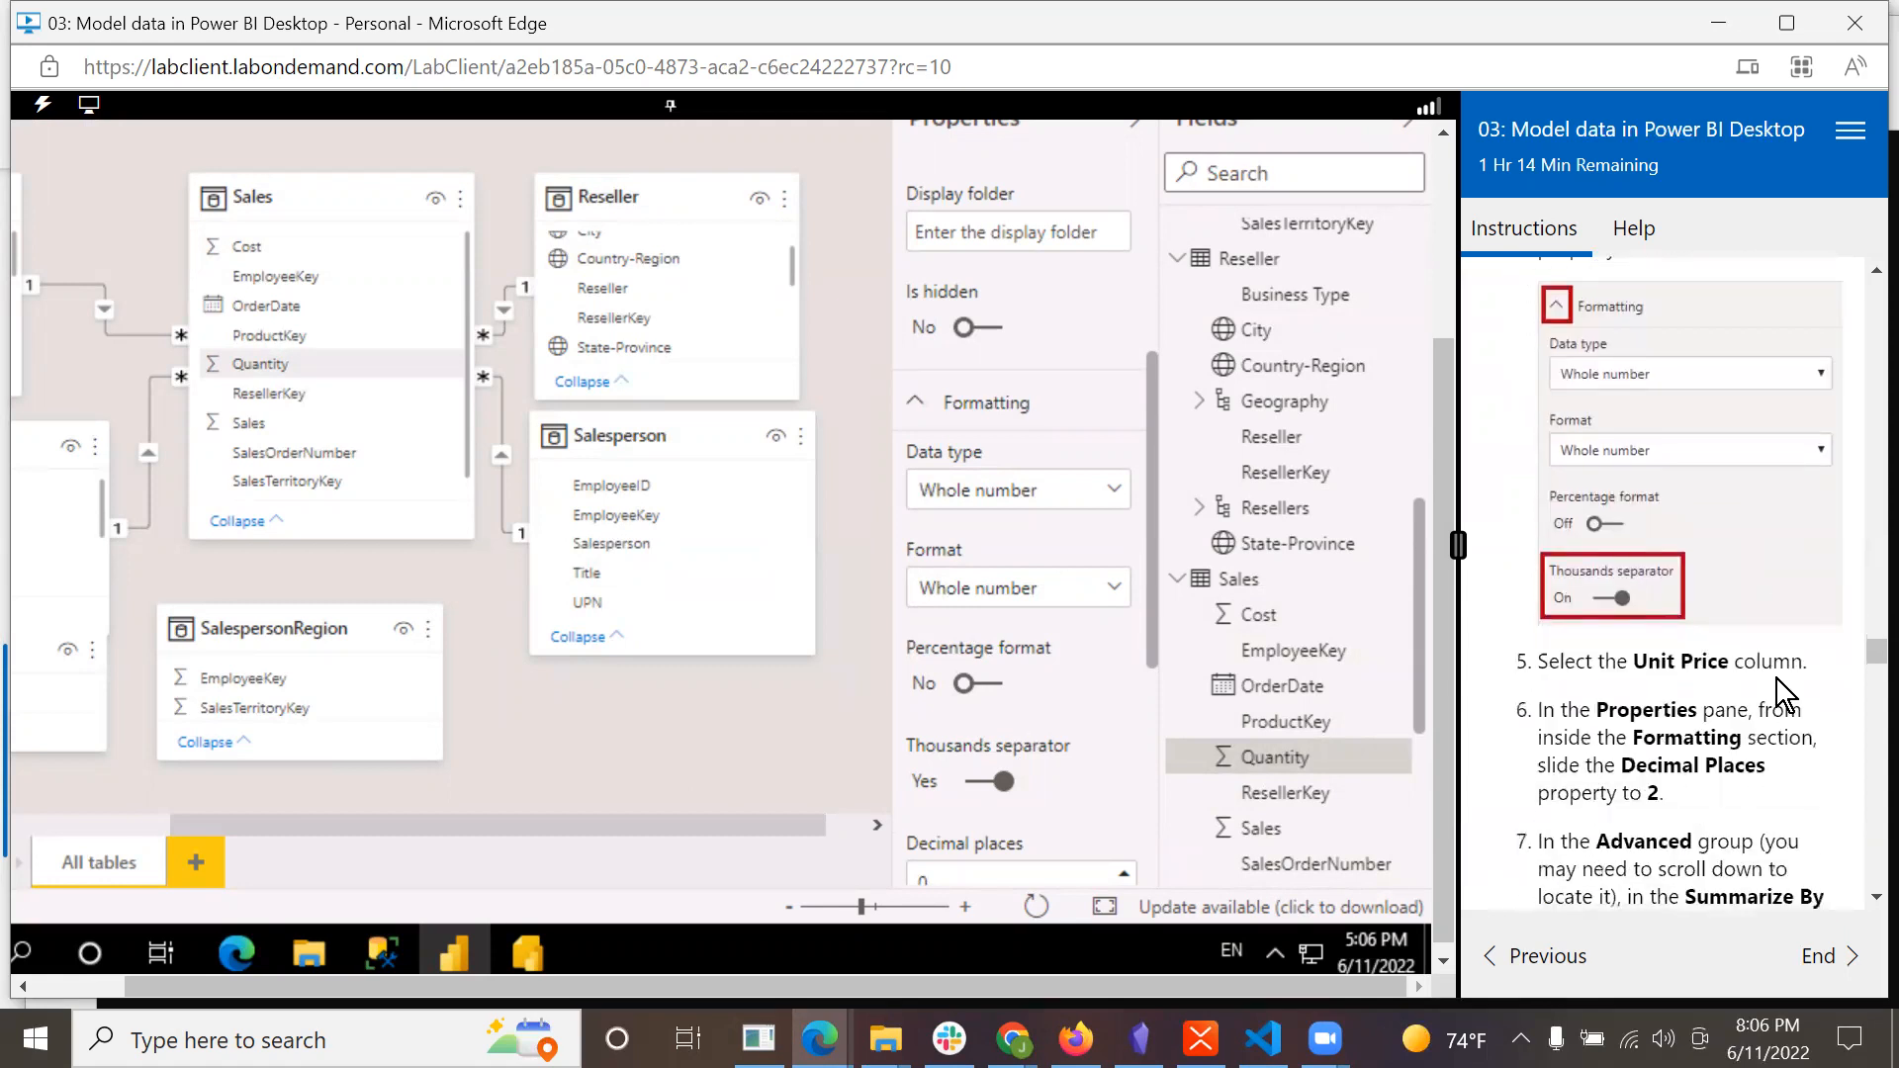
scroll(1777, 679, up, 1)
scroll(1779, 700, down, 1)
scroll(1781, 712, down, 1)
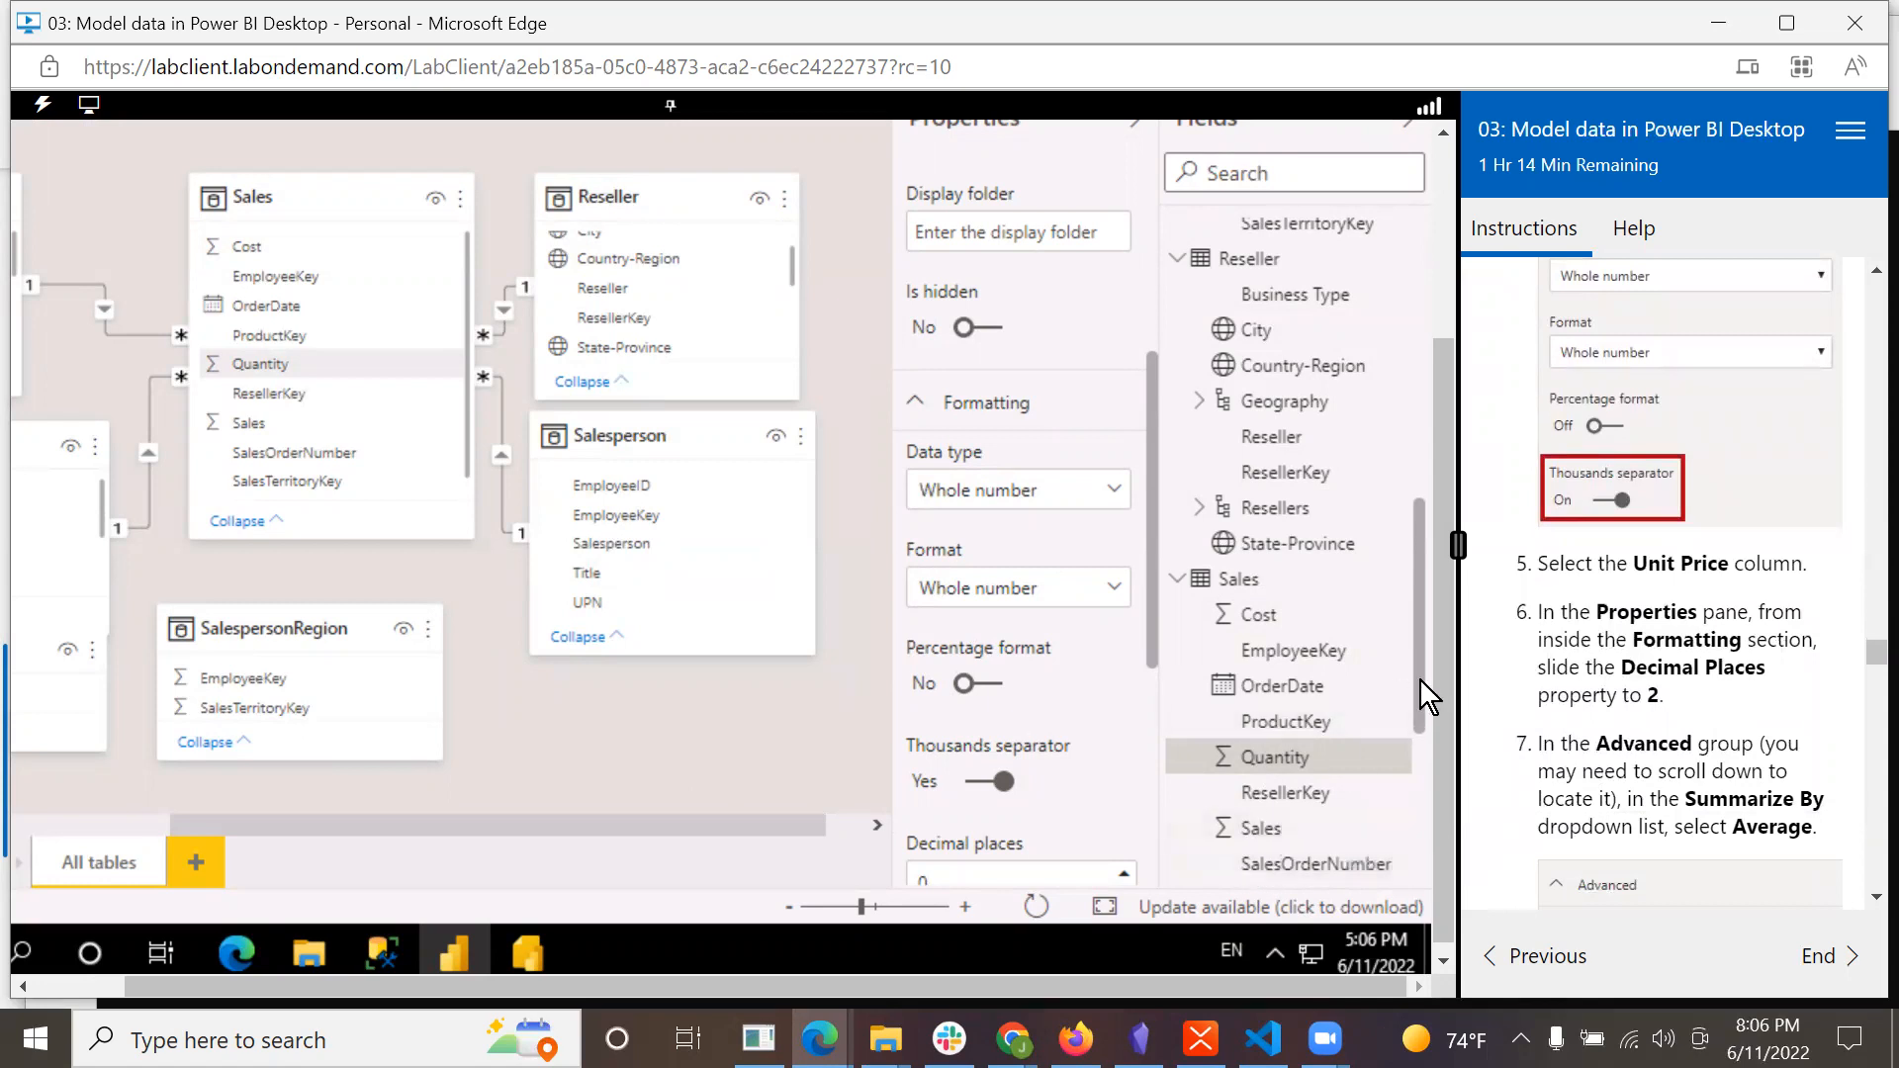
scroll(1422, 696, down, 3)
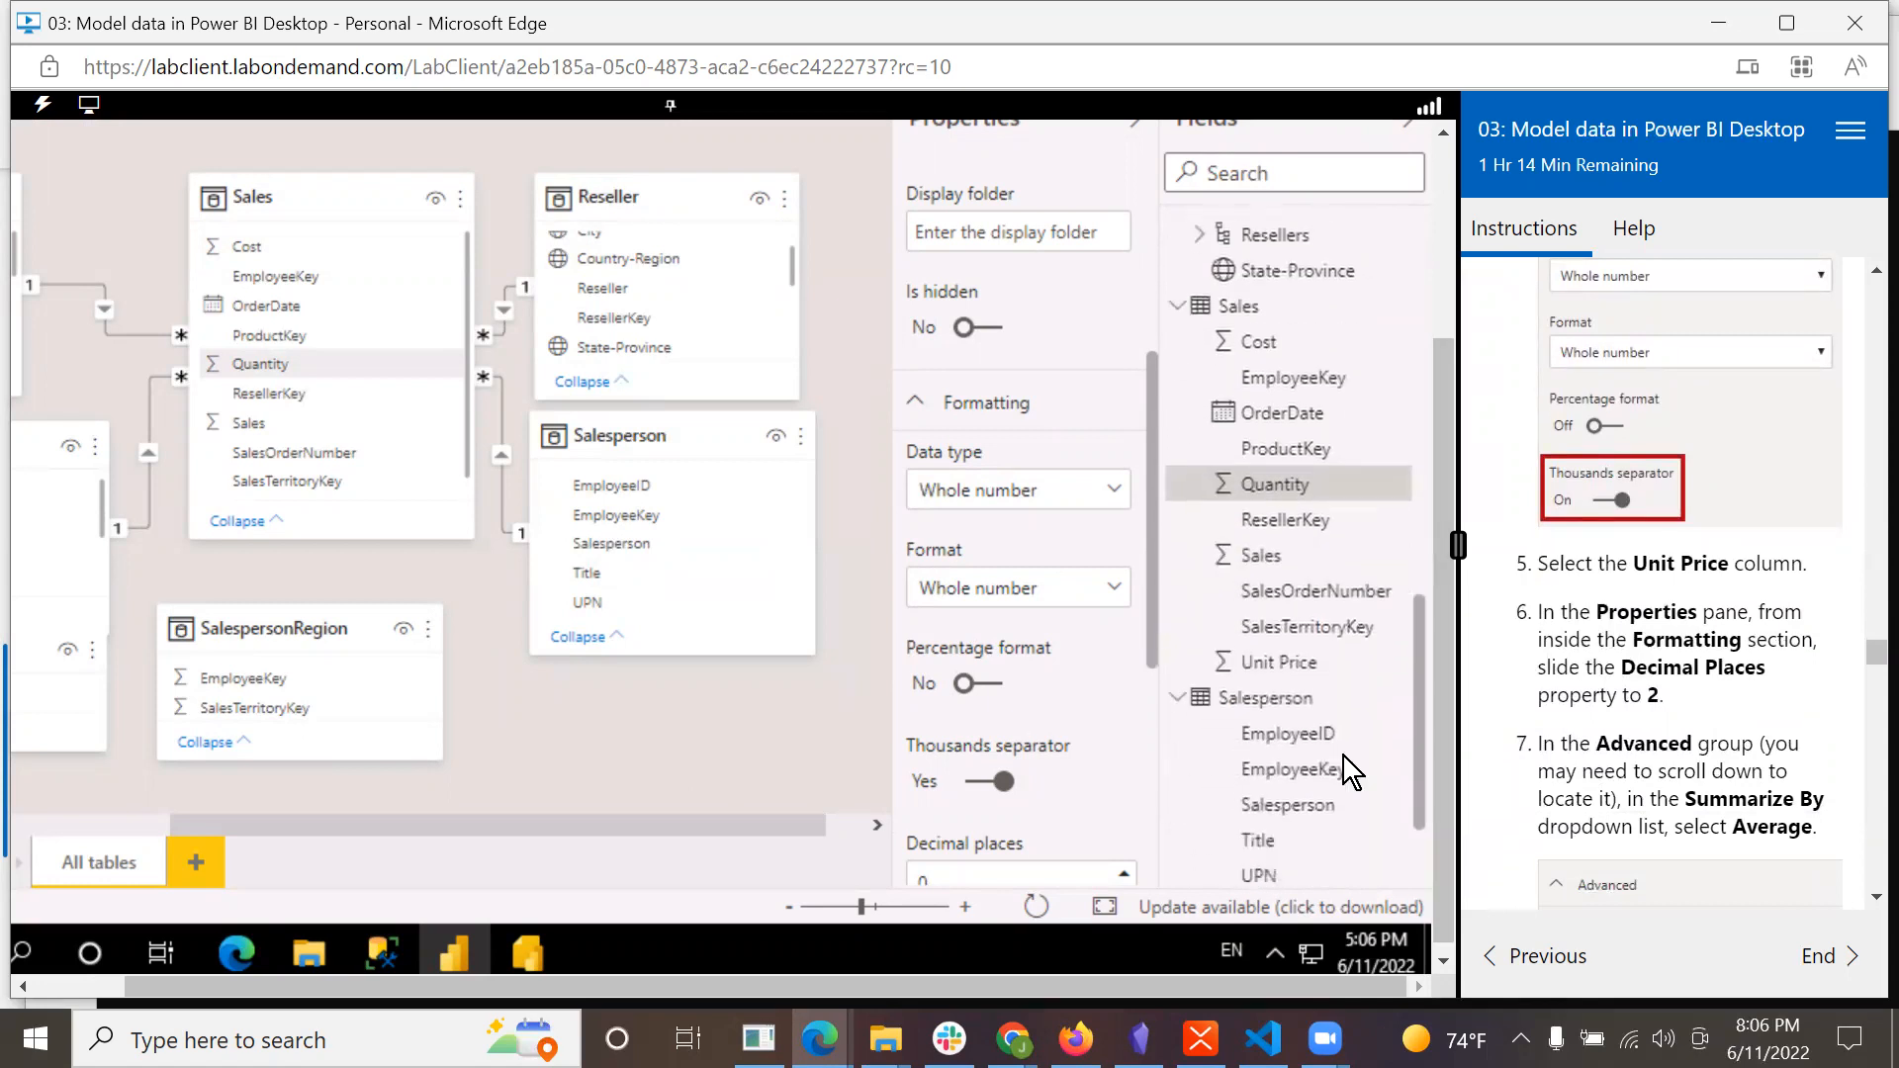
click(1282, 663)
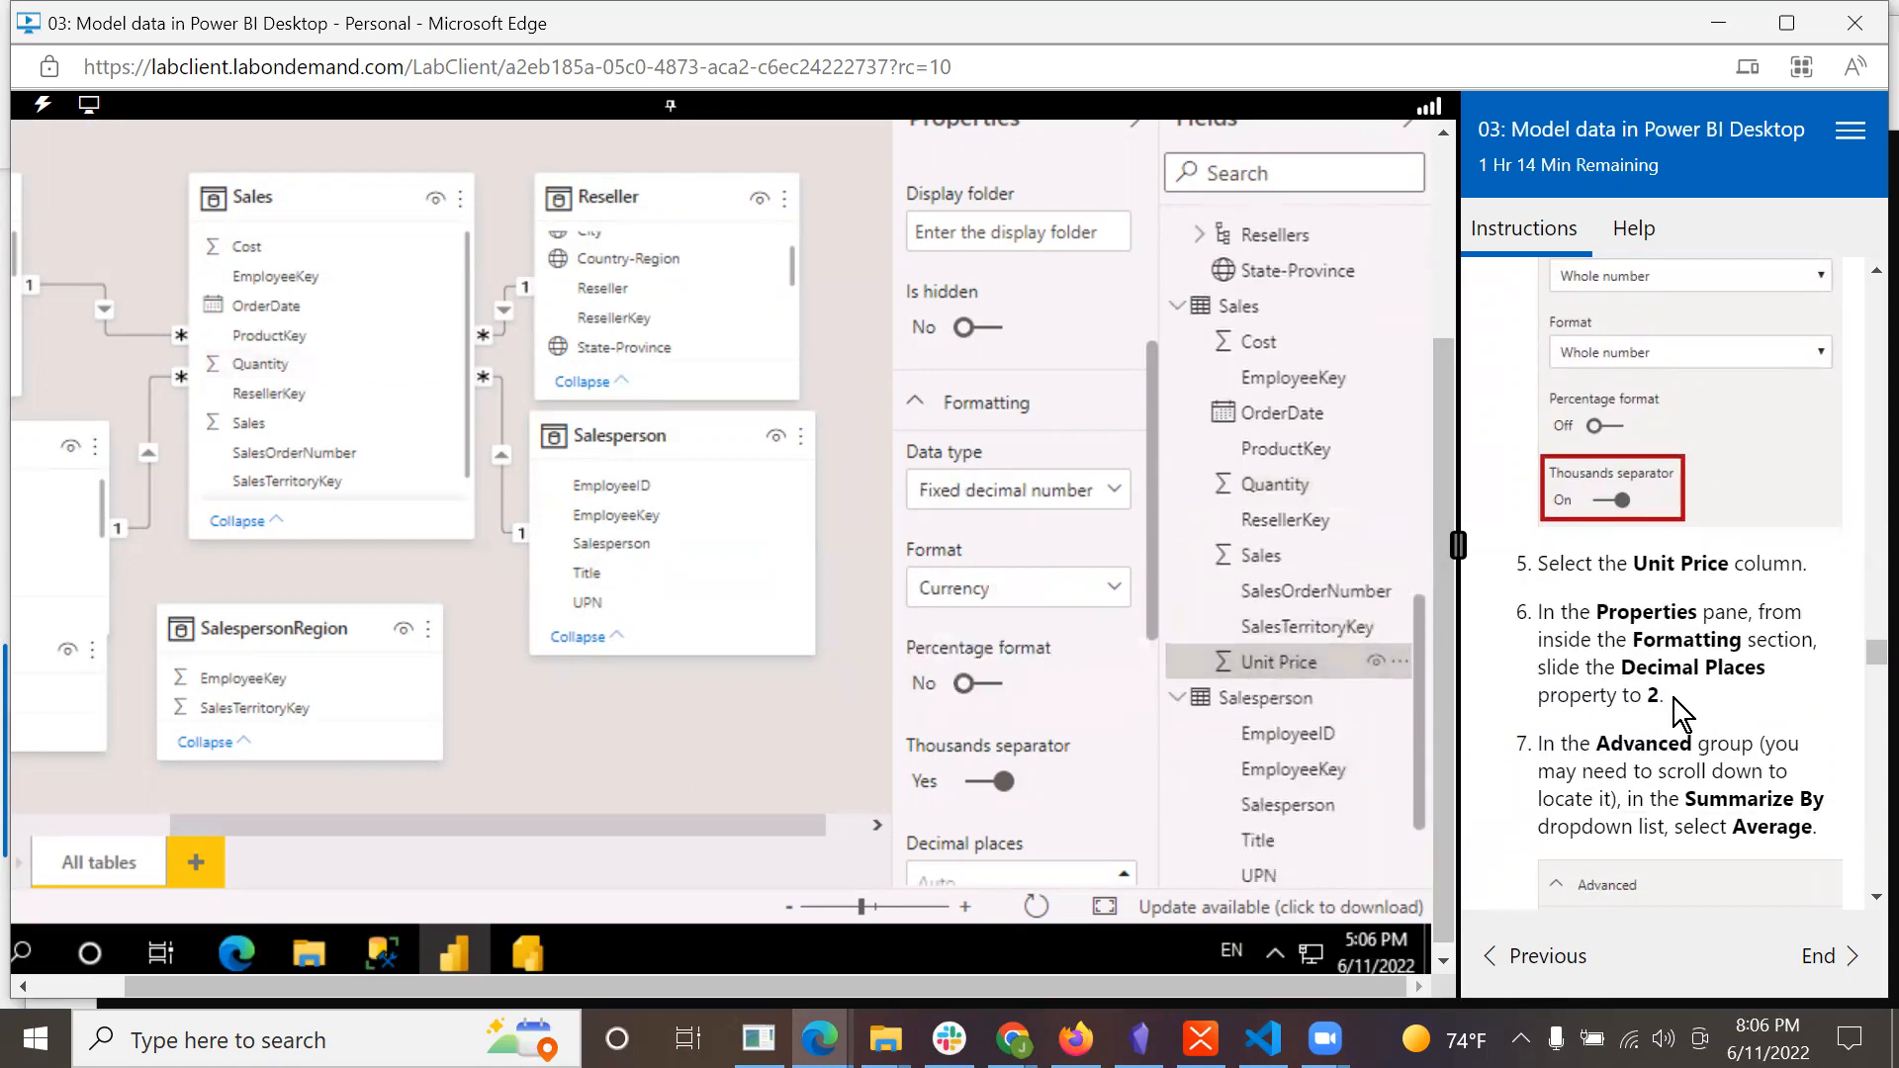
scroll(1672, 697, down, 1)
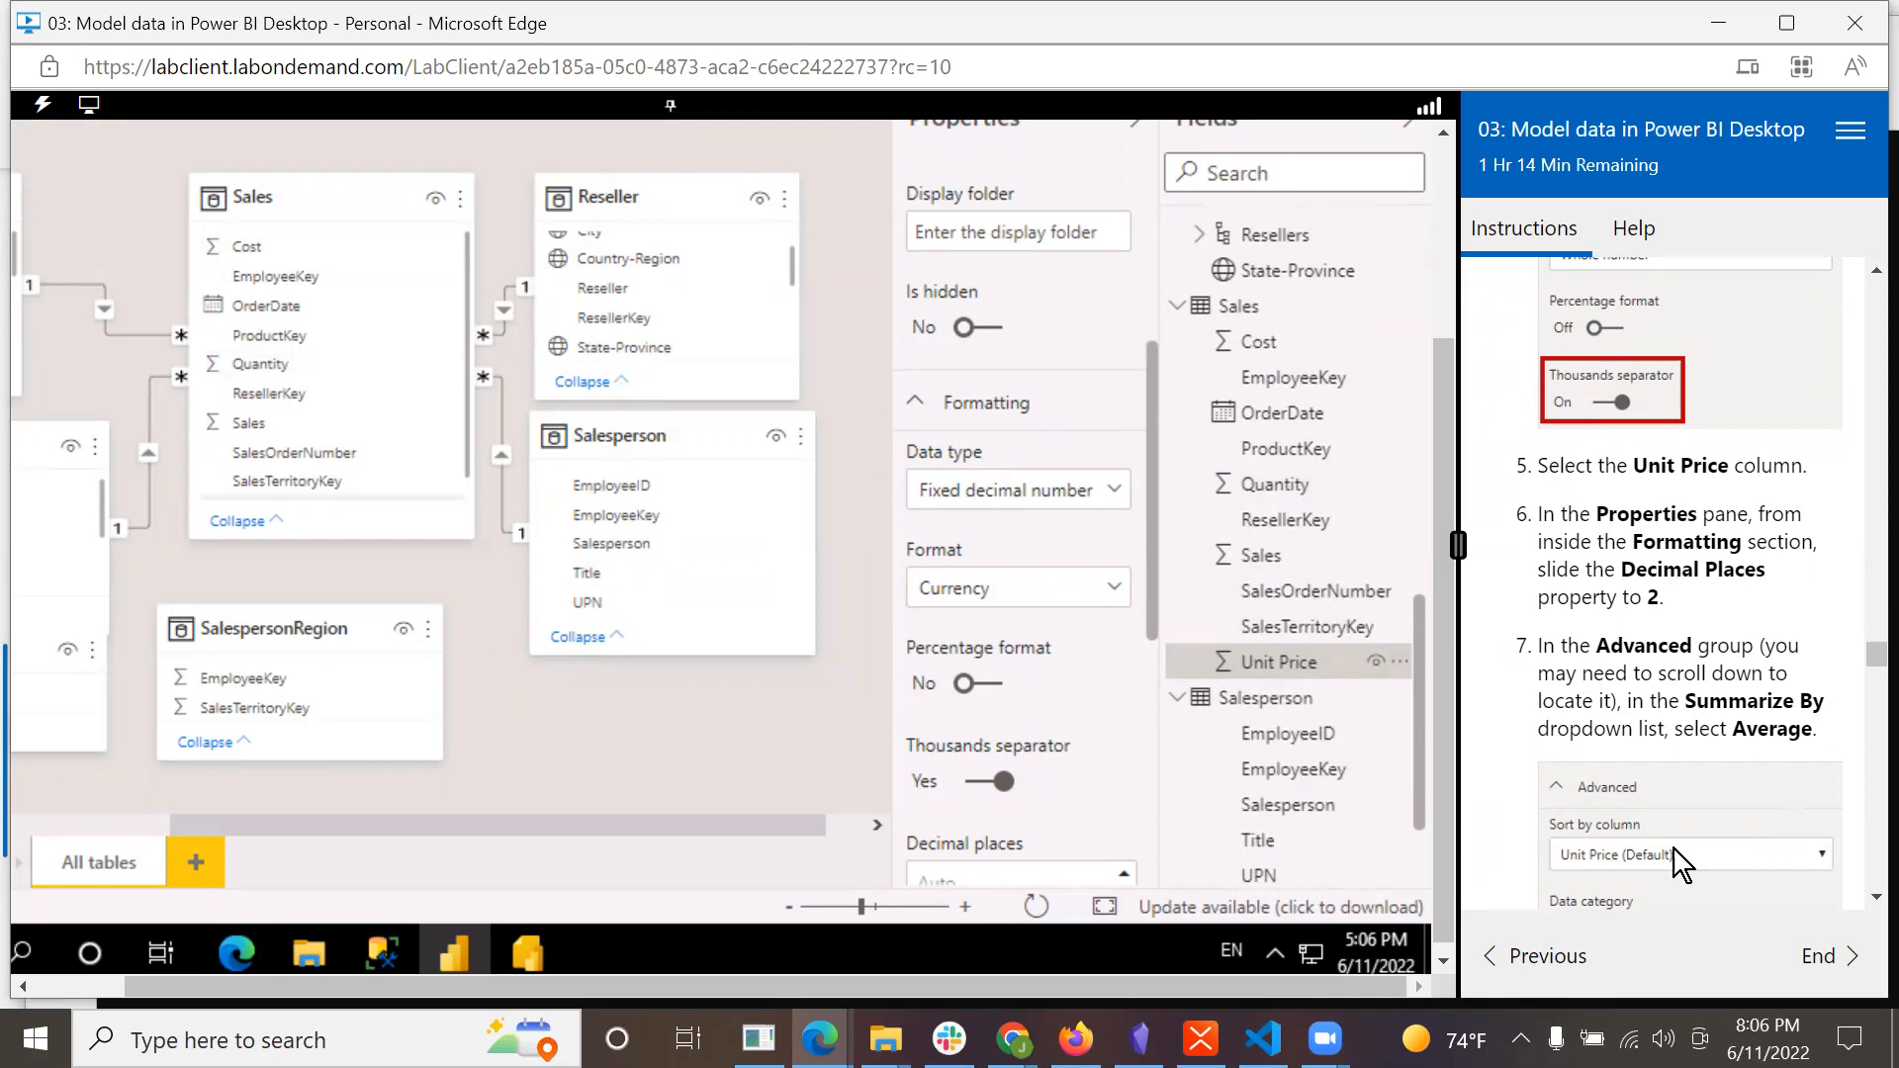
drag(1149, 568, 1163, 661)
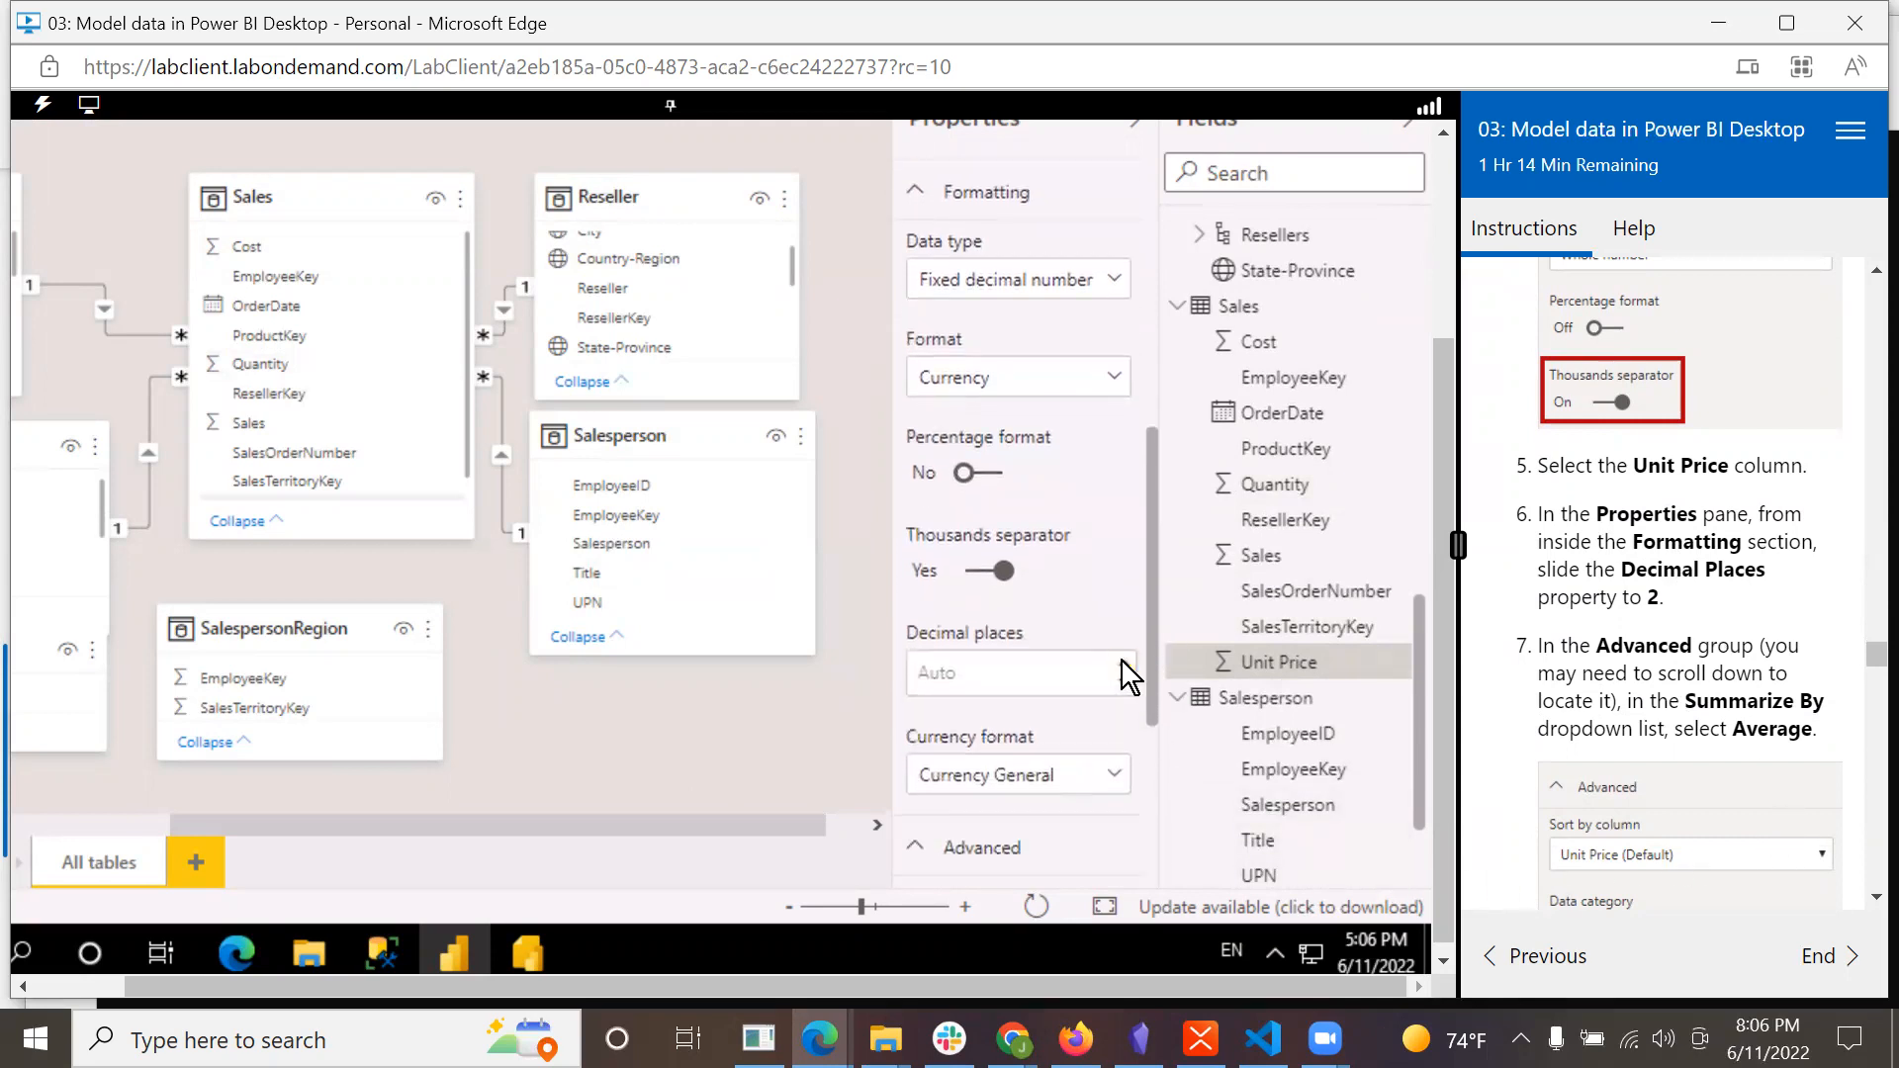
click(1123, 679)
click(1124, 682)
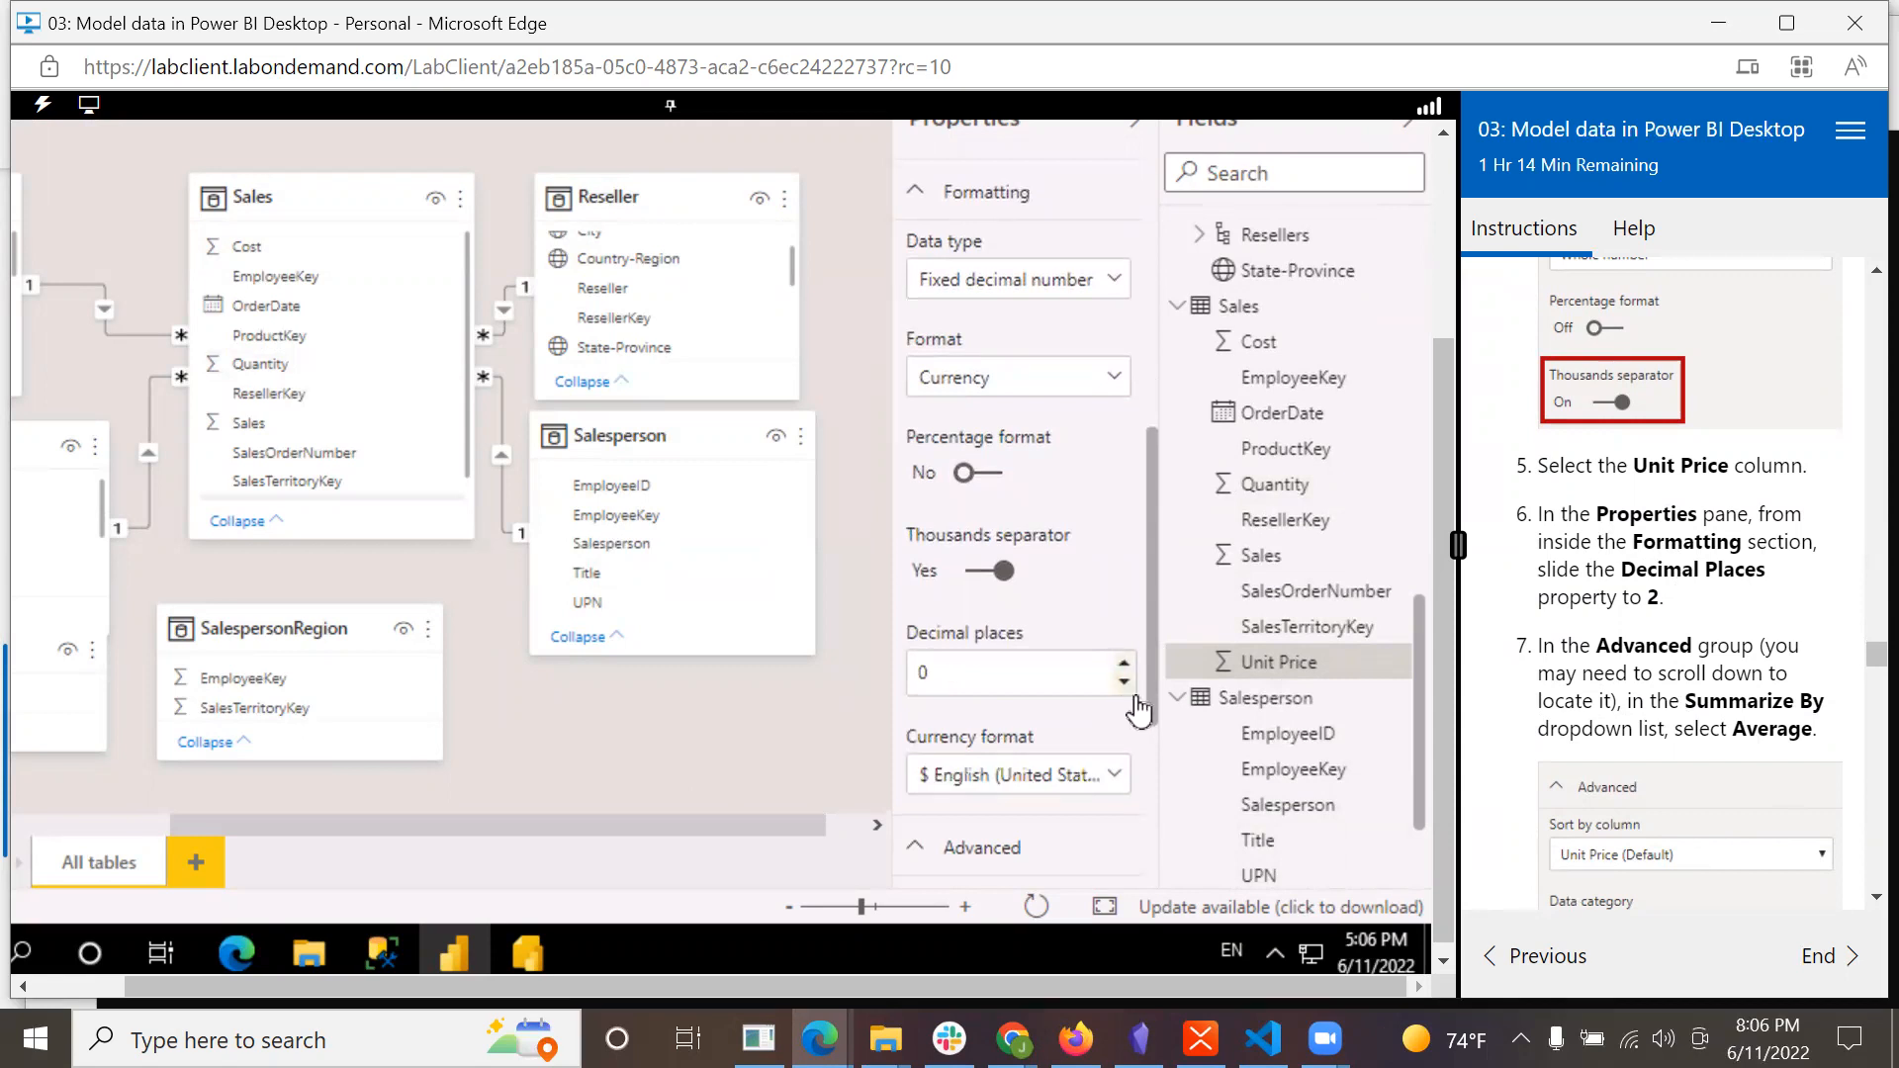
click(1124, 669)
click(1124, 668)
Set the default summarization of the Sales table's Unit Price column to Average.
scroll(1818, 692, down, 1)
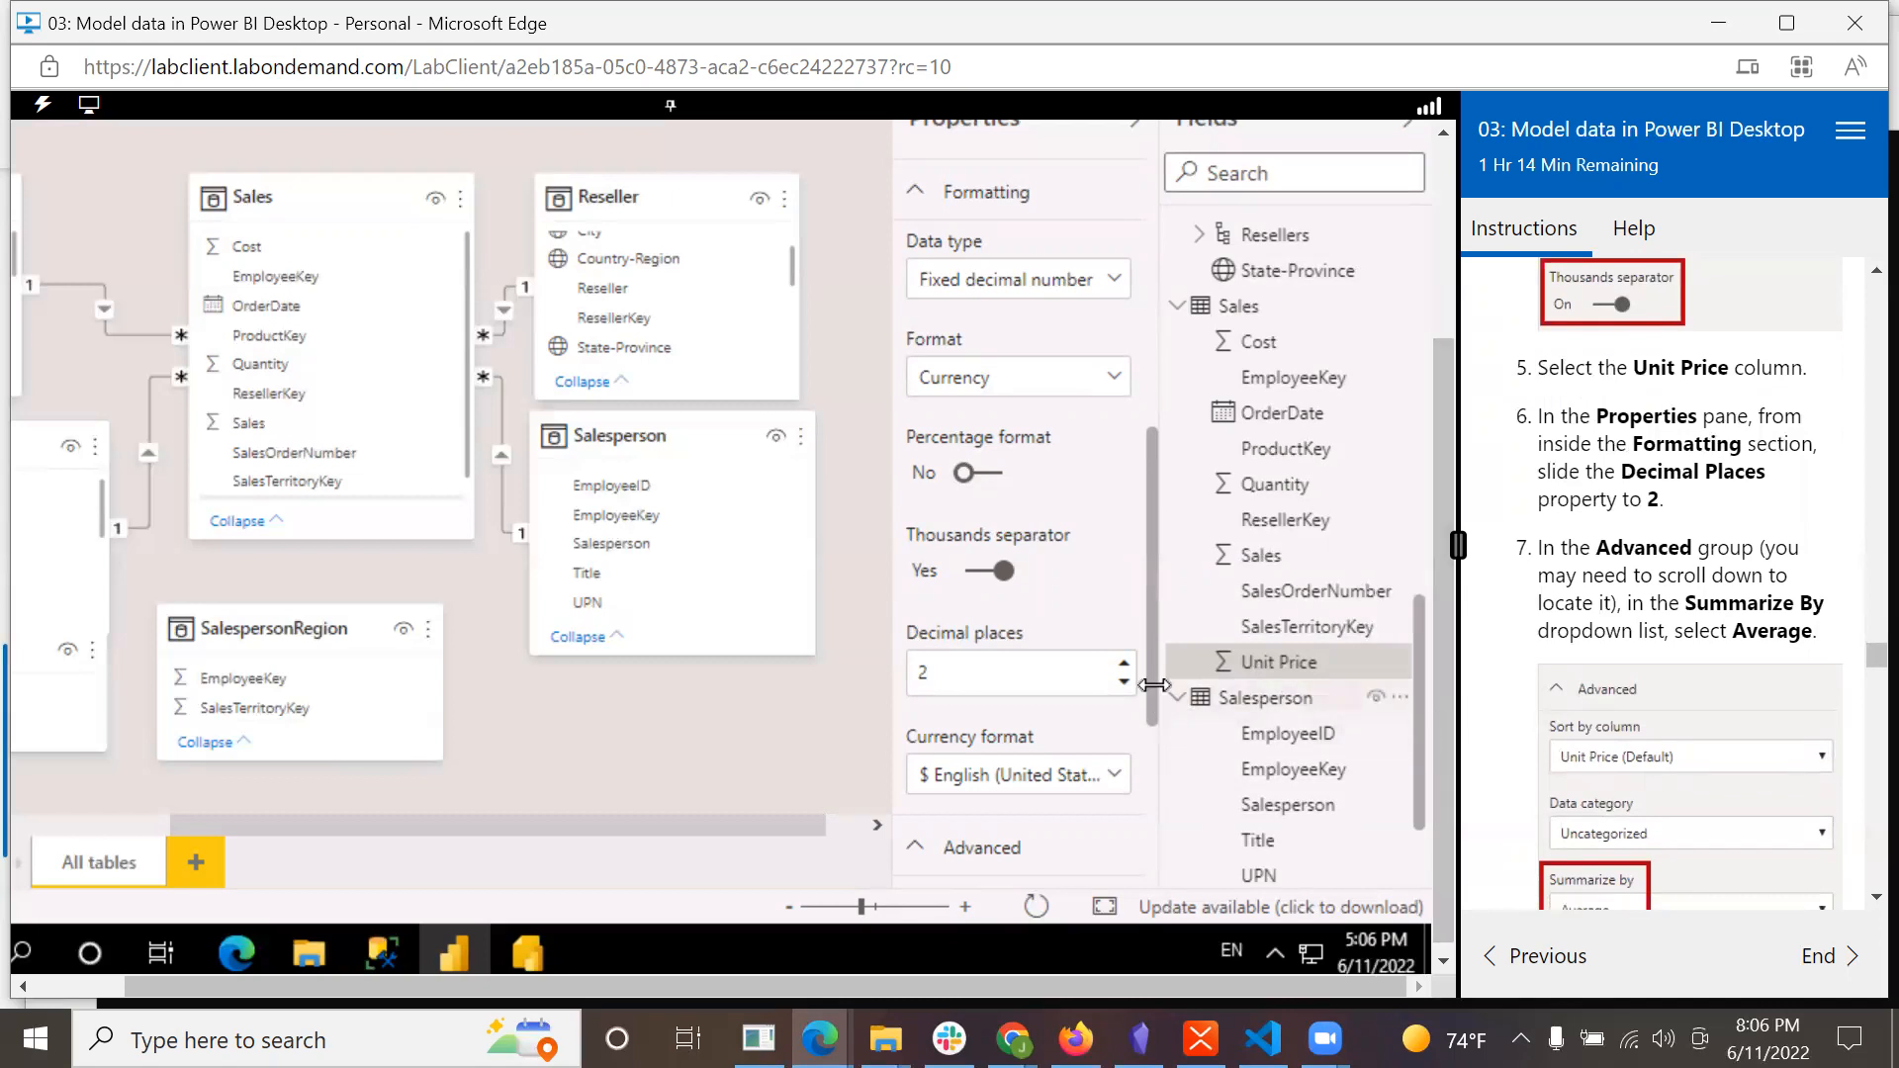
drag(1154, 685, 1175, 892)
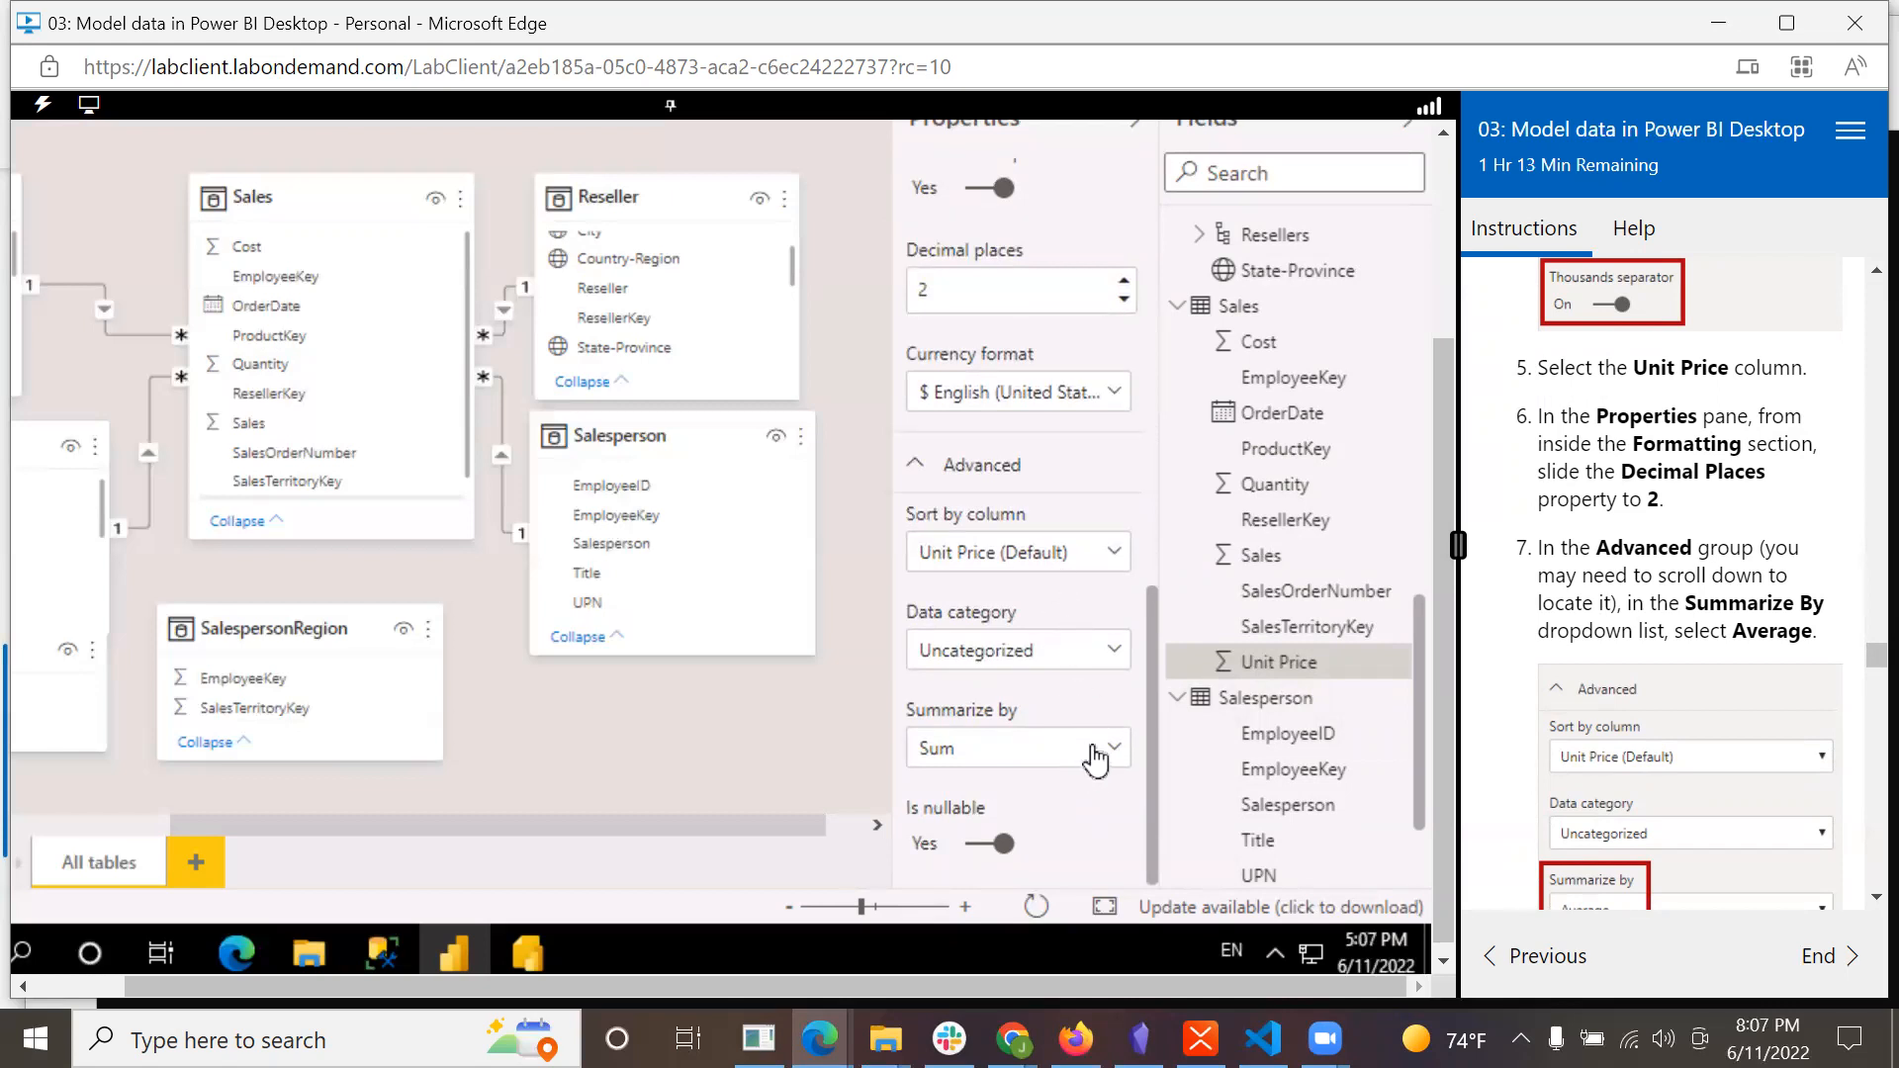
click(1114, 752)
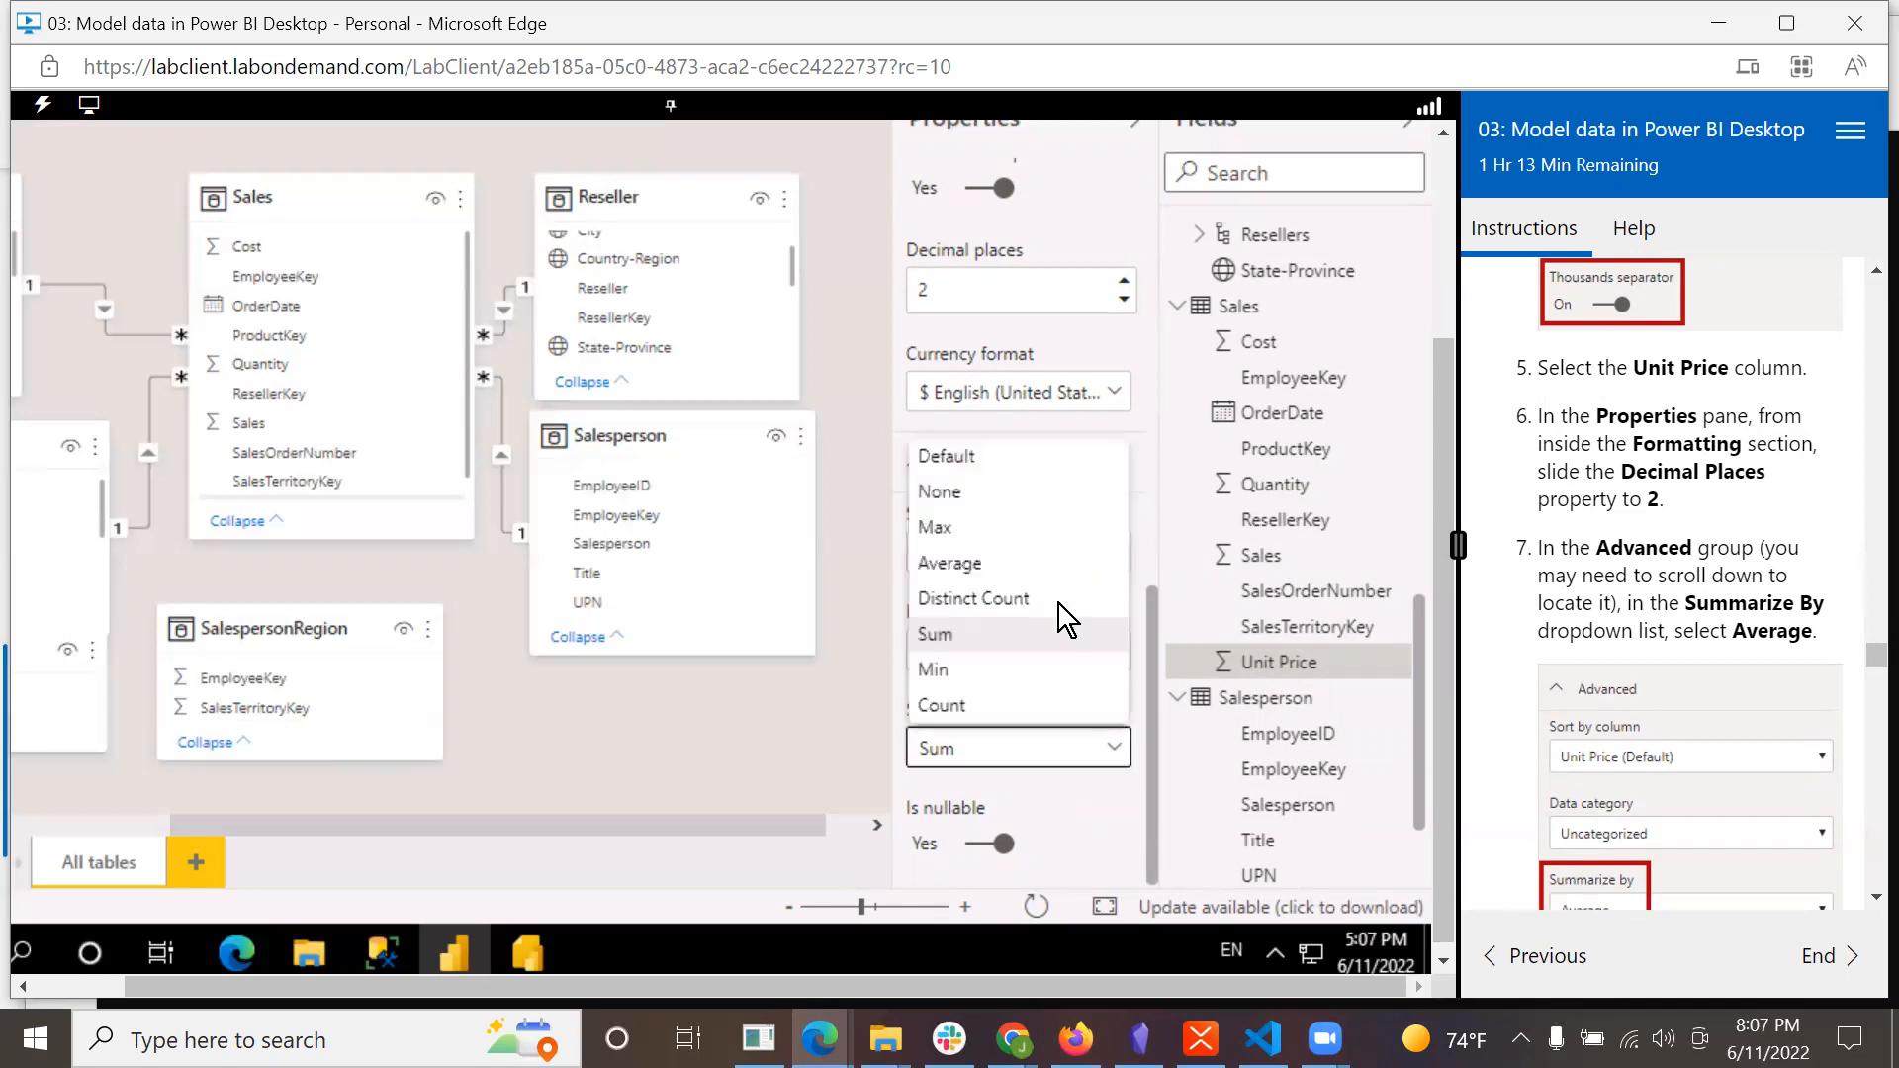
click(1001, 562)
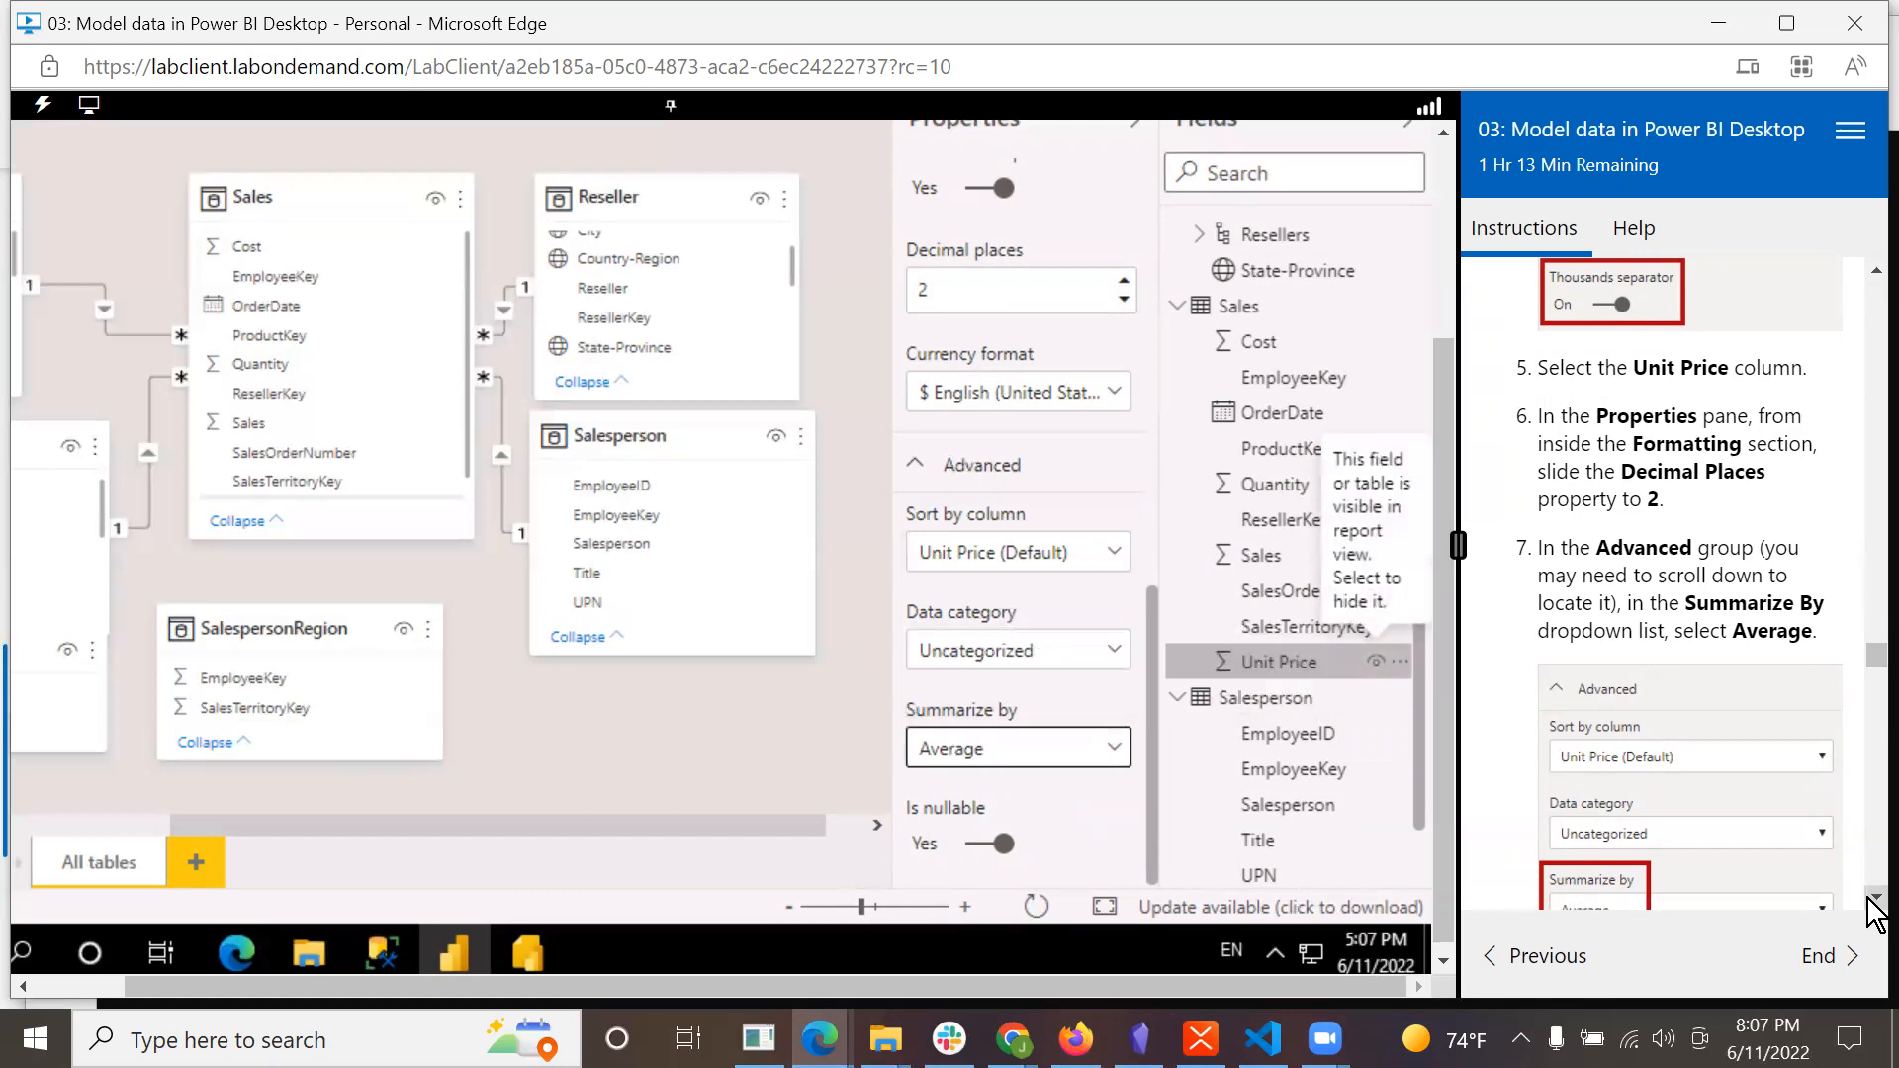
Read the Task 5 bulk update instructions and select the ProductKey column of the Product table.
scroll(1870, 900, down, 4)
scroll(1870, 910, down, 1)
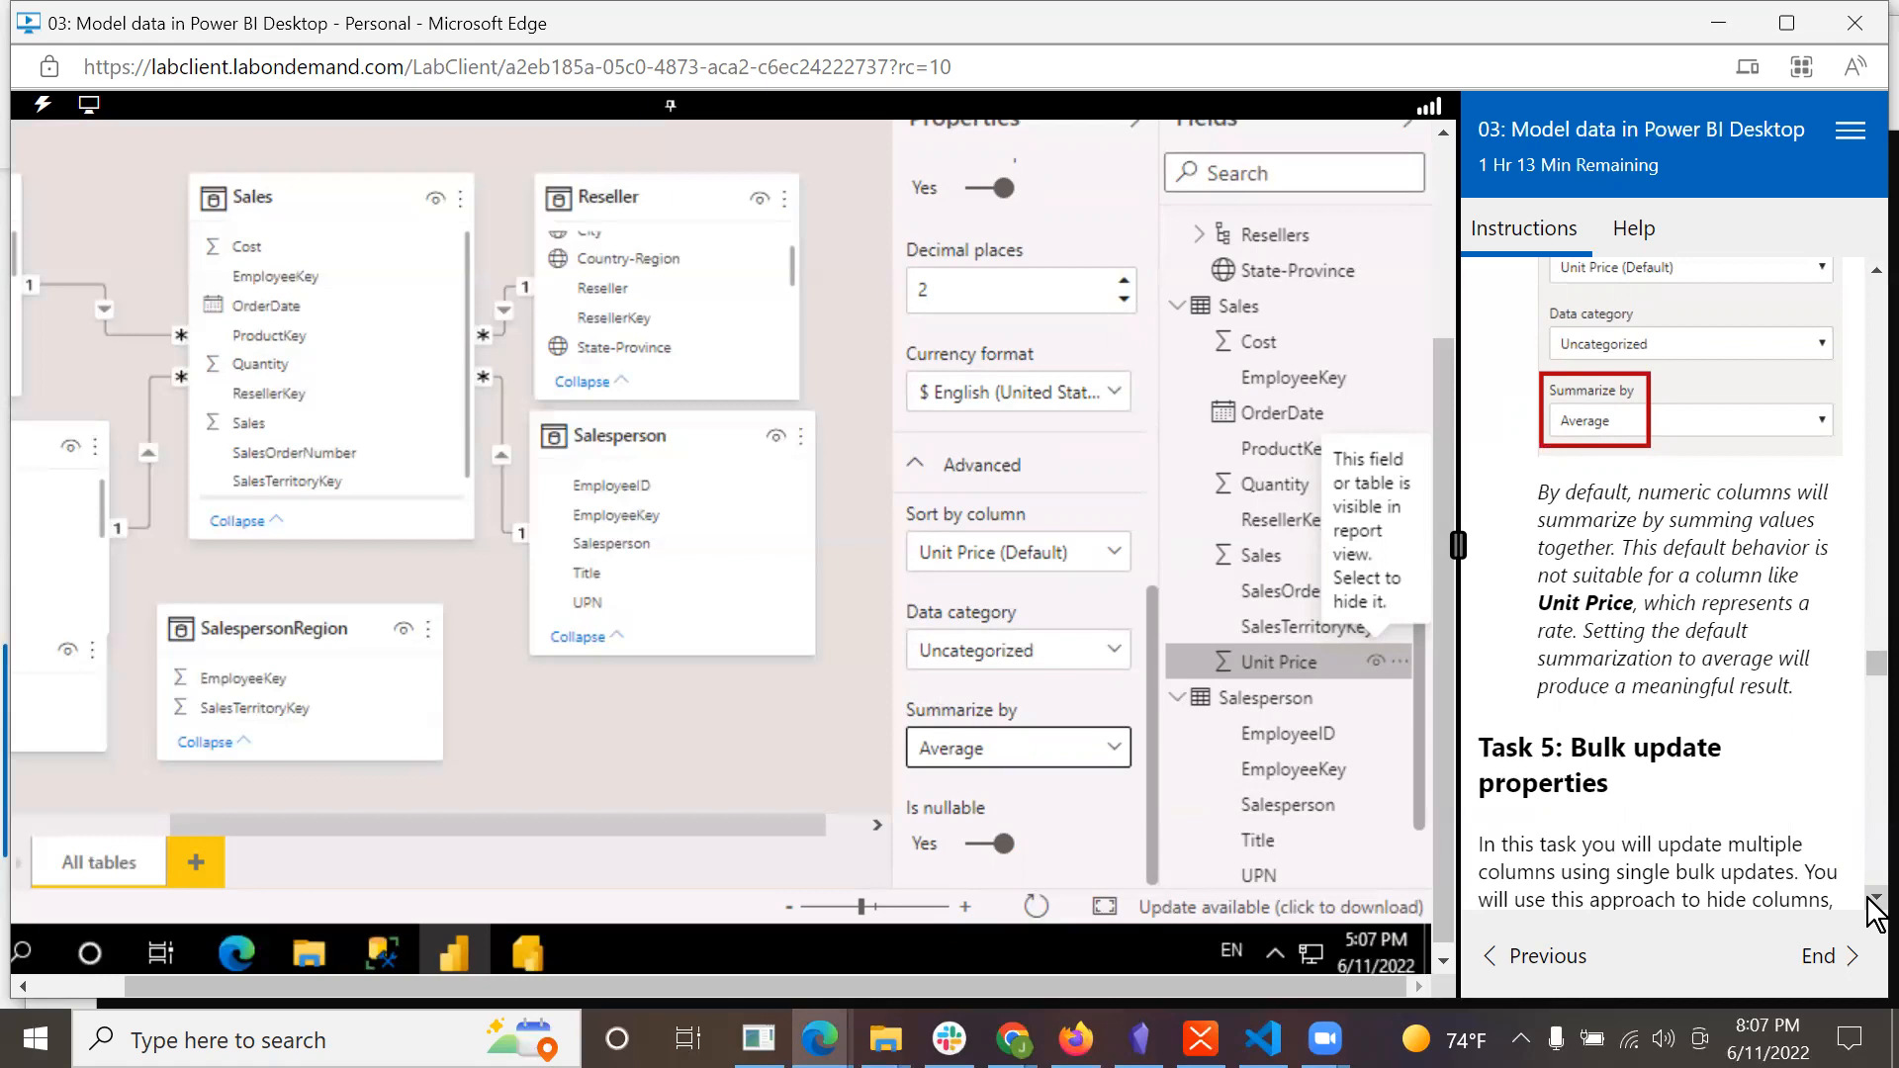
scroll(1875, 910, down, 3)
scroll(1871, 898, down, 2)
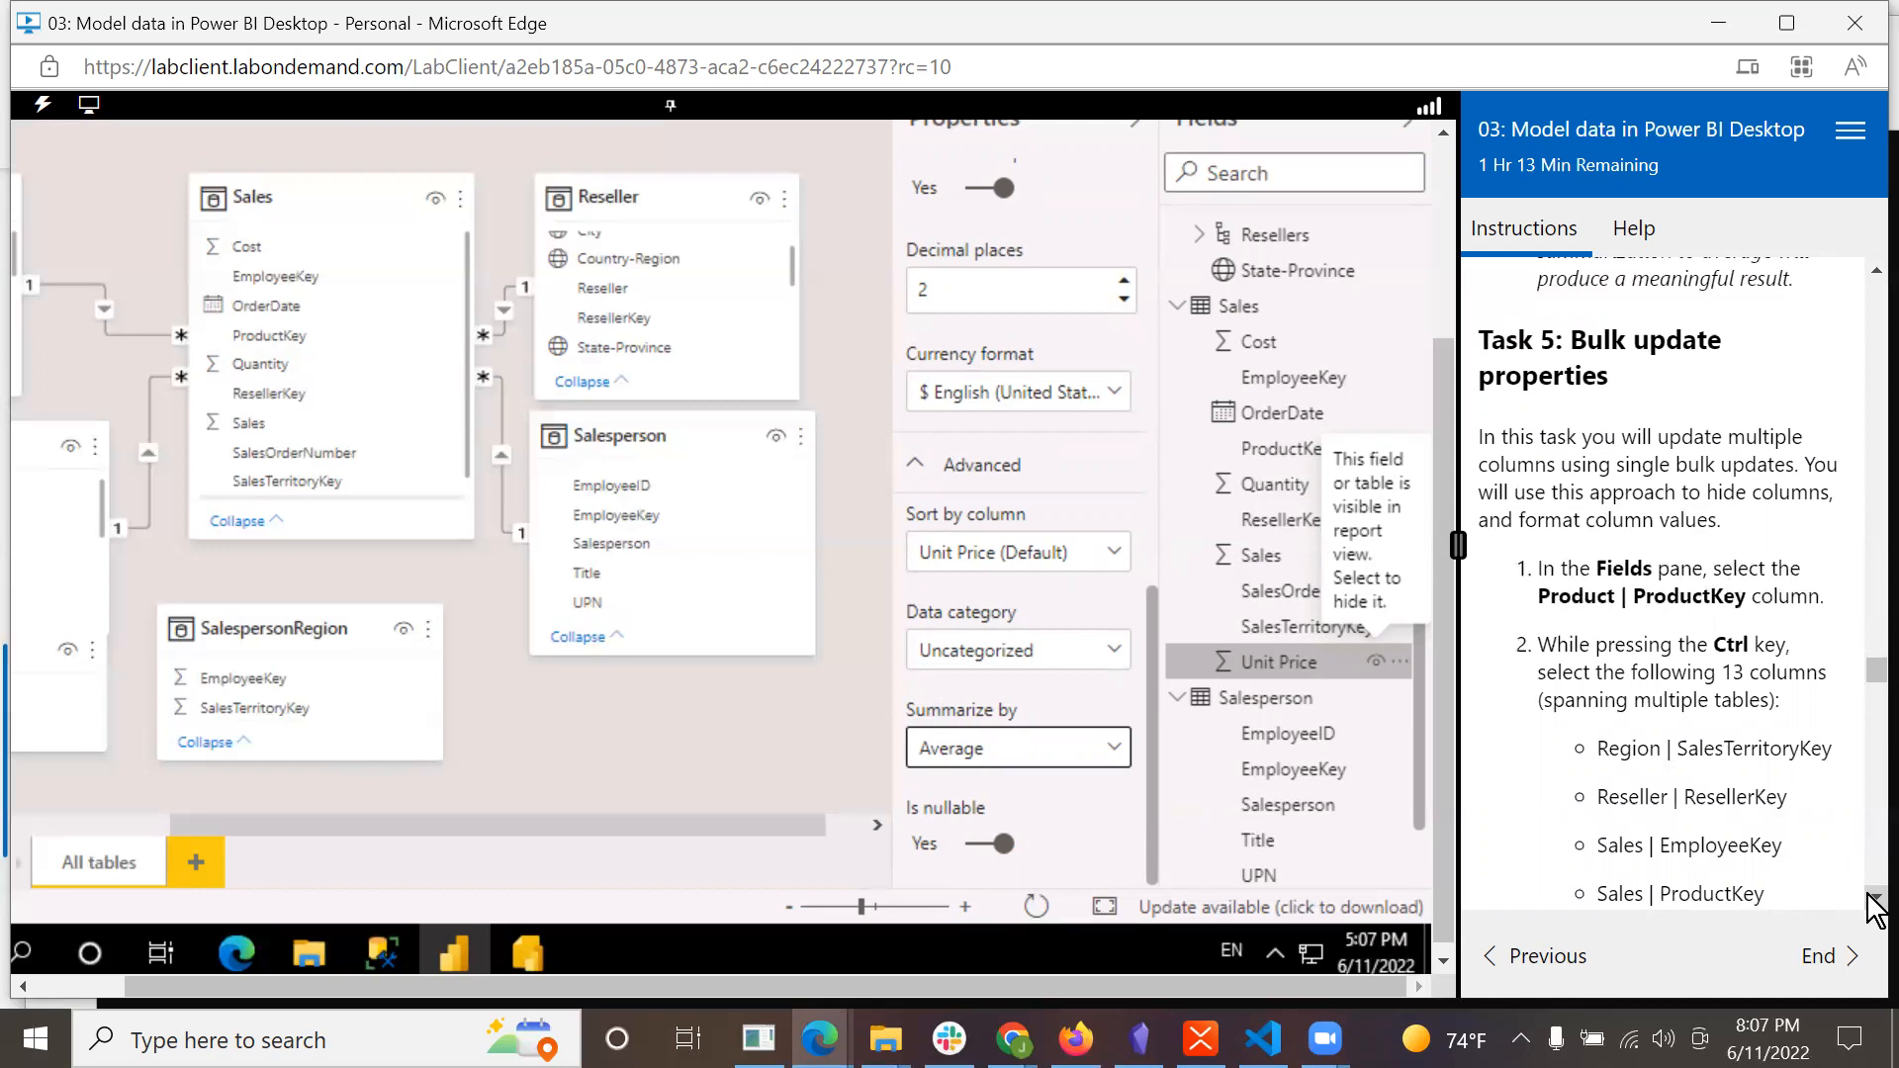
scroll(1871, 898, down, 2)
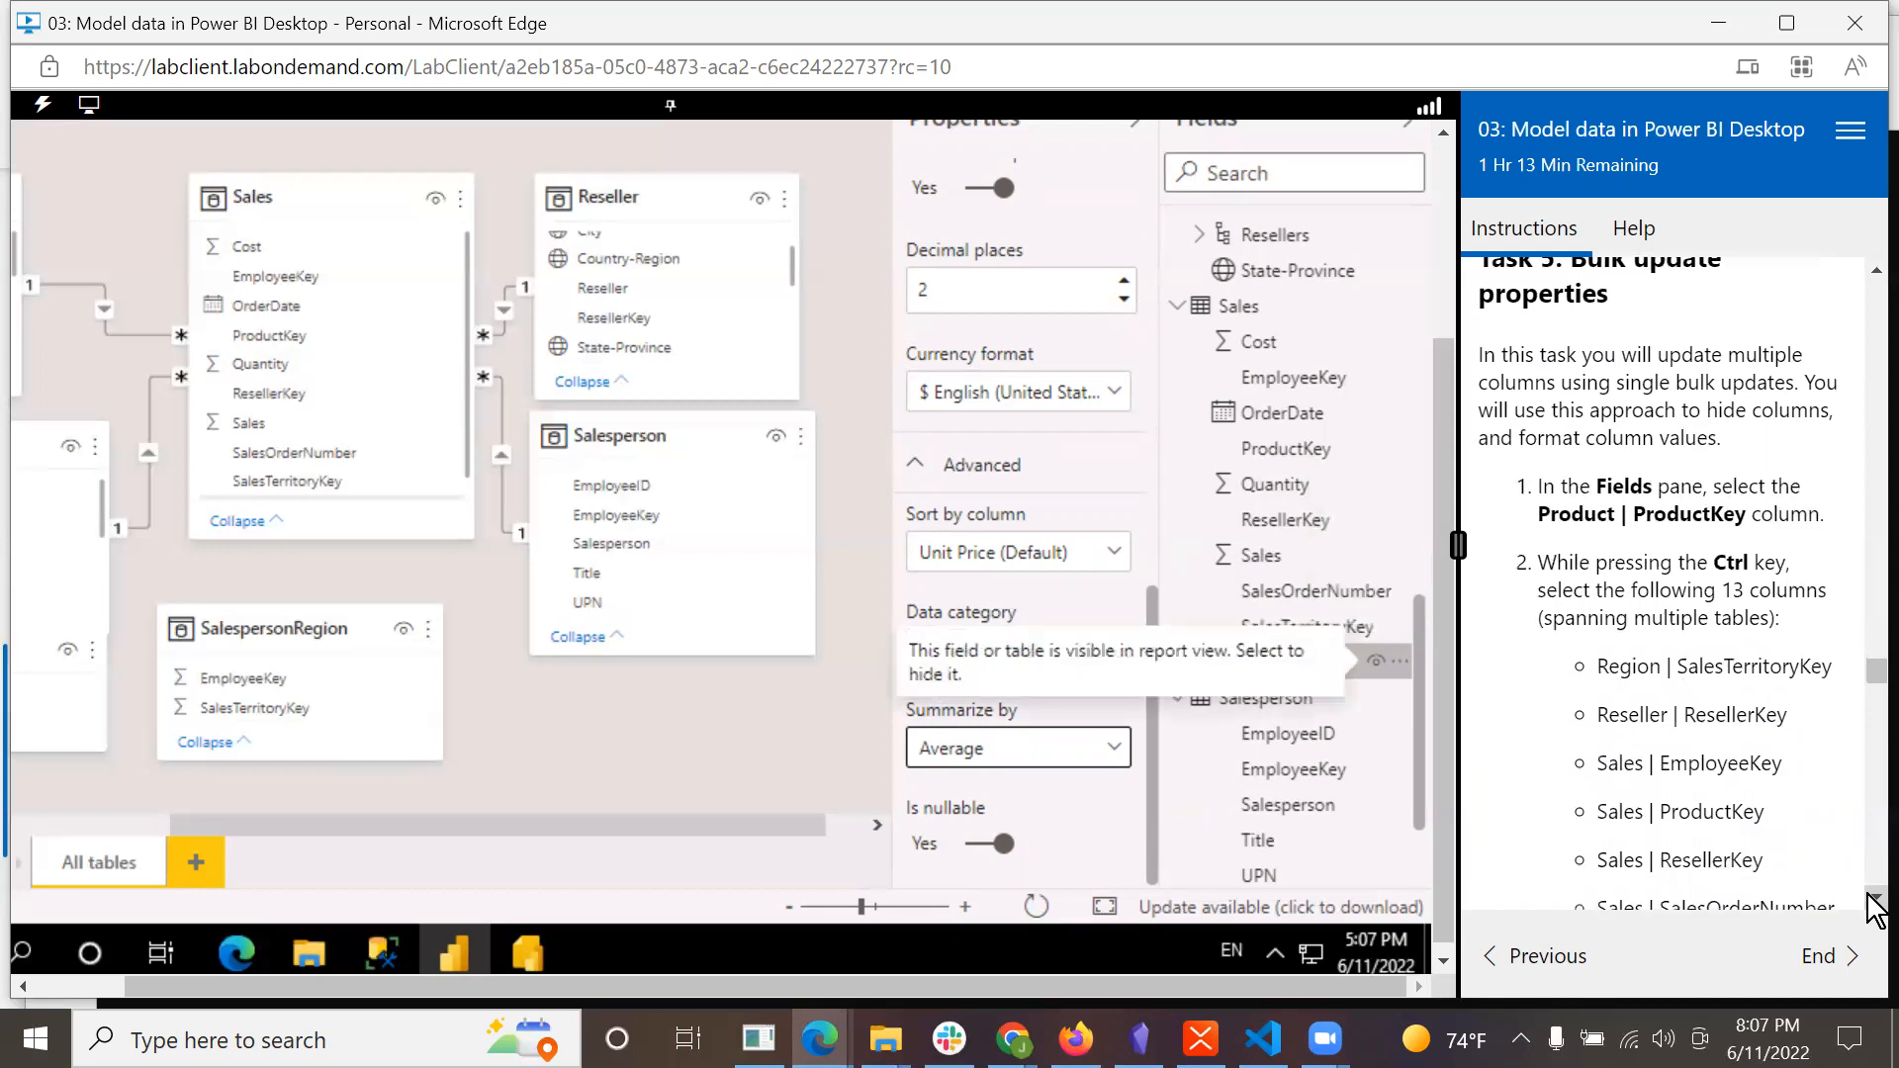
drag(1443, 544, 1468, 323)
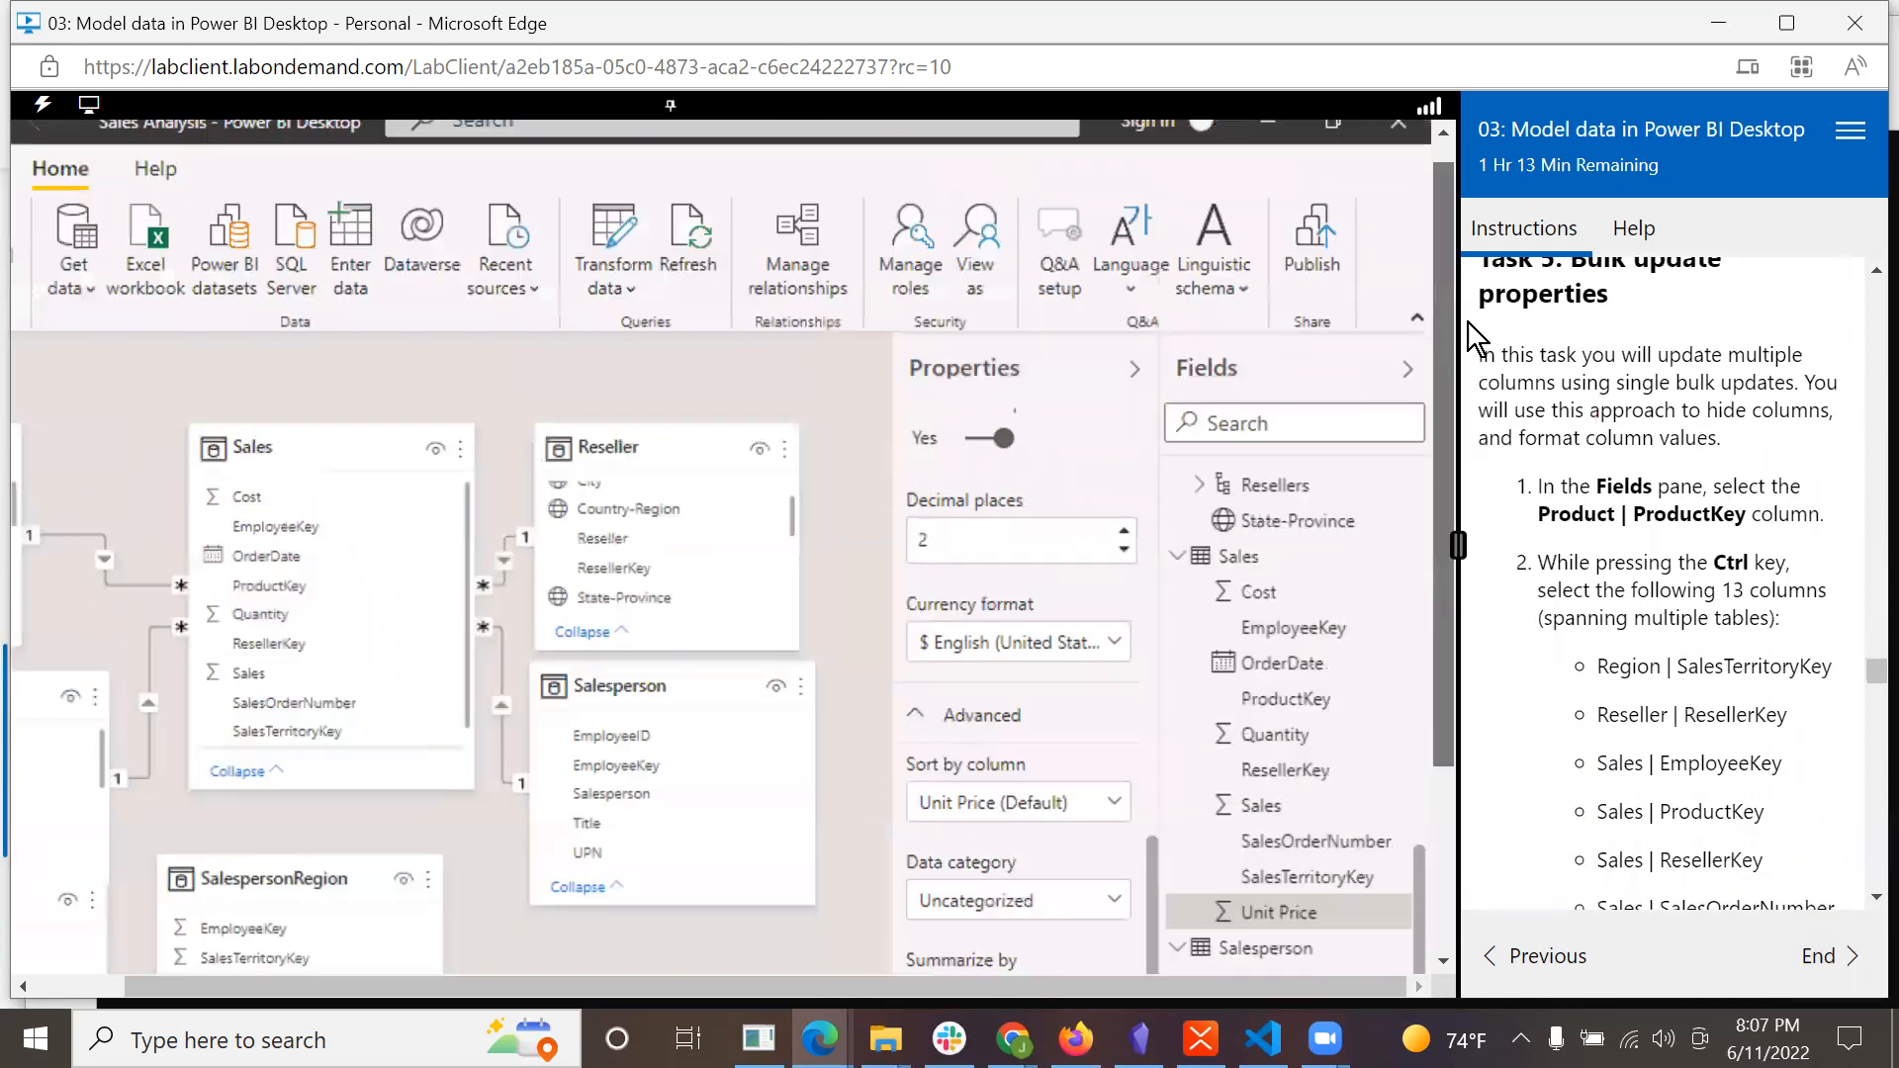
scroll(1306, 608, up, 10)
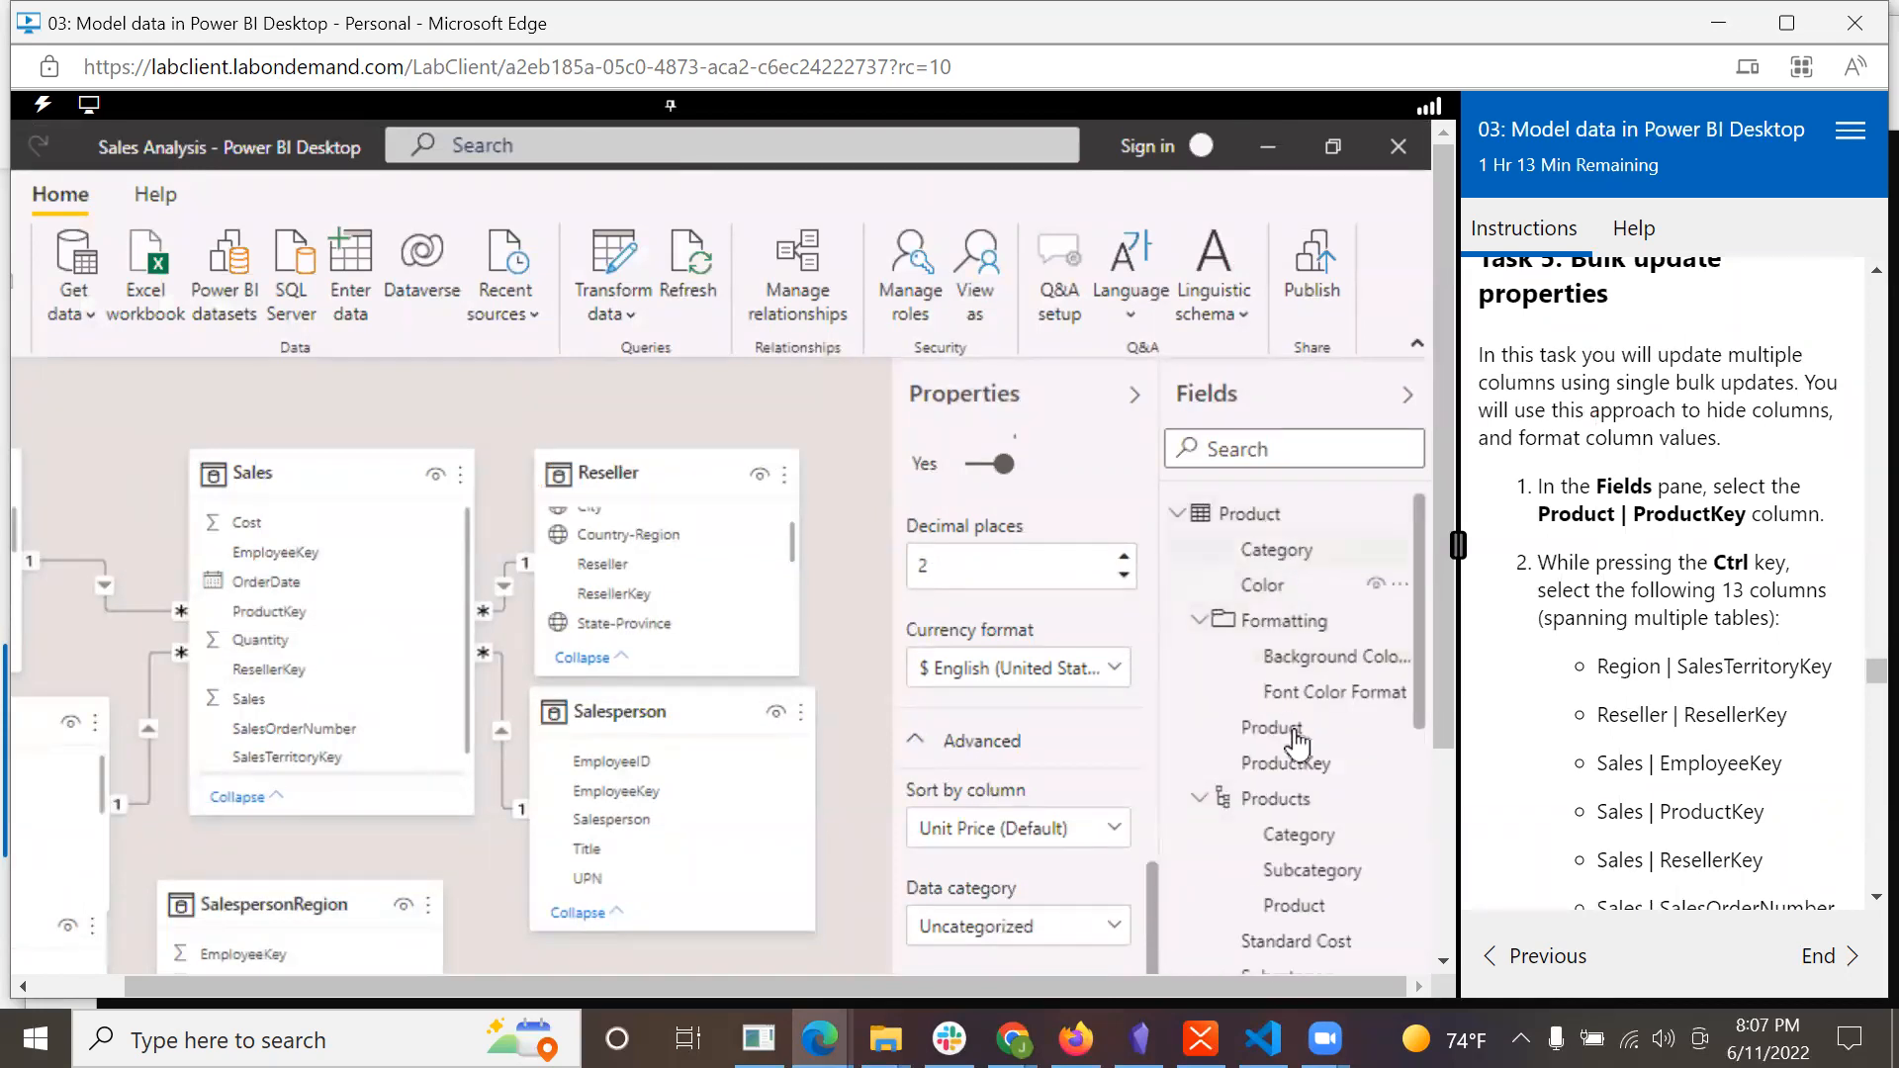
click(1258, 767)
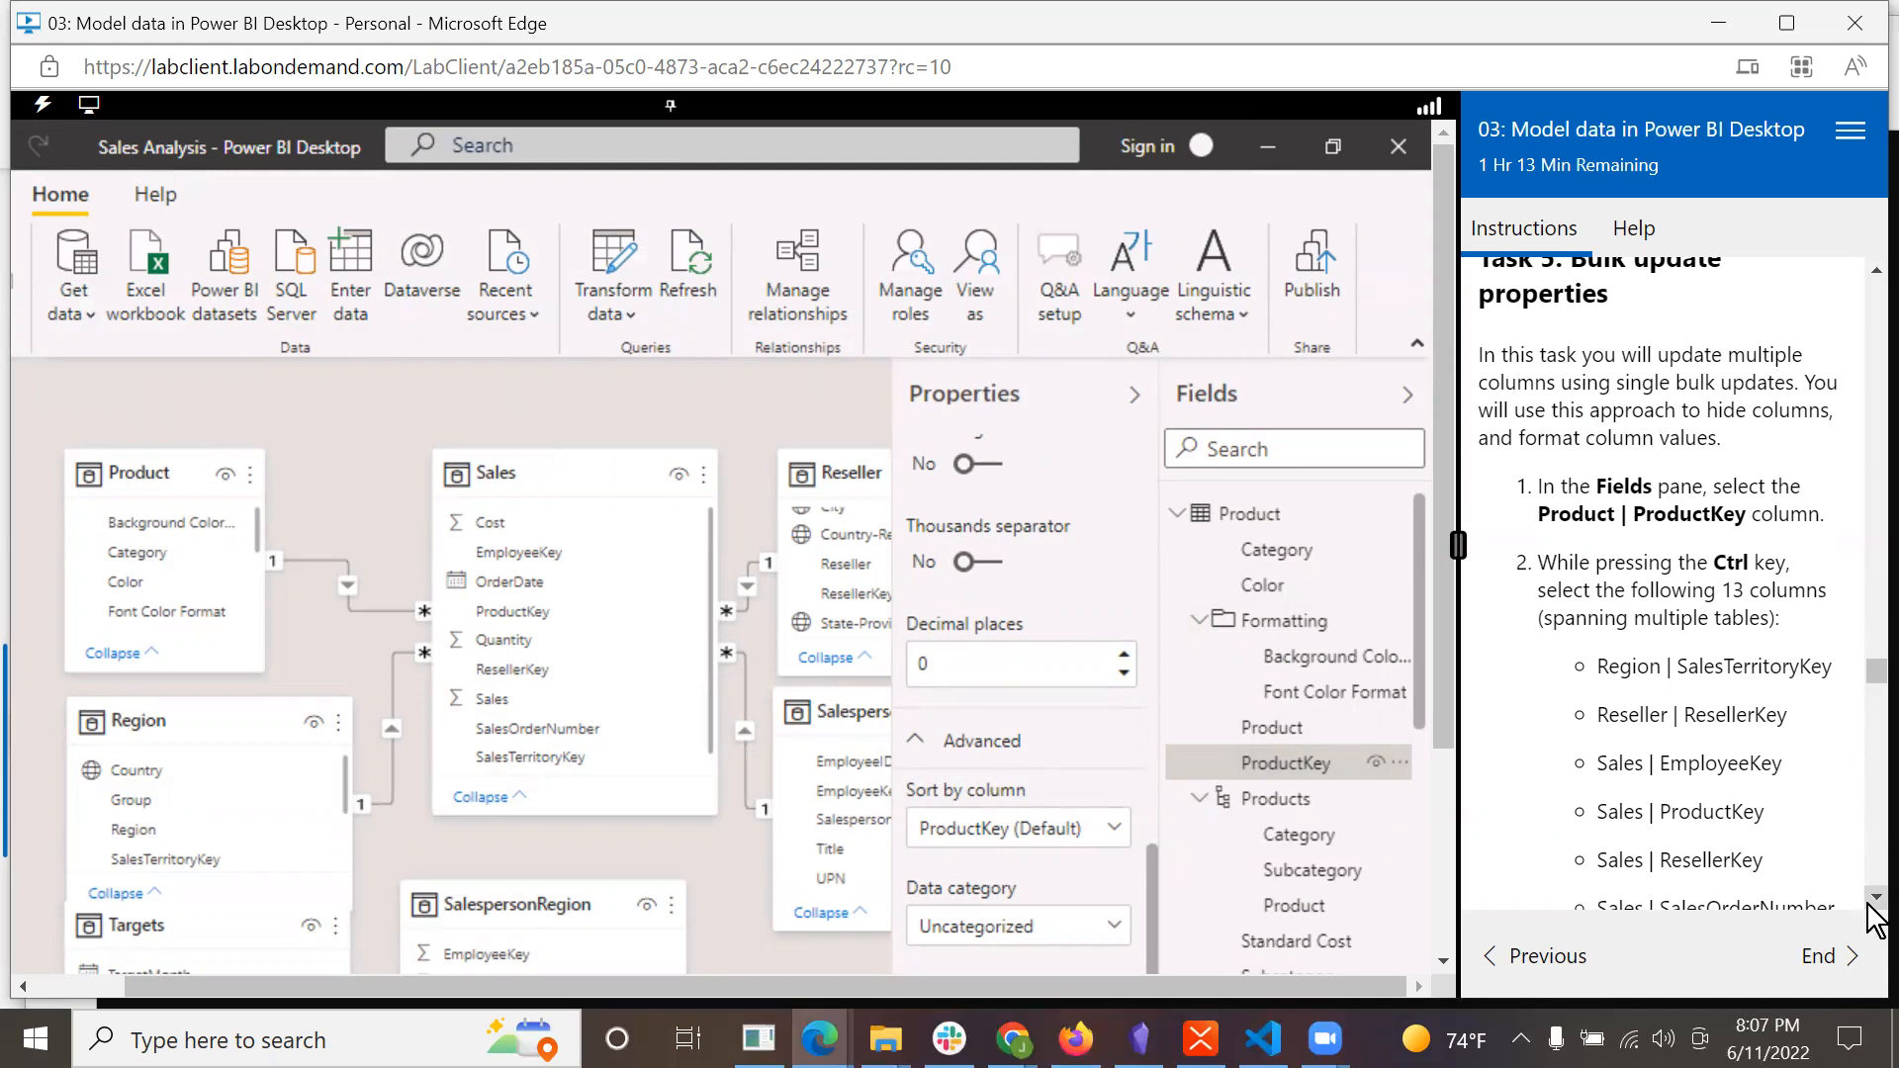
Add the Region table's SalesTerritoryKey and the Reseller table's ResellerKey columns to the current multi-column selection.
scroll(1872, 916, down, 3)
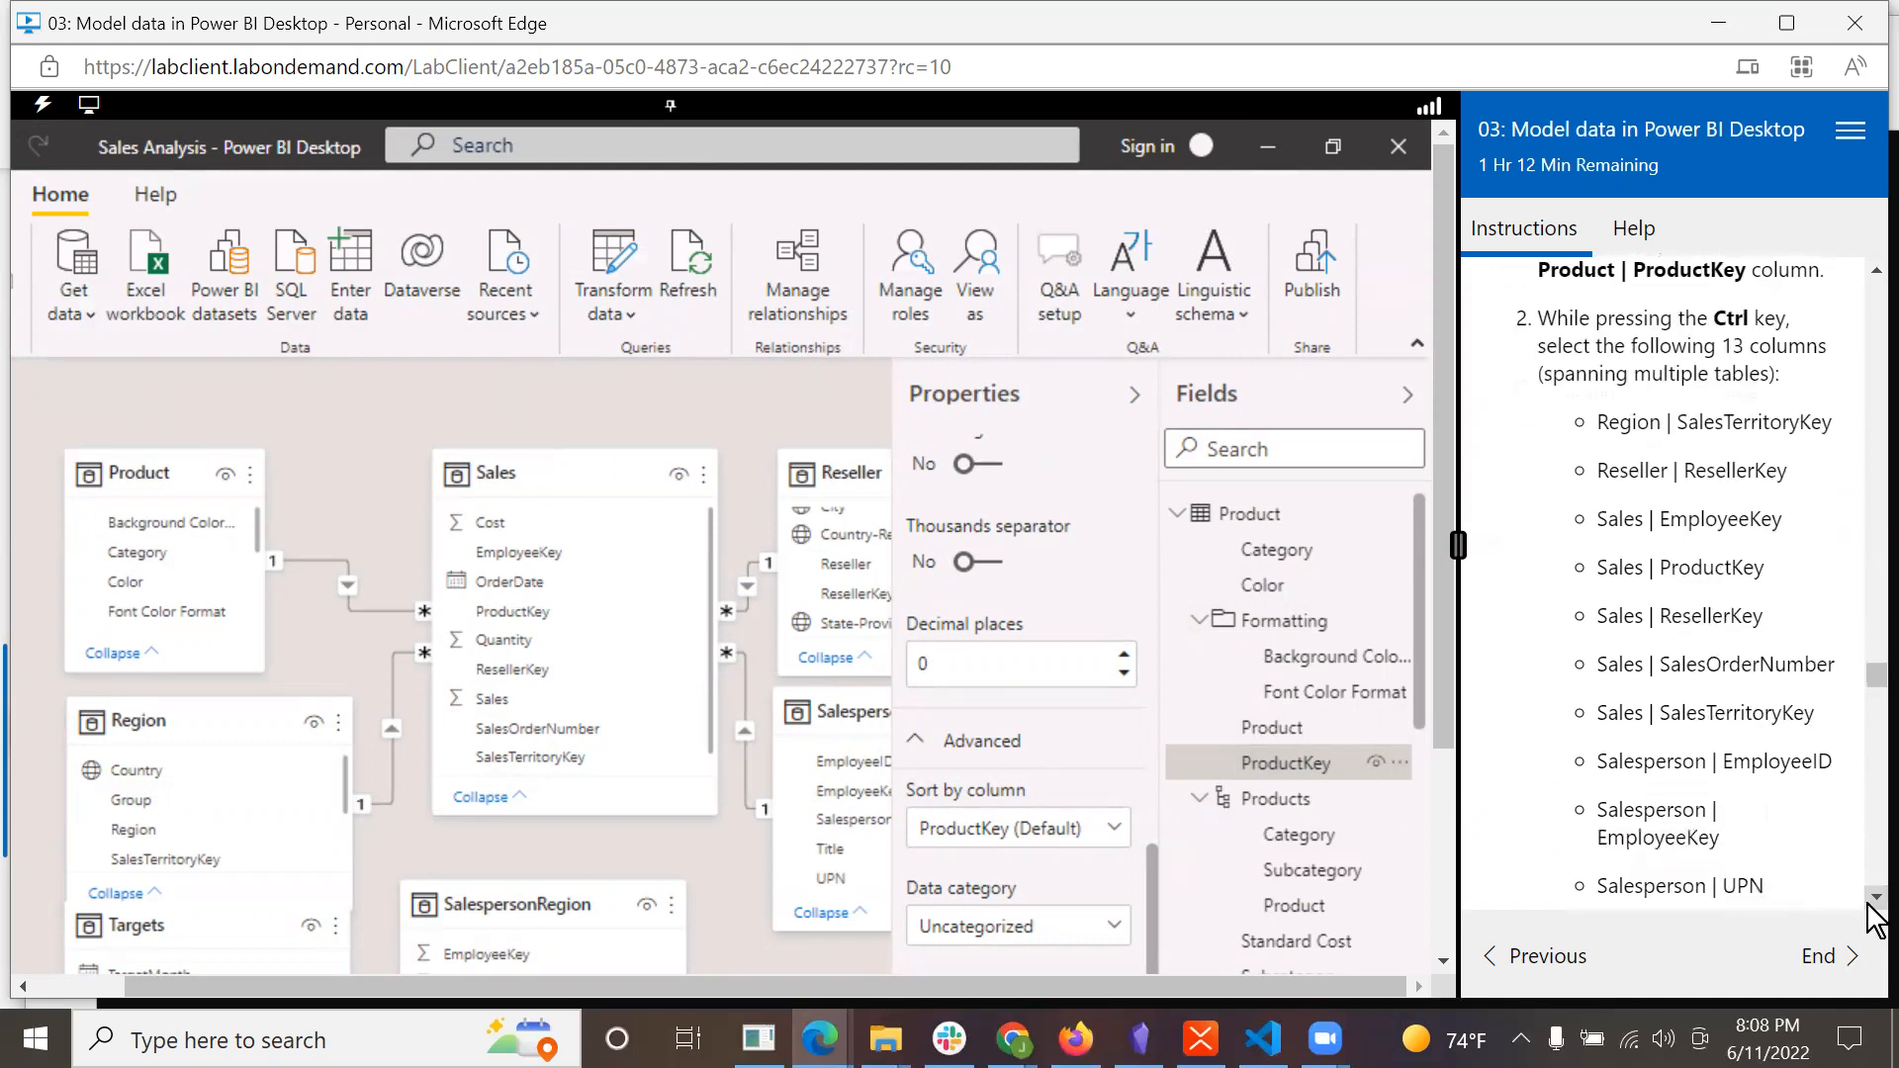
scroll(1873, 916, down, 1)
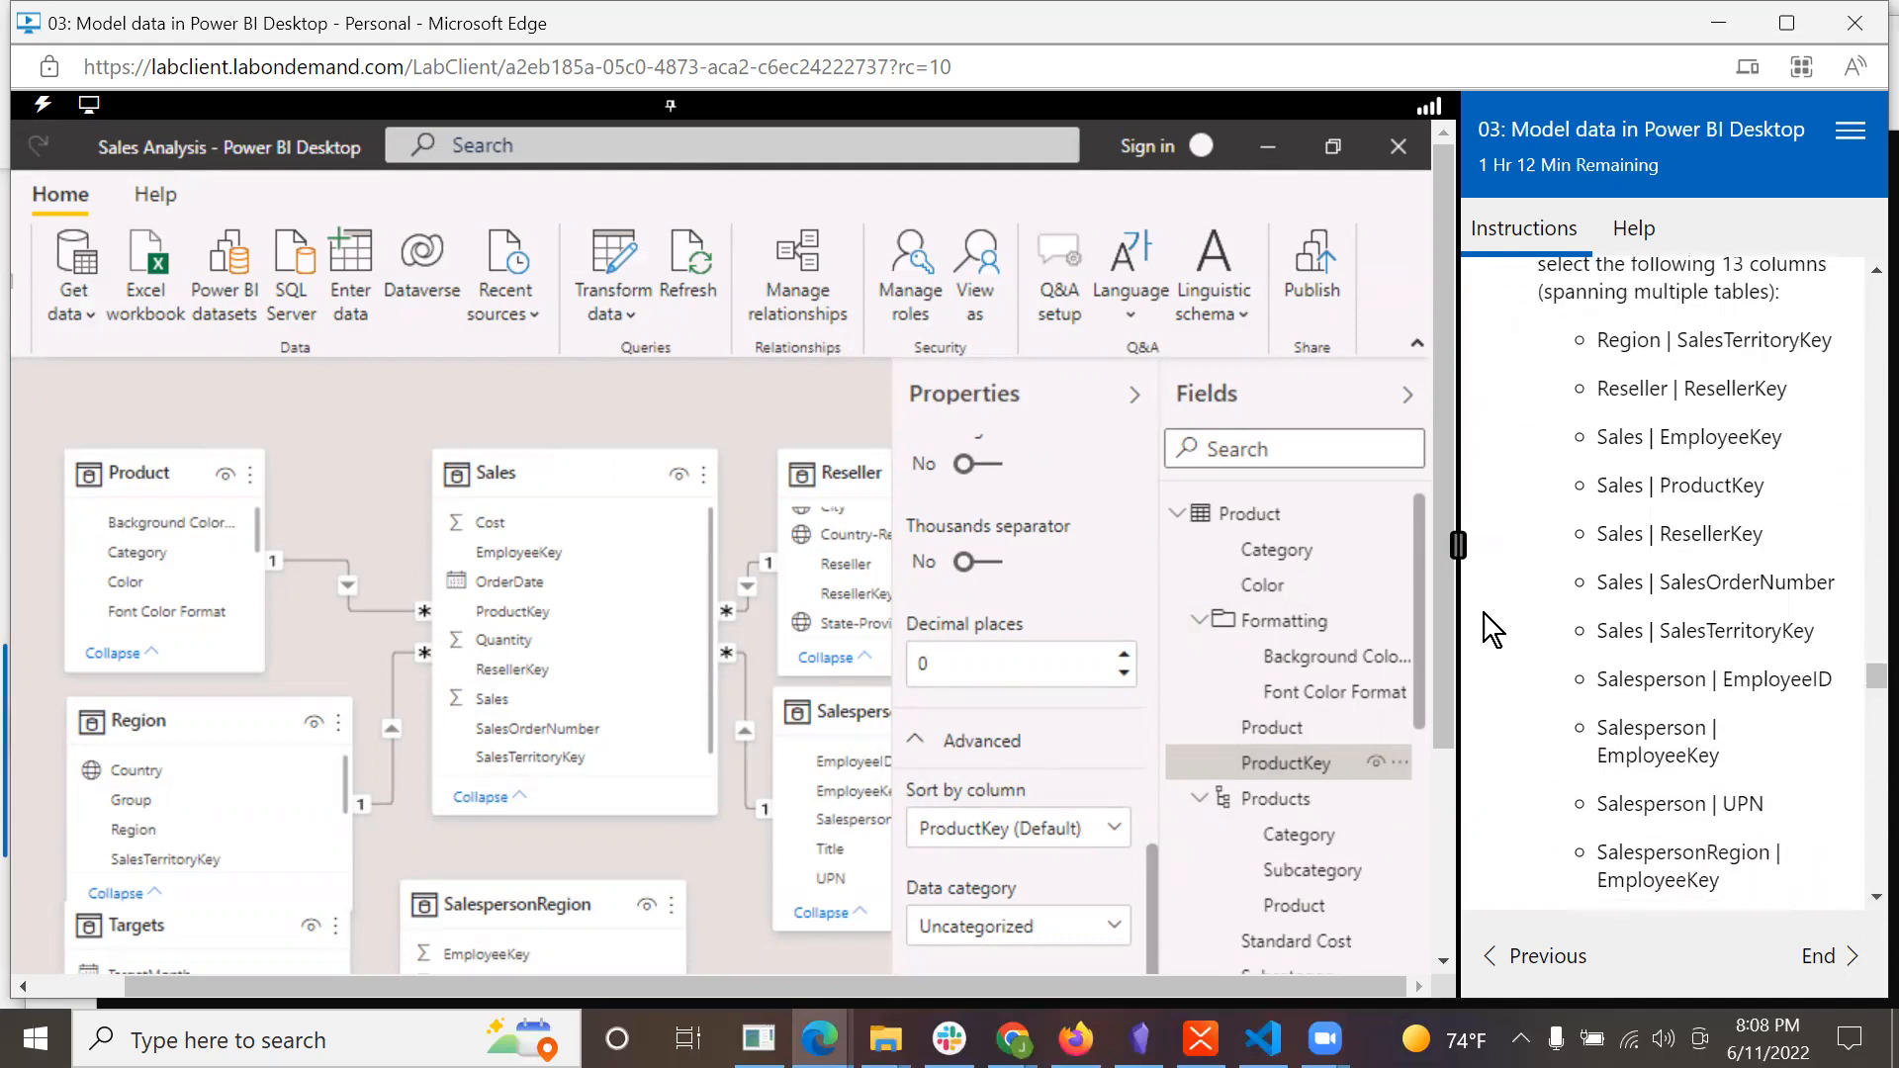
scroll(1785, 712, down, 2)
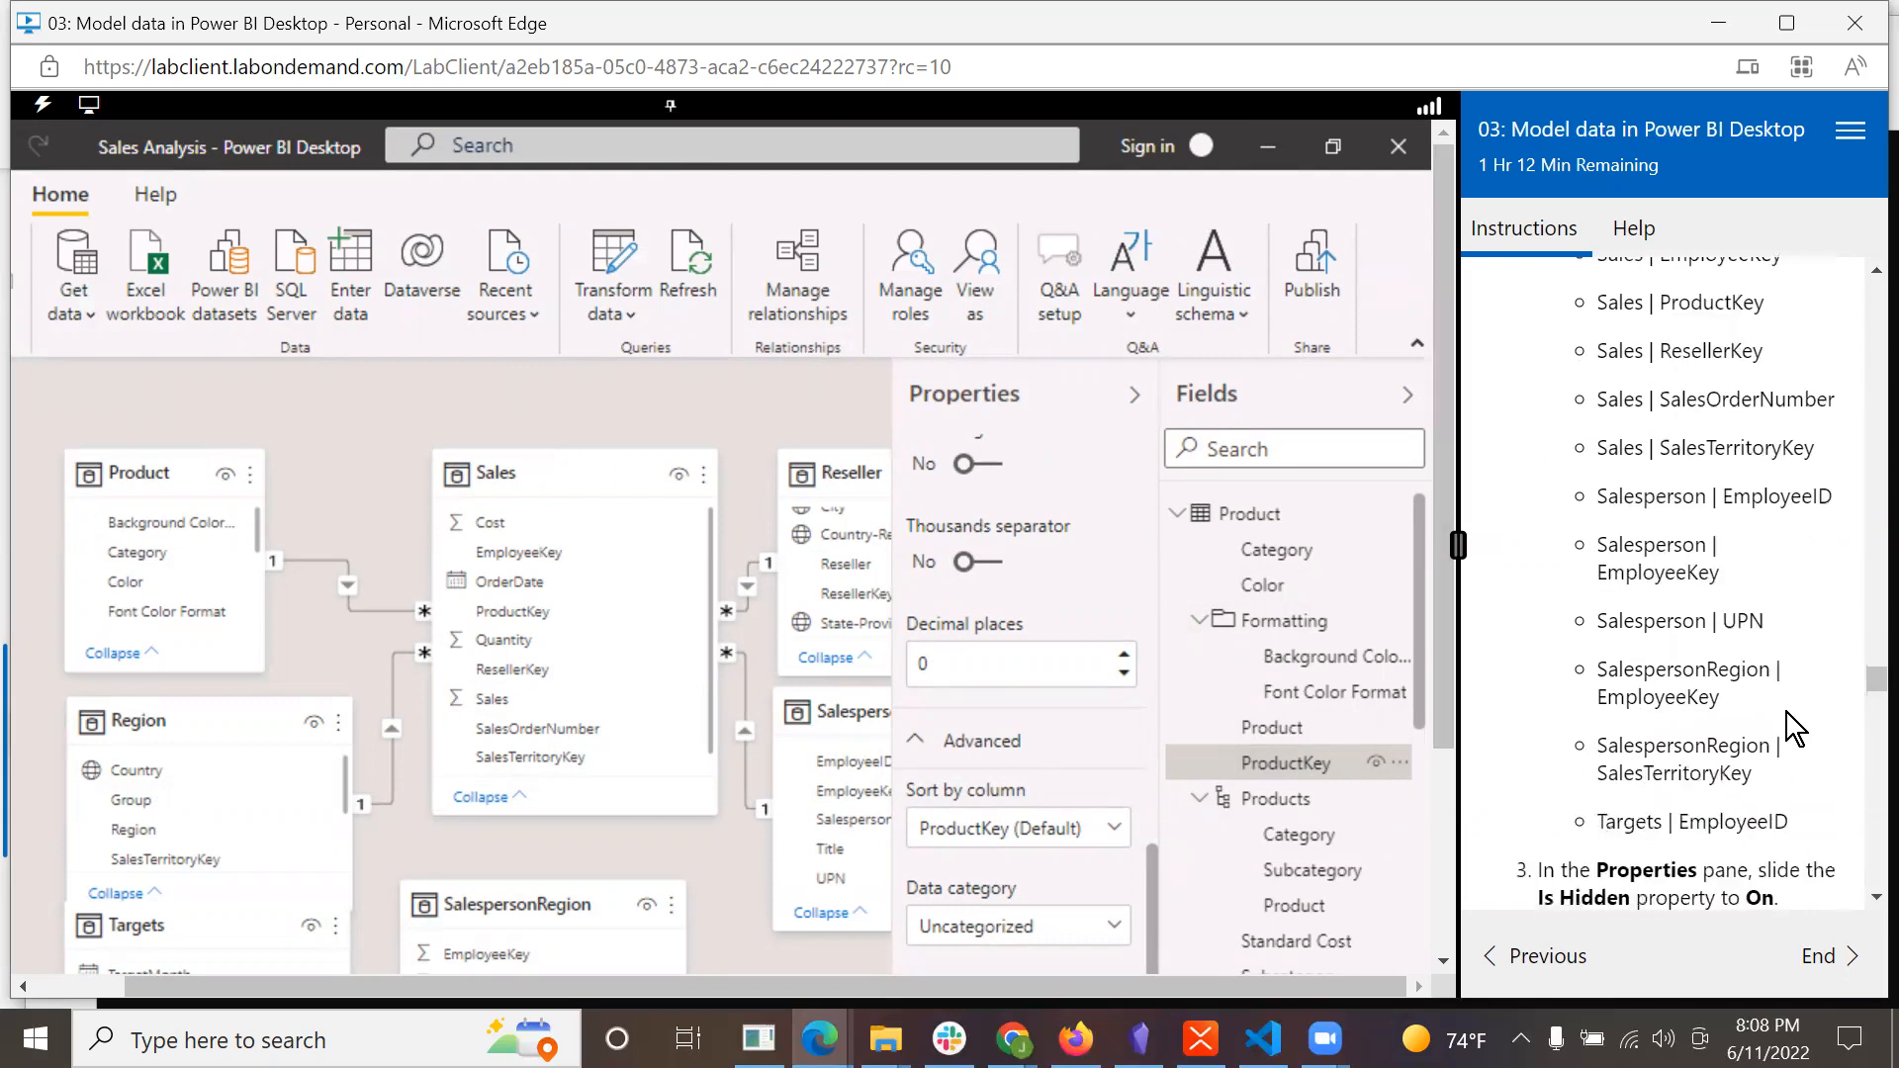
scroll(1787, 712, up, 1)
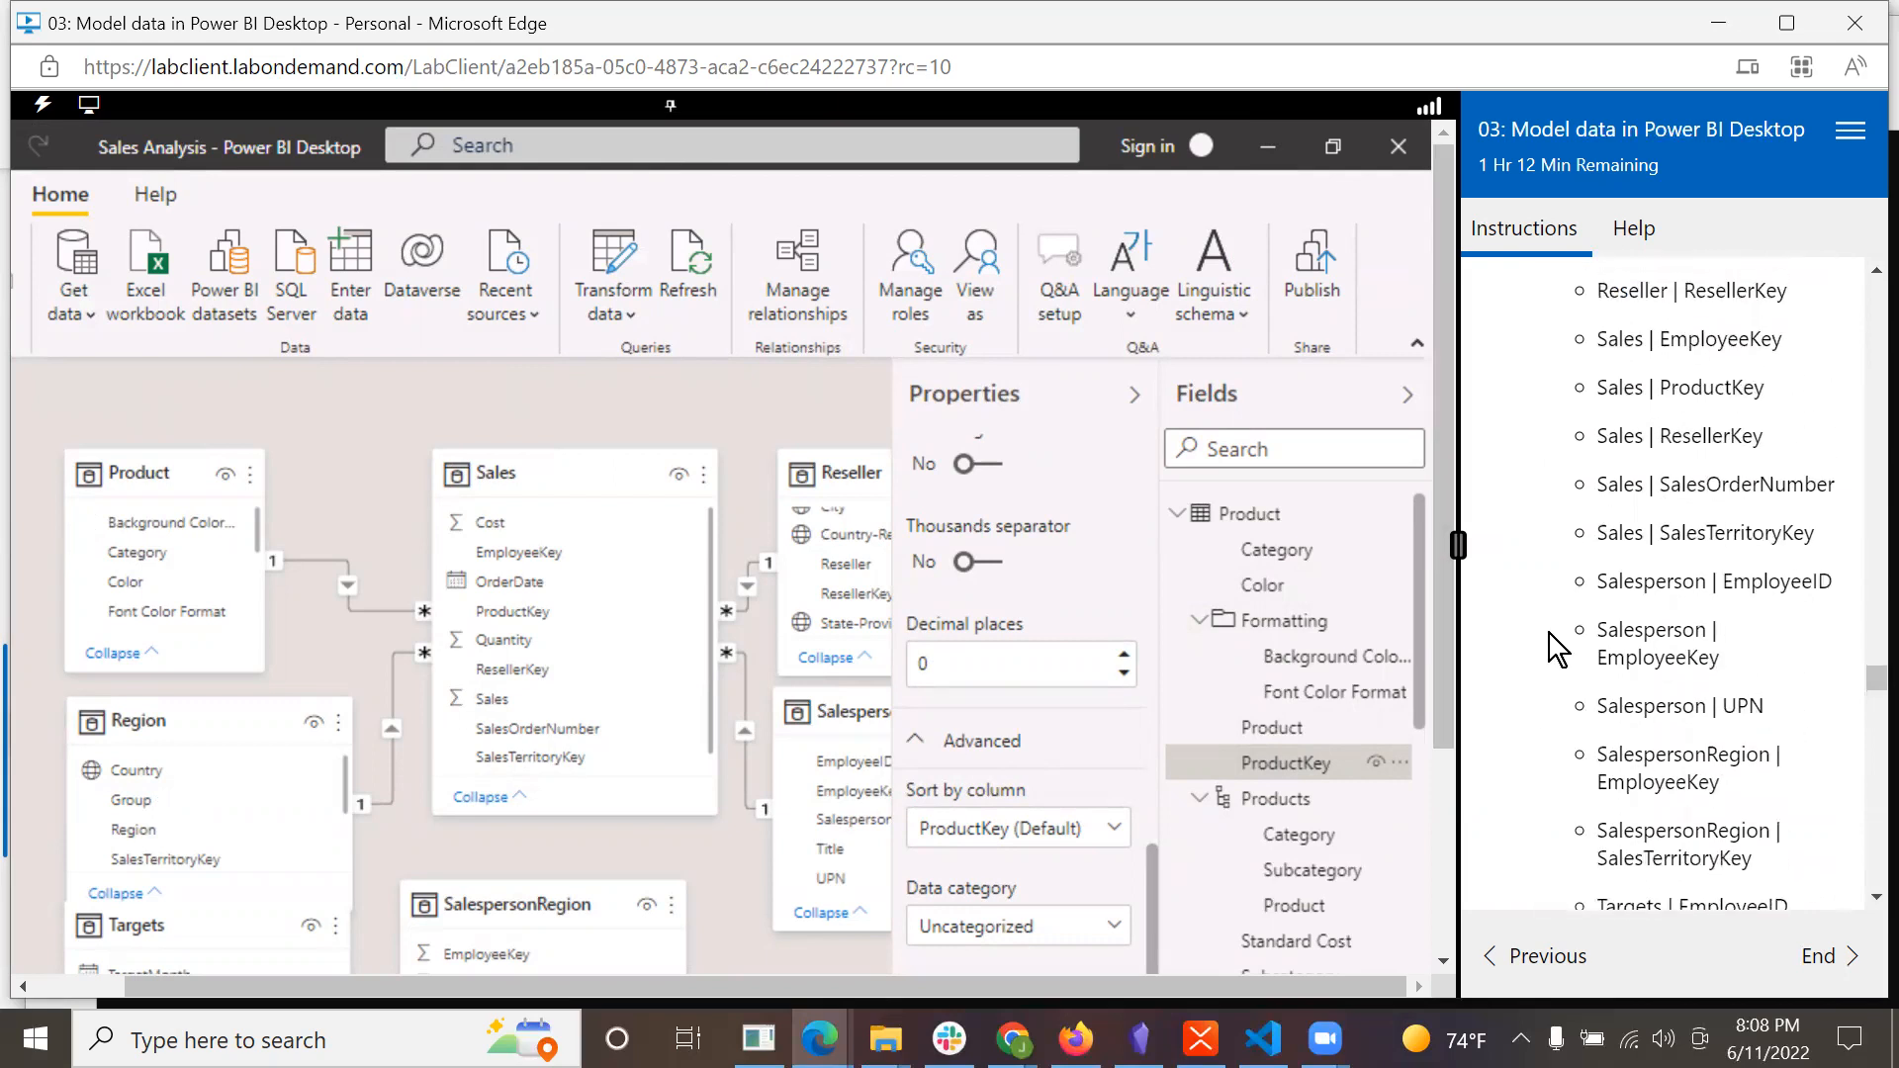
scroll(1765, 500, up, 1)
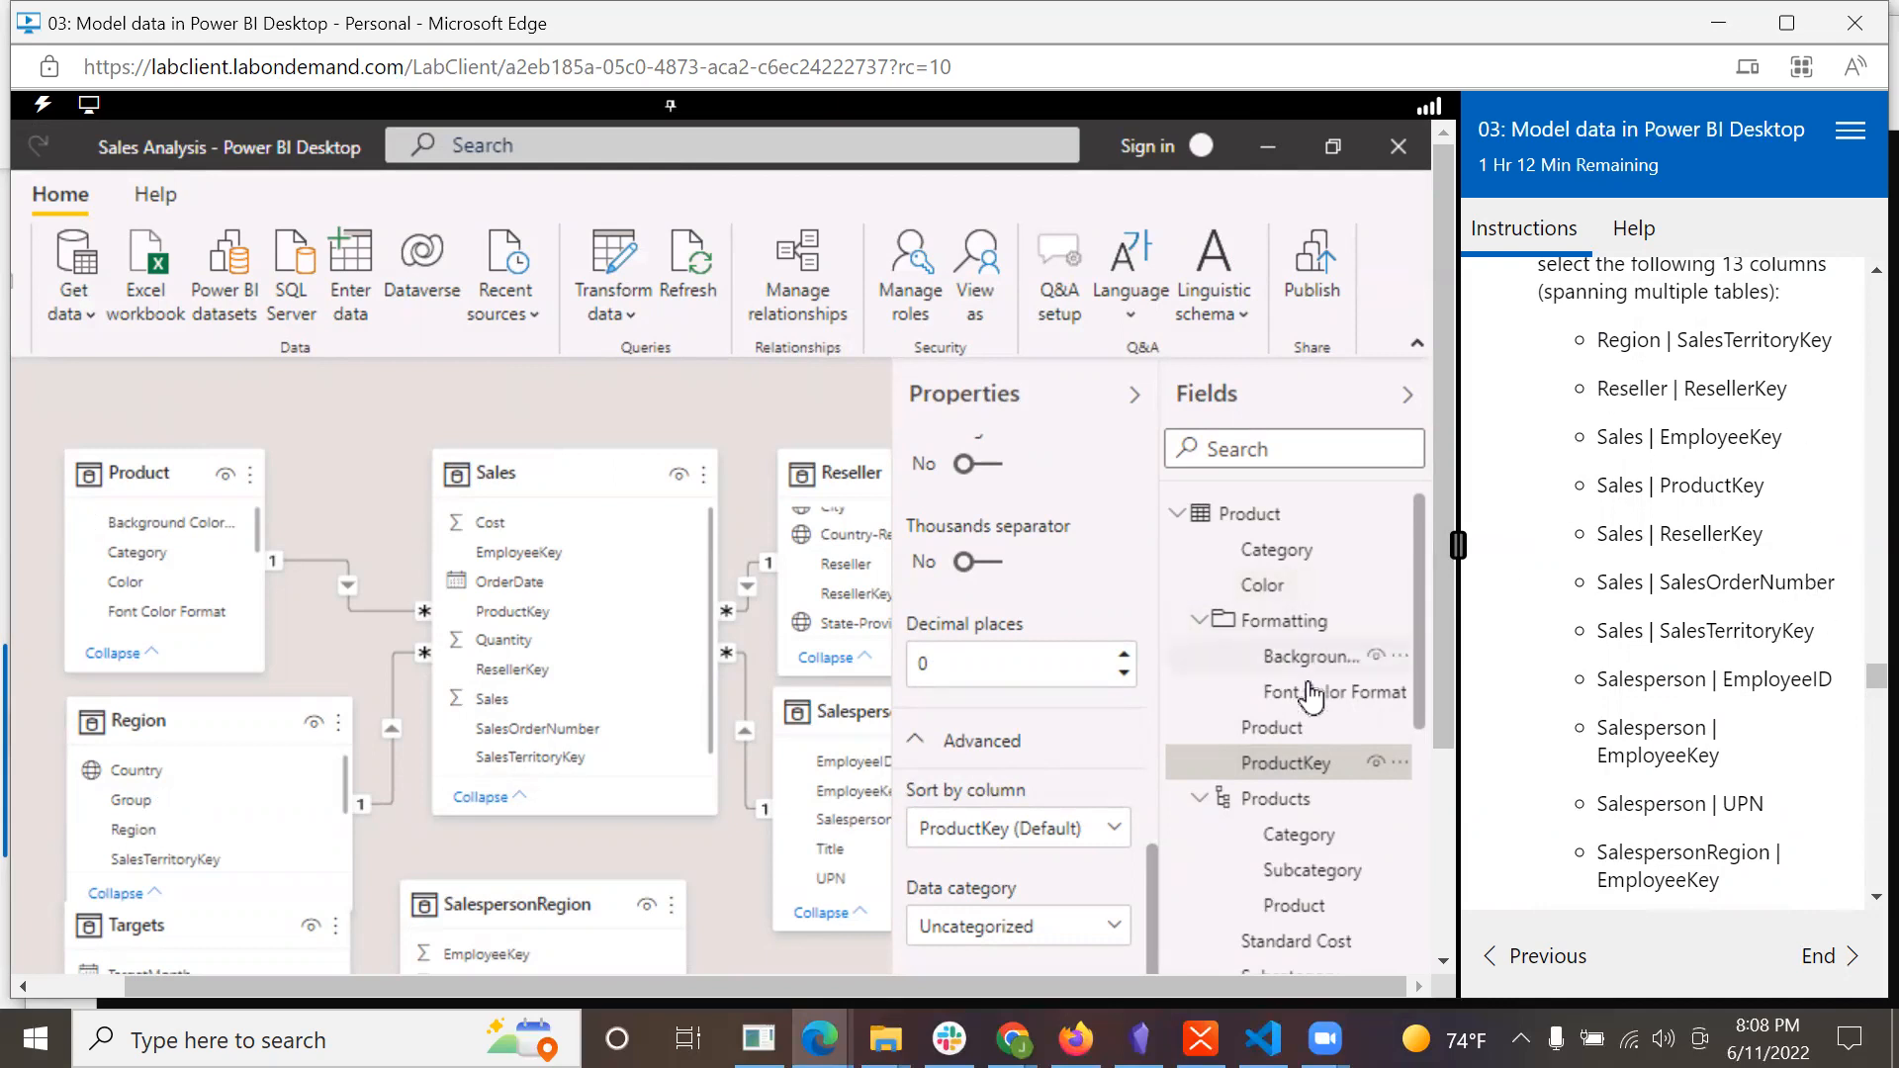
scroll(1311, 707, down, 4)
scroll(1311, 711, down, 3)
scroll(1286, 742, up, 3)
scroll(1276, 821, up, 3)
drag(1421, 675, 1438, 771)
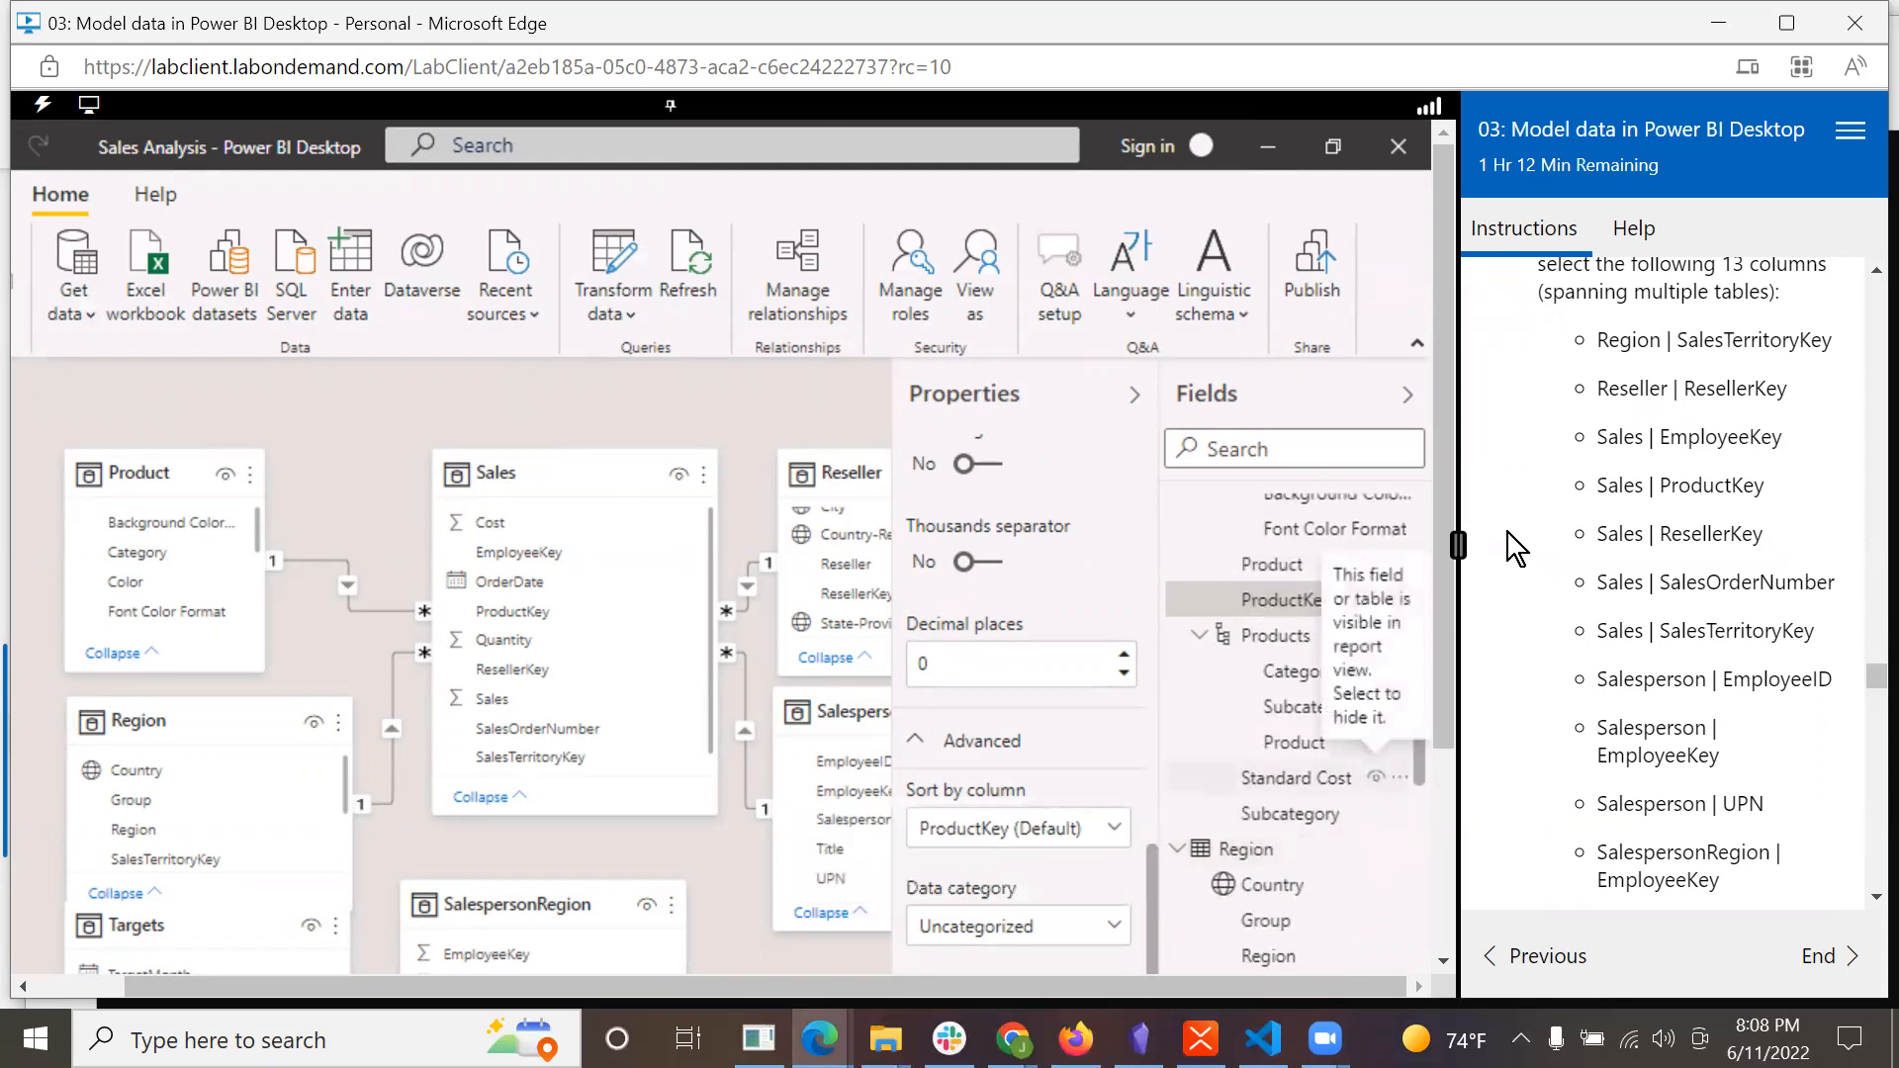
drag(1446, 390, 1496, 671)
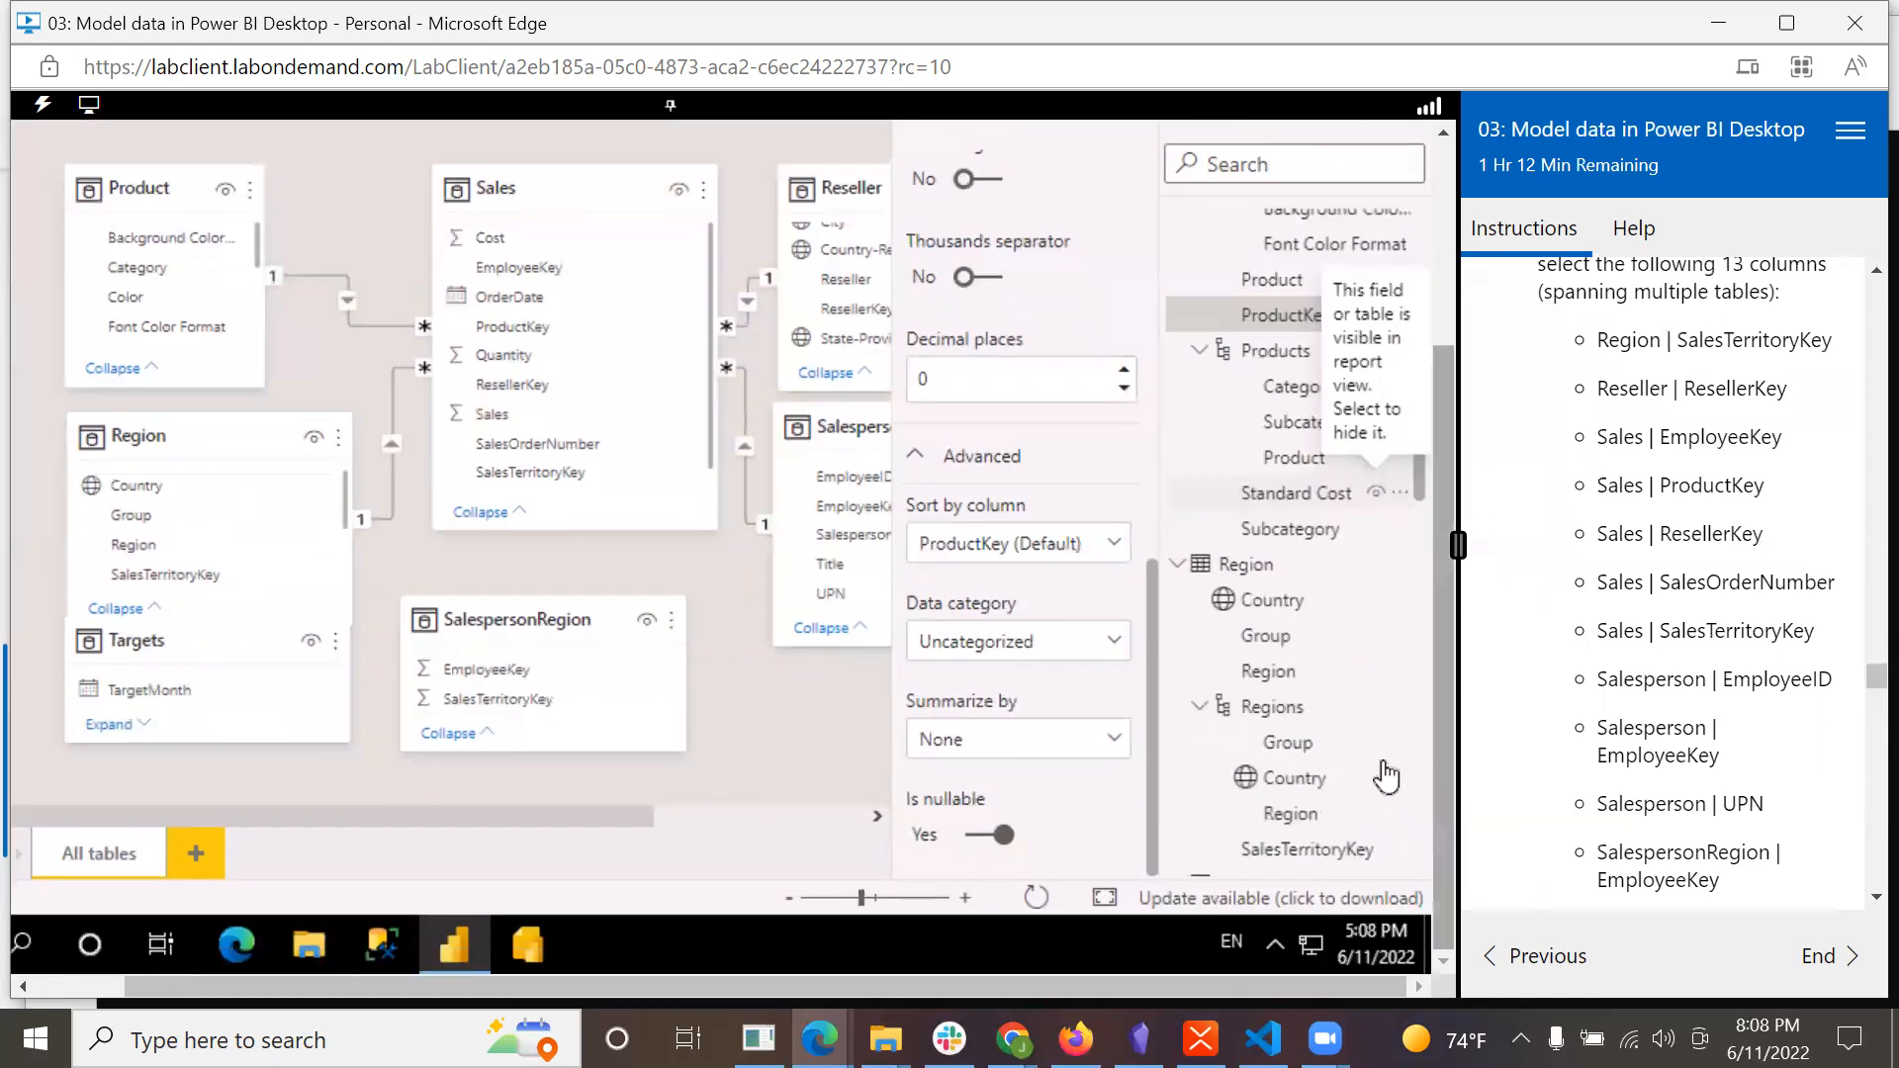
click(1322, 853)
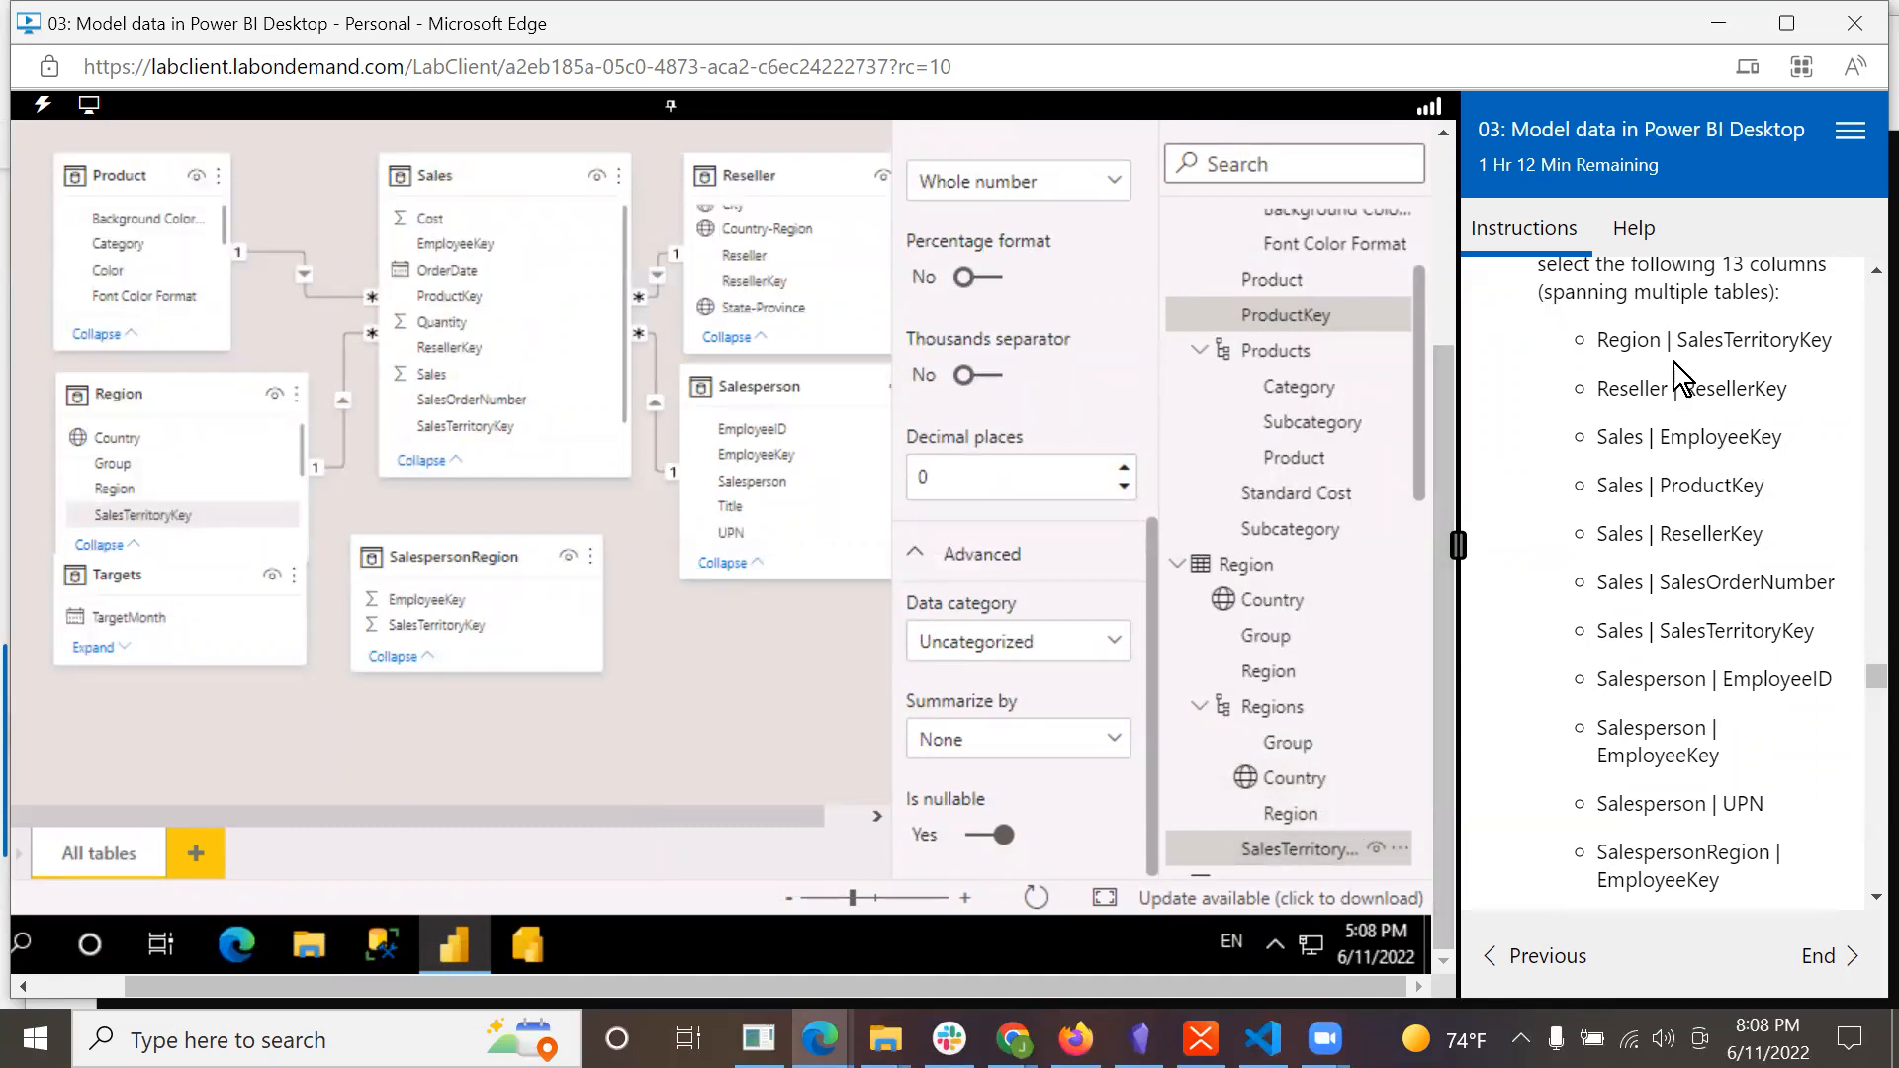
drag(1422, 472, 1429, 680)
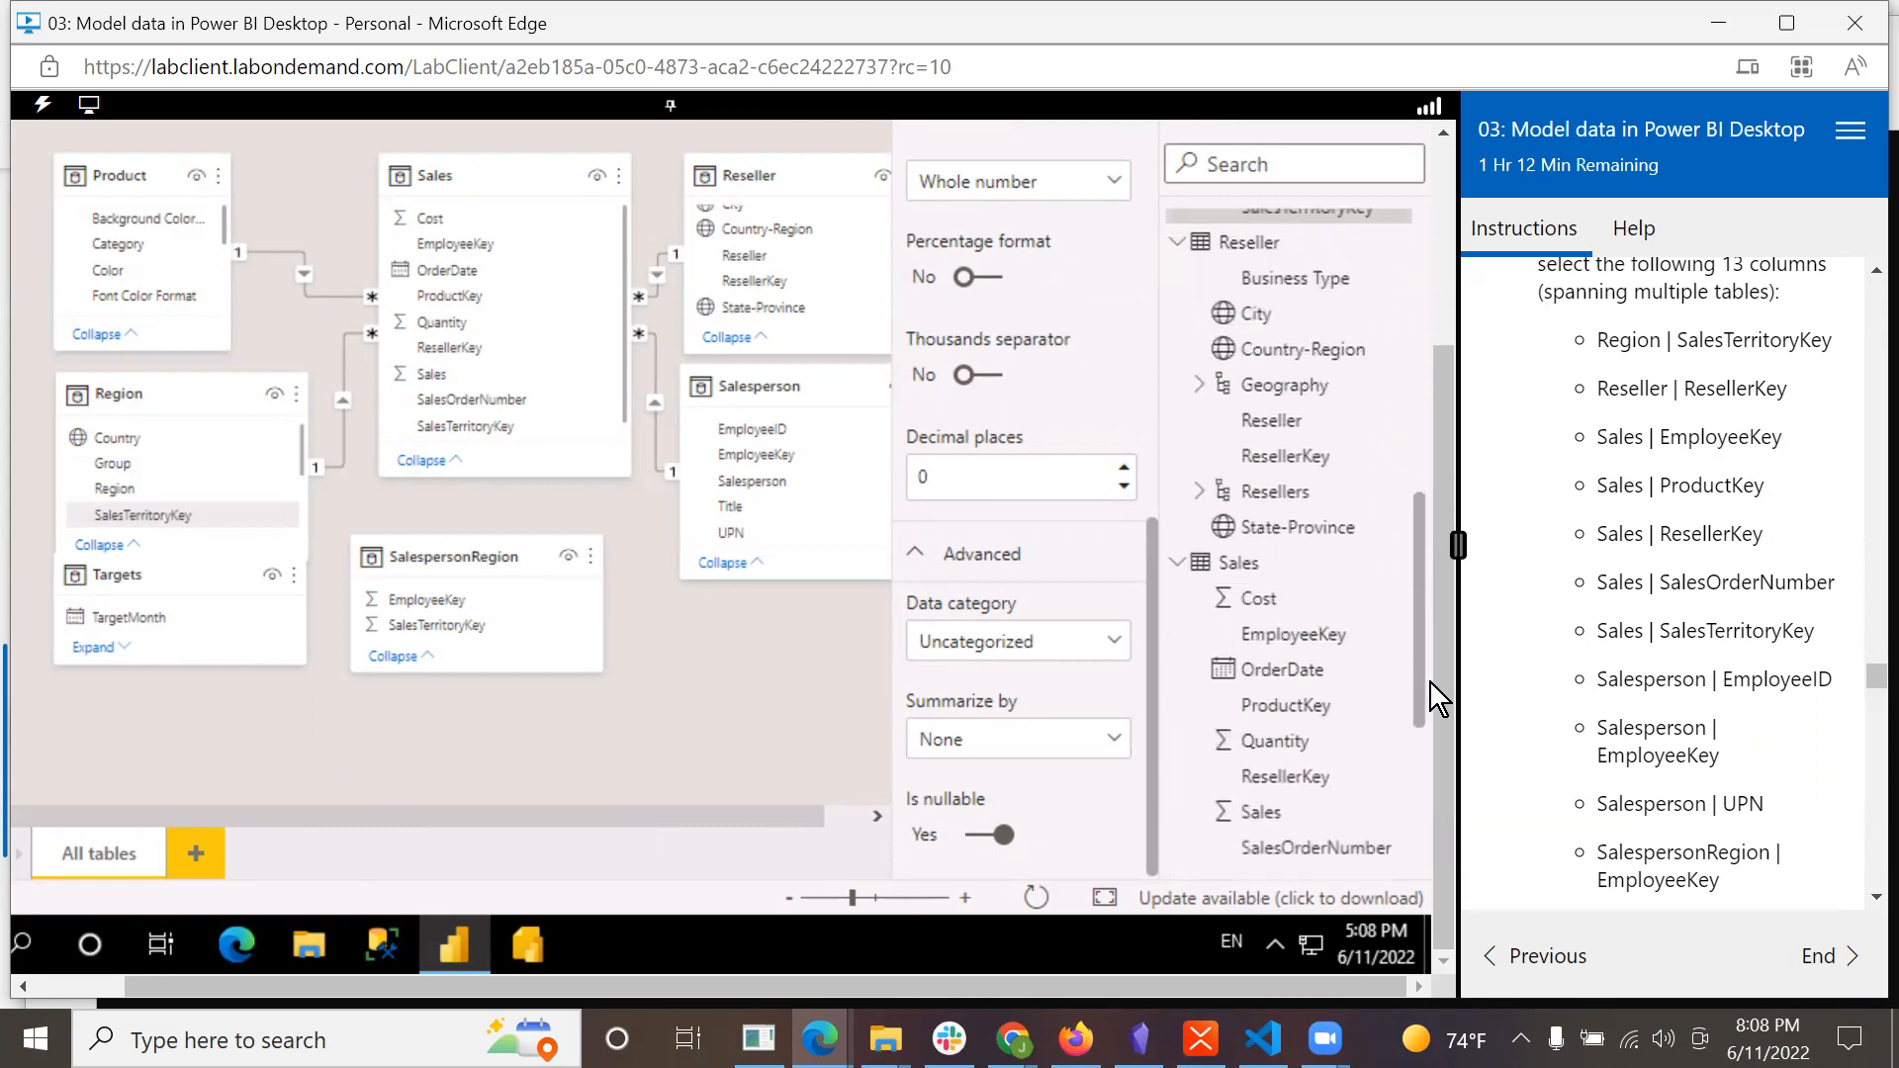
ctrl+click(1318, 451)
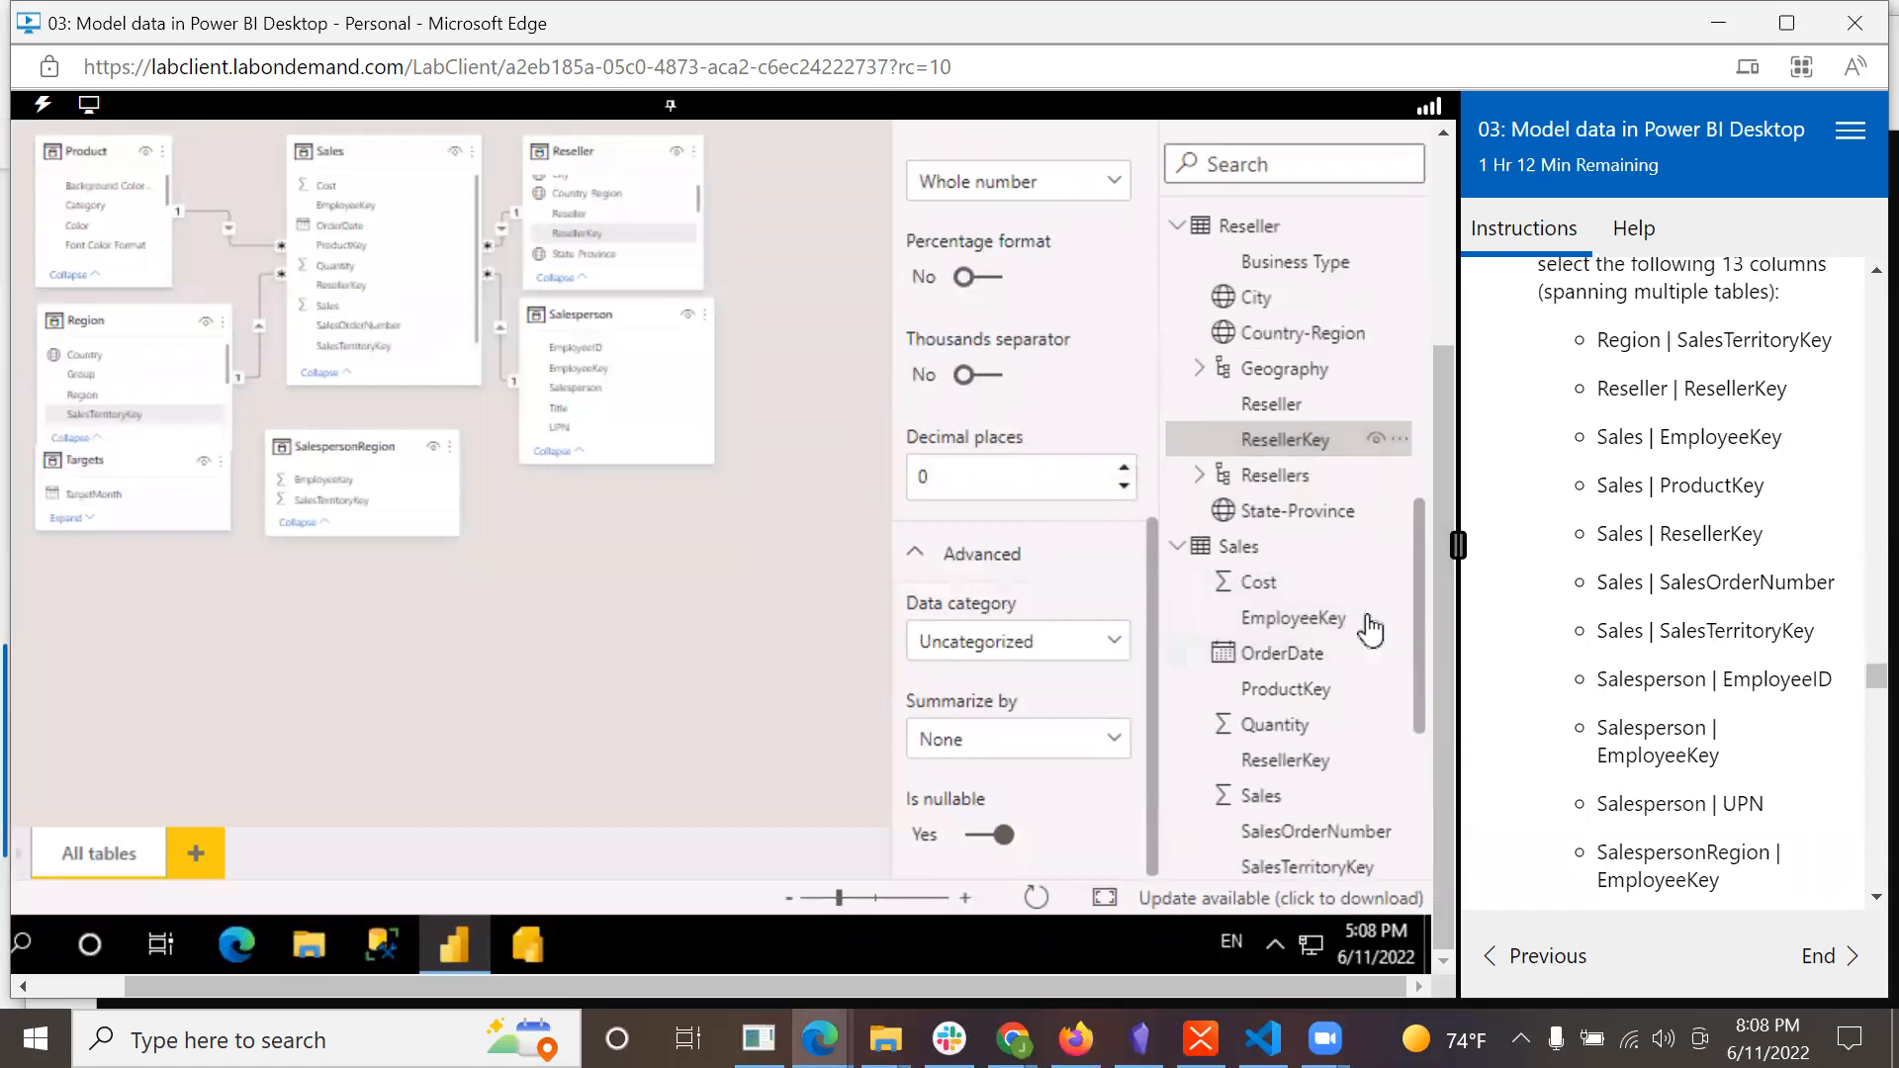
Extend the selection with the Sales table's EmployeeKey, ProductKey, ResellerKey, SalesOrderNumber and SalesTerritoryKey columns.
ctrl+click(1273, 623)
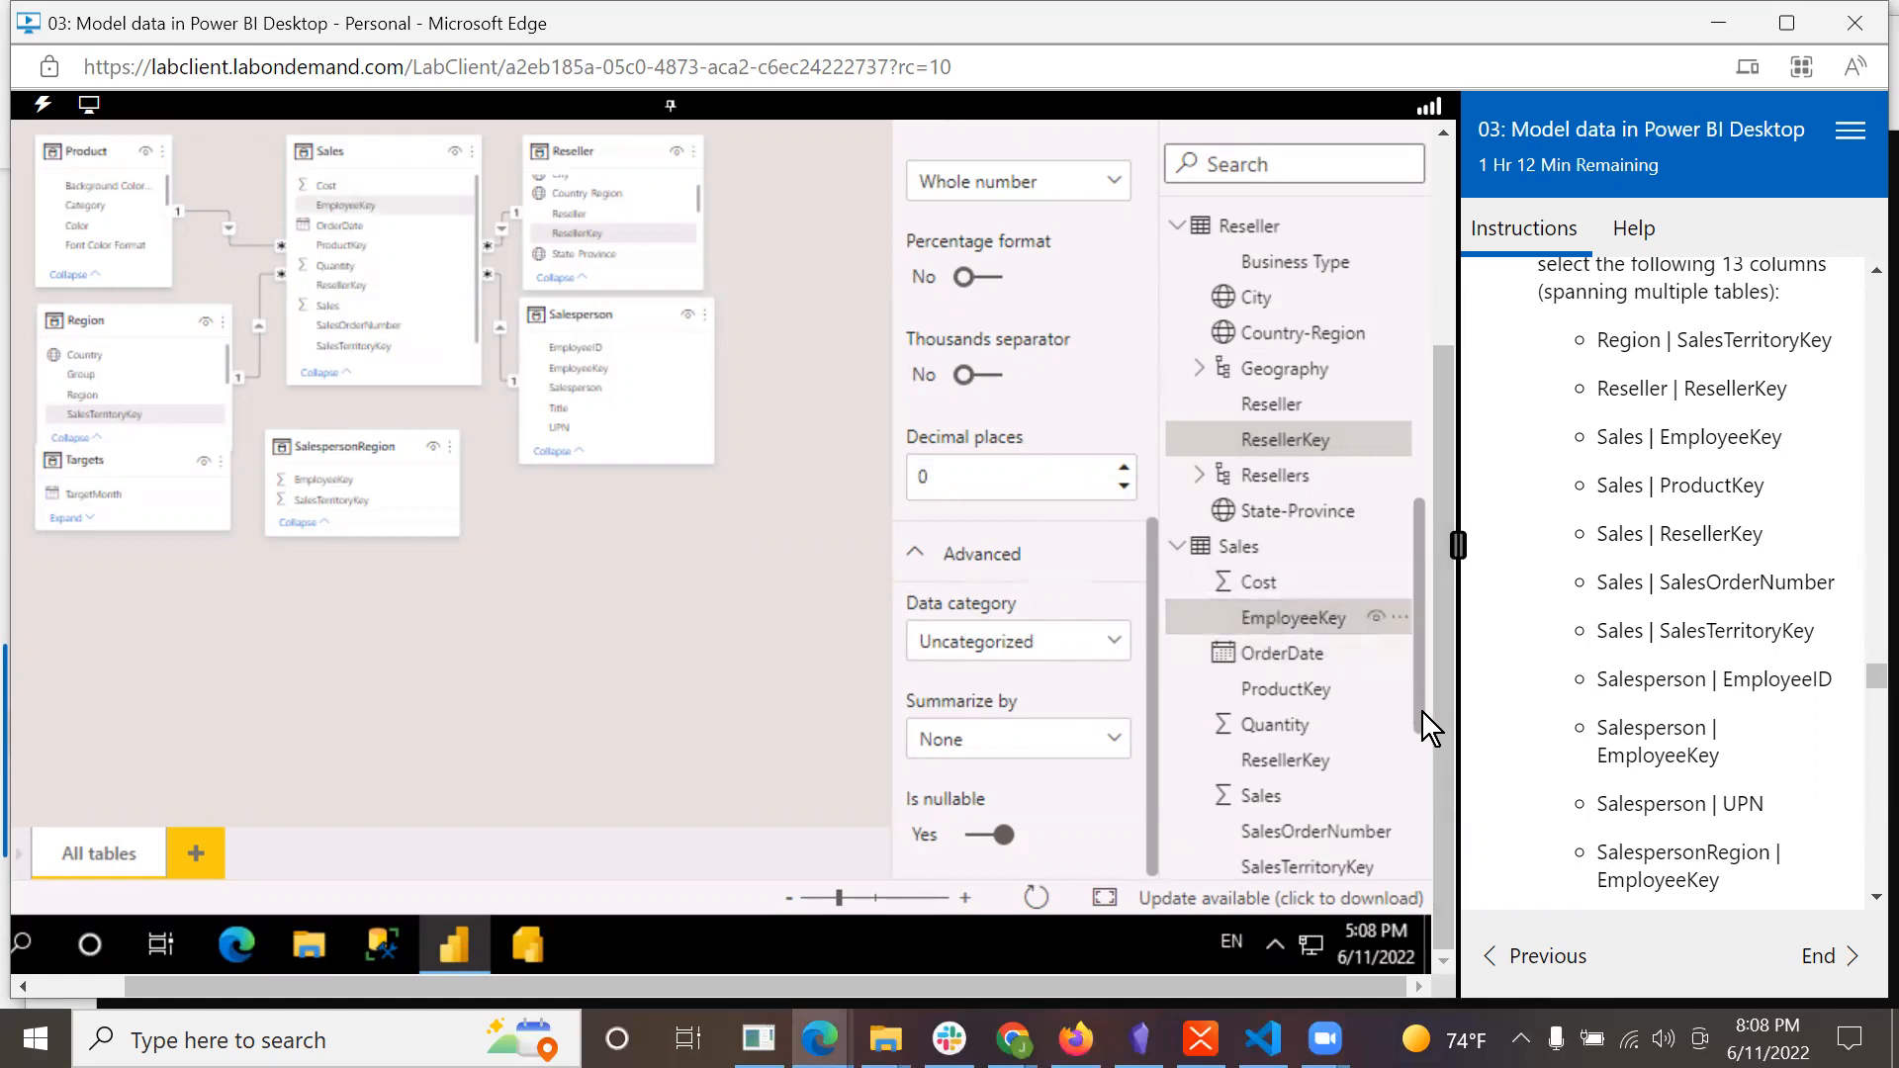
ctrl+click(1292, 692)
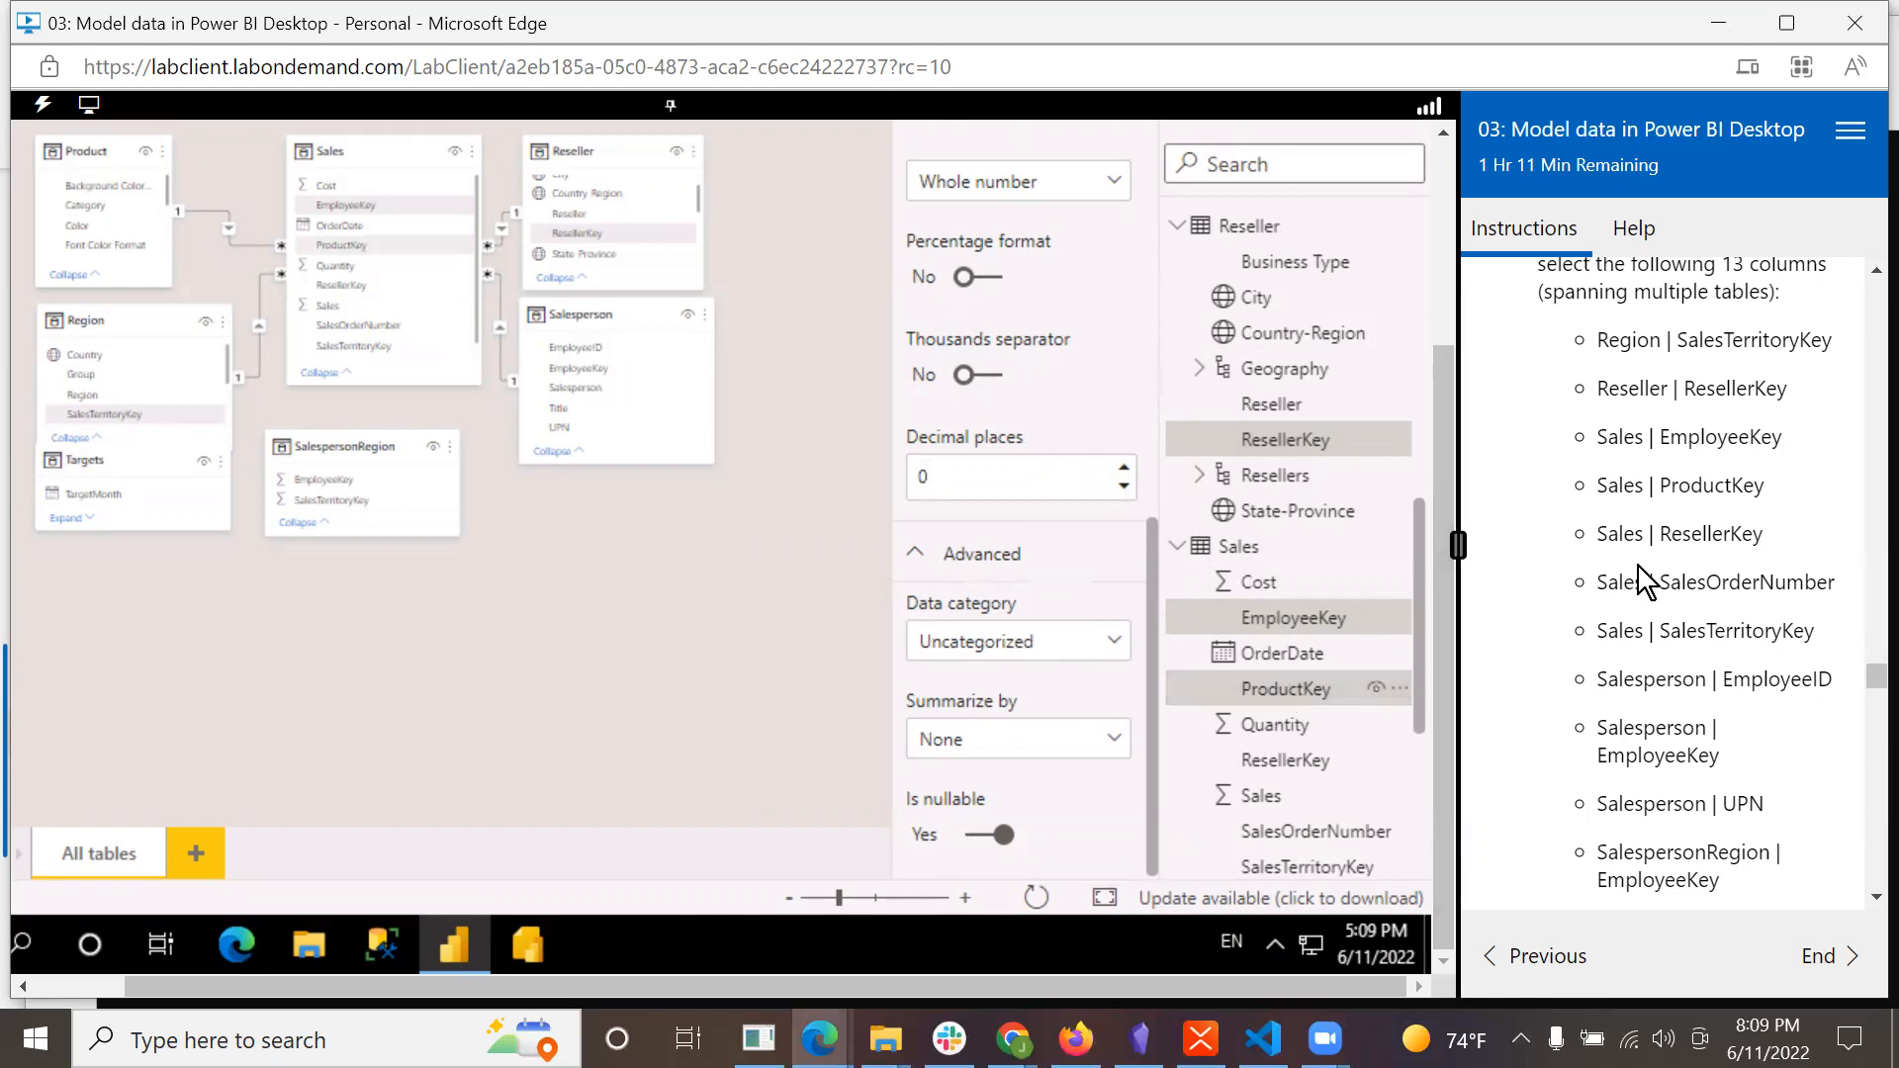
ctrl+click(1324, 762)
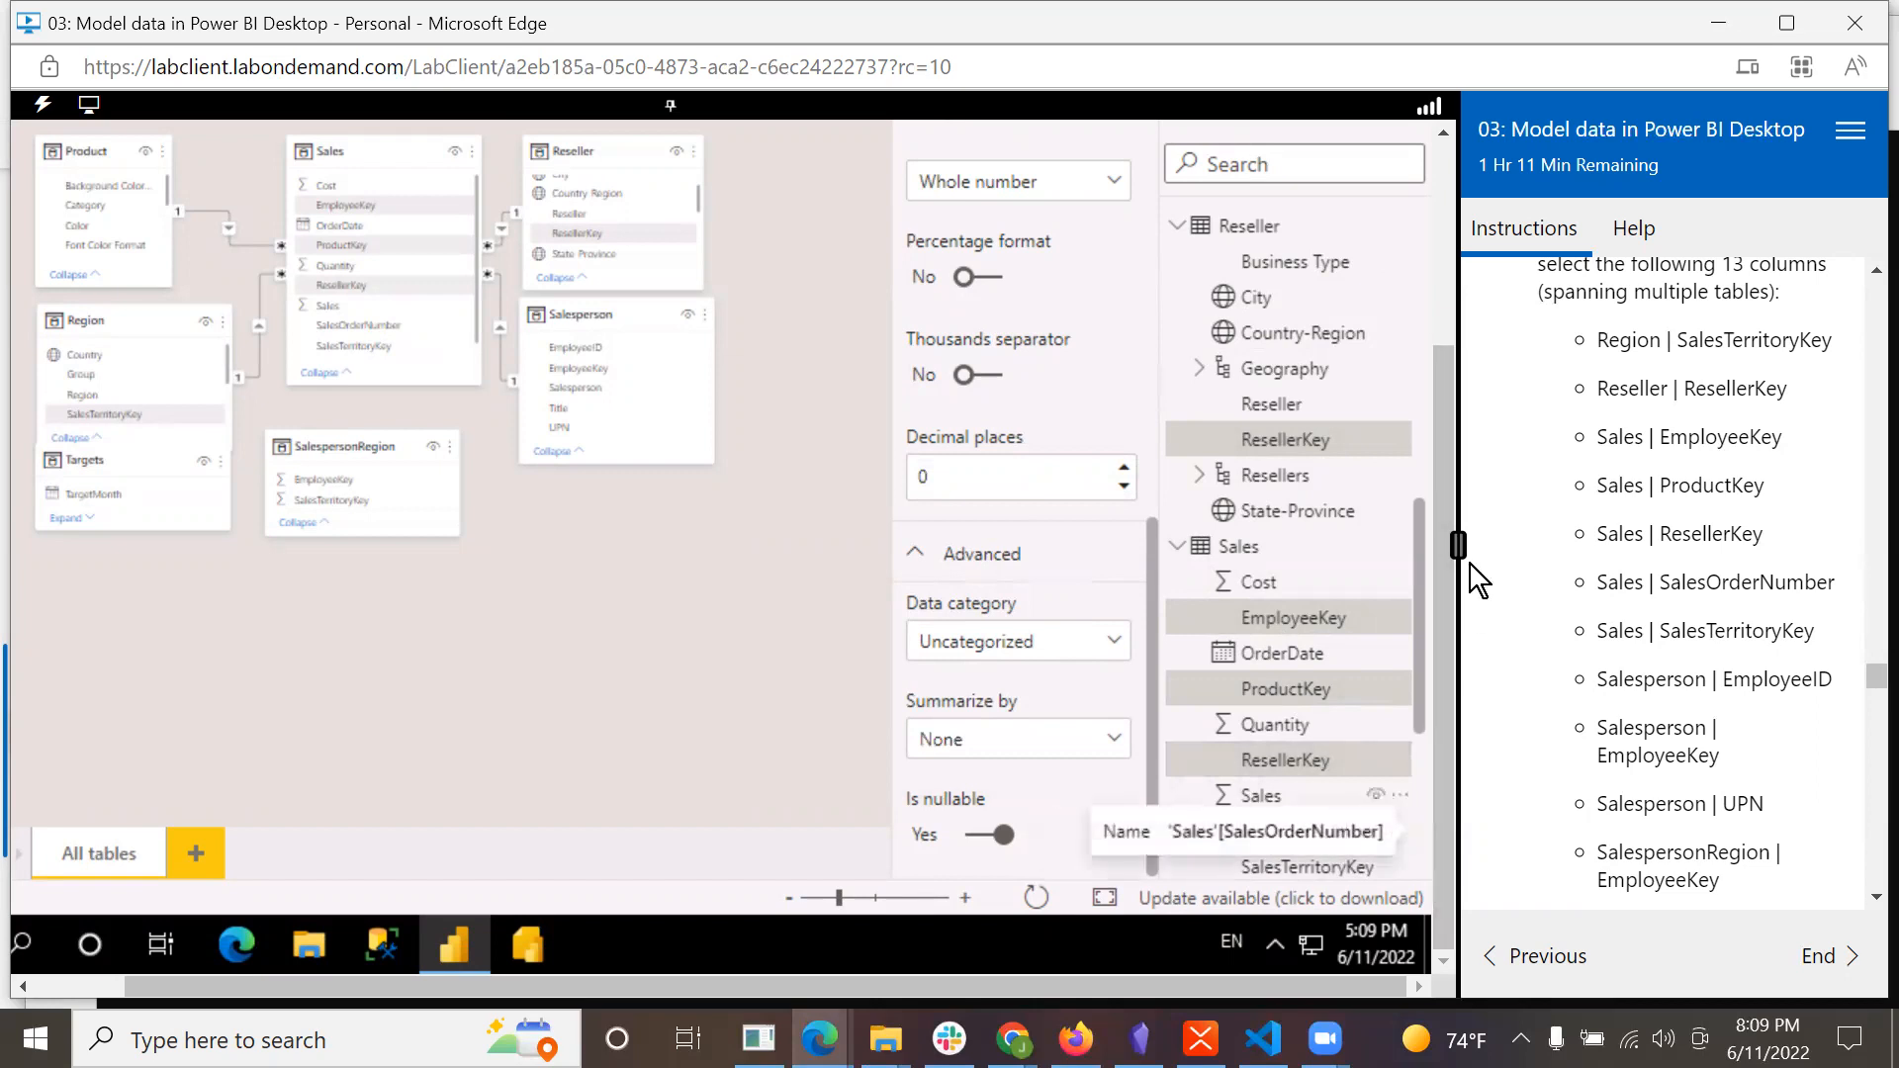
scroll(1424, 554, down, 3)
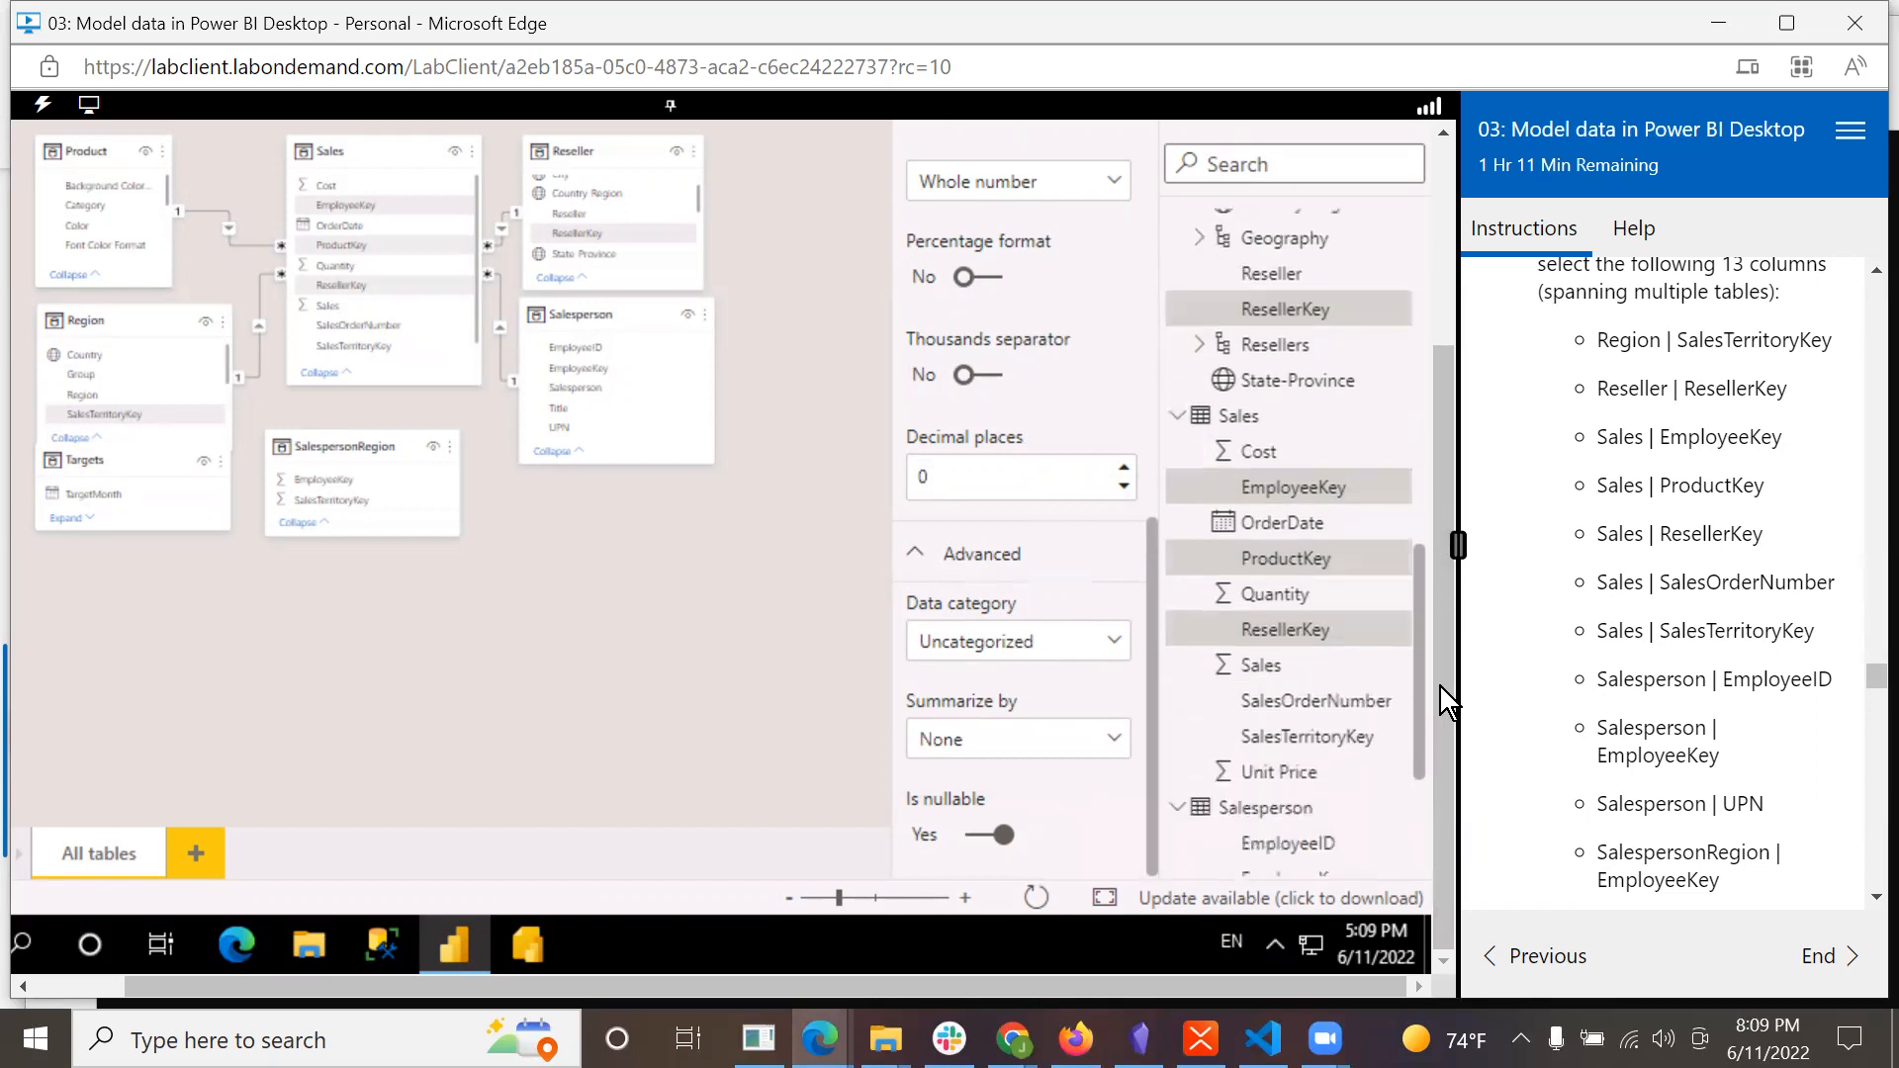
ctrl+click(1370, 700)
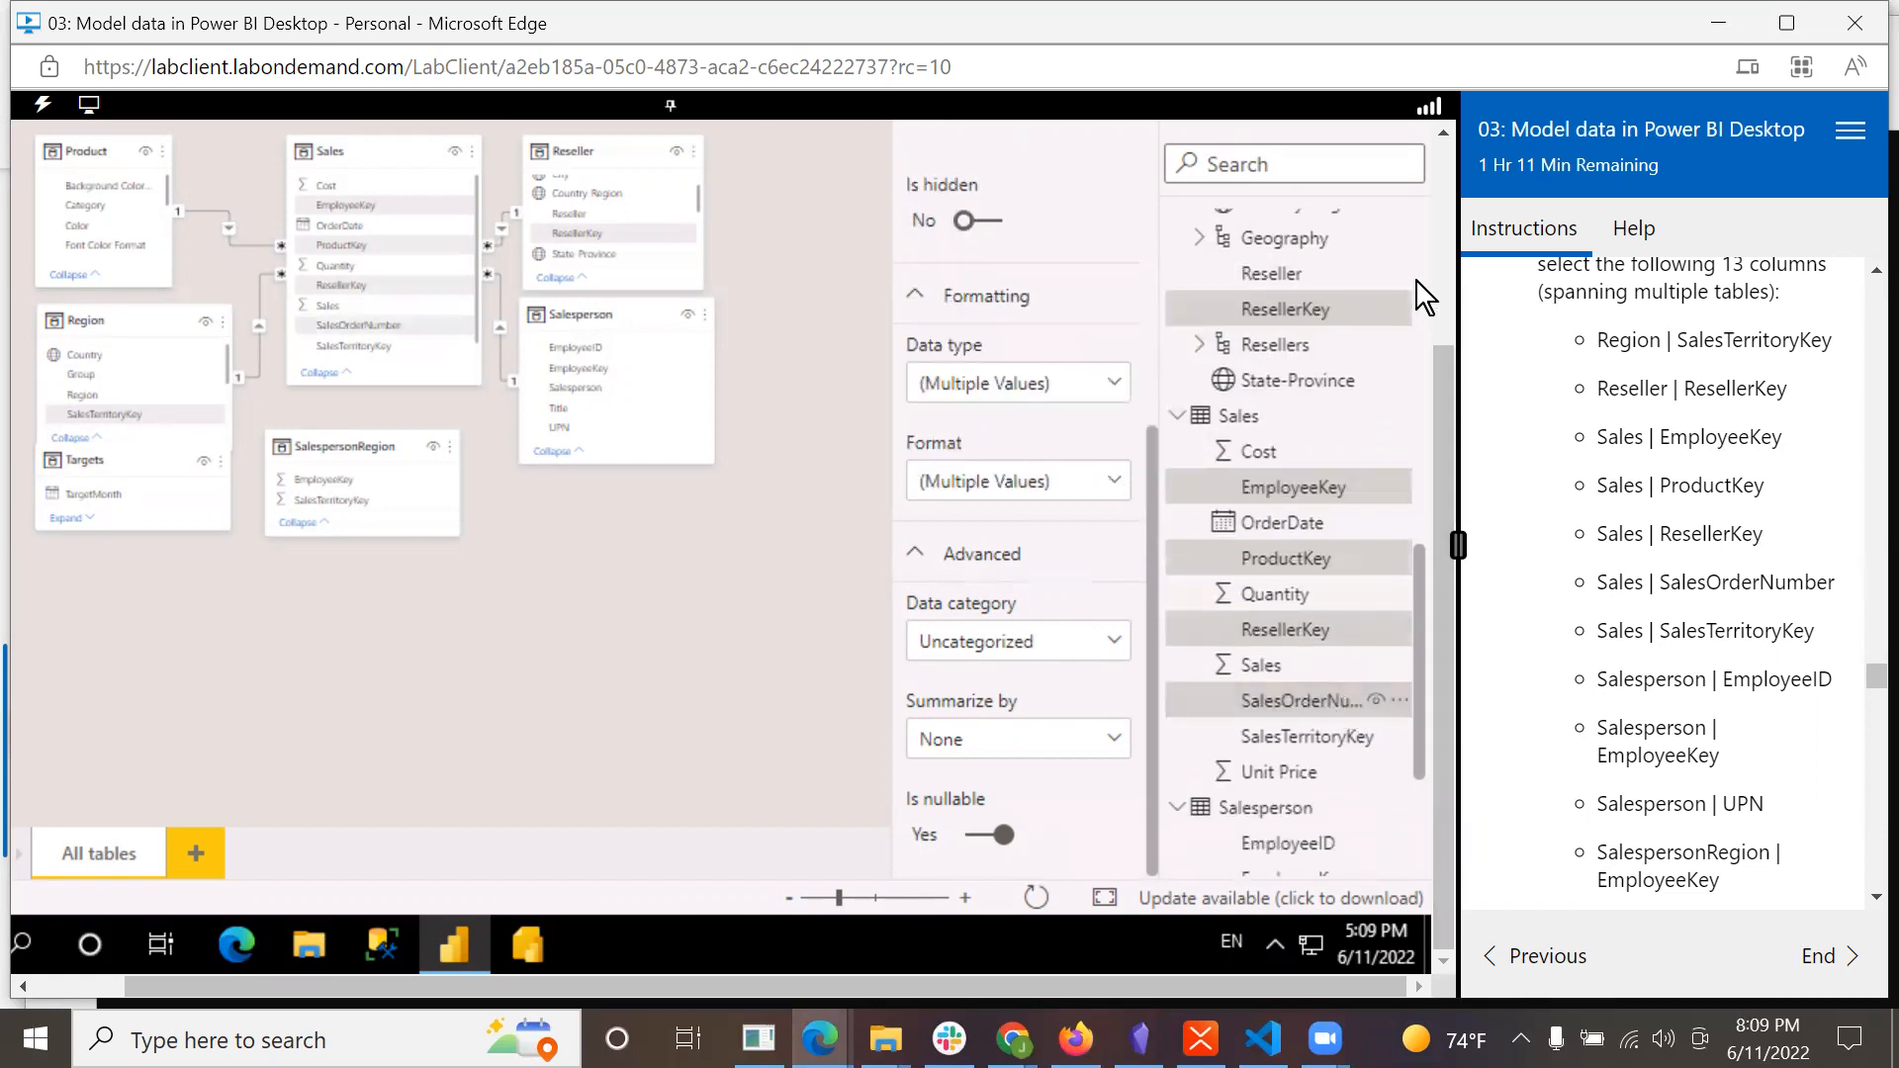
ctrl+click(1279, 752)
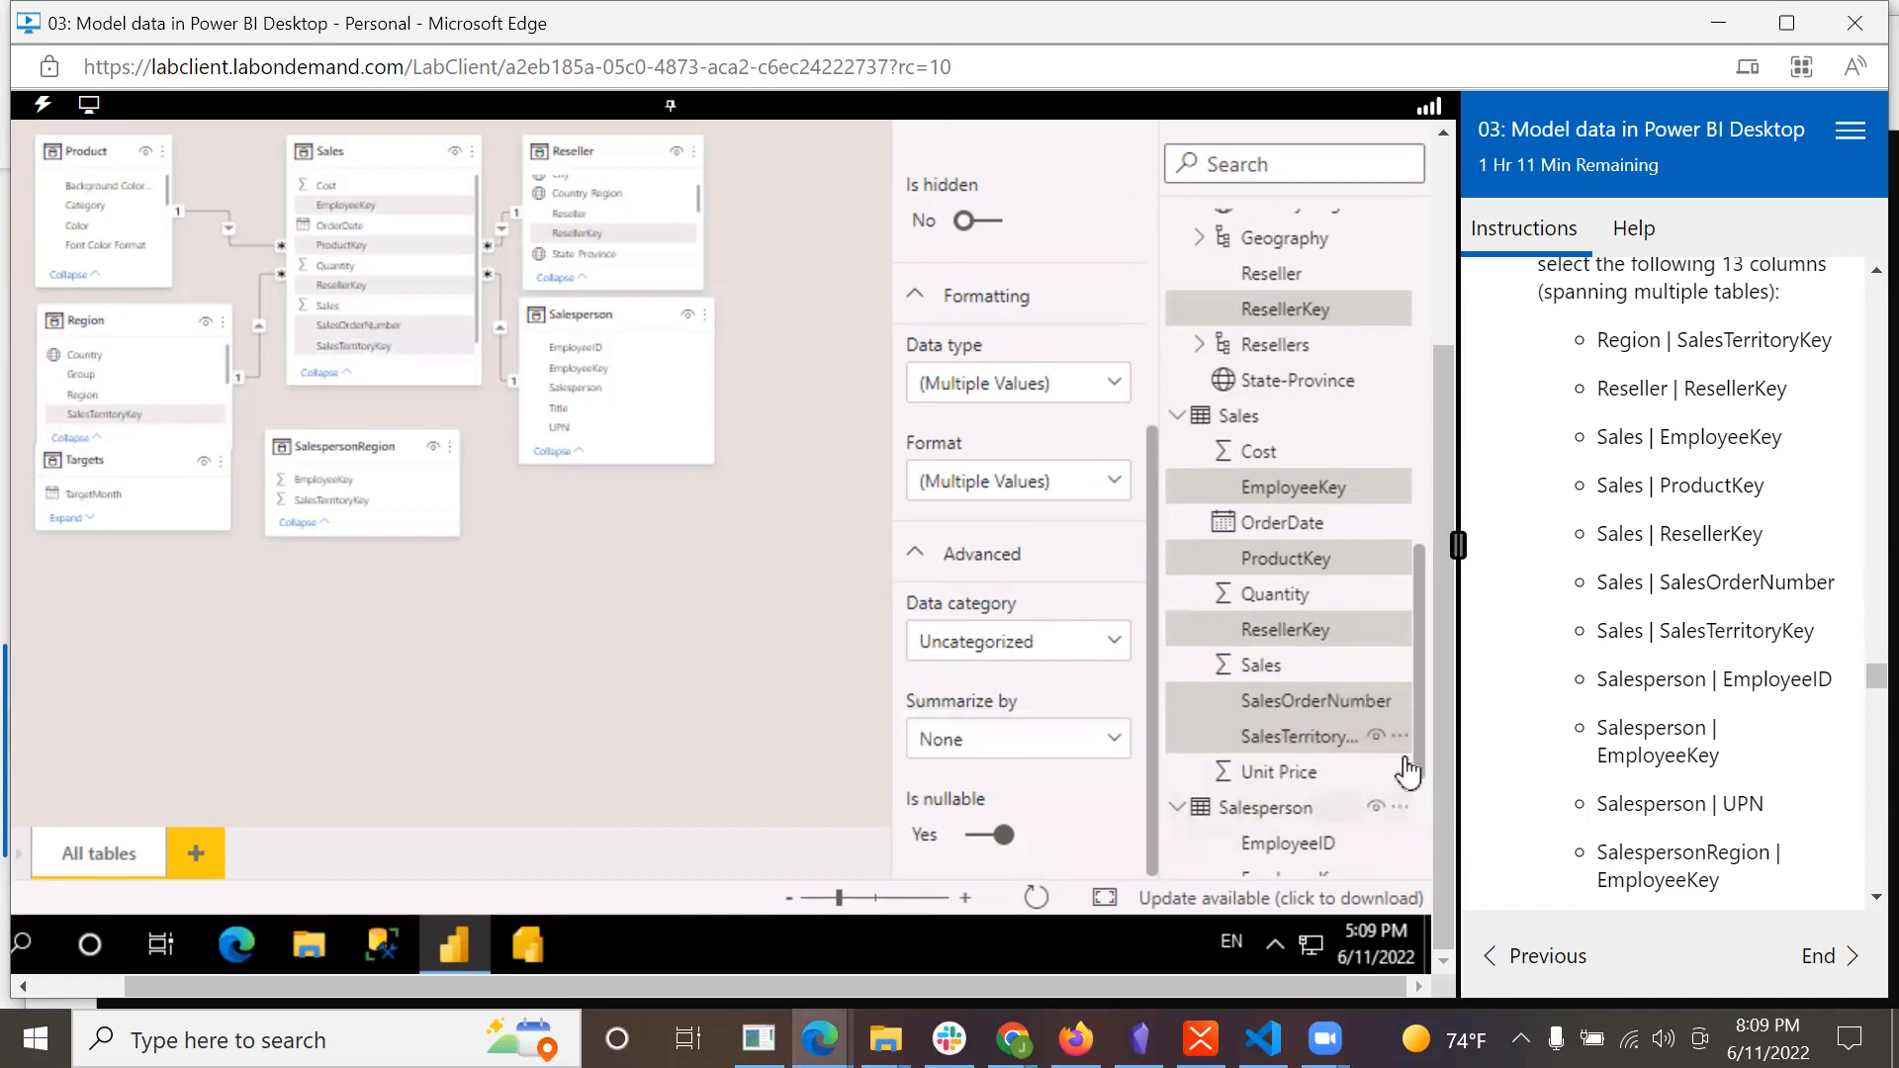
Add the Salesperson table's EmployeeID, EmployeeKey and UPN columns to the current multi-column selection.
drag(1421, 738, 1433, 858)
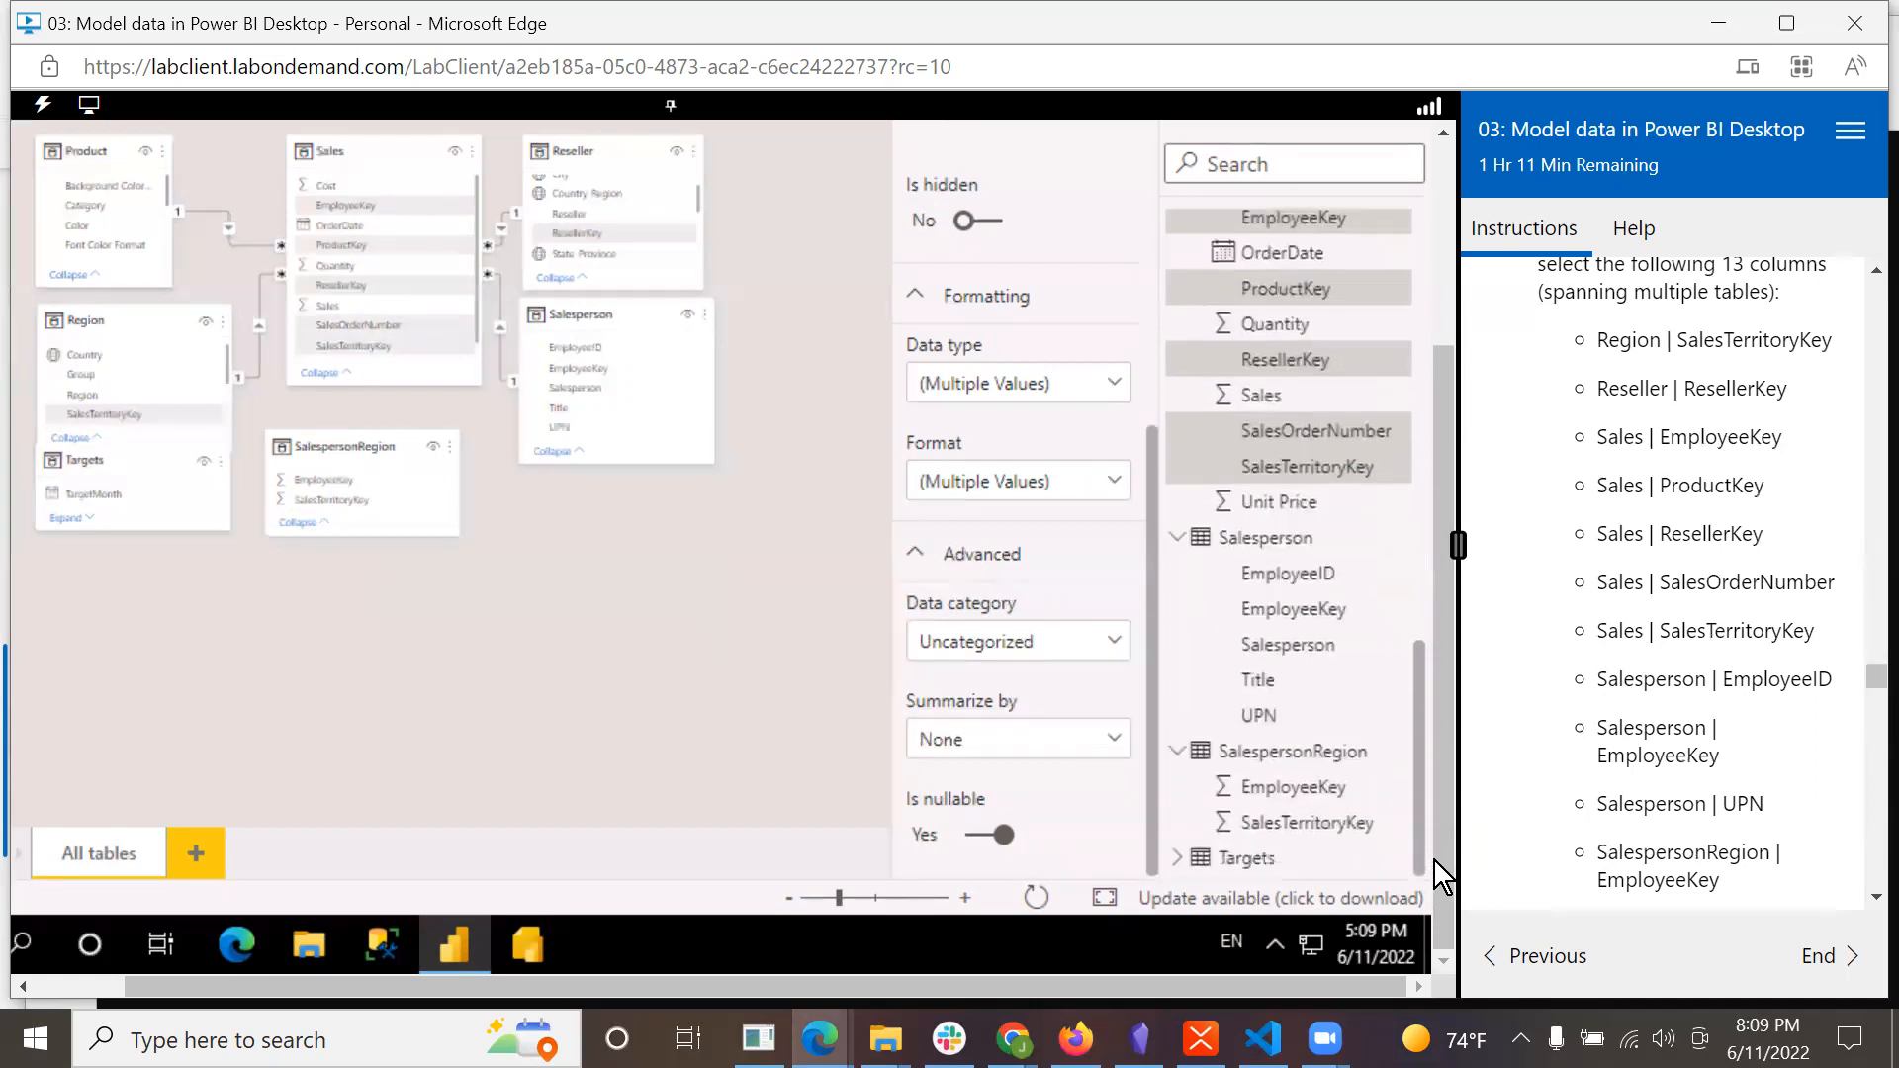
ctrl+click(1315, 584)
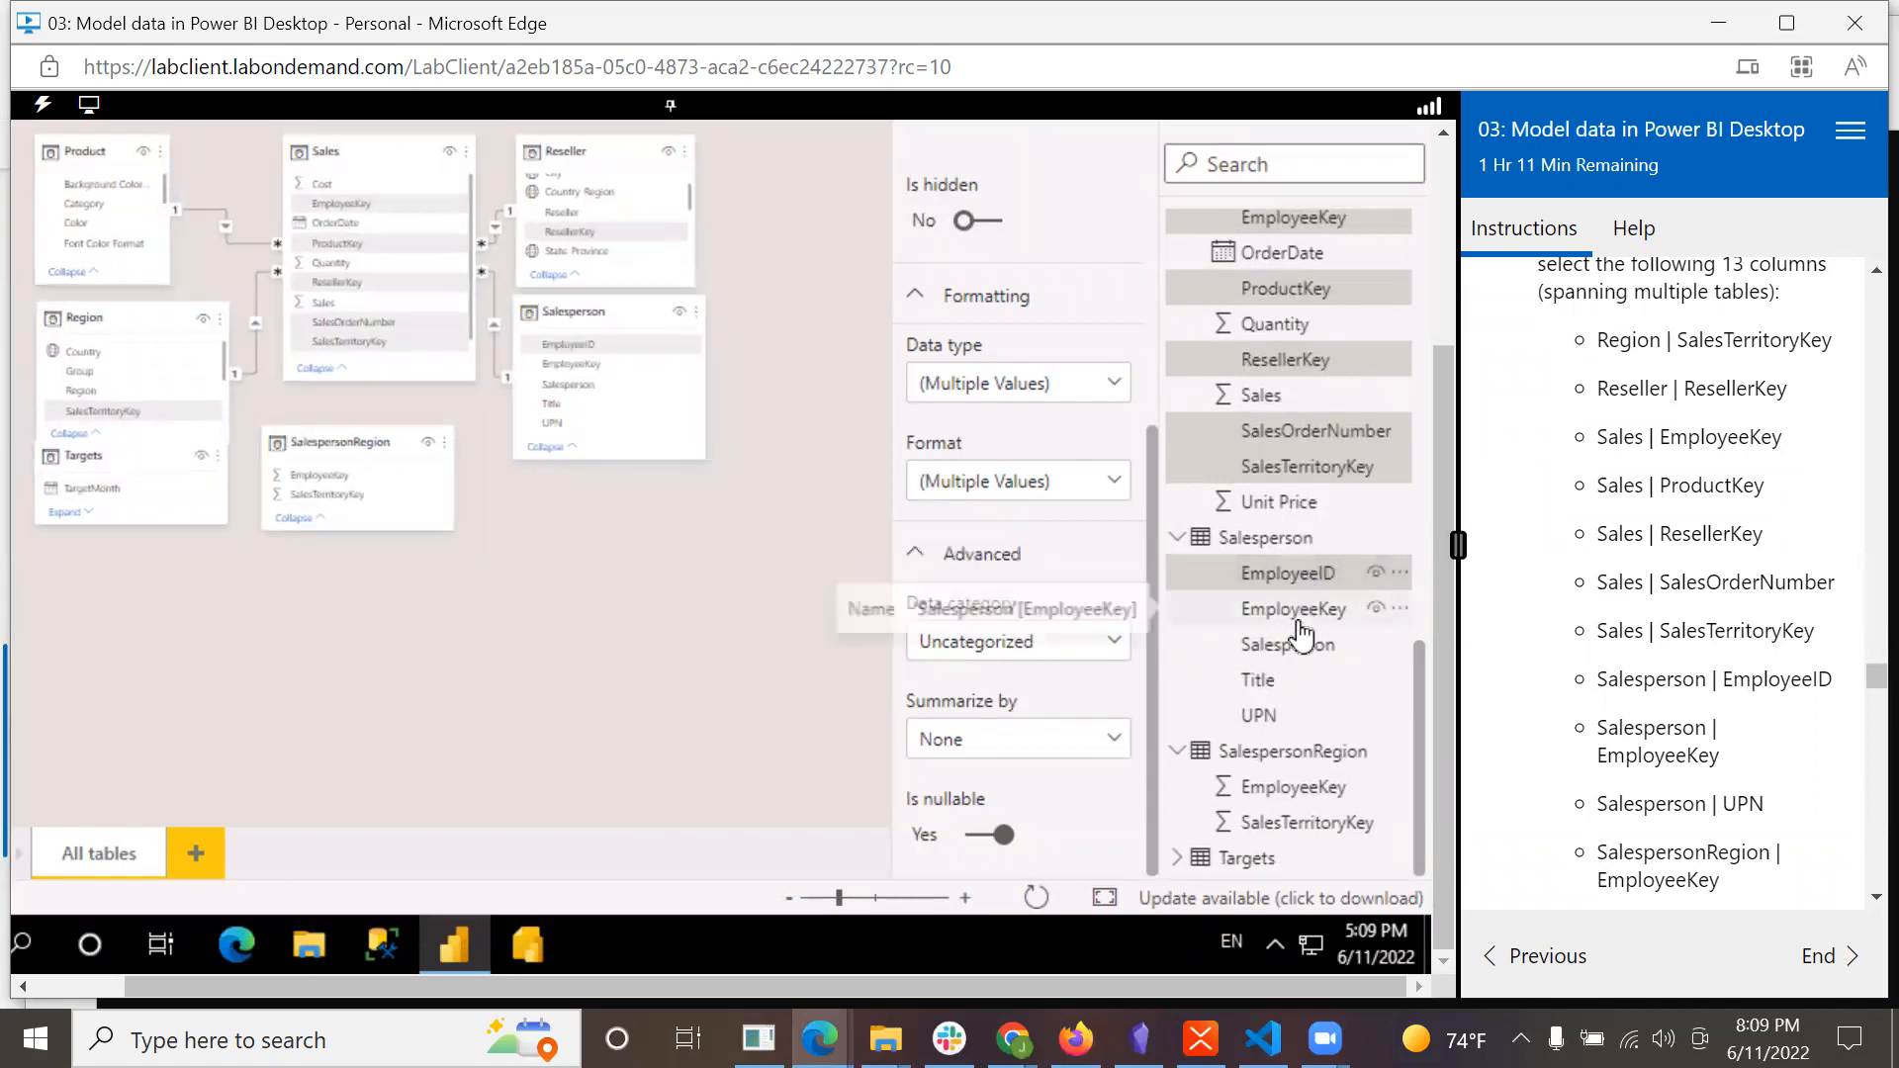
ctrl+click(1297, 619)
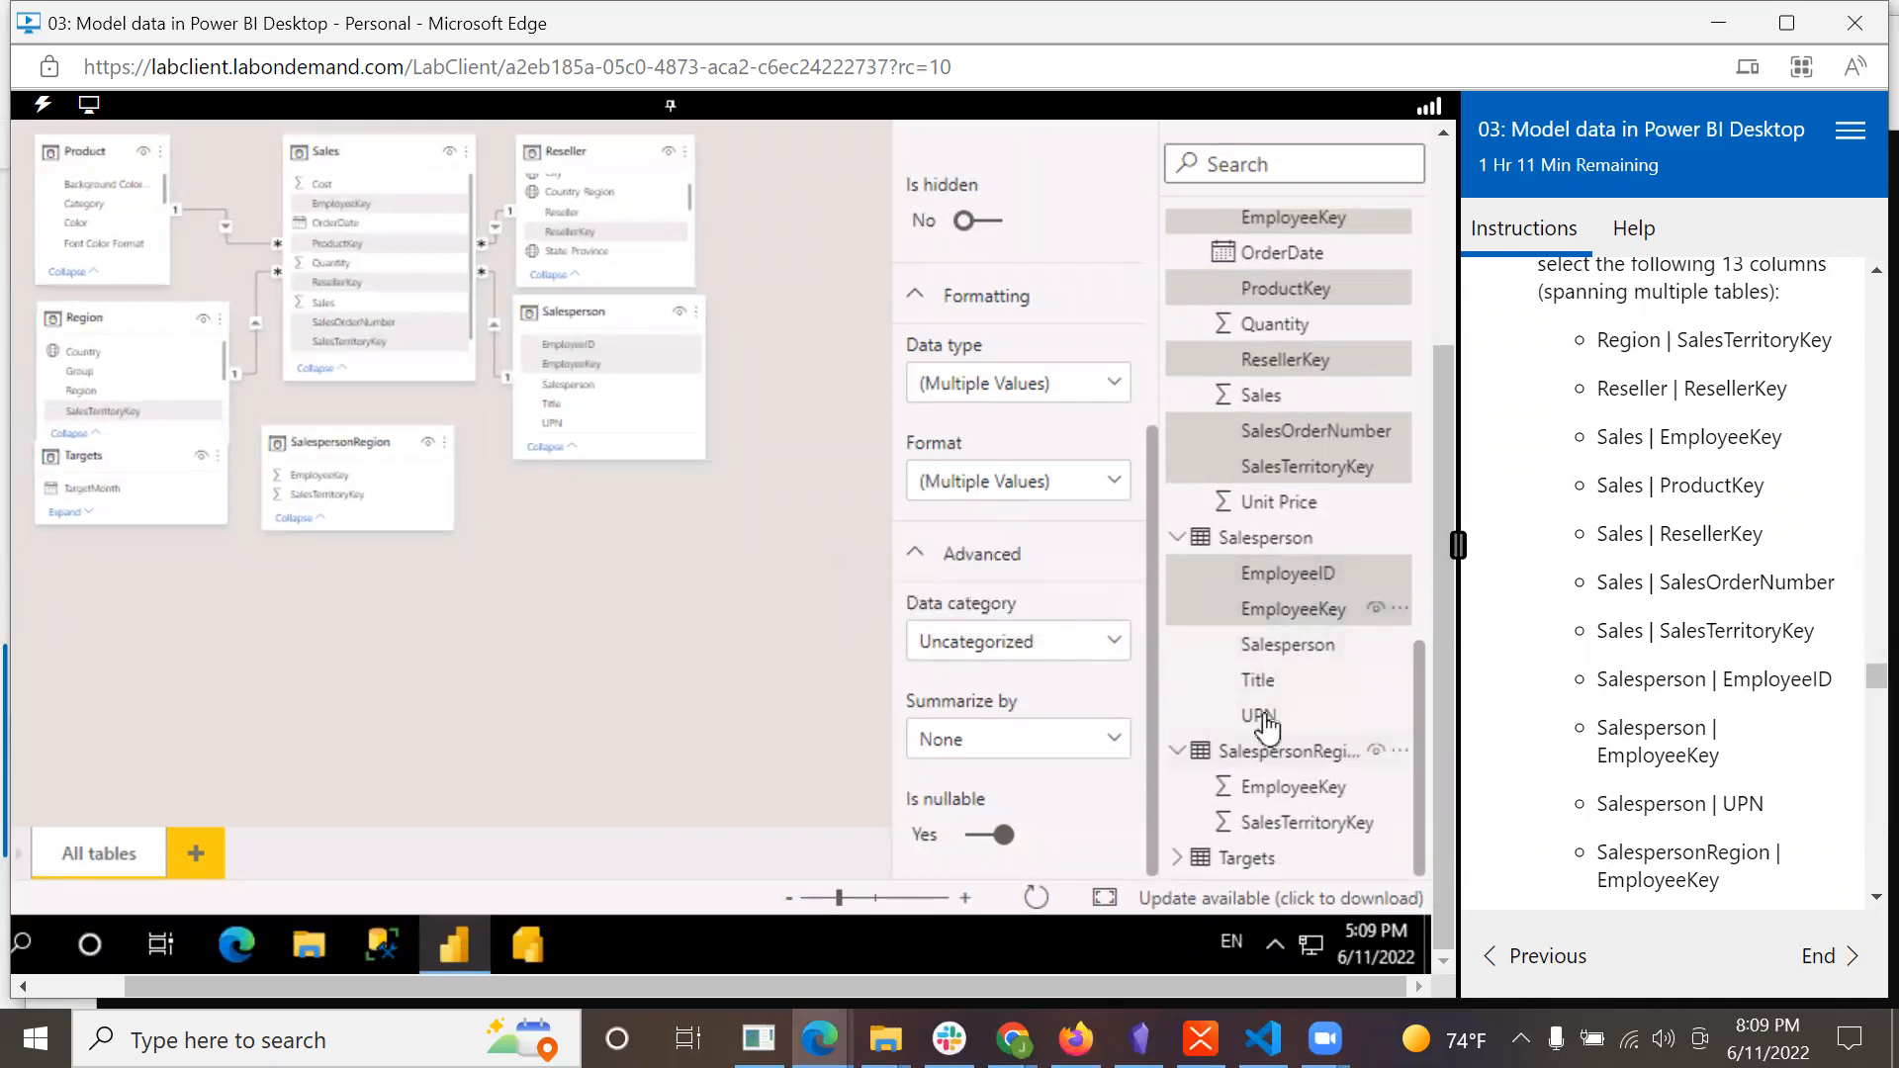
ctrl+click(1263, 716)
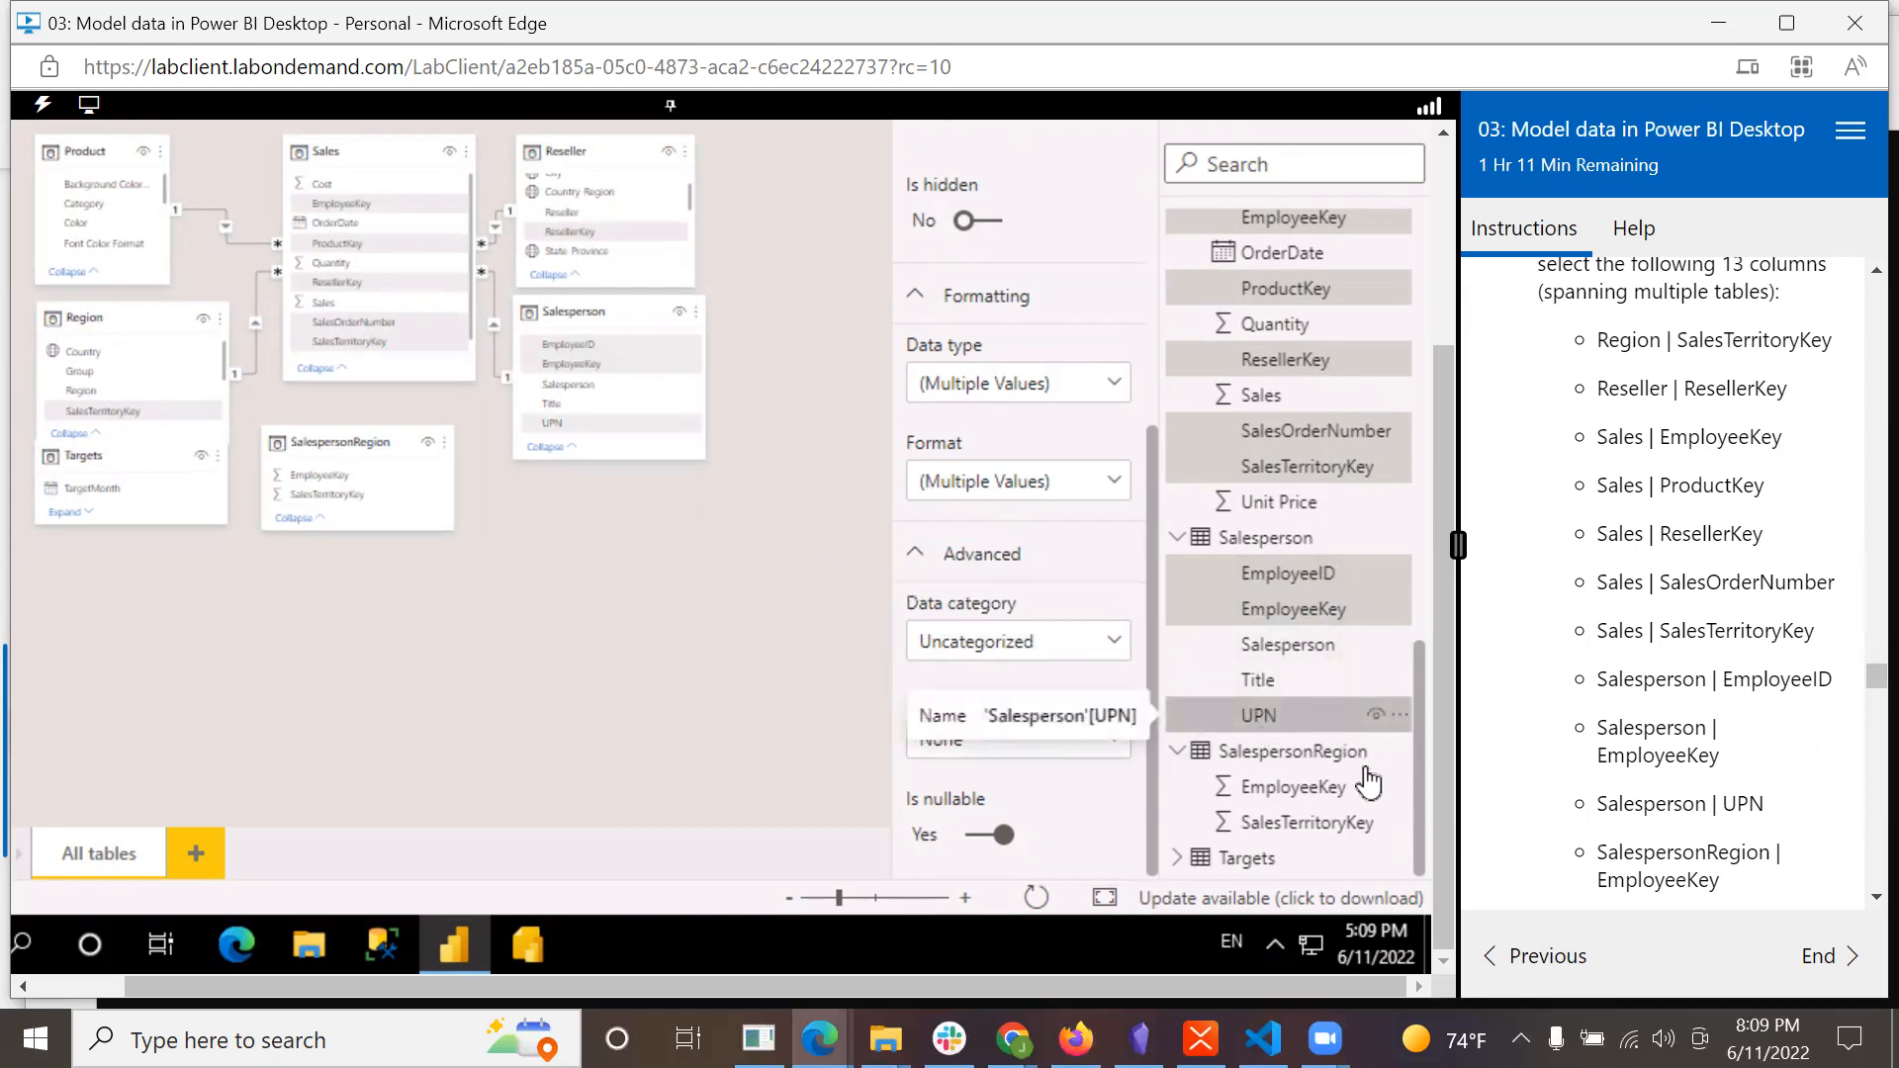
Extend the selection with the SalespersonRegion table's EmployeeKey and SalesTerritoryKey columns and the Targets table's EmployeeID column.
ctrl+click(1275, 790)
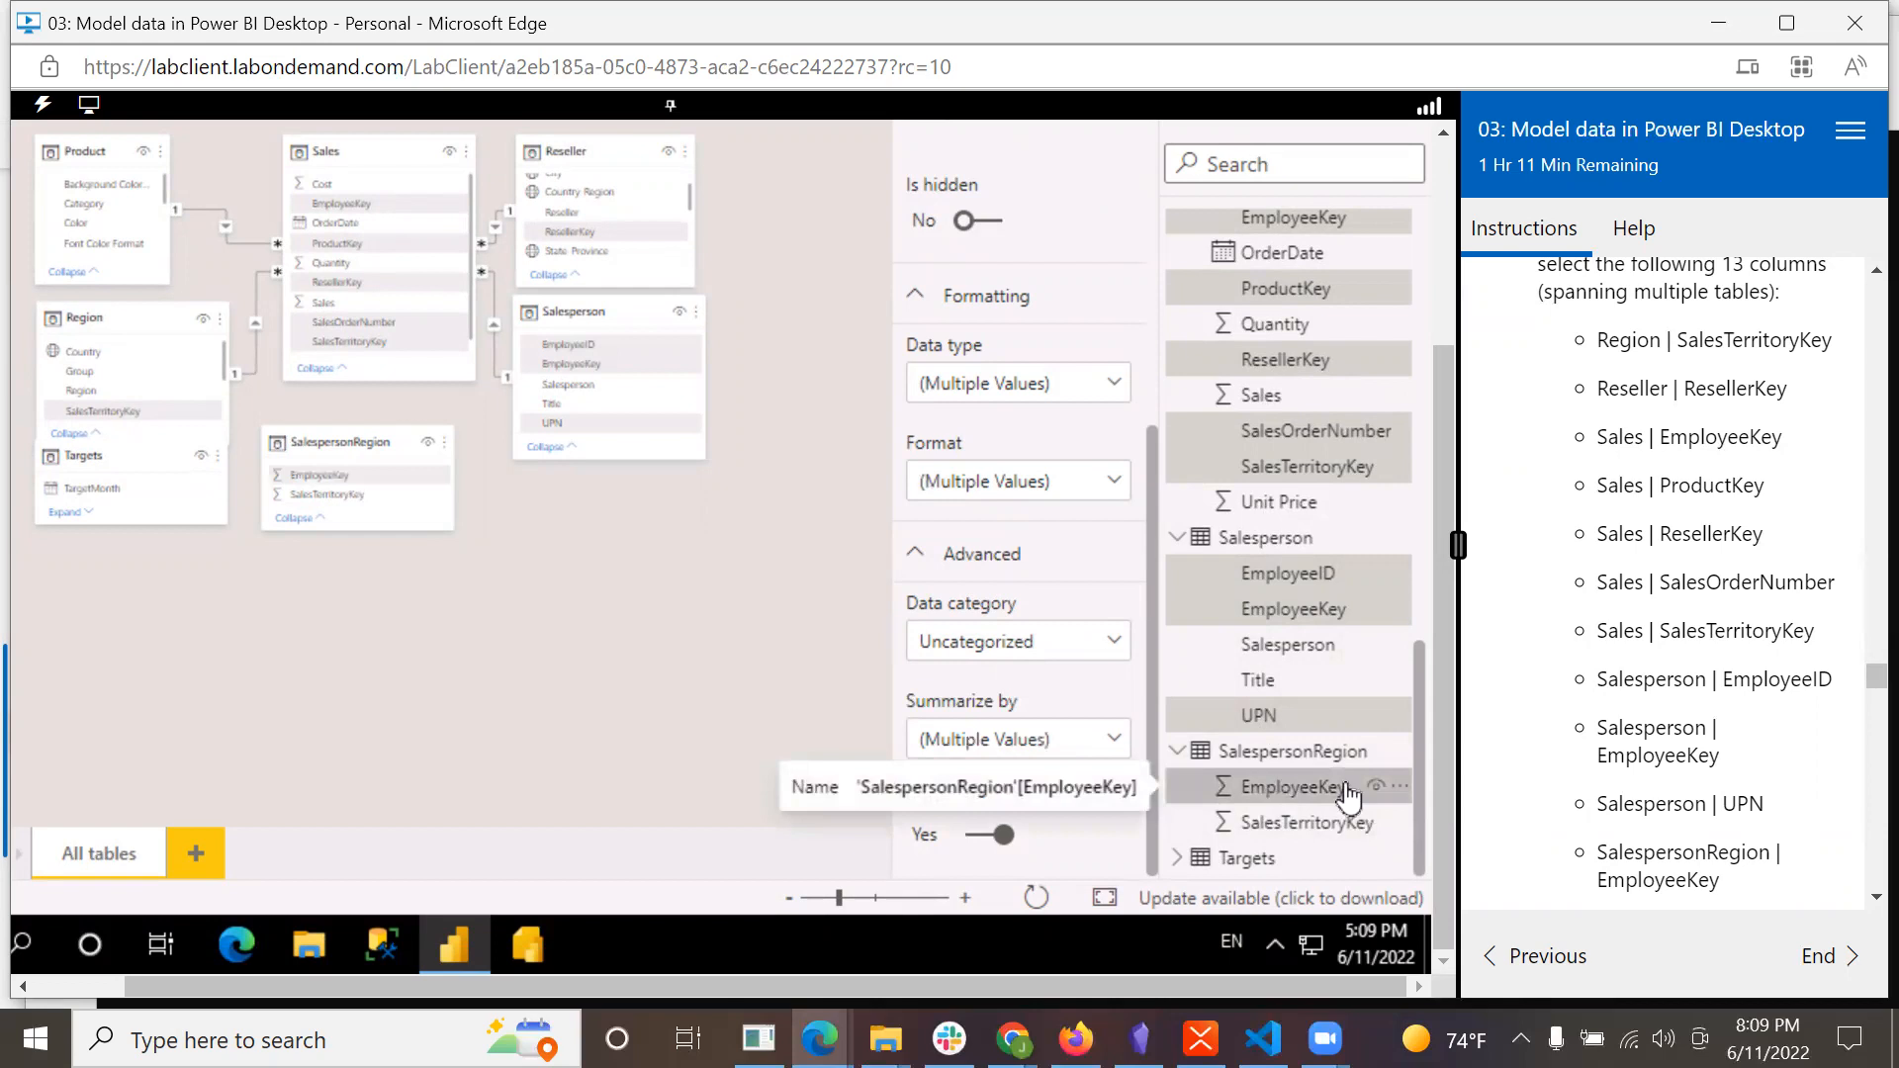
click(1873, 898)
click(1872, 899)
click(1873, 898)
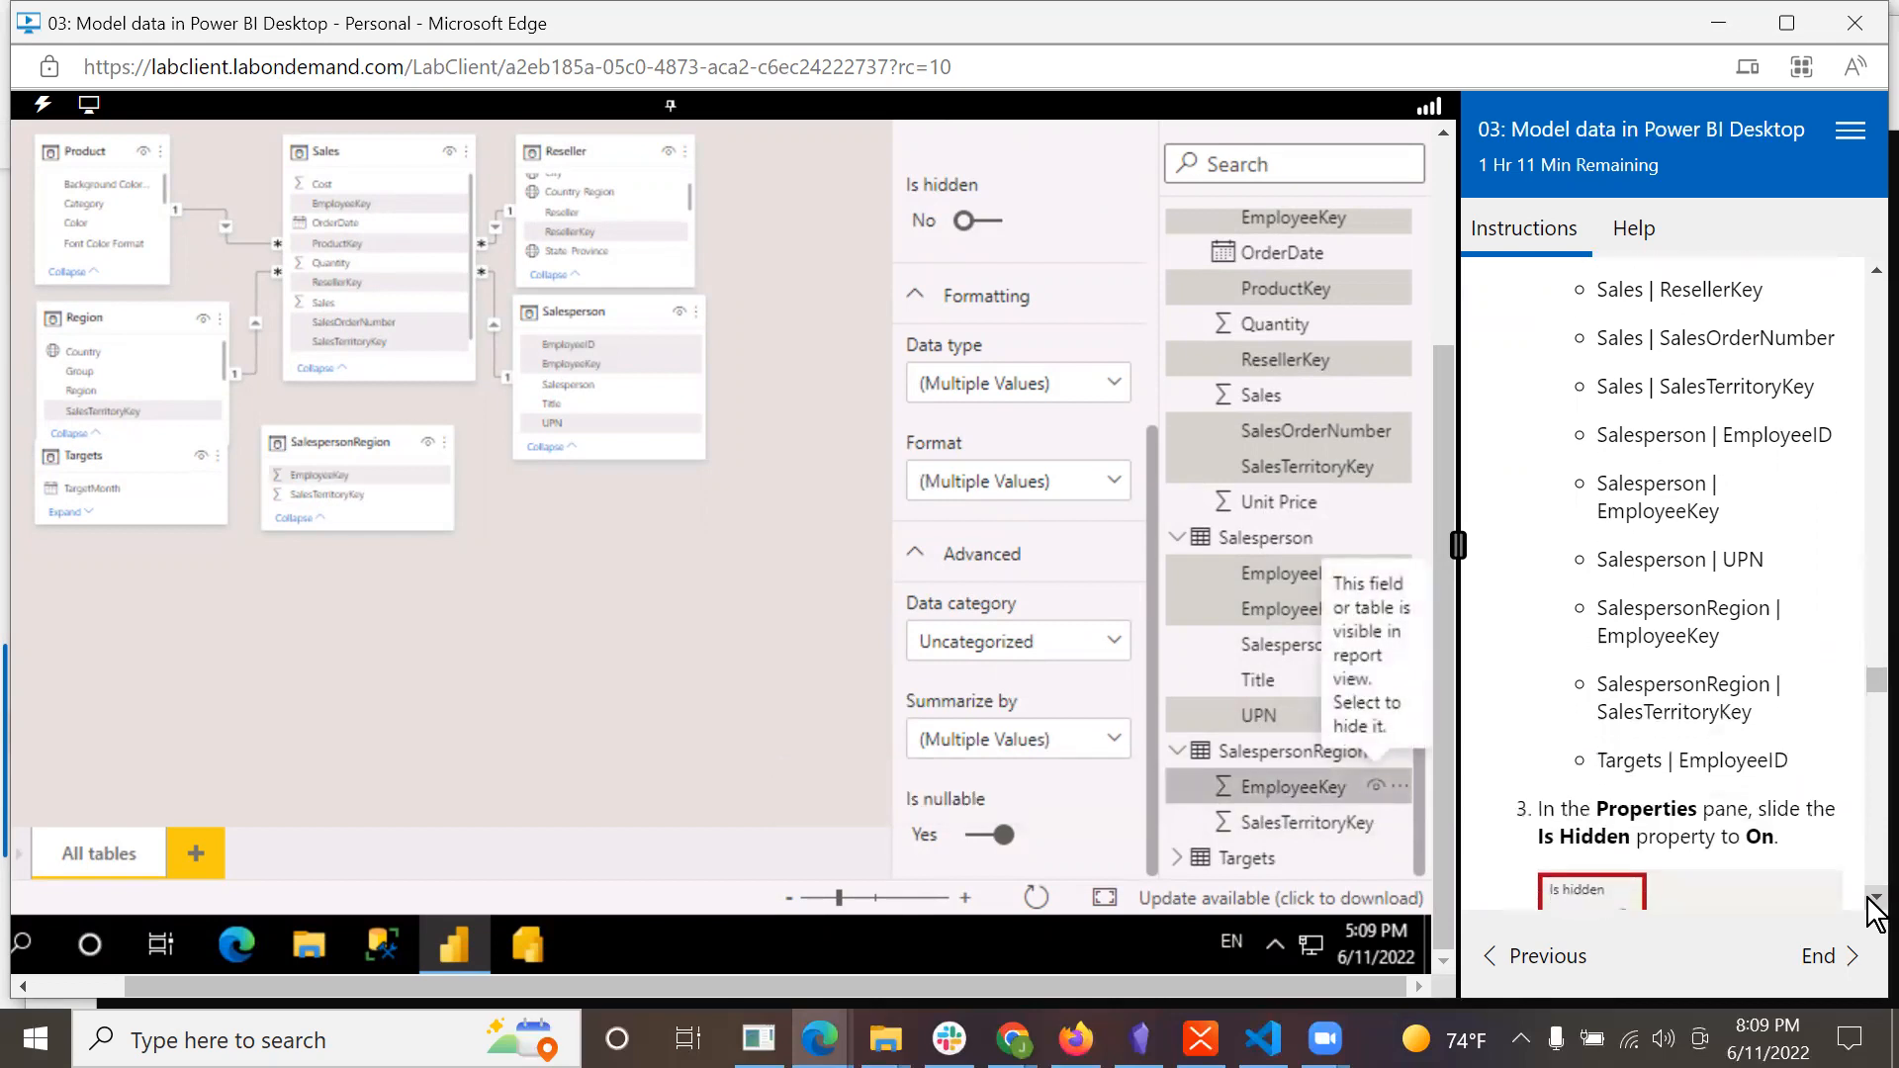
ctrl+click(1301, 823)
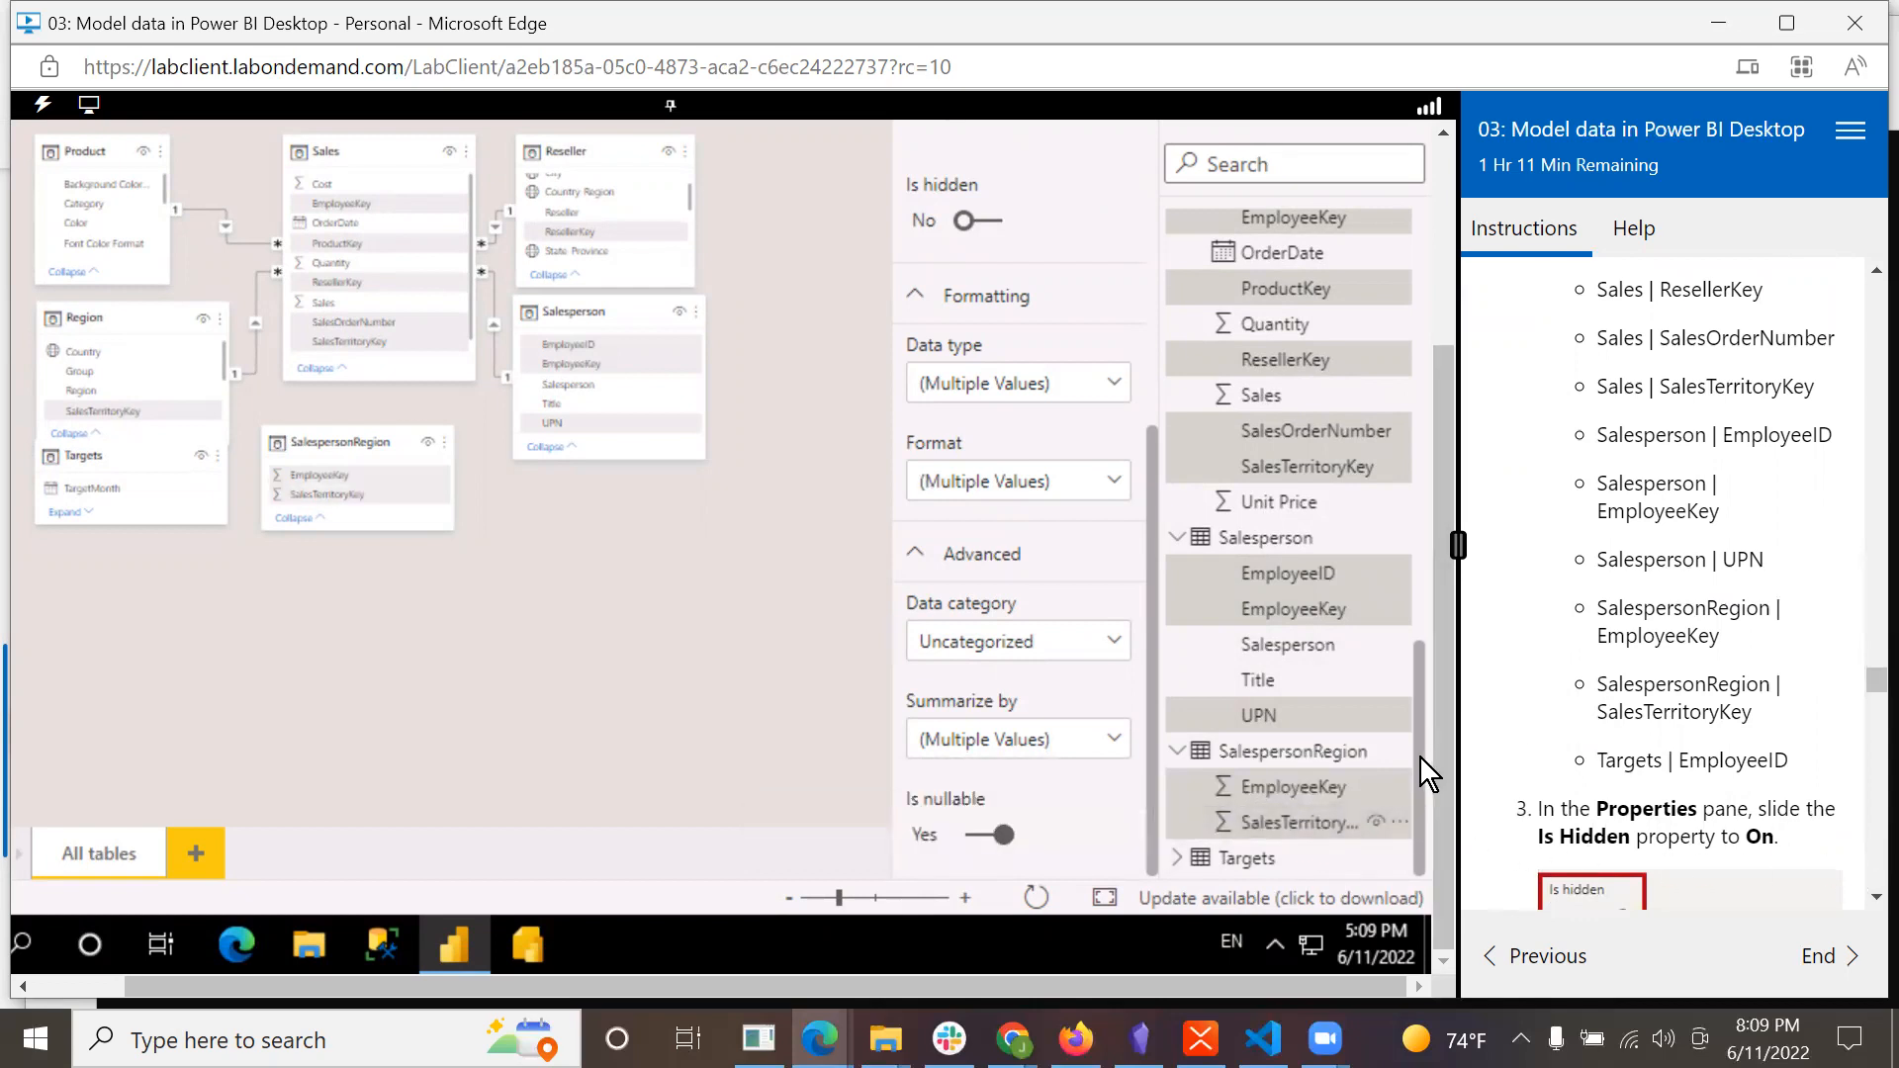
click(1177, 859)
scroll(1421, 791, down, 3)
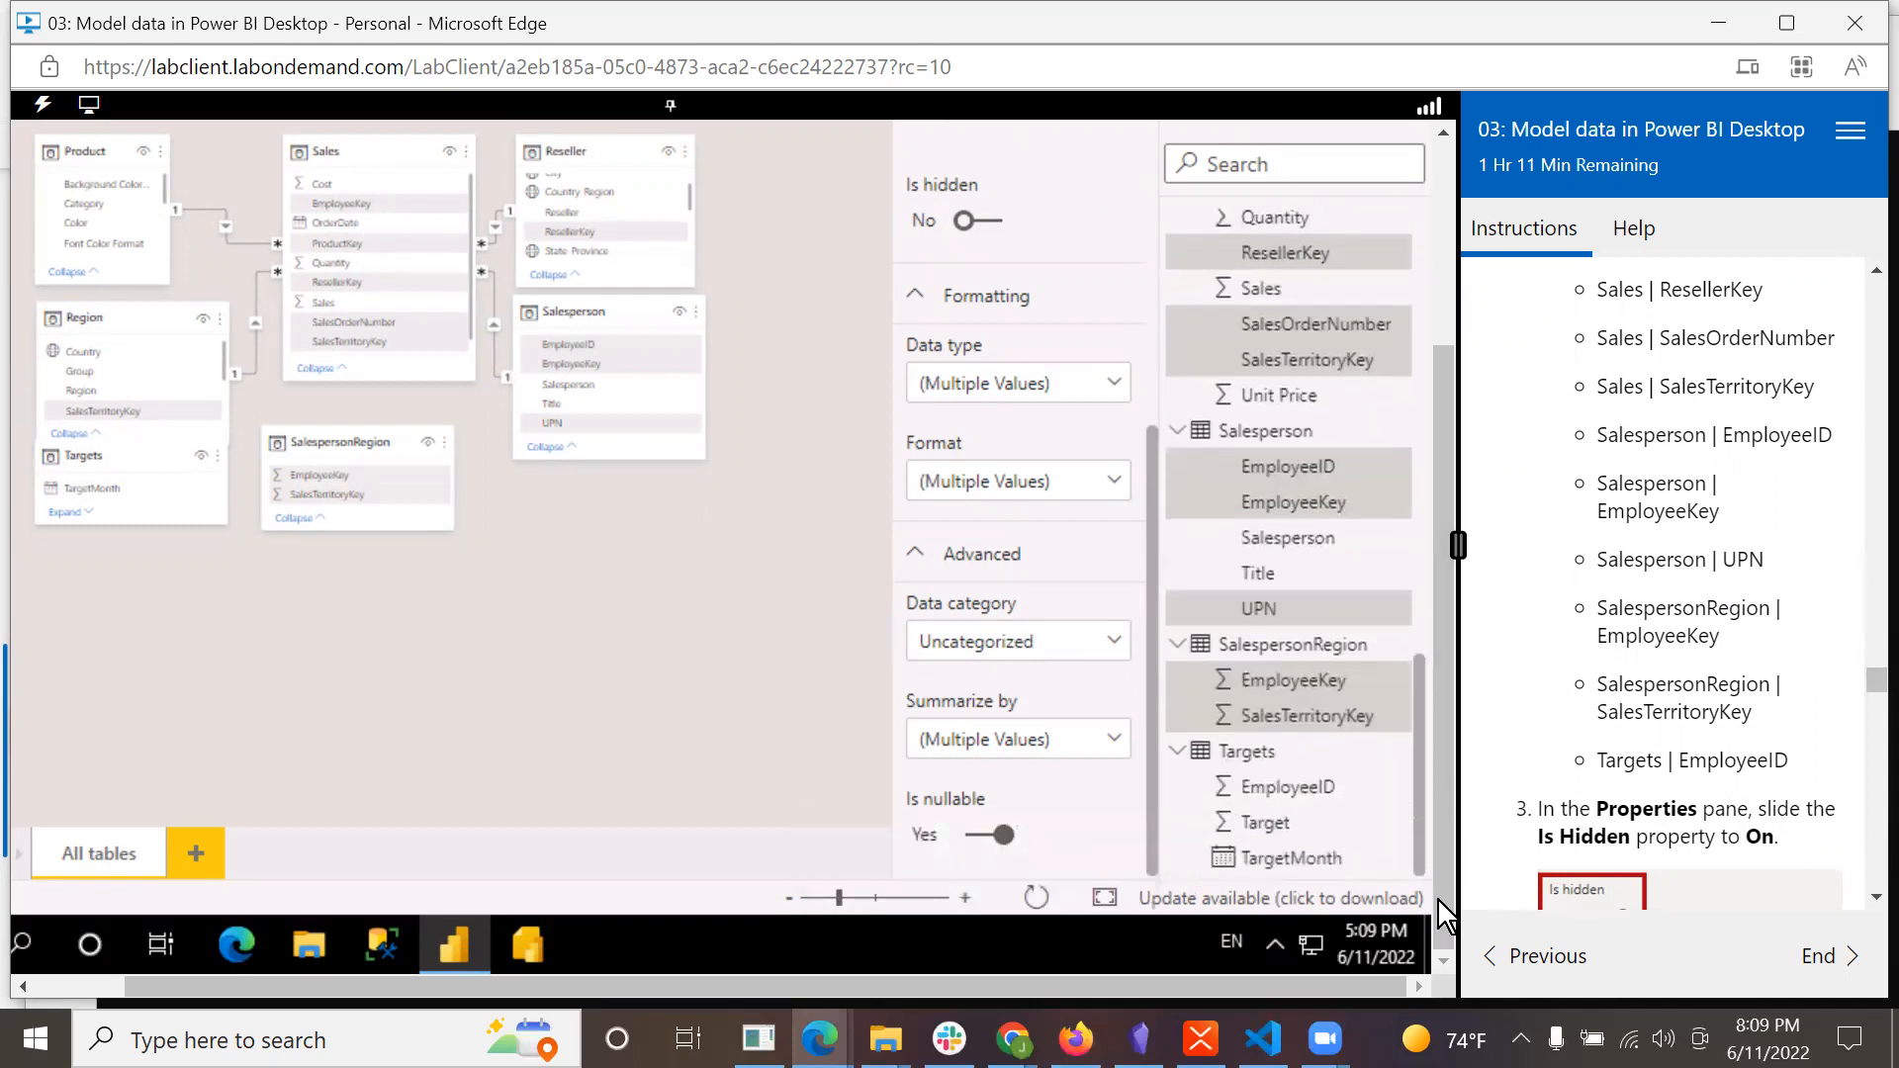
ctrl+click(1302, 796)
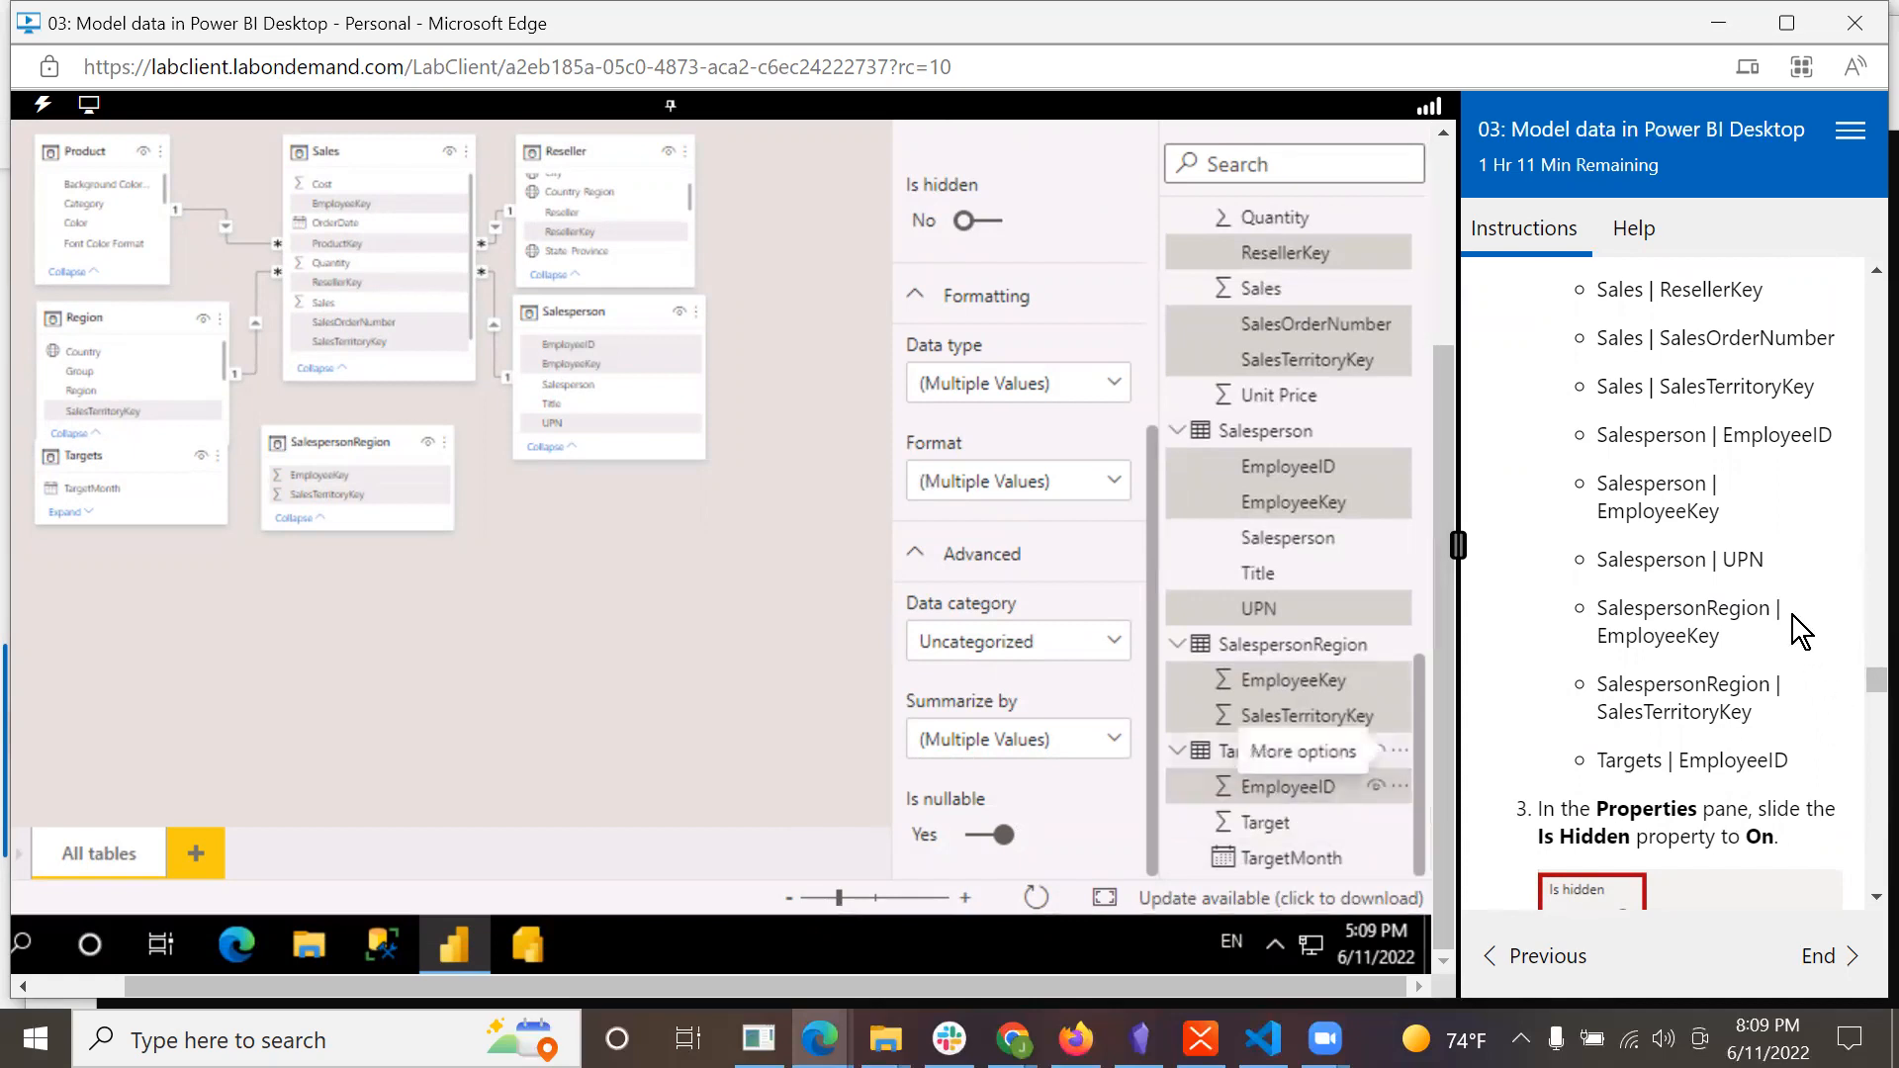
Hide all the selected columns at once by setting their Is hidden property to Yes.
key(ctrl+minus)
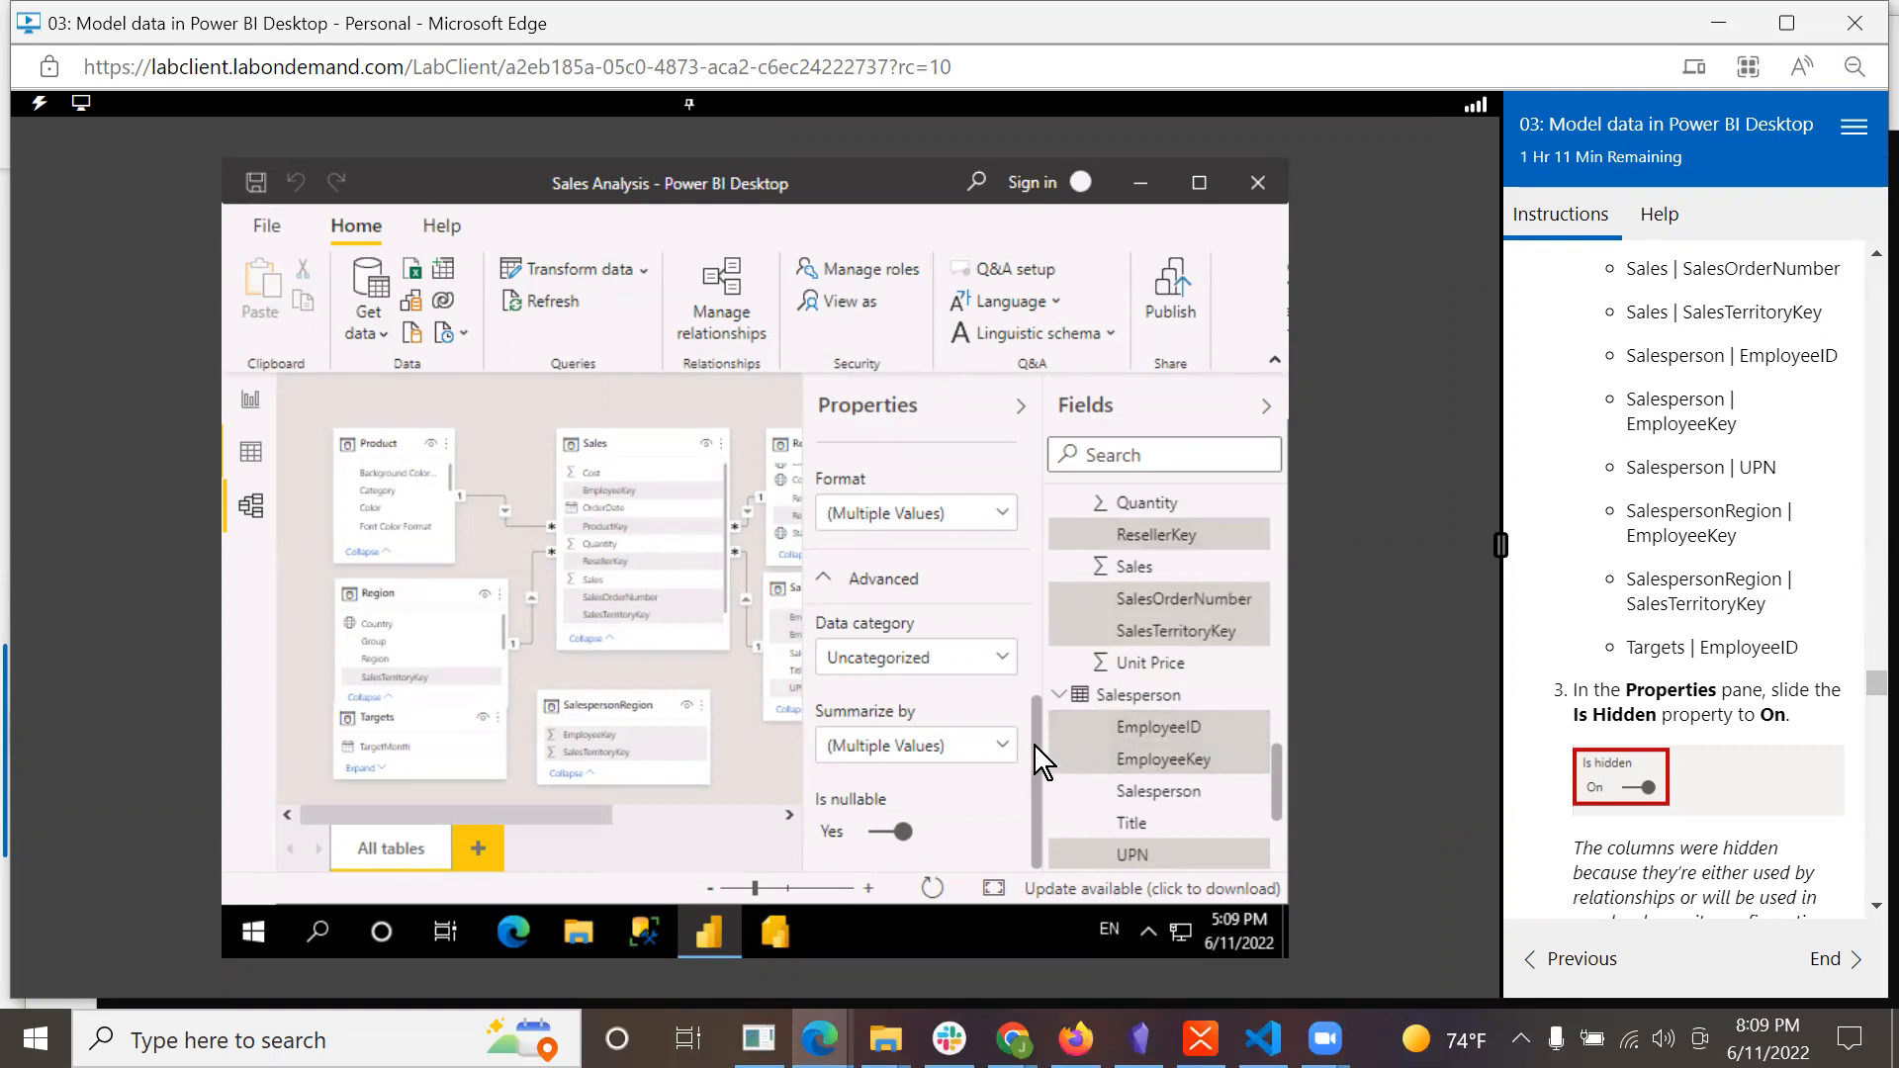
drag(1035, 703, 1035, 567)
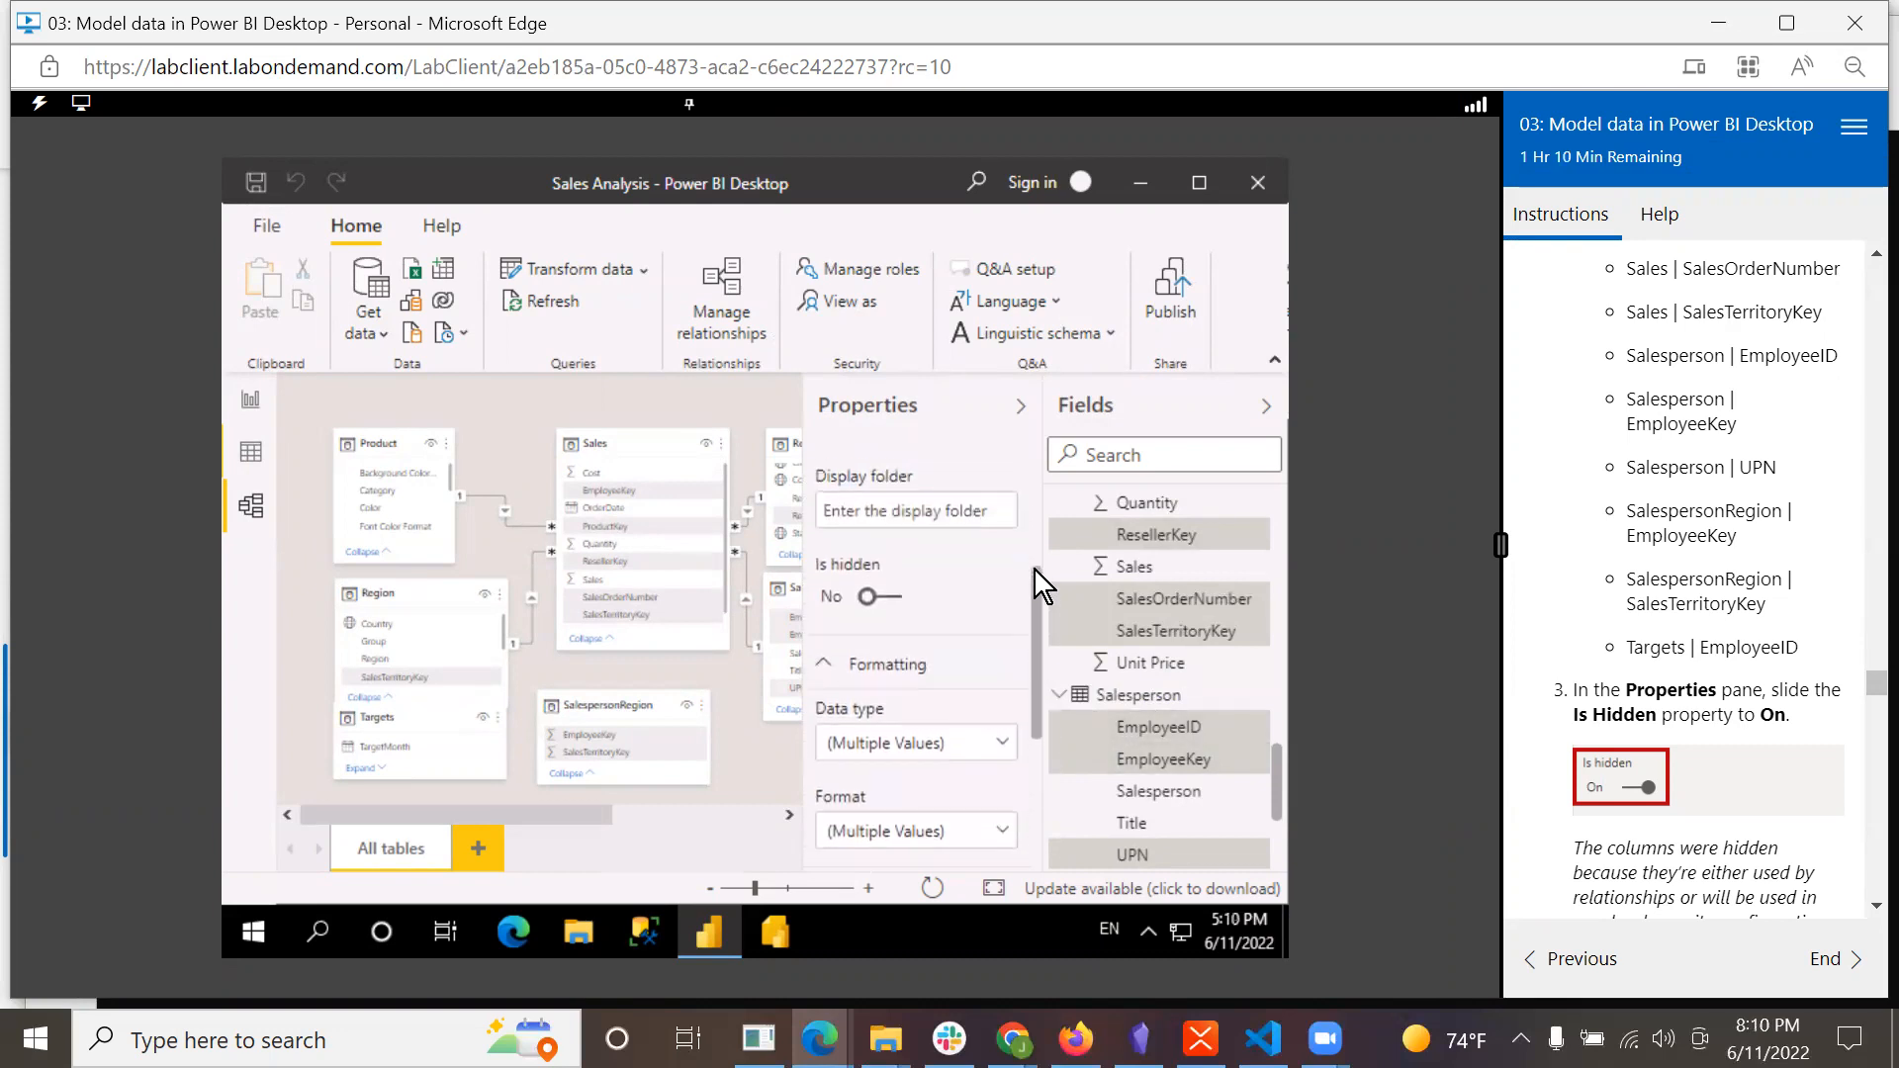
click(865, 604)
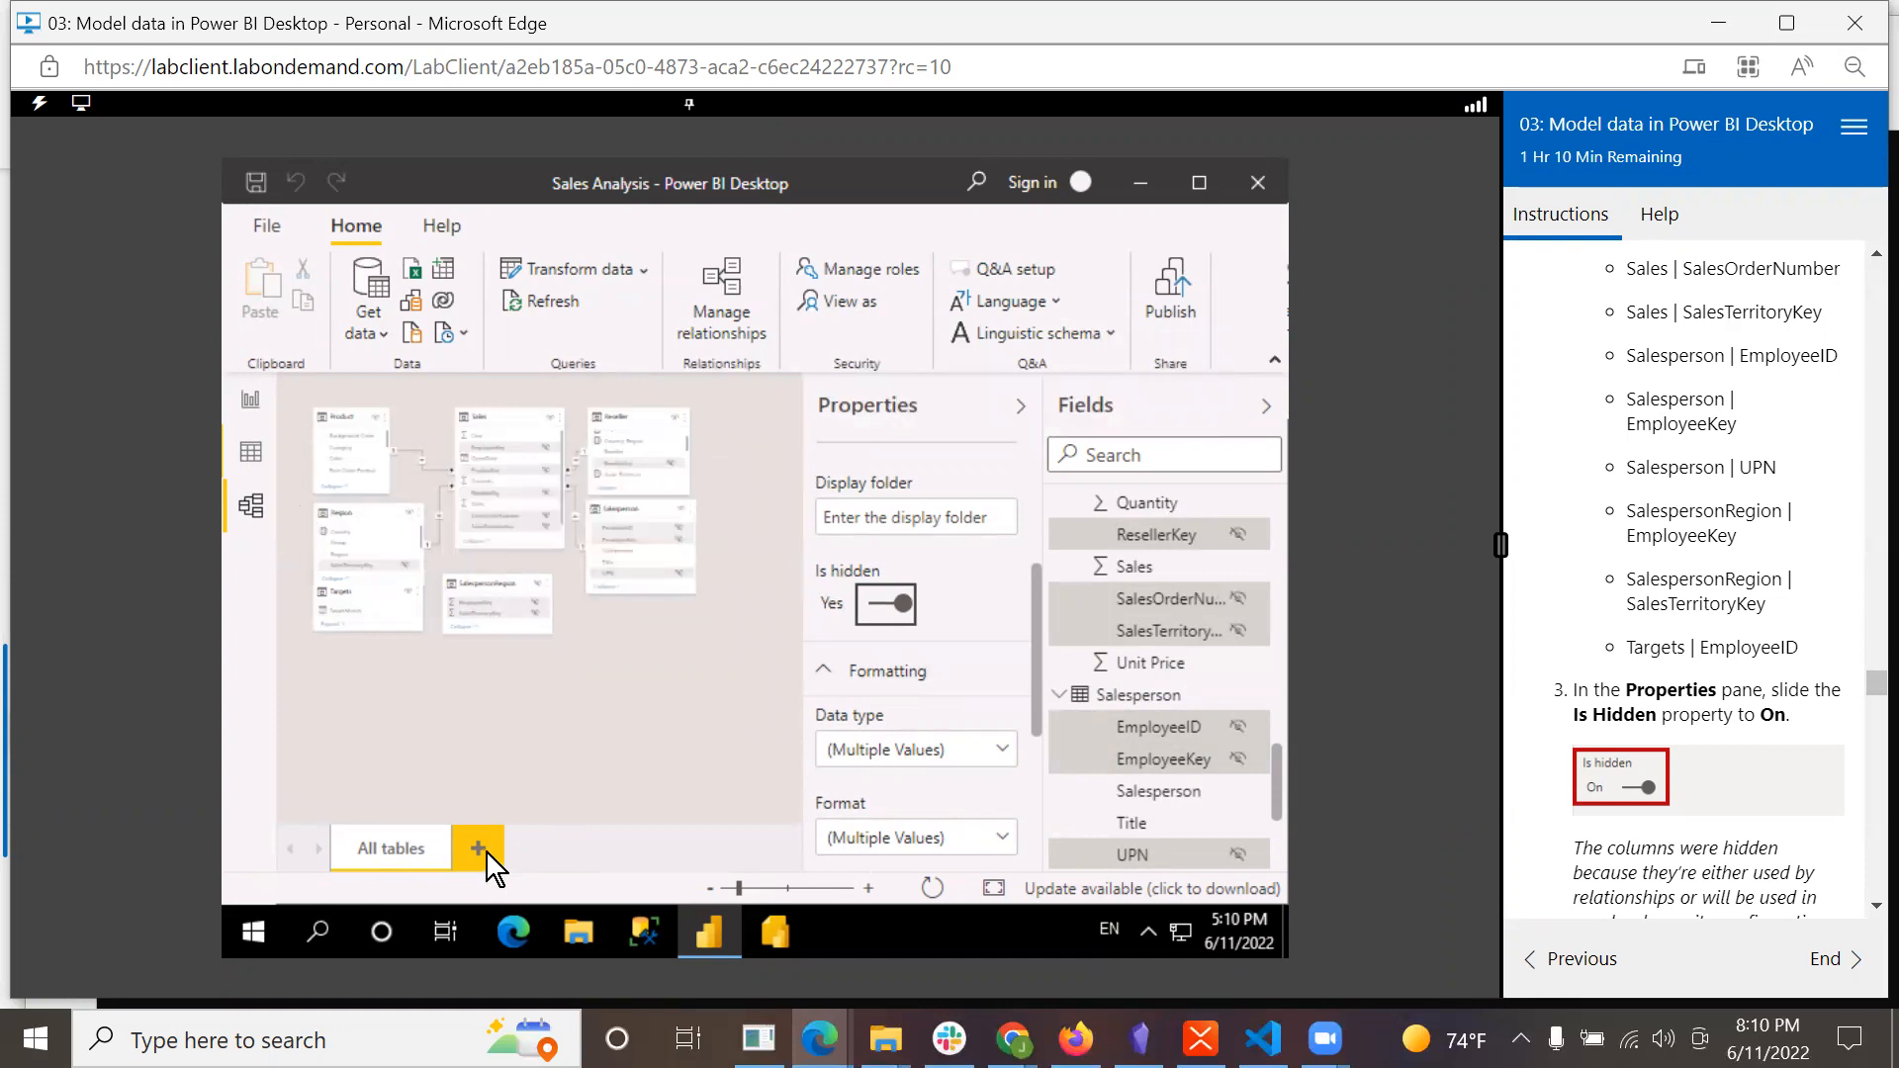
Examine the columns in the model diagram and read the lab instructions on bulk-setting decimal places for three columns.
click(869, 887)
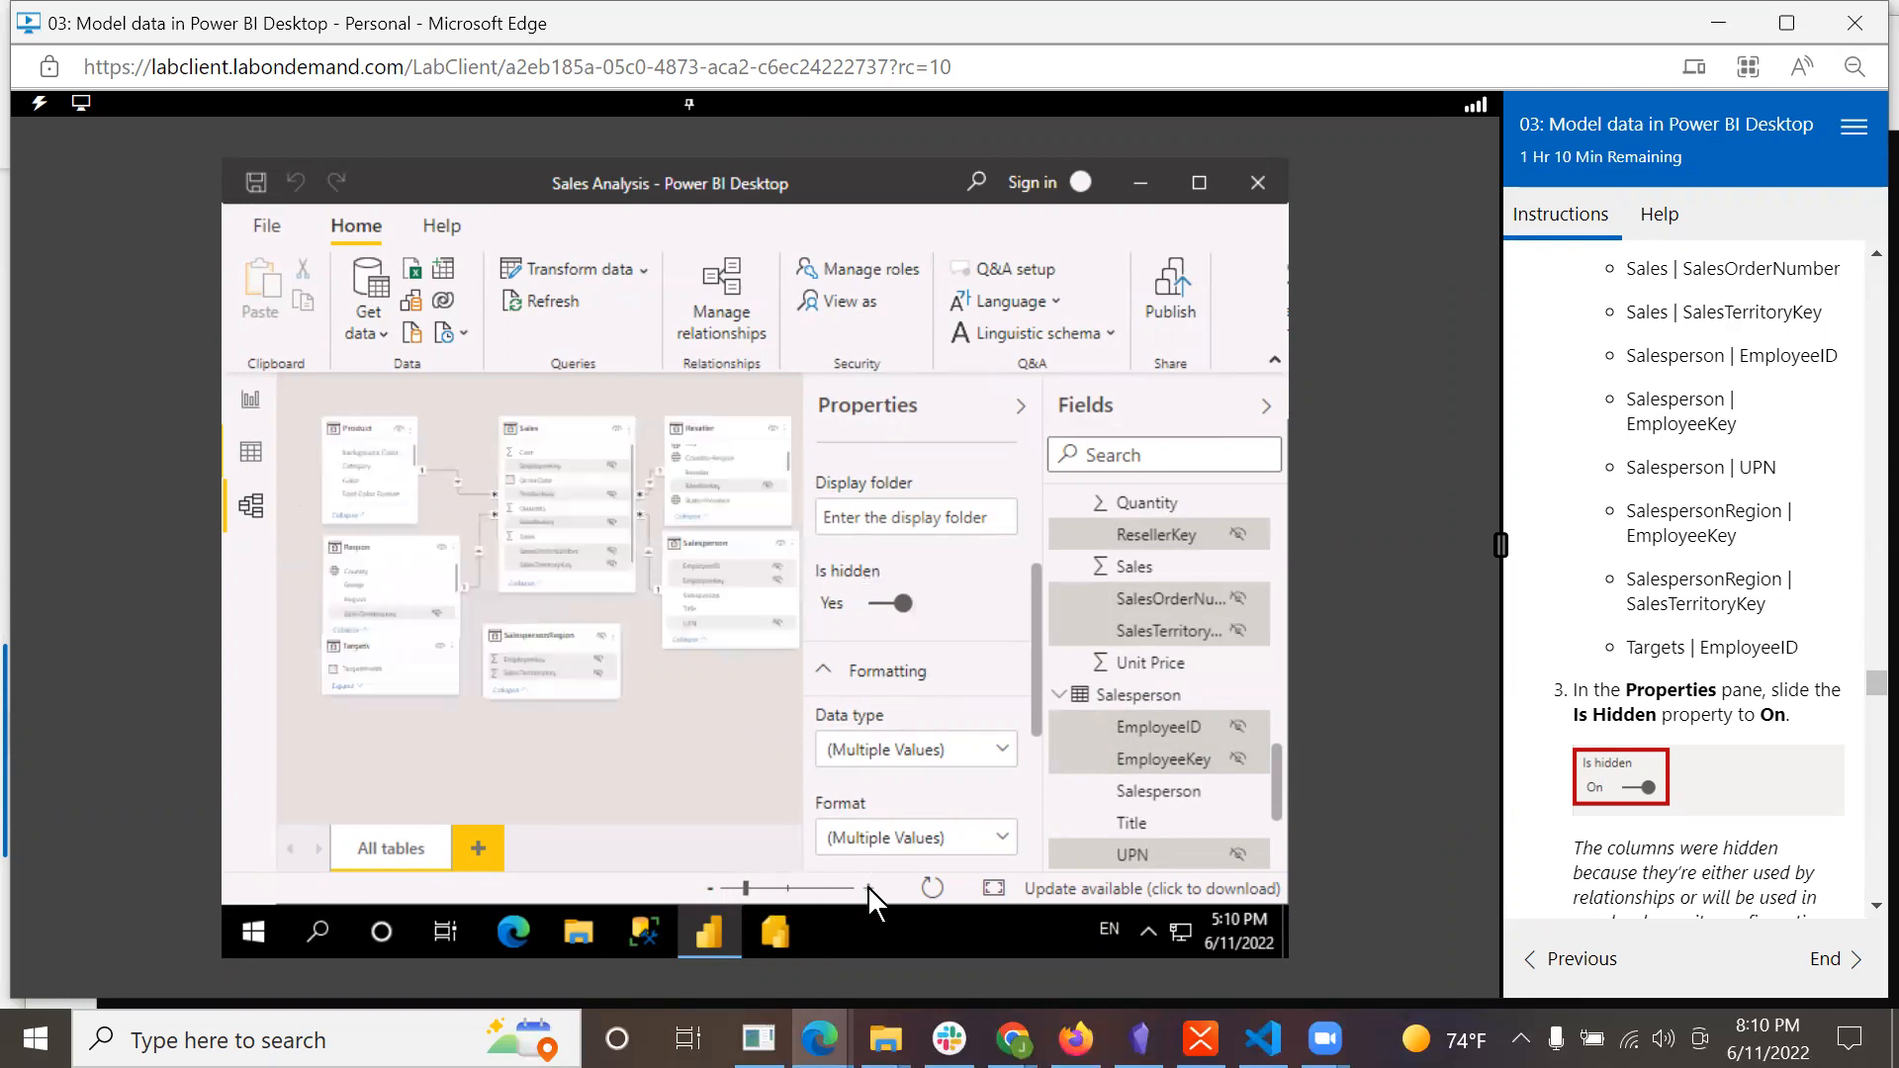
click(869, 887)
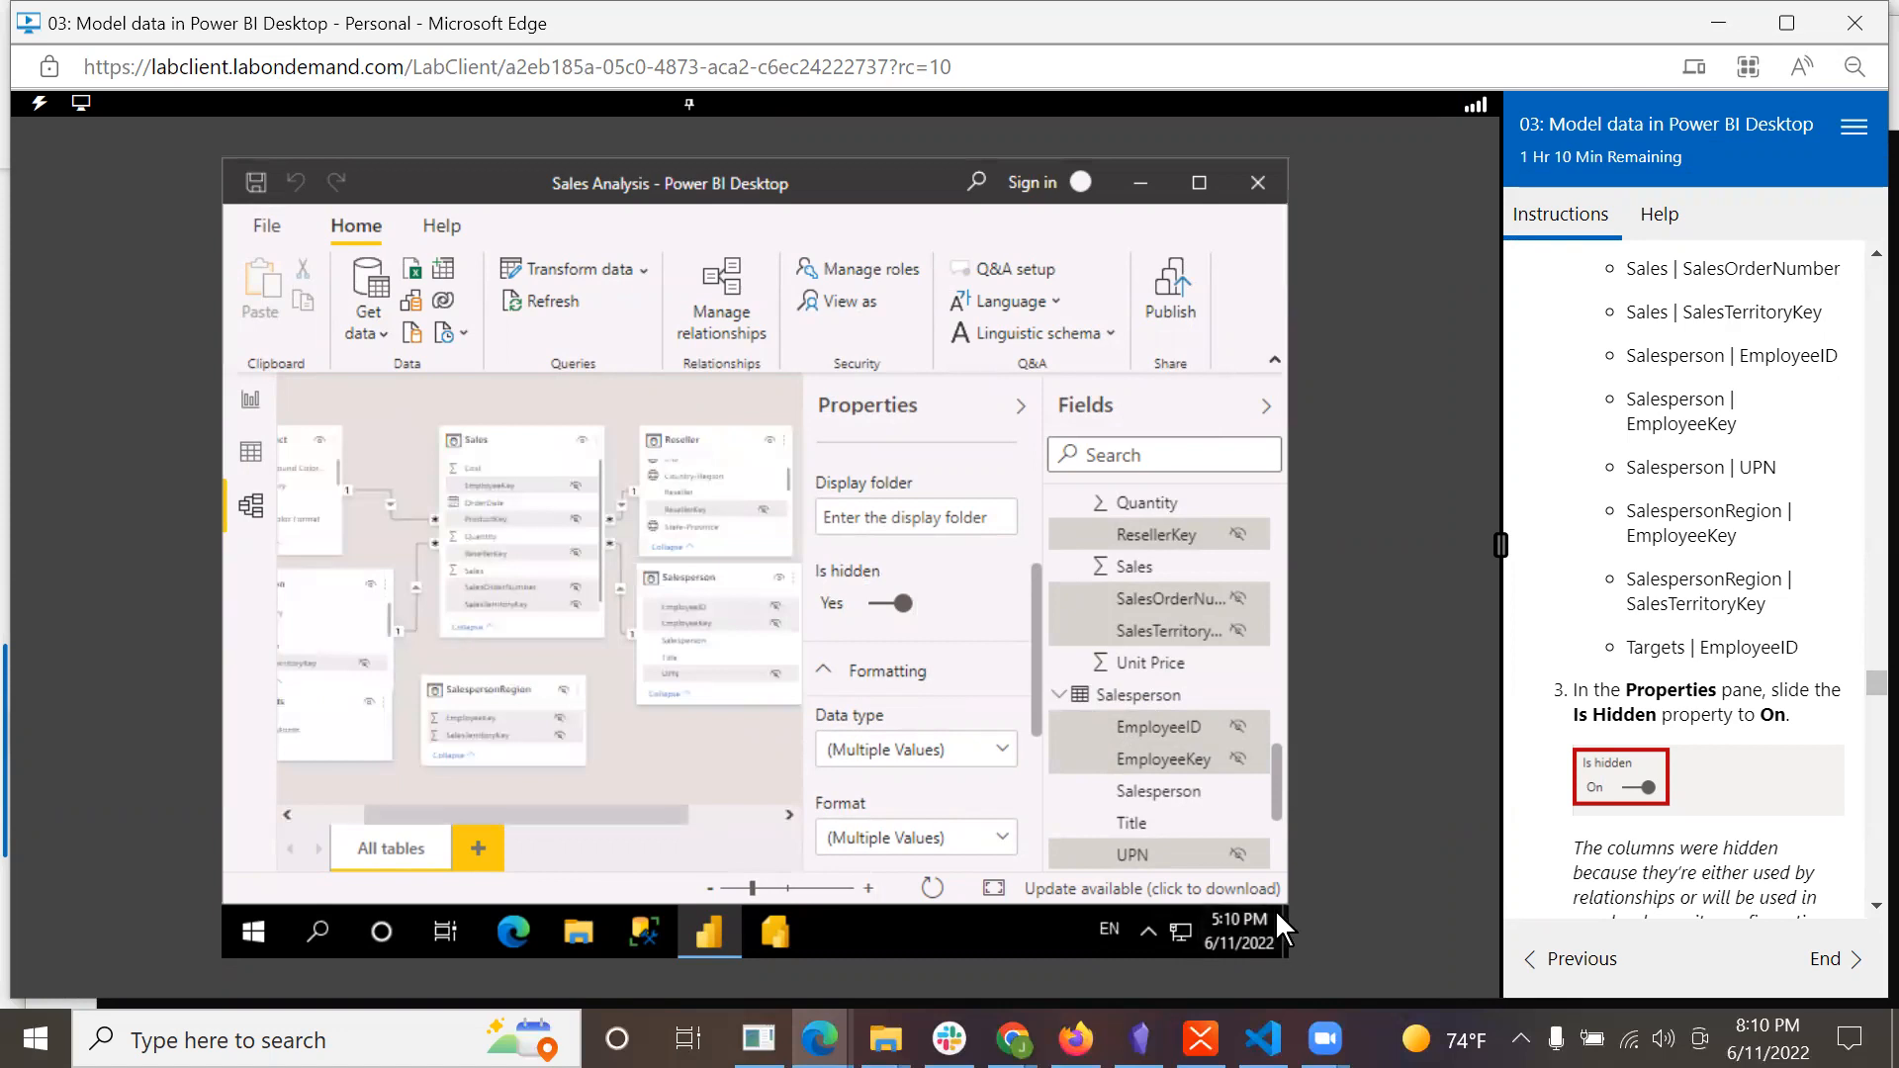
scroll(1747, 796, down, 2)
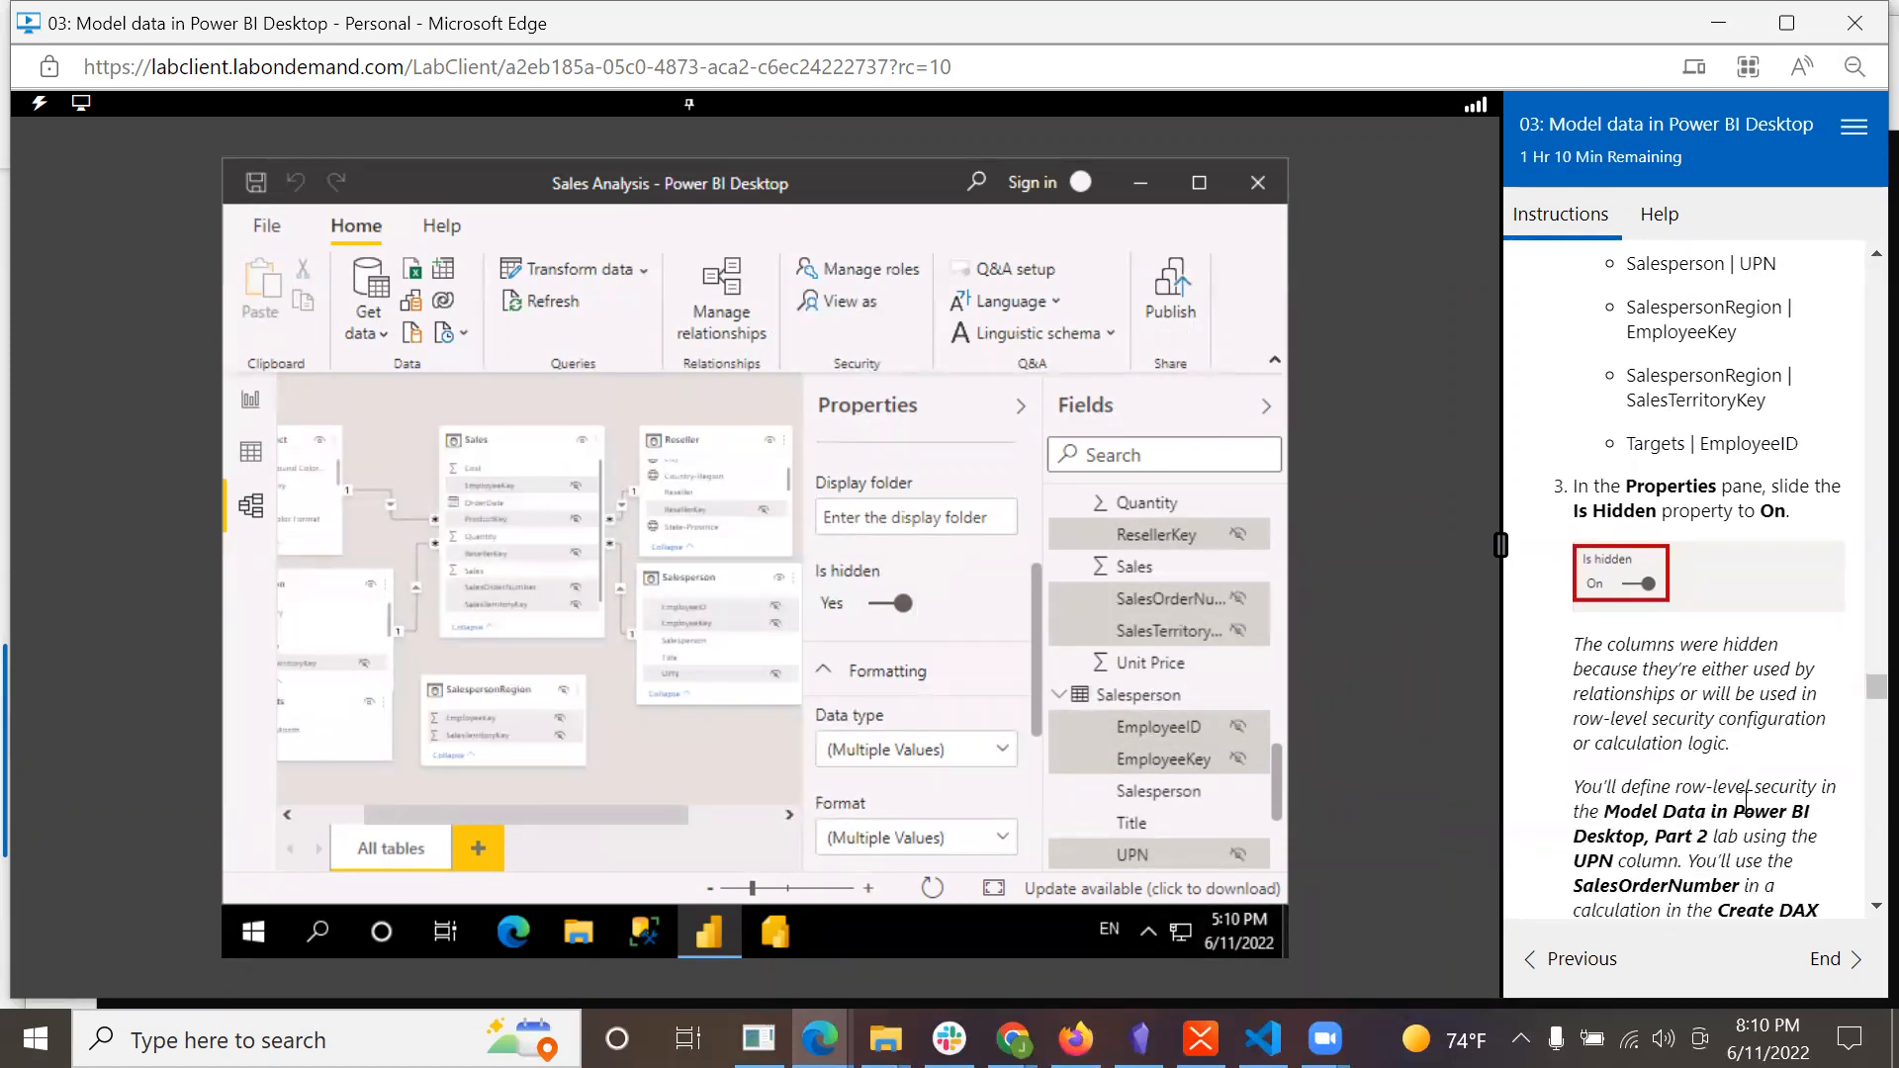
scroll(1747, 796, down, 1)
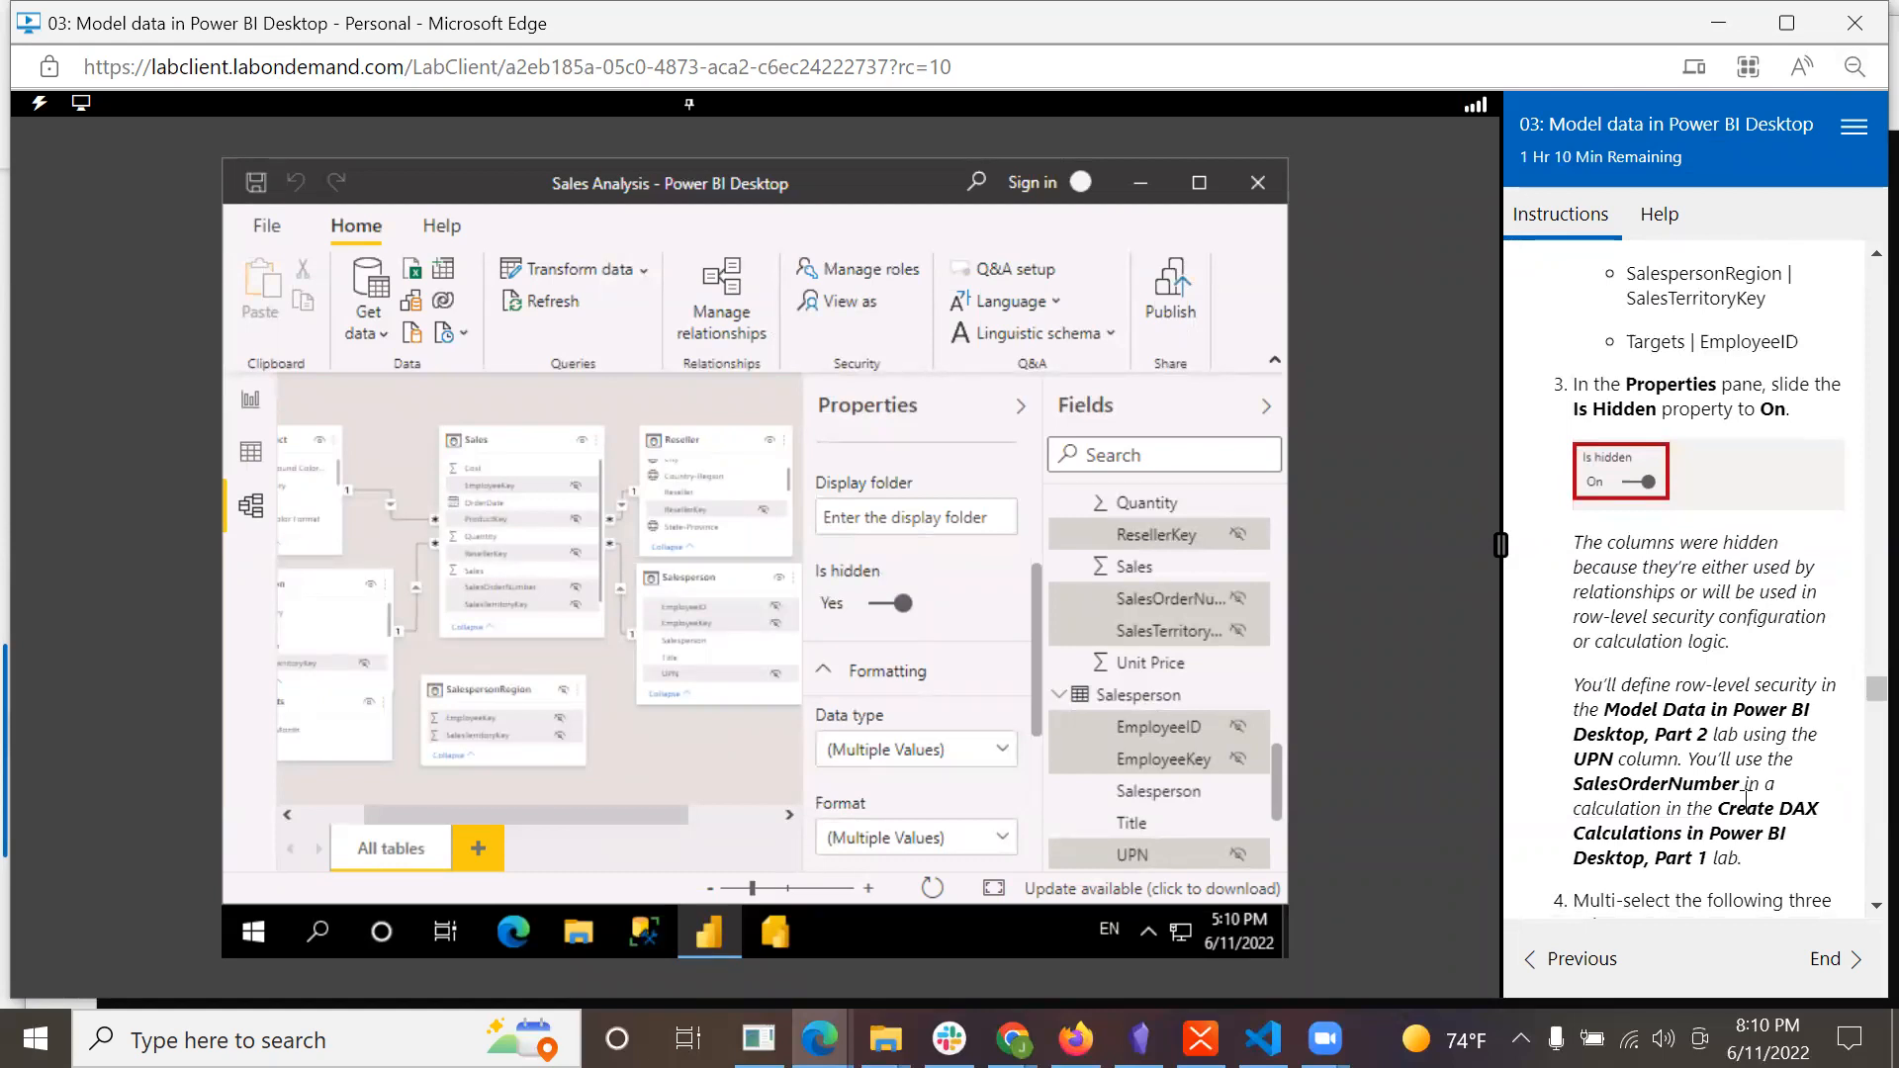
scroll(1748, 796, down, 1)
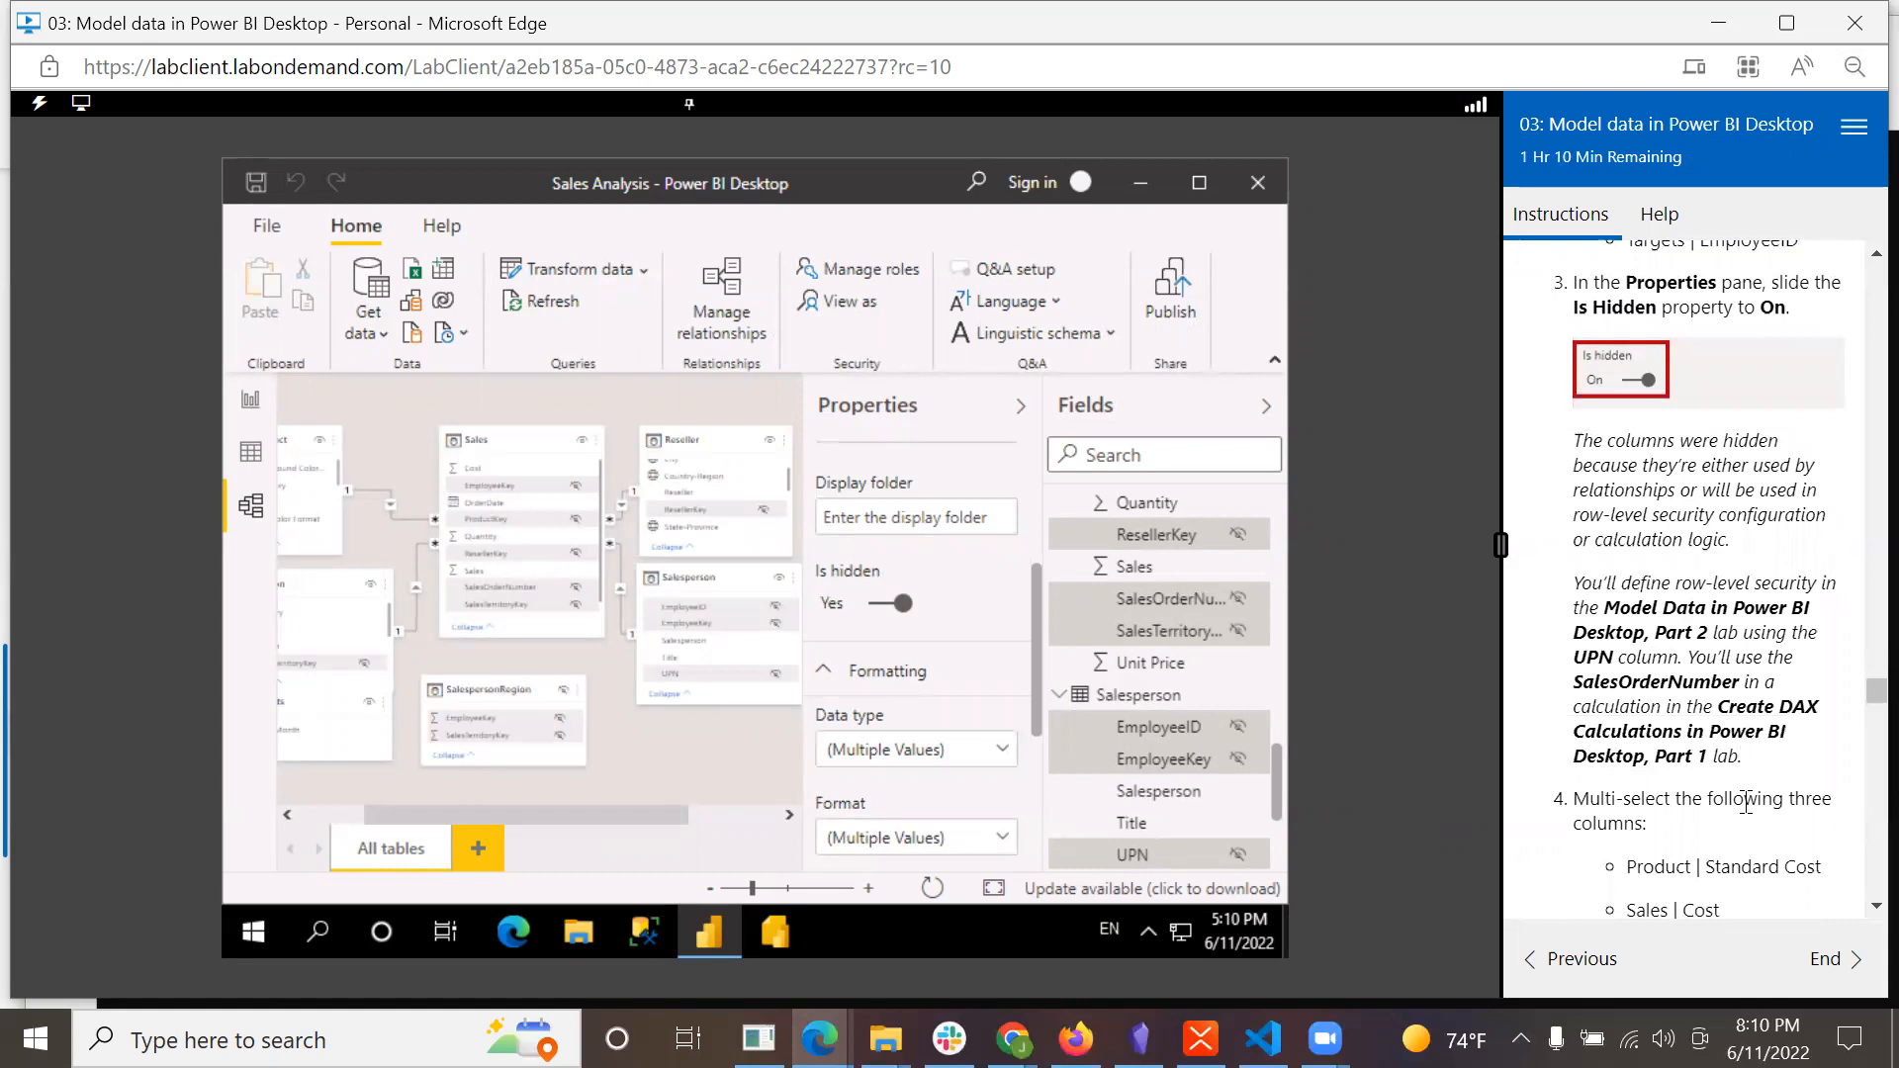
scroll(1747, 804, down, 1)
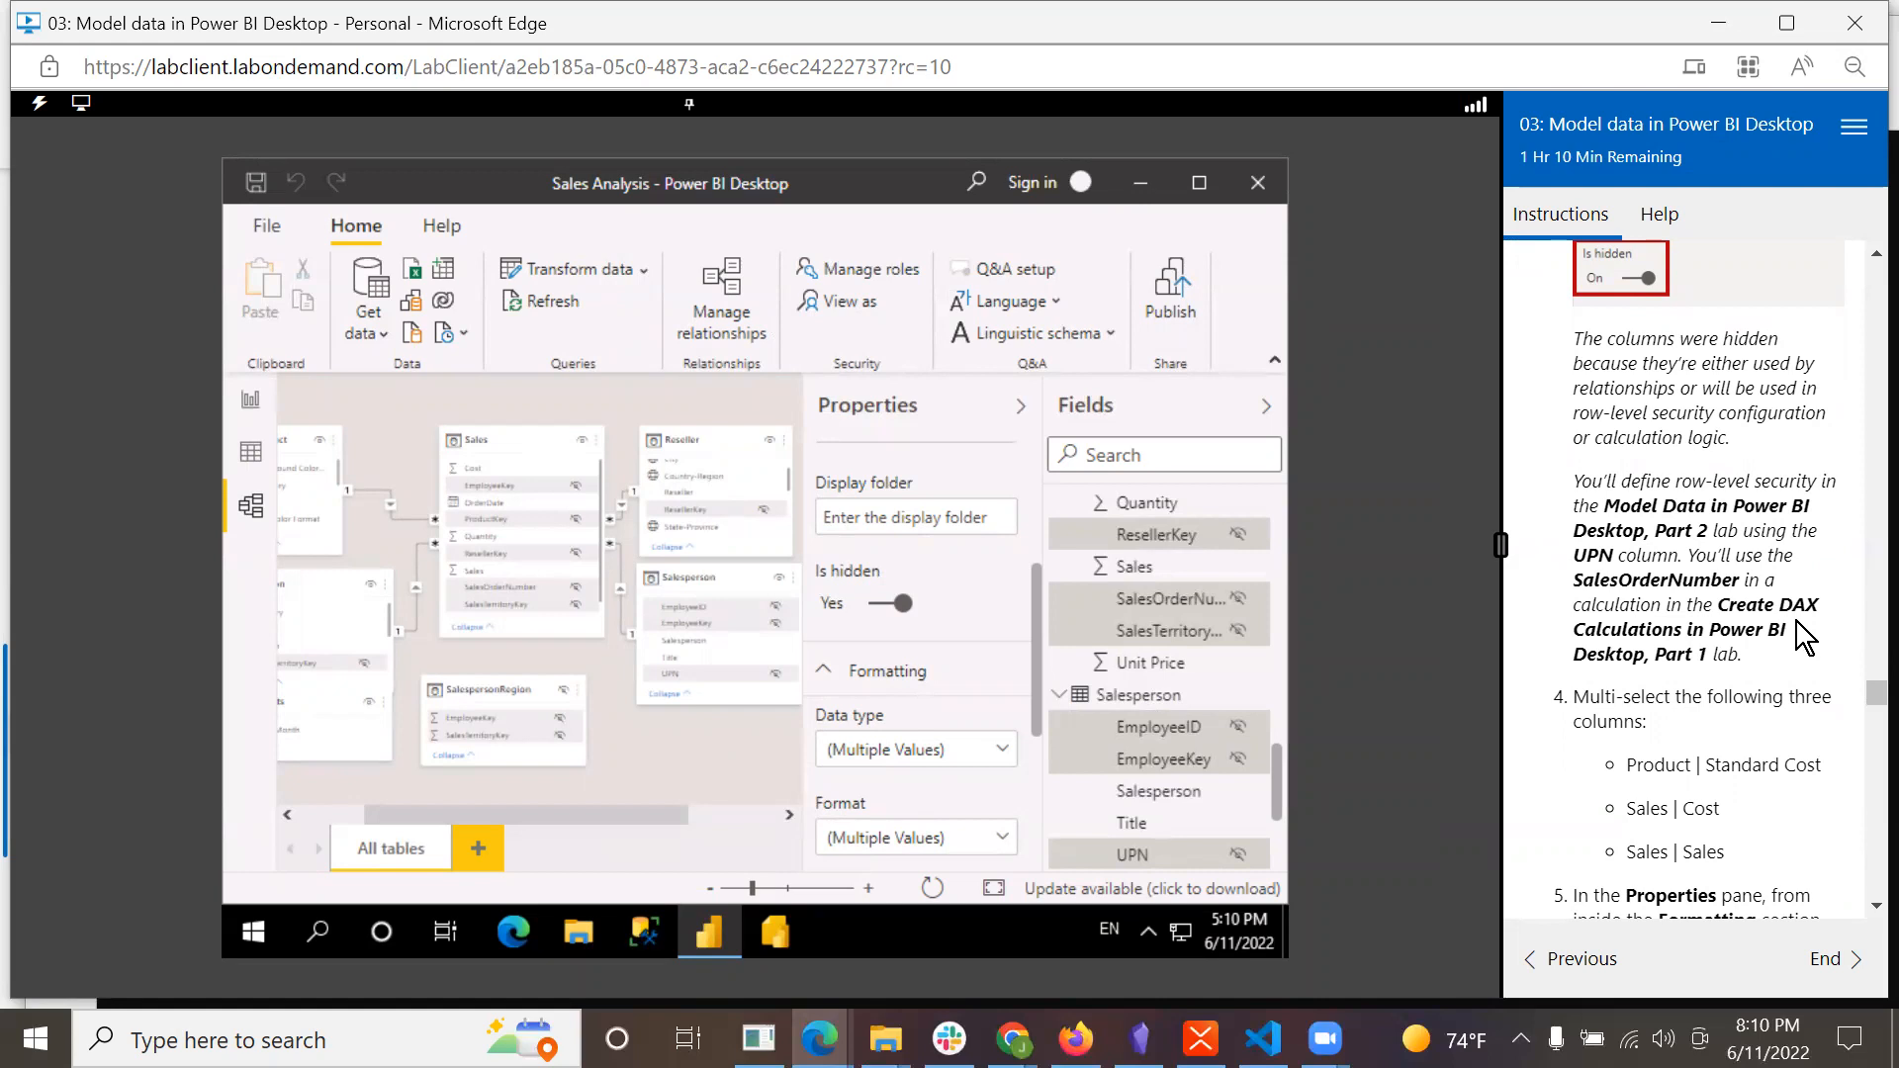
scroll(1797, 621, down, 1)
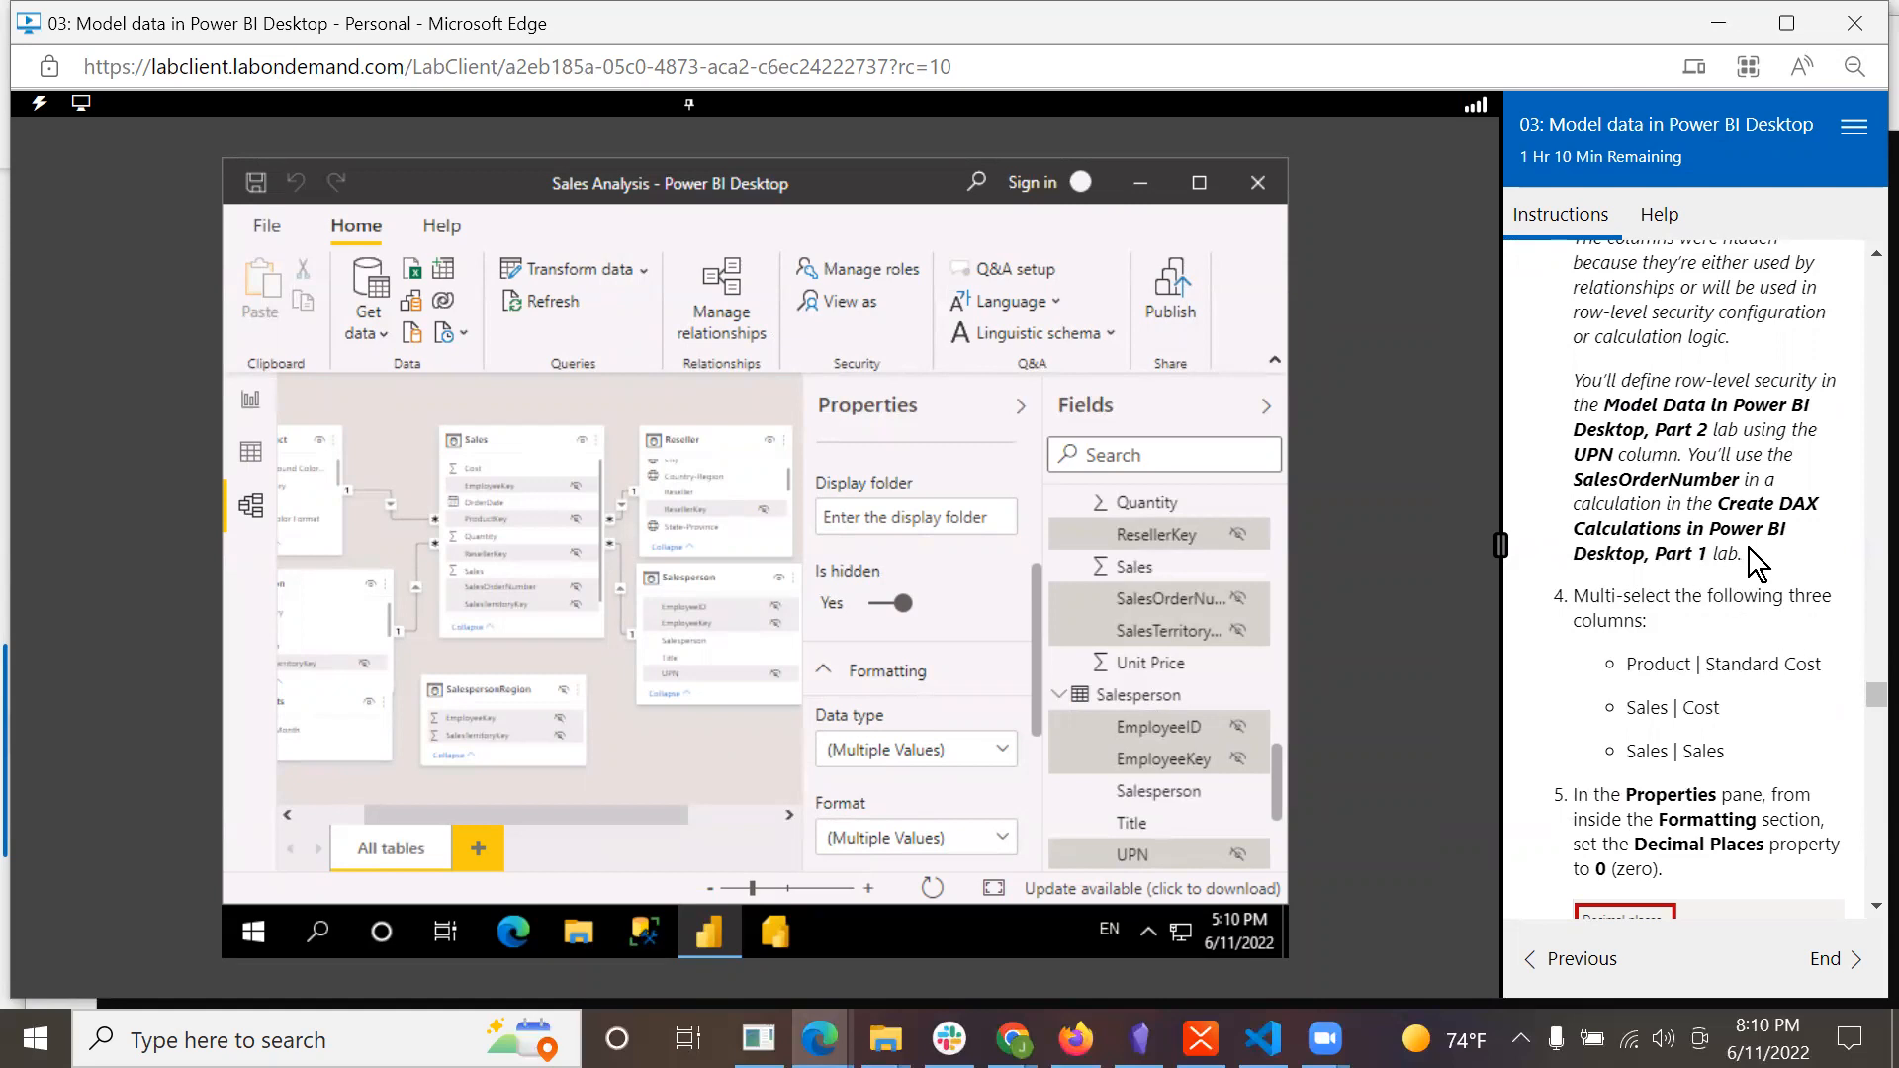
scroll(1771, 562, down, 2)
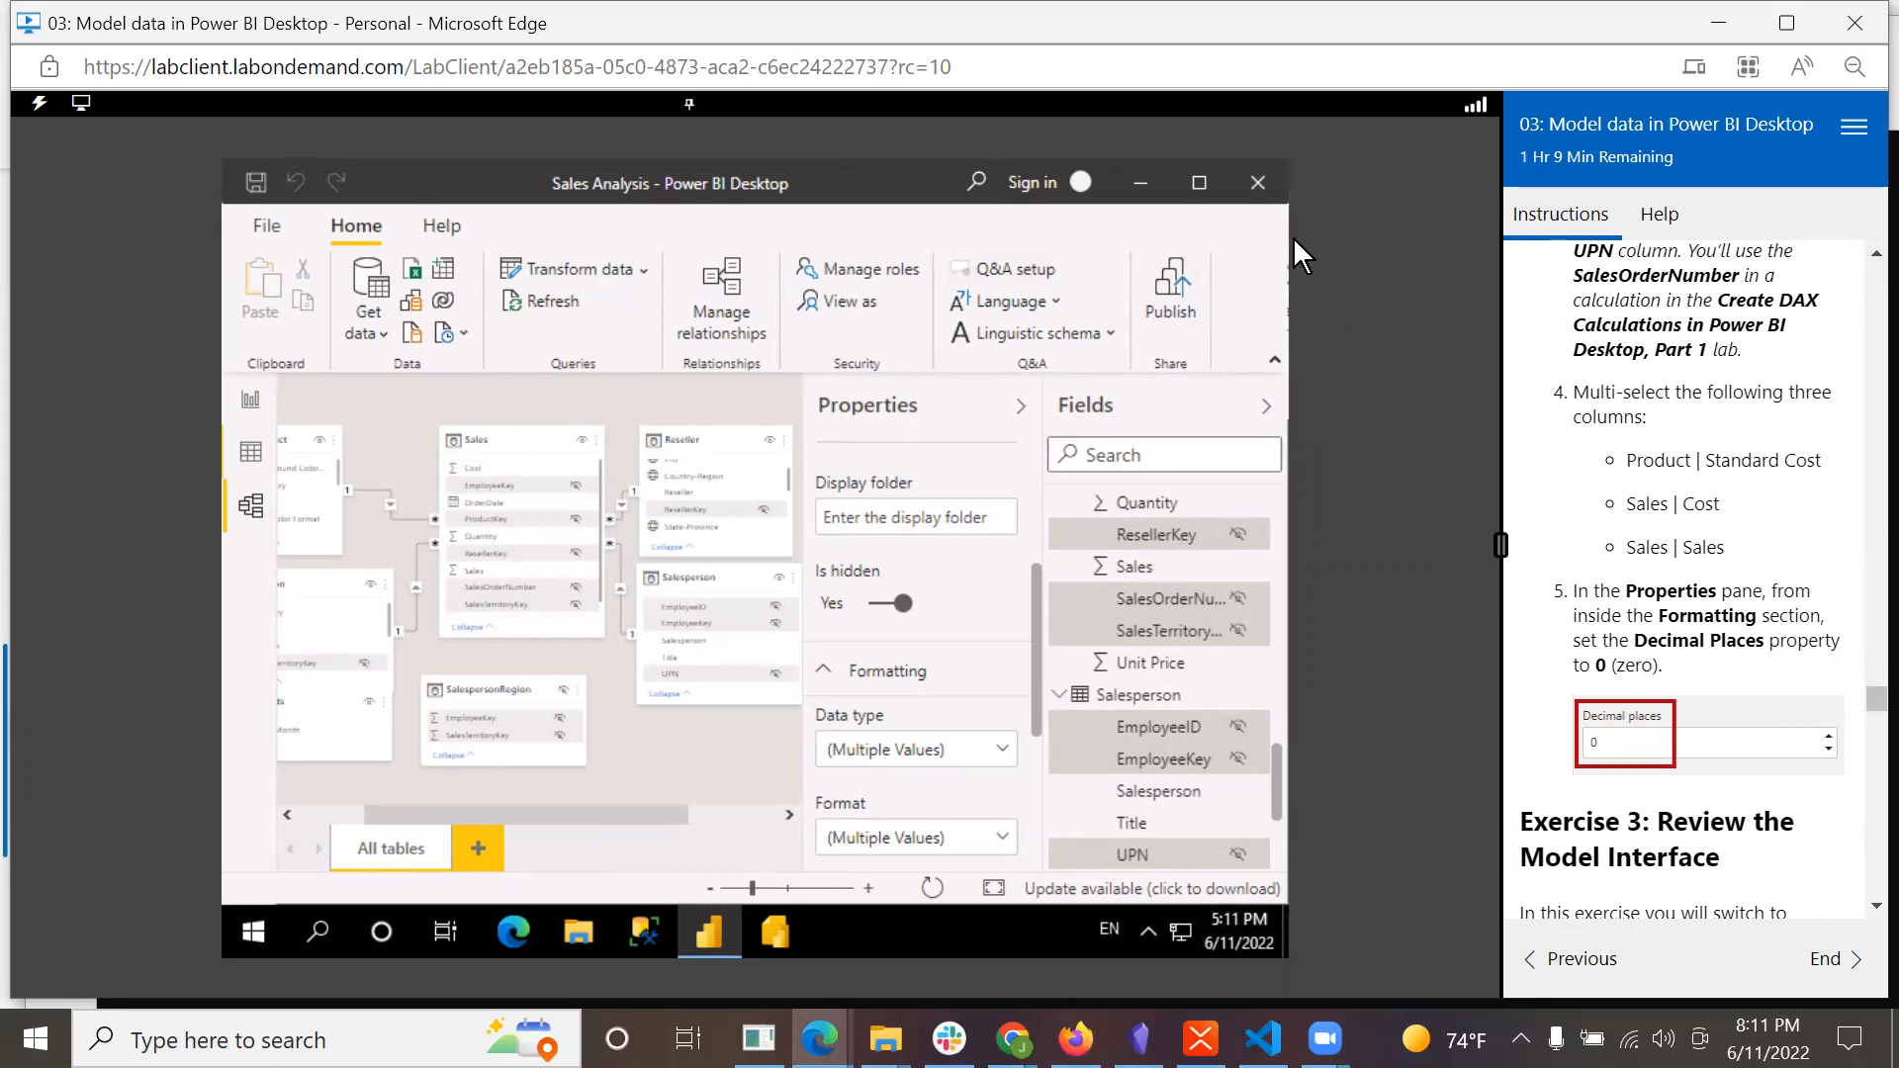
click(1200, 182)
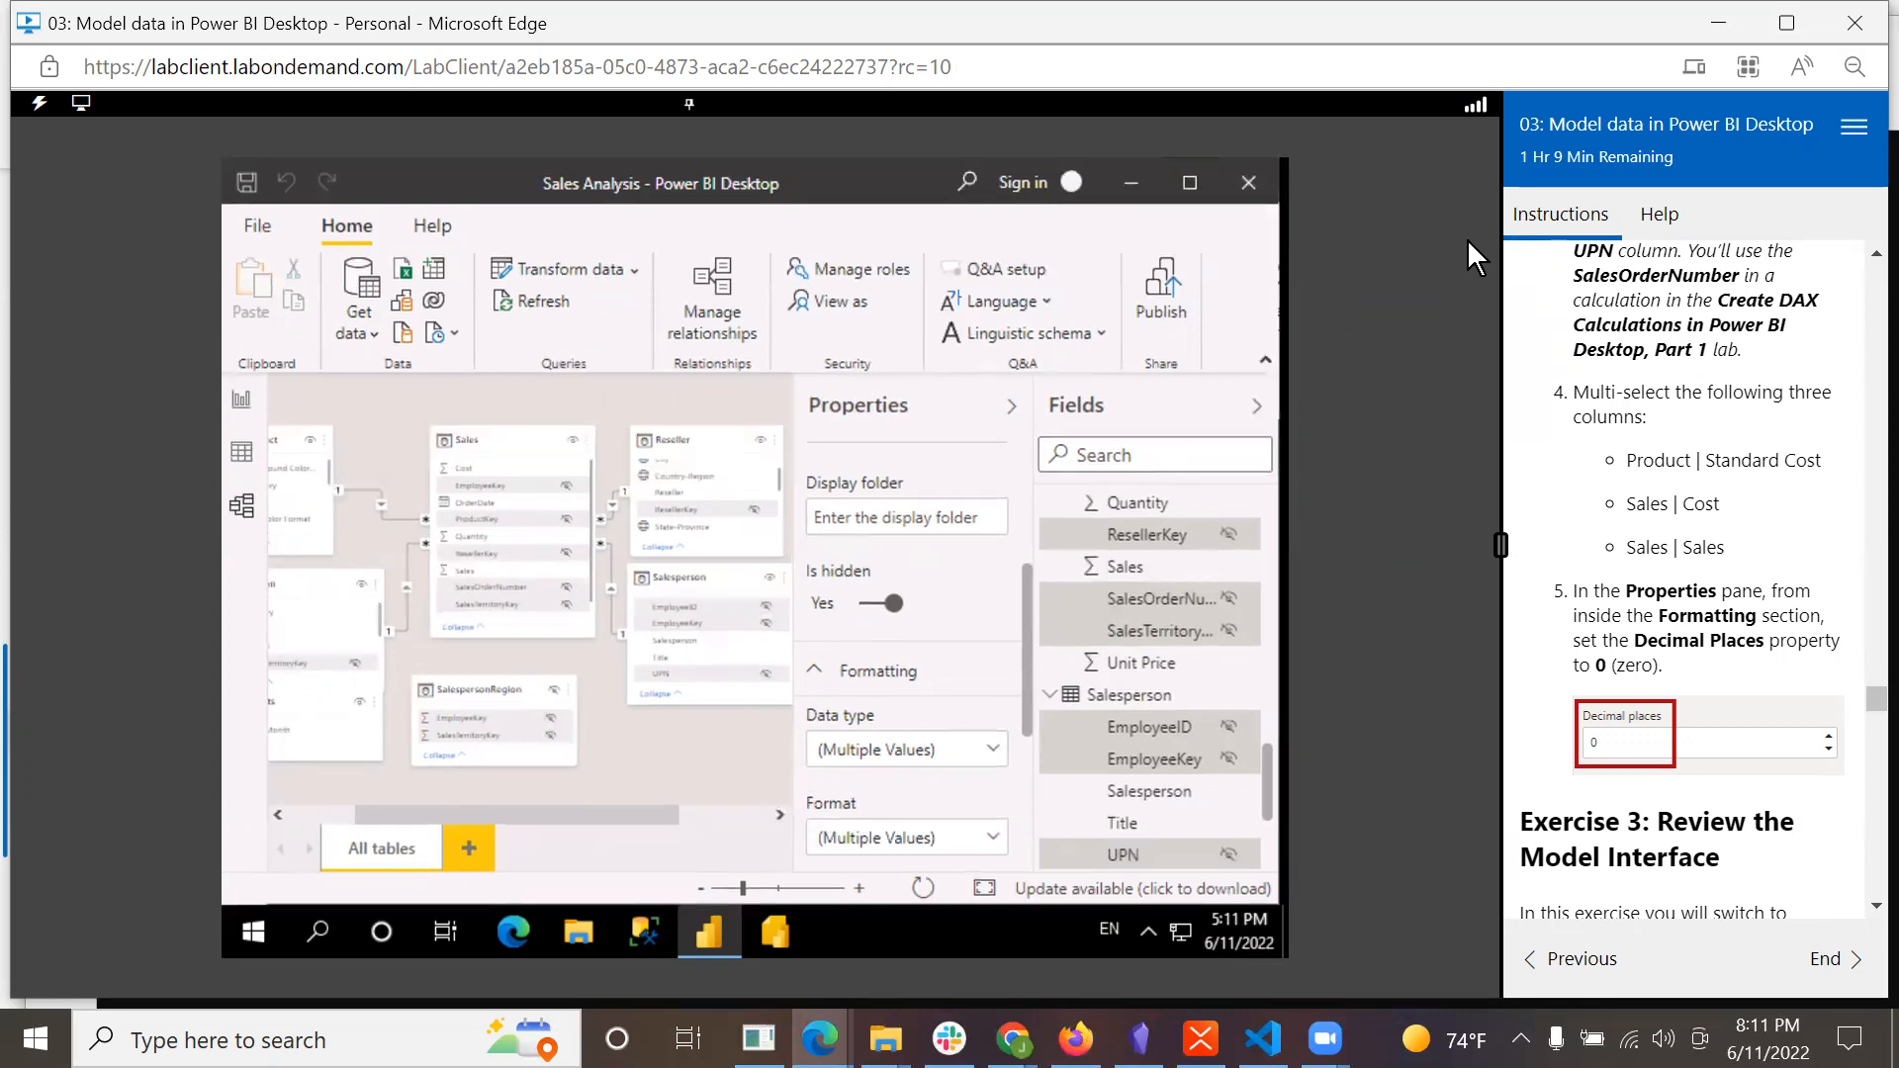
click(763, 886)
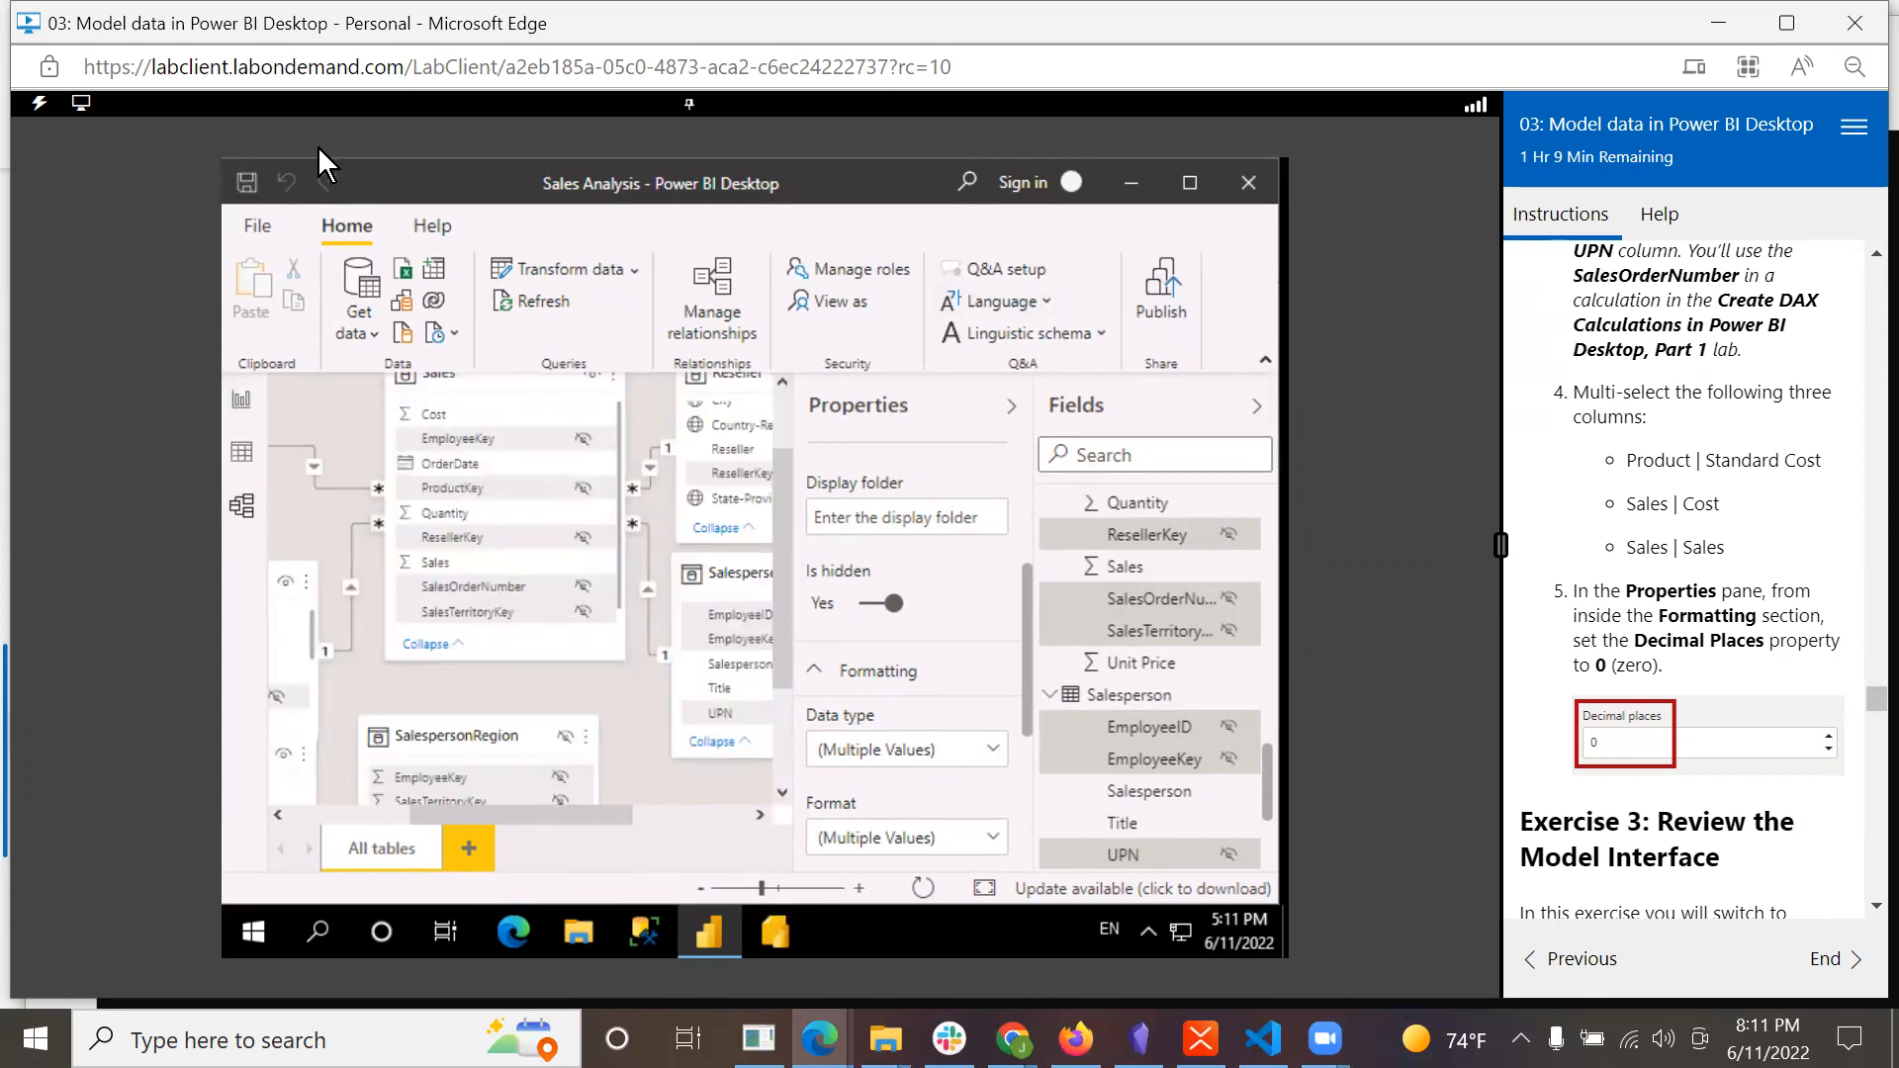
drag(438, 174, 440, 176)
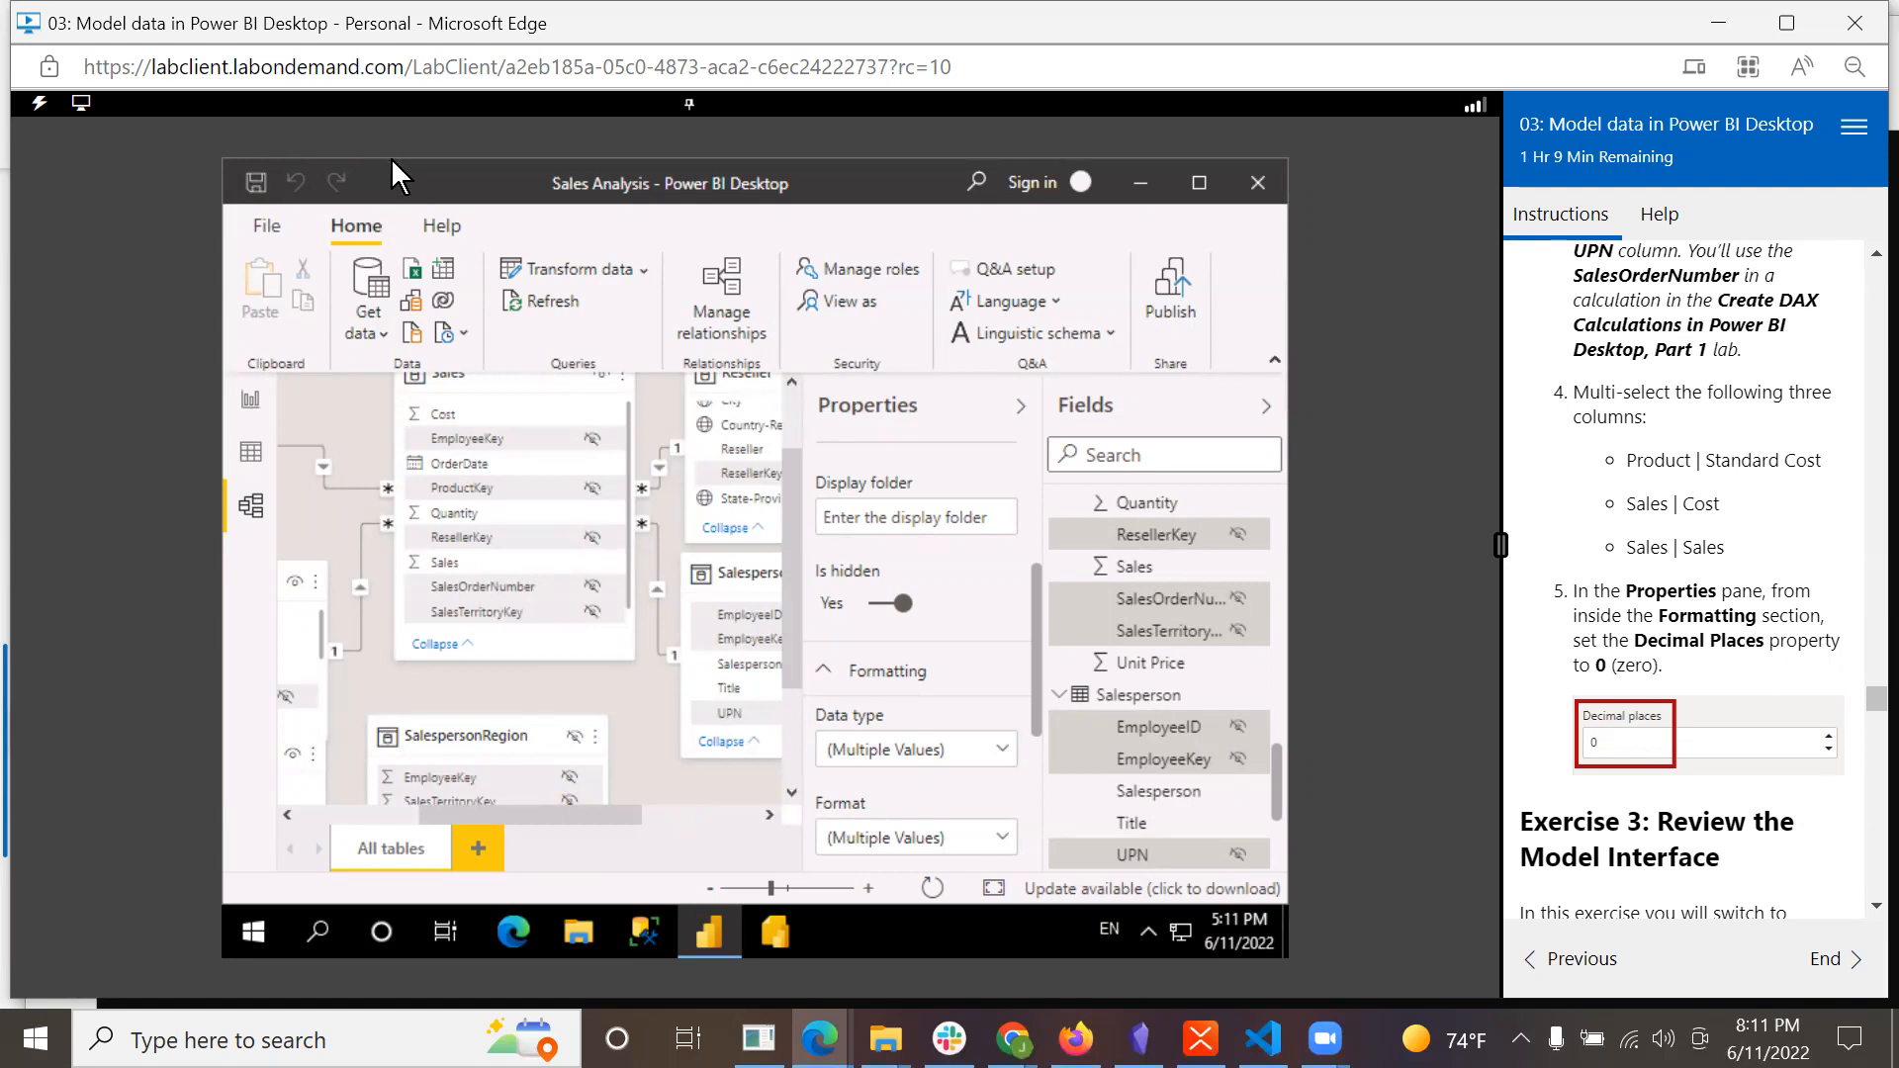
click(1202, 168)
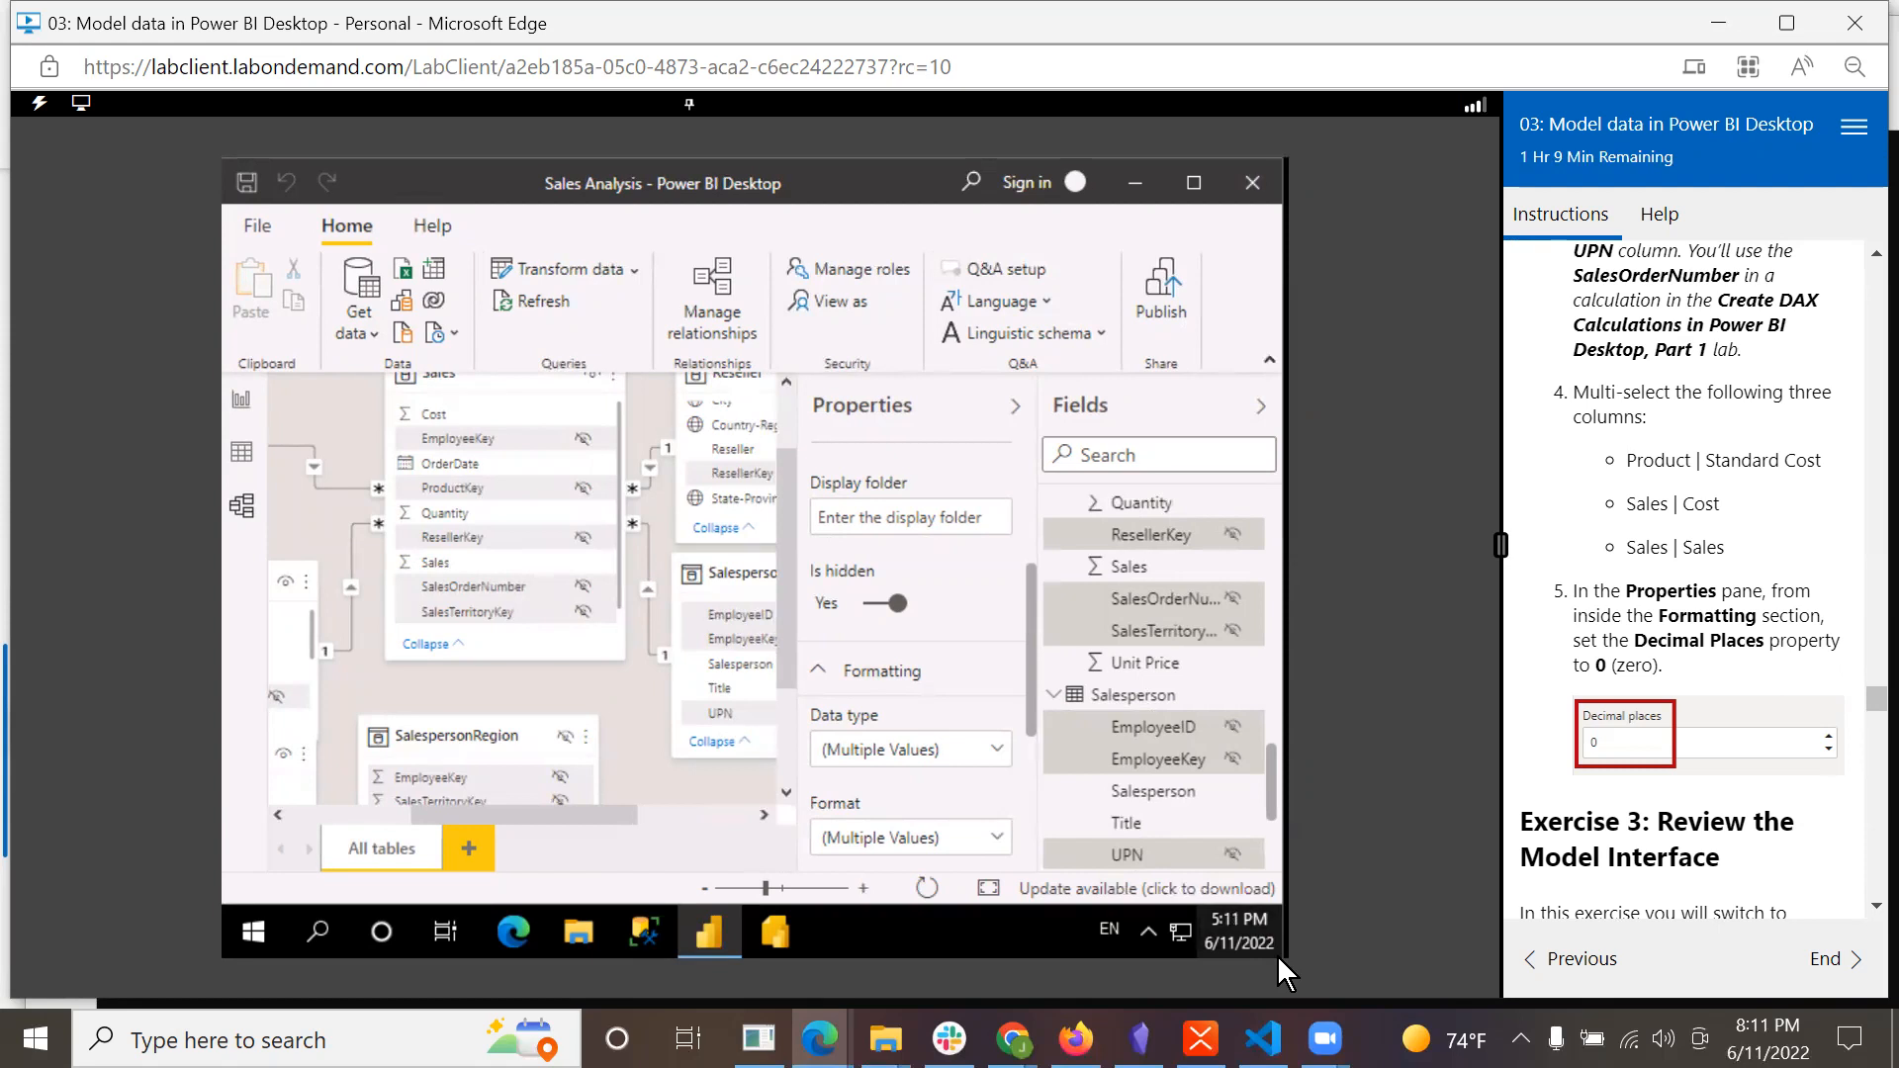
drag(775, 883, 780, 883)
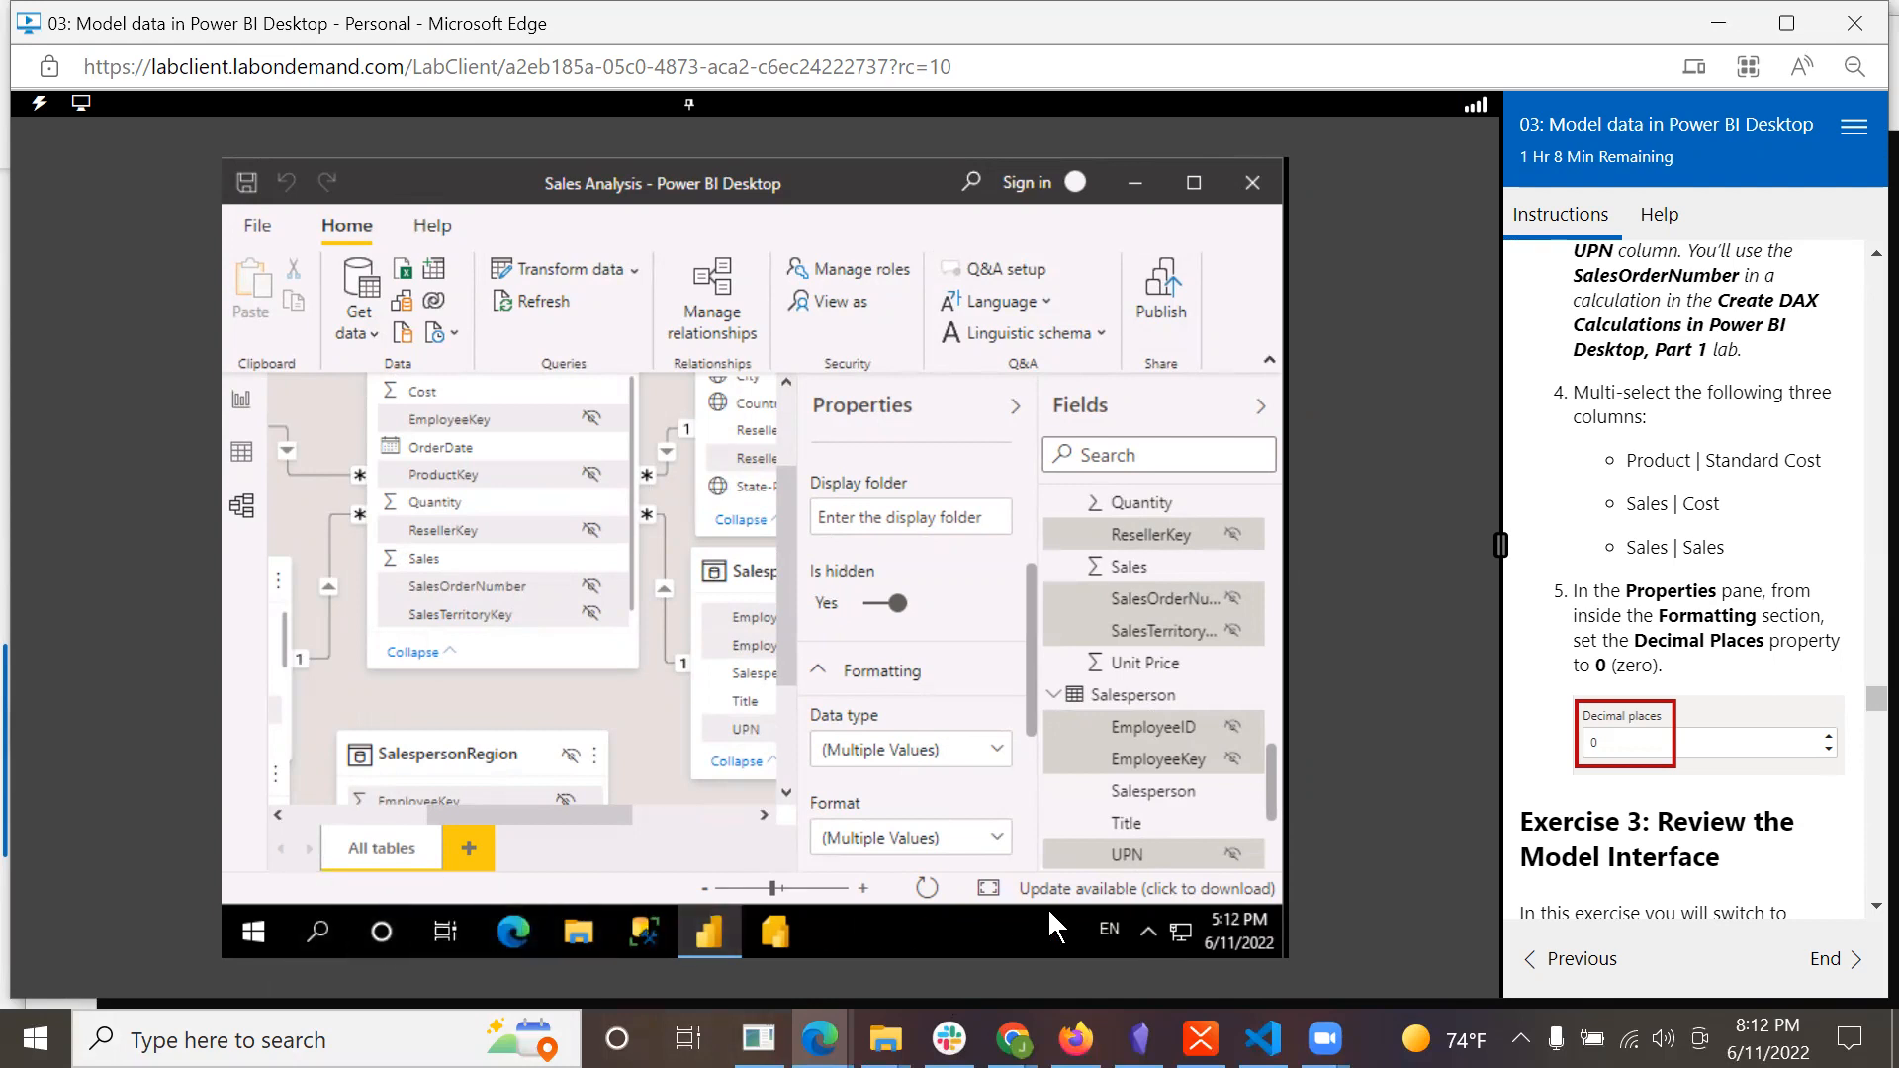
right_click(942, 934)
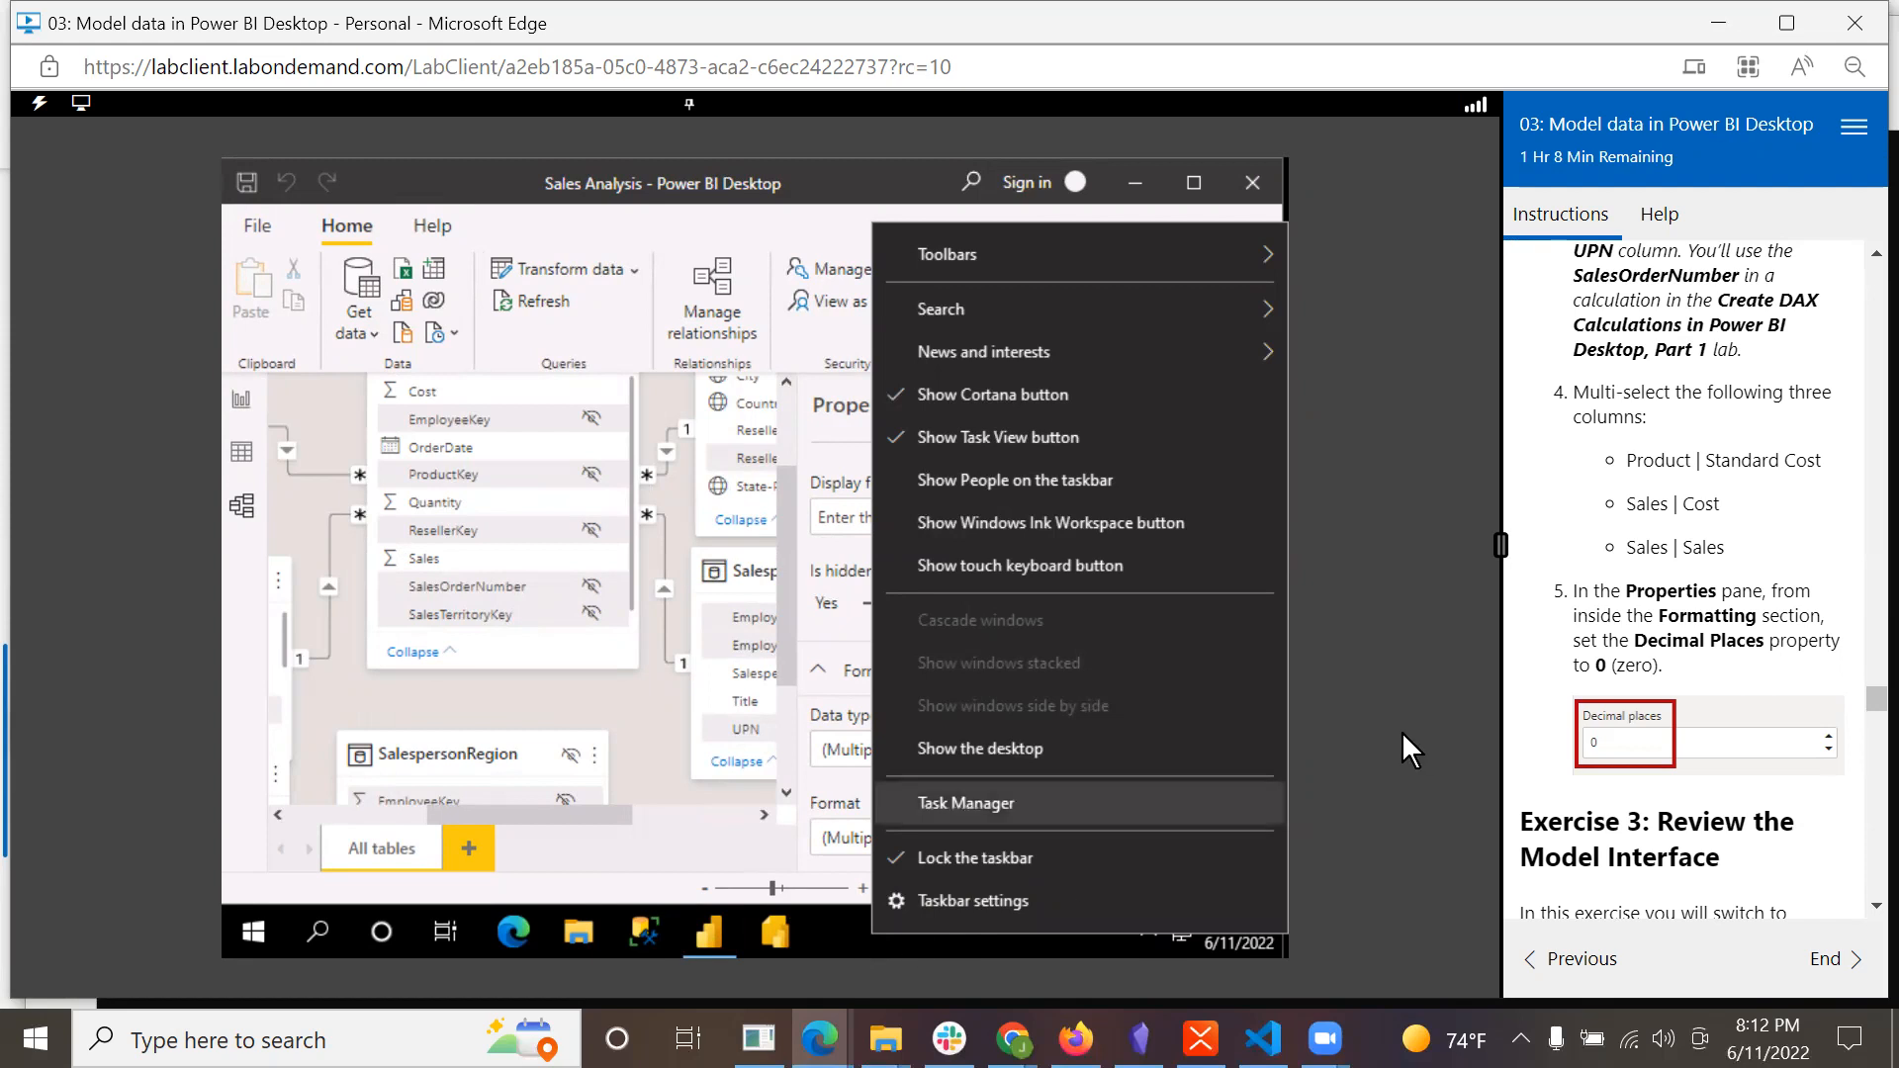
click(1385, 412)
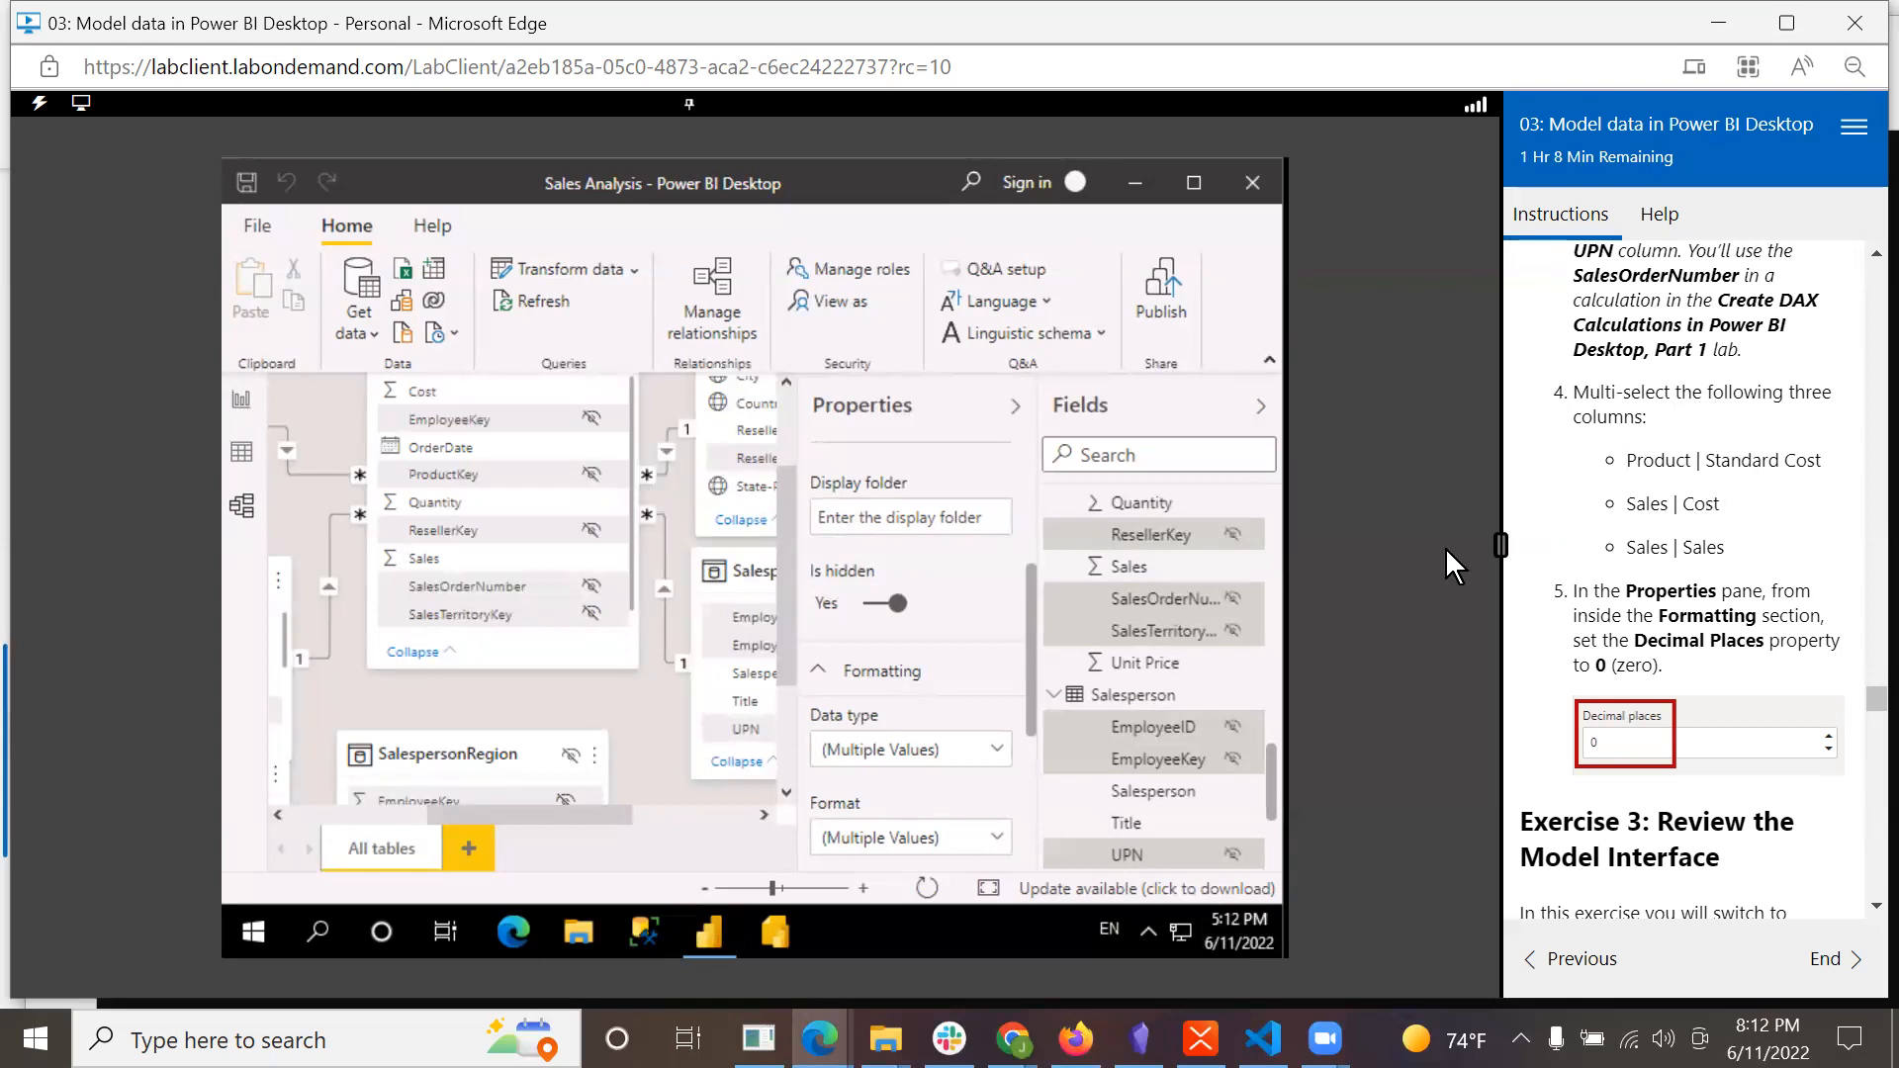
Select the Product table's Standard Cost column.
drag(1273, 775, 1274, 570)
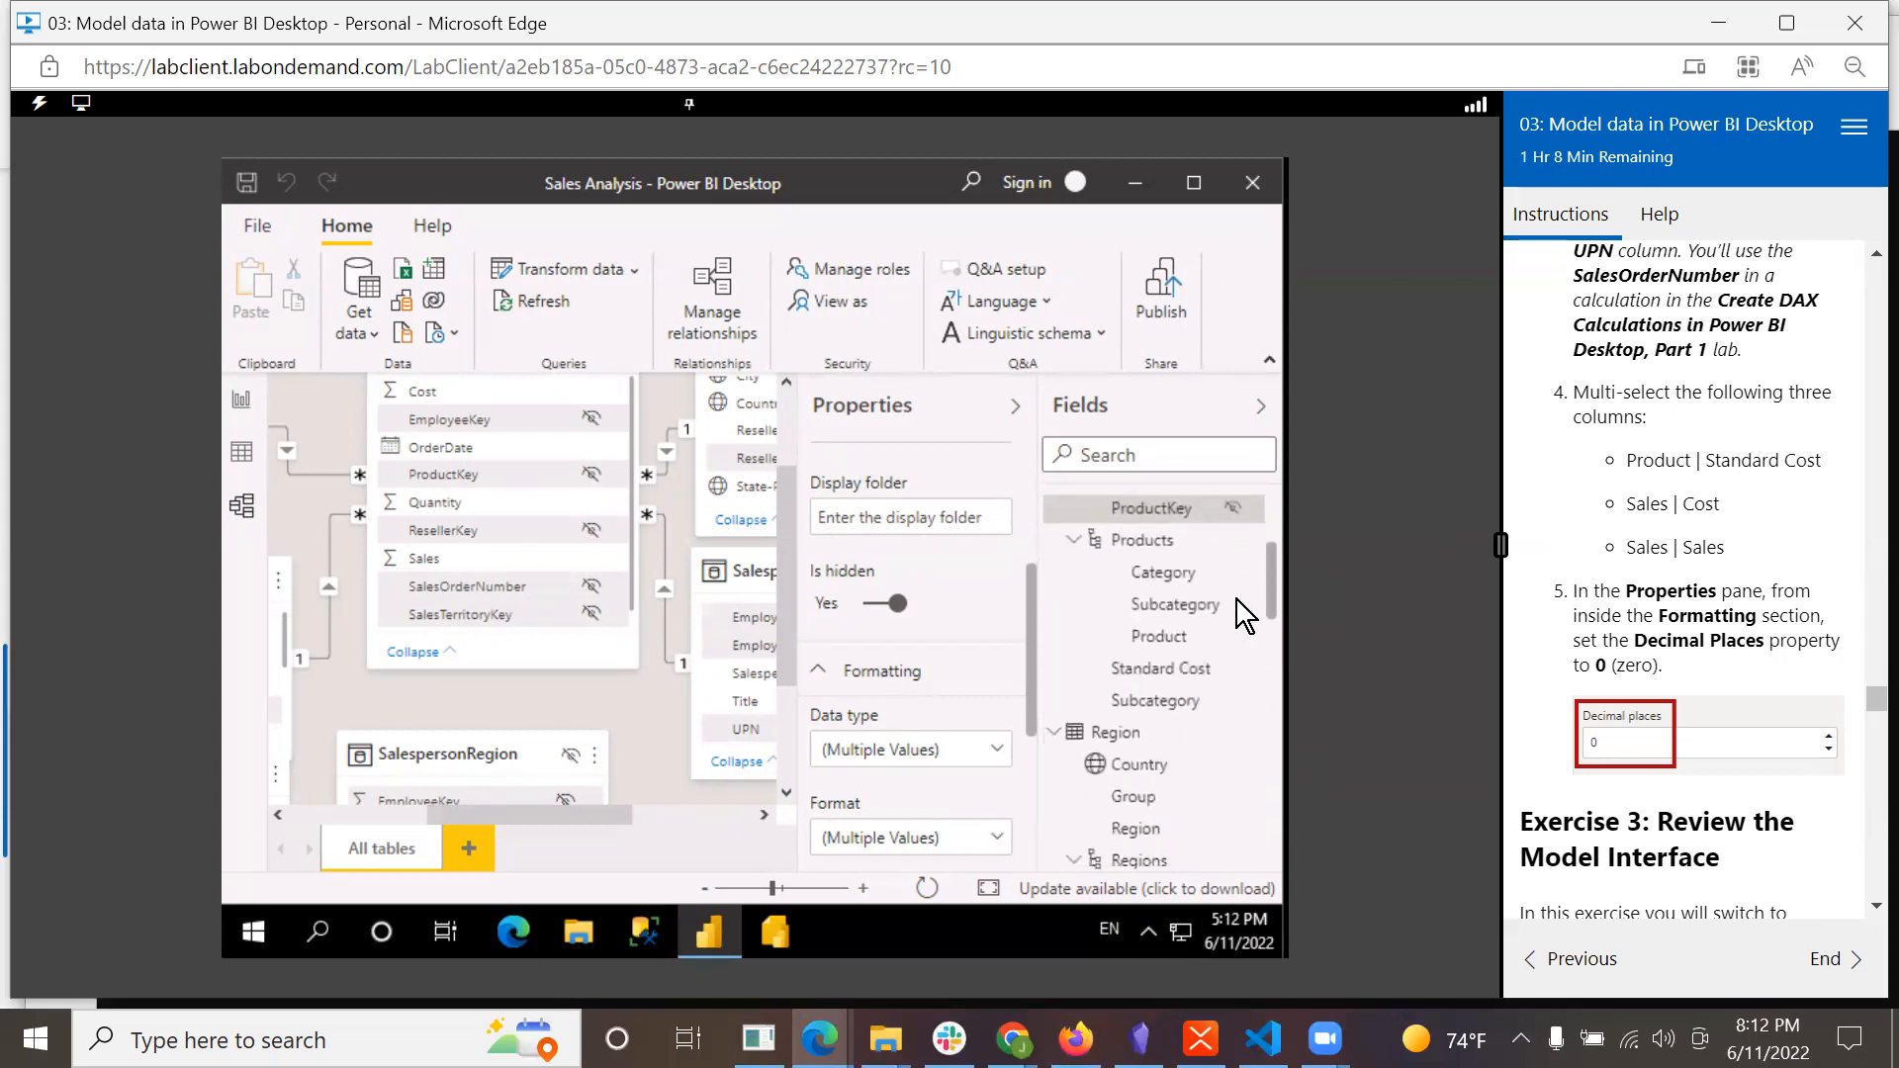
click(1159, 668)
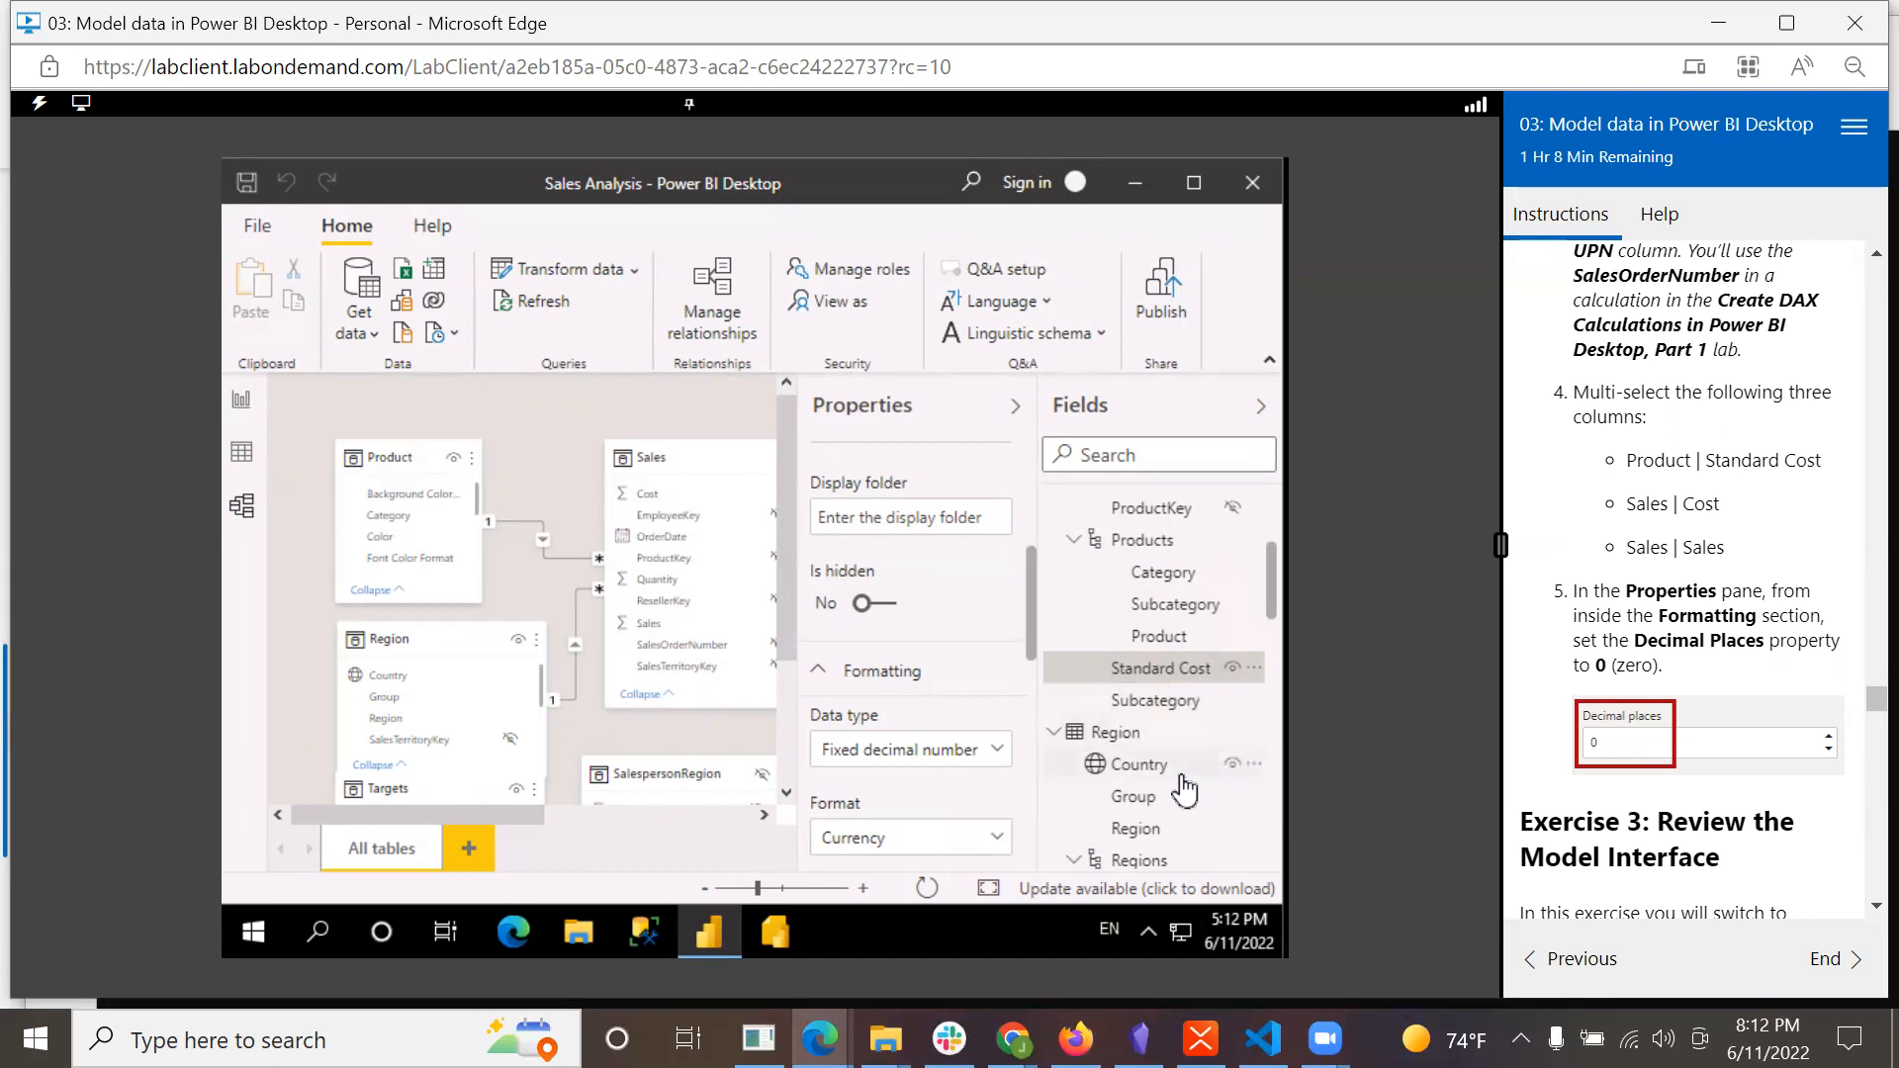
Select the Sales table's Cost and Sales columns together and set their decimal places to 0.
drag(1273, 596, 1275, 760)
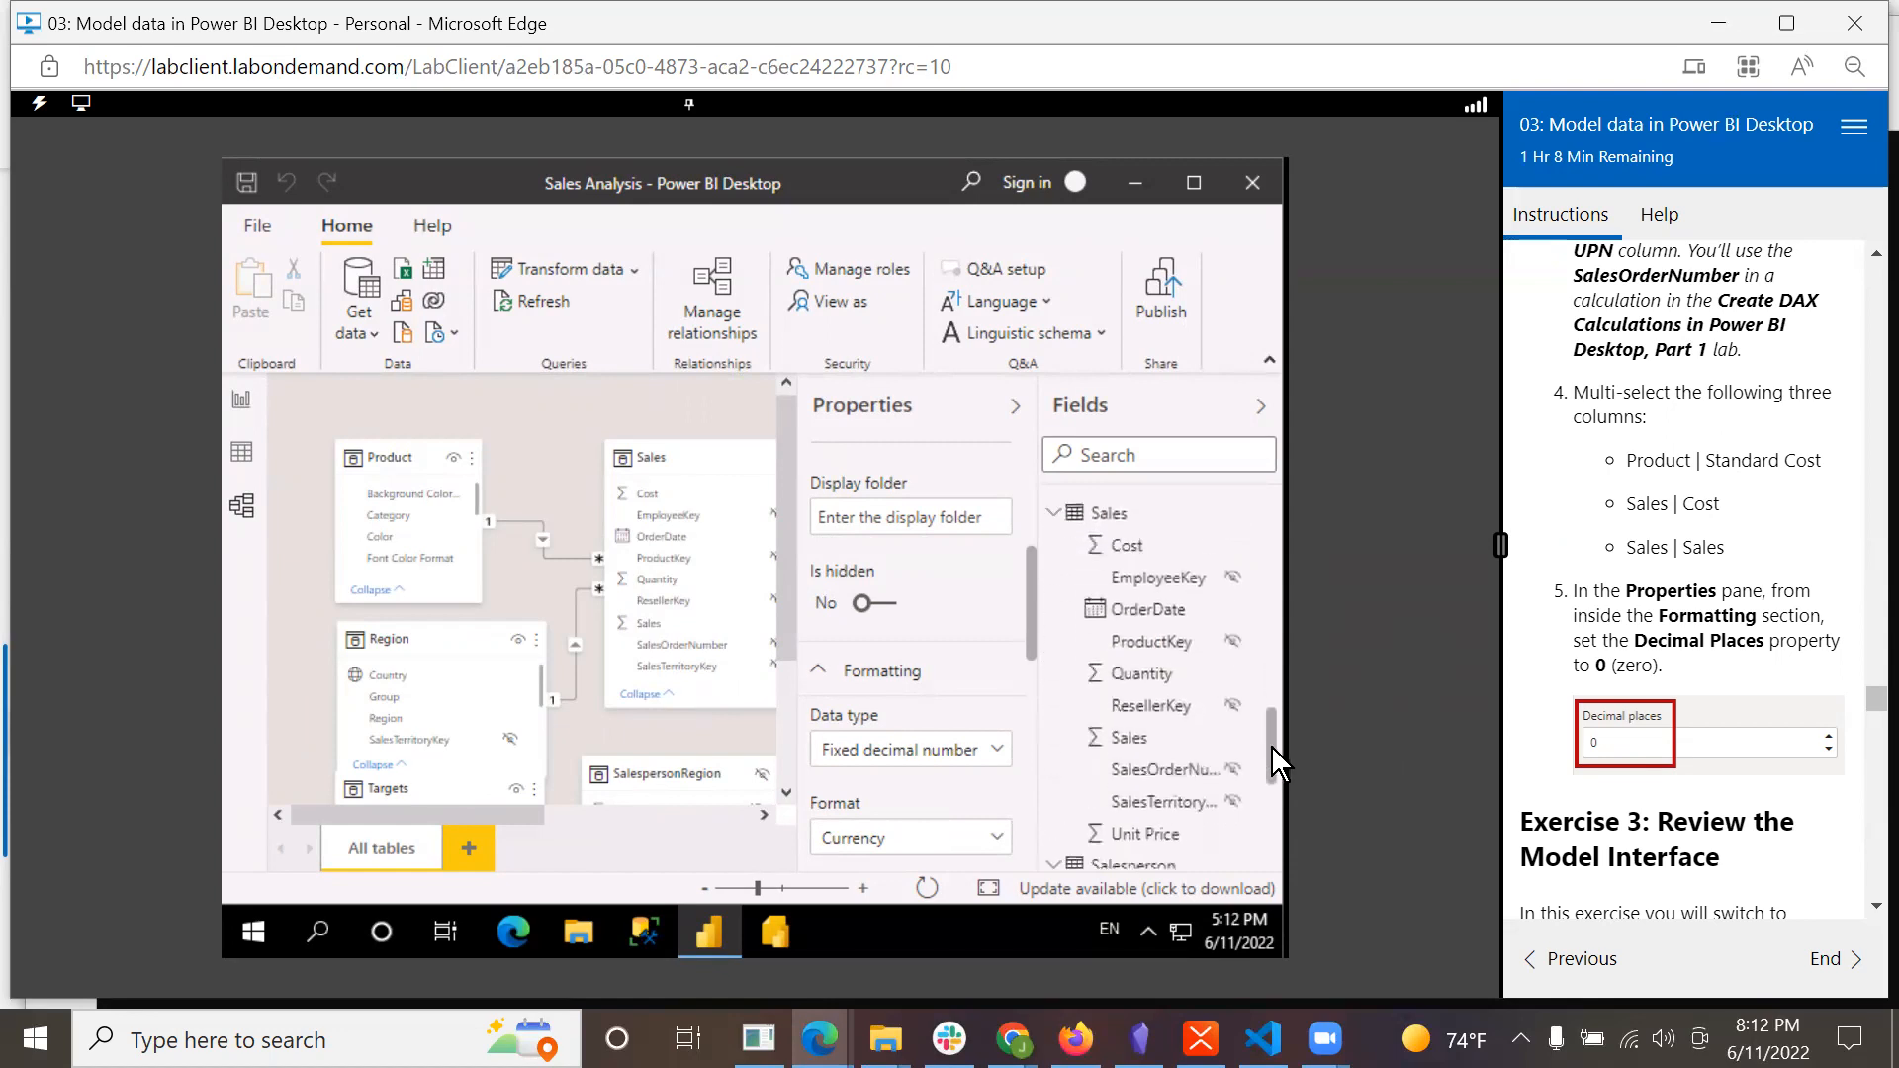
click(1131, 556)
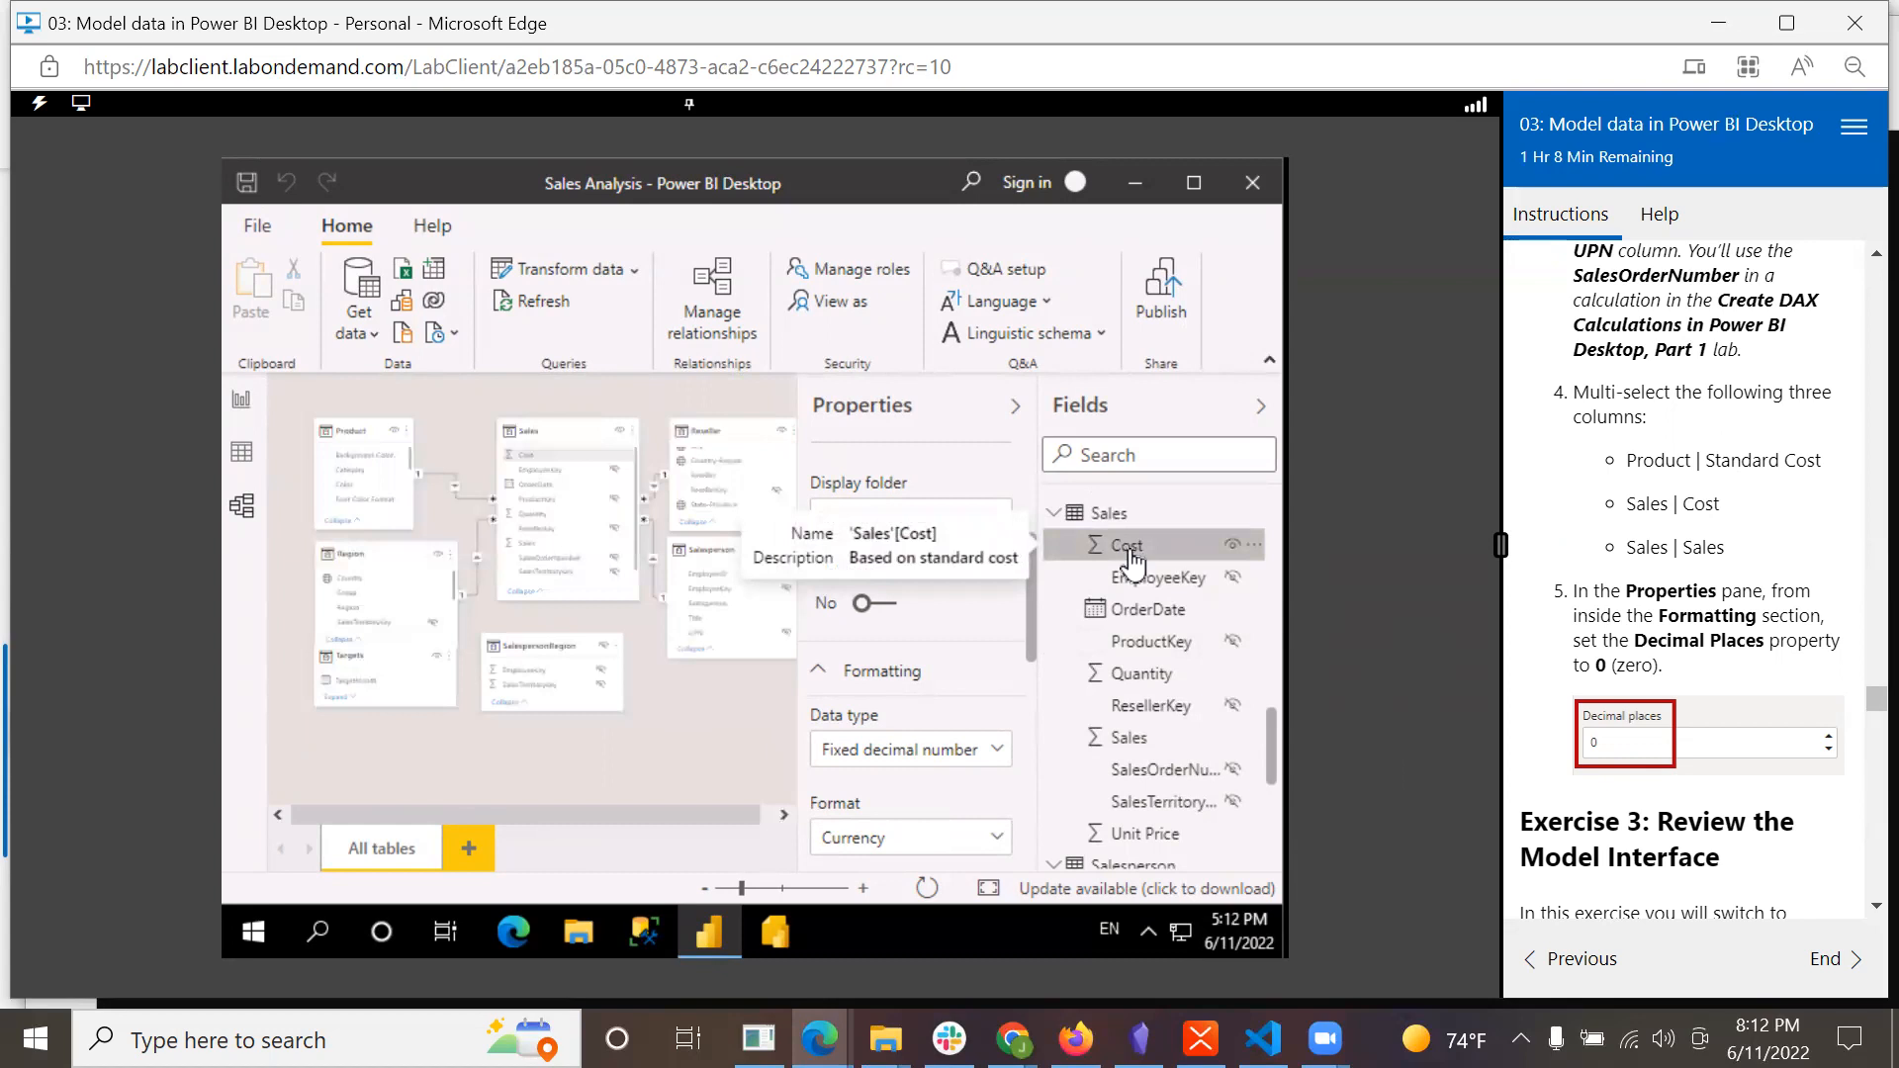
ctrl+click(1131, 752)
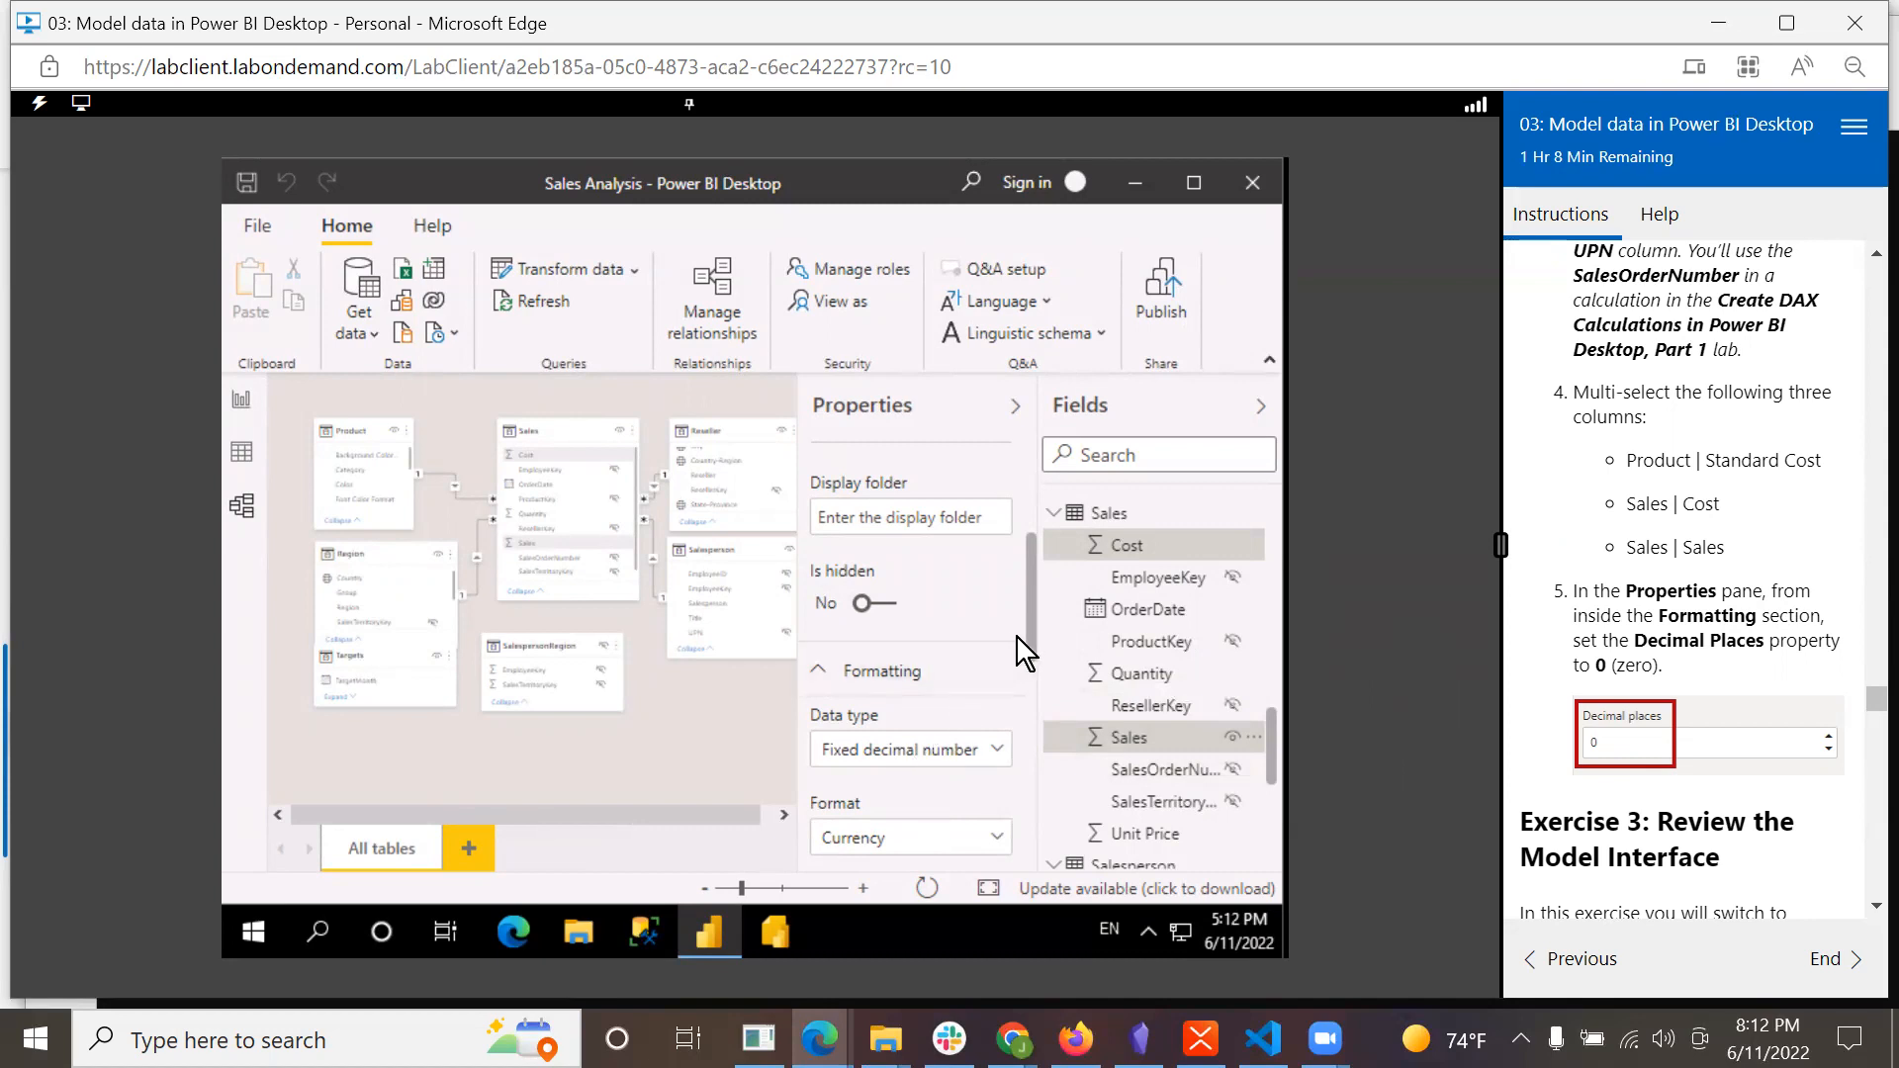
drag(1030, 638, 1043, 809)
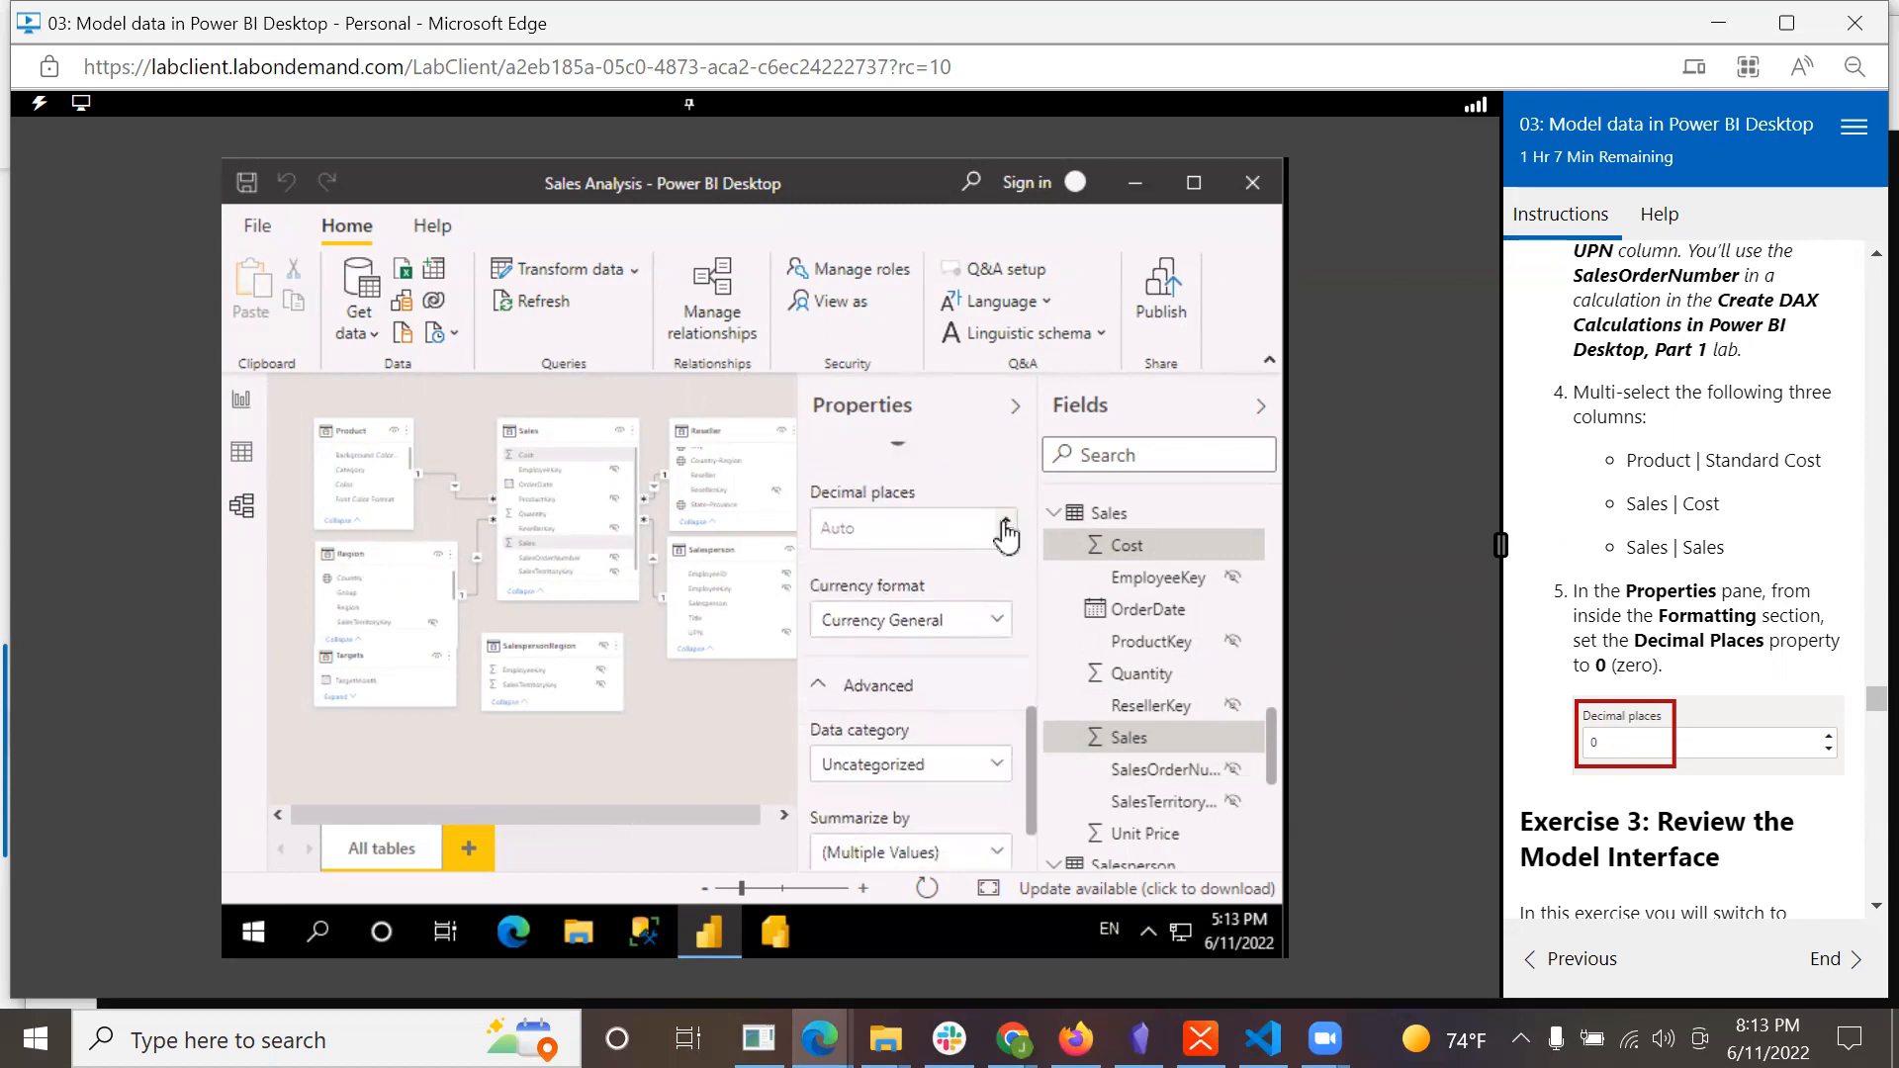
click(1006, 539)
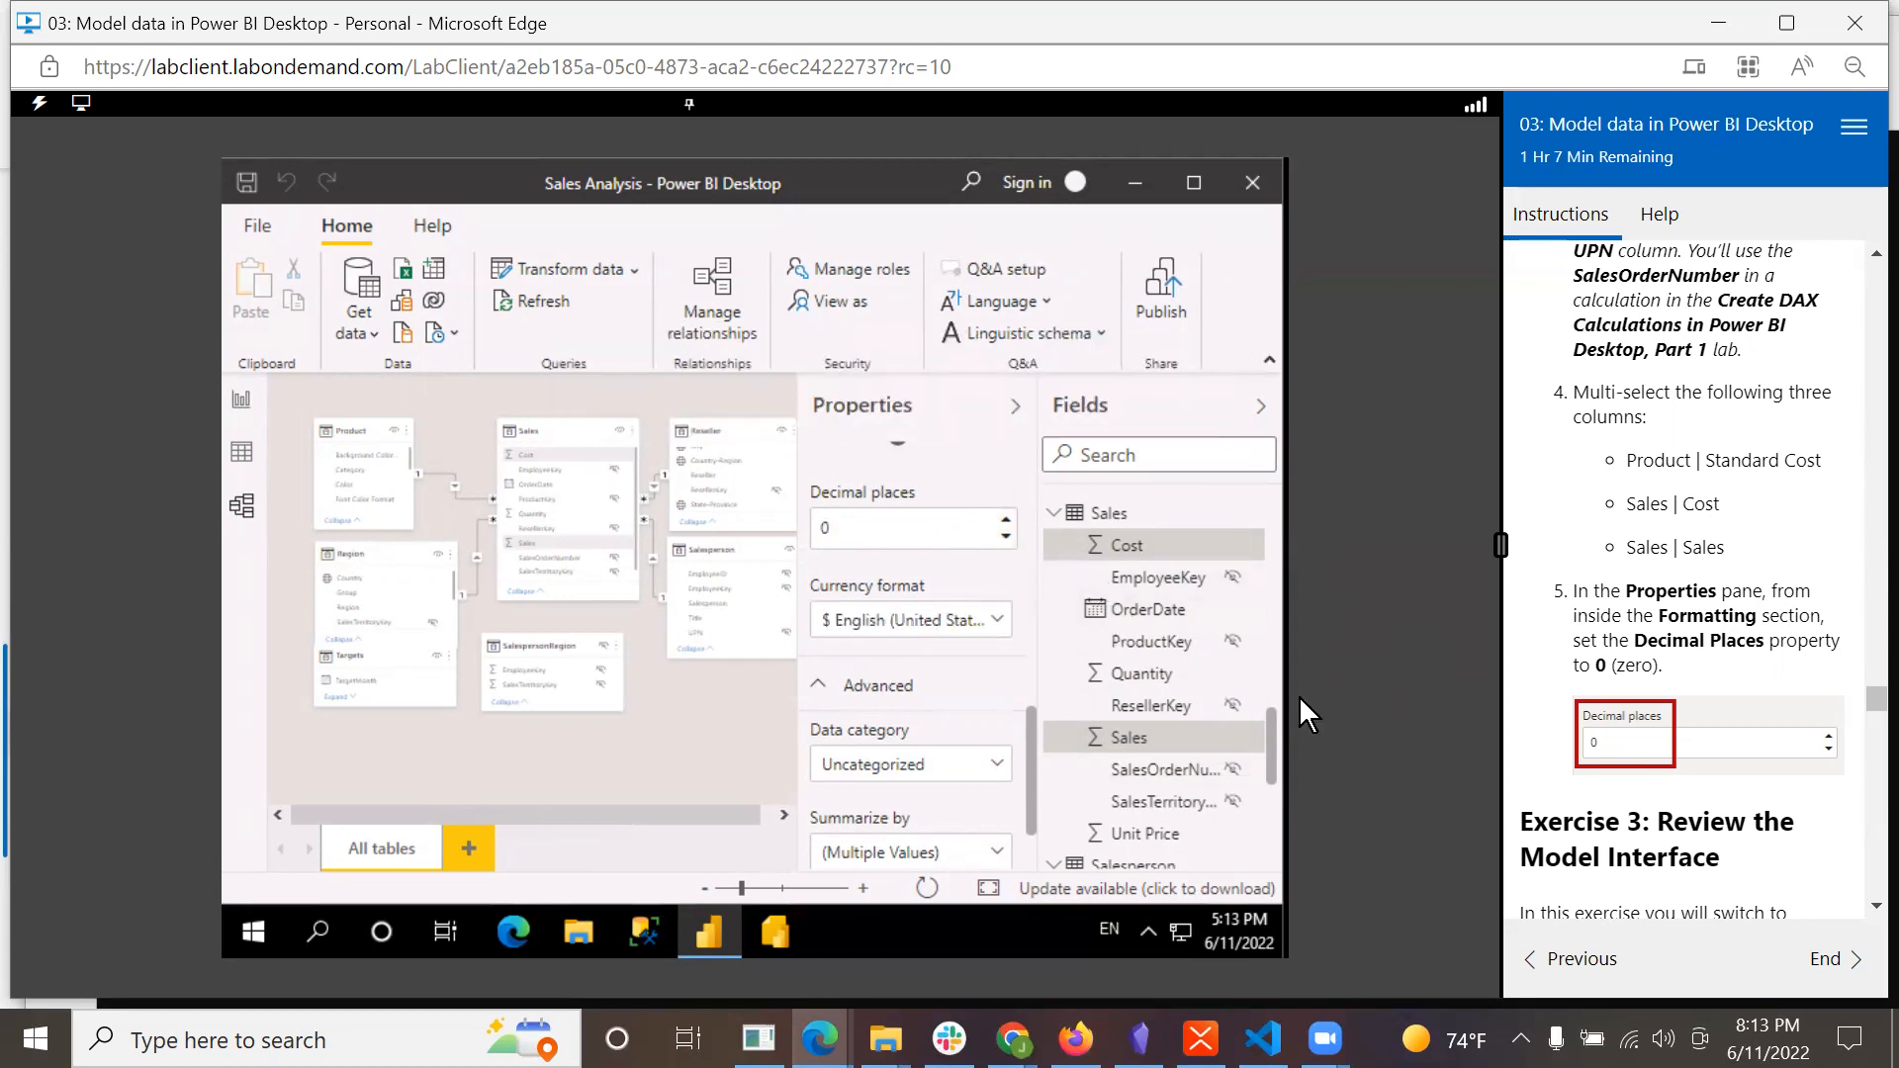
scroll(1682, 775, down, 1)
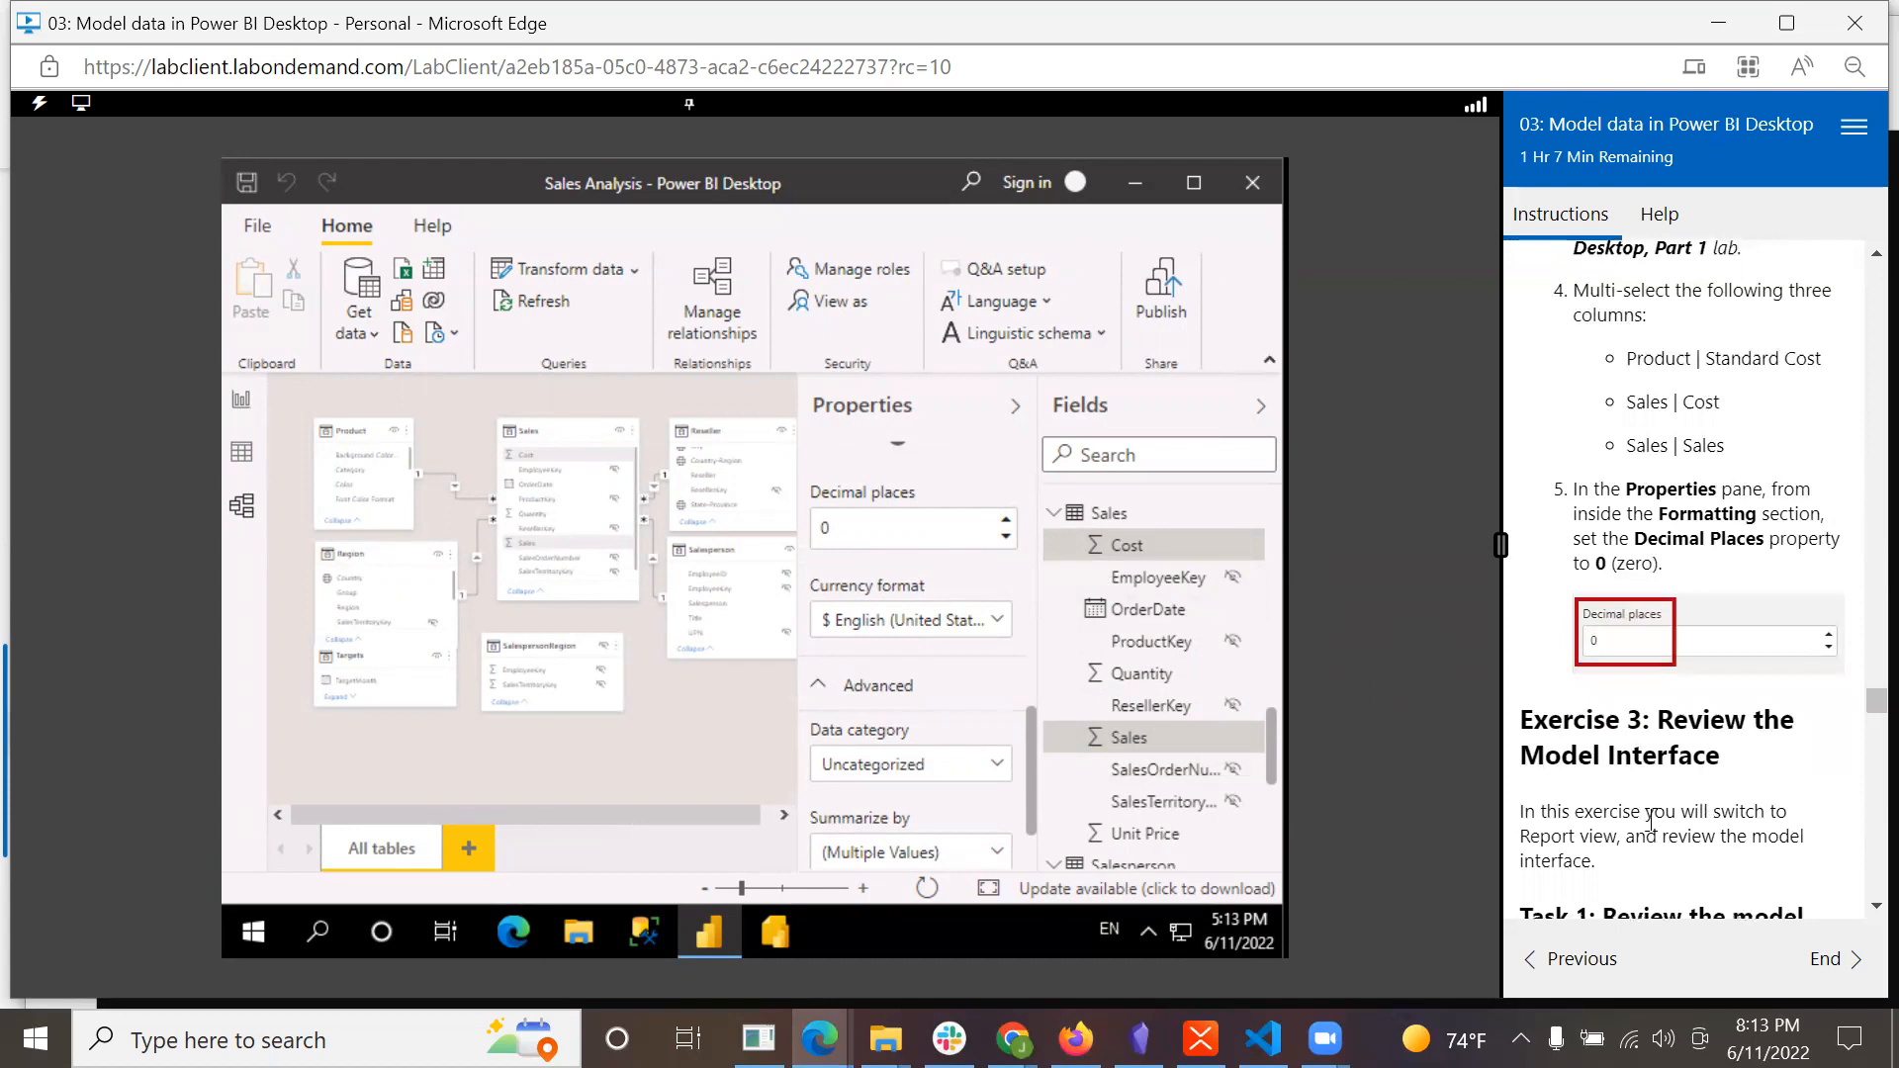
Read the Exercise 3 instructions on reviewing the model interface and switch to Report view.
scroll(1692, 806, down, 3)
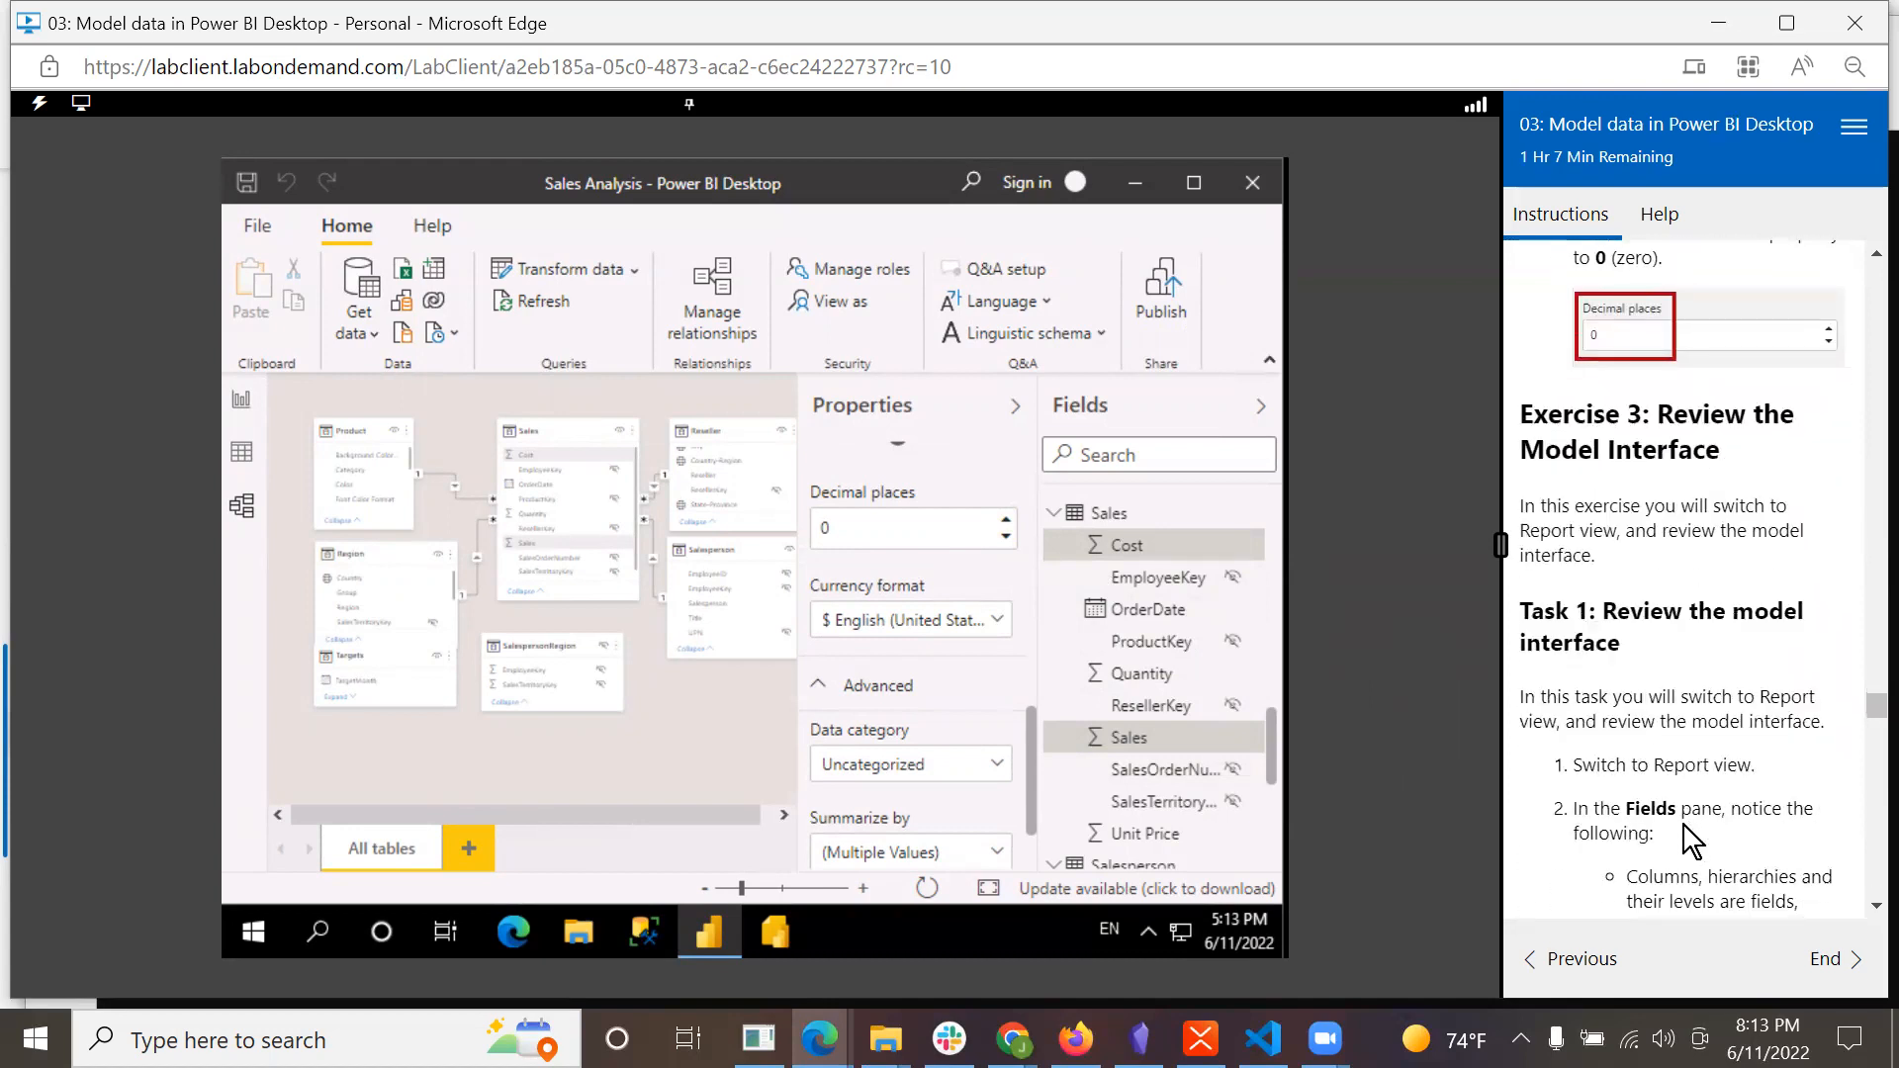
scroll(1684, 825, down, 1)
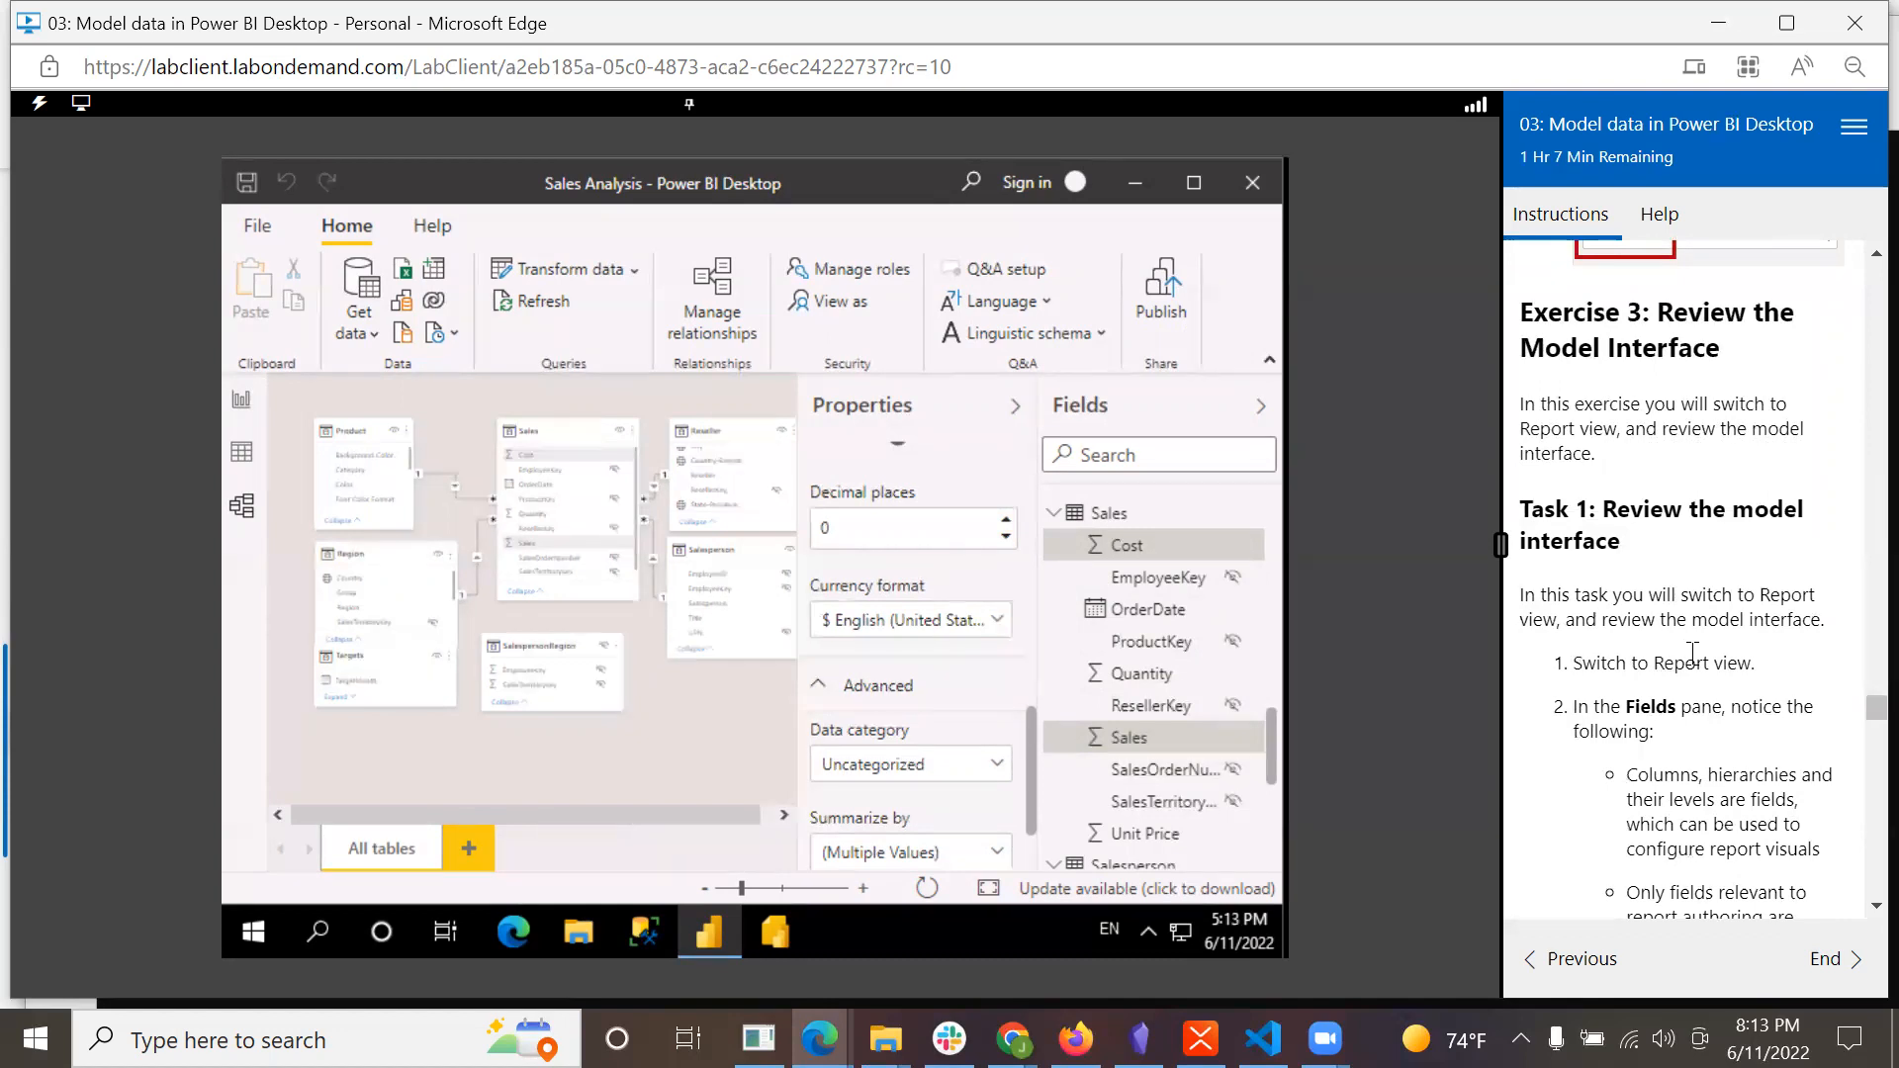
scroll(1693, 654, down, 1)
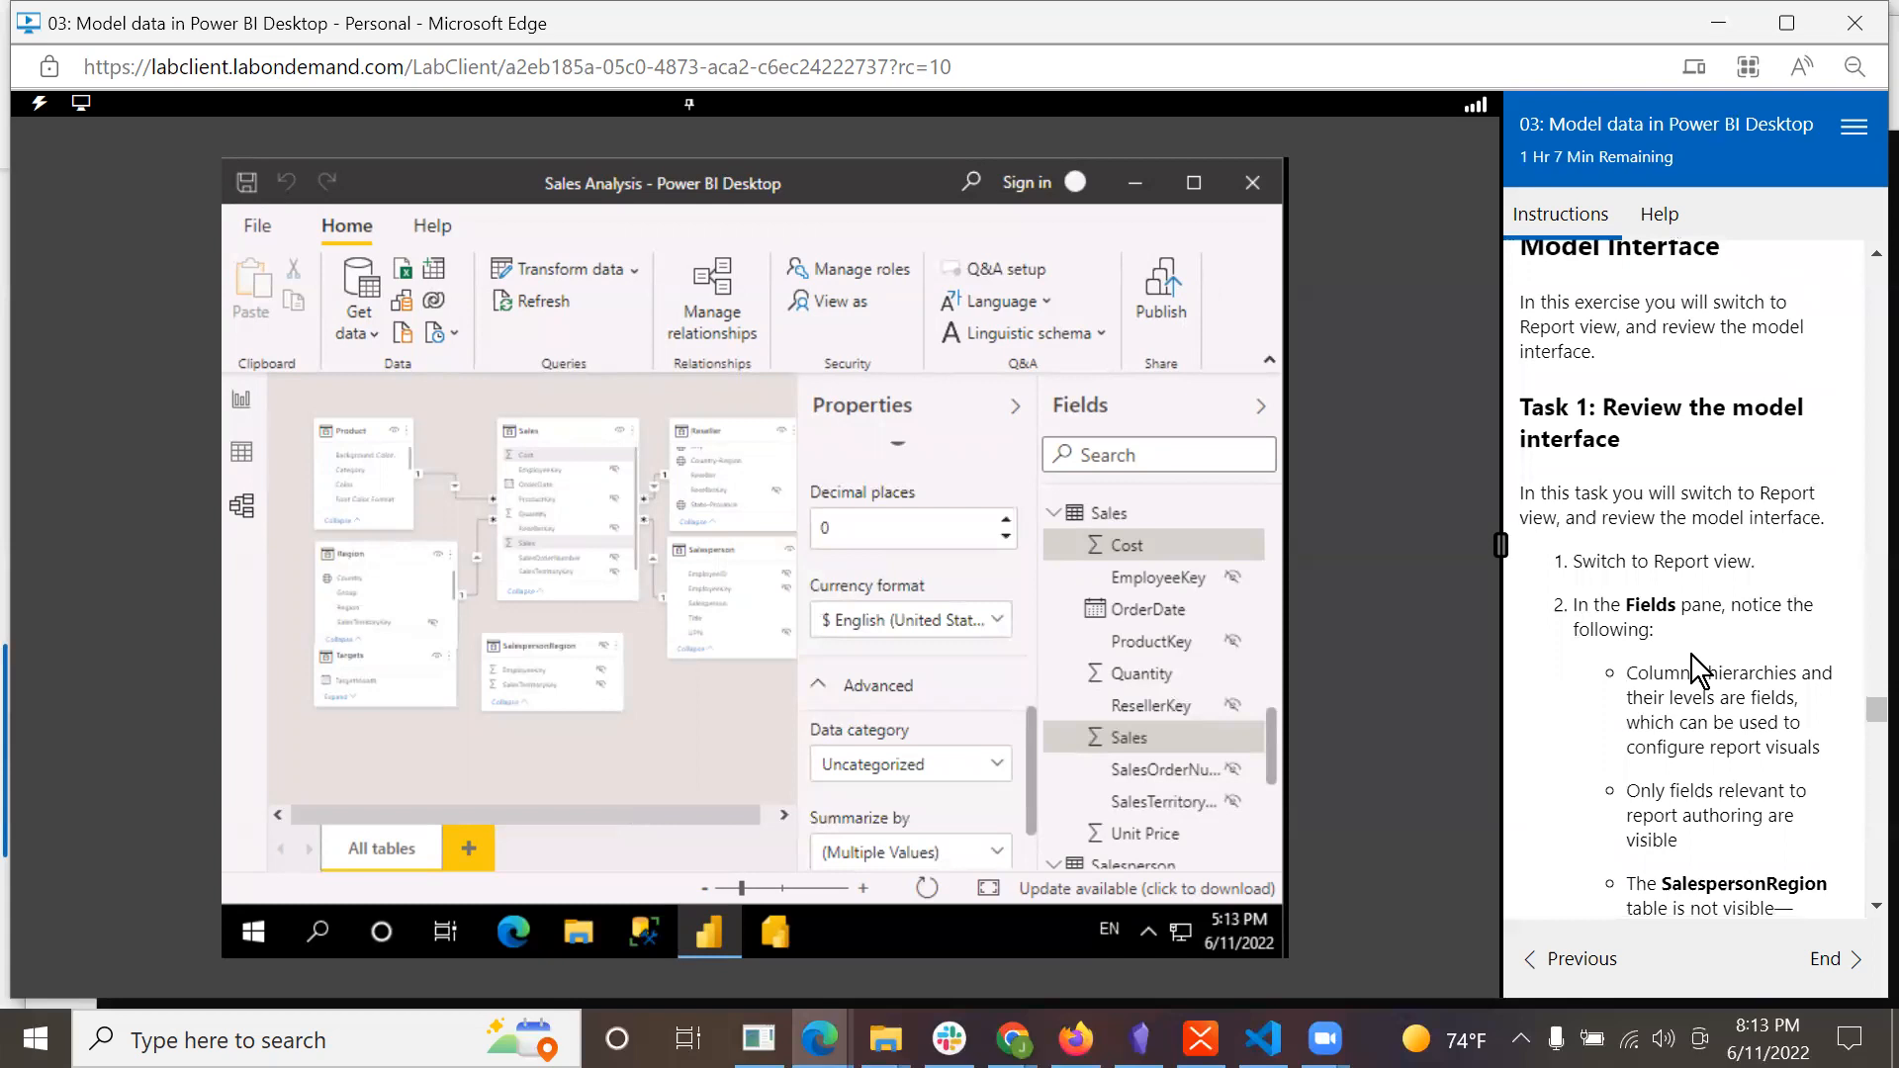
scroll(1692, 655, down, 1)
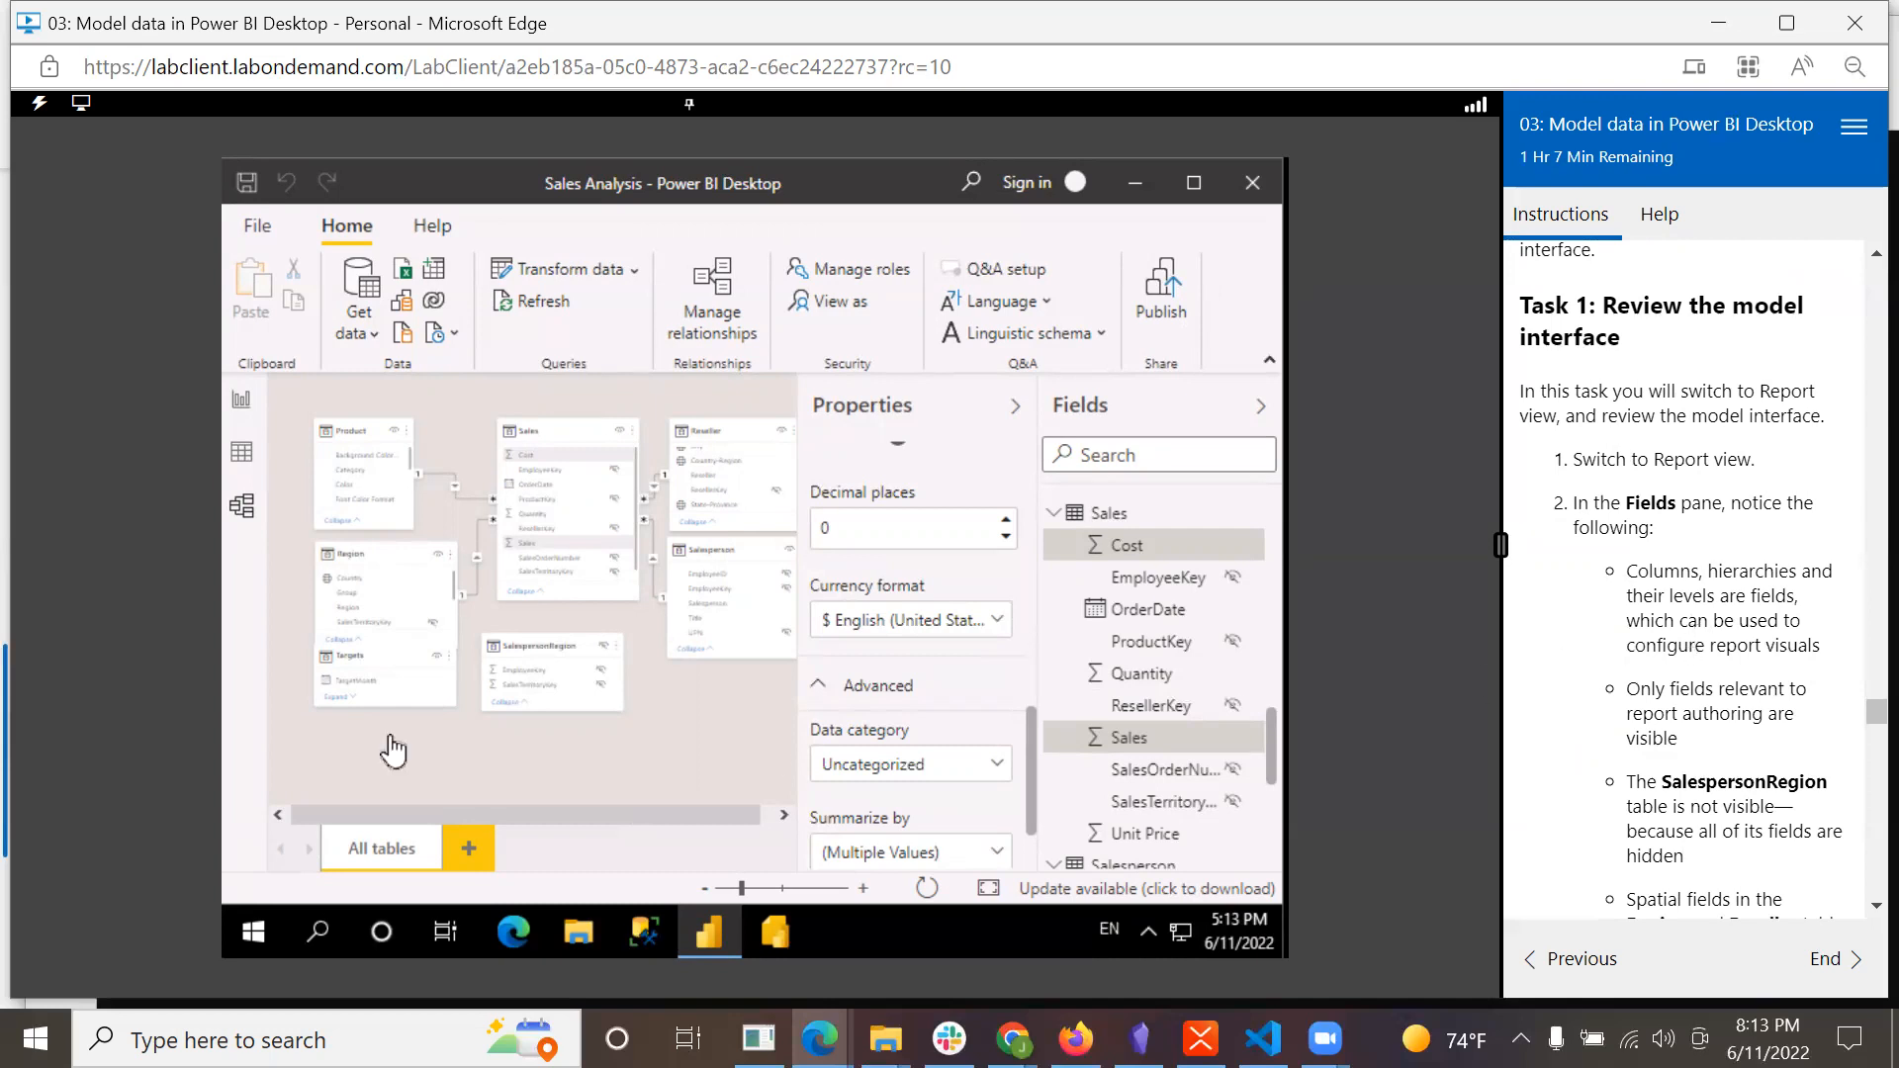
click(243, 401)
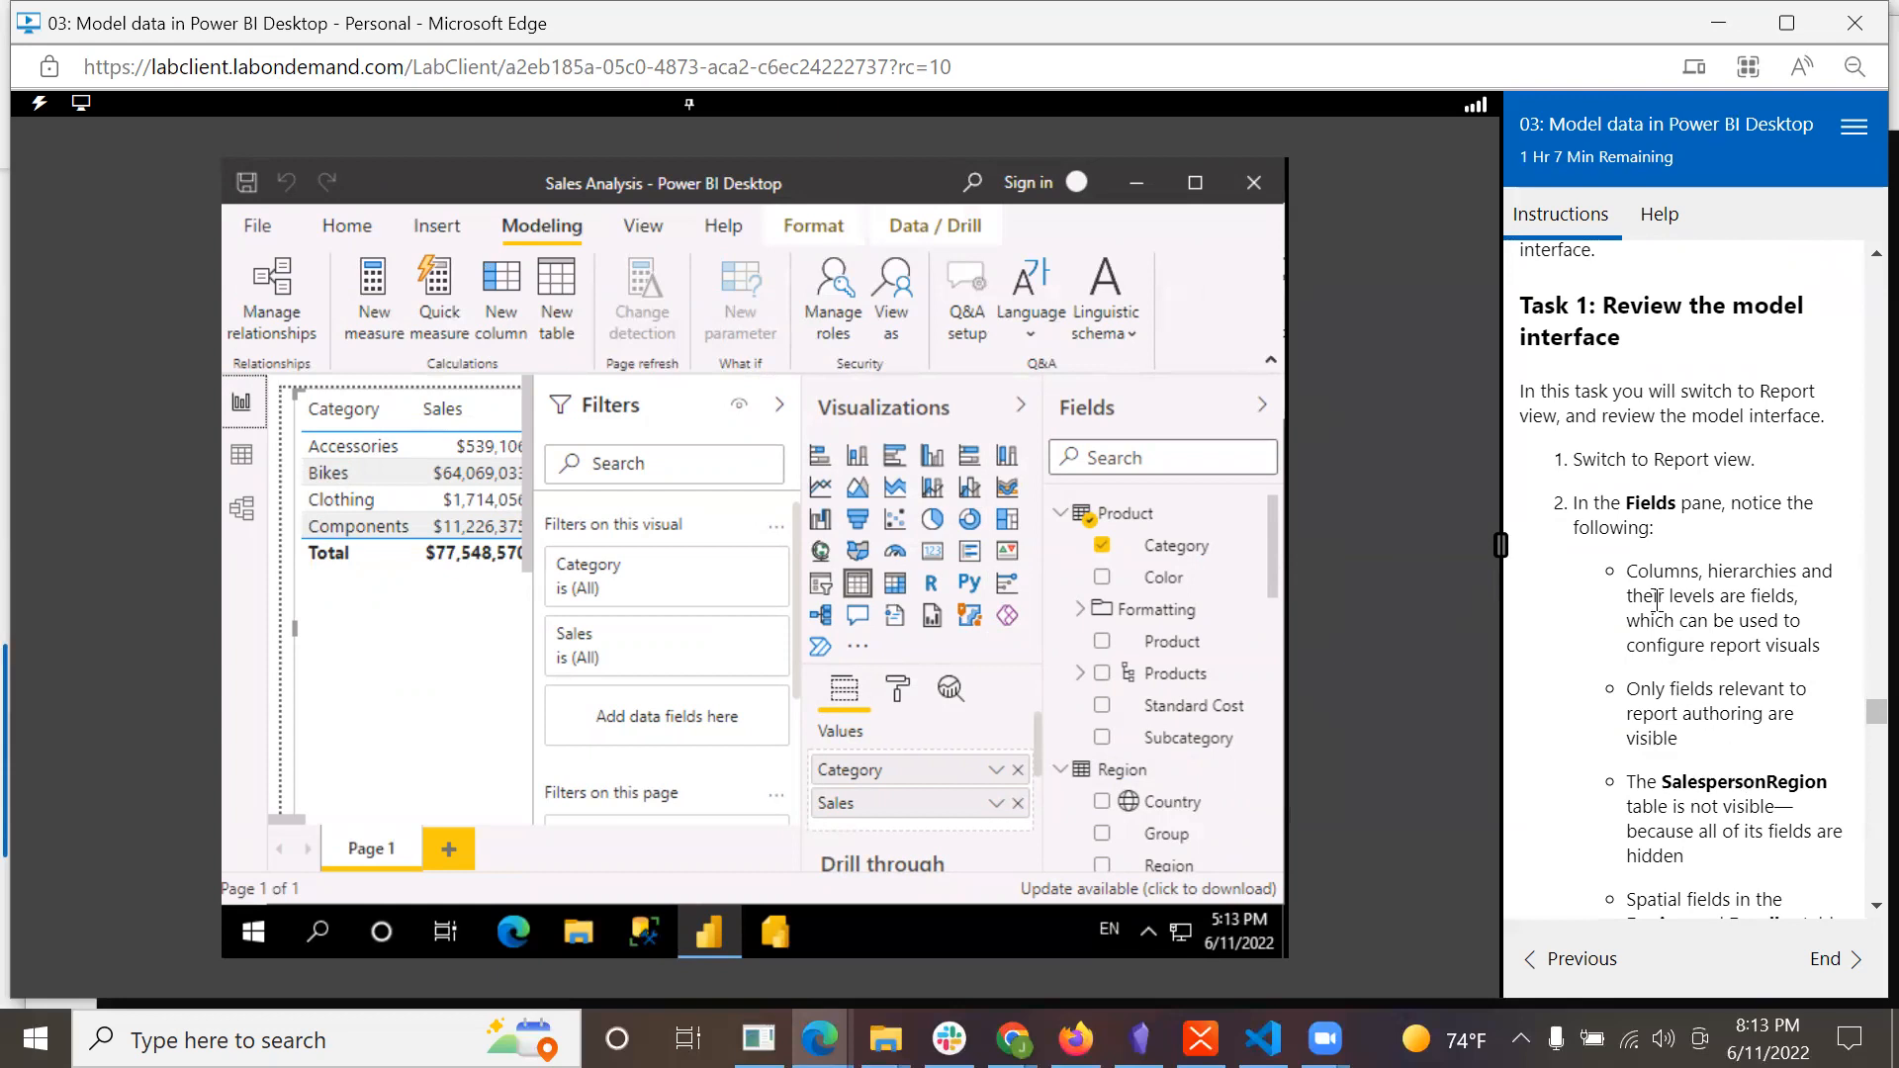
Examine the visible columns, hierarchies and spatial fields of the Product, Region and Reseller tables.
scroll(1656, 598, down, 1)
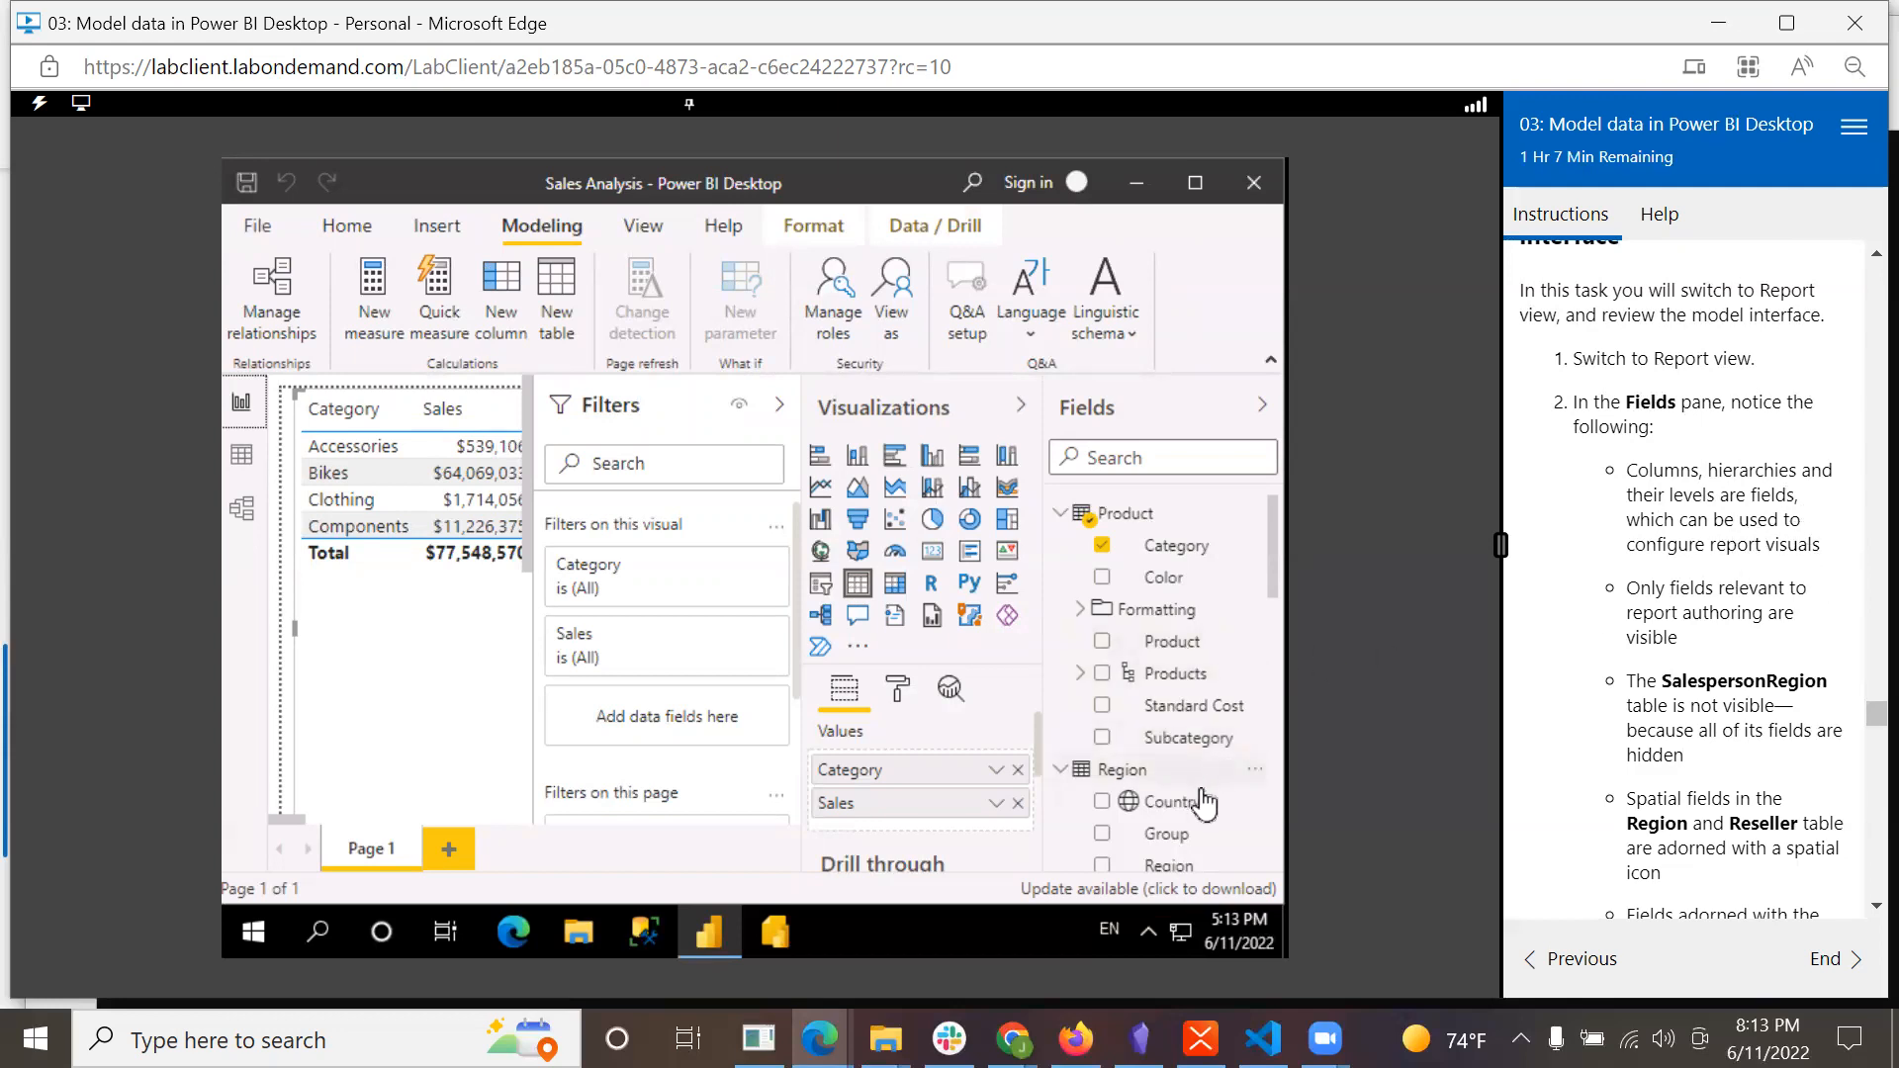
scroll(1205, 793, down, 4)
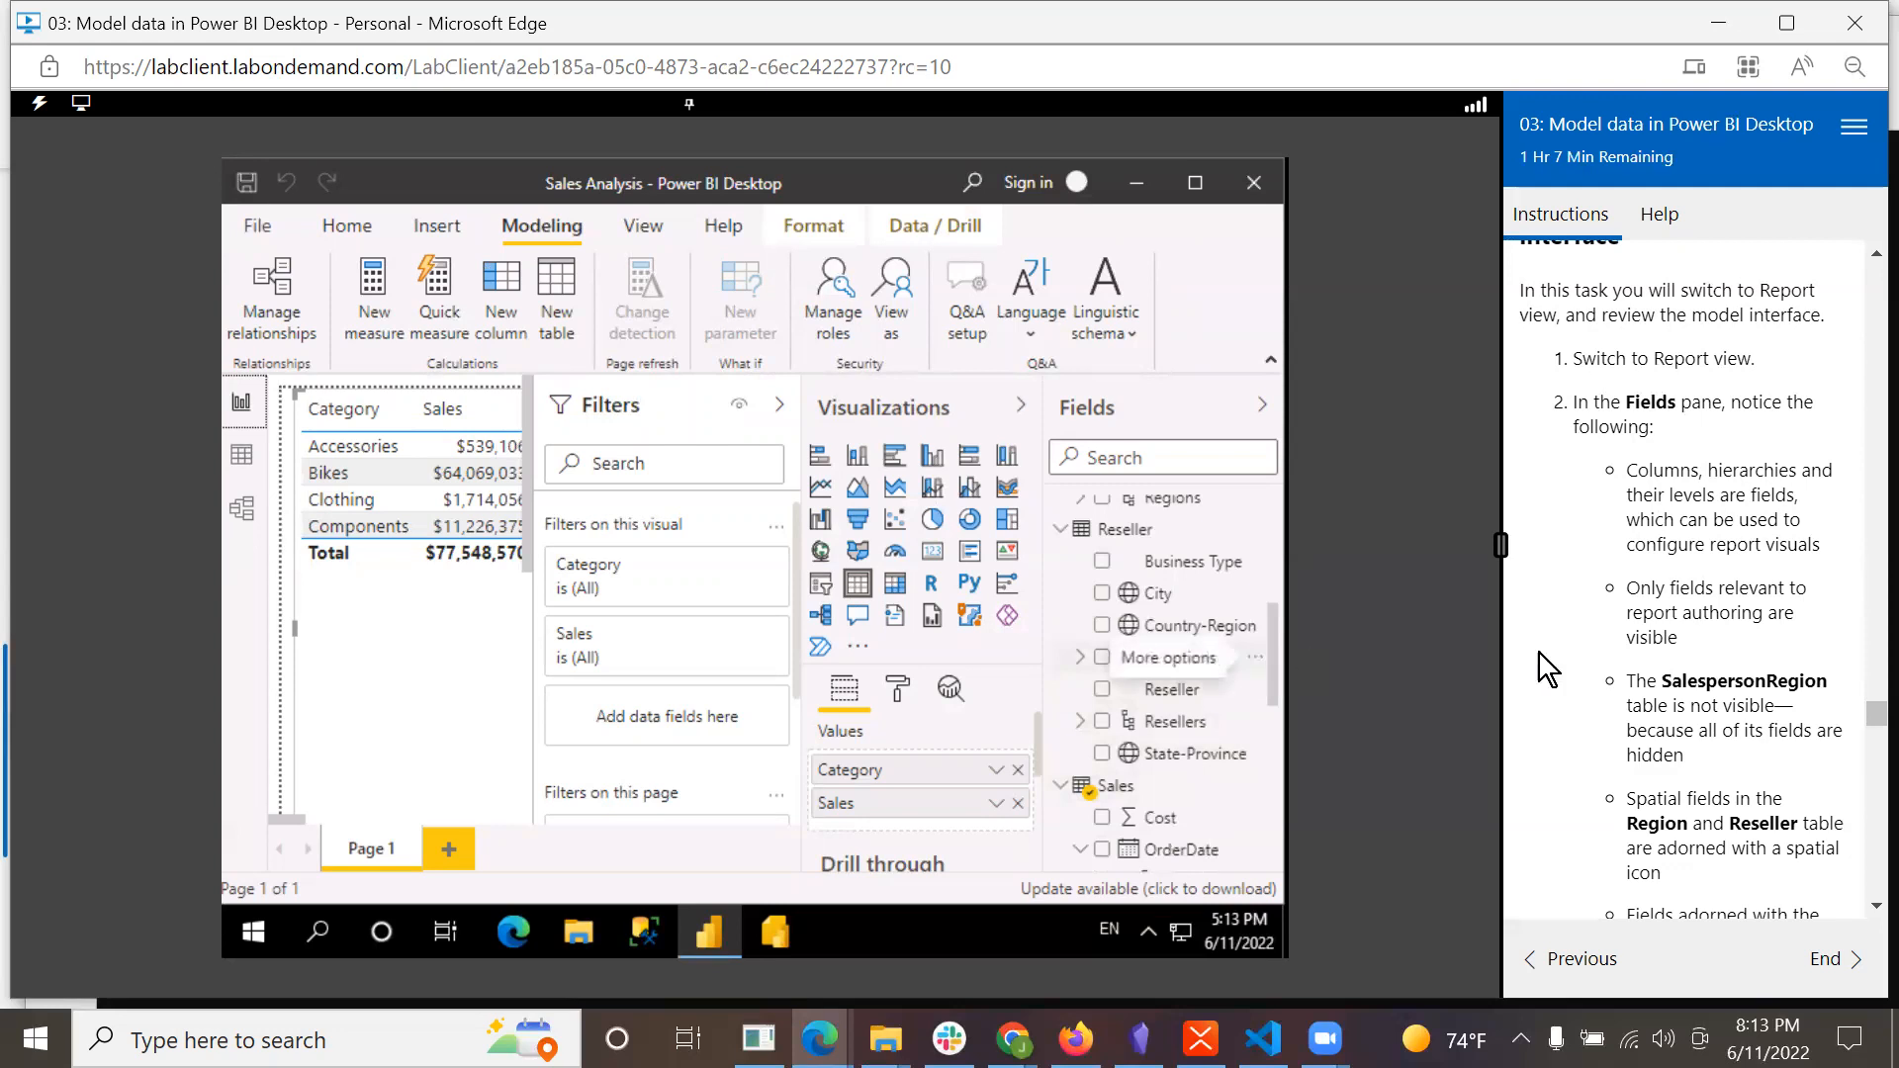
drag(1272, 615, 1290, 662)
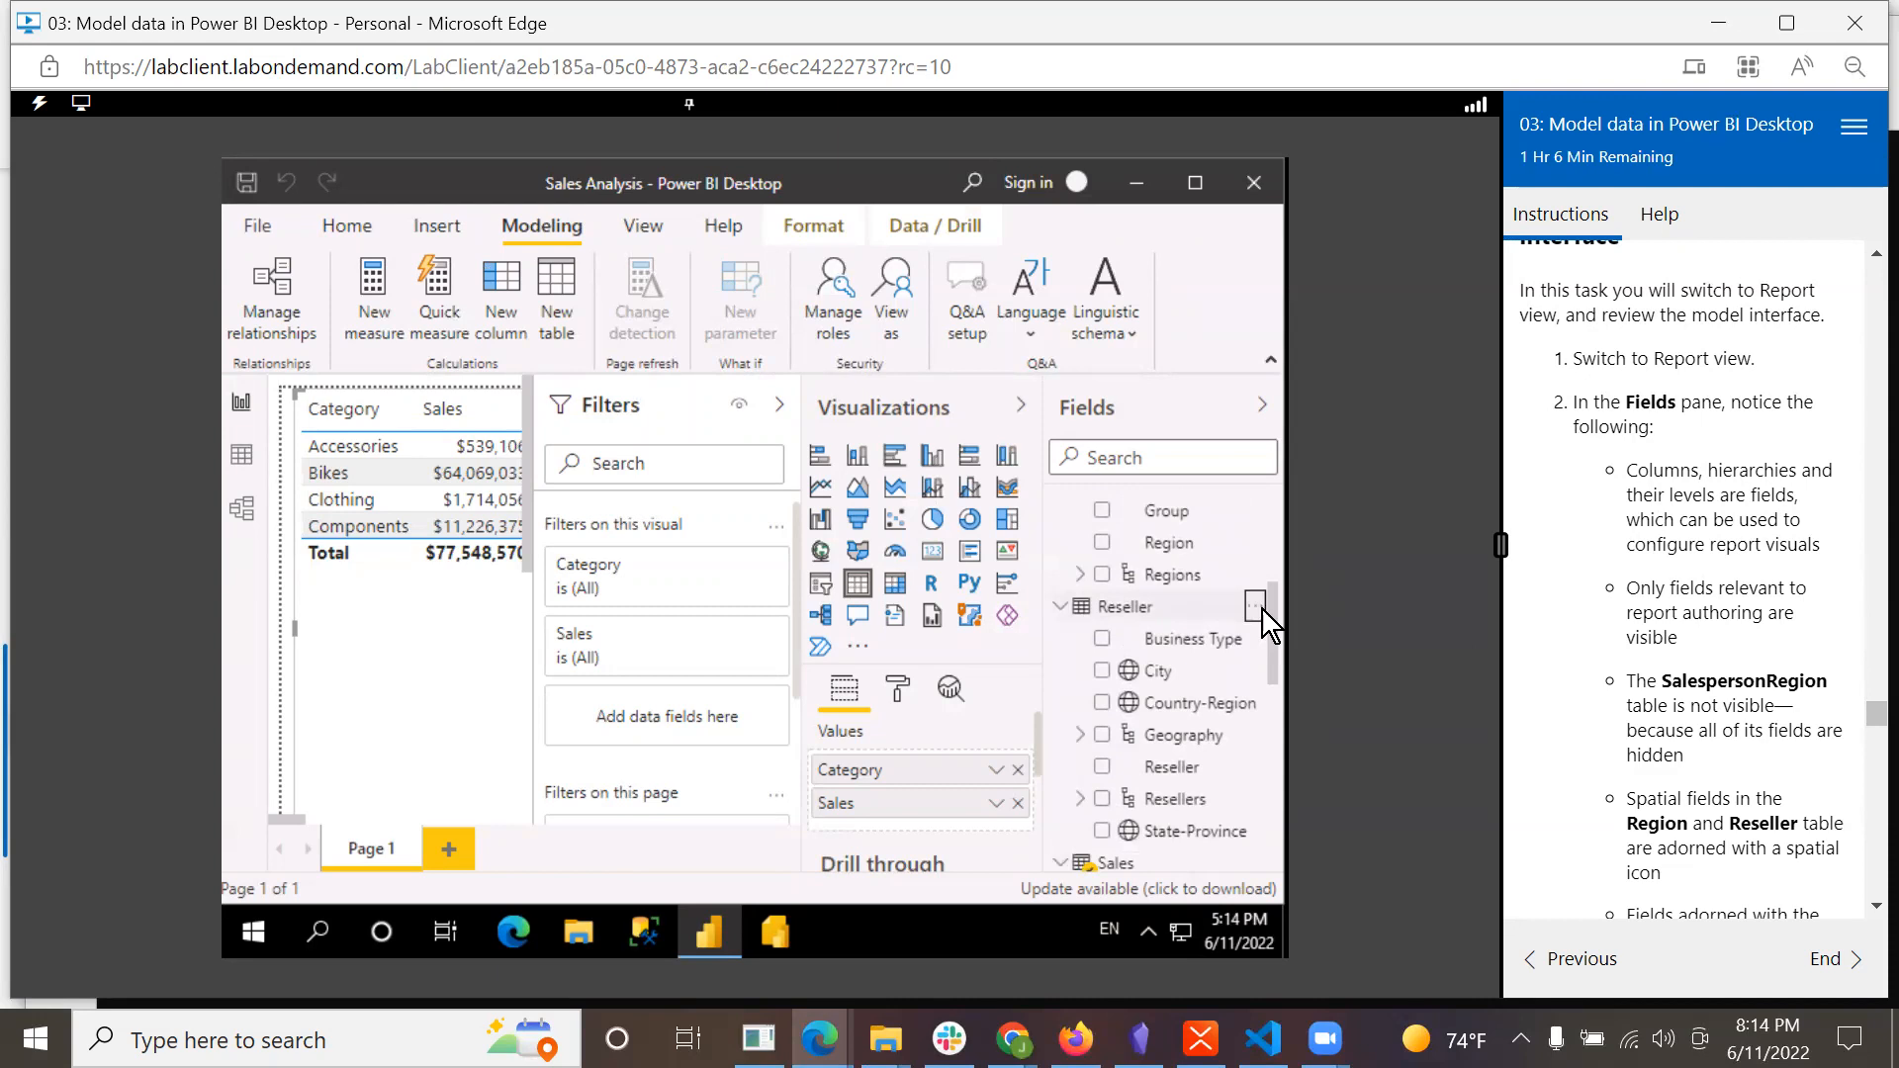
click(1254, 607)
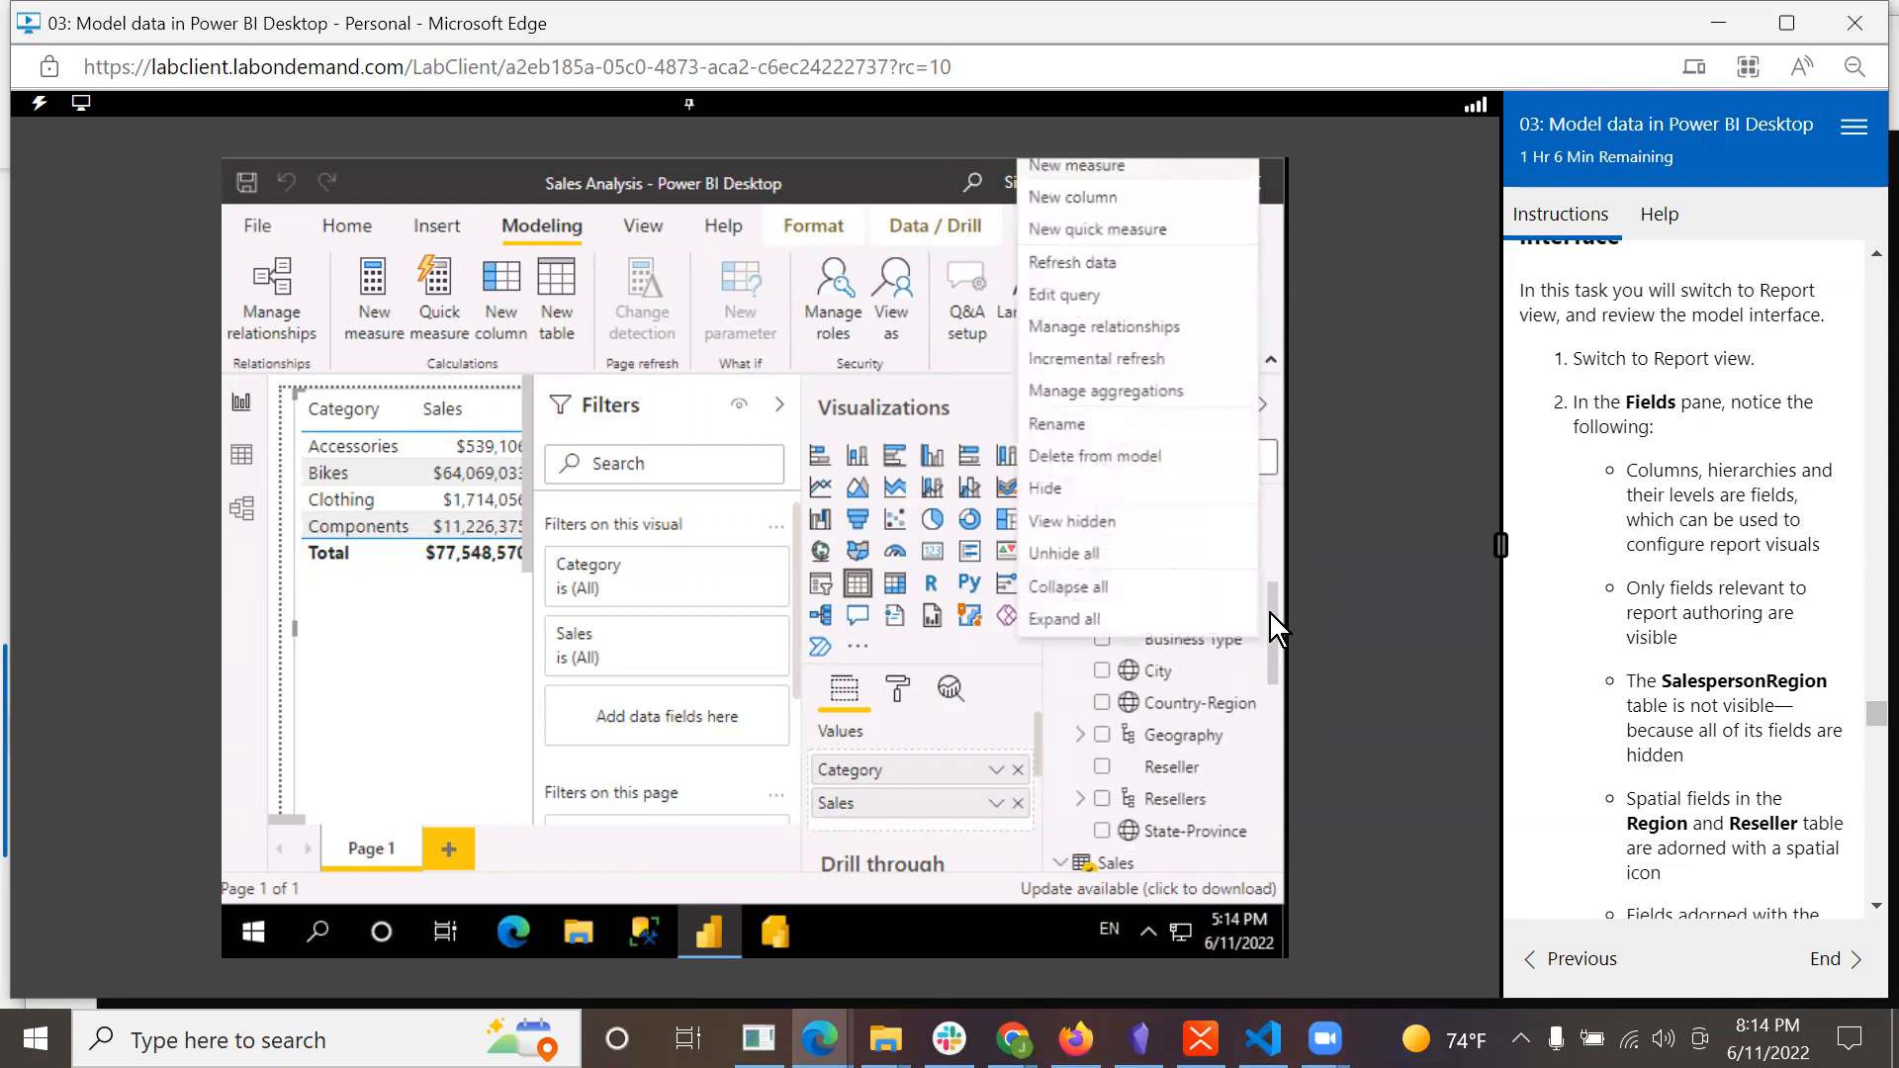
click(1377, 592)
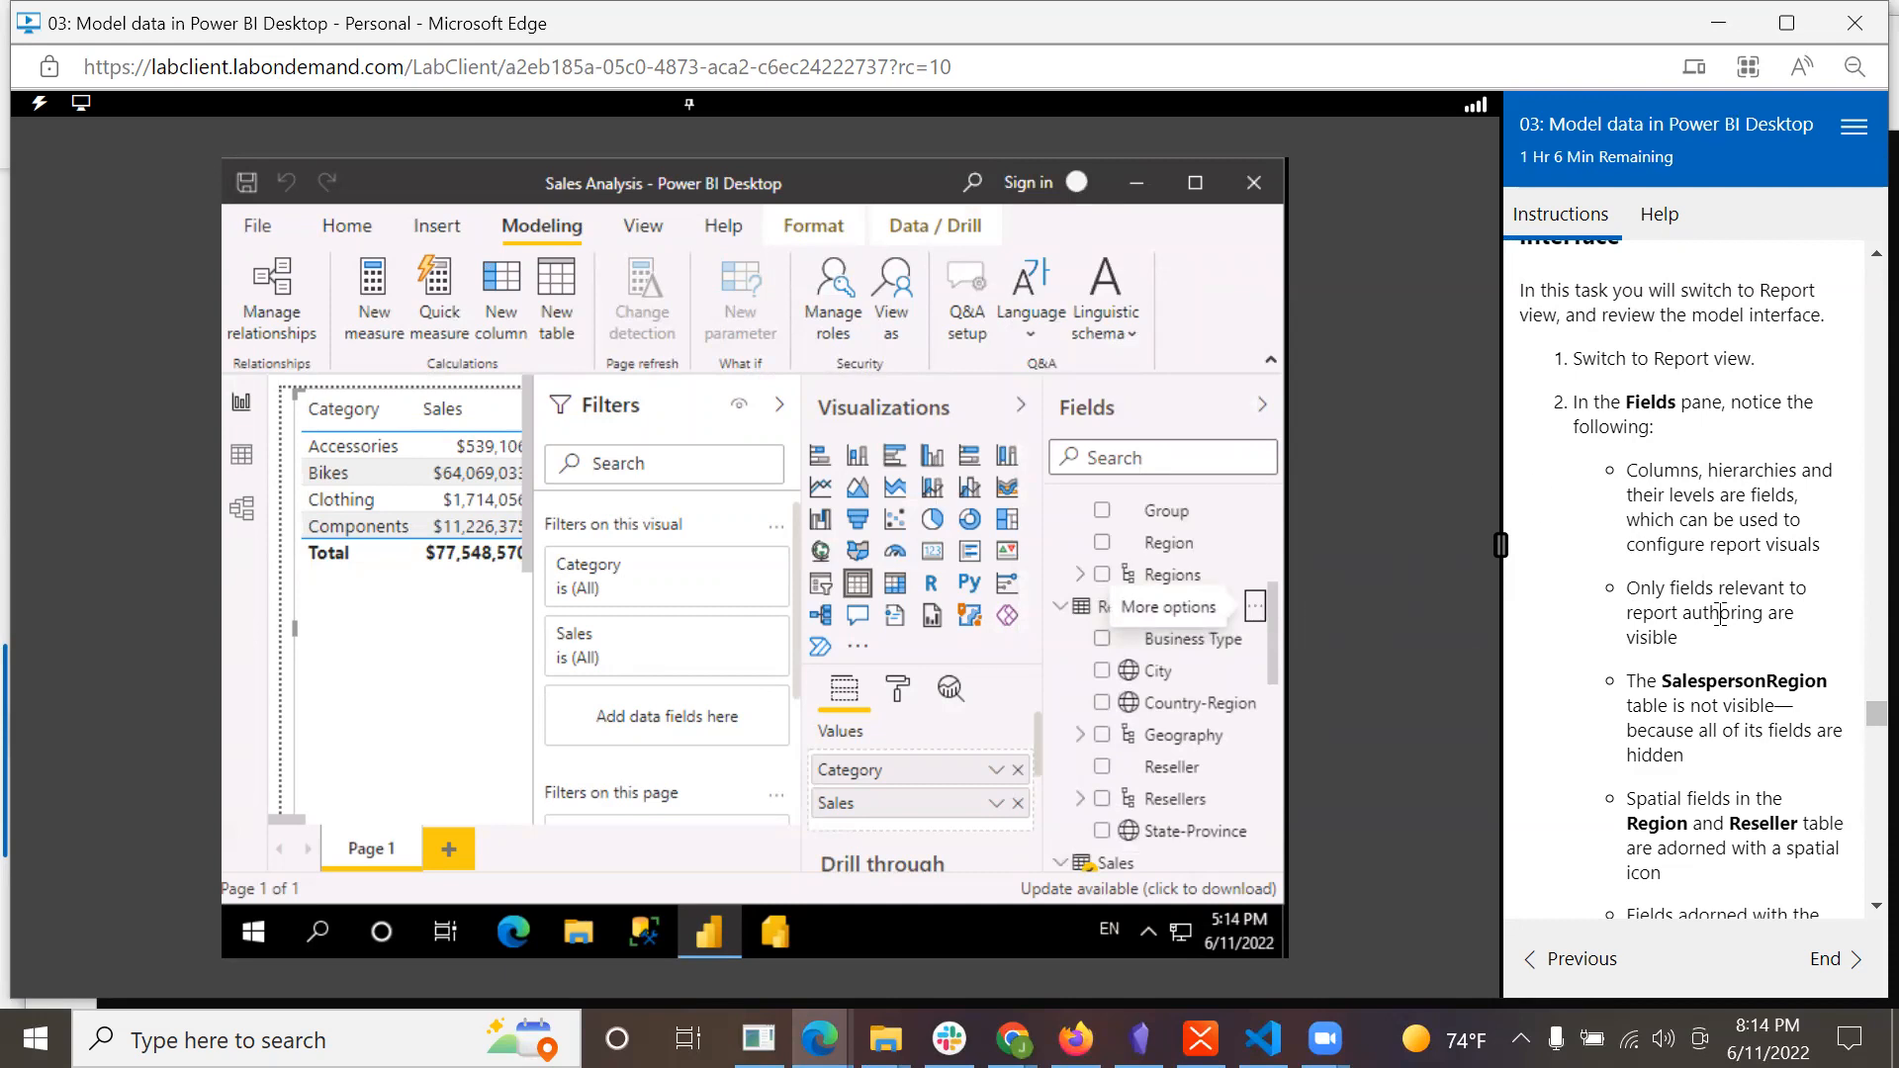
scroll(1672, 554, down, 1)
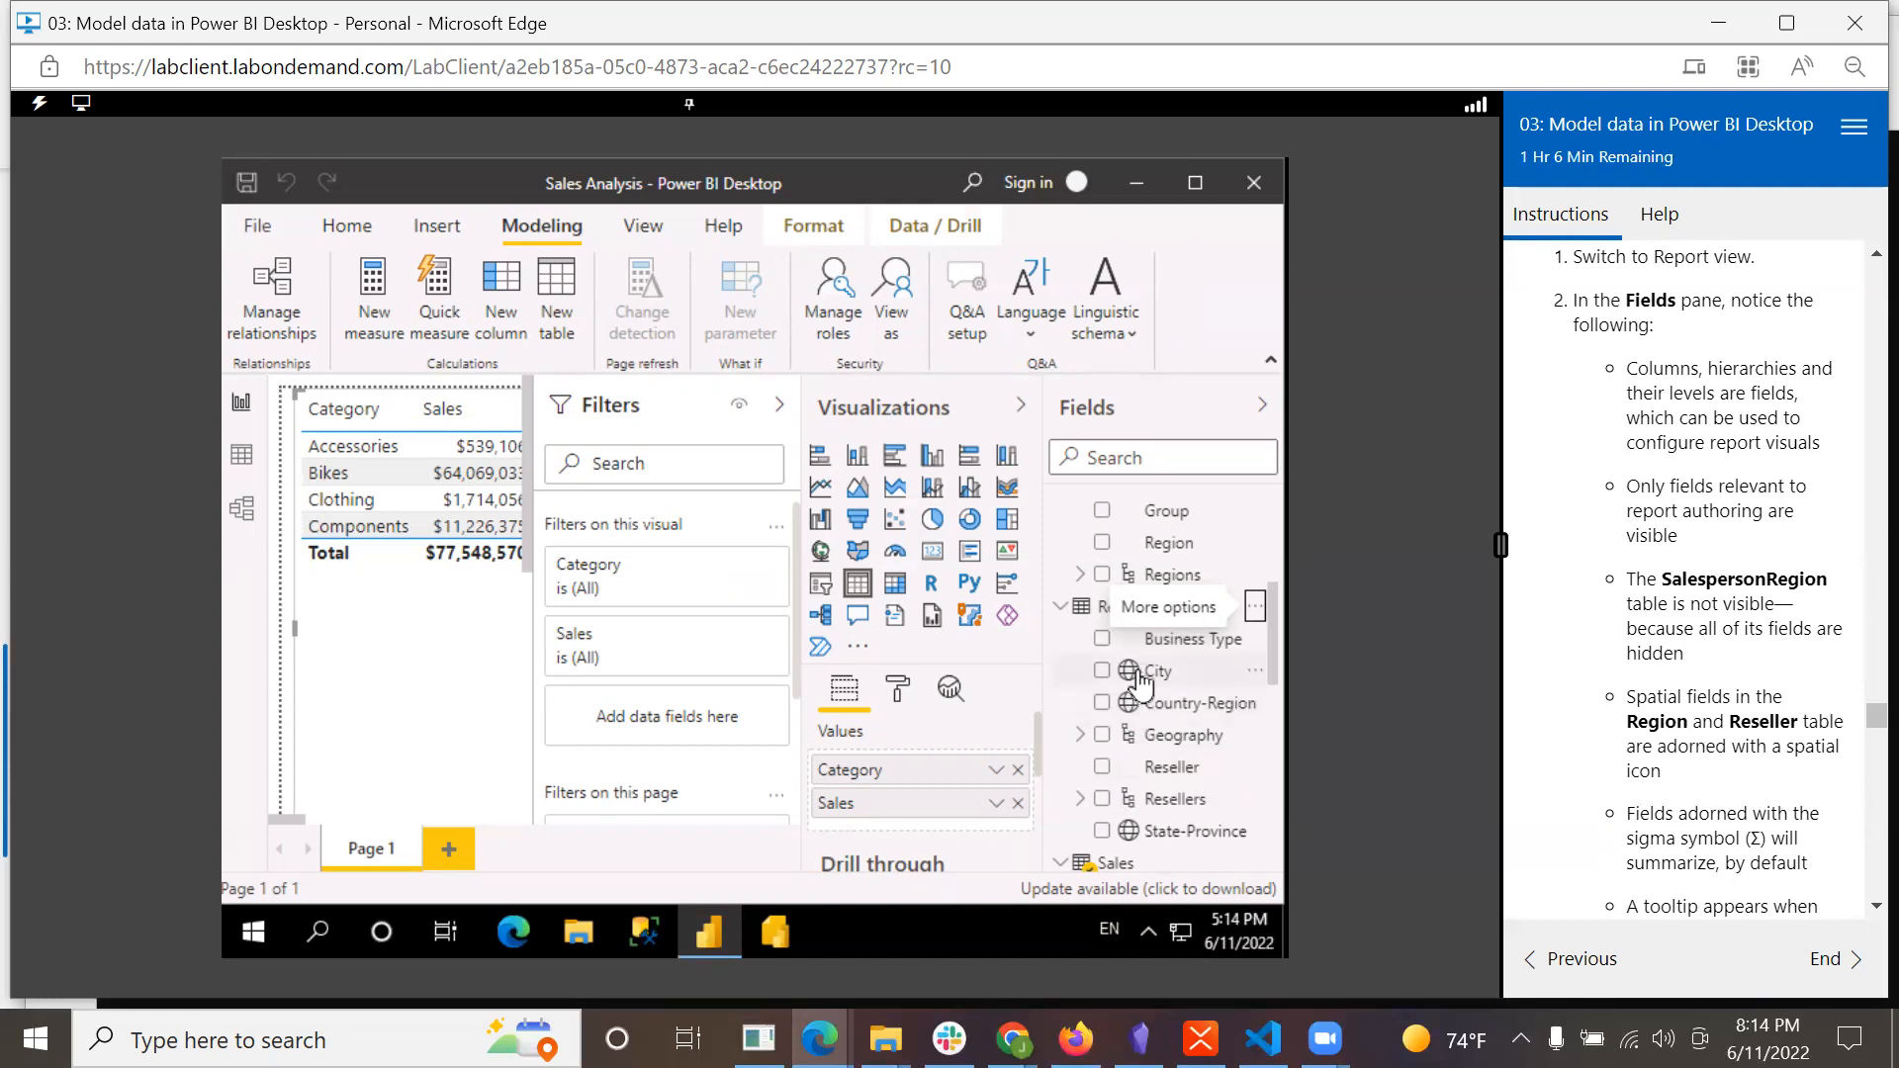
Read the remaining field review notes and check the tooltip of the Sales table's Cost field.
scroll(1741, 717, down, 3)
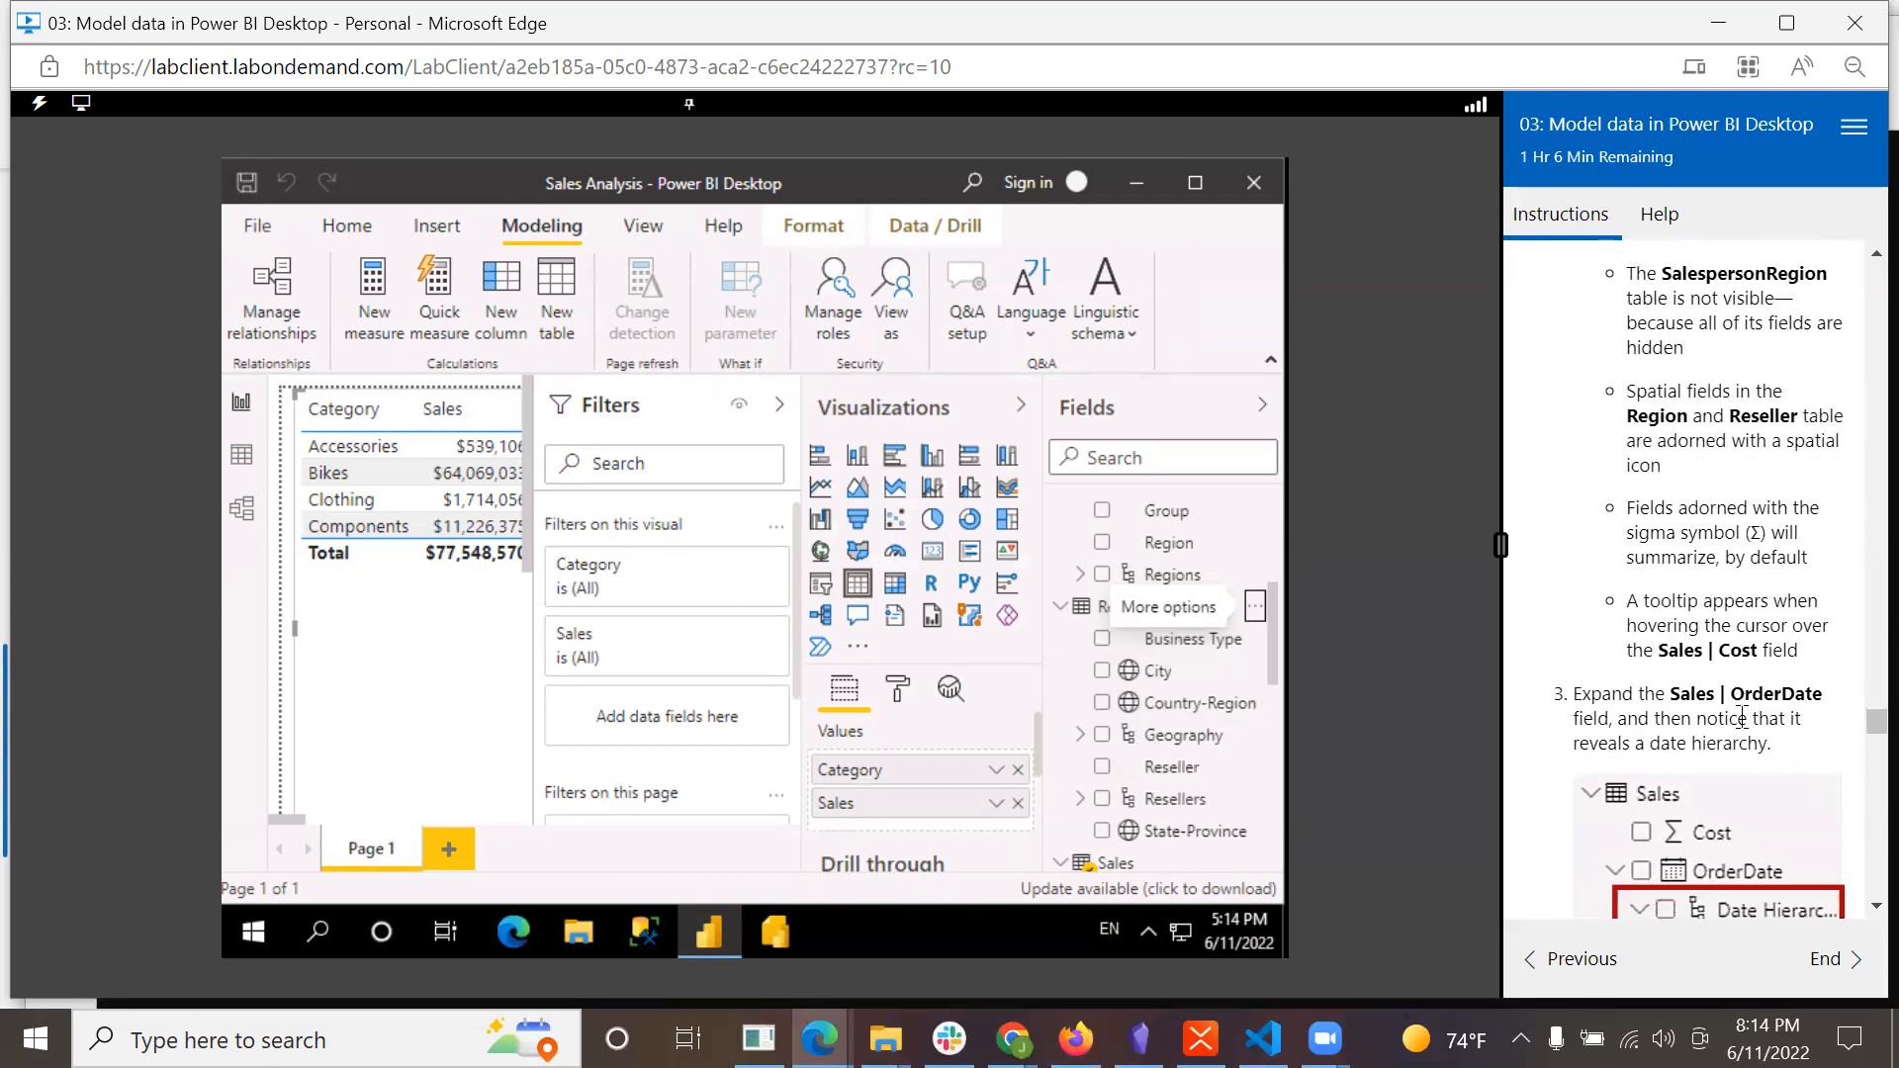
scroll(1741, 717, down, 2)
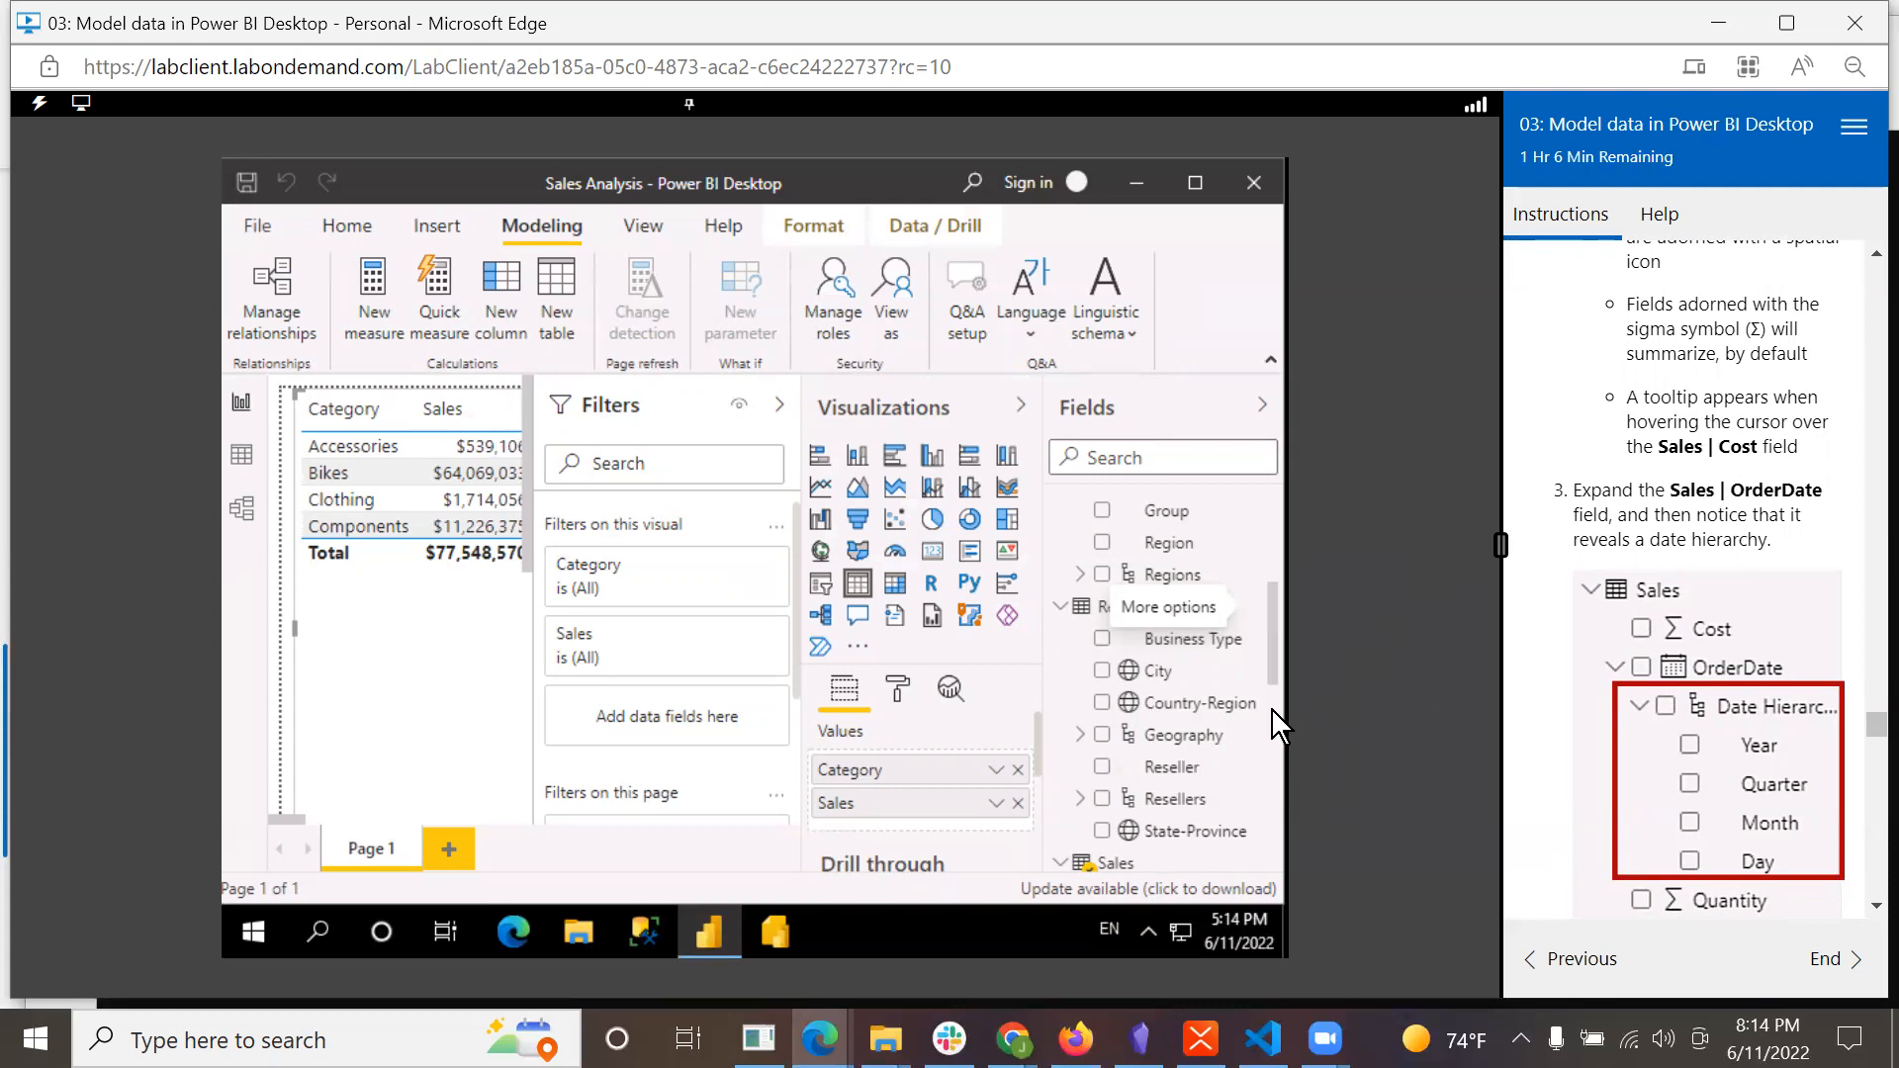
drag(1272, 663, 1280, 714)
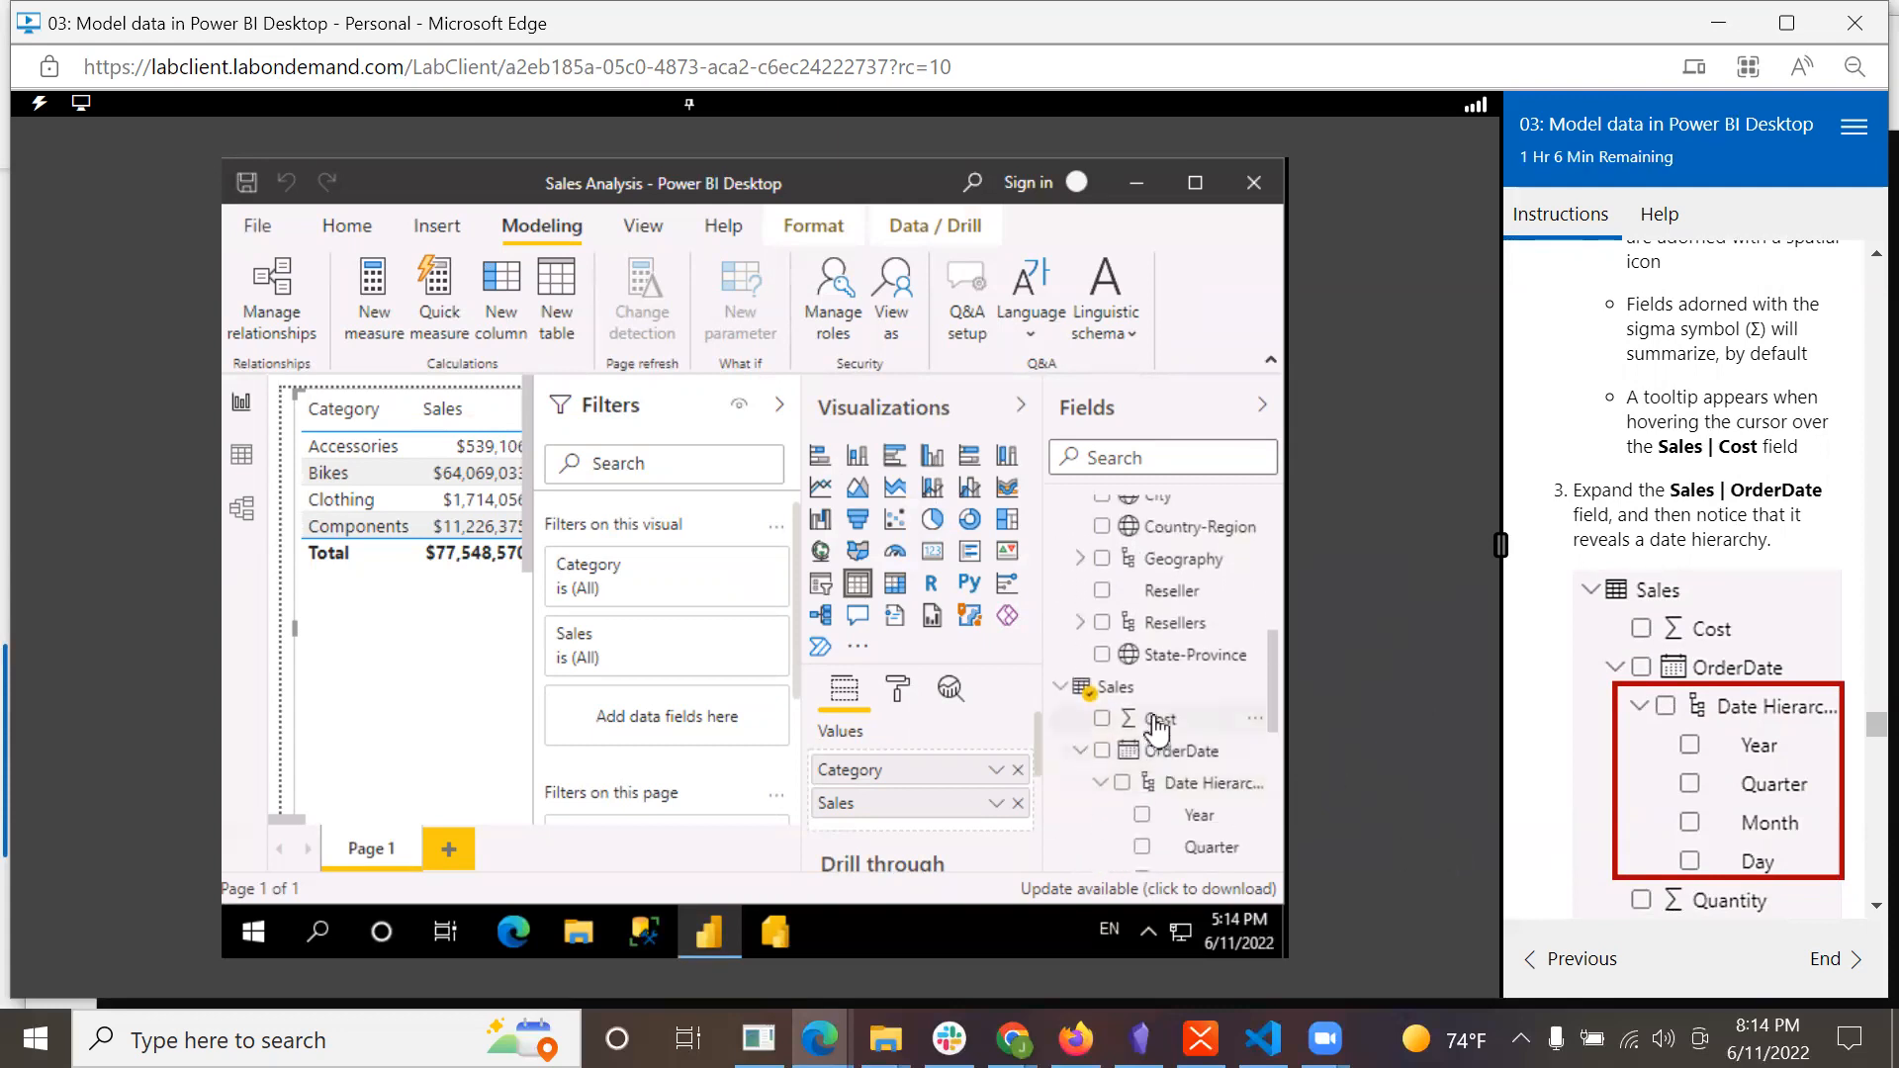
mouse_move(1158, 730)
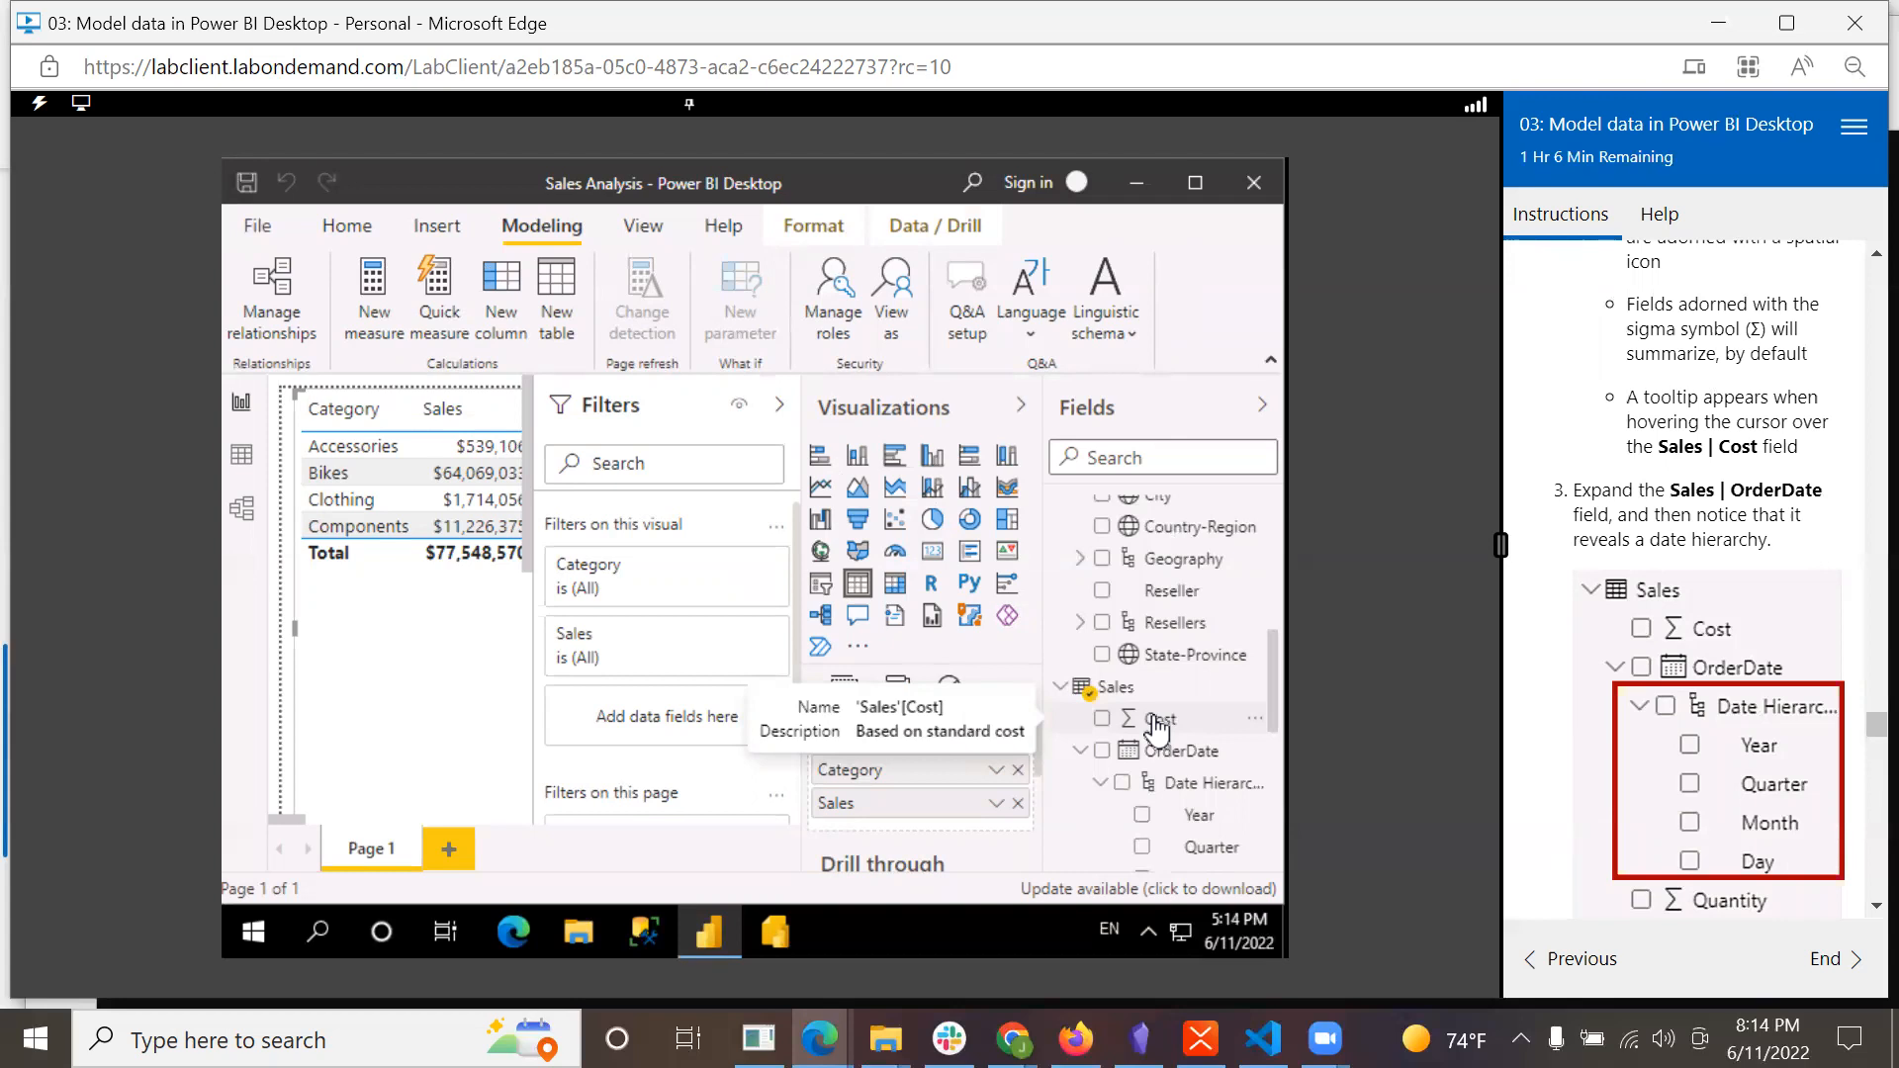
Collapse and re-expand the Sales table's OrderDate field to inspect its date hierarchy.
scroll(1713, 525, down, 2)
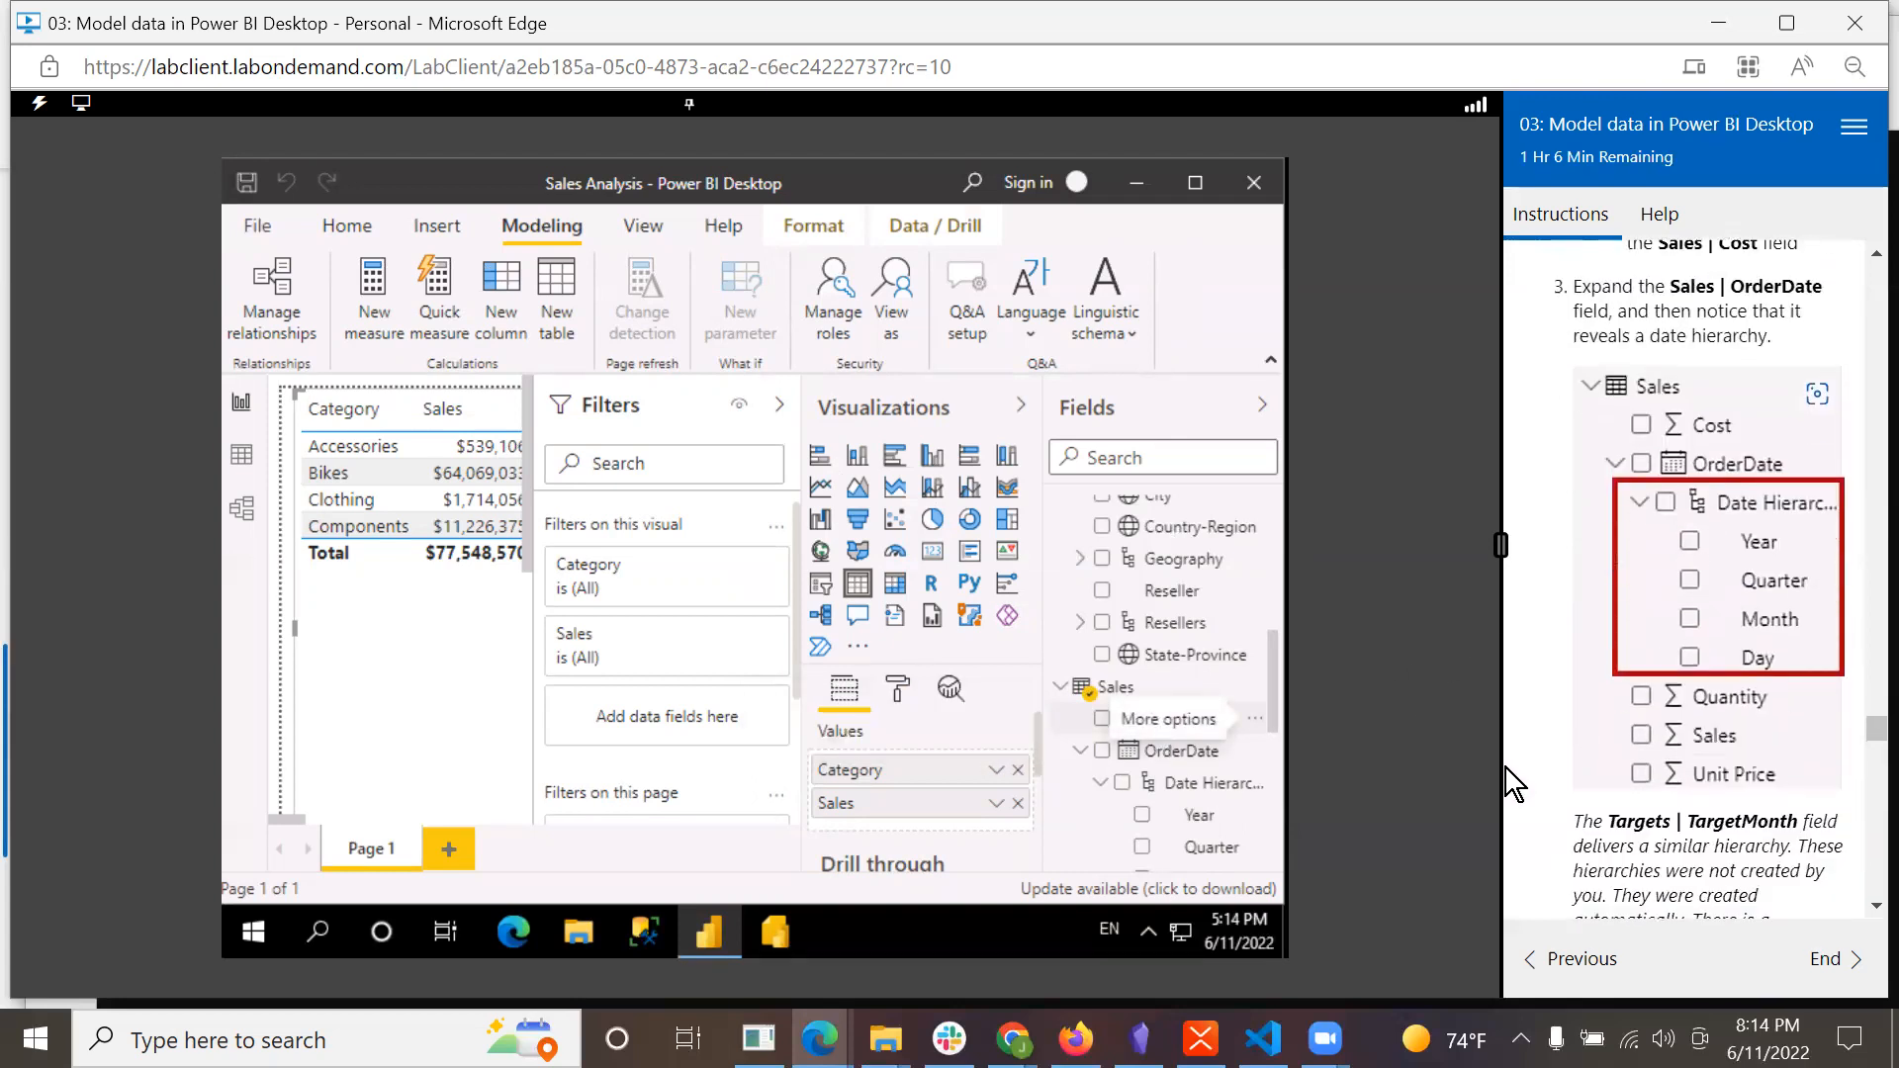
click(1080, 752)
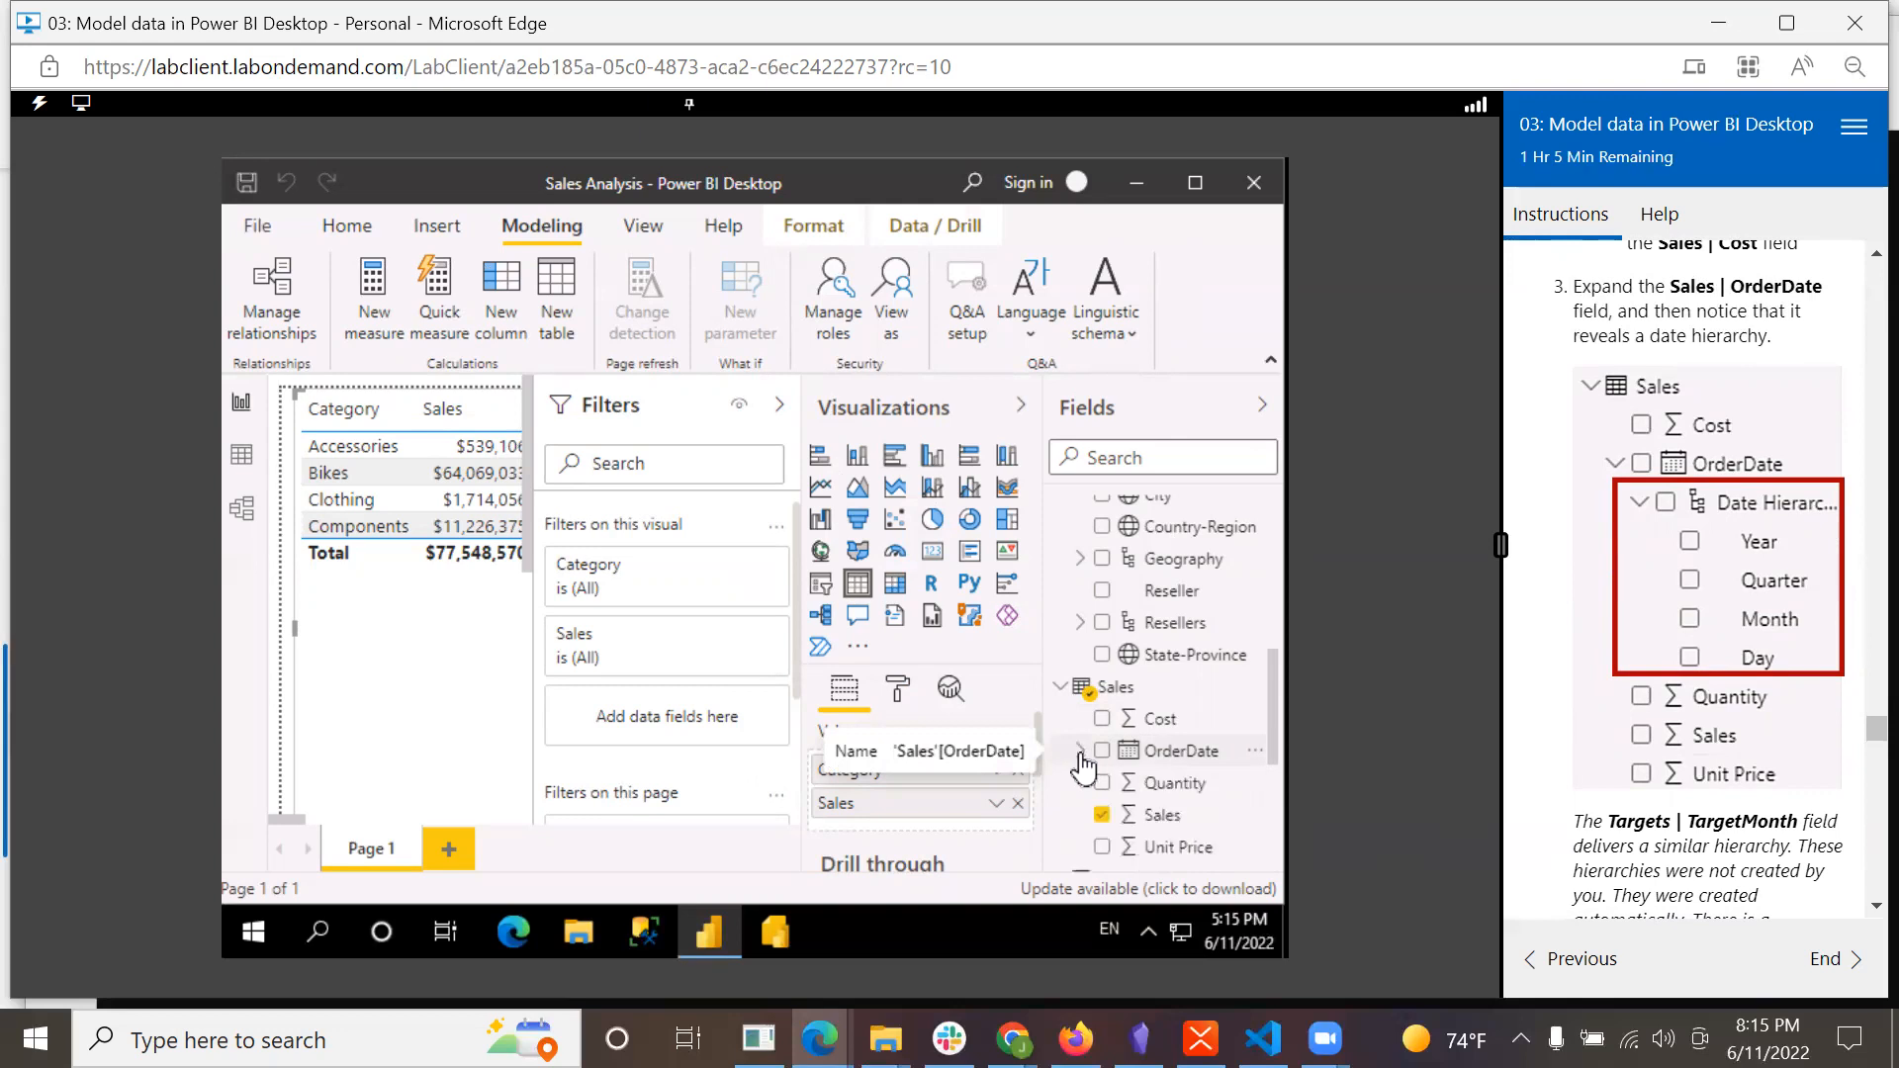
drag(1272, 721, 1280, 800)
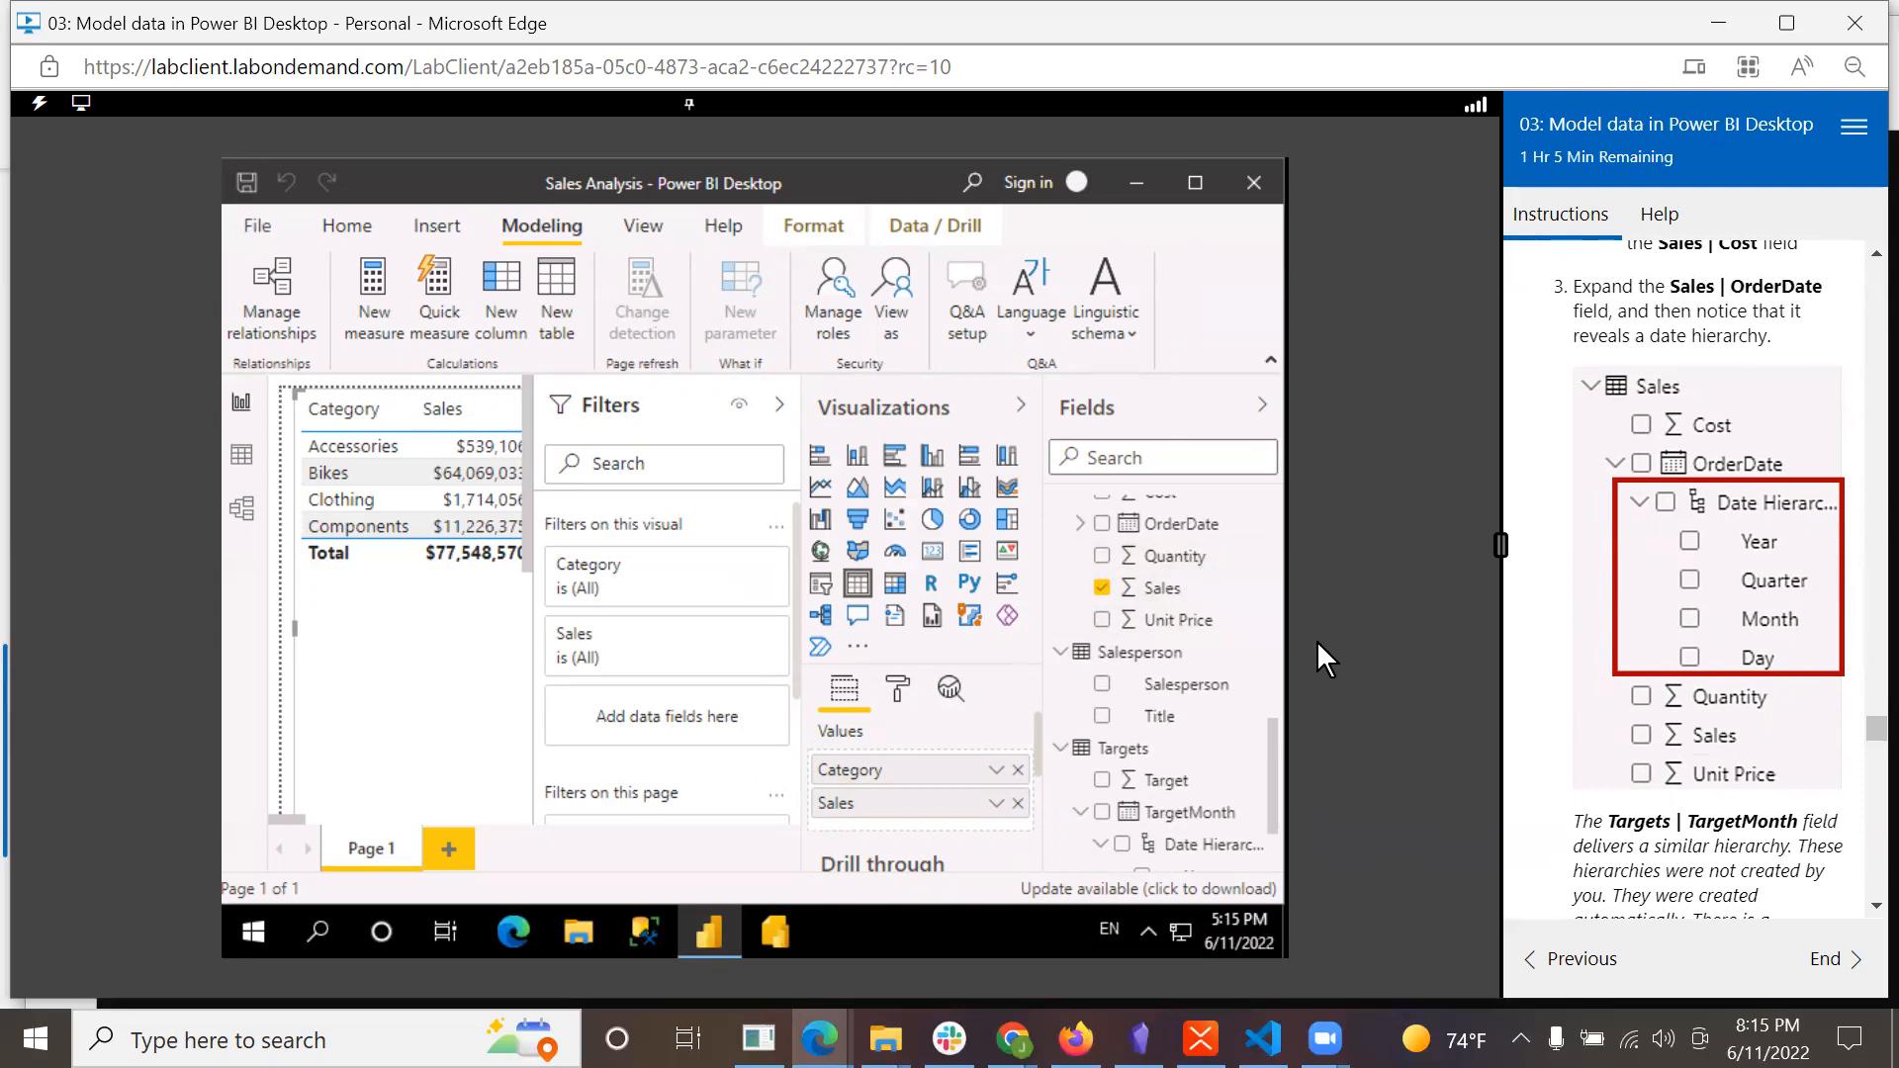
click(1187, 529)
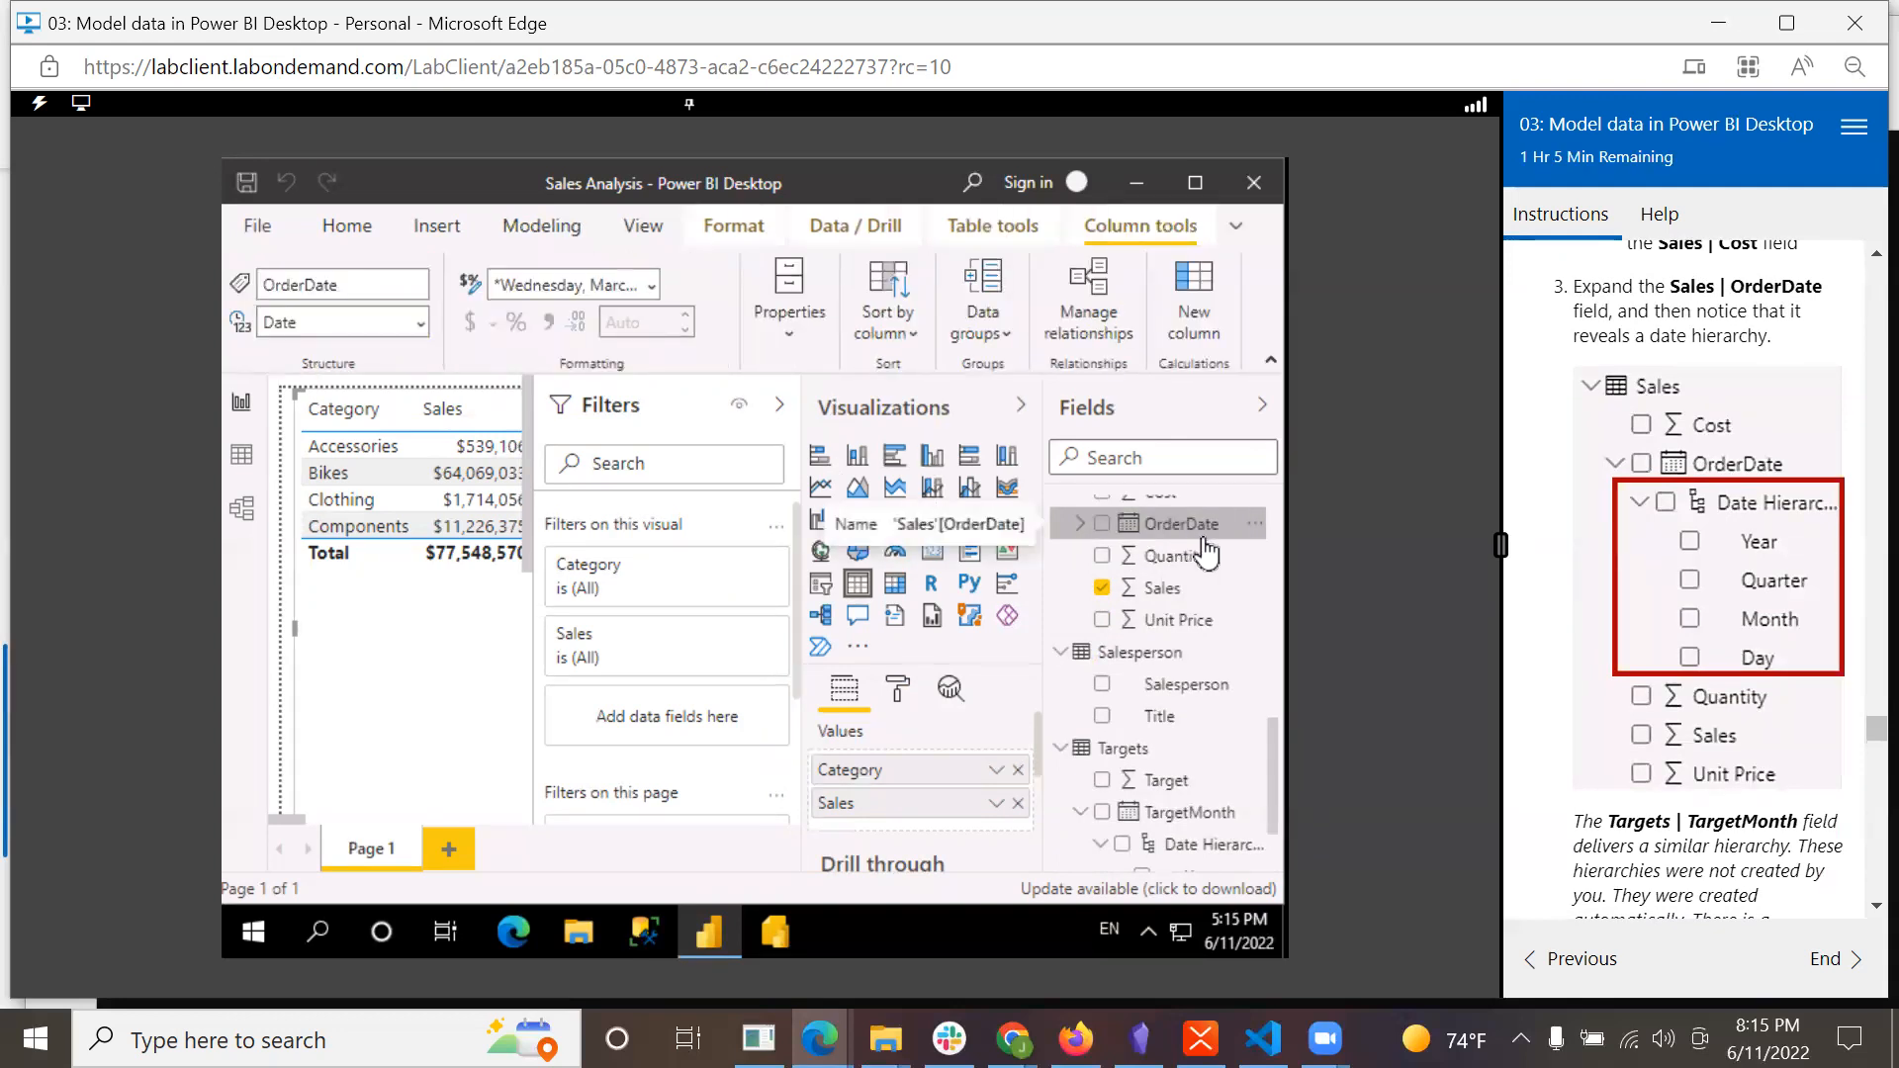
click(1079, 525)
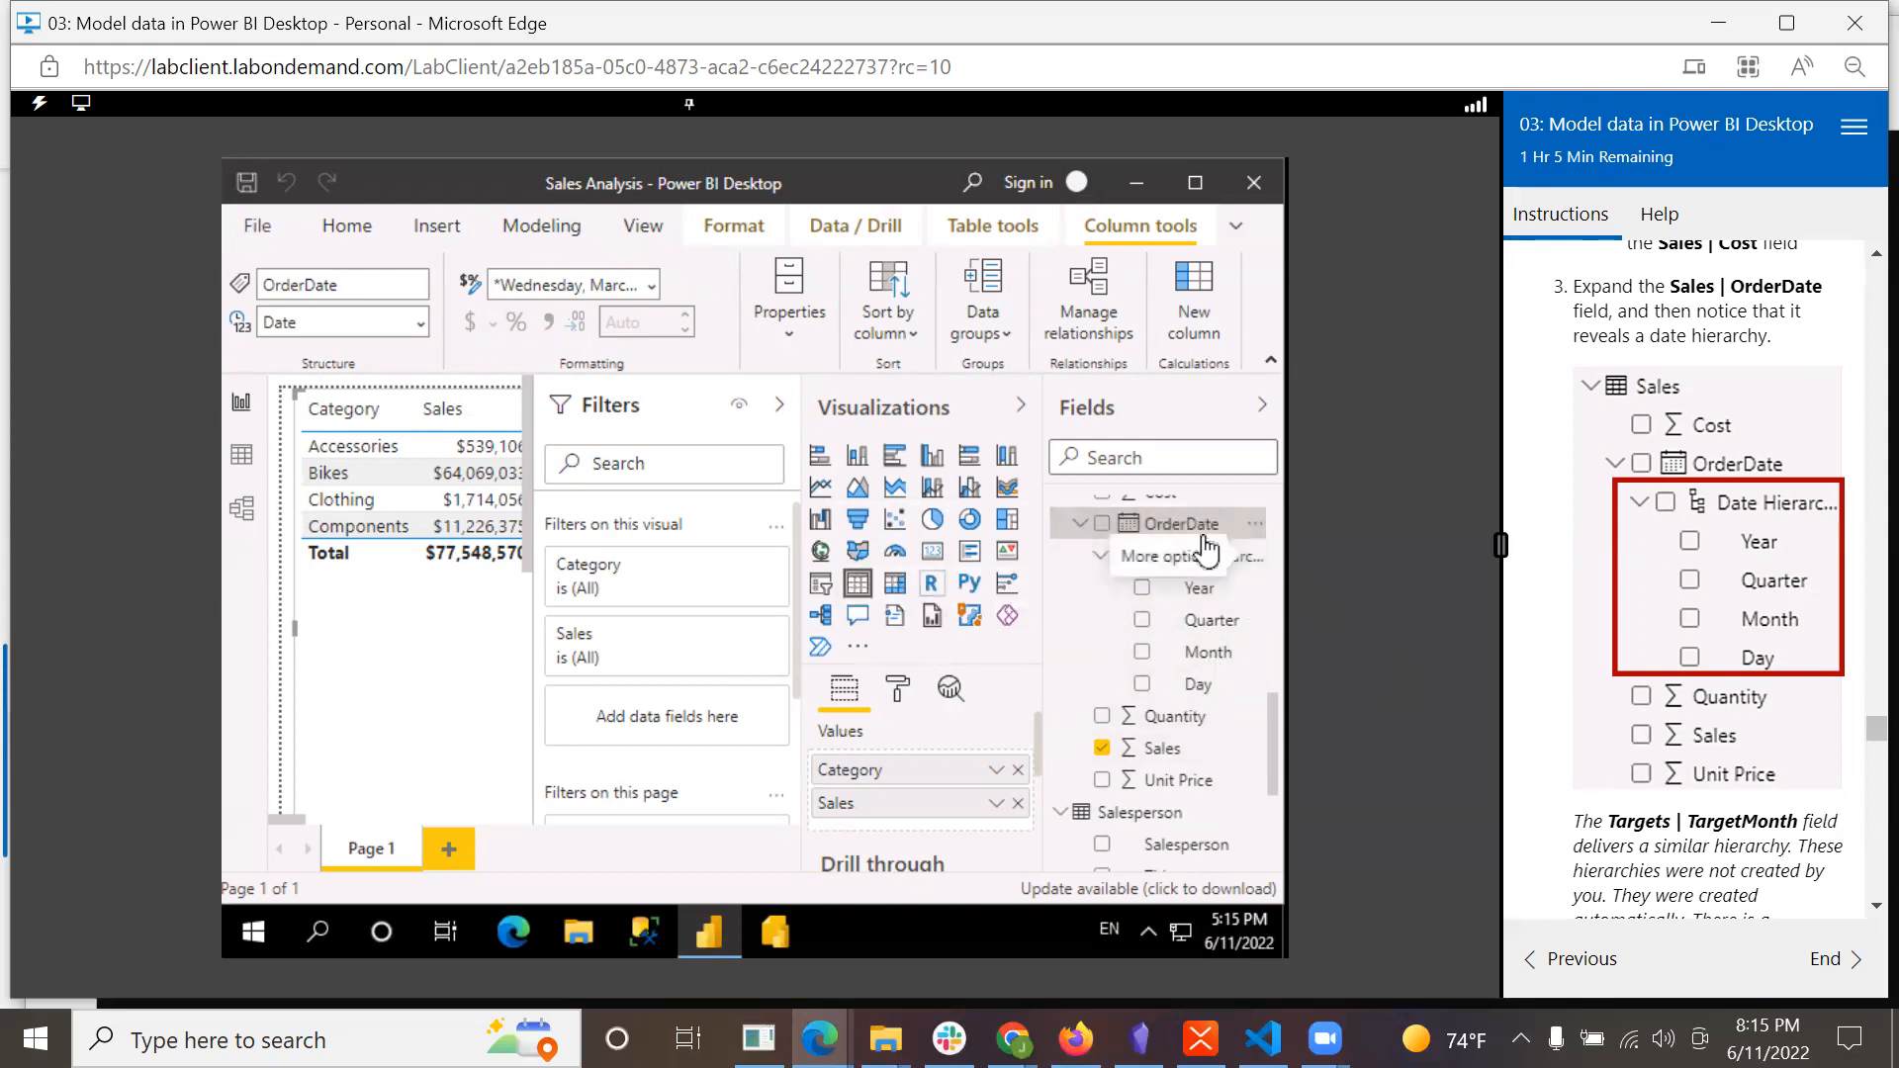
Read the notes on automatic date hierarchies and inspect the Targets table's TargetMonth hierarchy.
scroll(1764, 816, down, 2)
scroll(1764, 816, down, 2)
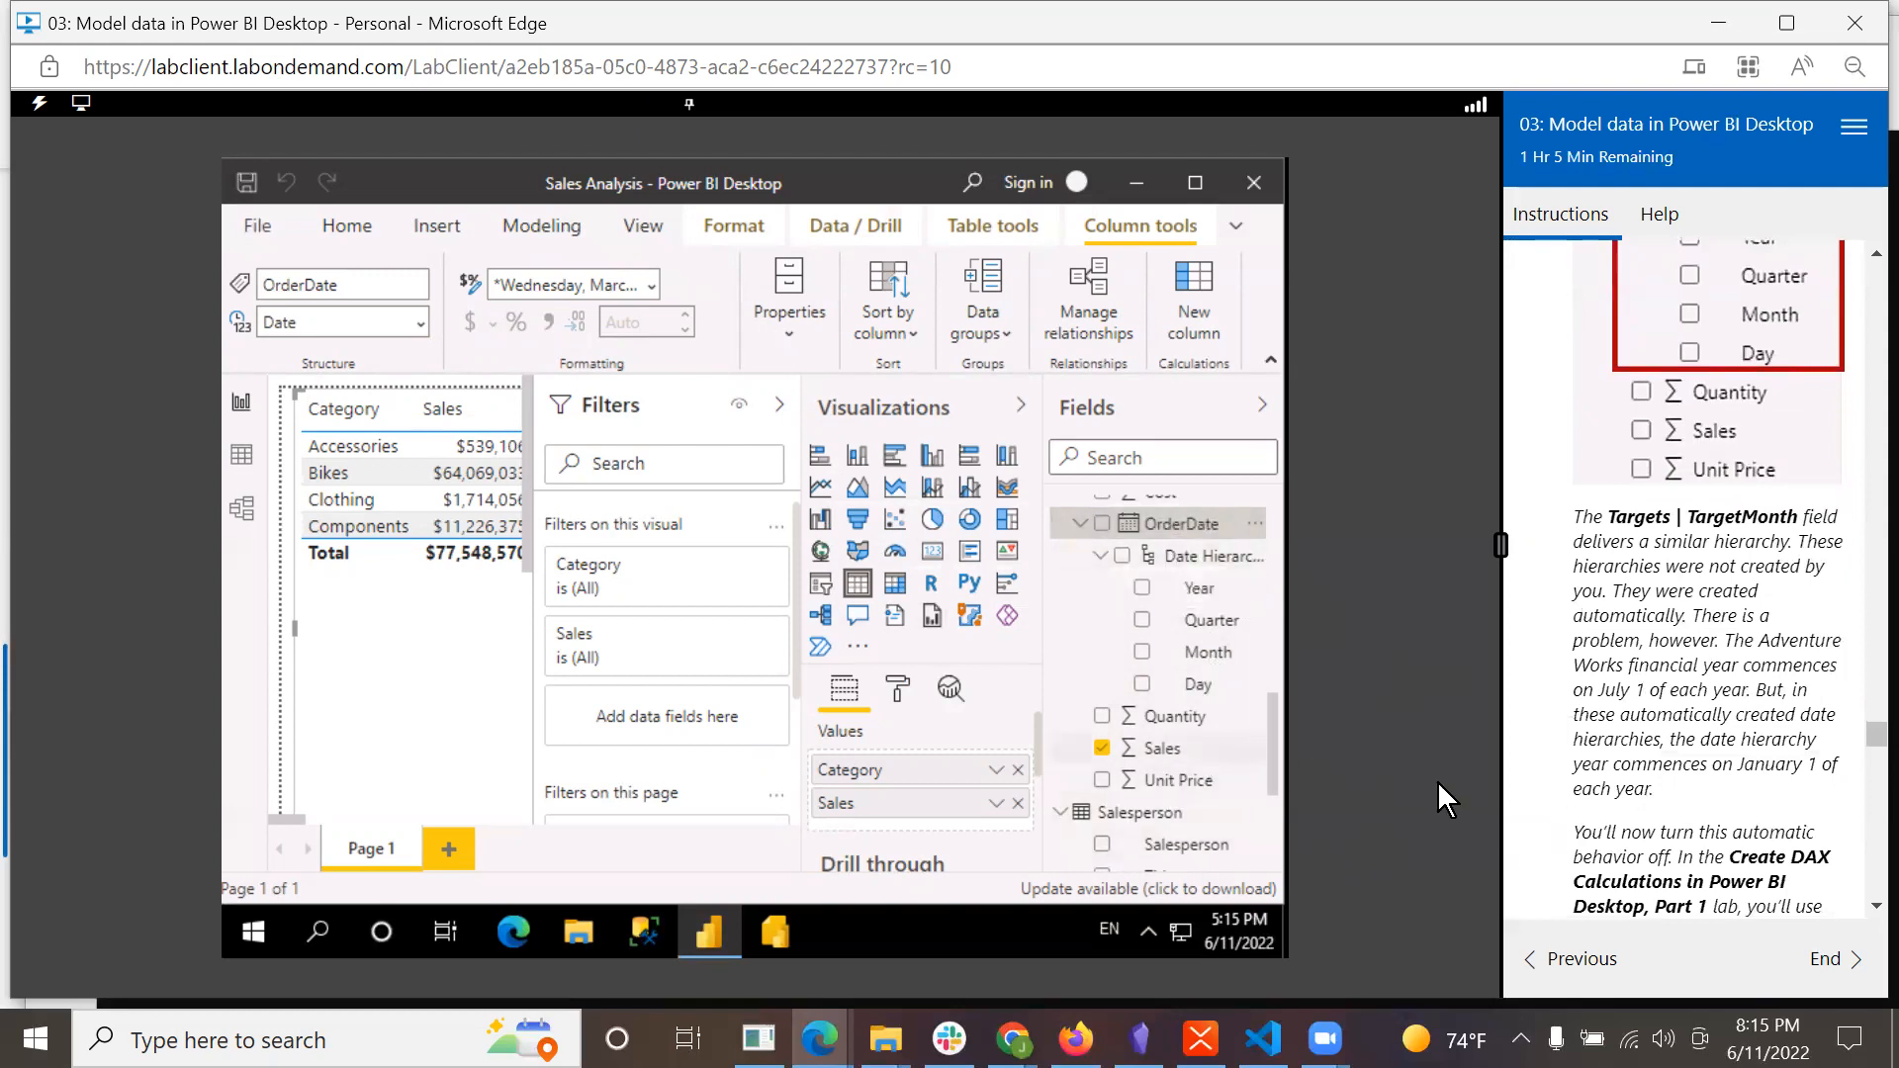
scroll(1599, 813, down, 1)
drag(1272, 745, 1297, 869)
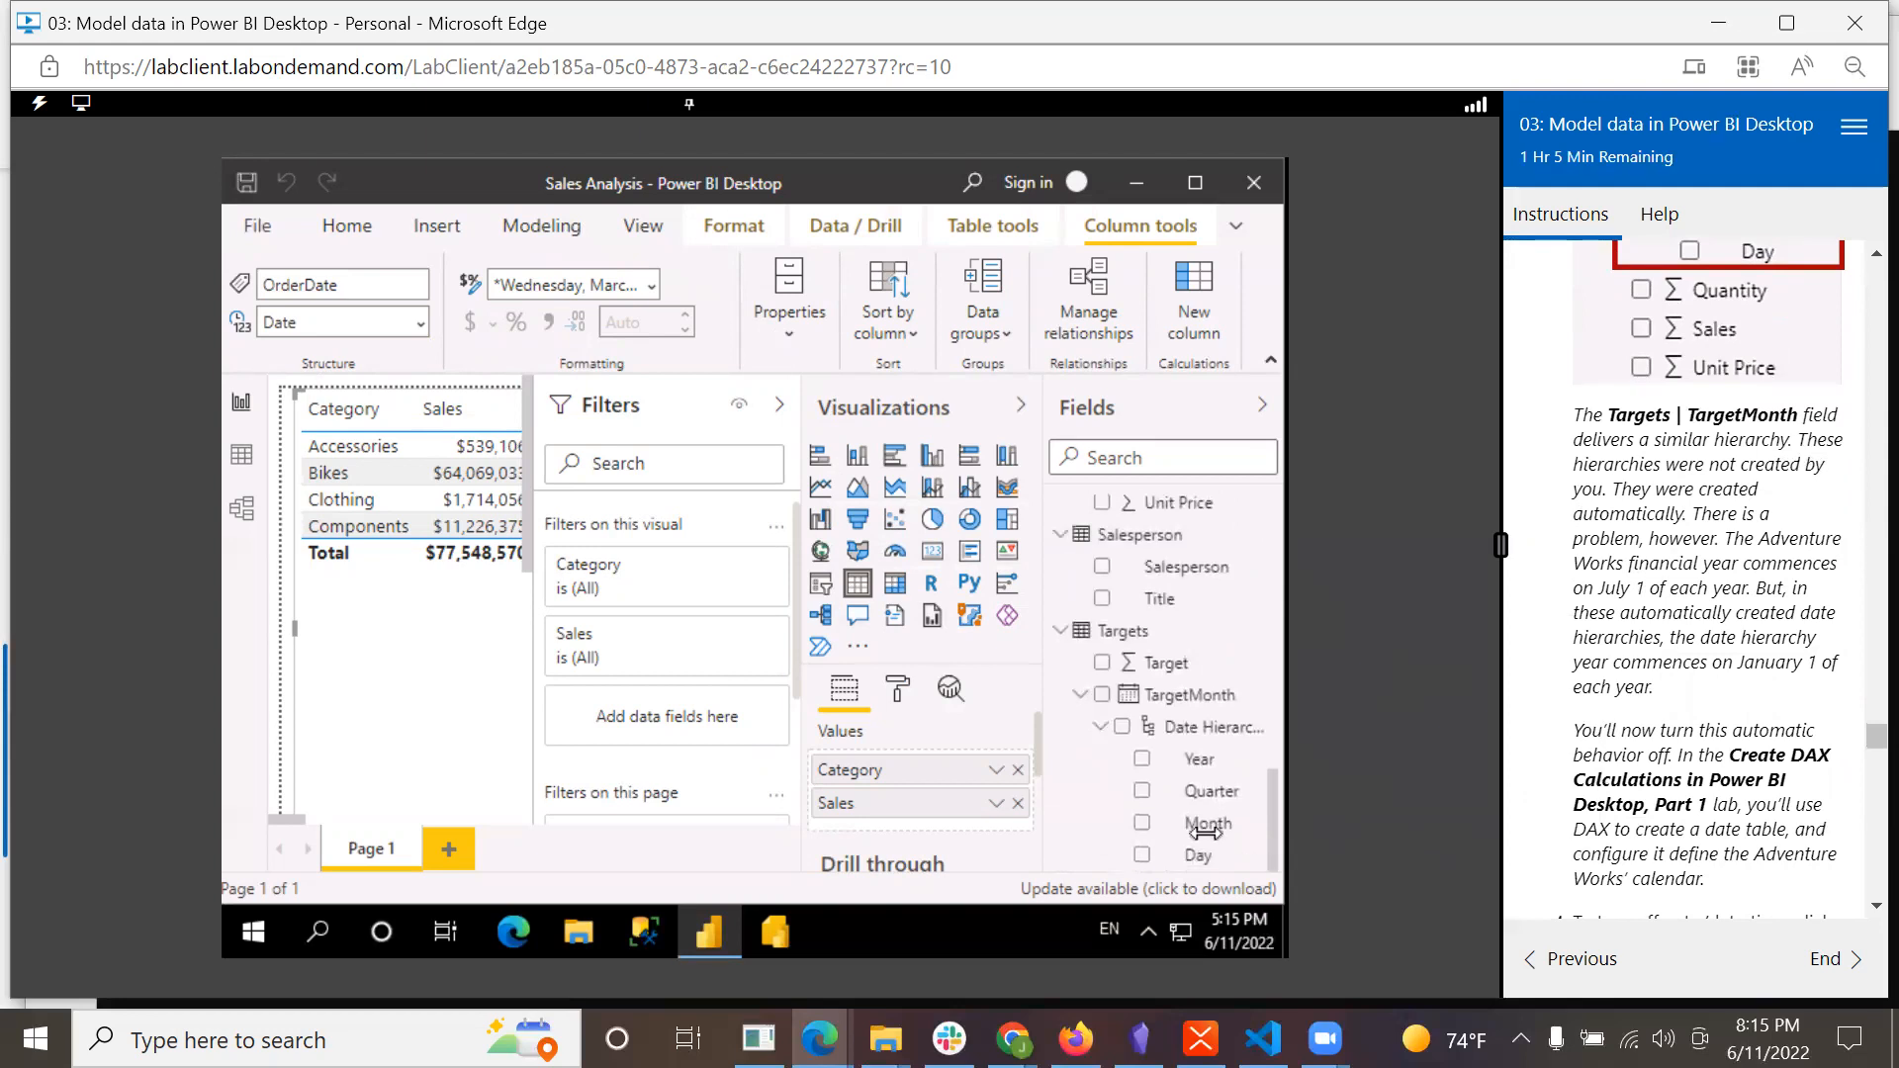
click(1080, 695)
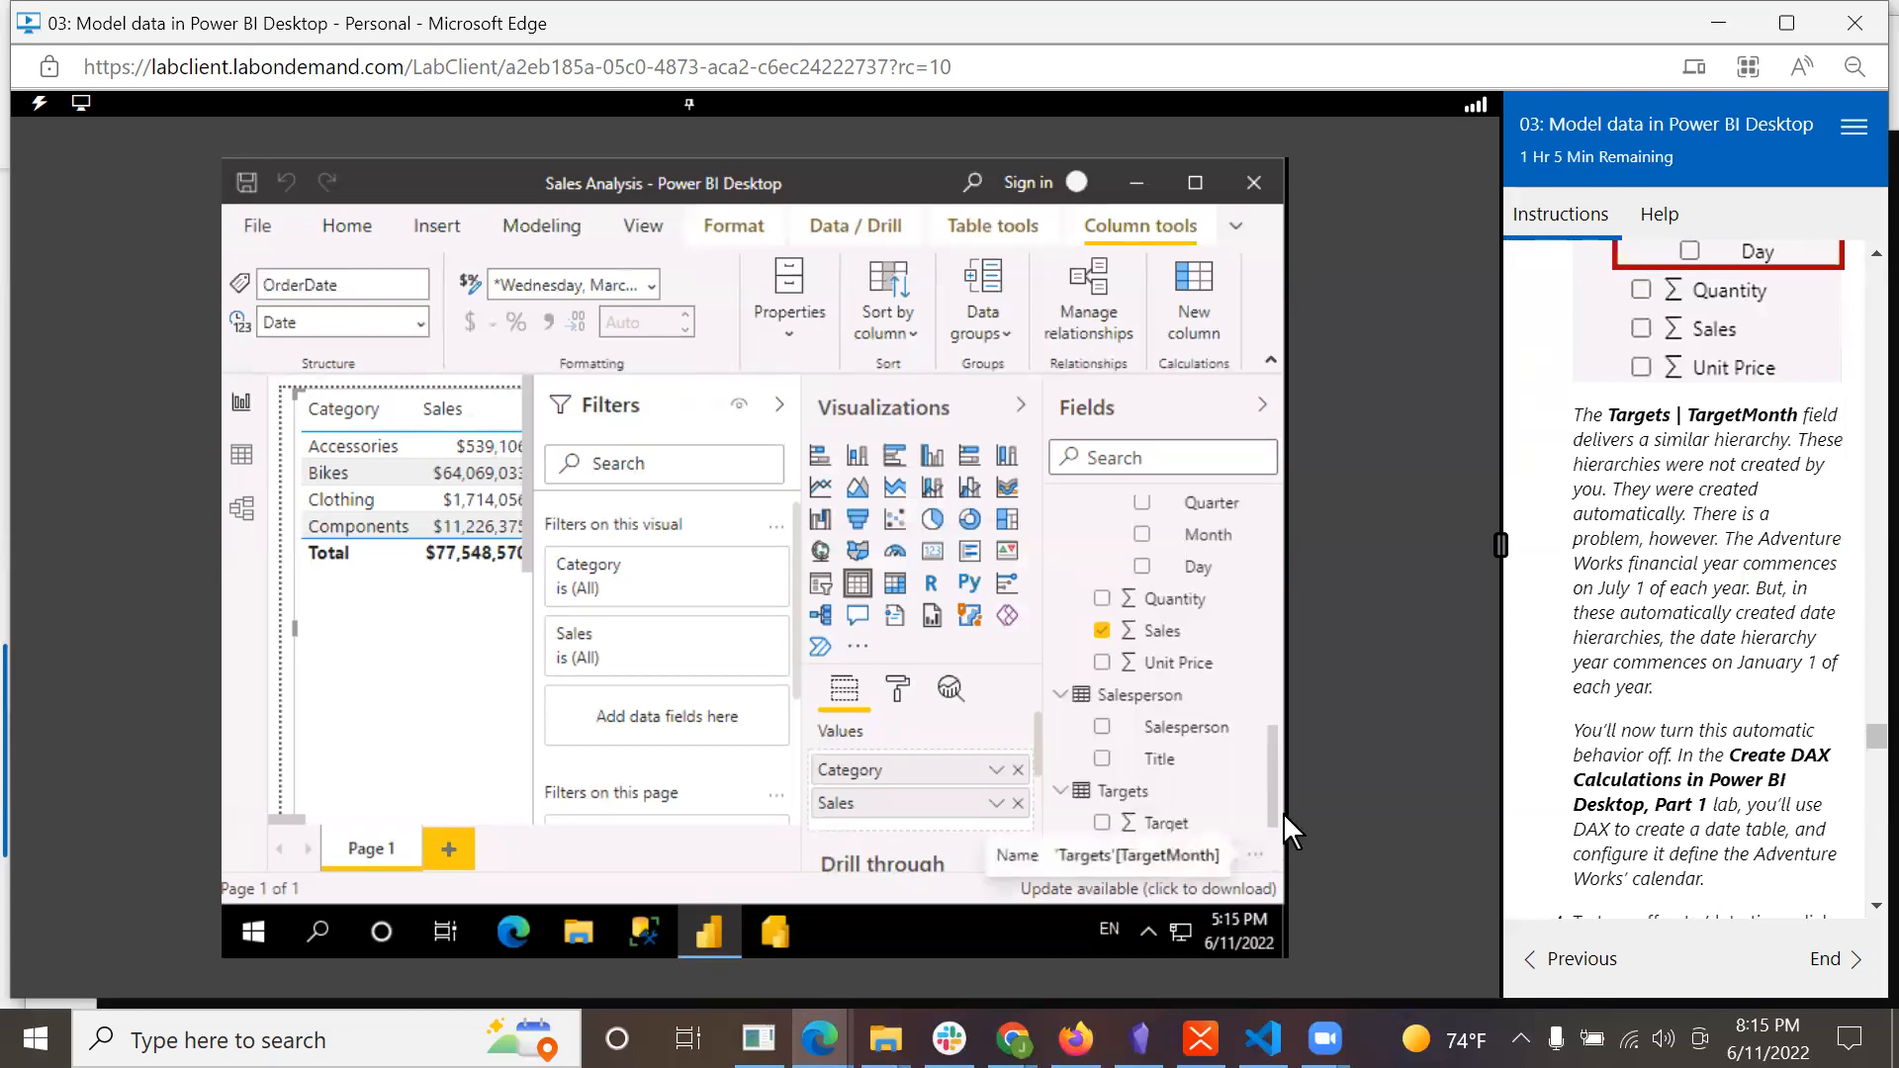
scroll(1280, 829, down, 3)
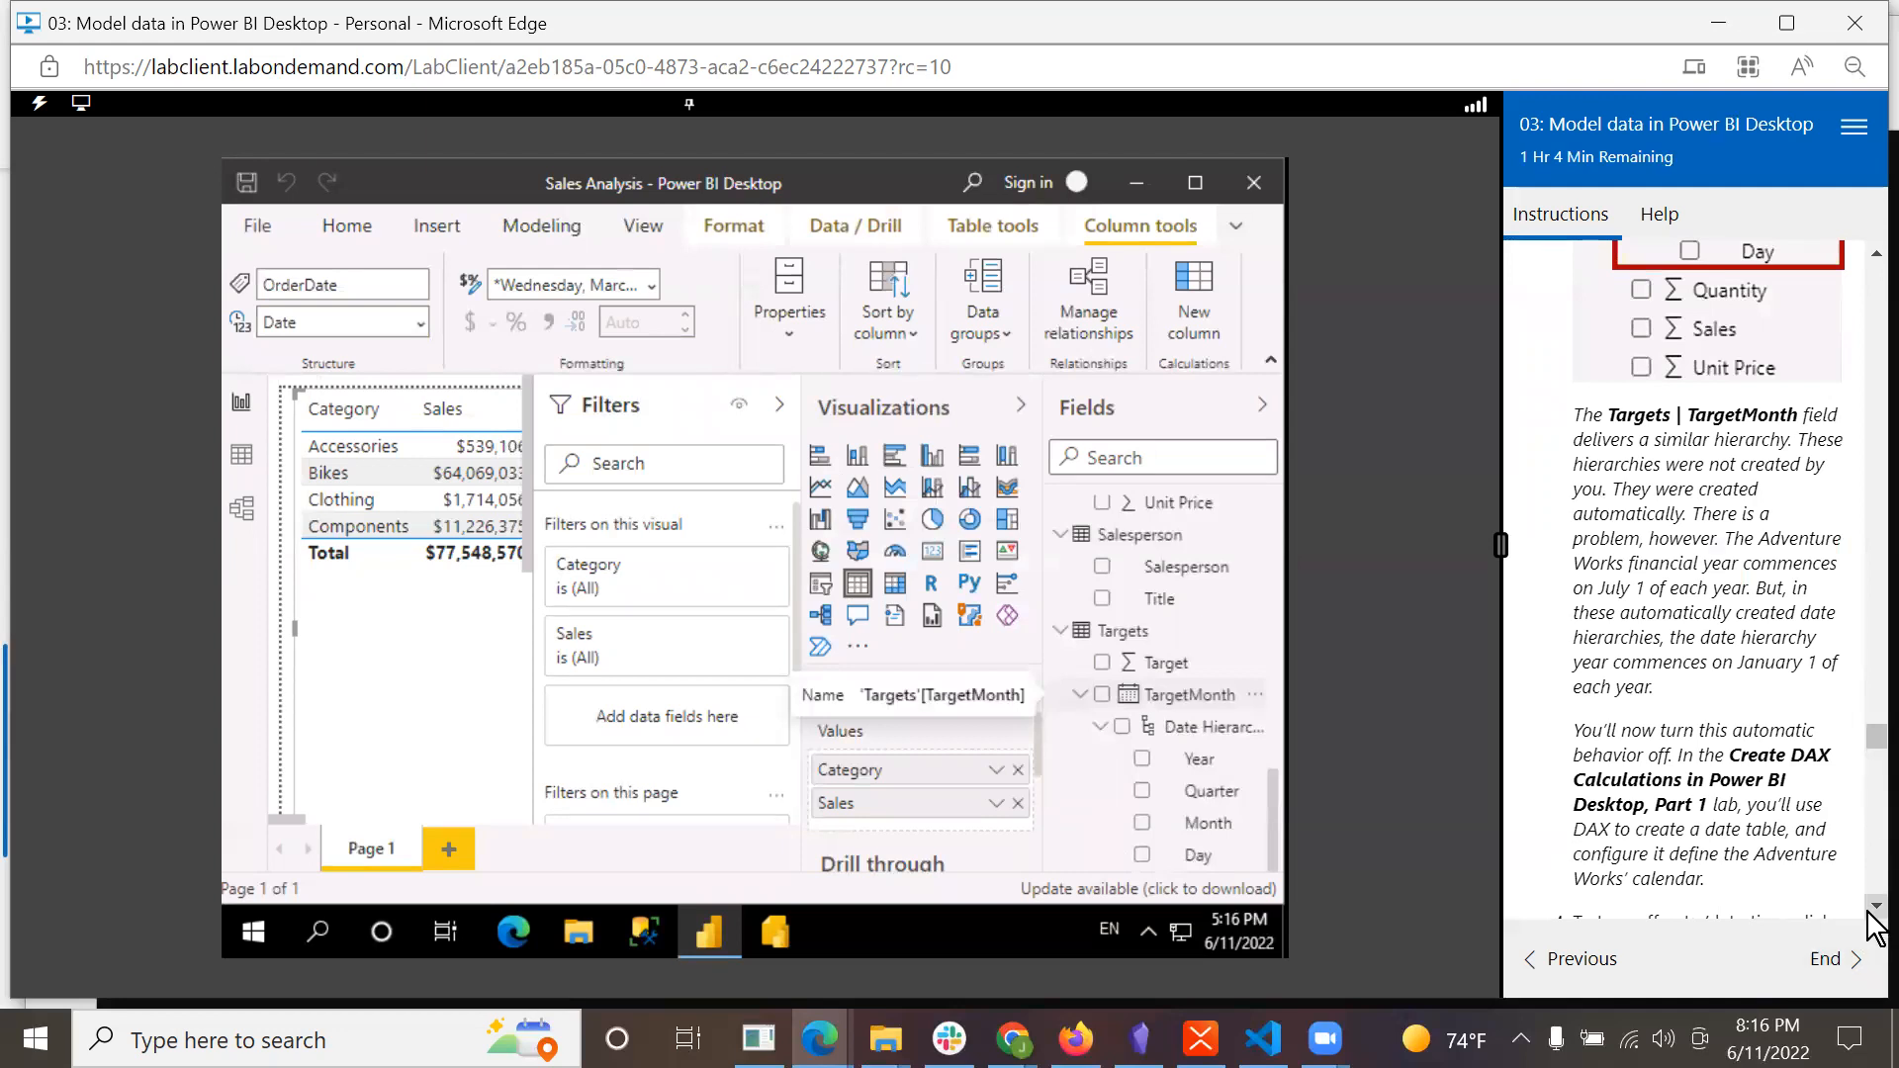
Read the instructions for turning off auto date/time and open the report's Options dialog.
scroll(1870, 920, down, 2)
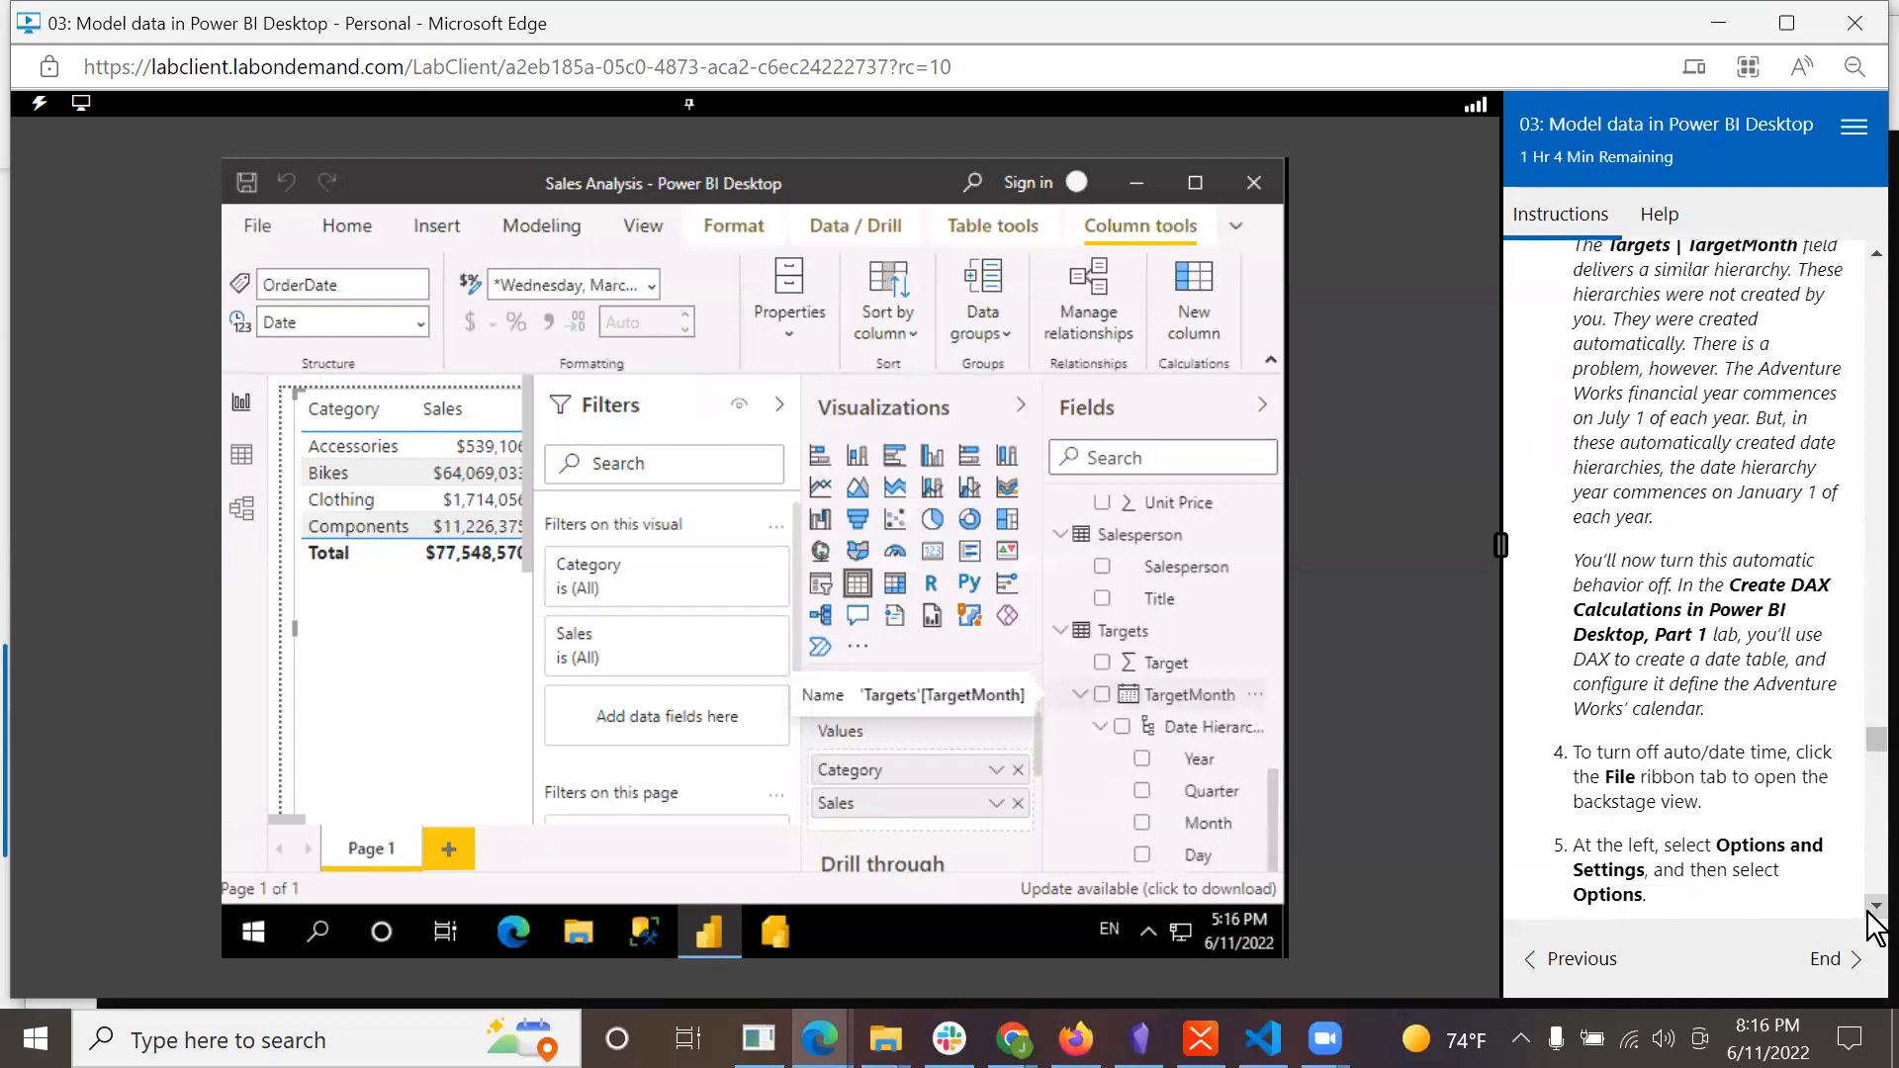
scroll(1873, 927, down, 2)
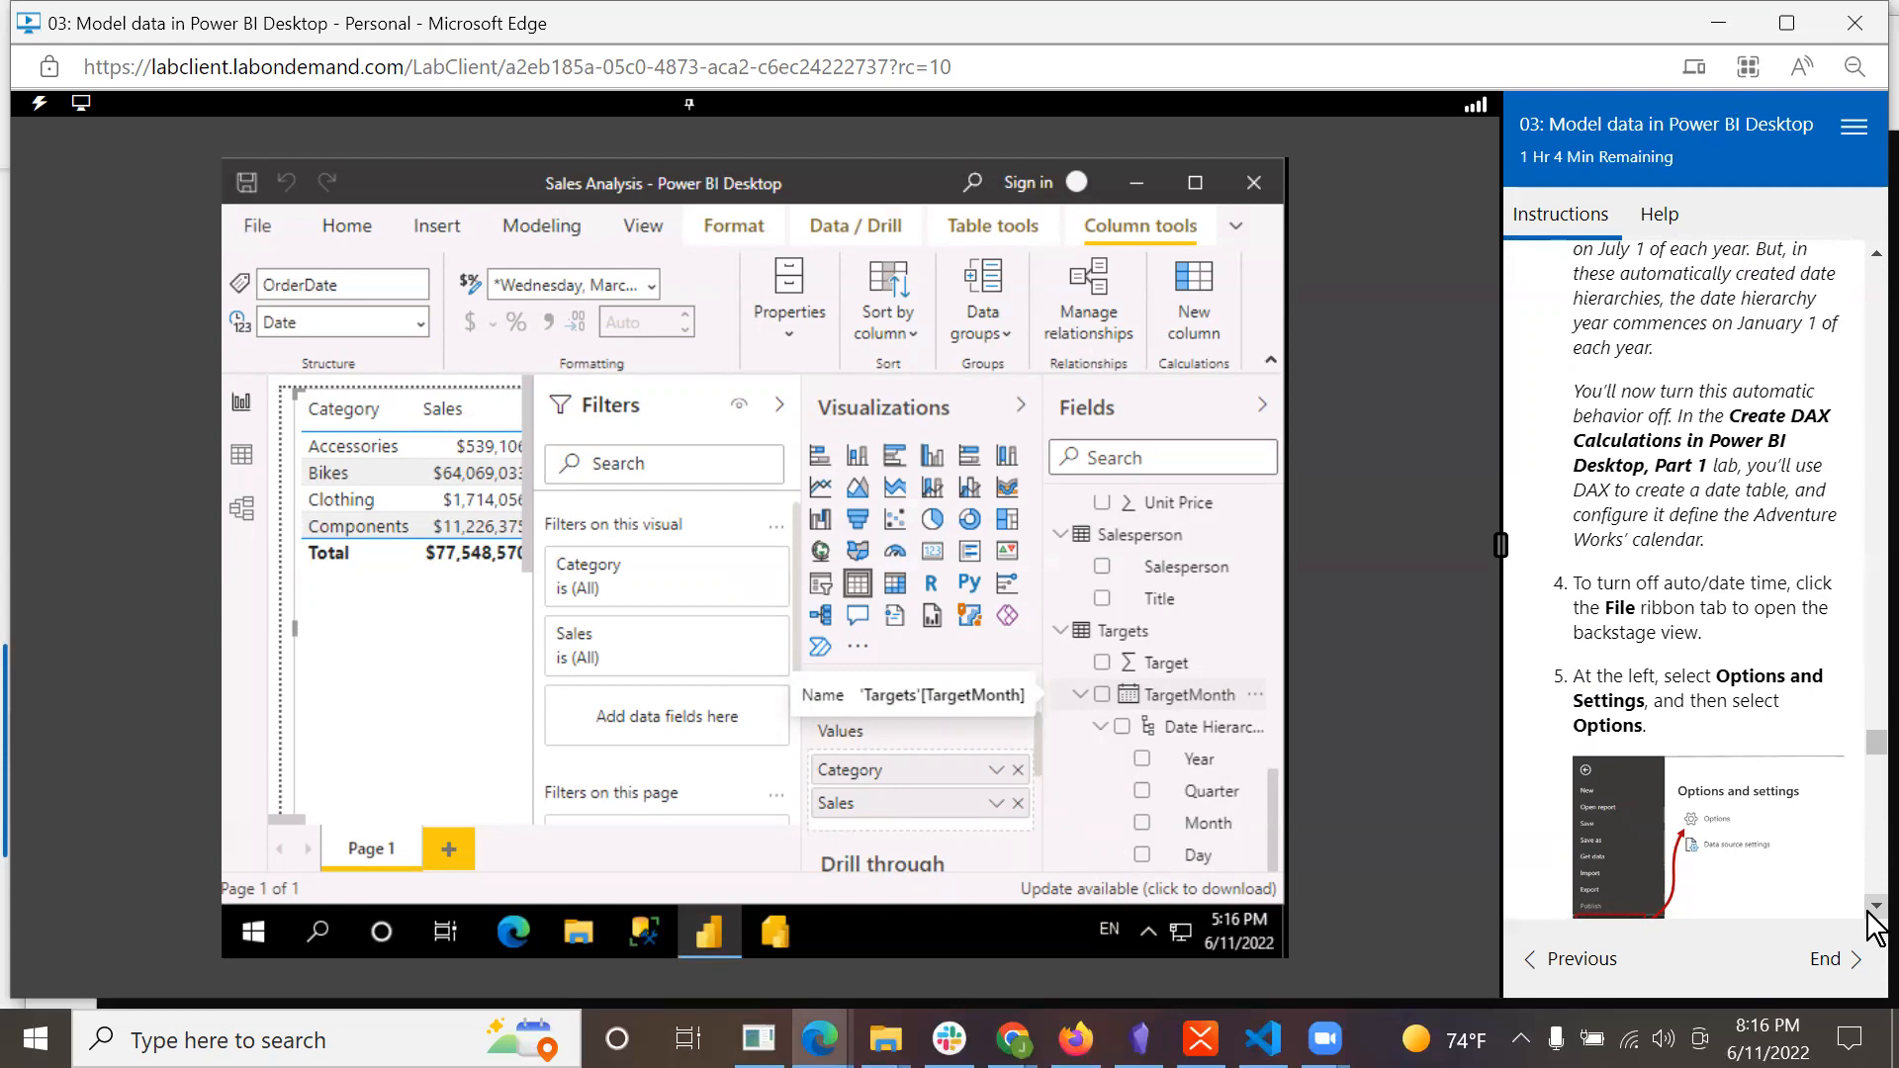
scroll(1872, 926, down, 3)
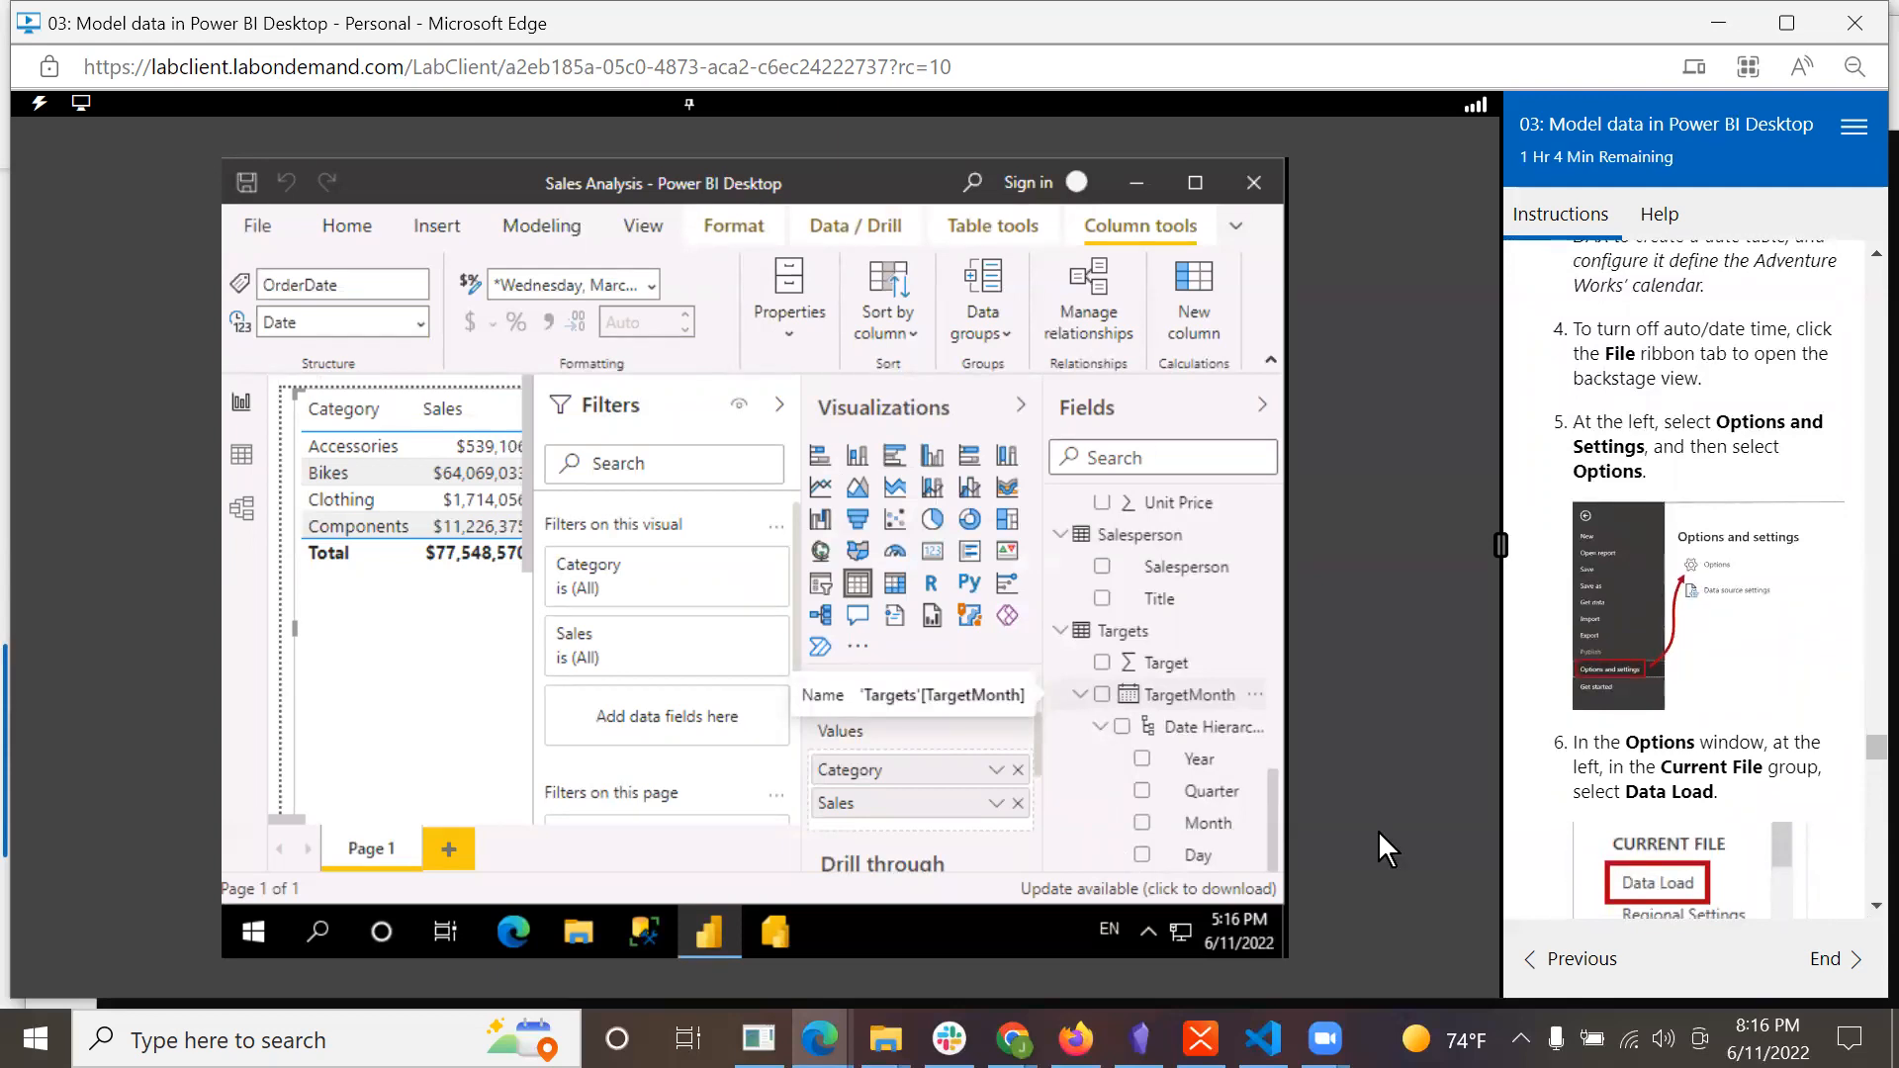
click(247, 227)
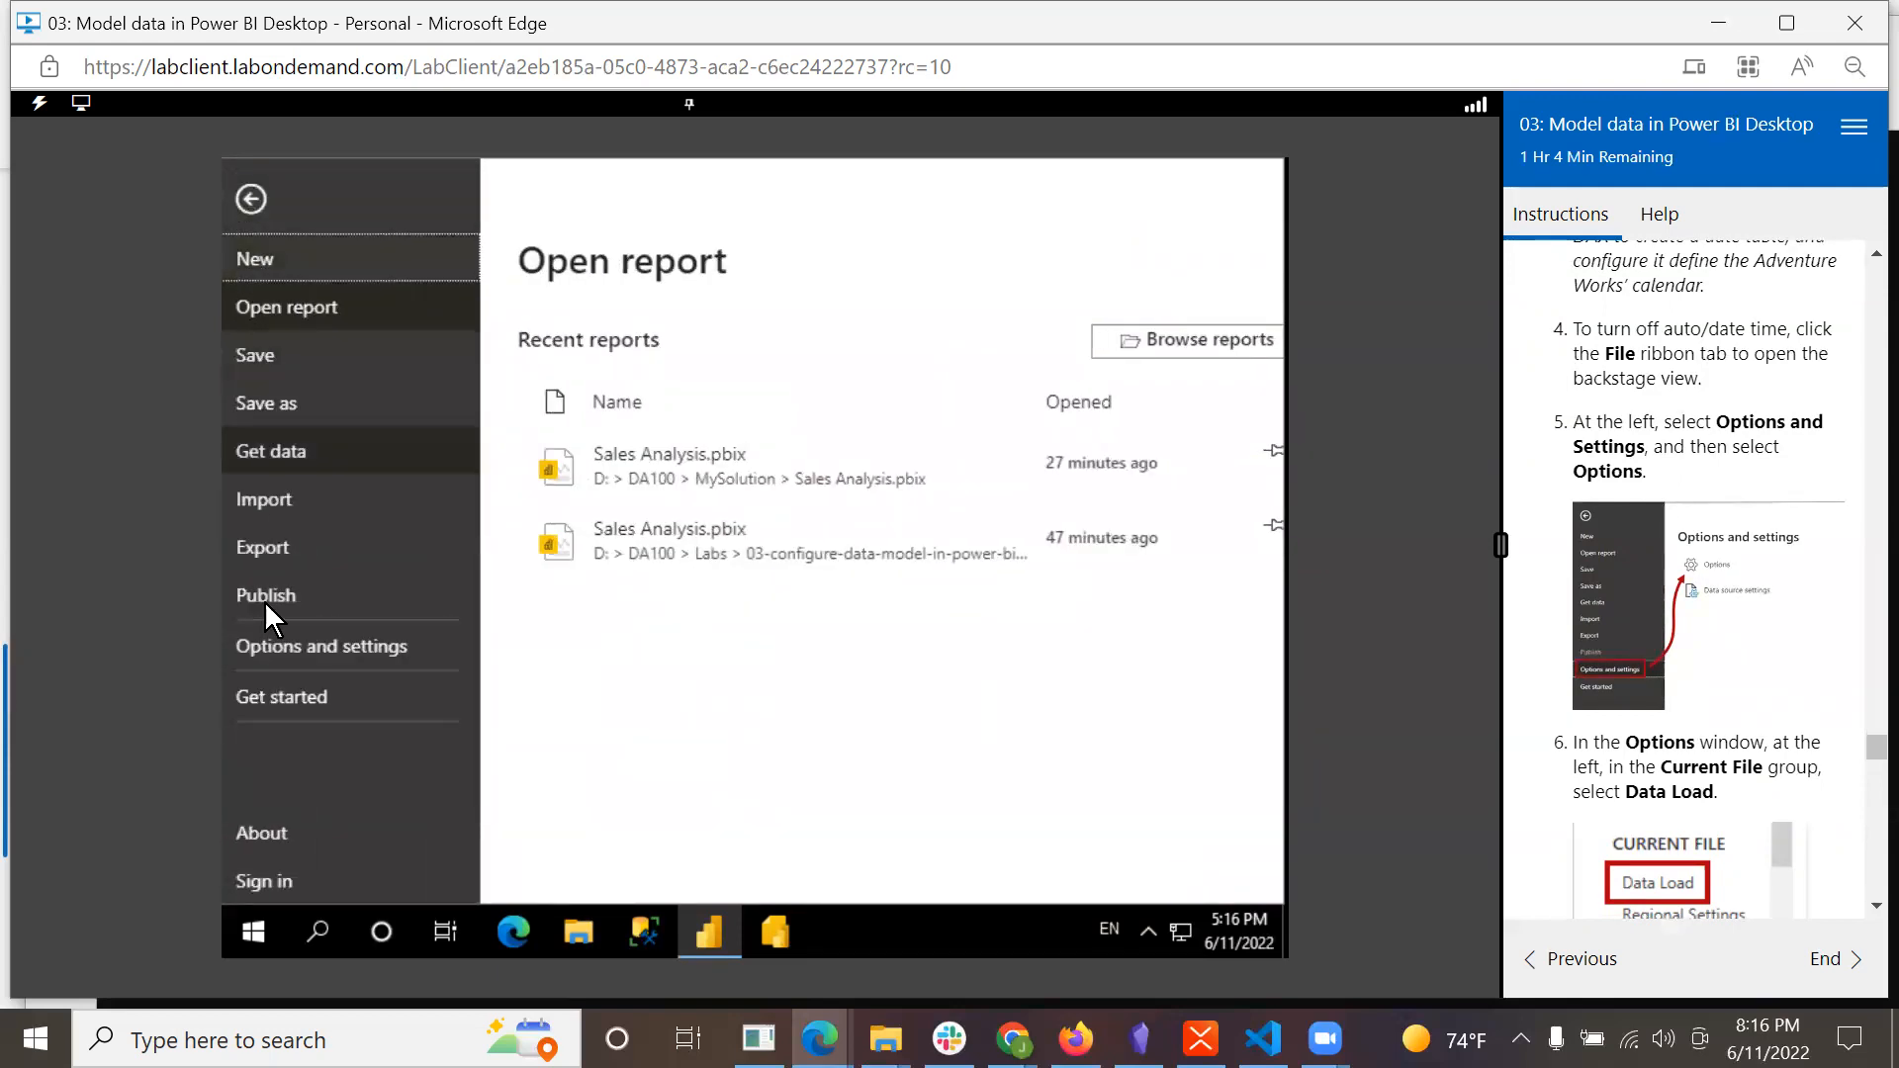
click(277, 643)
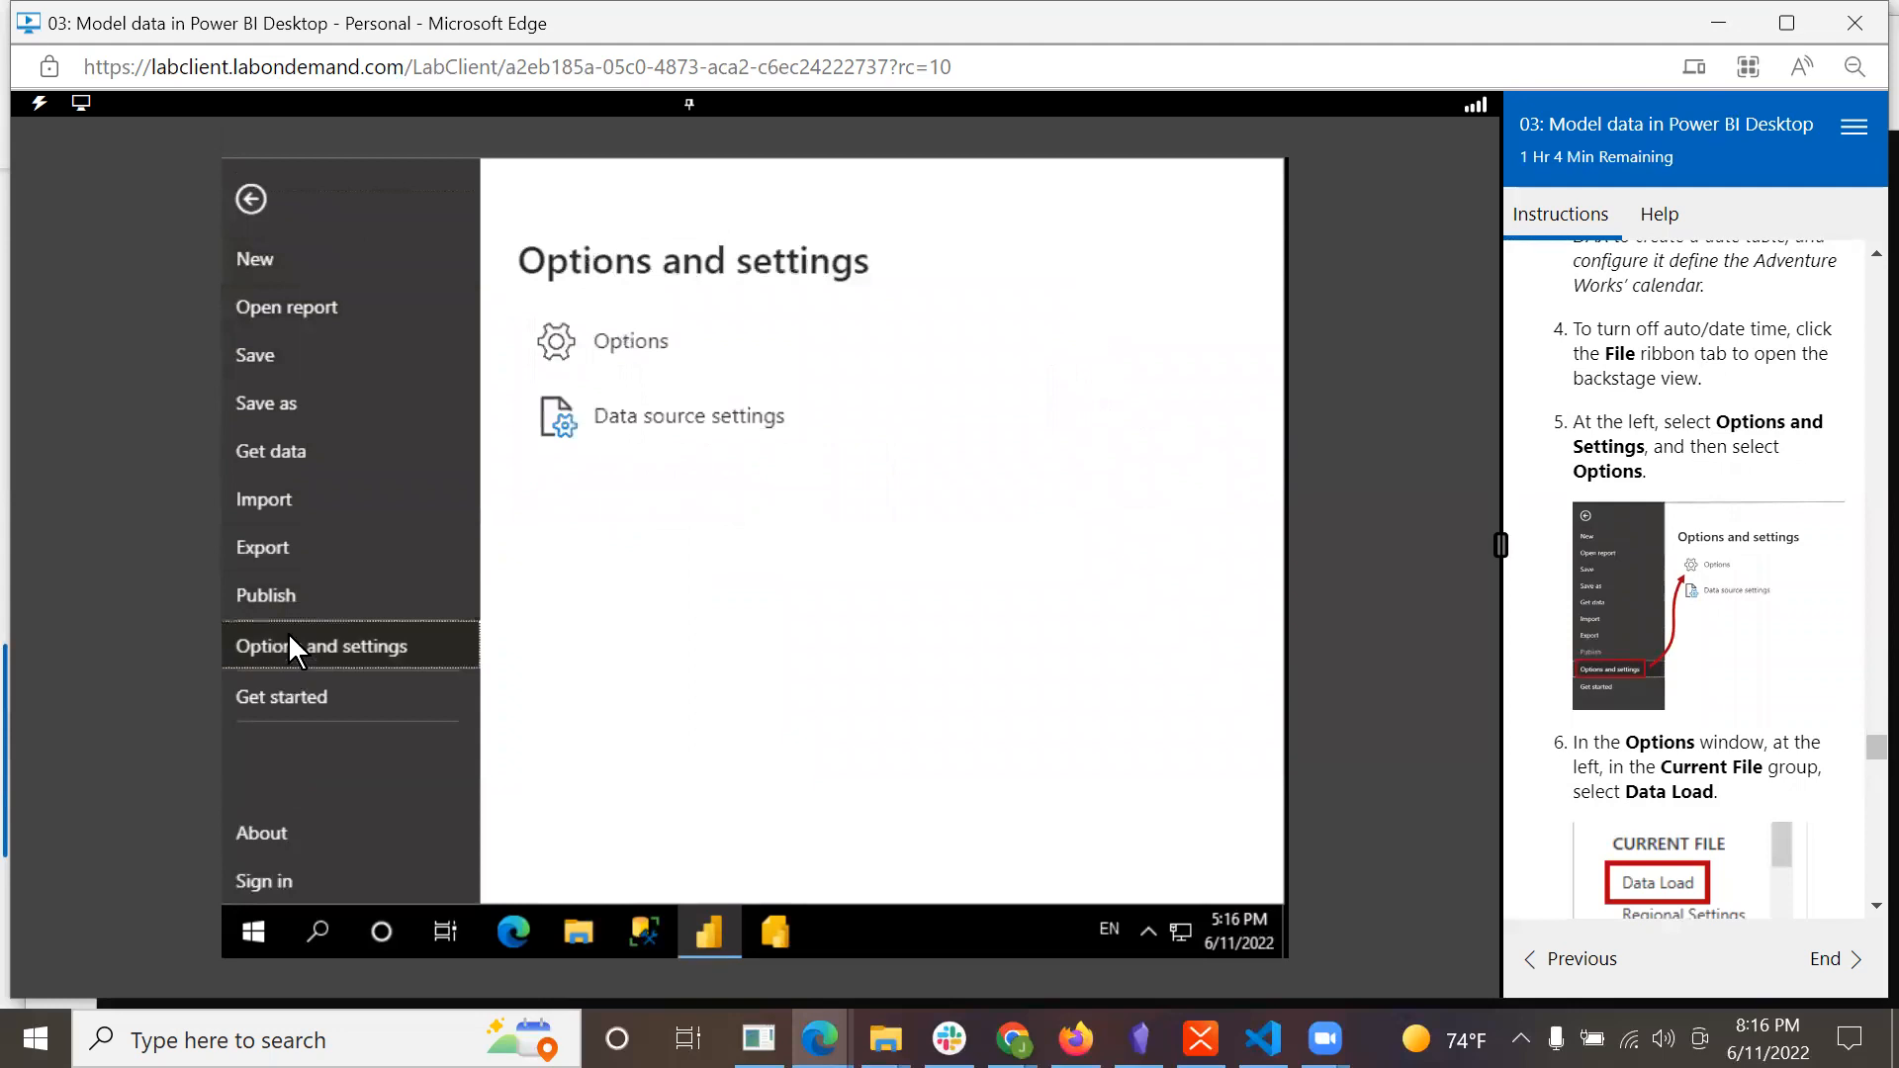
click(600, 344)
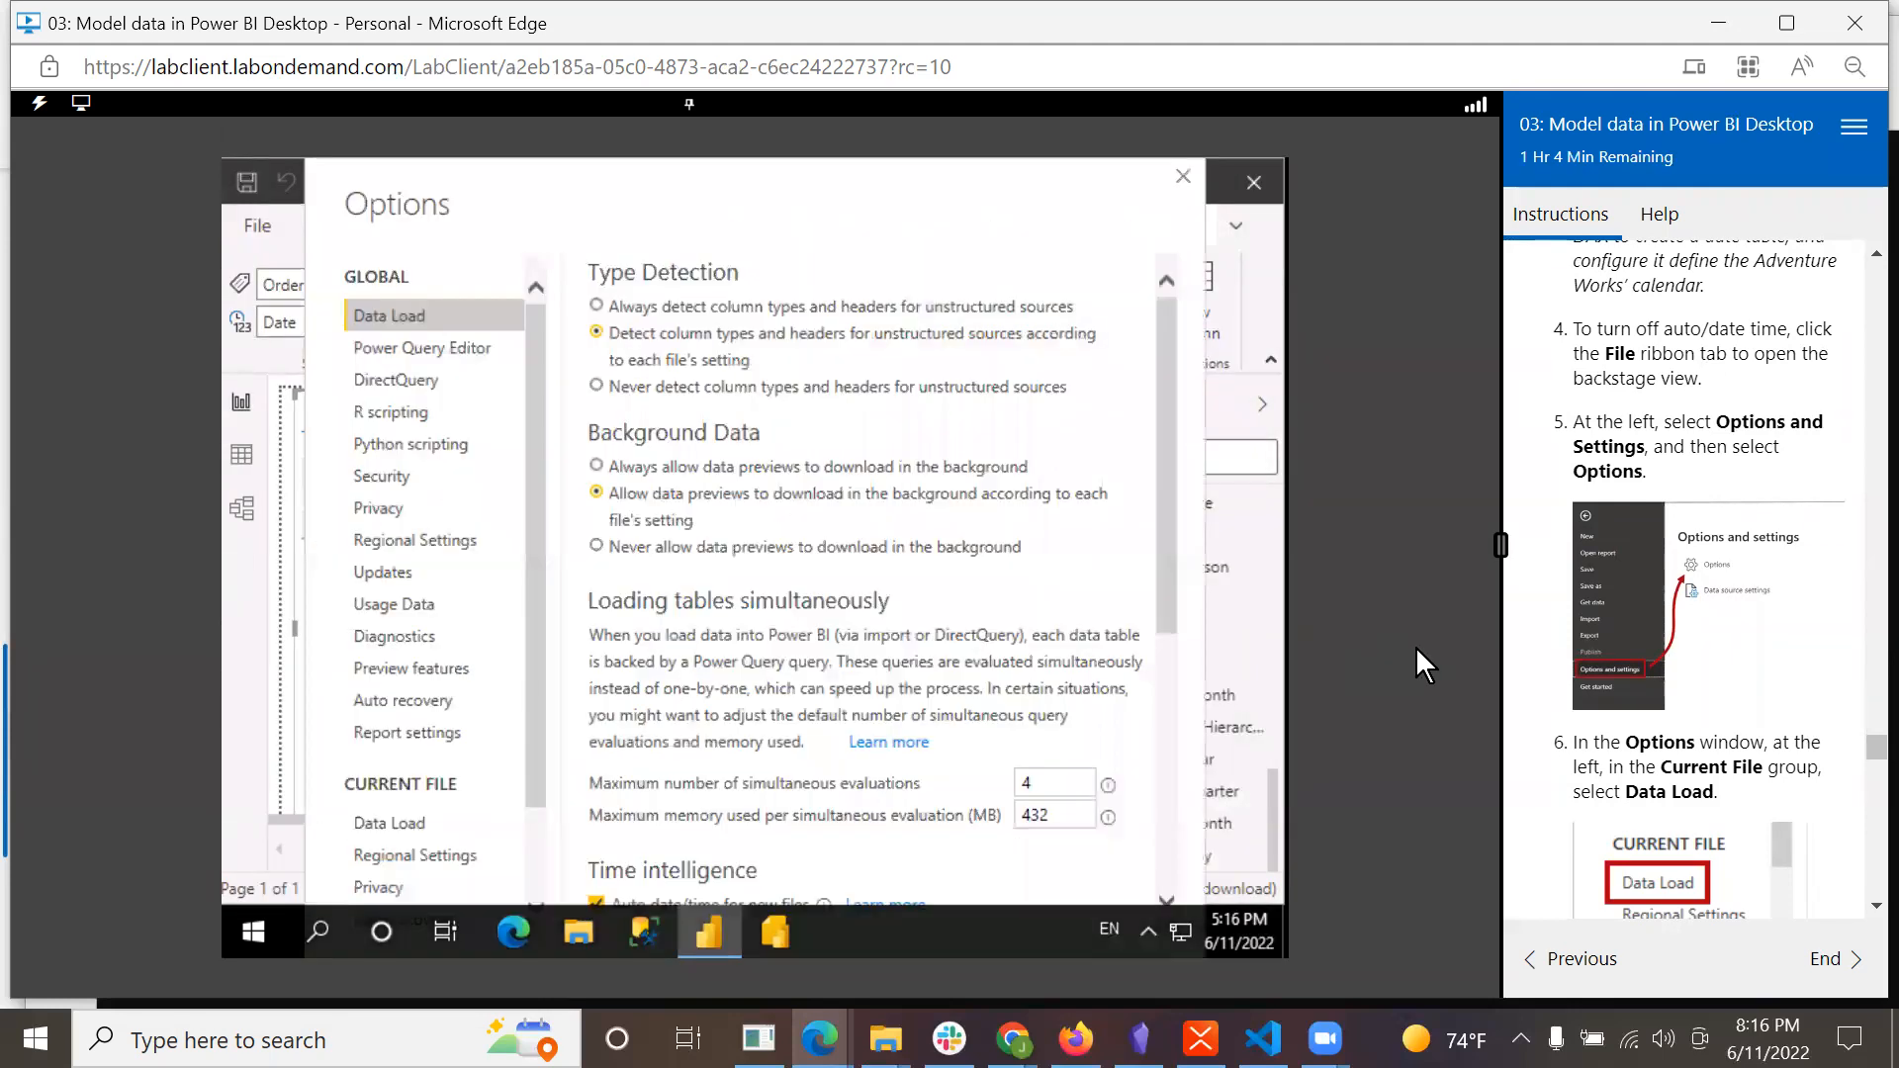
Turn off Auto date/time under Time intelligence in the current file's Data Load options.
click(1876, 908)
click(1873, 907)
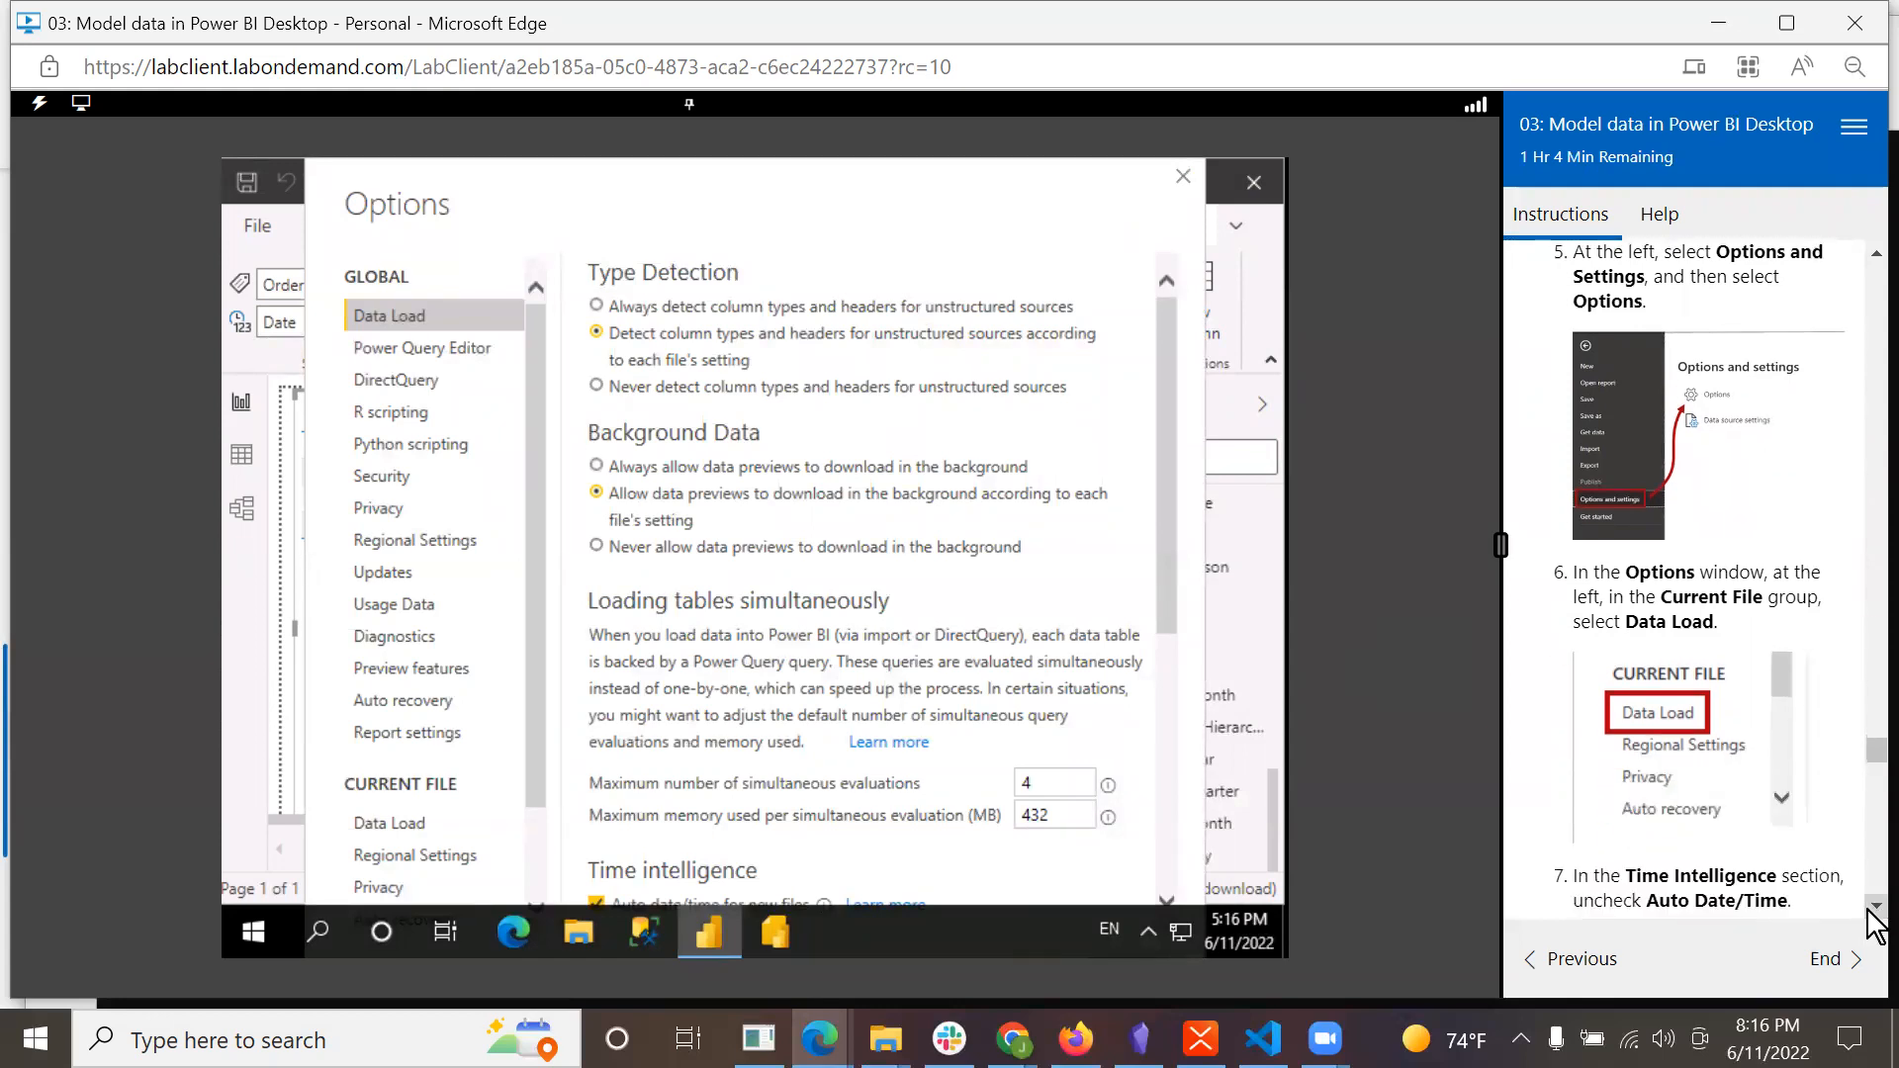
click(1872, 909)
click(1873, 908)
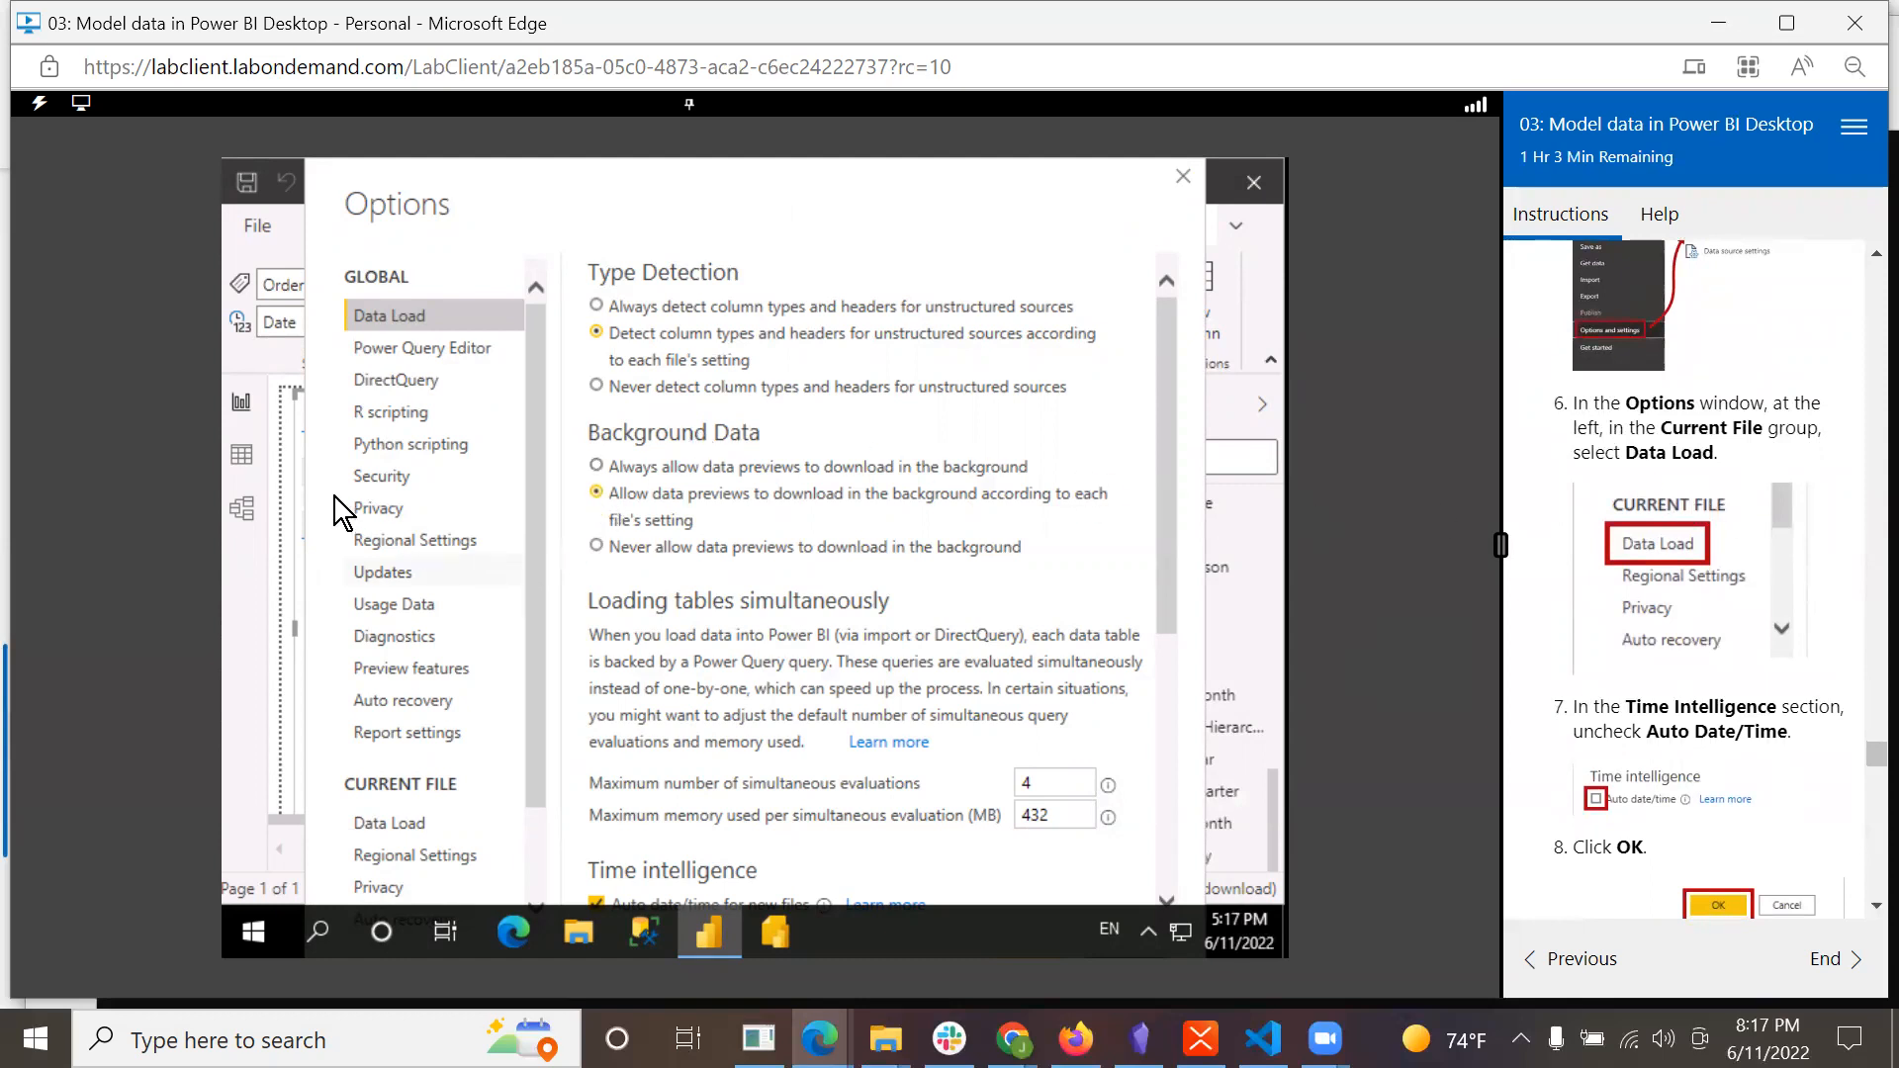
click(406, 825)
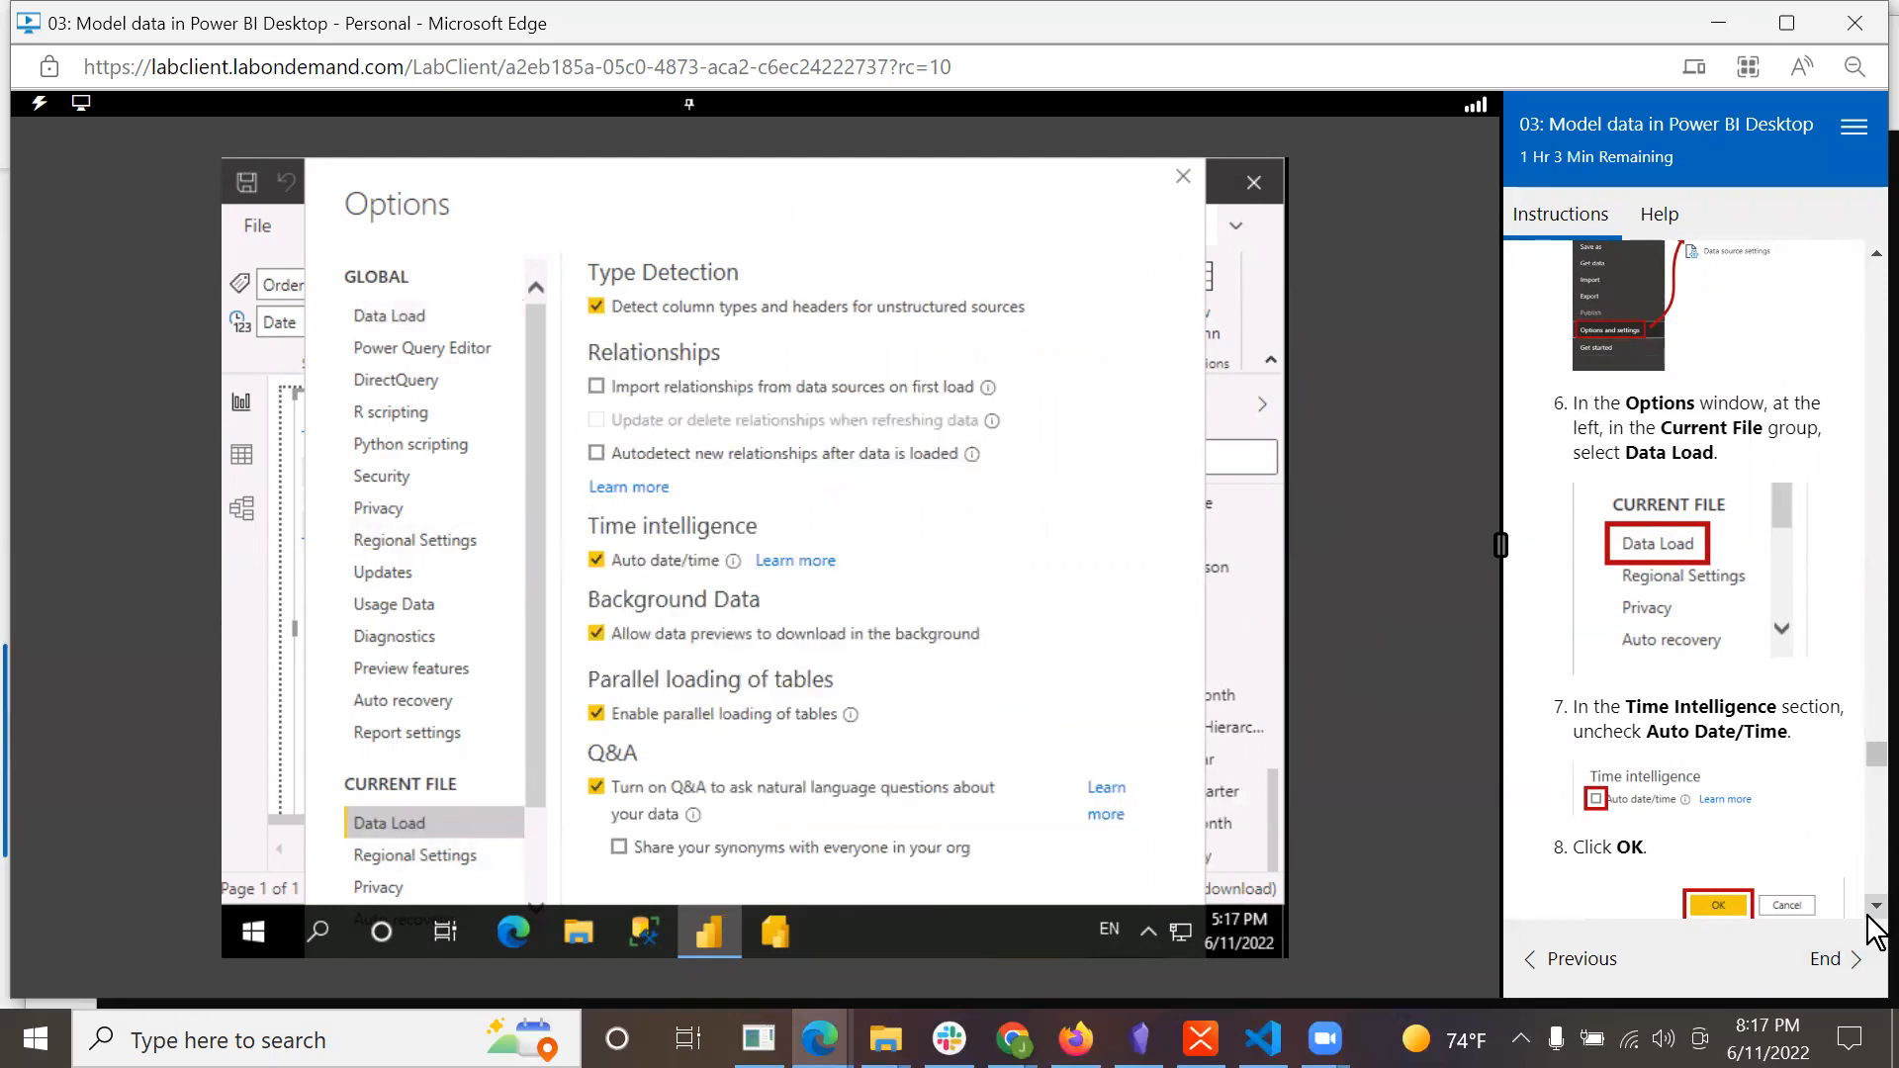
scroll(1873, 920, down, 3)
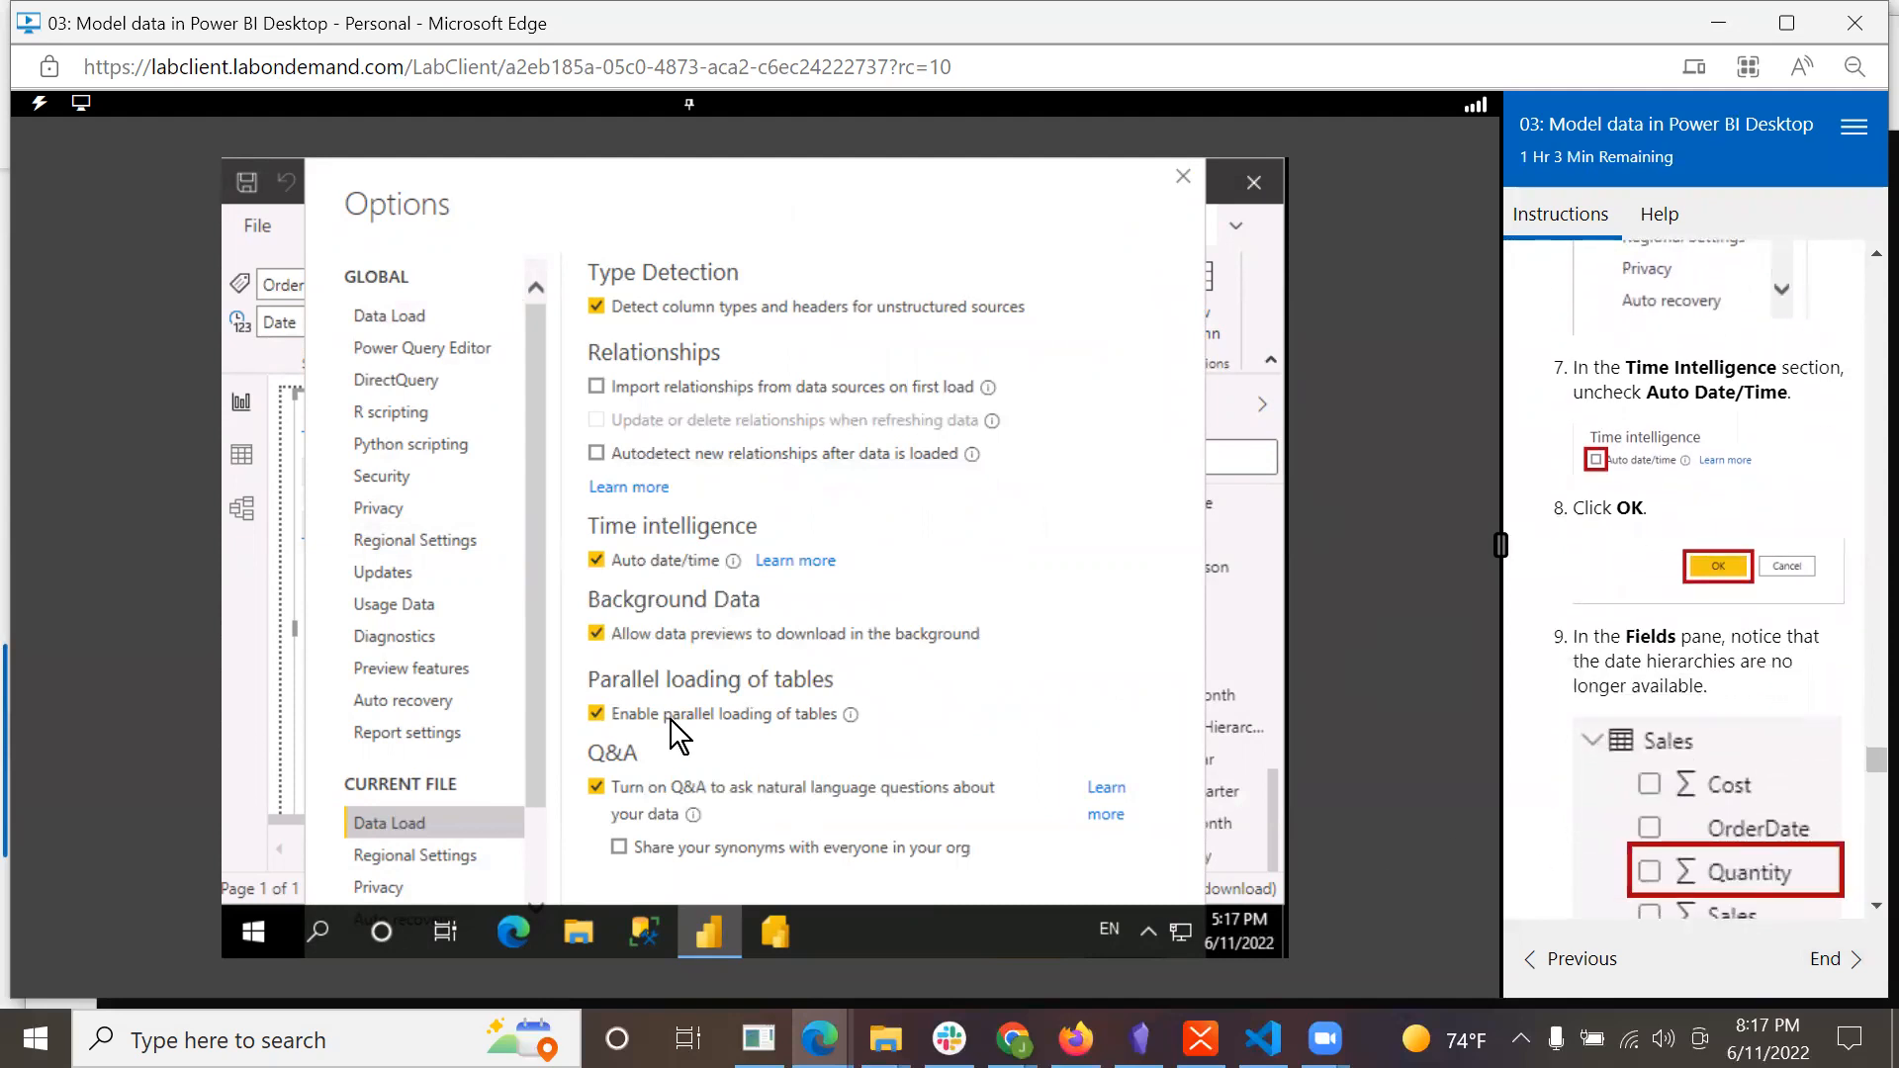
click(598, 560)
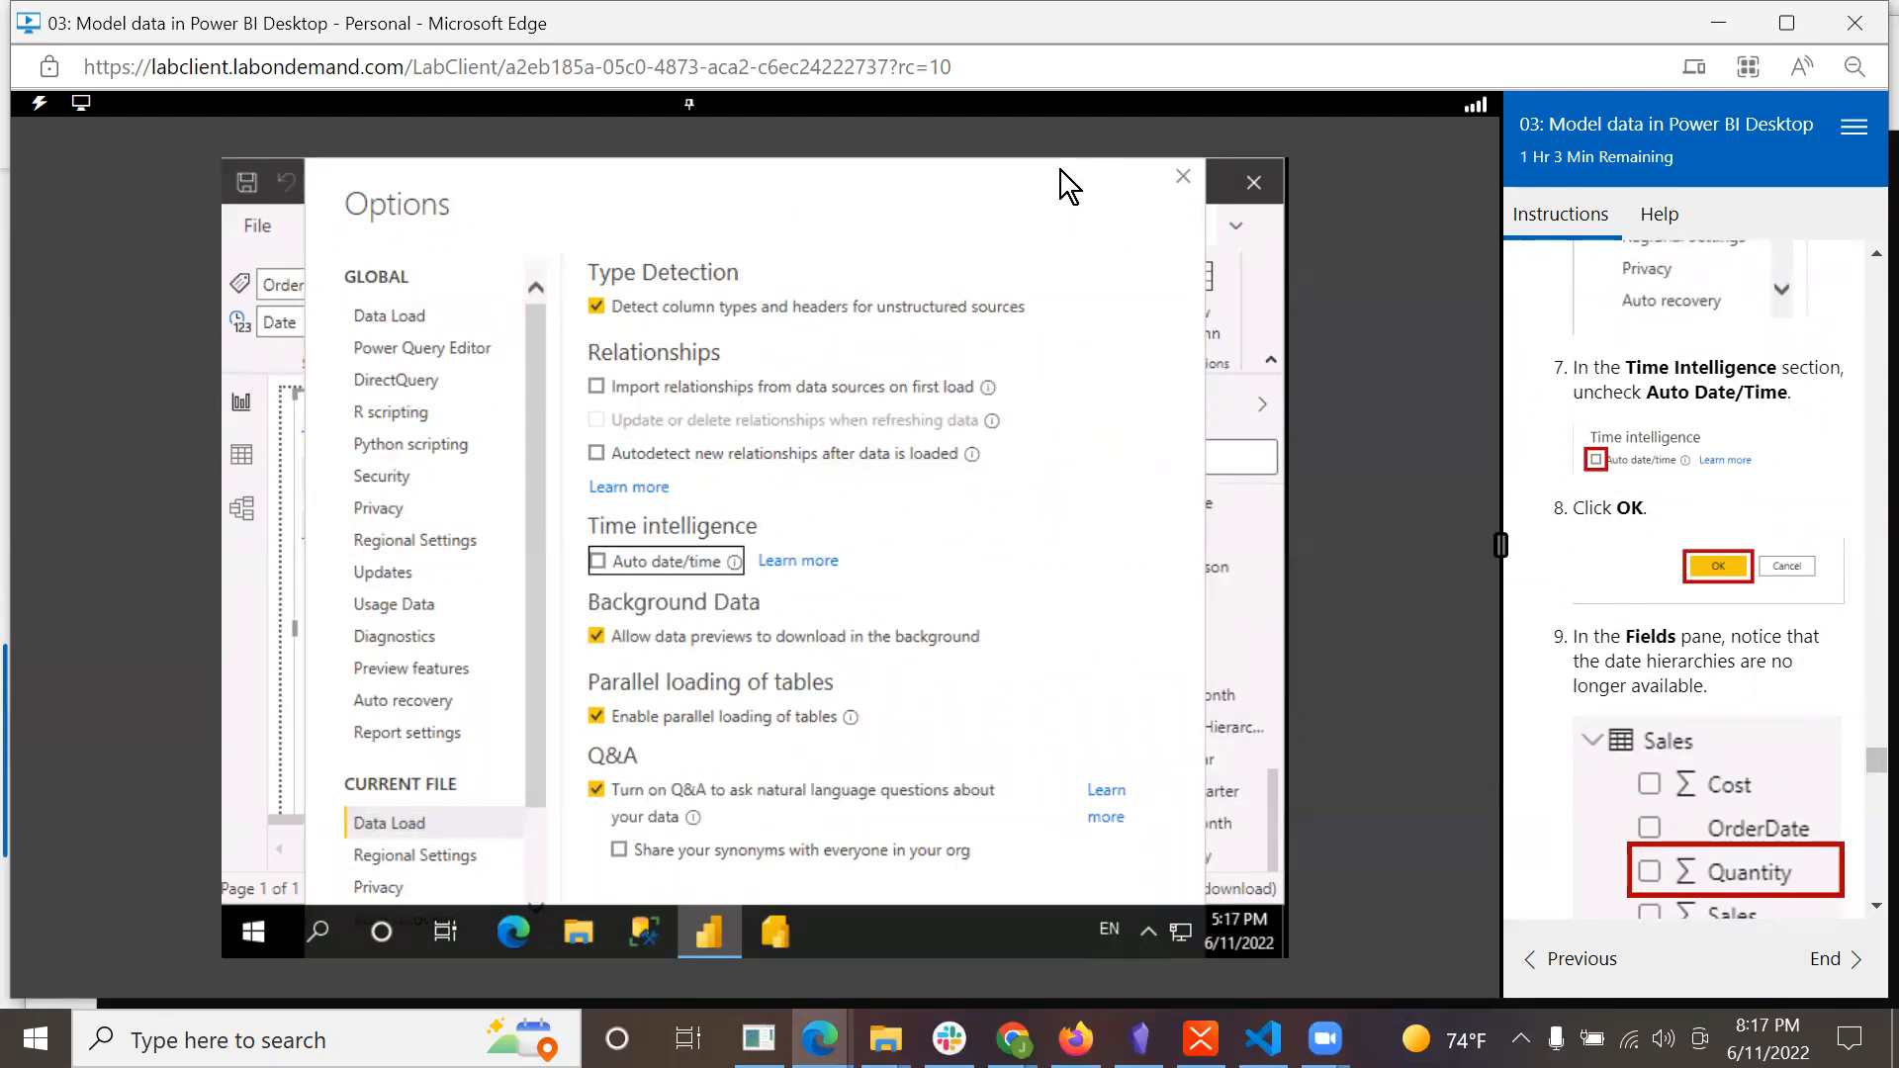
Reposition the oversized Options dialog and apply the changed settings.
drag(1060, 171, 1053, 99)
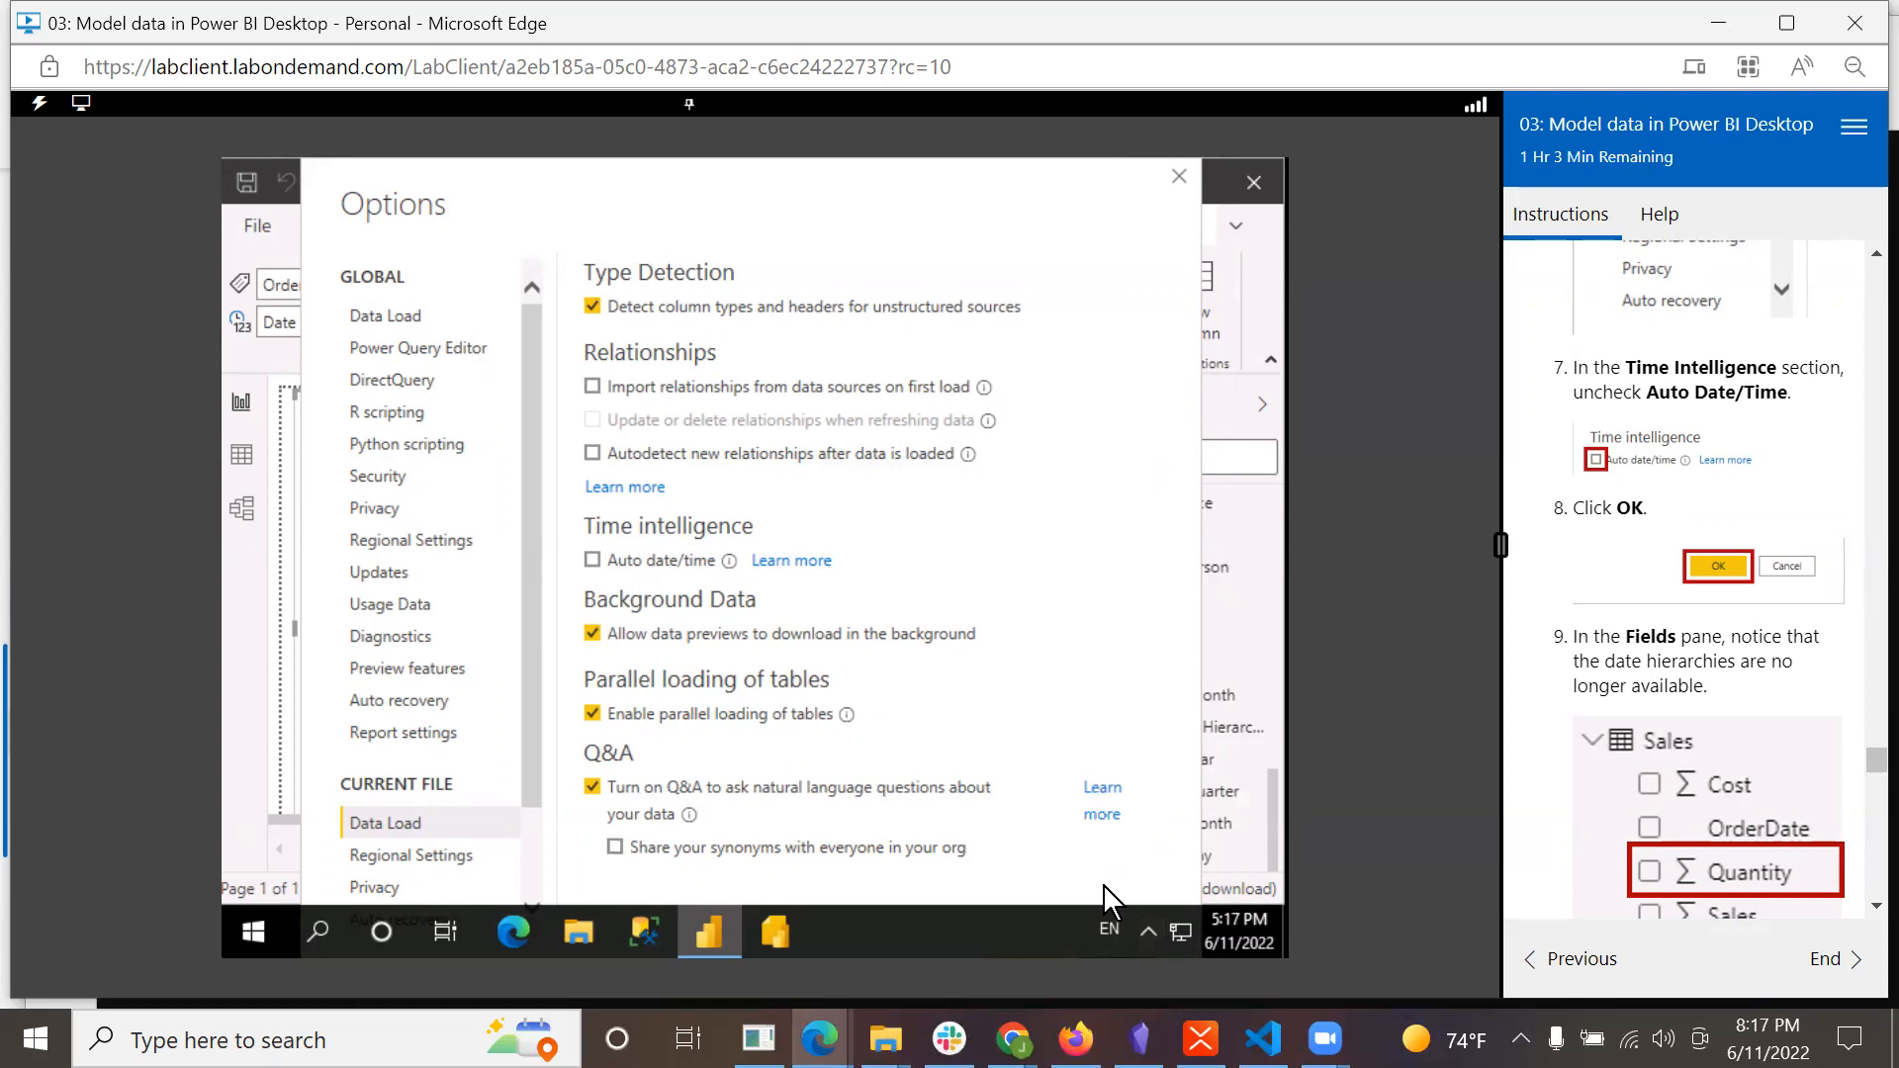
drag(592, 186, 478, 140)
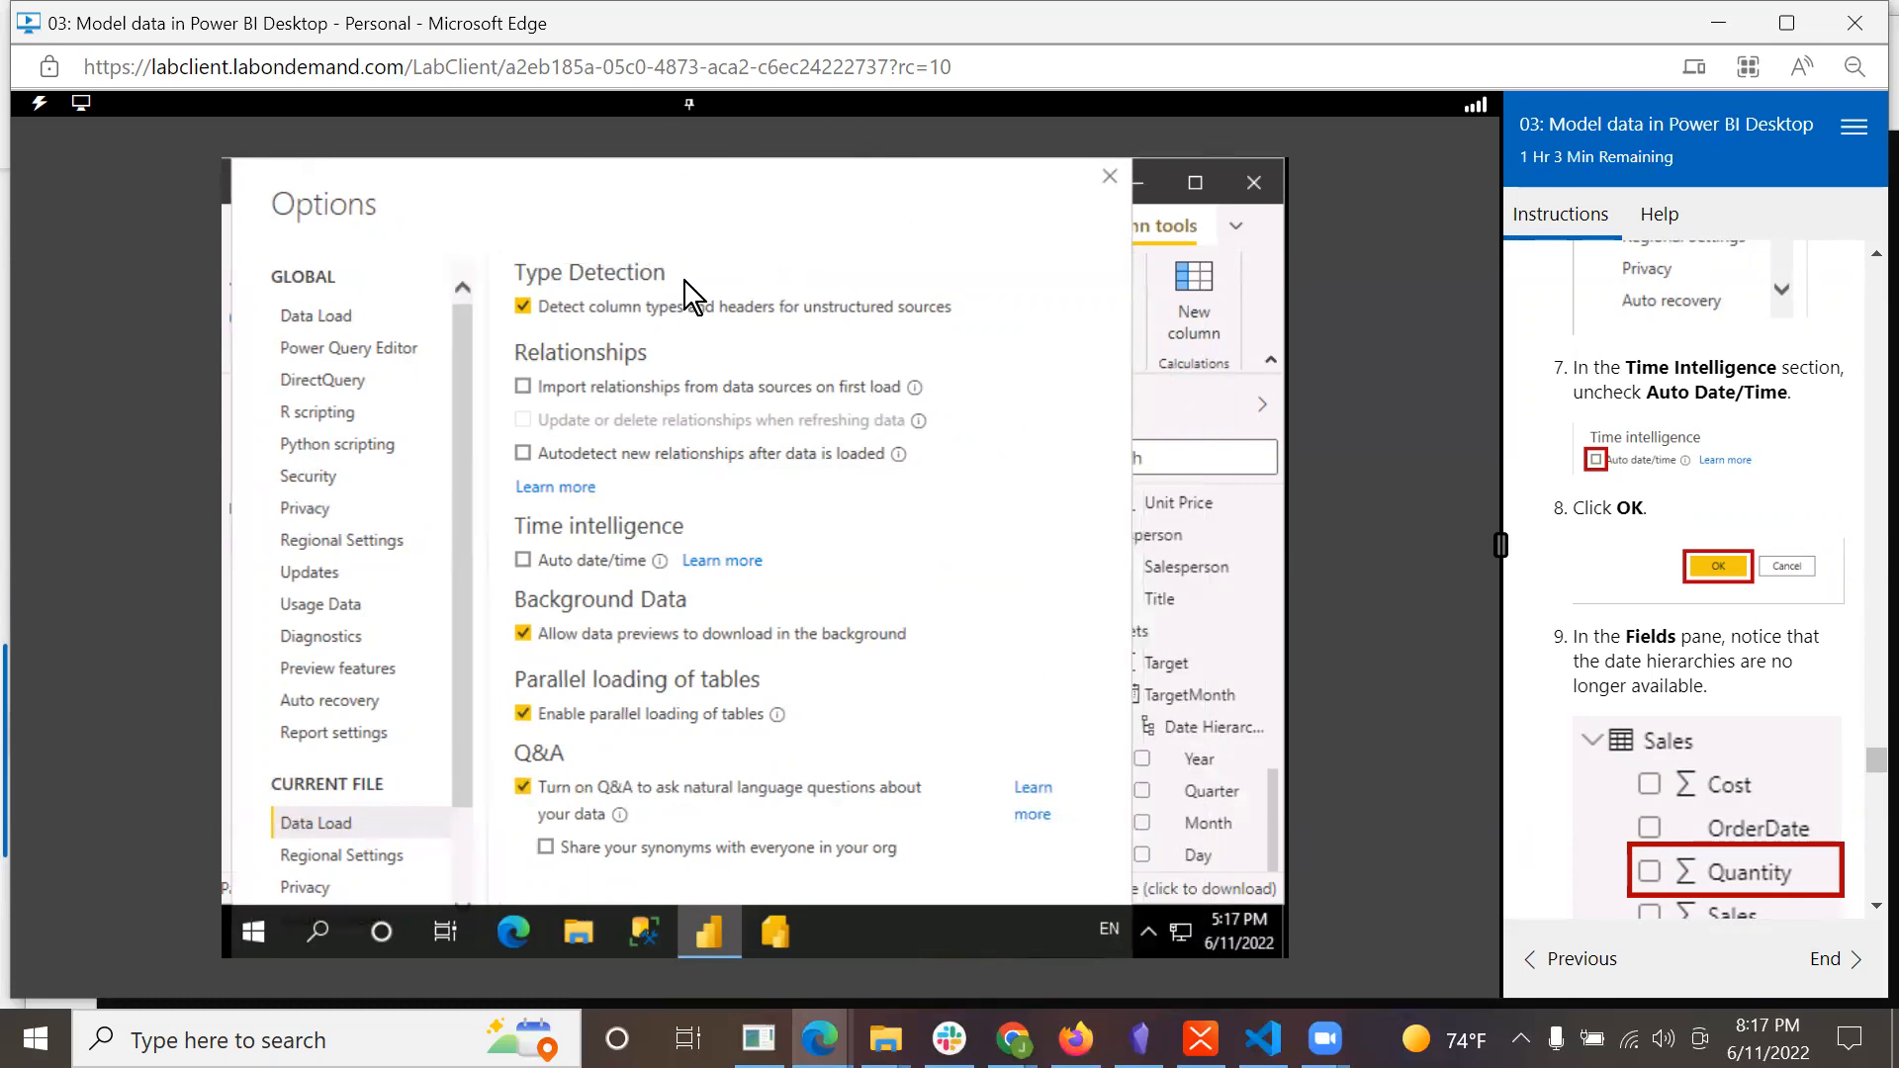
drag(696, 182, 1099, 162)
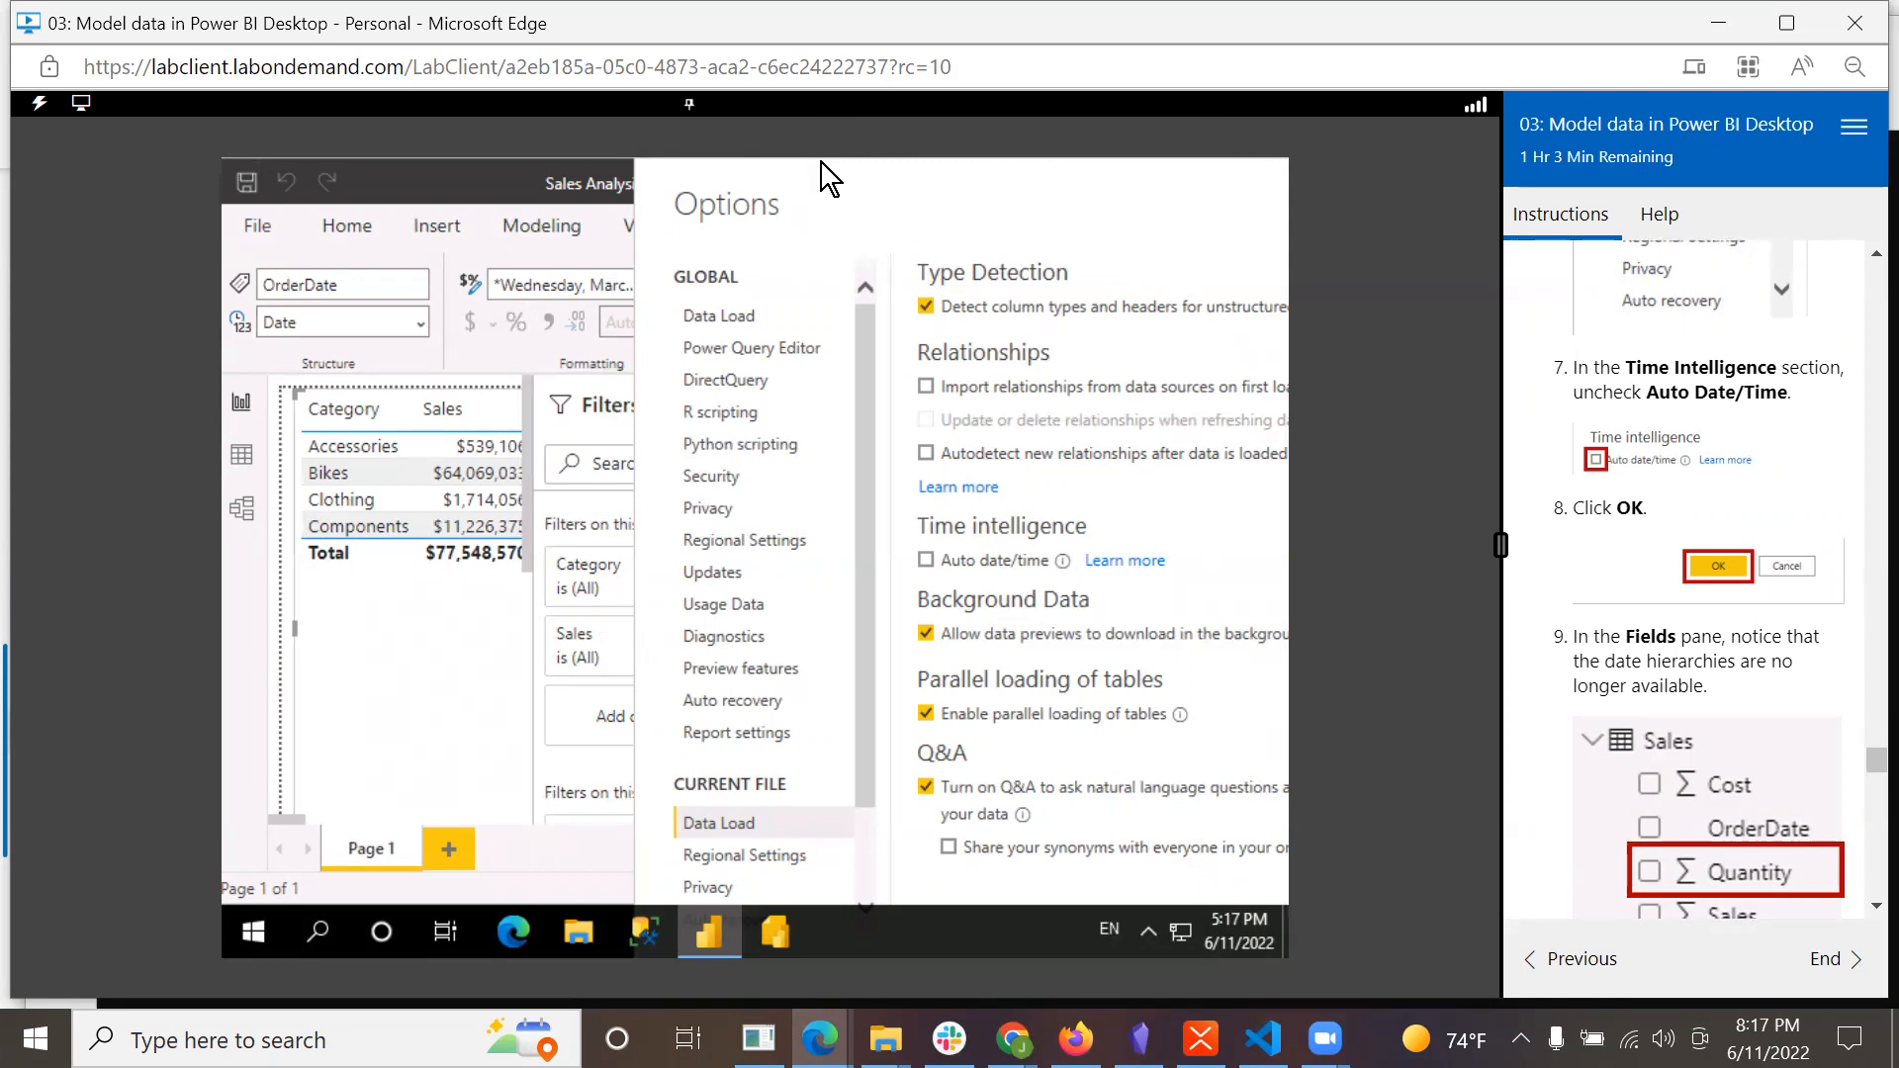
drag(829, 172, 494, 160)
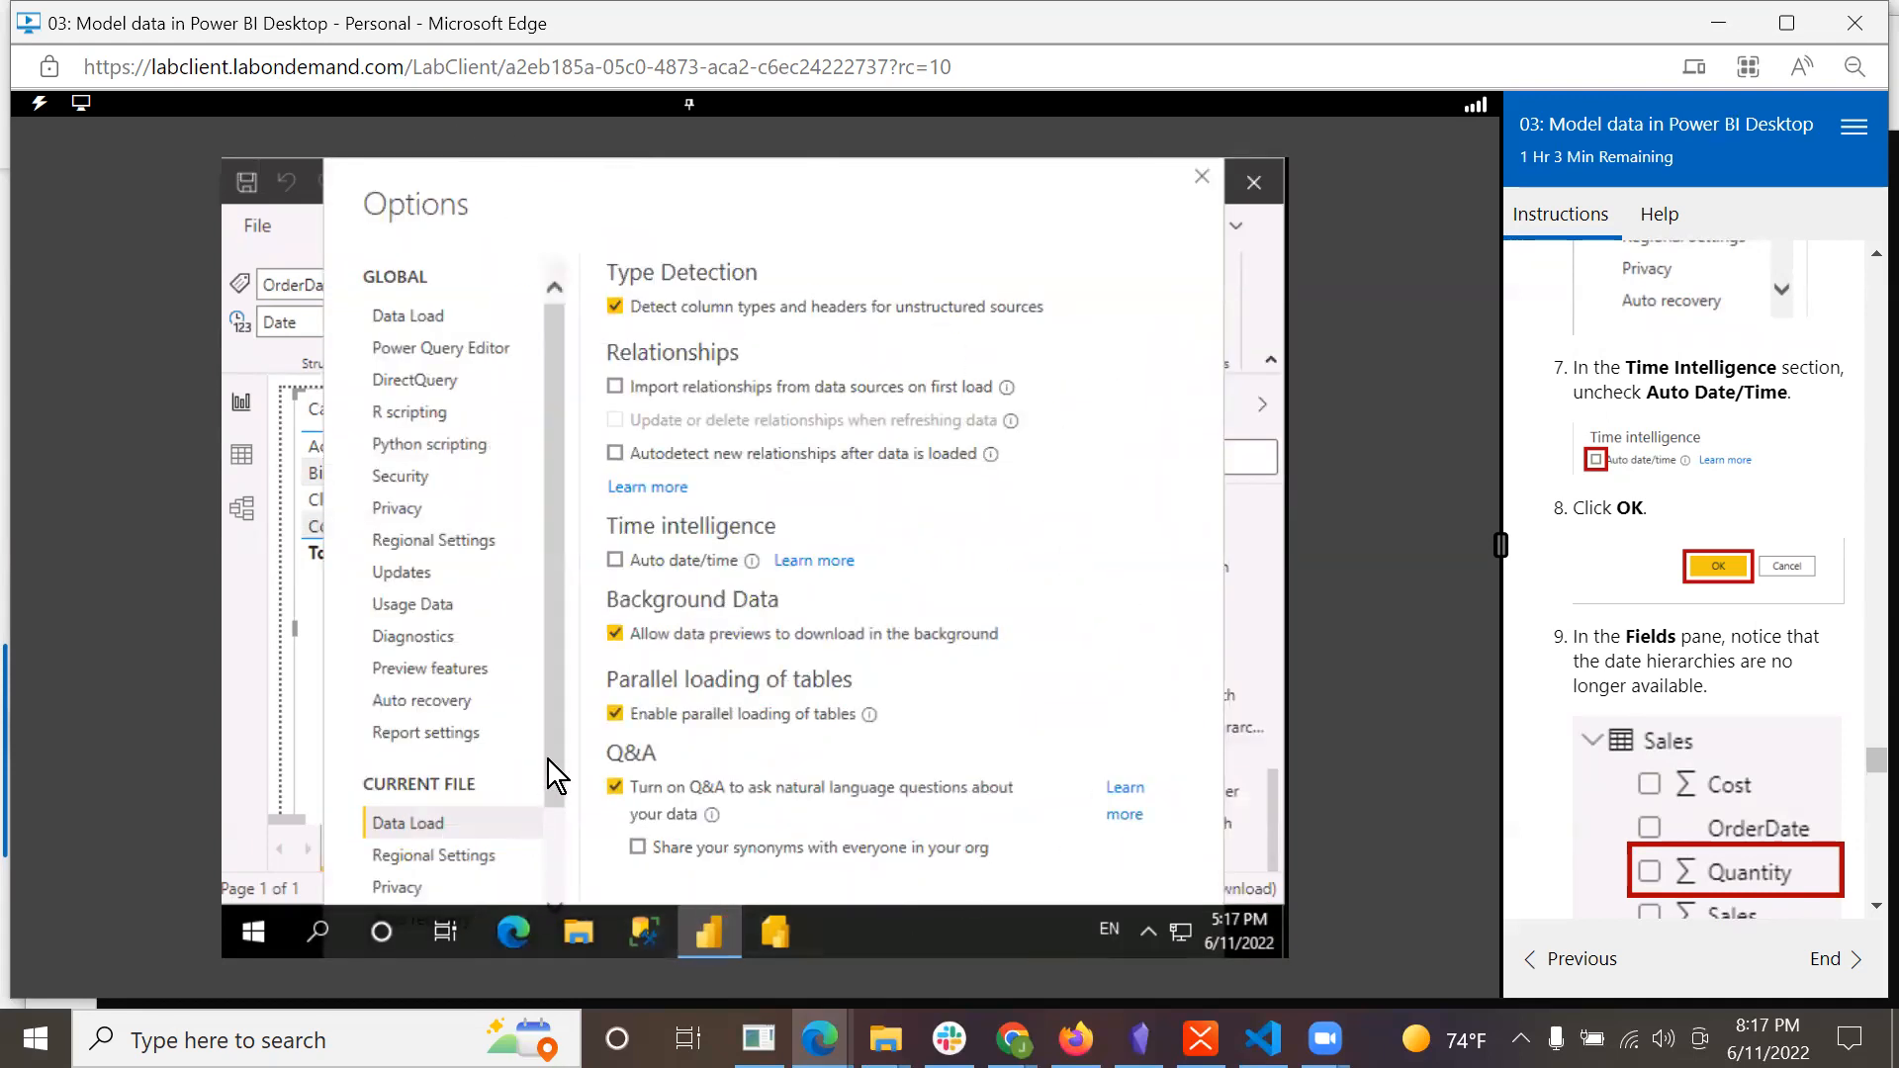
scroll(548, 757, down, 2)
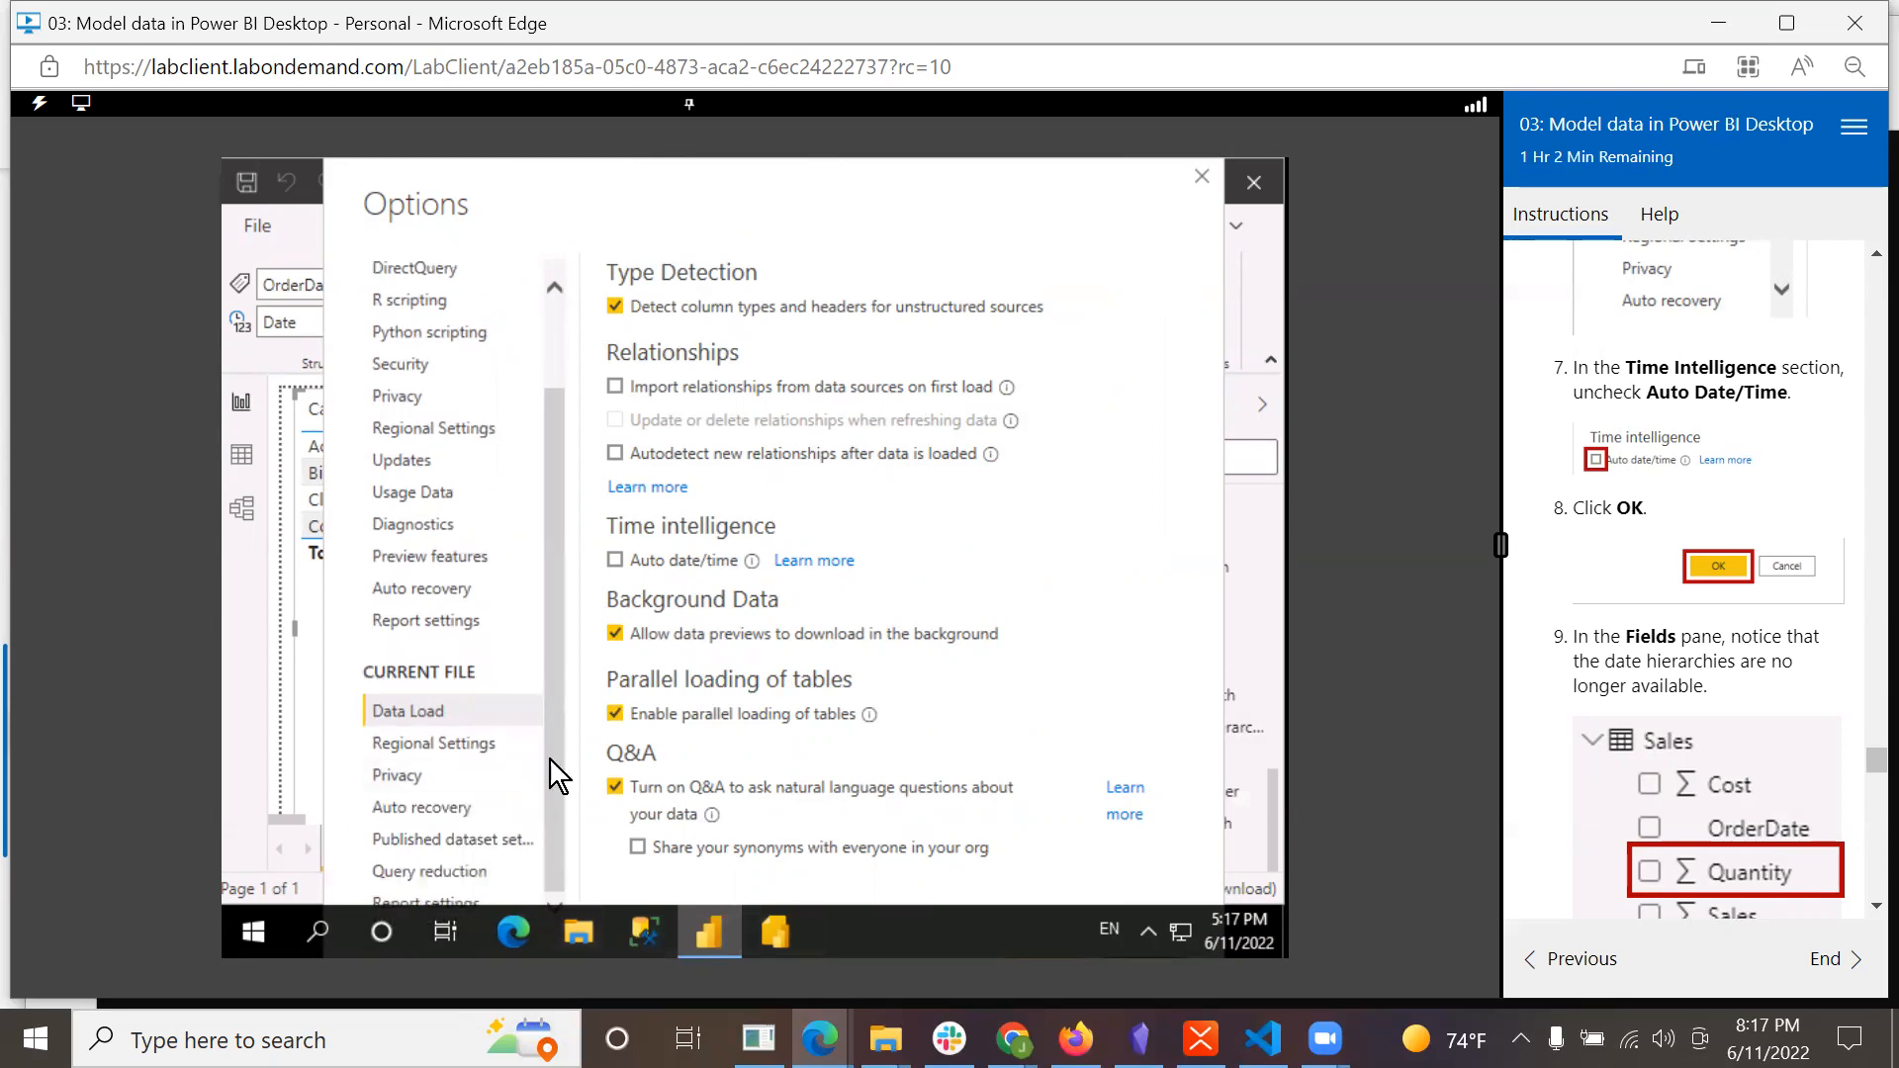
drag(734, 172, 360, 146)
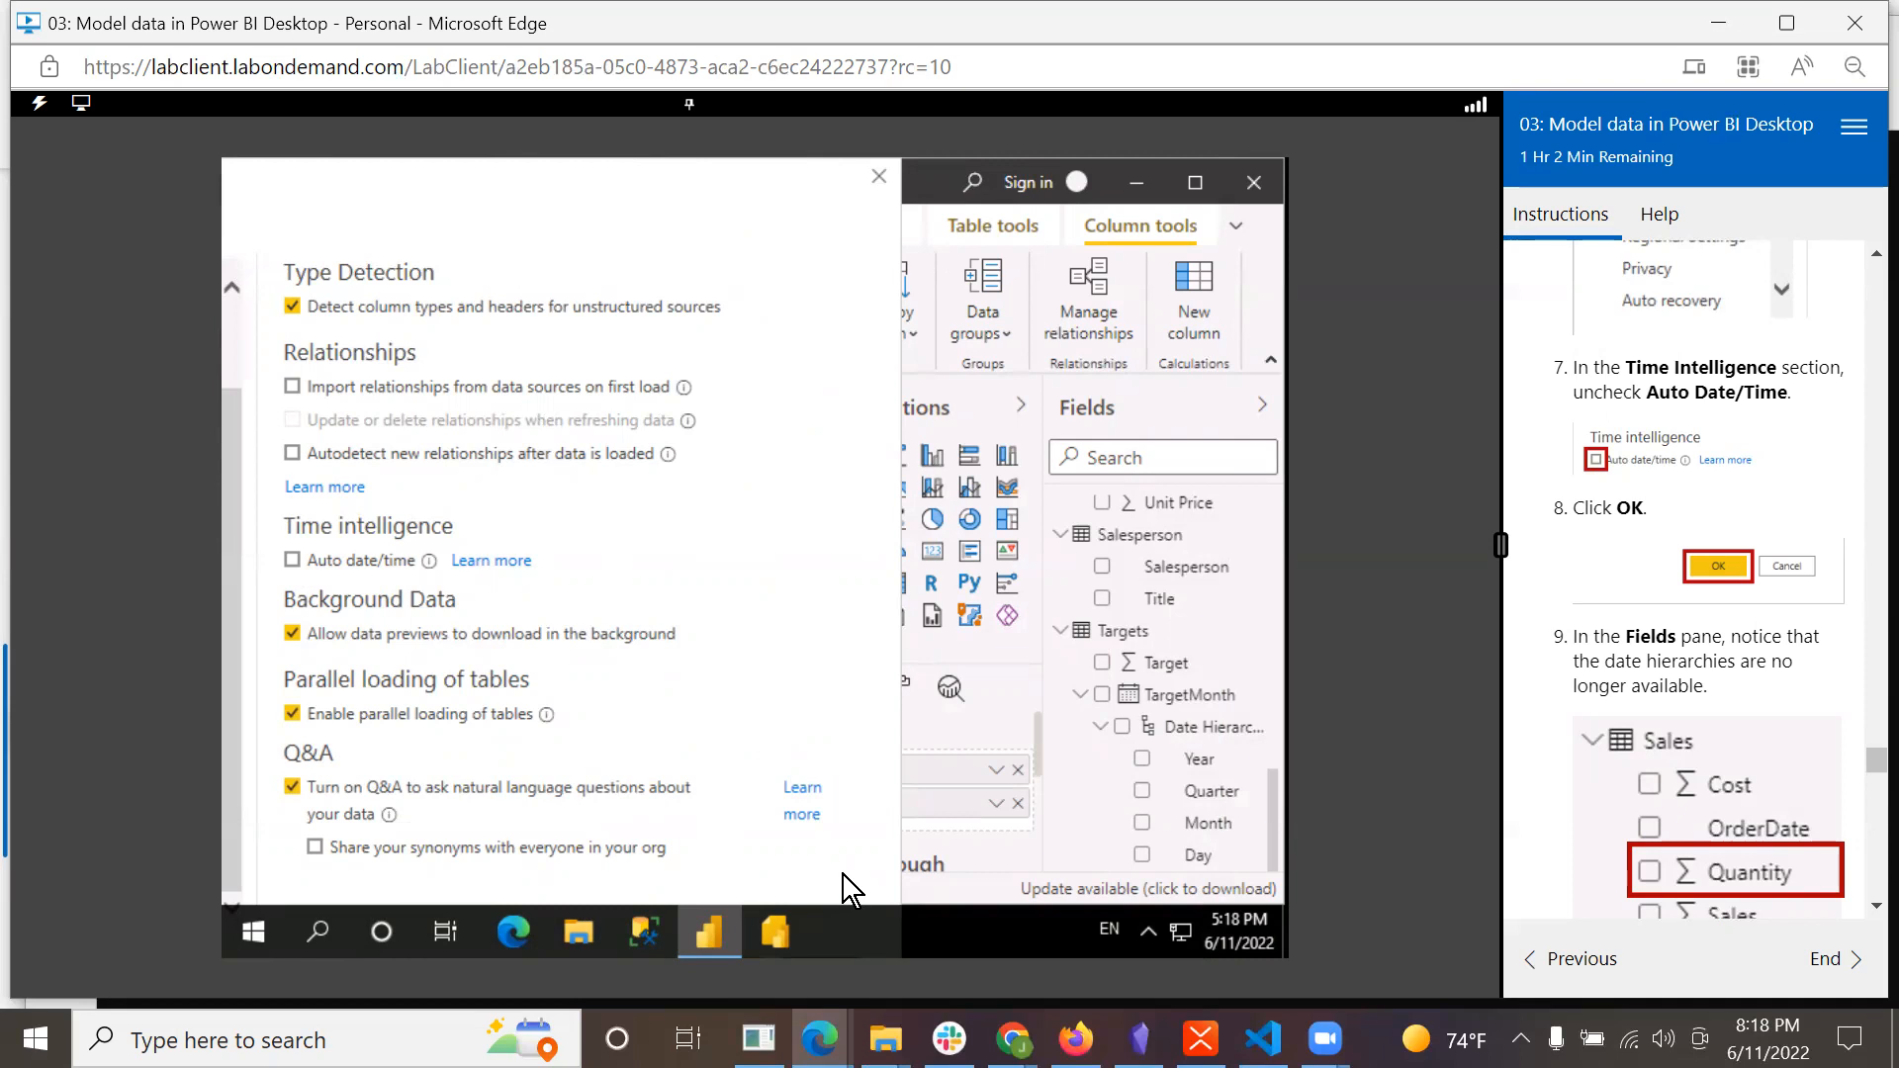
key(Return)
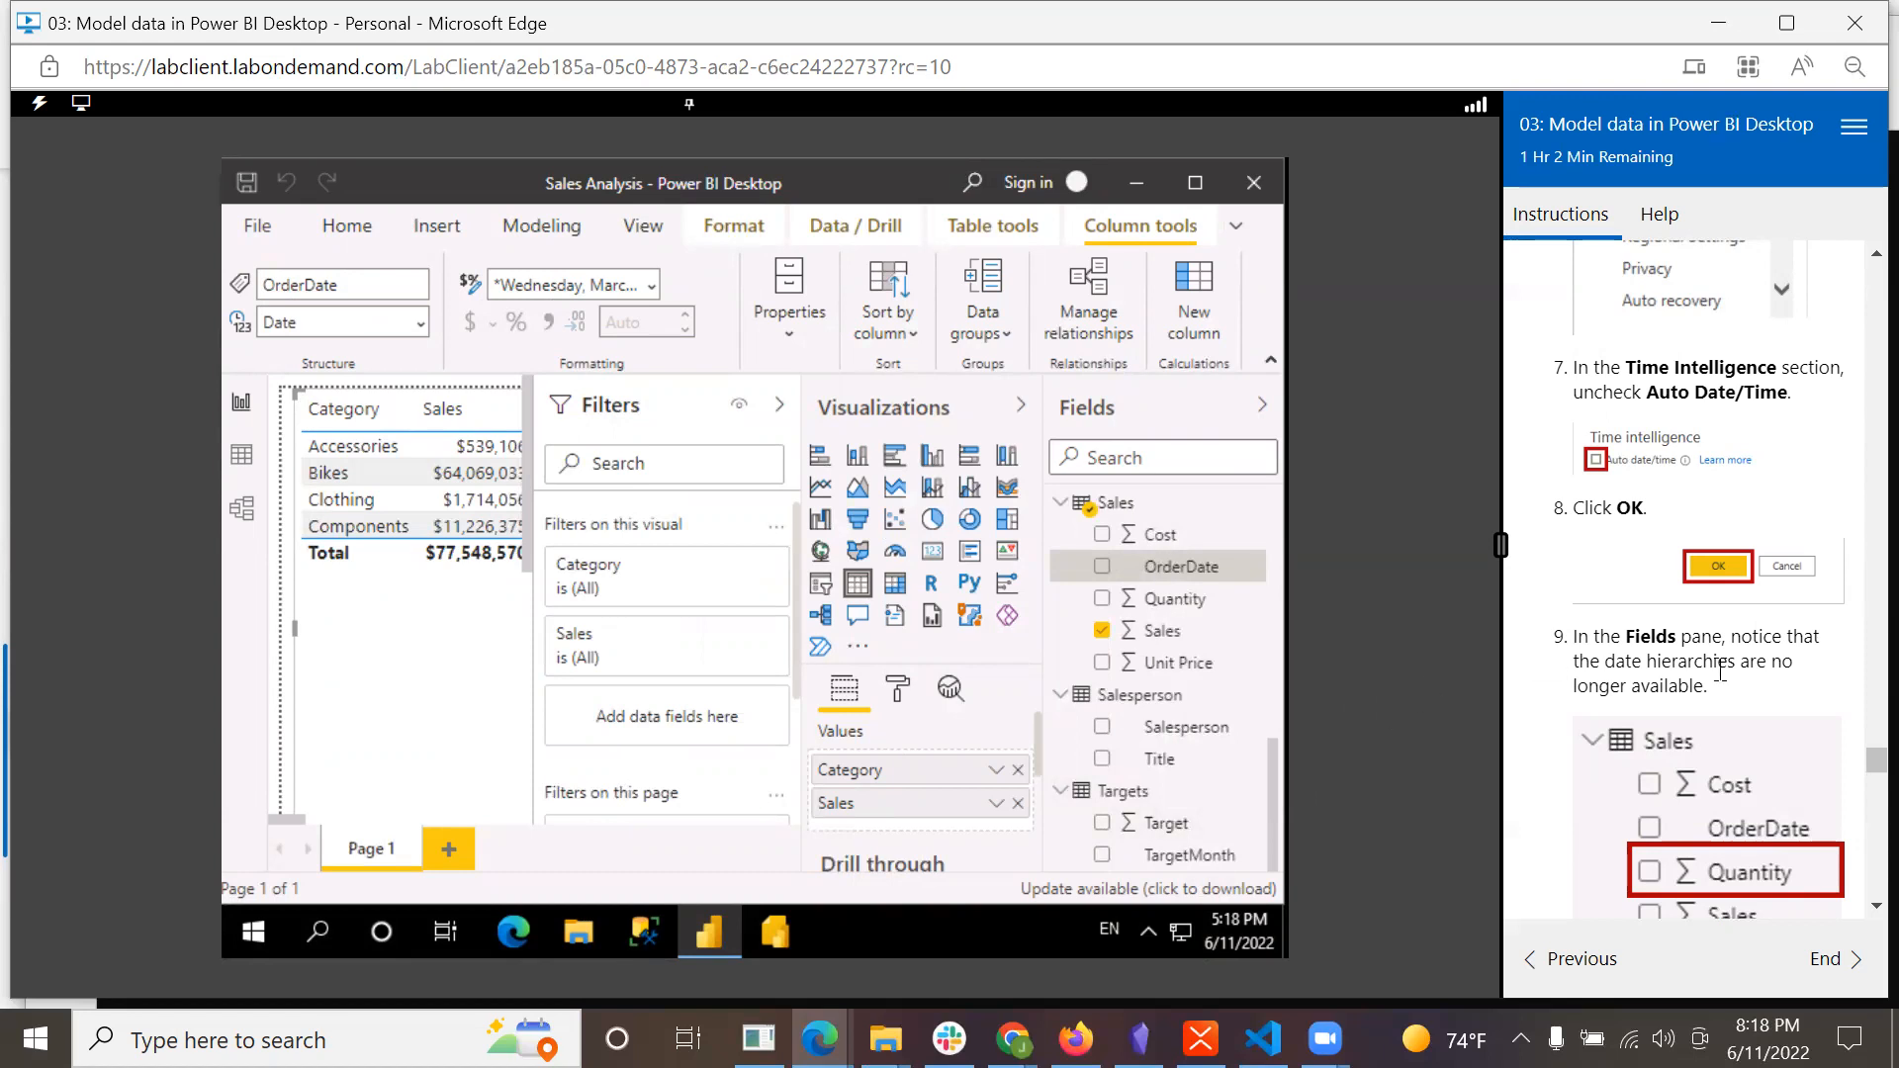
Check the Sales table's OrderDate field for a date hierarchy, and start a new quick measure on the Sales table.
scroll(1771, 669, down, 1)
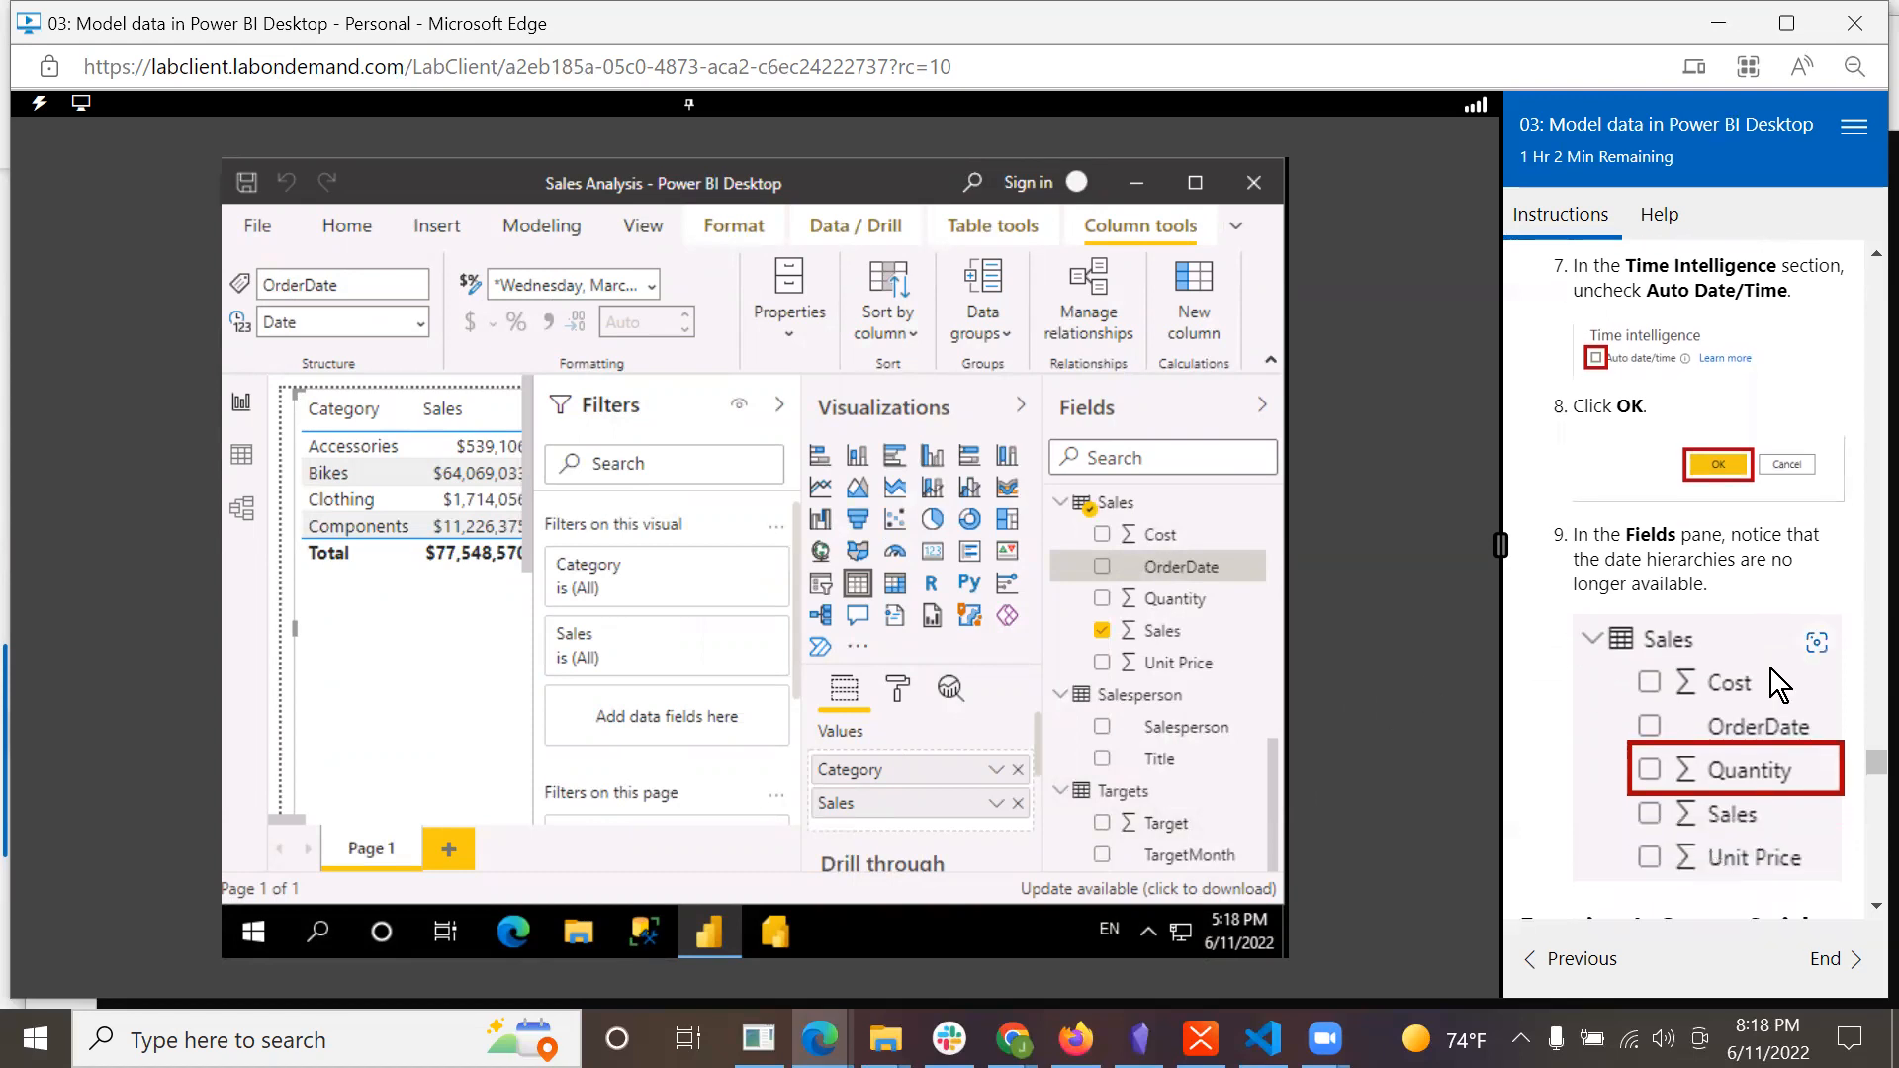
scroll(1771, 669, down, 2)
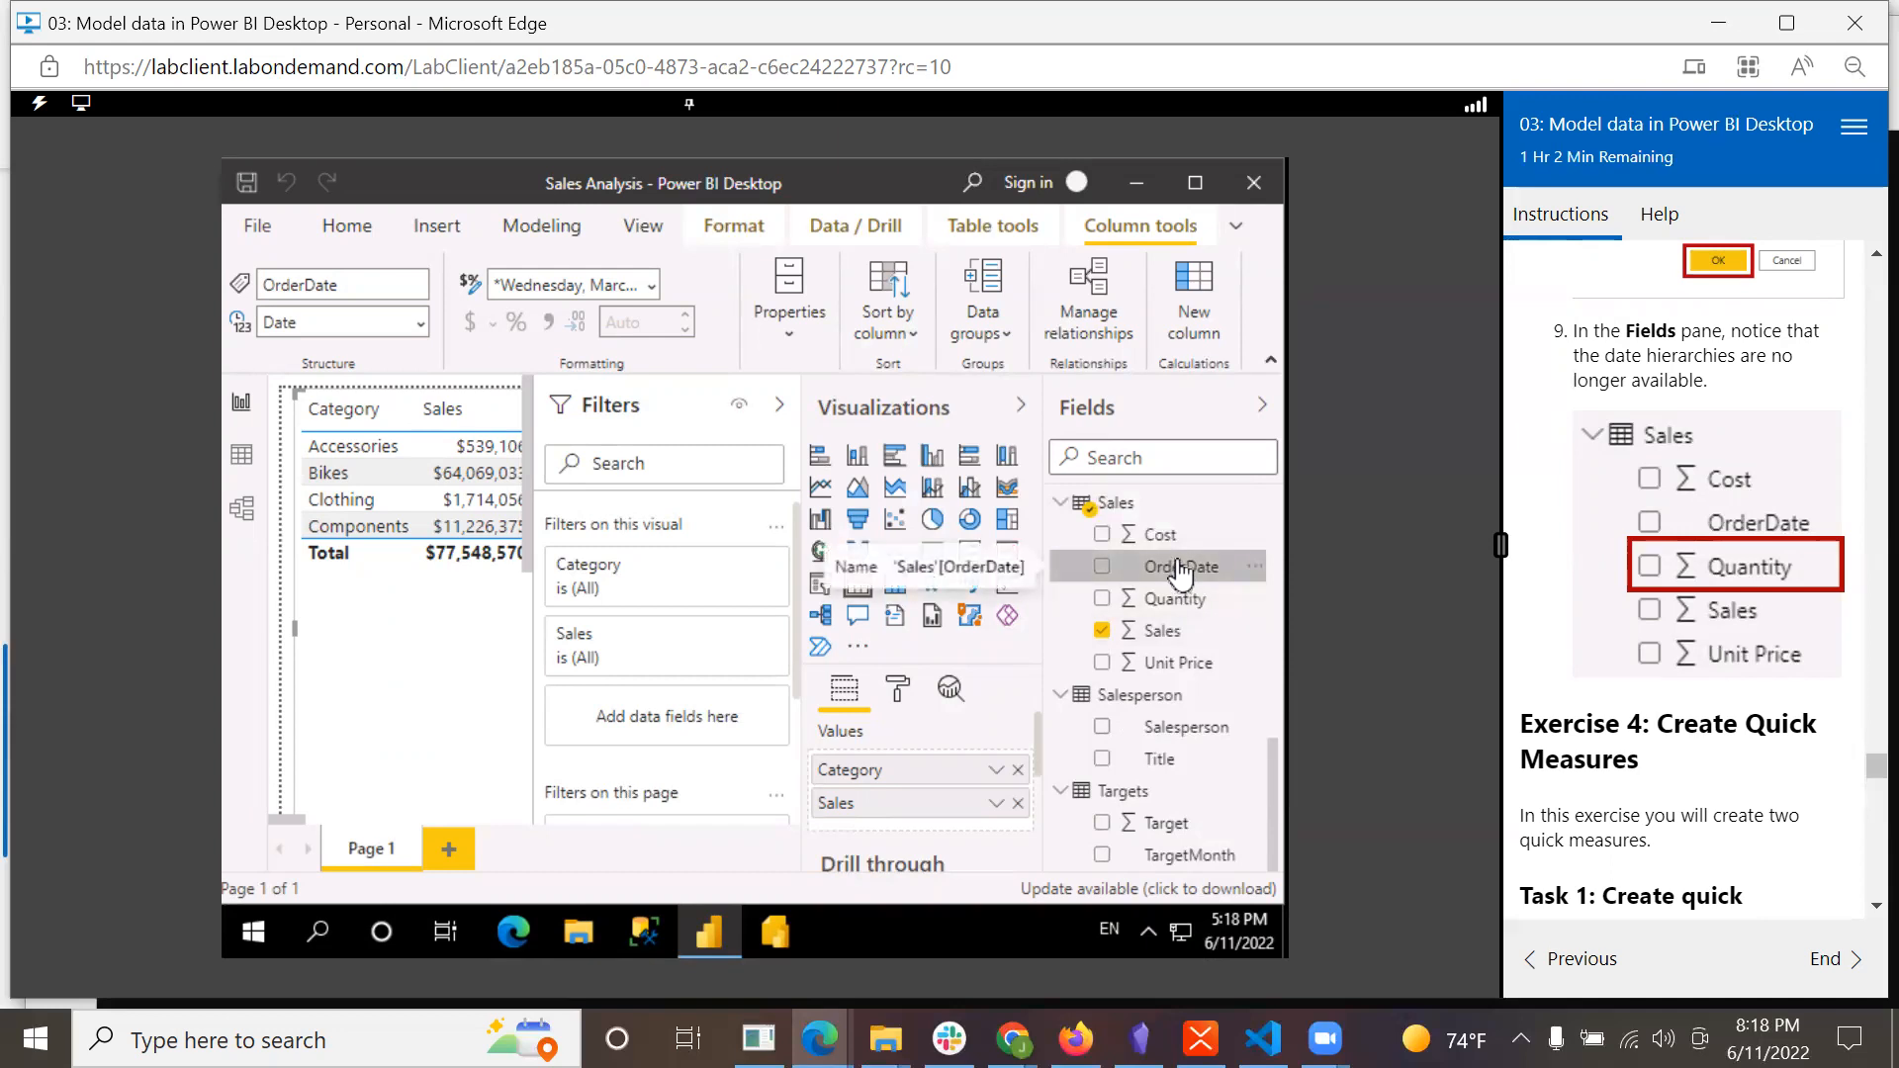
scroll(1679, 725, down, 3)
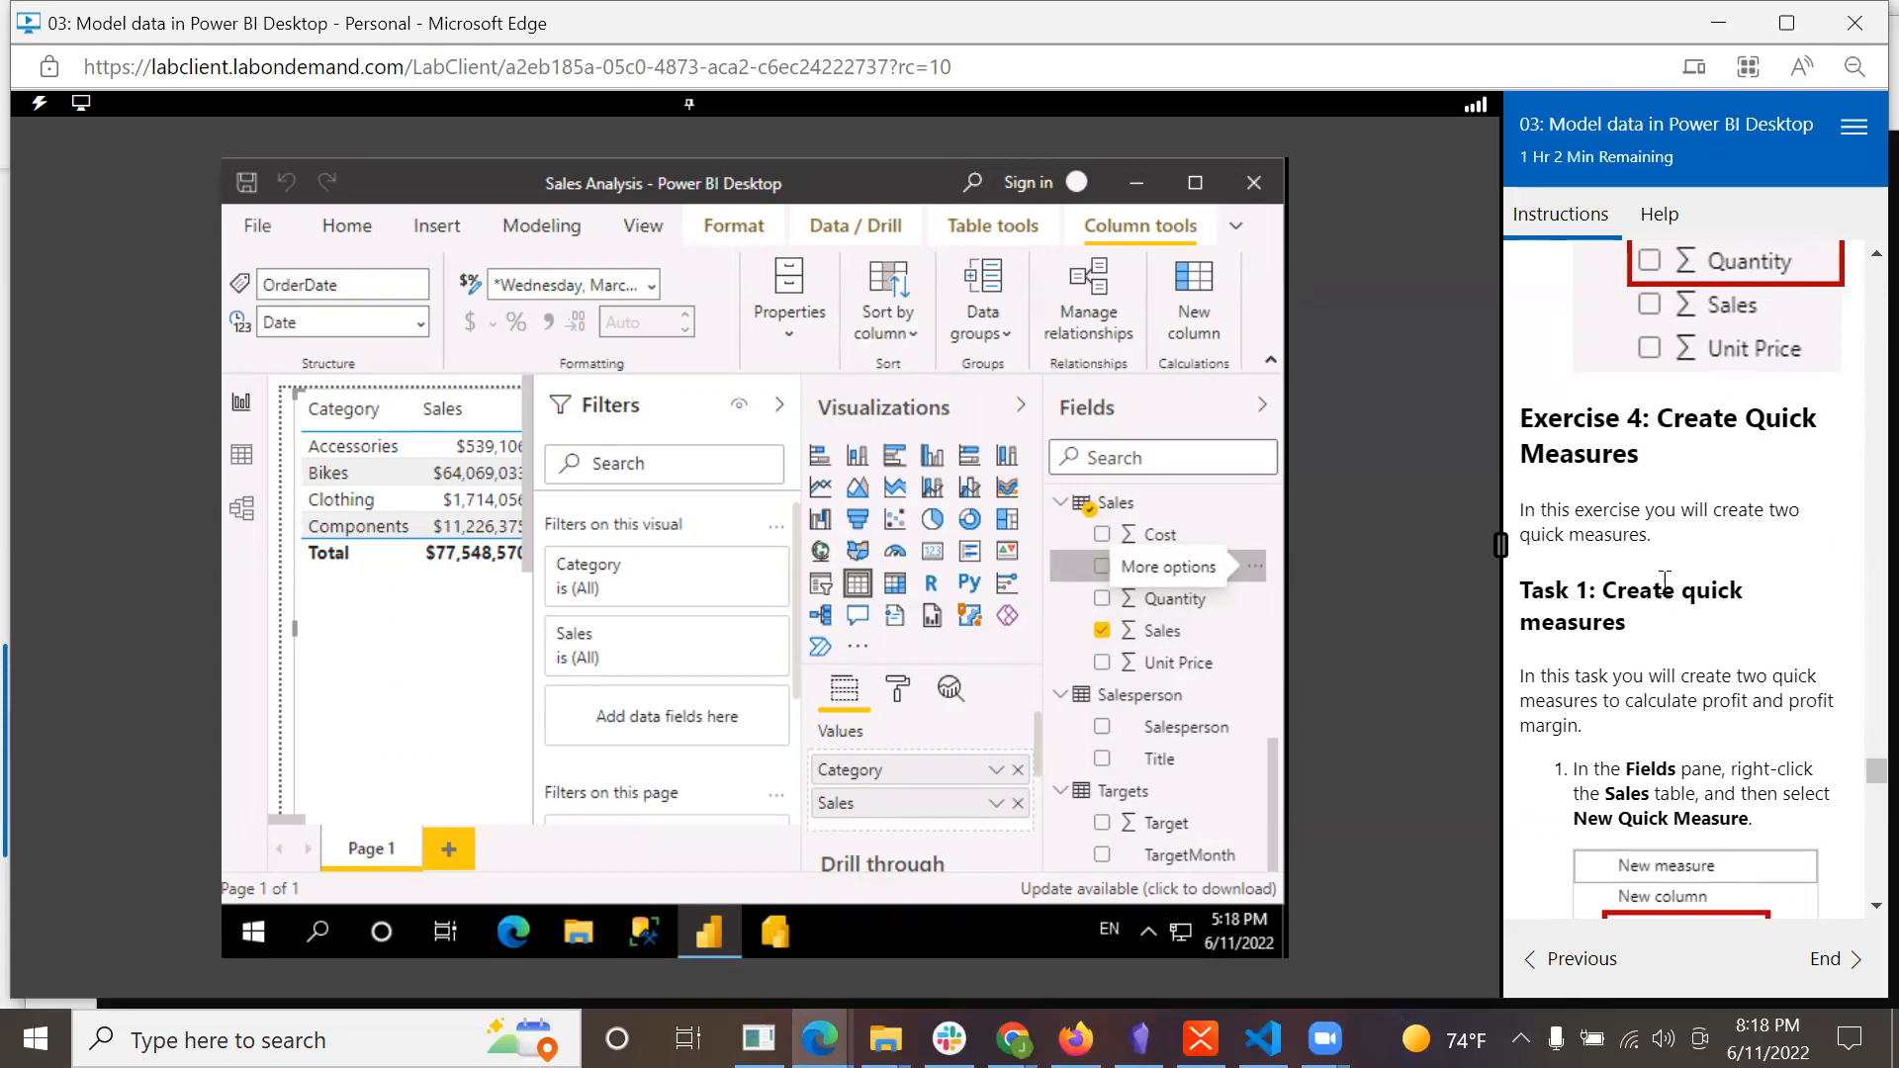
scroll(1664, 591, down, 3)
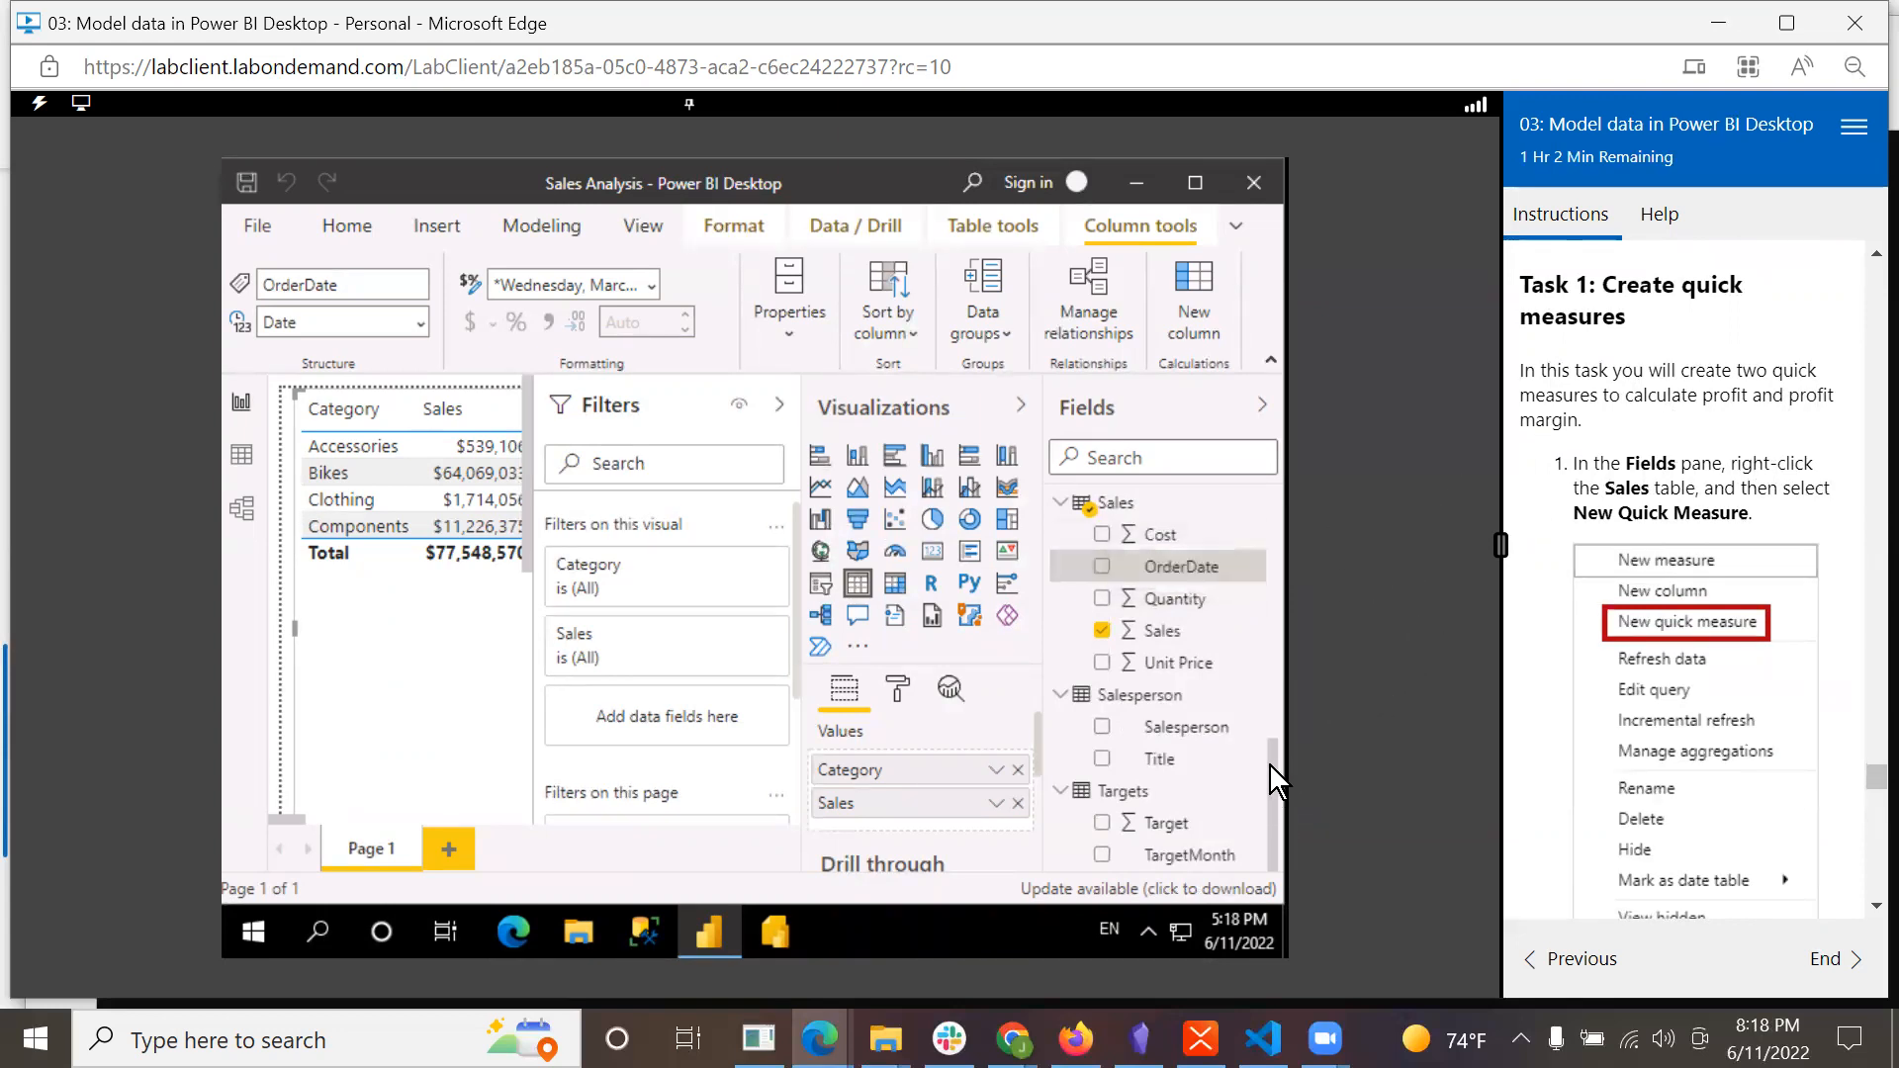
scroll(1270, 764, up, 1)
right_click(1108, 556)
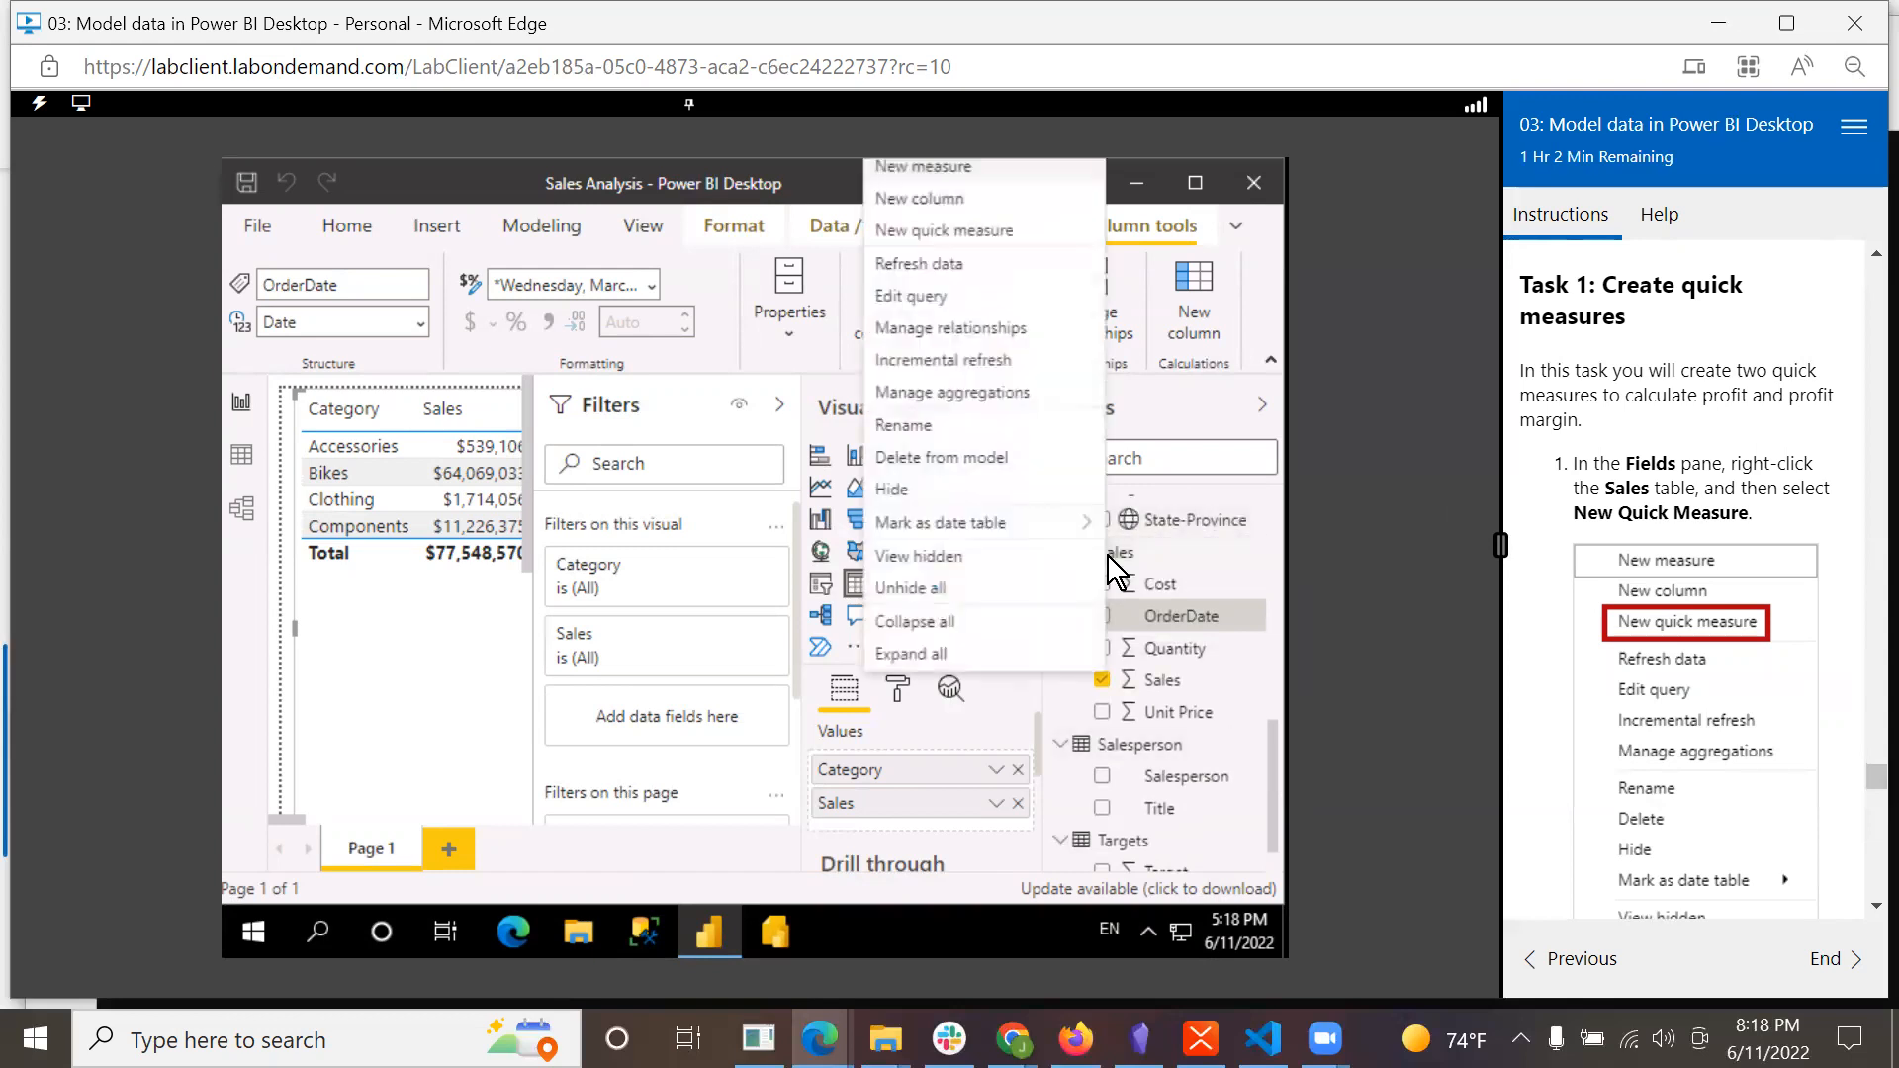
click(960, 233)
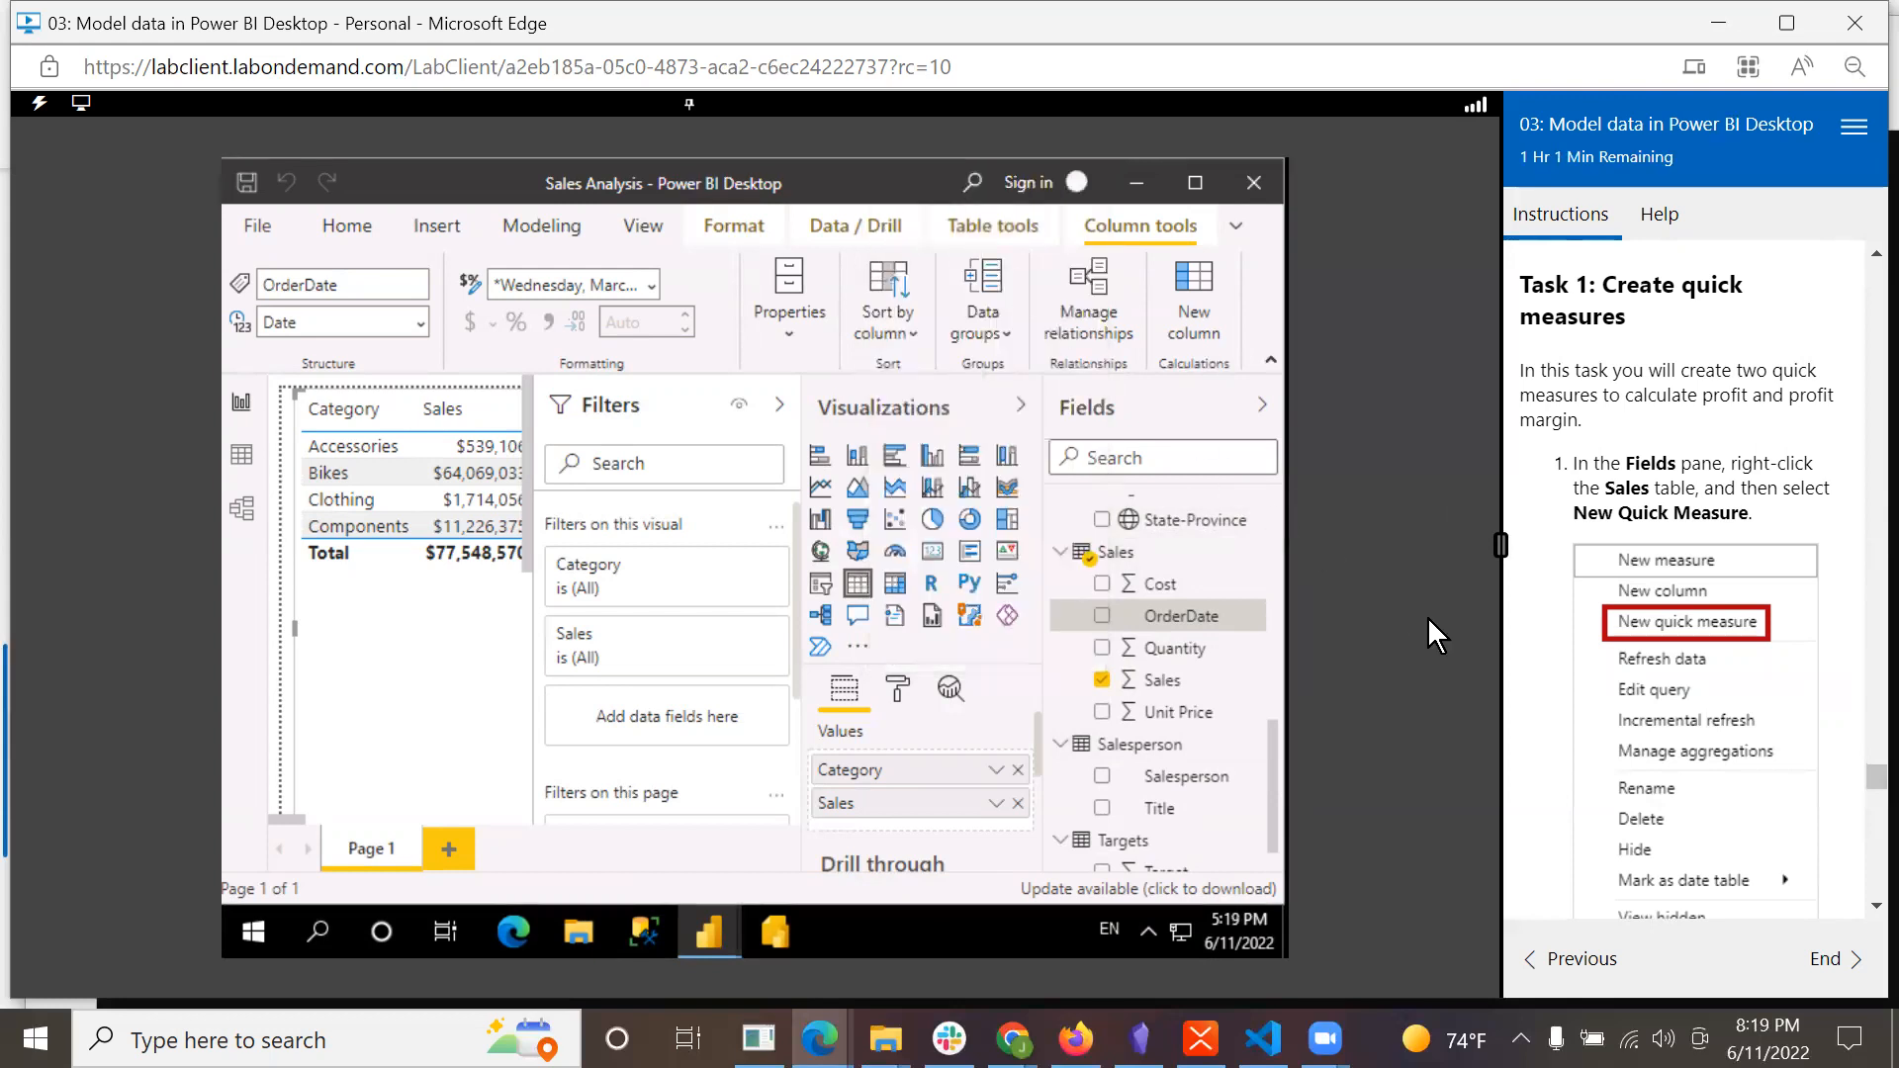
Read the quick measure instructions and set the calculation to Subtraction from the Mathematical operations group.
scroll(1811, 659, down, 4)
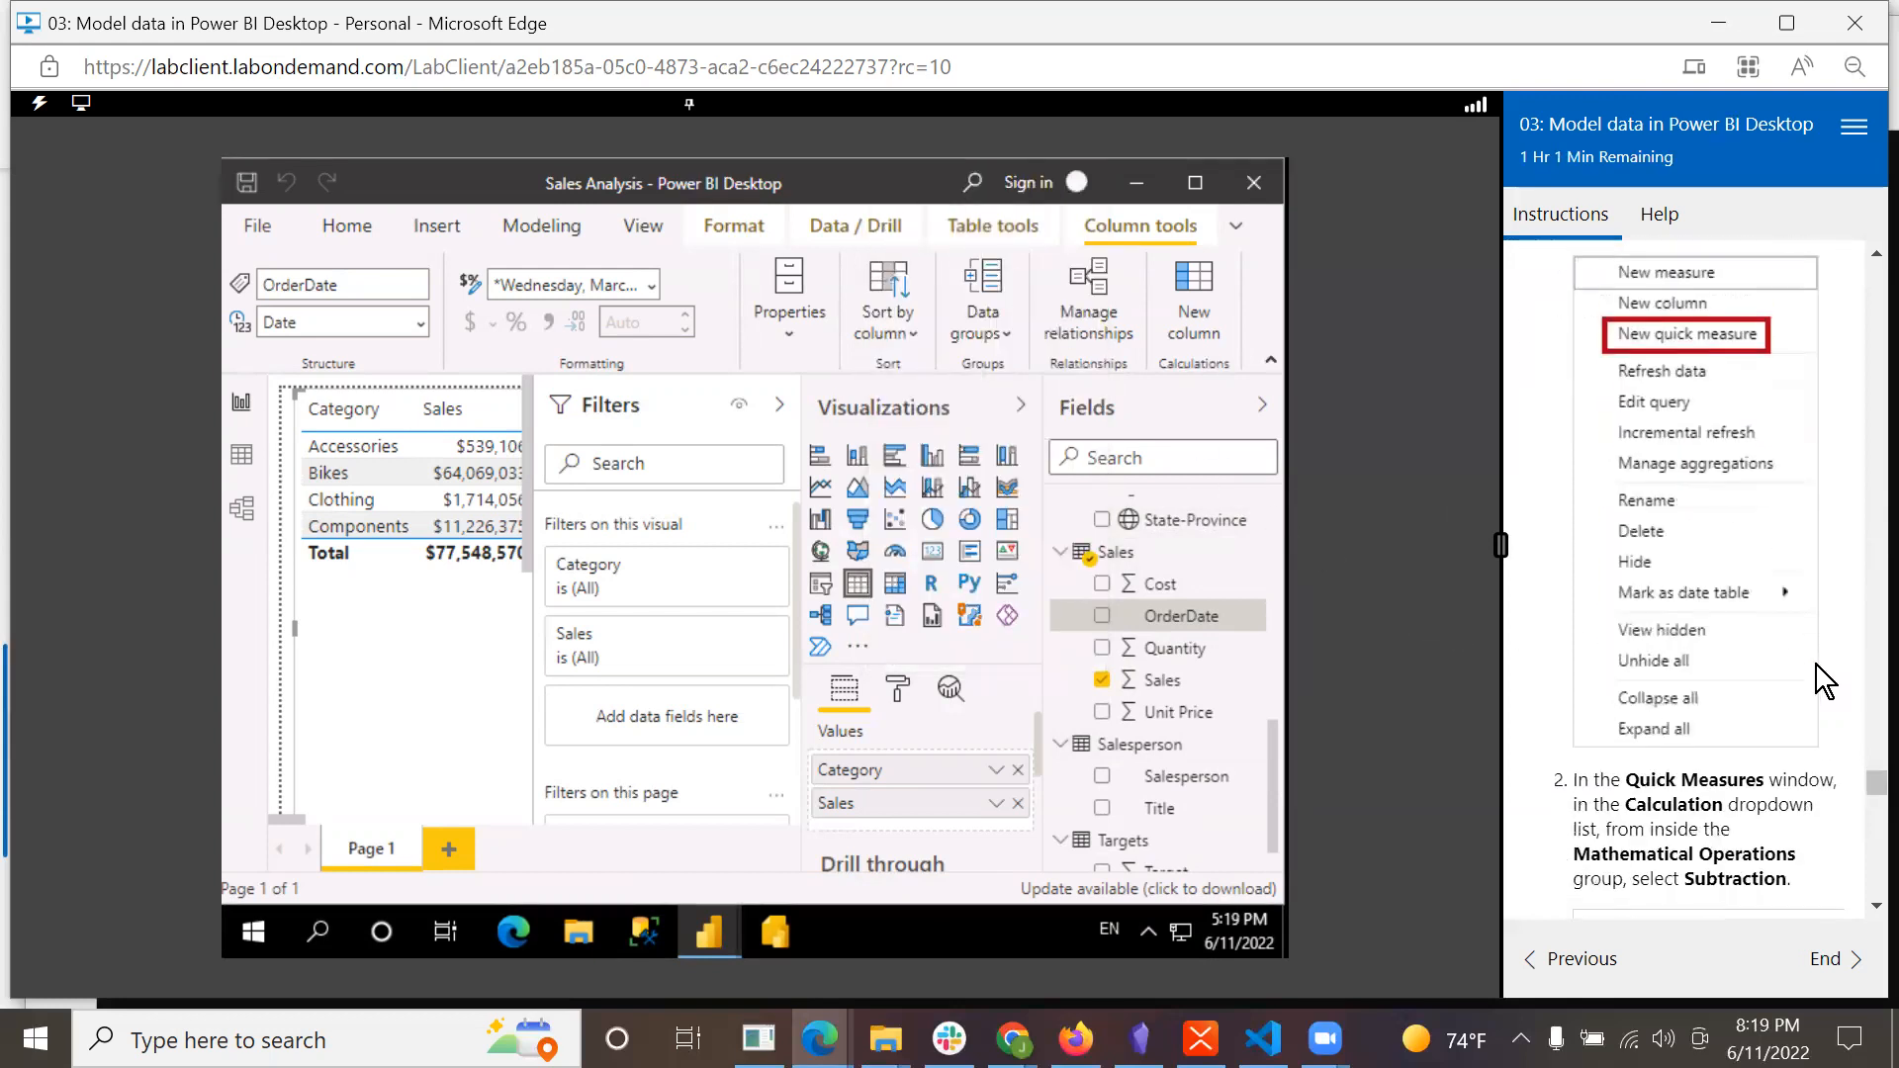
scroll(1821, 670, down, 1)
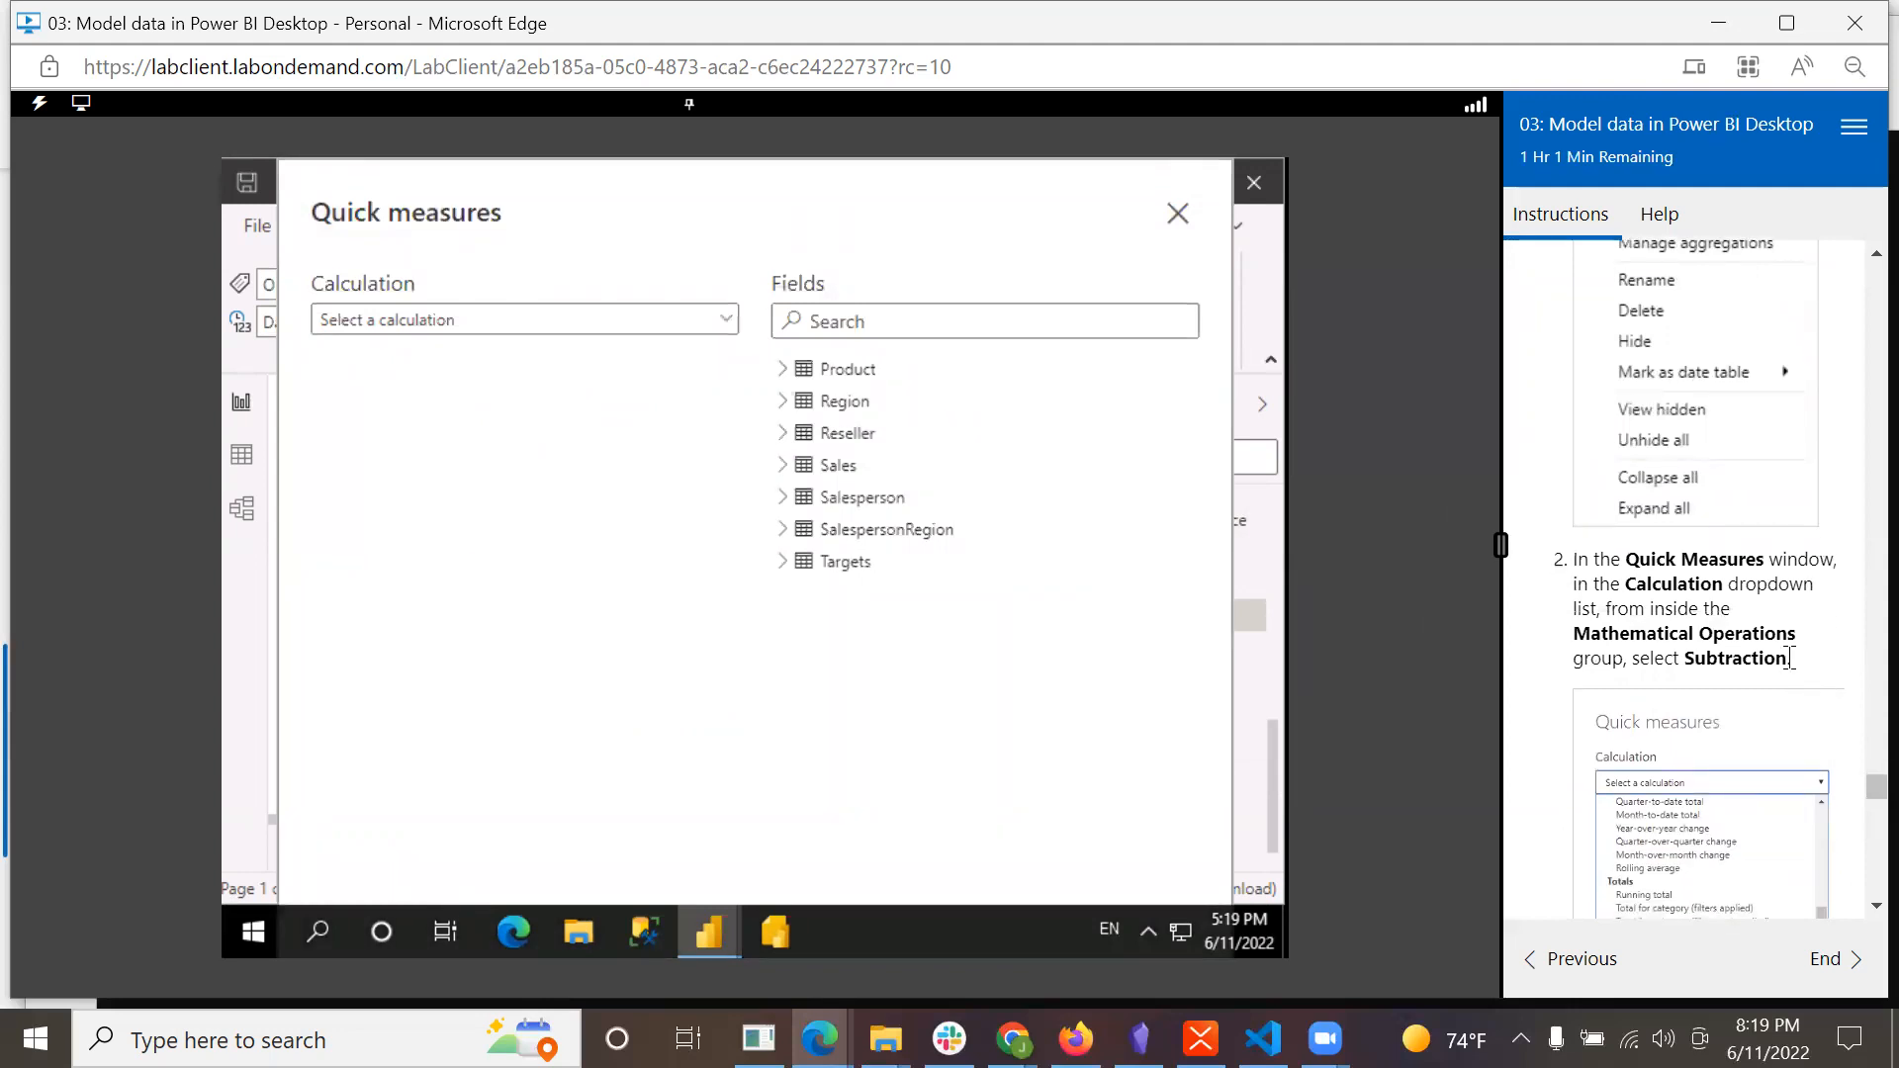
scroll(1790, 659, down, 1)
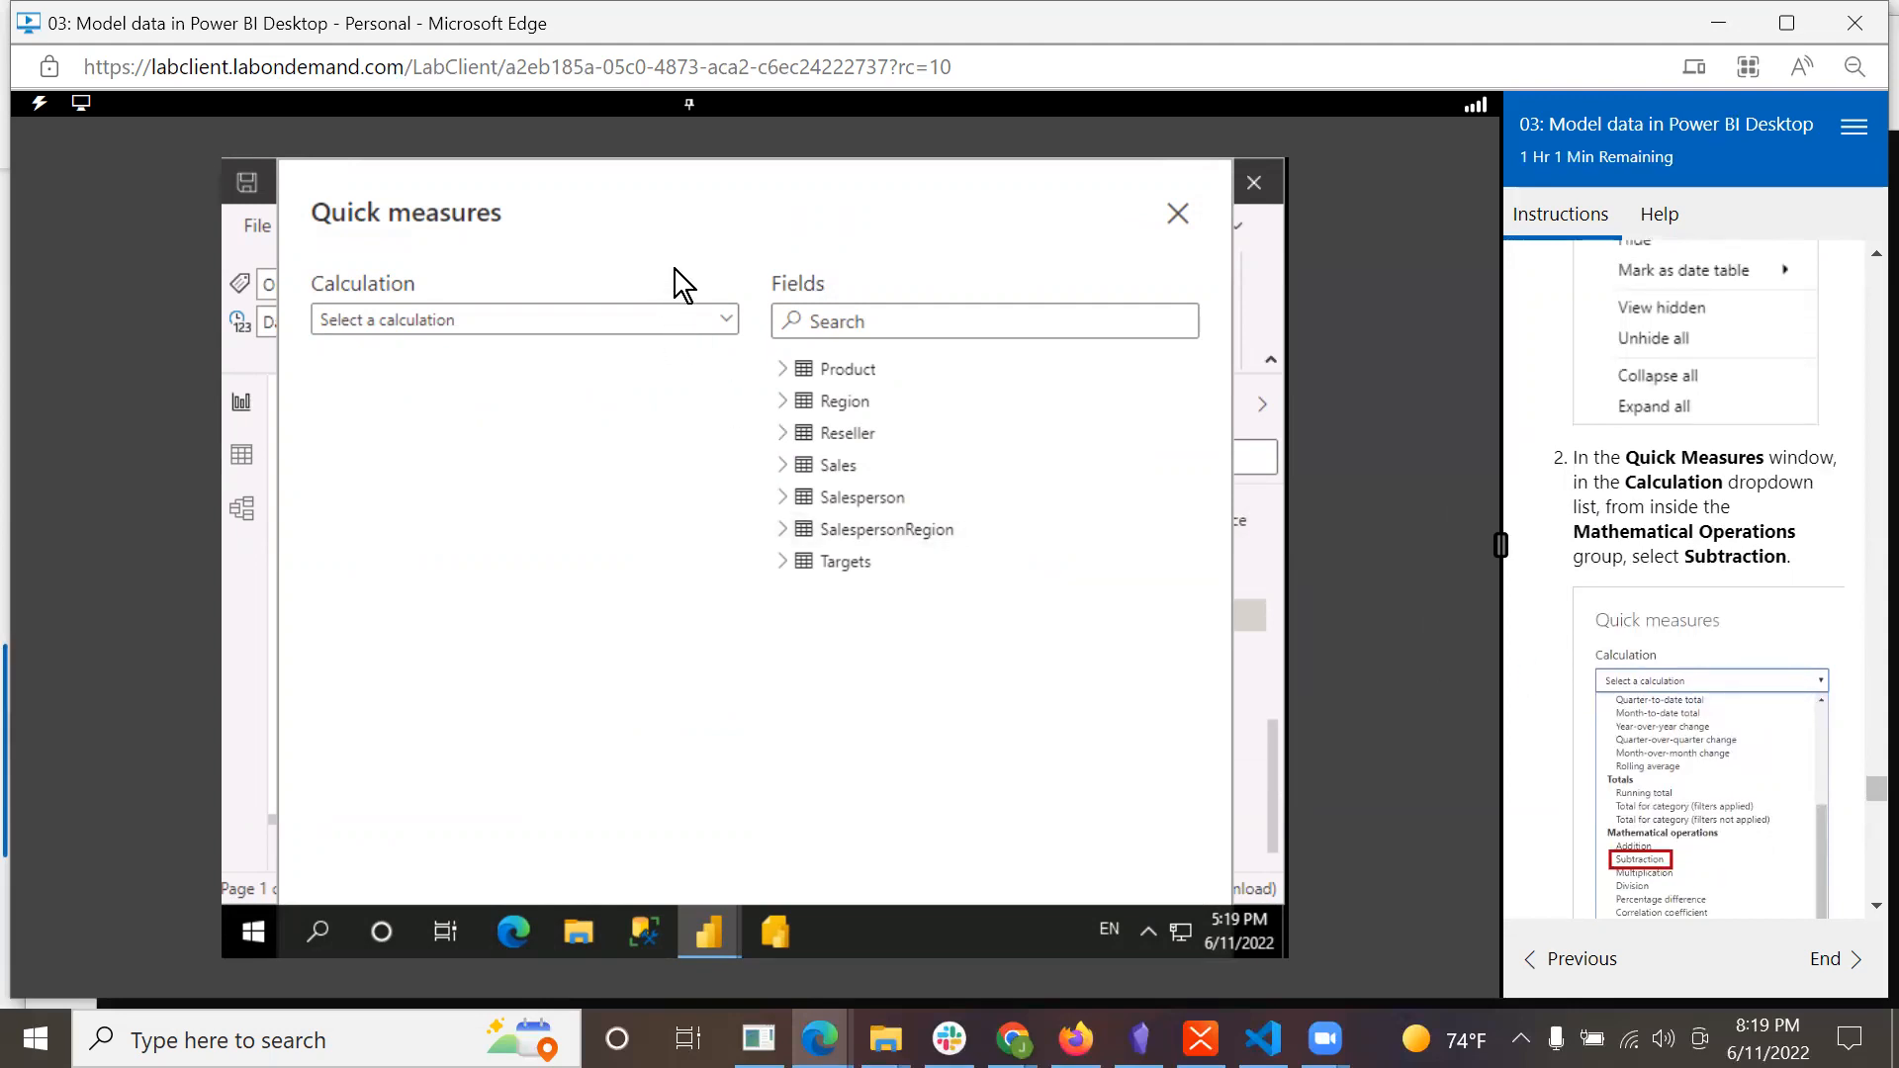
click(723, 318)
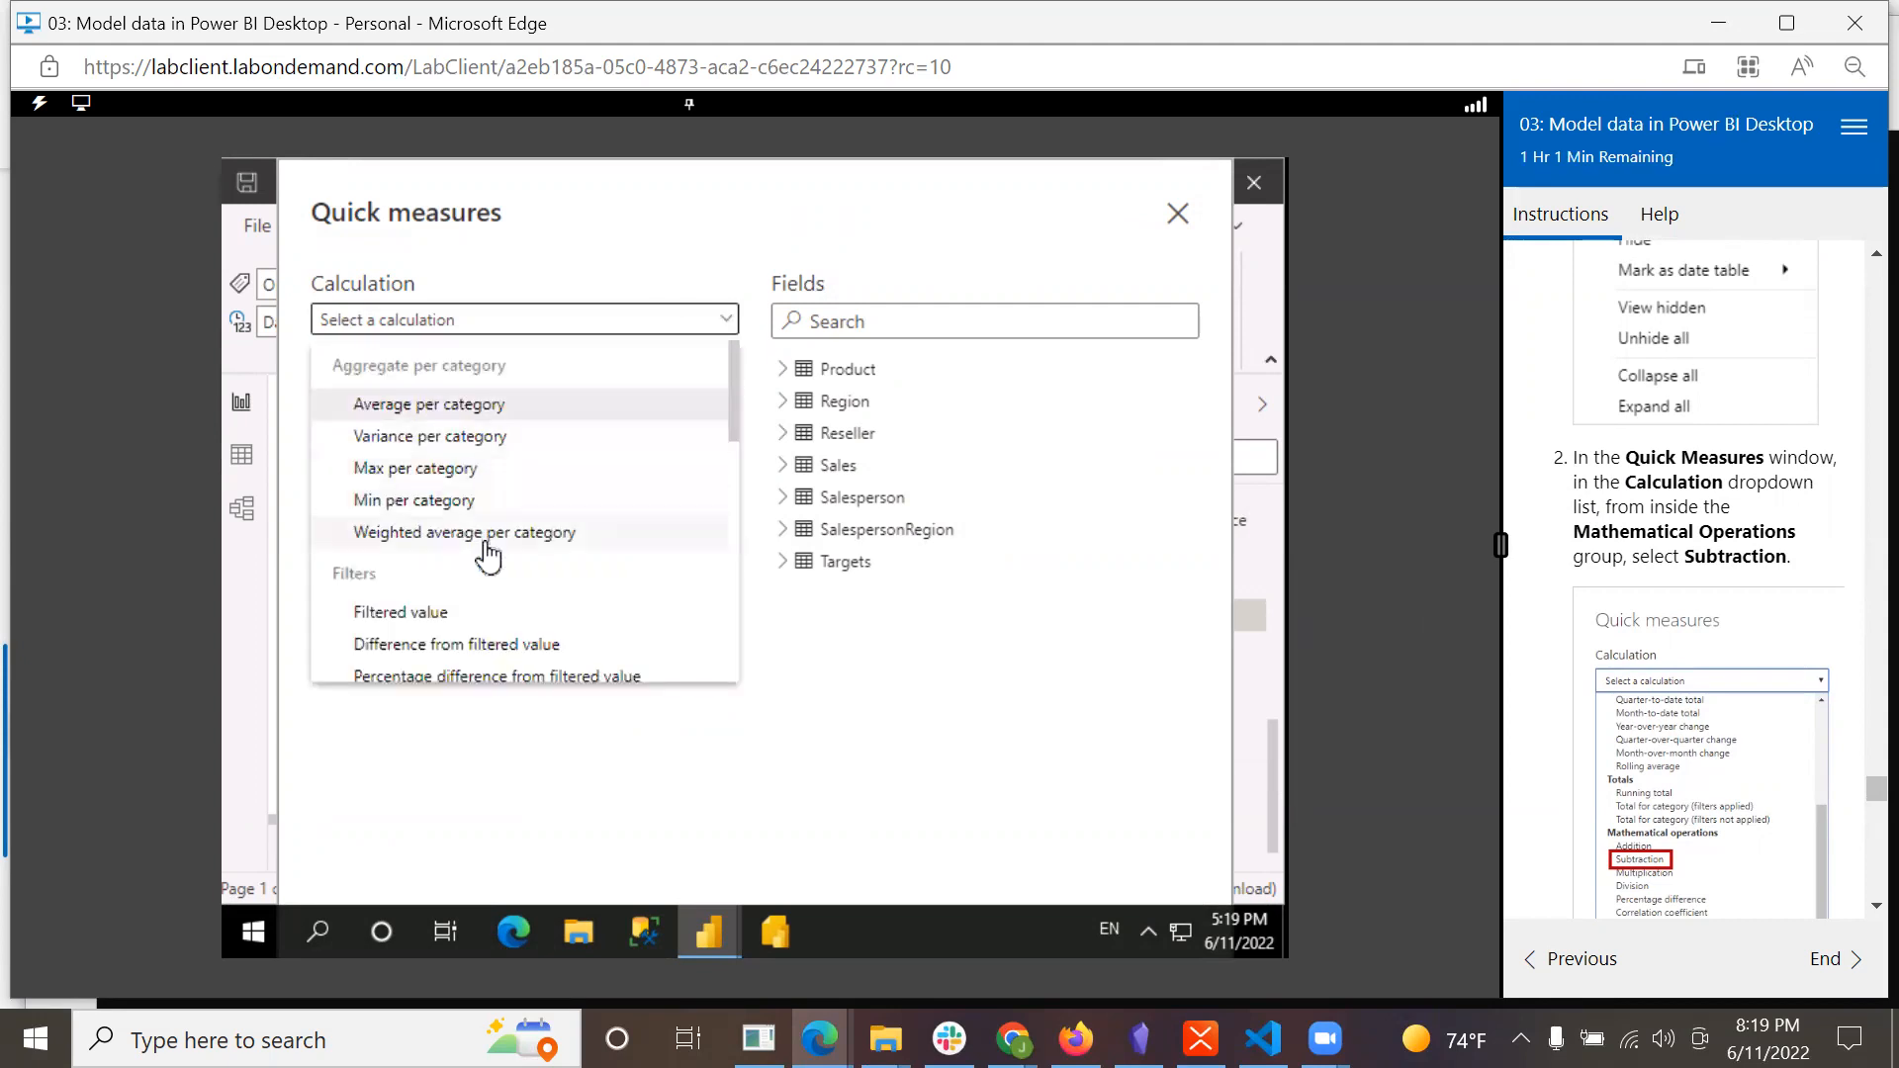
scroll(515, 580, down, 5)
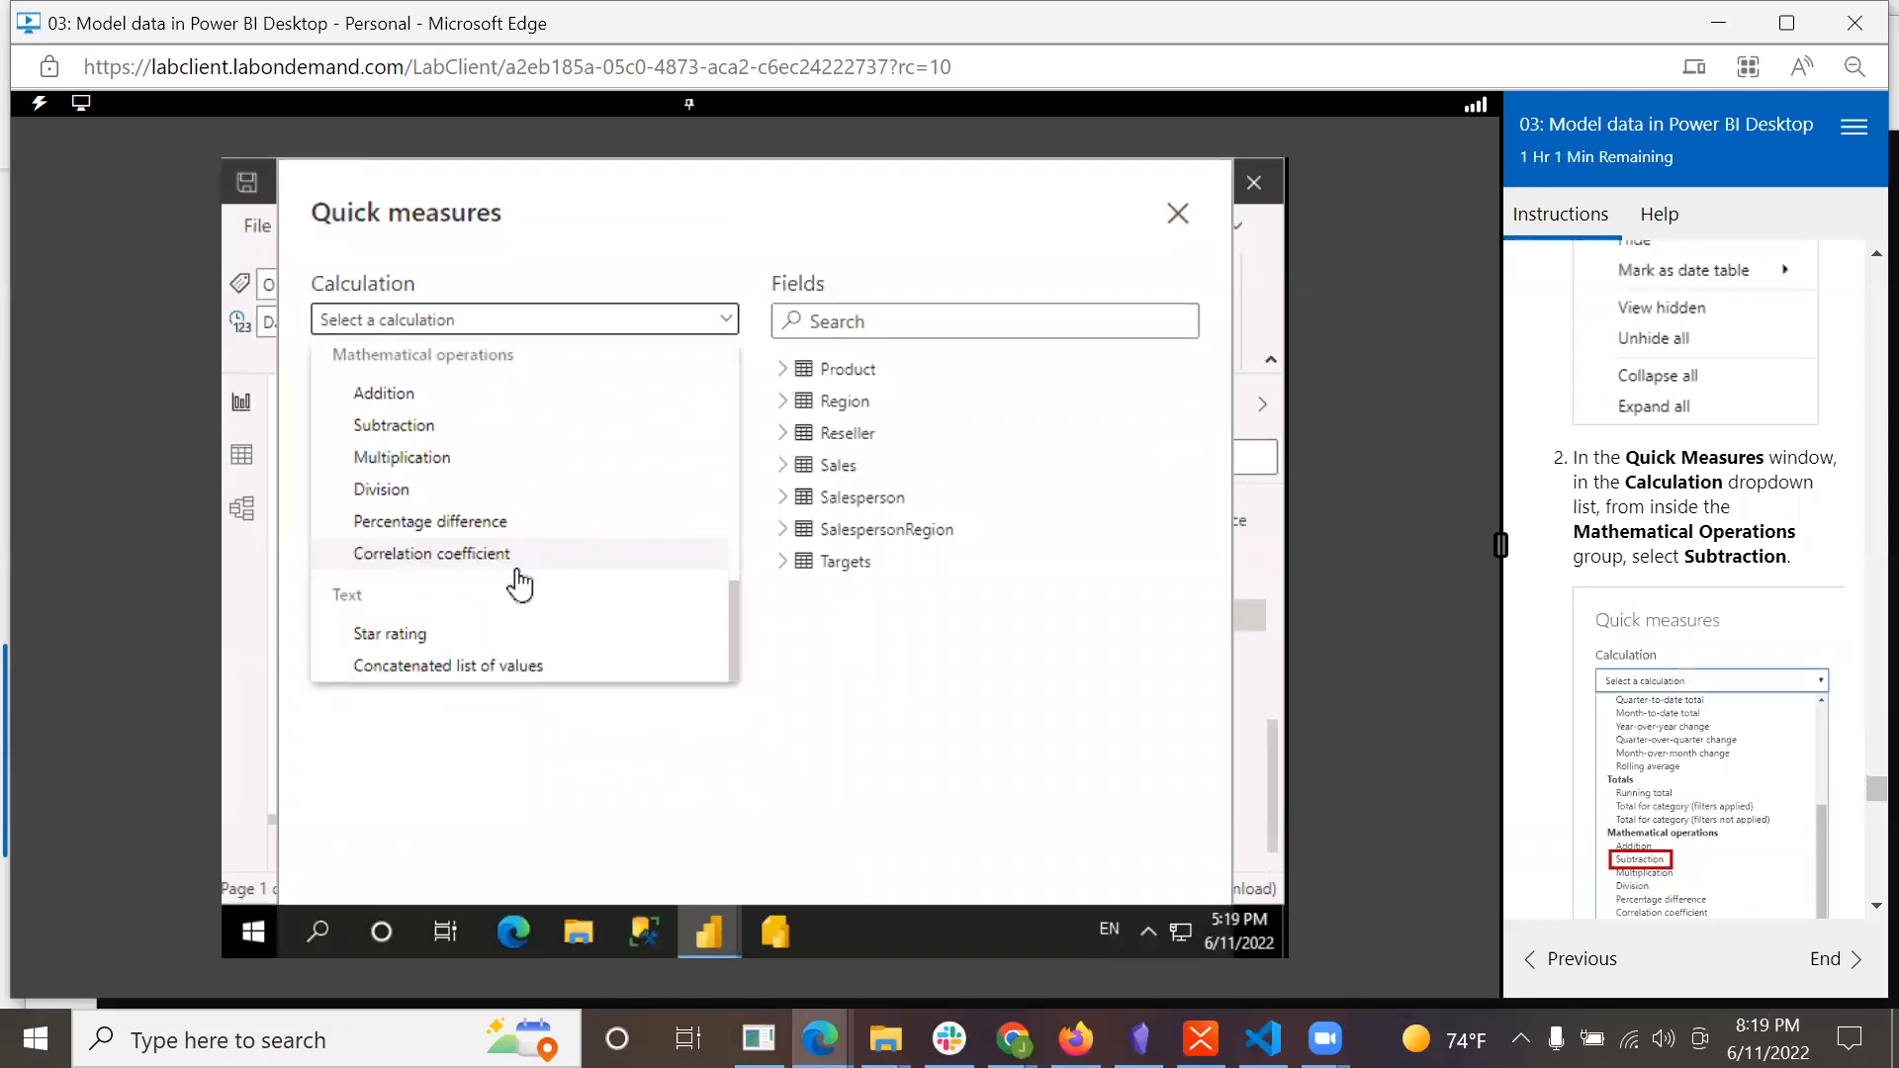
scroll(516, 581, up, 3)
scroll(522, 508, down, 3)
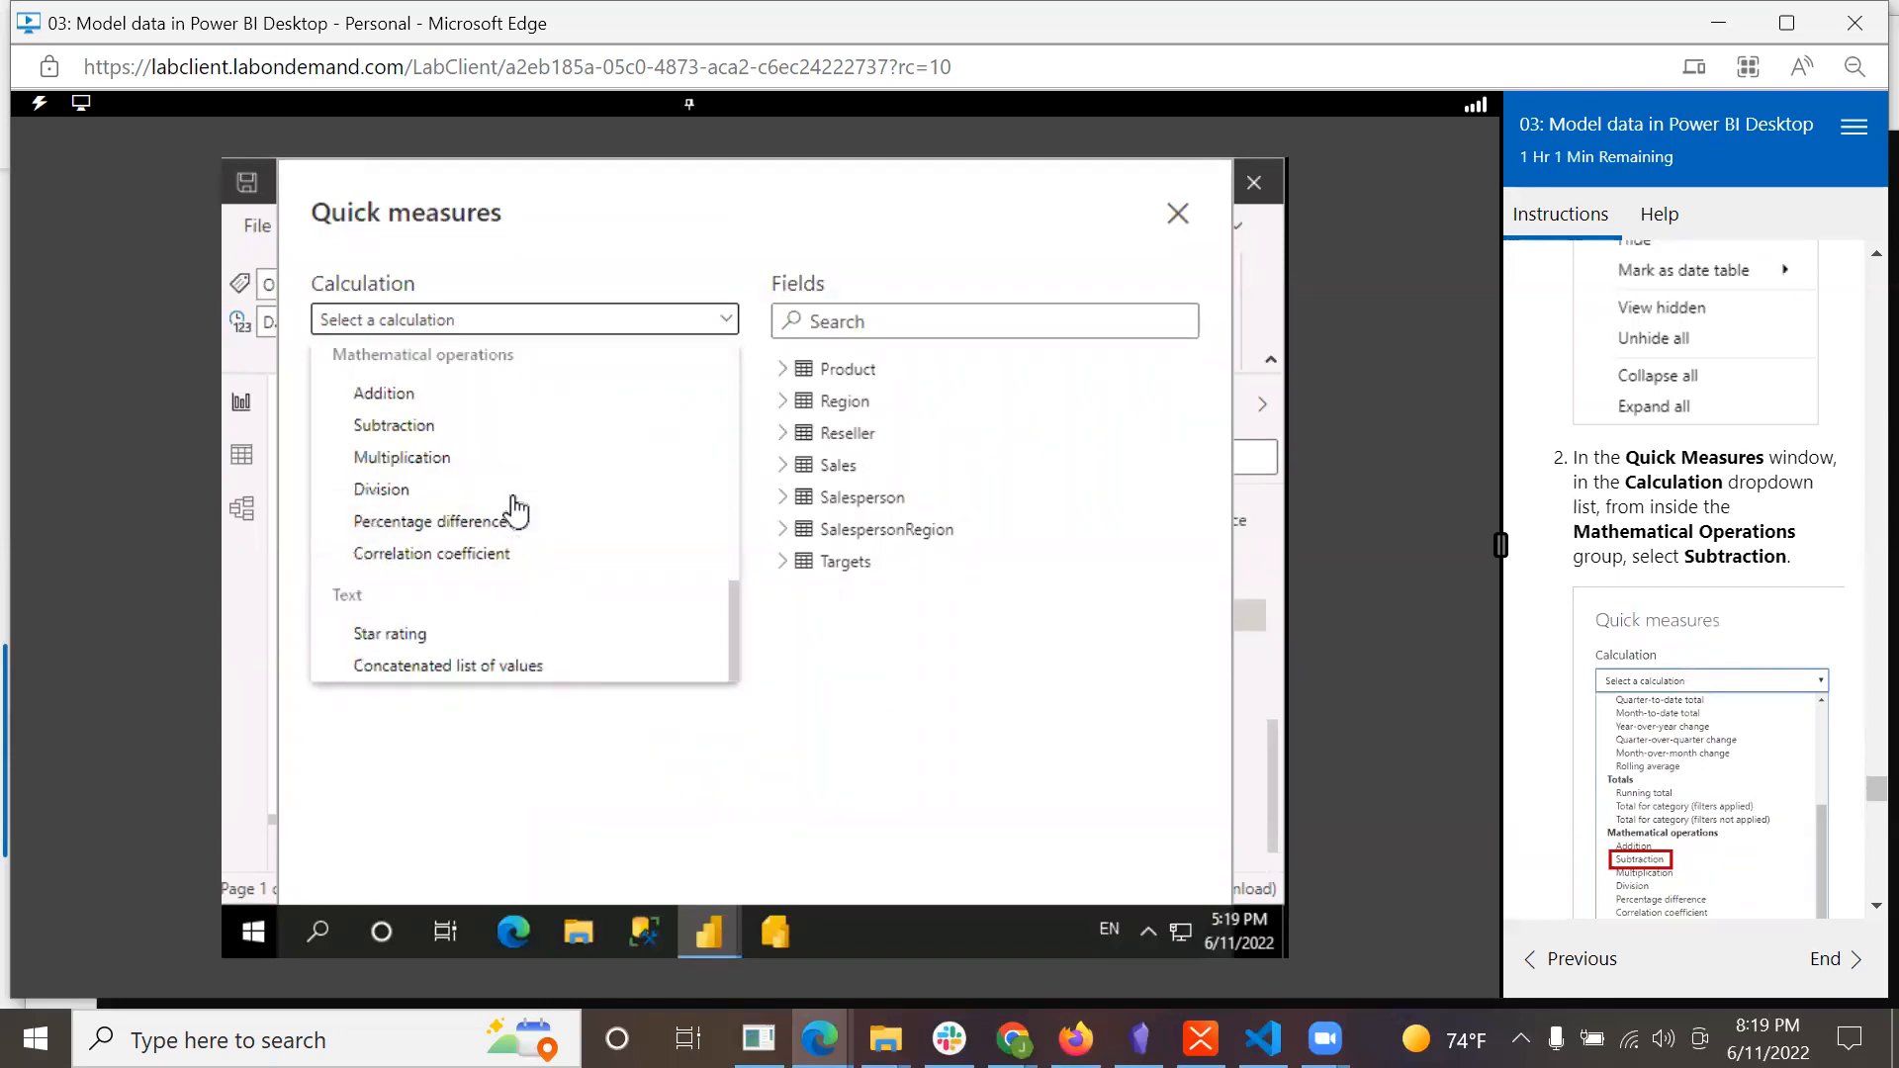
click(393, 425)
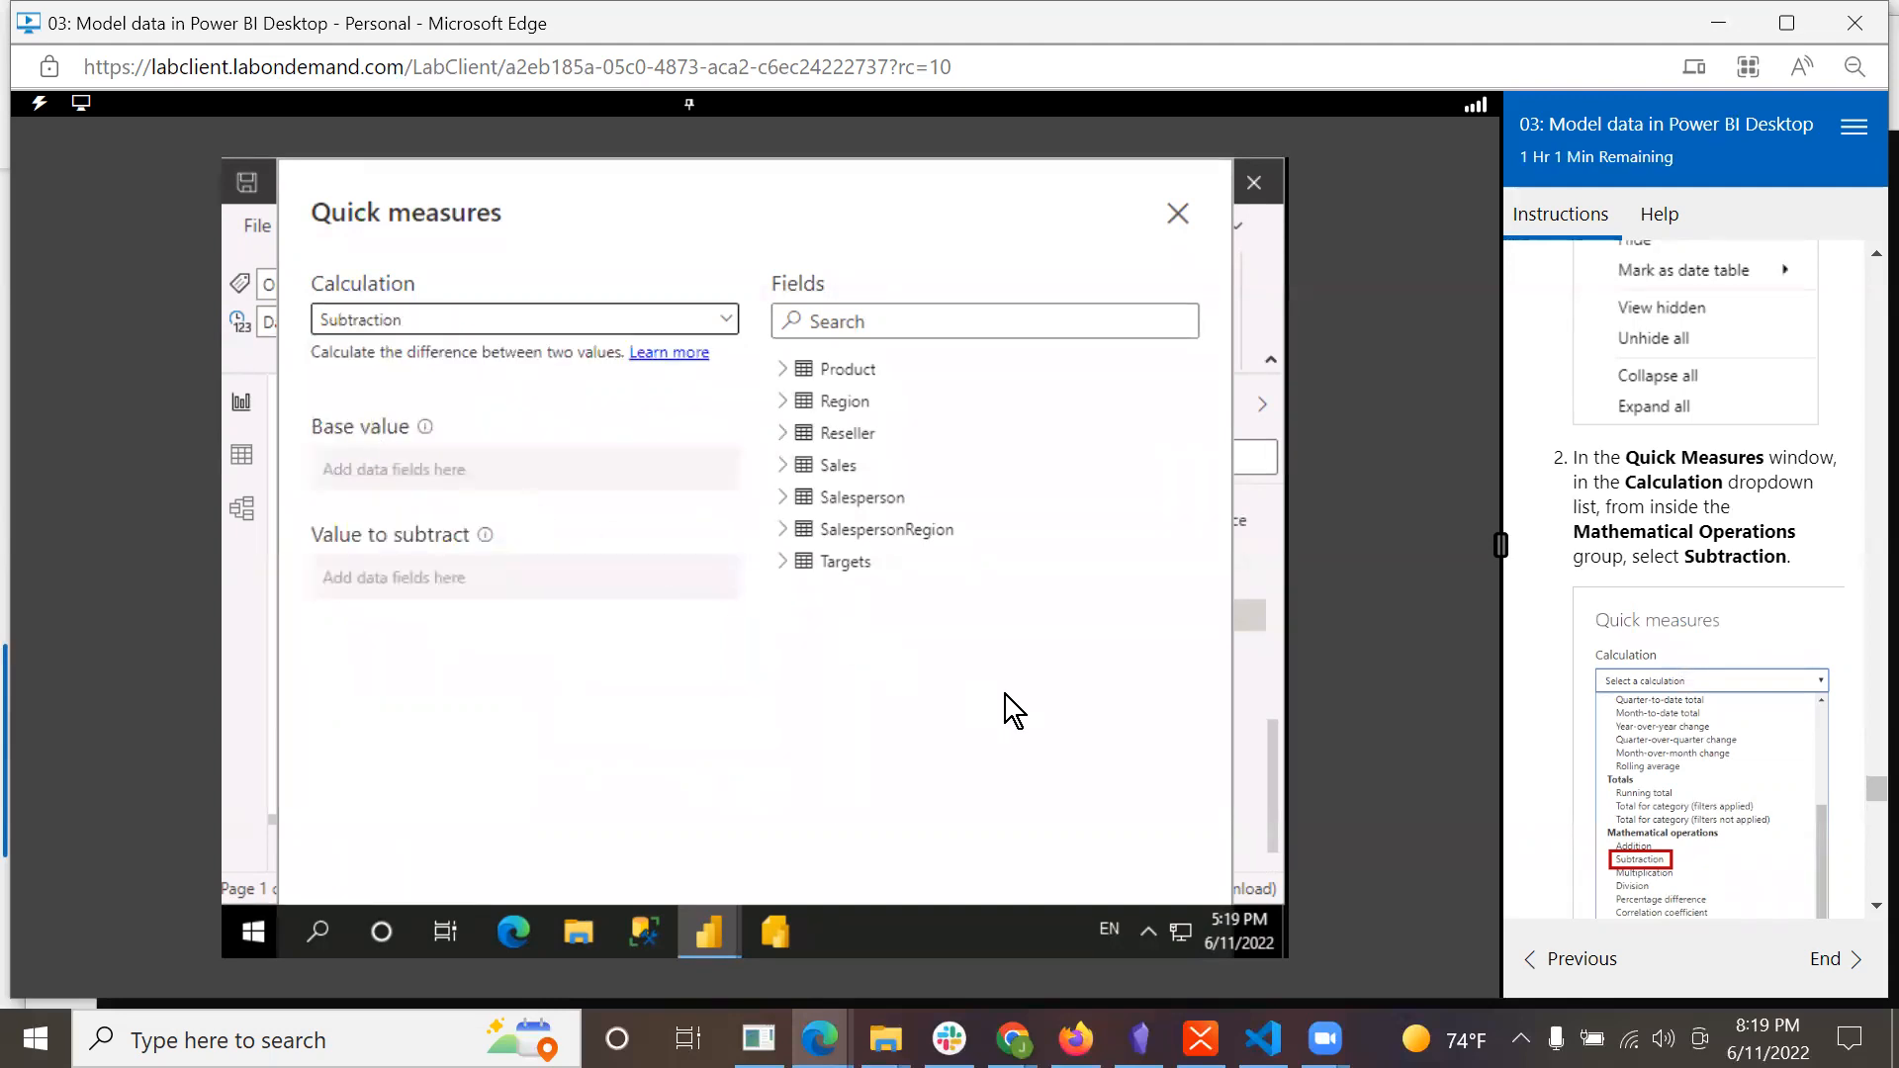
Assign the Sales table's Sales field as the base value and its Cost field as the value to subtract.
scroll(1585, 623, down, 4)
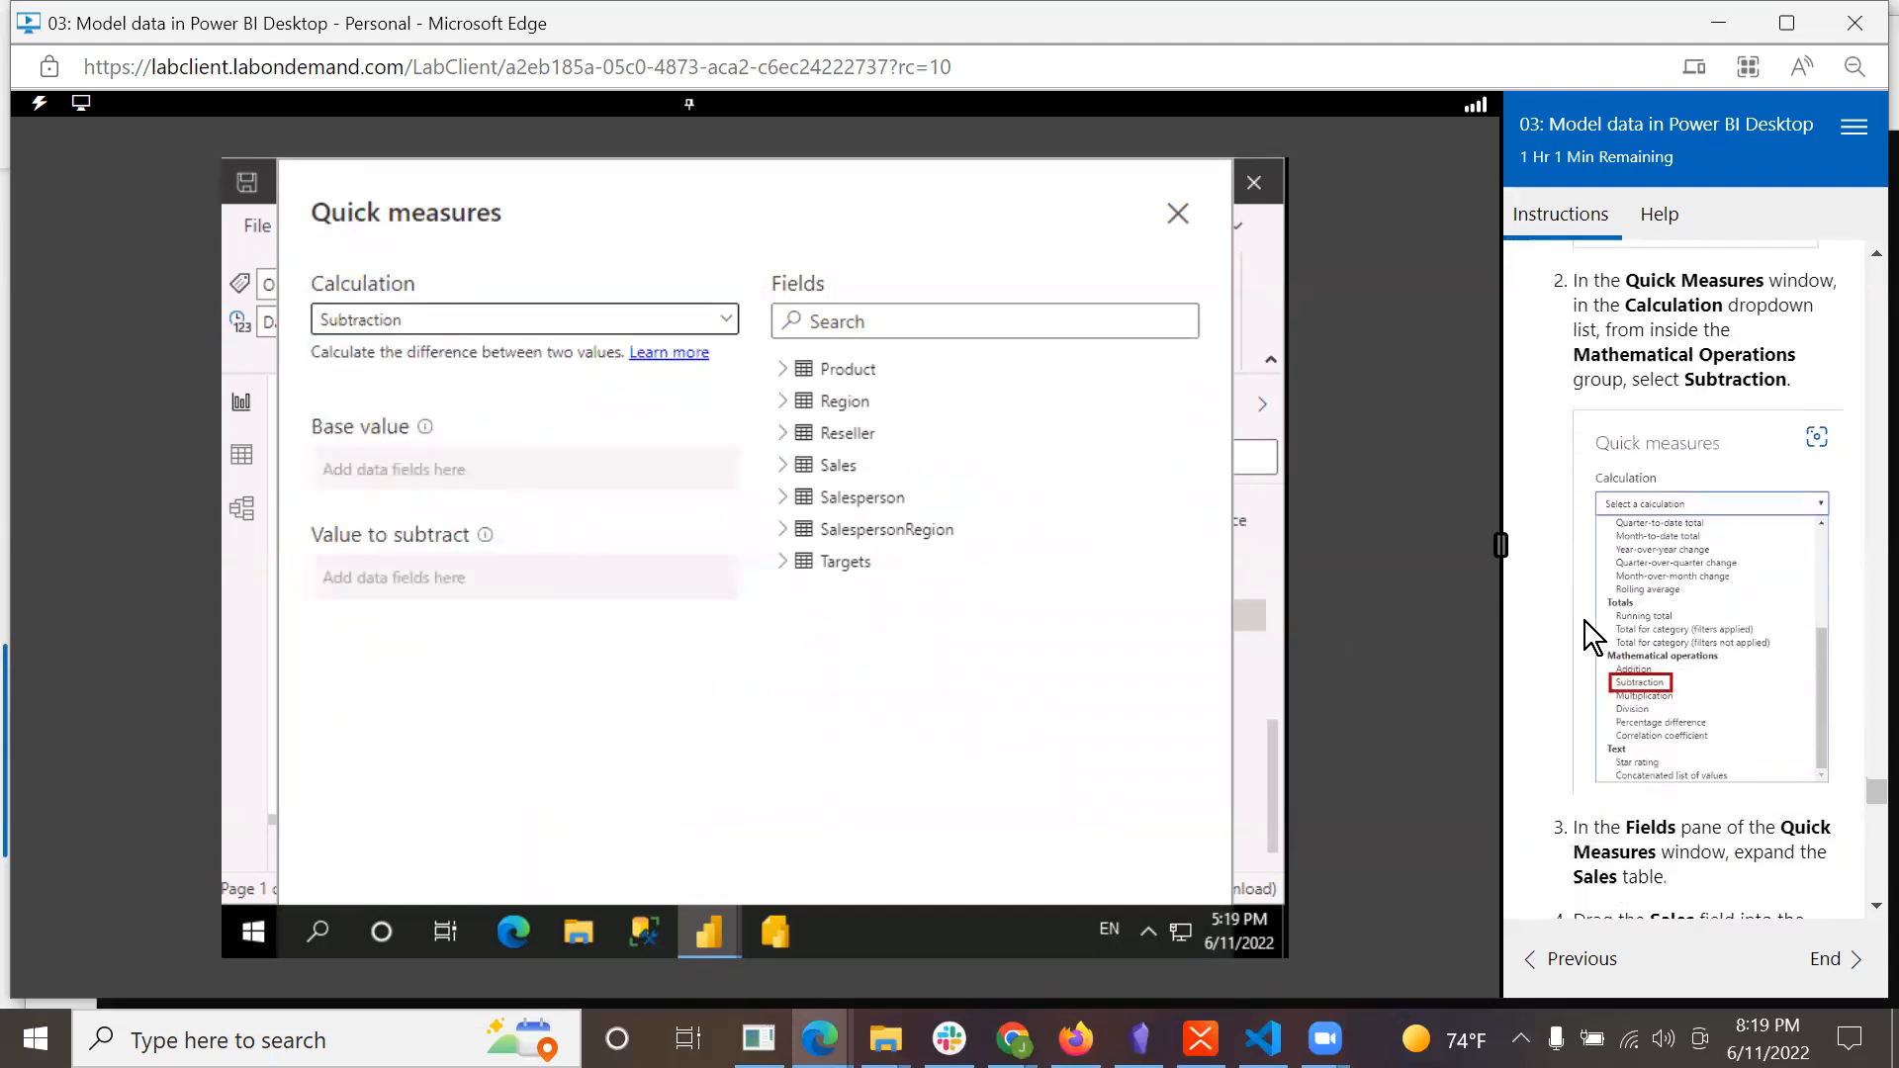
scroll(1590, 633, down, 2)
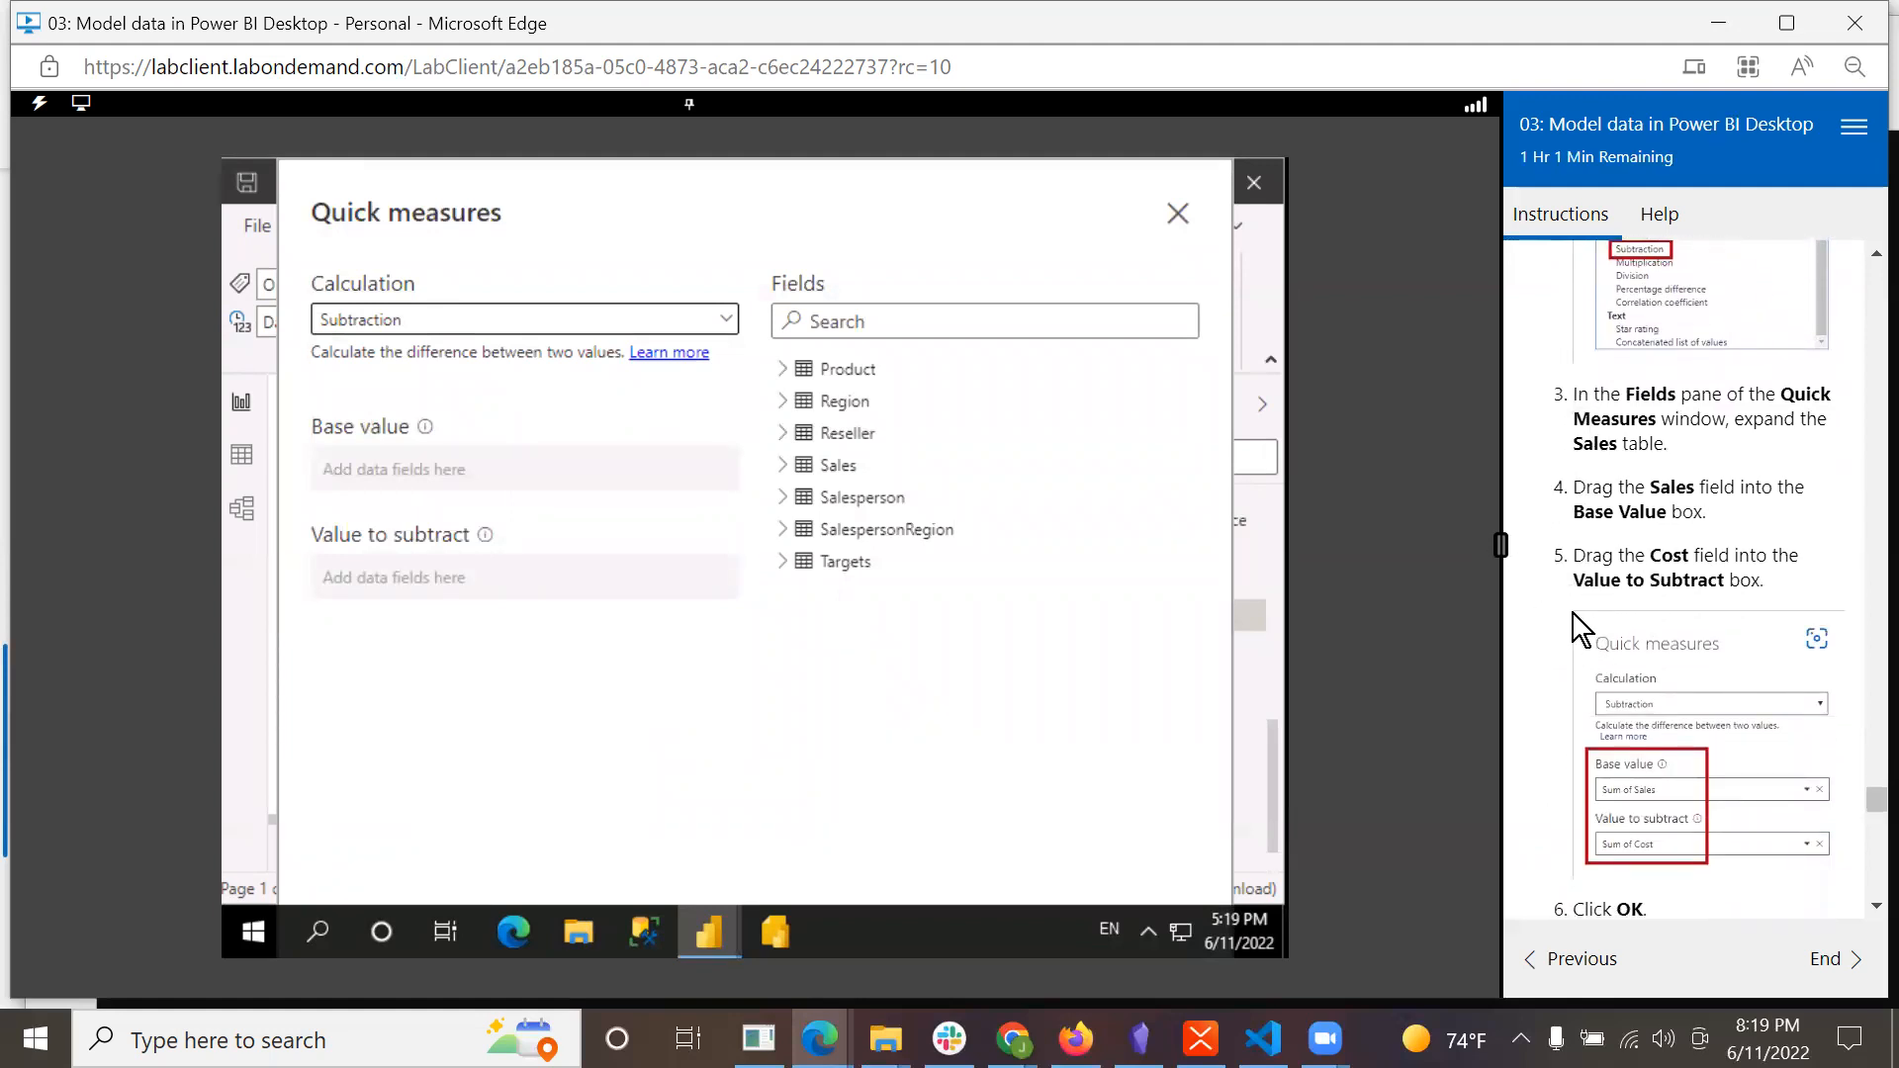
click(786, 472)
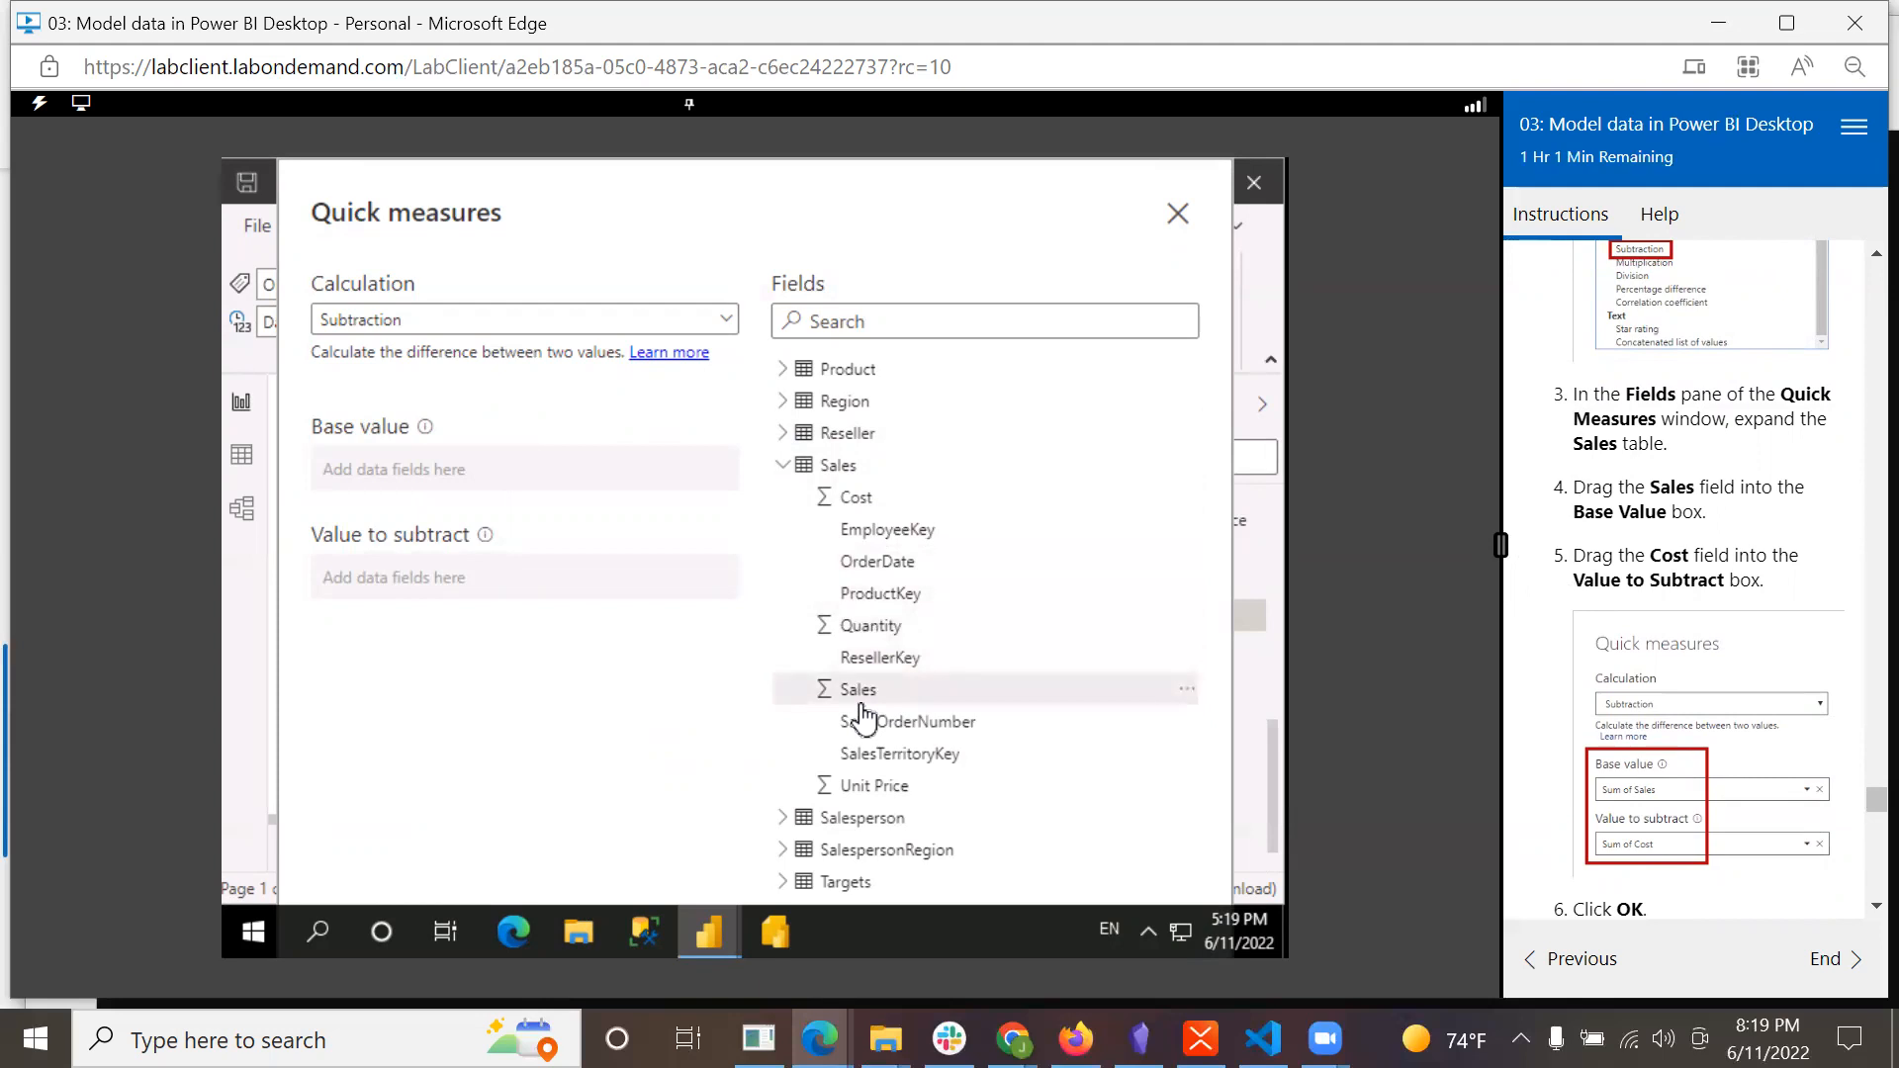
drag(862, 709, 437, 475)
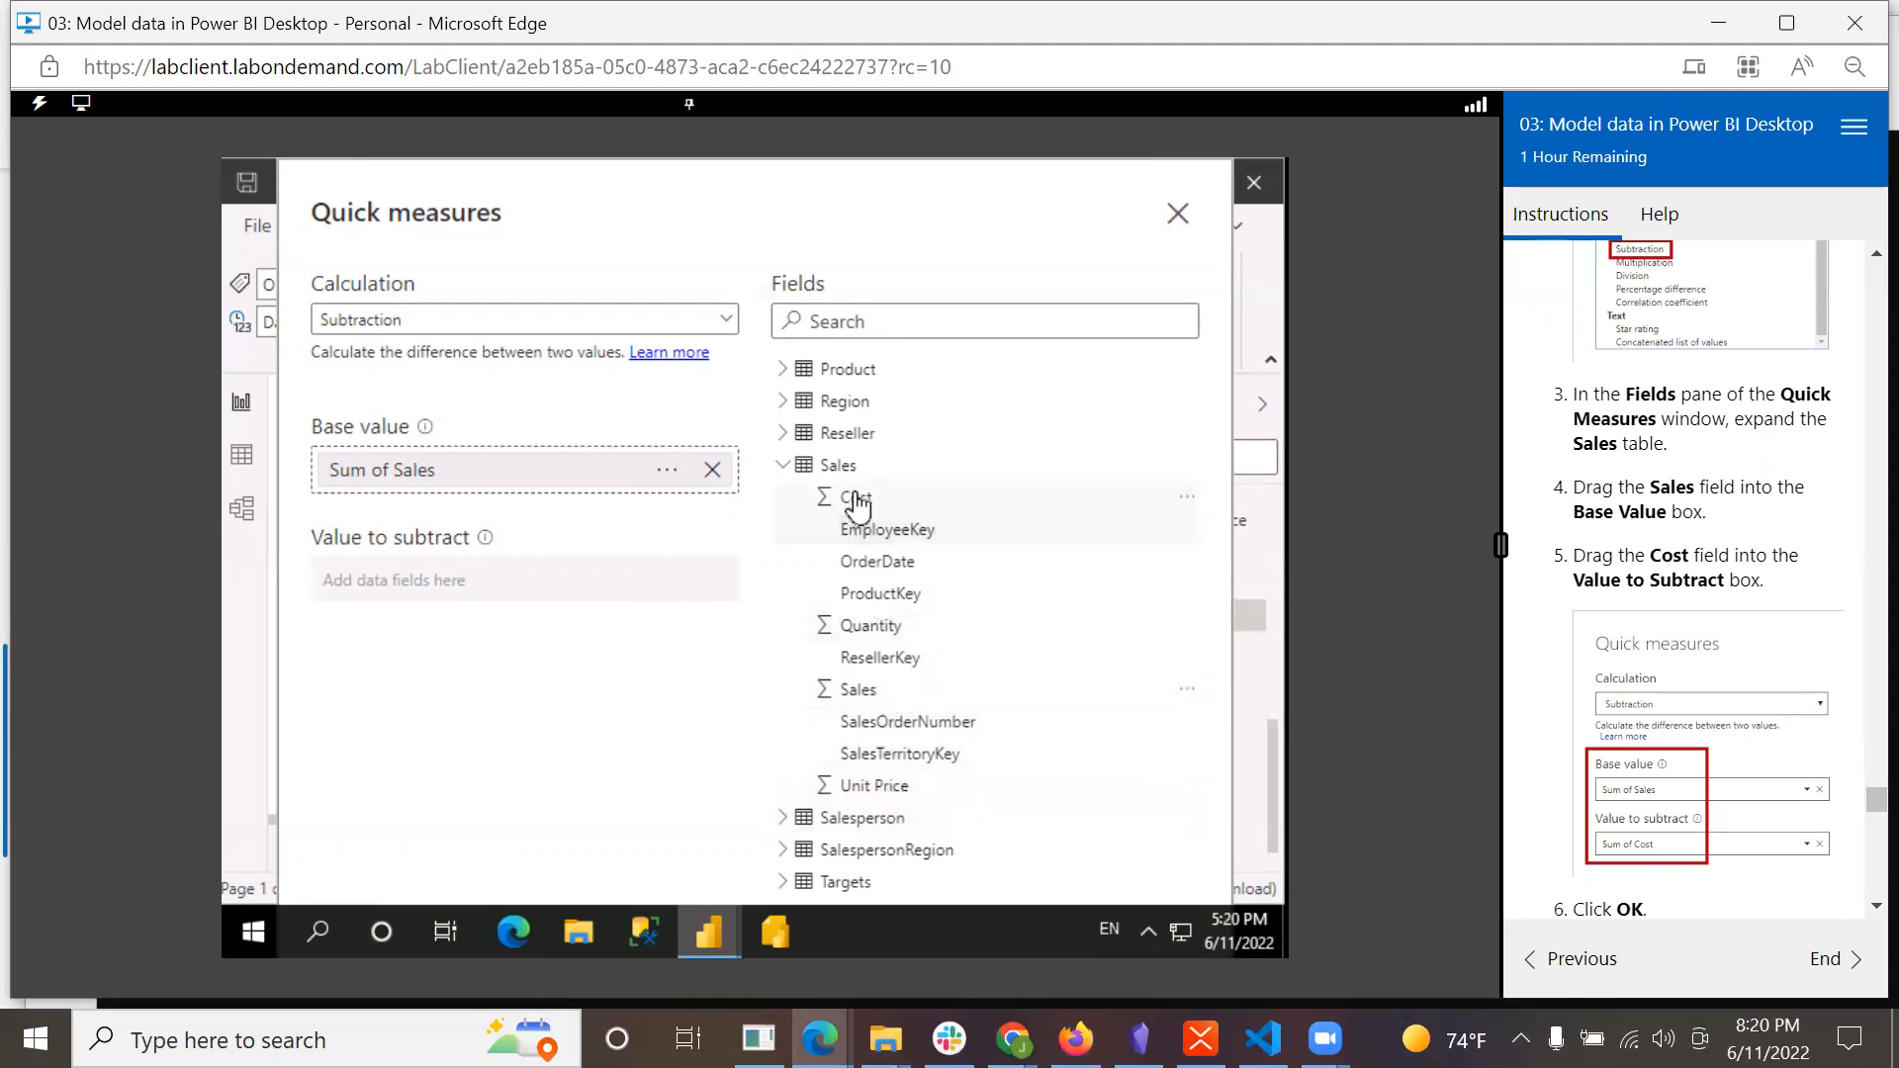
drag(855, 500, 394, 580)
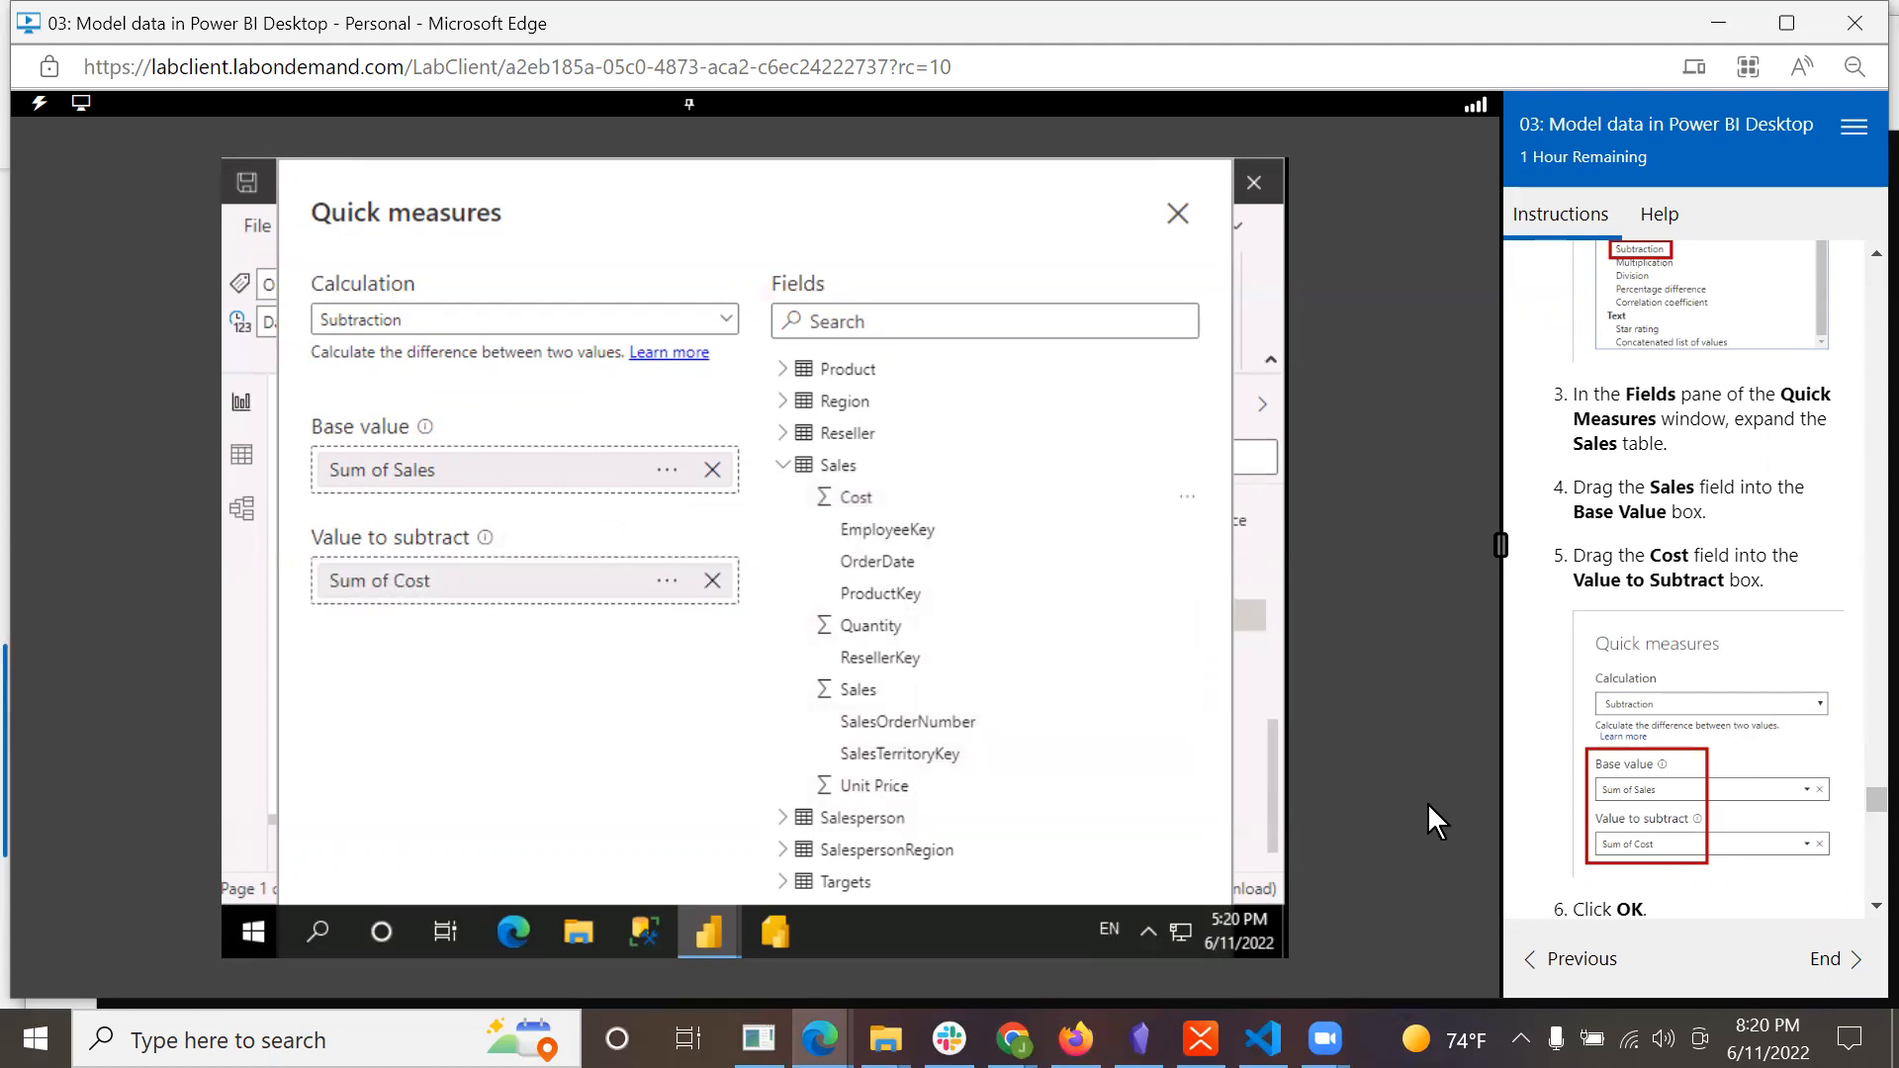
scroll(1707, 861, down, 1)
scroll(1708, 860, down, 3)
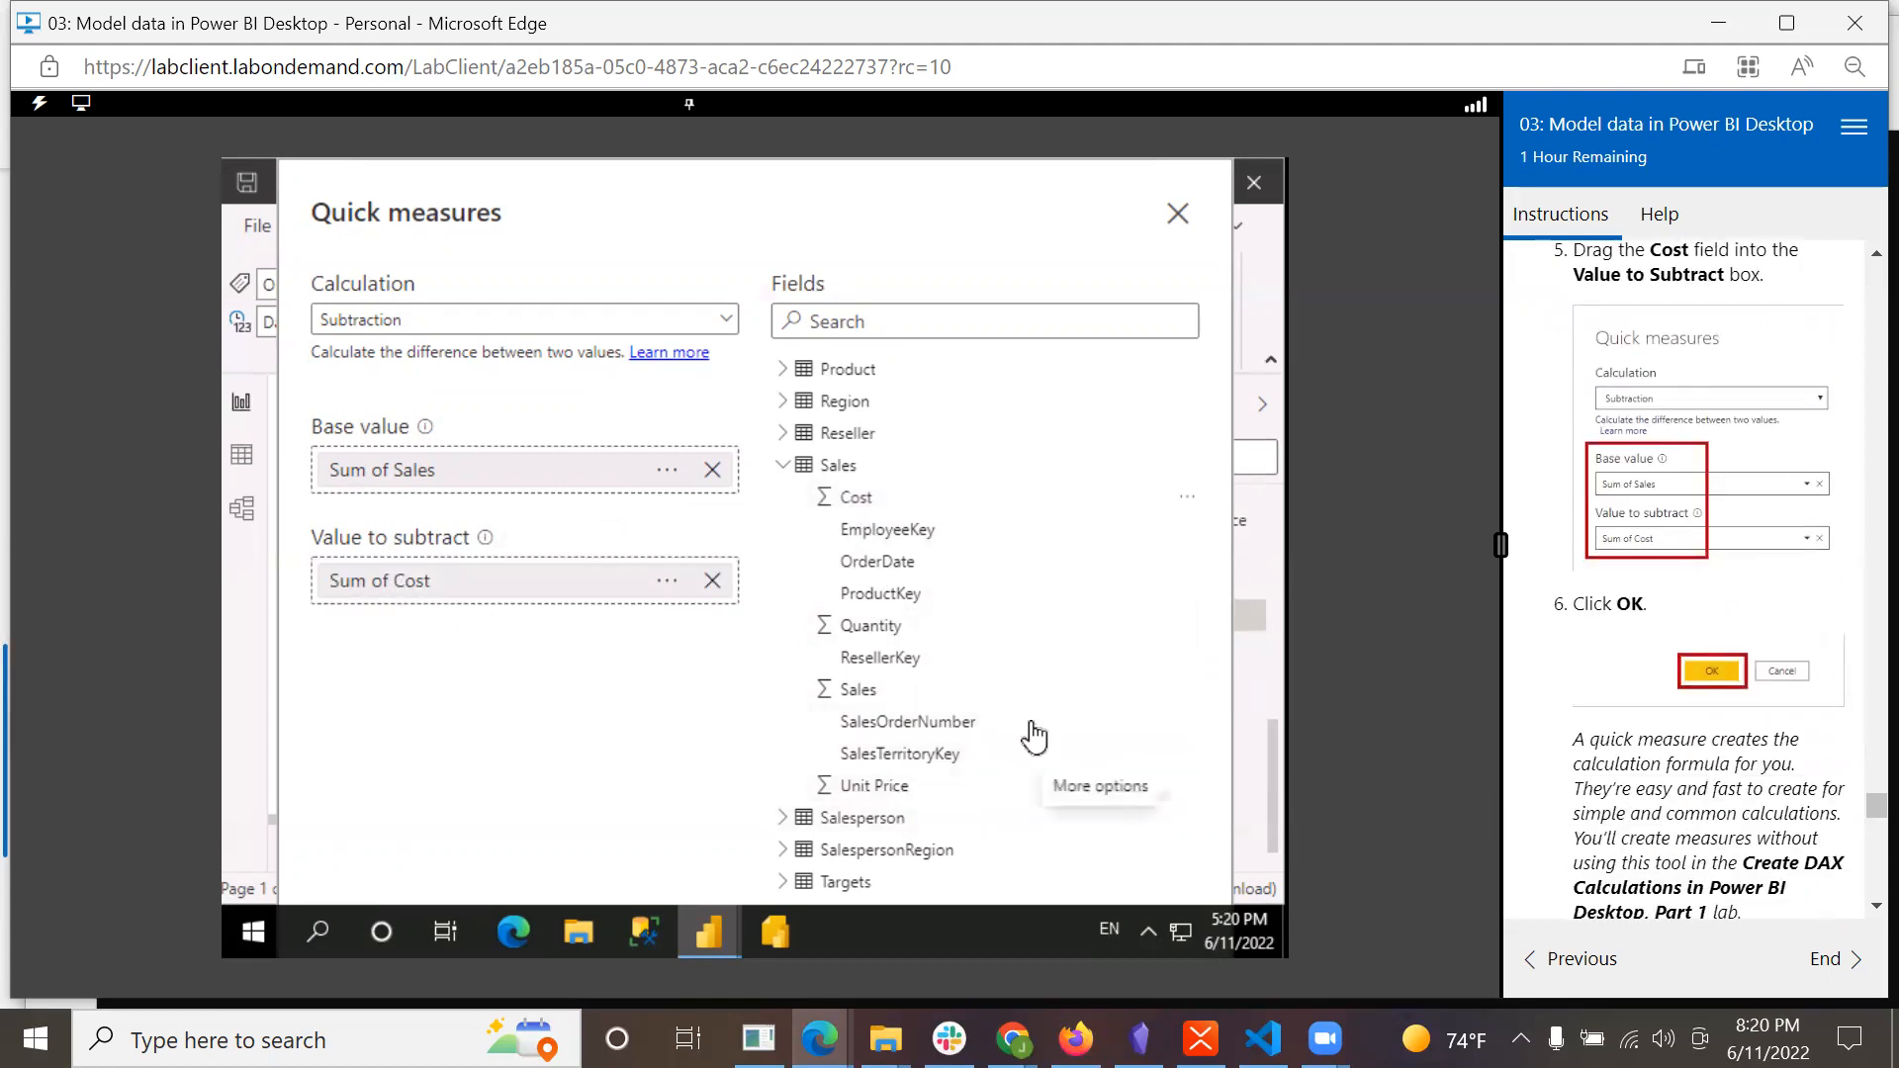
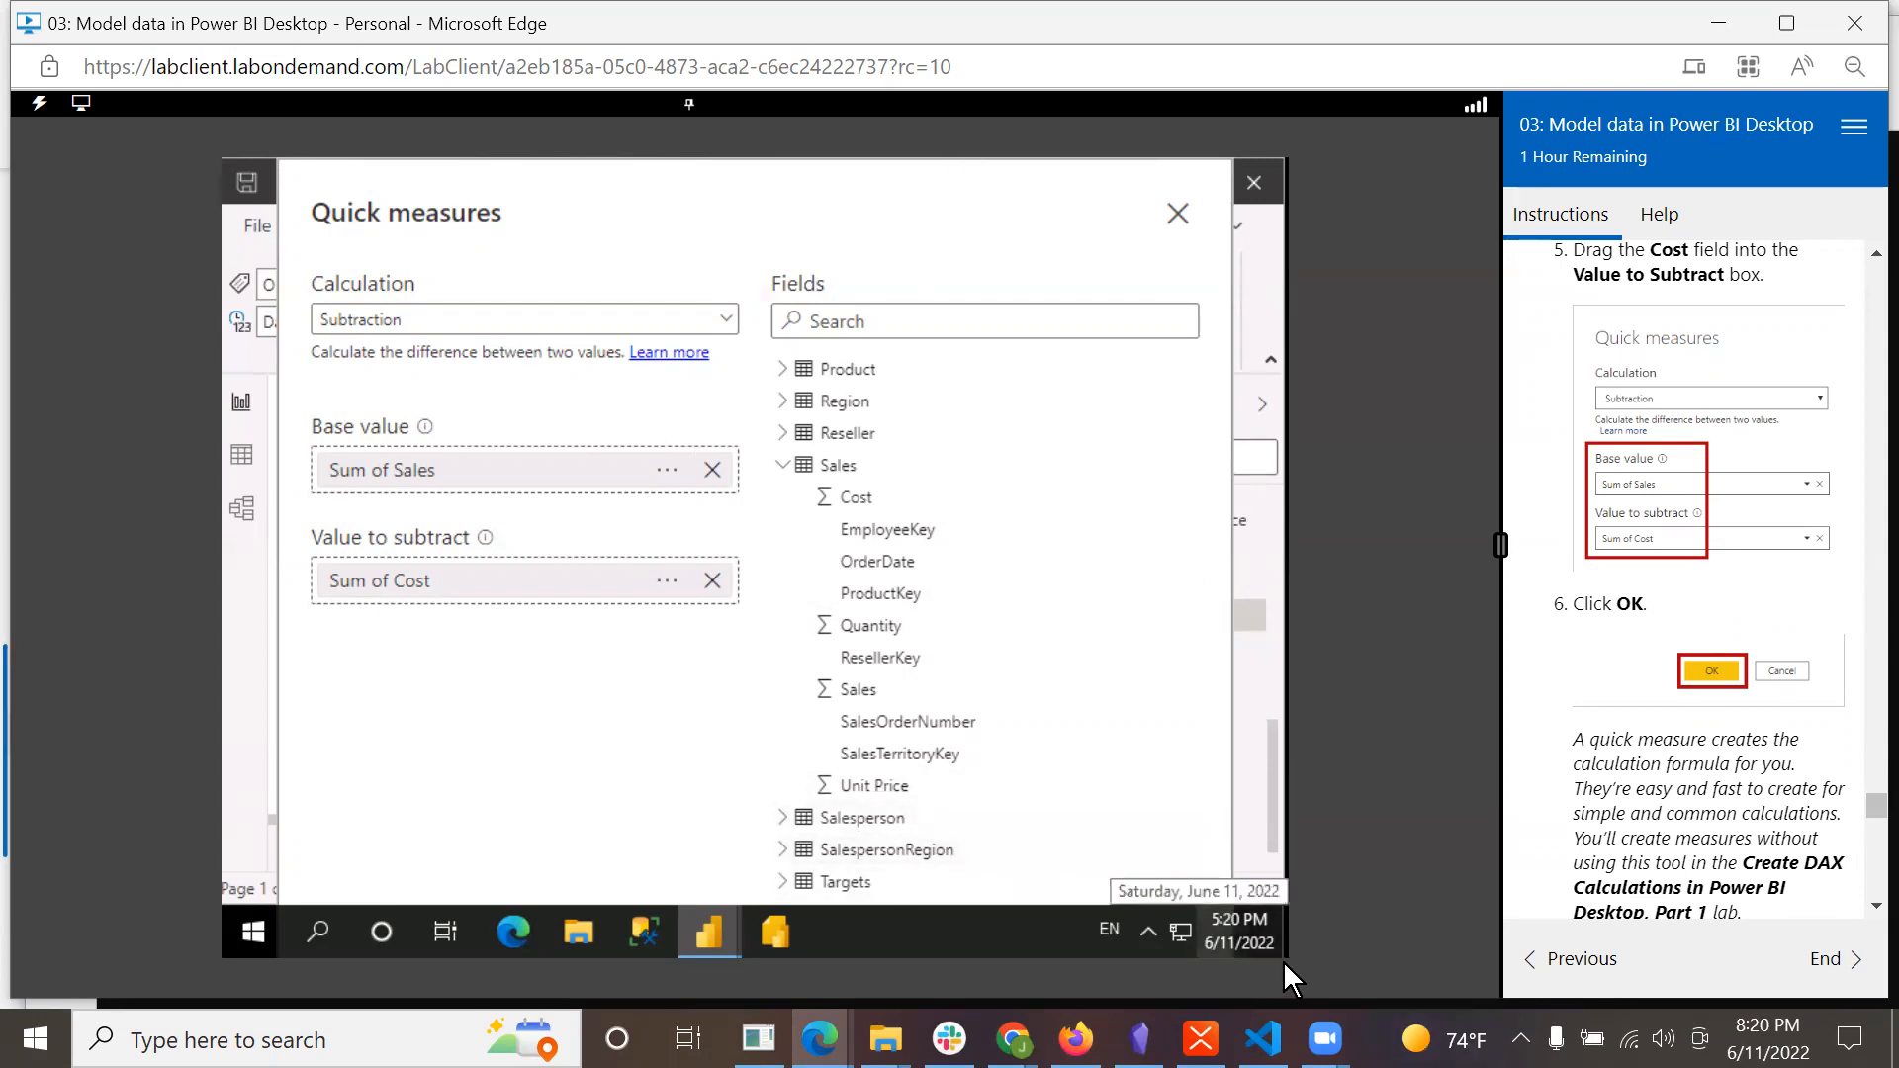
right_click(1356, 853)
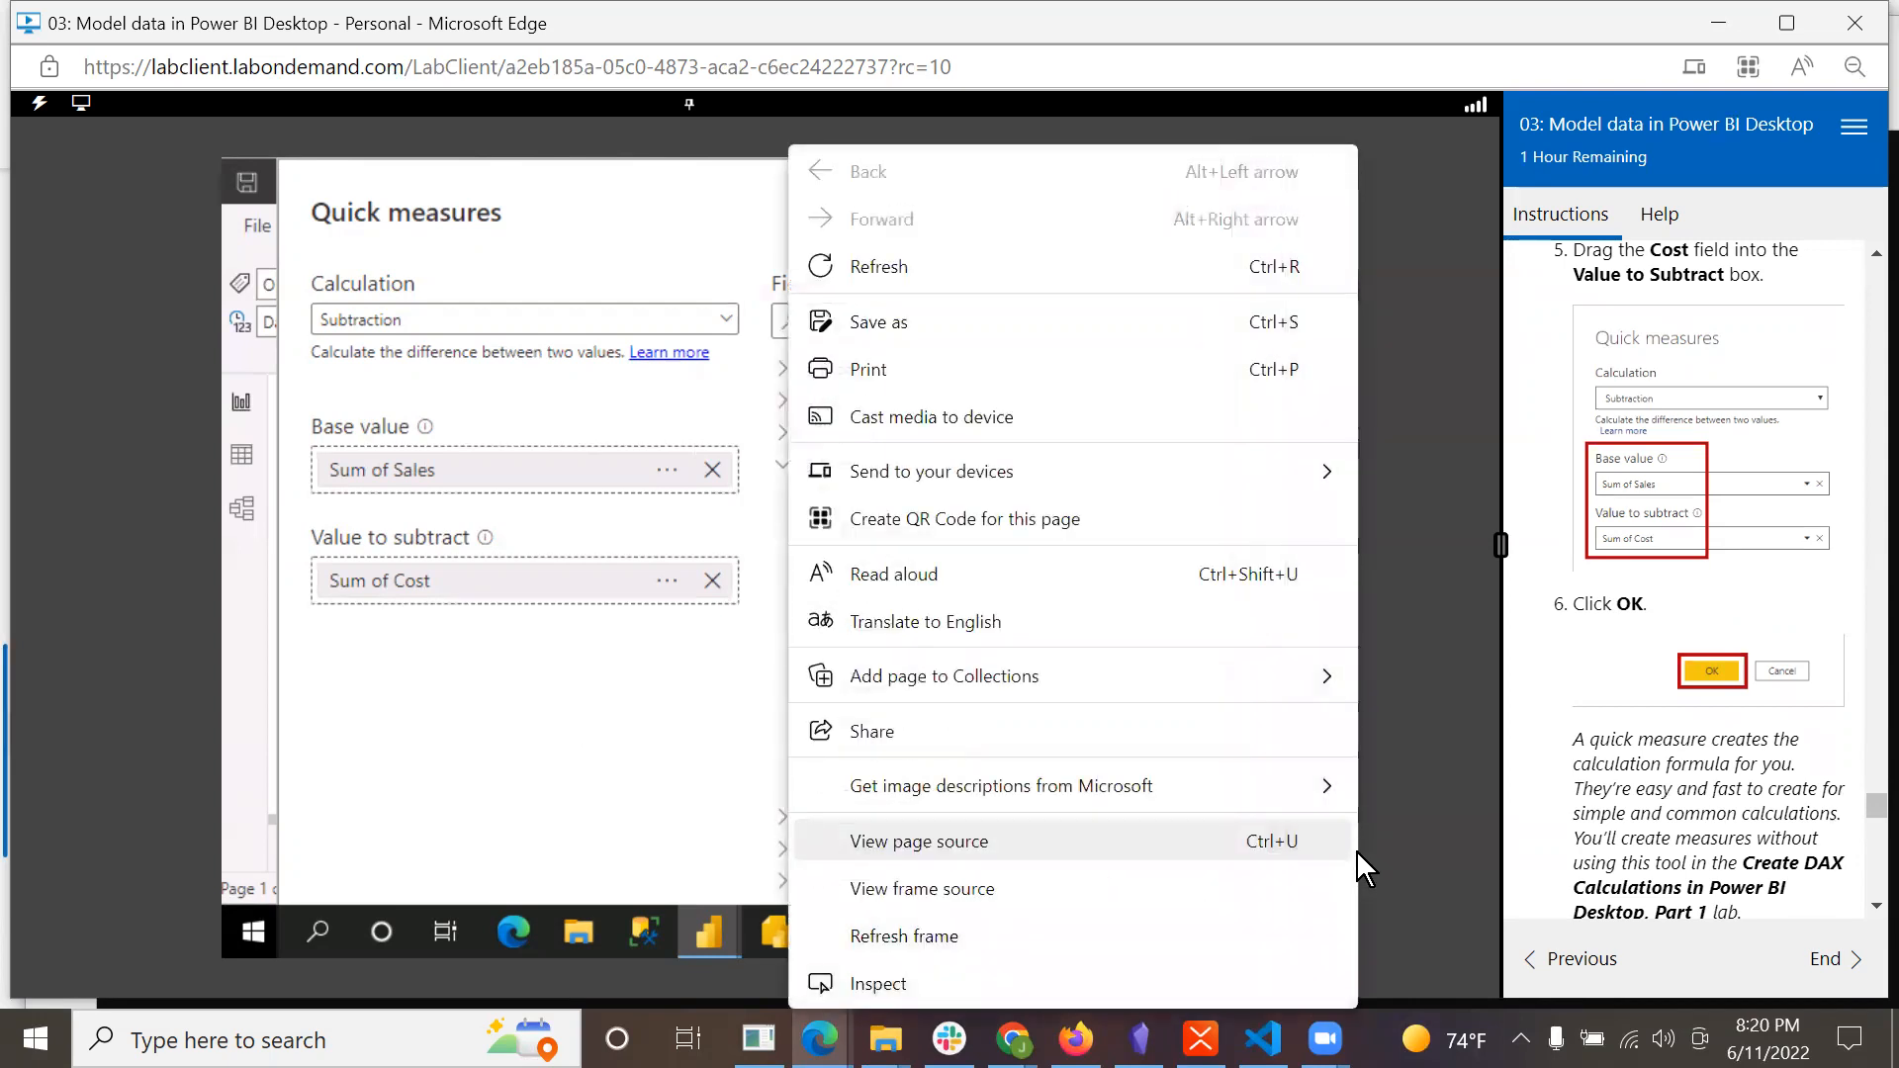
click(1433, 703)
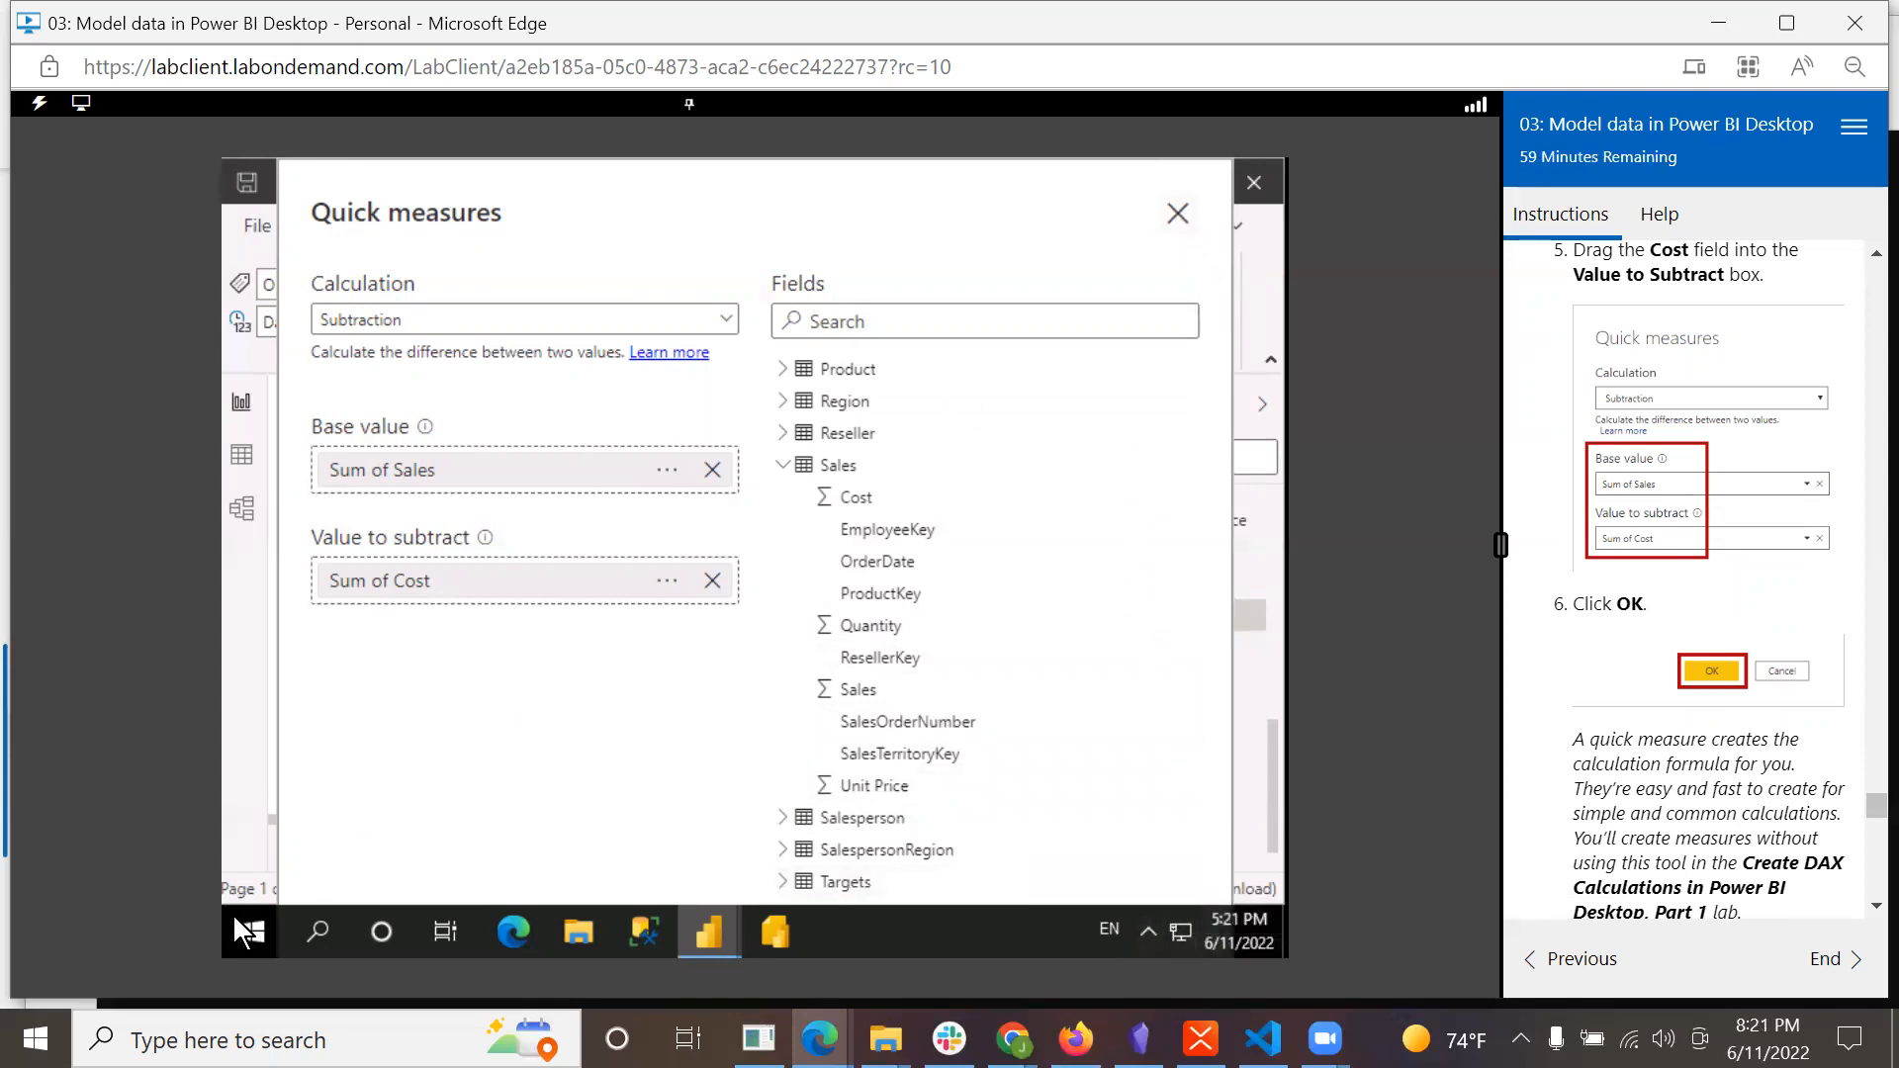
right_click(715, 929)
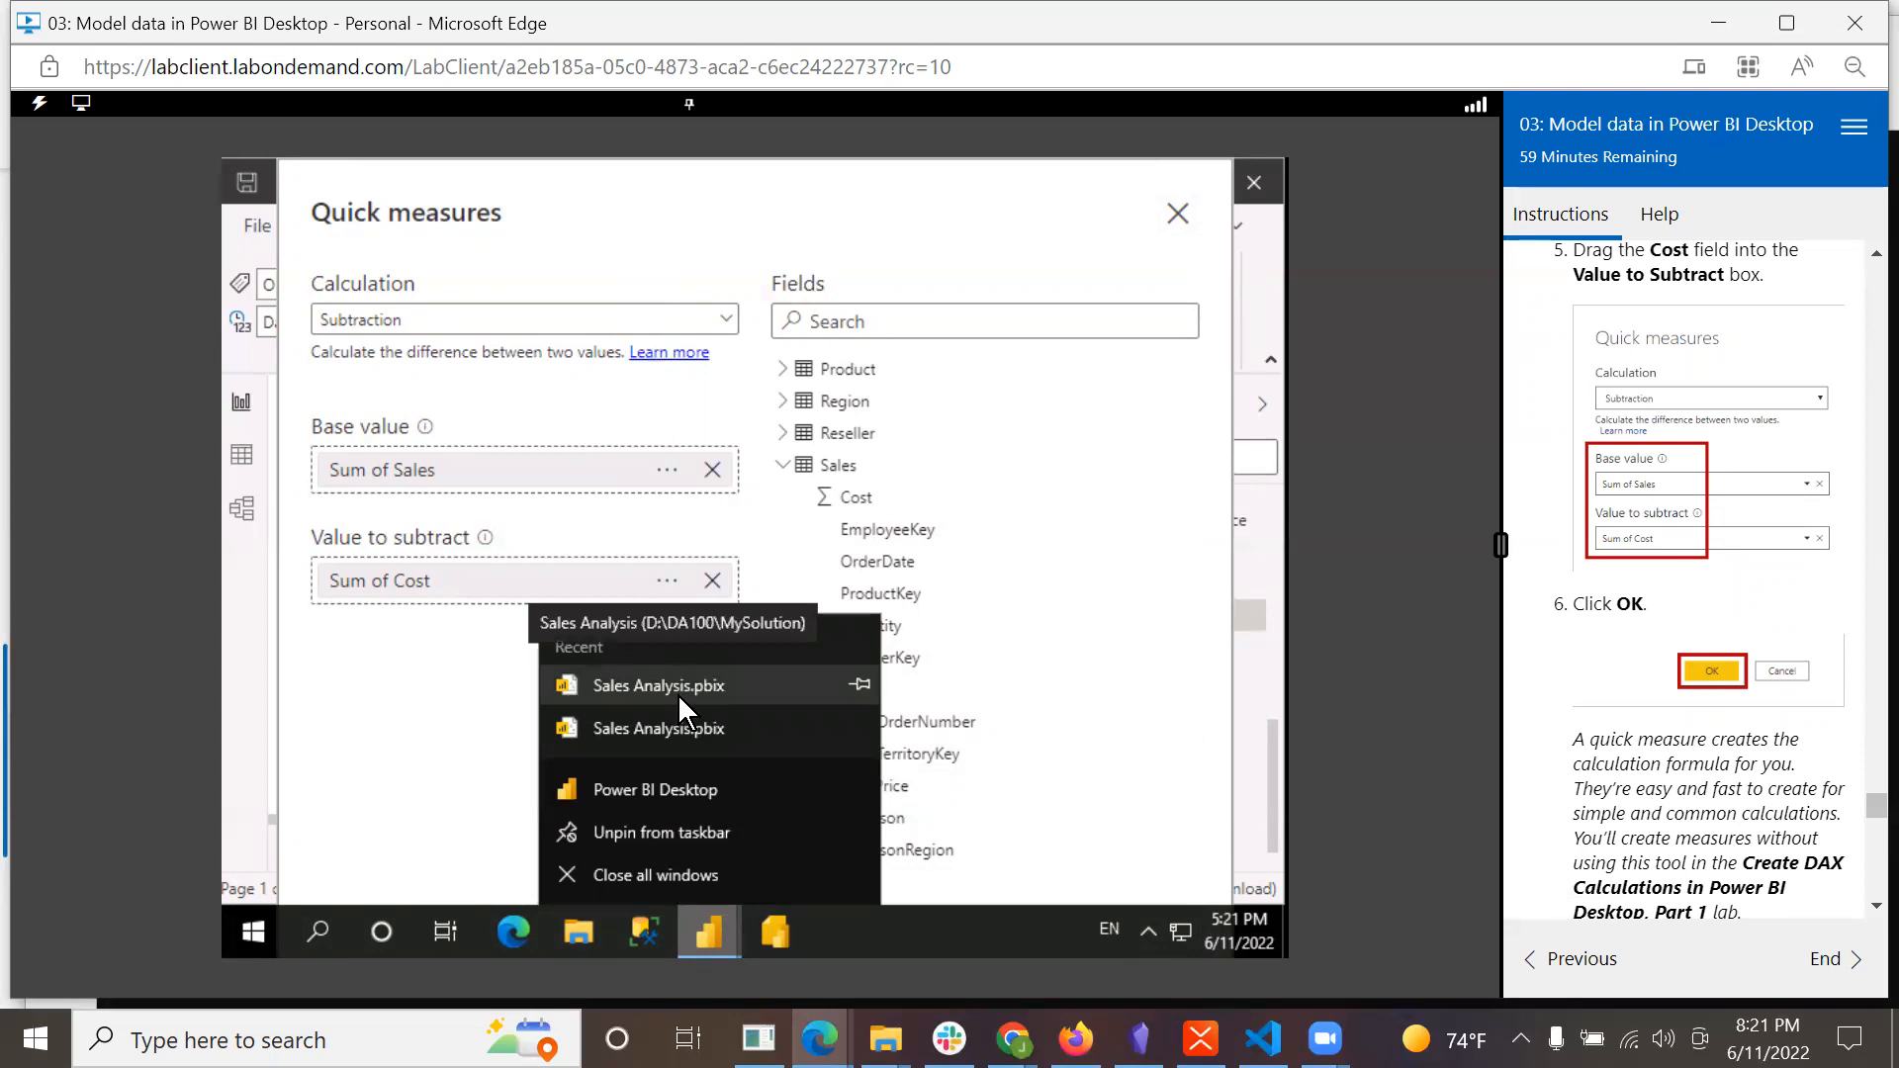
Discard the unfinished quick measure and maximize the Sales Analysis report window.
click(1036, 935)
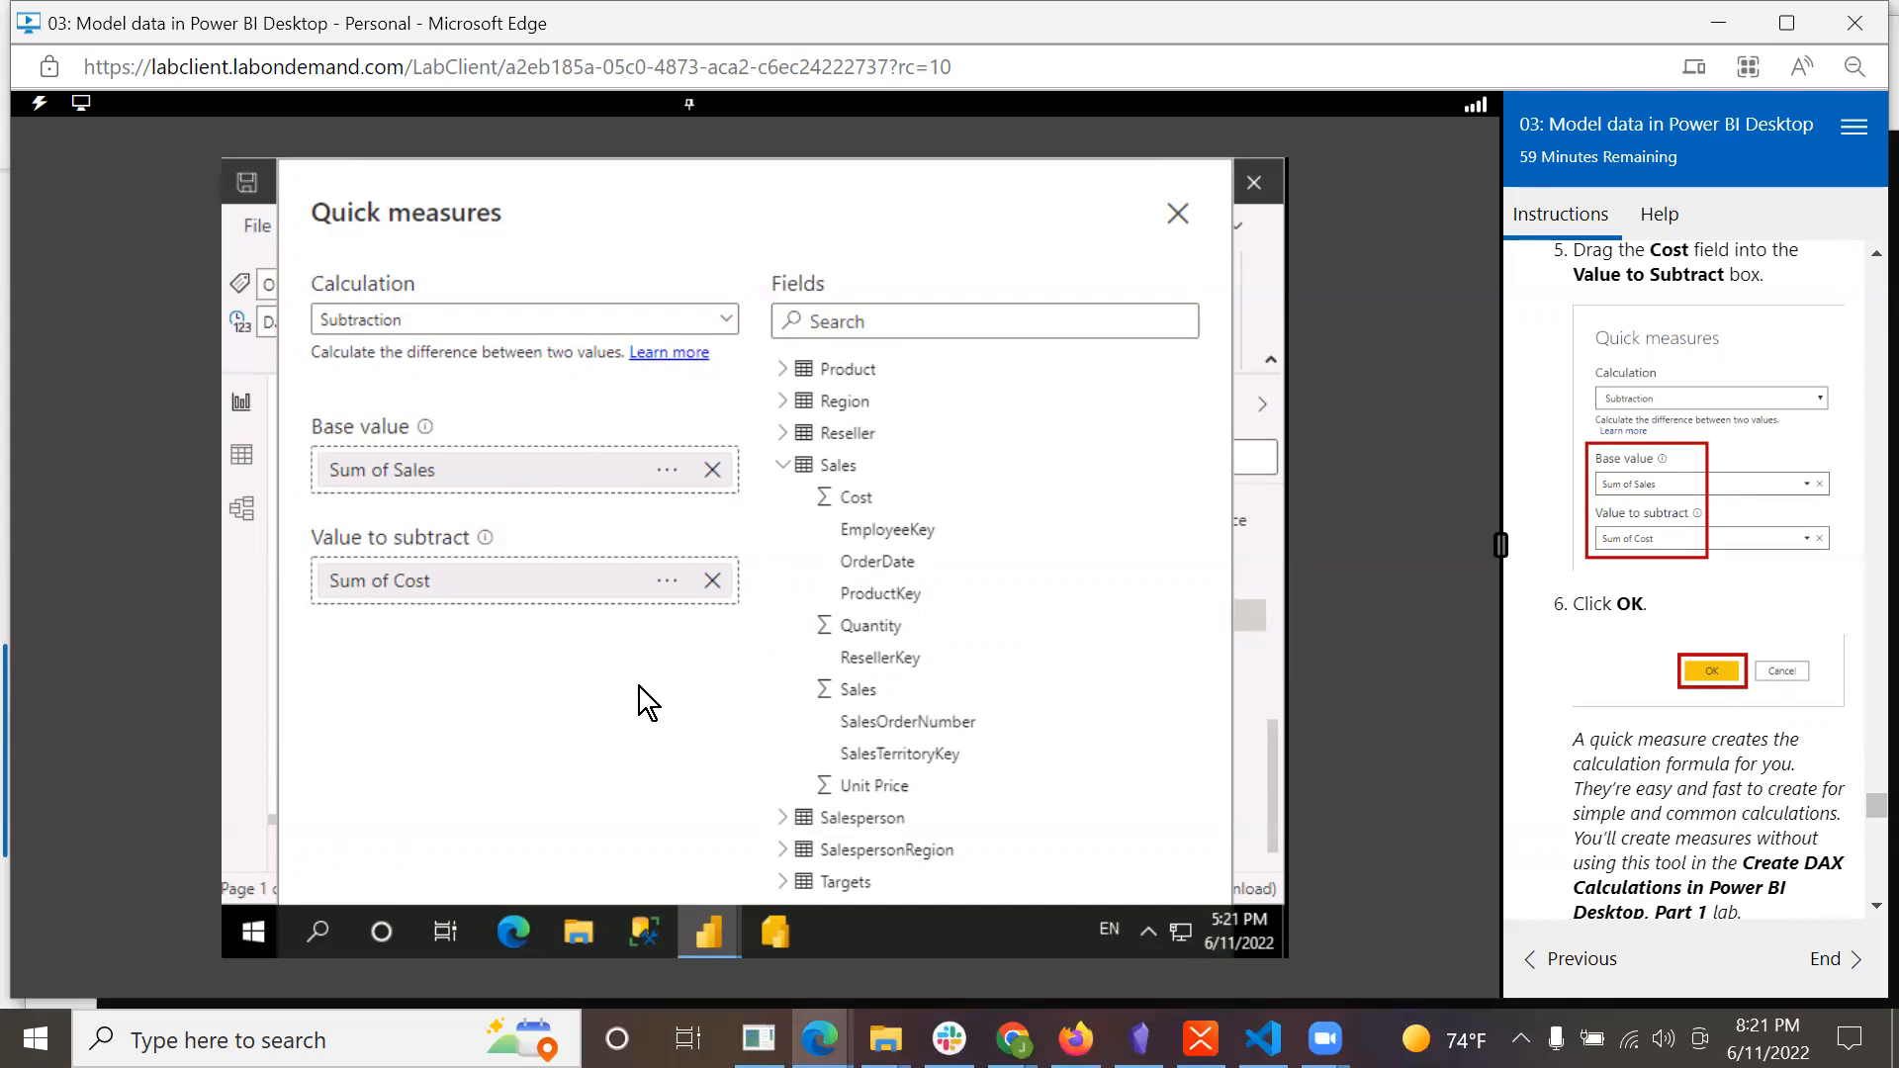
click(1177, 213)
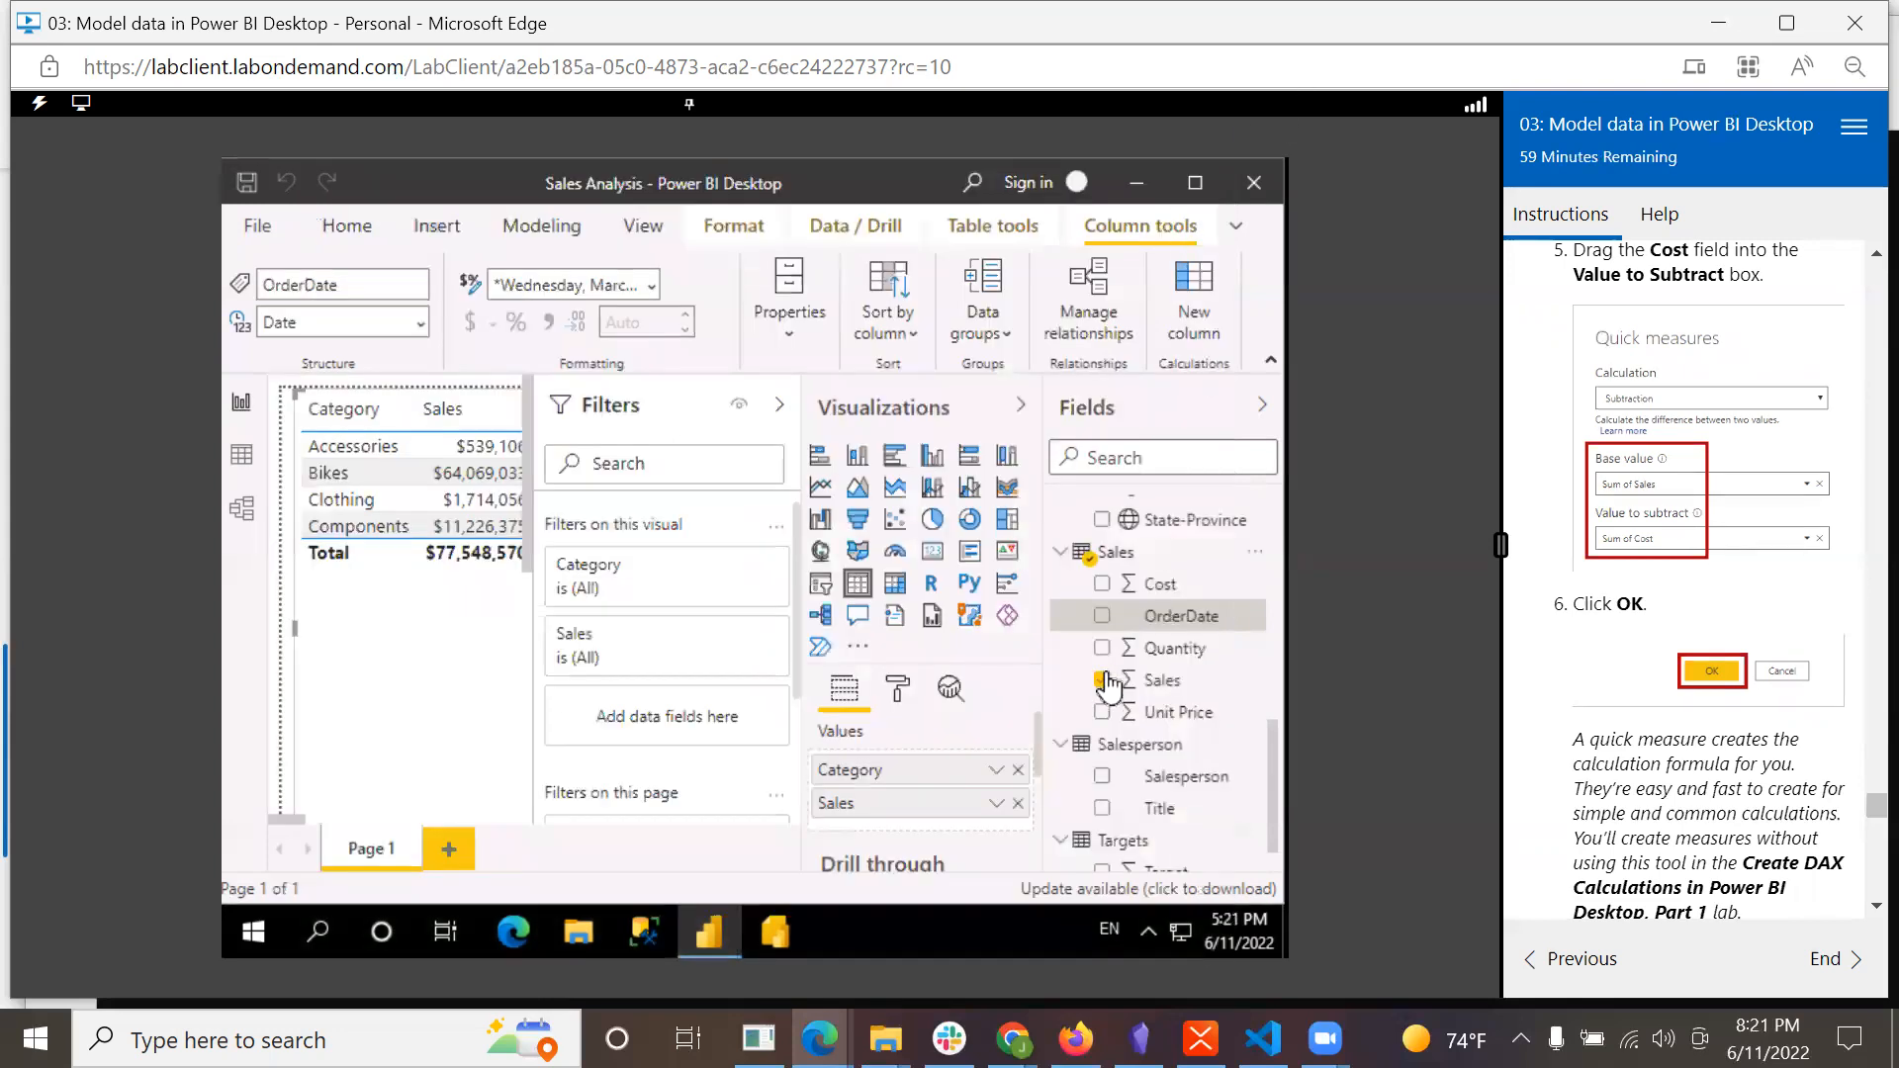
scroll(1108, 692, down, 1)
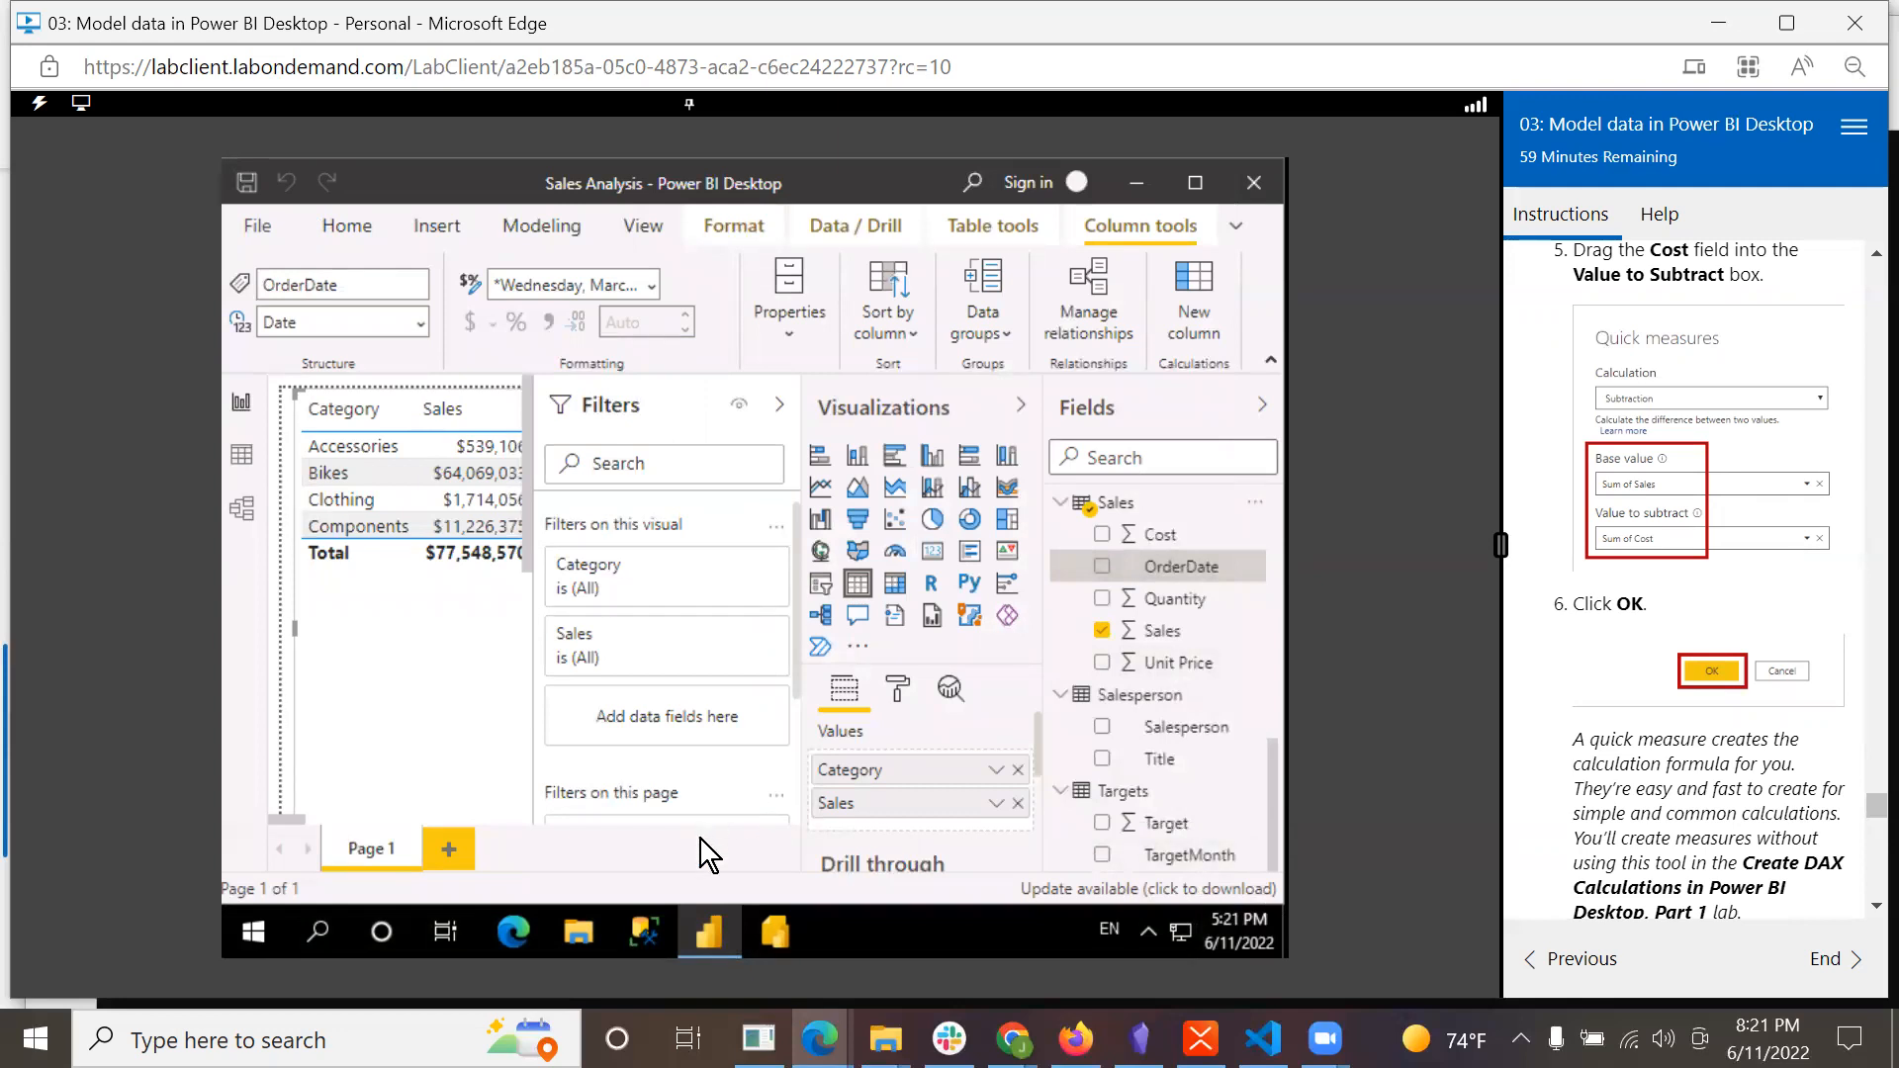
scroll(944, 873, down, 3)
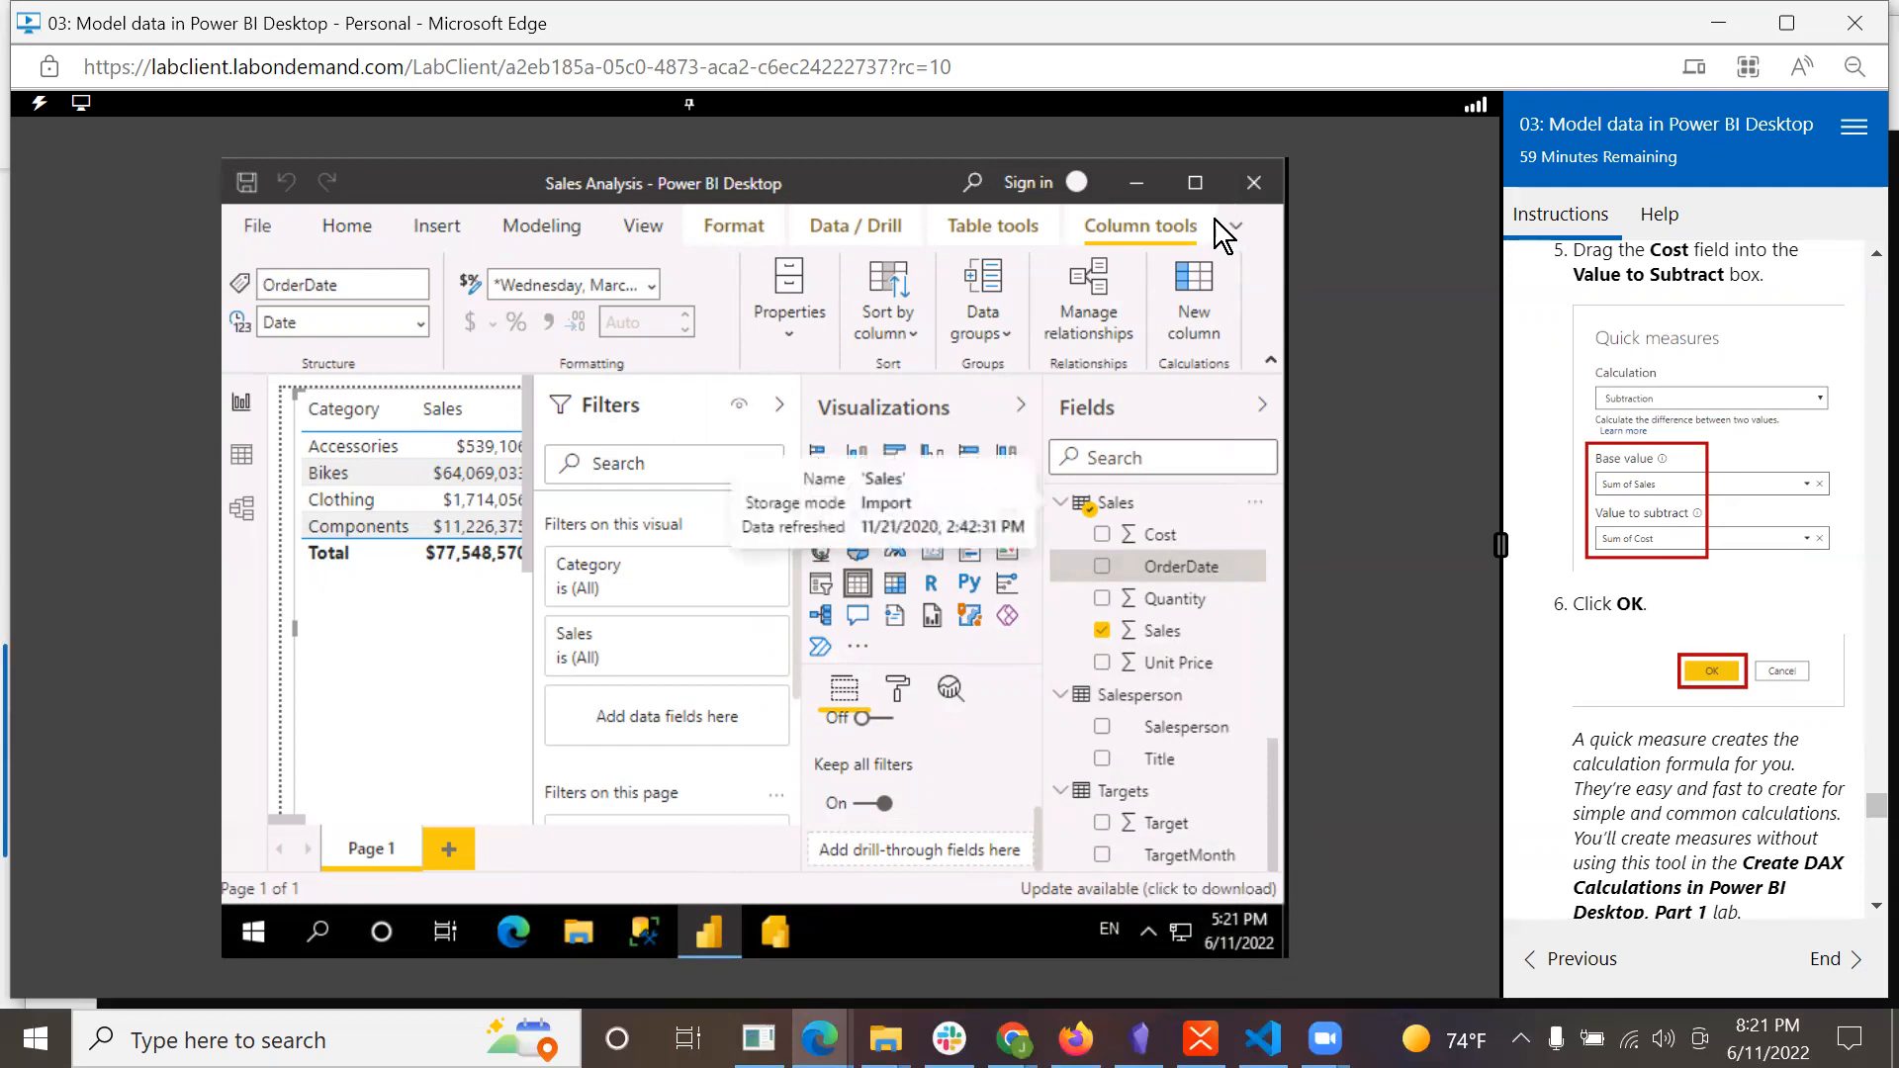
click(1195, 182)
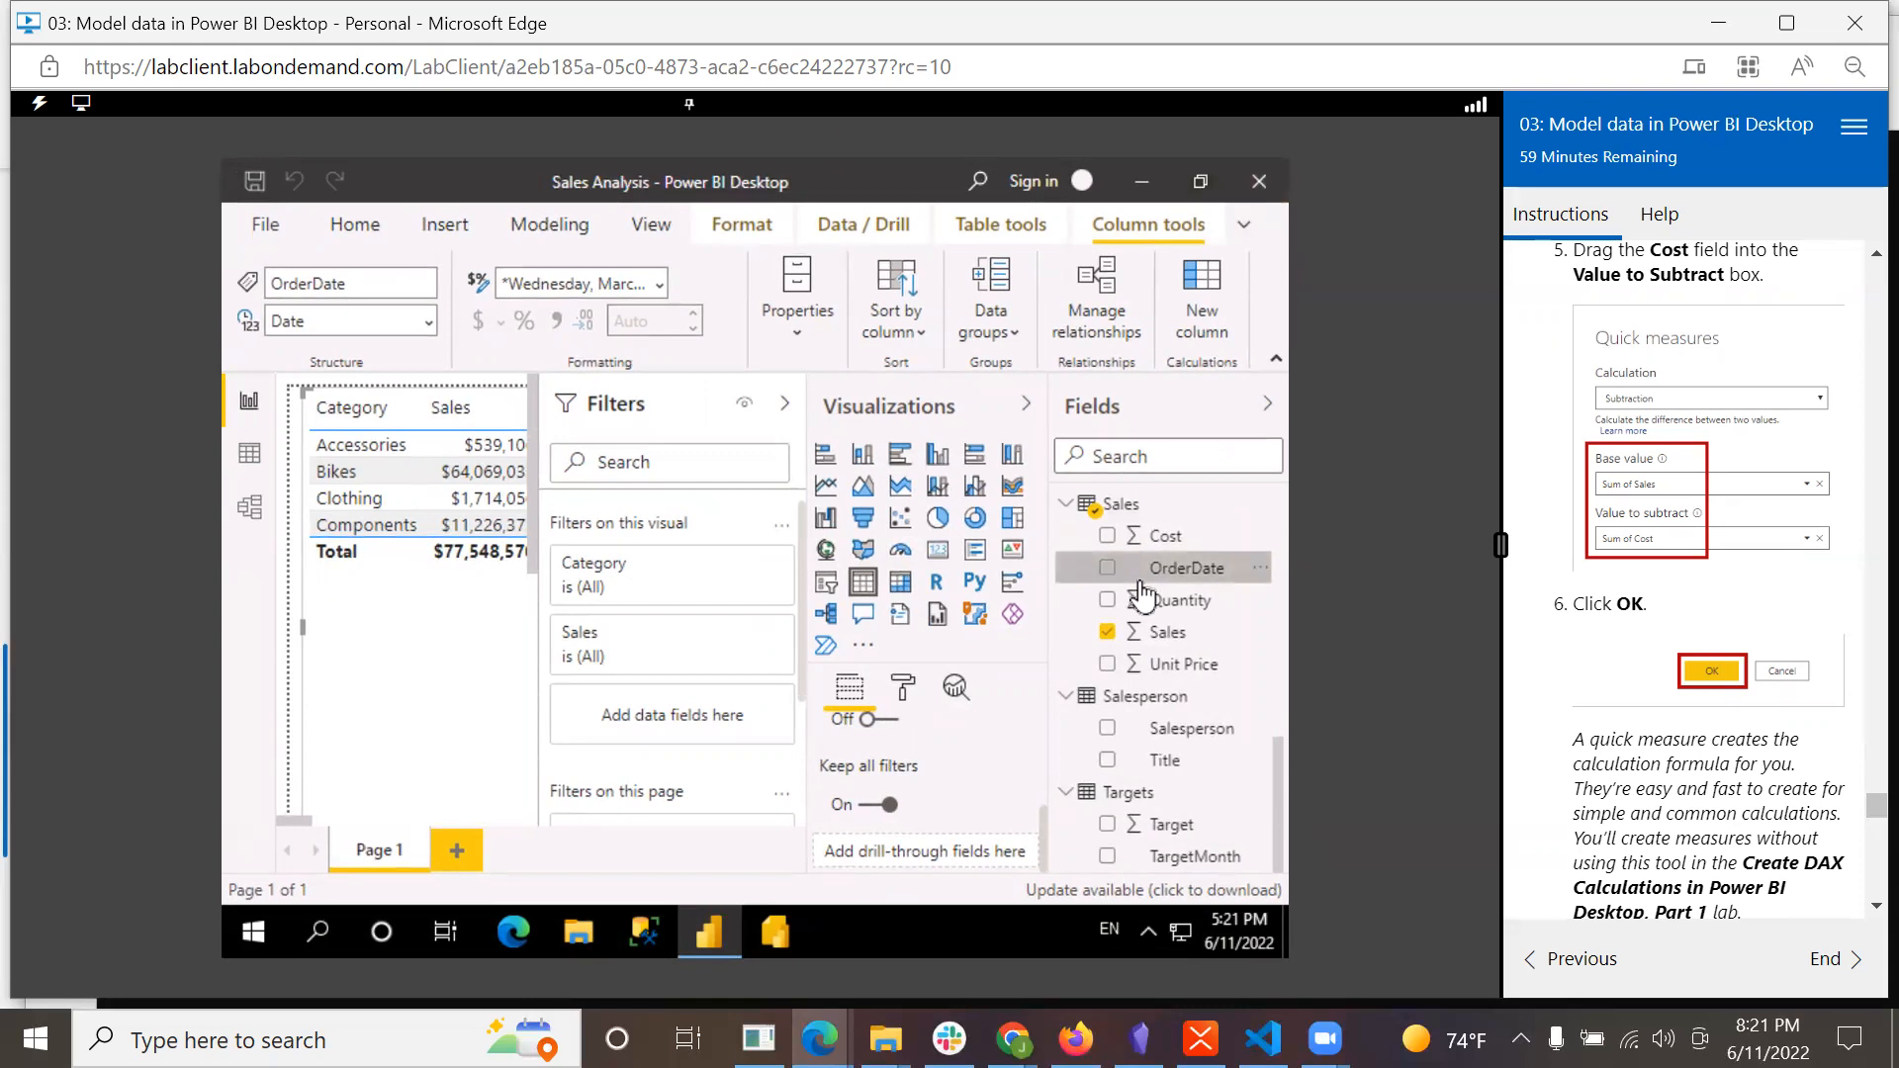
Review the lab instructions for creating a quick measure on the Sales table from the first step.
scroll(1625, 538, up, 2)
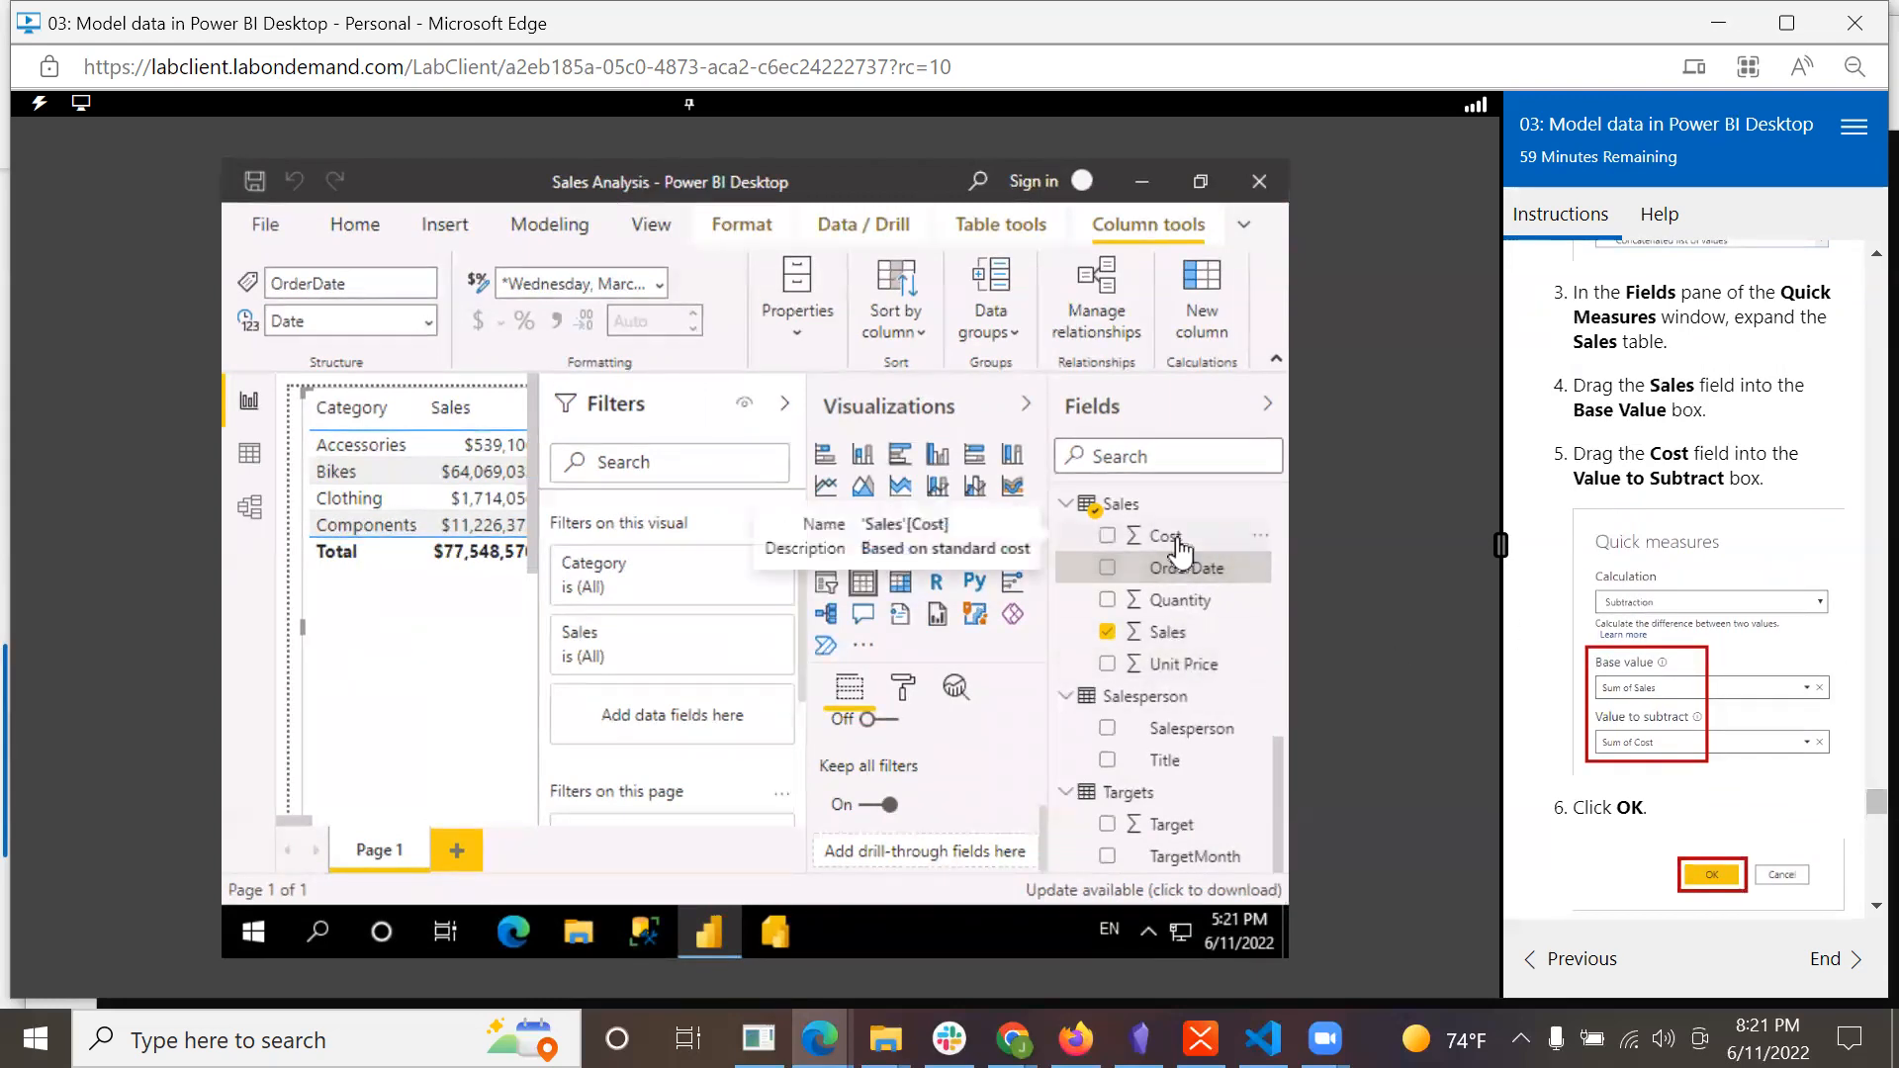
scroll(1846, 495, up, 2)
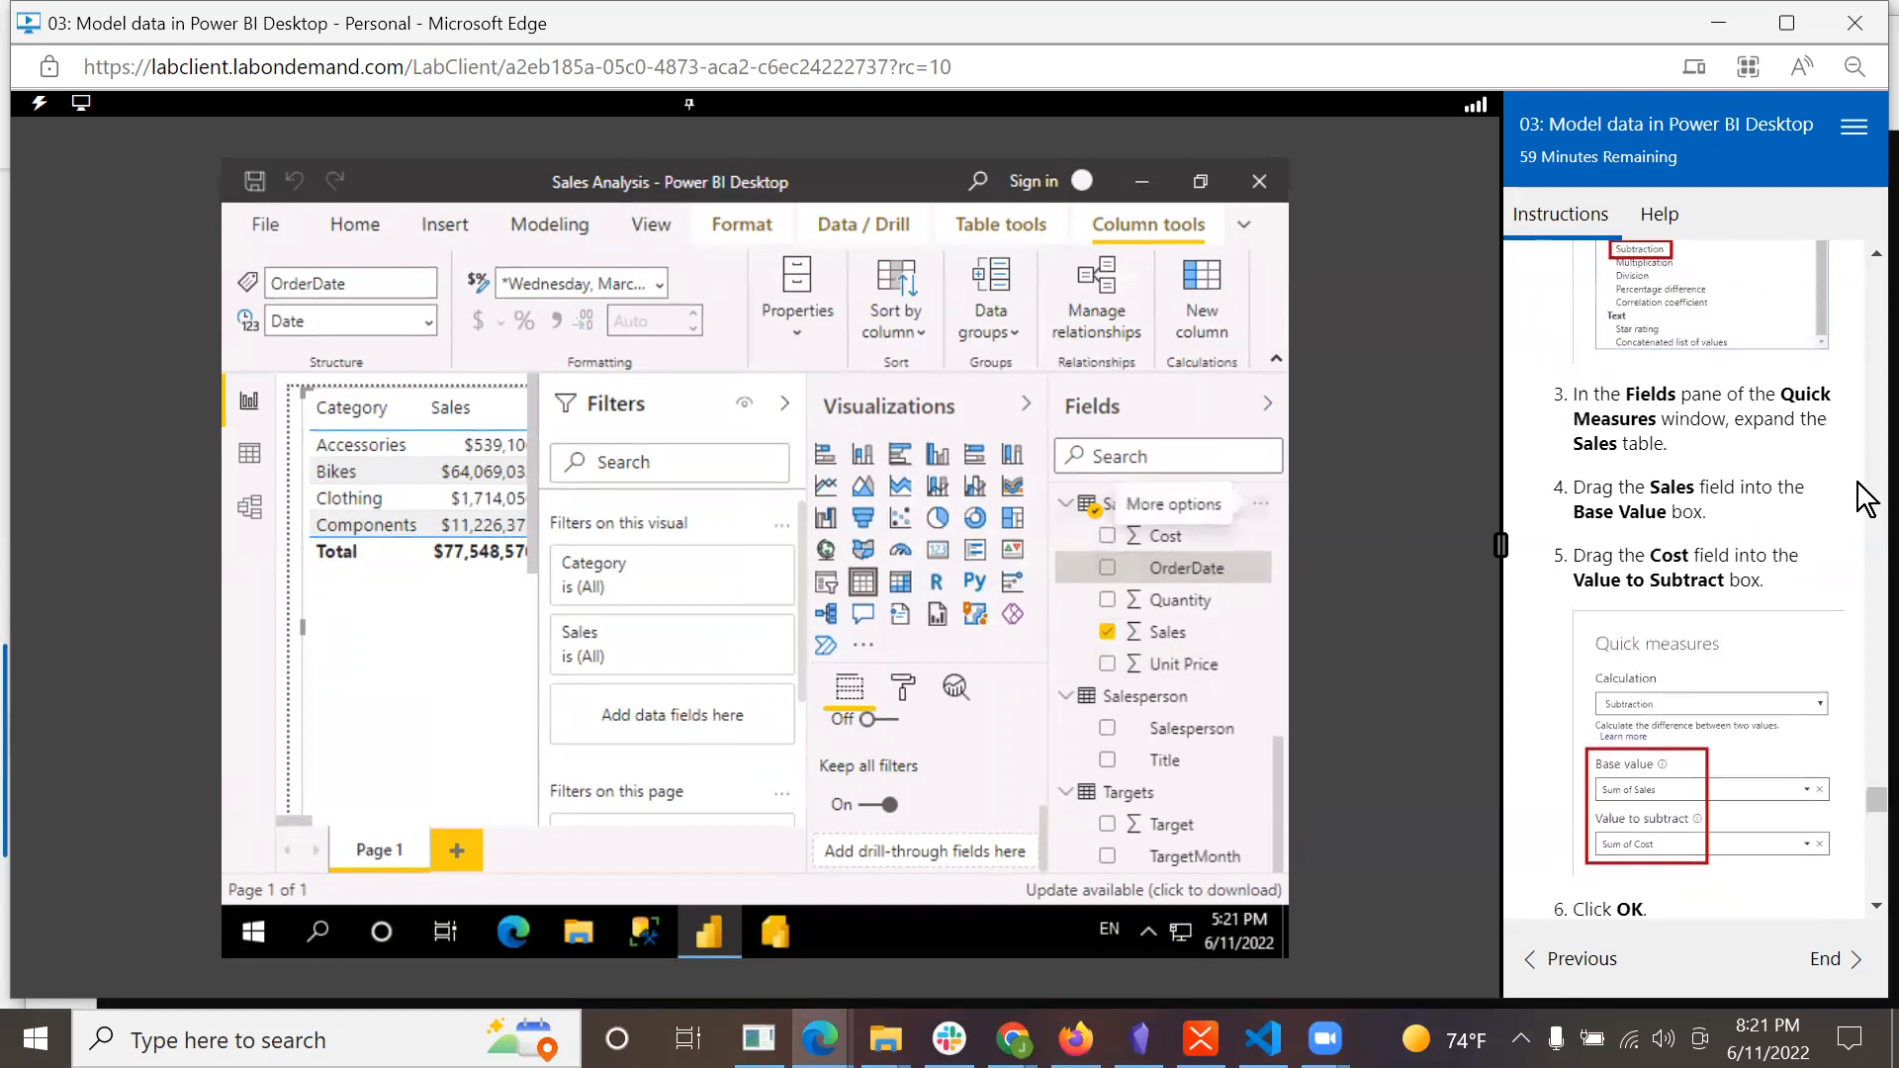
scroll(1801, 491, up, 3)
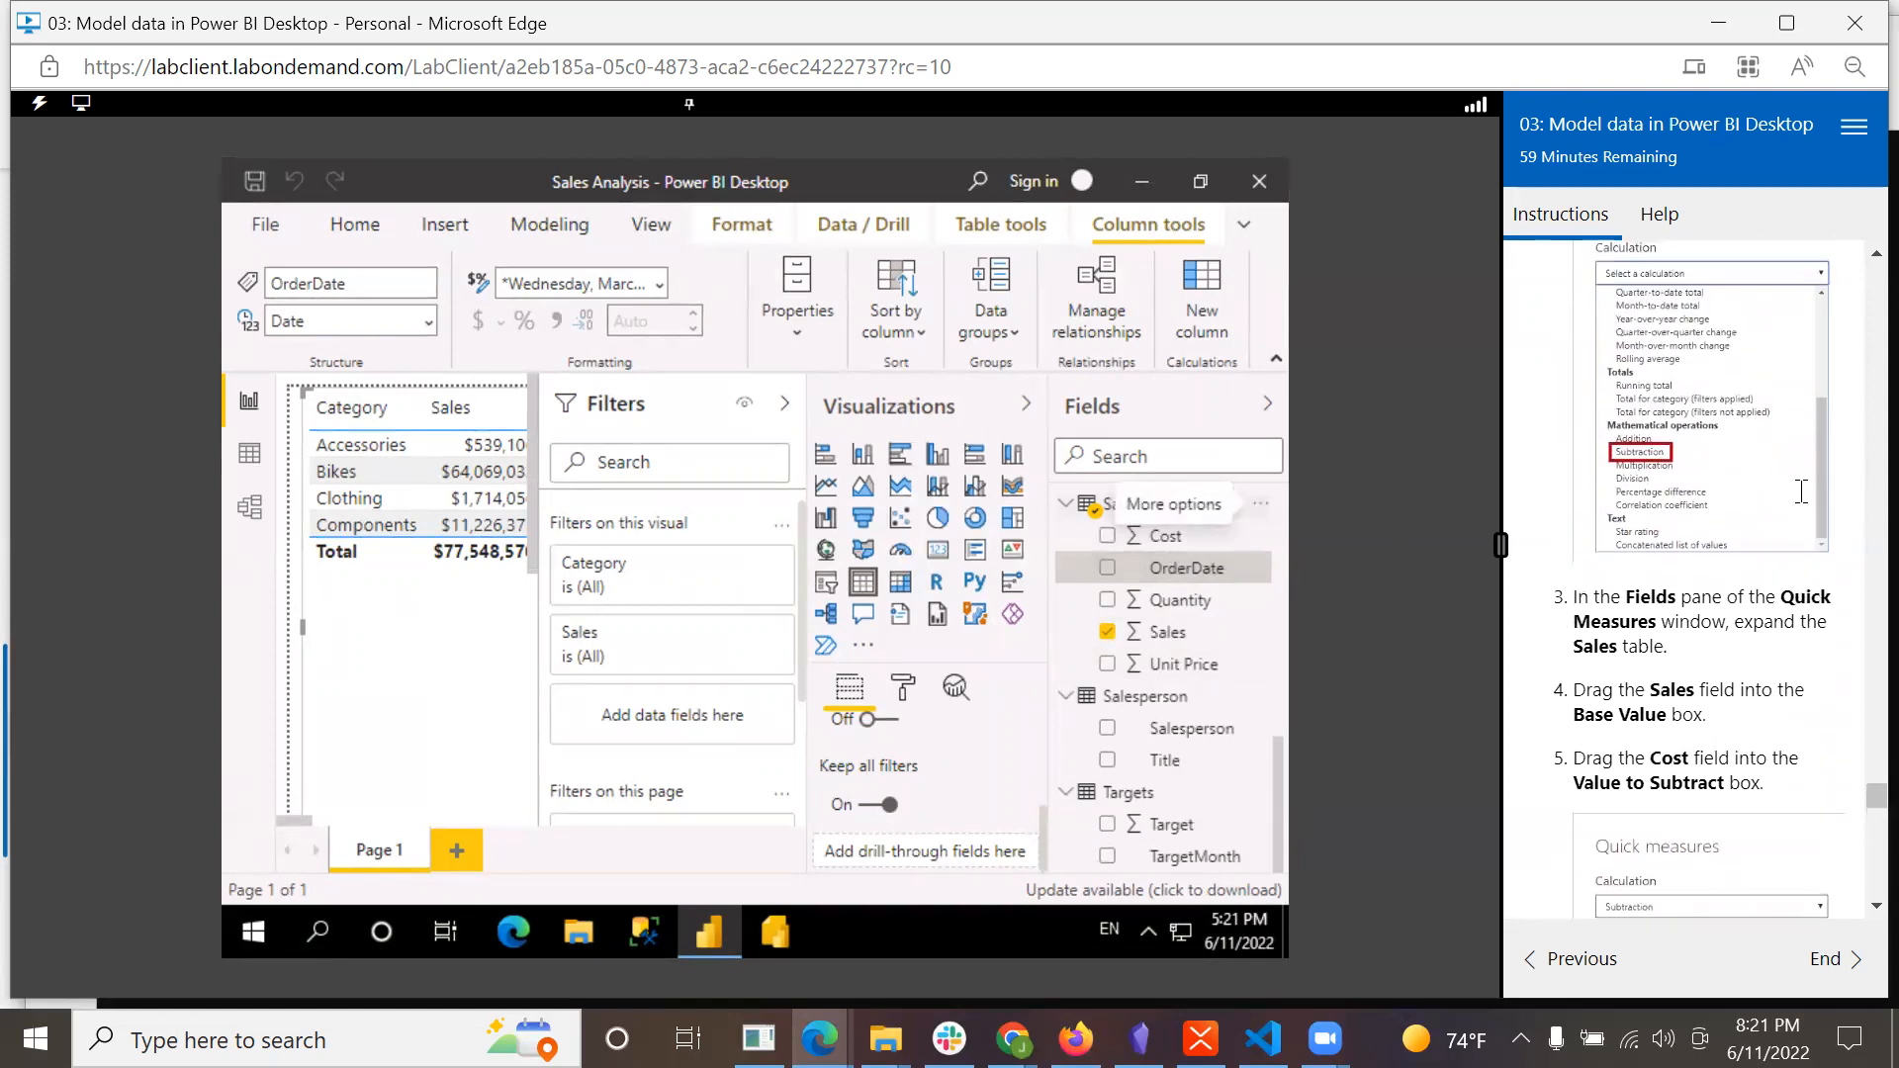
scroll(1800, 490, up, 6)
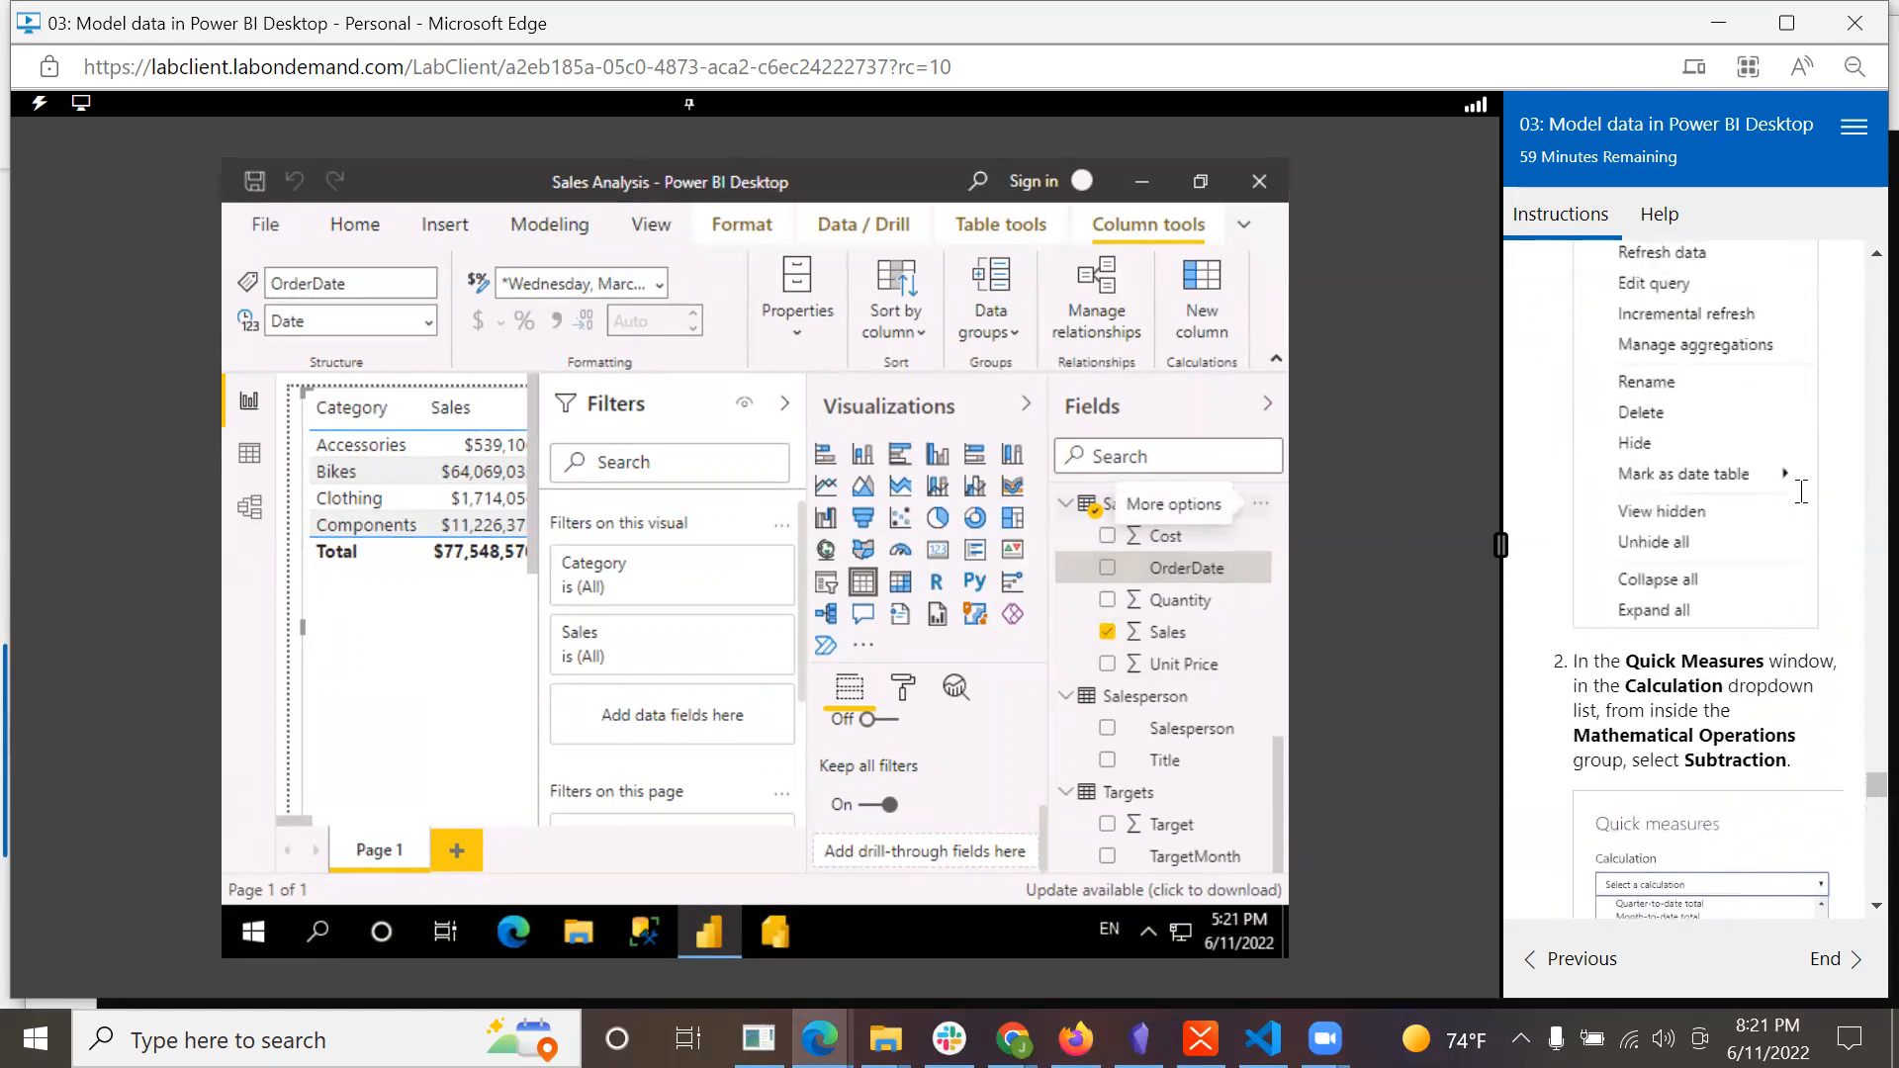
scroll(1801, 491, up, 1)
scroll(1800, 490, down, 1)
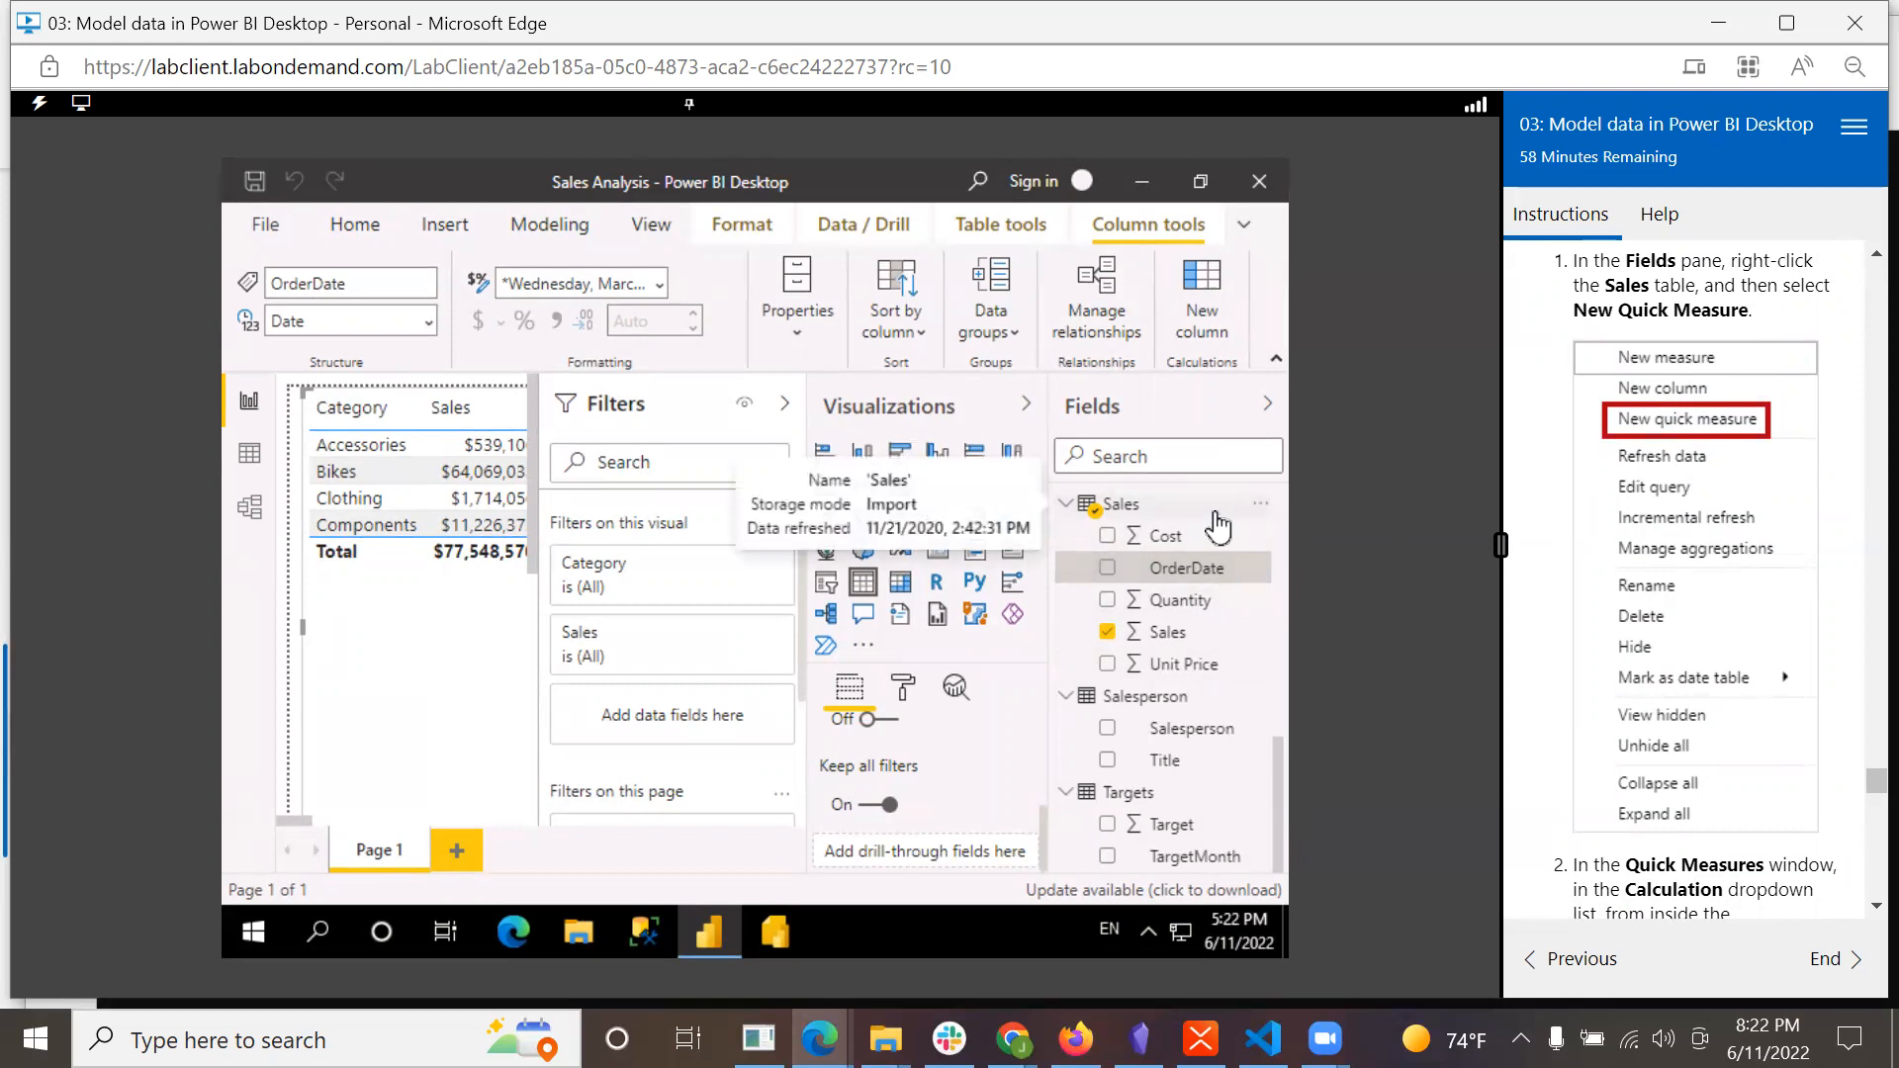
click(1260, 507)
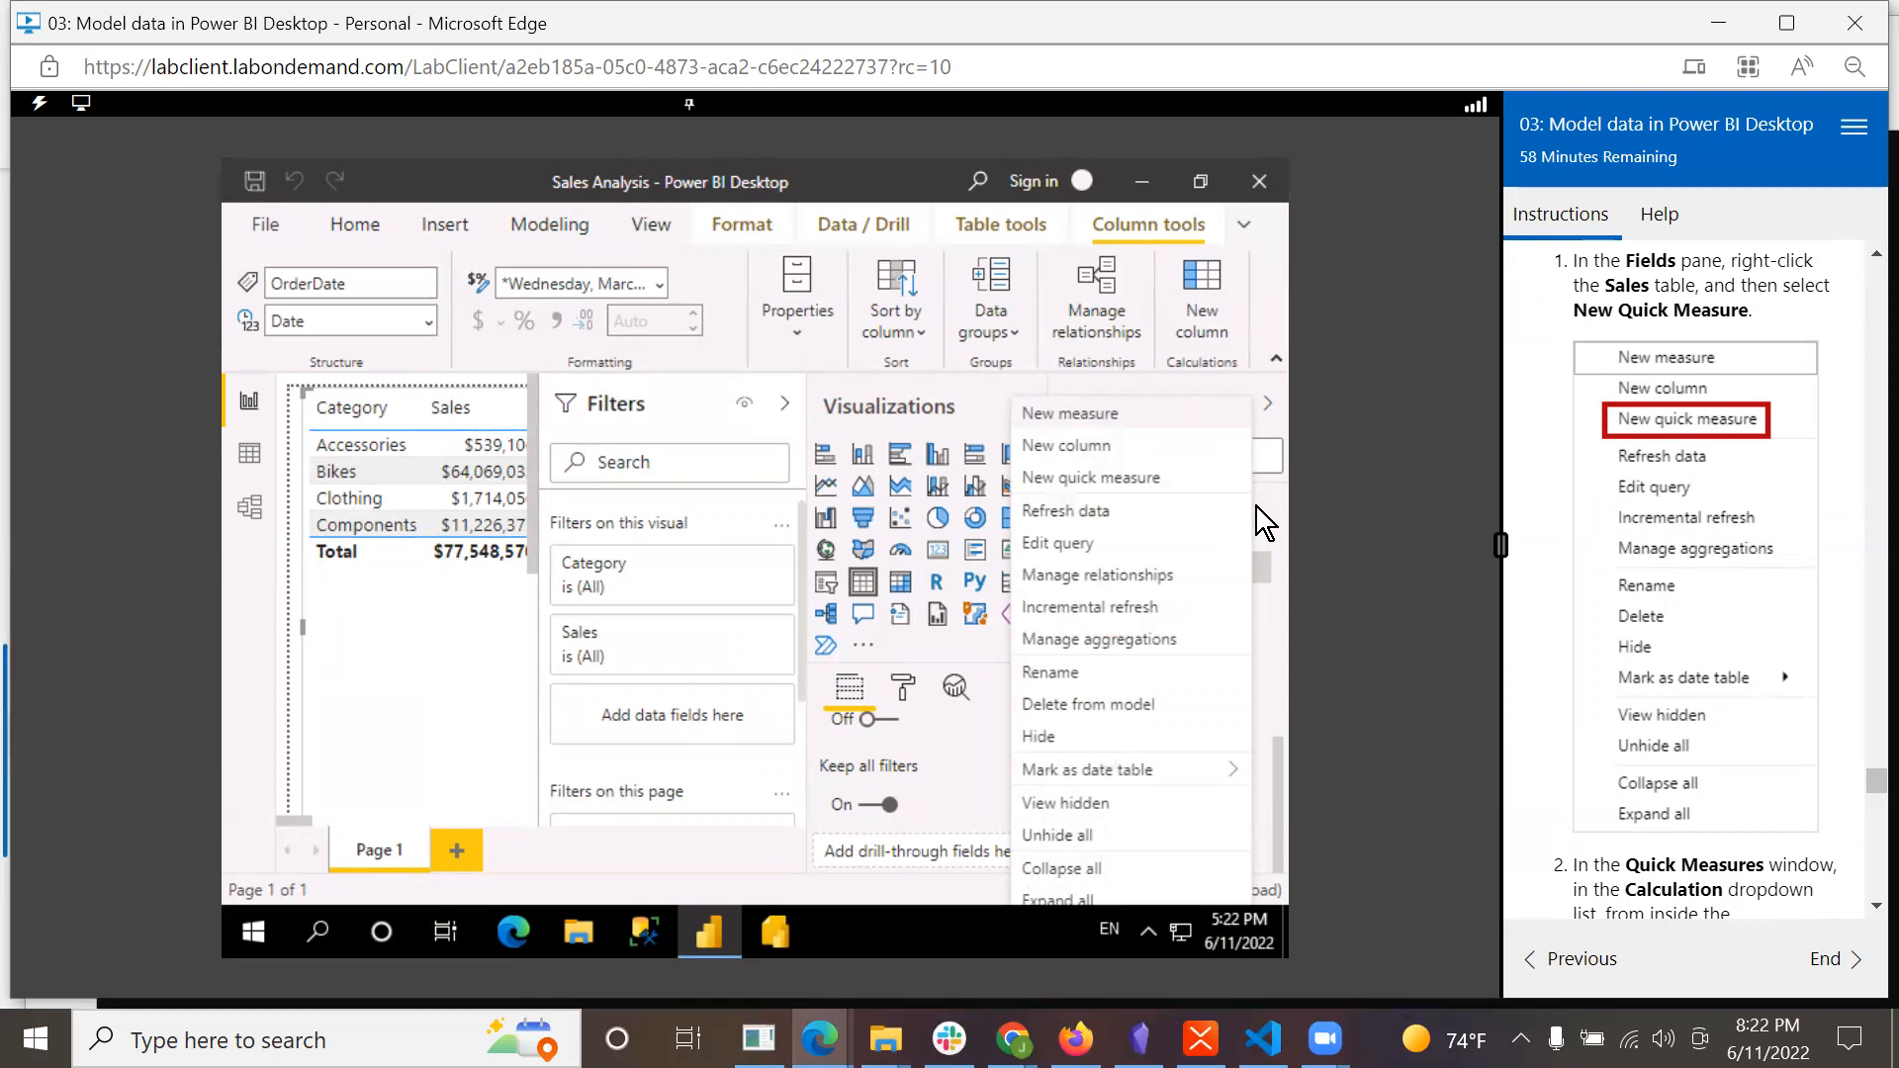
click(1153, 475)
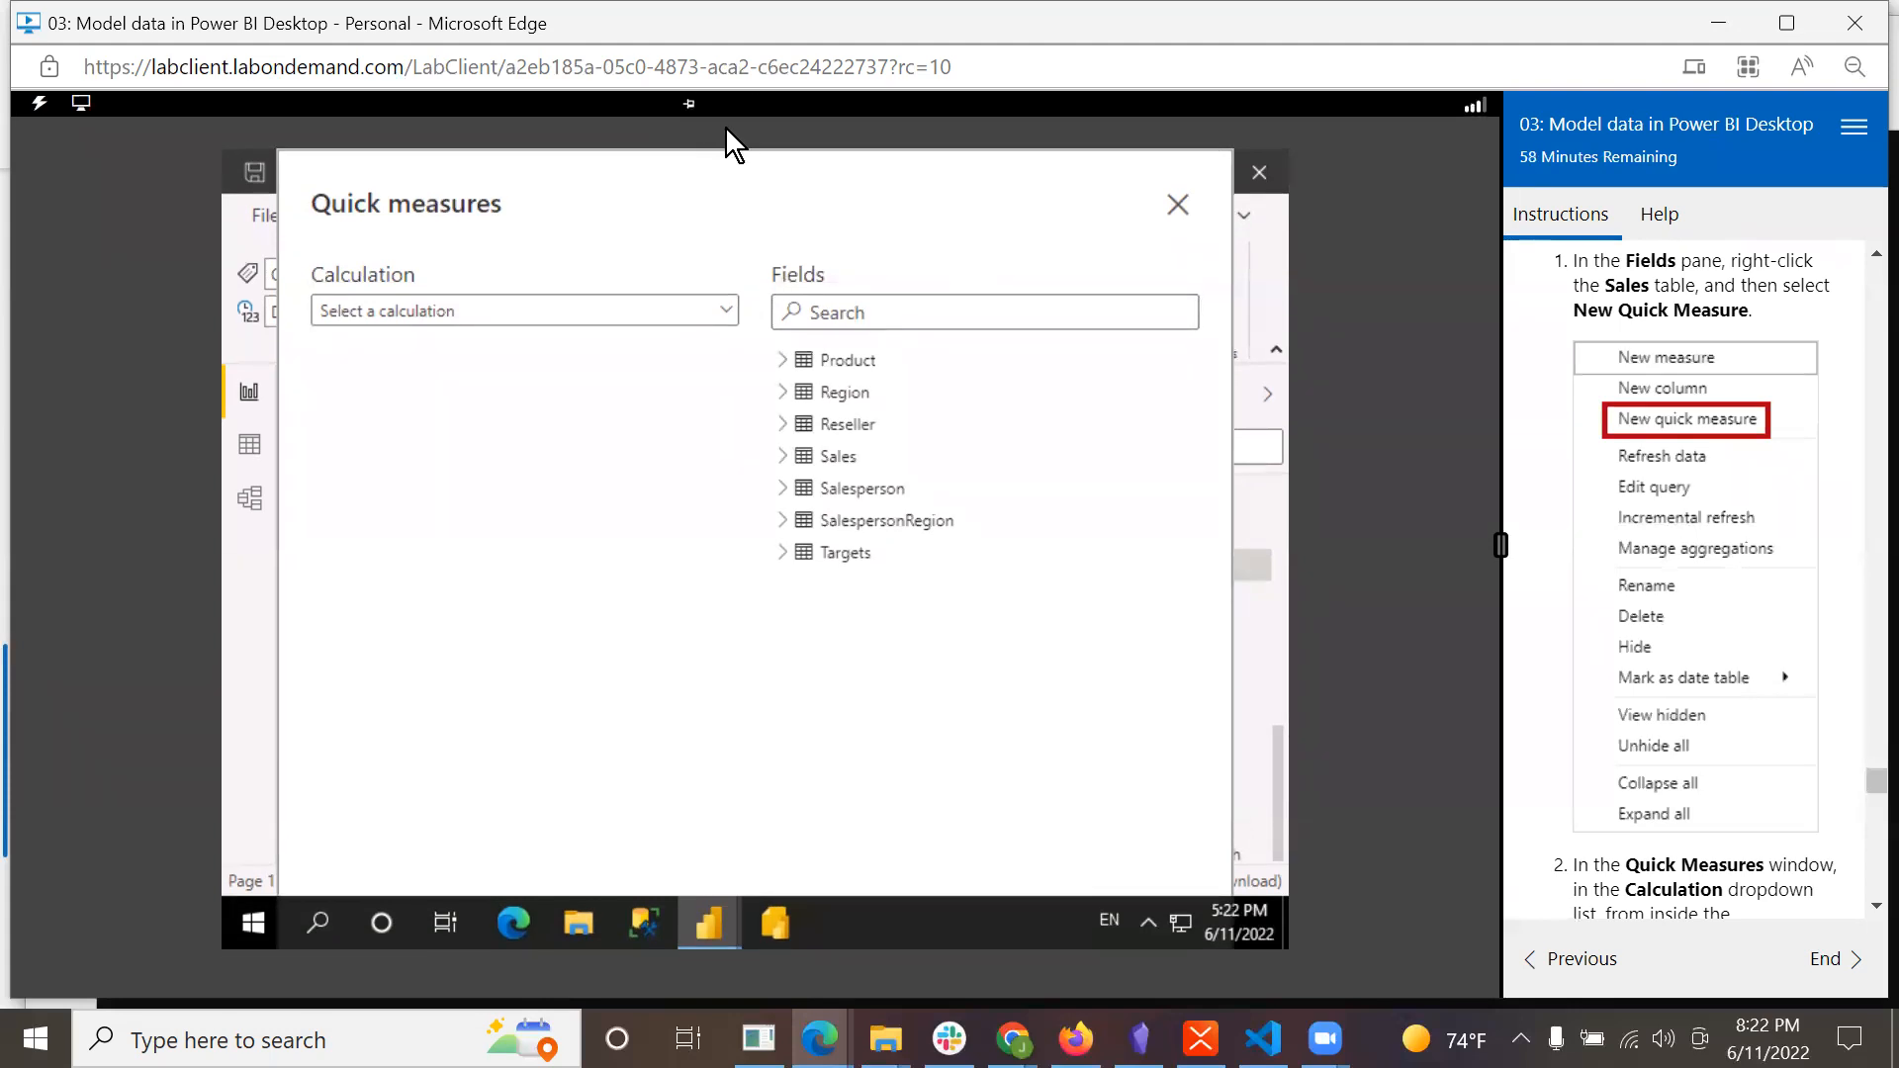
mouse_move(746, 97)
click(690, 103)
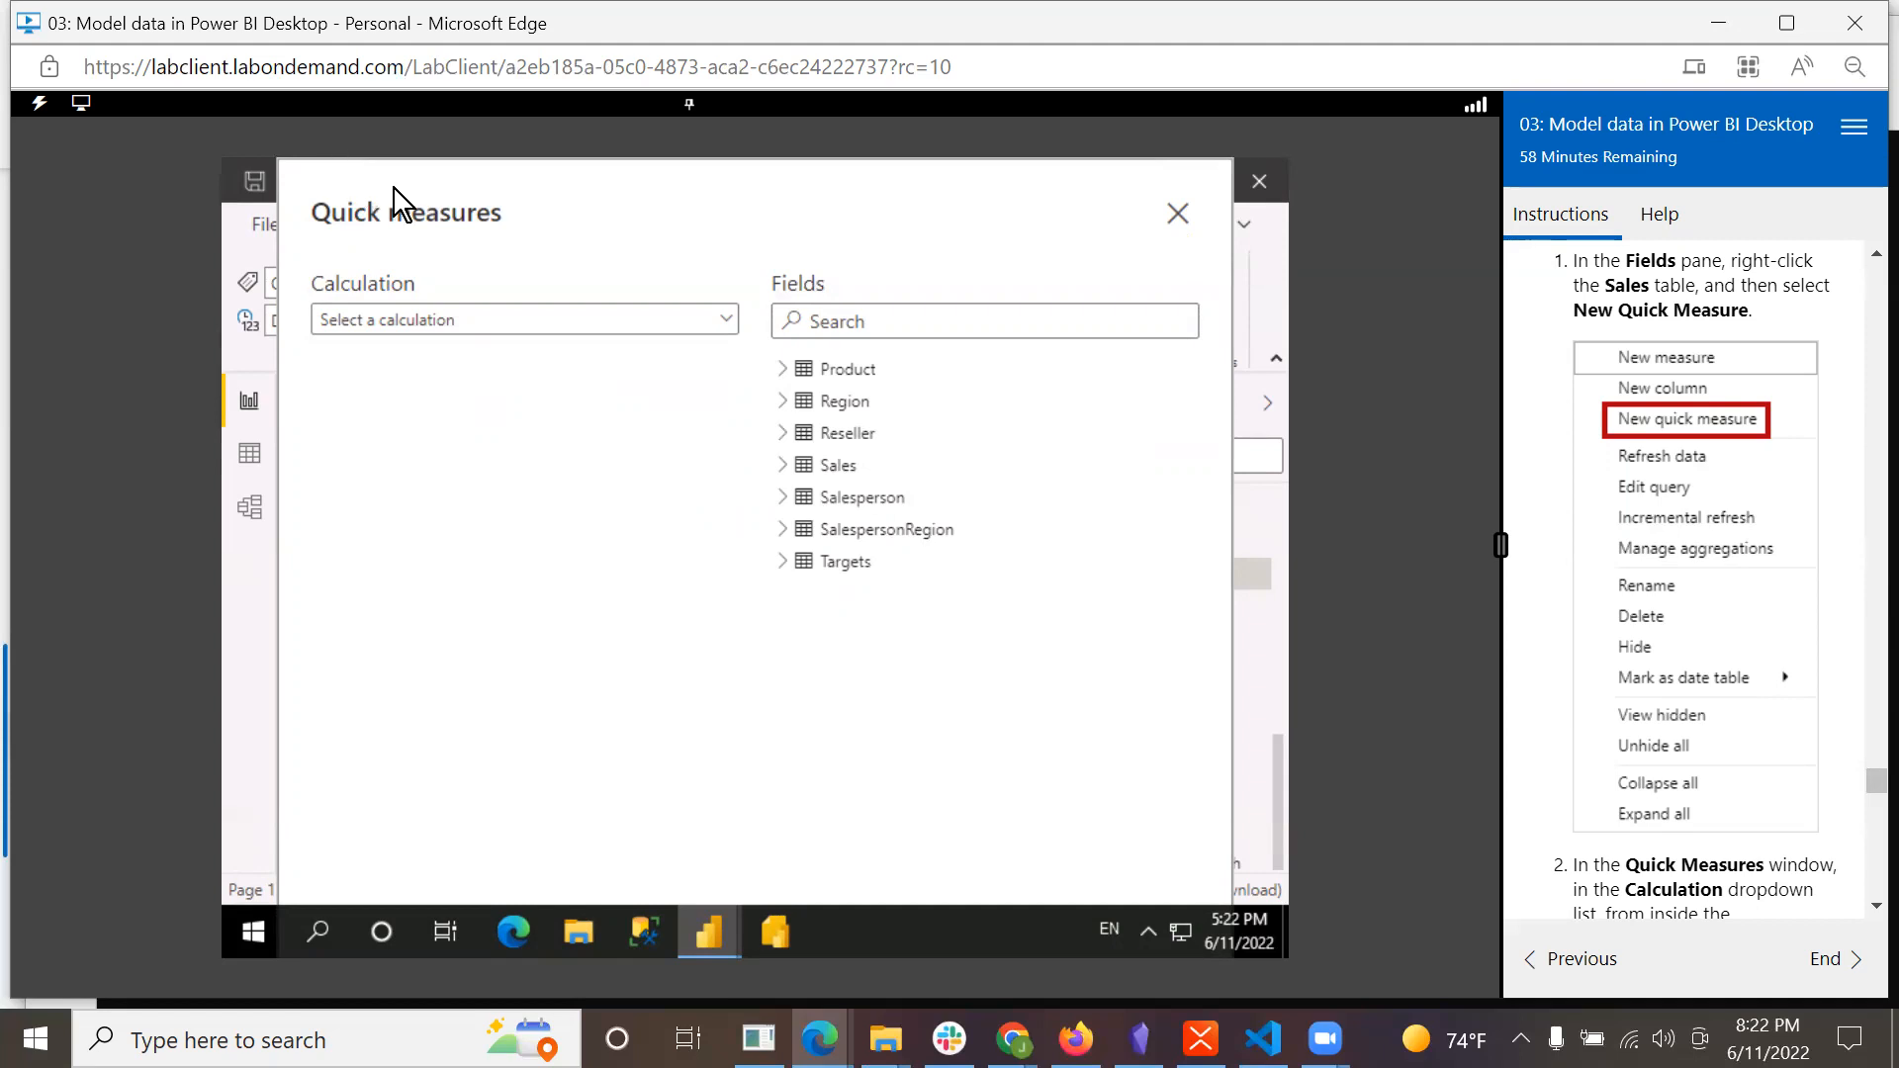
drag(777, 475, 1309, 212)
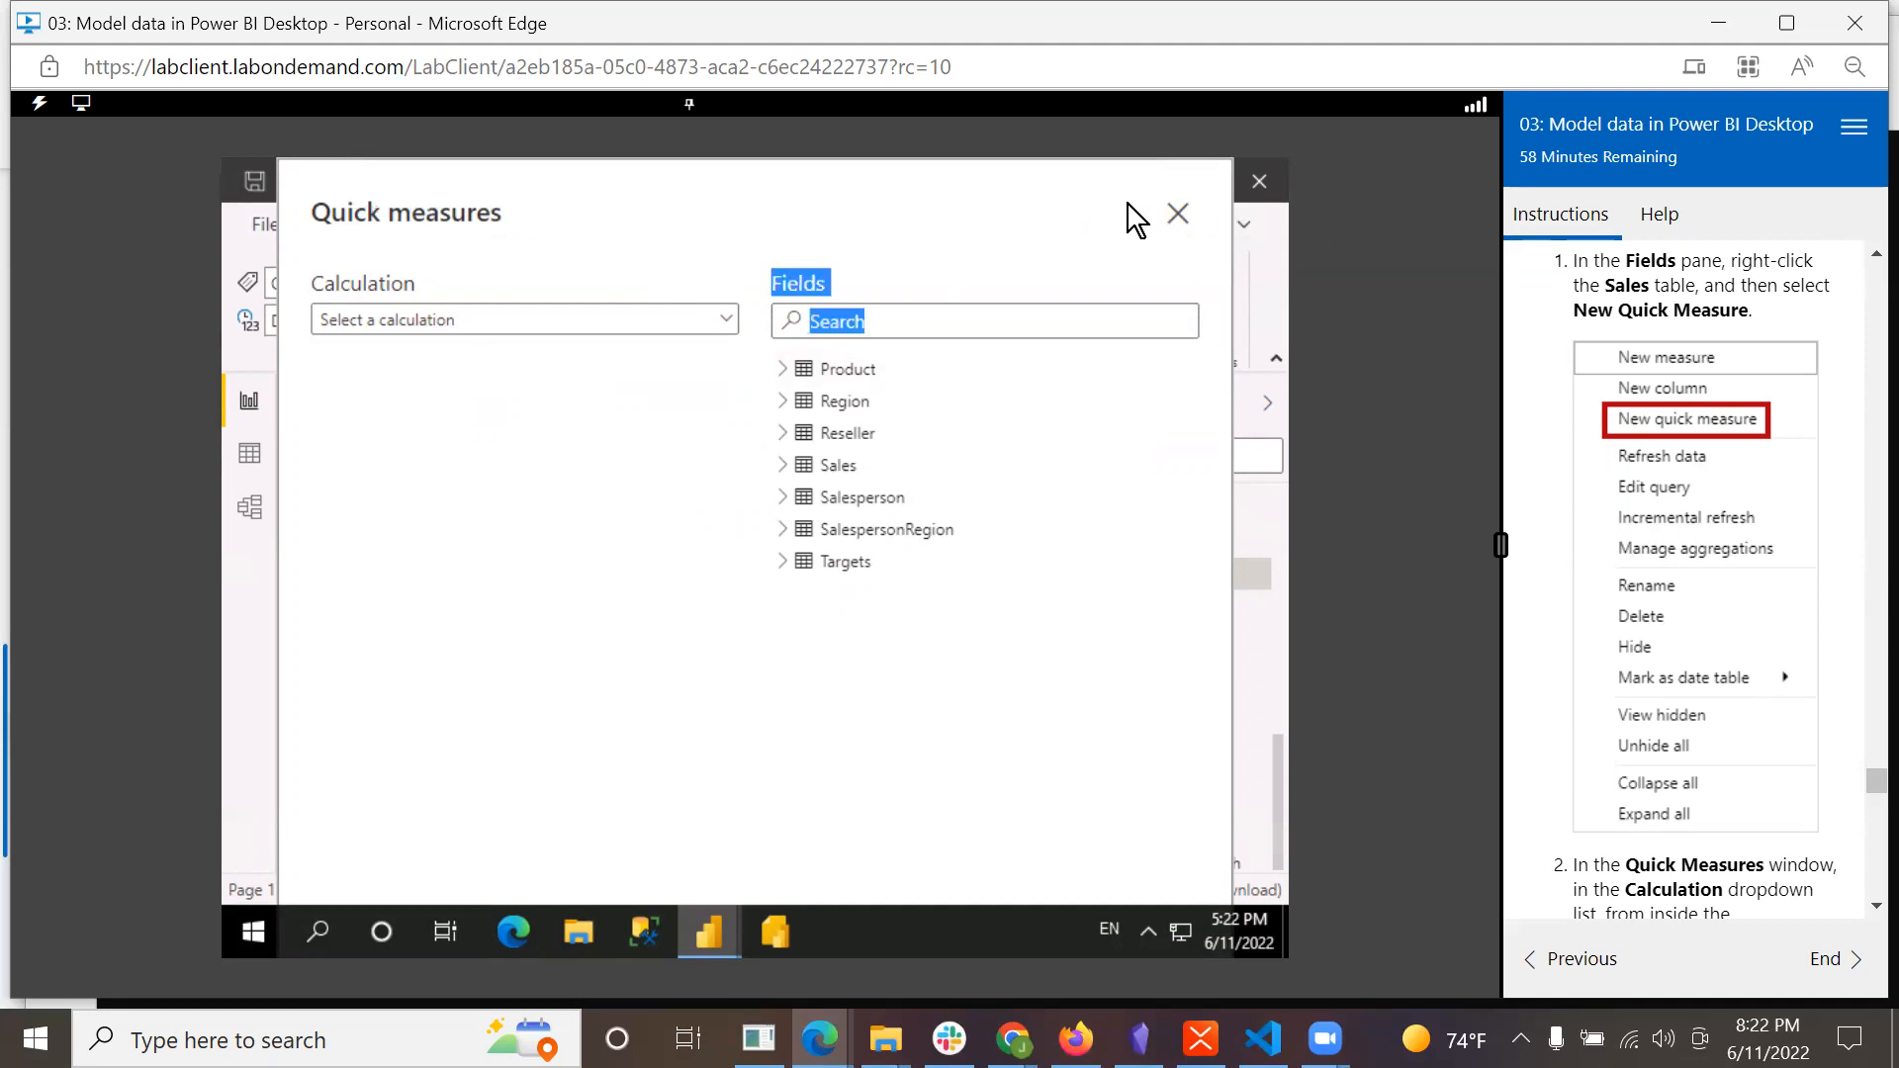
click(1178, 215)
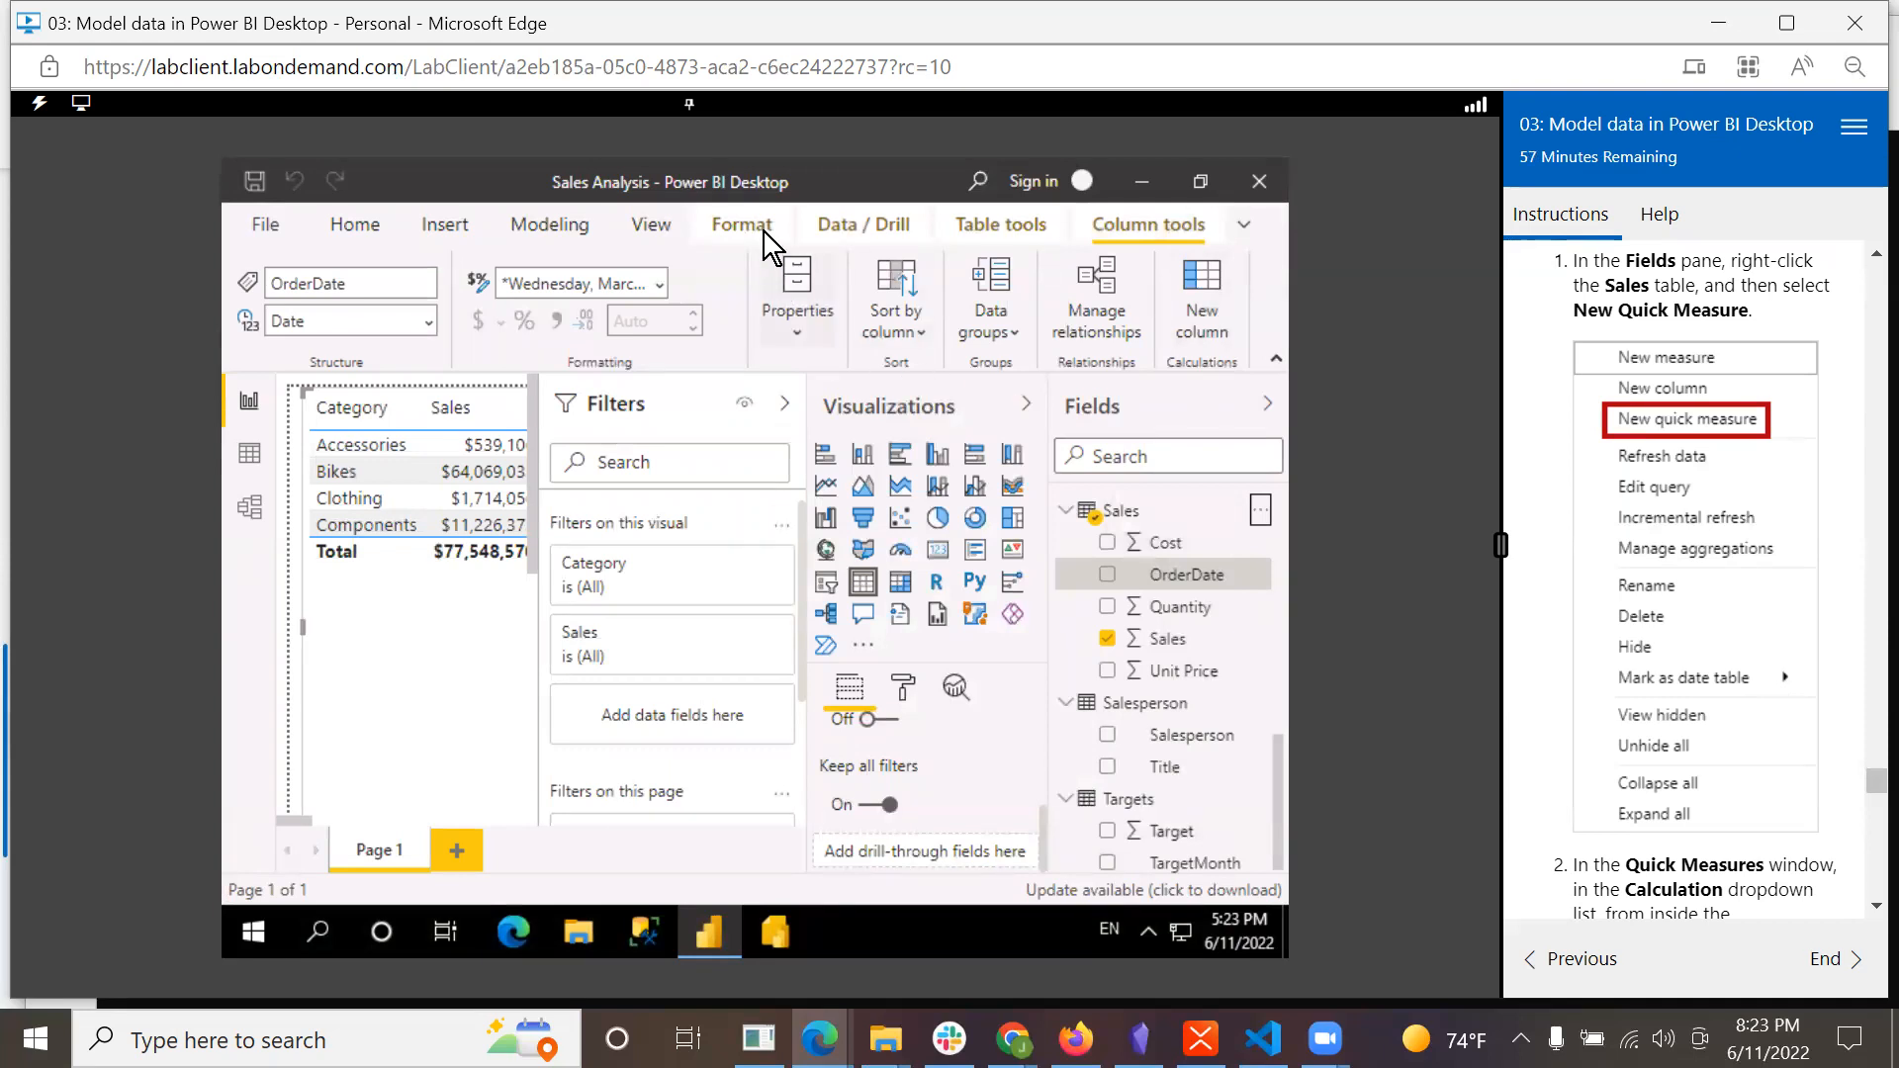
Search the application's commands for "quick" and start a new quick measure from the Quick measure action.
click(977, 181)
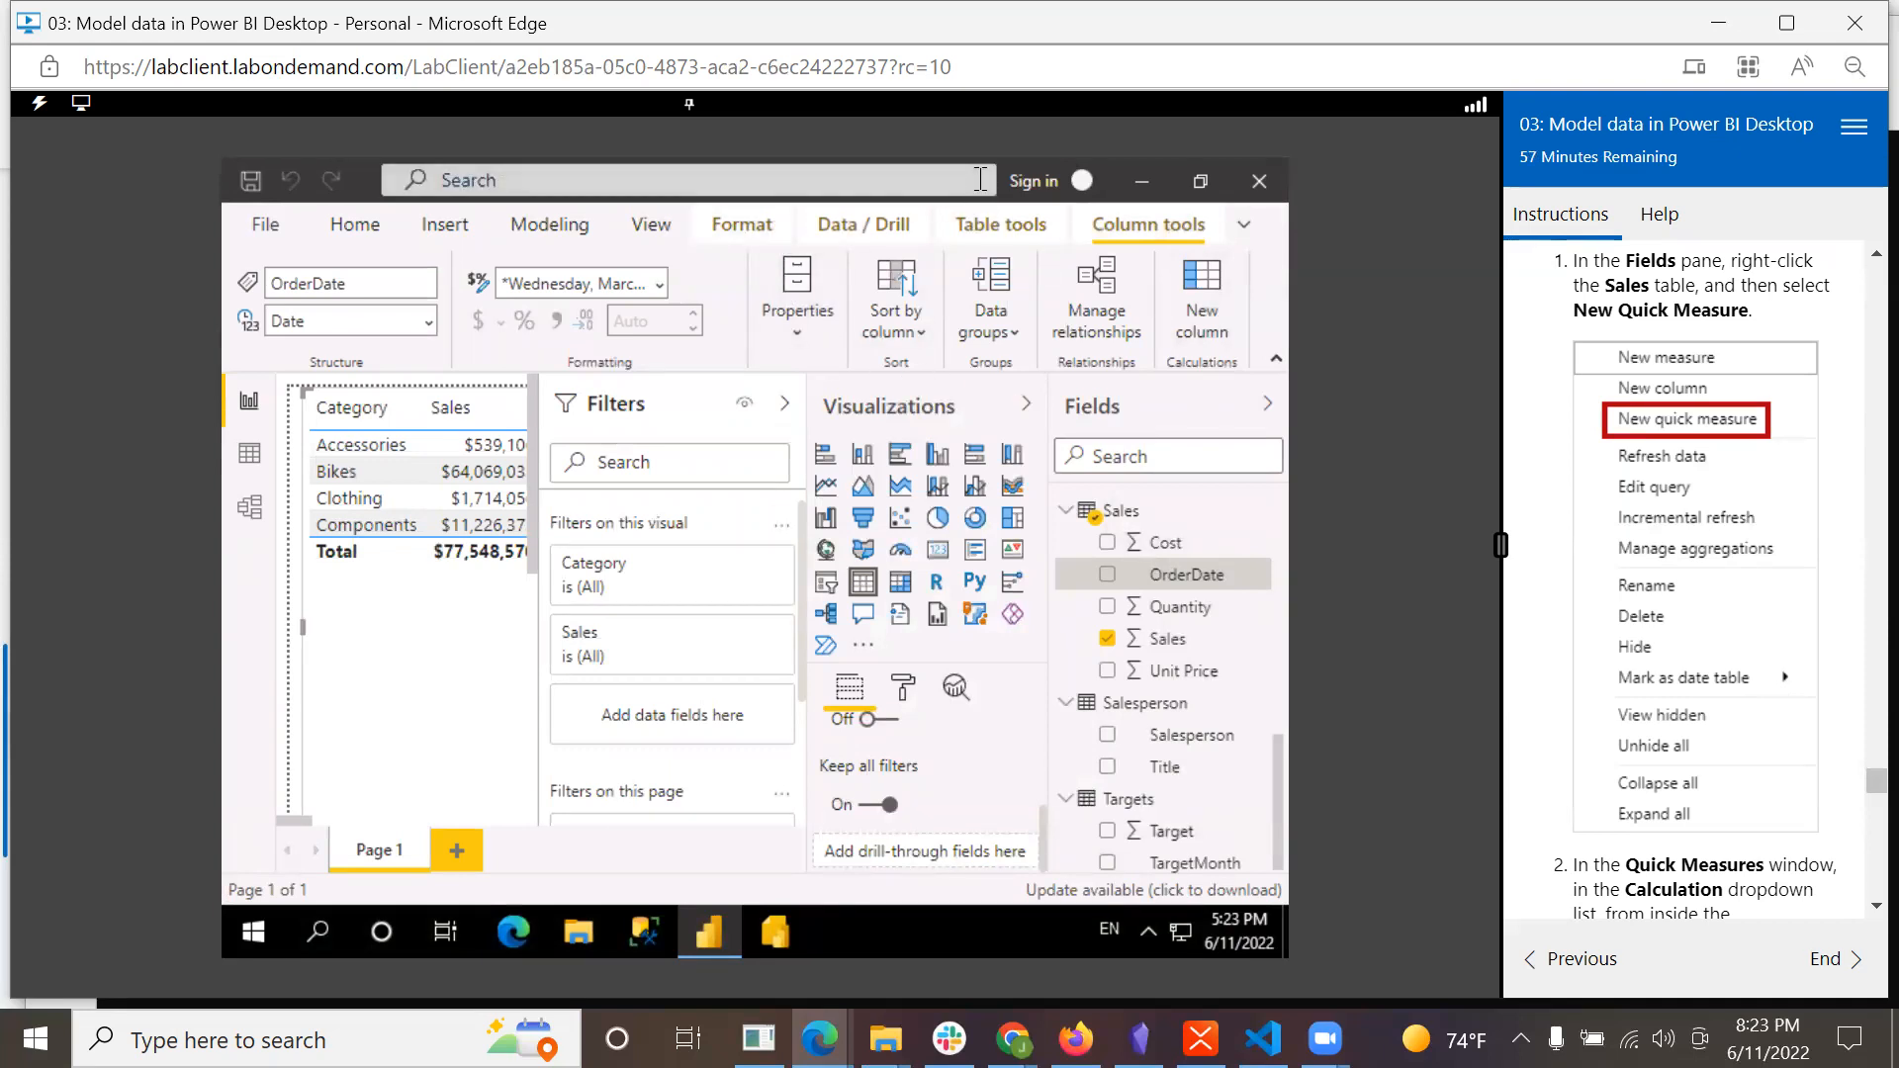
click(980, 180)
text(quick)
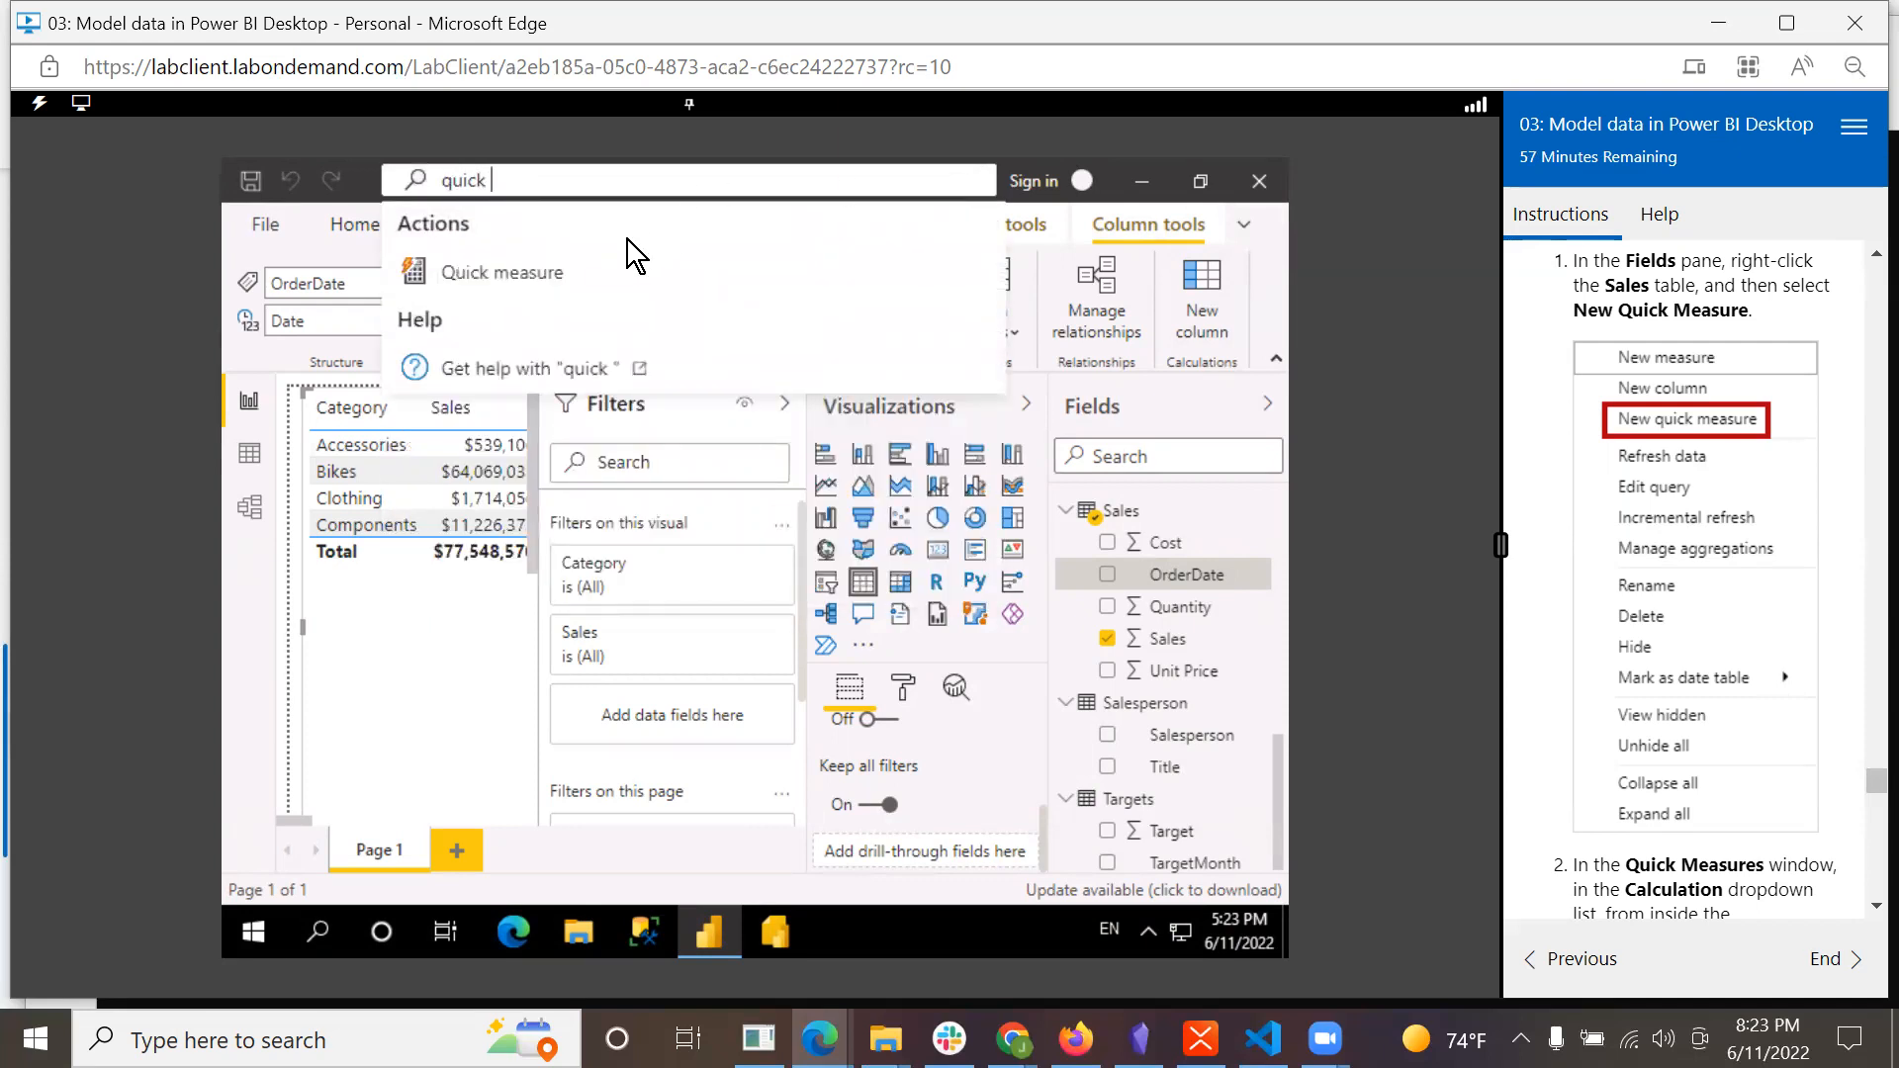
click(516, 267)
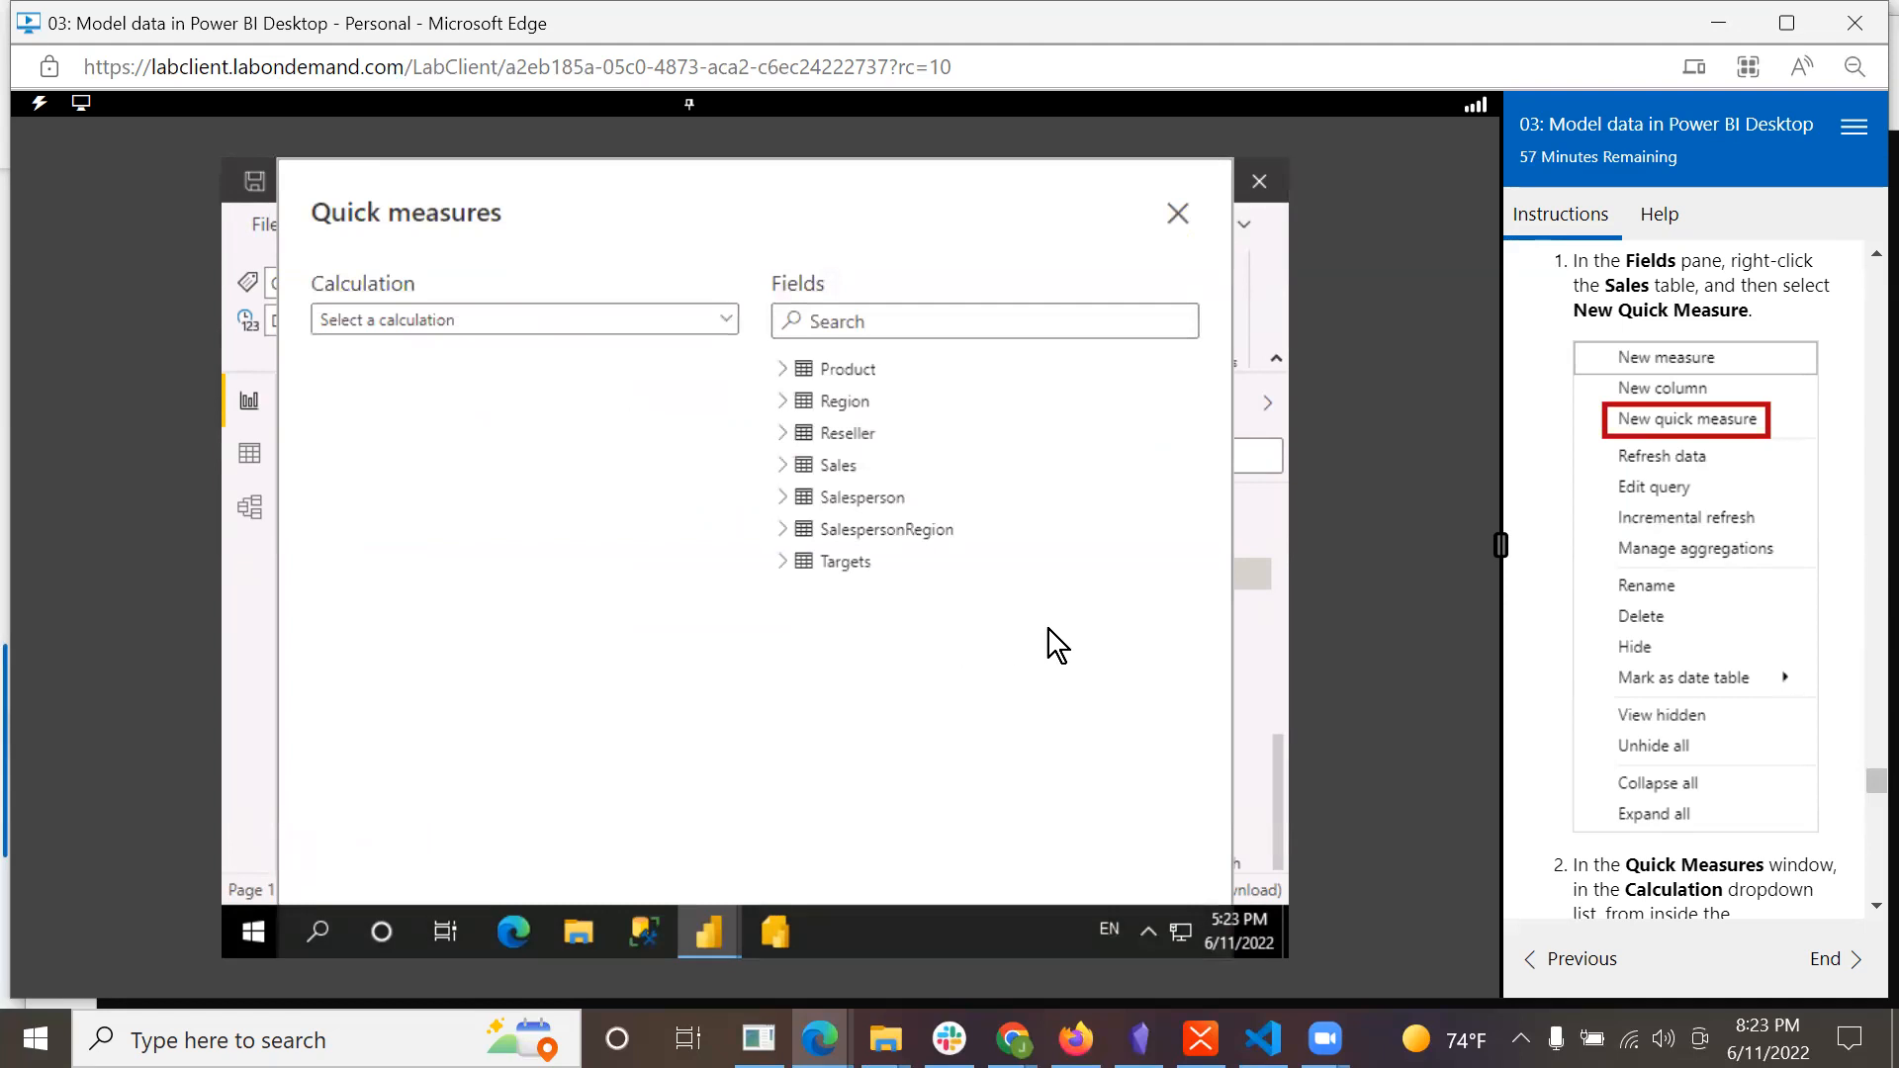
Move the Quick measures dialog aside to look for its hidden lower part.
drag(921, 156, 713, 83)
drag(506, 133, 224, 92)
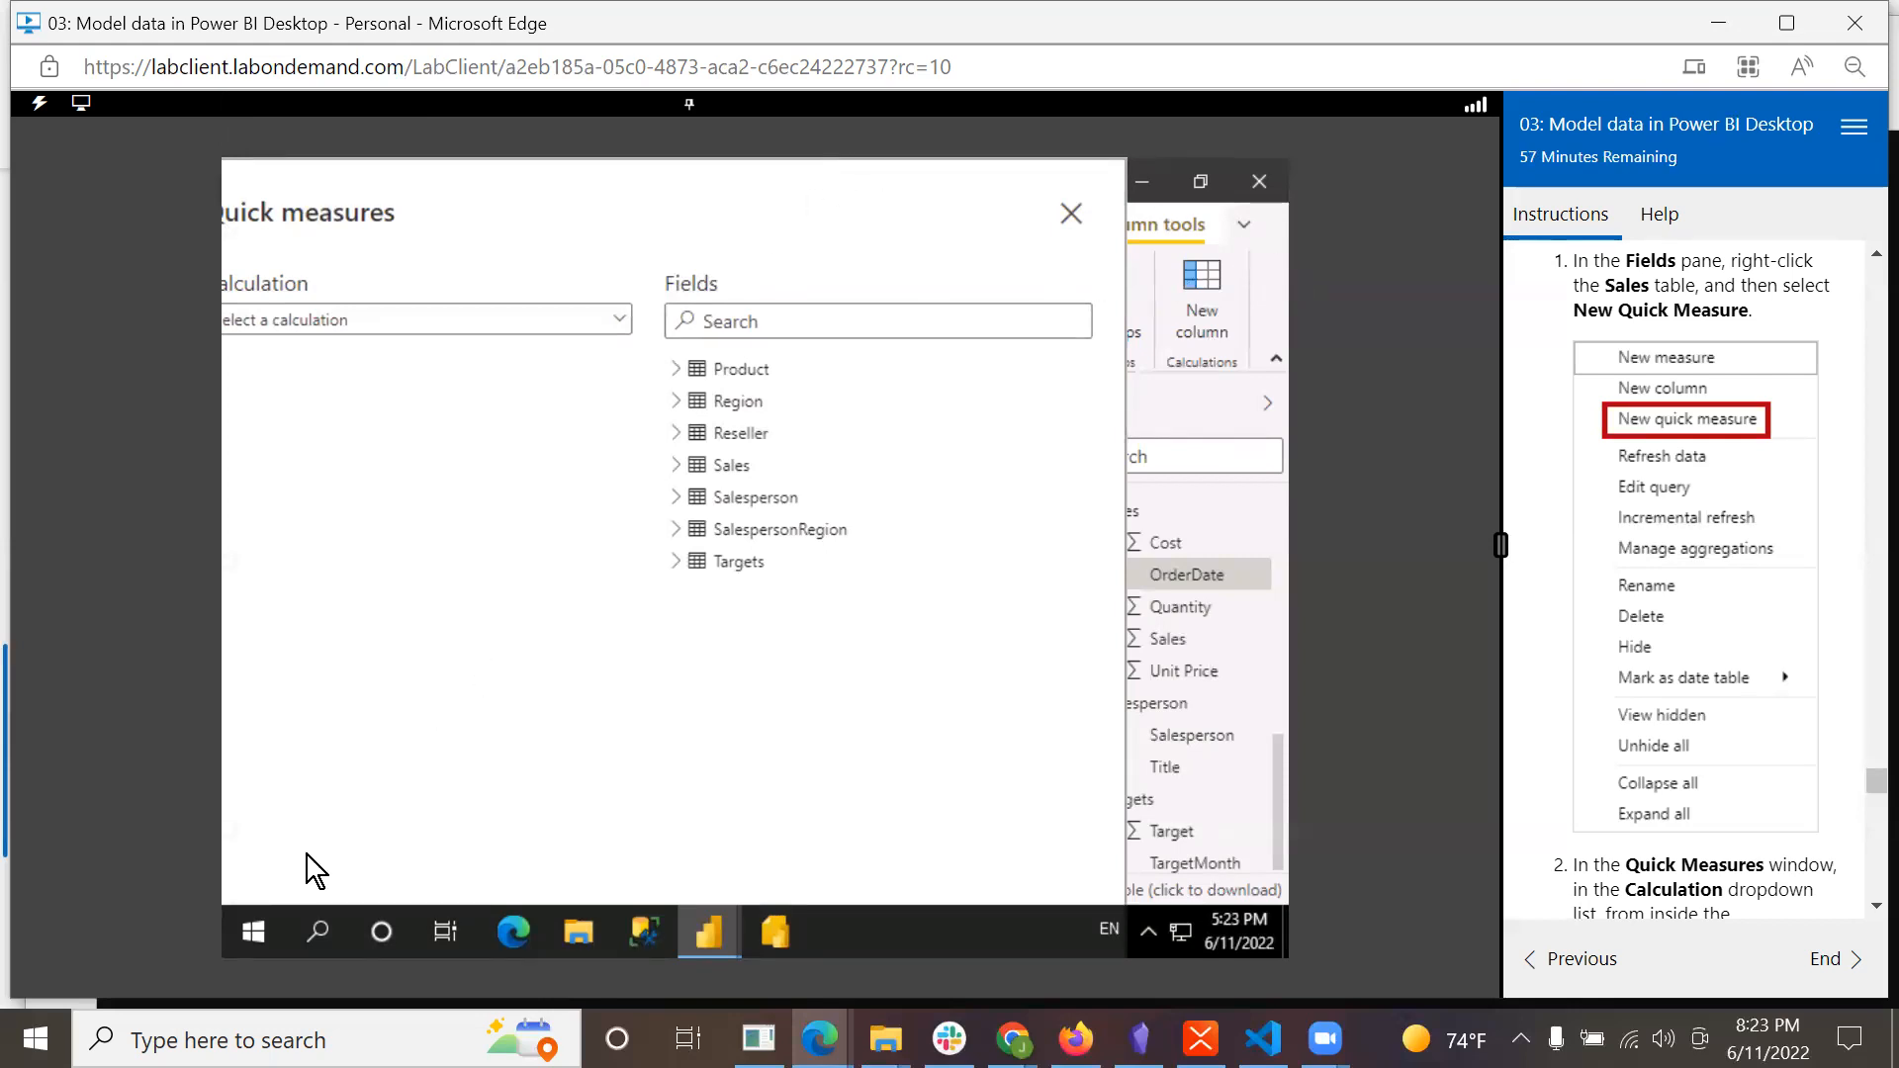
Return to the Quick measures window through the remote desktop's Task View and open its list of calculations.
click(315, 931)
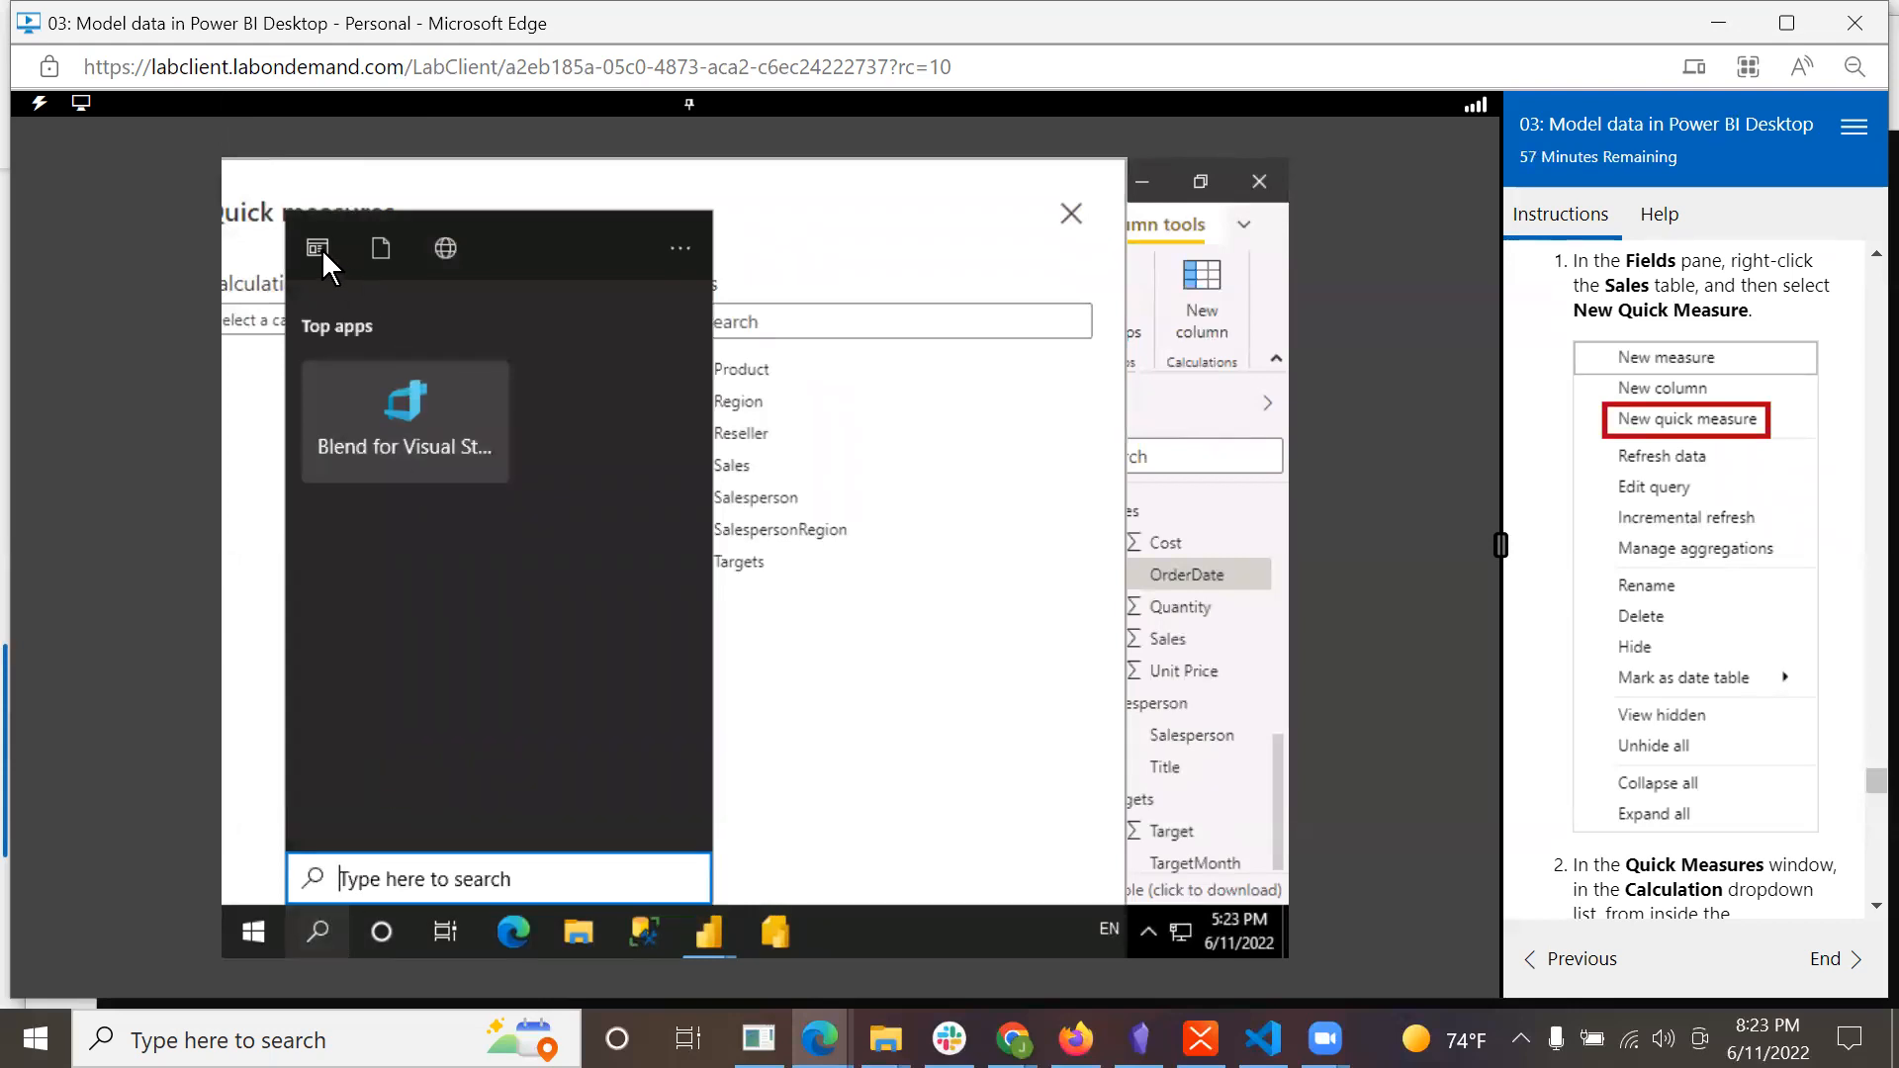
click(985, 702)
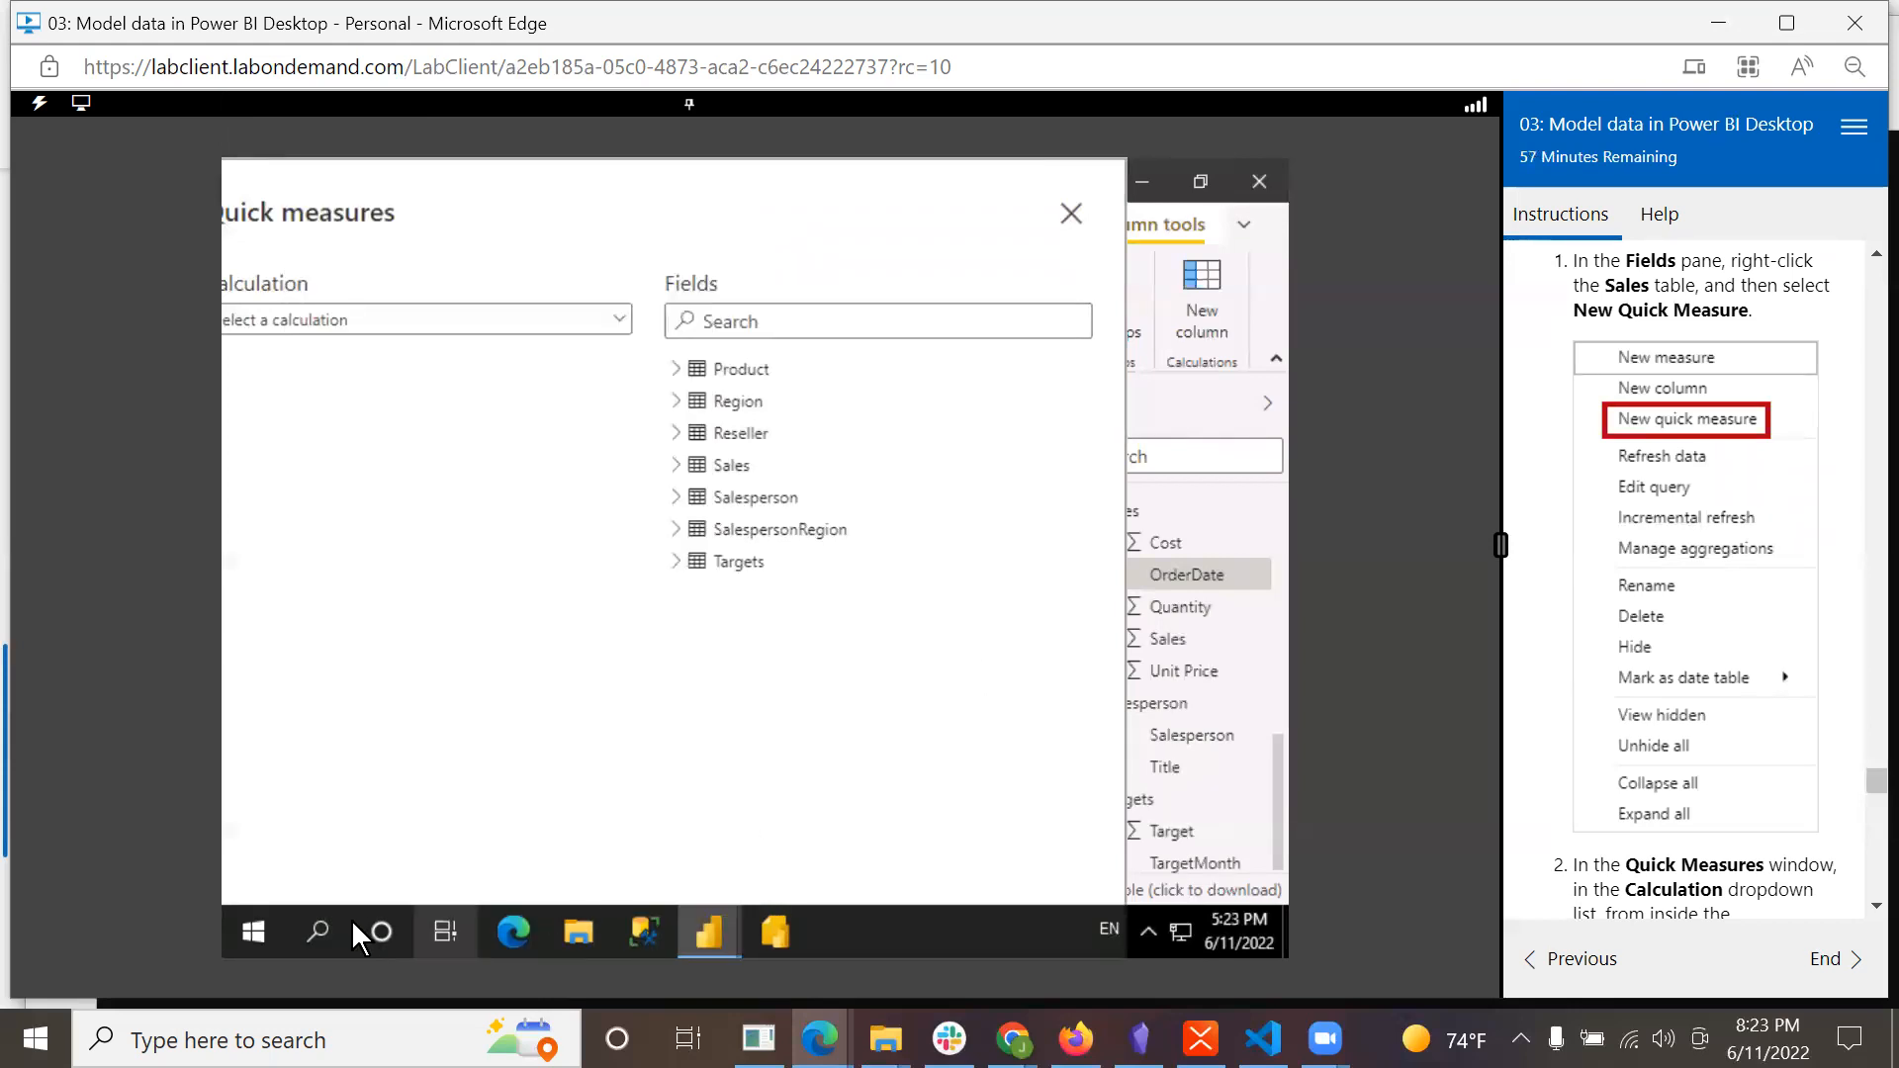
click(445, 942)
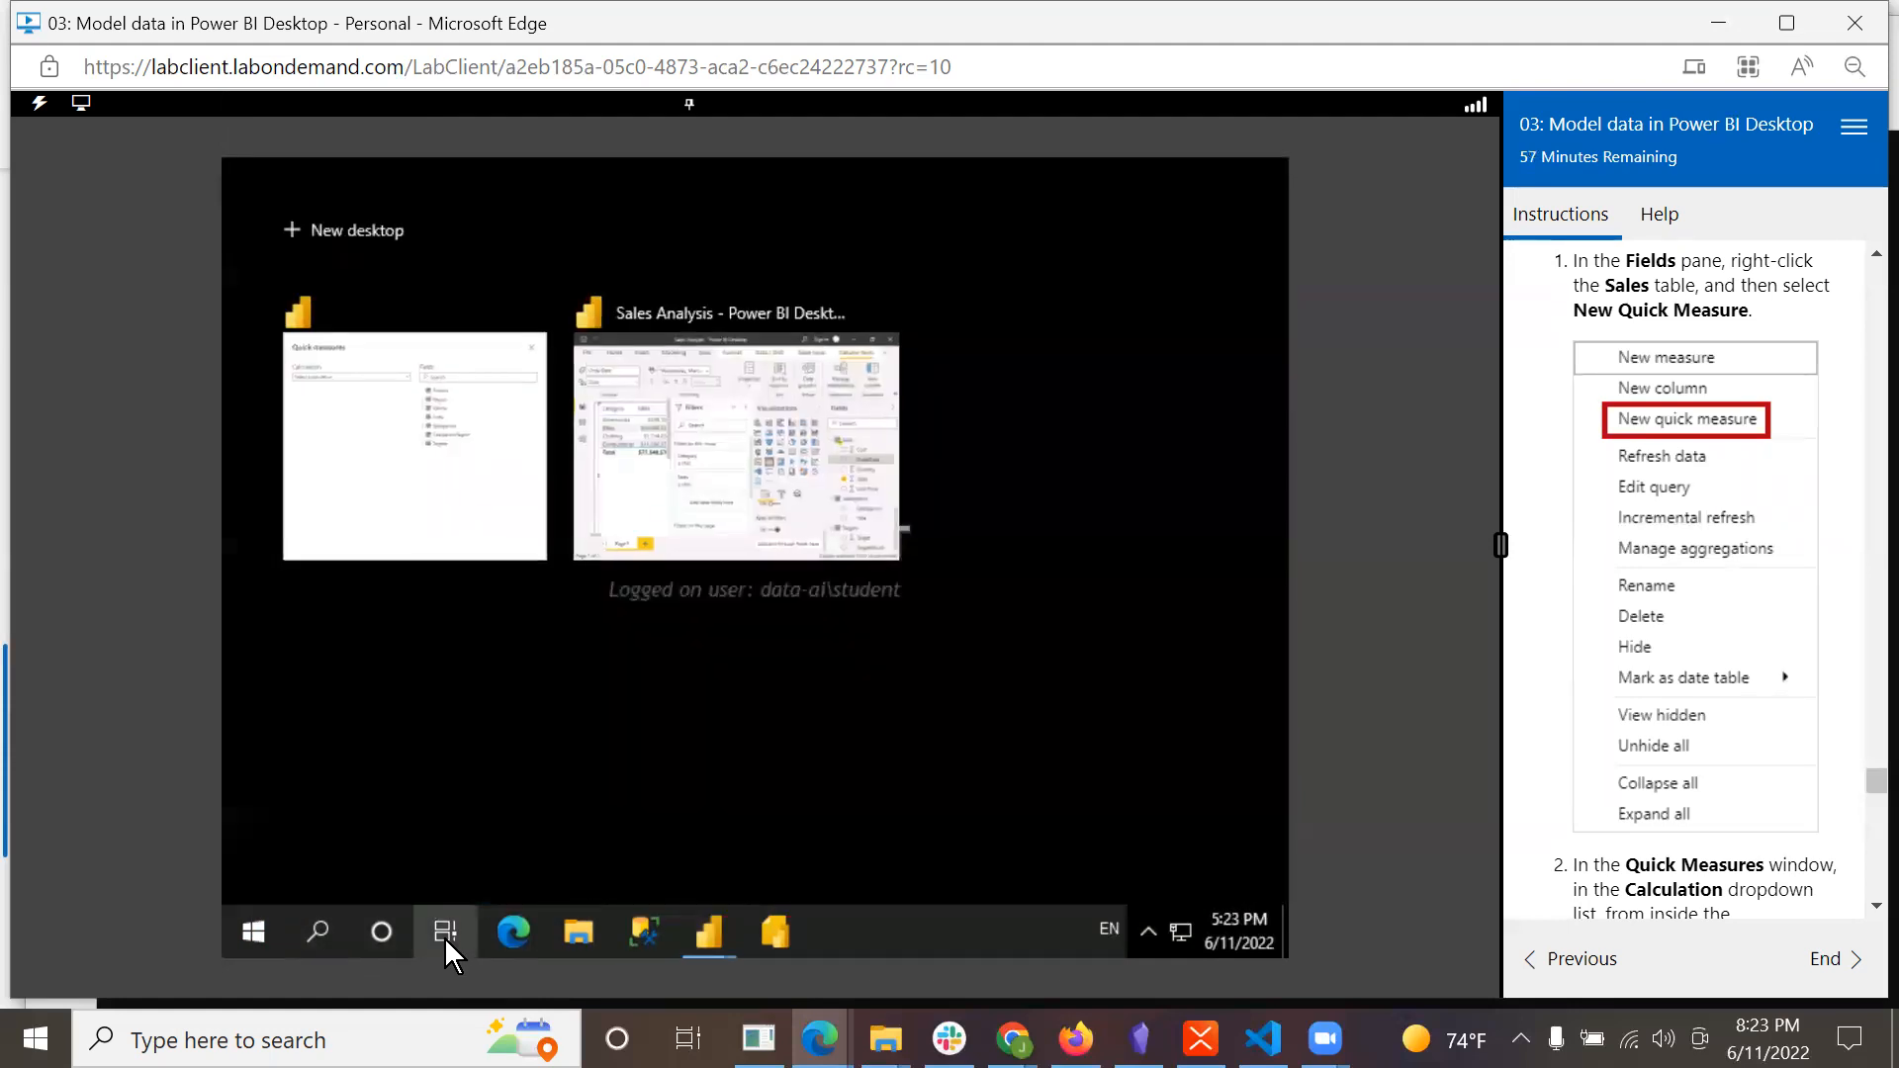
click(477, 506)
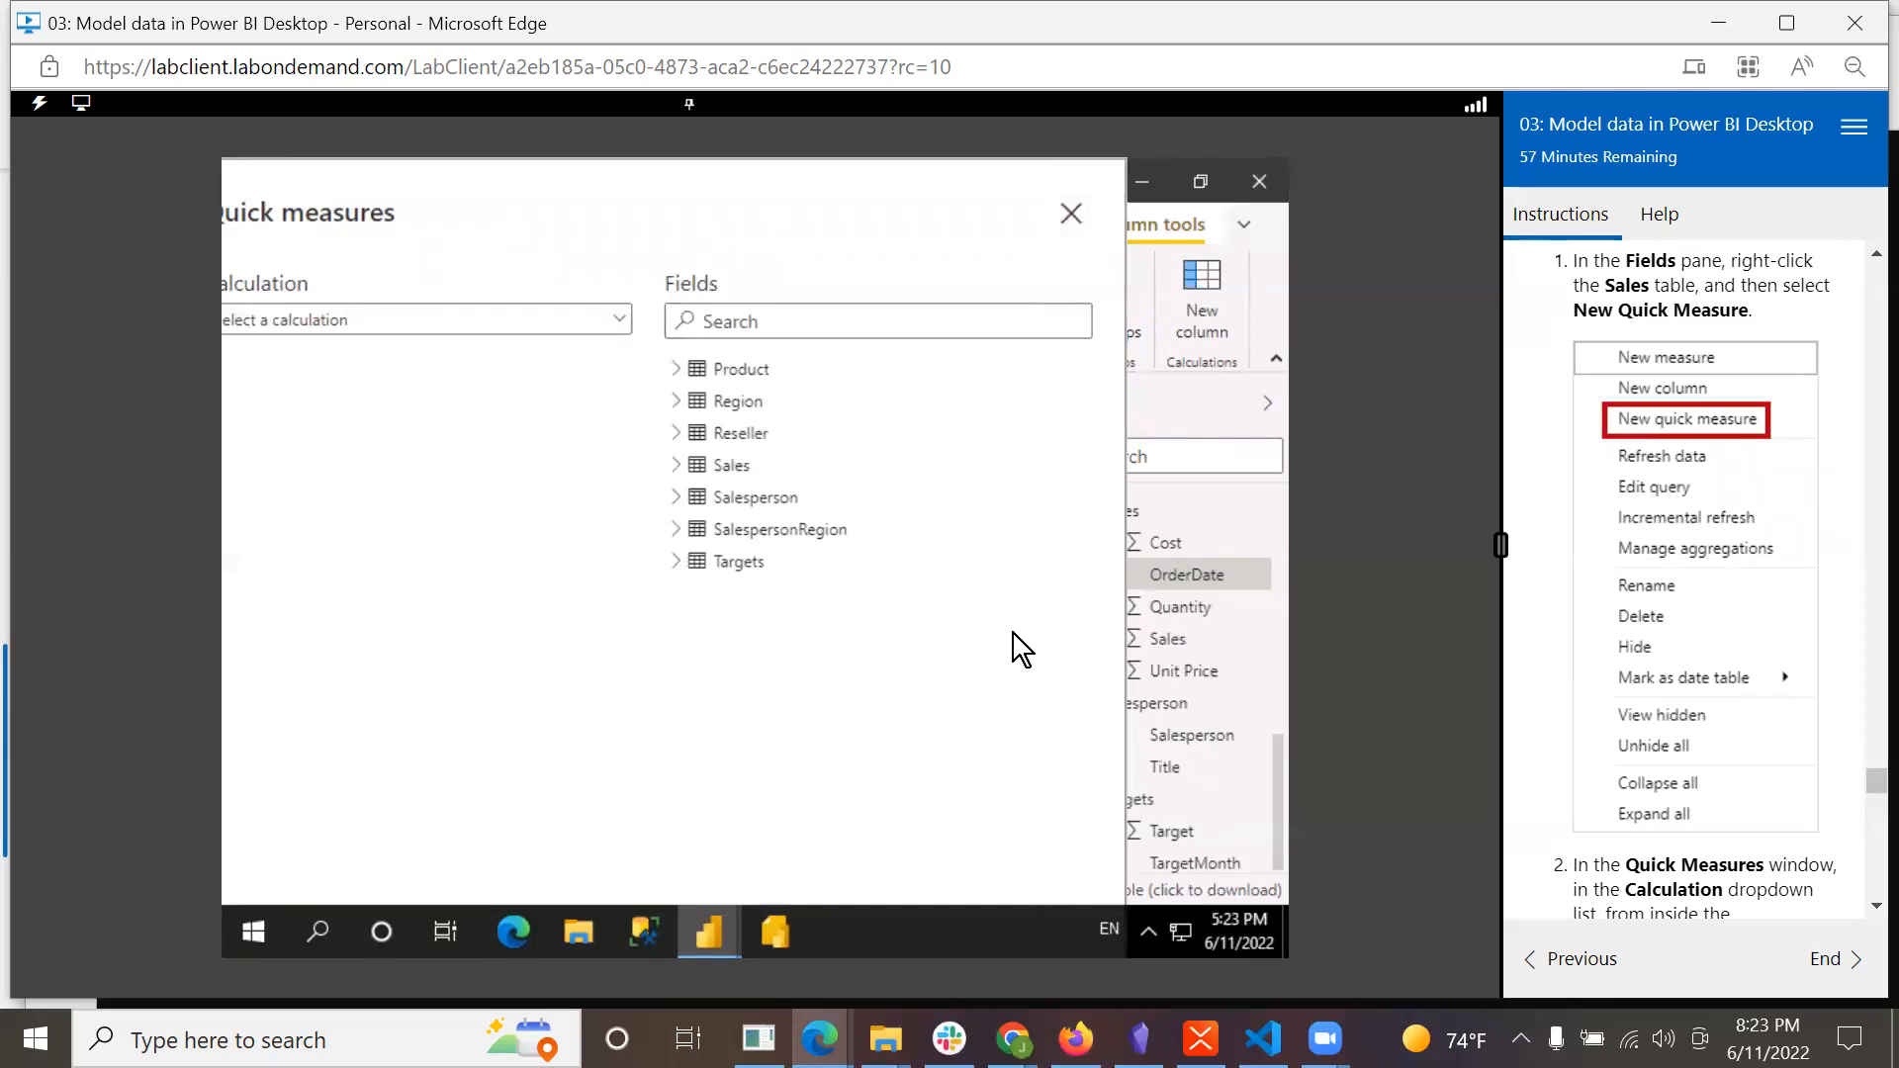
click(621, 323)
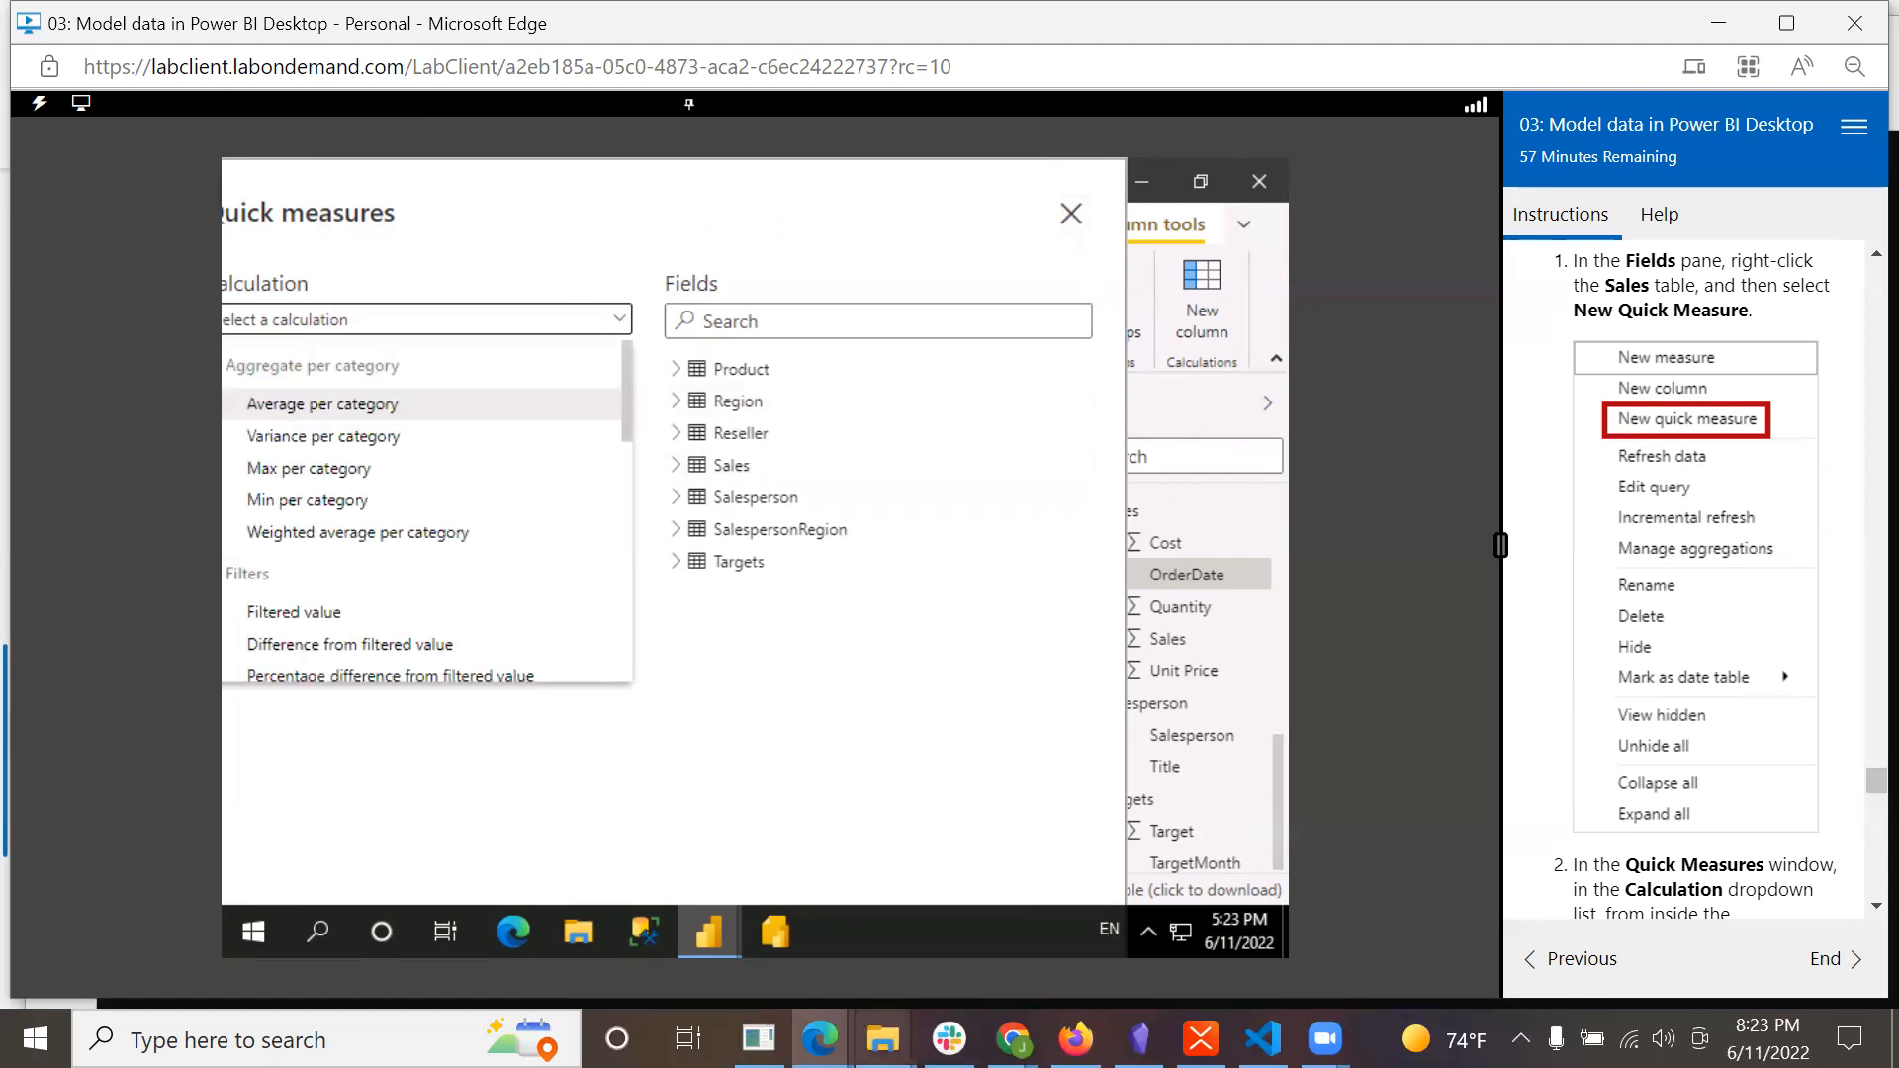
Switch to the Edge window with the lab pages and open duckduckgo.com in a new tab.
mouse_move(819, 1037)
click(913, 881)
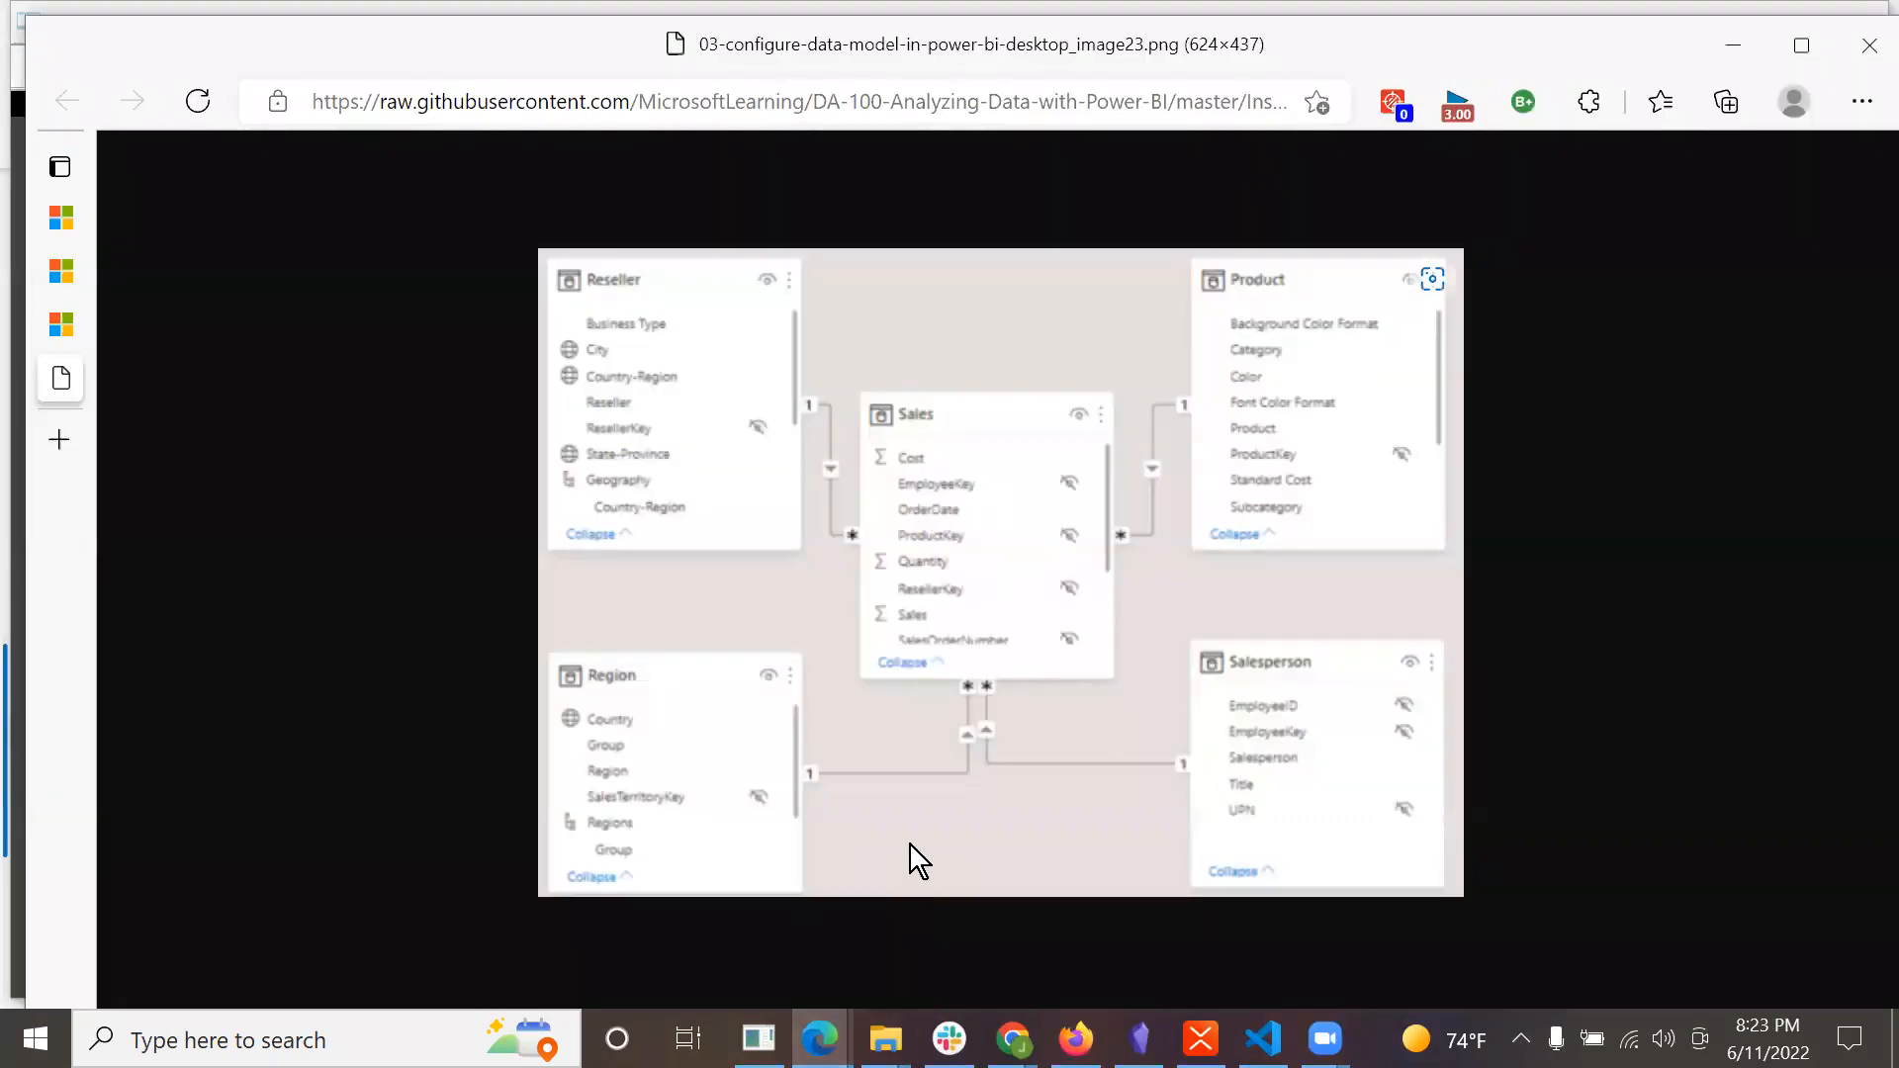
mouse_move(51, 391)
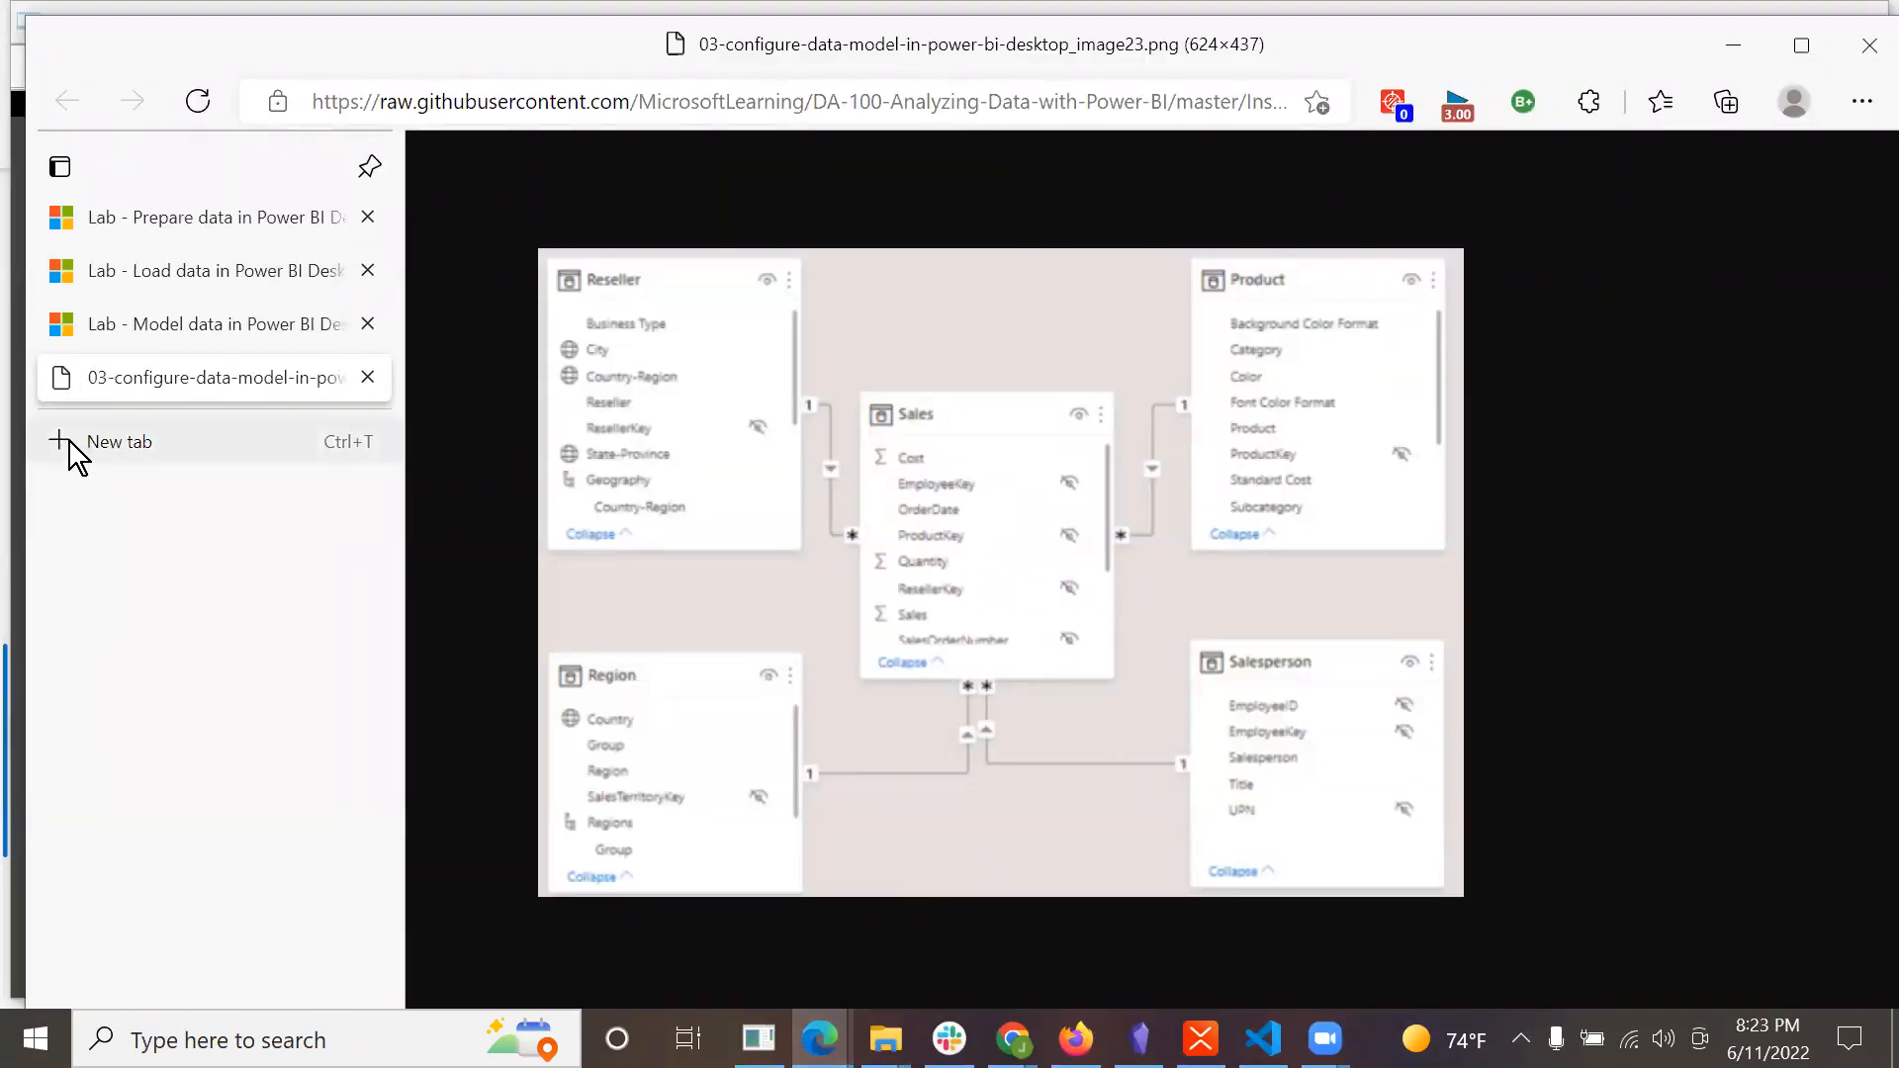
click(69, 441)
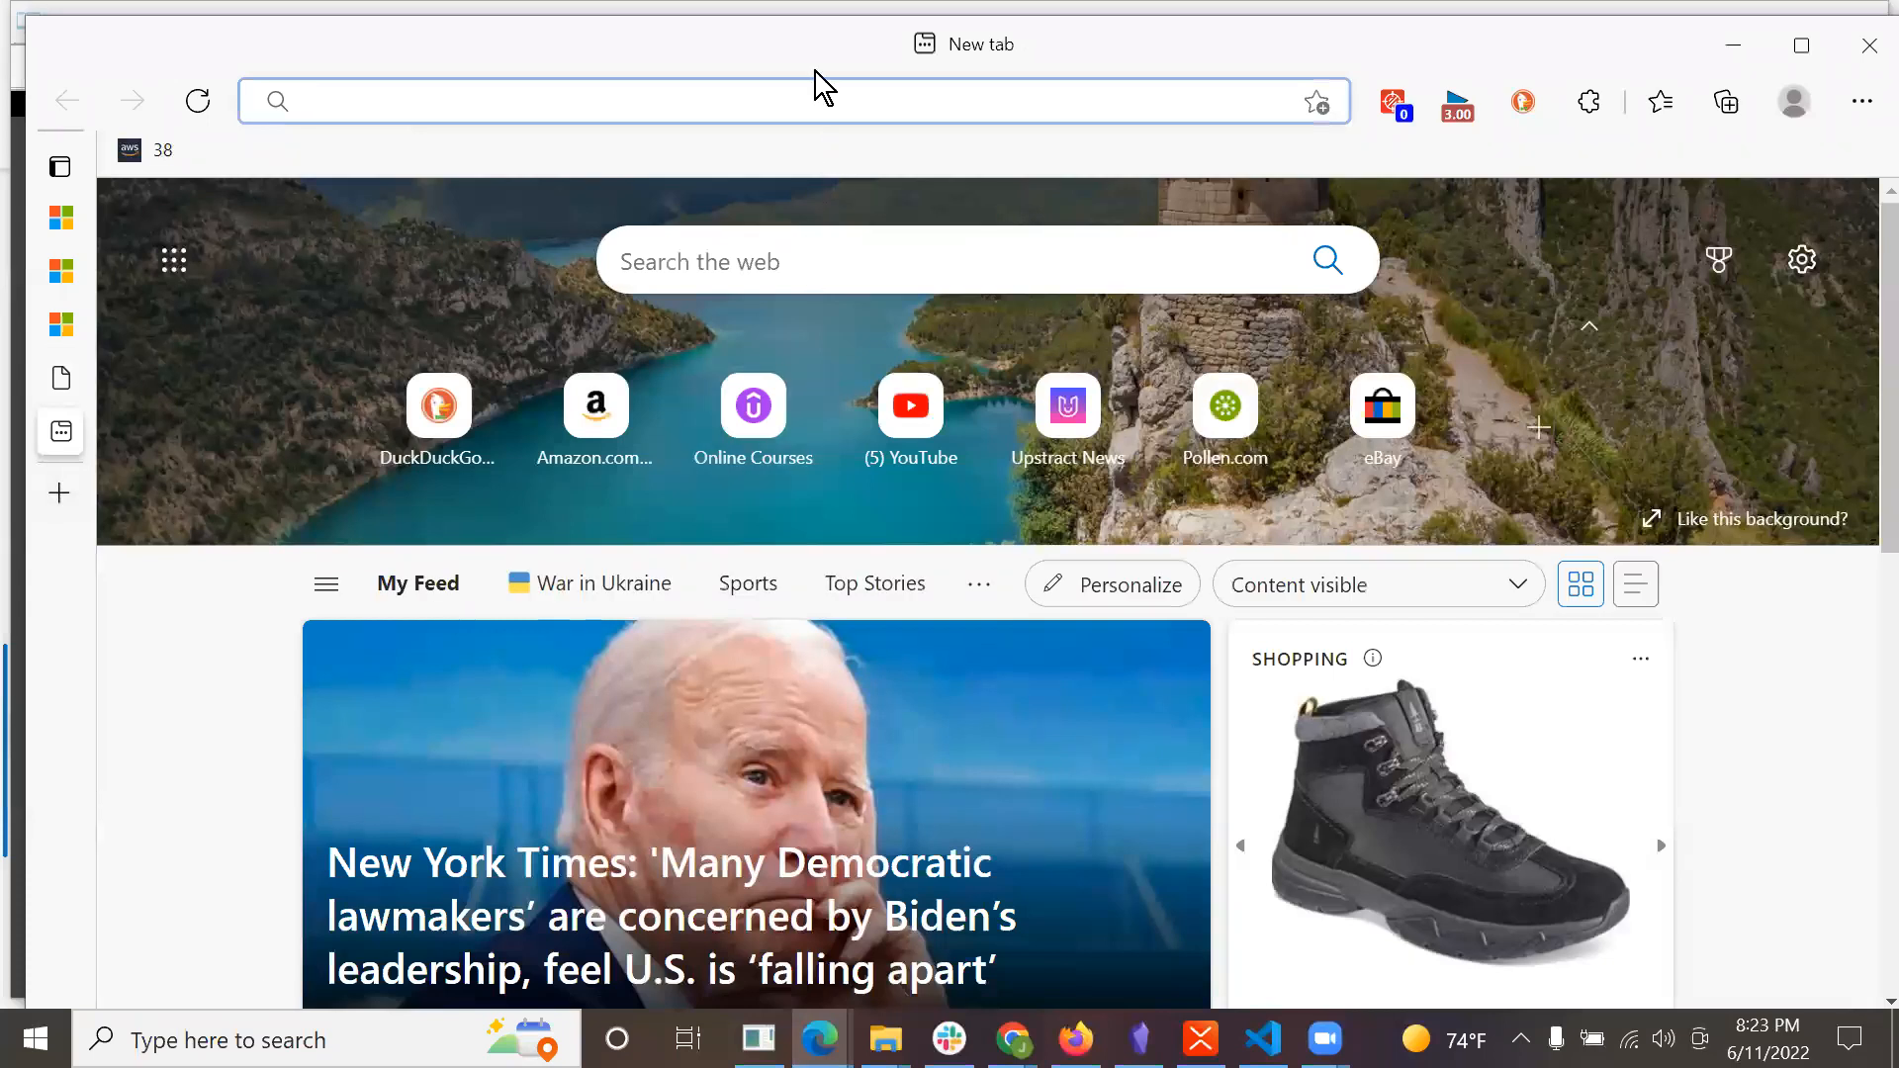
text(duckduckgo.com)
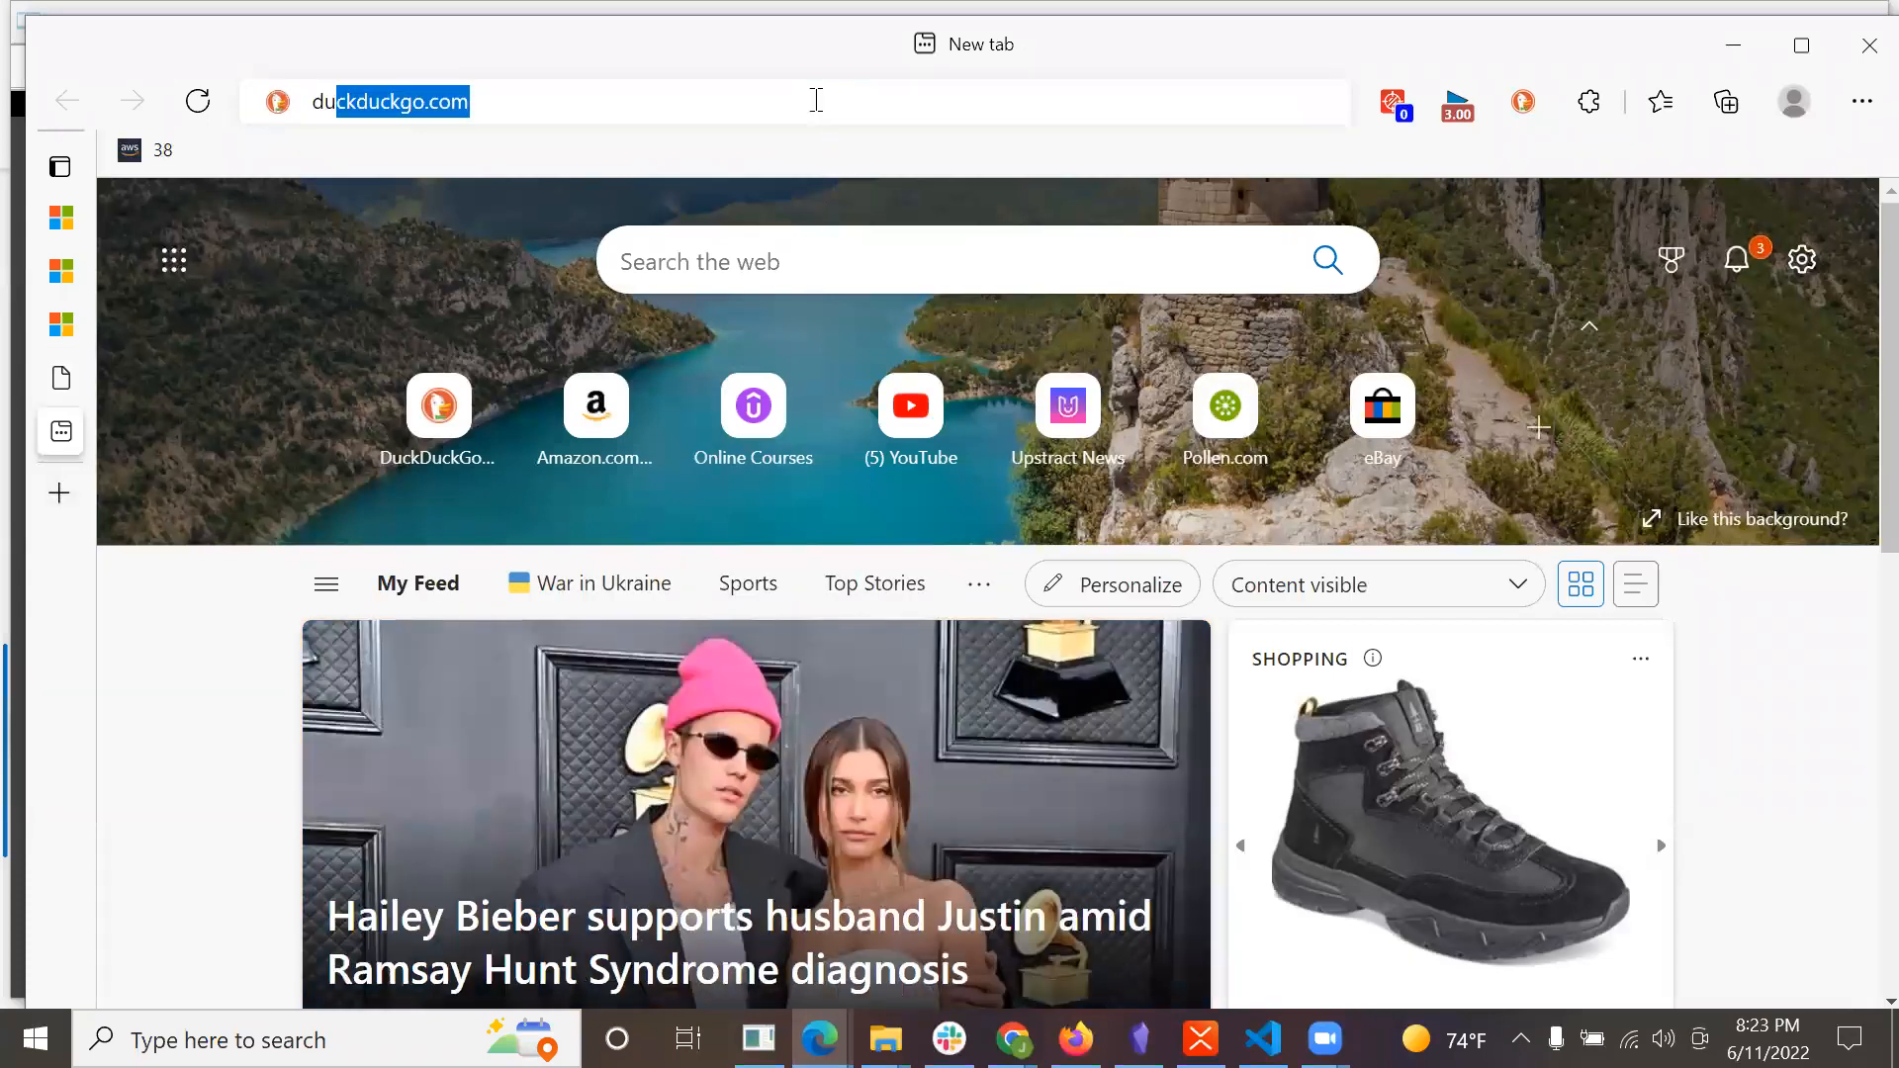
key(Return)
Search DuckDuckGo for "how to click okay when you can't see a button".
text(how do)
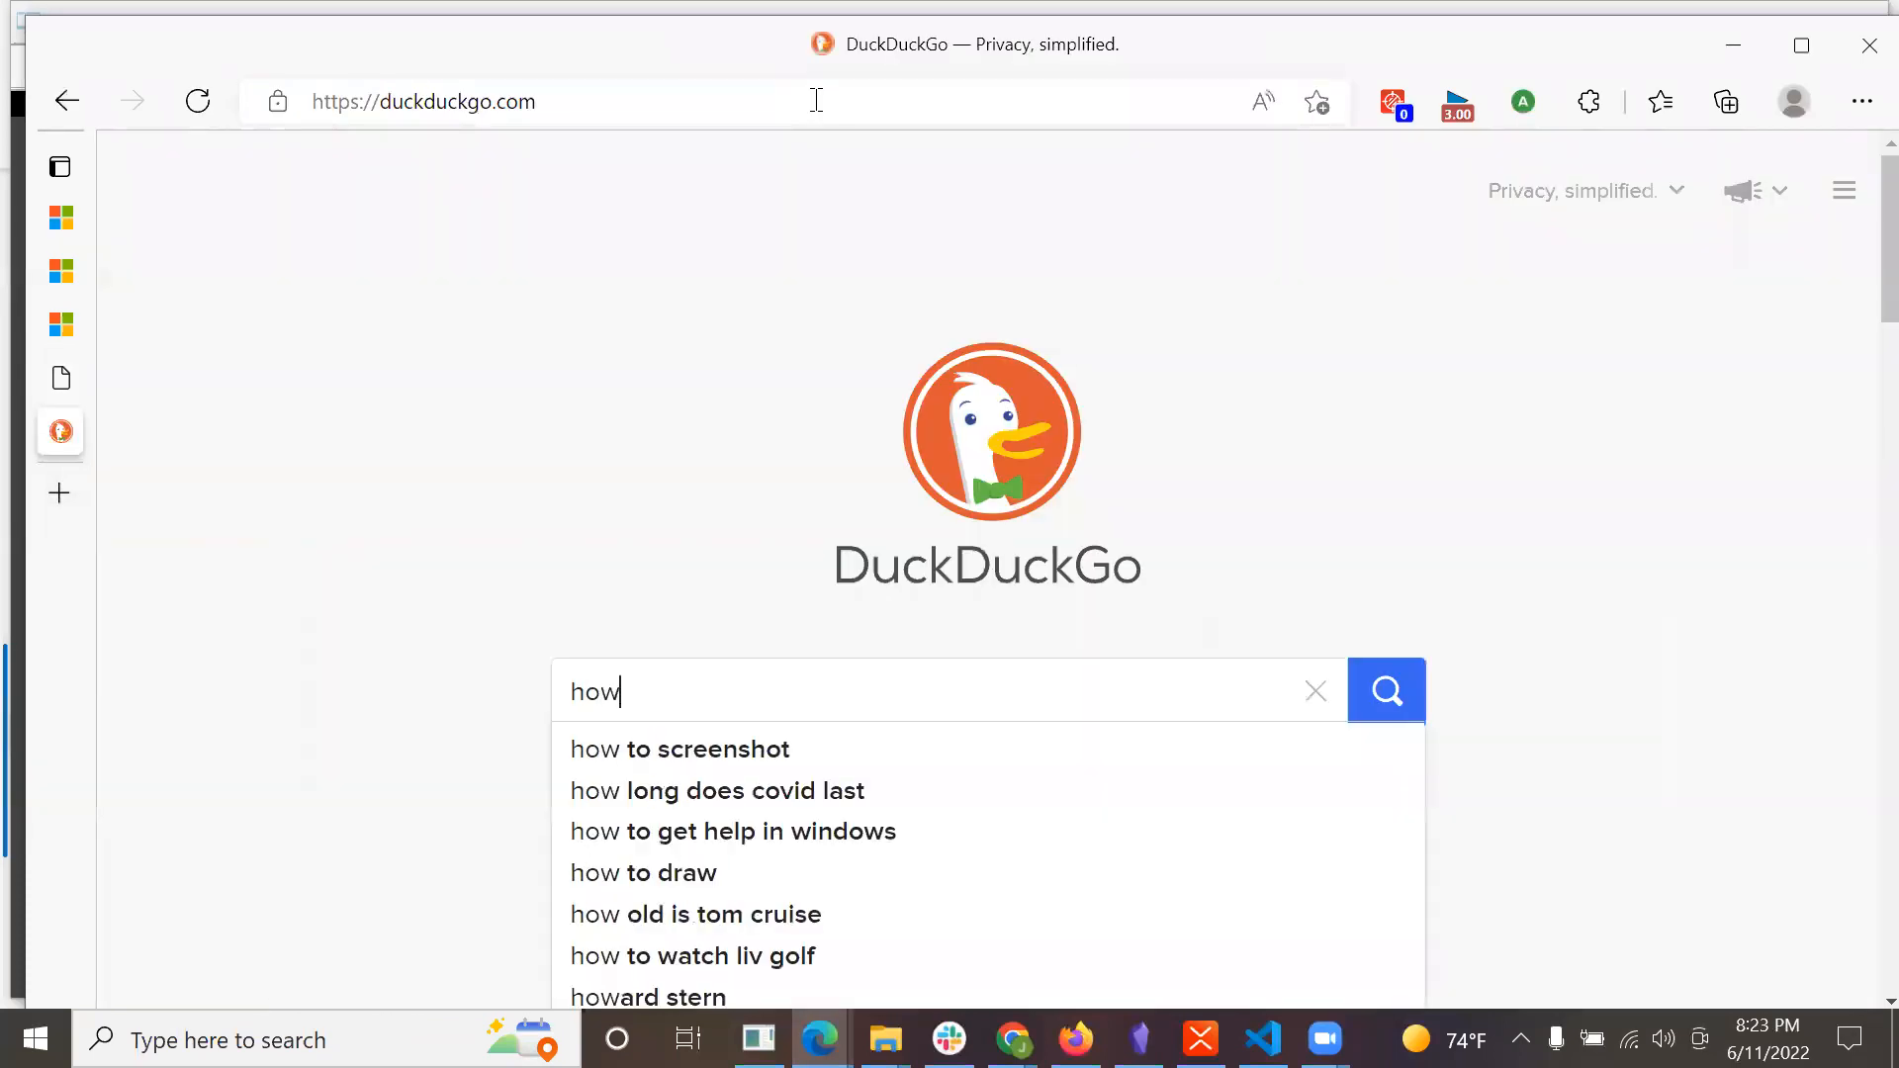
key(BackSpace)
key(BackSpace)
text(to cli)
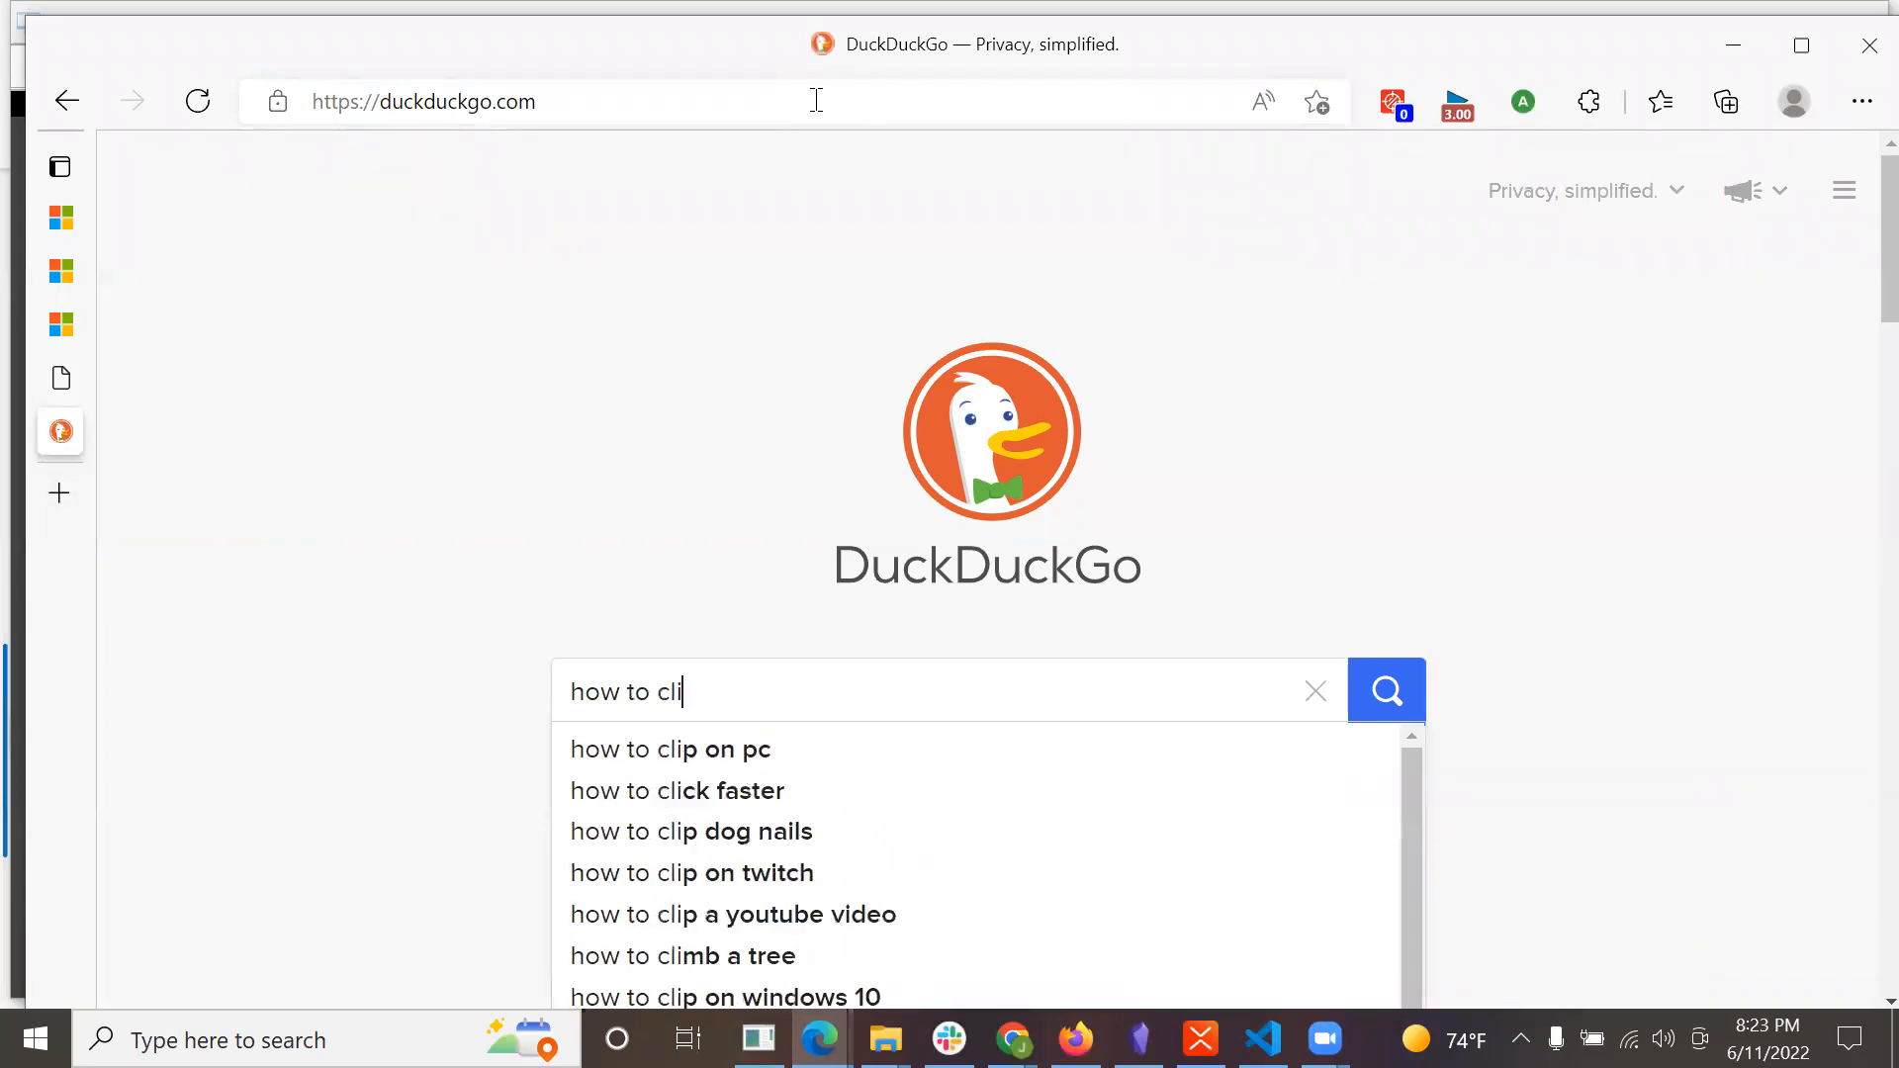
text(ck oka)
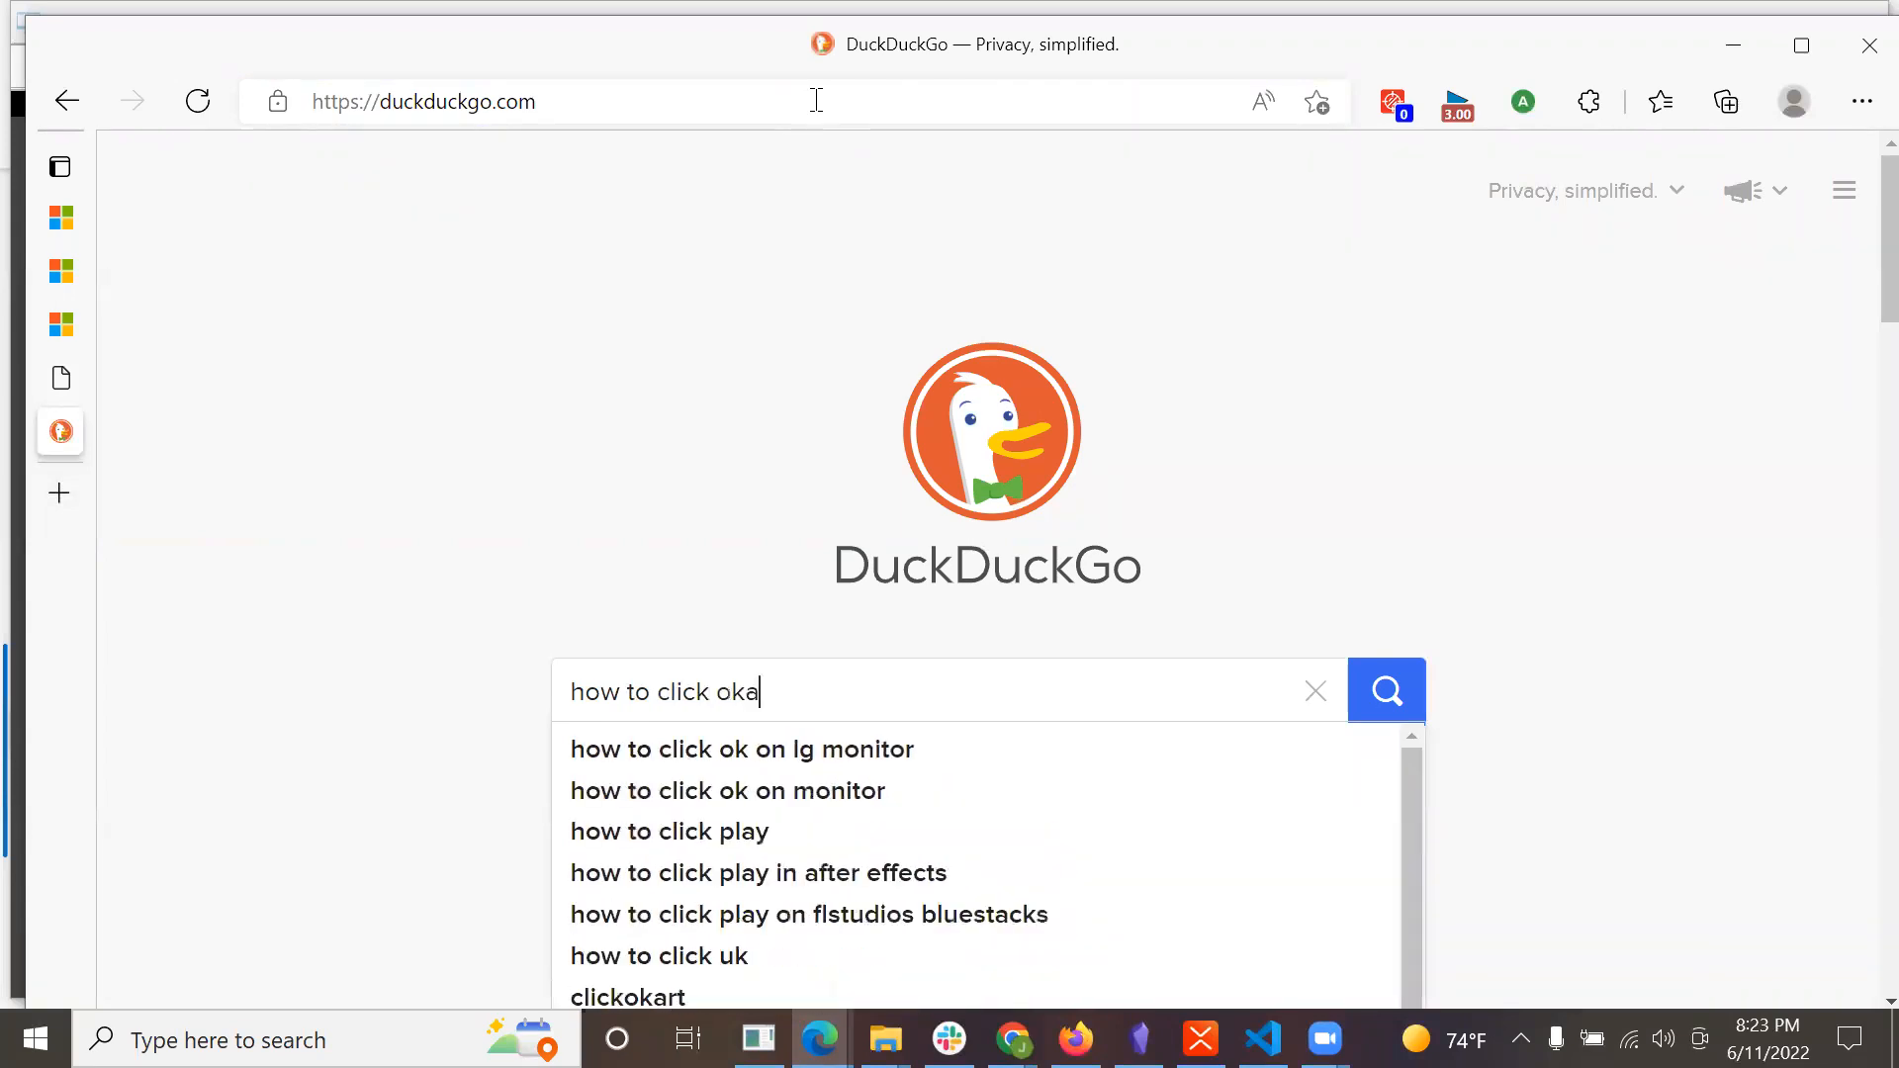
text(y when)
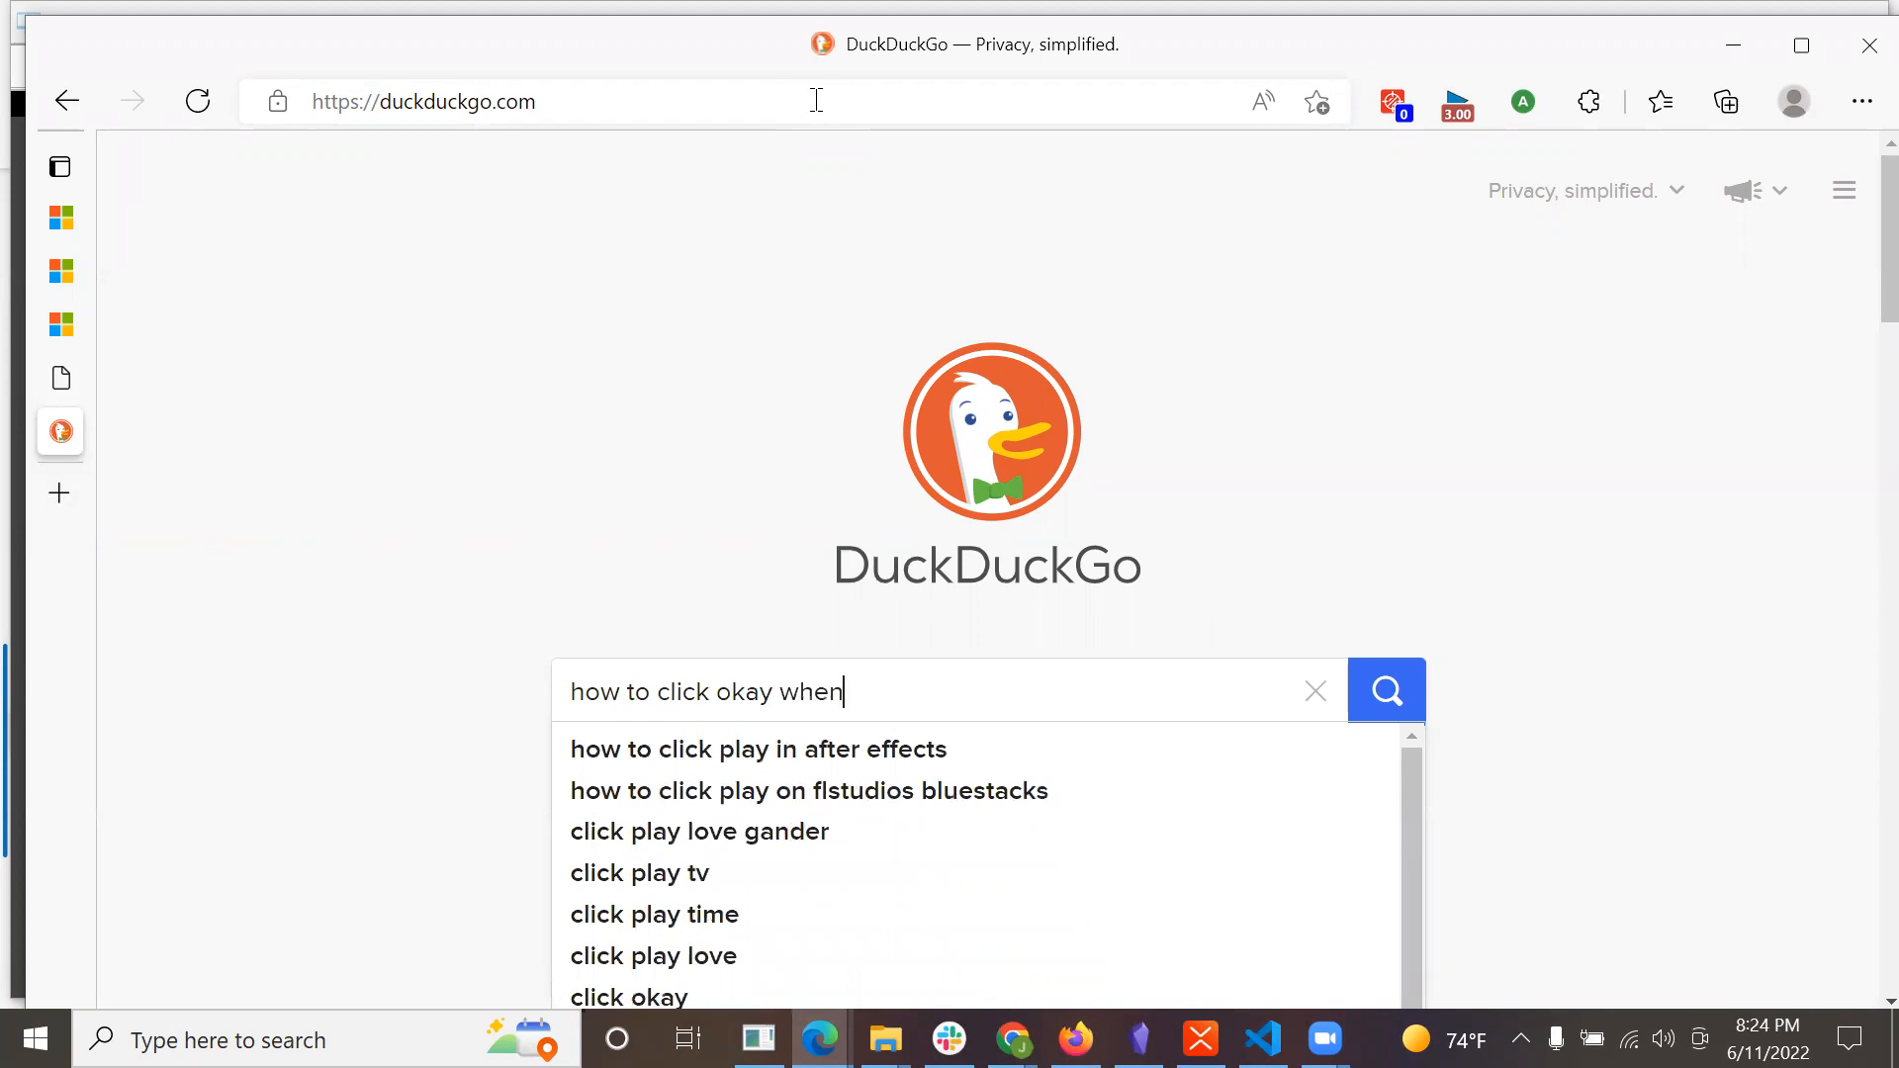
text( you can't s)
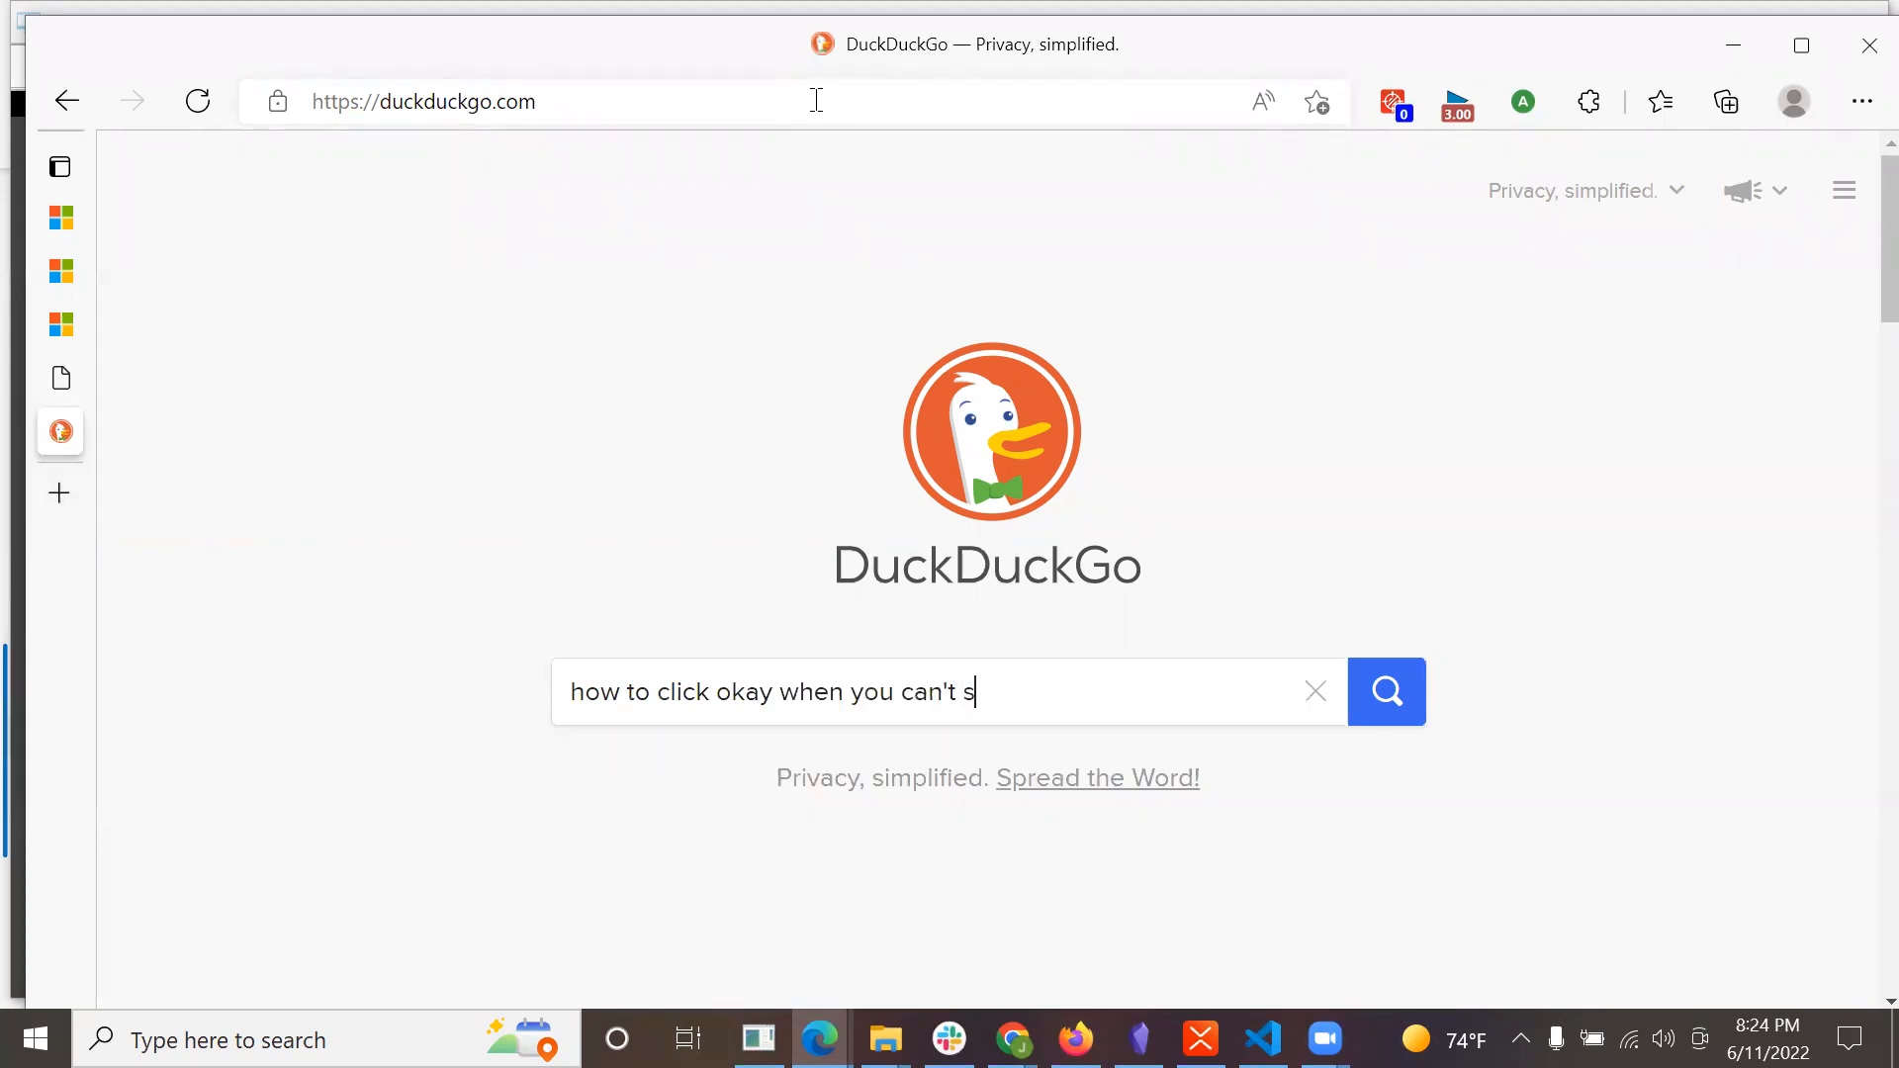
text(ee a button)
key(Return)
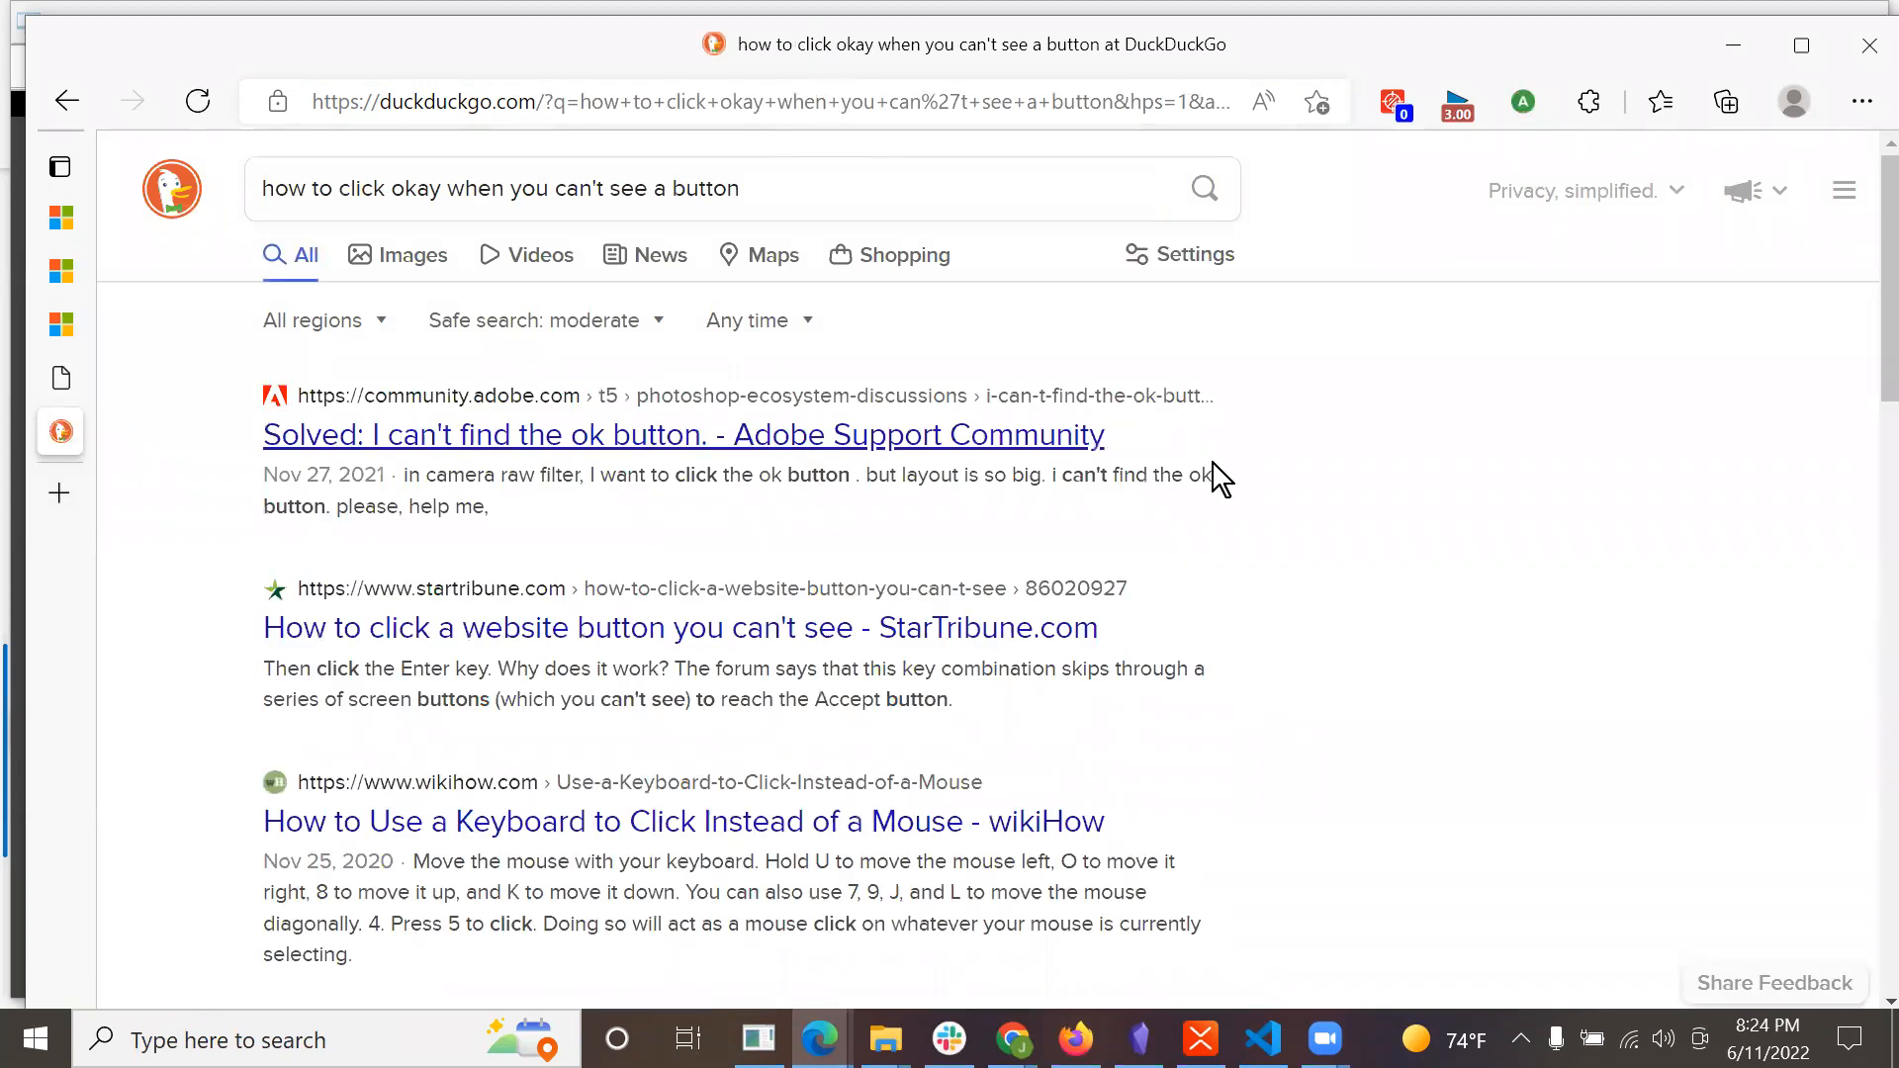
Copy the wikiHow result's summary text on moving the mouse with the keyboard, from "Move the mouse" to "selecting.".
scroll(1217, 474, down, 1)
scroll(1203, 480, down, 1)
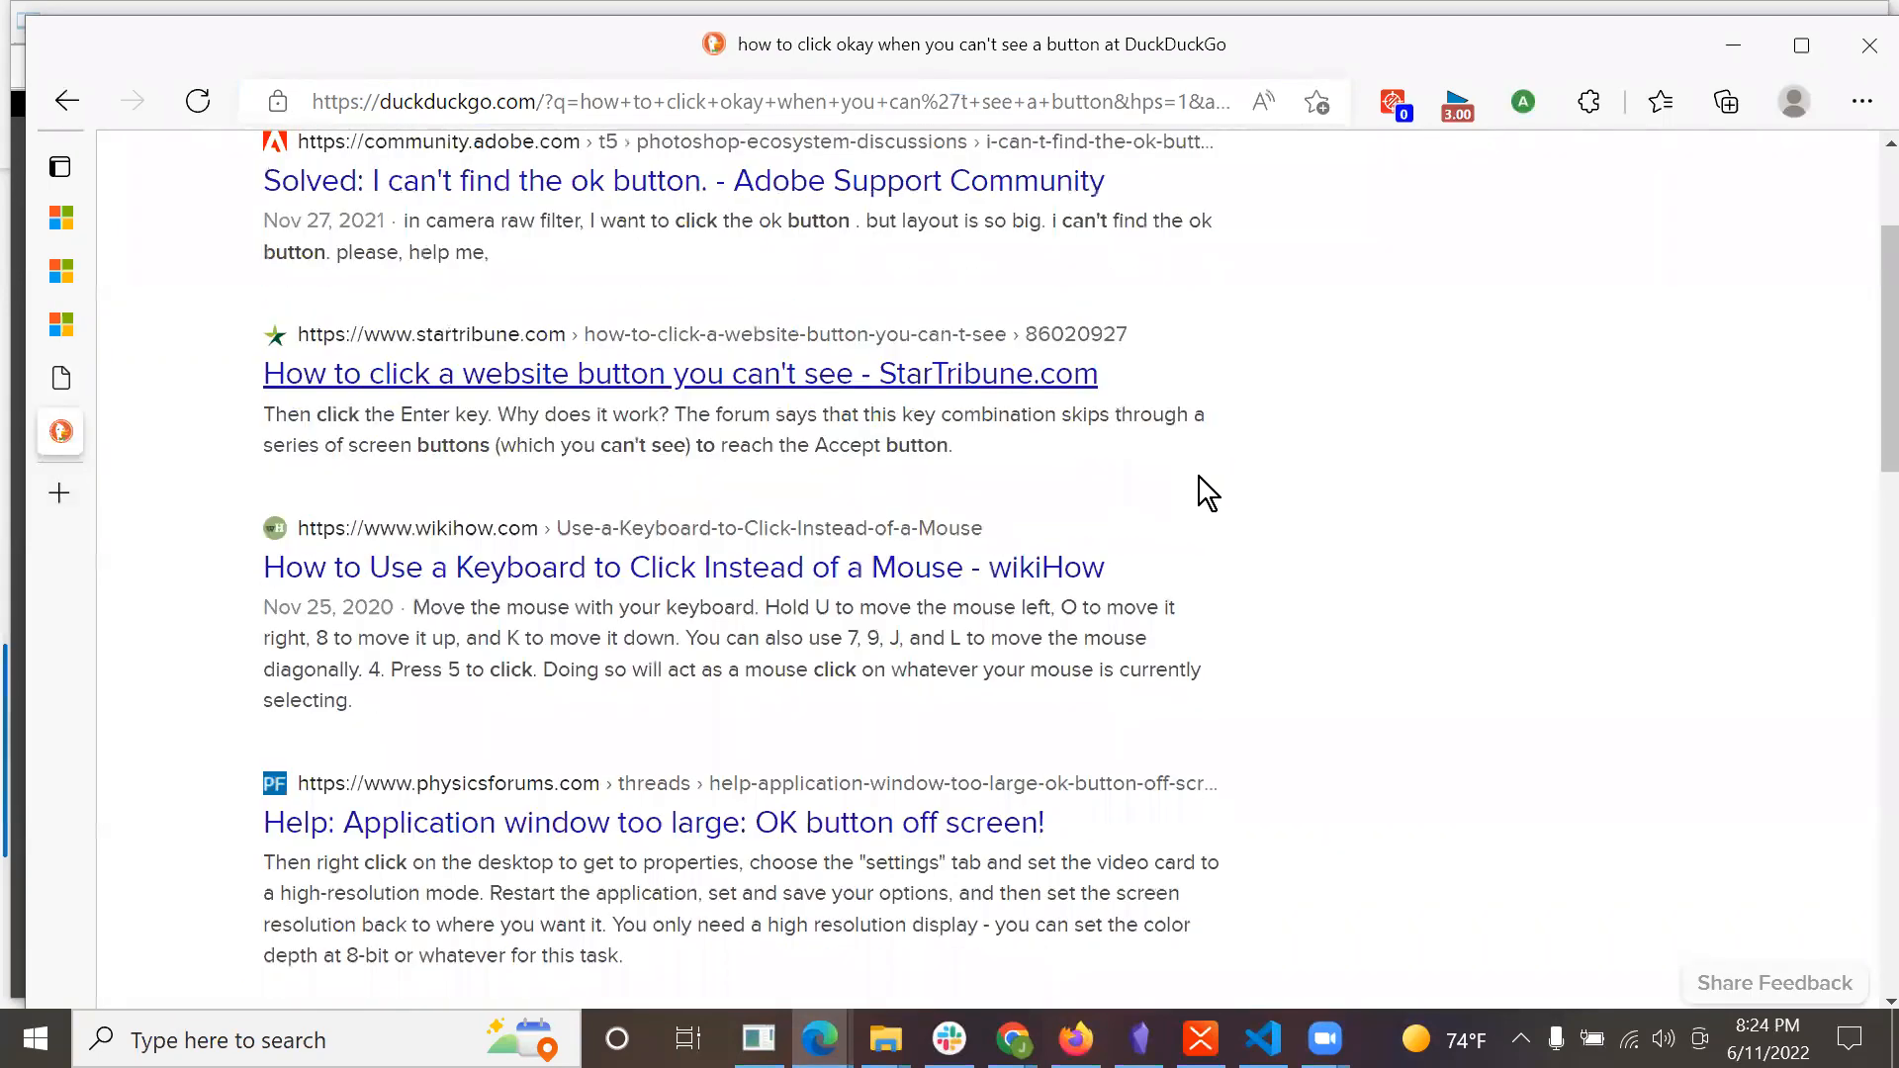
scroll(1200, 495, down, 1)
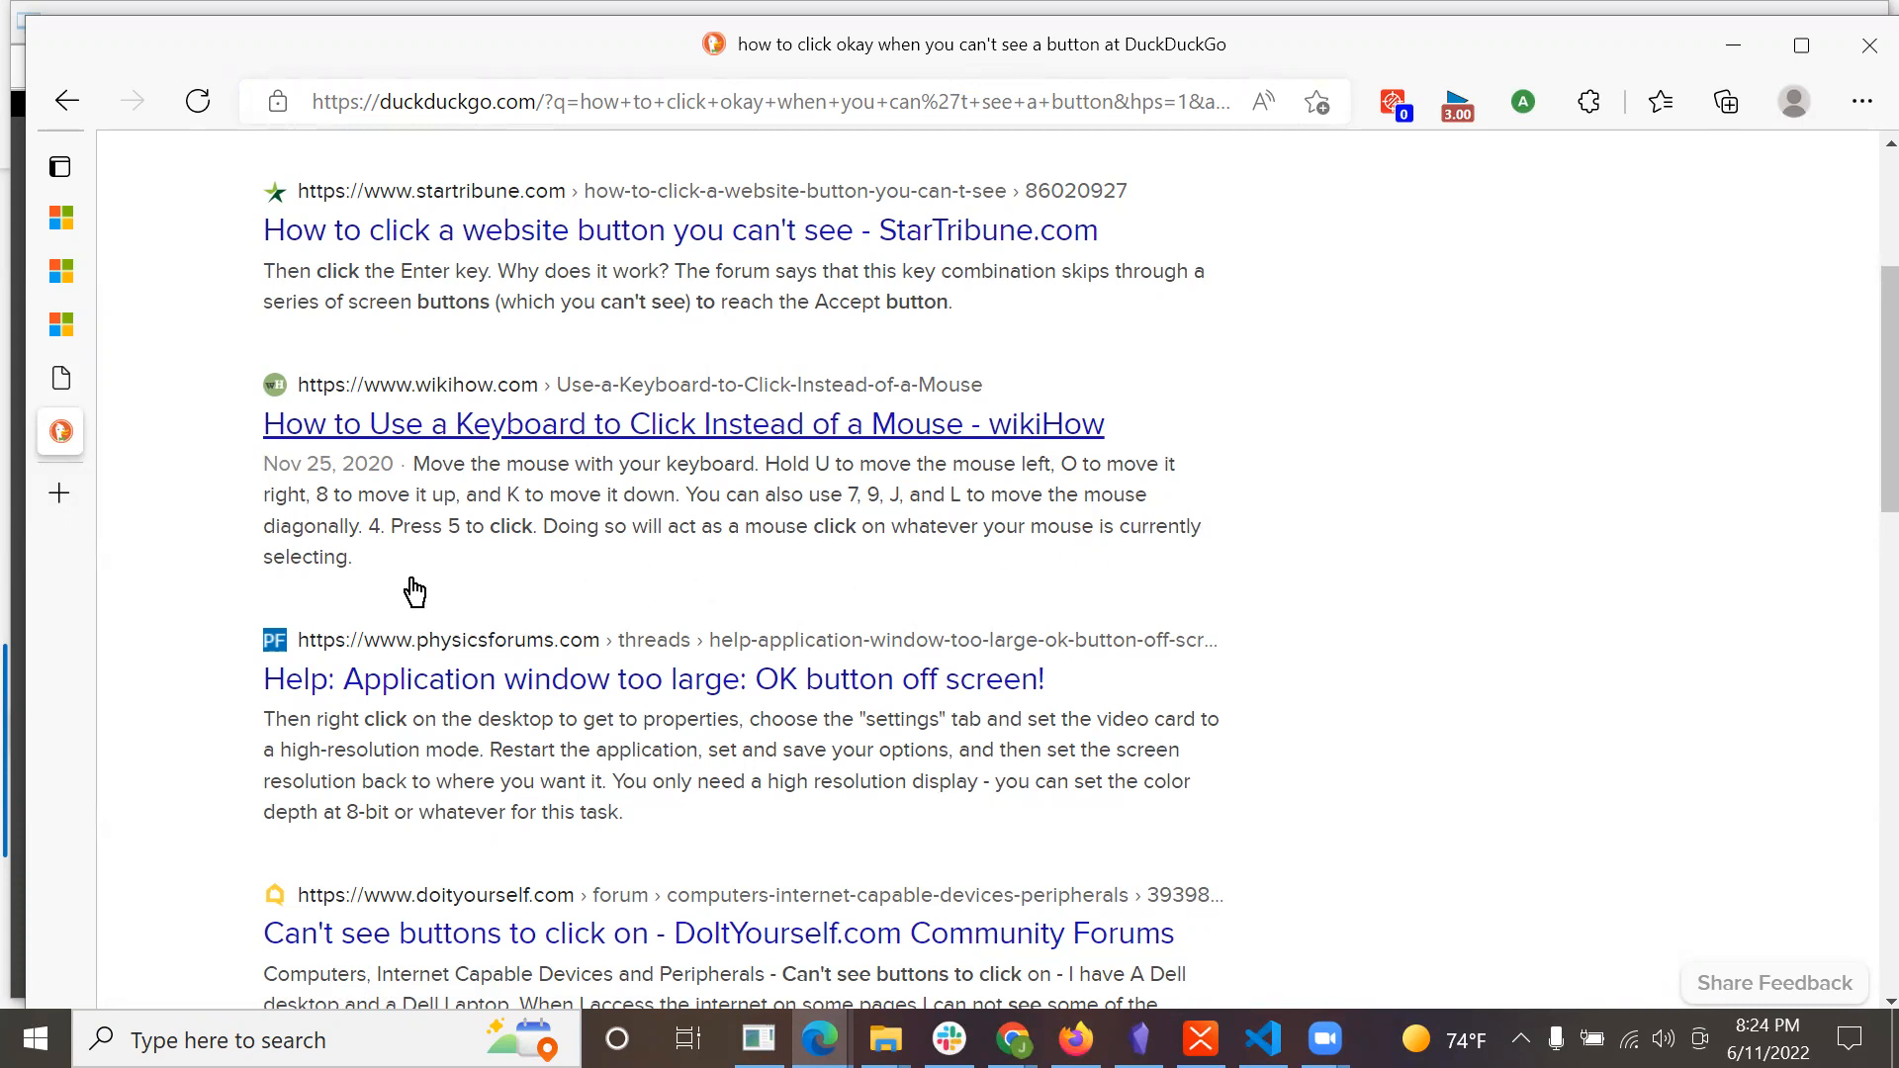
drag(406, 579, 416, 472)
key(ctrl+c)
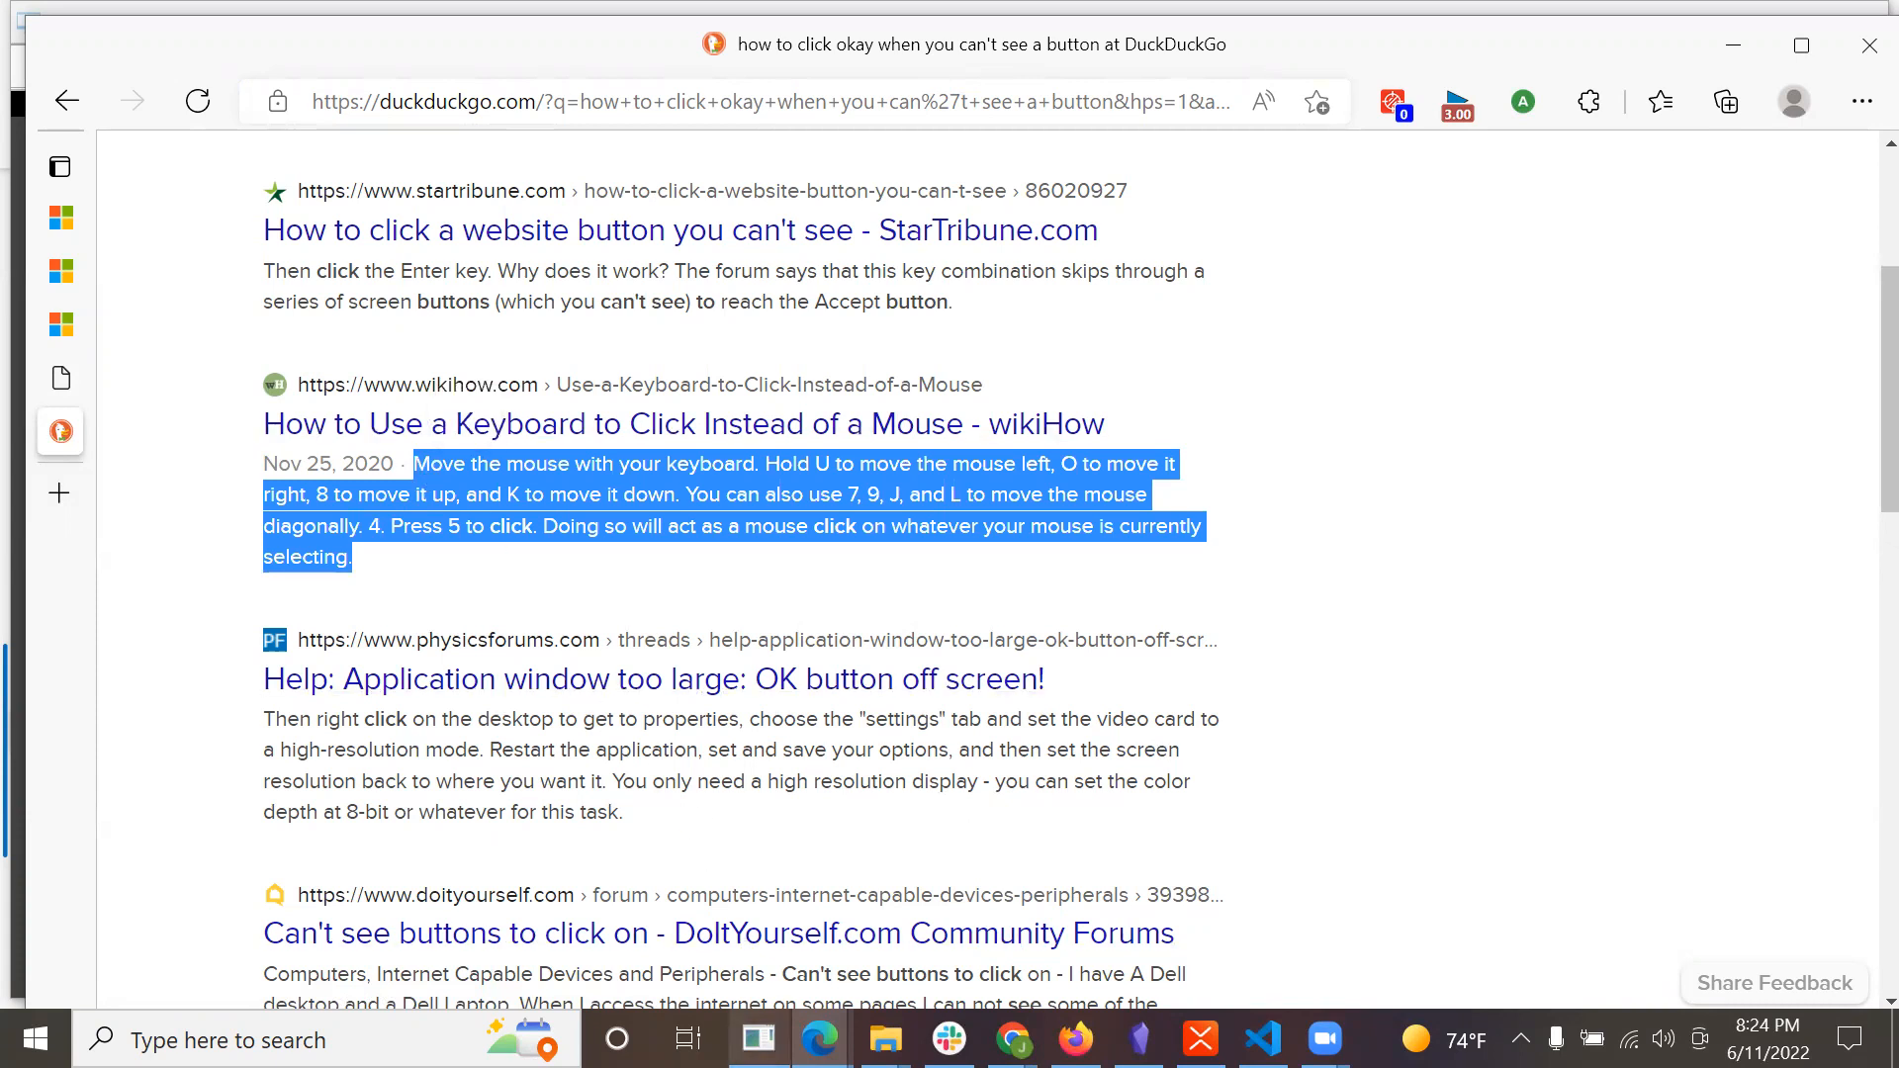
Switch to the terminal with youtube.txt and paste the copied text on a new line below the playlist link.
click(758, 1039)
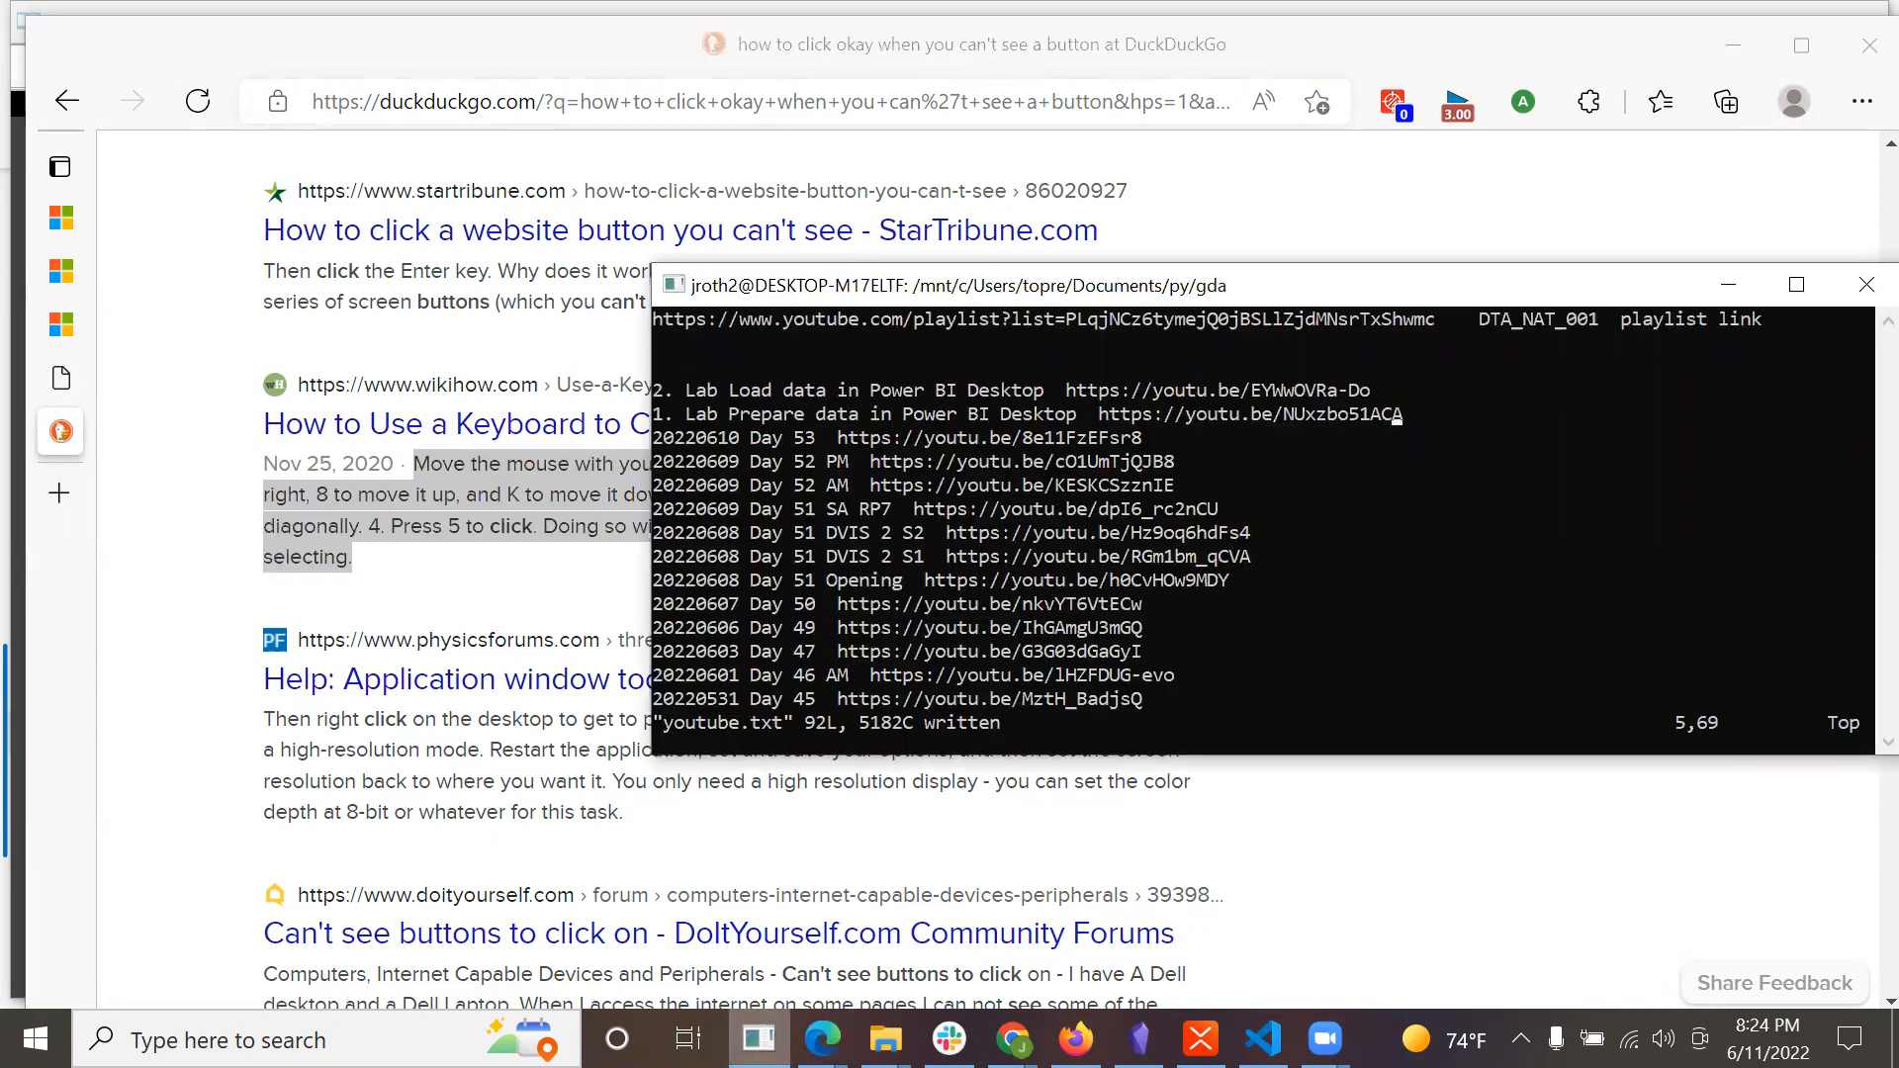
key(k)
key(k)
key(k)
key(k)
key(o)
key(Return)
key(ctrl+shift+v)
key(Escape)
key(k)
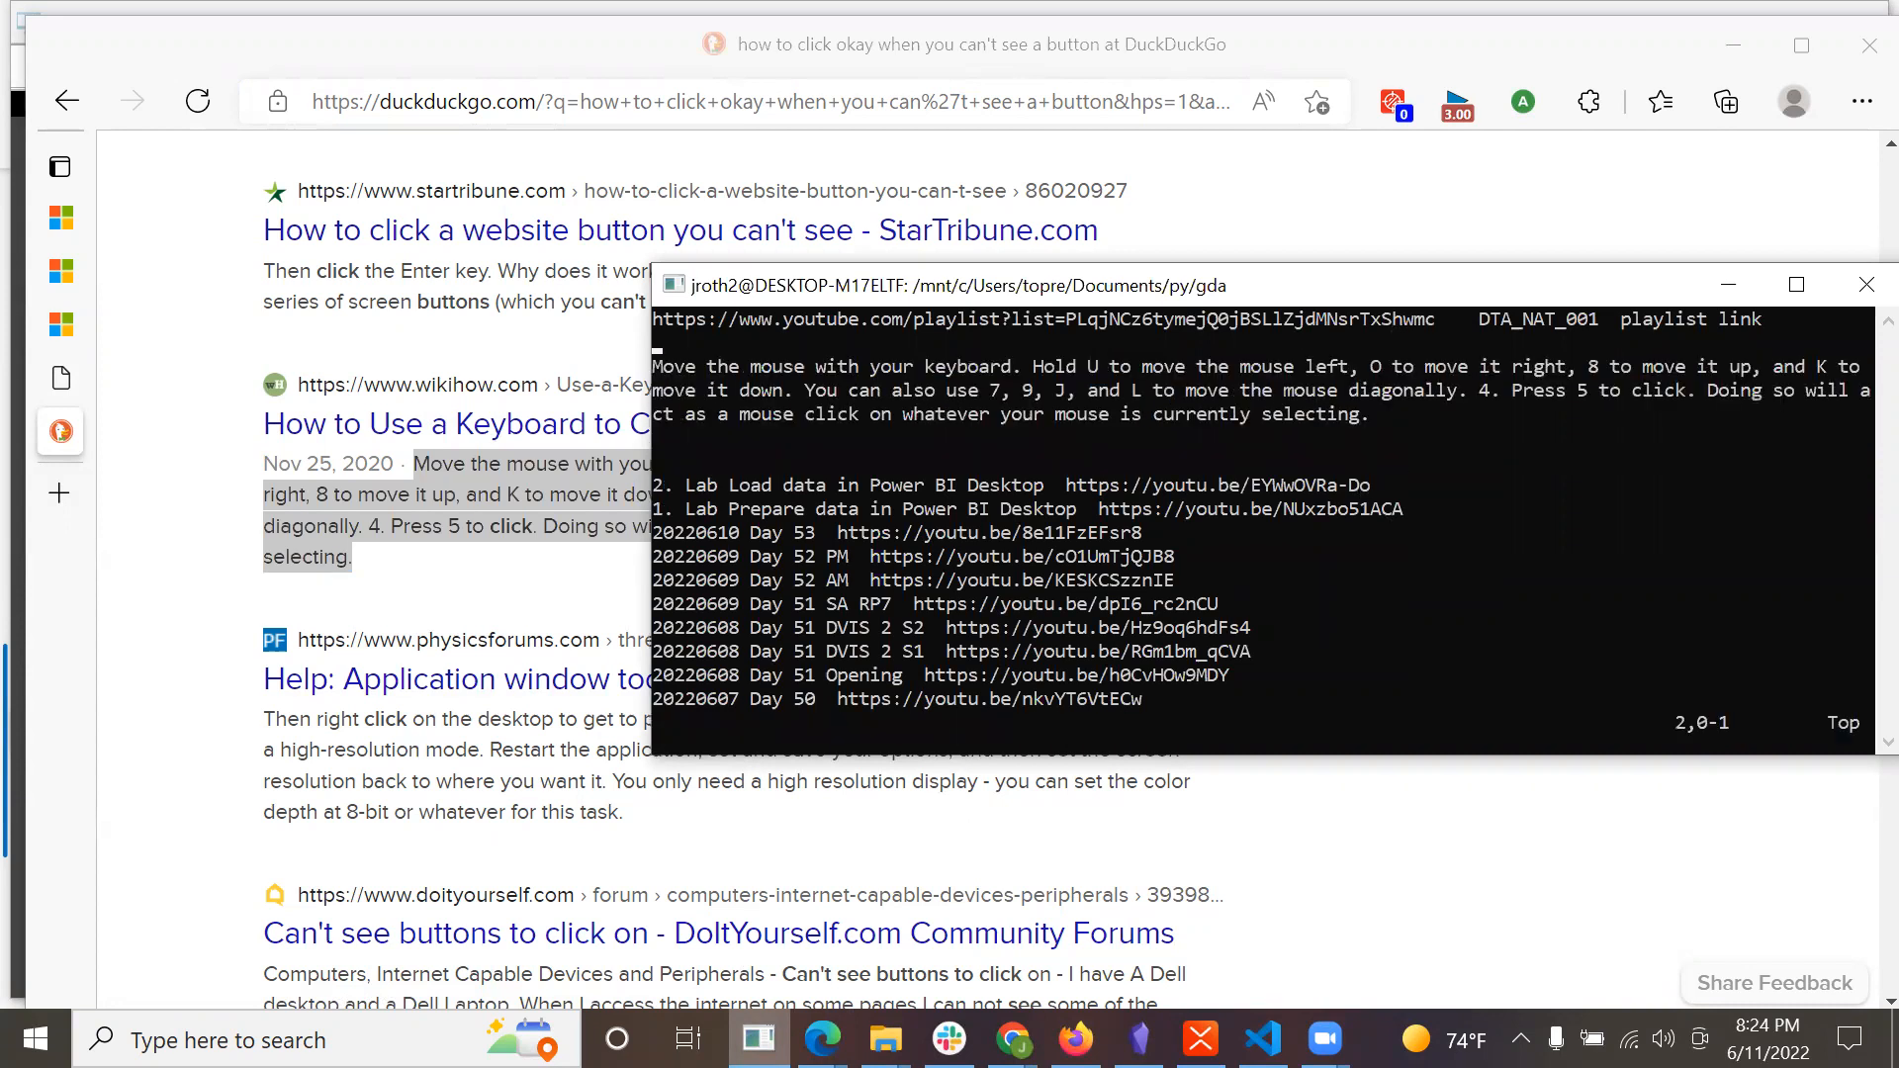
Insert a line break before "Hold U to move the mouse left" in the pasted text.
key(slash)
text(U)
key(Return)
key(h)
key(h)
key(h)
key(h)
key(h)
key(i)
key(Return)
key(Escape)
Break the pasted text onto a new line before "You can also use 7, 9, J, and L".
key(l)
key(l)
key(l)
key(l)
key(l)
key(l)
key(l)
key(l)
key(l)
key(l)
key(l)
key(l)
key(l)
key(l)
key(l)
key(l)
key(l)
key(l)
key(l)
key(l)
key(l)
key(l)
key(l)
key(l)
key(l)
key(l)
key(l)
key(l)
key(l)
key(l)
key(l)
key(l)
key(l)
key(l)
key(l)
key(l)
key(l)
key(l)
key(l)
key(l)
key(l)
key(l)
key(l)
key(l)
key(l)
key(l)
key(l)
key(l)
key(l)
key(l)
key(l)
key(l)
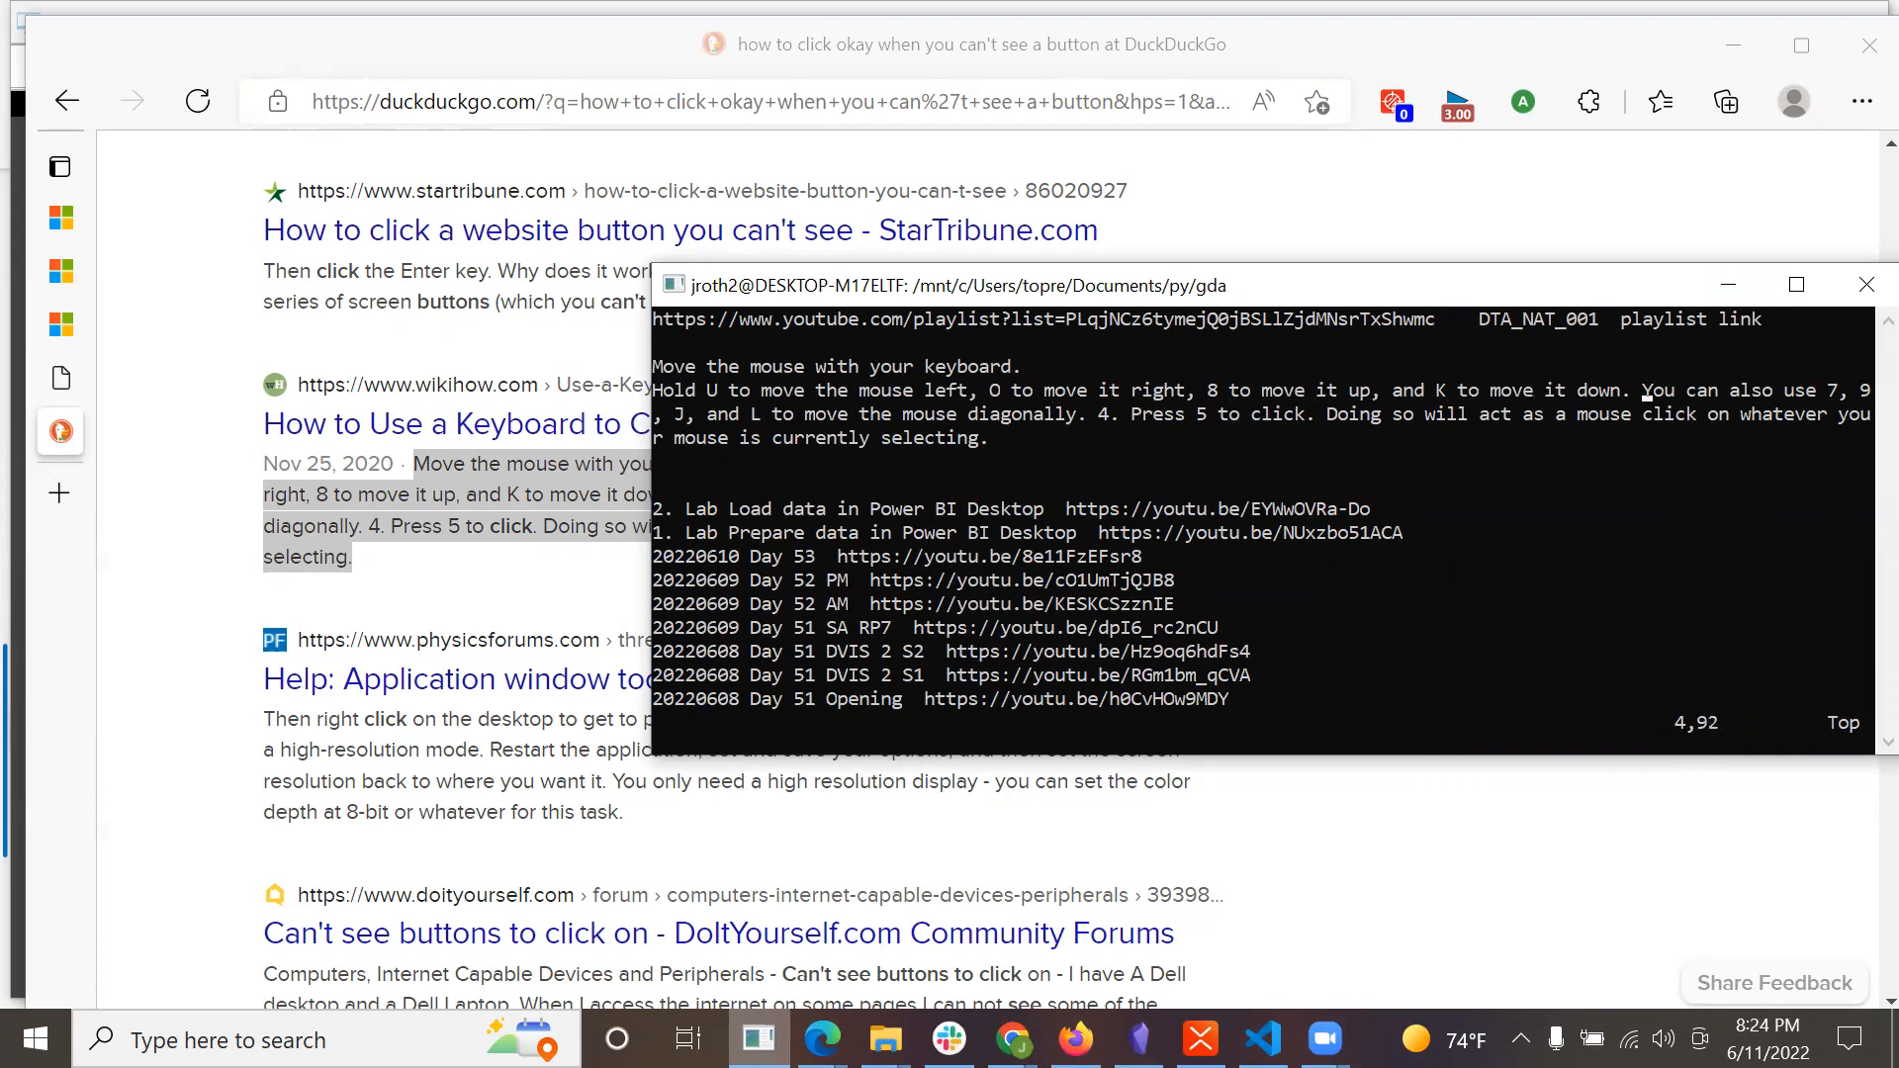
key(i)
key(Return)
key(Escape)
Start a new line in the pasted text at "4. Press 5 to click.".
key(l)
key(l)
key(l)
key(l)
key(l)
key(l)
key(l)
key(l)
key(l)
key(l)
key(l)
key(l)
key(l)
key(l)
key(l)
key(l)
key(l)
key(l)
key(l)
key(l)
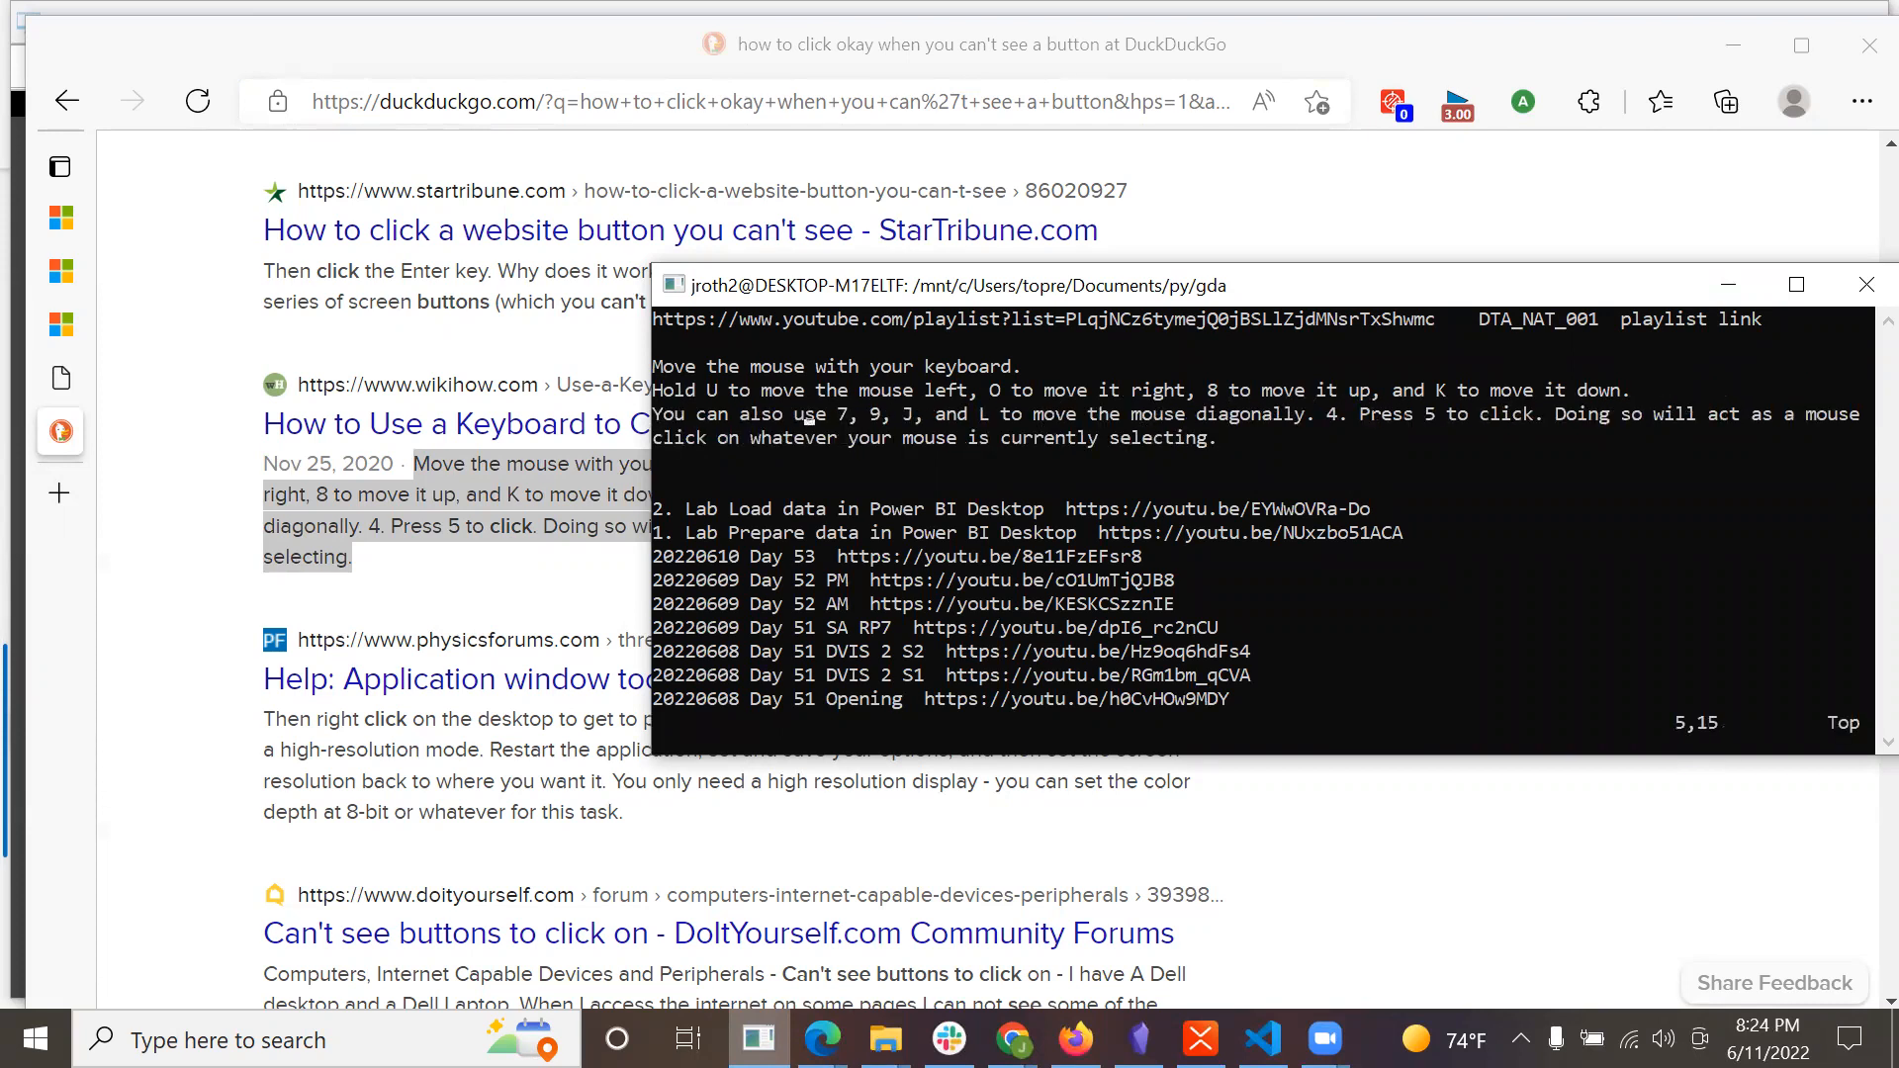
key(l)
key(l)
key(l)
key(l)
key(l)
key(l)
key(l)
key(l)
key(l)
key(l)
key(l)
key(l)
key(l)
key(l)
key(l)
key(l)
key(l)
key(i)
key(Return)
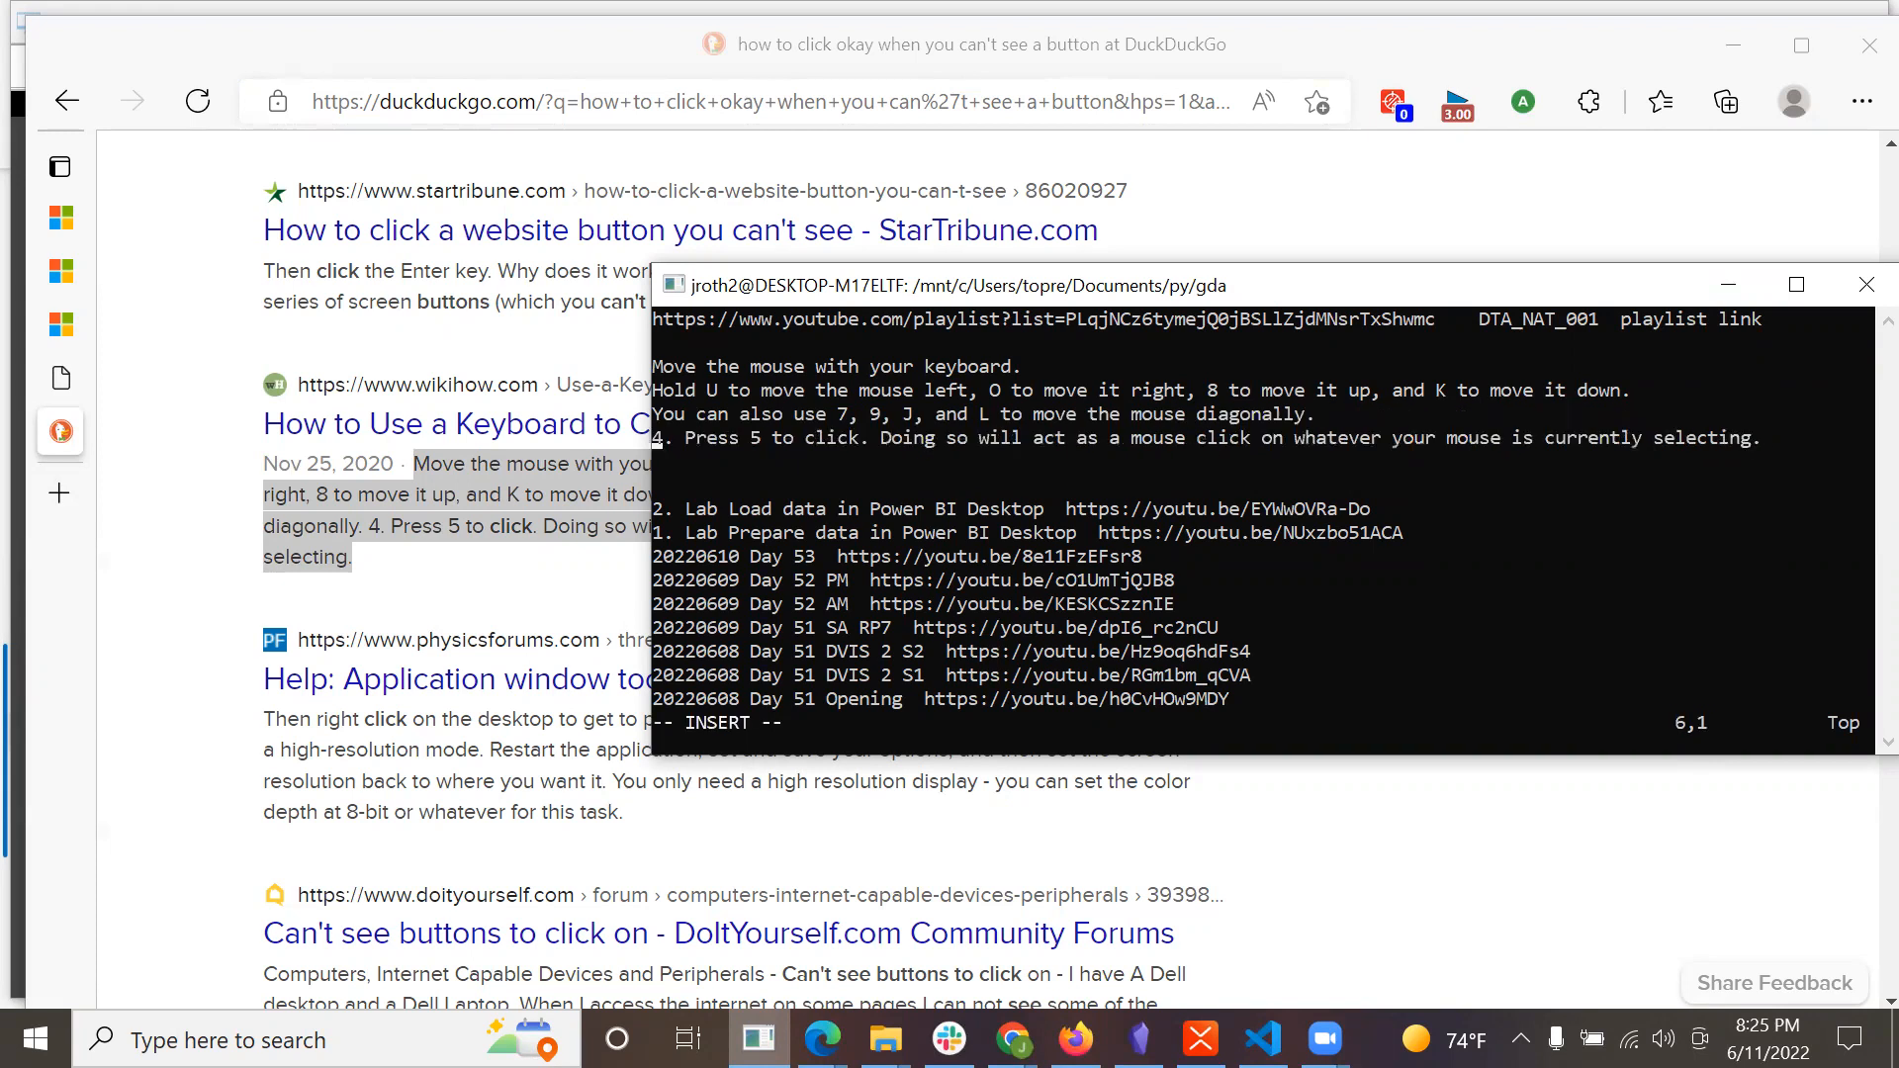
Finish editing the pasted mouse-control notes and save youtube.txt.
key(Escape)
key(l)
key(l)
key(l)
key(l)
key(l)
key(l)
key(l)
key(l)
key(l)
key(l)
key(l)
key(l)
key(l)
key(l)
key(l)
key(l)
key(l)
key(l)
key(l)
key(l)
text(:w)
key(Return)
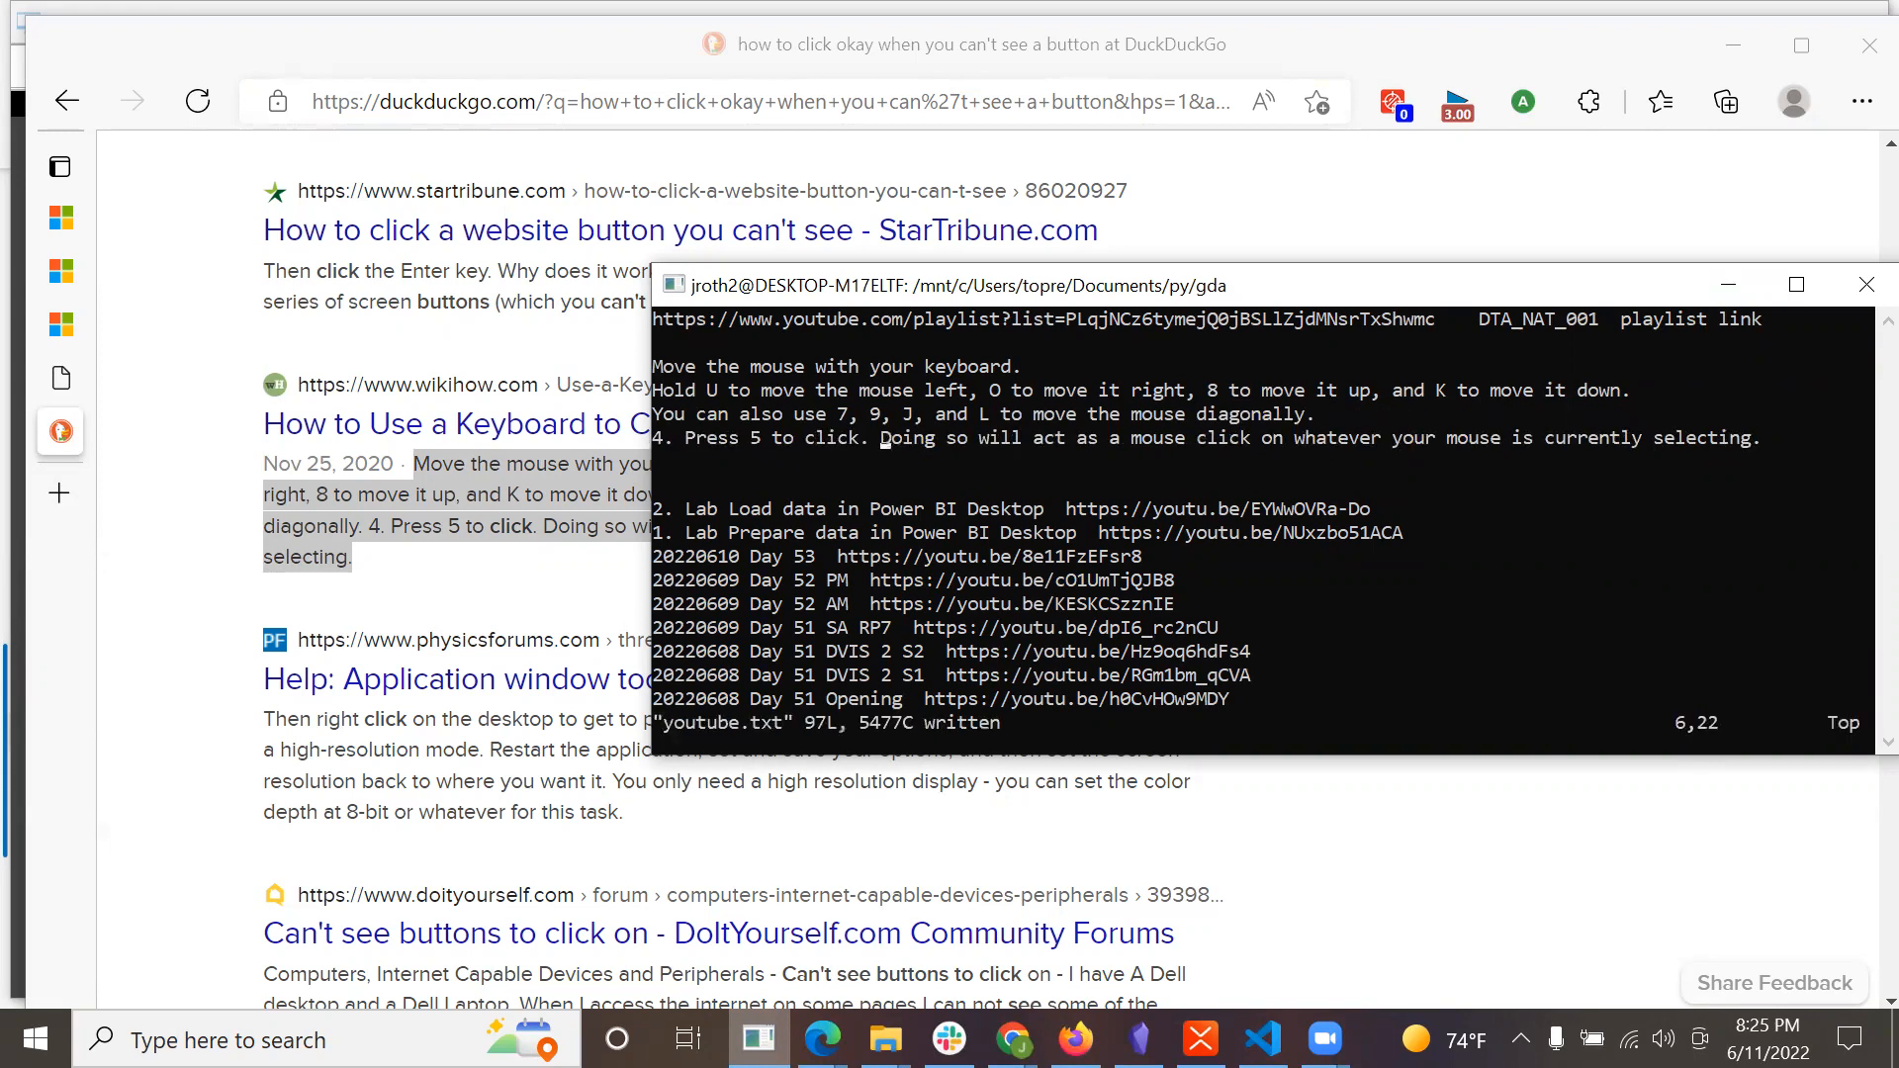
Return to the browser, open the DoItYourself.com result "Can't see buttons to click on" and read the question and first reply.
click(1413, 891)
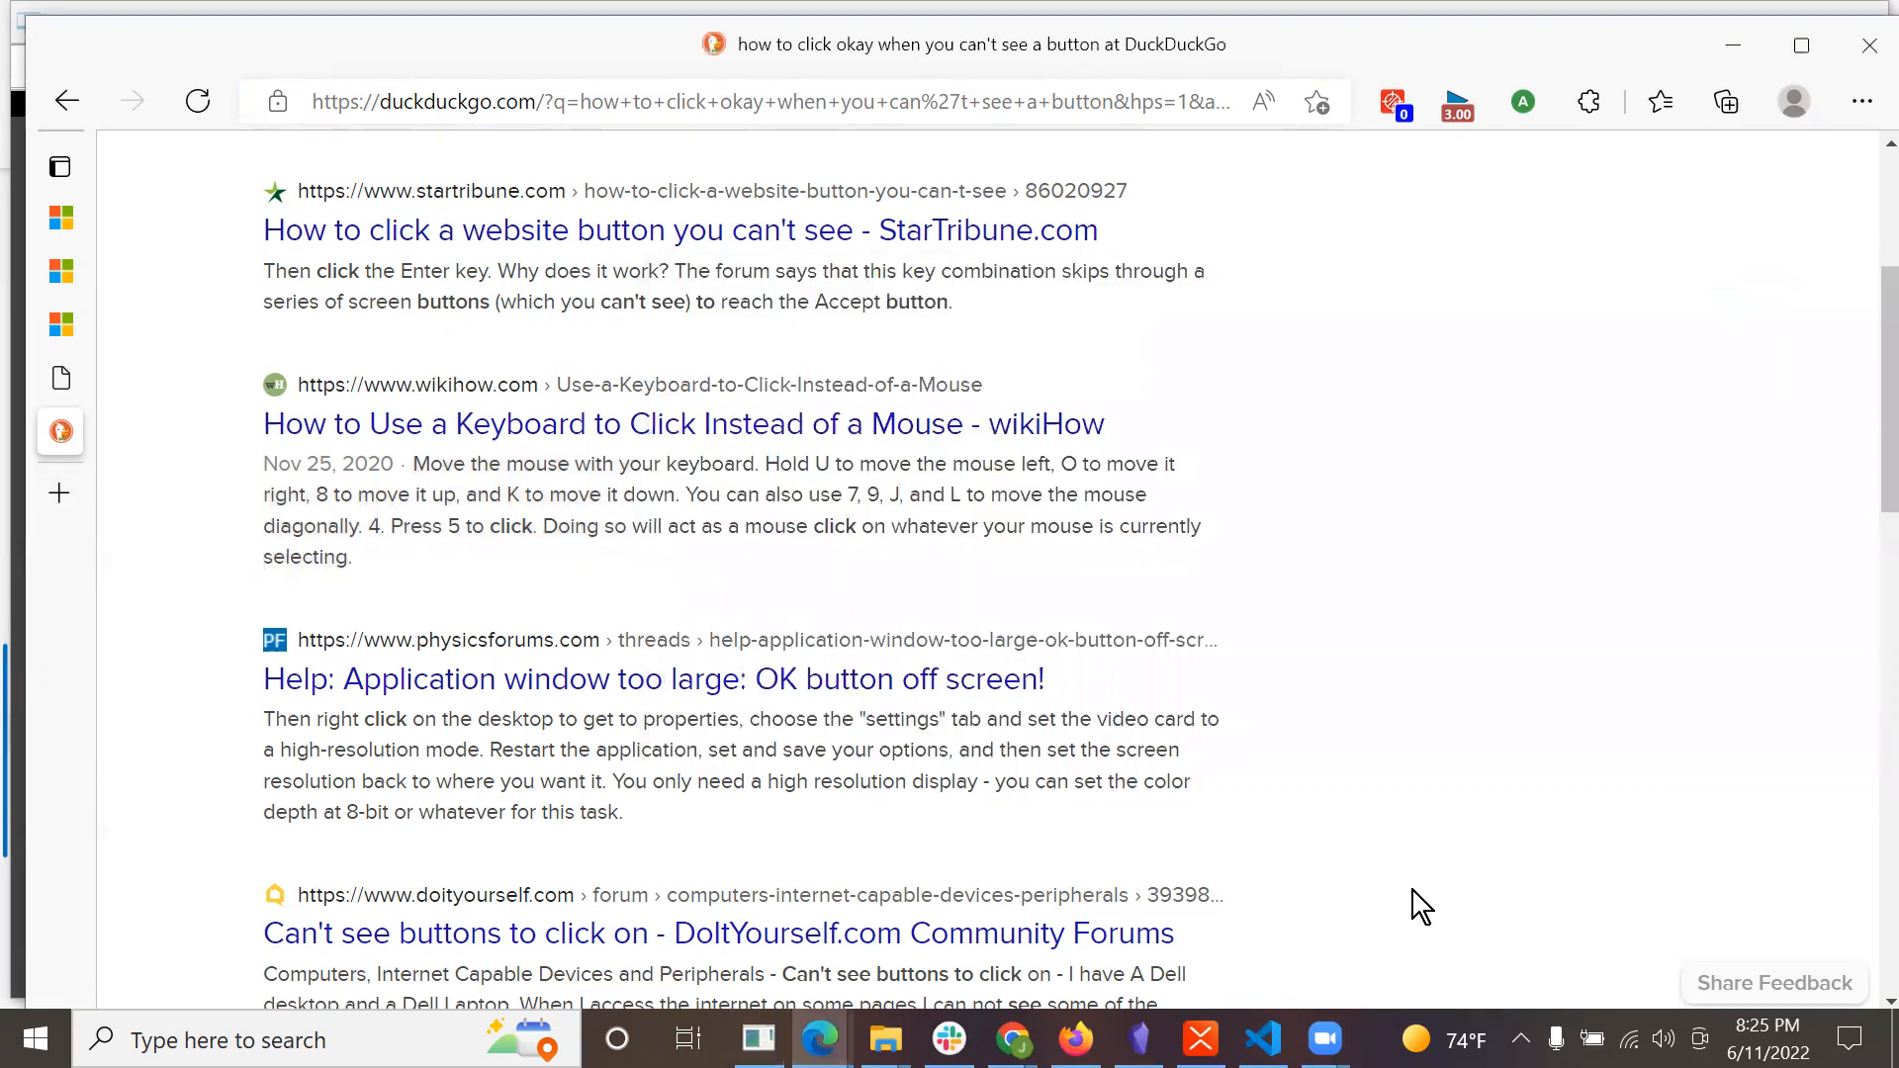
scroll(1155, 757, down, 4)
click(1029, 540)
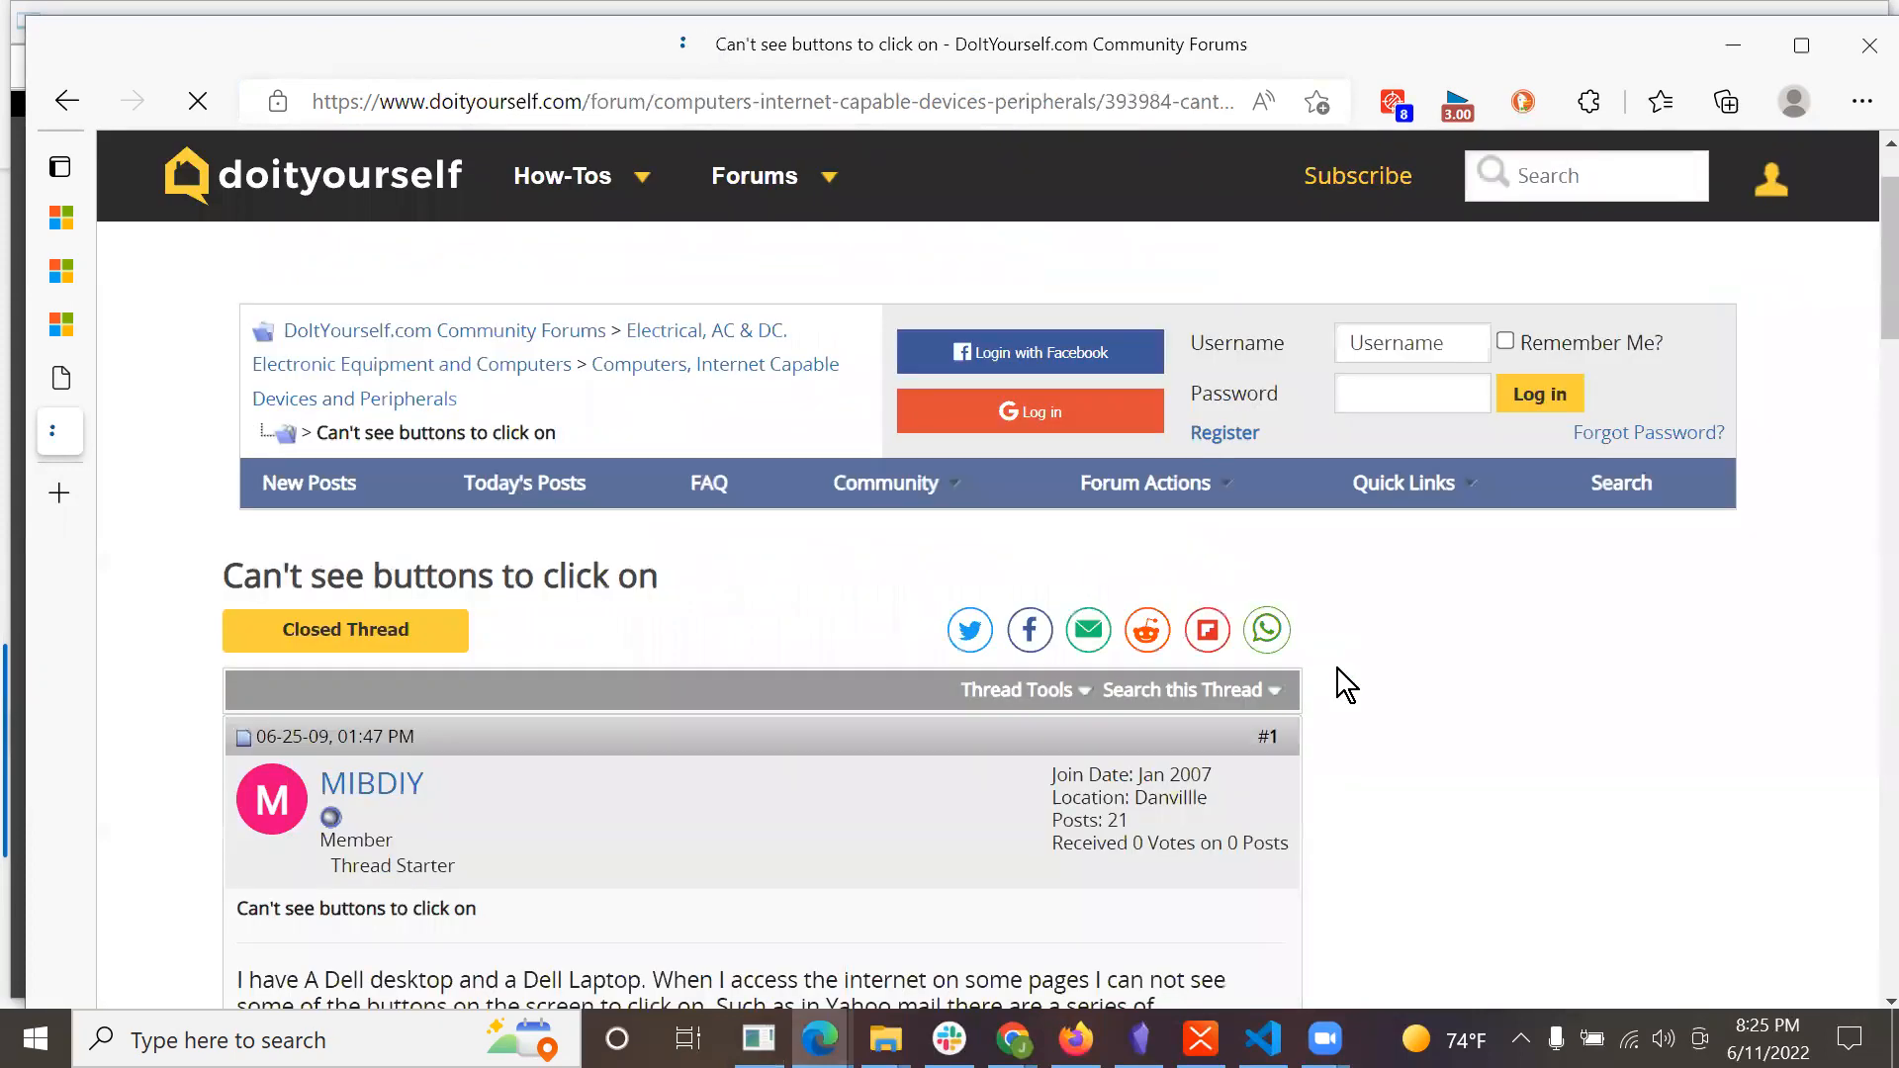
scroll(1346, 677, down, 6)
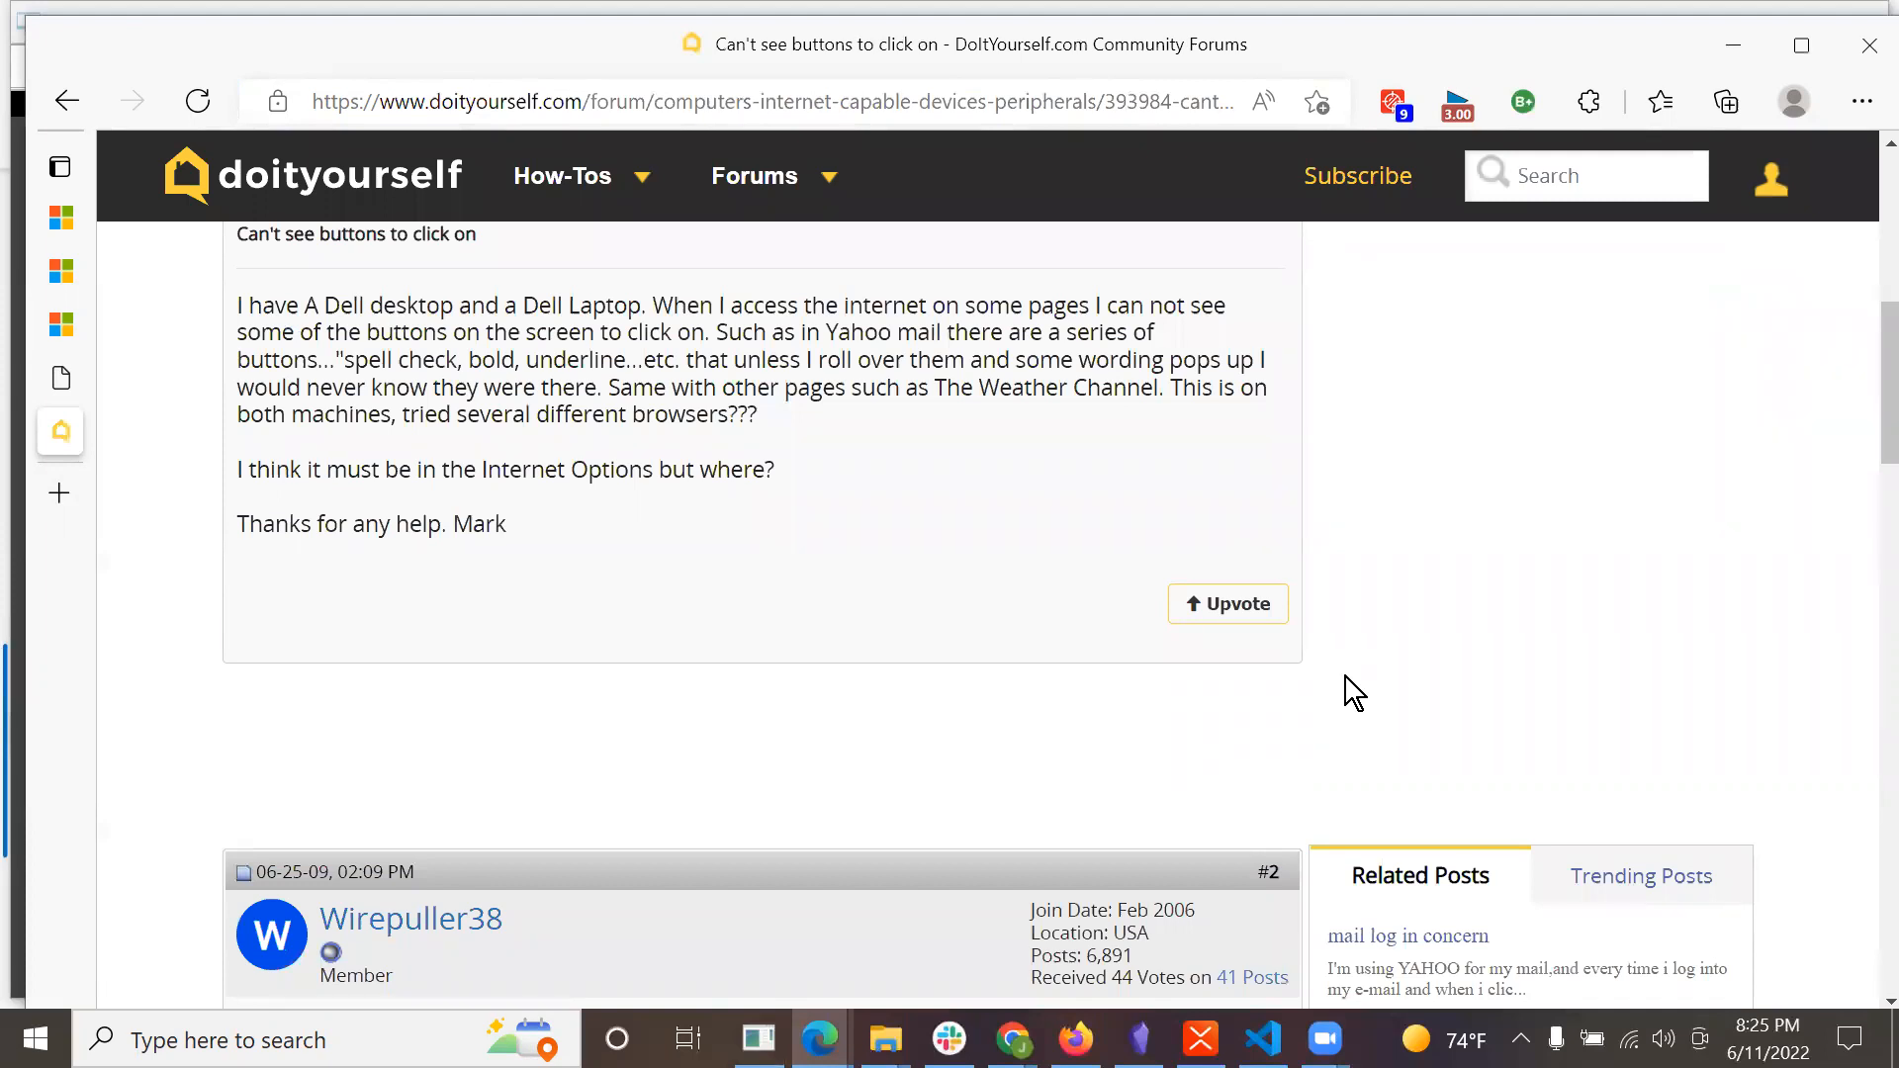
scroll(1346, 677, down, 3)
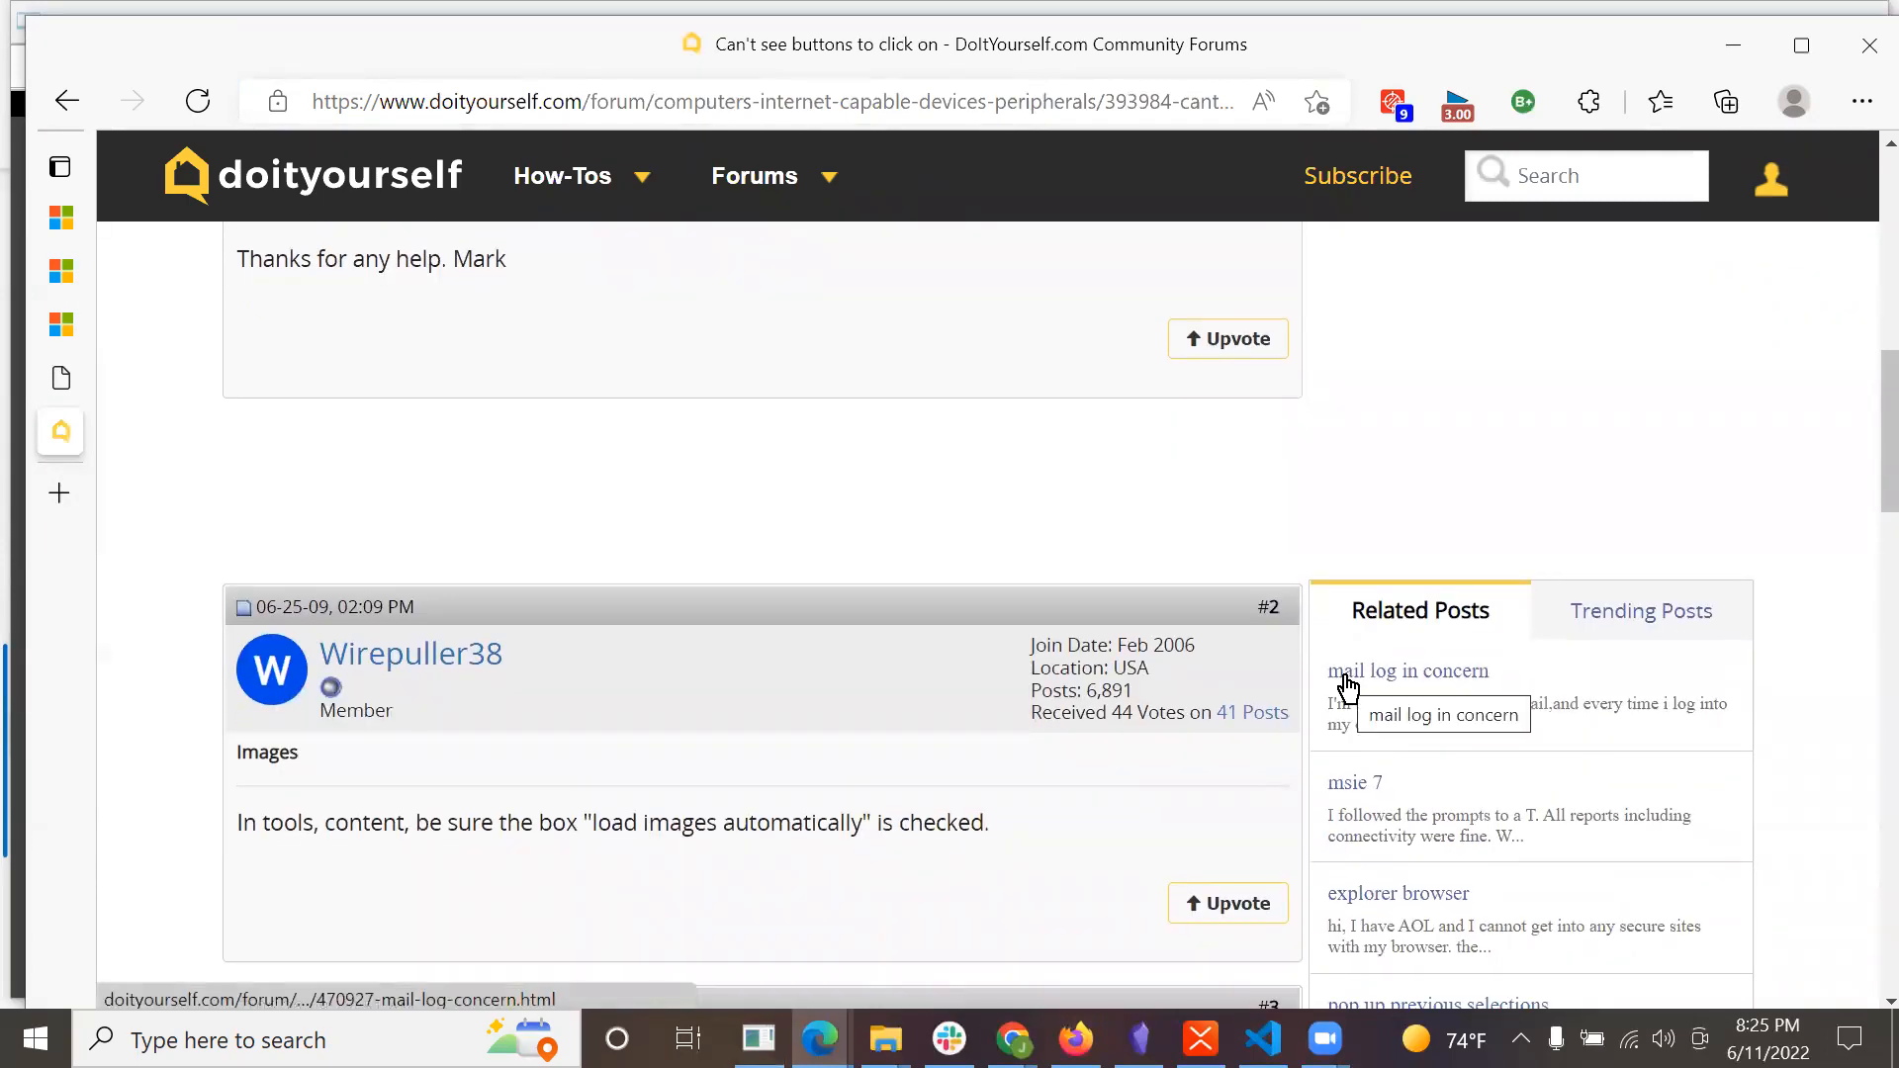
scroll(1346, 683, down, 1)
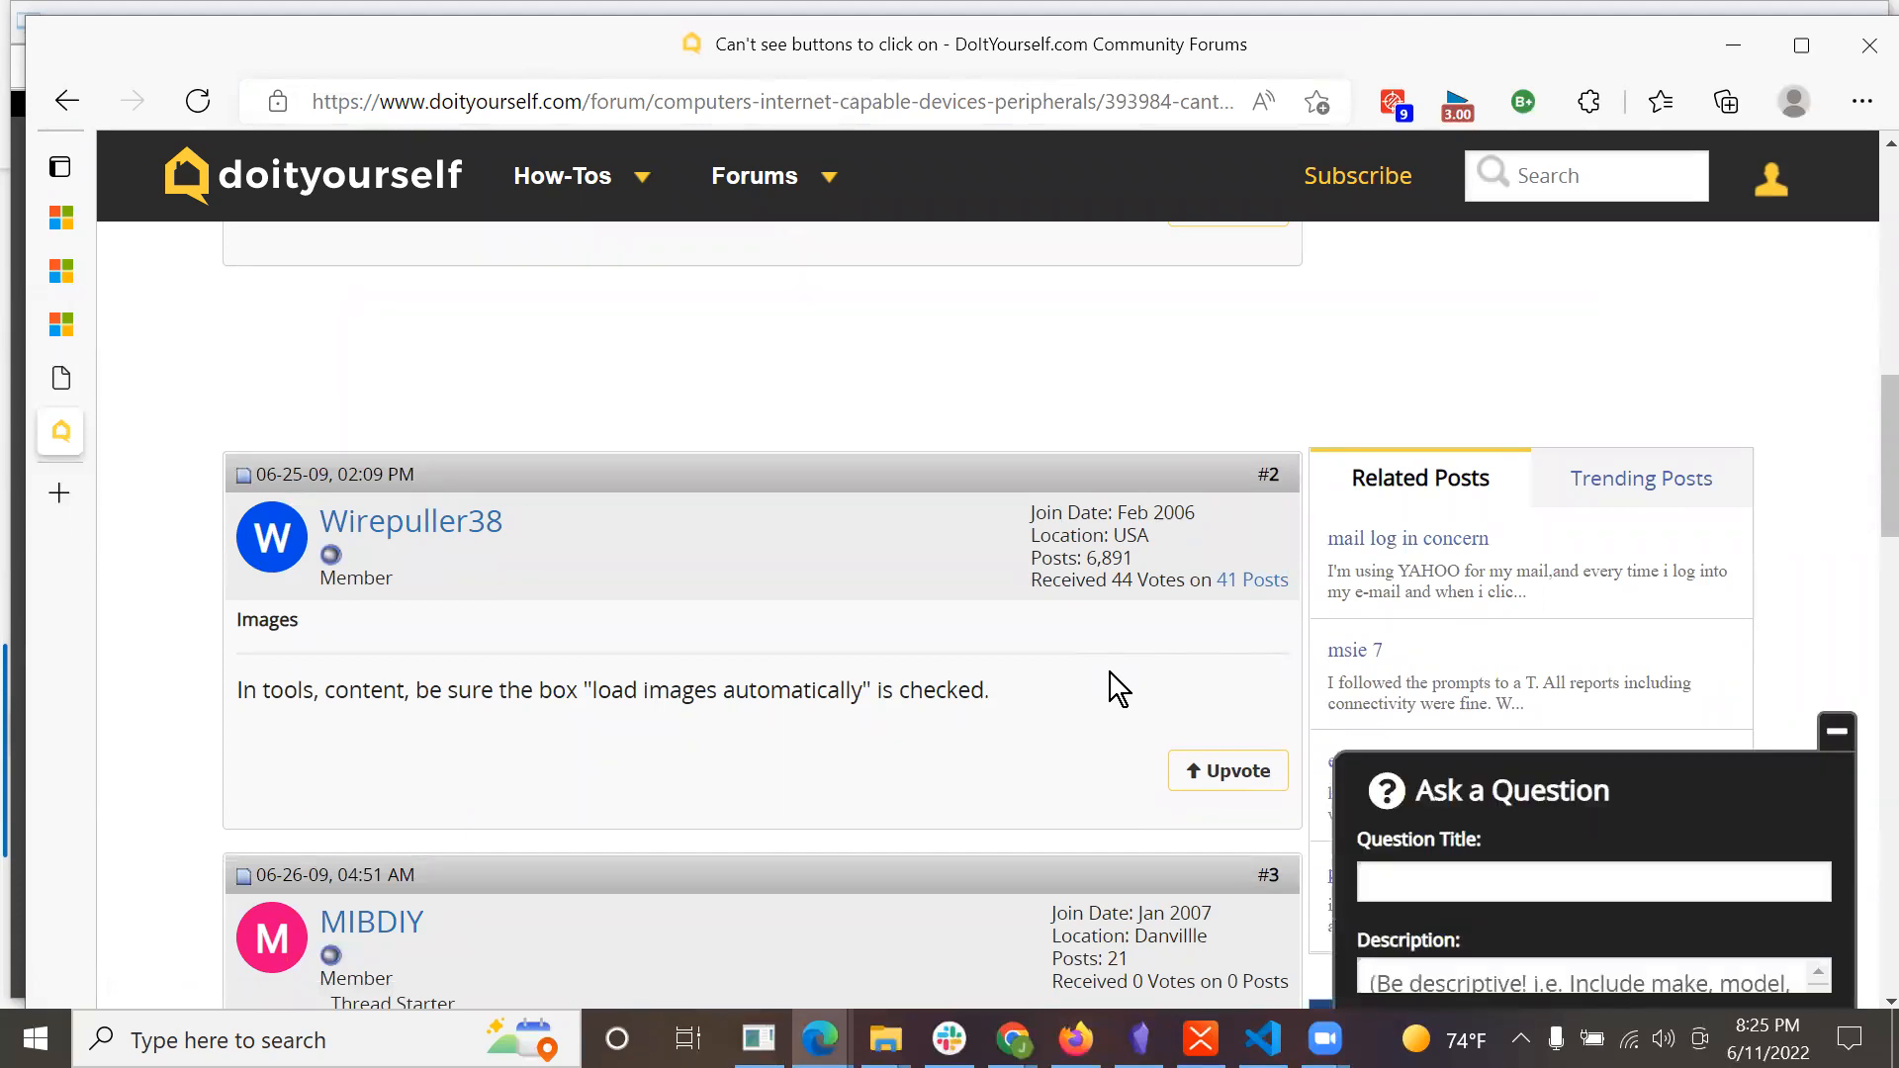
scroll(1110, 673, up, 1)
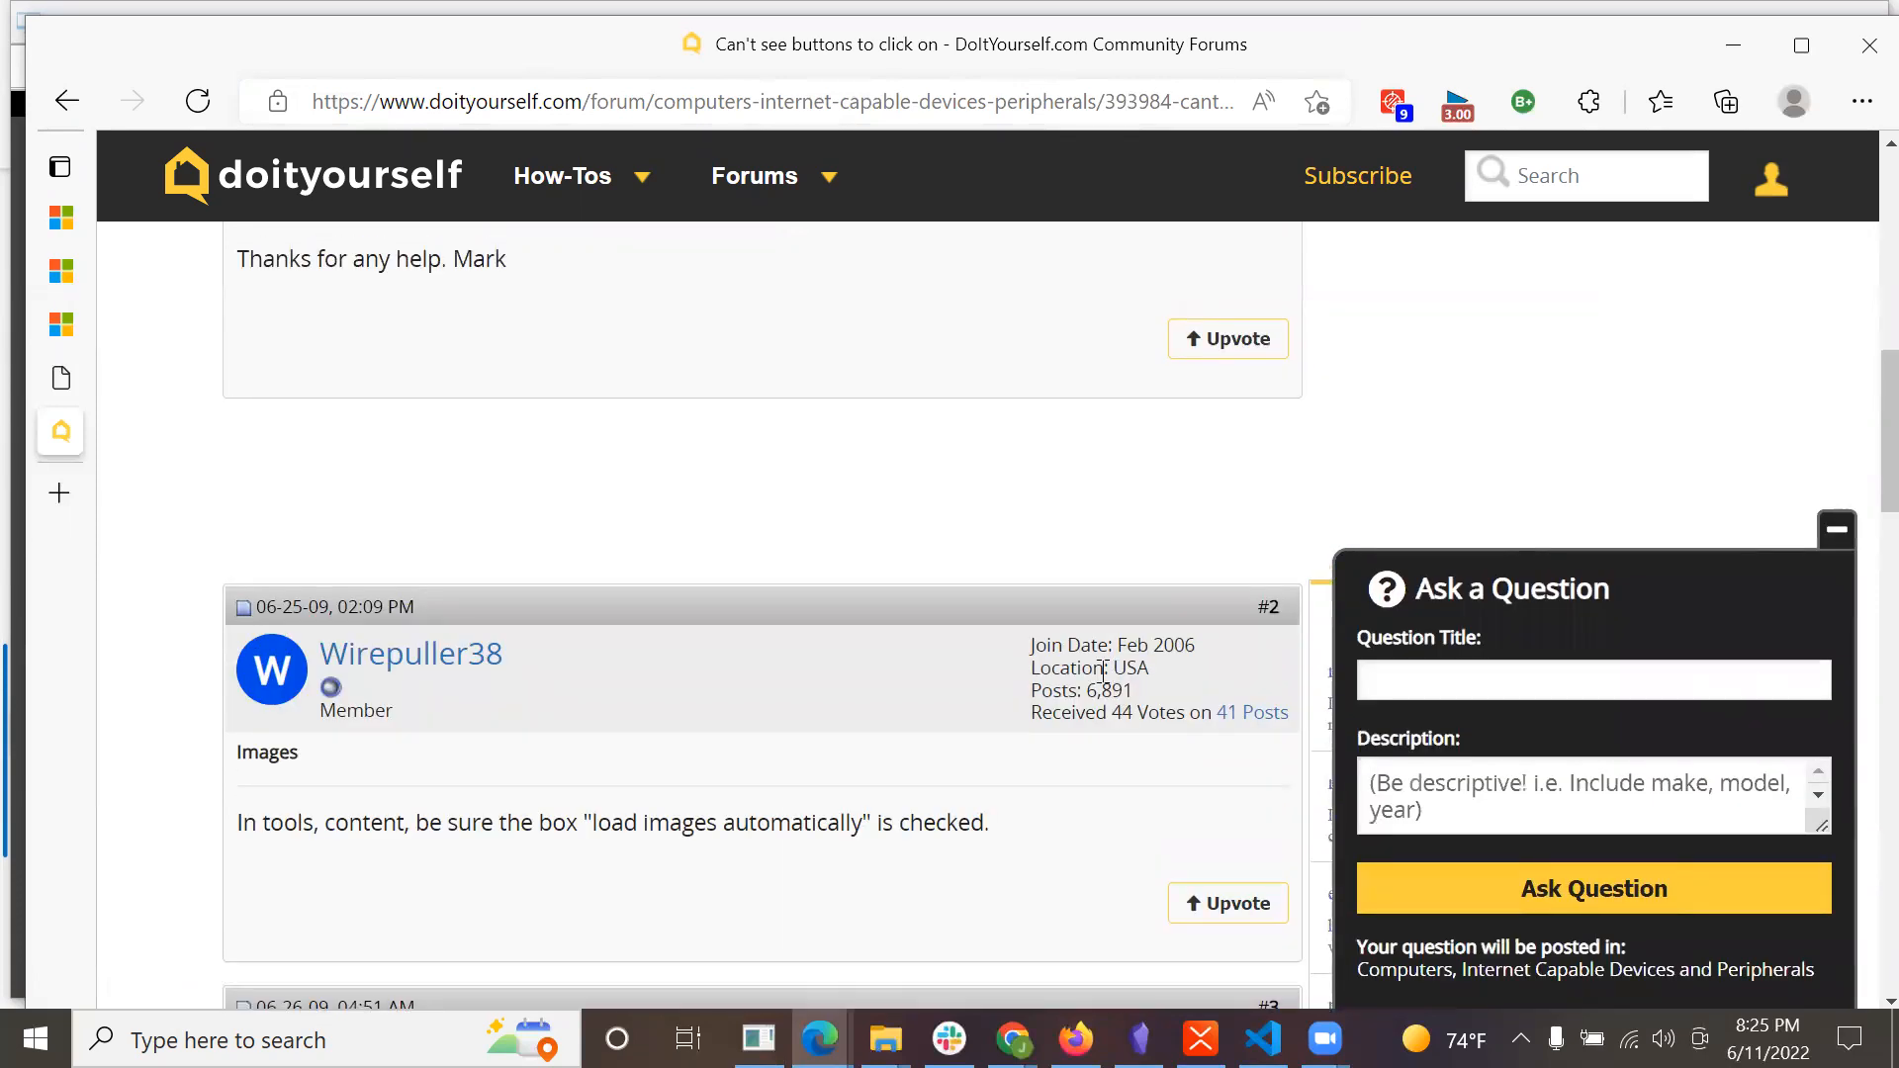
Search Windows for "tools" and close the results without opening any.
click(376, 1039)
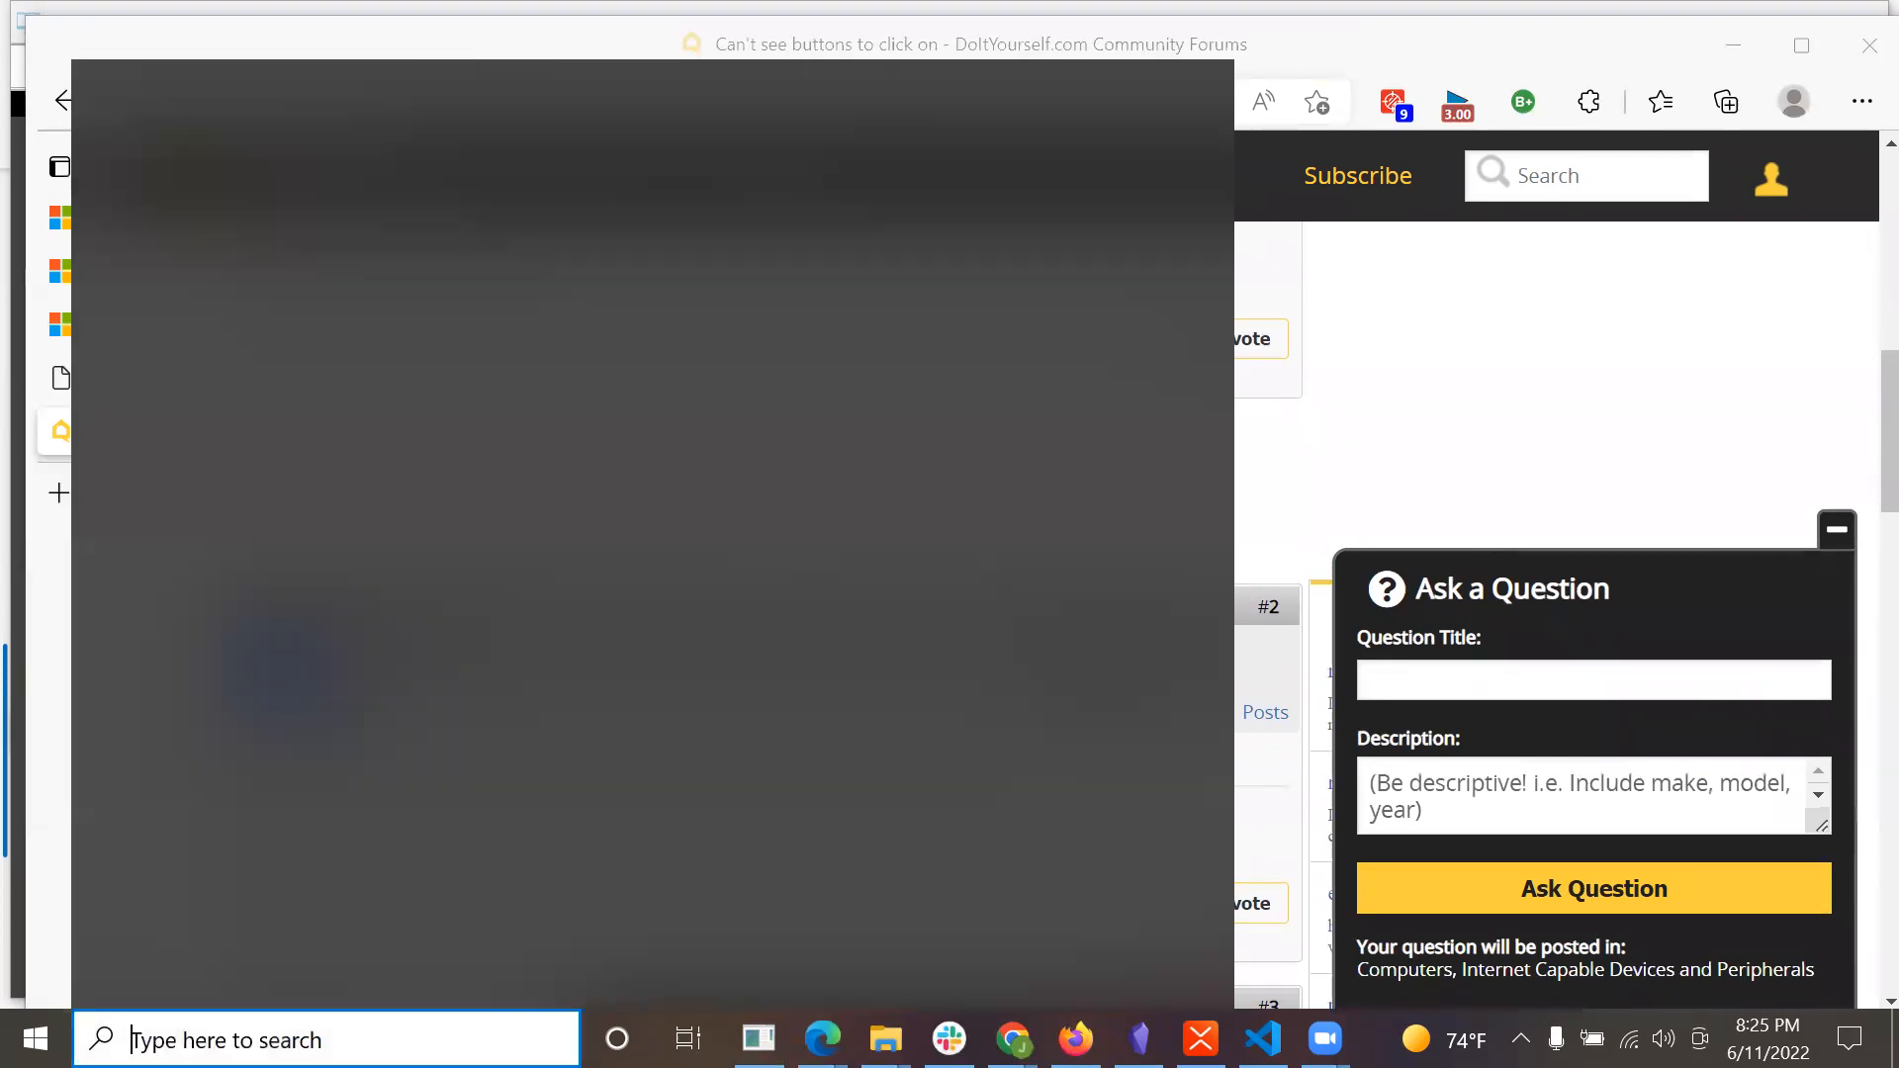
text(tools)
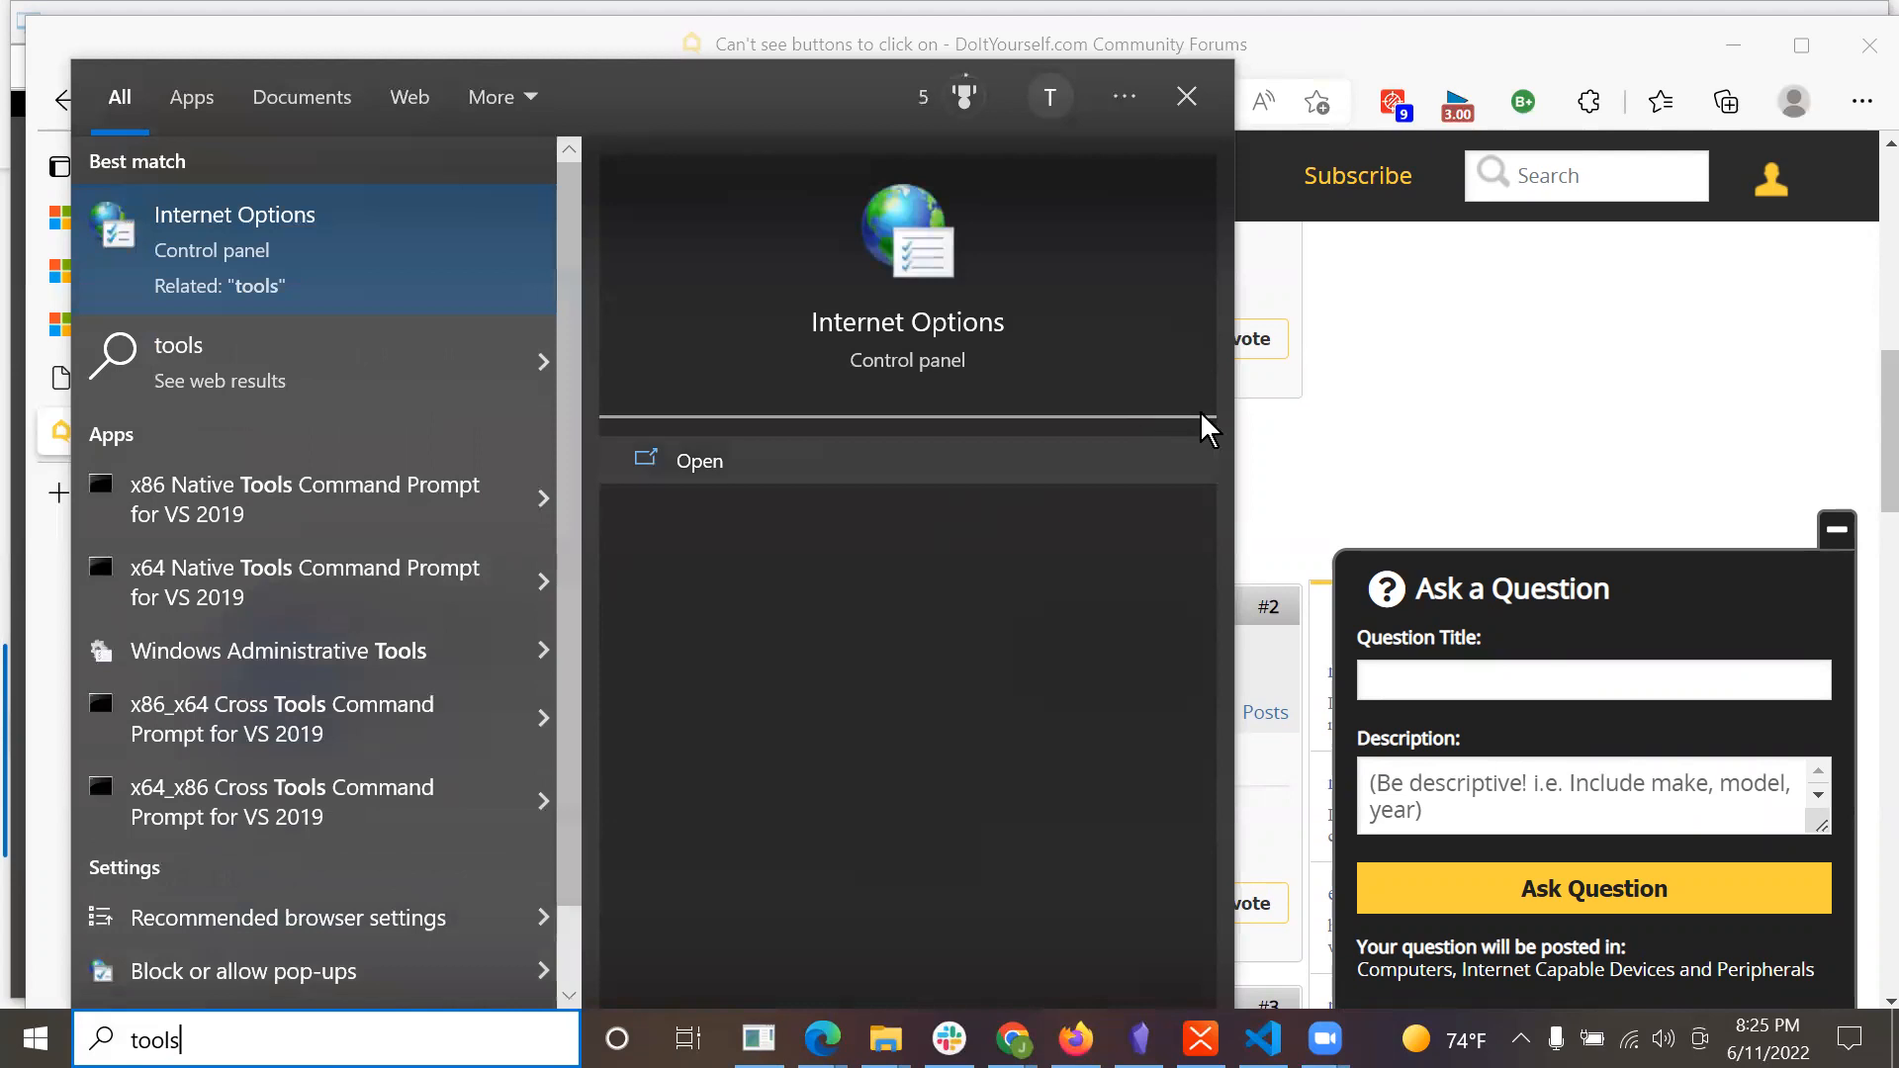
click(1455, 350)
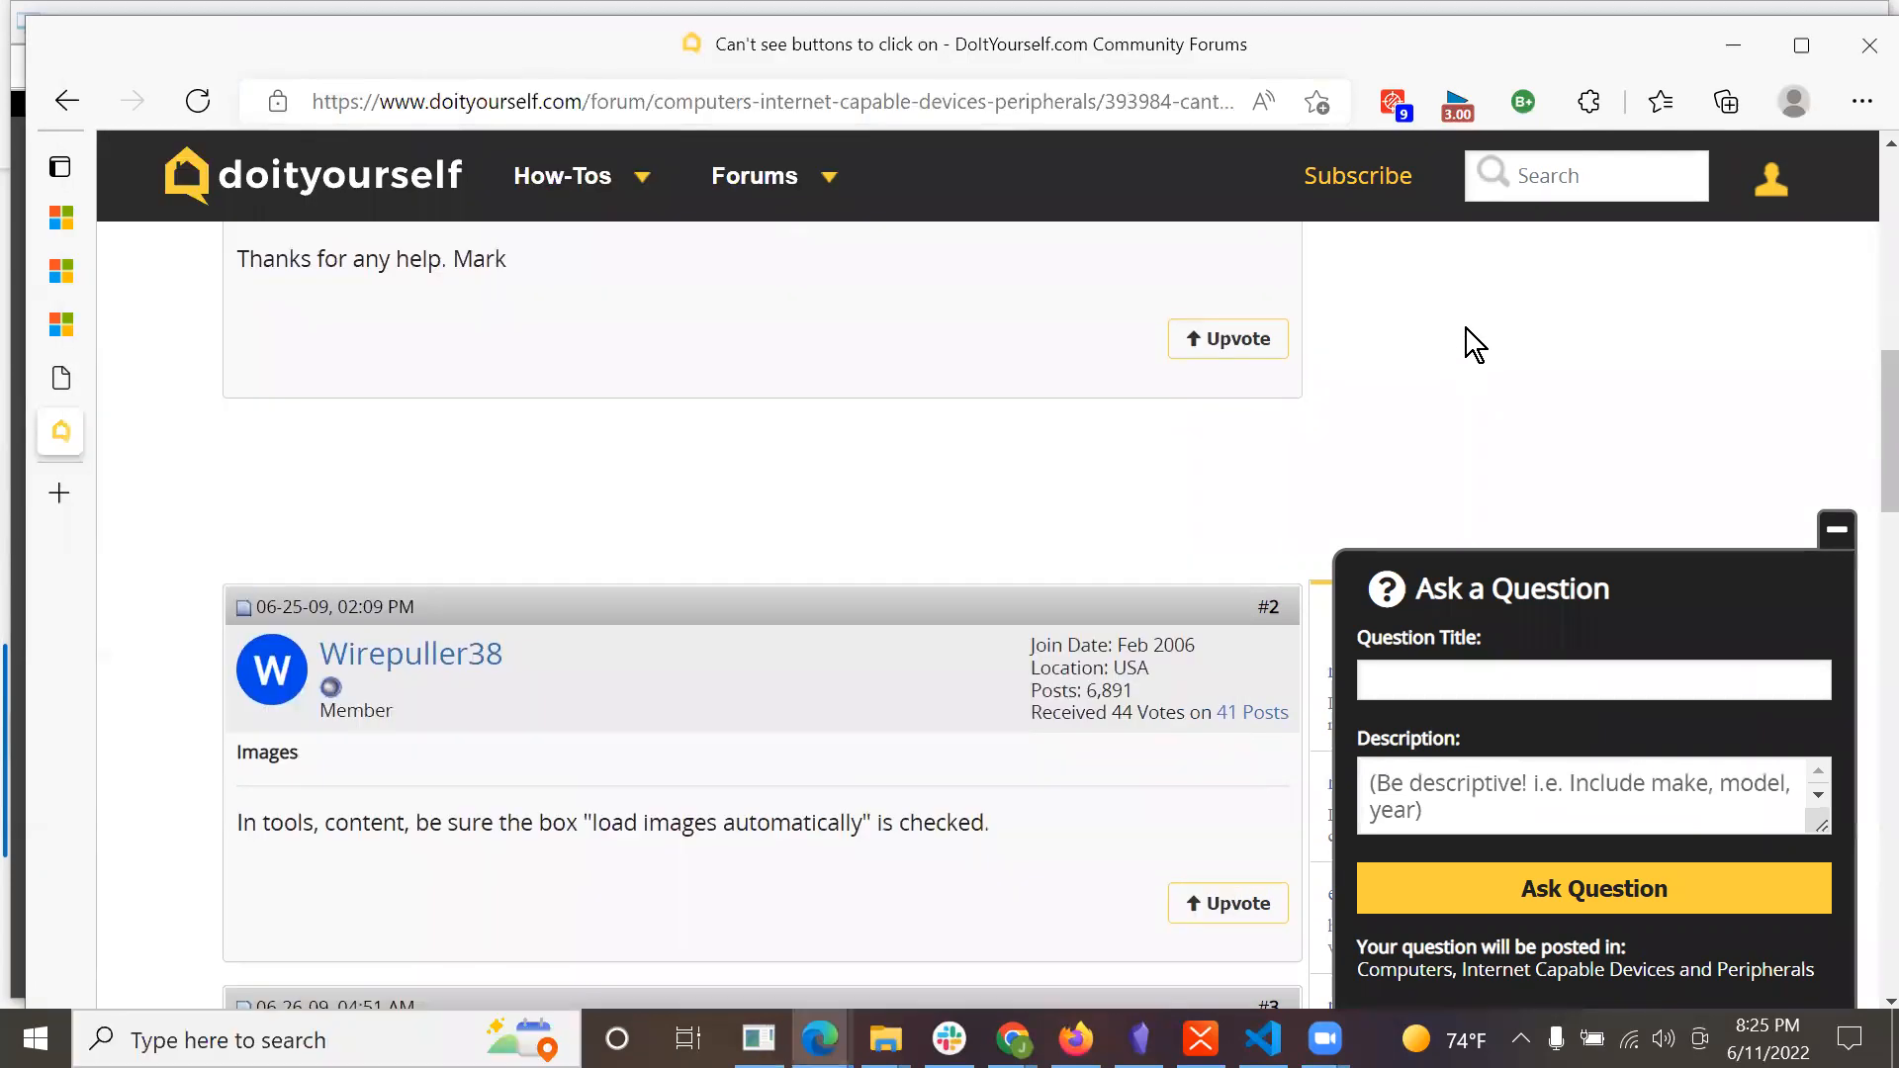
Look through the browser's main menu and the forum page's context menu for a relevant tools or display option.
click(1863, 101)
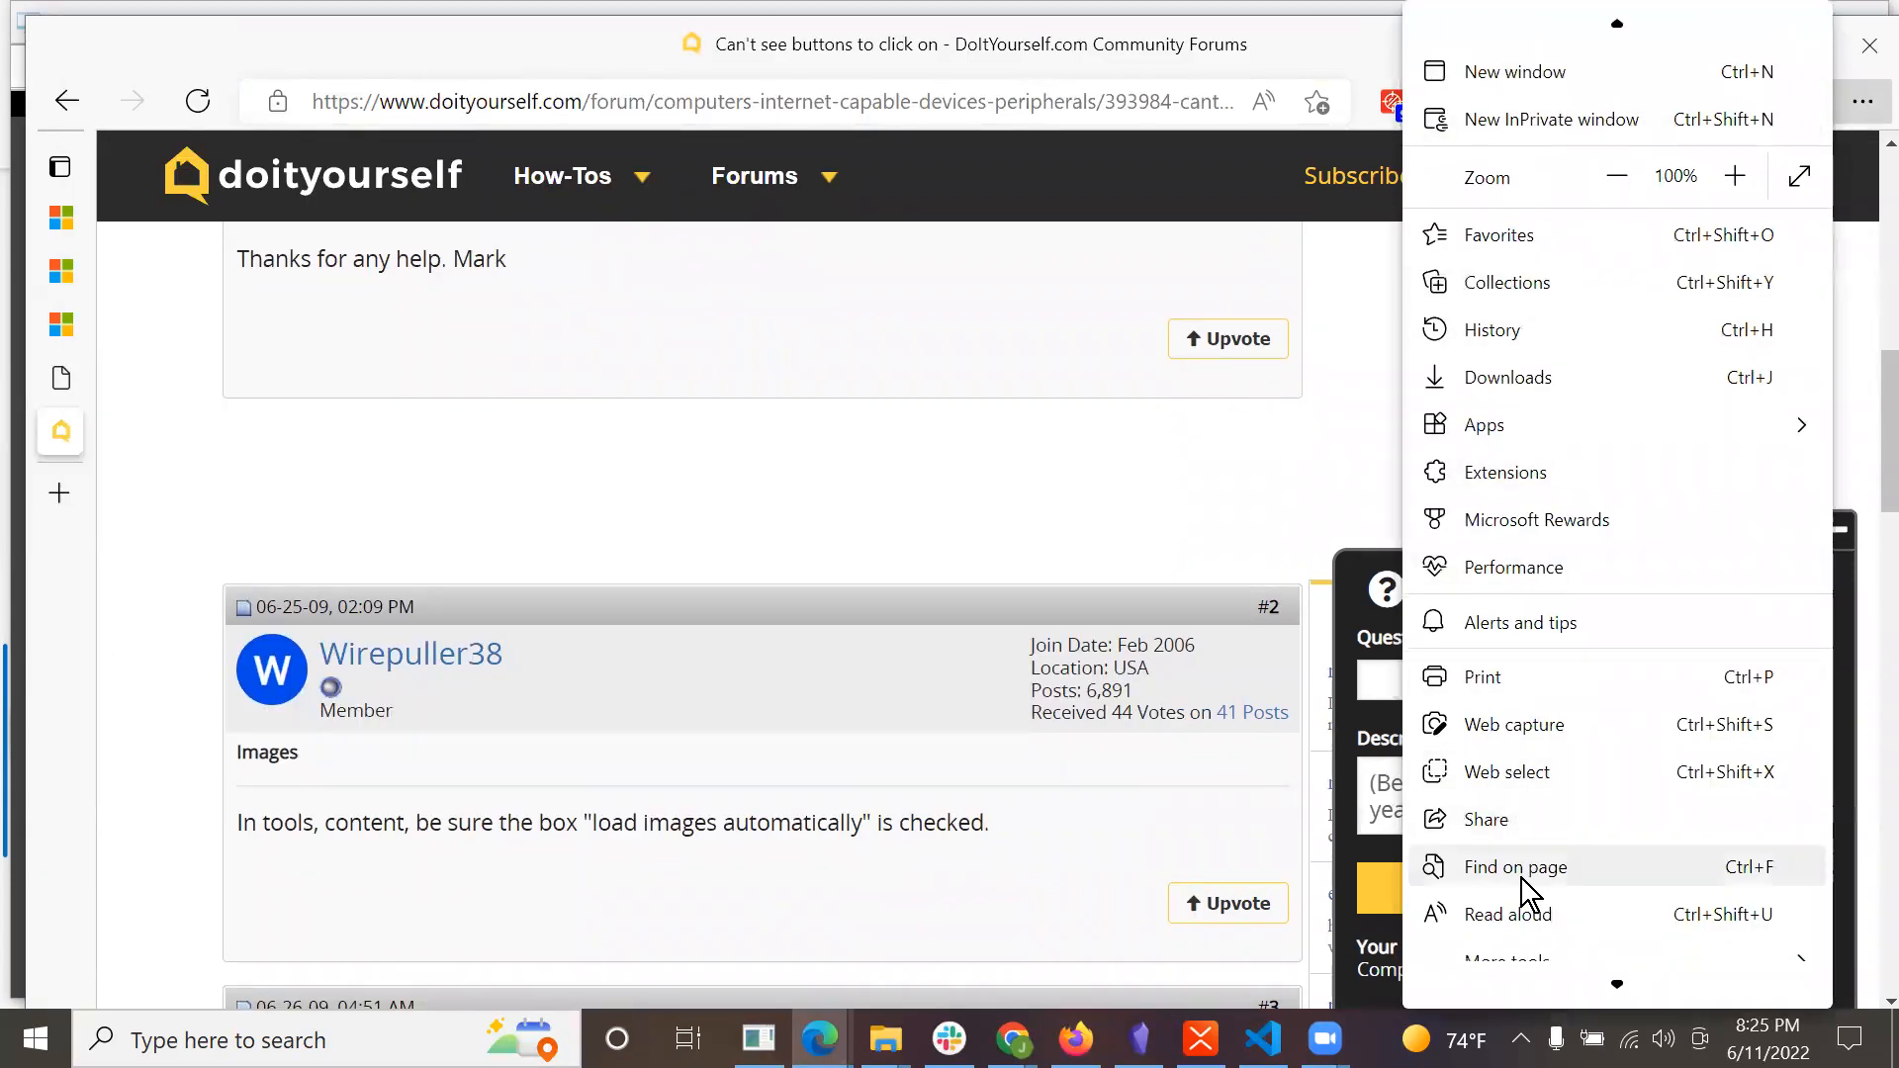
scroll(1518, 891, down, 3)
mouse_move(1517, 922)
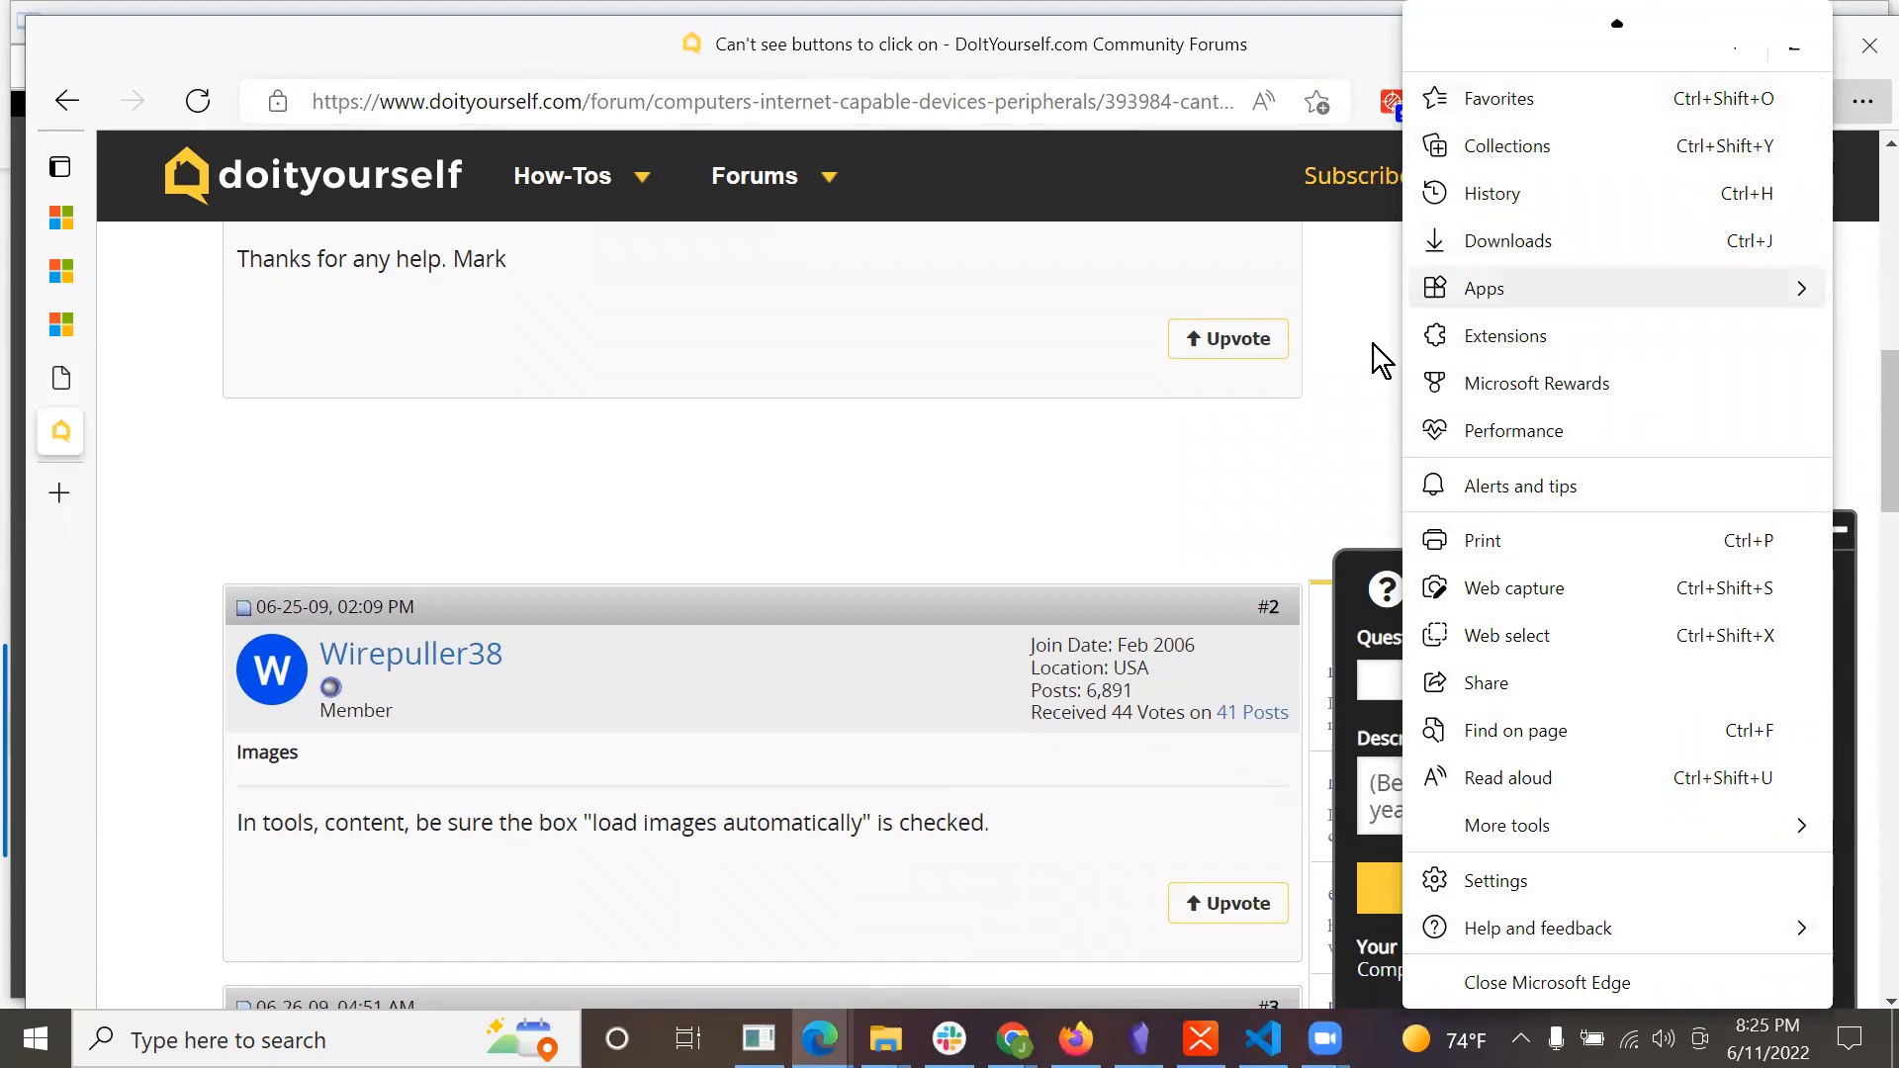
click(1040, 467)
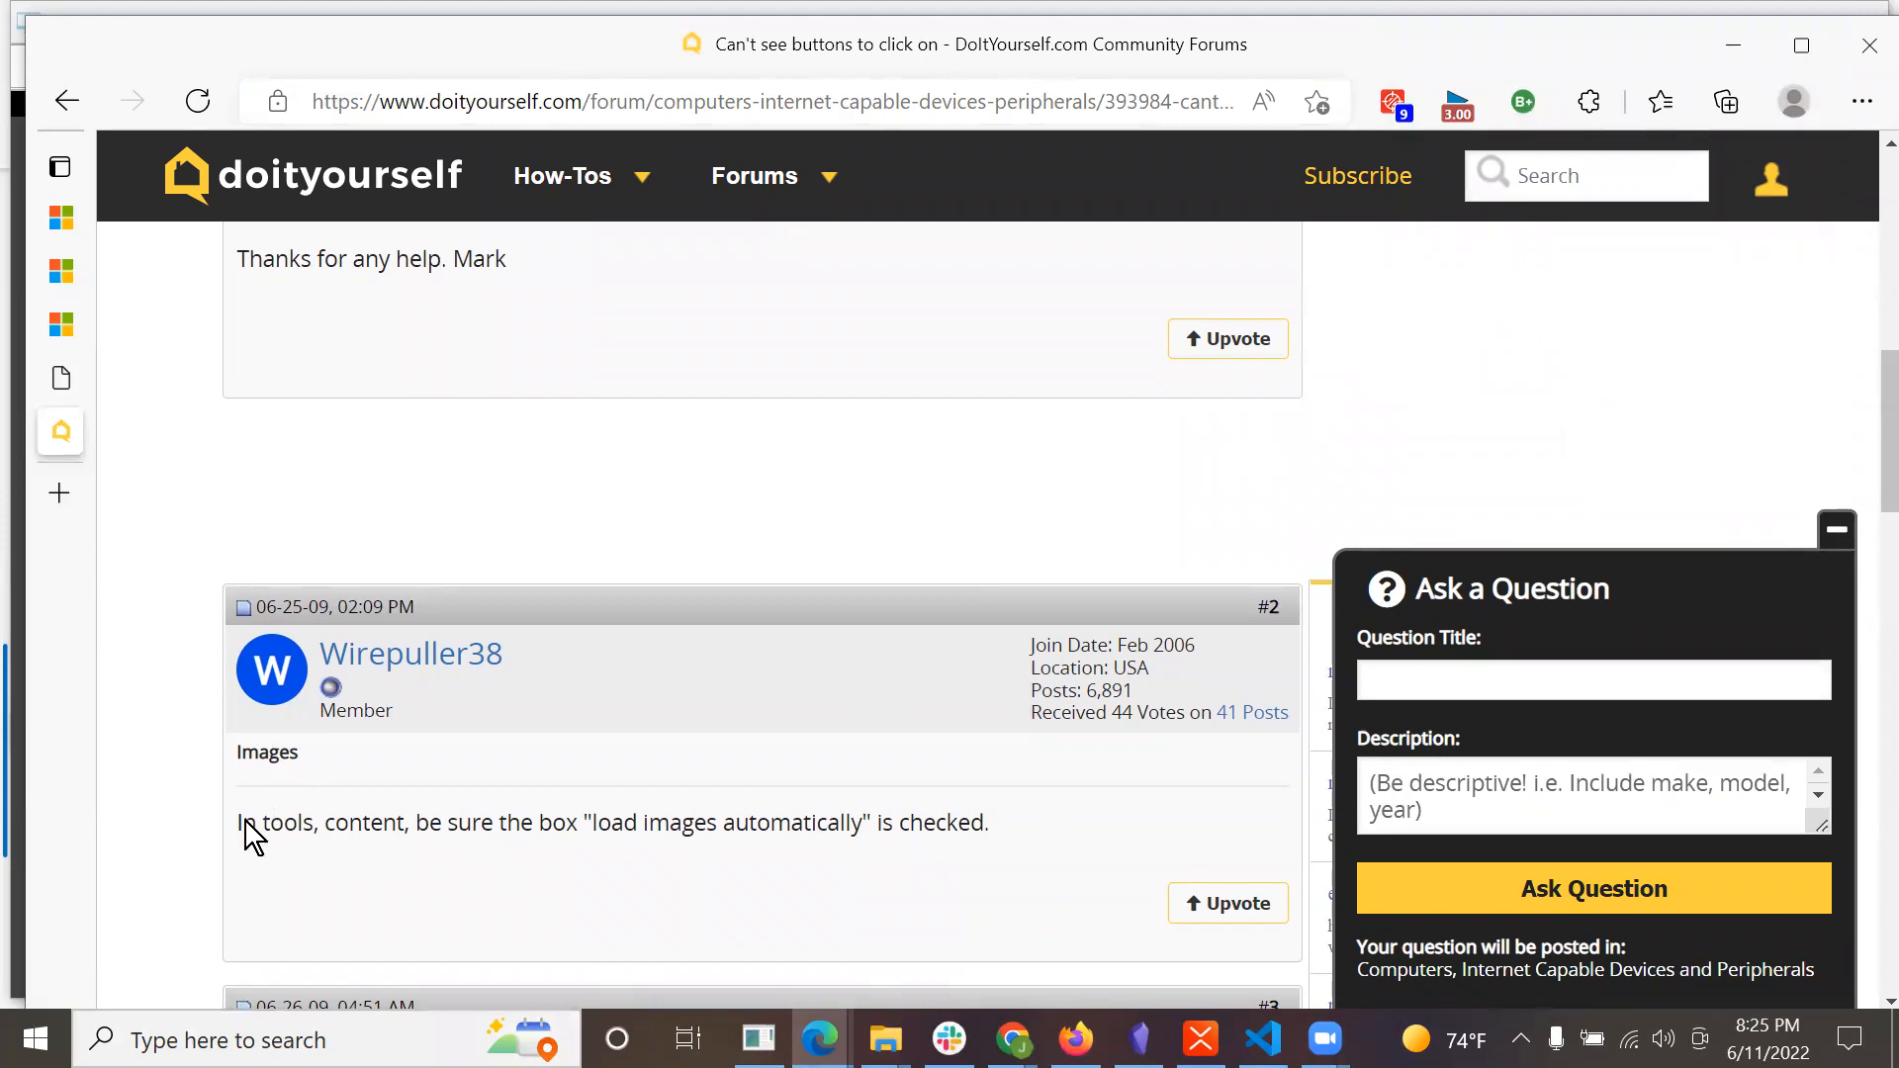
scroll(478, 413, up, 8)
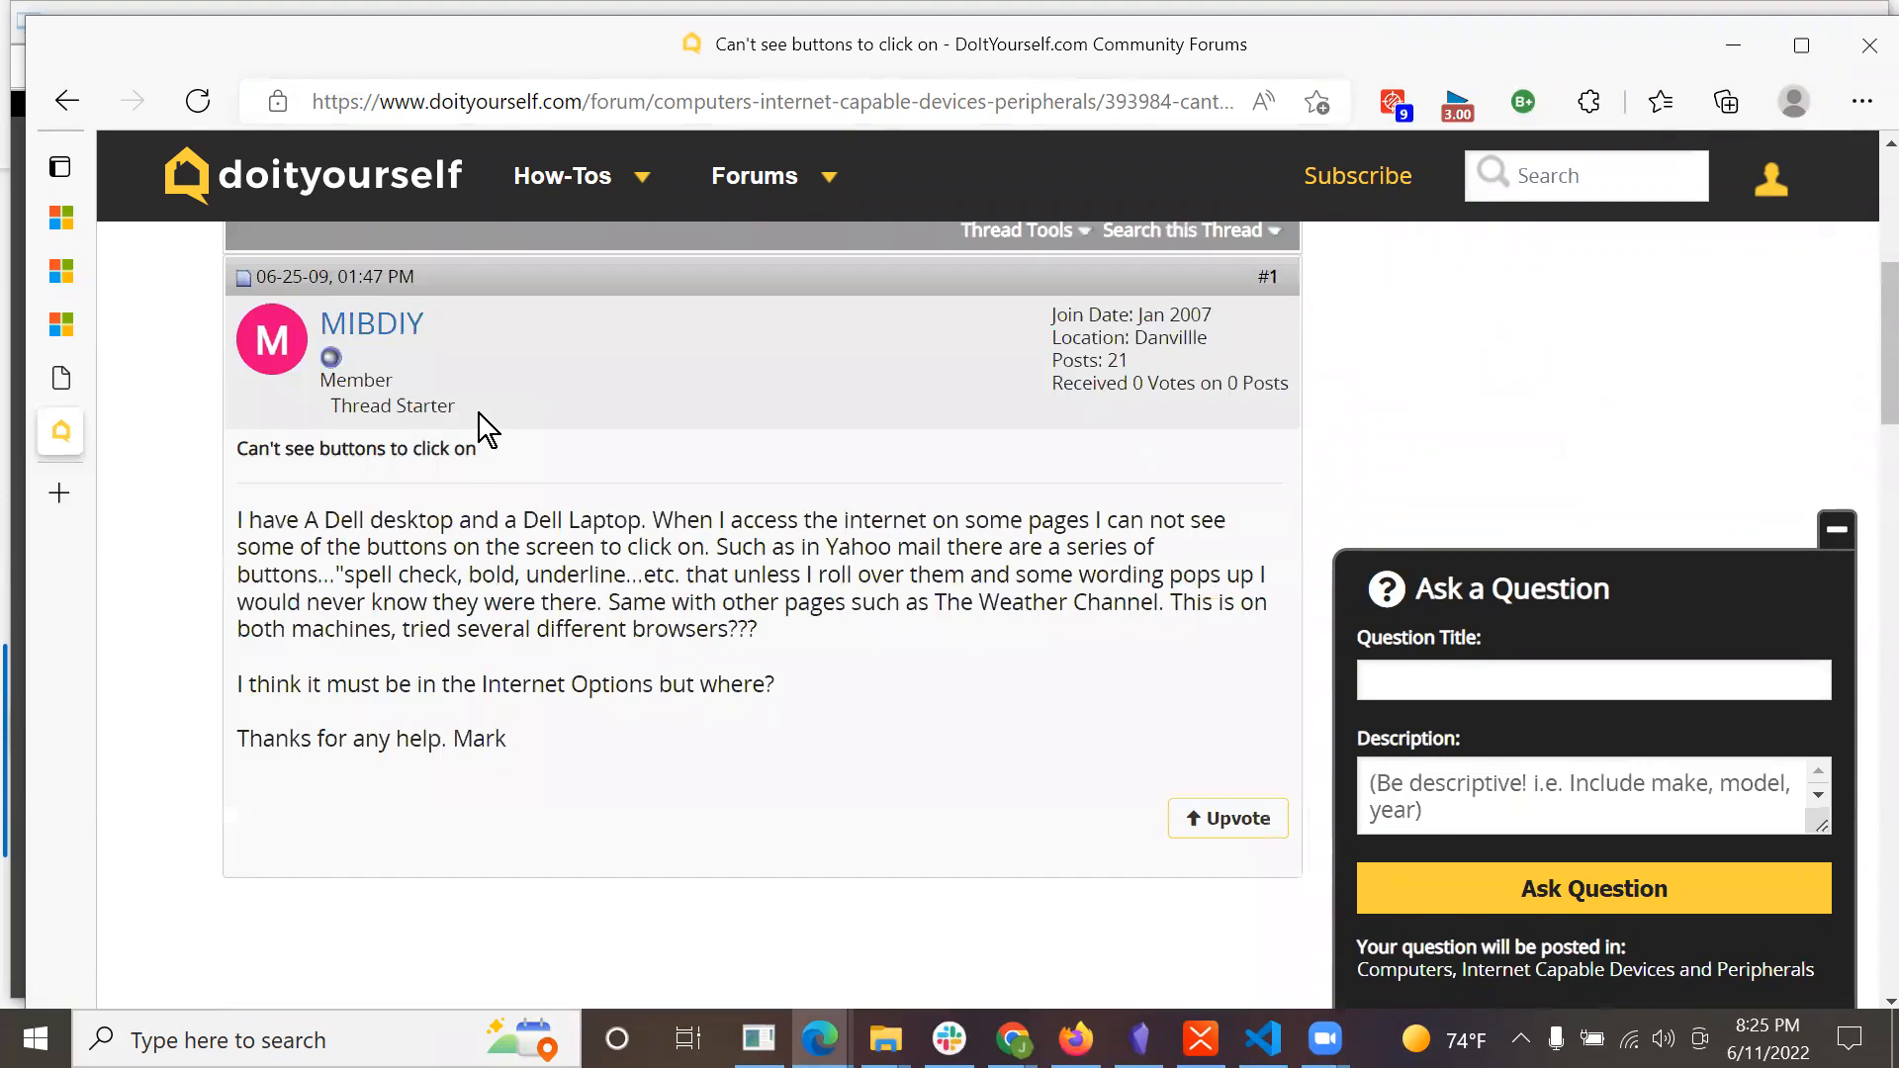
right_click(477, 267)
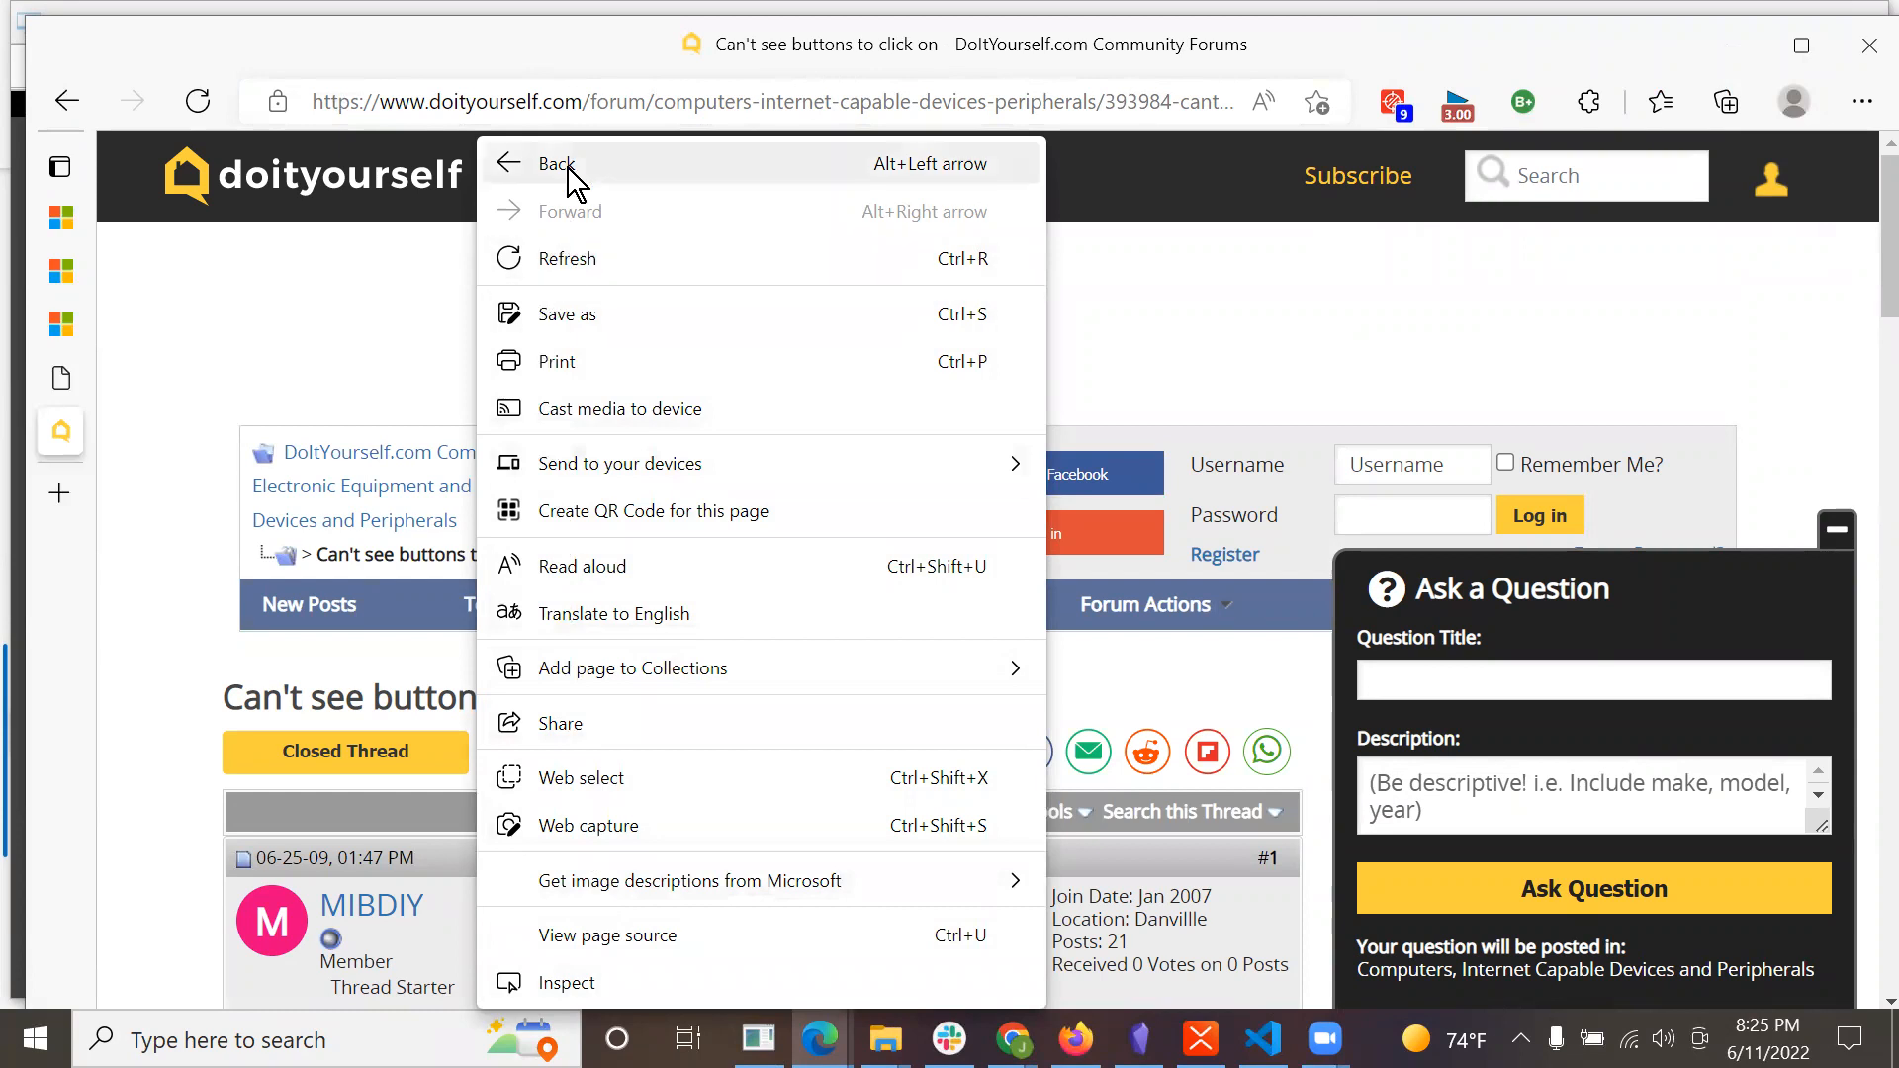
click(1600, 332)
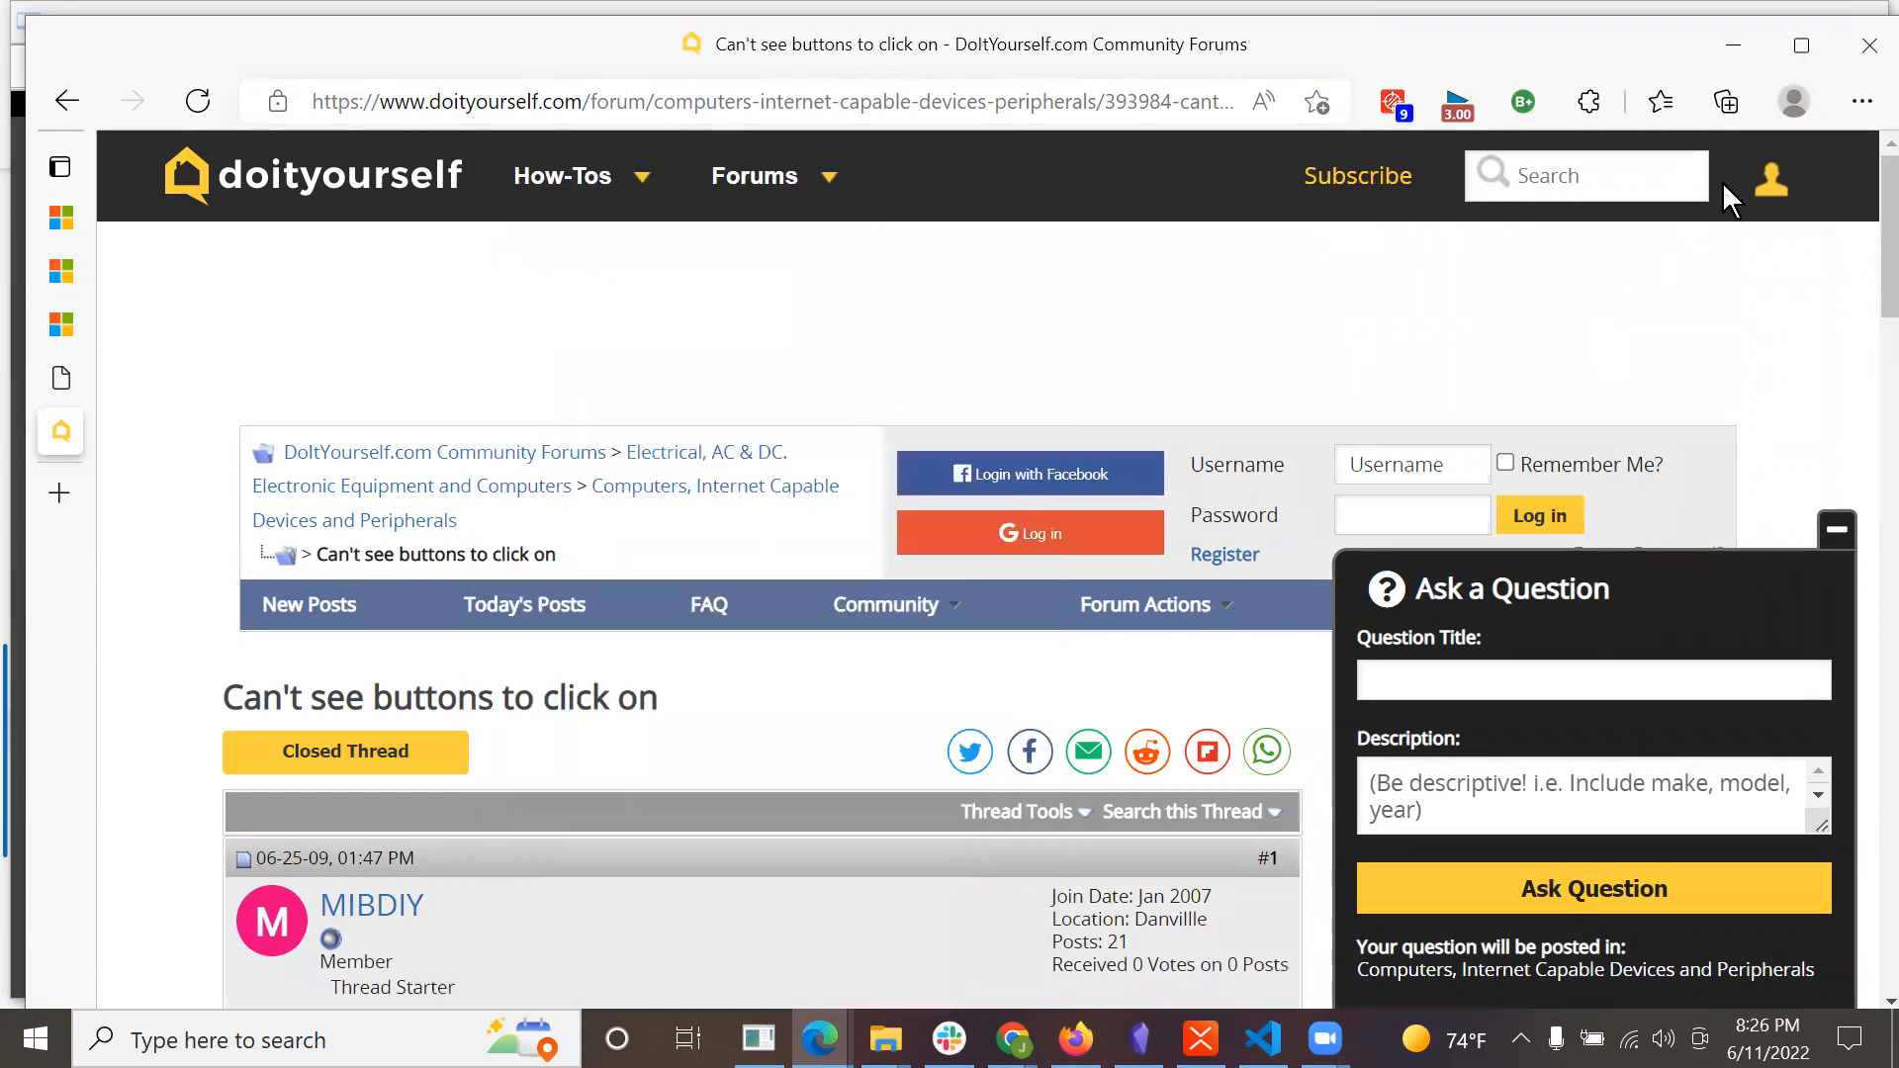
Reduce the zoom of the forum page to 90%.
click(1862, 101)
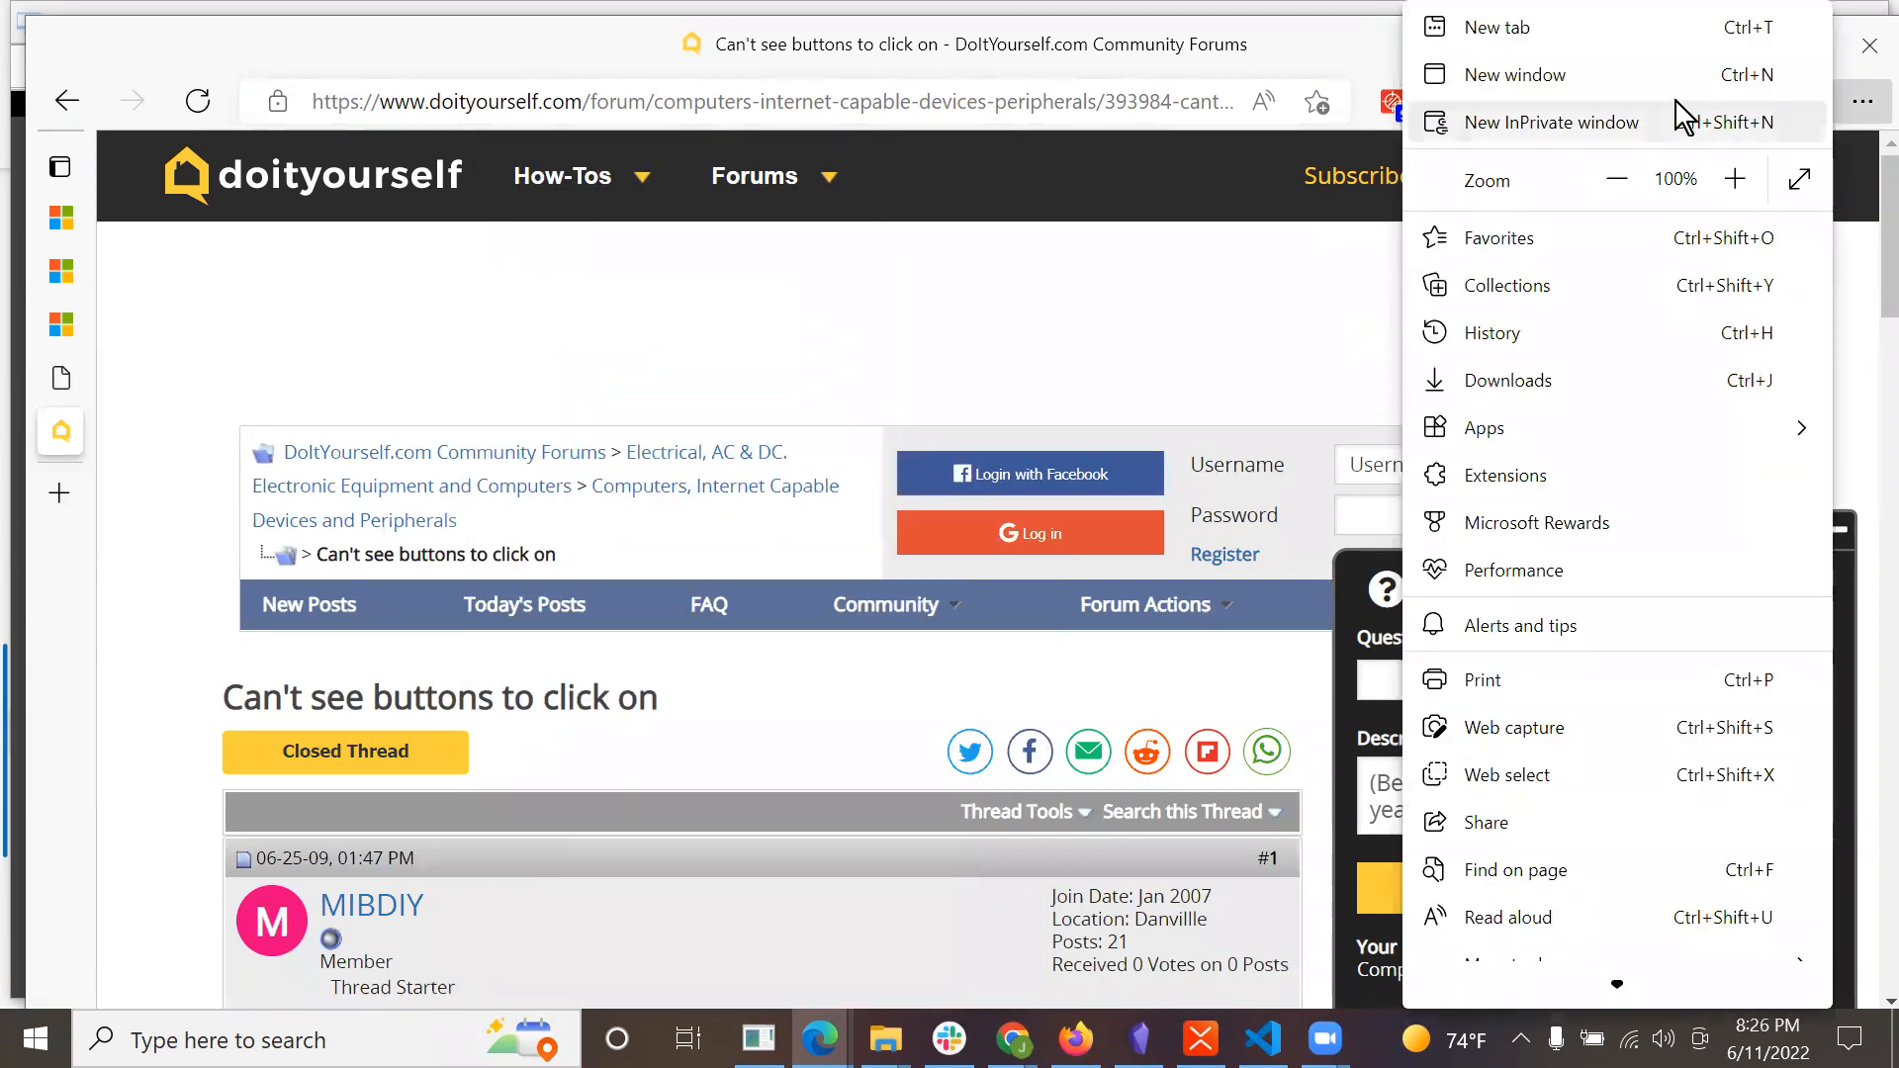
click(1619, 180)
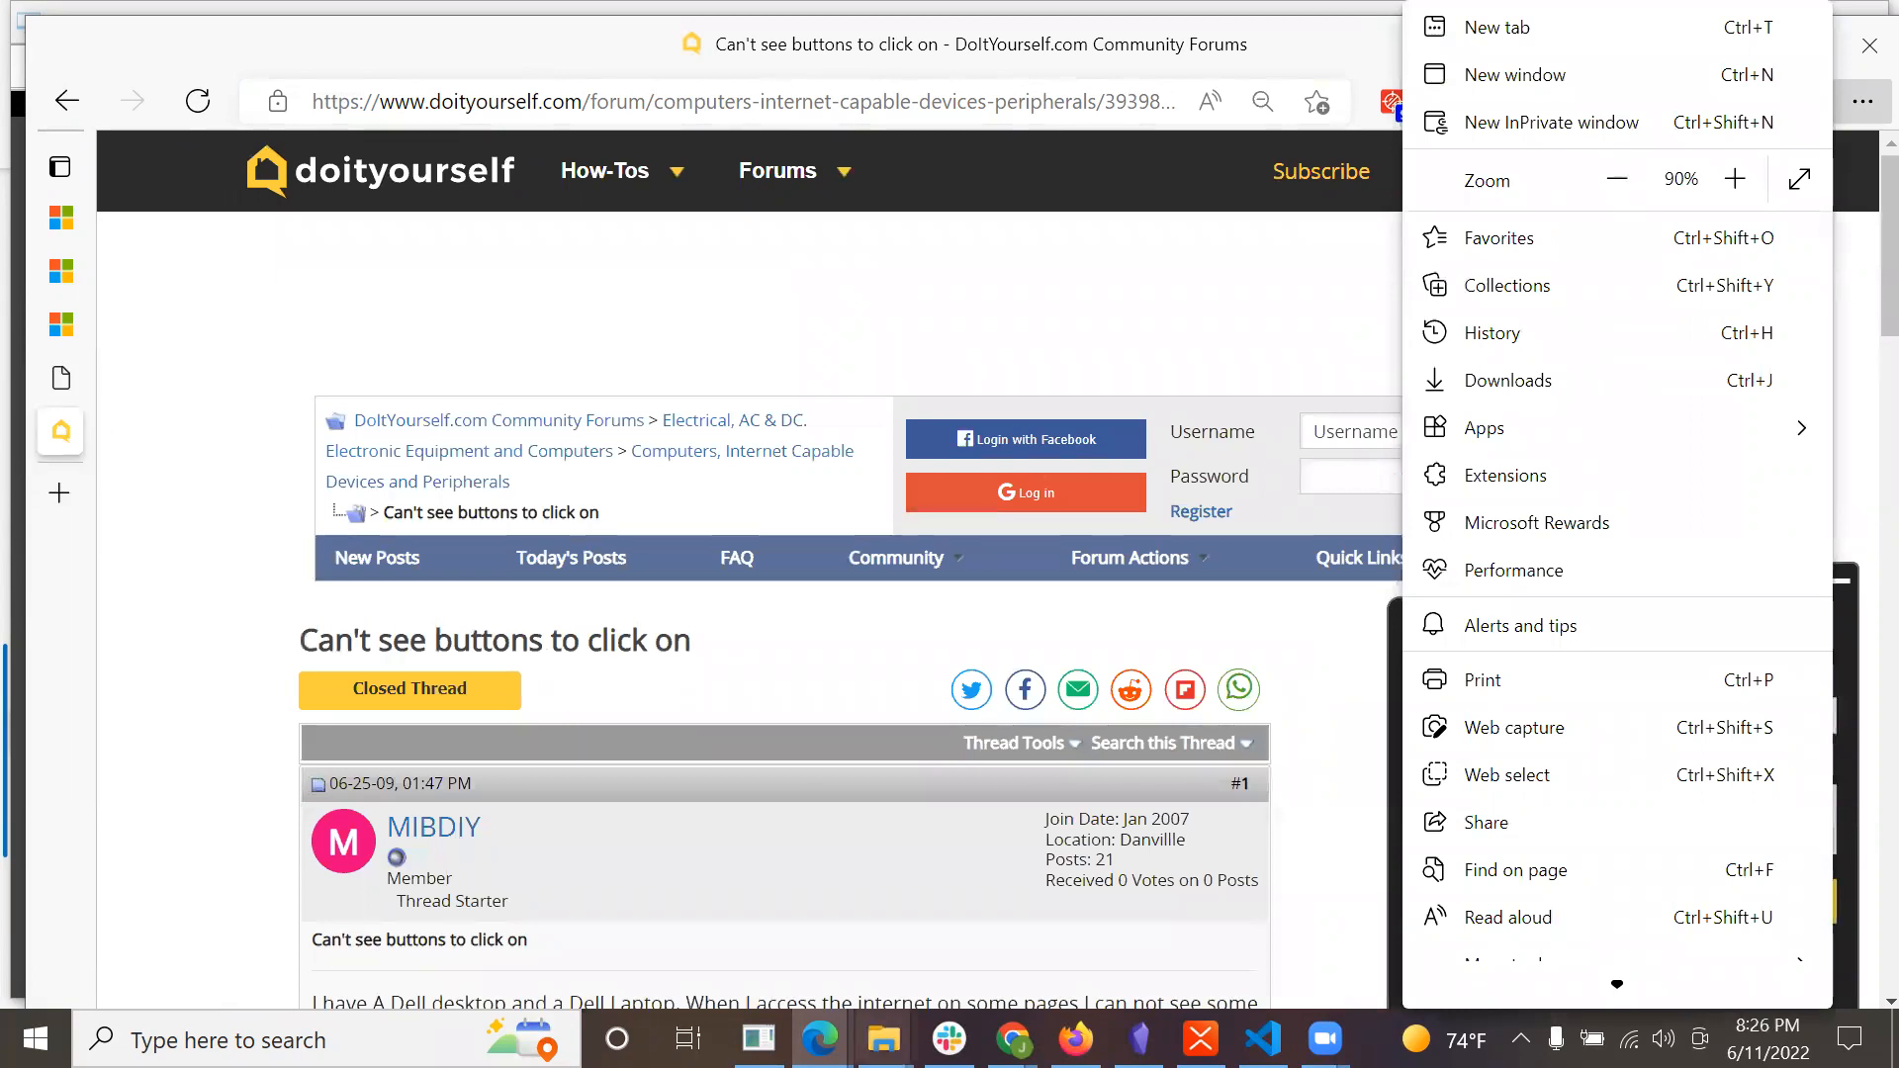
click(758, 1039)
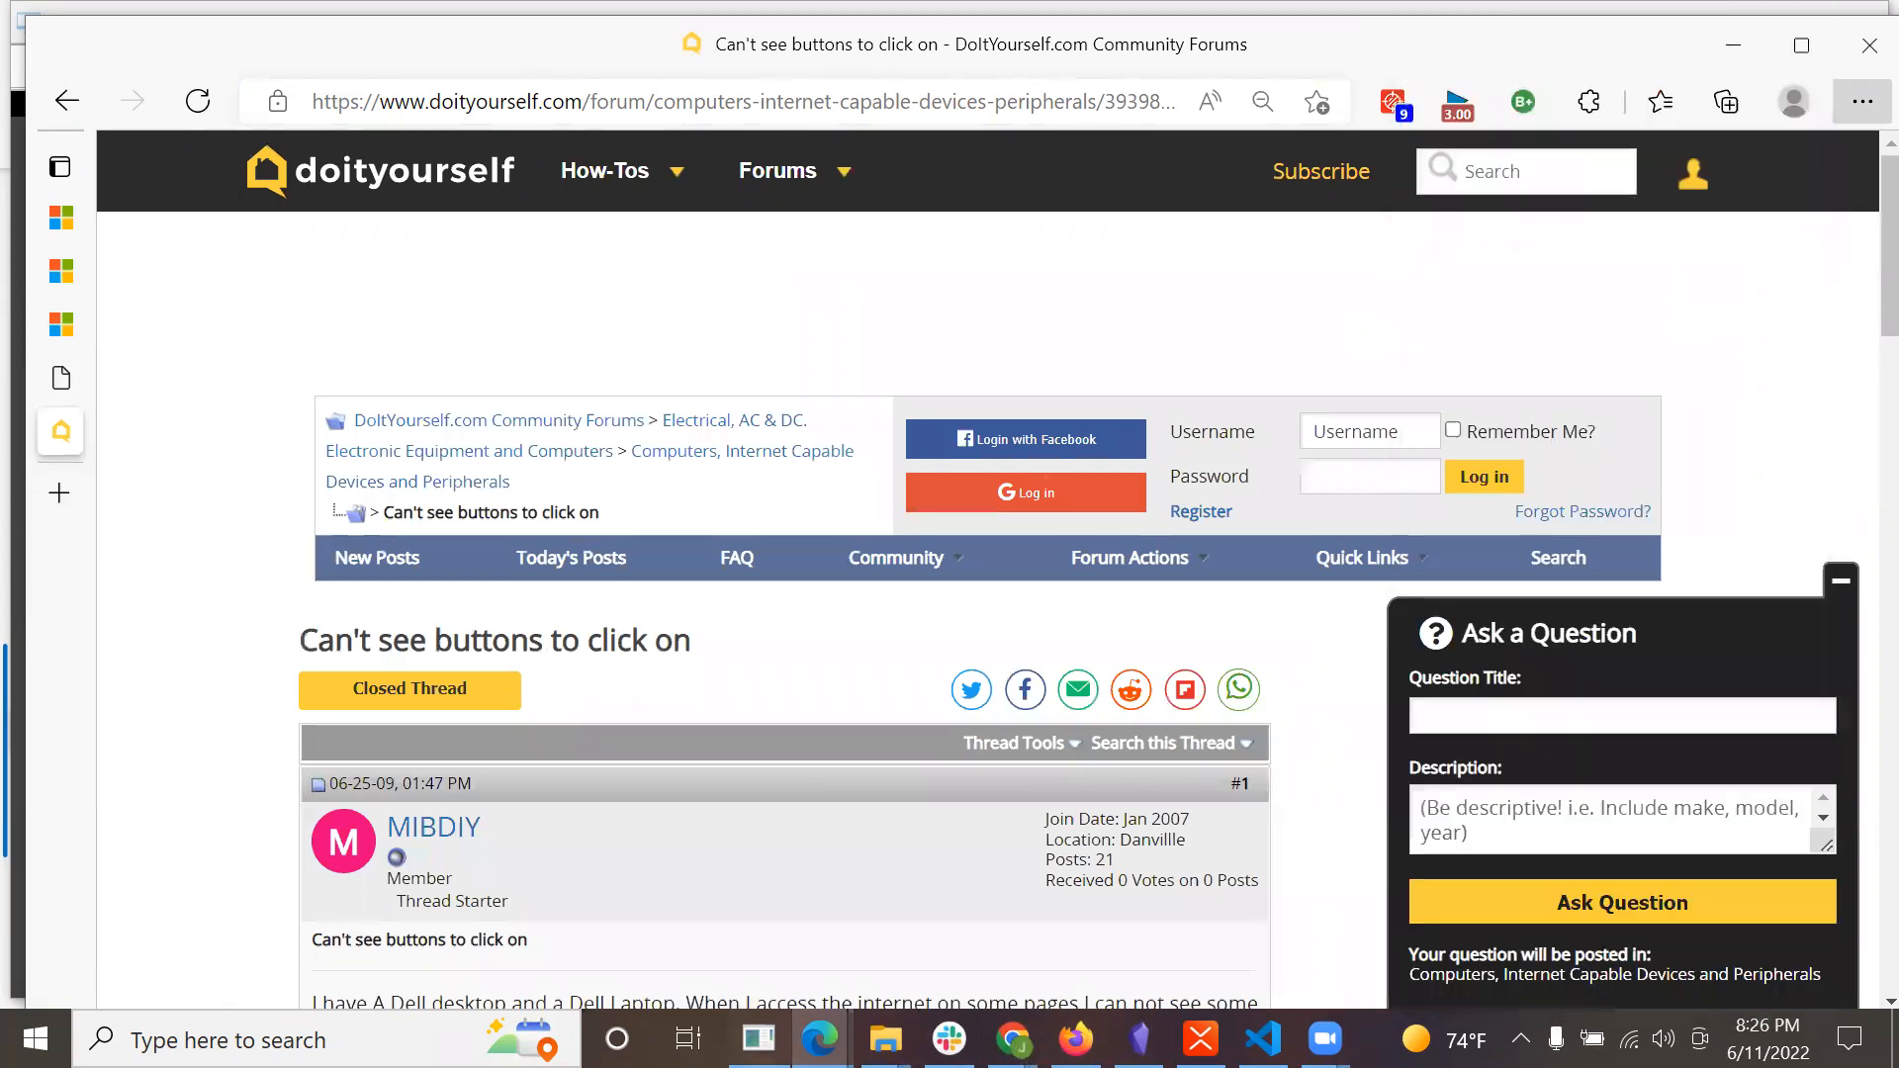
Switch to the "03: Model data in Power BI Desktop" lab window and reduce its zoom to 75%.
mouse_move(819, 1039)
click(1025, 924)
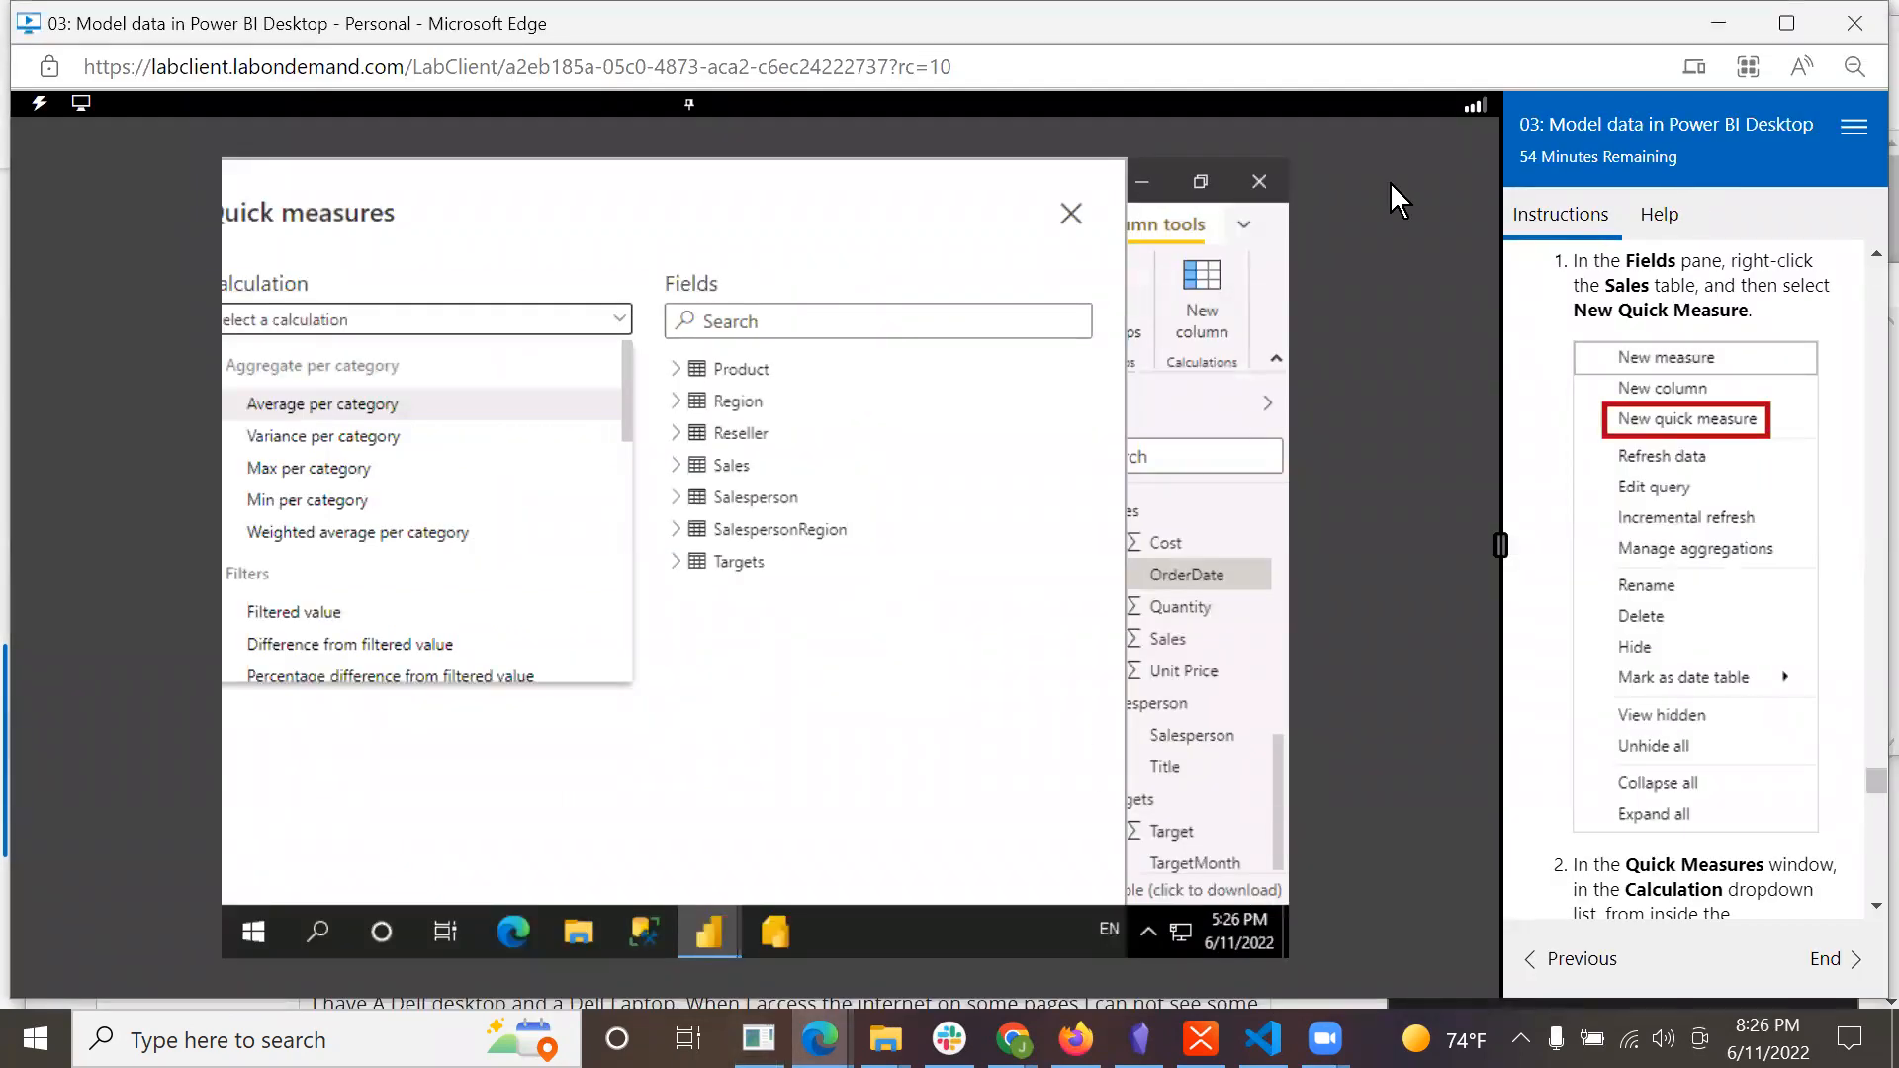
right_click(1397, 152)
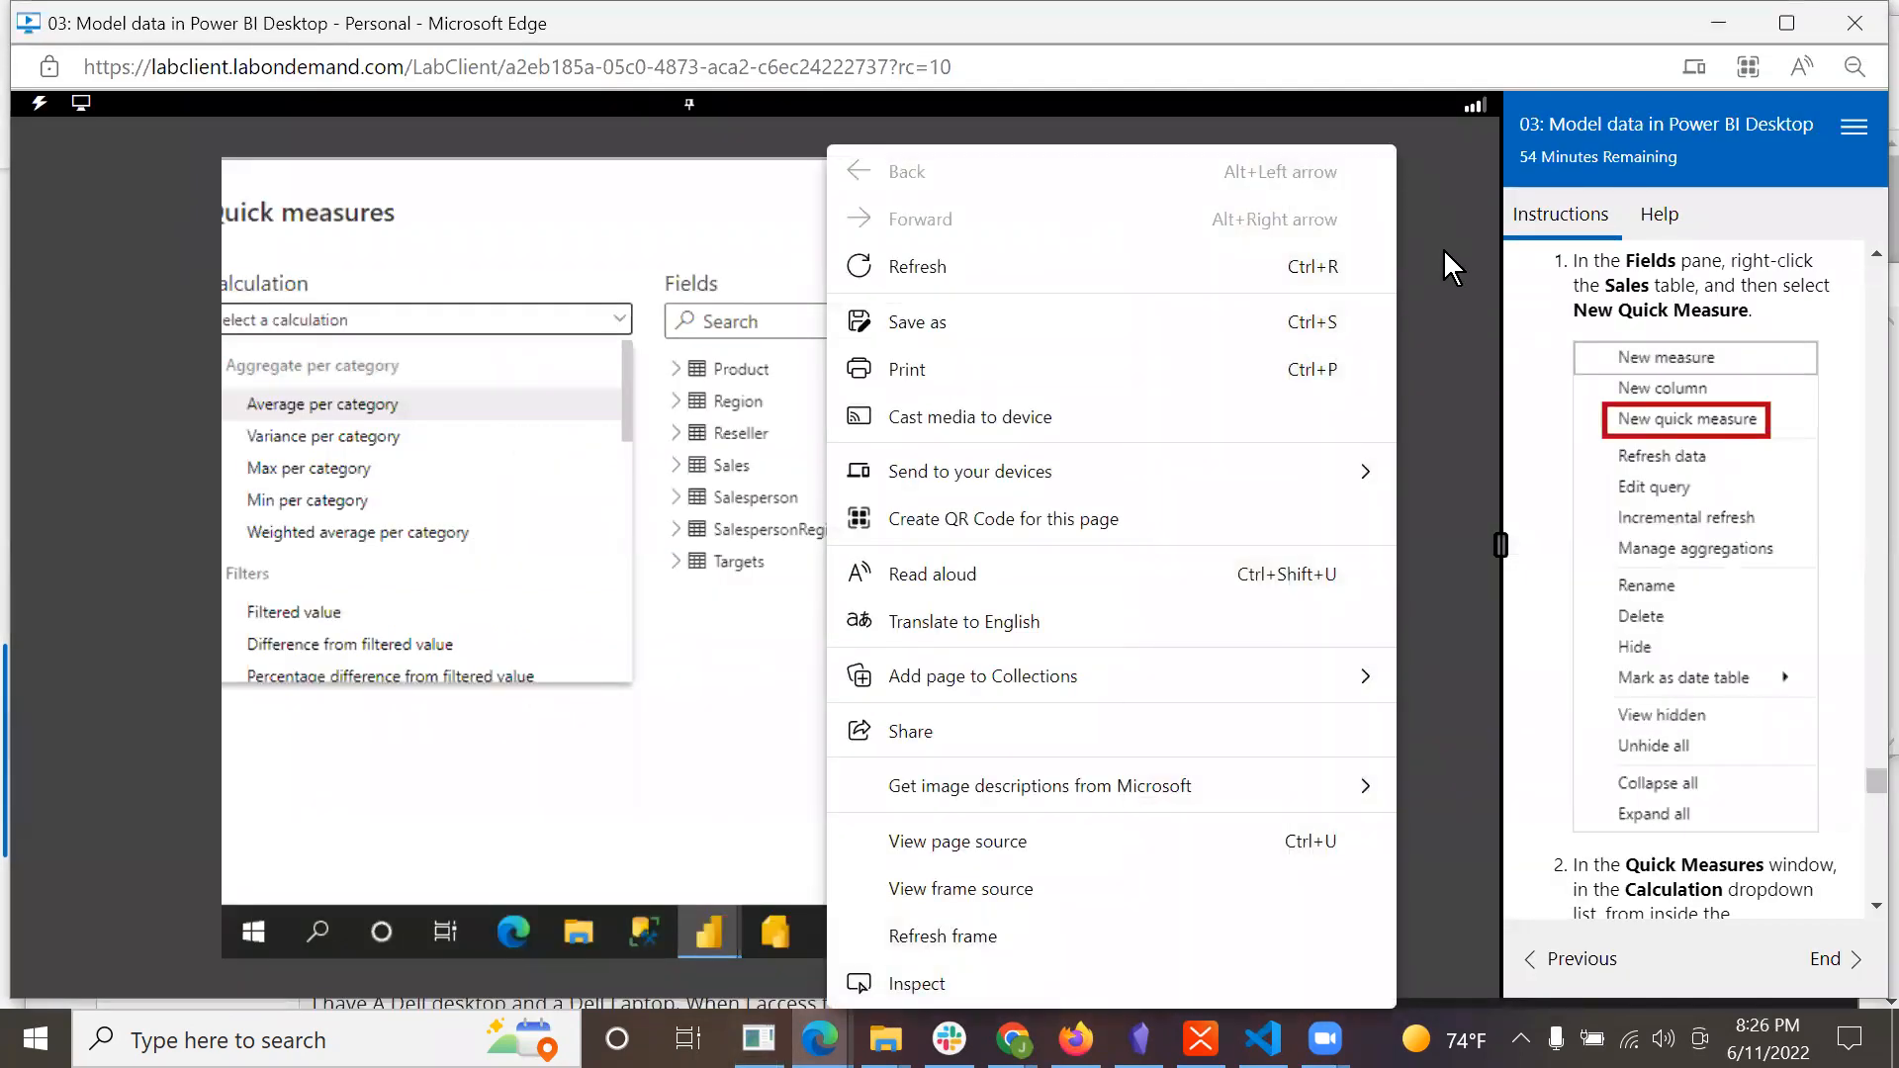
click(1463, 289)
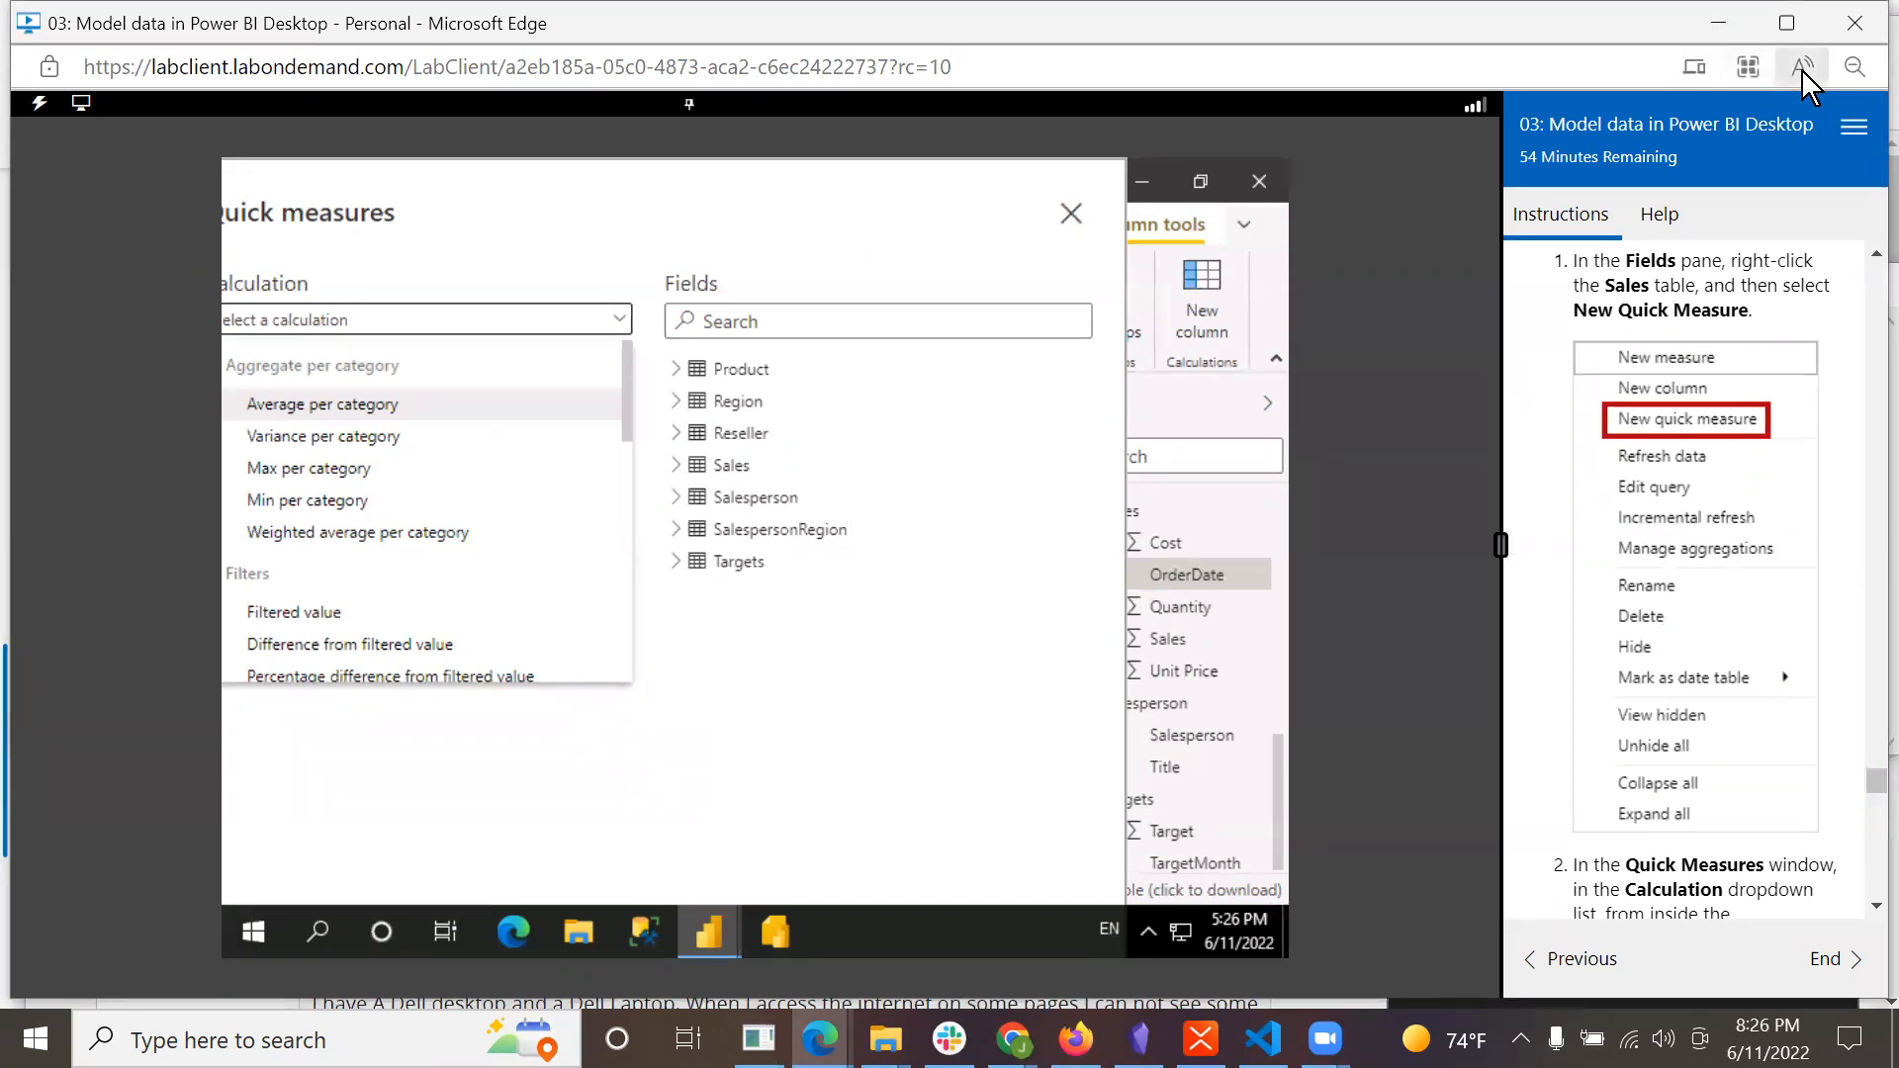
click(1853, 66)
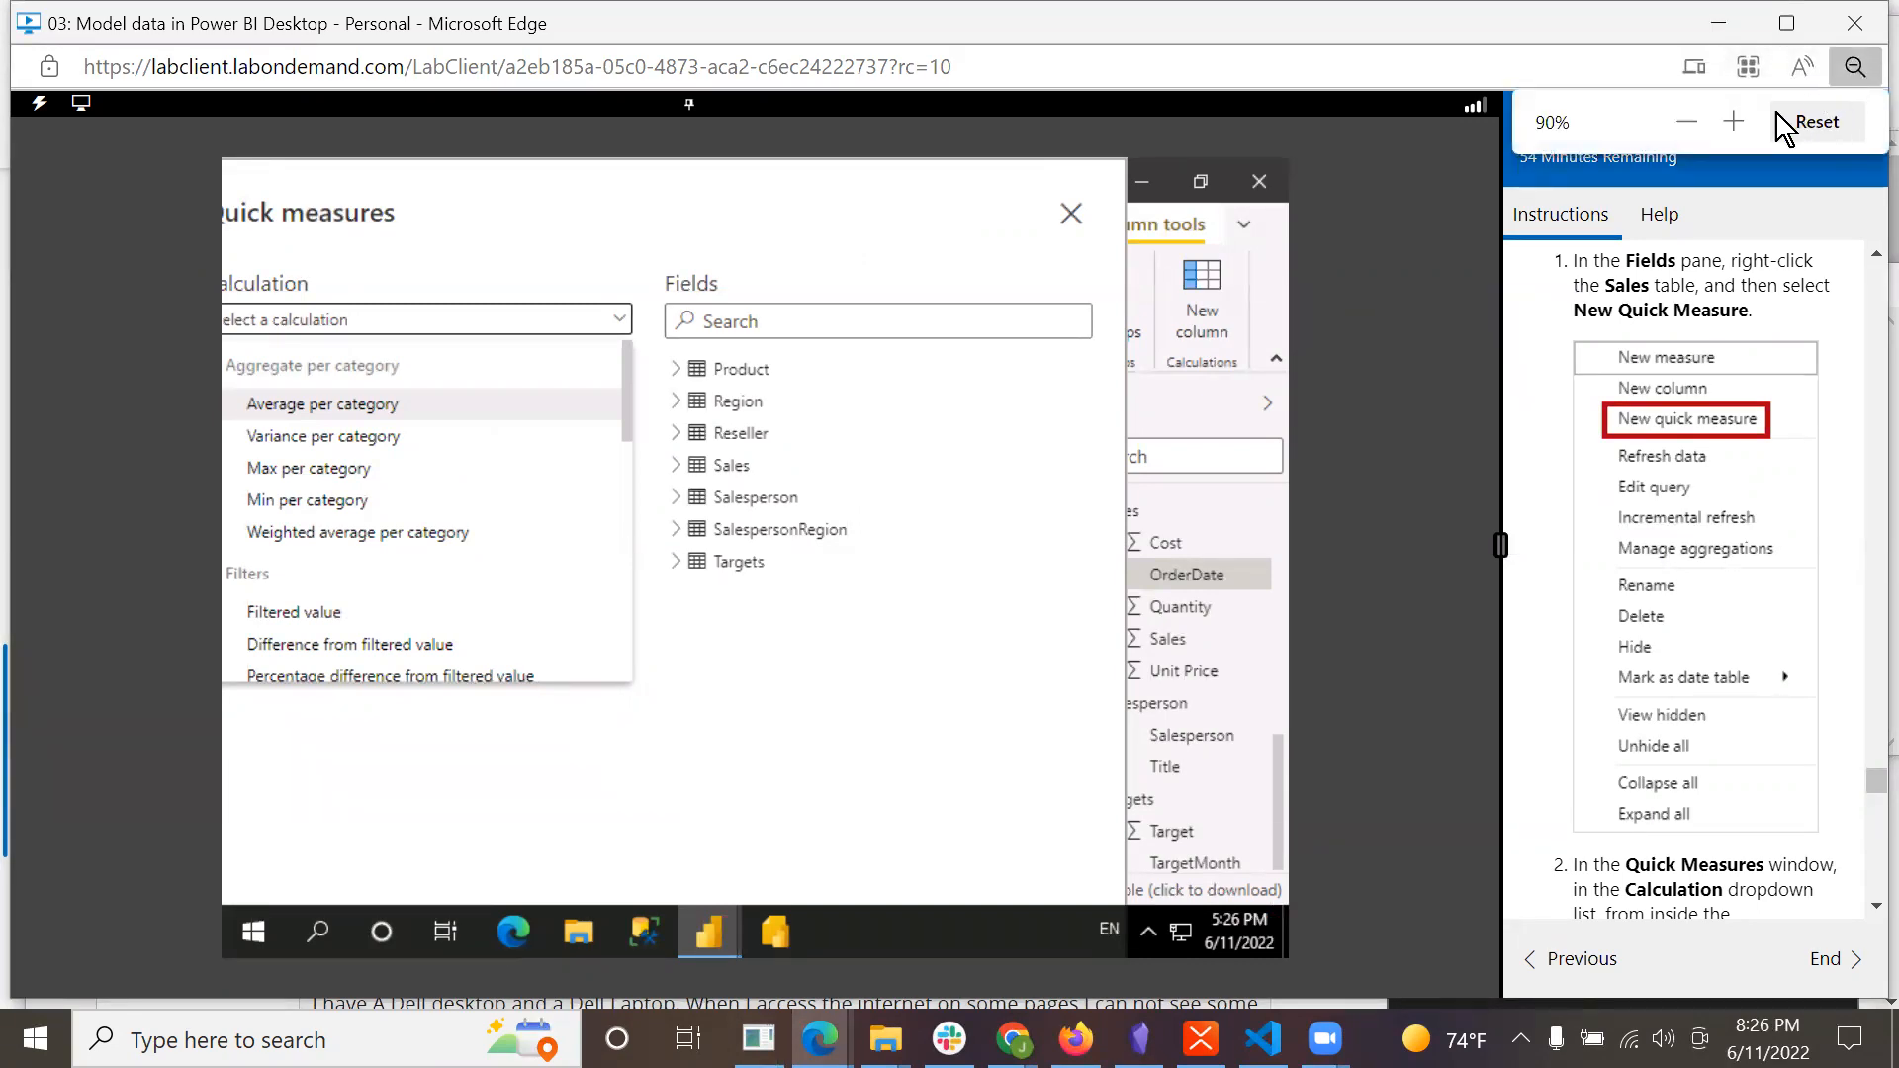
click(1696, 127)
click(1696, 127)
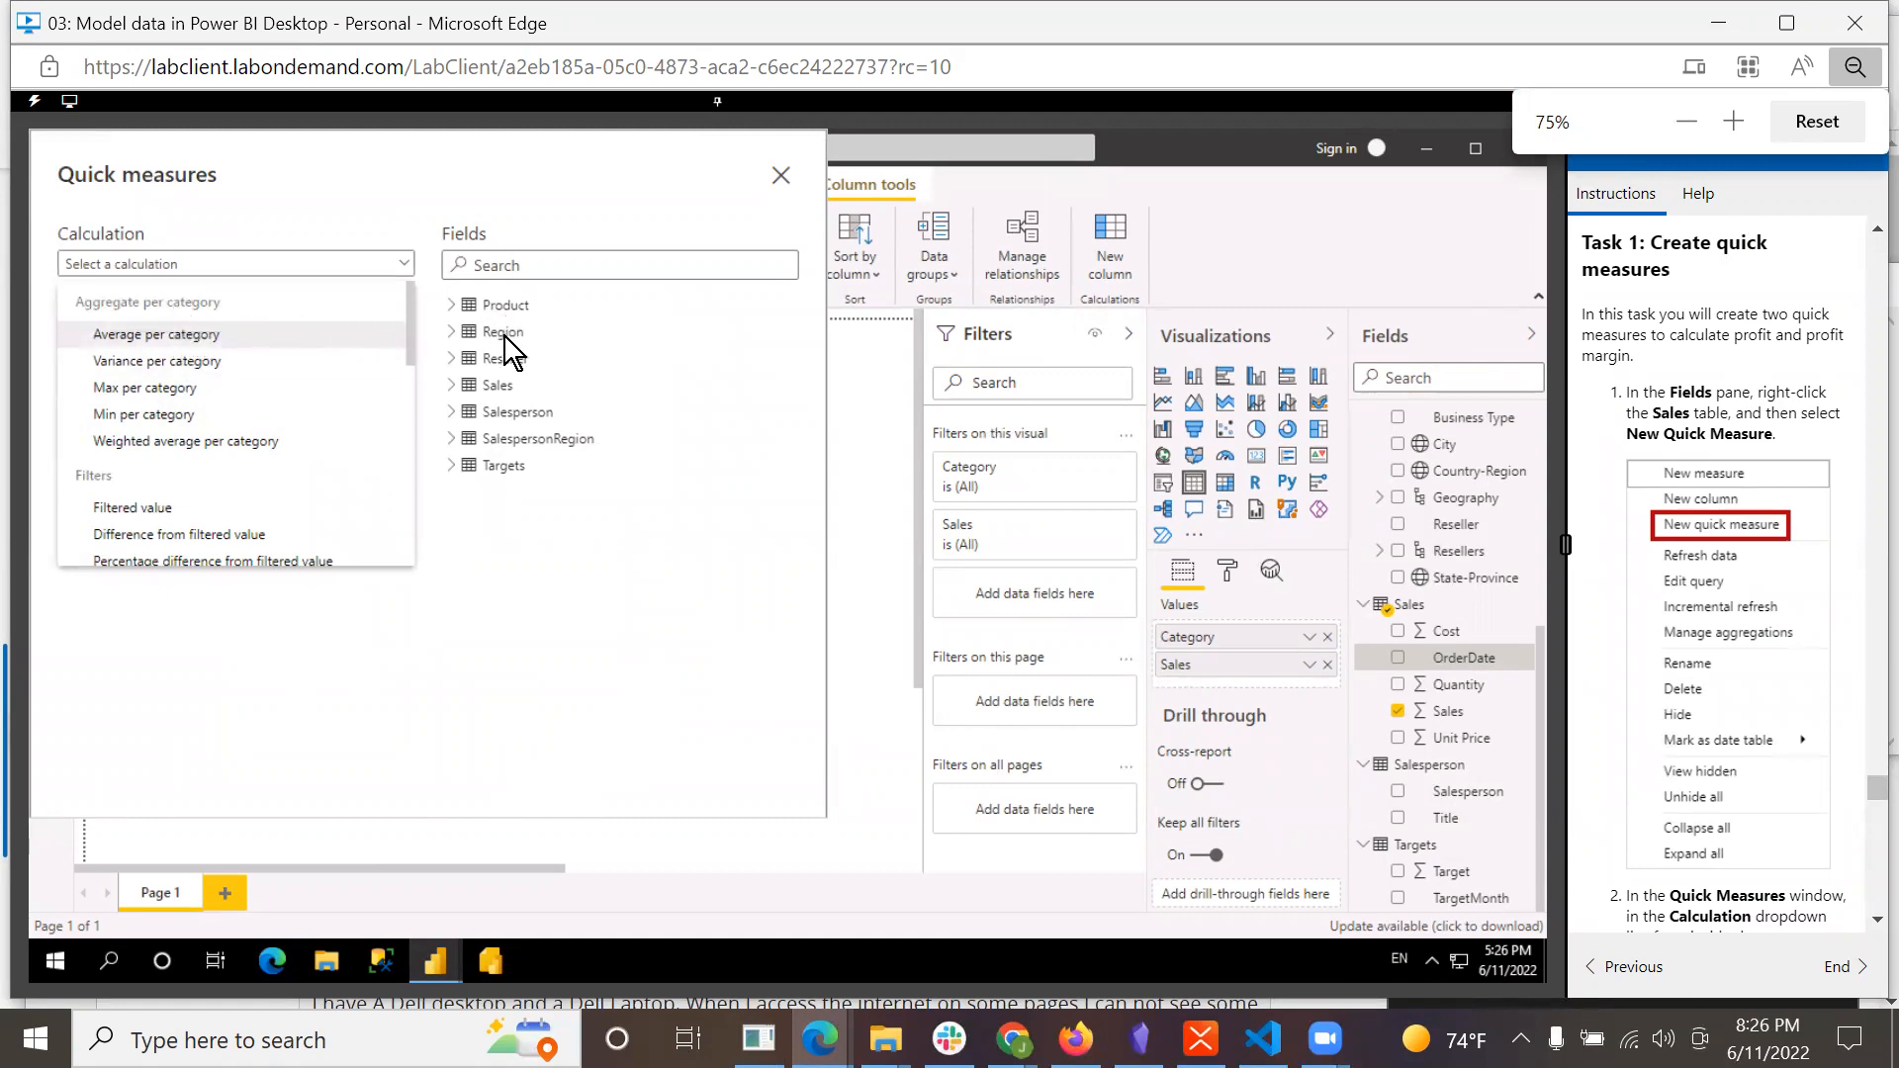
Set the quick measure's calculation to Subtraction from the Mathematical operations group, as the lab instructions say.
click(471, 400)
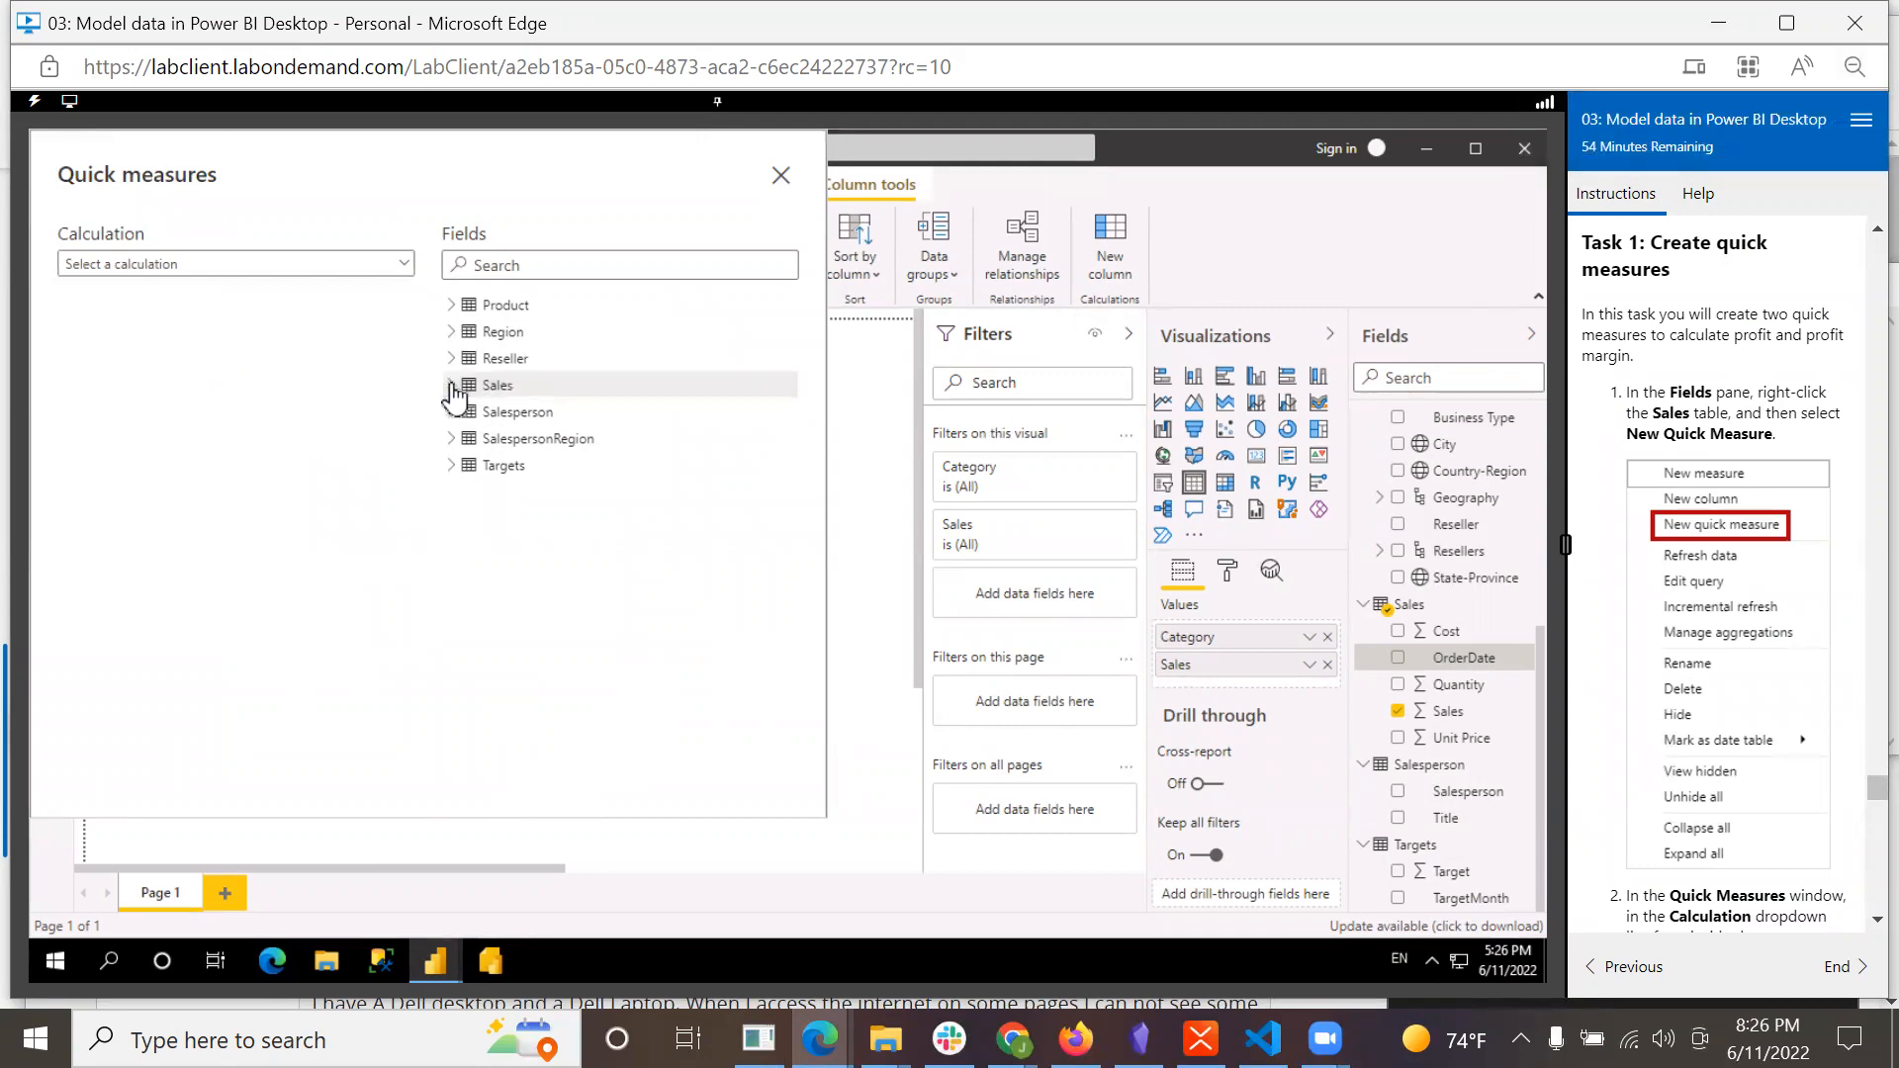
scroll(1810, 633, down, 6)
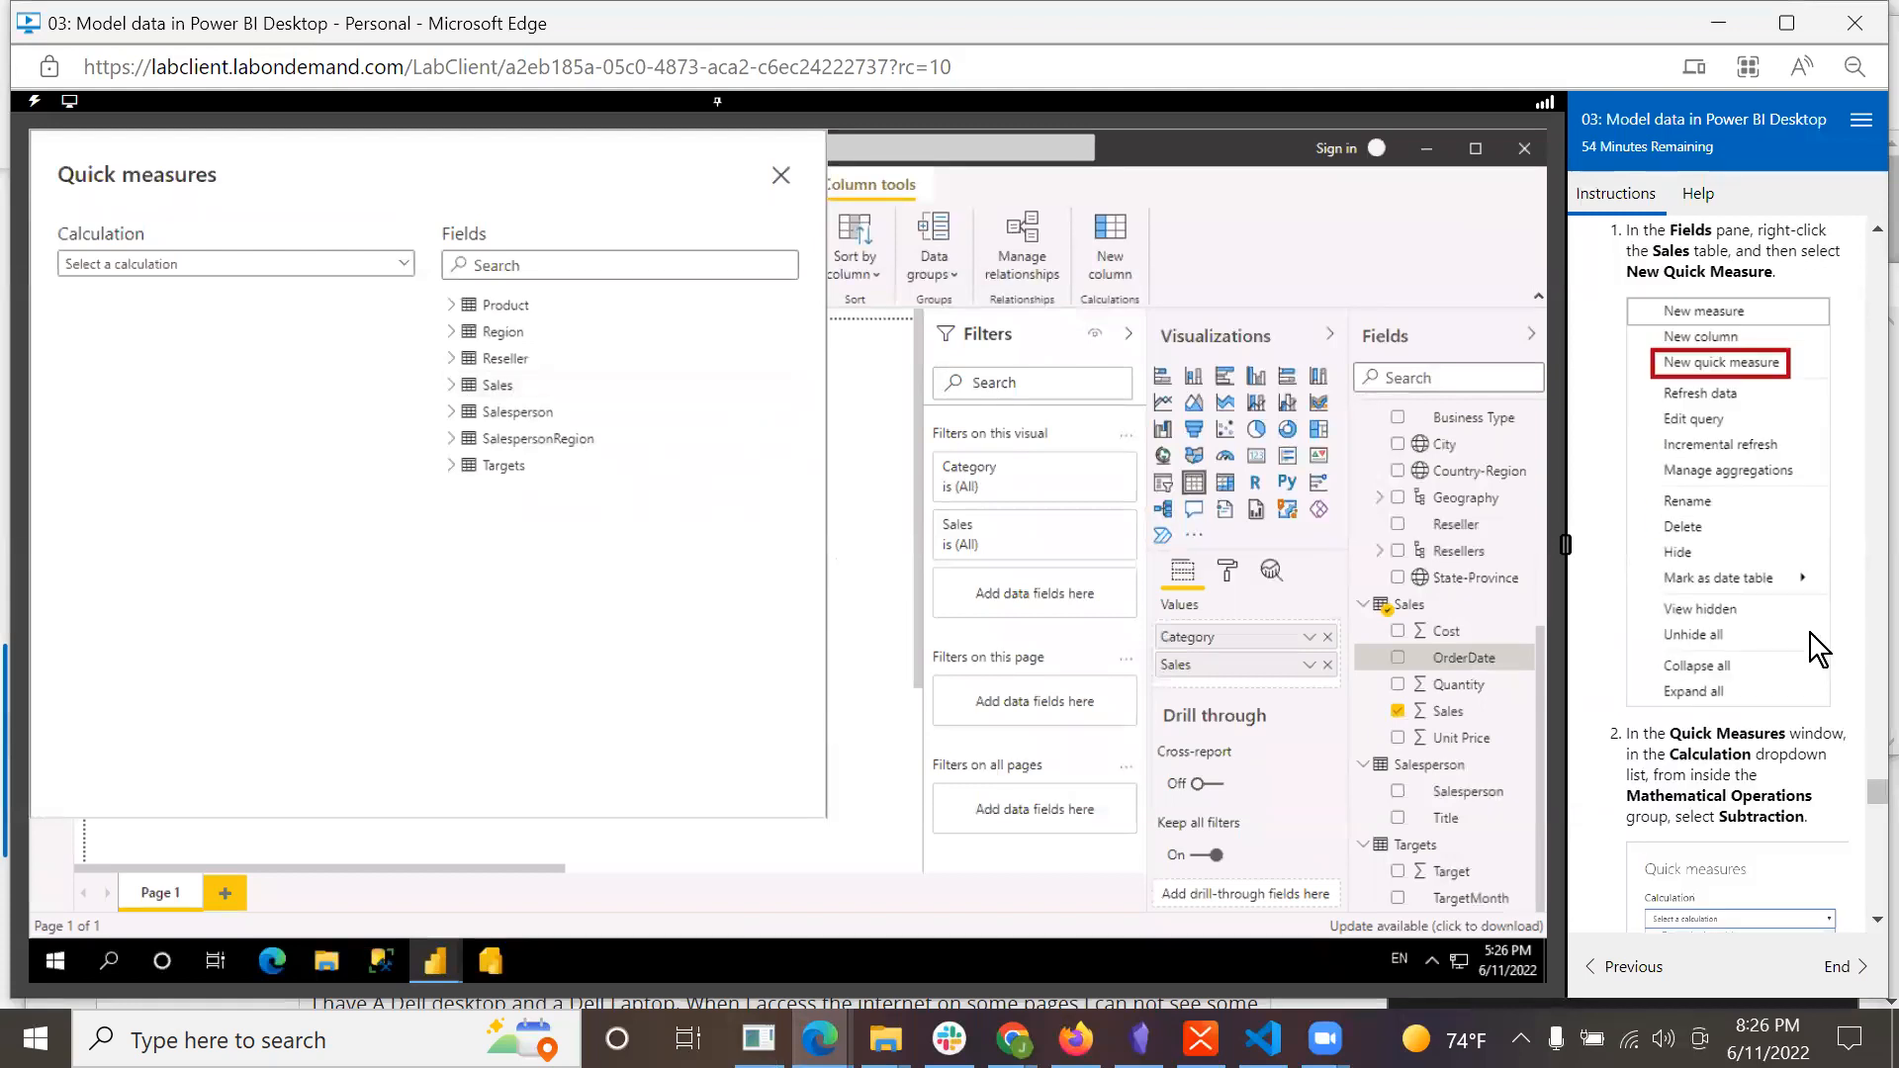
scroll(1808, 633, up, 1)
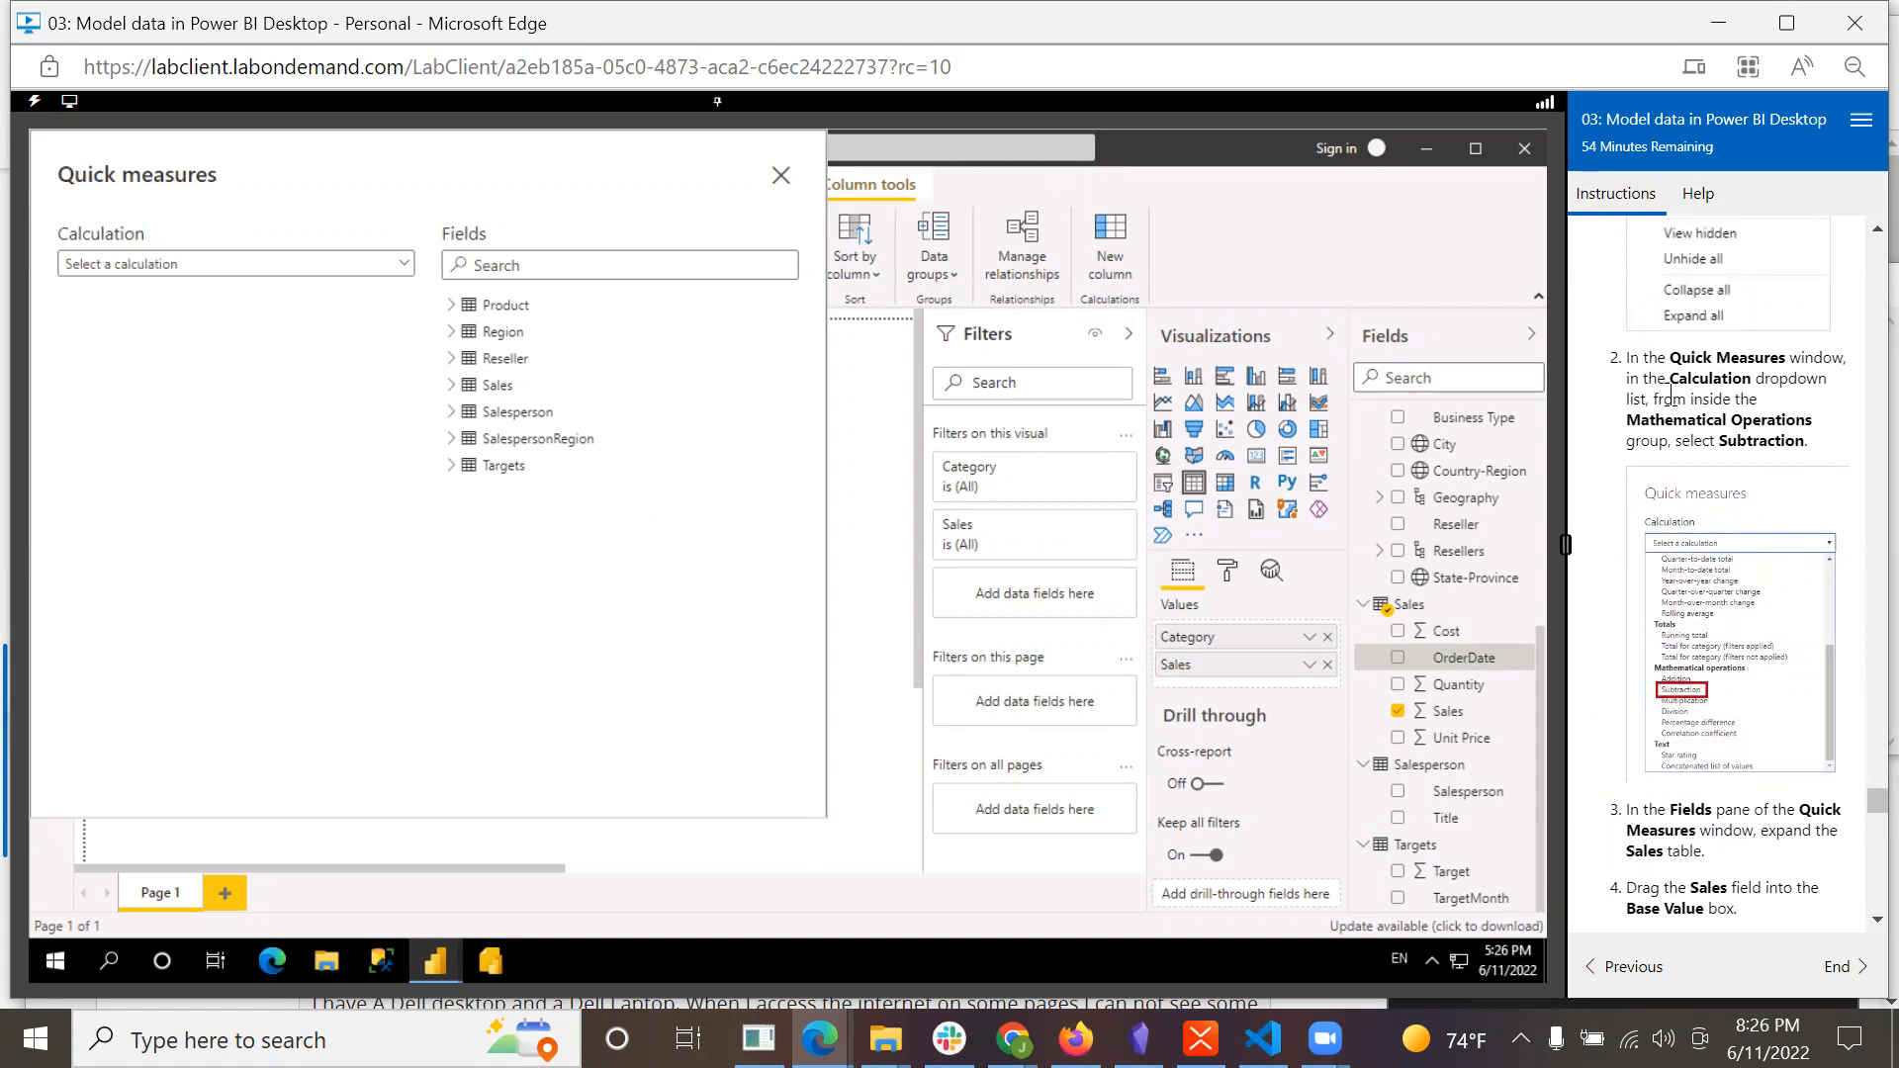
click(411, 267)
scroll(190, 475, down, 3)
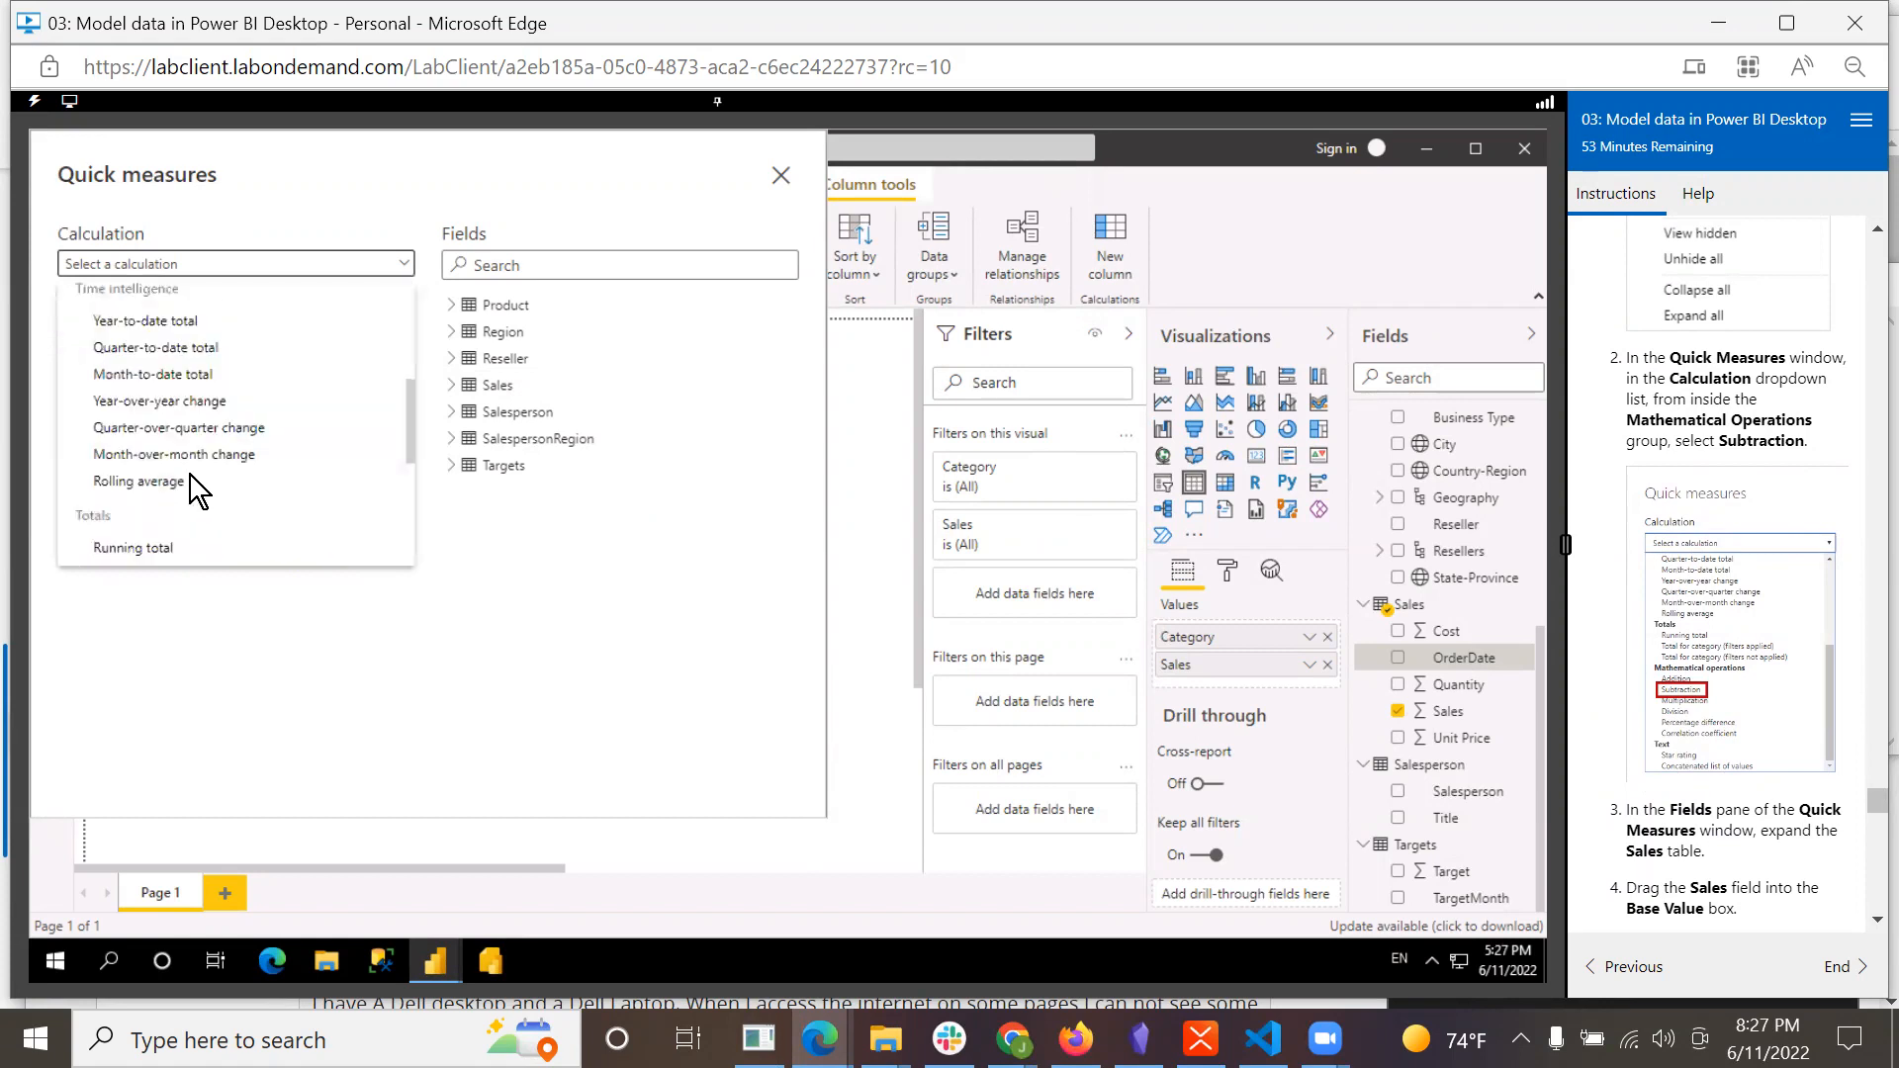
scroll(194, 488, down, 3)
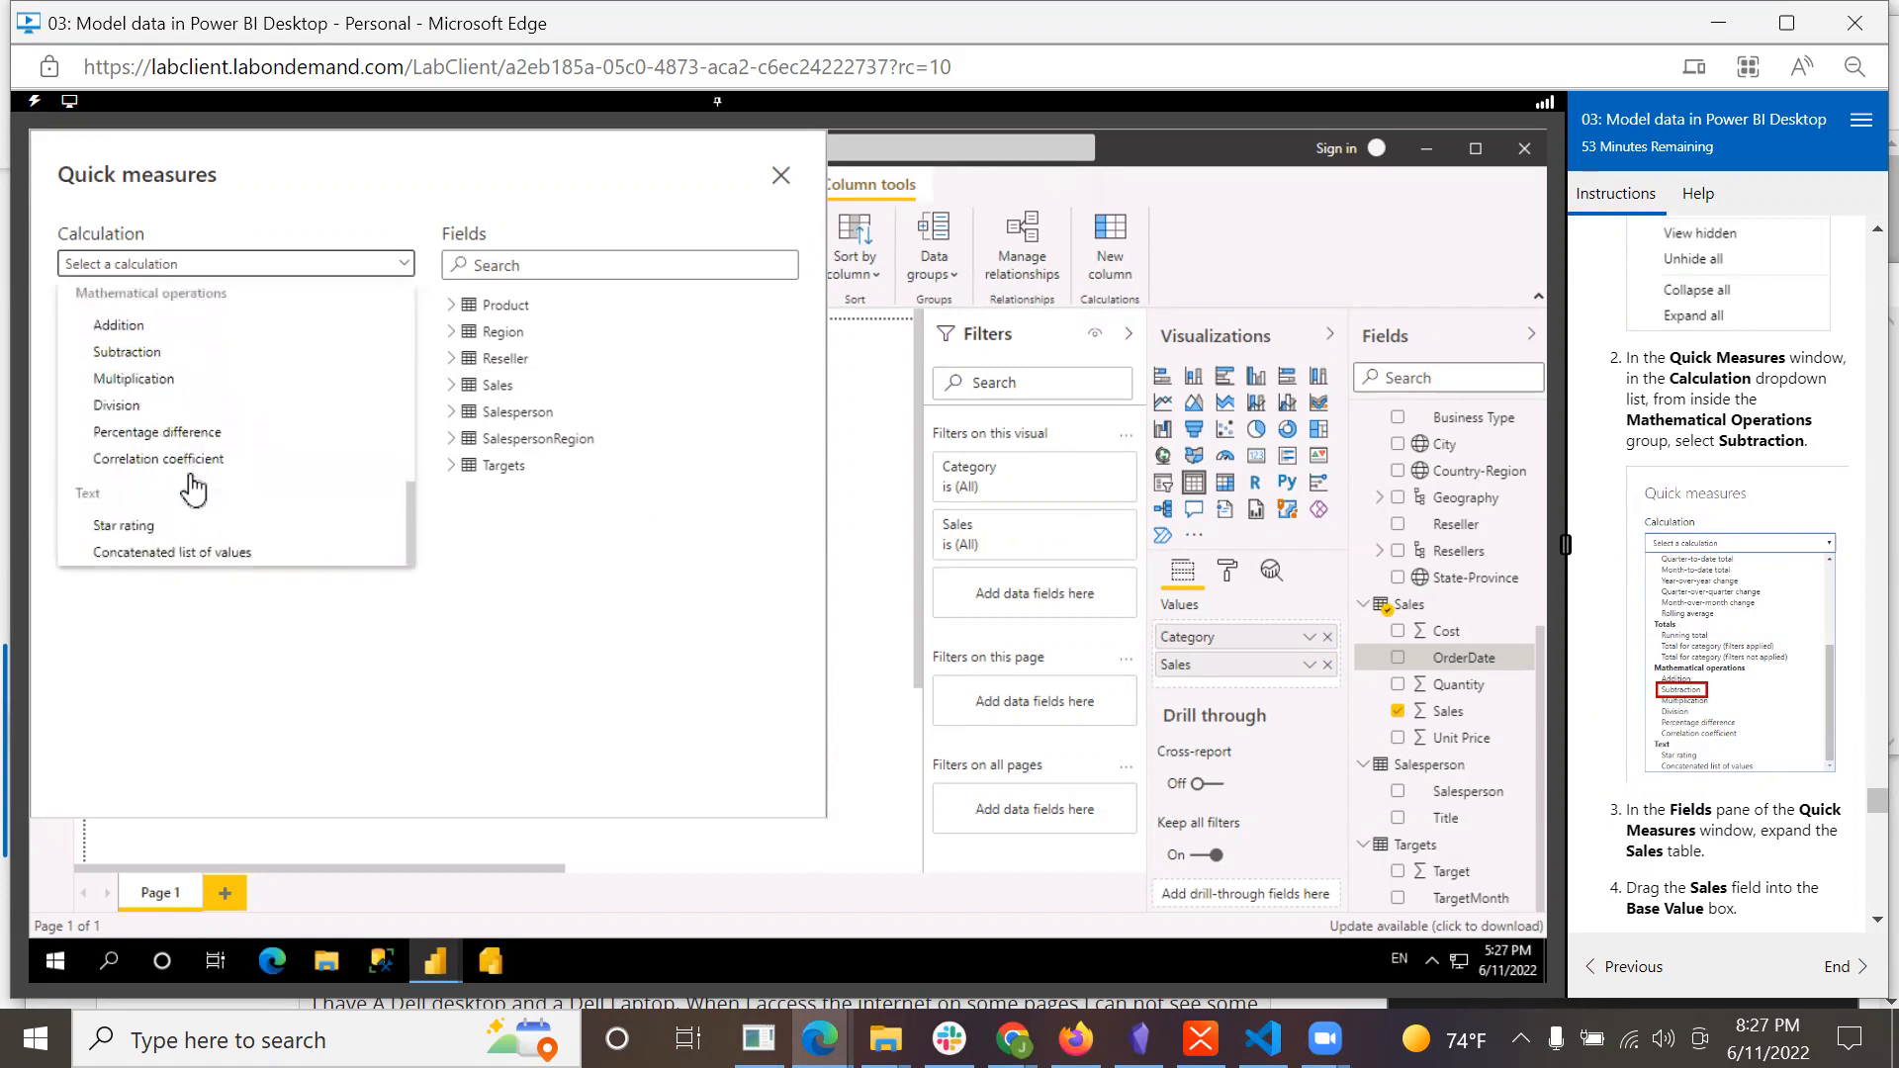
scroll(194, 487, up, 6)
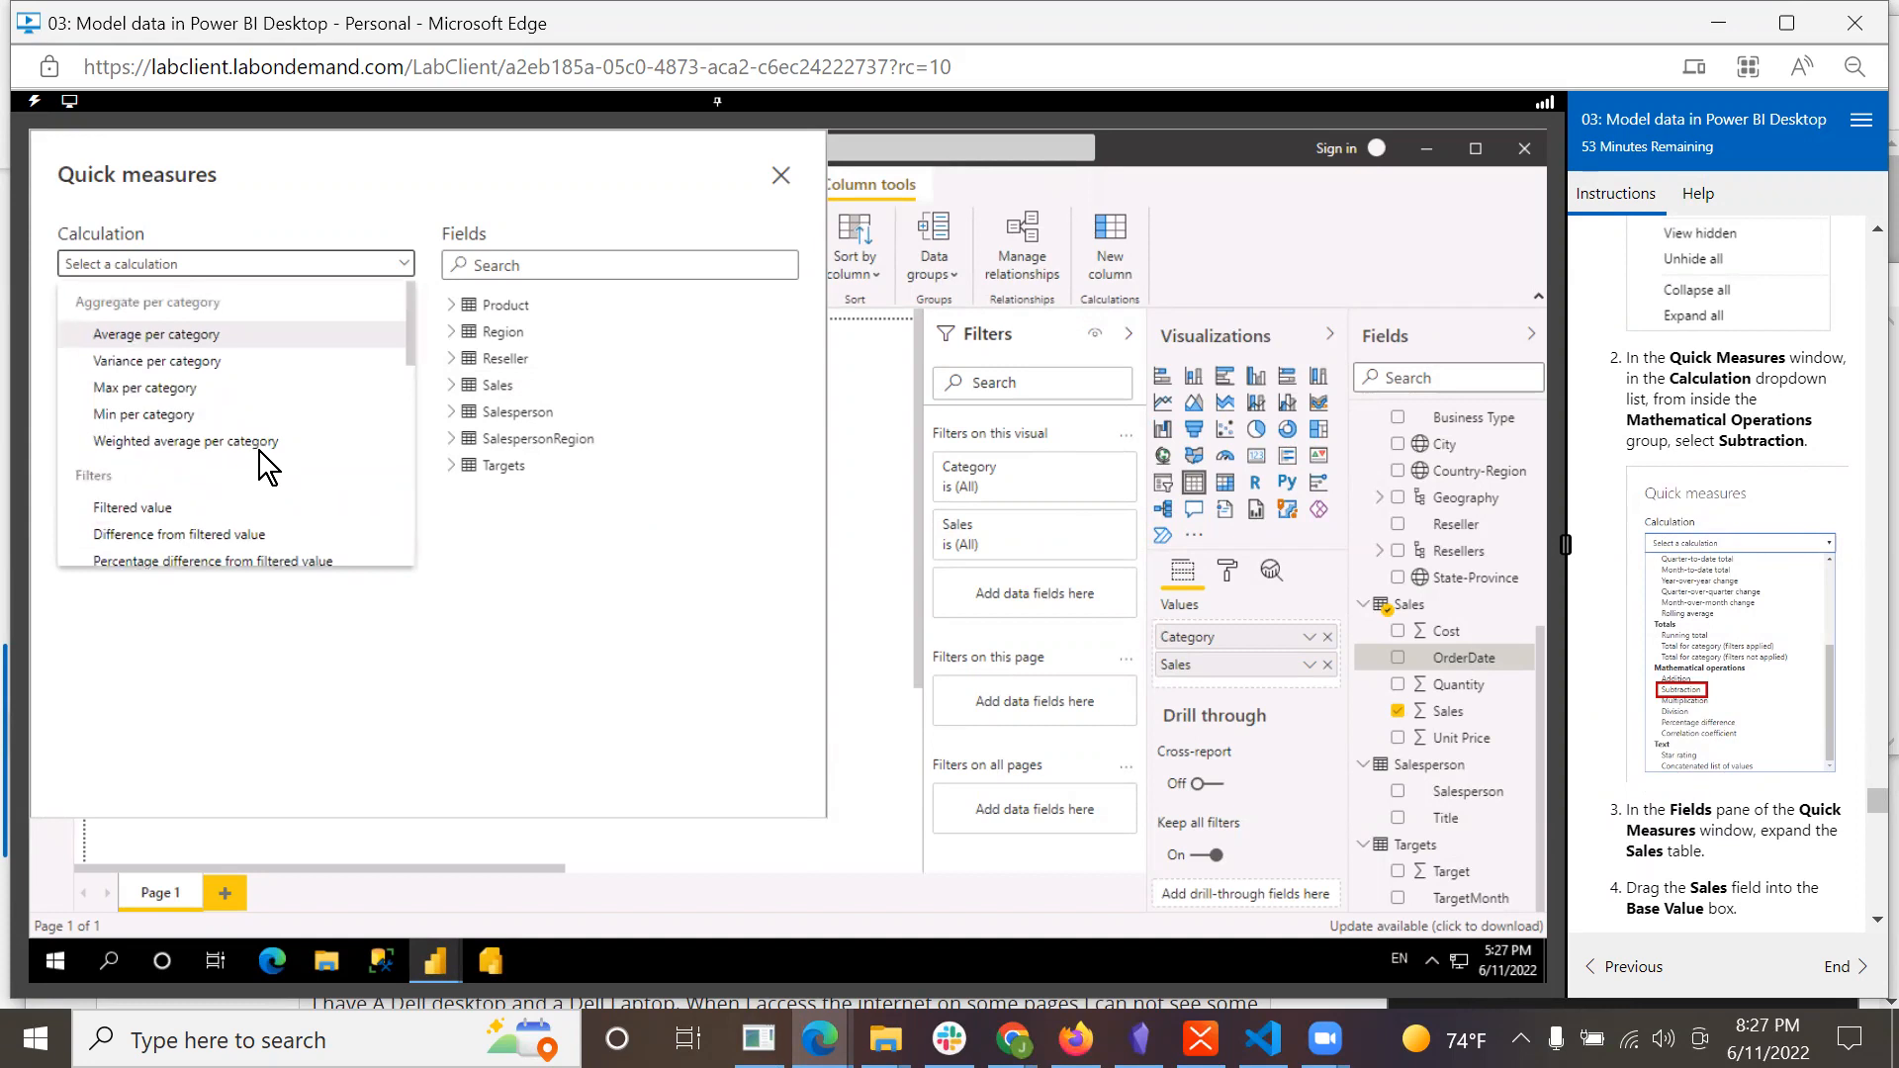
scroll(259, 451, down, 5)
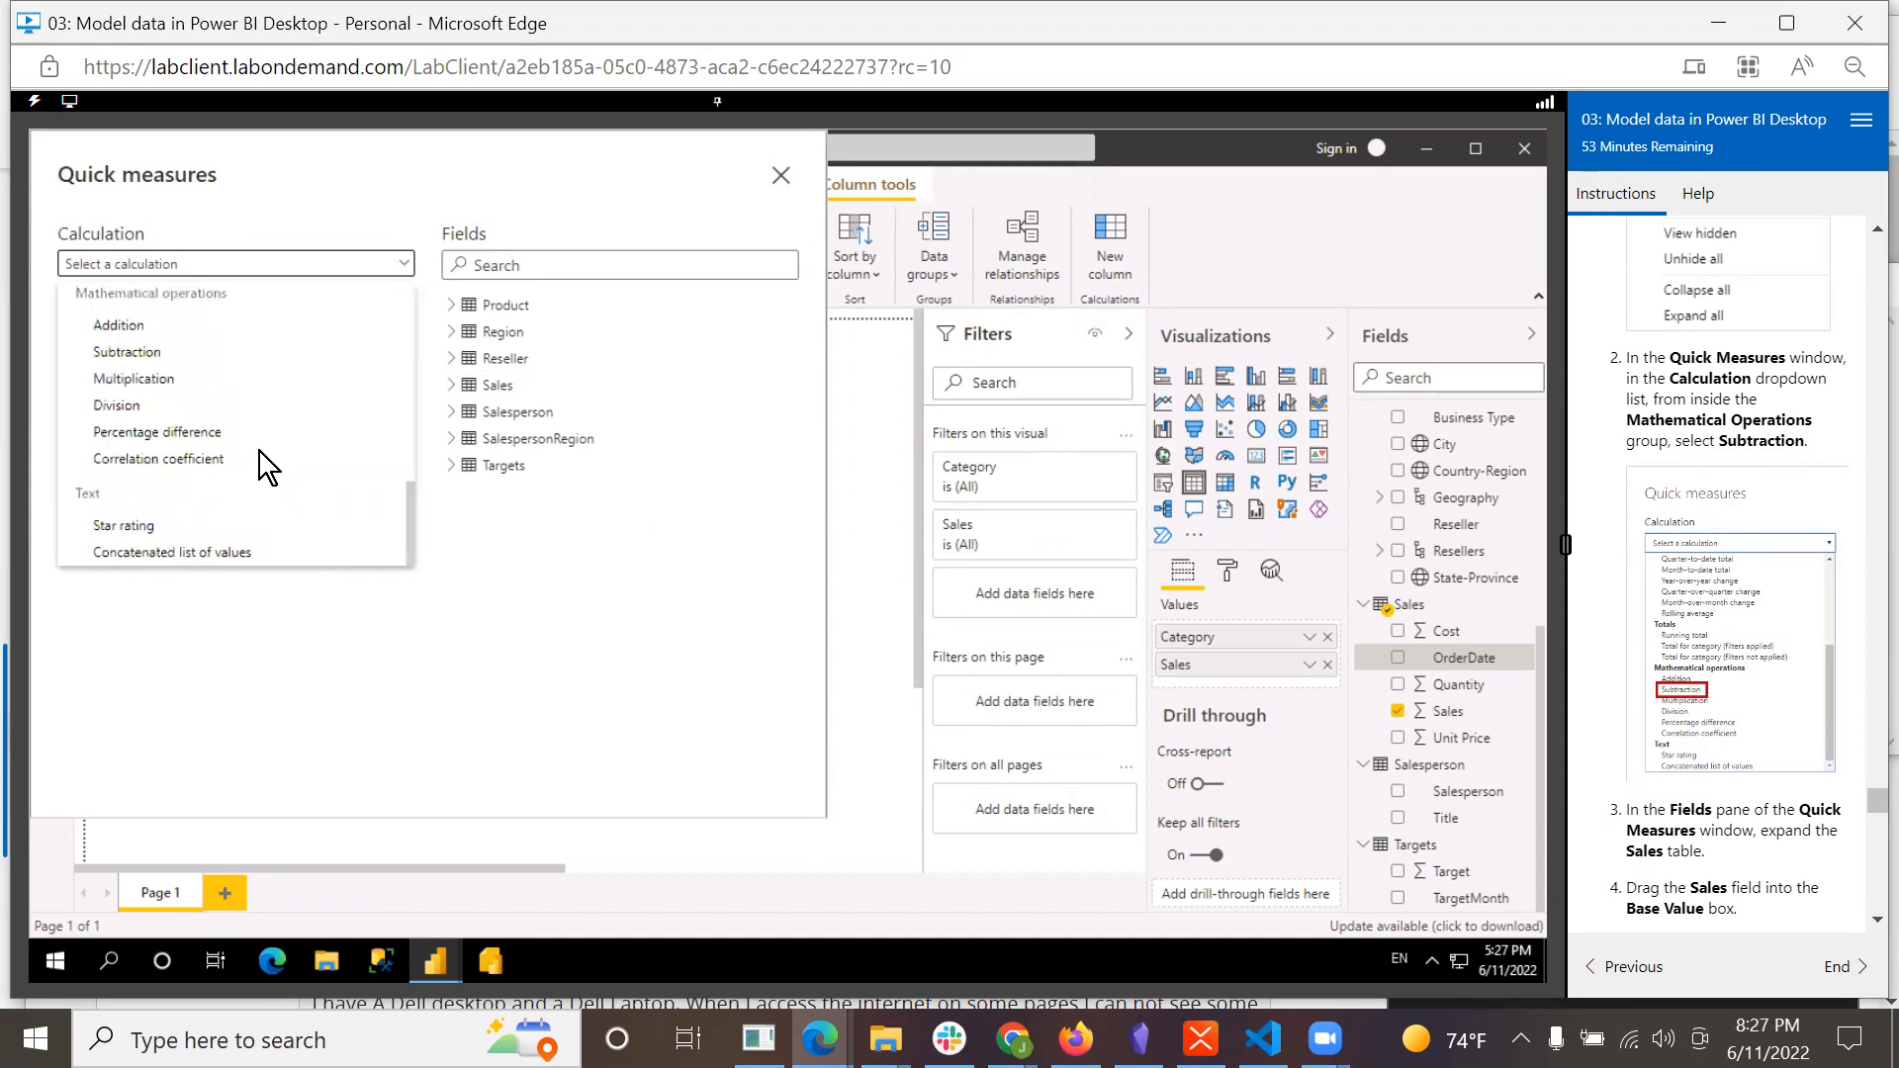
click(148, 354)
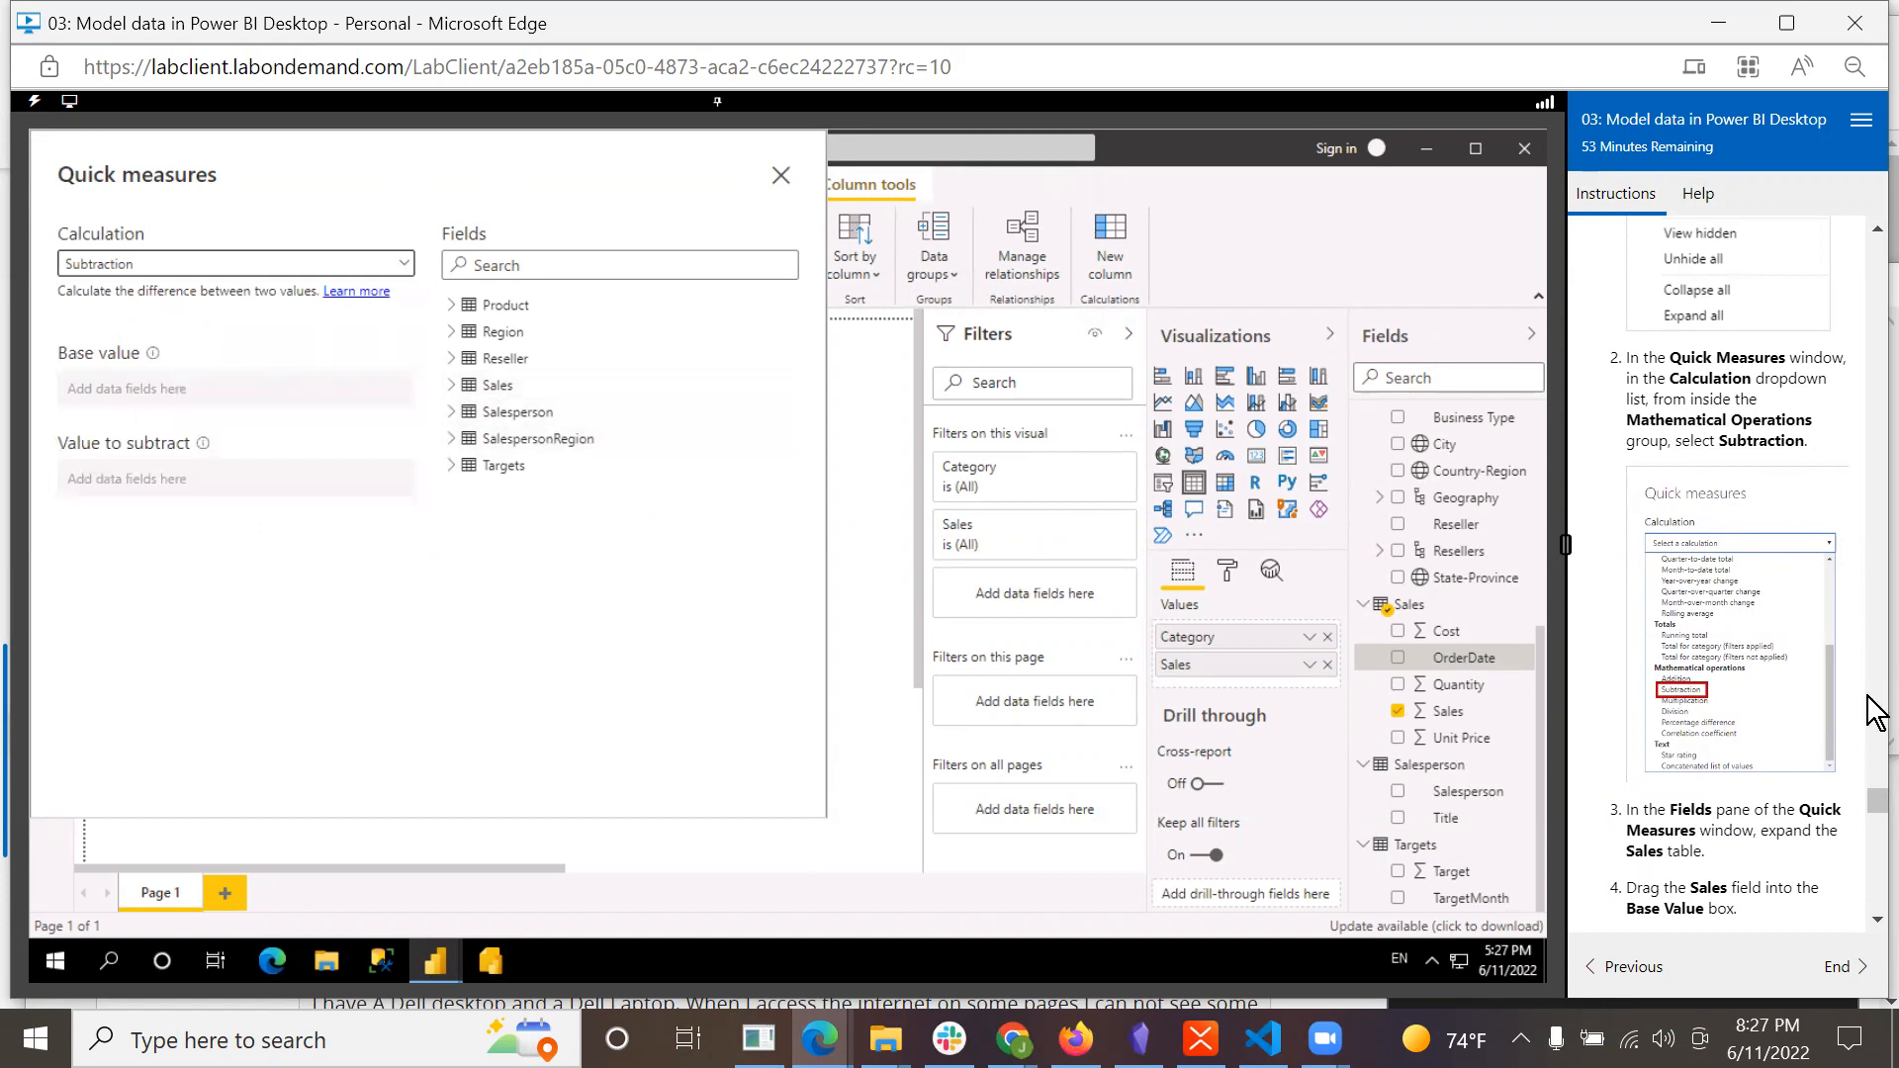
Expand the Sales table in the Quick measures dialog and assign its Sales field as the base value.
scroll(1773, 710, down, 3)
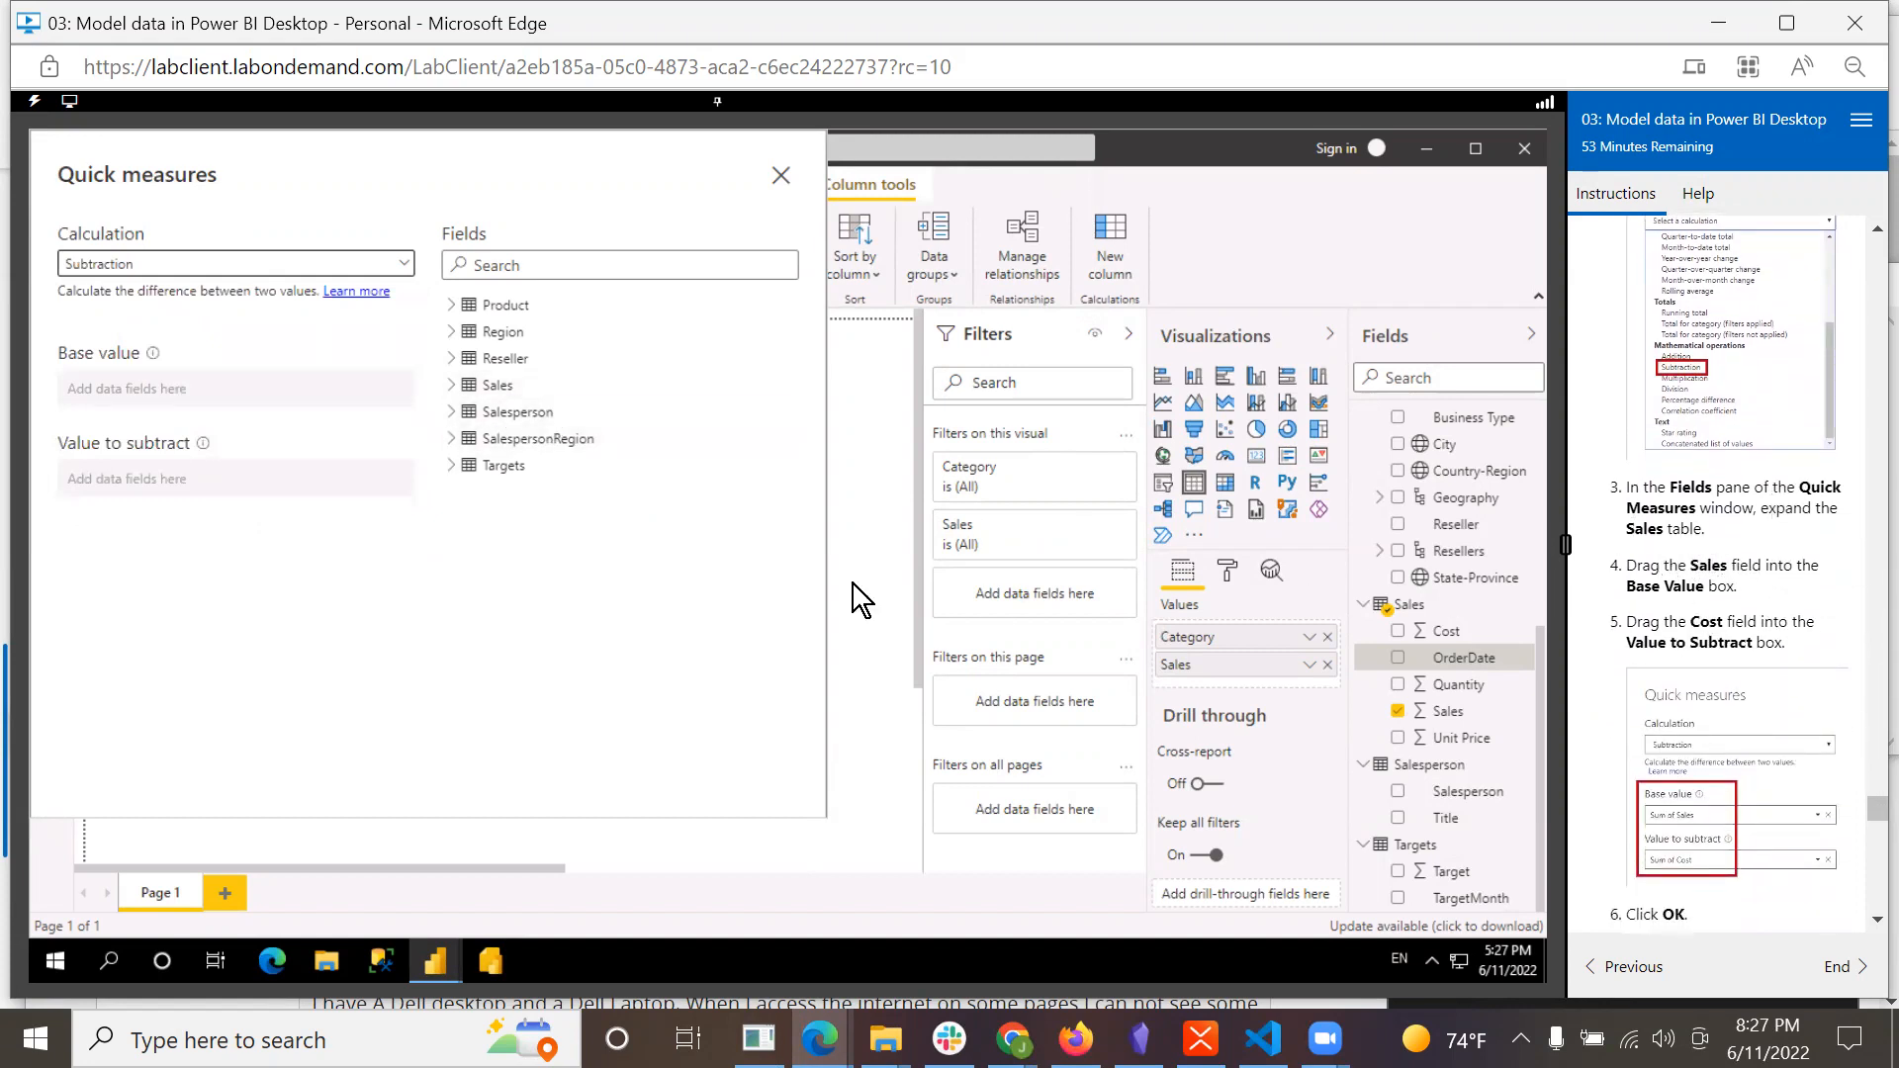
click(457, 386)
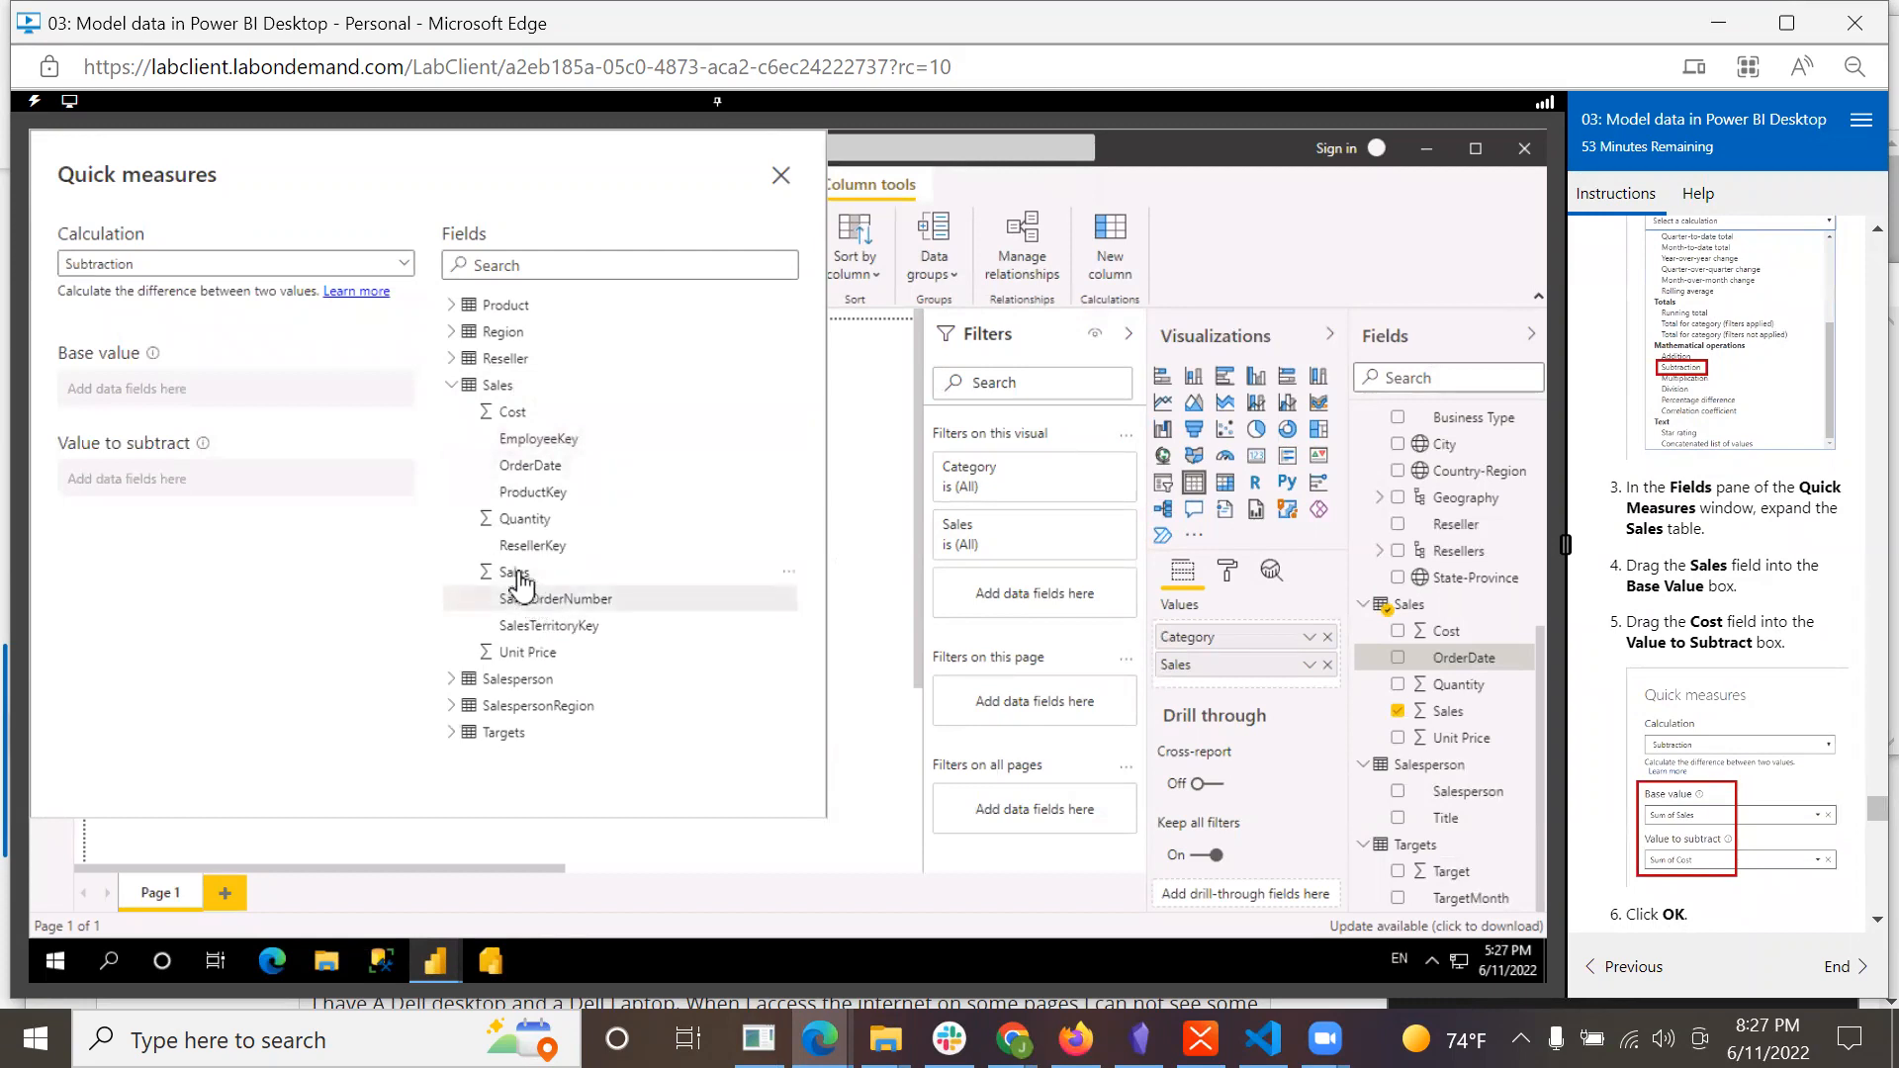
drag(516, 579, 123, 398)
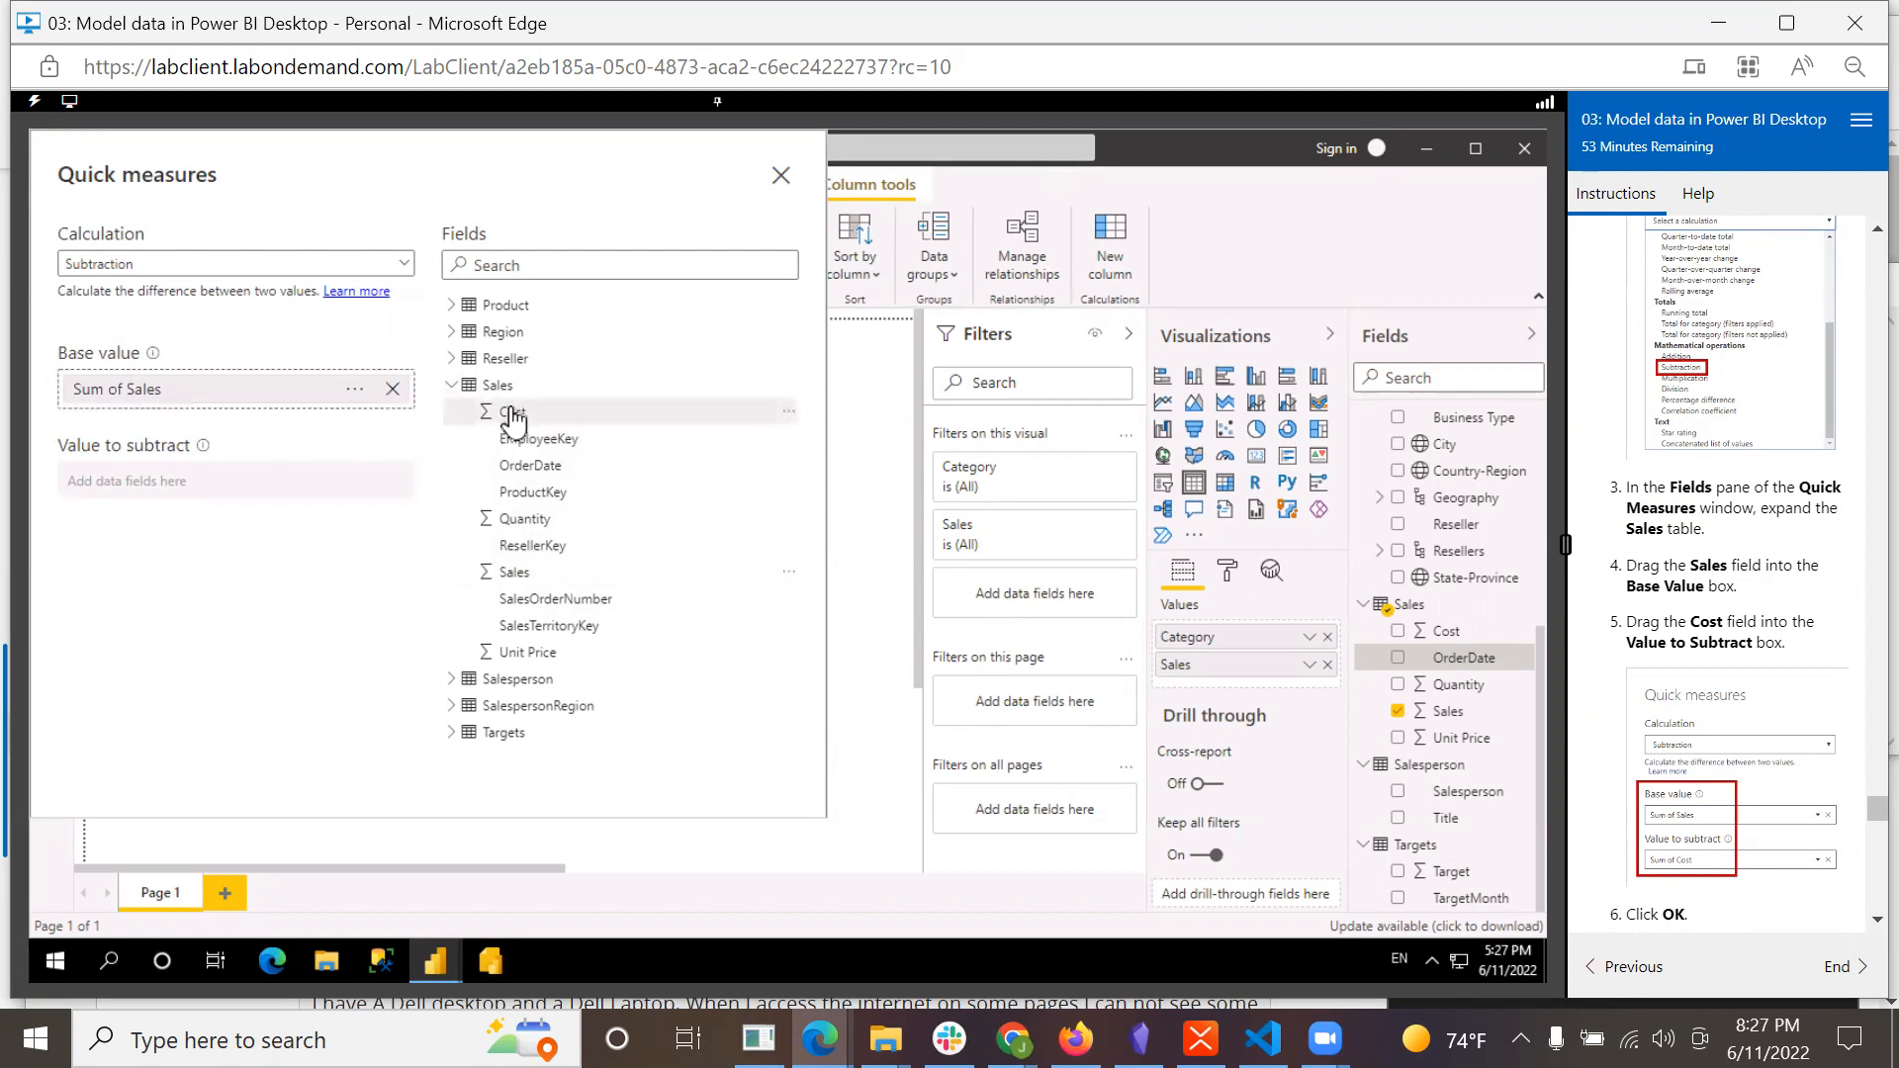
Assign the Sales table's Cost field as the value to subtract in the quick measure.
drag(484, 424, 179, 494)
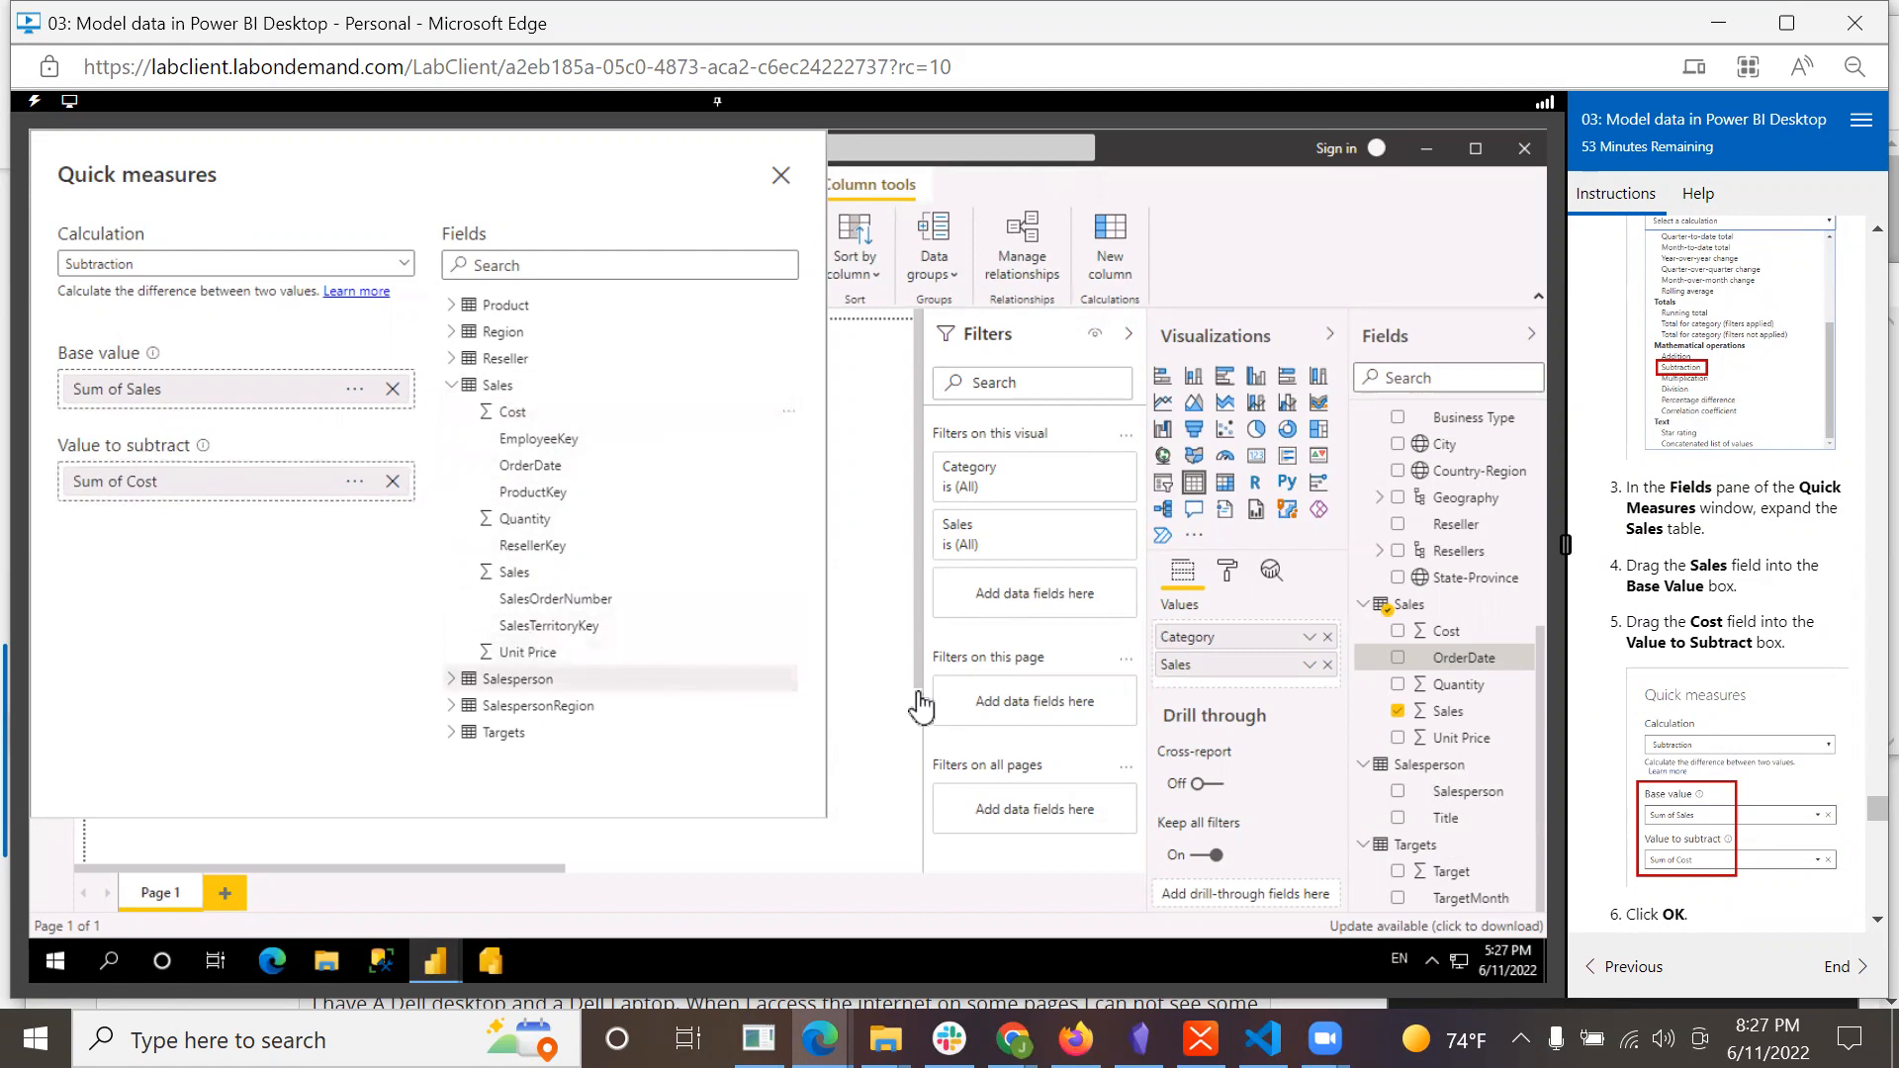
scroll(1769, 734, down, 3)
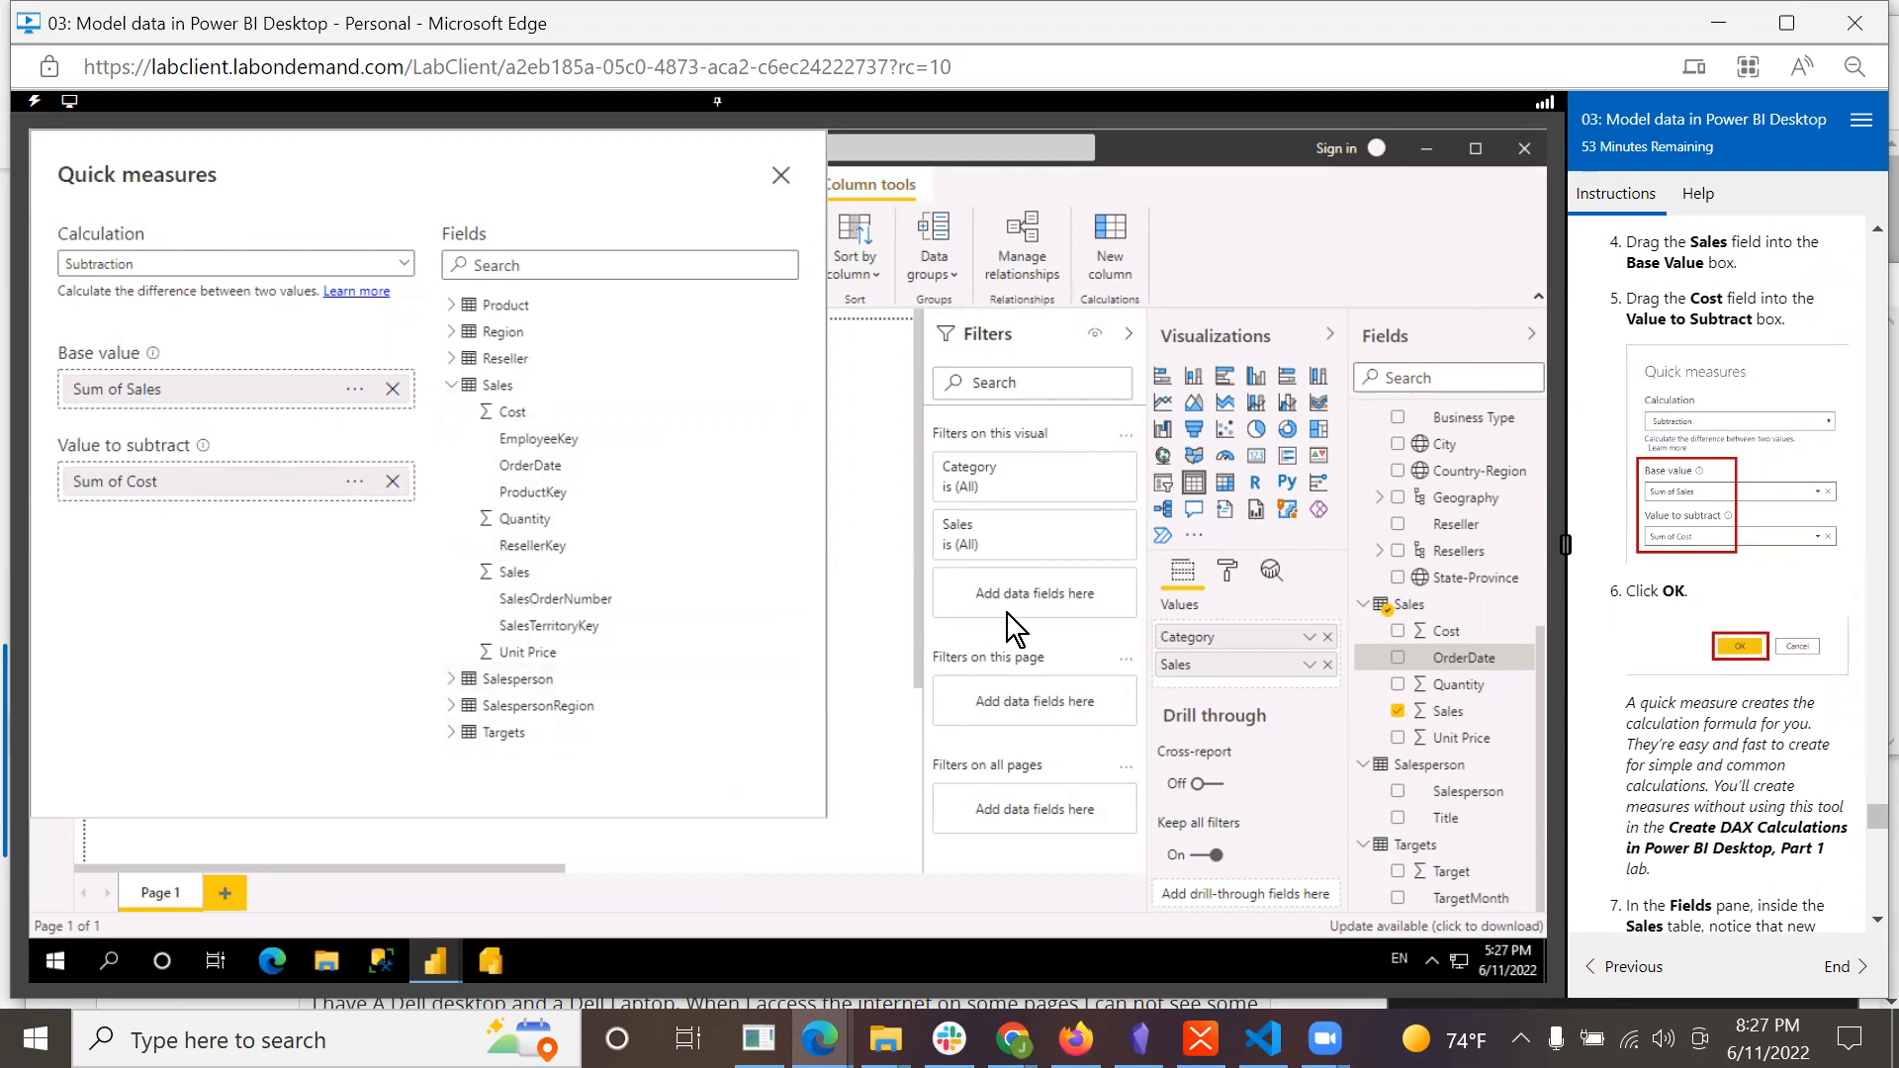
Reduce the lab window's zoom to 67% and close the Quick measures dialog without creating the measure.
click(1853, 69)
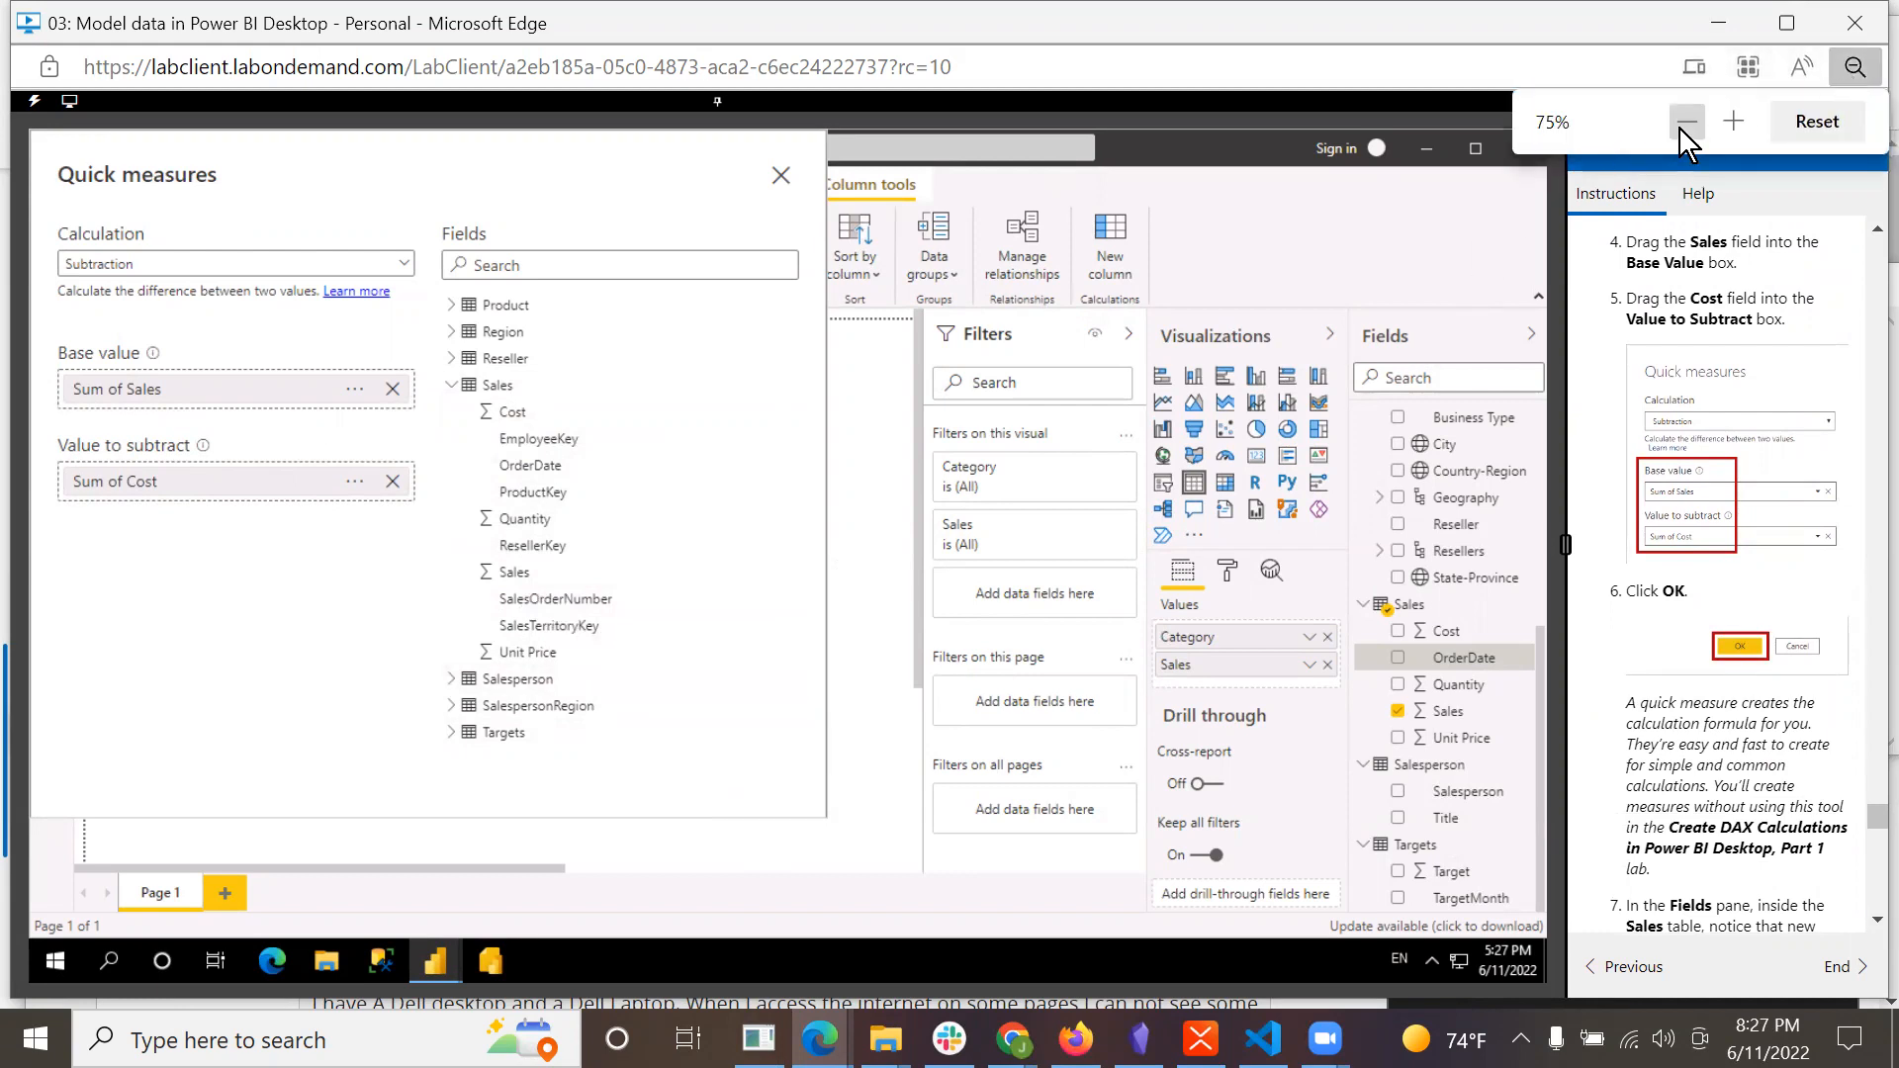
click(1687, 122)
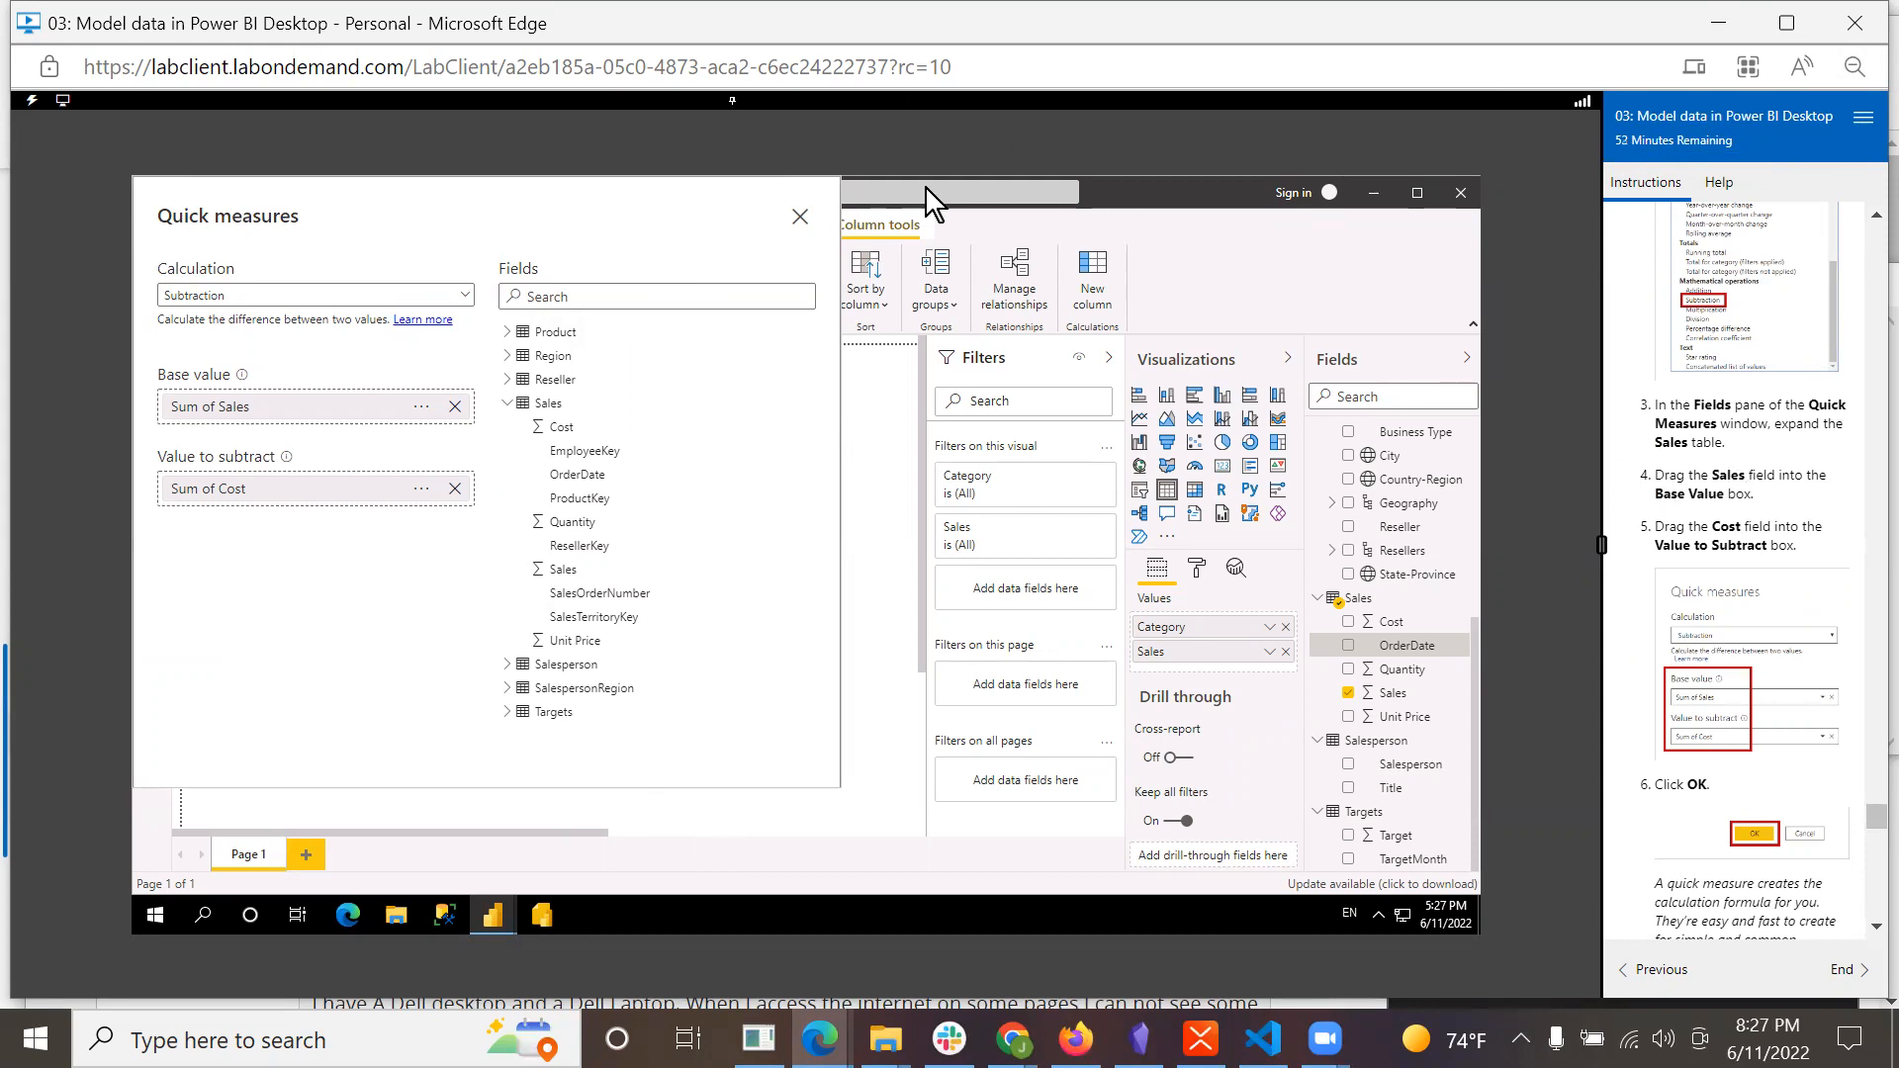
click(800, 220)
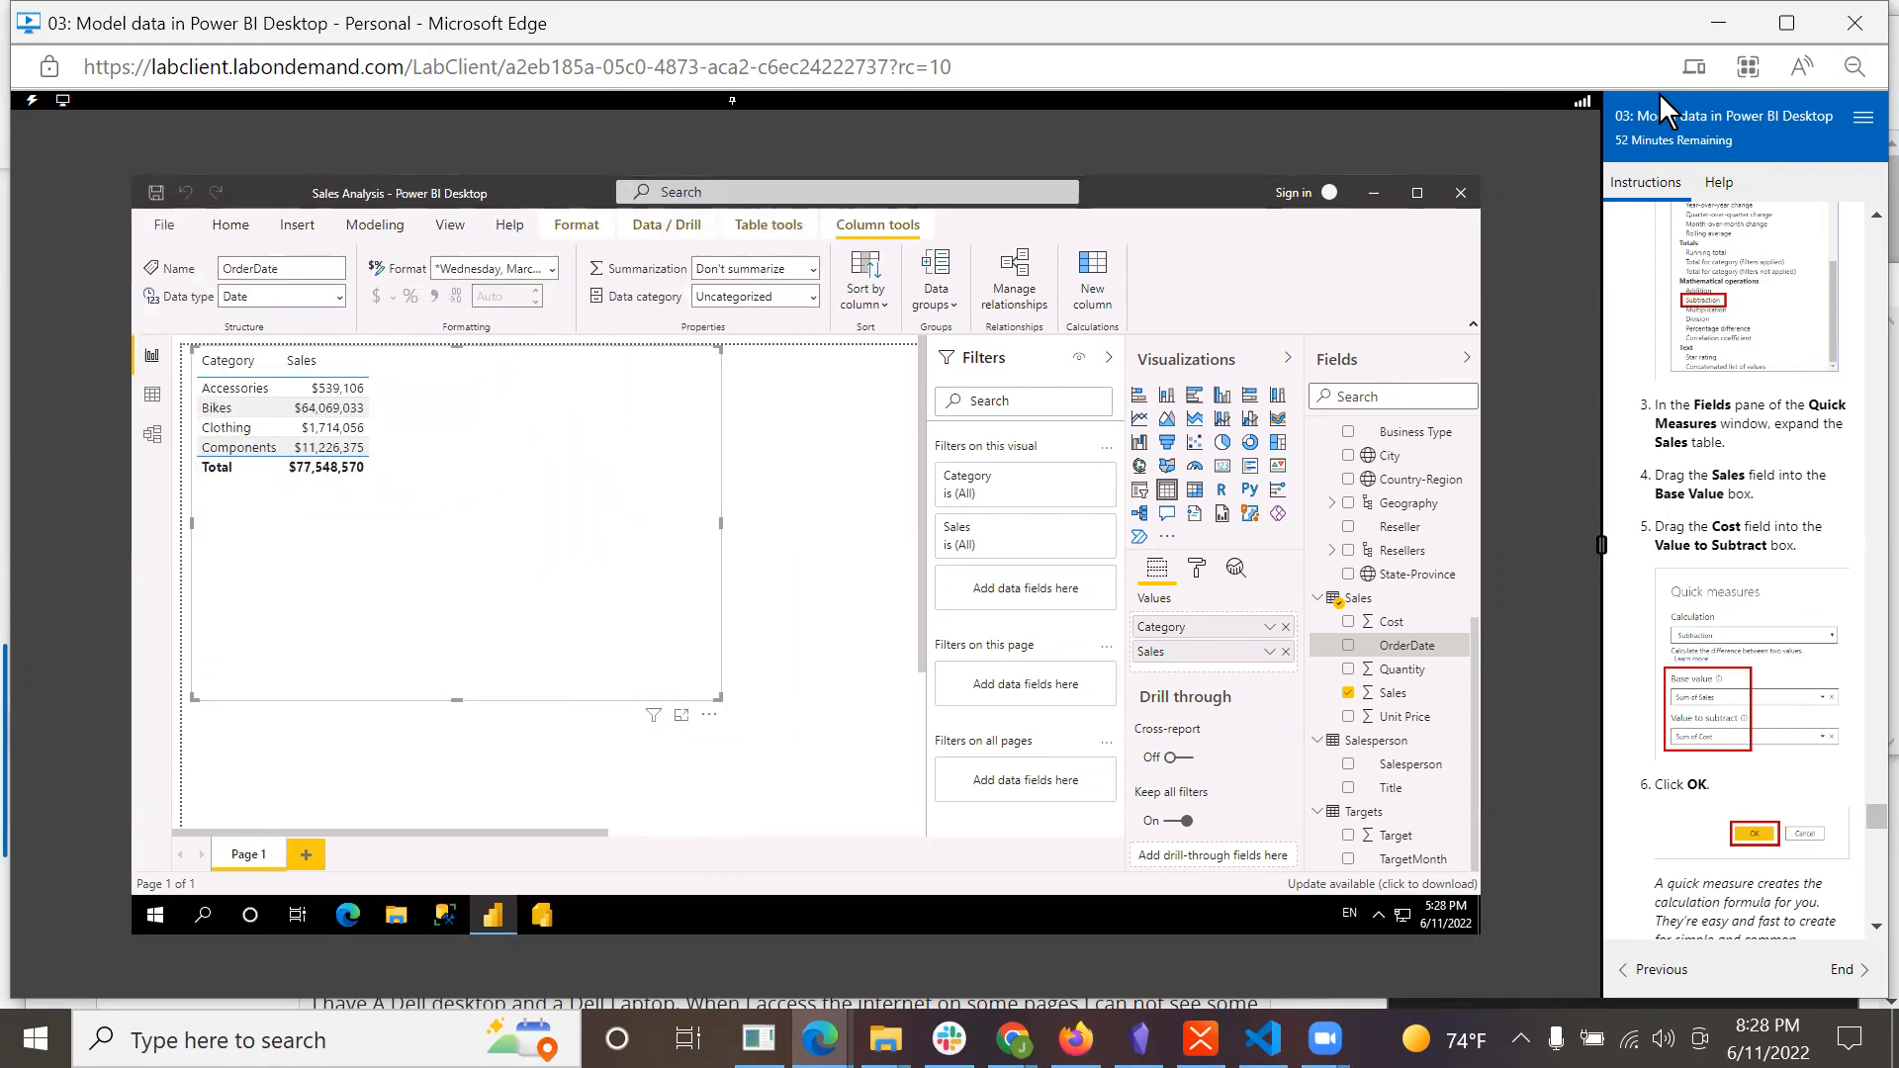
Restore the lab window's zoom to 100%.
click(1855, 66)
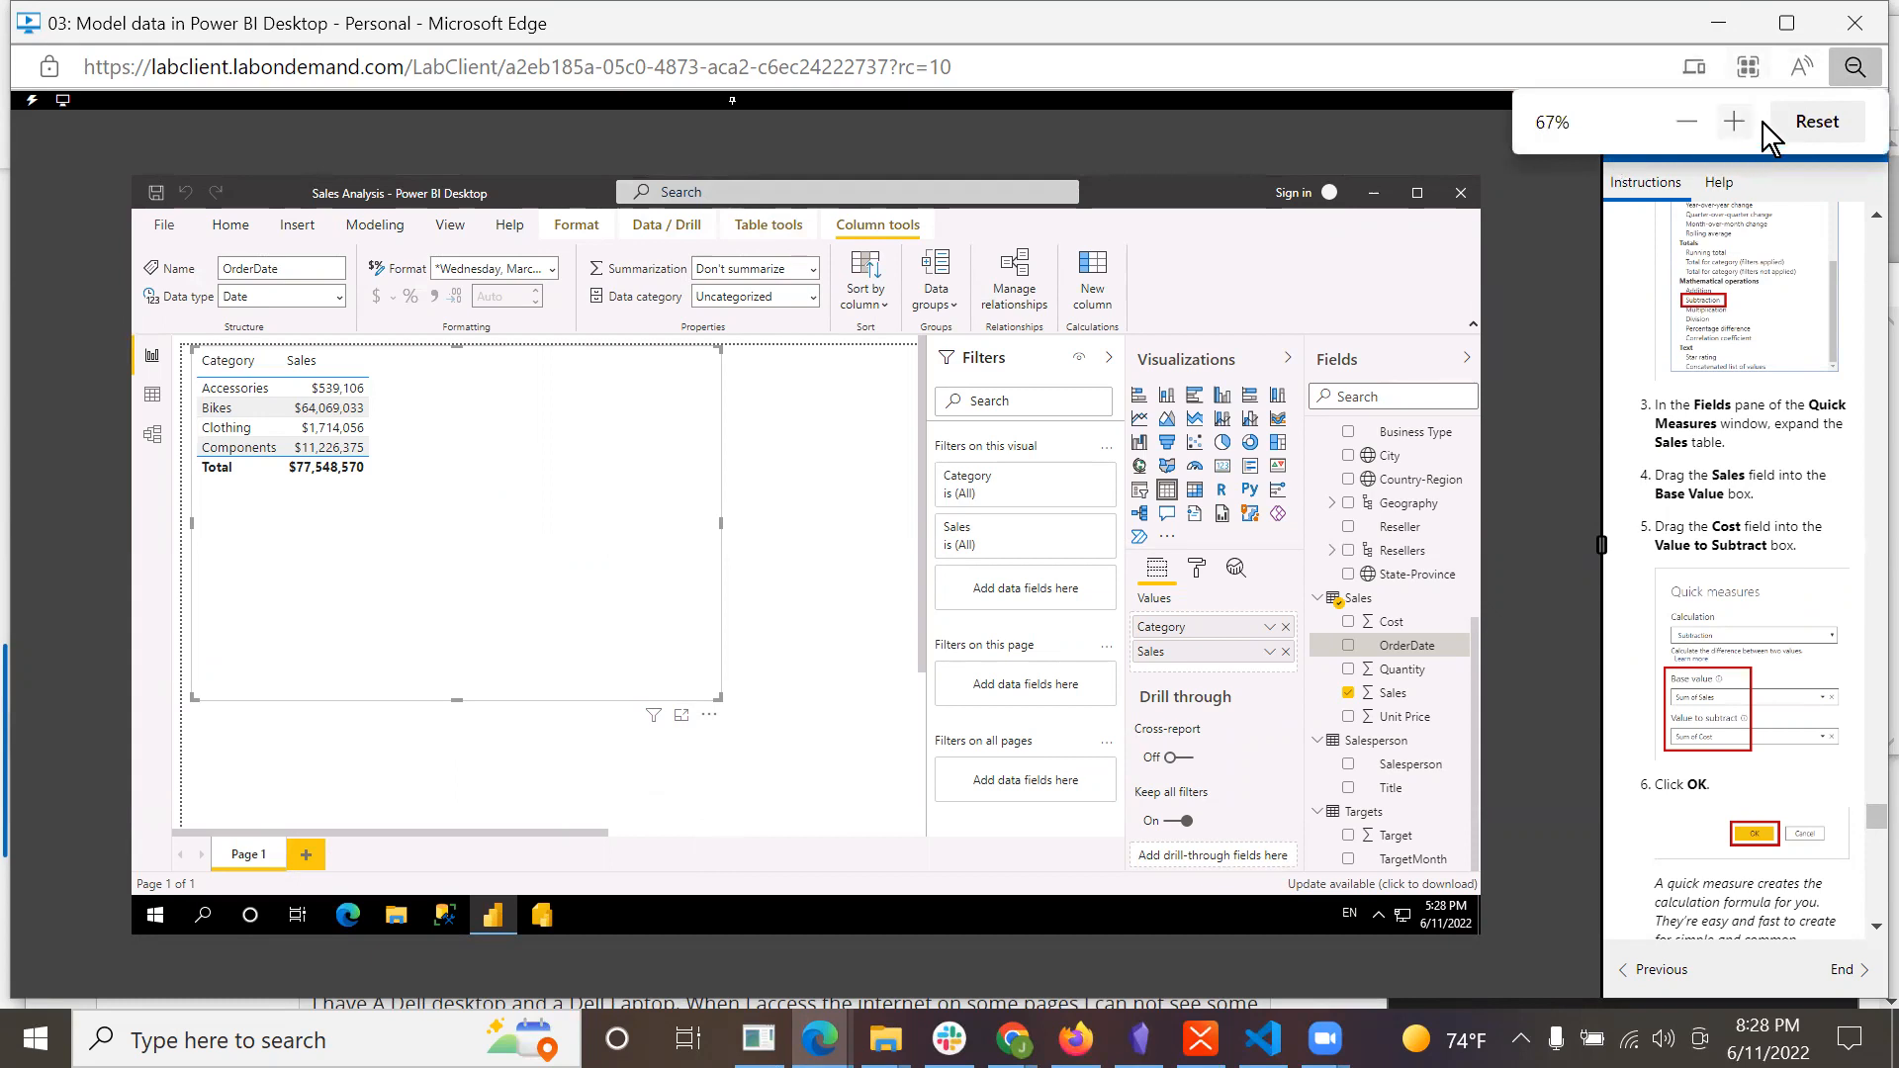
click(1735, 121)
click(1734, 121)
click(1734, 120)
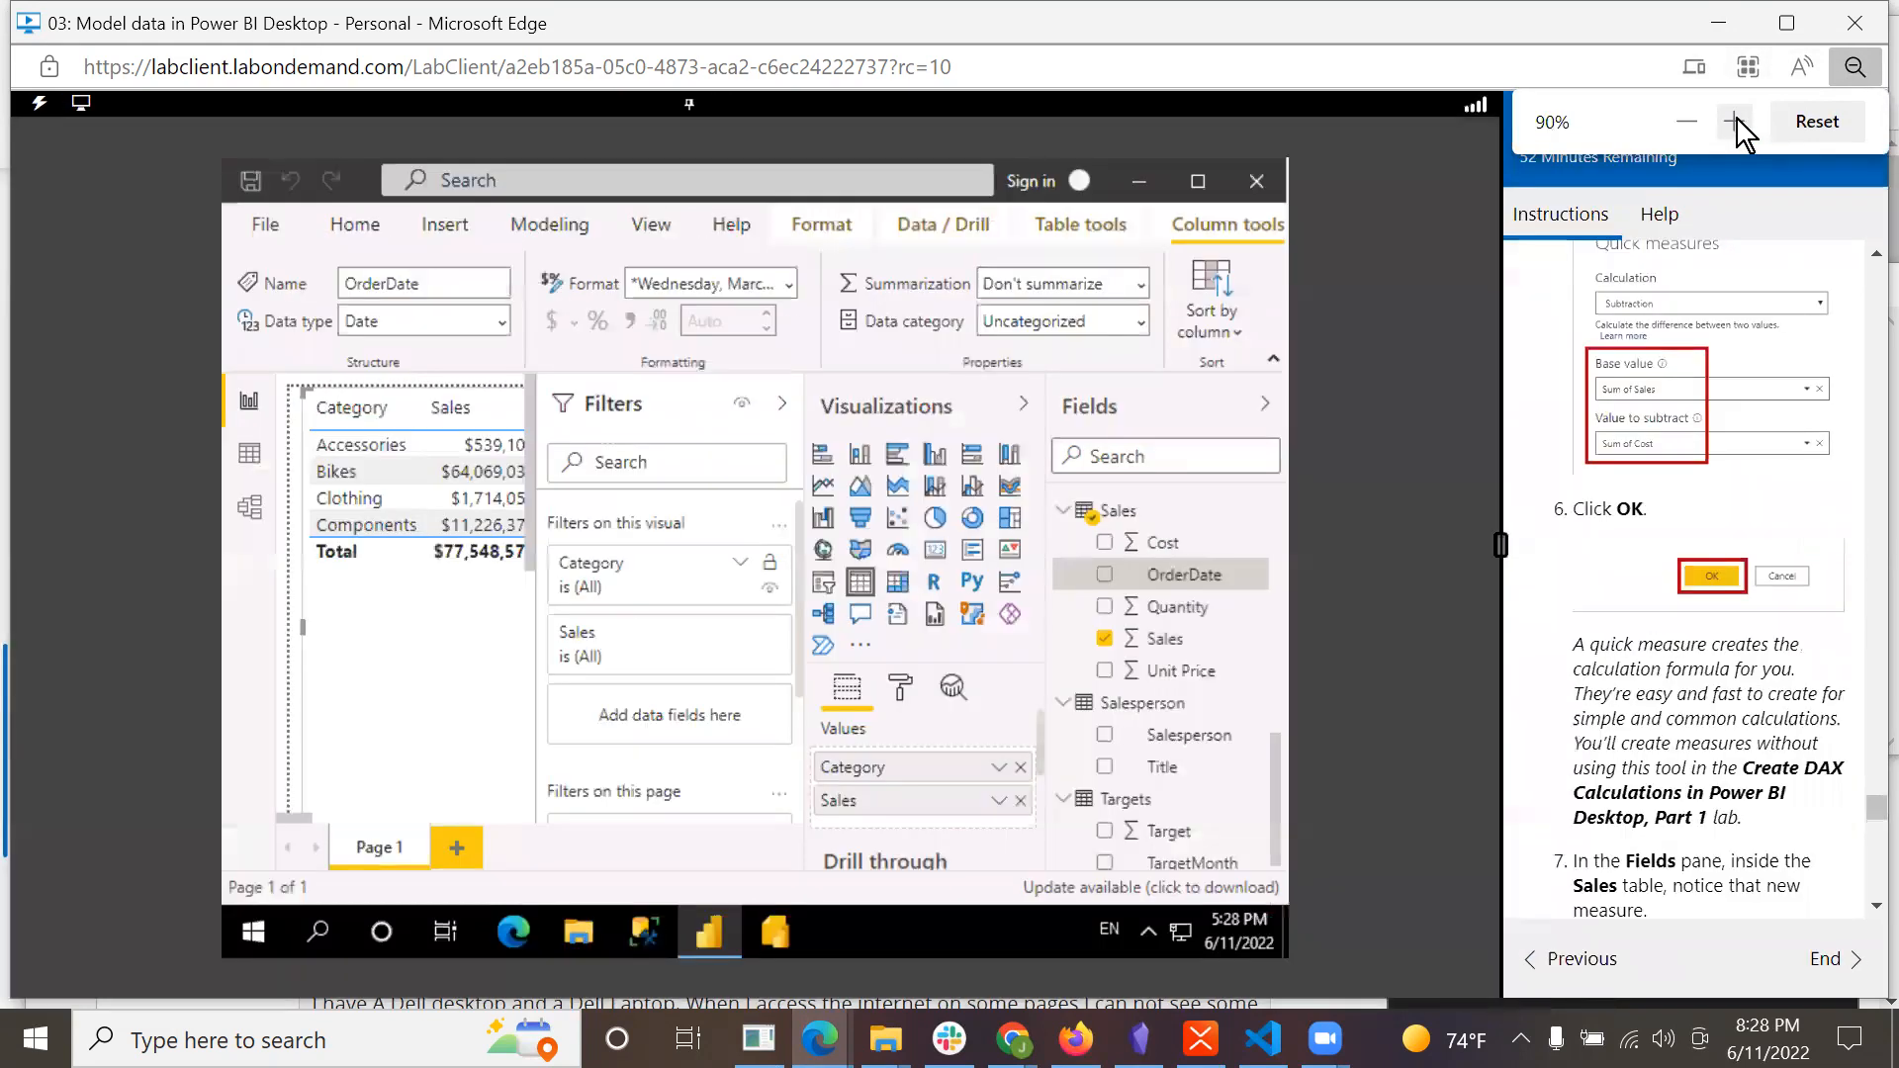
click(1735, 121)
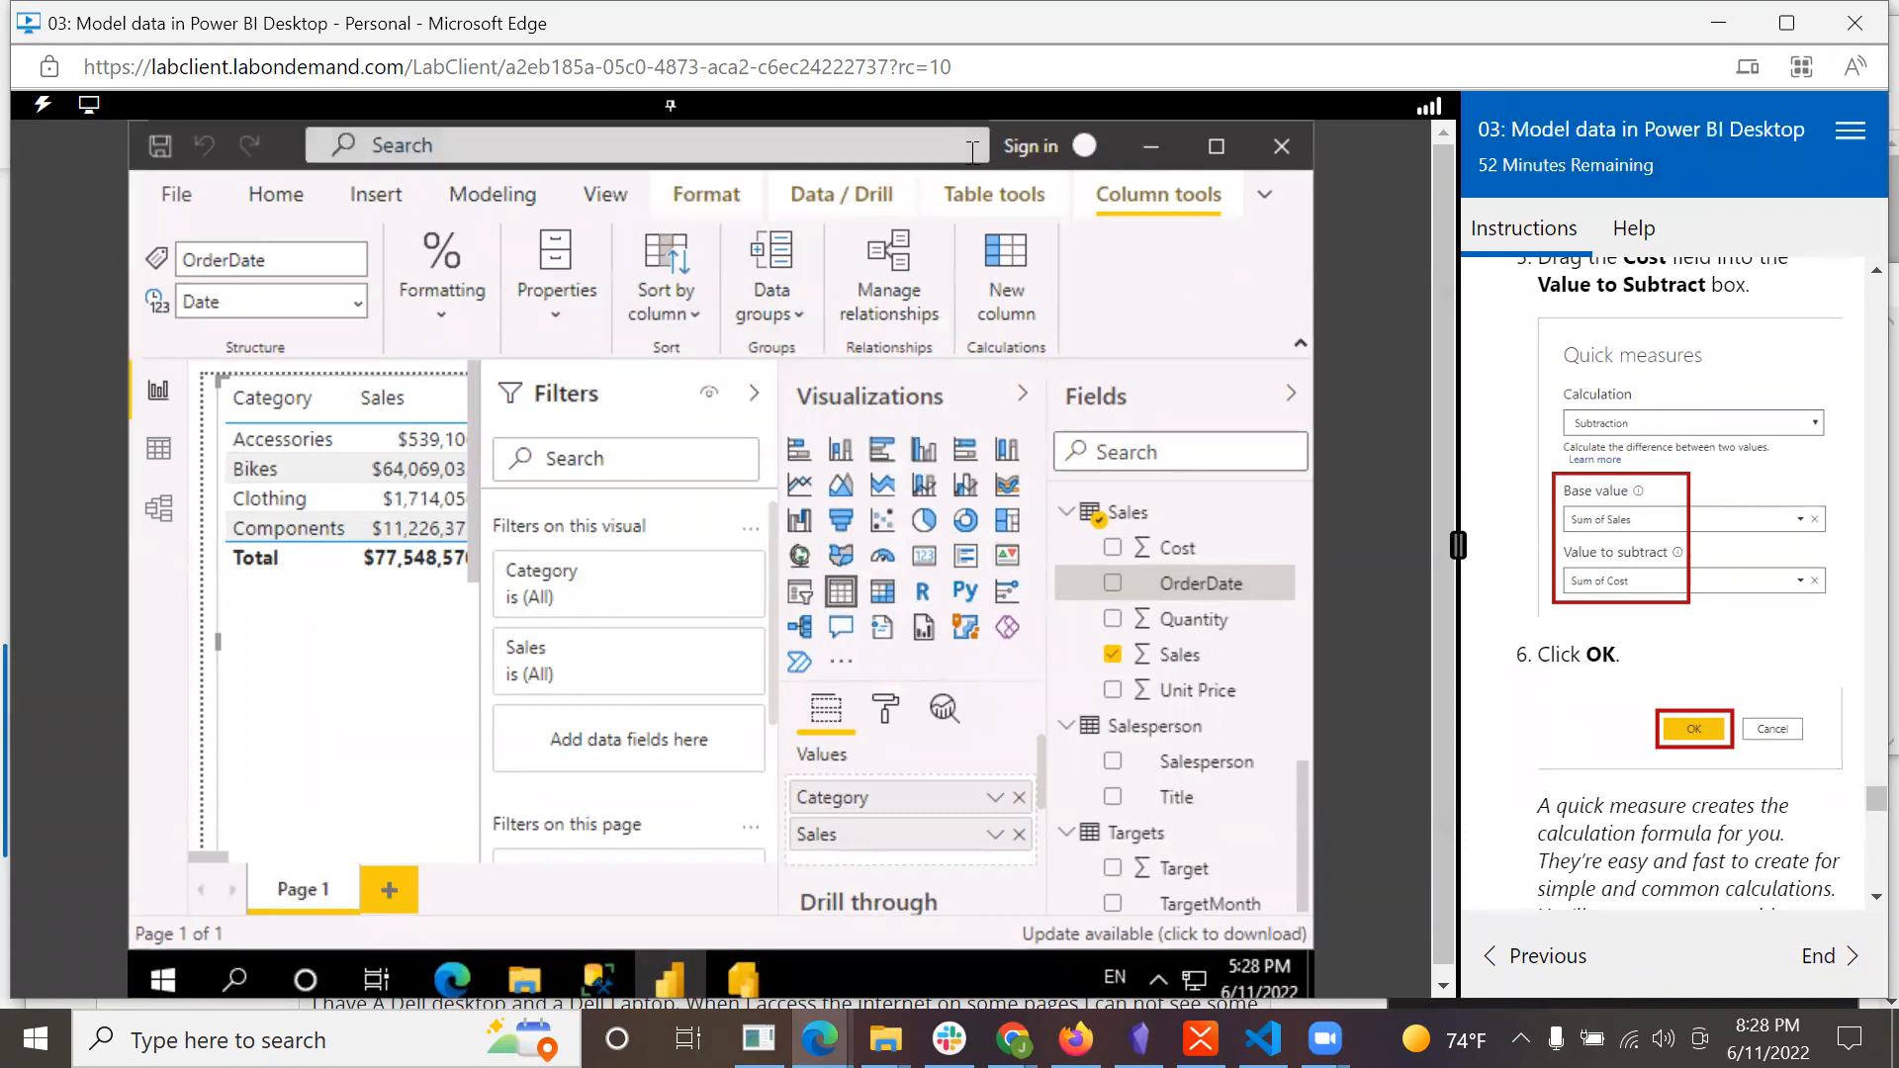
Search the available actions for "measure" and add a new blank measure to the Sales table.
click(804, 143)
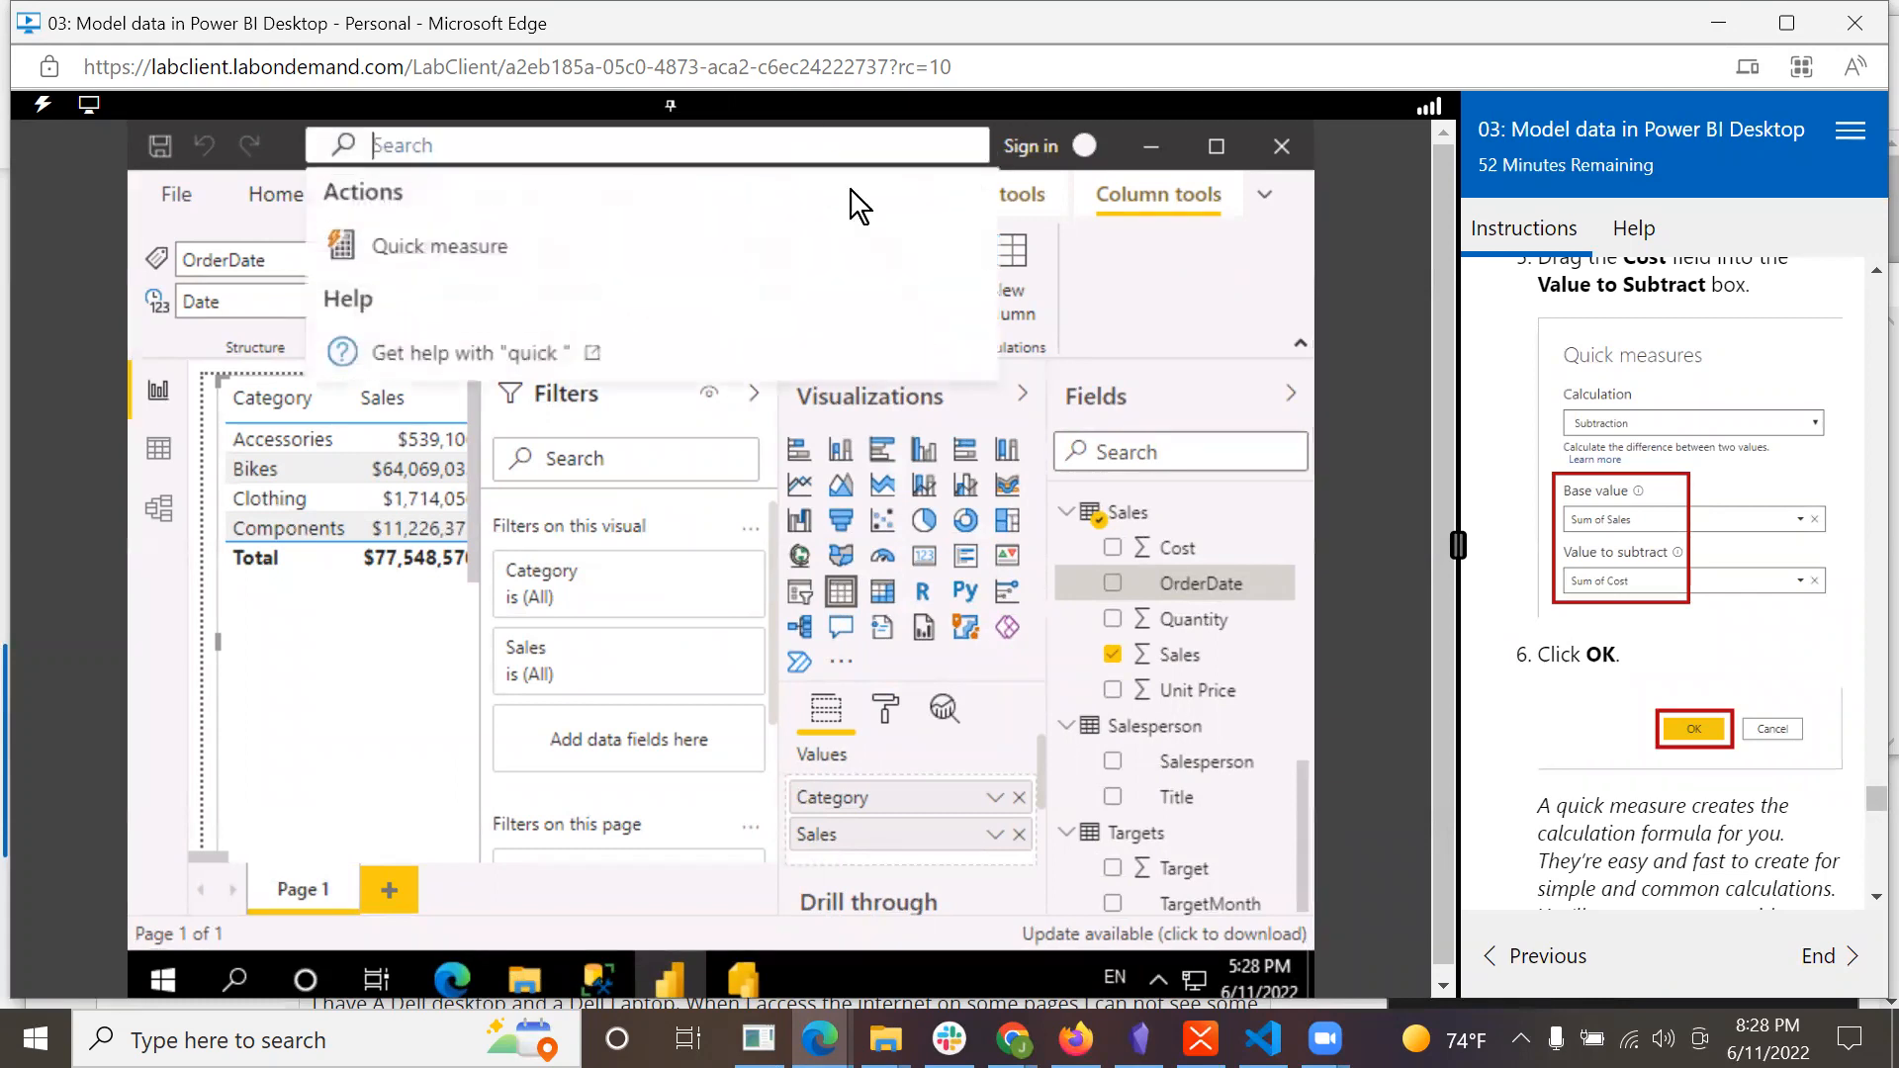
text(measure)
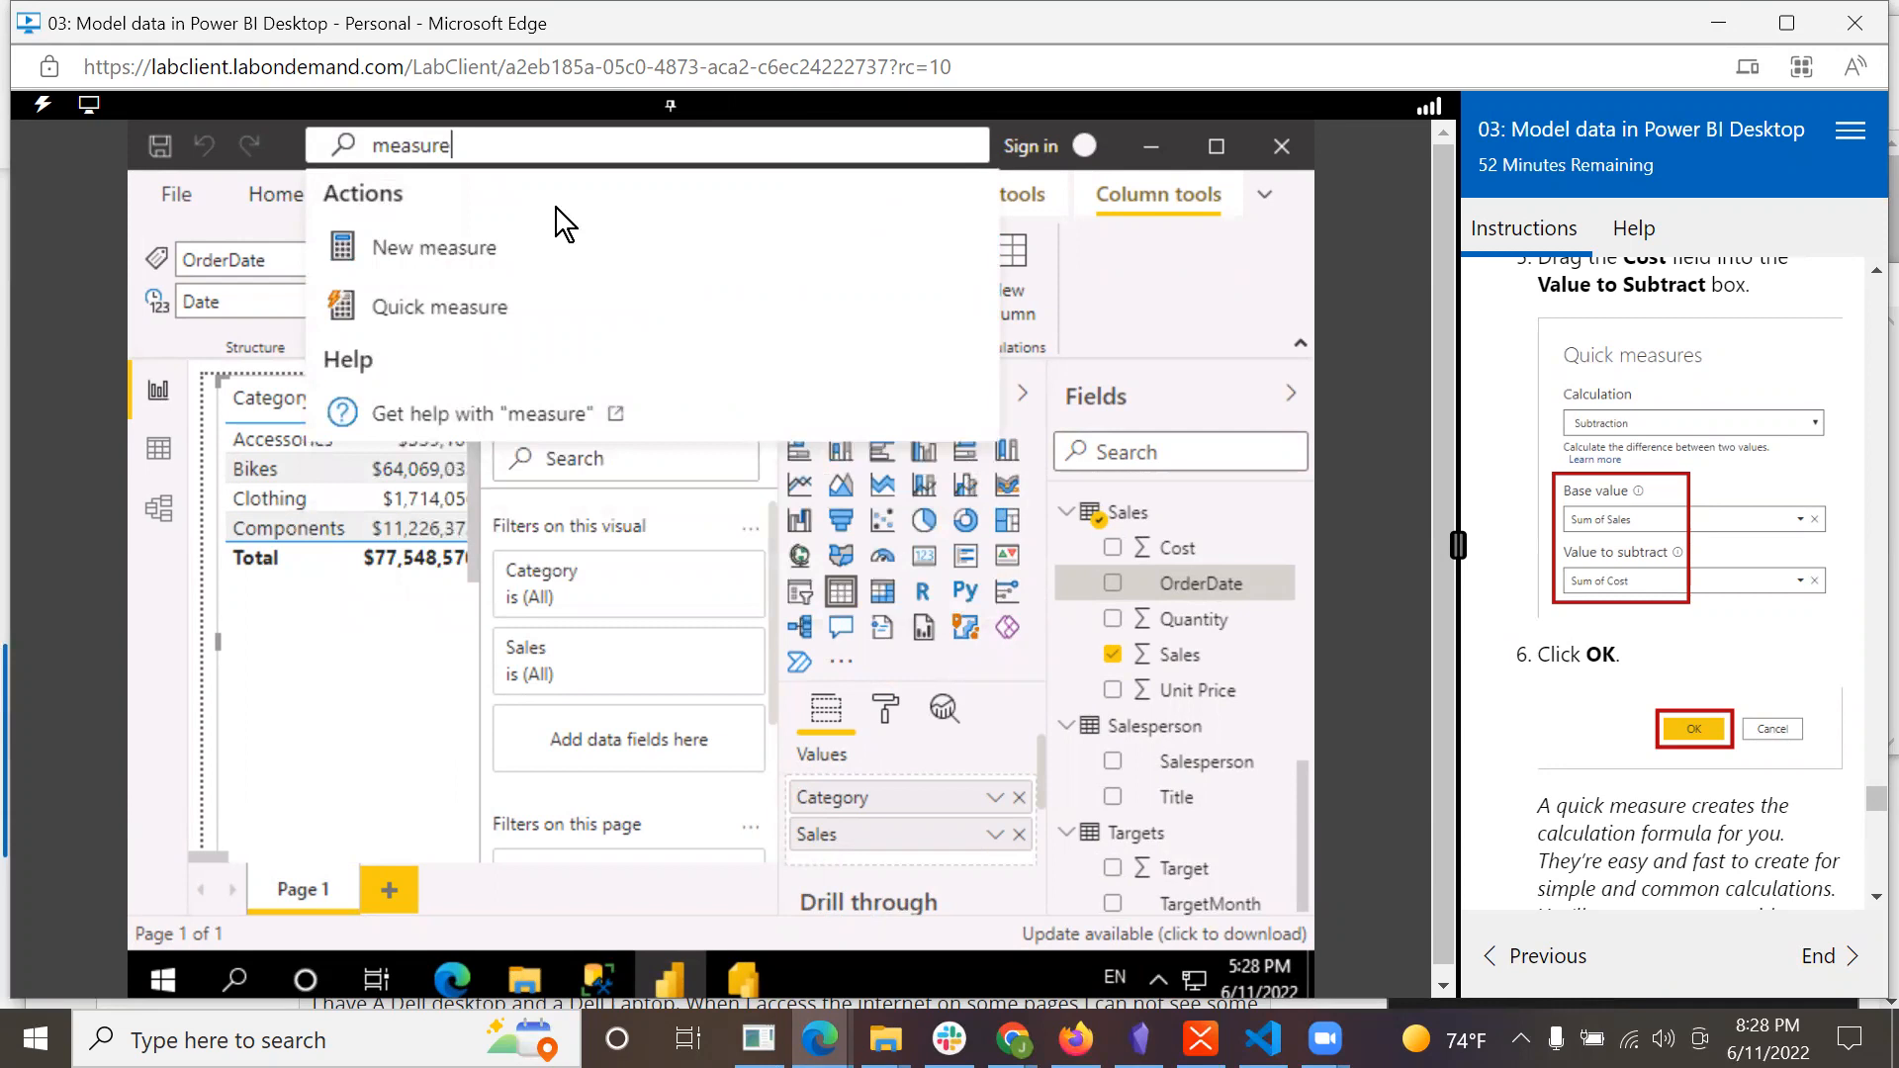
click(467, 247)
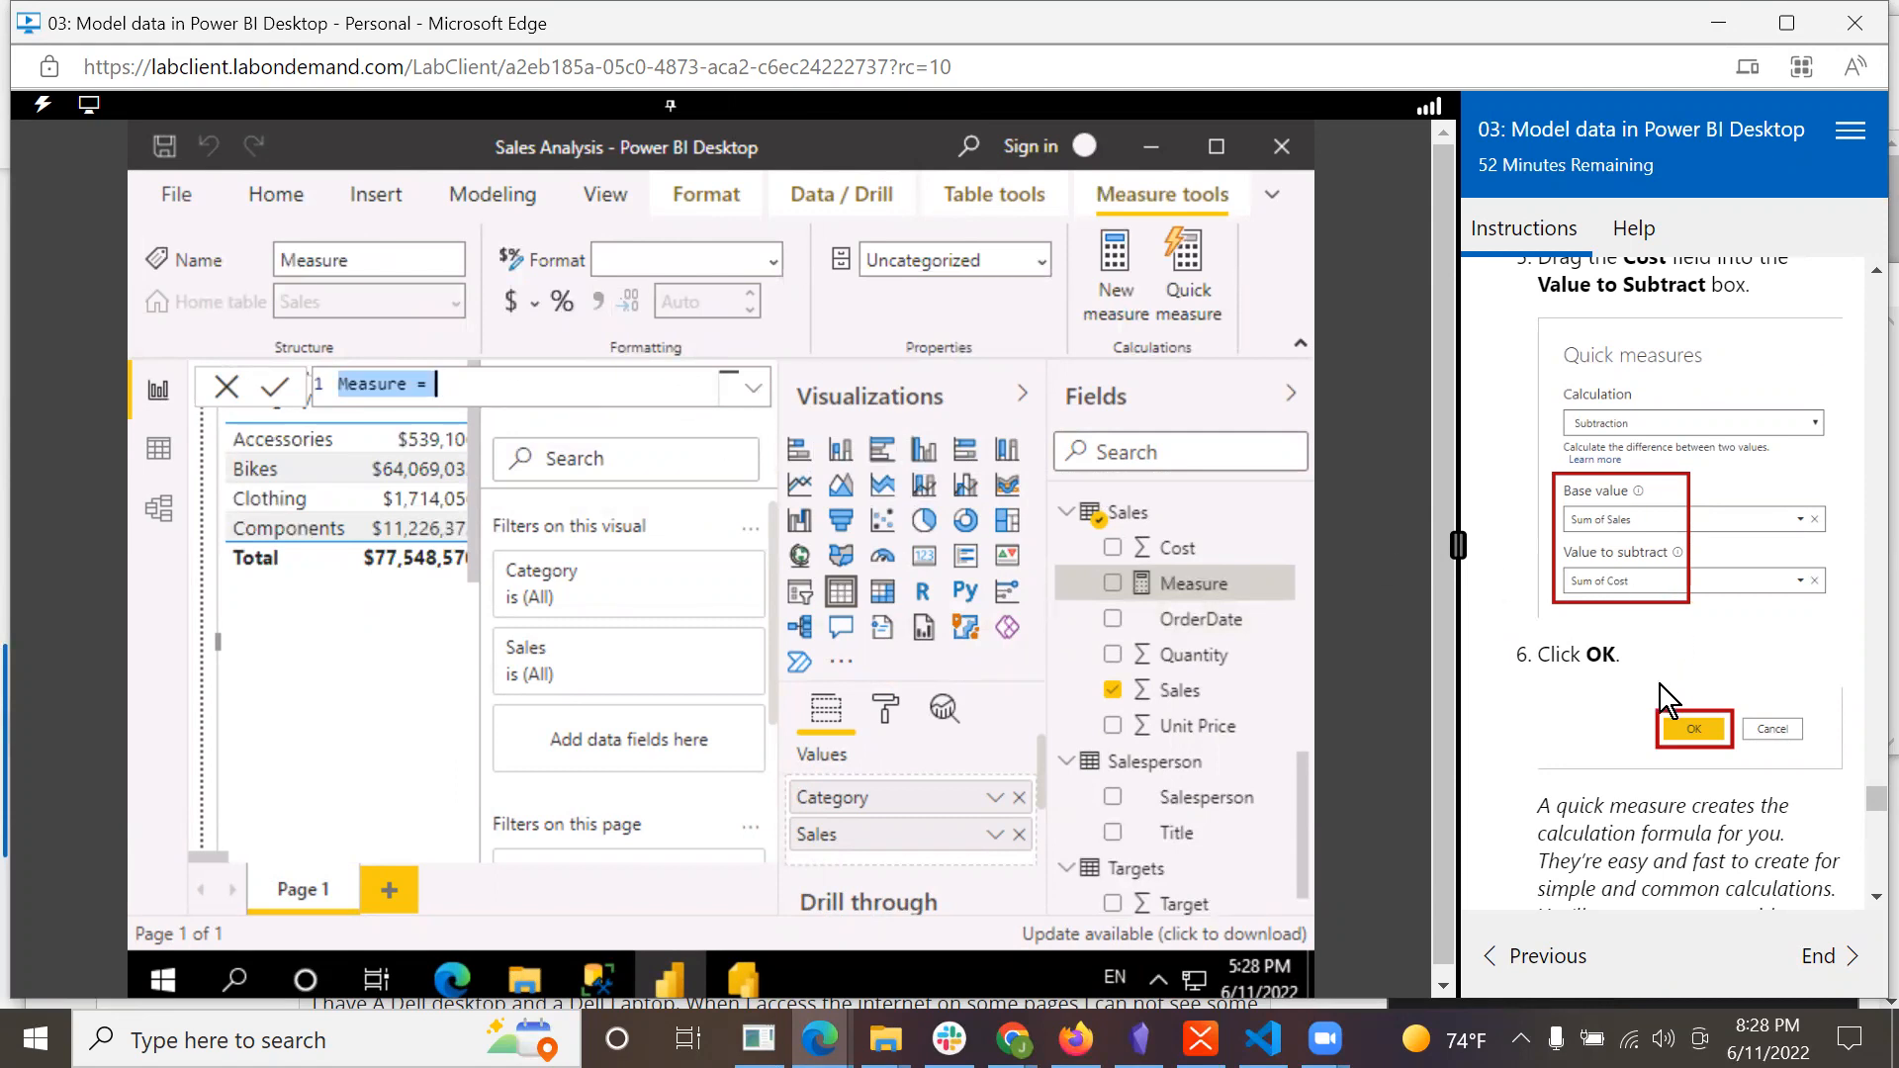
Review the lab instructions for creating the quick measure, from Task 1 through the base value and value to subtract.
scroll(1660, 685, up, 3)
scroll(1670, 533, up, 2)
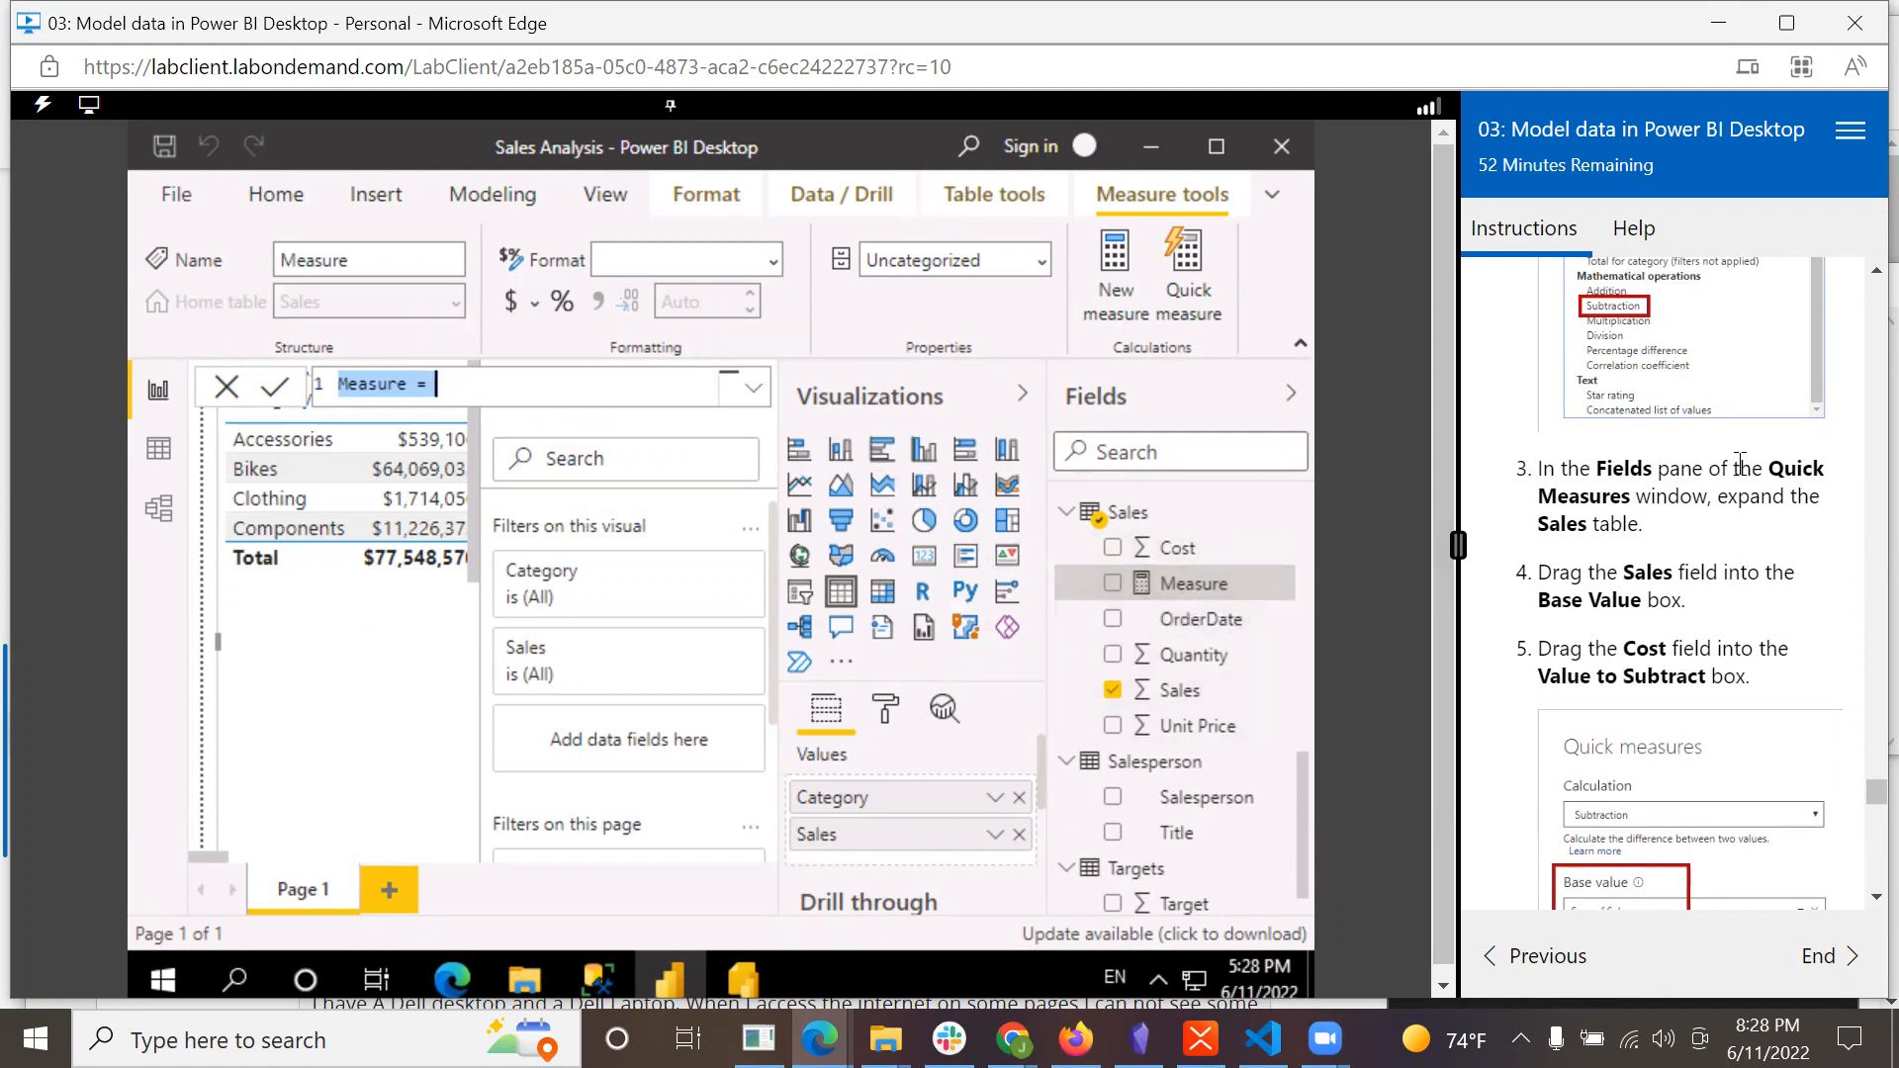
scroll(1754, 491, up, 6)
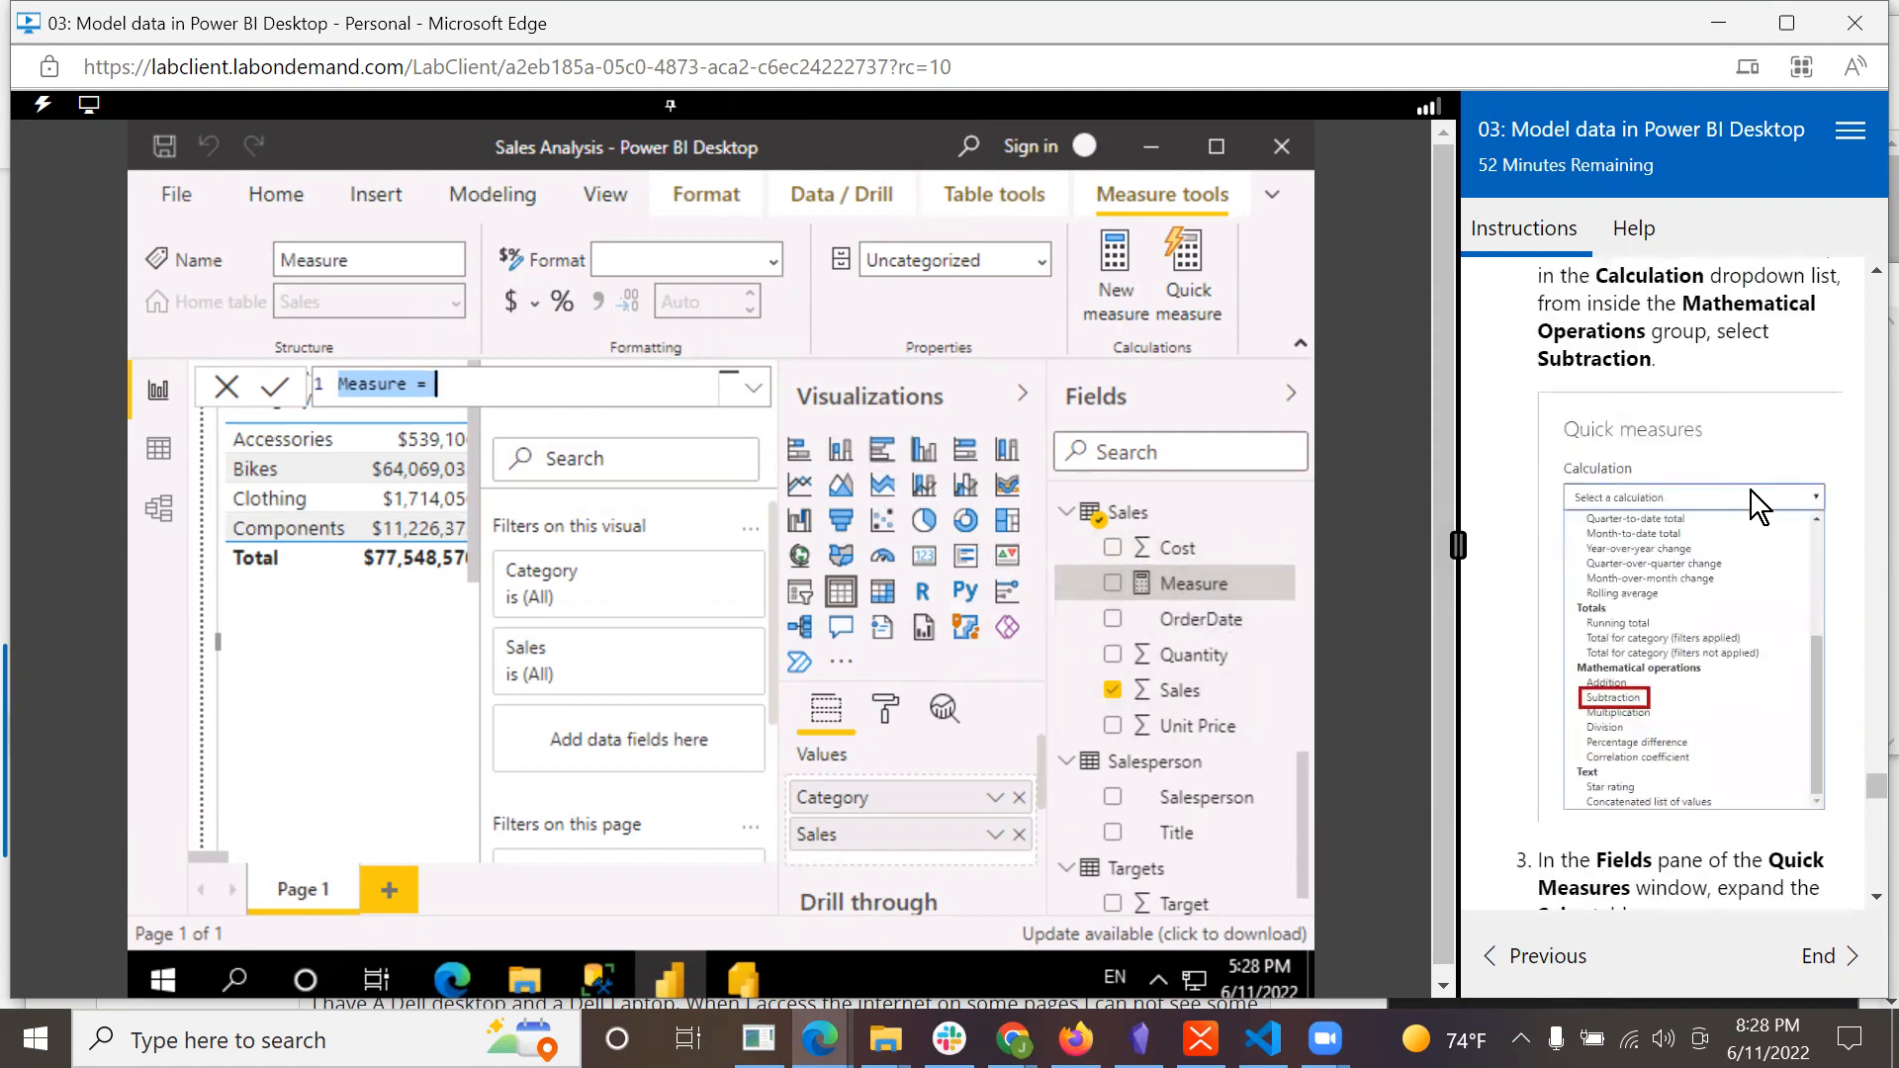
scroll(1754, 490, up, 7)
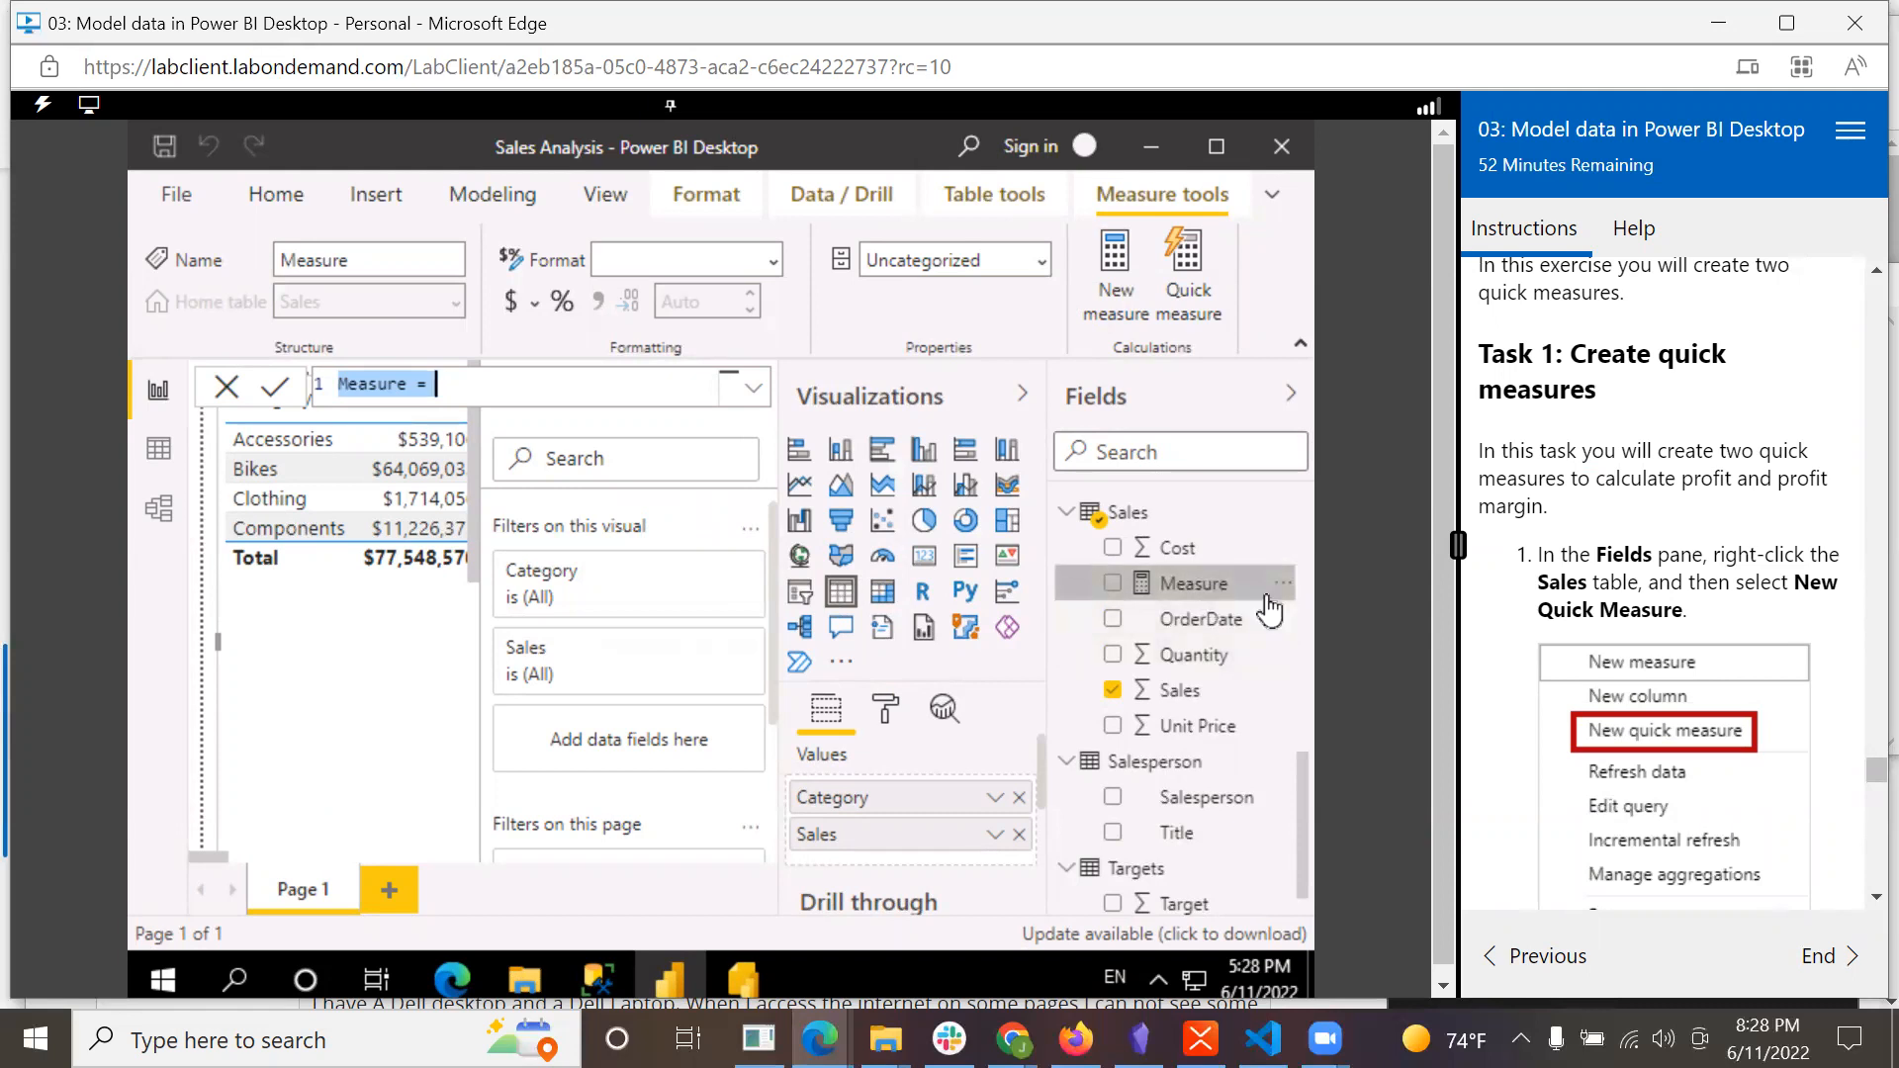
scroll(1685, 615, down, 2)
scroll(1684, 615, down, 8)
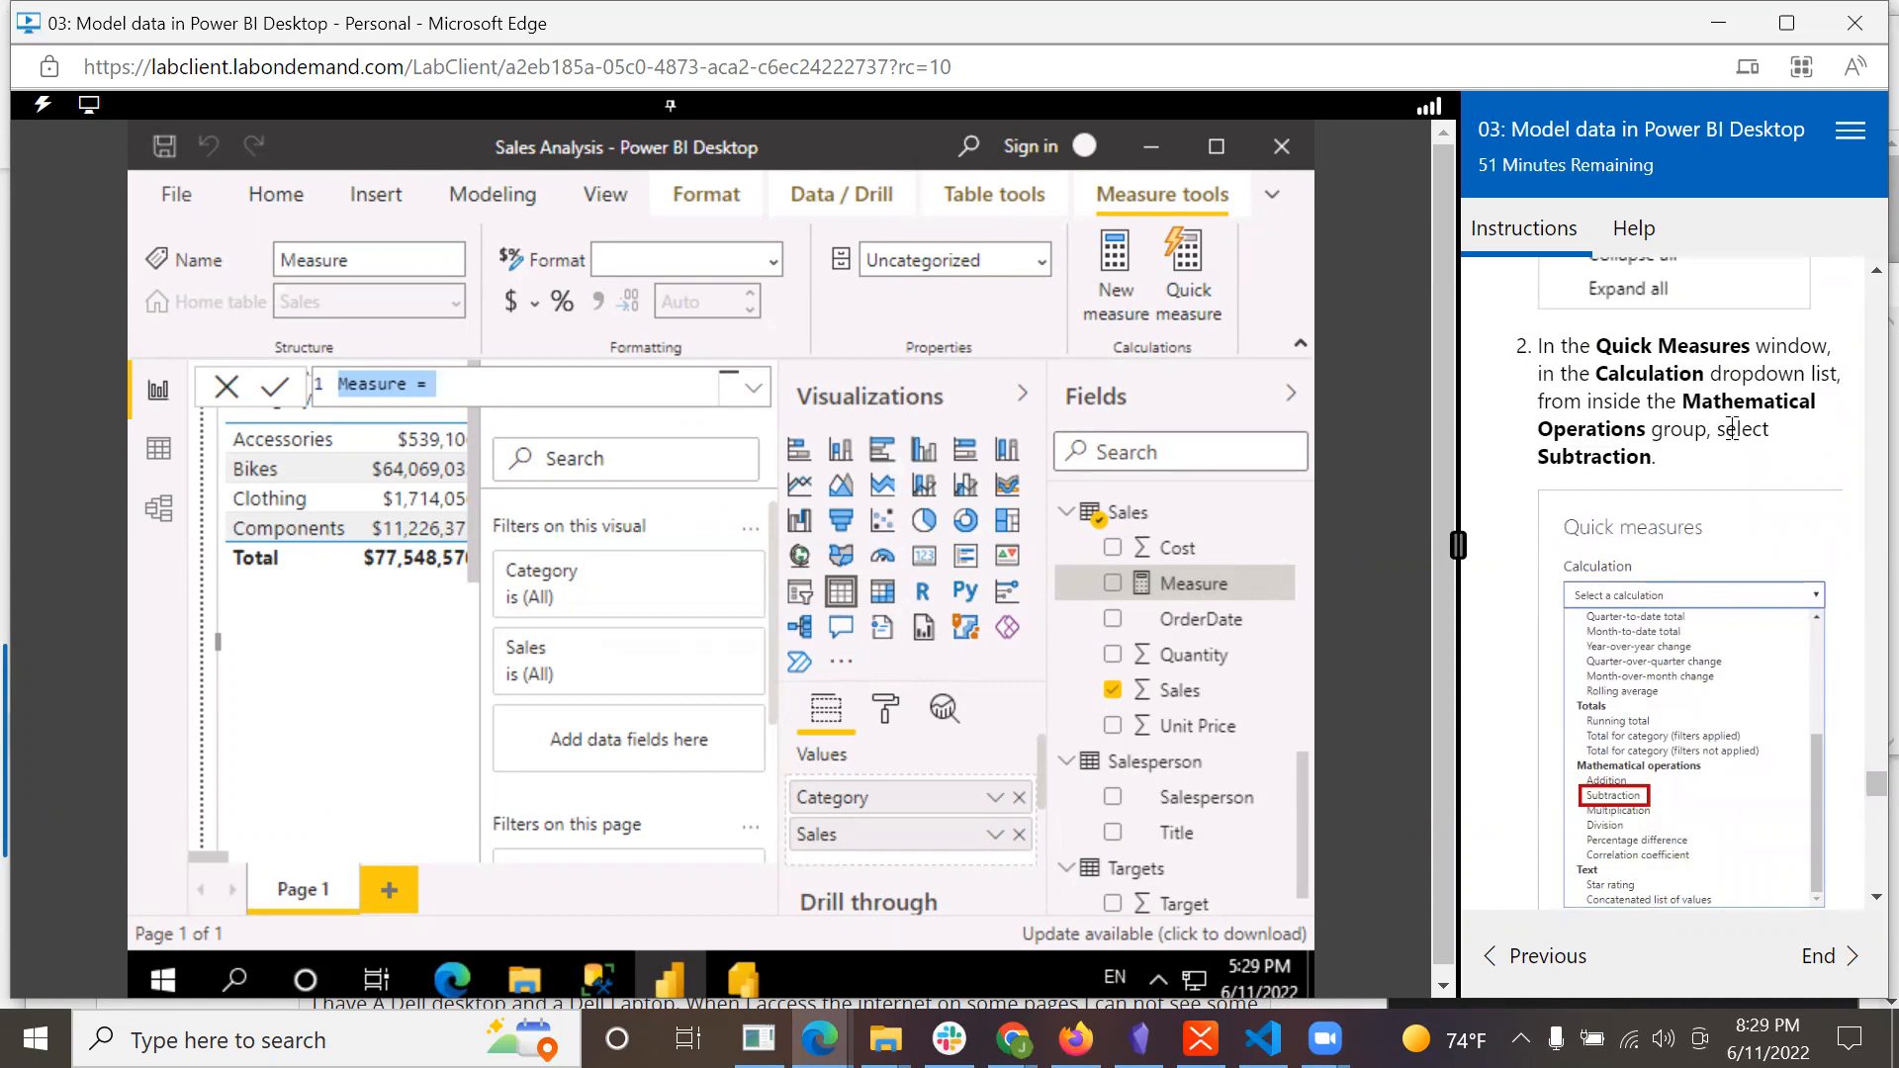
scroll(1801, 542, down, 4)
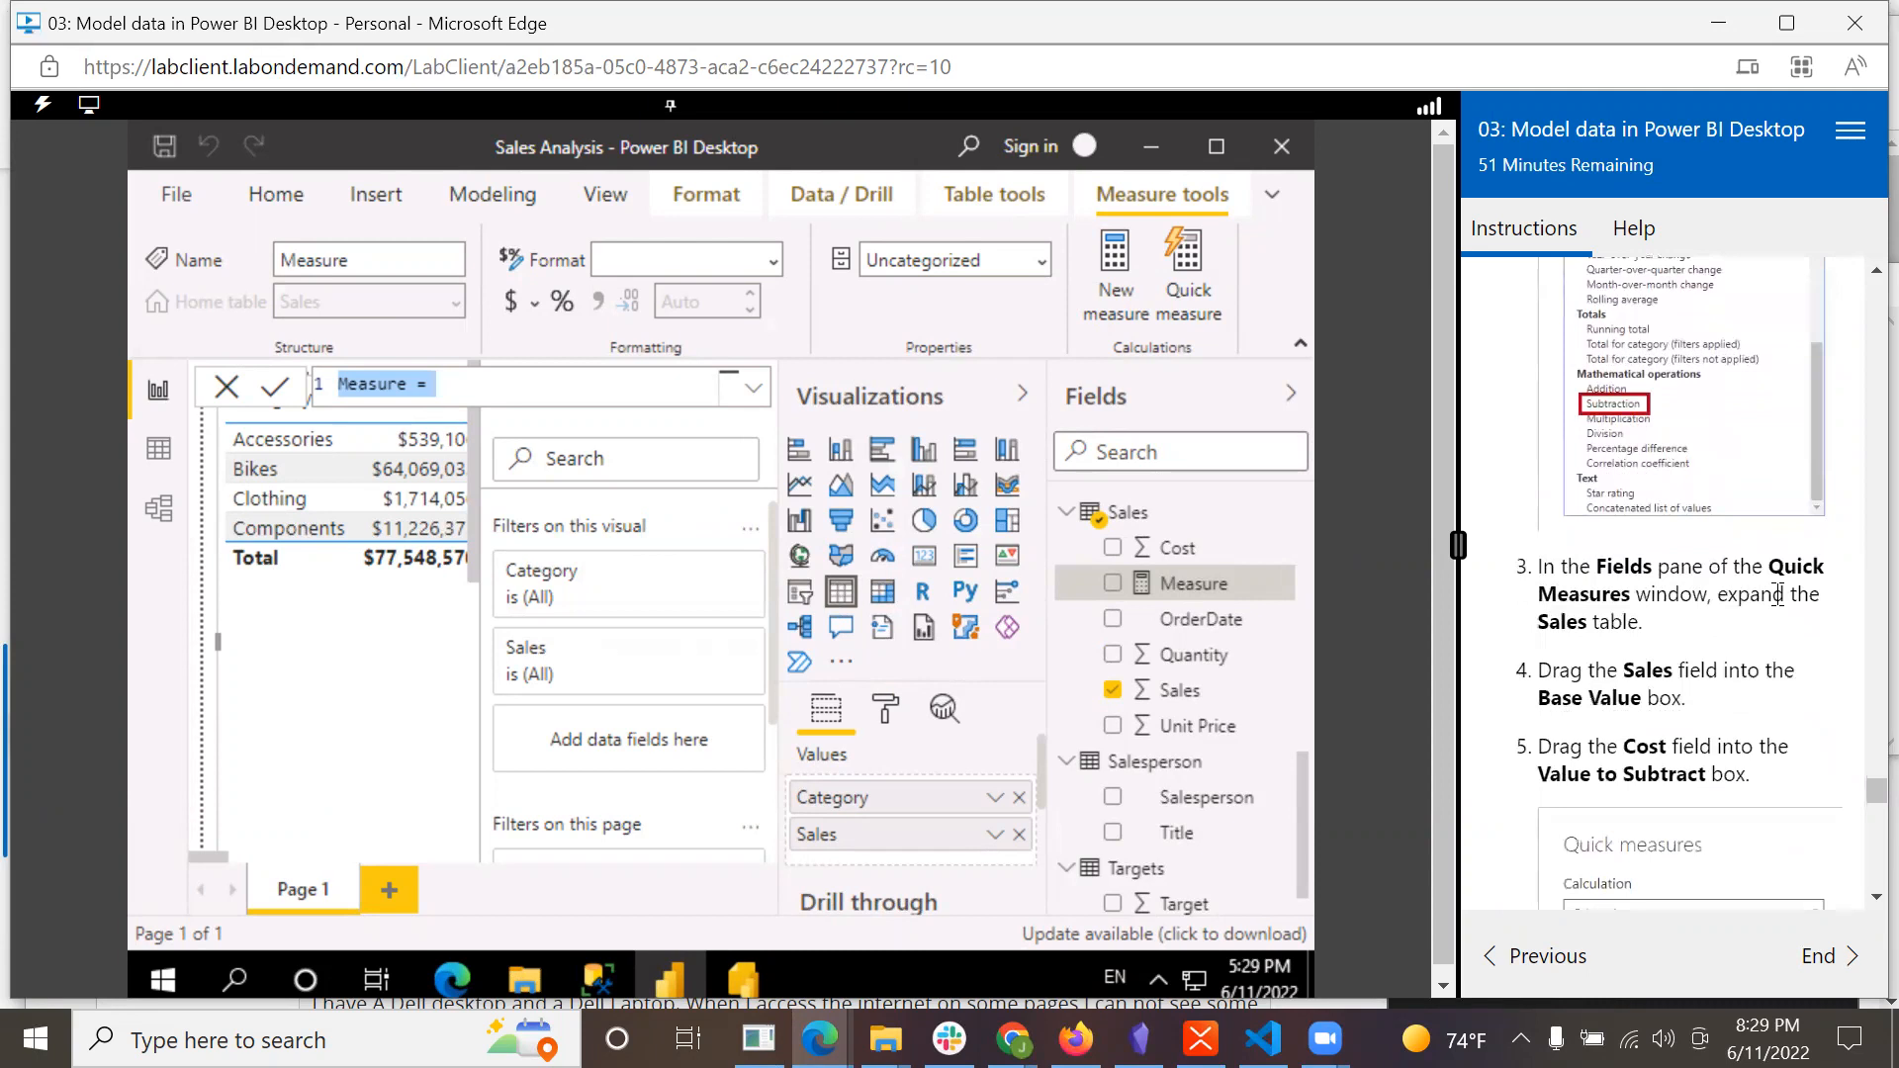
scroll(1778, 593, down, 1)
scroll(1731, 658, down, 1)
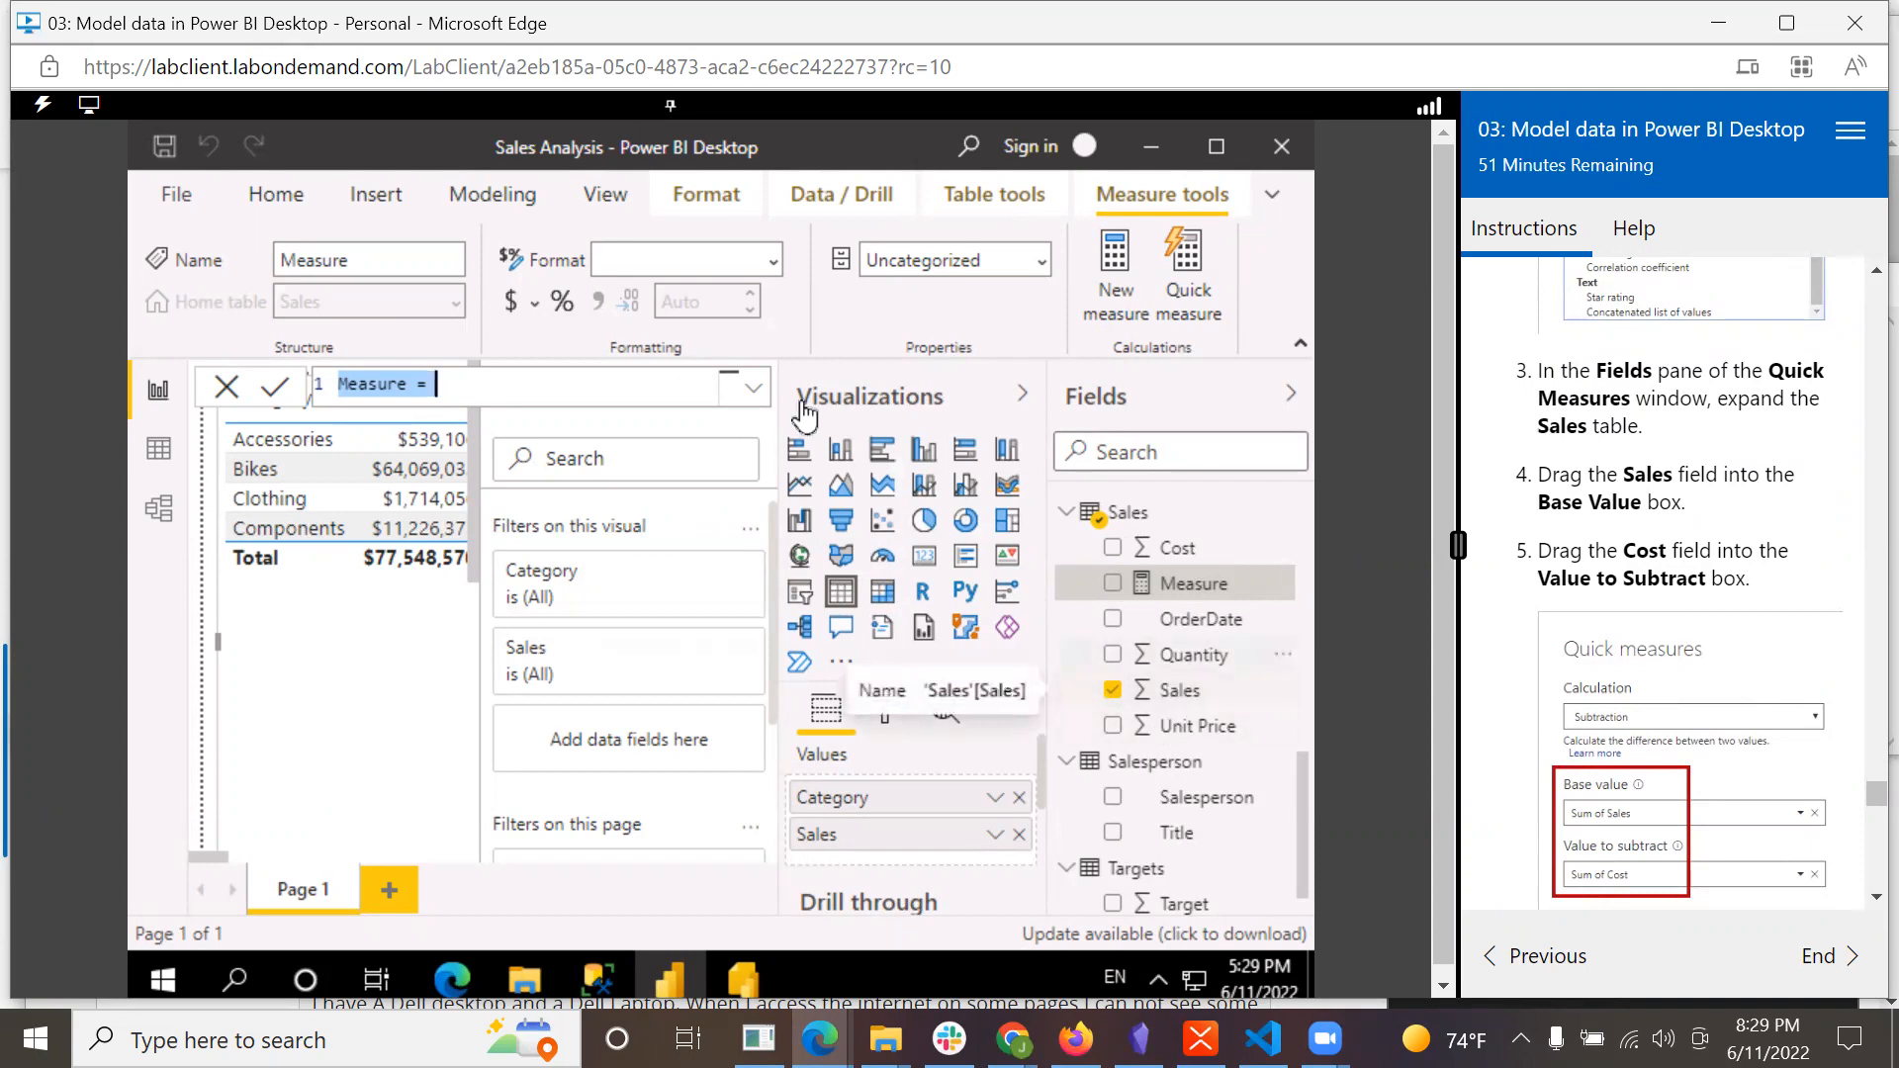
Expand the formula editor and try to define the measure as Measure = Sales - Cost.
click(754, 389)
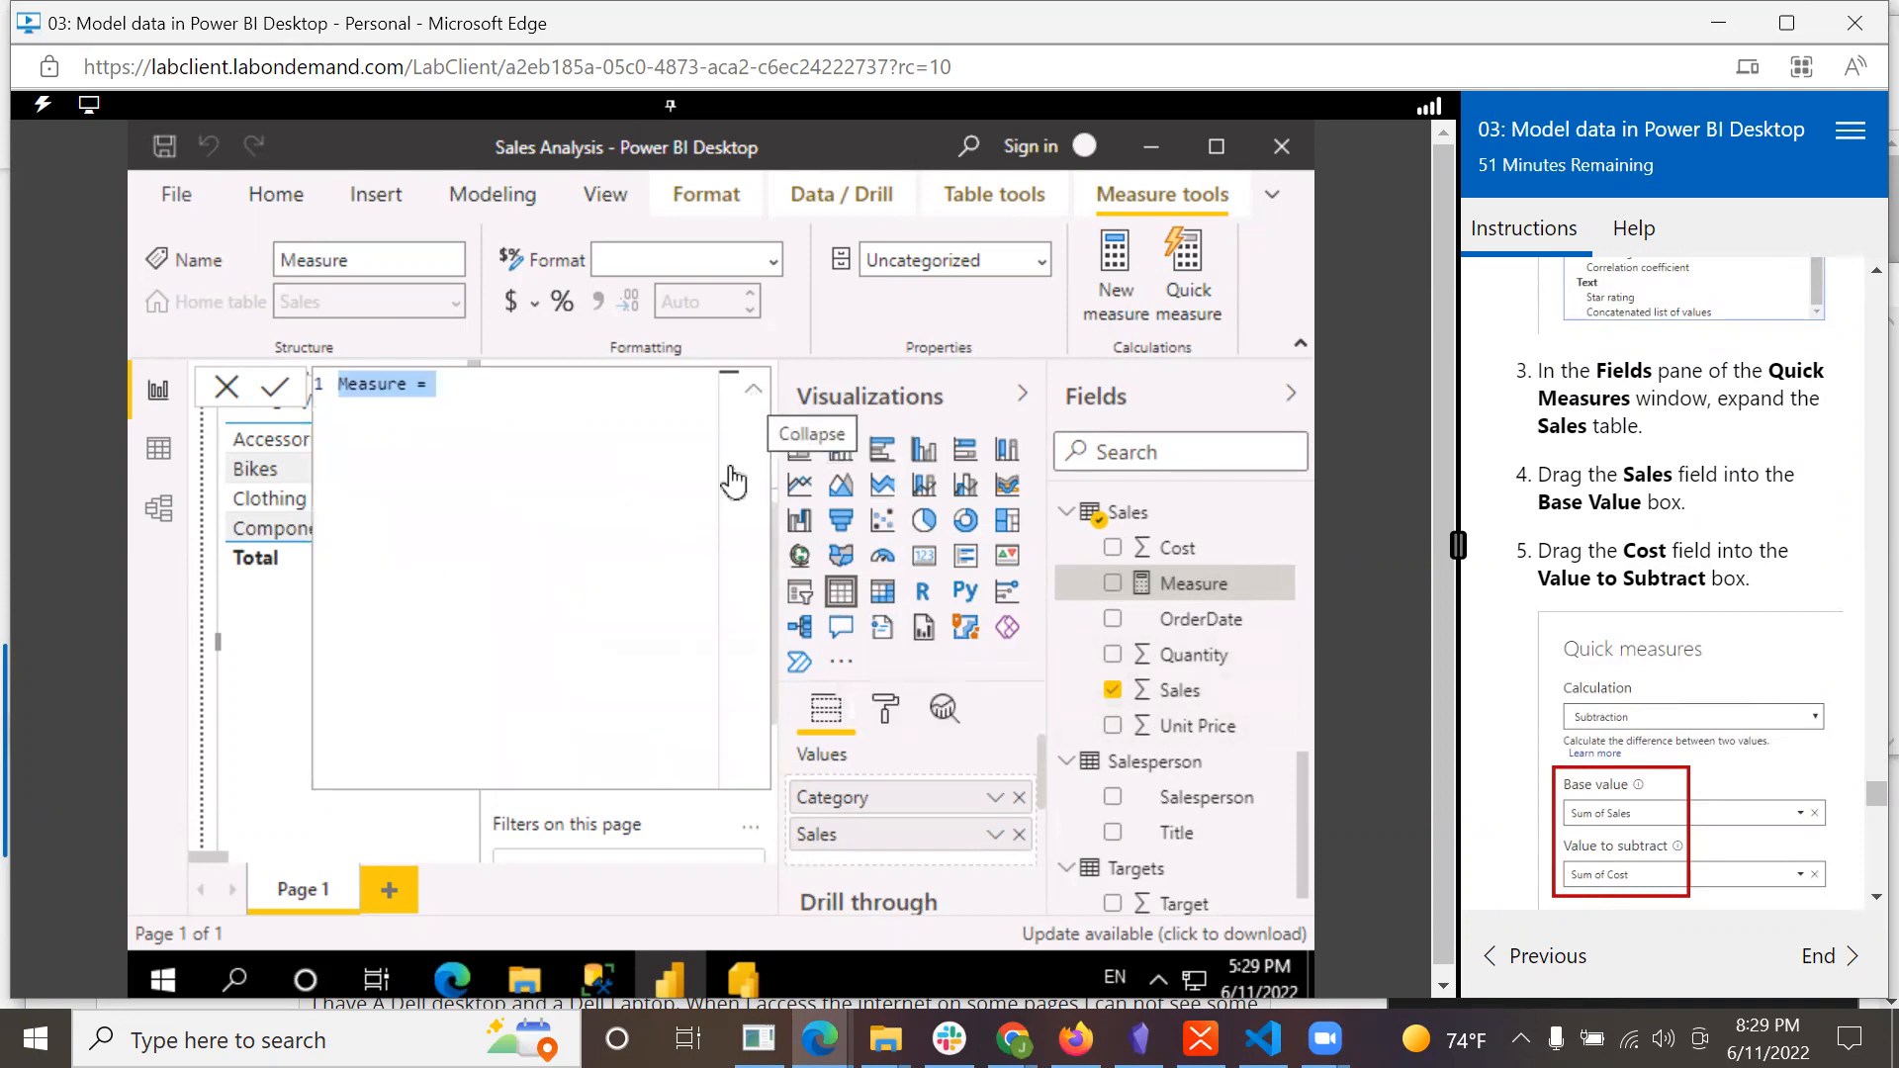
text(S)
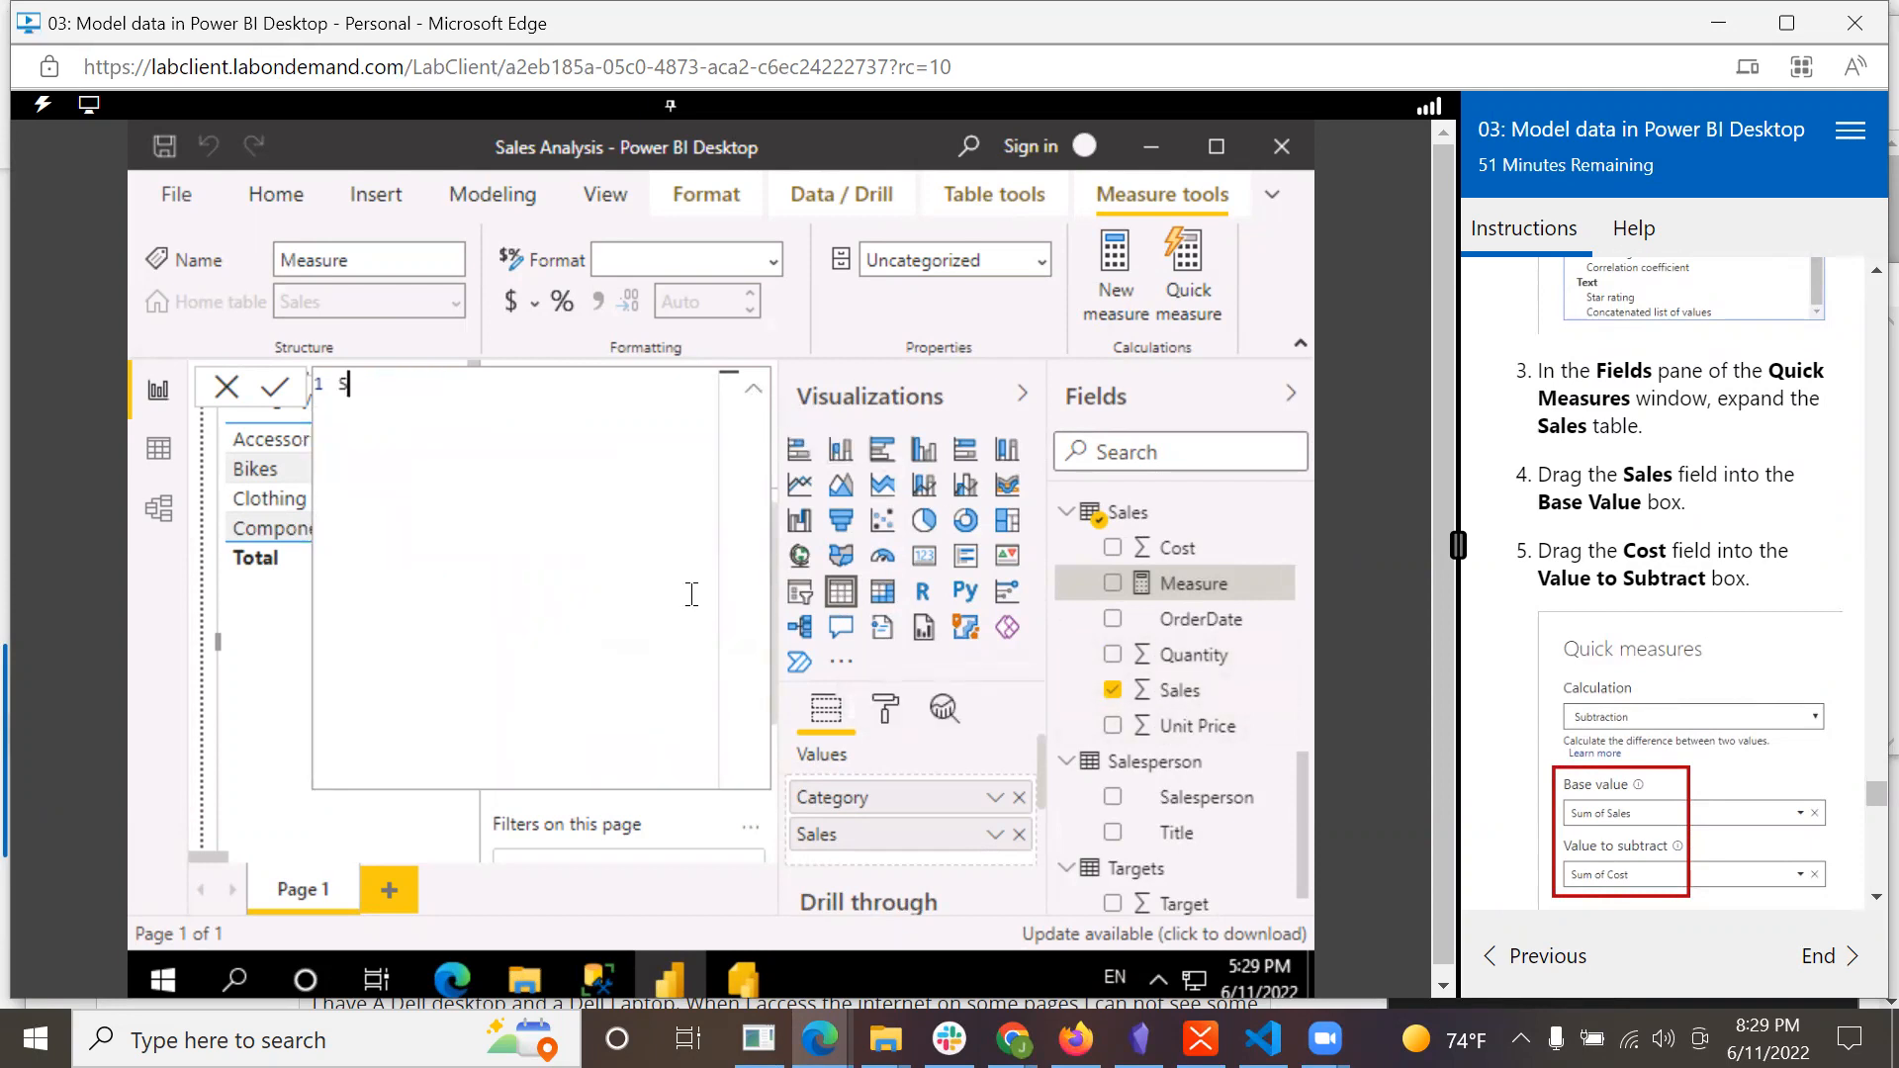
key(BackSpace)
text(Measure = Sales - Cost)
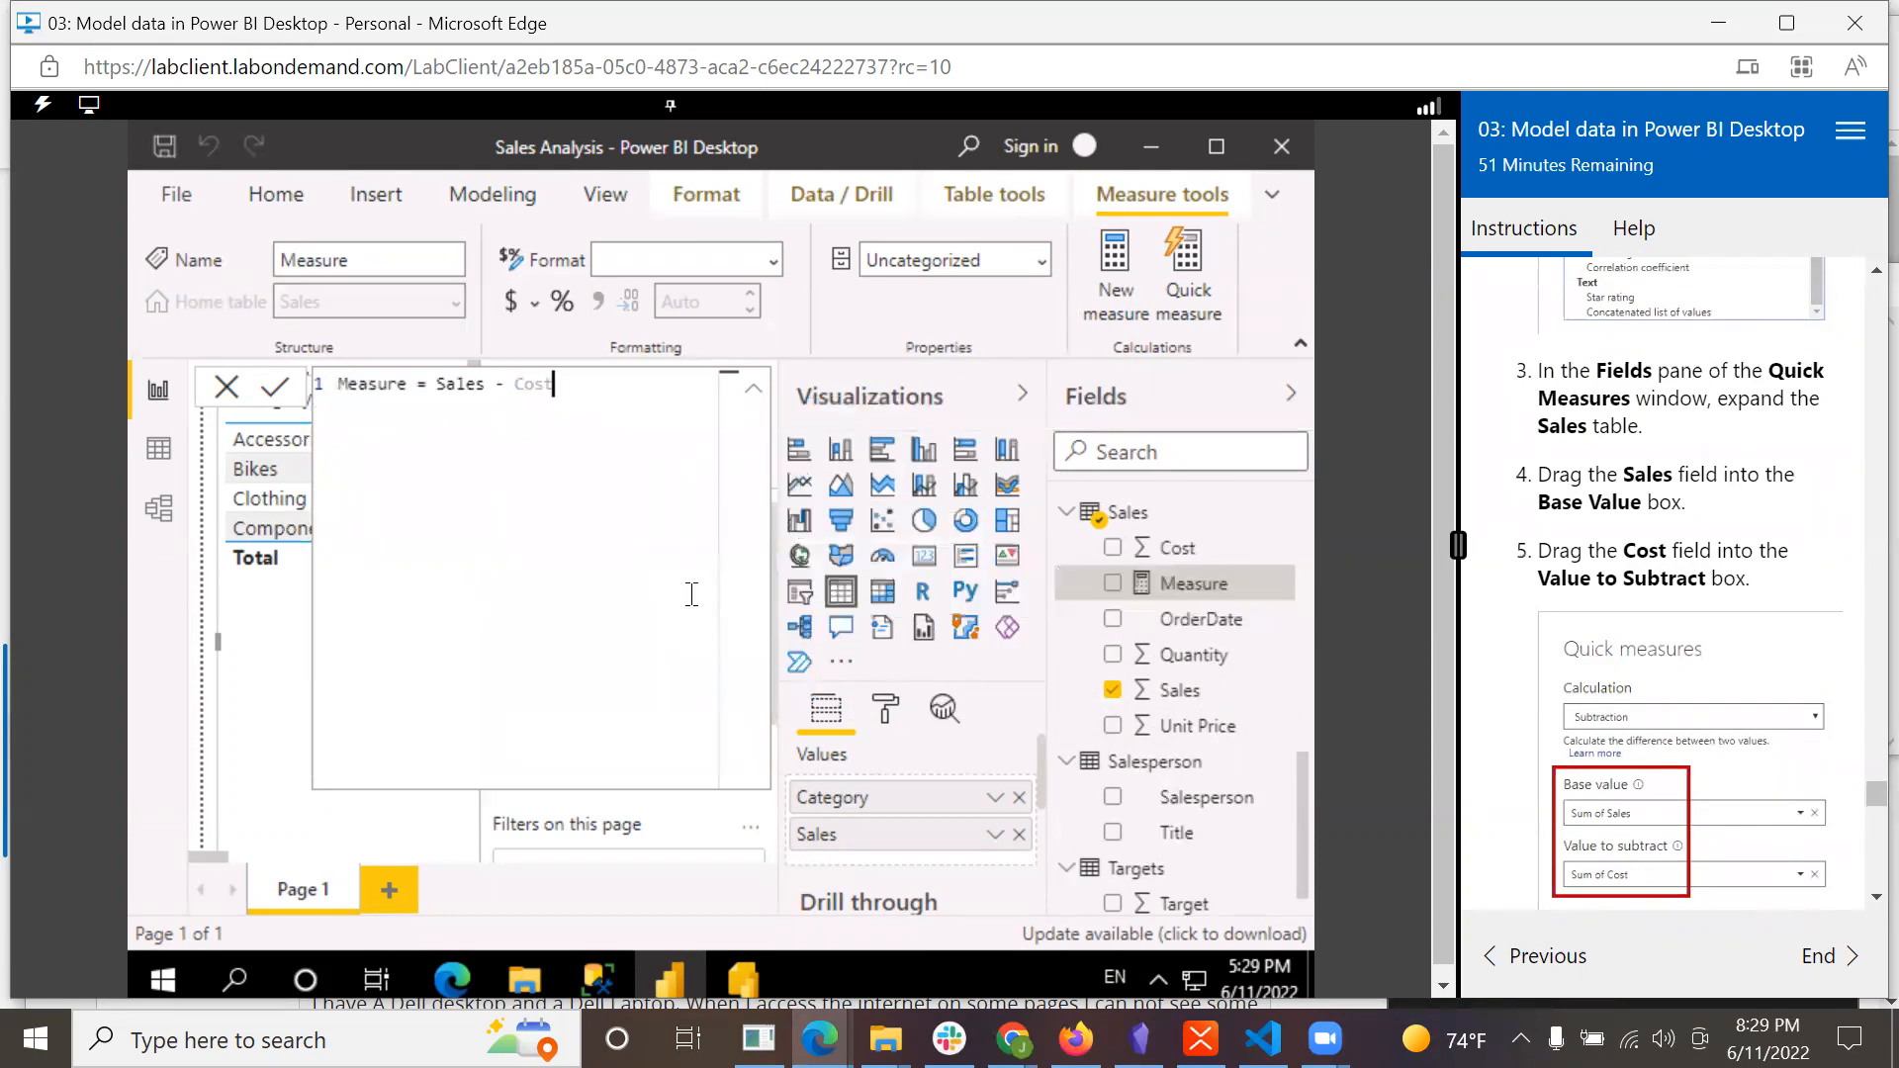
key(Return)
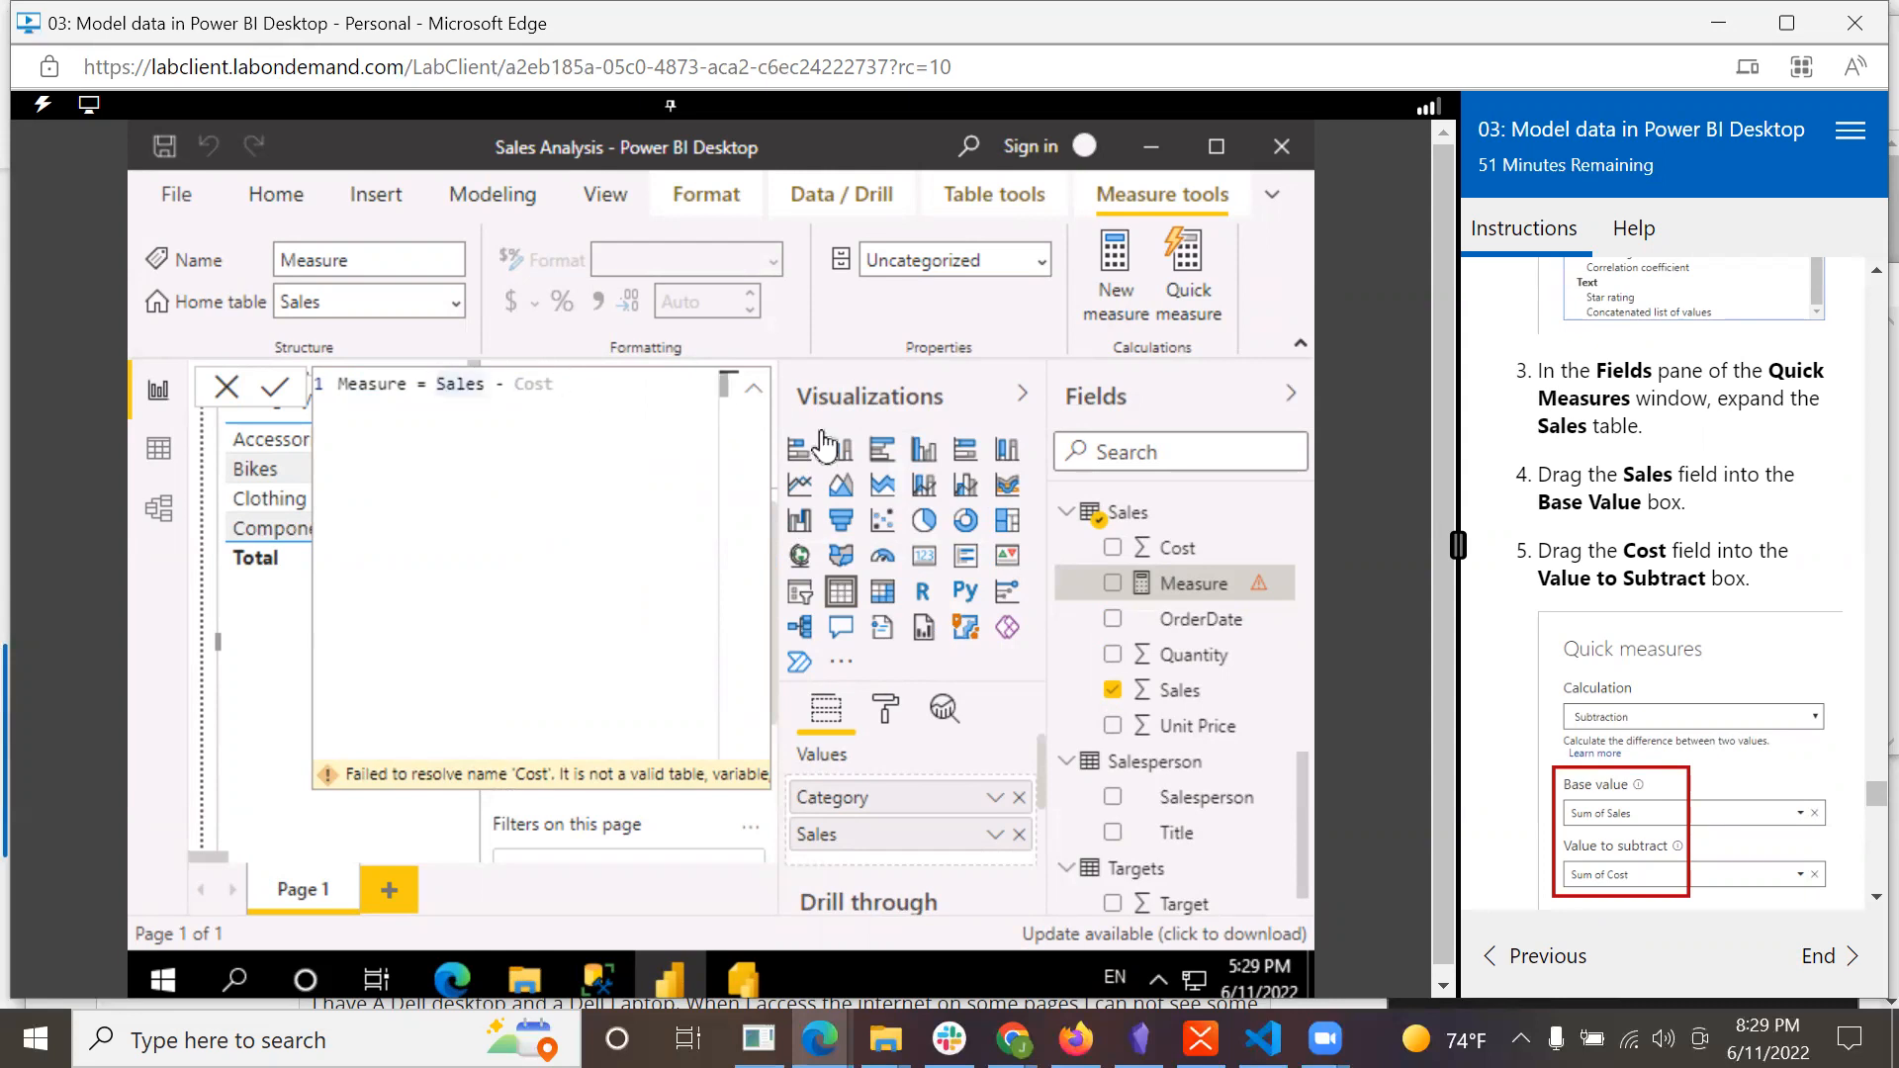
Clear the Sales - Cost expression from the measure's formula and leave the formula editor, keeping the Sales field's name.
click(598, 391)
key(BackSpace)
key(BackSpace)
key(BackSpace)
key(BackSpace)
key(BackSpace)
key(BackSpace)
key(BackSpace)
key(BackSpace)
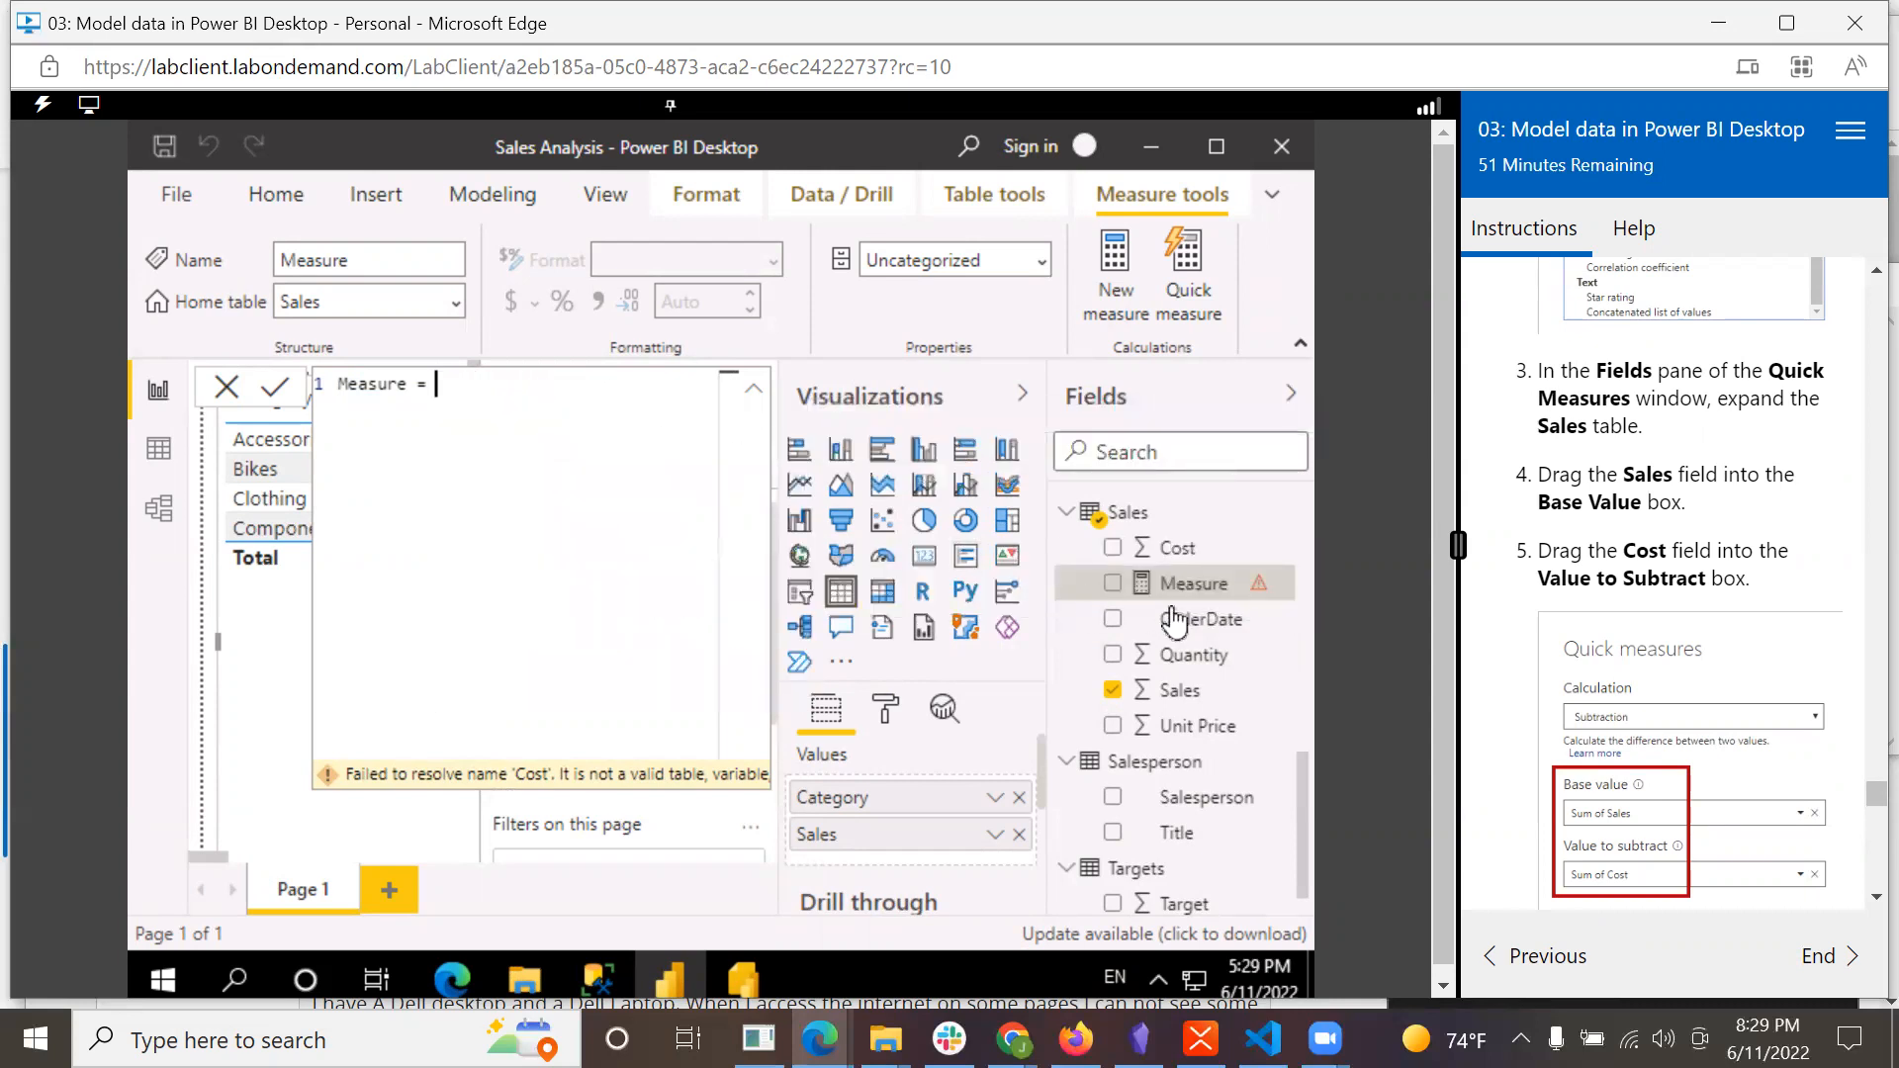
double_click(1200, 691)
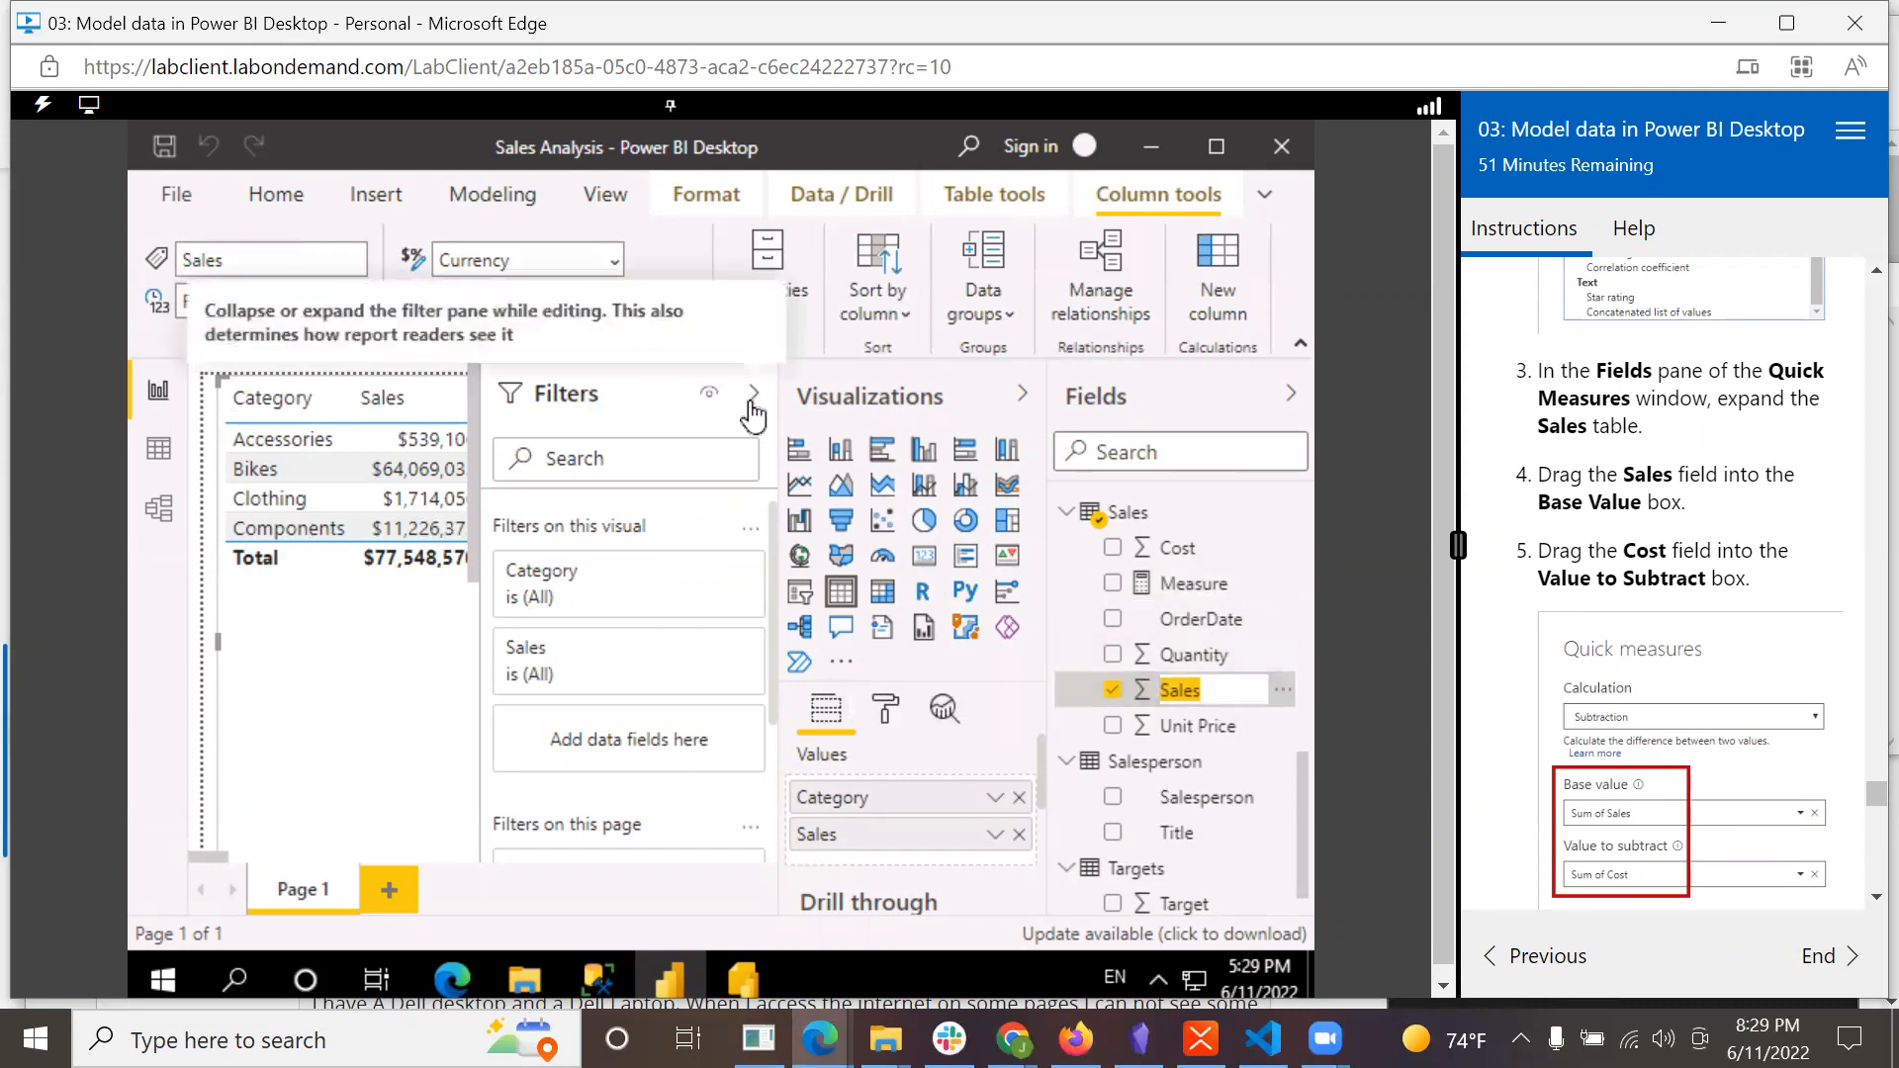
click(803, 391)
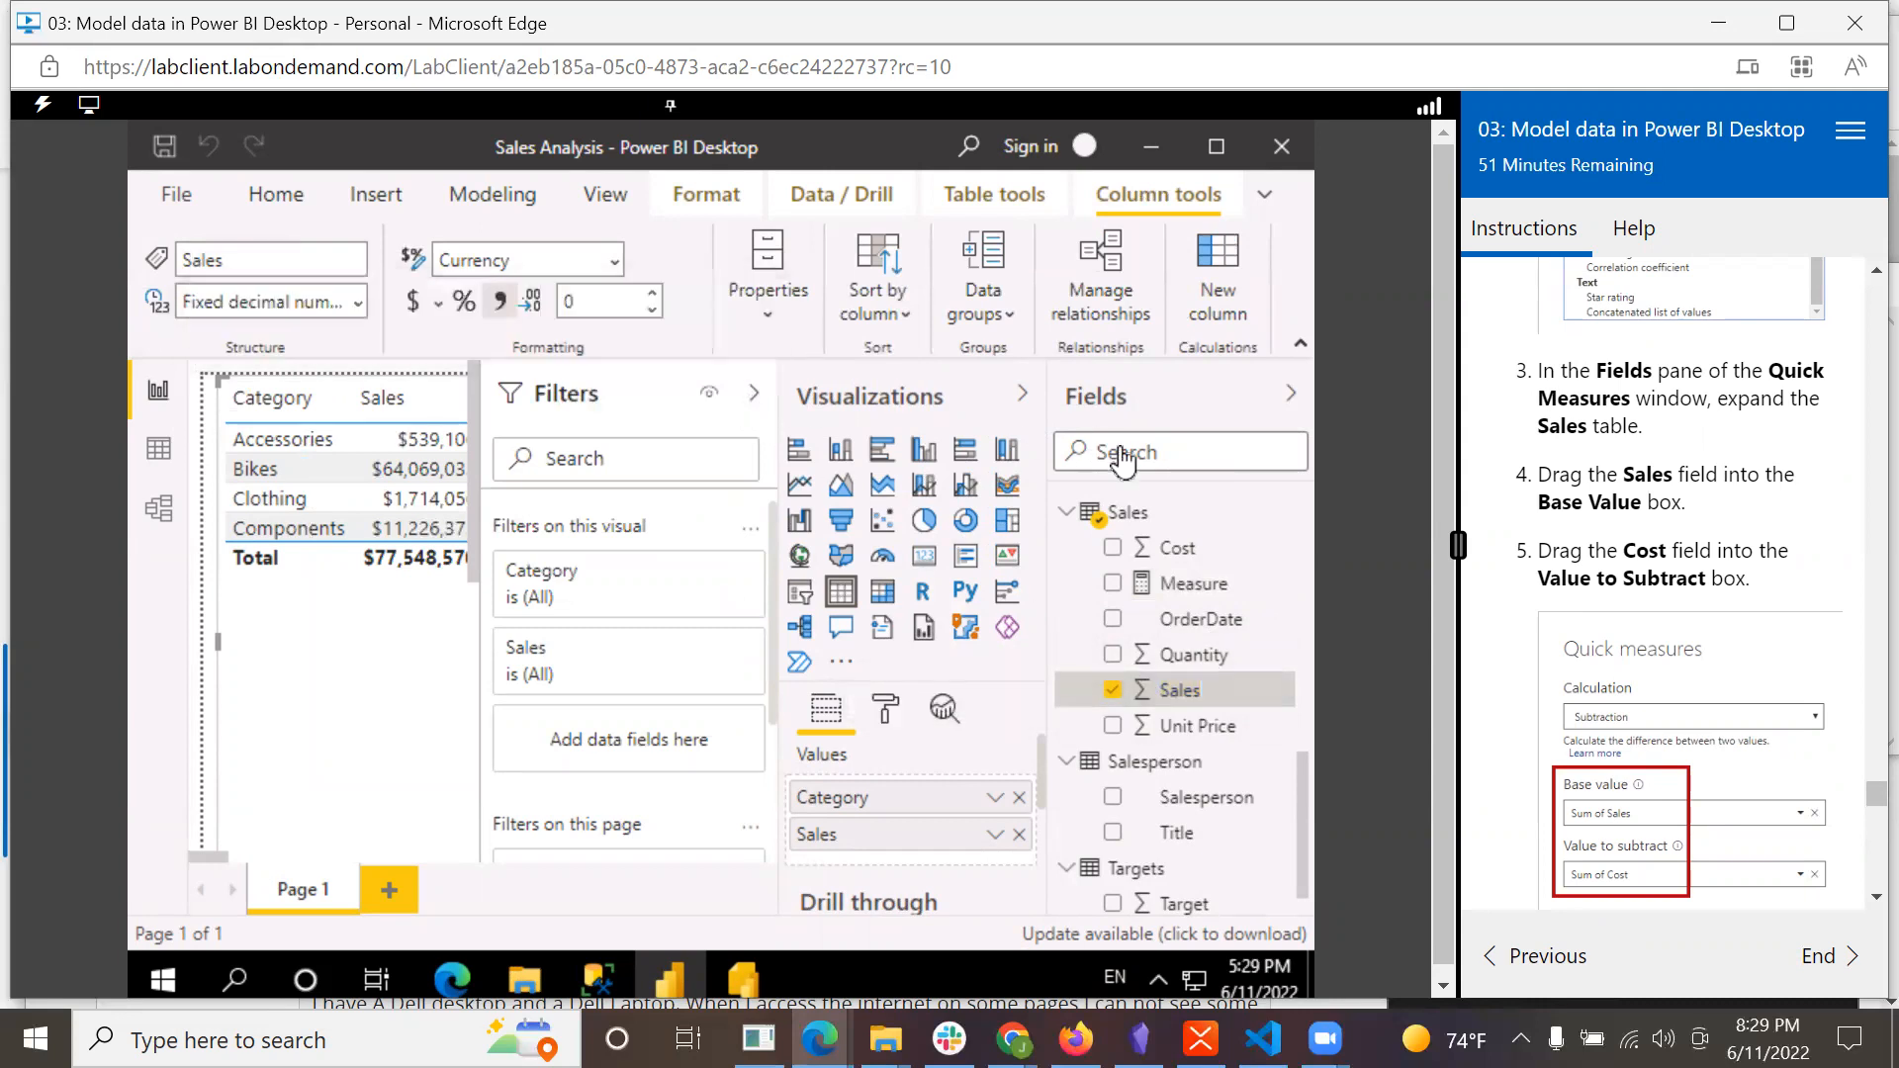
Remove the Sales field from the table visual and collapse the Filters pane.
click(1114, 692)
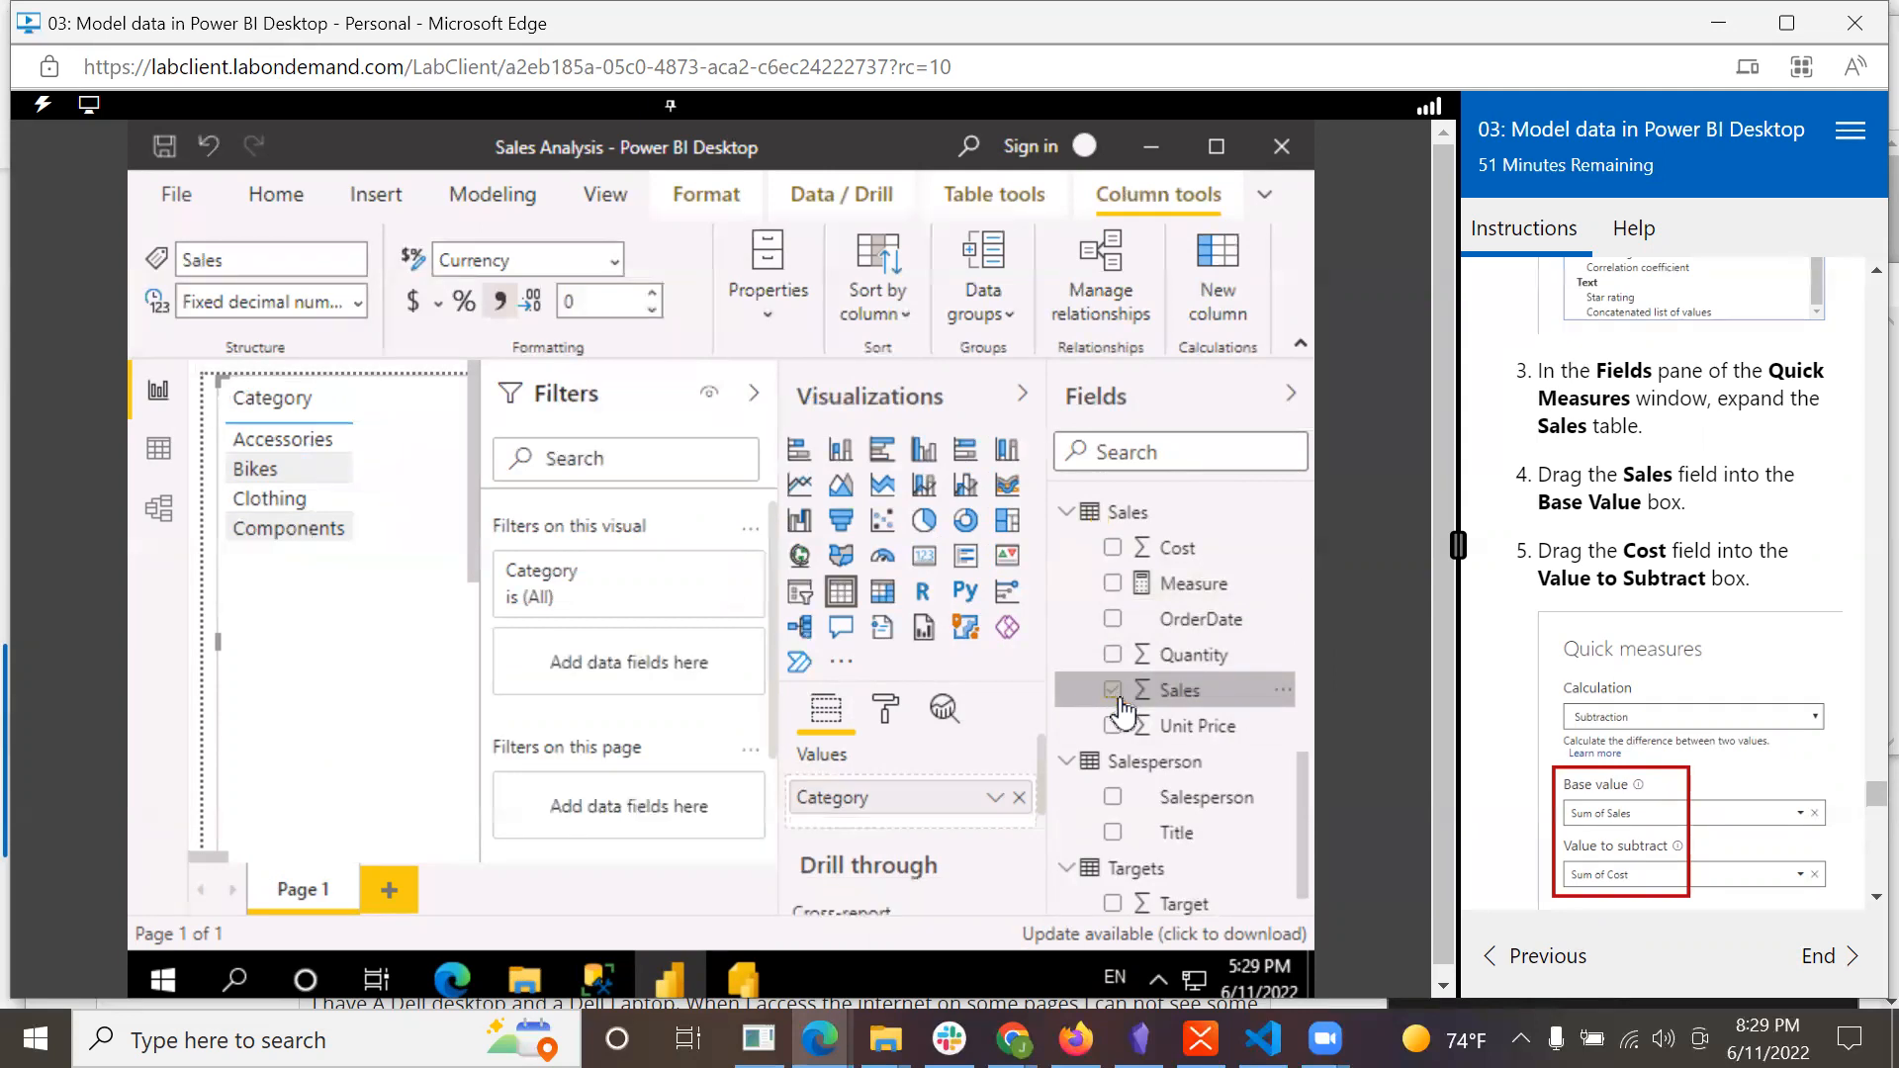
click(758, 399)
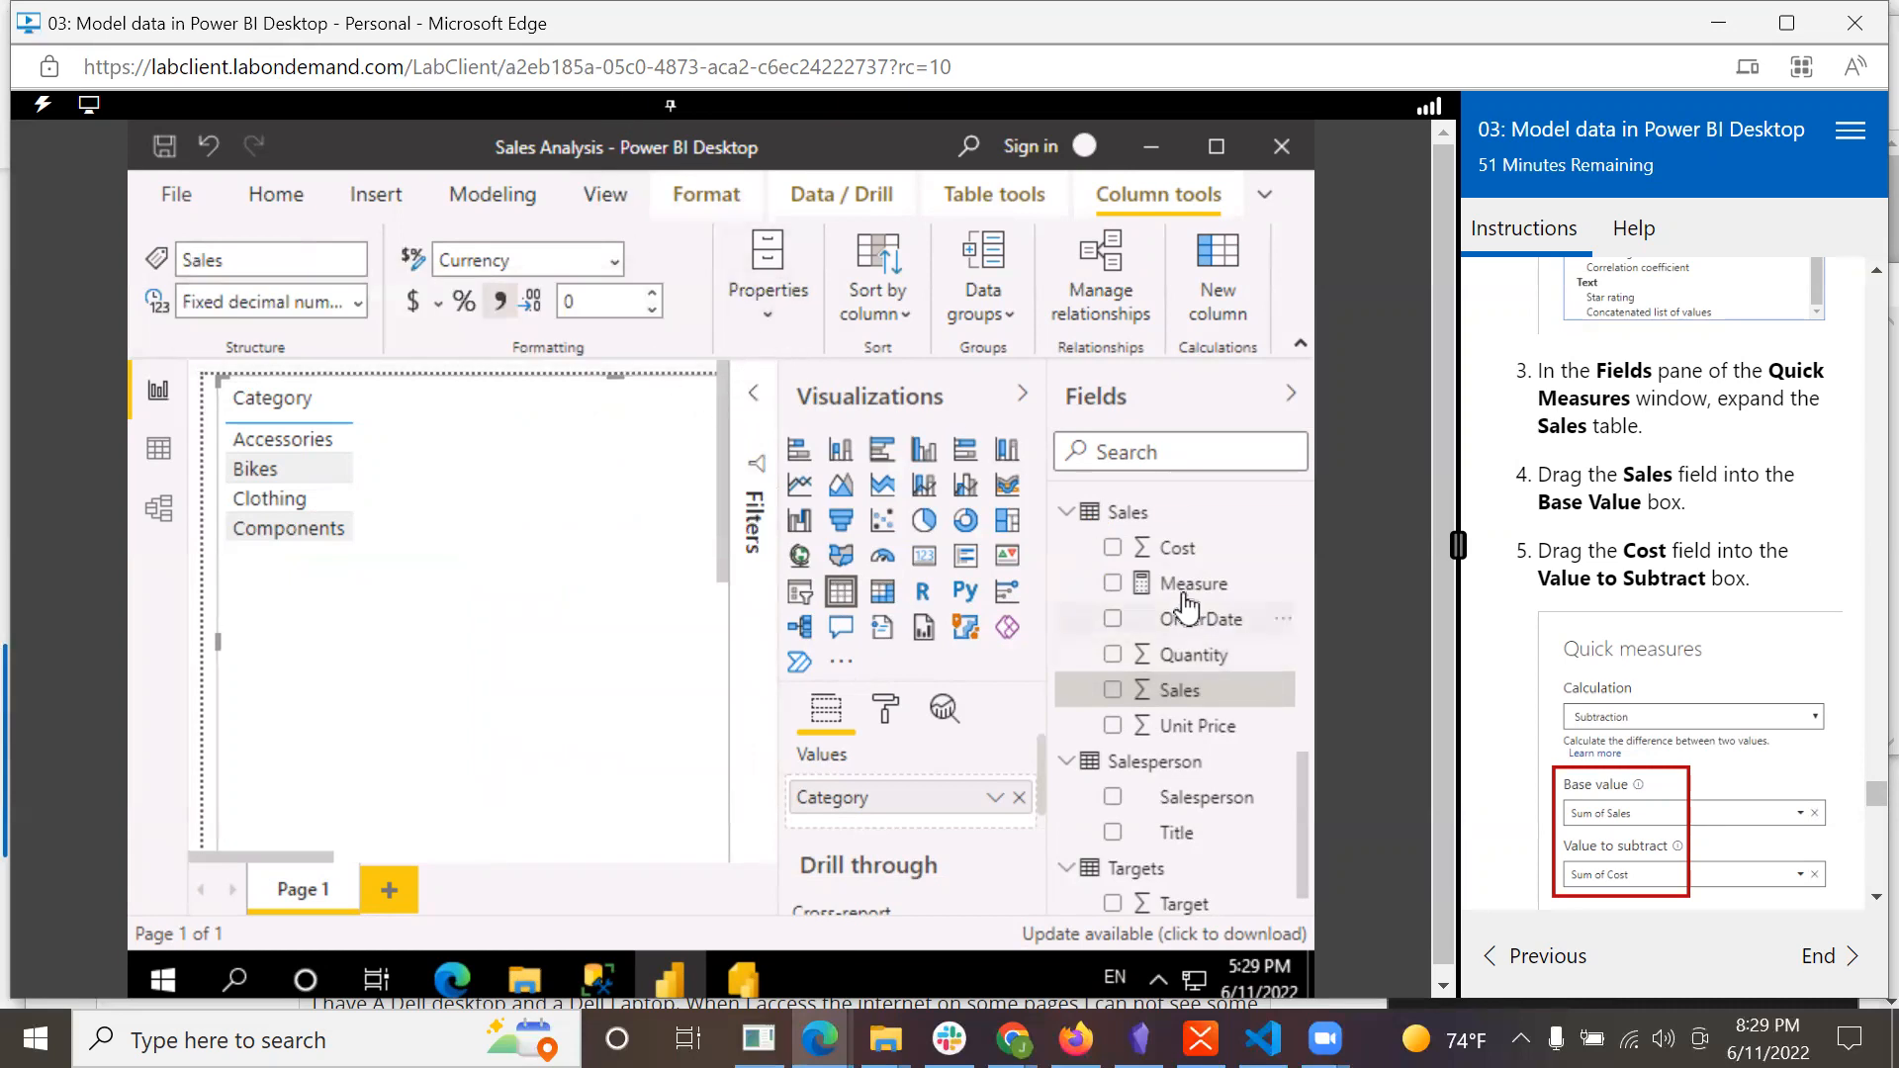
Add a second measure to the Sales table and try the formula Measure 2 = [Sales].[Sales] - [Sales].[Cost].
click(1280, 590)
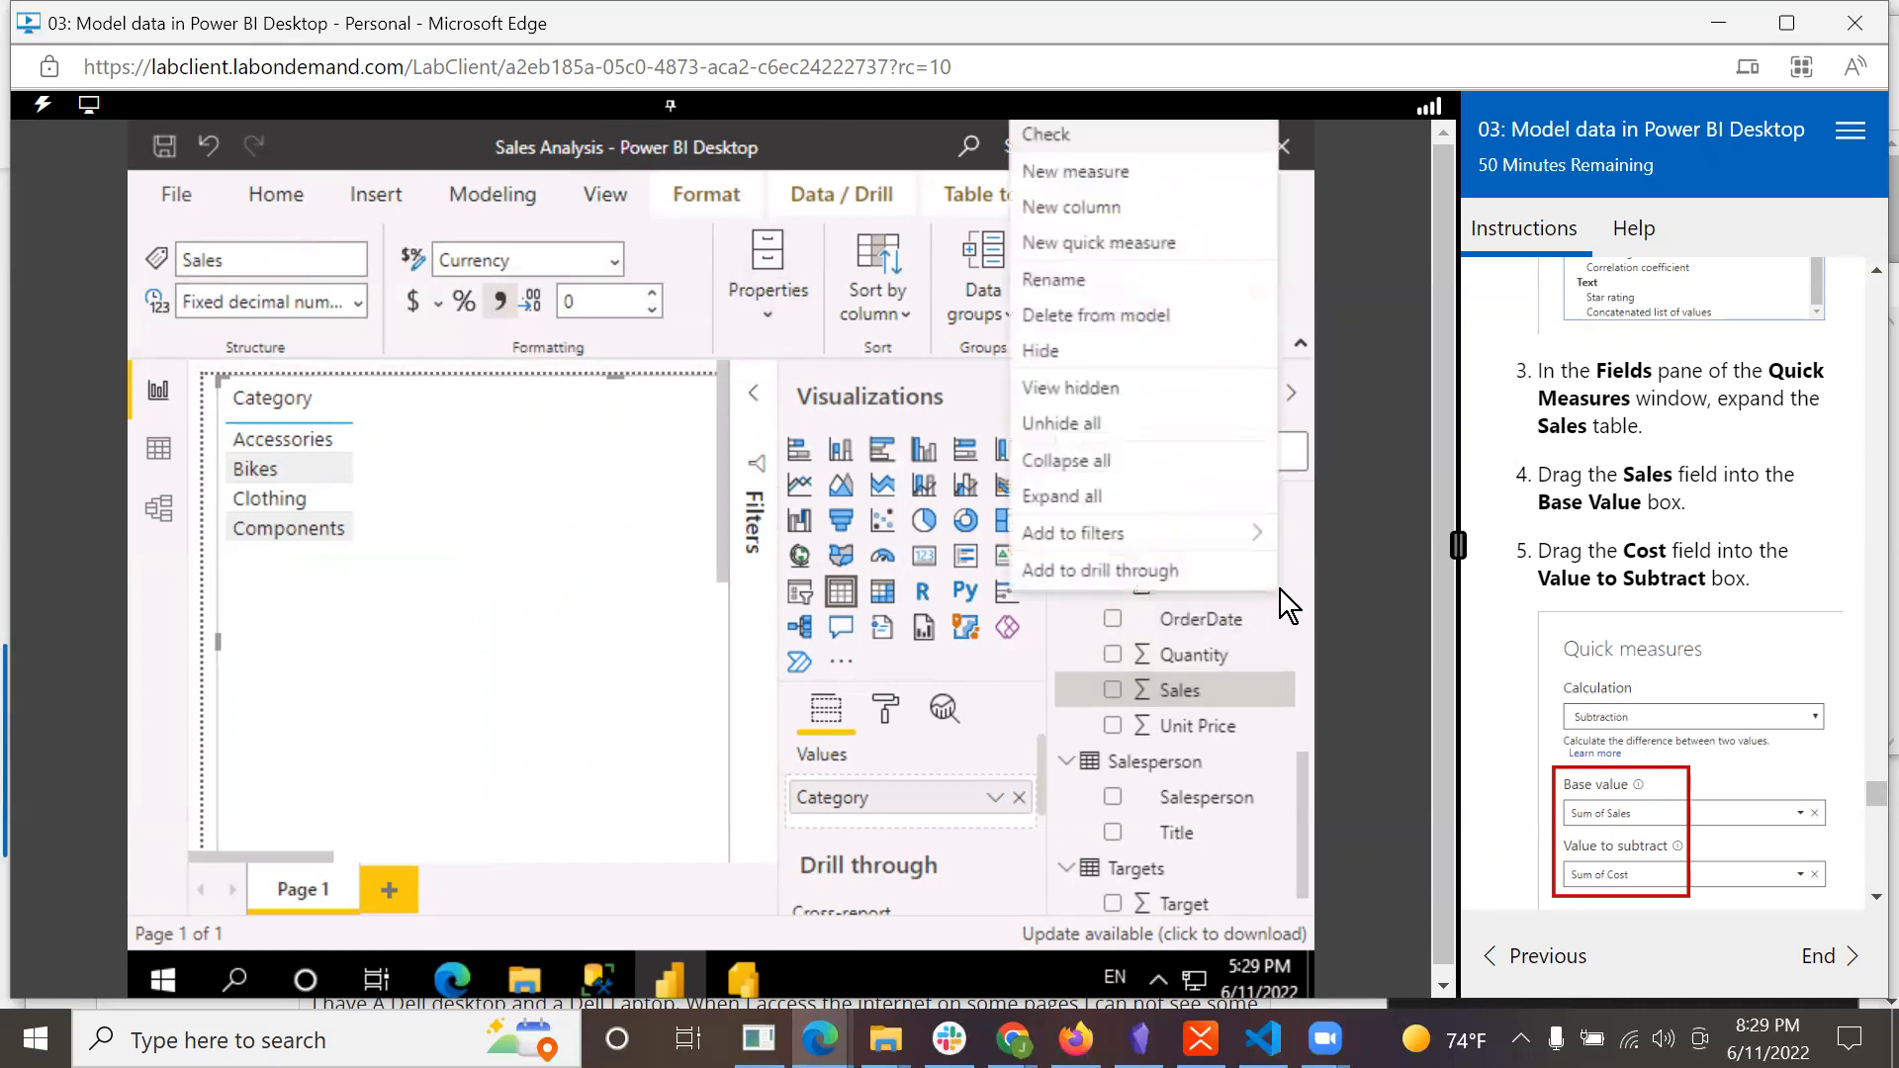
click(1100, 181)
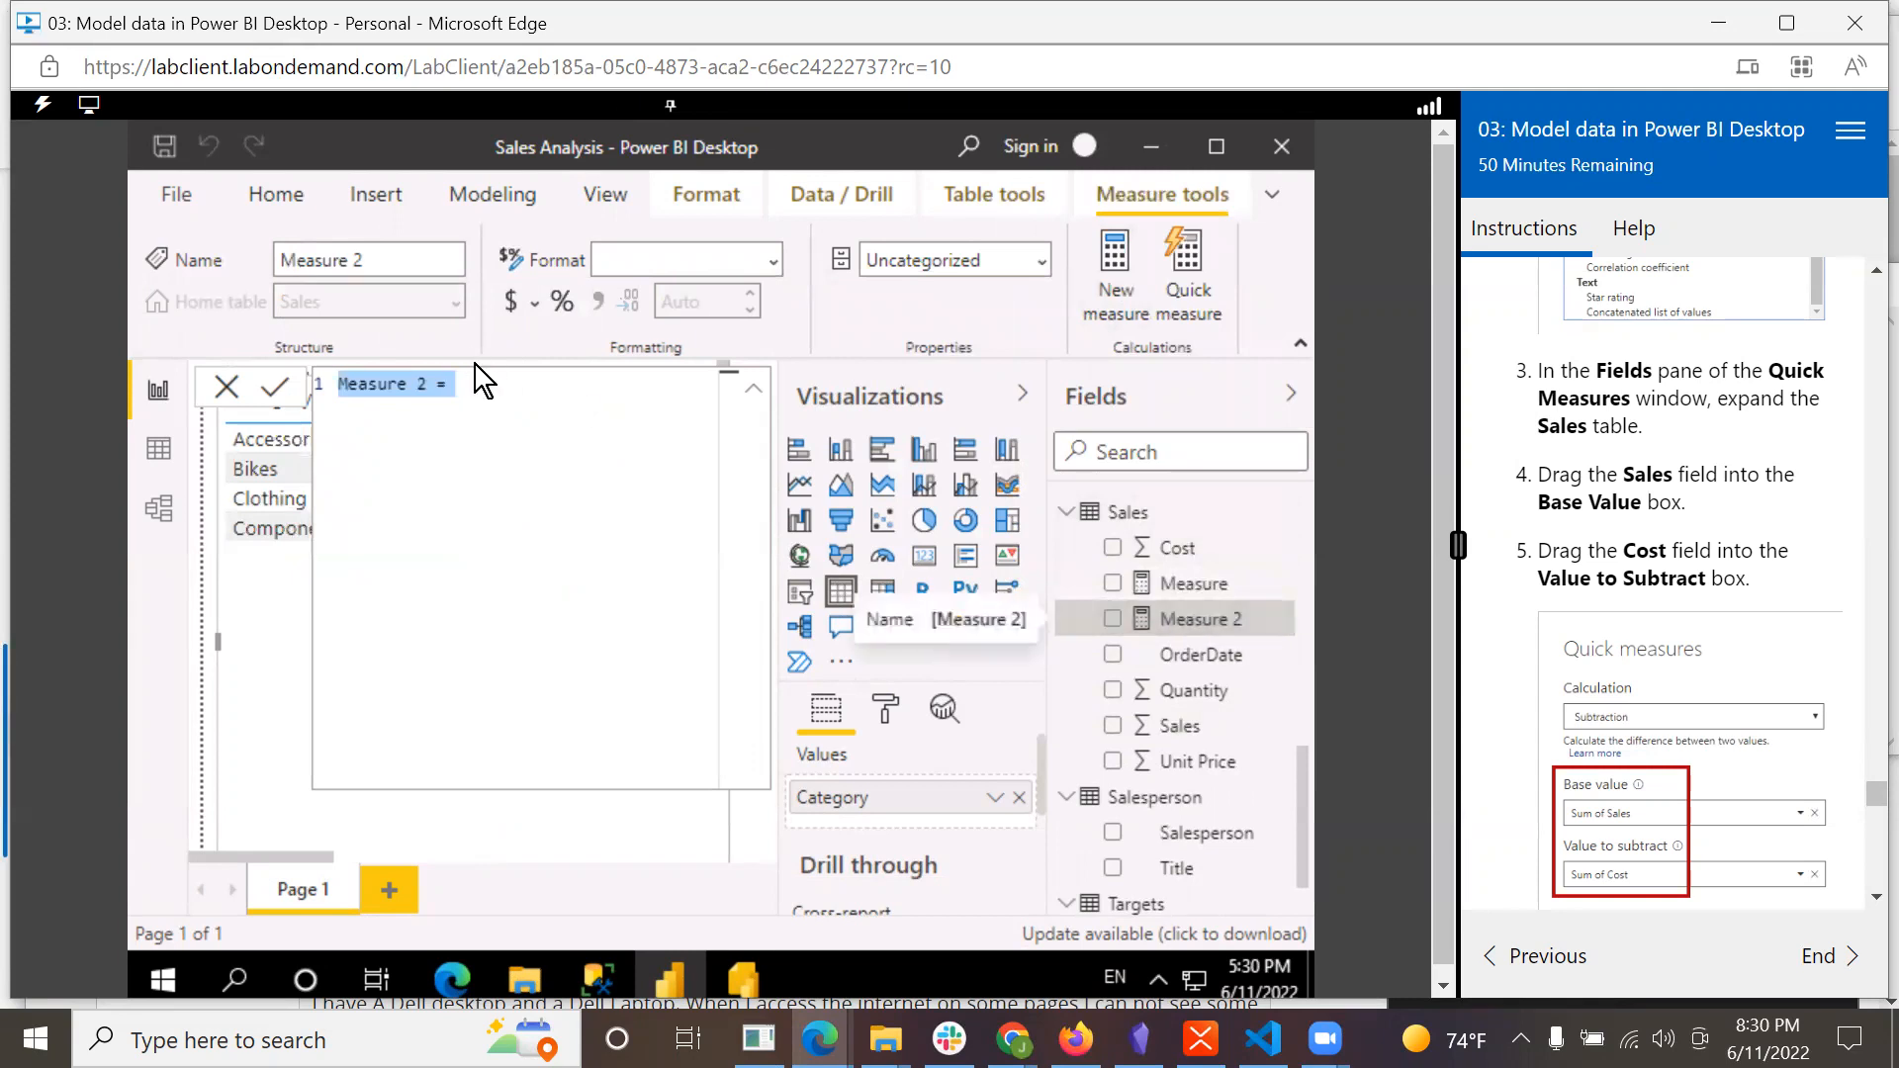
click(525, 396)
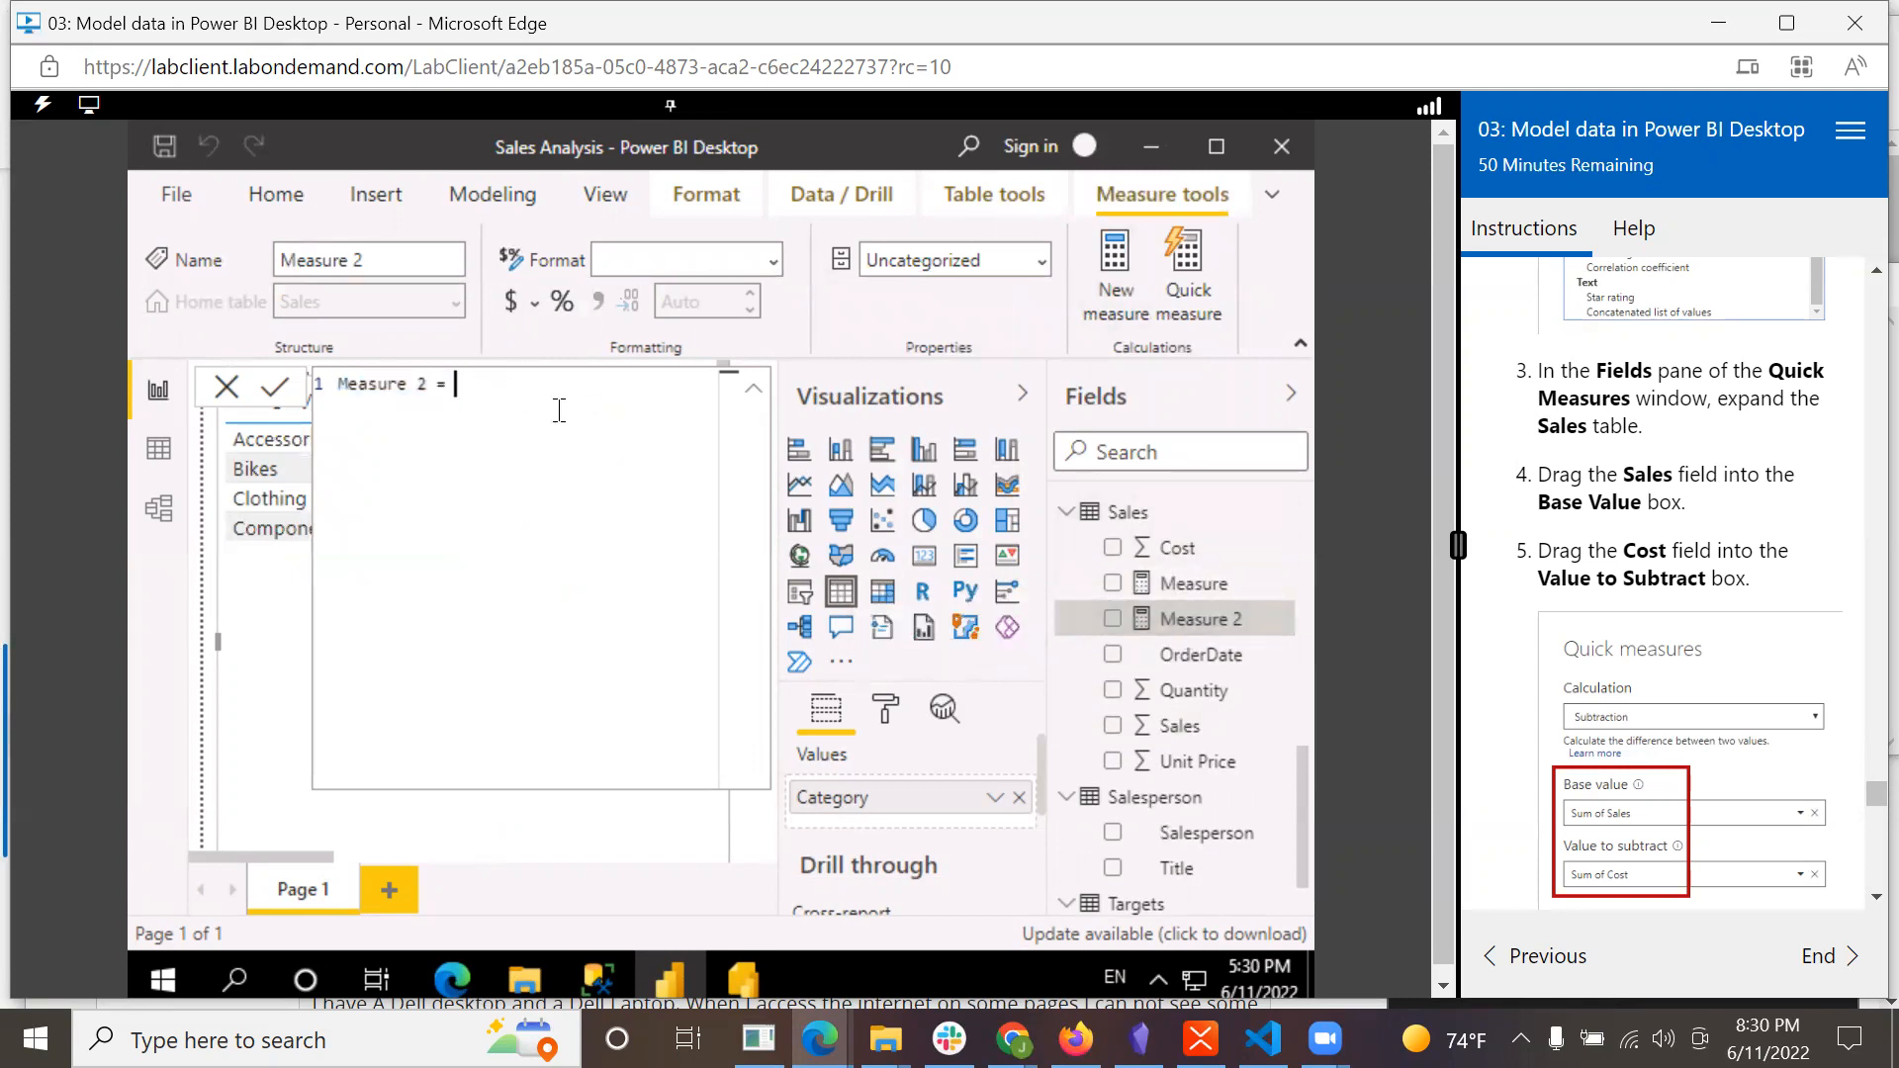
text([)
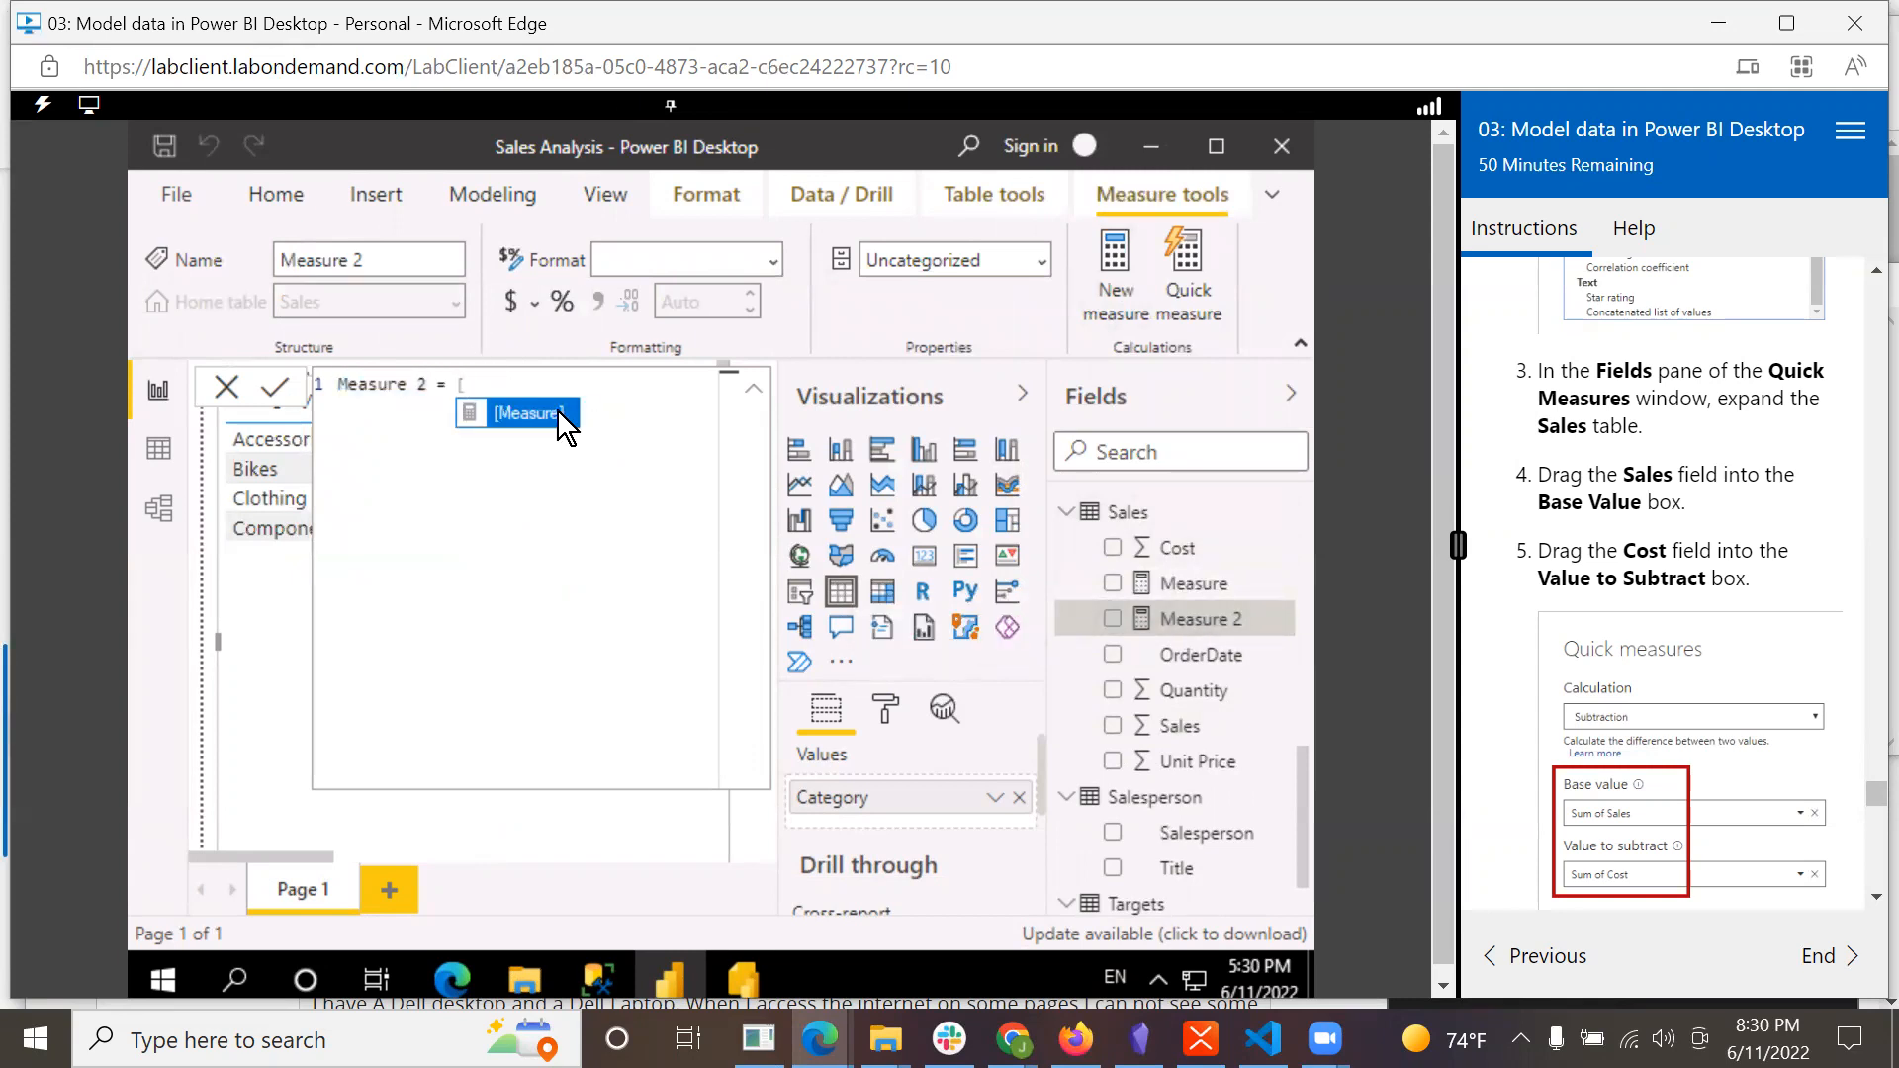
text(Sales)
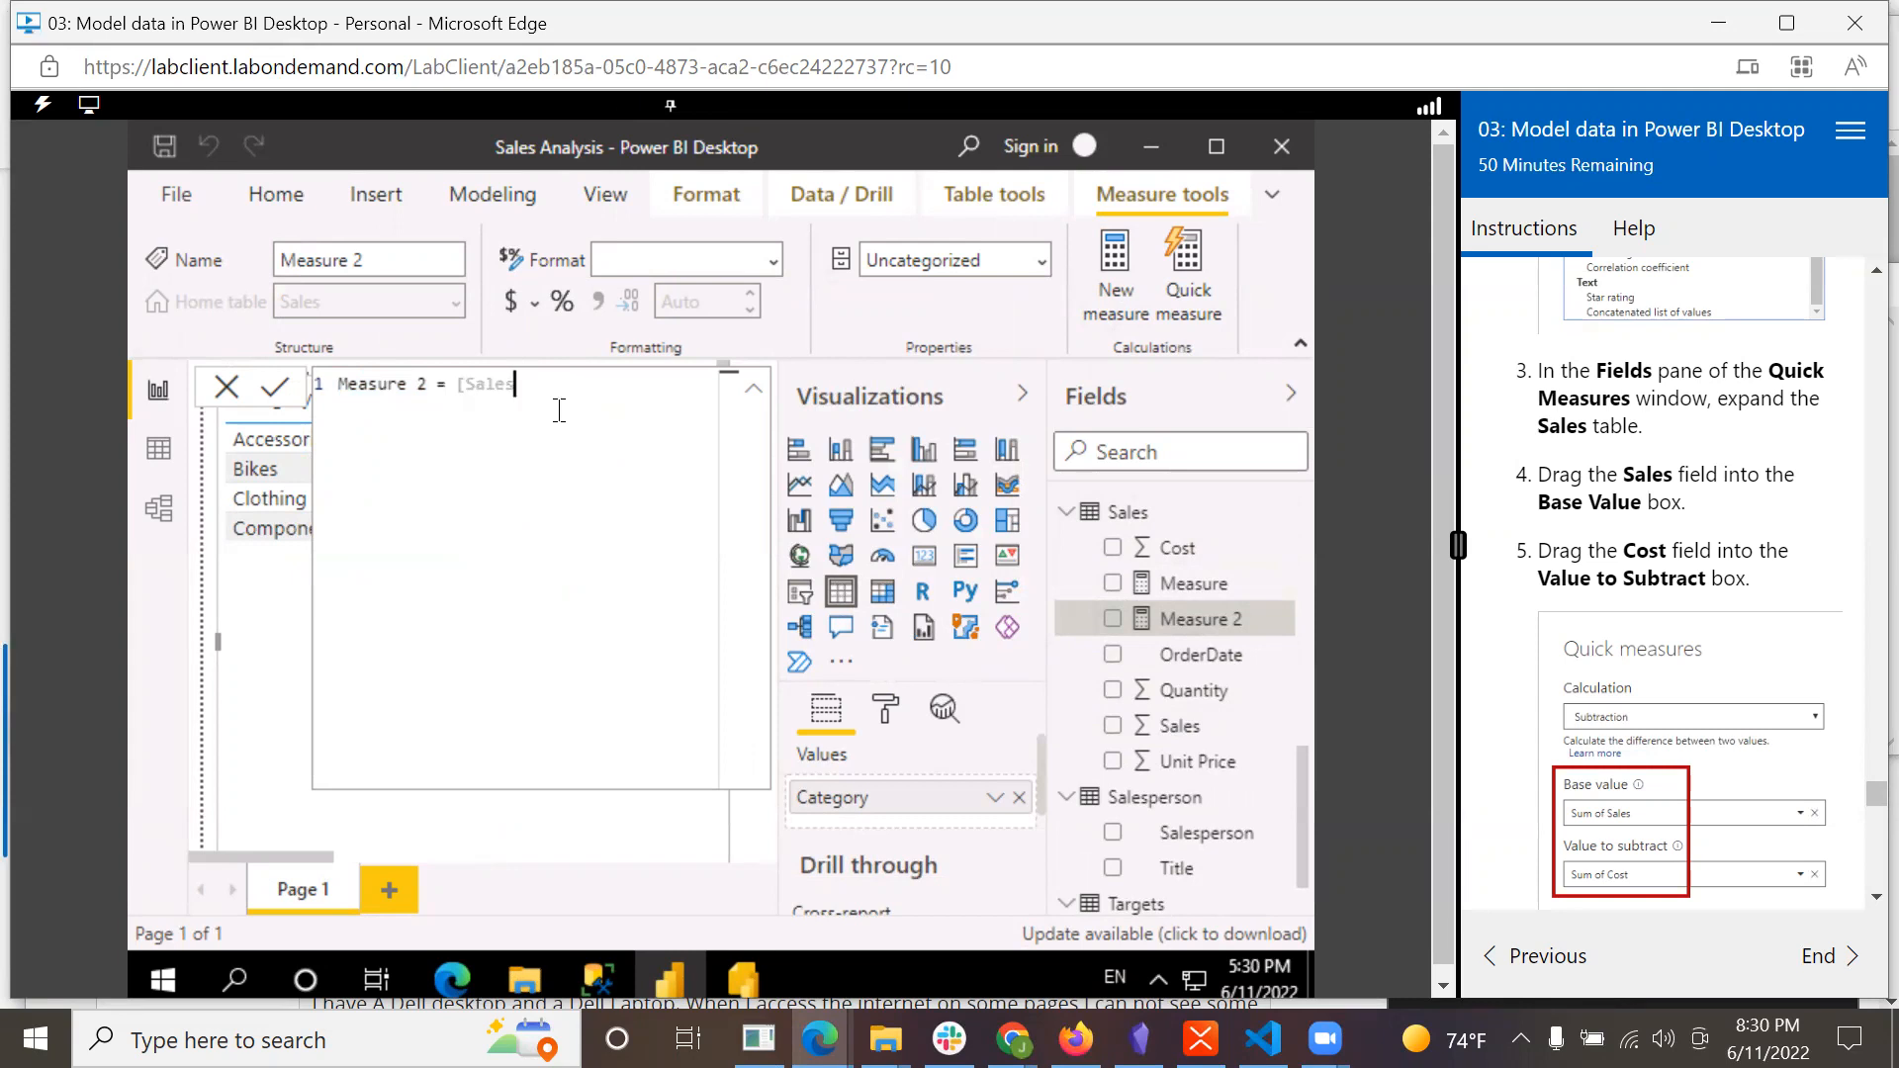
text(].[Sales] - [Sales].)
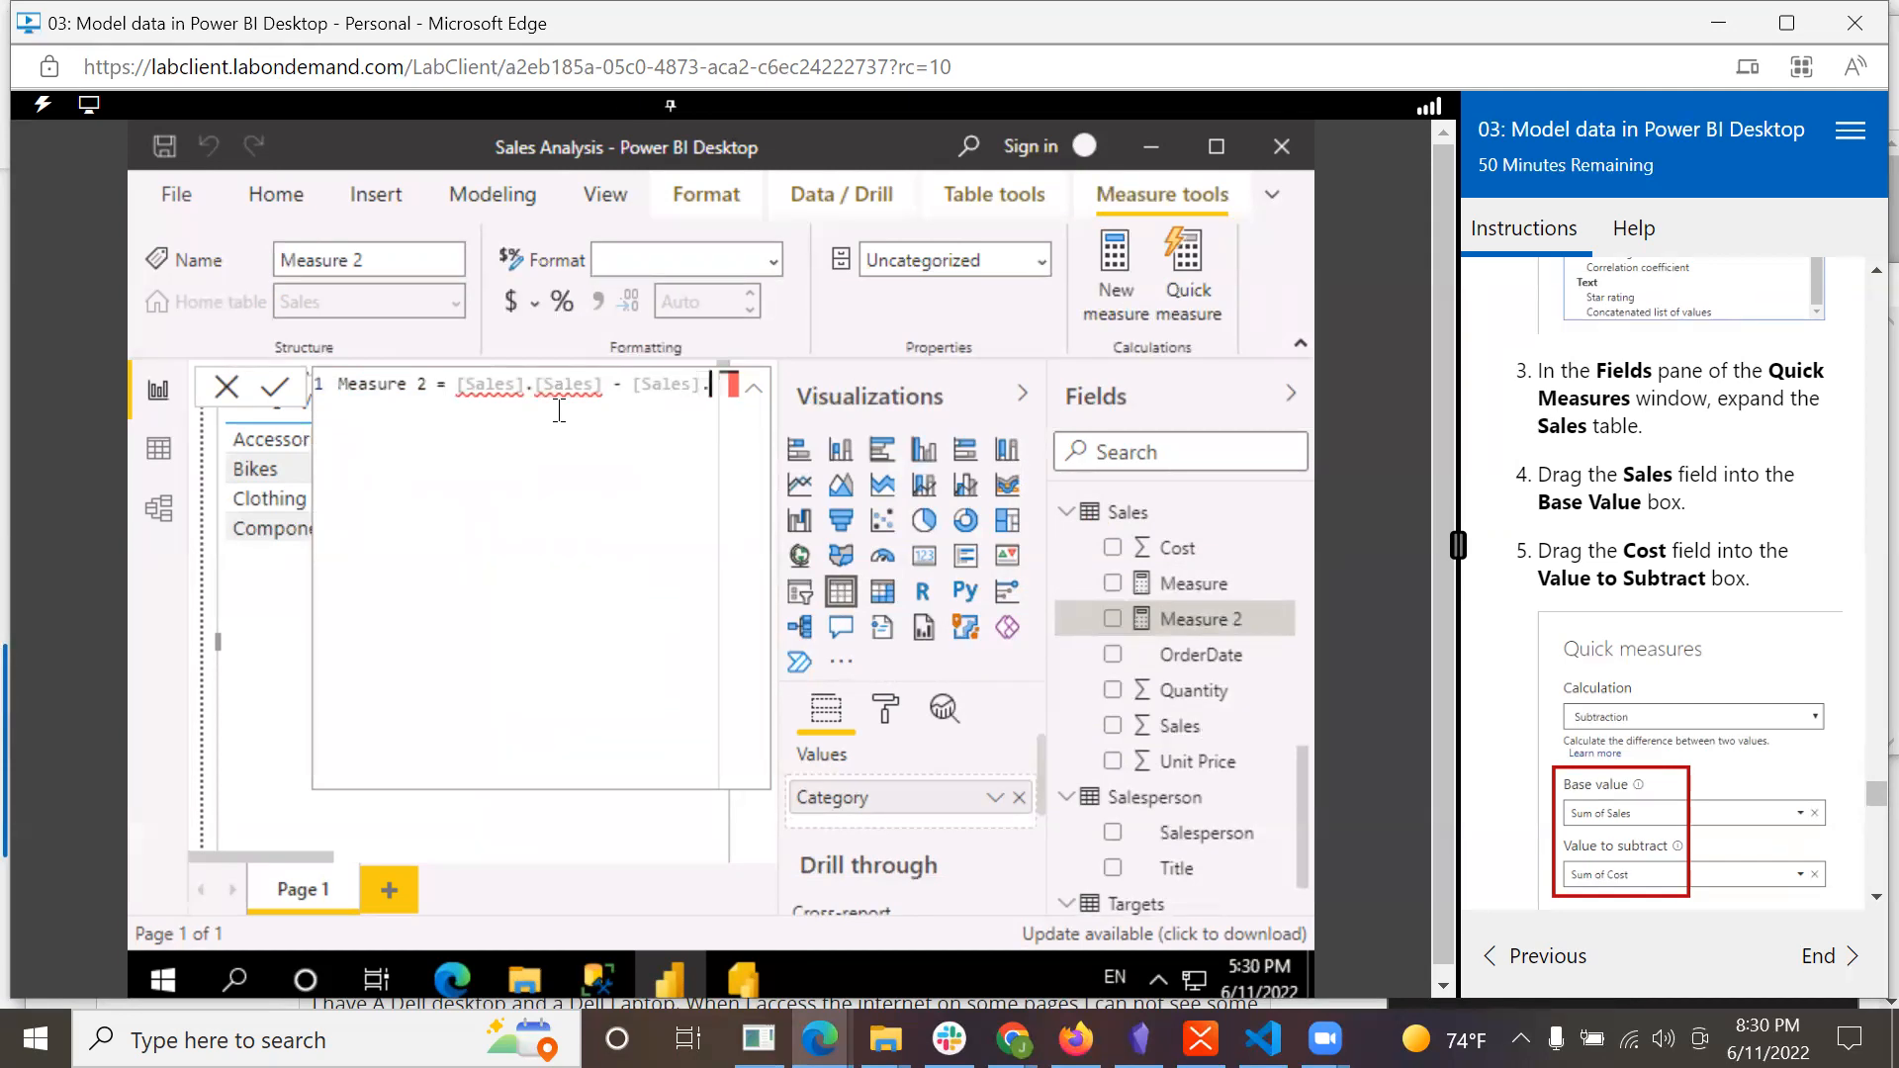
text([Cost])
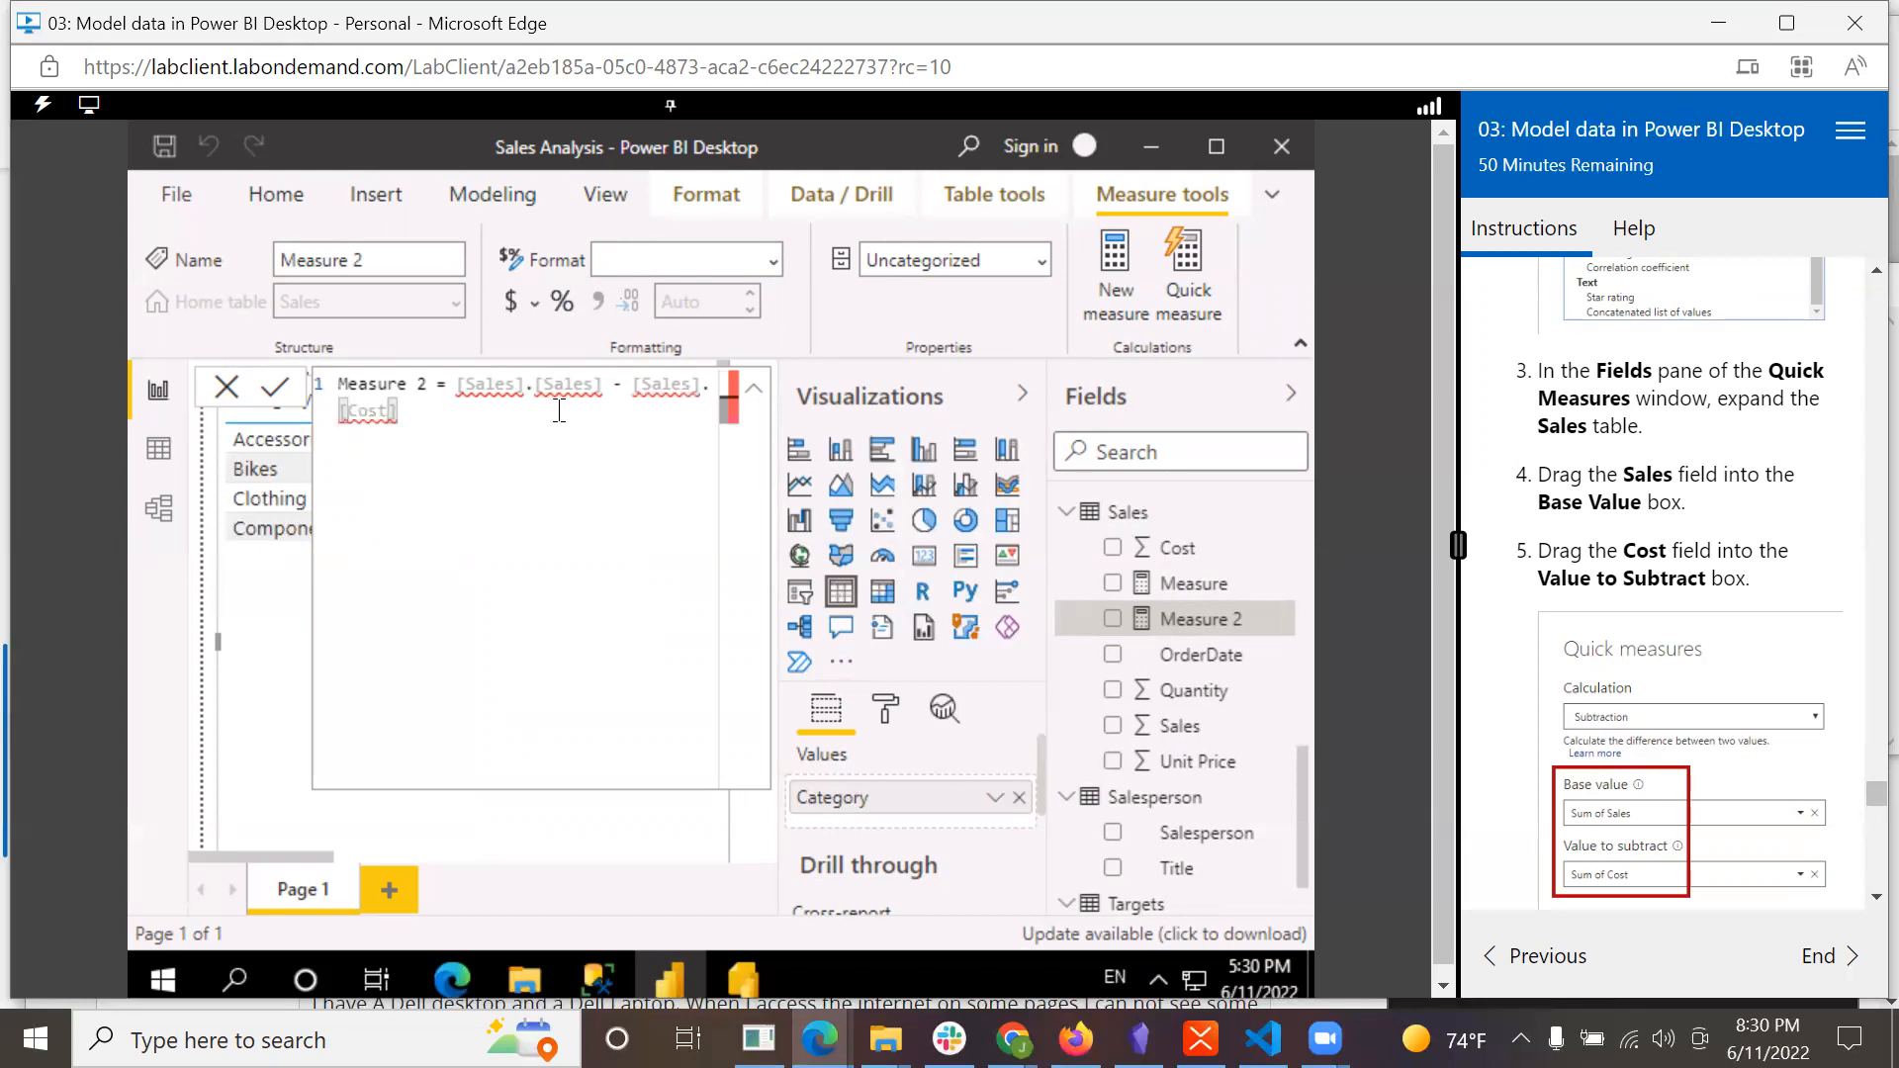
key(Return)
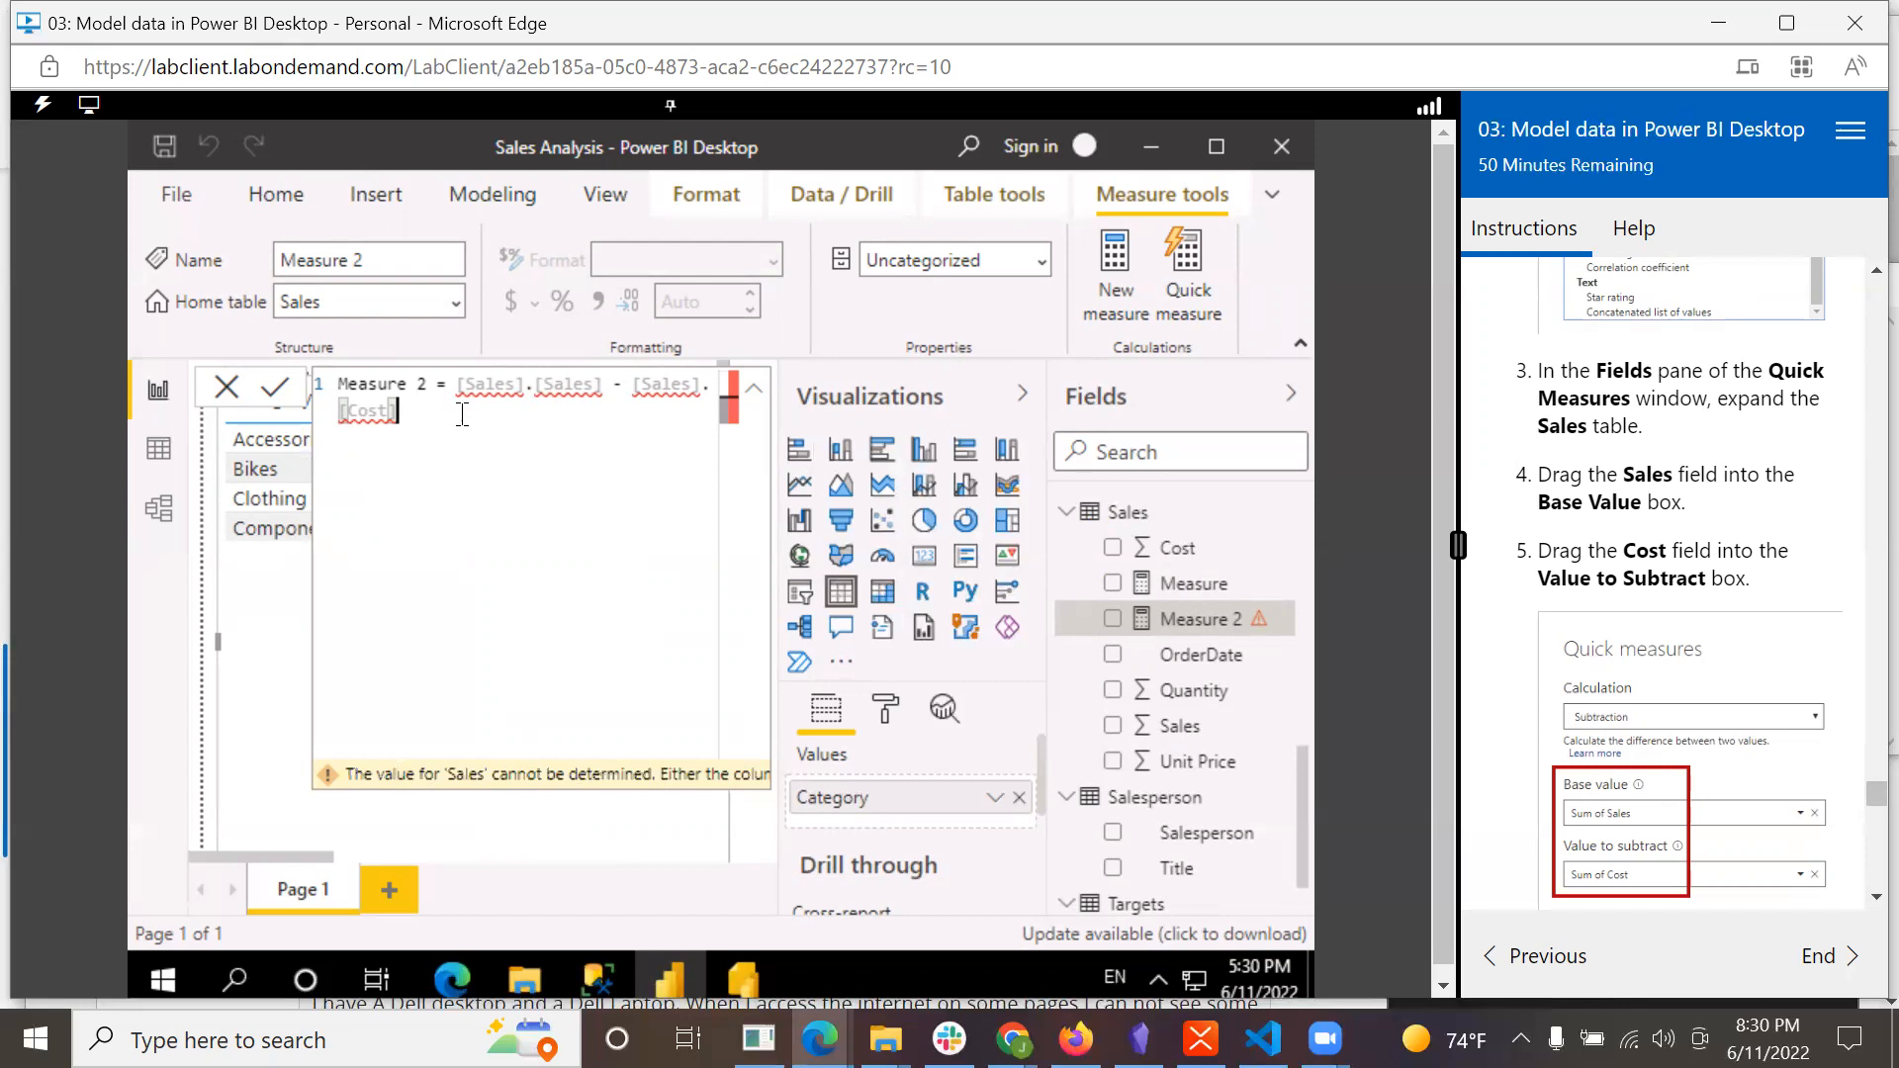
Delete Measure 2 from the Sales table.
right_click(1165, 622)
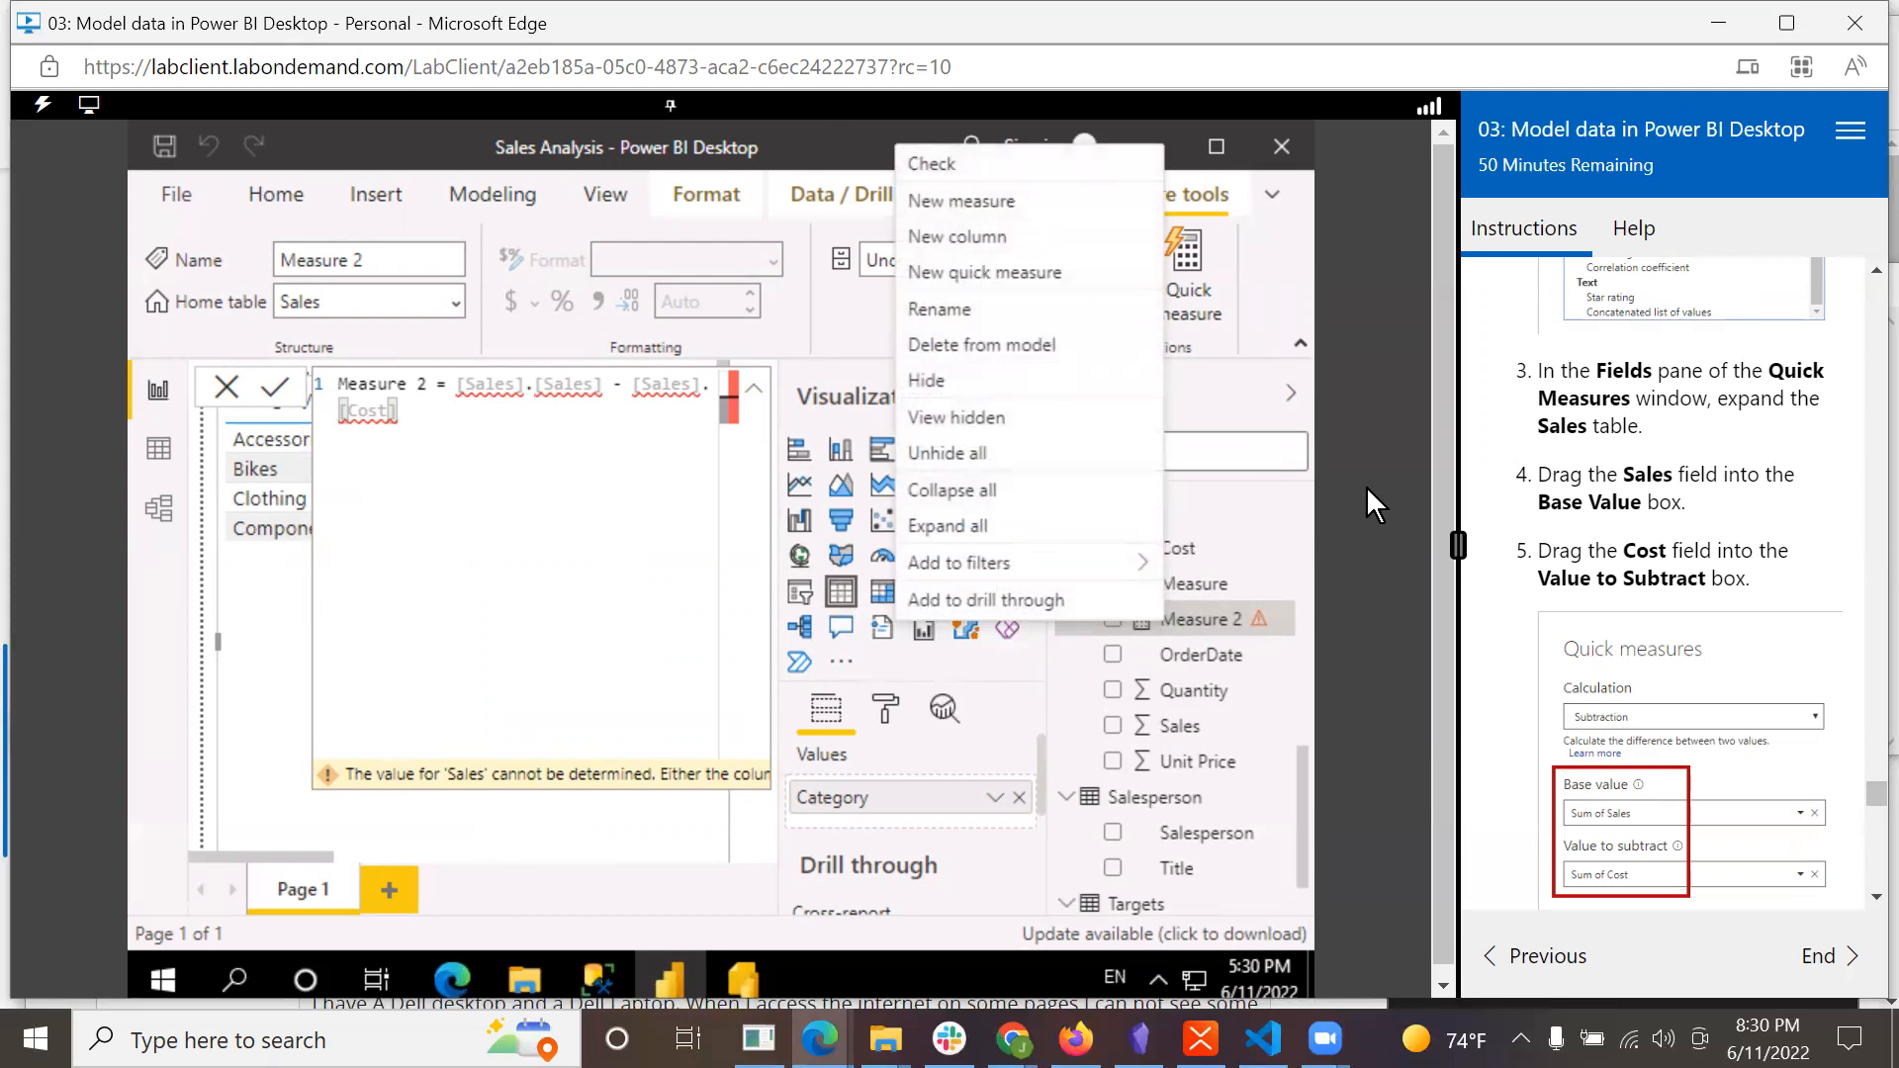
click(1307, 348)
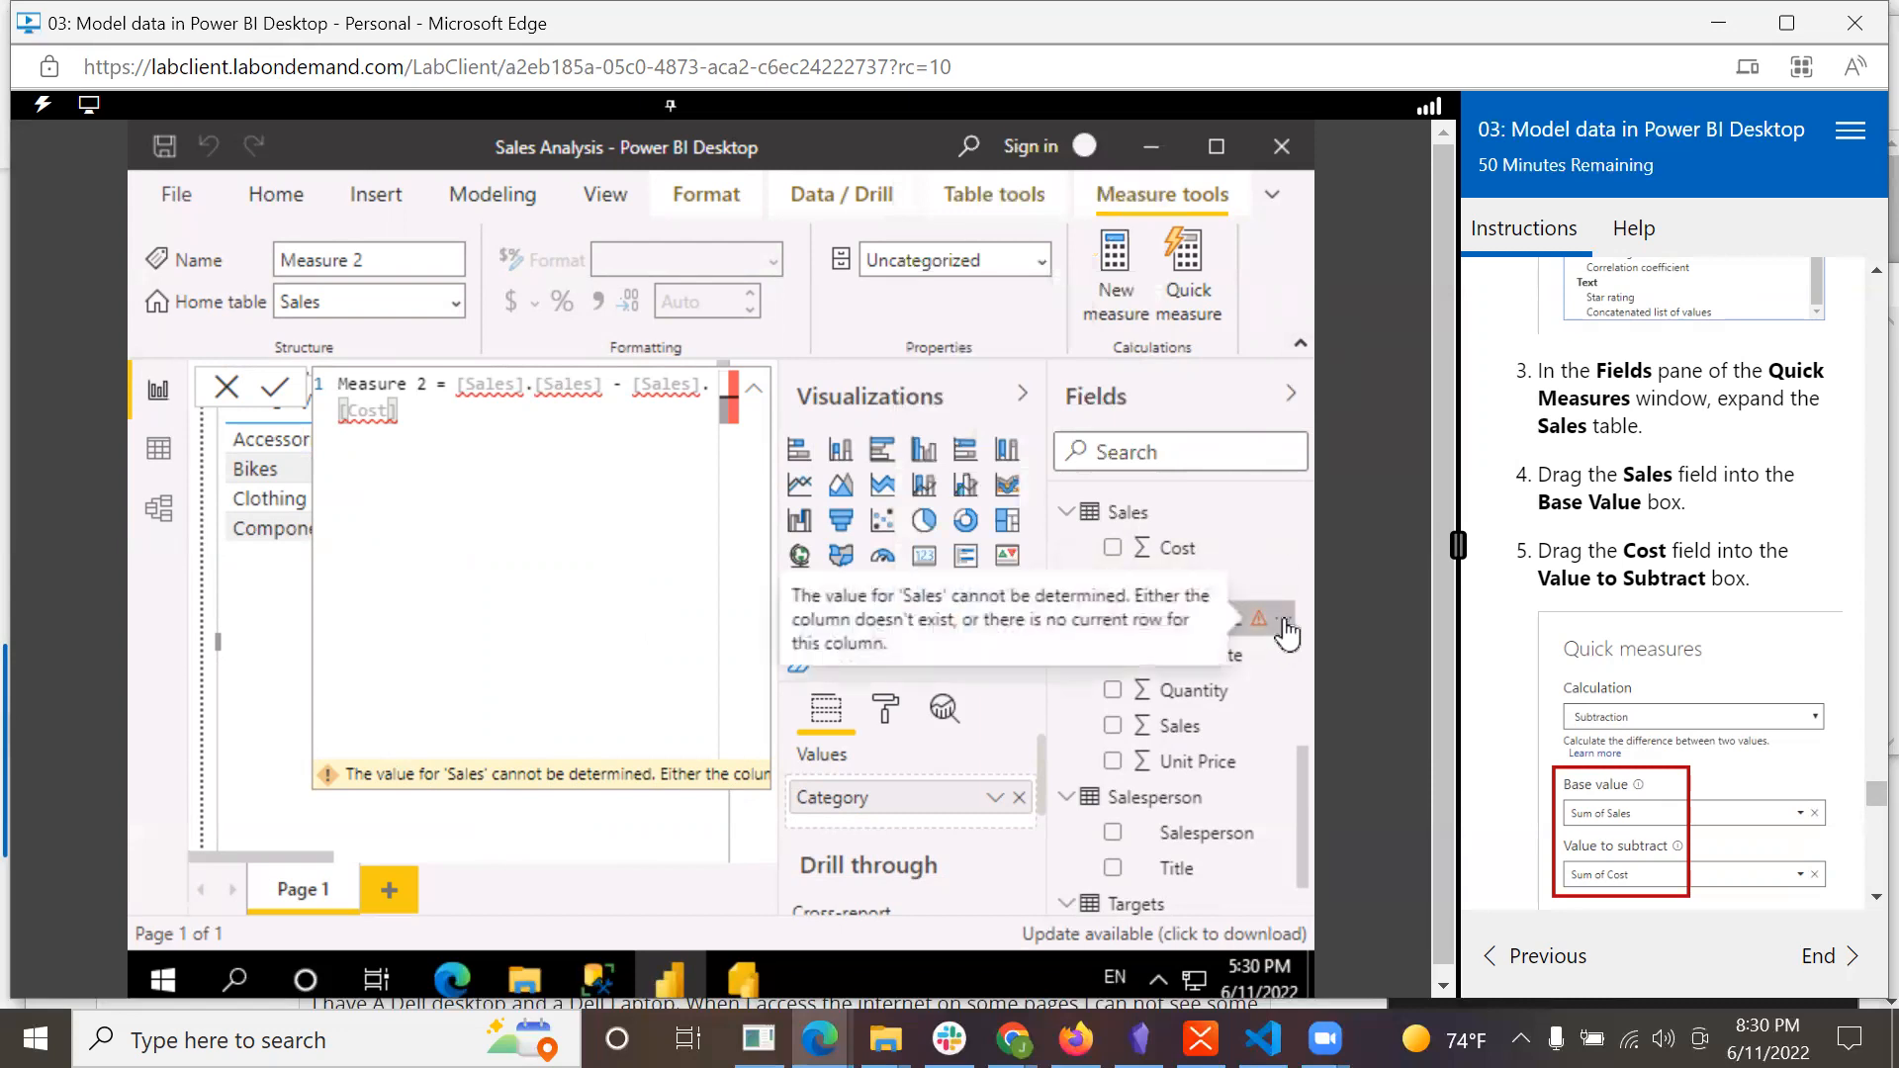
click(1284, 618)
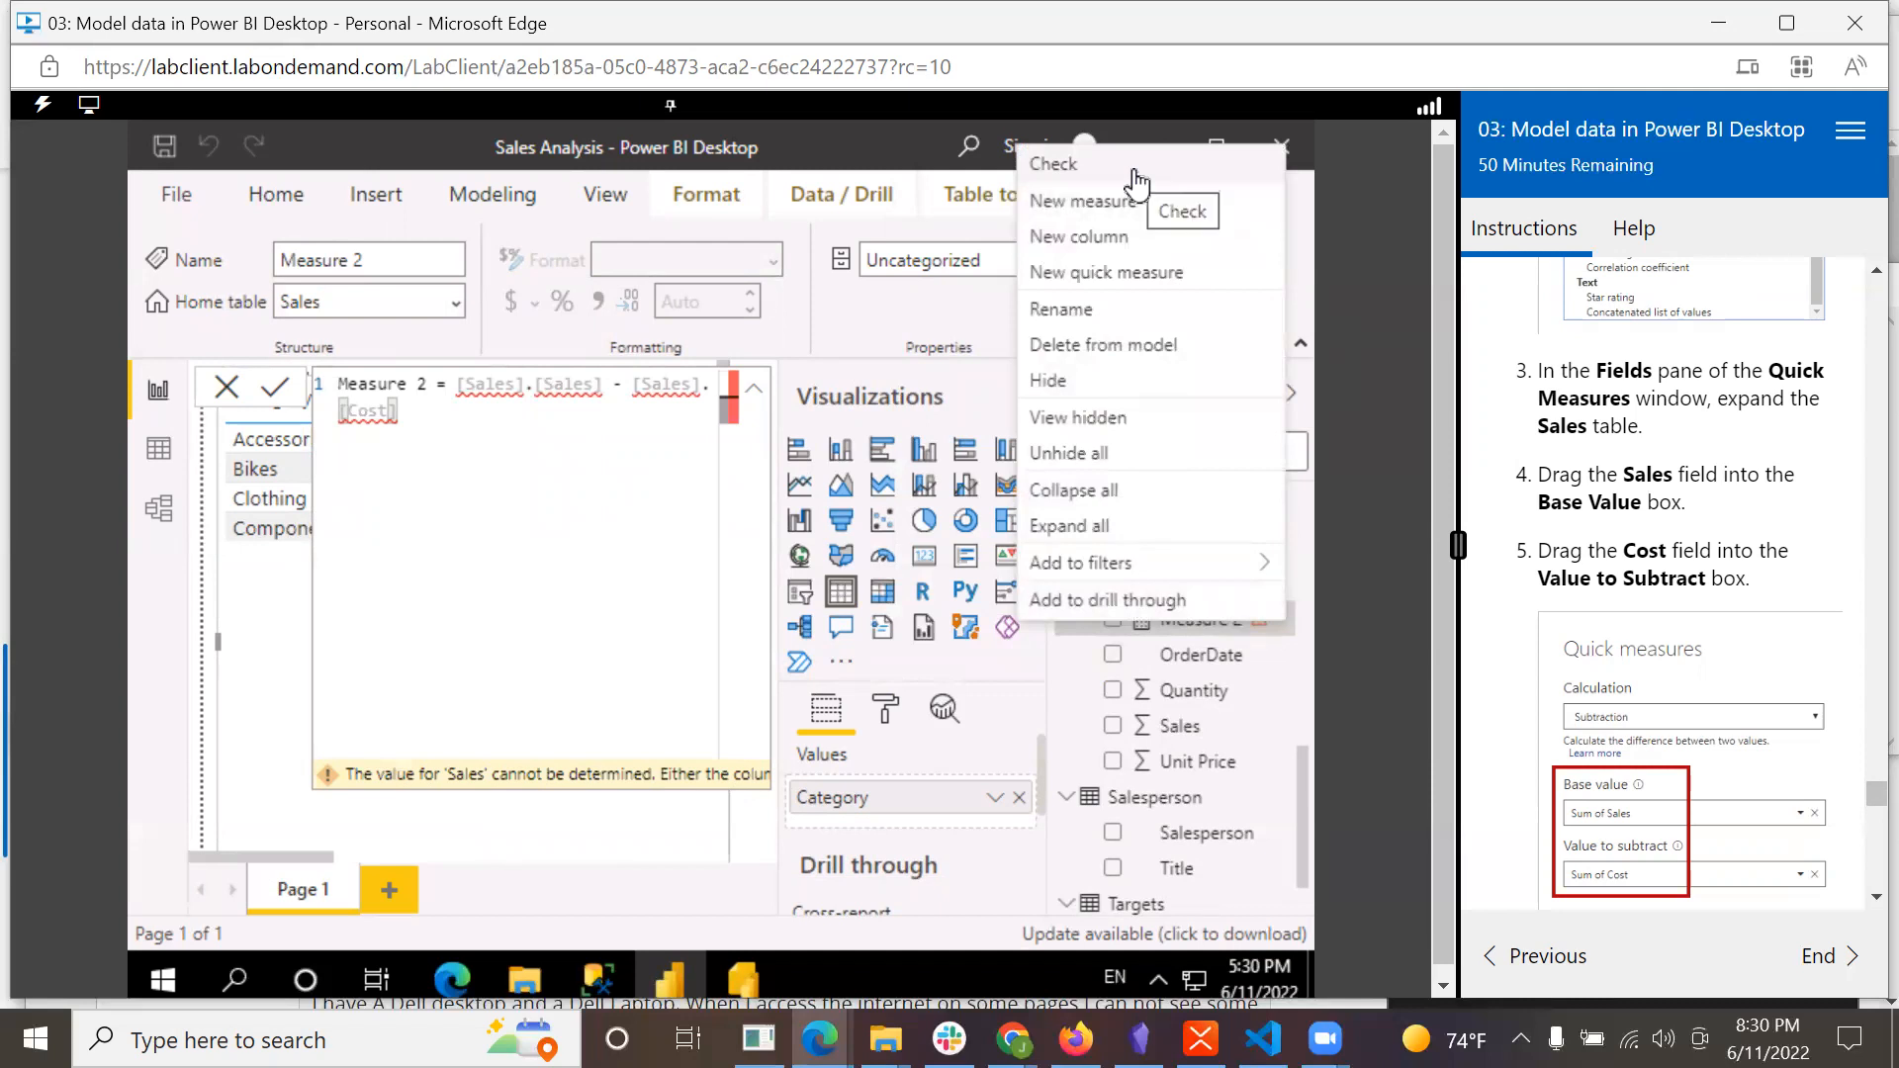
click(1134, 355)
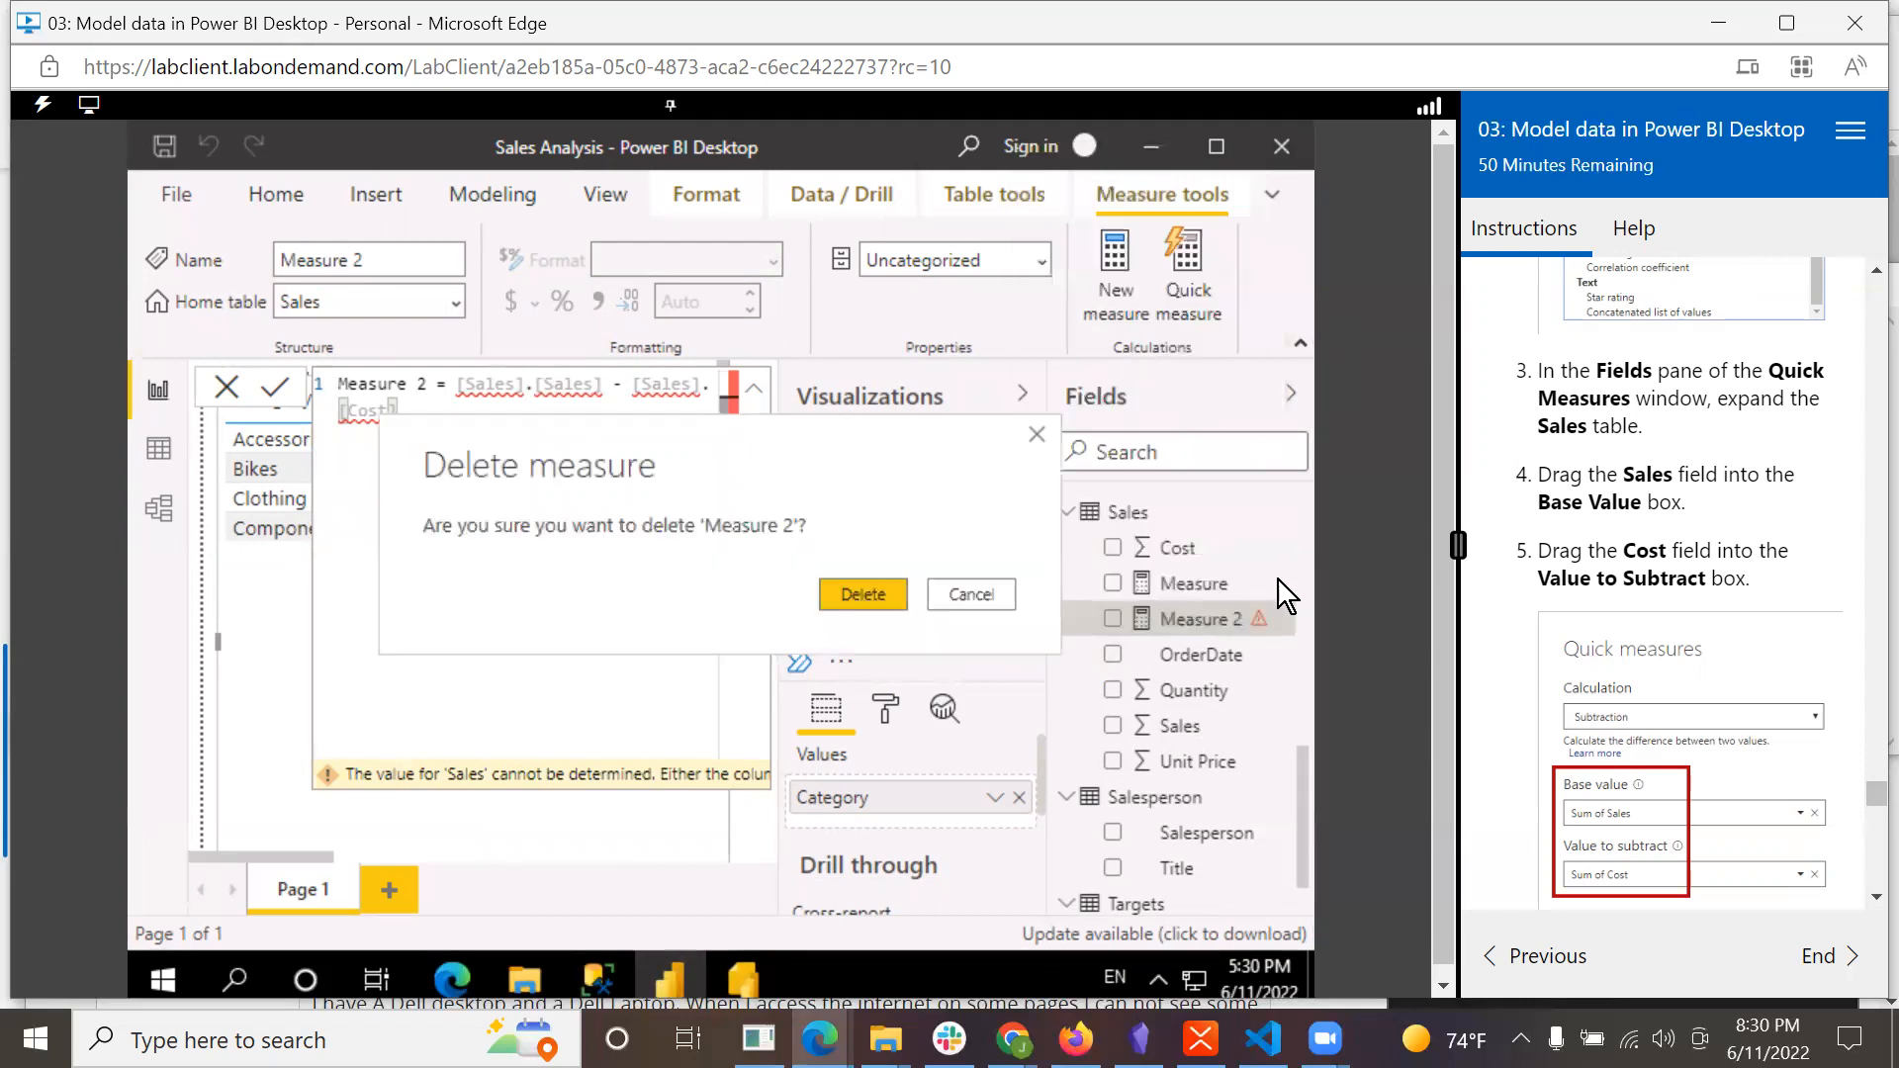
click(863, 593)
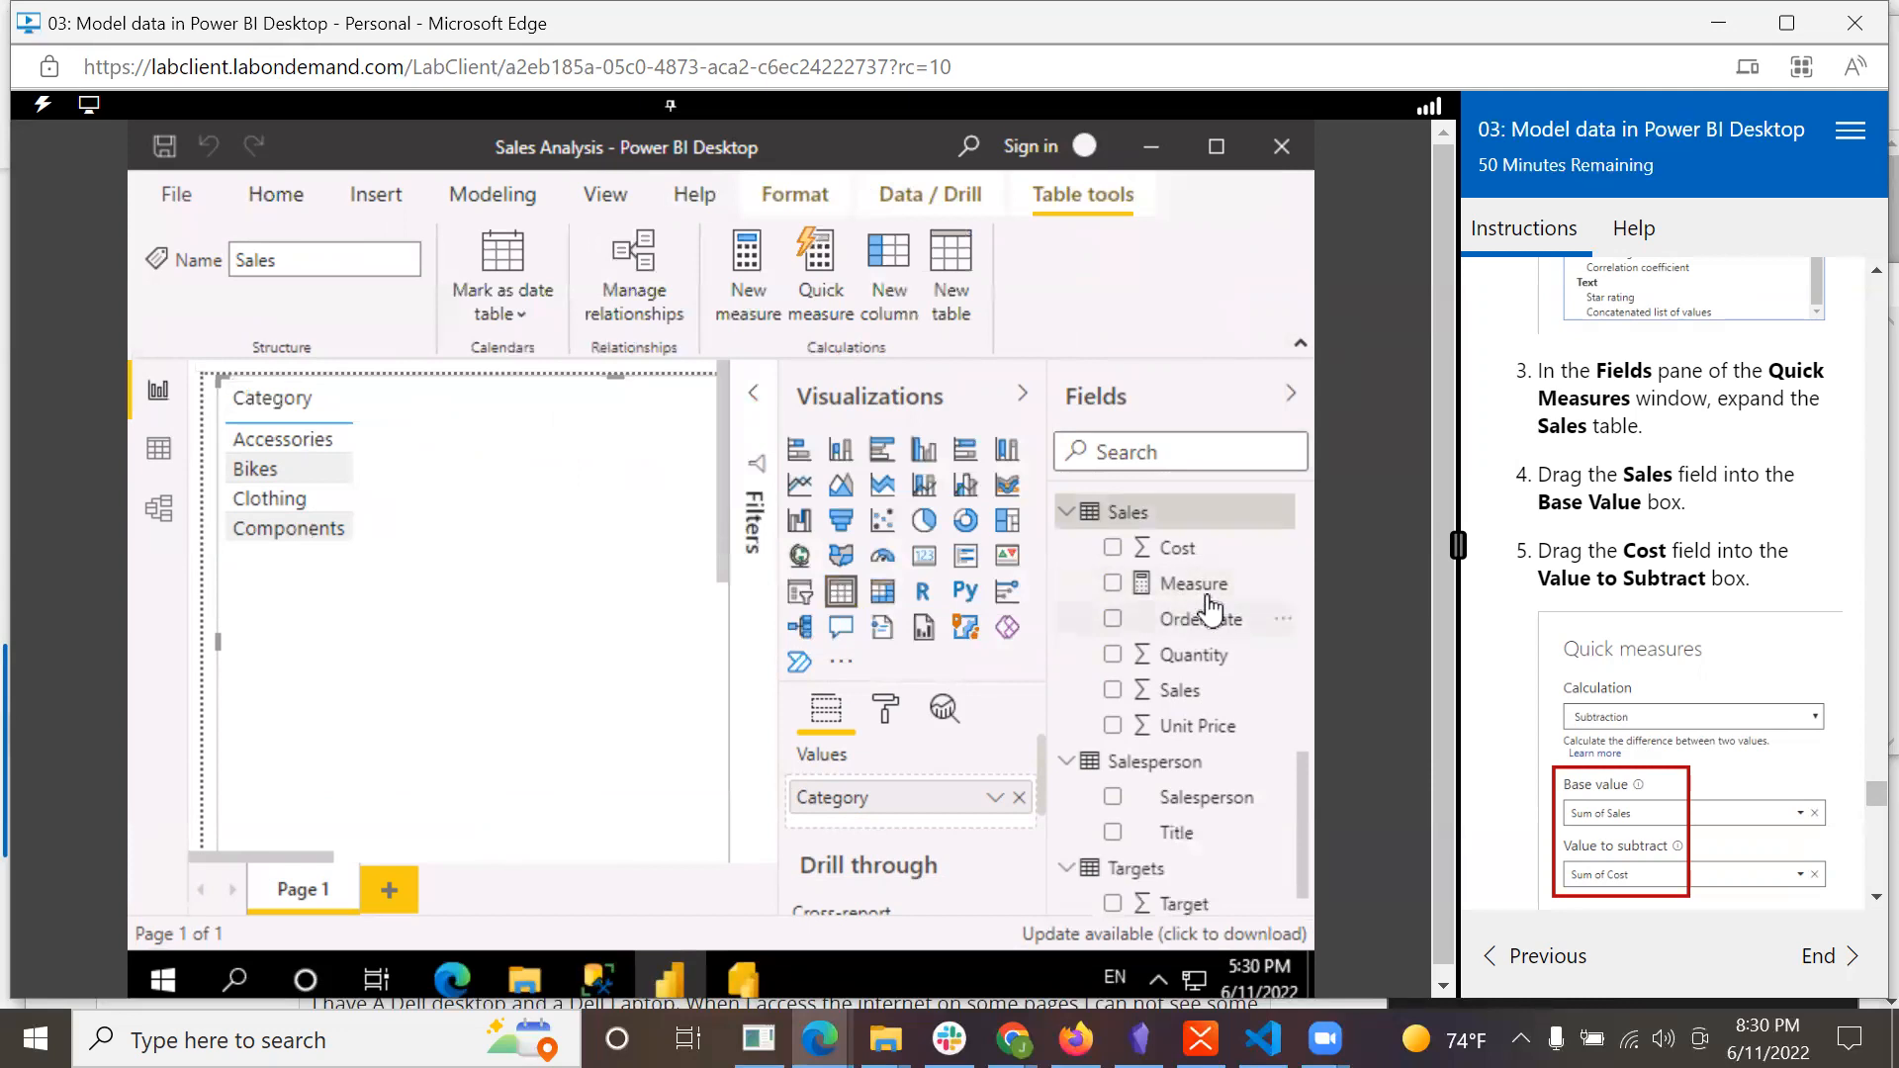
Delete the remaining measure named Measure from the Sales table.
click(1284, 584)
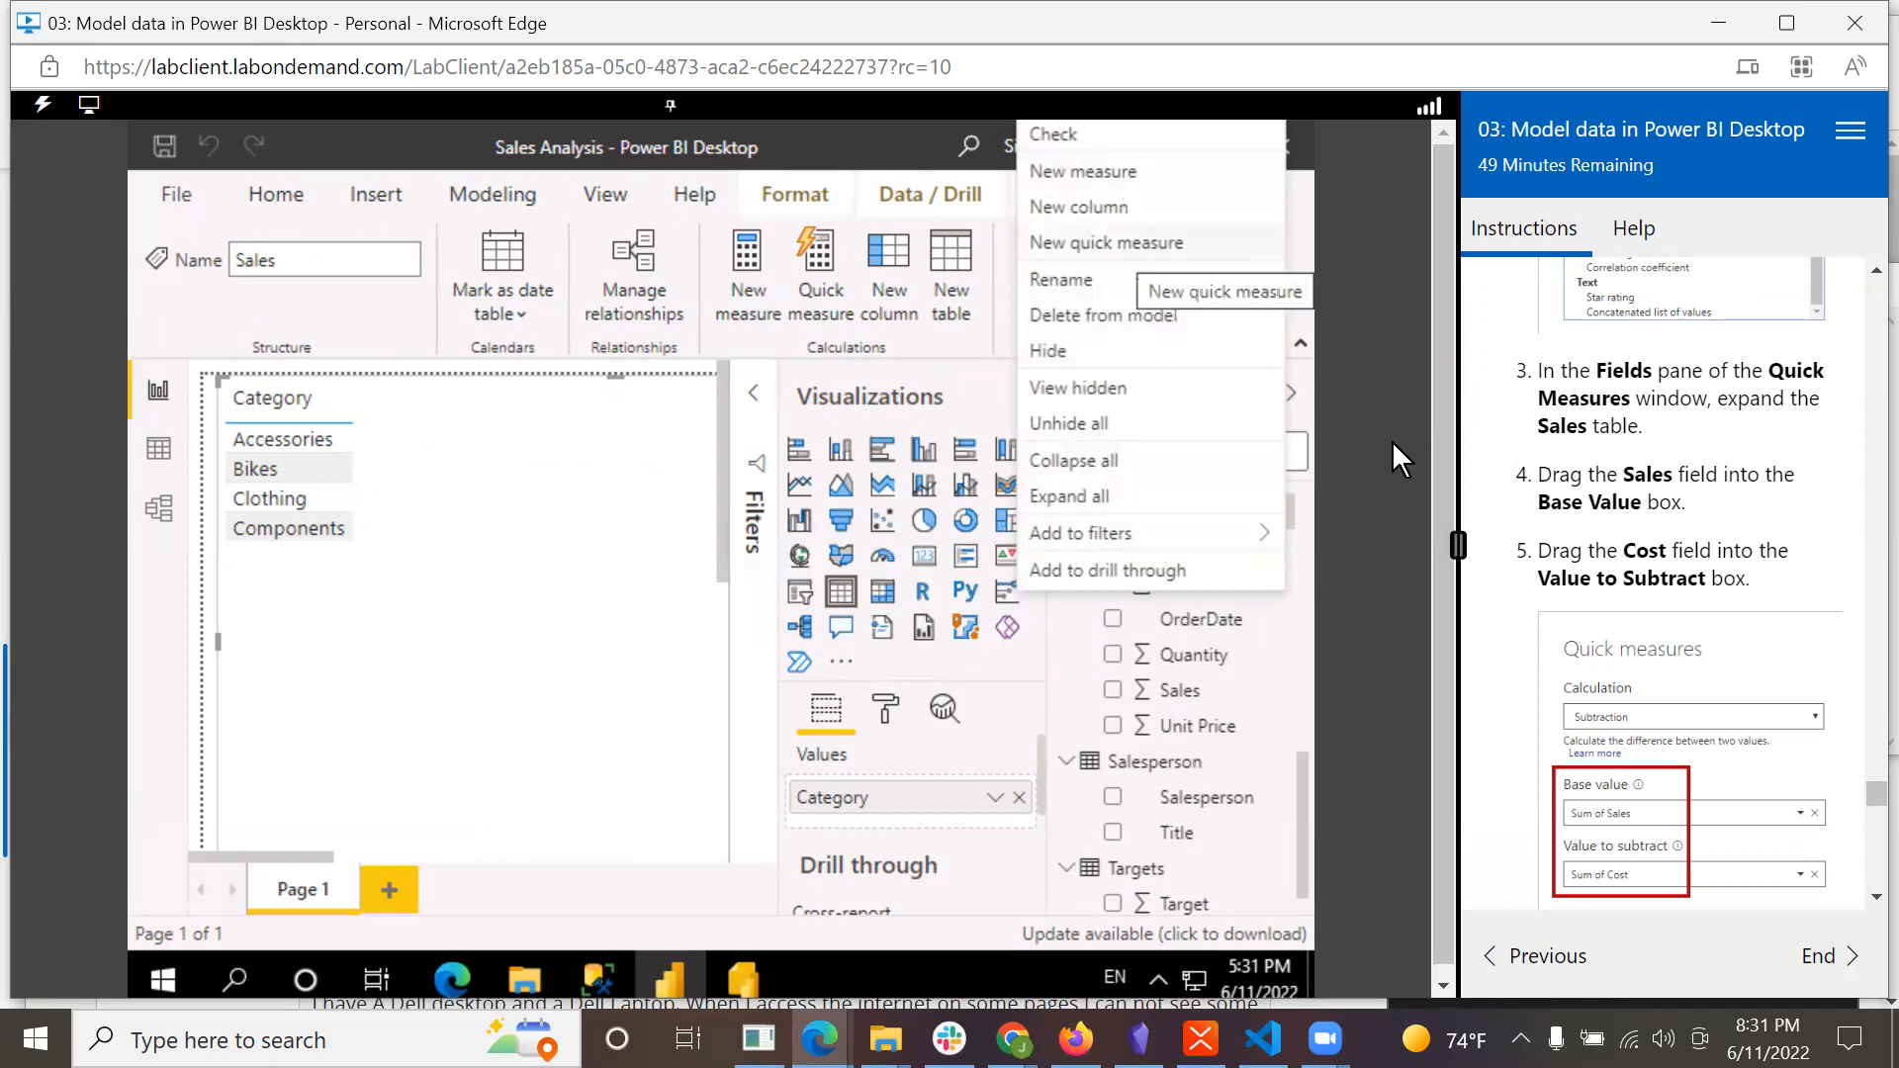
click(1397, 260)
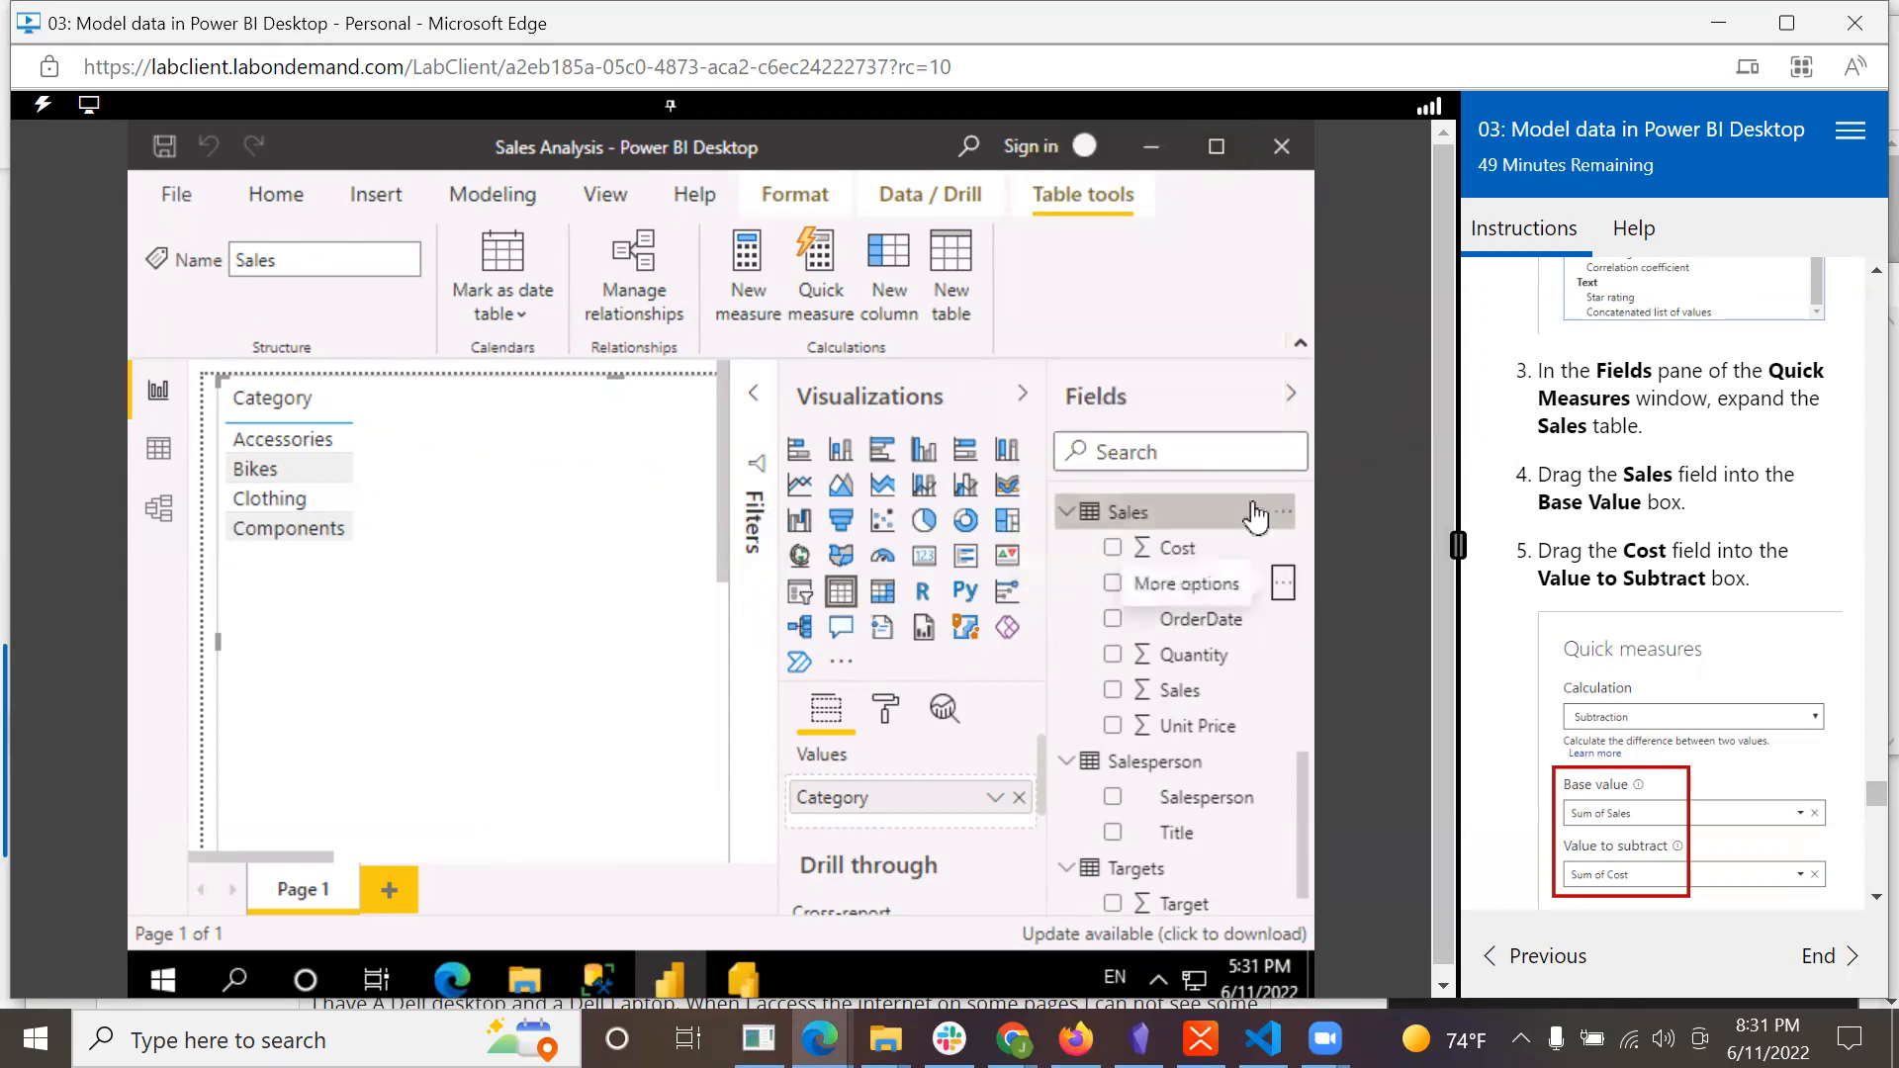
click(1284, 586)
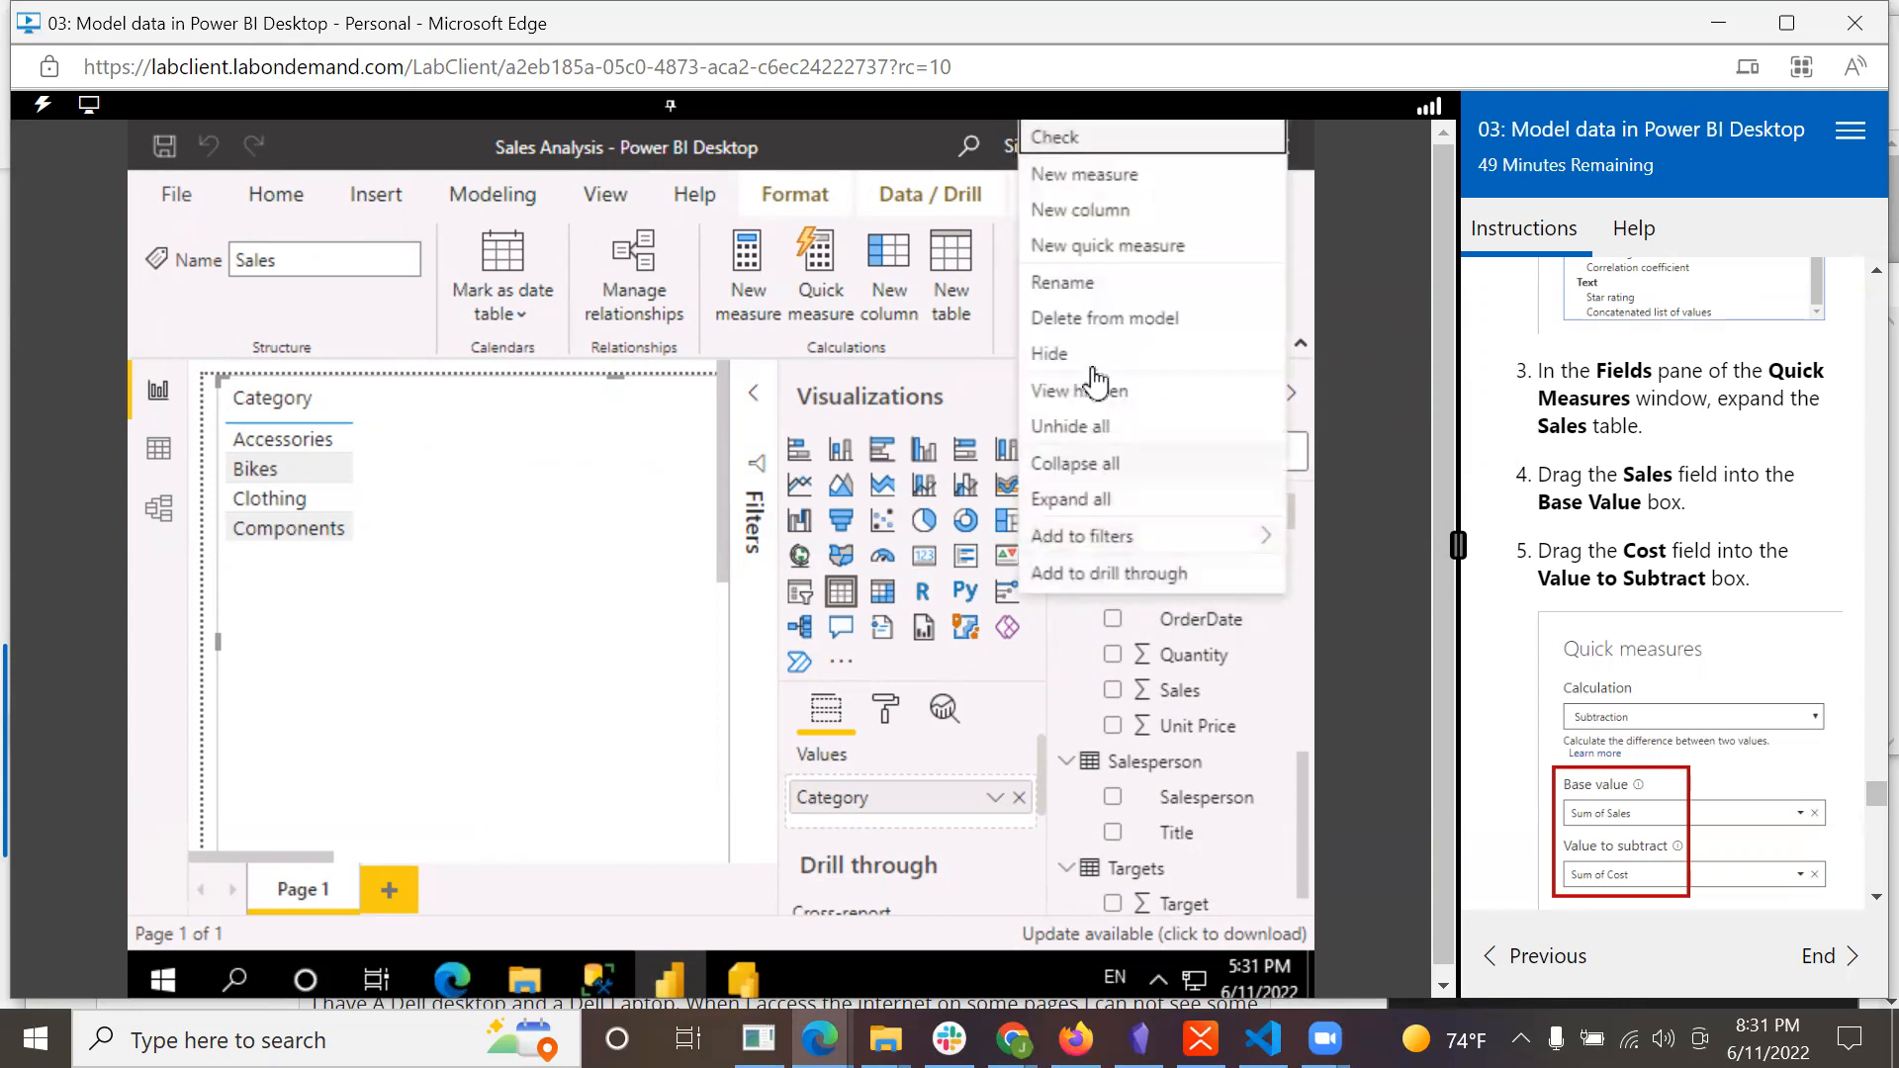
click(1094, 323)
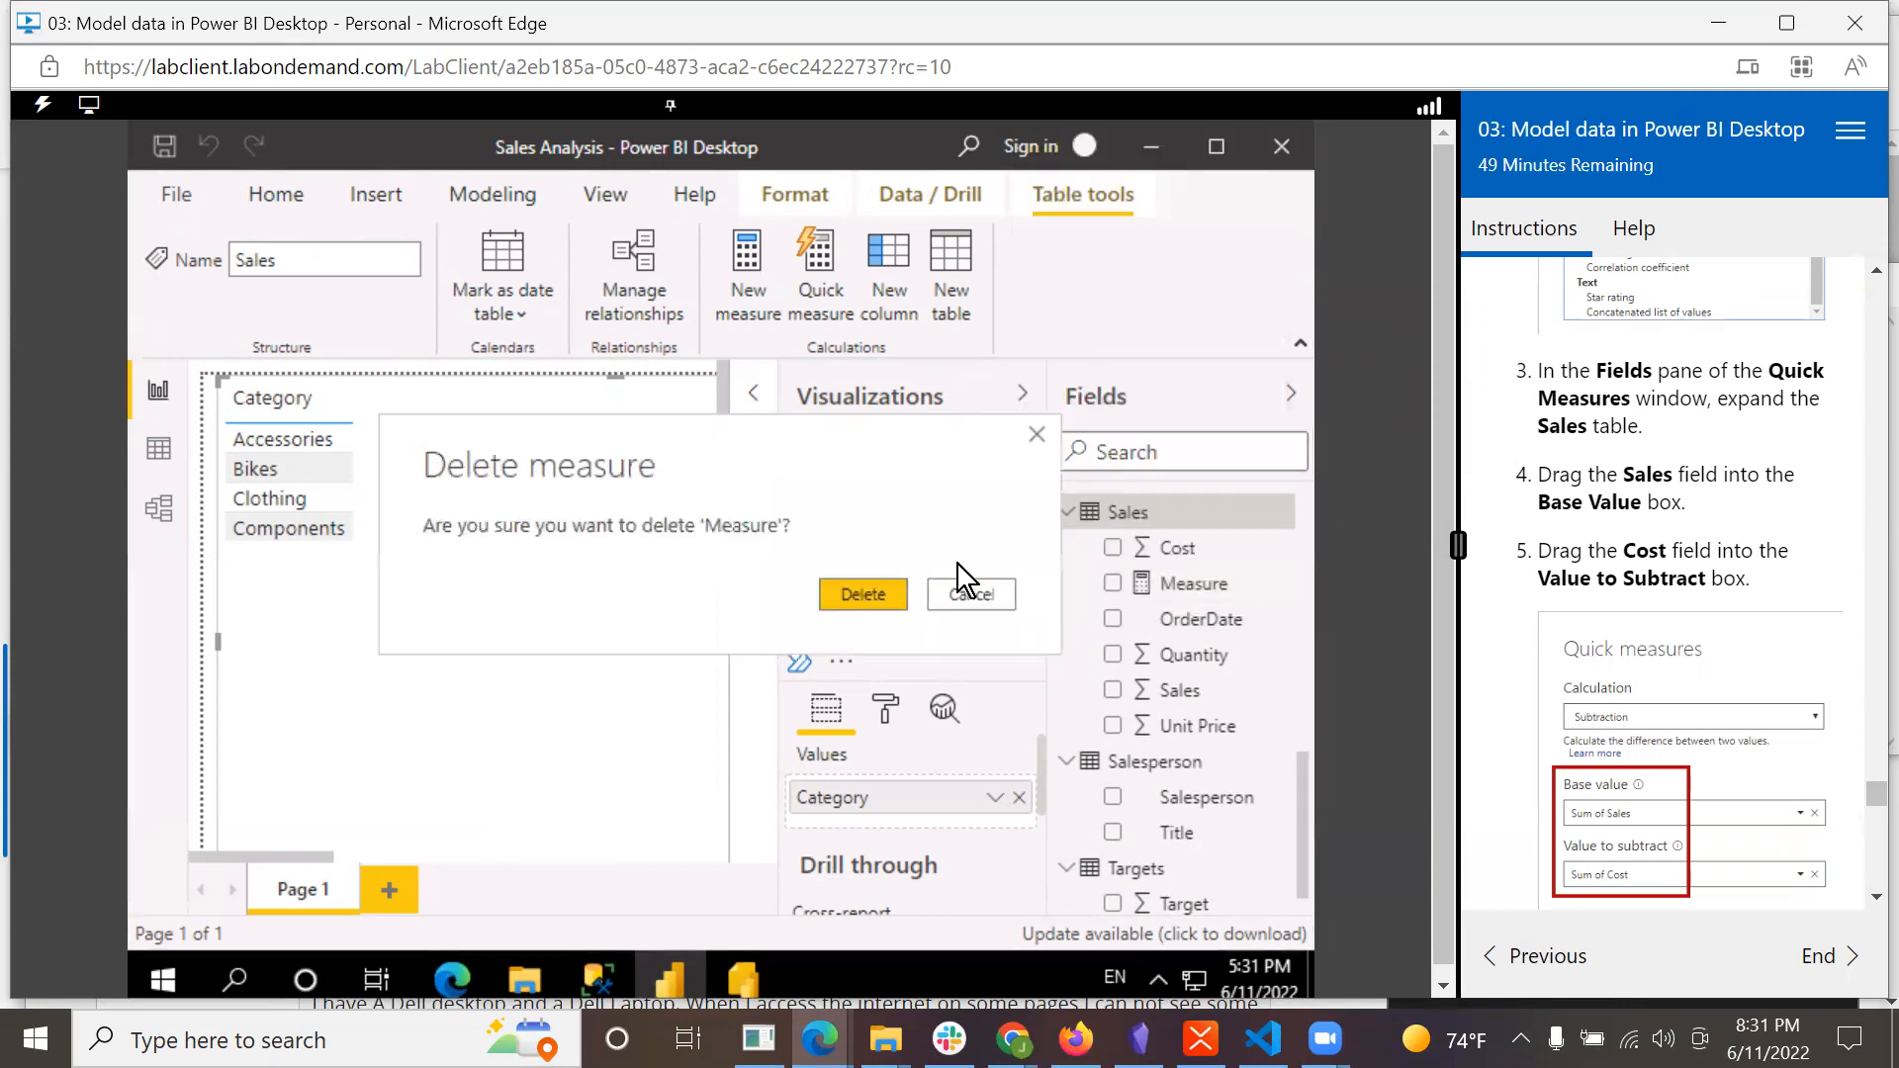
click(863, 594)
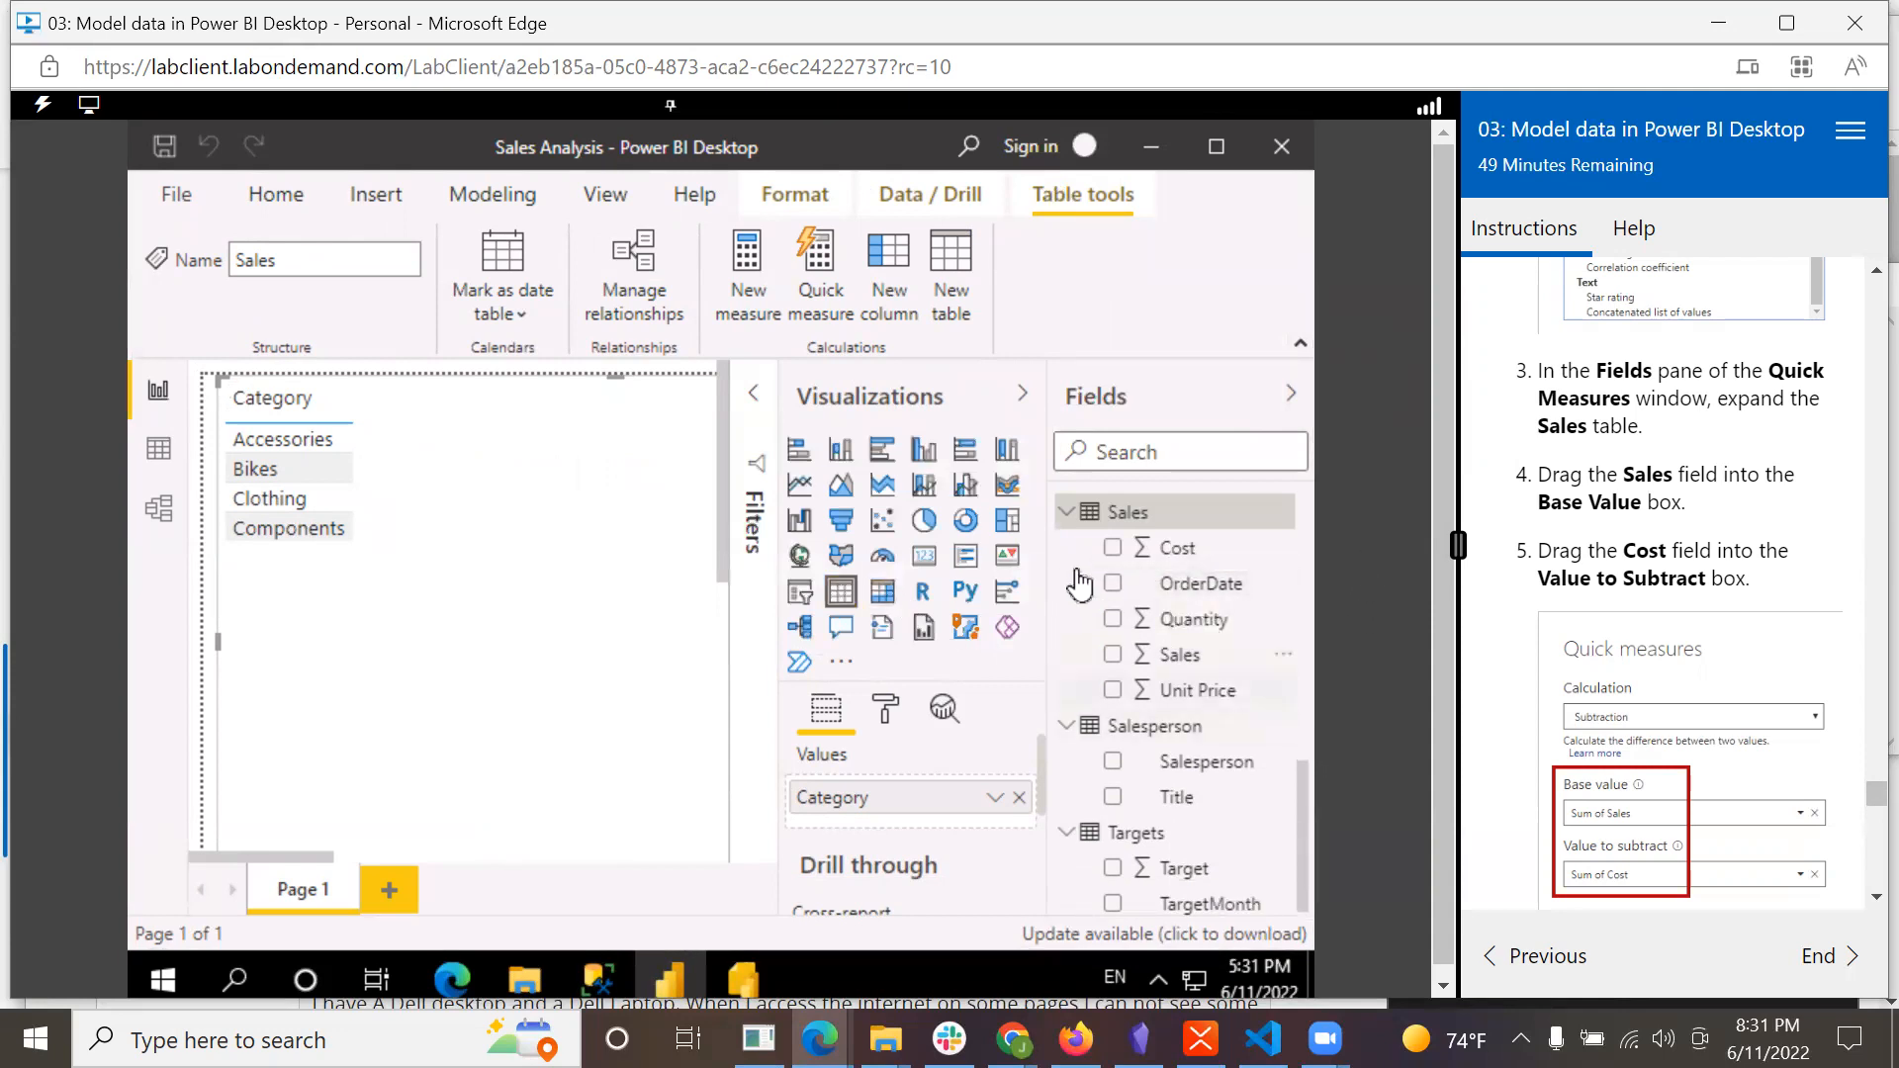
click(1283, 512)
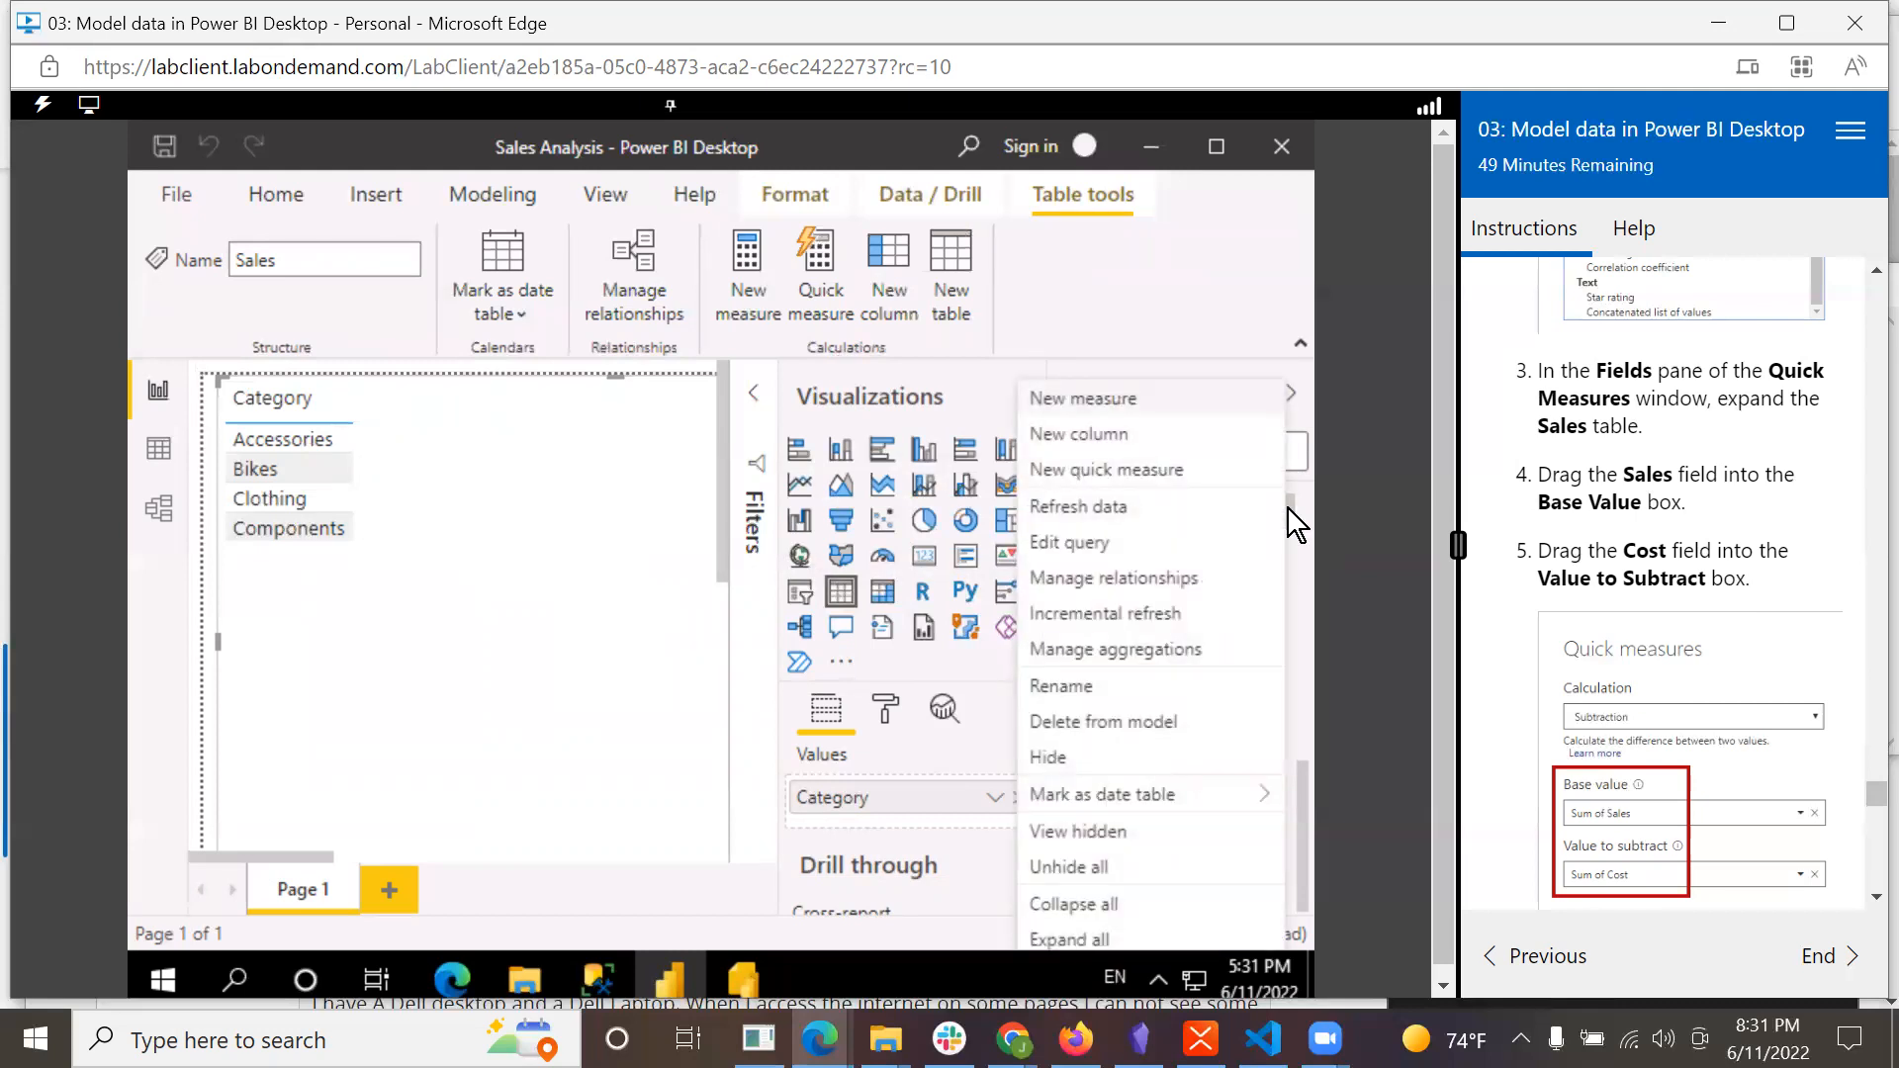
click(1101, 392)
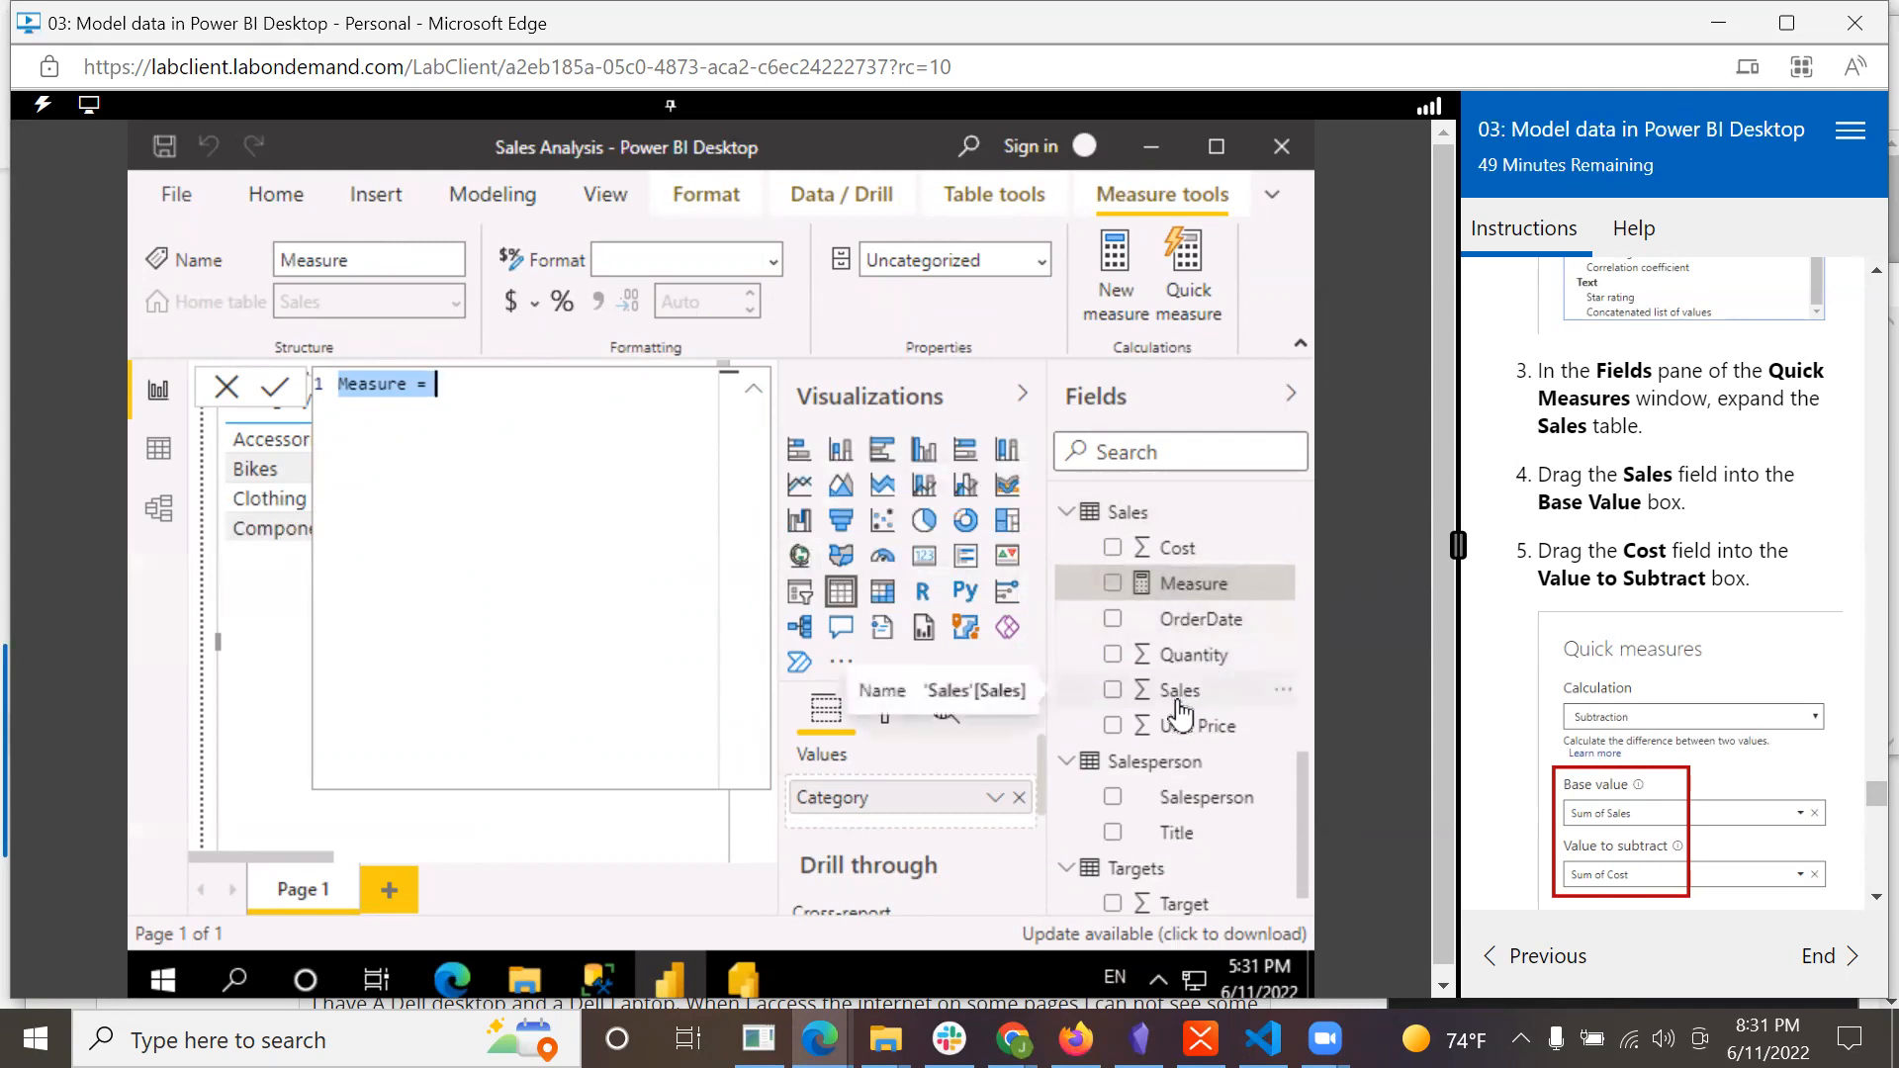
key(Escape)
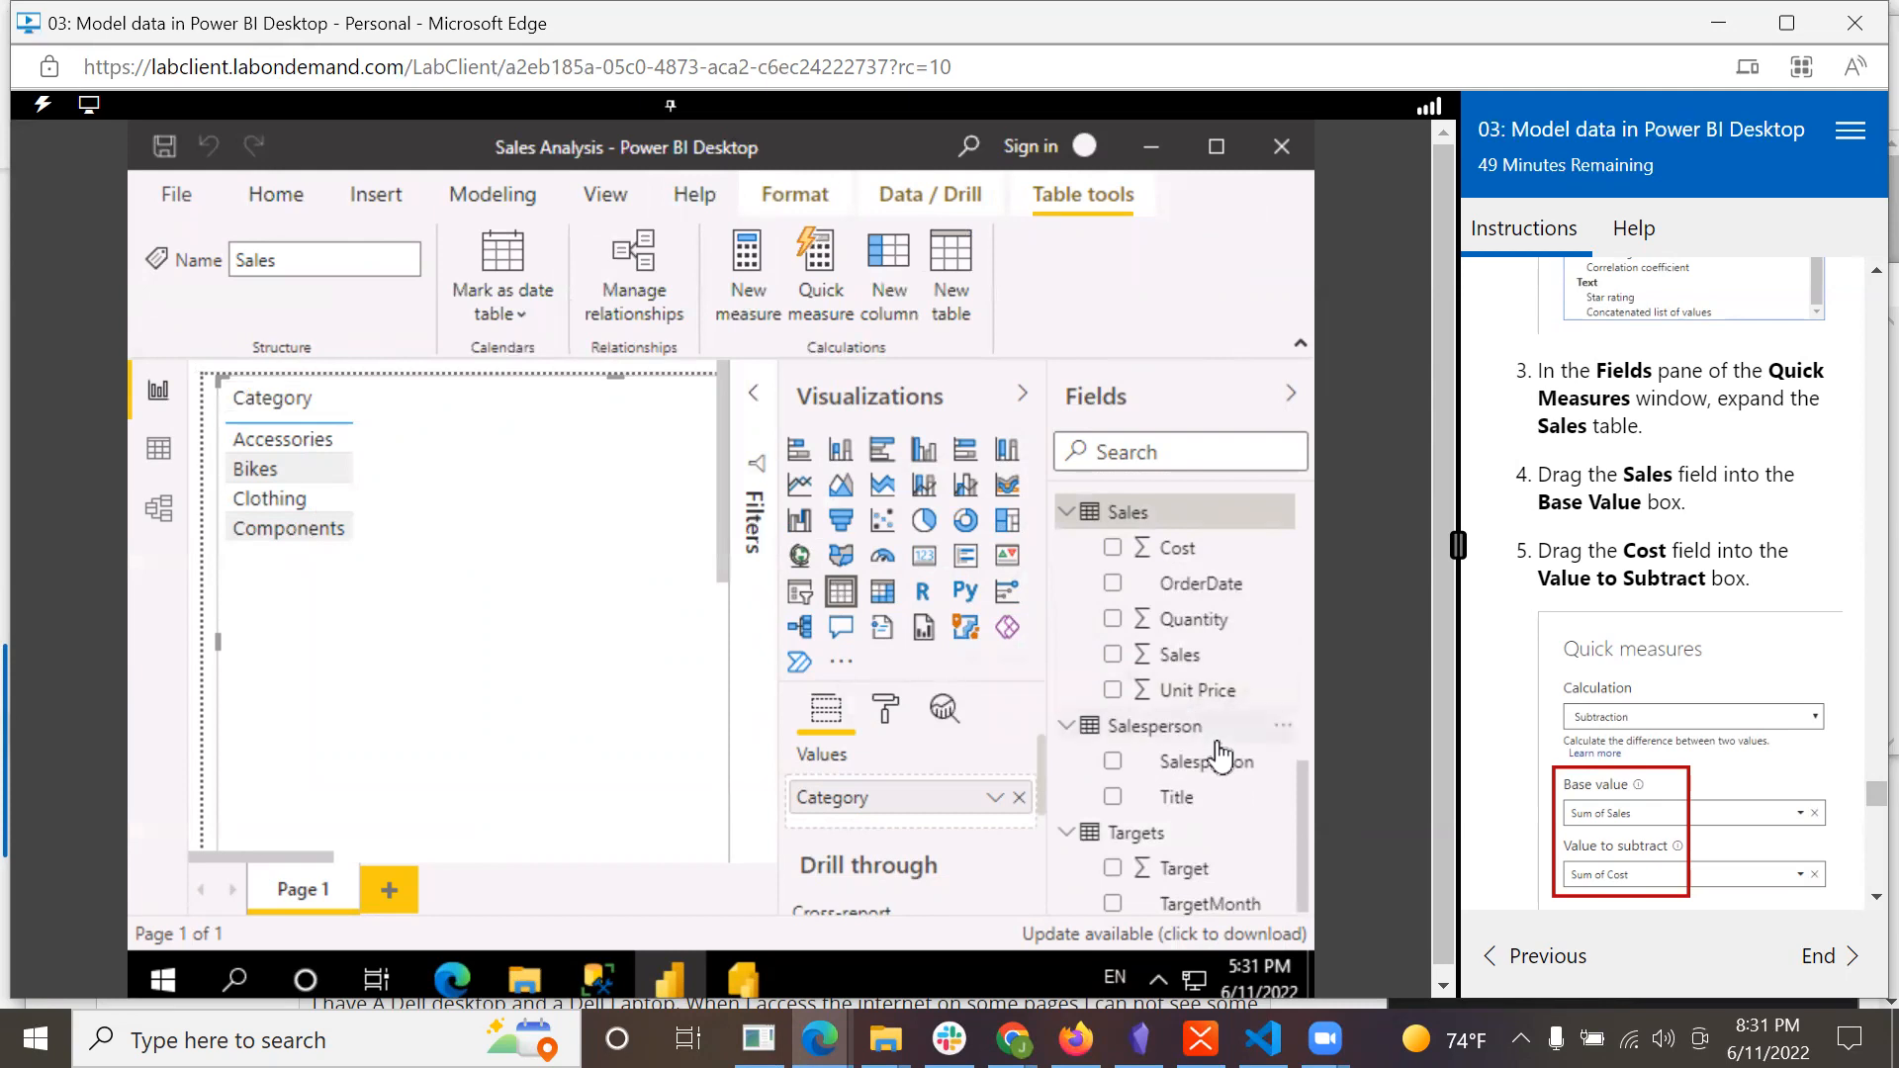
click(1276, 448)
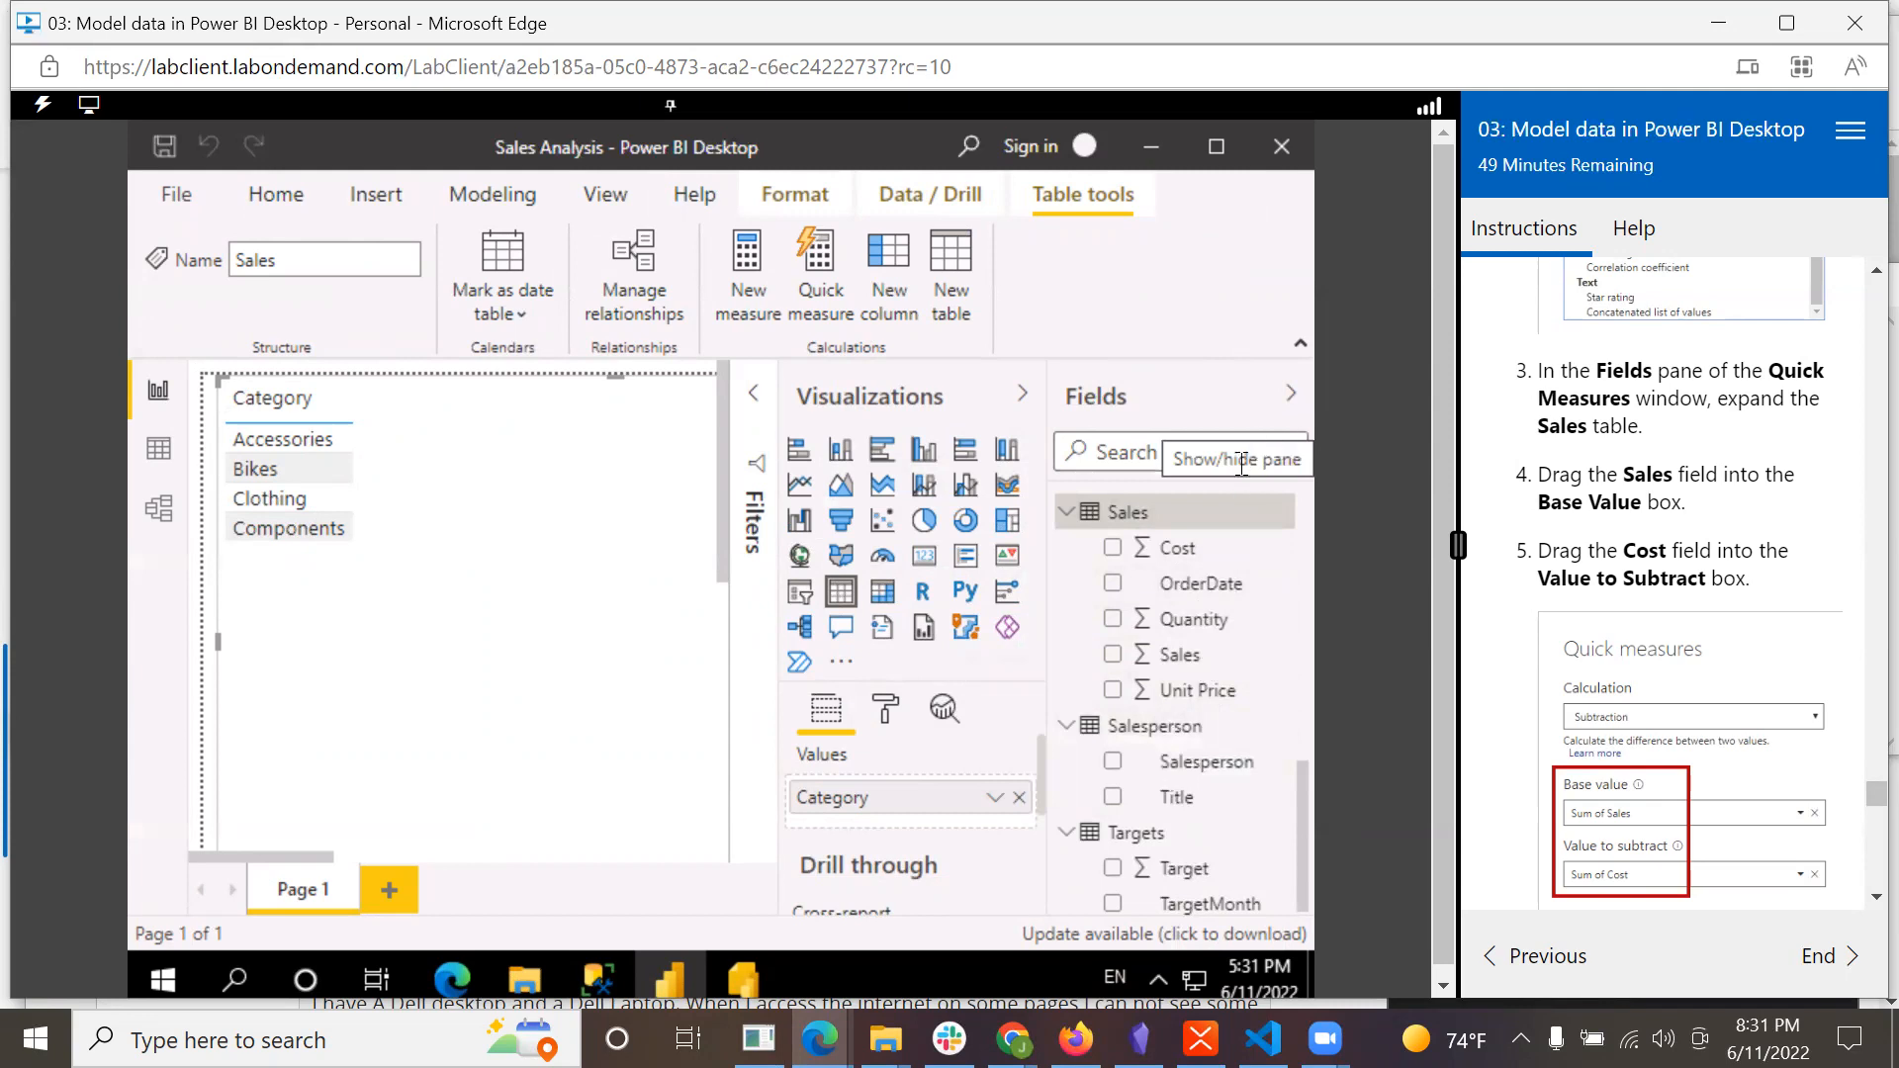
Switch to the browser window showing the DoItYourself forum thread and open duckduckgo.com in a new tab.
click(818, 1037)
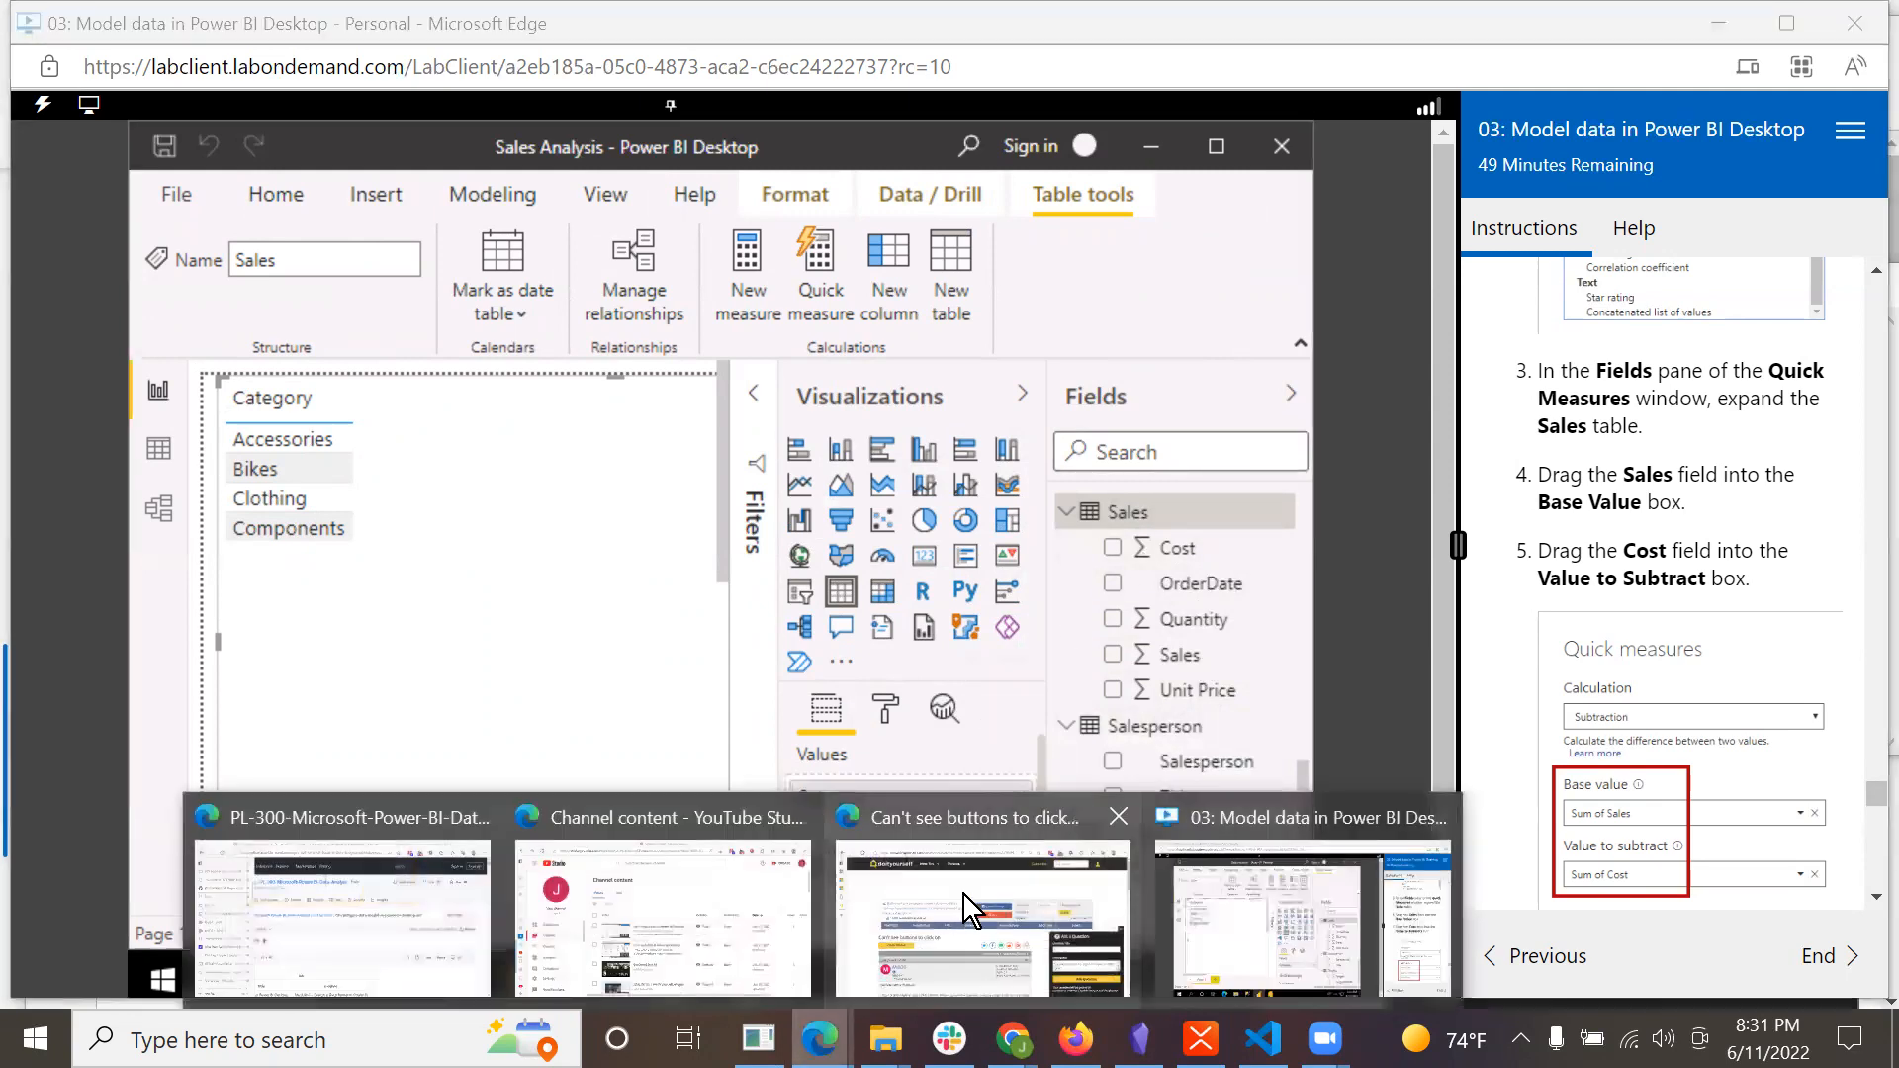
click(1037, 906)
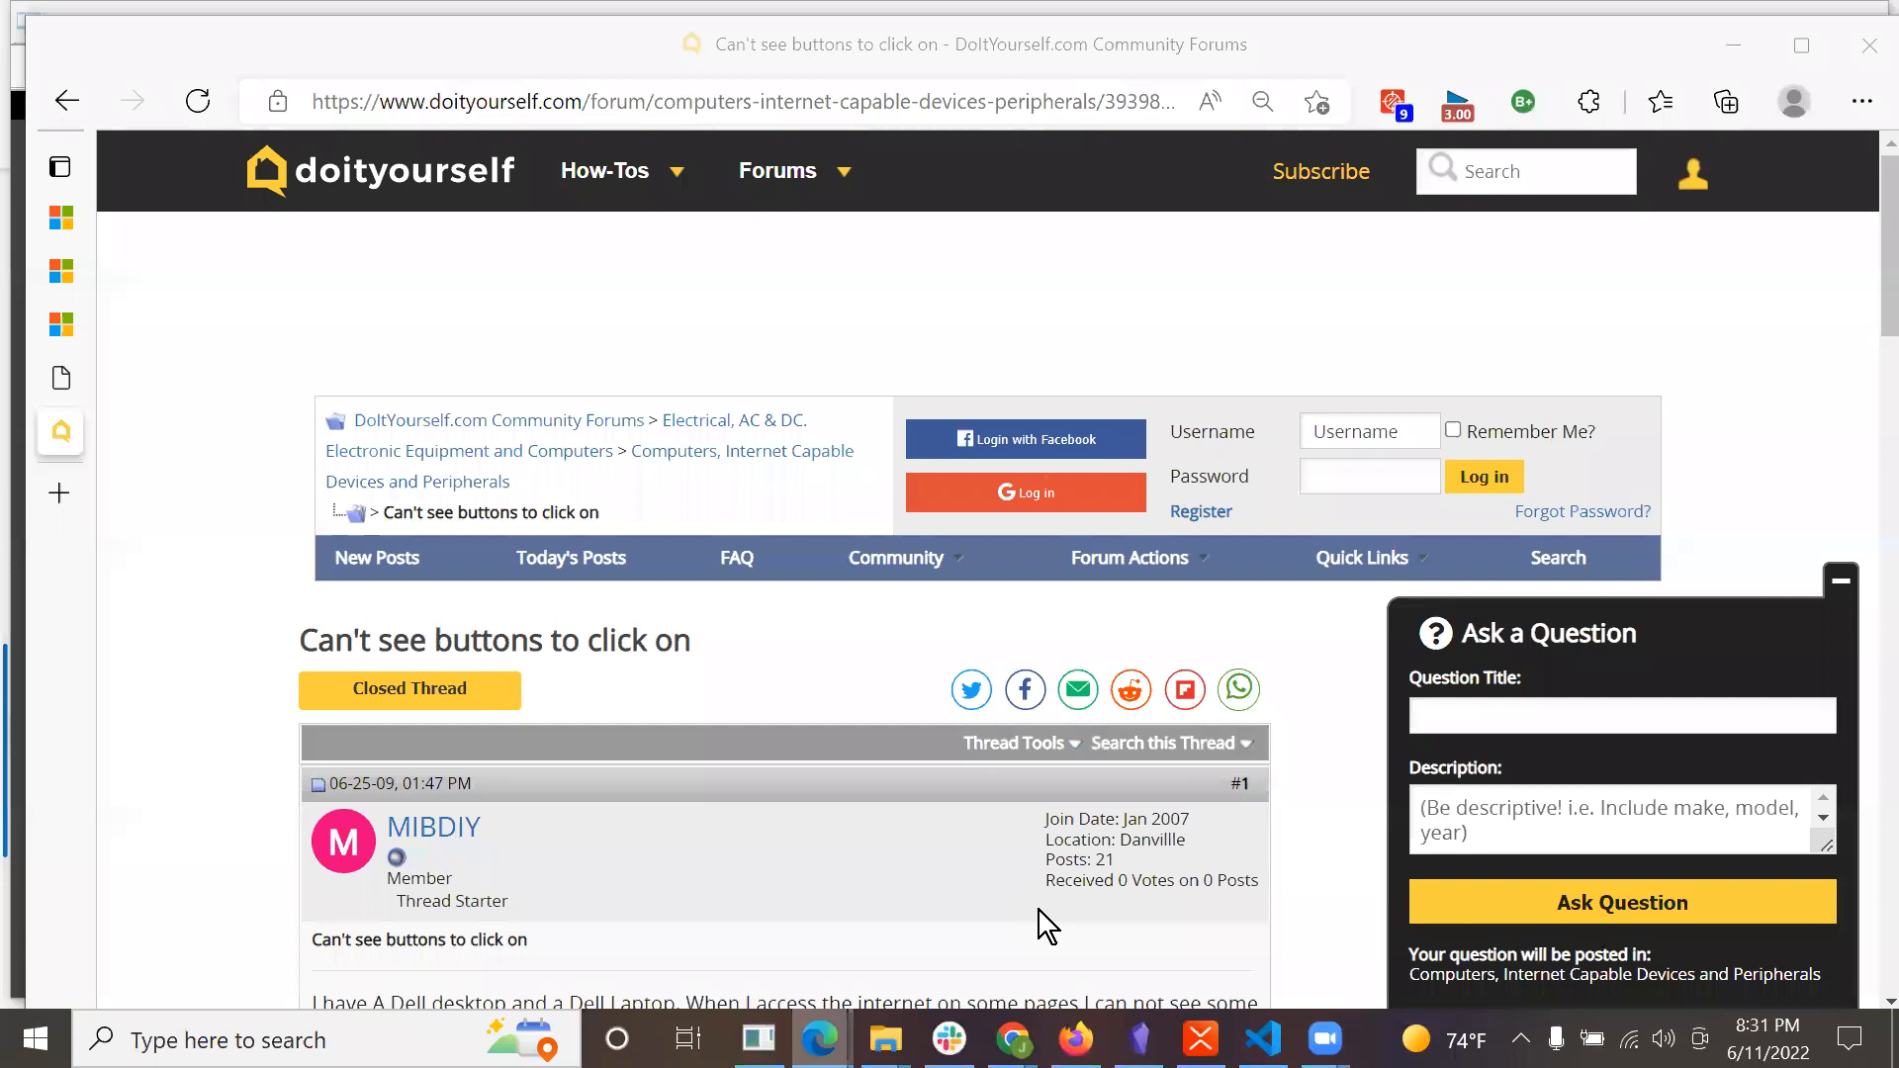
click(44, 495)
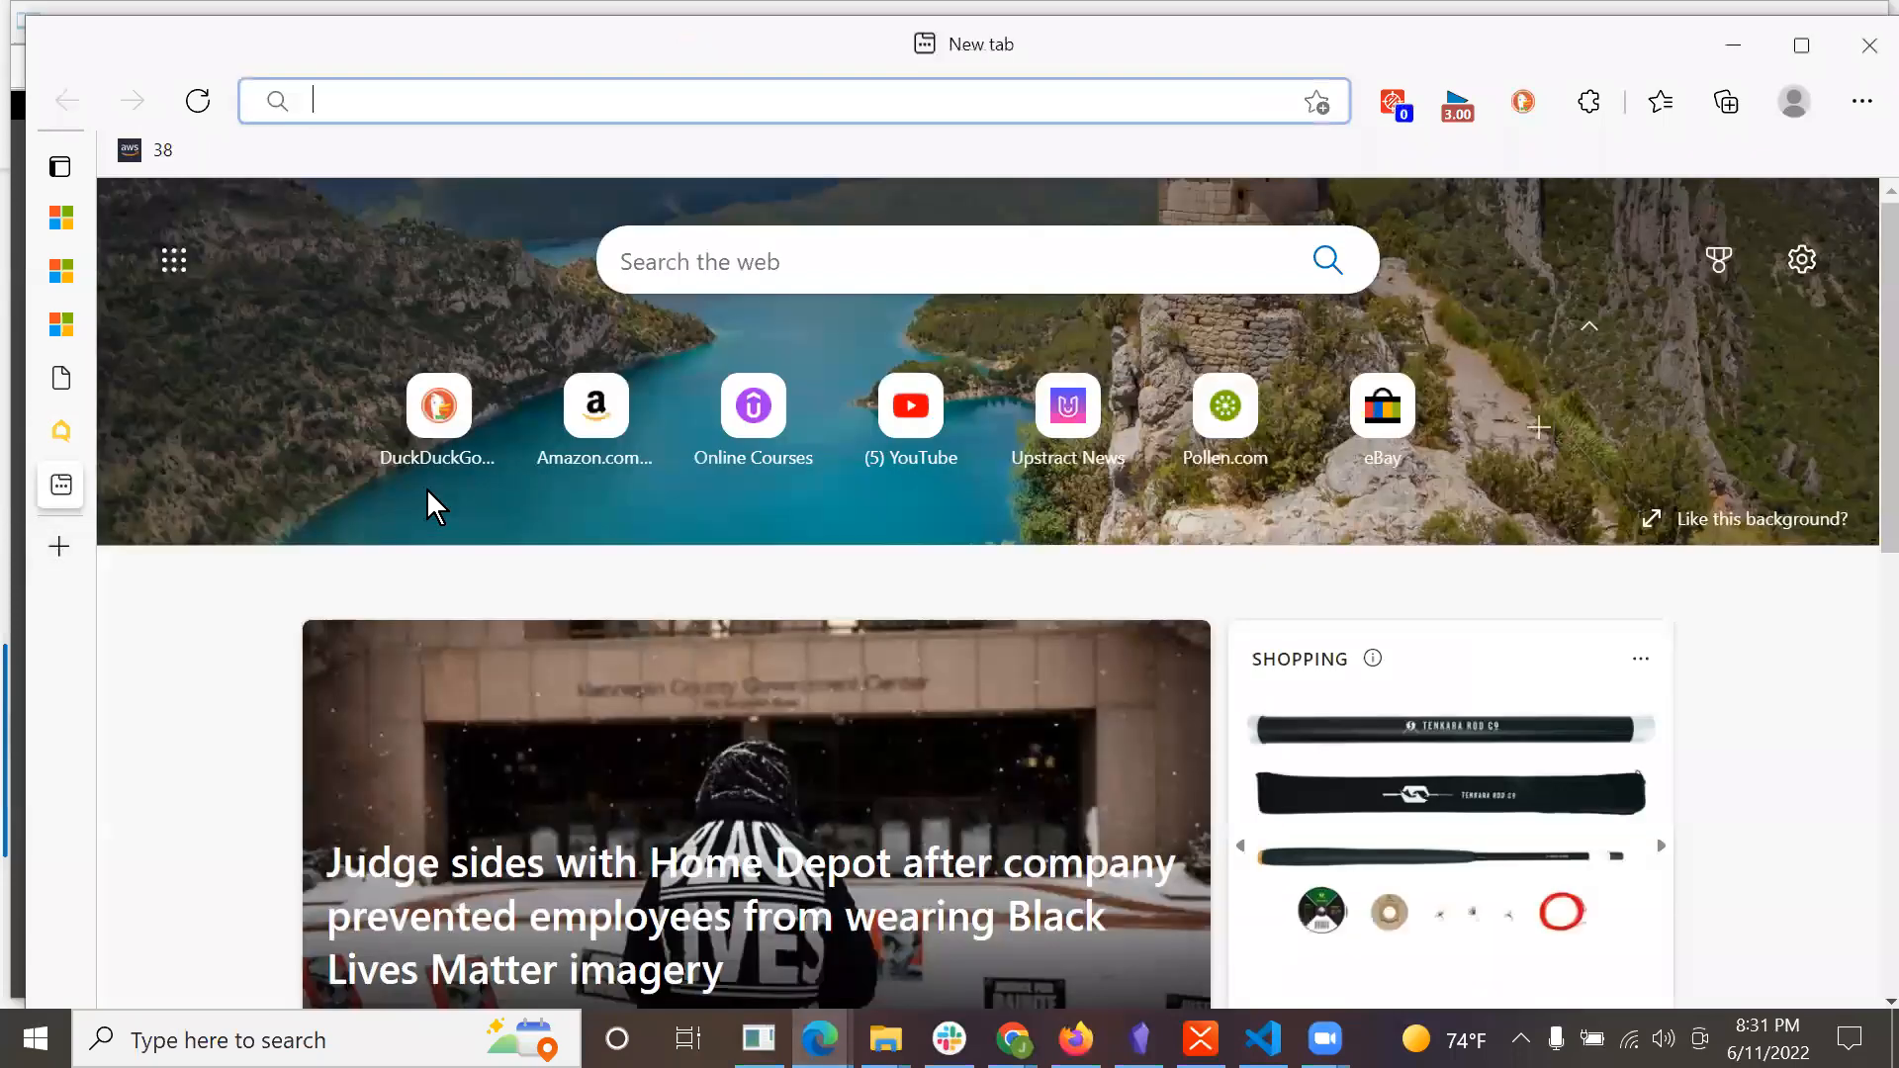
text(d)
key(Return)
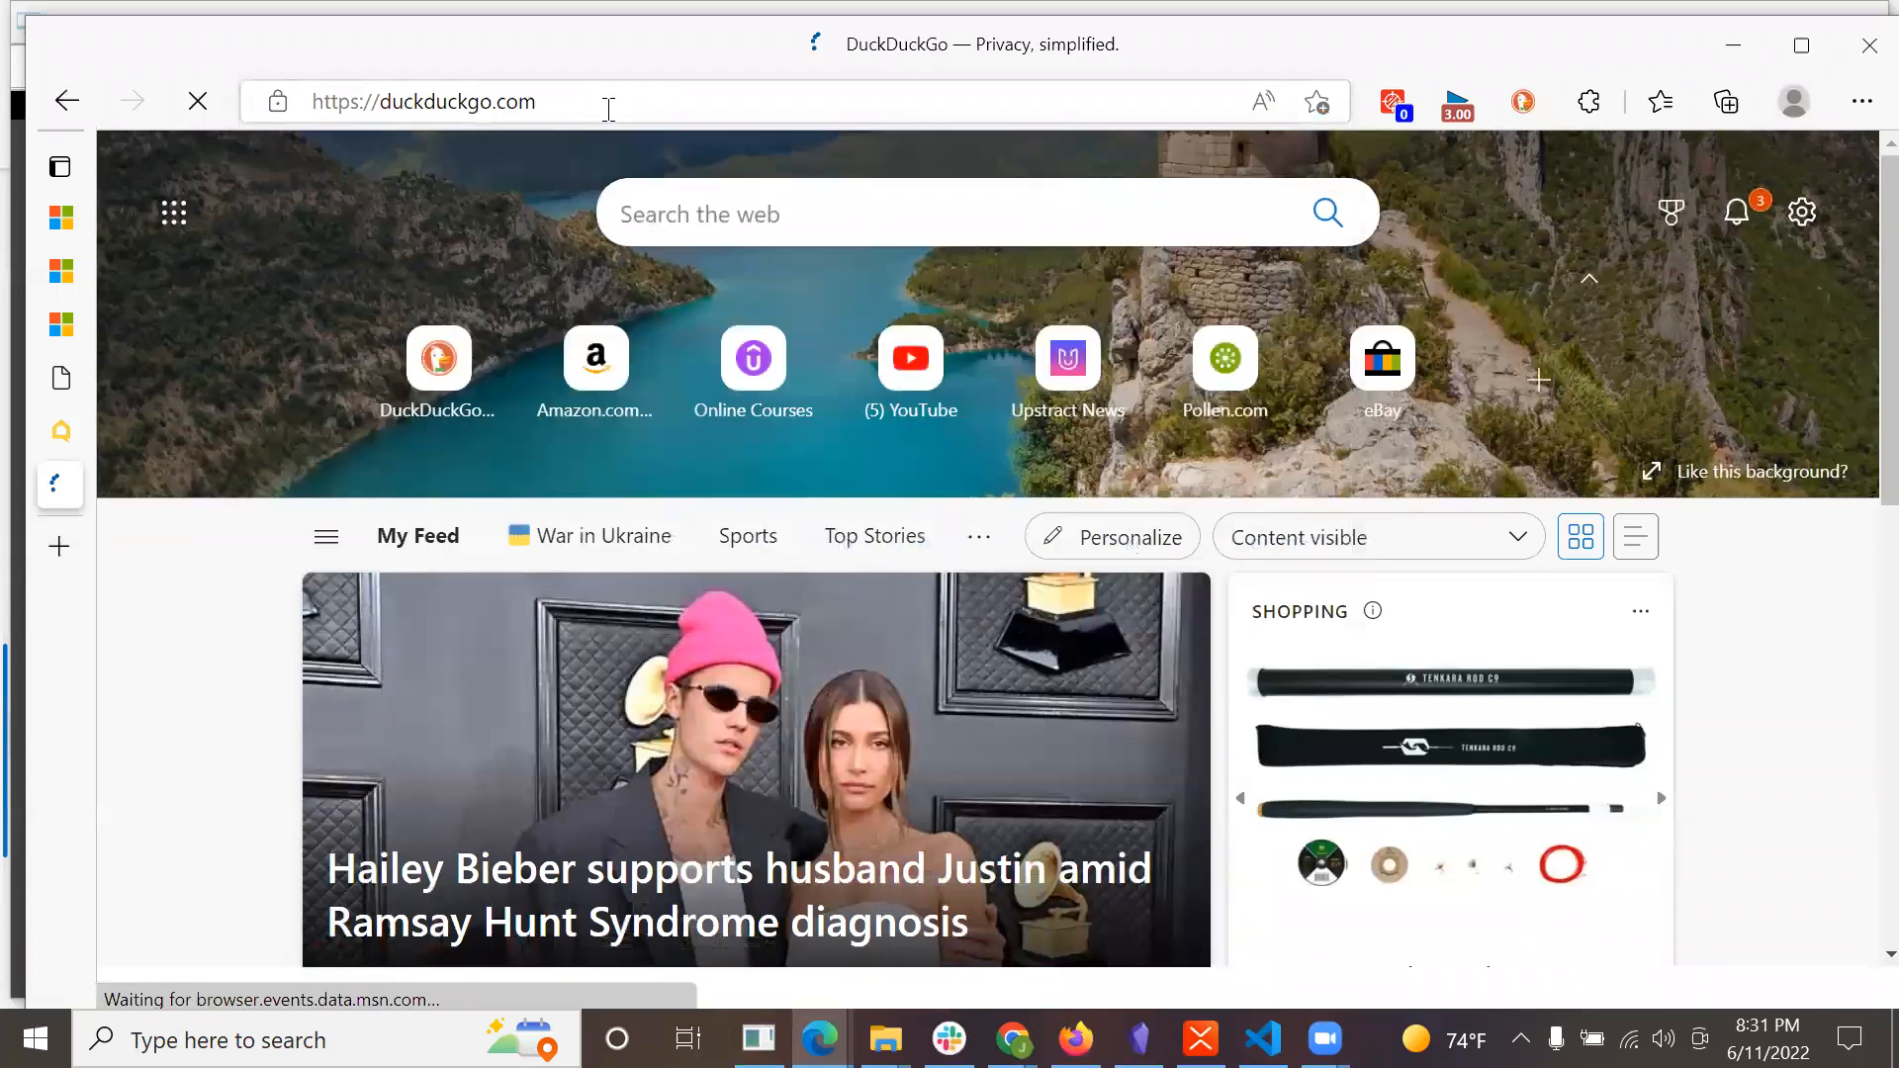
Search DuckDuckGo for "power bi create measure" and open Microsoft's tutorial on creating your own measures in Power BI Desktop.
text(power icr)
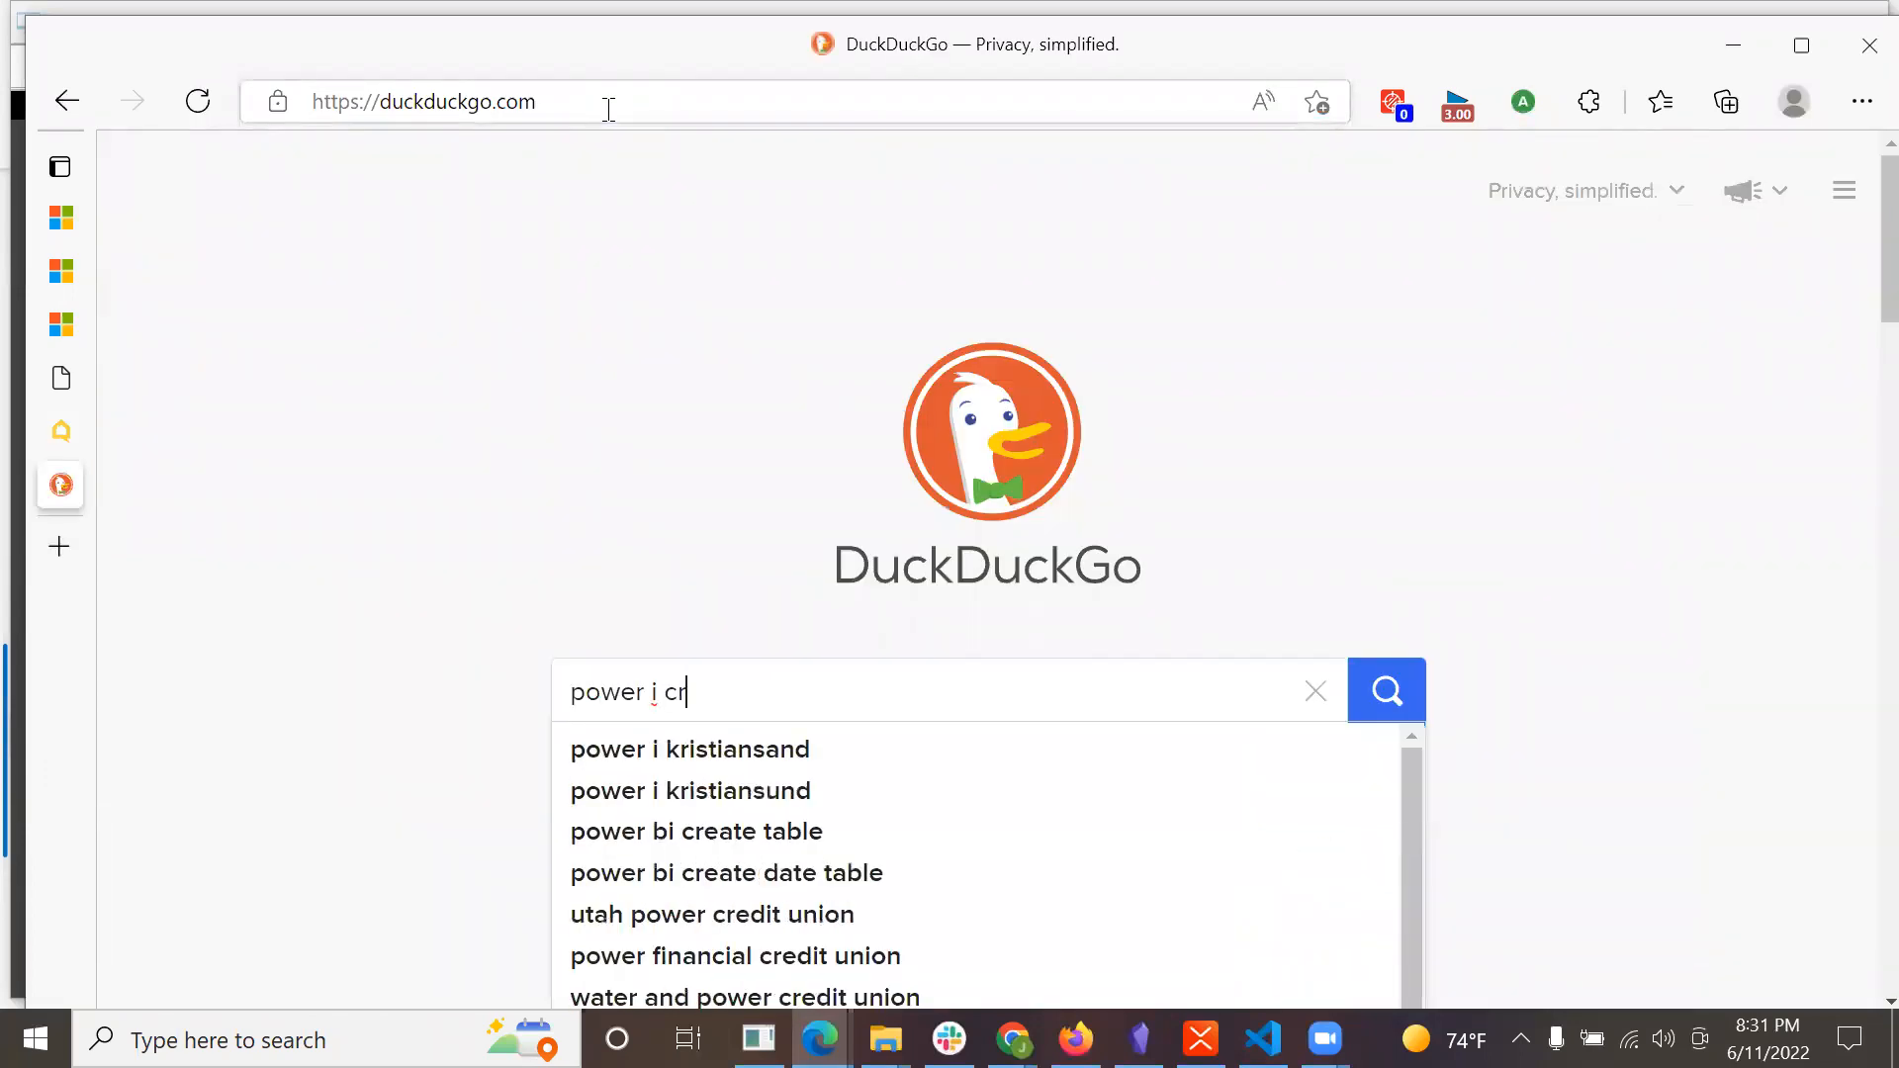
key(BackSpace)
key(BackSpace)
key(BackSpace)
text(bi create measu)
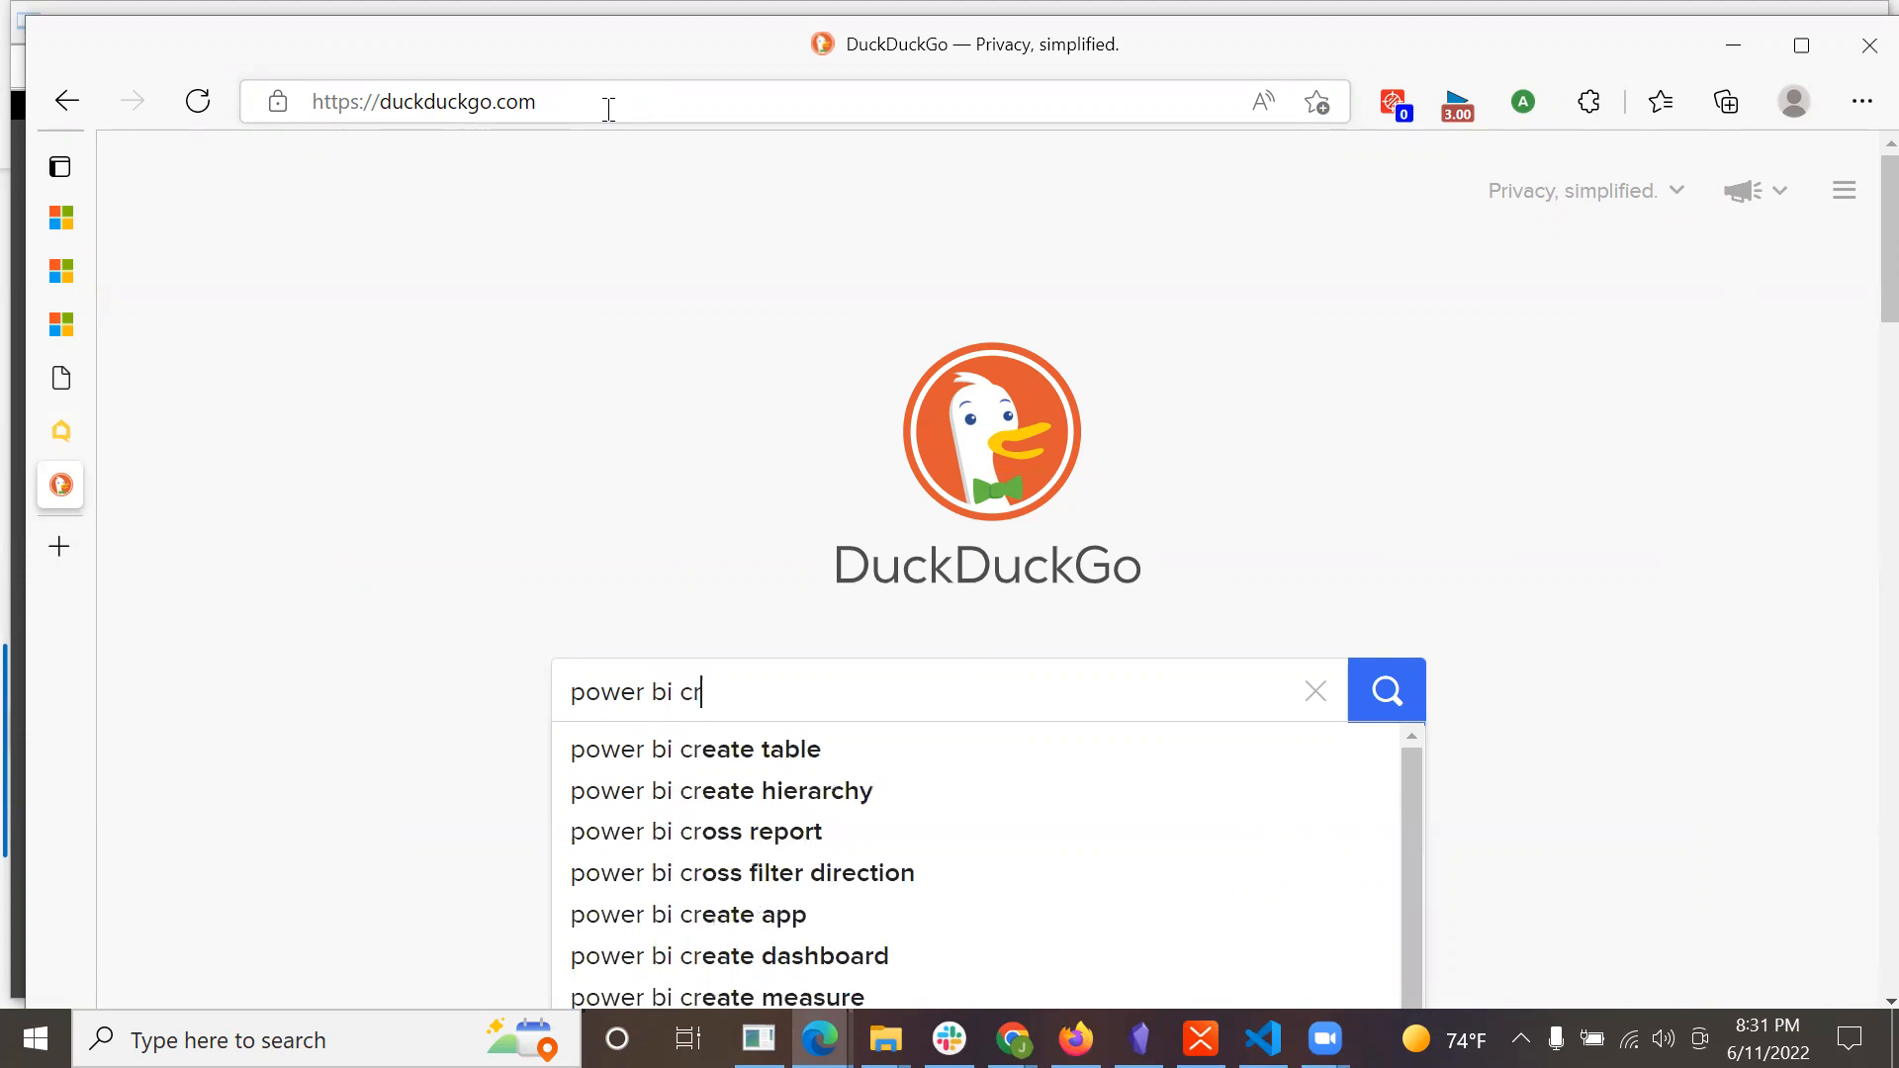
text(re)
key(Return)
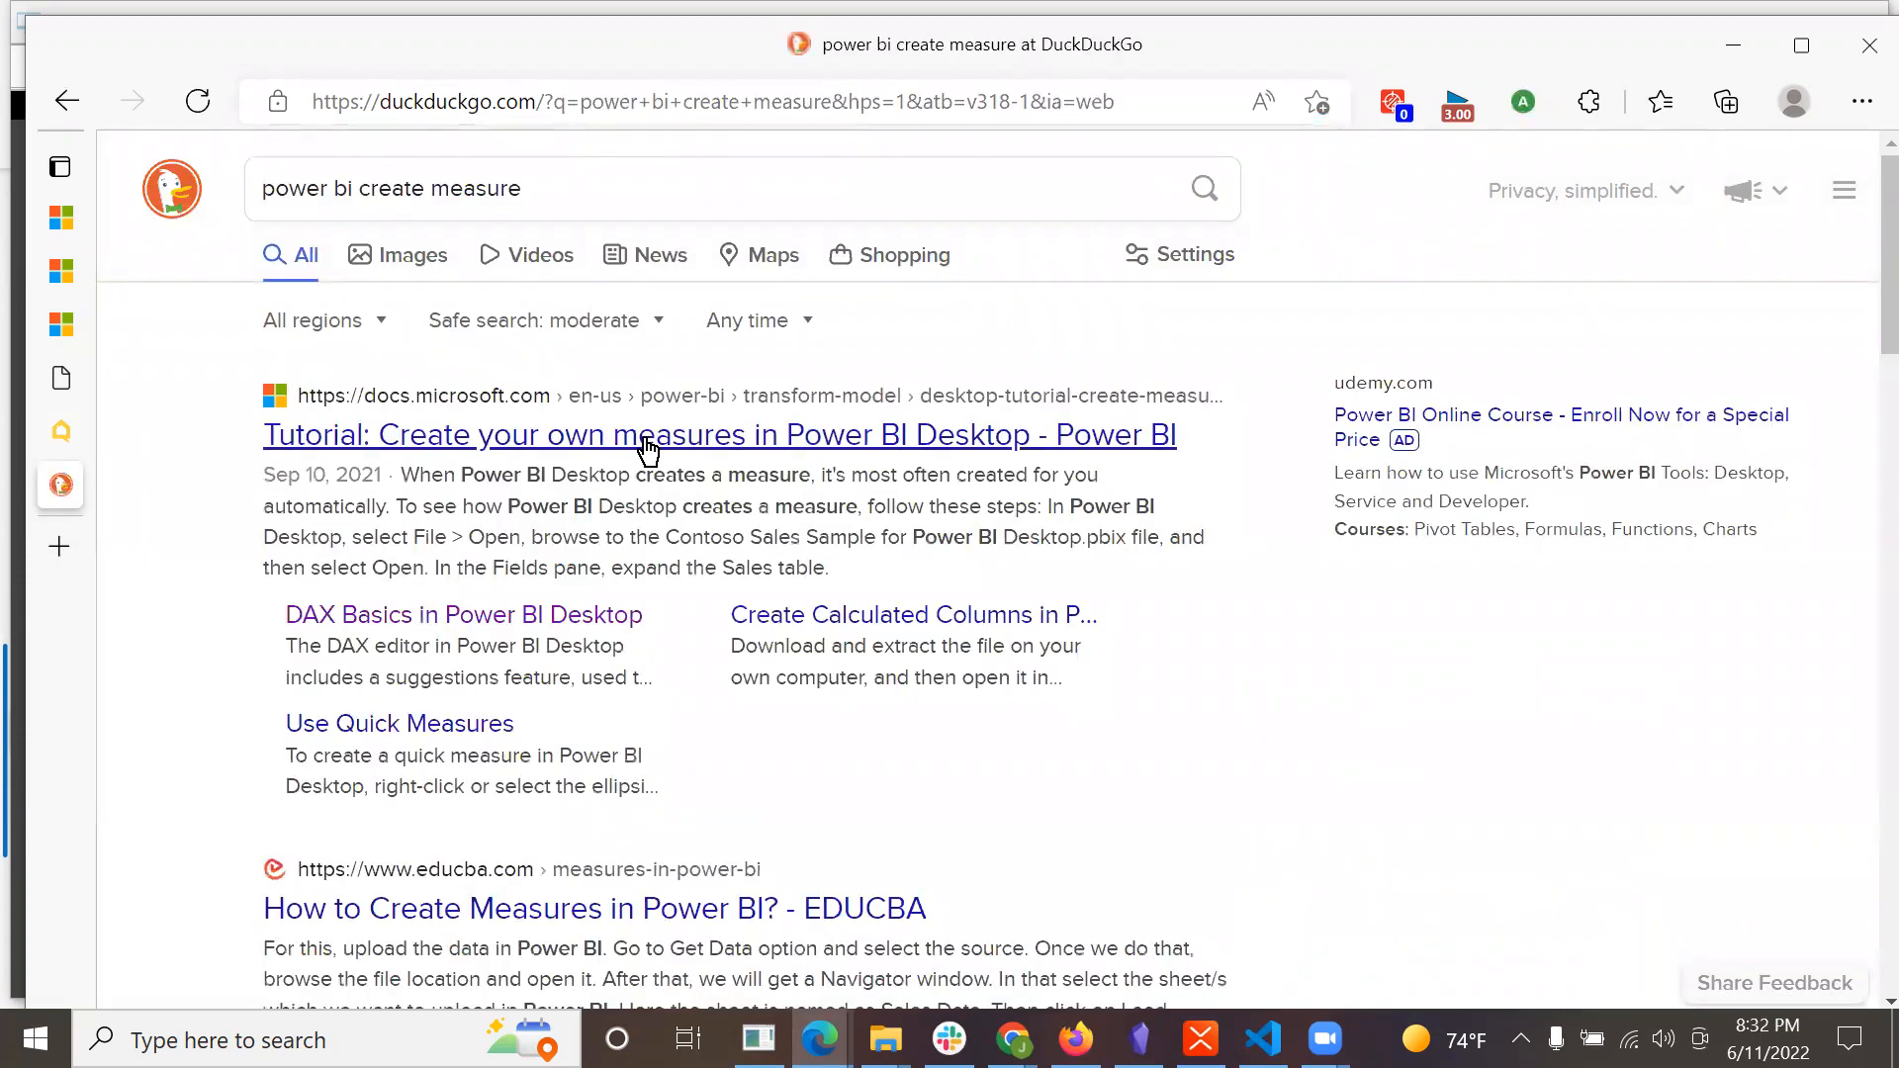
click(641, 439)
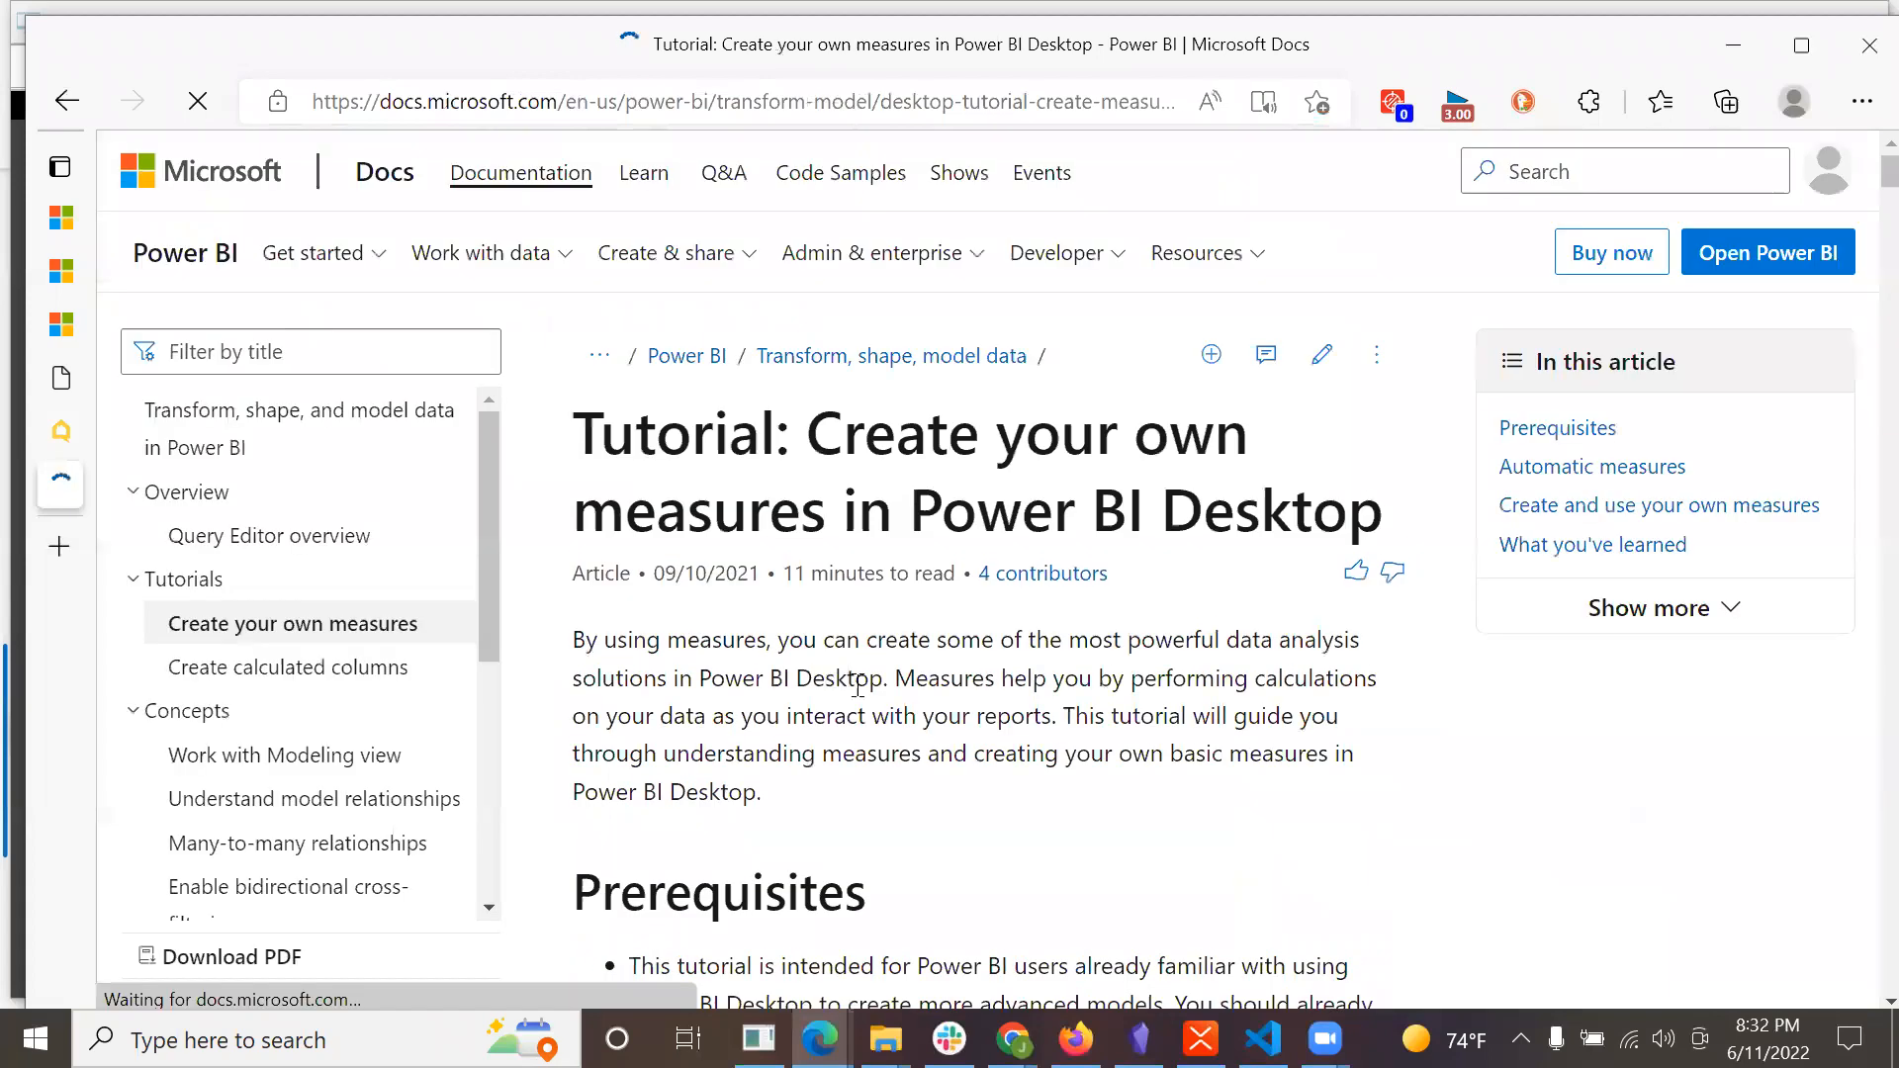
Skim the tutorial's automatic measures section on SalesAmount aggregation, down to the Create a measure section.
scroll(848, 683, down, 5)
scroll(1081, 742, down, 8)
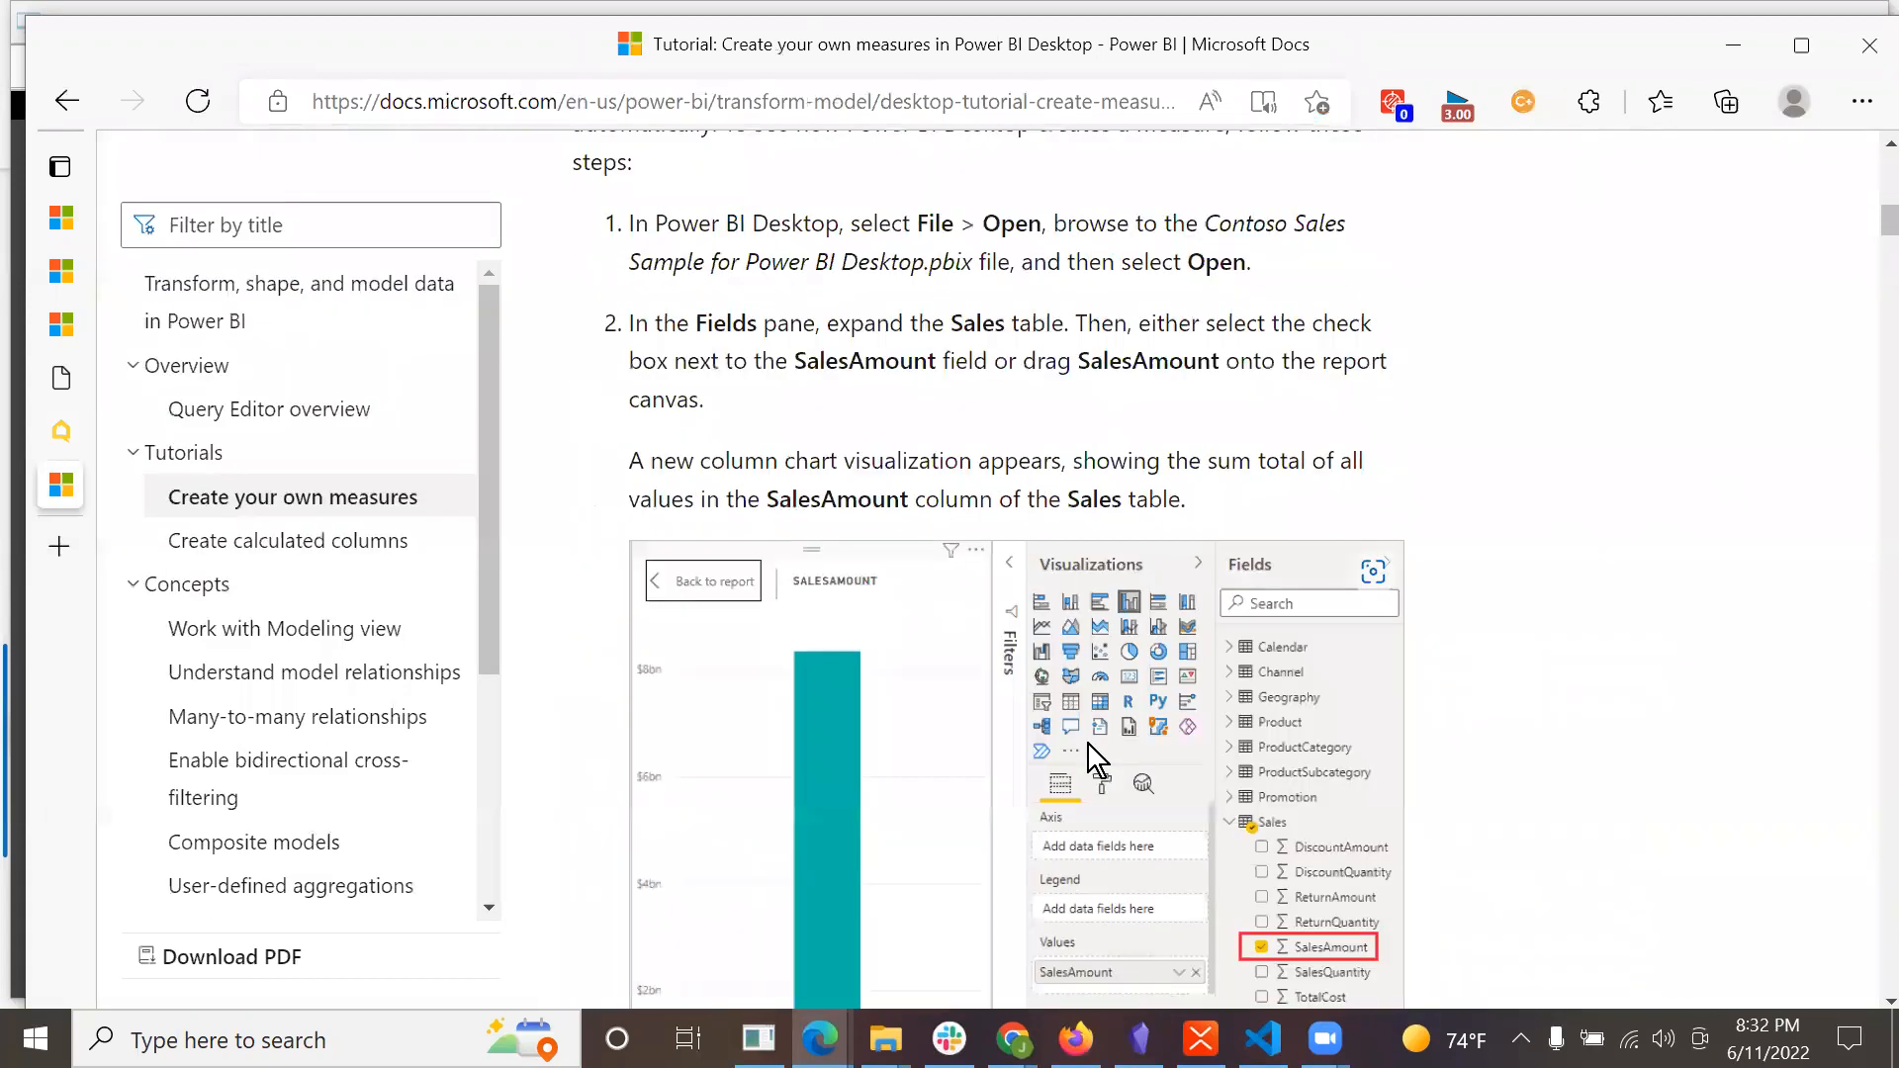
scroll(1088, 744, down, 2)
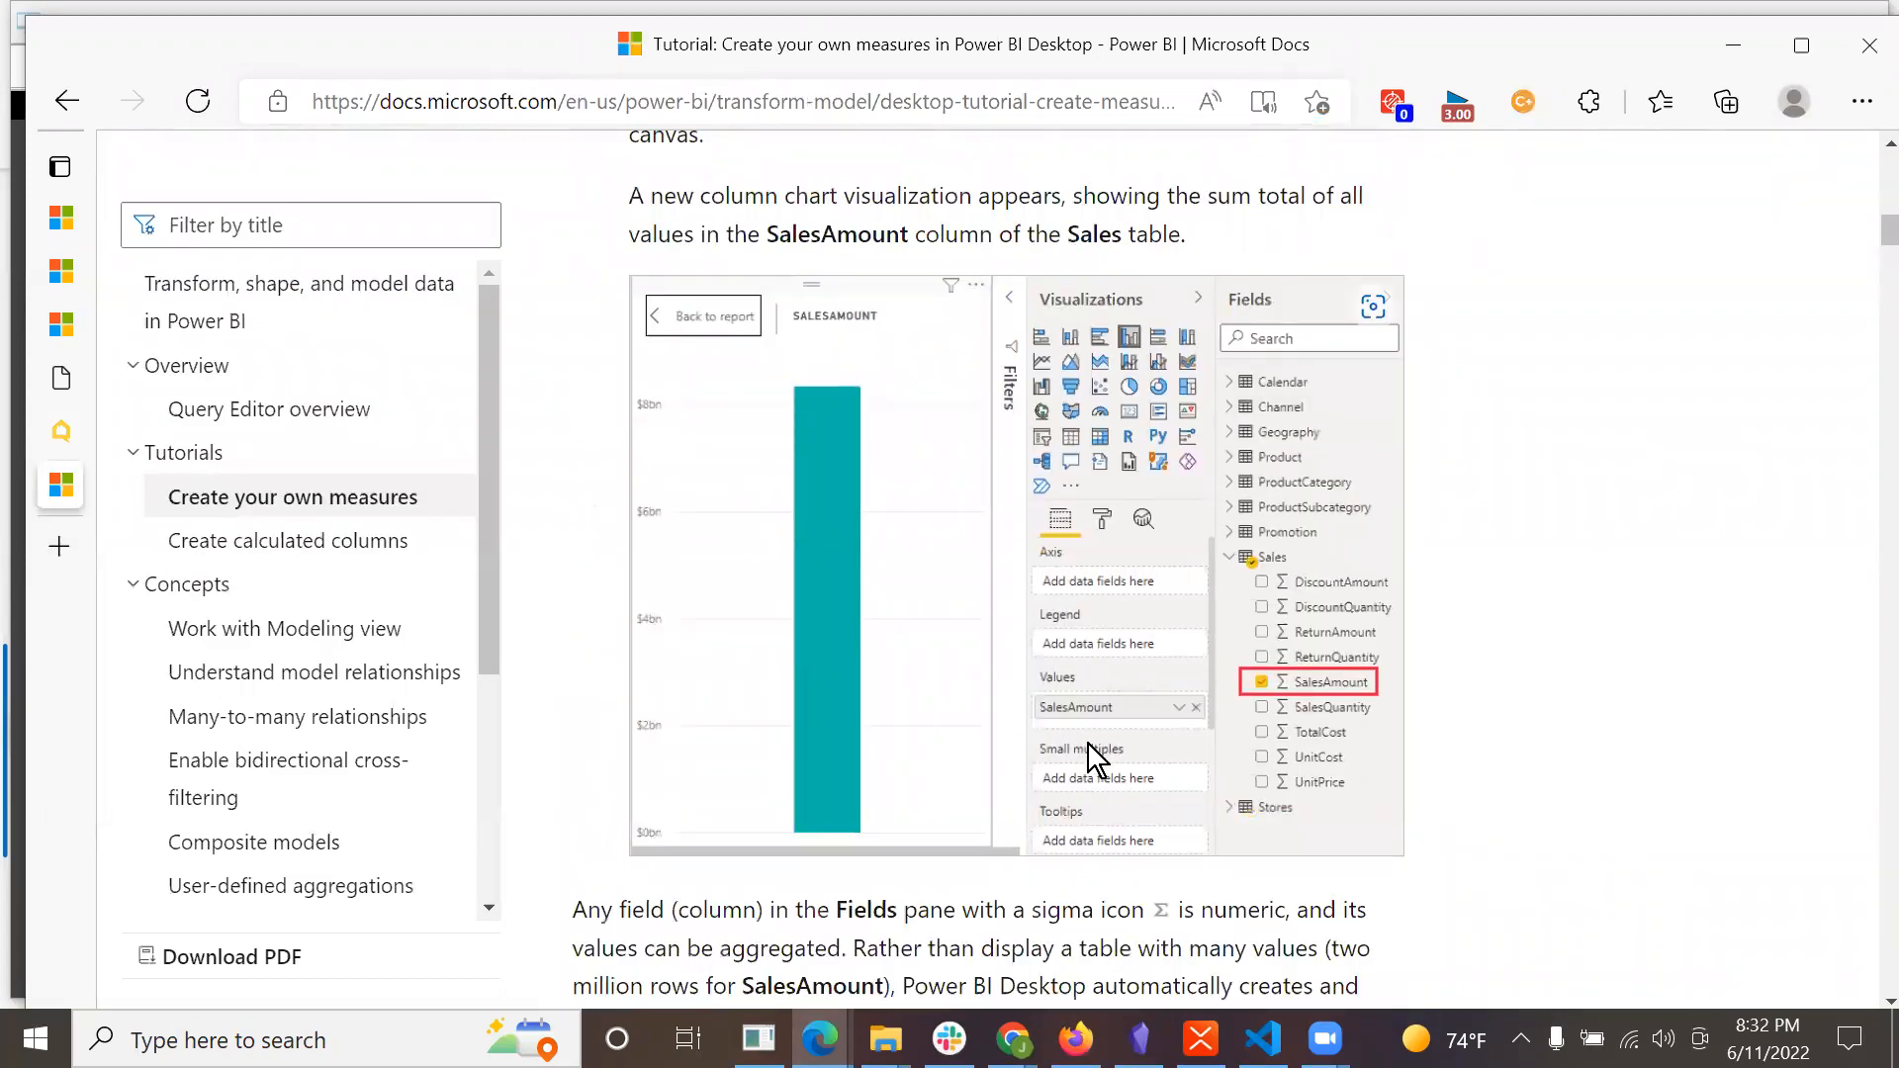
scroll(1093, 757, down, 2)
scroll(1088, 756, down, 3)
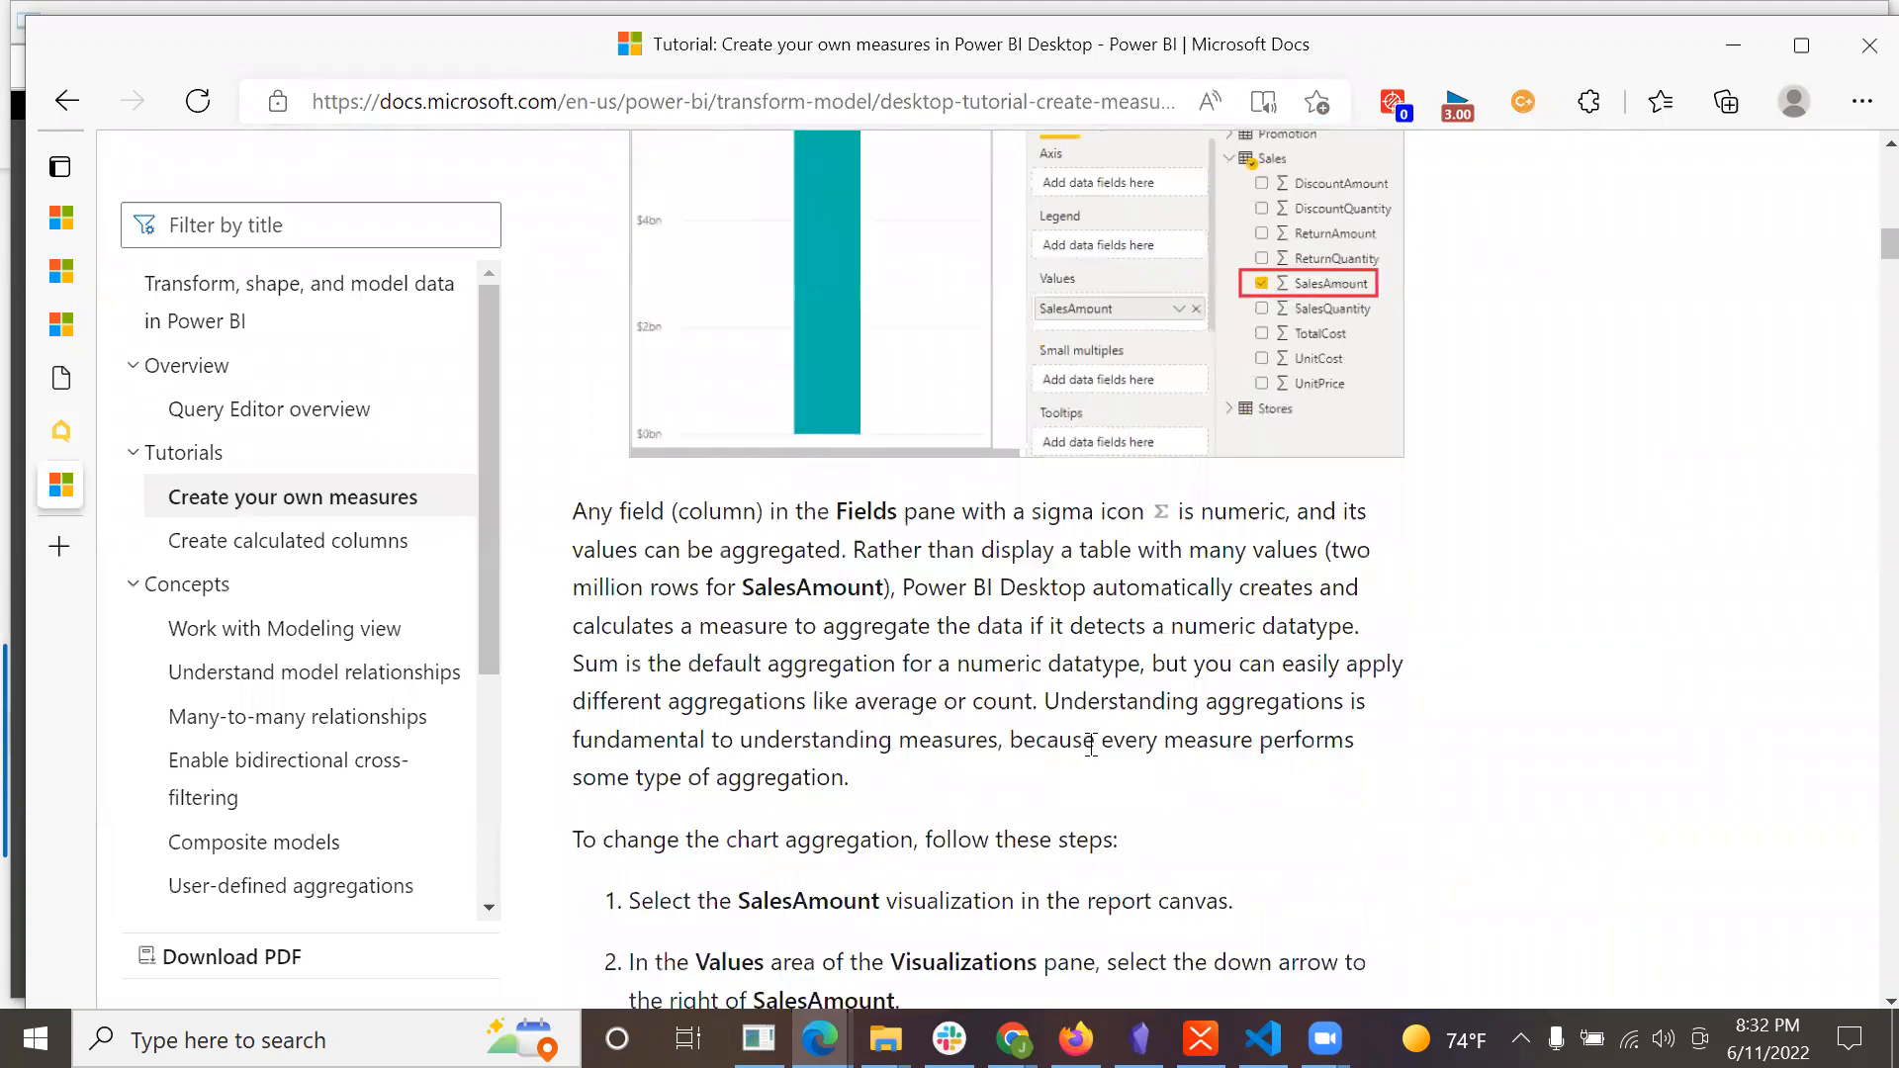
scroll(1088, 757, down, 3)
scroll(1088, 744, down, 2)
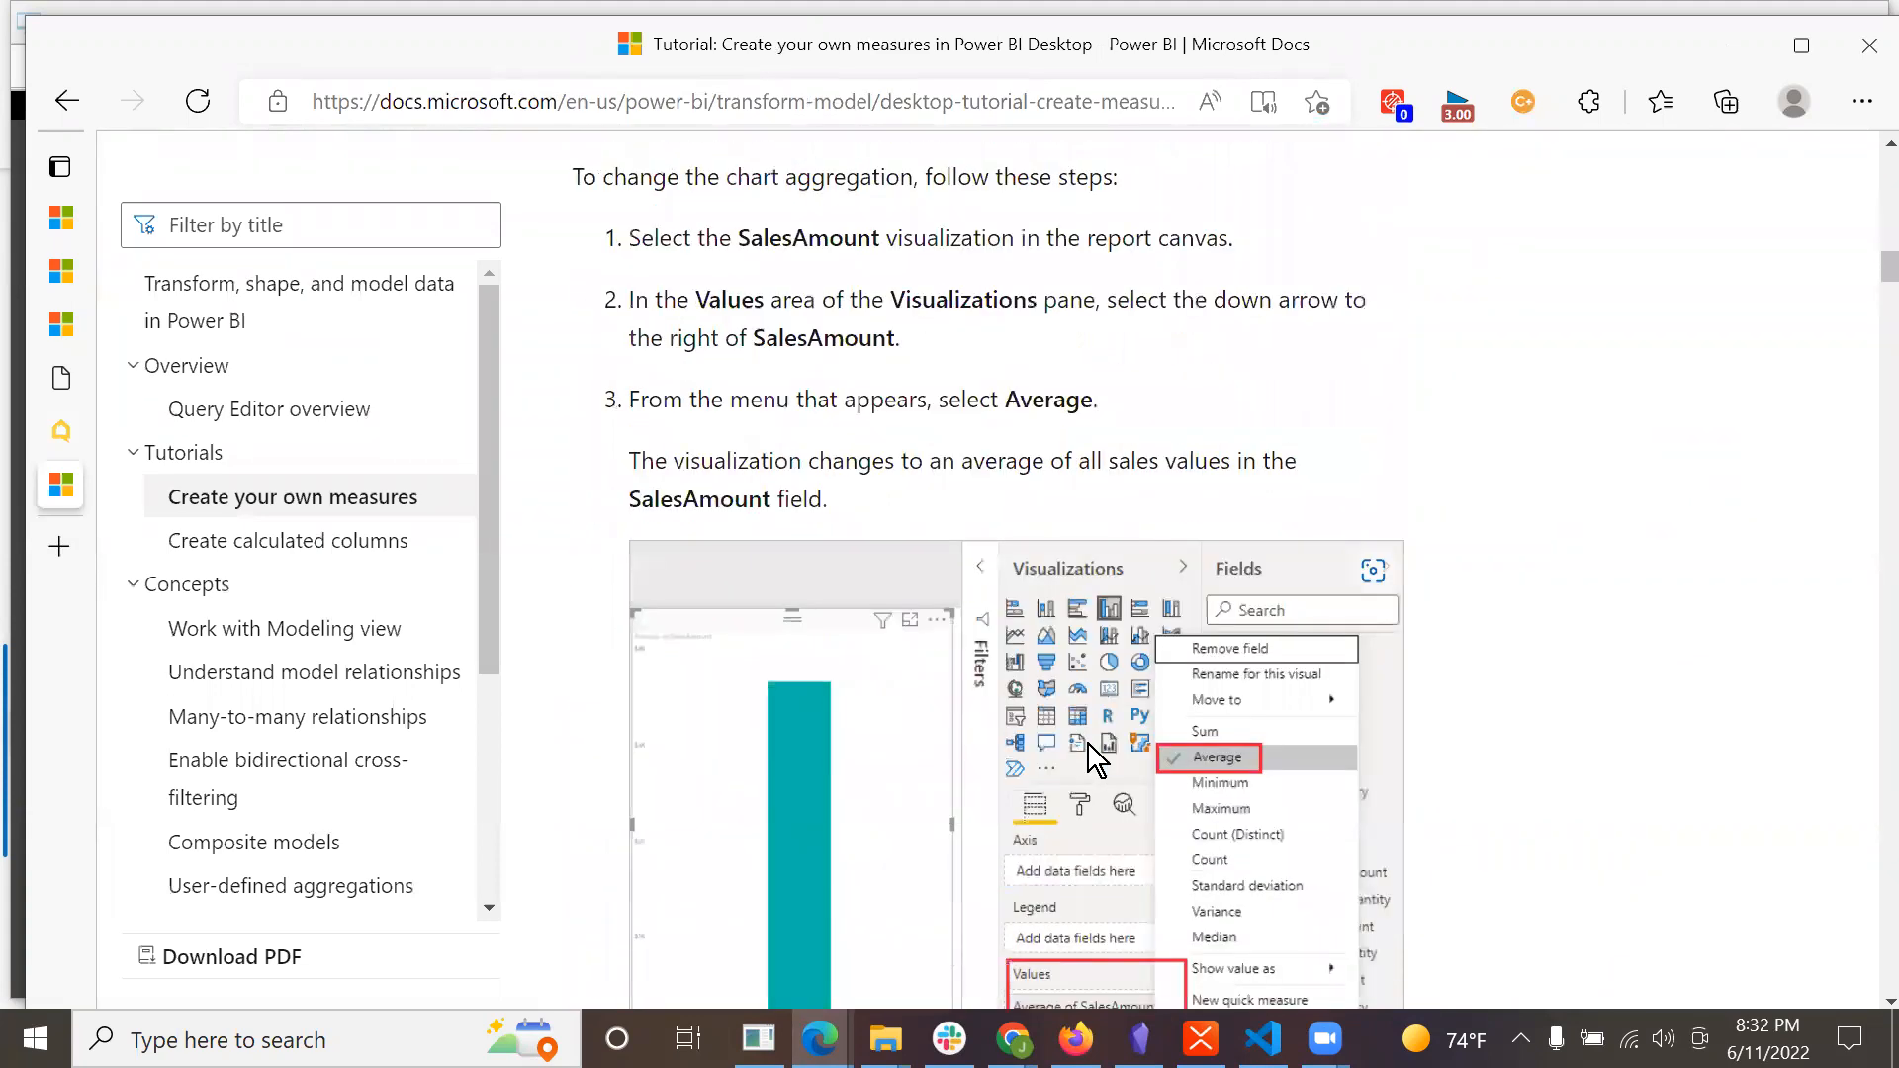
scroll(1088, 744, down, 2)
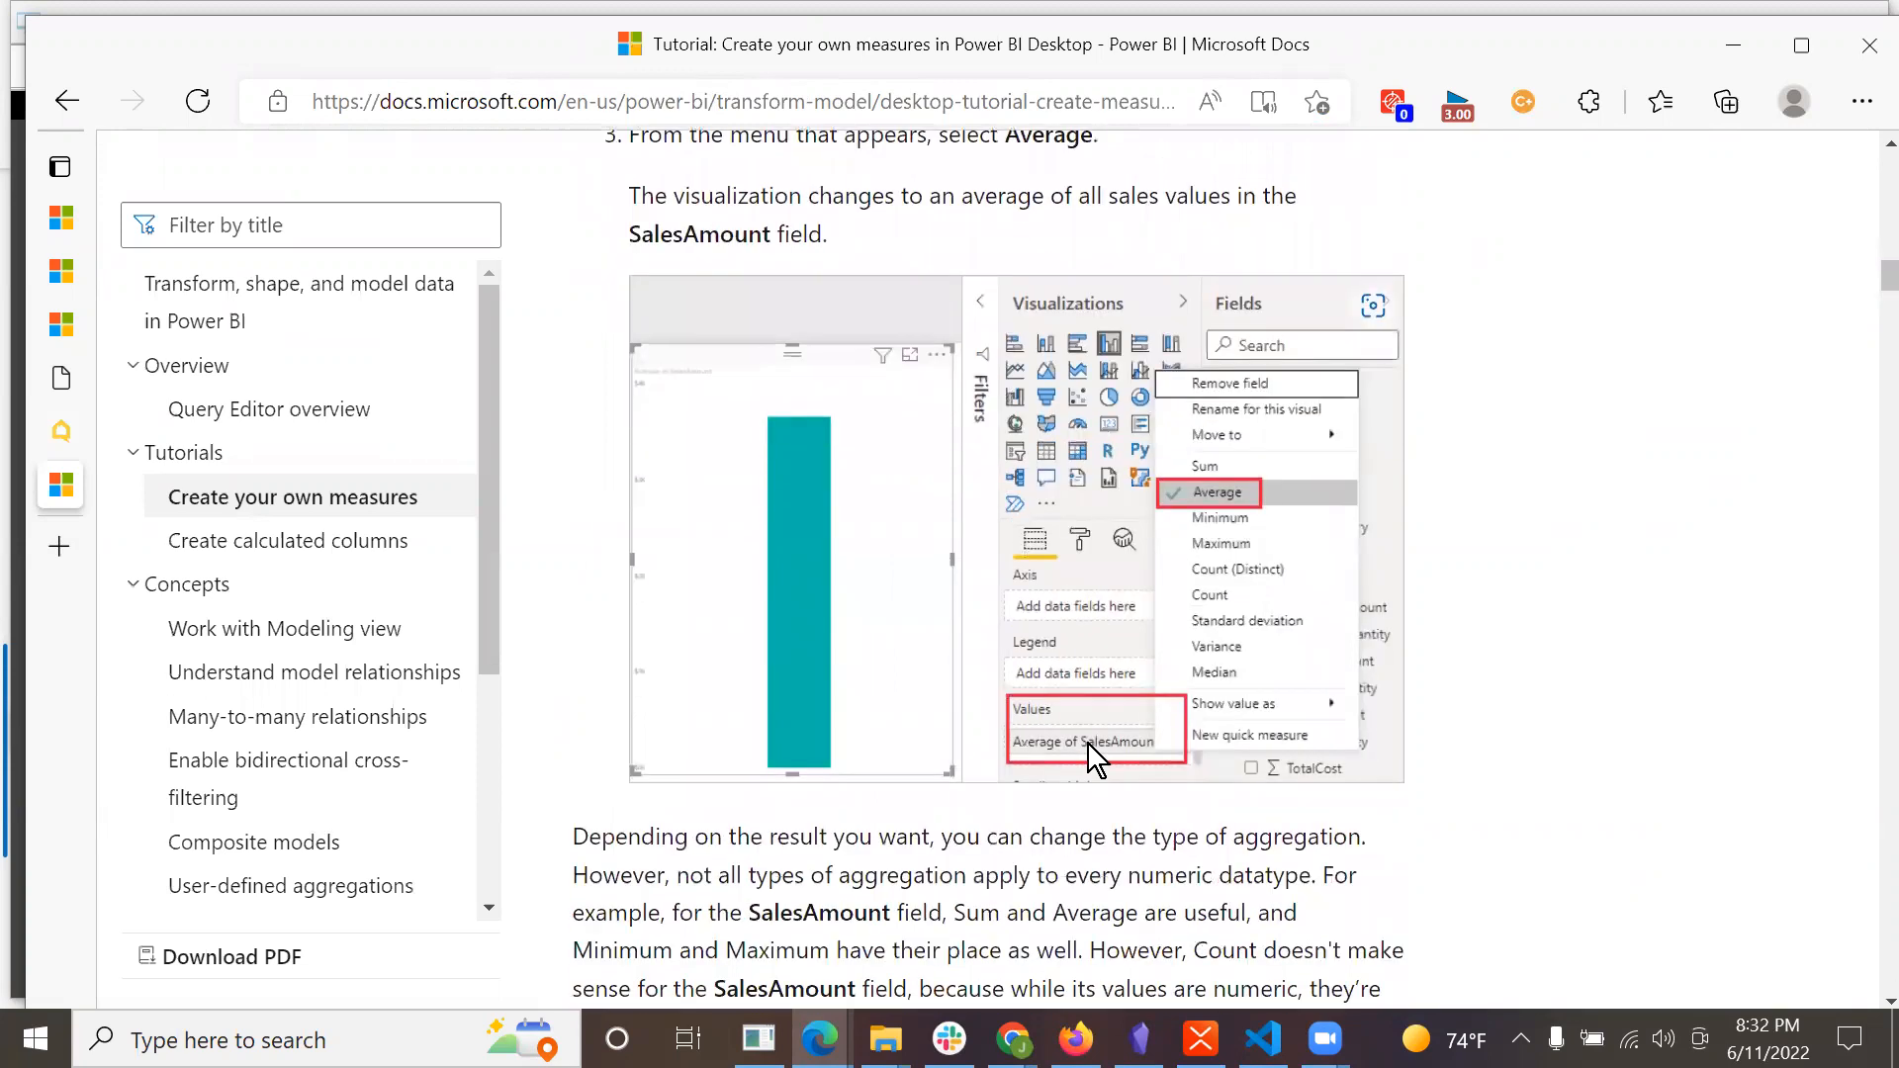
scroll(1089, 744, down, 2)
scroll(1088, 744, down, 6)
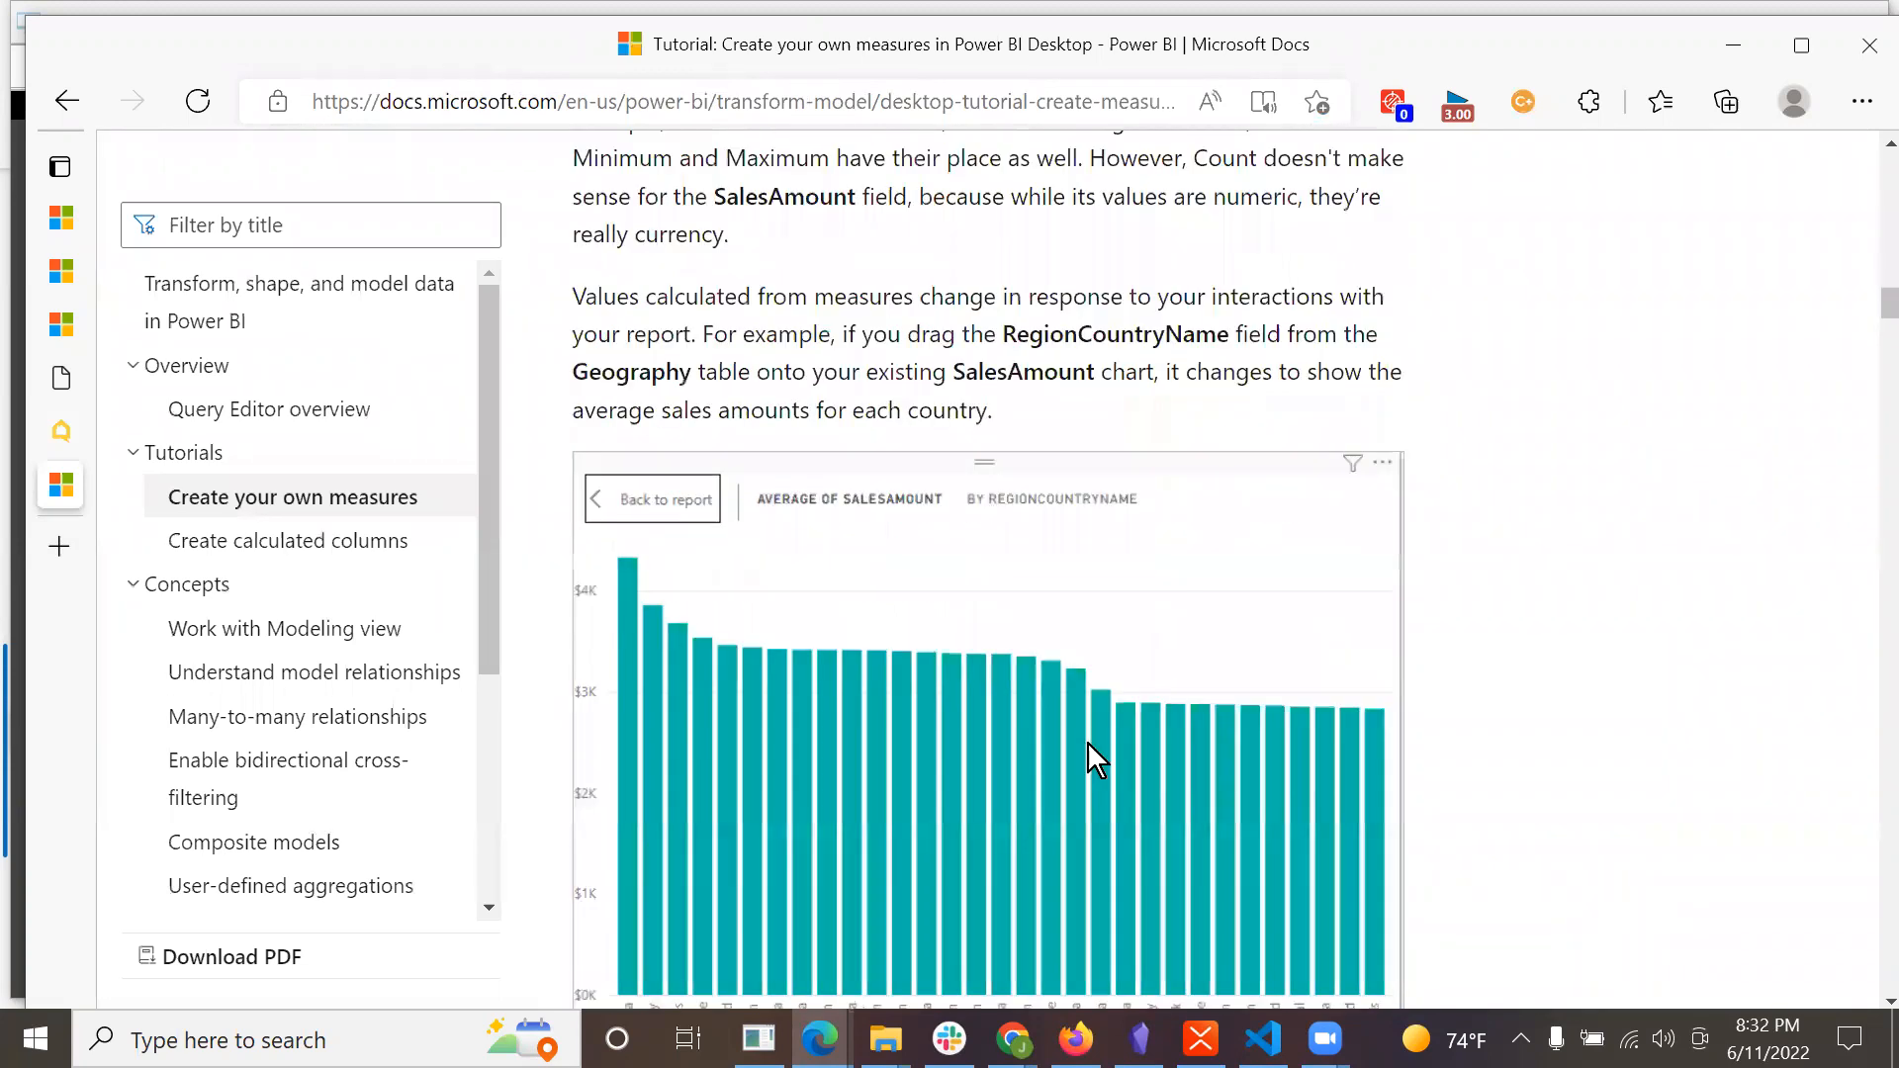
scroll(1088, 744, down, 2)
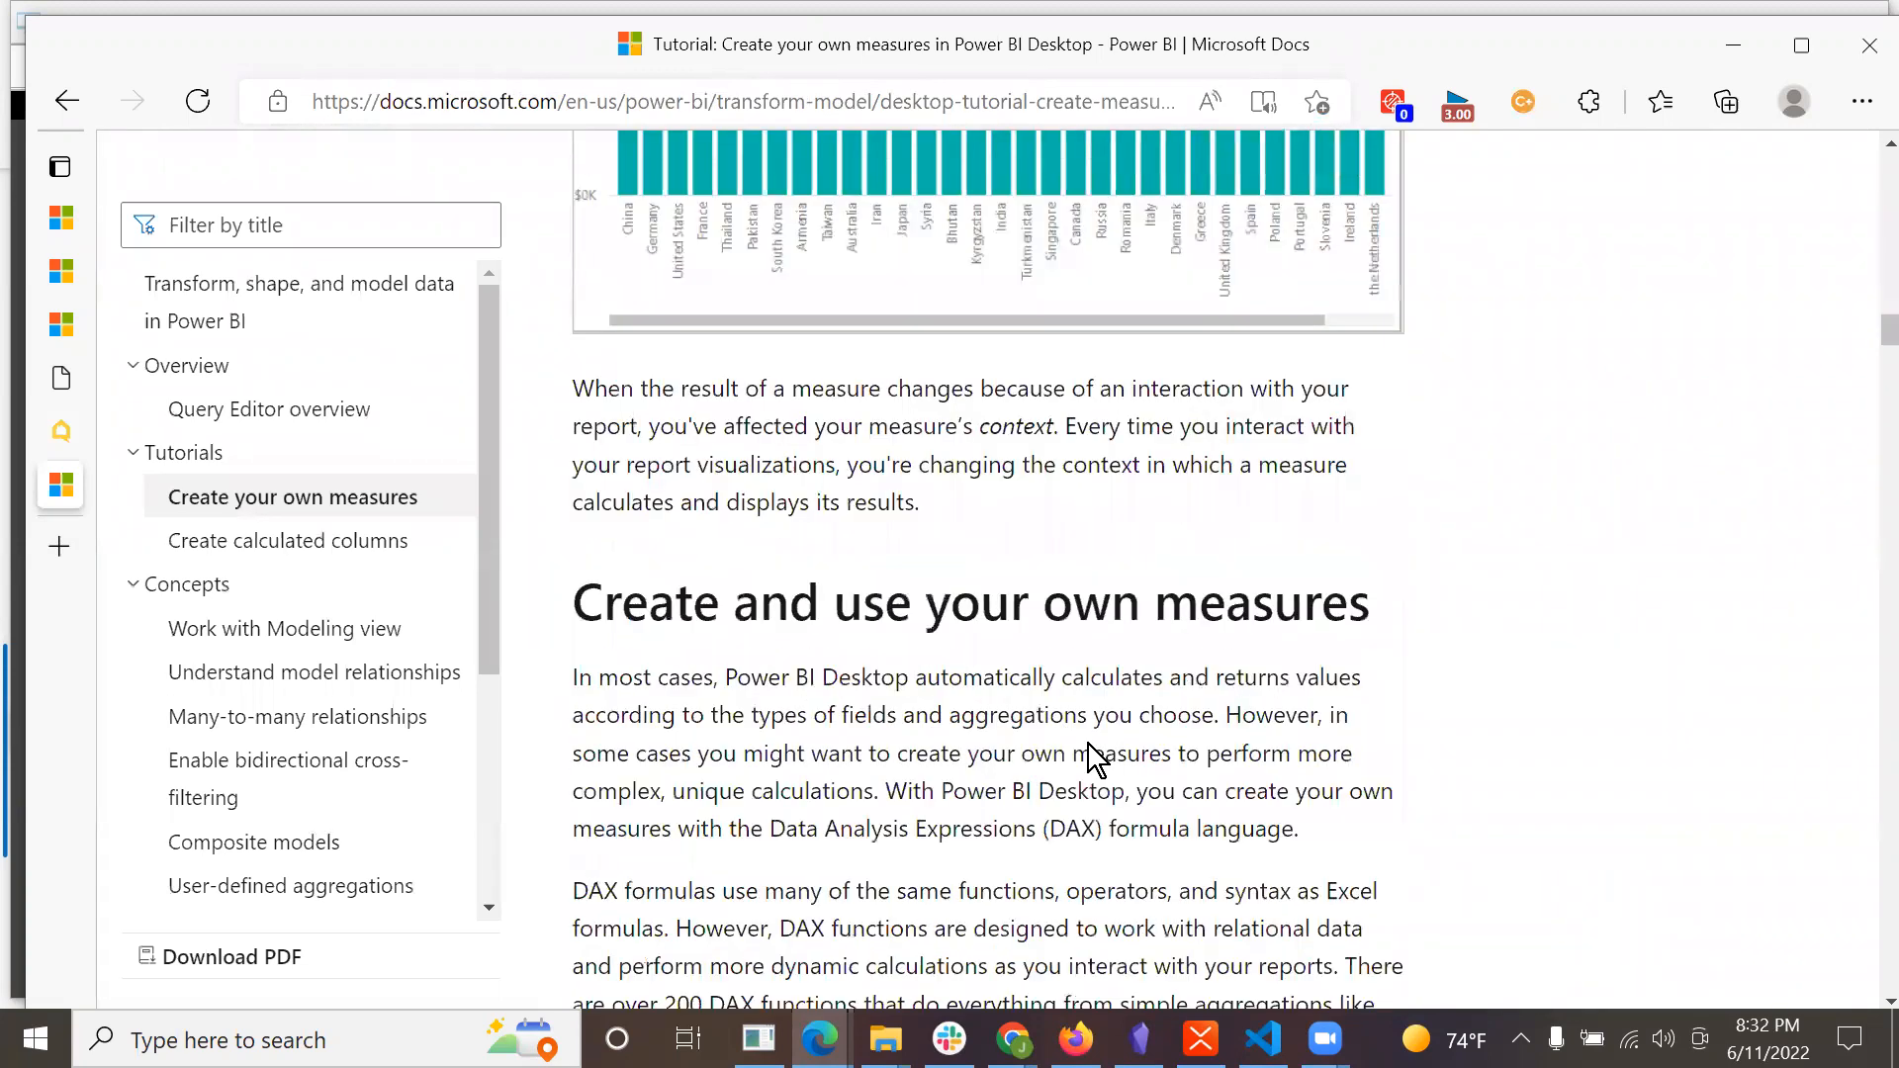
scroll(1093, 756, down, 10)
scroll(1092, 744, down, 3)
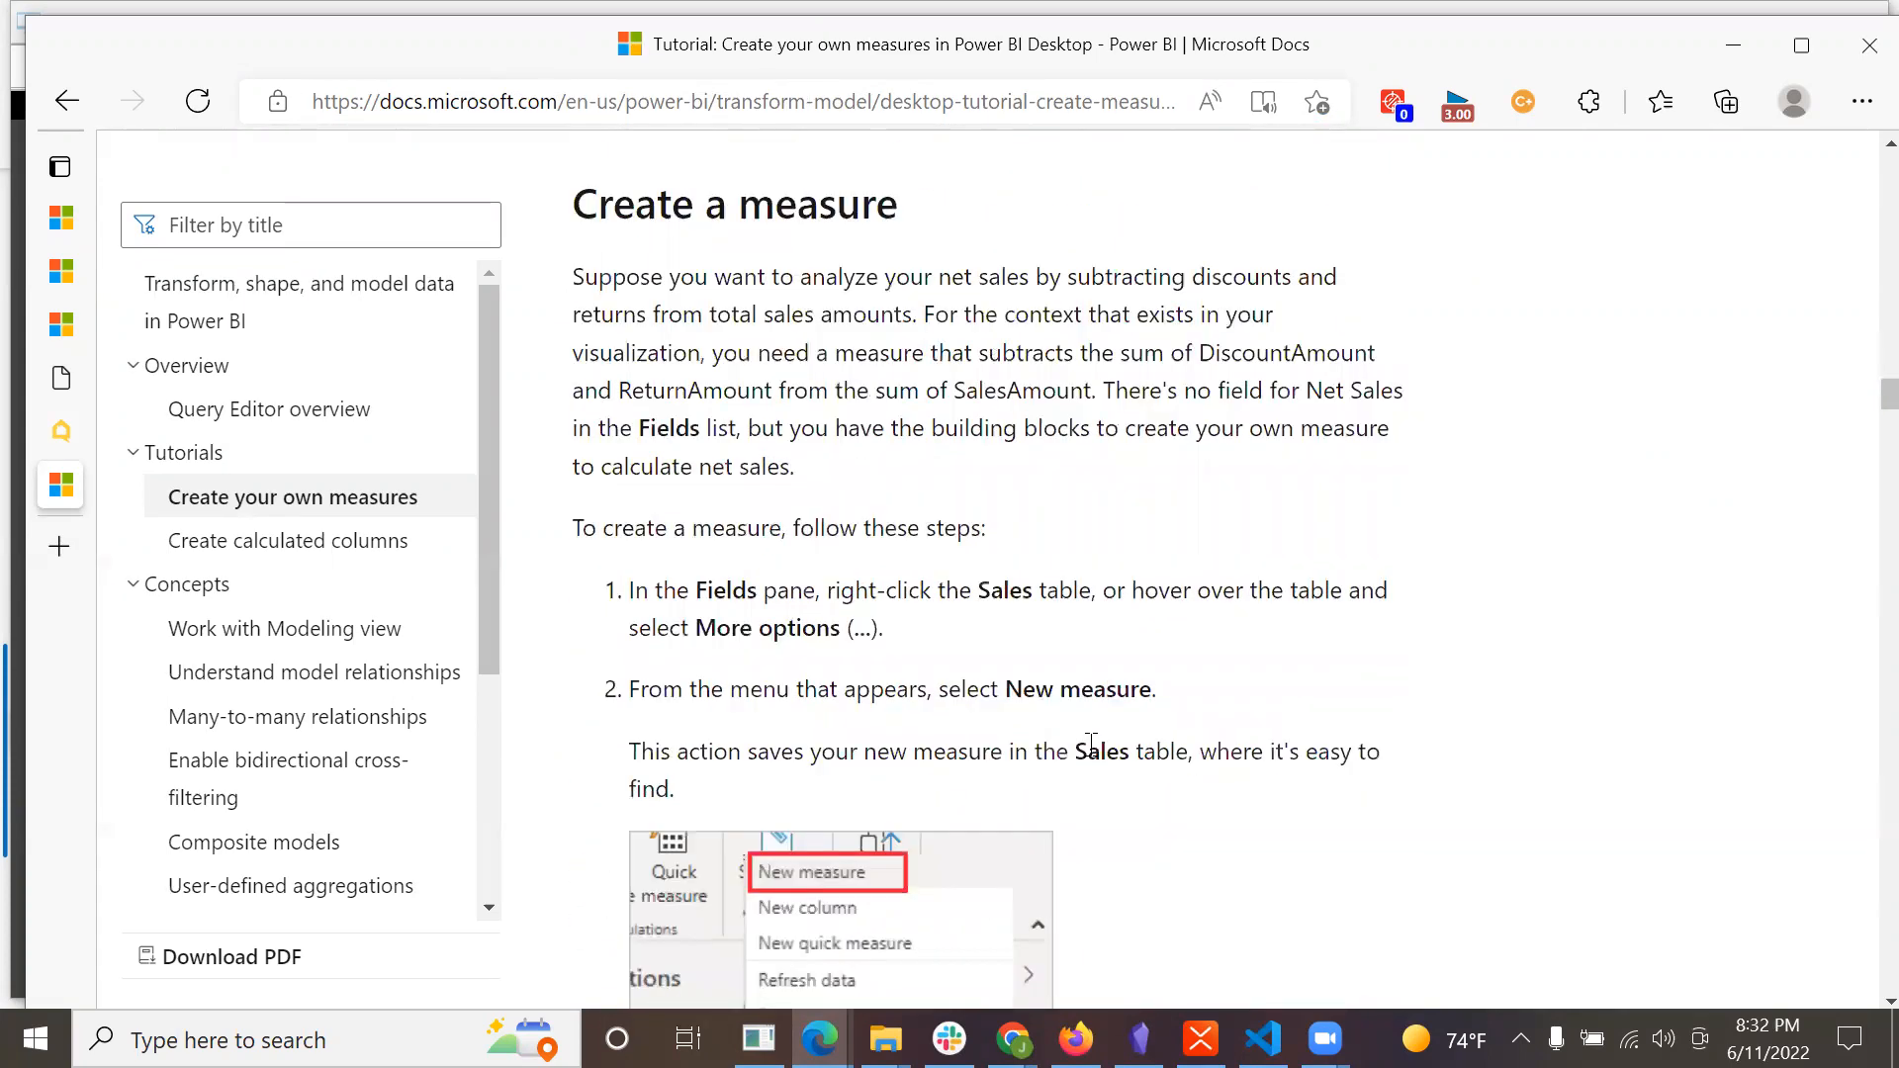
Read the tutorial's instructions for adding a new measure to the Sales table and renaming it in the formula bar.
scroll(1092, 744, down, 3)
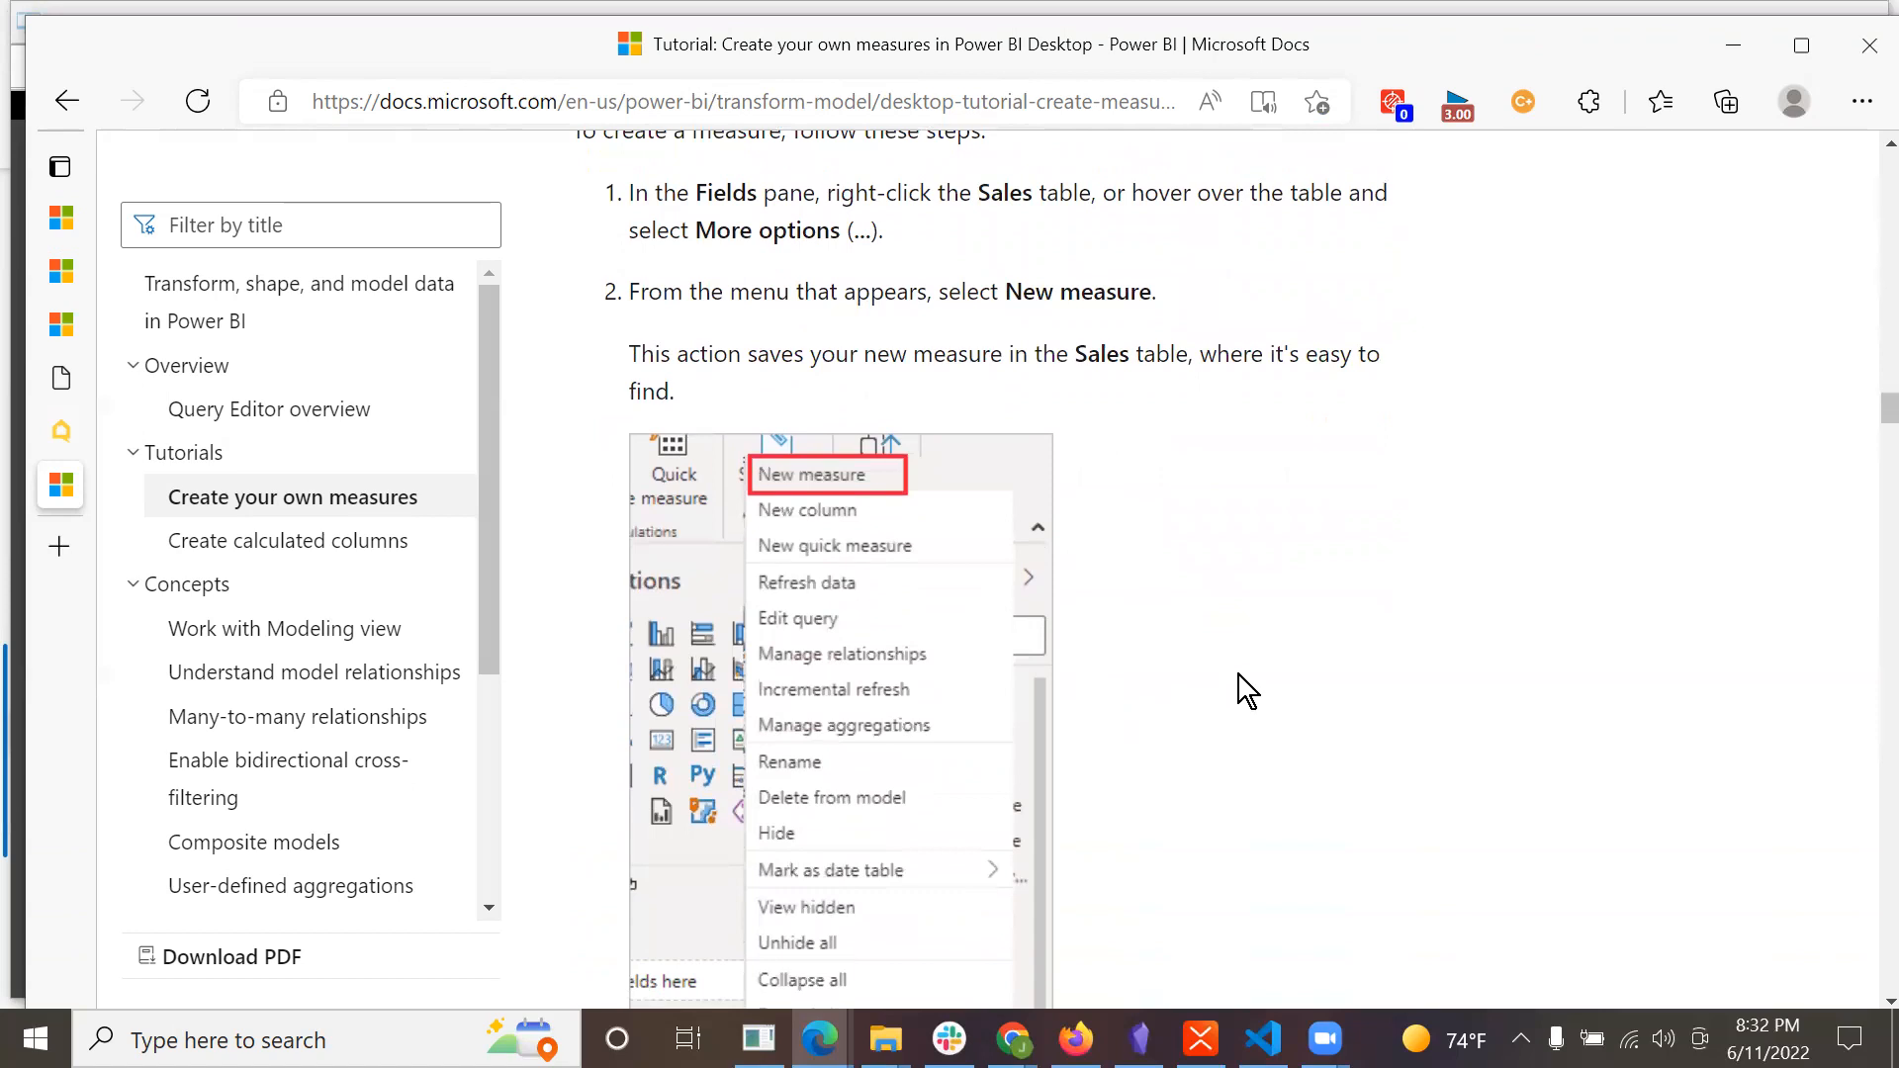
scroll(1238, 674, down, 1)
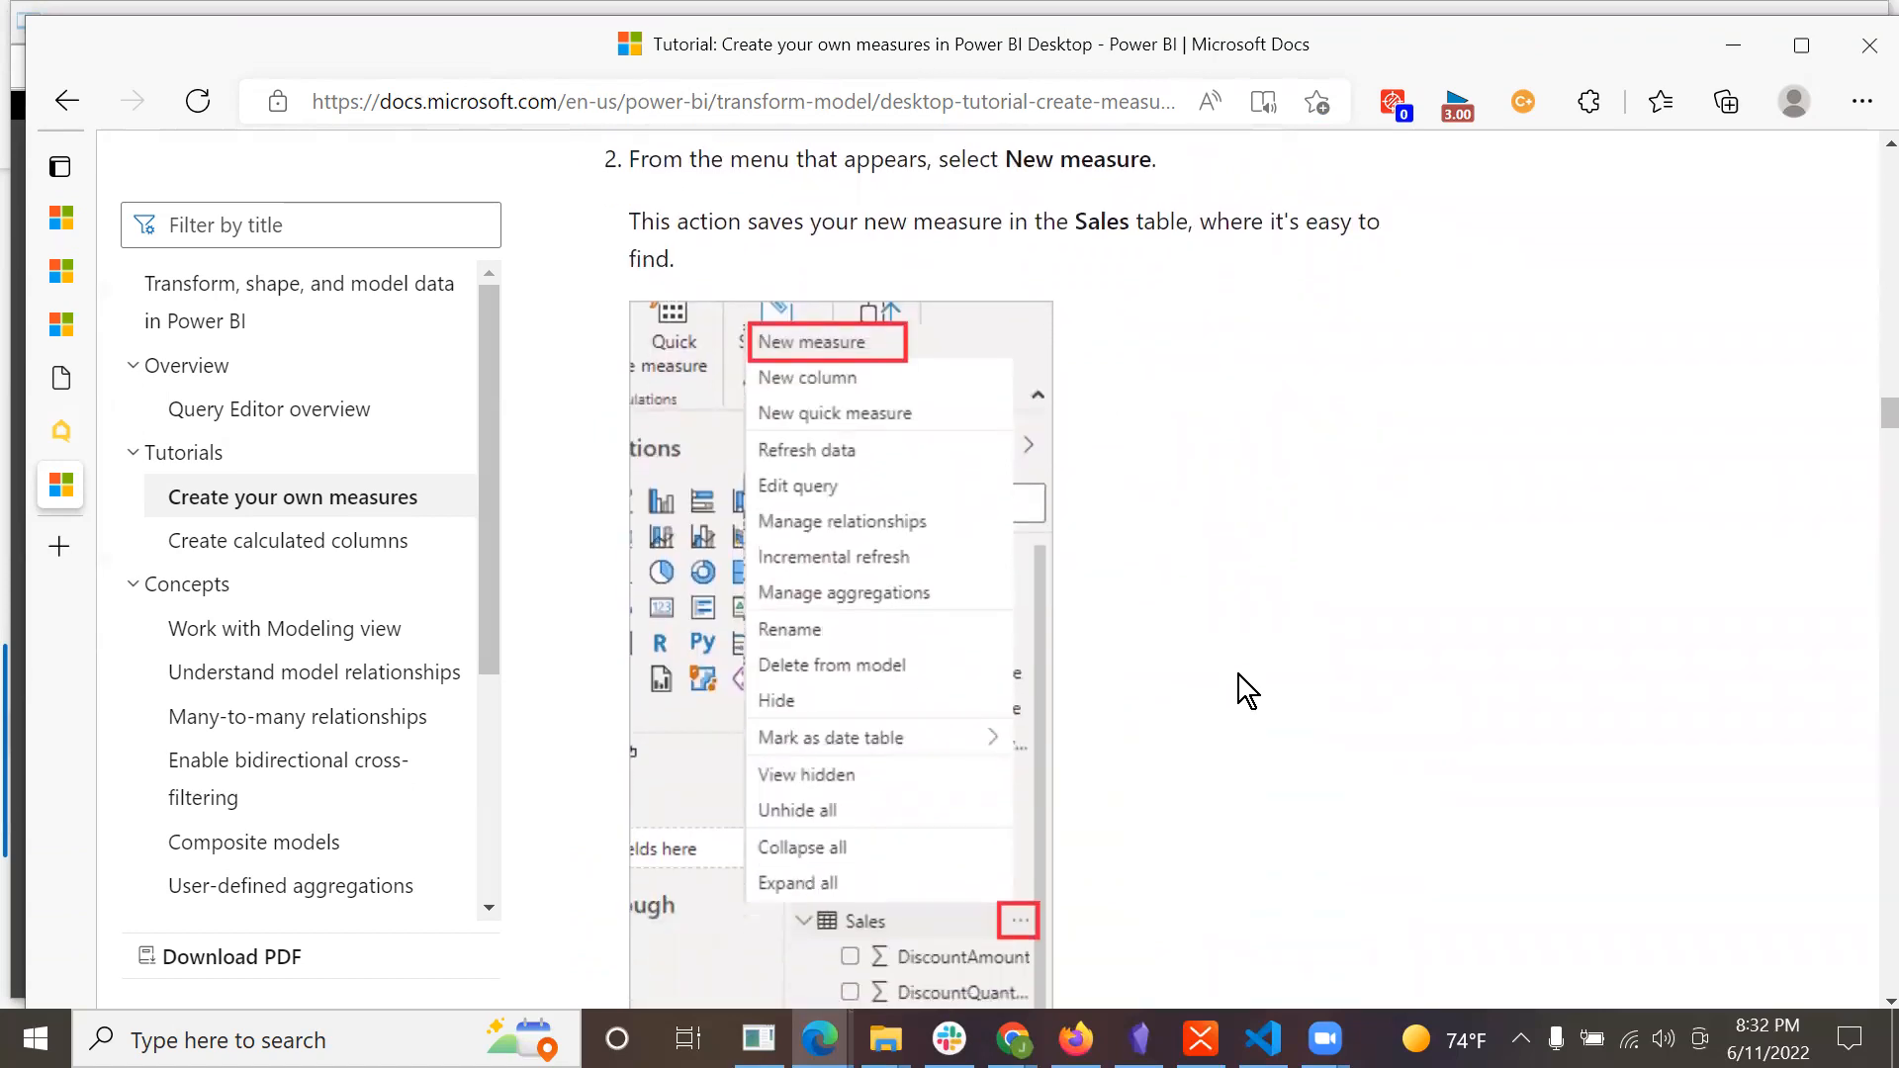
scroll(1239, 675, down, 3)
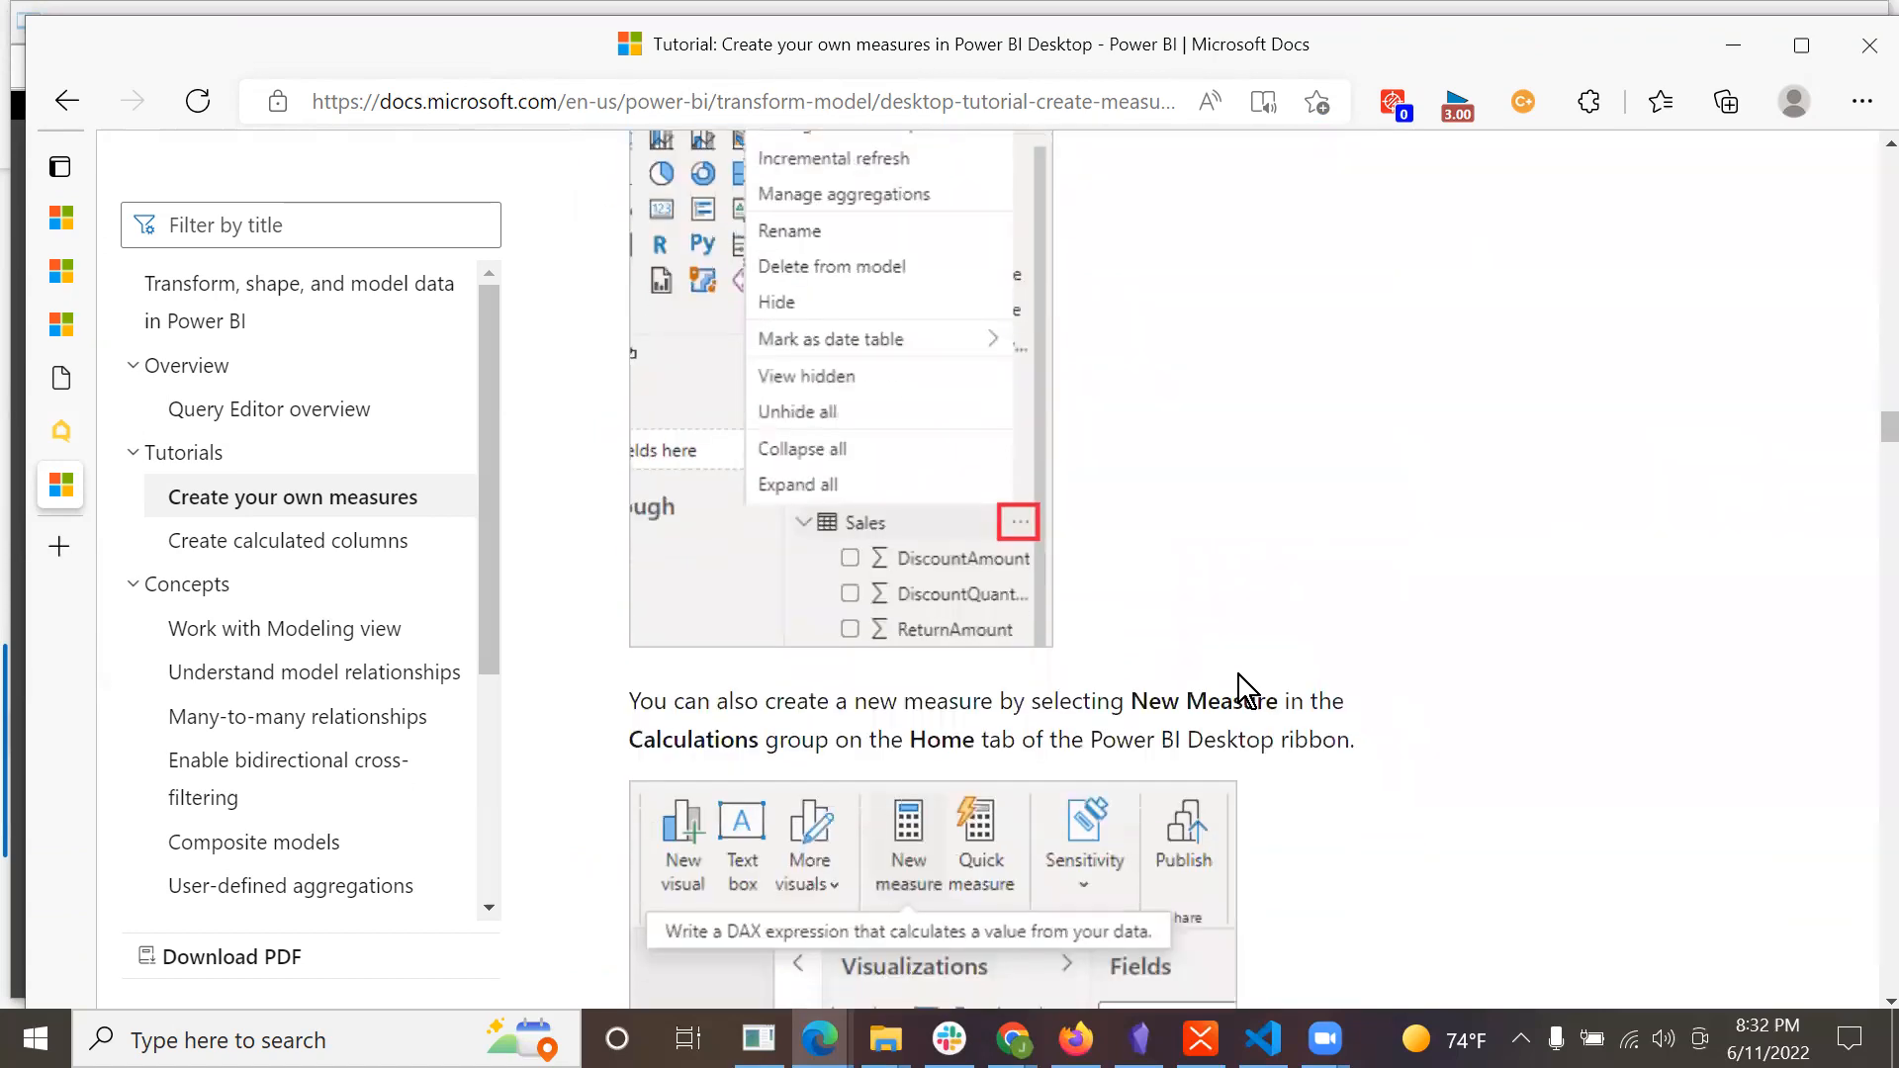
scroll(1449, 623, down, 2)
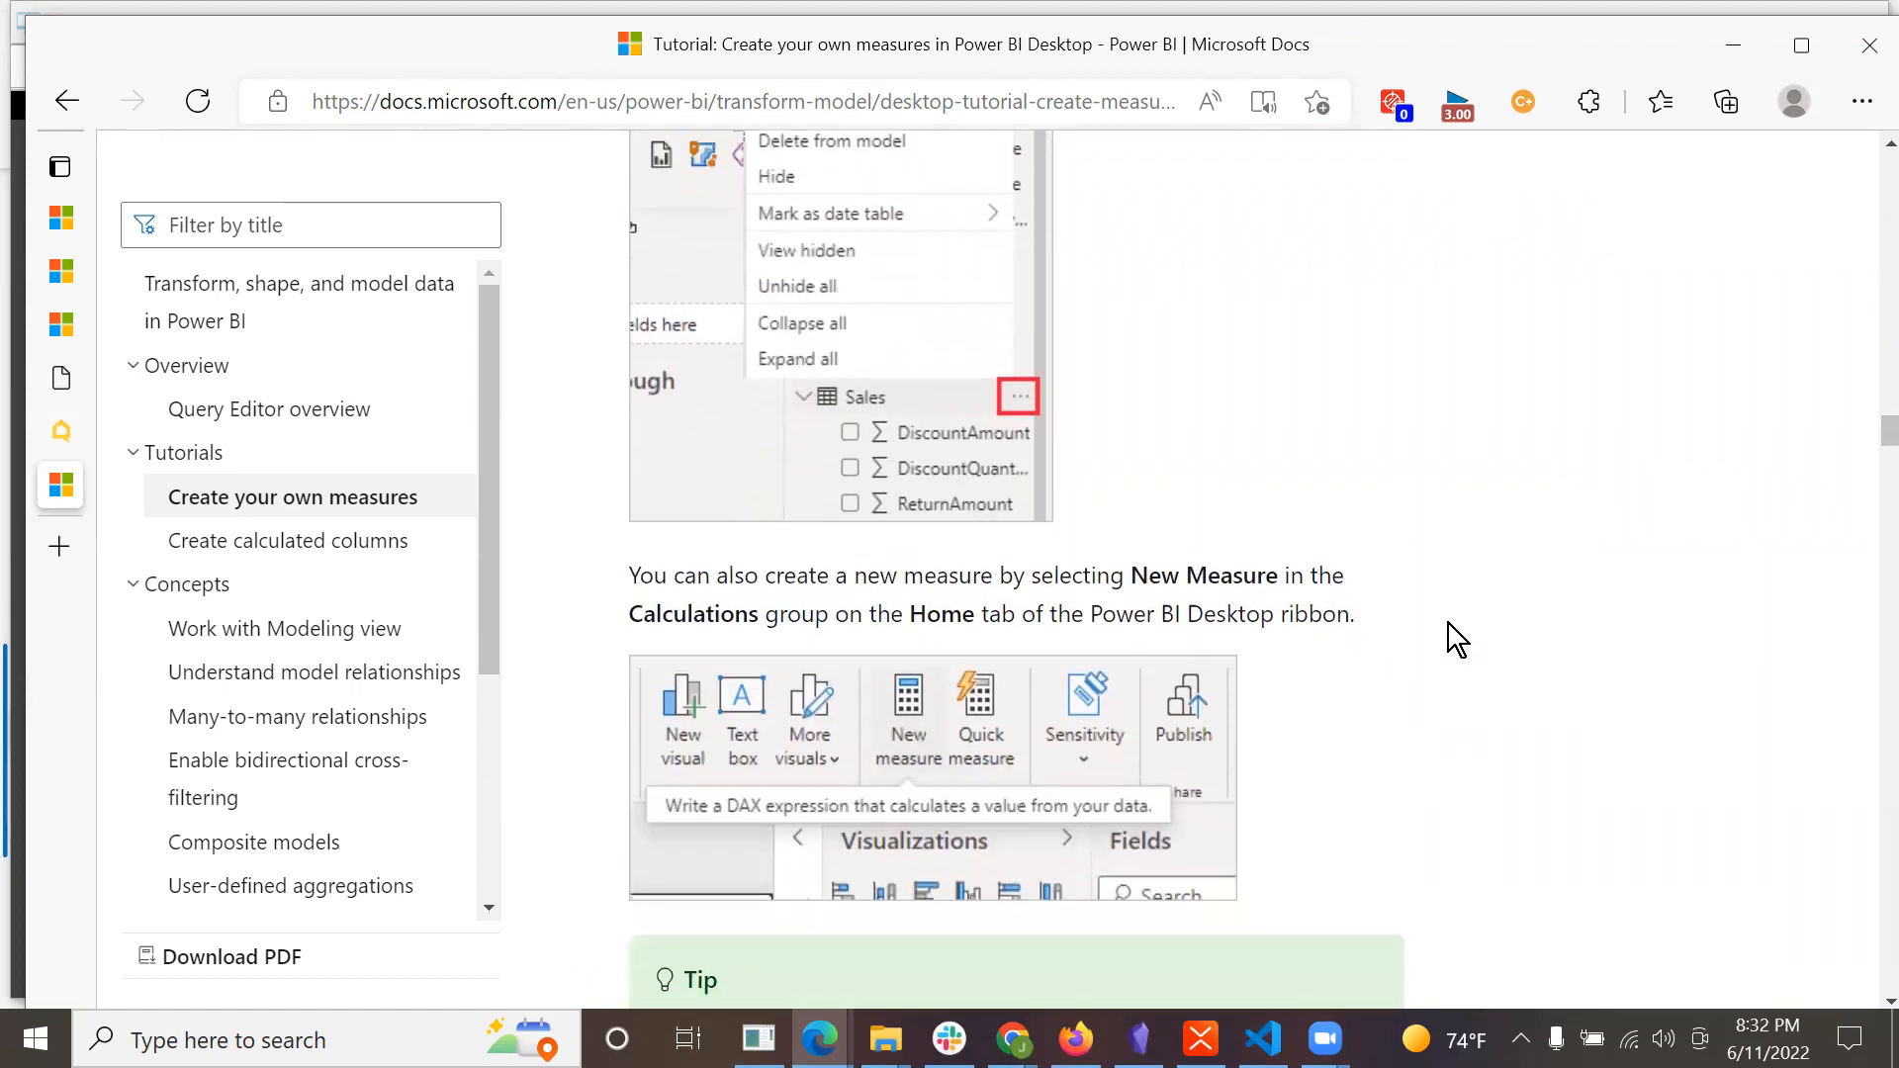
scroll(1448, 624, down, 1)
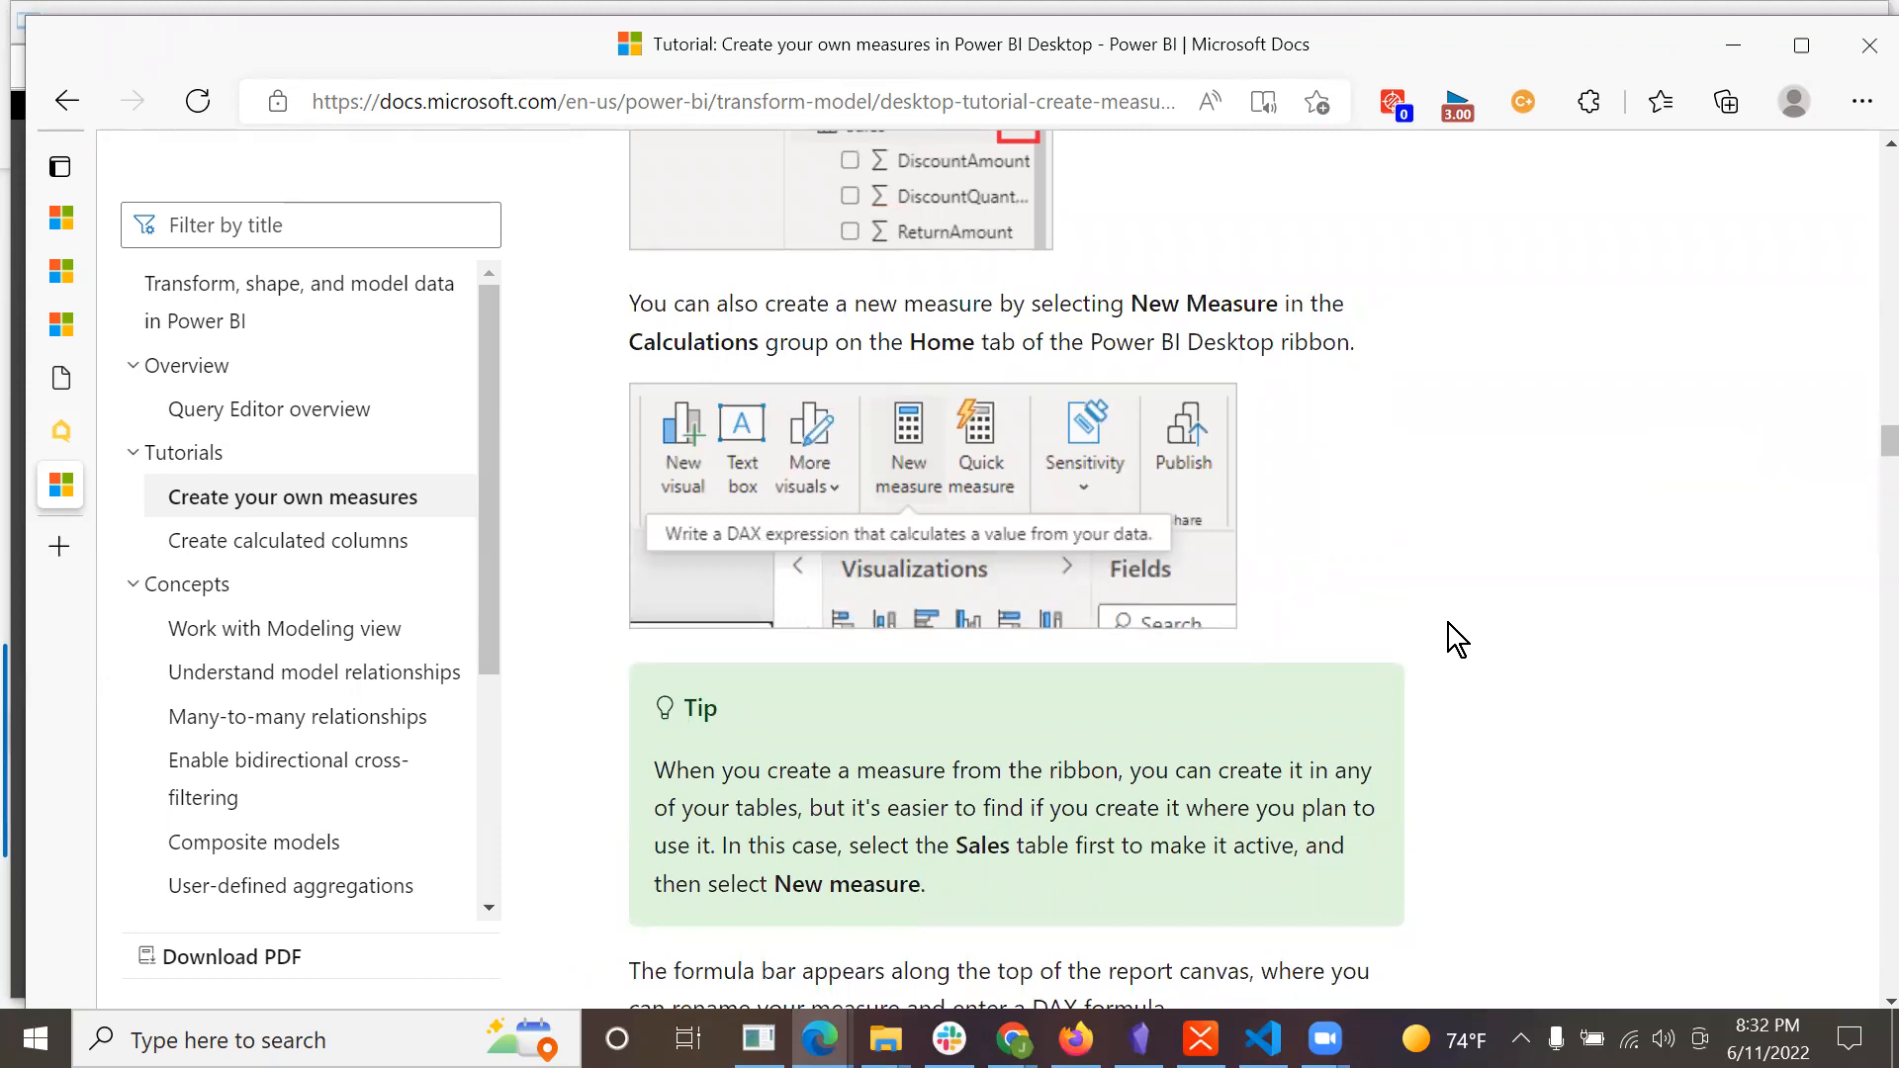
scroll(1448, 624, down, 3)
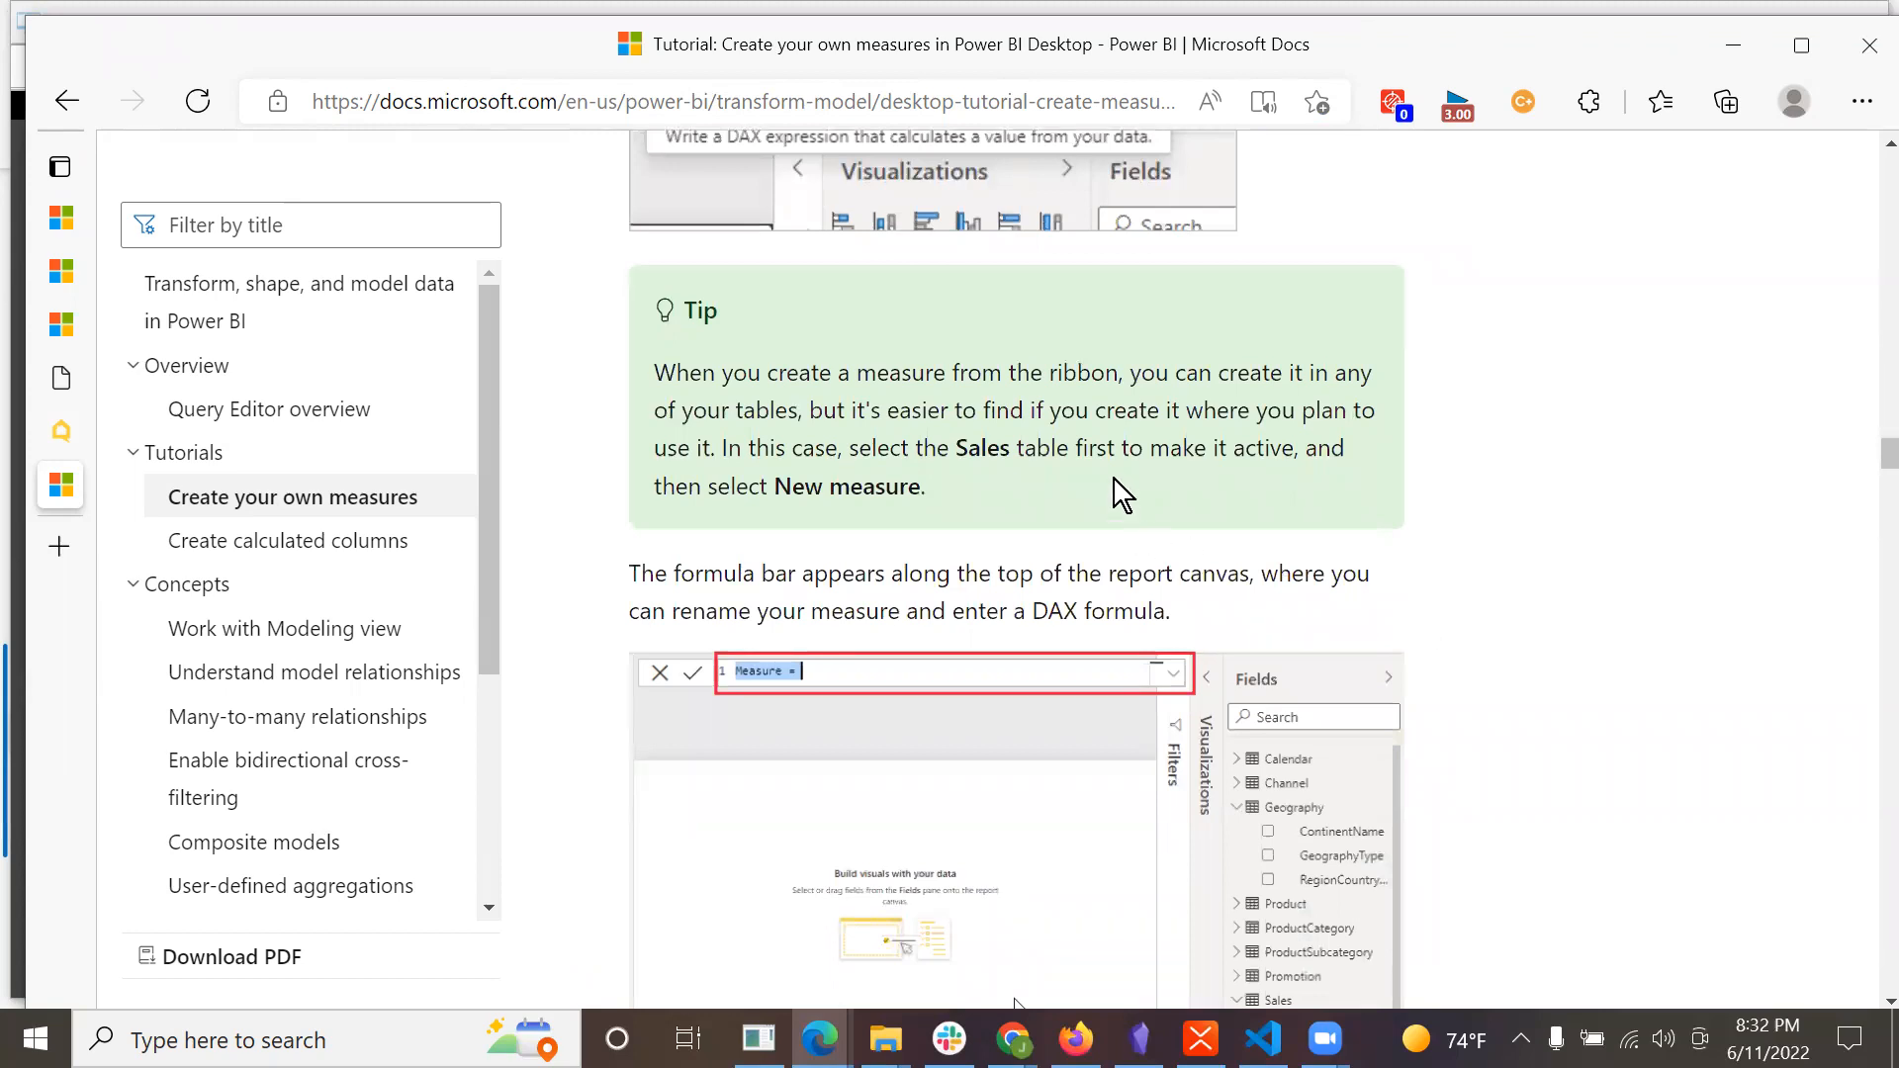
scroll(1435, 507, down, 1)
scroll(1472, 499, down, 1)
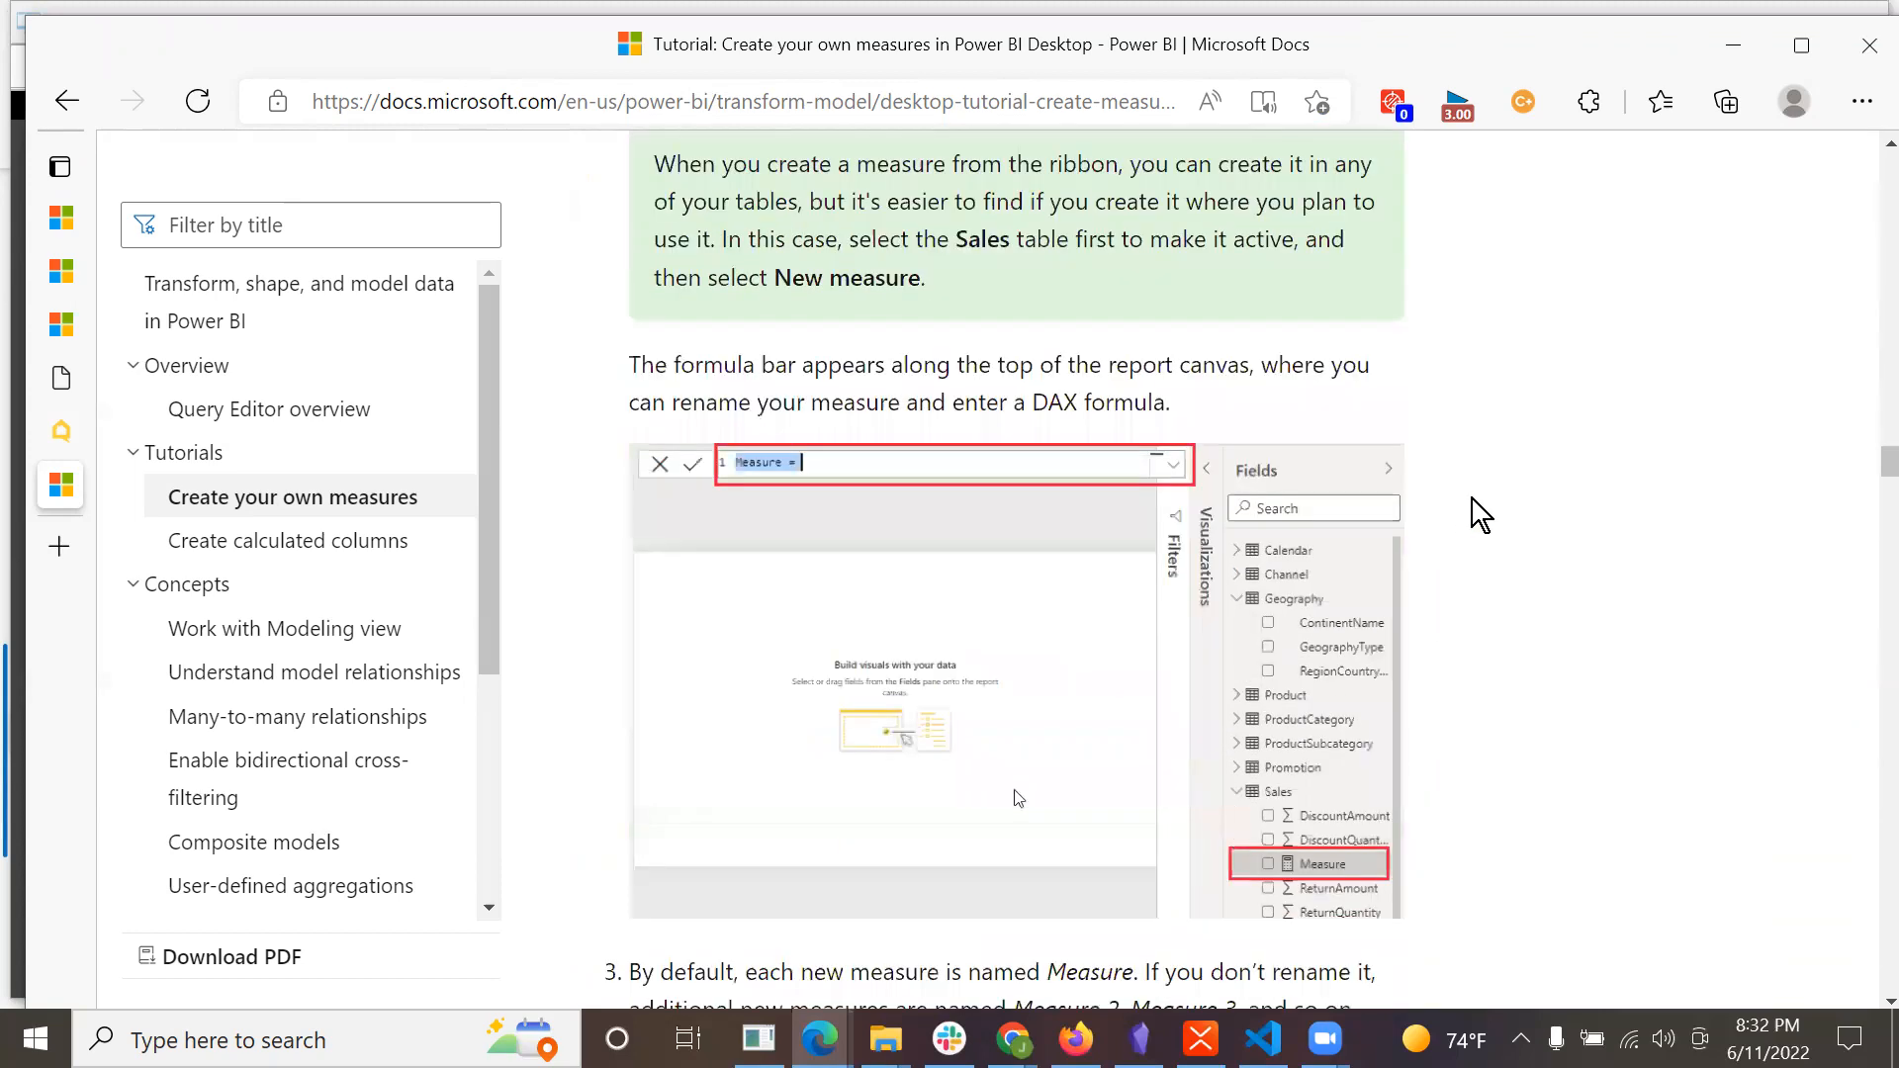
scroll(1472, 499, down, 1)
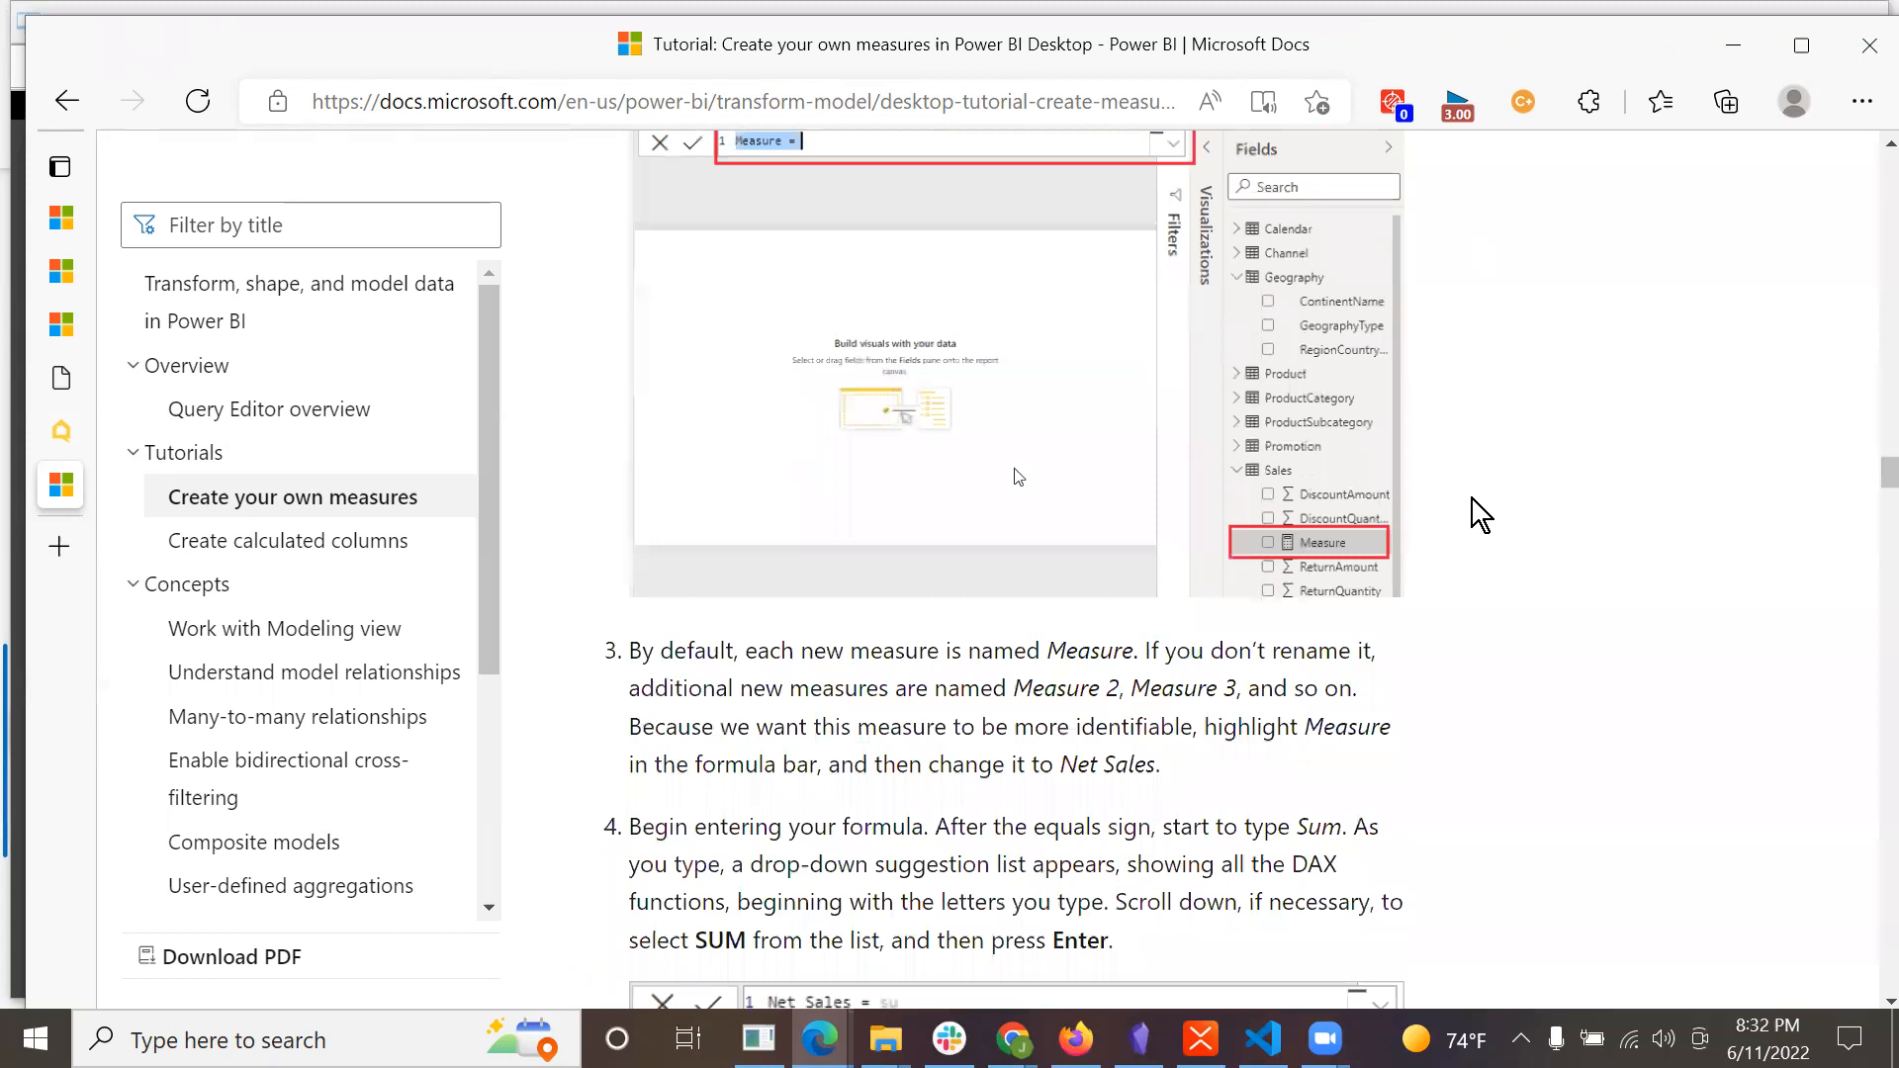
scroll(1472, 498, down, 2)
scroll(1472, 498, down, 1)
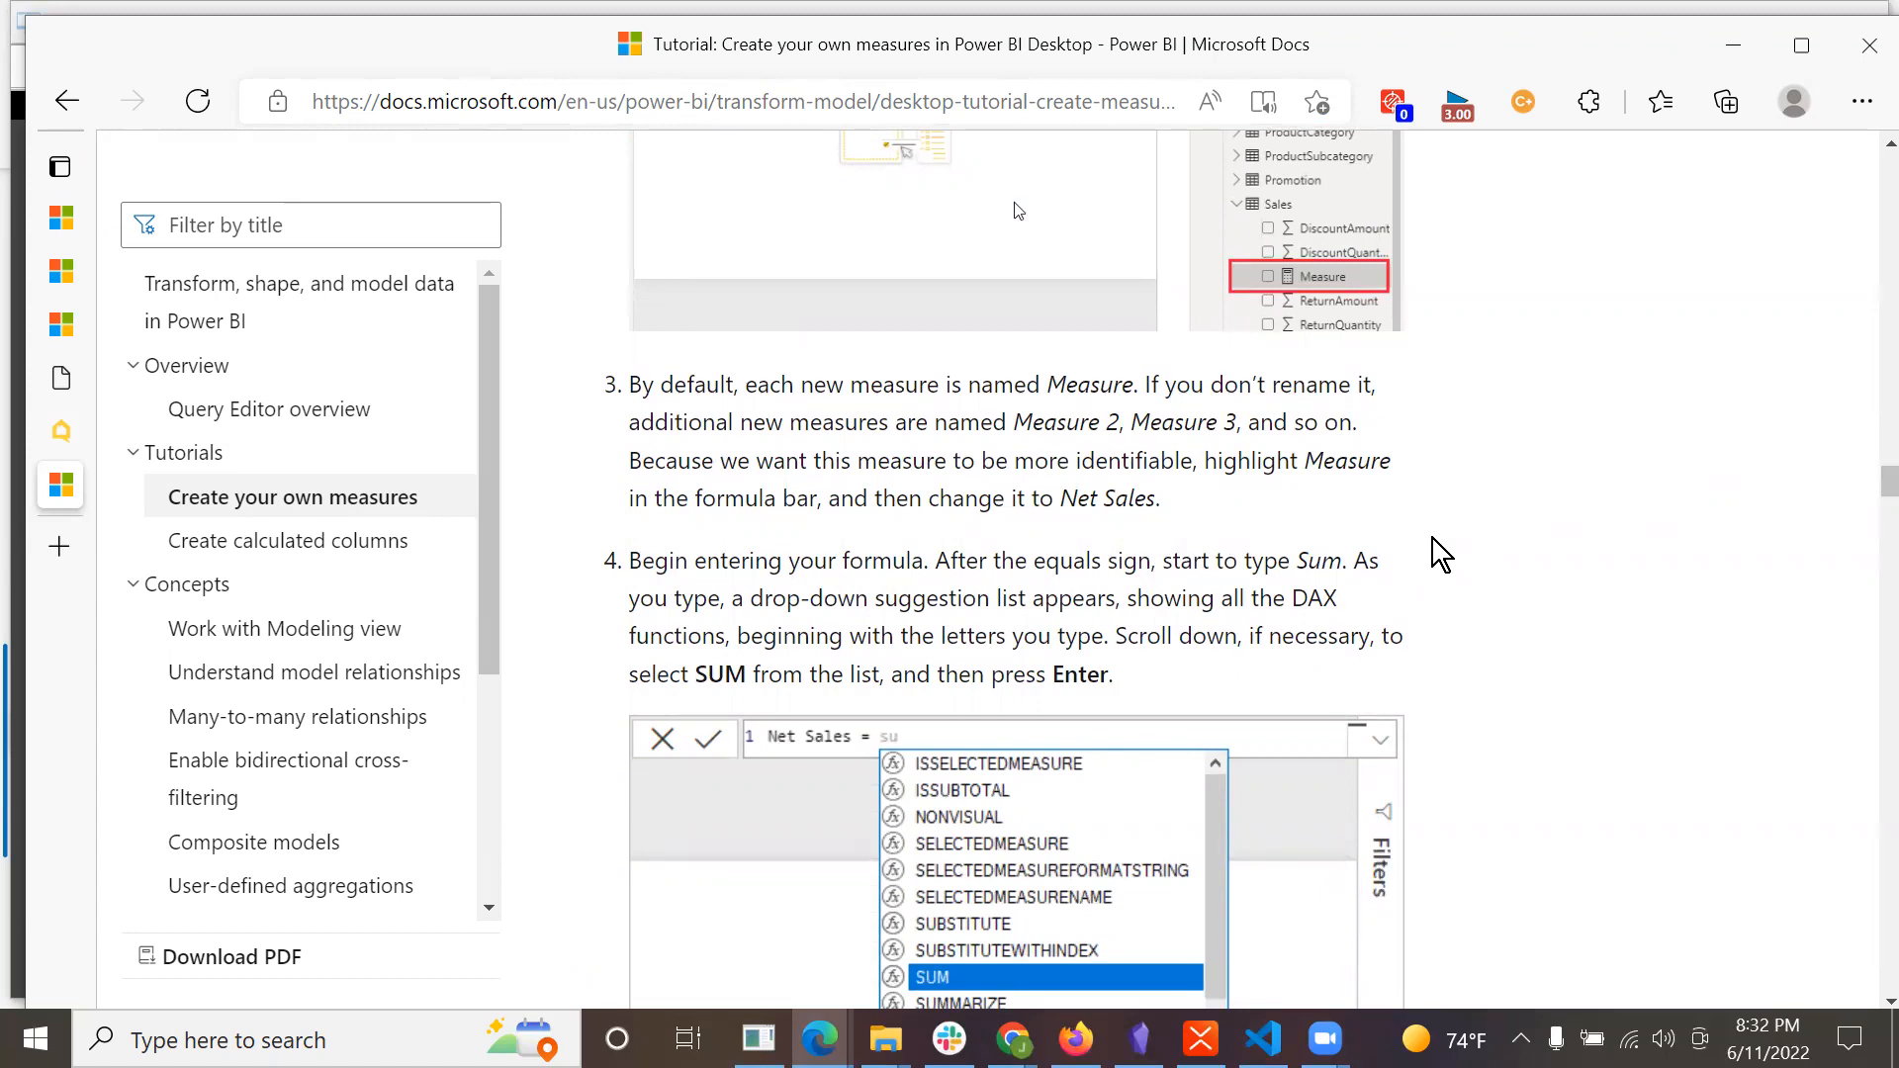
Study how the tutorial builds the Net Sales formula by subtracting SUM functions with fully qualified column names.
scroll(1441, 554, down, 1)
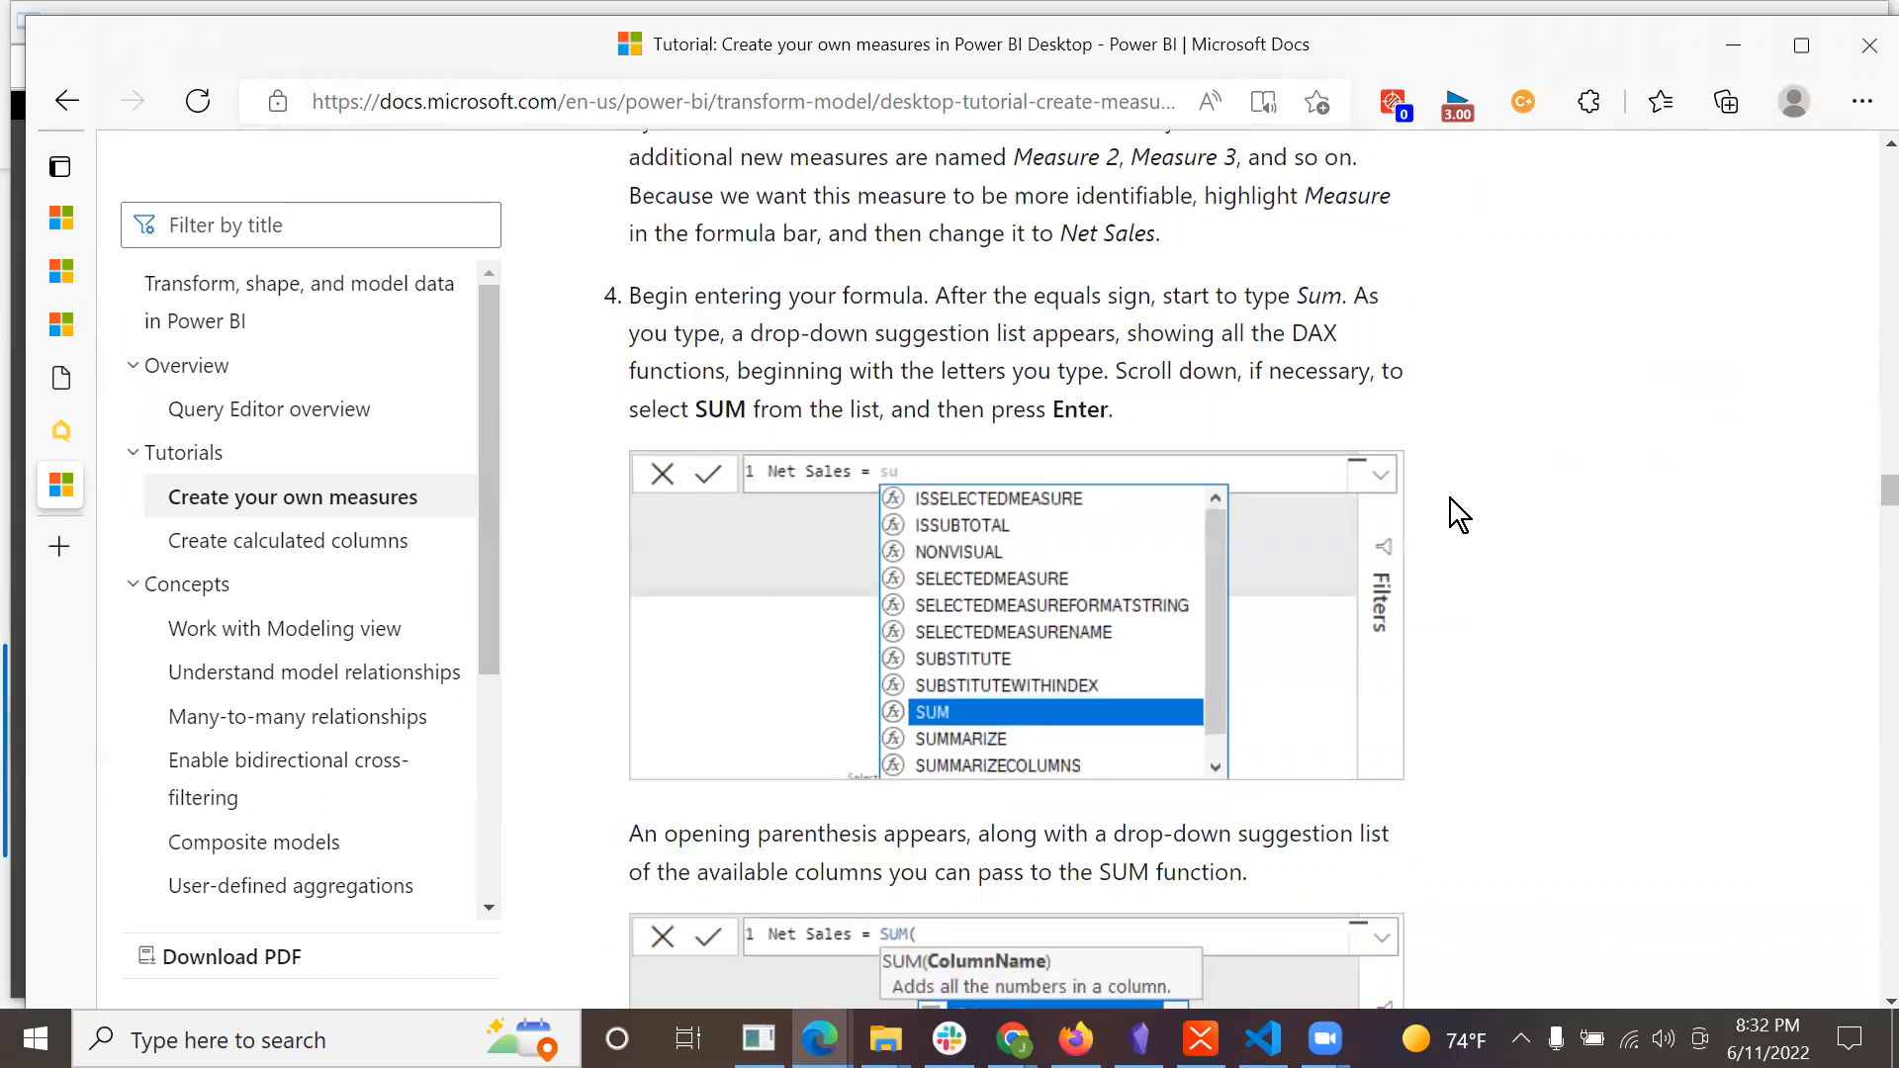
scroll(1451, 499, down, 1)
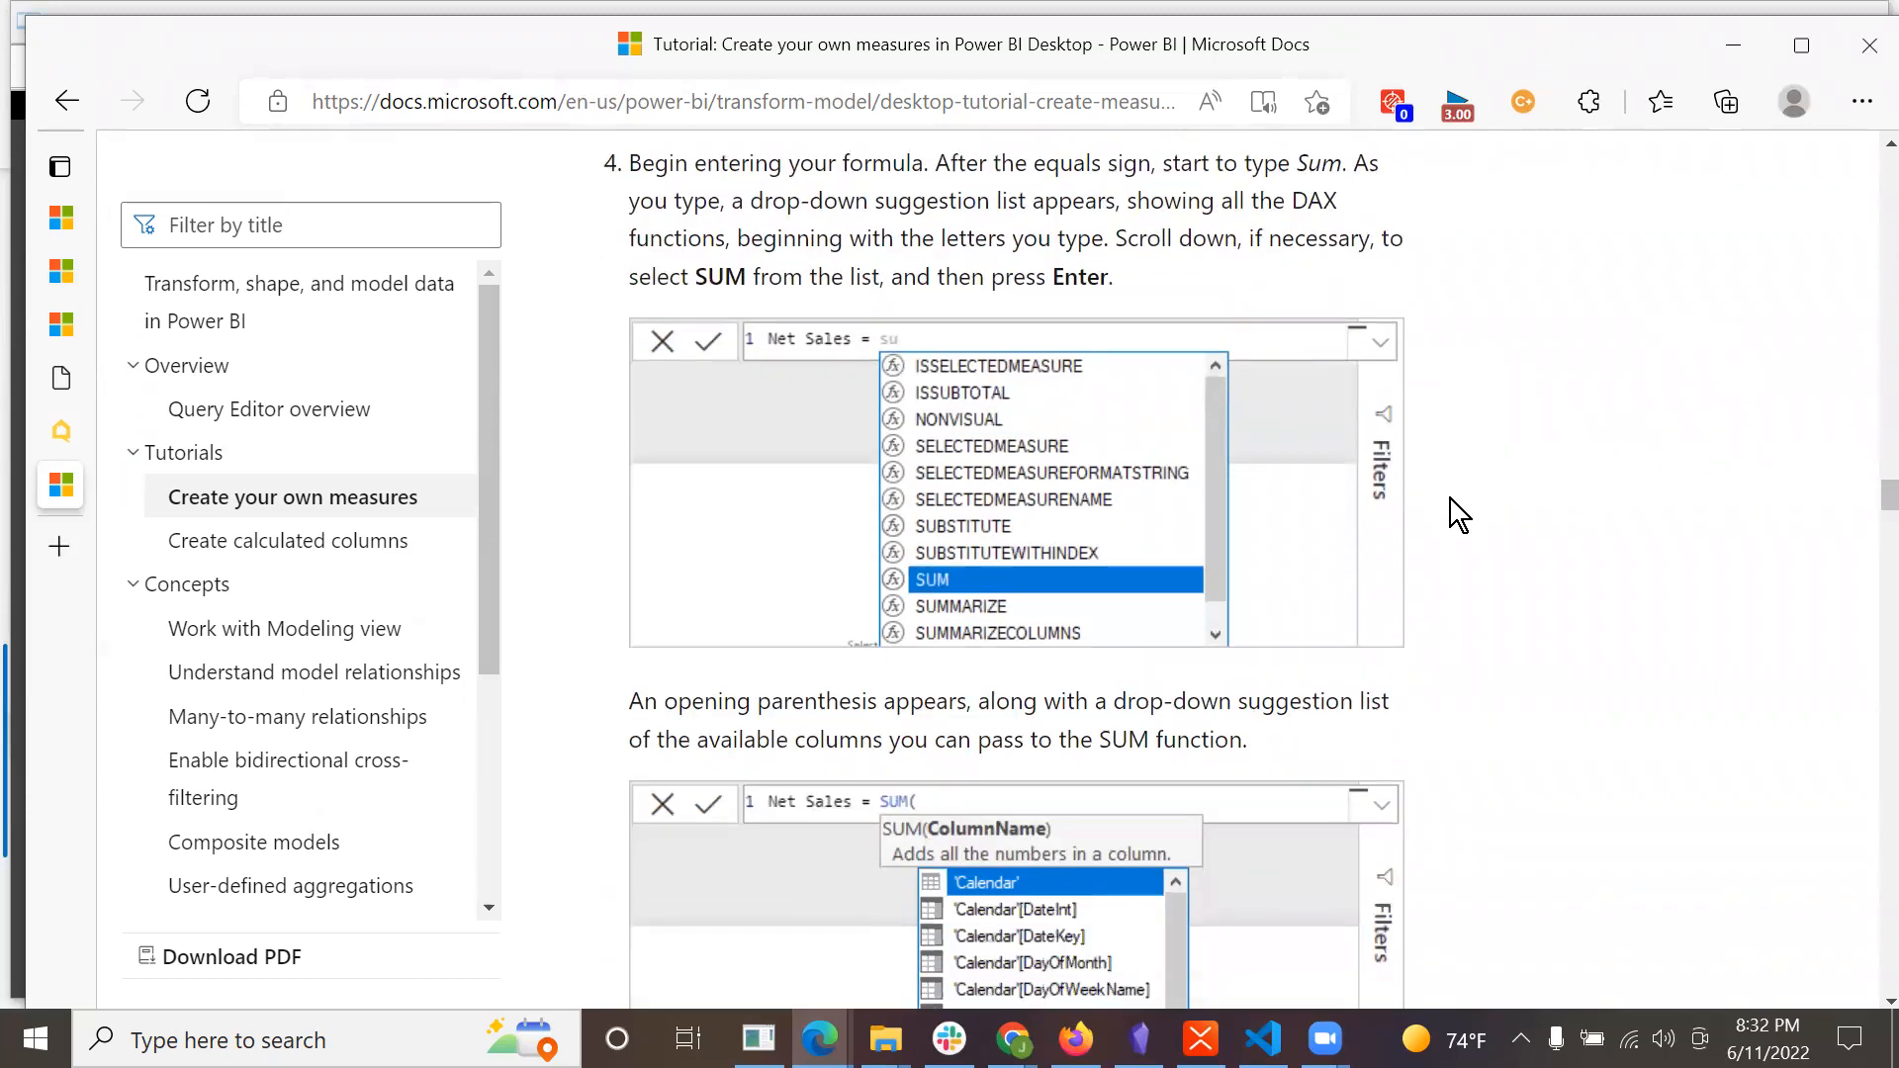
scroll(1450, 498, down, 1)
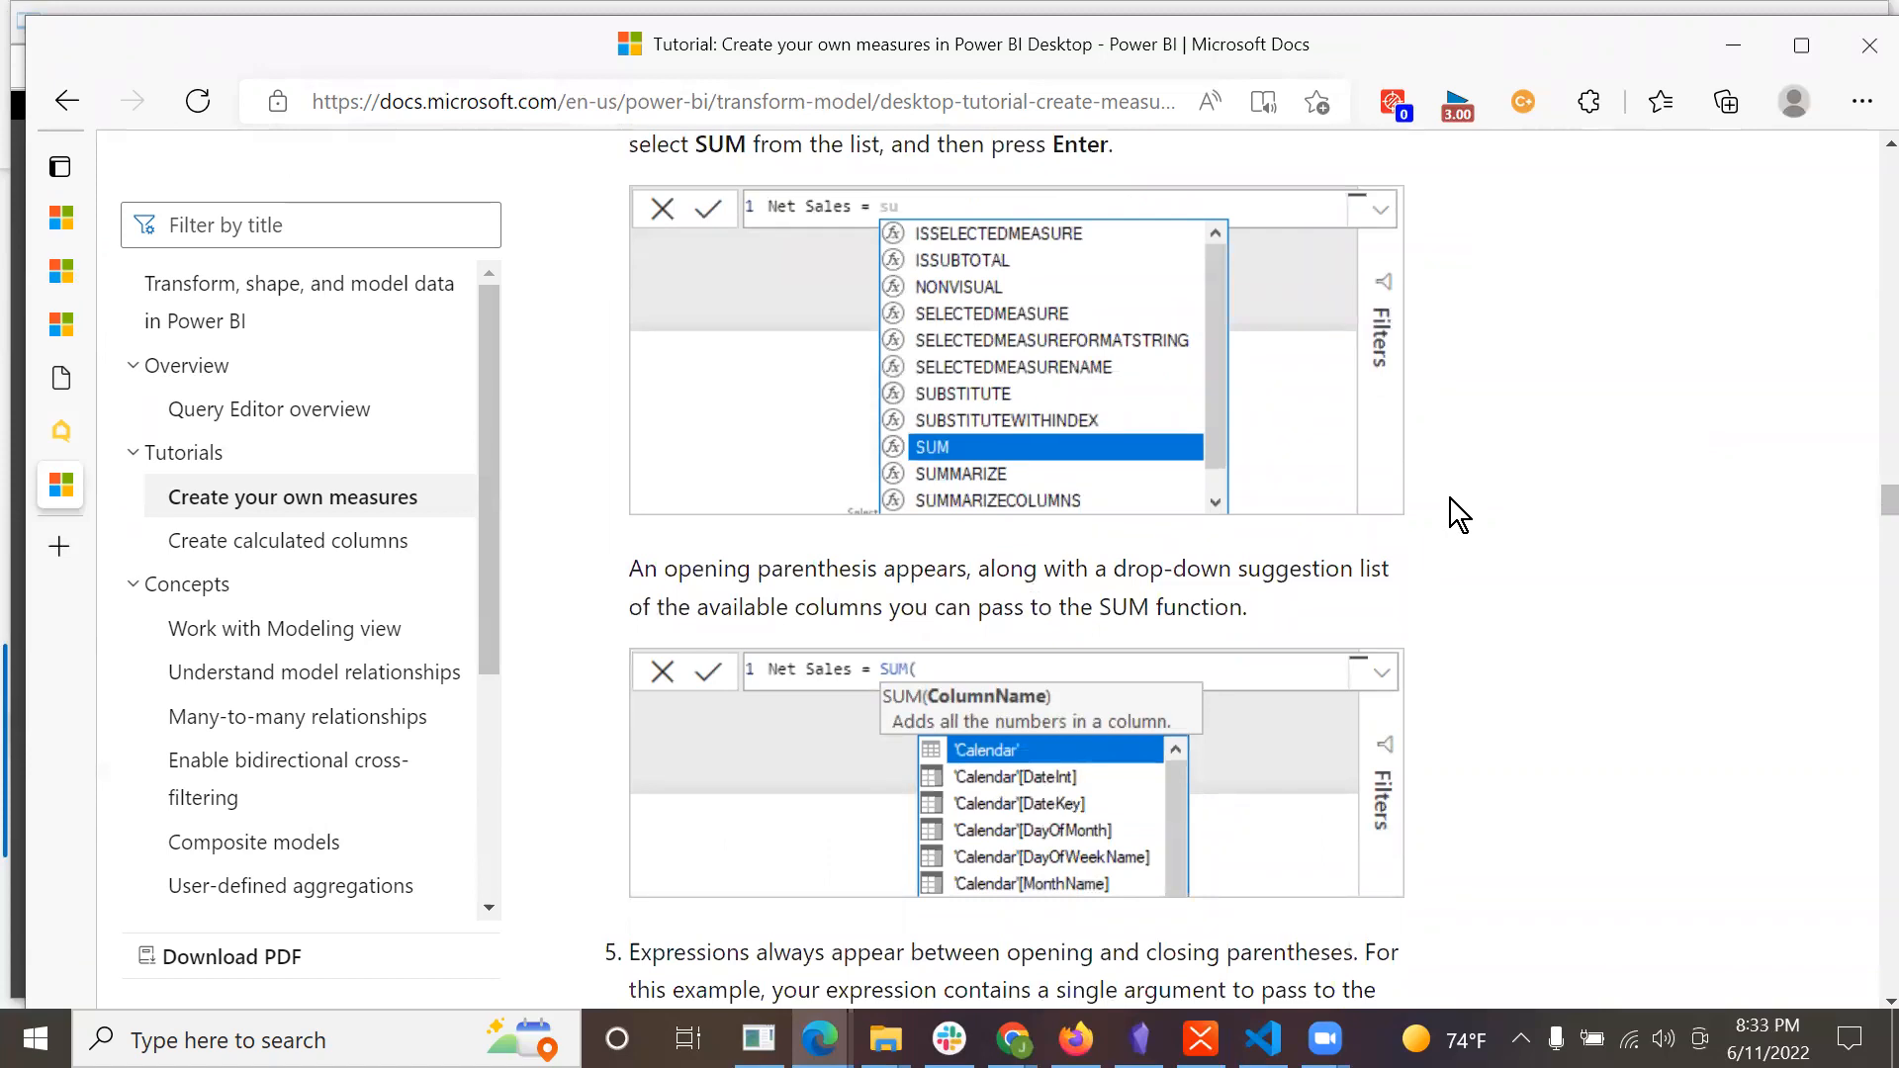
scroll(1451, 499, down, 2)
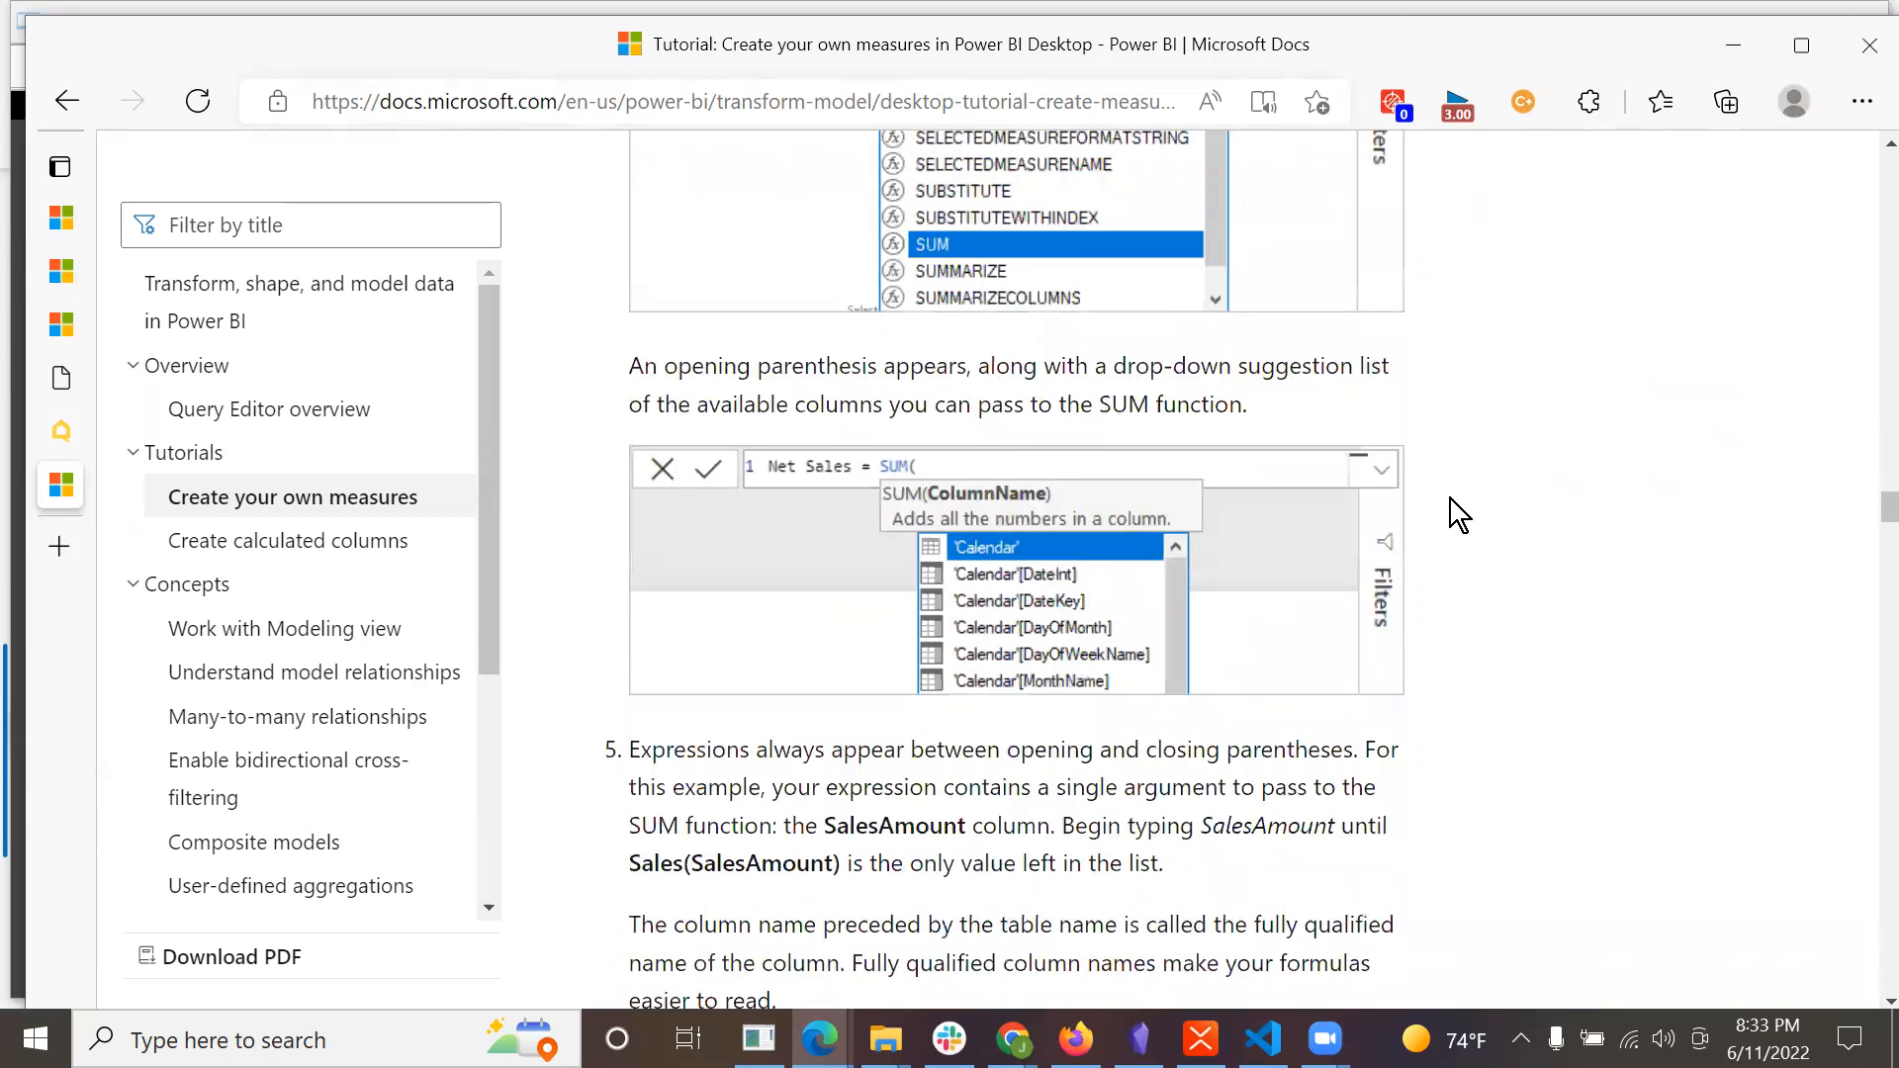
scroll(1451, 499, down, 2)
scroll(1451, 498, down, 1)
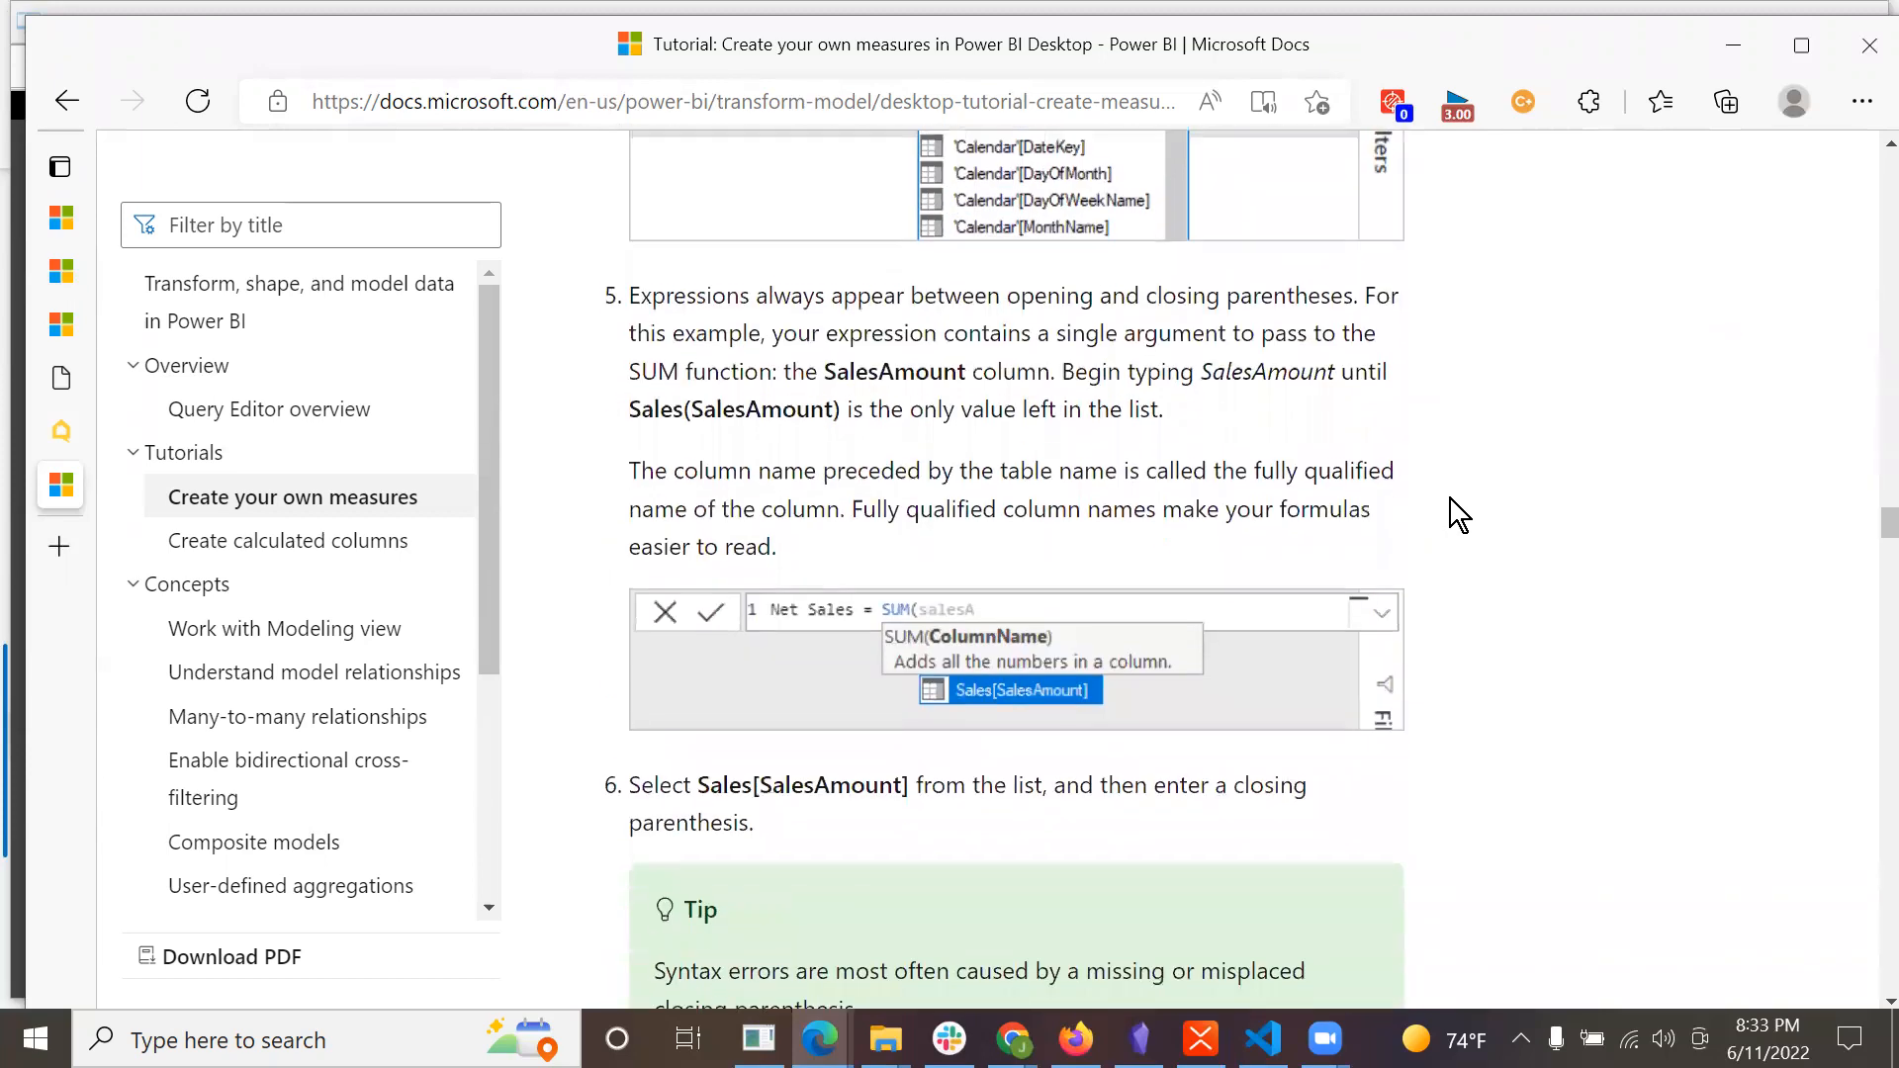
scroll(1451, 499, down, 2)
scroll(1450, 499, down, 2)
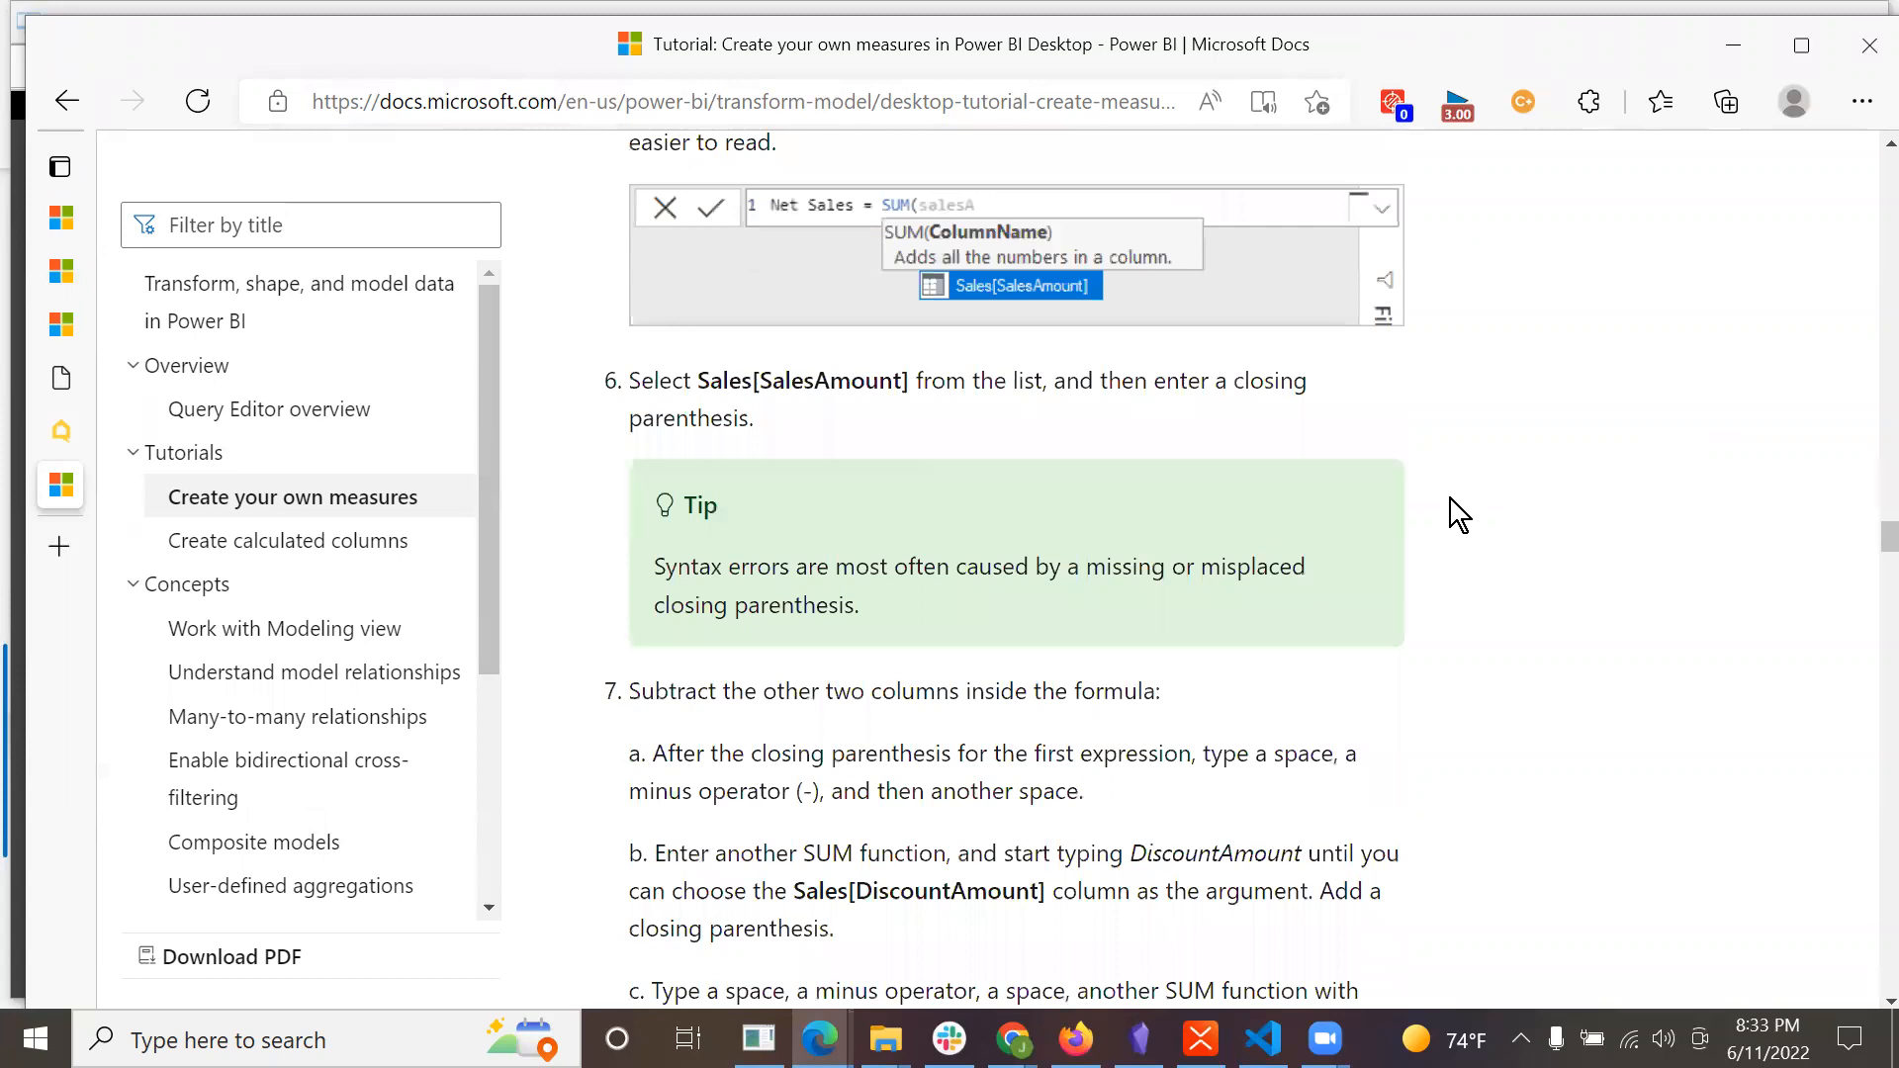
scroll(1450, 499, down, 1)
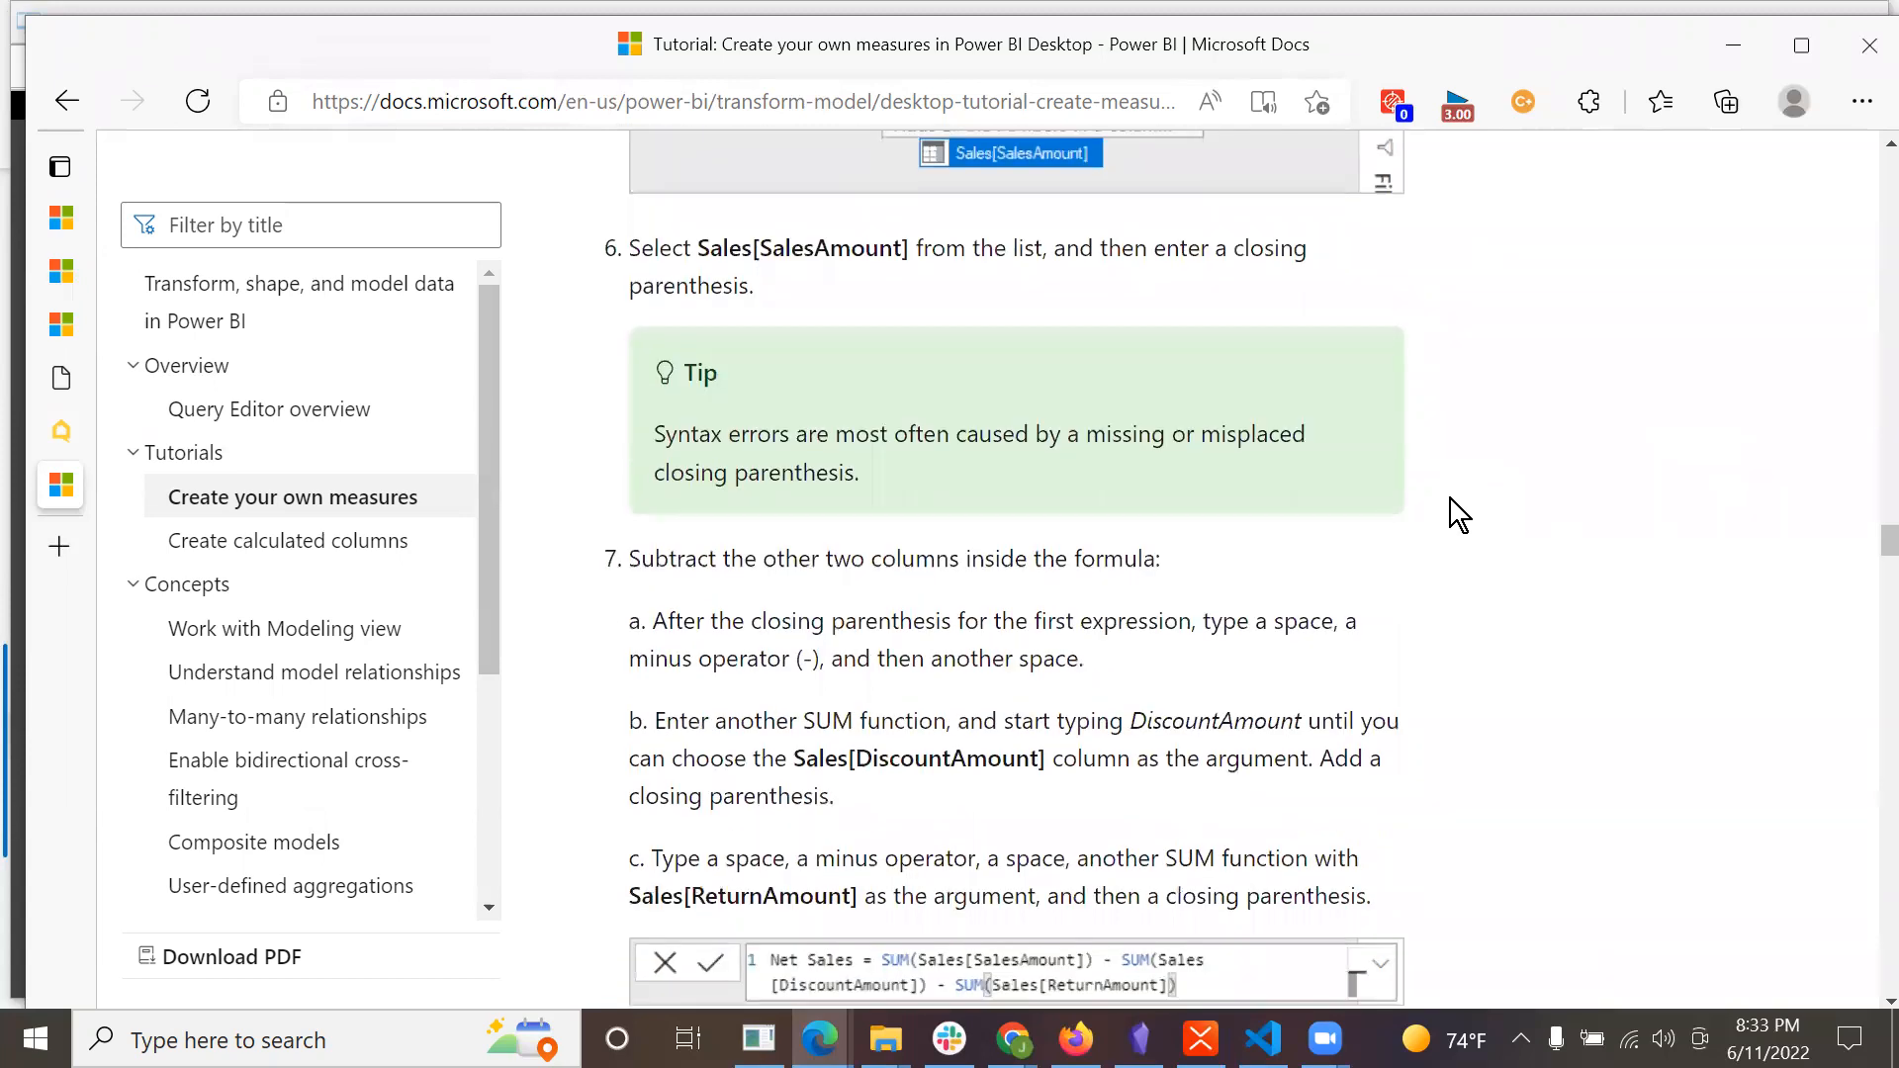
scroll(1451, 499, up, 5)
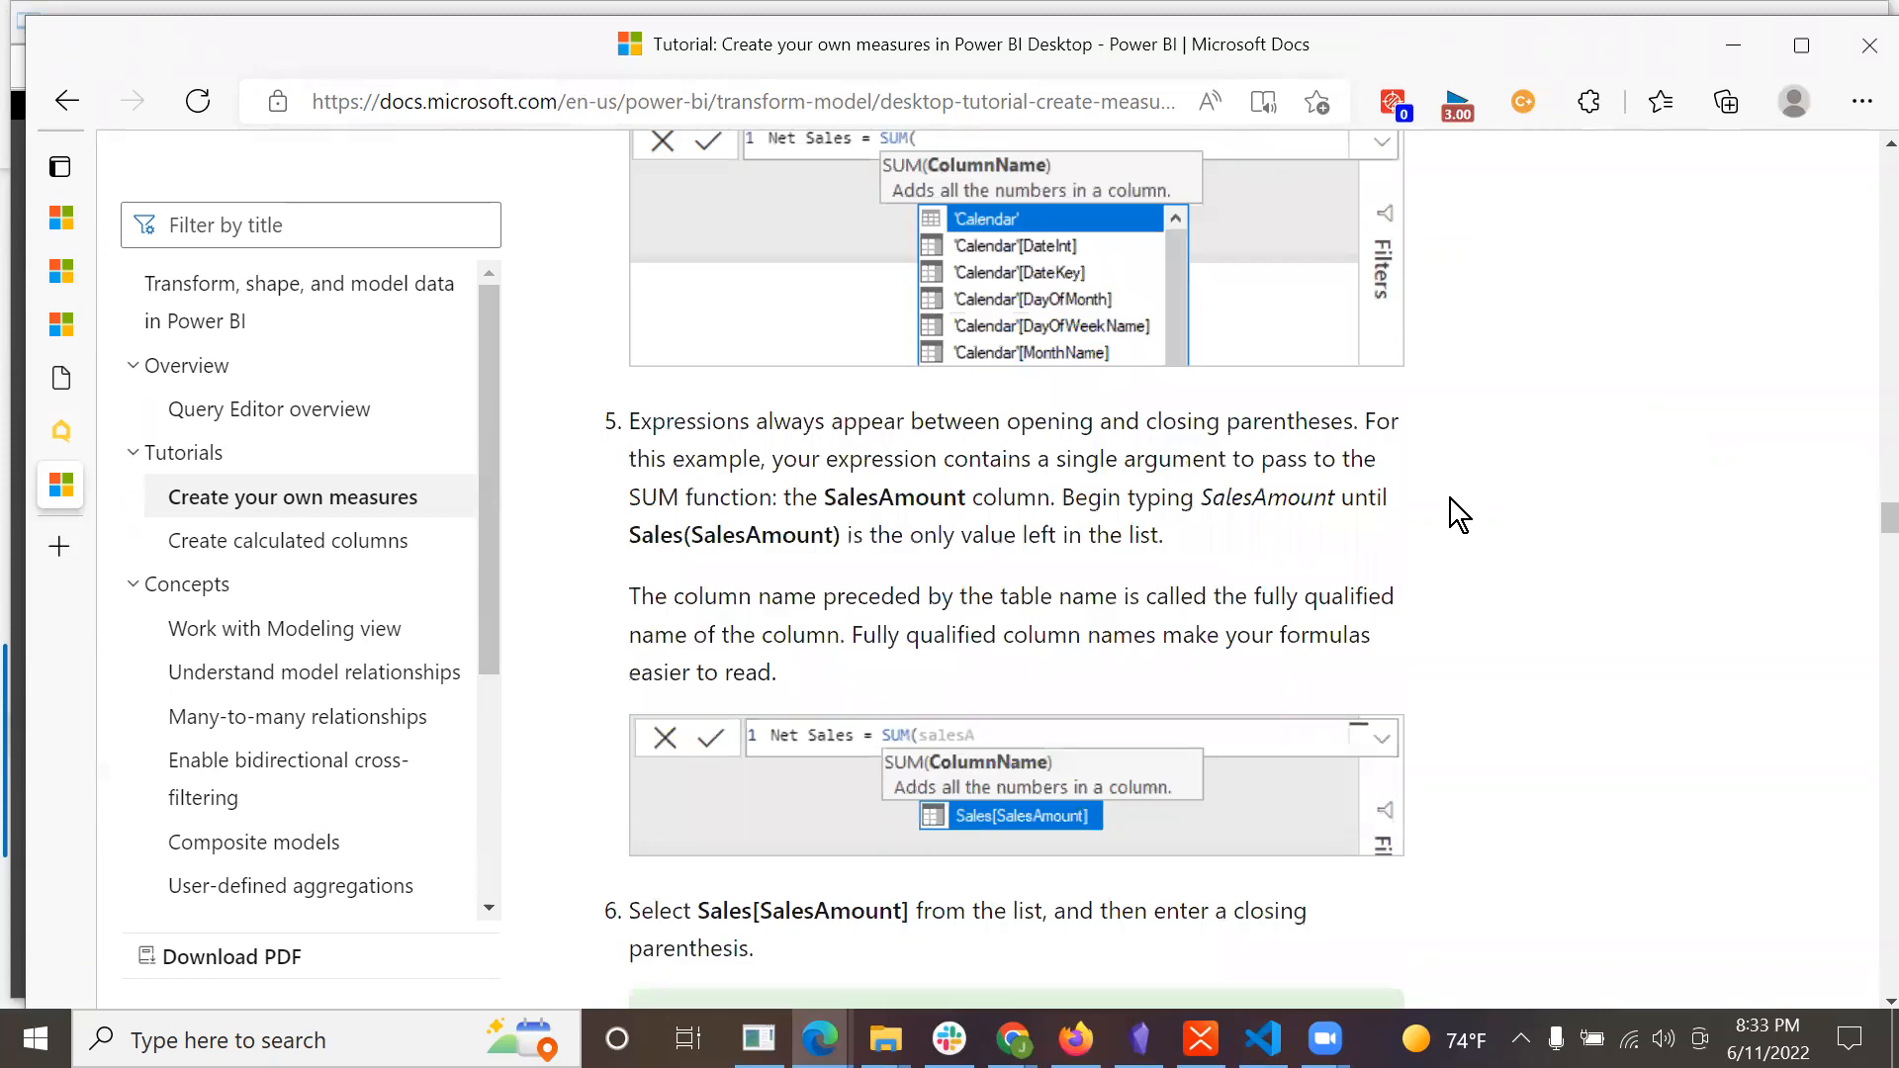
scroll(1451, 499, down, 6)
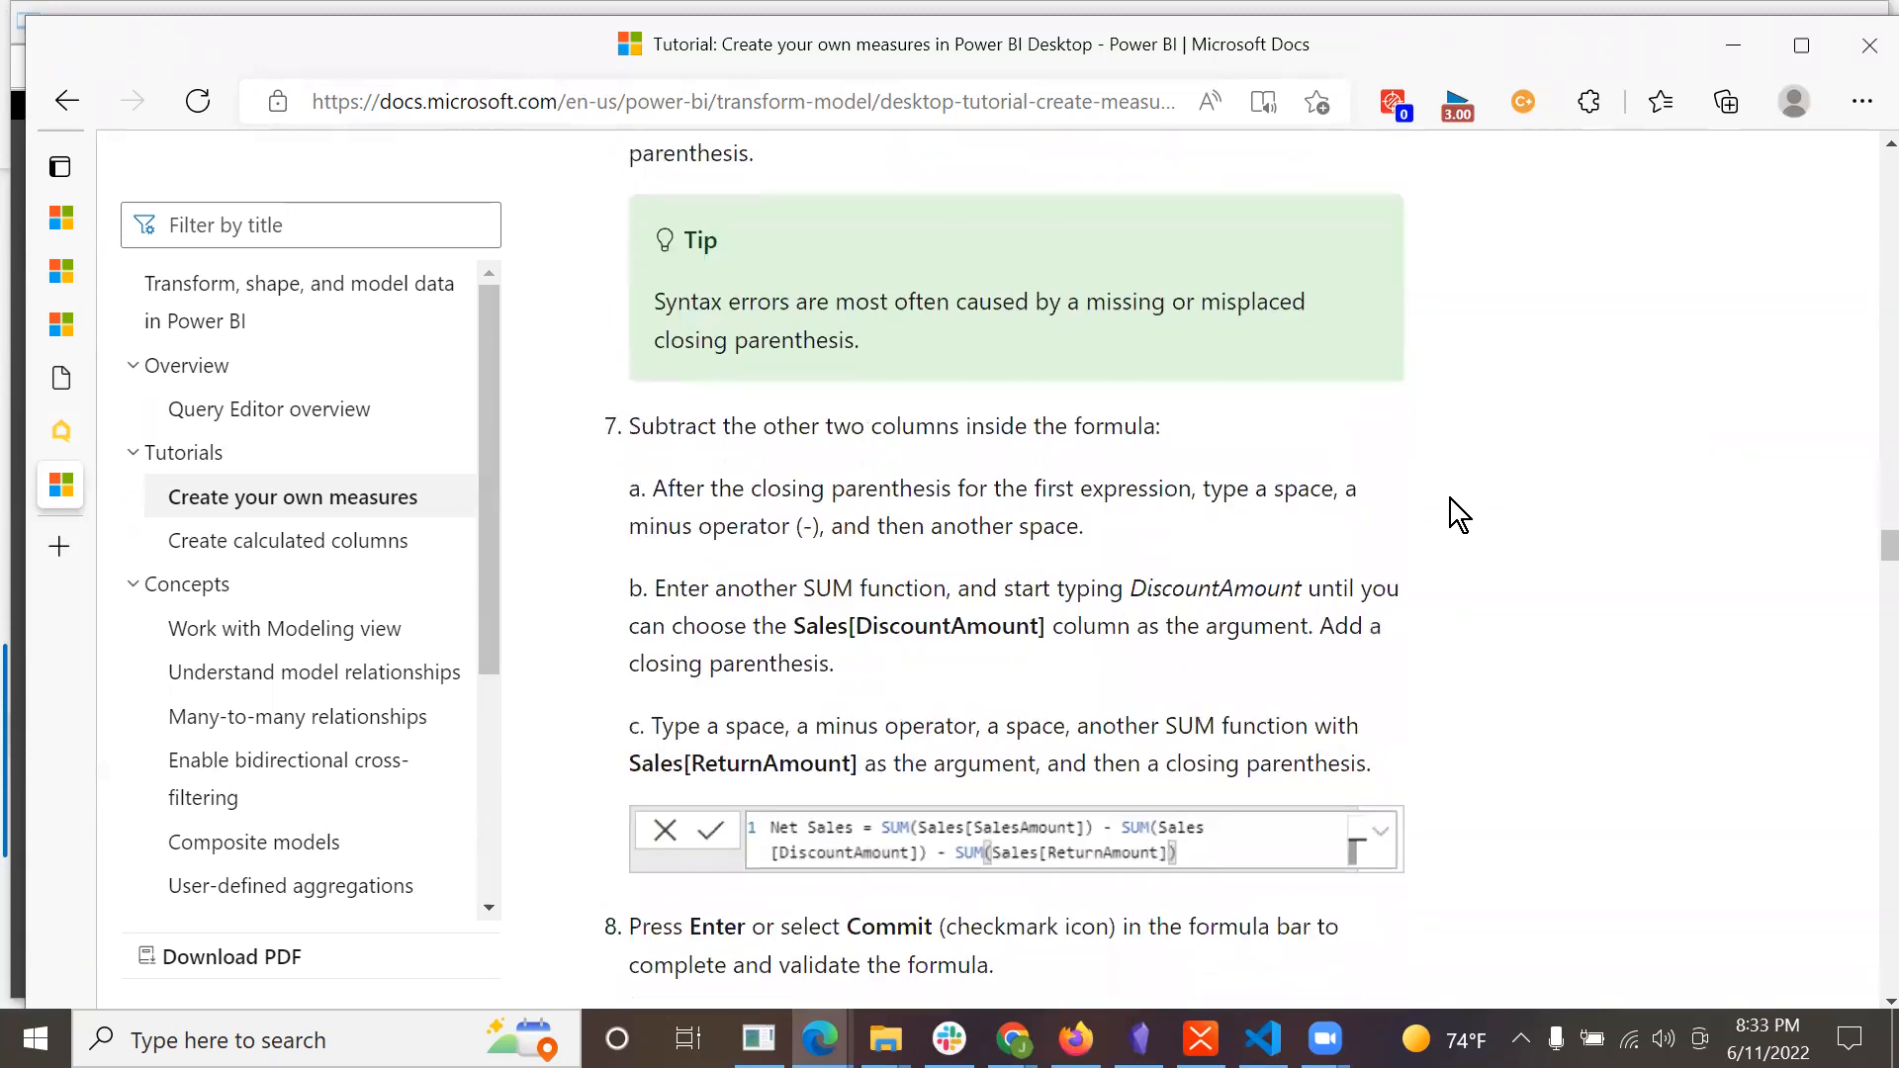
scroll(1450, 499, down, 2)
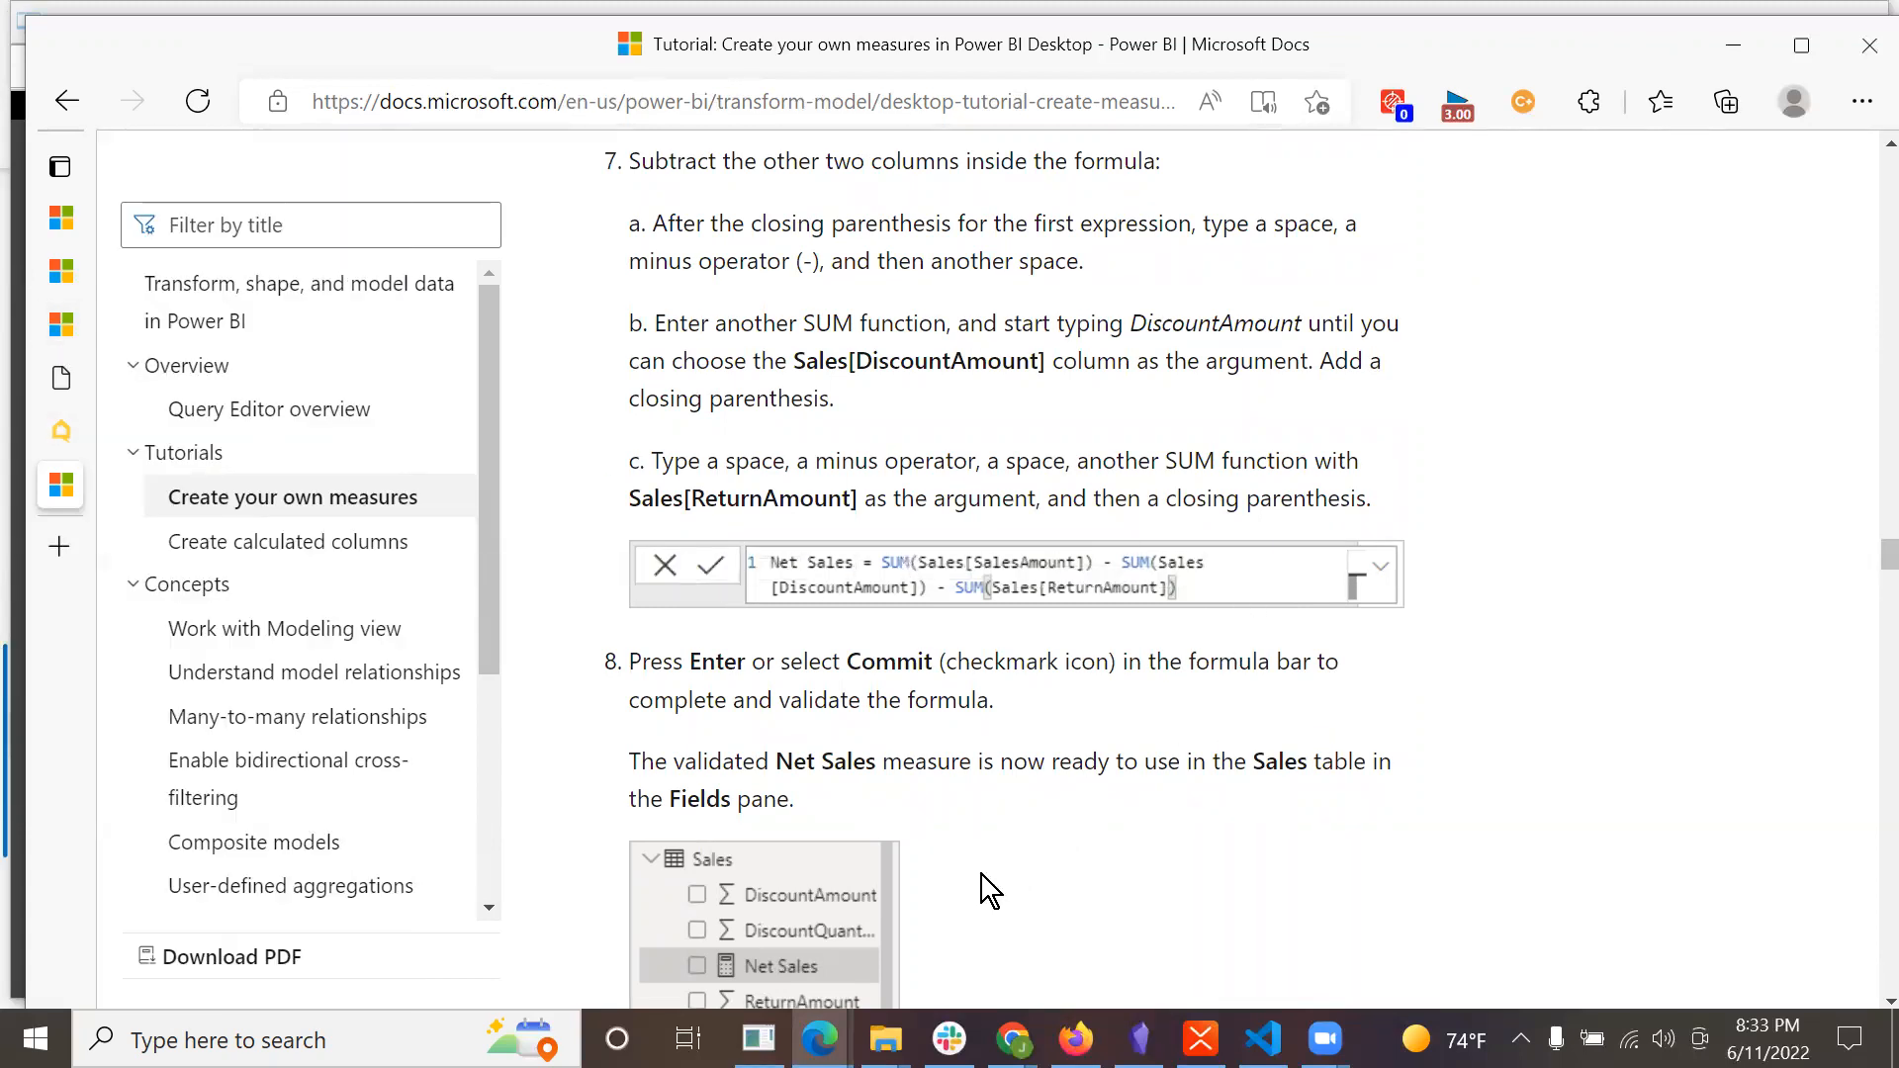
Switch to the "03: Model data in Power BI Desktop" lab window and review the quick measure instructions for Sales and Cost.
click(819, 1039)
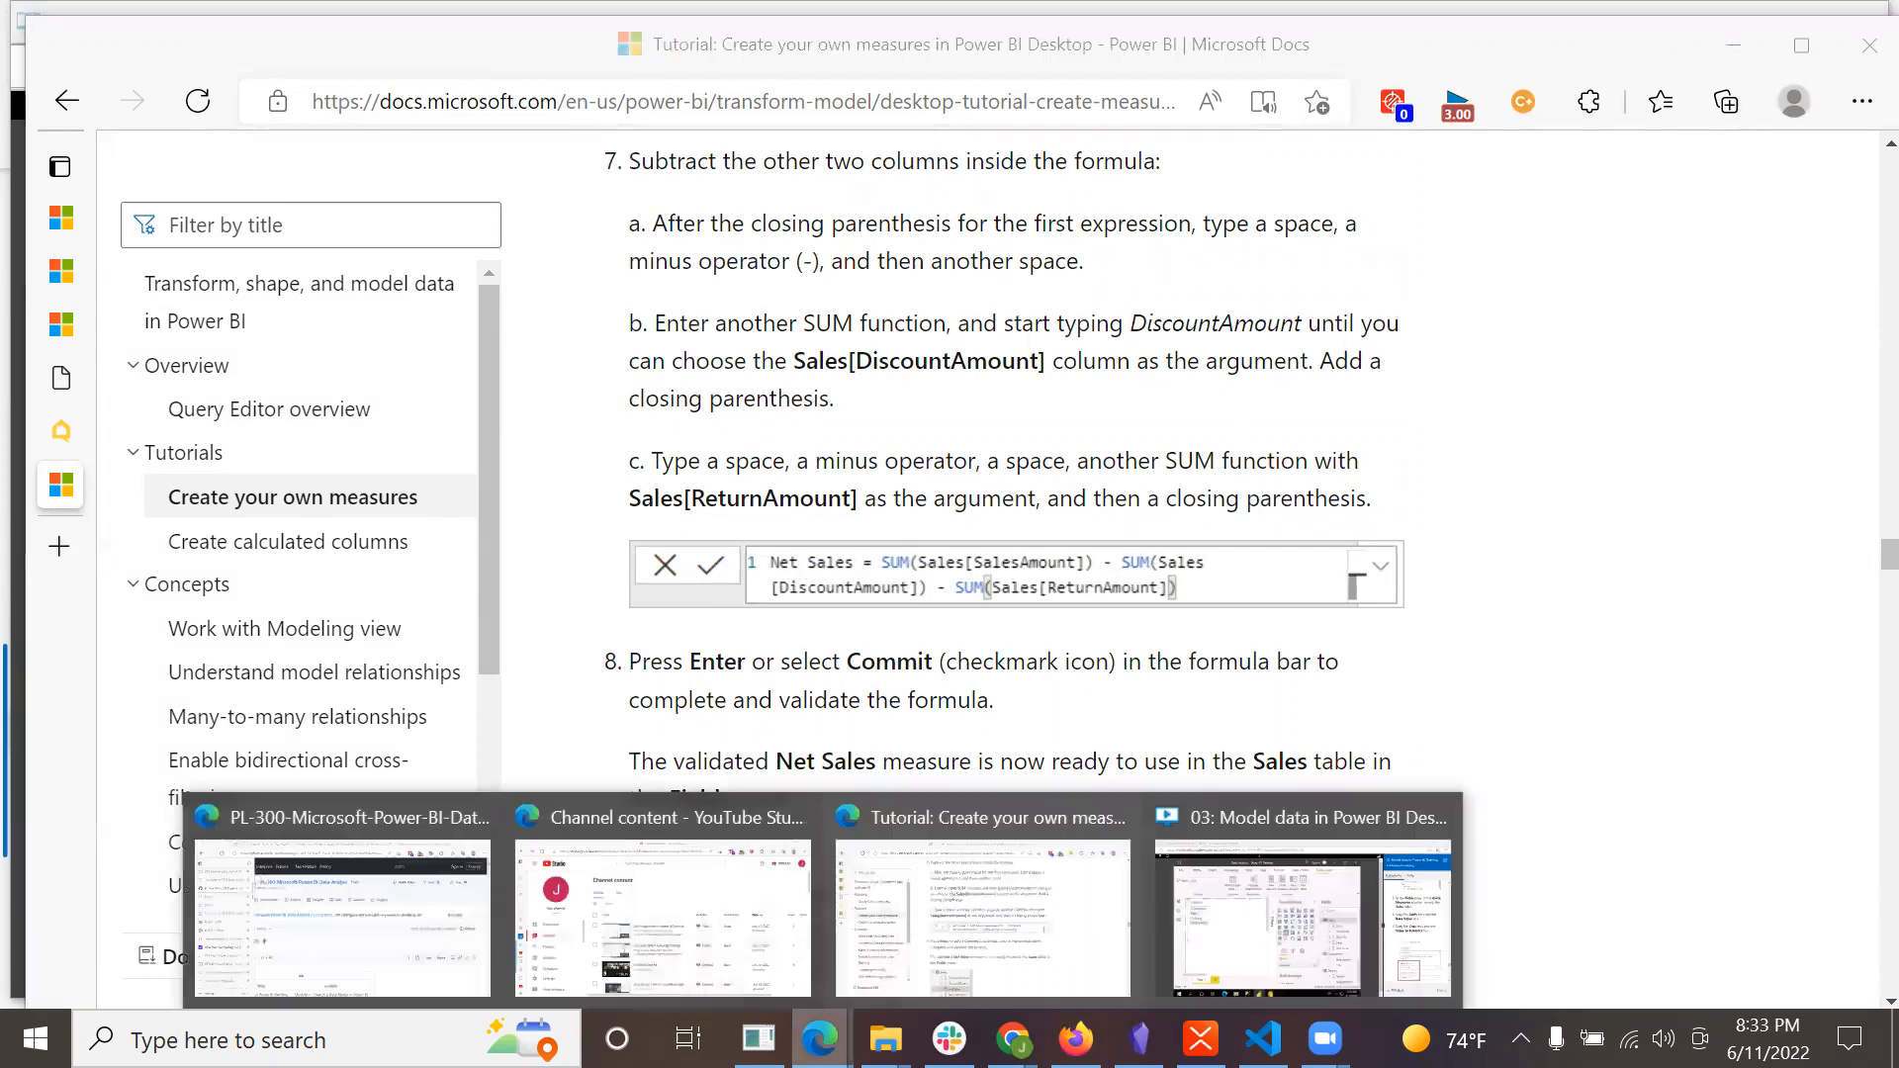
click(1243, 922)
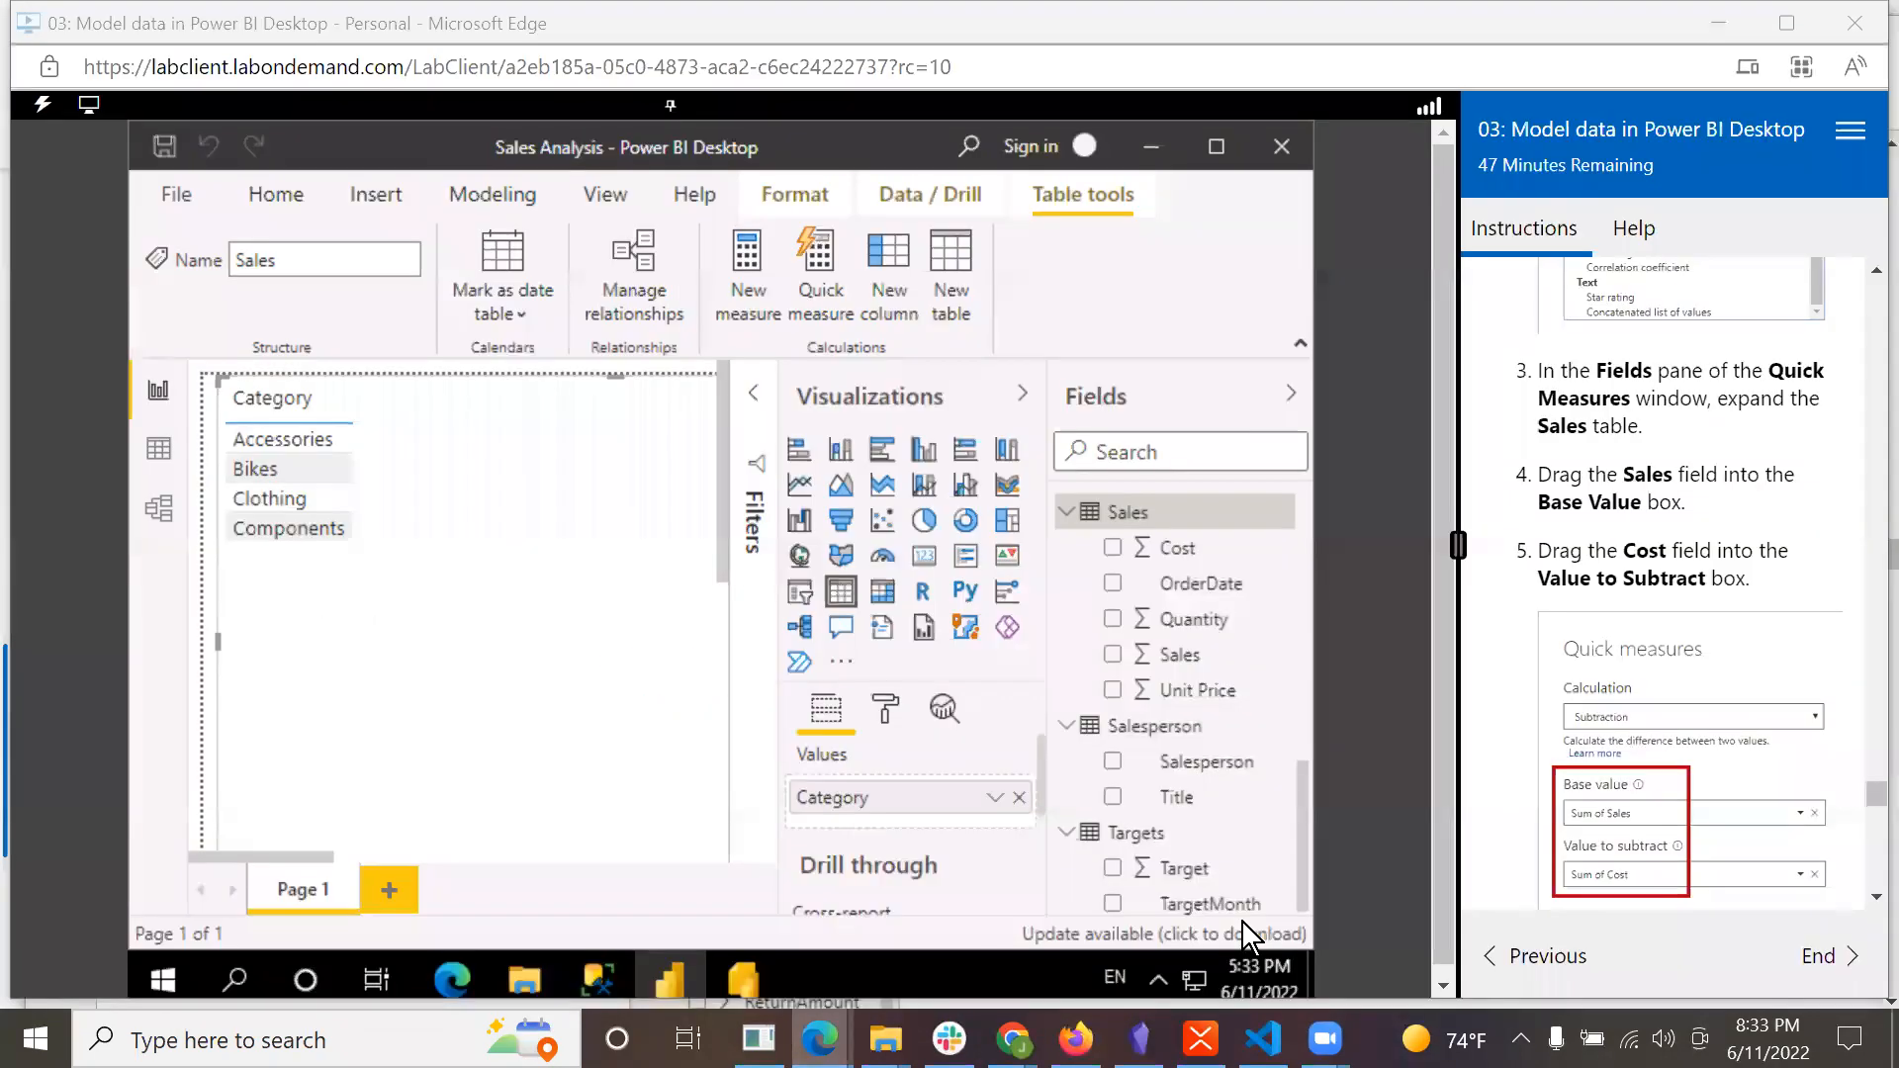
scroll(1672, 628, down, 4)
scroll(1688, 615, up, 3)
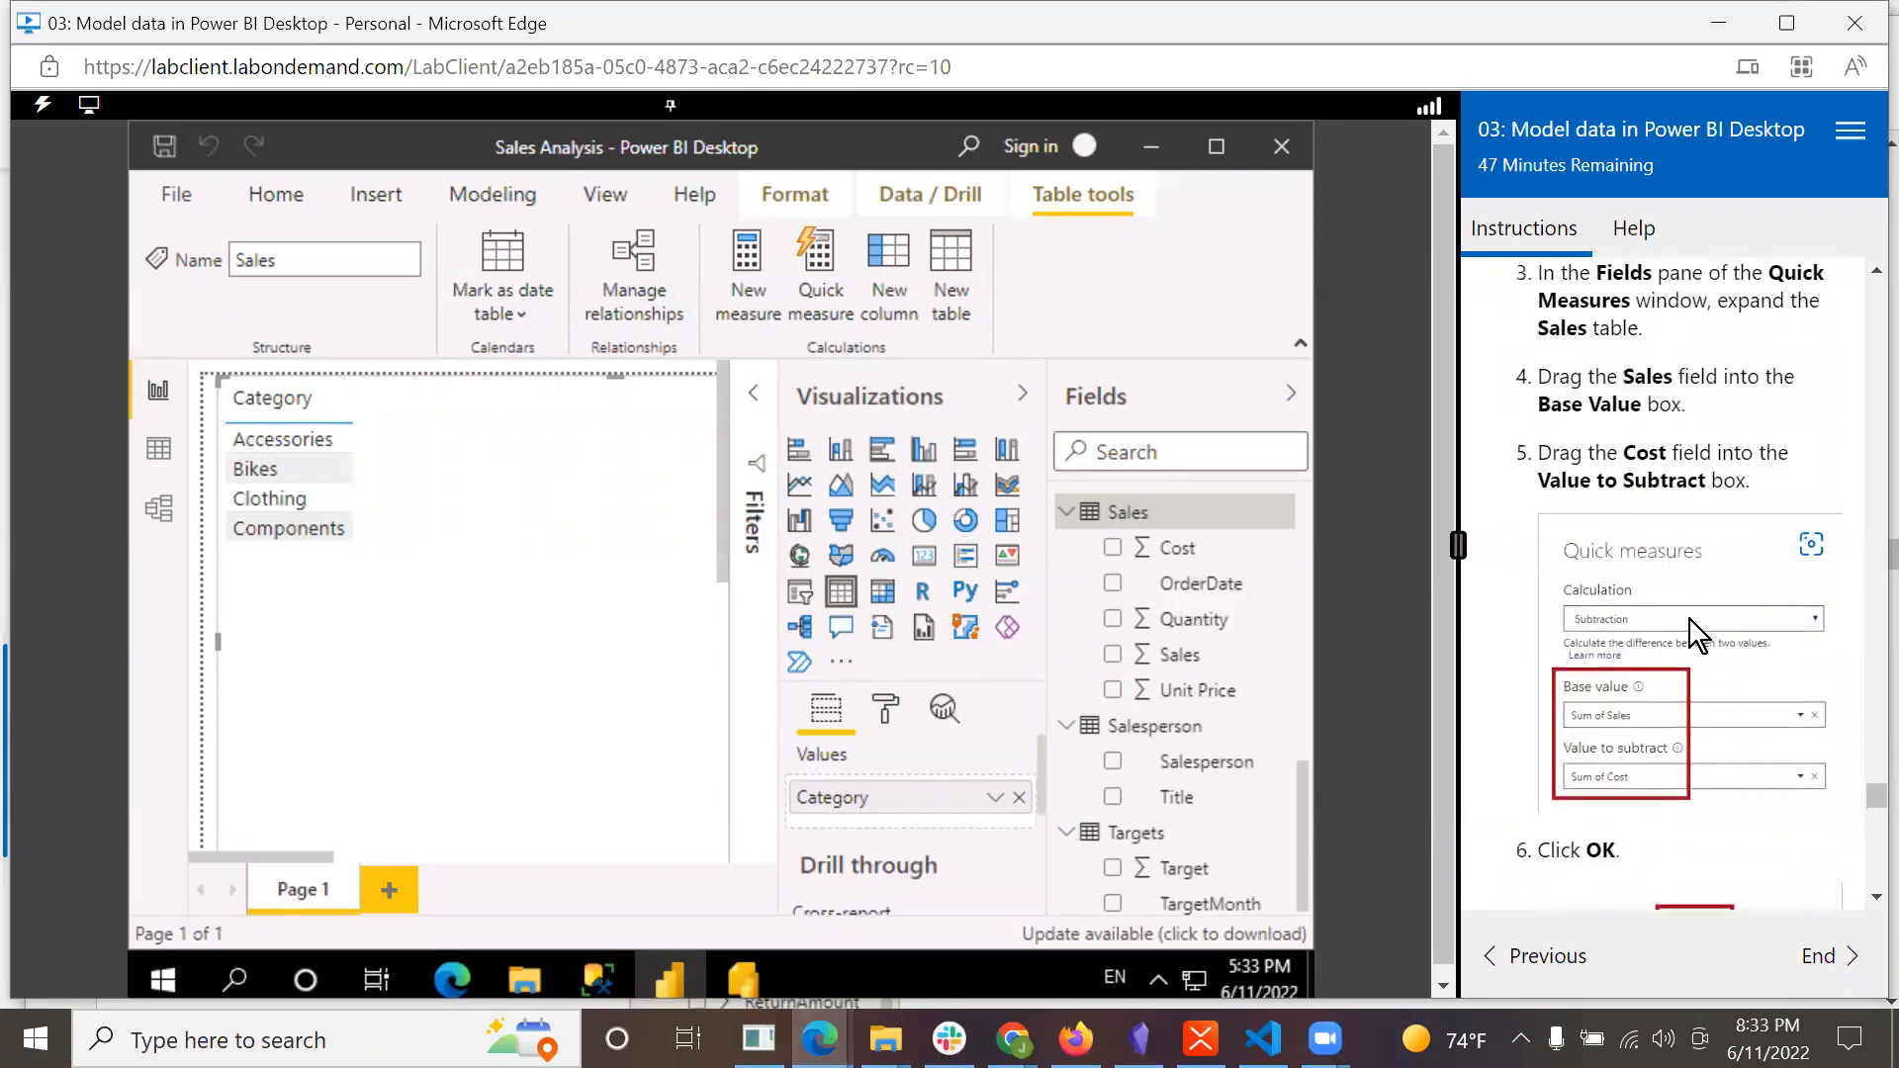
scroll(1690, 620, down, 6)
scroll(1768, 652, down, 2)
scroll(1758, 603, up, 8)
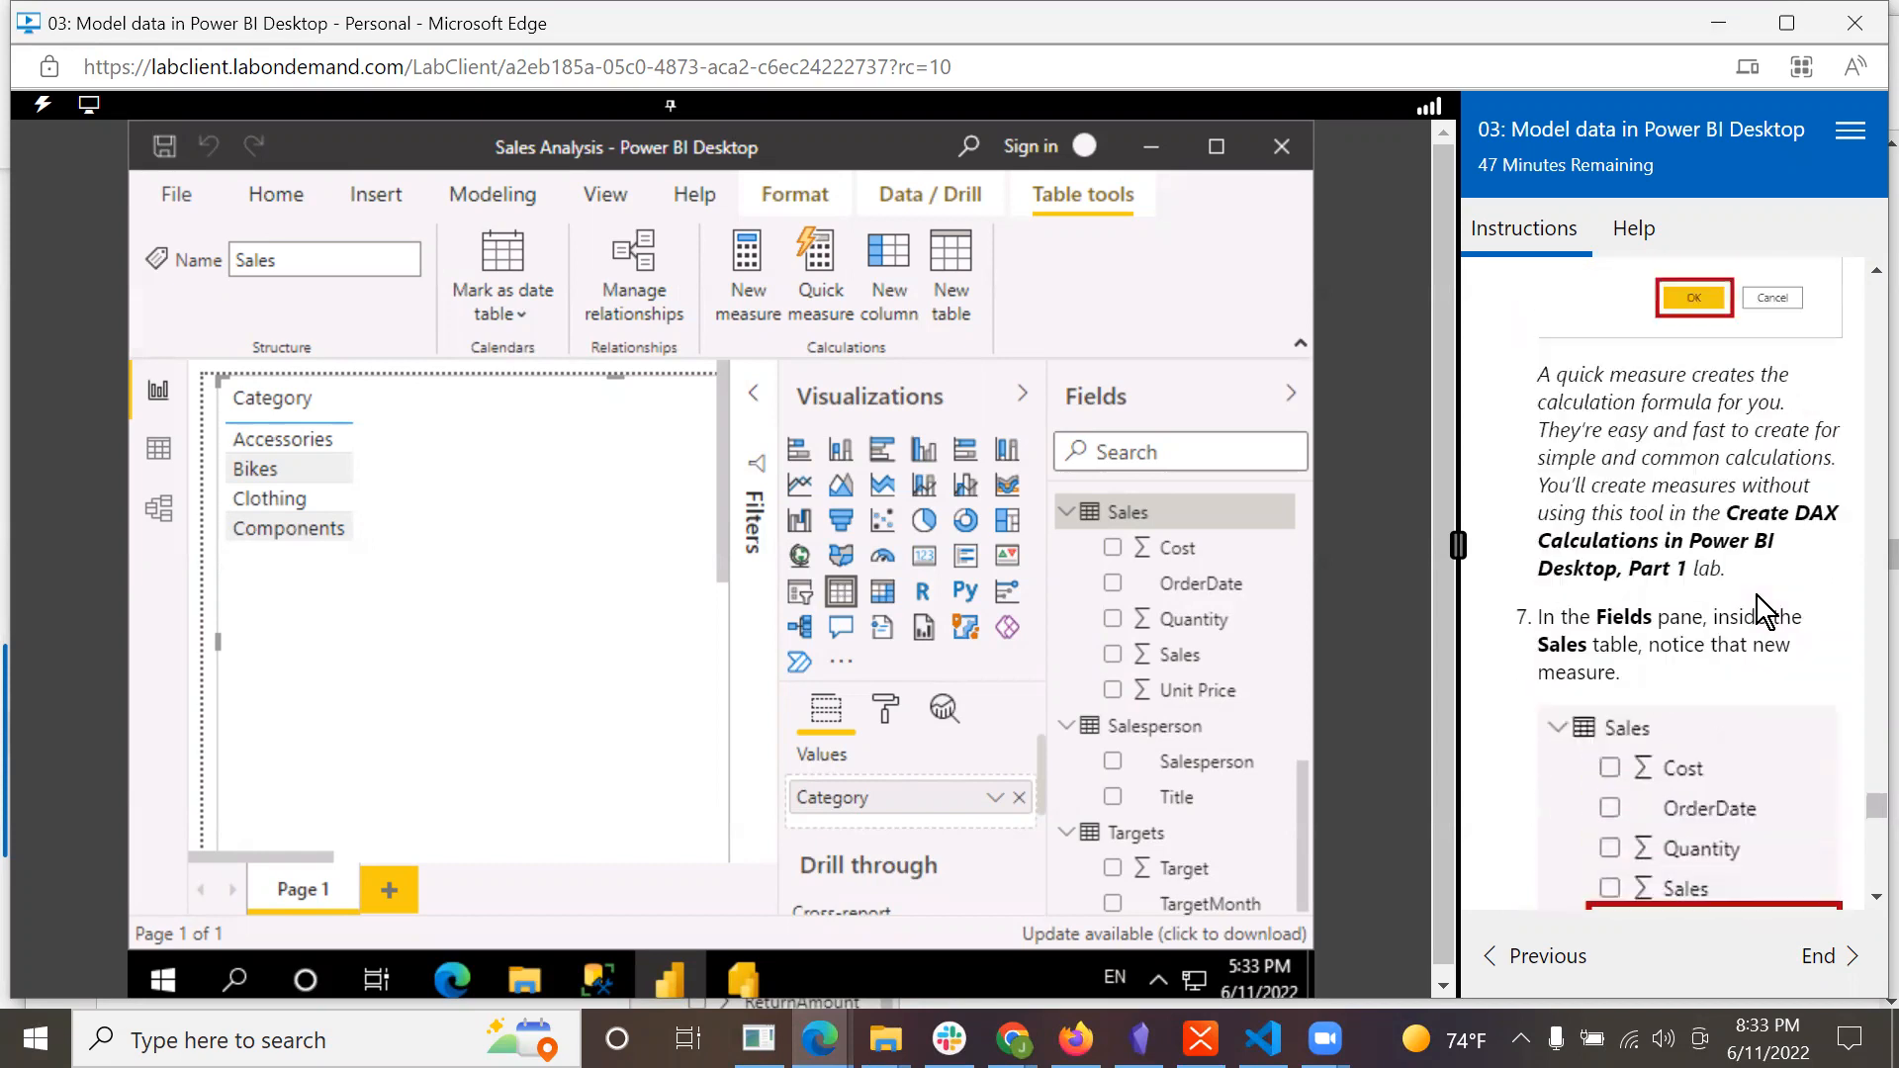
Add a new measure to the Sales table named Sales minus Cost, starting its formula with SUM(Sales[Sales].
click(748, 281)
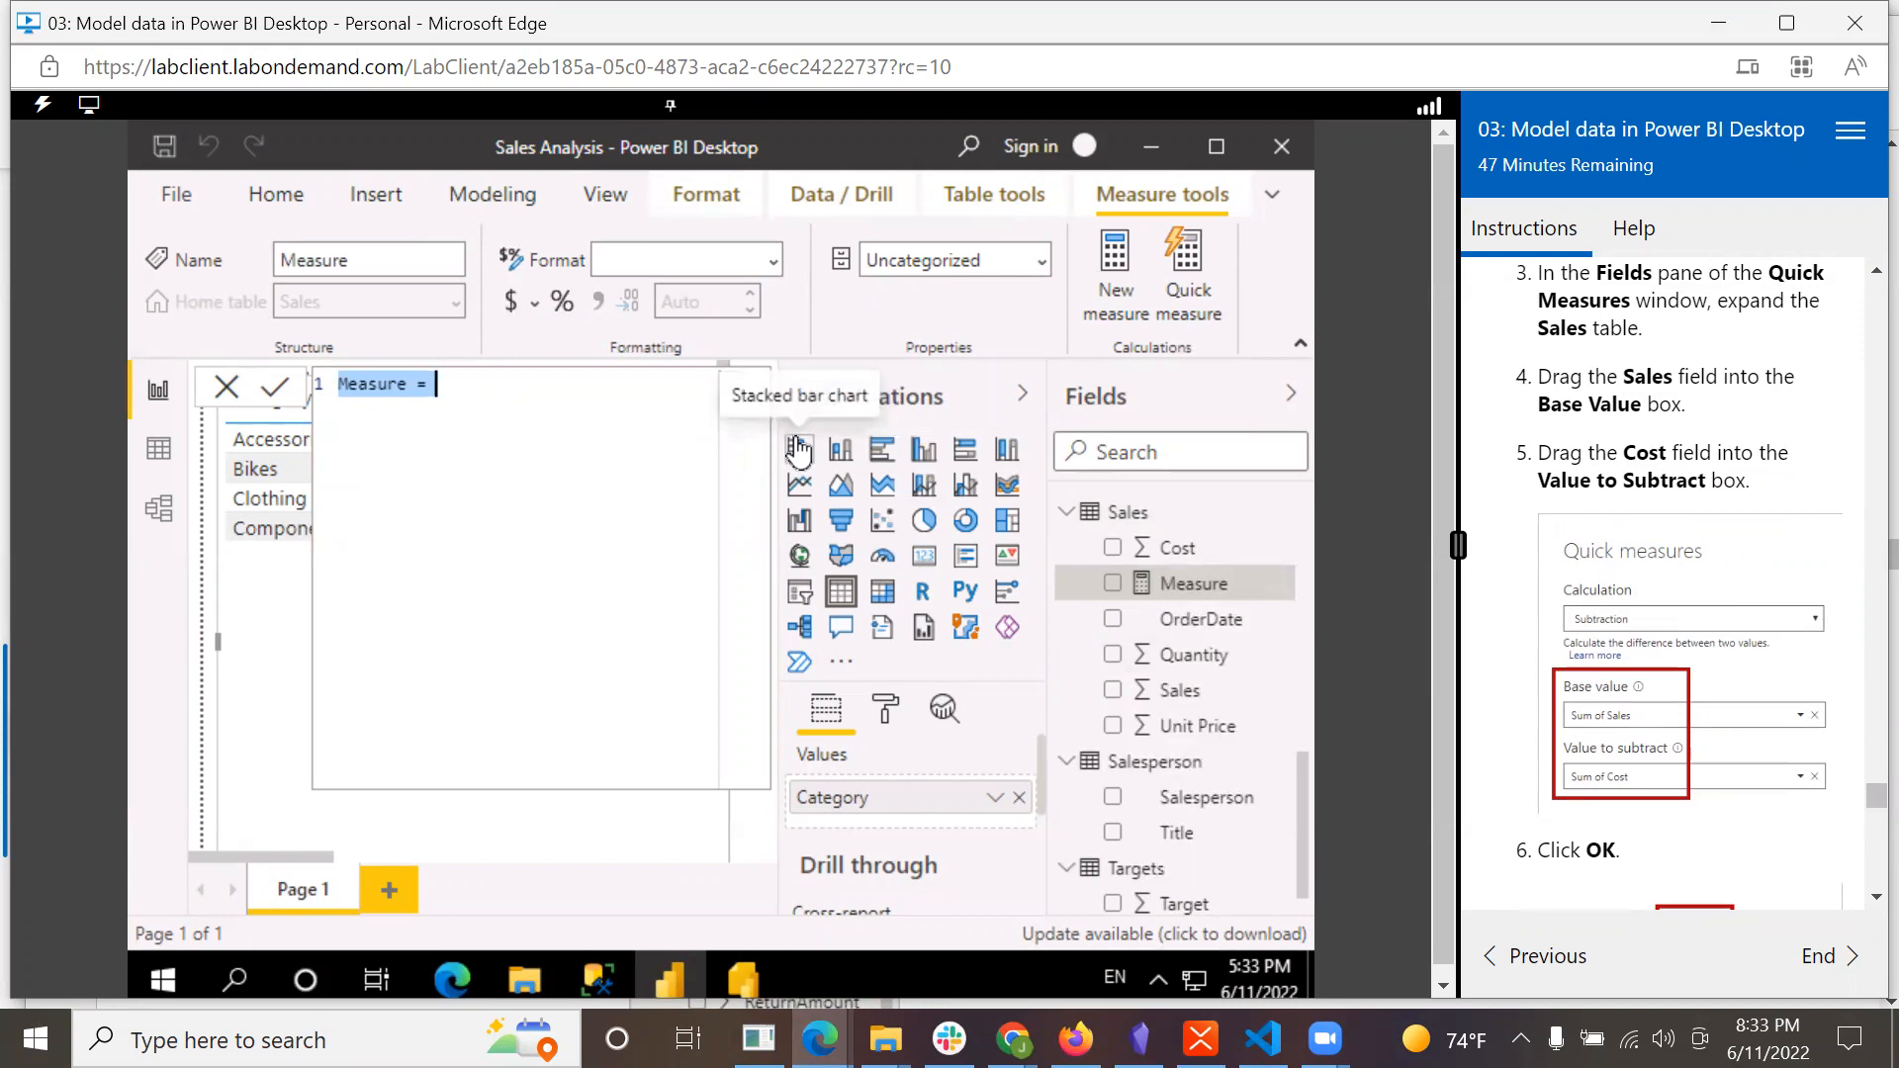
text(Sales)
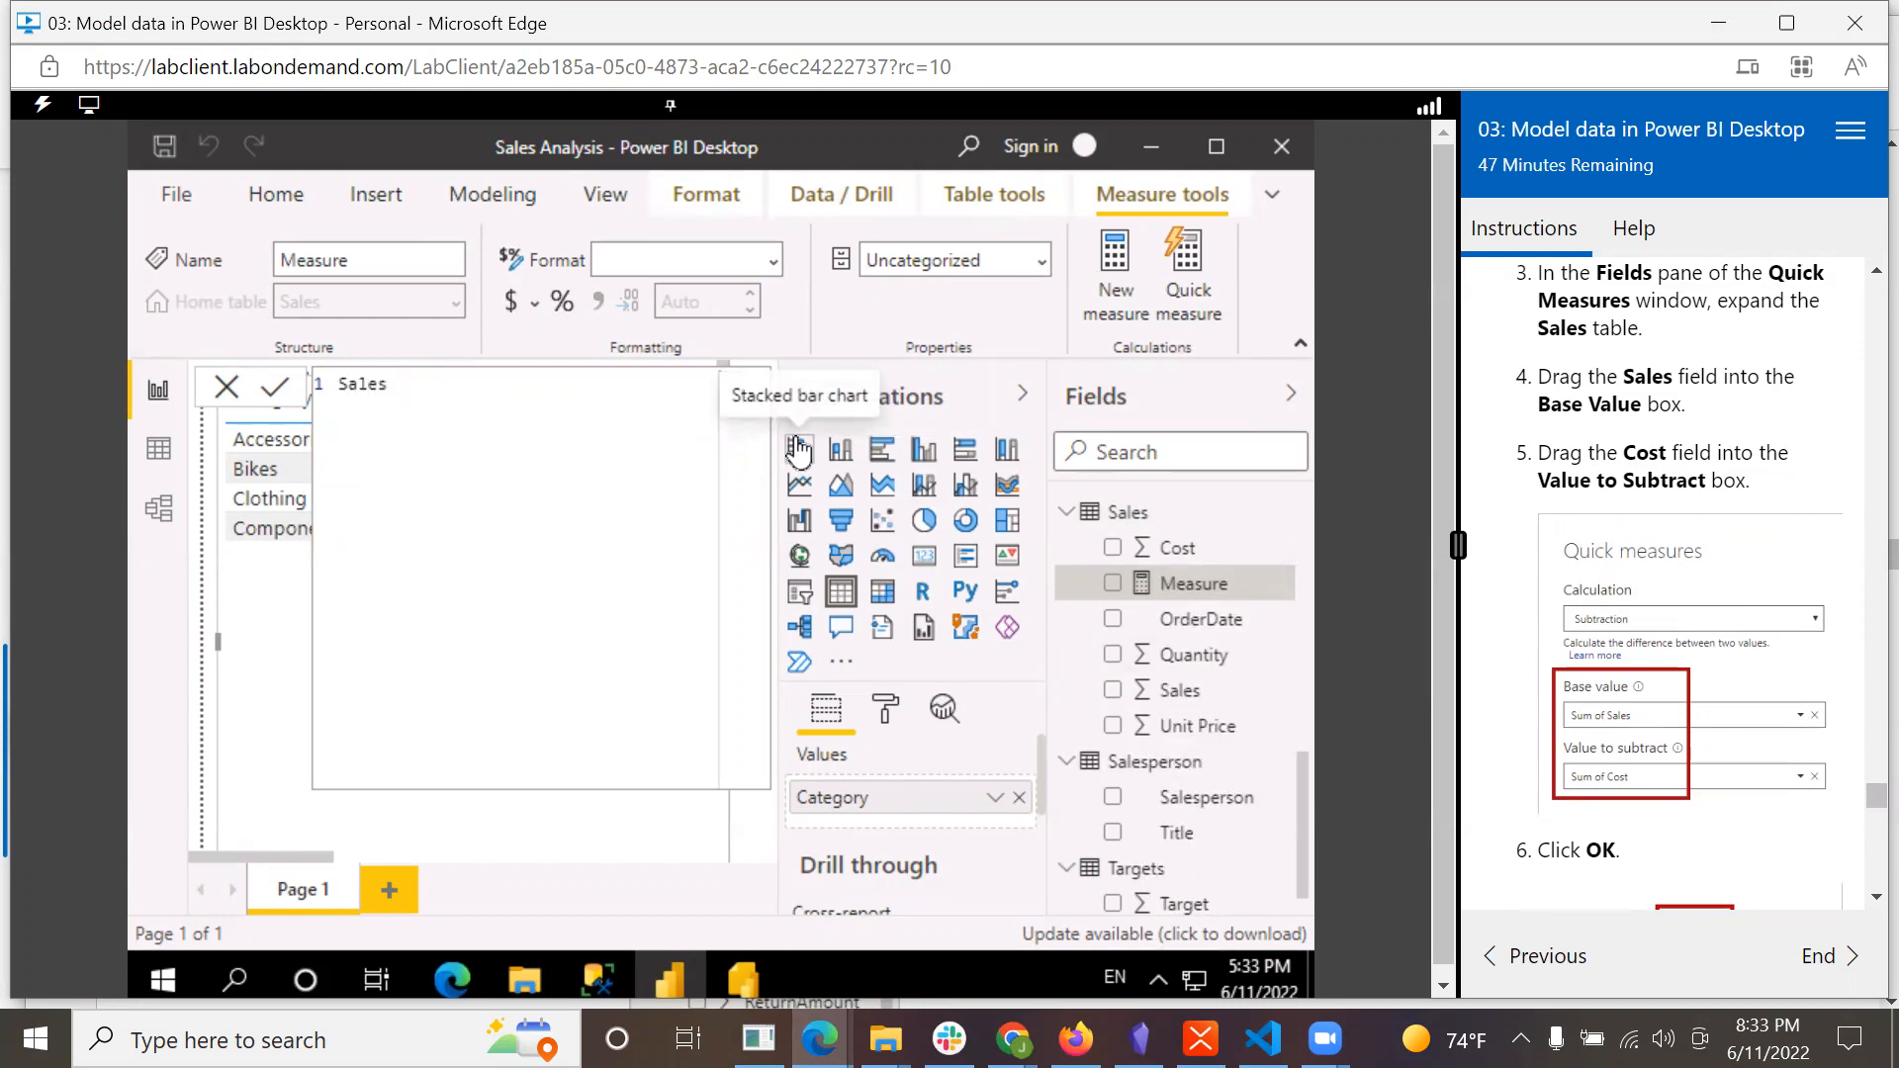
scroll(1626, 581, down, 5)
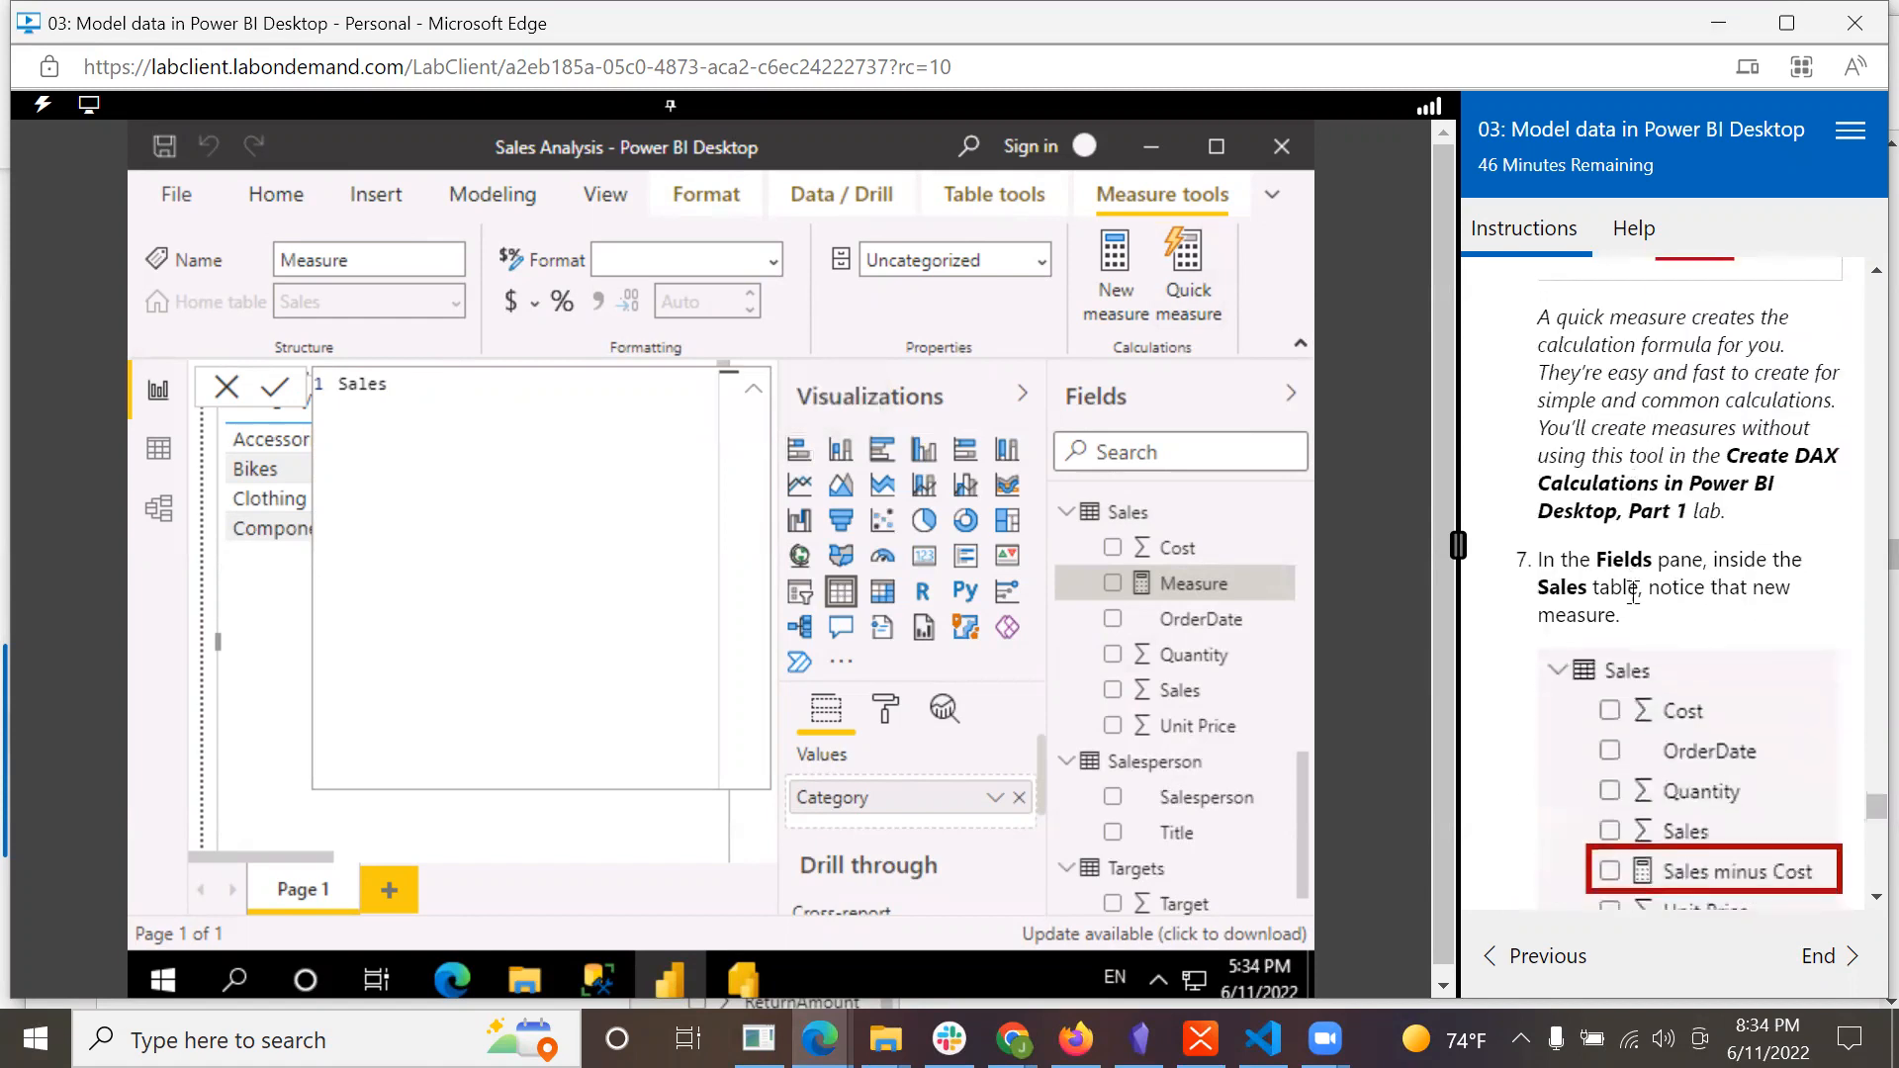
scroll(1710, 653, up, 10)
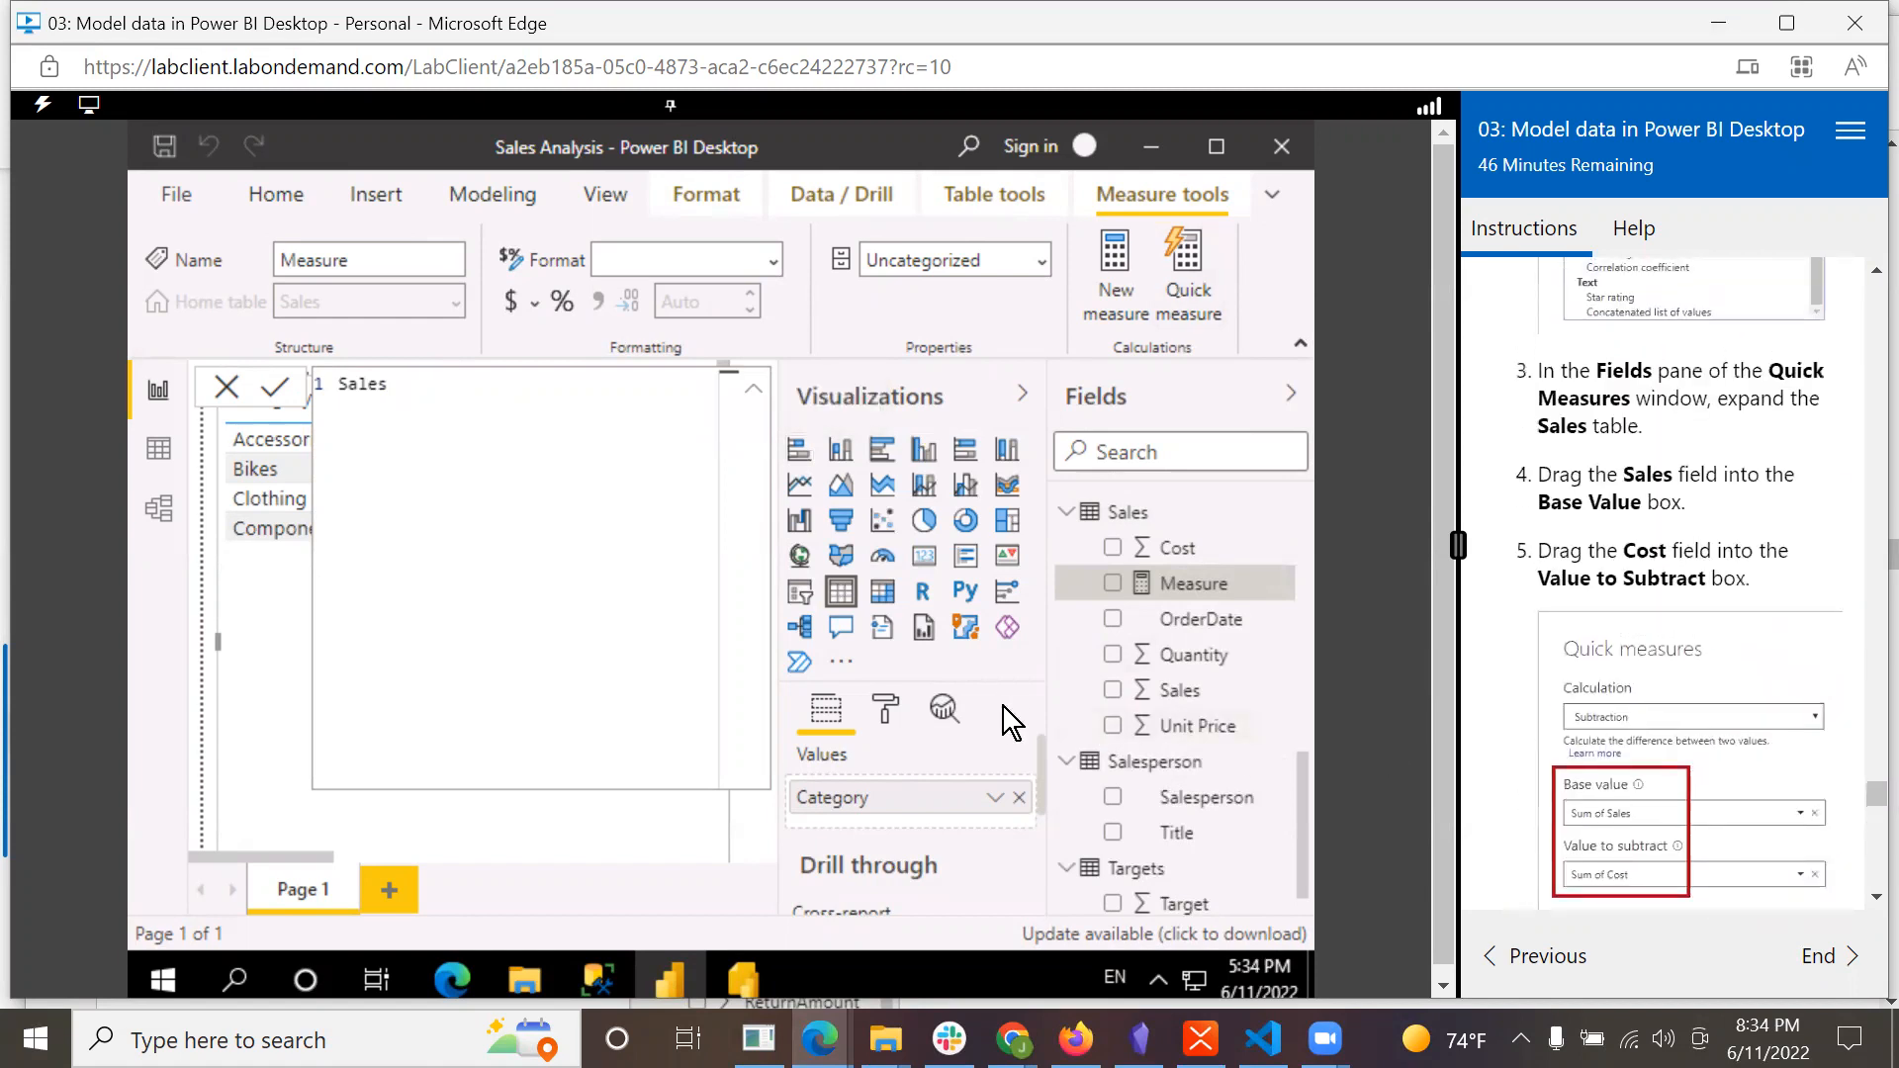
text(minus Cost = SUM()
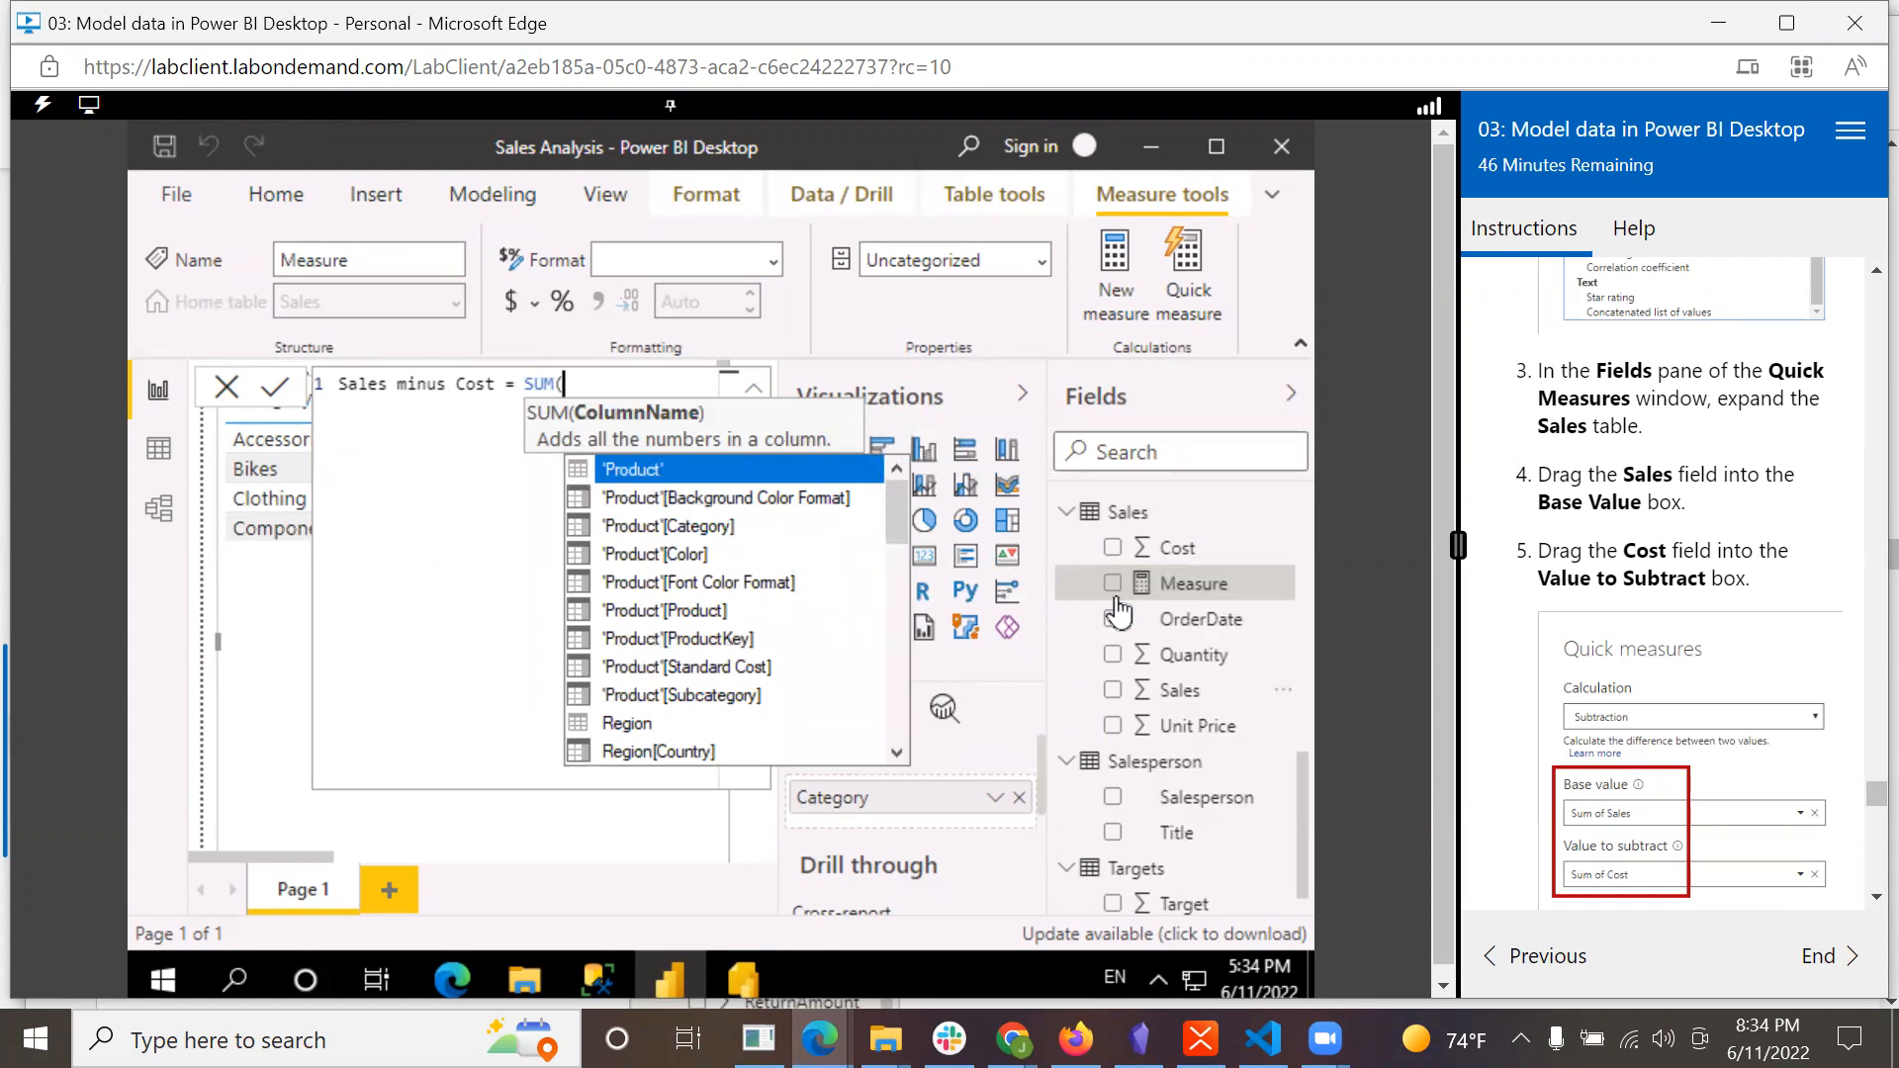
scroll(734, 704, down, 10)
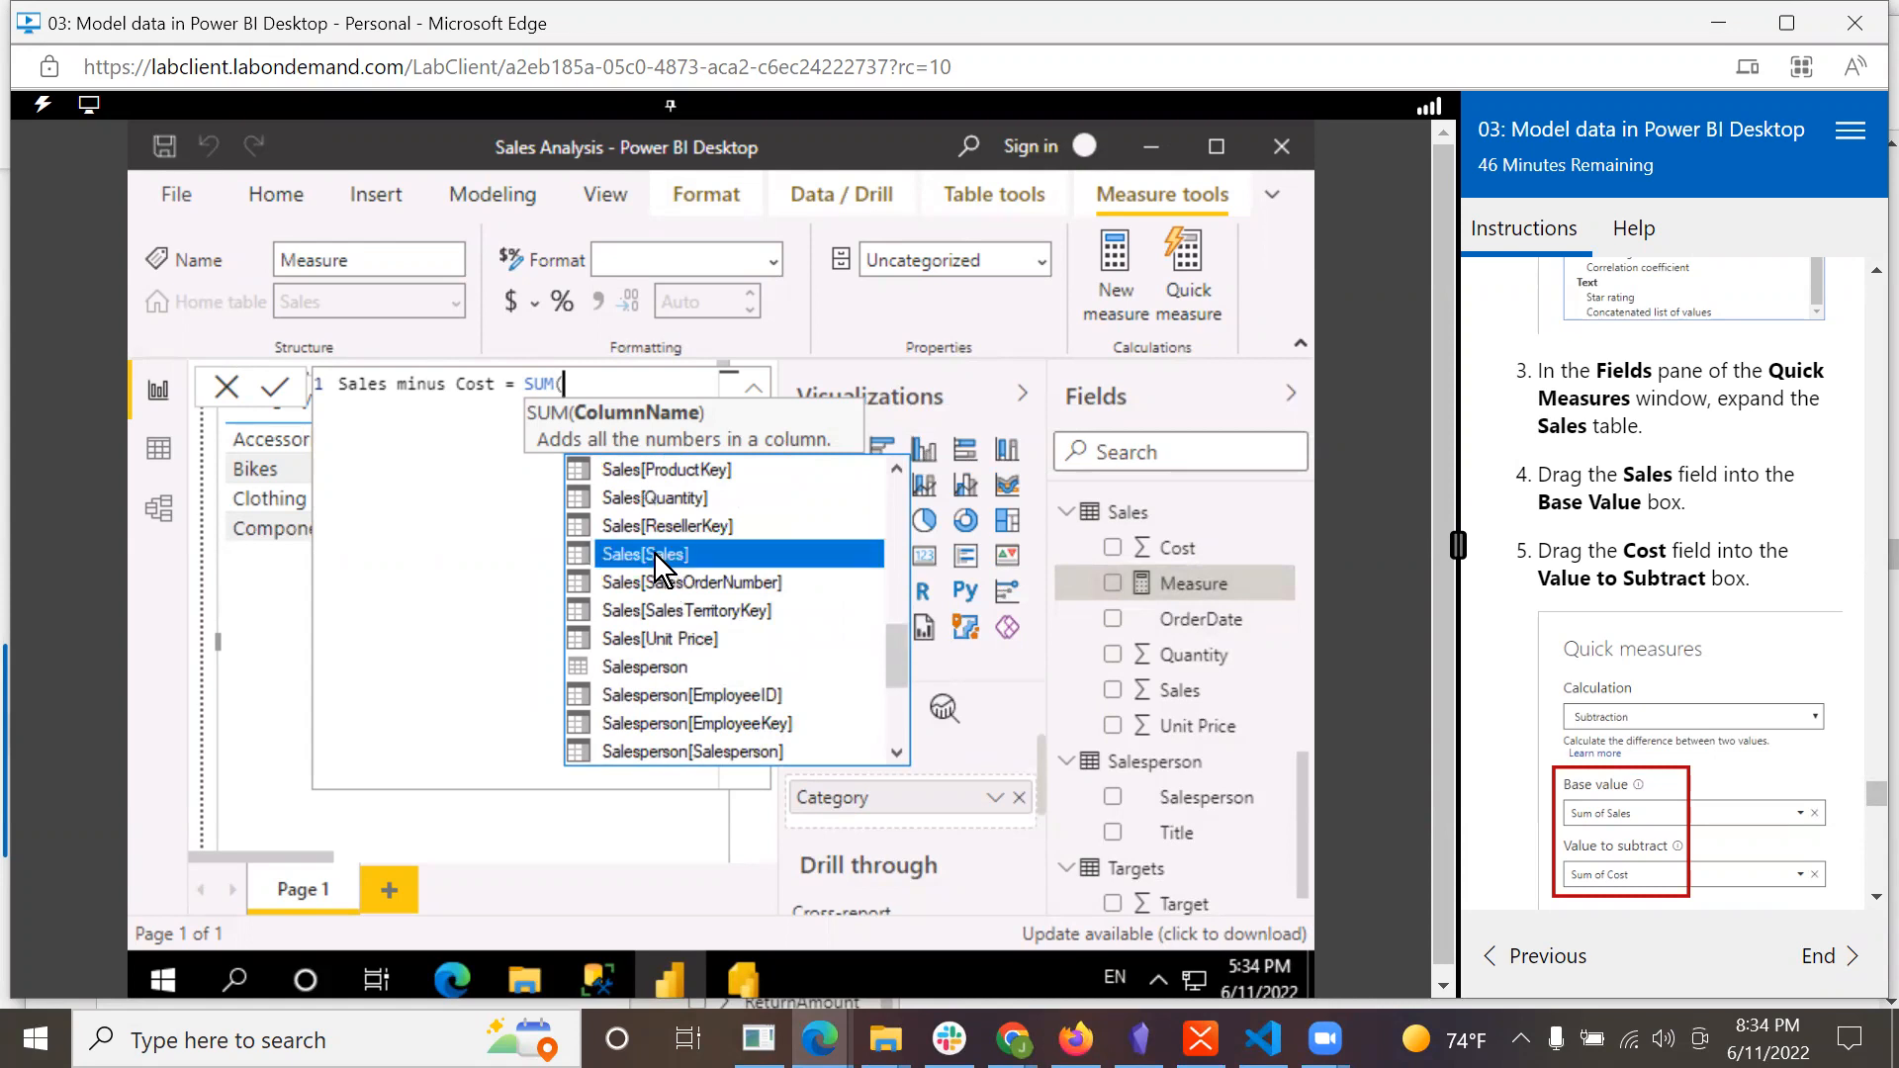
click(655, 553)
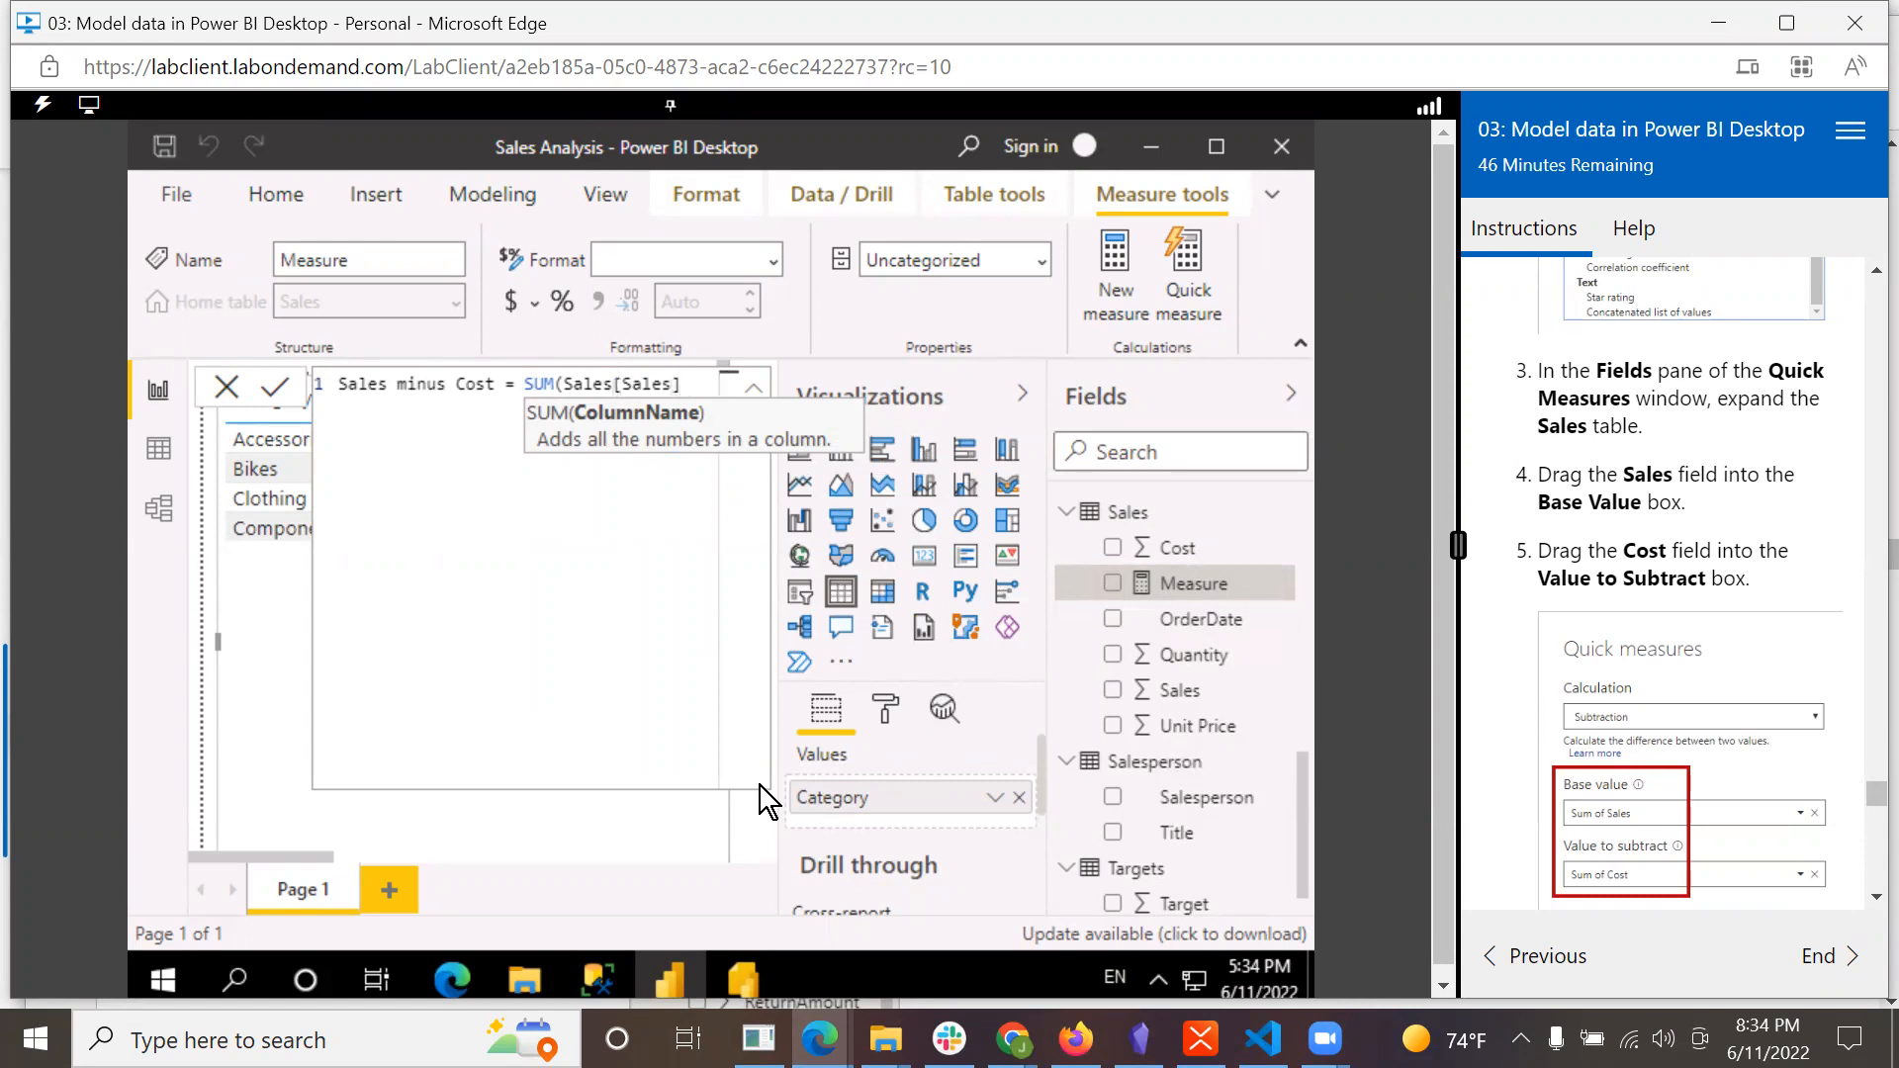
Extend the formula by subtracting SUM of the Sales[Cost] column, and commit the measure.
text(-)
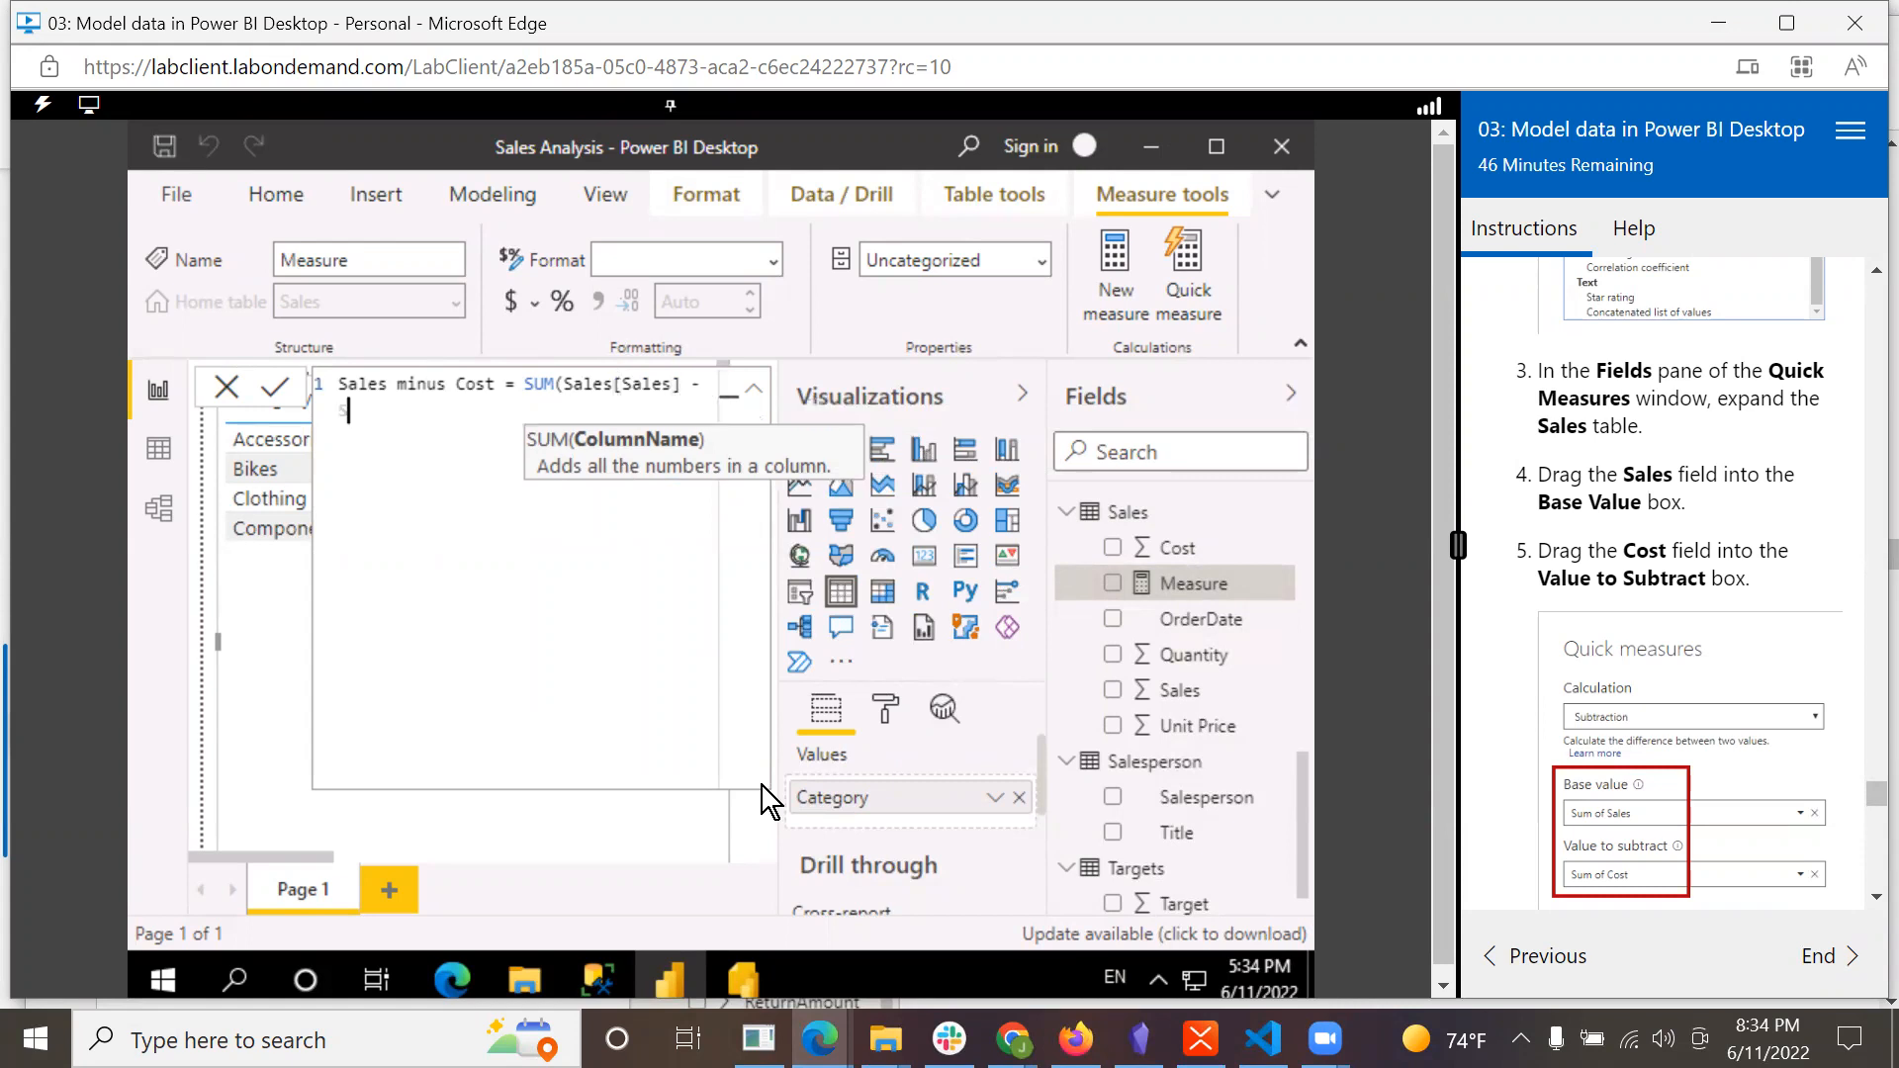
text( SUM)
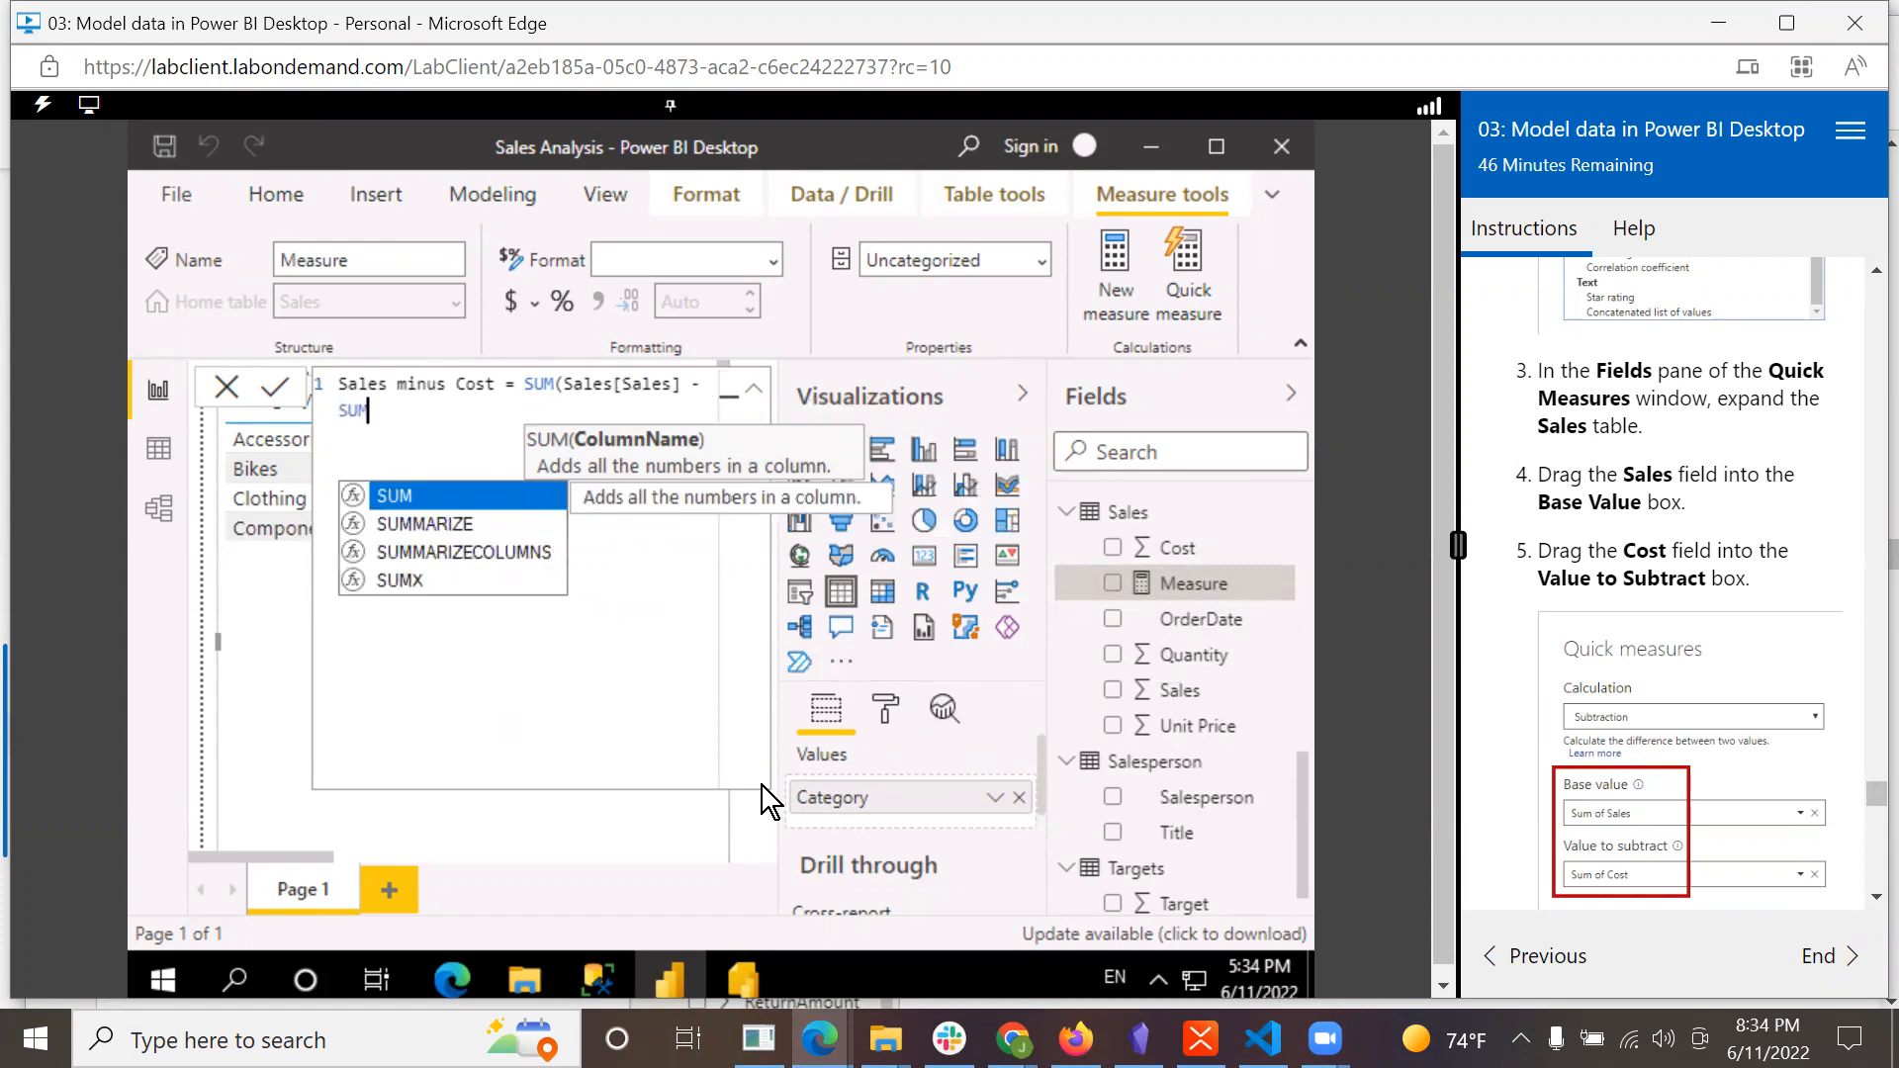
text(()
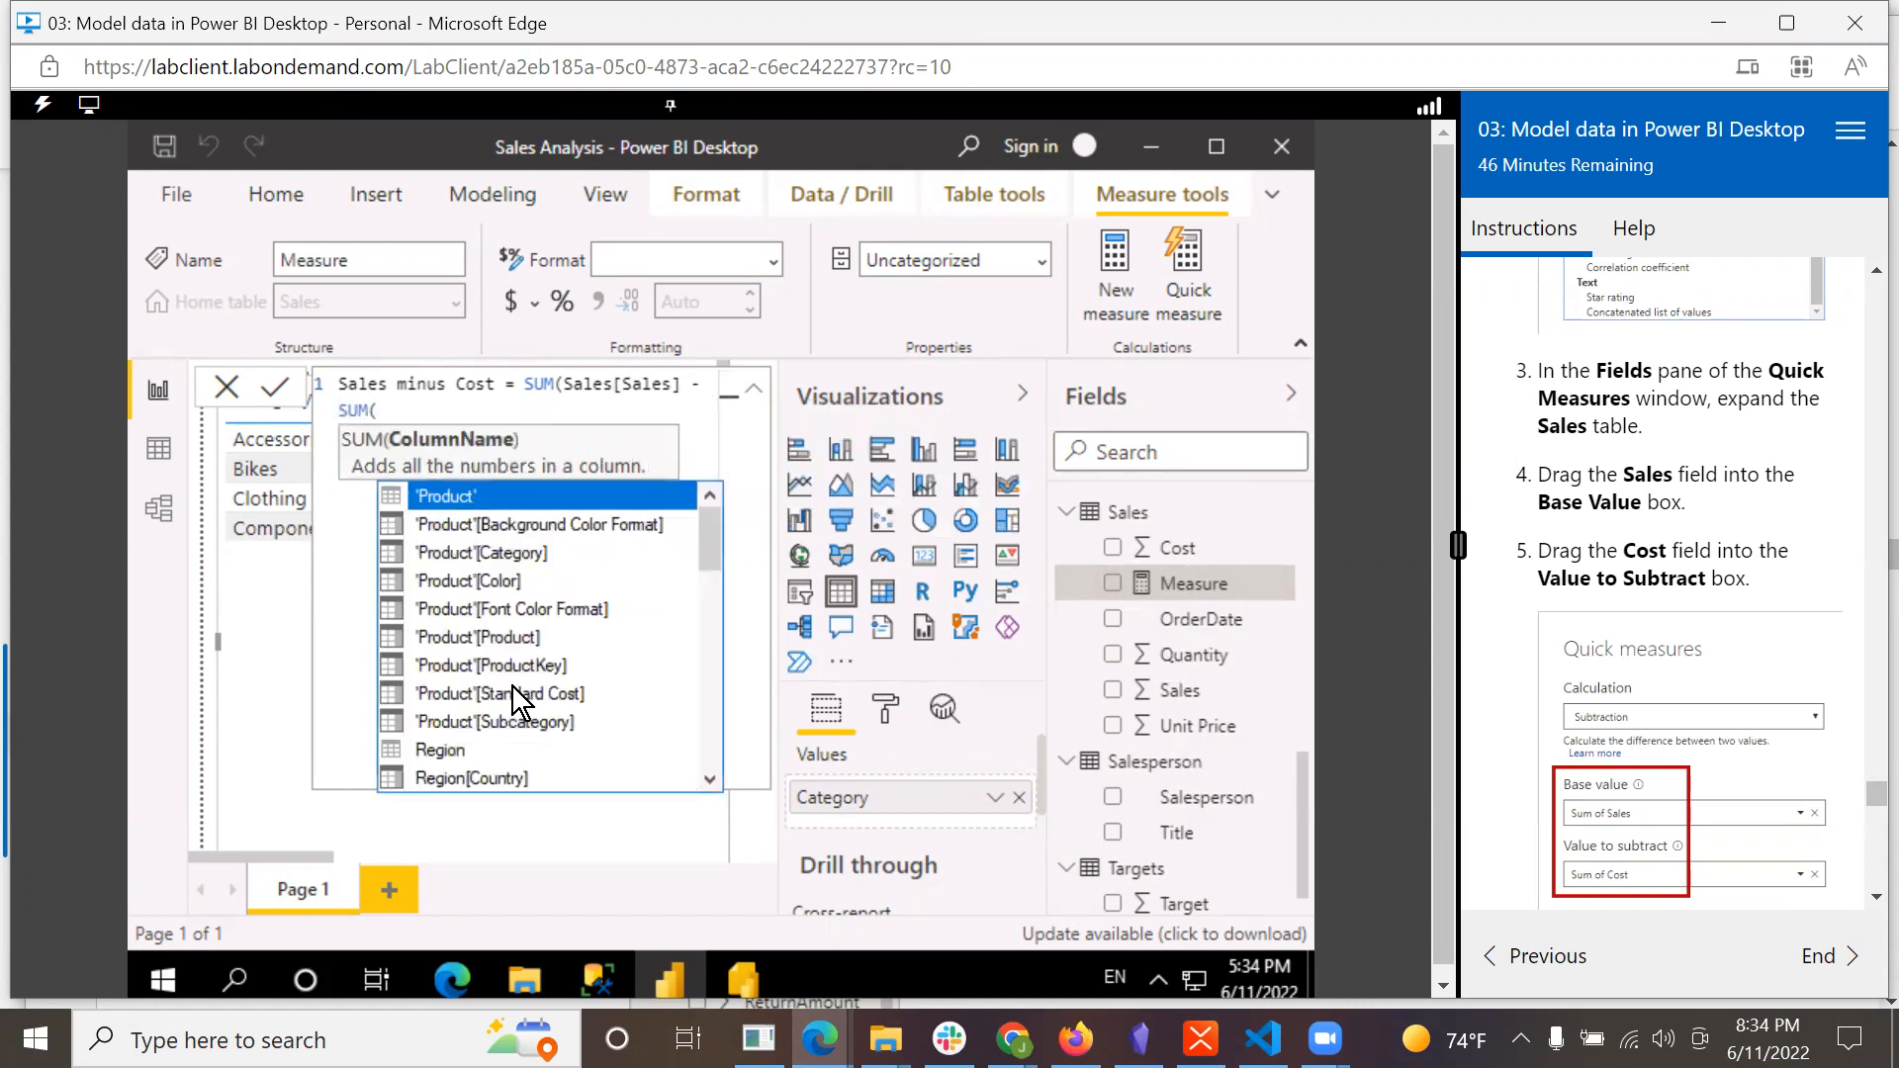
scroll(524, 698, down, 10)
scroll(517, 689, down, 2)
scroll(516, 690, up, 3)
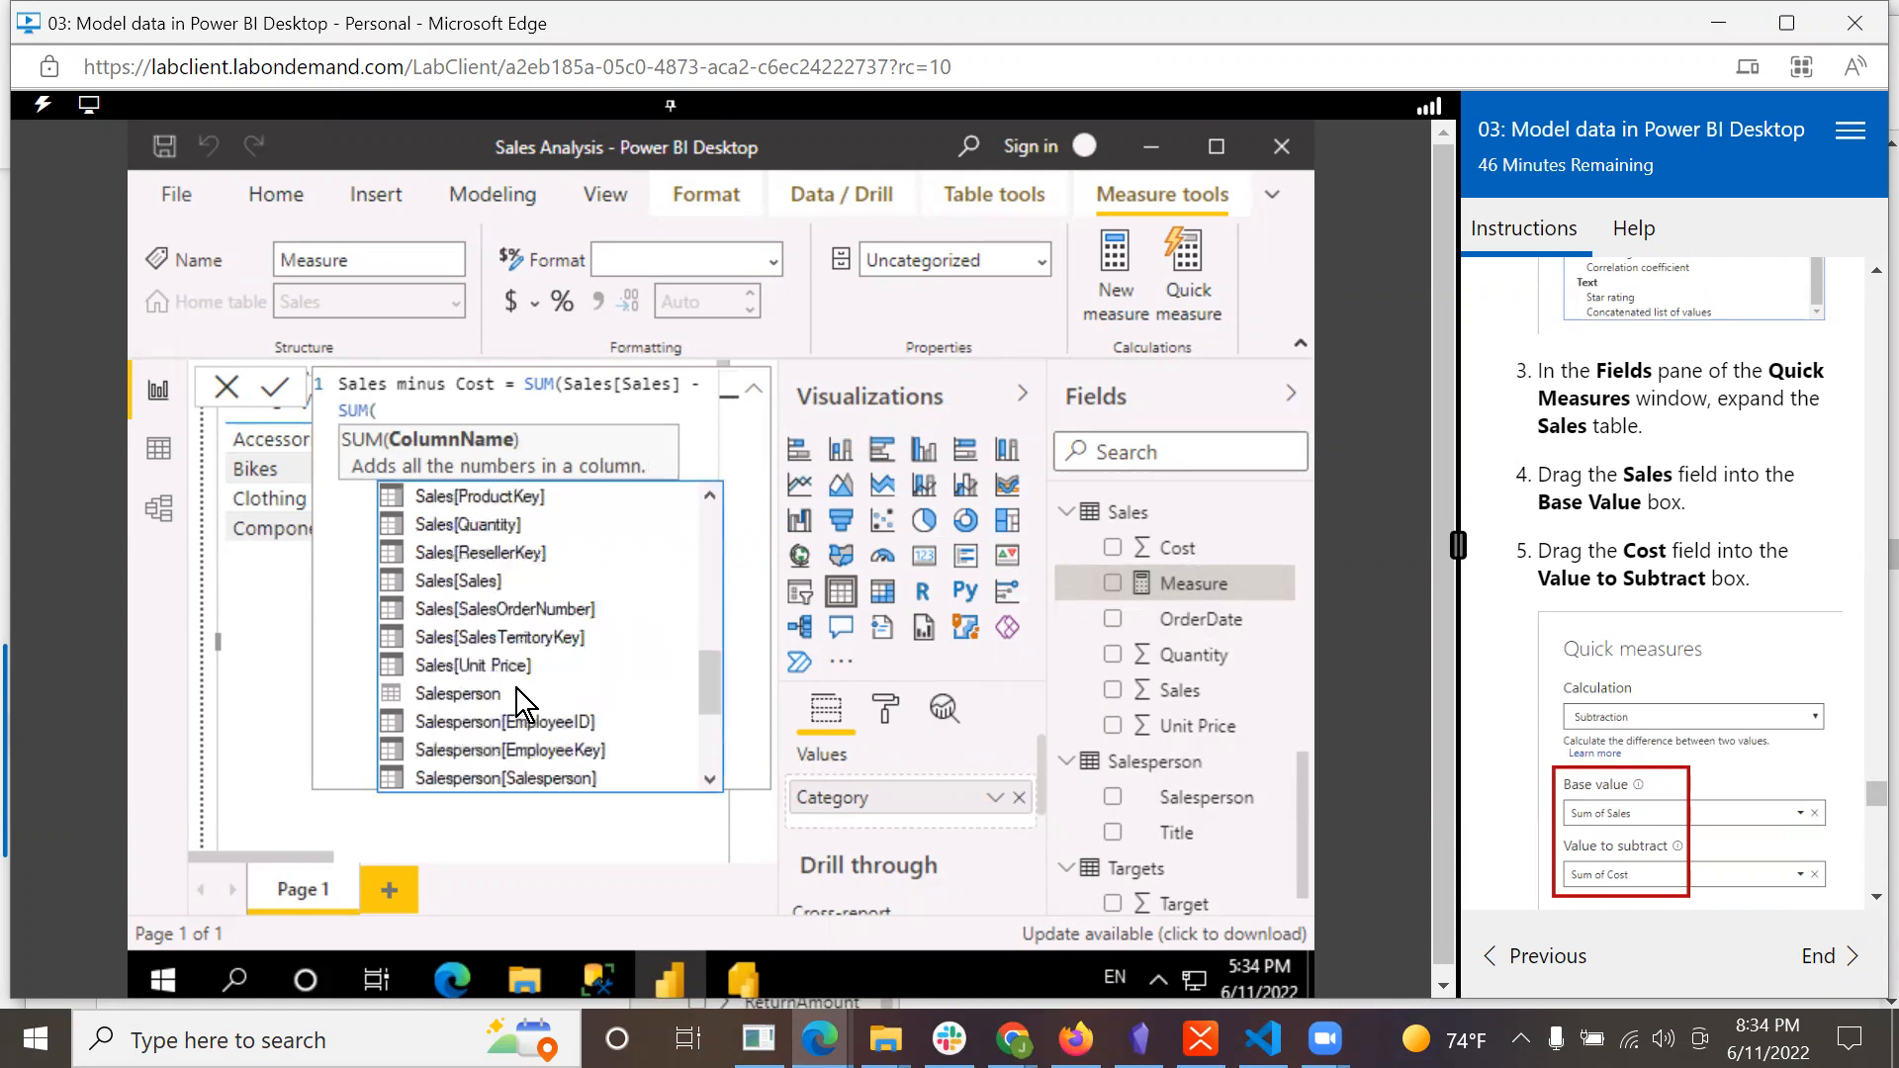
scroll(627, 628, up, 3)
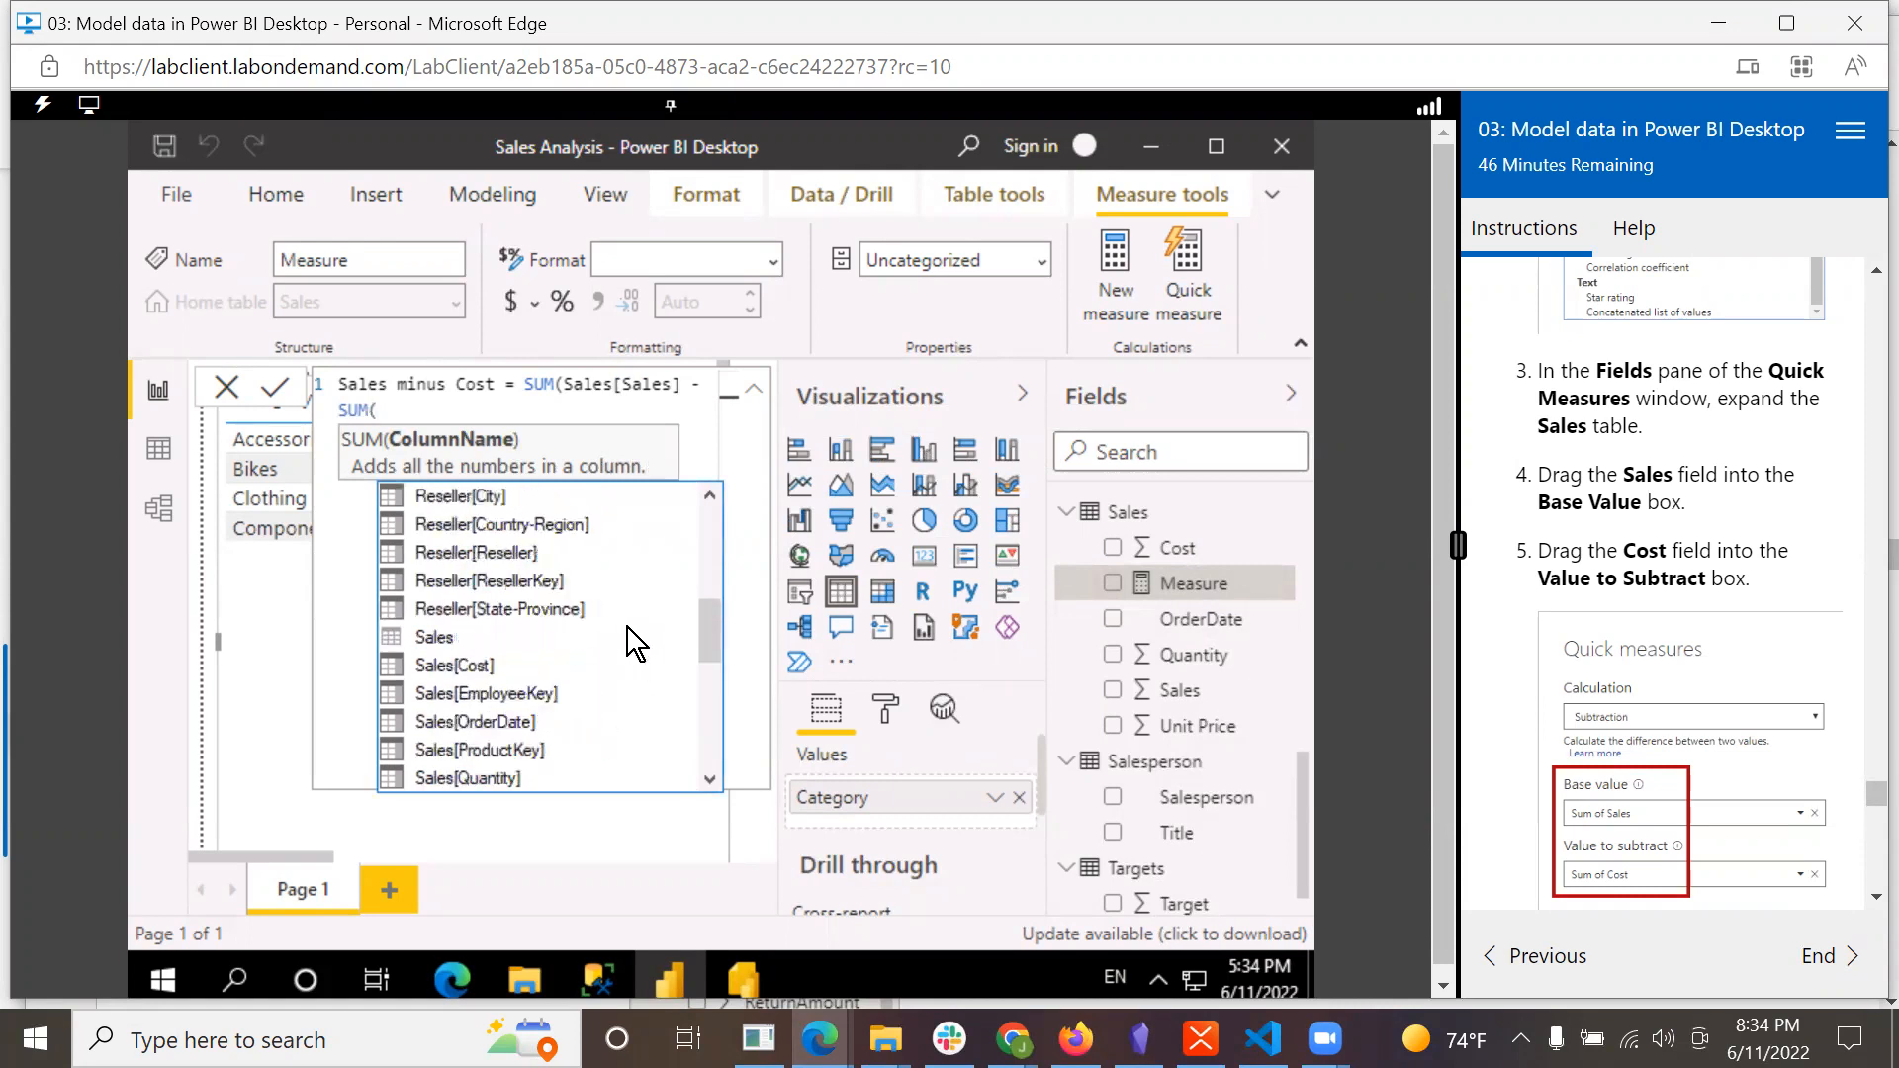
click(437, 663)
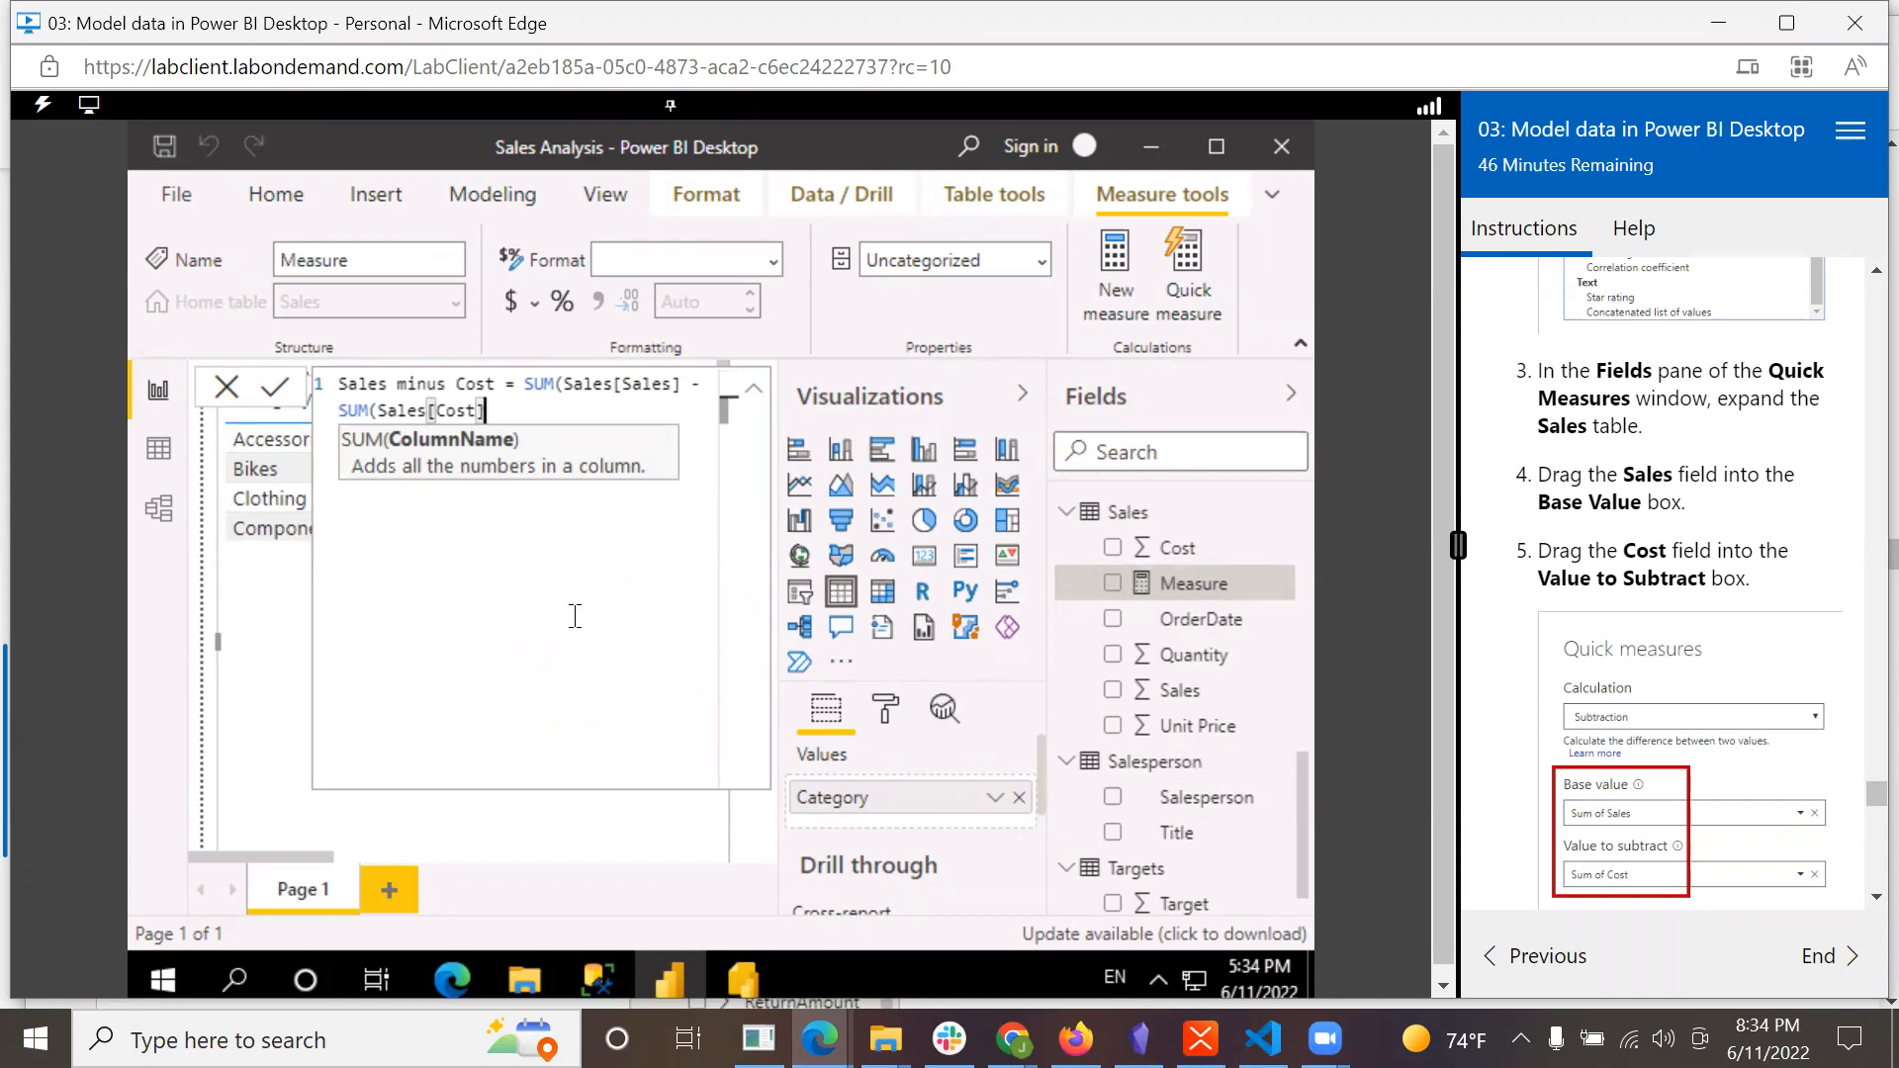
key(Return)
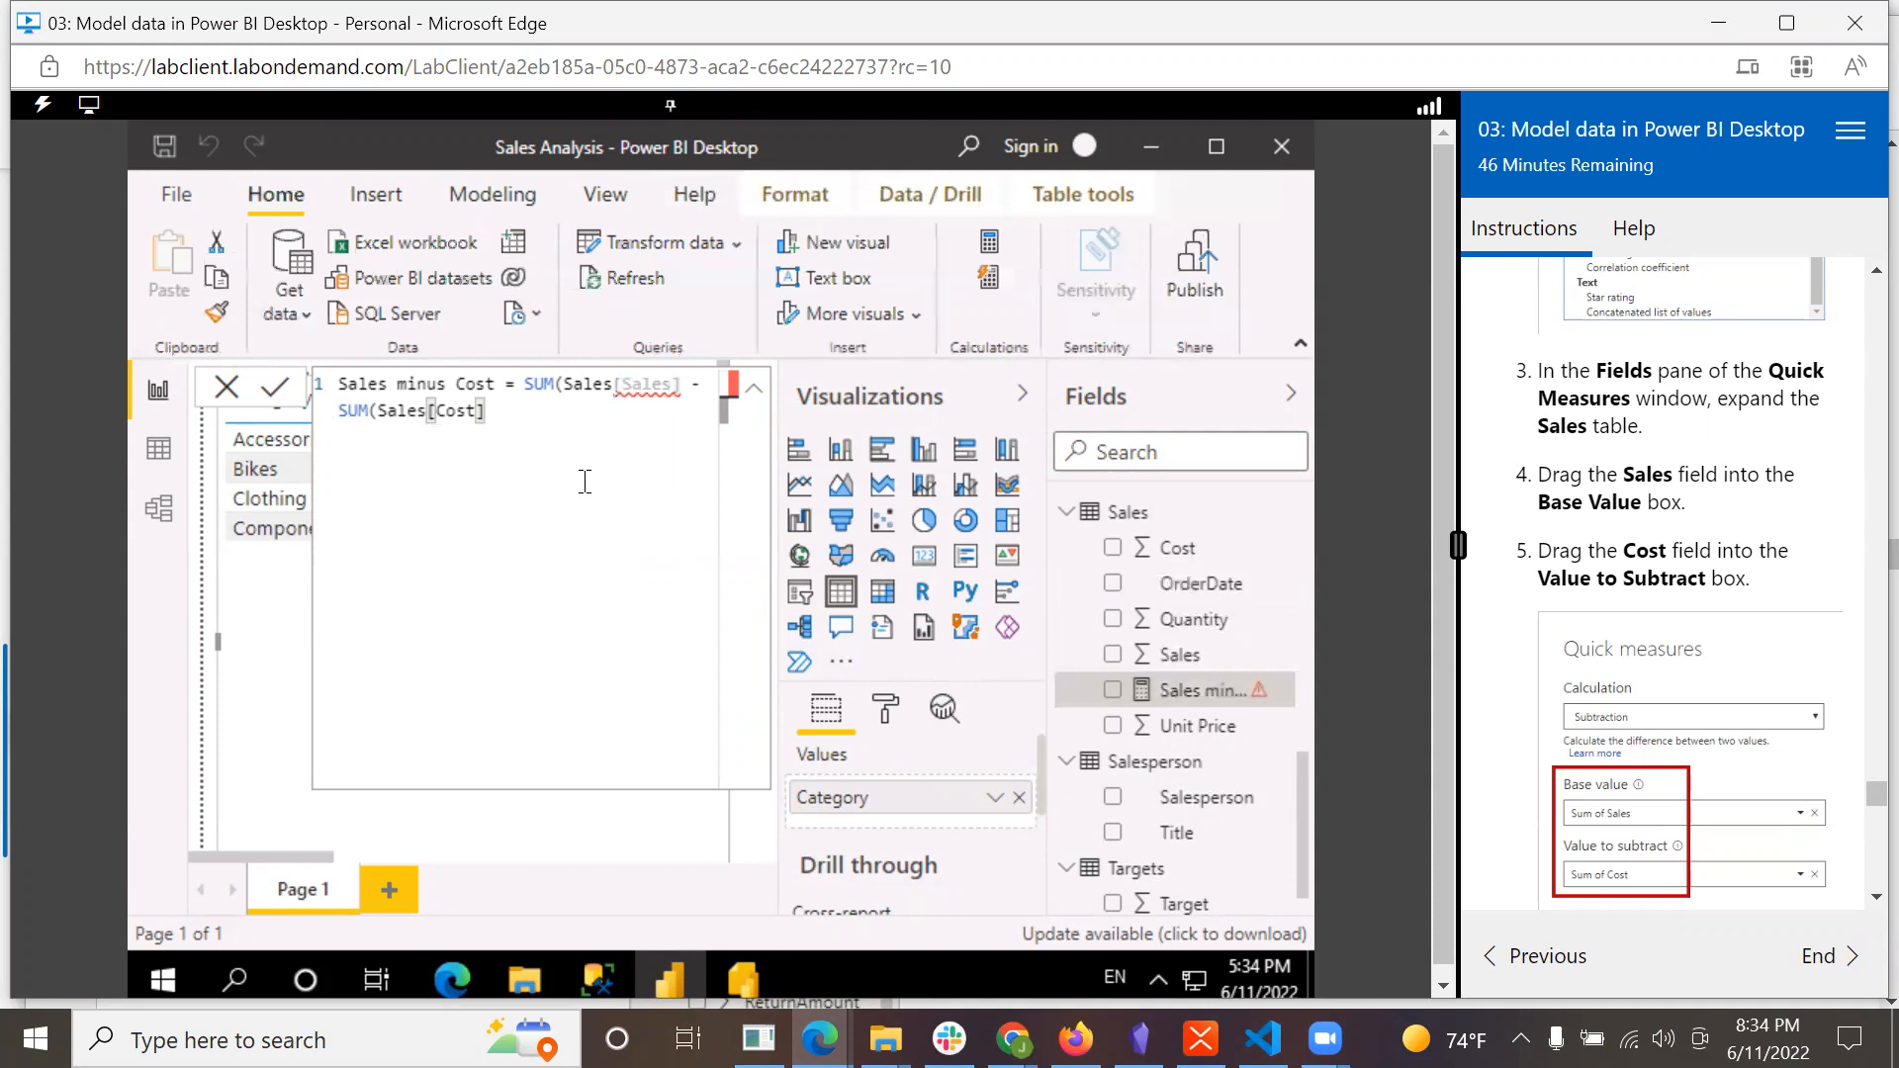
Reopen the Sales minus Cost measure's formula and add the missing closing parenthesis after Sales[Sales].
click(1264, 698)
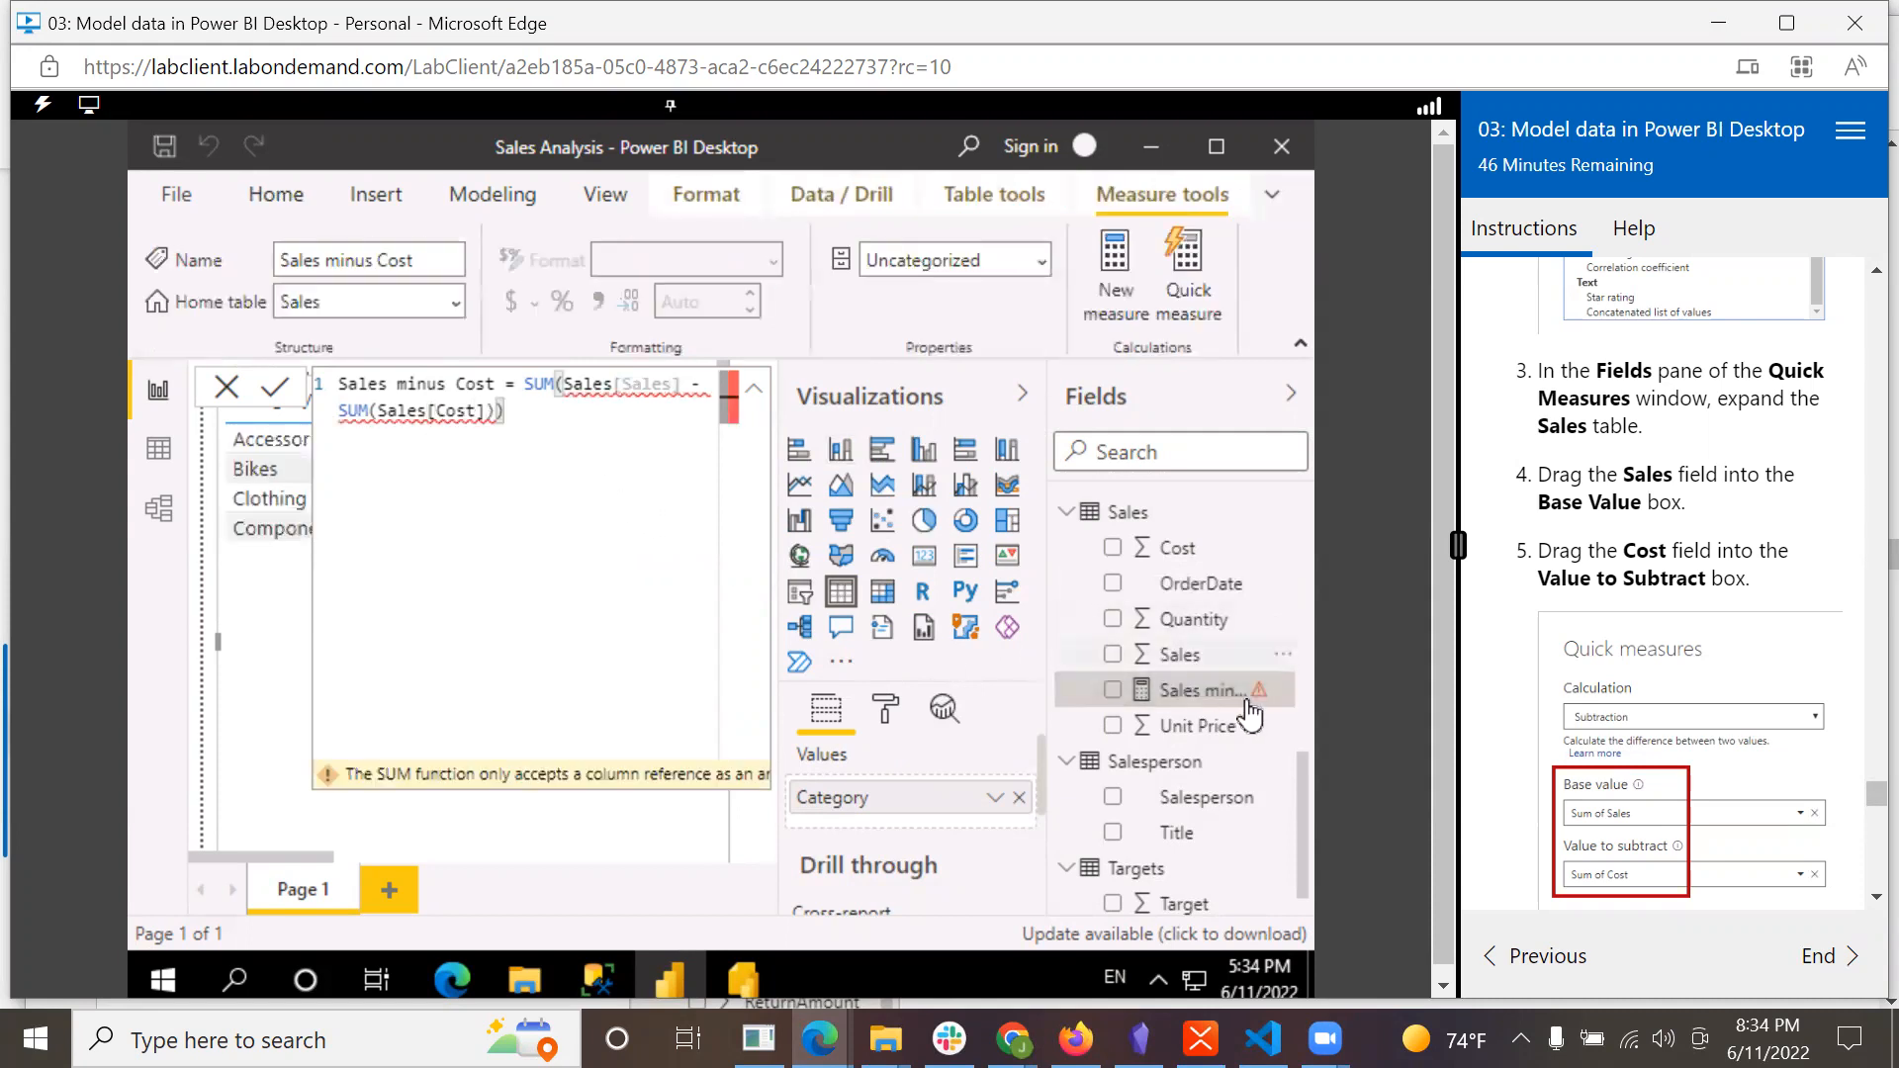
mouse_move(1268, 710)
click(681, 384)
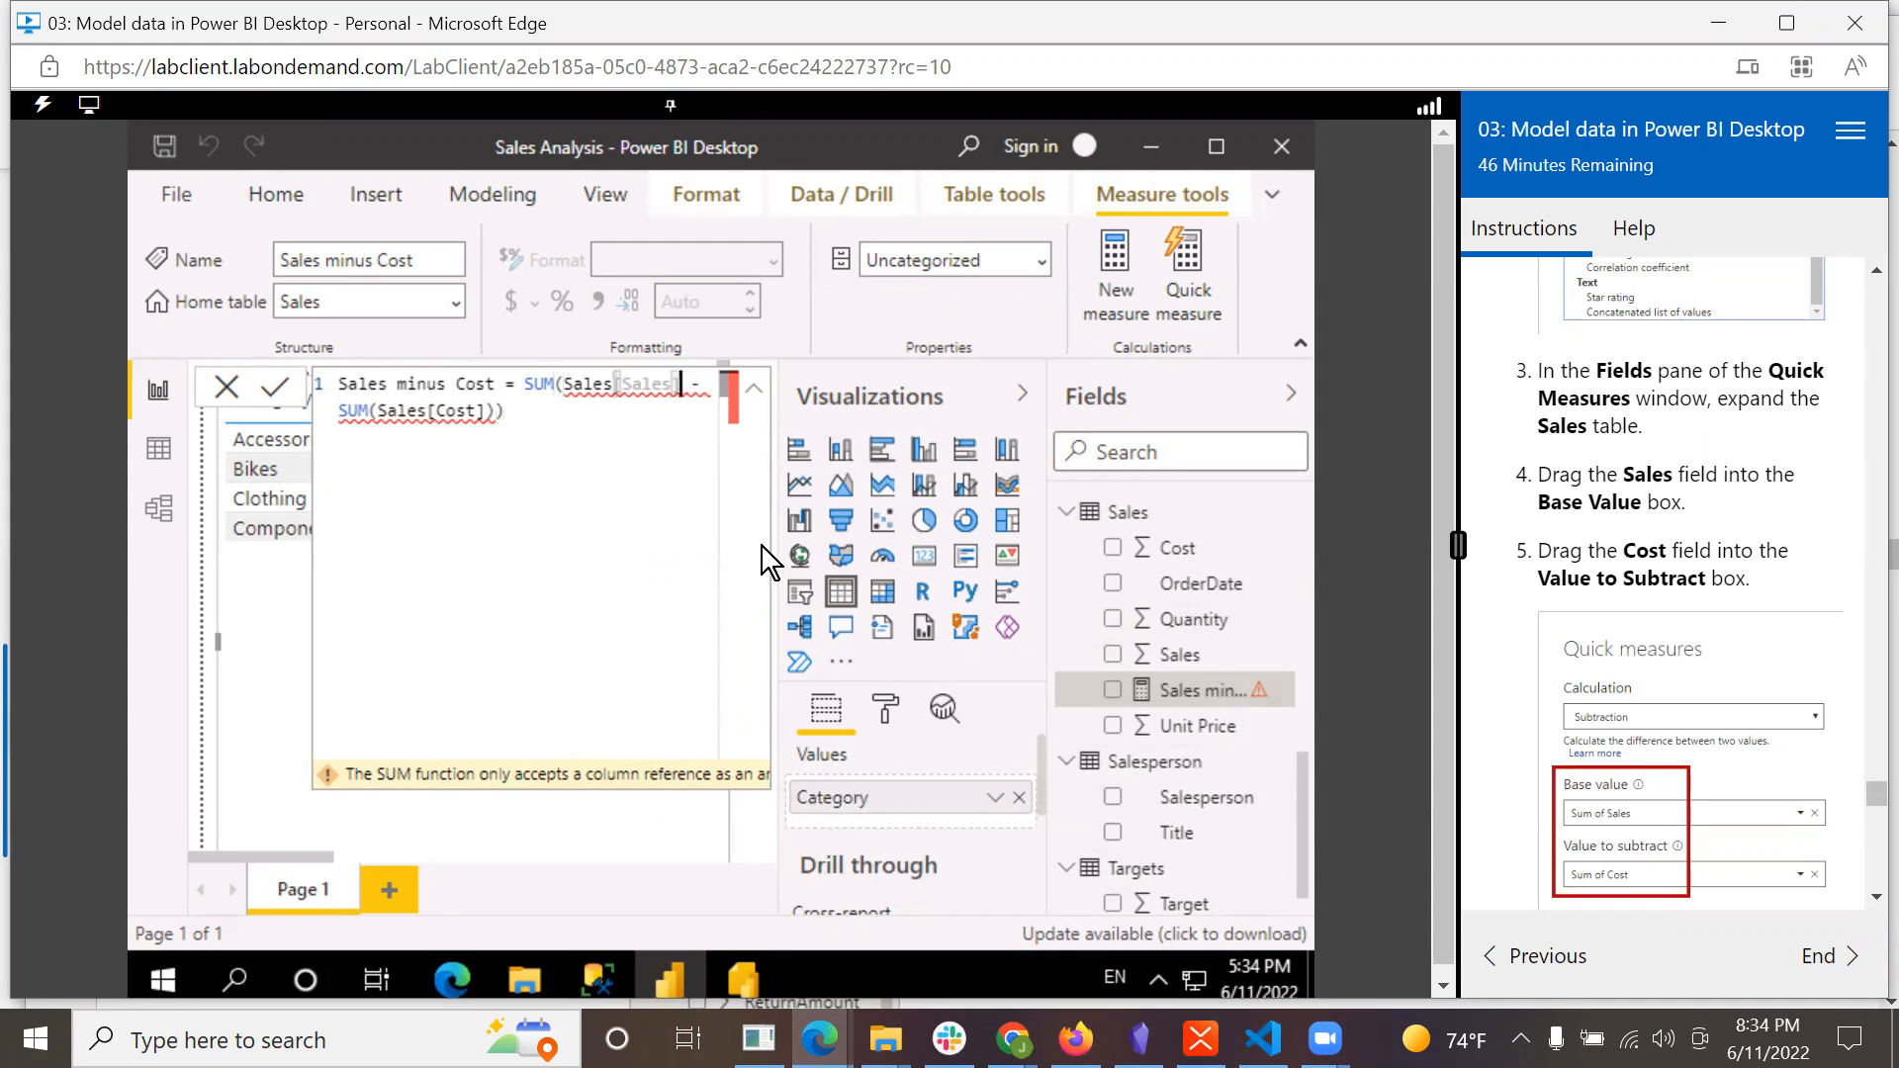
text())
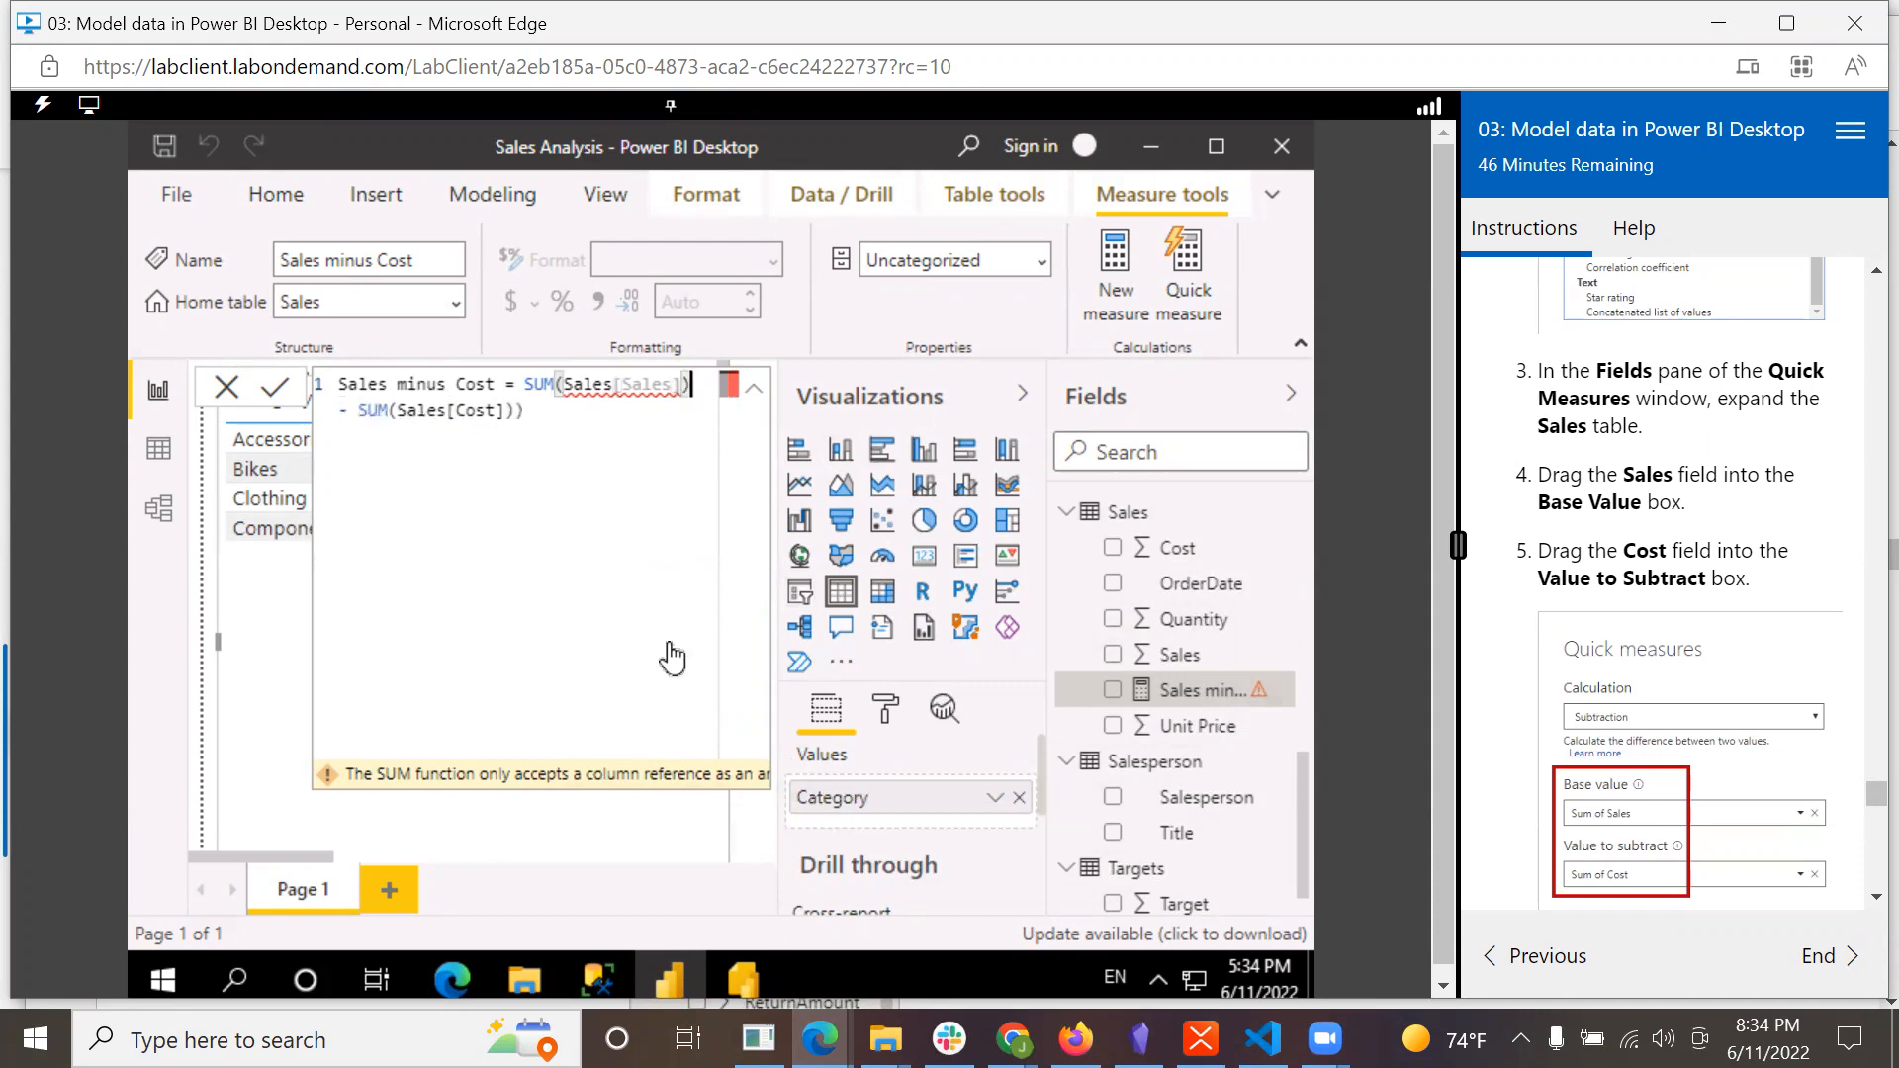
Balance the parentheses so the formula reads (SUM(Sales[Sales]) - (SUM(Sales[Cost]))), commit it and collapse the formula editor.
click(358, 413)
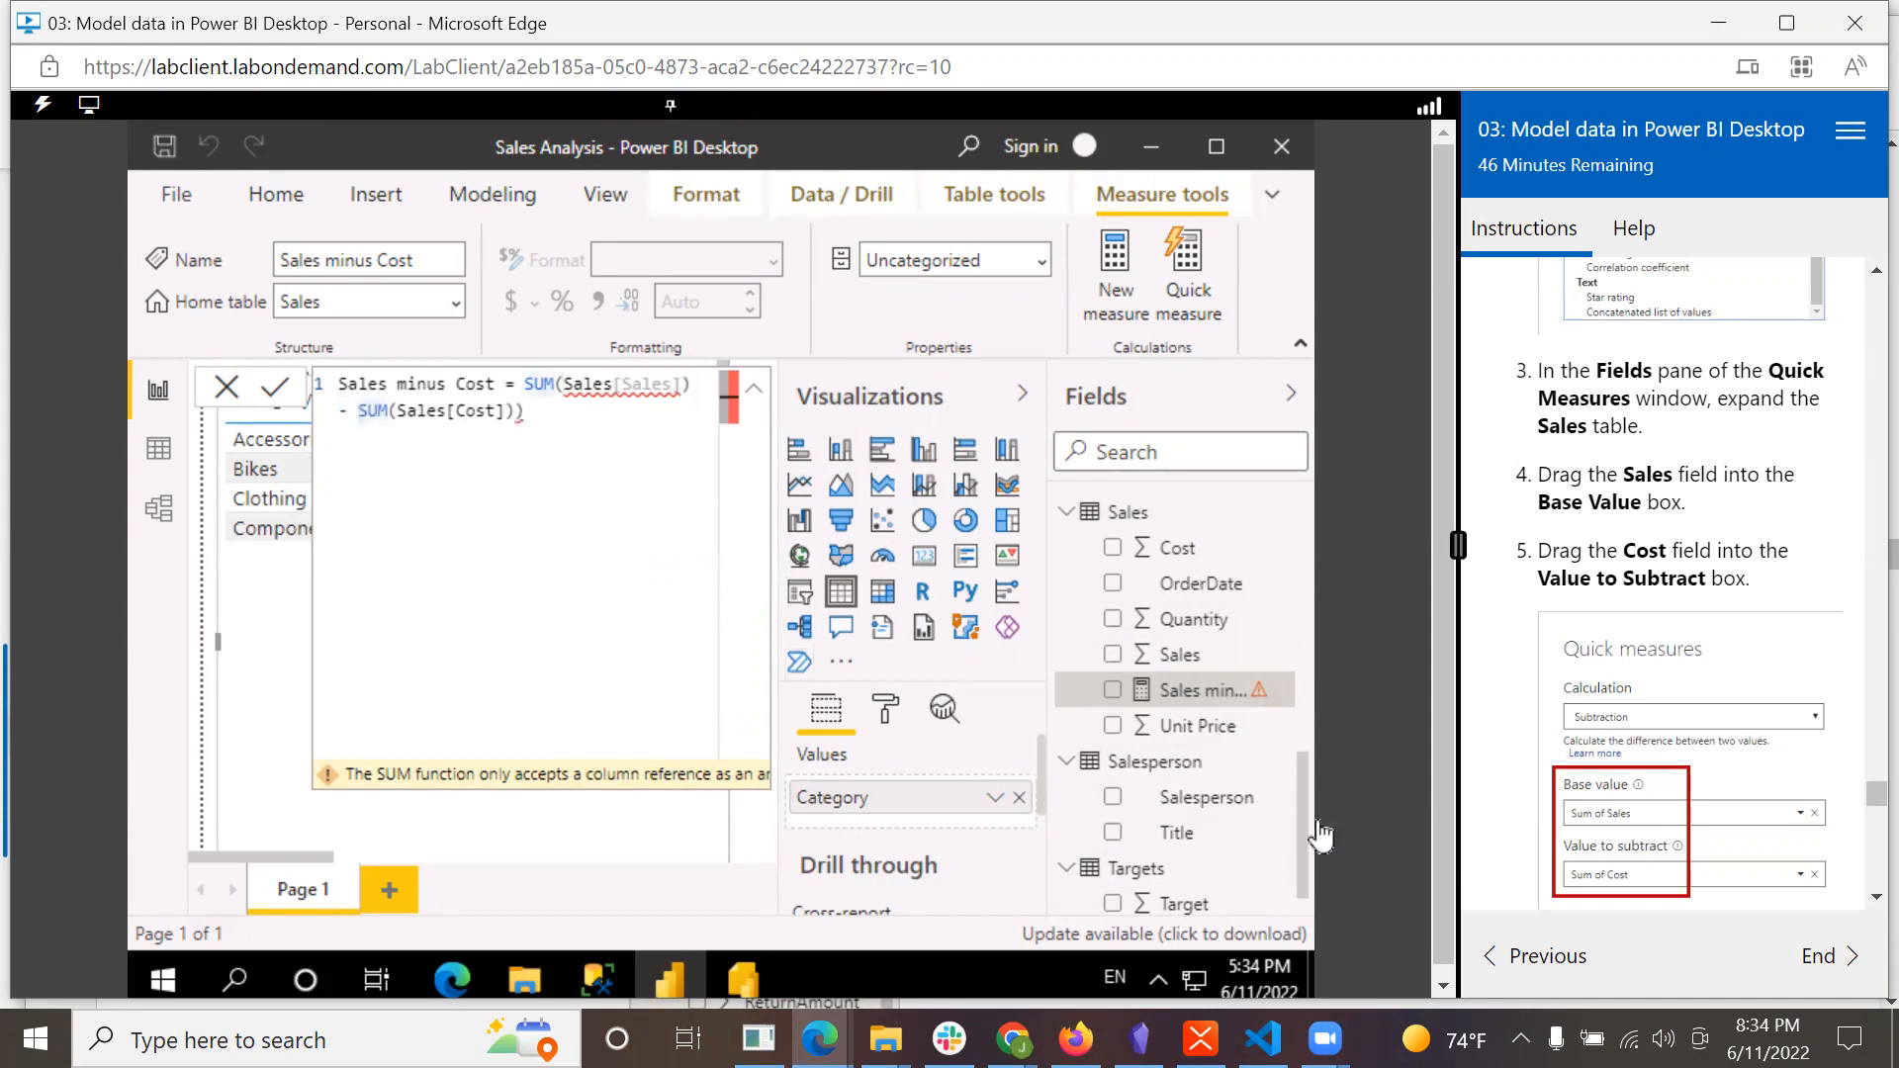
text(()
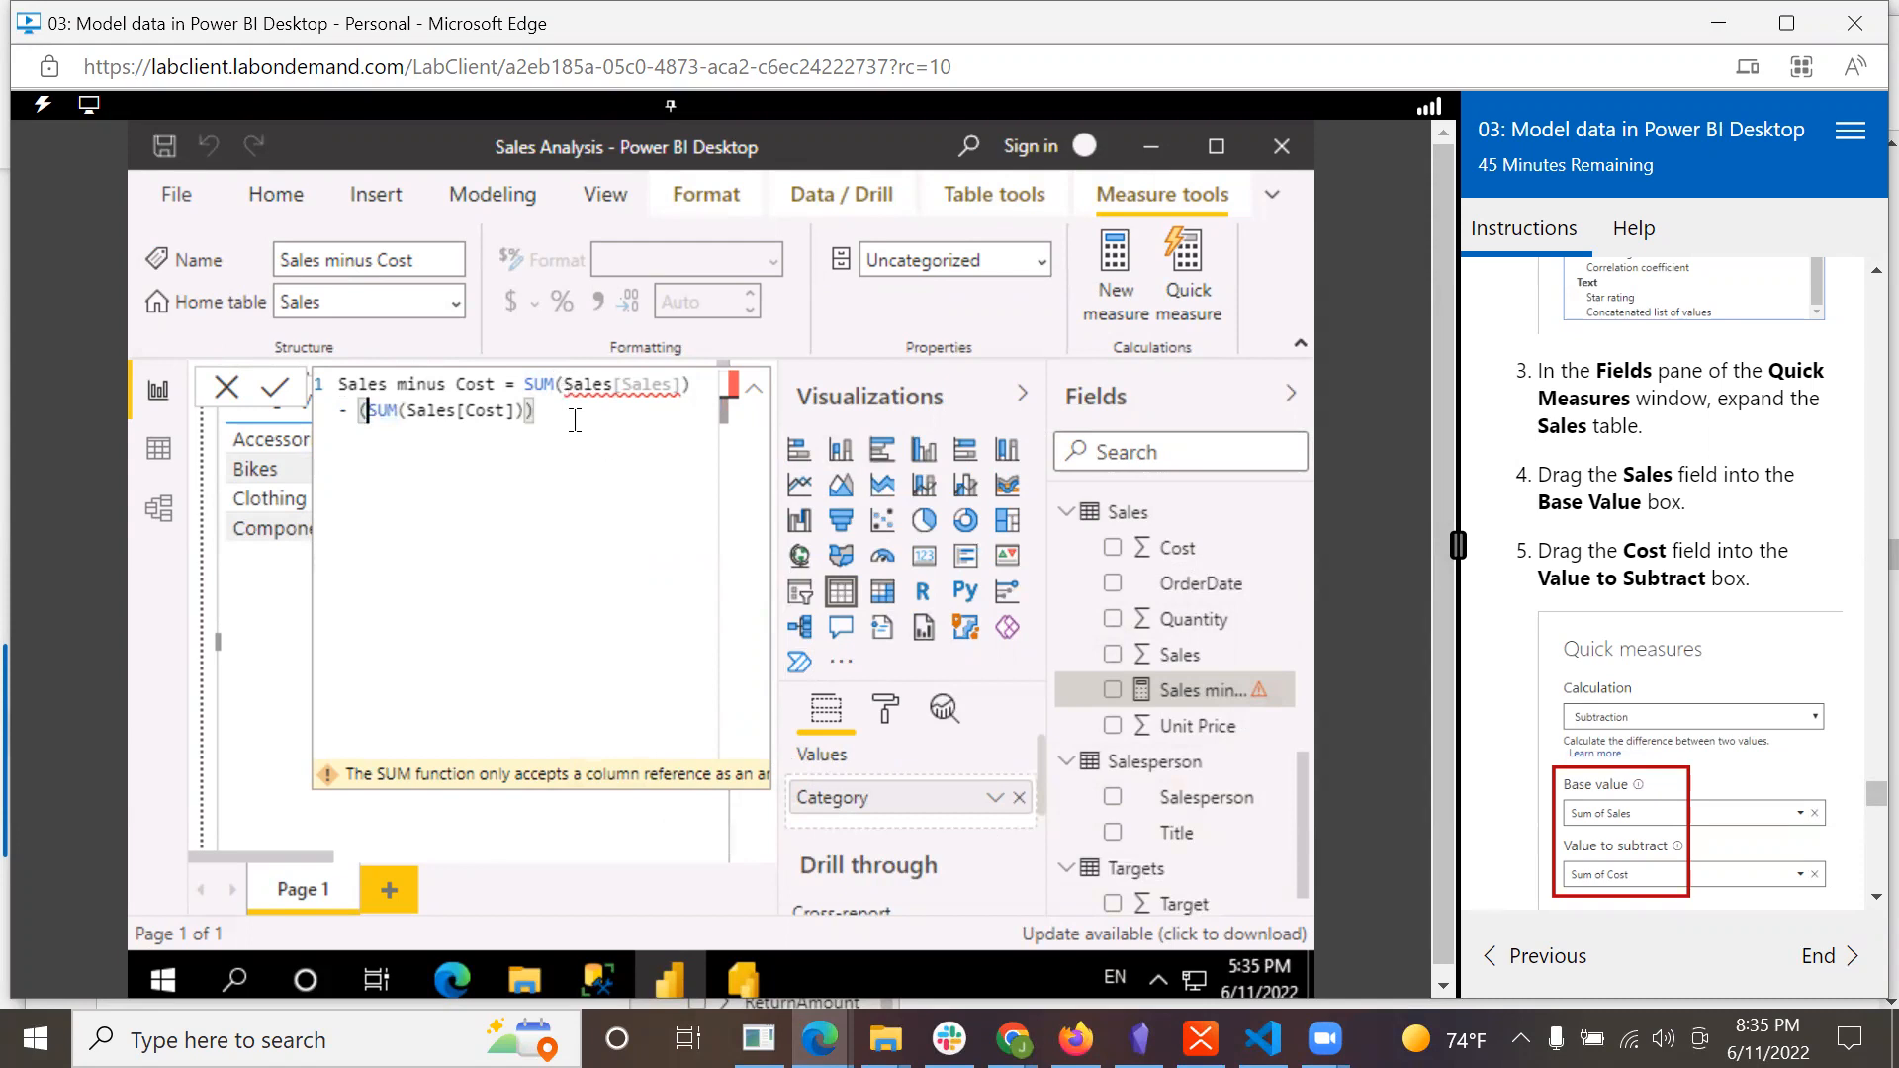
click(523, 384)
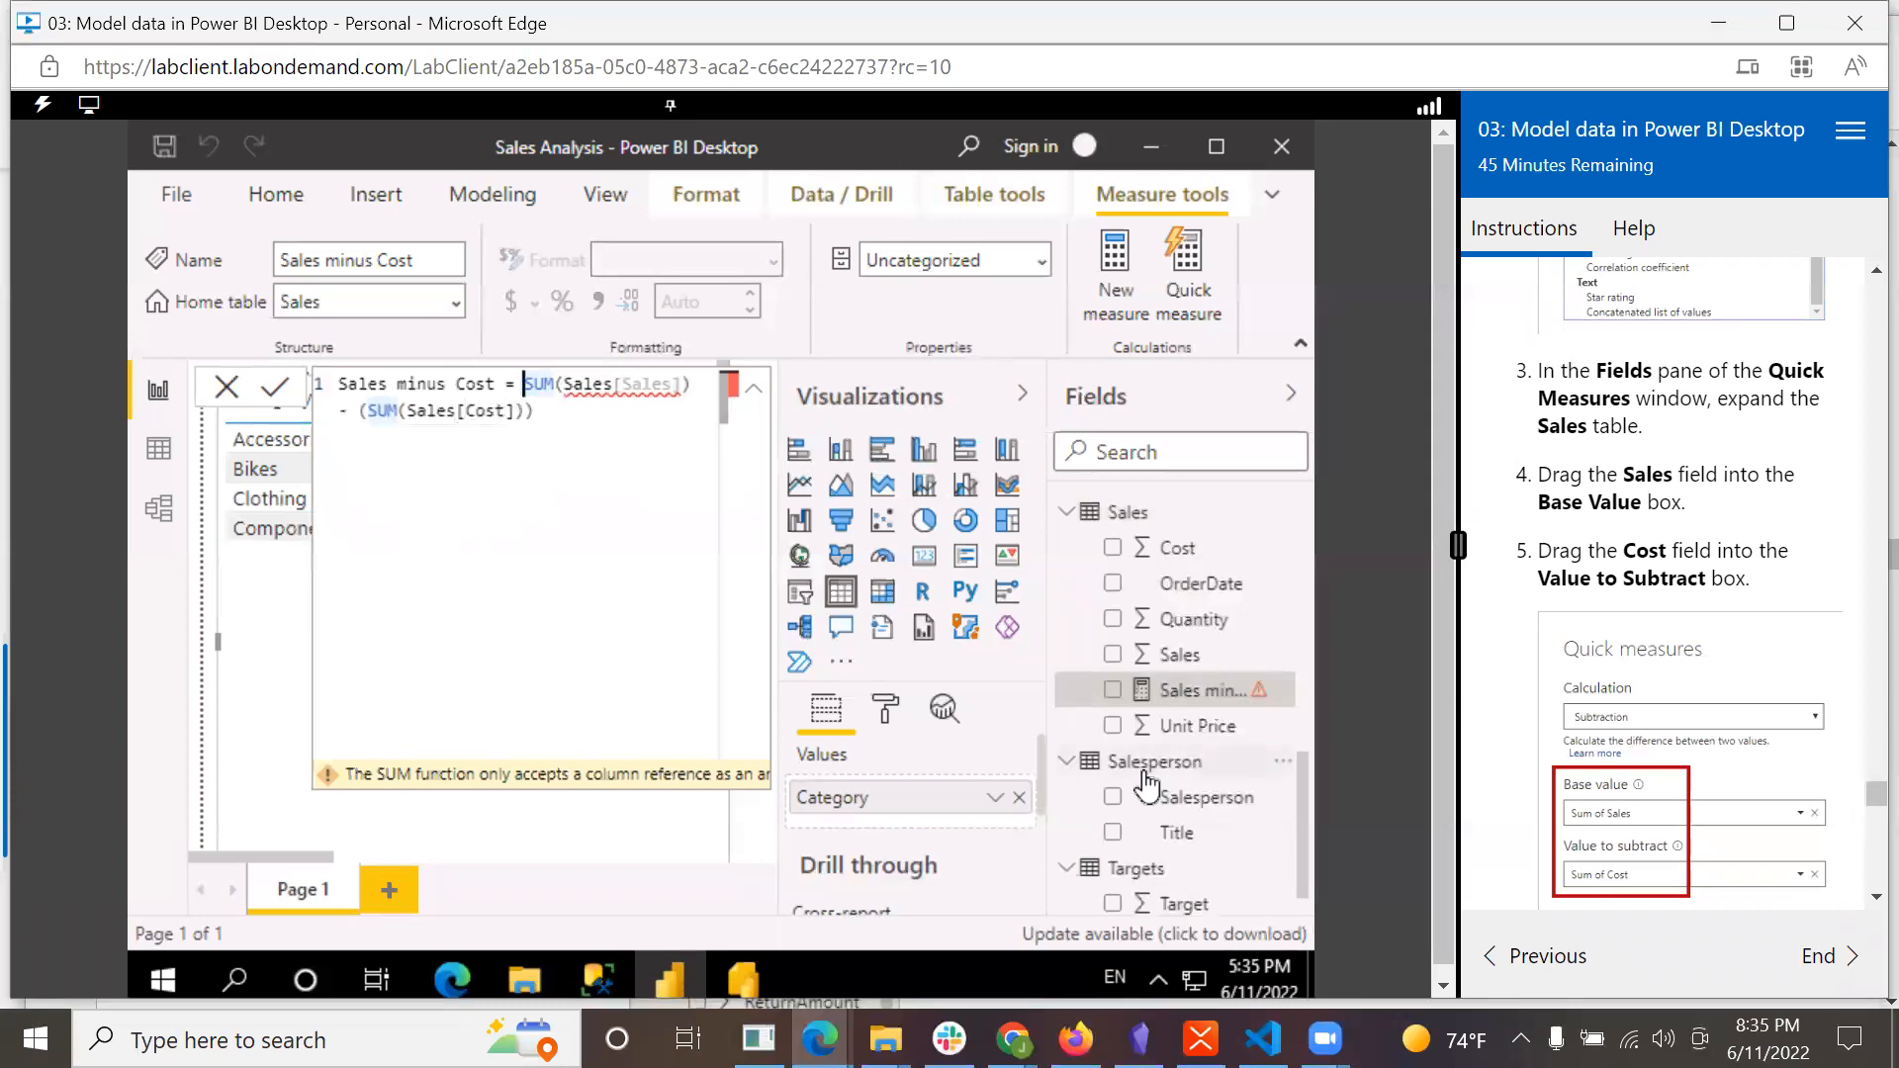
text(()
click(616, 436)
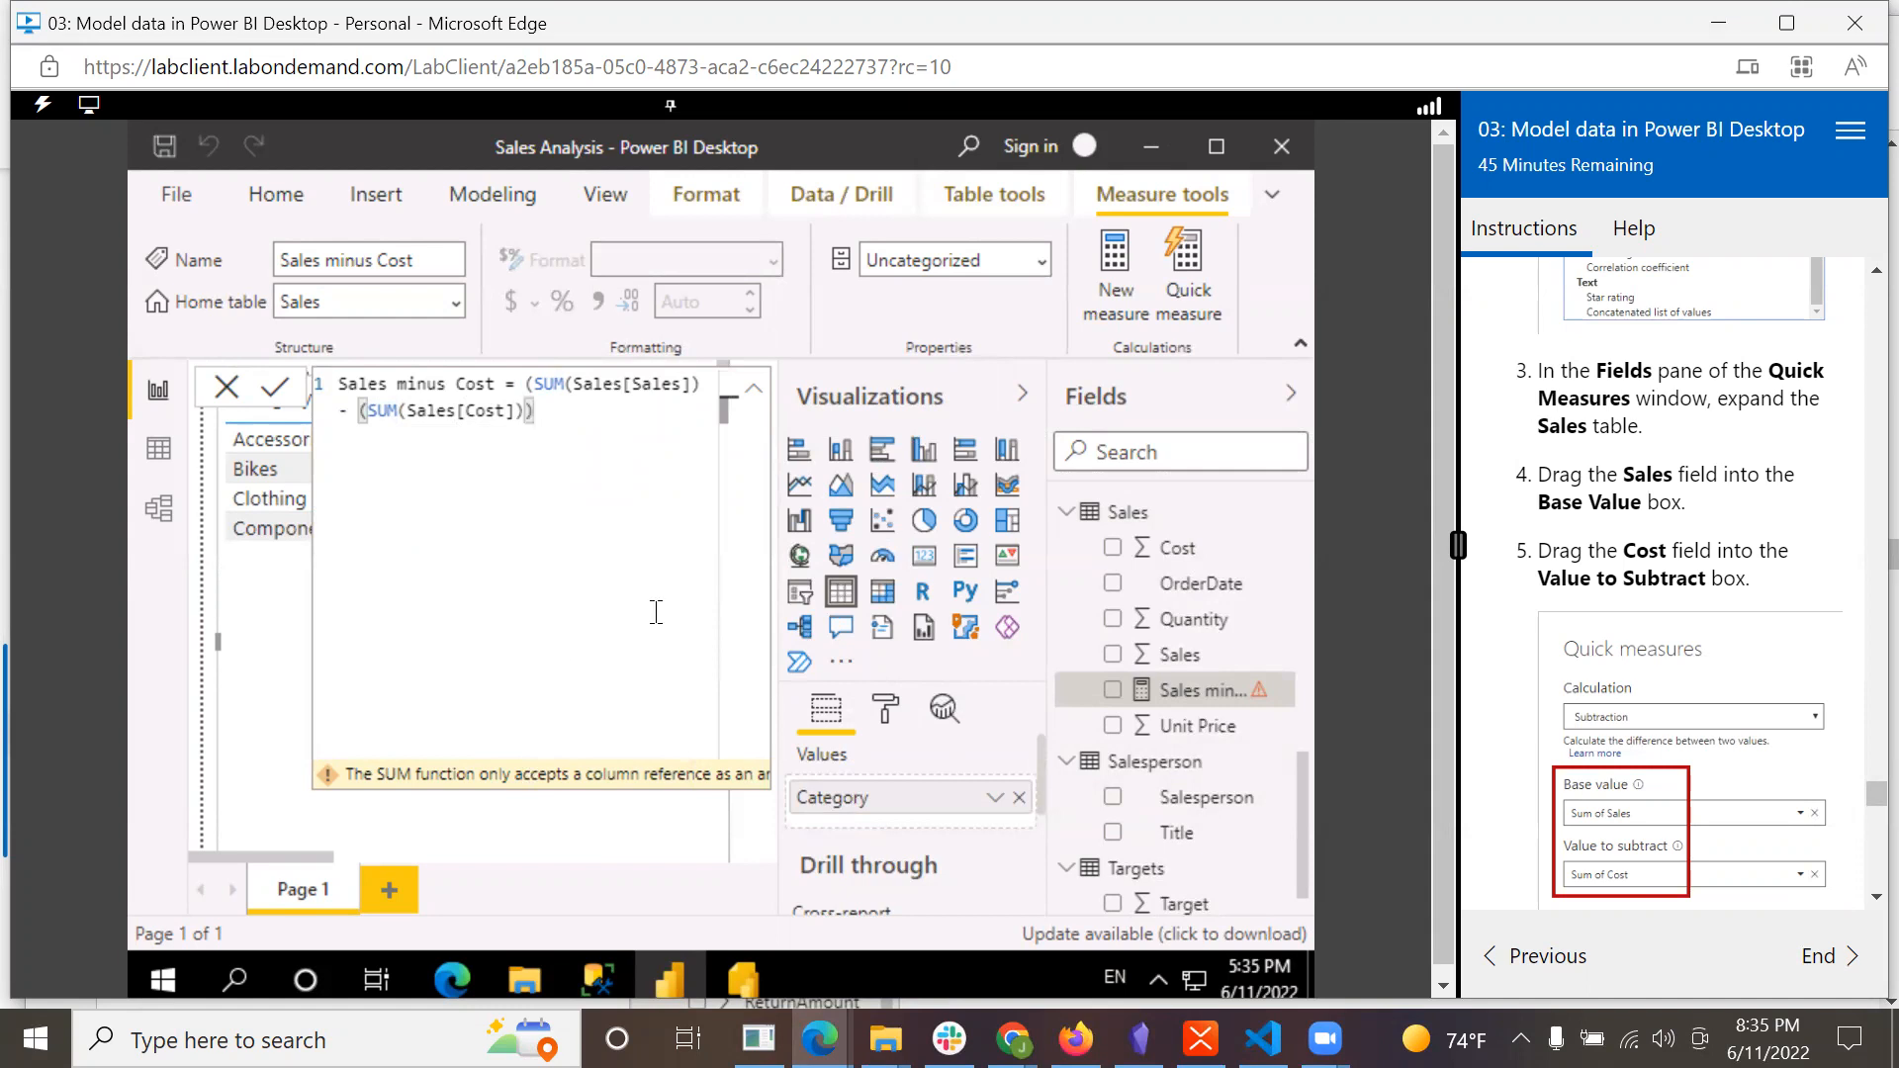
text())
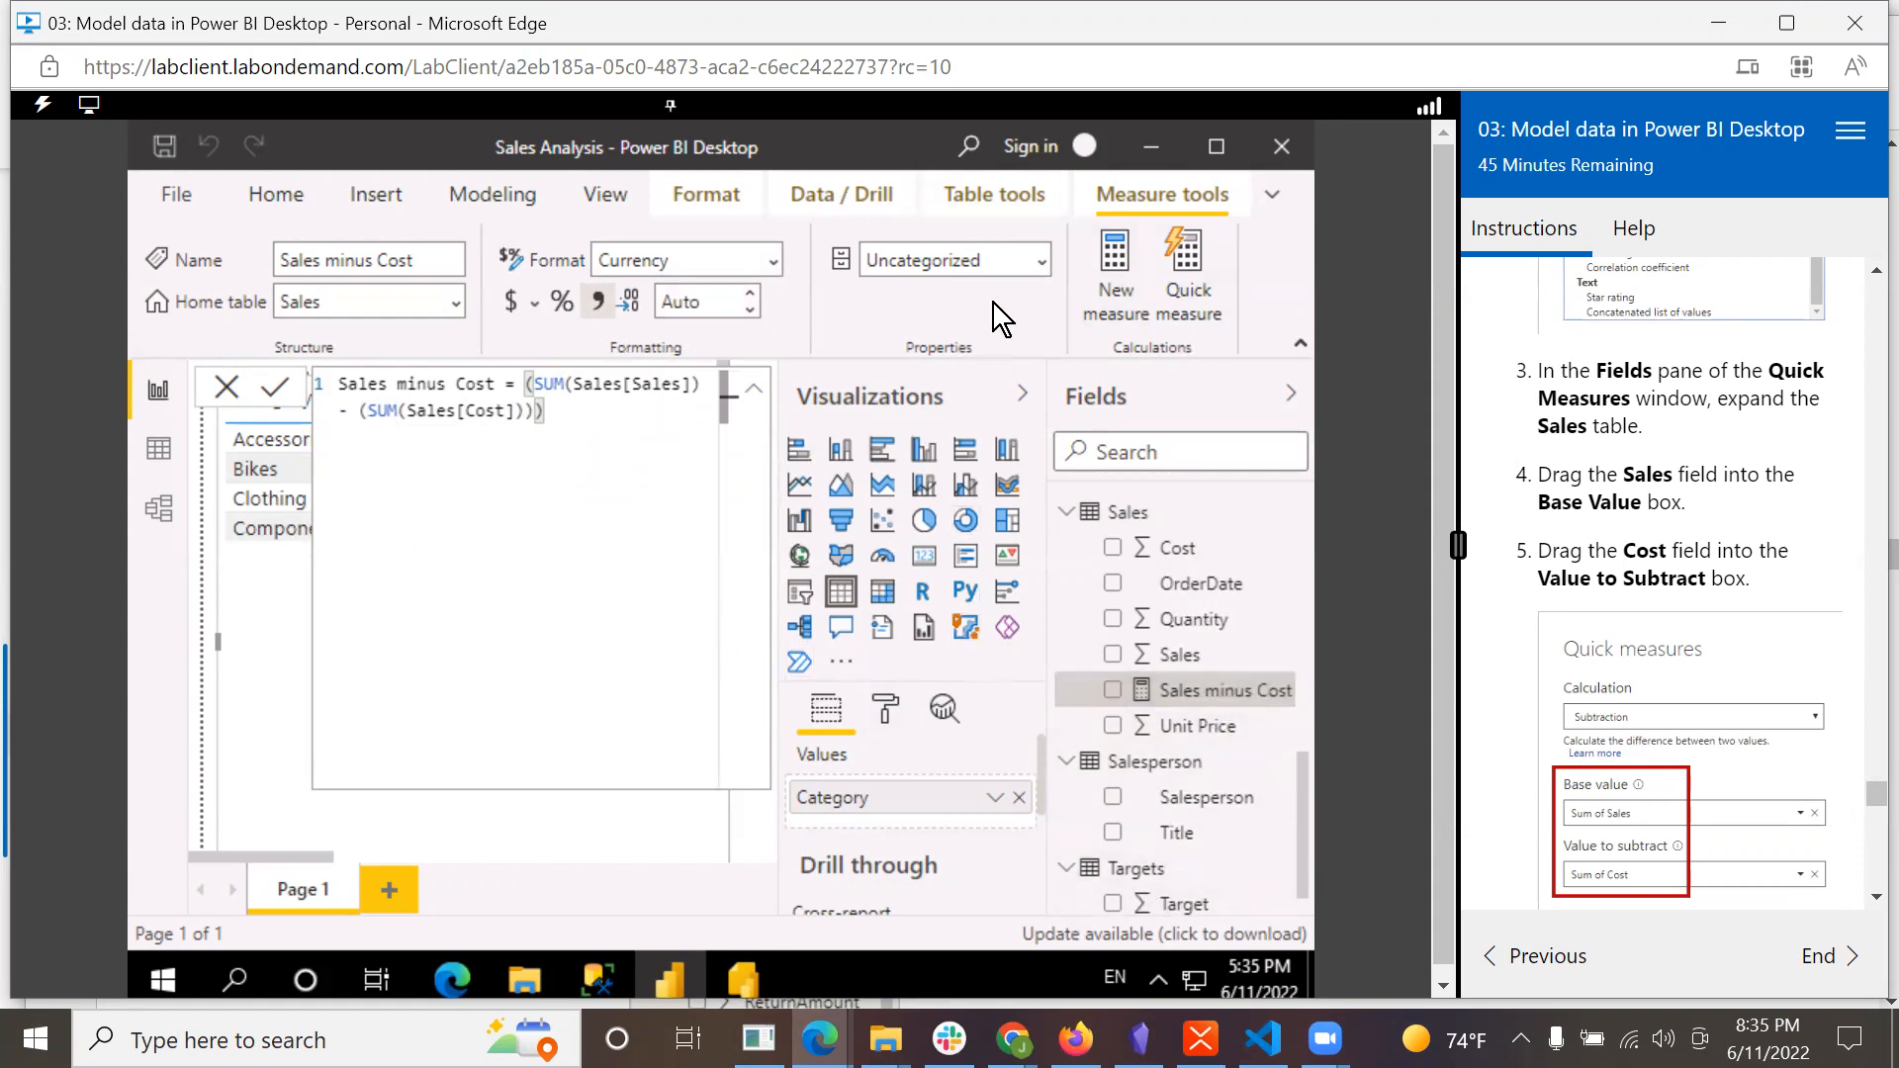
click(757, 399)
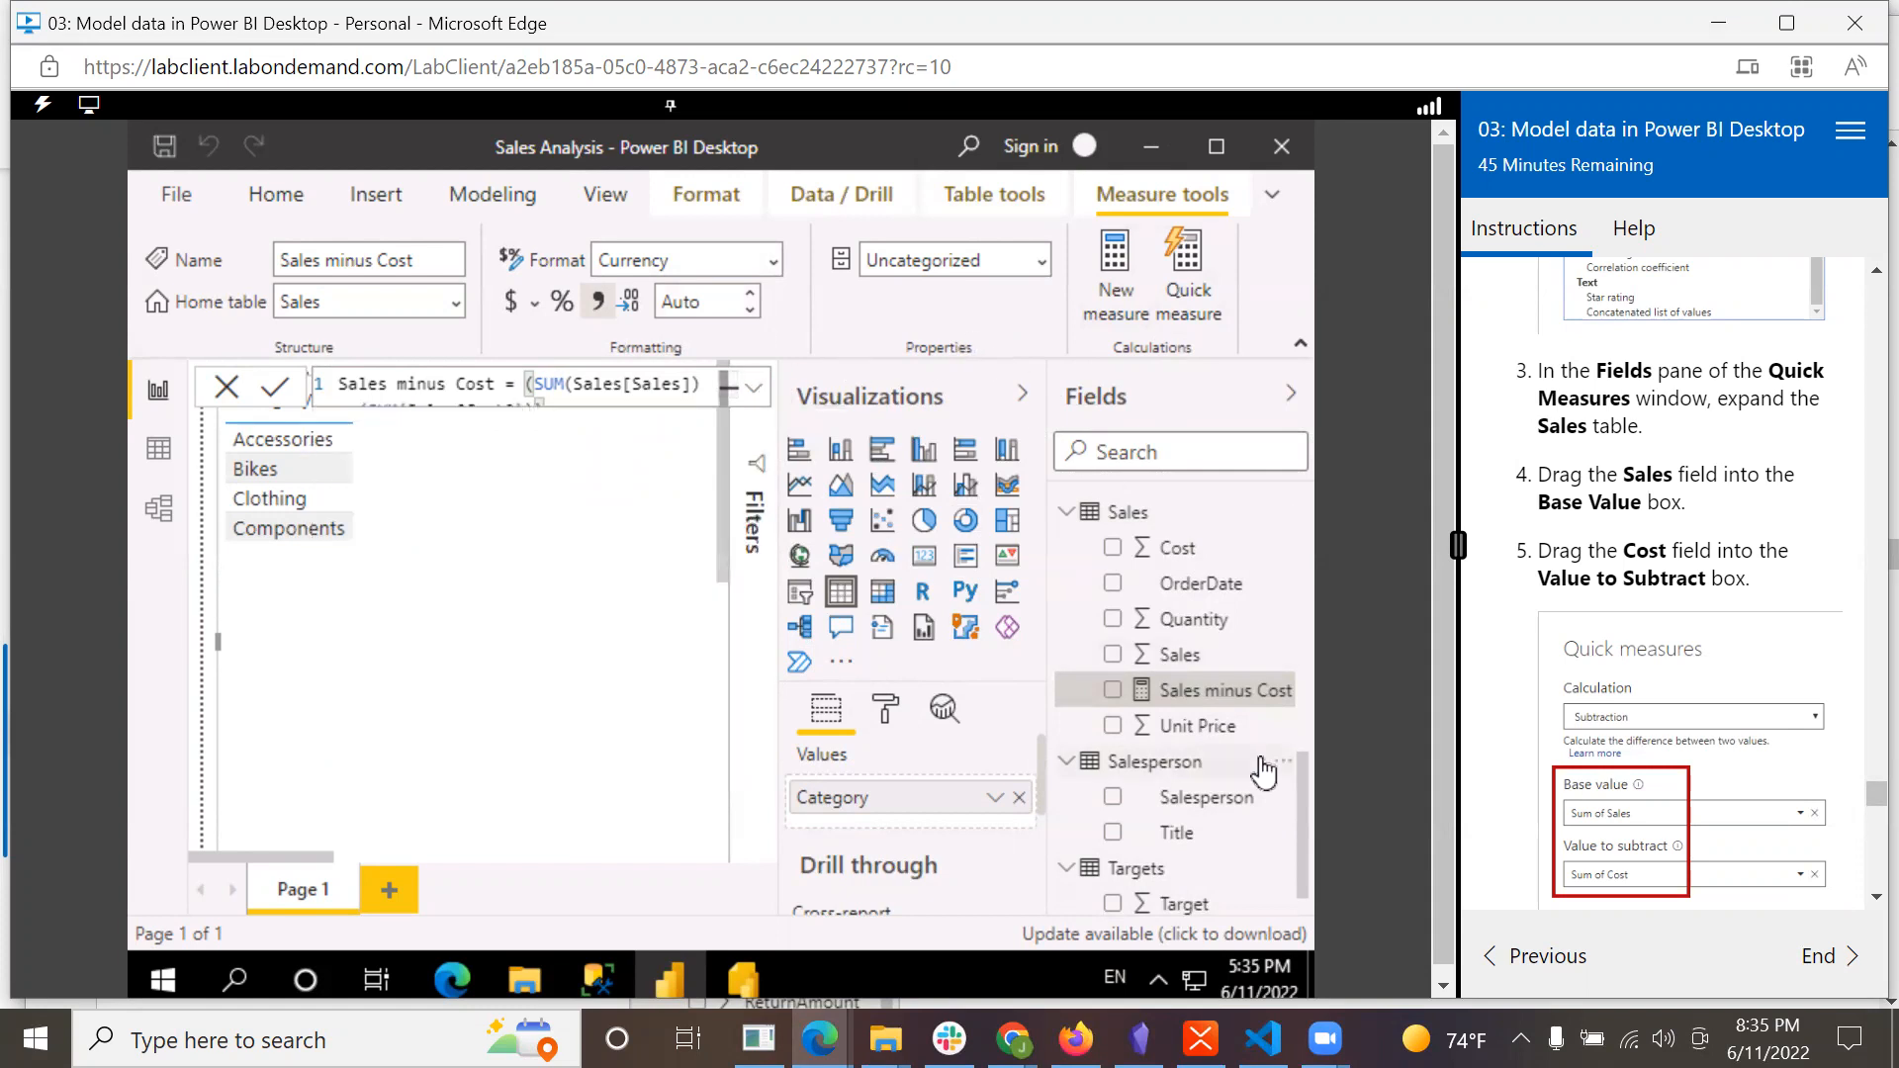
Review the lab's quick measure instructions, from choosing Subtraction to checking for the new measure in the Sales table.
scroll(1751, 602, up, 4)
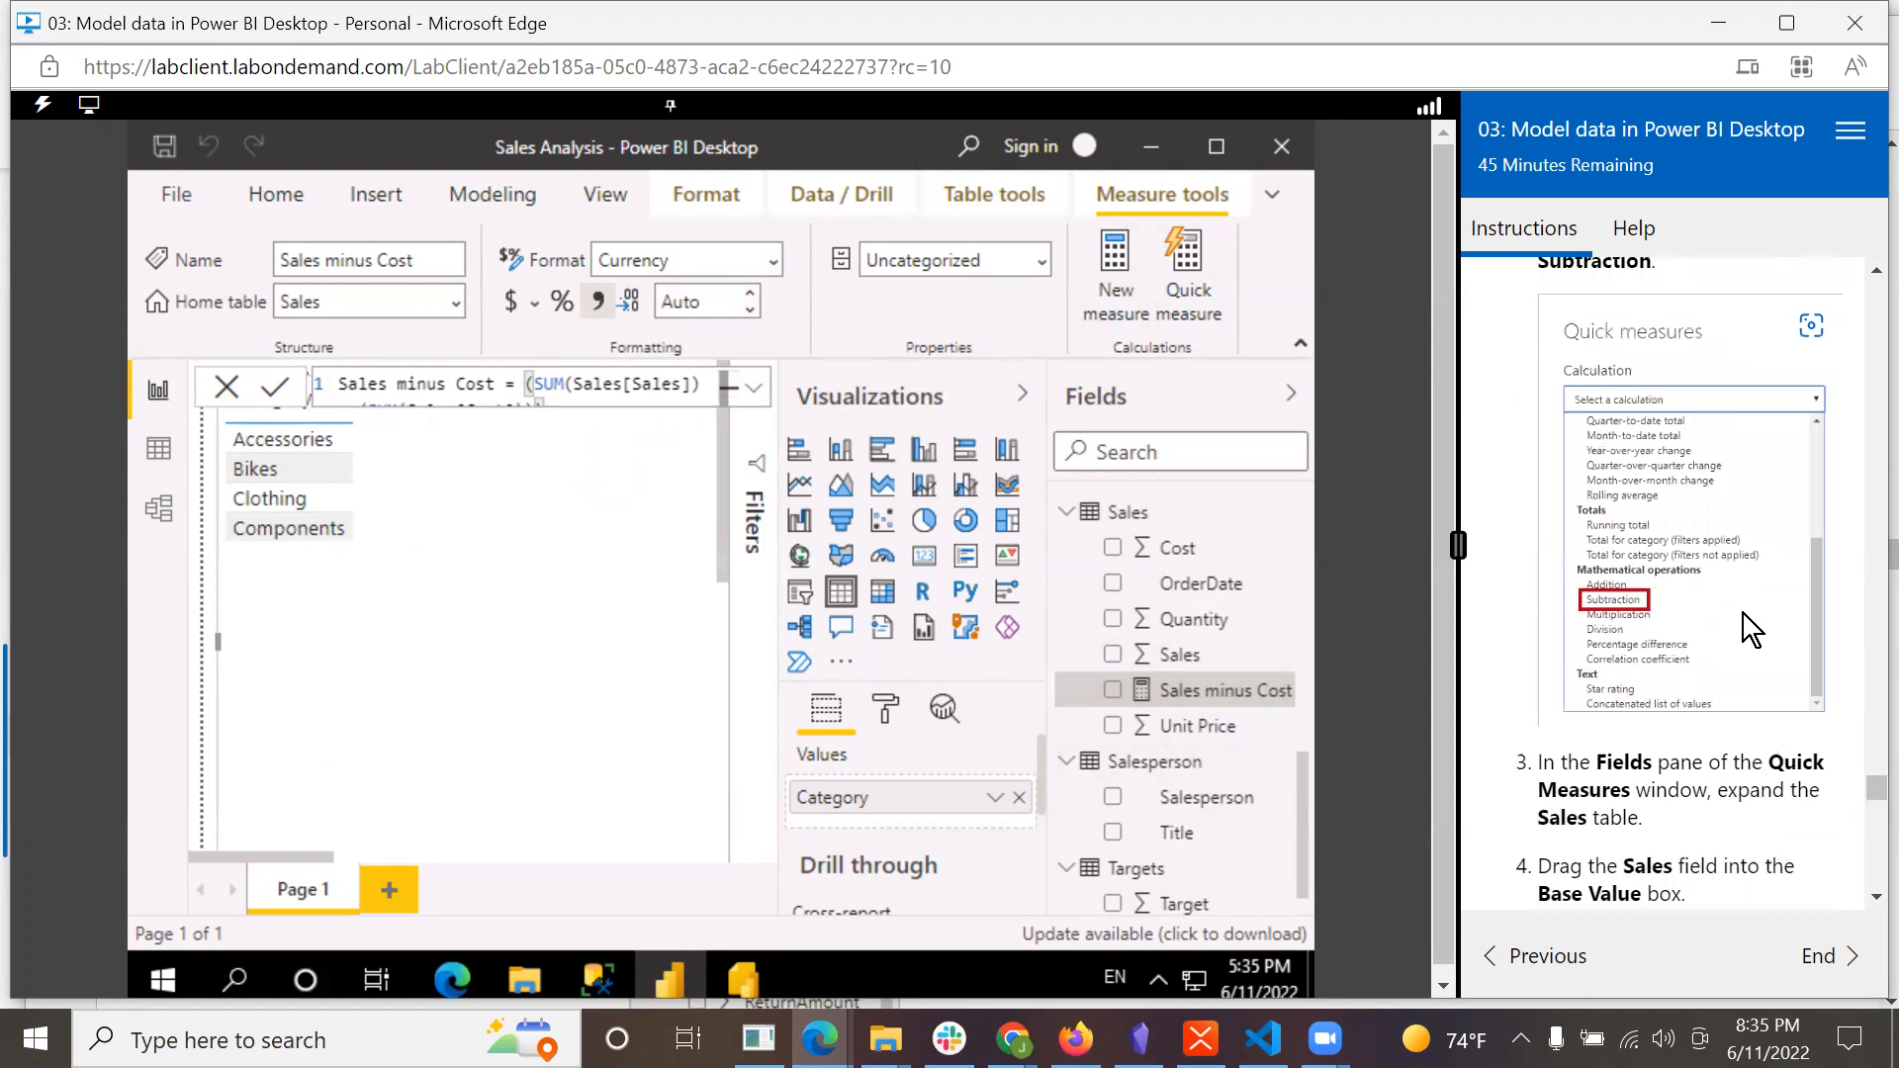
scroll(1763, 720, up, 2)
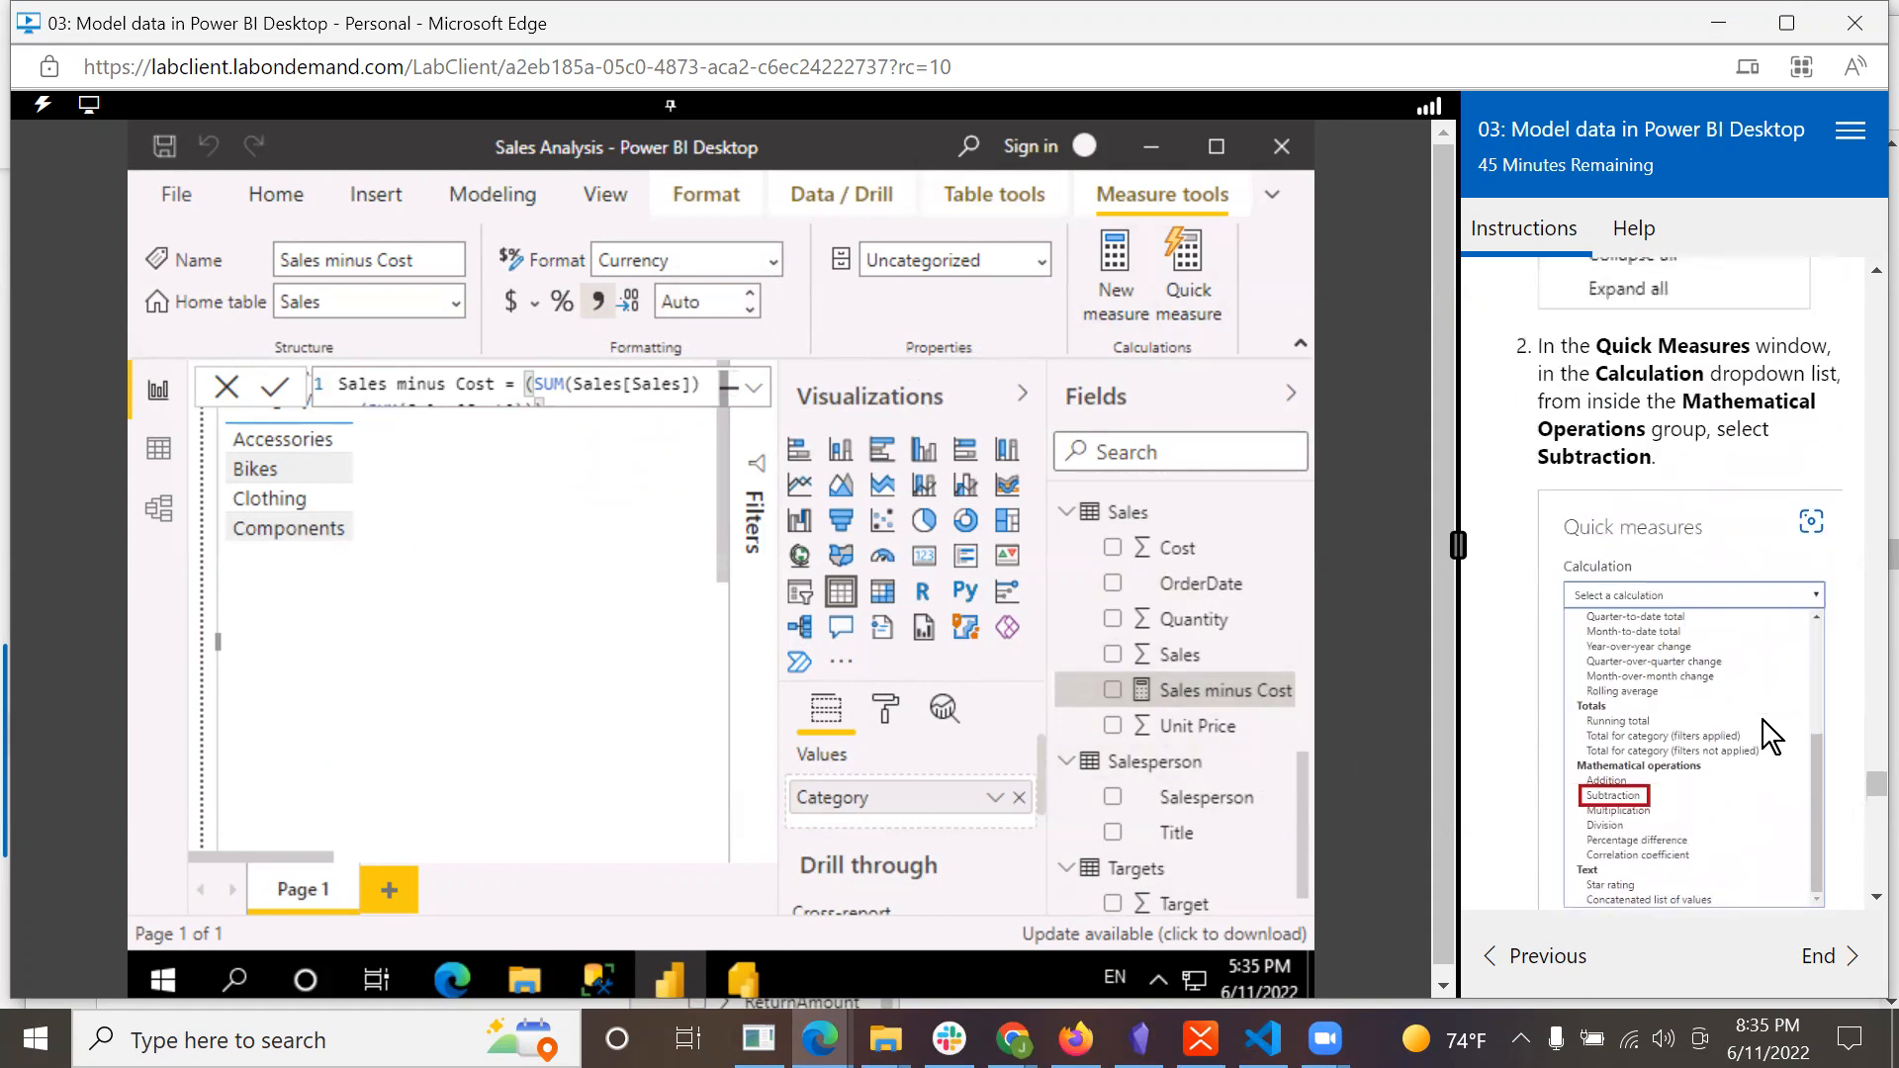
scroll(1763, 720, down, 6)
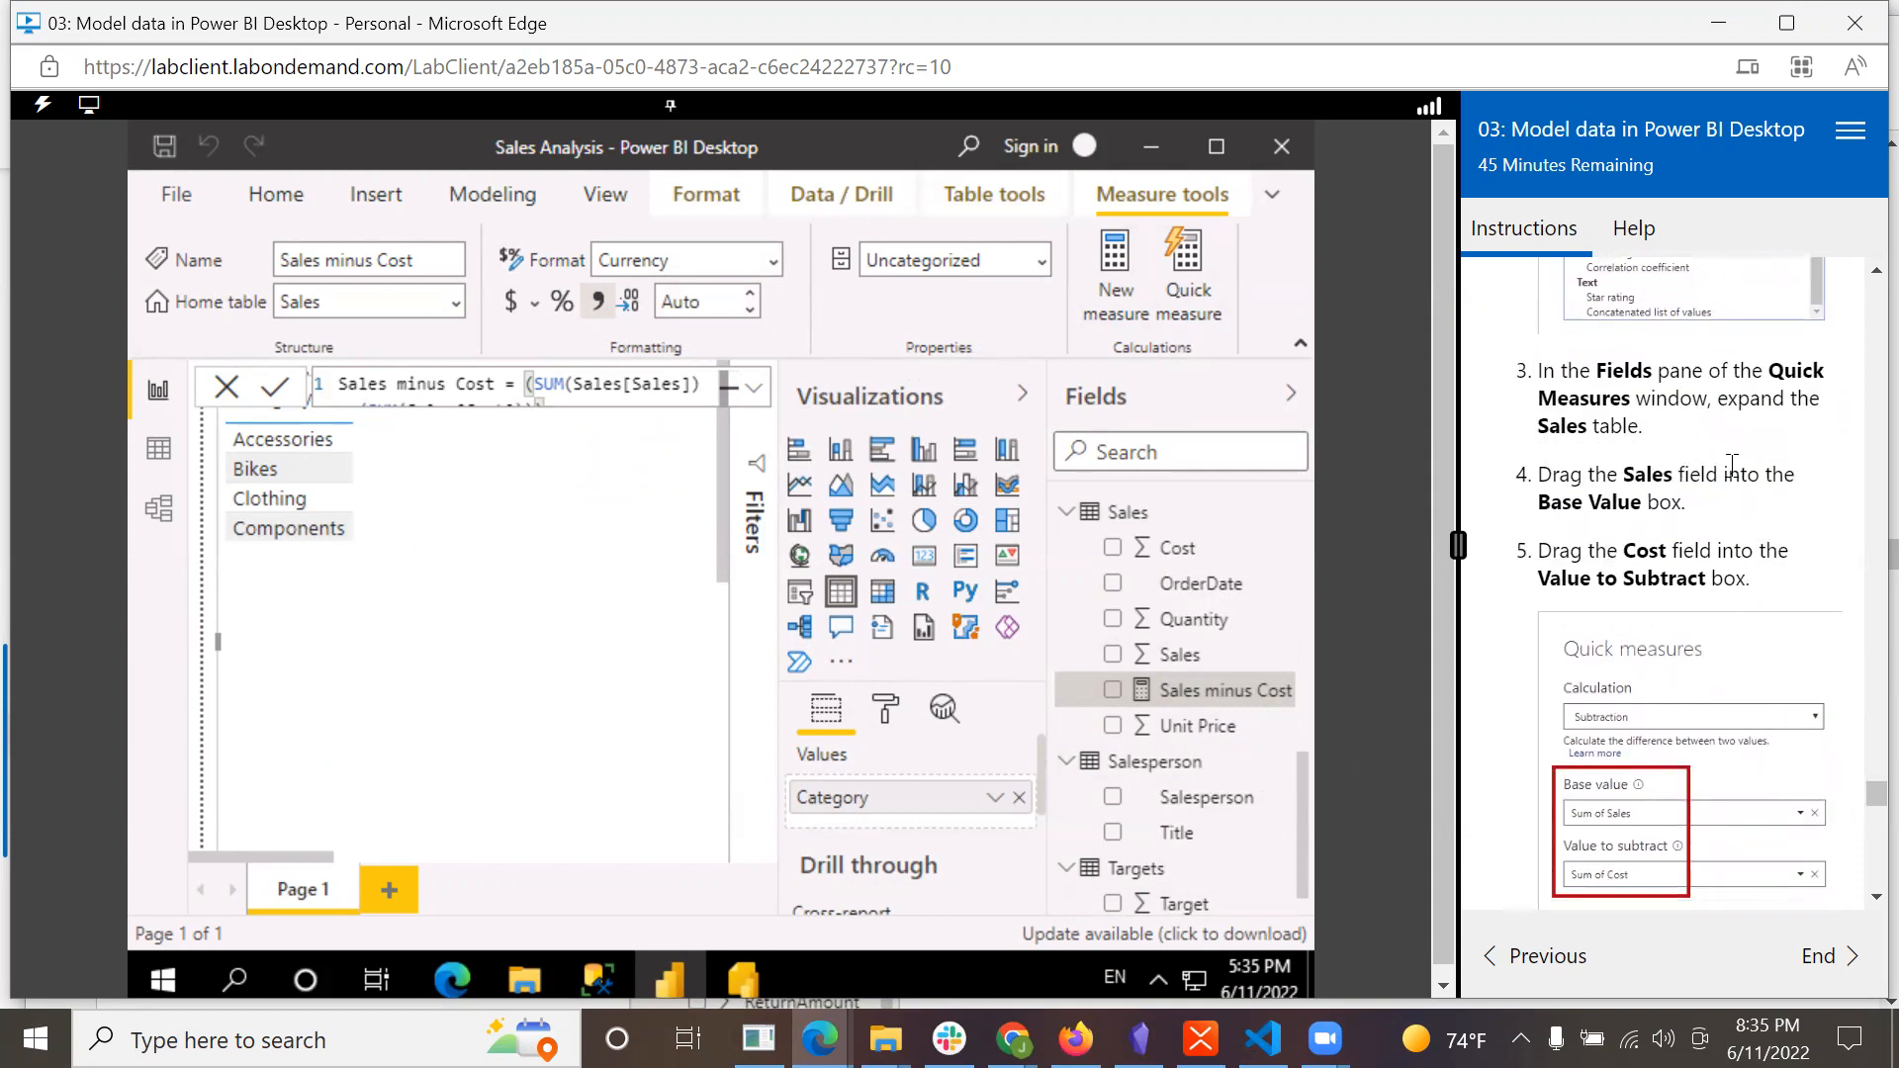
scroll(1734, 465, down, 2)
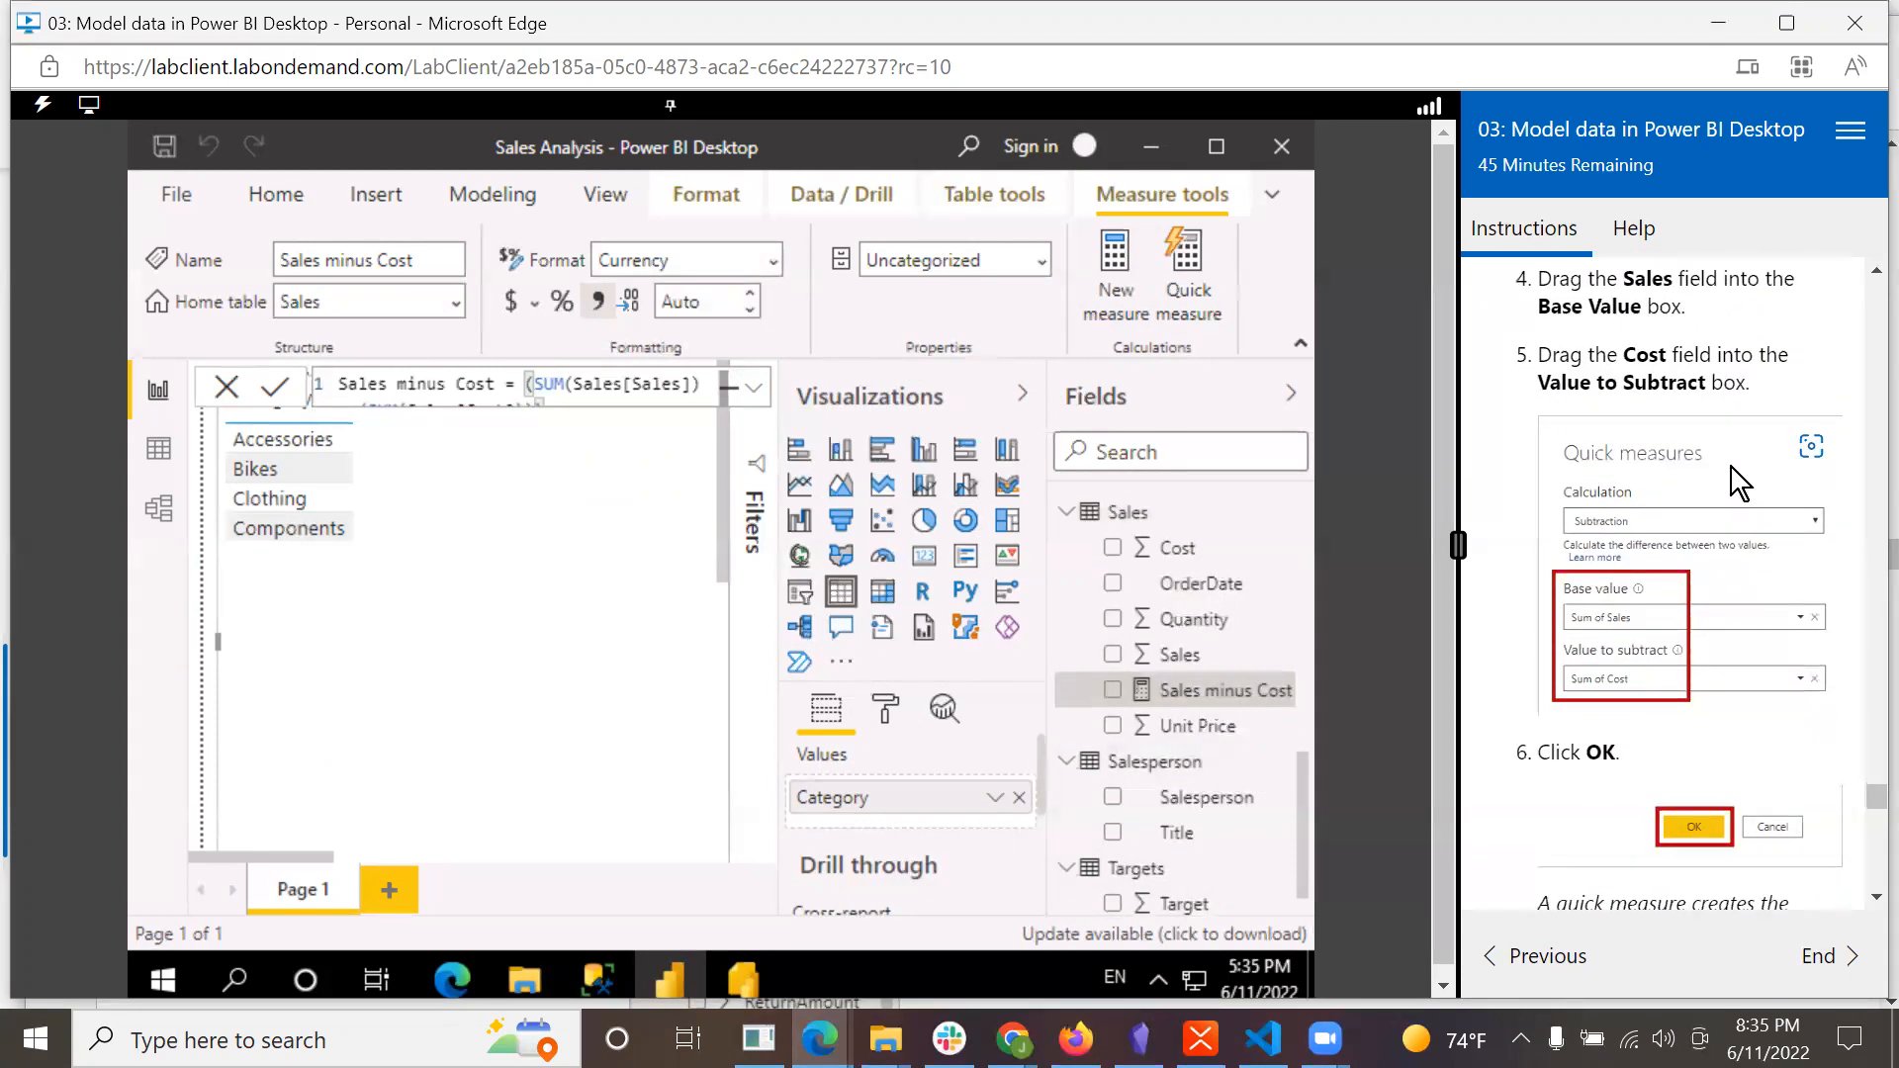
scroll(1731, 467, down, 5)
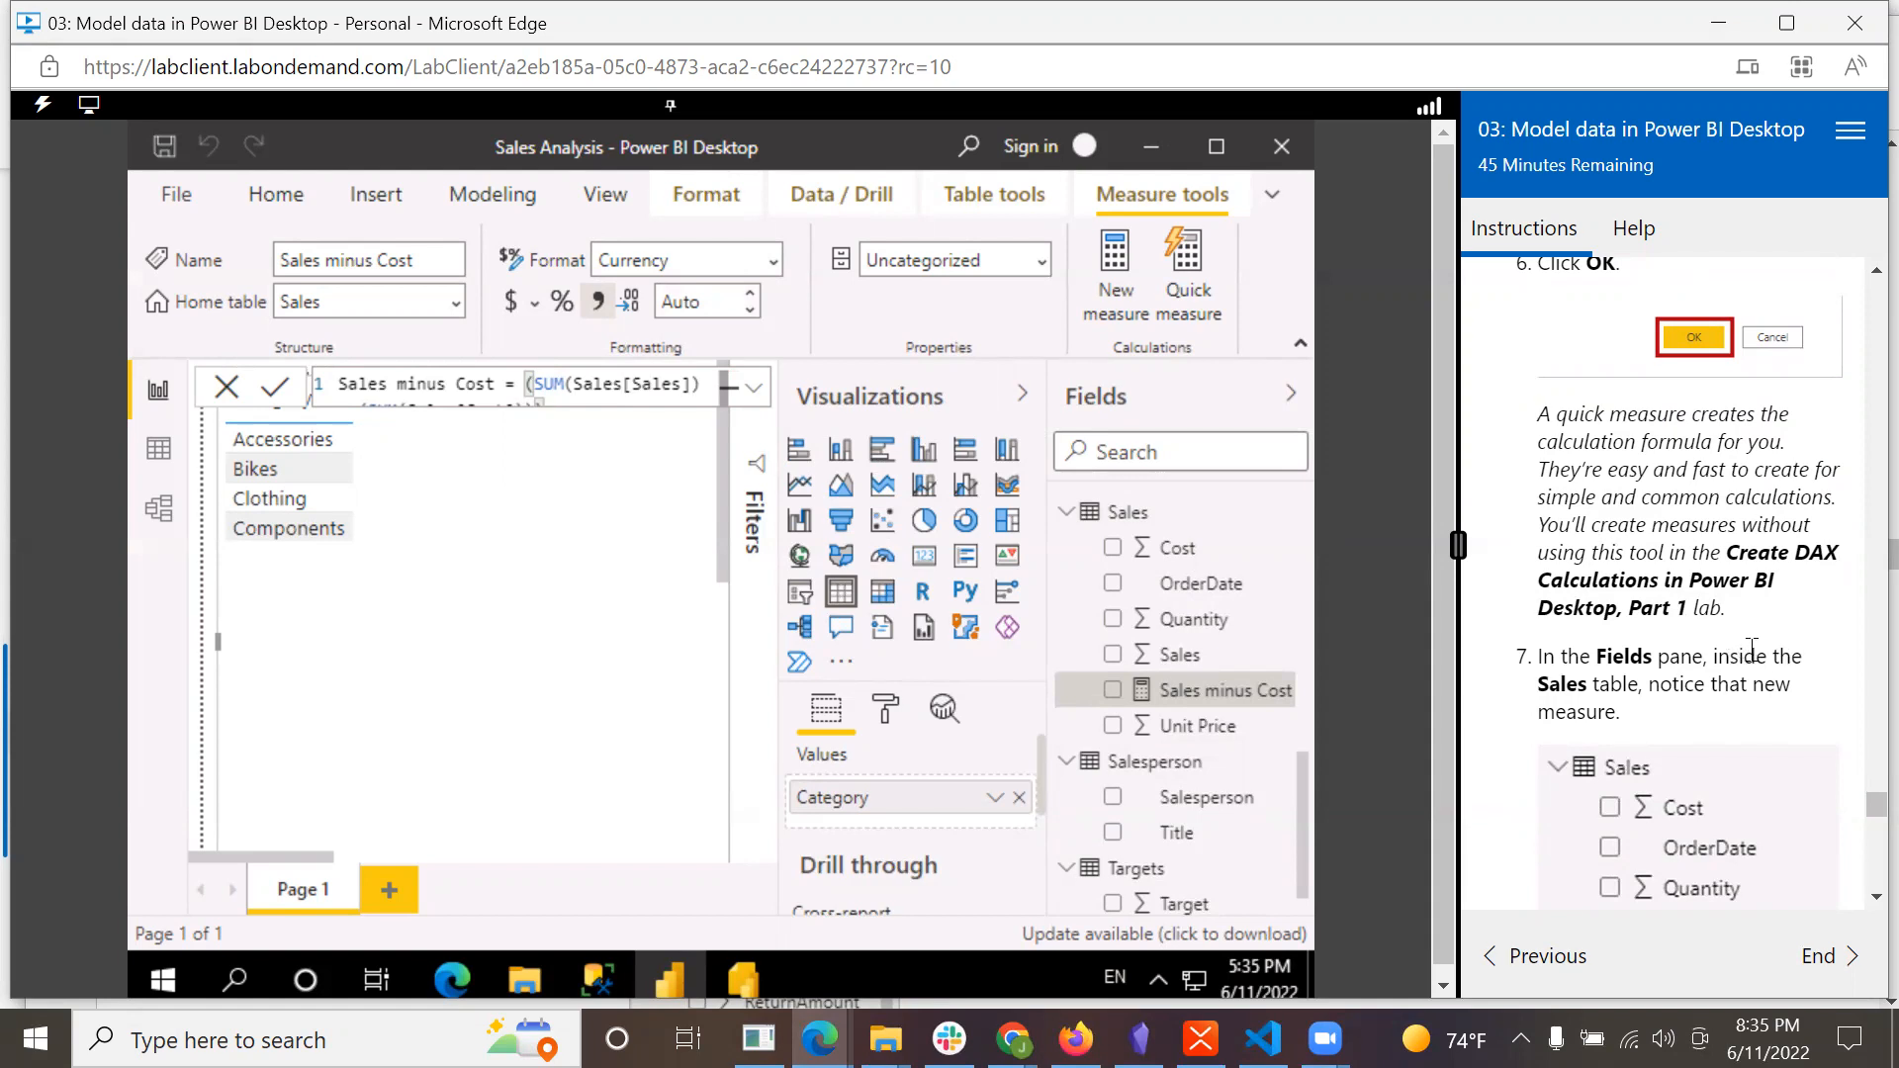
scroll(1771, 653, down, 2)
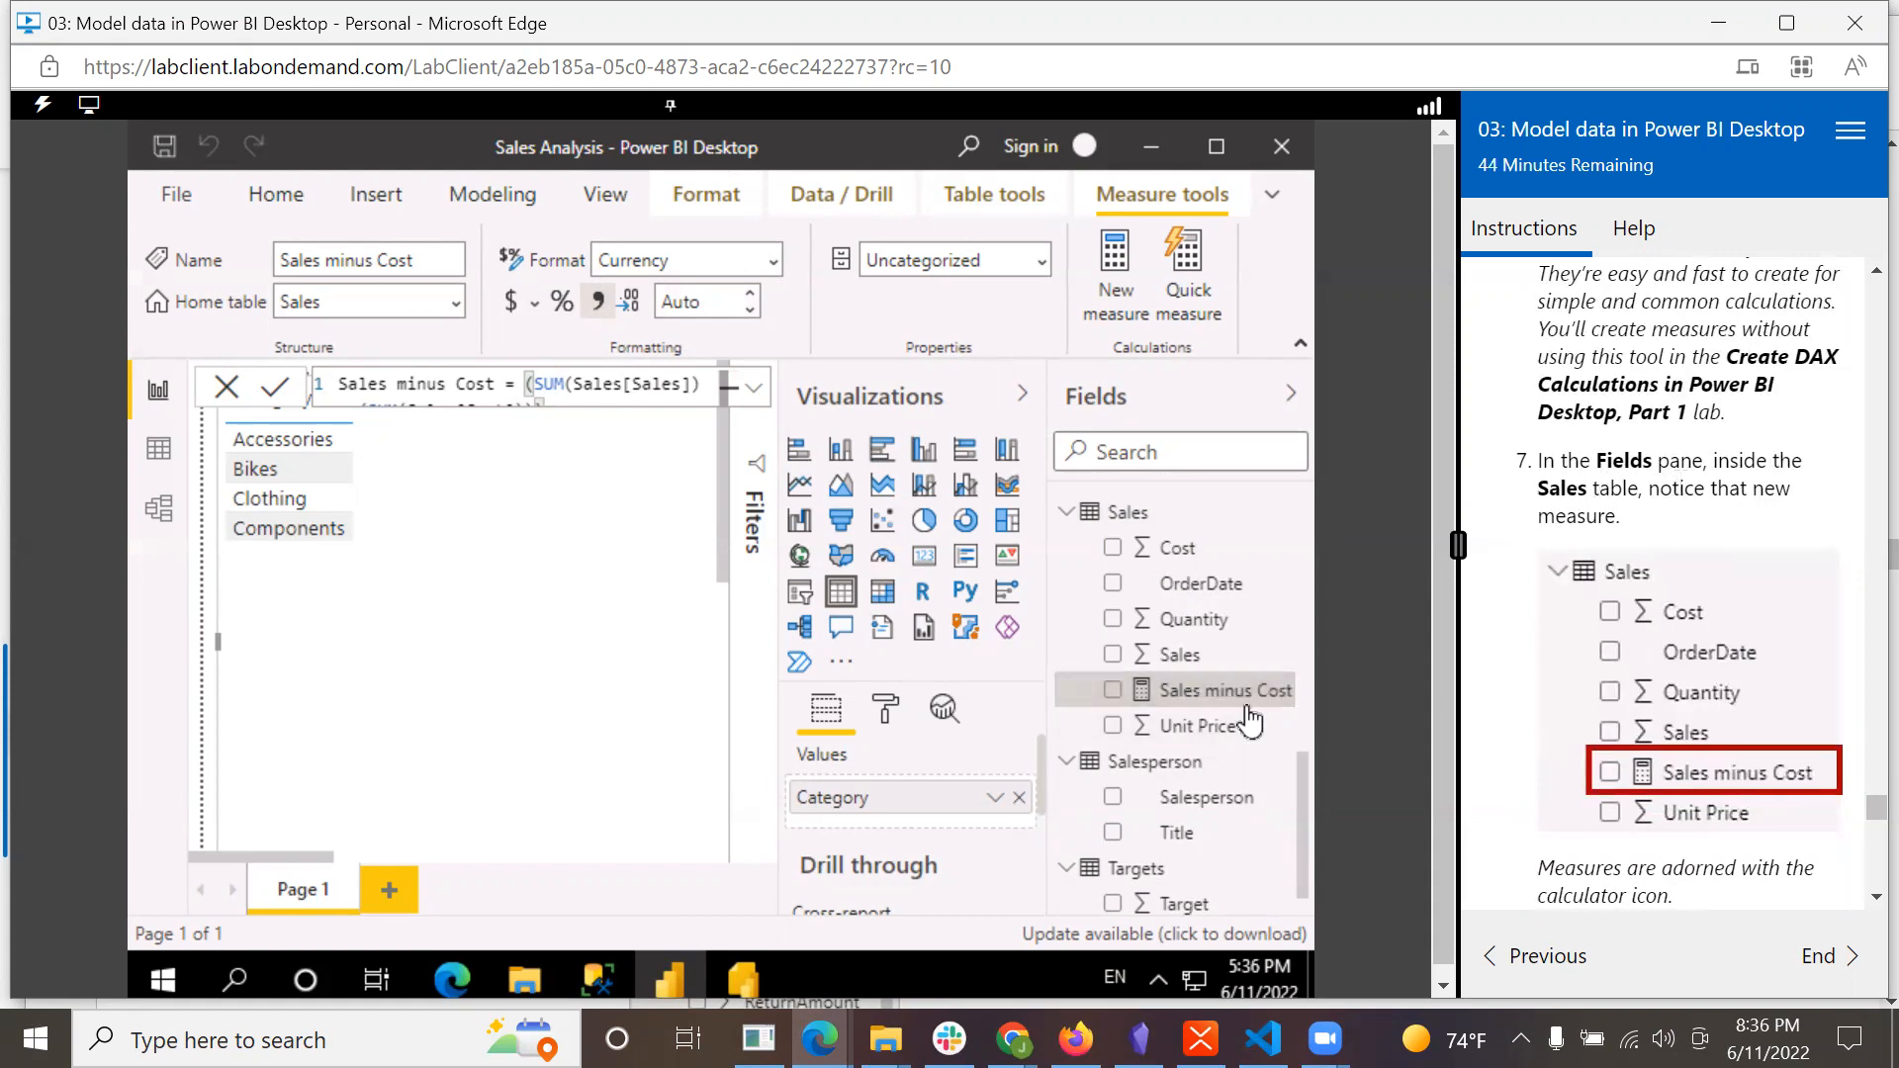
Read the lab instructions on renaming the measure to Profit and adding a second quick measure.
scroll(1801, 593, down, 2)
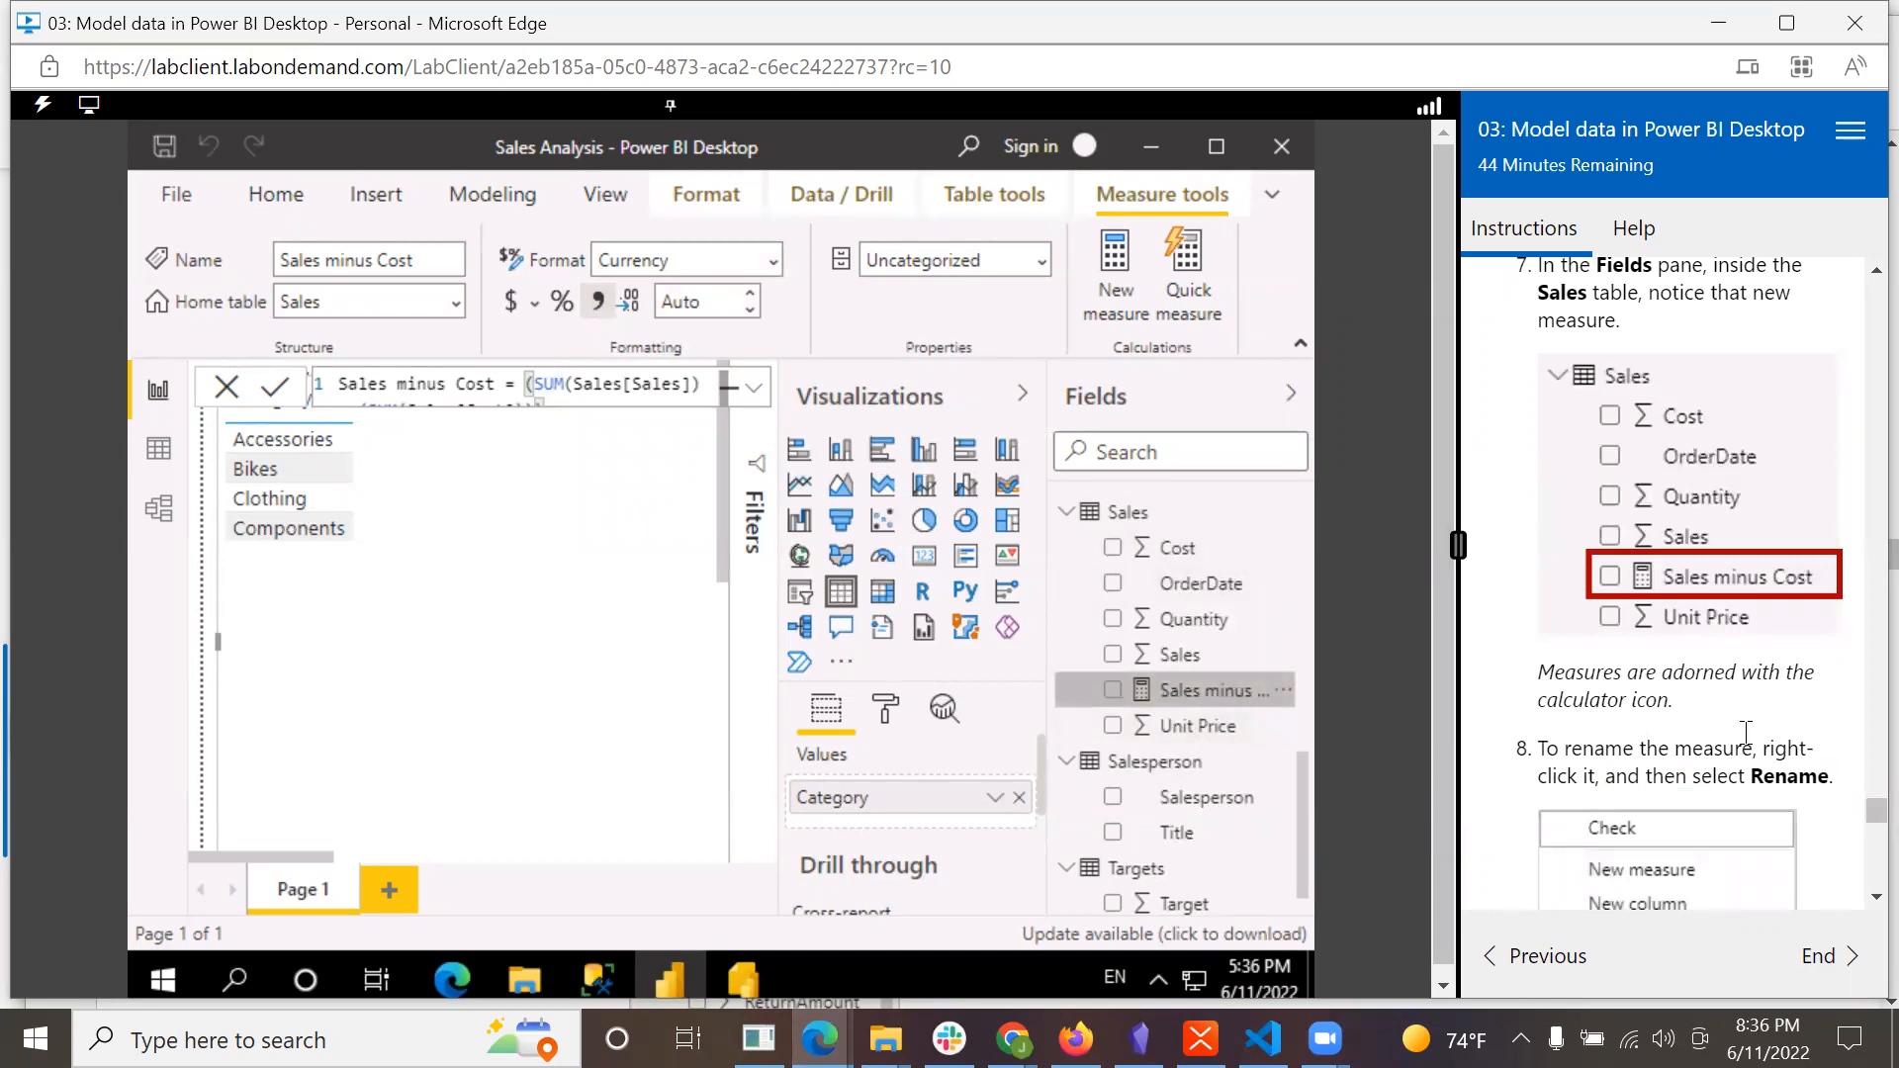
scroll(1754, 740, down, 2)
scroll(1754, 740, down, 1)
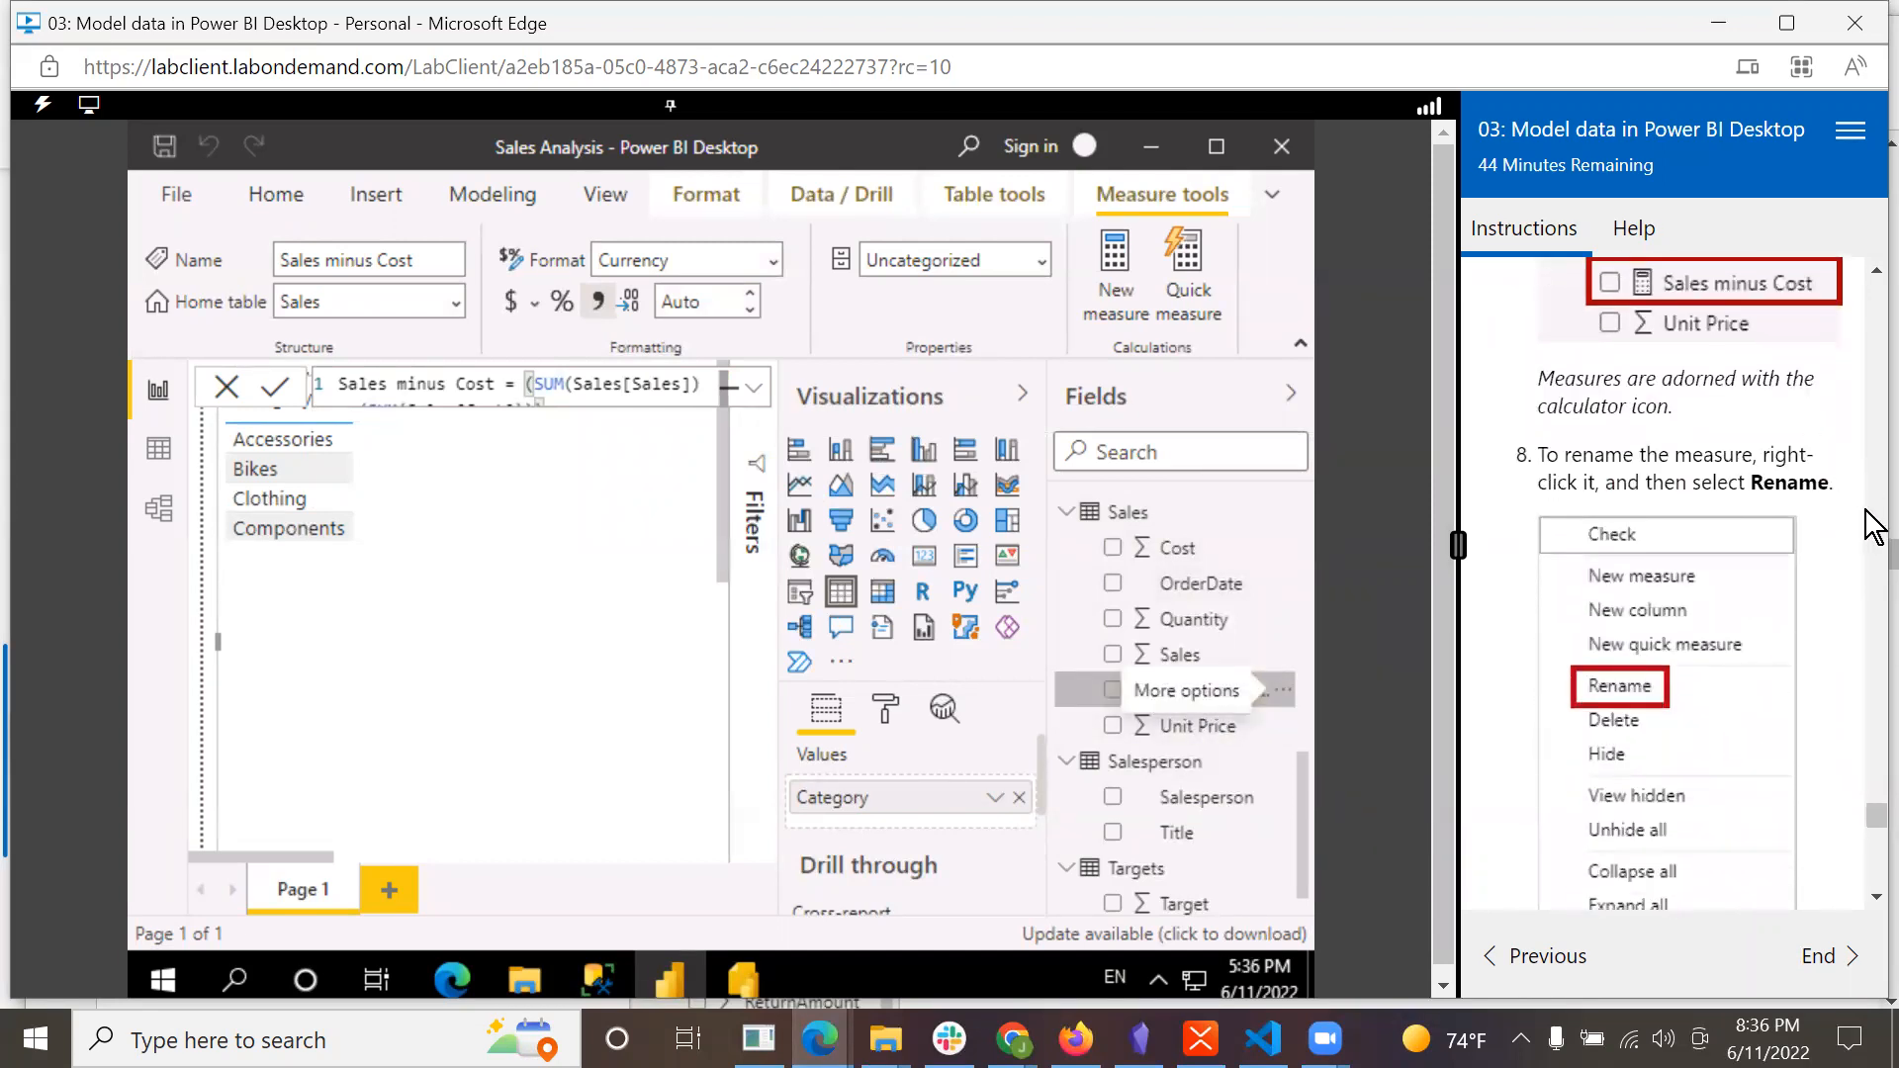
scroll(1857, 529, down, 1)
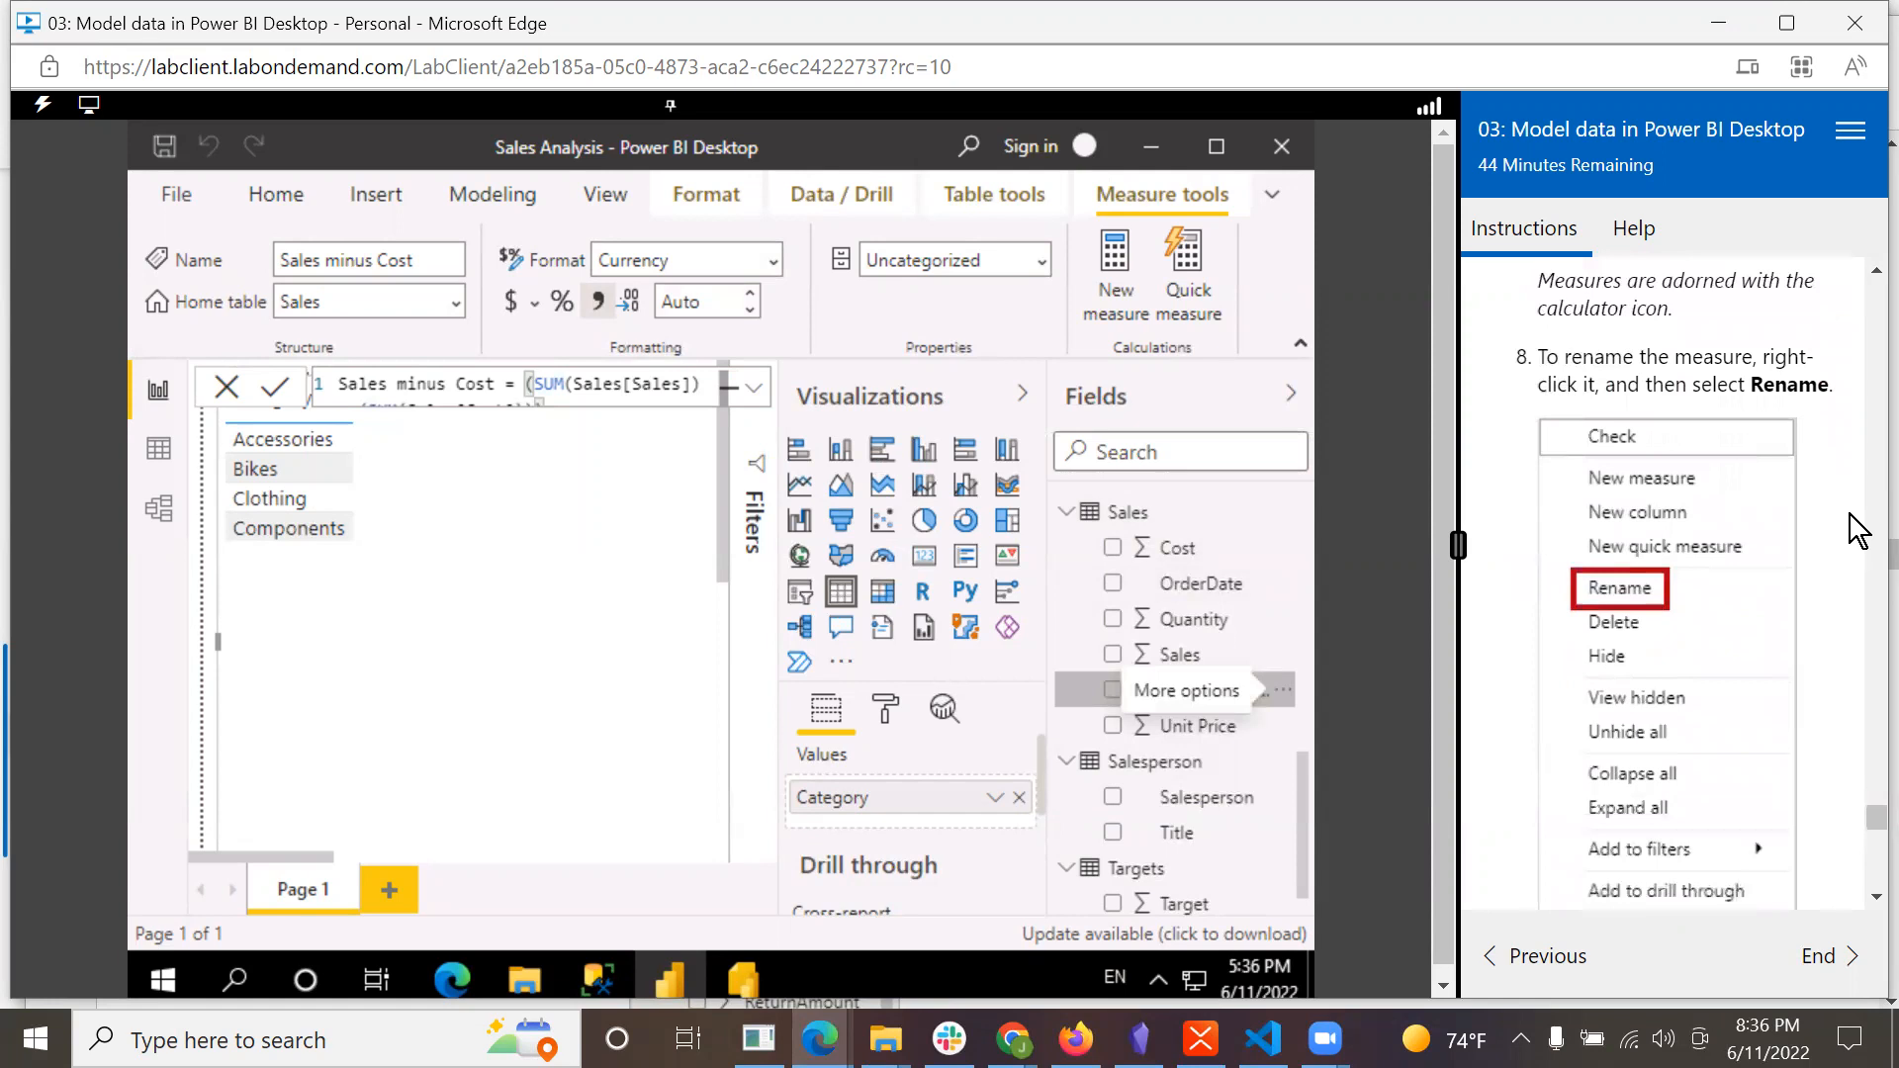
scroll(1858, 529, down, 2)
scroll(1857, 532, down, 1)
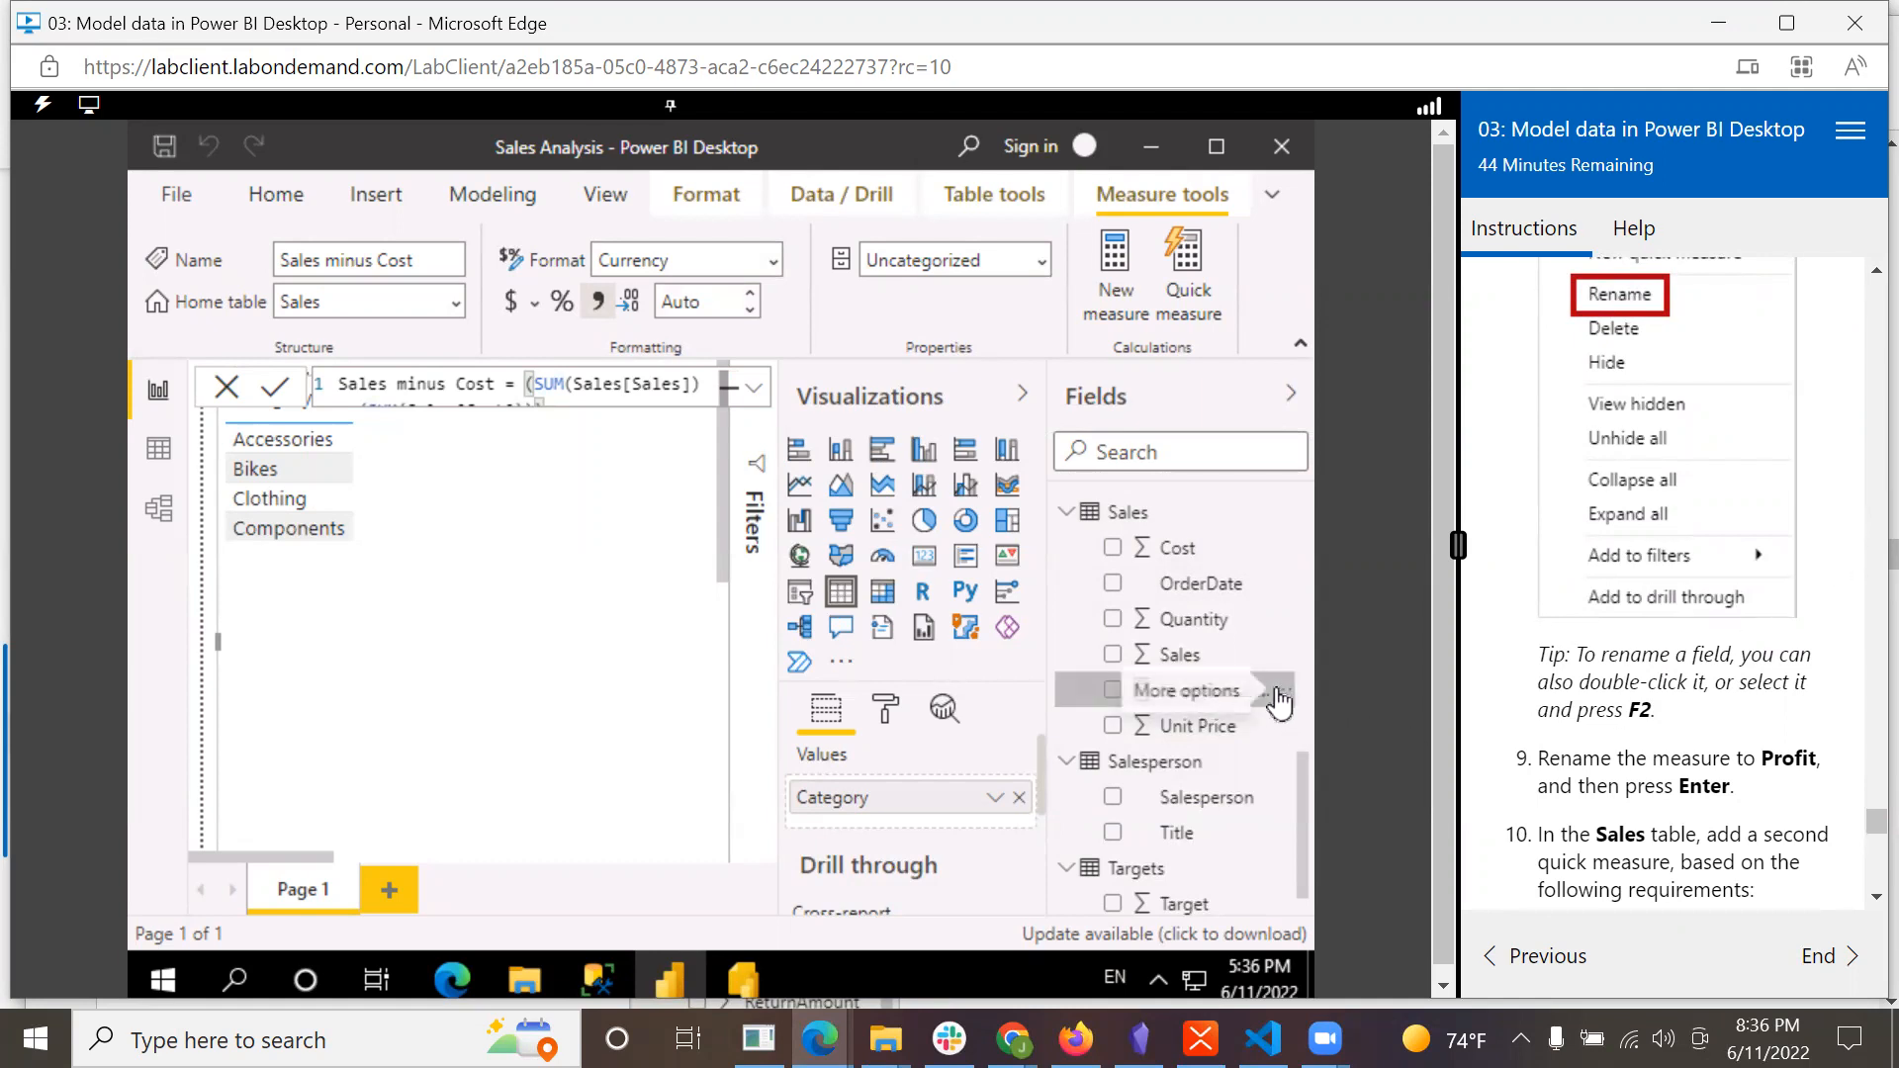
scroll(1862, 590, up, 2)
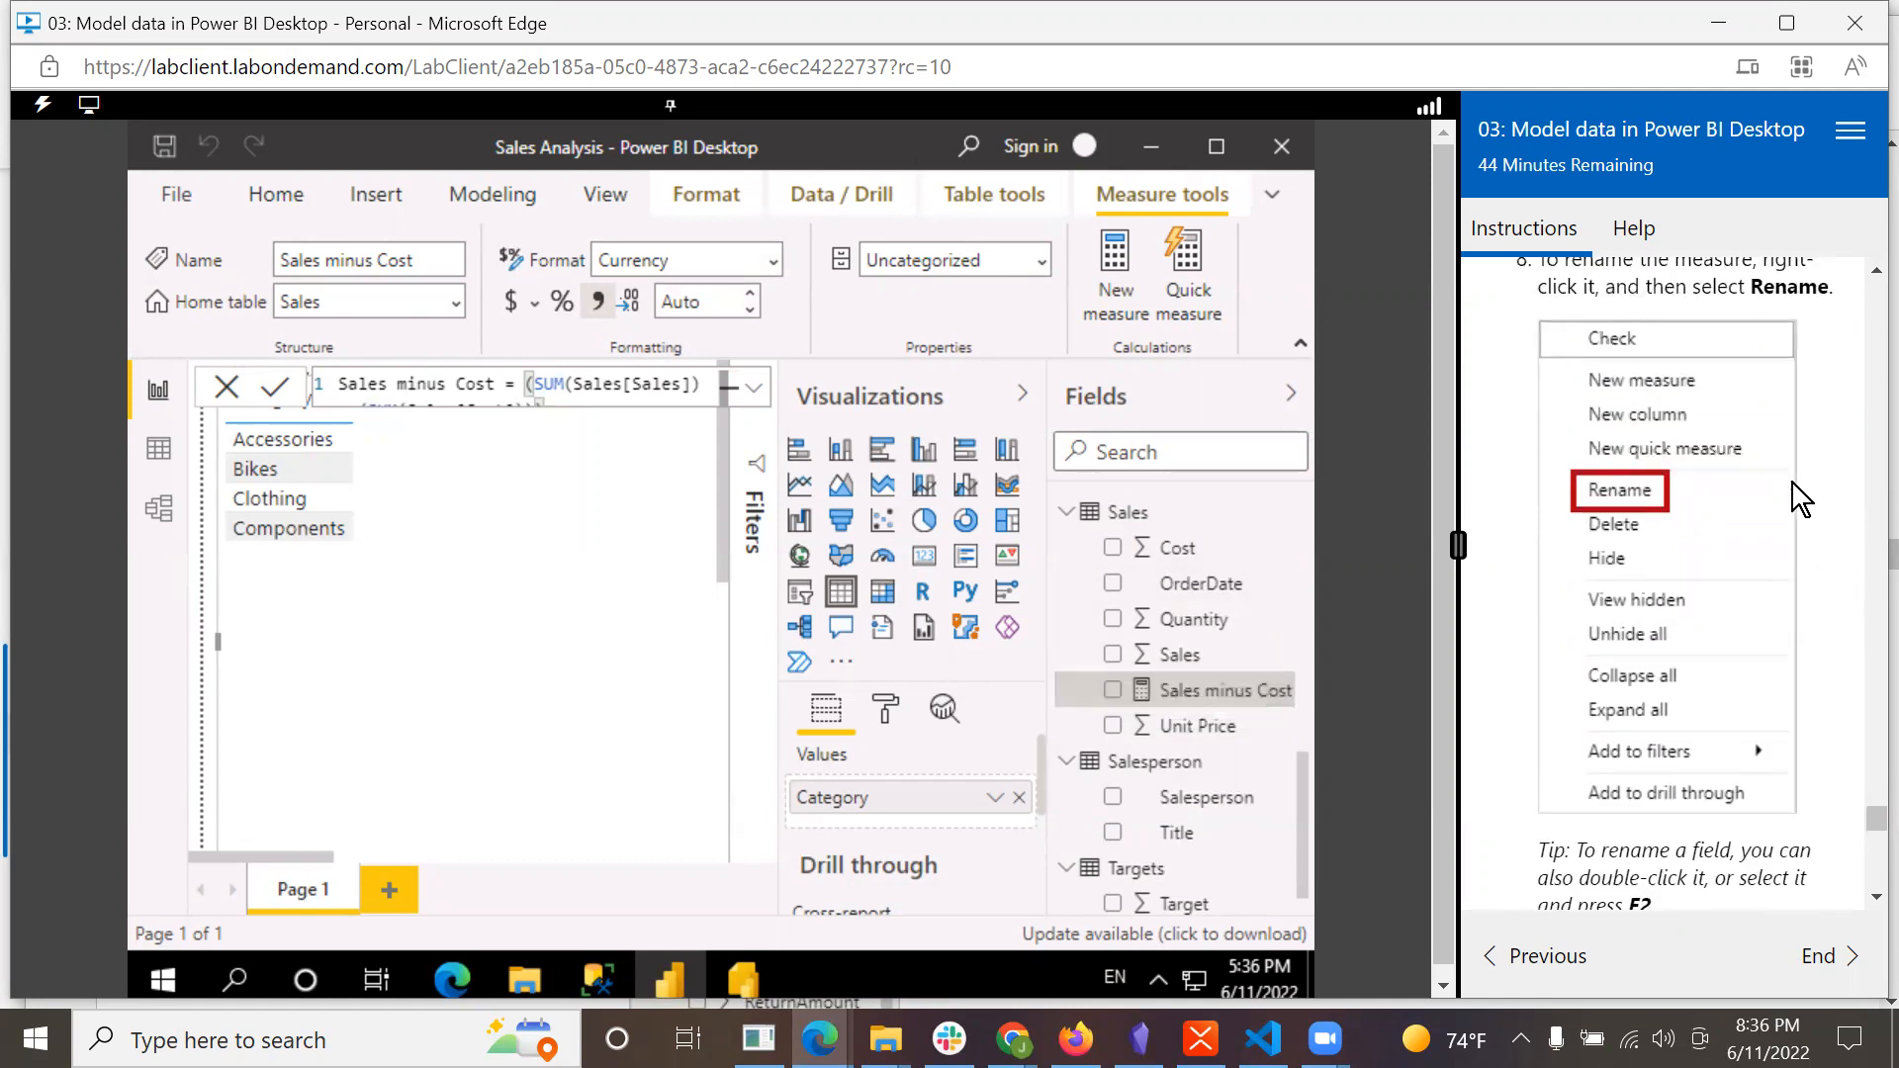
scroll(1793, 483, up, 1)
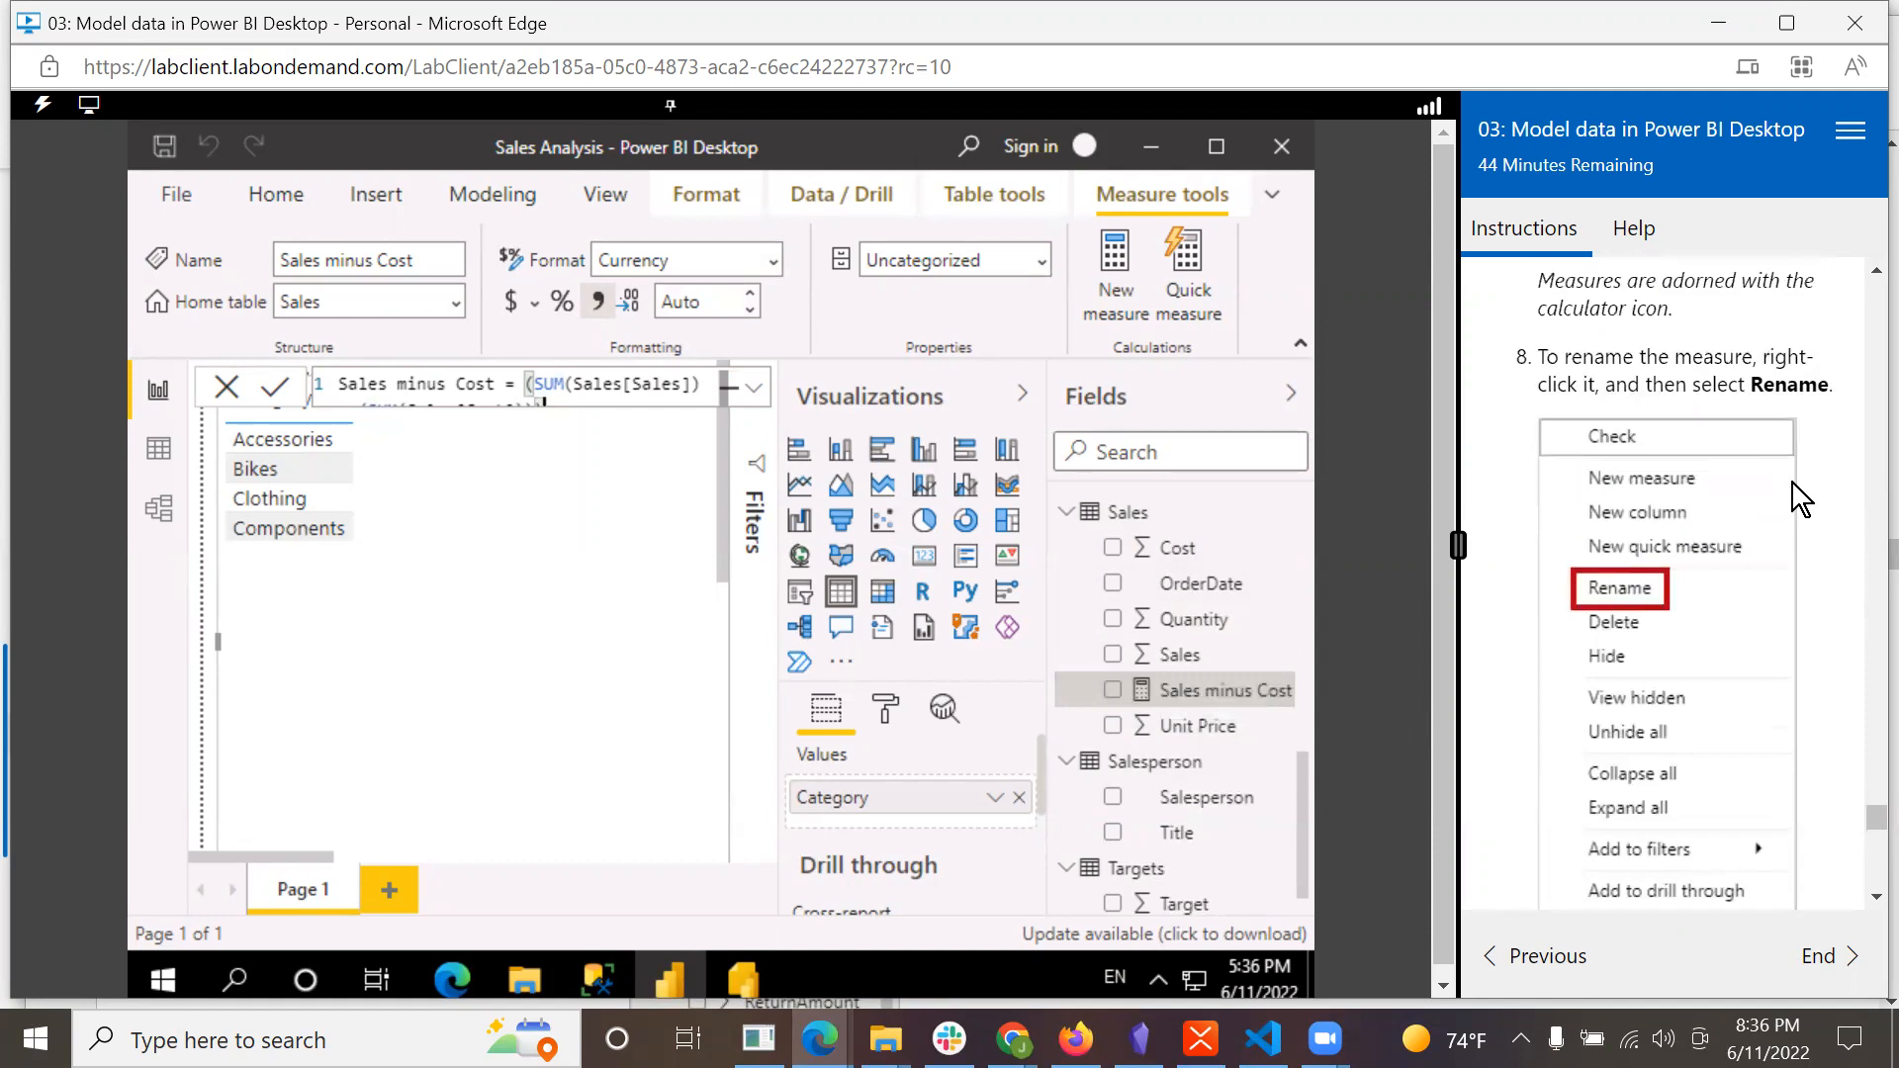
Rename the Sales minus Cost measure in the Sales table to Profit.
right_click(1196, 687)
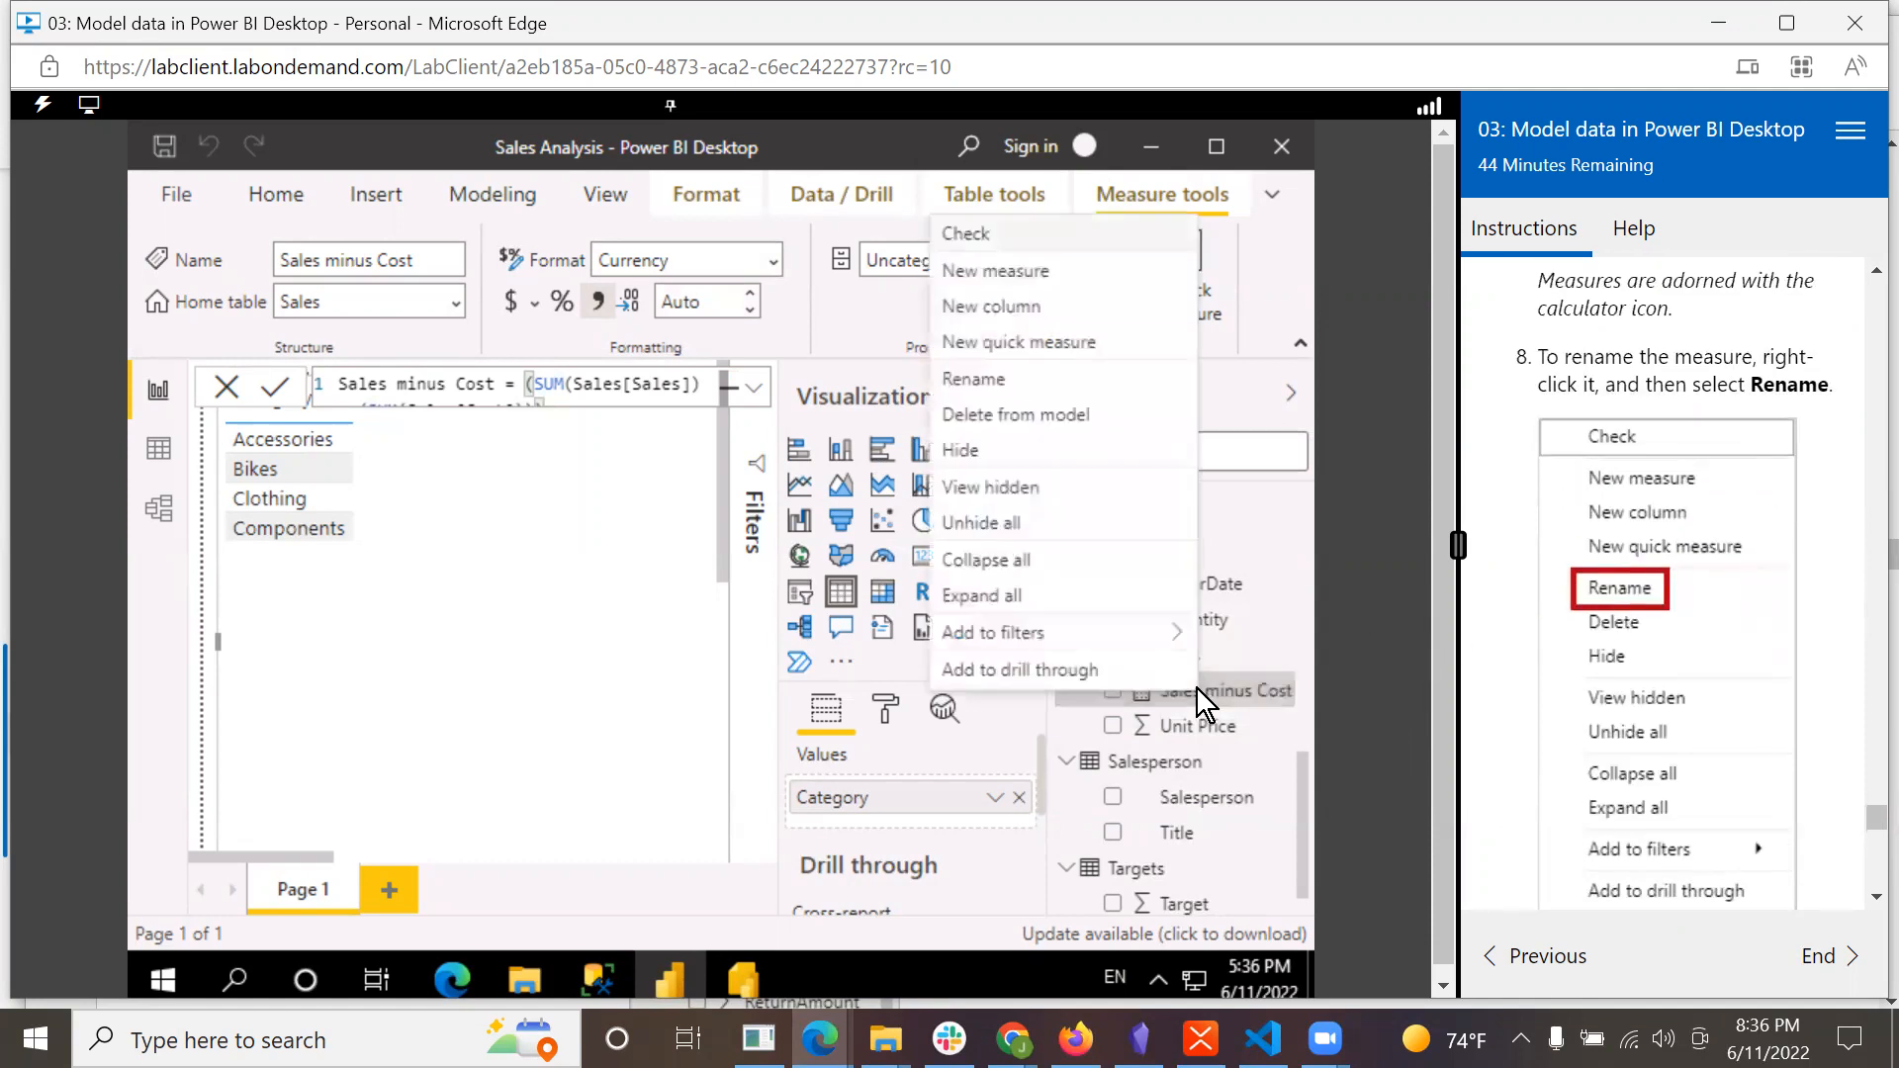
click(979, 381)
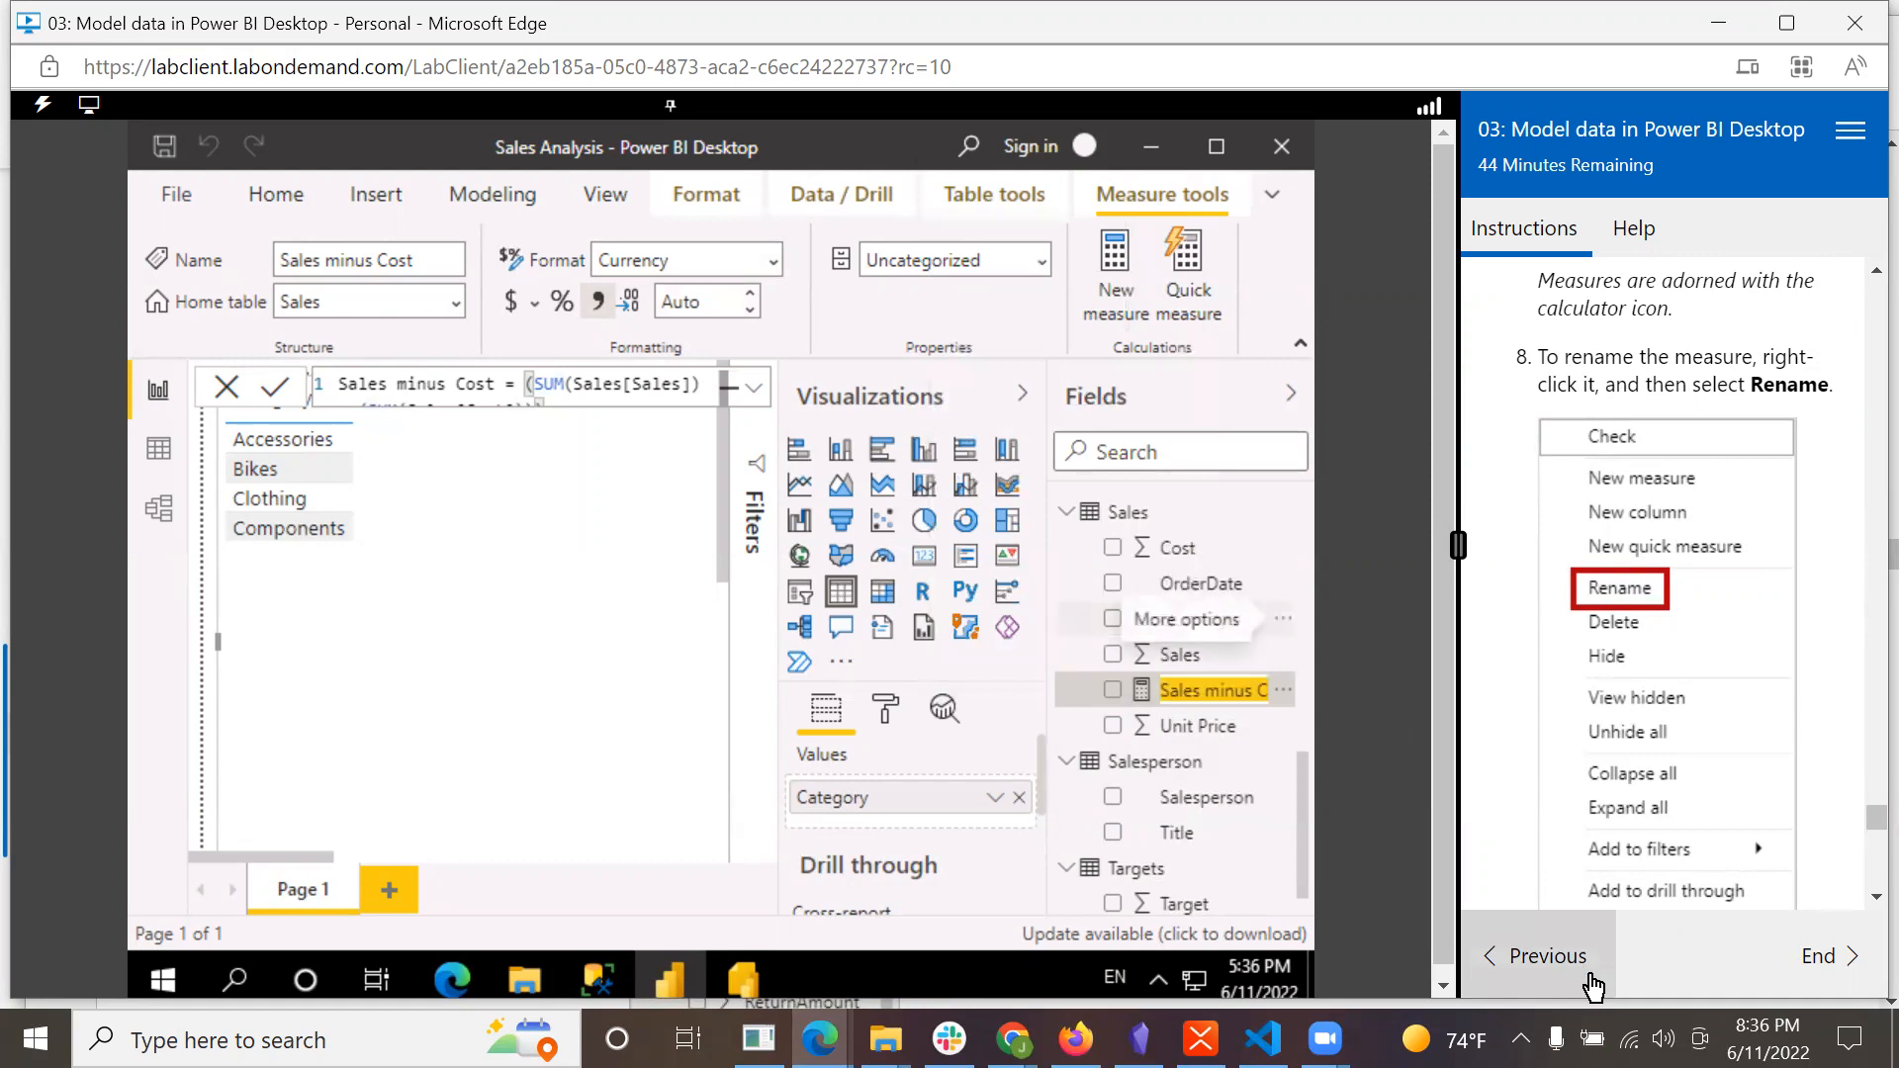
text(Profic)
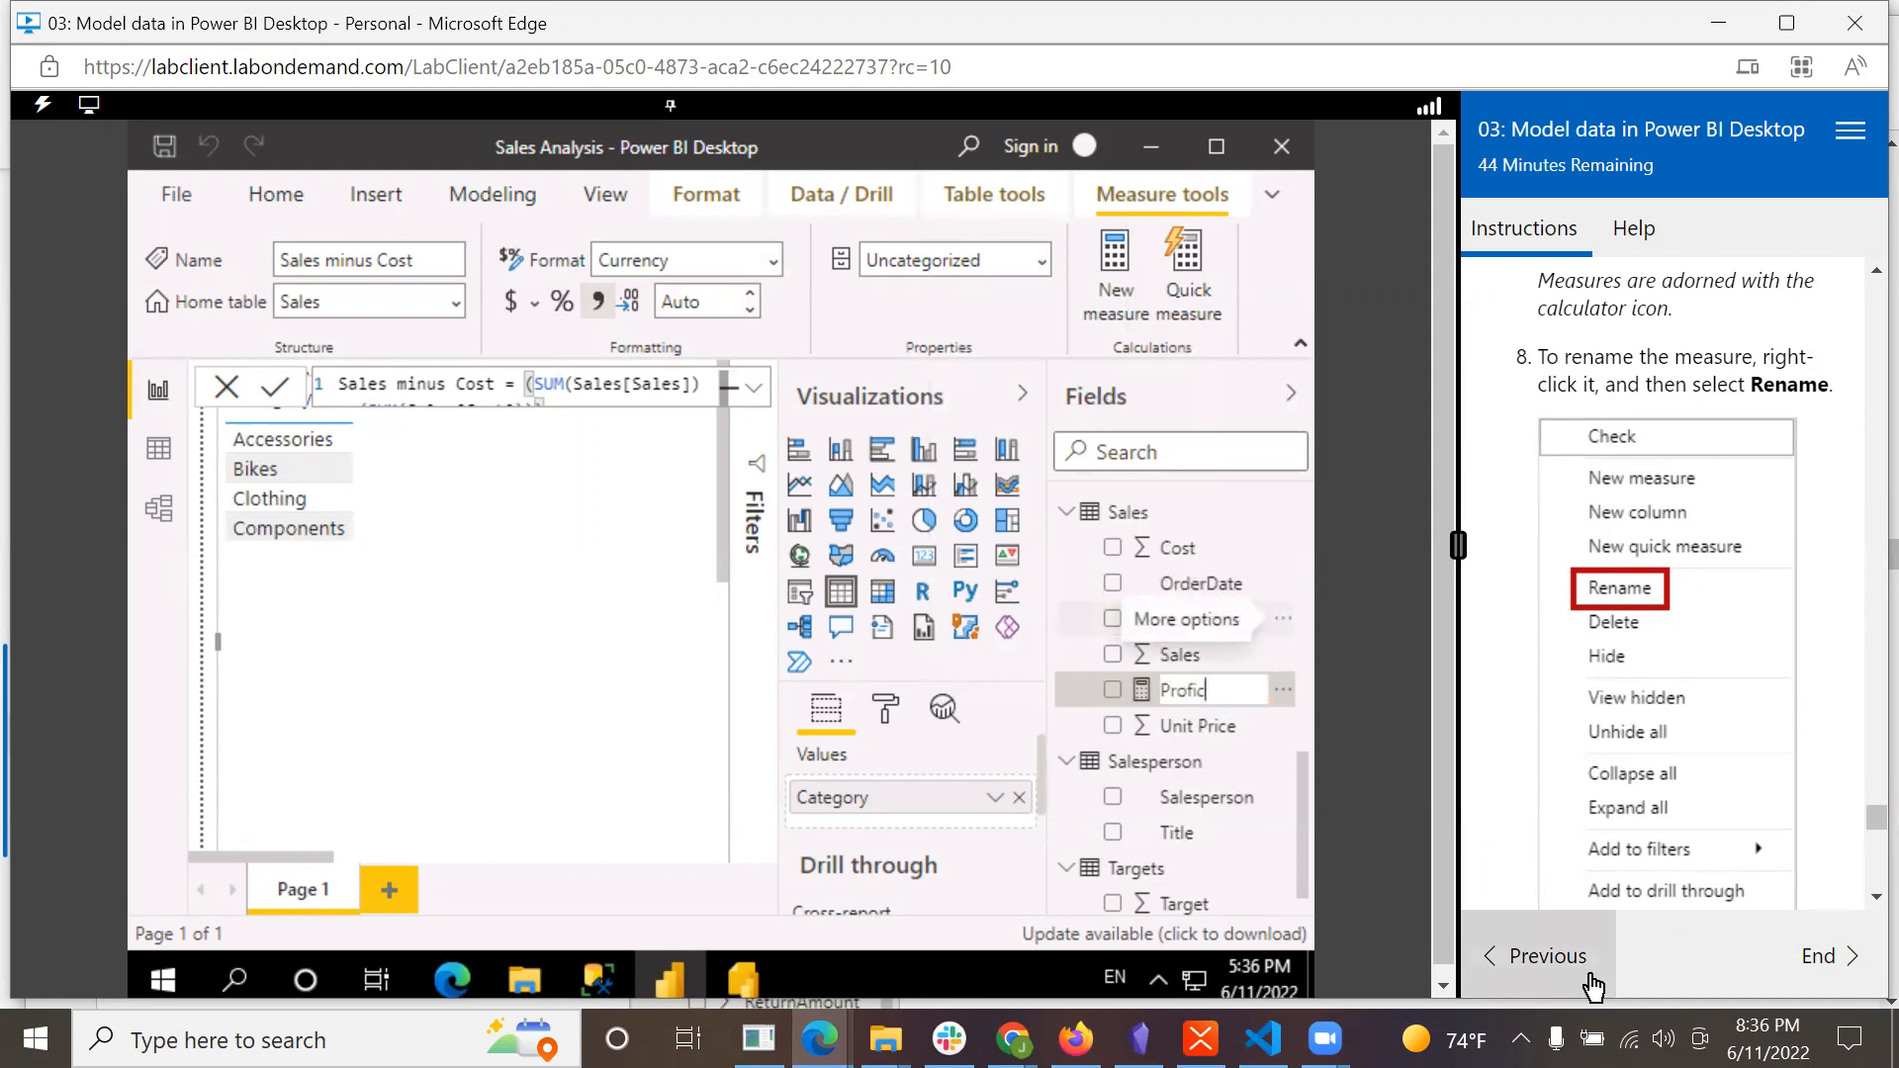
key(BackSpace)
text(t)
key(Return)
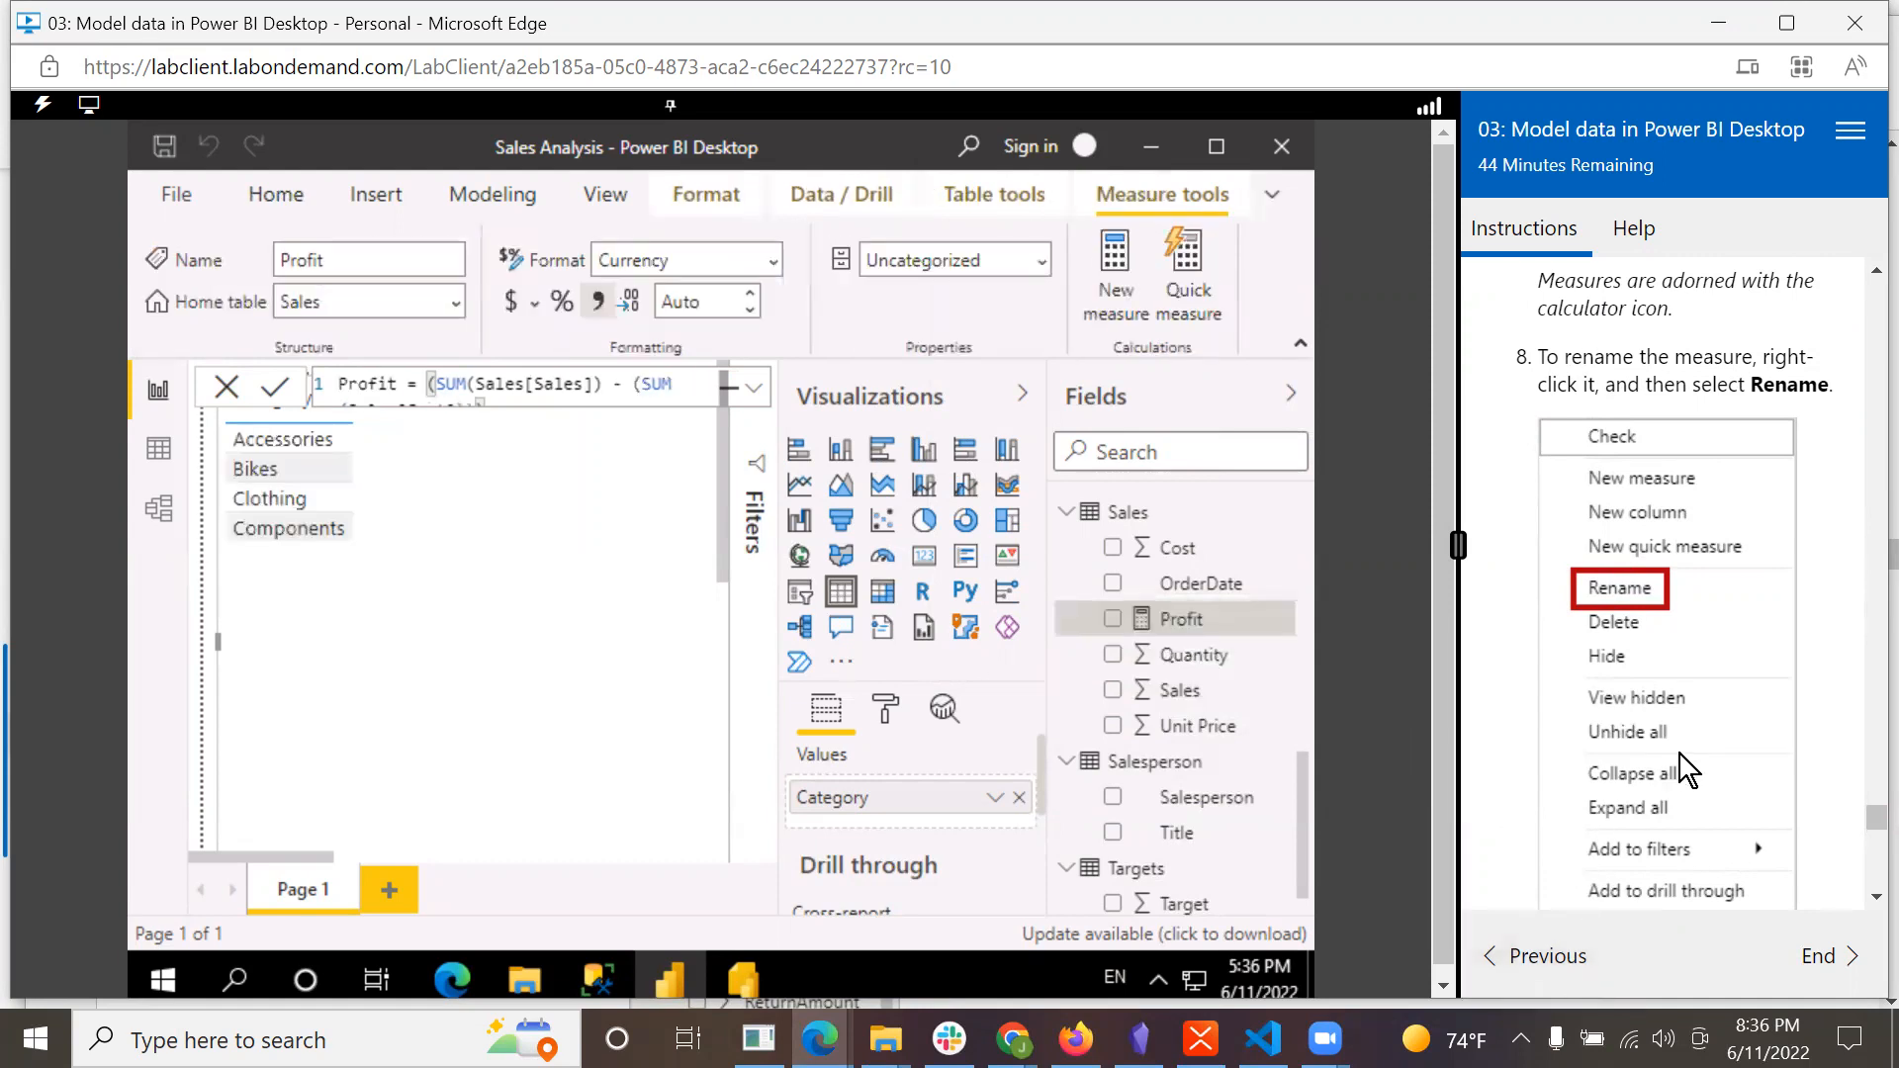
Following the lab's second quick measure requirements, add a new measure to the Sales table and begin its formula with Profit Margin =.
scroll(1680, 753, down, 6)
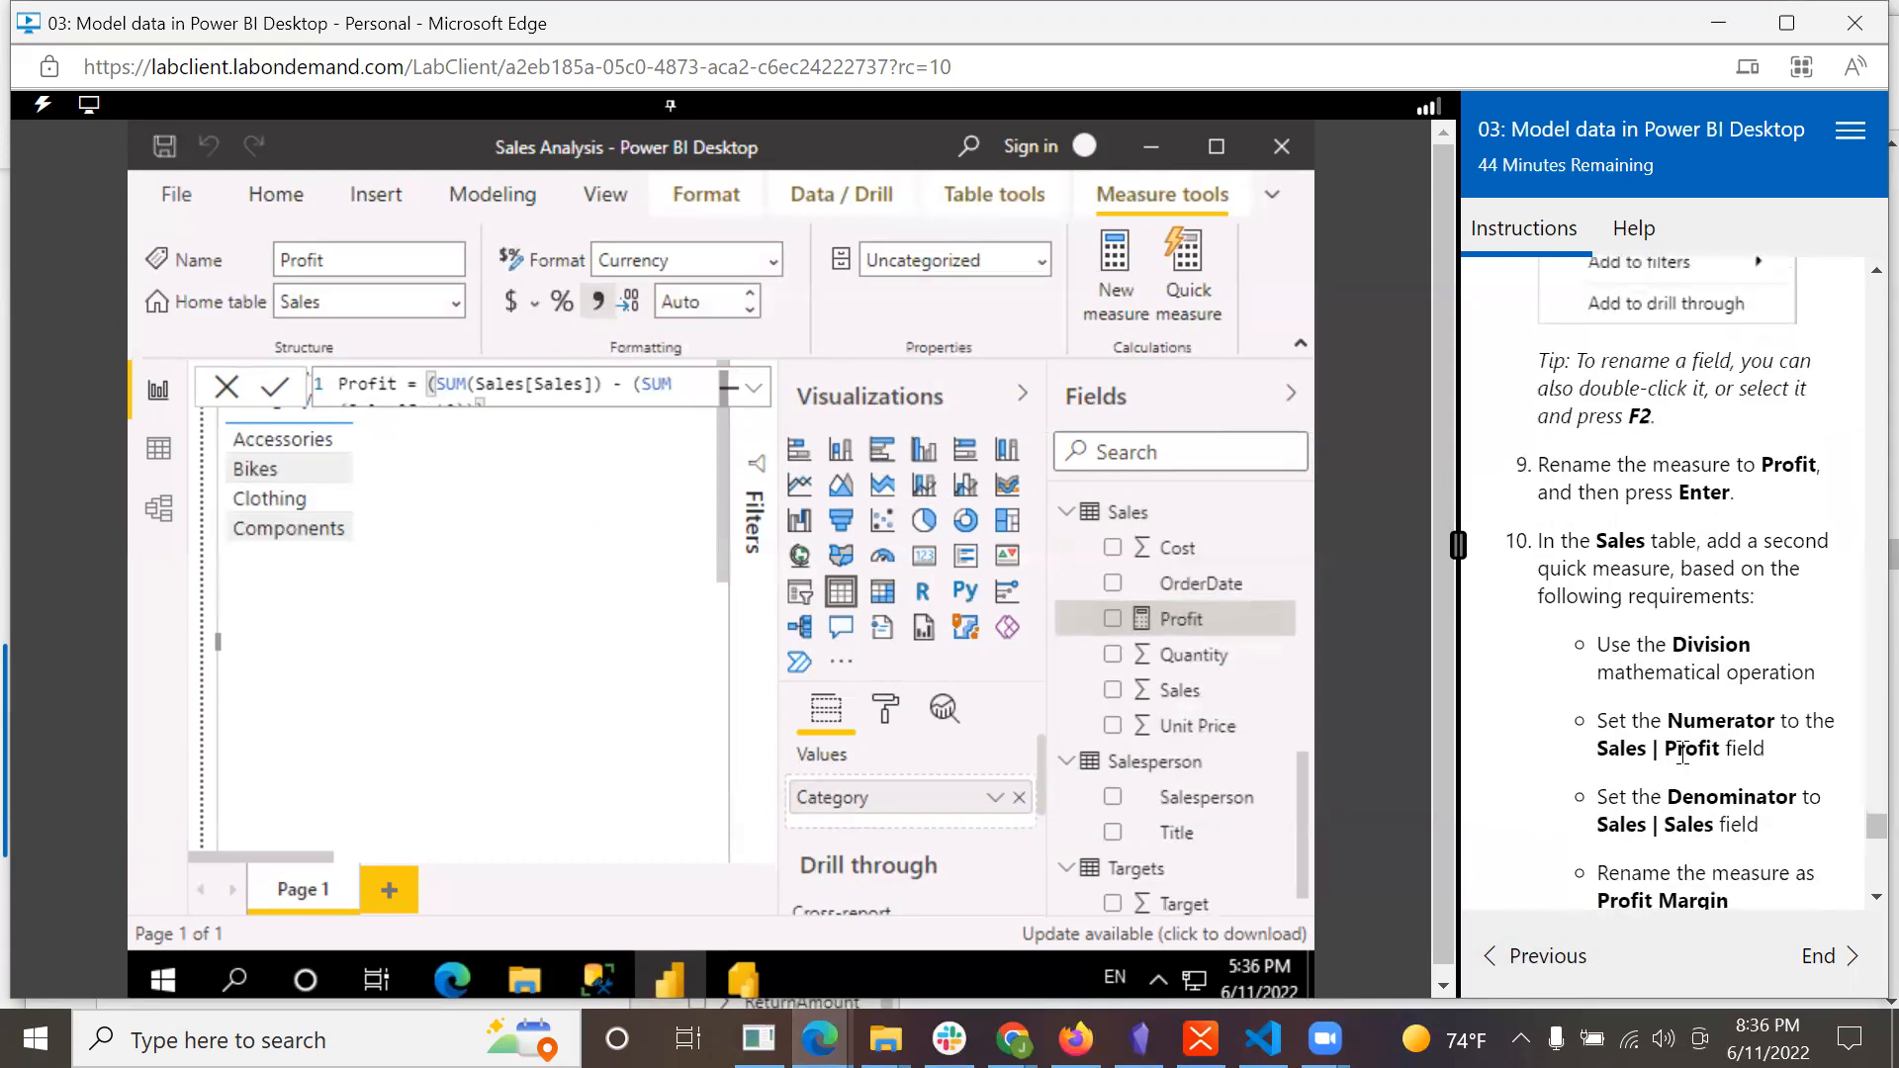
scroll(1682, 754, down, 1)
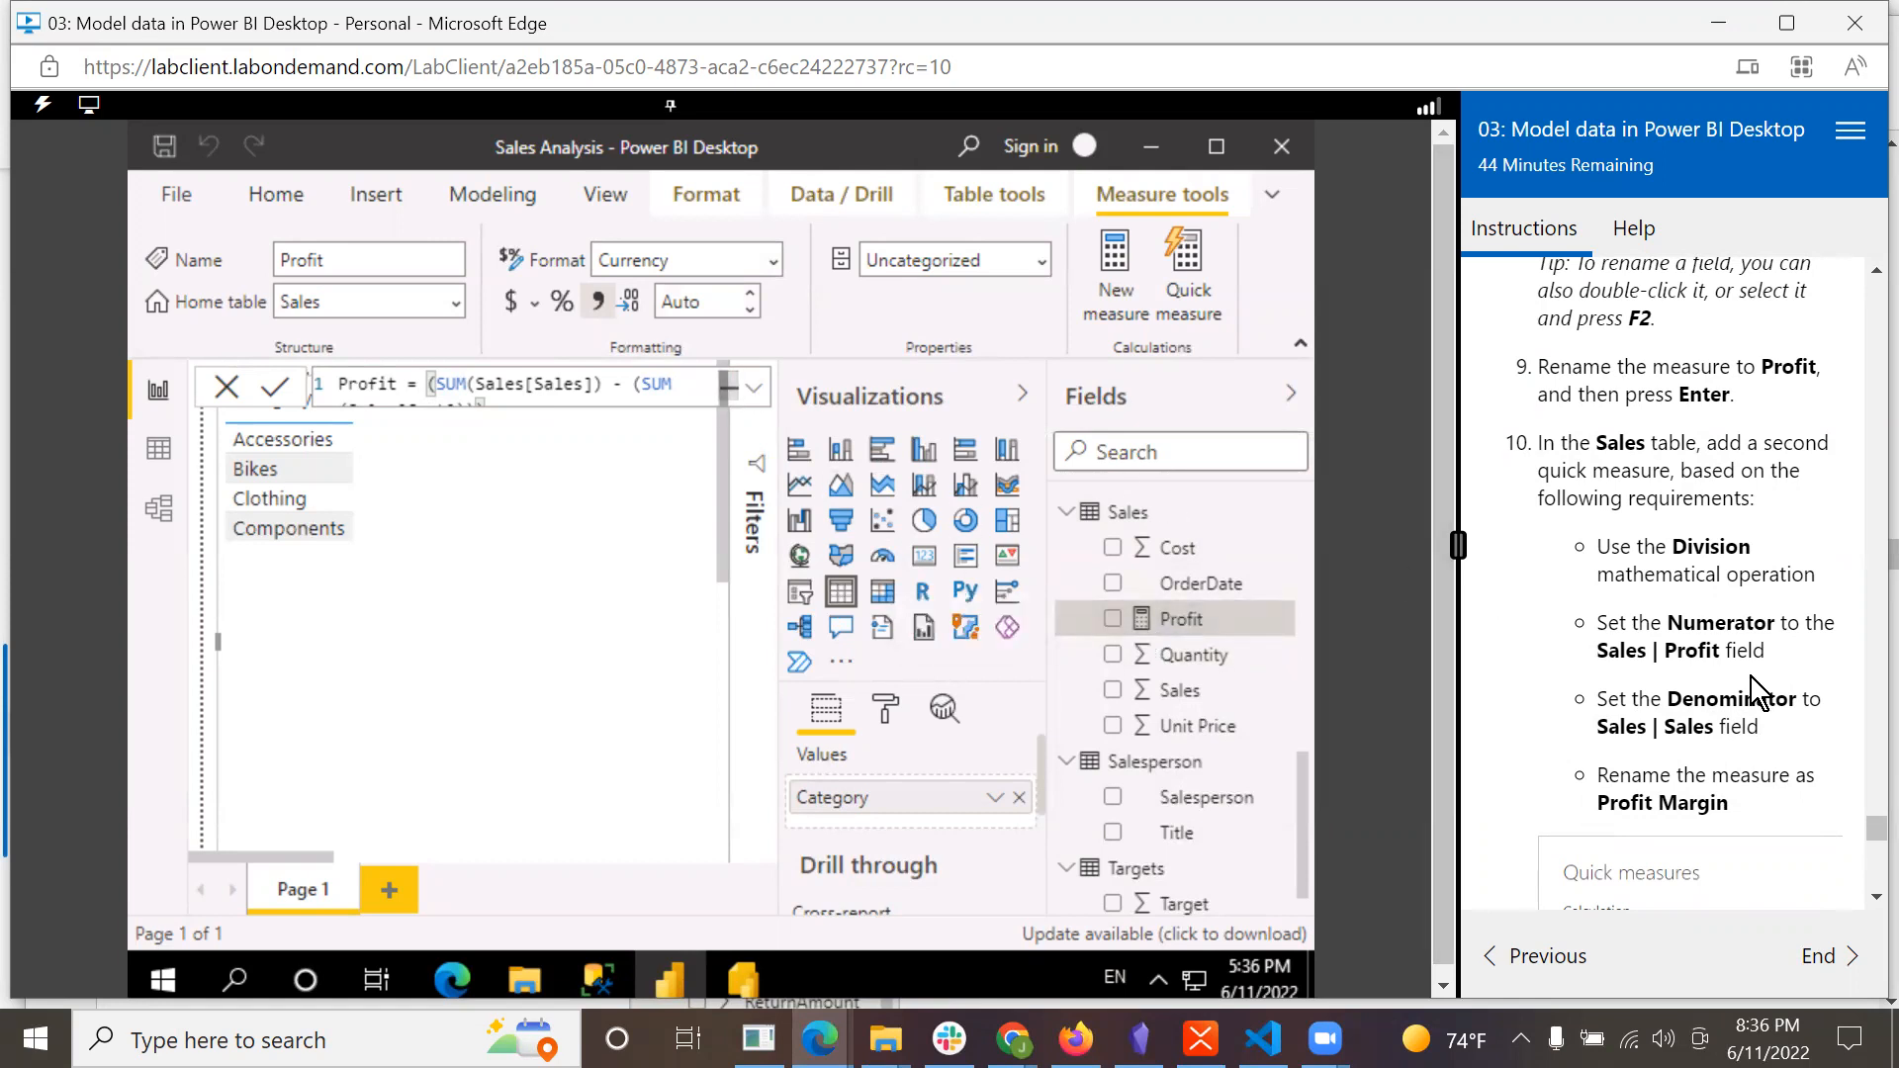
scroll(1756, 683, down, 1)
scroll(1754, 677, up, 1)
click(1108, 271)
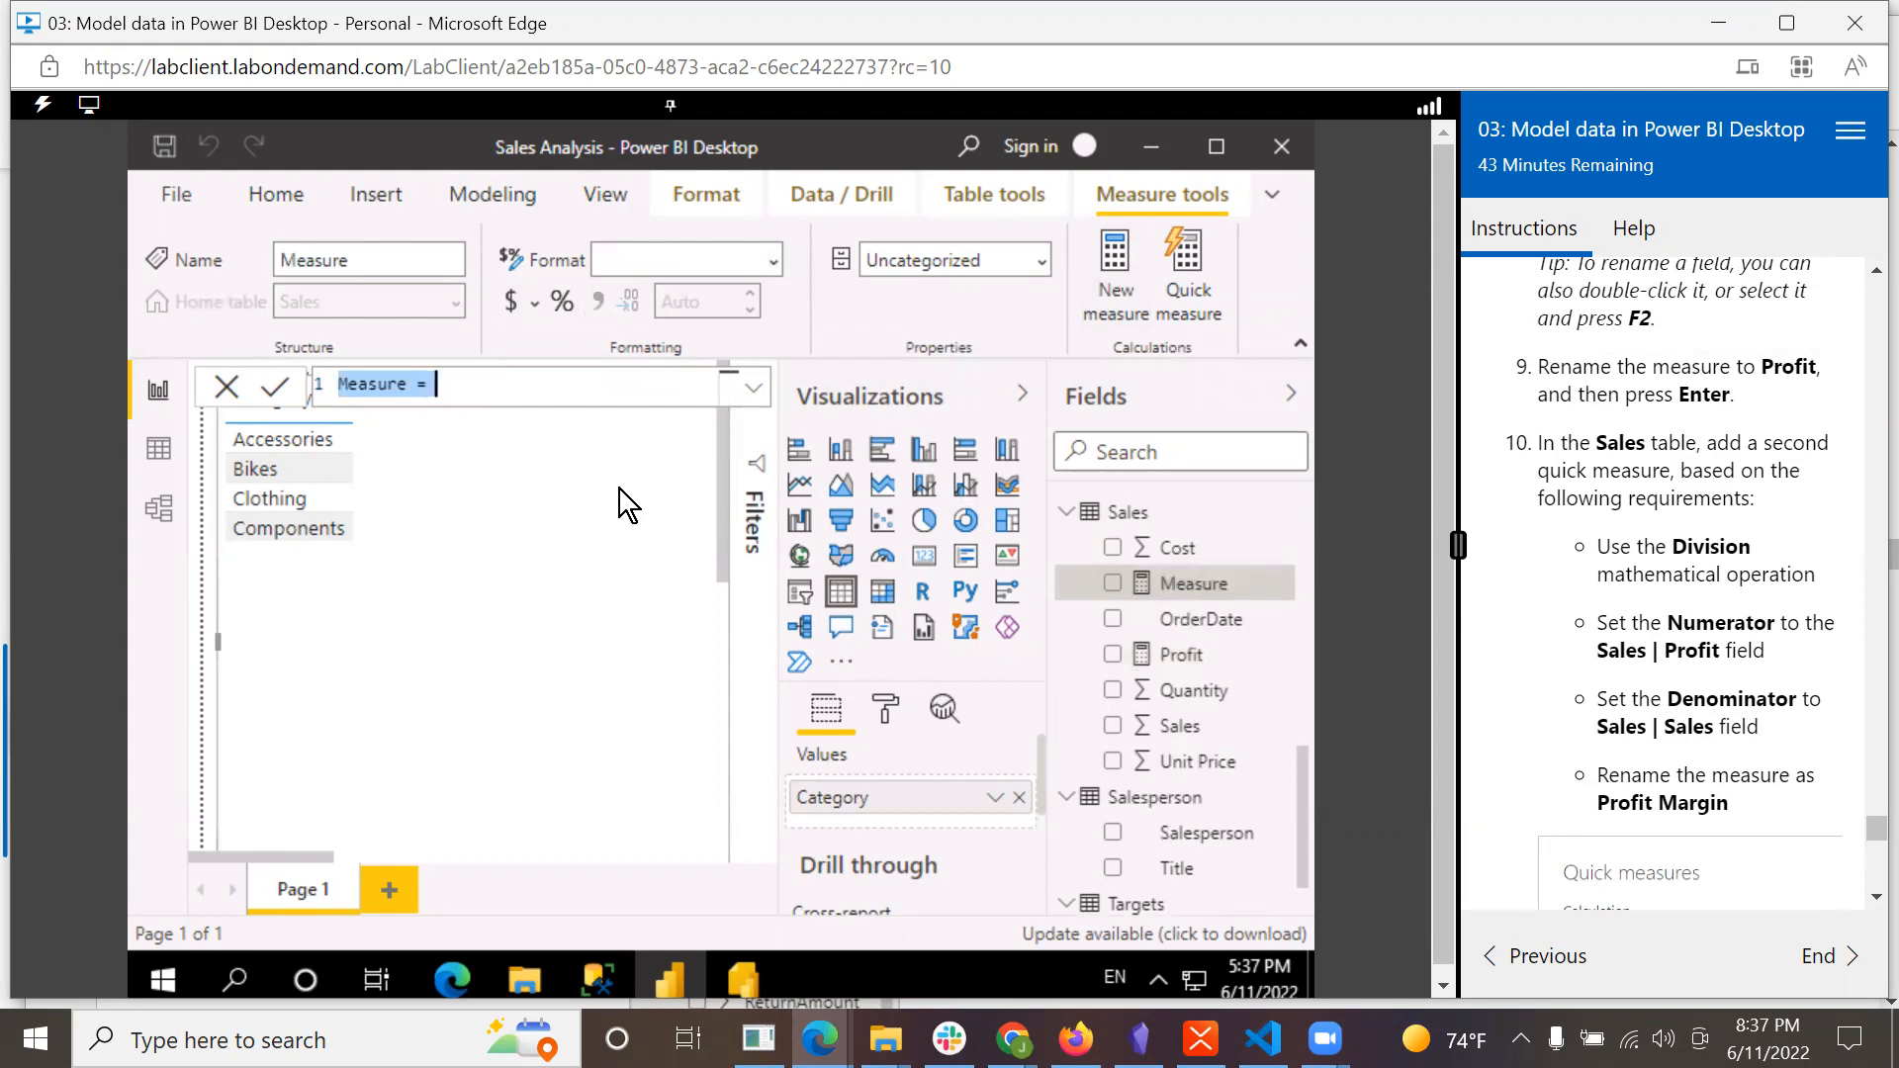
scroll(1707, 661, down, 2)
scroll(1706, 661, down, 8)
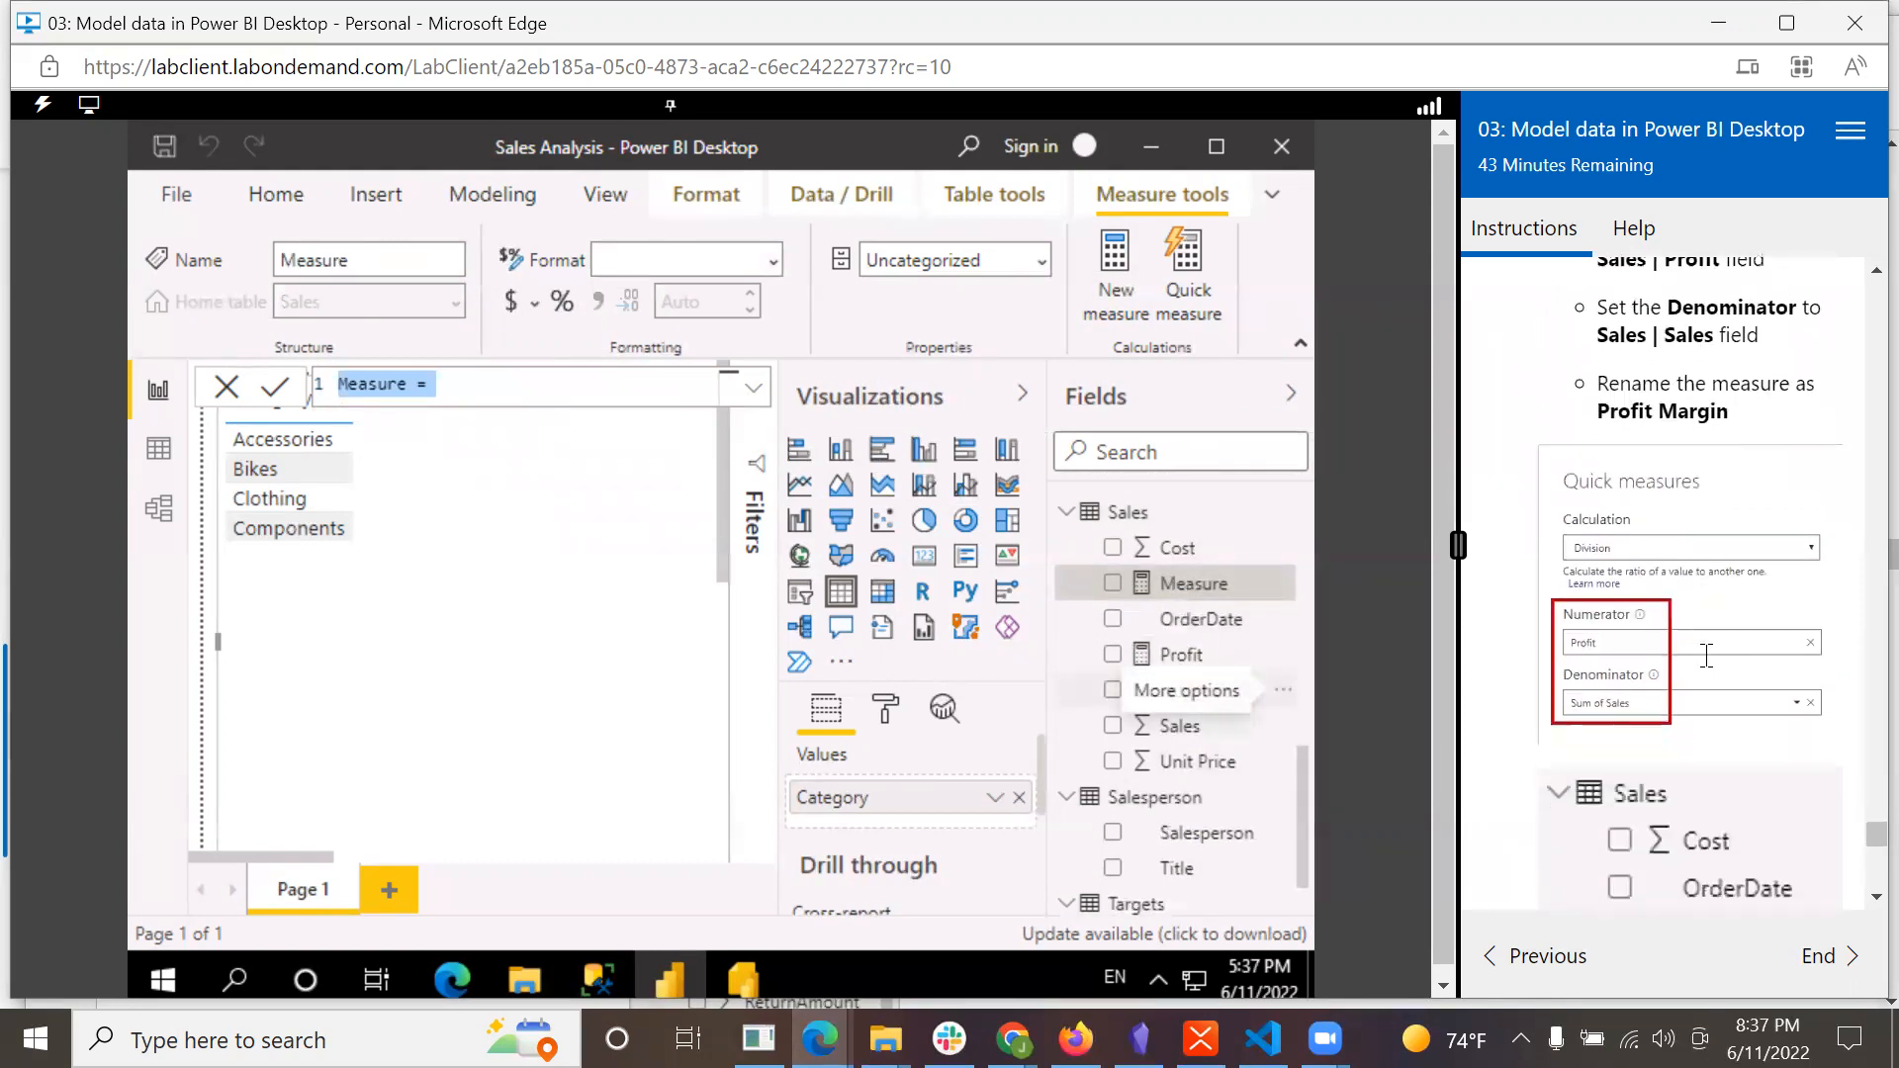
scroll(1704, 657, up, 10)
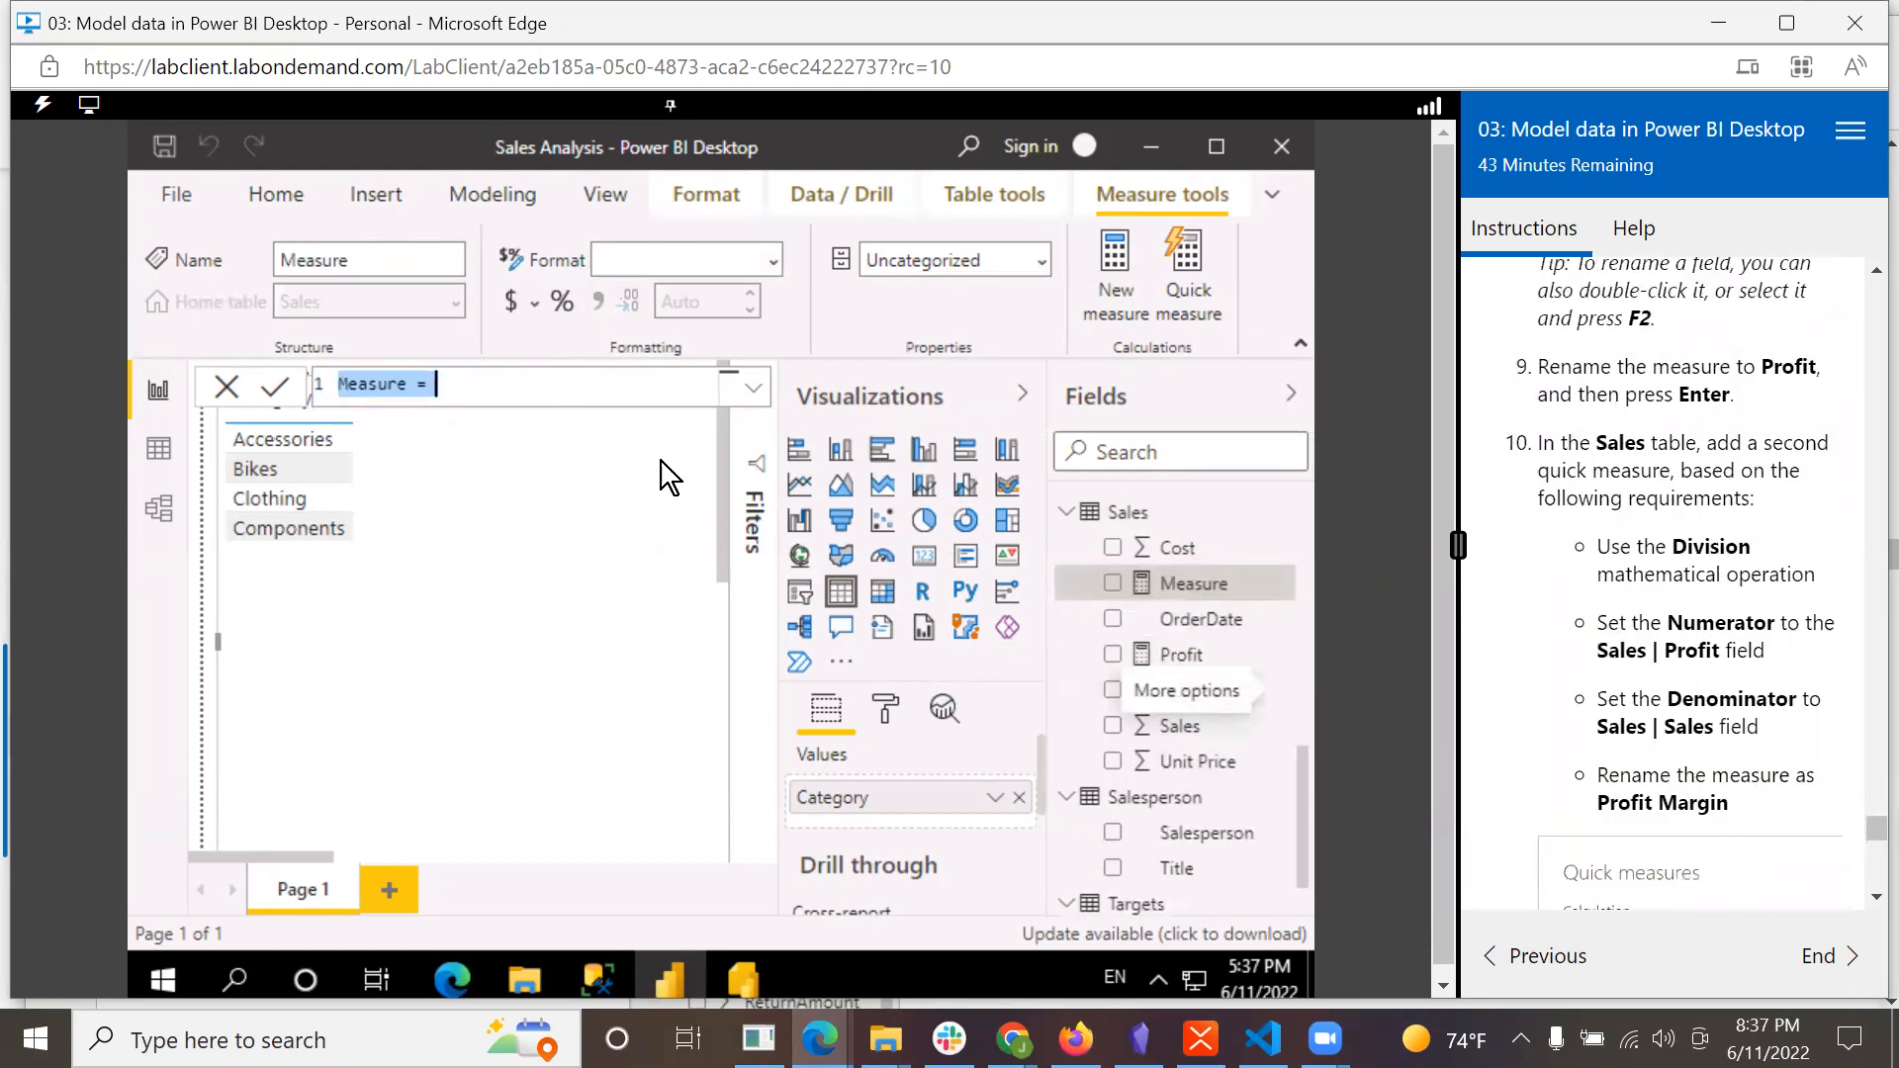
text(Pro)
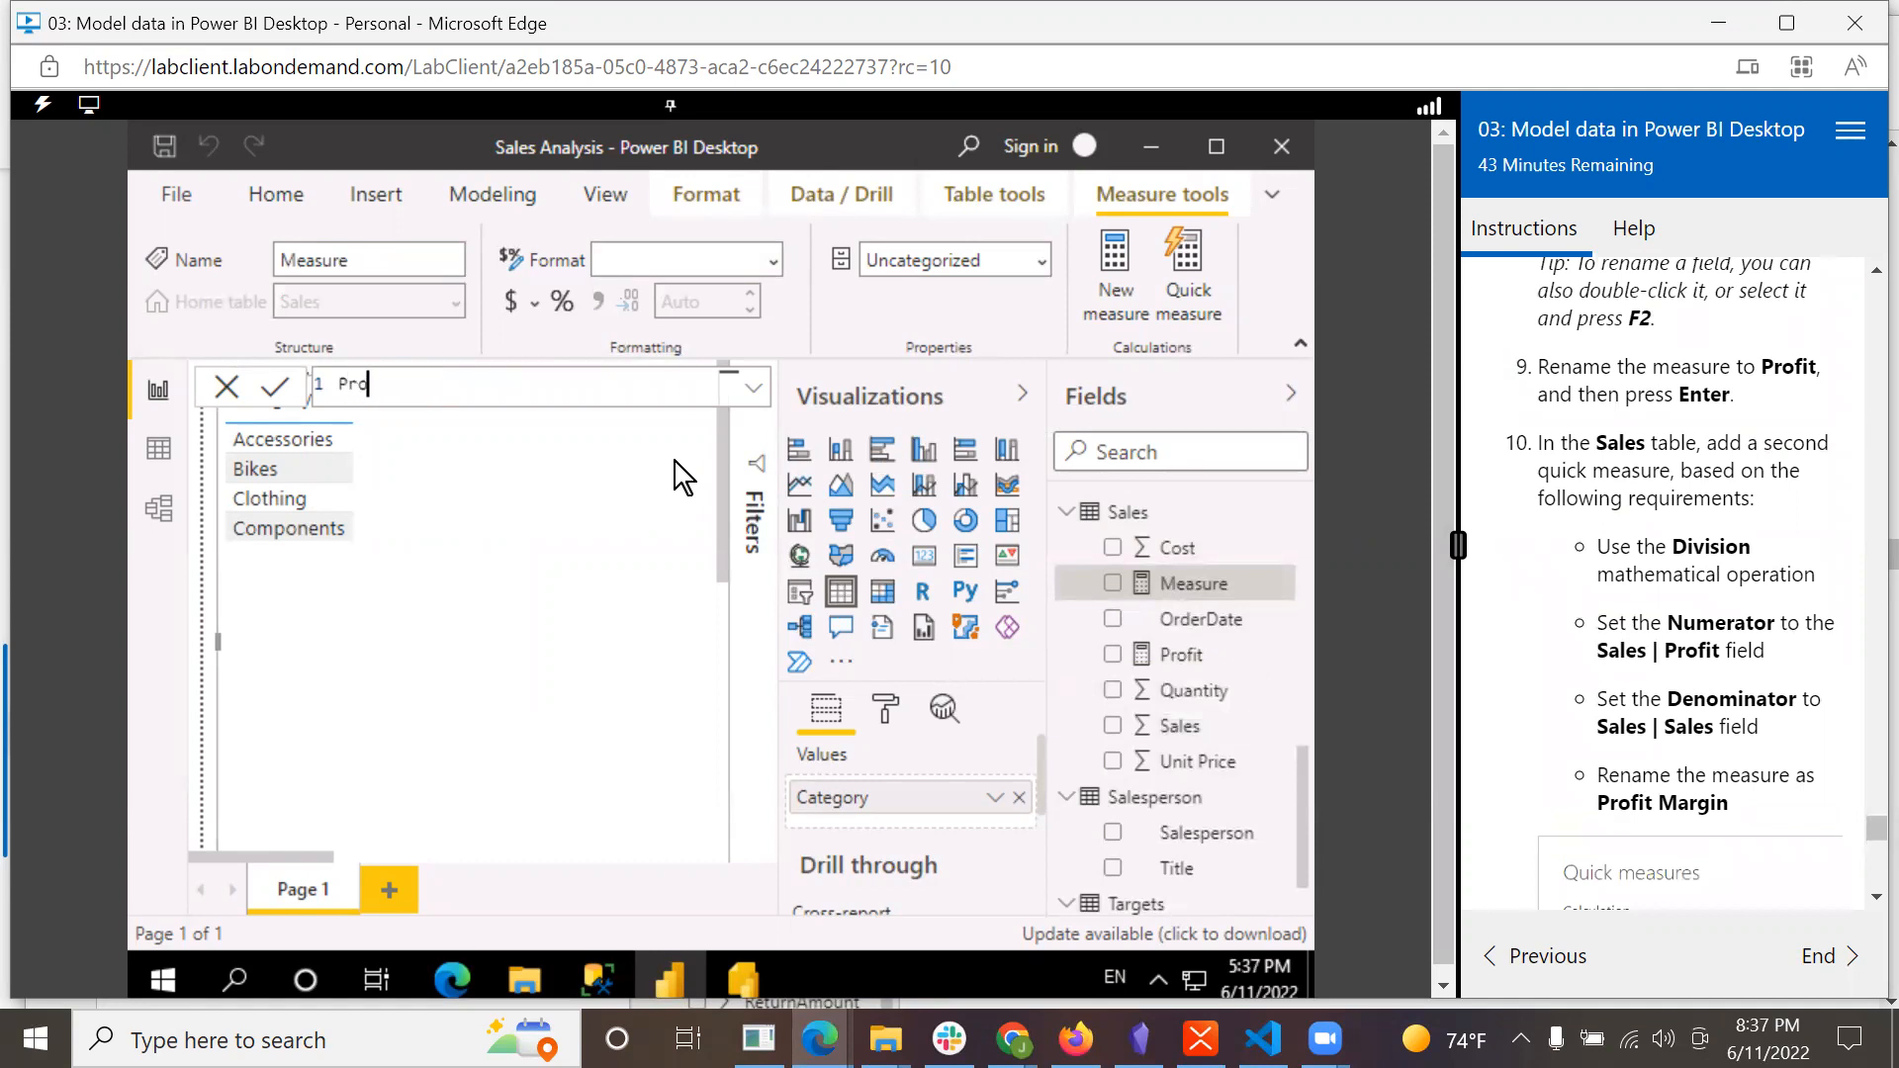
text(fit Margin =)
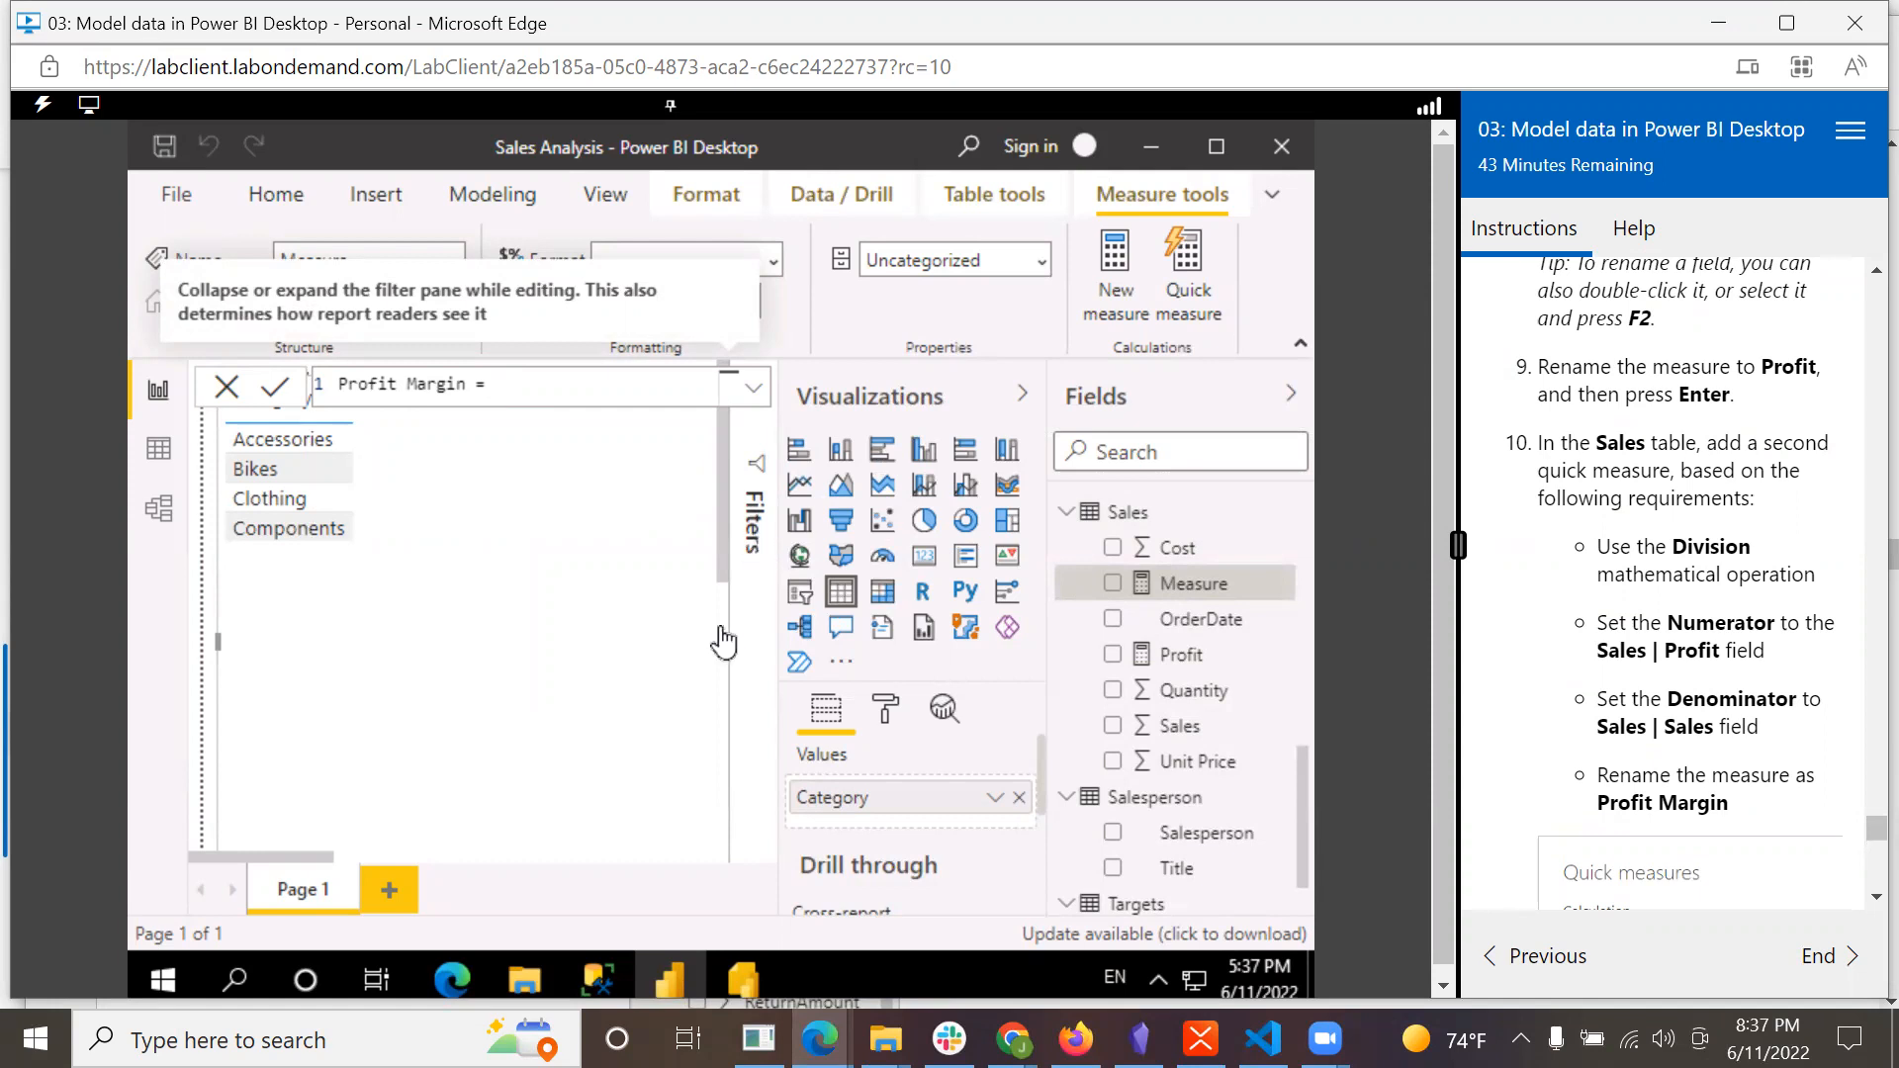
Switch to the Microsoft Docs measures tutorial and skim from the Net Sales formula through using a measure in the report and with a slicer.
click(819, 1037)
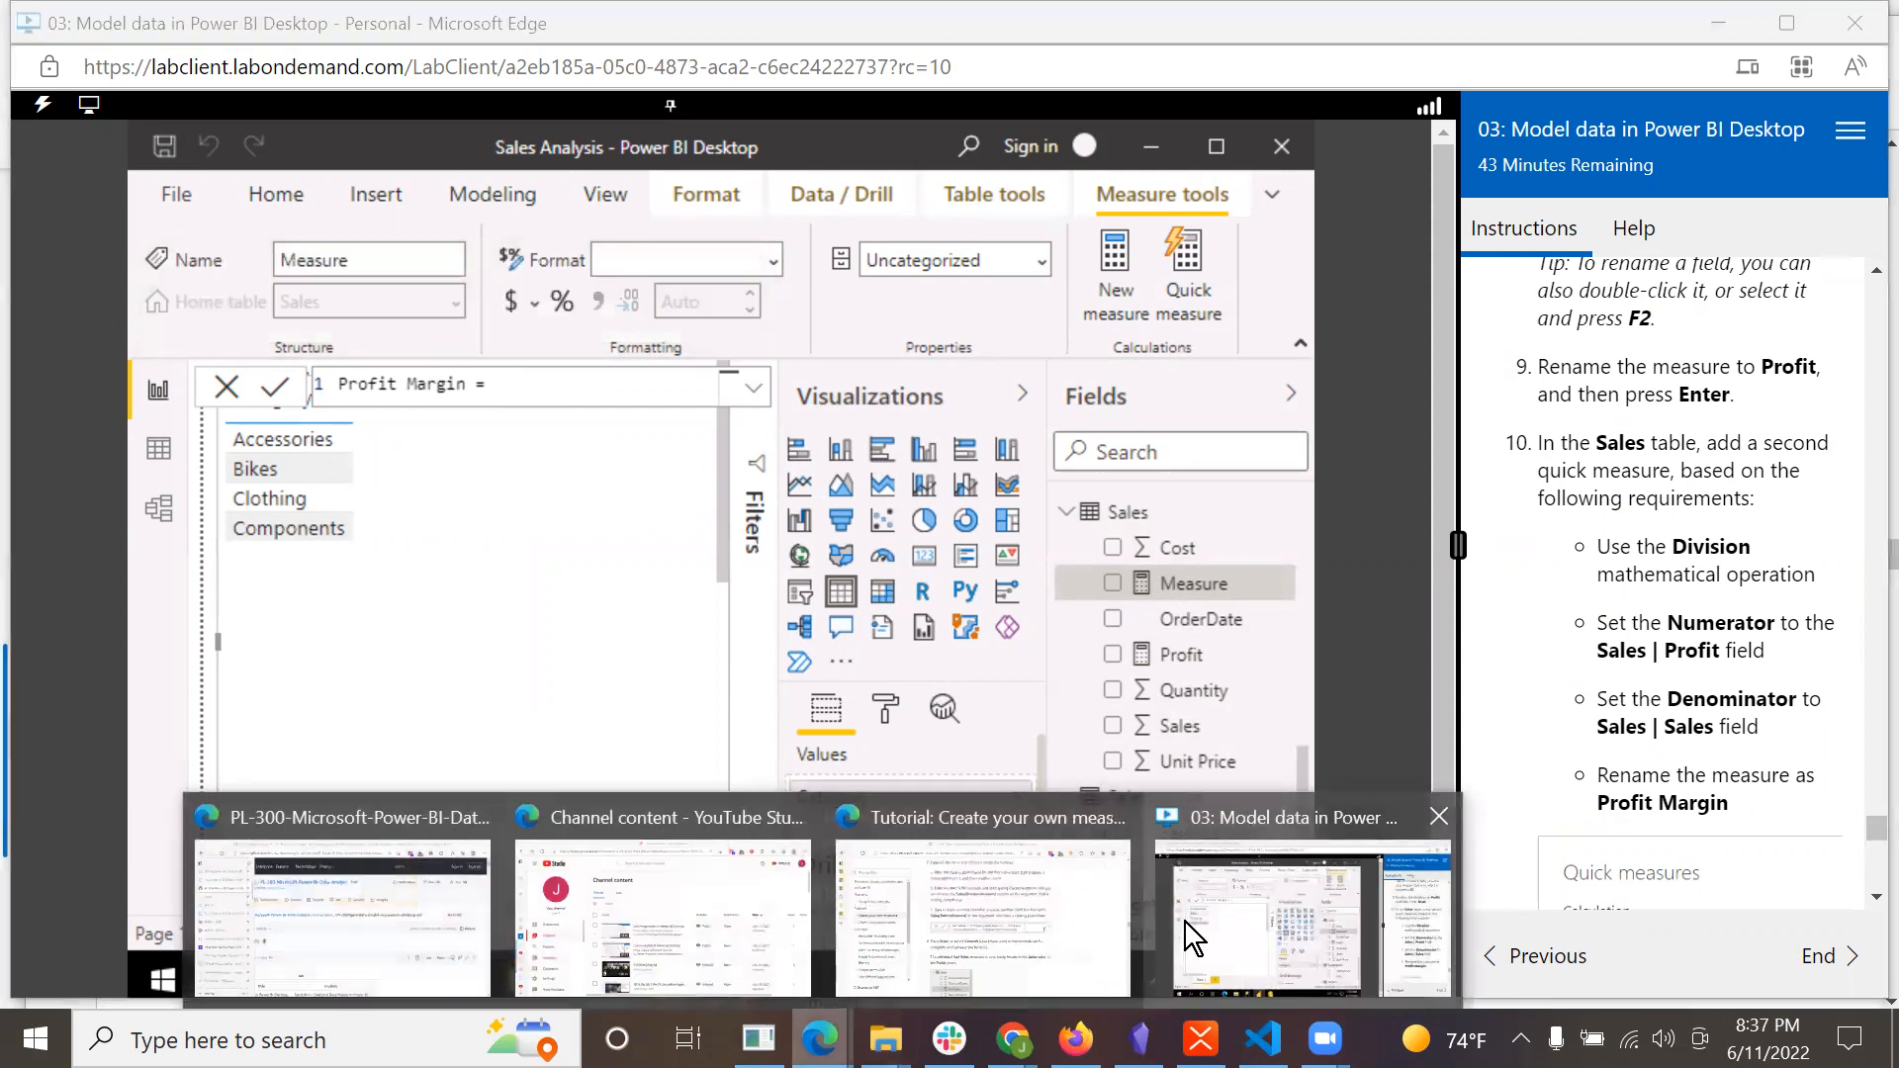
click(1174, 918)
click(1061, 908)
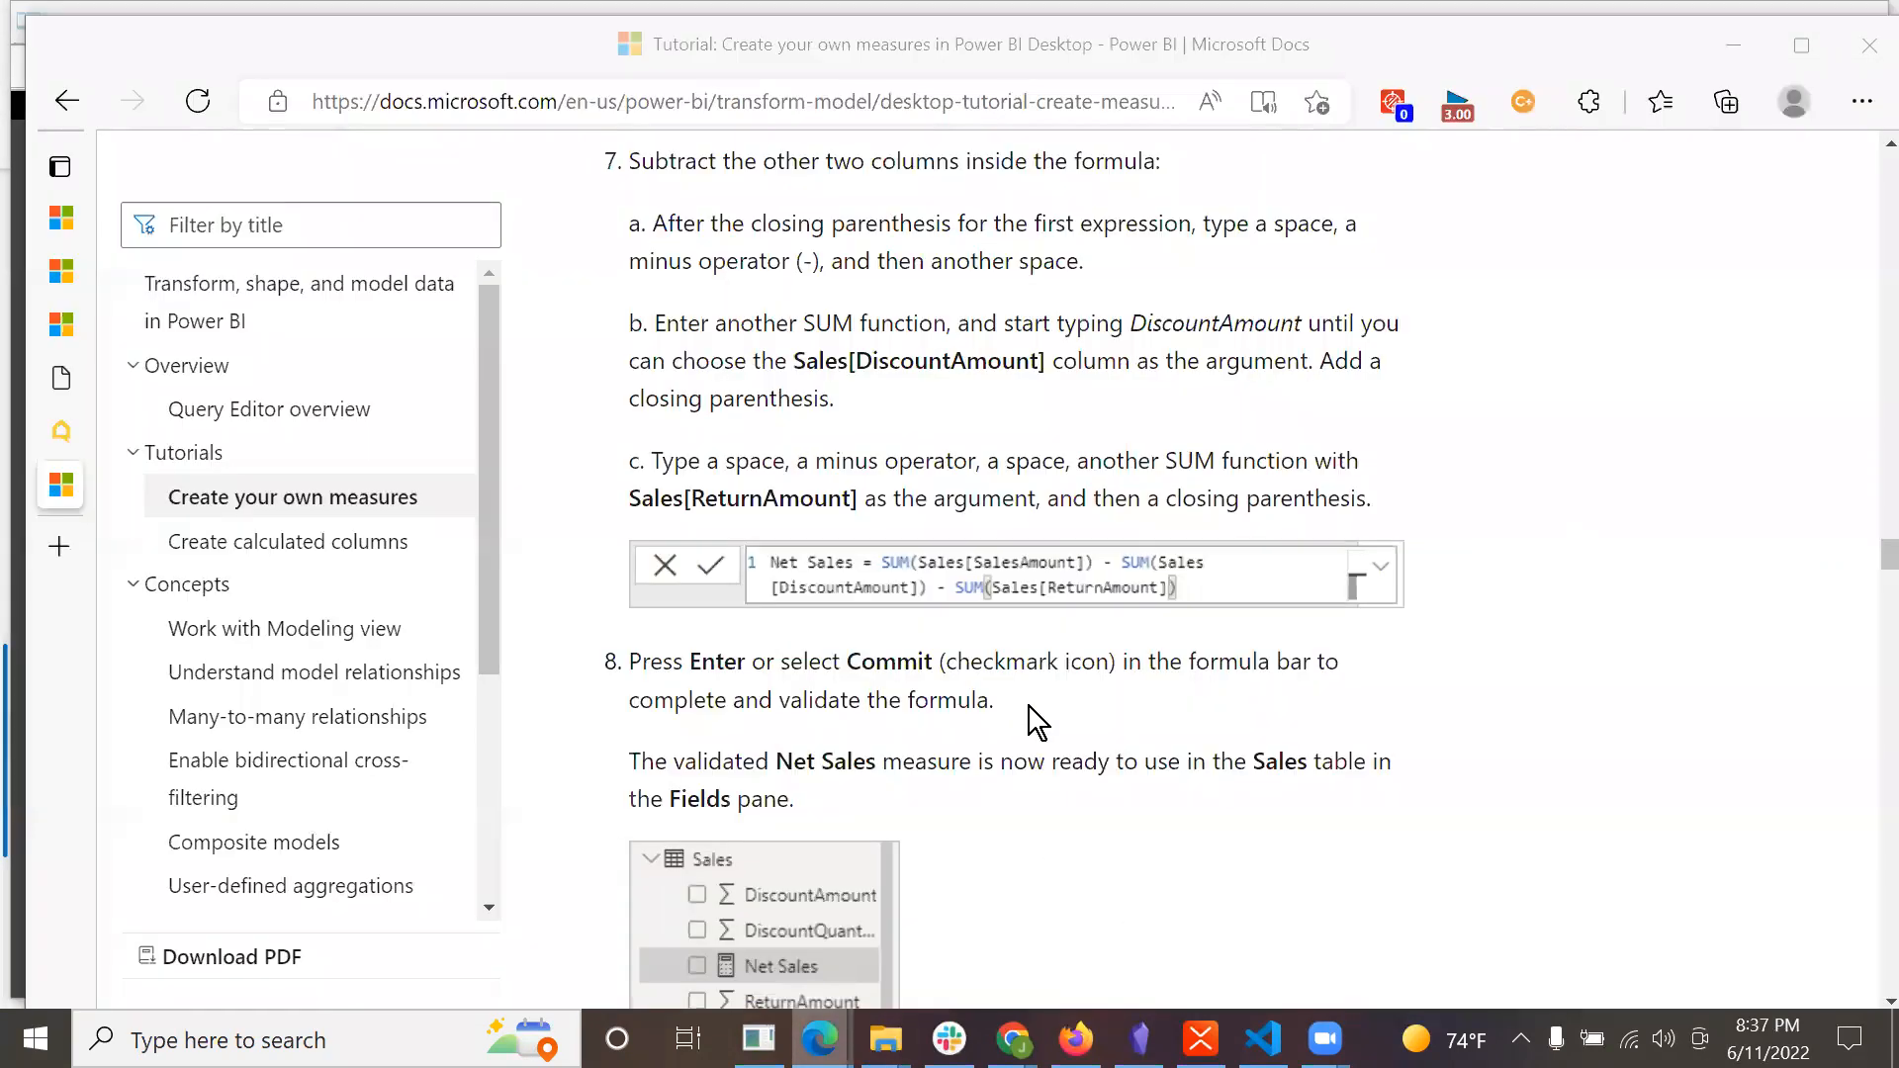
scroll(1029, 704, down, 5)
scroll(1028, 704, down, 4)
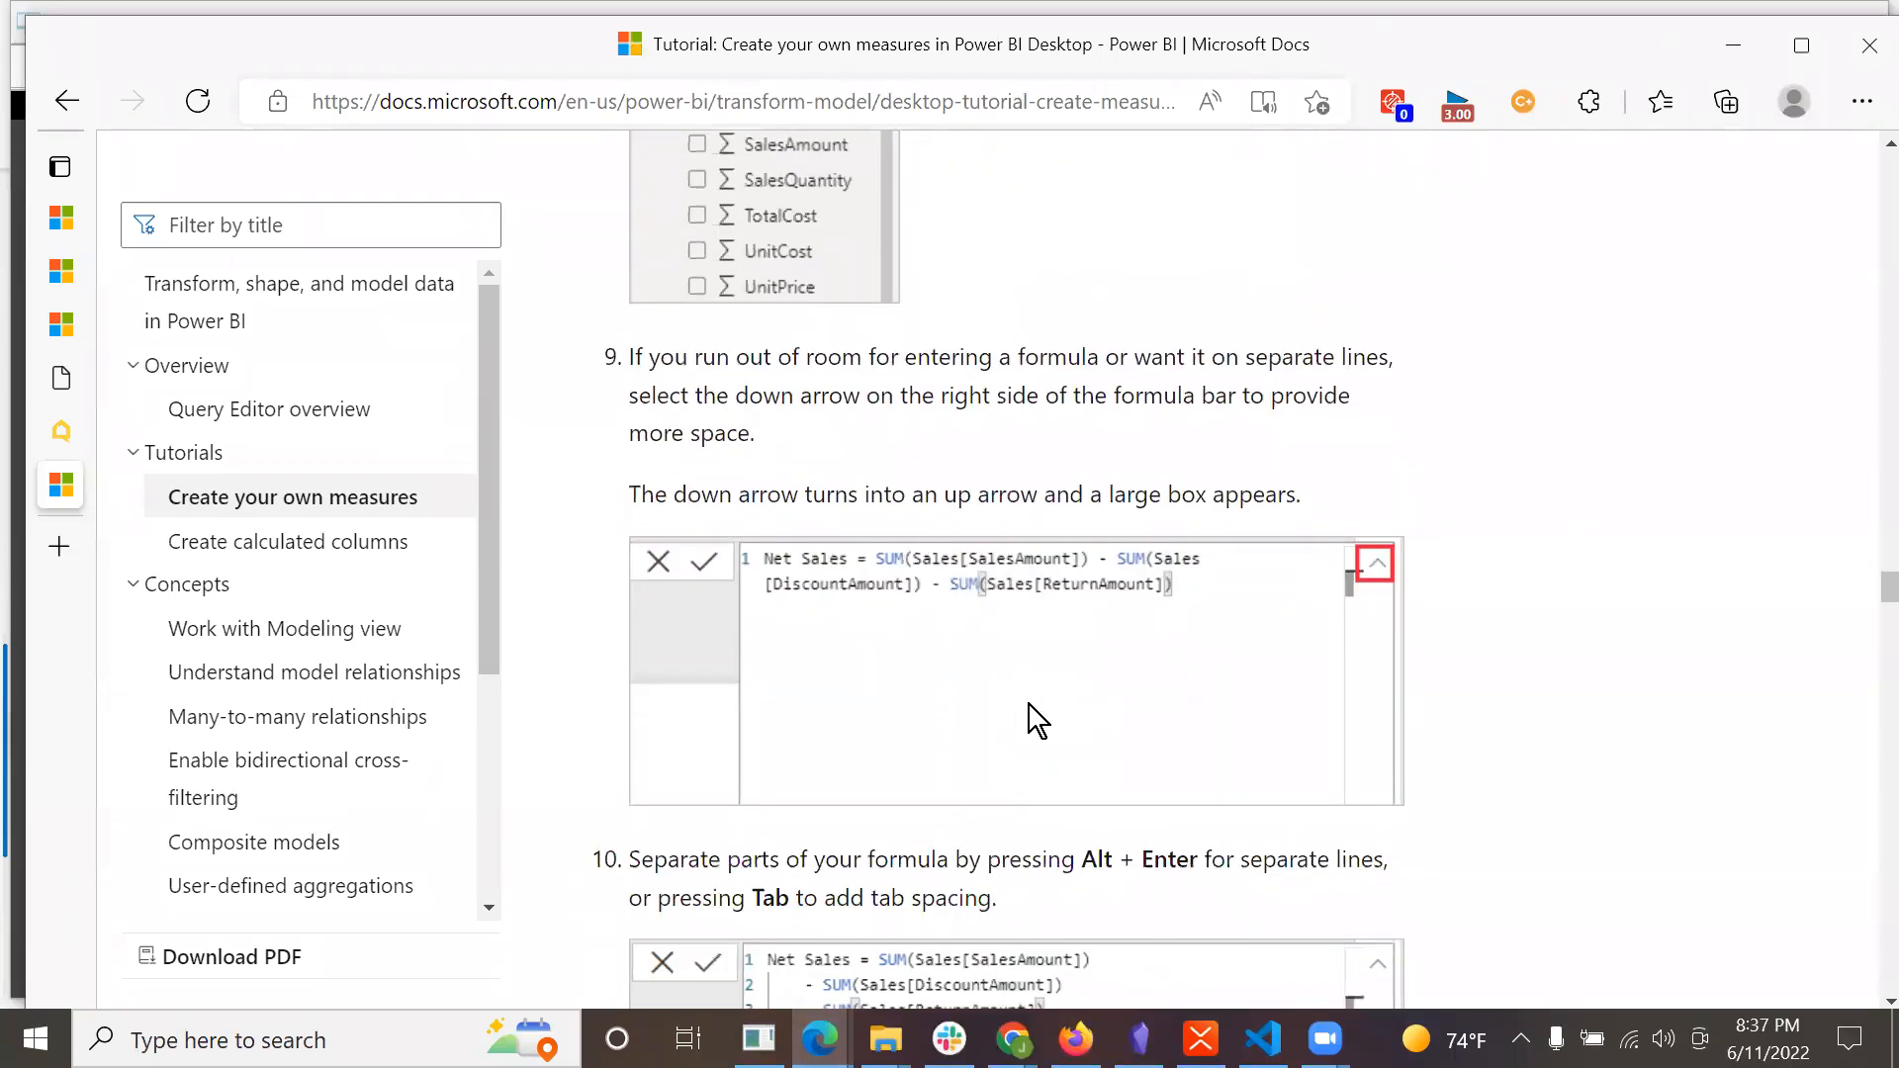
scroll(1028, 704, down, 5)
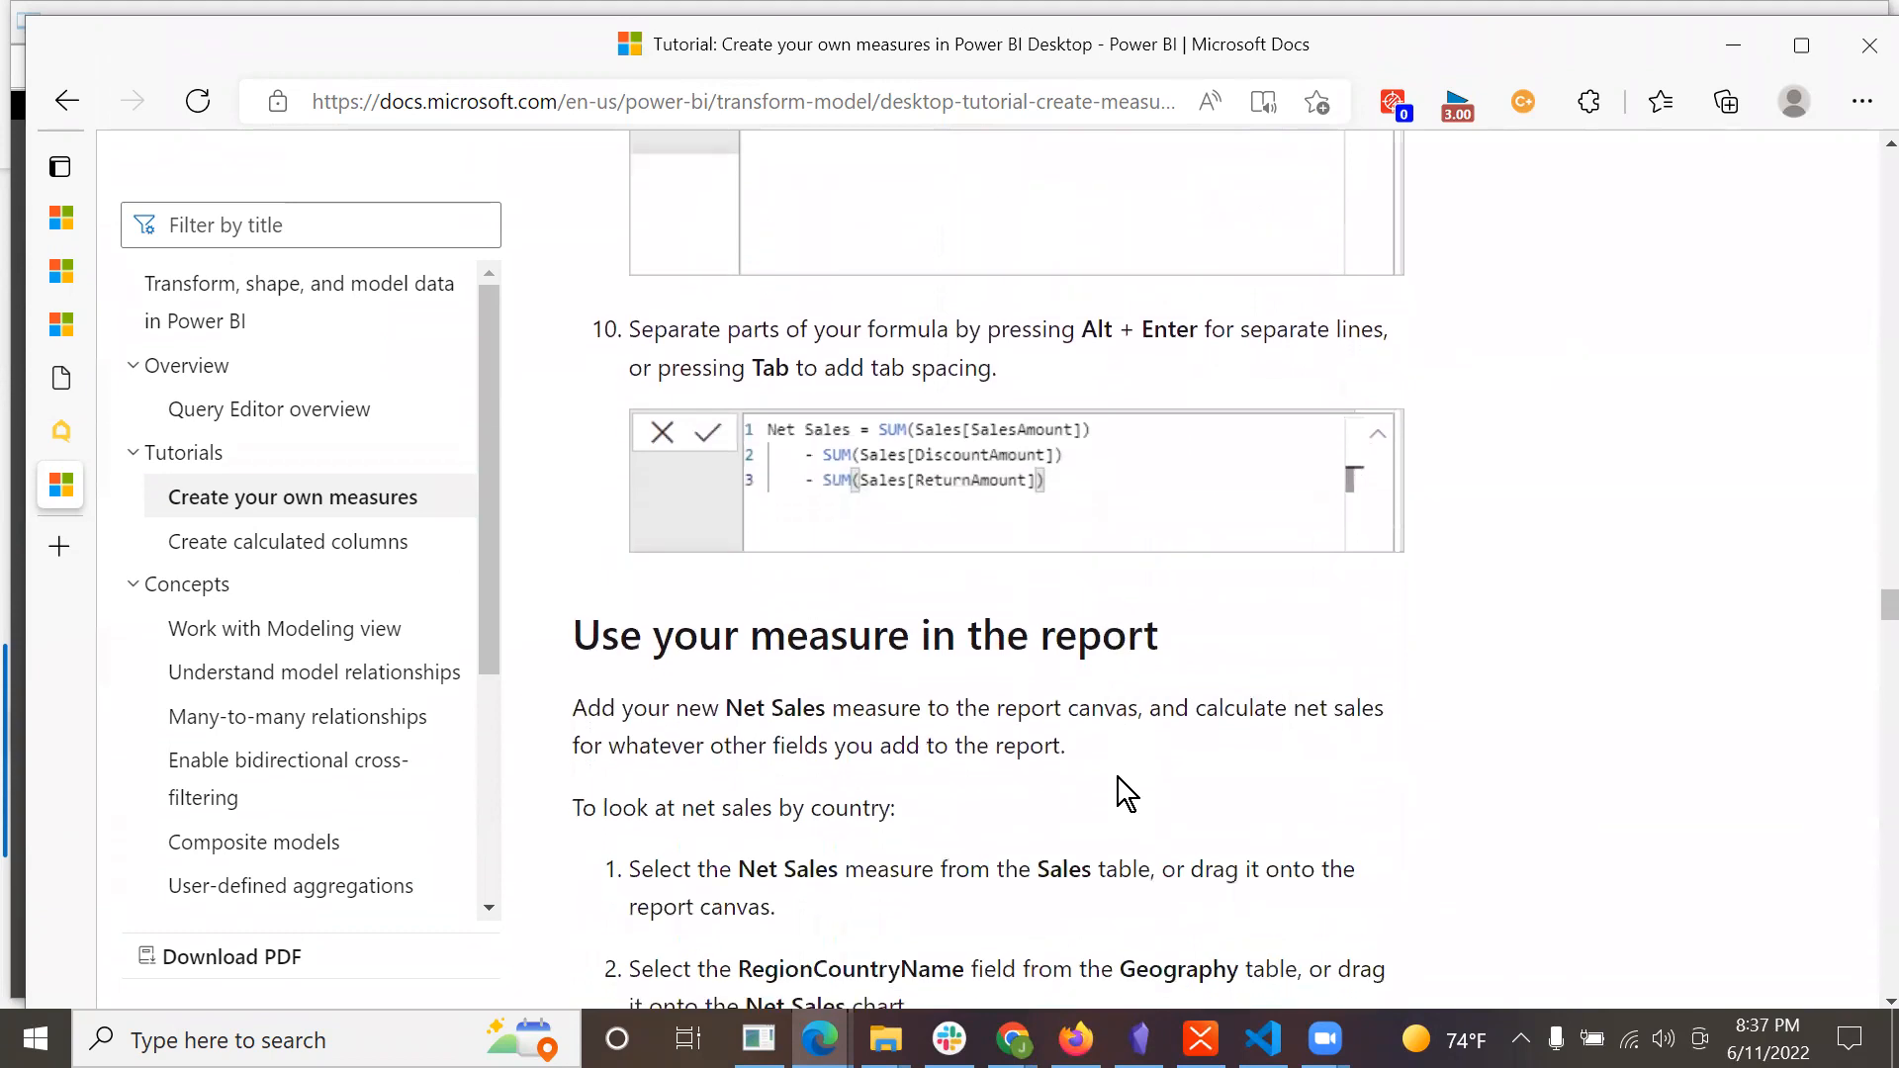
scroll(1118, 778, down, 11)
scroll(1118, 778, down, 8)
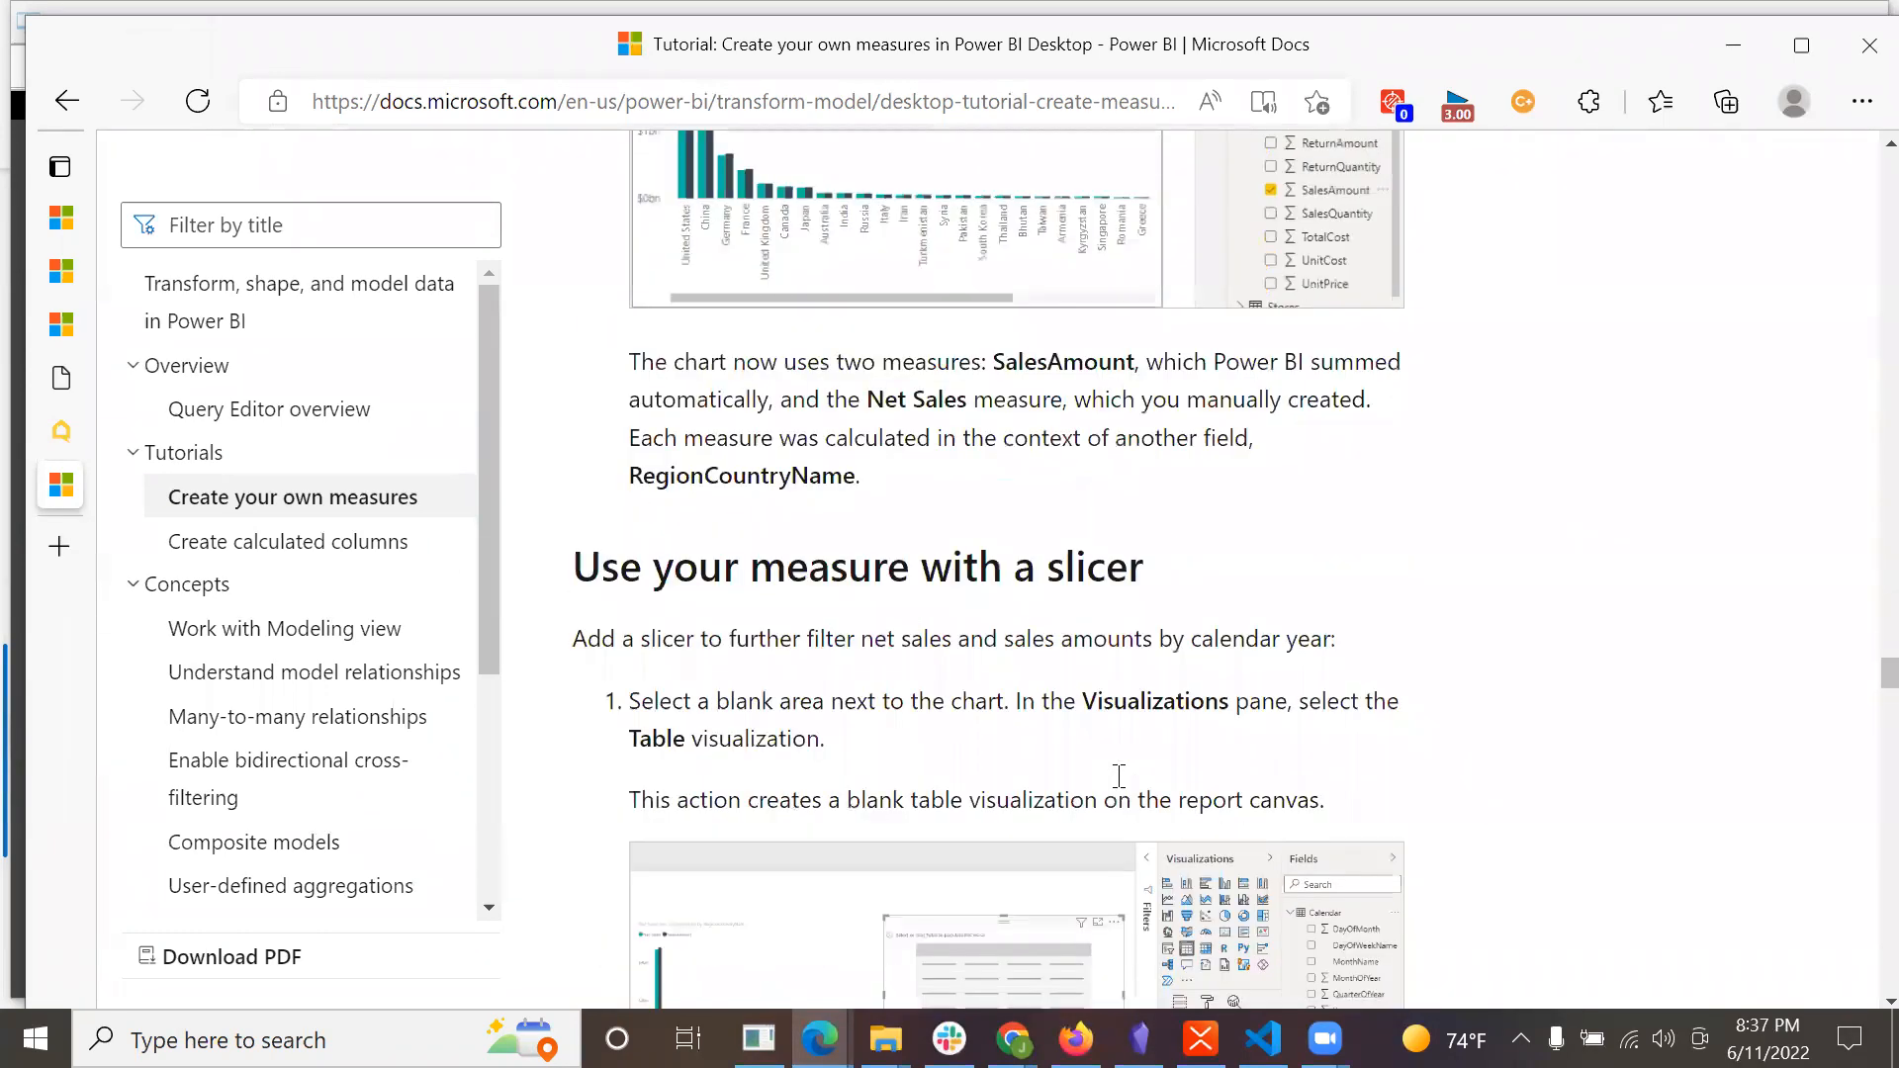
scroll(1118, 777, down, 7)
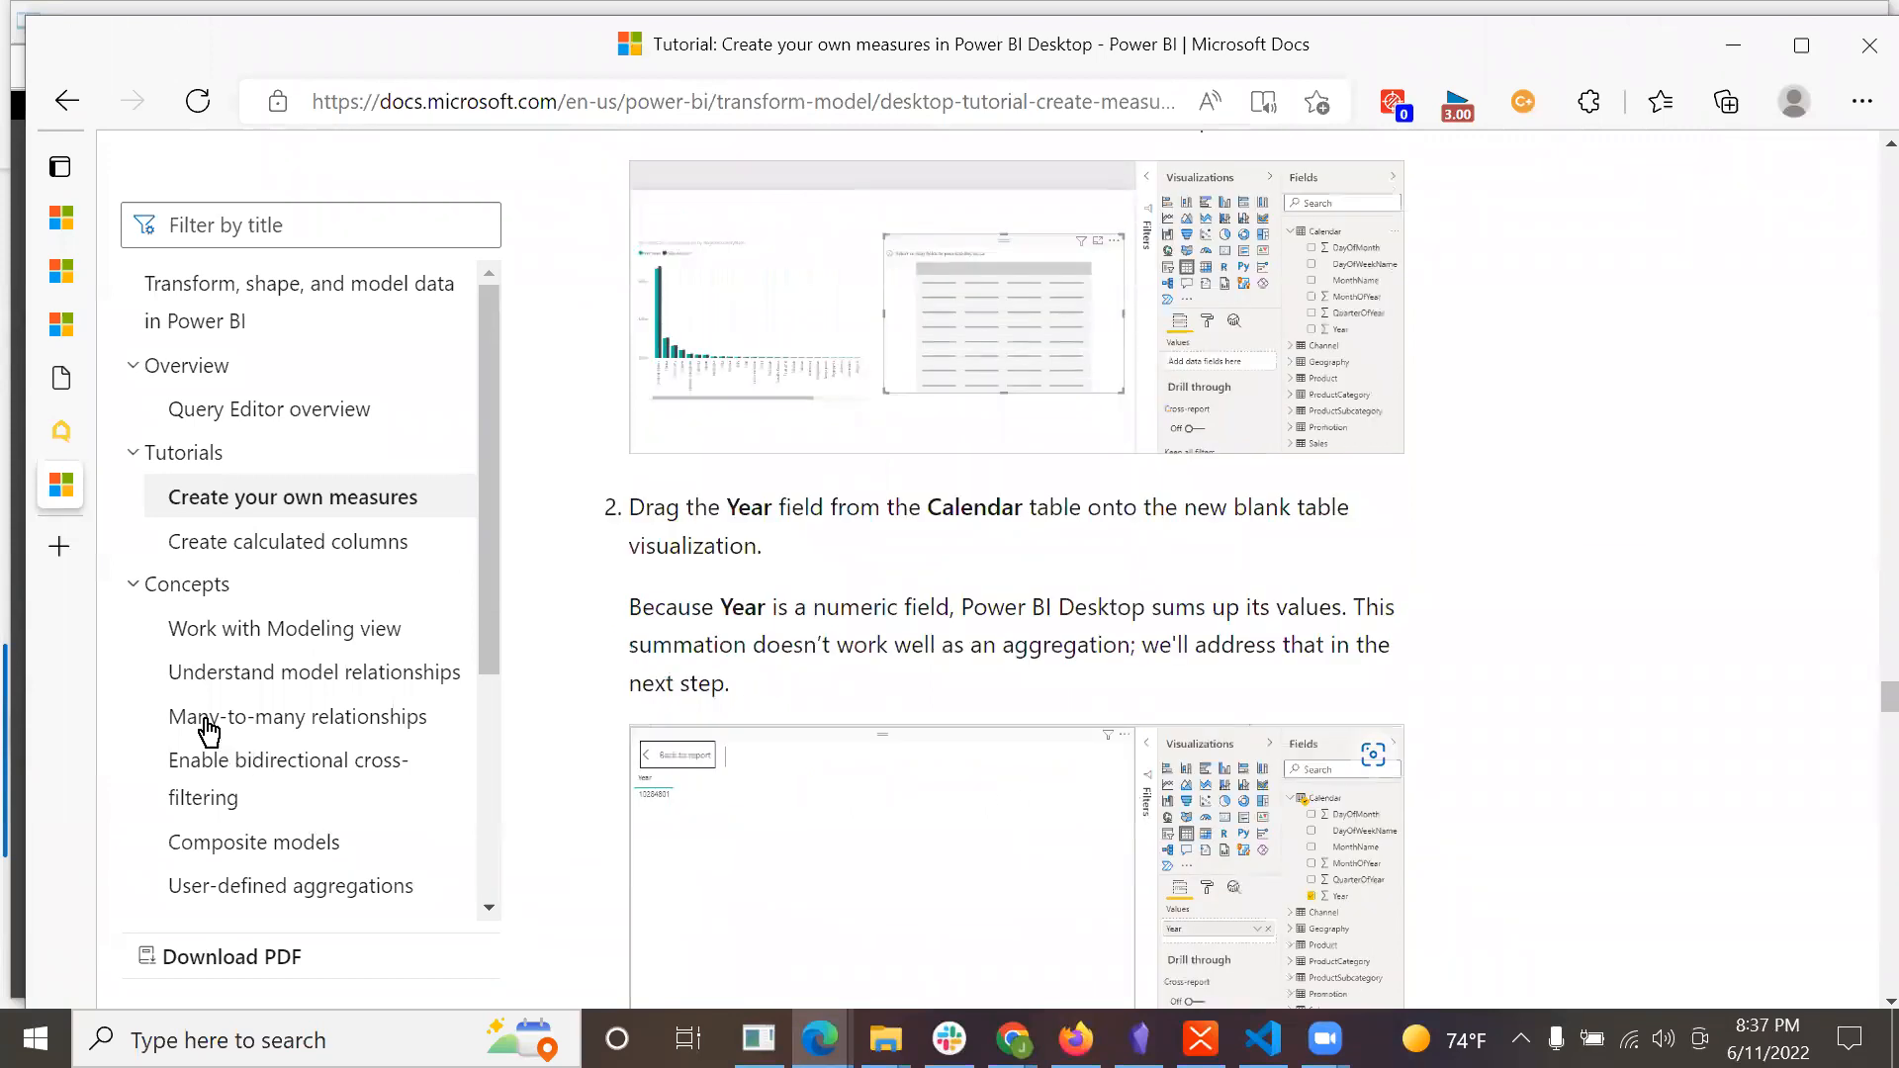
Open the Create calculated columns tutorial, return to Create your own measures, and review its instructions from automatic measures to creating a new measure.
click(318, 543)
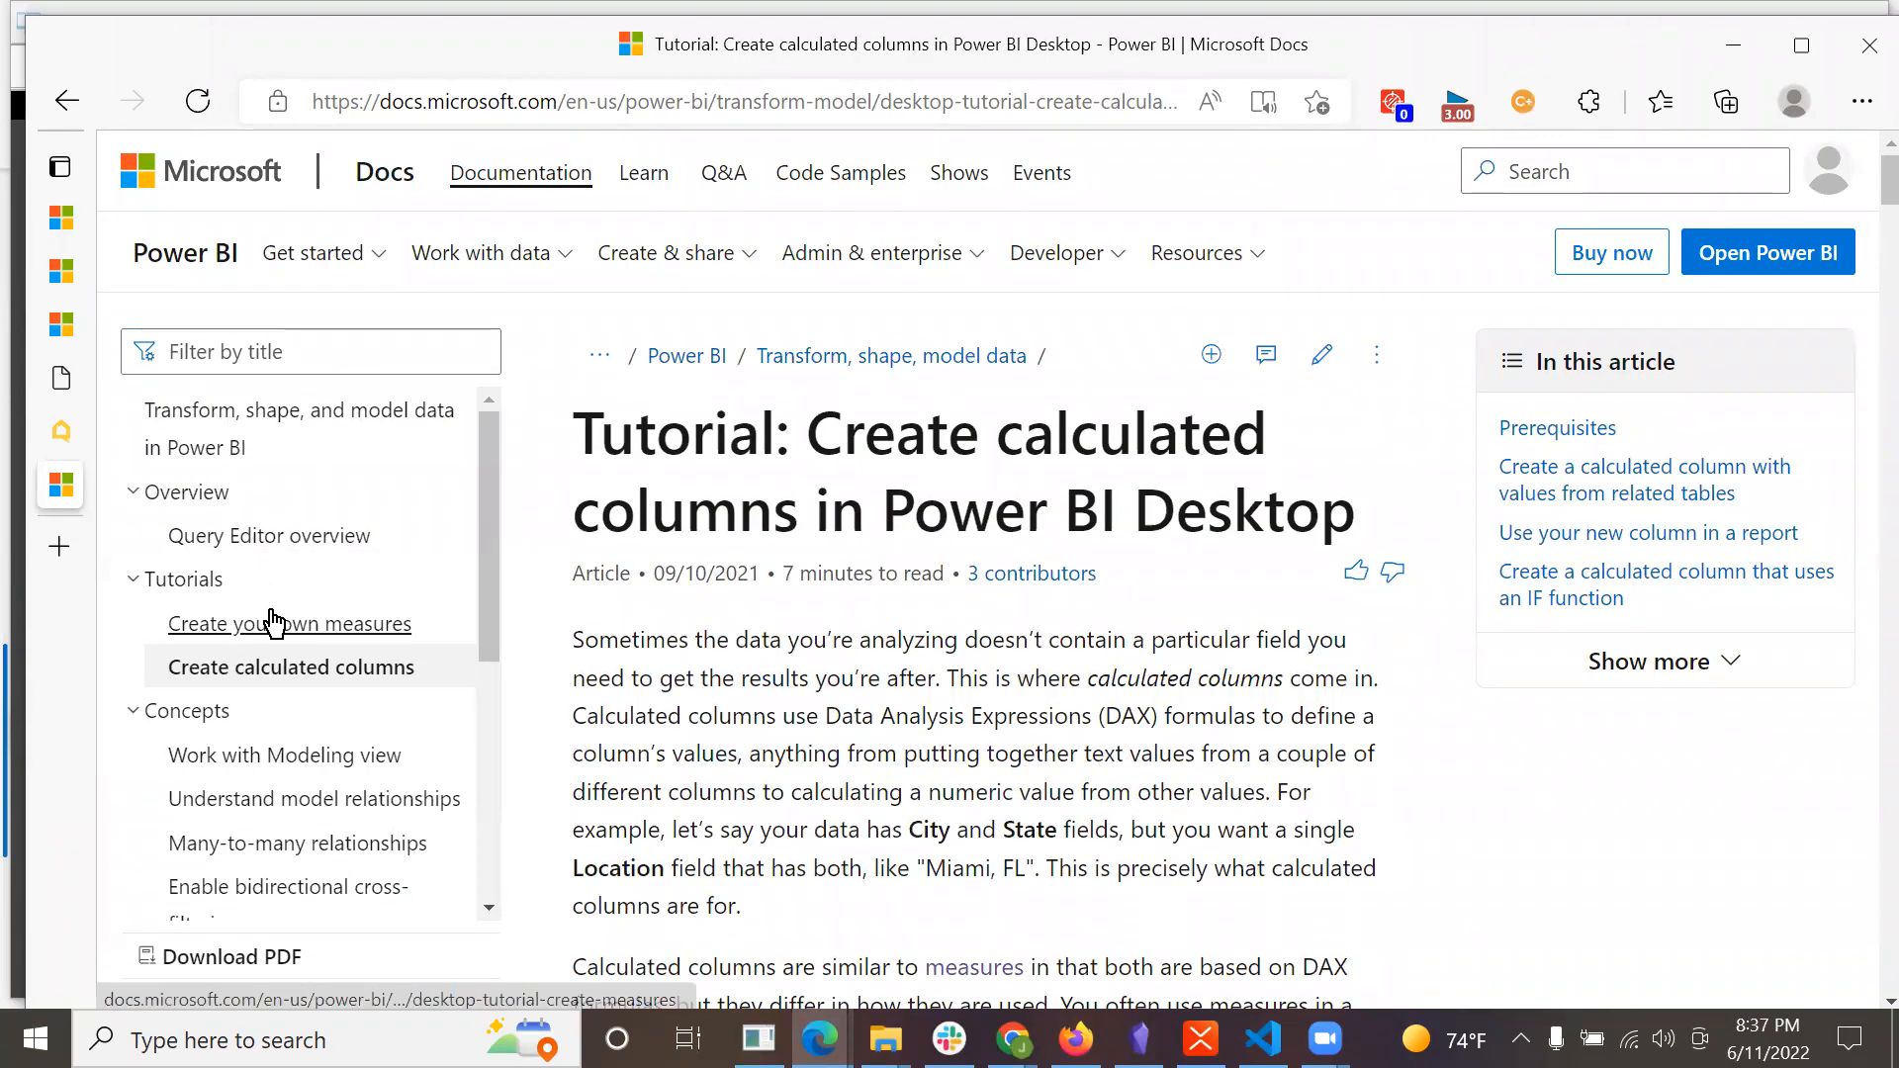
click(276, 623)
scroll(1090, 821, down, 10)
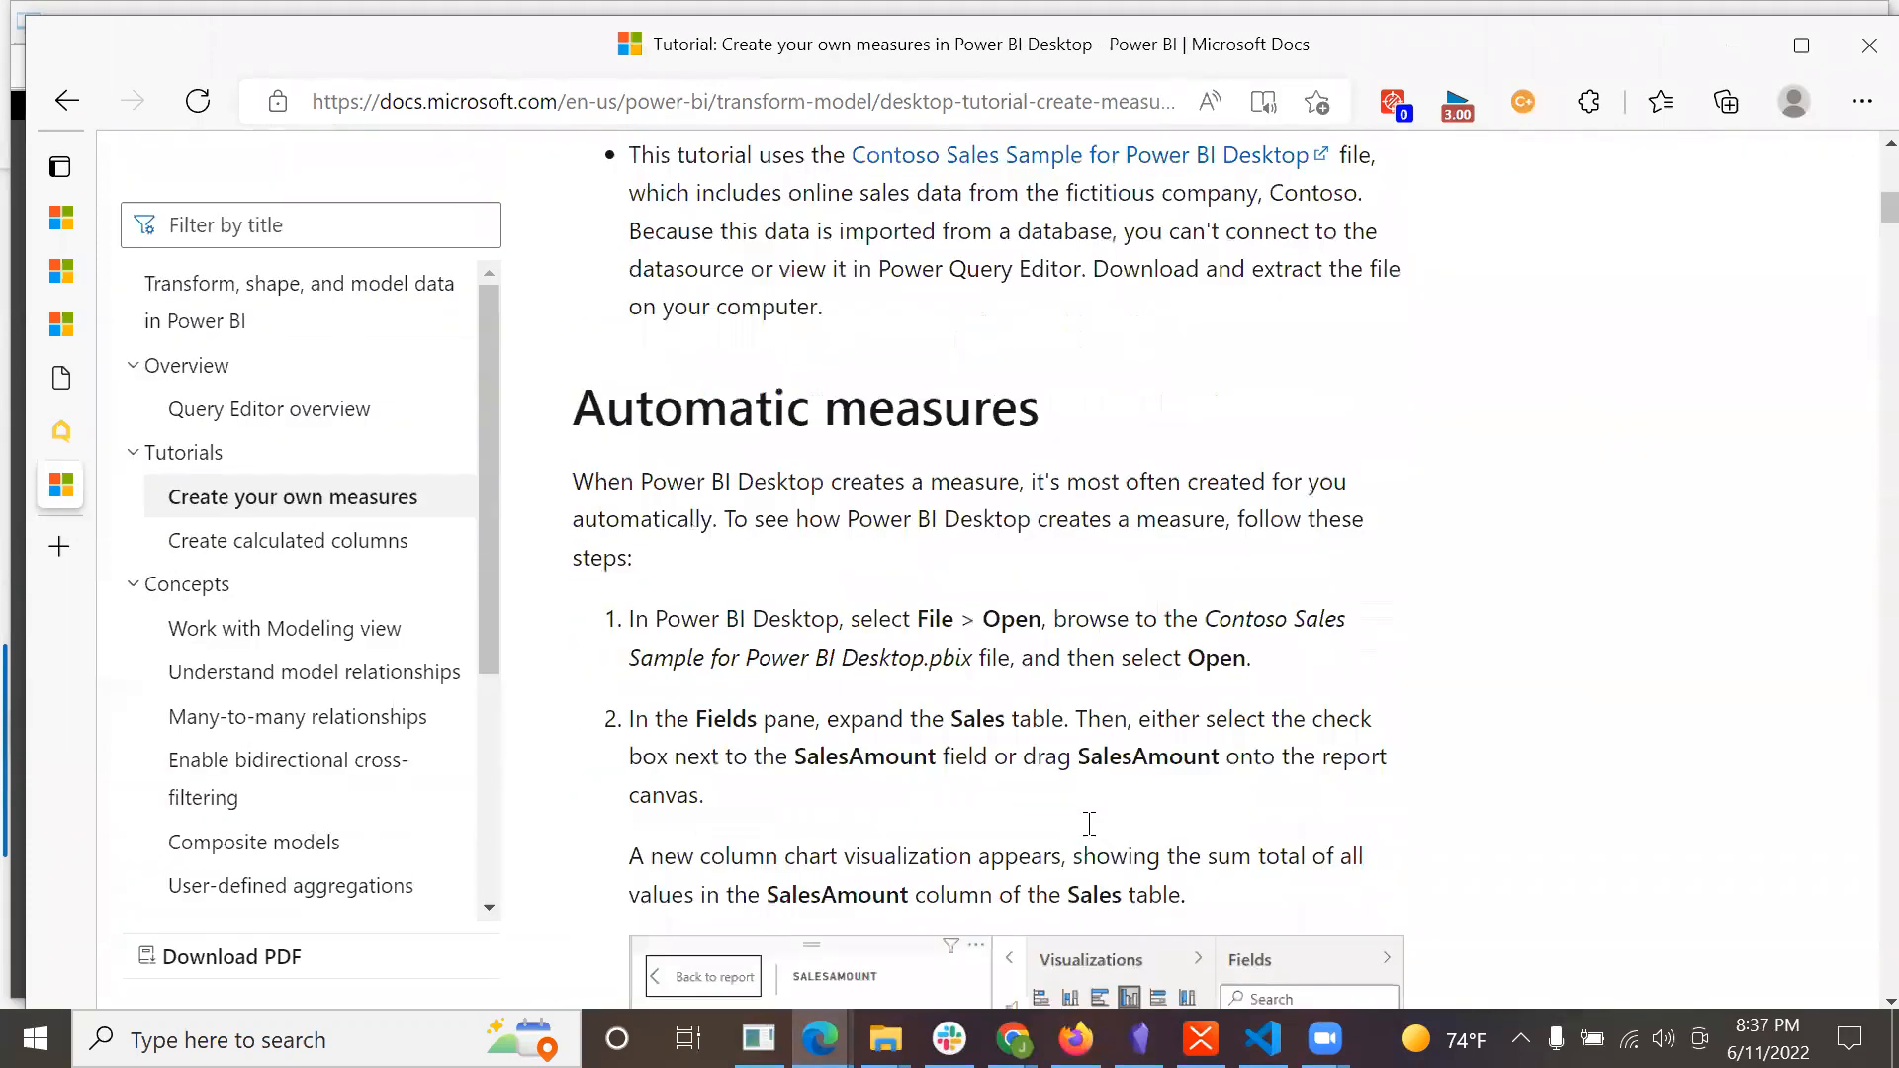
scroll(1089, 823, down, 10)
scroll(1090, 824, down, 10)
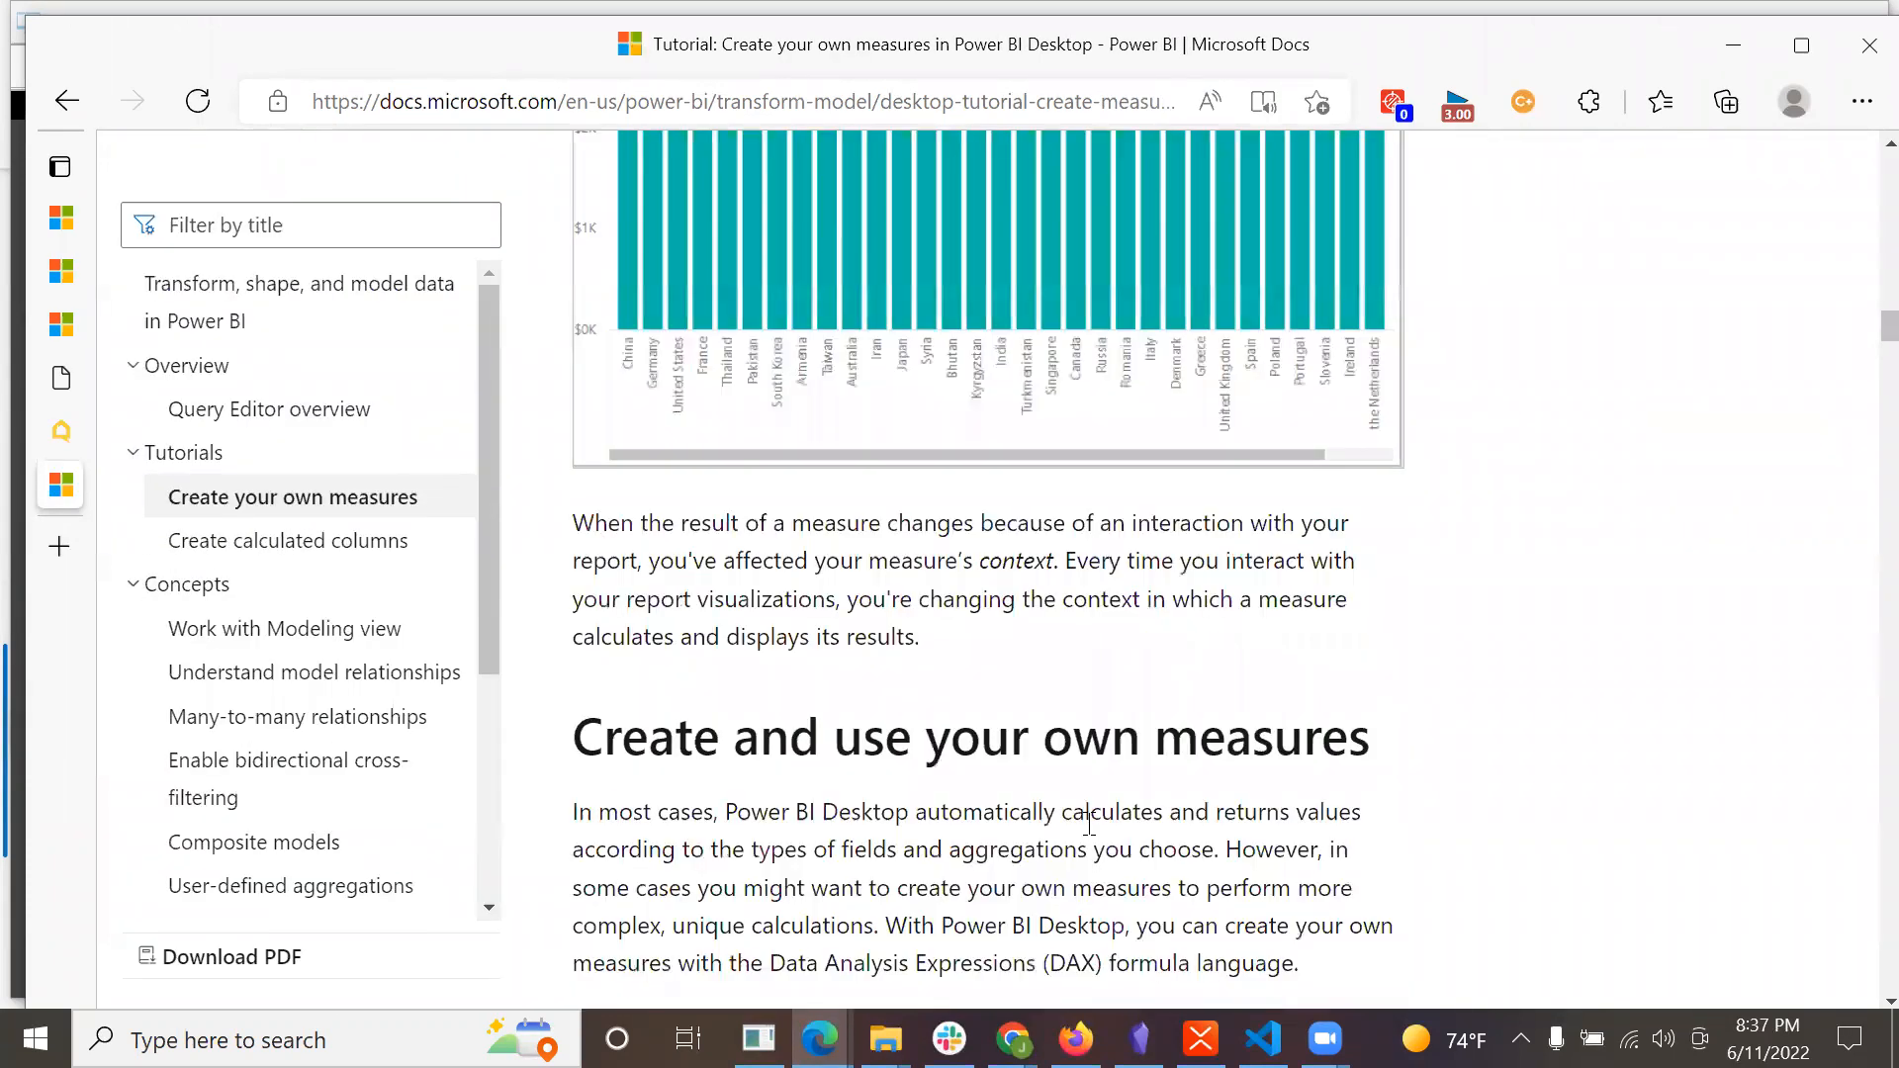
scroll(1090, 823, down, 10)
scroll(1089, 823, down, 20)
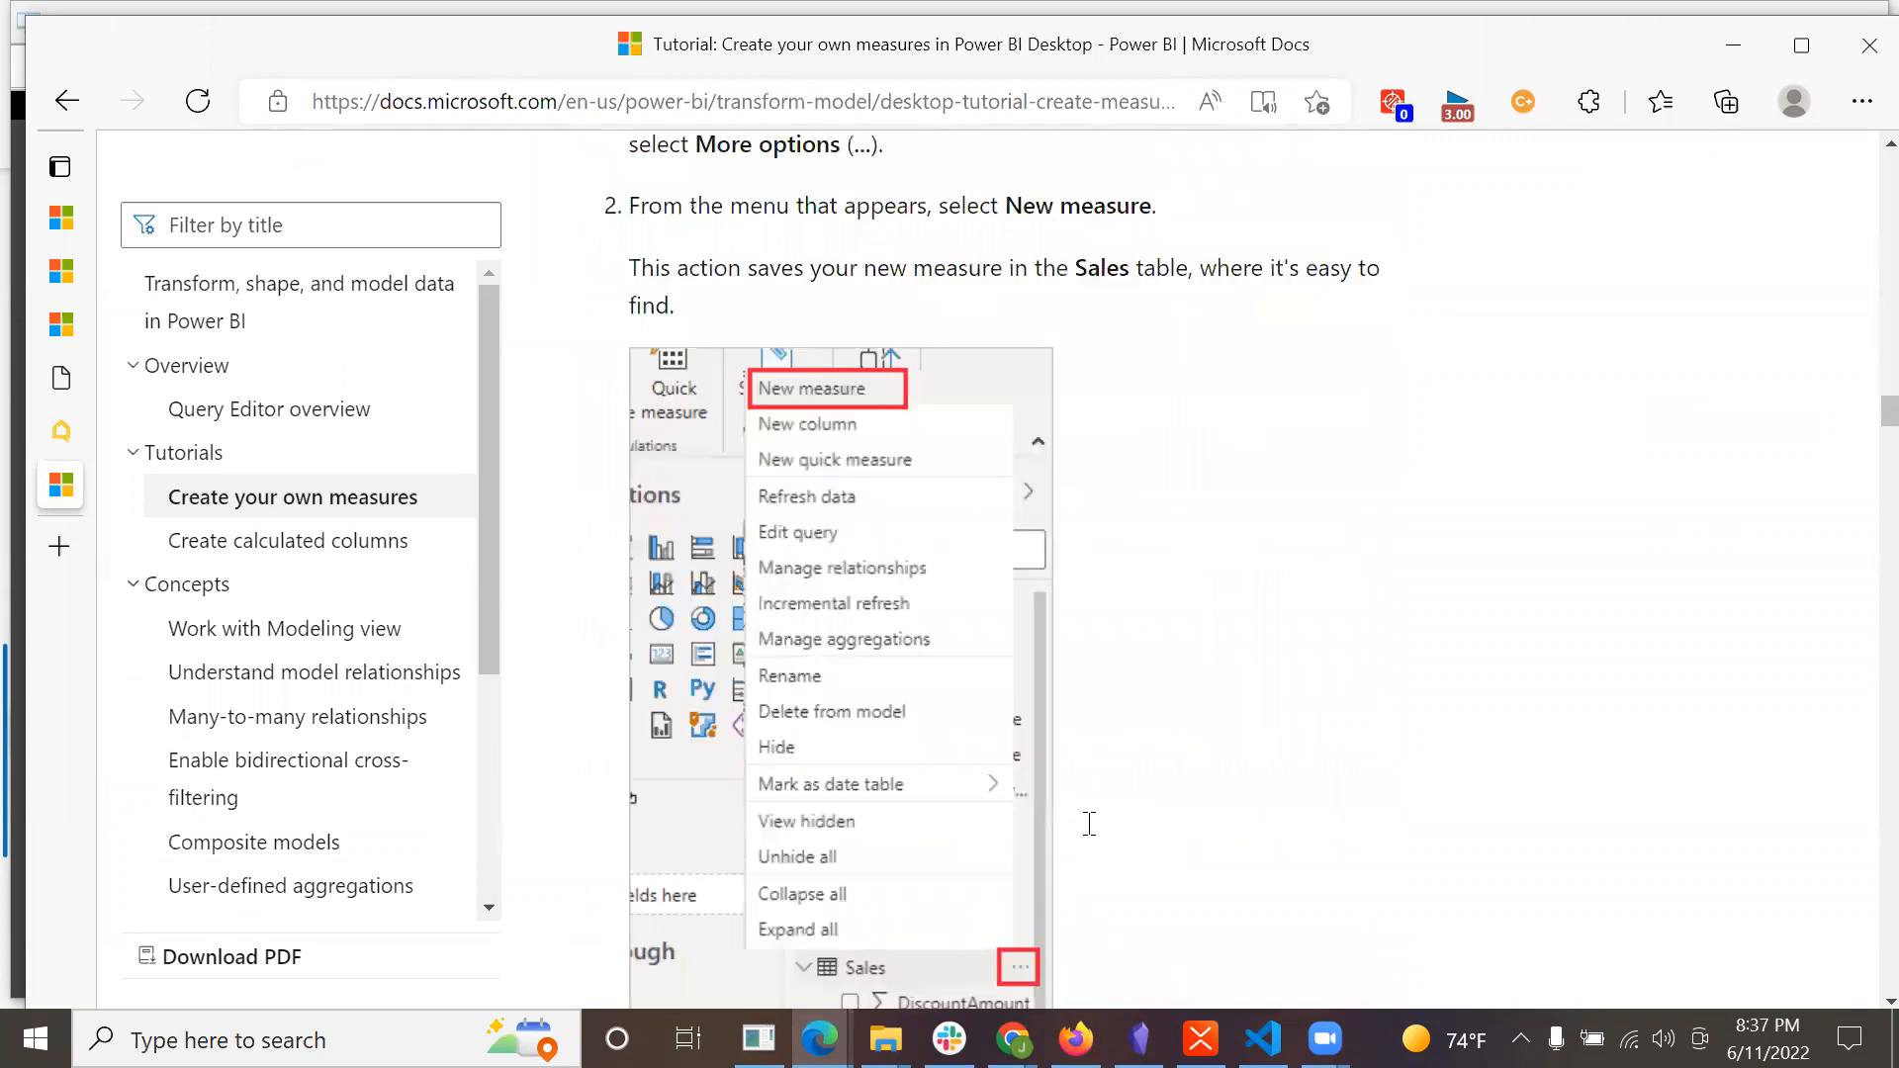
scroll(1090, 831, down, 3)
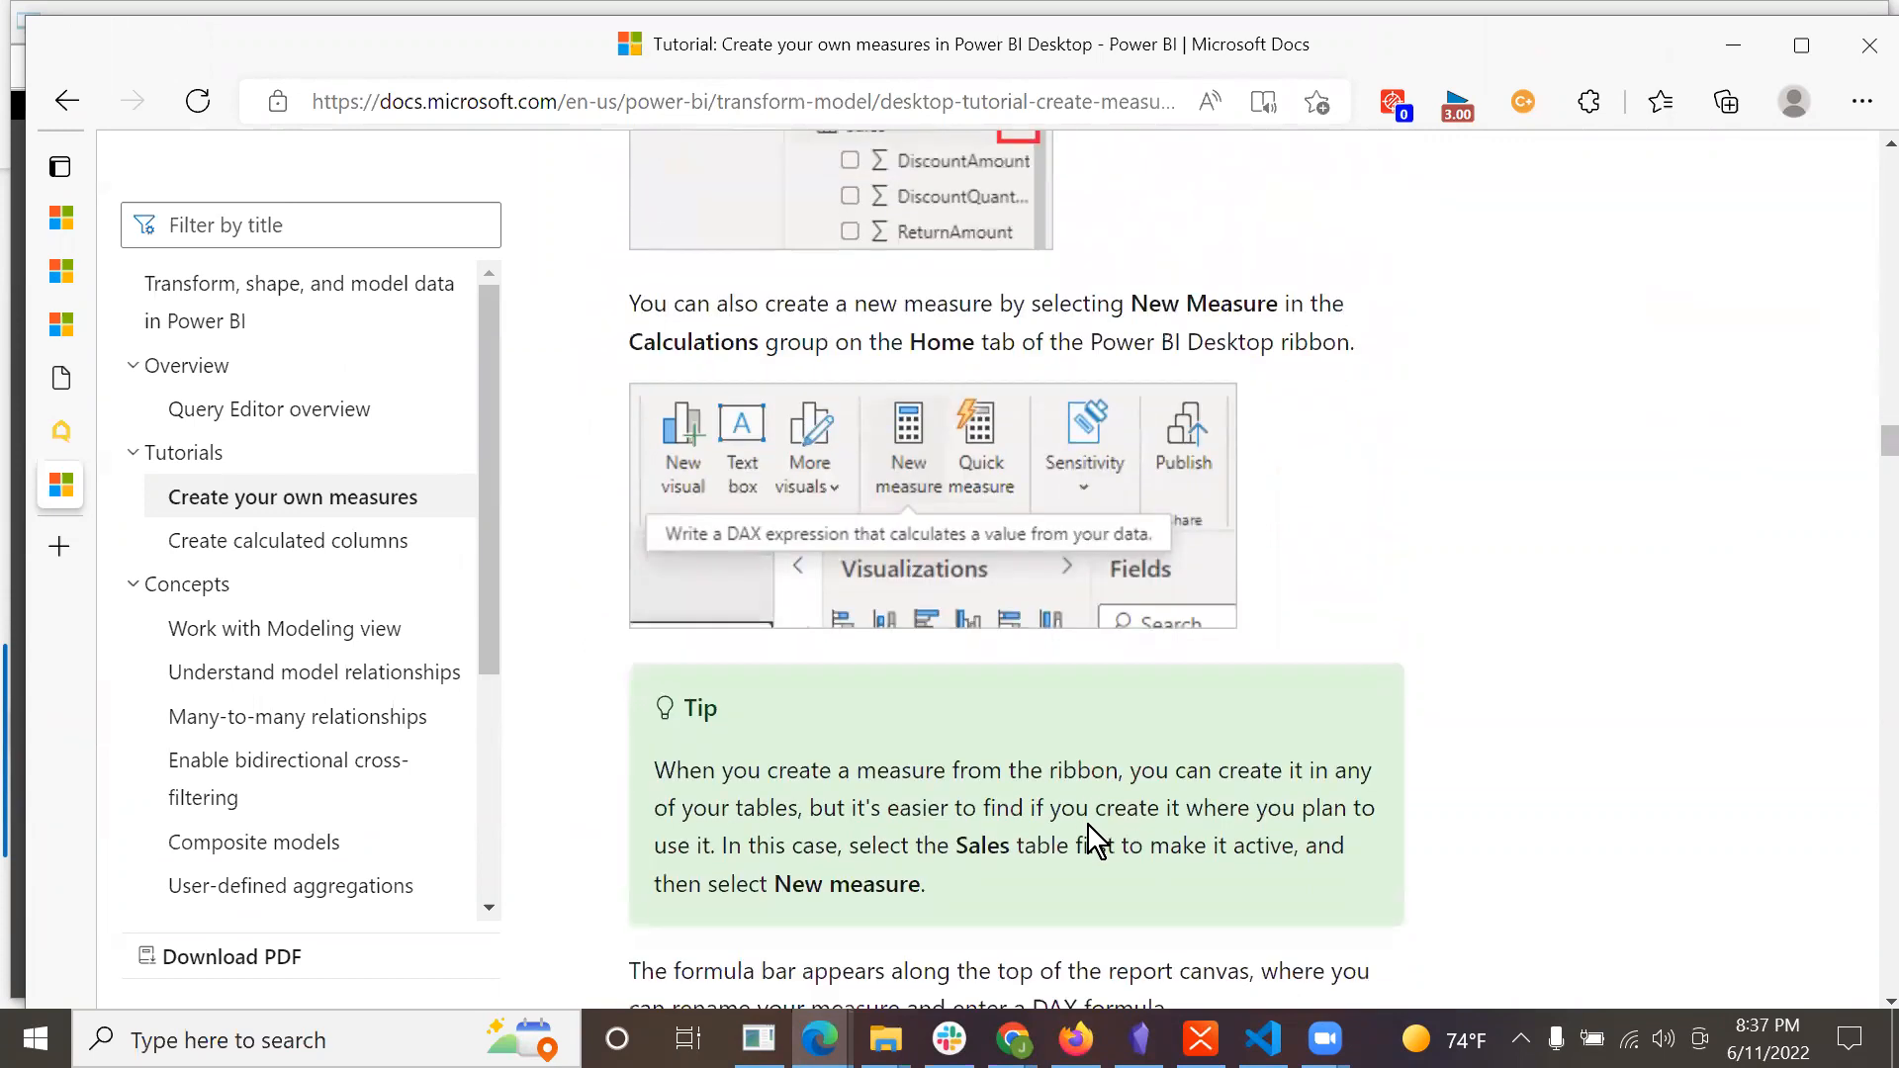
scroll(1089, 823, down, 3)
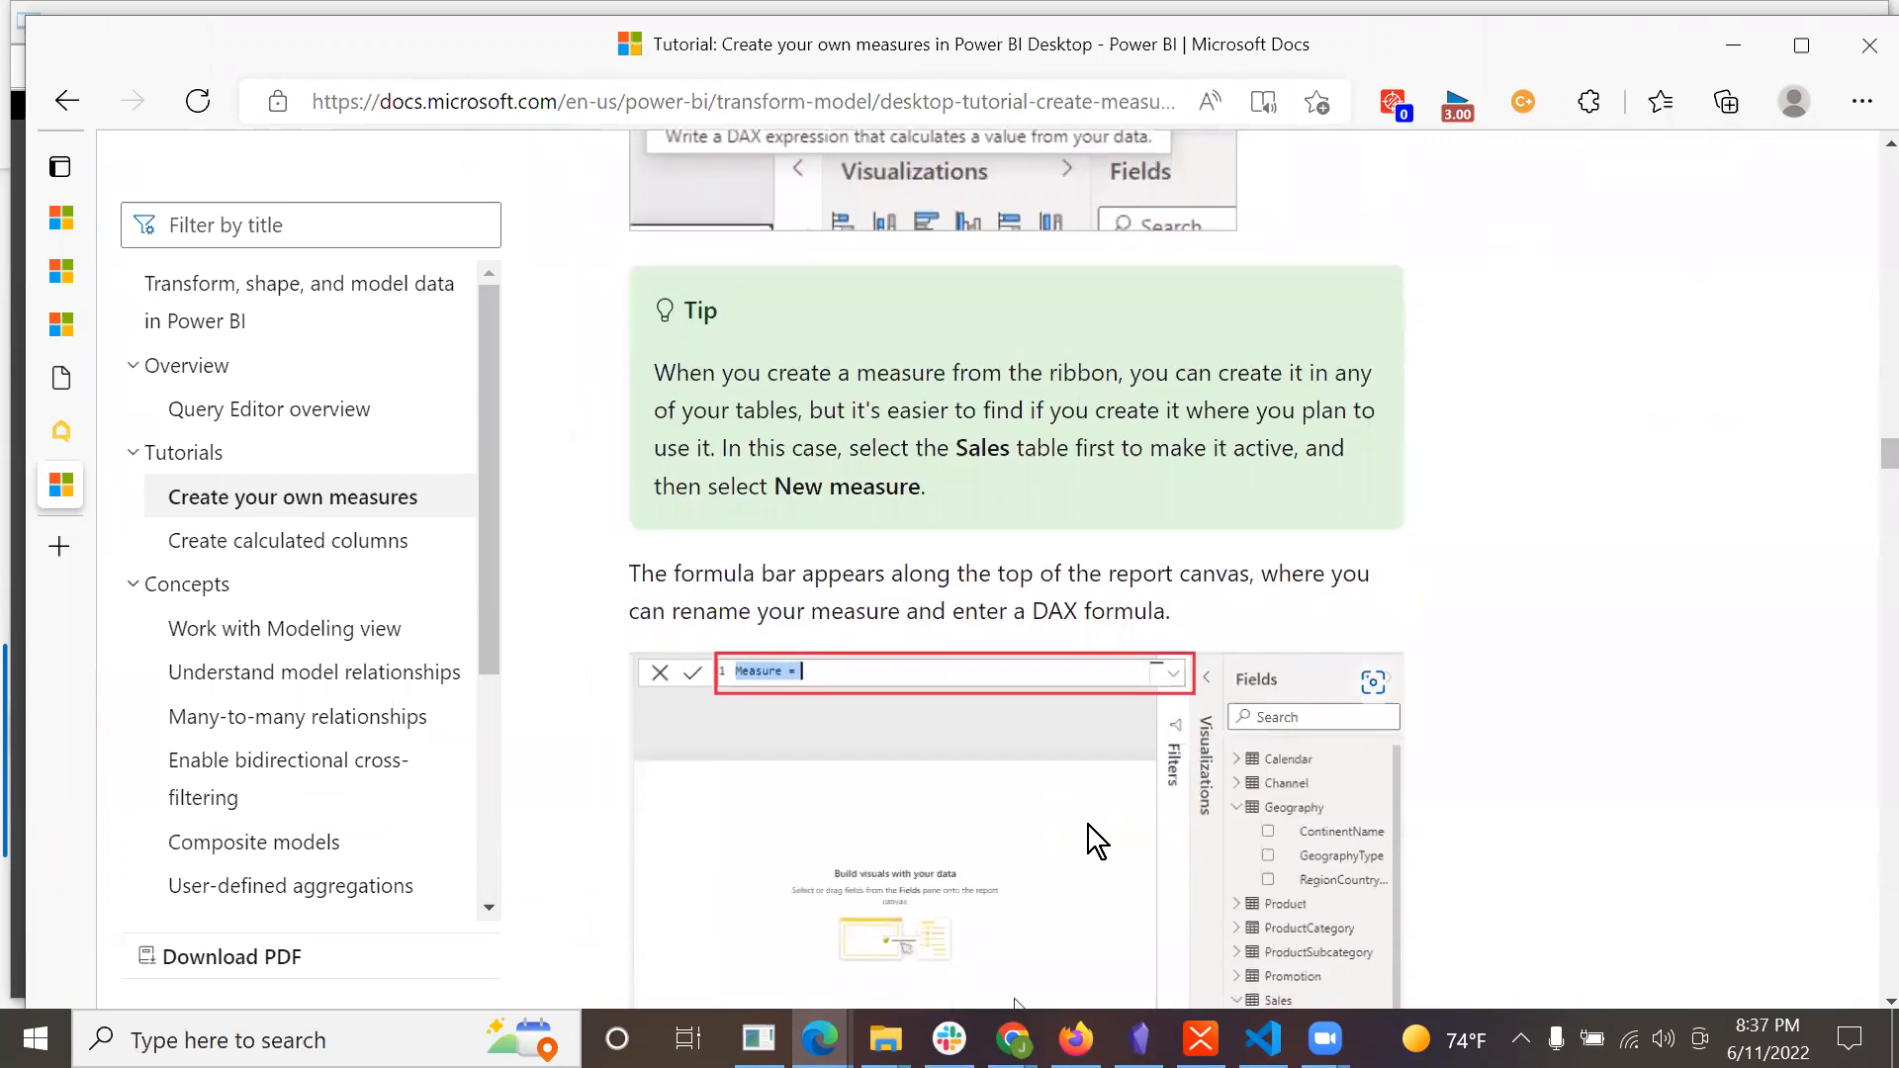
scroll(1088, 825, down, 6)
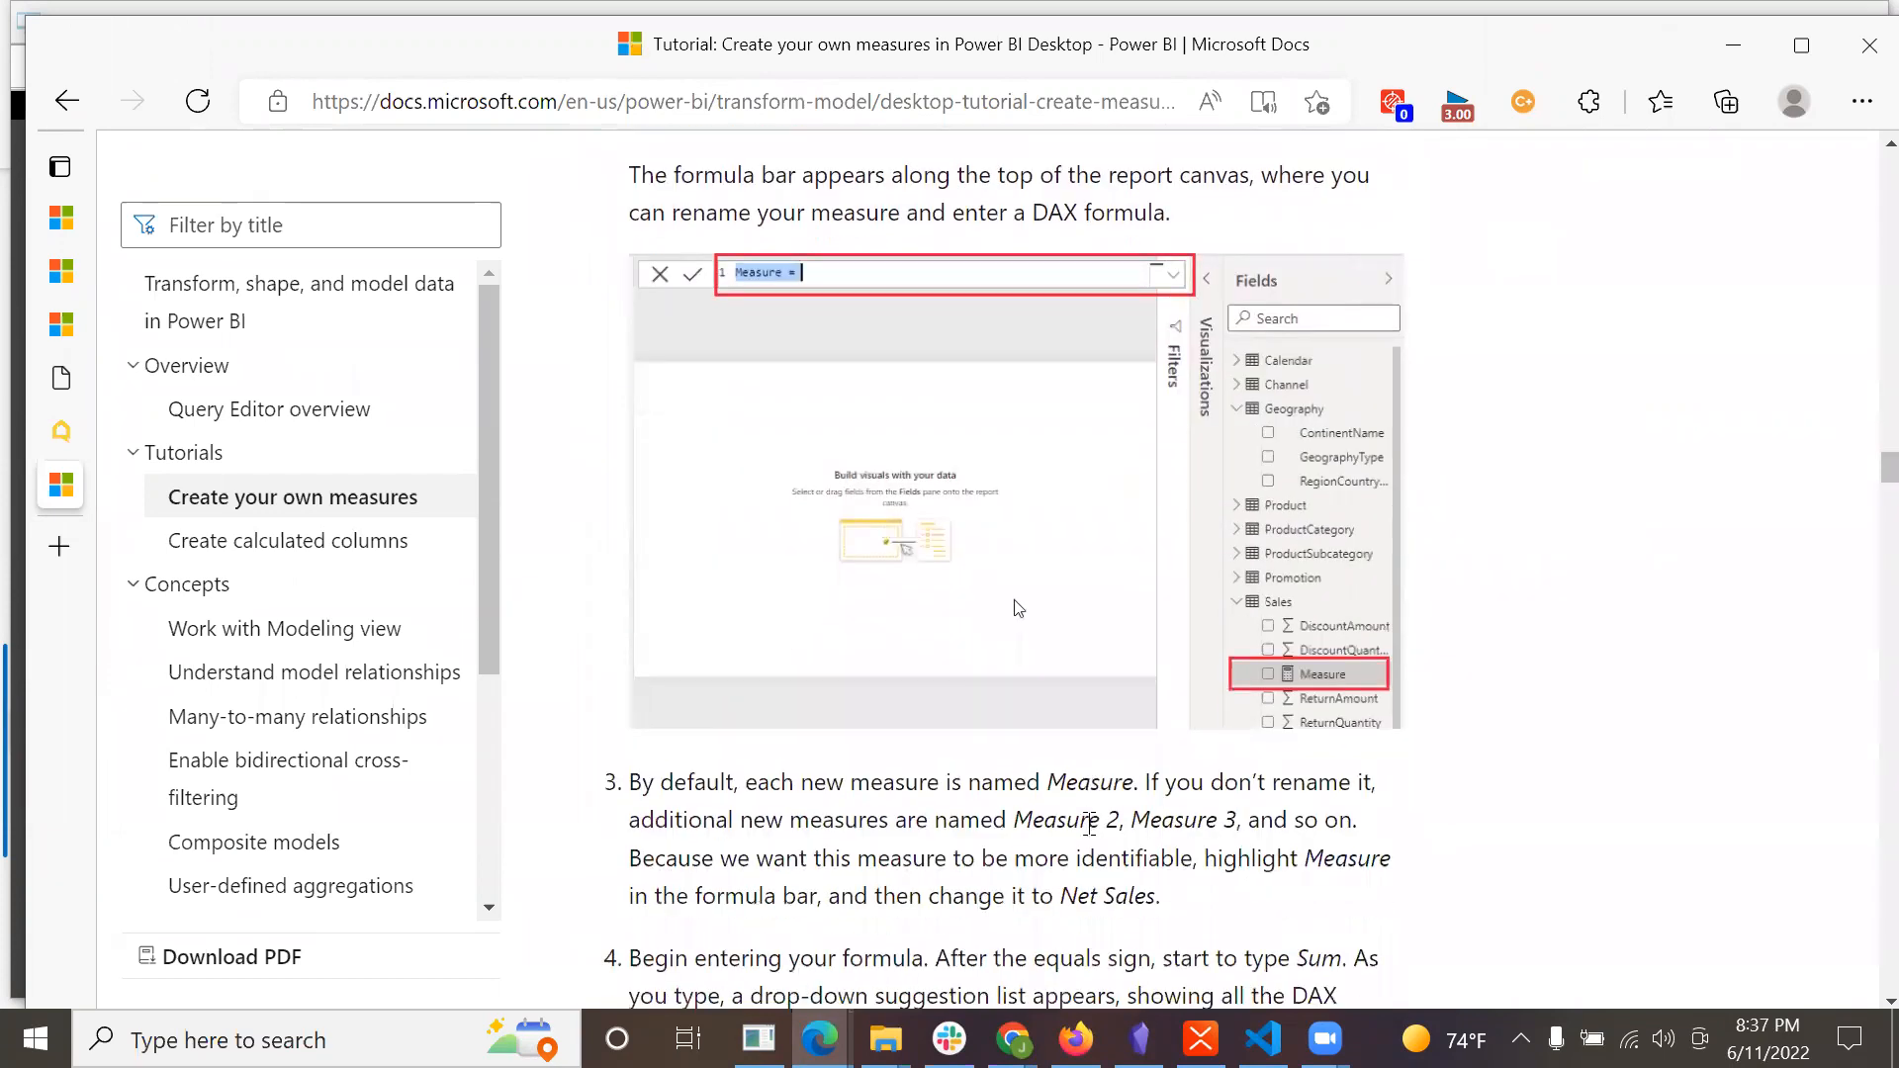
Review how the tutorial builds the Net Sales formula with SUM and uses the measure in report visuals.
scroll(1088, 824, down, 7)
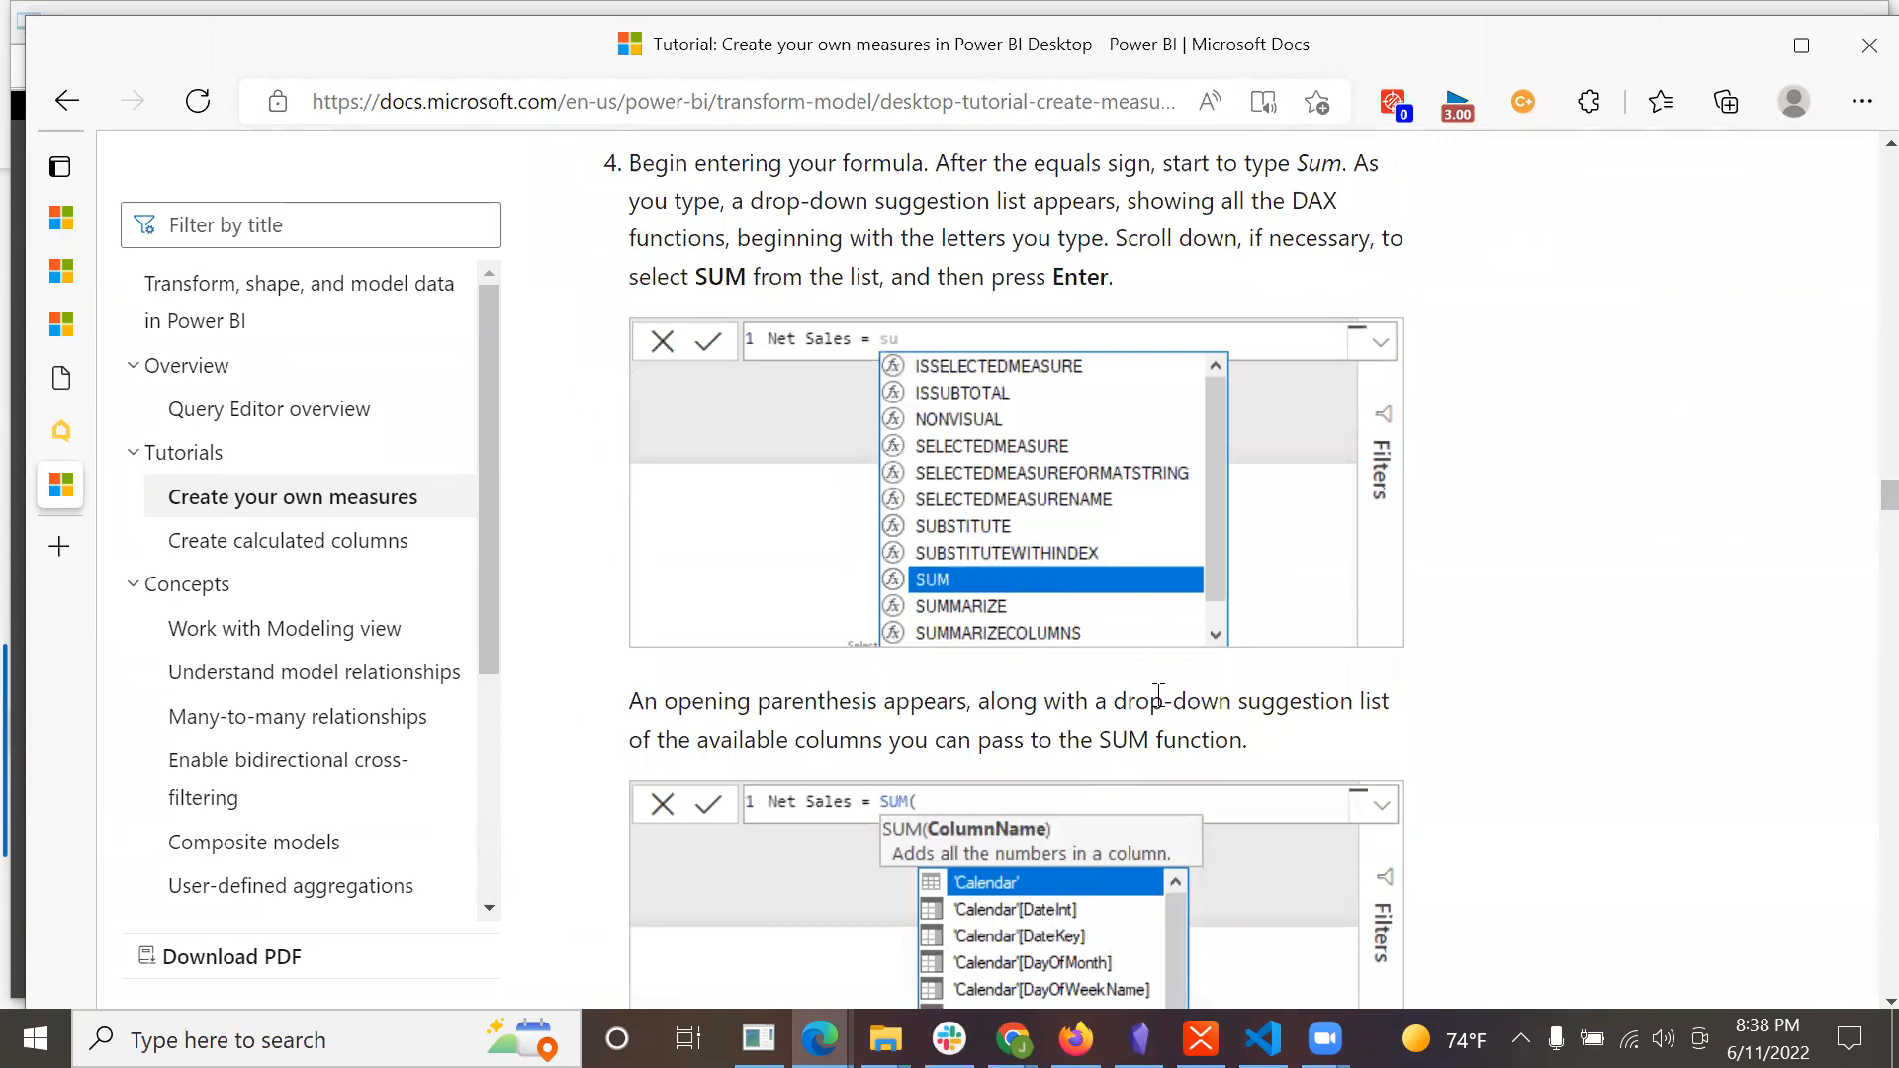
scroll(1159, 695, down, 1)
scroll(1159, 696, down, 4)
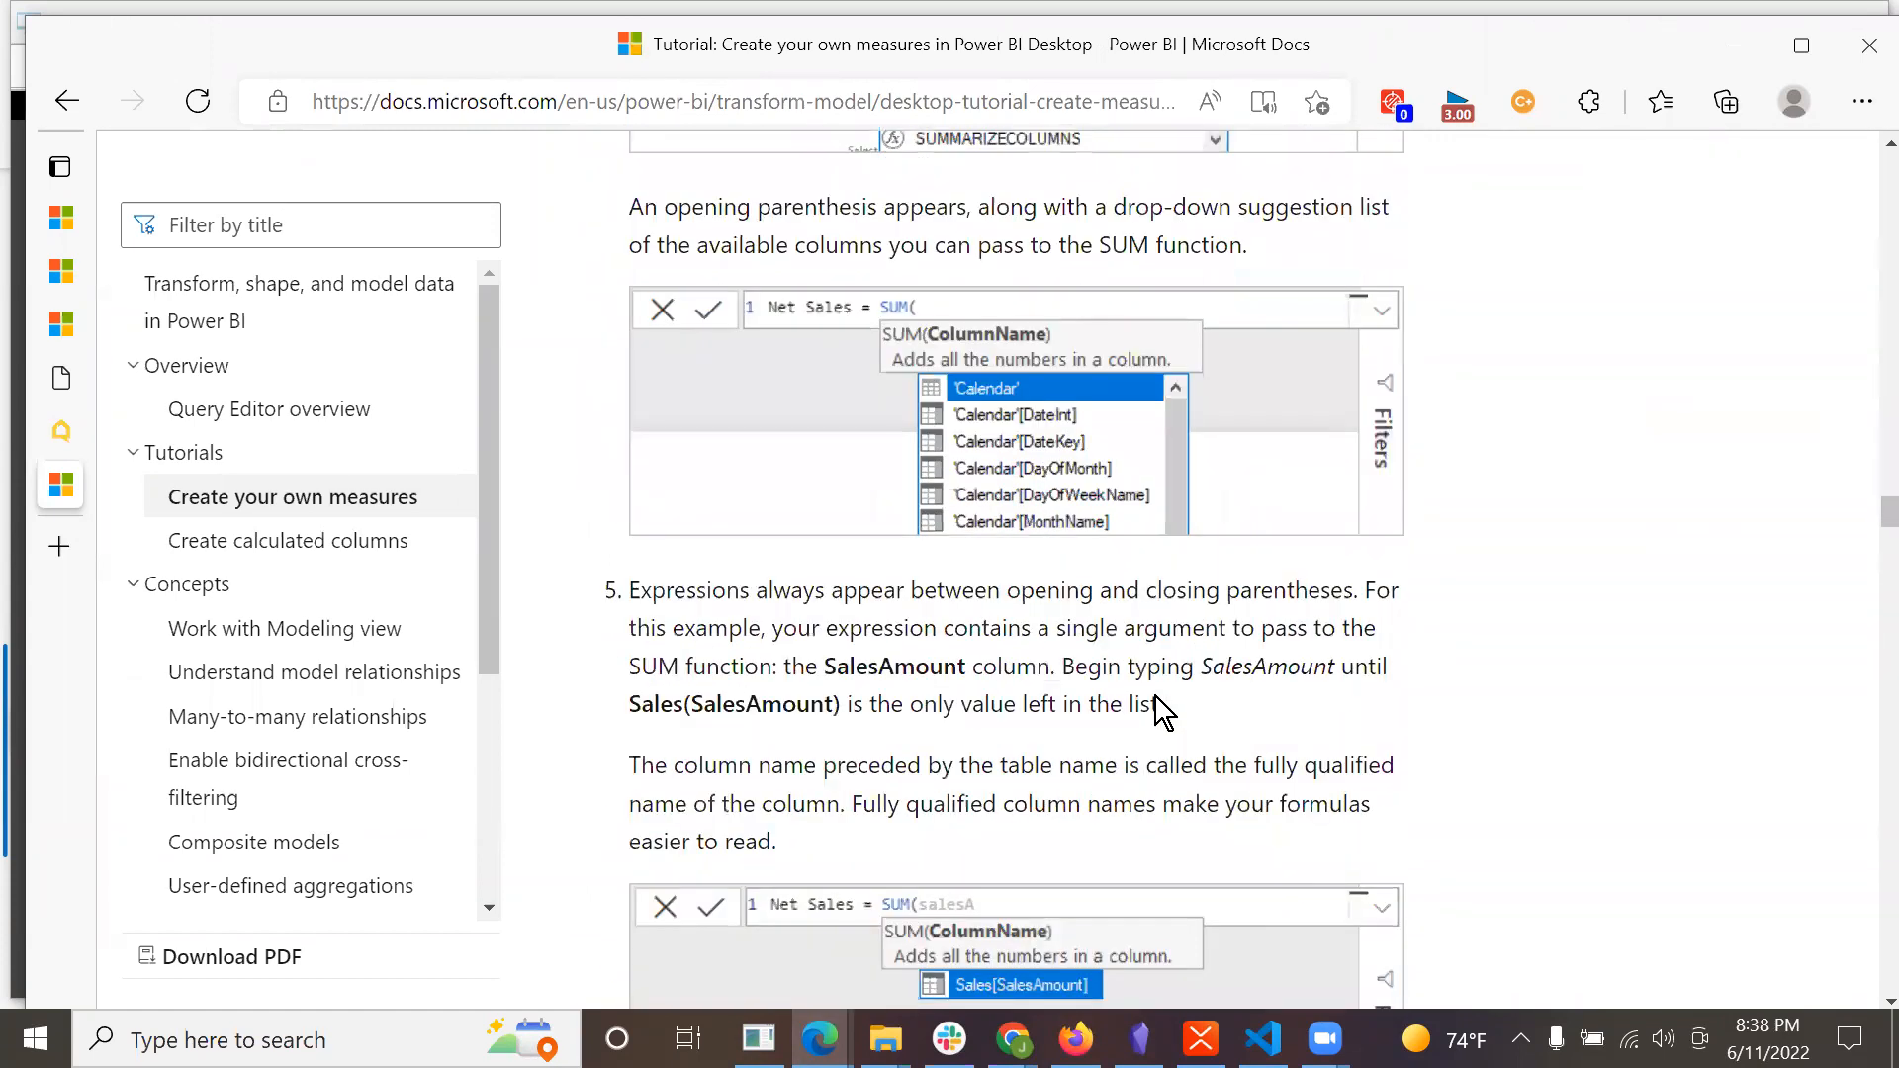
scroll(1156, 697, down, 12)
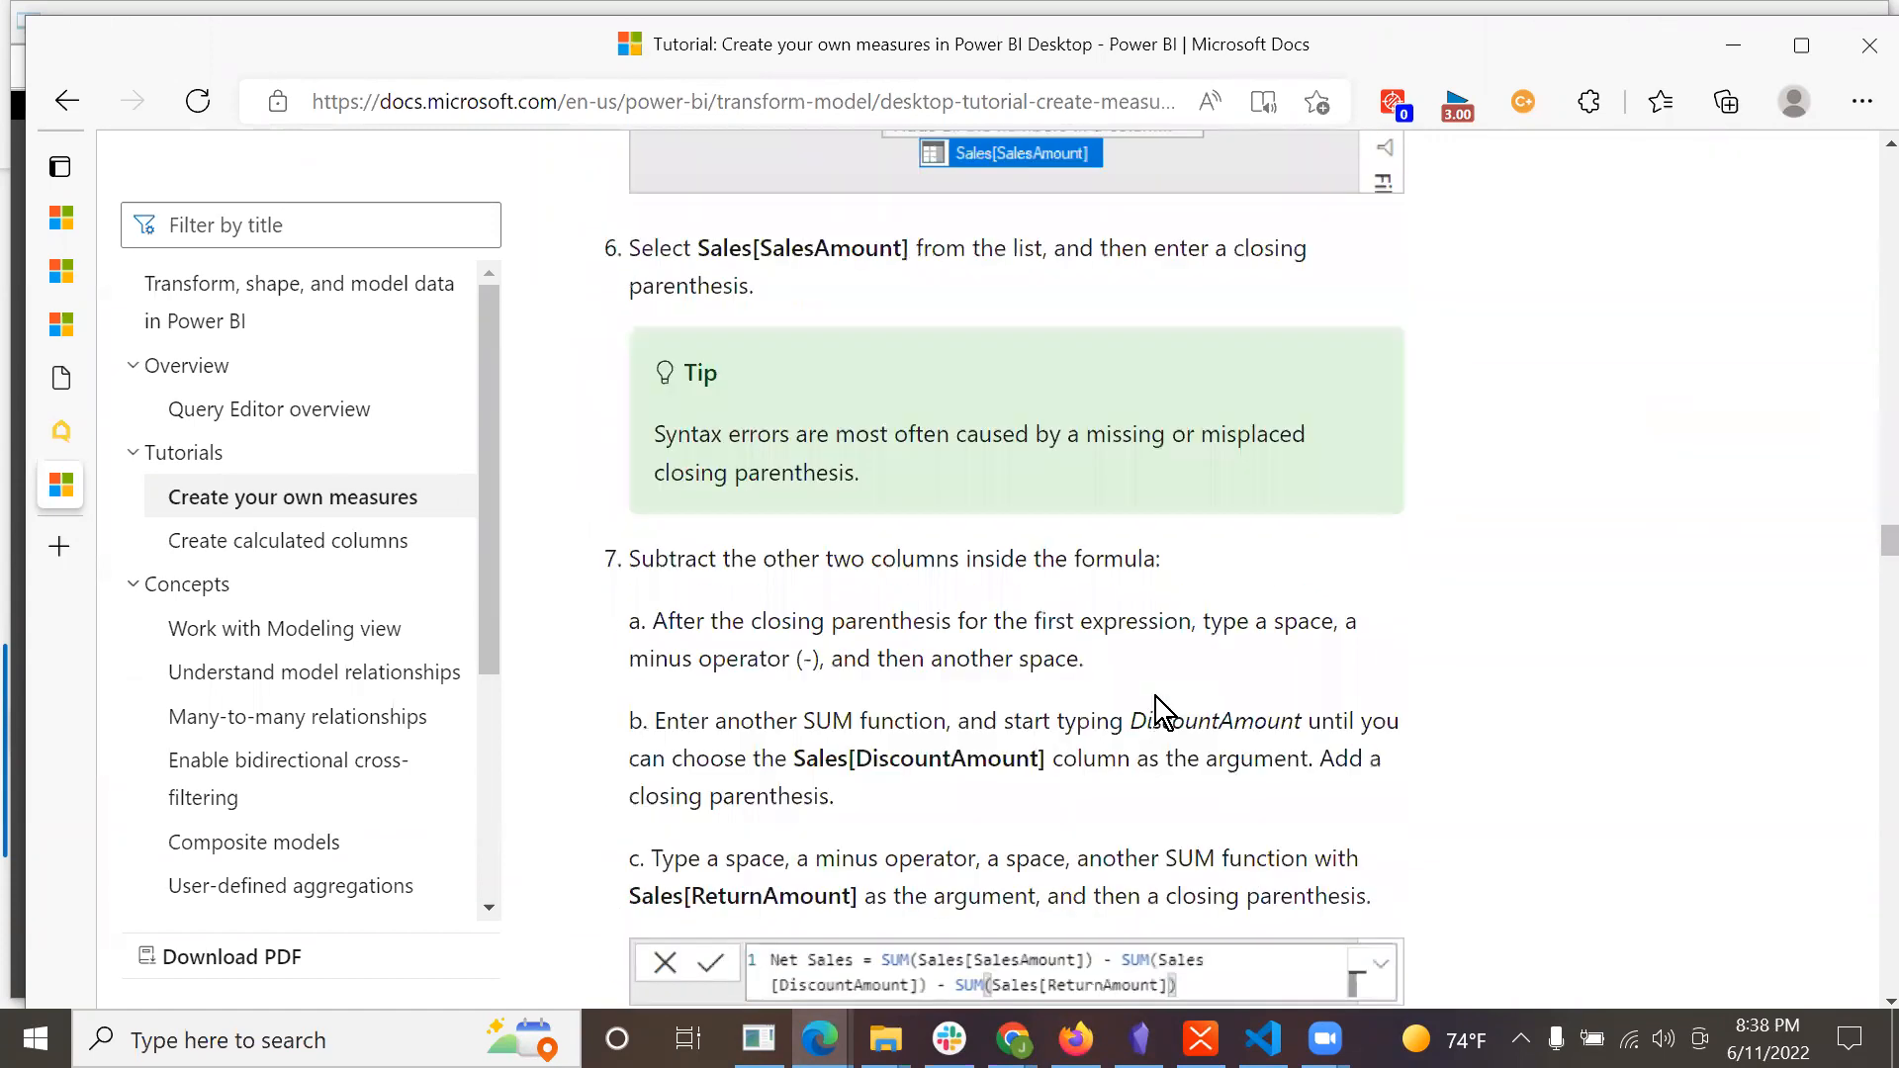
scroll(1155, 697, down, 7)
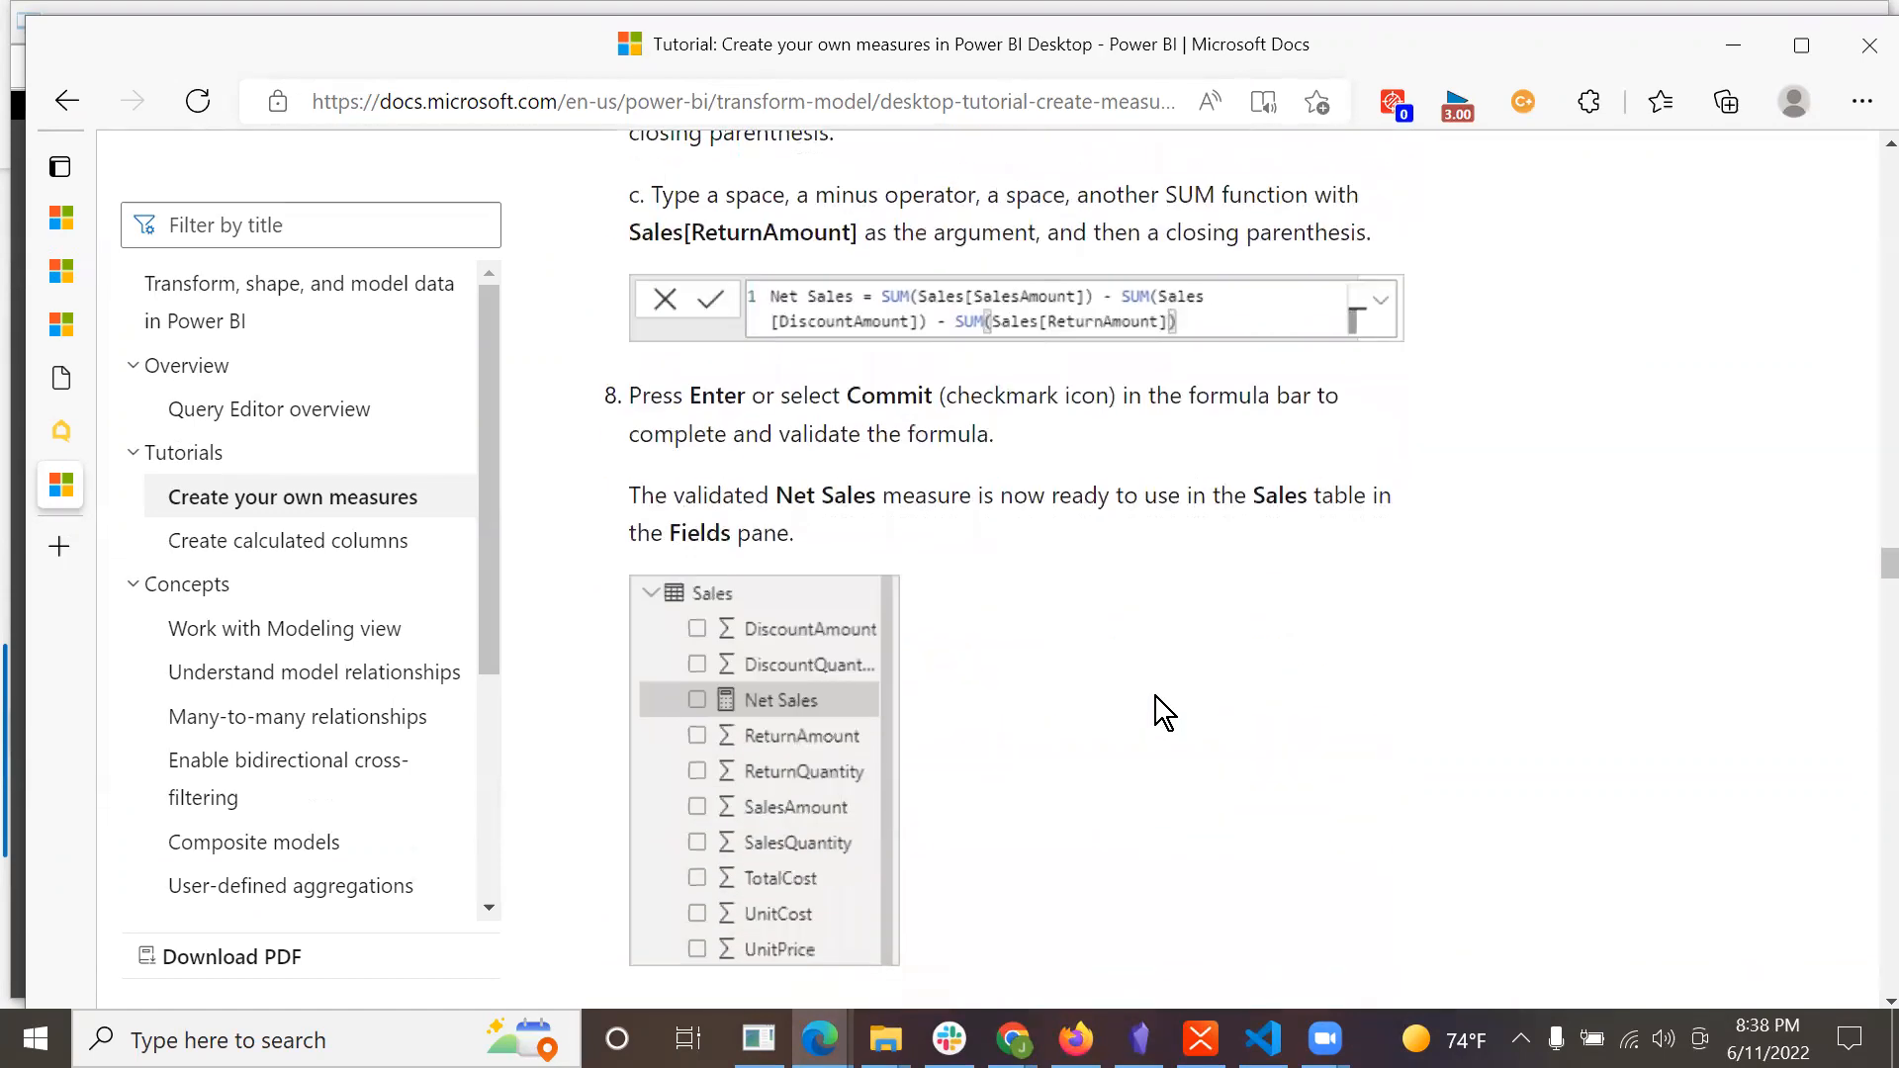
scroll(1156, 697, down, 9)
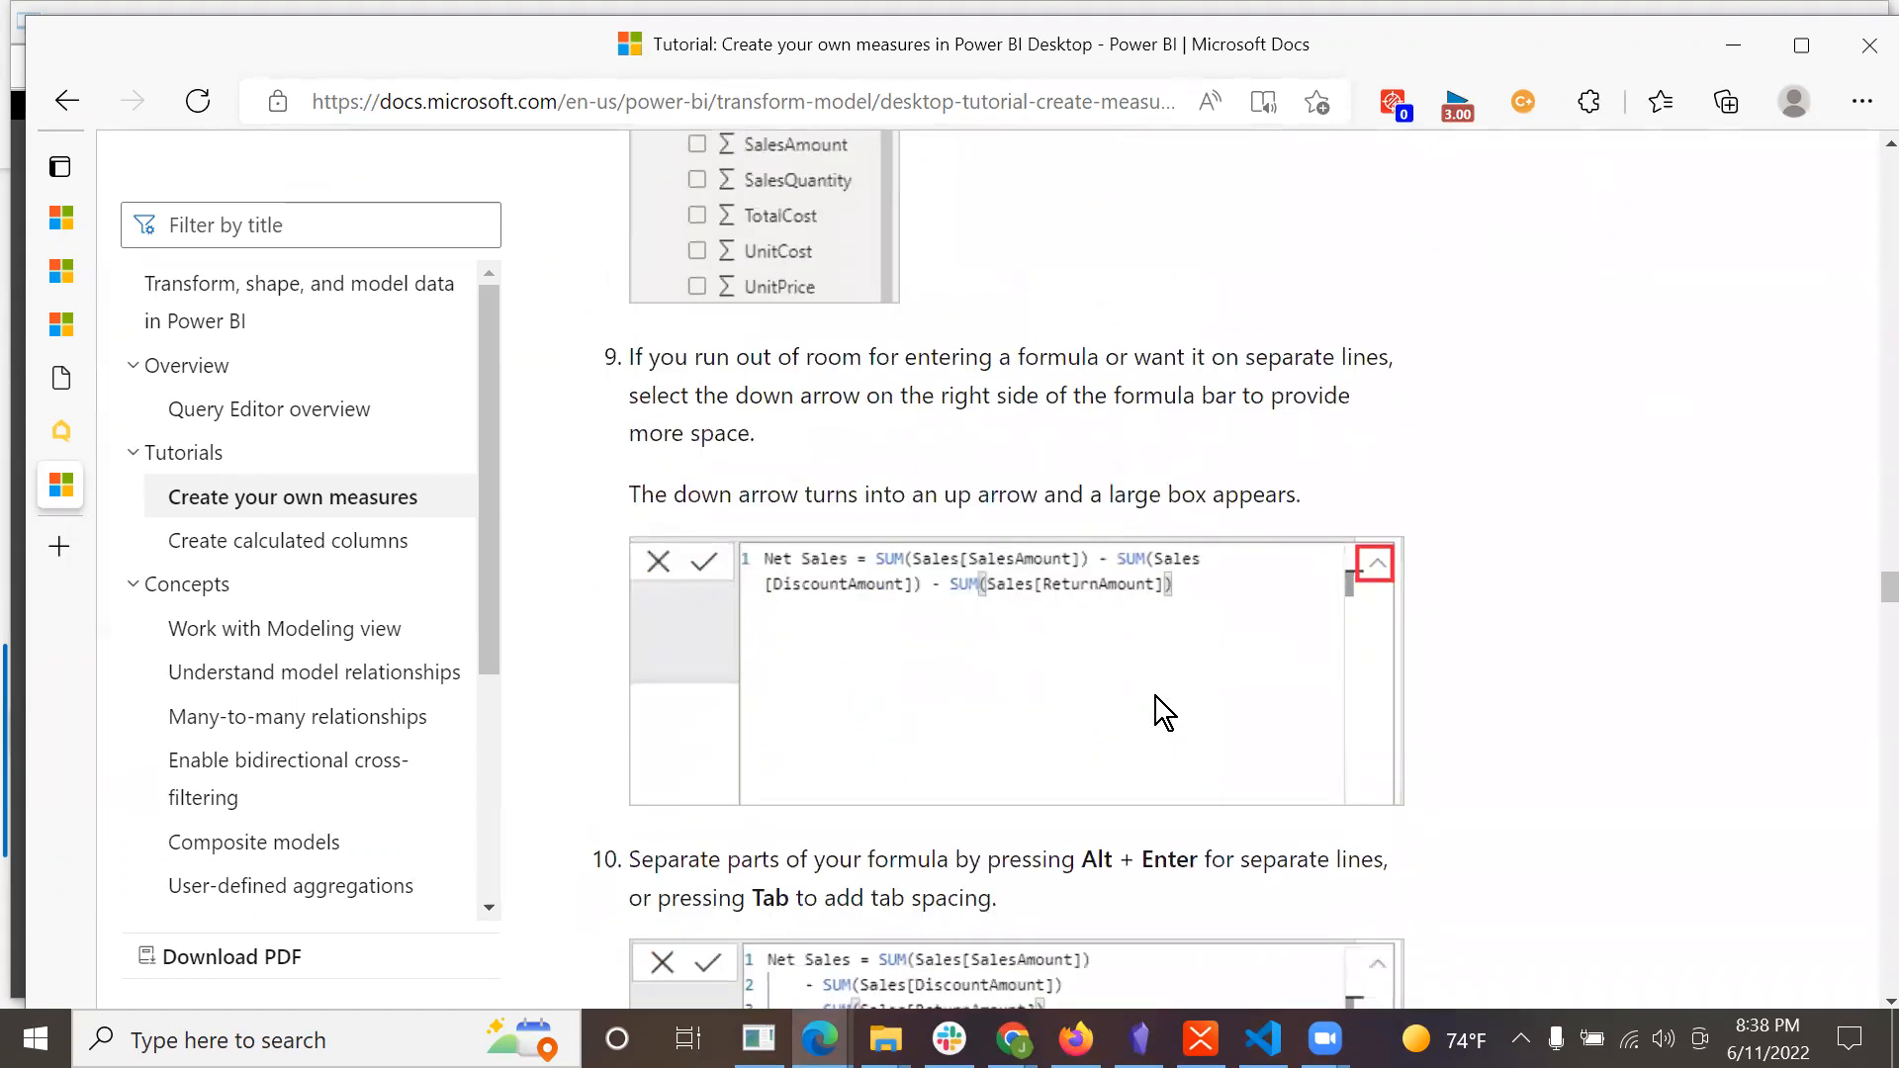
scroll(1155, 696, down, 16)
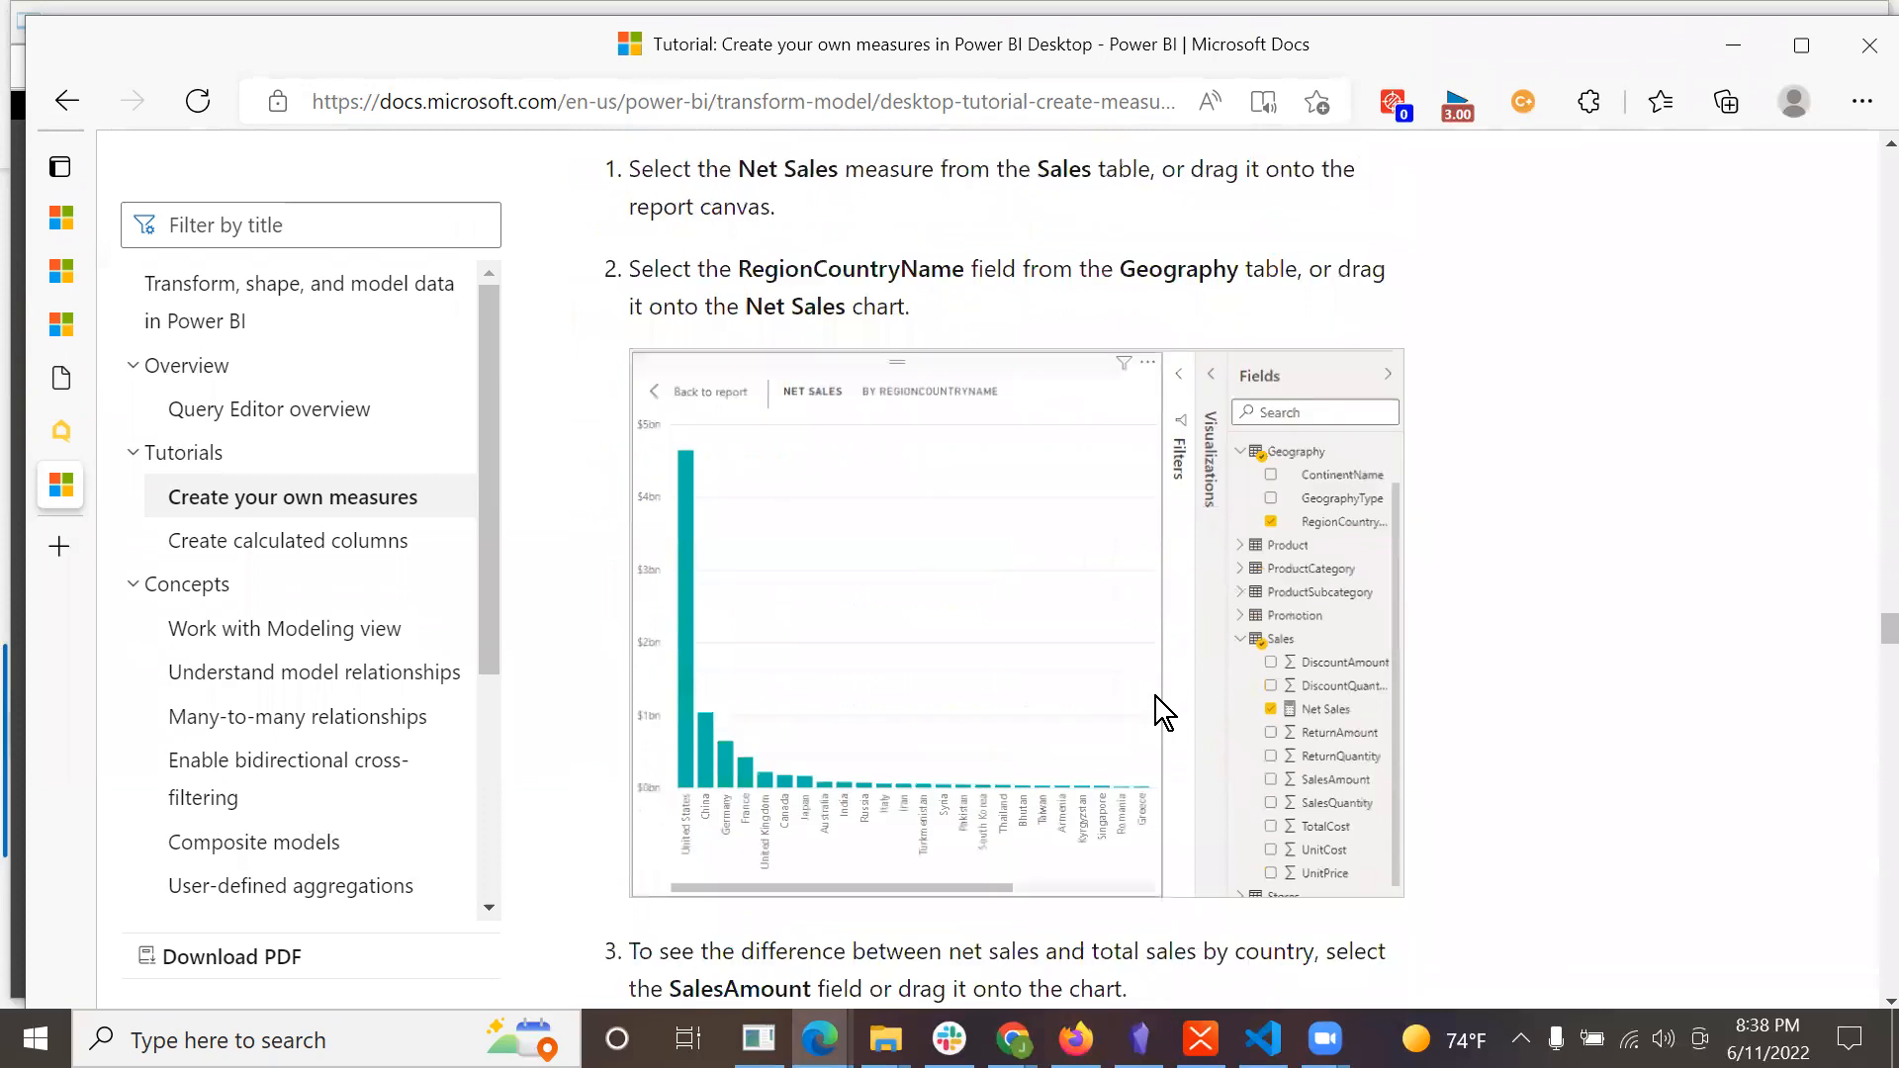
scroll(1155, 696, down, 14)
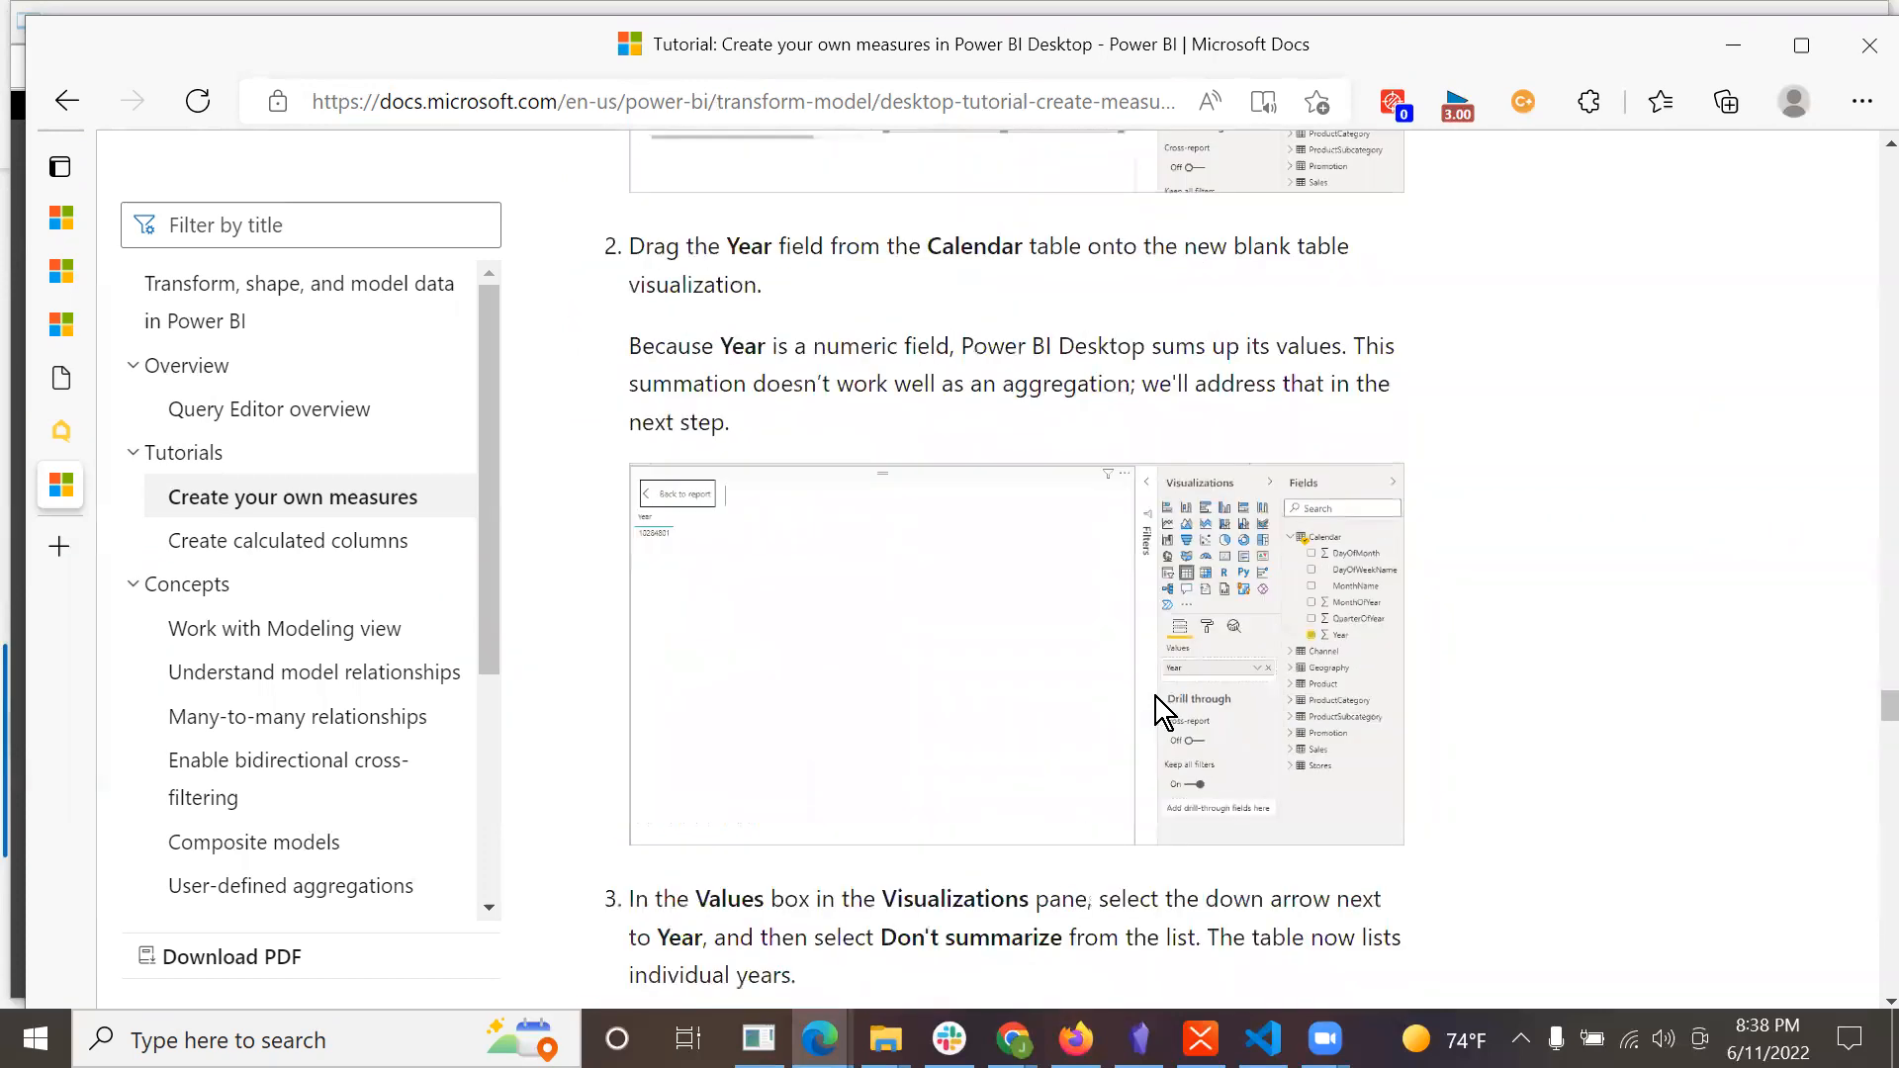
Read the tutorial section on using a measure in another measure, through to the Net Sales per Unit division formula.
scroll(1156, 697, down, 20)
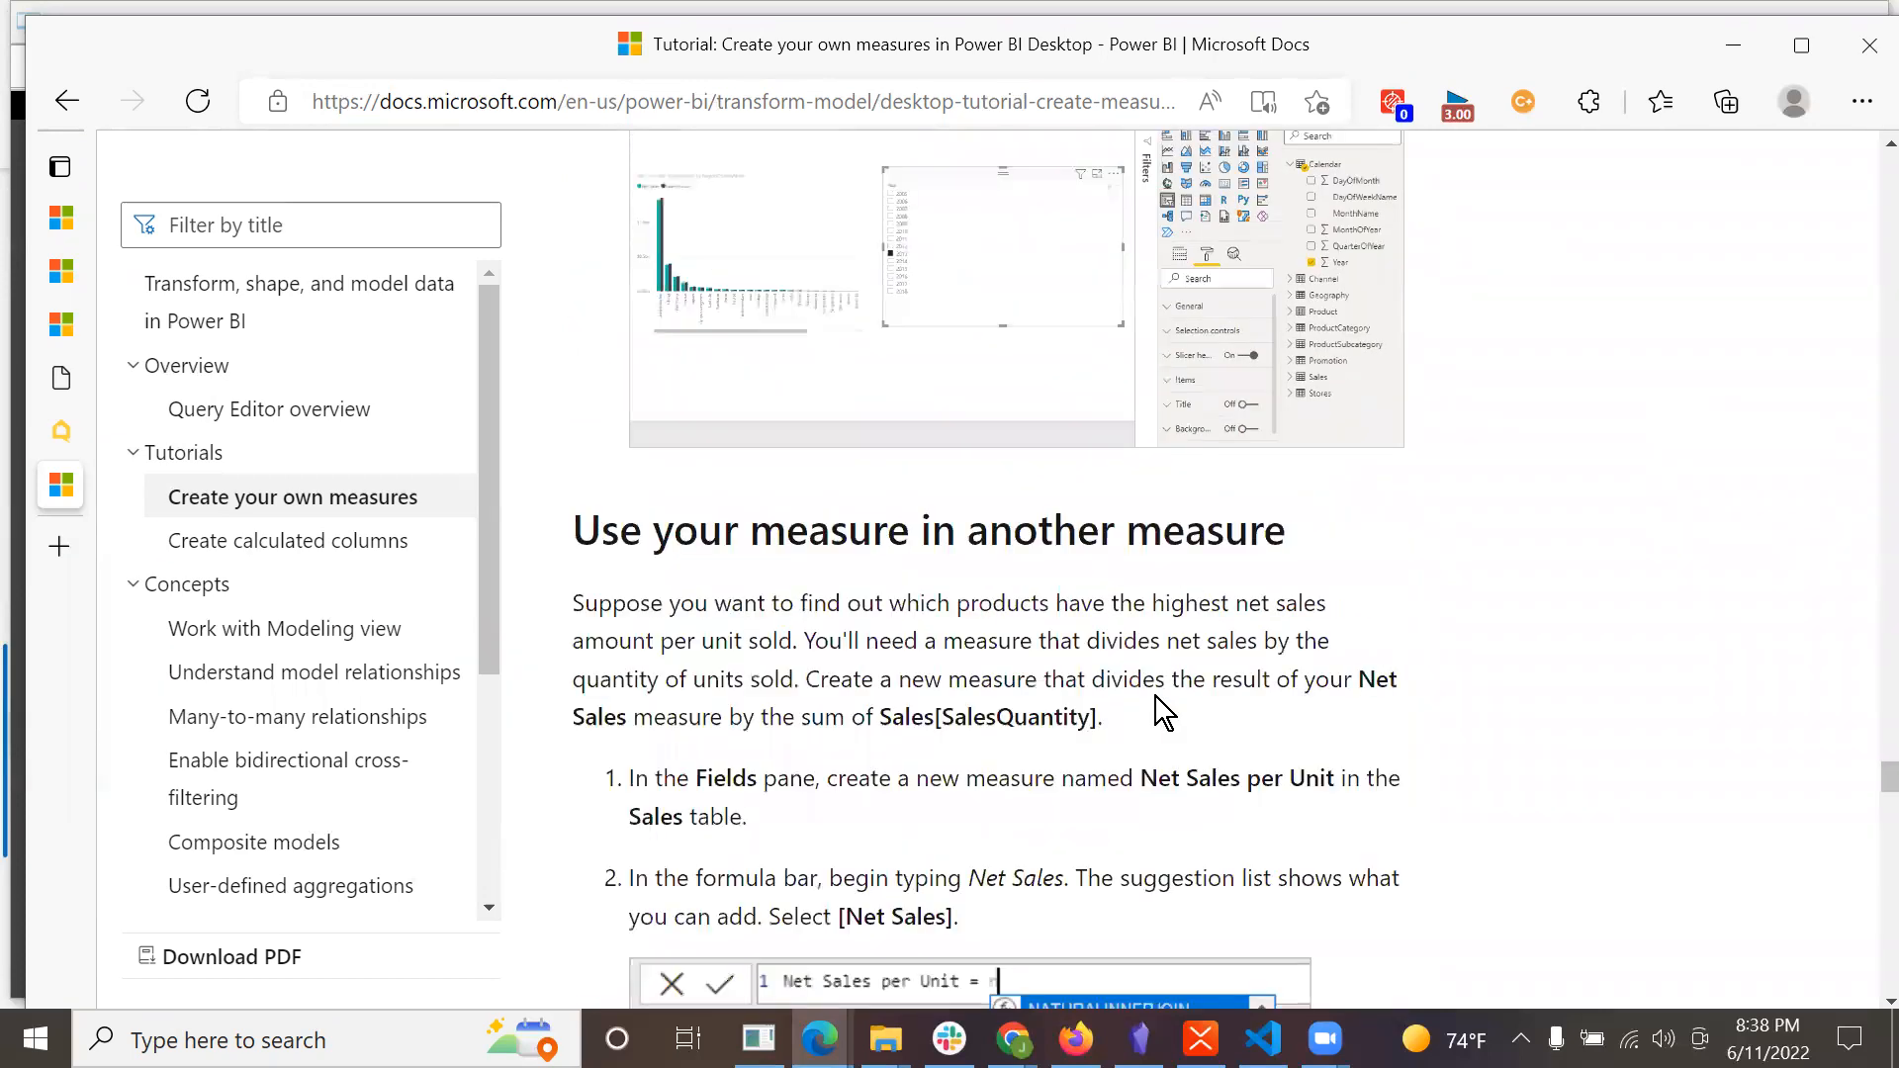
scroll(1155, 697, up, 3)
scroll(1242, 702, down, 4)
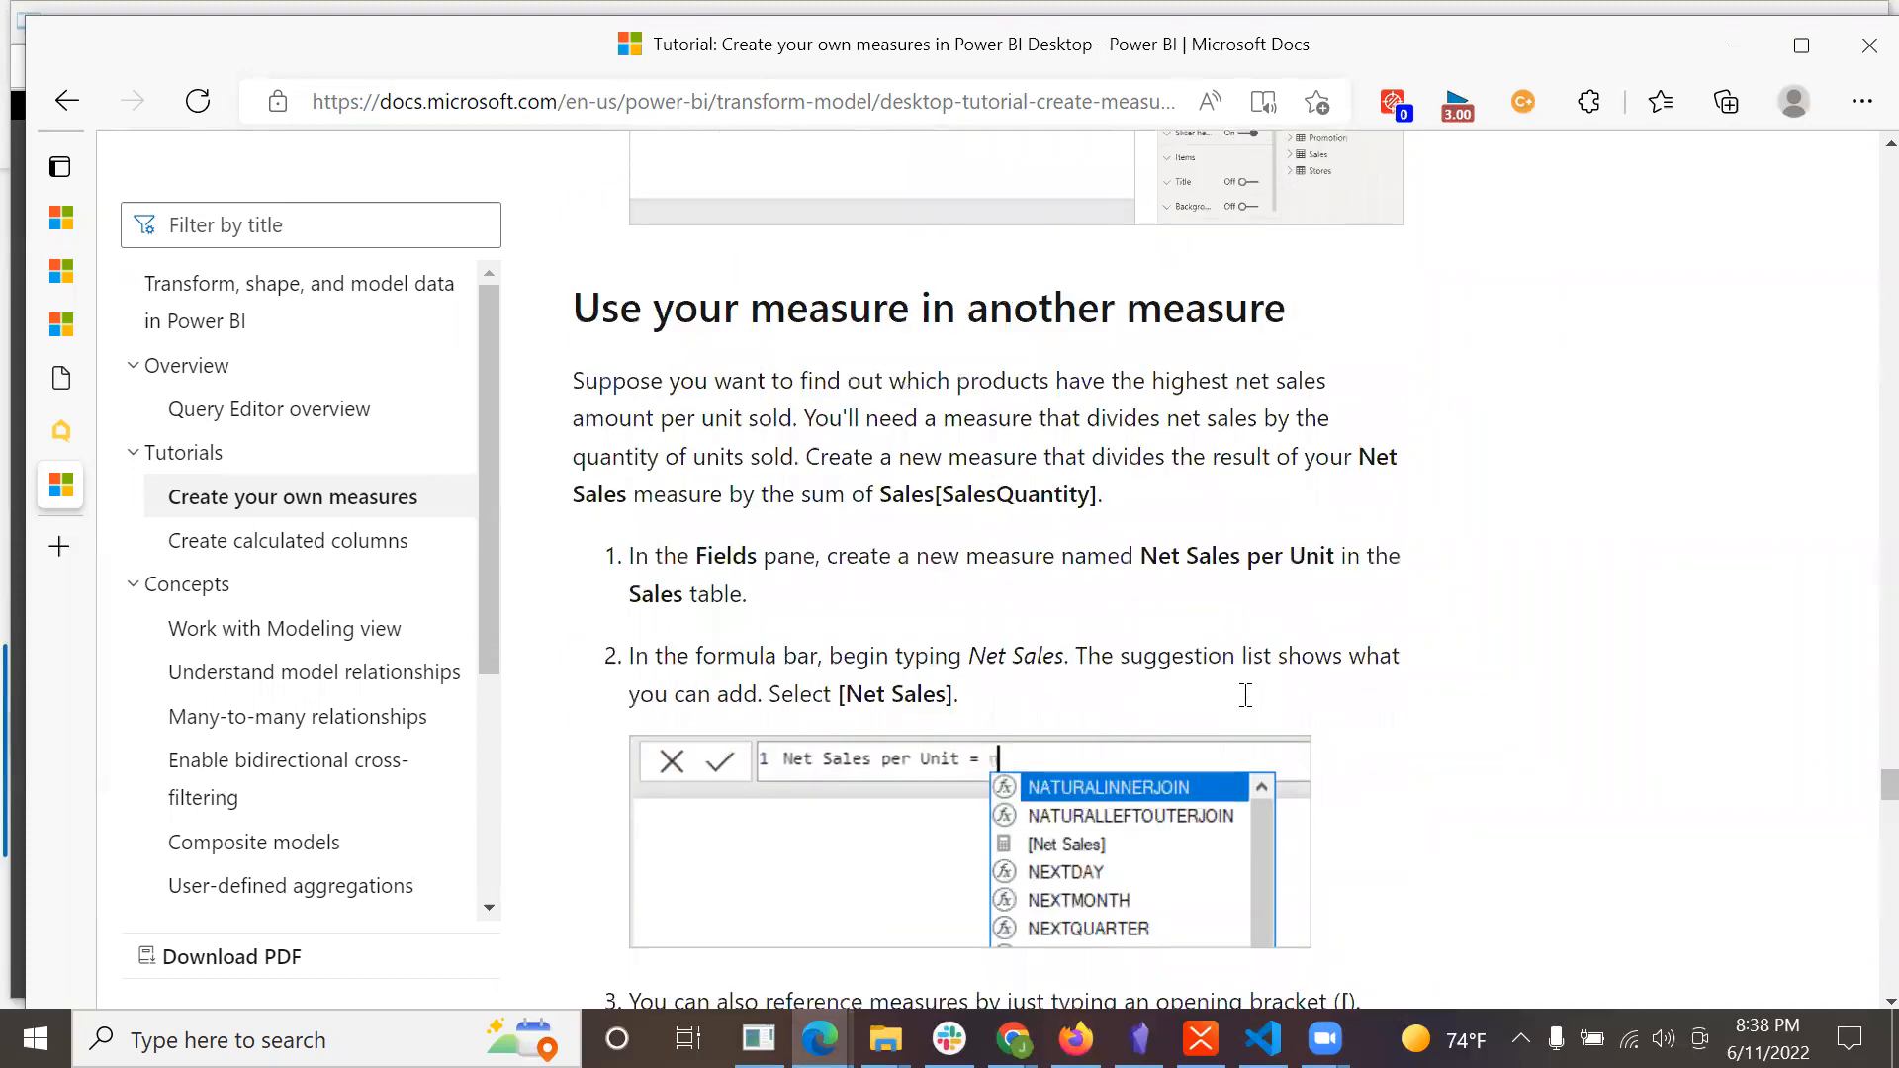
scroll(1243, 694, down, 6)
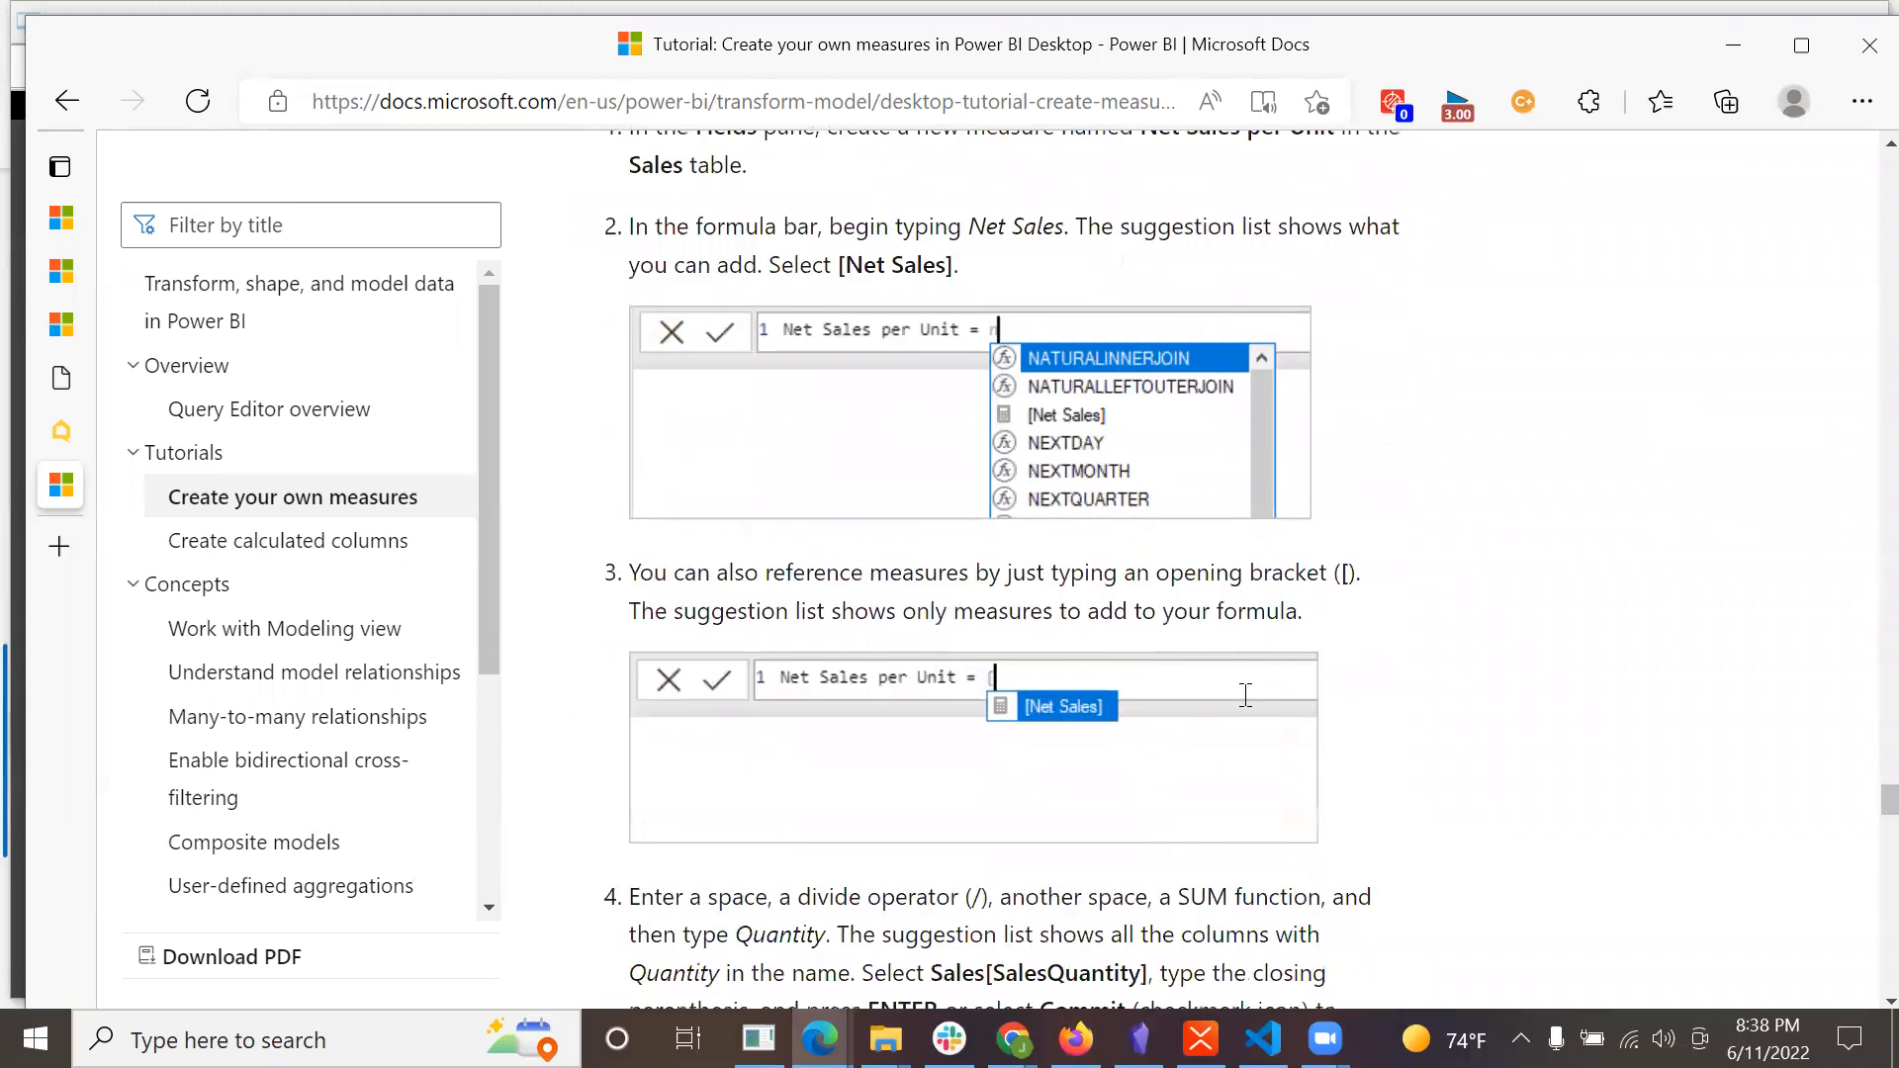
scroll(1242, 694, down, 2)
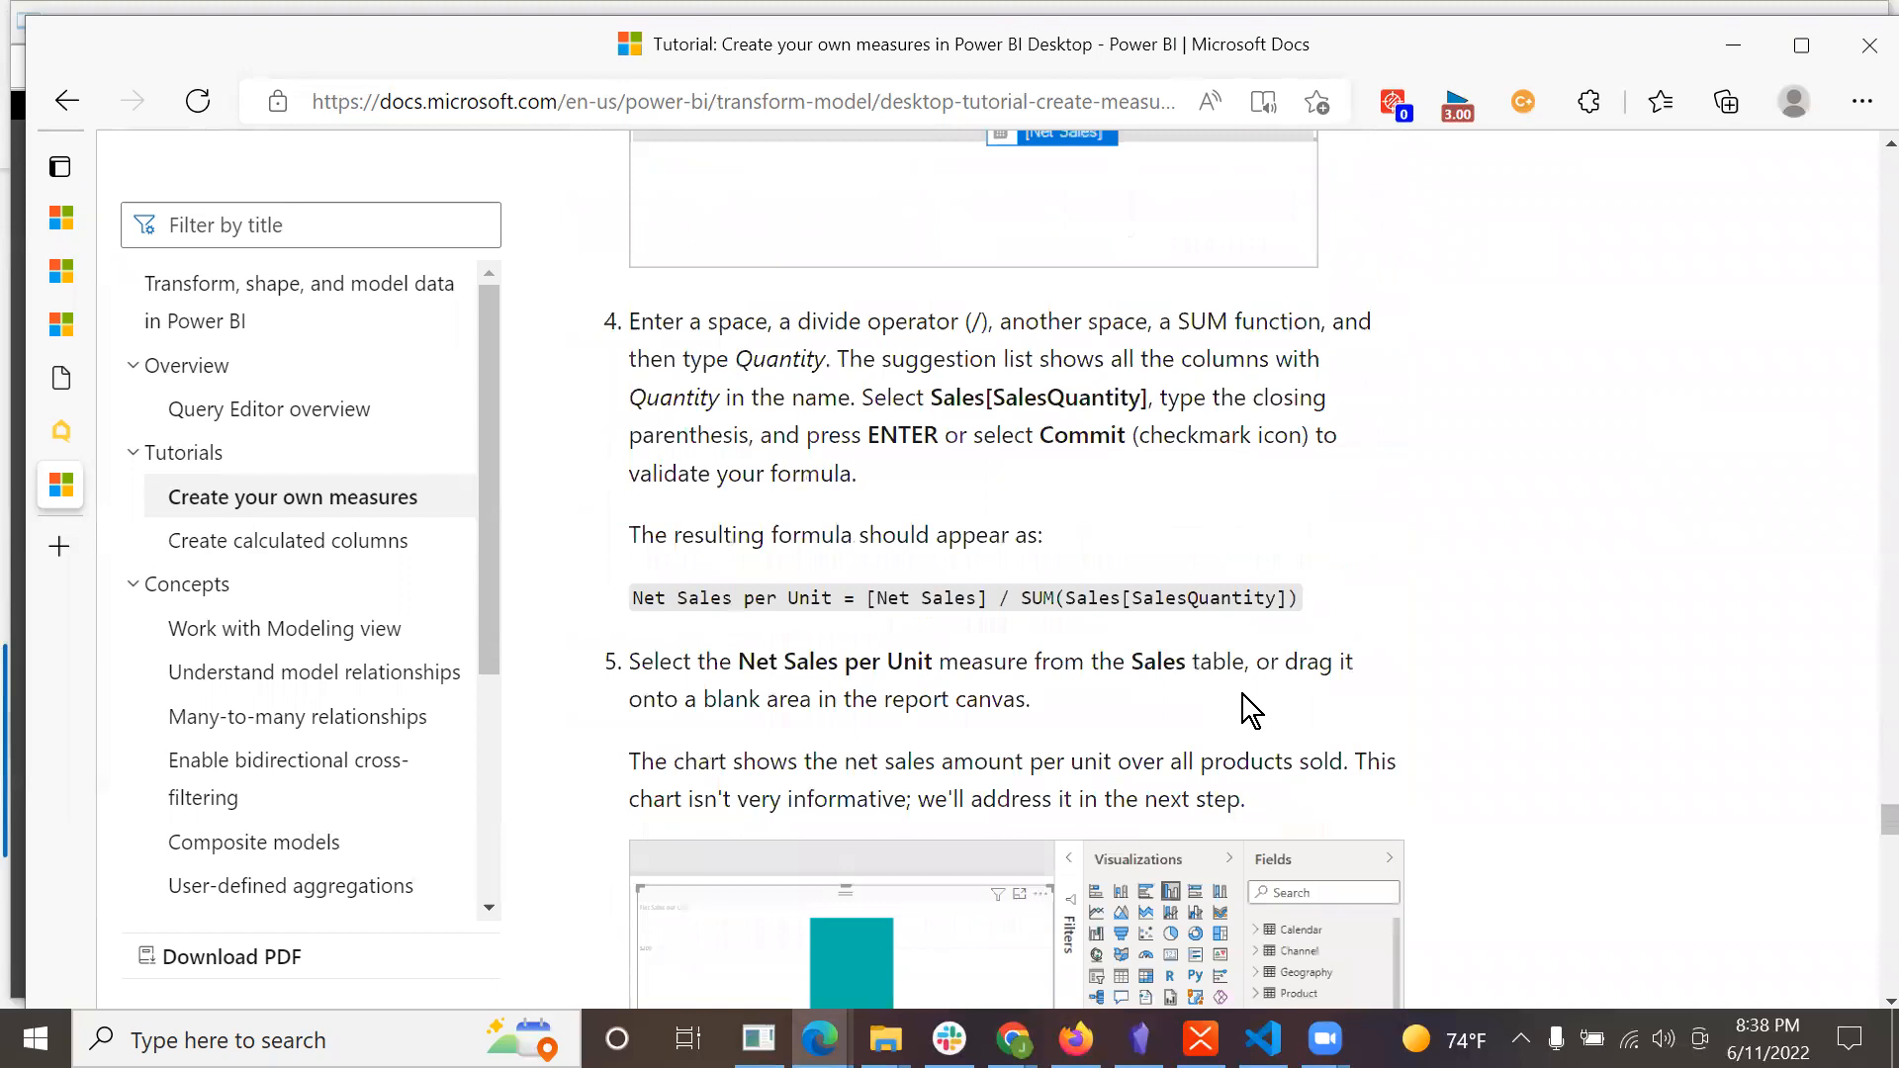
Re-read the tutorial's Net Sales per Unit formula and the instructions for placing that measure on the report canvas.
scroll(833, 627, up, 1)
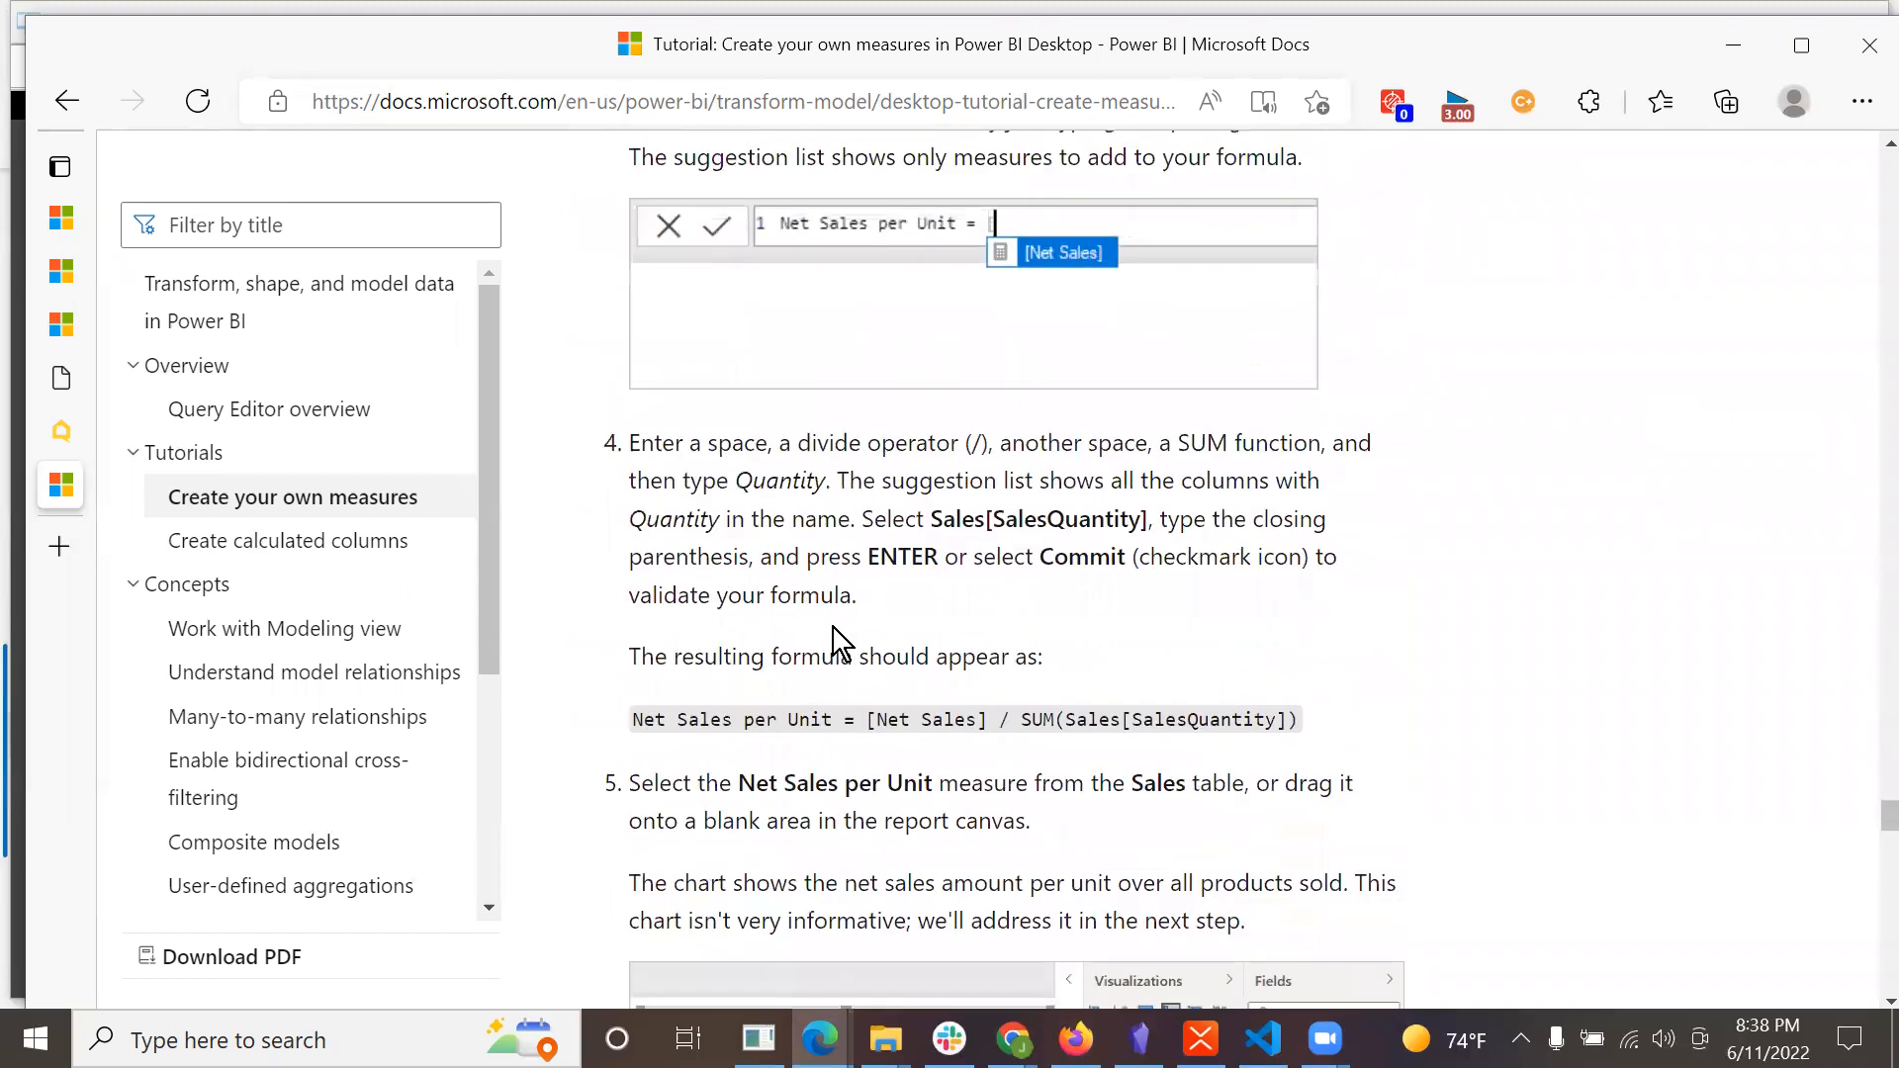
scroll(1321, 671, up, 1)
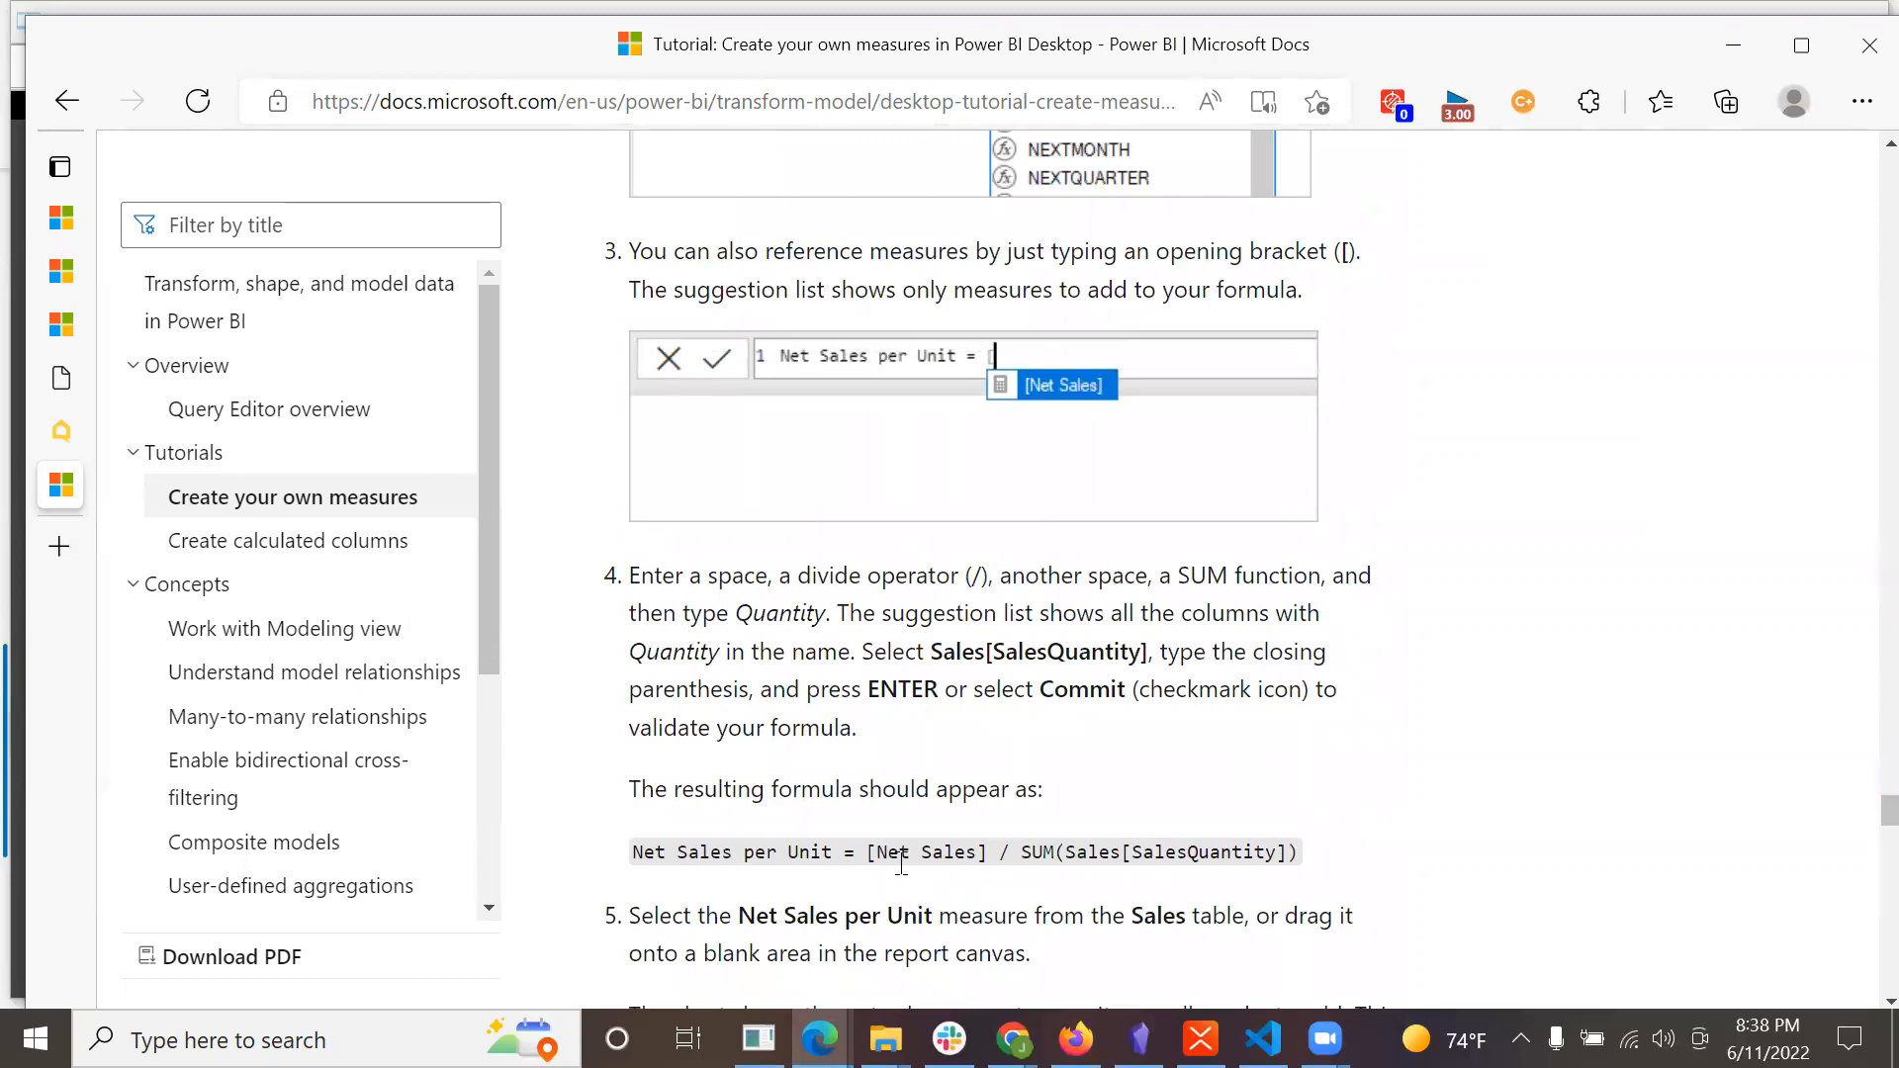
scroll(1329, 826, down, 1)
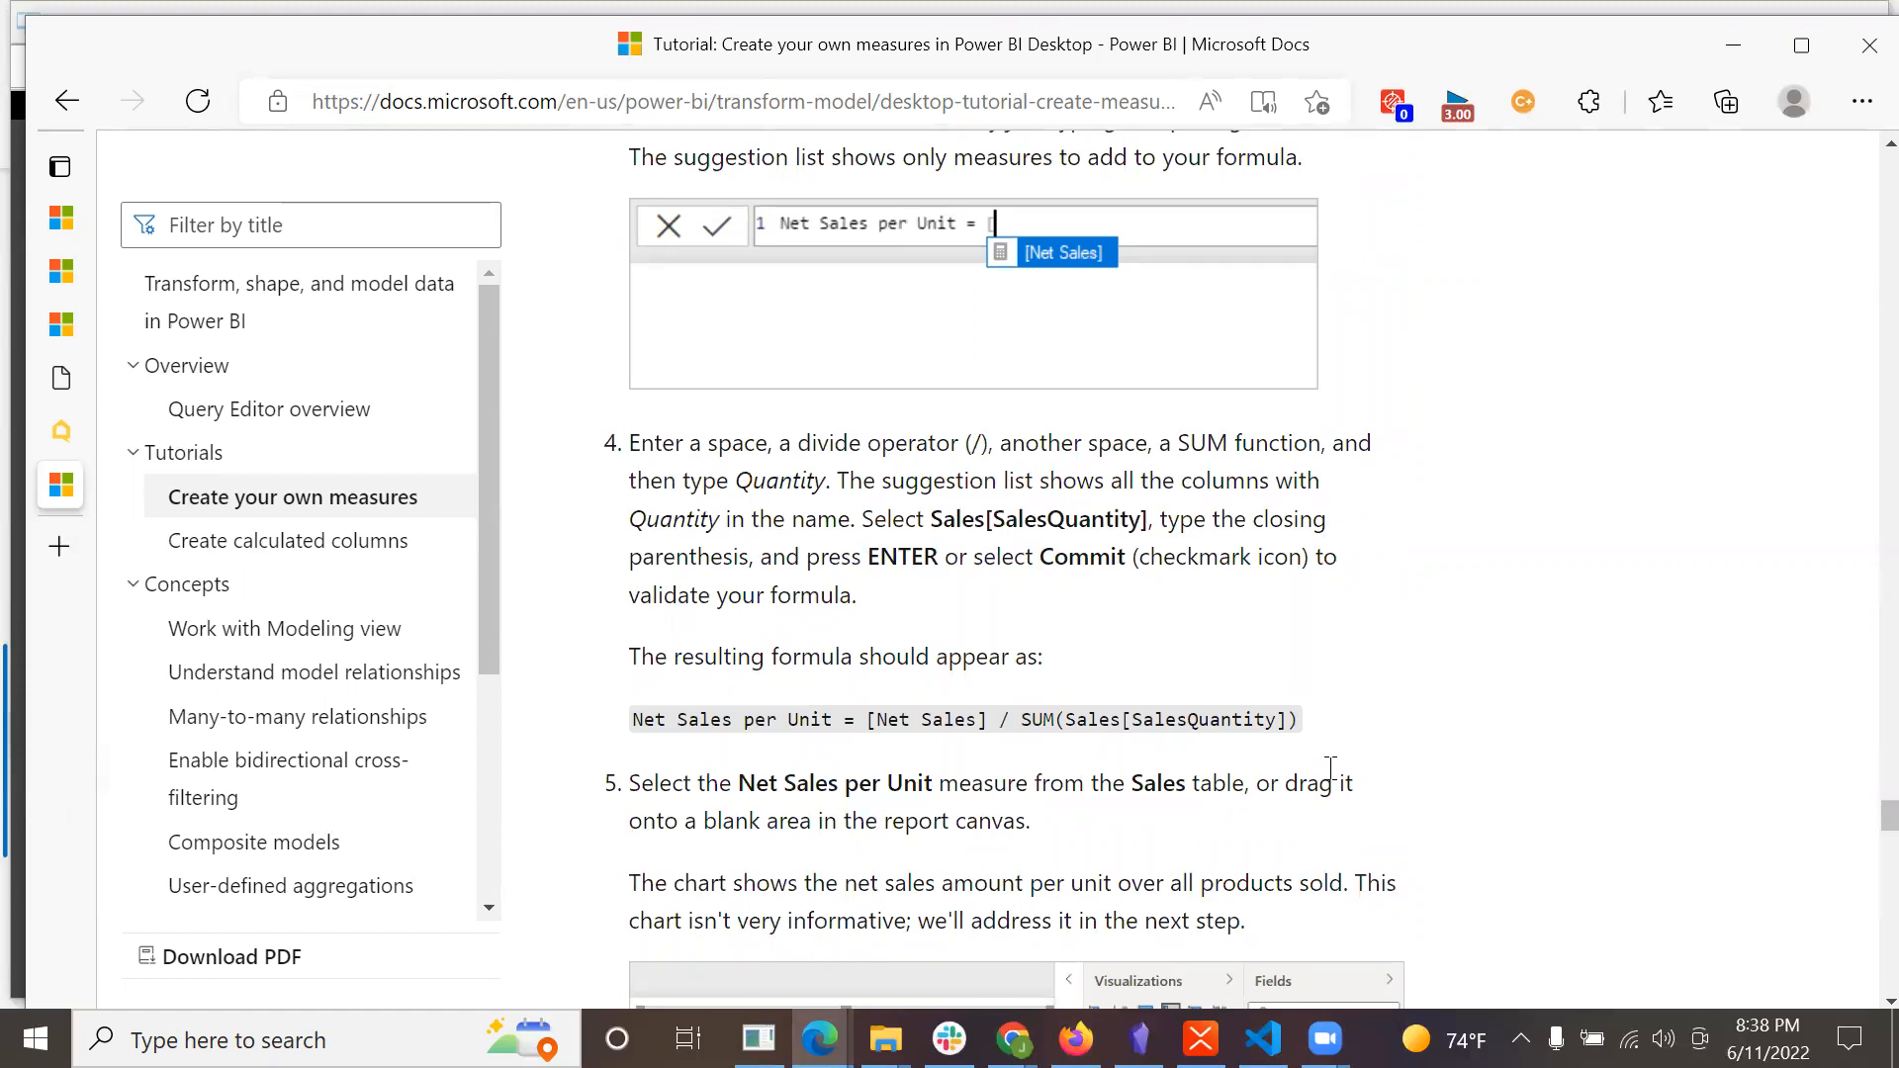
scroll(1331, 768, down, 1)
scroll(1327, 769, down, 1)
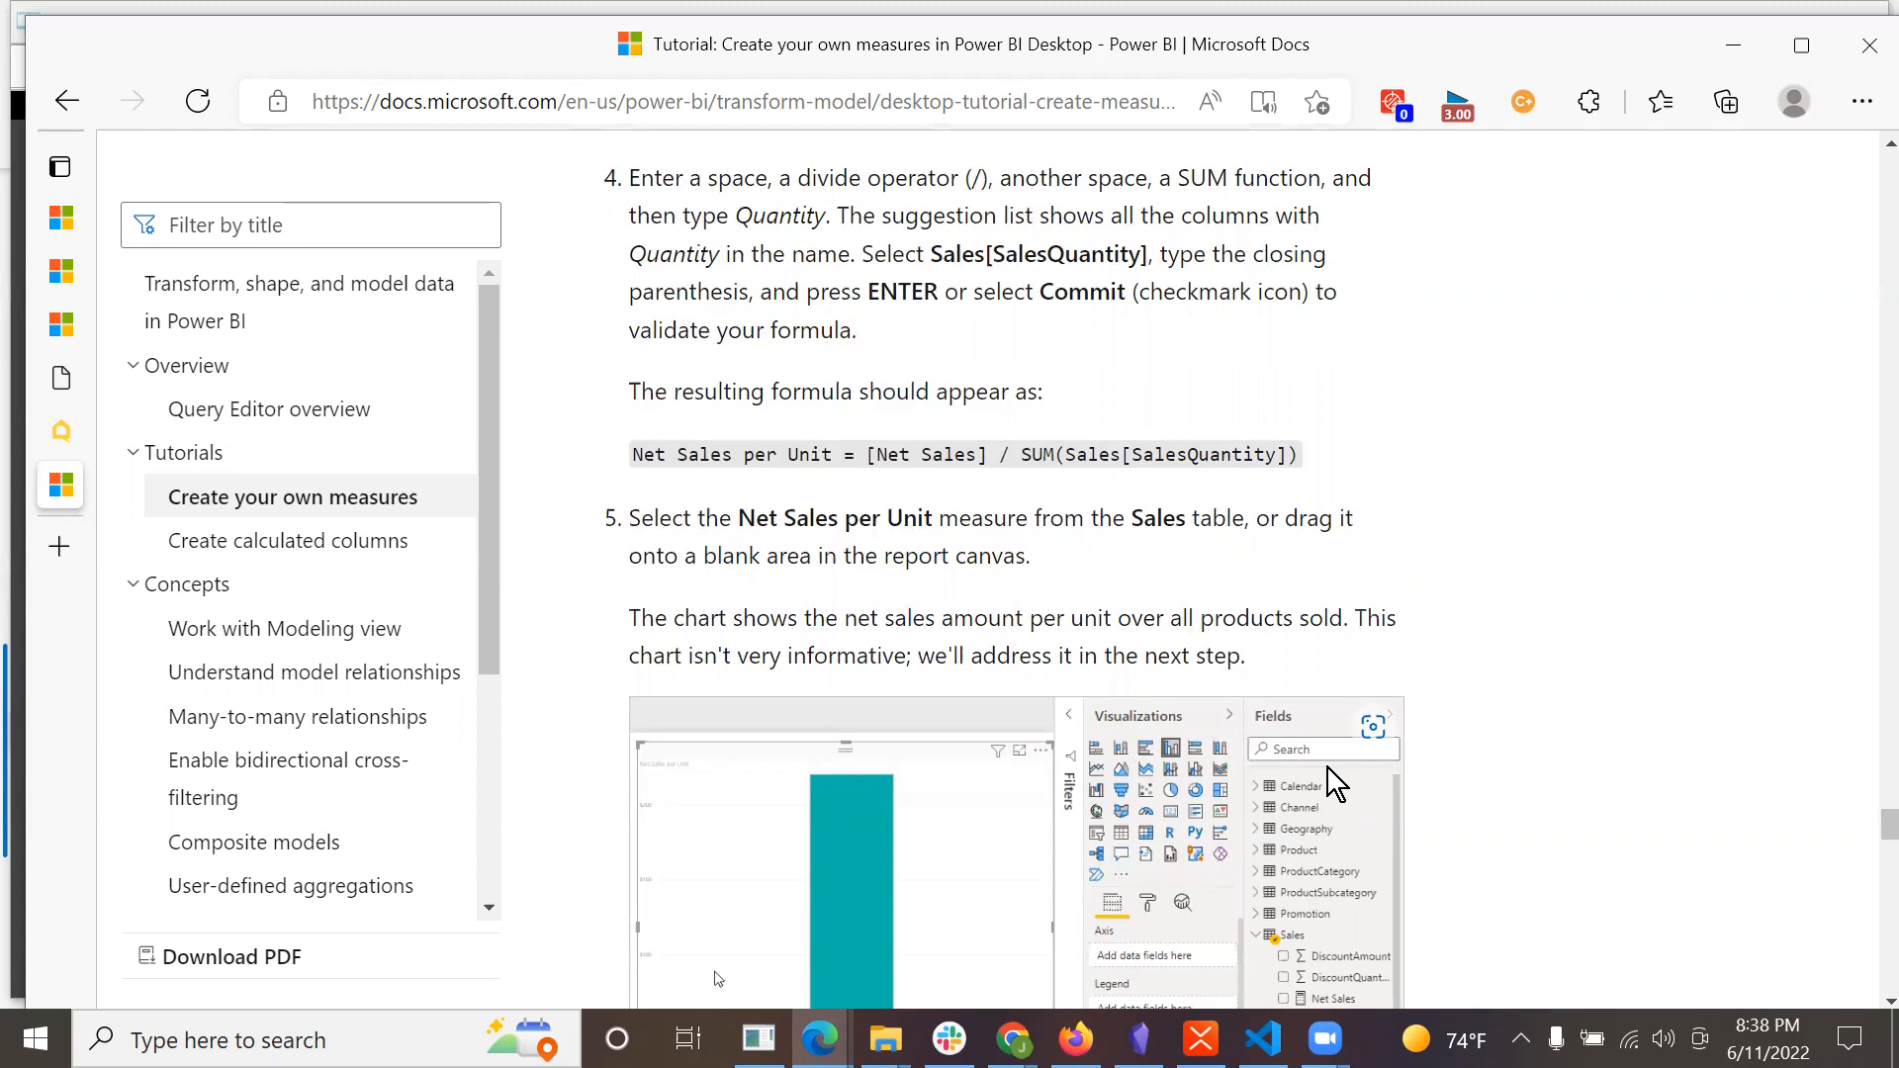
scroll(1327, 768, down, 1)
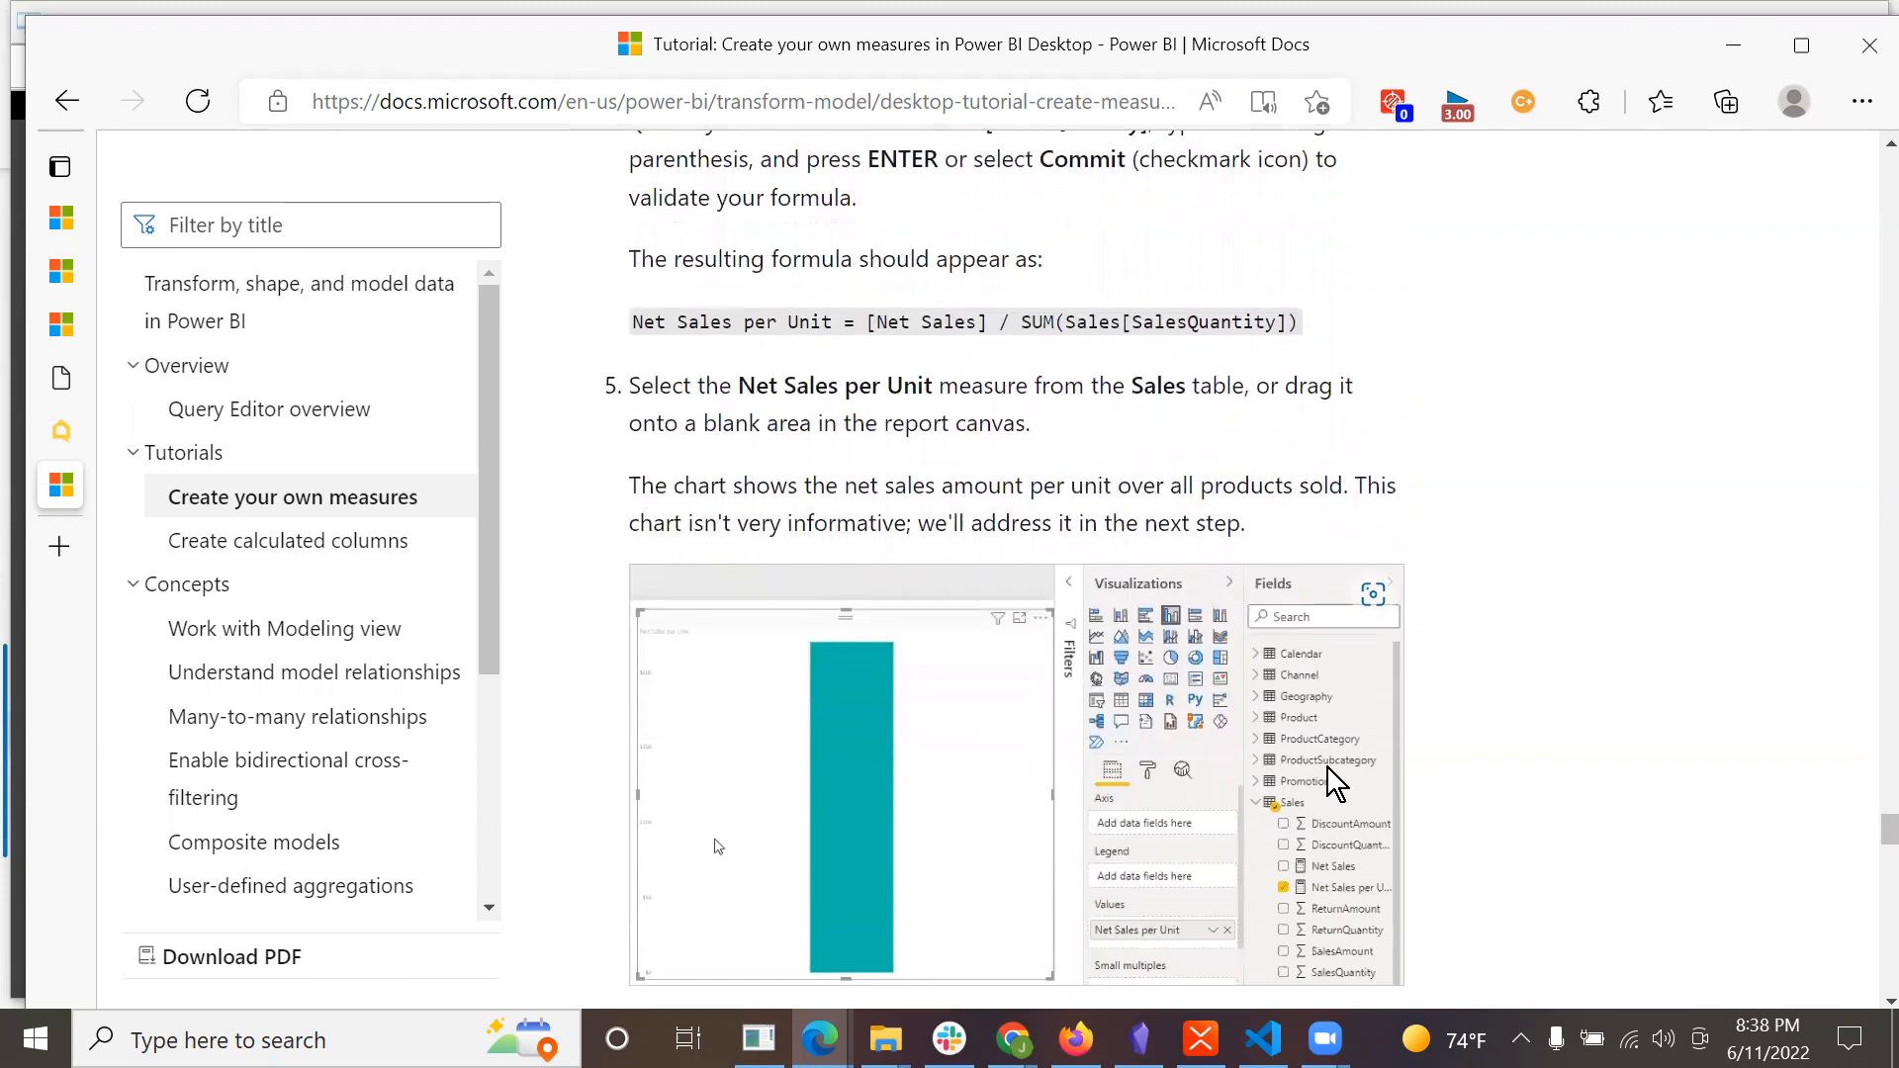
scroll(1328, 768, down, 1)
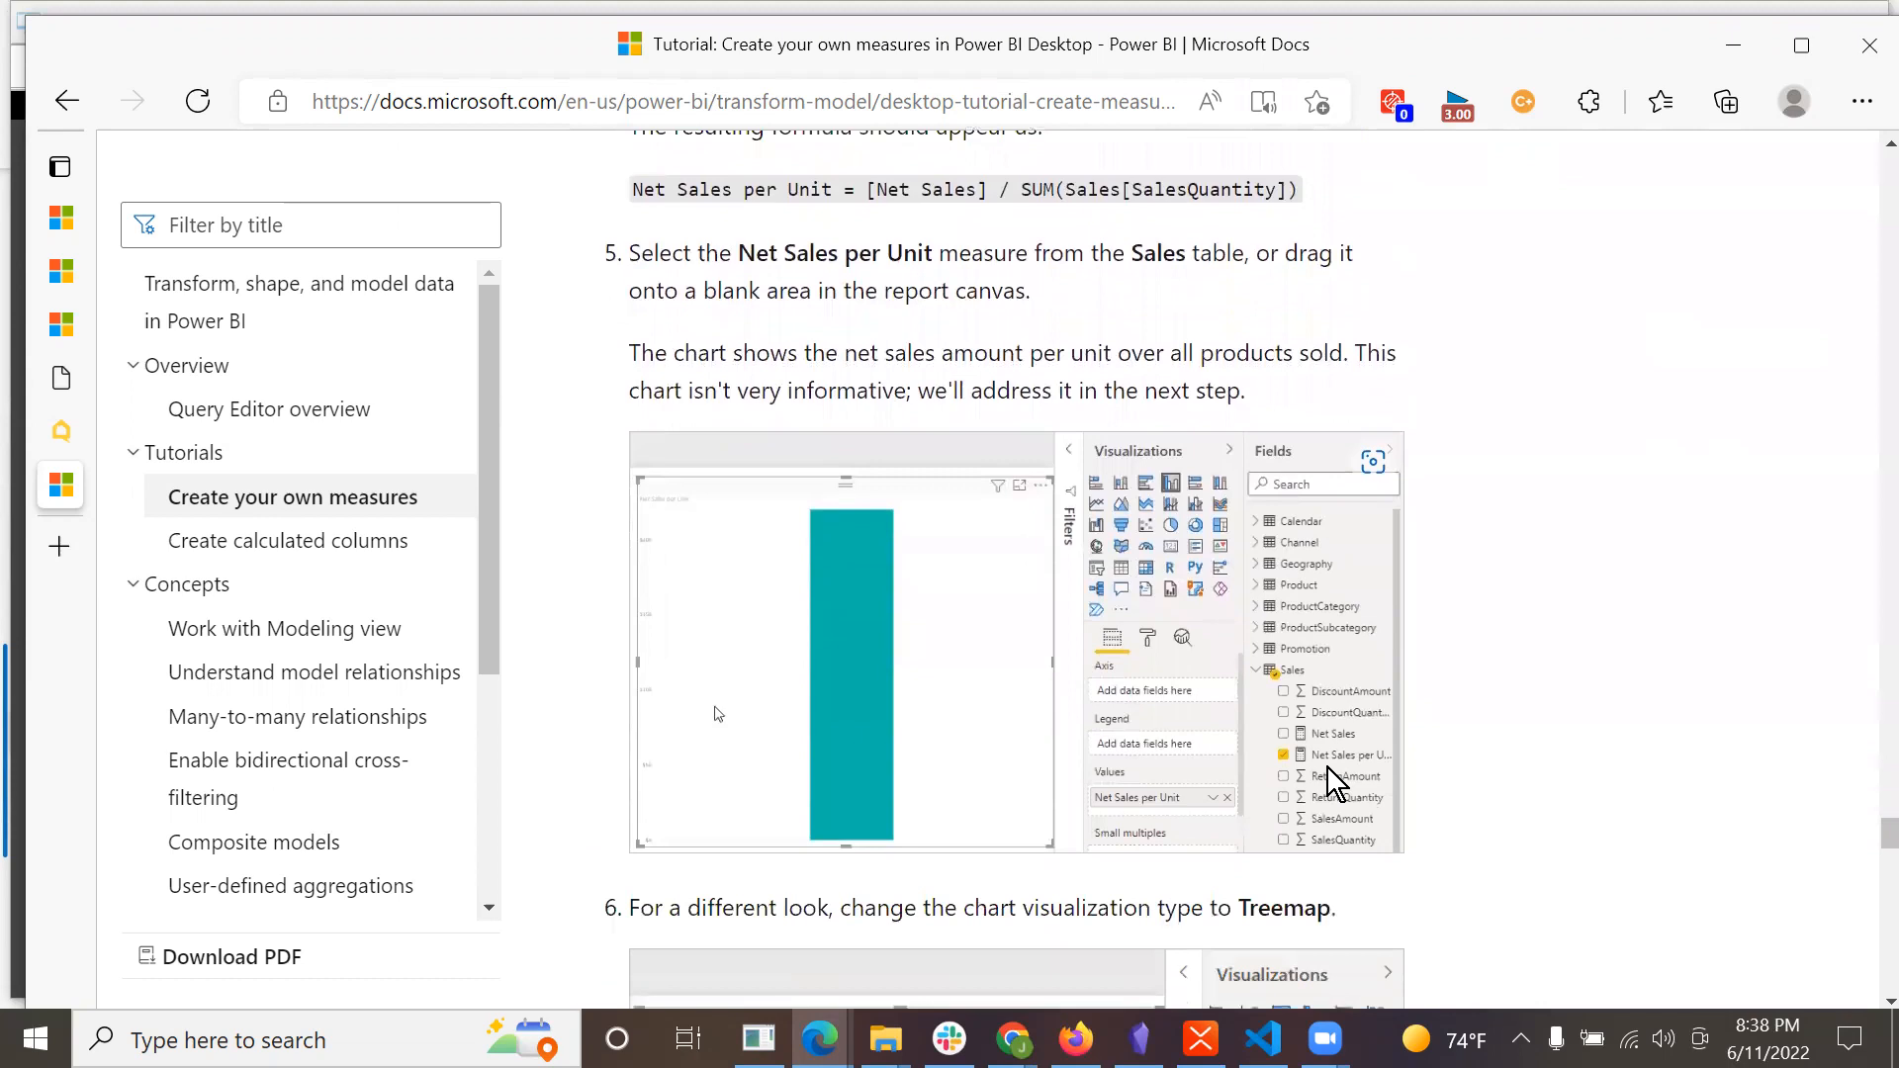
scroll(1326, 764, up, 1)
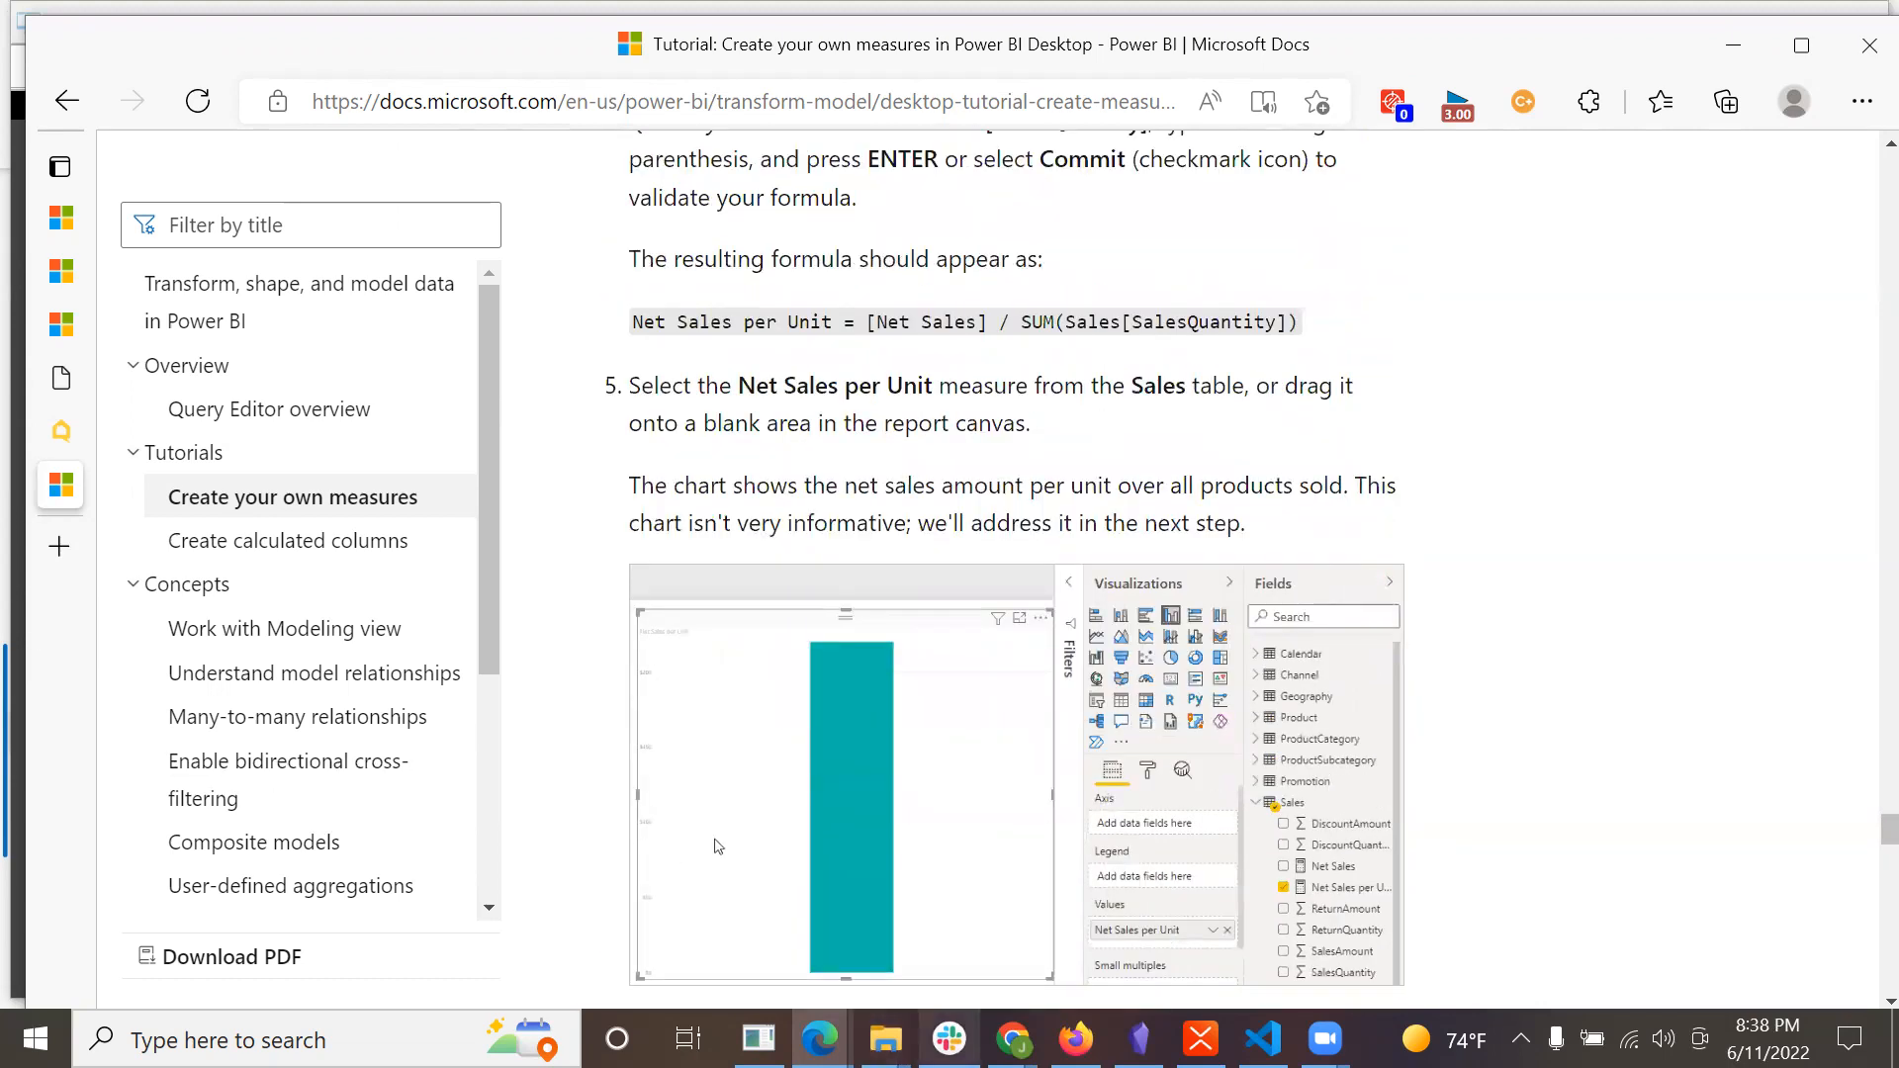
Compare the lab's Profit Margin requirements with the tutorial's Net Sales per Unit formula, ending in the Power BI lab window.
click(820, 1039)
click(1242, 941)
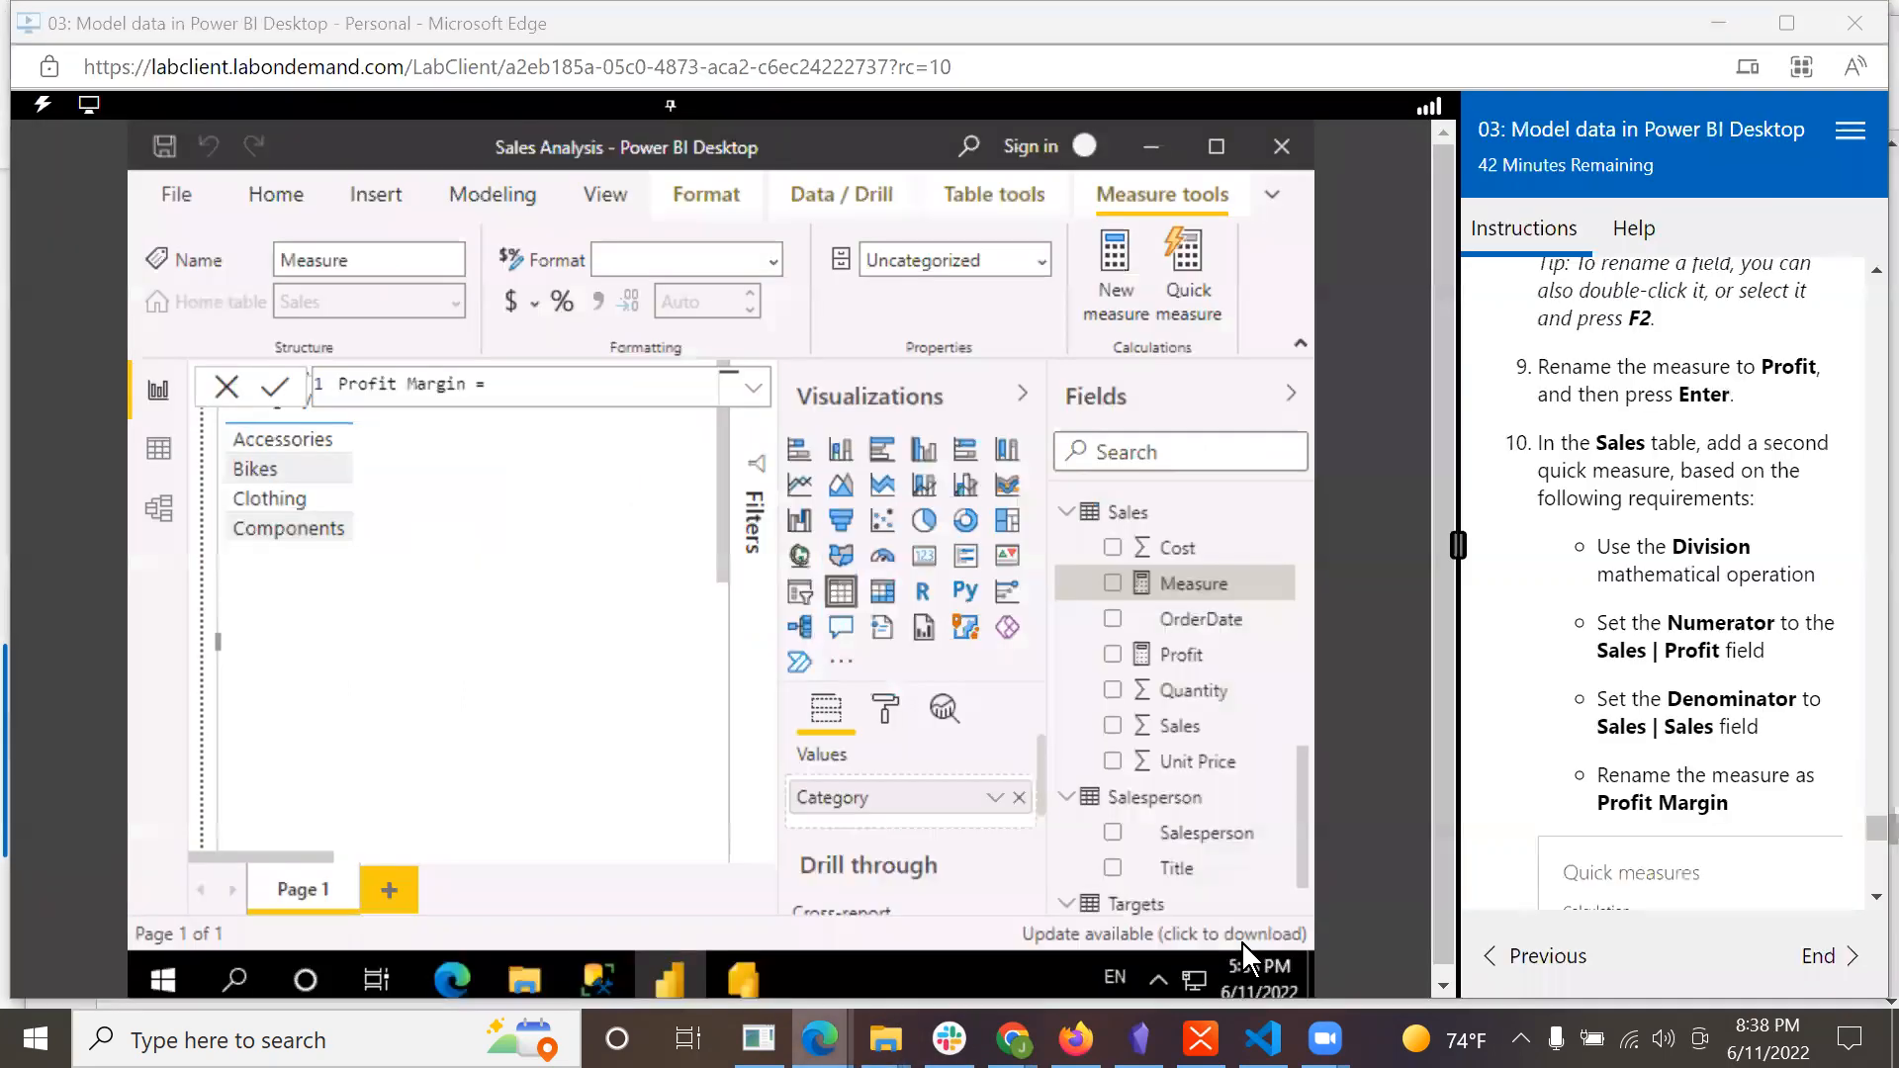
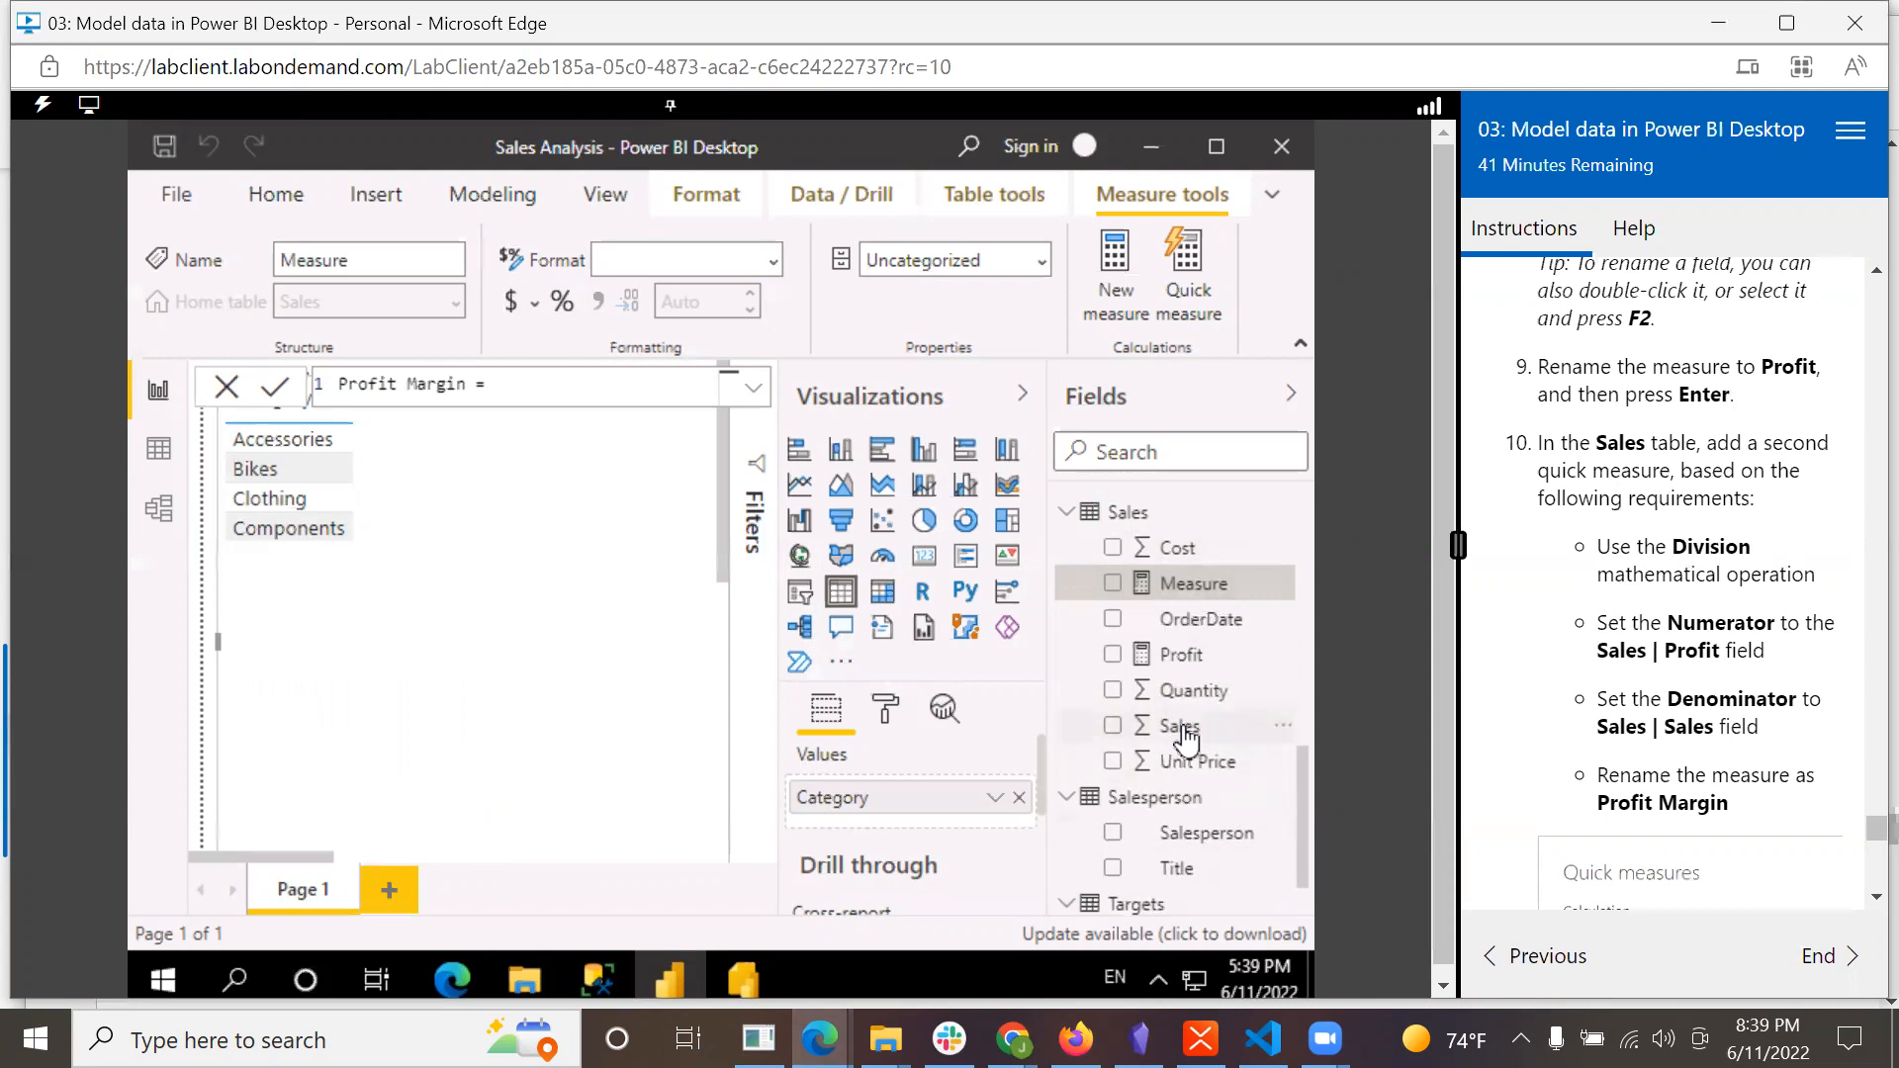
click(817, 1038)
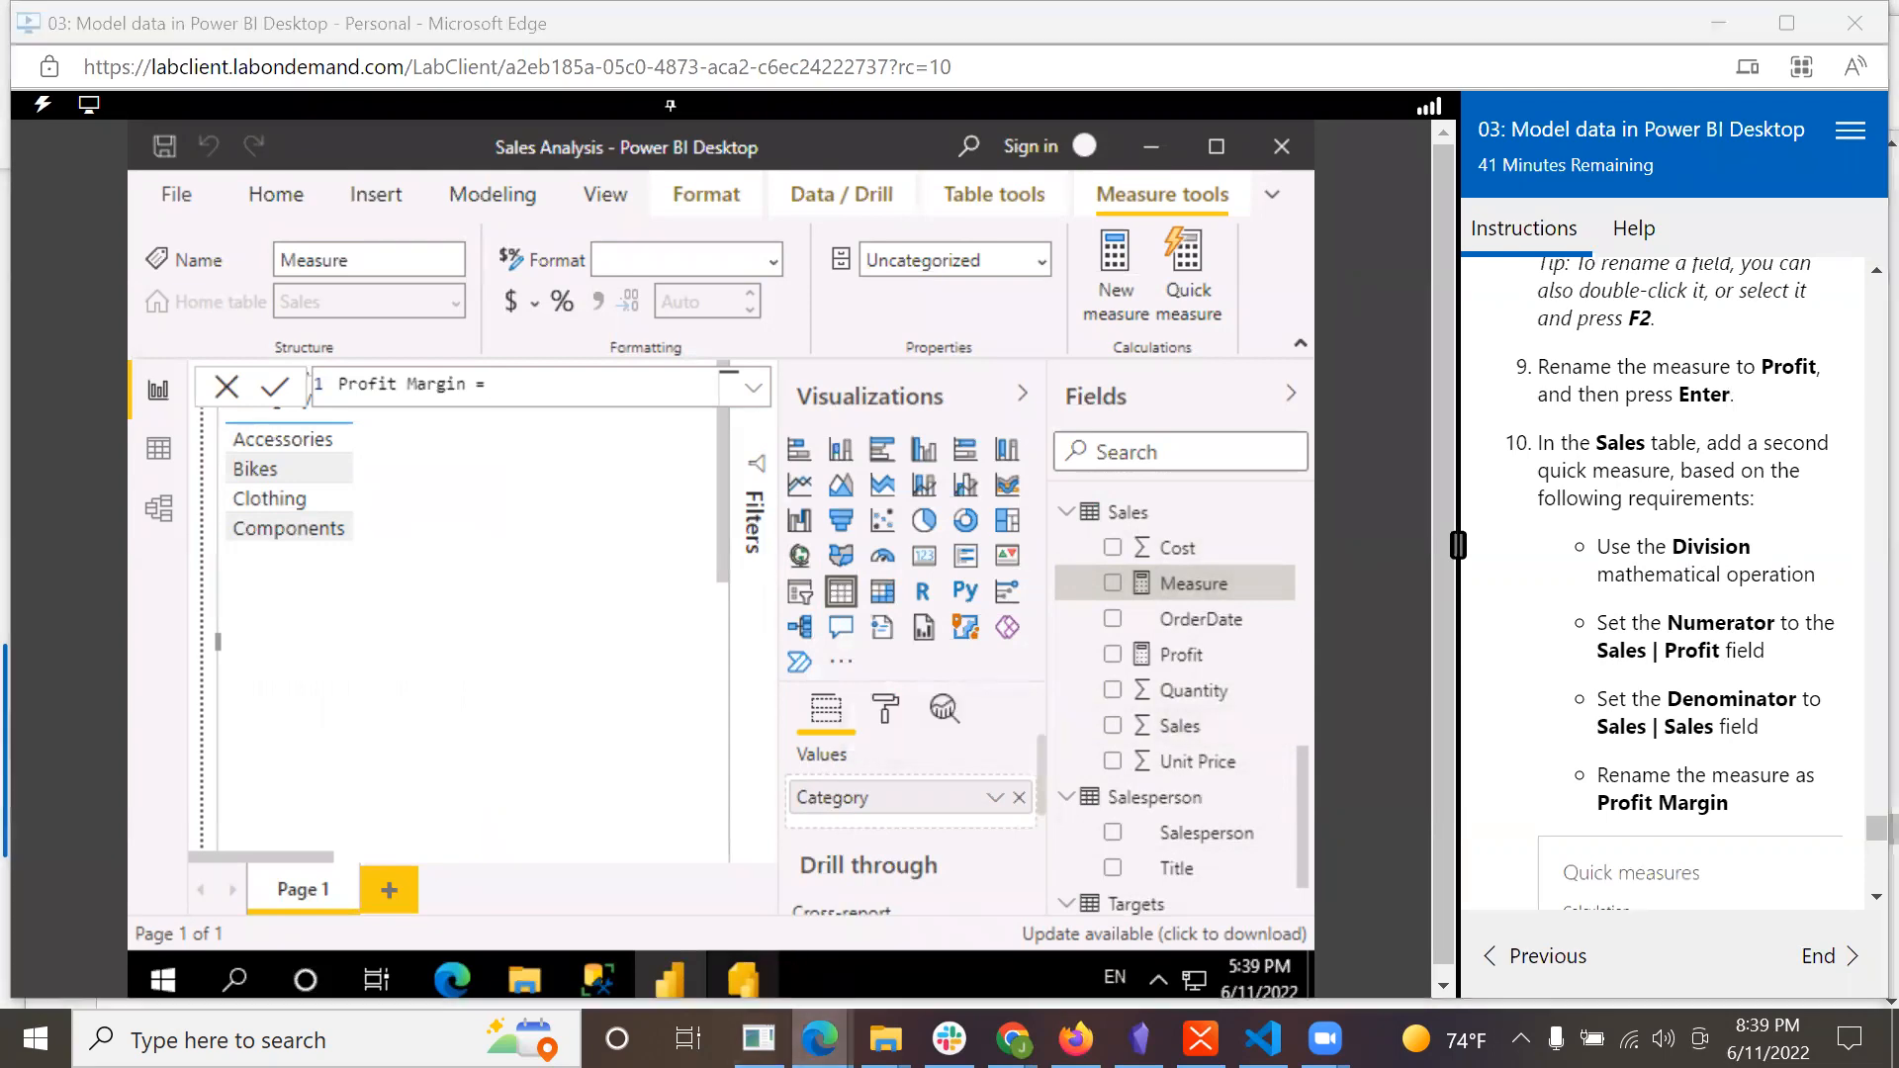
click(980, 936)
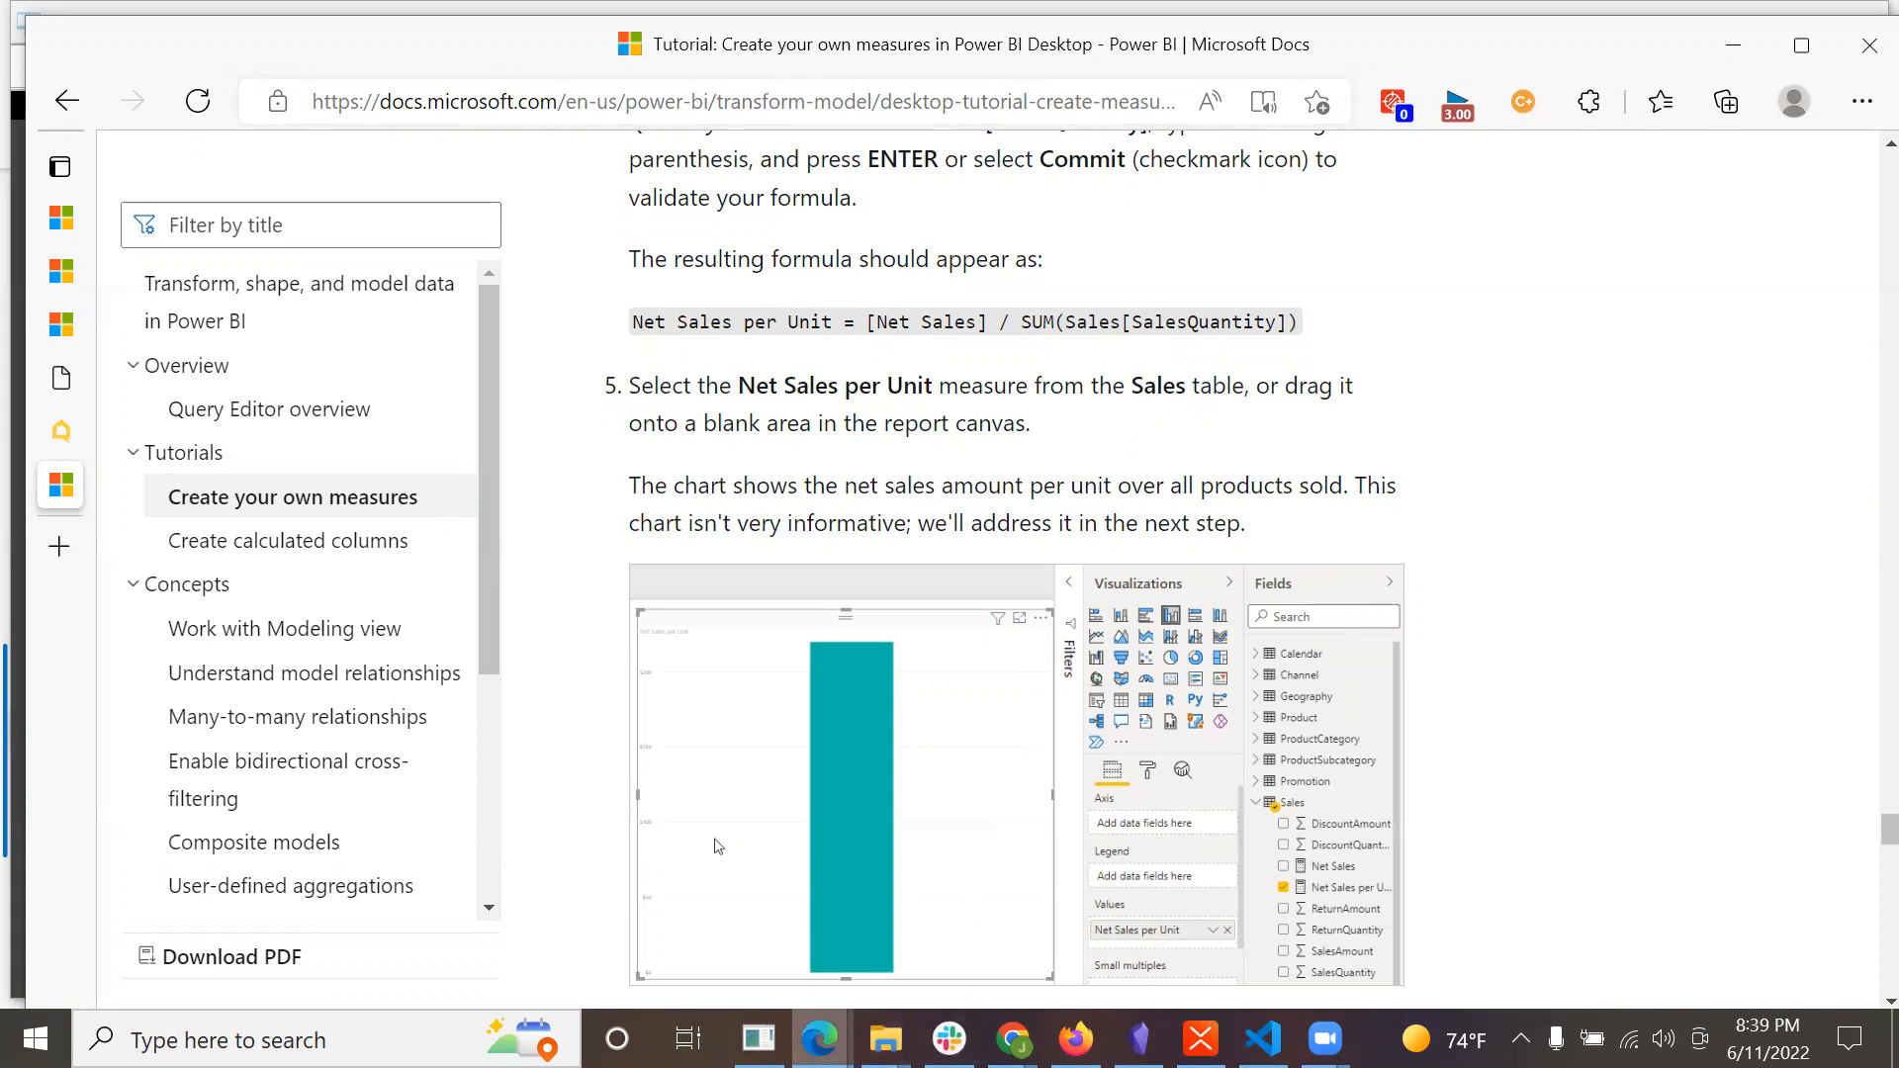
mouse_move(820, 1039)
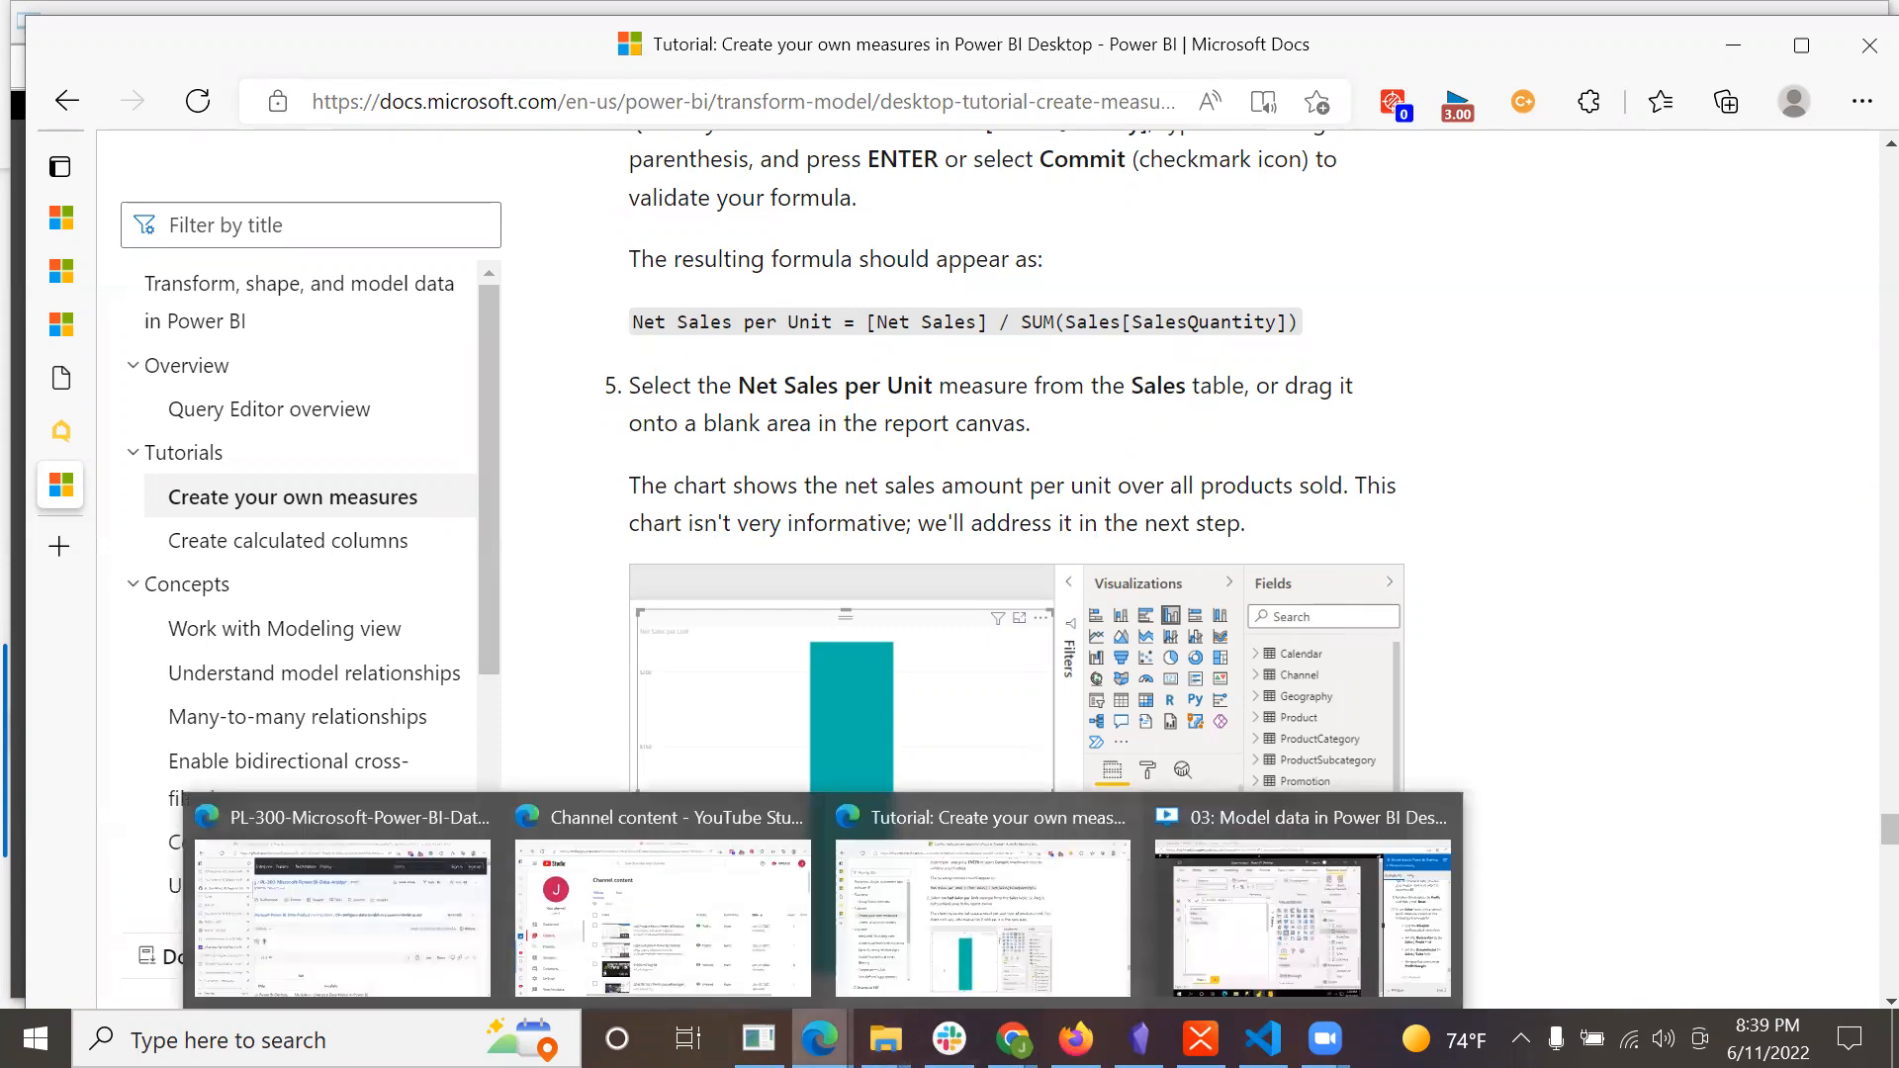
click(1215, 951)
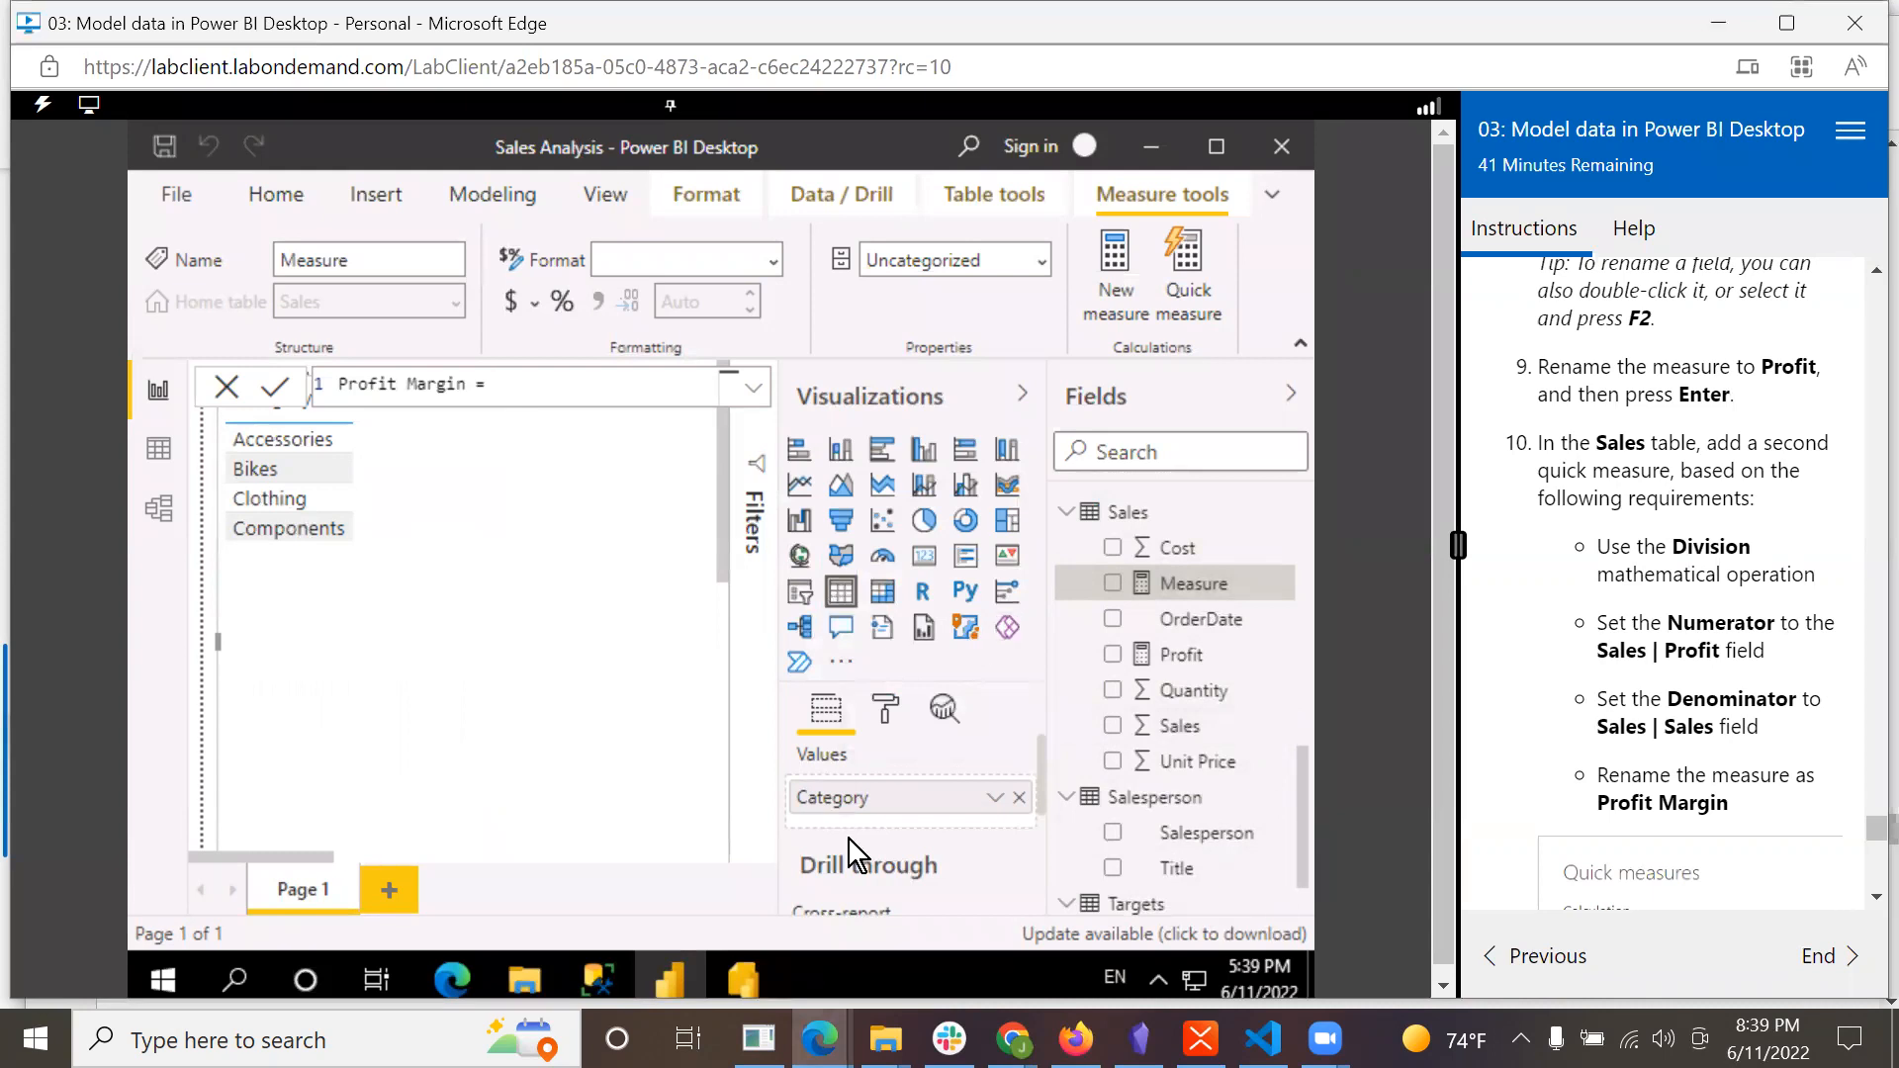
text(SUM)
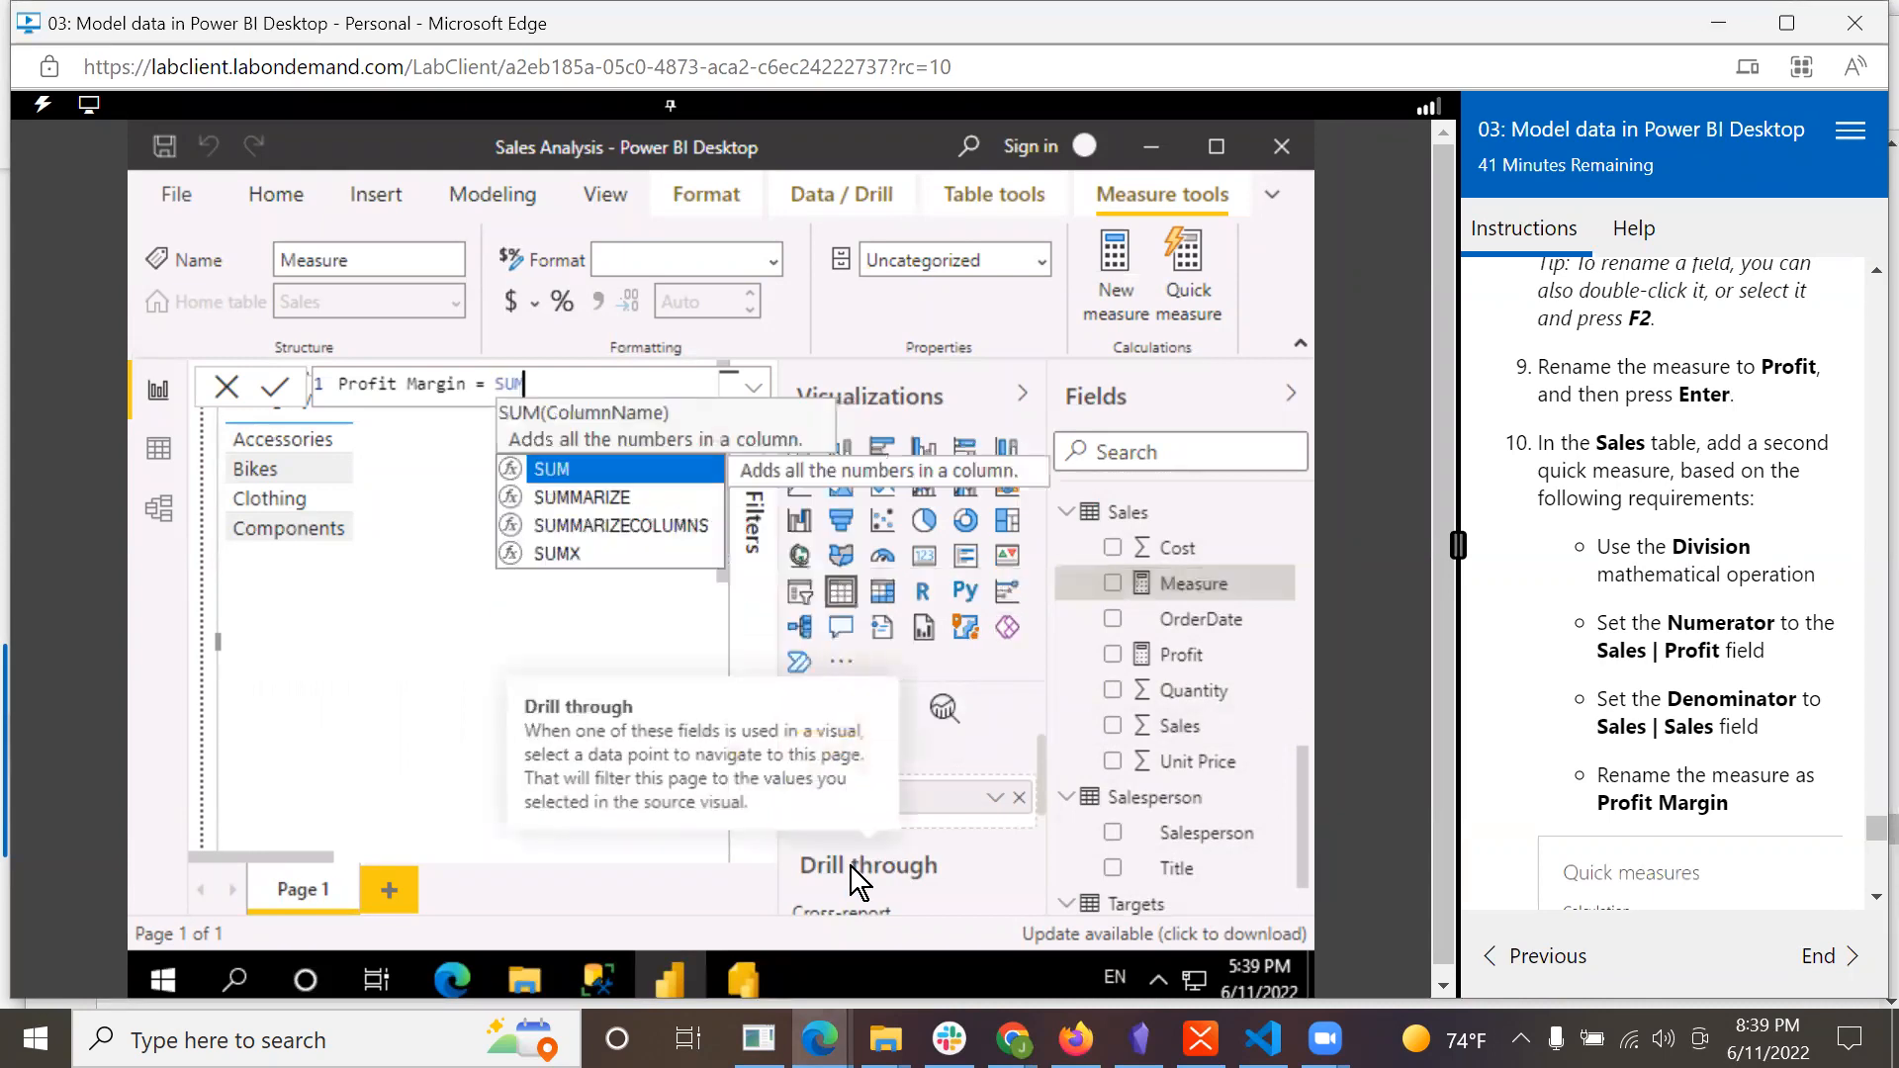
text(()
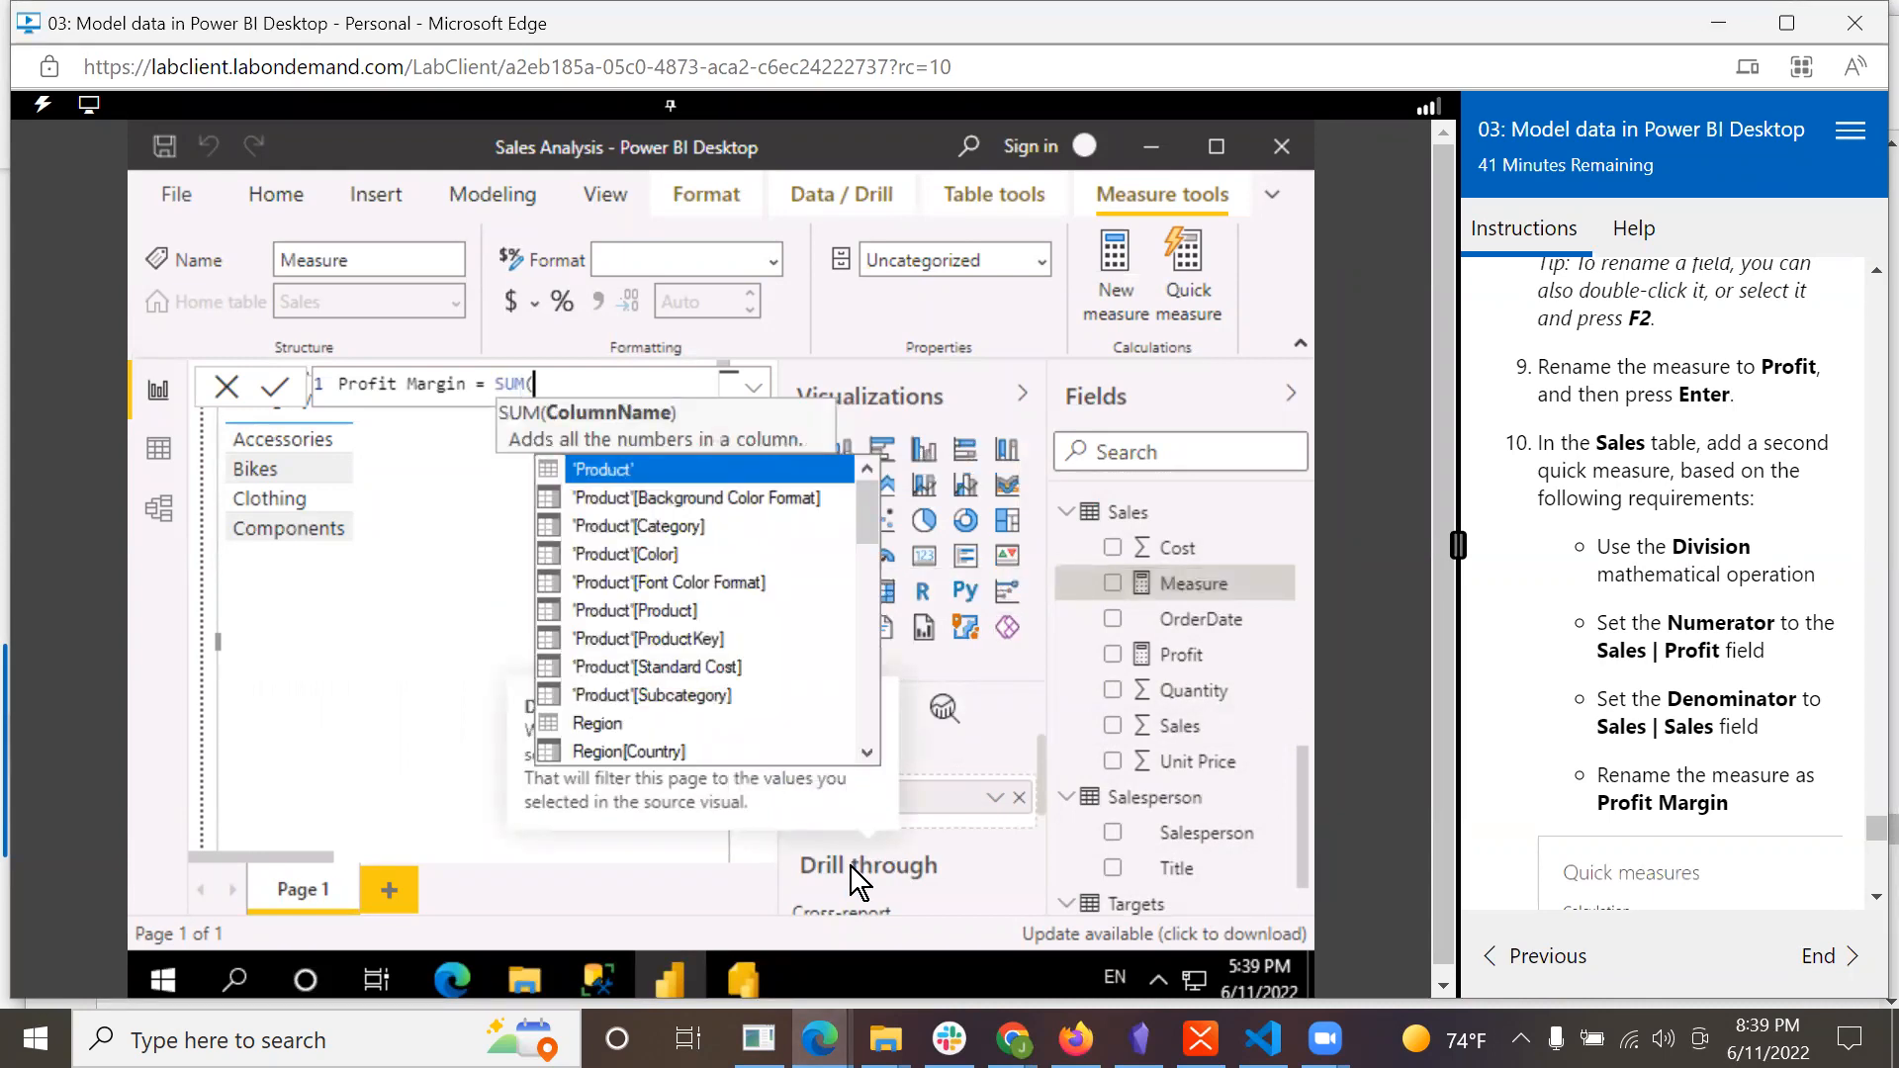
text(Sal)
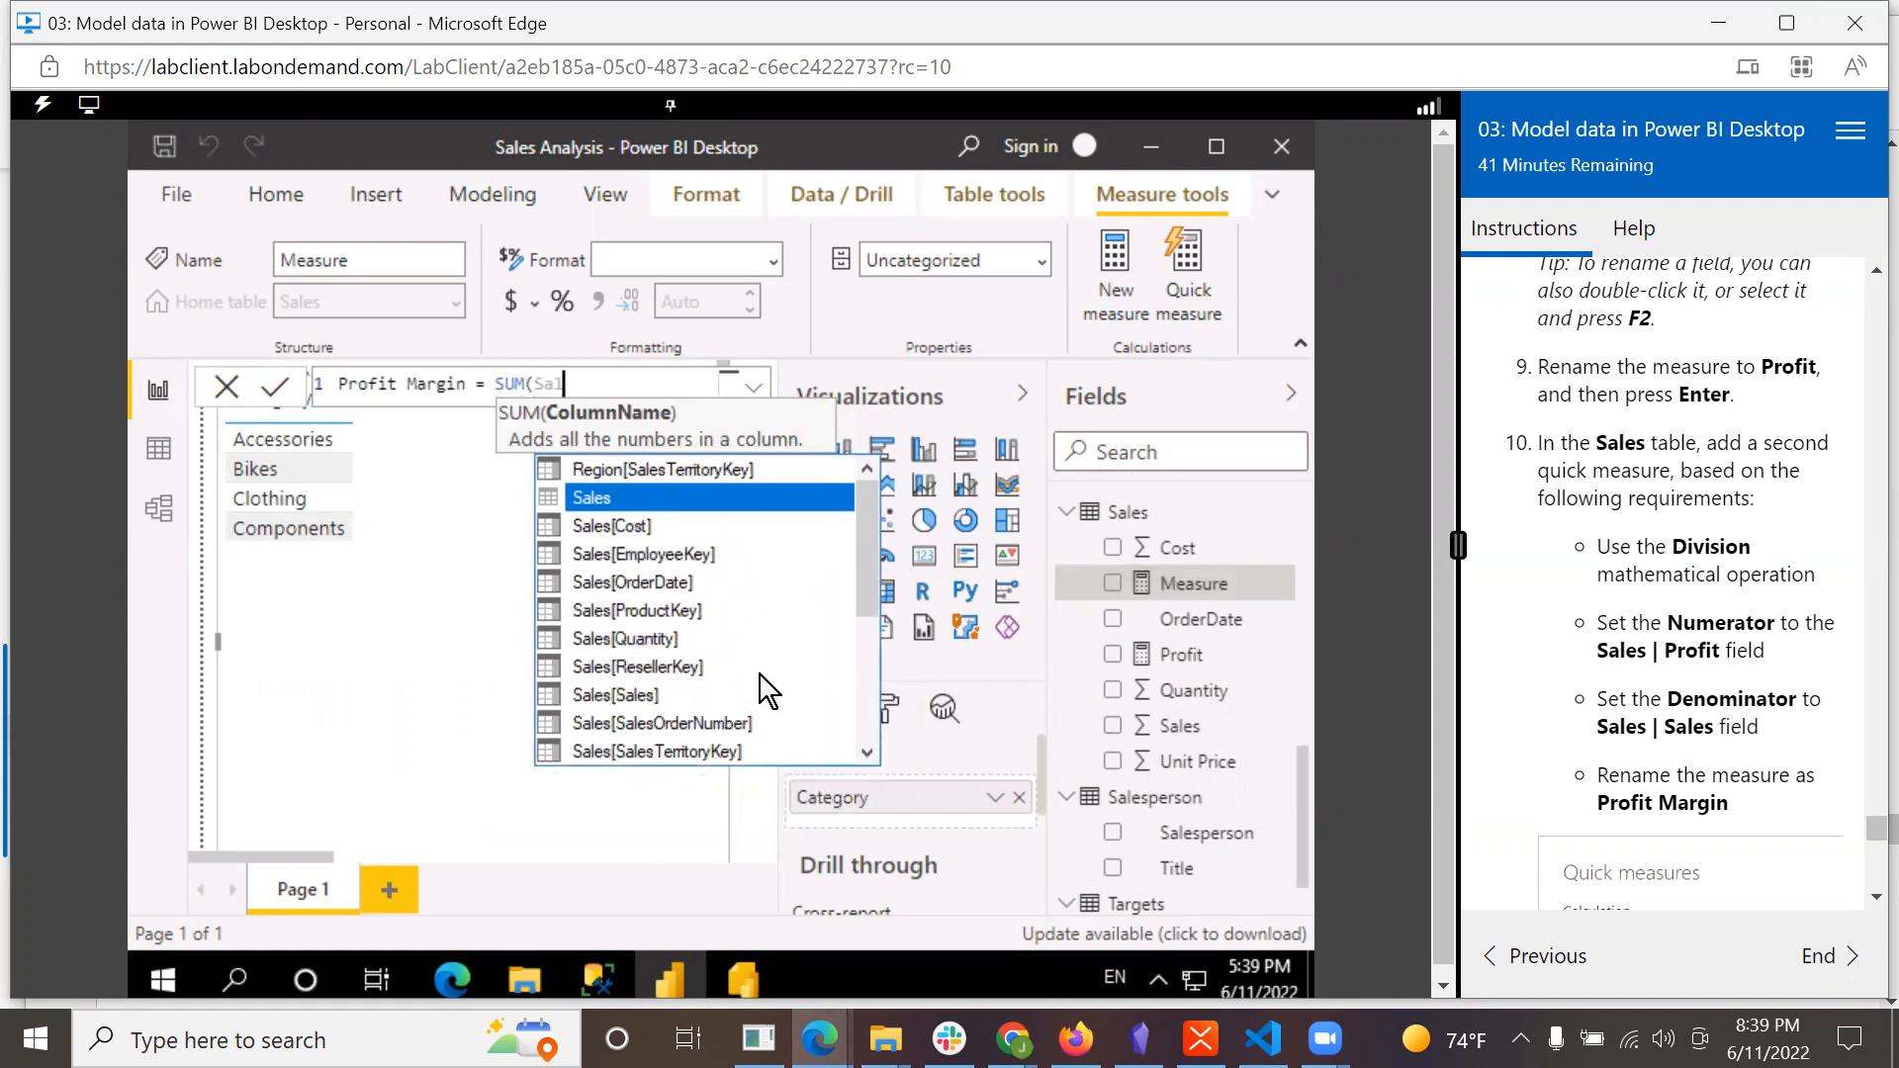
scroll(759, 676, down, 3)
scroll(749, 673, up, 3)
scroll(709, 664, down, 4)
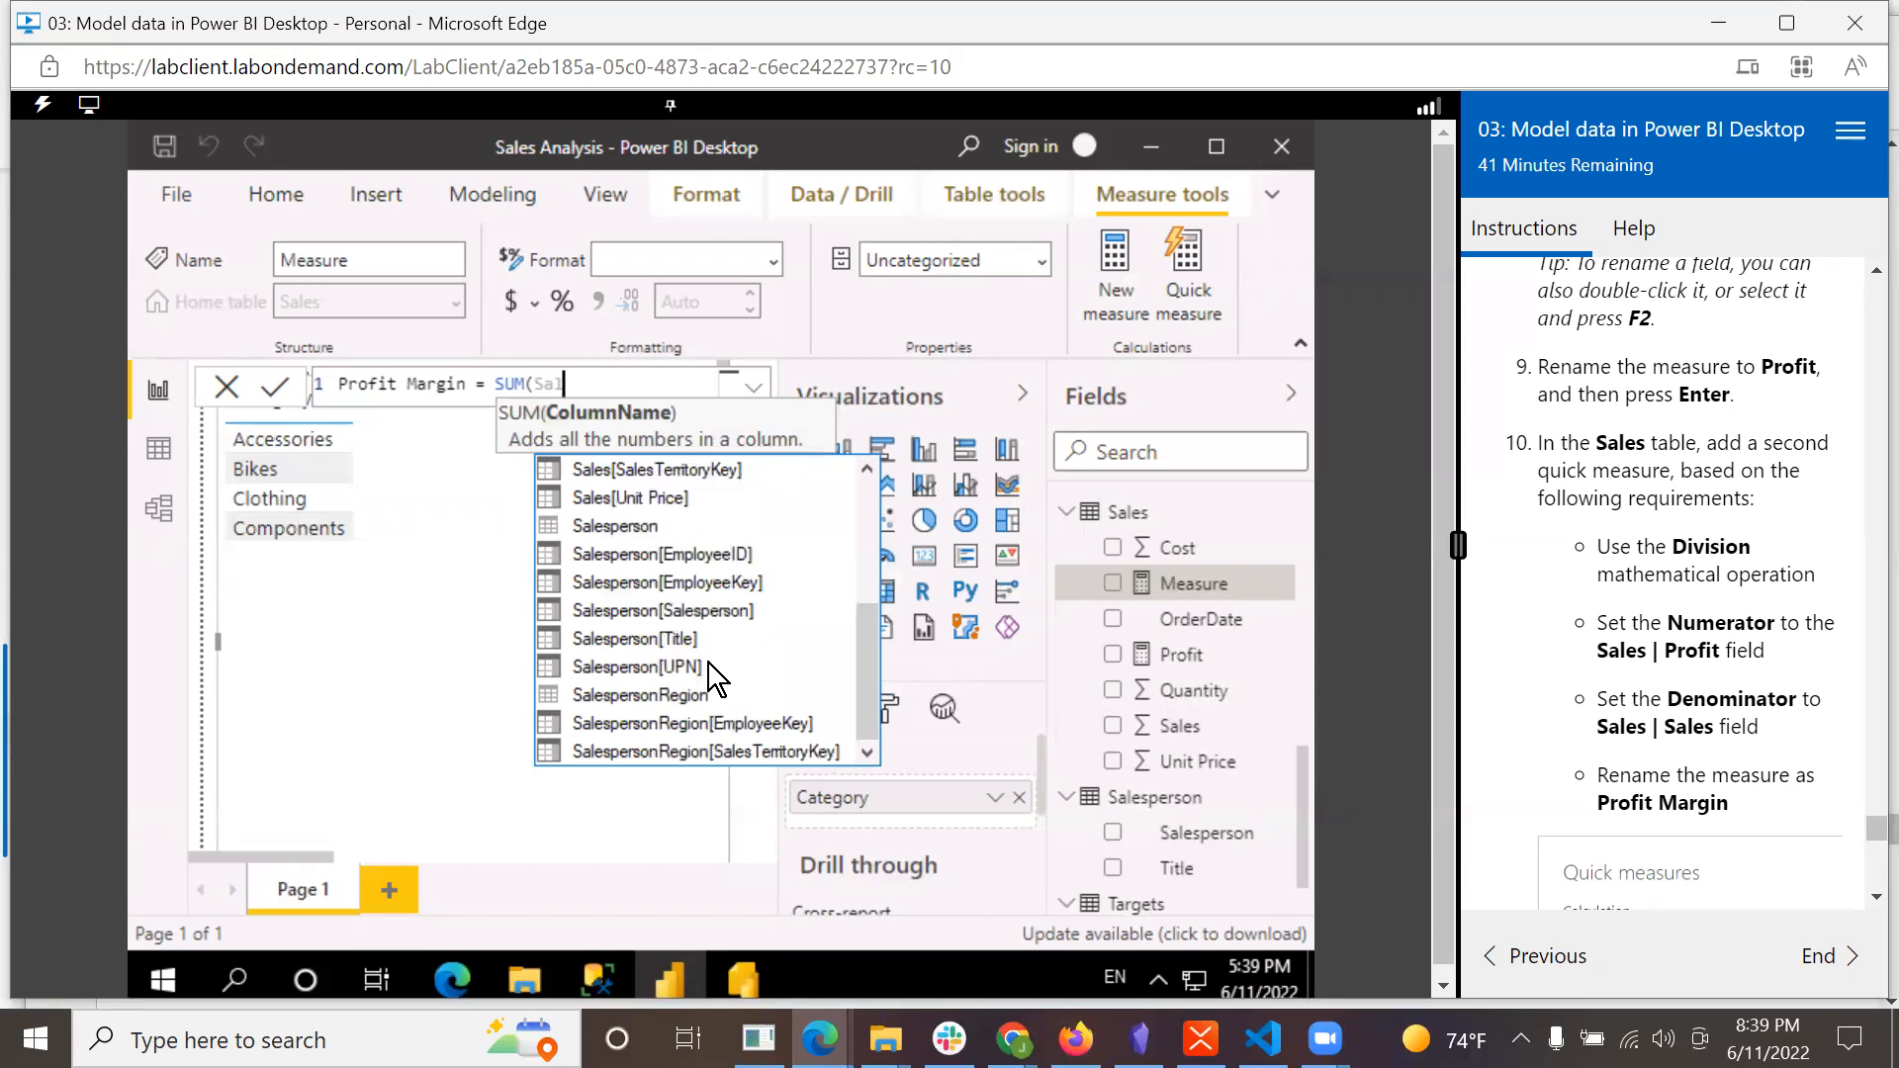
scroll(709, 664, up, 4)
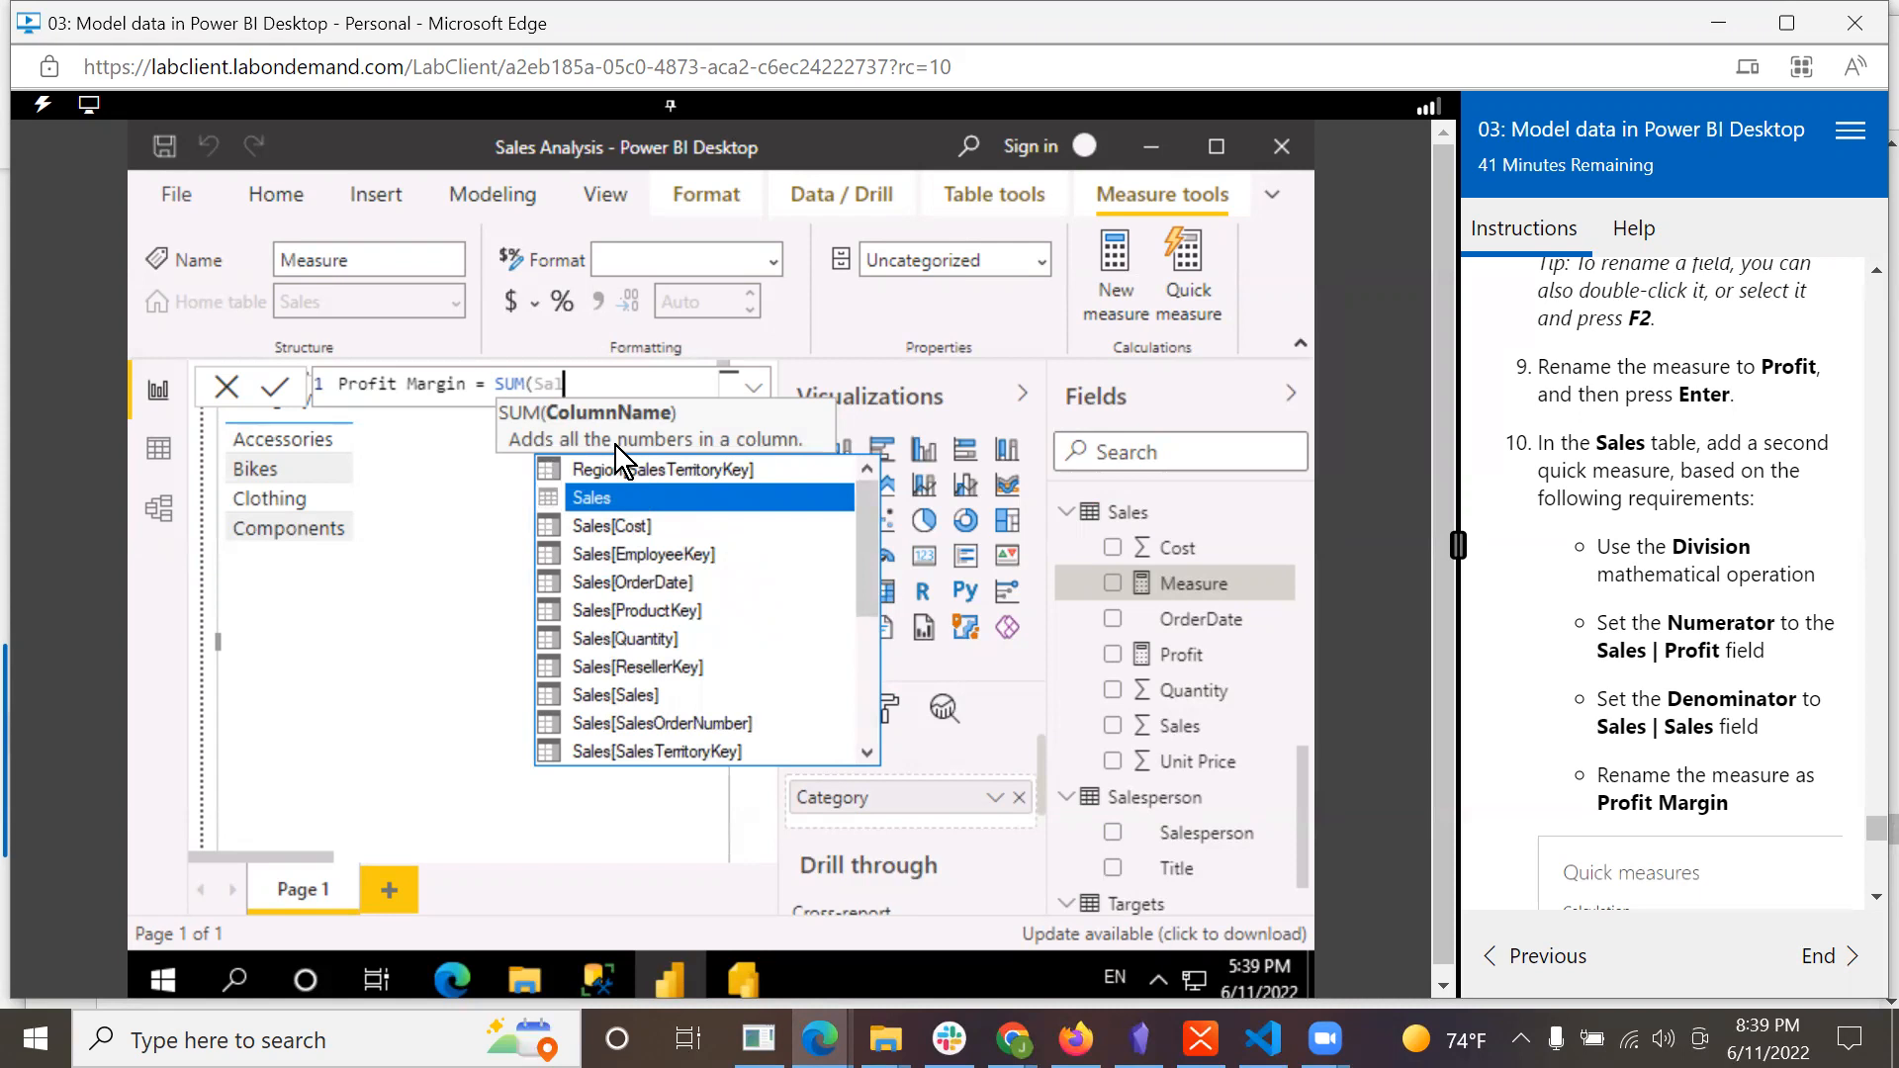
key(BackSpace)
key(BackSpace)
key(BackSpace)
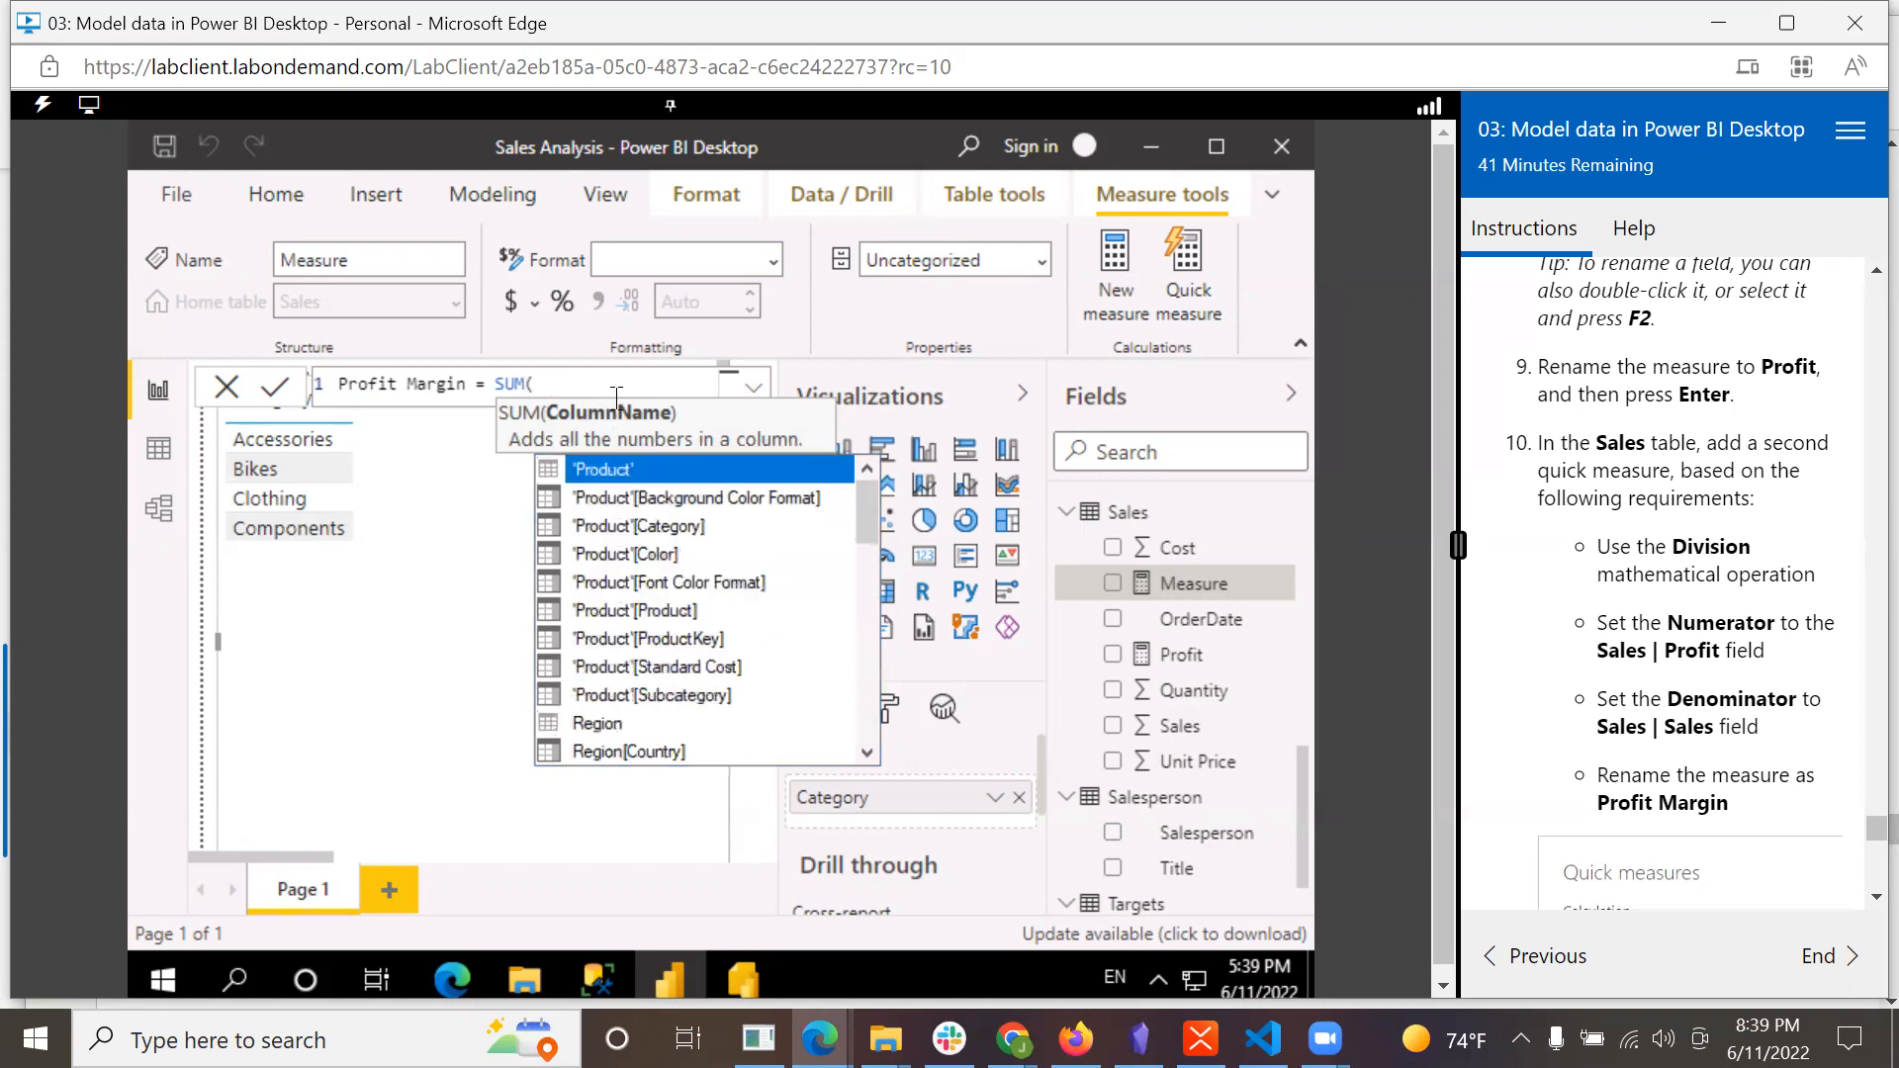
text(Profi)
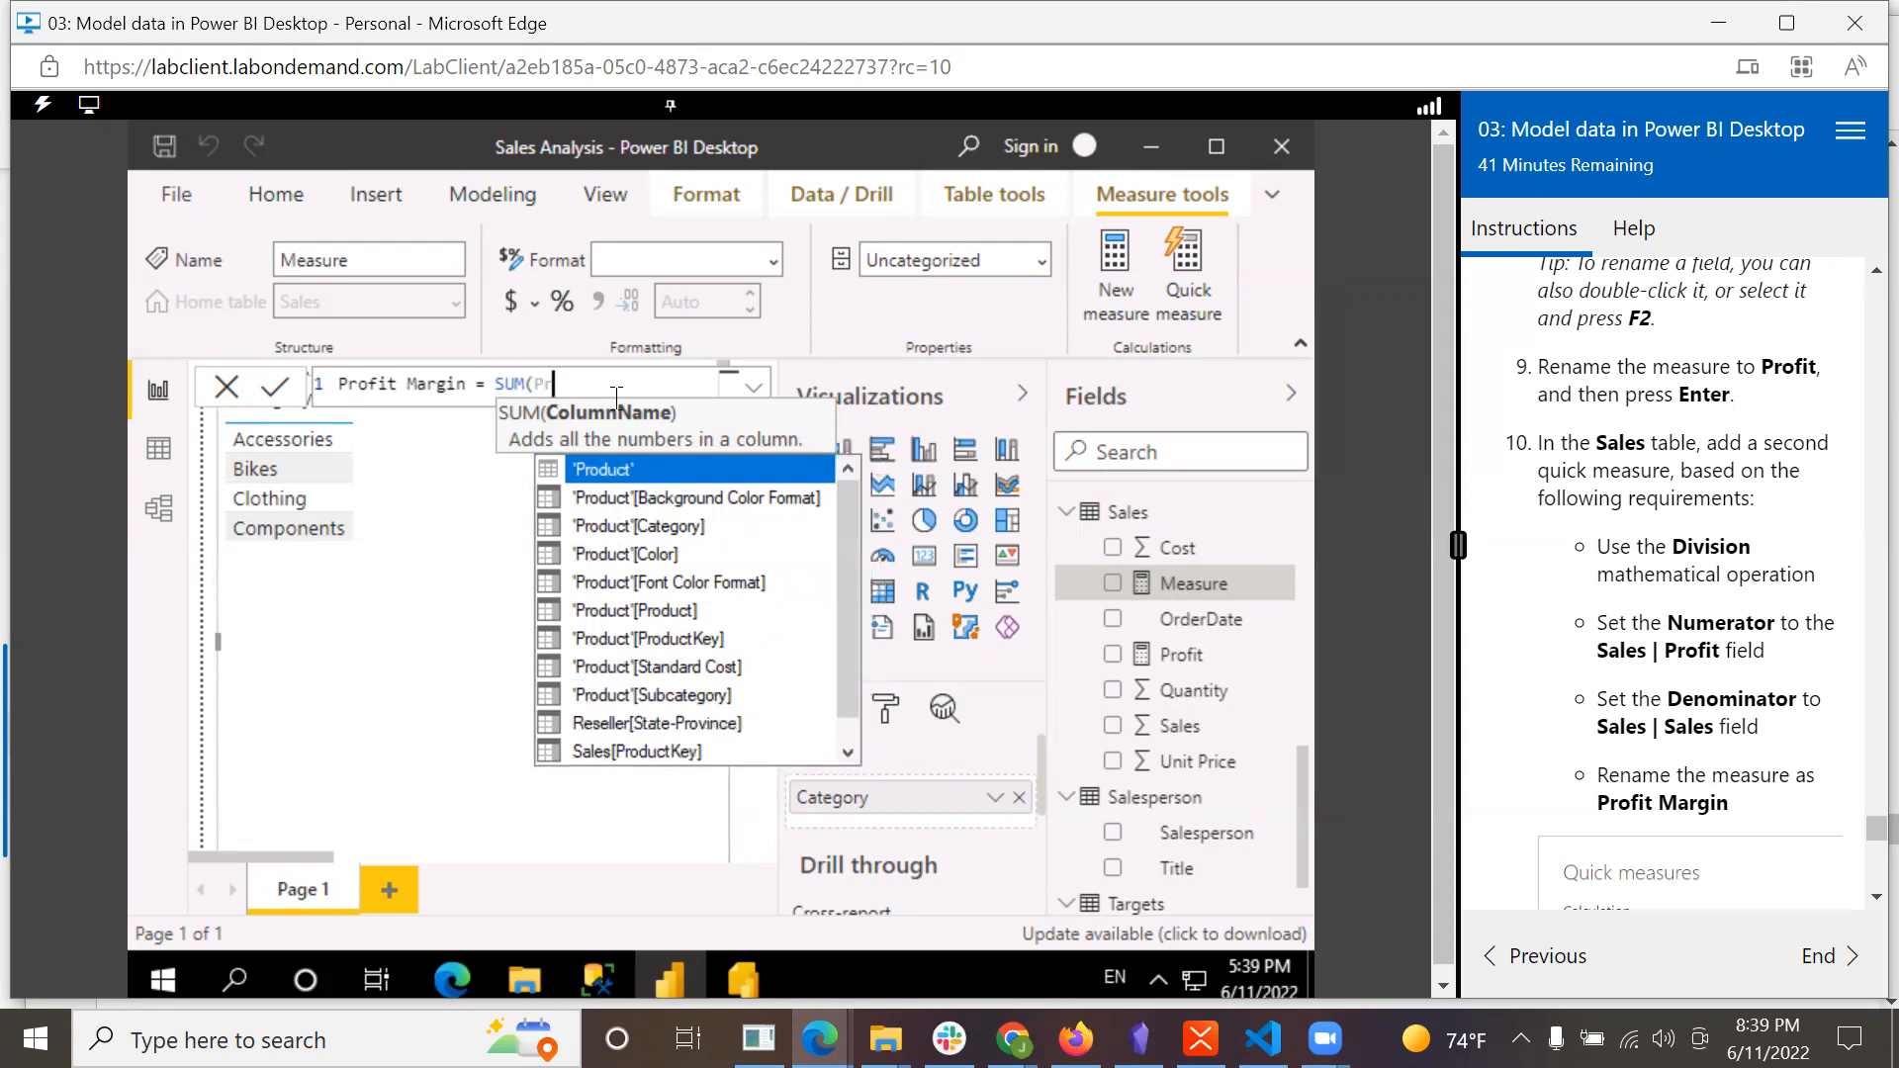
key(BackSpace)
key(BackSpace)
key(BackSpace)
key(BackSpace)
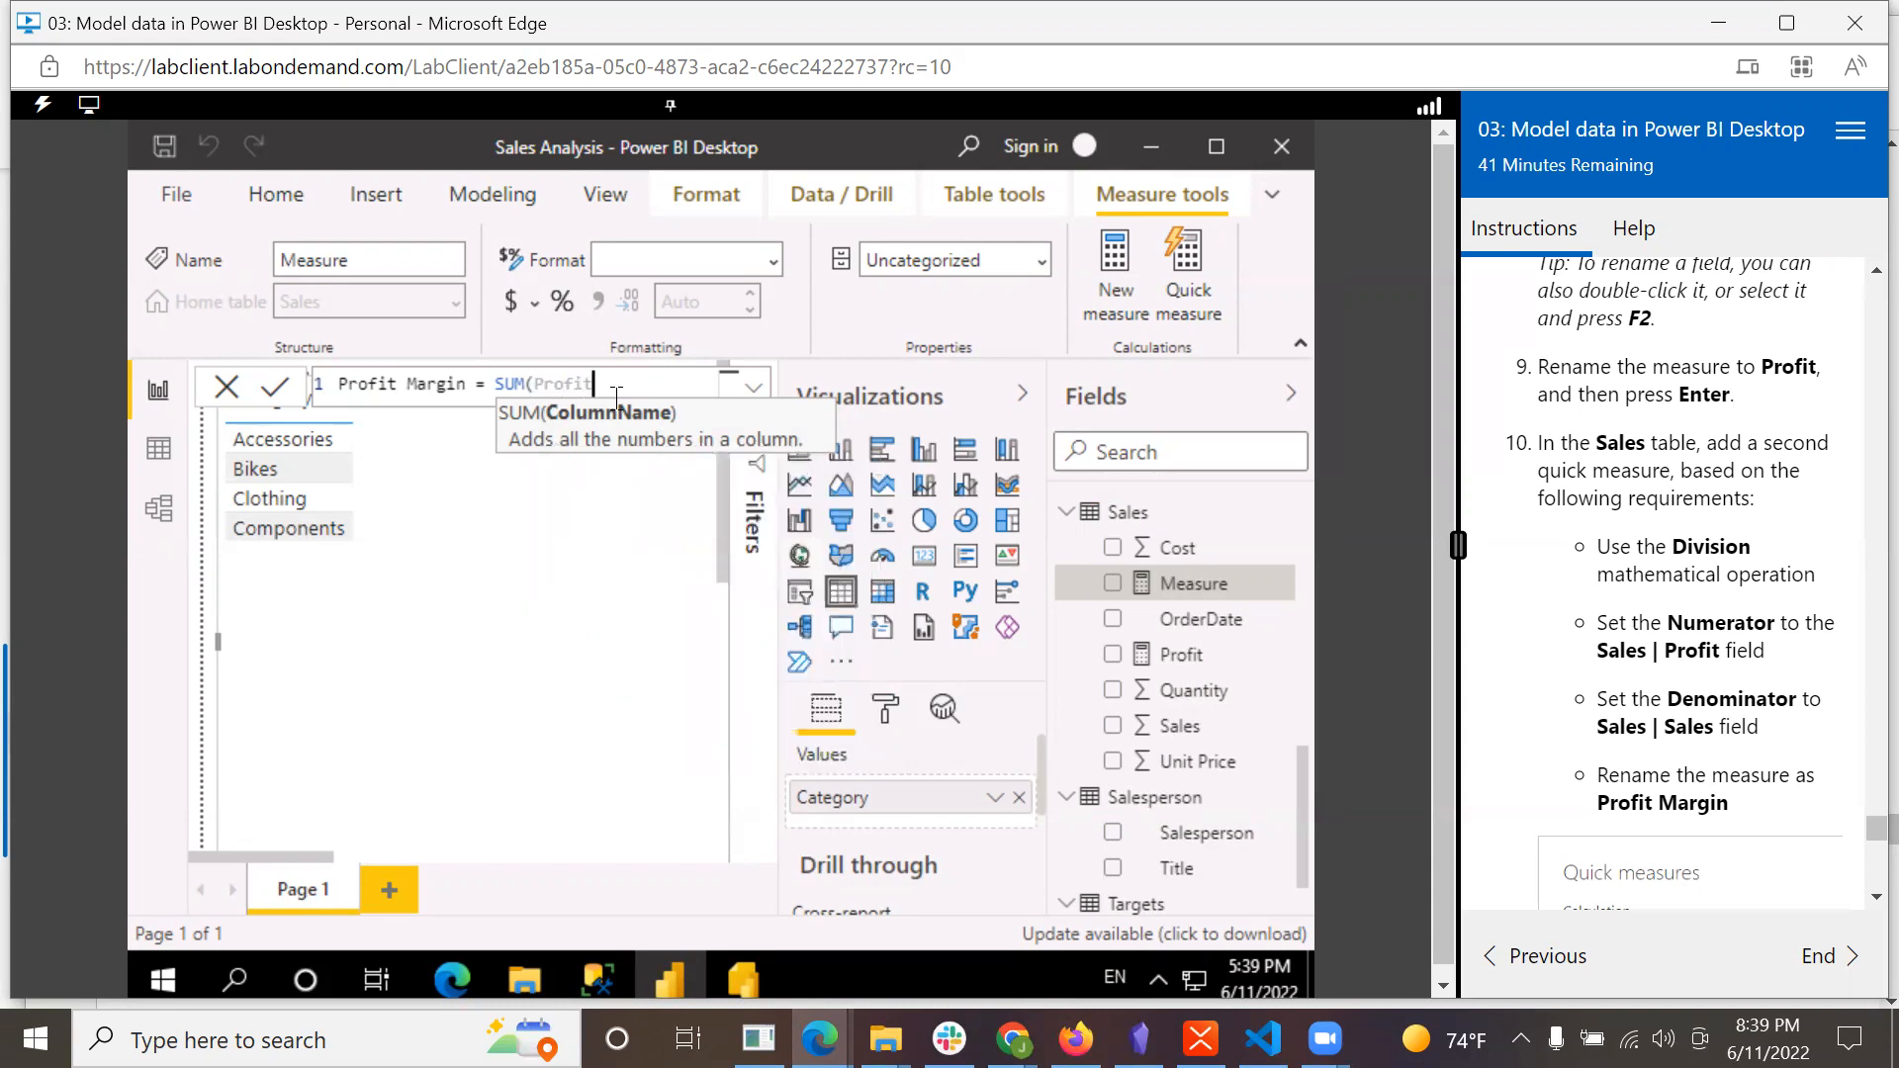
key(BackSpace)
key(BackSpace)
key(BackSpace)
key(BackSpace)
key(BackSpace)
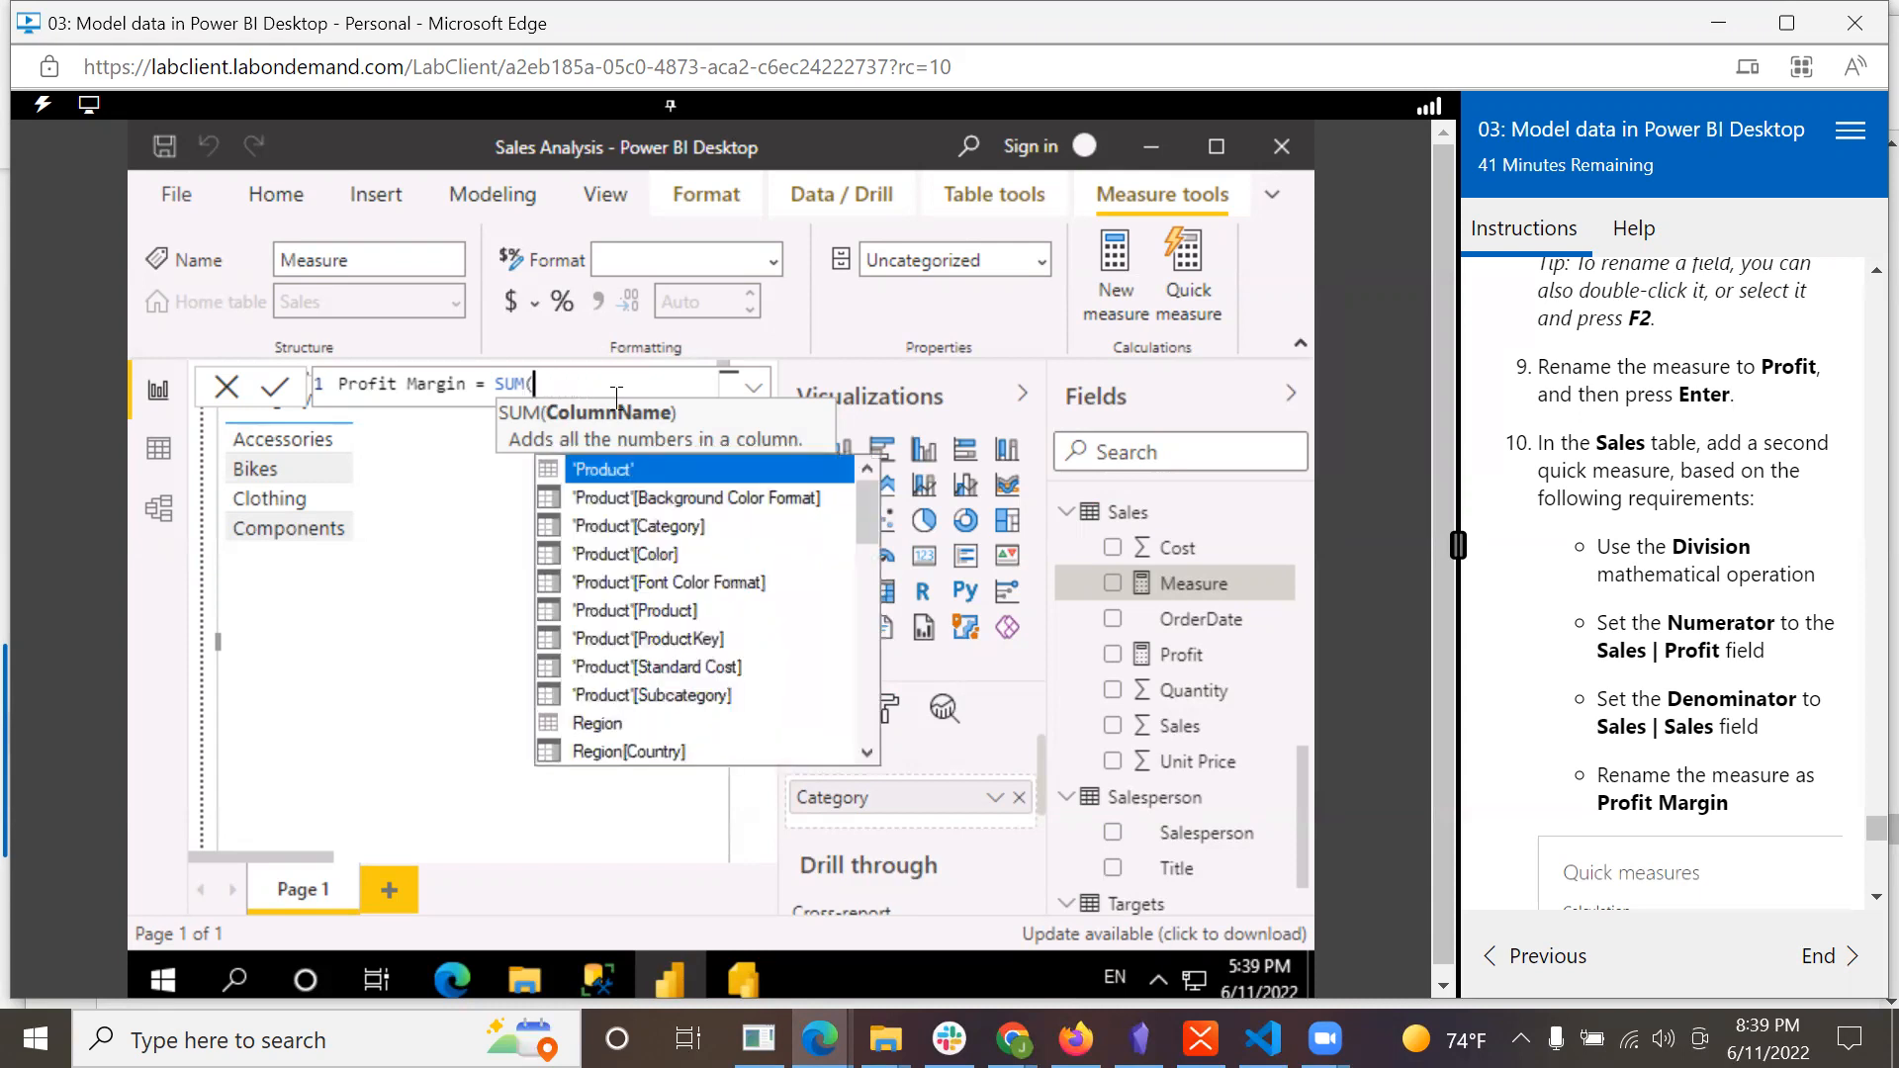
Begin the Profit Margin formula with a direct reference to the [Profit] measure as the numerator.
text(Pro)
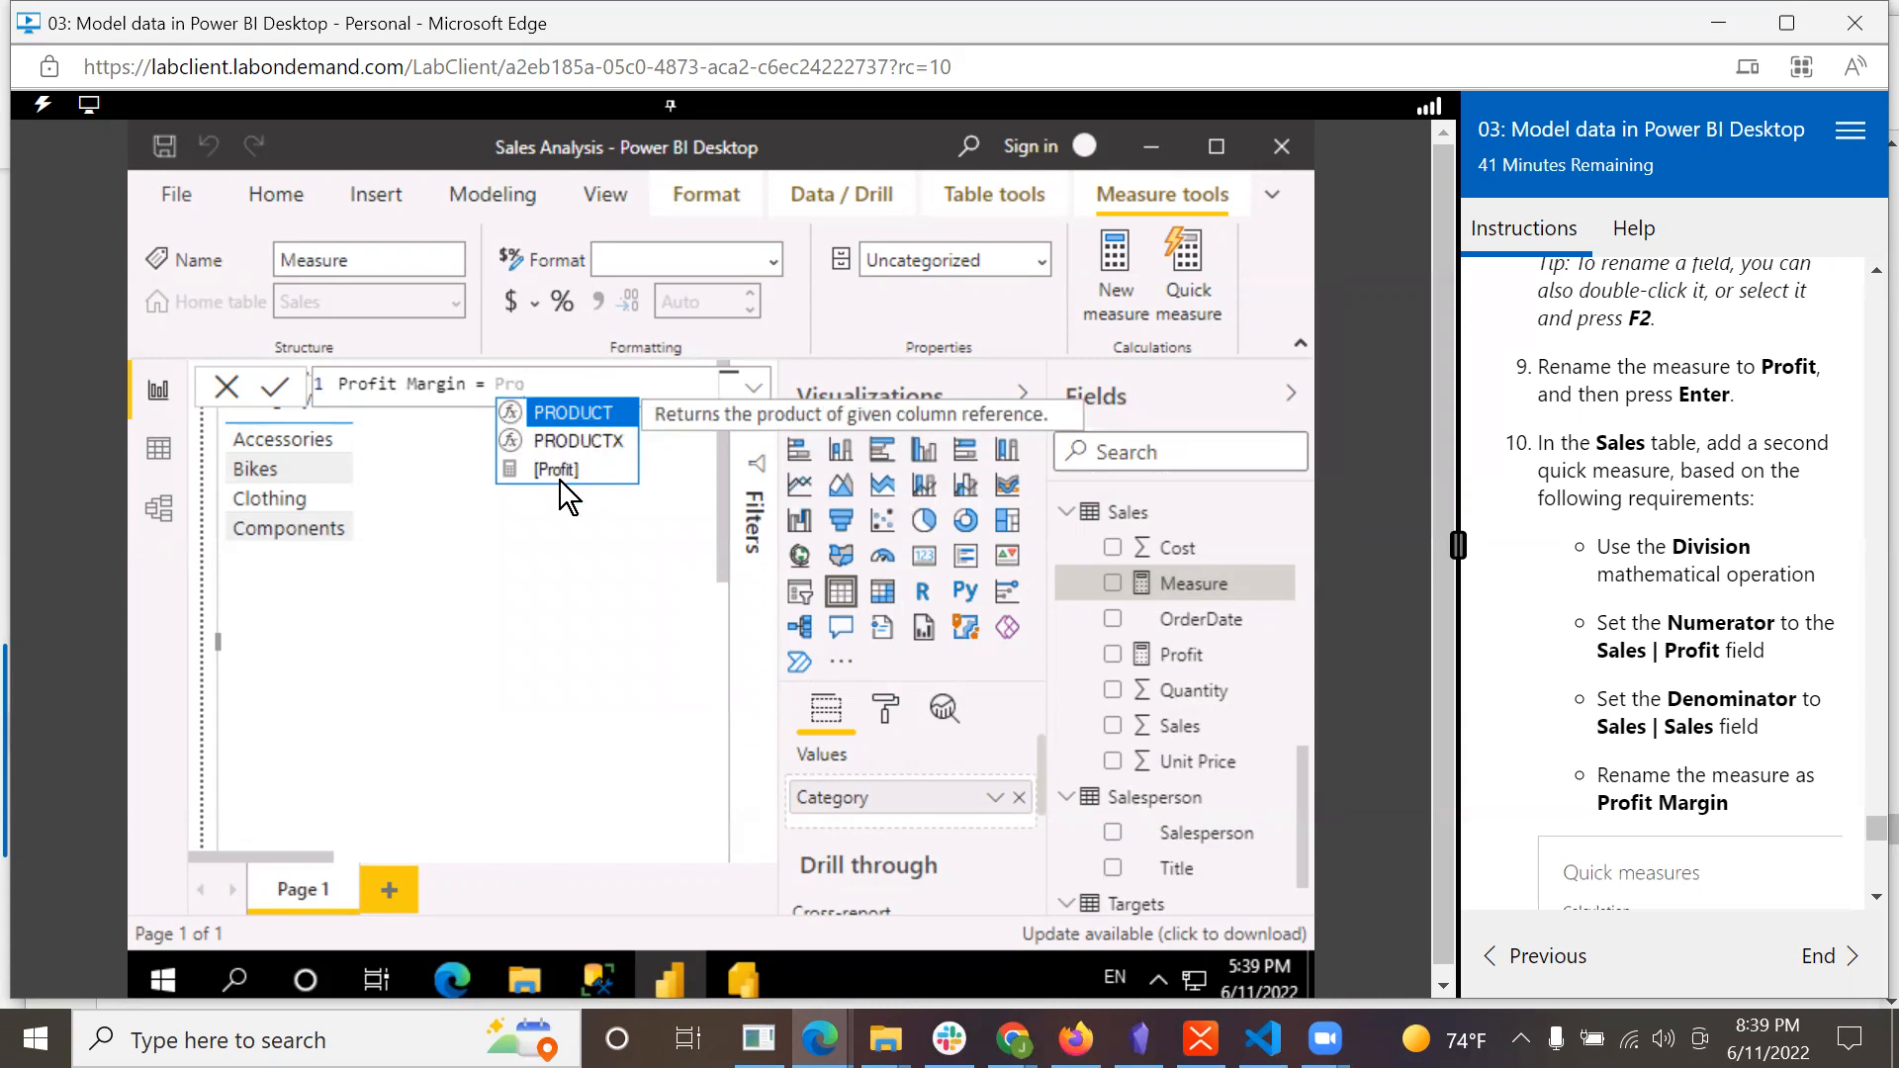
click(560, 479)
double_click(566, 477)
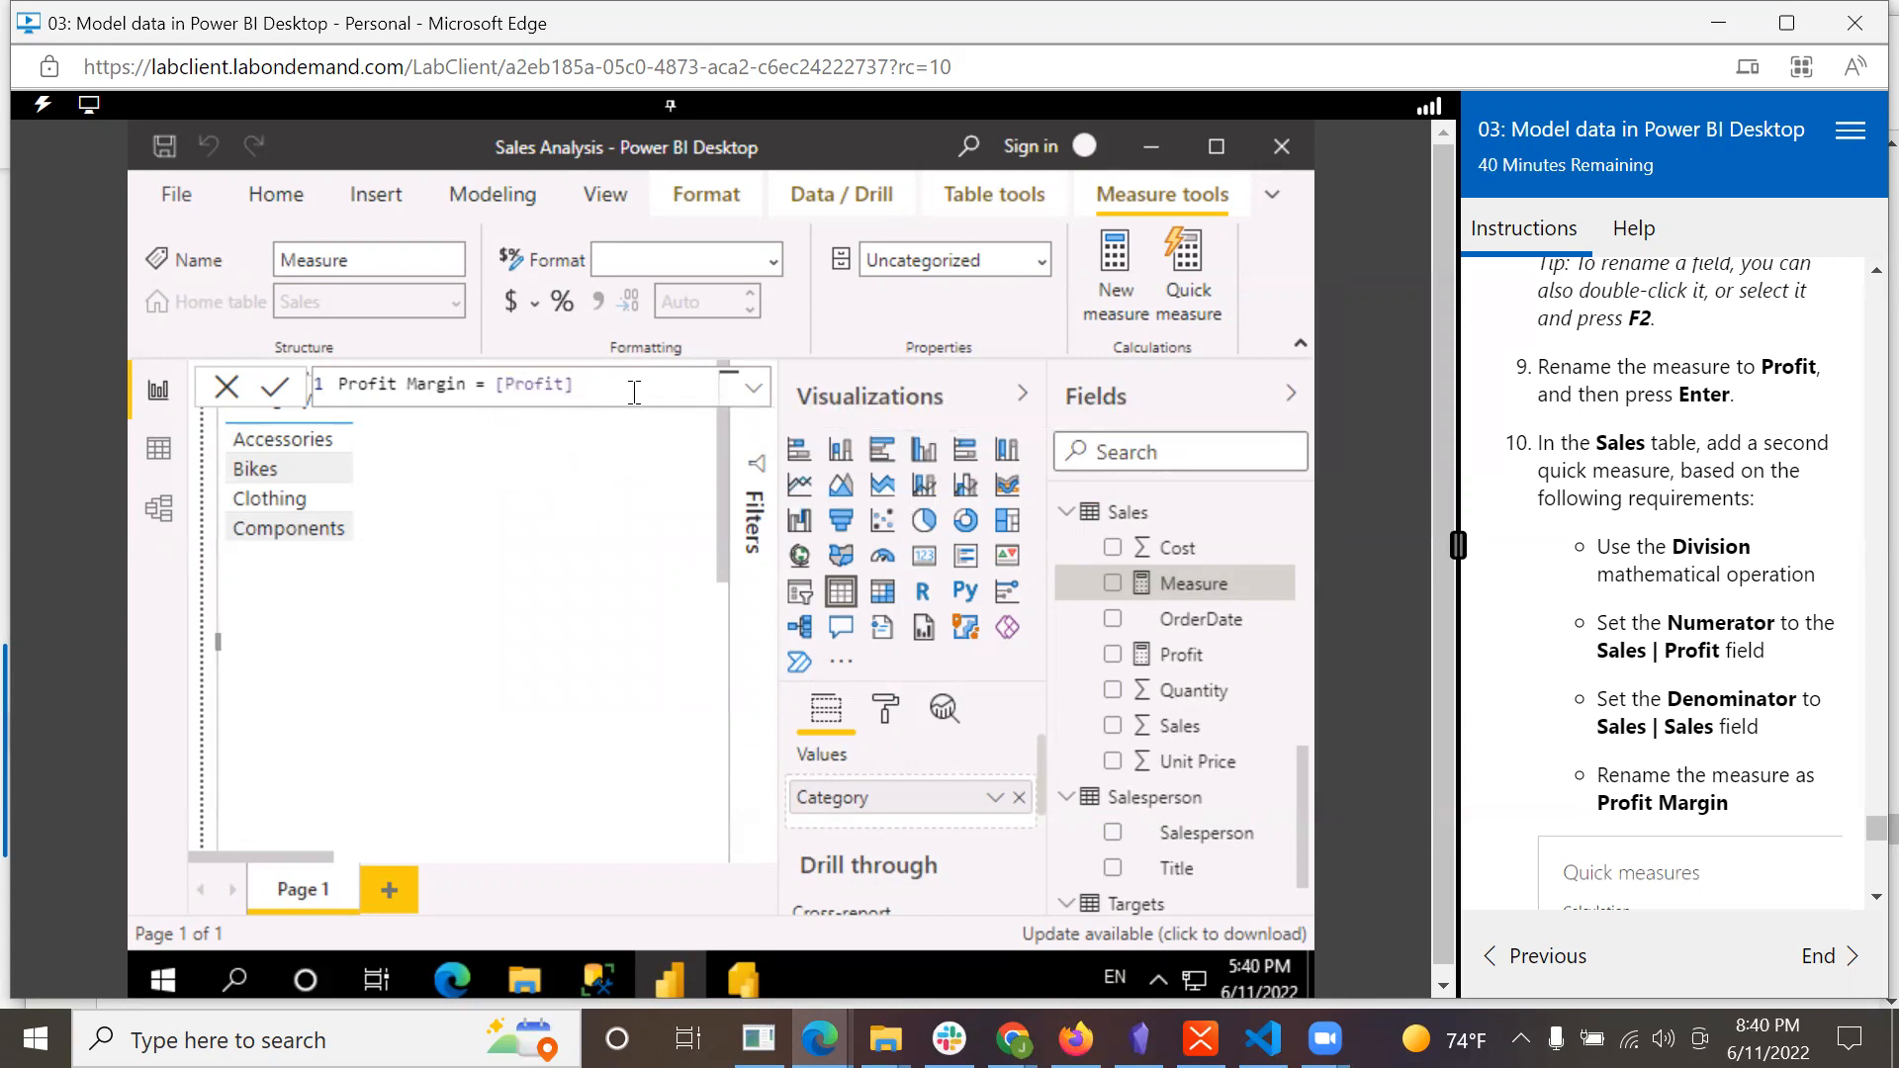
Divide the numerator by SUM(Sales[Sales]) in the Profit Margin formula and commit the measure.
text(/ Sa)
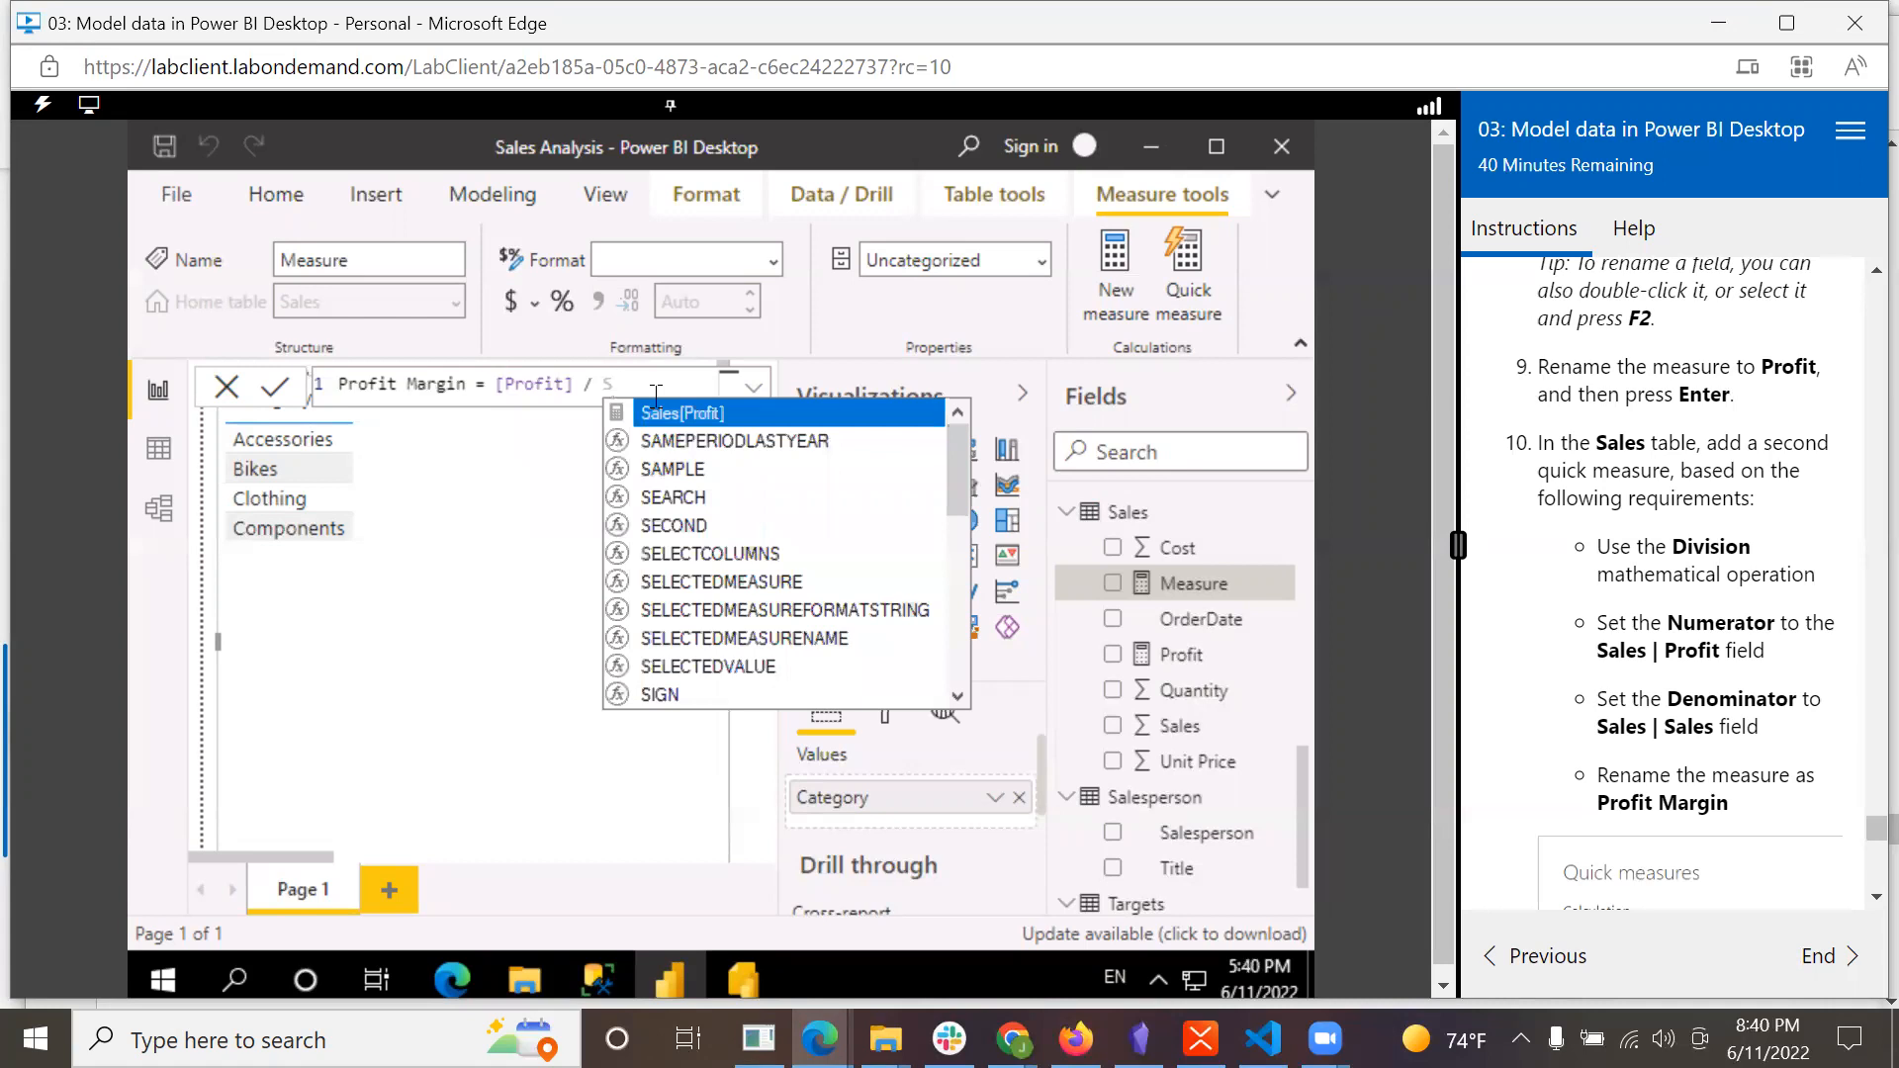
key(BackSpace)
key(BackSpace)
text(SUM)
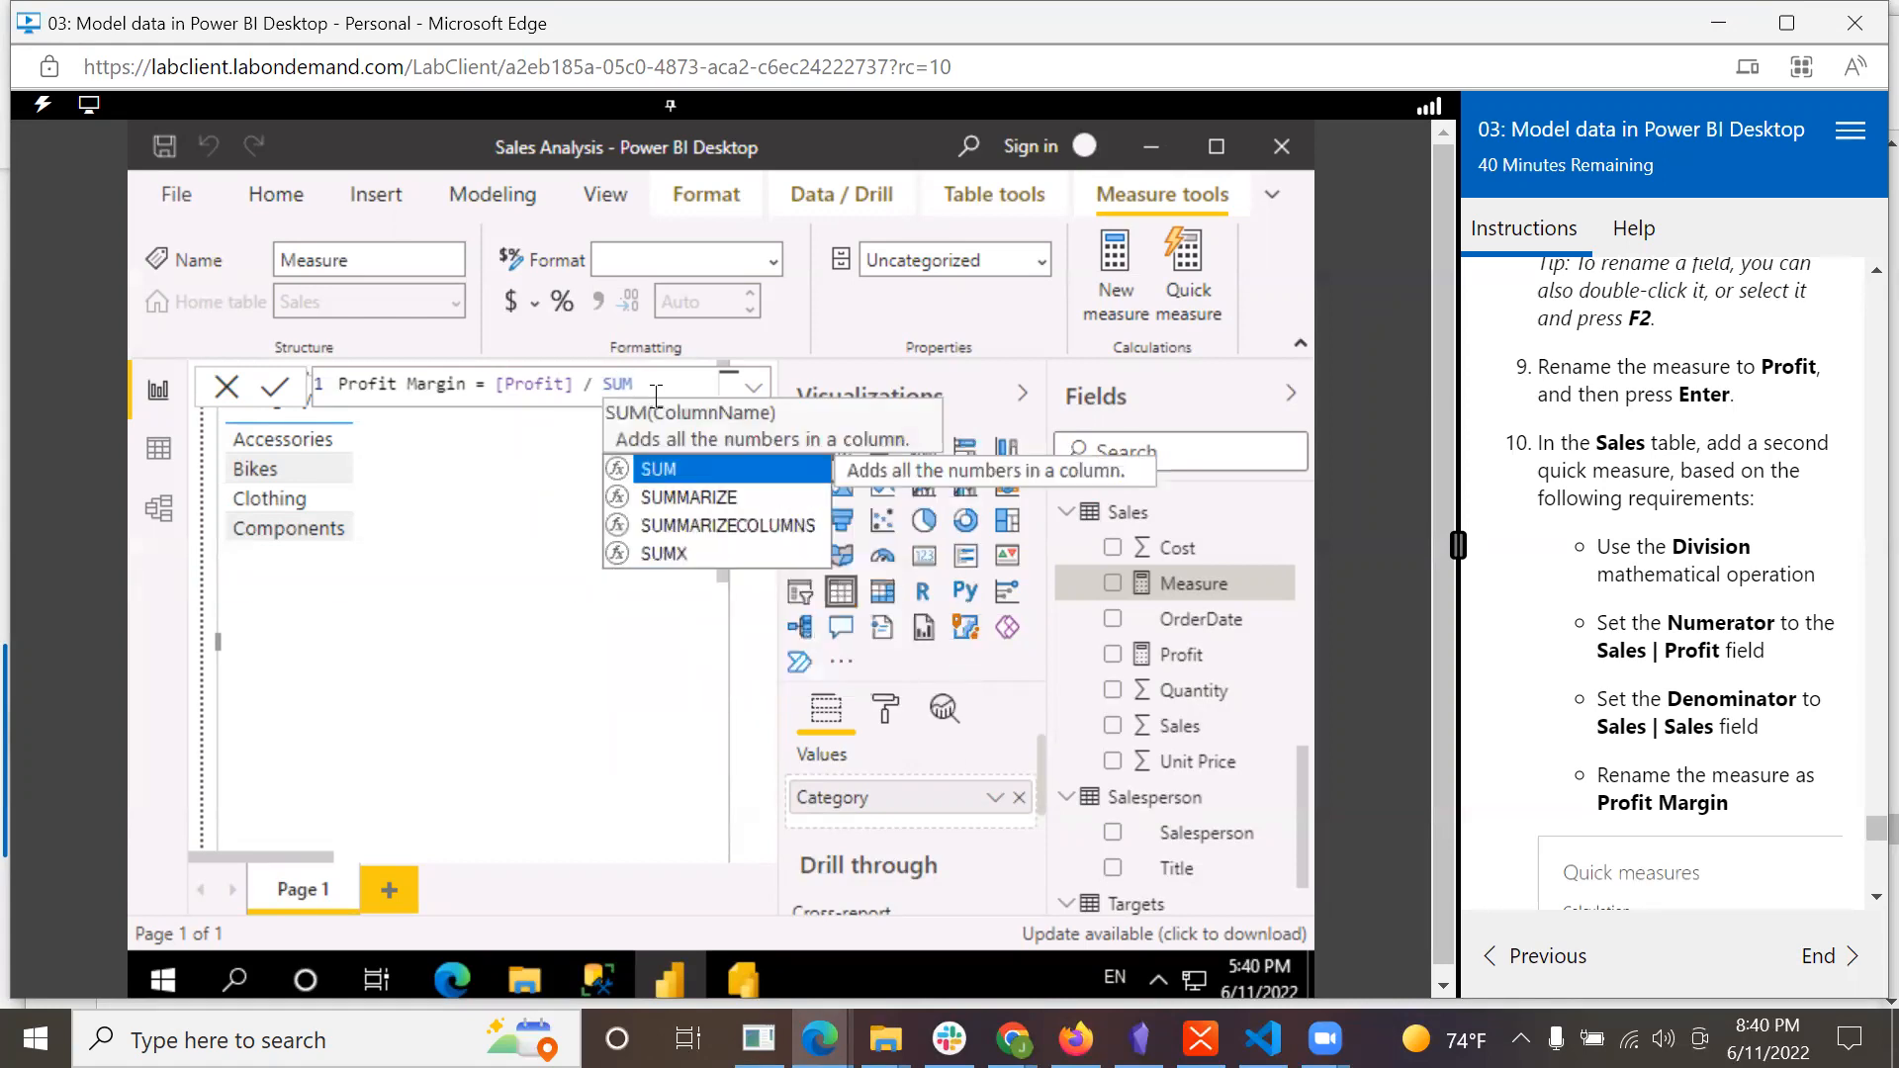
text((S)
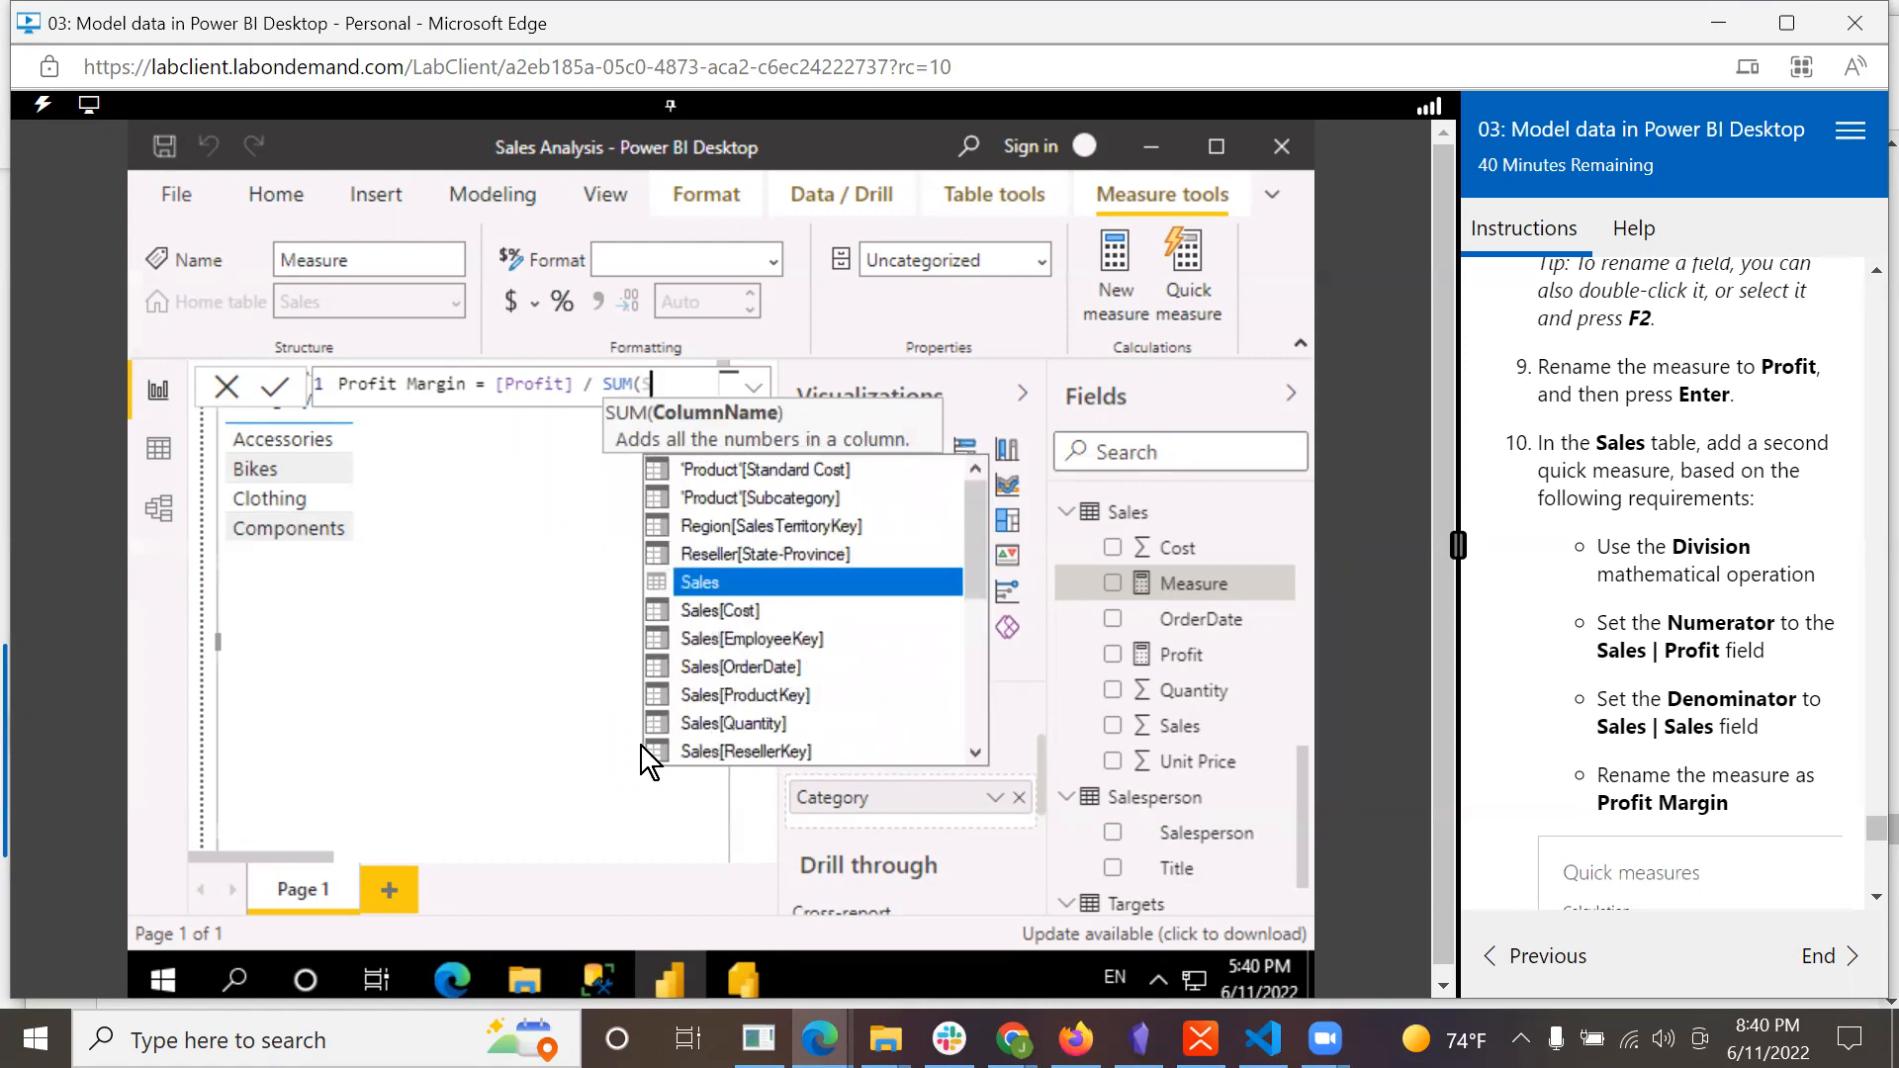
scroll(801, 675, down, 3)
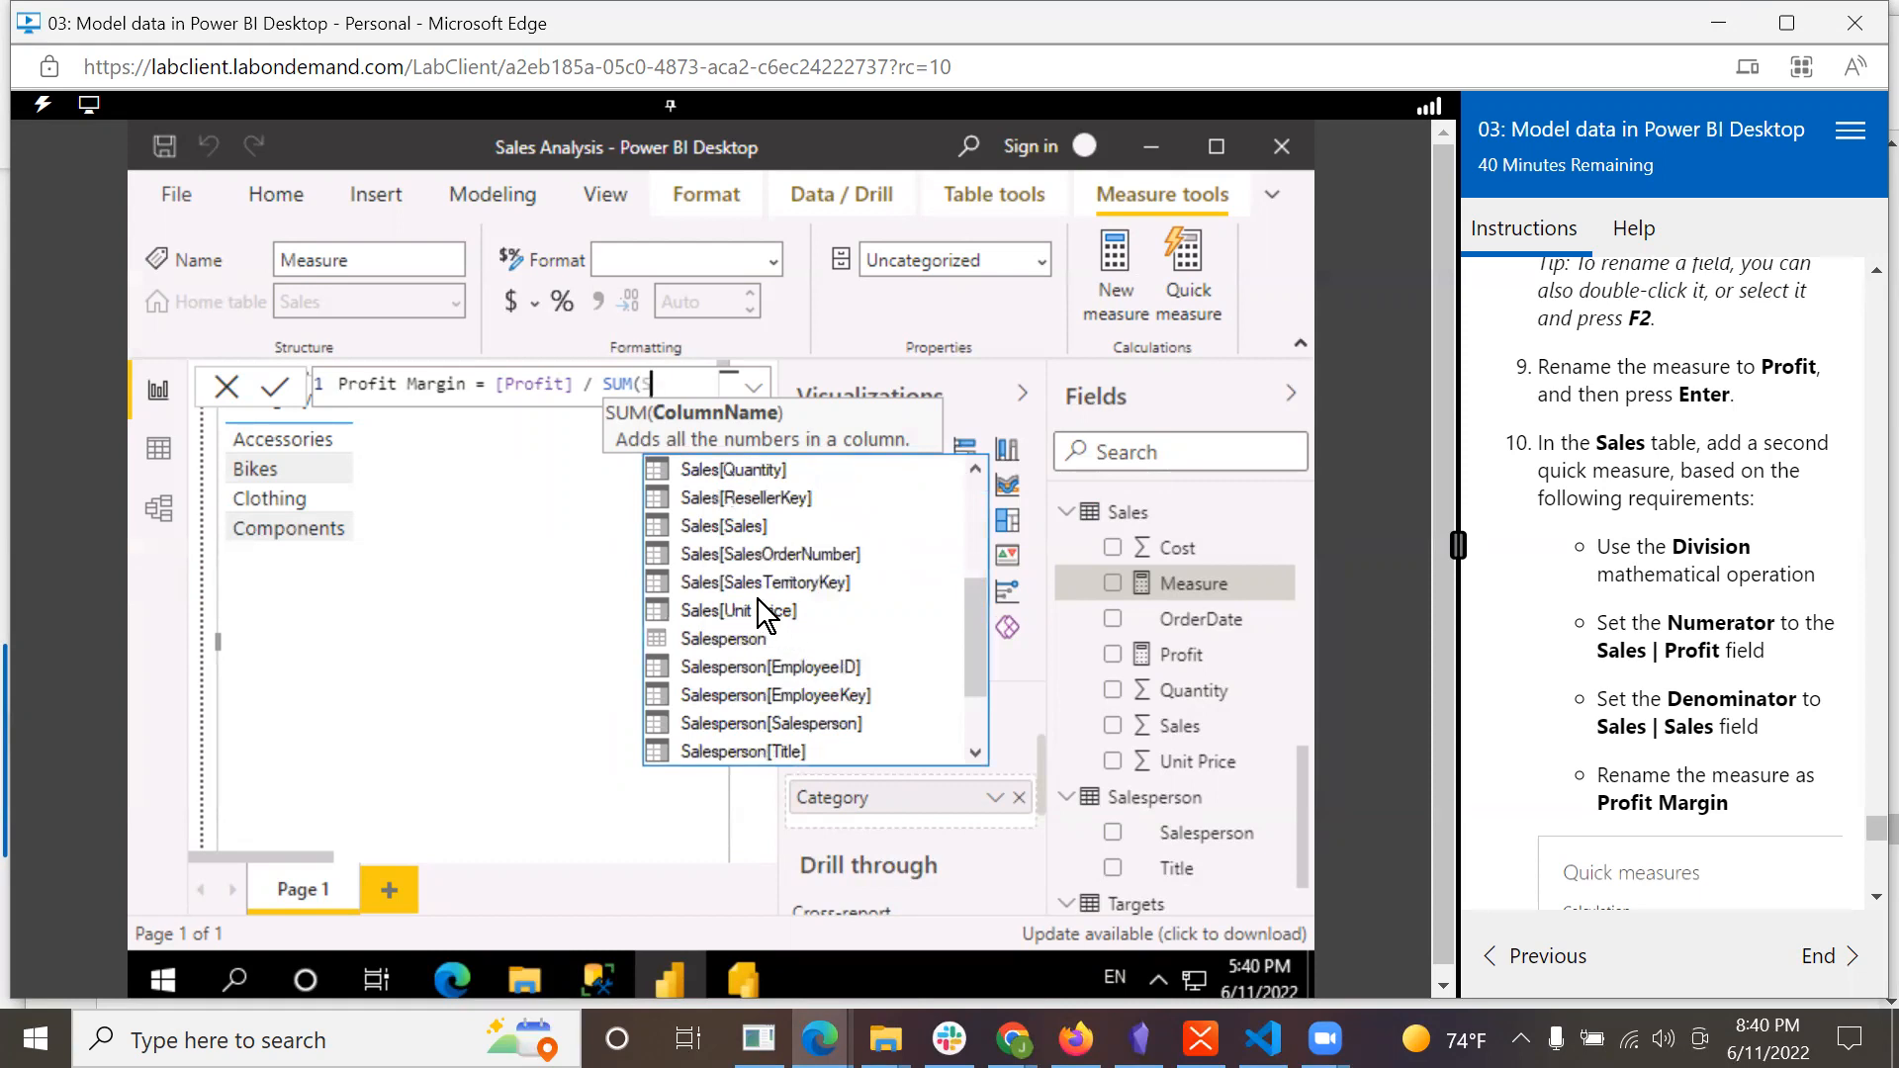
click(727, 527)
double_click(729, 526)
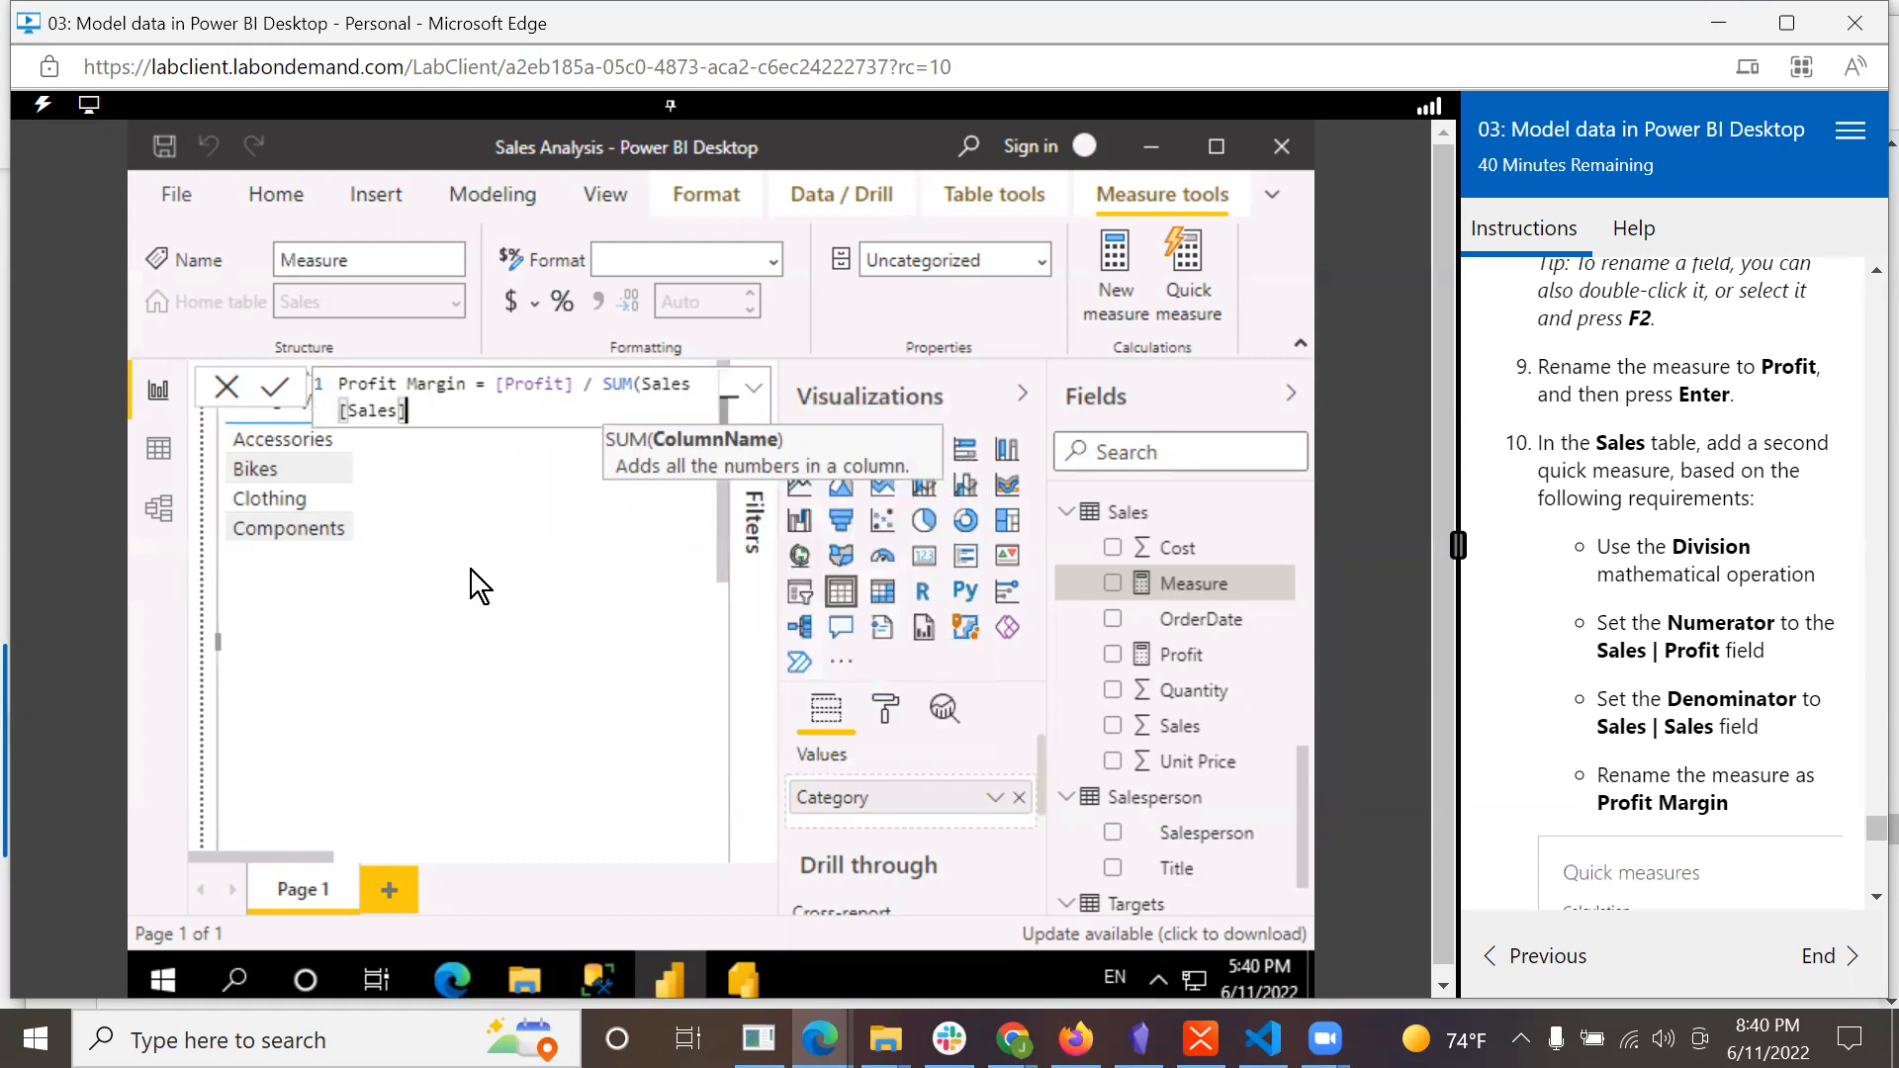
text())
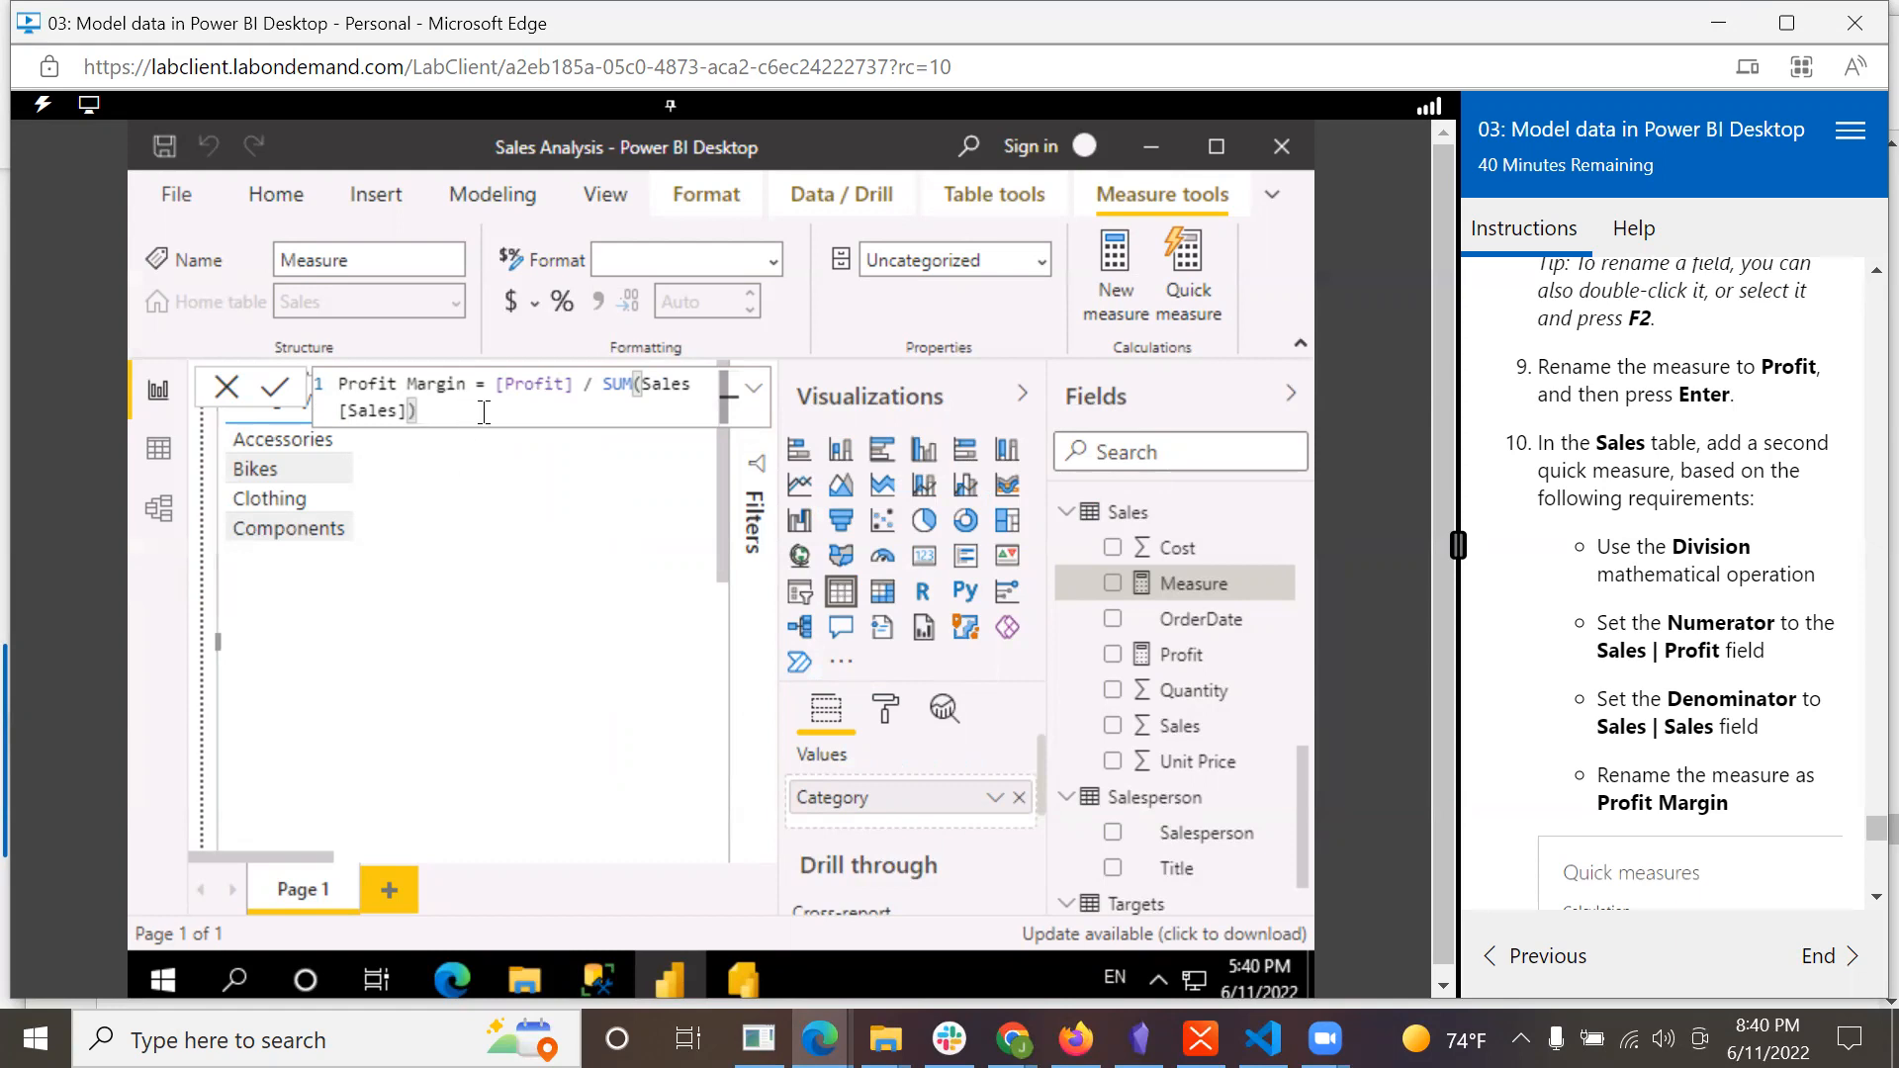
key(Return)
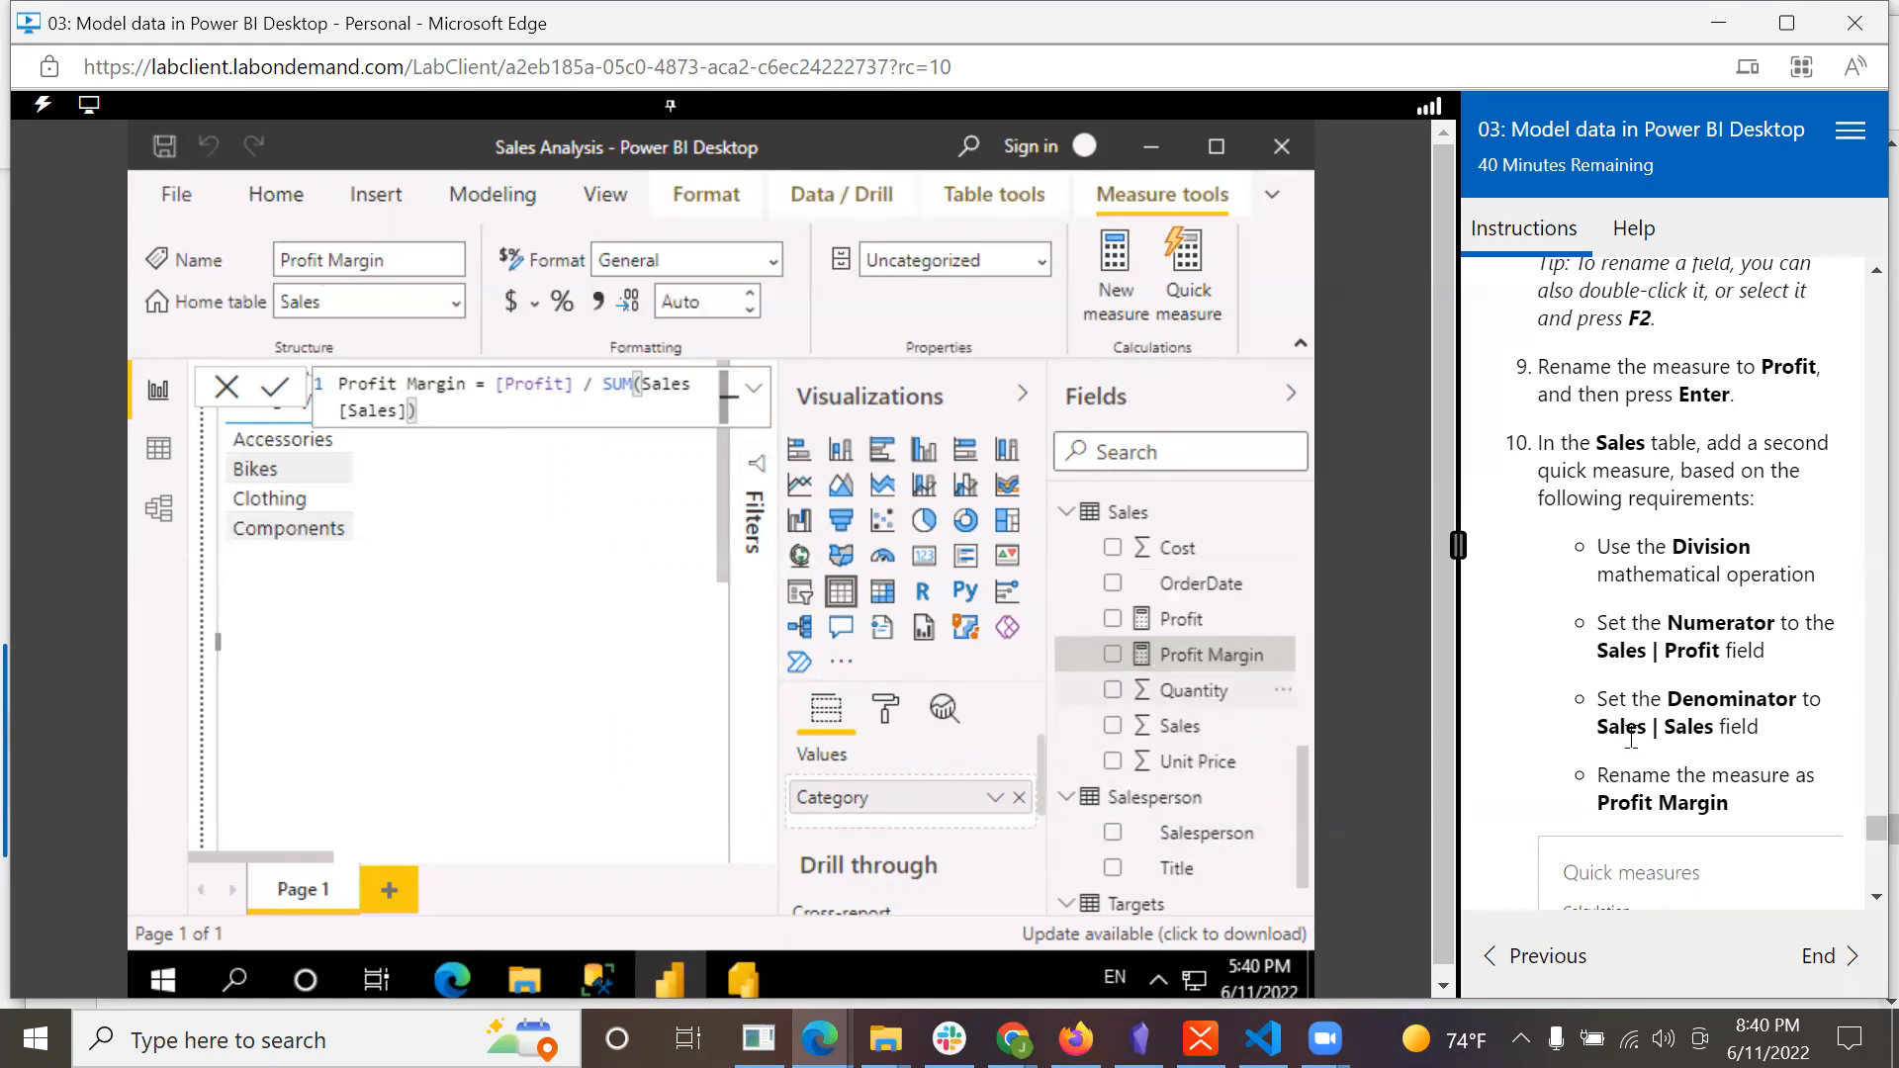
Read the lab instructions on checking and formatting the Profit Margin measure and testing both measures in the table visual.
scroll(1629, 743, down, 2)
scroll(1628, 744, down, 2)
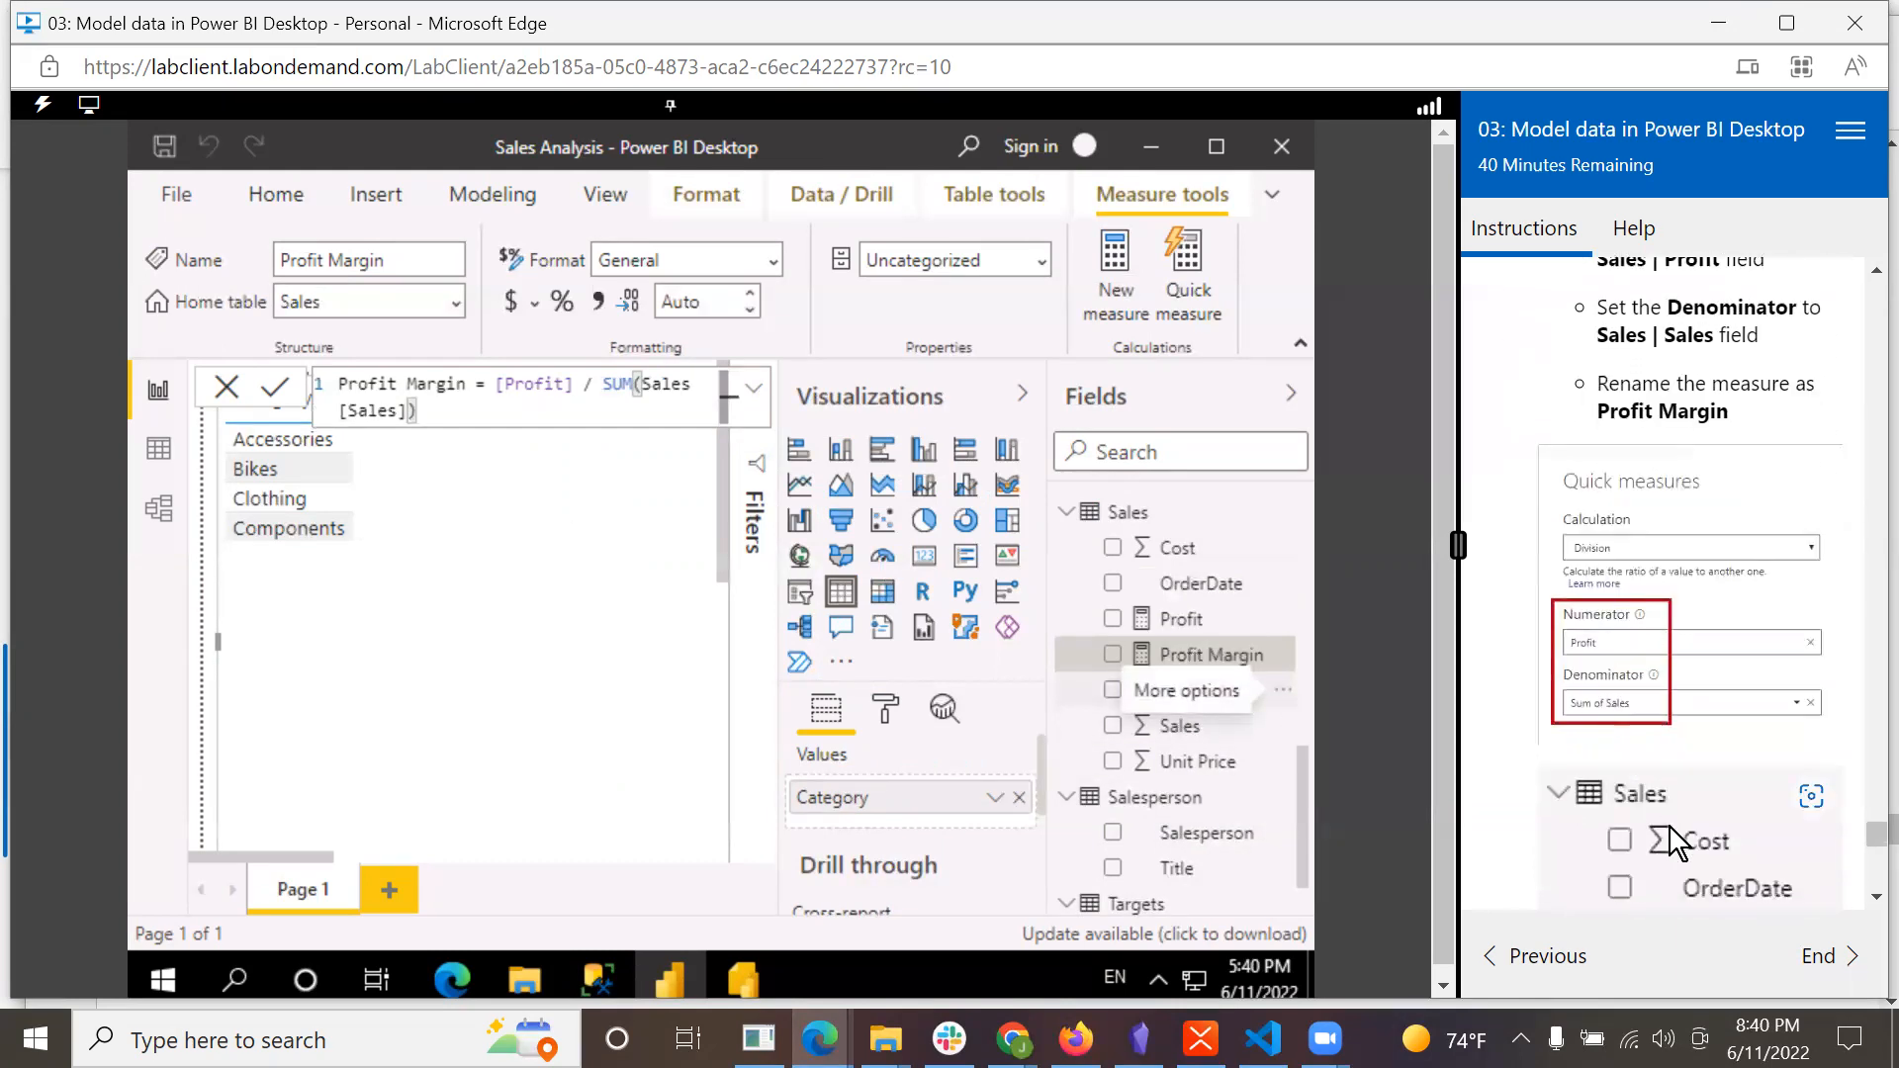
scroll(1670, 827, down, 1)
scroll(1649, 765, down, 2)
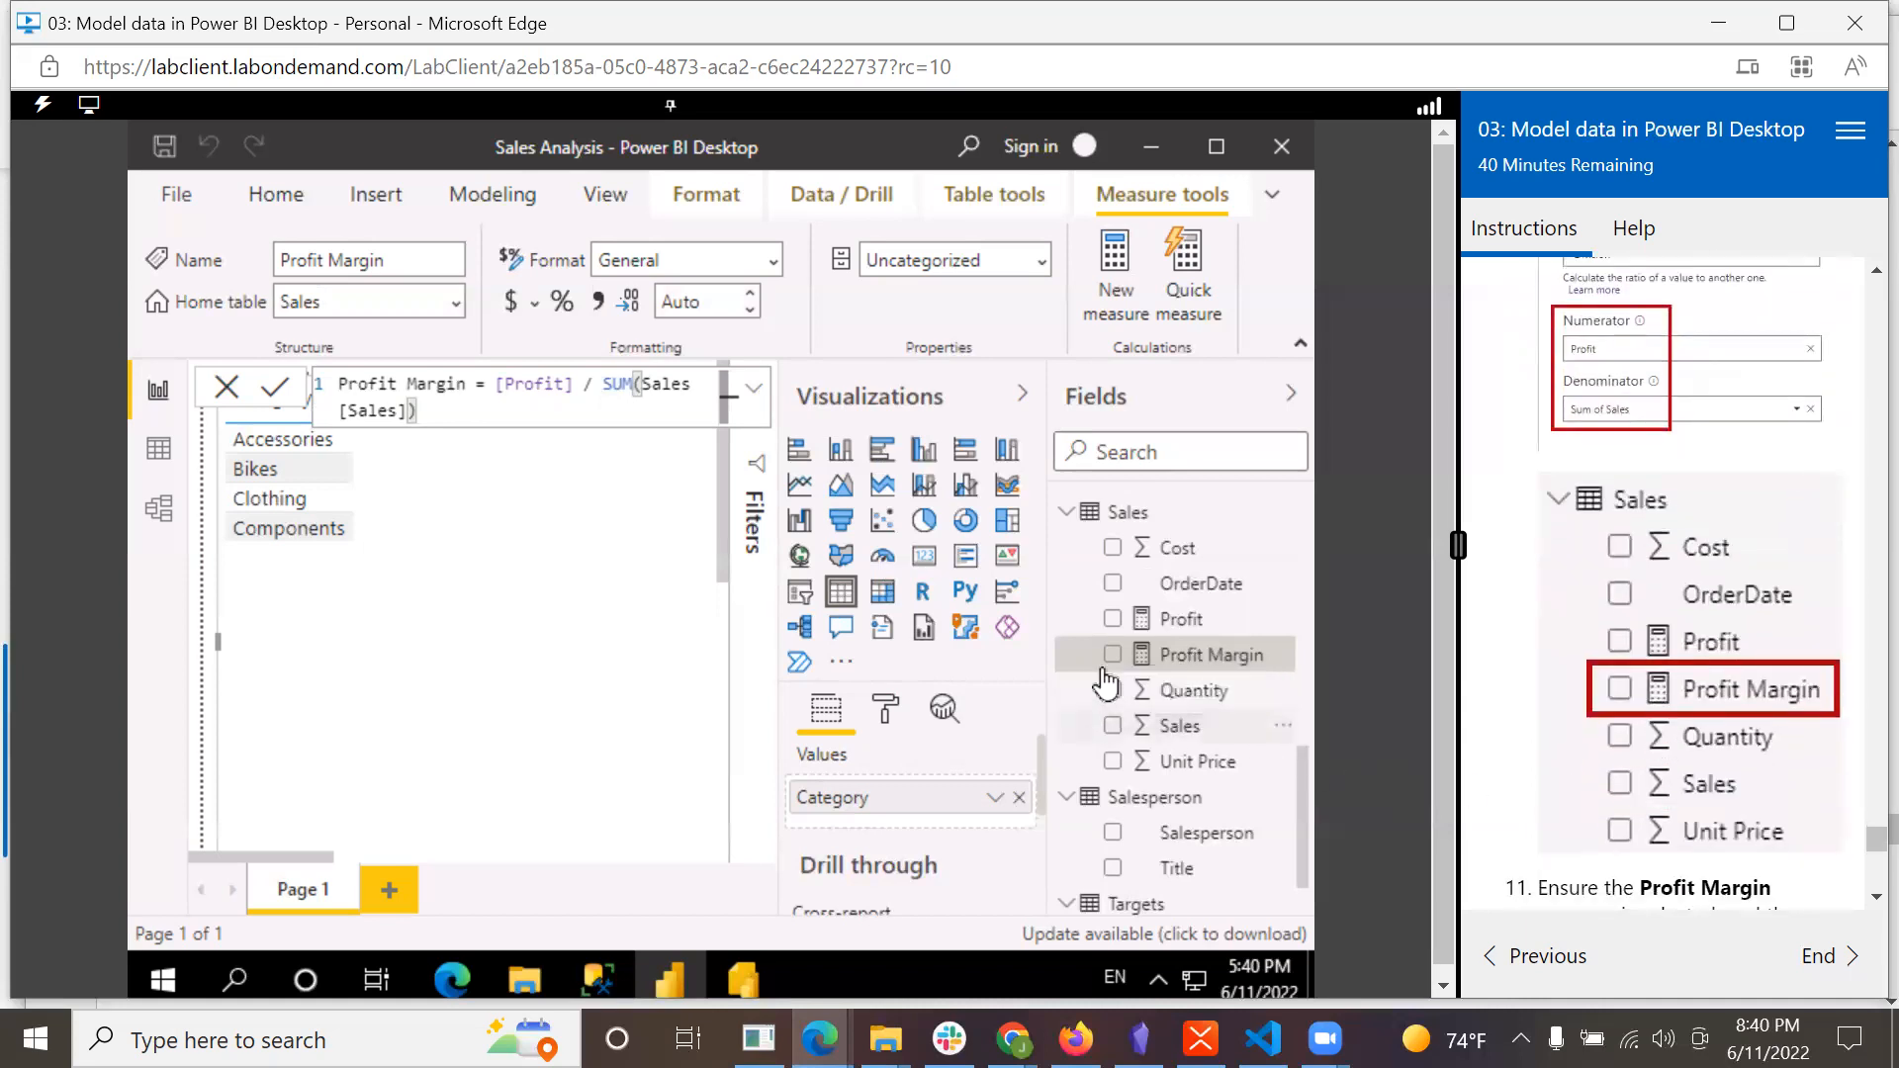
scroll(1805, 770, down, 2)
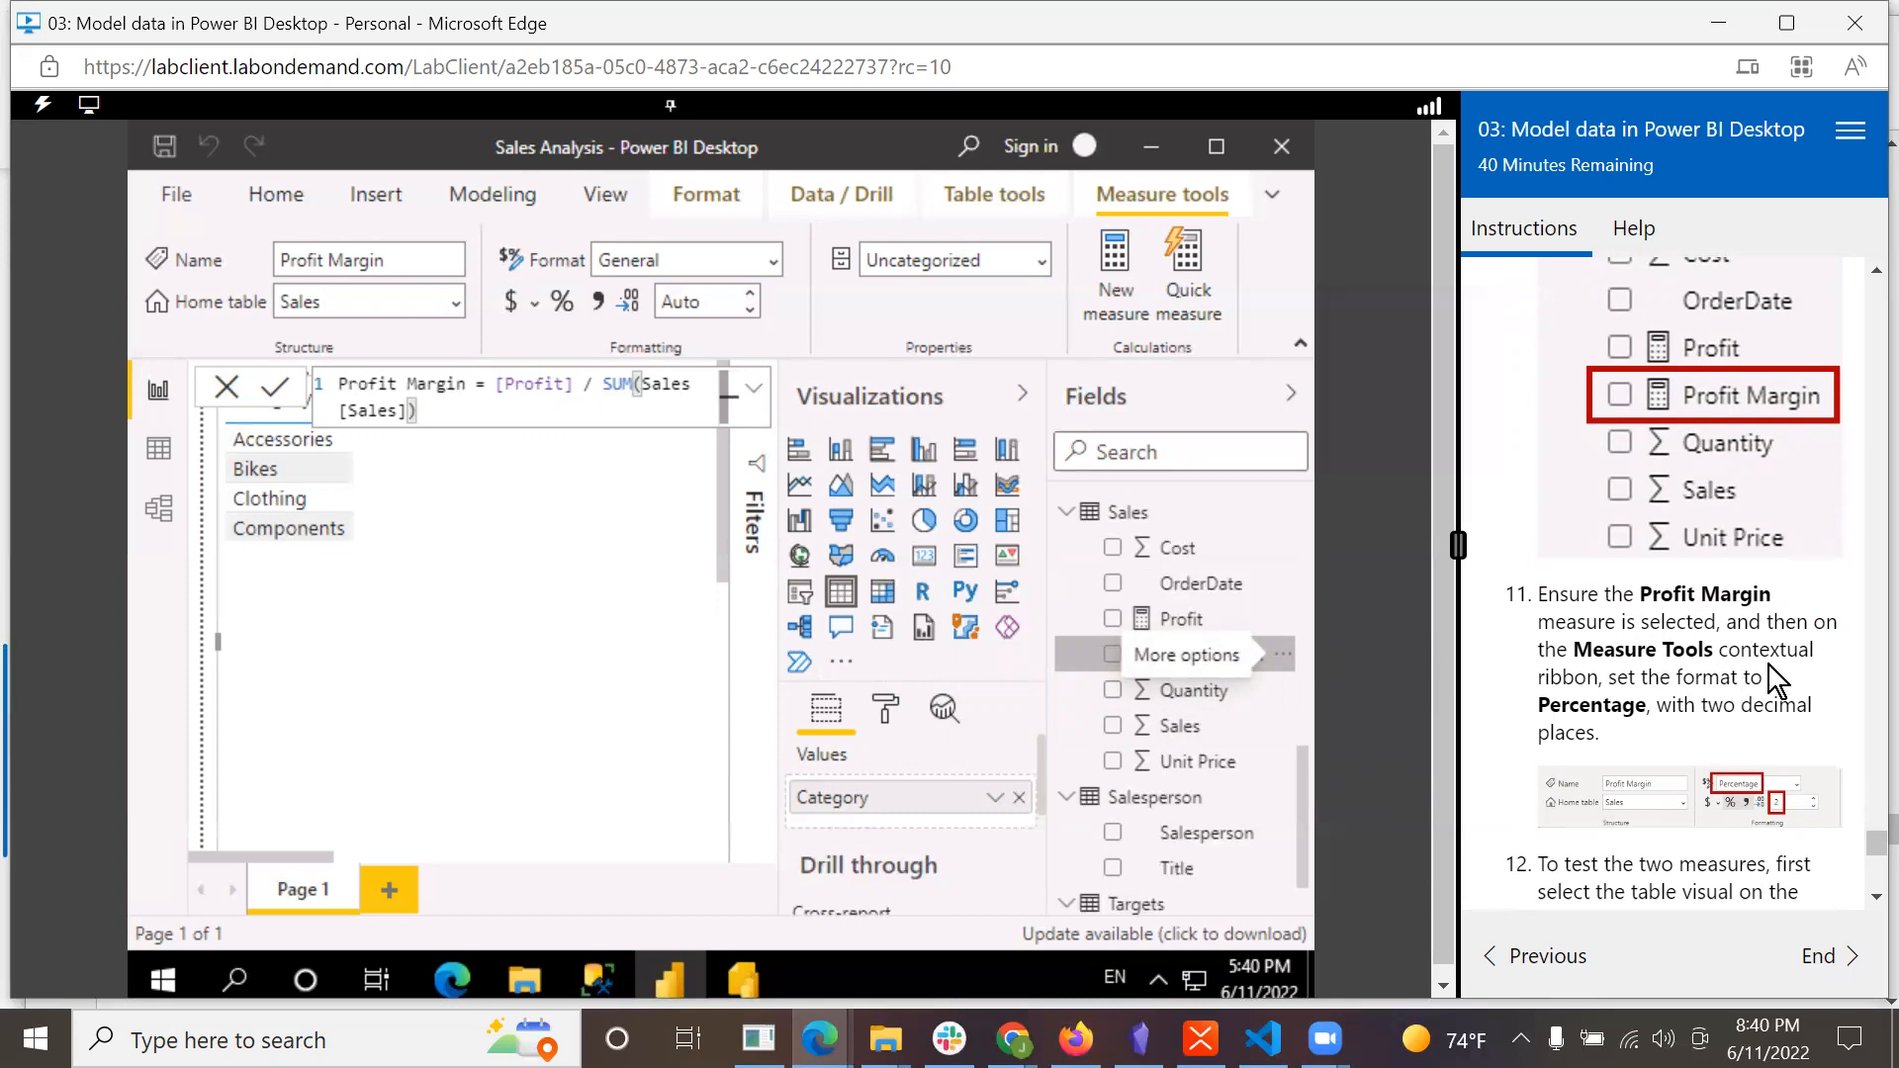
scroll(1611, 707, down, 1)
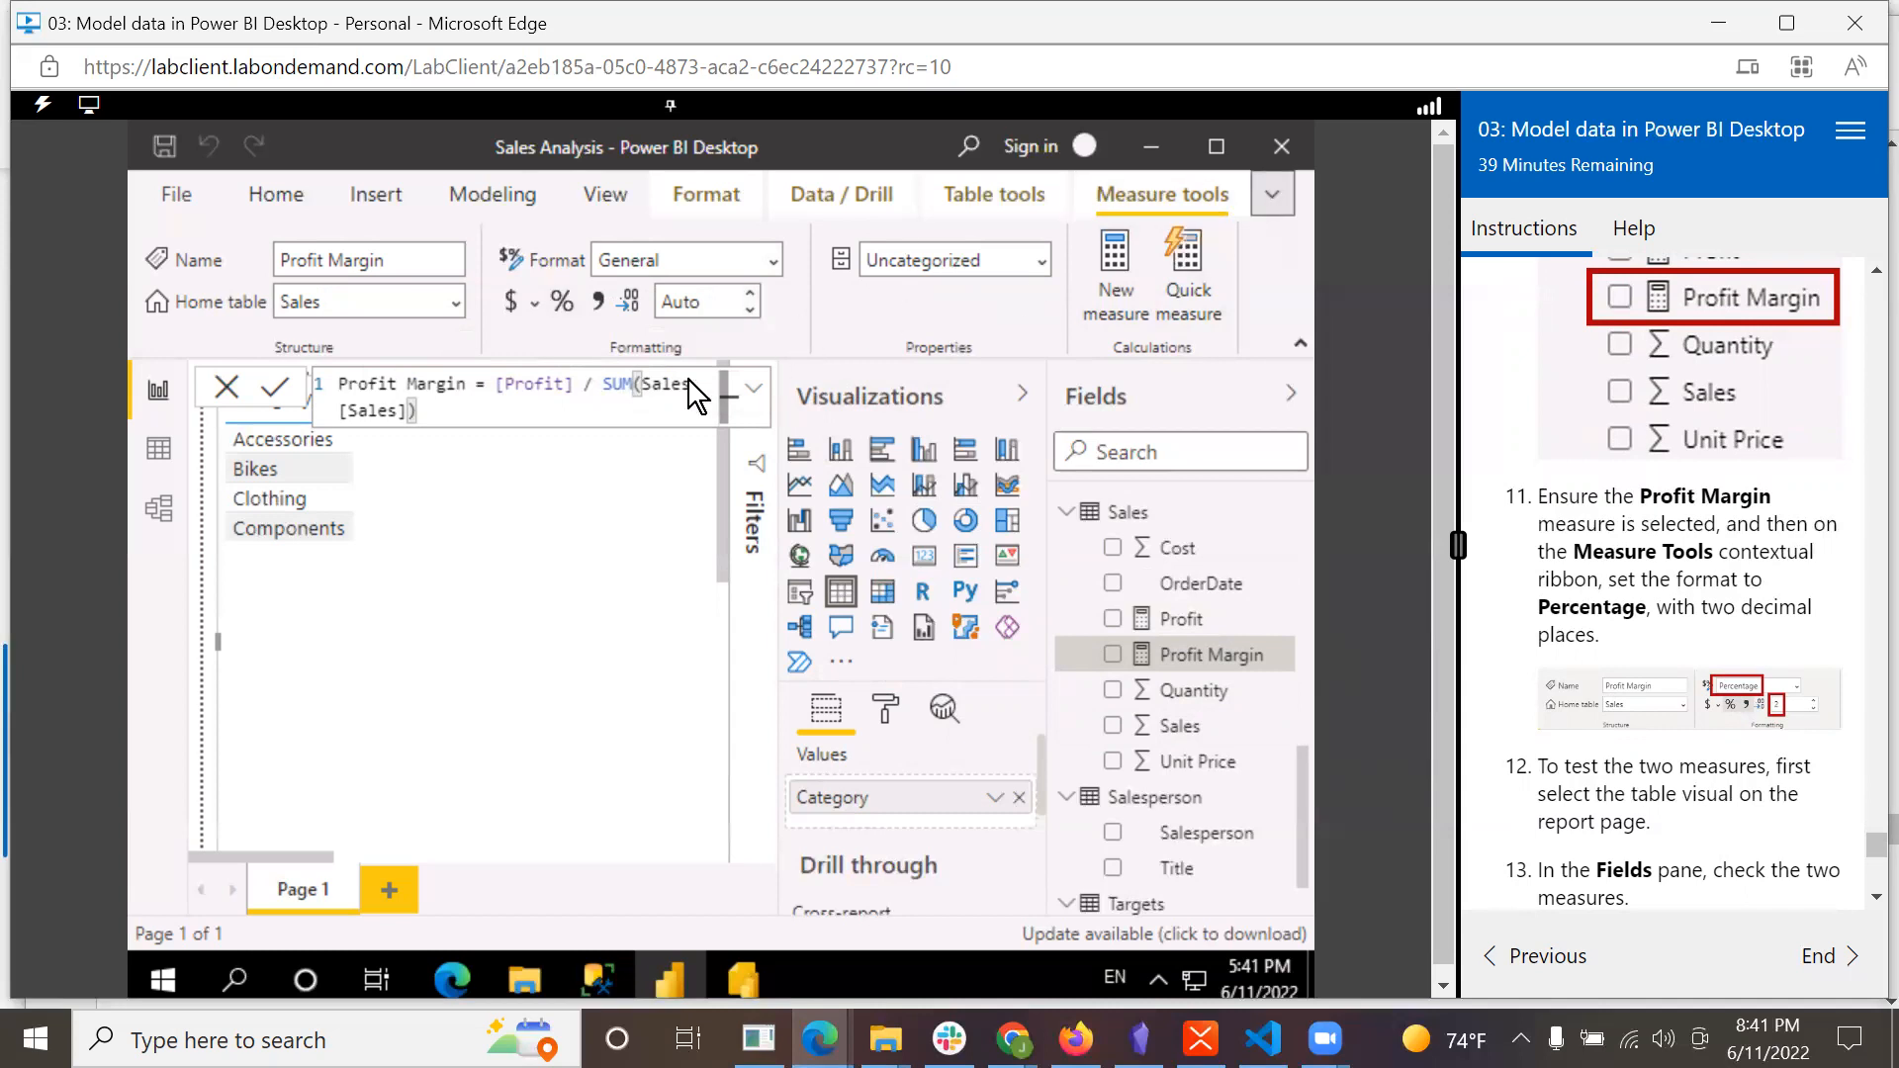
Format the Profit Margin measure as Percentage with two decimal places.
click(1299, 336)
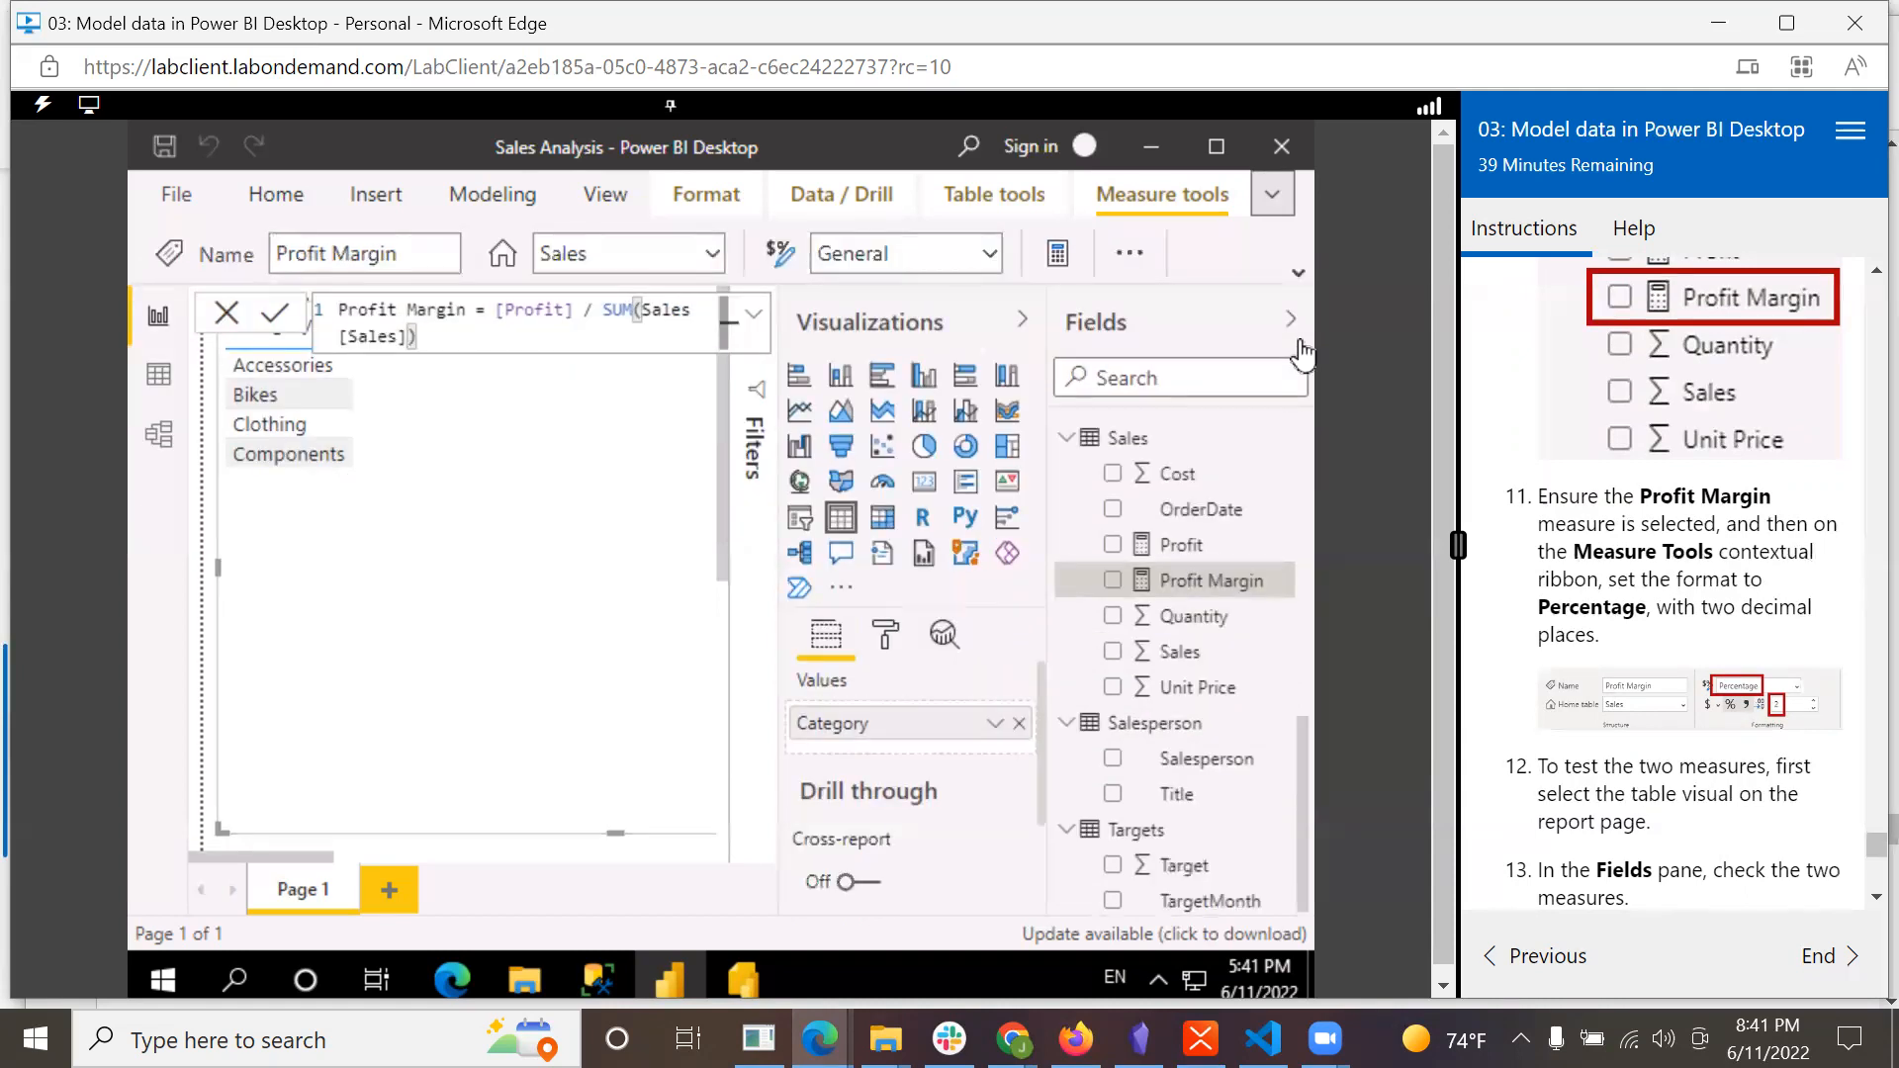
click(1123, 259)
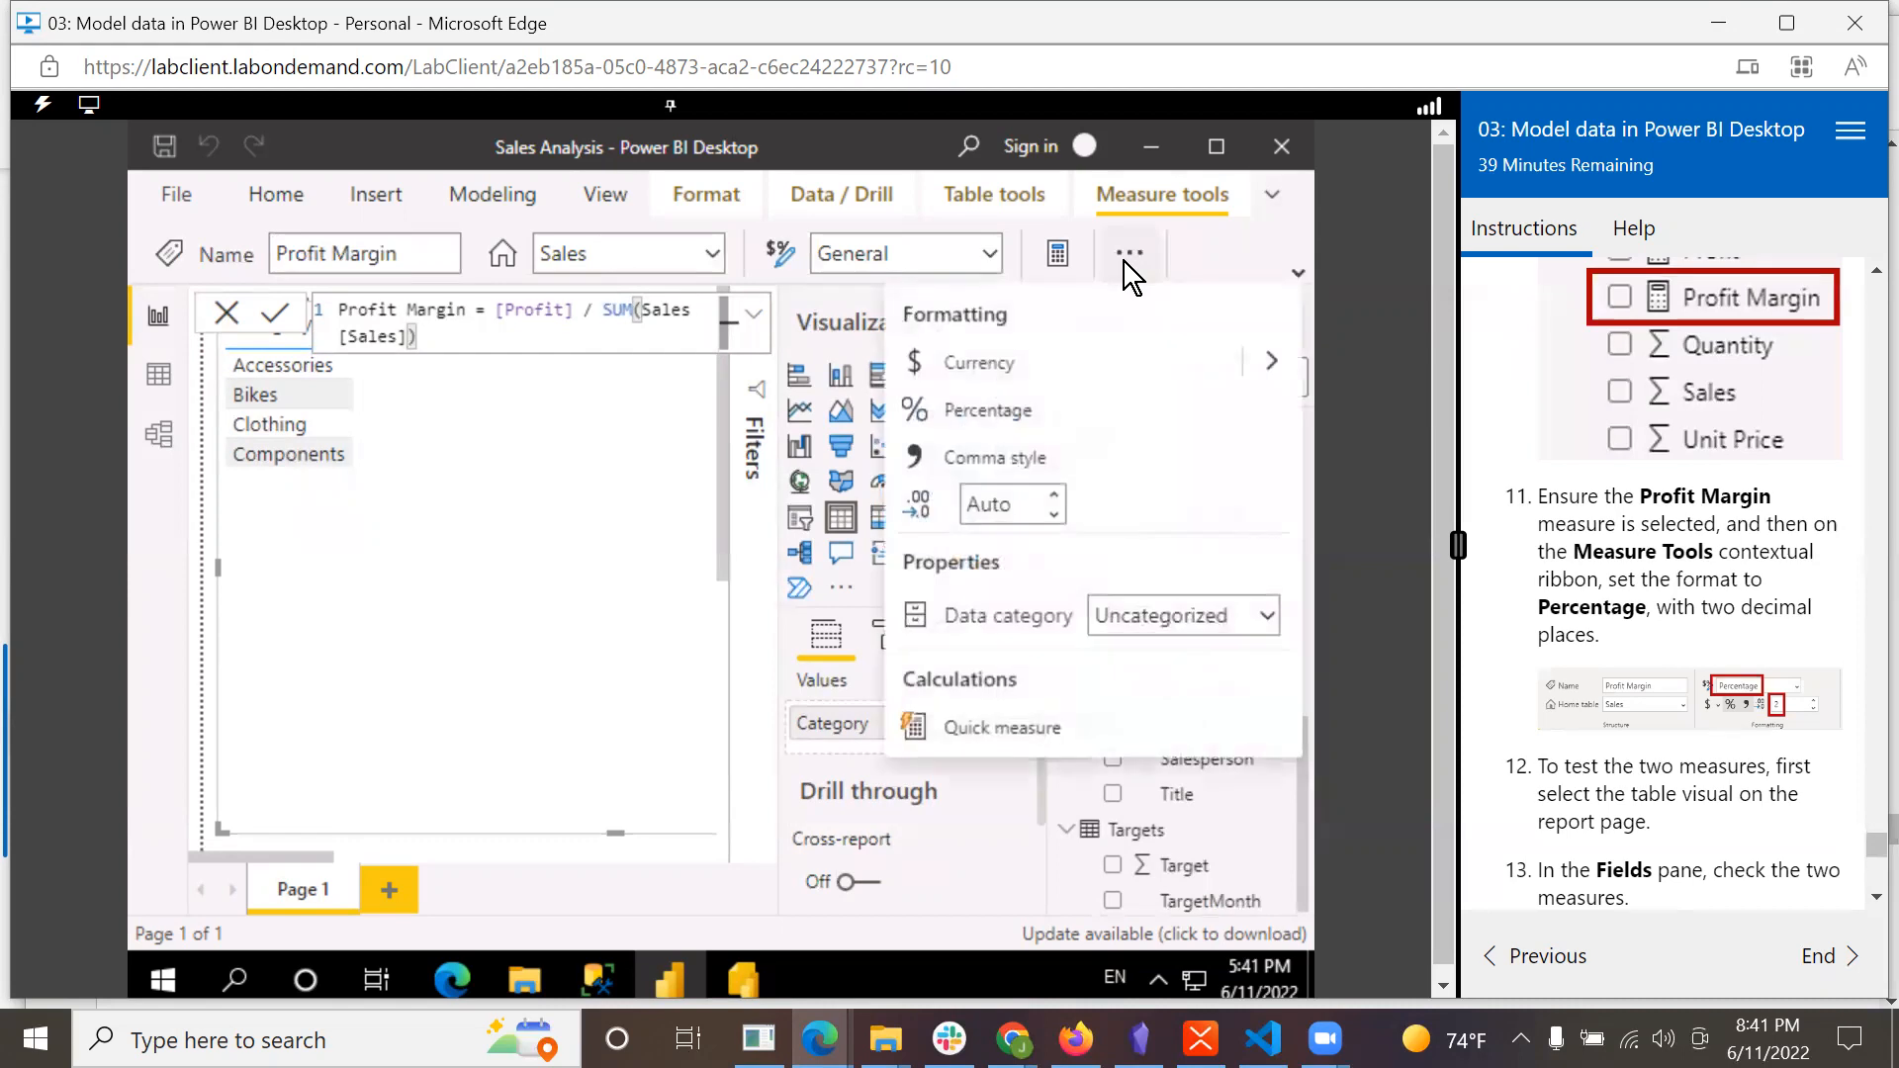
click(981, 409)
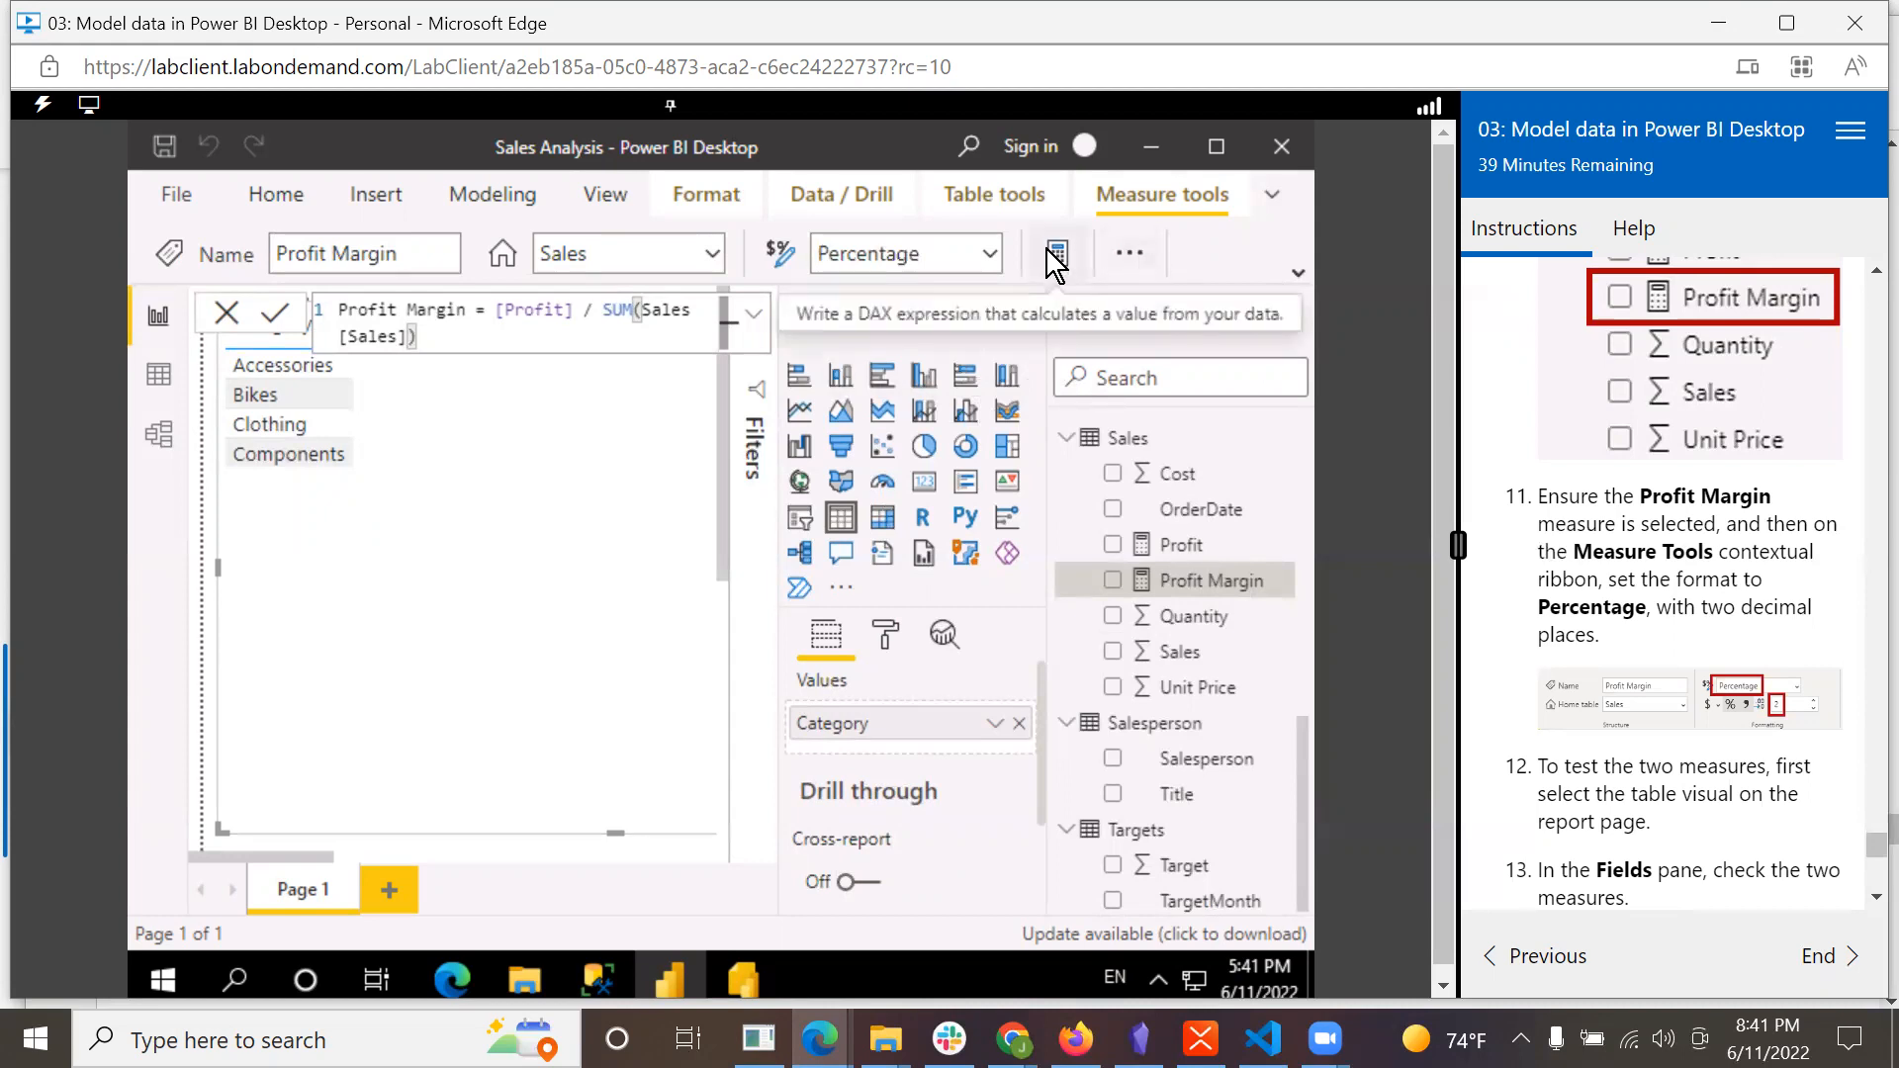
click(1115, 262)
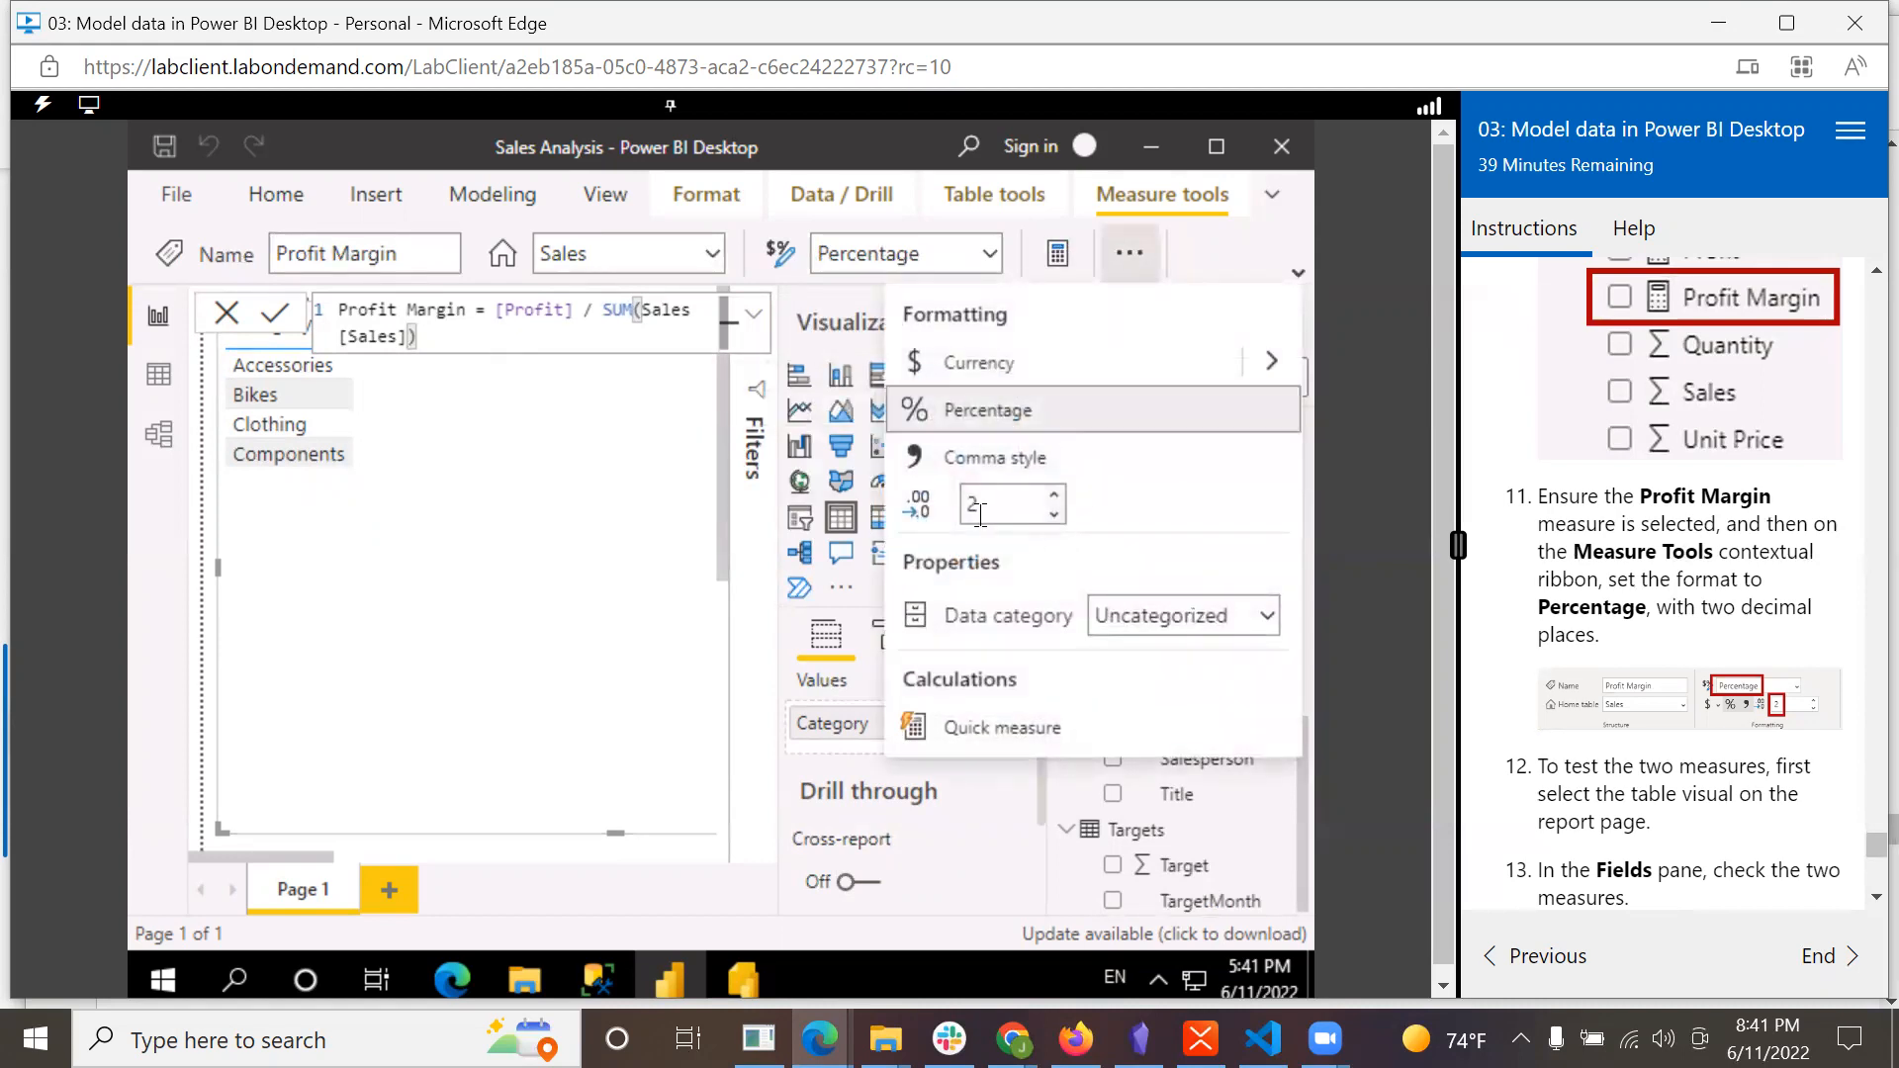
click(1130, 261)
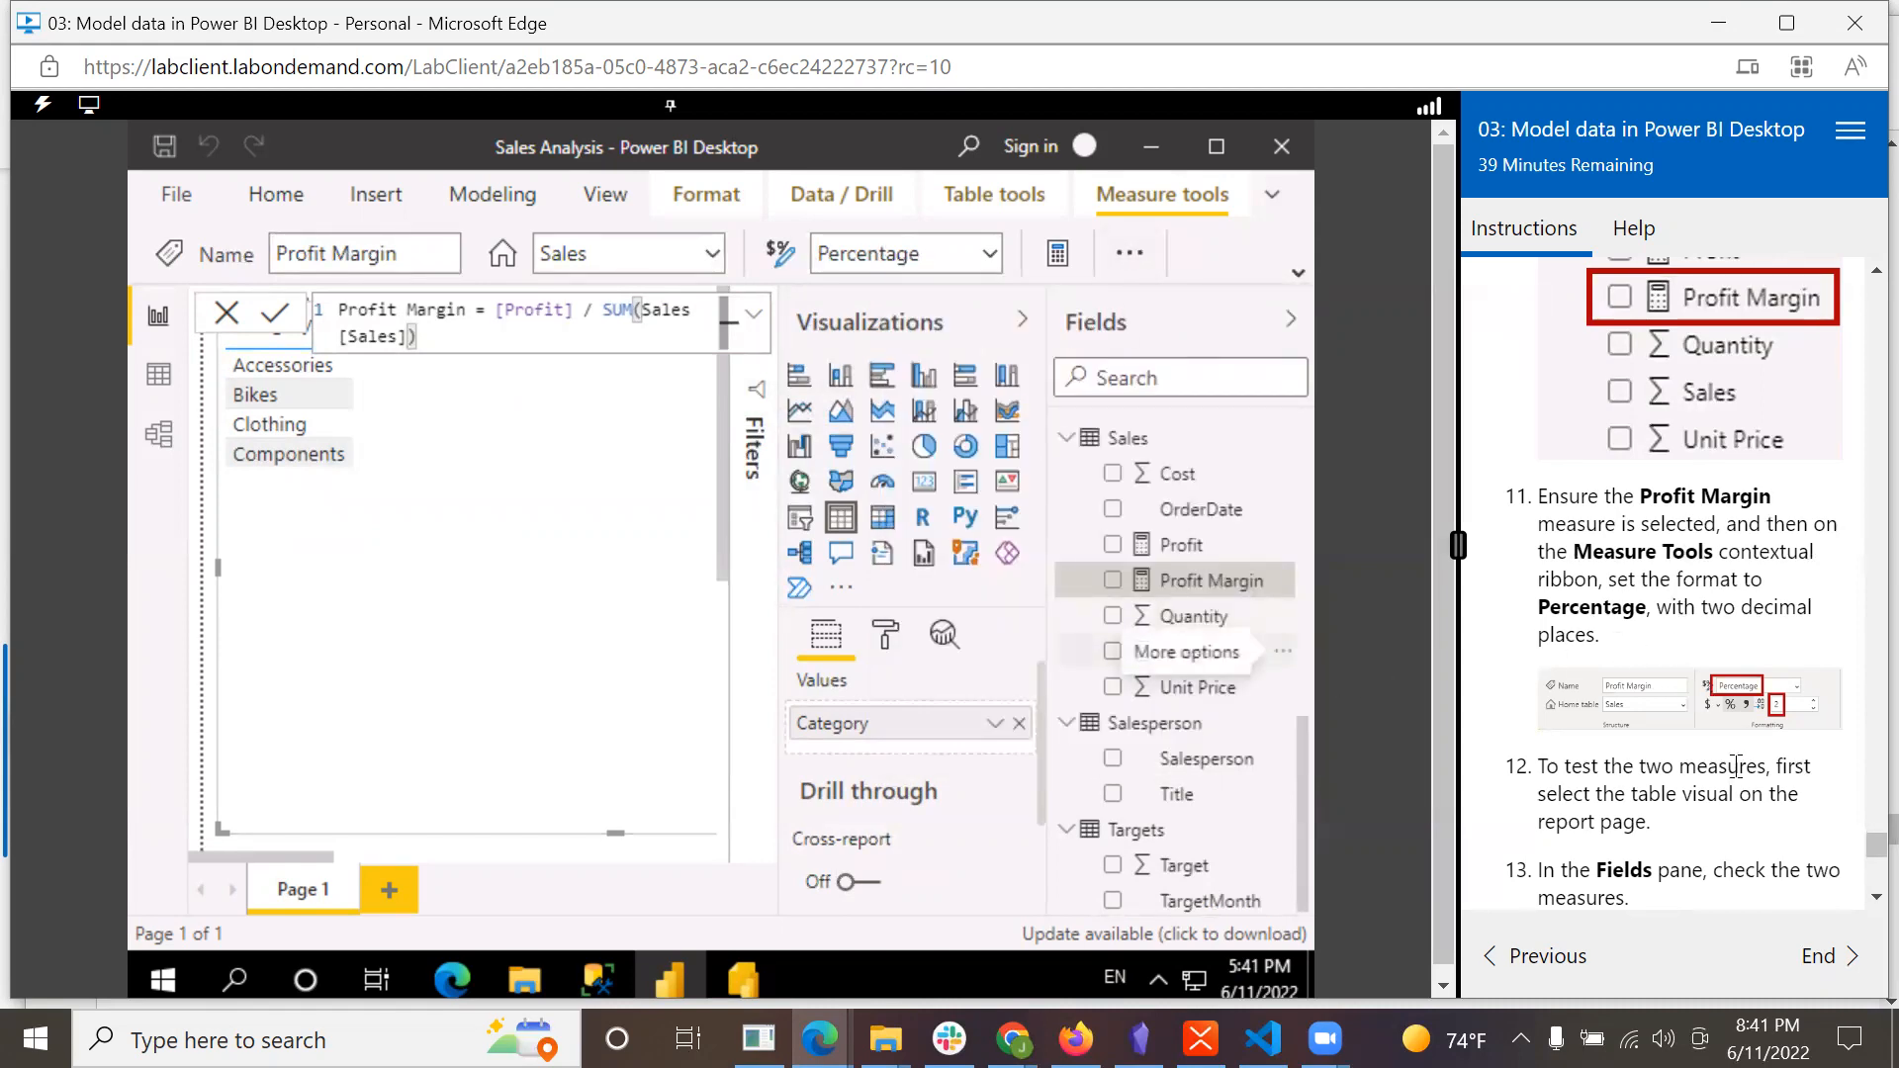
Select the table visual on the report page and close the formula bar that covers its header.
scroll(1722, 712, down, 1)
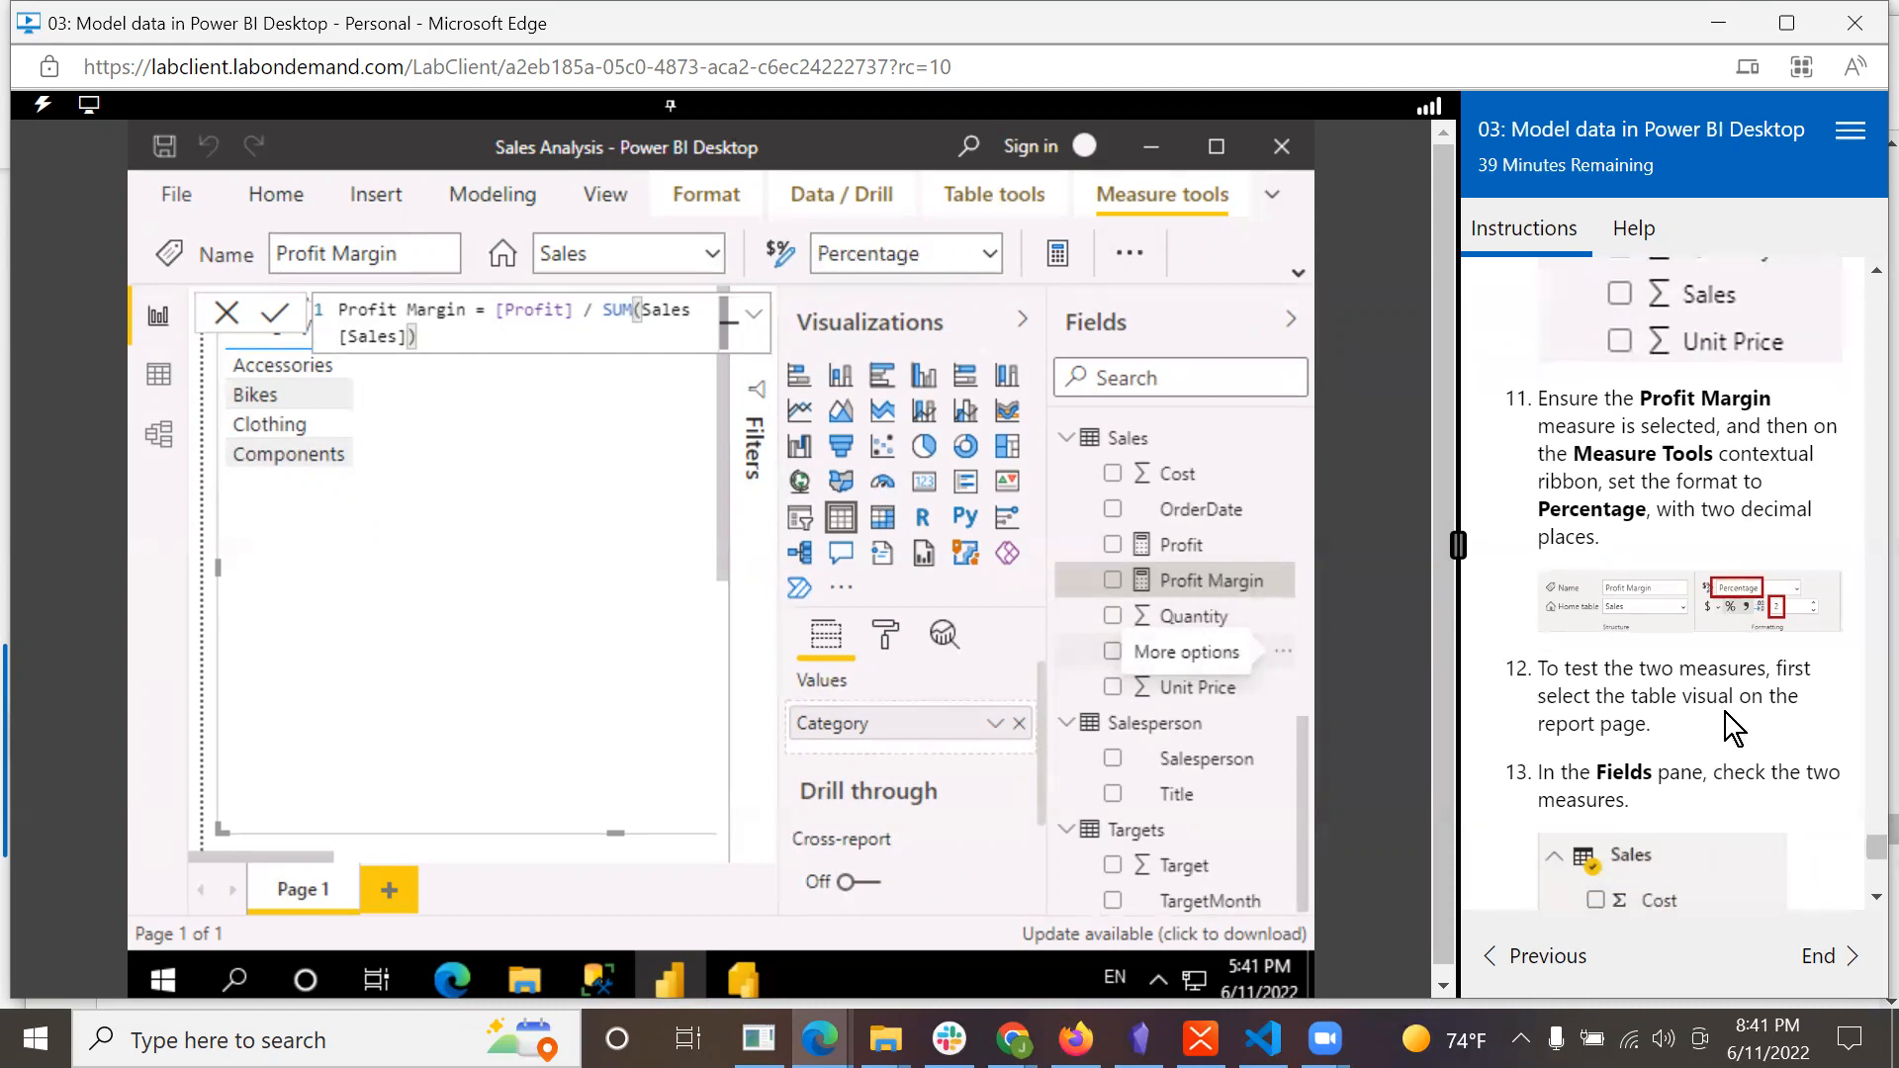
scroll(1727, 712, down, 1)
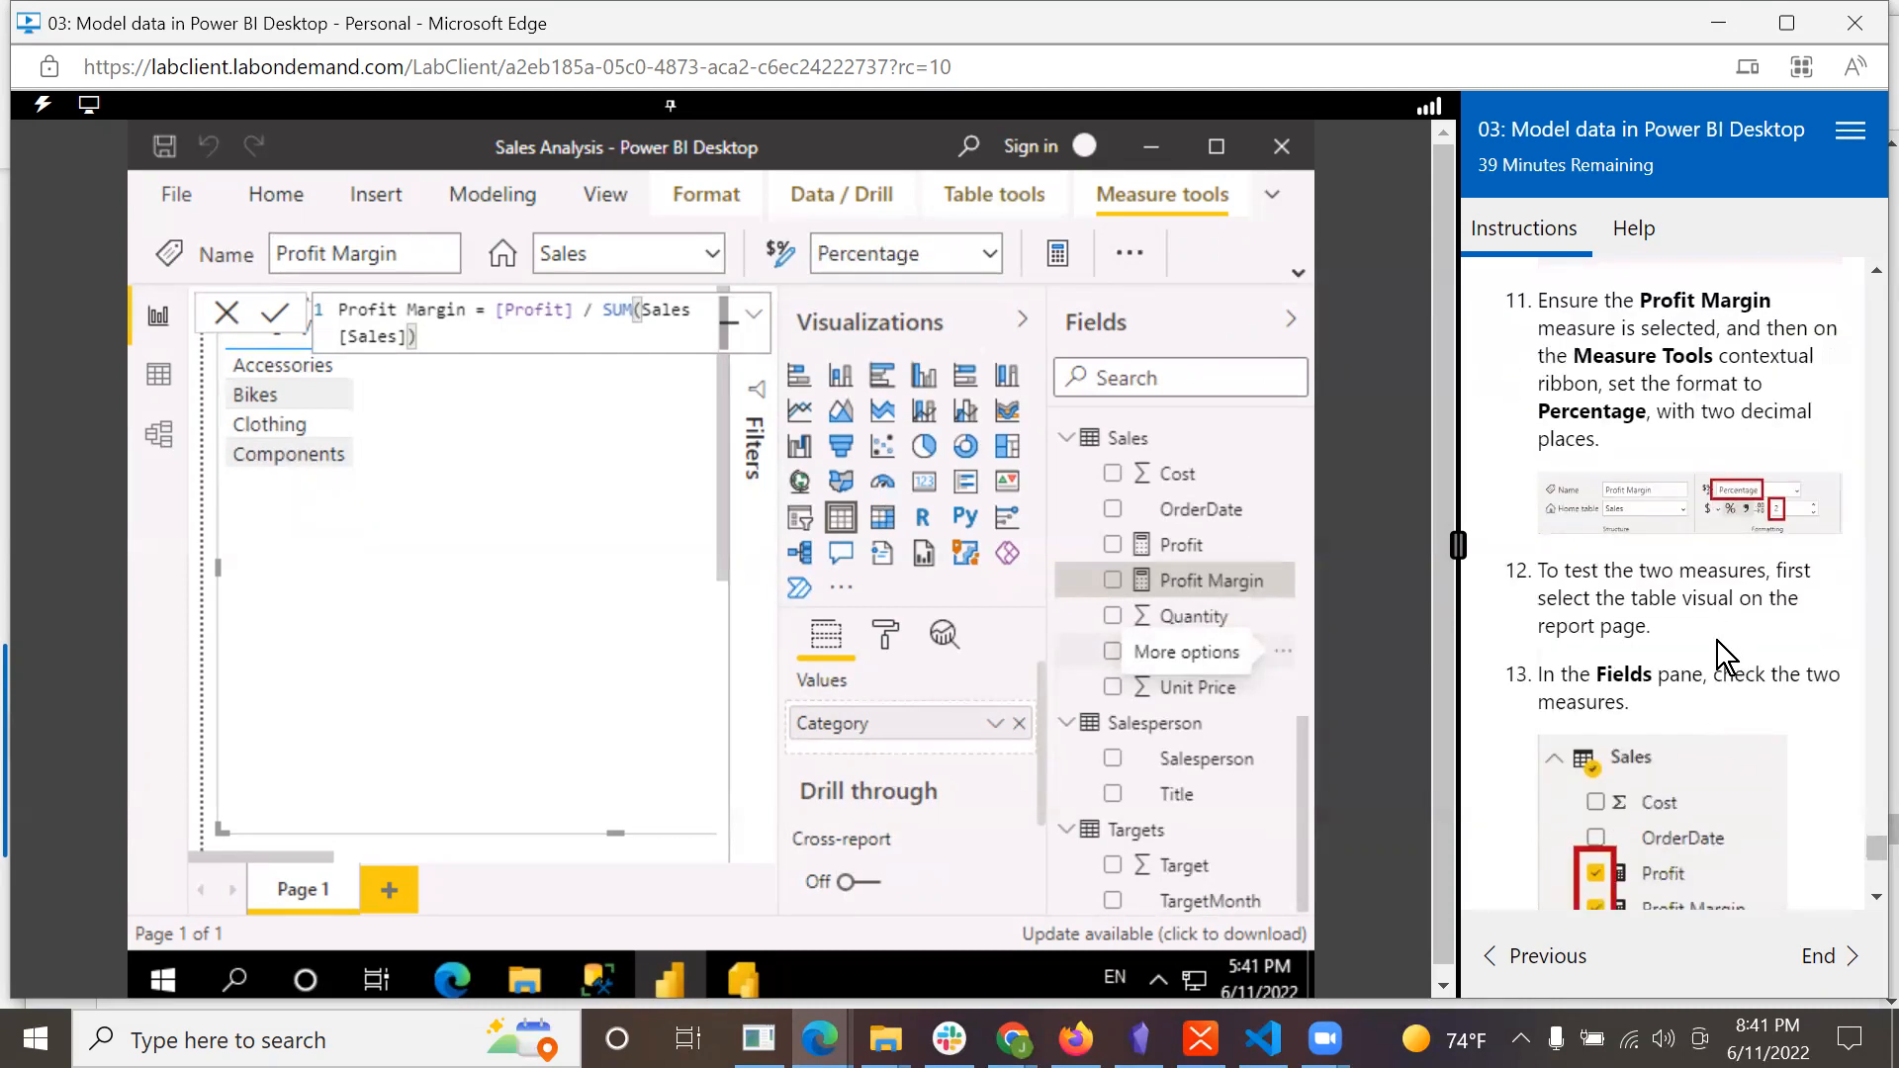
scroll(1717, 641, down, 1)
scroll(1718, 641, down, 1)
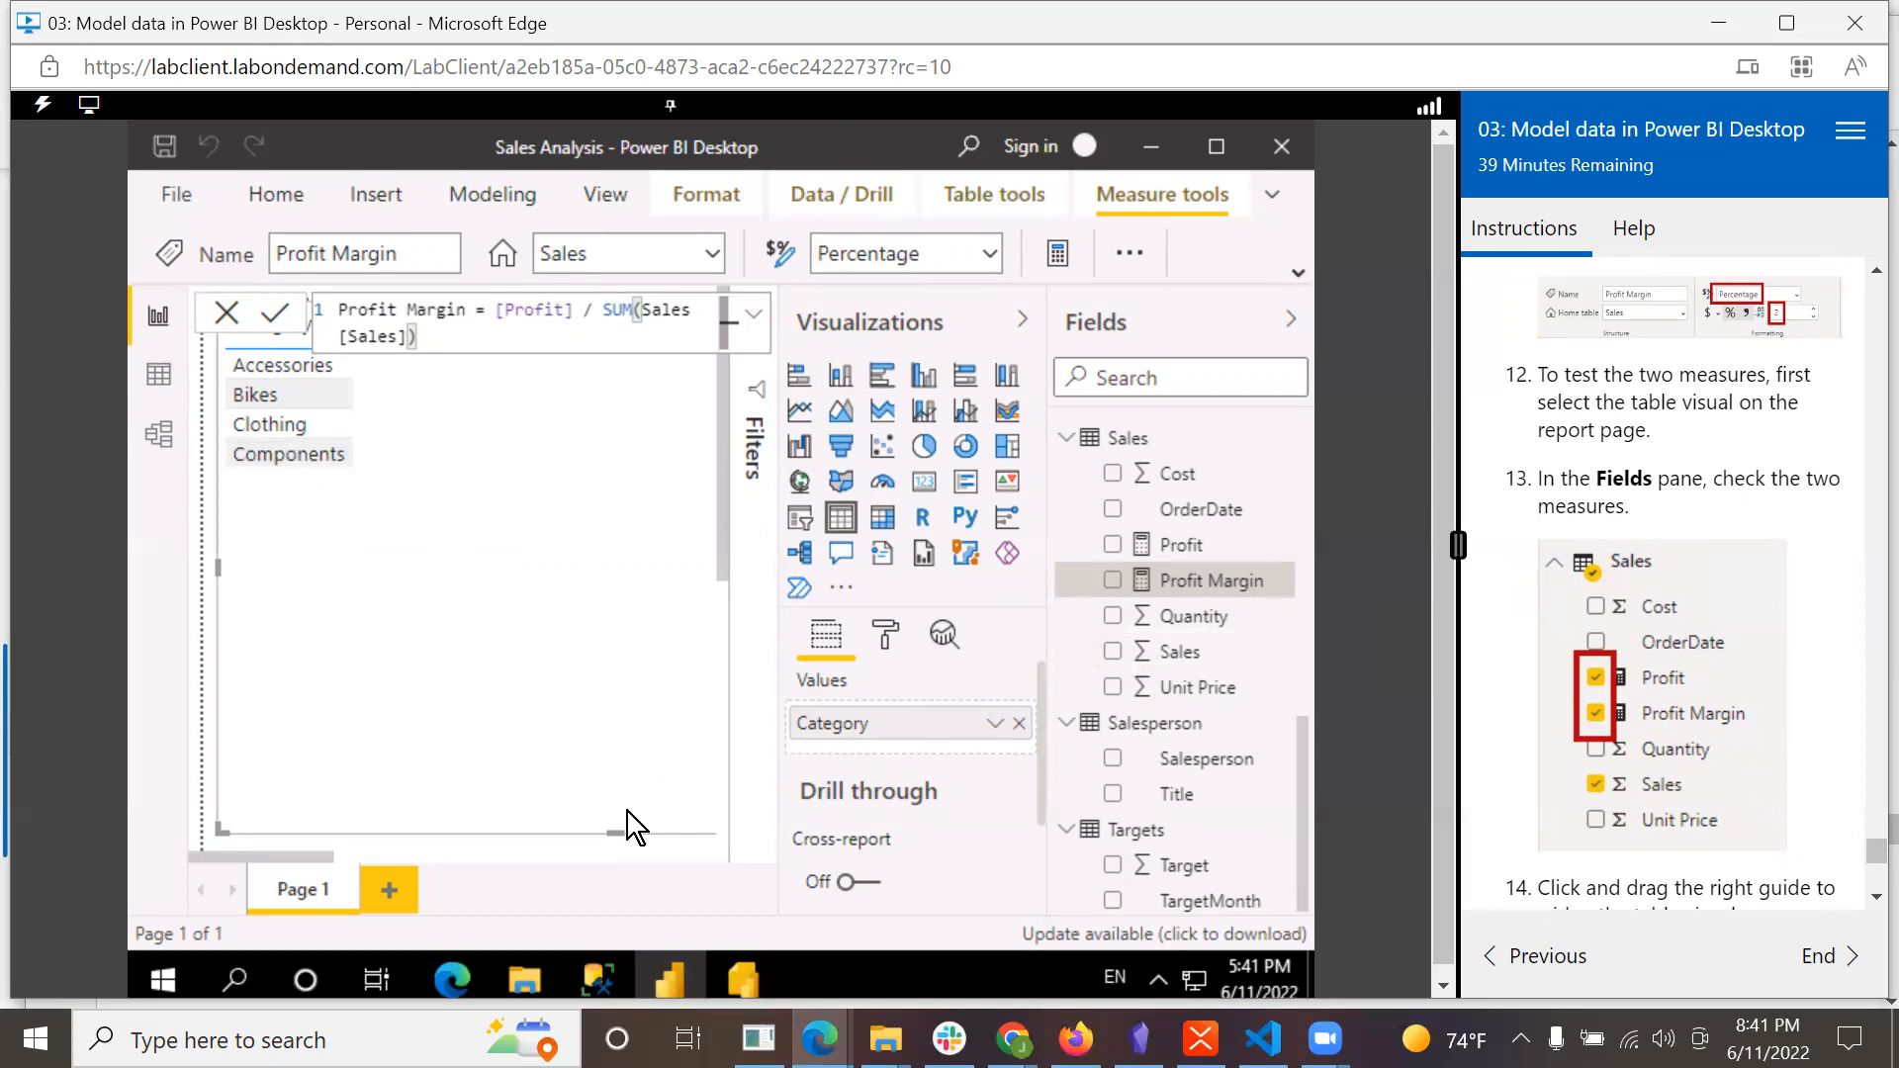
click(286, 399)
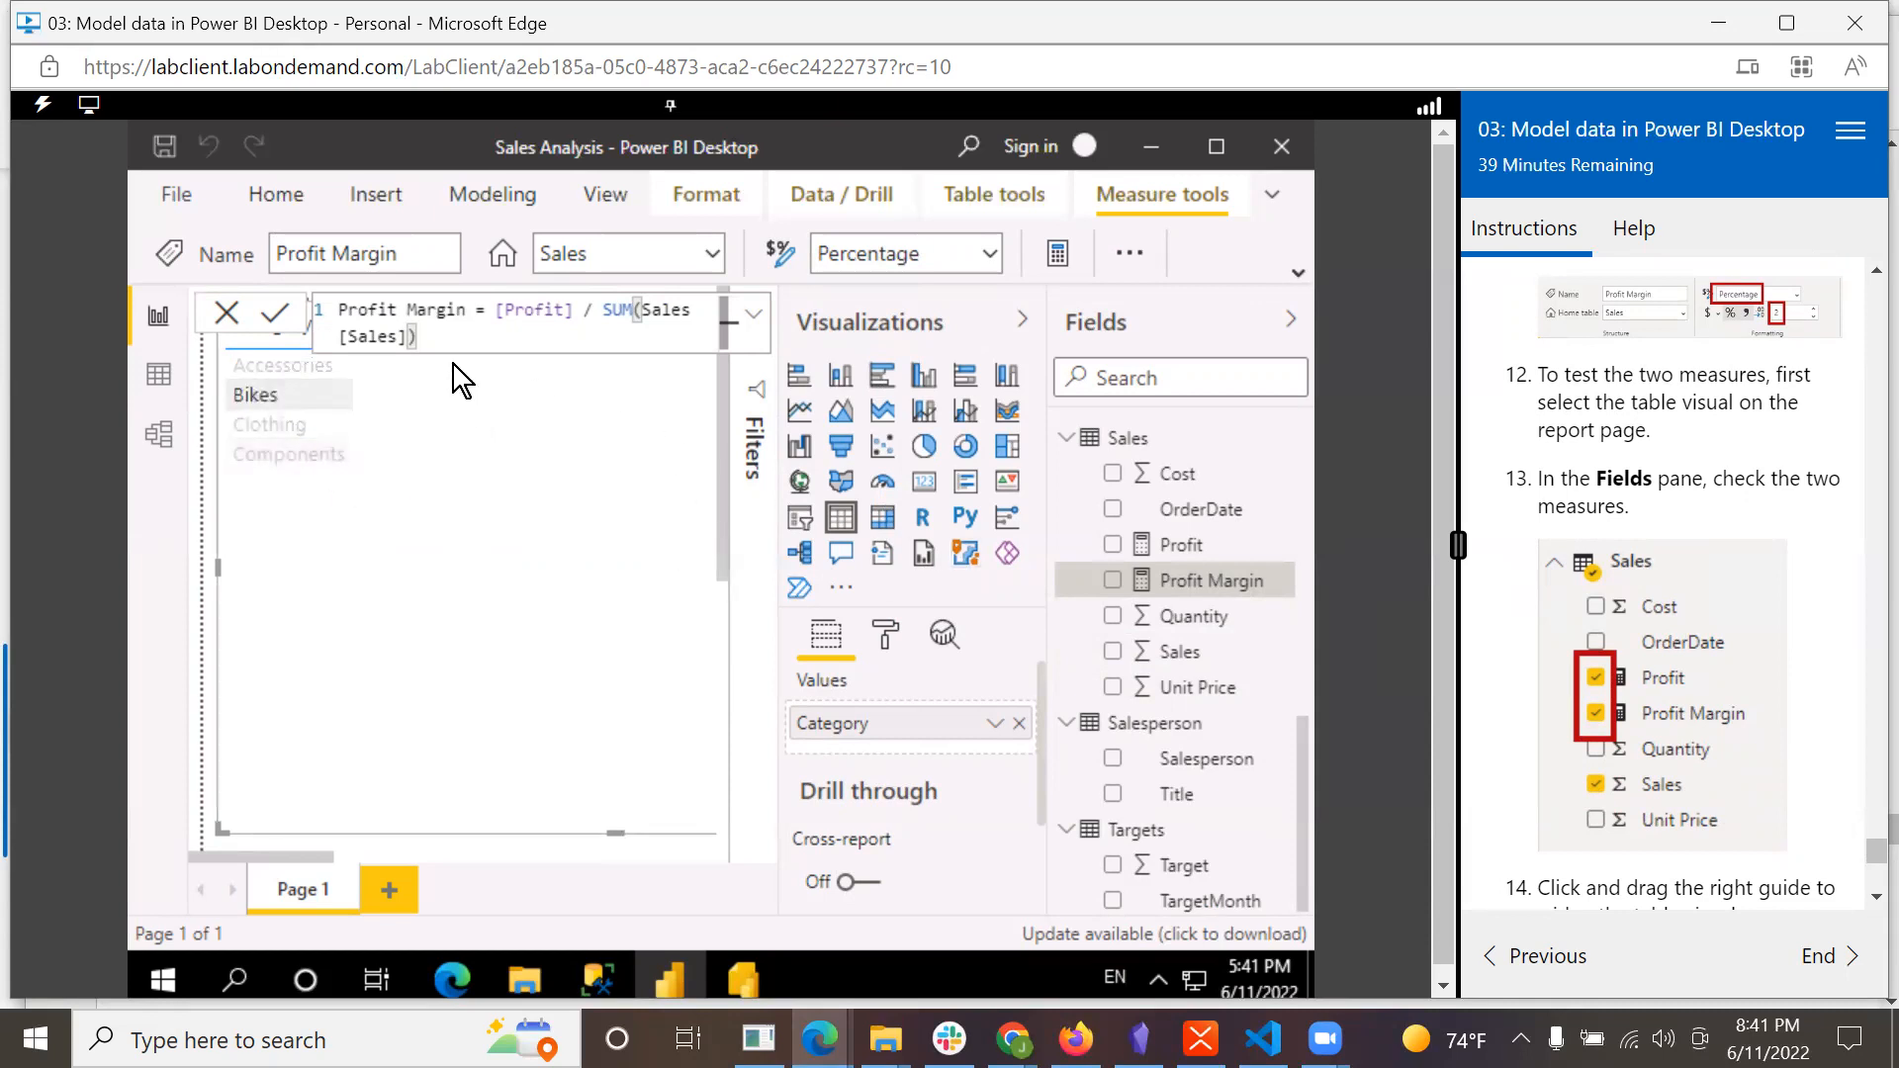
click(755, 315)
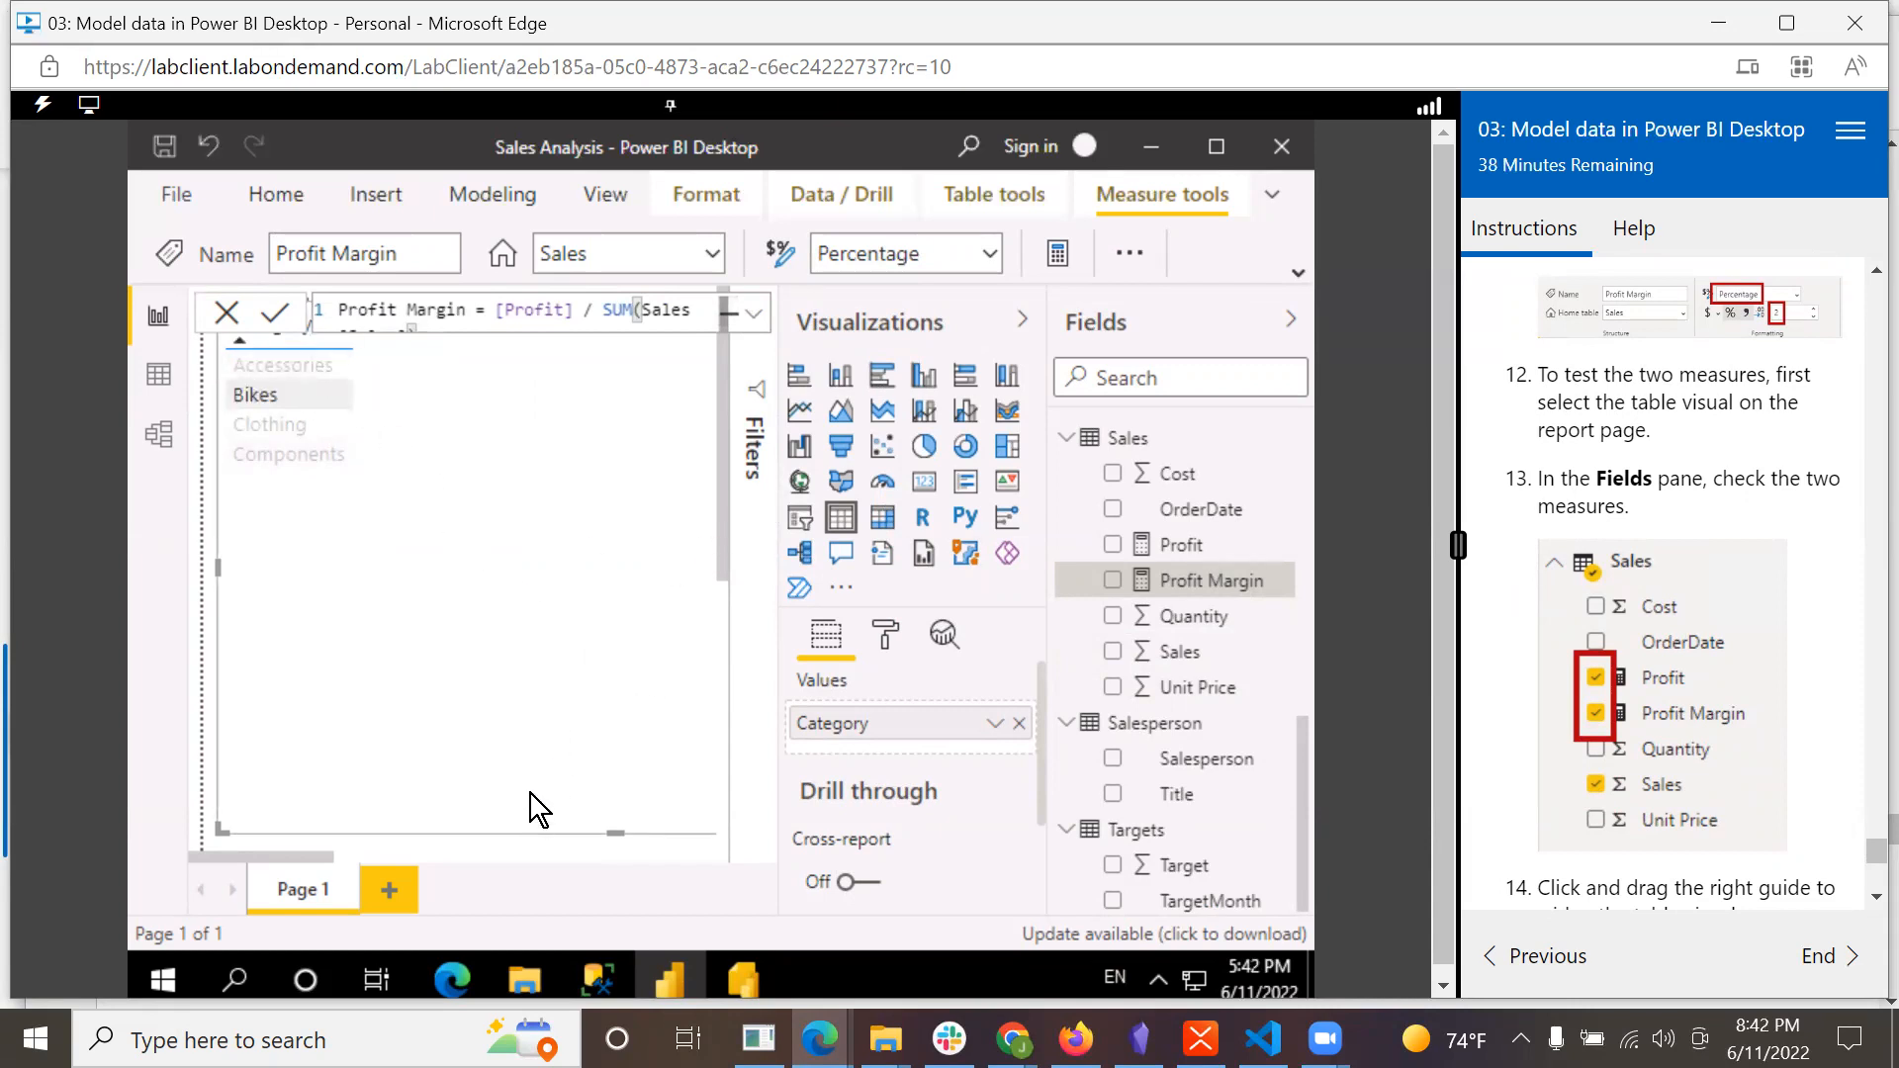
click(227, 316)
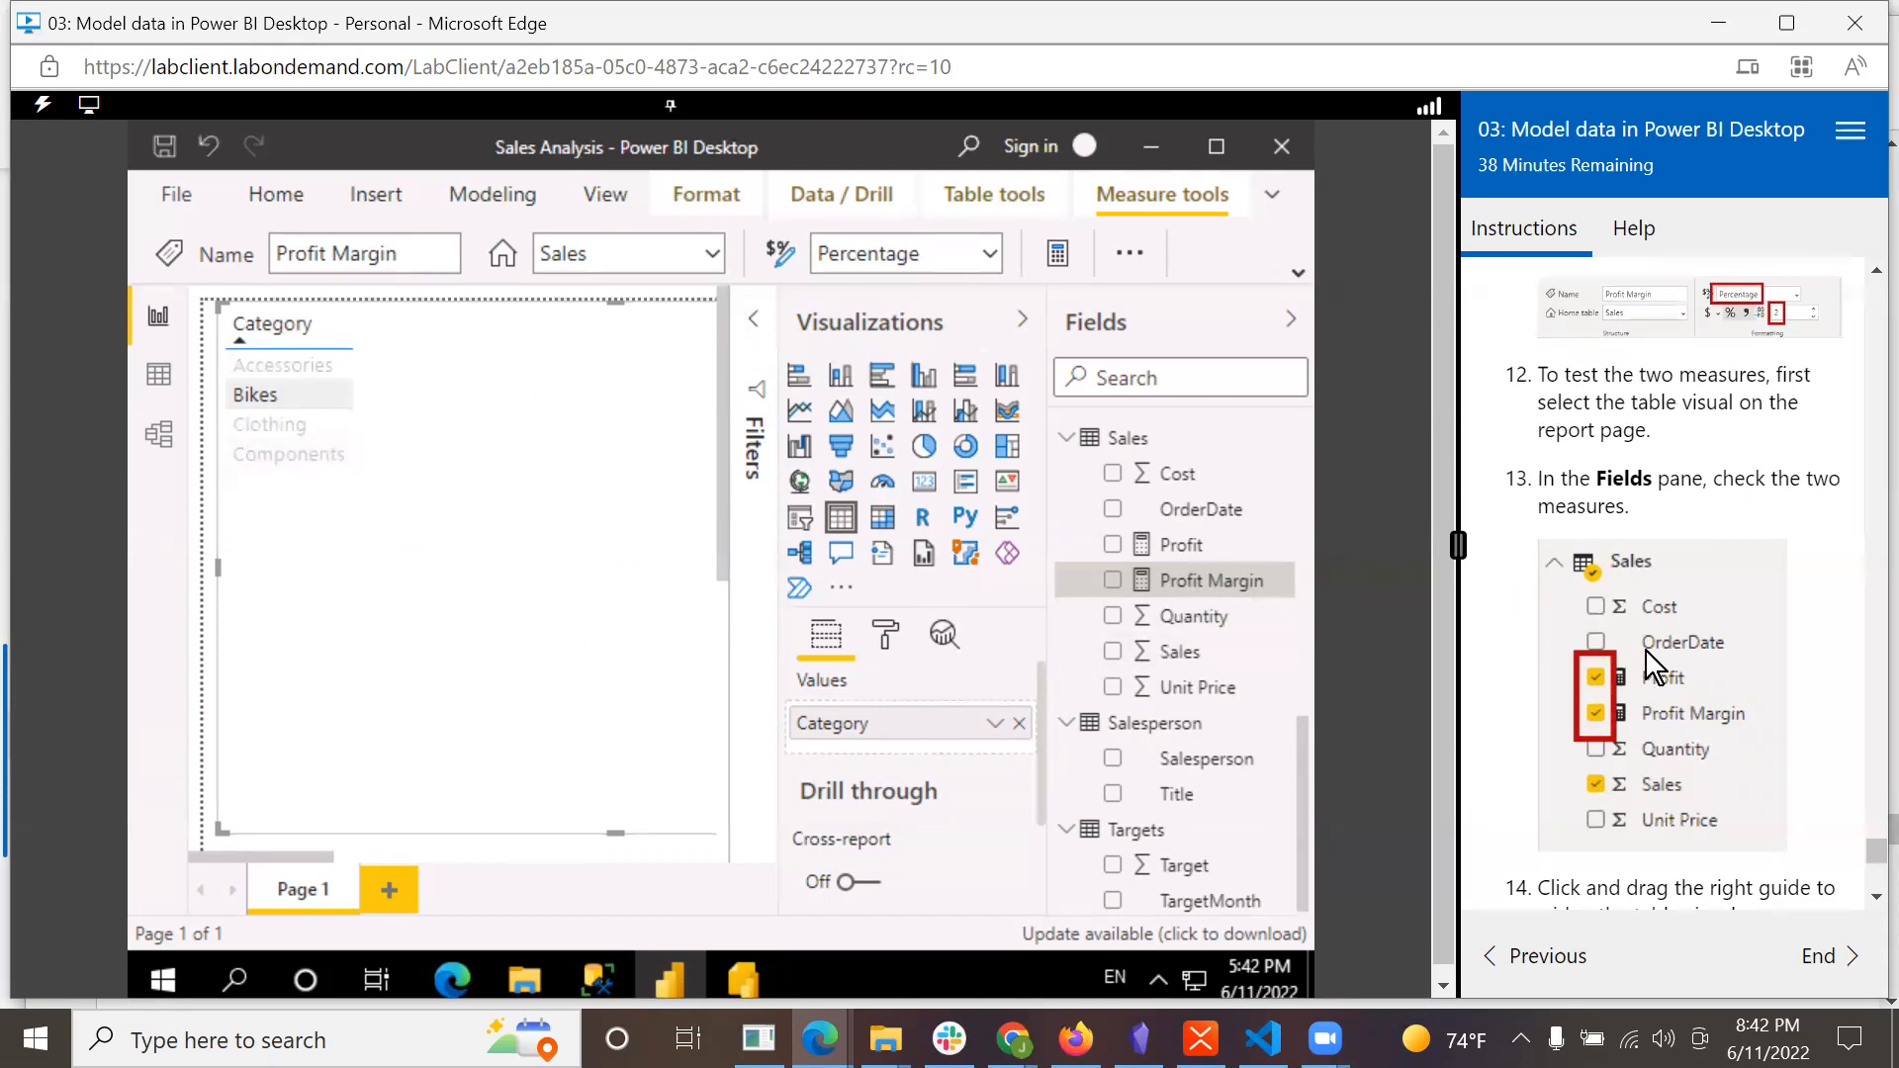
Add the Profit and Profit Margin measures from the Sales table to the Category table visual.
click(320, 325)
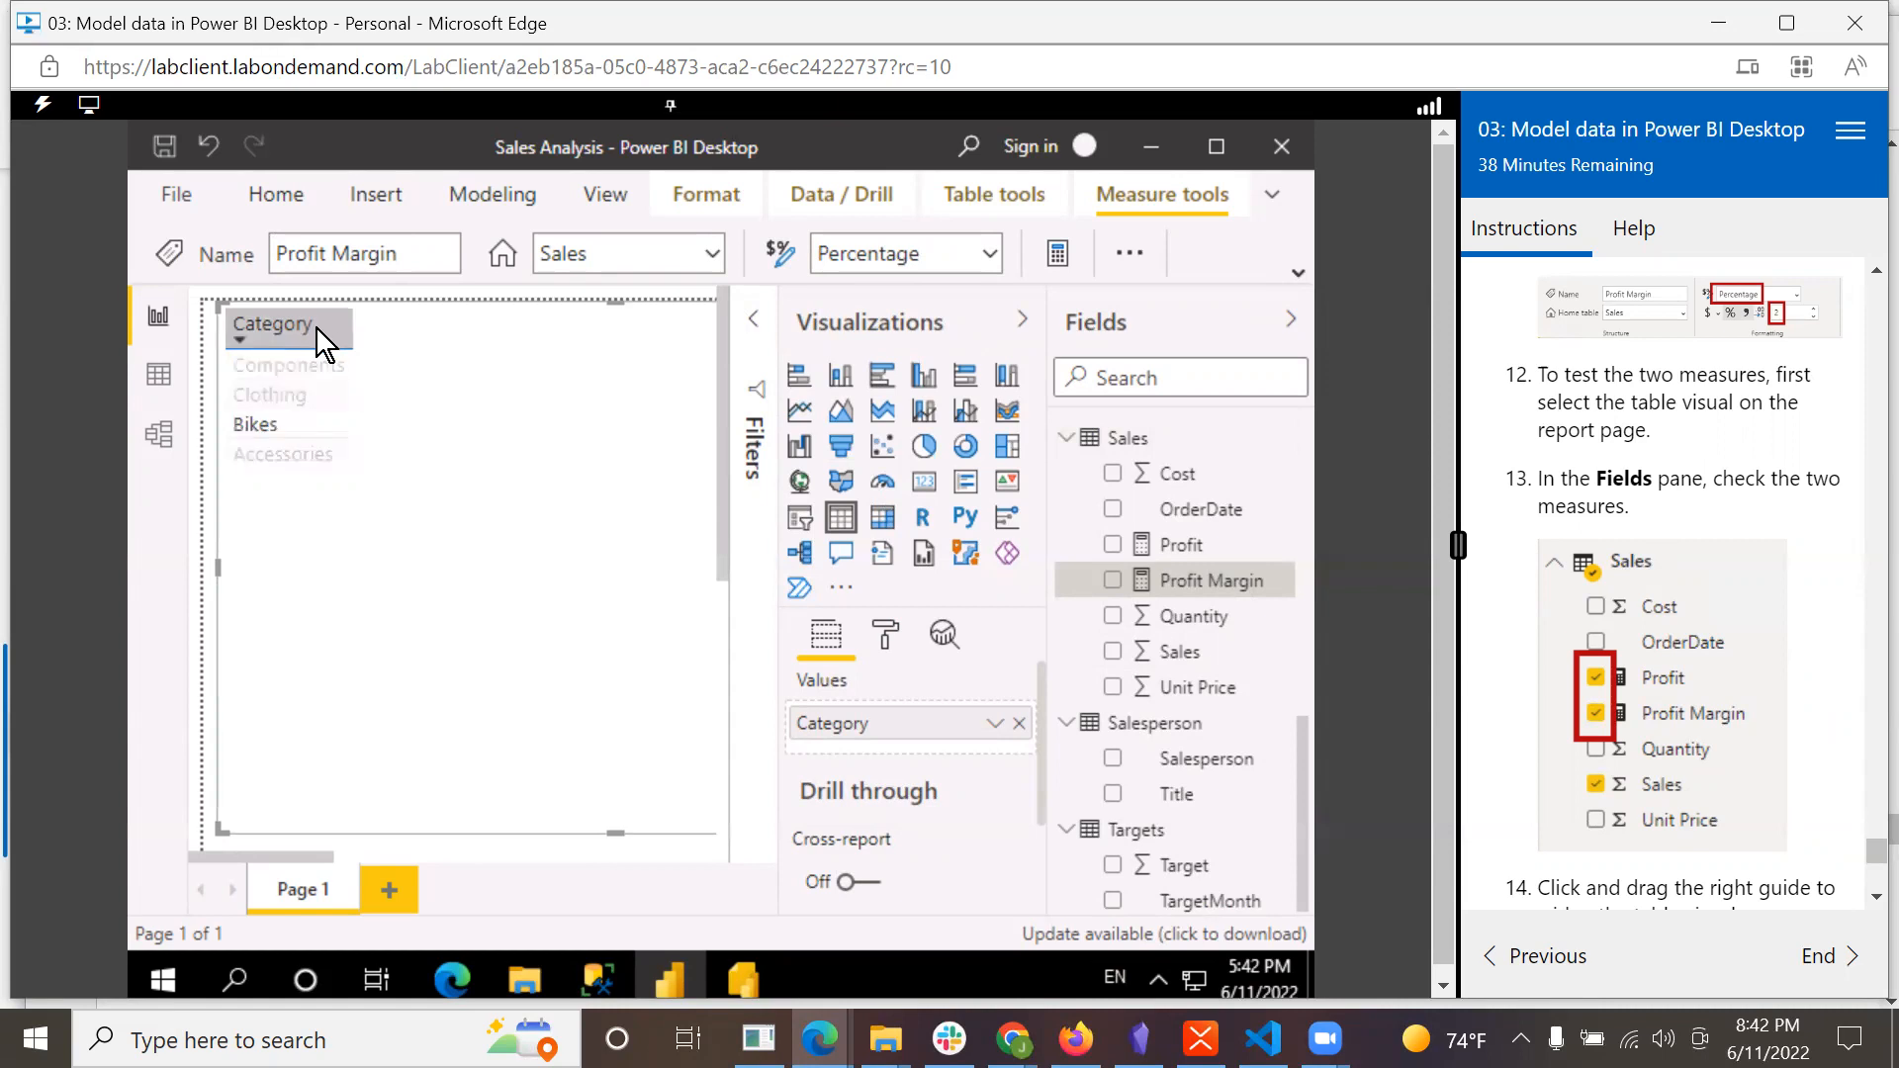
click(155, 328)
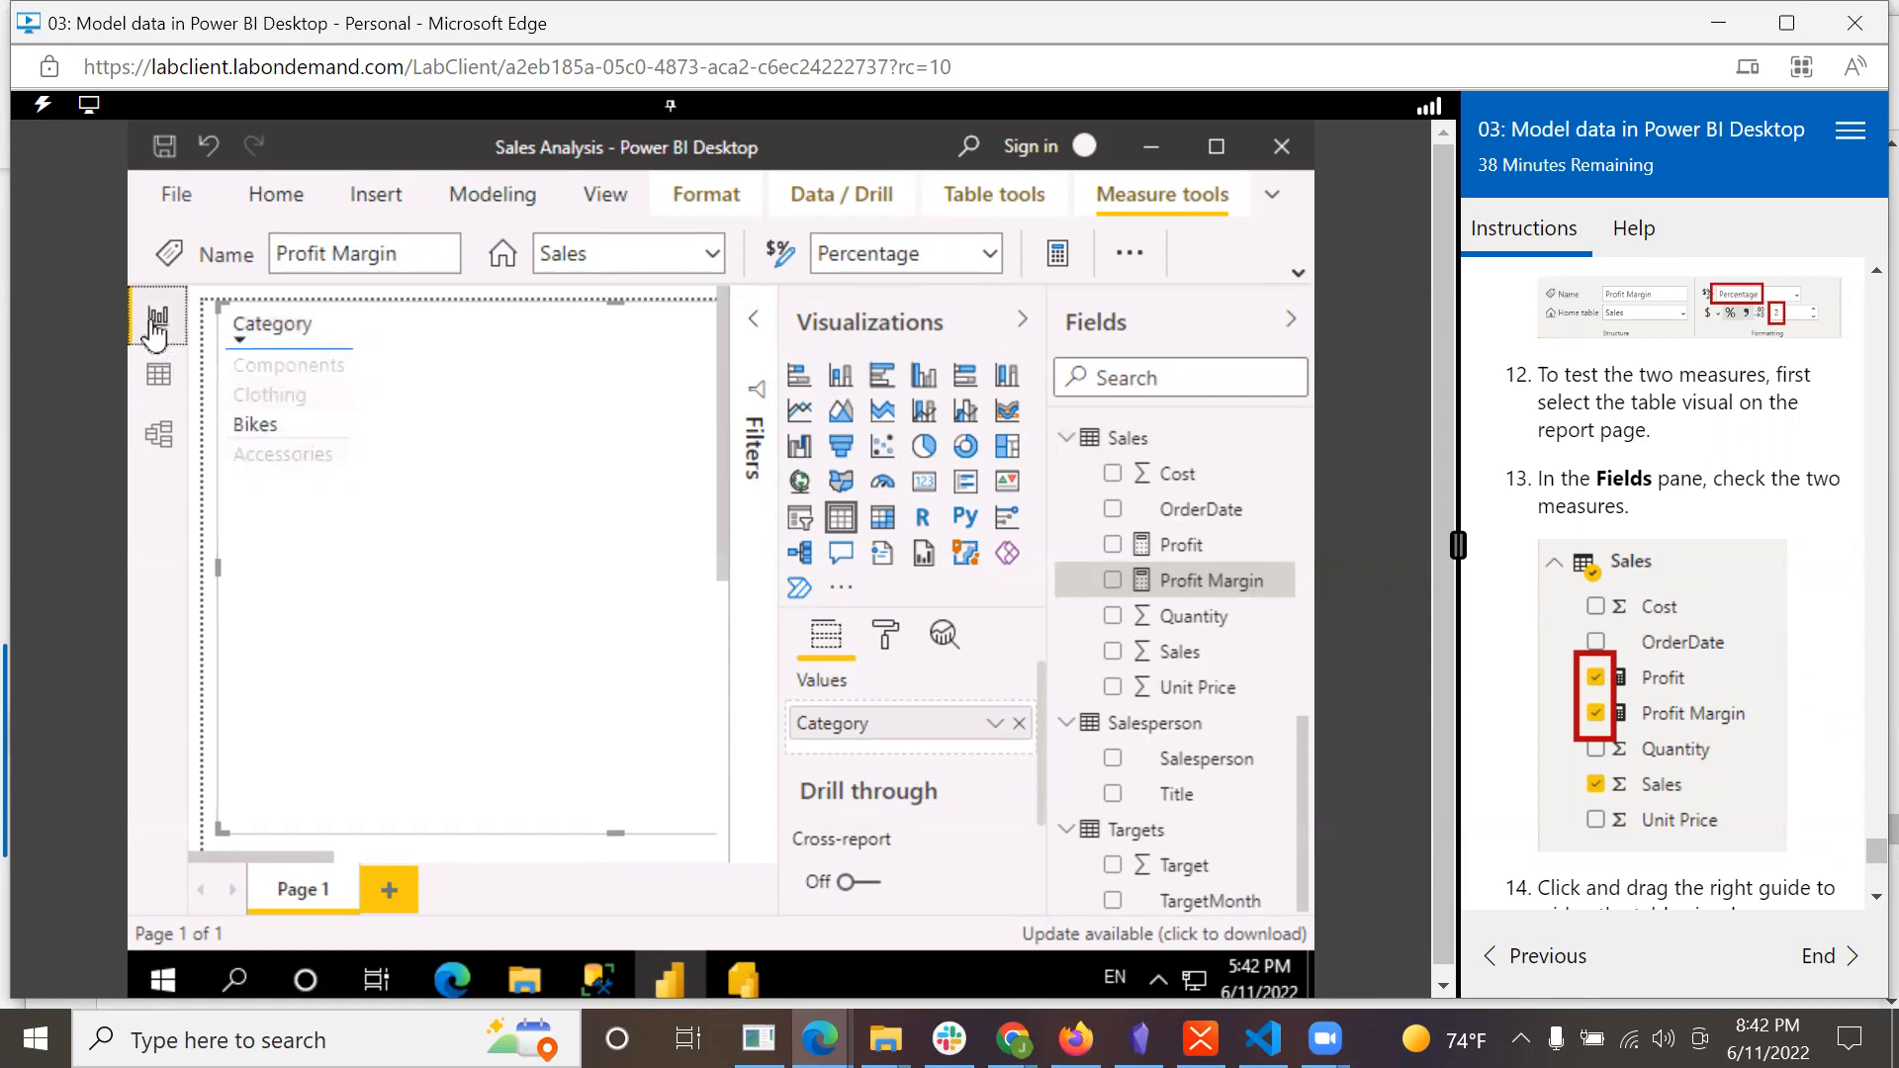
click(278, 325)
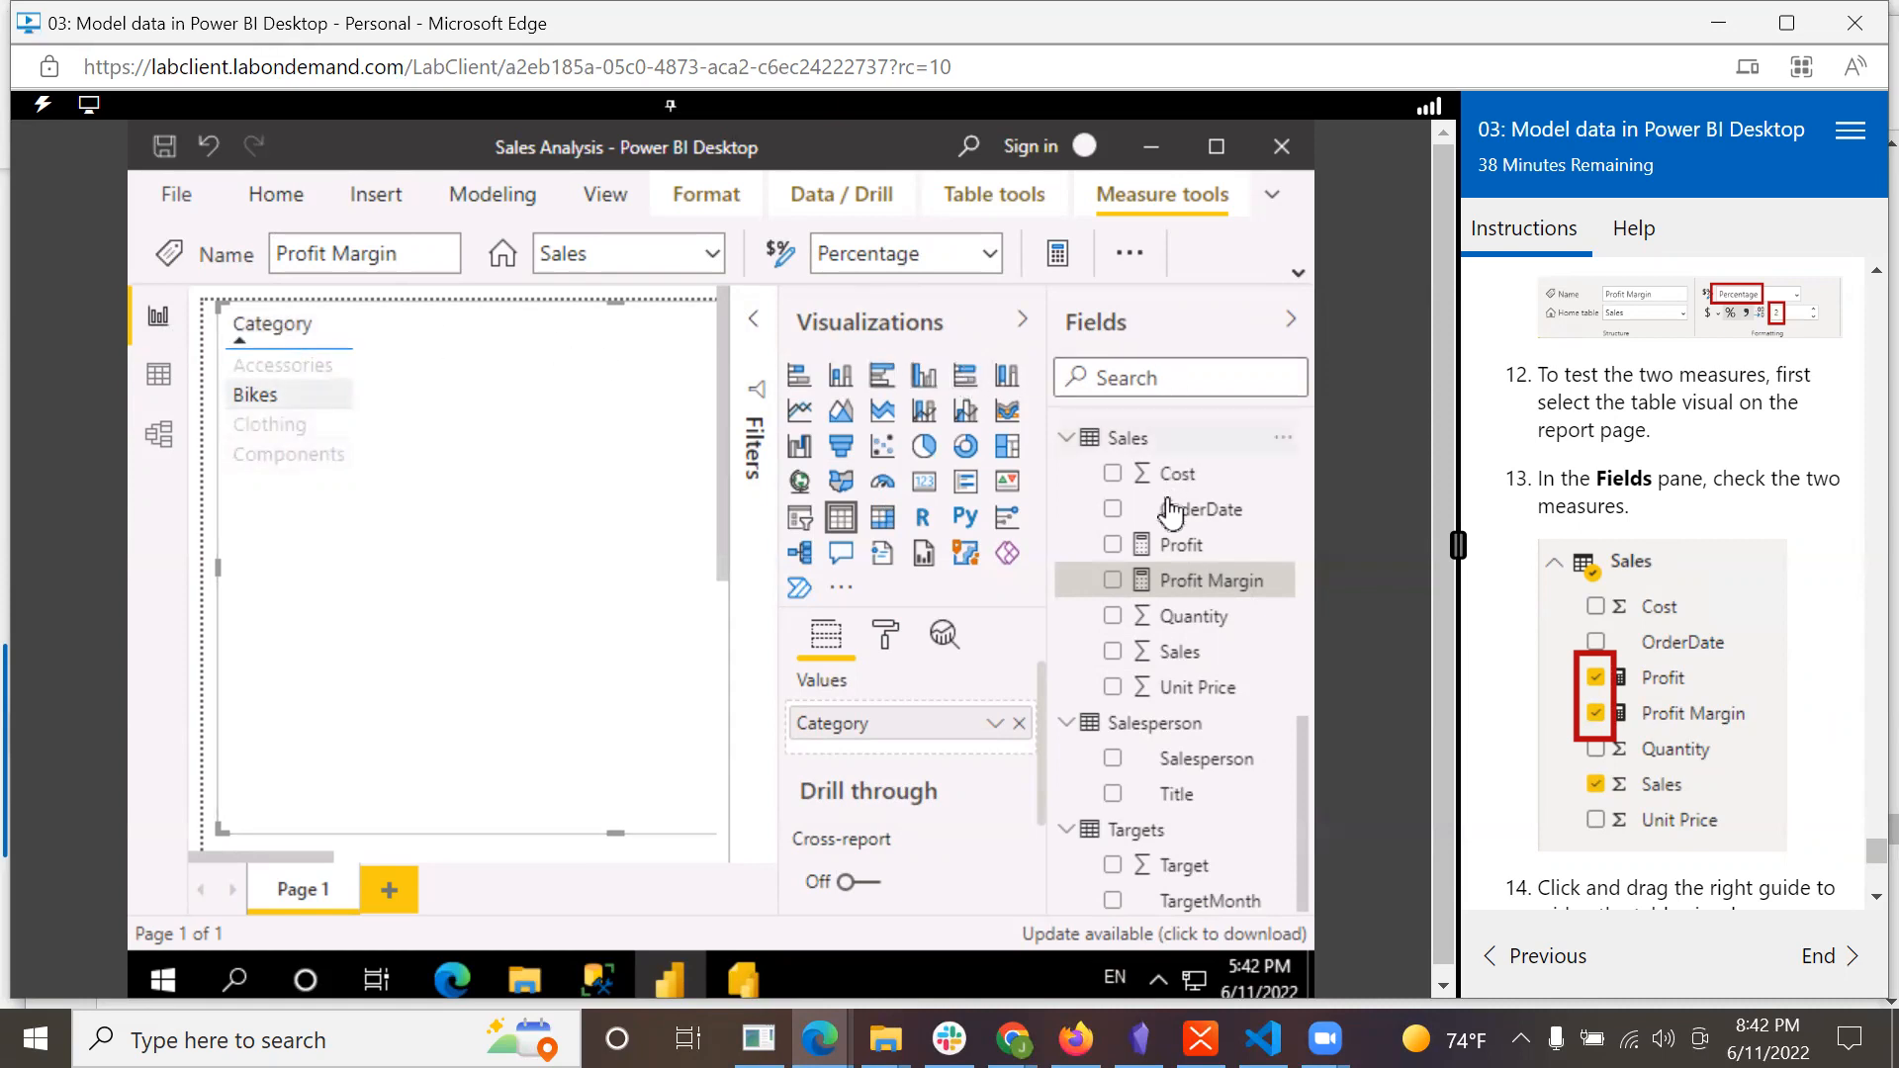
click(1113, 547)
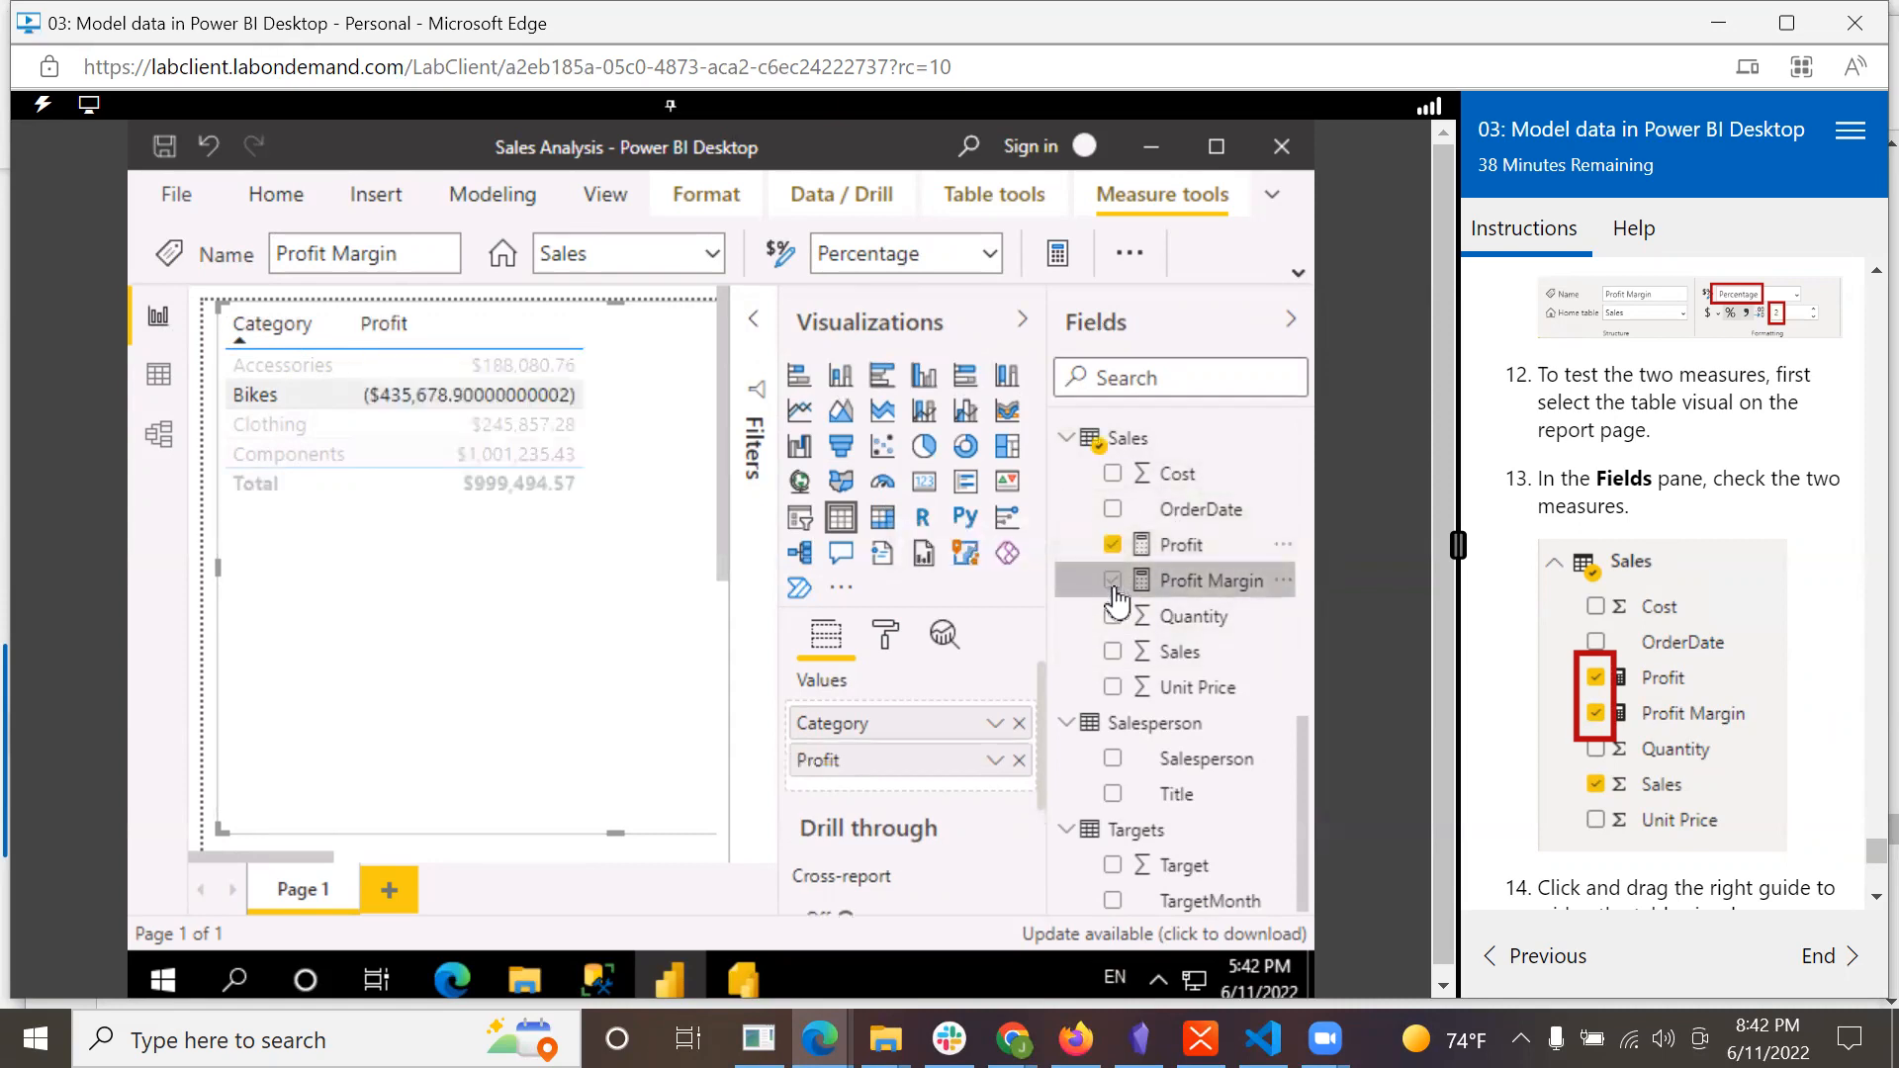
click(1114, 582)
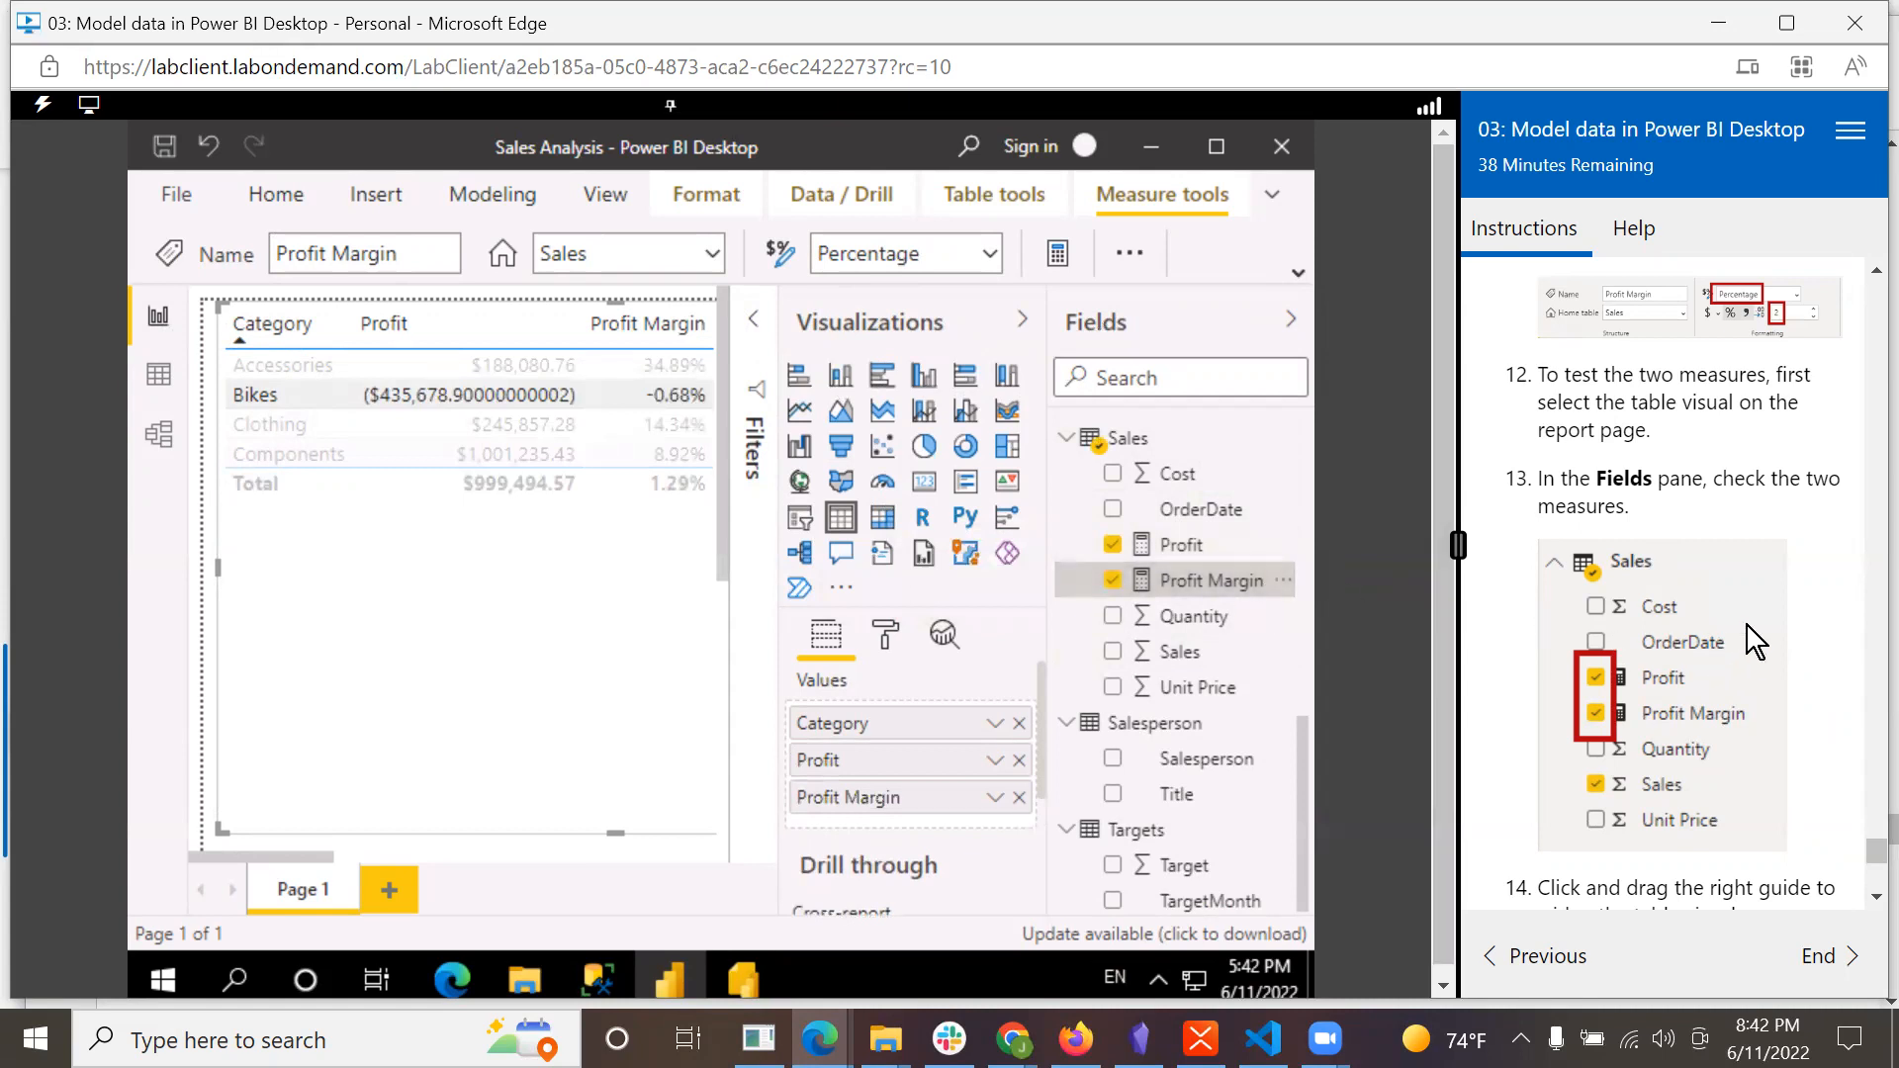
Check the measures against the lab's expected results and delete the table visual from Page 1.
scroll(1746, 624, down, 3)
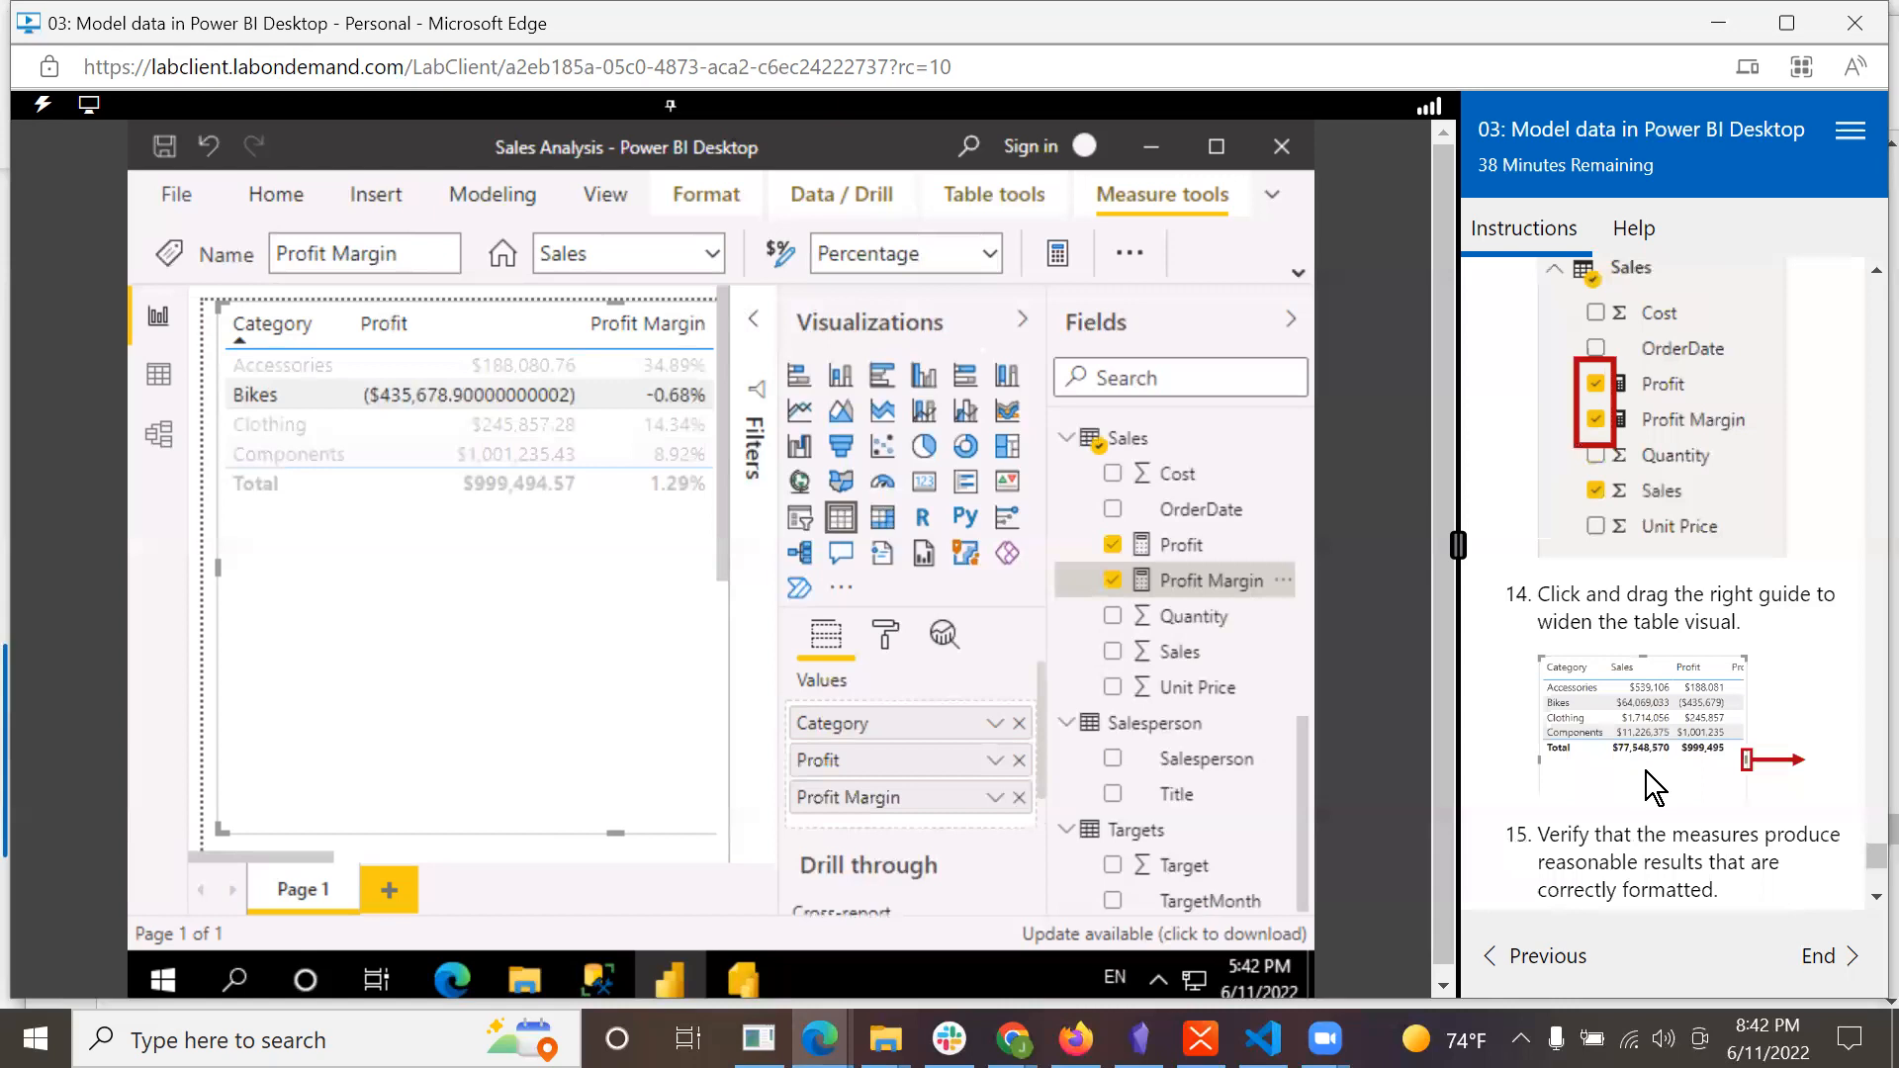
scroll(1645, 772, down, 2)
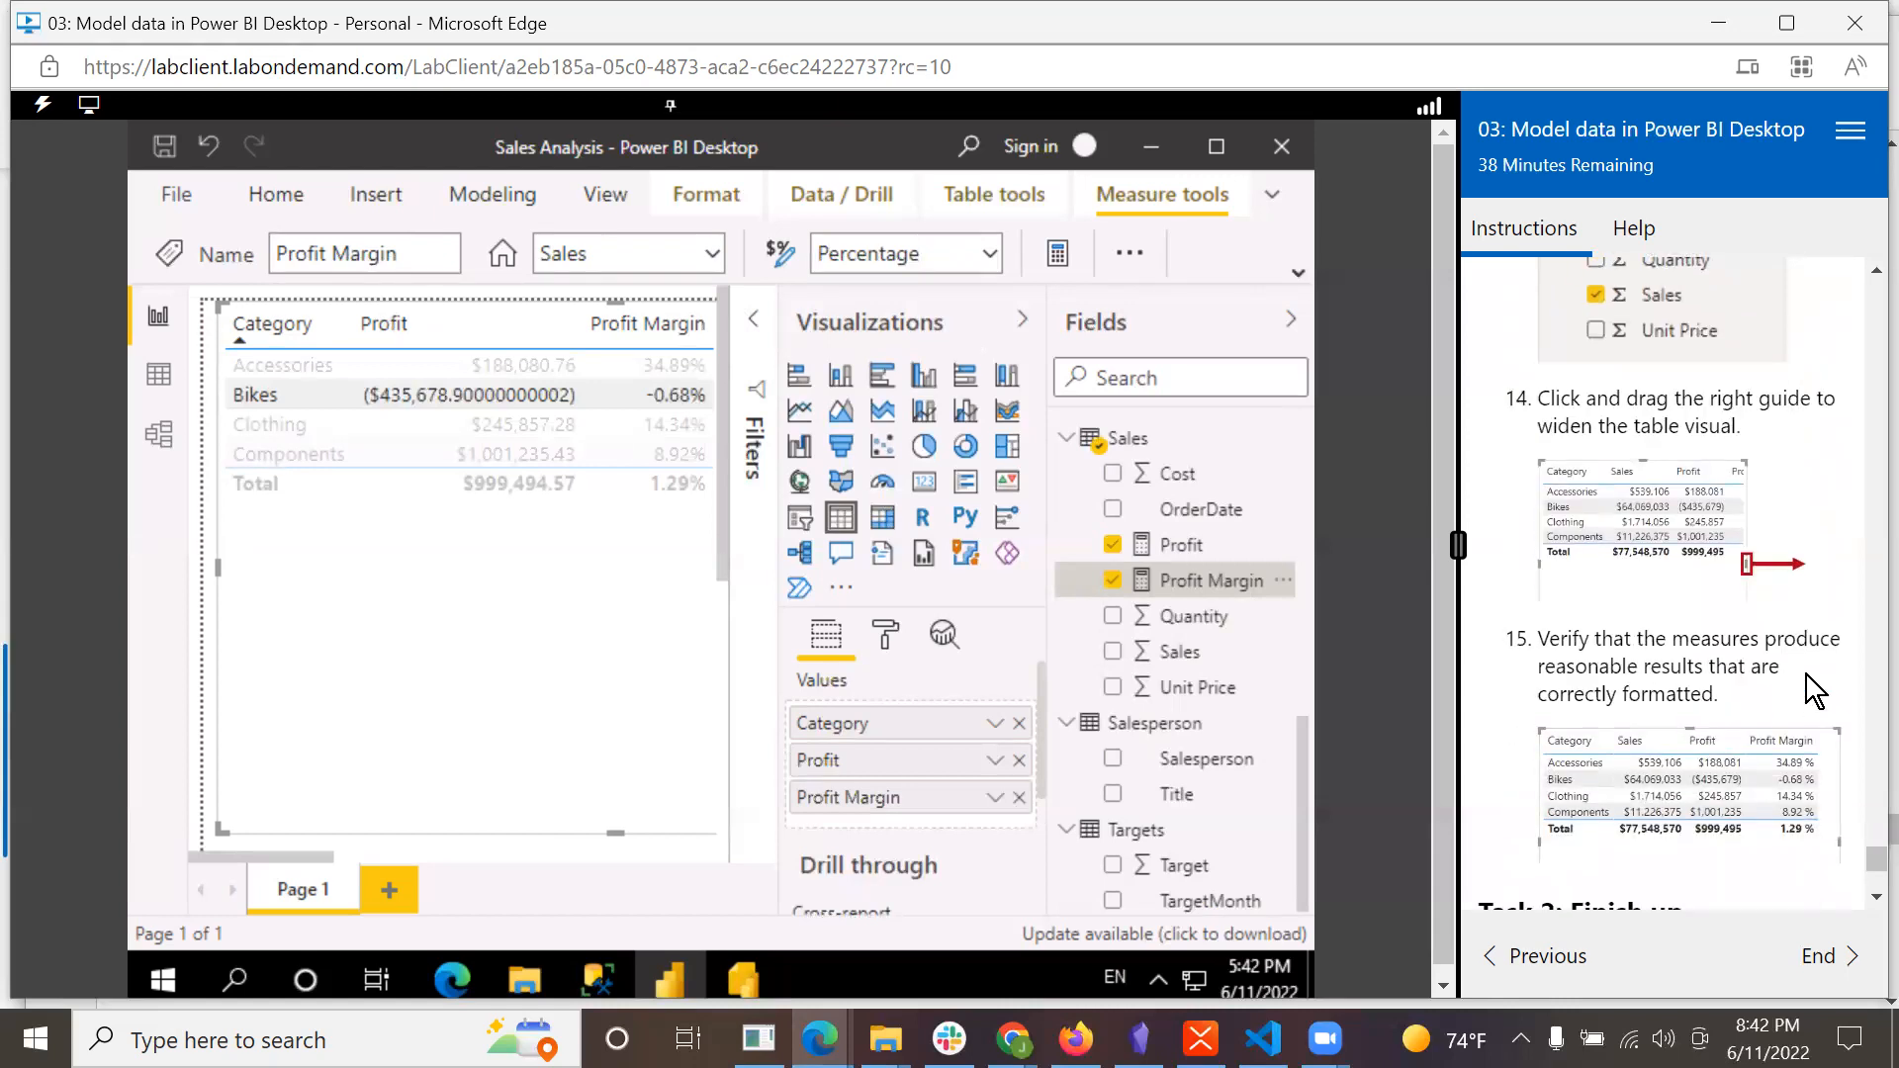
scroll(1806, 675, down, 1)
scroll(1793, 772, down, 2)
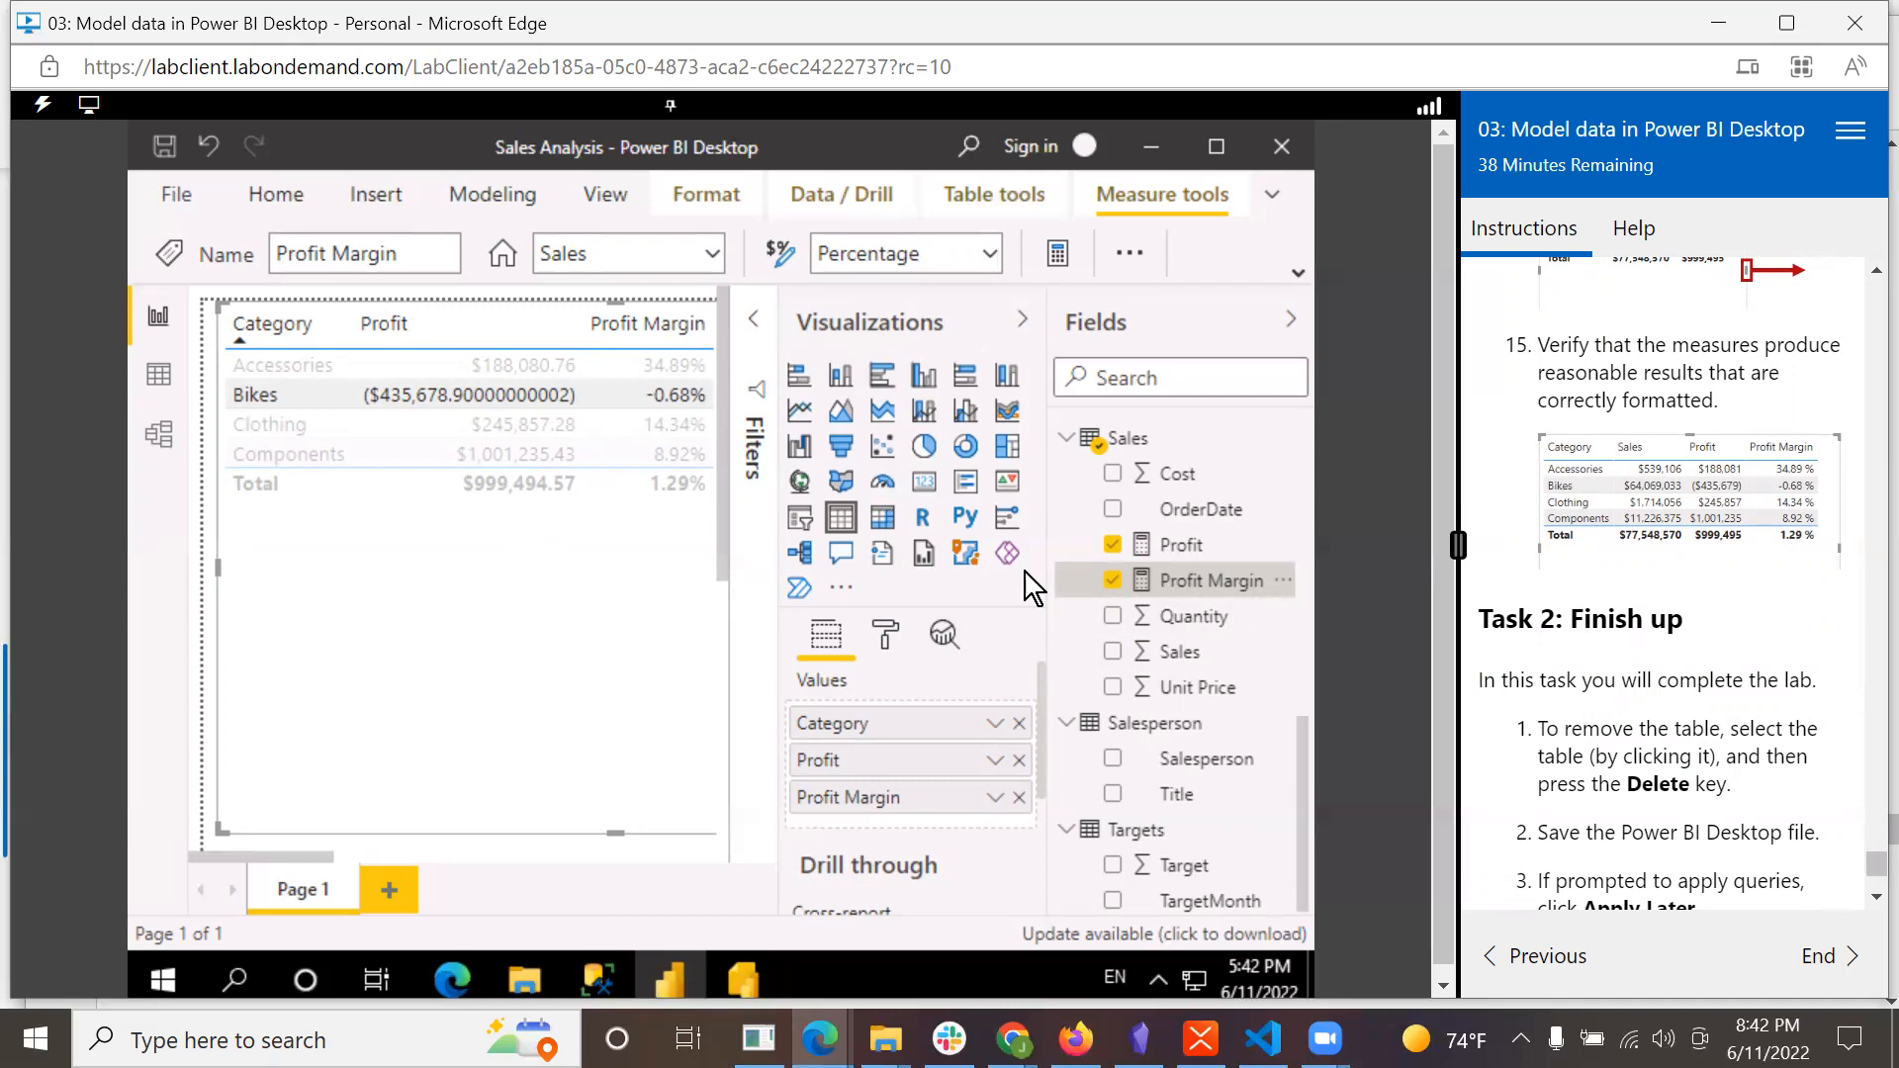
scroll(1680, 654, down, 2)
scroll(1702, 649, down, 1)
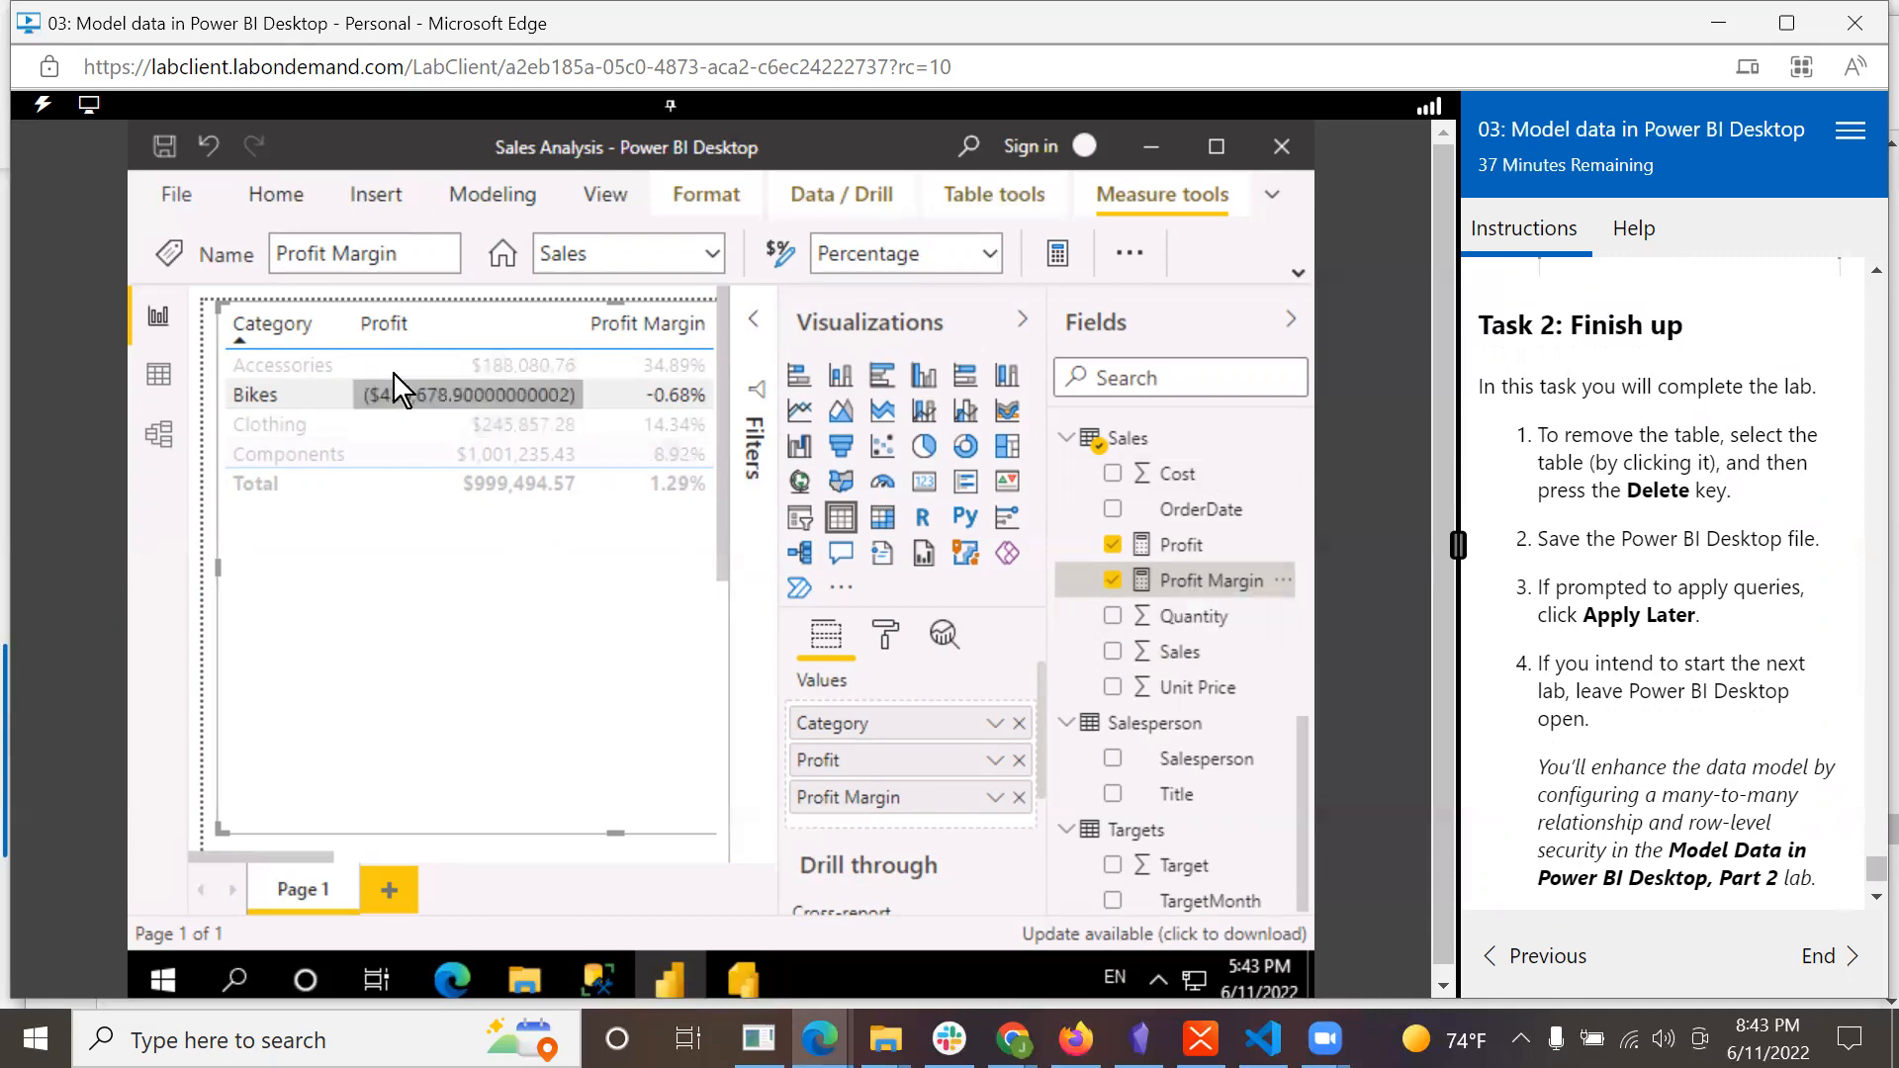
click(307, 323)
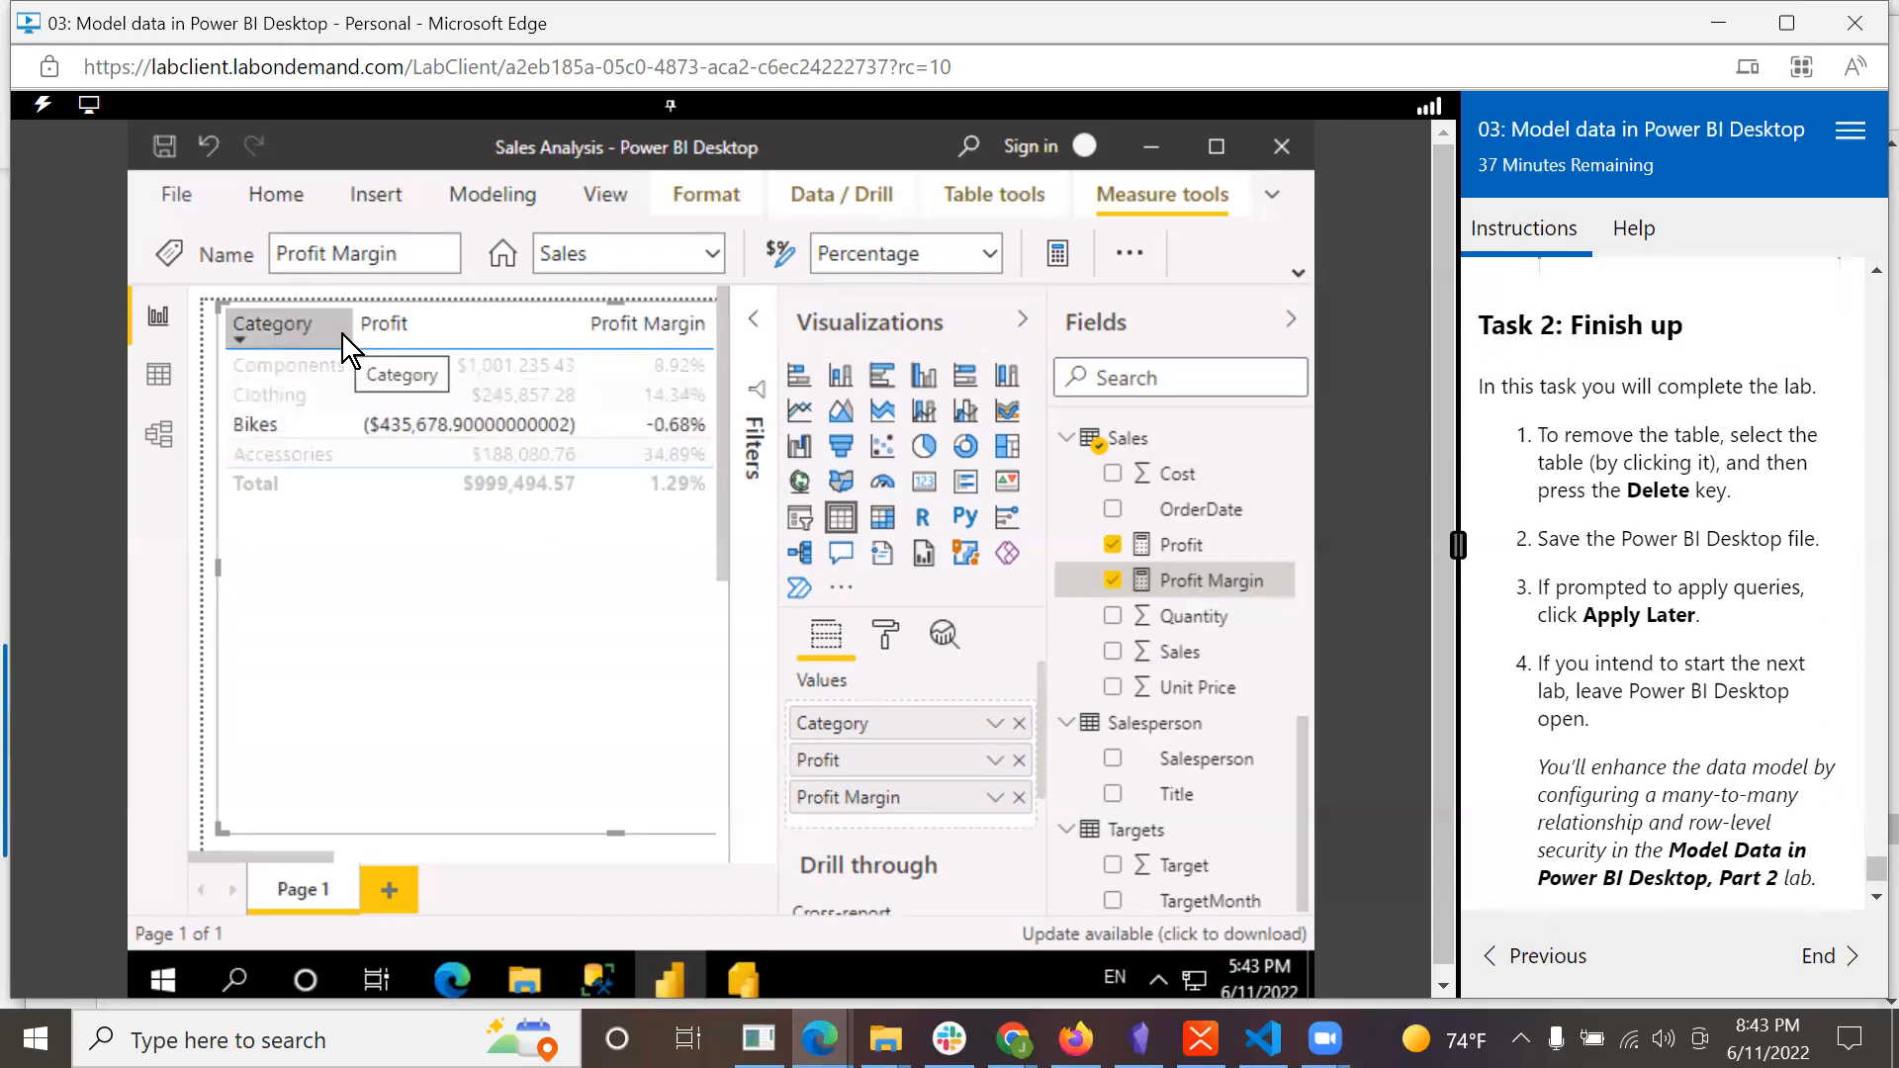
key(Delete)
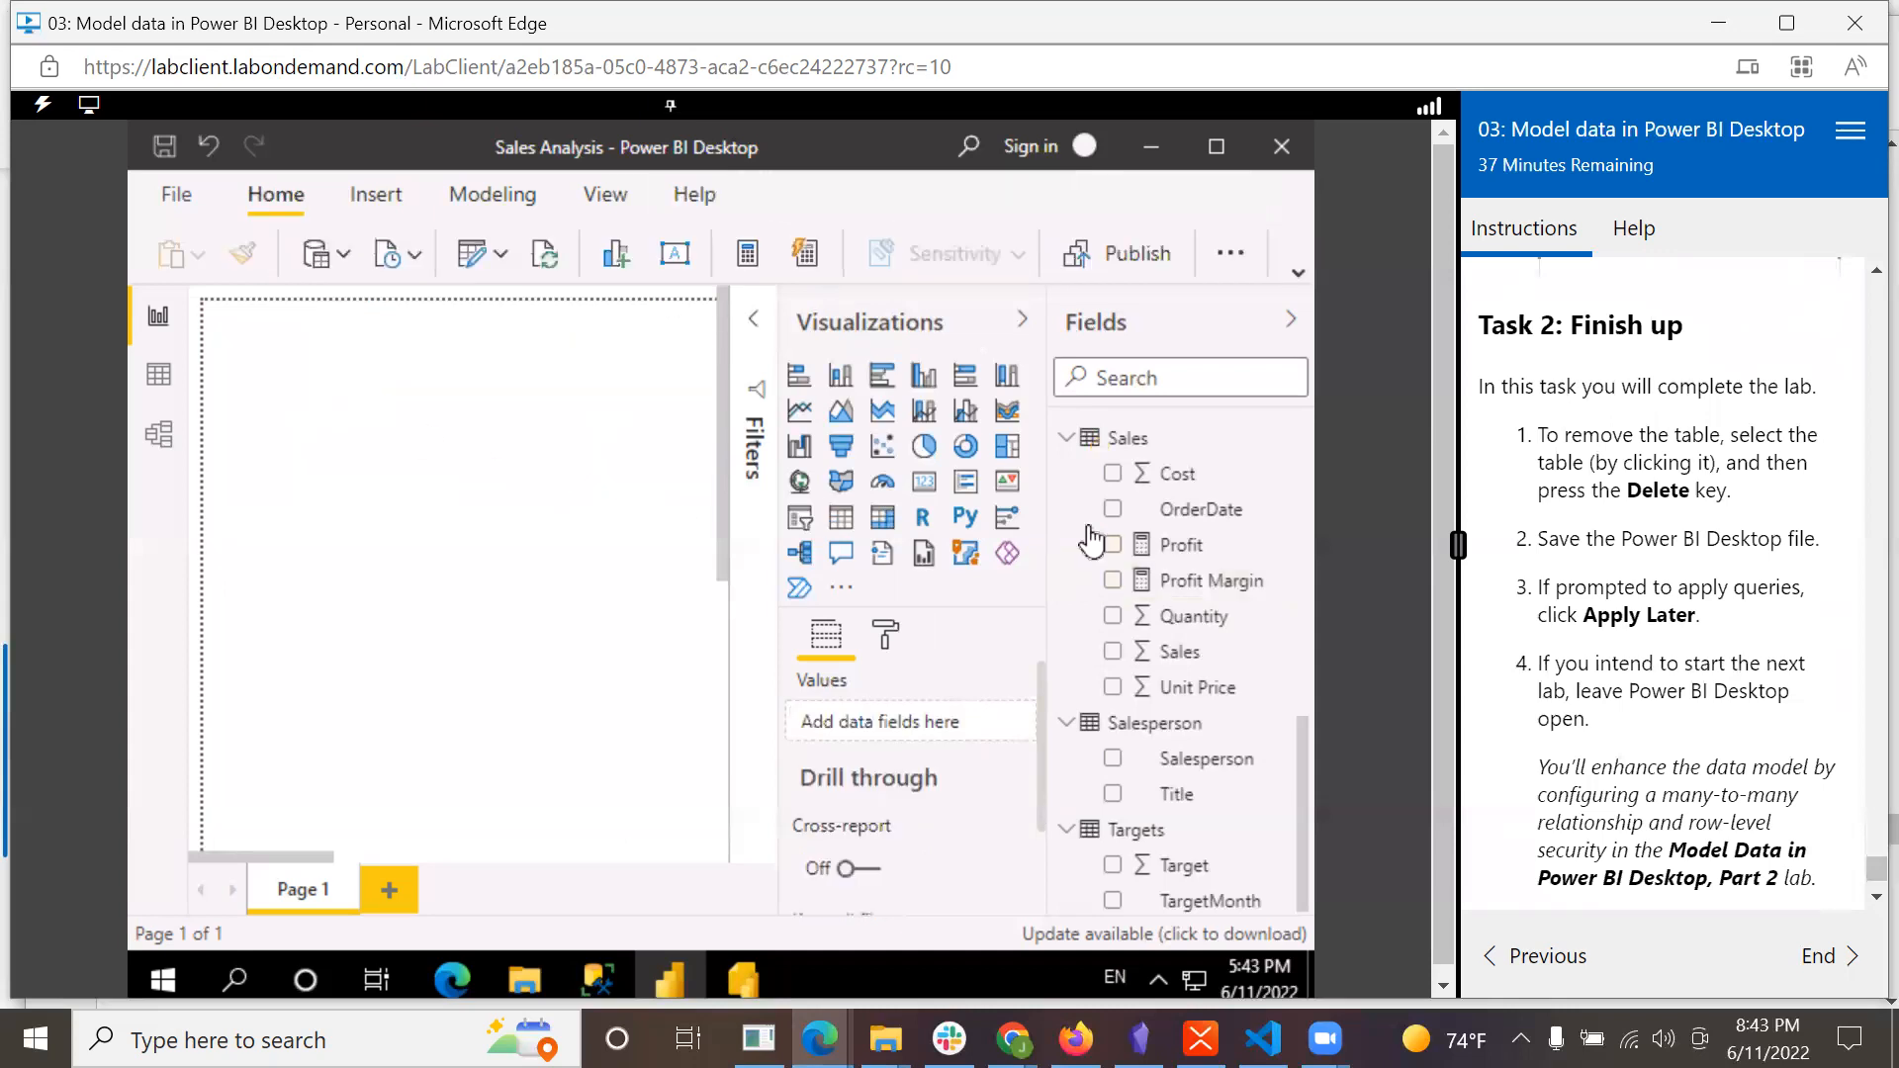
Save the Sales Analysis file and read through to the end of the lab instructions.
scroll(1684, 652, down, 2)
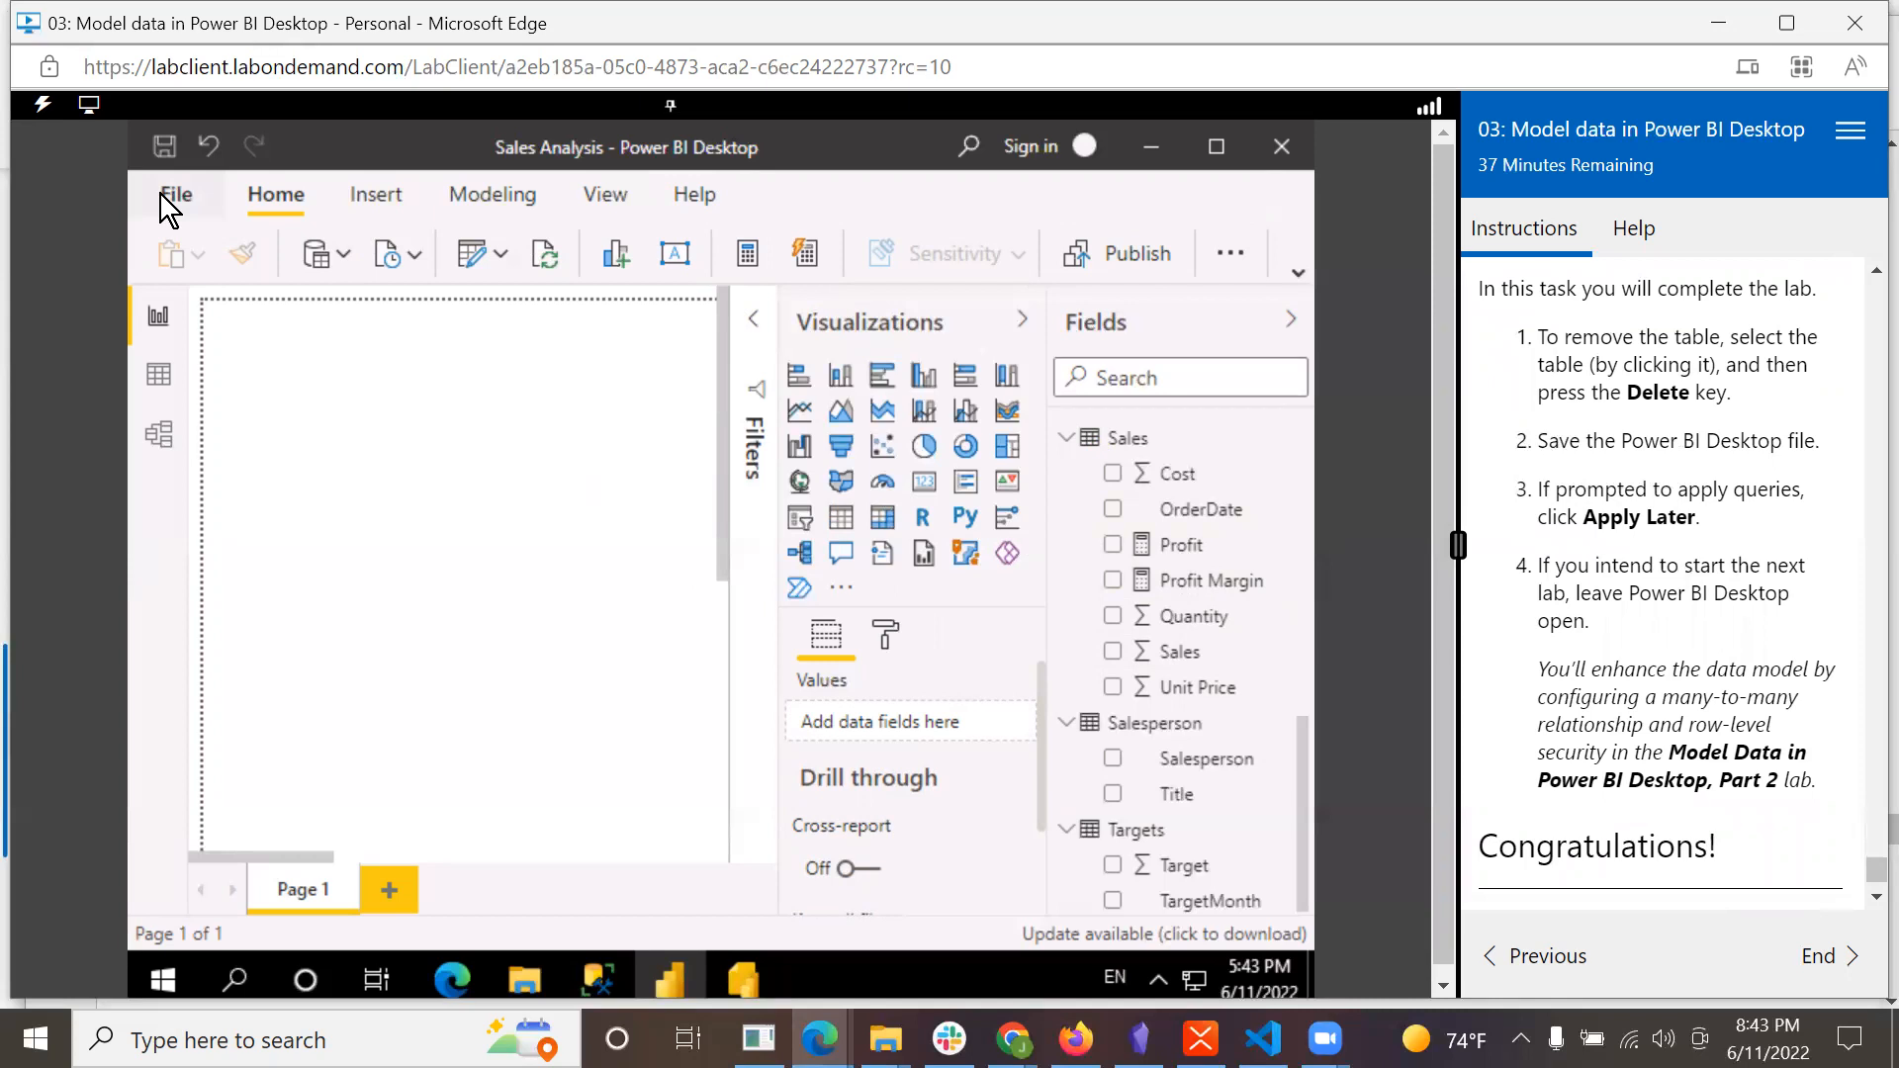
click(163, 145)
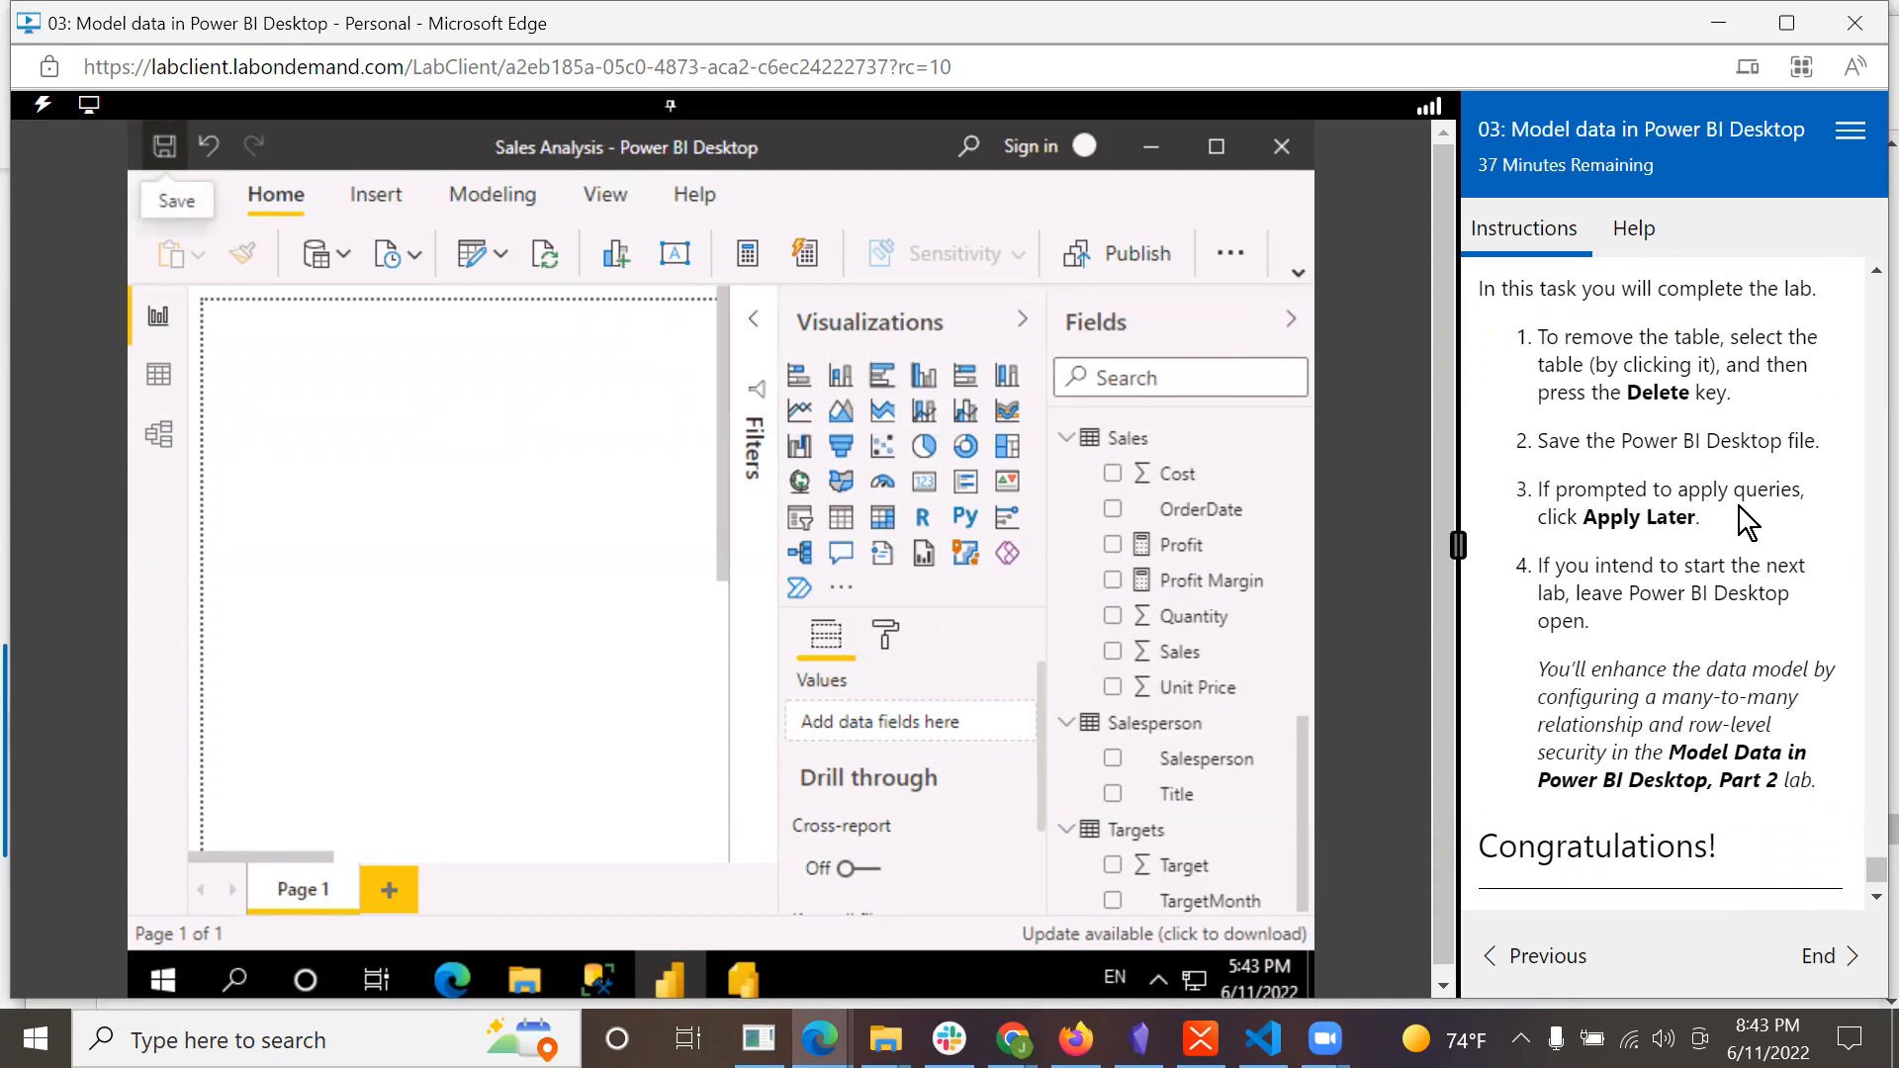
scroll(1679, 559, down, 3)
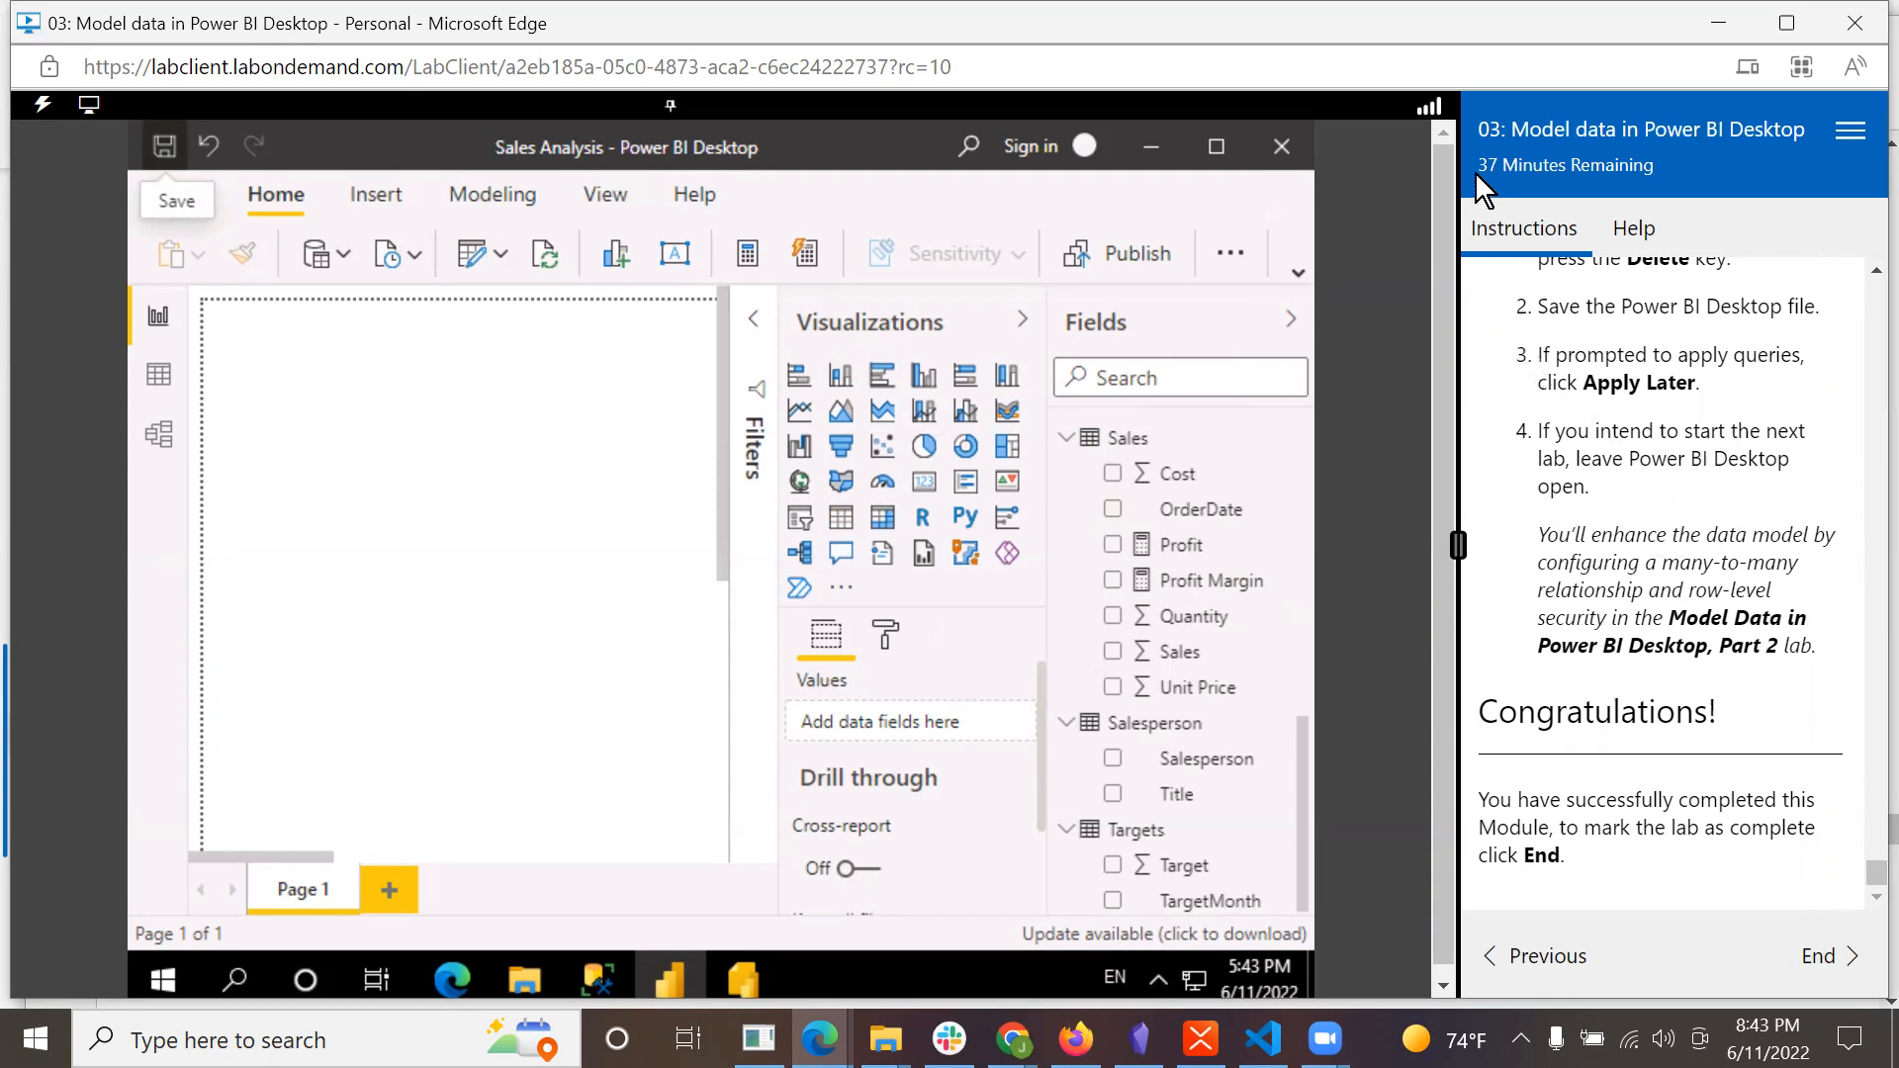
End the lab with the option to mark it as complete and close the lab window.
click(1808, 957)
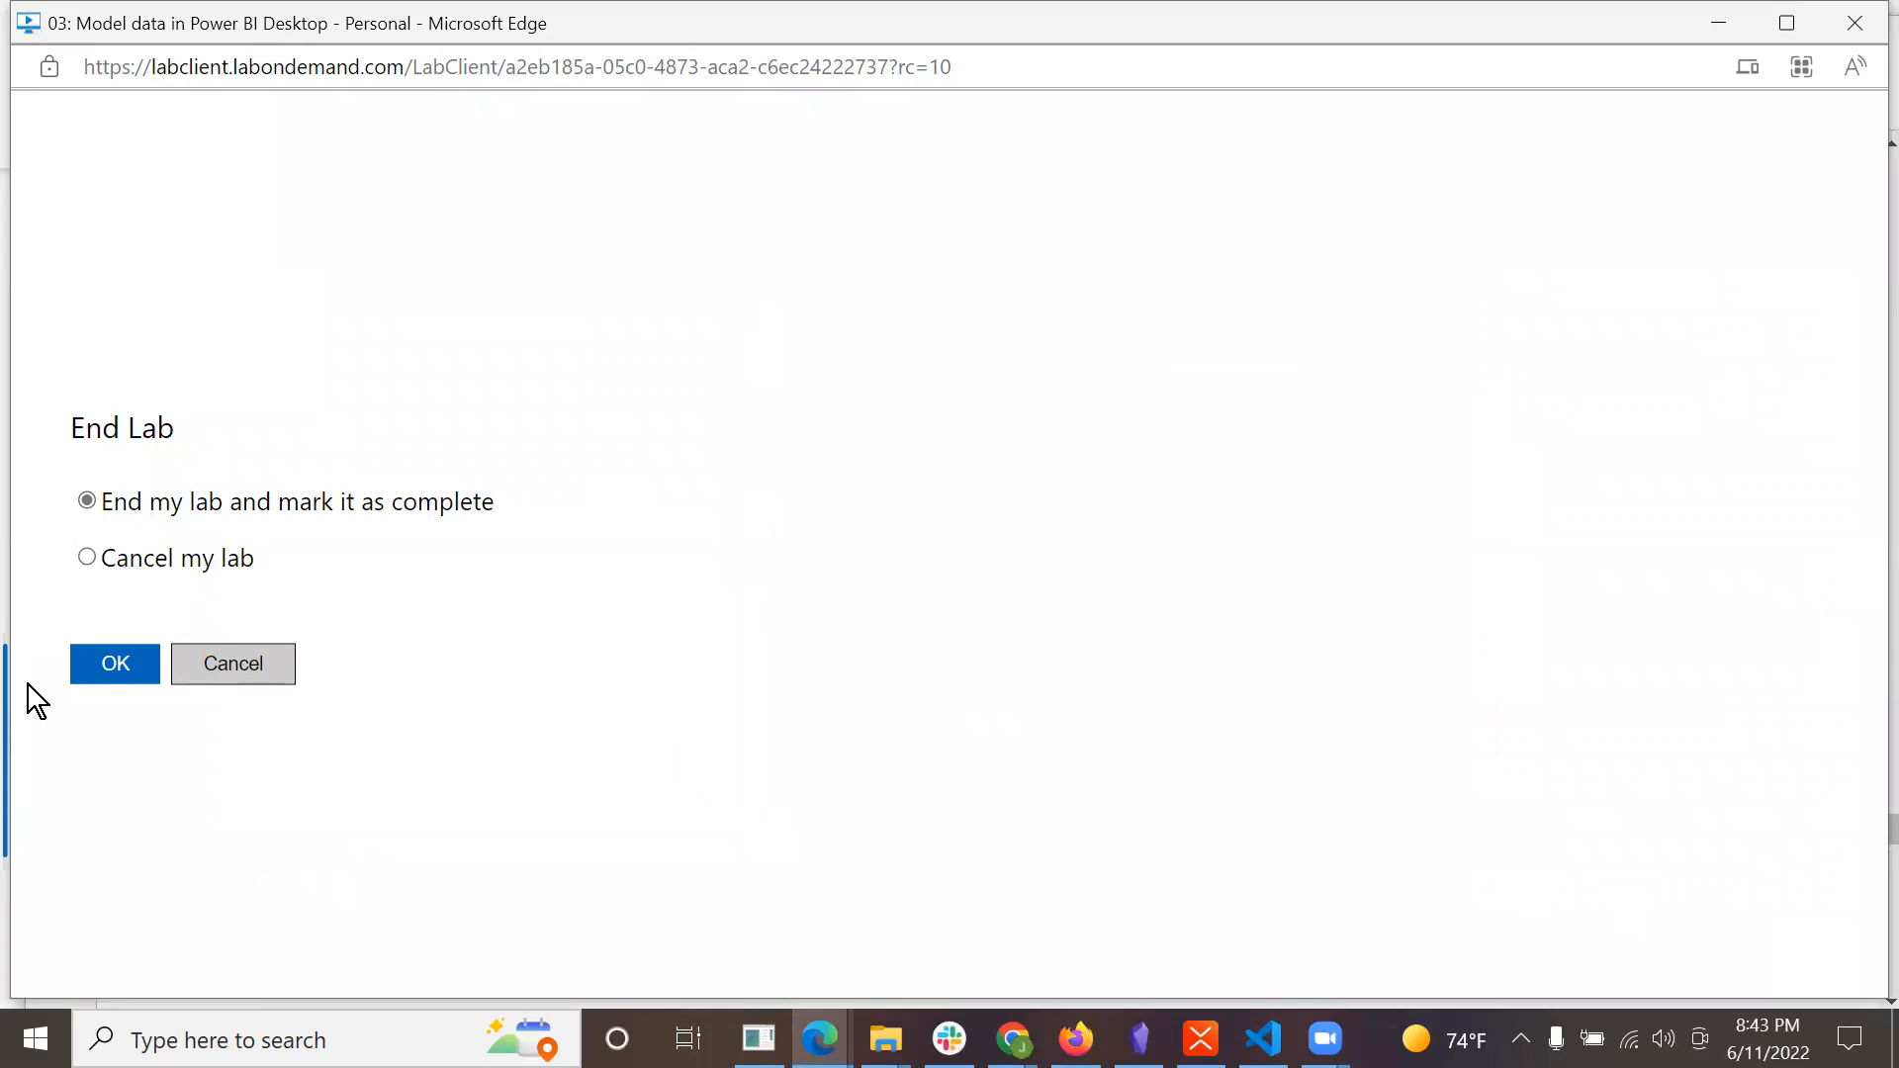
click(114, 664)
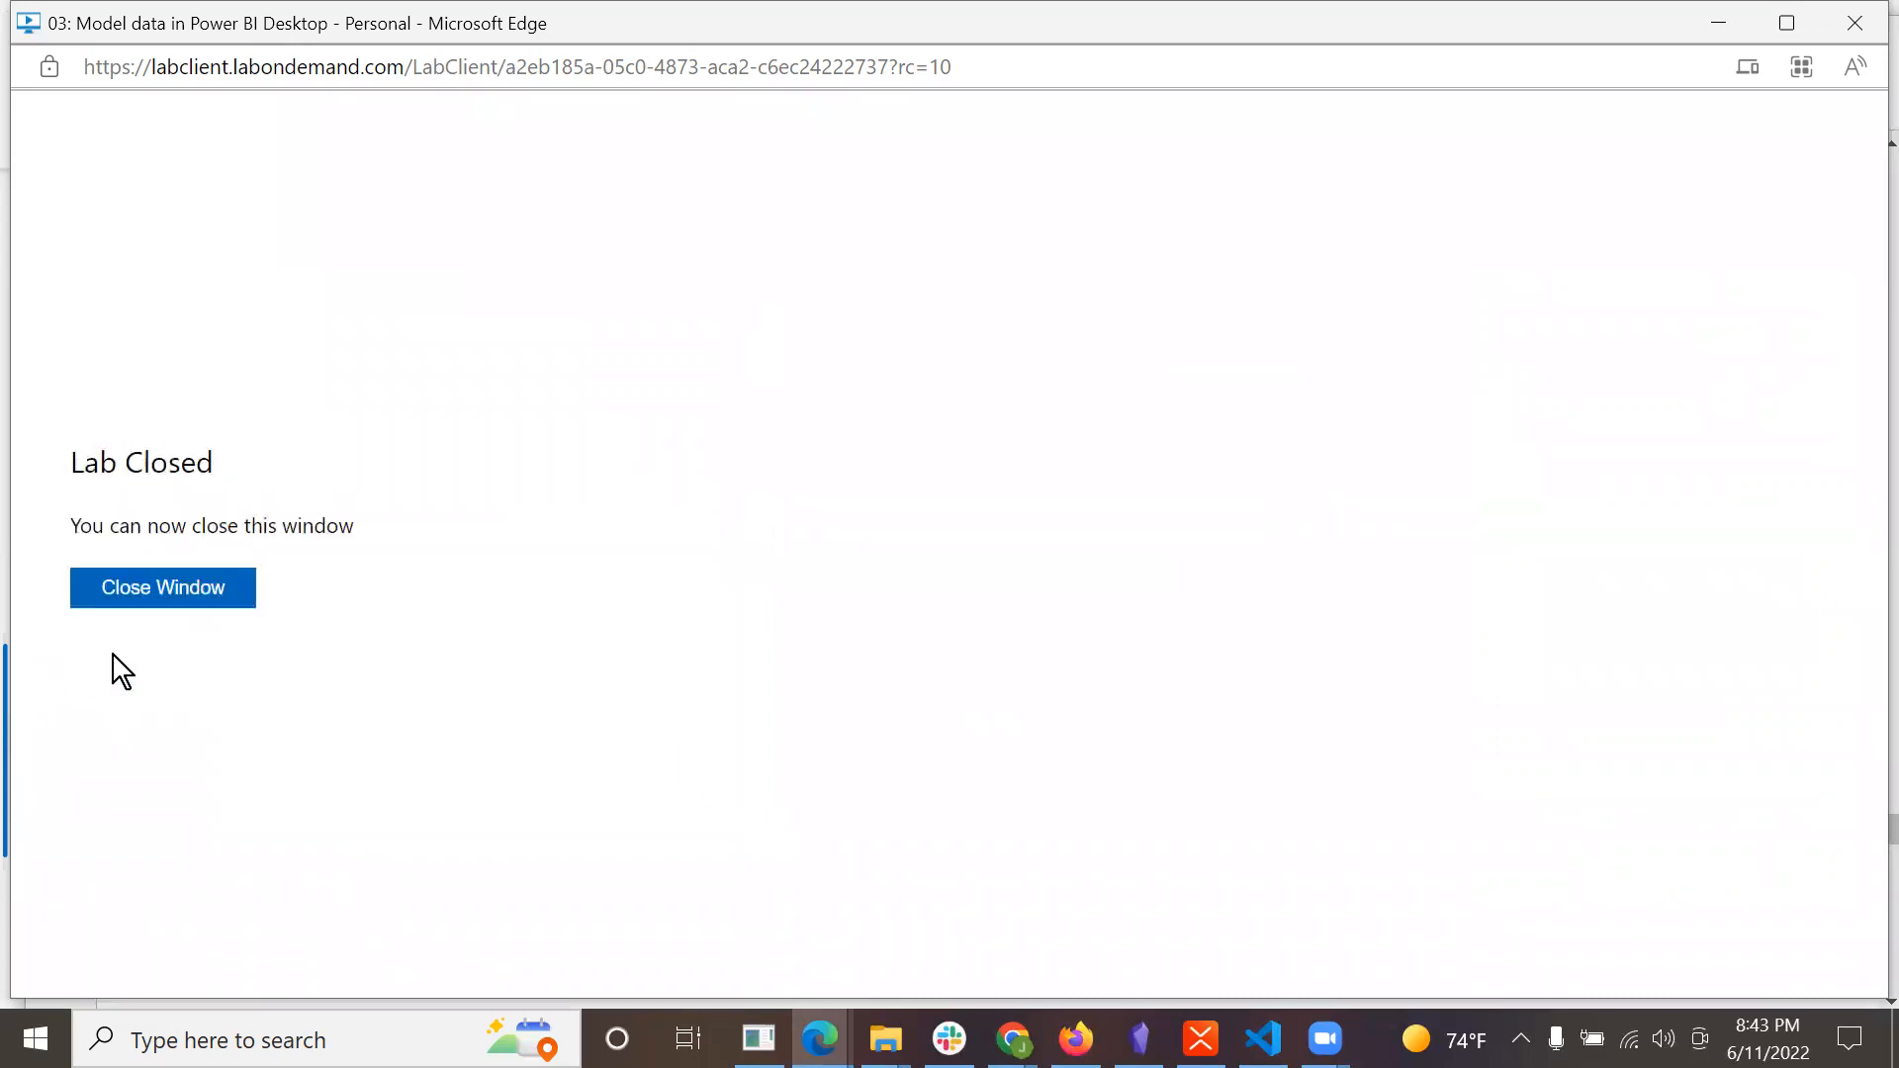
click(159, 594)
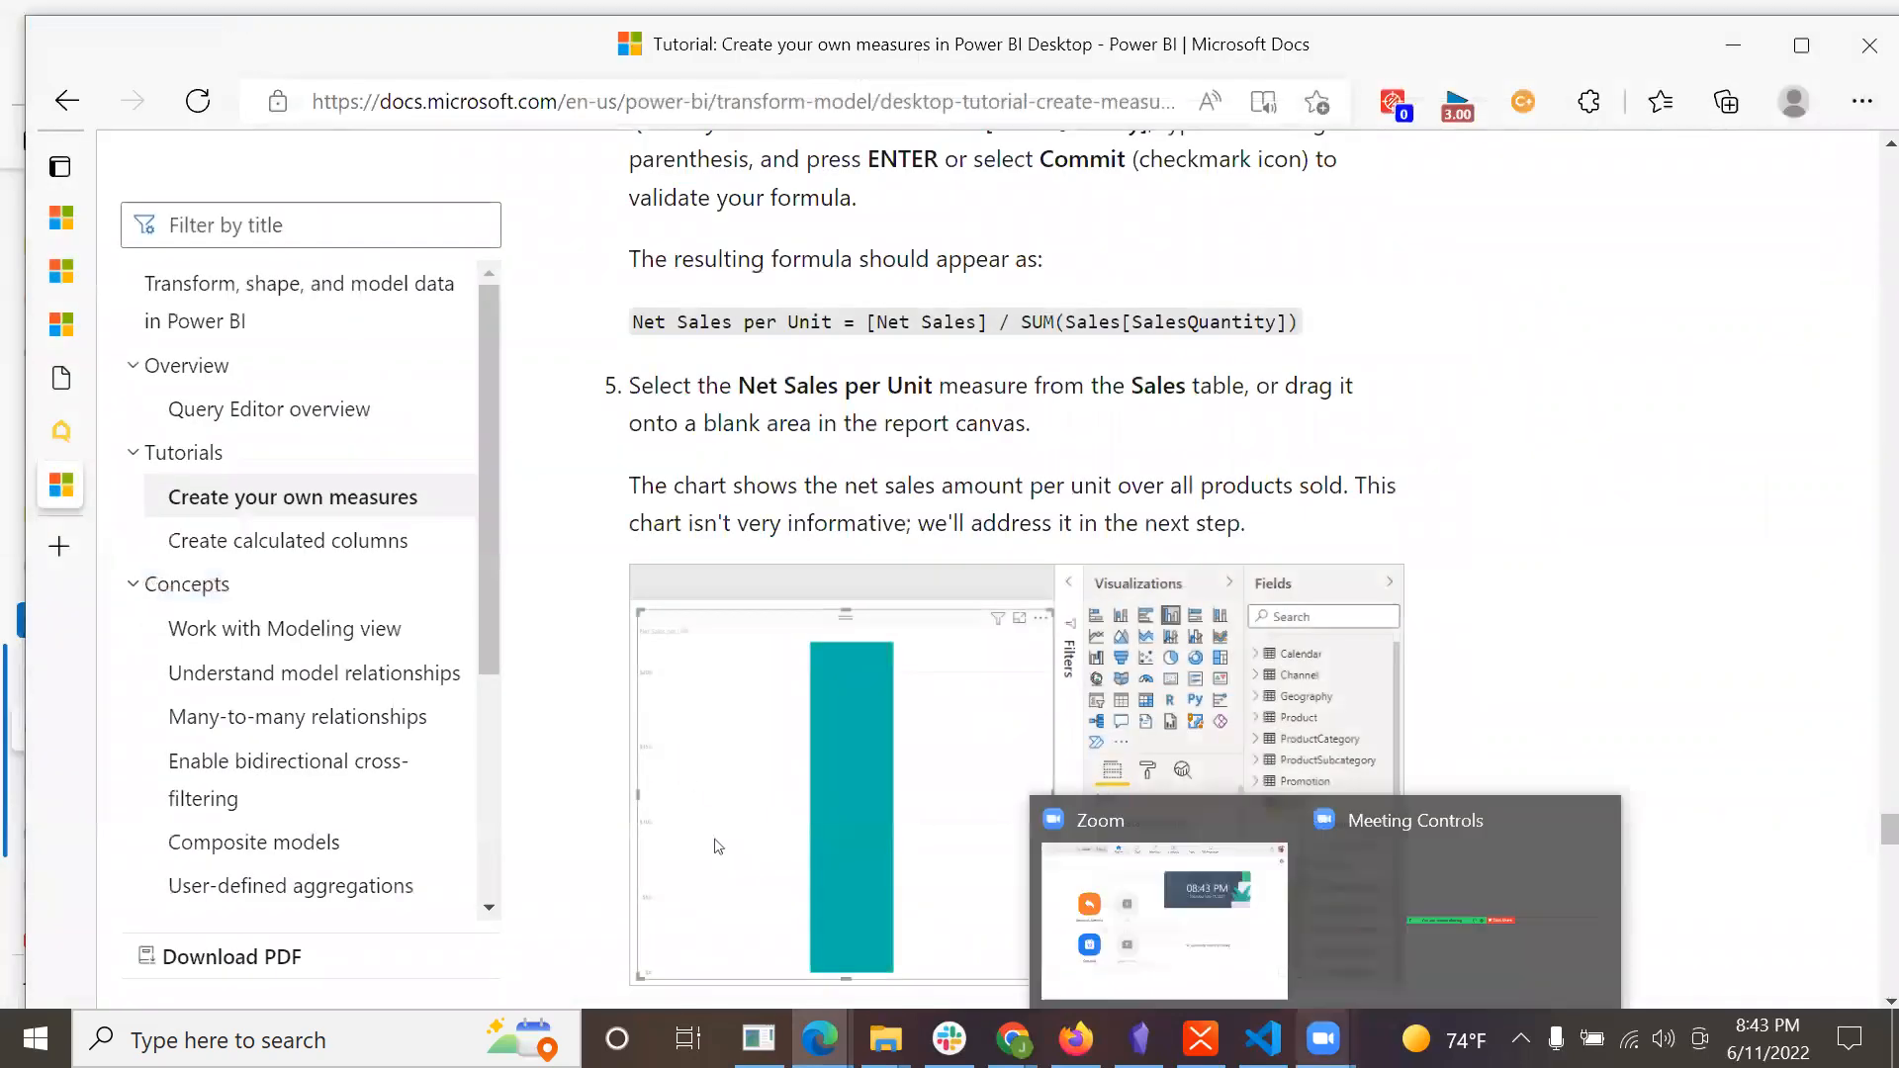
click(1326, 1039)
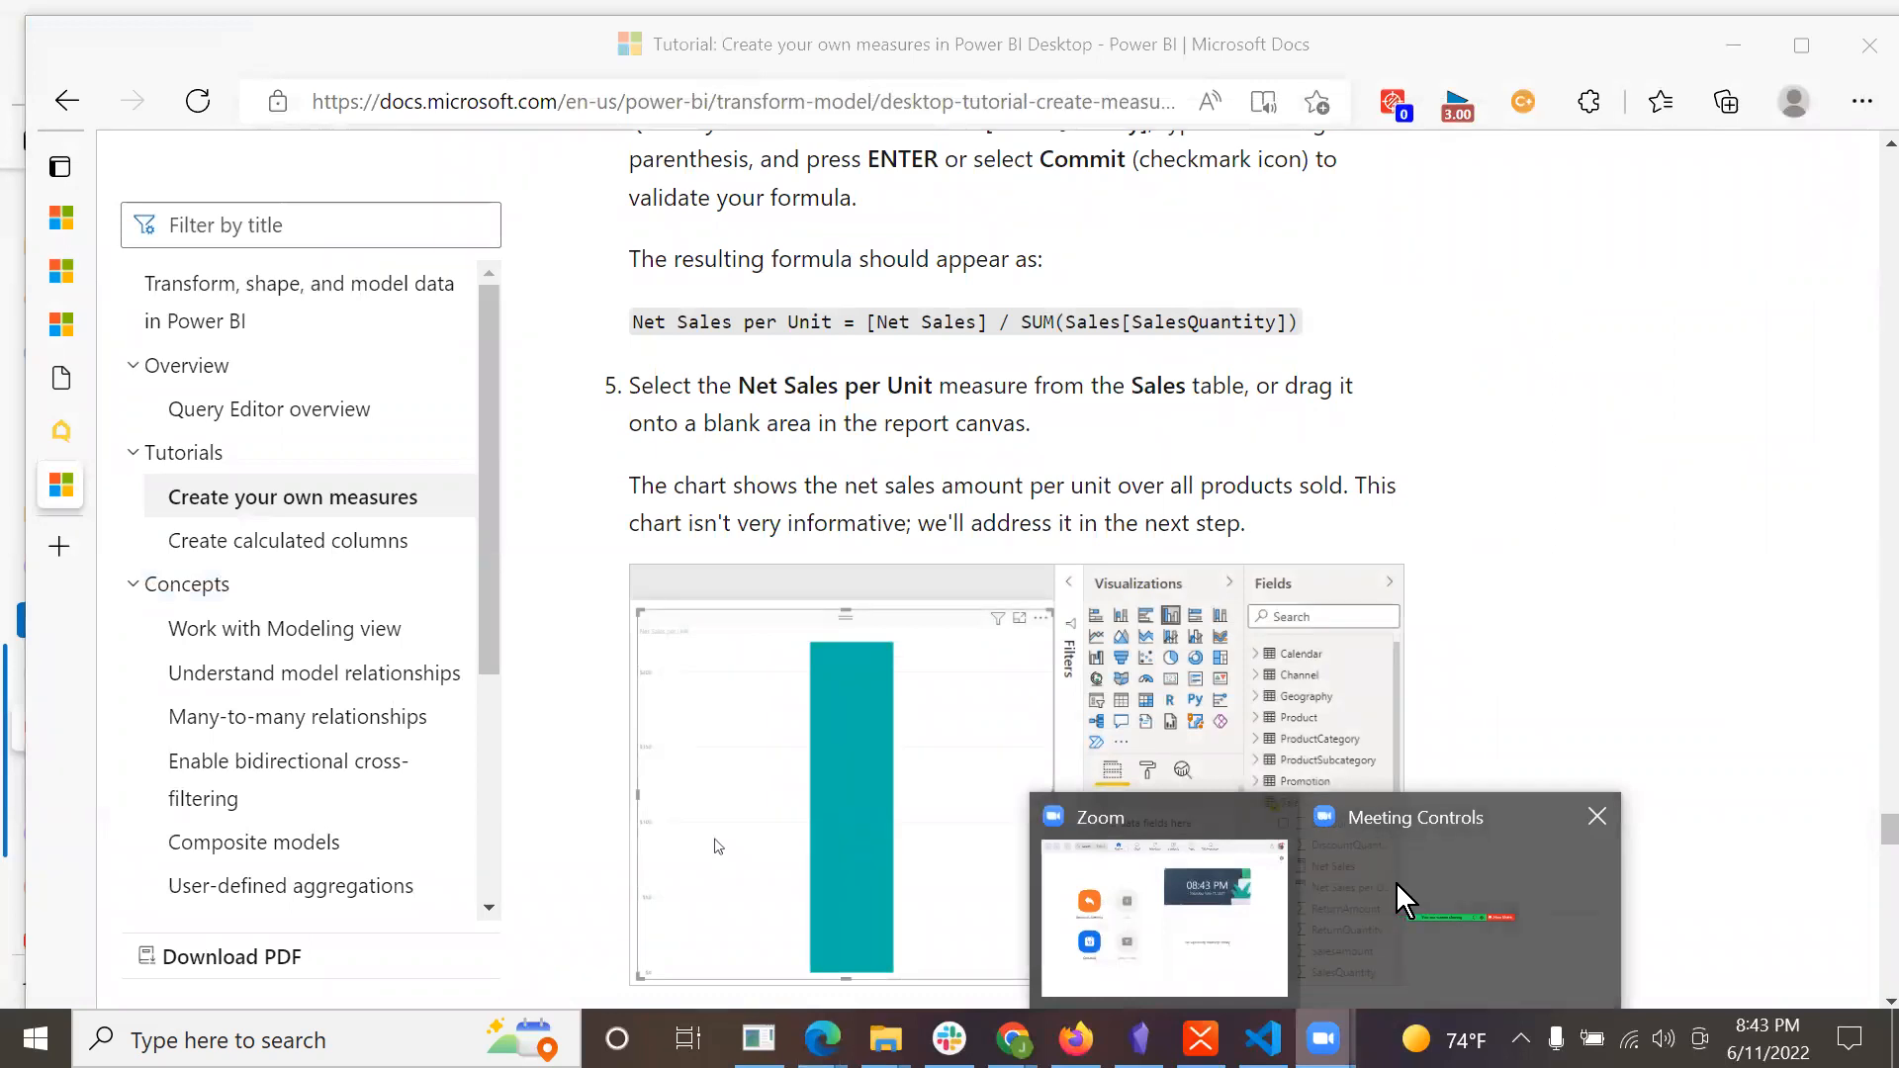